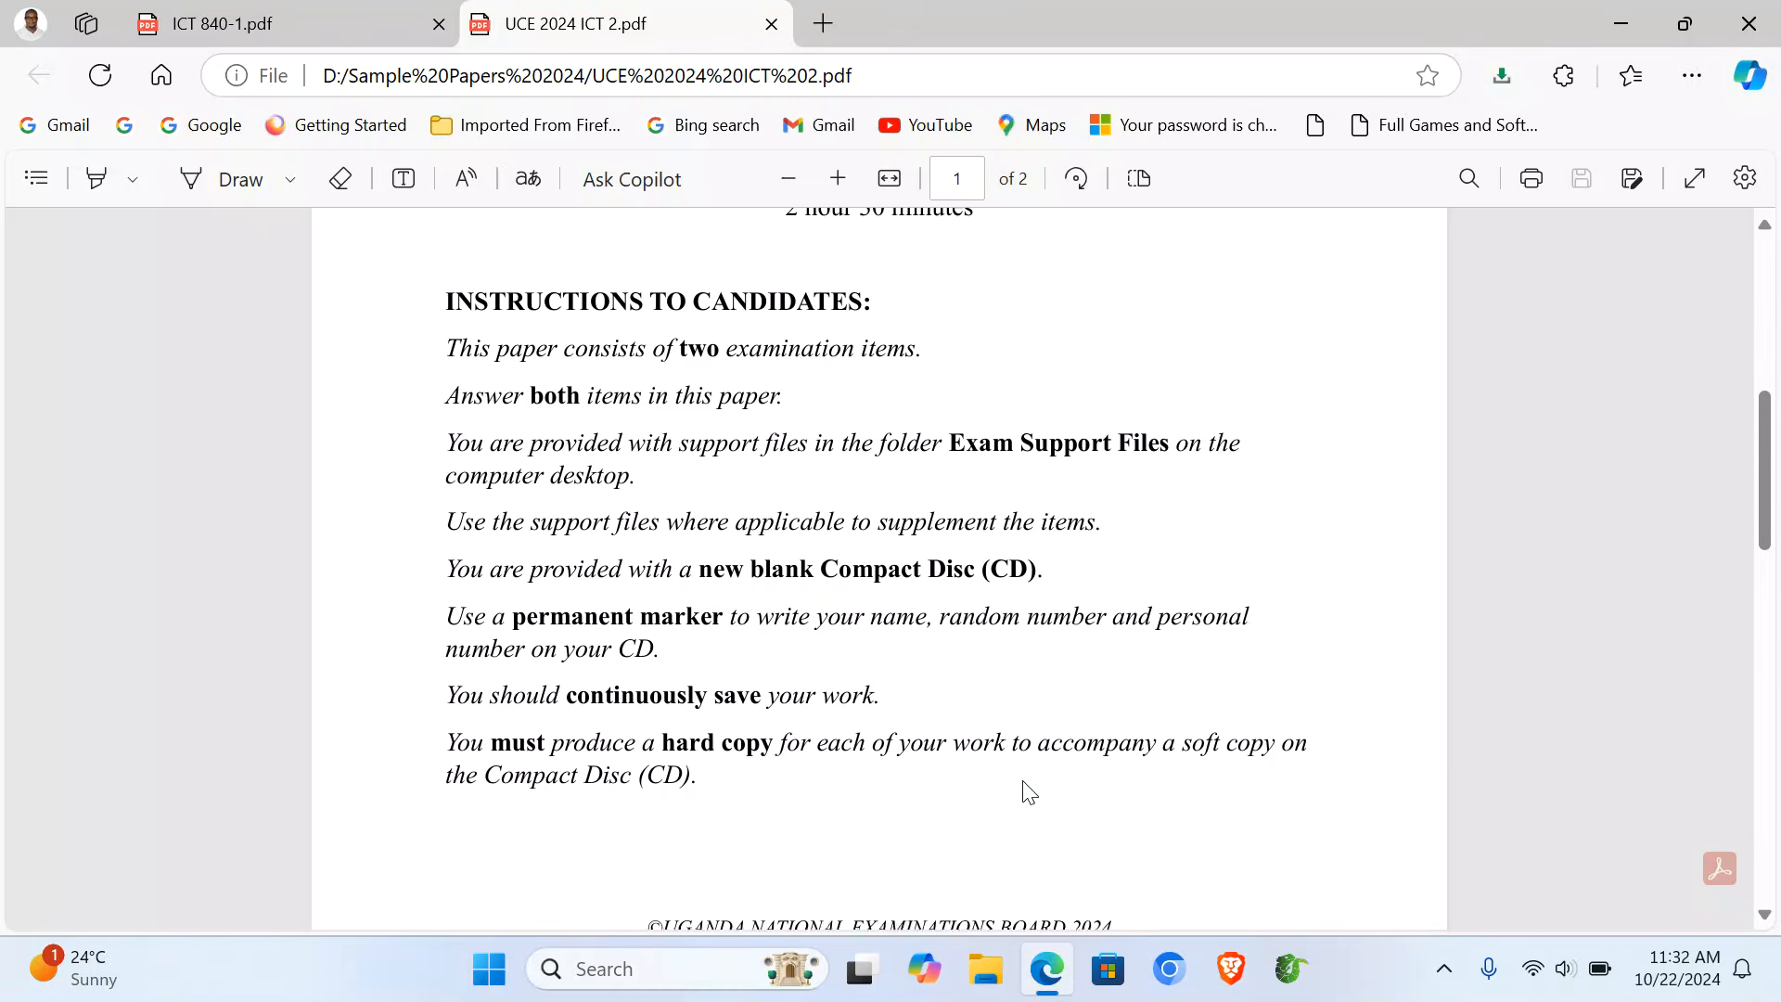
scroll(1024, 791, down, 2)
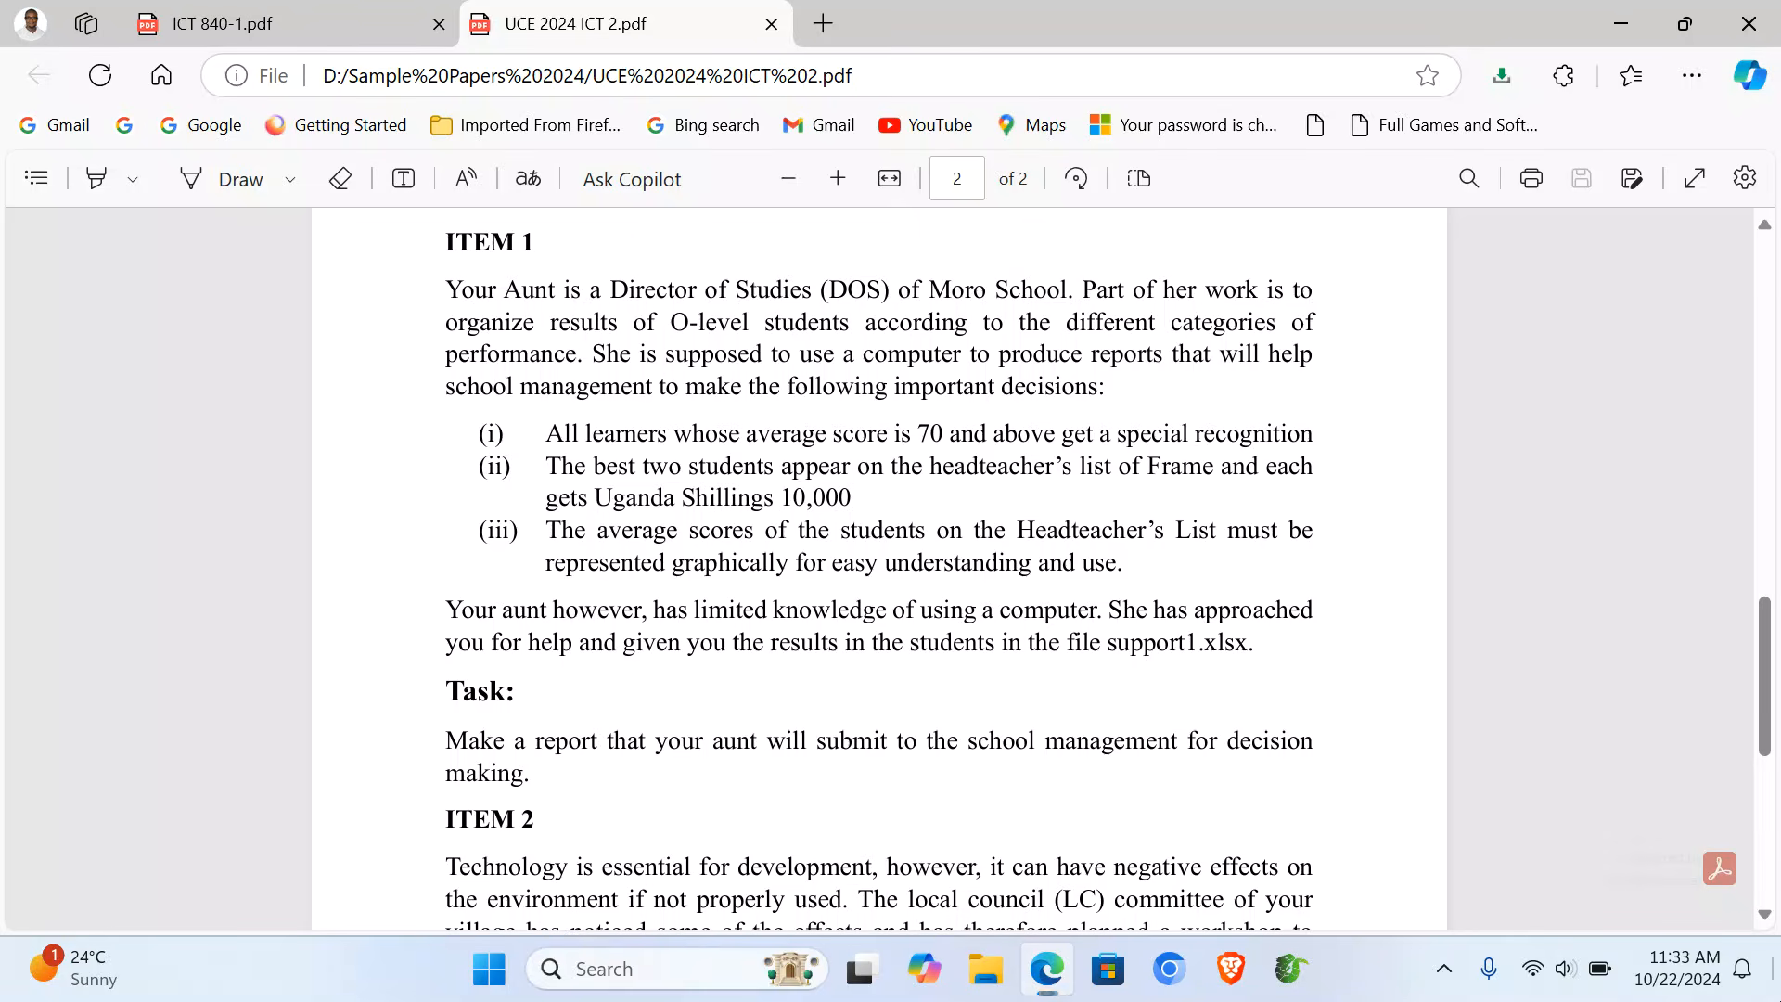
click(1778, 983)
click(1066, 371)
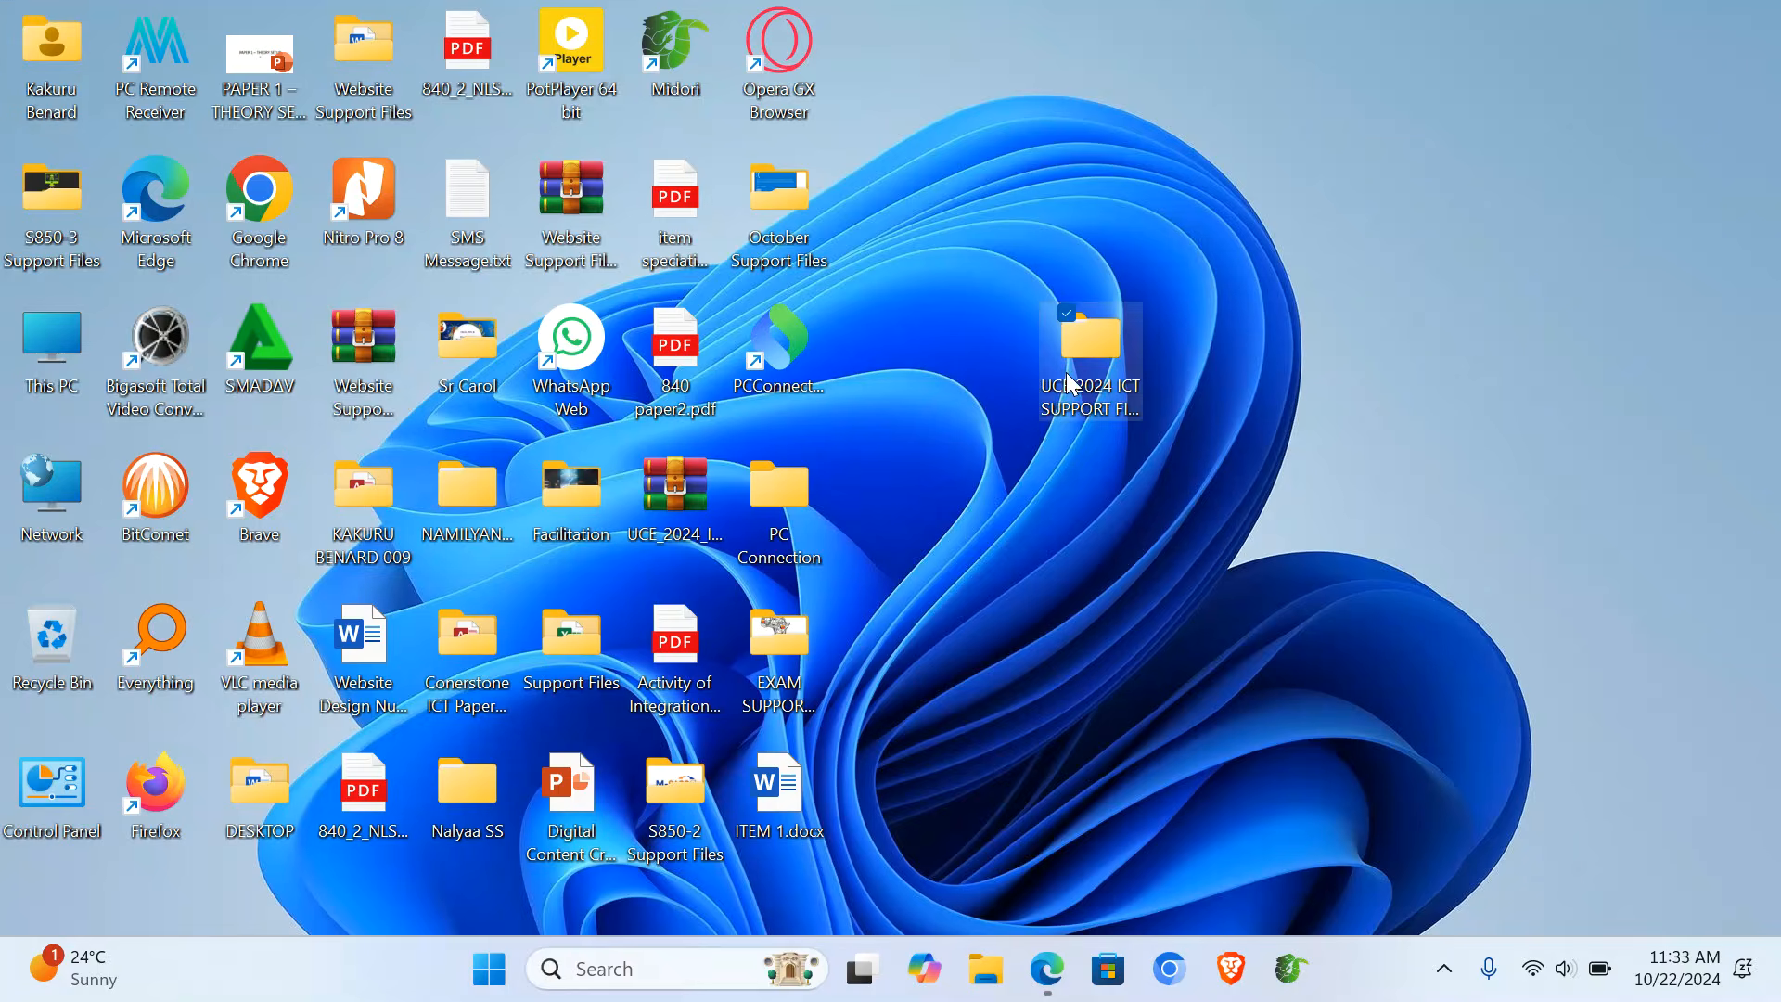
double_click(1066, 372)
double_click(404, 334)
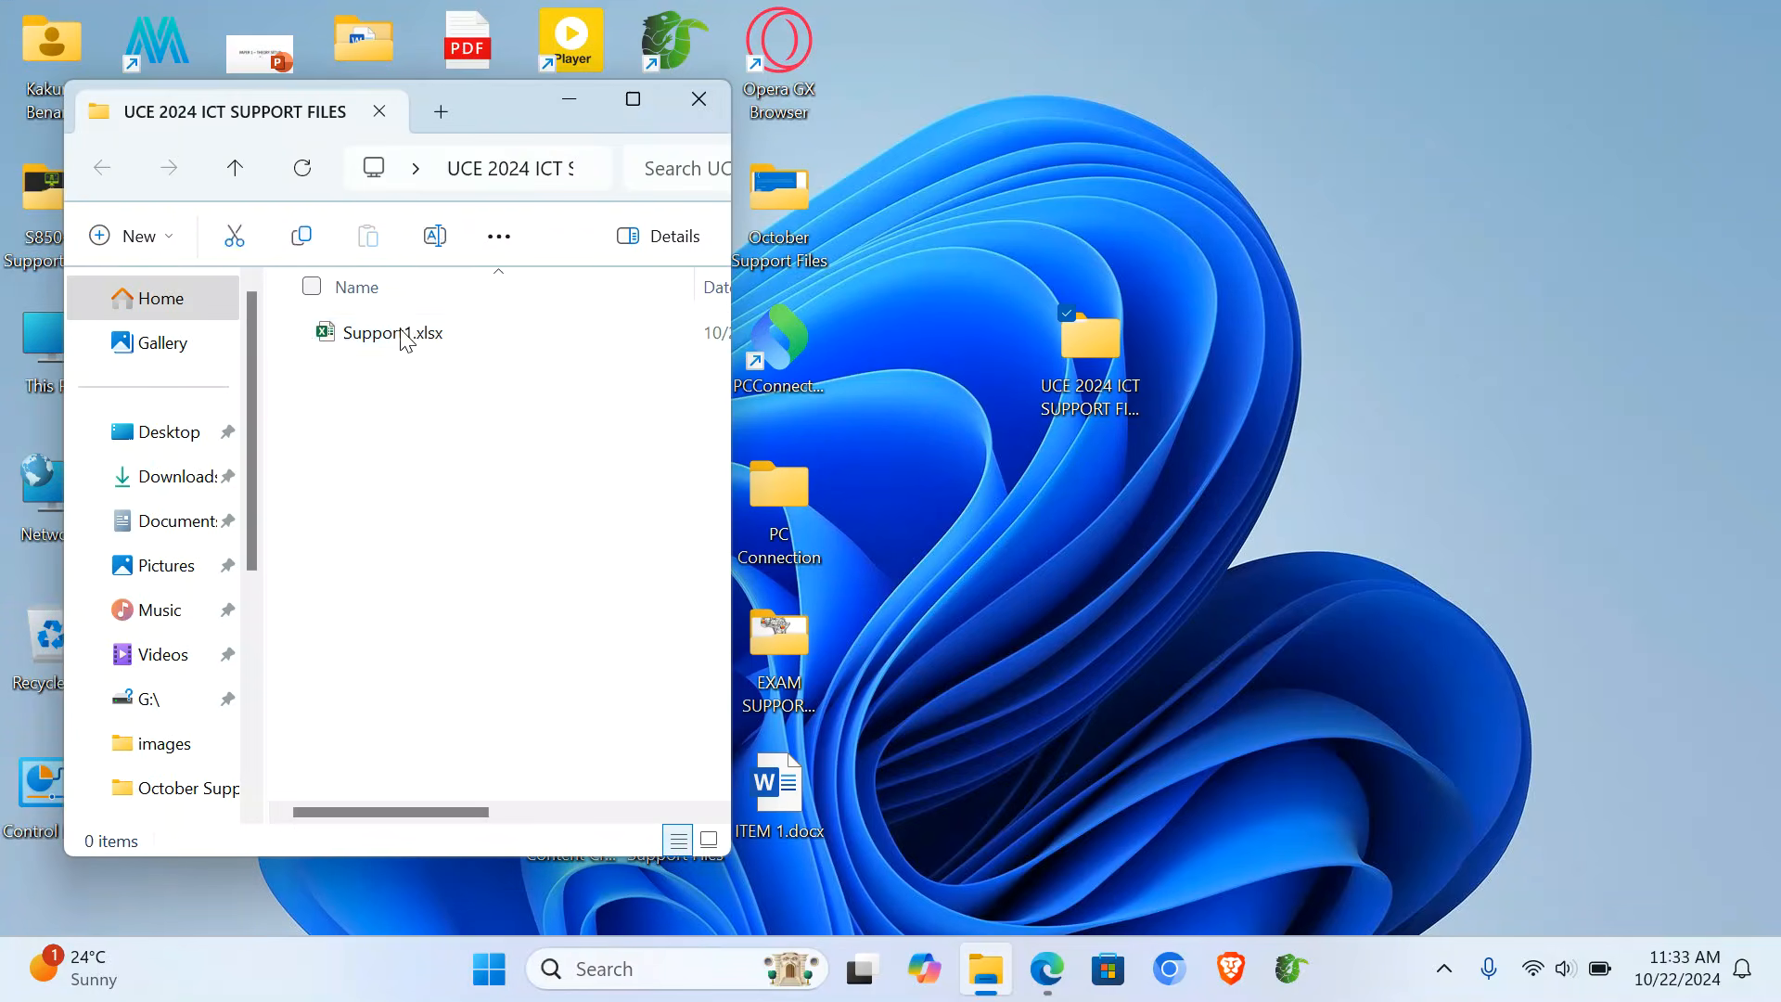
double_click(425, 342)
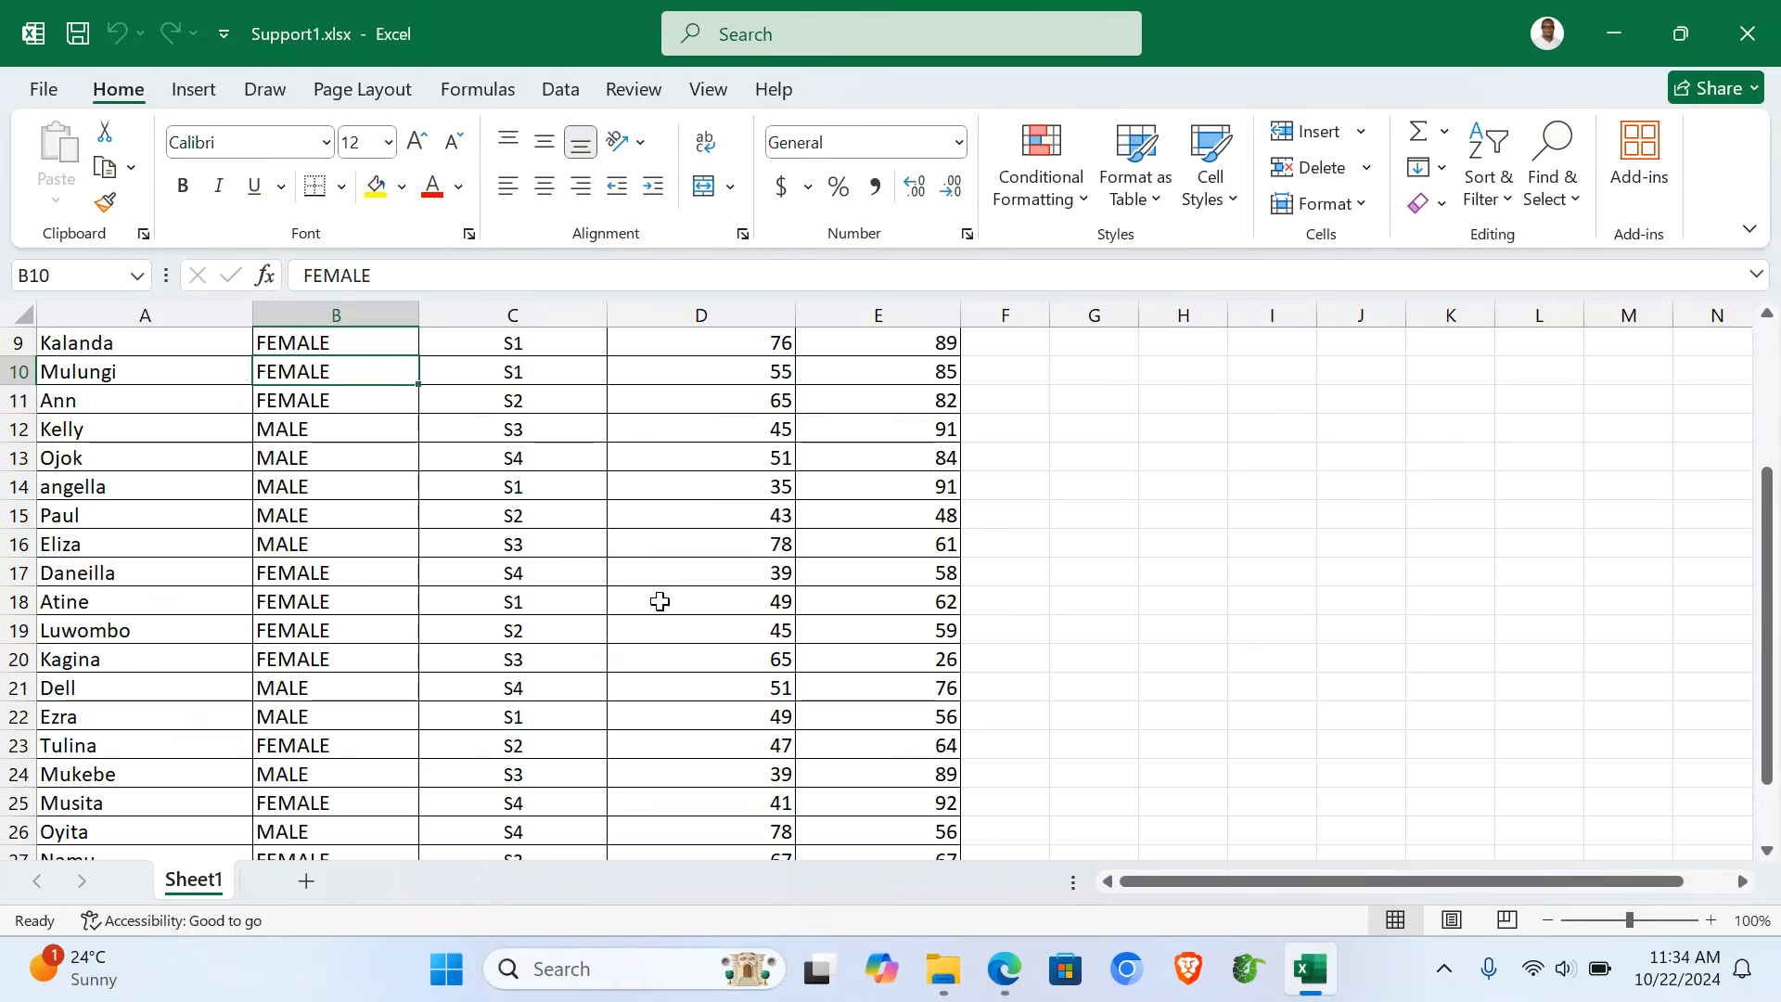
scroll(660, 601, up, 3)
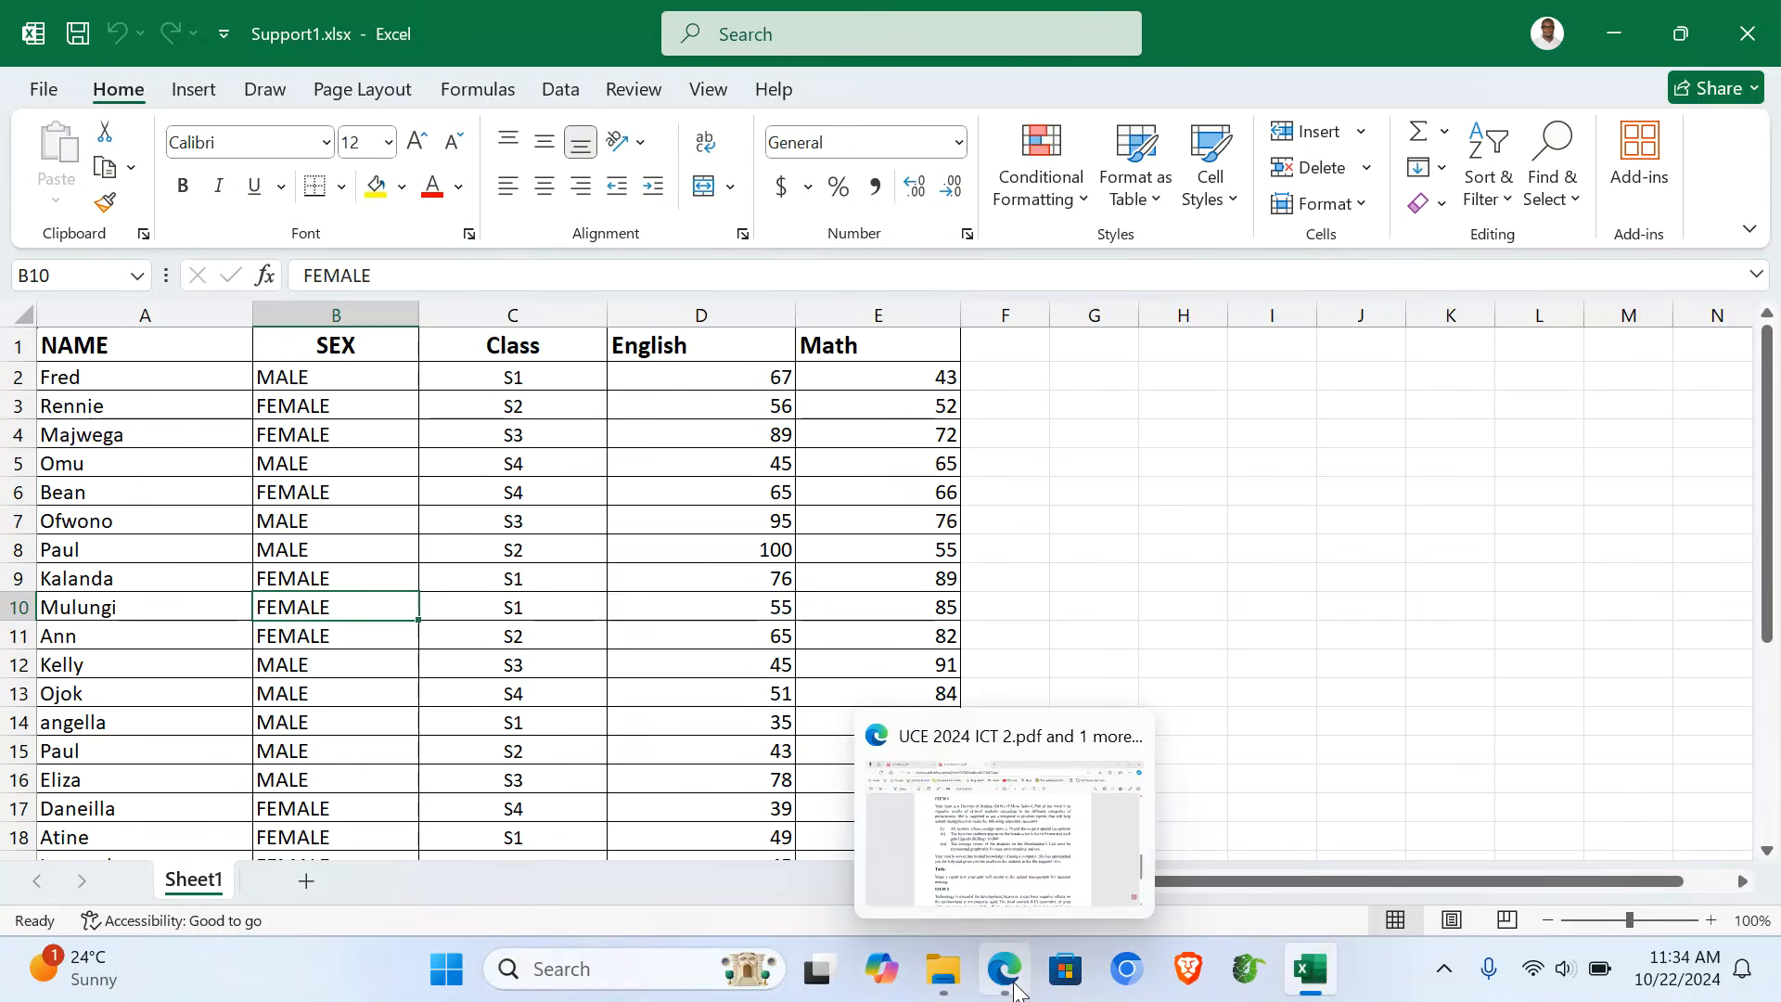
click(1015, 989)
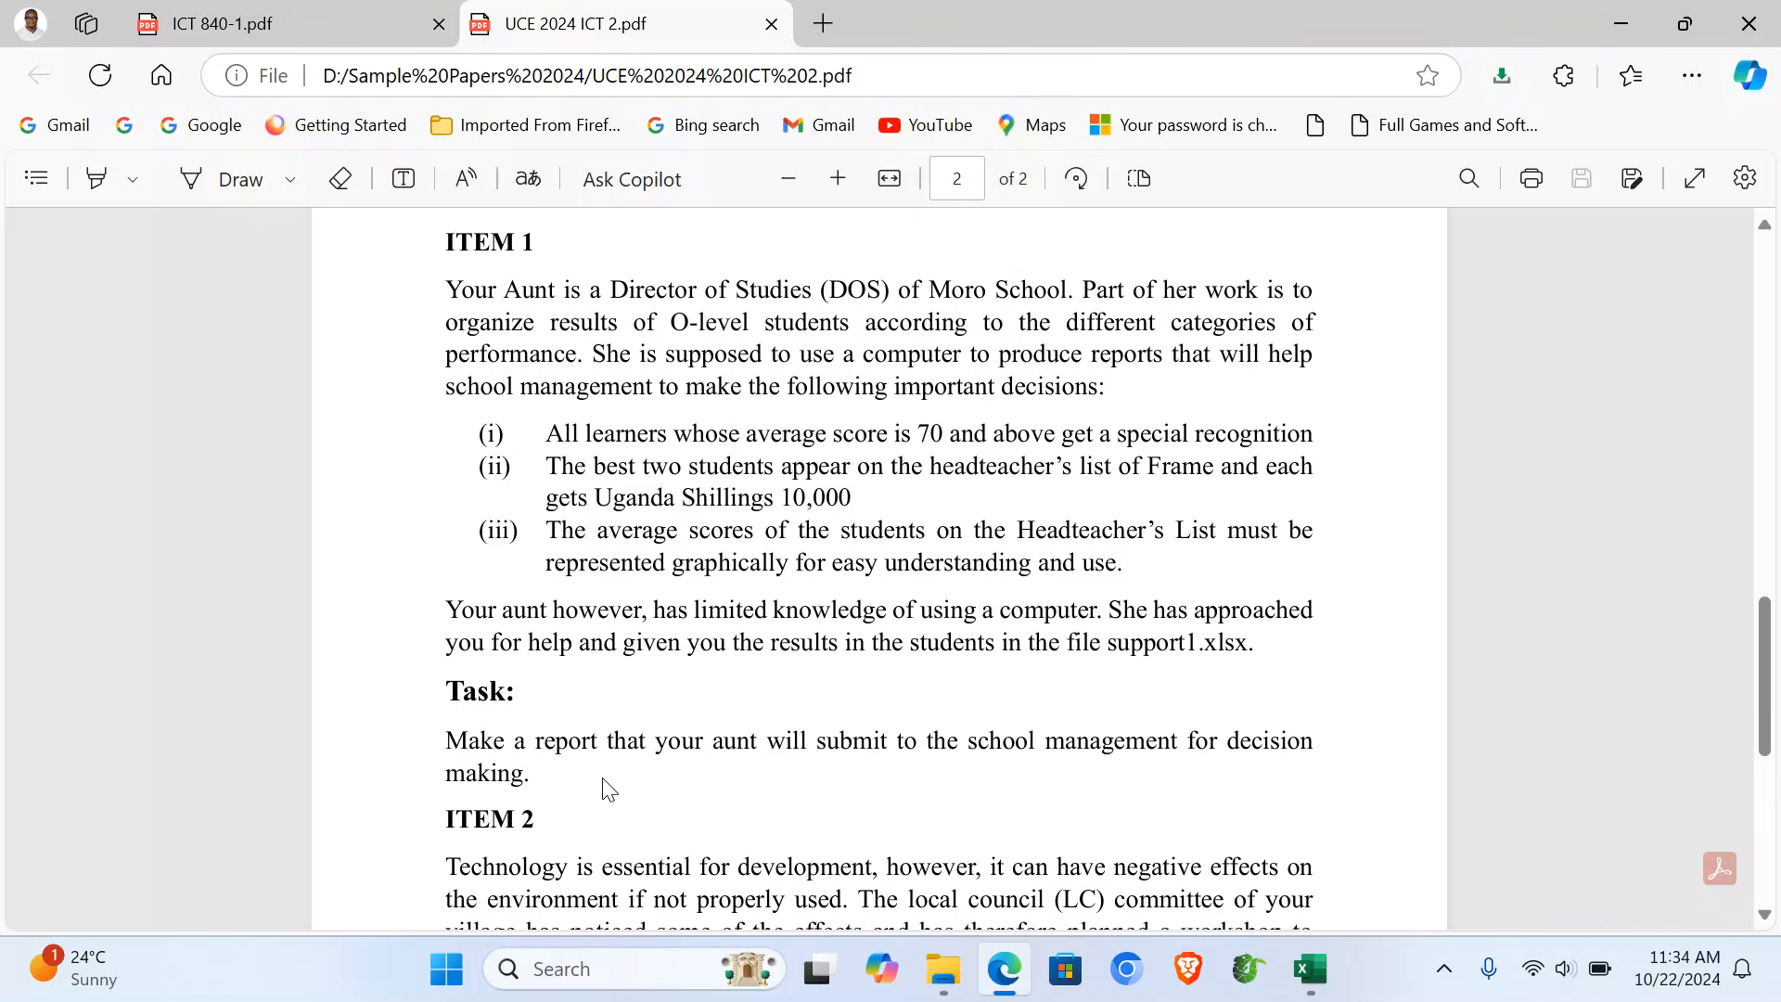
click(889, 180)
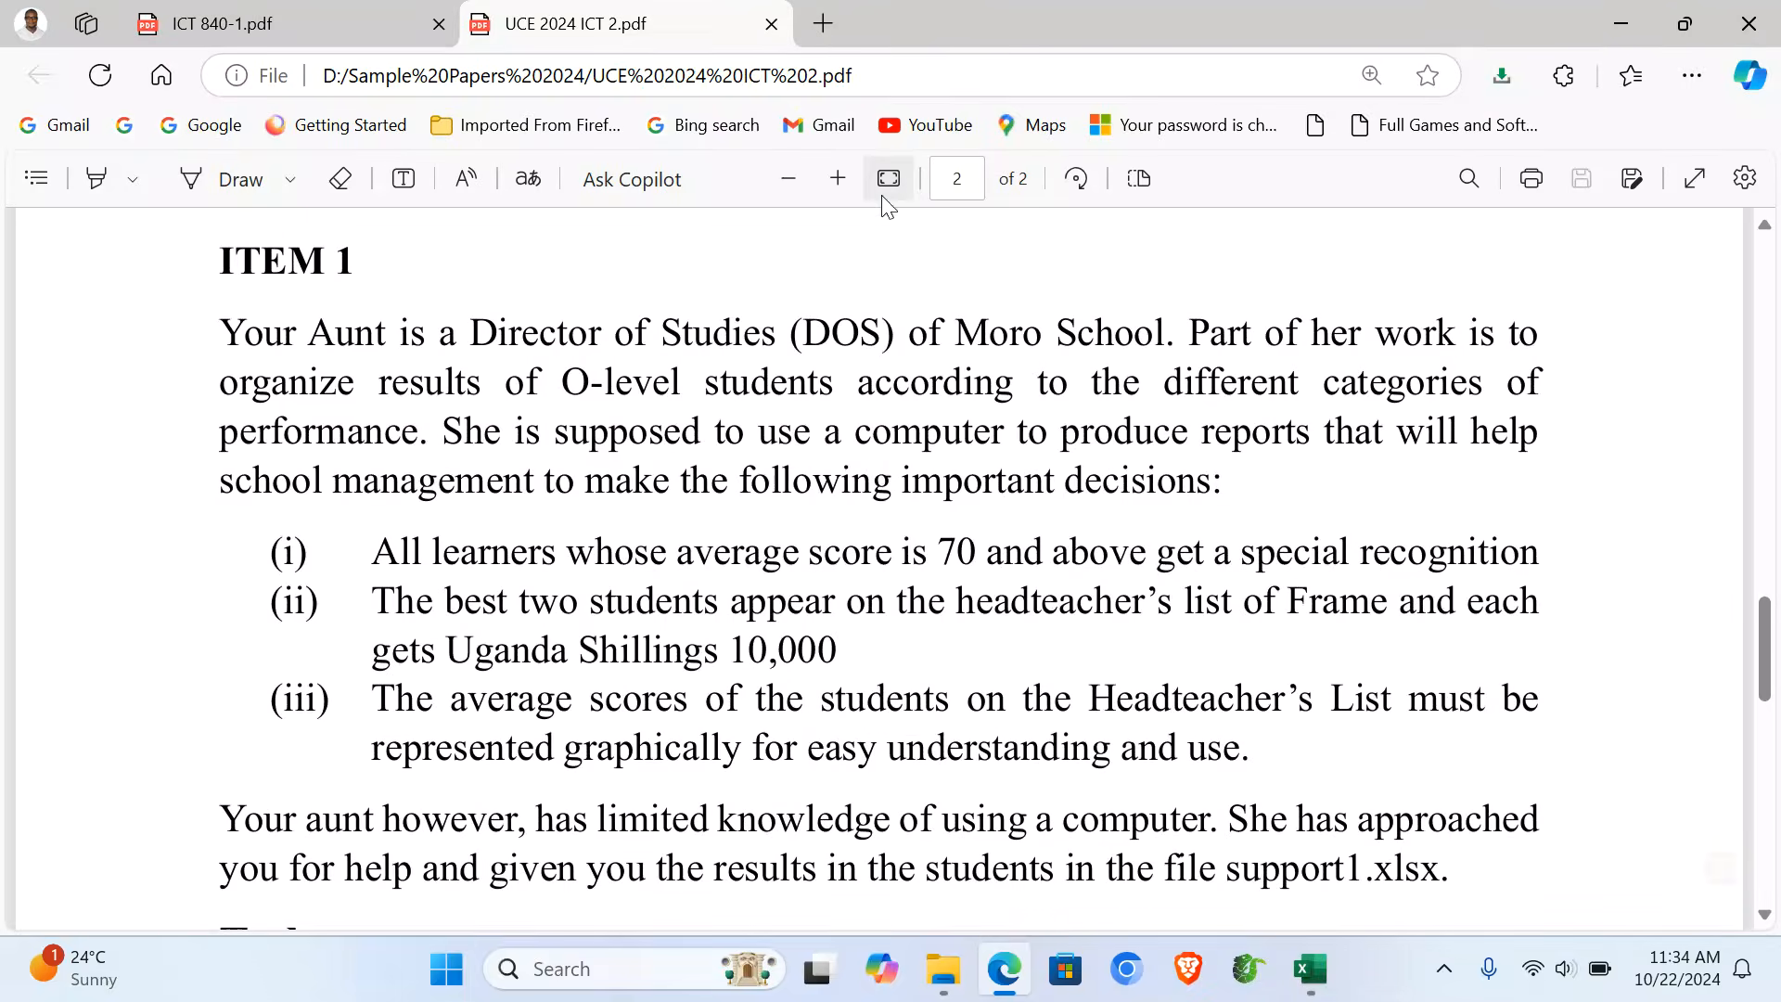
scroll(944, 547, down, 1)
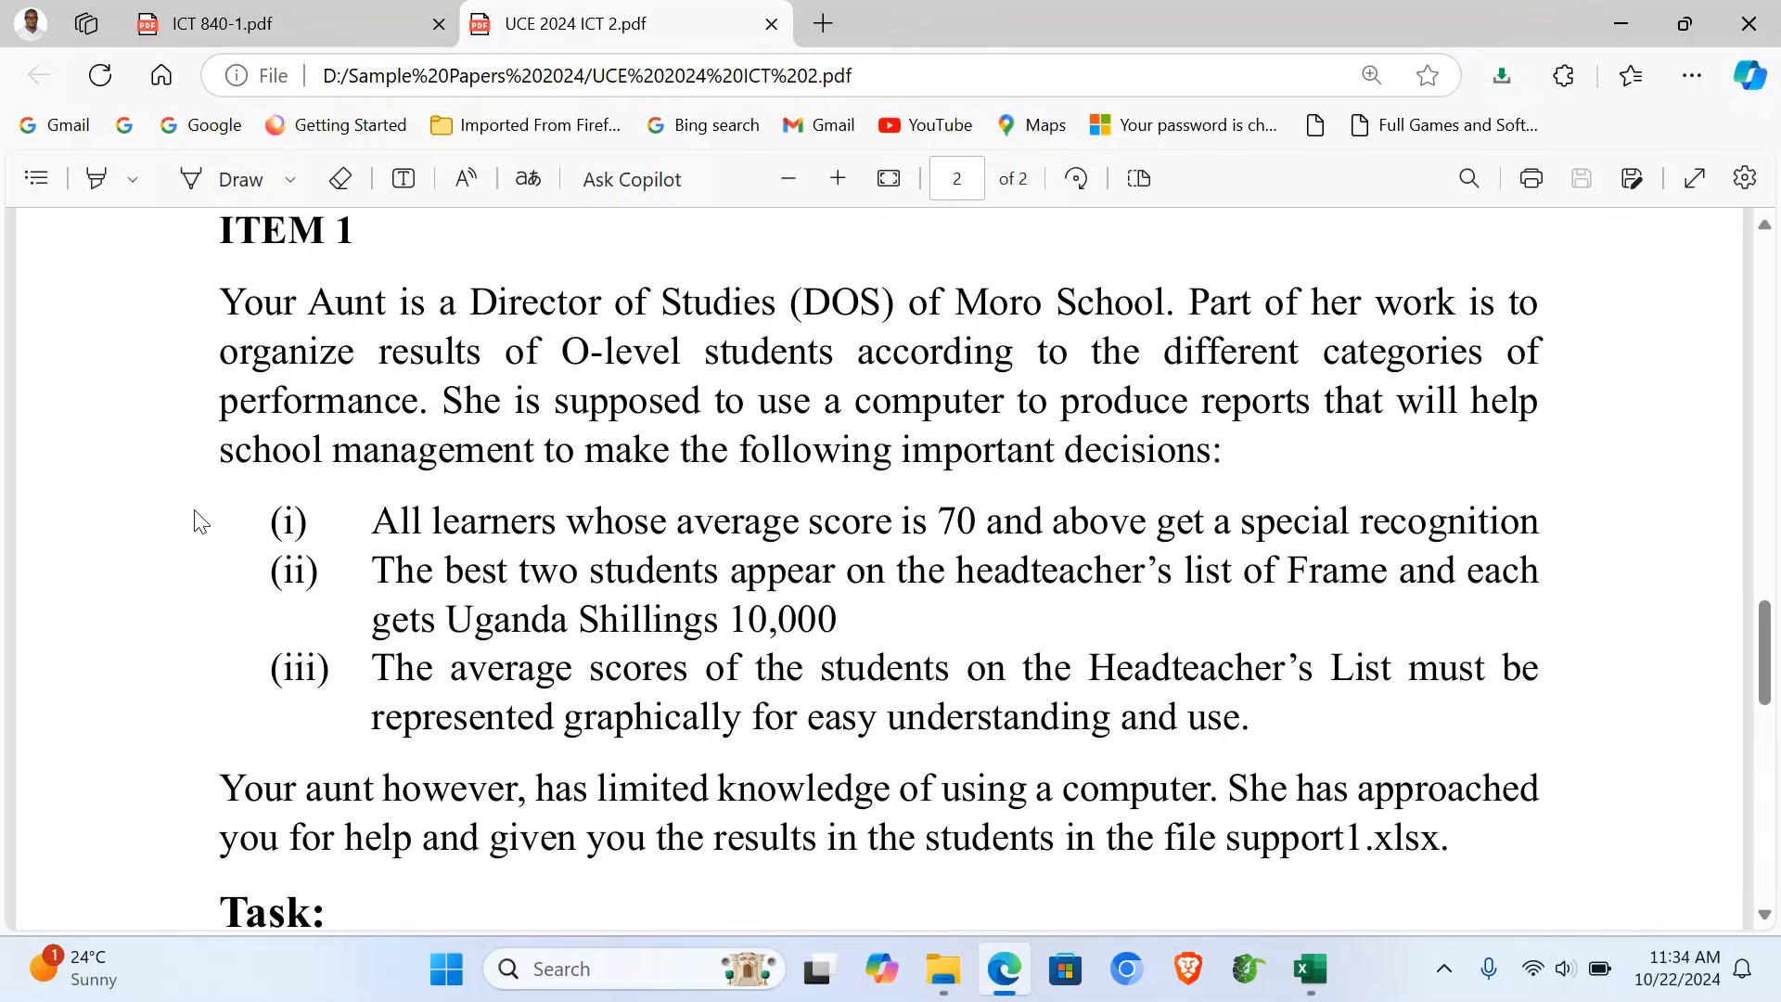
scroll(515, 633, down, 2)
scroll(515, 633, down, 1)
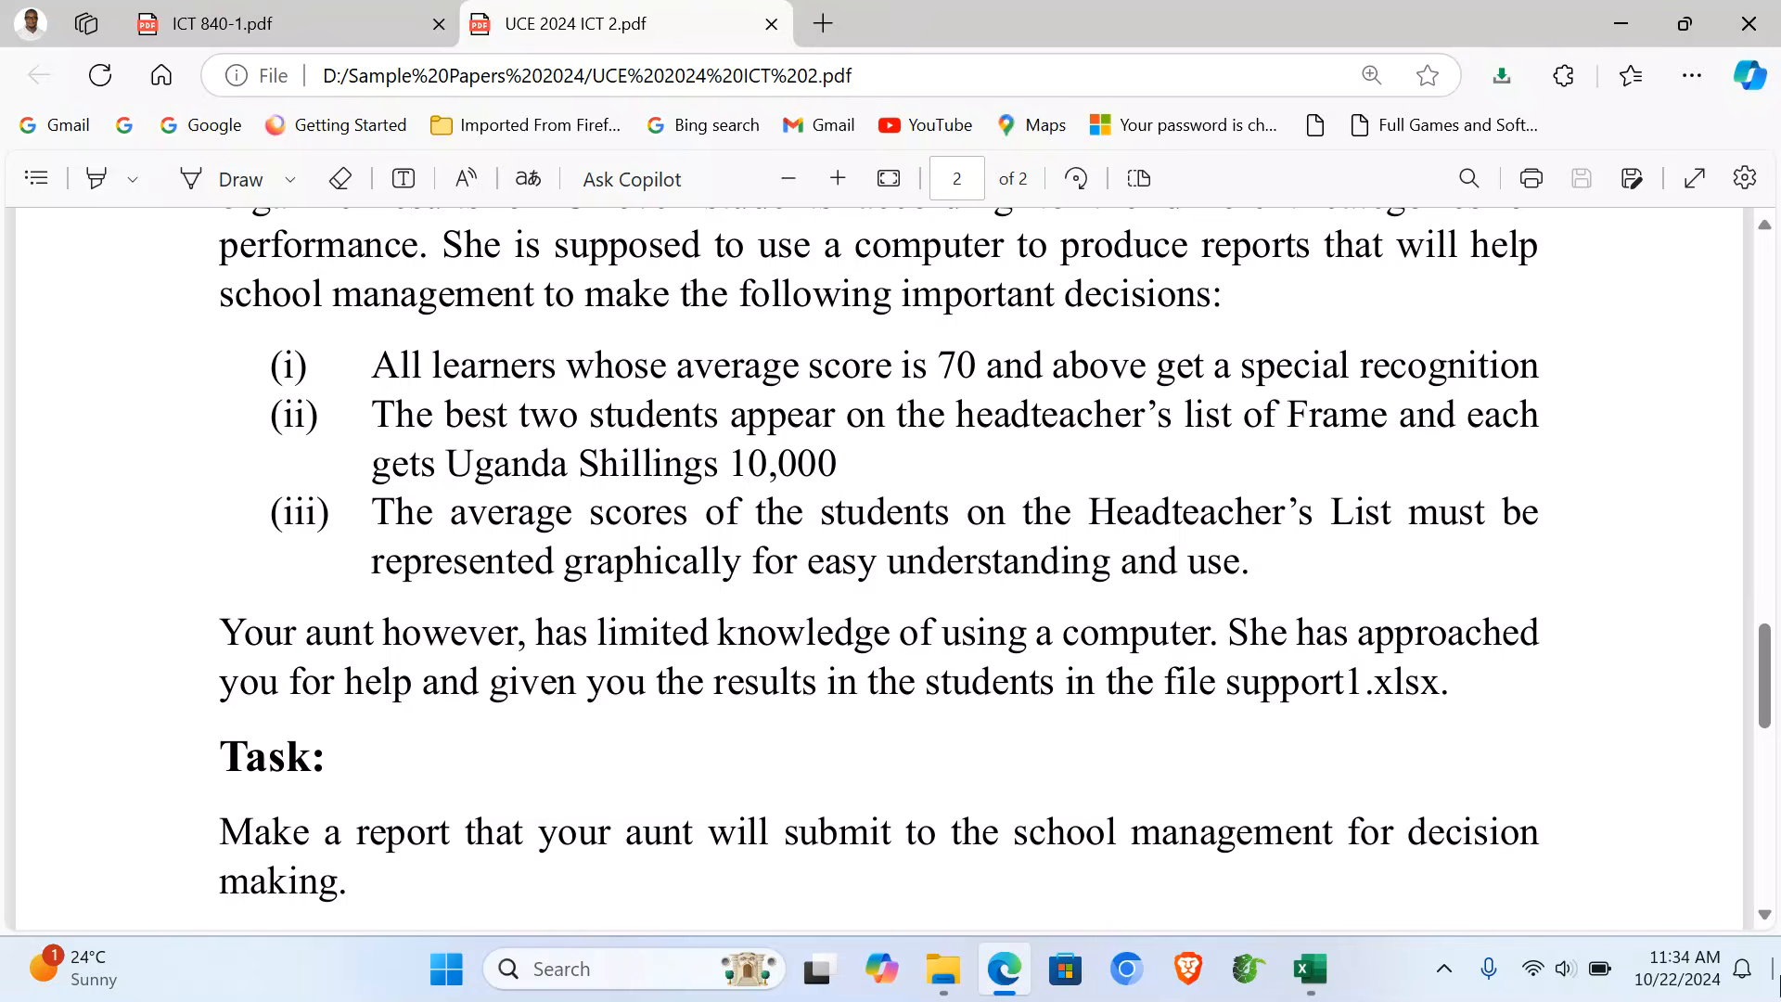
click(1308, 988)
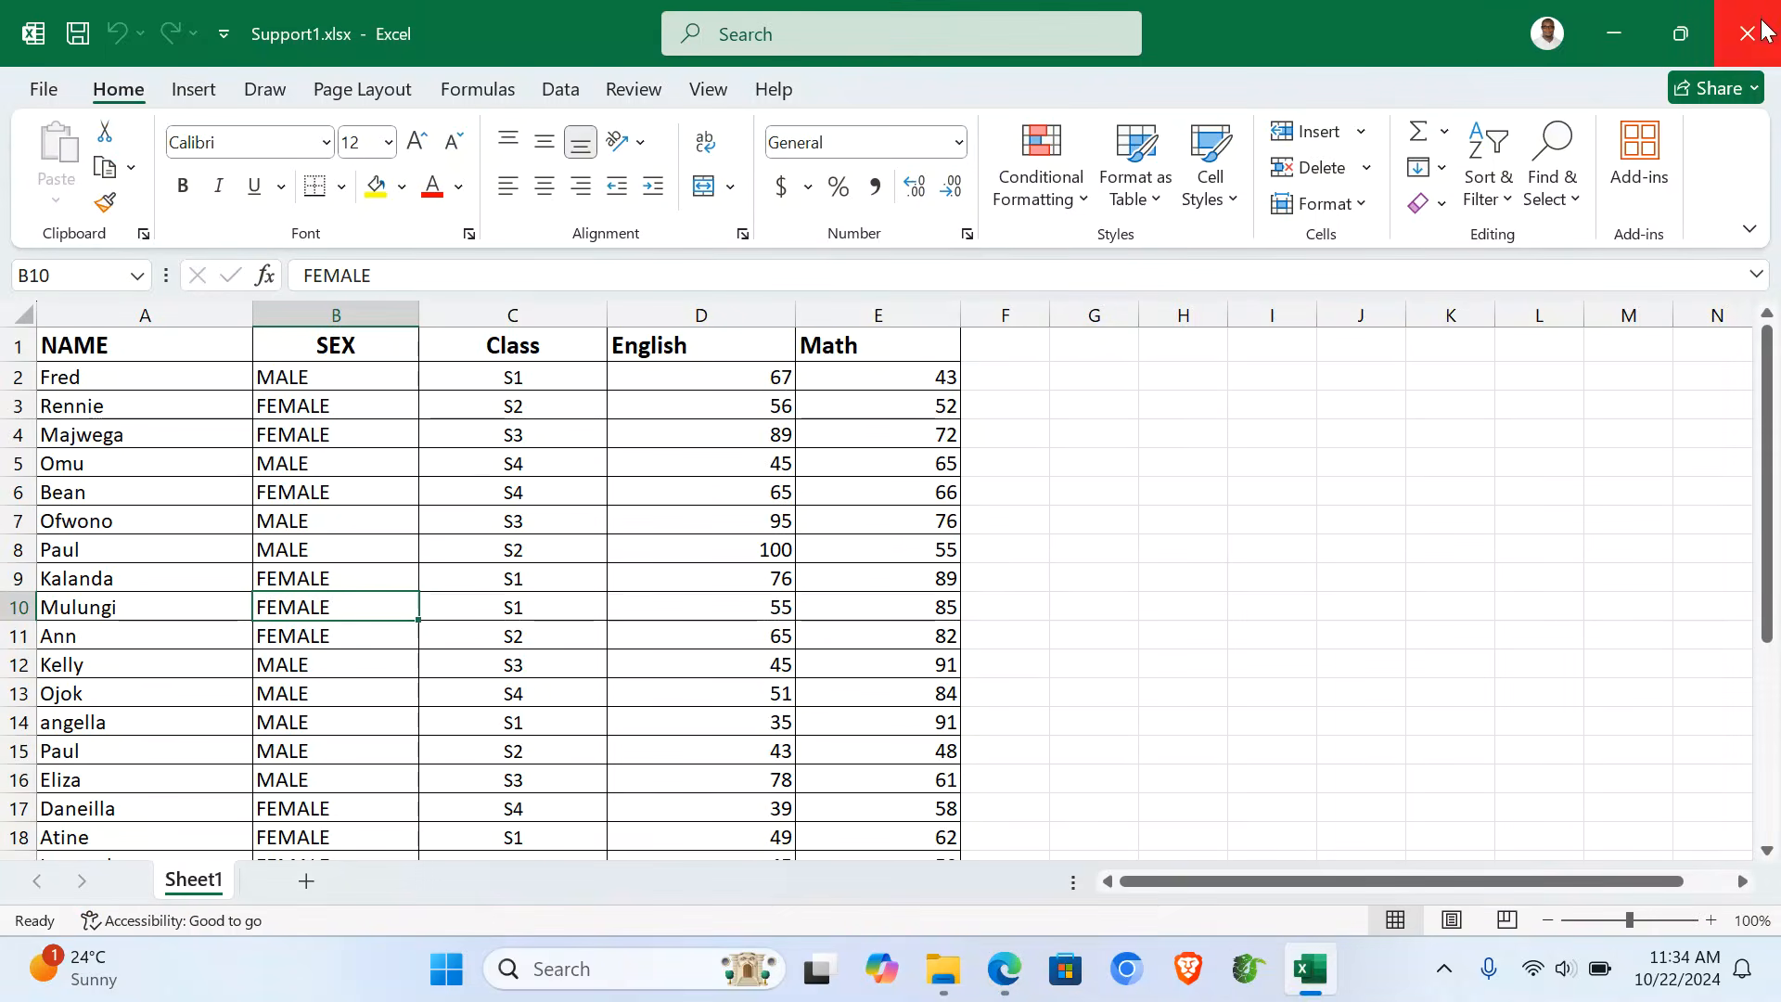
click(1759, 13)
- Create a new desktop folder named with the candidate's name and number
click(1777, 988)
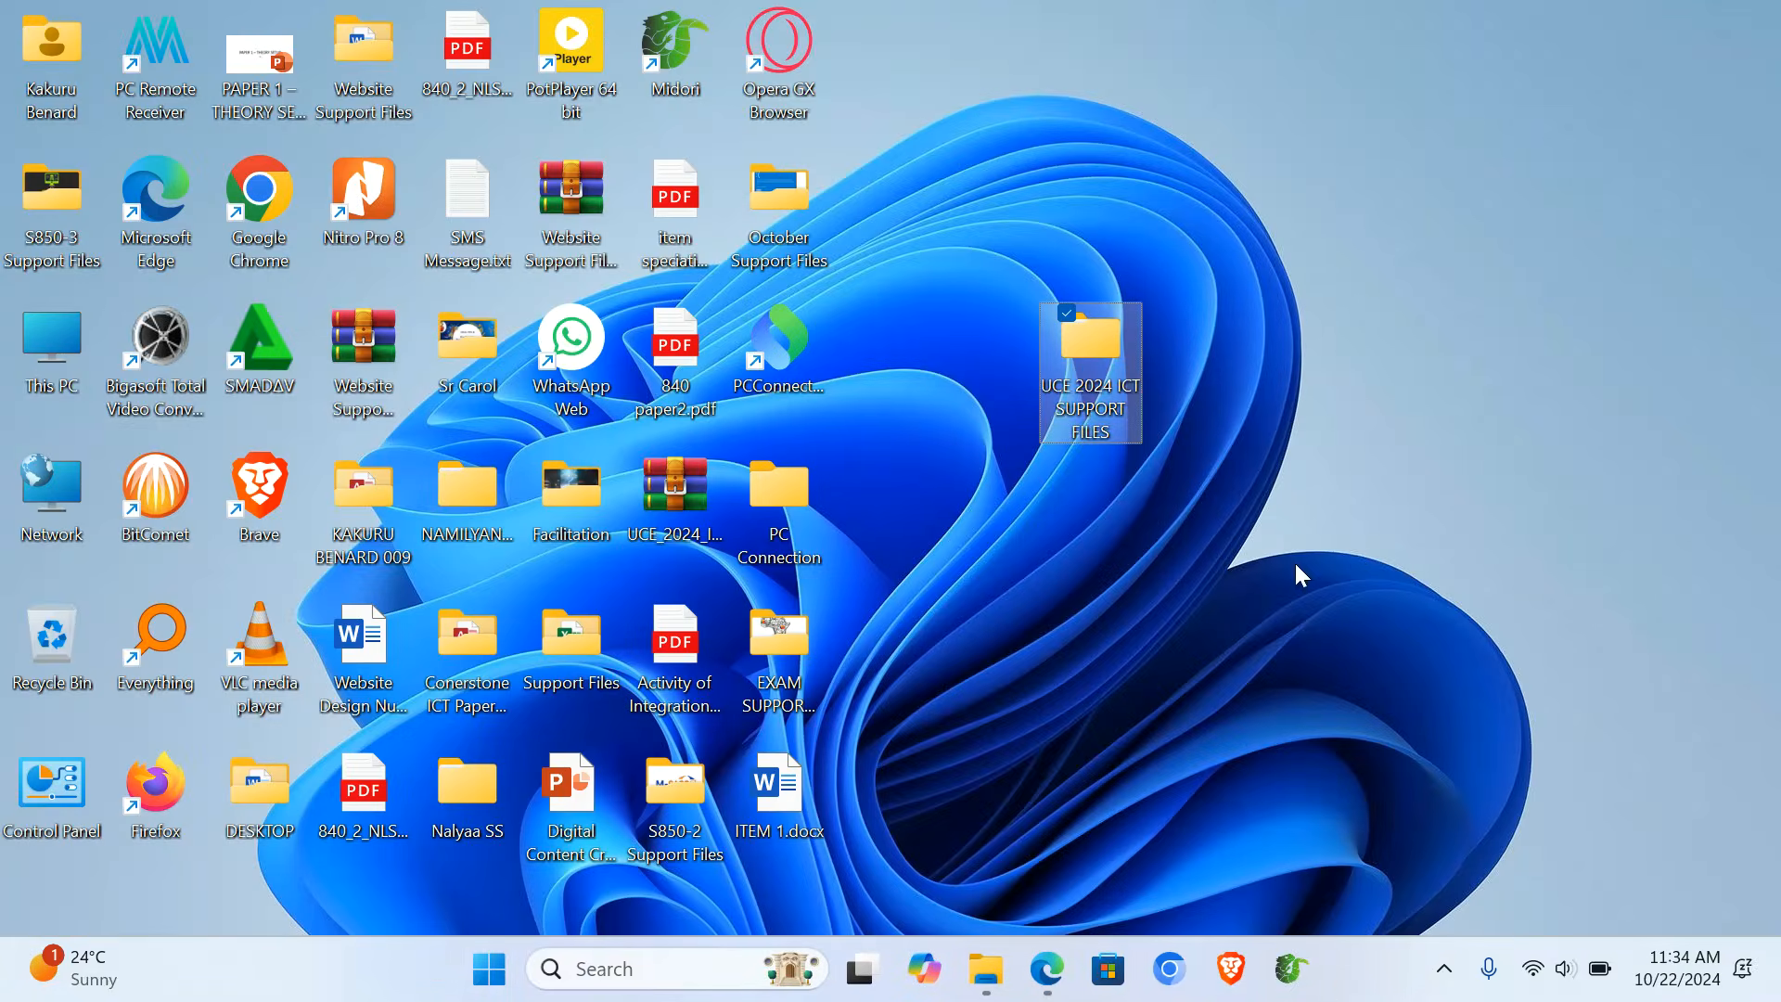
click(1351, 547)
right_click(1351, 548)
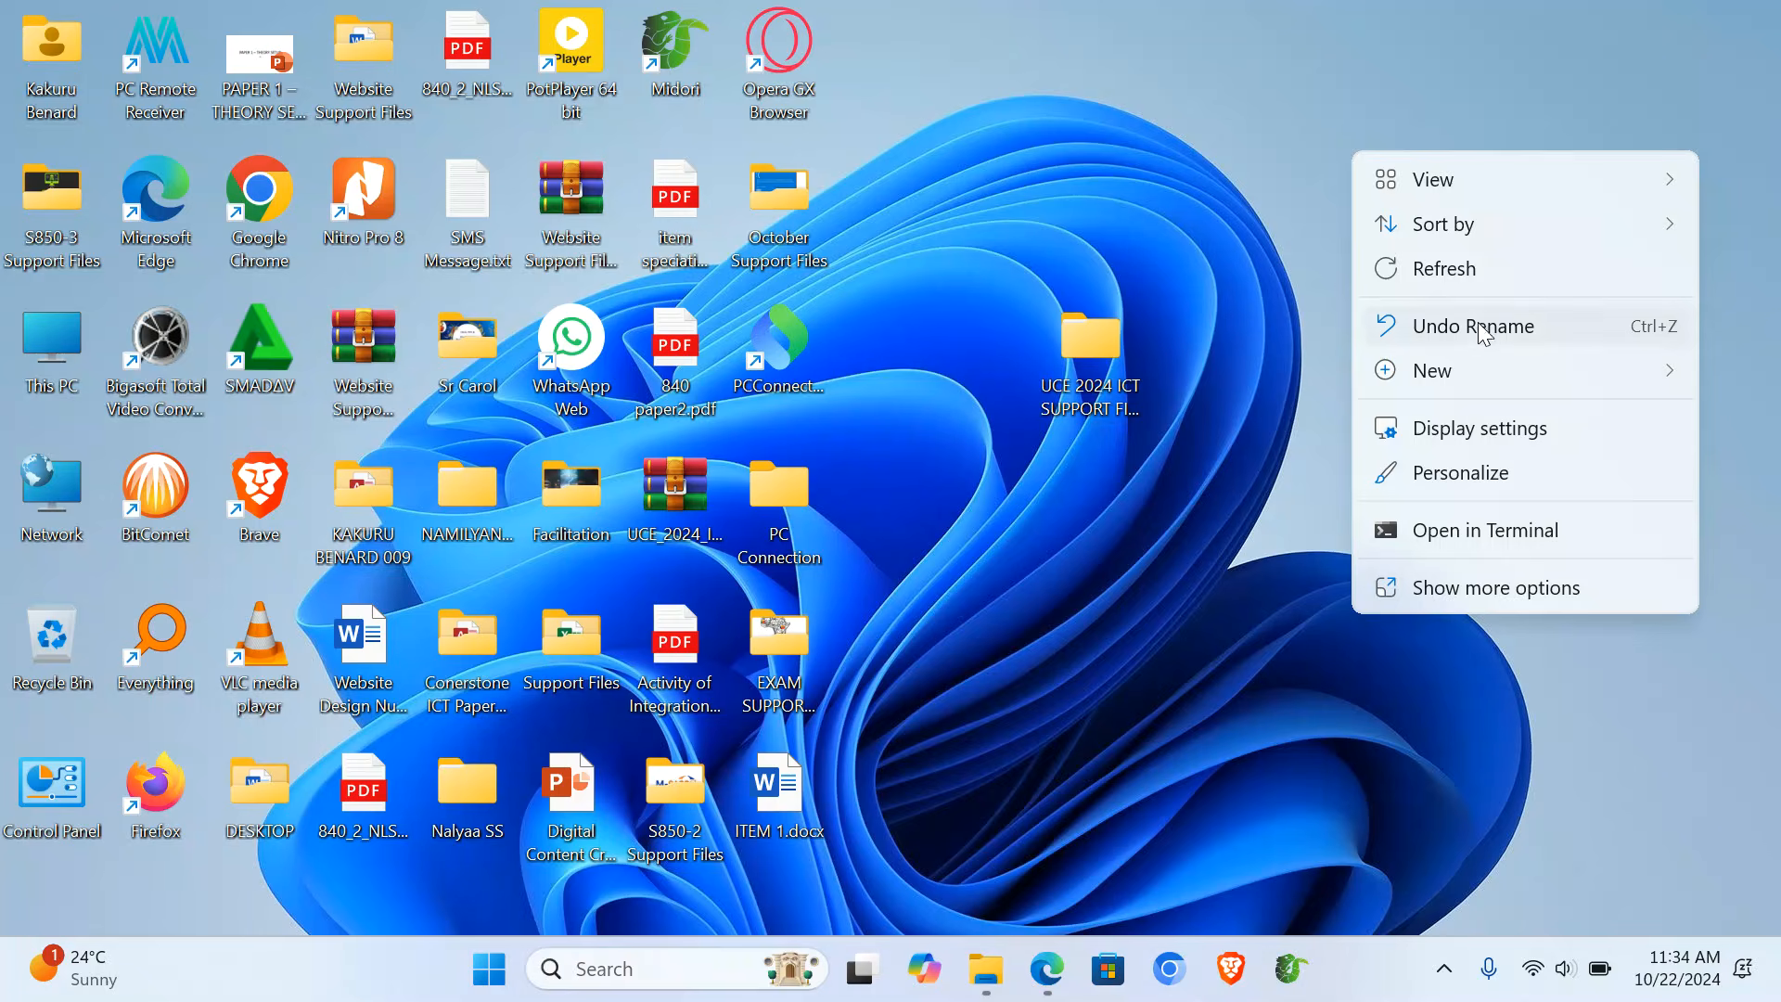
mouse_move(1483, 368)
click(1099, 29)
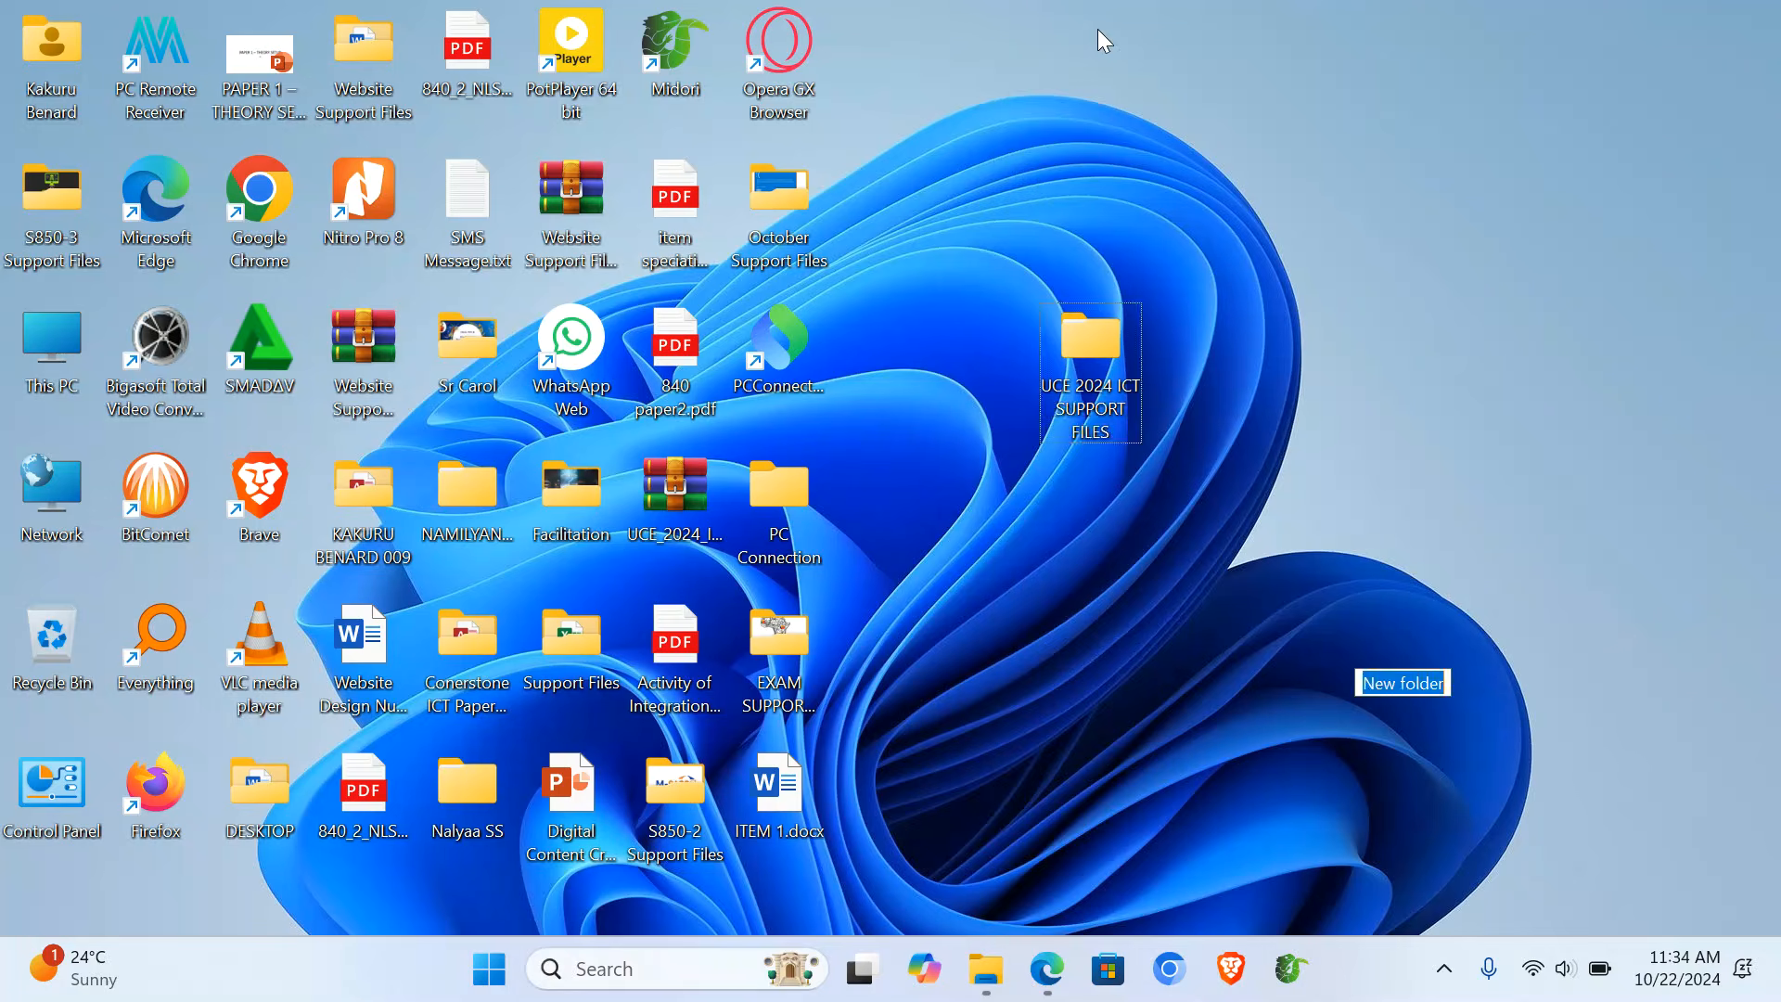
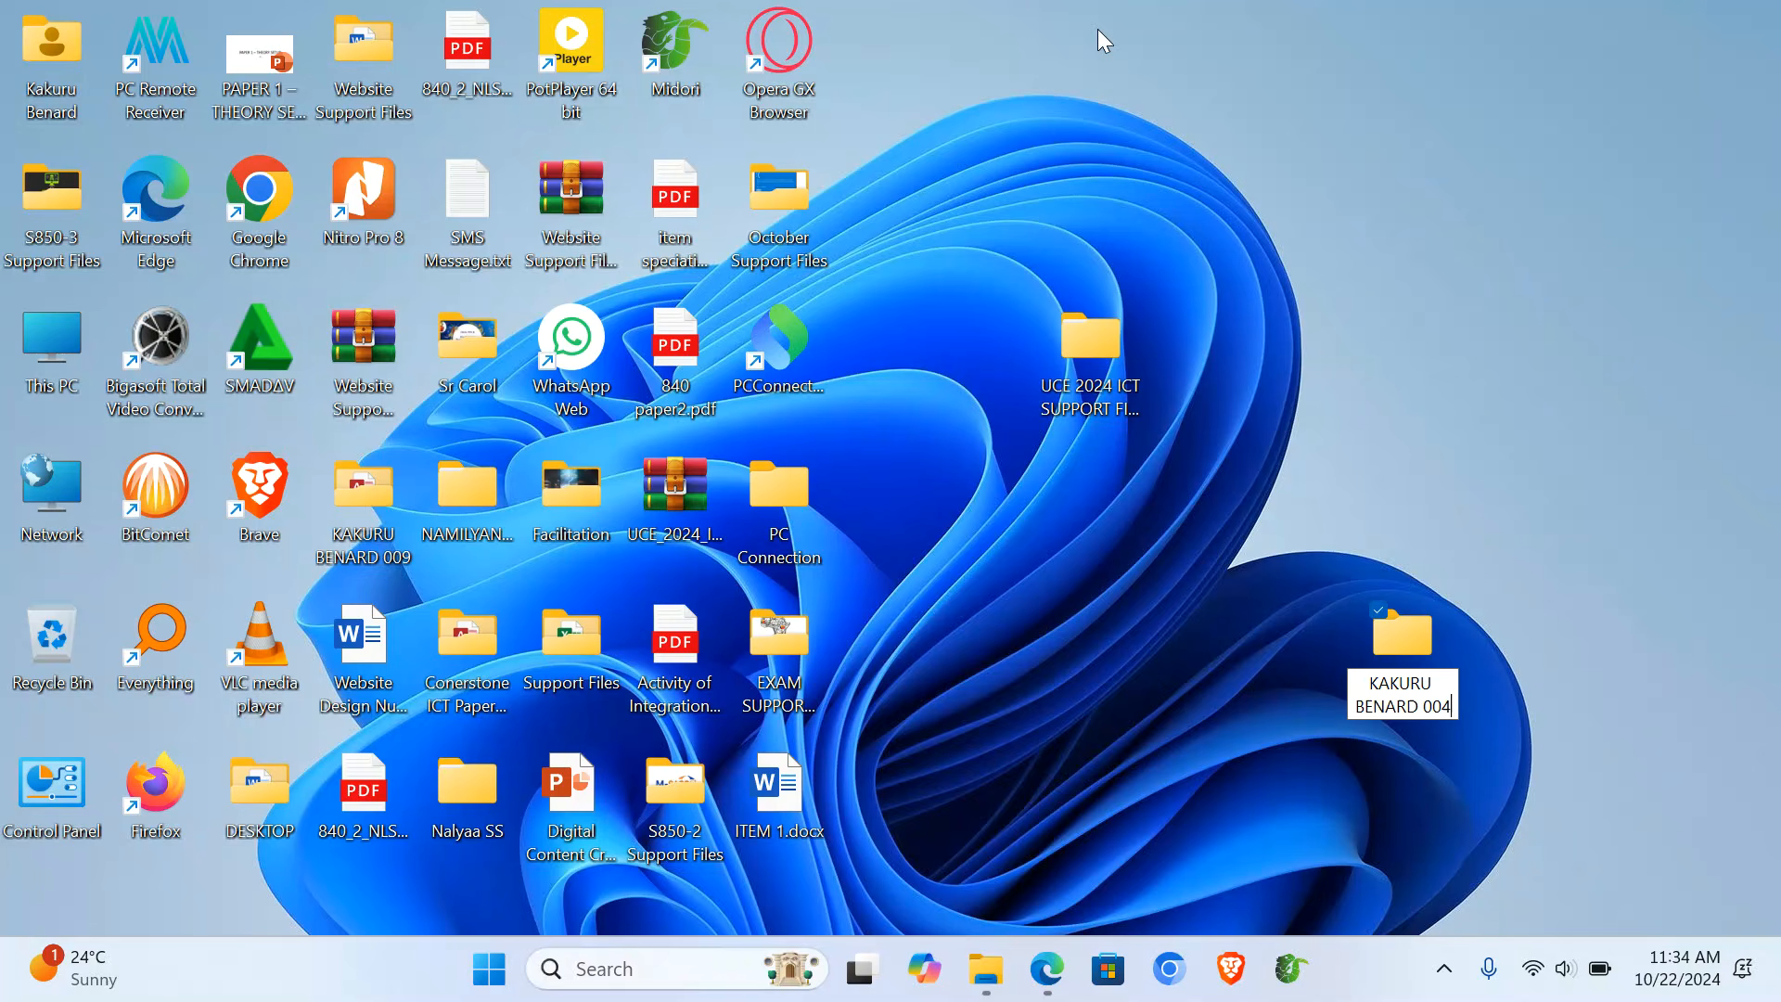
key(Return)
key(Return)
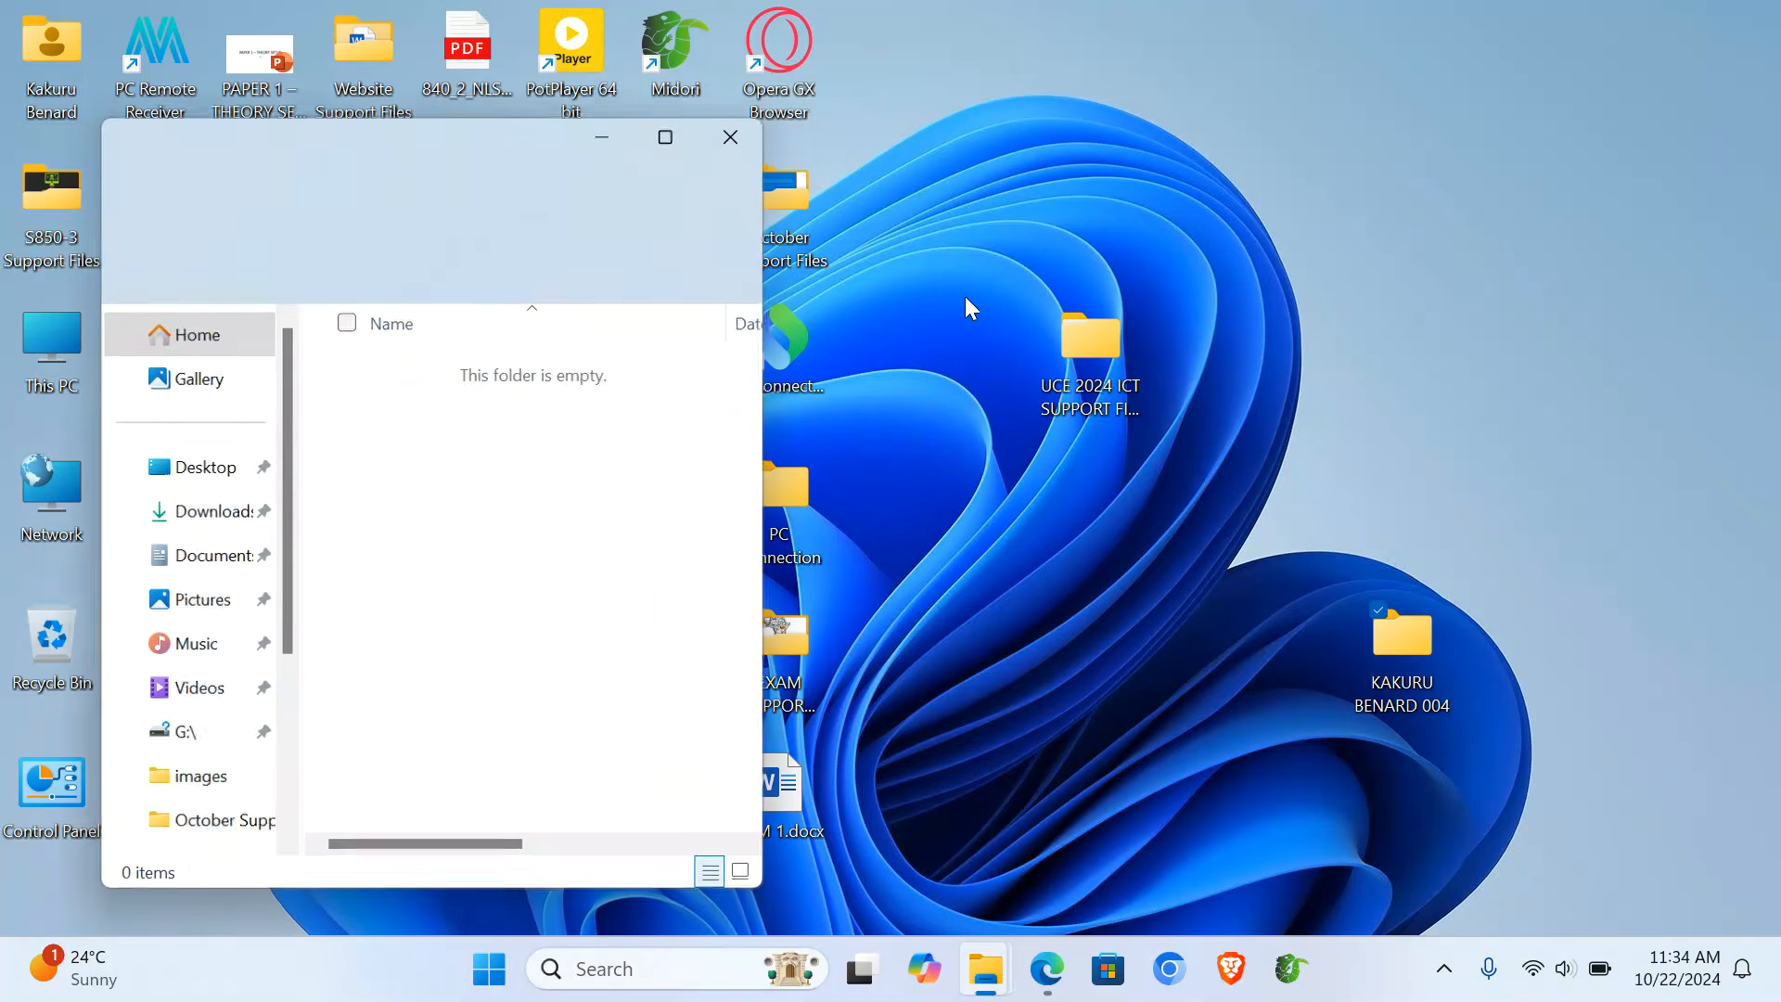
- Create ITEM 1 and ITEM 2 subfolders inside the candidate folder
right_click(471, 511)
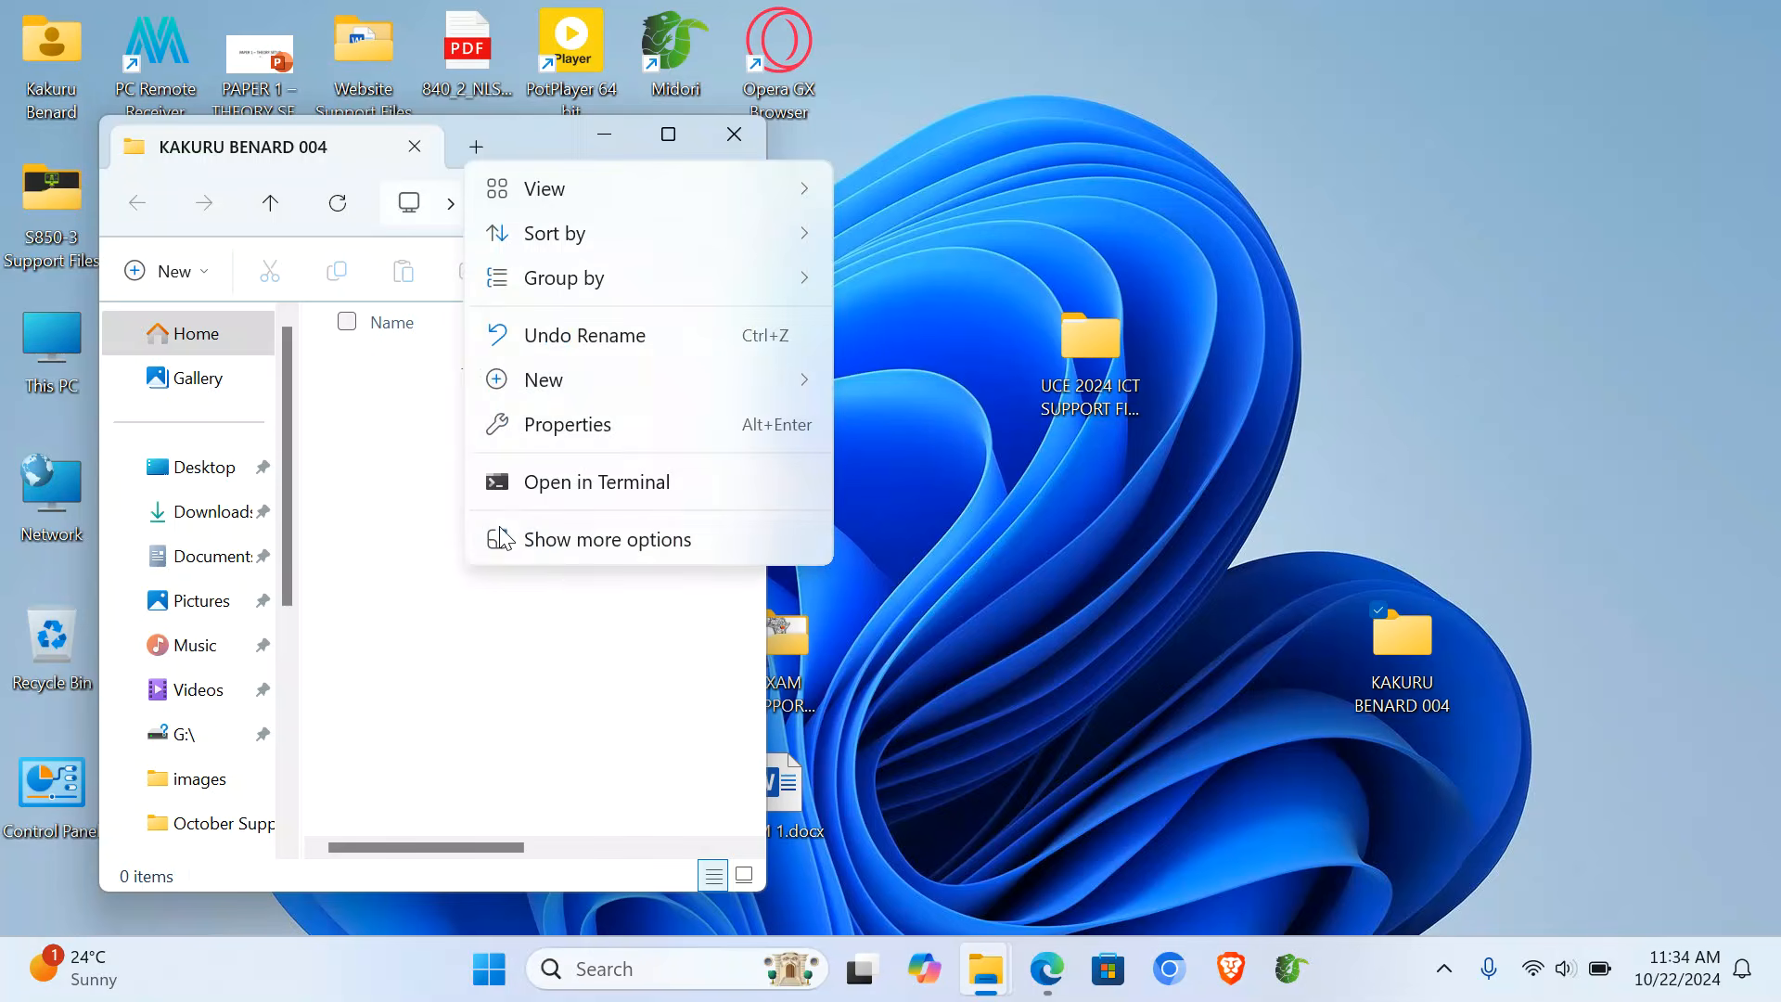
mouse_move(776, 379)
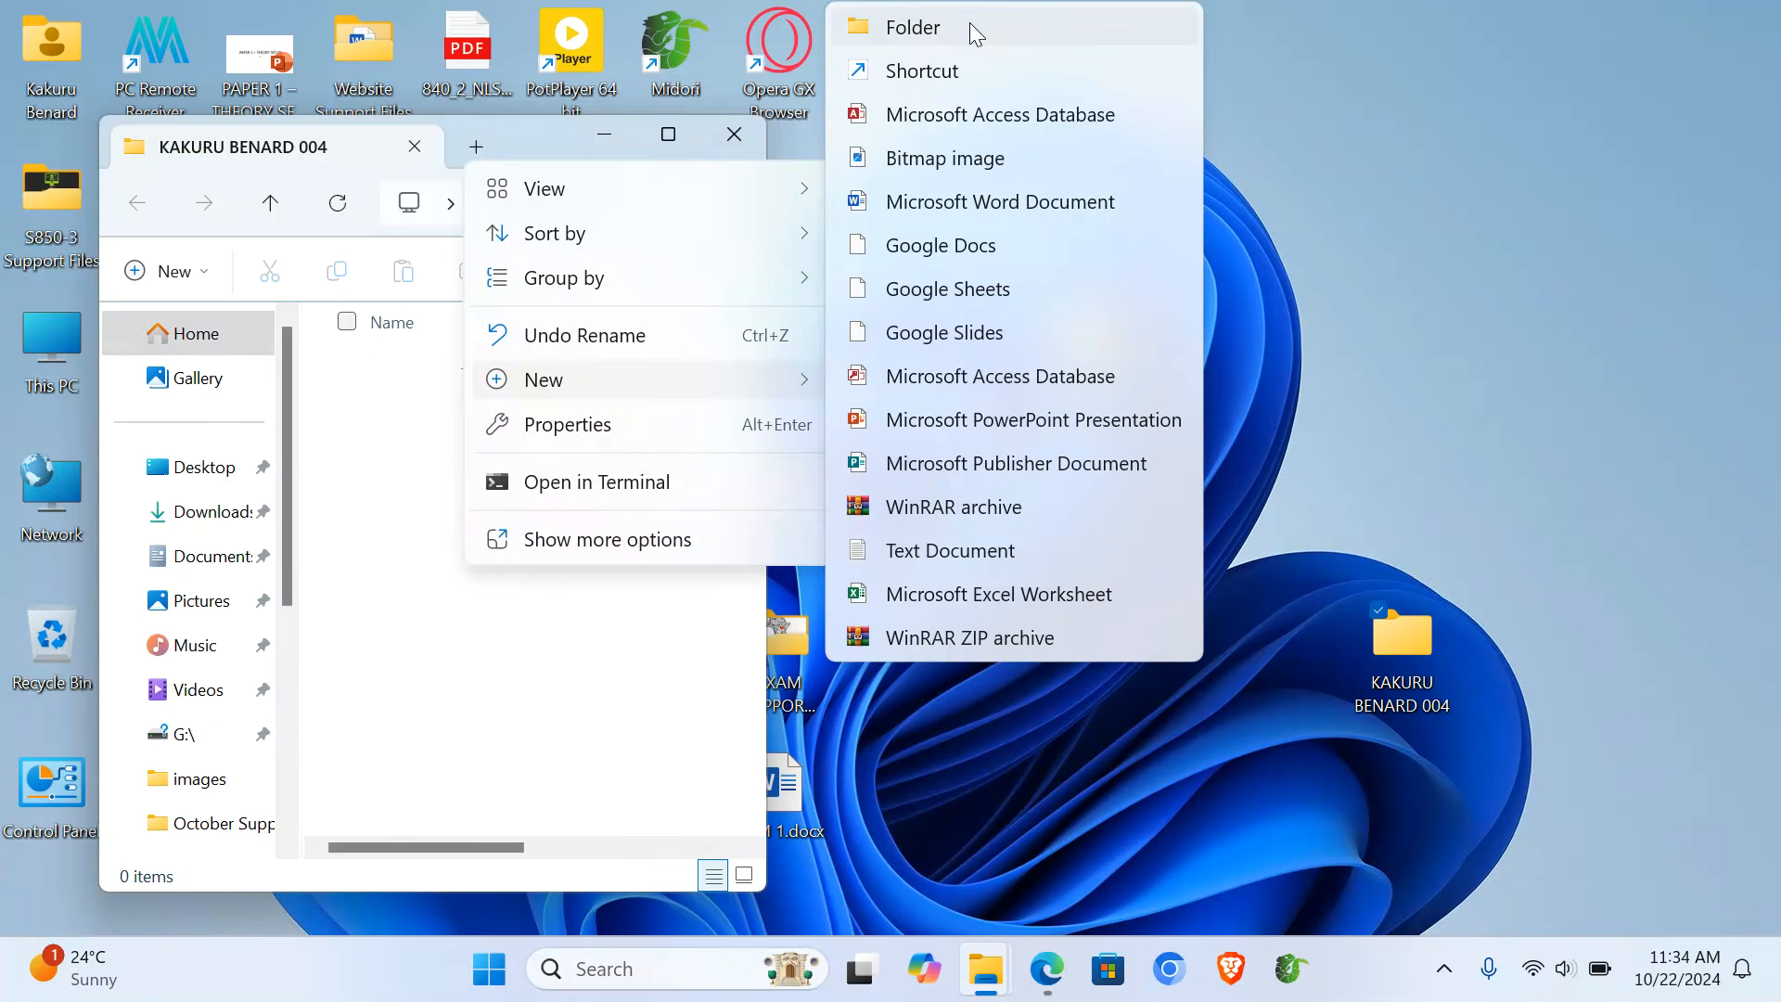
click(970, 24)
text(ITEM 1)
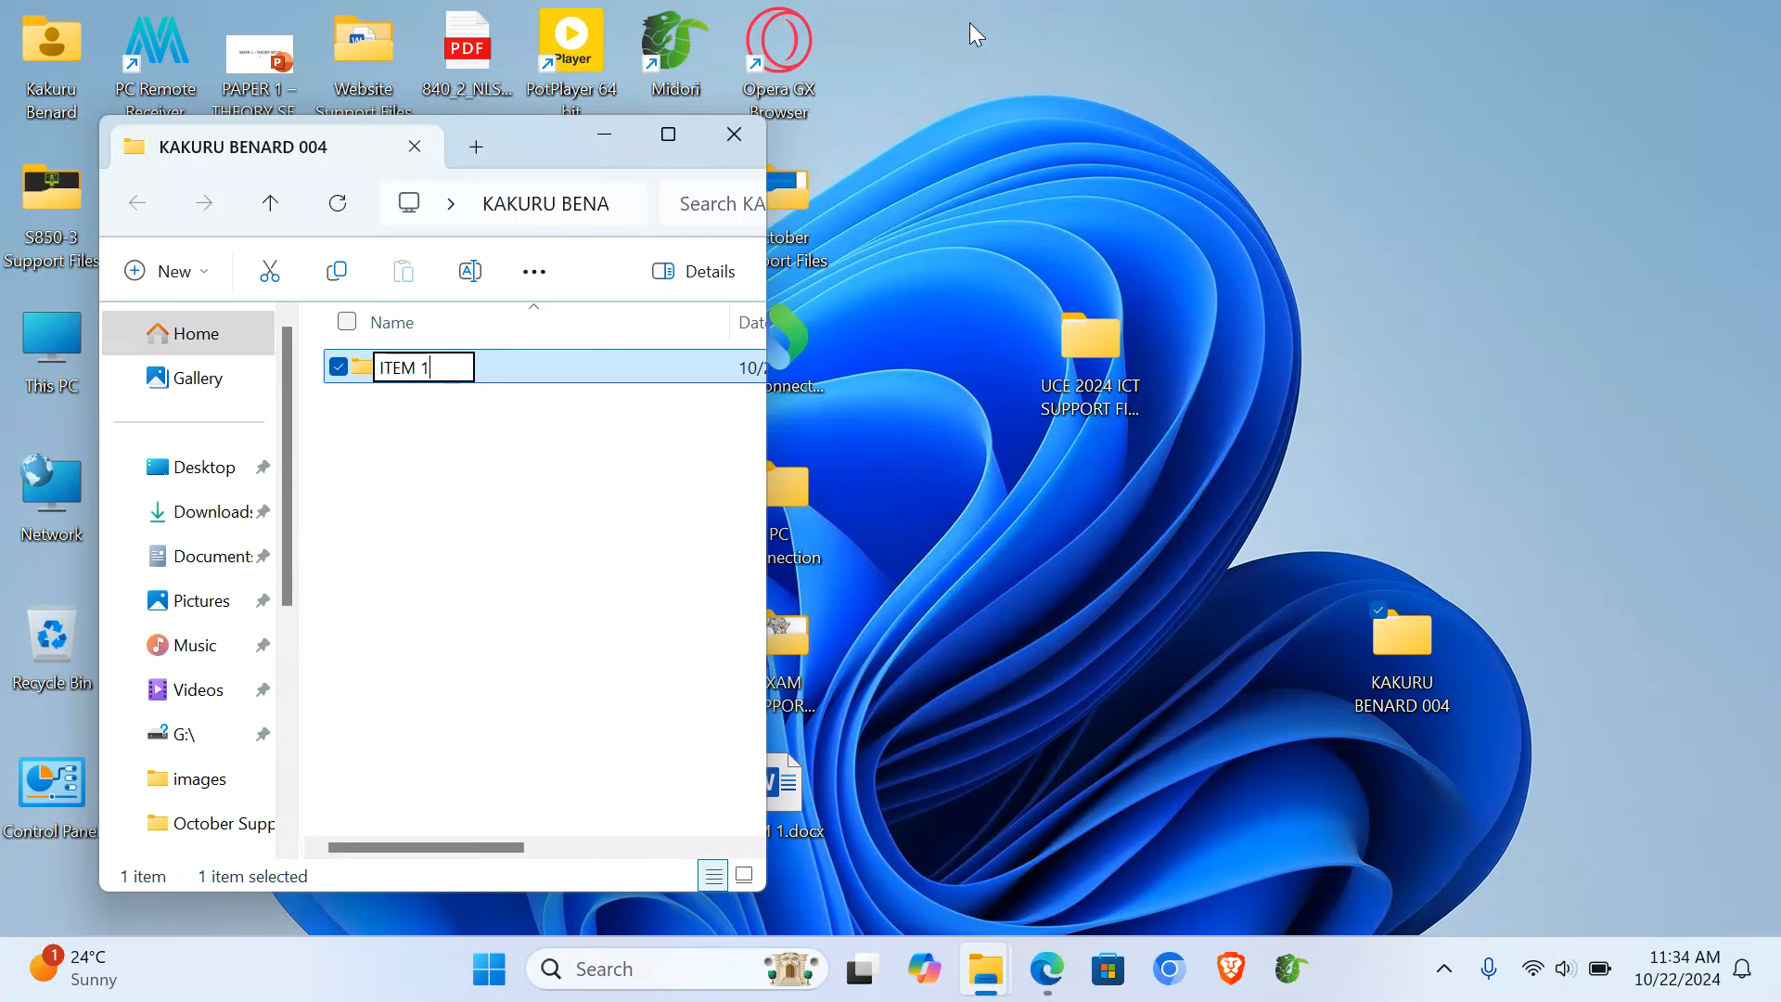
key(Return)
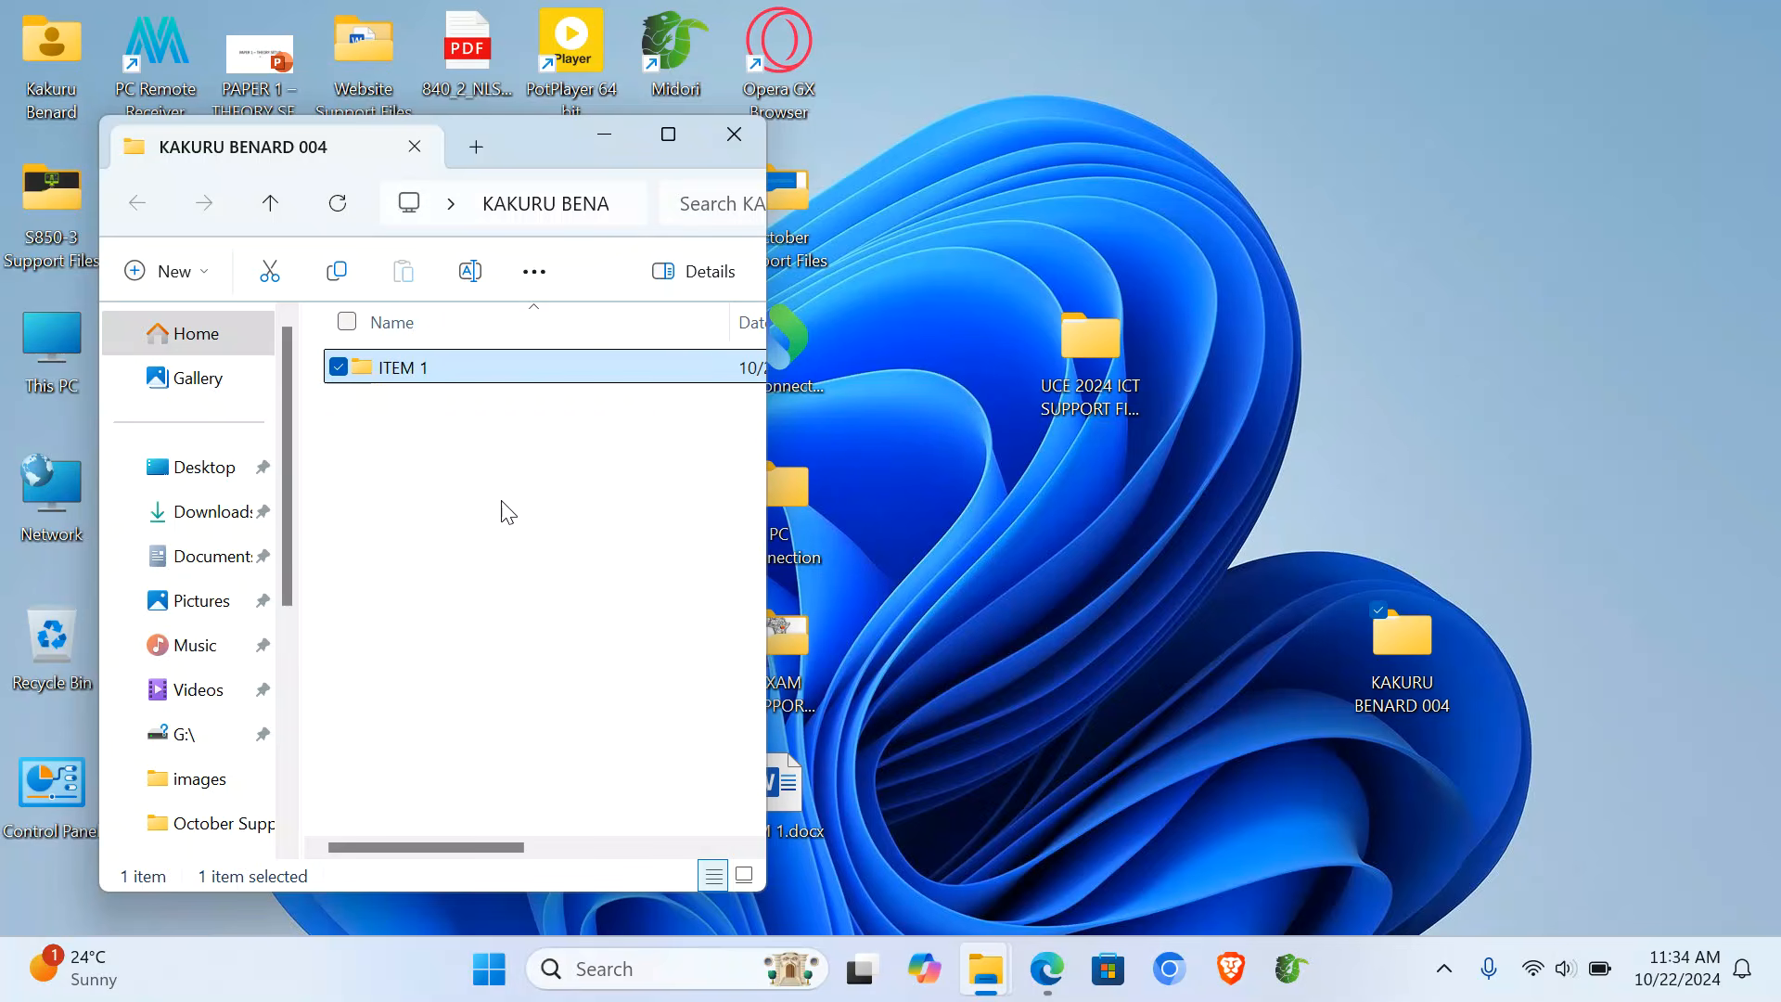
click(501, 509)
right_click(503, 510)
mouse_move(822, 387)
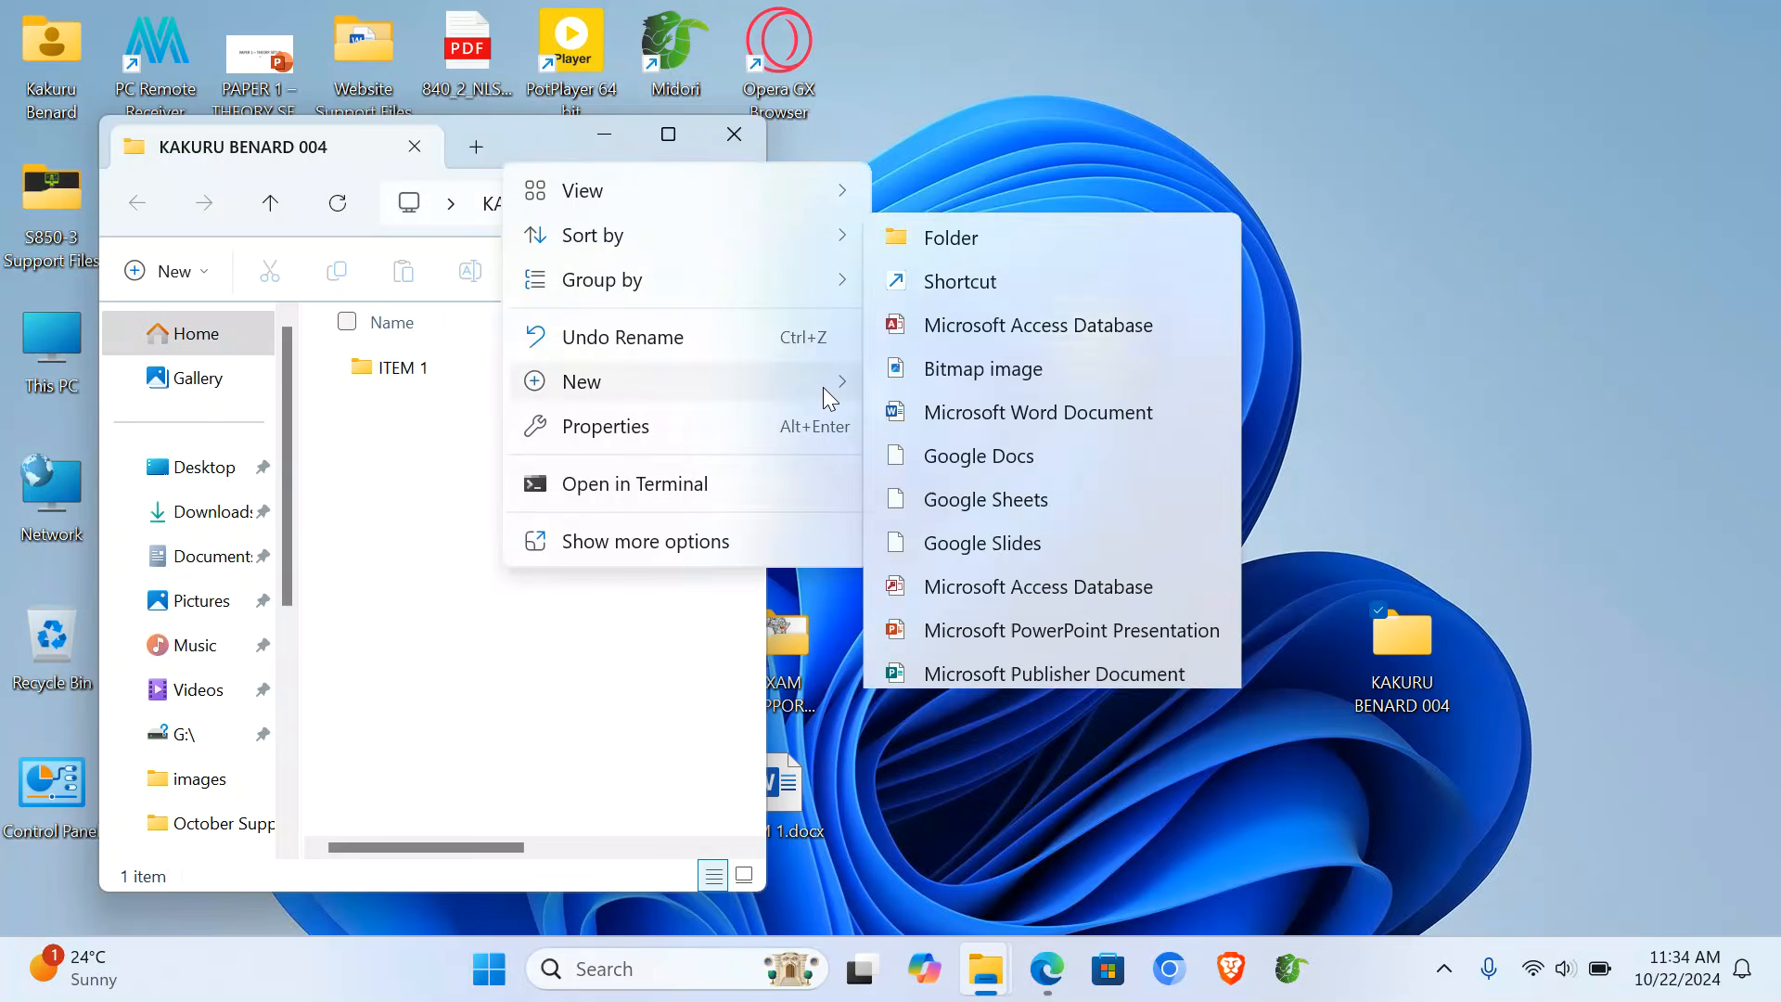
click(1004, 35)
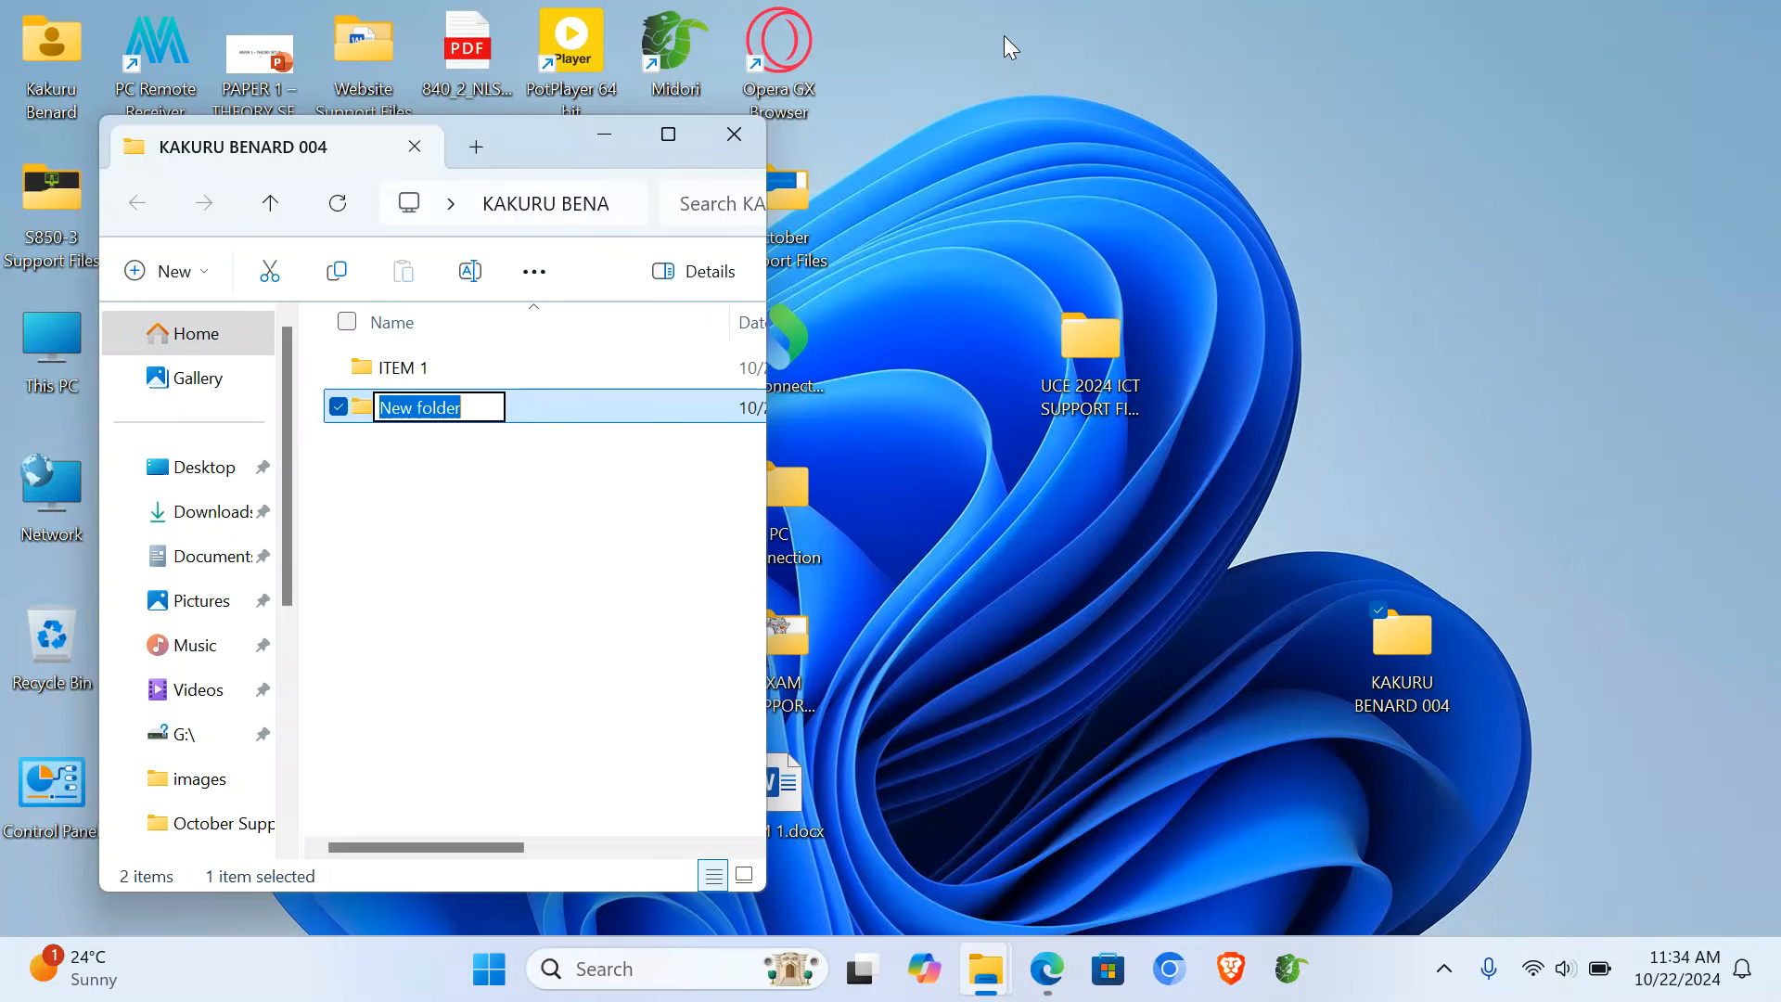
text(ITEM 2)
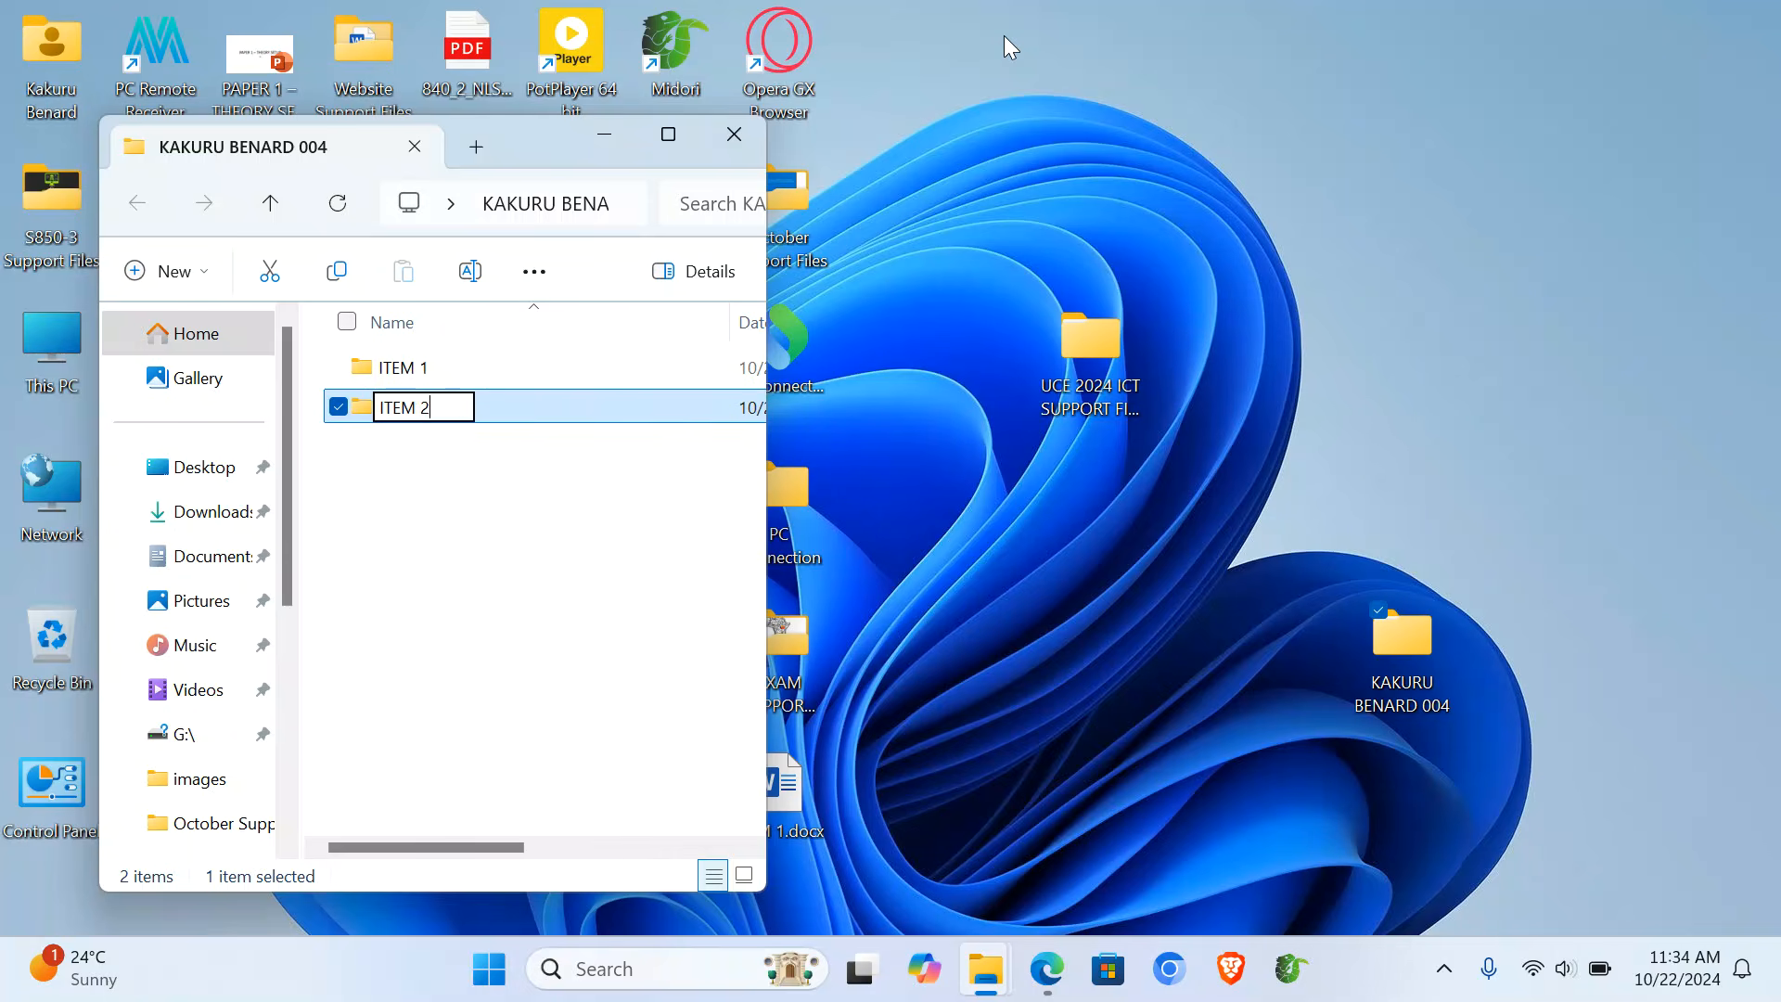
key(Return)
- Copy Support1.xlsx from the UCE 2024 ICT SUPPORT FILES support folder into ITEM 1
click(1094, 342)
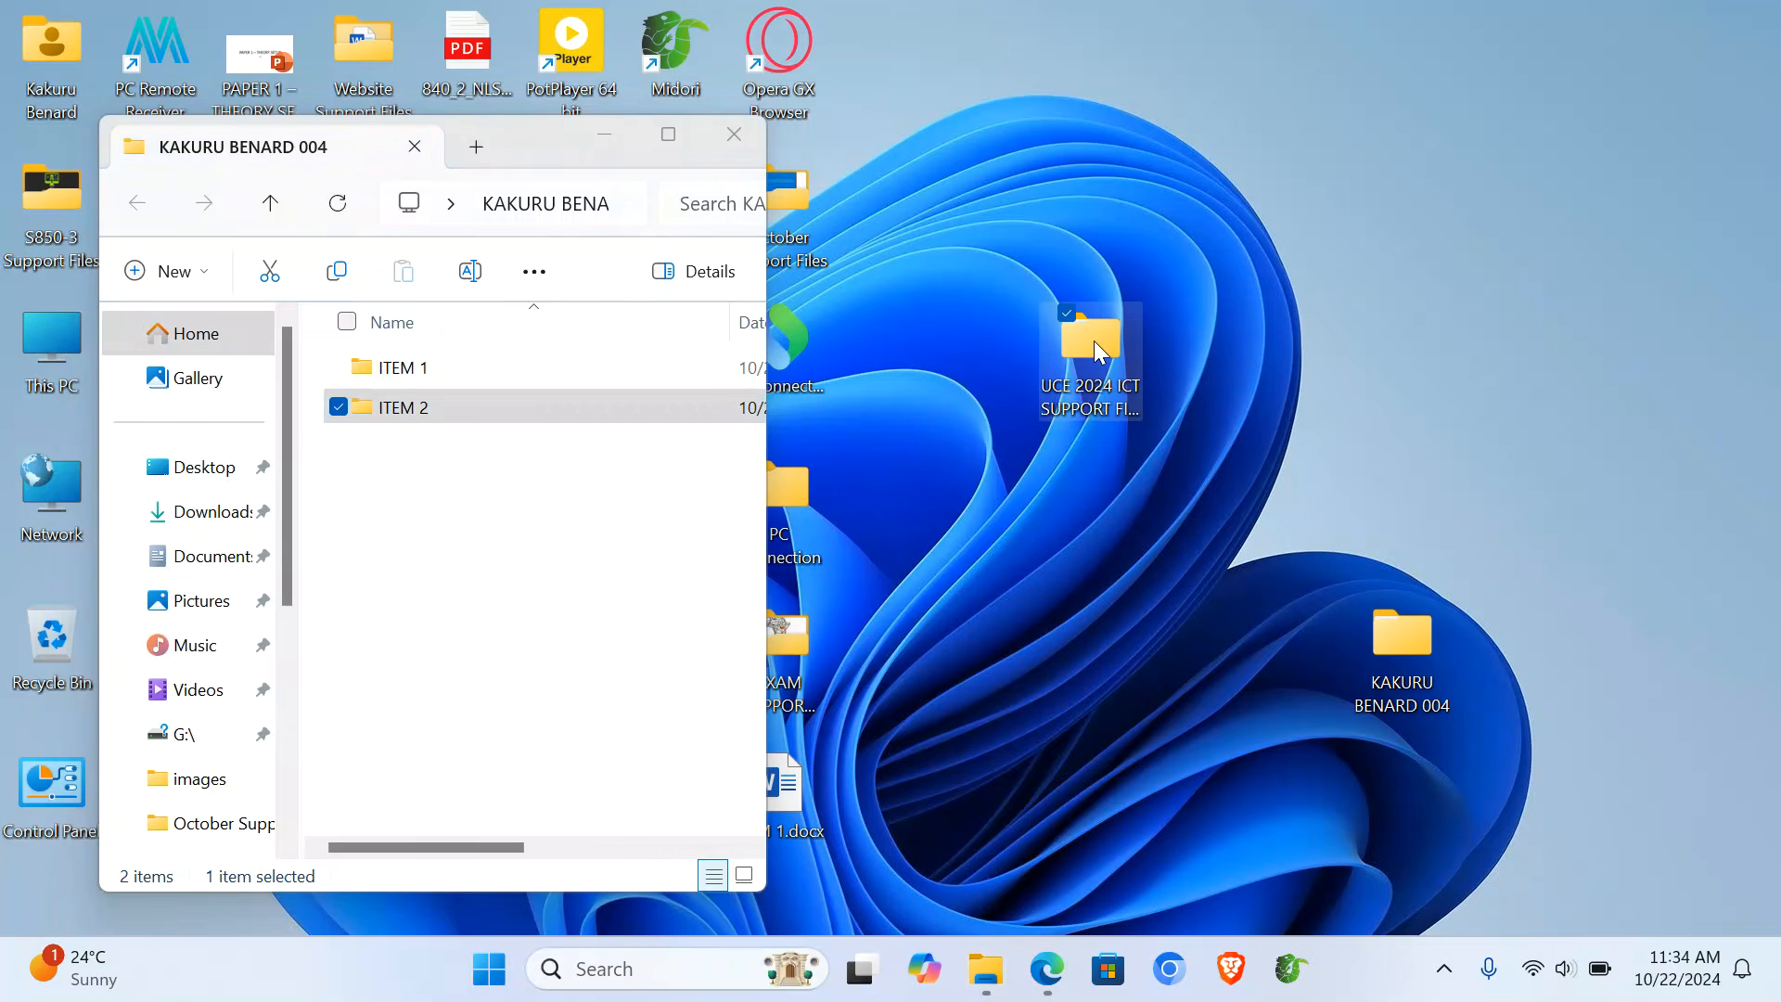
double_click(1094, 341)
click(566, 263)
double_click(569, 266)
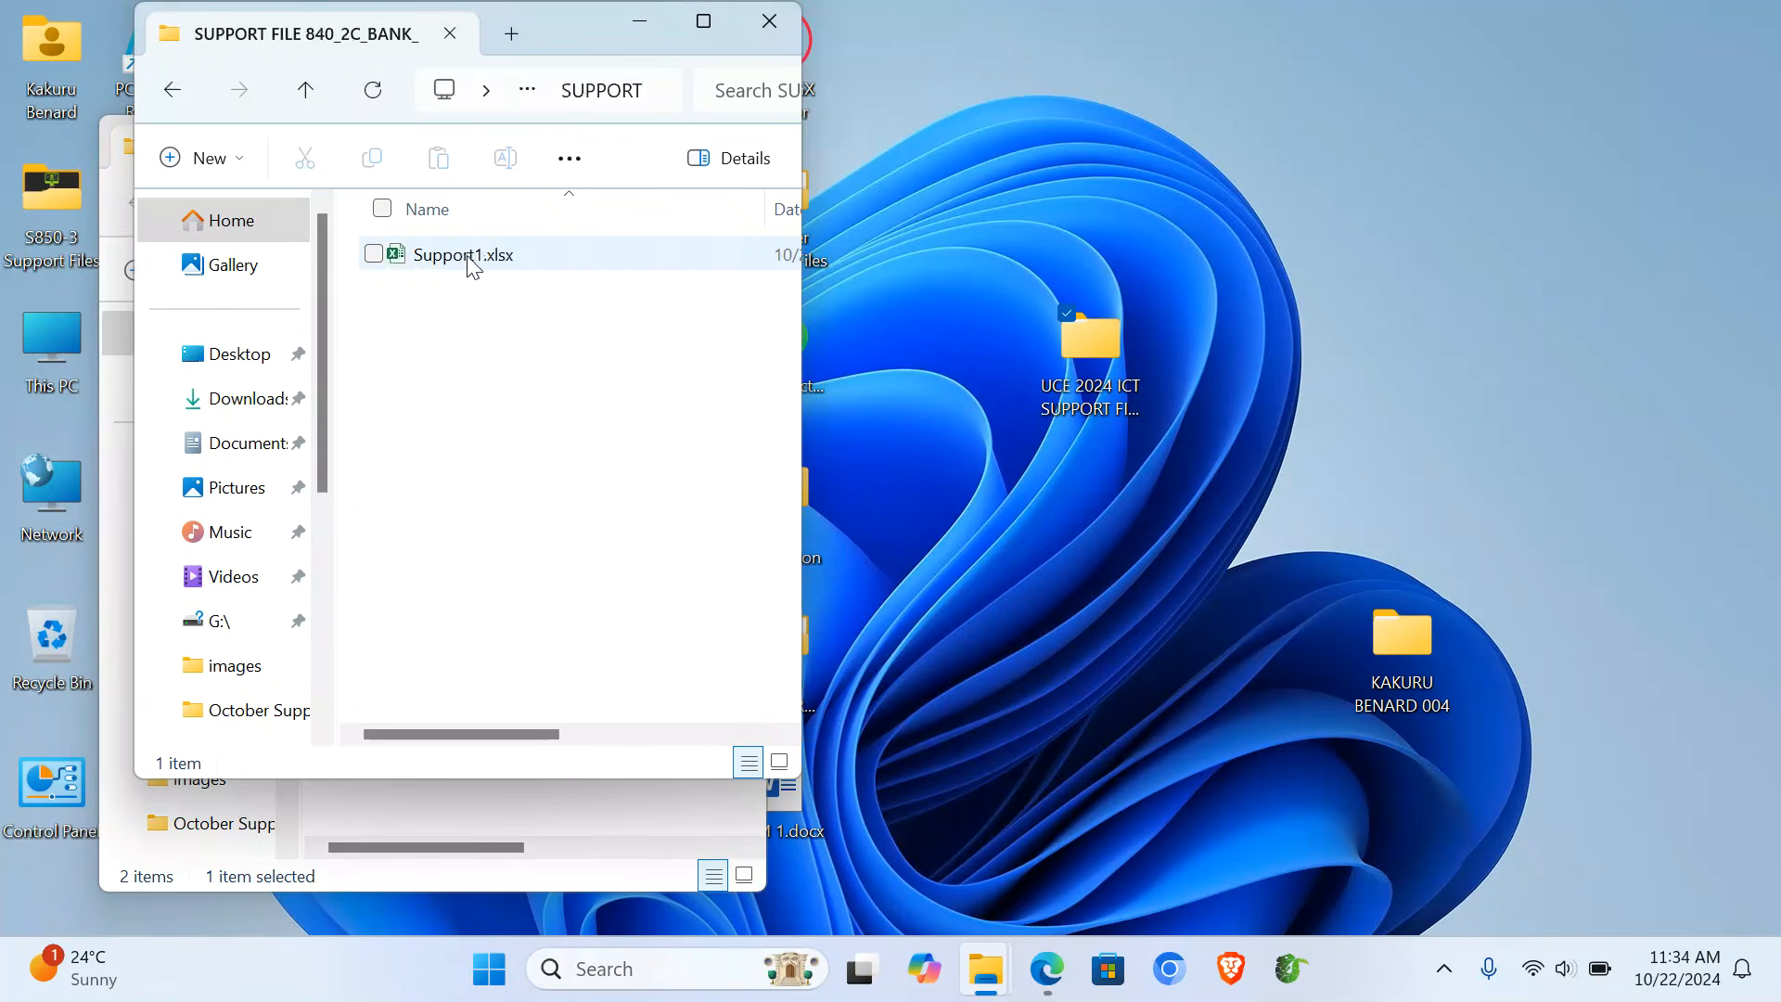
click(449, 263)
key(ctrl+c)
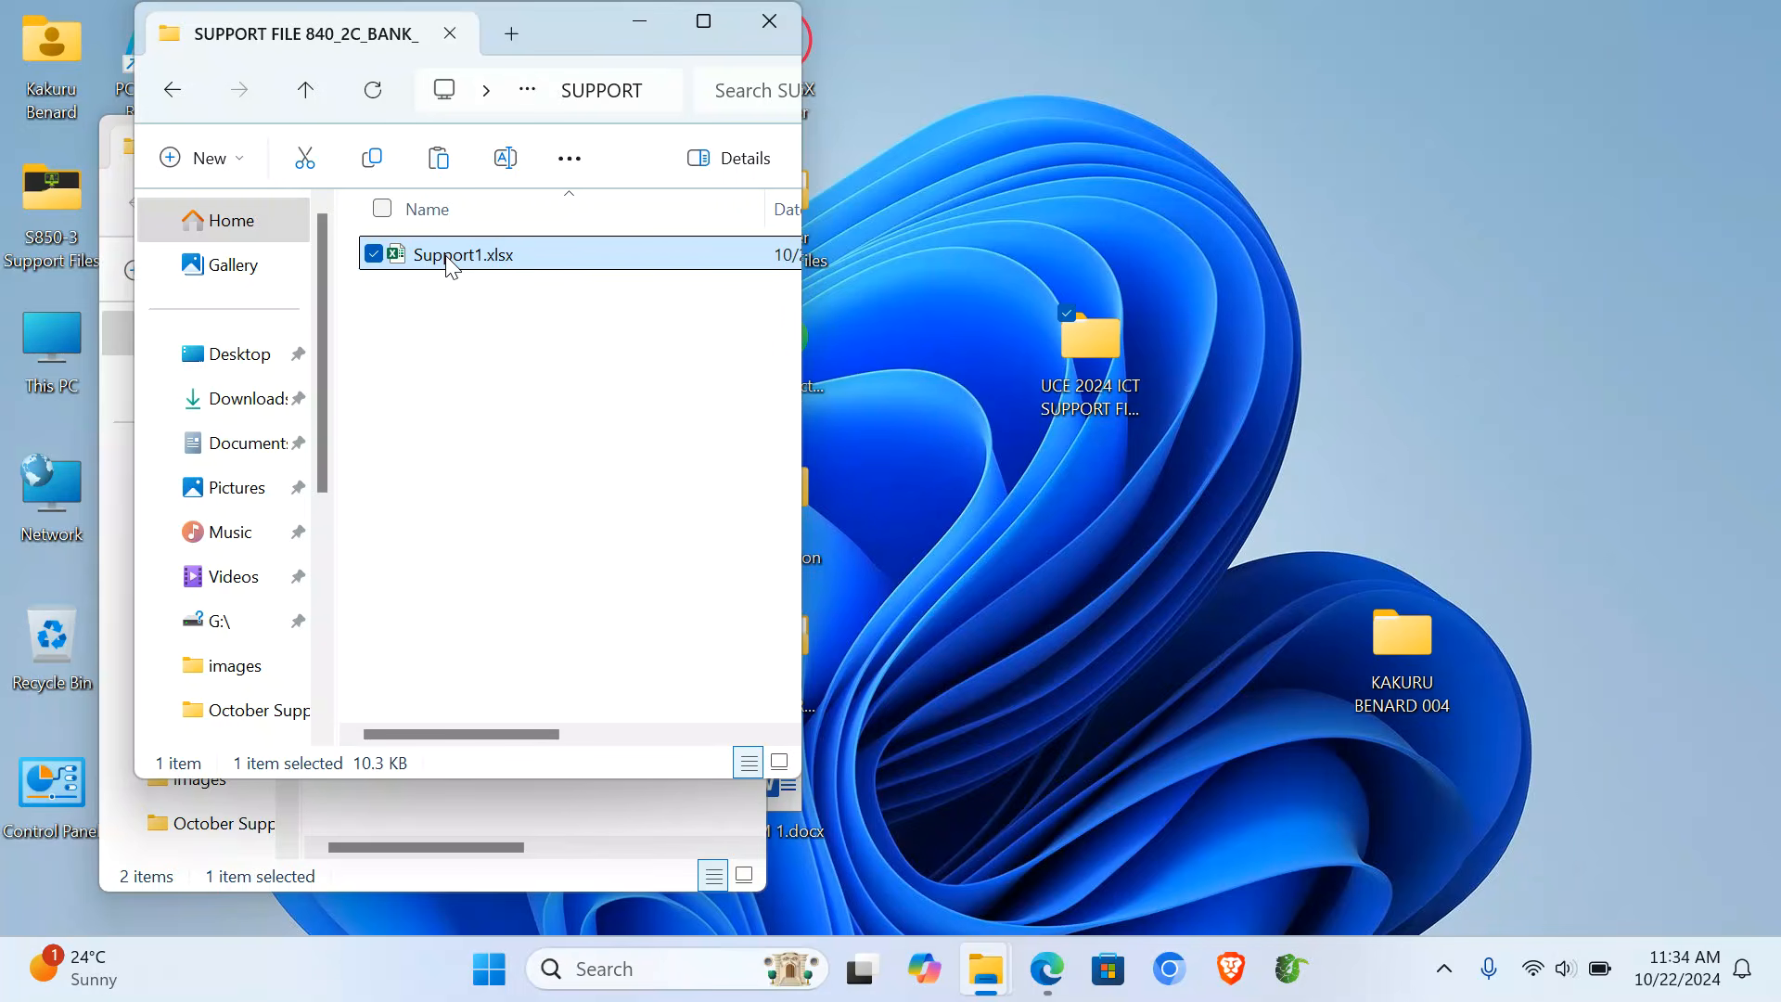
click(785, 37)
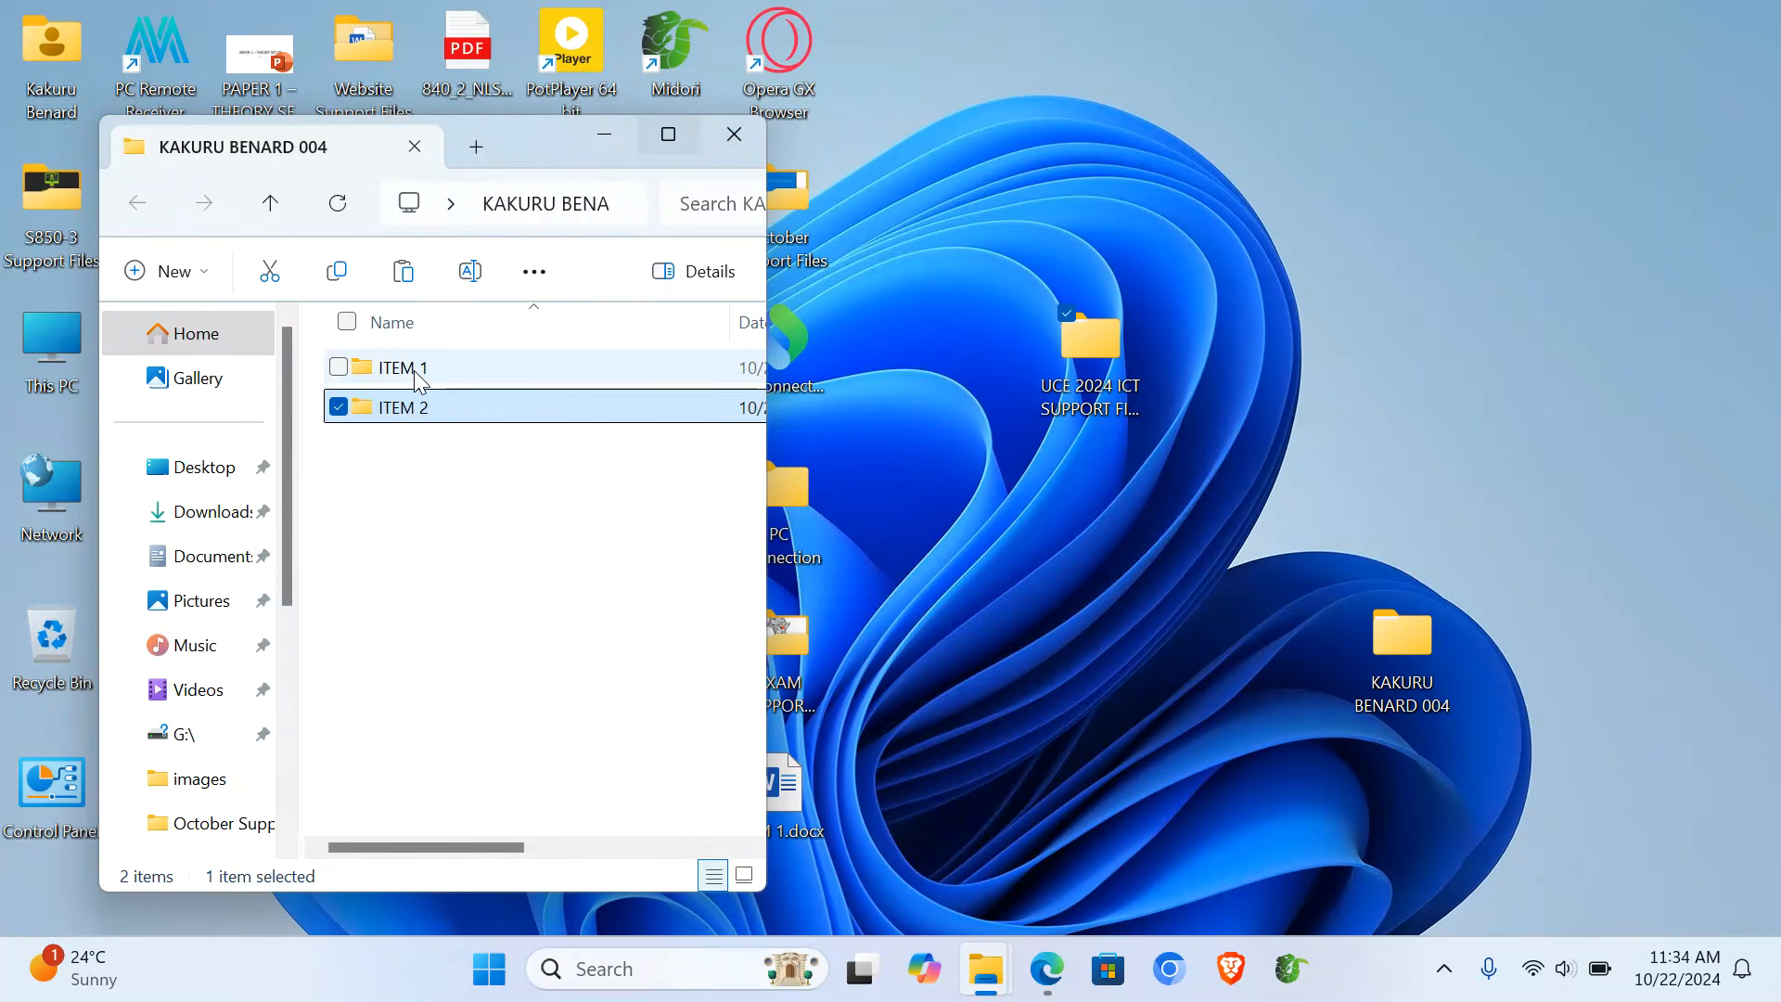
double_click(416, 374)
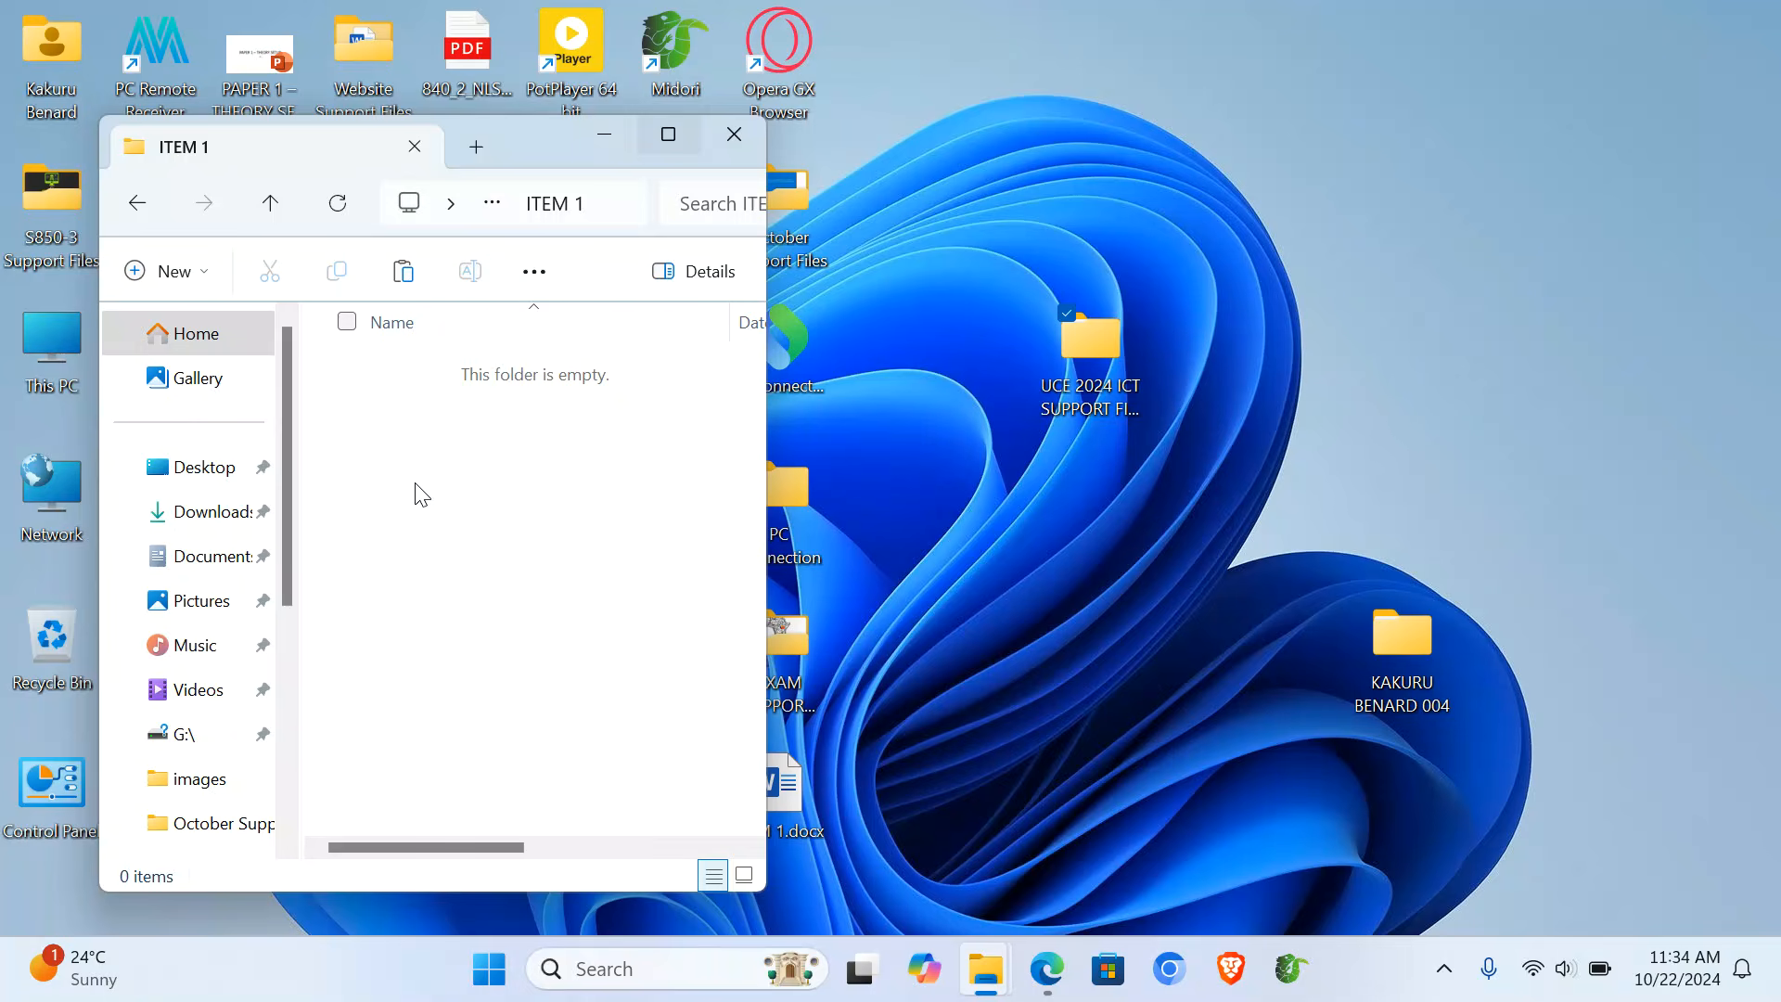
key(ctrl+v)
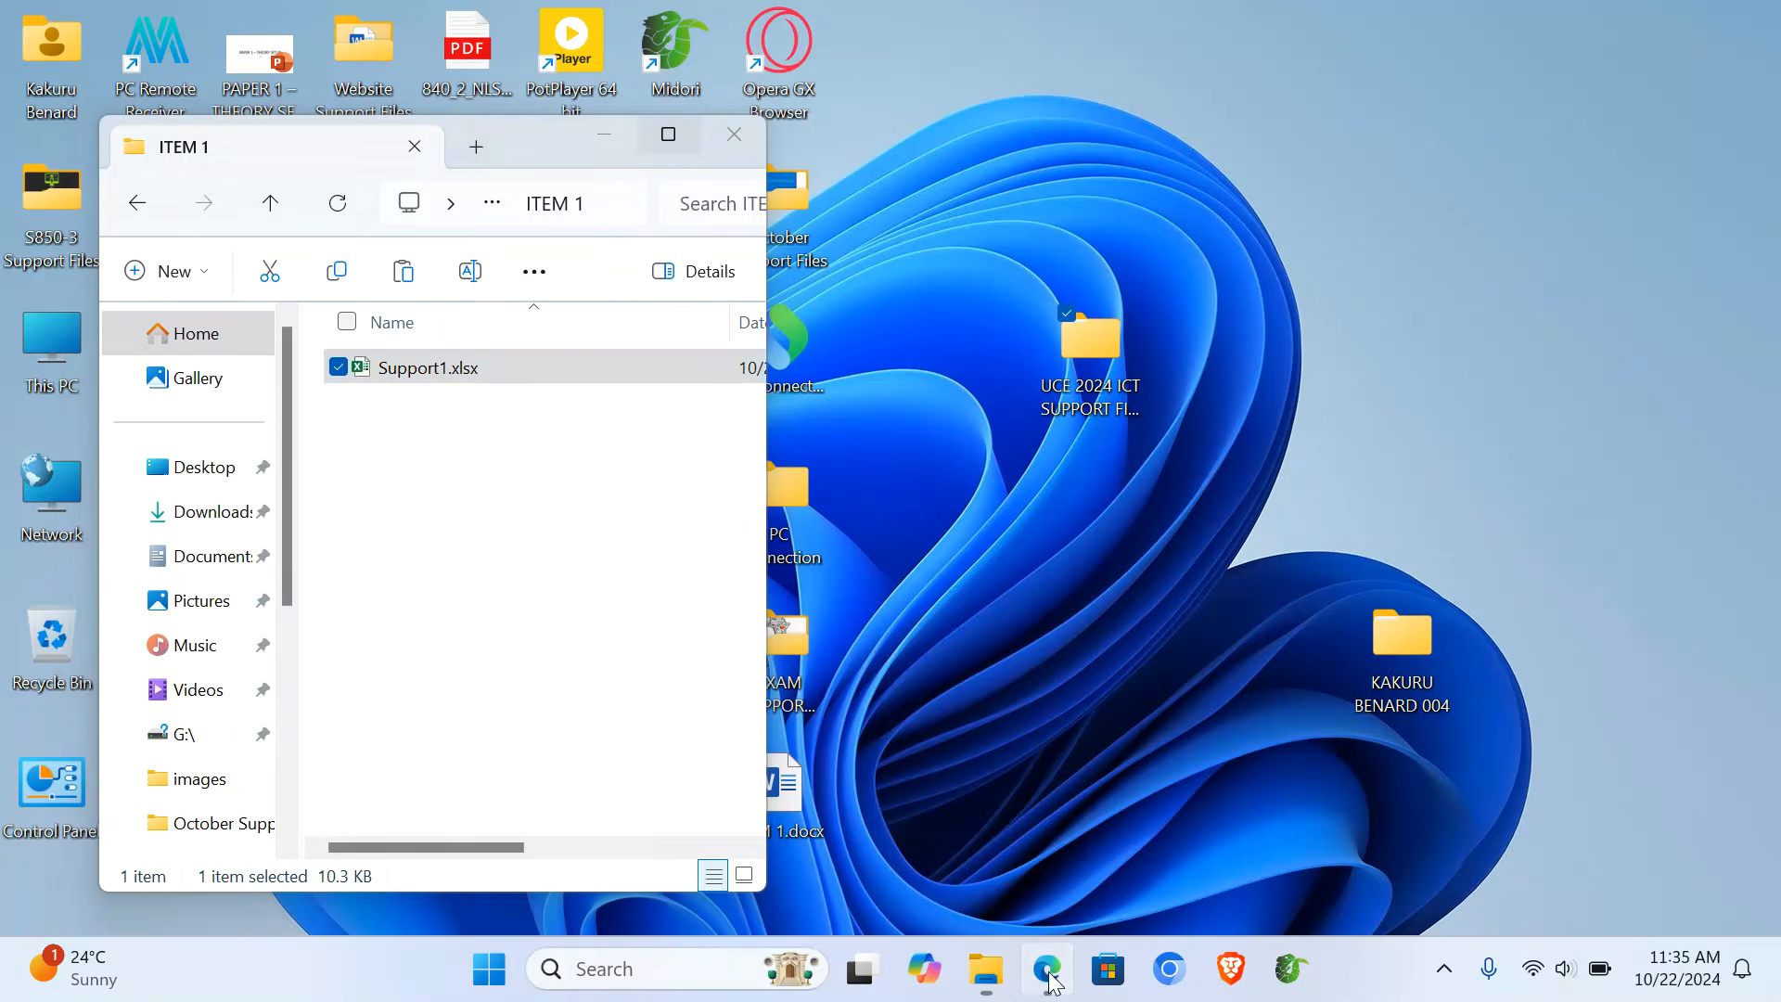
- Review the exam PDF instructions again
click(1046, 967)
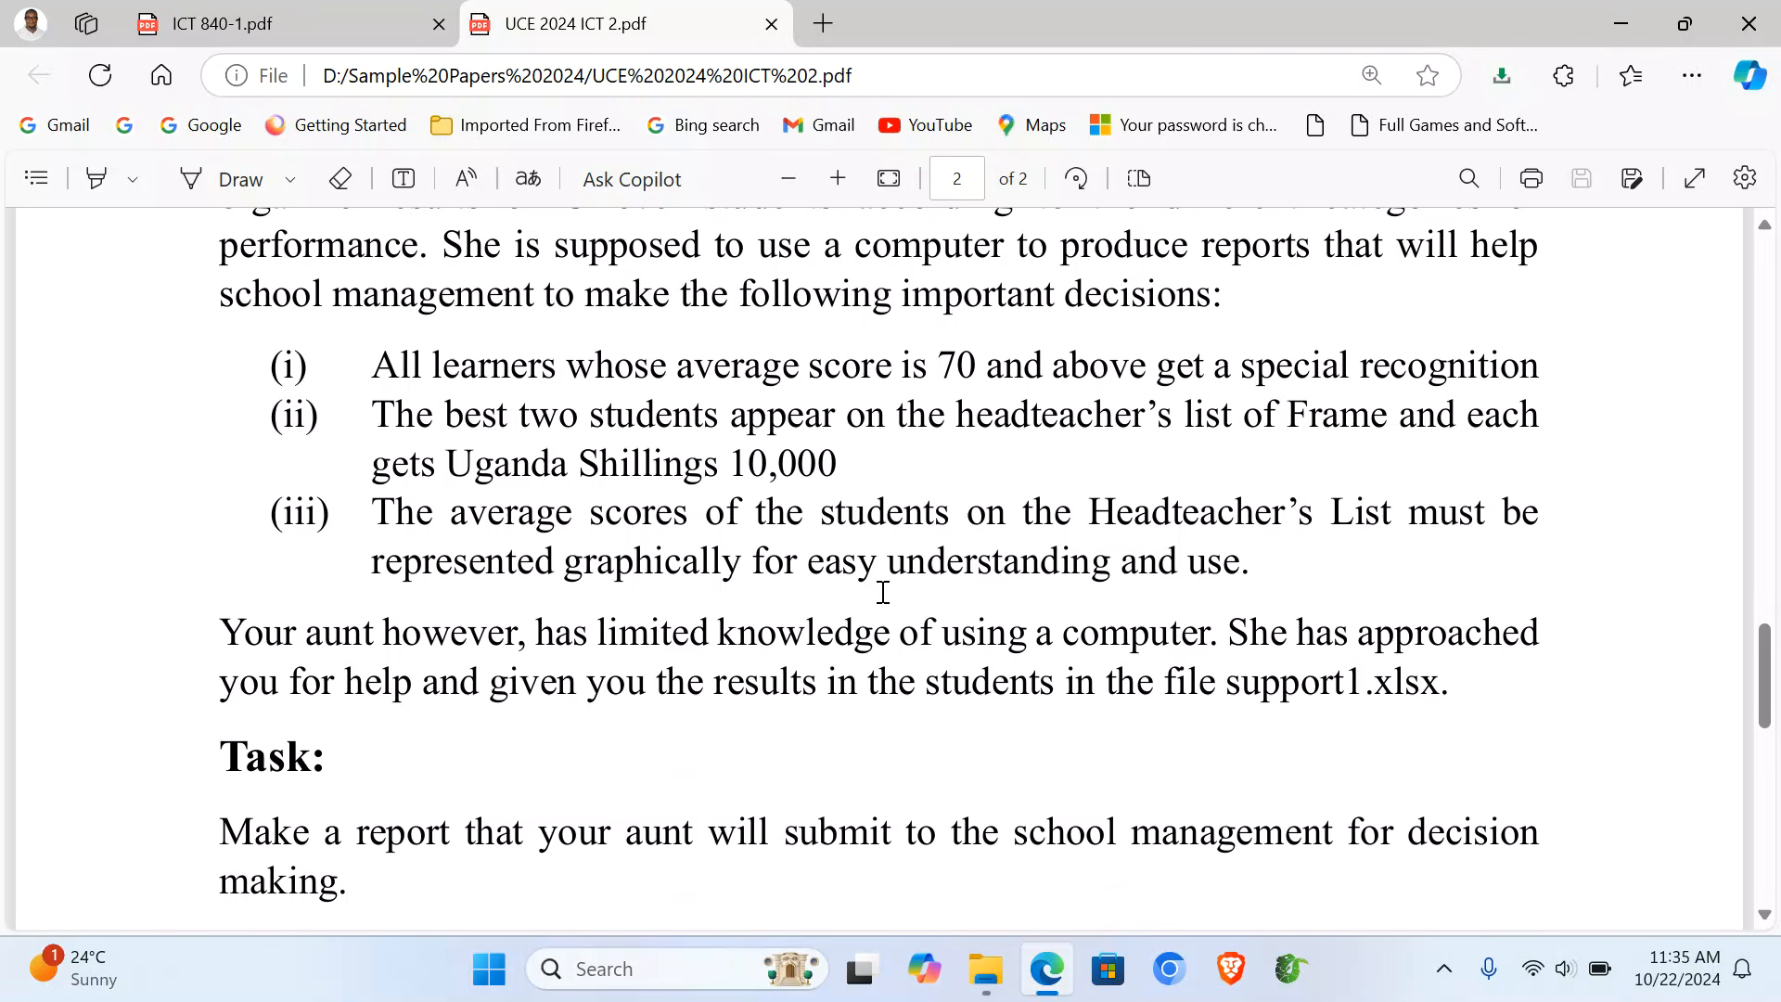
scroll(883, 592, up, 2)
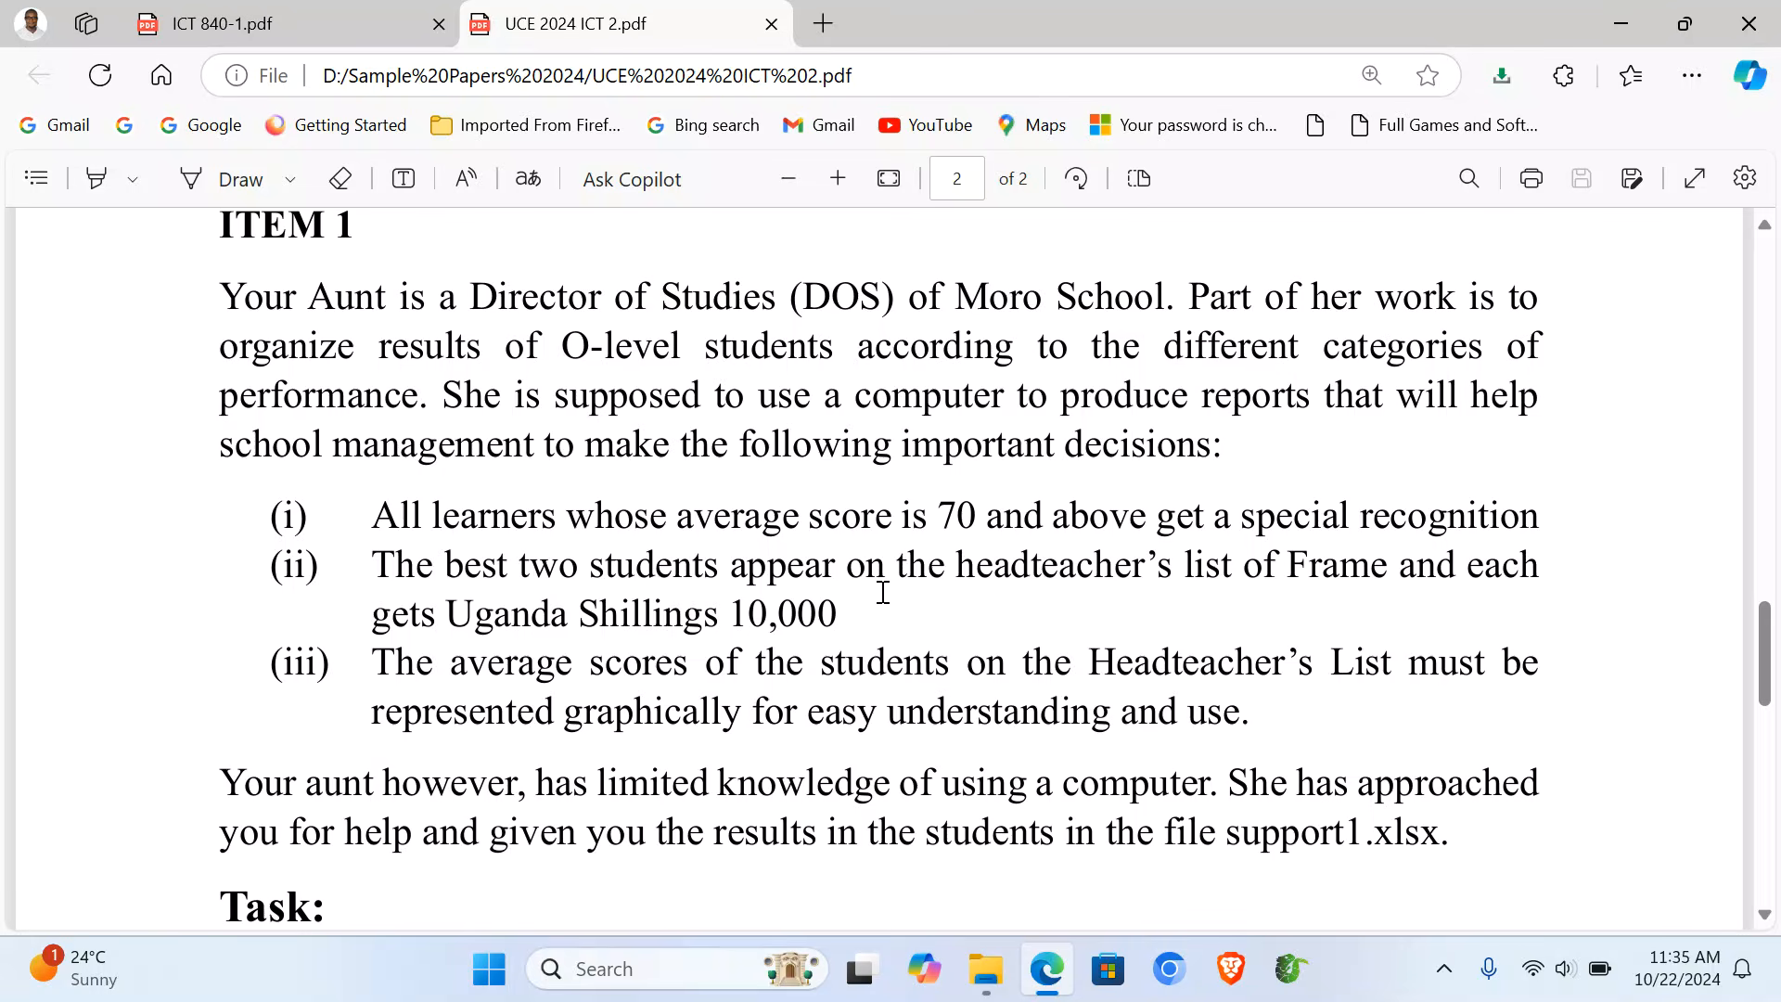
scroll(883, 592, down, 1)
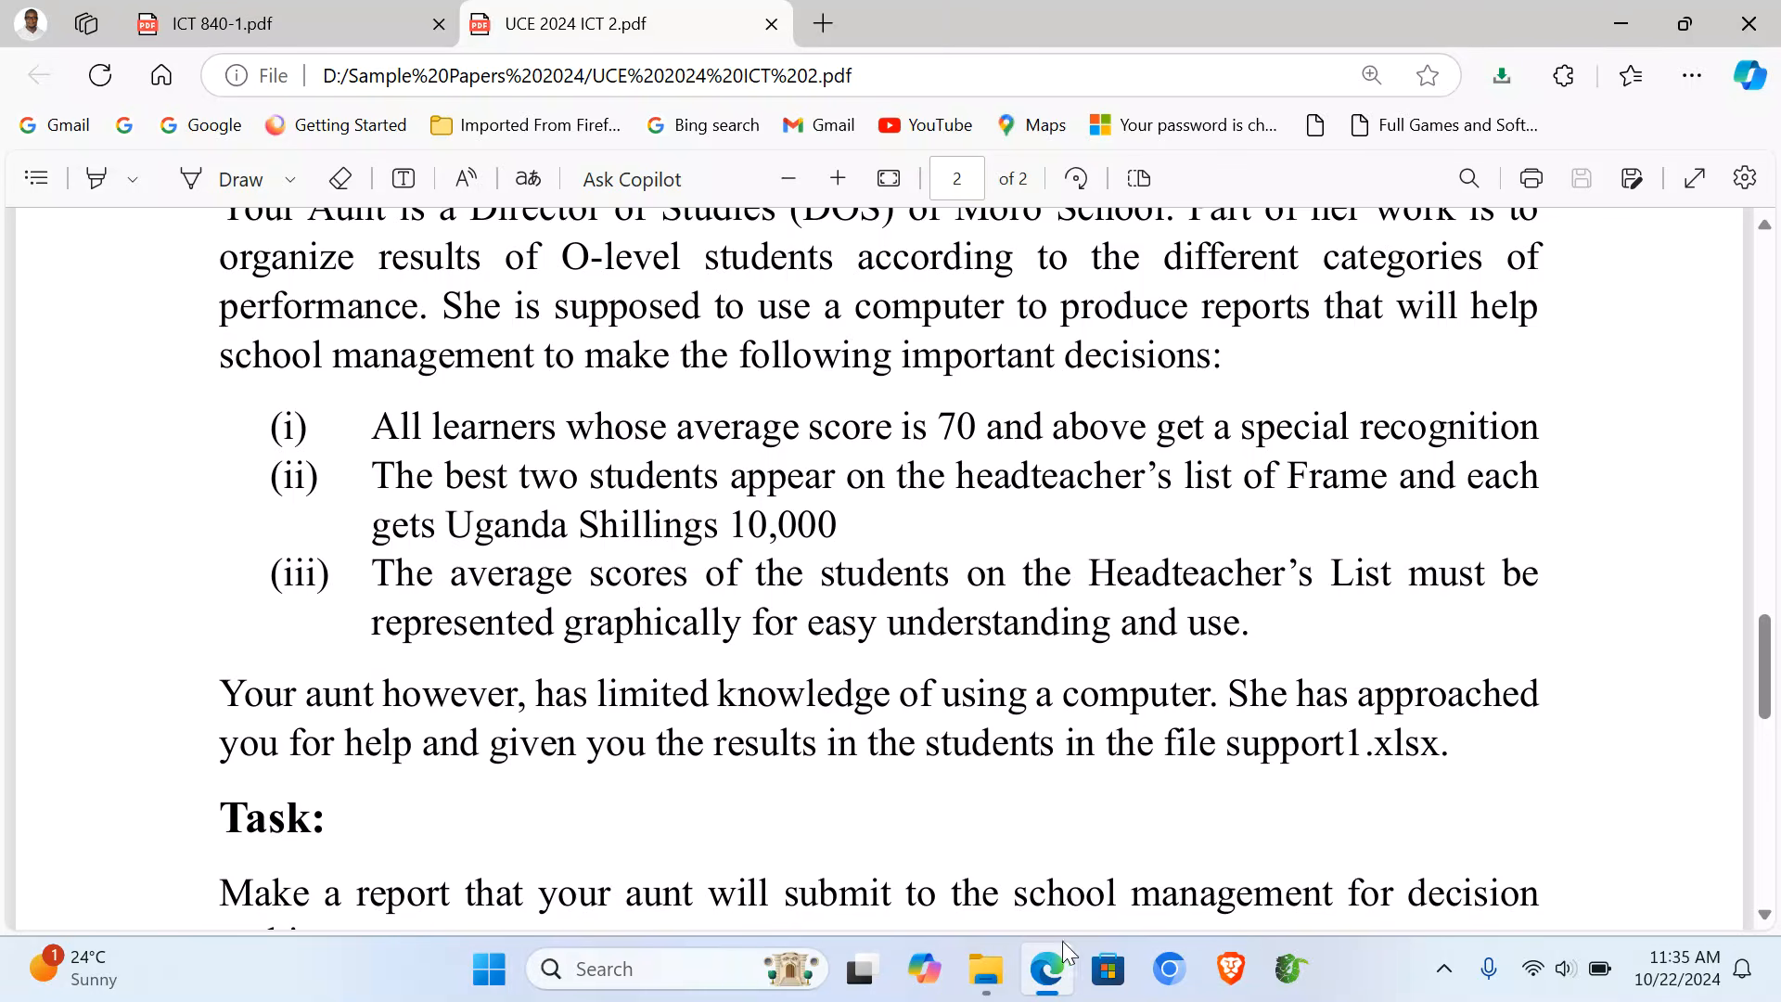
- Rename Support1.xlsx in ITEM 1 to 'Moro School Academic Data'
mouse_move(997, 991)
click(1066, 816)
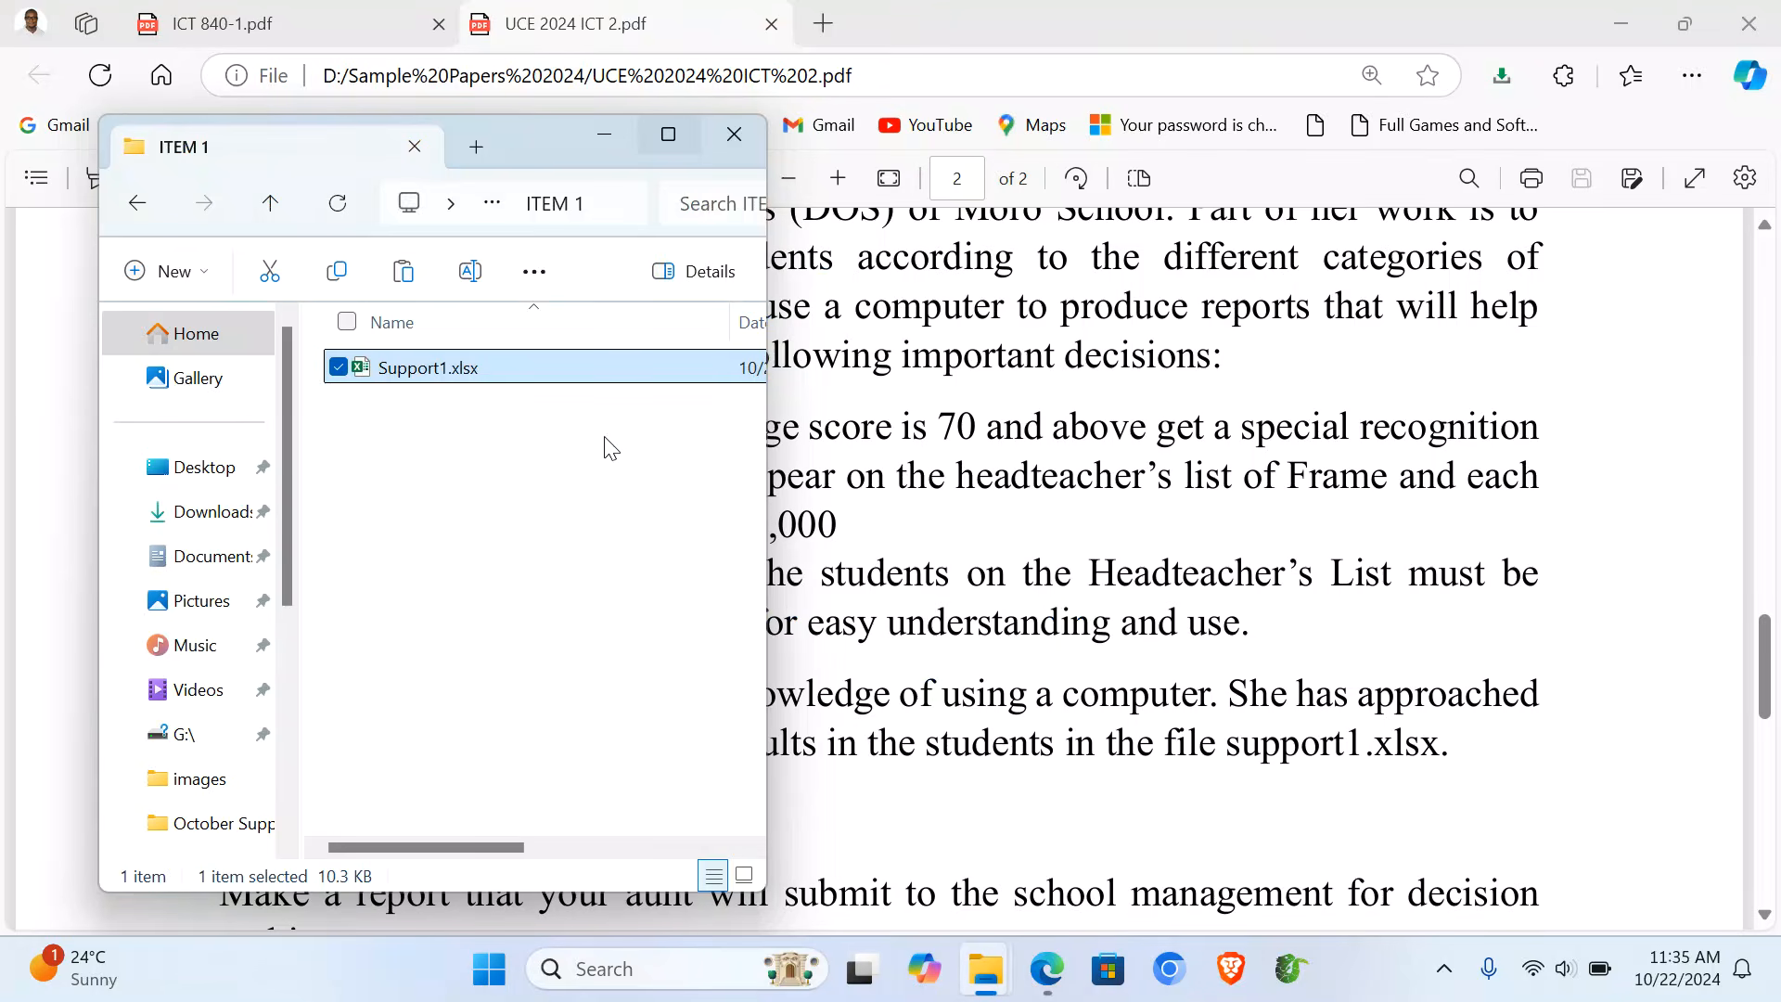
right_click(417, 376)
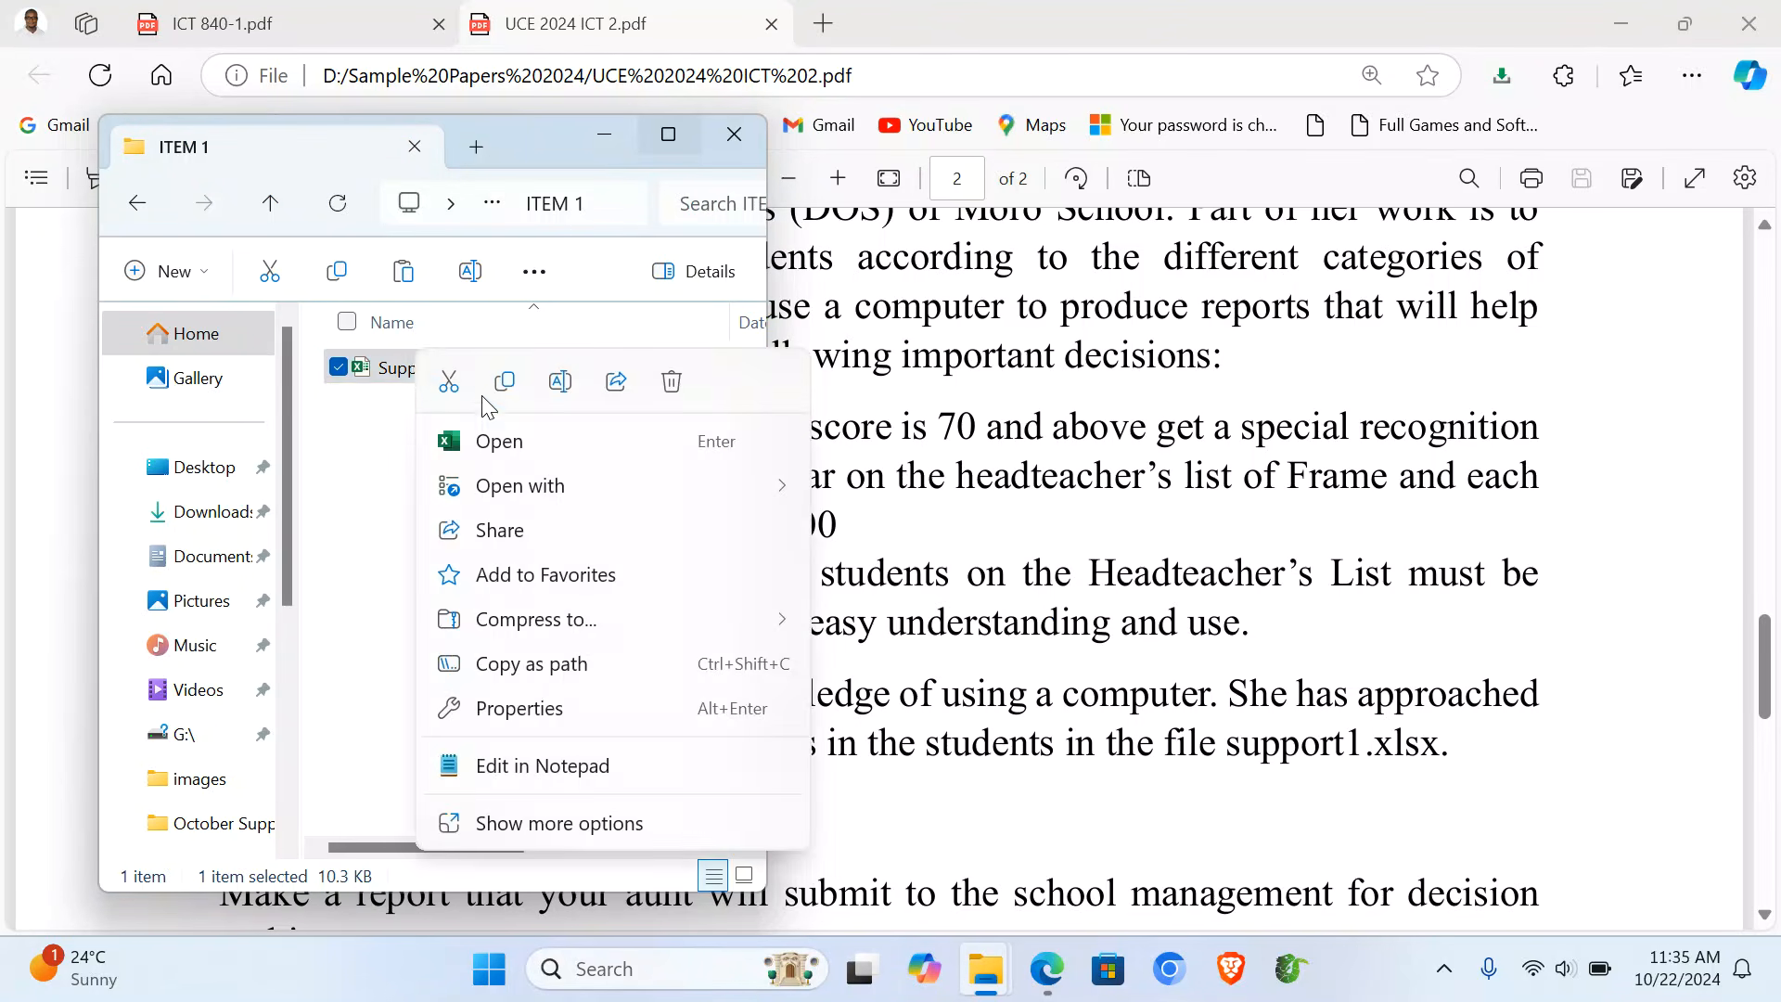
click(560, 382)
text(M)
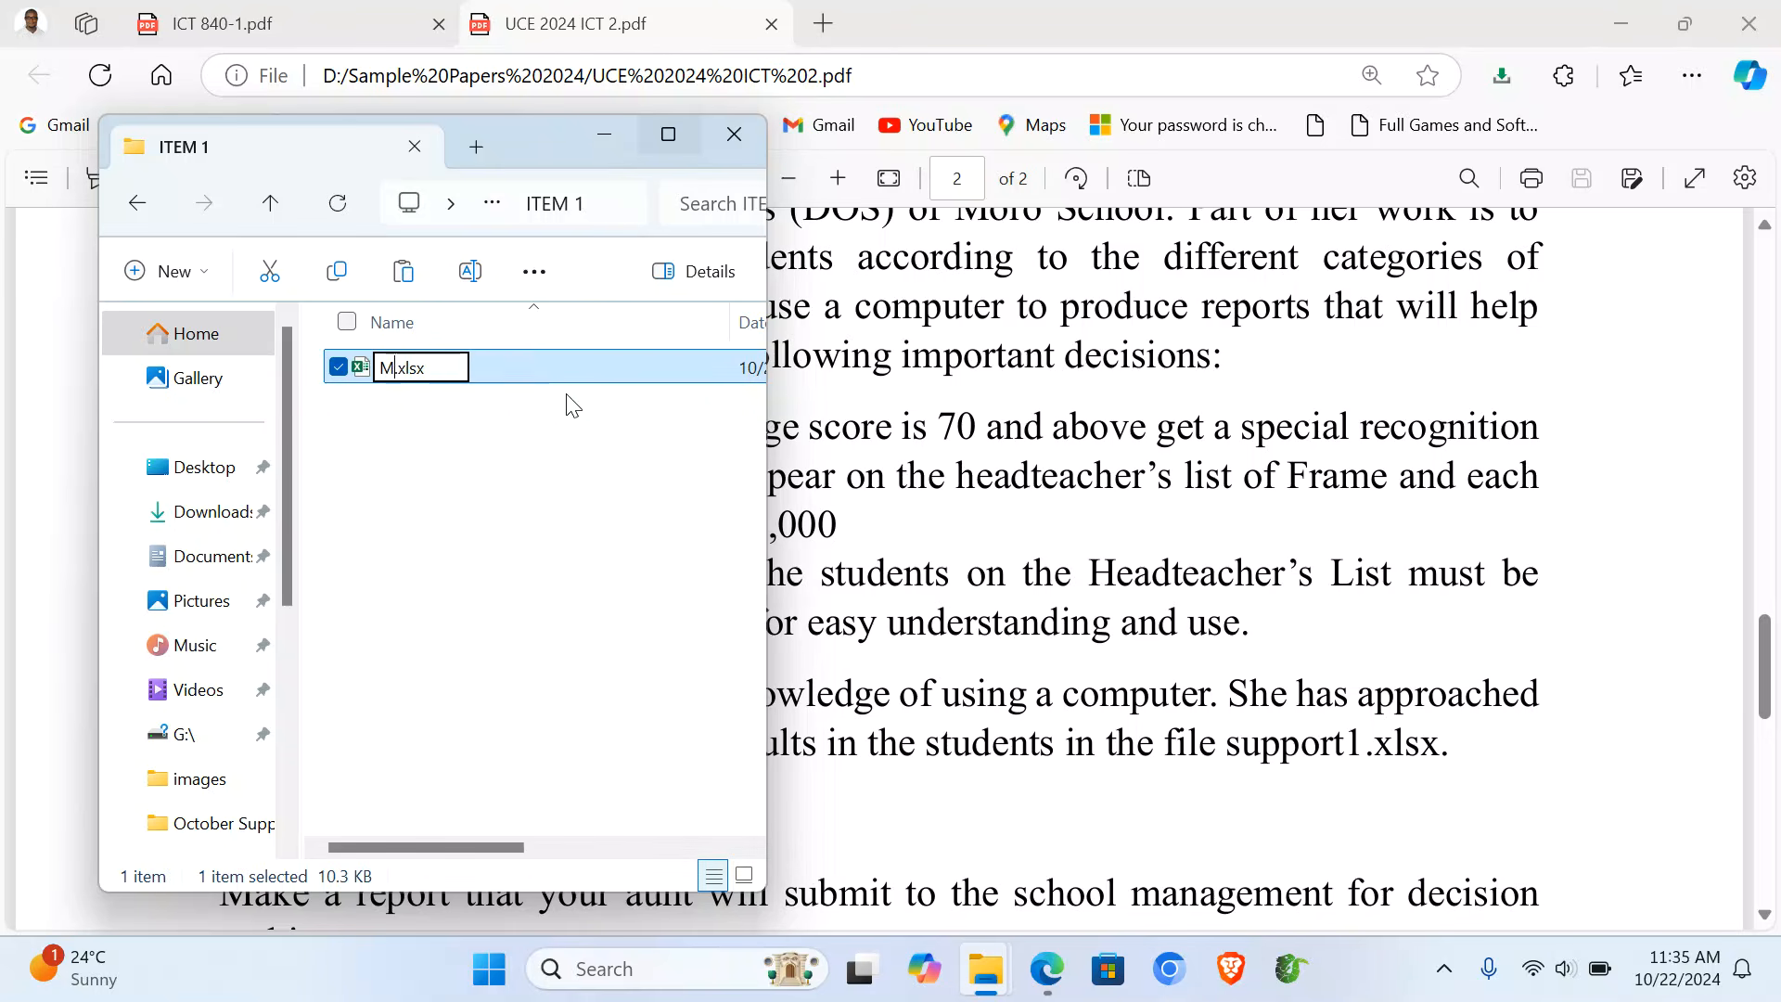
text(oro)
text( School )
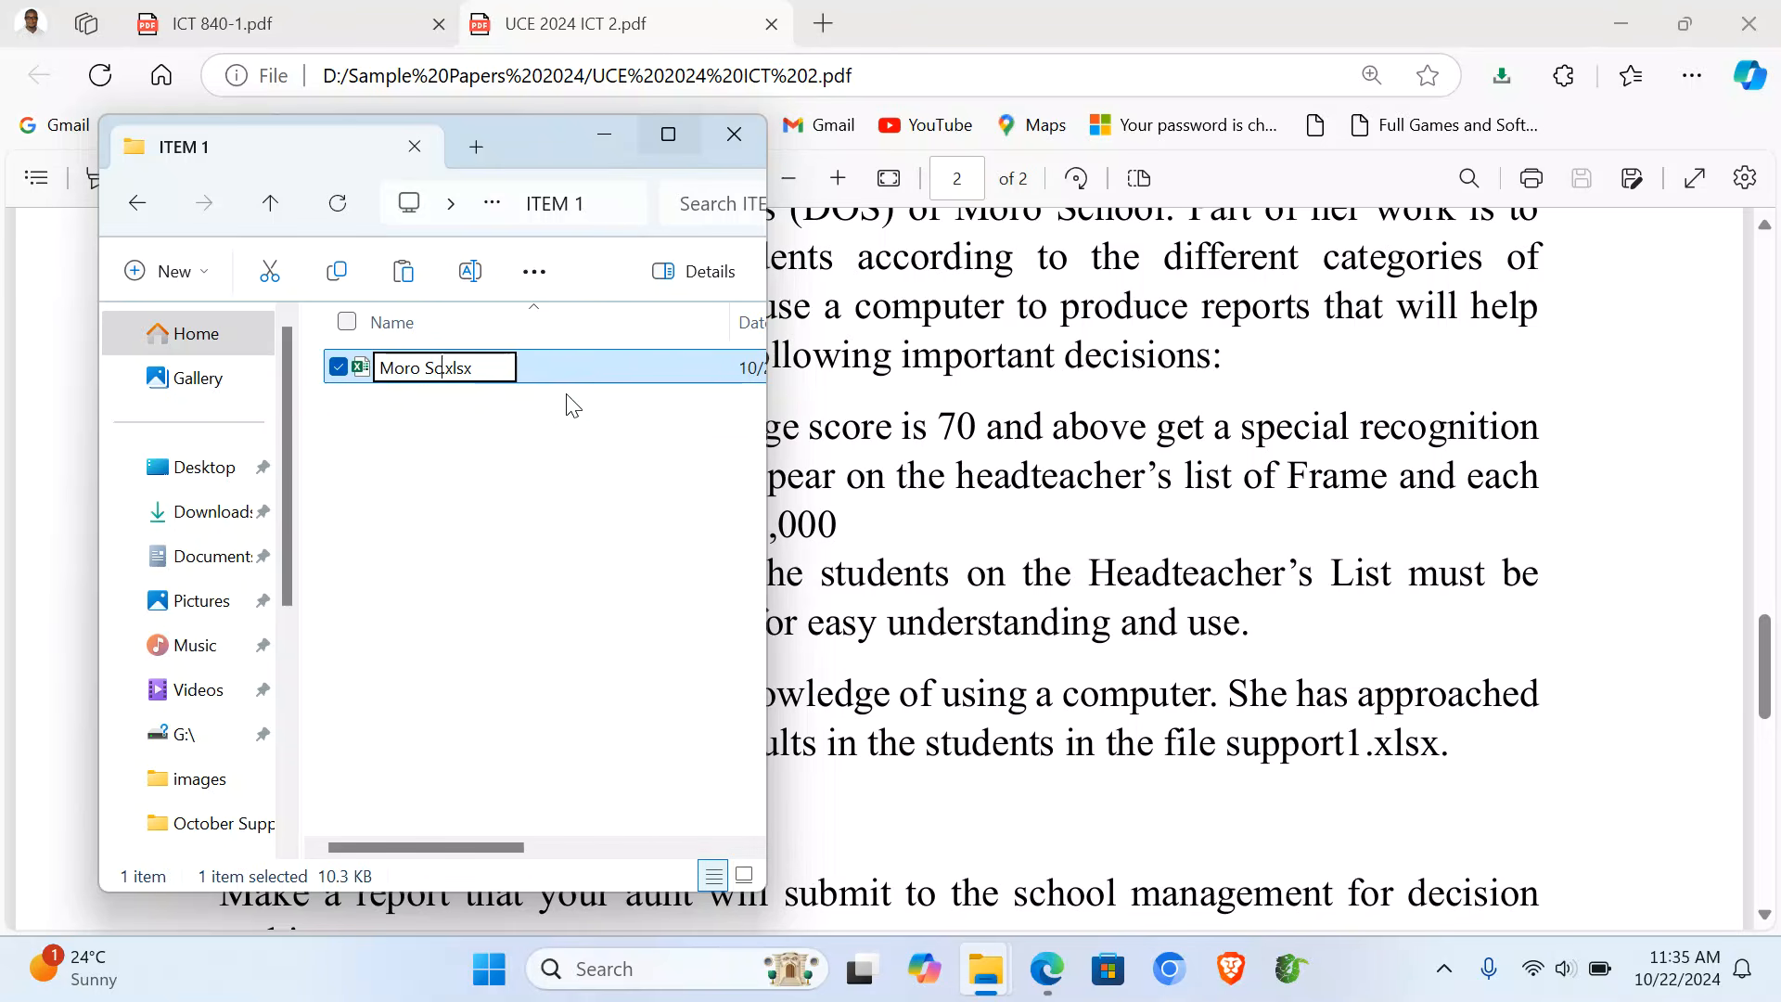
text(Aca)
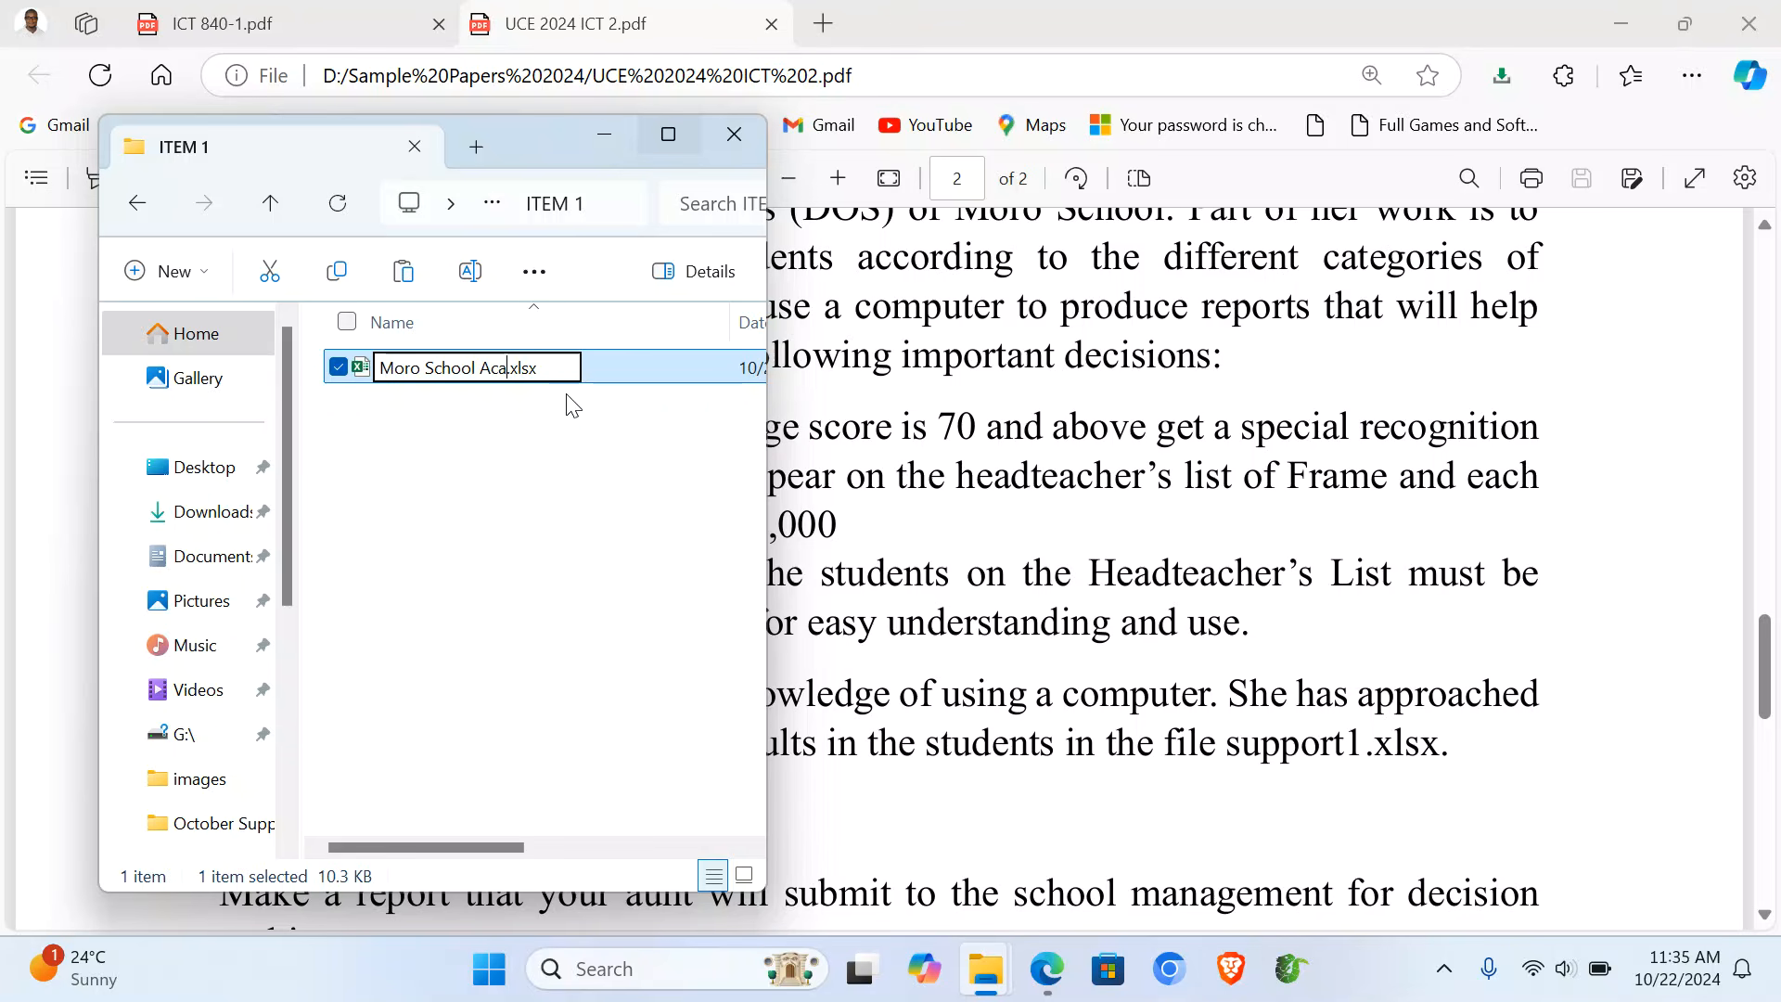
text(d)
text(emic Dat)
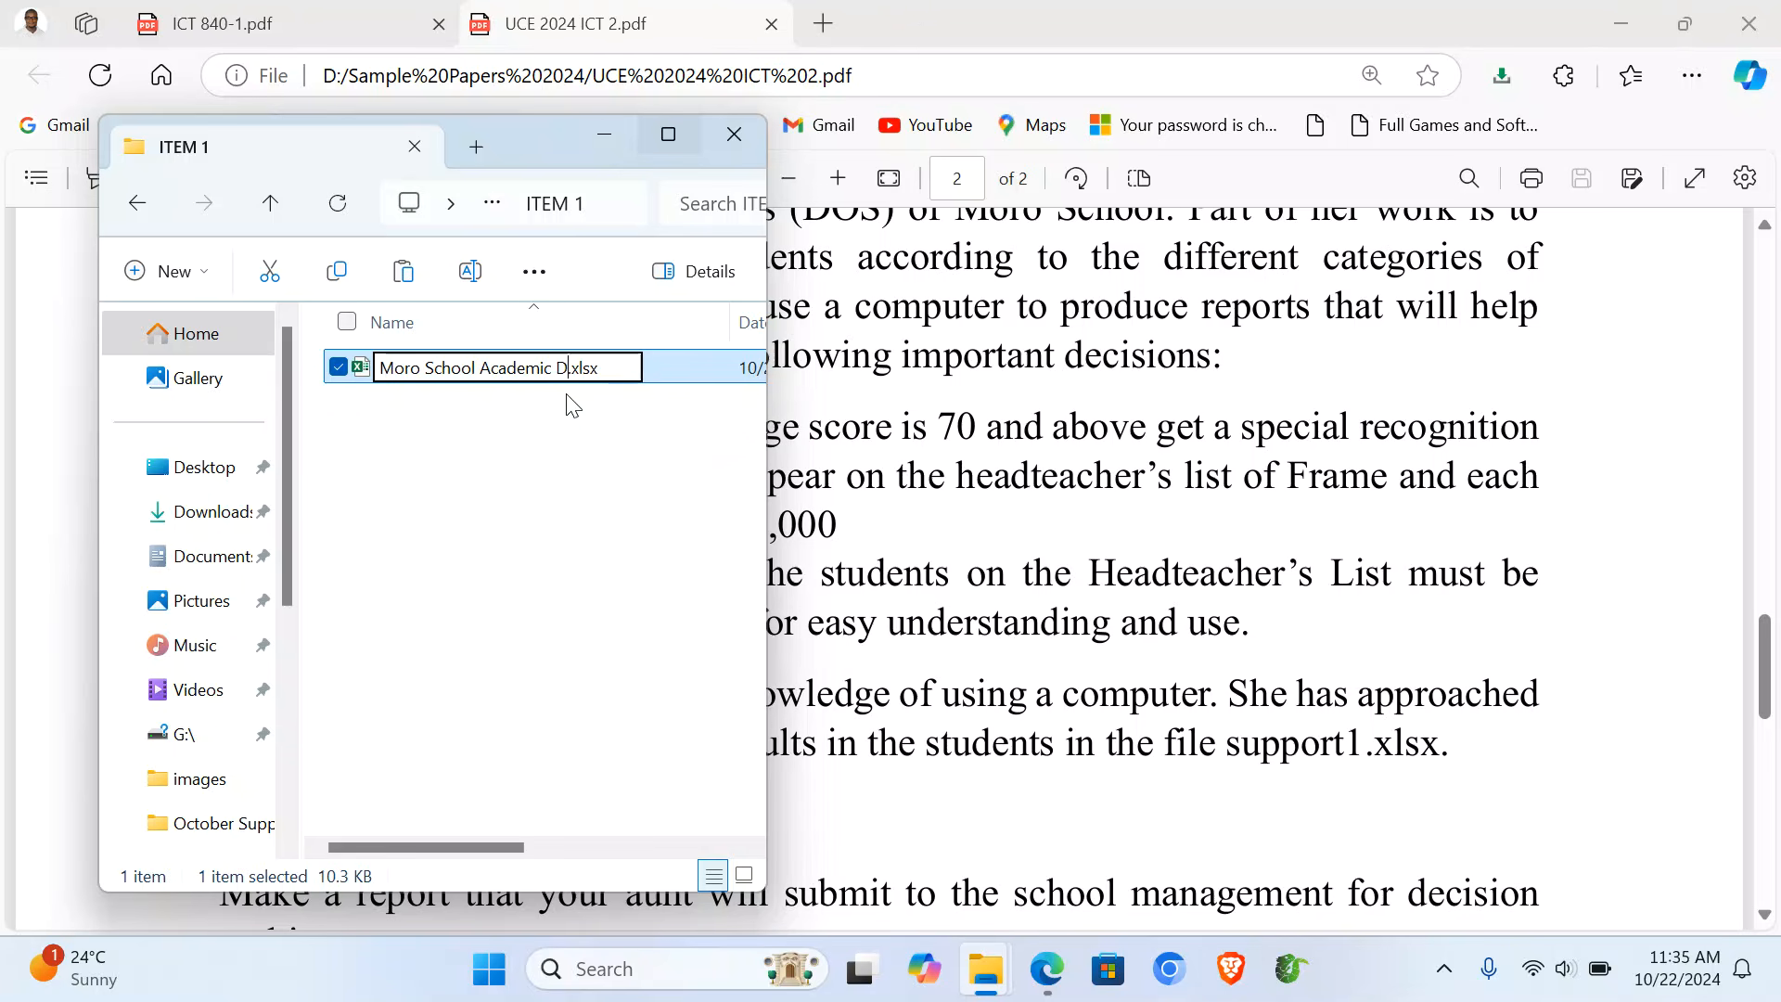
text(a)
key(Return)
key(Return)
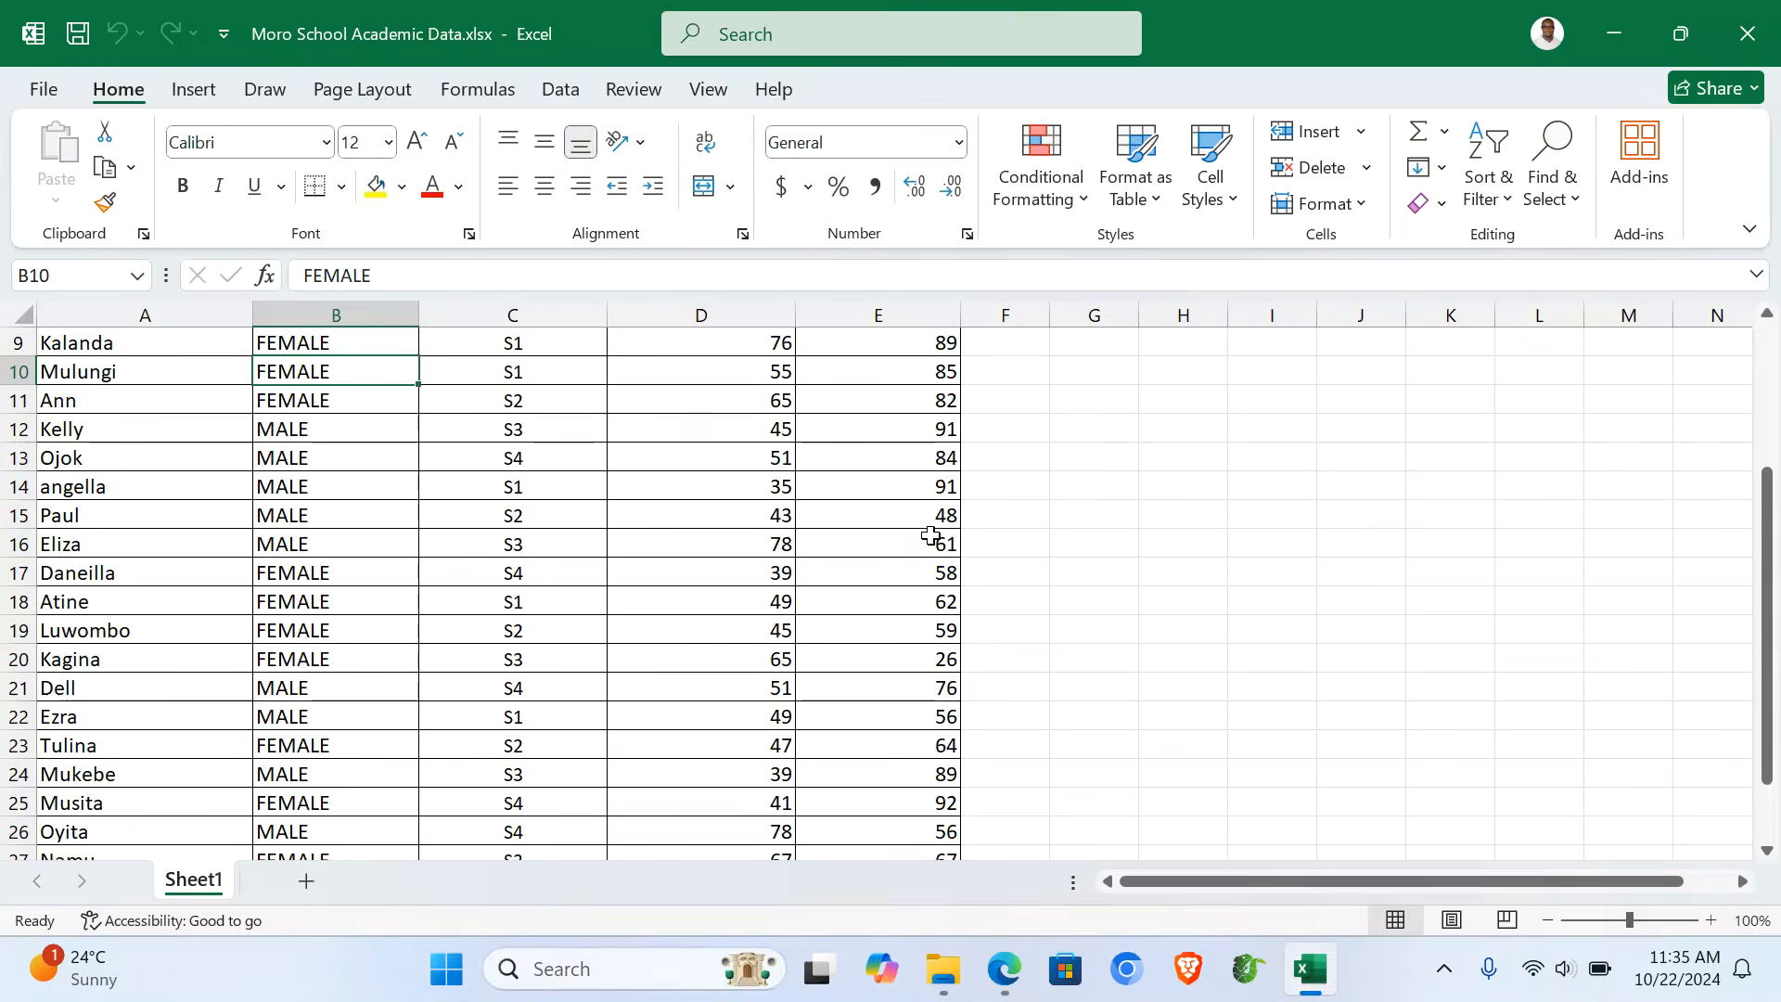
- Add an AVERAGE heading in F1 and enter =AVERAGE(D2:E2) in F2
scroll(931, 535, up, 3)
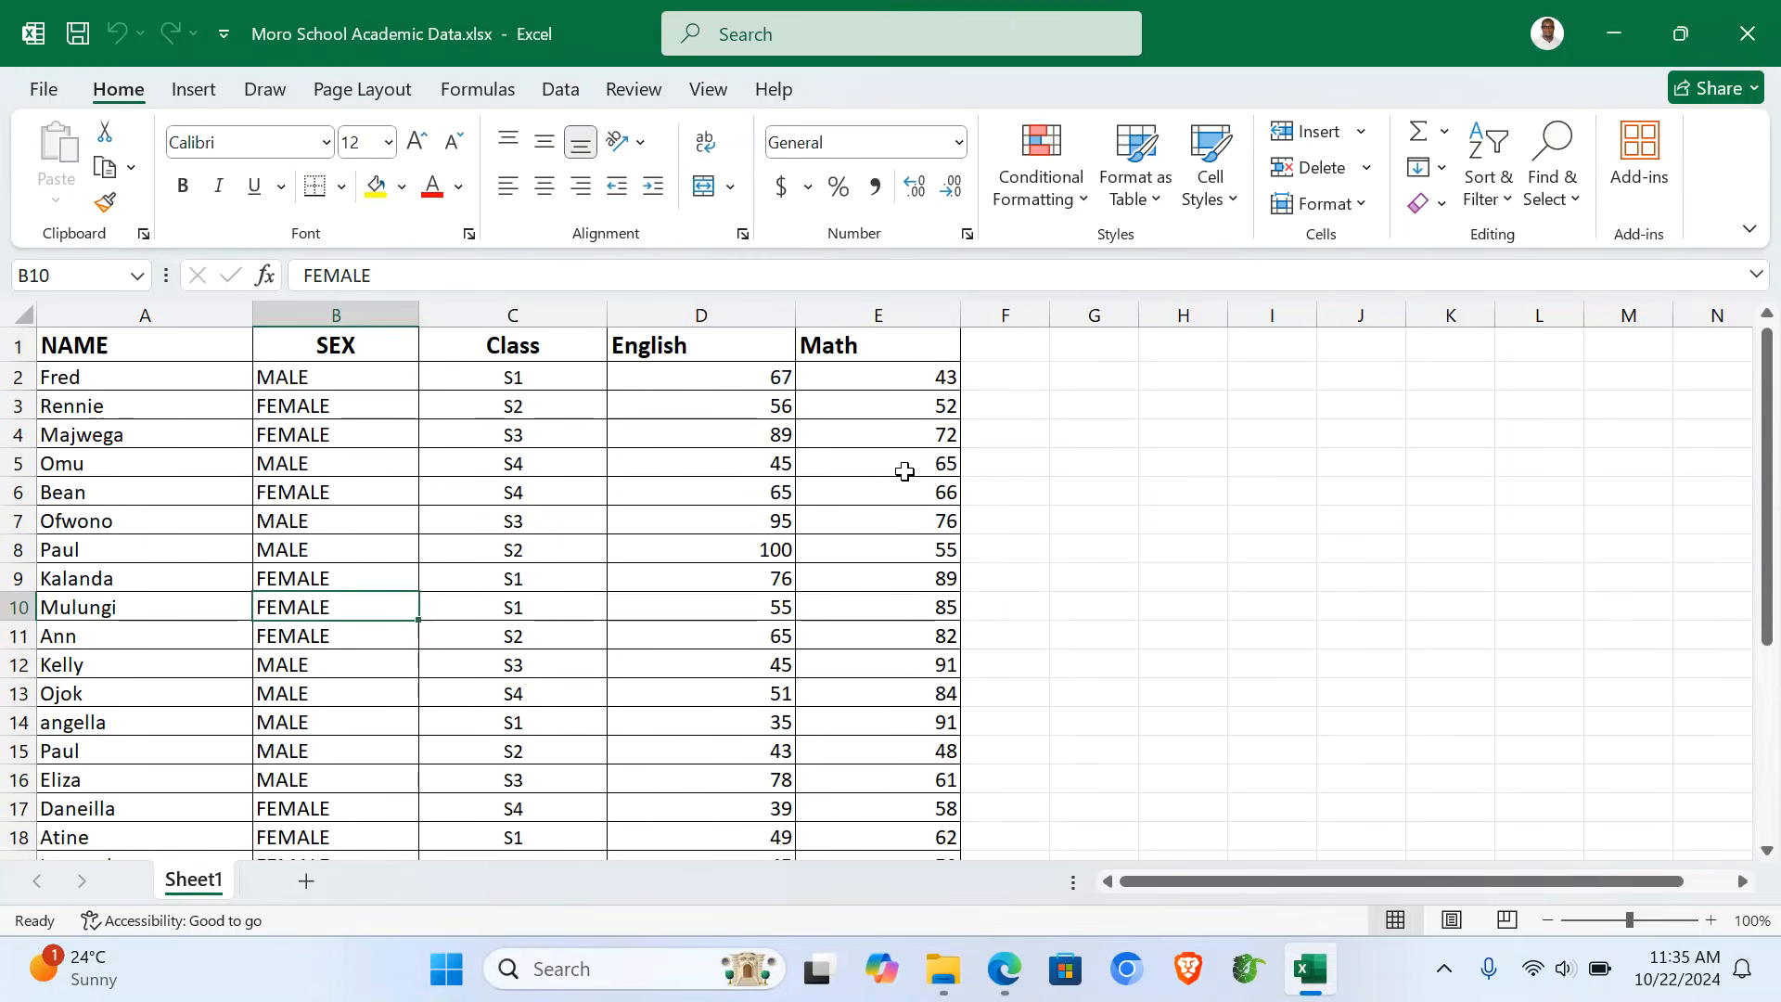
click(988, 347)
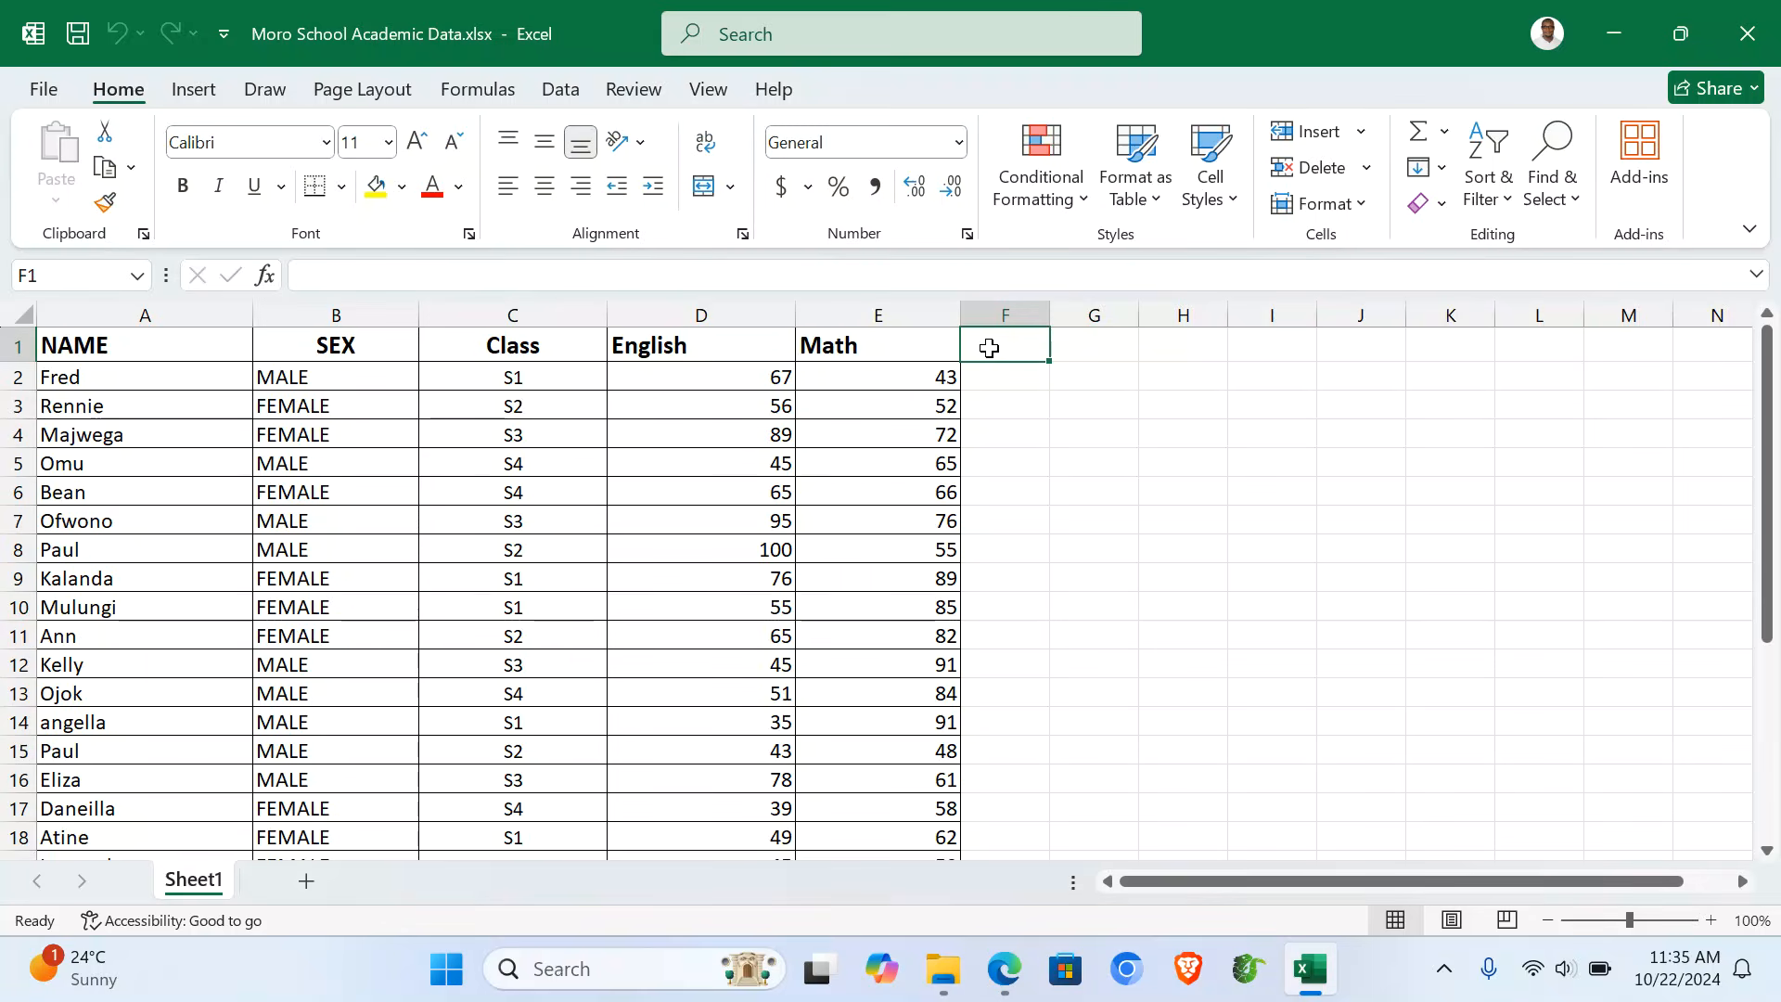
text(AVERAGE)
key(Return)
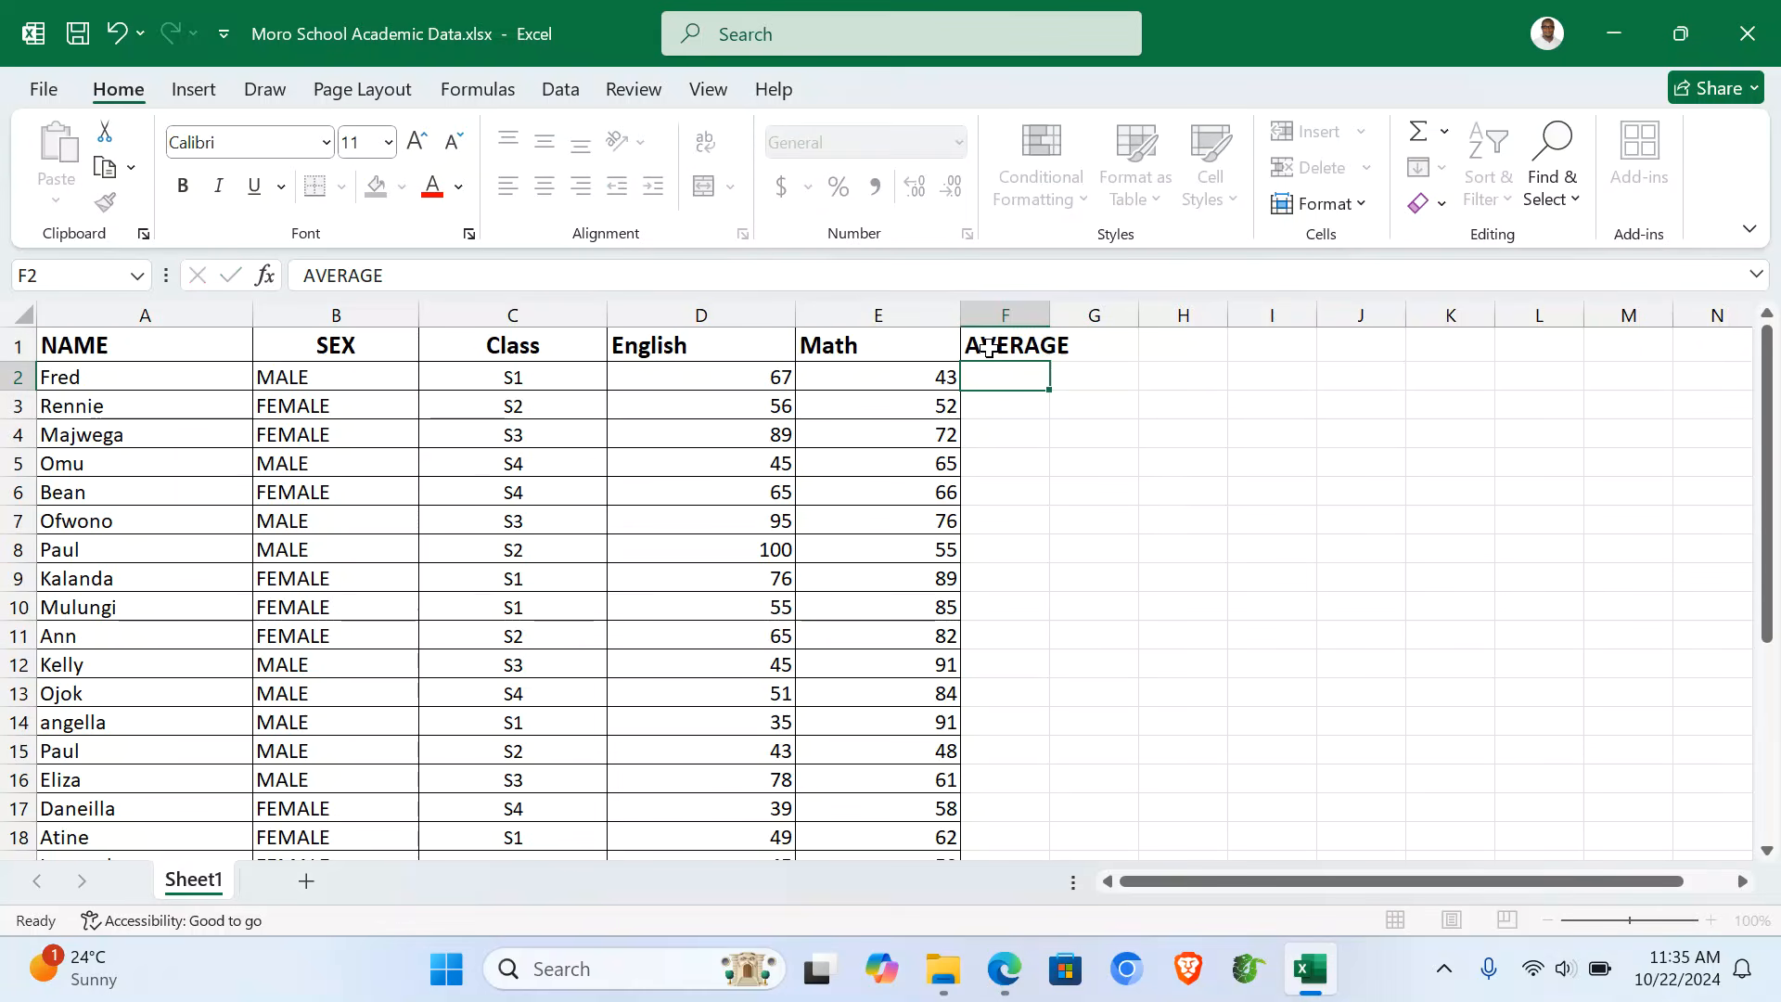
text(=)
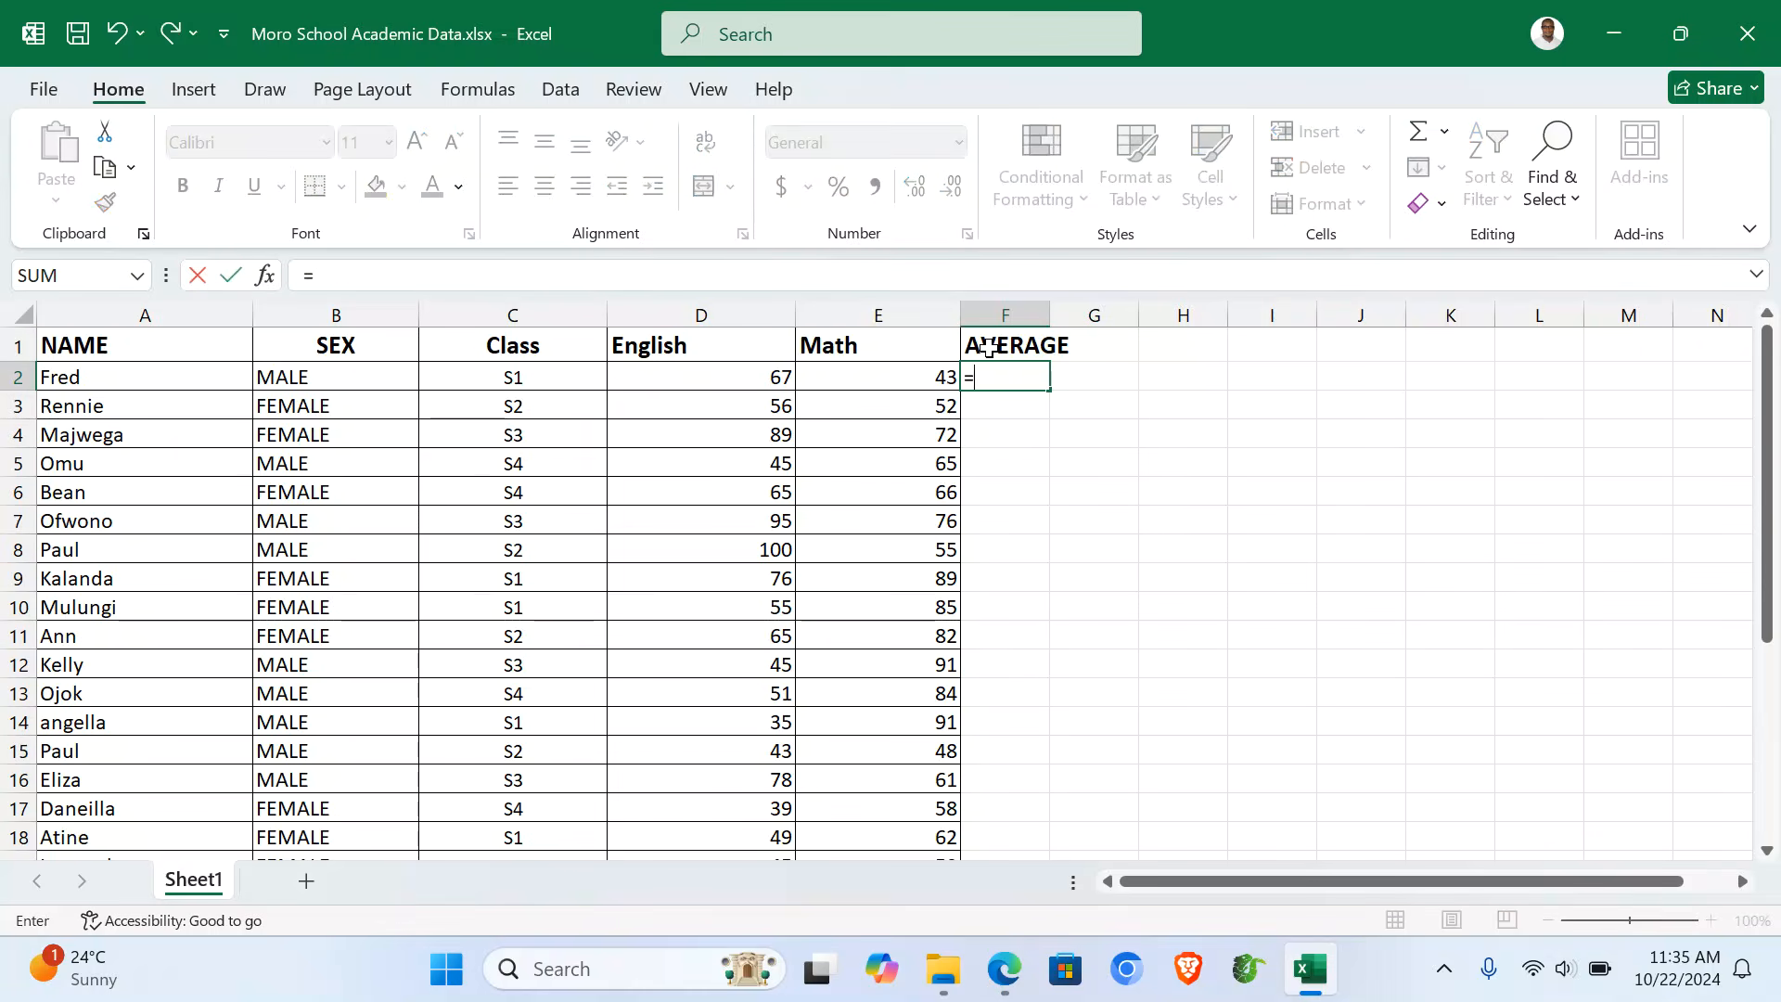
text(AVERAG)
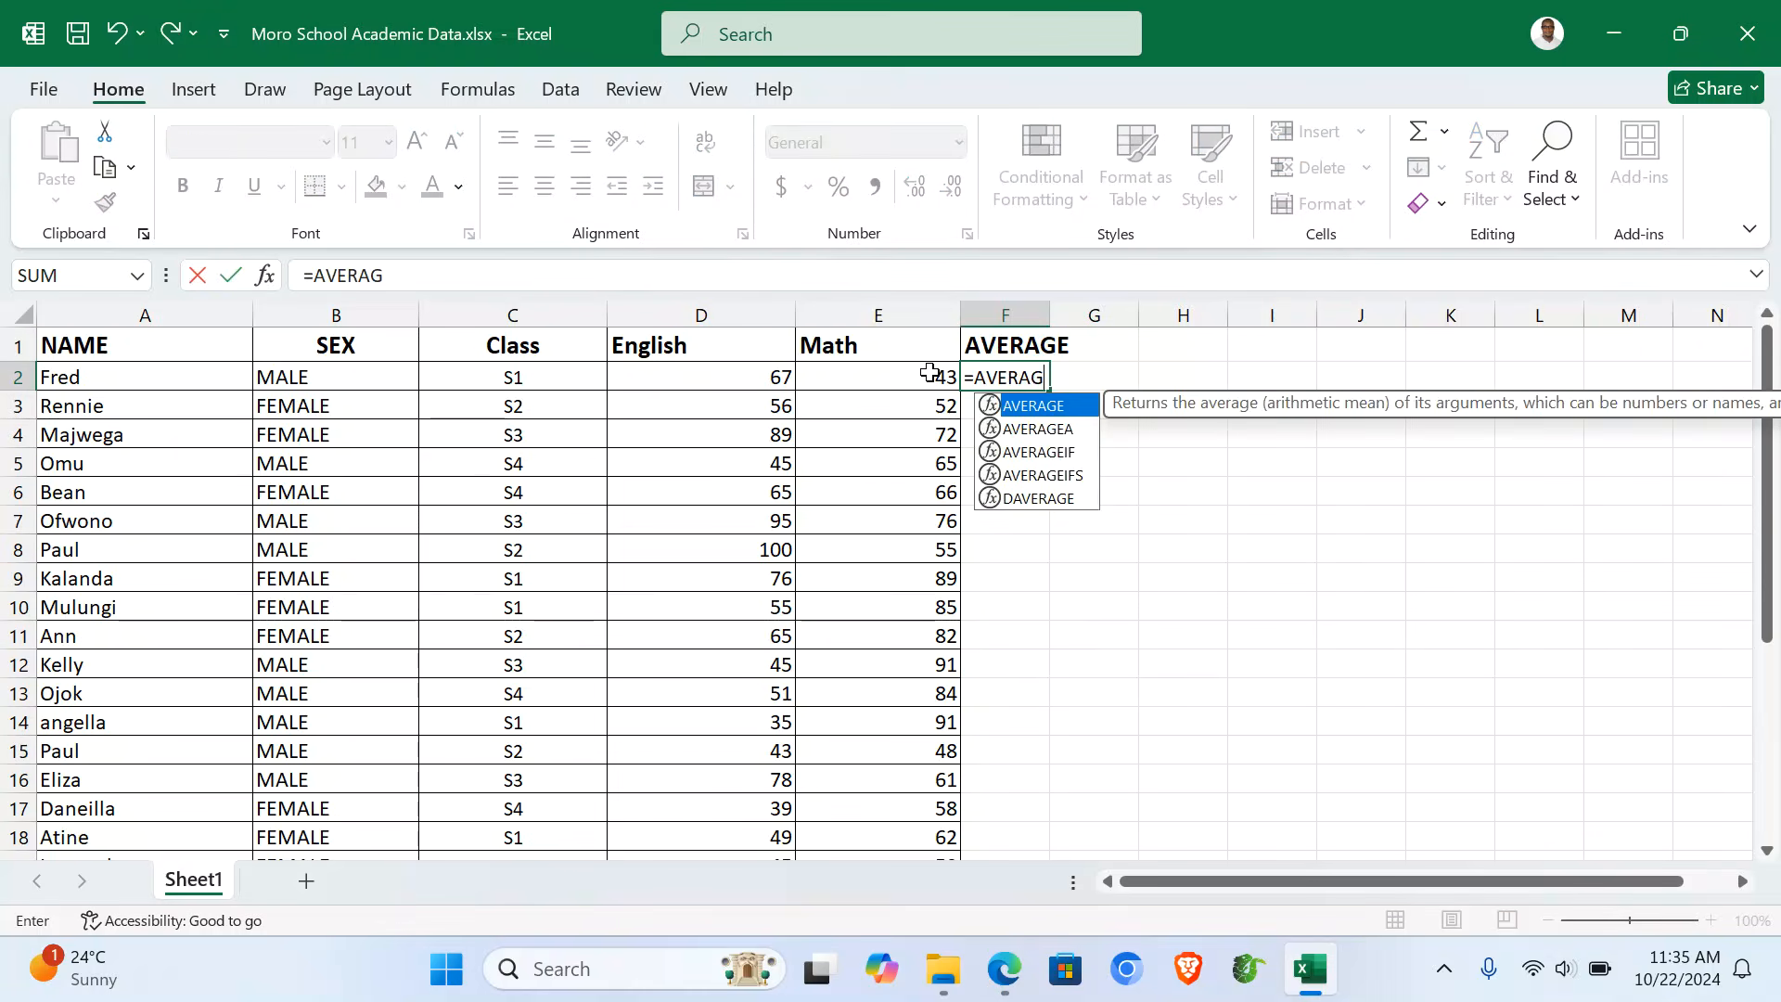
text(E()
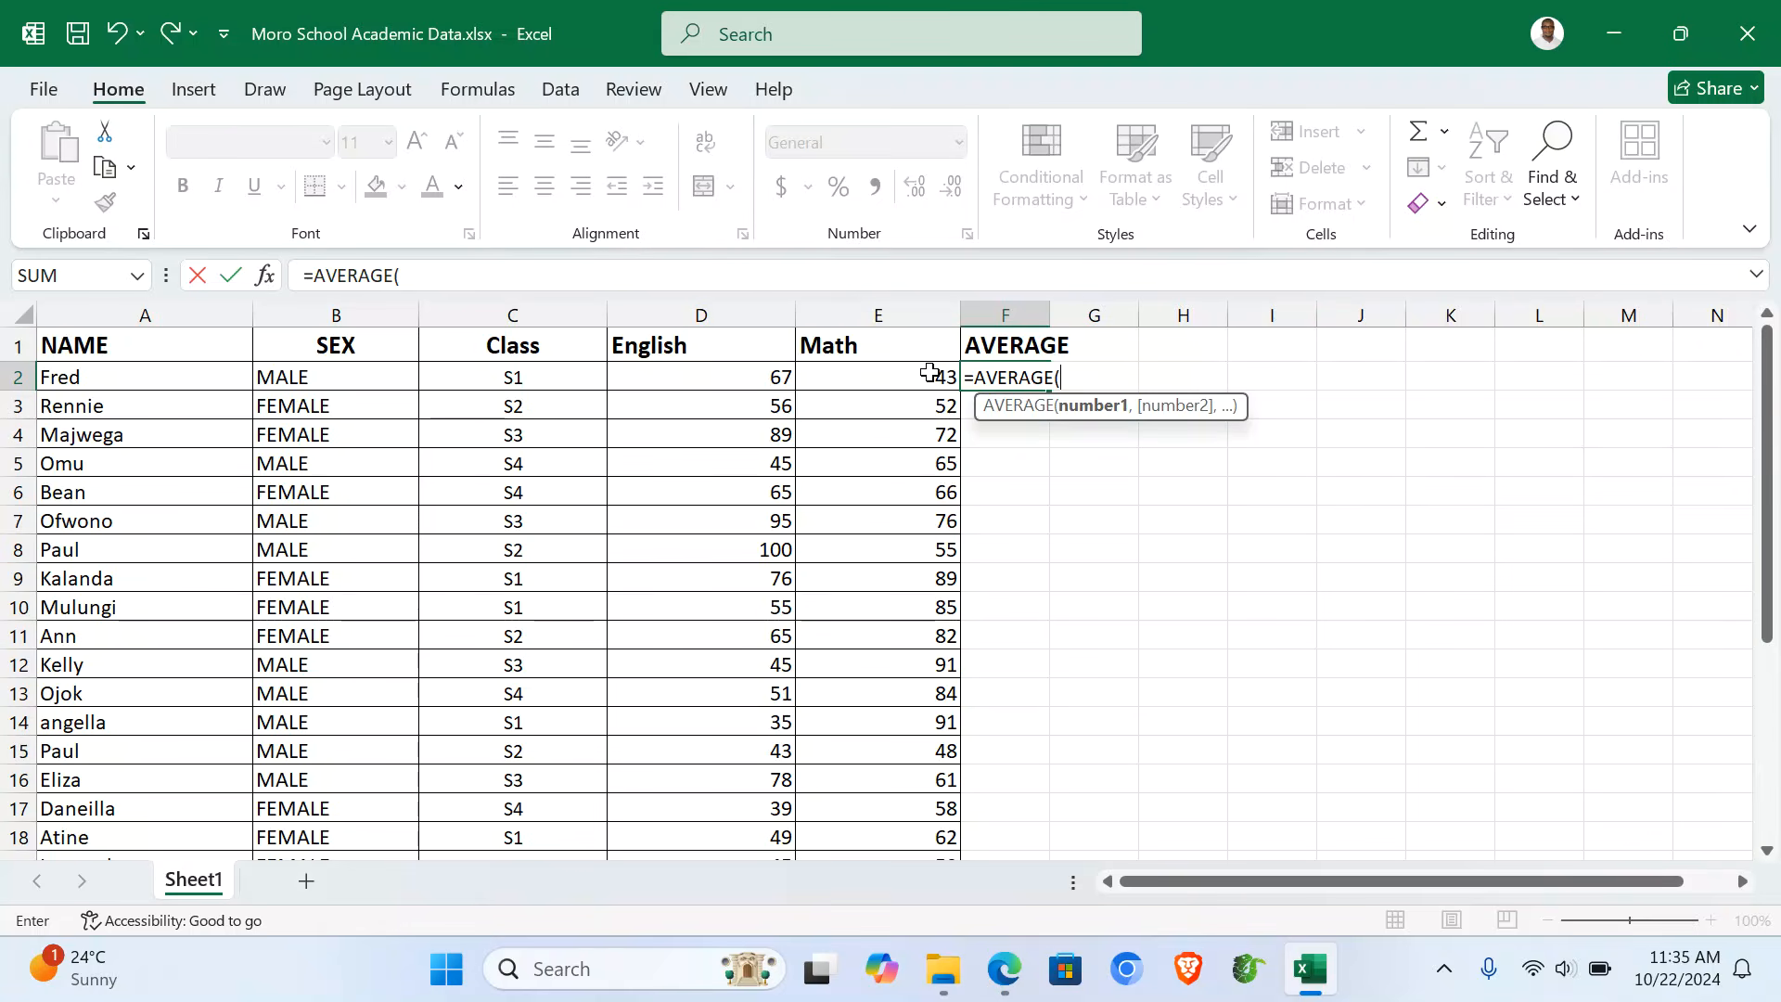
click(656, 369)
drag(655, 368, 867, 376)
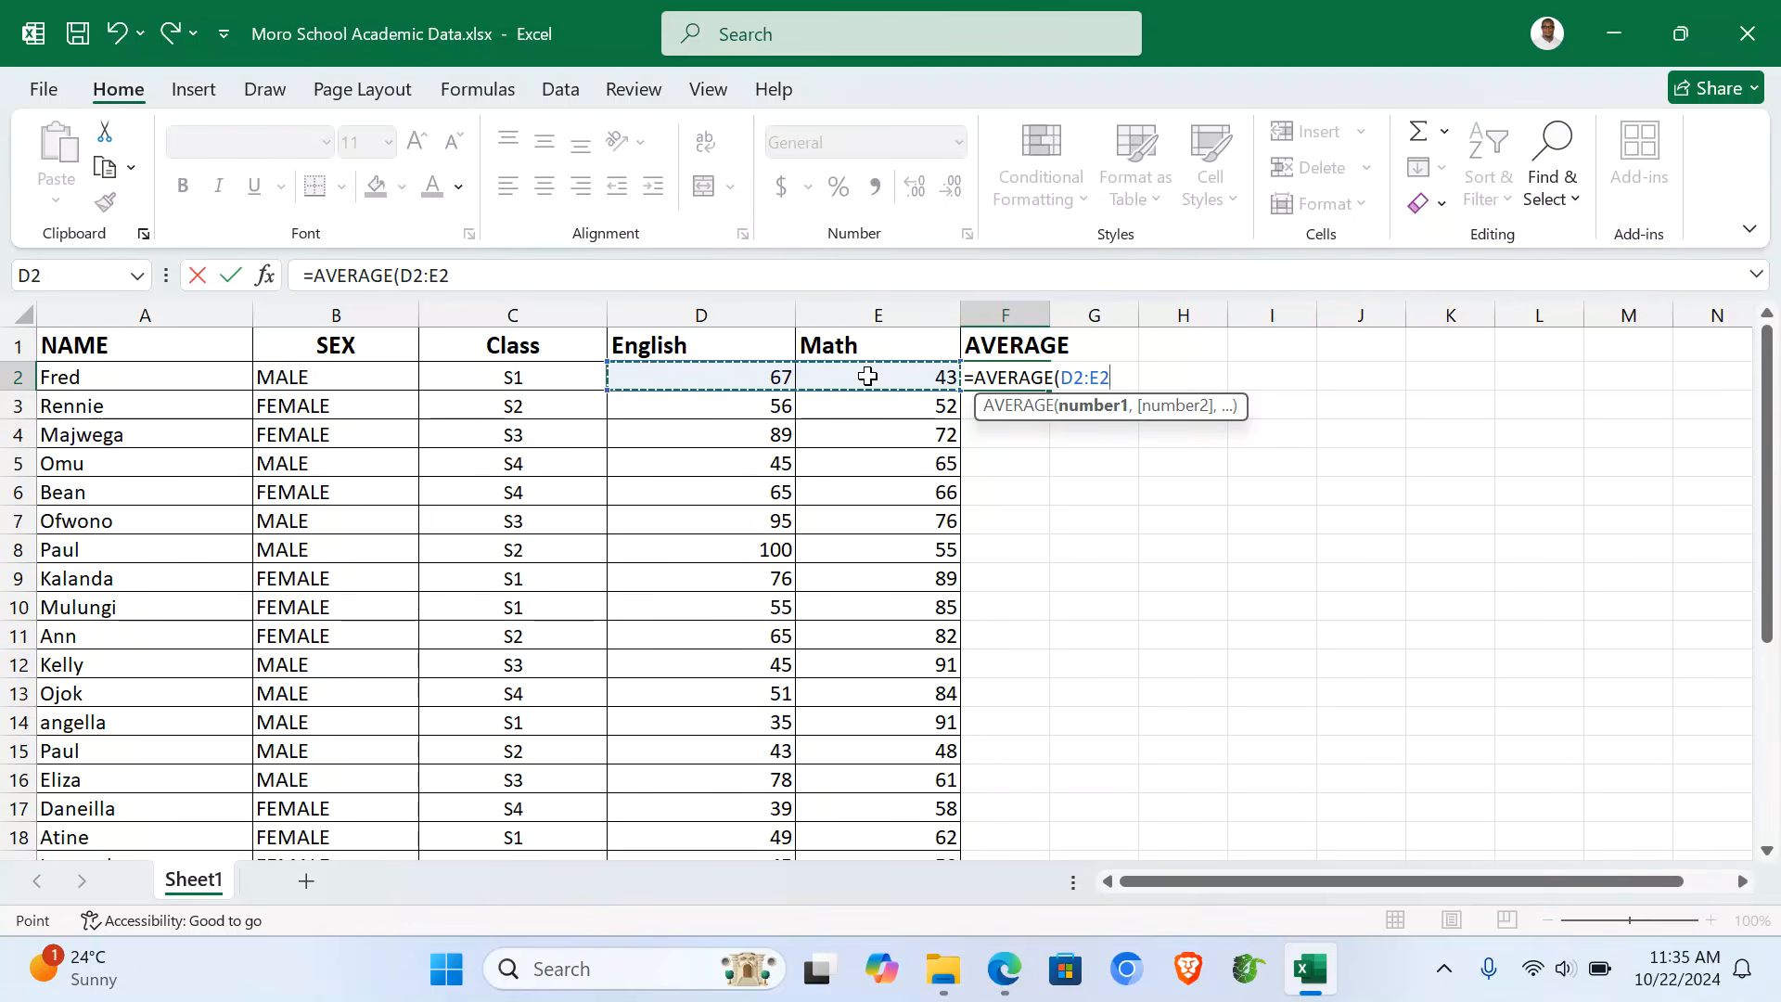
key(Return)
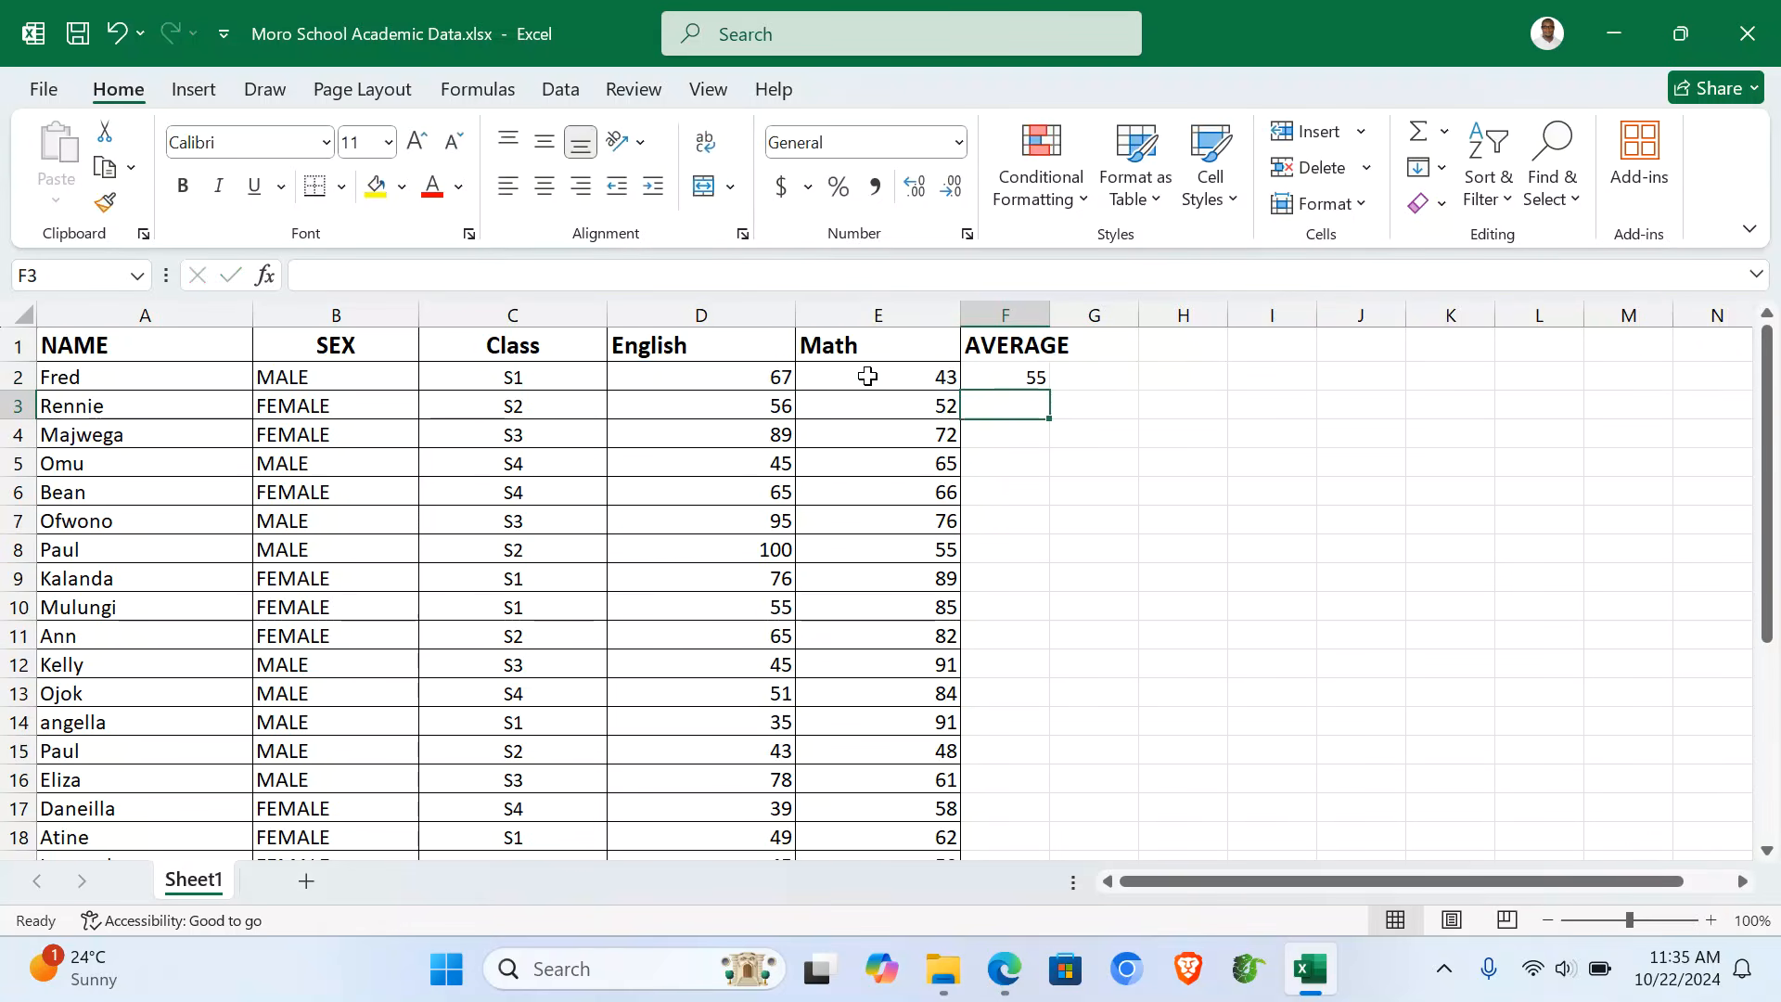
- Fill the average formula down for every student and autofit column F
click(982, 372)
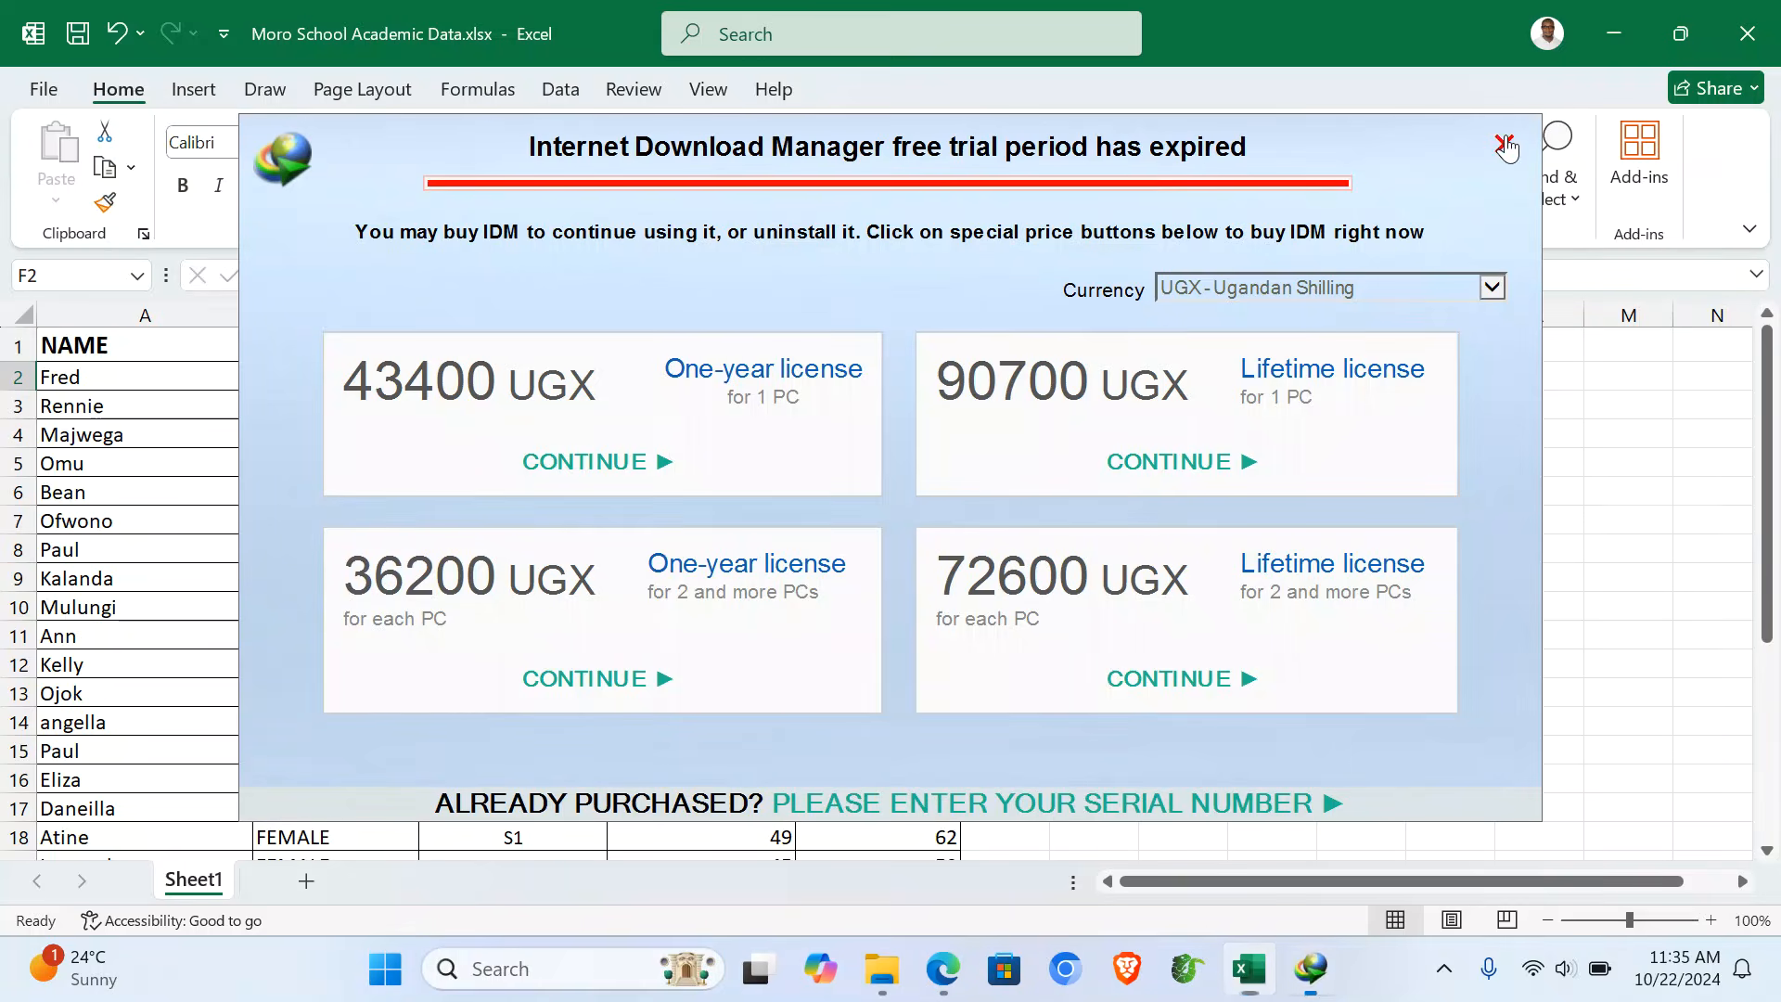
click(1503, 146)
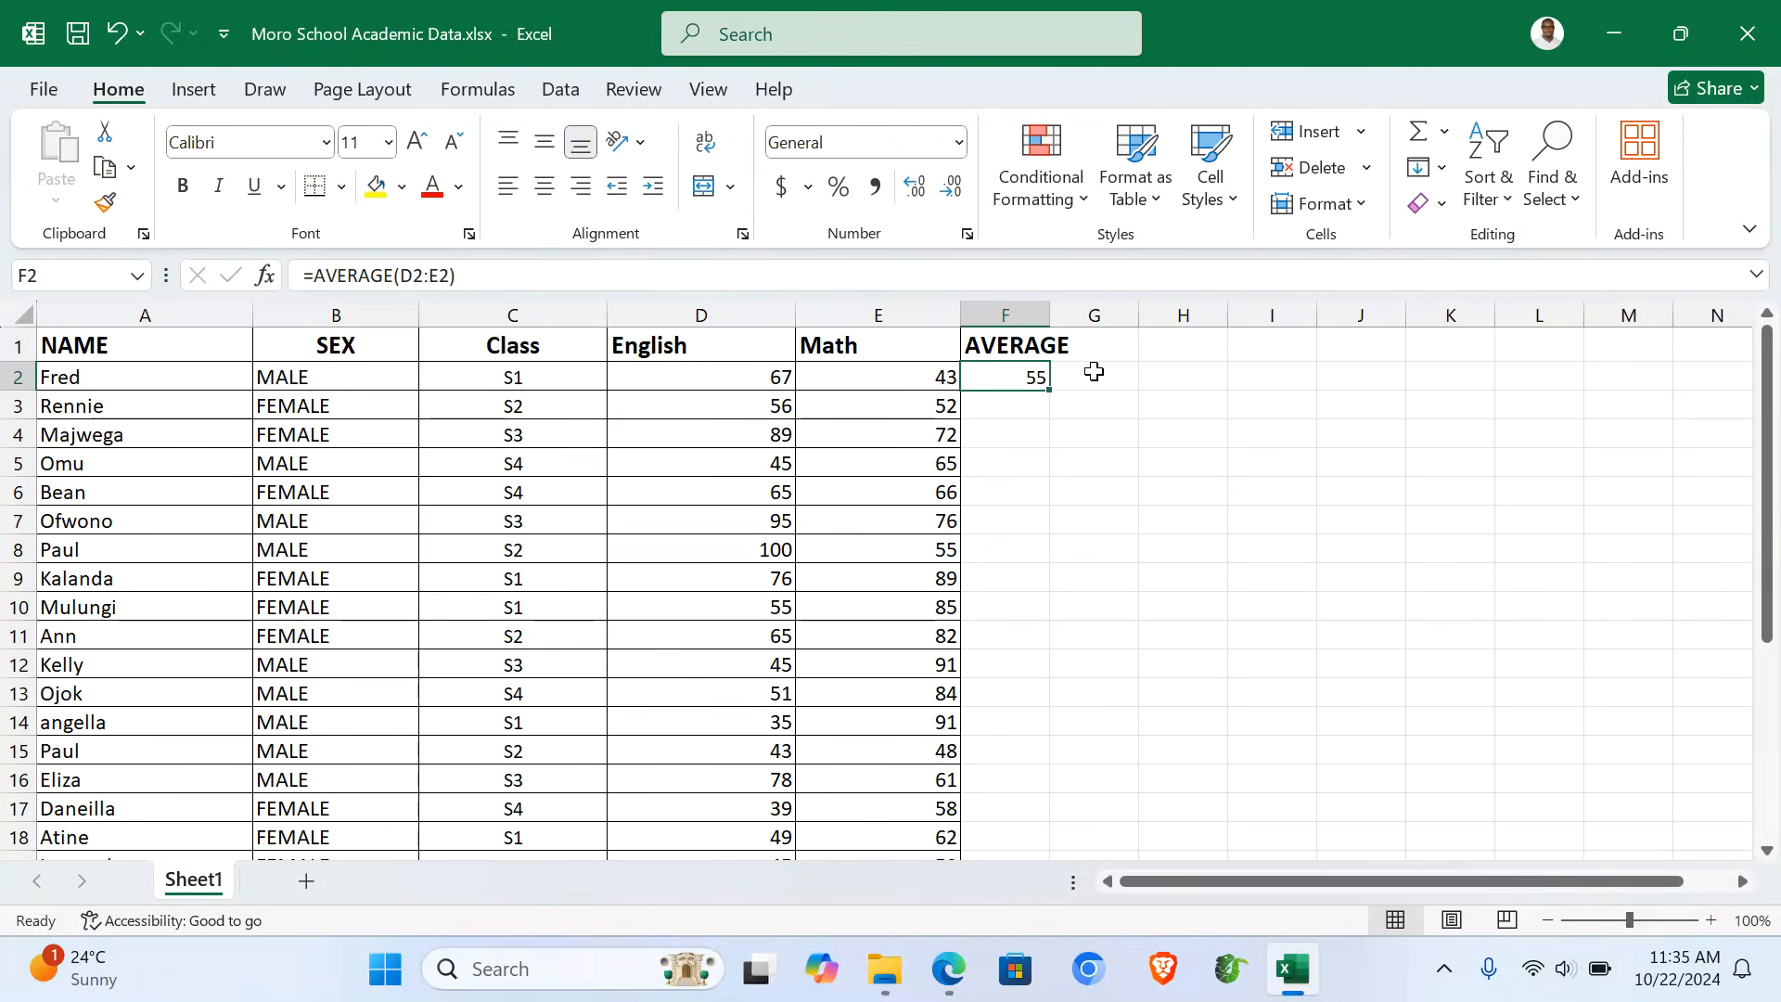
double_click(1049, 389)
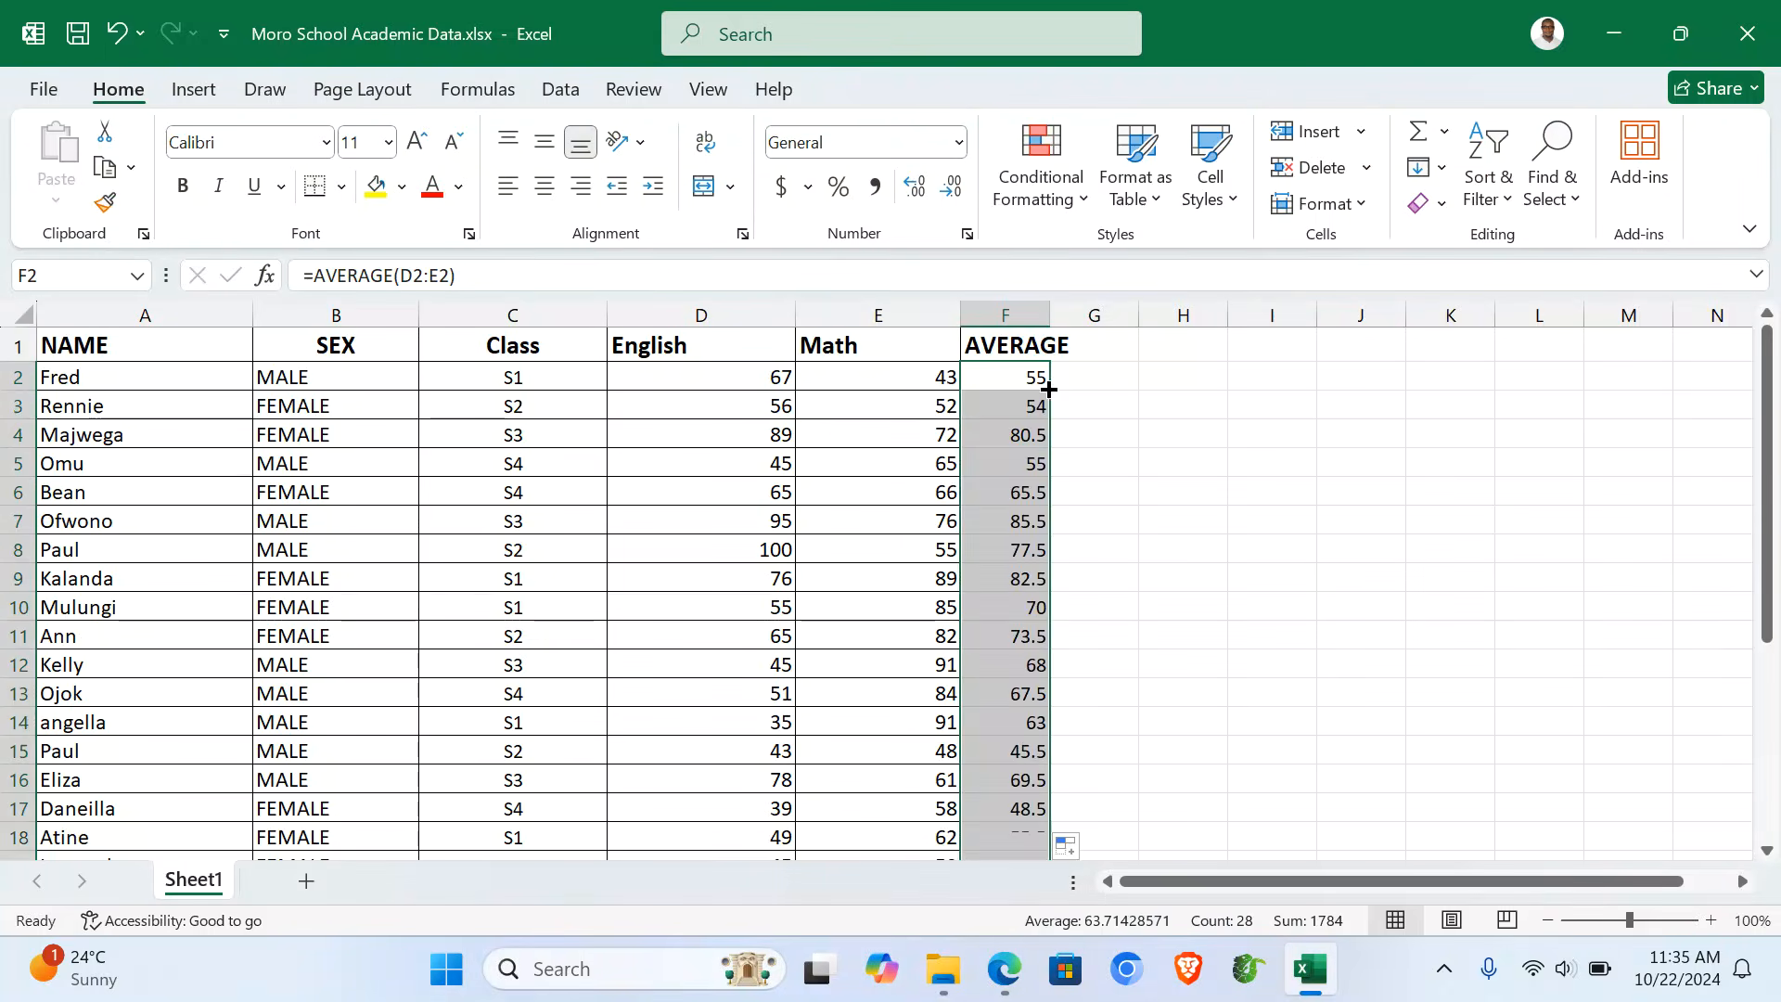
double_click(1051, 305)
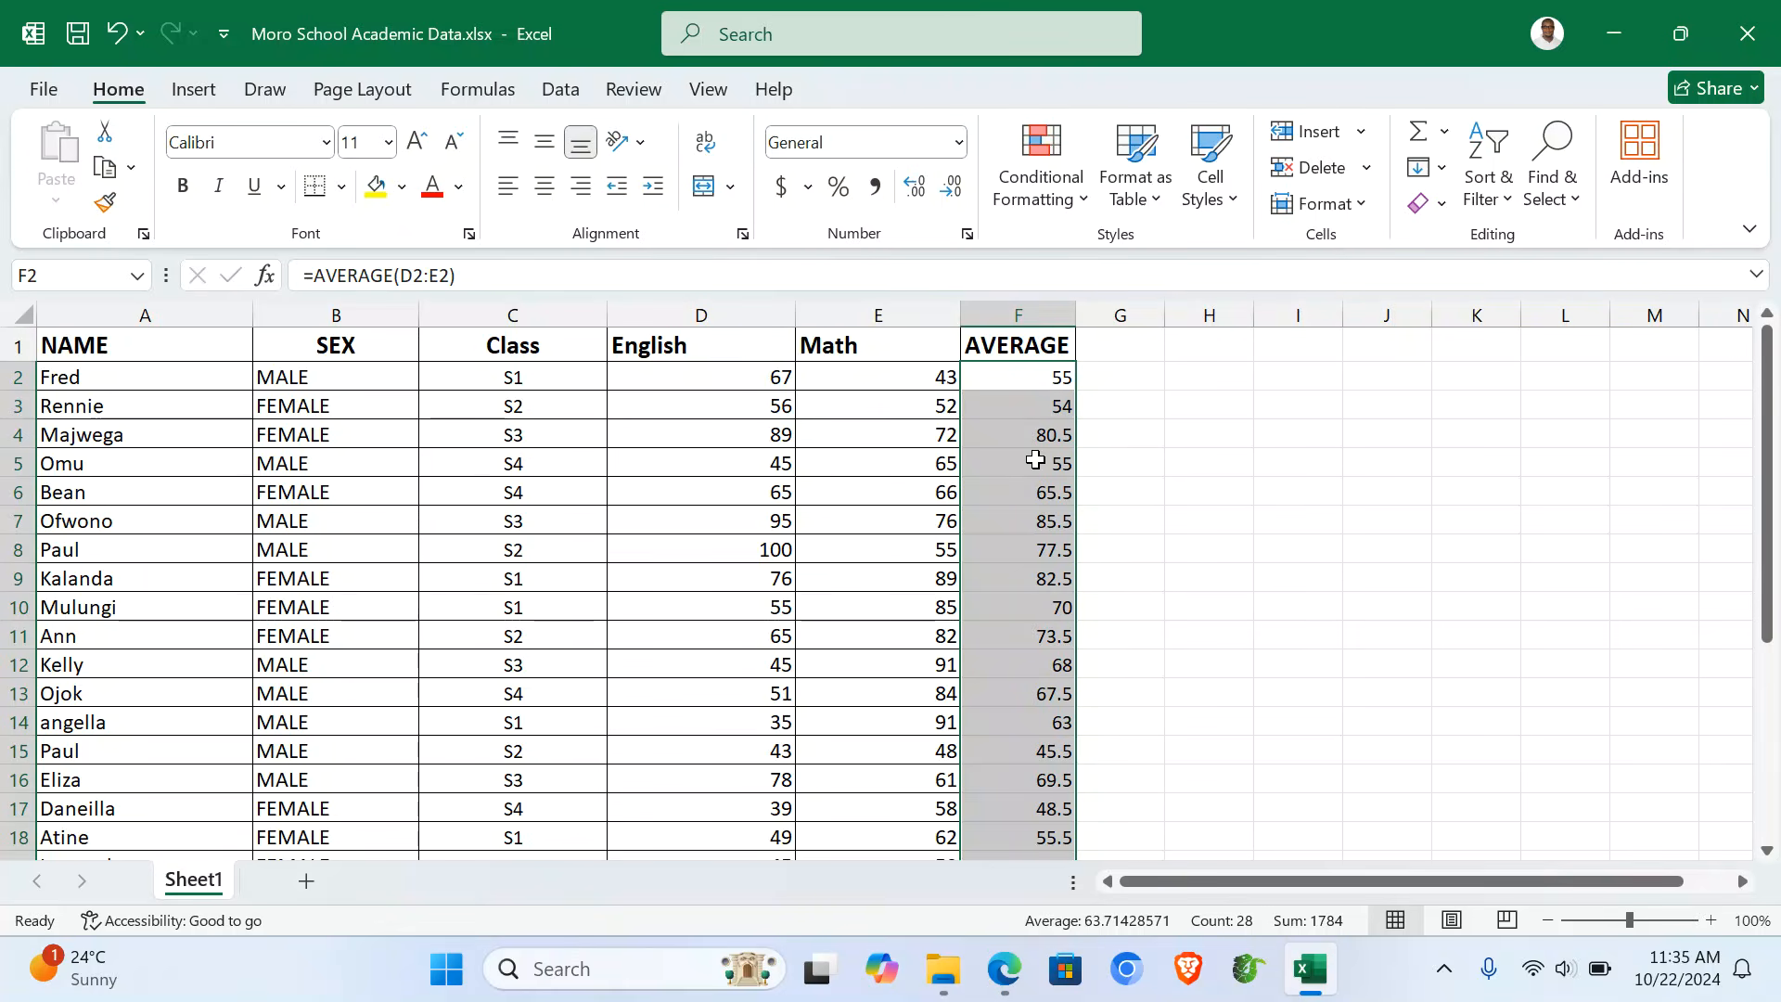
key(ctrl+a)
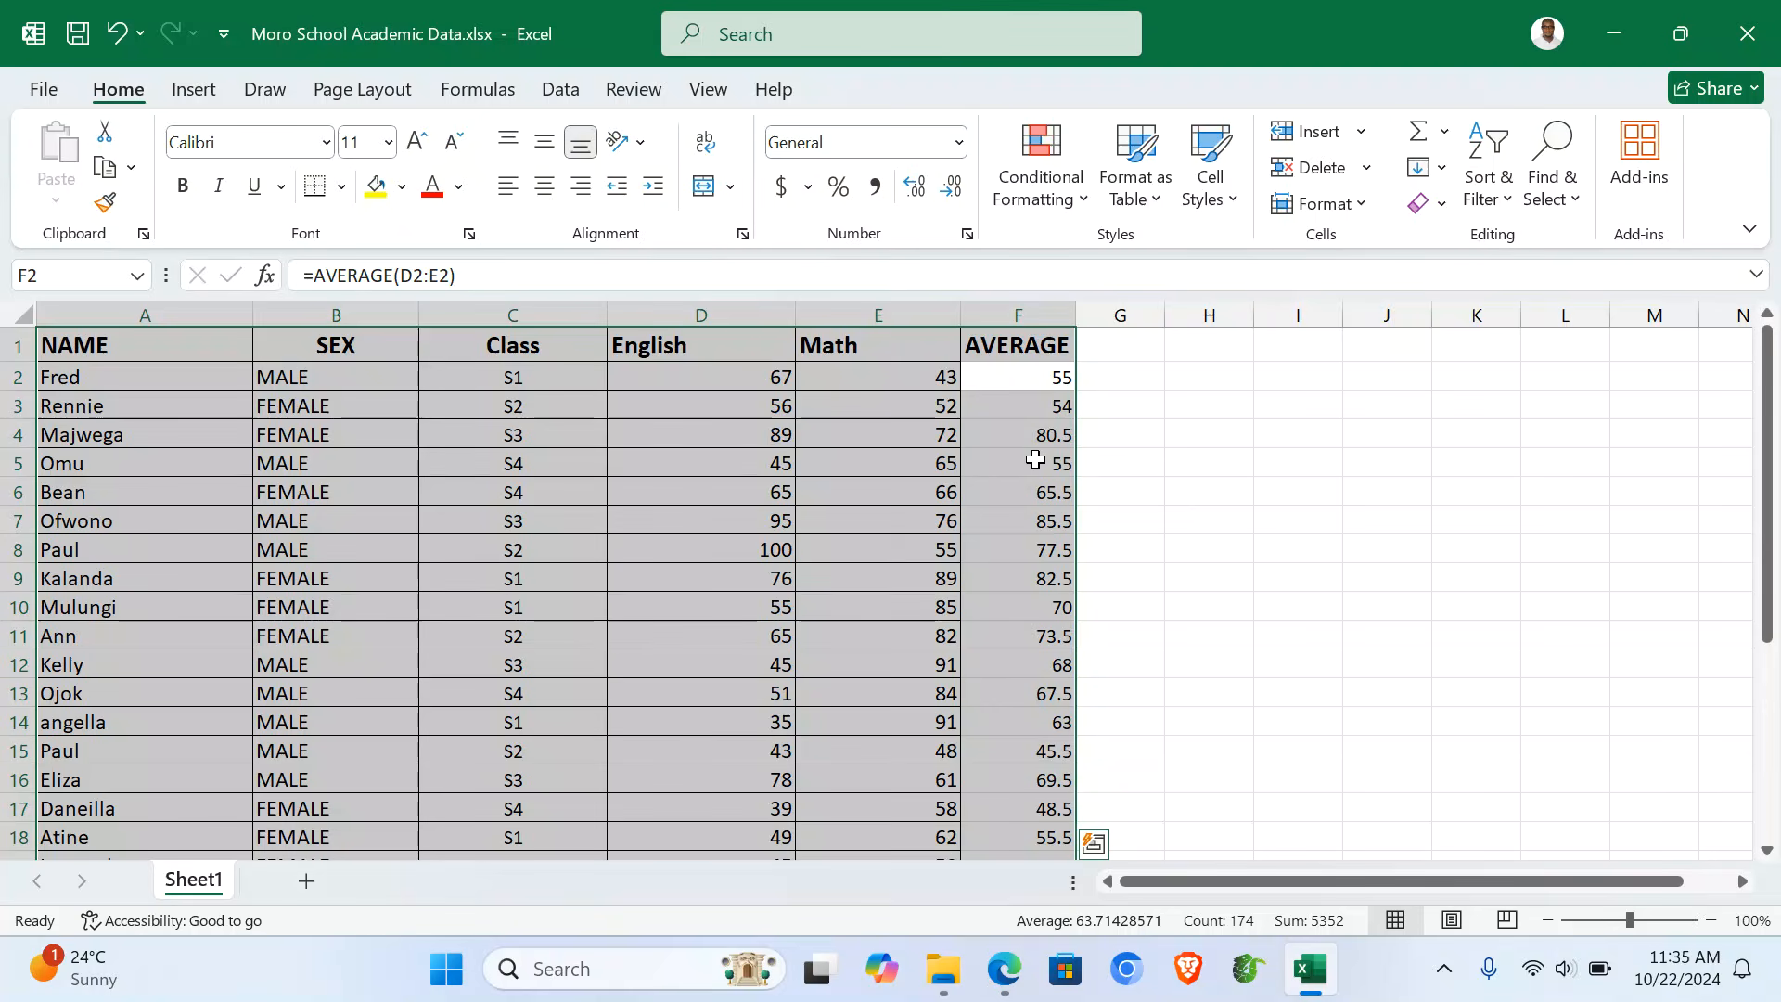
- Paste the copied student table into a new Sheet2 and autofit columns F and A
key(ctrl+c)
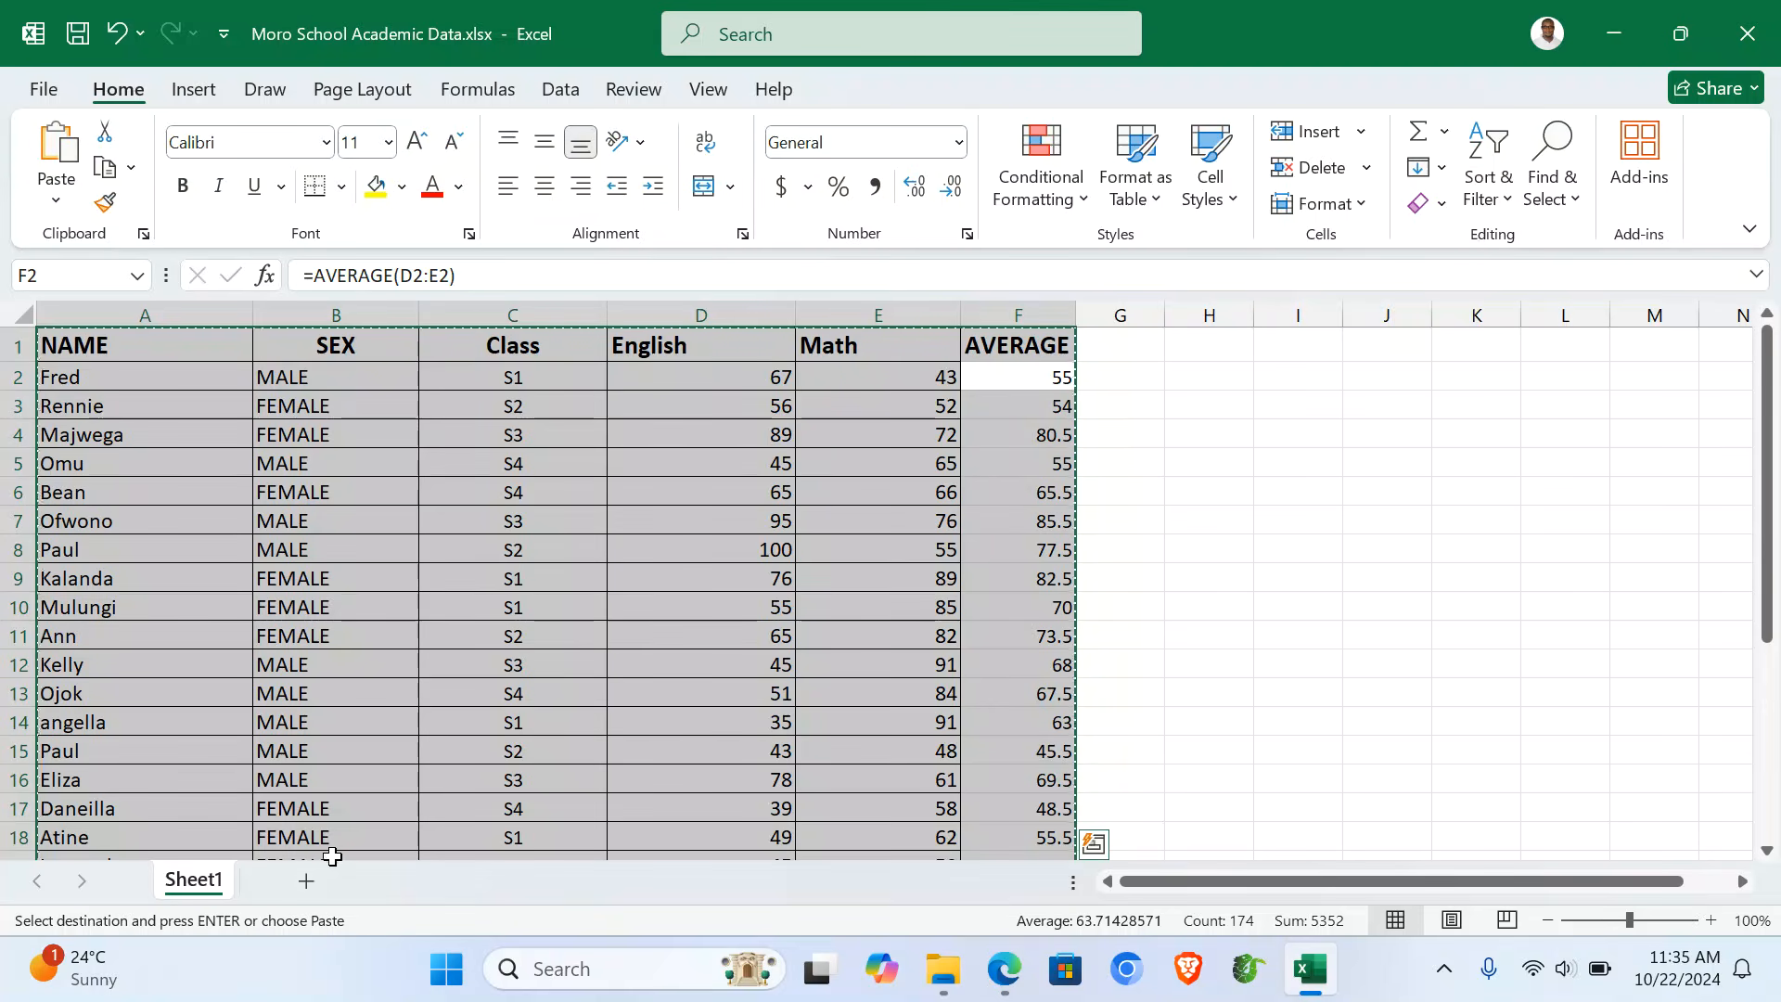
click(306, 881)
key(ctrl+v)
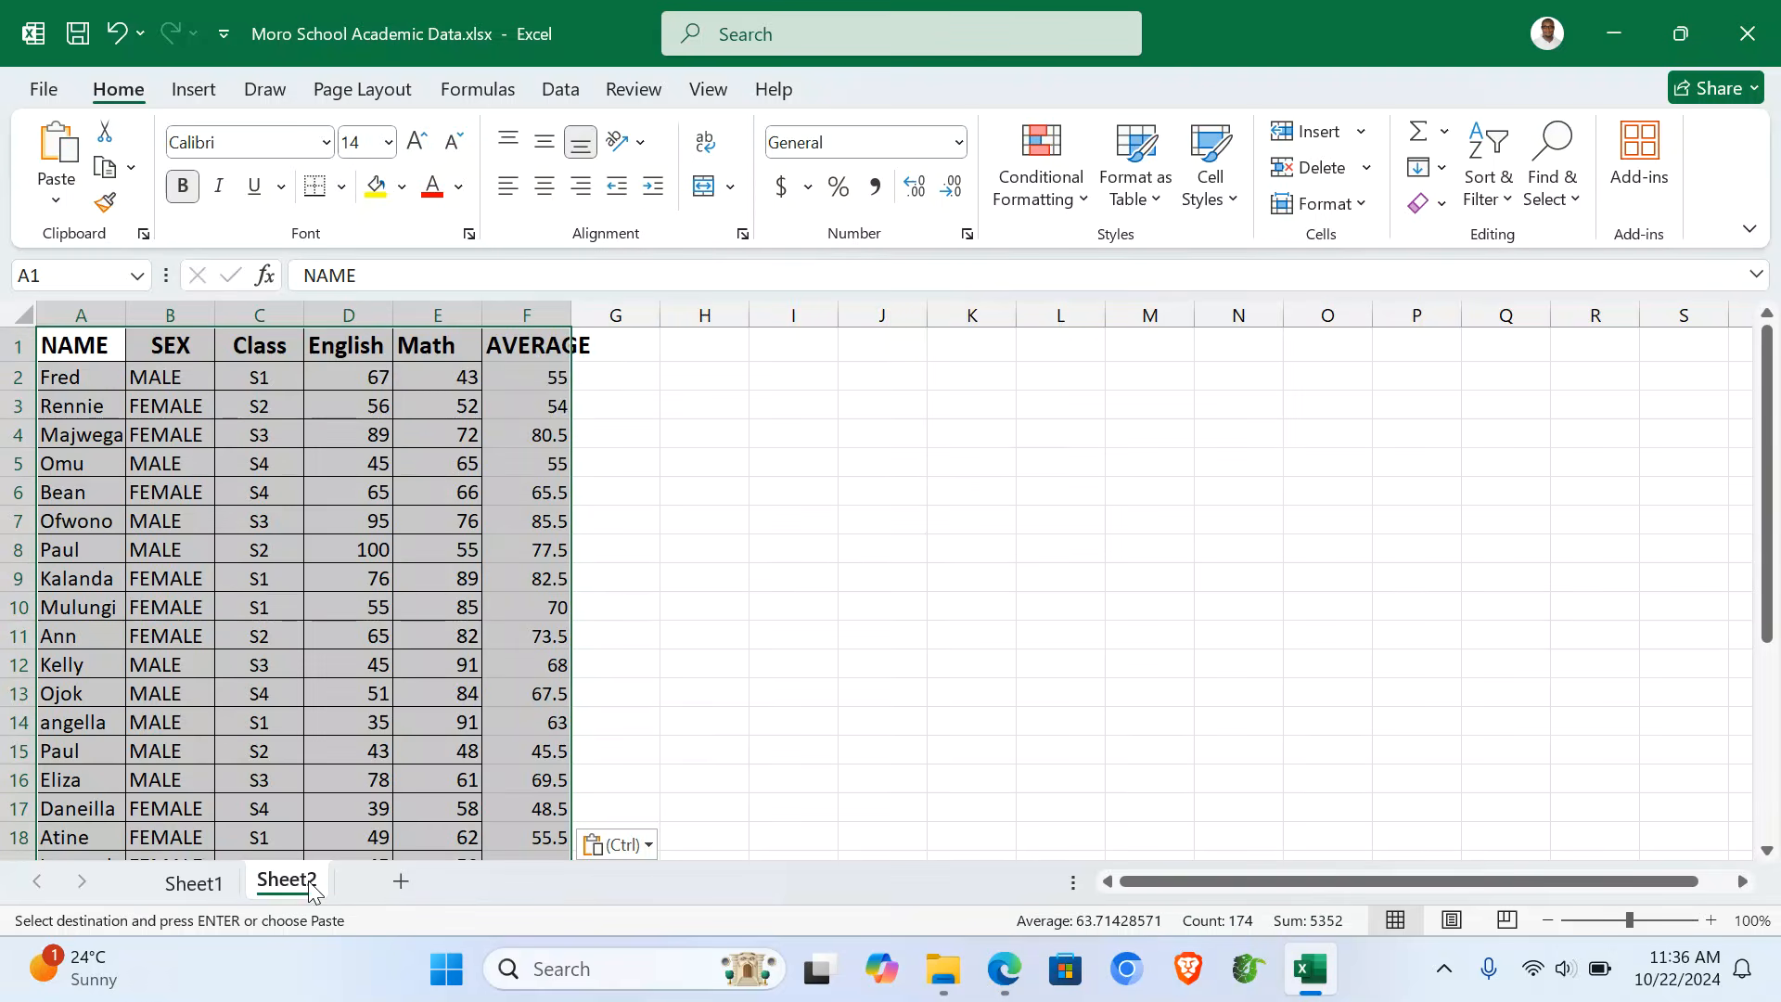
double_click(571, 299)
click(579, 373)
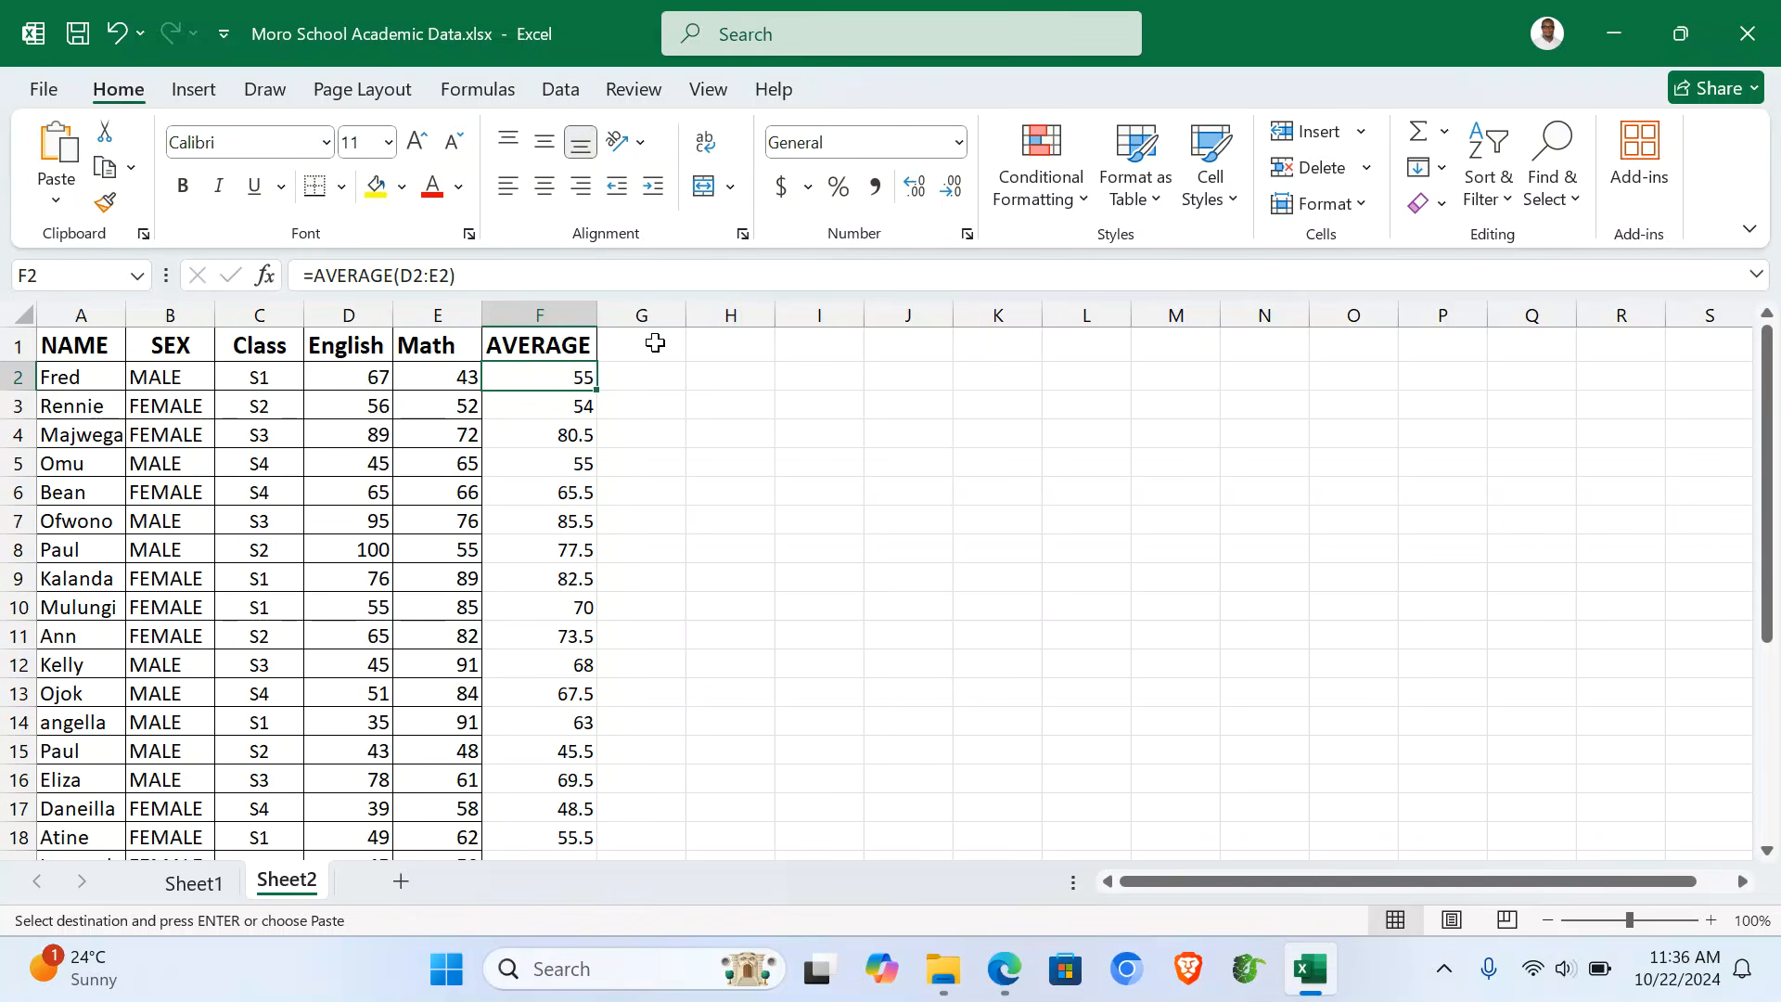
double_click(137, 321)
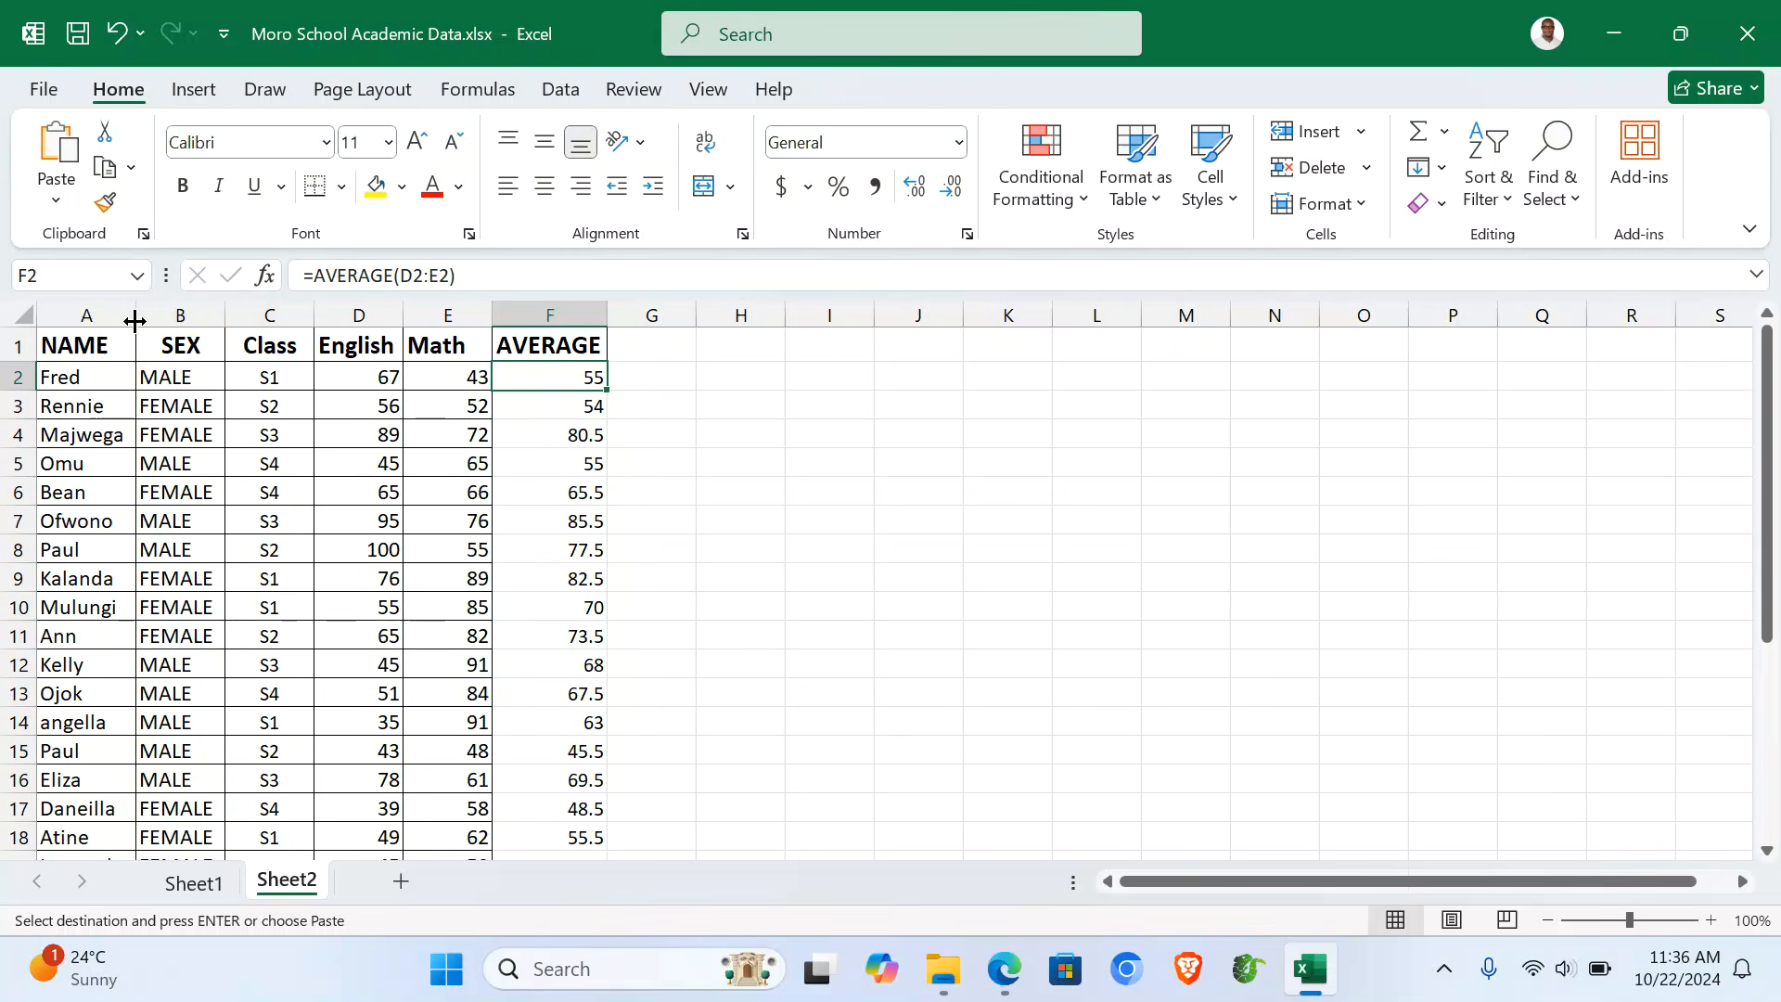
click(551, 312)
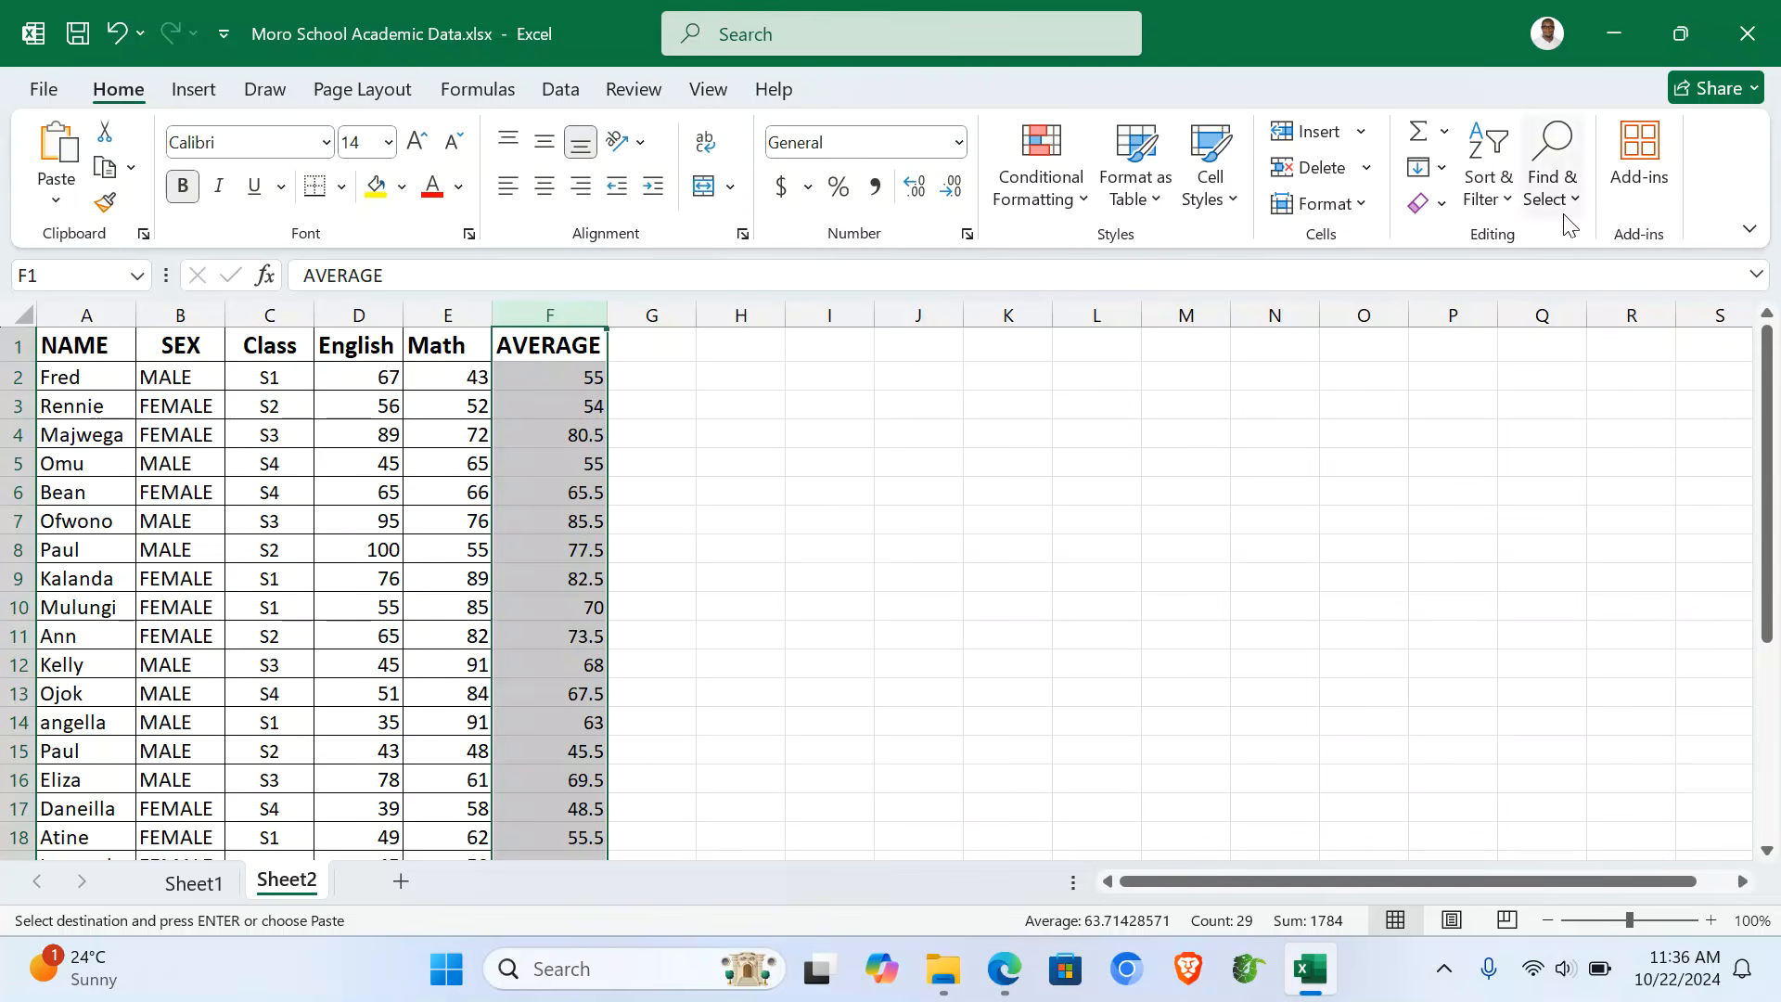
- Filter the AVERAGE column to show only values greater than or equal to 70
click(1506, 198)
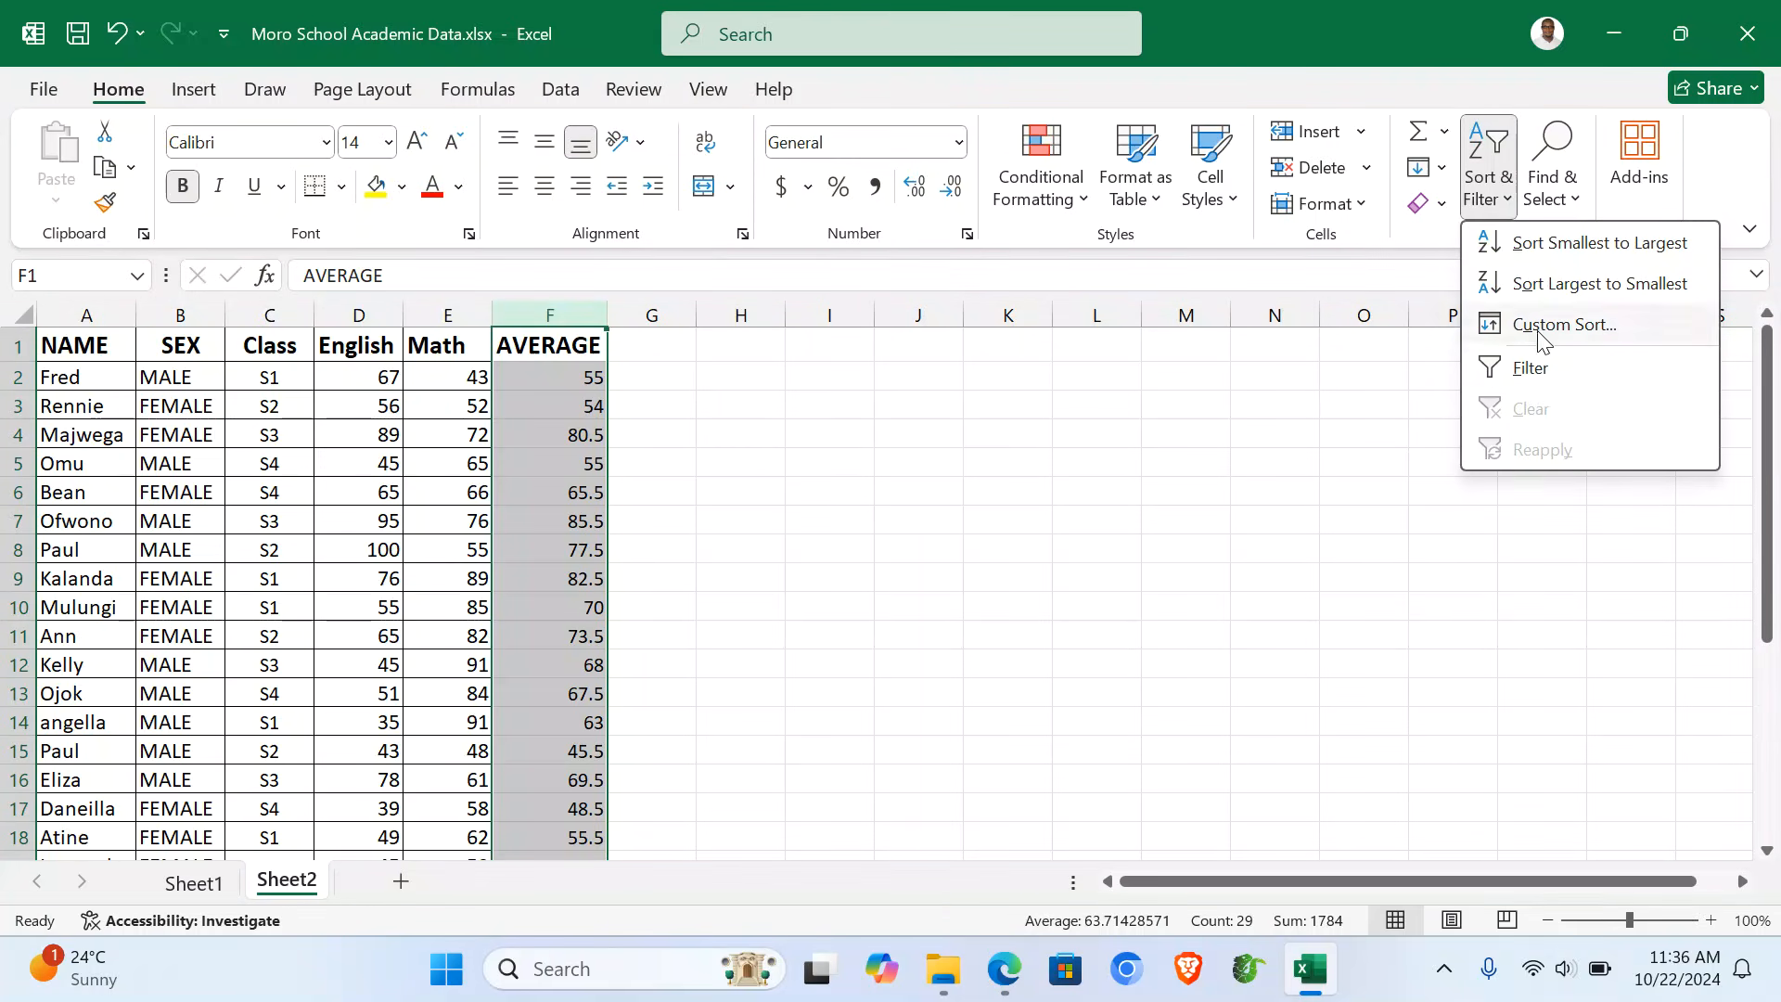
click(1540, 376)
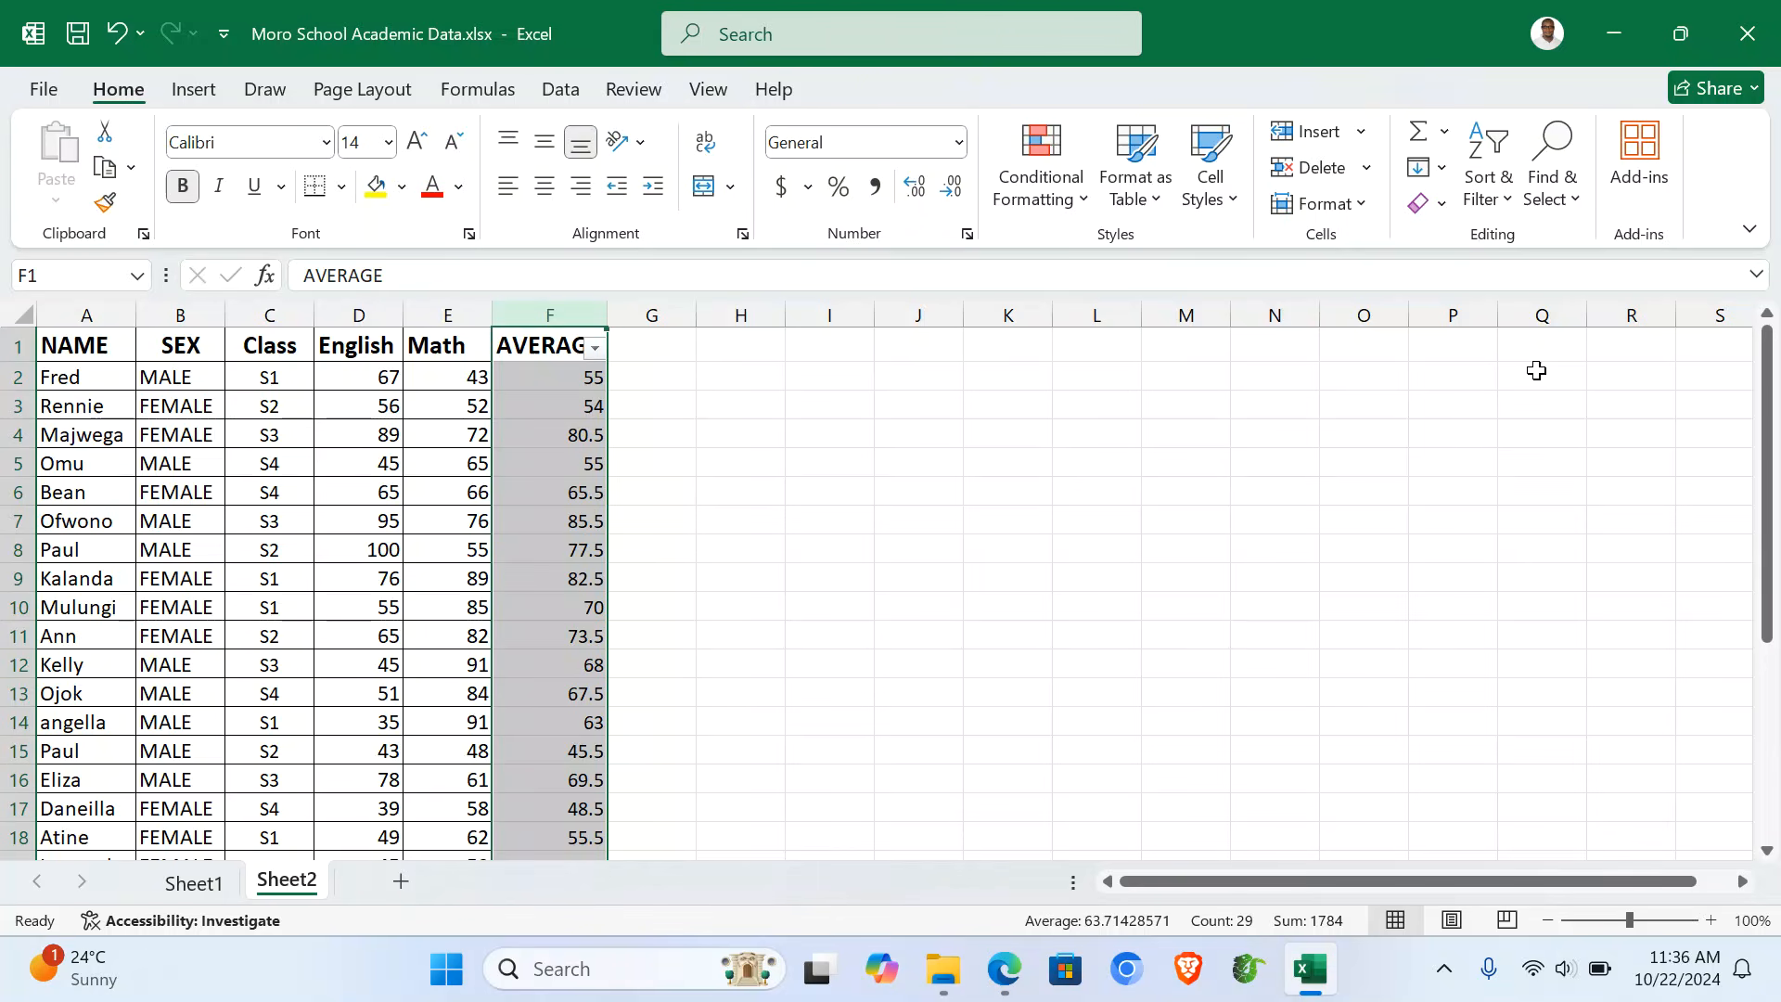
click(634, 572)
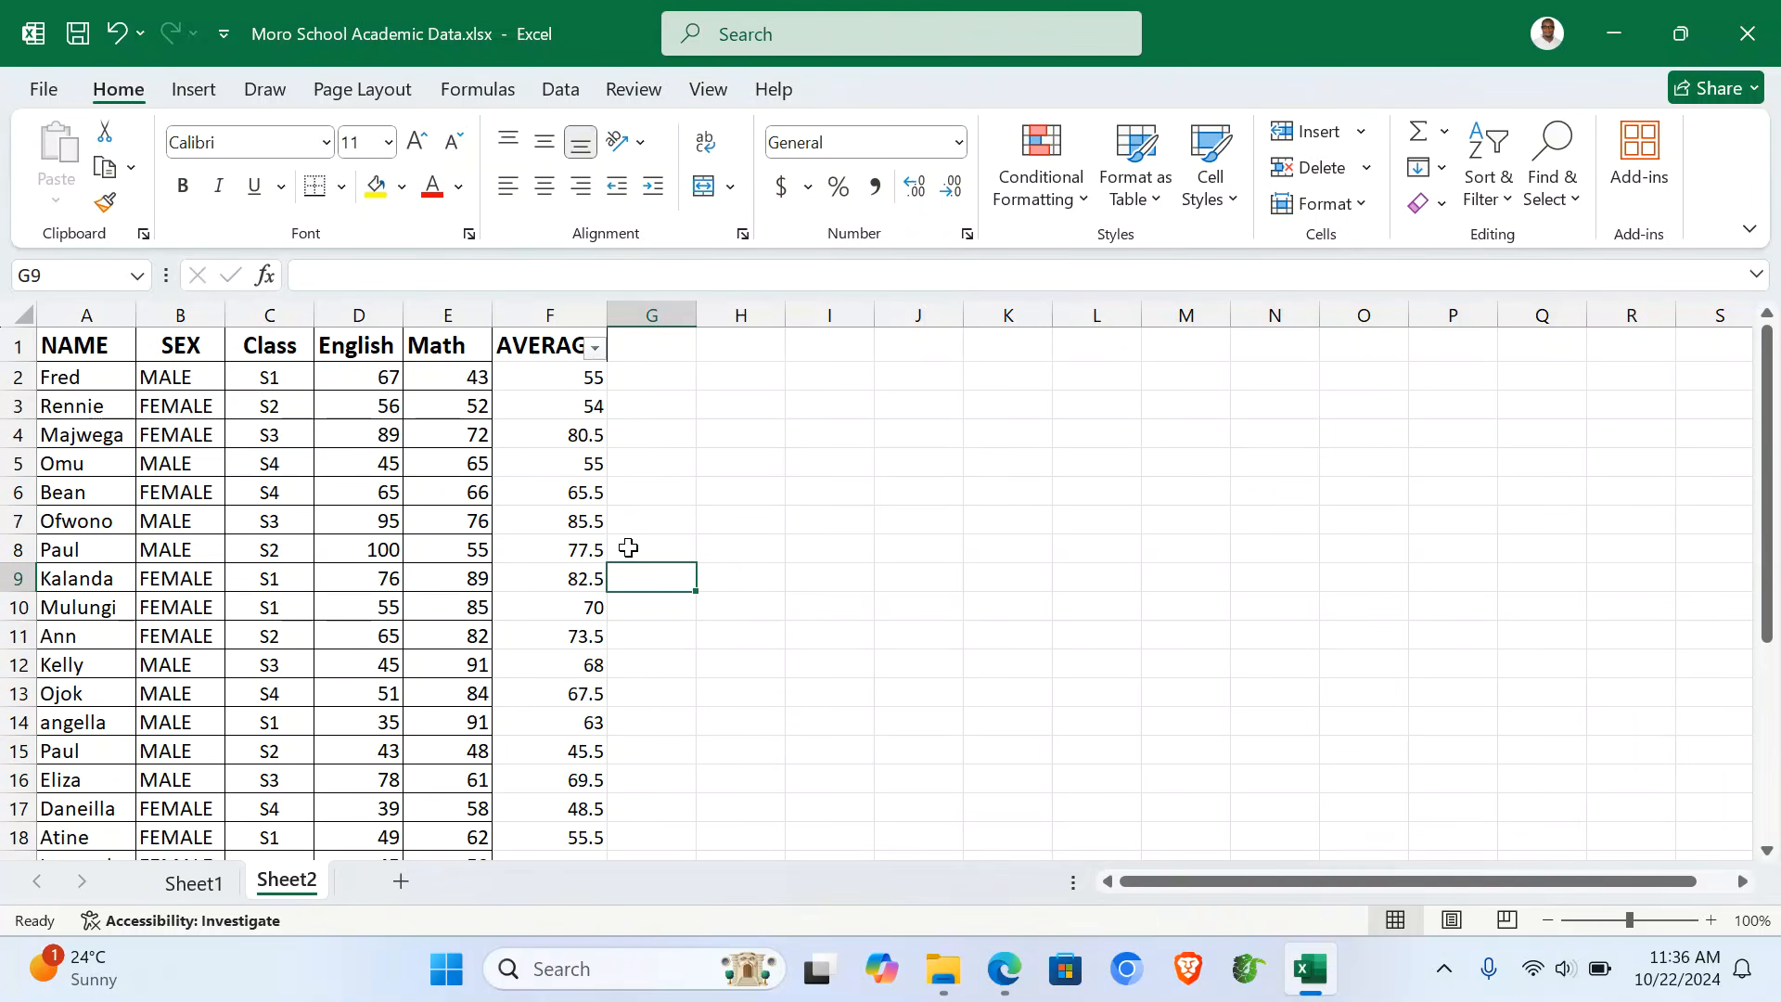
click(594, 351)
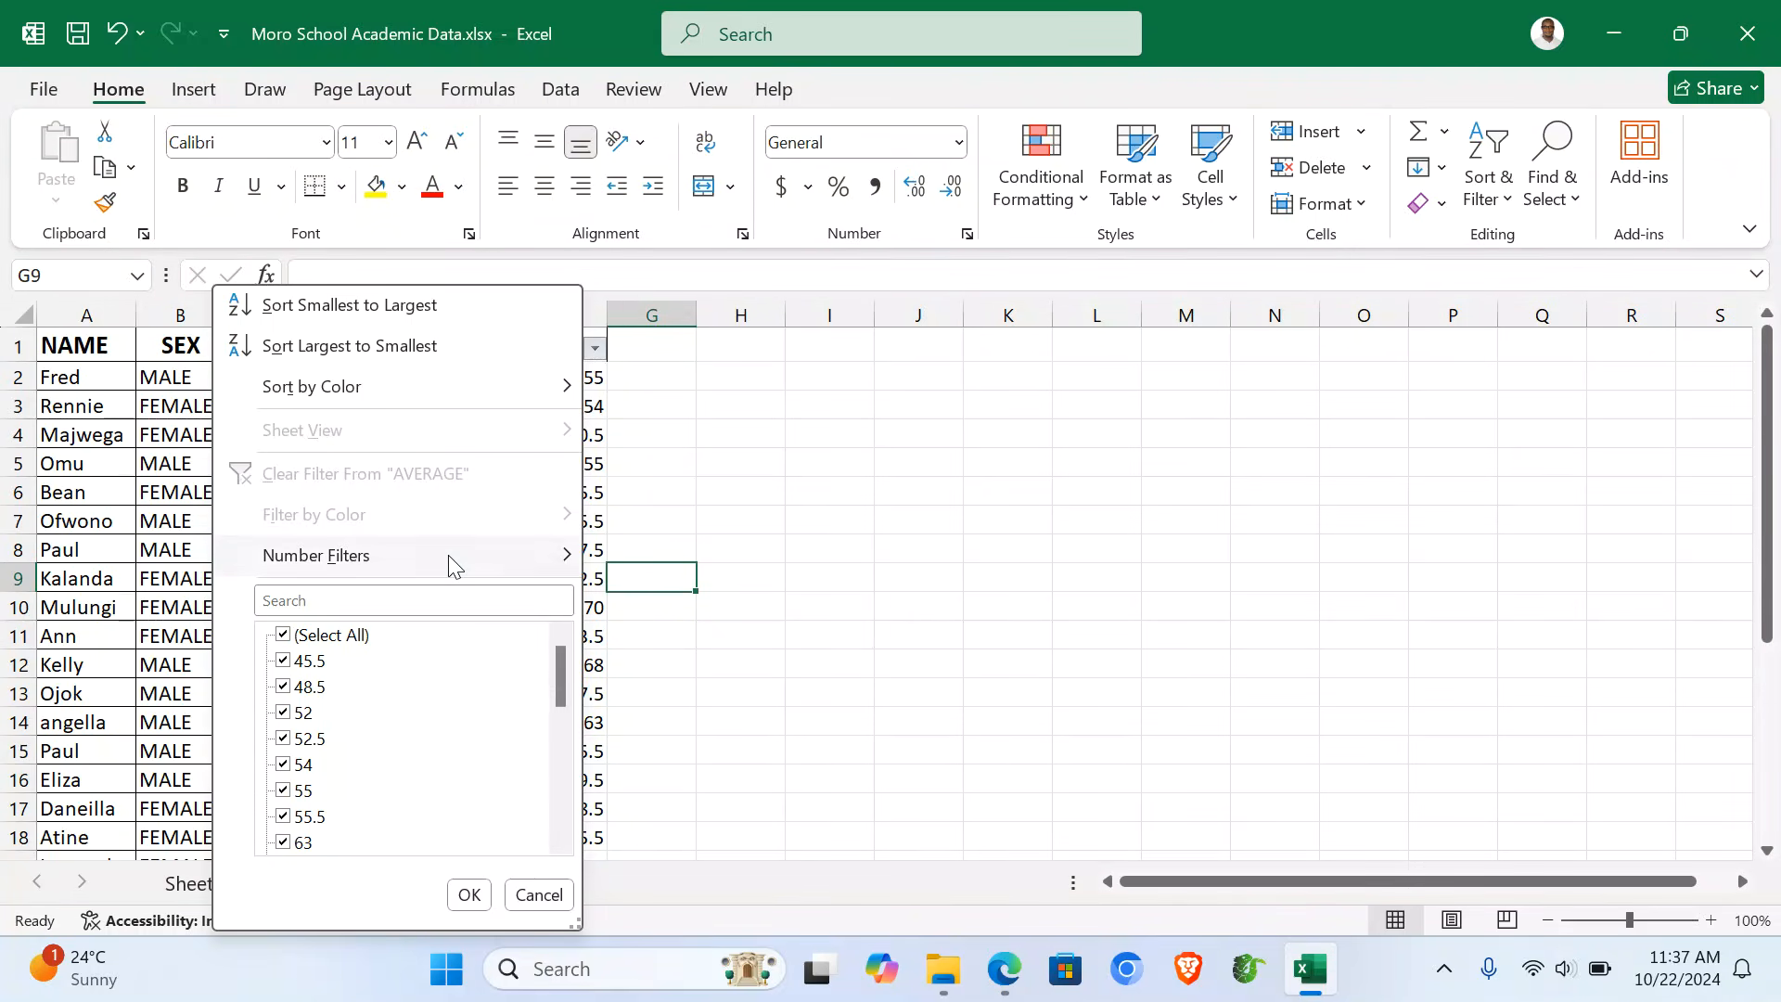
mouse_move(449, 556)
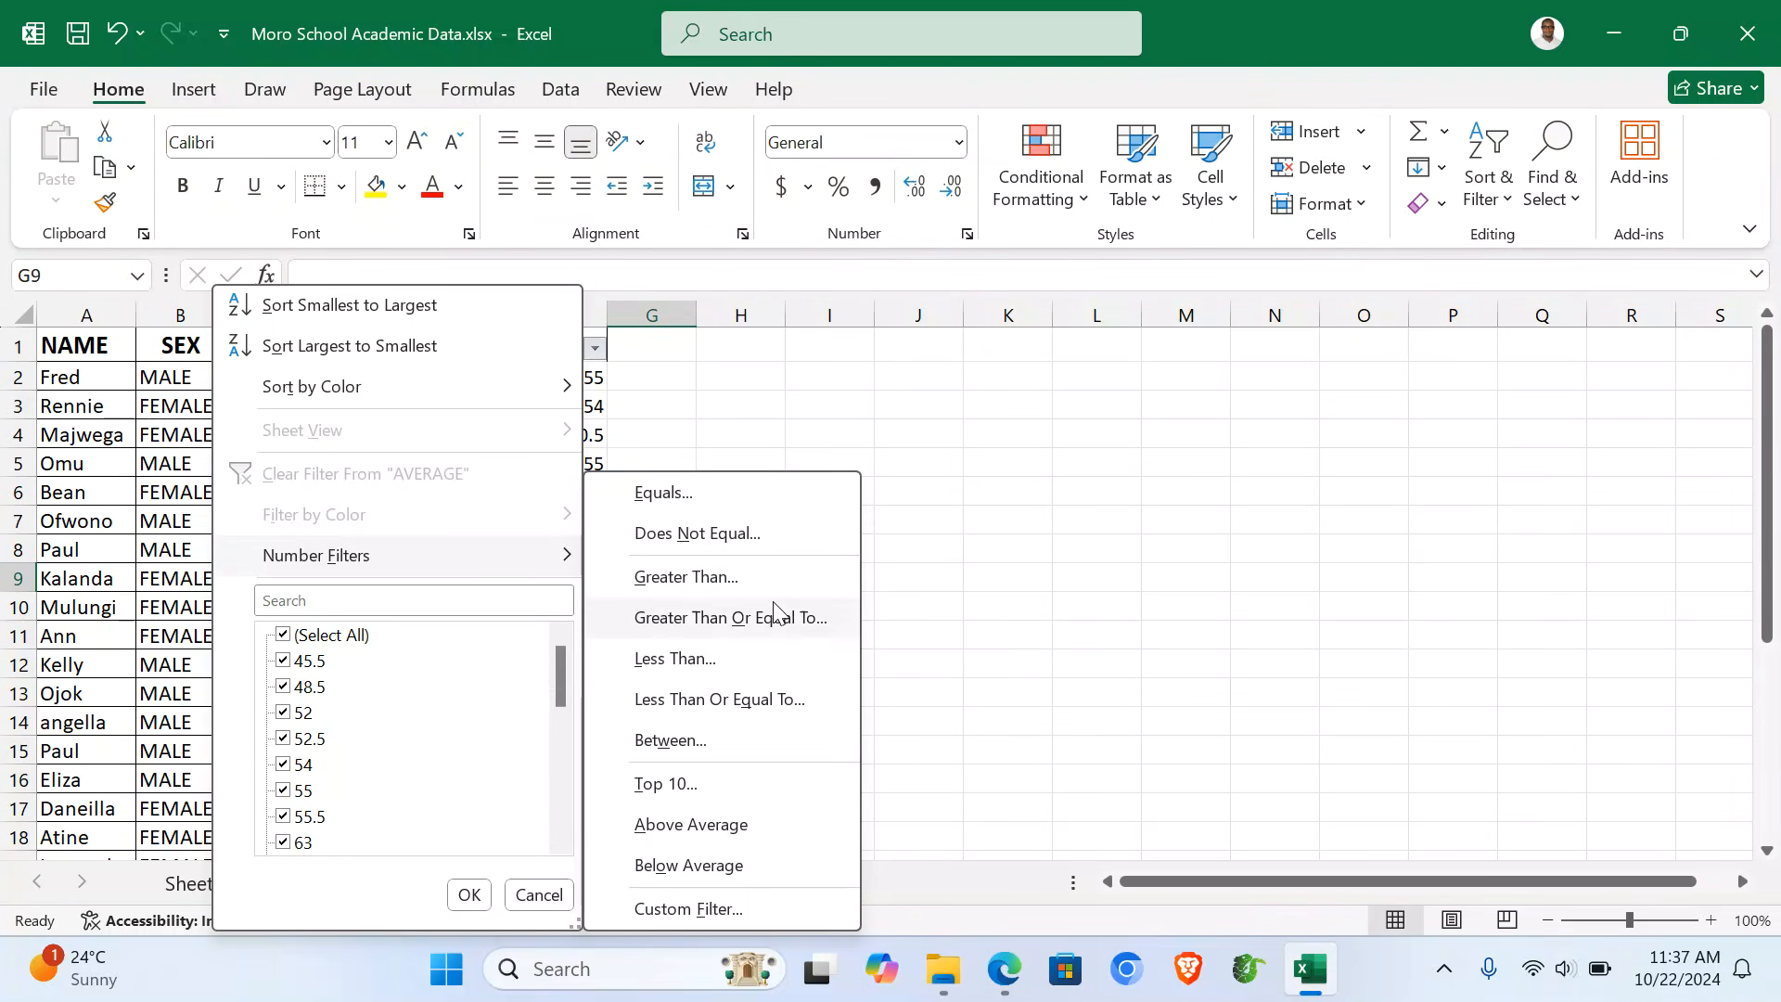
click(799, 631)
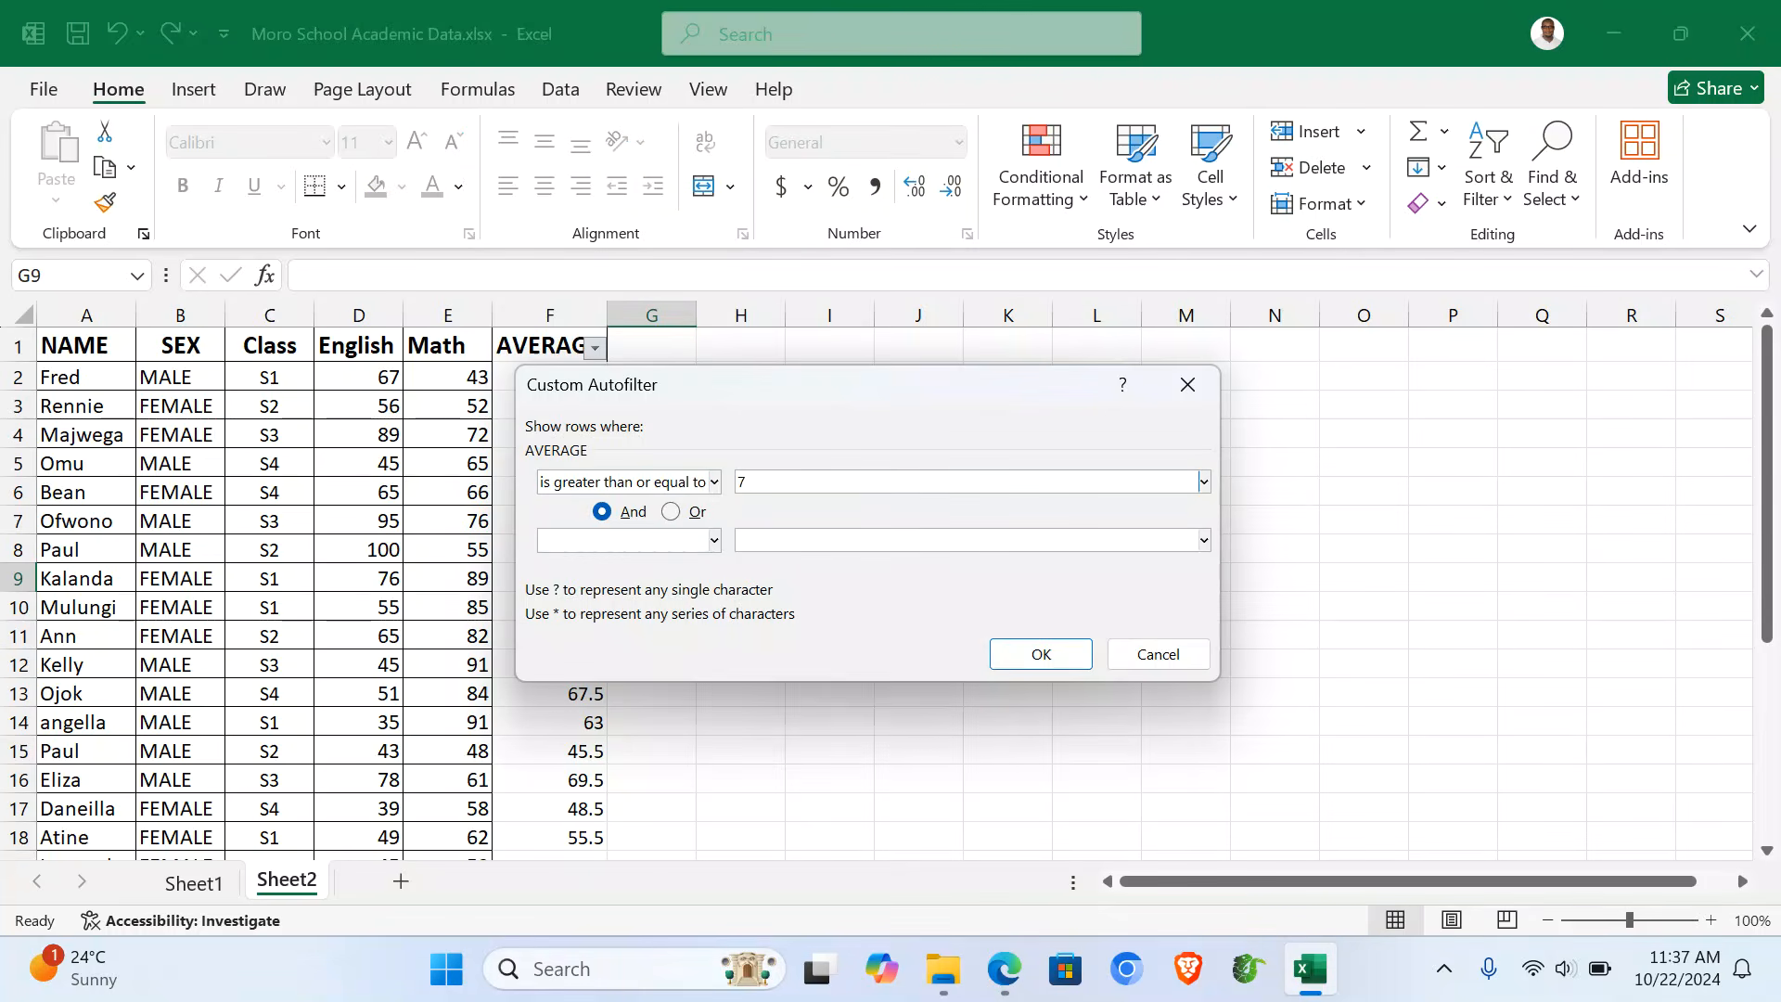
click(1037, 655)
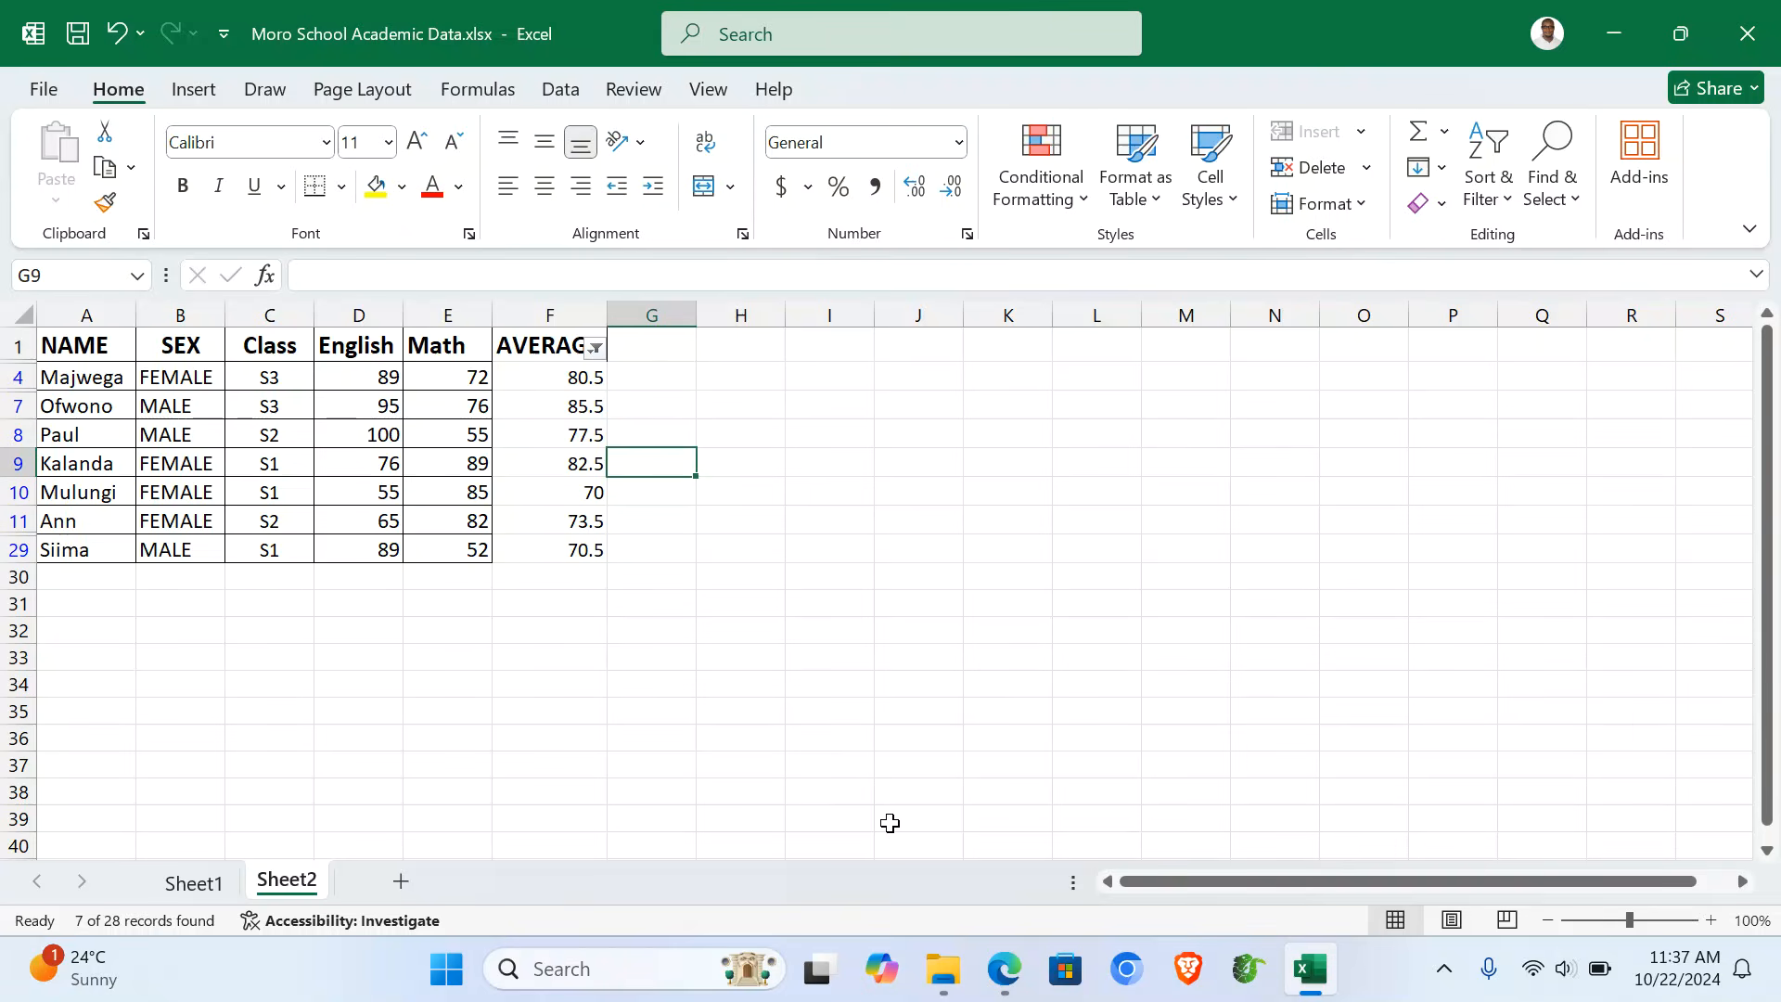
click(1005, 969)
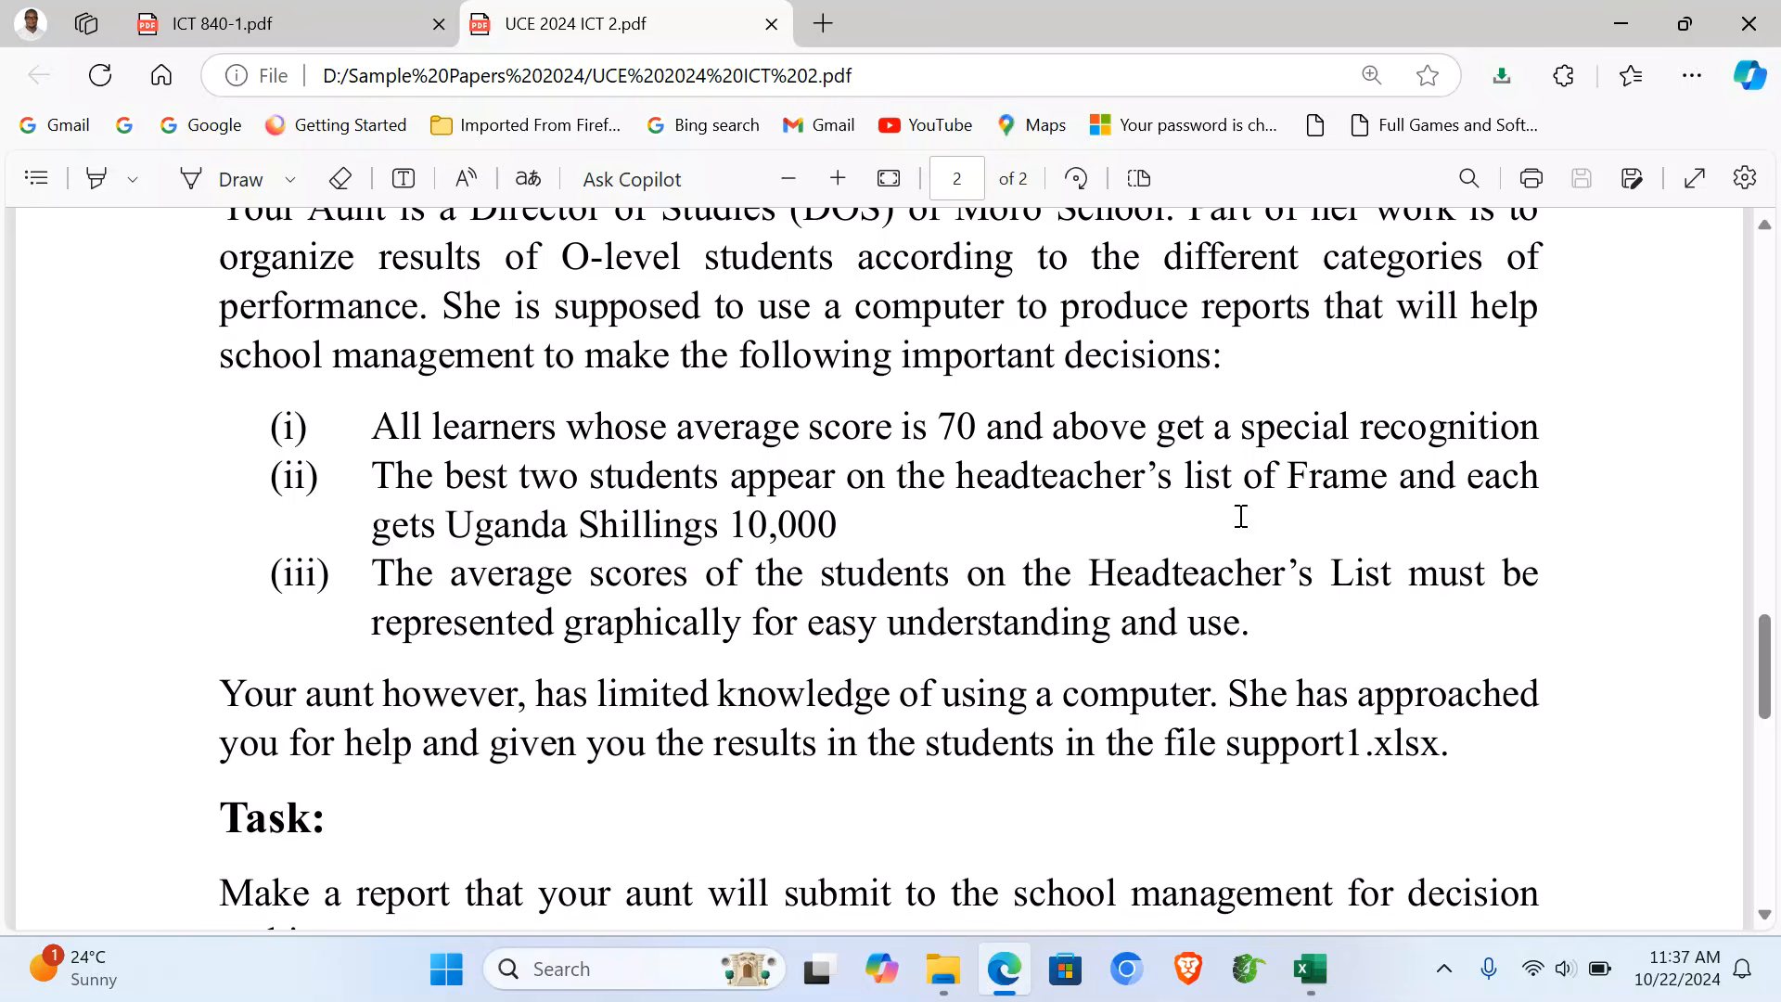
- Return to the filtered Moro School Academic Data workbook in Excel
click(1310, 970)
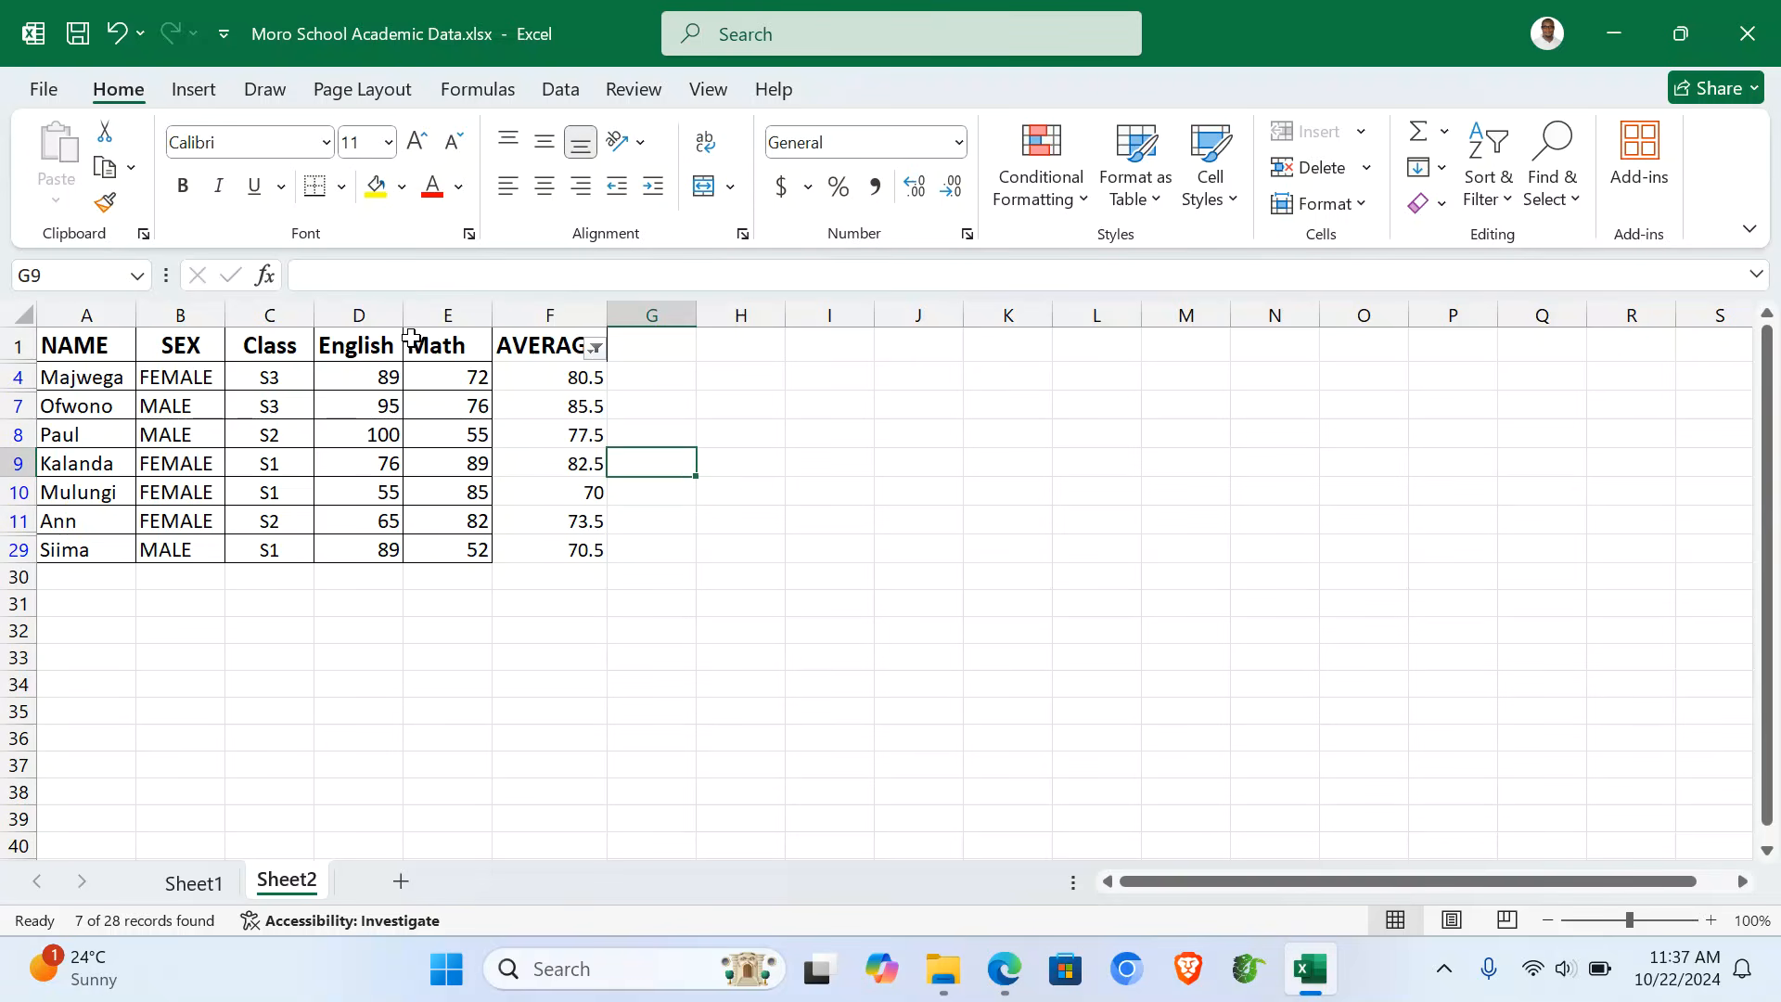
- Sort the filtered students by AVERAGE largest to smallest, expanding the selection to whole rows
click(549, 317)
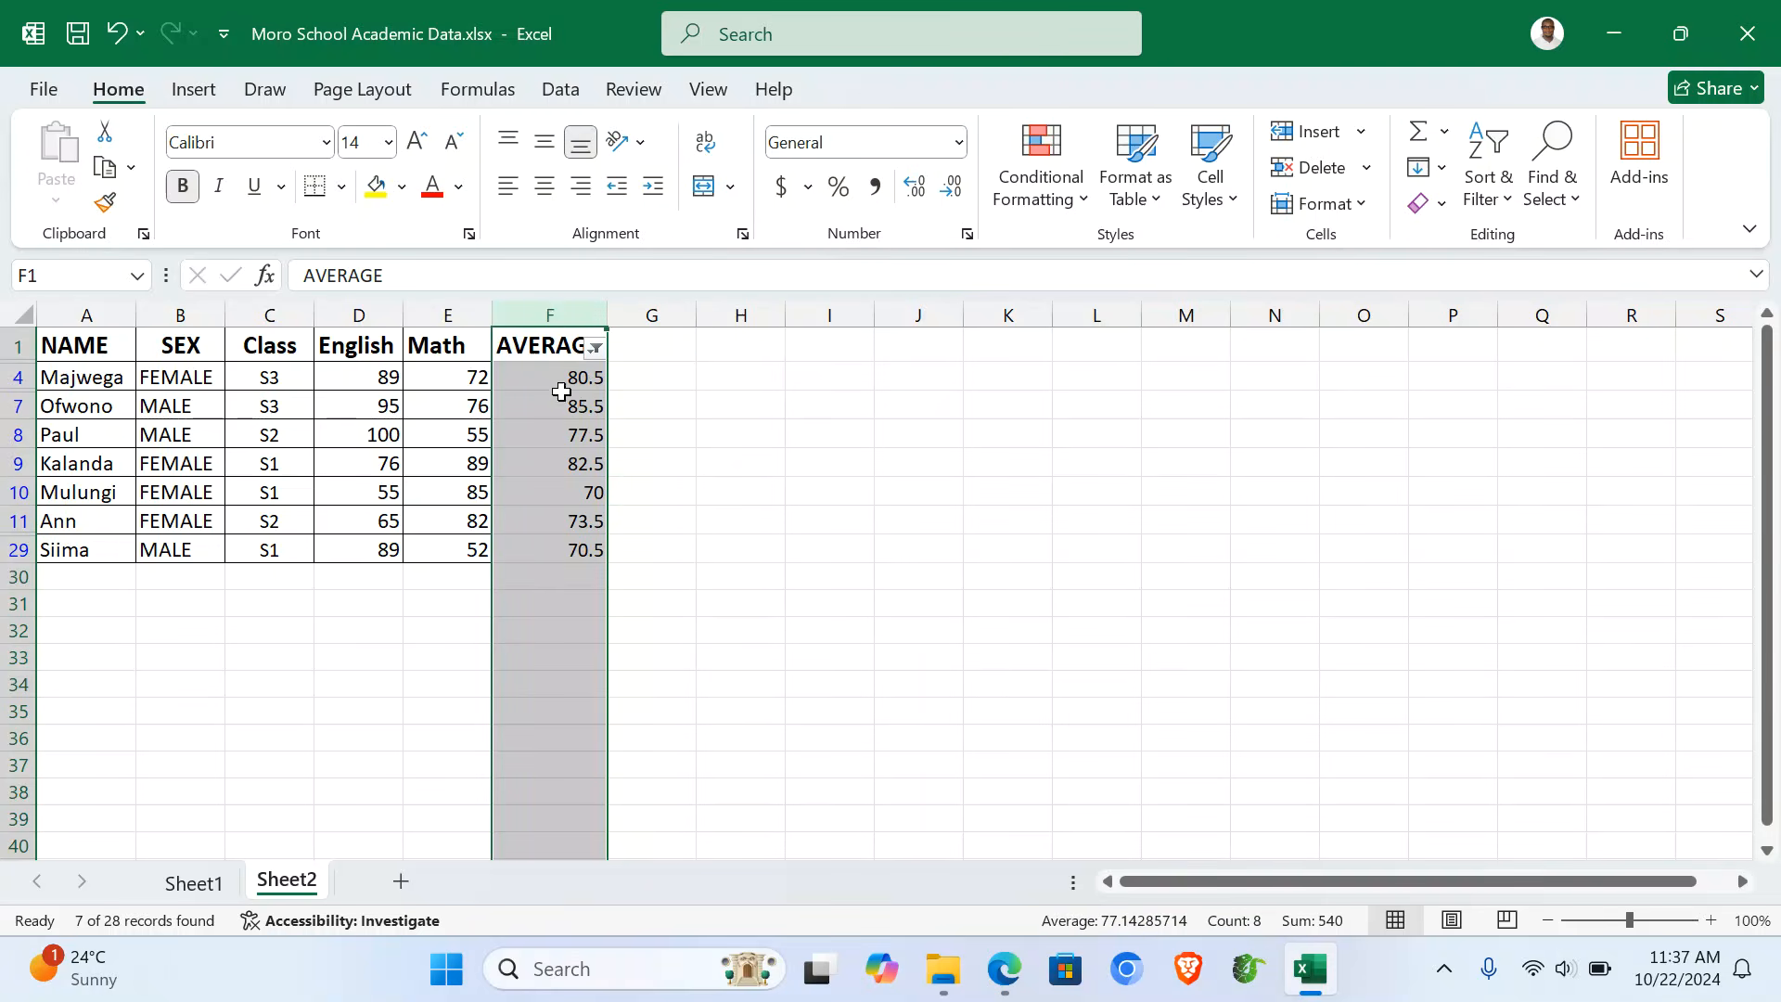
drag(561, 379, 560, 545)
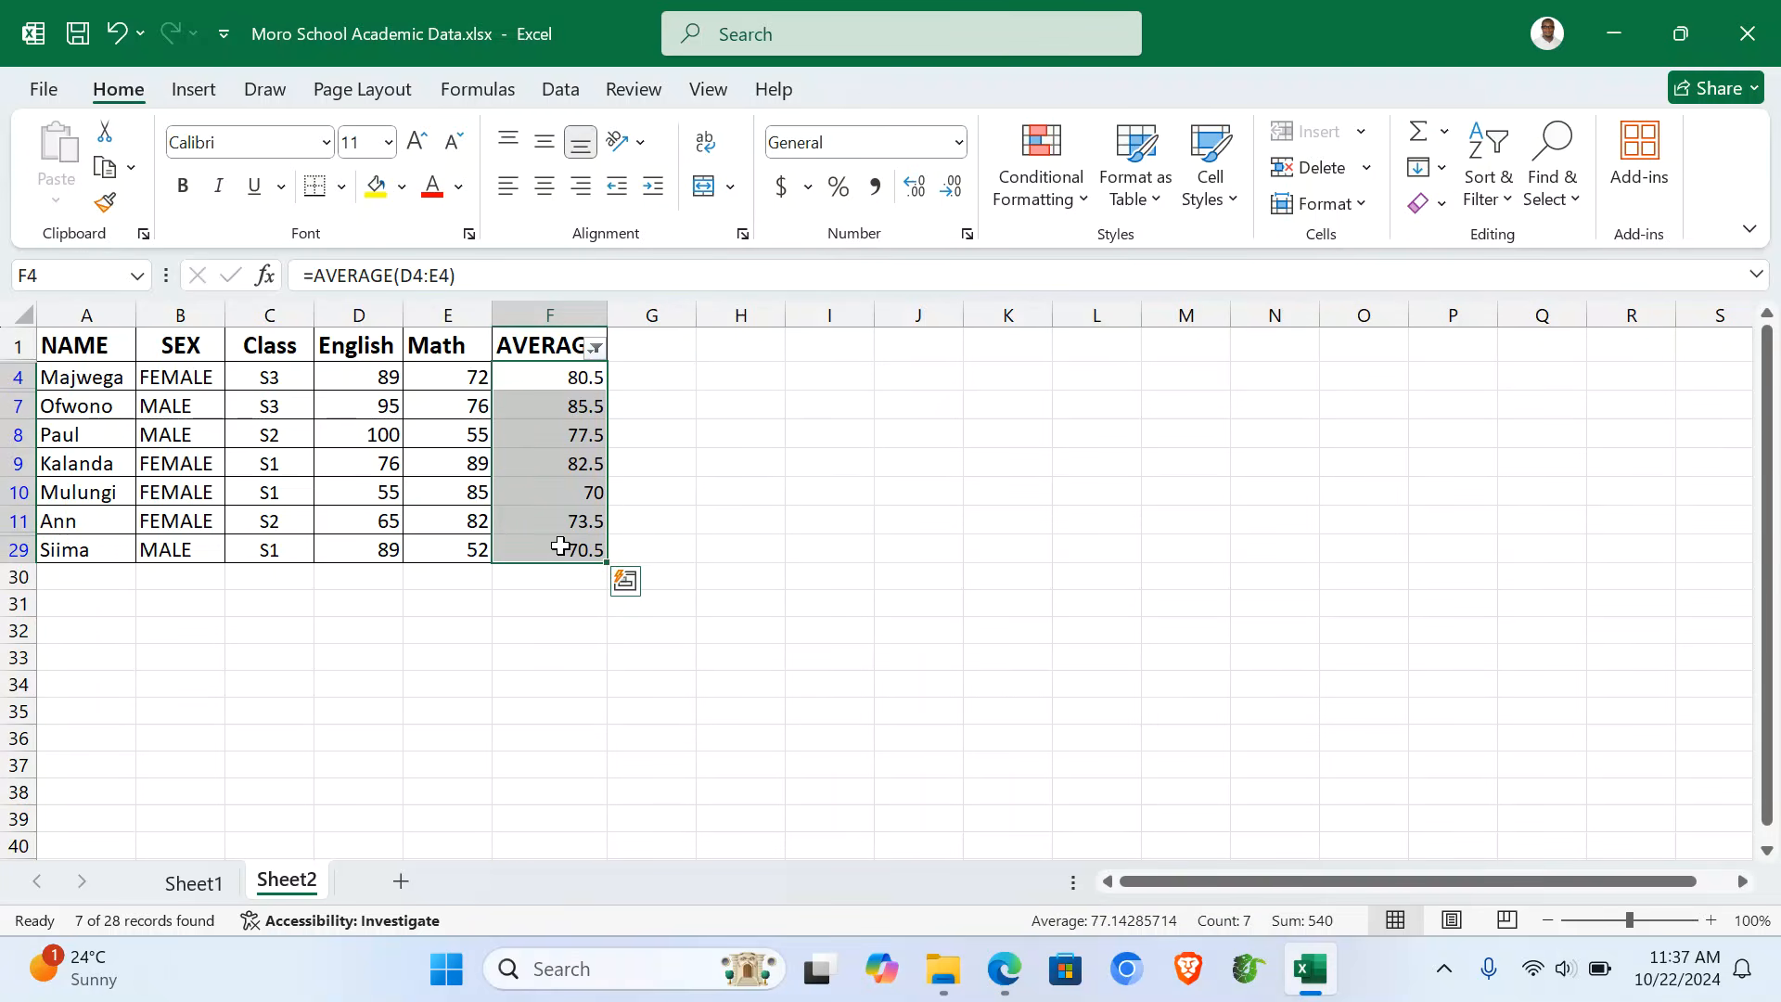
click(1510, 214)
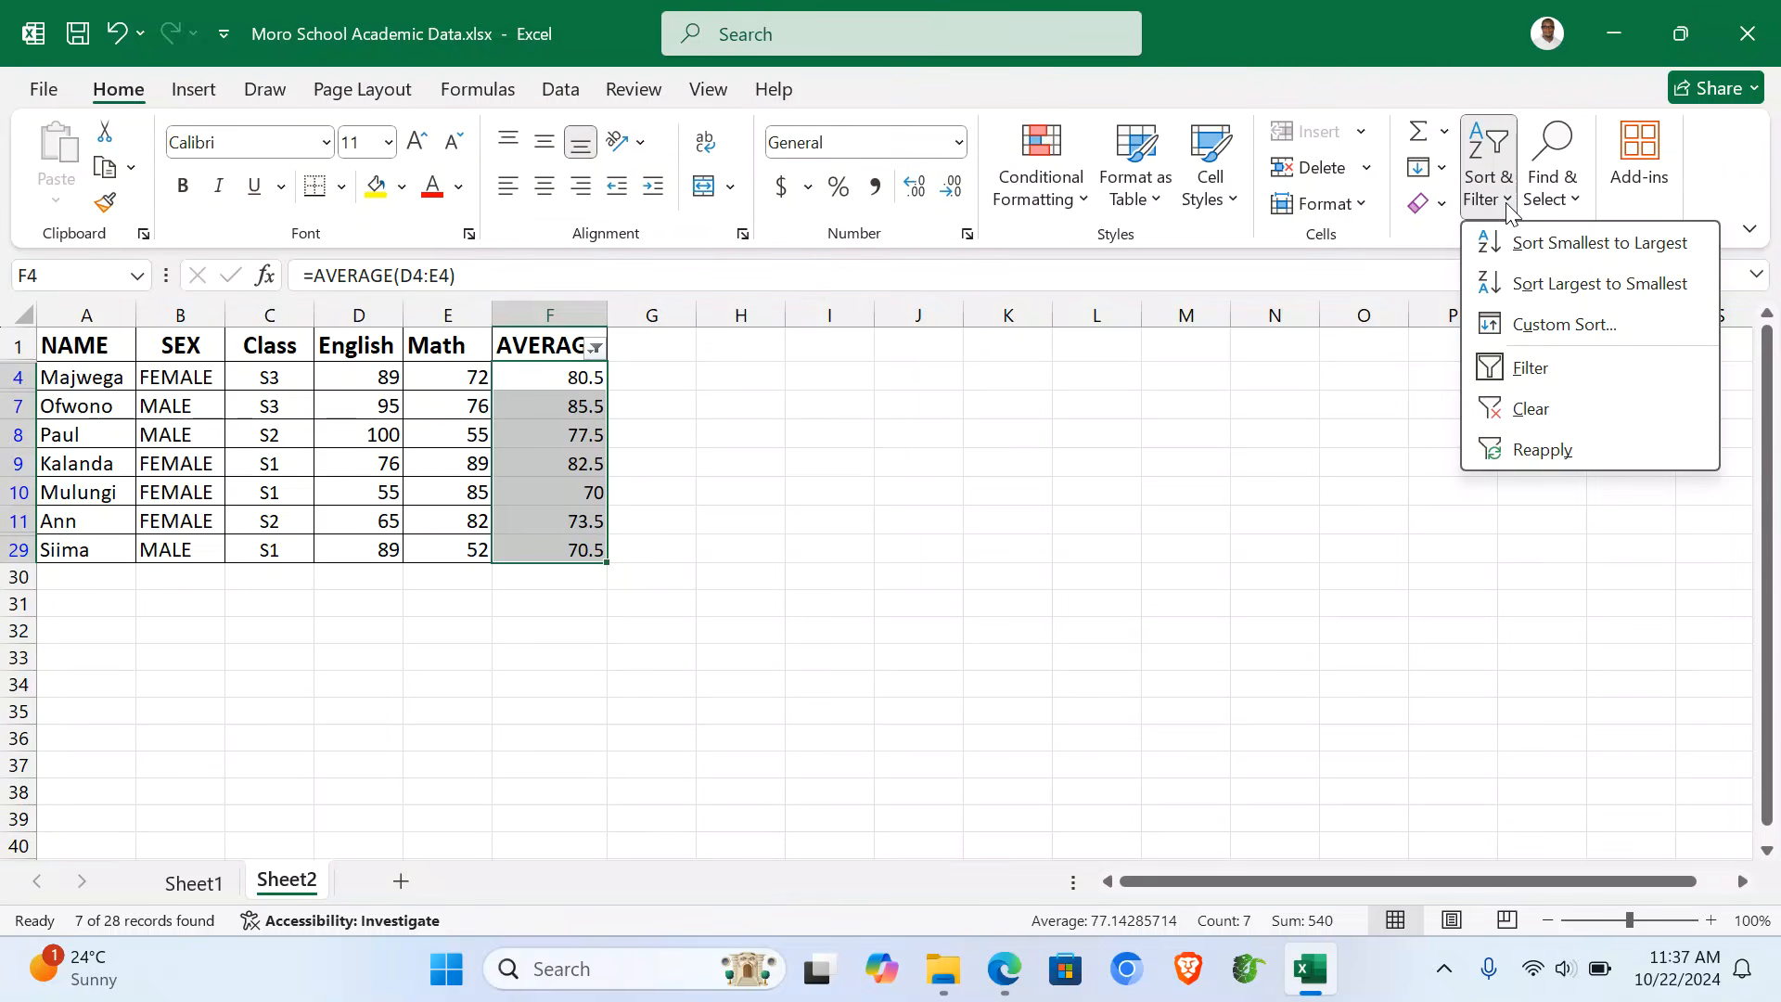
click(1579, 289)
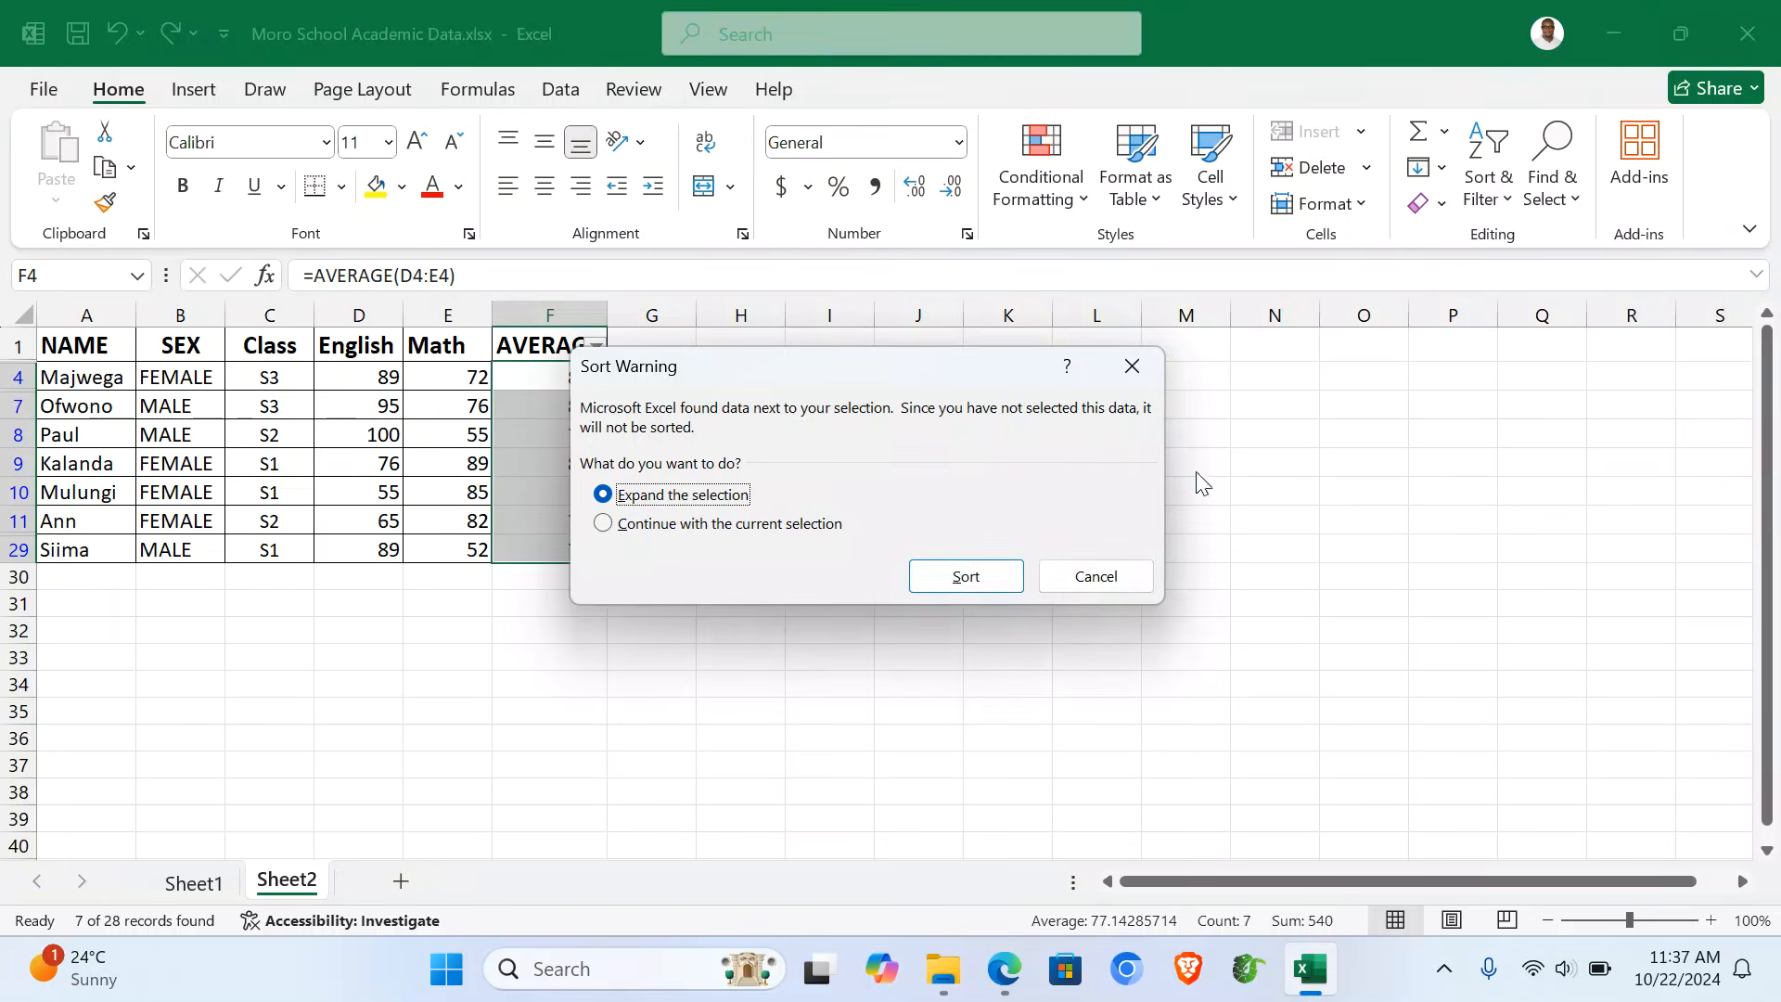
click(938, 583)
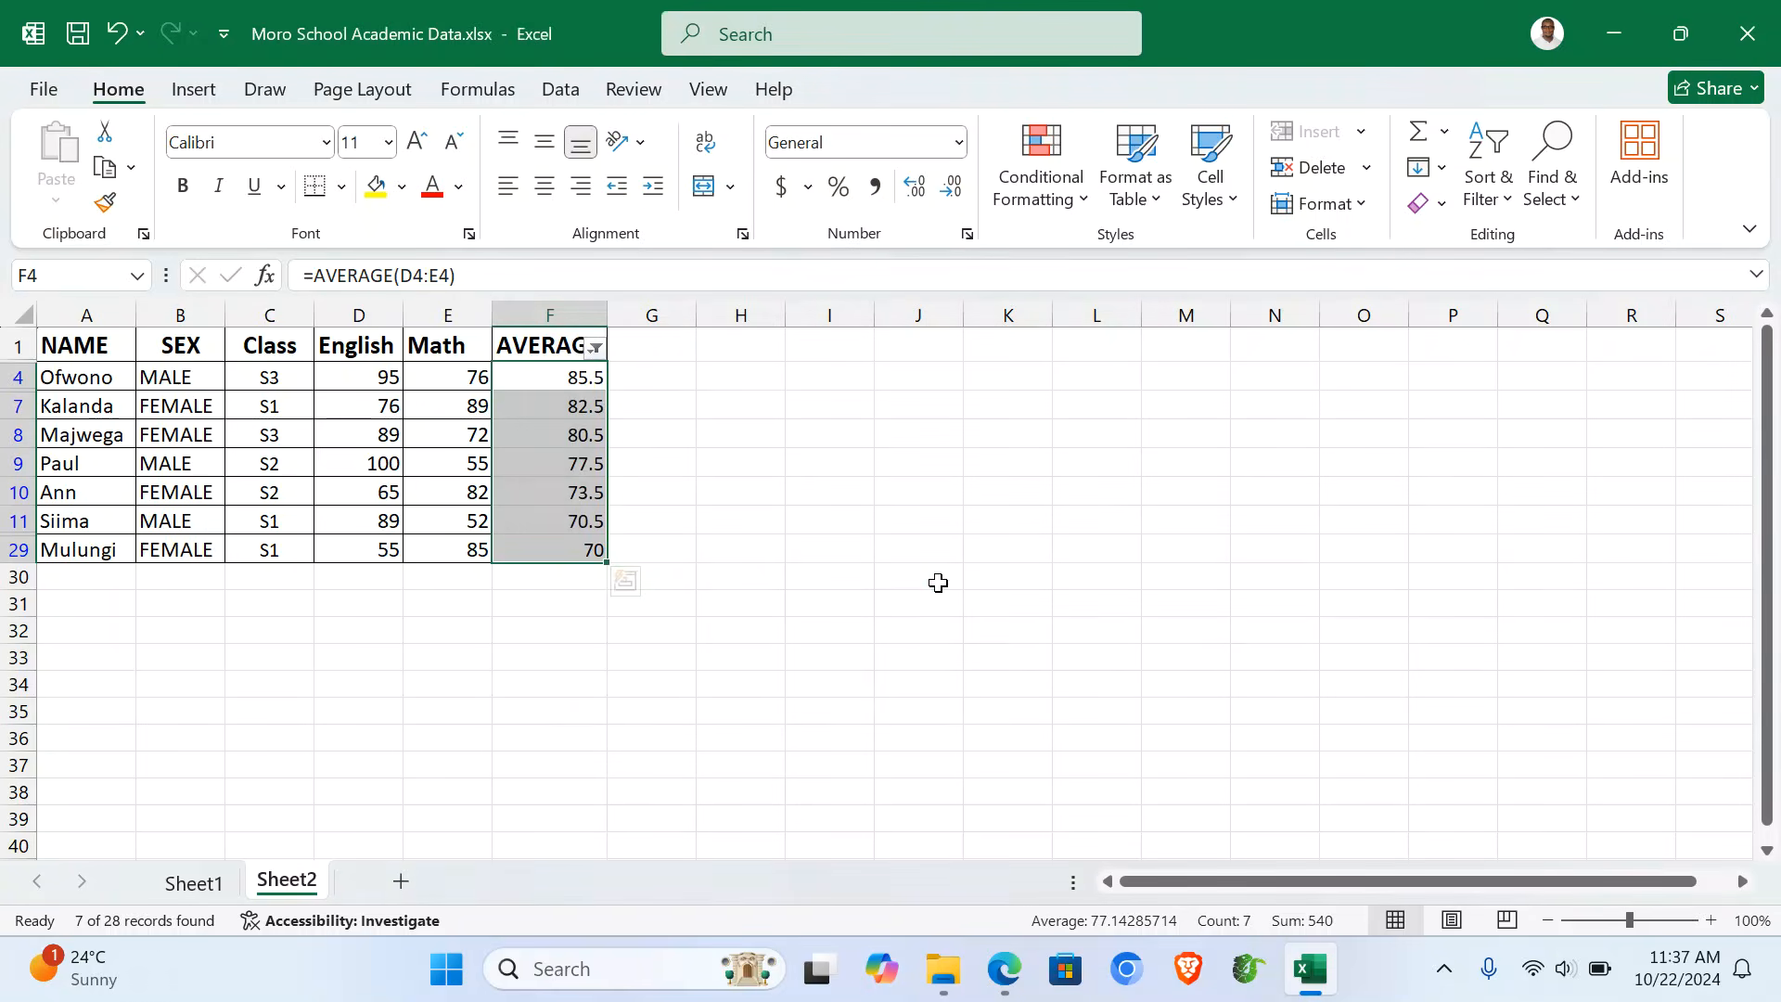
drag(39, 377, 574, 403)
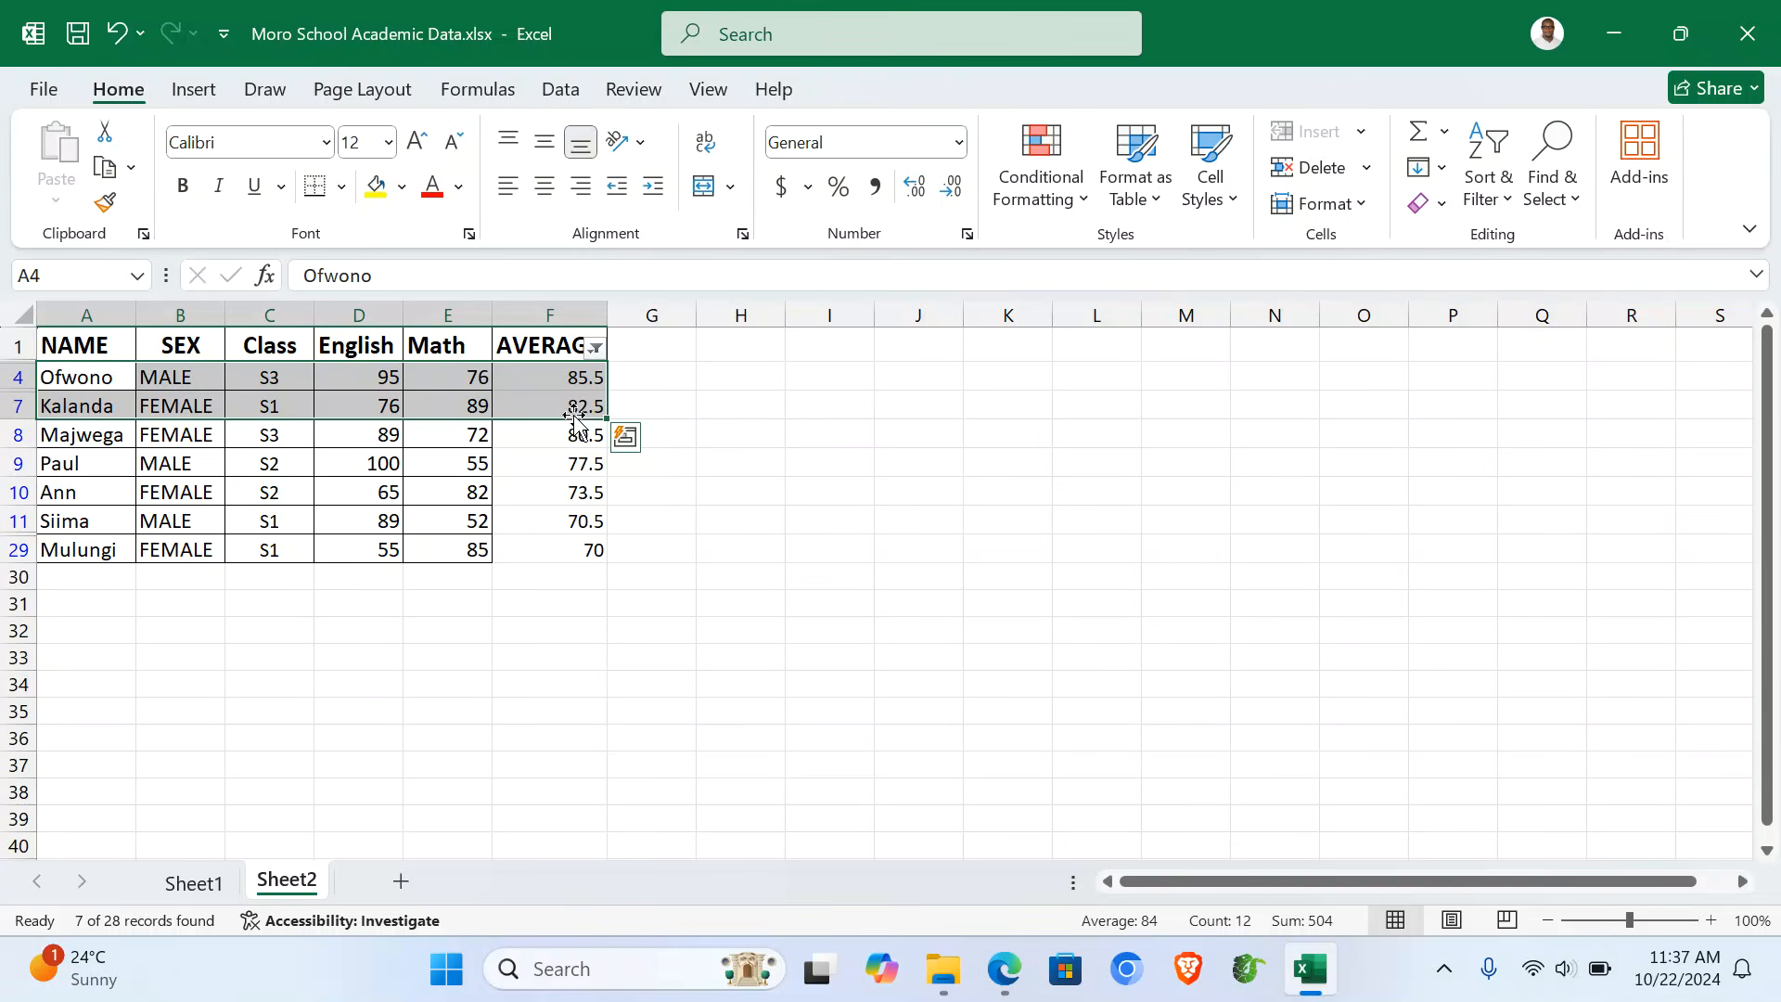
click(646, 355)
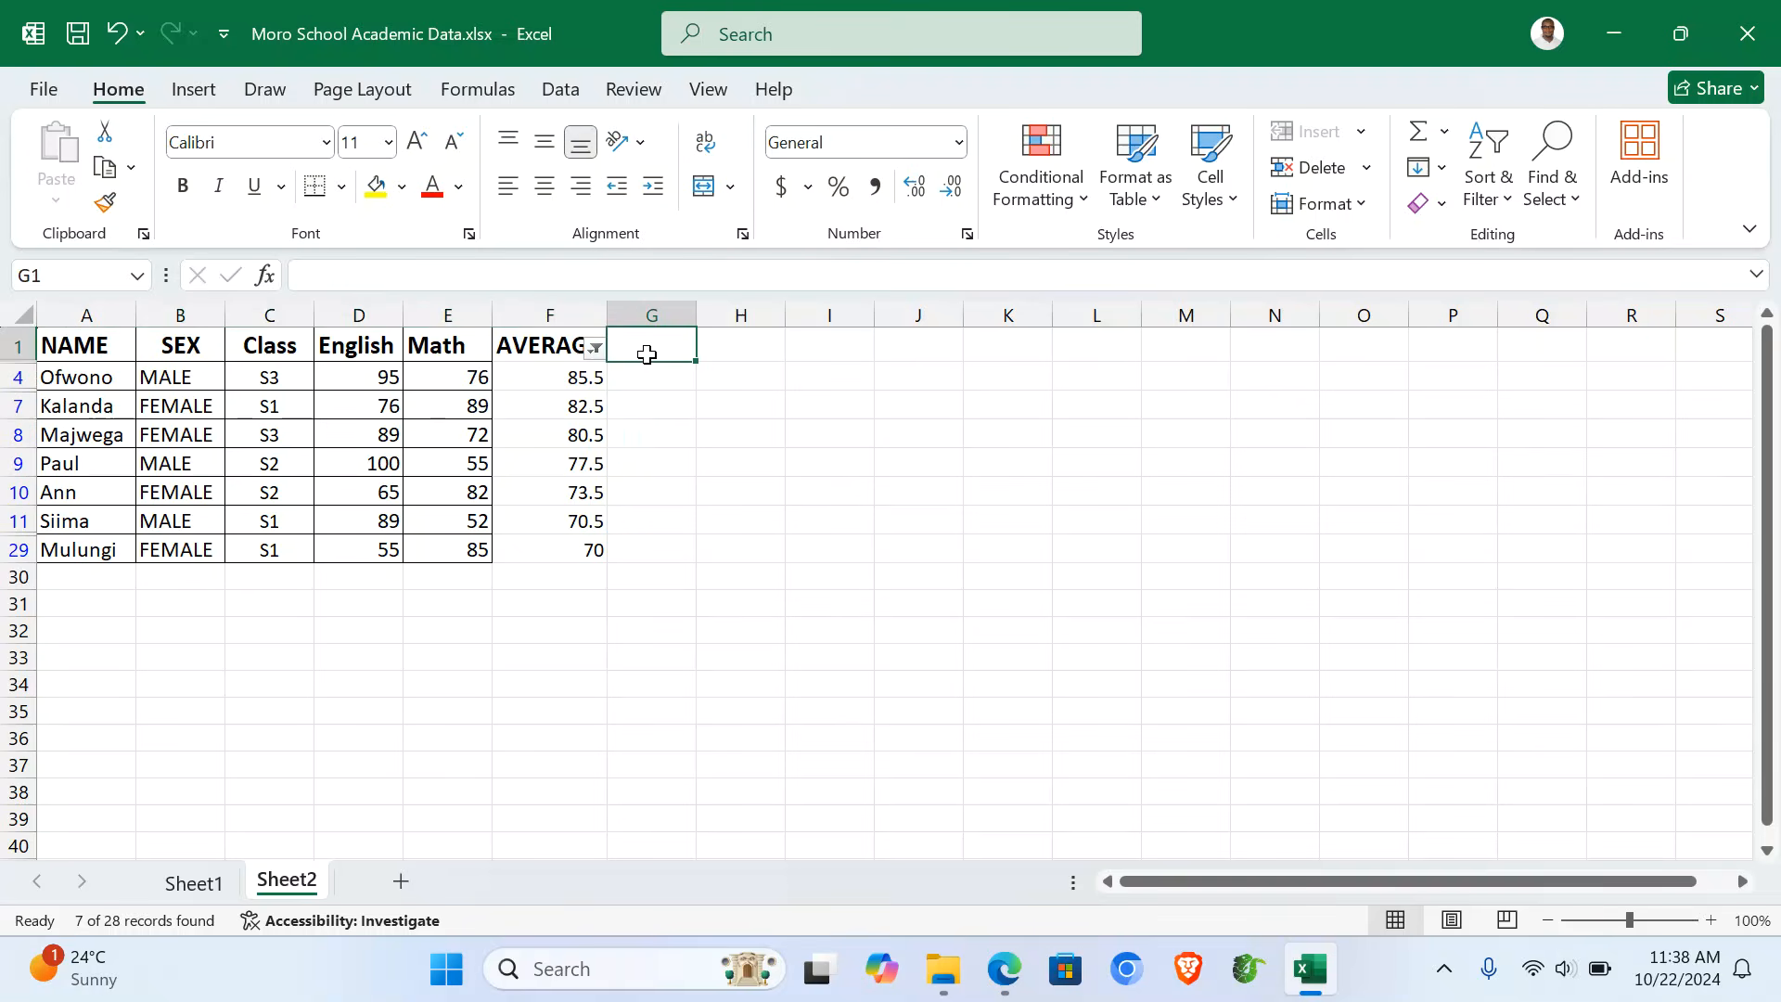
- Head column G 'RECOGNITION' and fit the column to the heading
text(REC)
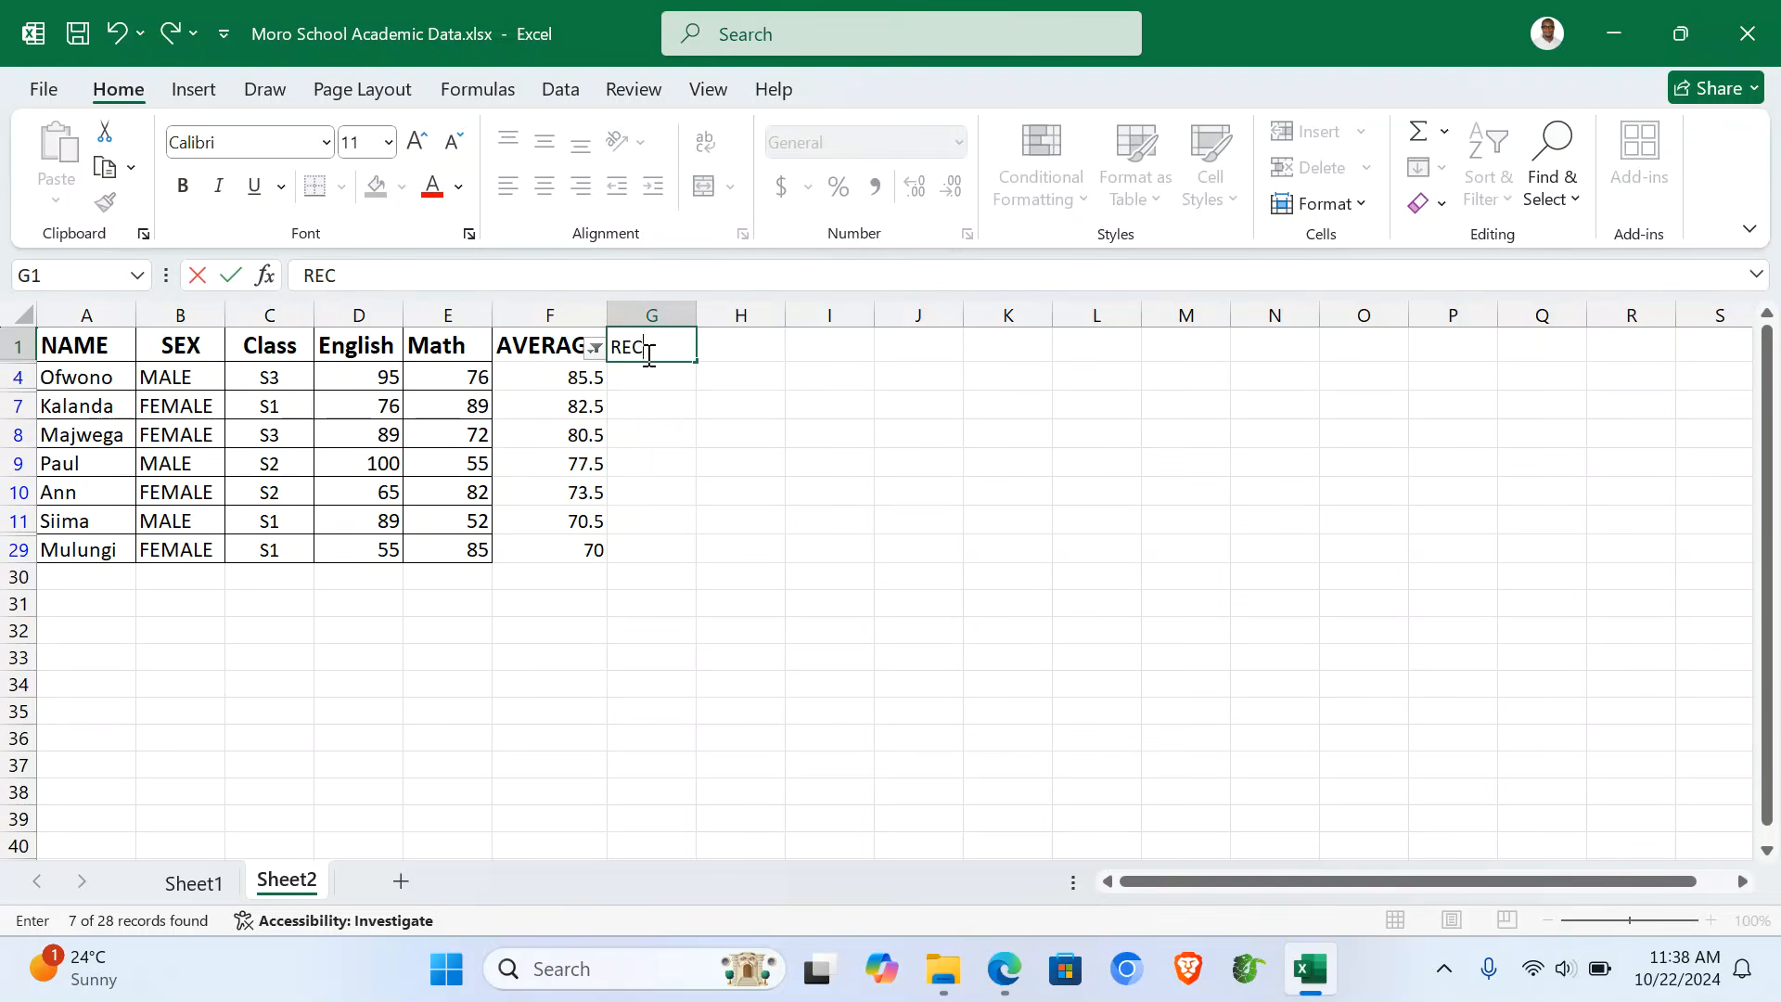
text(OGNITION)
key(Return)
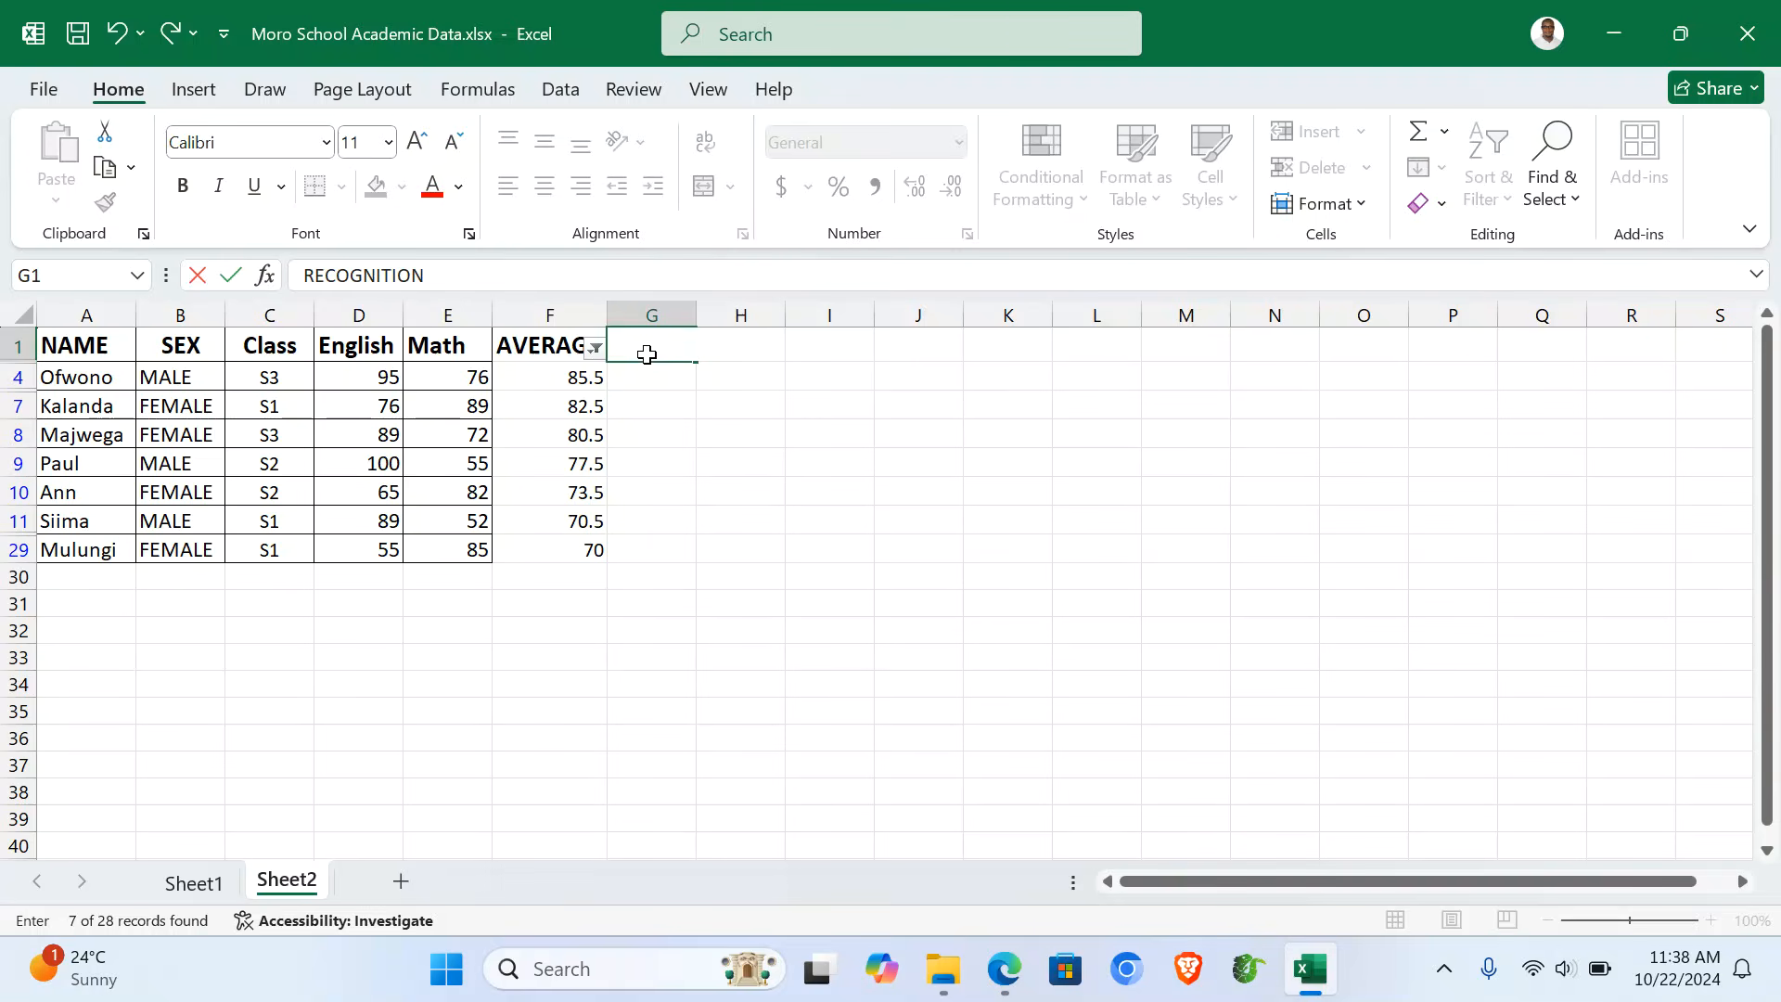
double_click(696, 315)
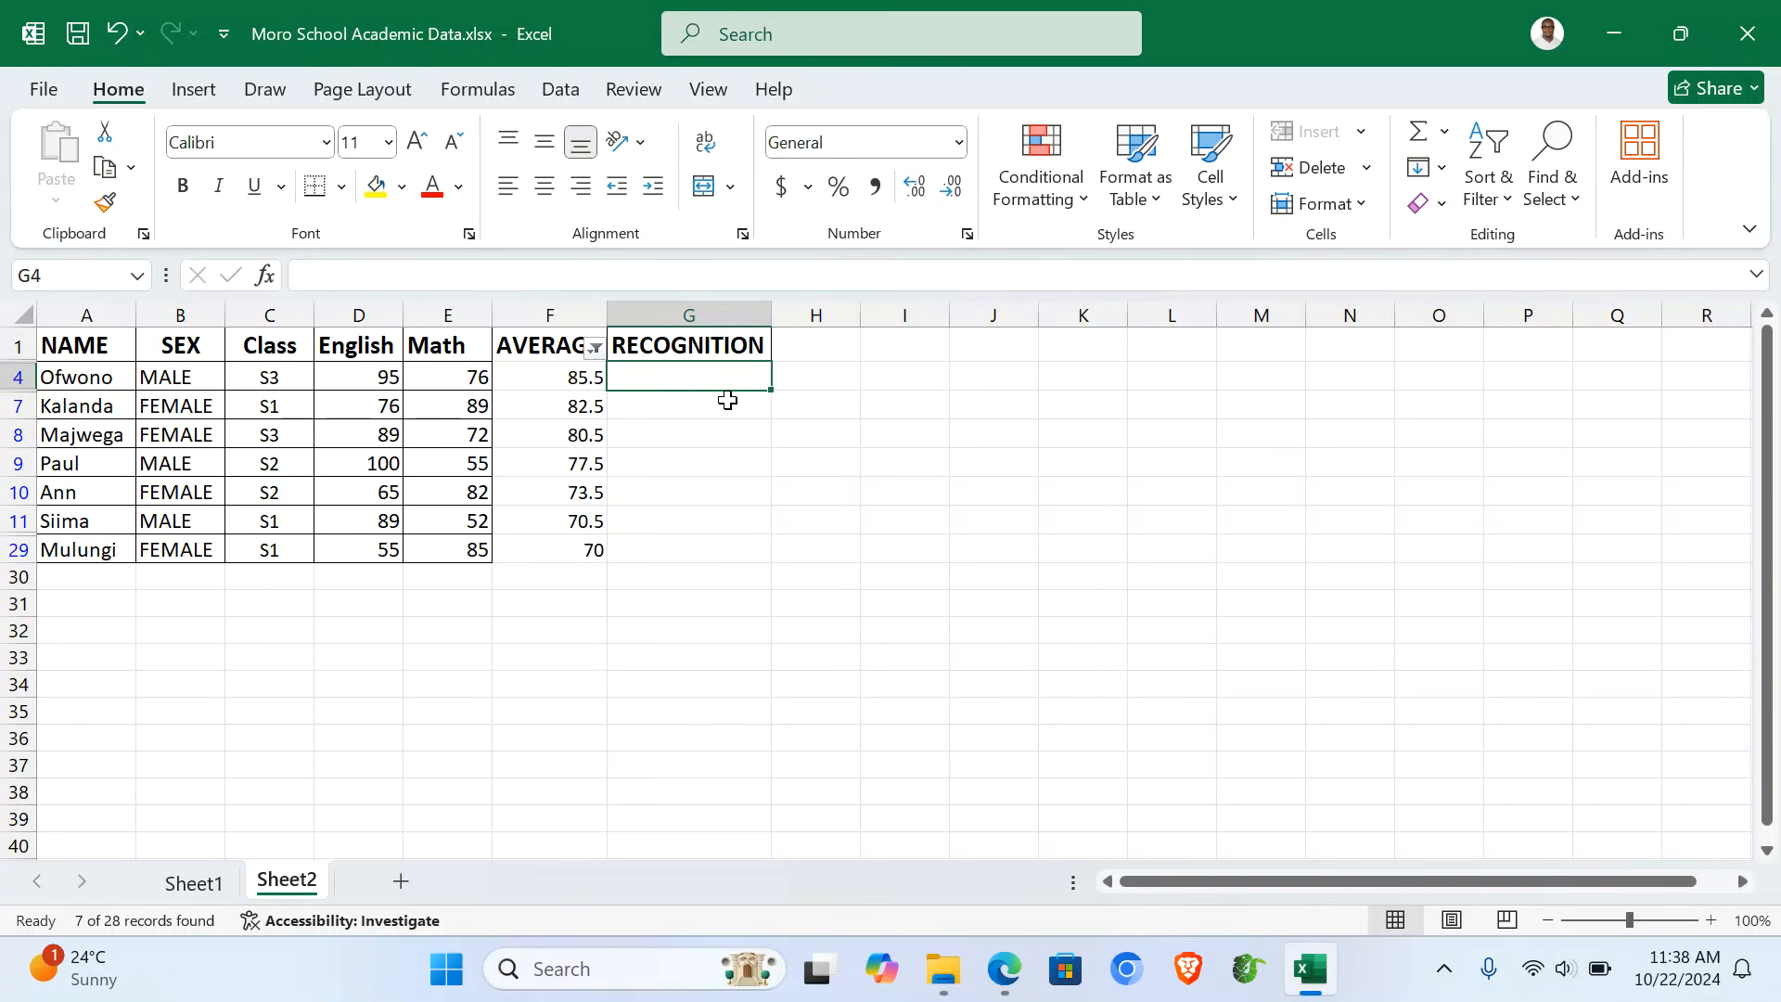
- Enter =IF(F4>=82,"10,000","") in G4 and fill it down to G29
text(=IF)
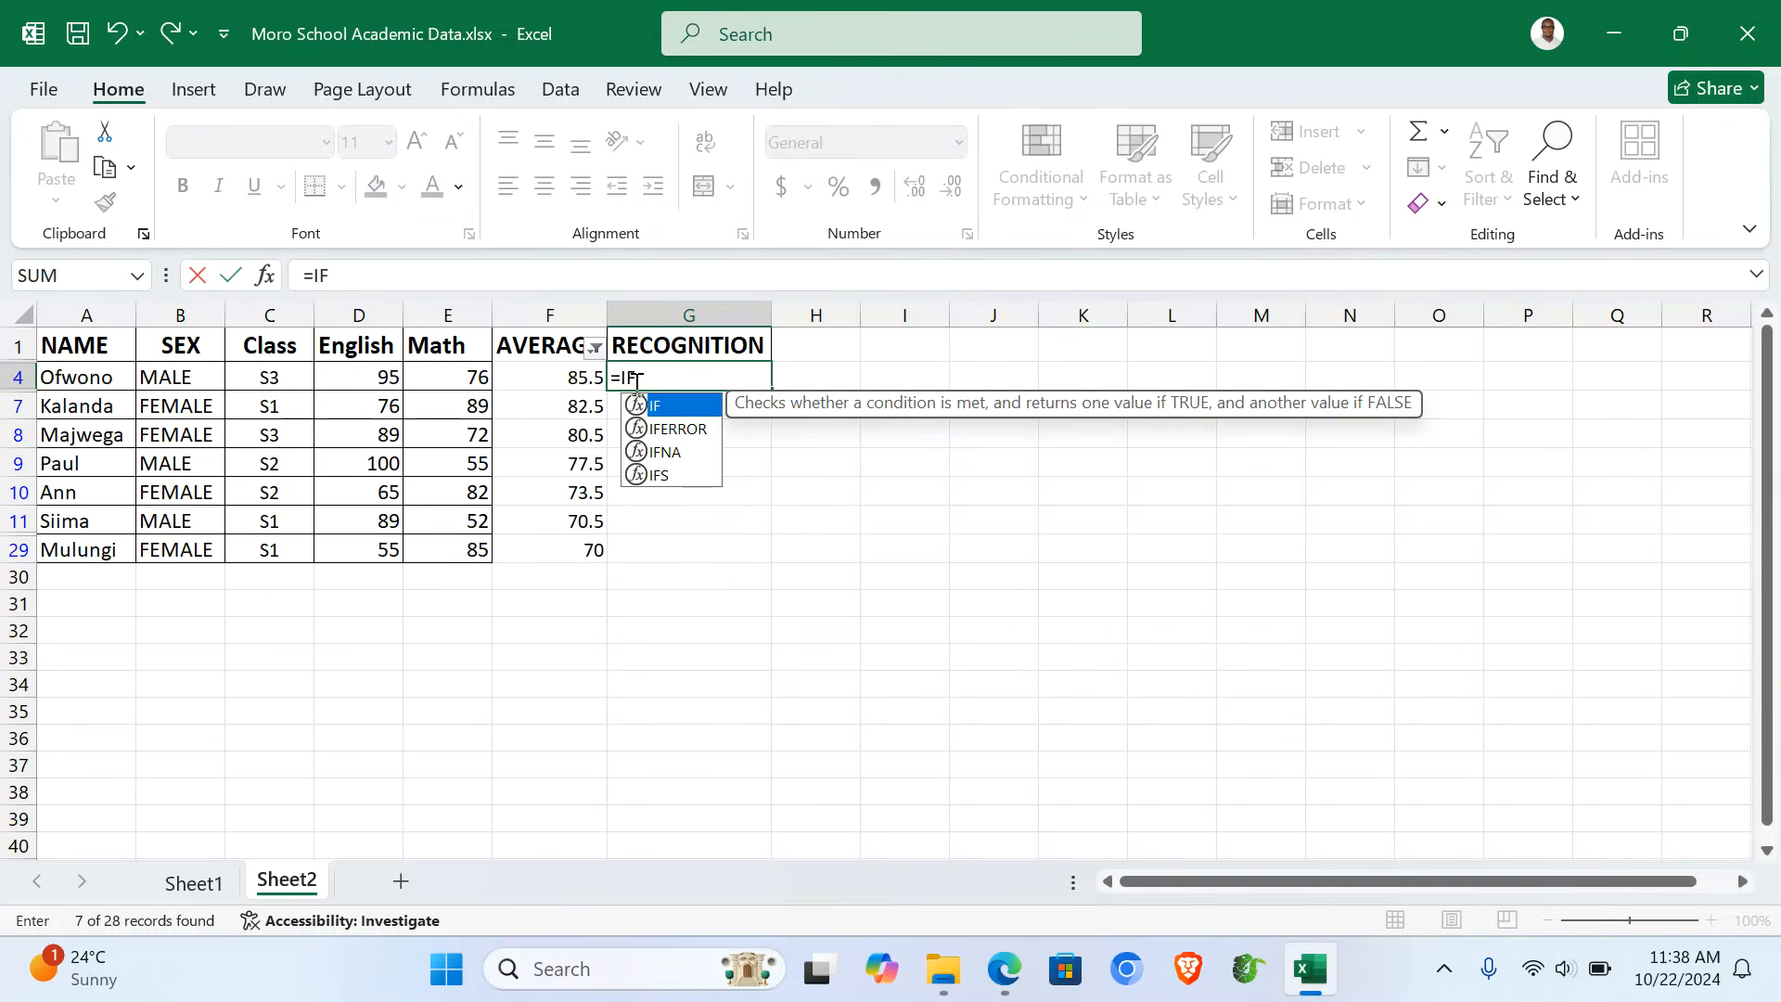
click(540, 375)
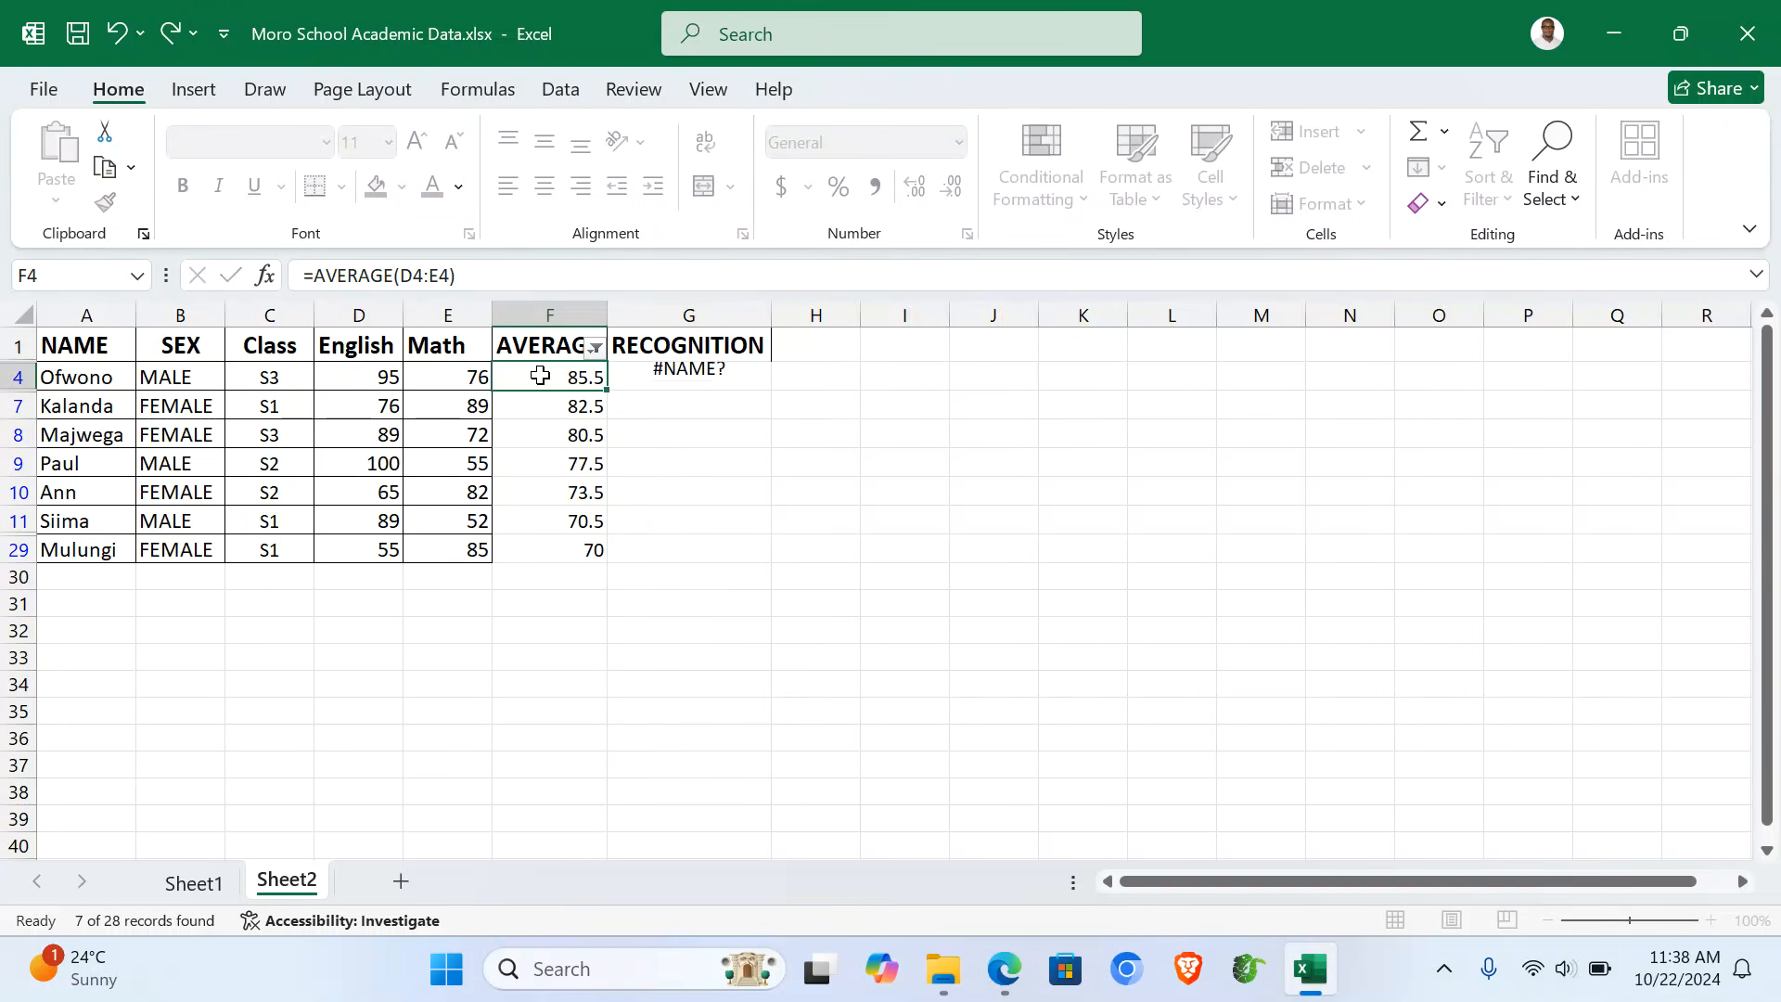
double_click(656, 376)
text(()
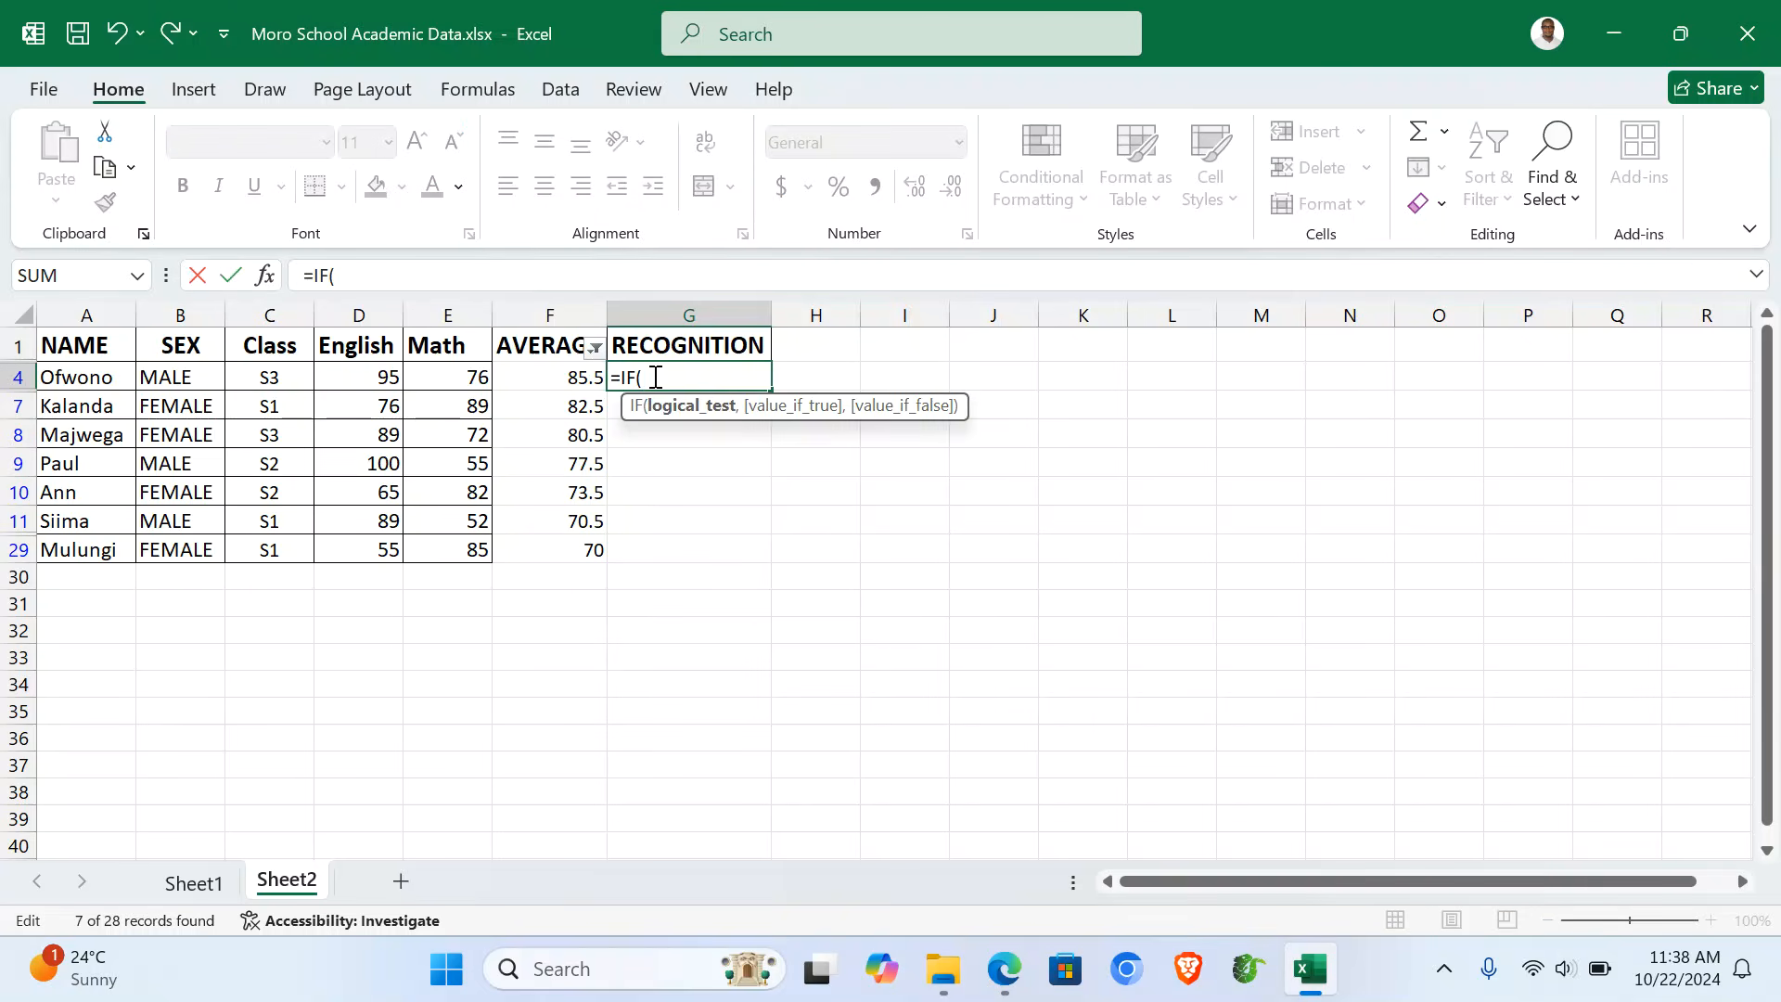
click(557, 377)
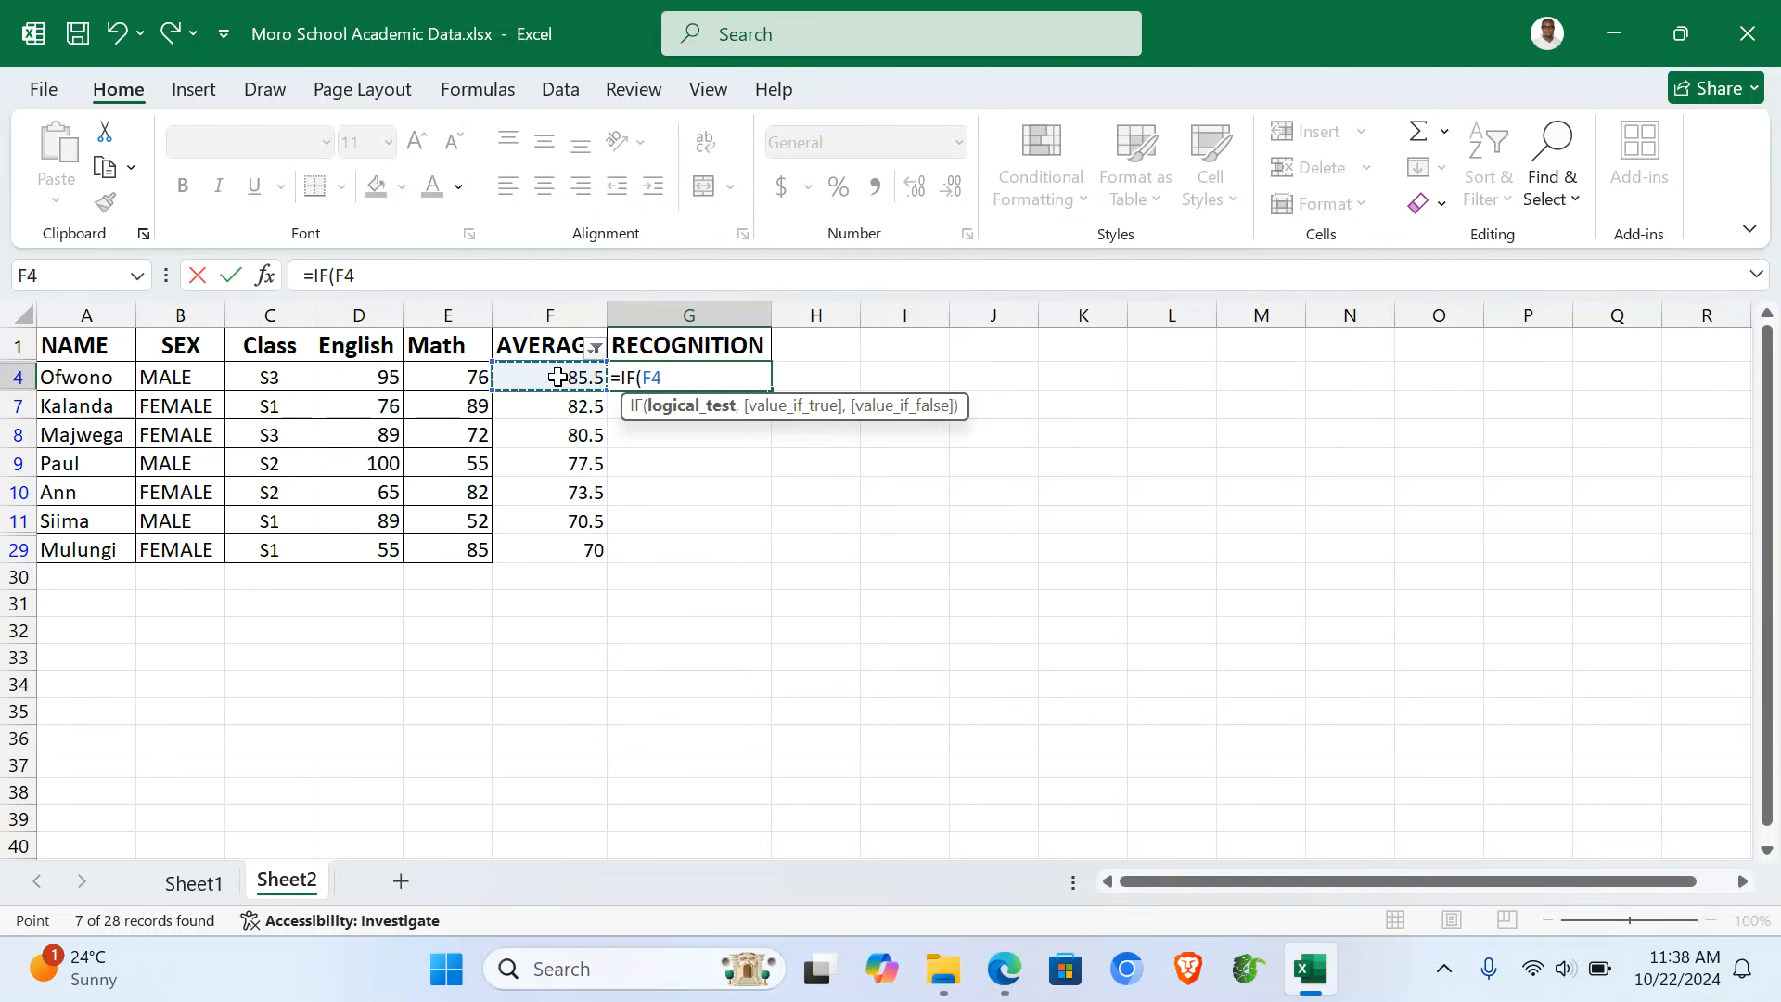
text(>=8)
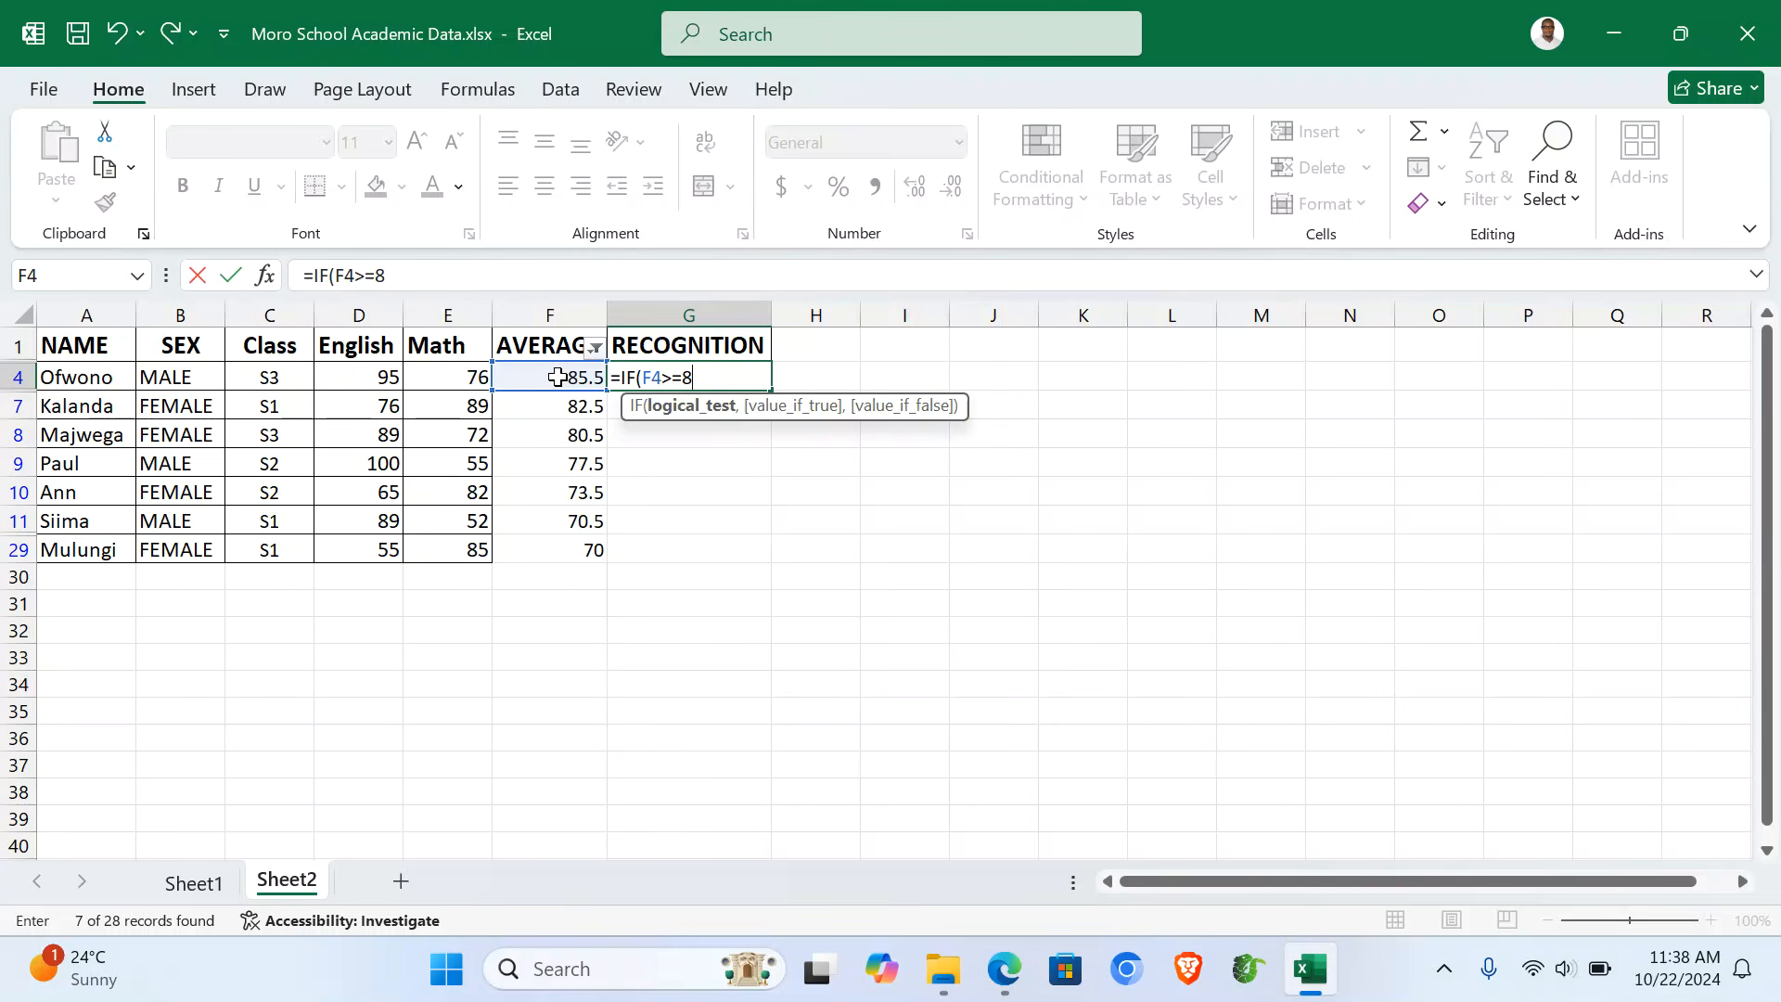
text(2,")
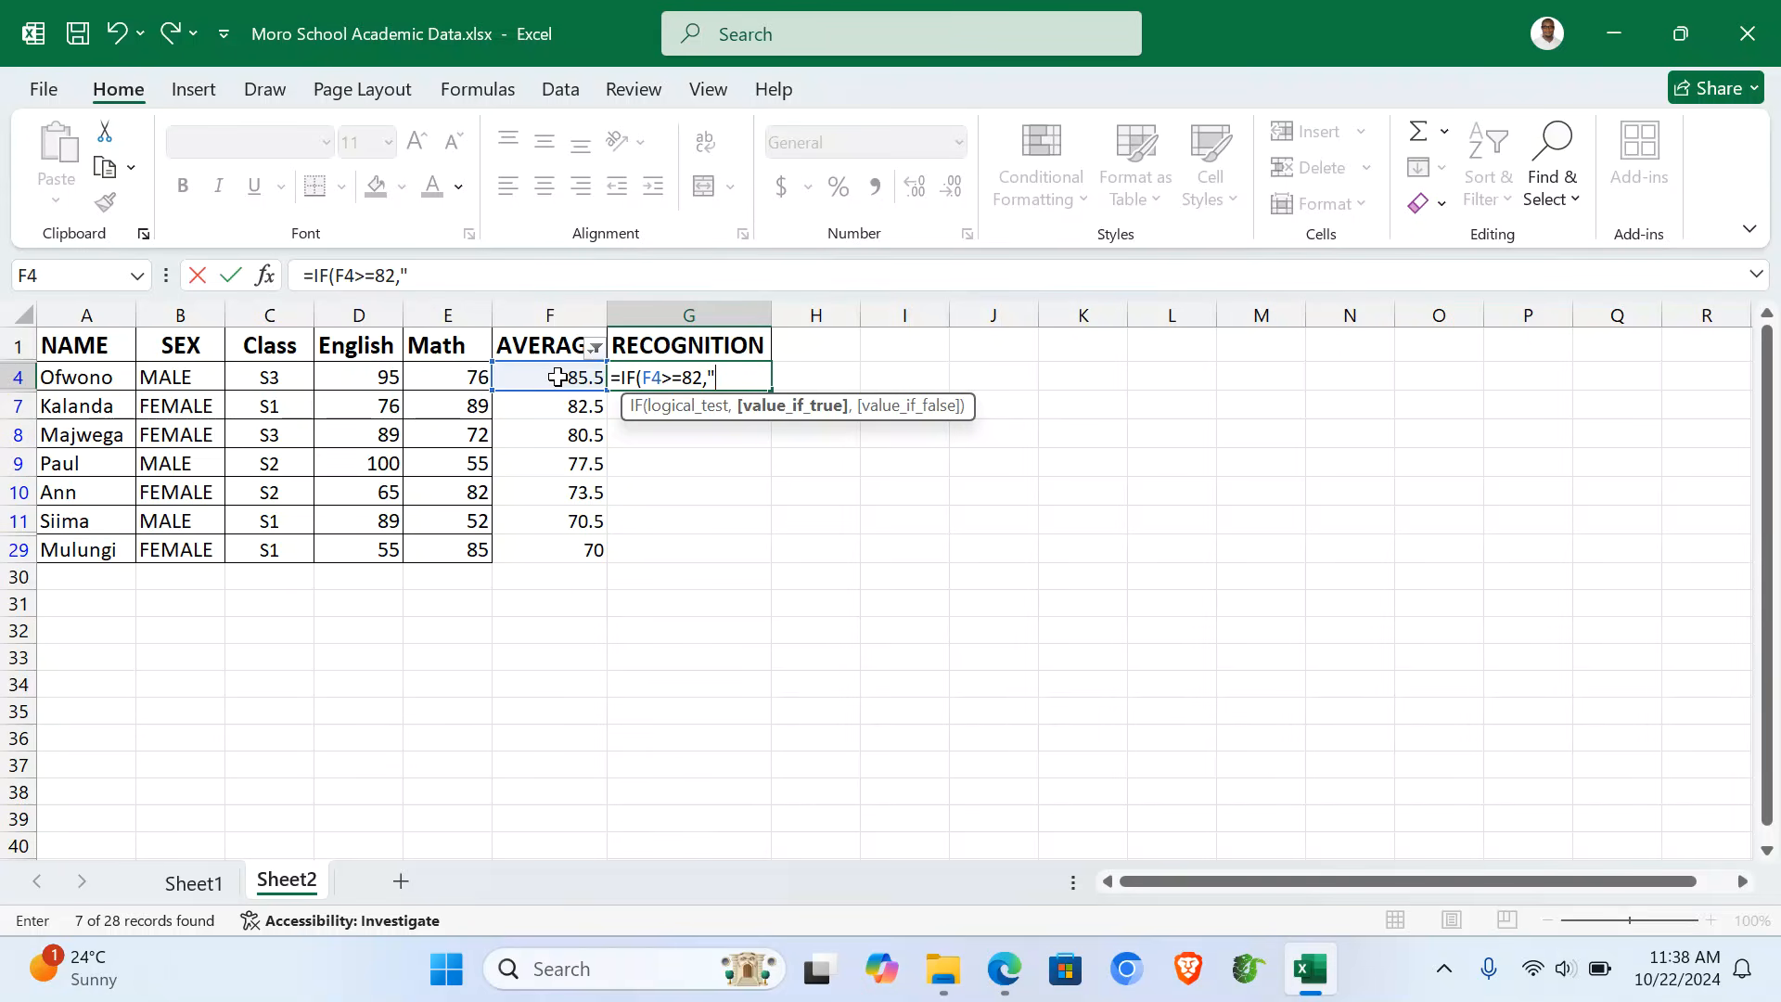
text(10,000",)
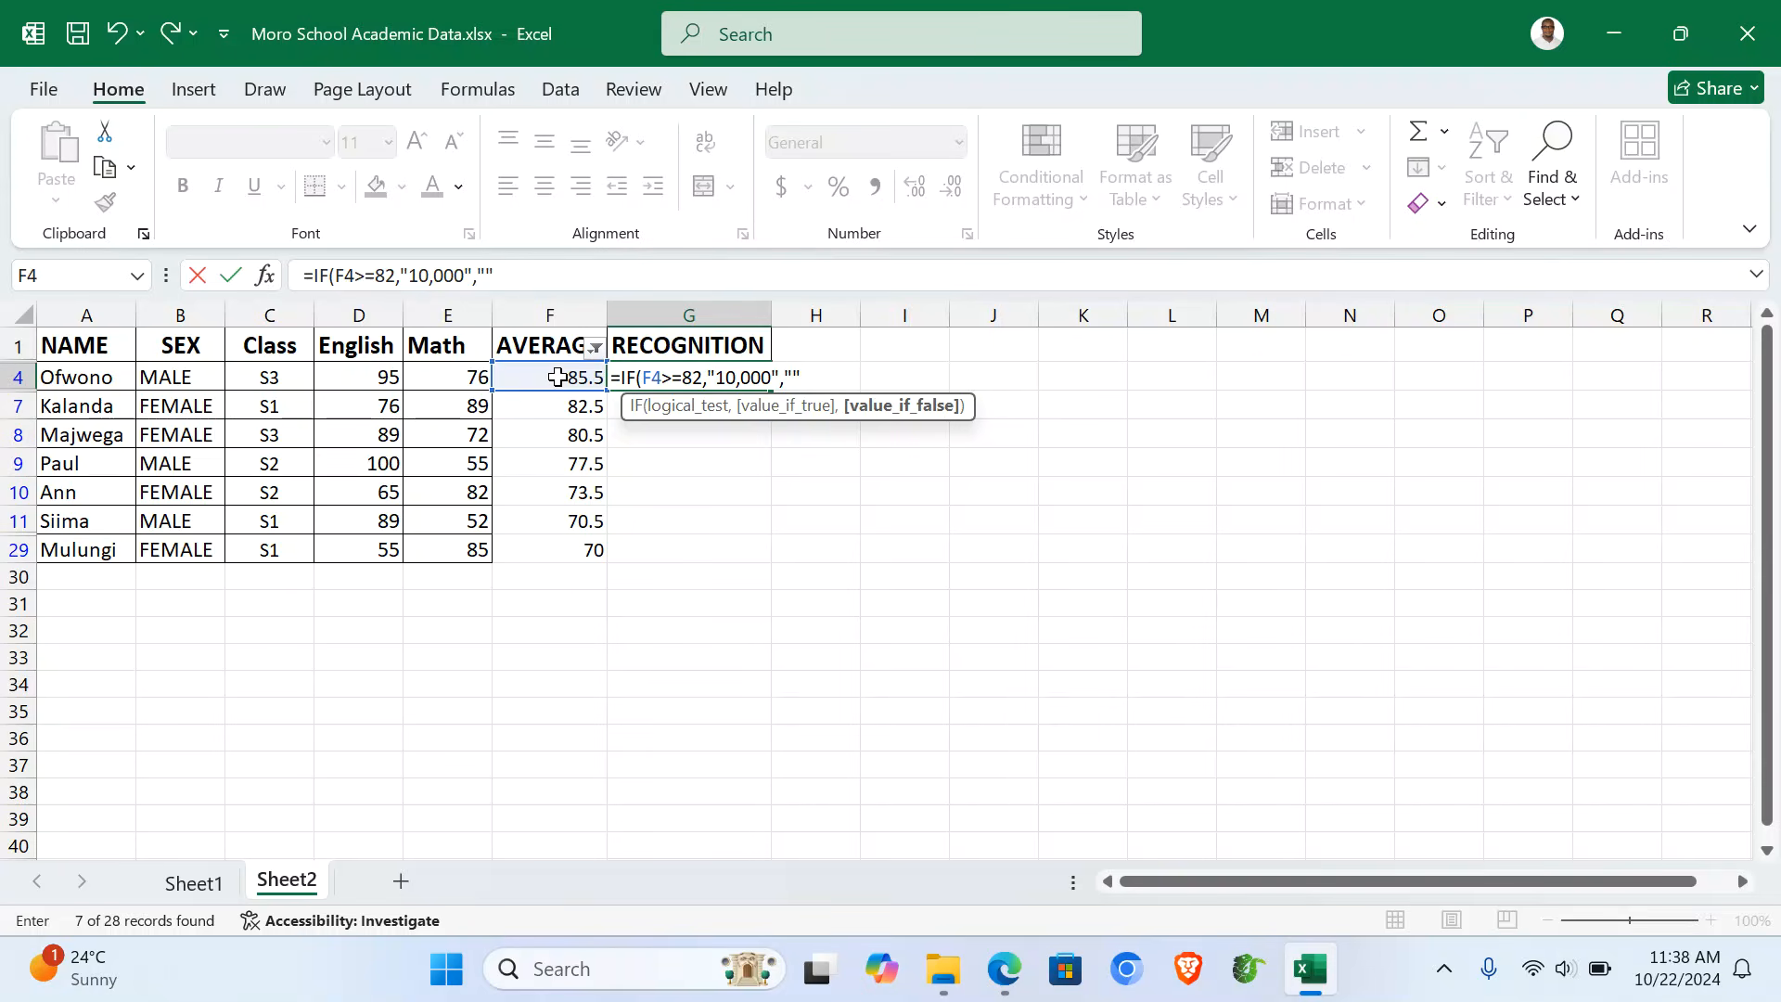
text(""))
key(Return)
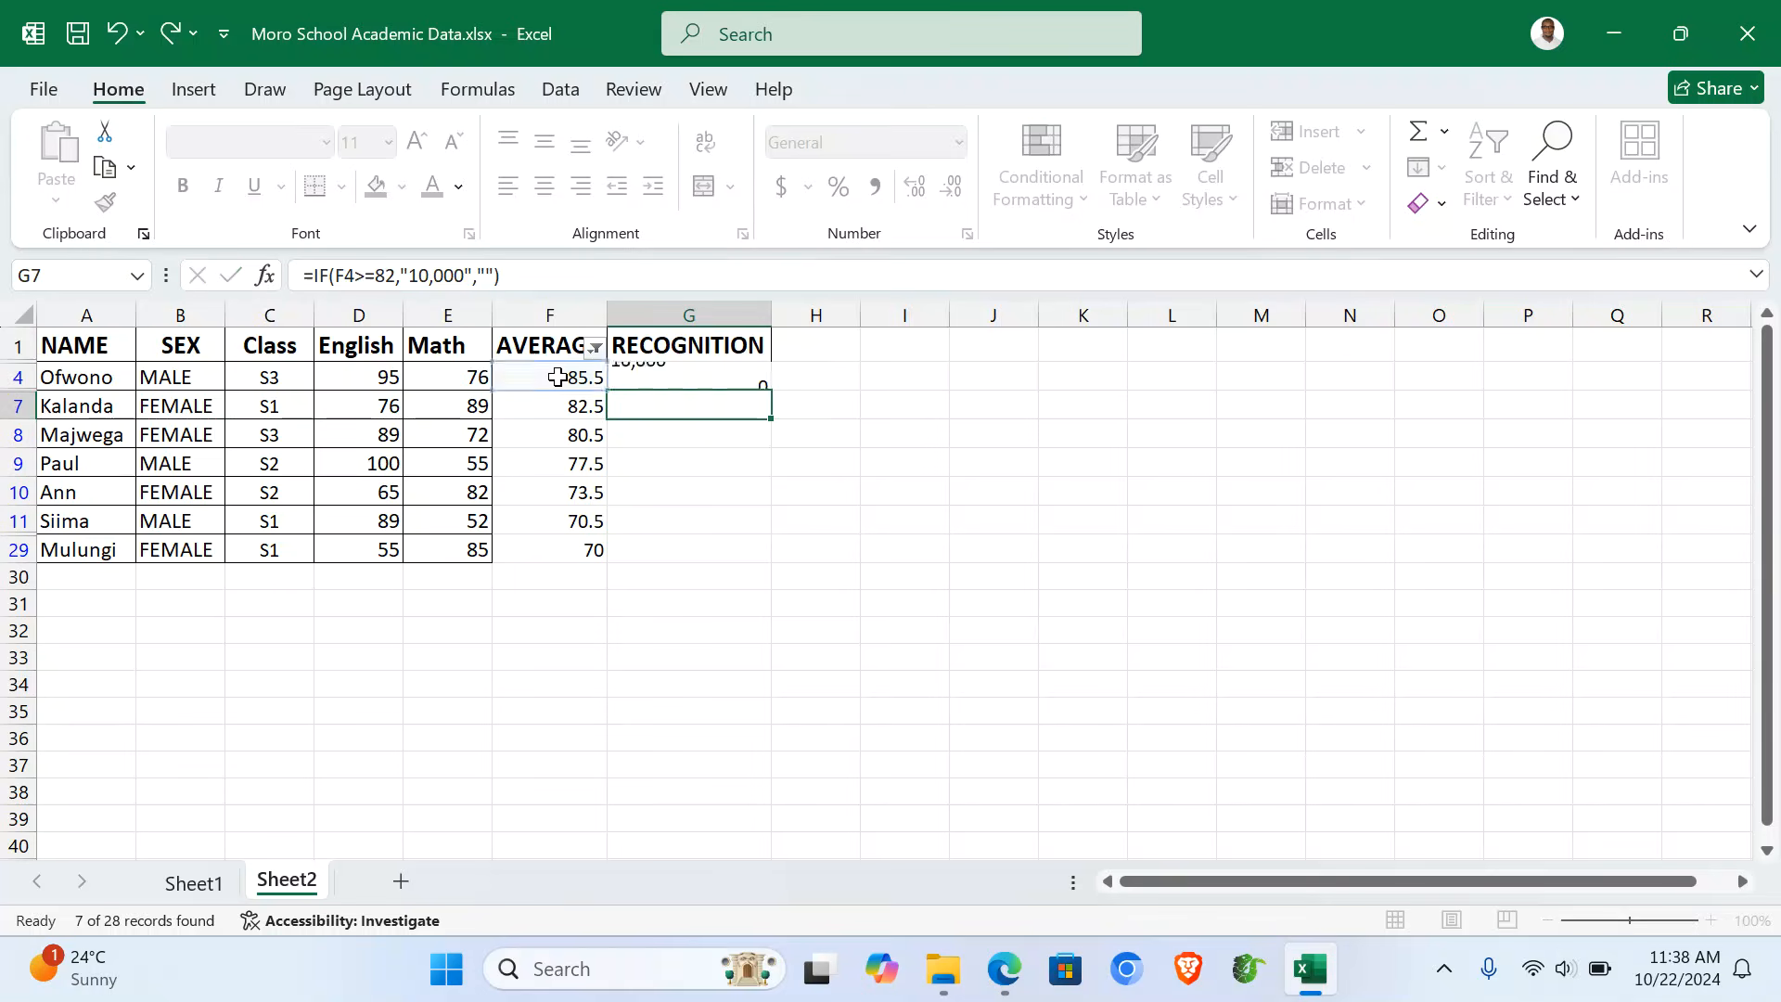
click(677, 366)
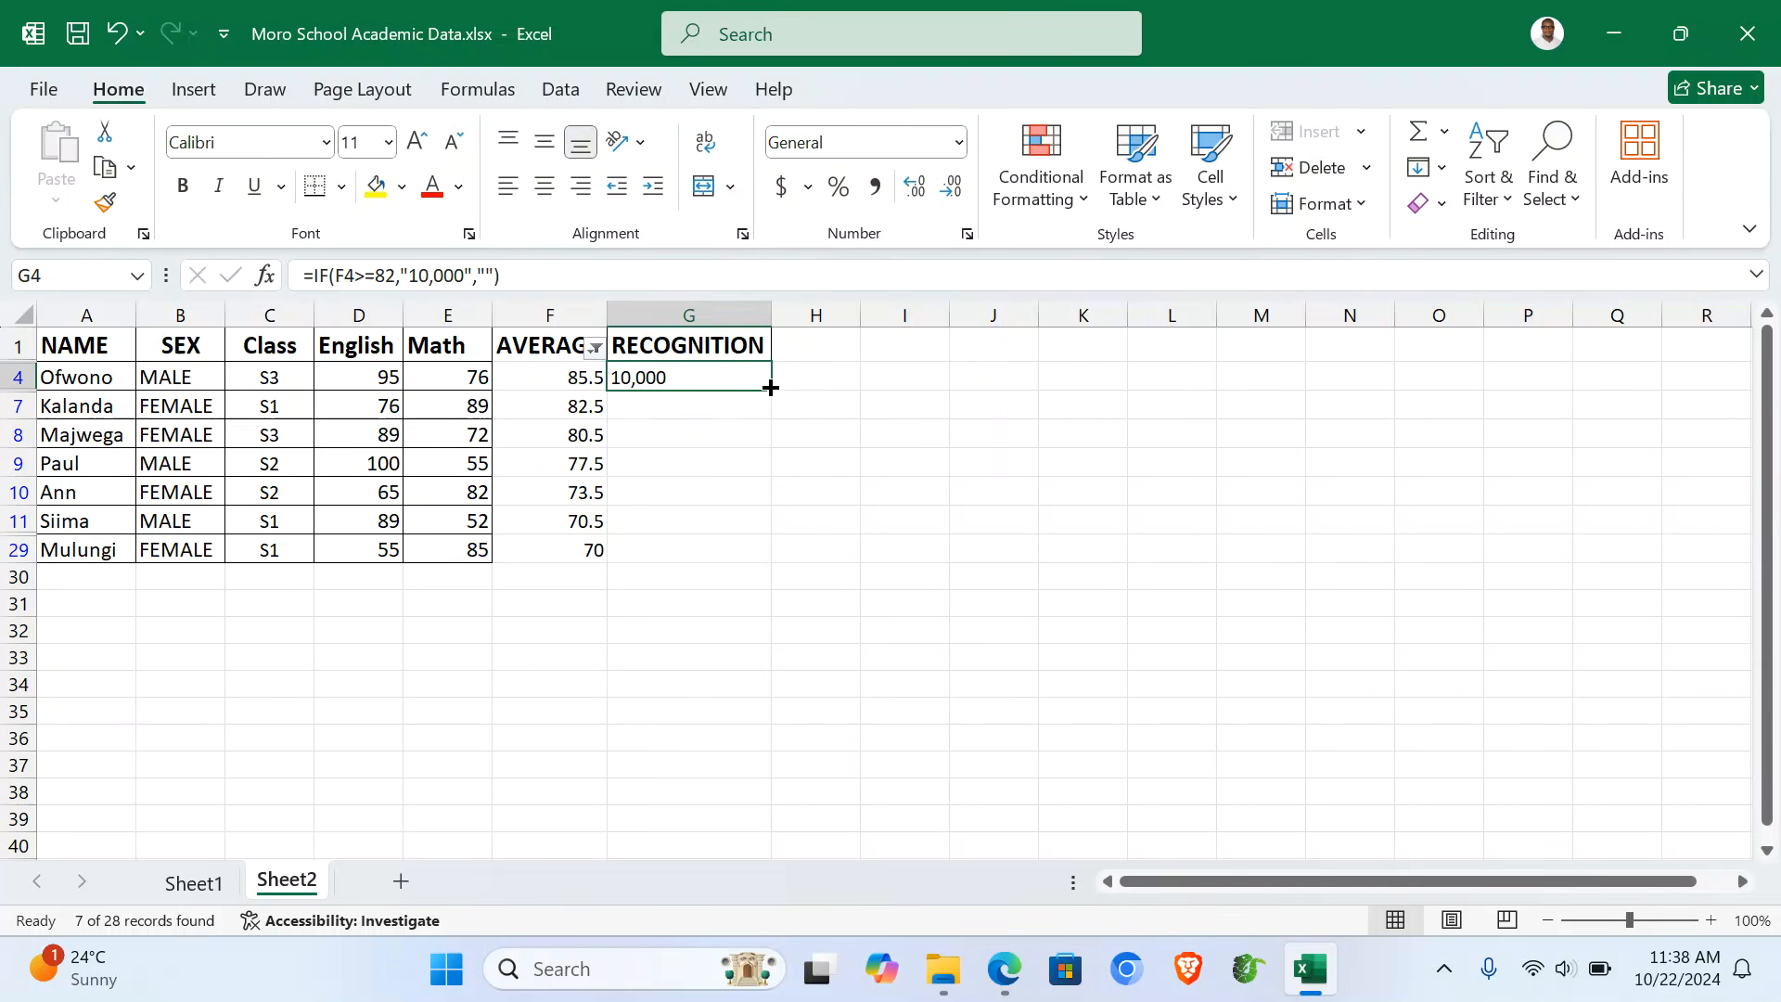
drag(769, 391, 755, 560)
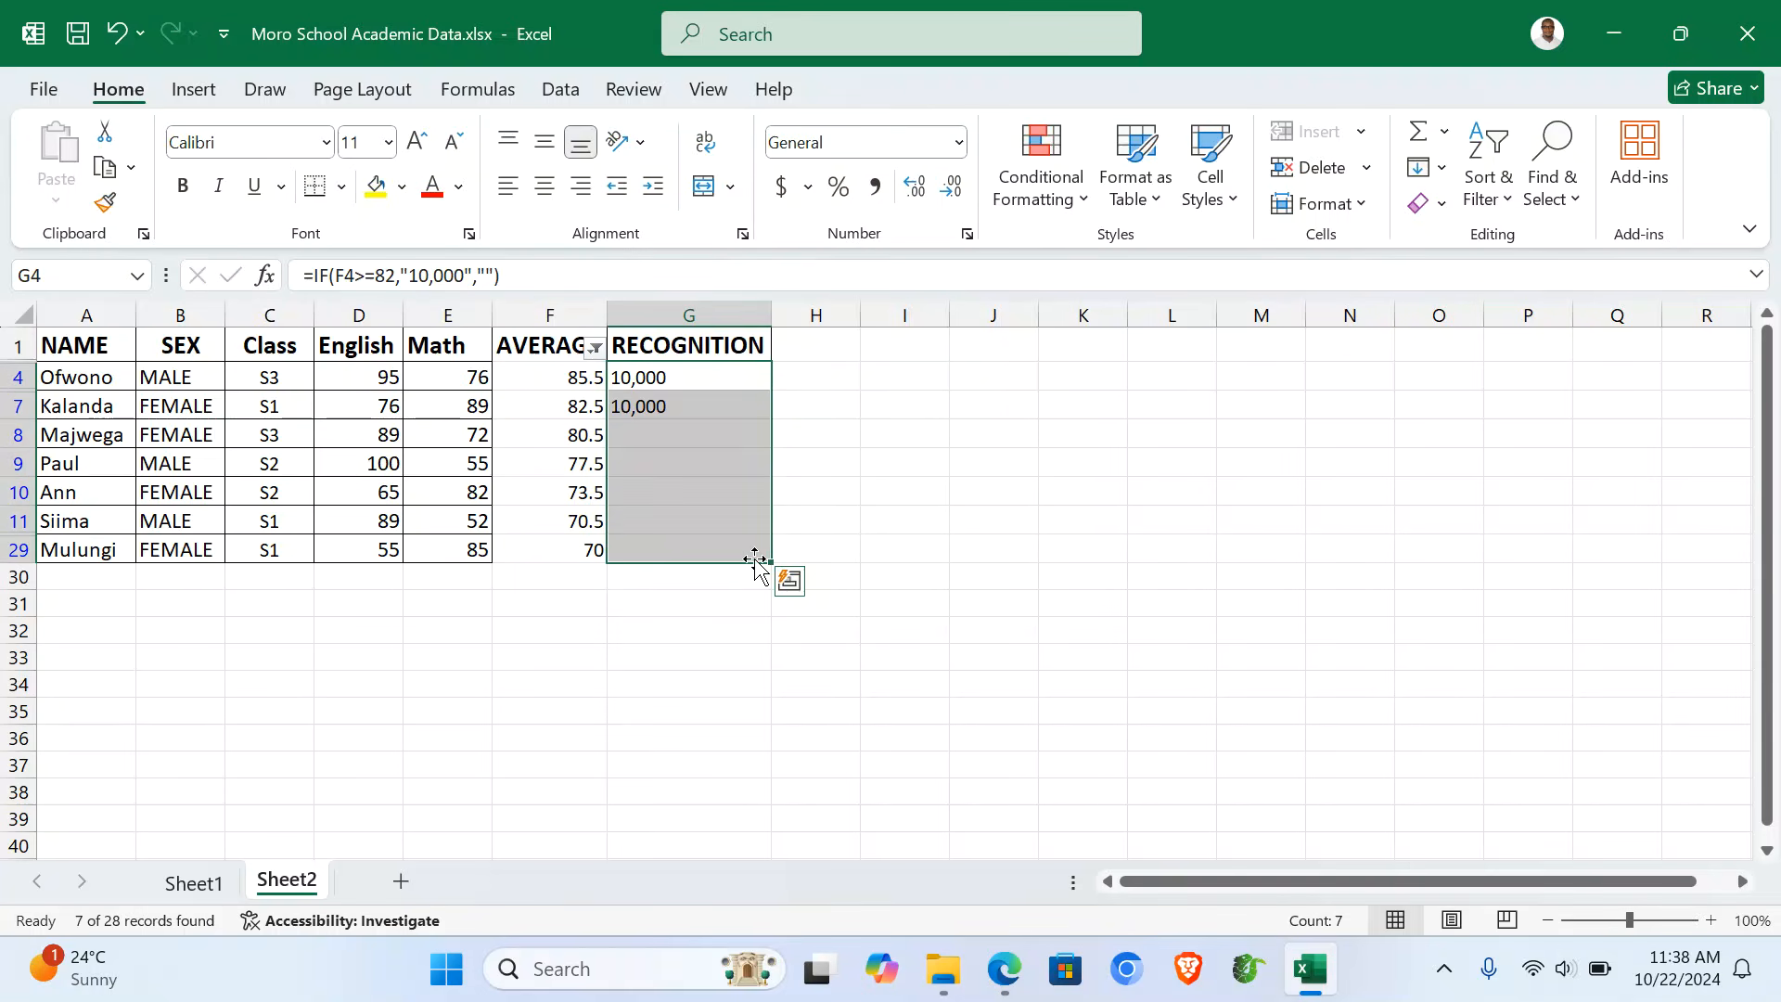
- Apply All Borders to the whole student table from NAME through RECOGNITION
click(680, 376)
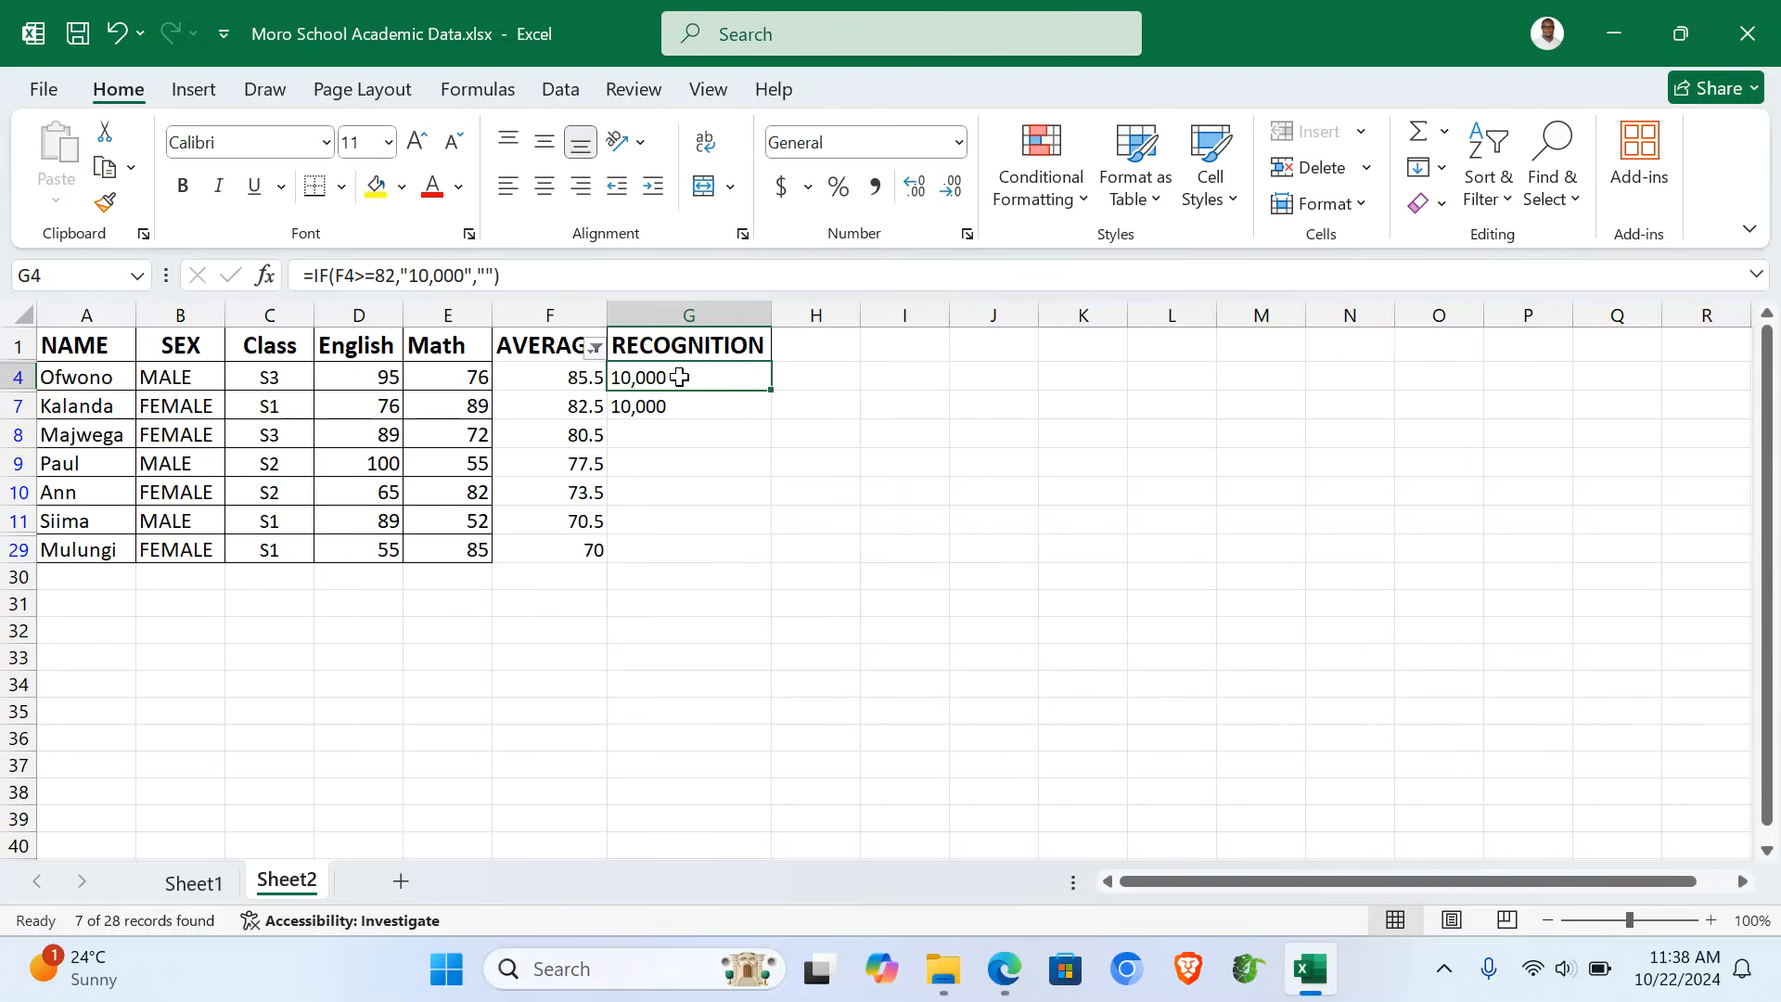
click(85, 343)
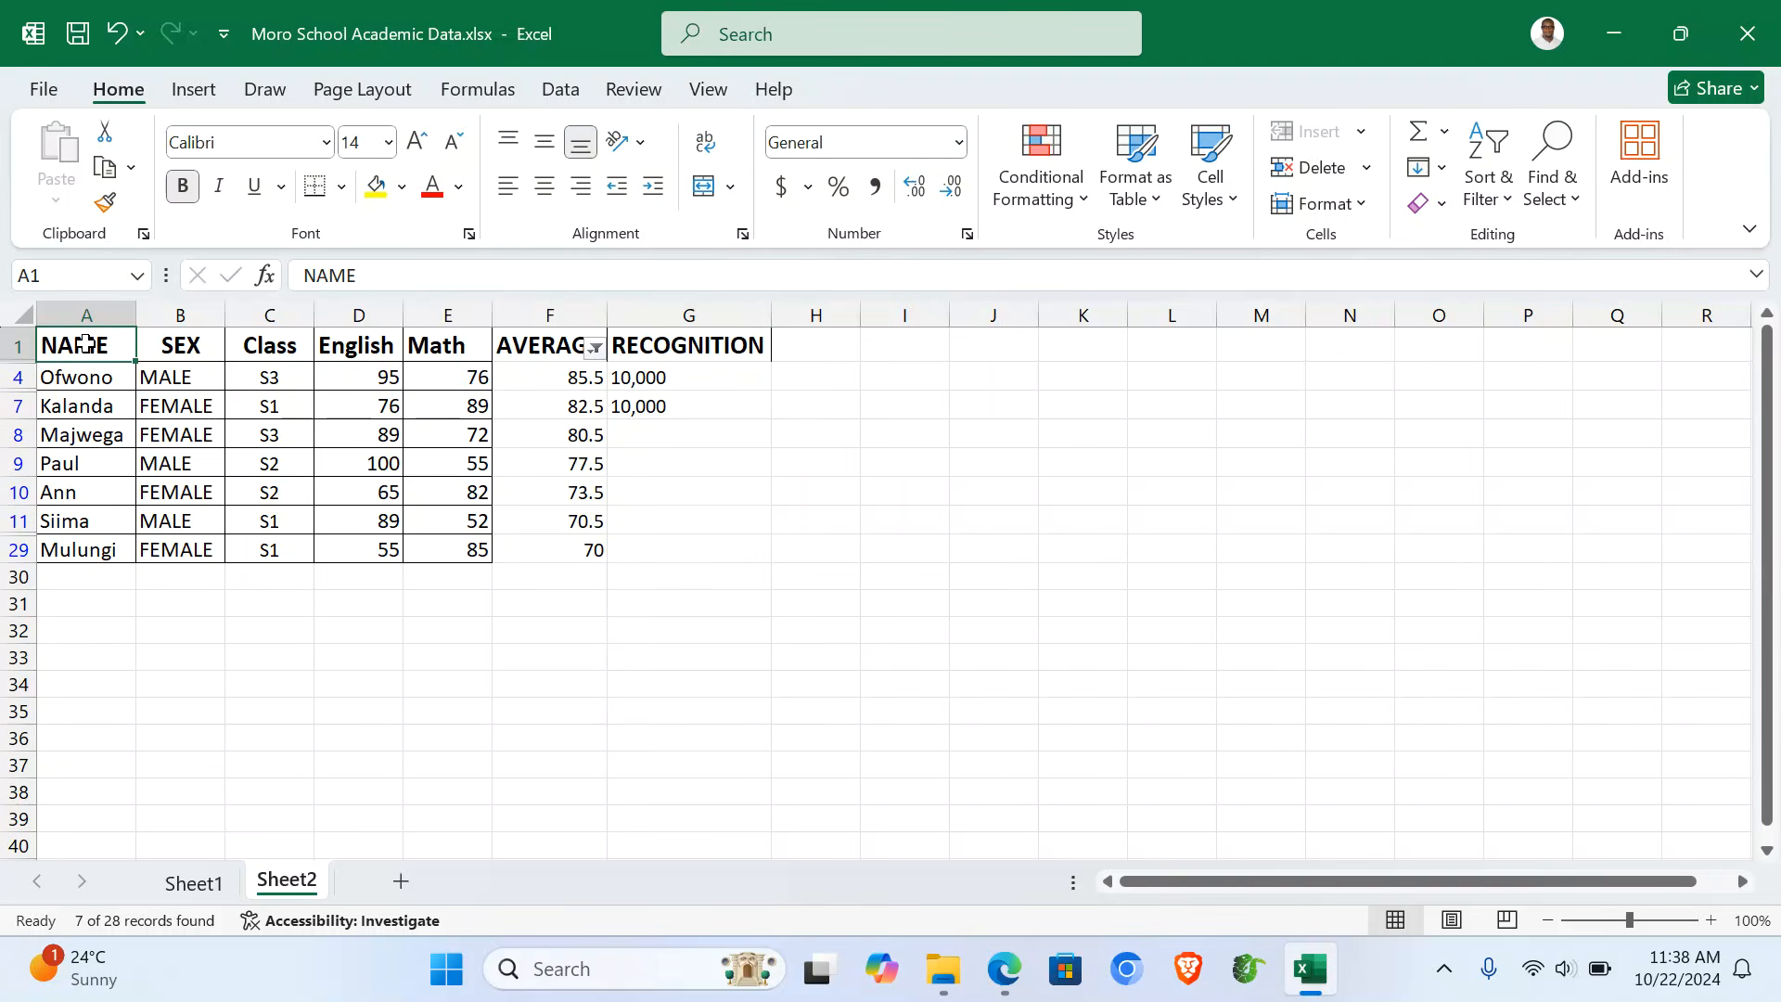
key(ctrl+a)
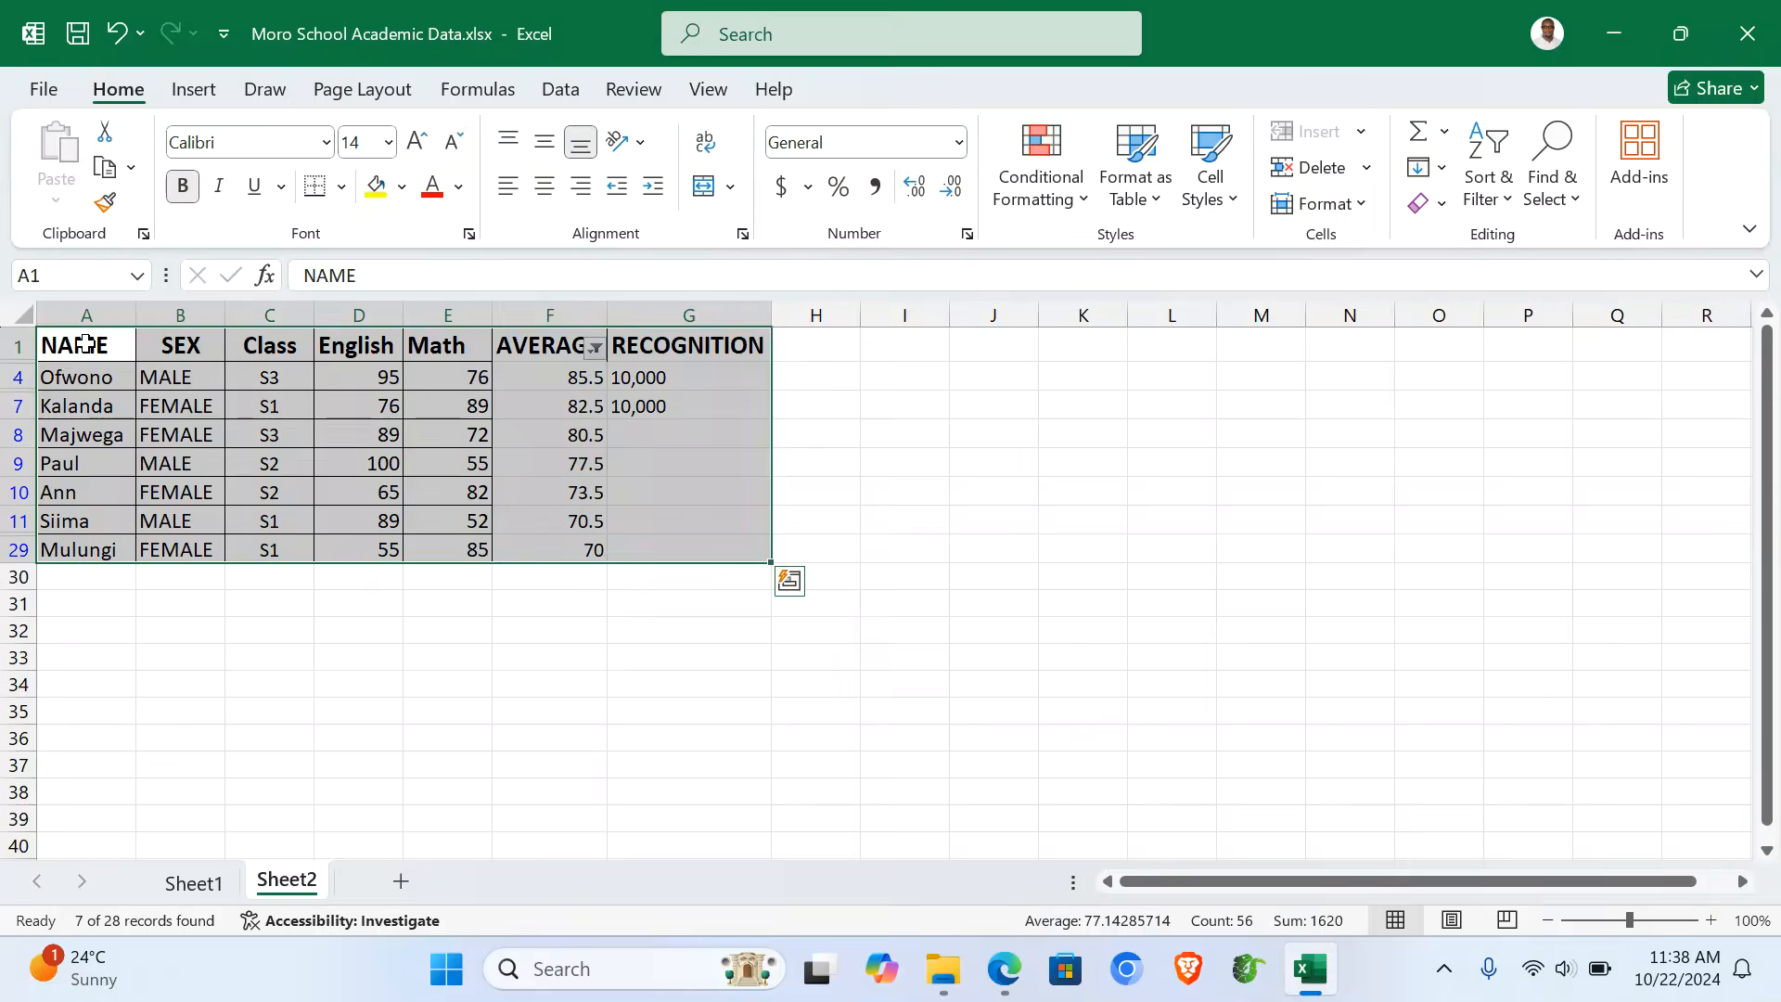
click(341, 188)
click(387, 476)
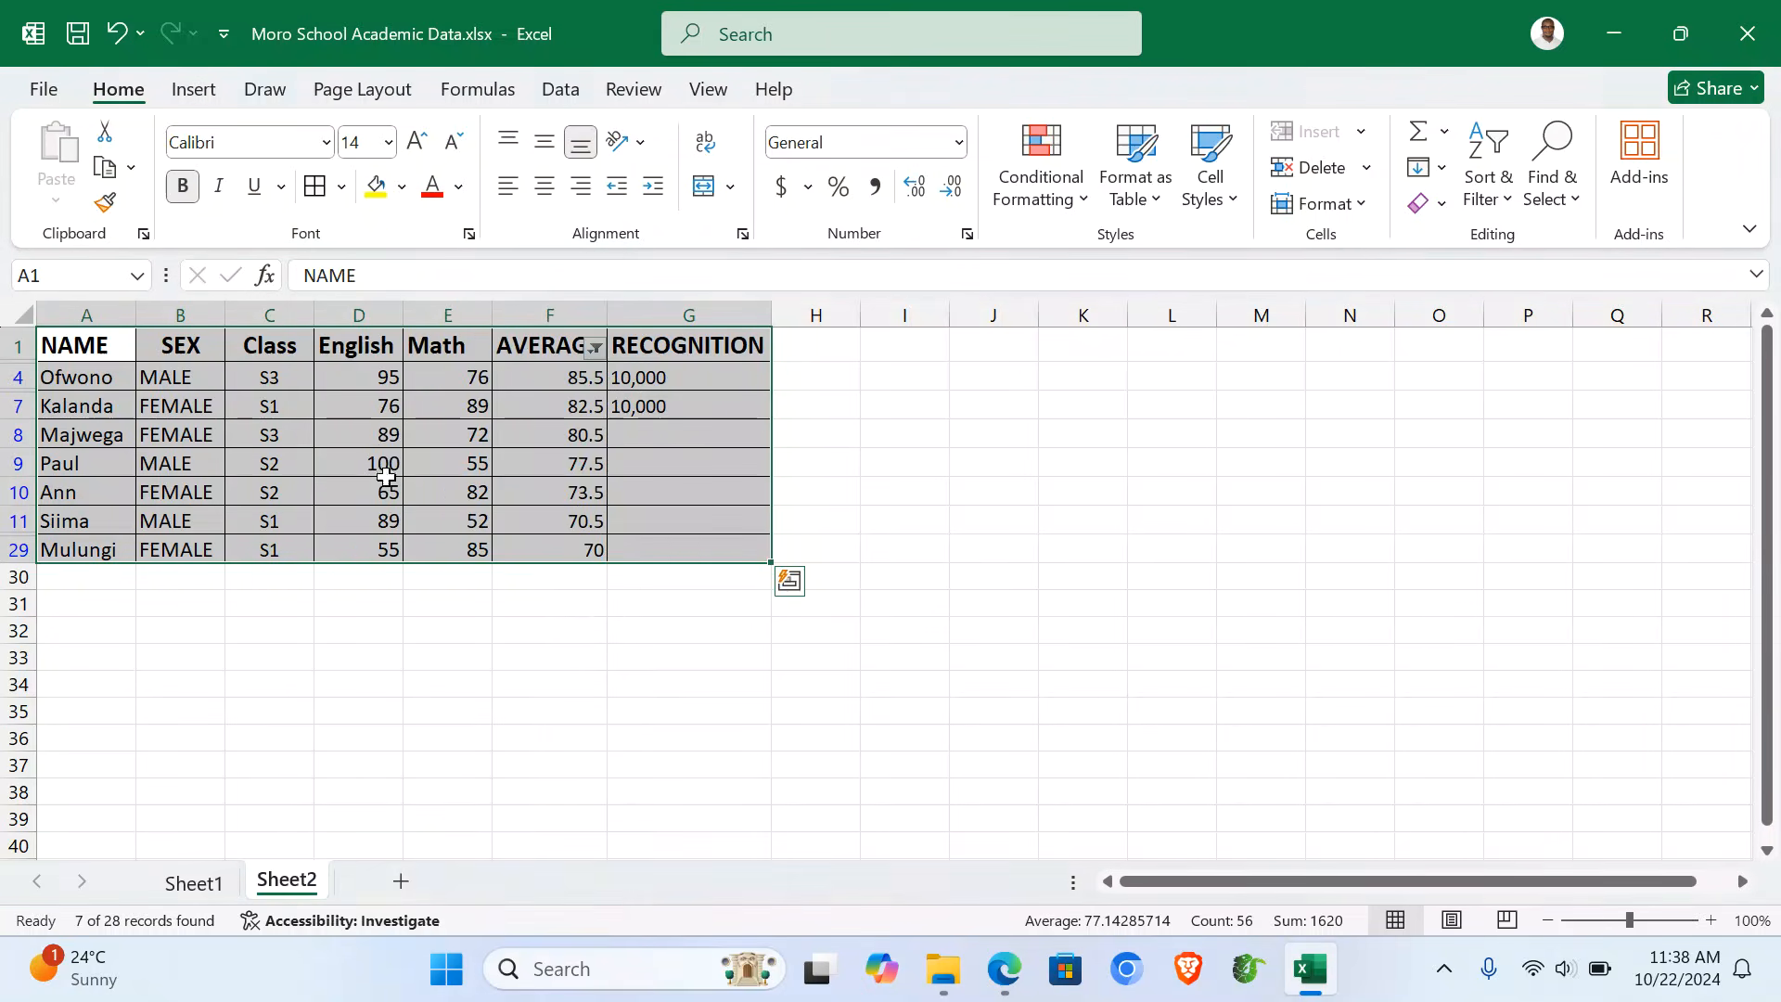
click(602, 629)
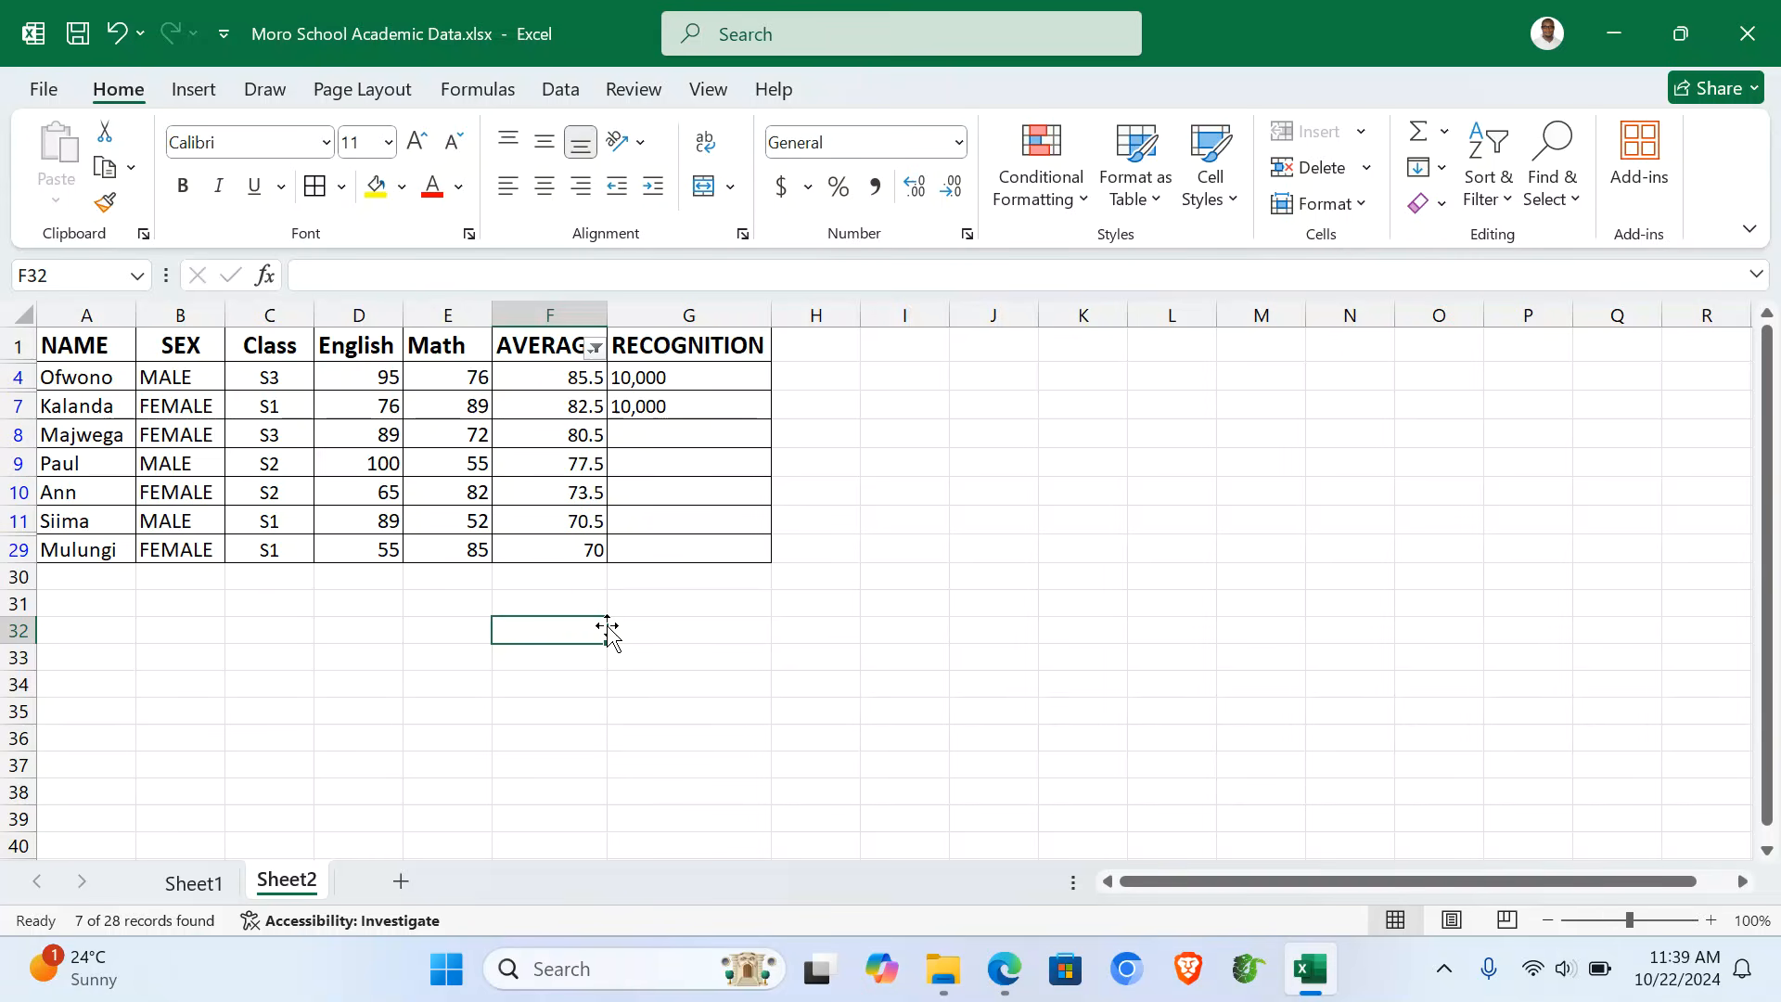
drag(83, 347, 89, 408)
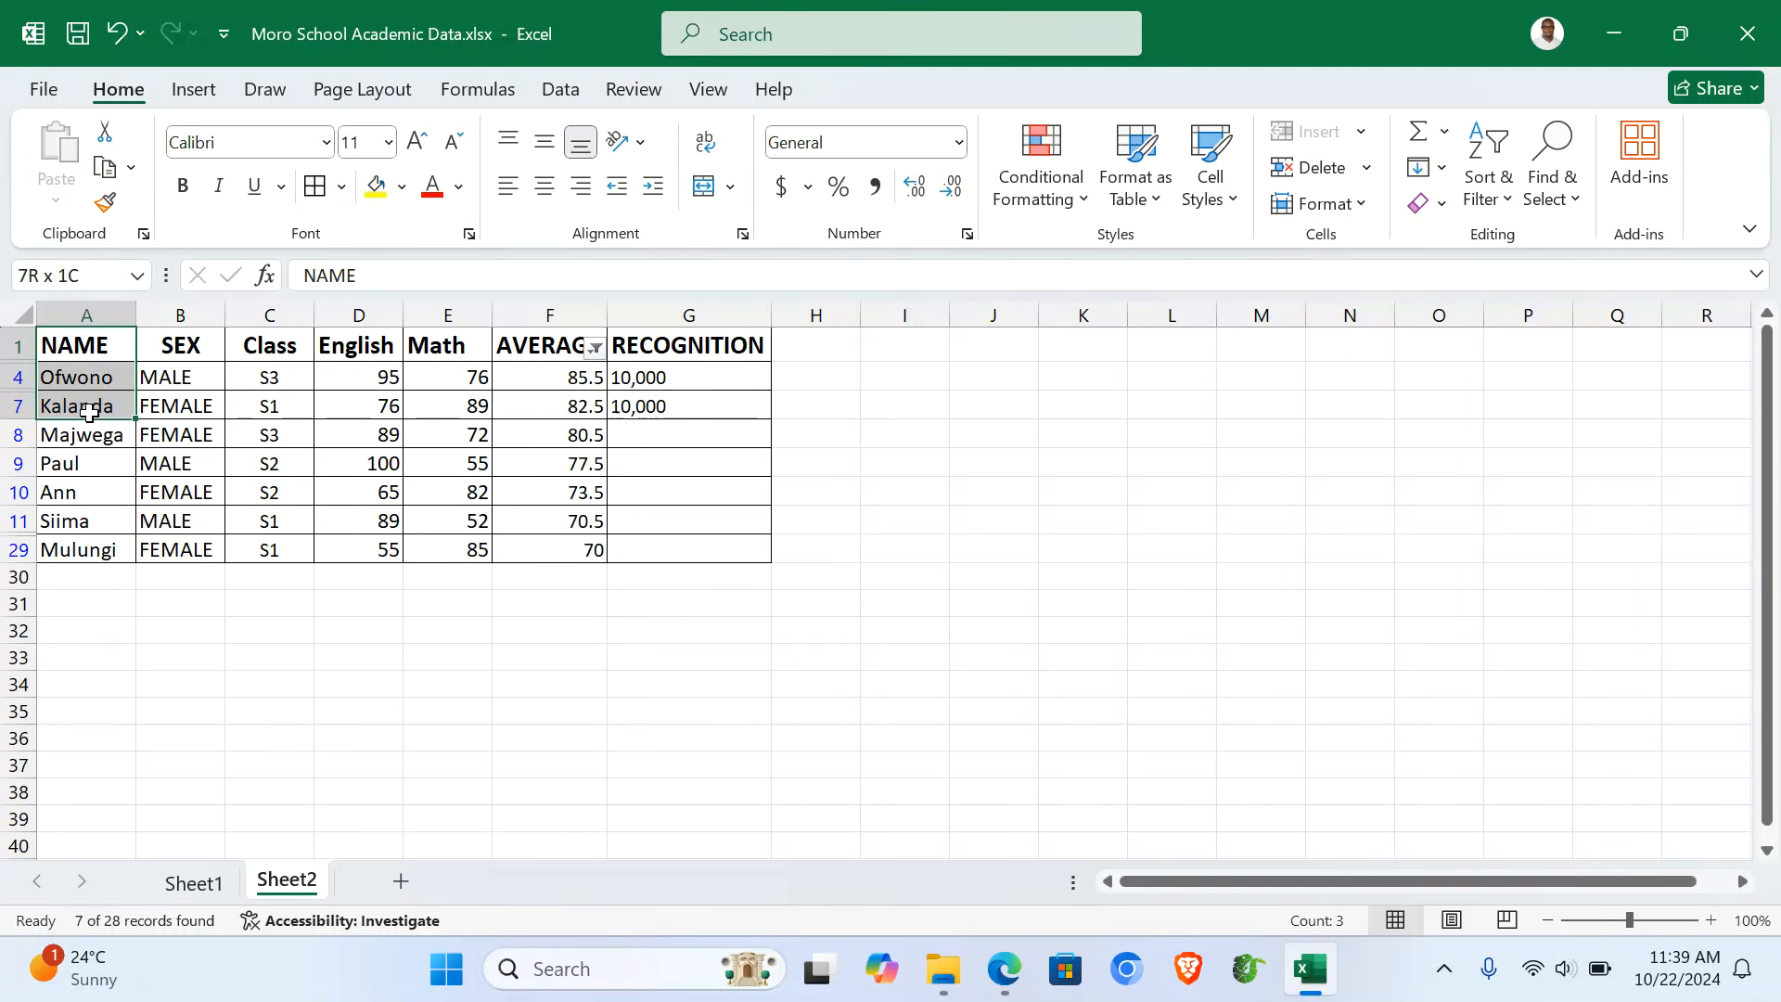
- Add the AVERAGE values F1:F7 to the names and insert a clustered column chart
click(1712, 920)
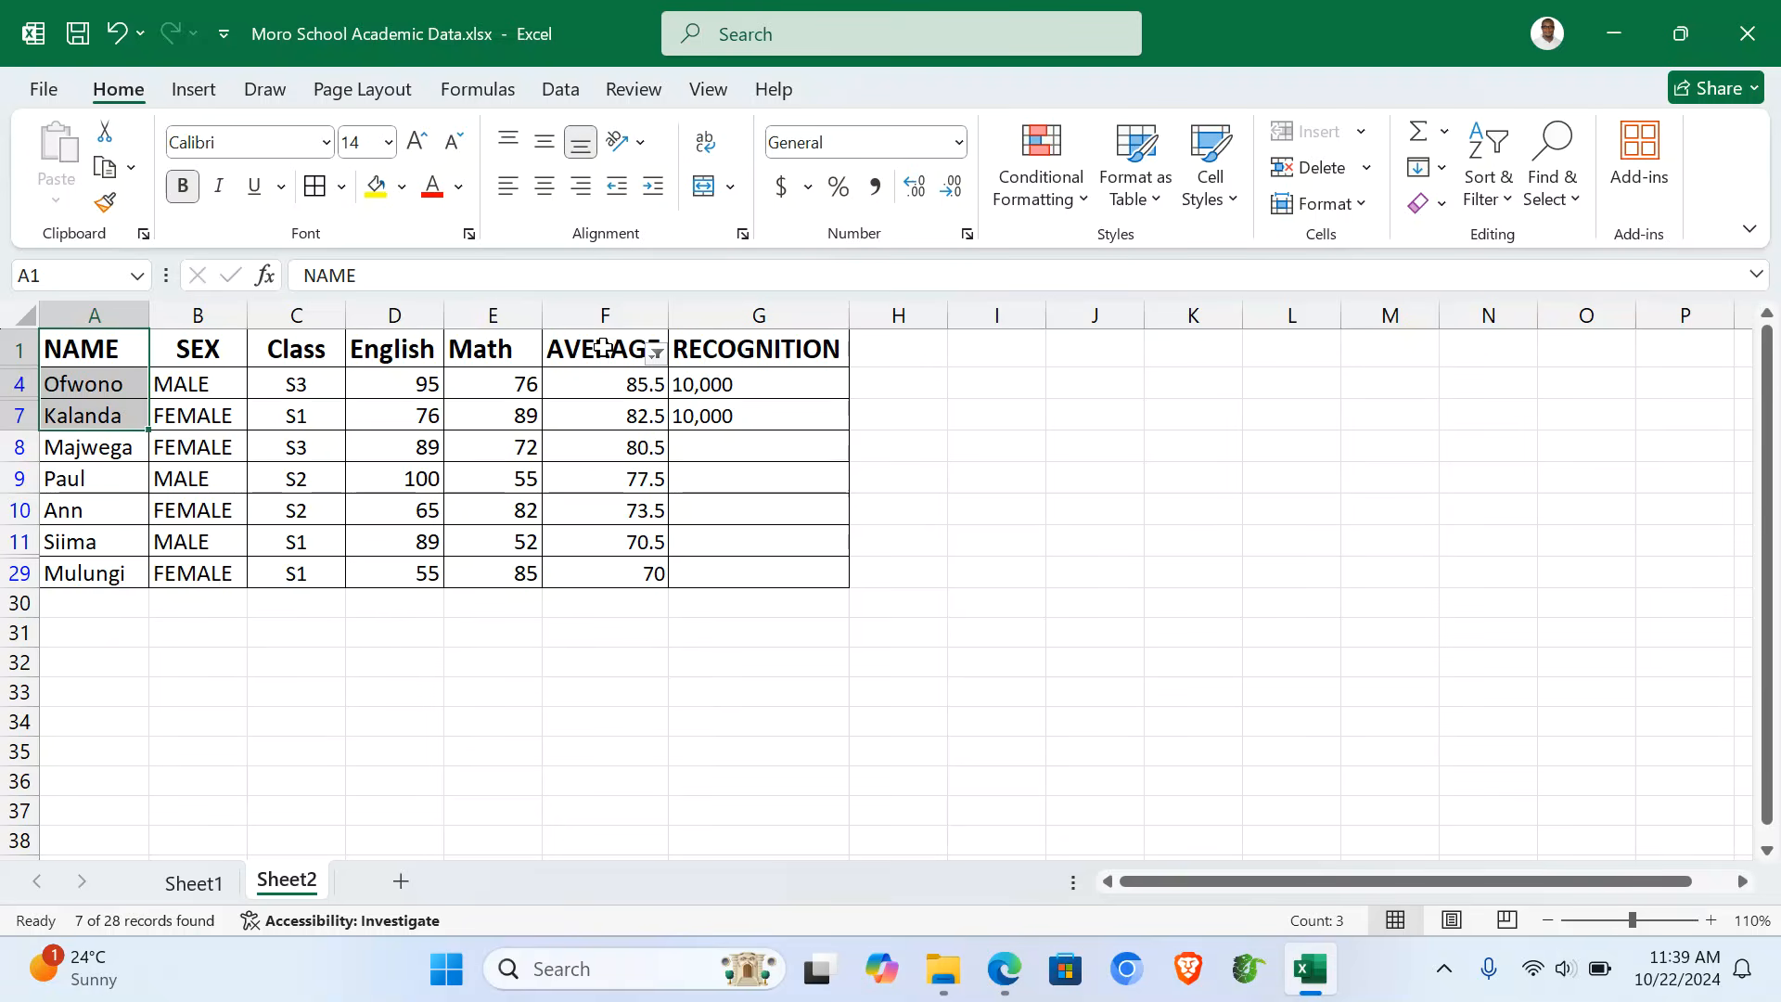
drag(603, 348, 613, 422)
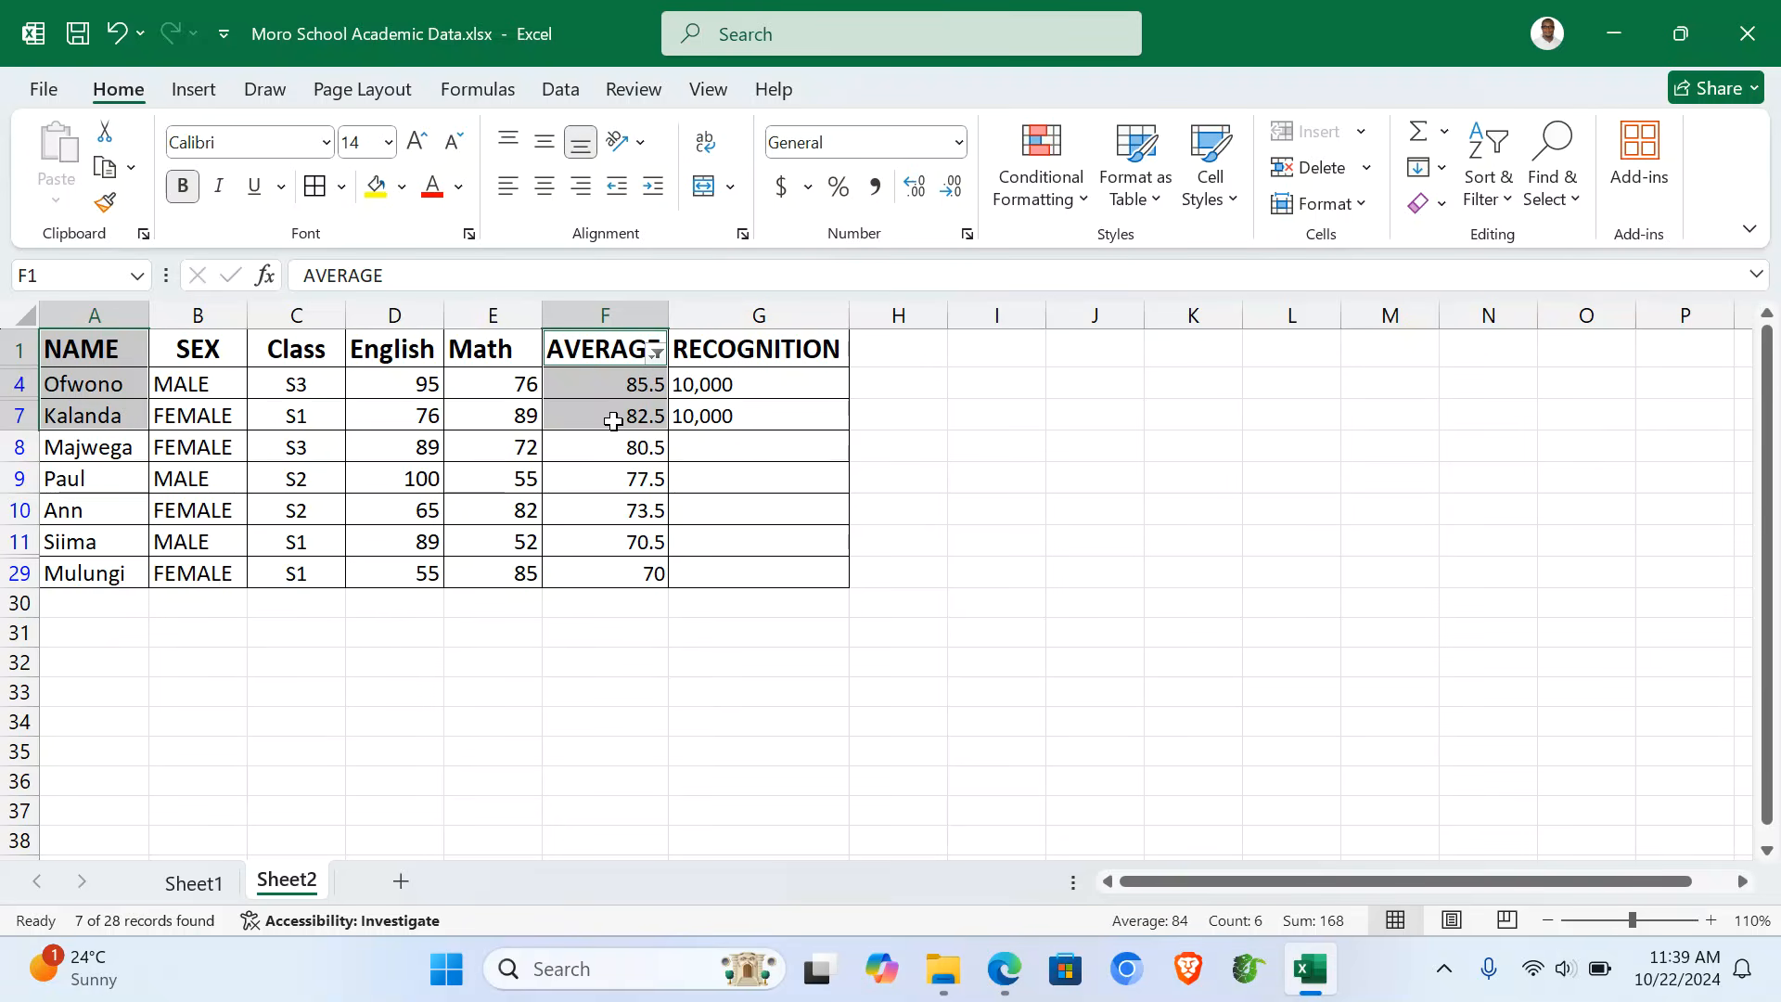
click(193, 89)
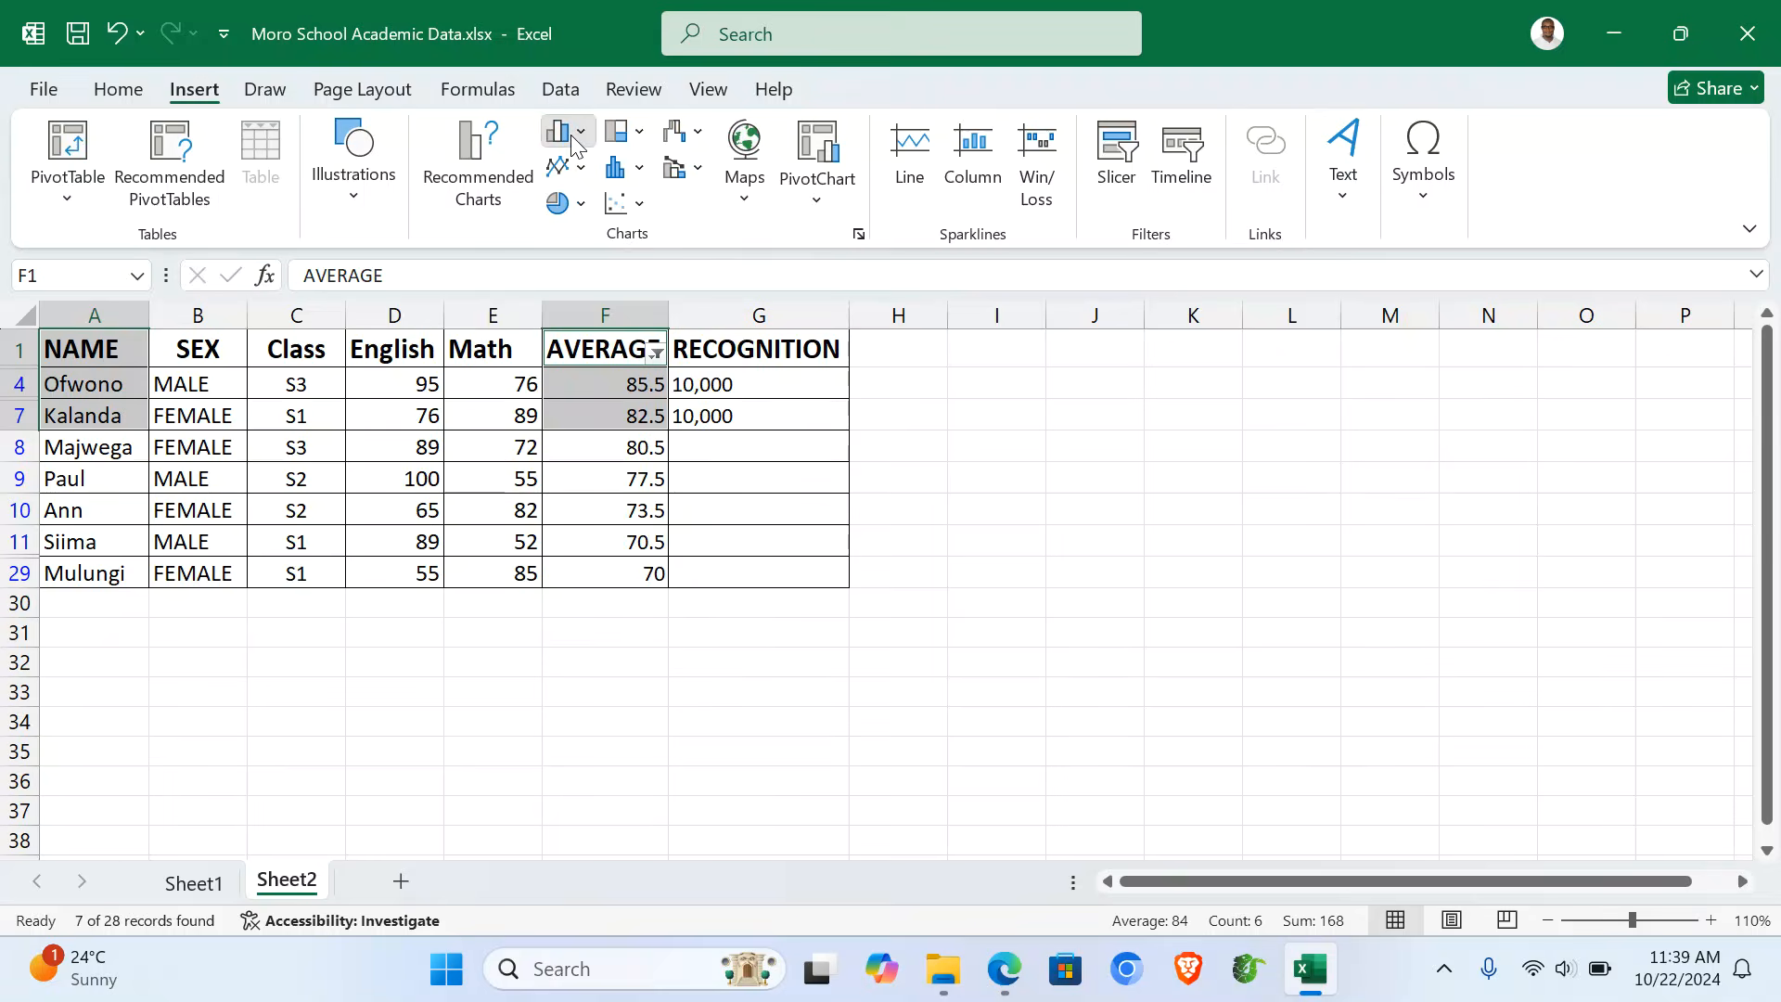
click(571, 133)
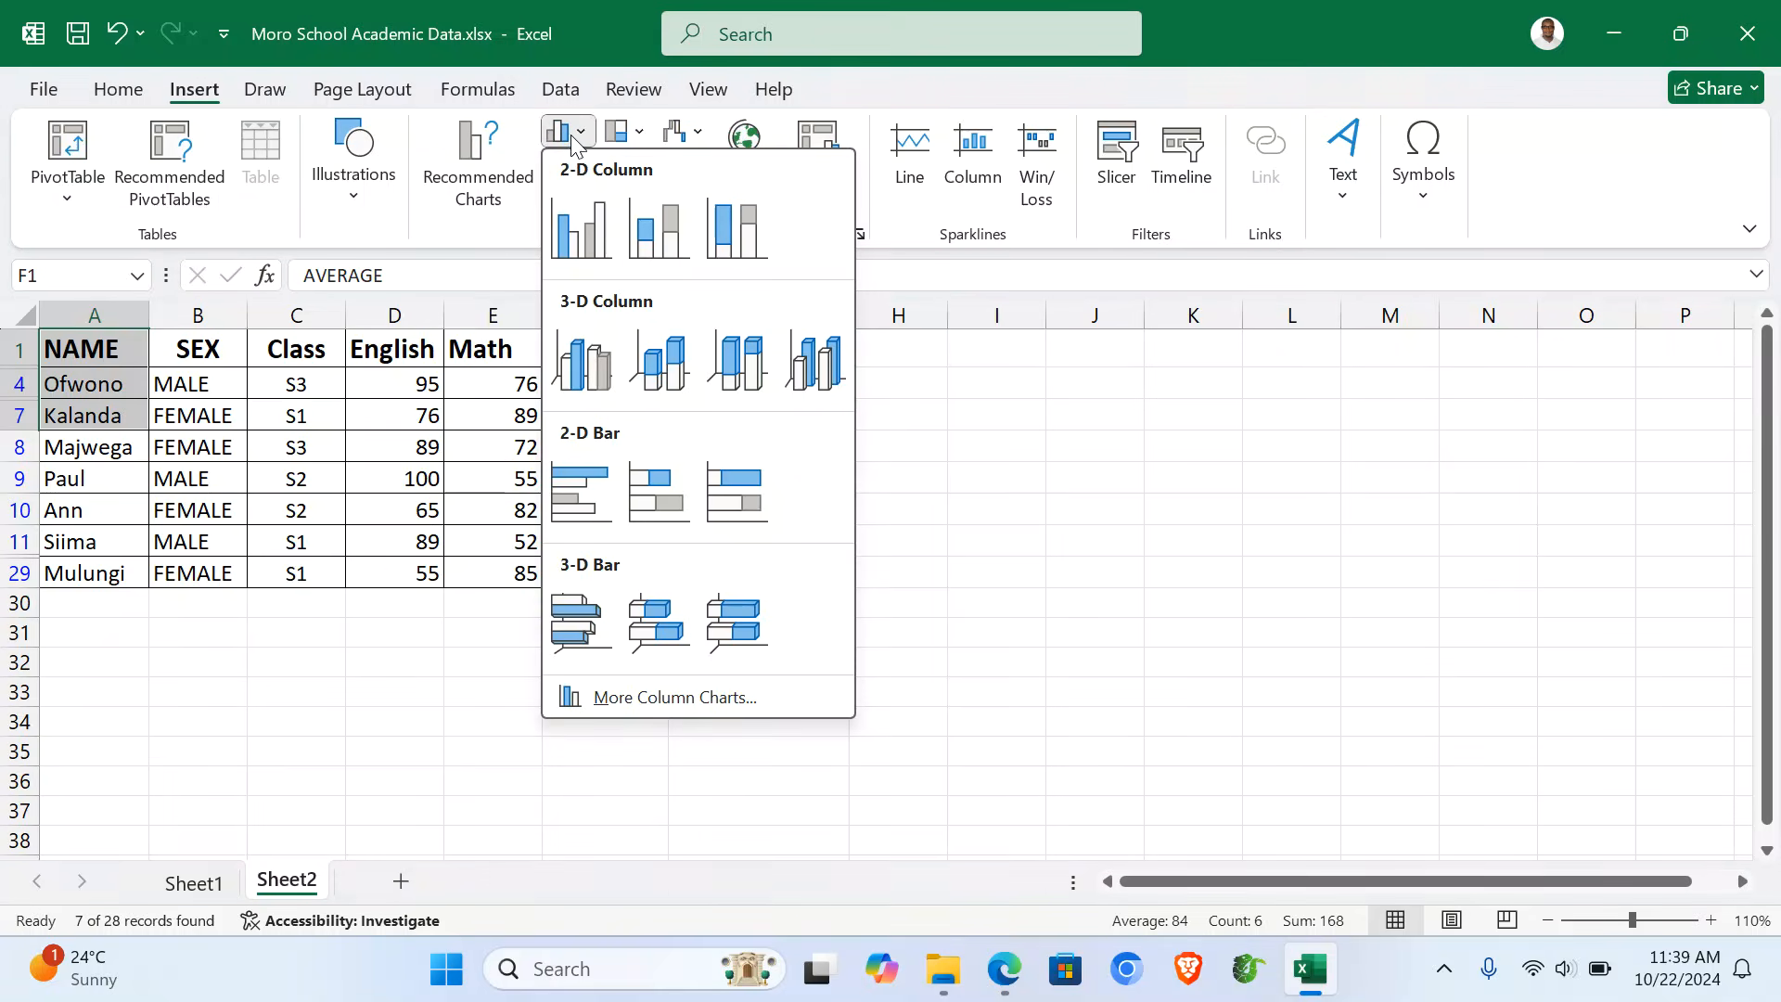
click(583, 217)
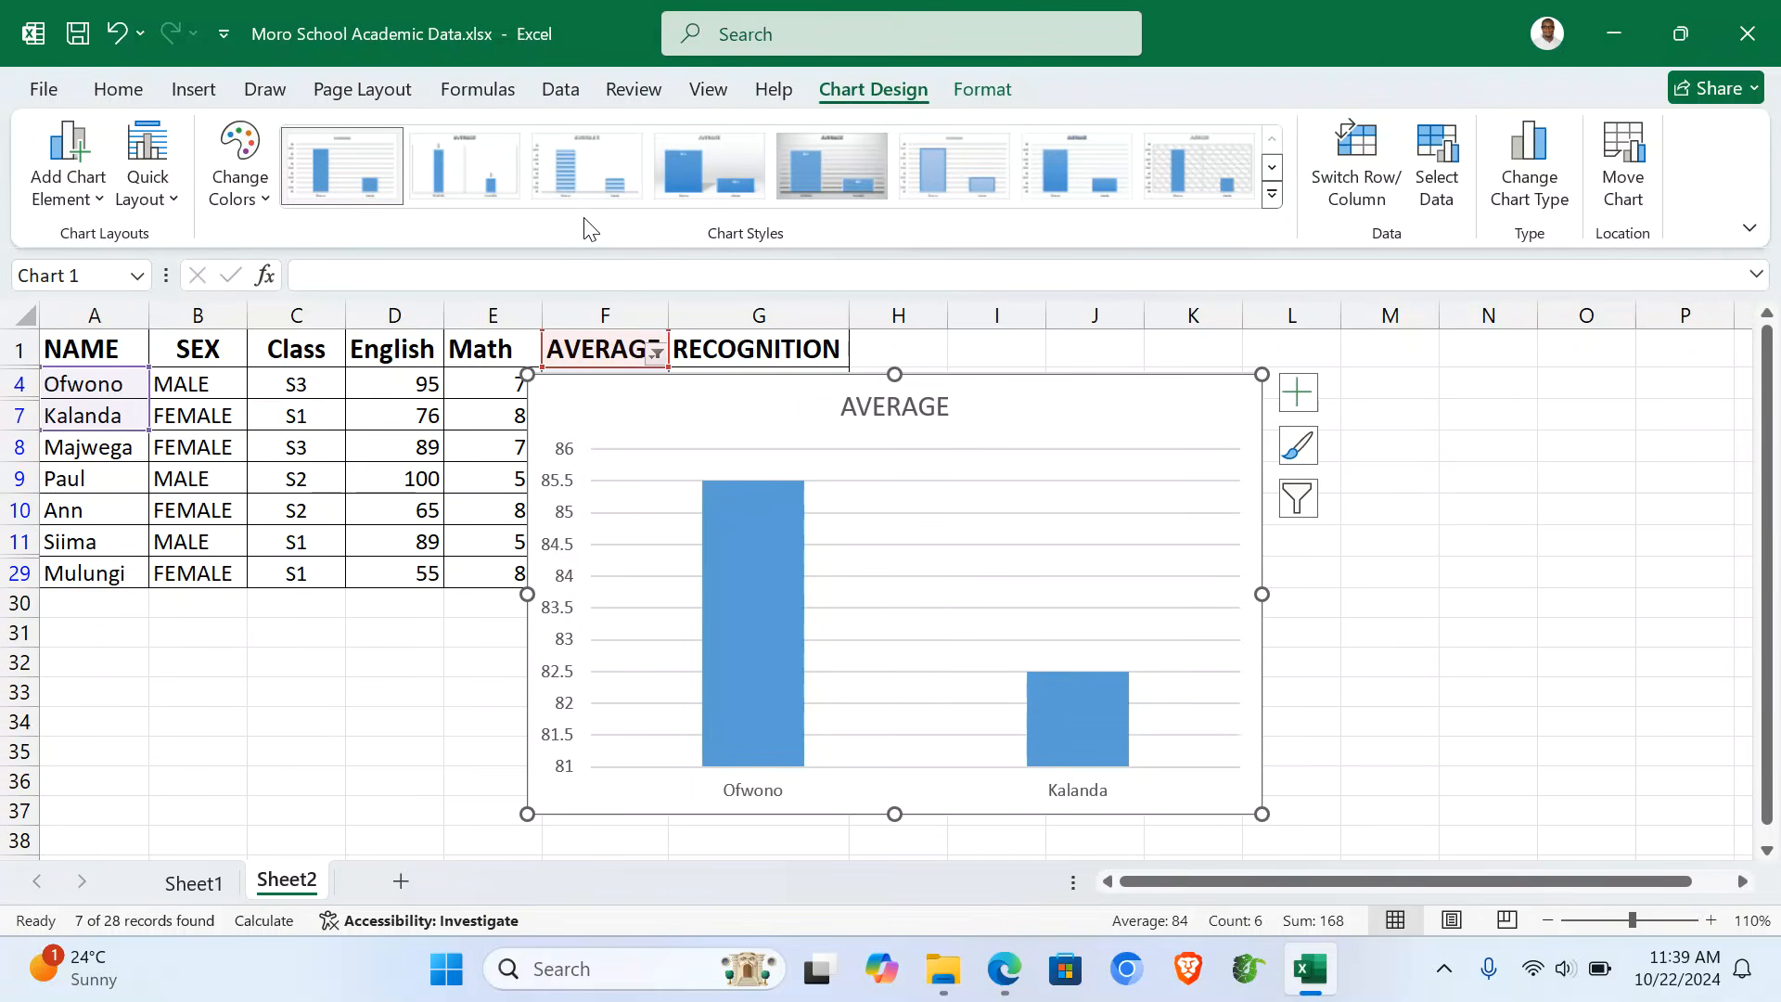
- Move the AVERAGE chart onto a new chart sheet named 'Column Graph'
click(1633, 178)
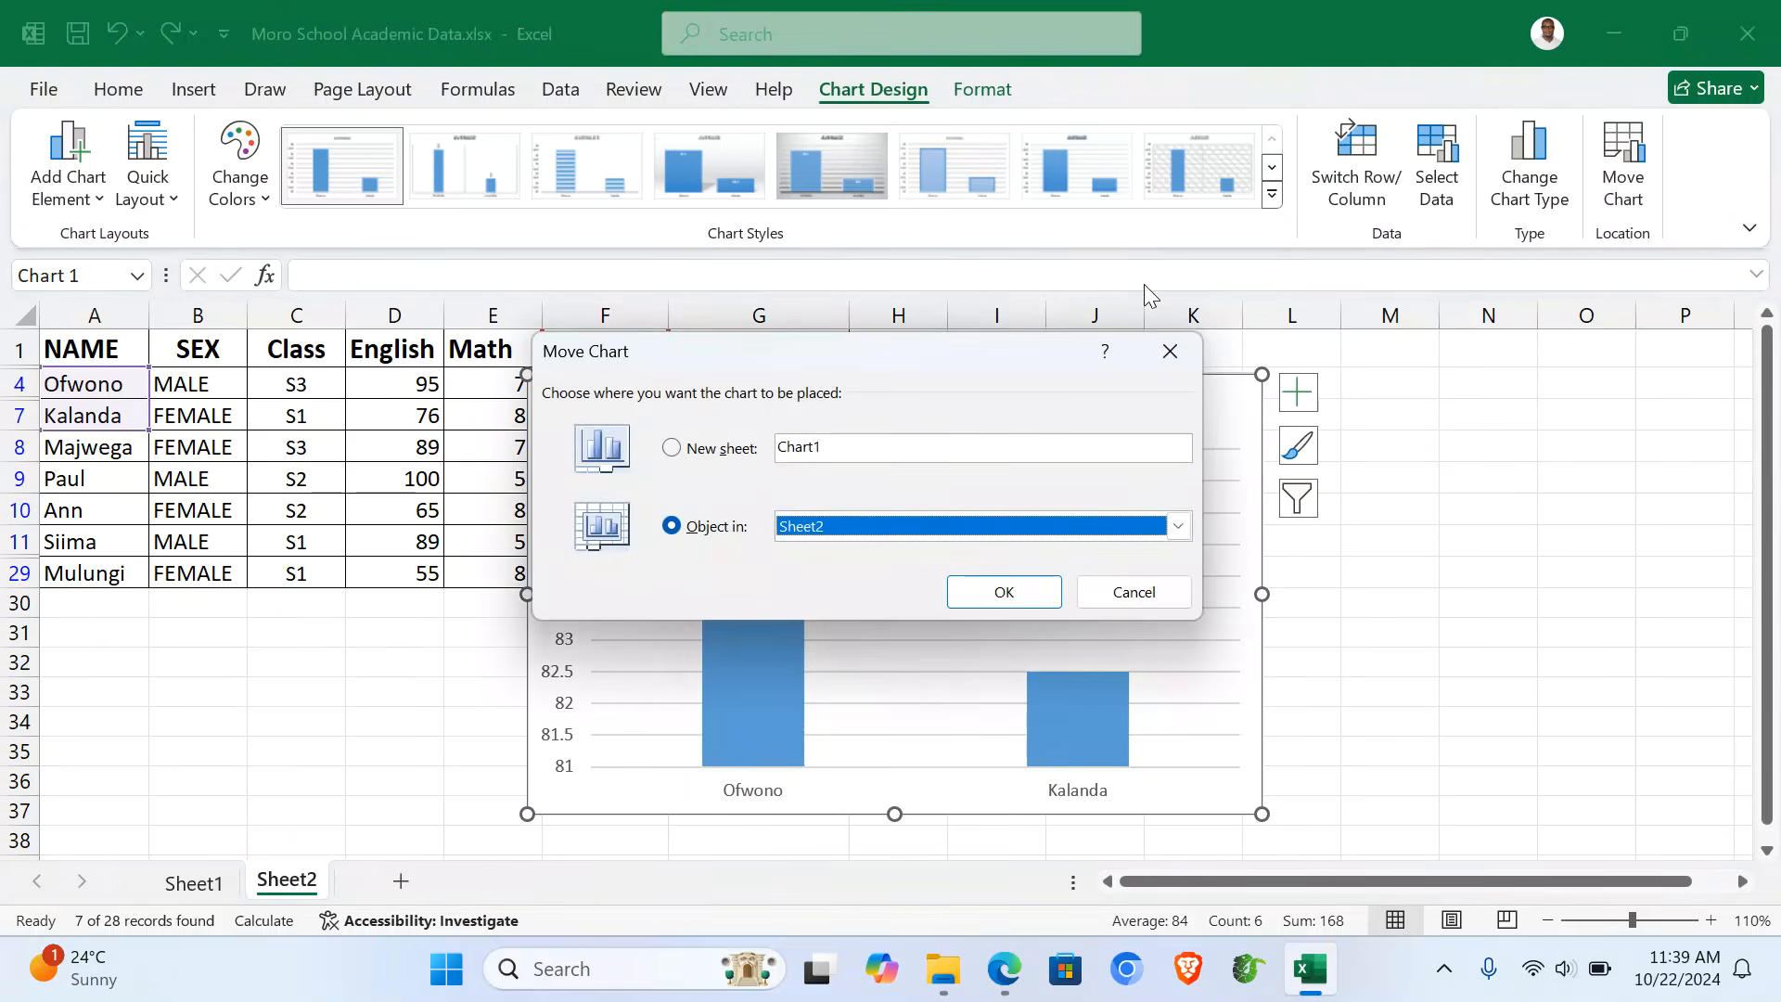
click(722, 449)
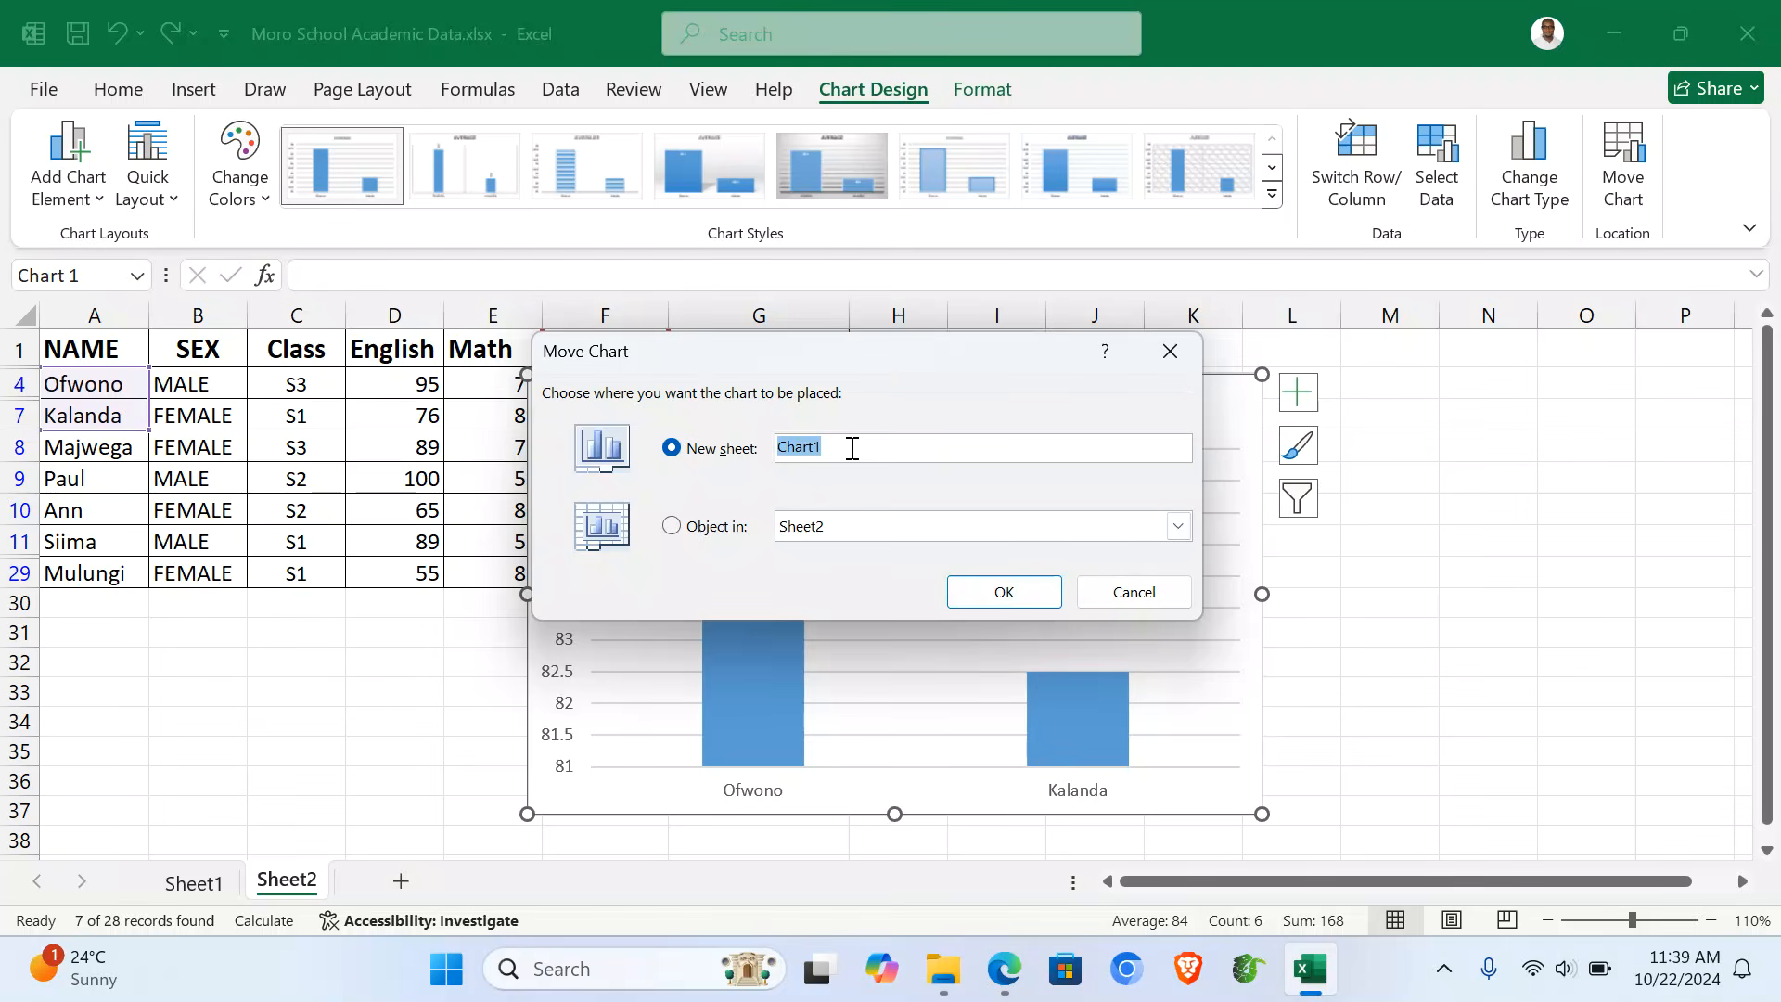
text(Column Graph)
click(1003, 601)
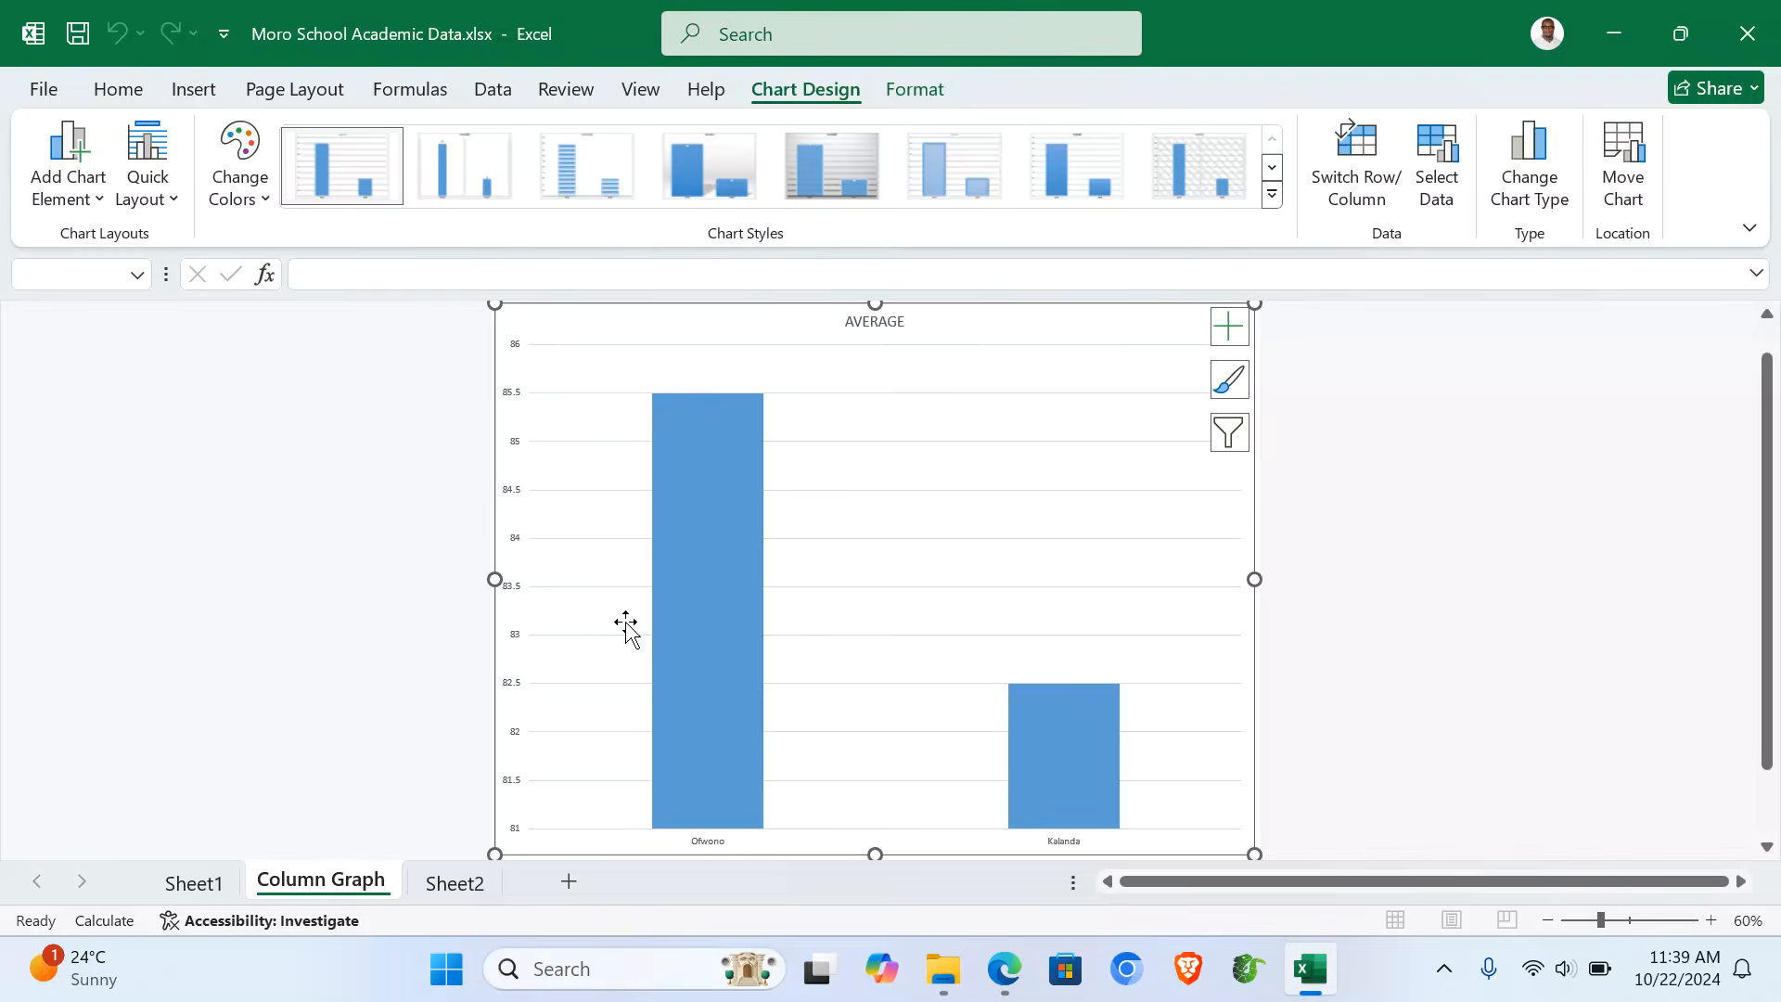
- Apply Quick Layout 9 and retitle the chart 'ACOLUMN GRAPH SHOWING BEST TWO STUDENTS'
click(171, 204)
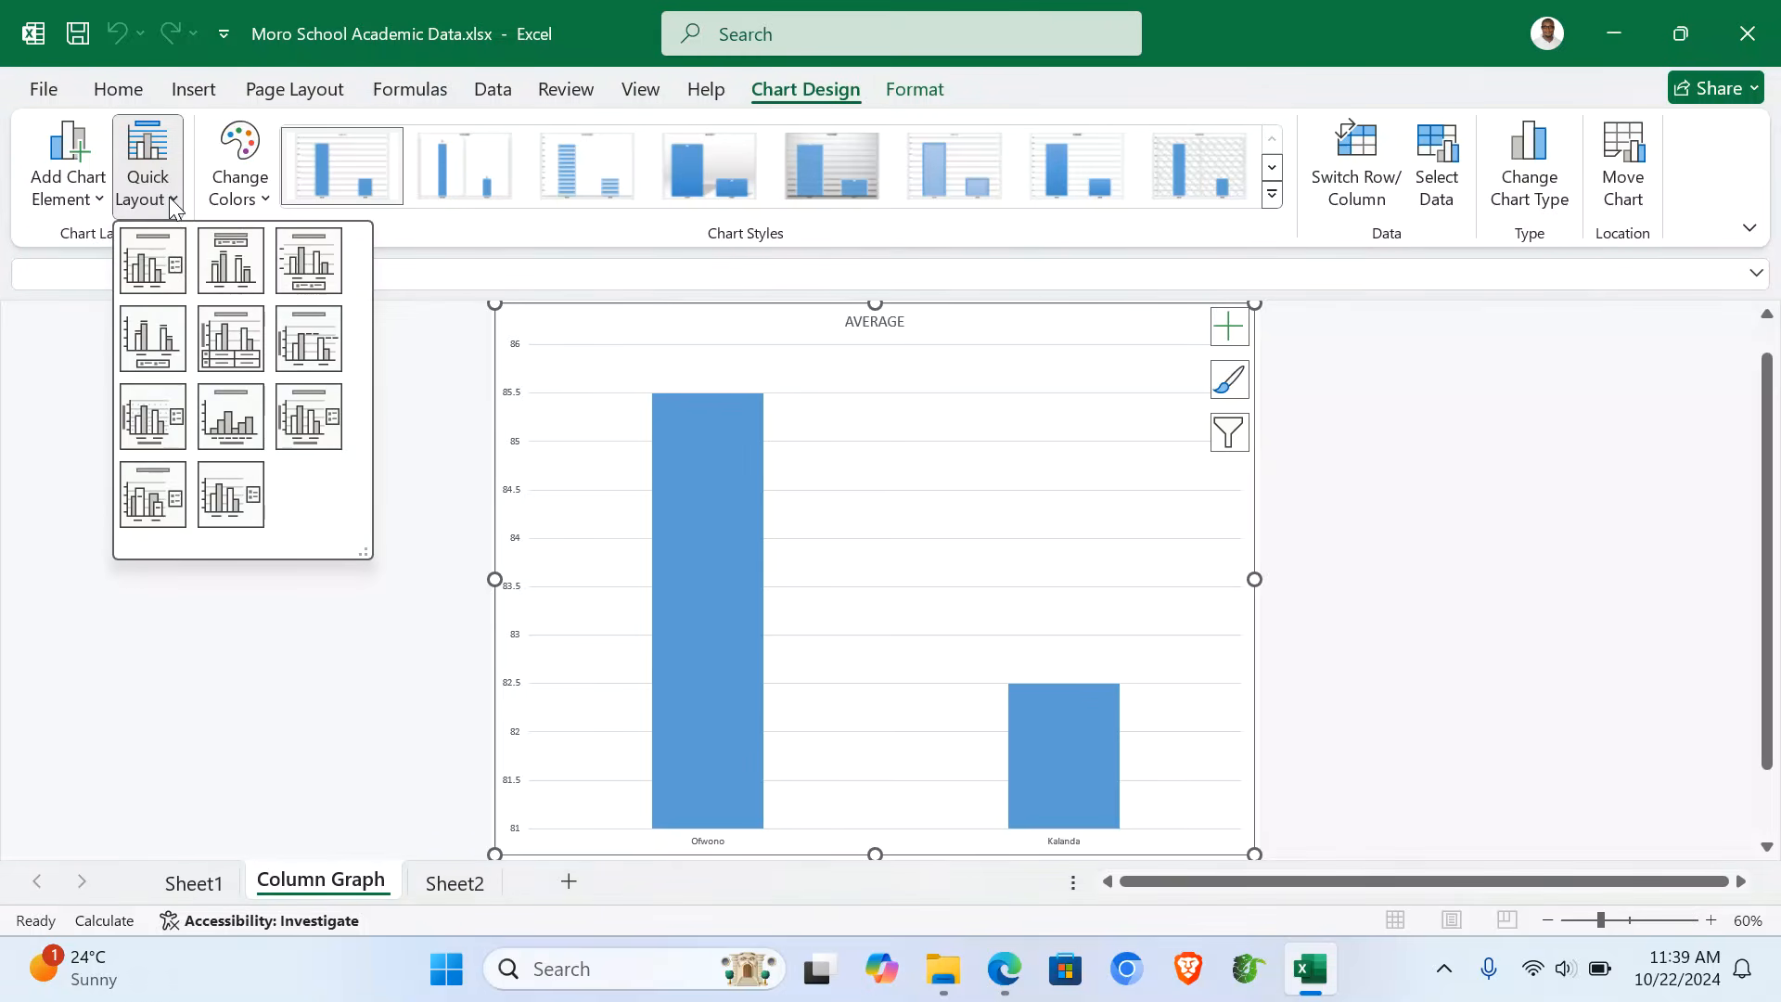
click(314, 432)
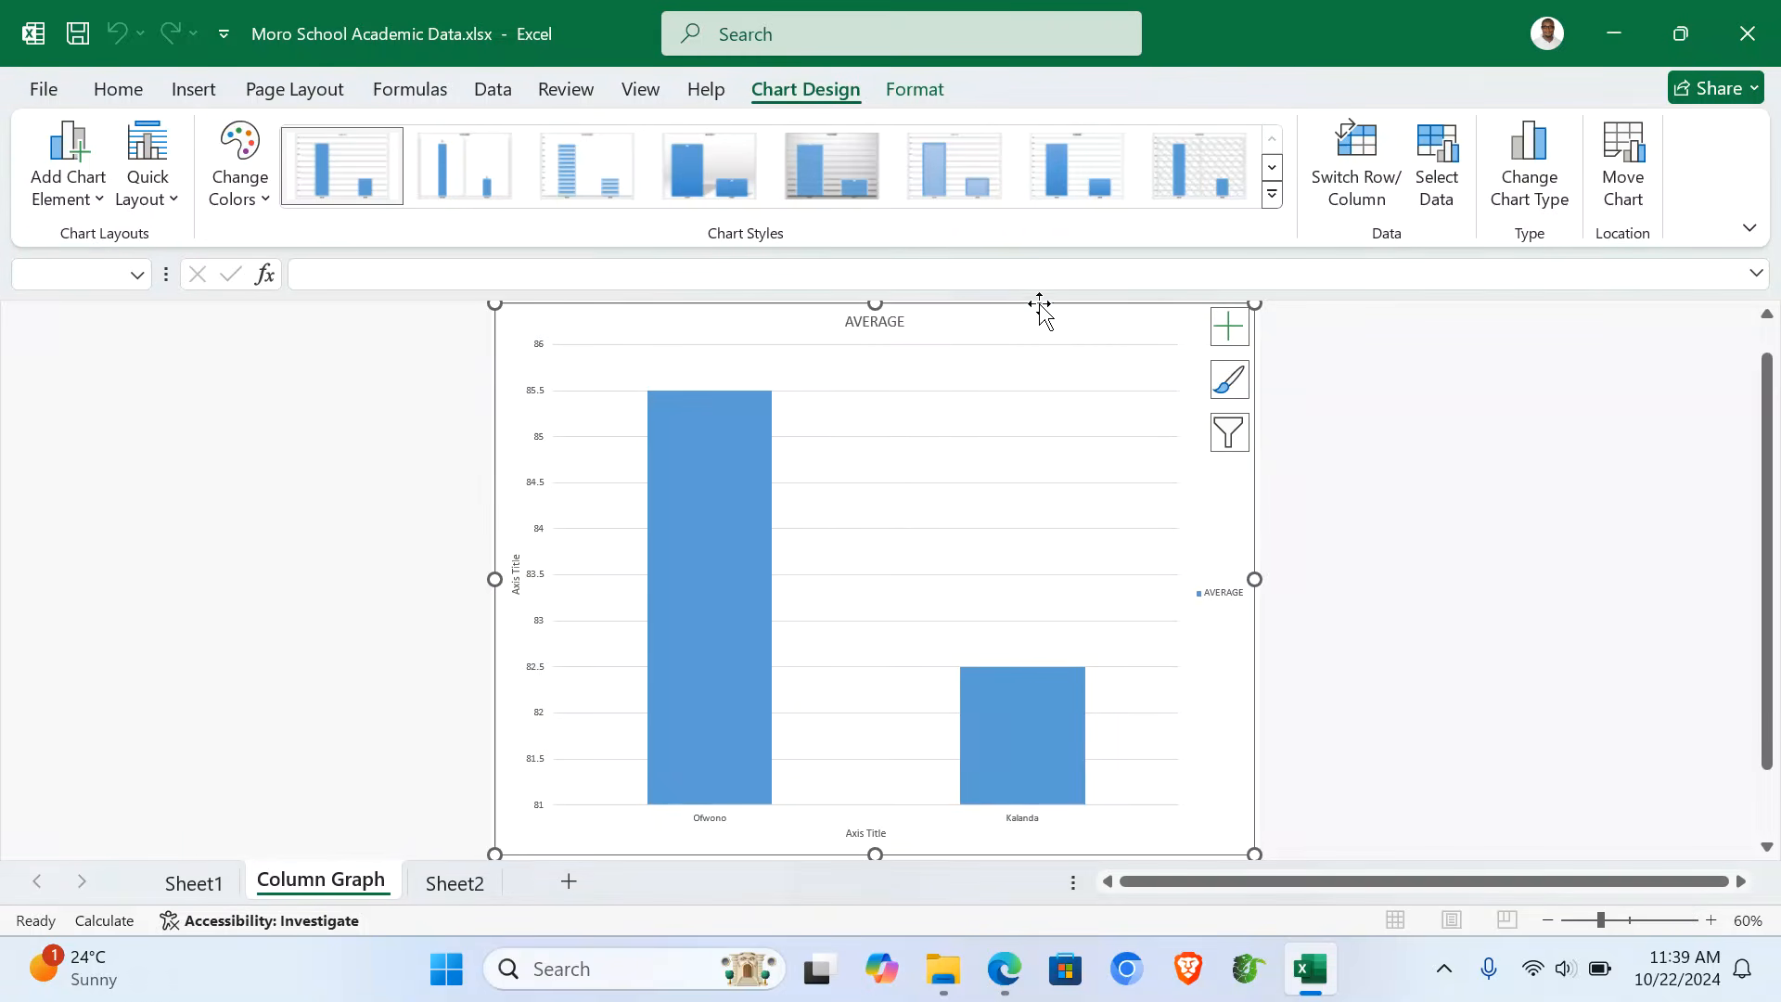
click(879, 325)
text(ACO)
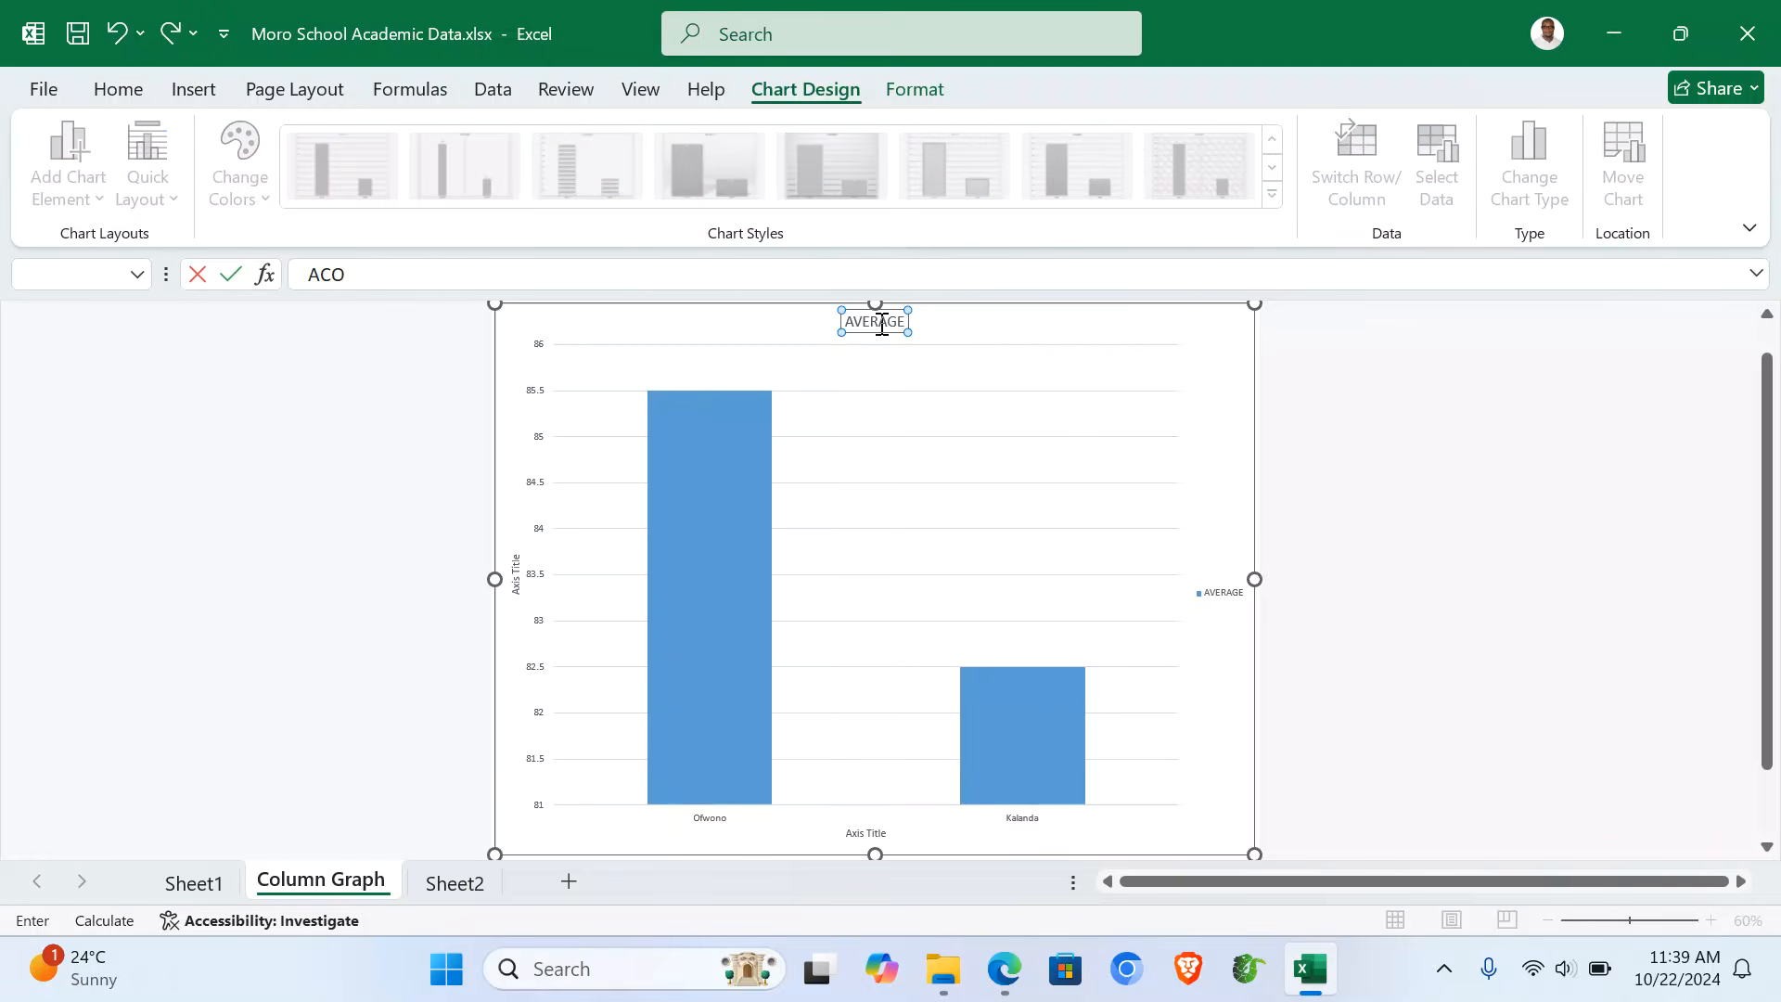
text(LUMN GRAPH SHOWING BES)
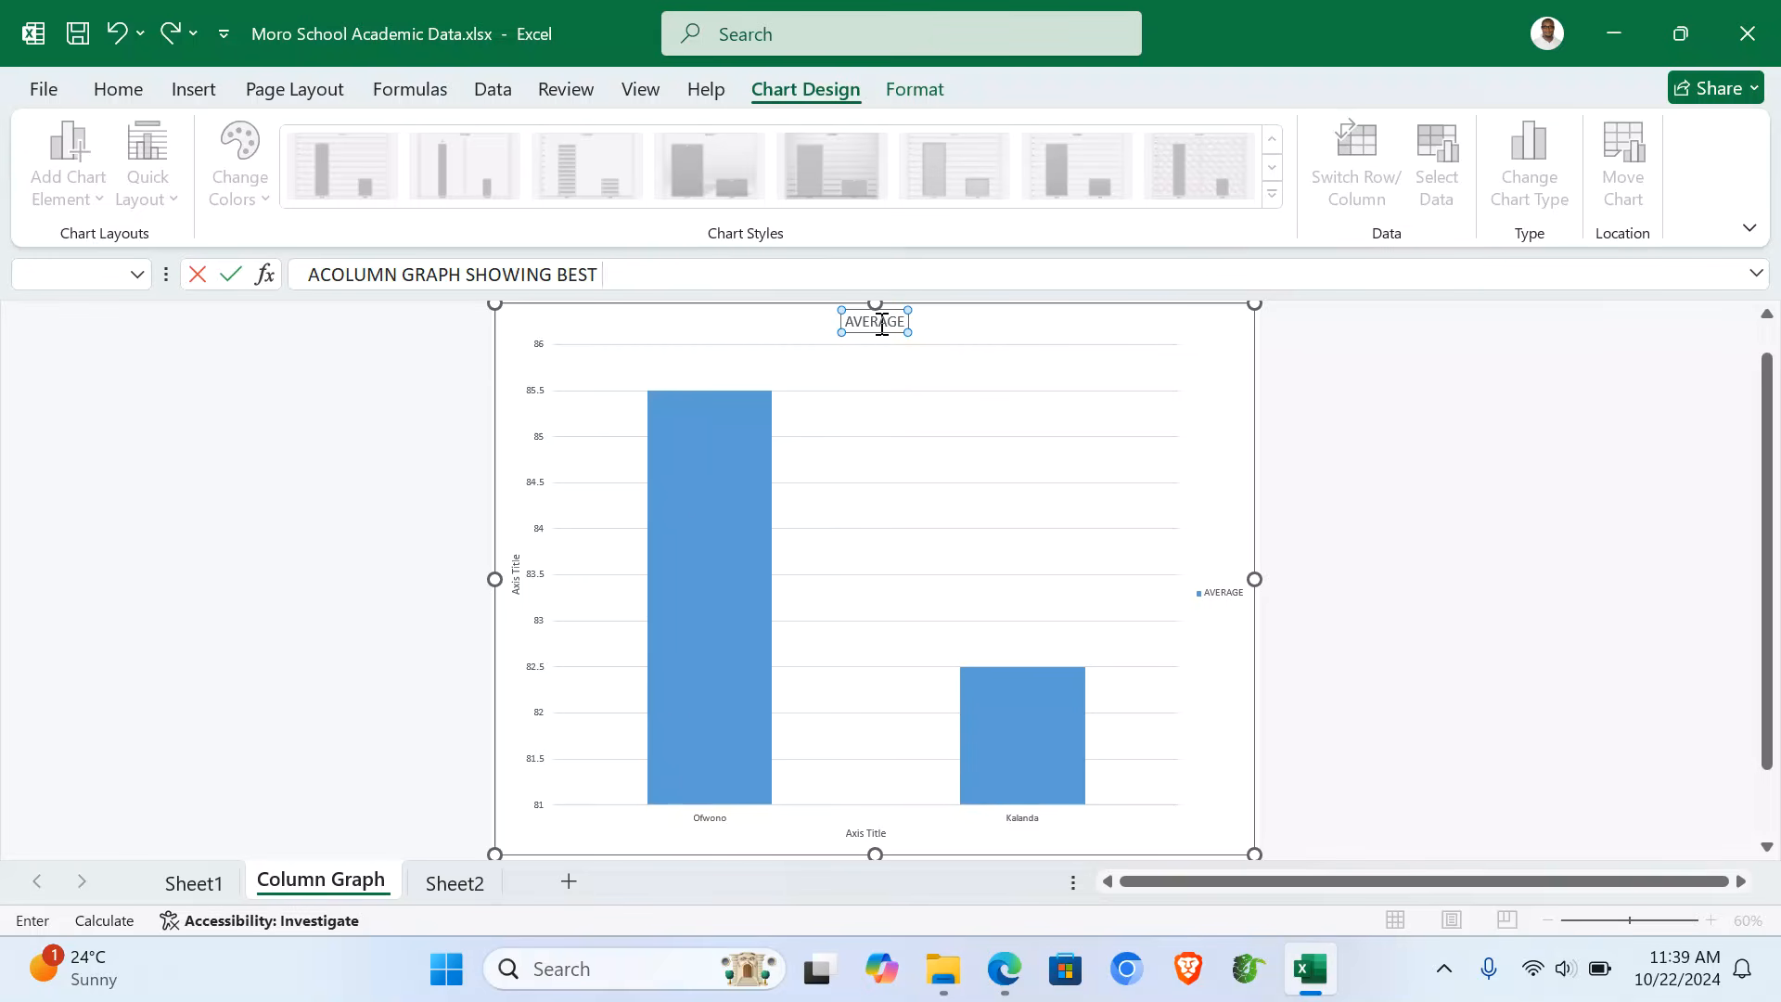
text(TWO STUDENTS)
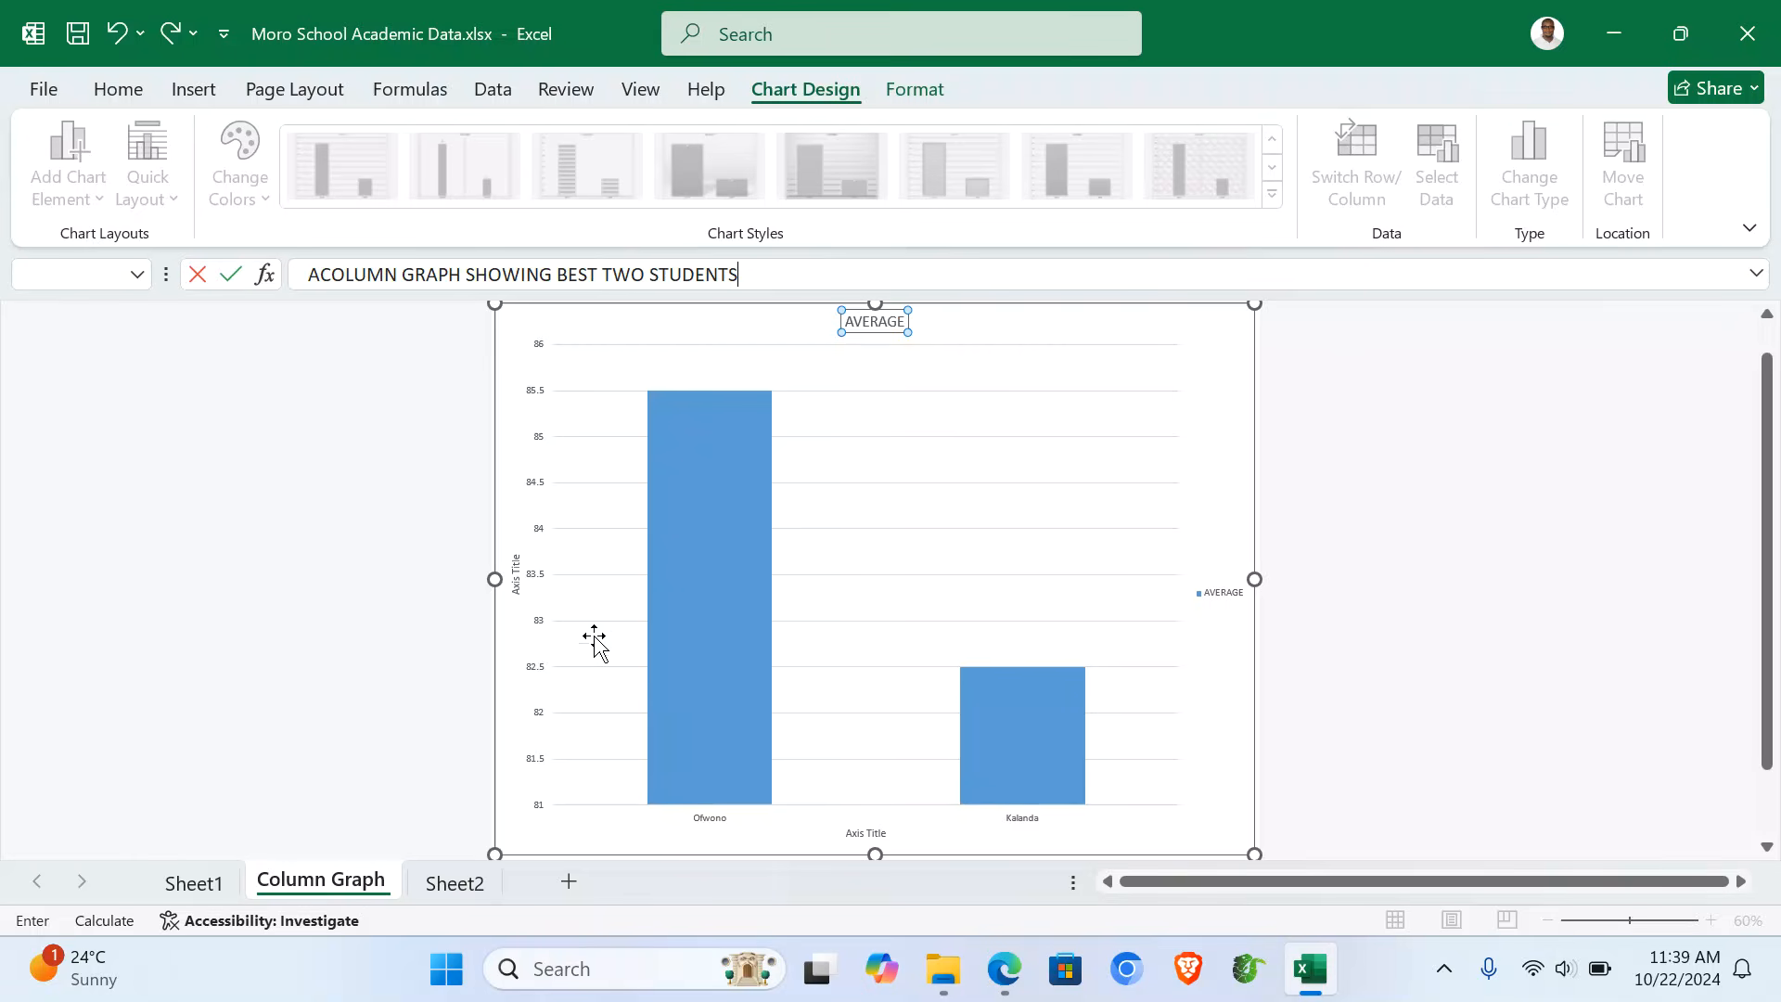
key(Return)
- Set the vertical axis title to MARKS and the horizontal axis title to NAMES
click(515, 574)
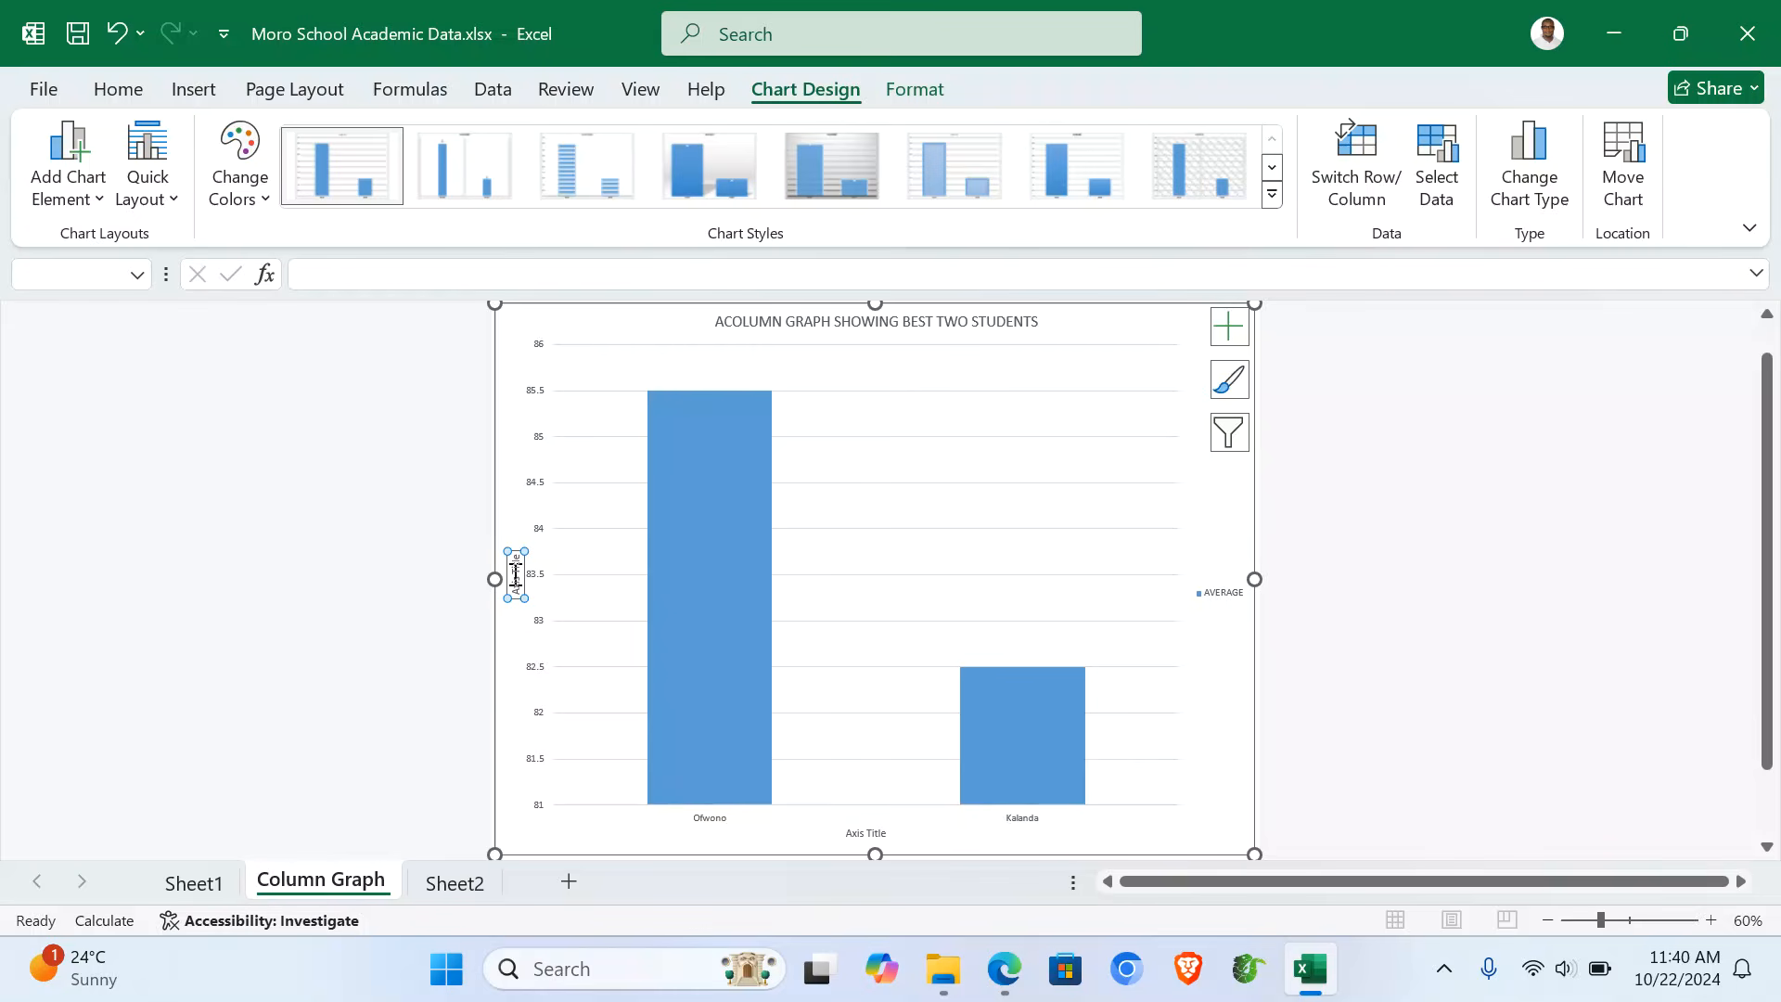
text(M)
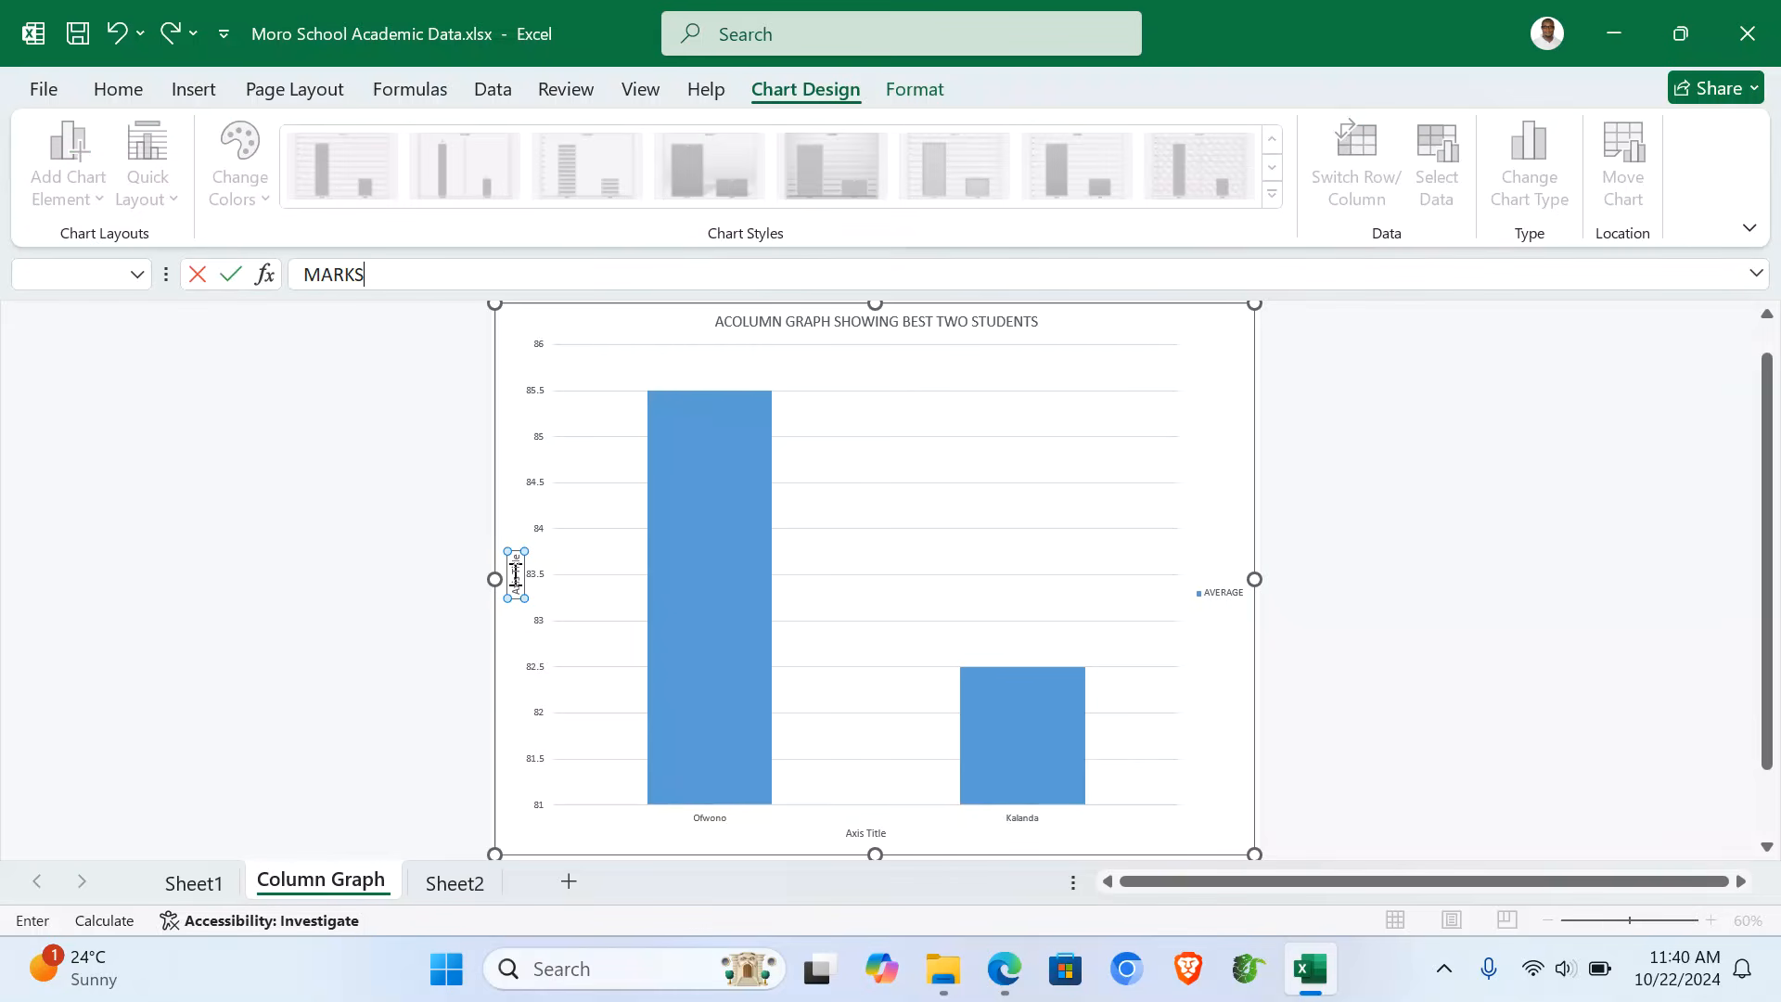
text(ARKS)
key(Return)
click(867, 833)
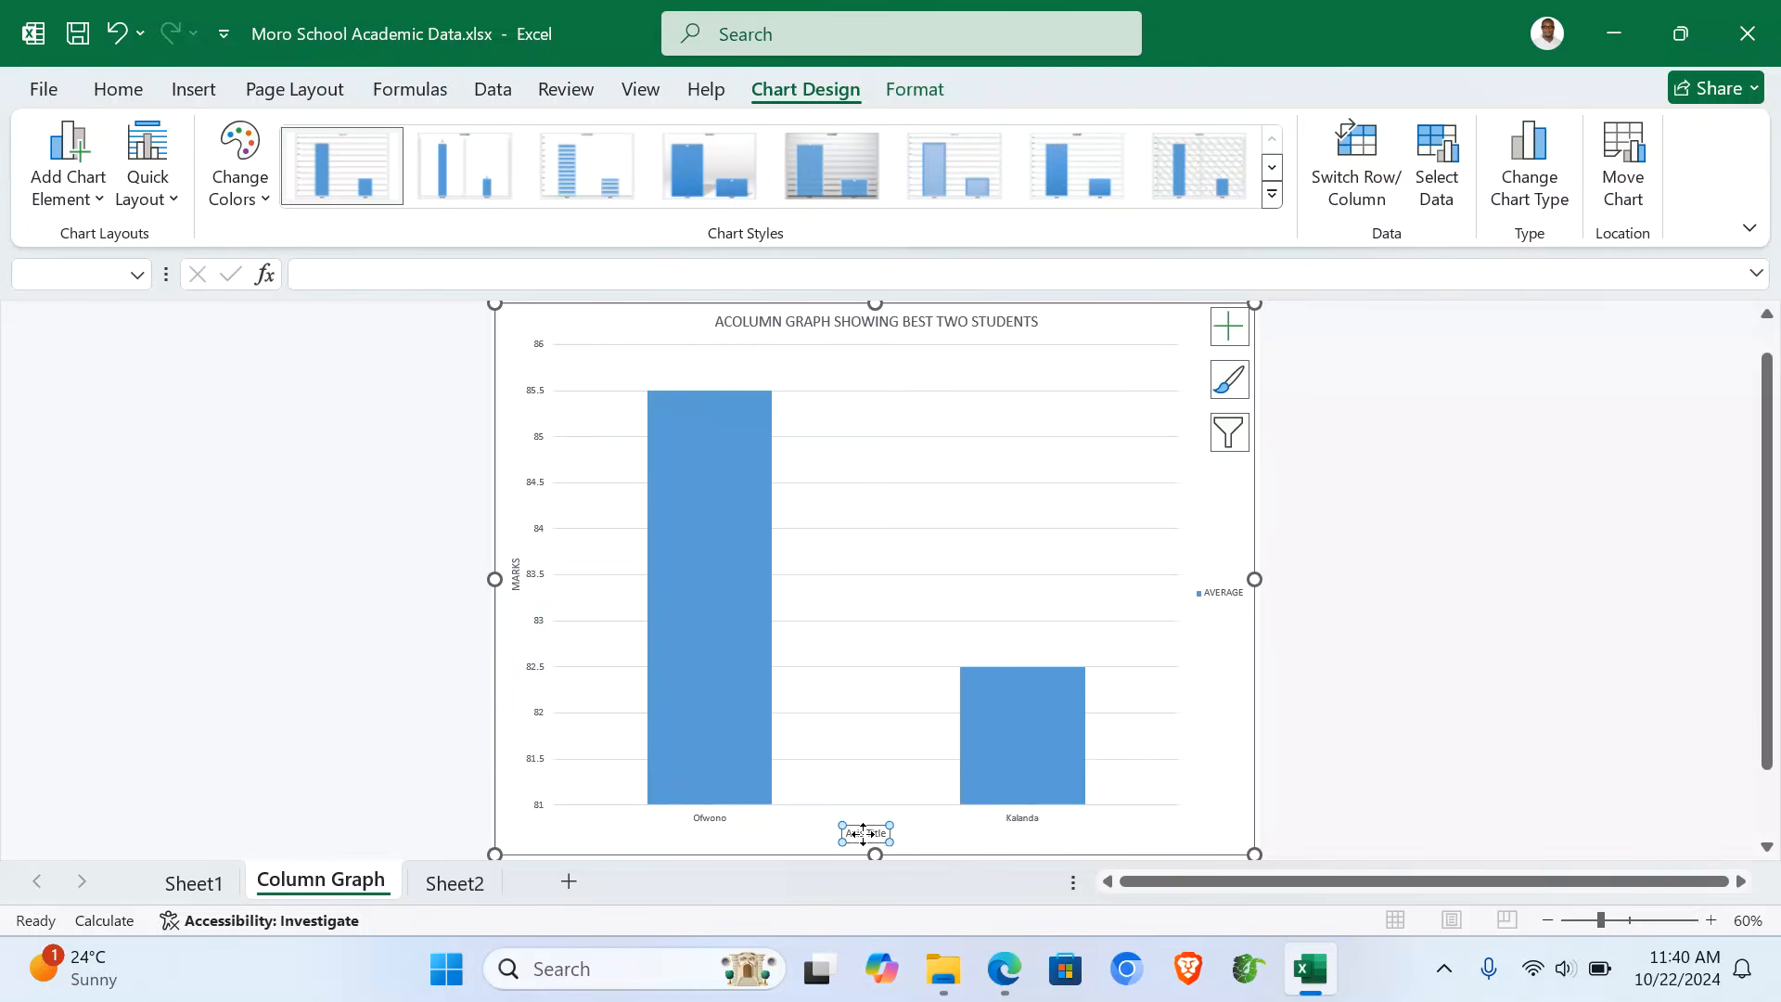
text(NAMES)
key(Return)
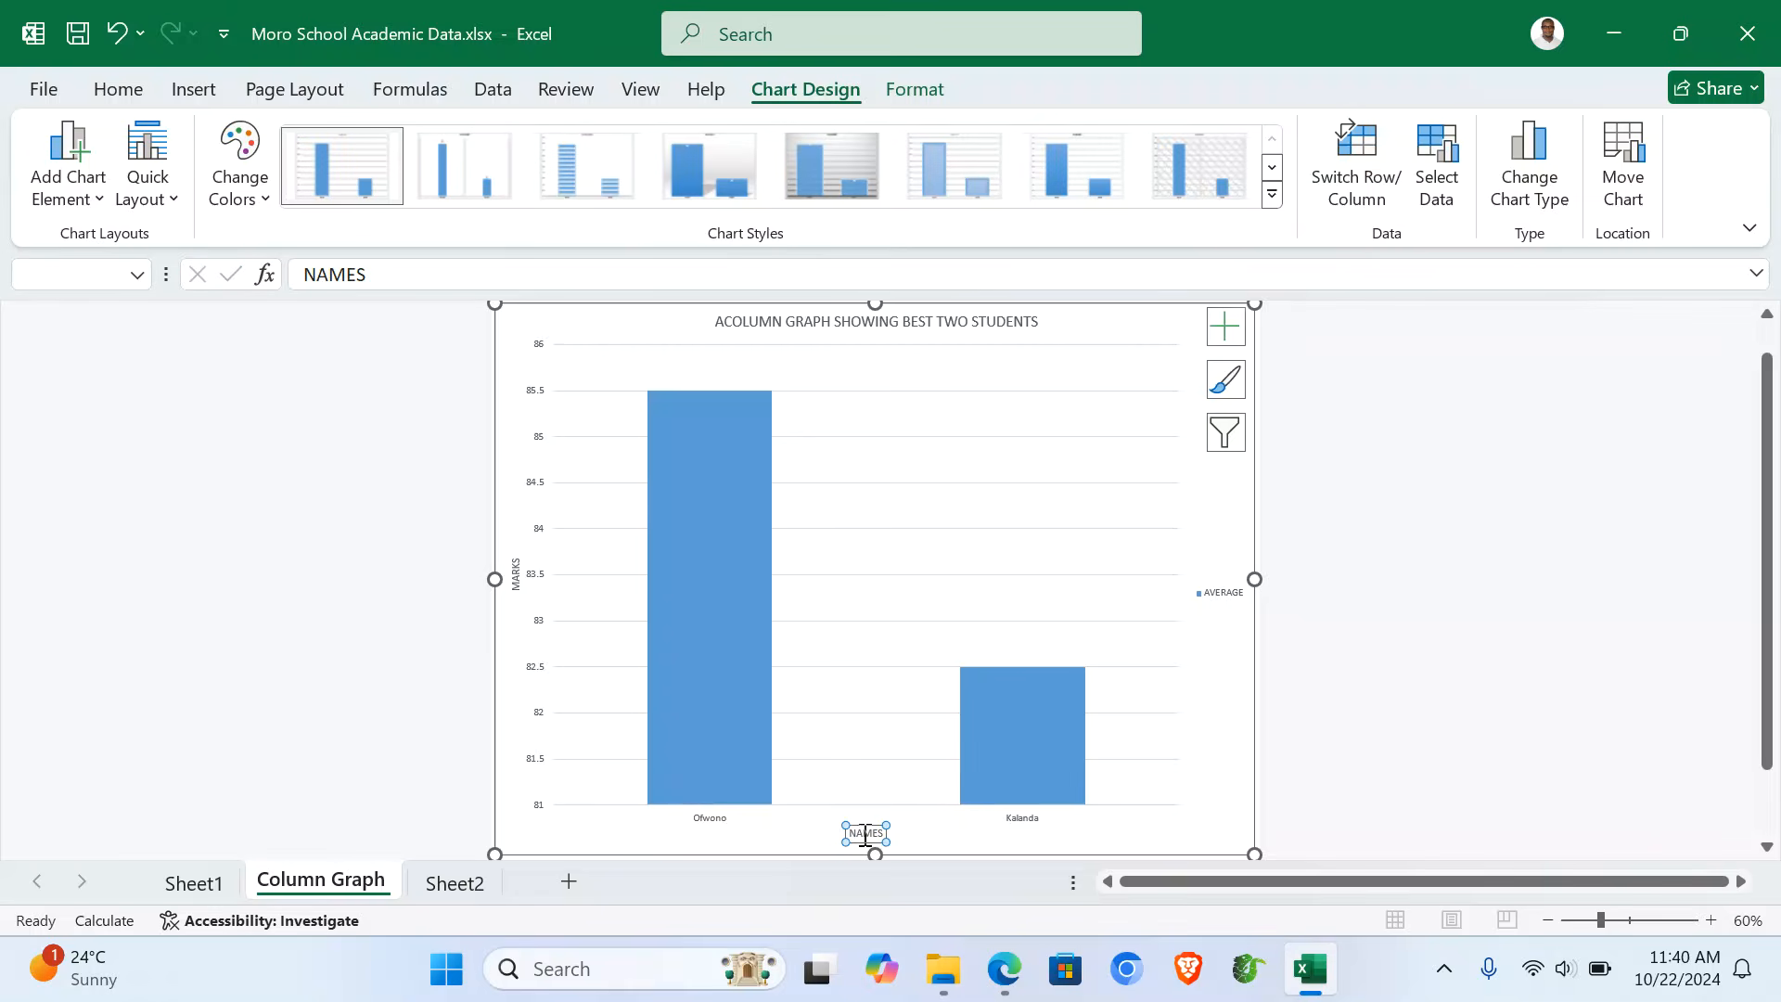
click(1390, 624)
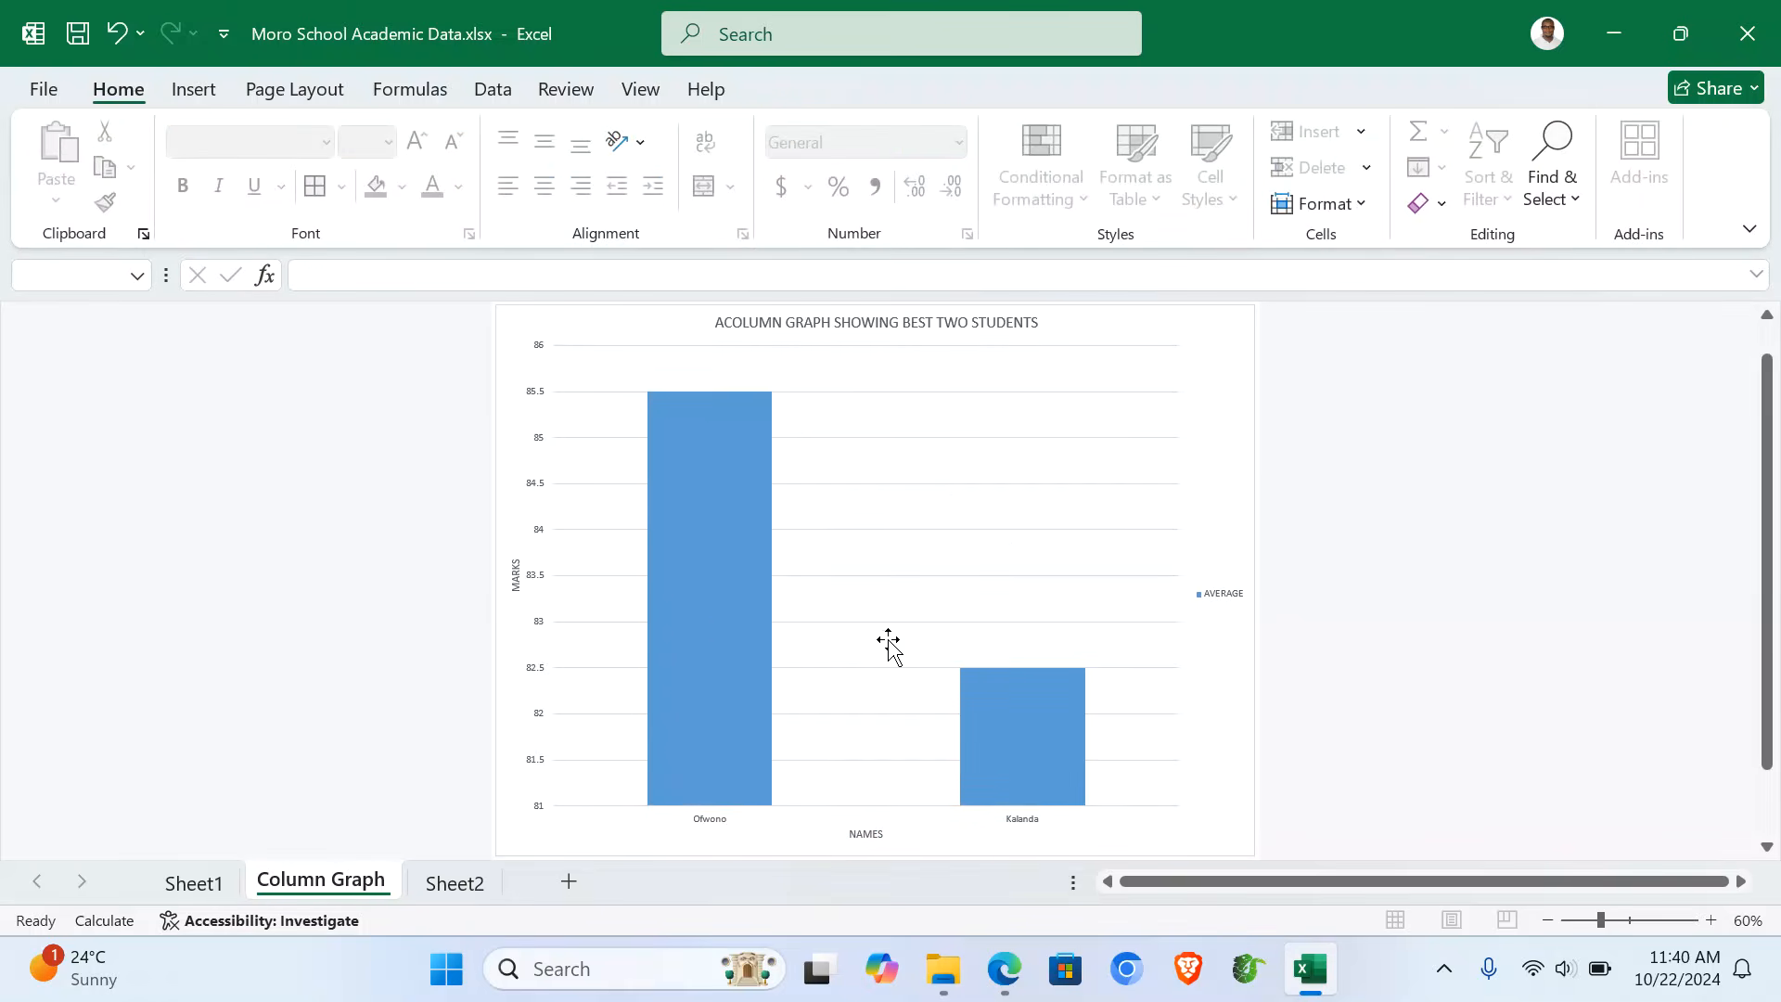
- Rename Sheet1 to 'Average Computed'
click(193, 885)
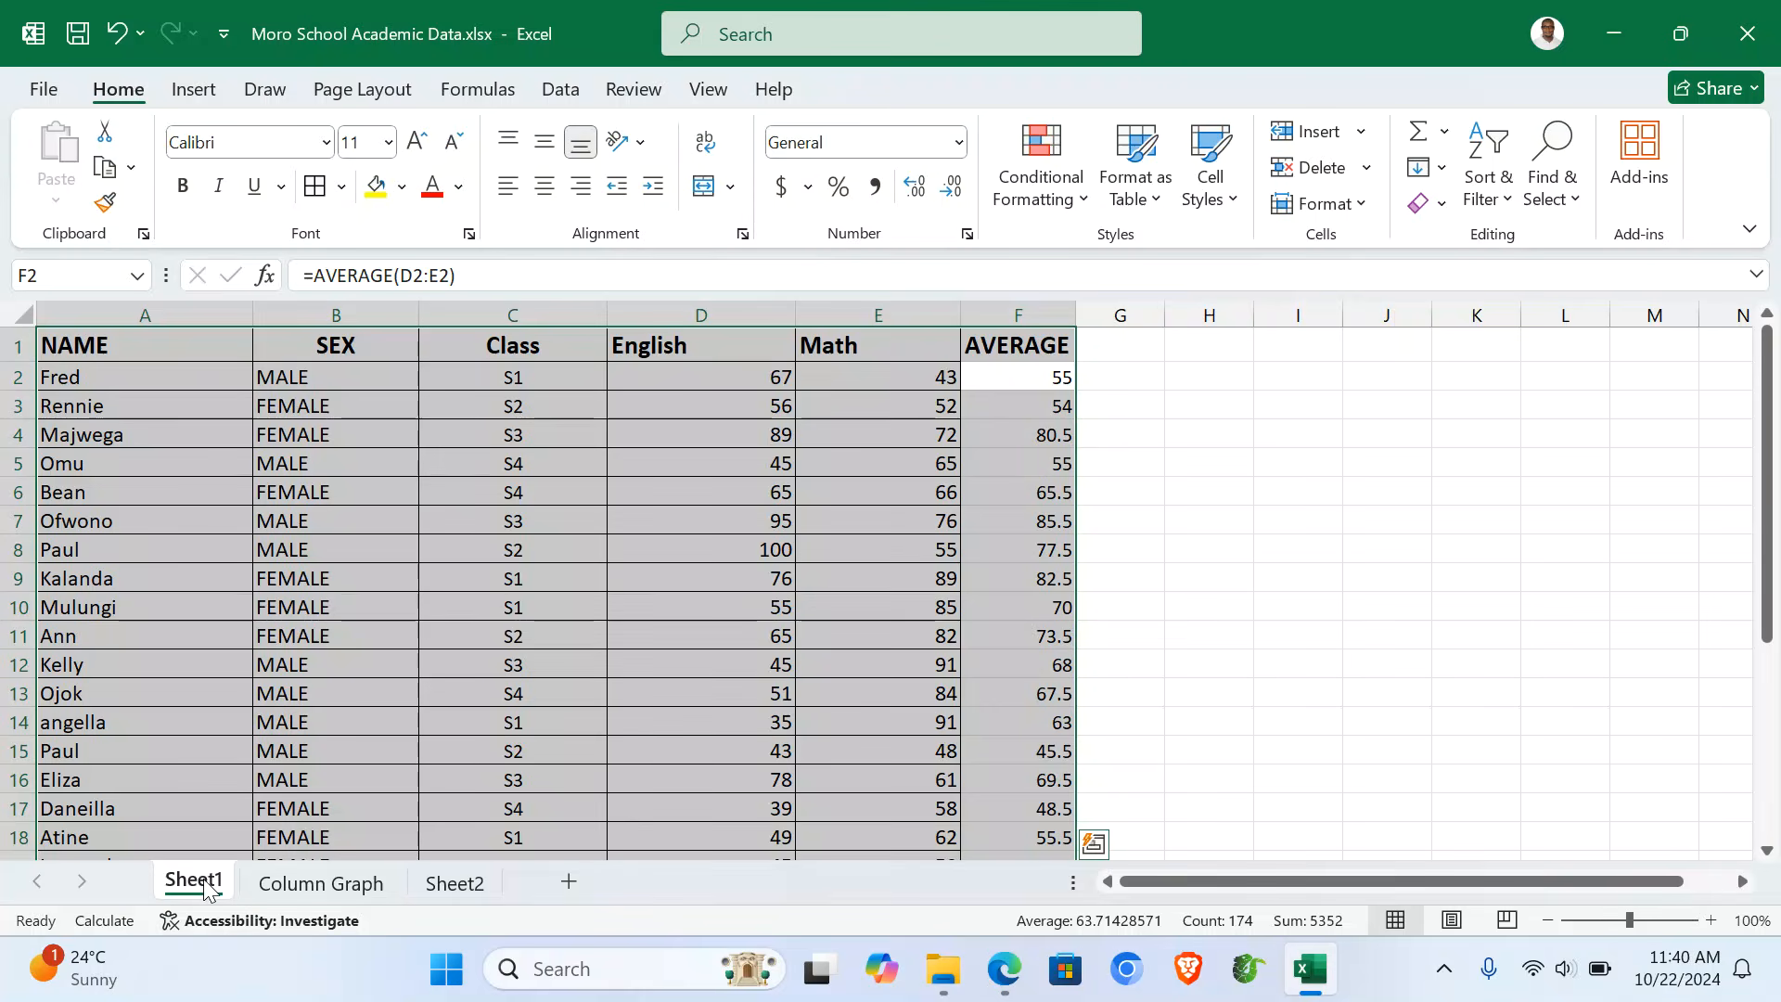
click(195, 728)
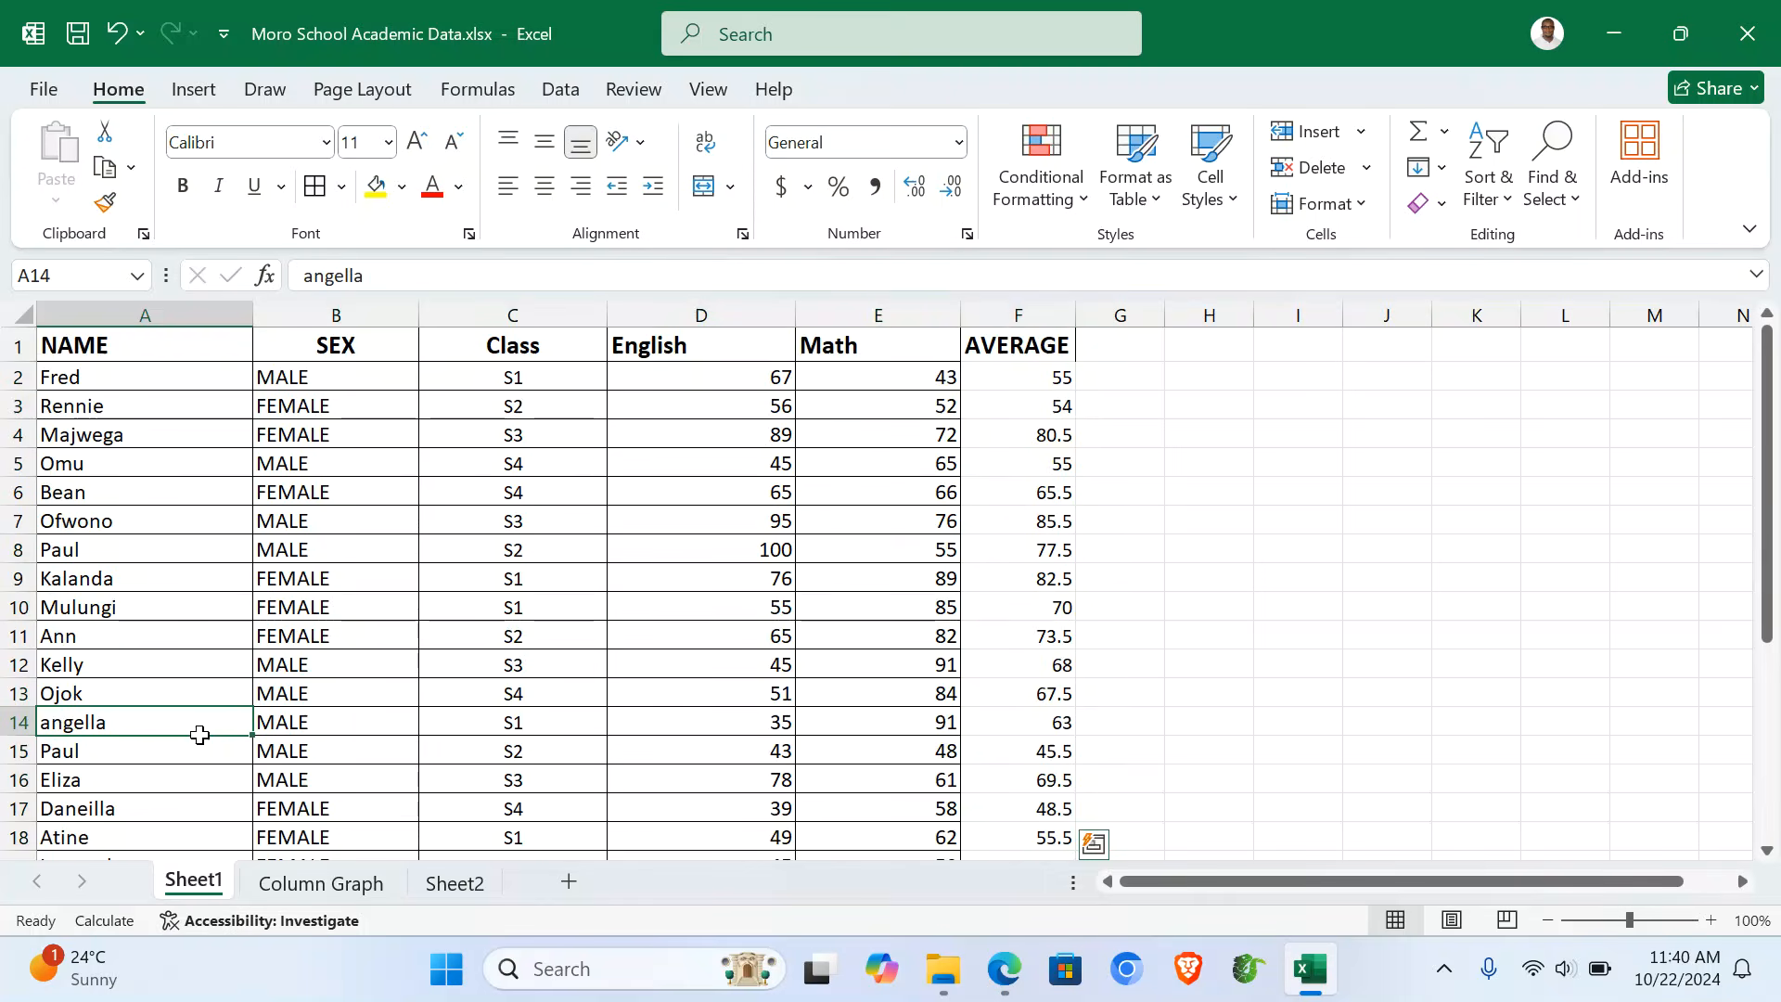
double_click(192, 882)
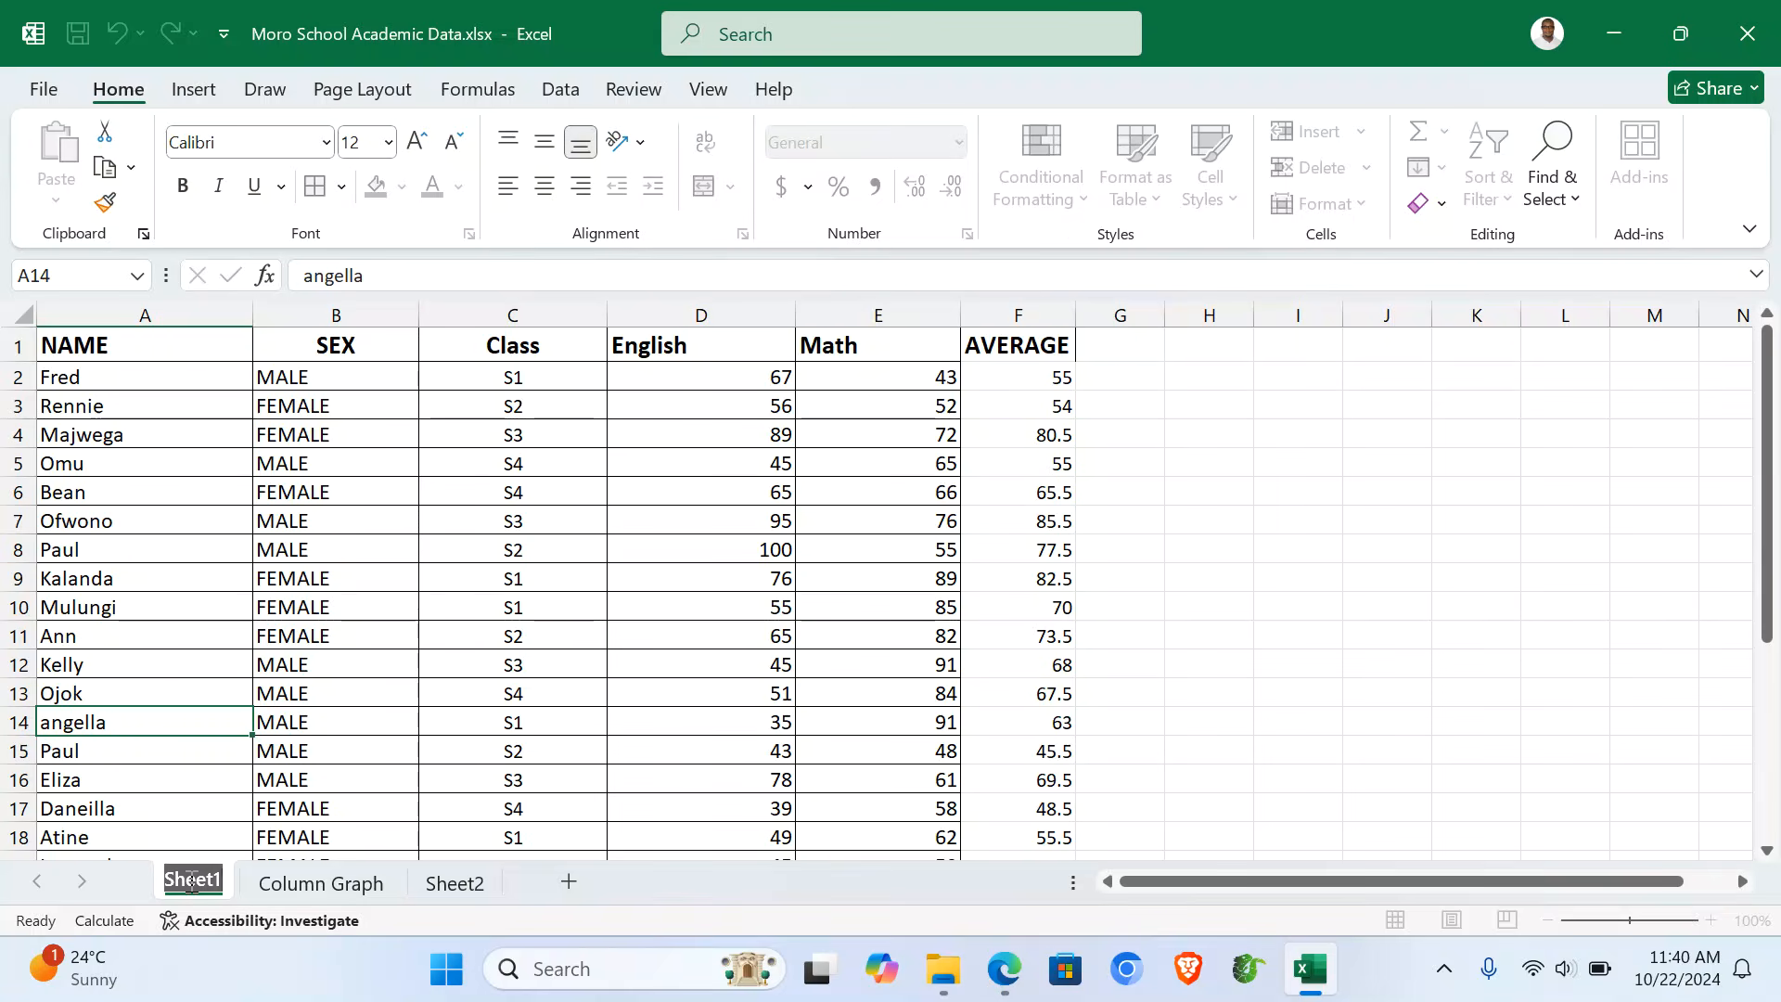
text(Average)
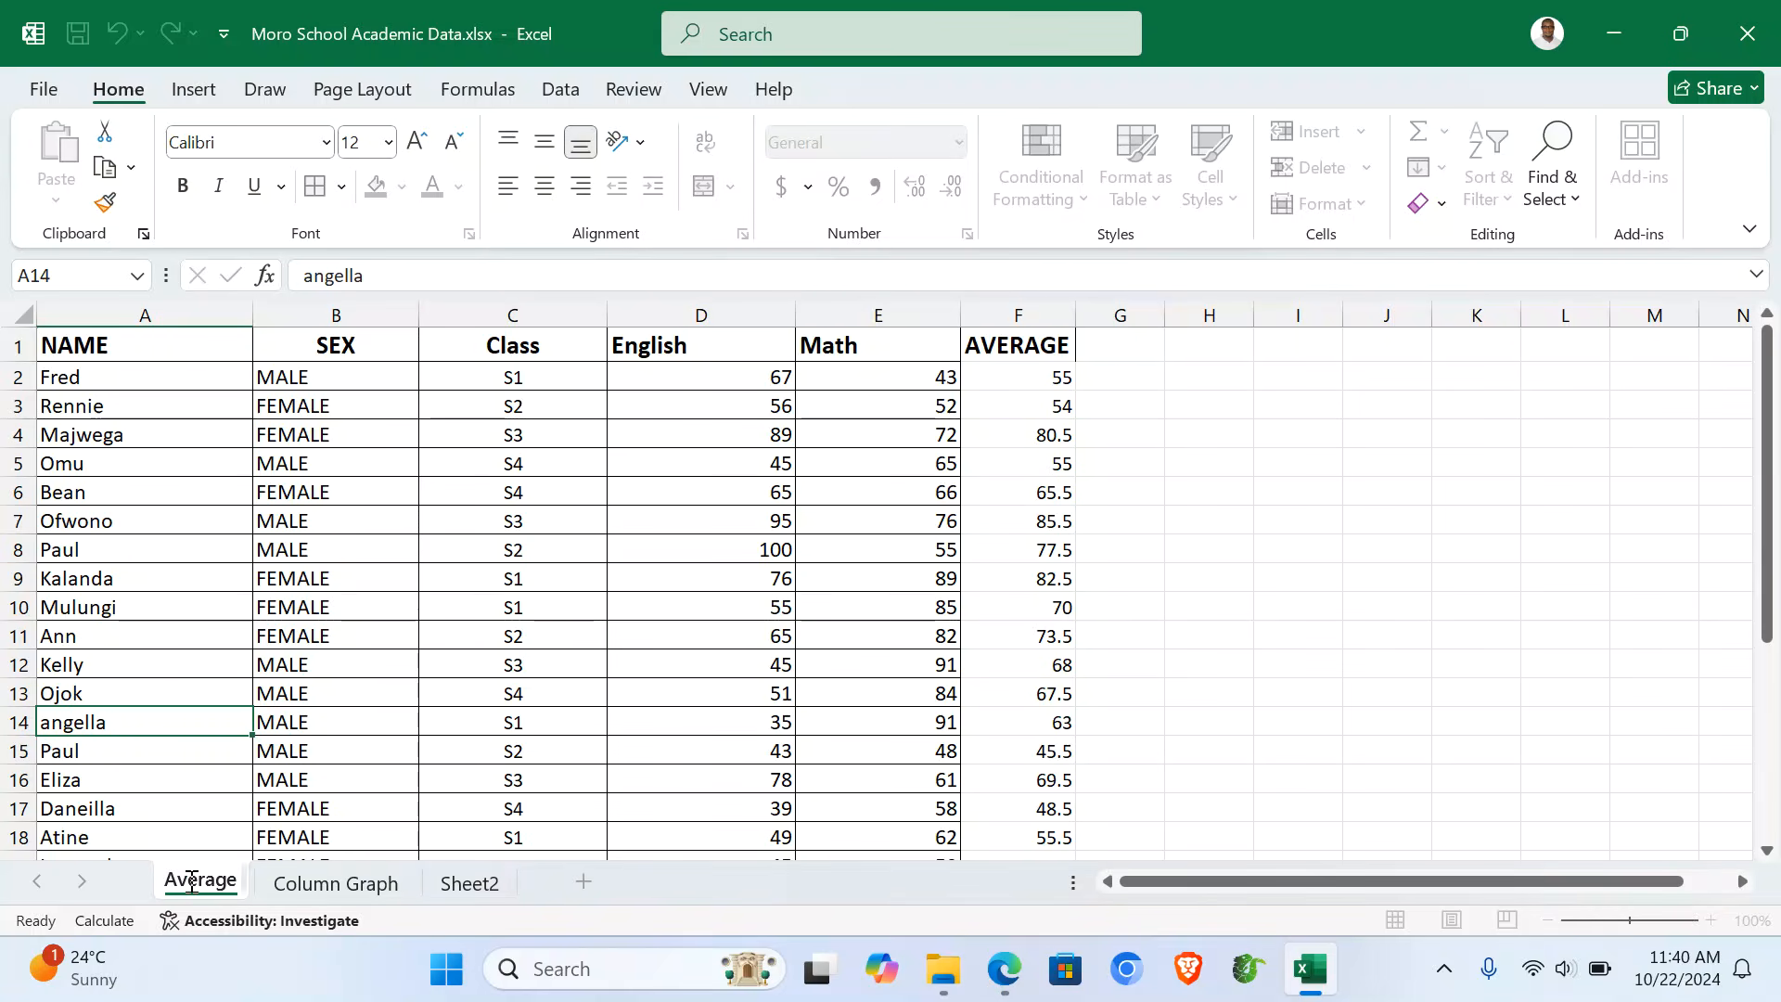
text( Computed)
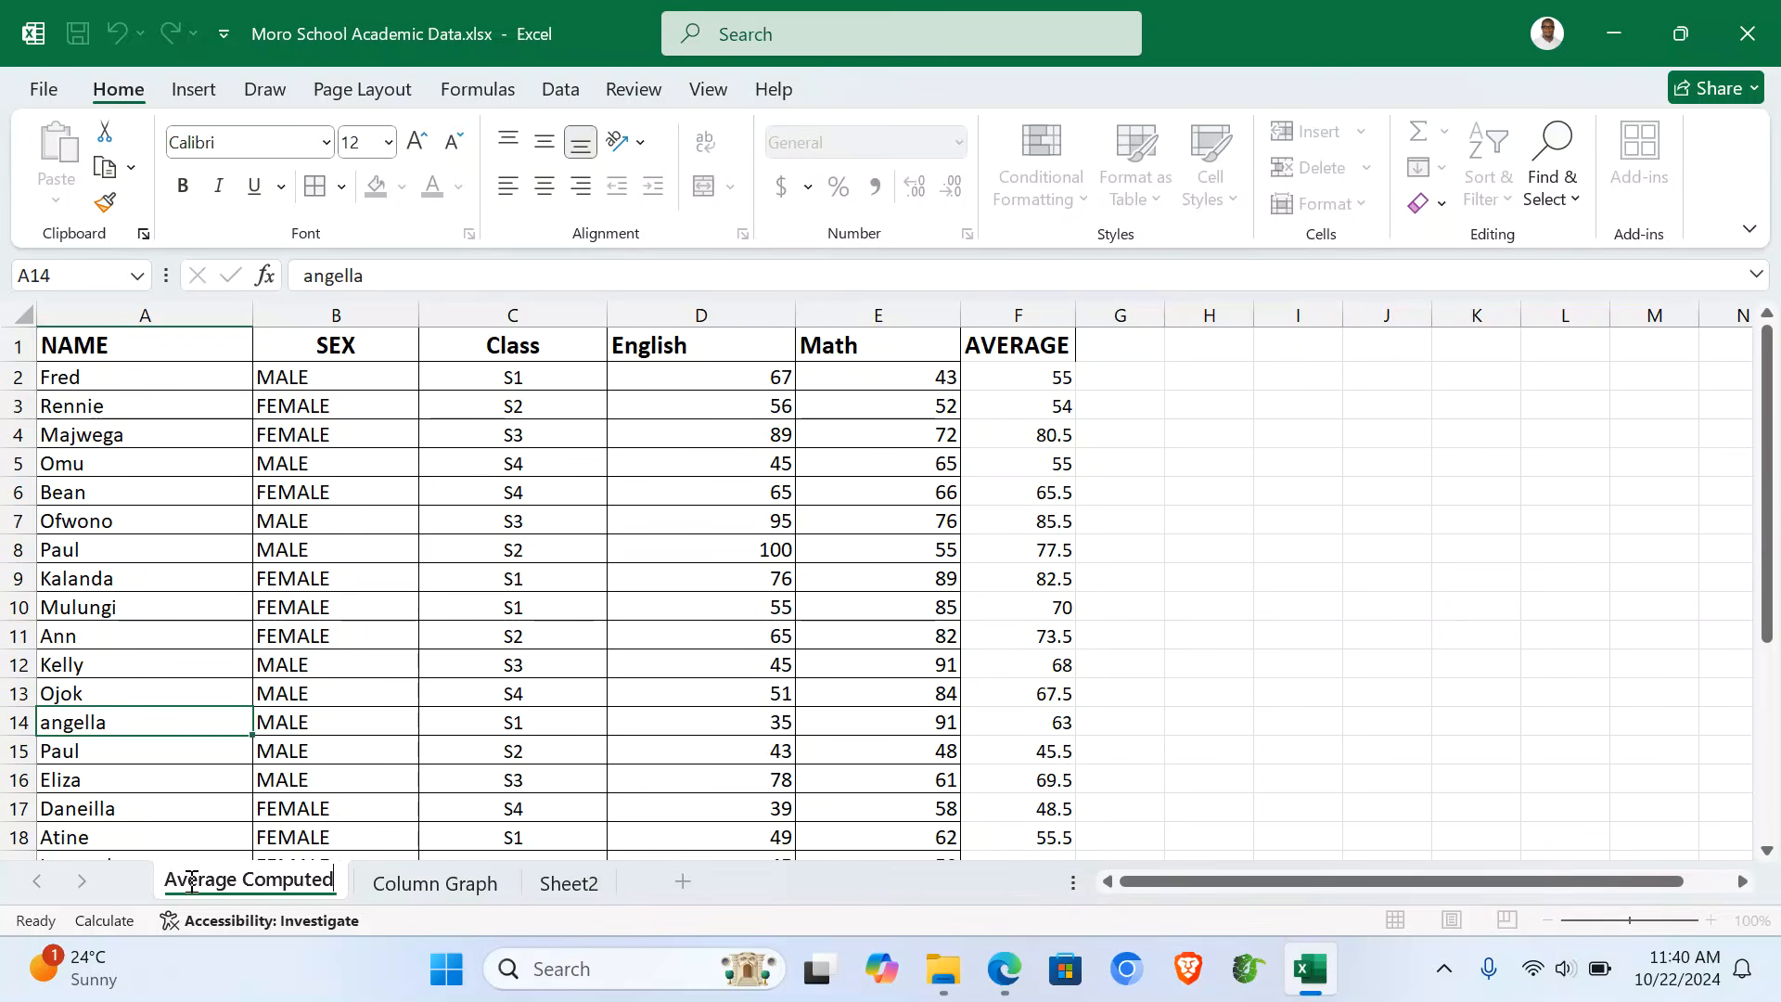
key(Return)
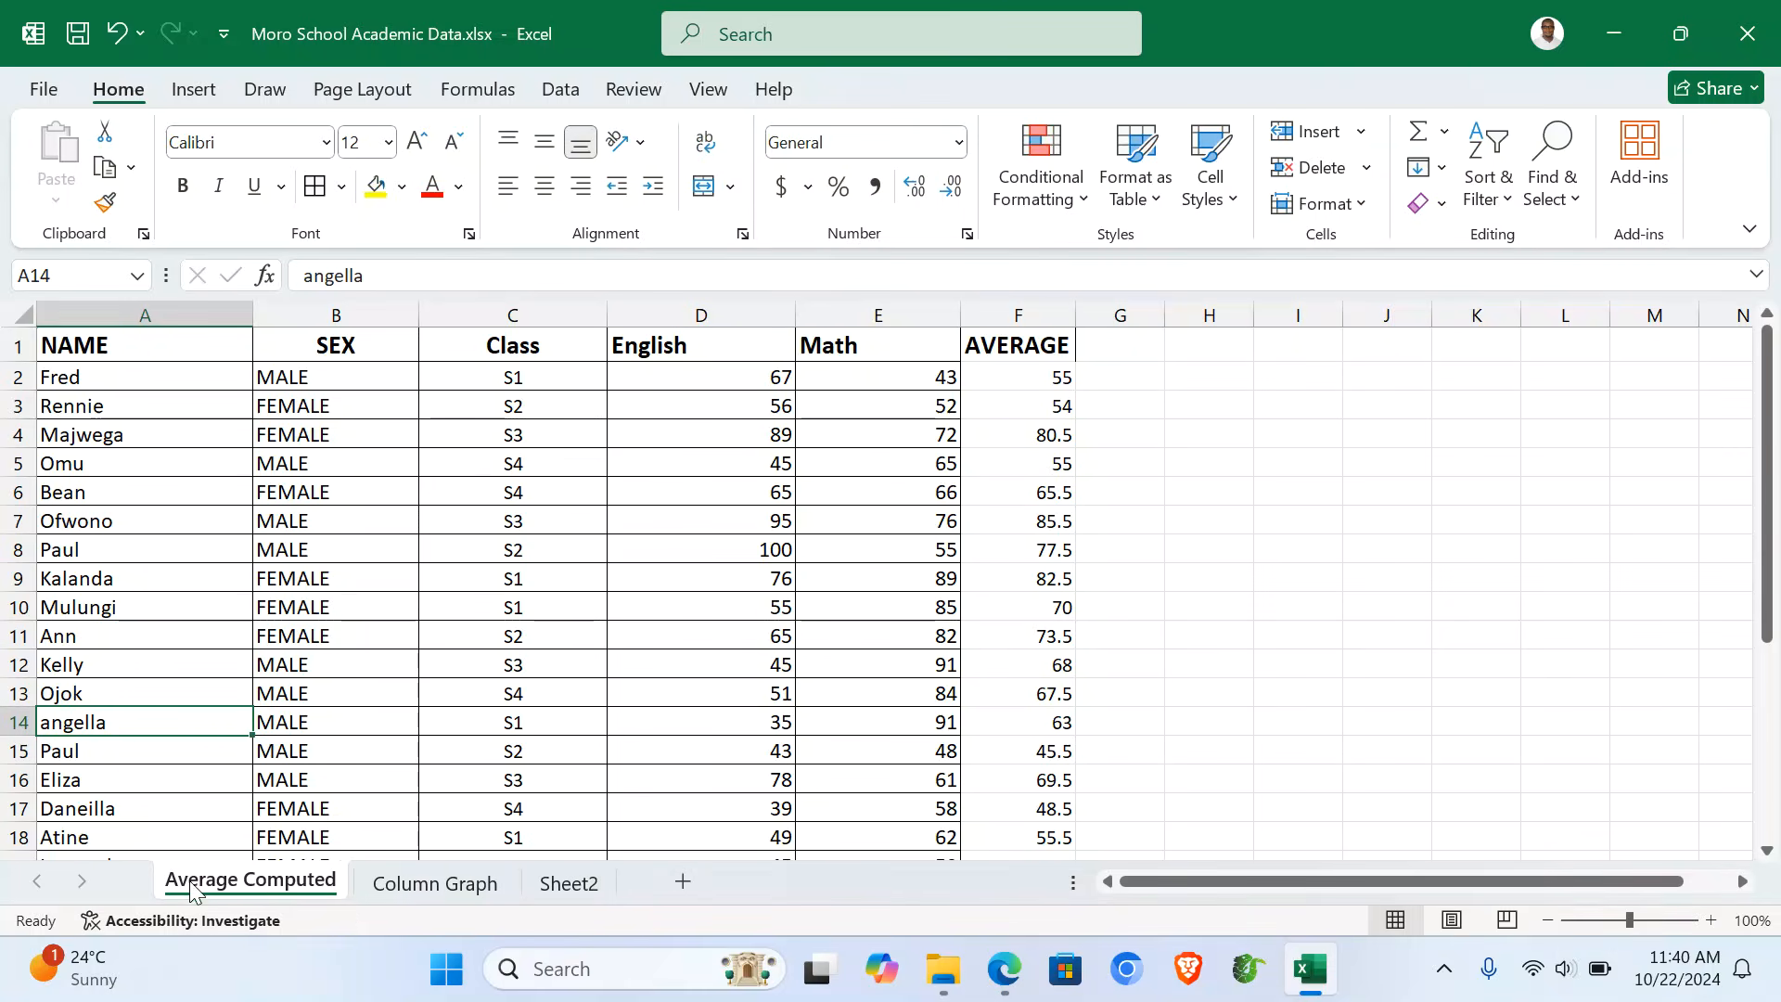
- Rename the filtered Sheet2 to 'Above =70' and return to the Average Computed sheet
click(578, 889)
click(529, 569)
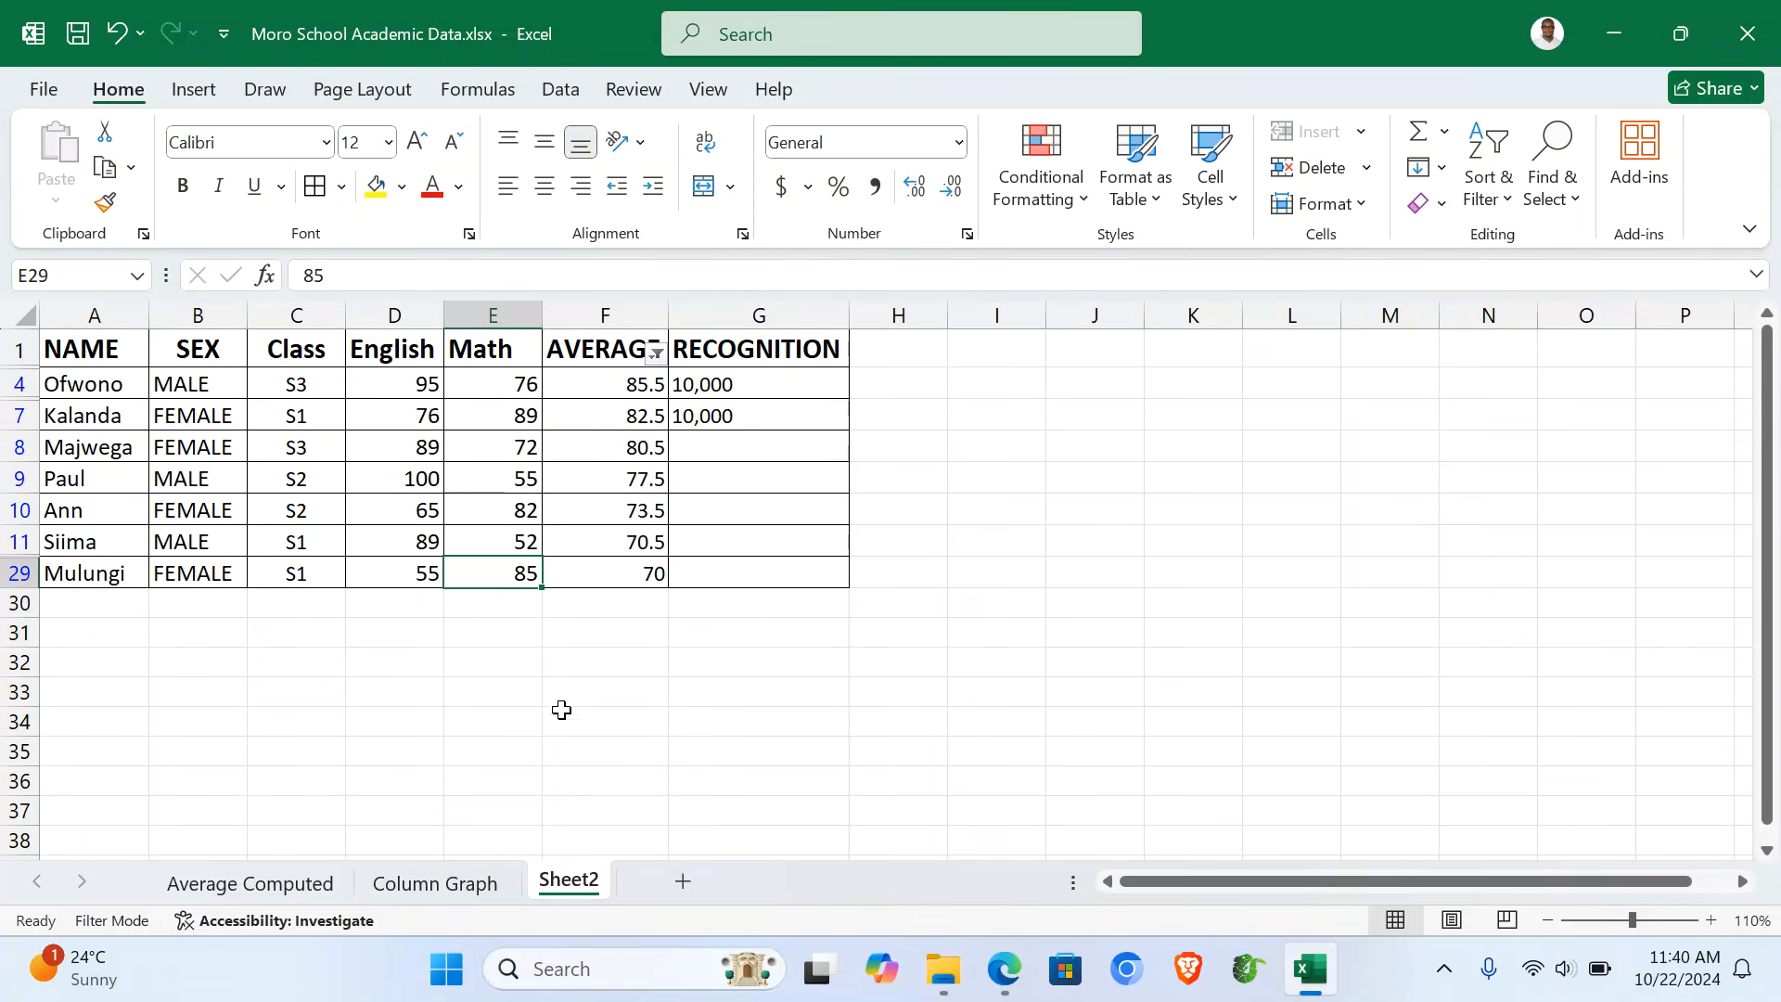
double_click(577, 889)
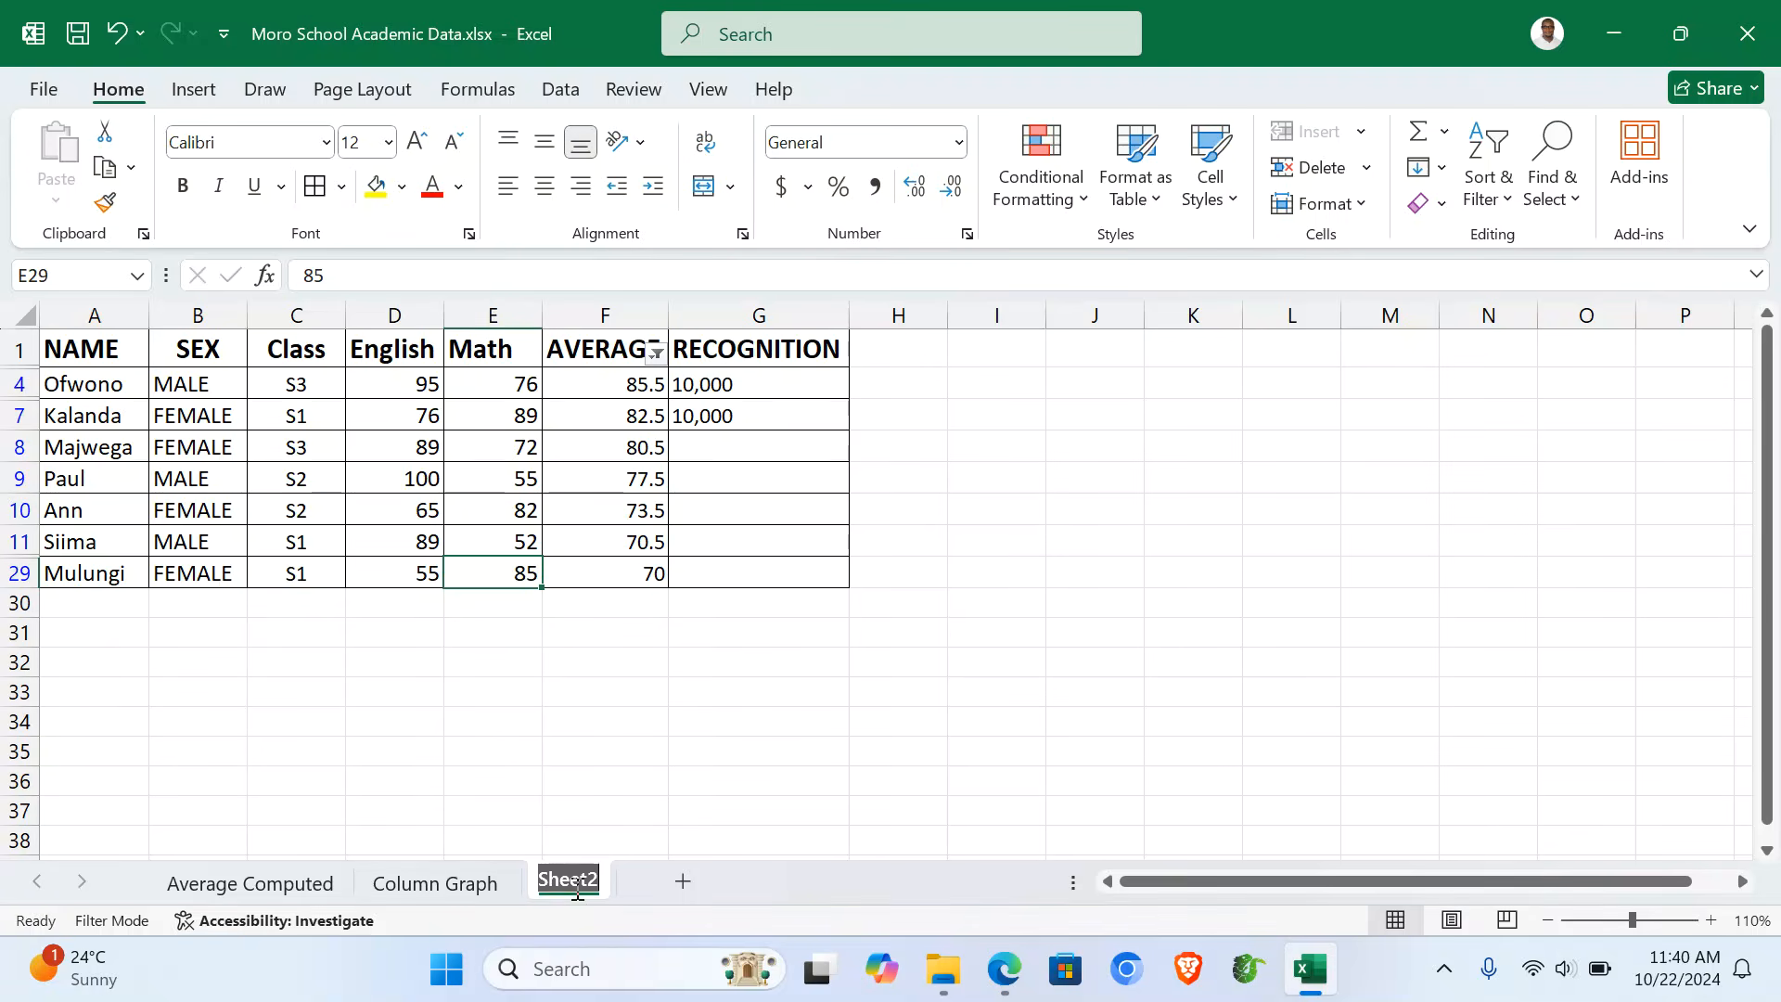
text(Above)
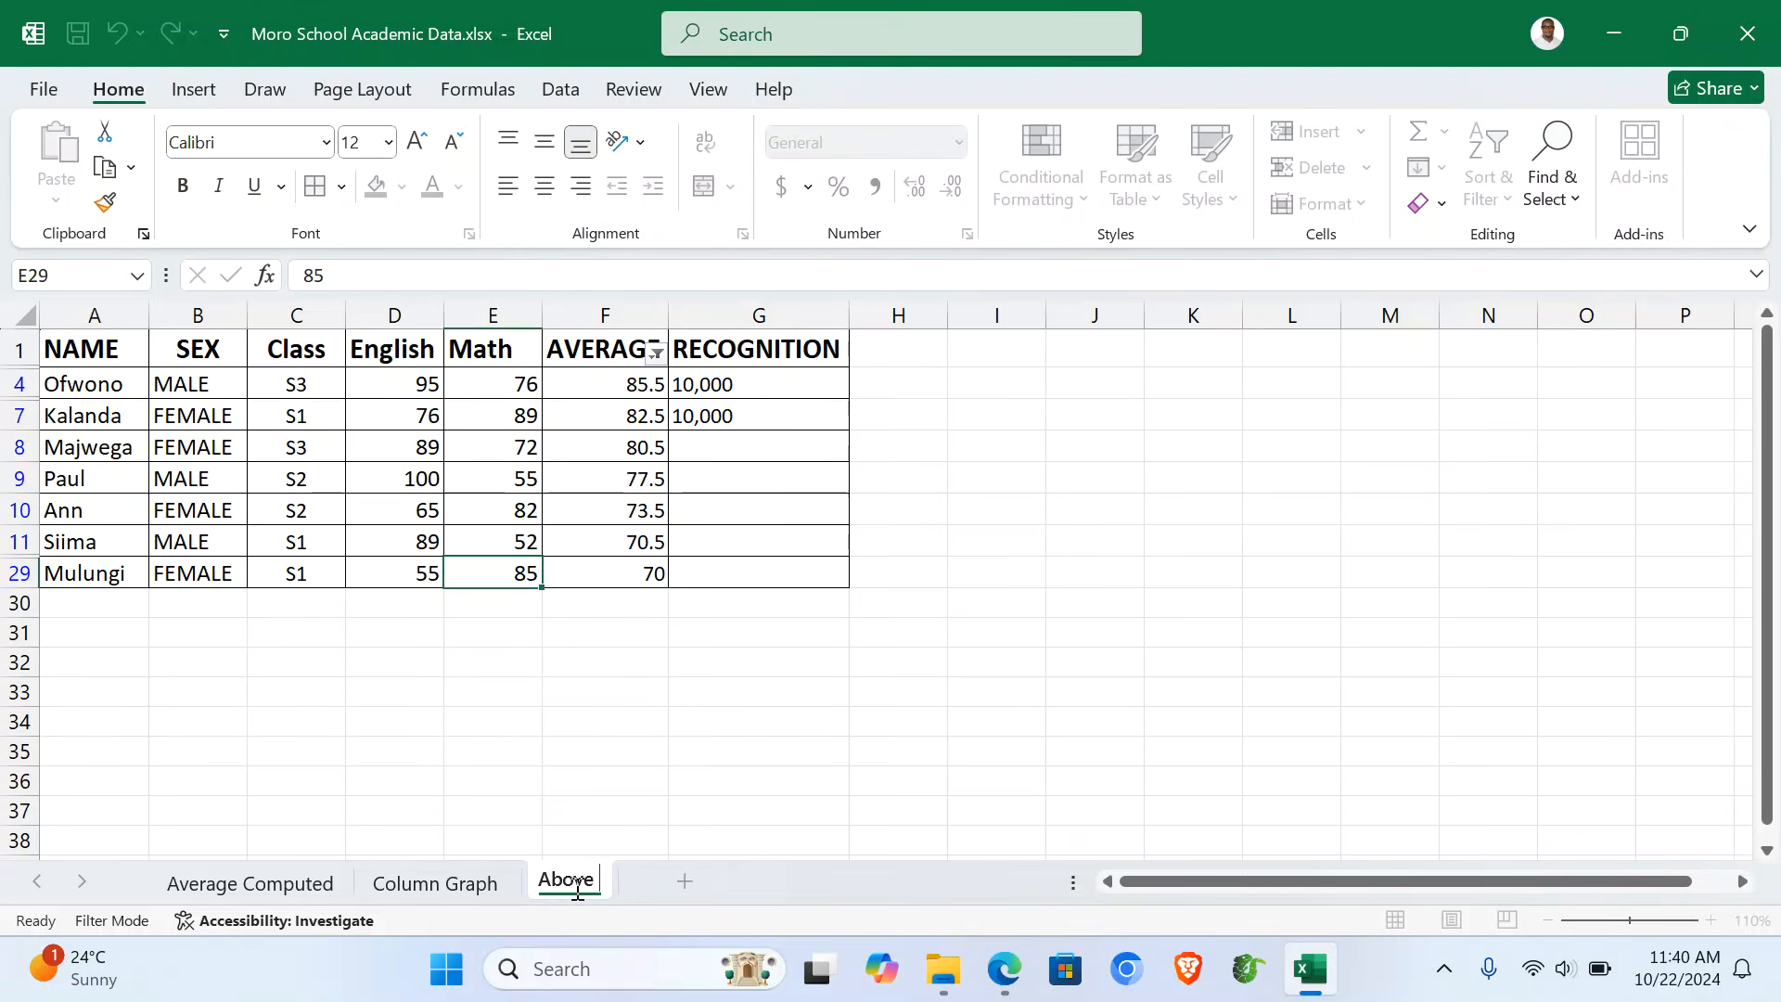
text( 7)
text(0)
text(>=)
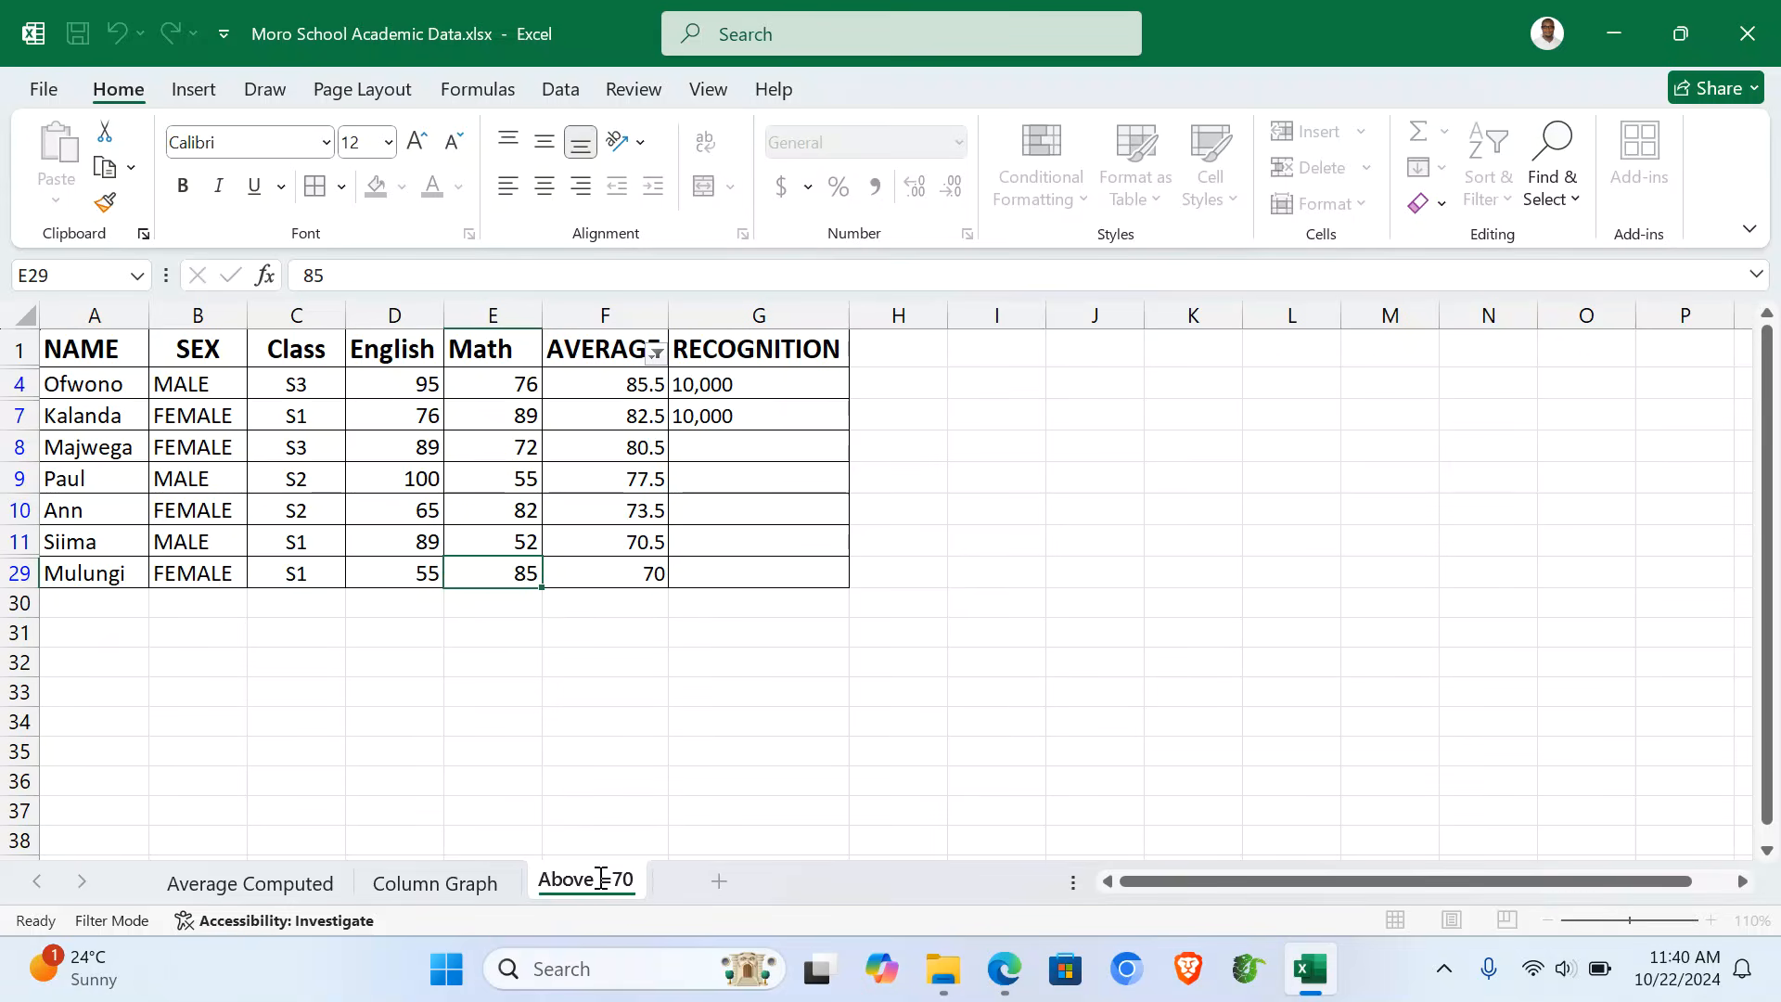
key(Return)
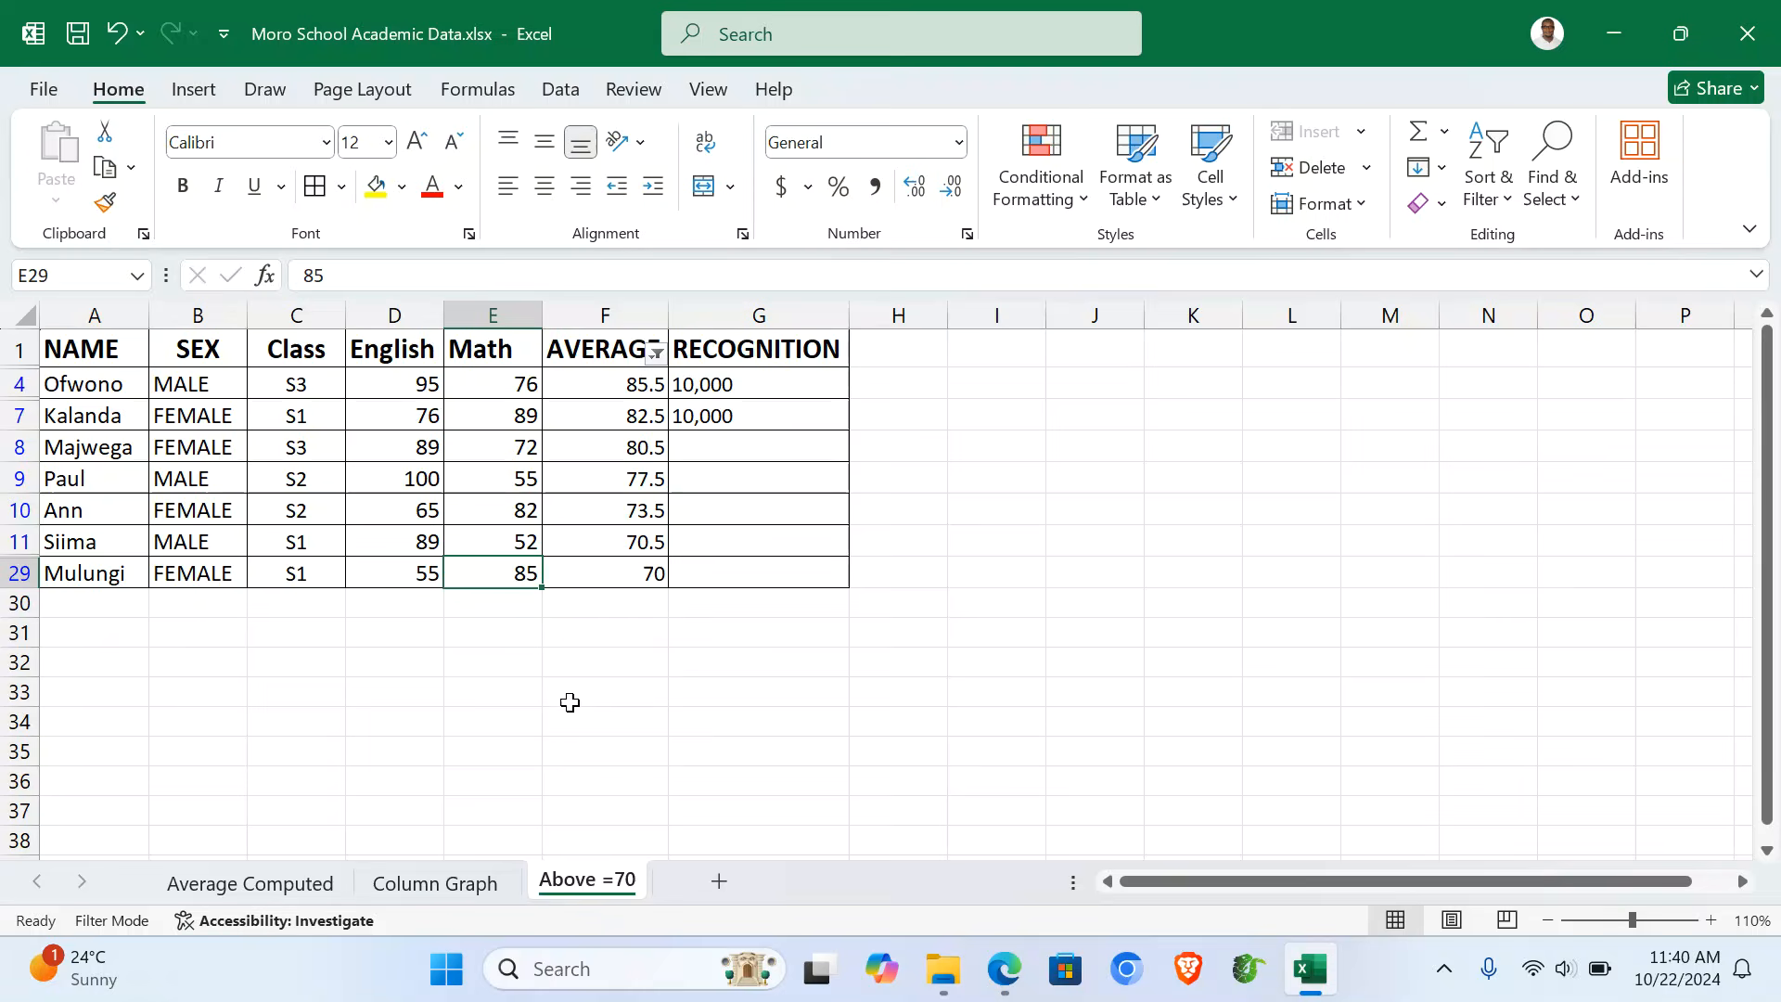
click(290, 886)
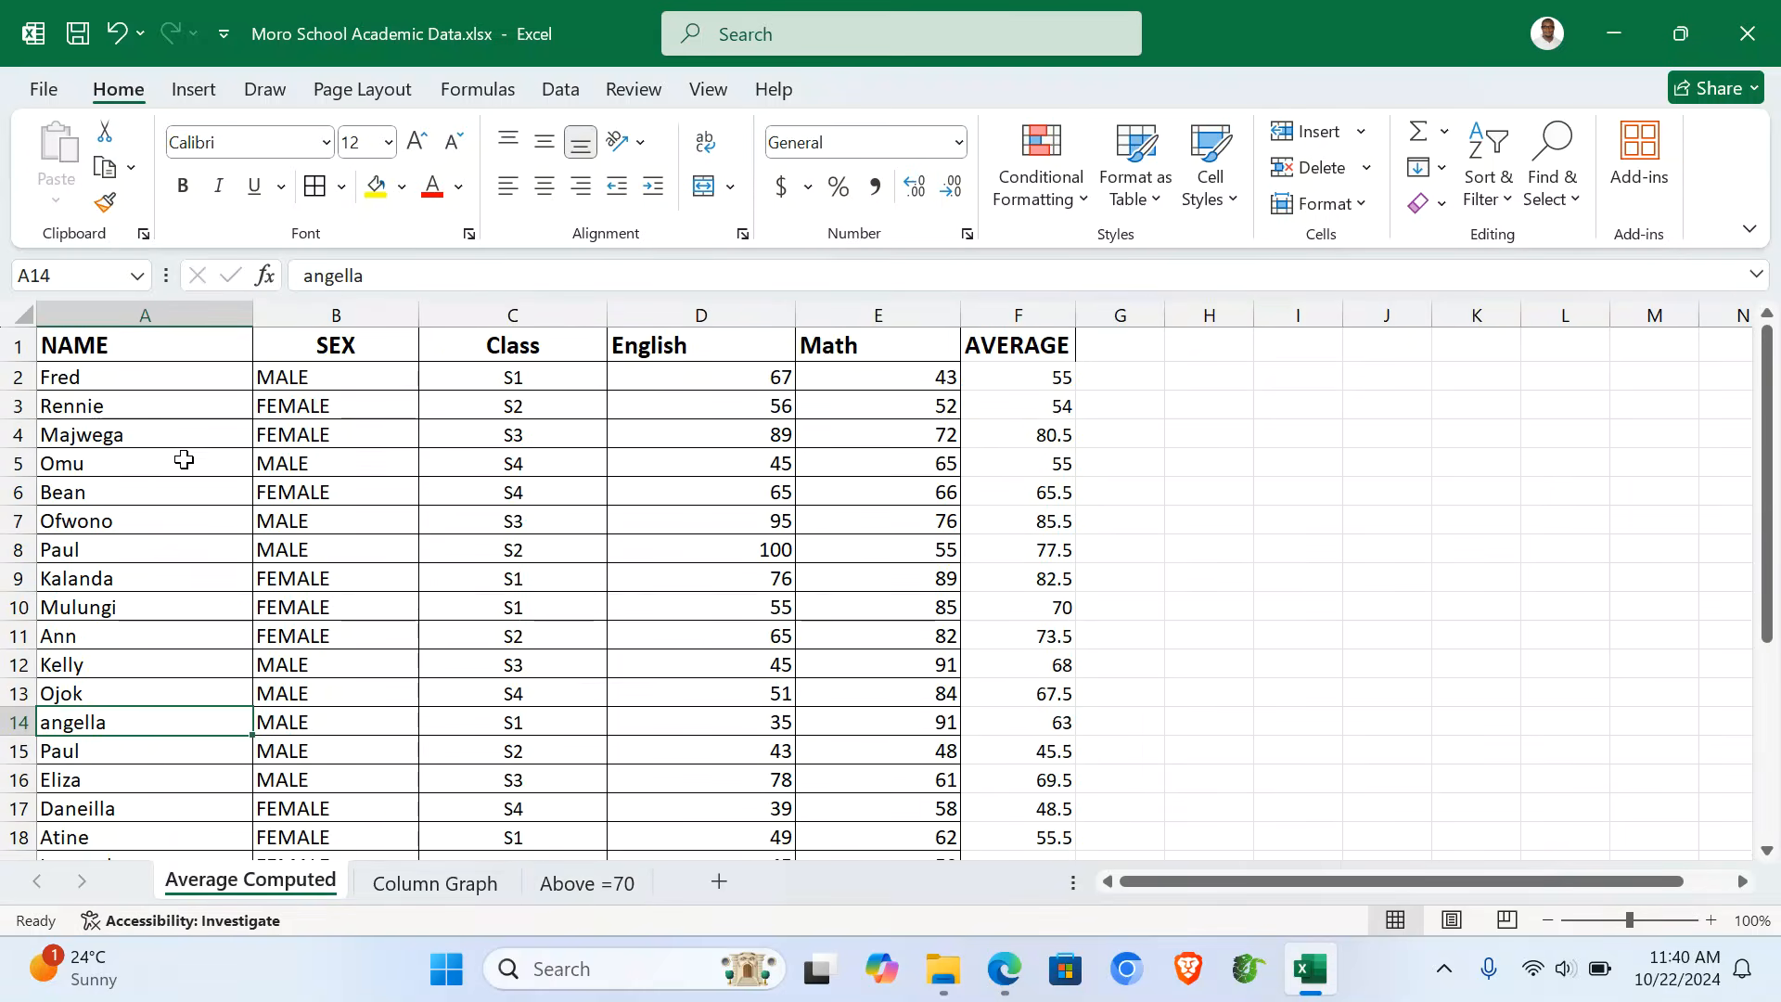
- Enter the author's name in the centre header of the Average Computed sheet
click(181, 436)
key(ctrl+a)
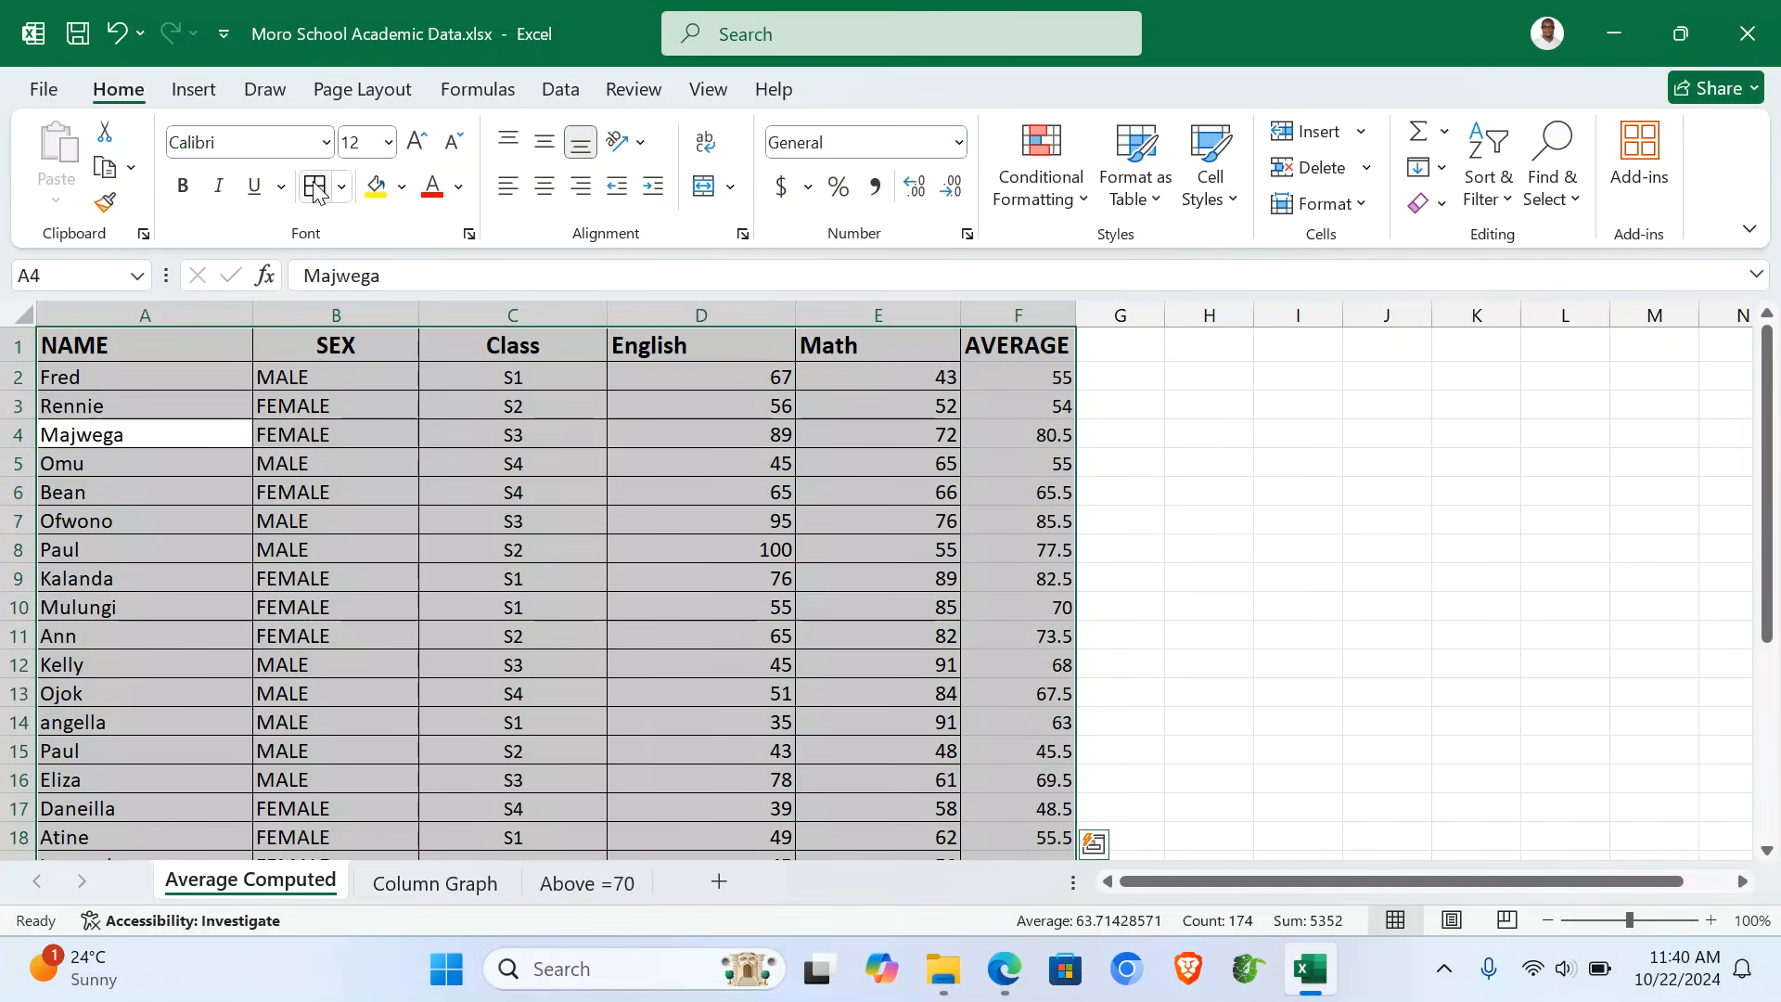
click(489, 556)
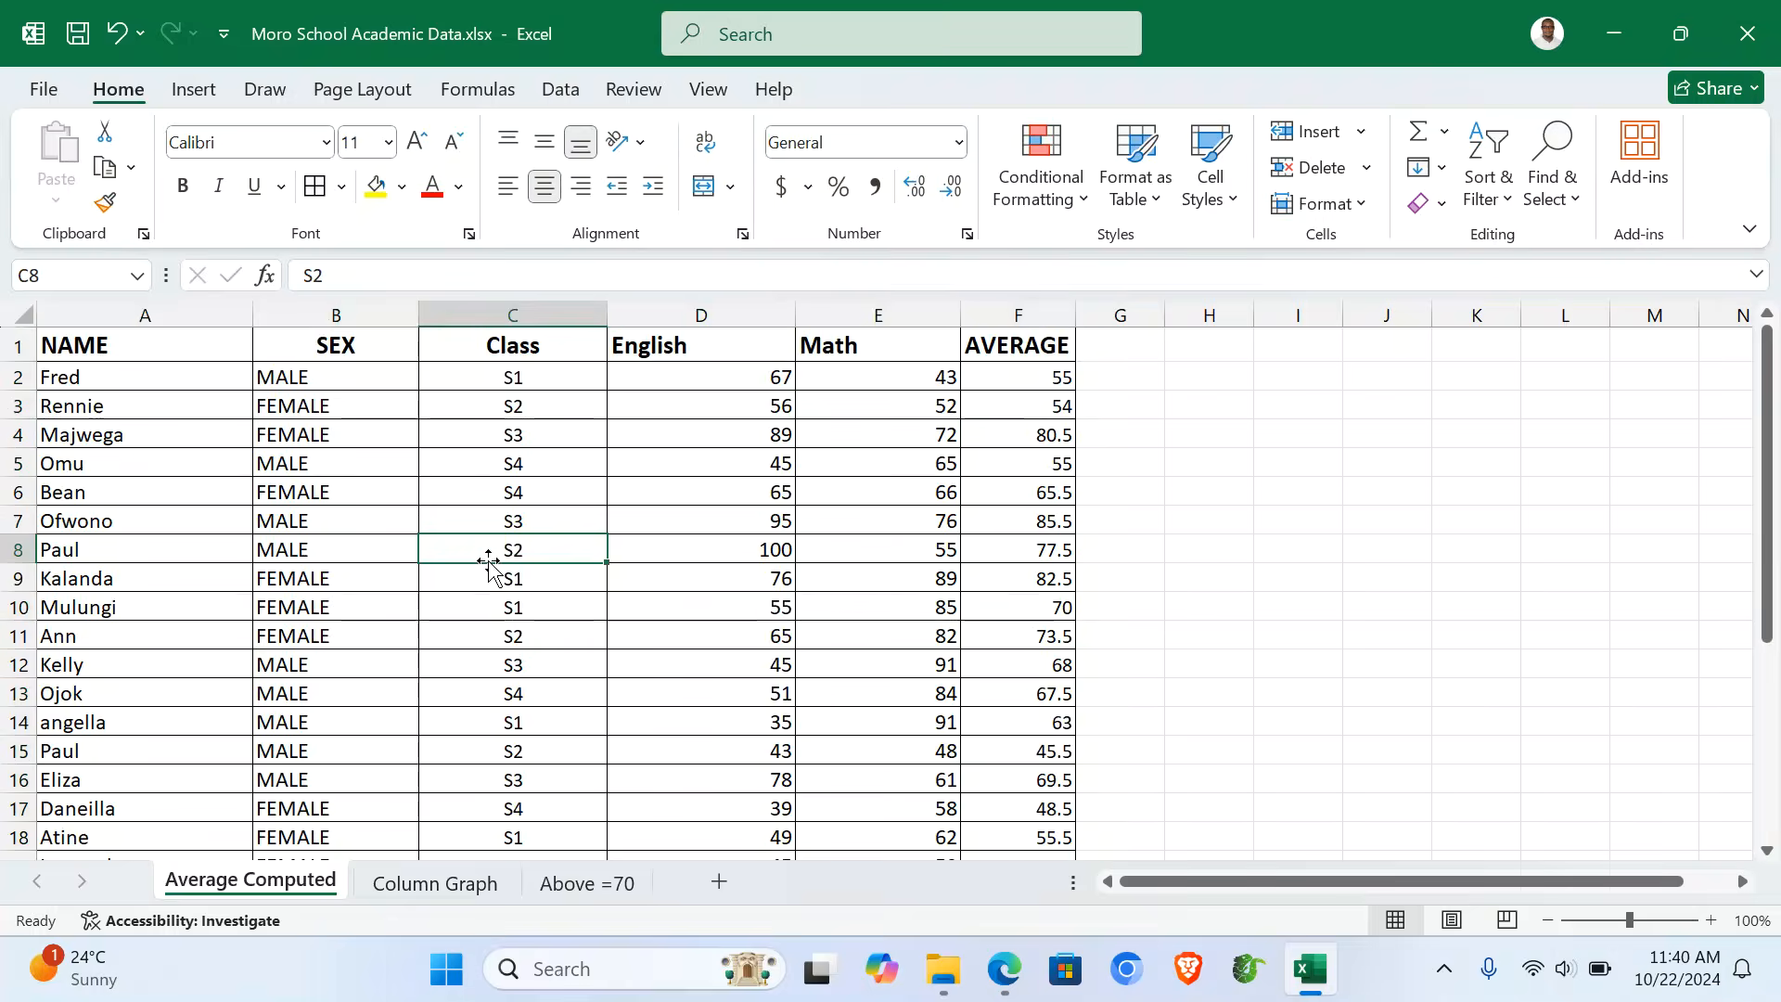
click(188, 93)
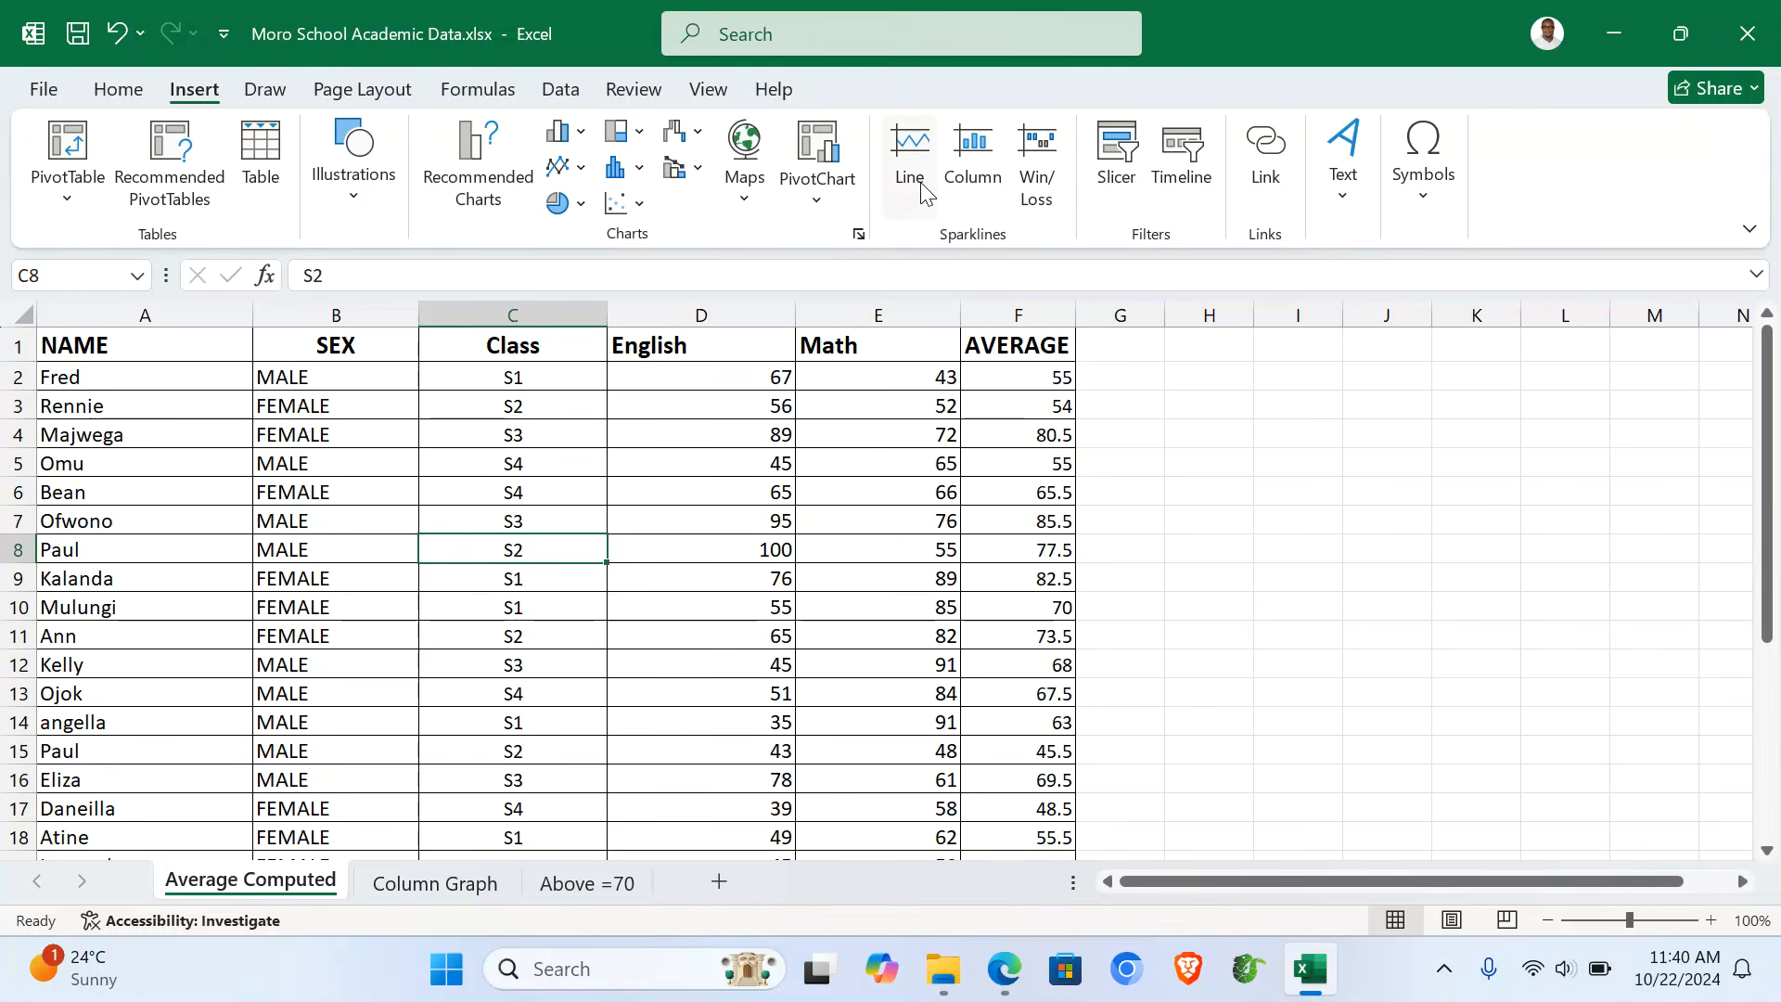
click(1345, 186)
click(1408, 283)
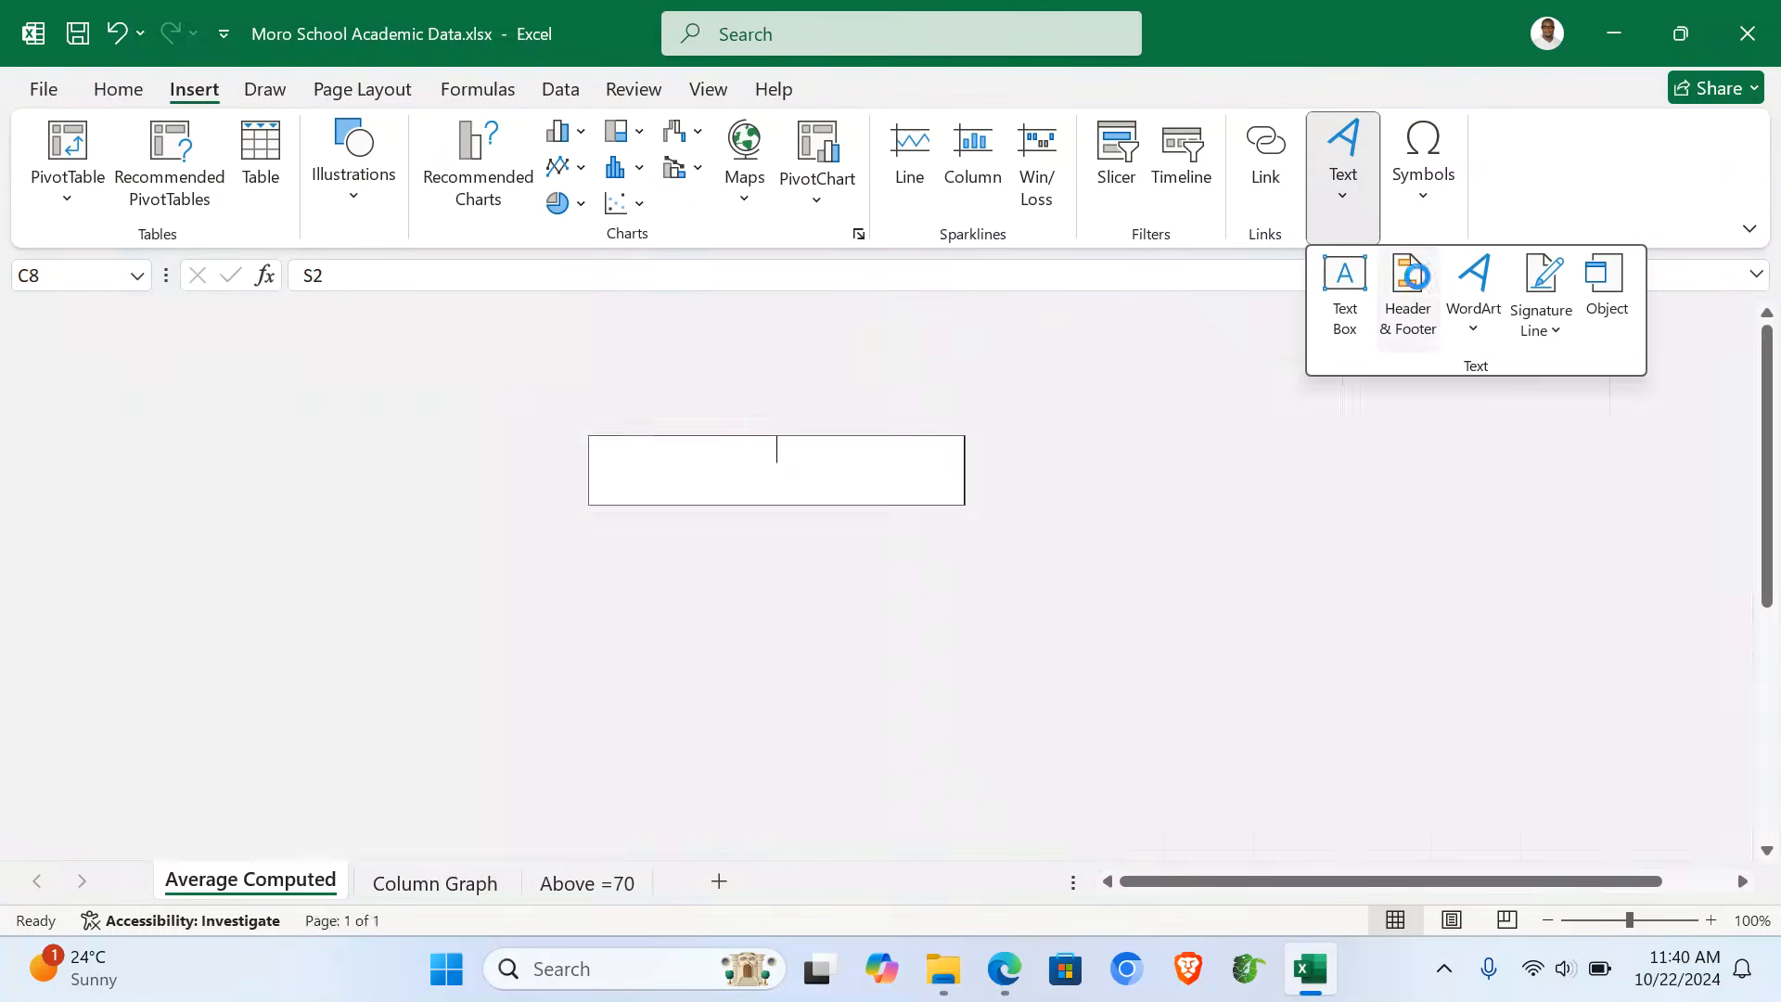
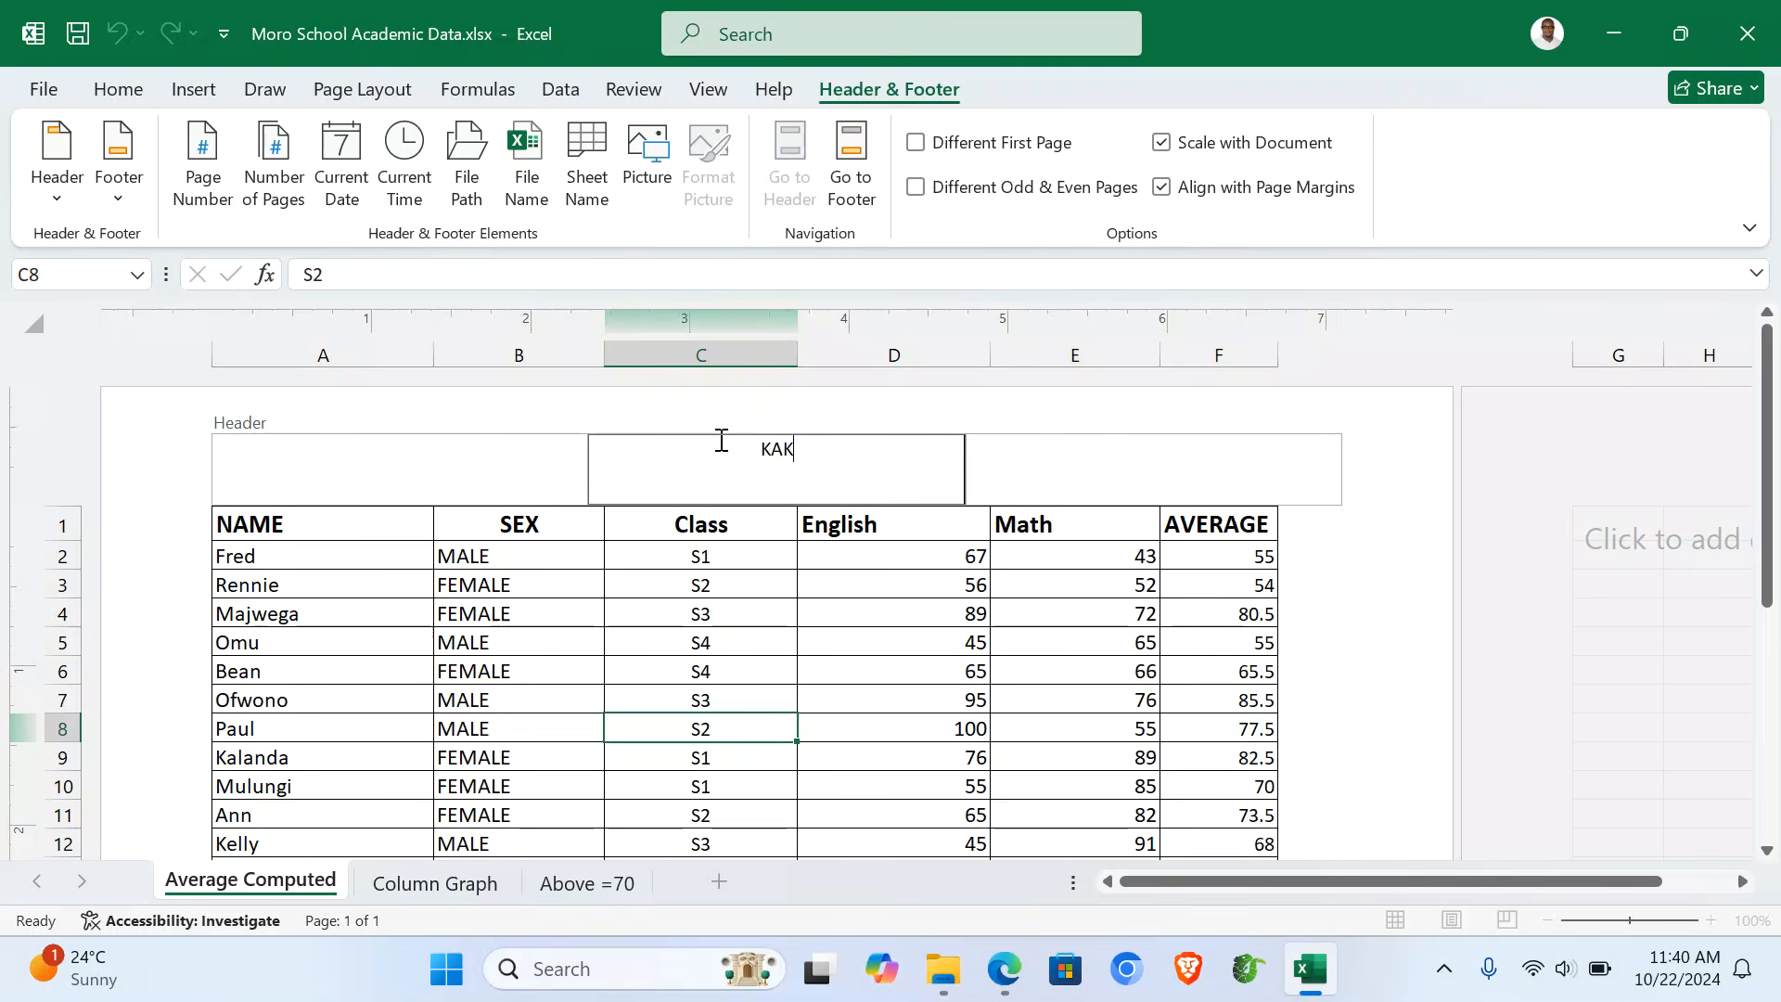
click(844, 186)
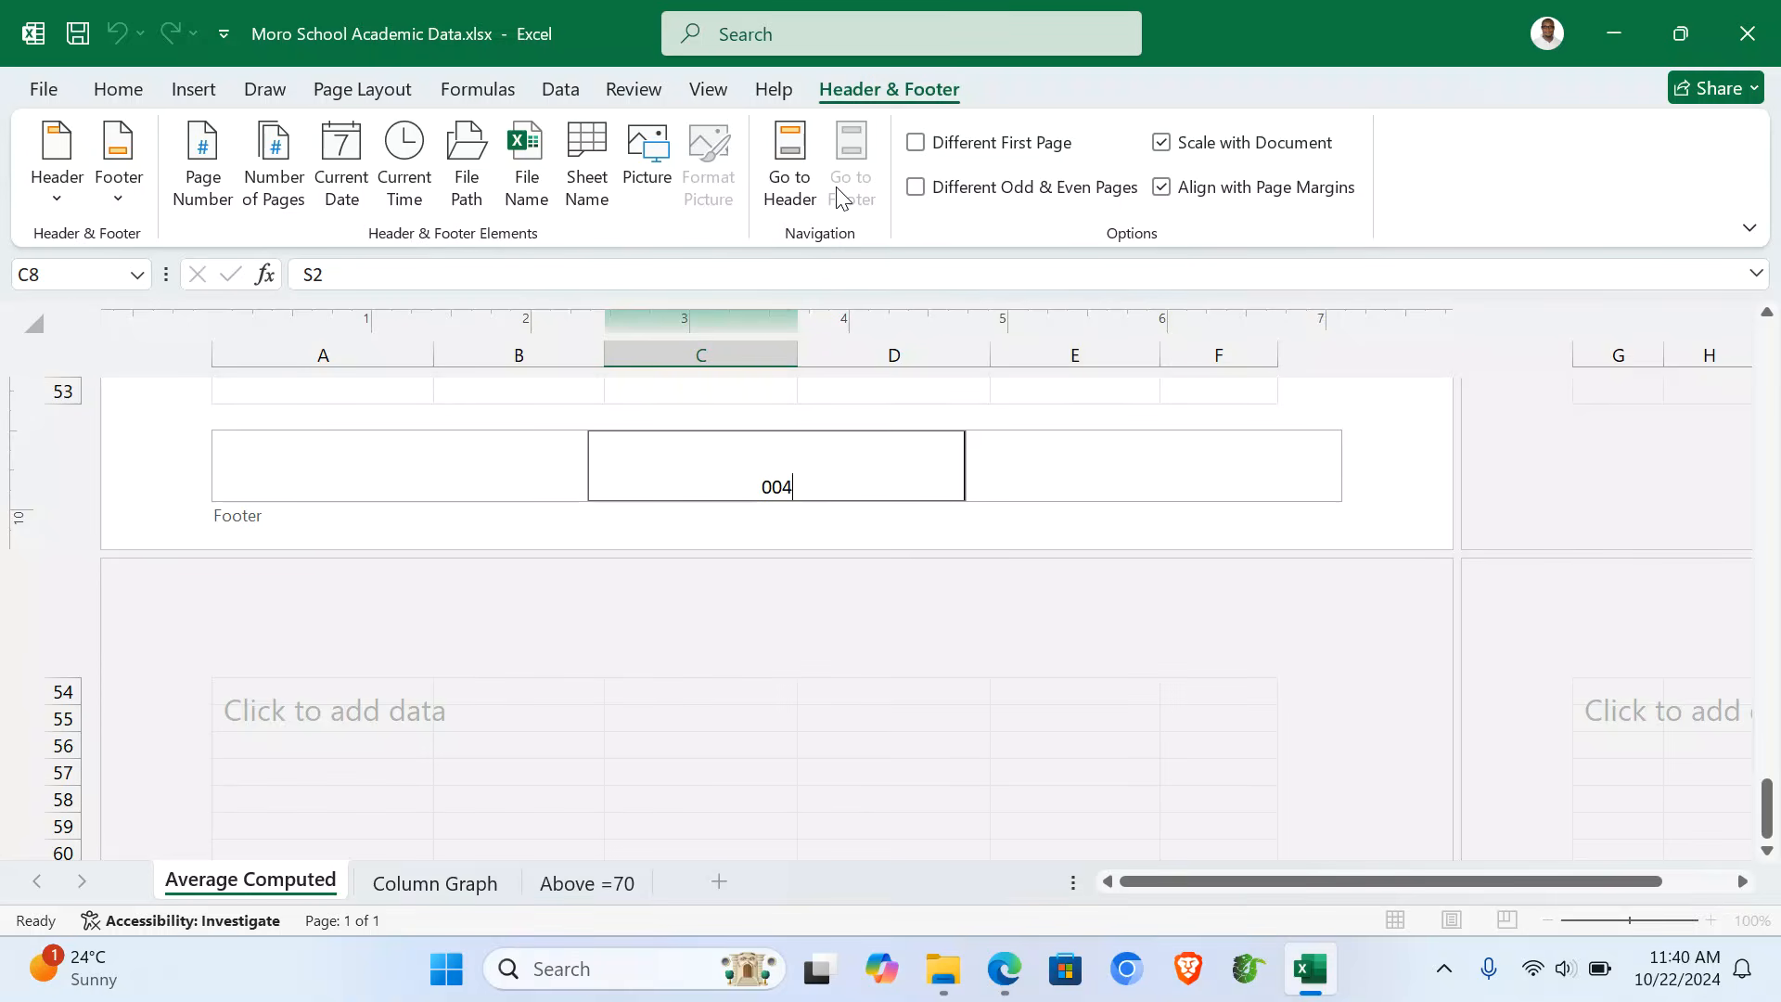
- Fill the heading row A1:F1, NAME through AVERAGE, yellow
click(791, 162)
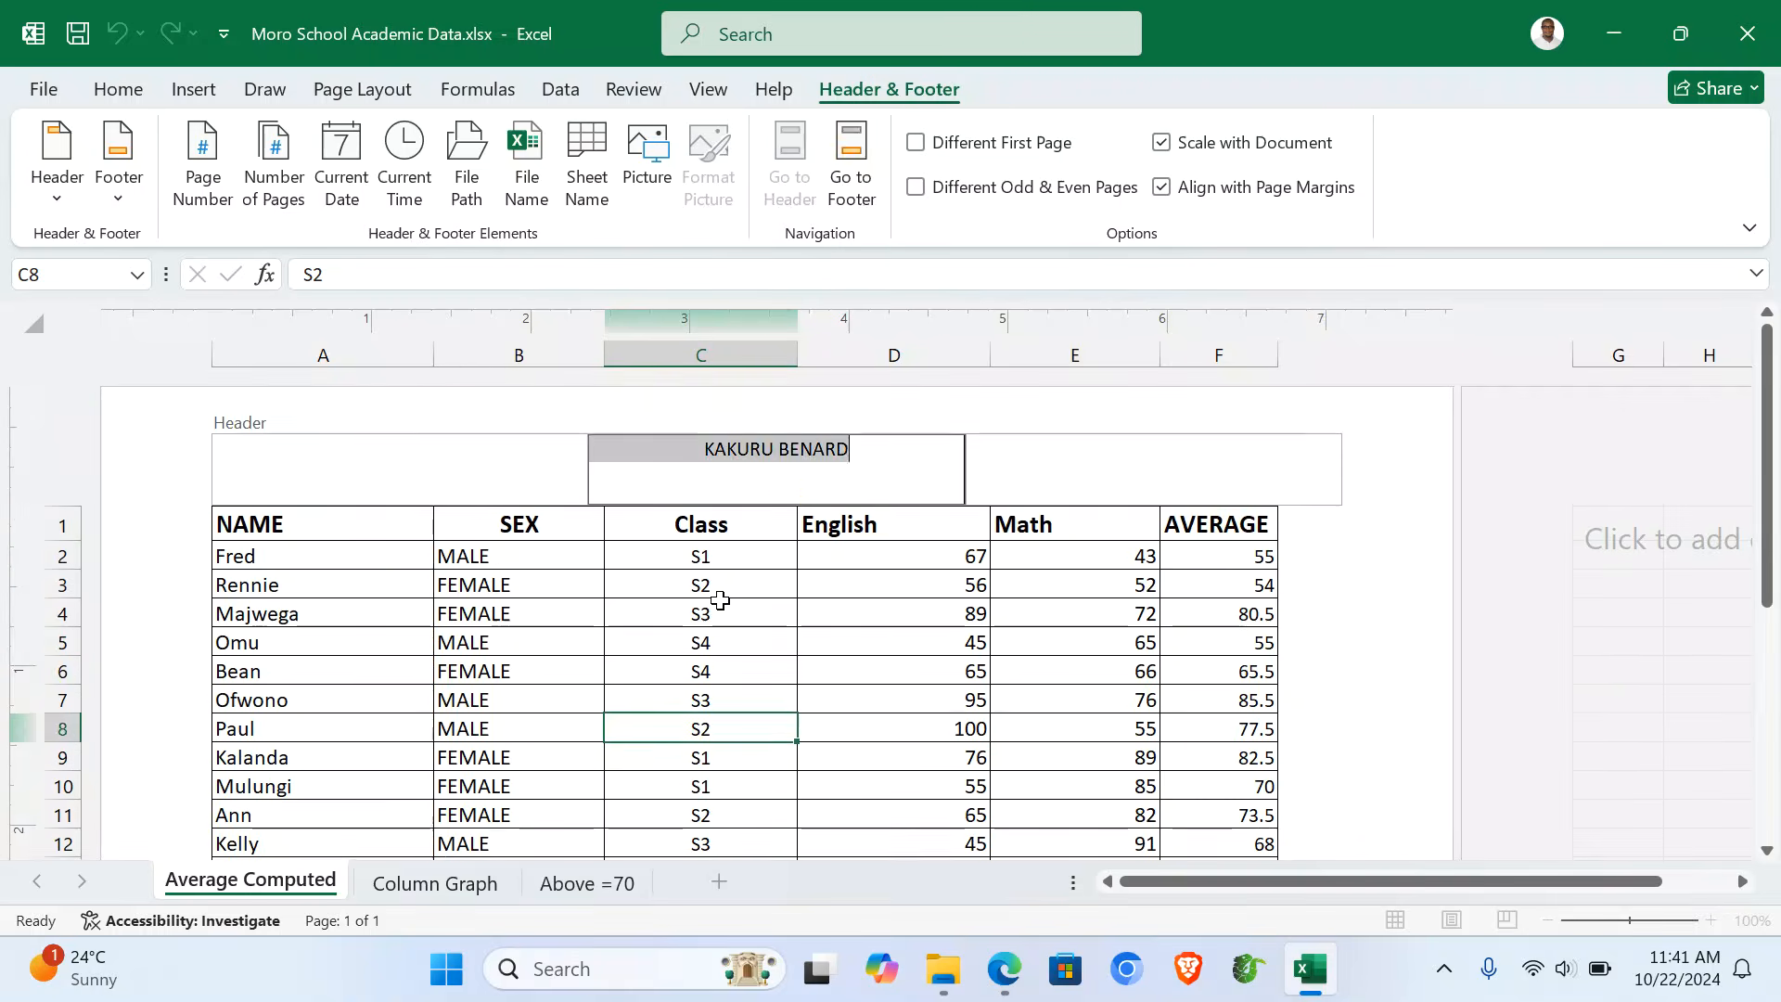
click(665, 672)
drag(291, 536, 1192, 522)
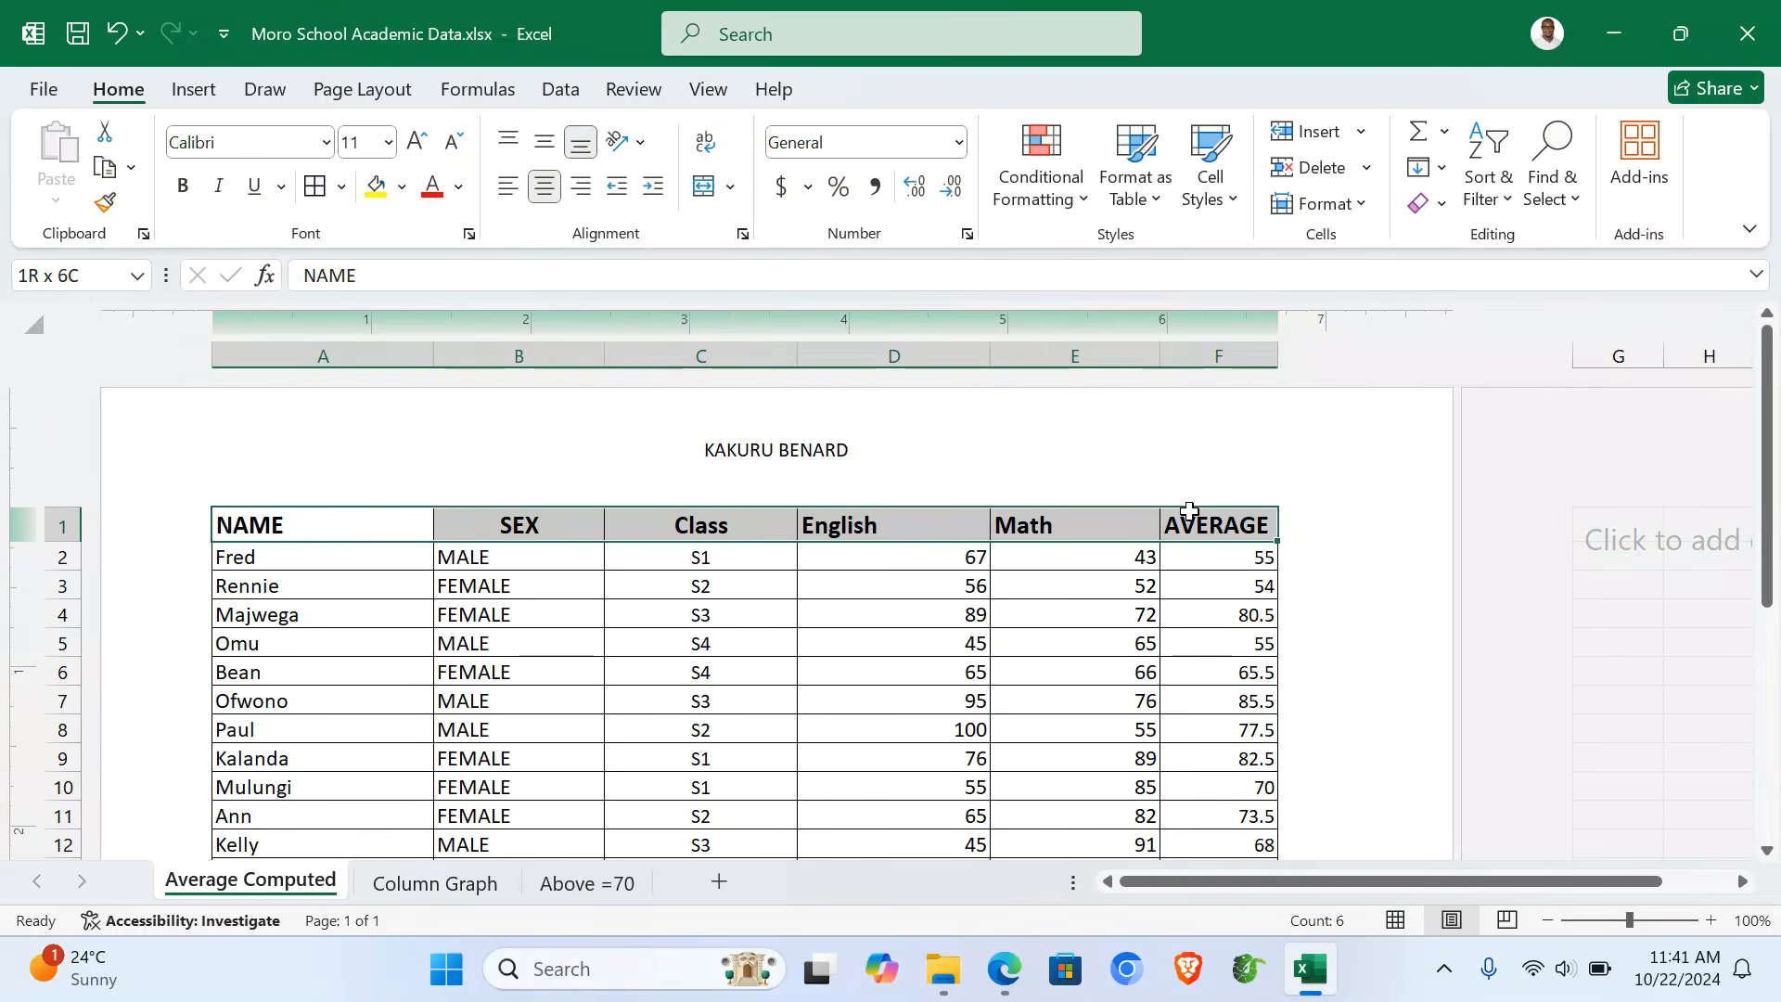
click(376, 186)
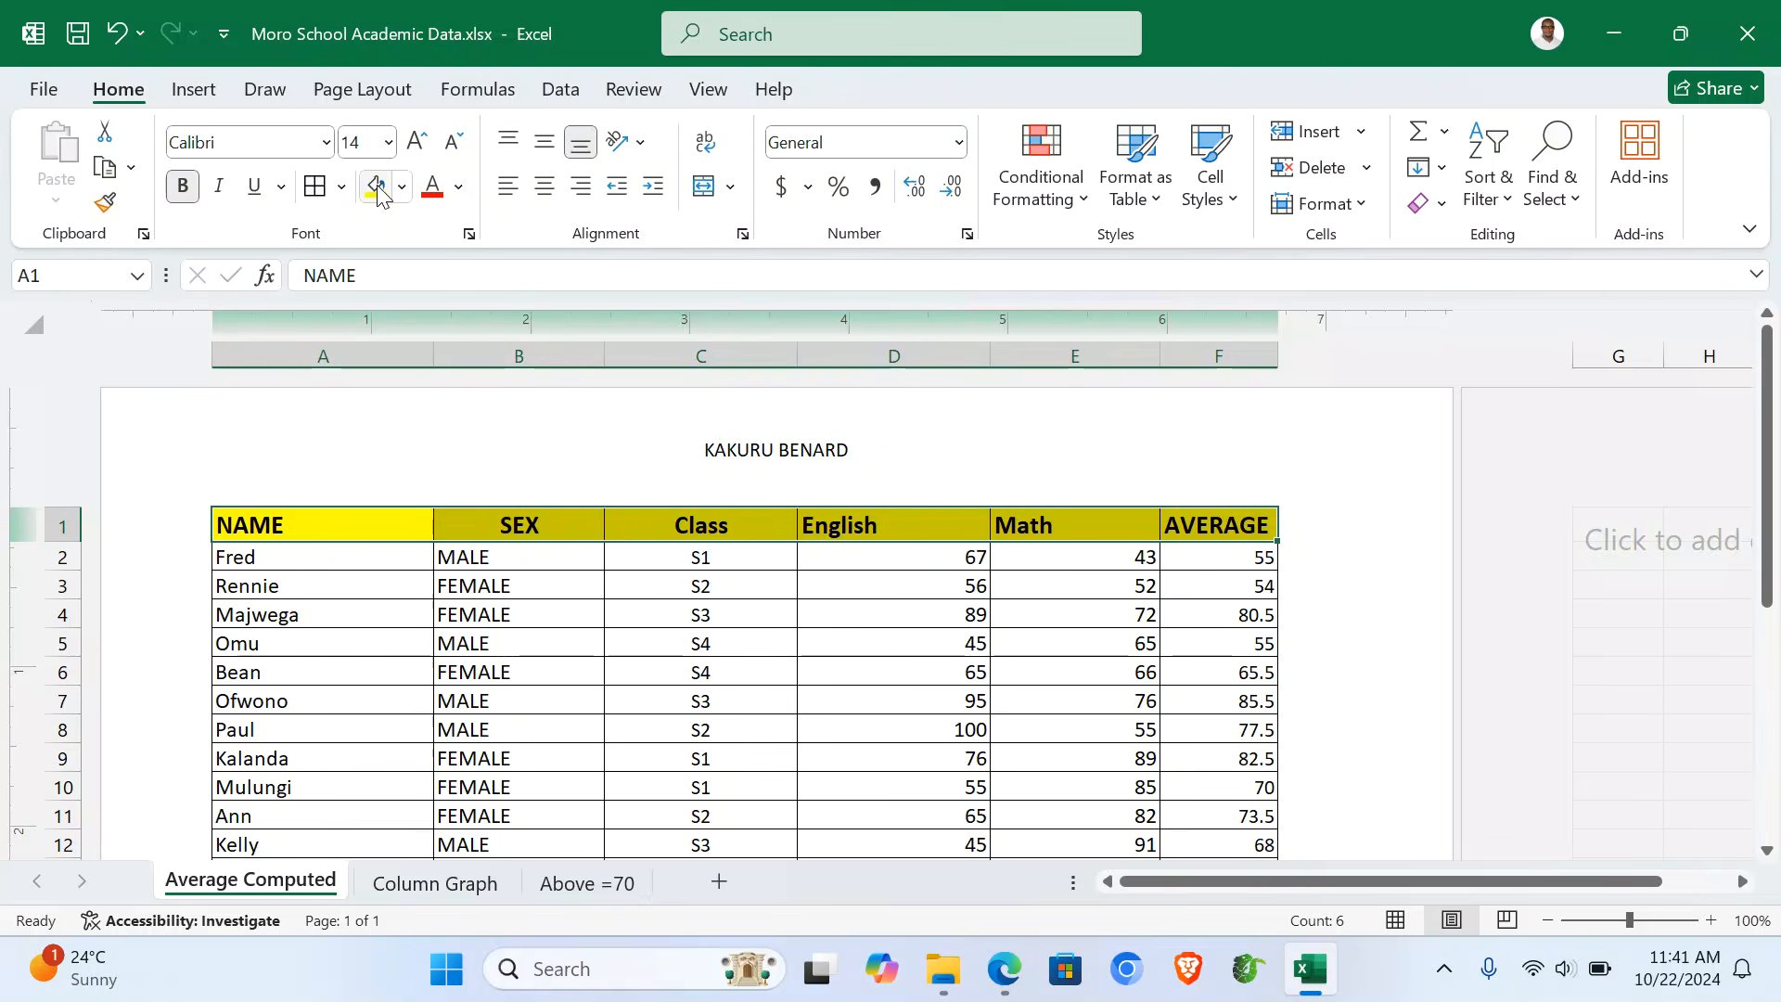
click(612, 677)
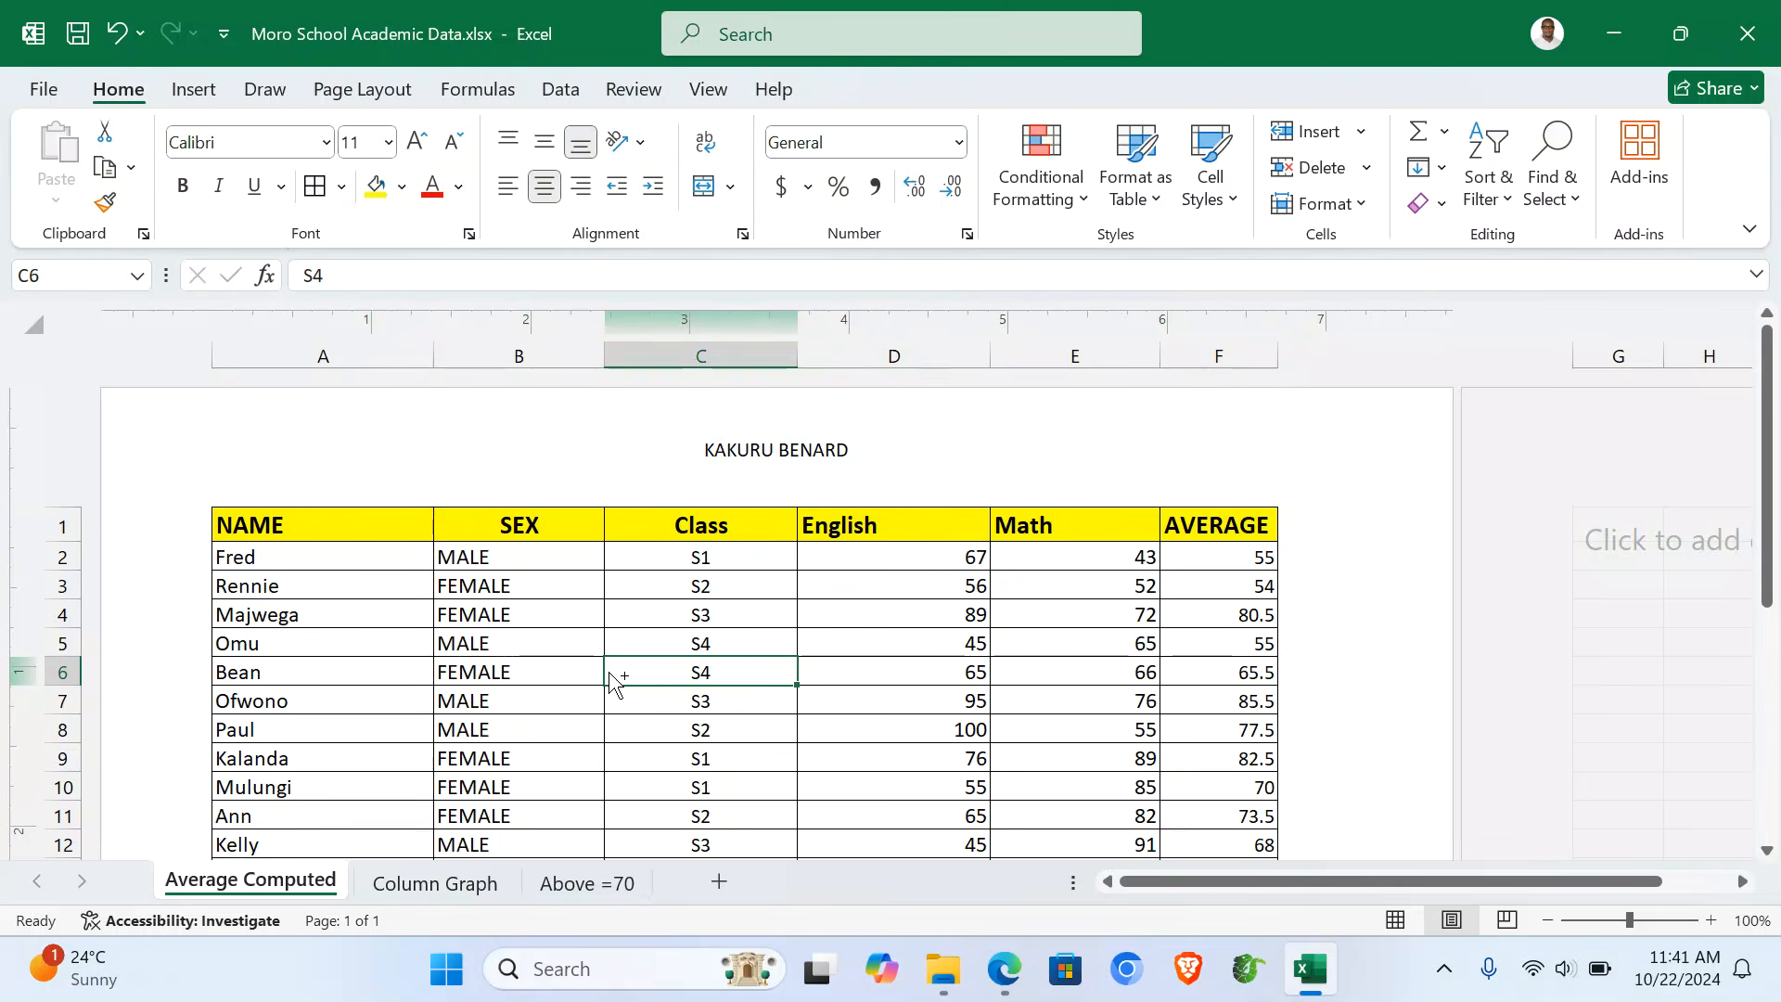
- On the Above =70 sheet, put 004 in the centre header and the author's name in the footer
click(575, 896)
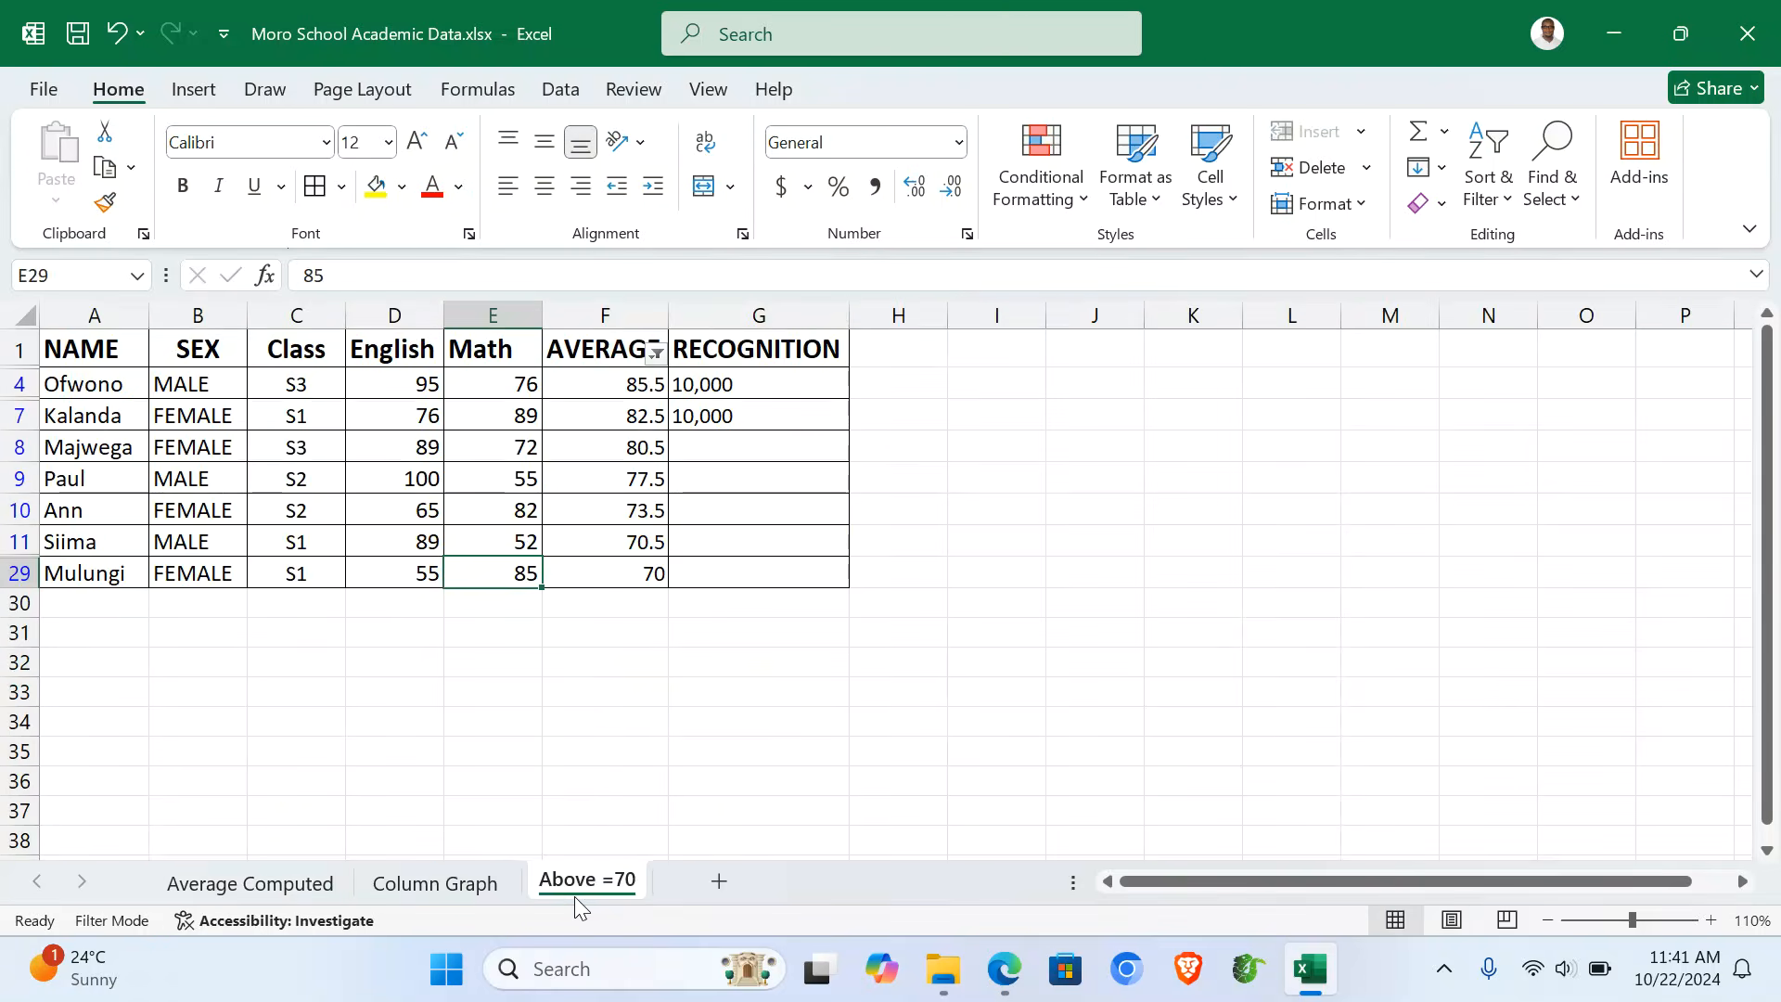
click(180, 95)
click(1345, 187)
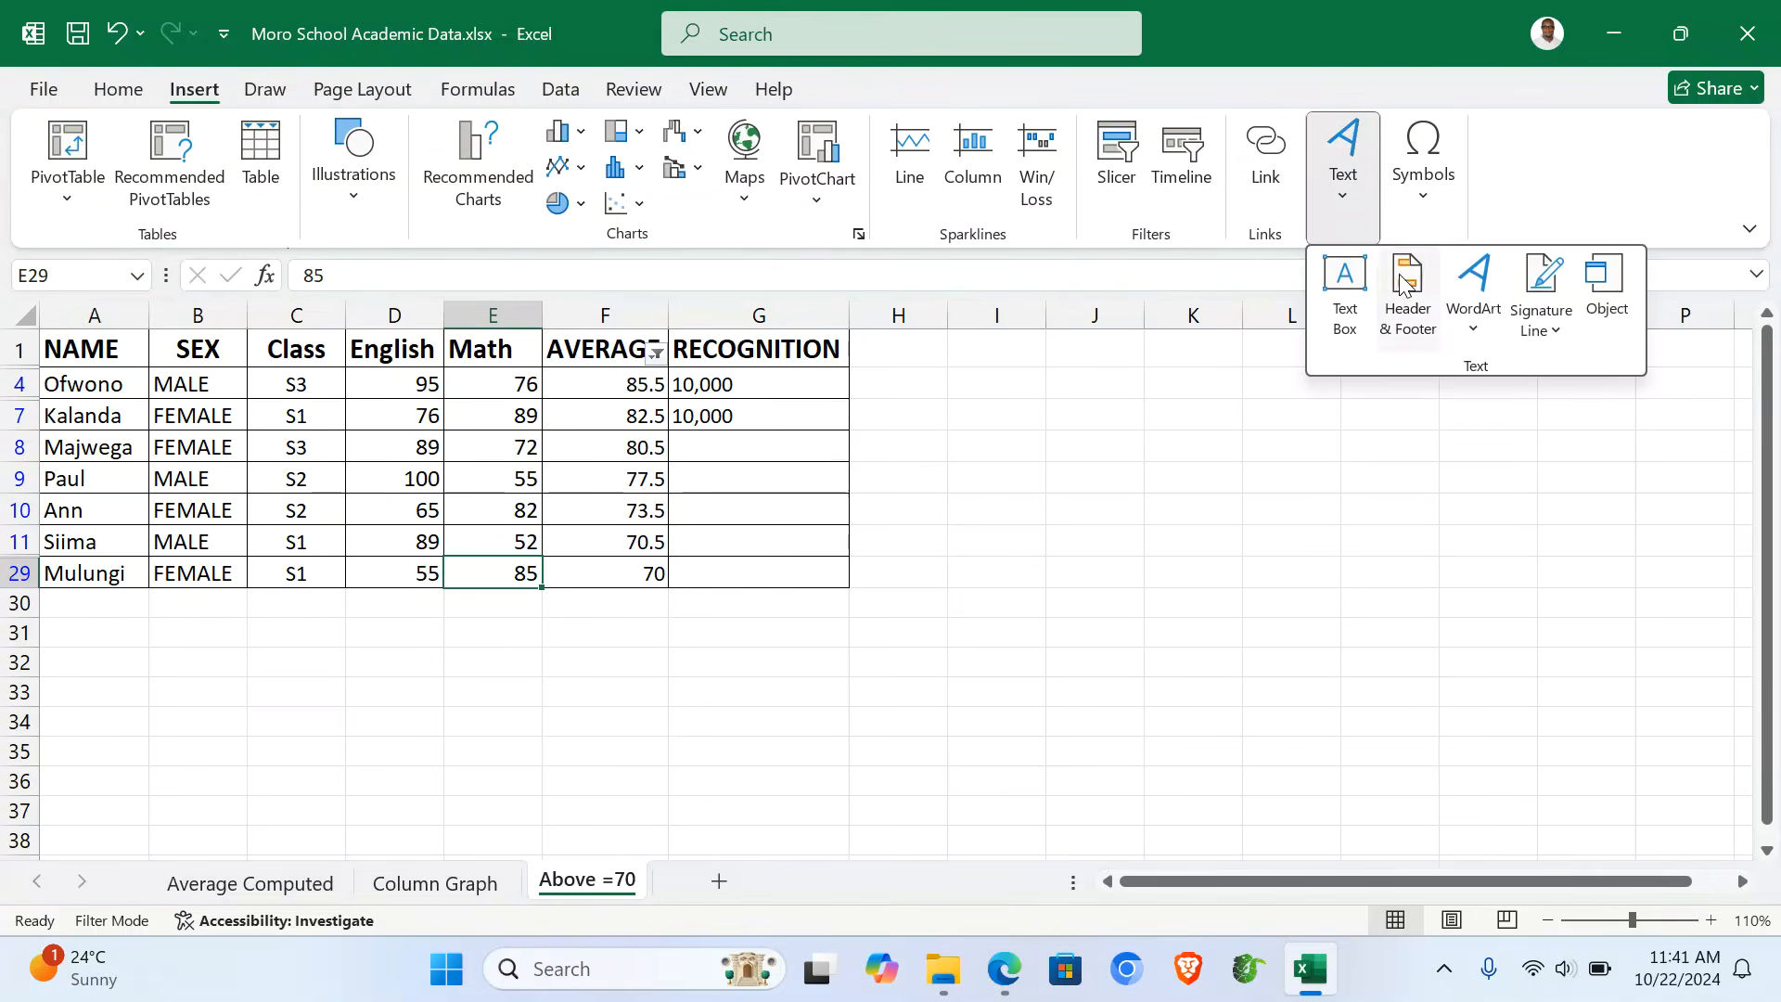
click(1406, 297)
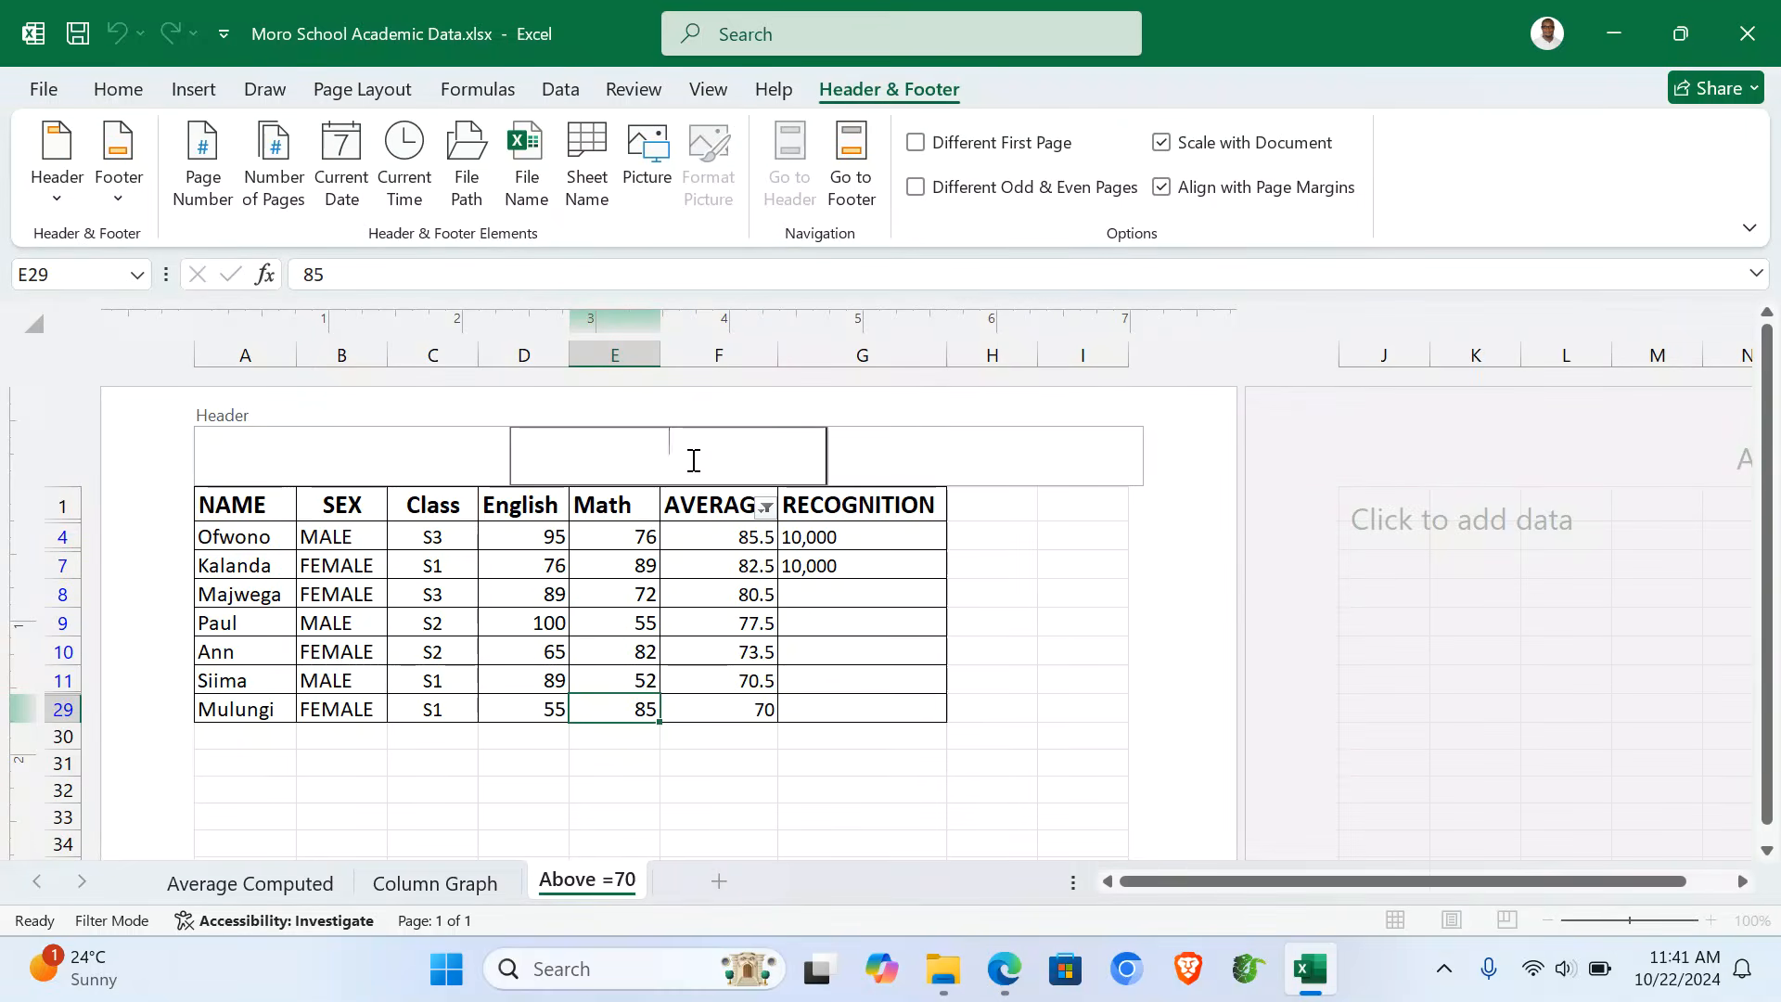
click(855, 149)
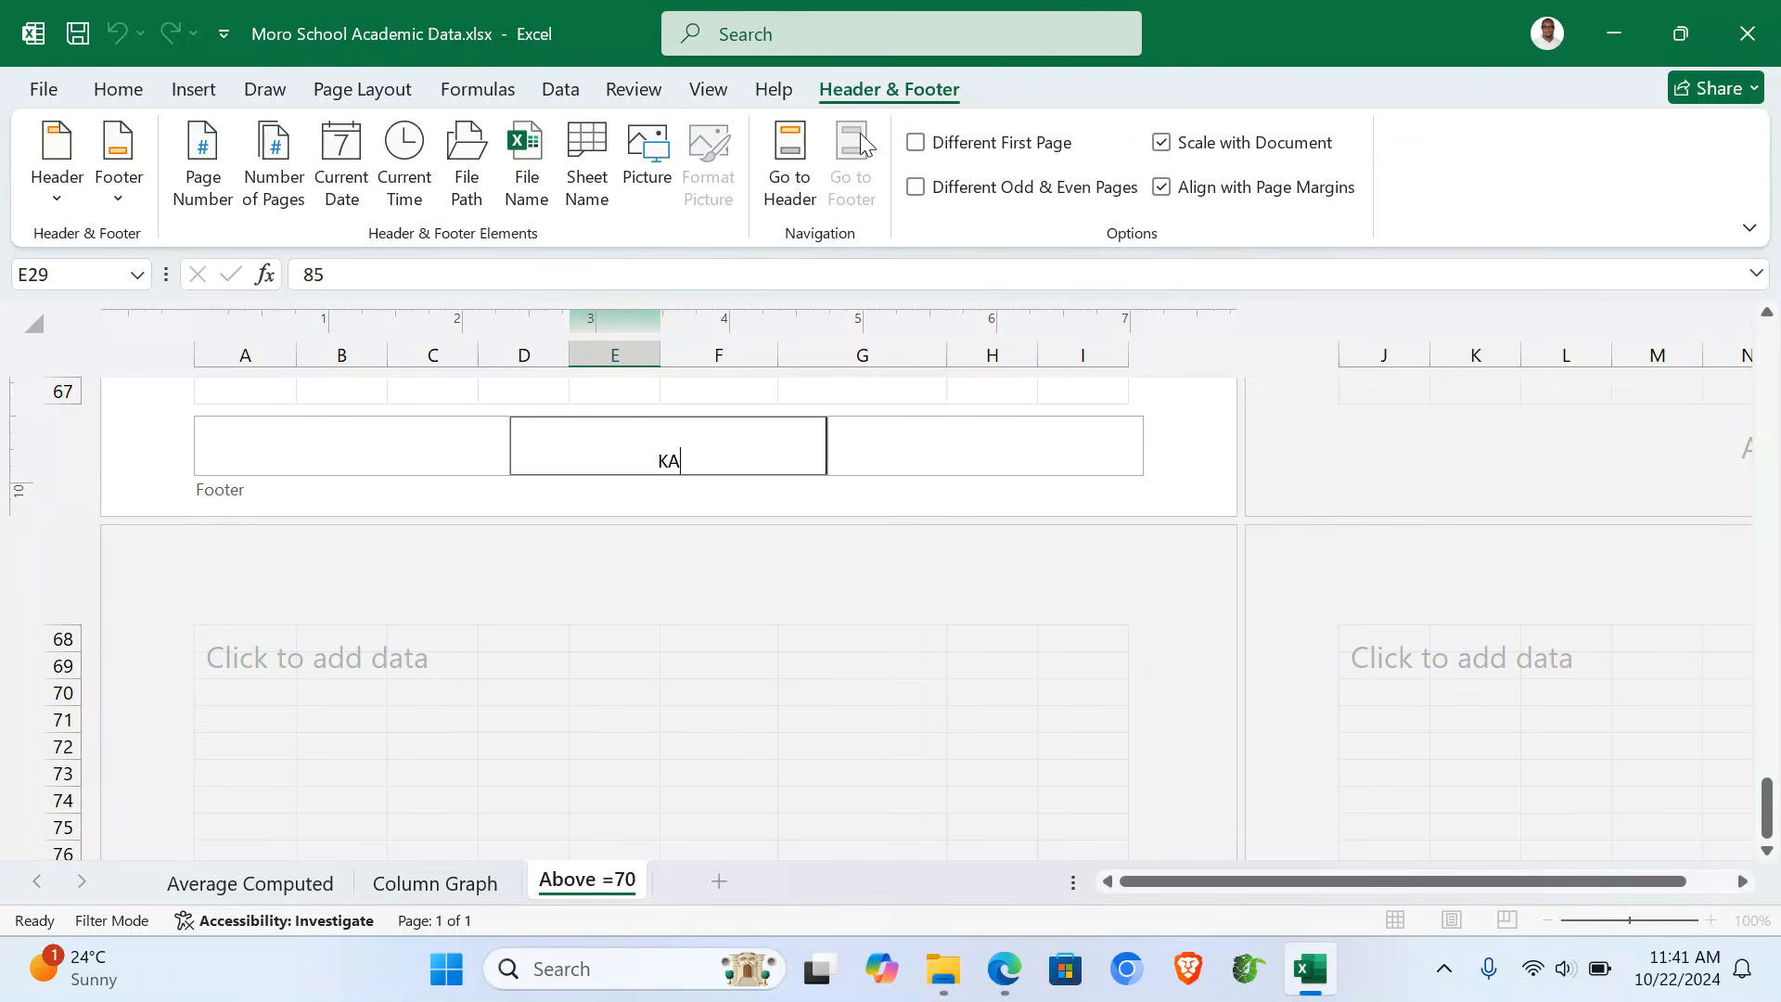
click(789, 178)
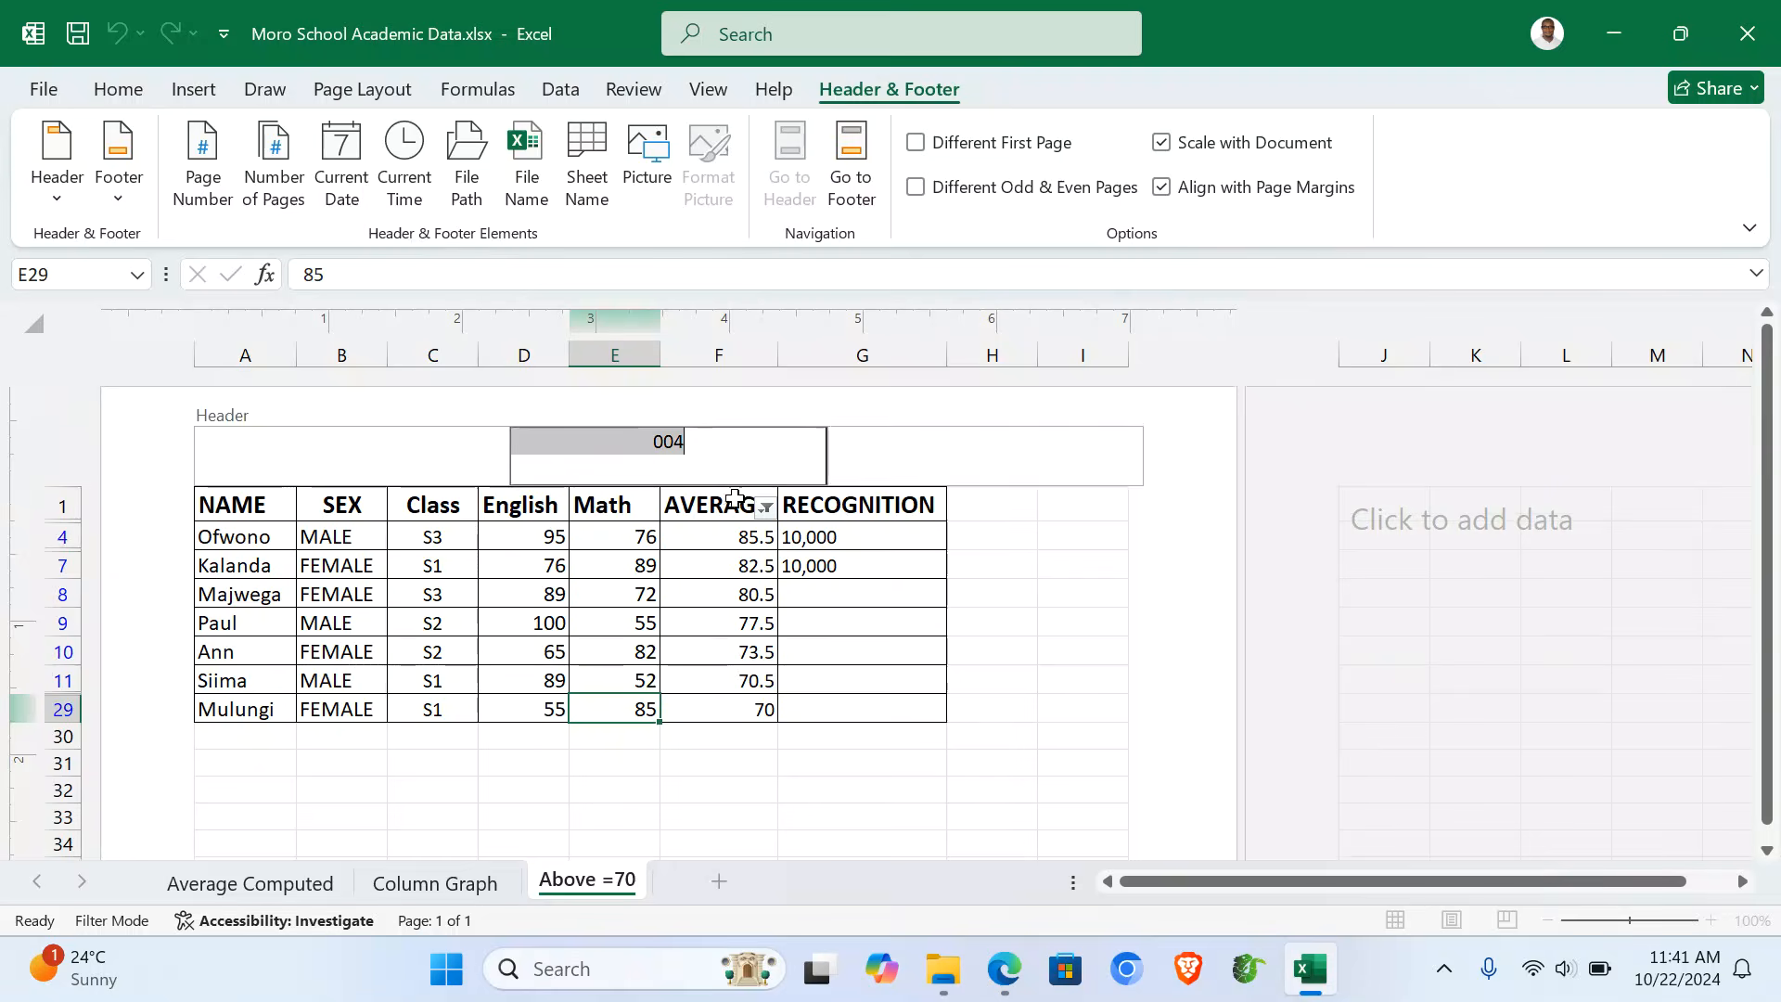
click(606, 549)
drag(243, 505, 918, 505)
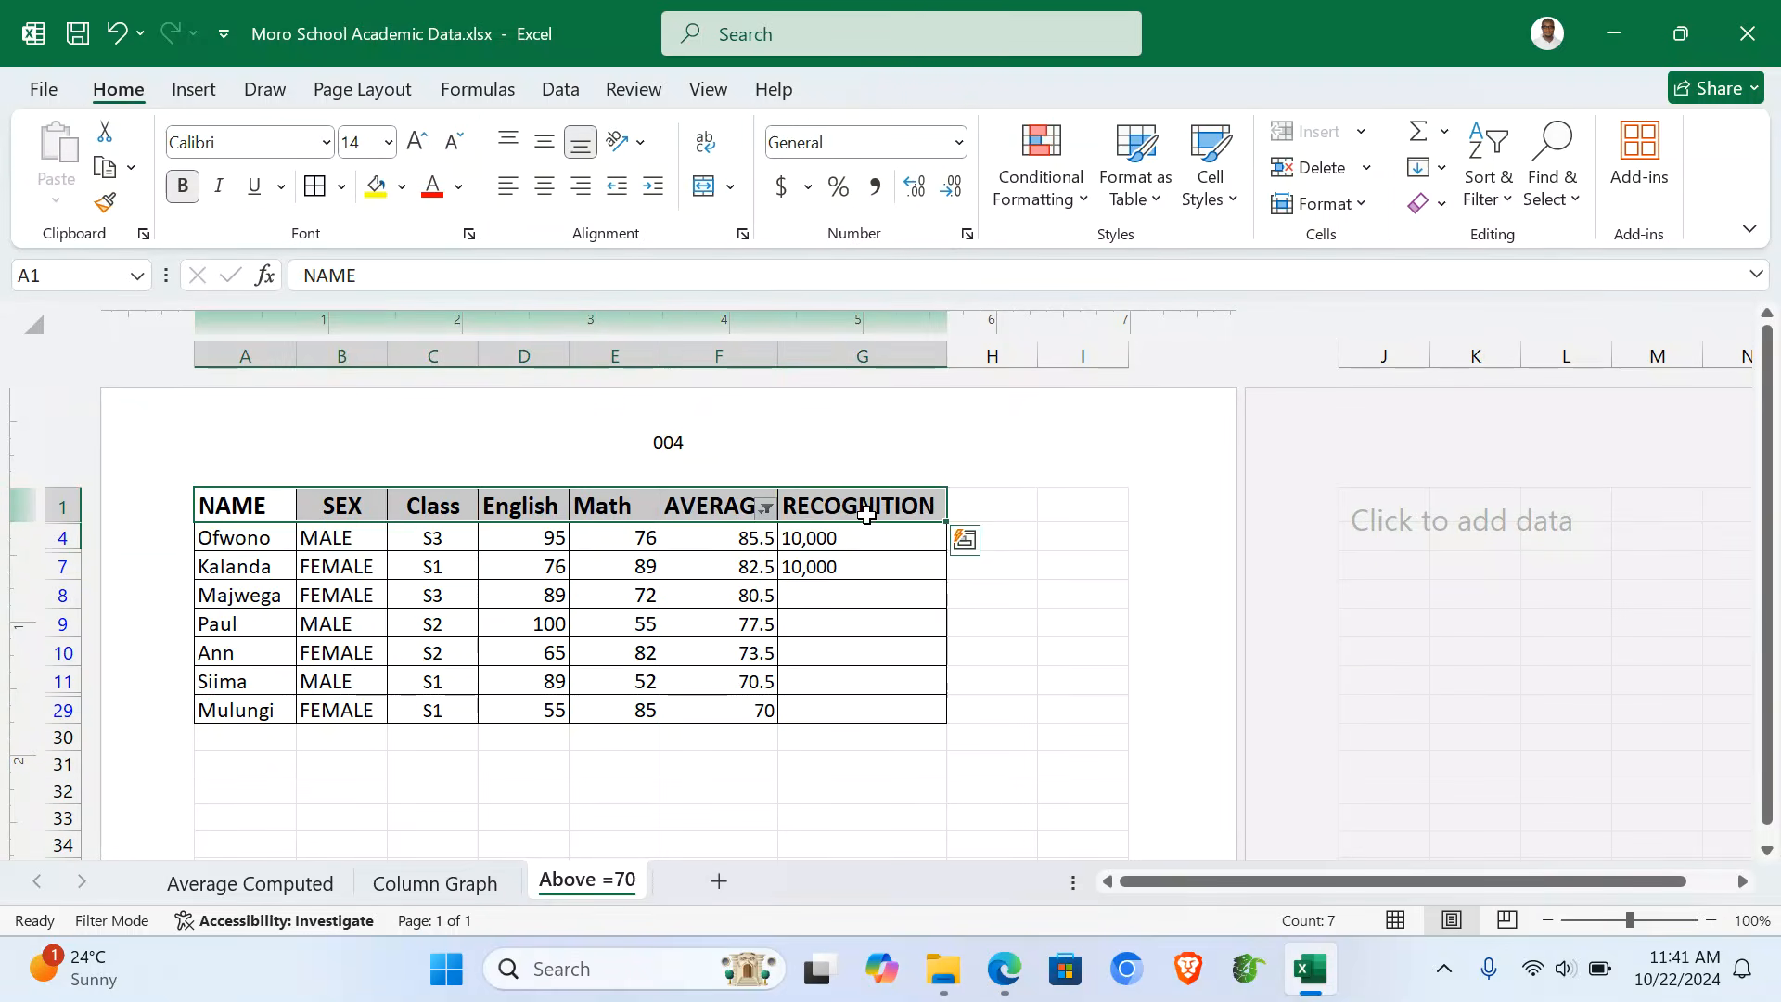
- Fill the heading row yellow and apply a red-yellow-green colour scale to the top two rows
click(375, 186)
drag(243, 537, 875, 568)
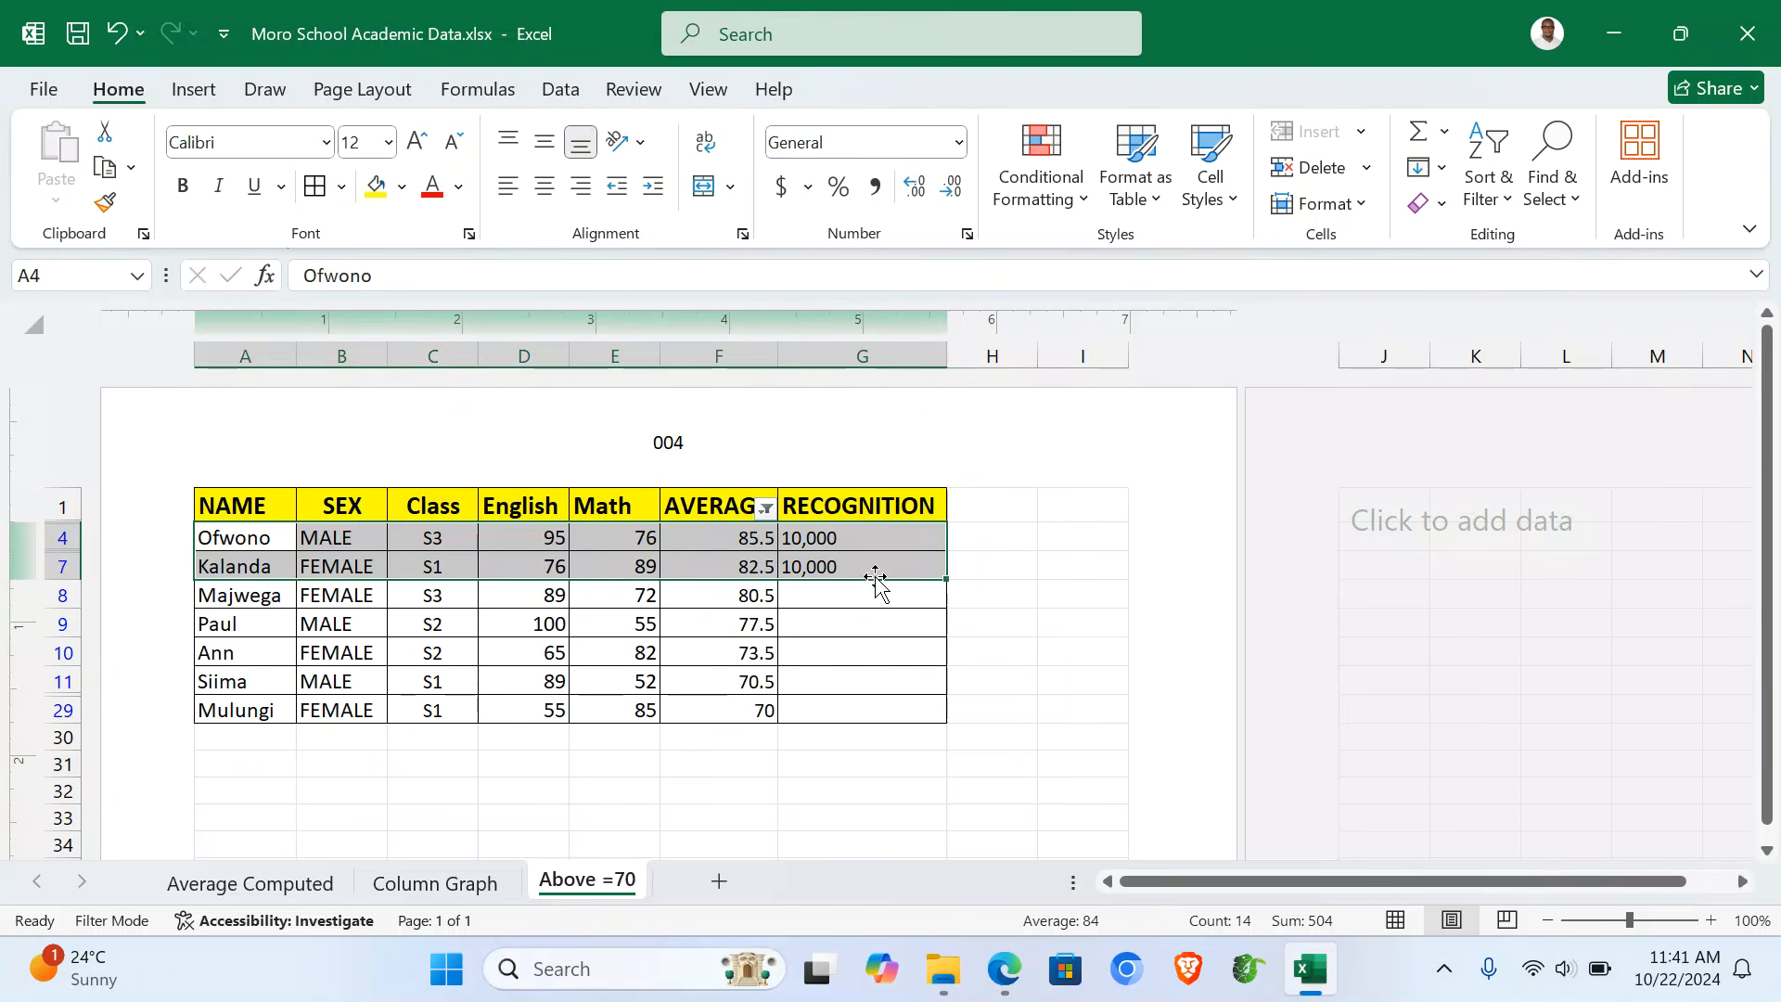
click(1041, 186)
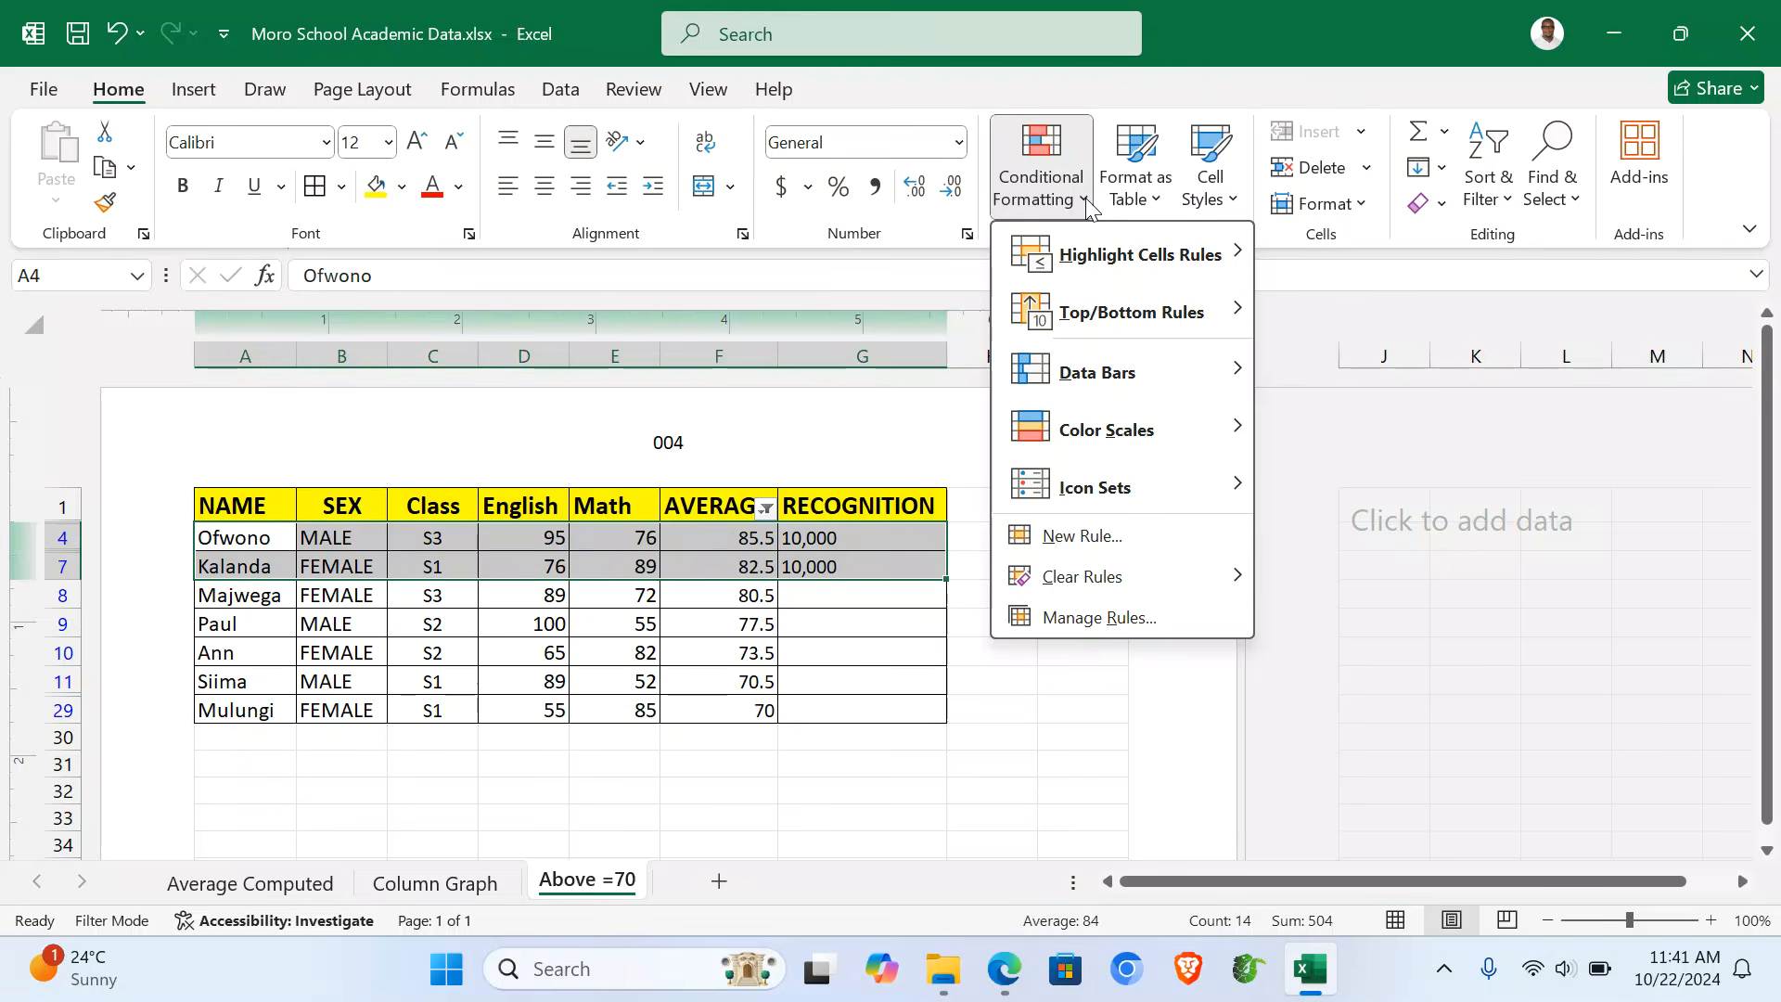
mouse_move(1204, 446)
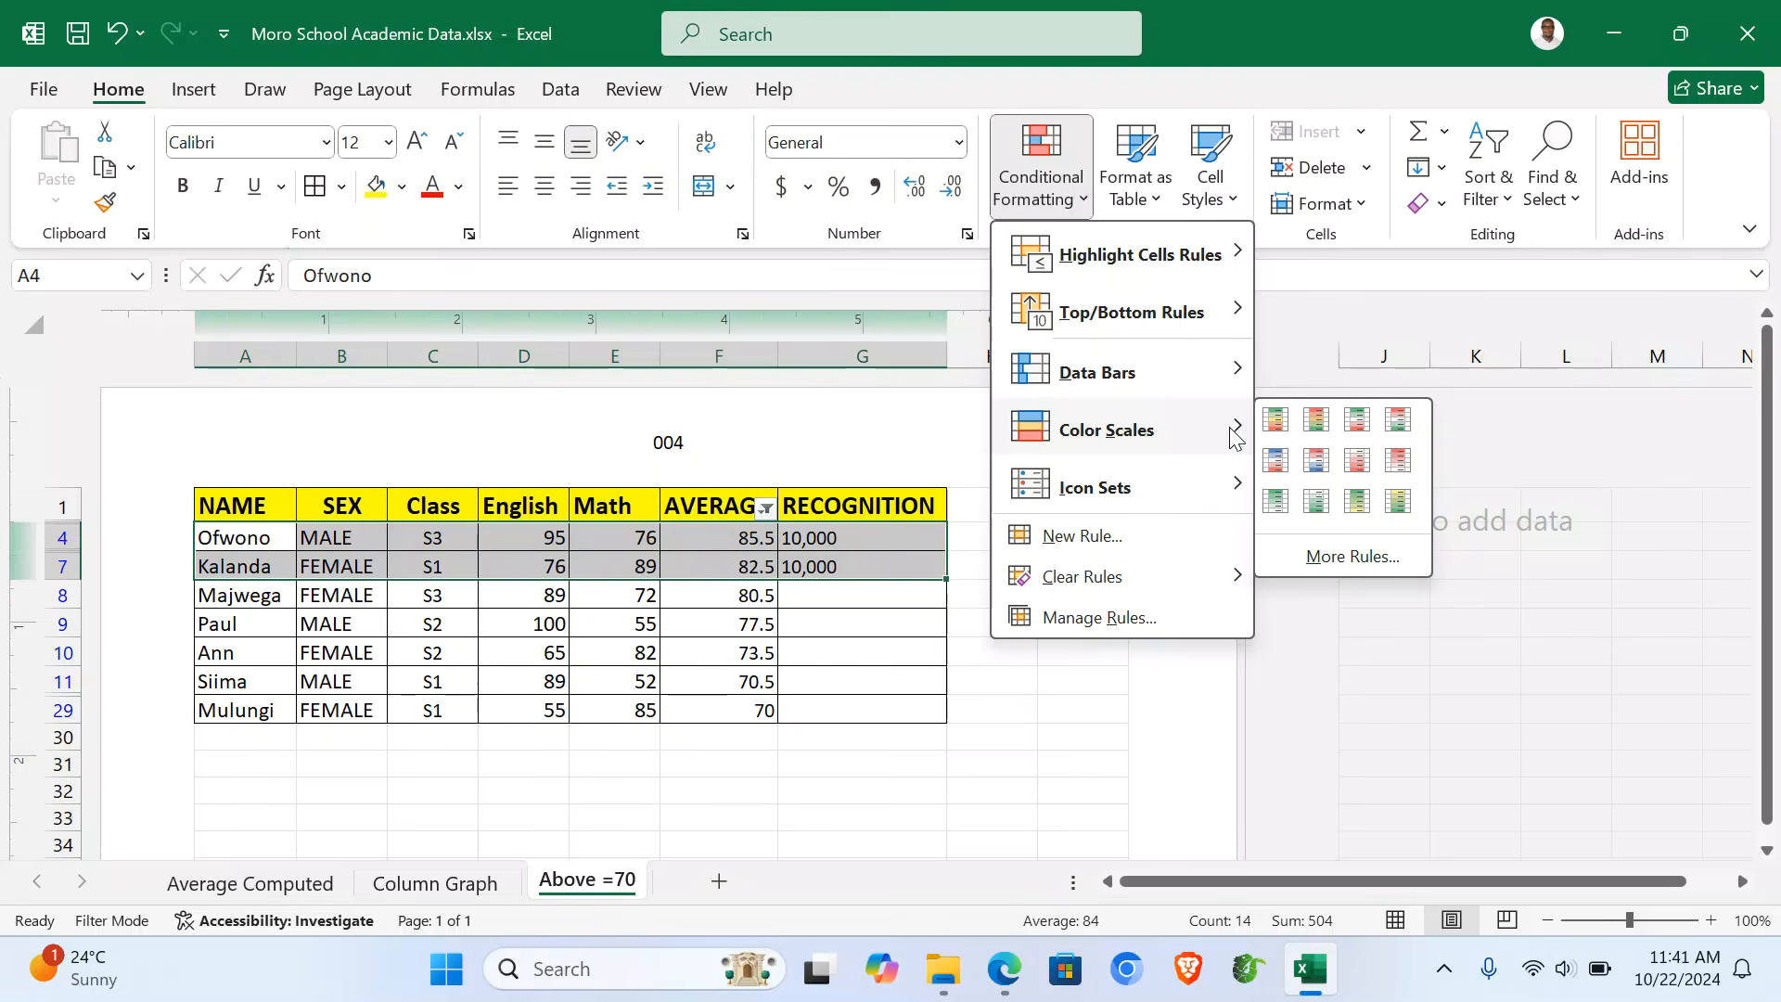
click(1322, 419)
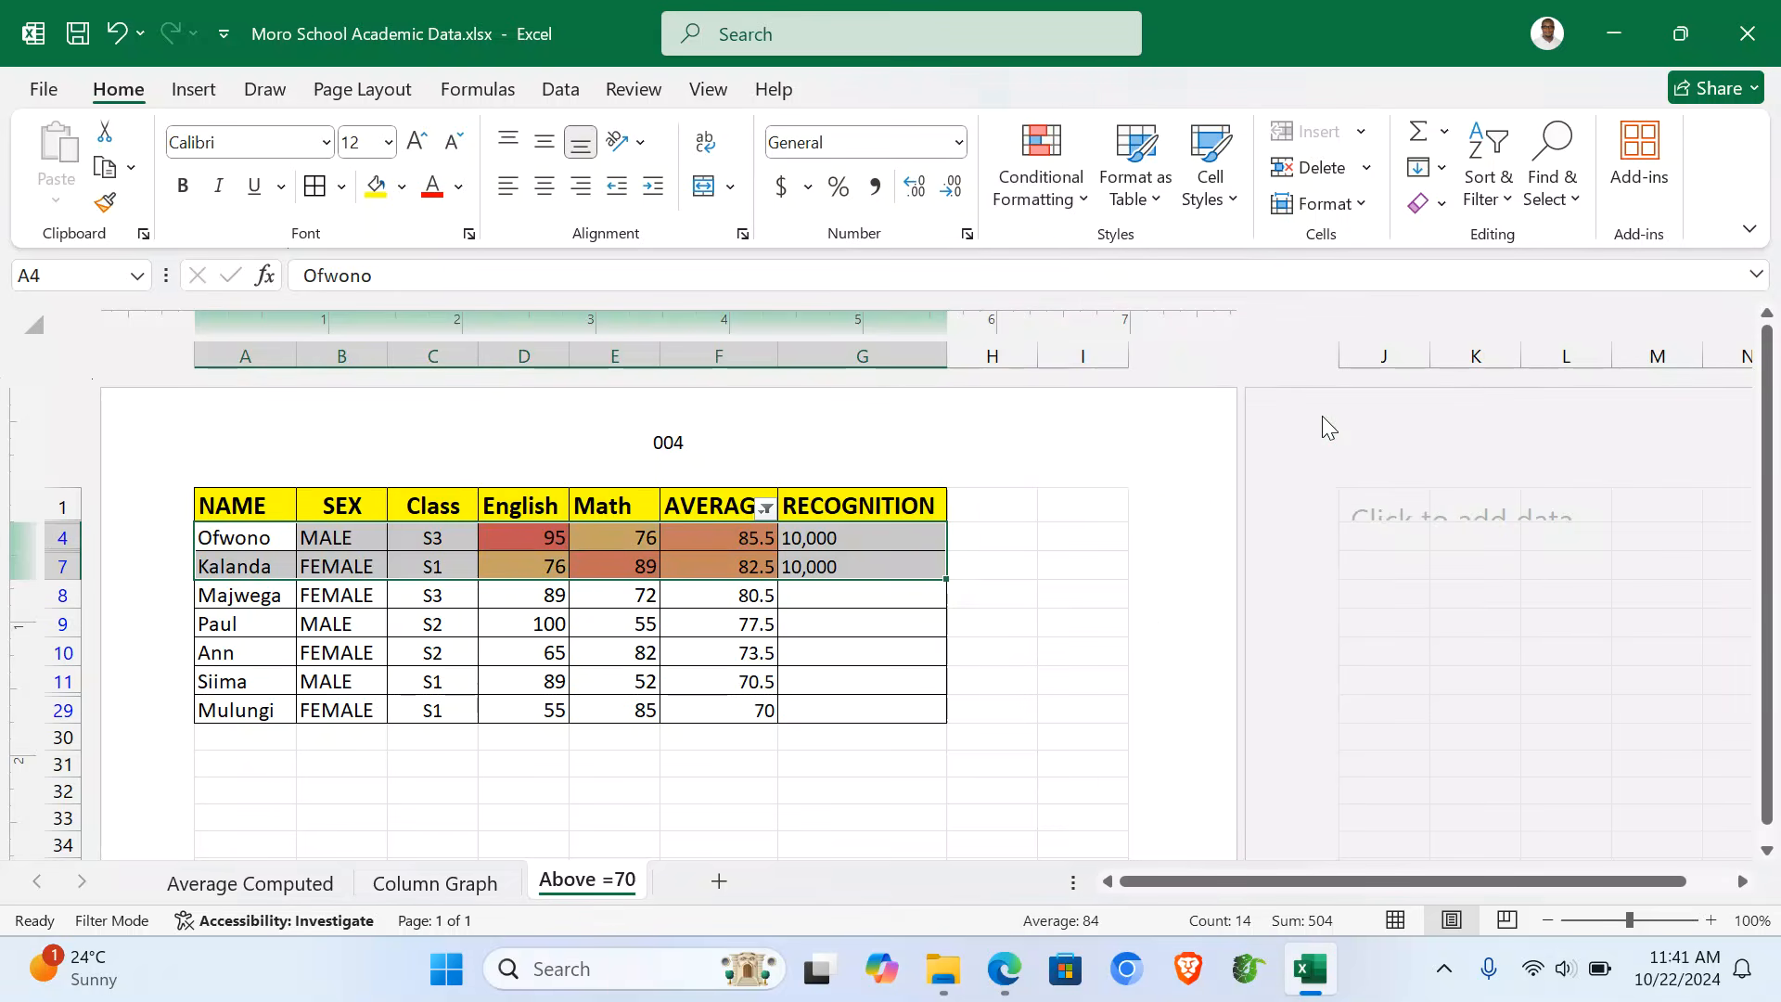
click(824, 541)
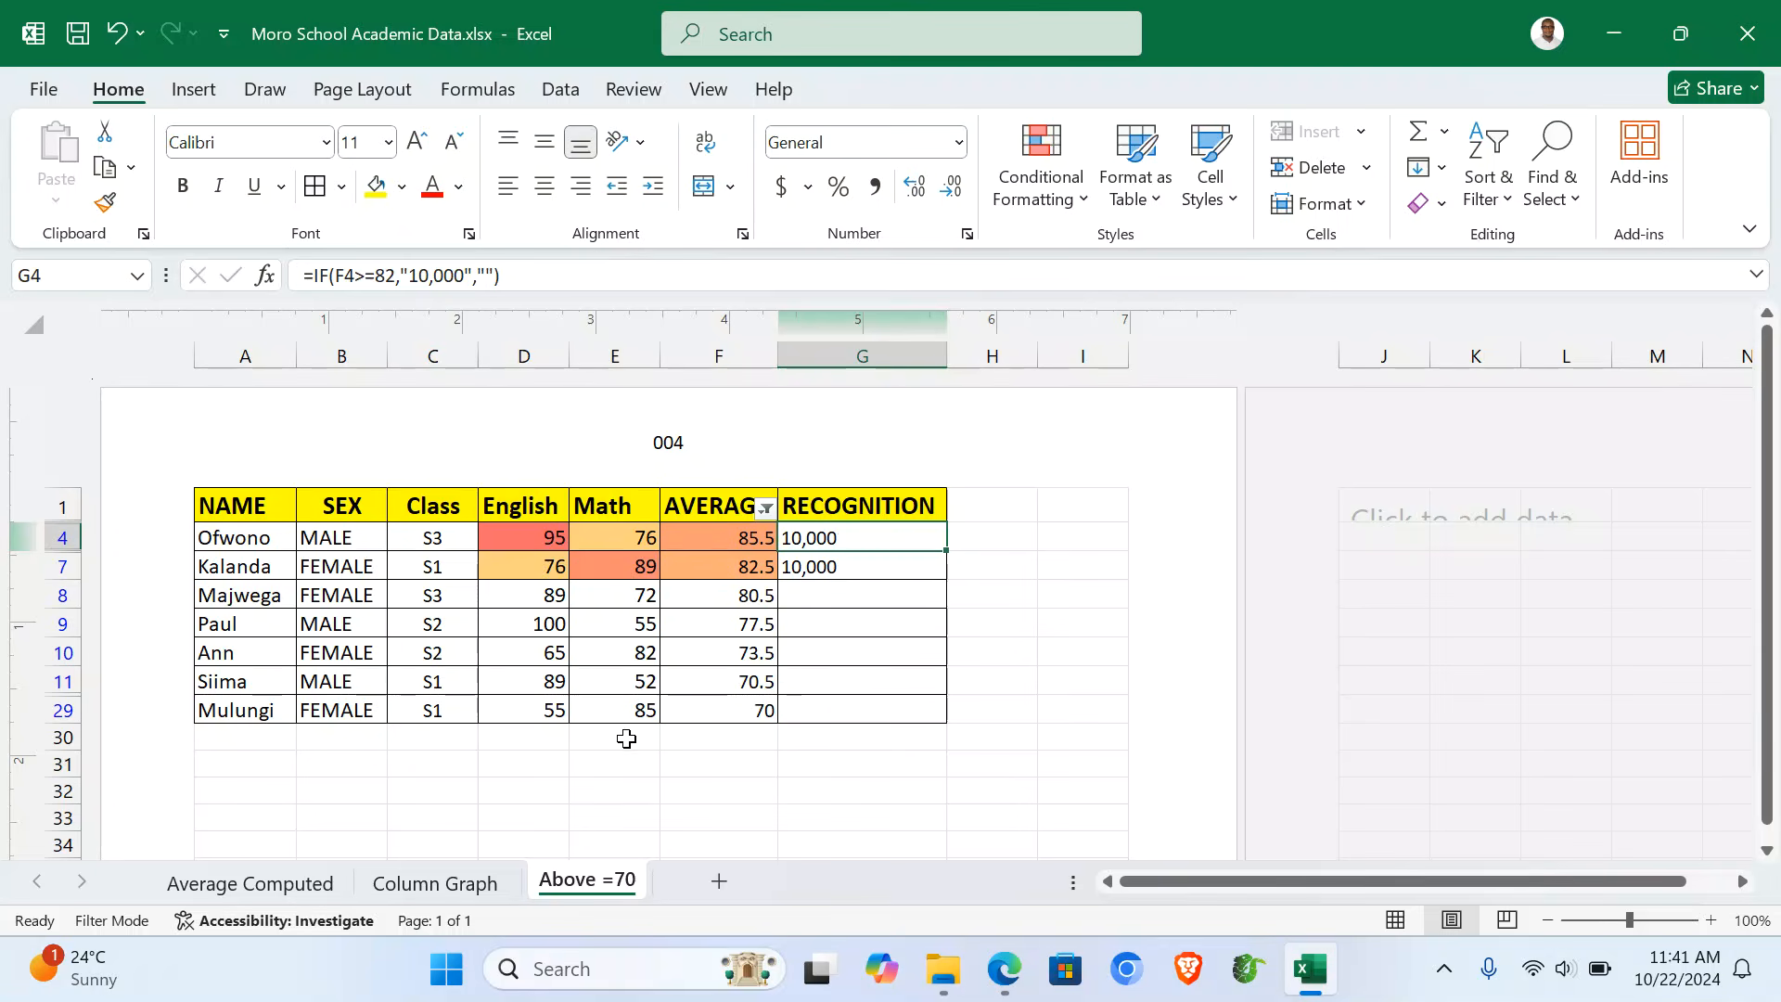
- Fill the two 10,000 recognition cells and the top two students' names green
drag(831, 537, 847, 568)
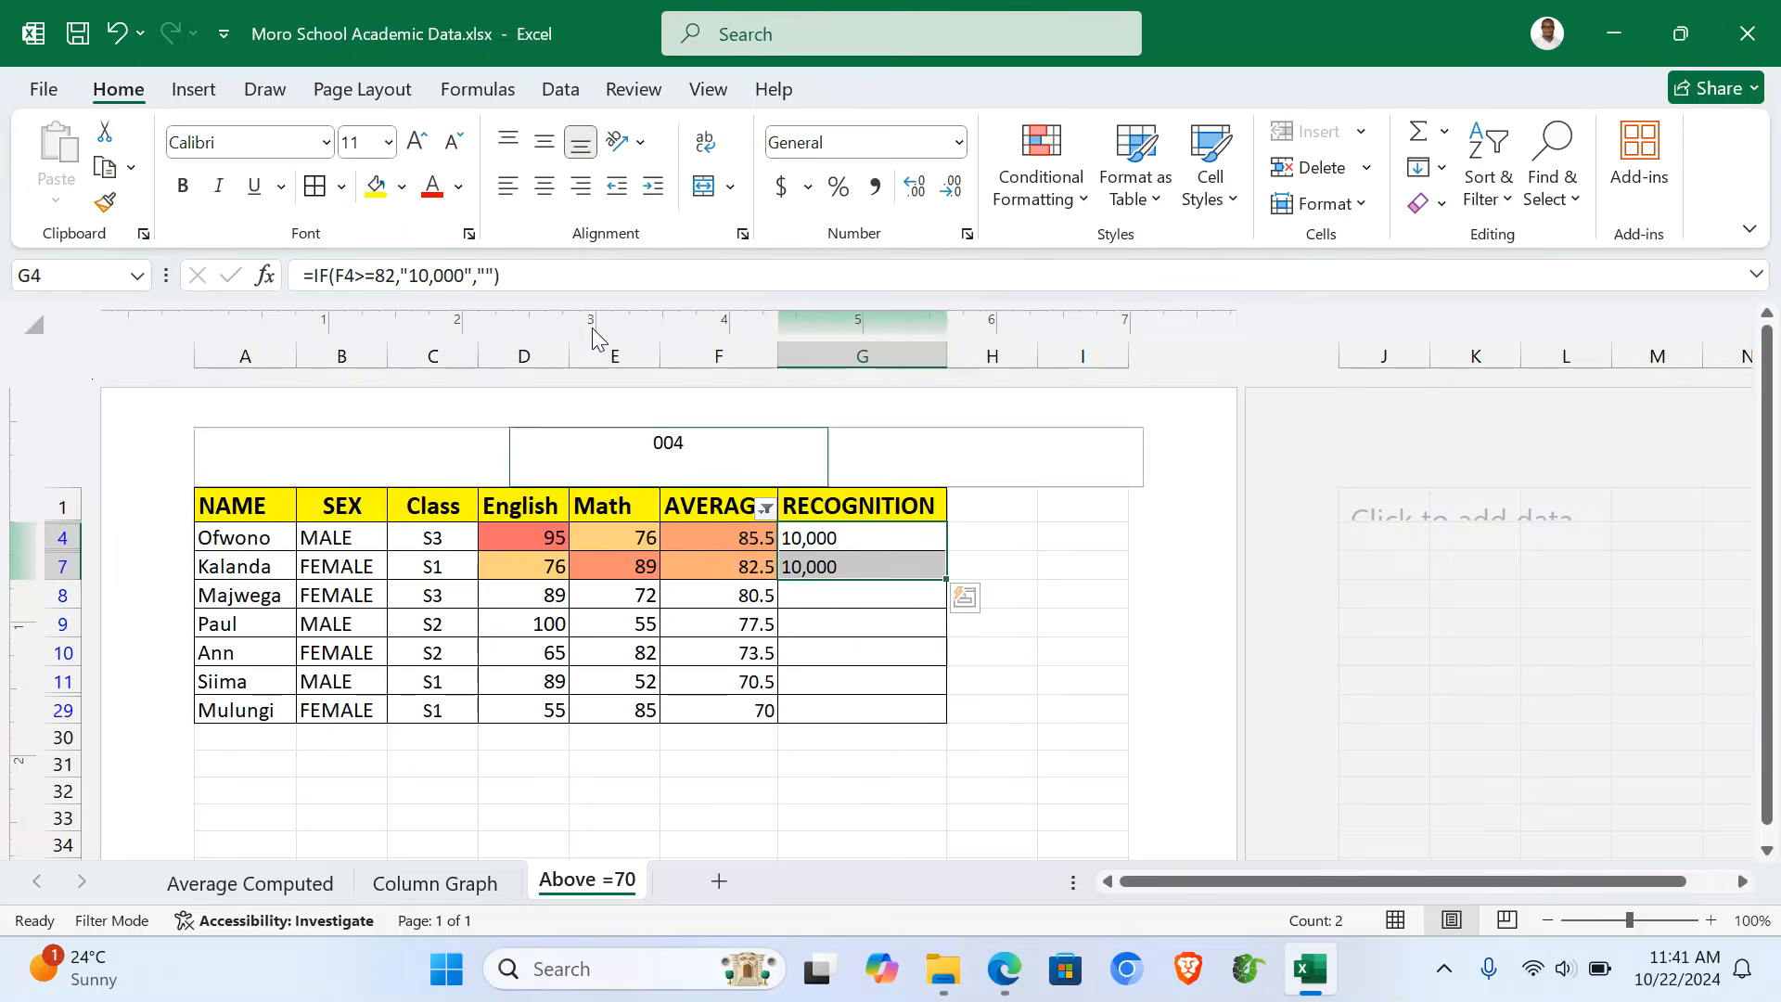
click(401, 187)
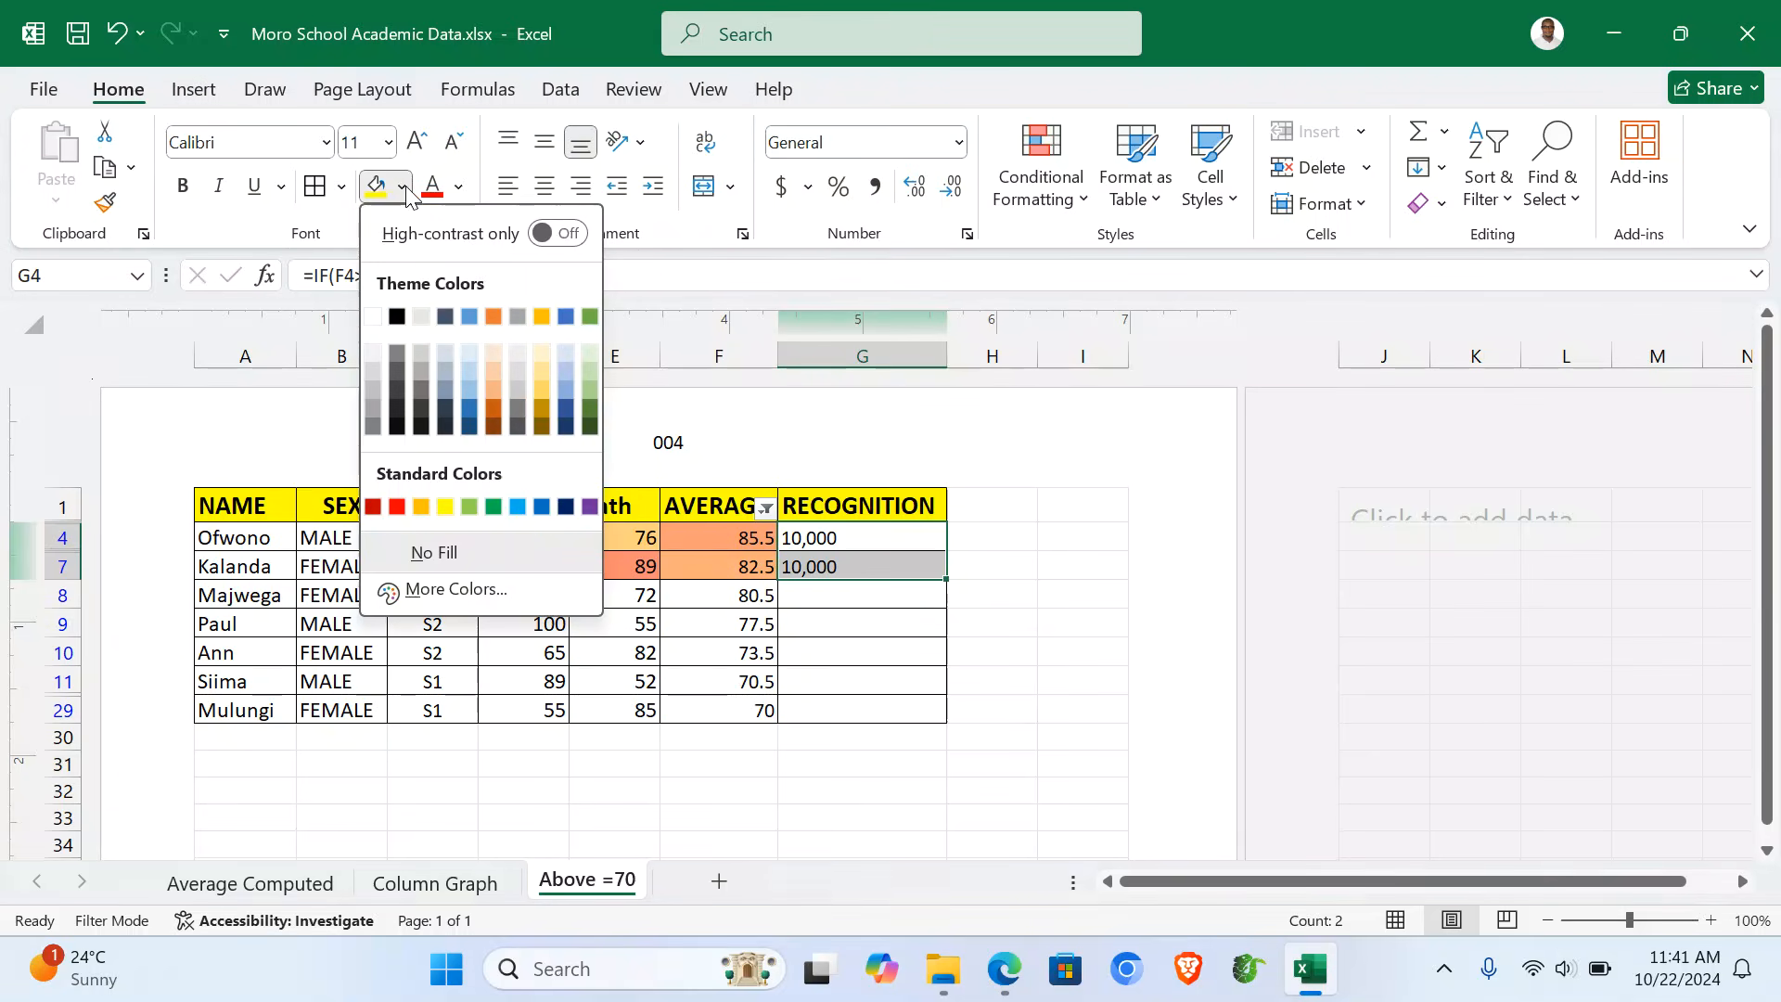
click(492, 507)
click(842, 764)
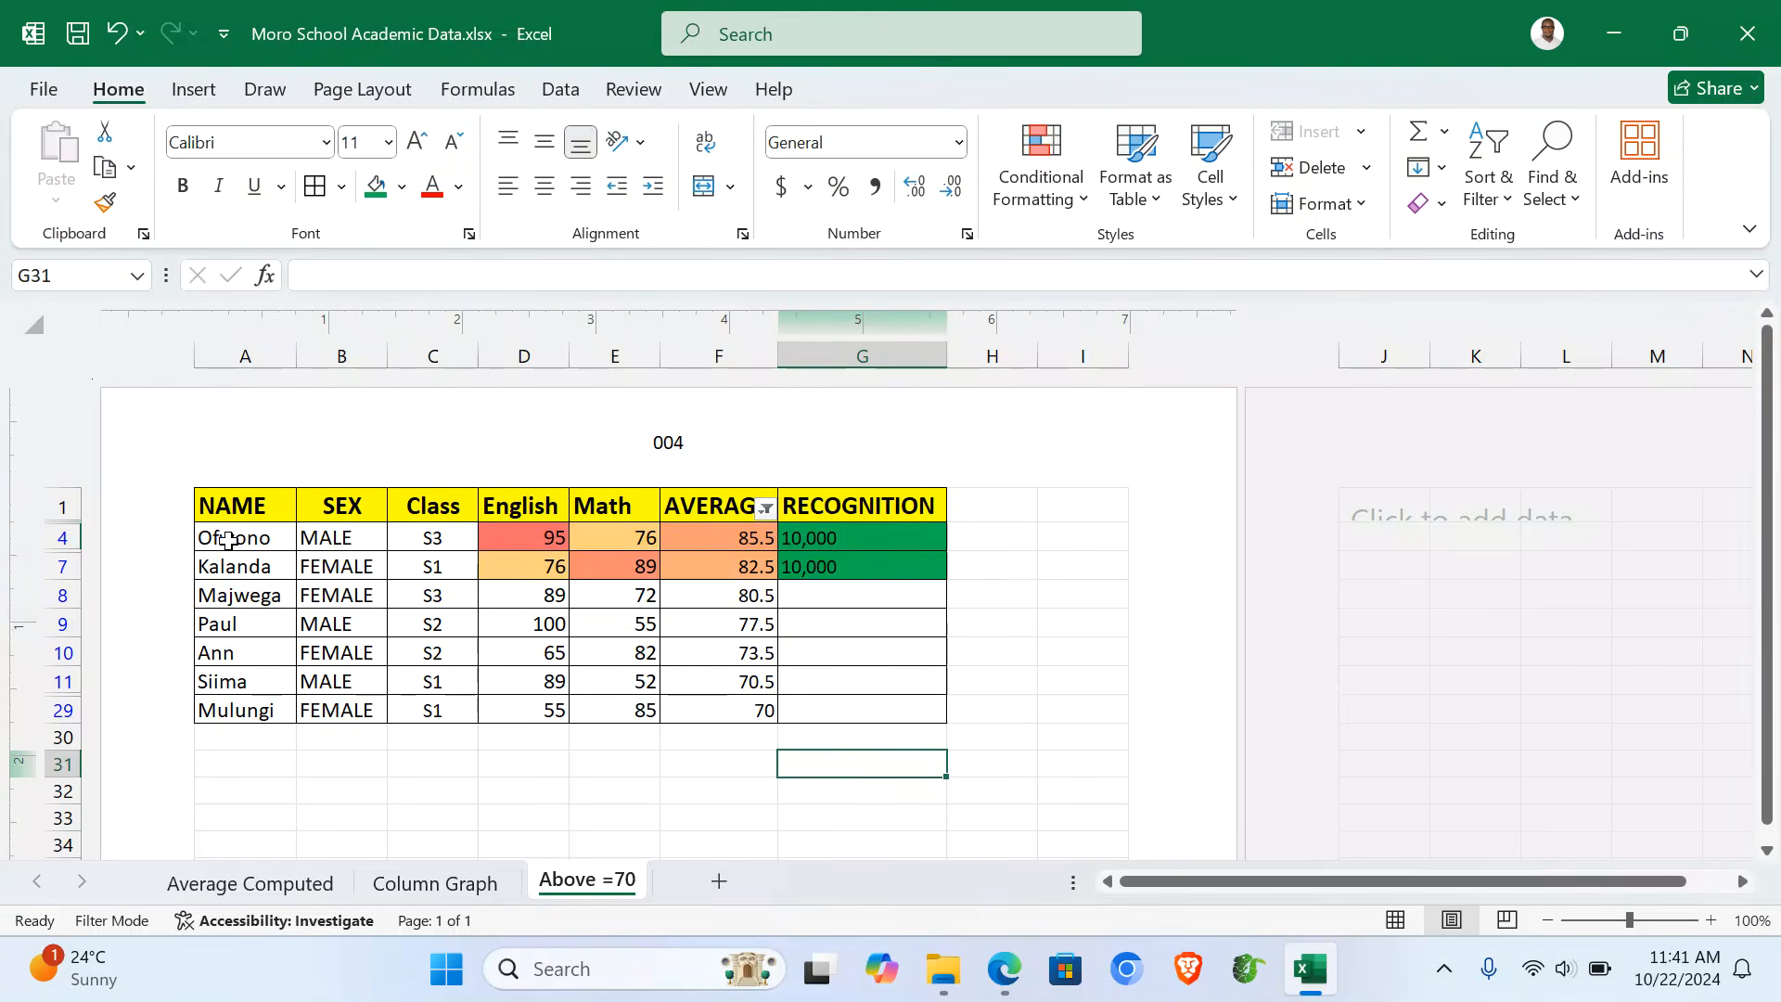
drag(234, 538, 252, 570)
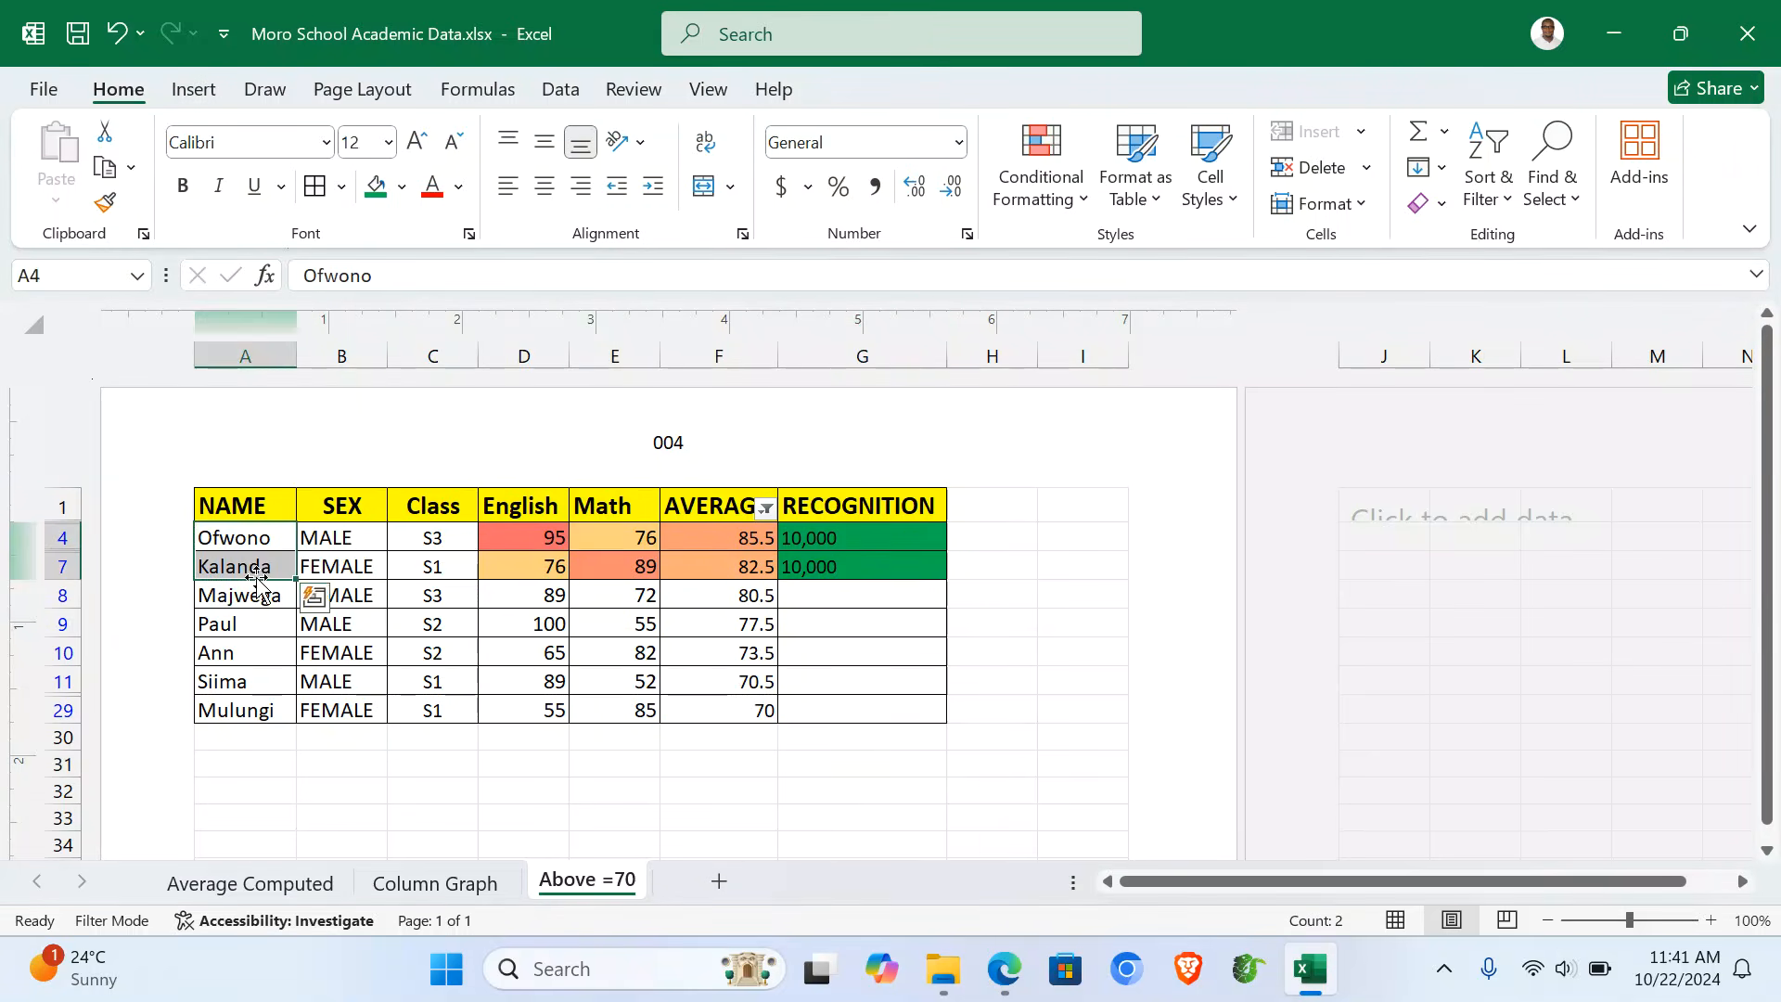
click(376, 187)
click(425, 762)
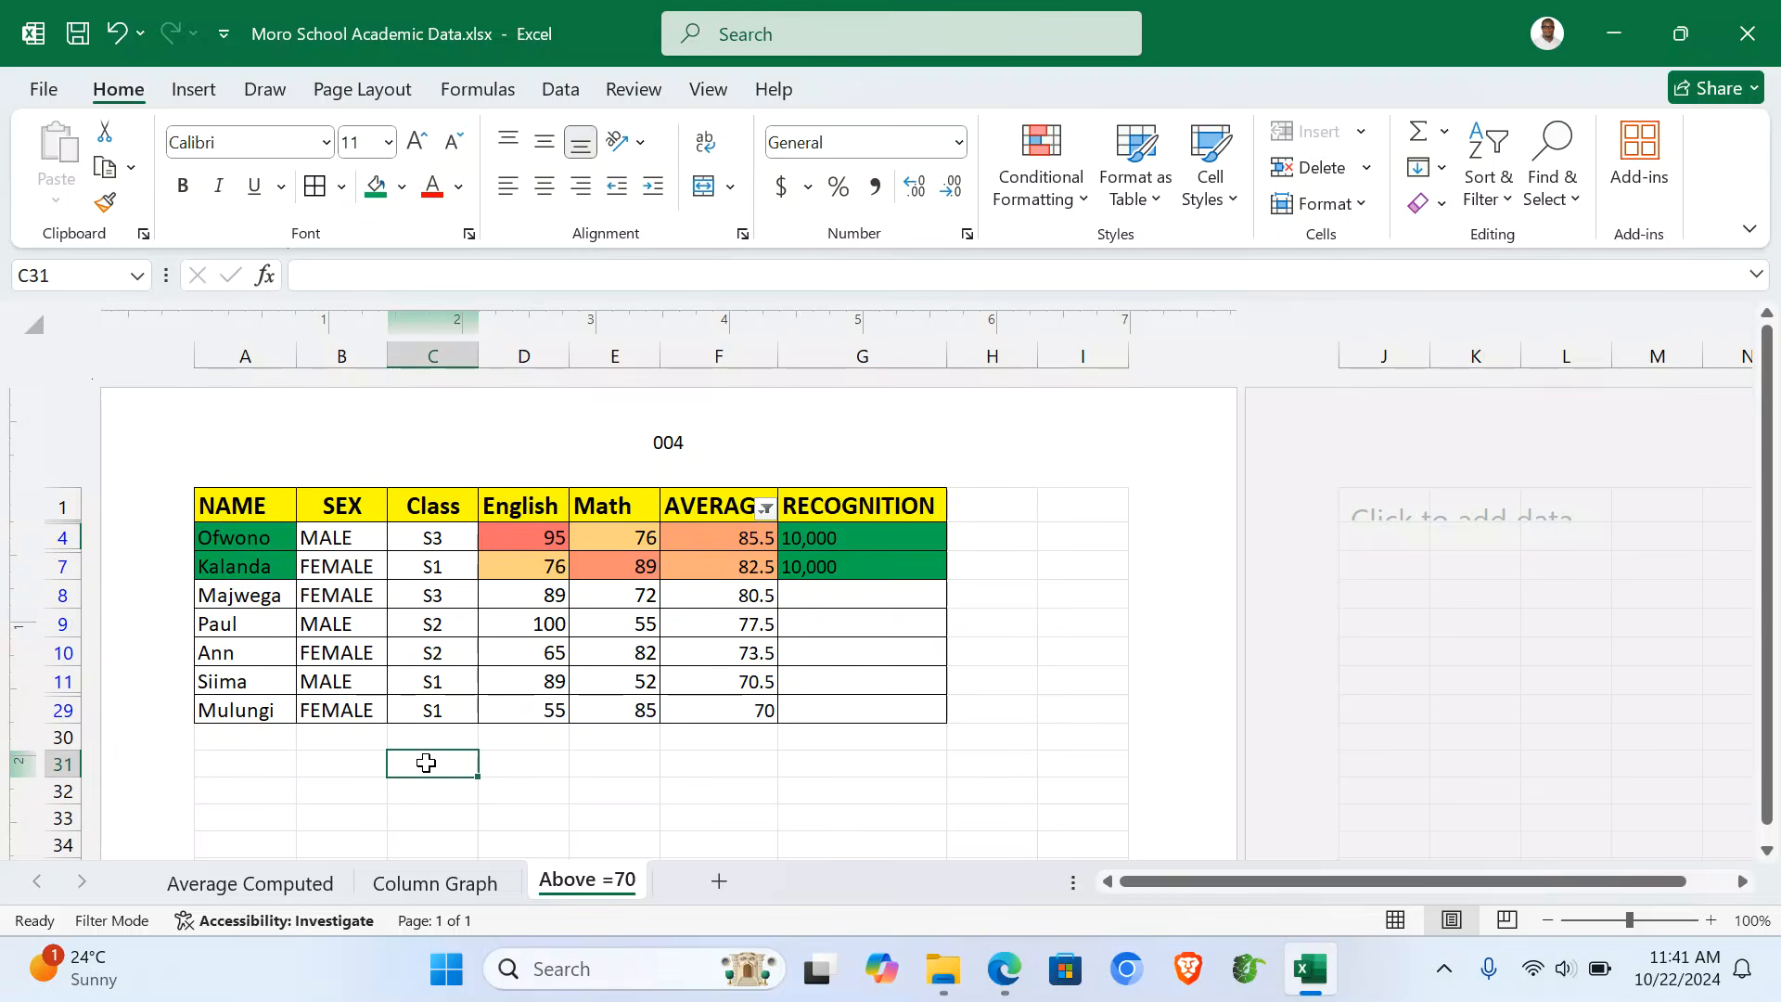
- Give the Column Graph chart sheet the author's name as header and 004 as footer
click(428, 881)
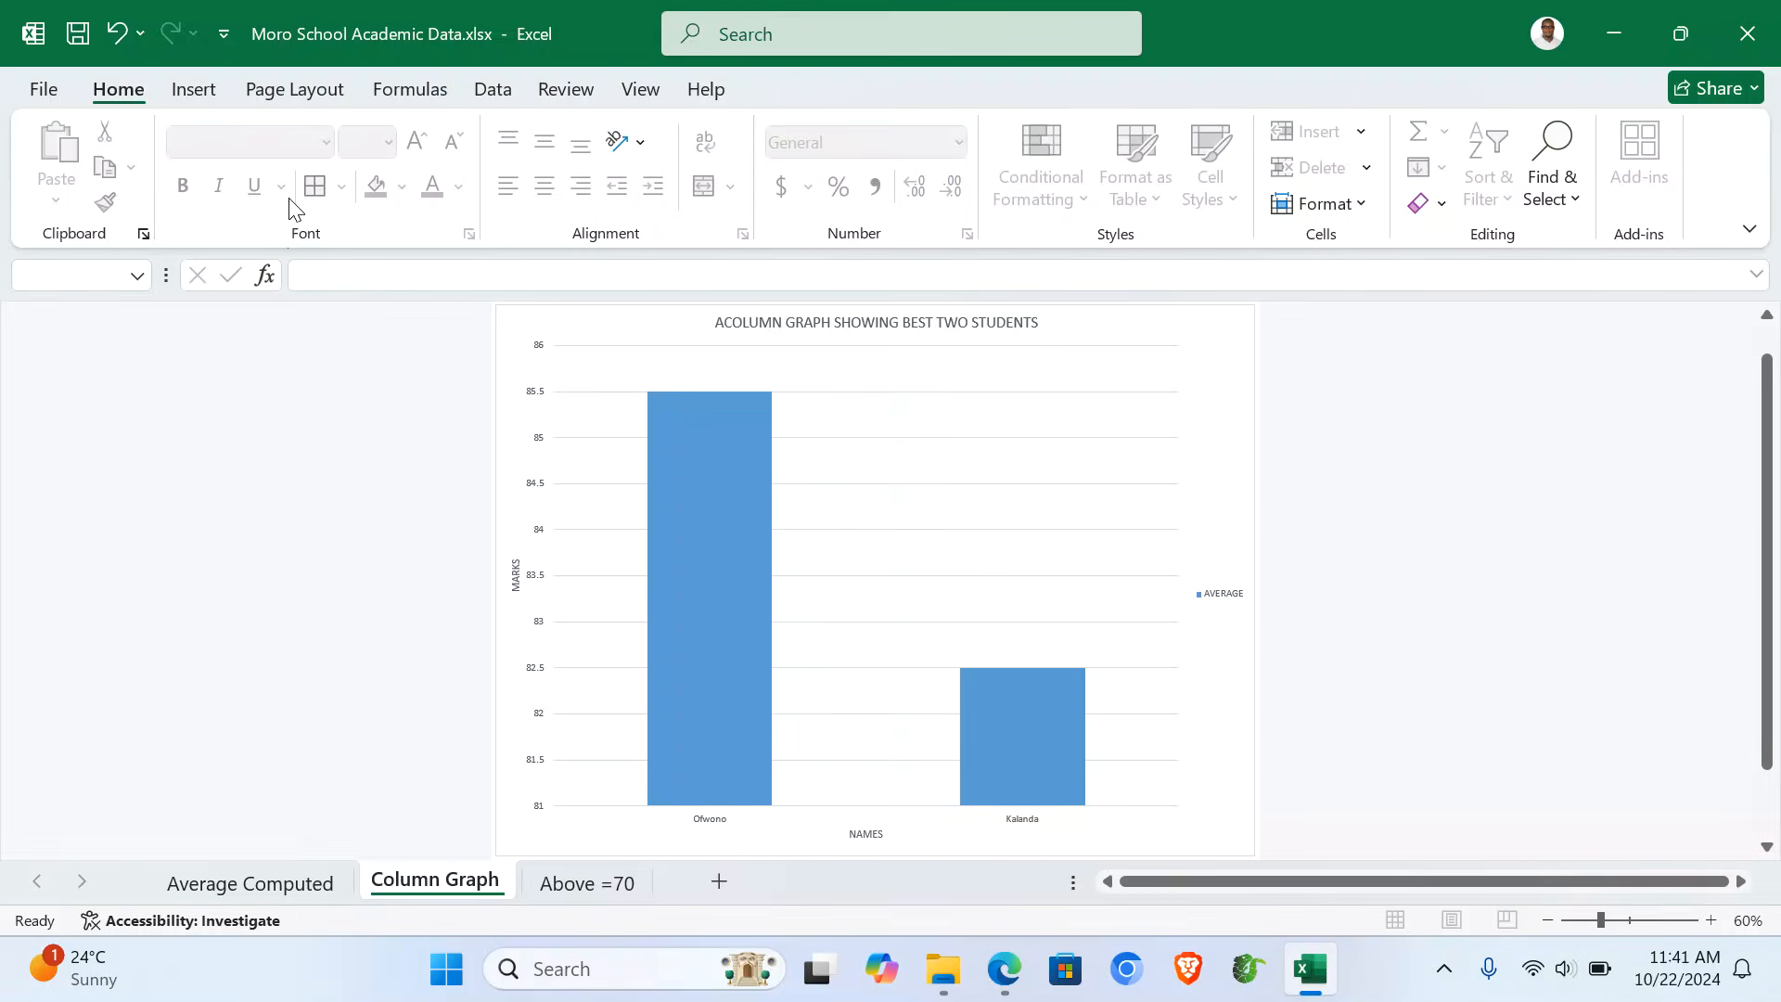
click(189, 89)
click(1347, 174)
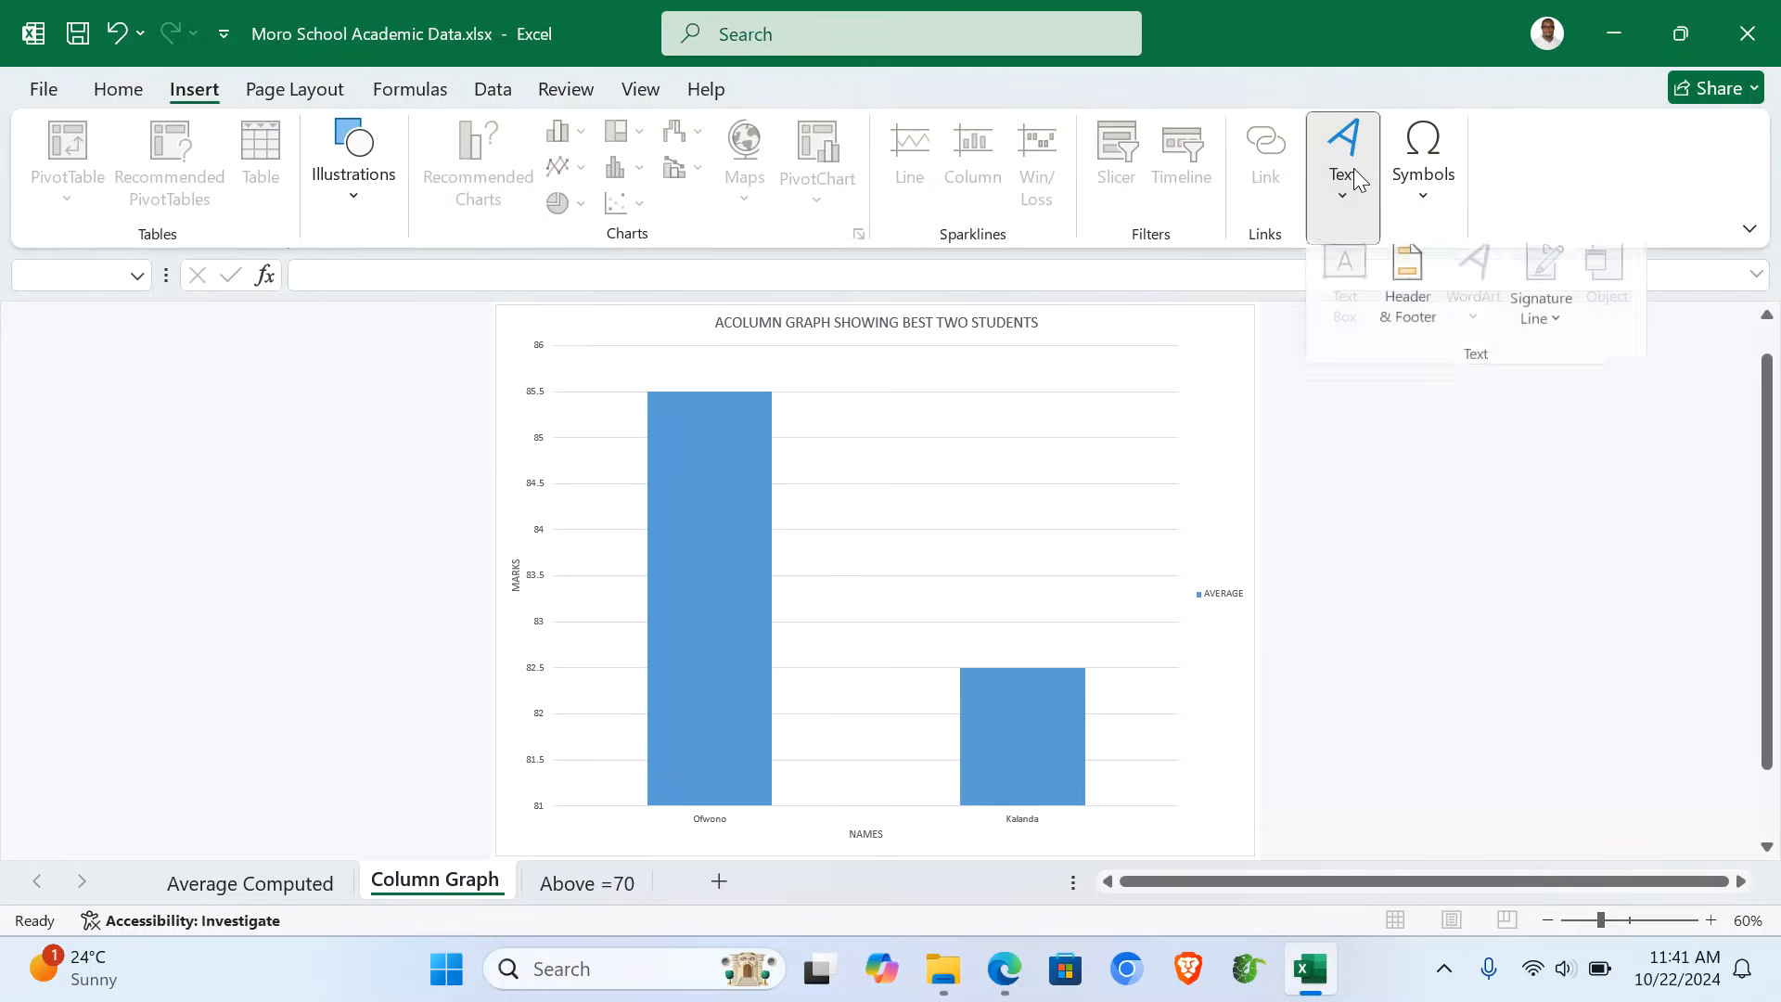
click(1411, 287)
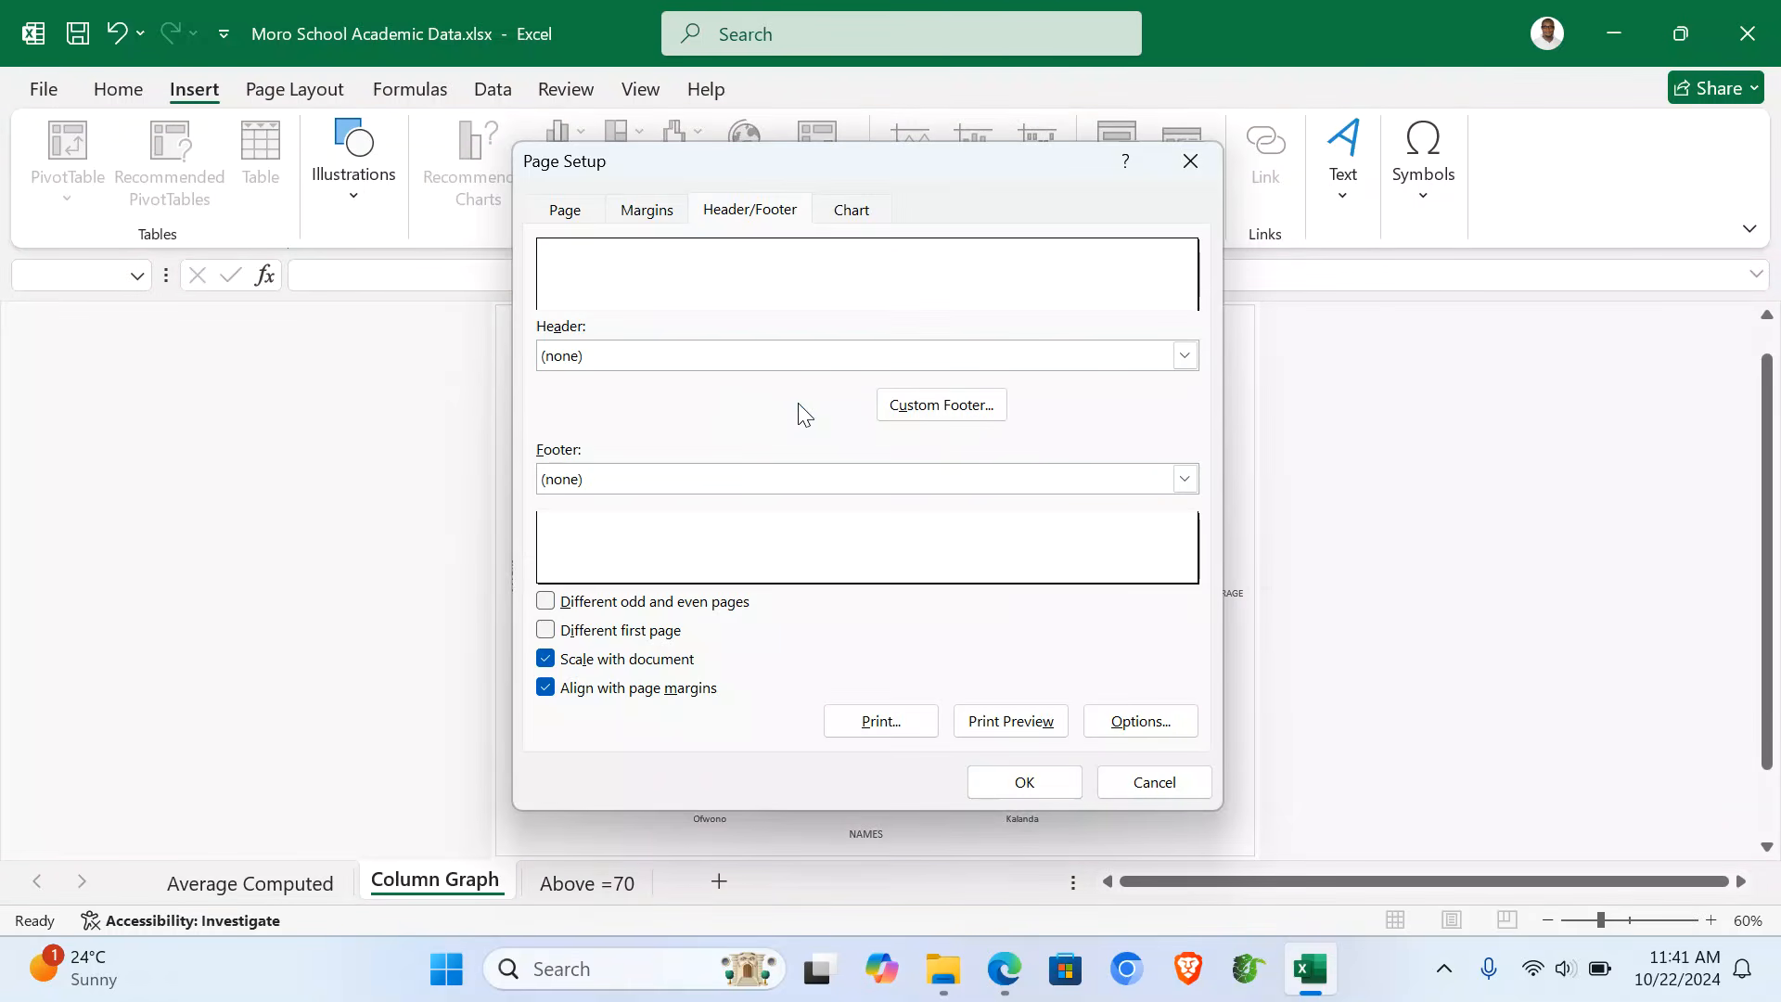
click(793, 406)
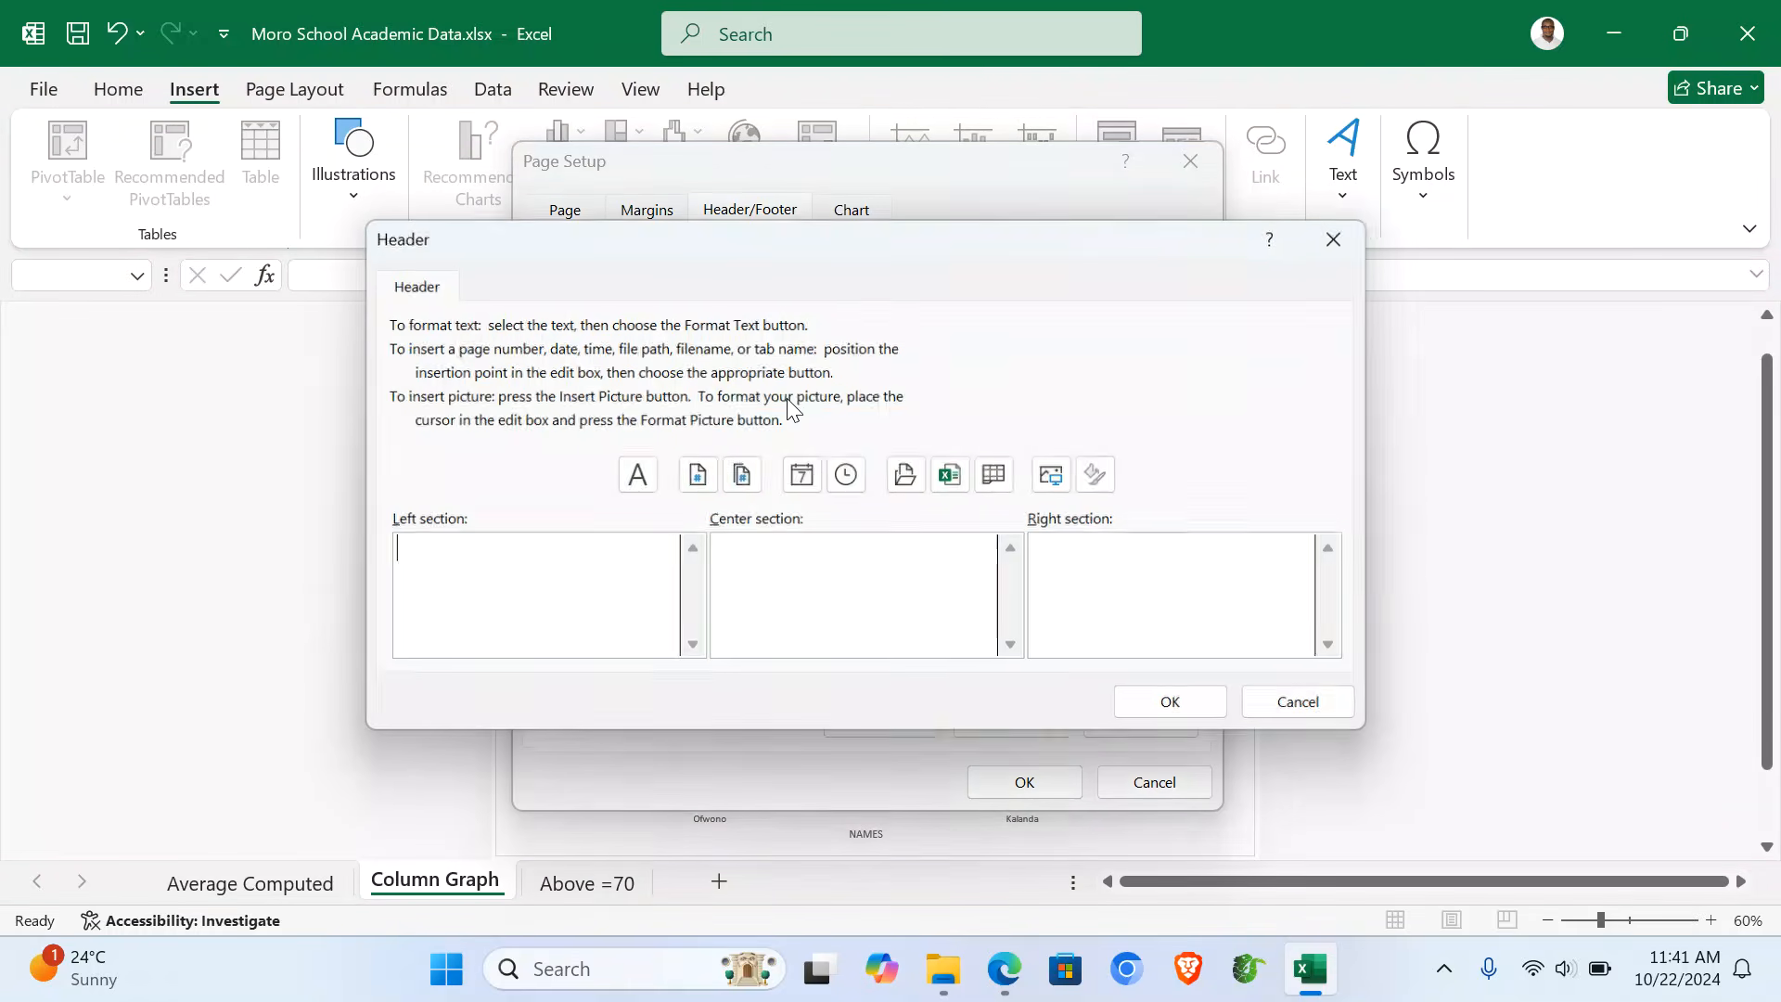
click(789, 558)
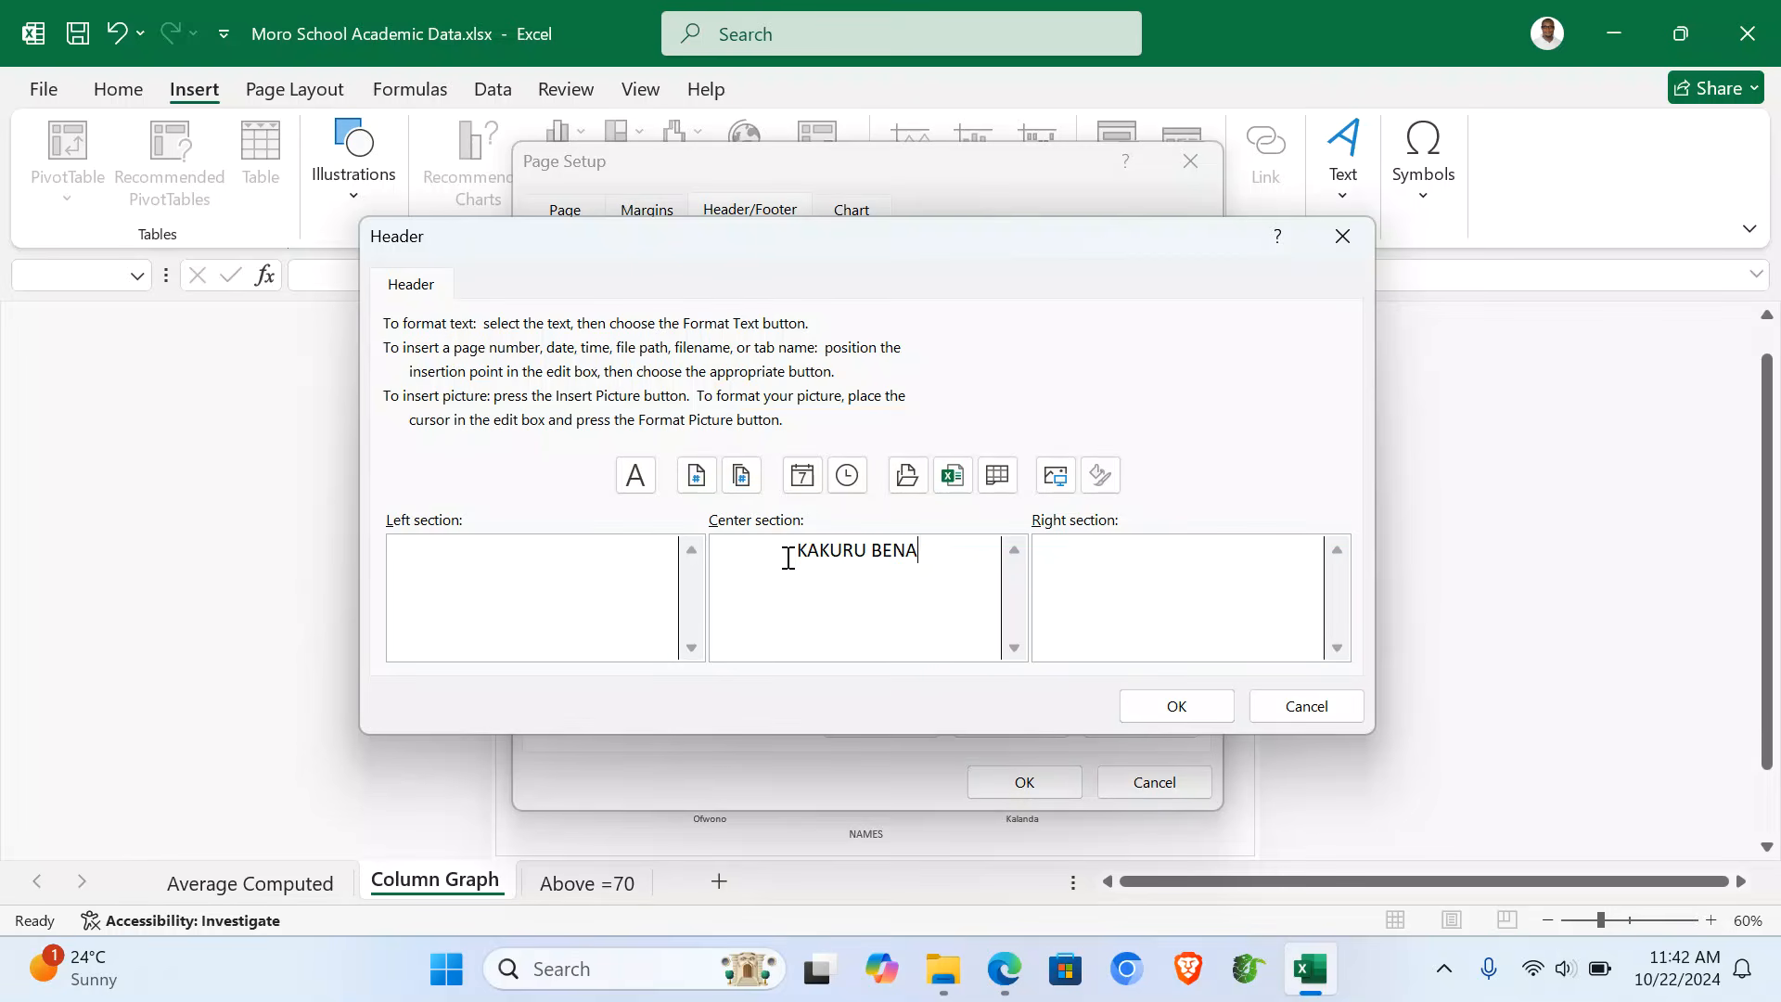
click(1162, 711)
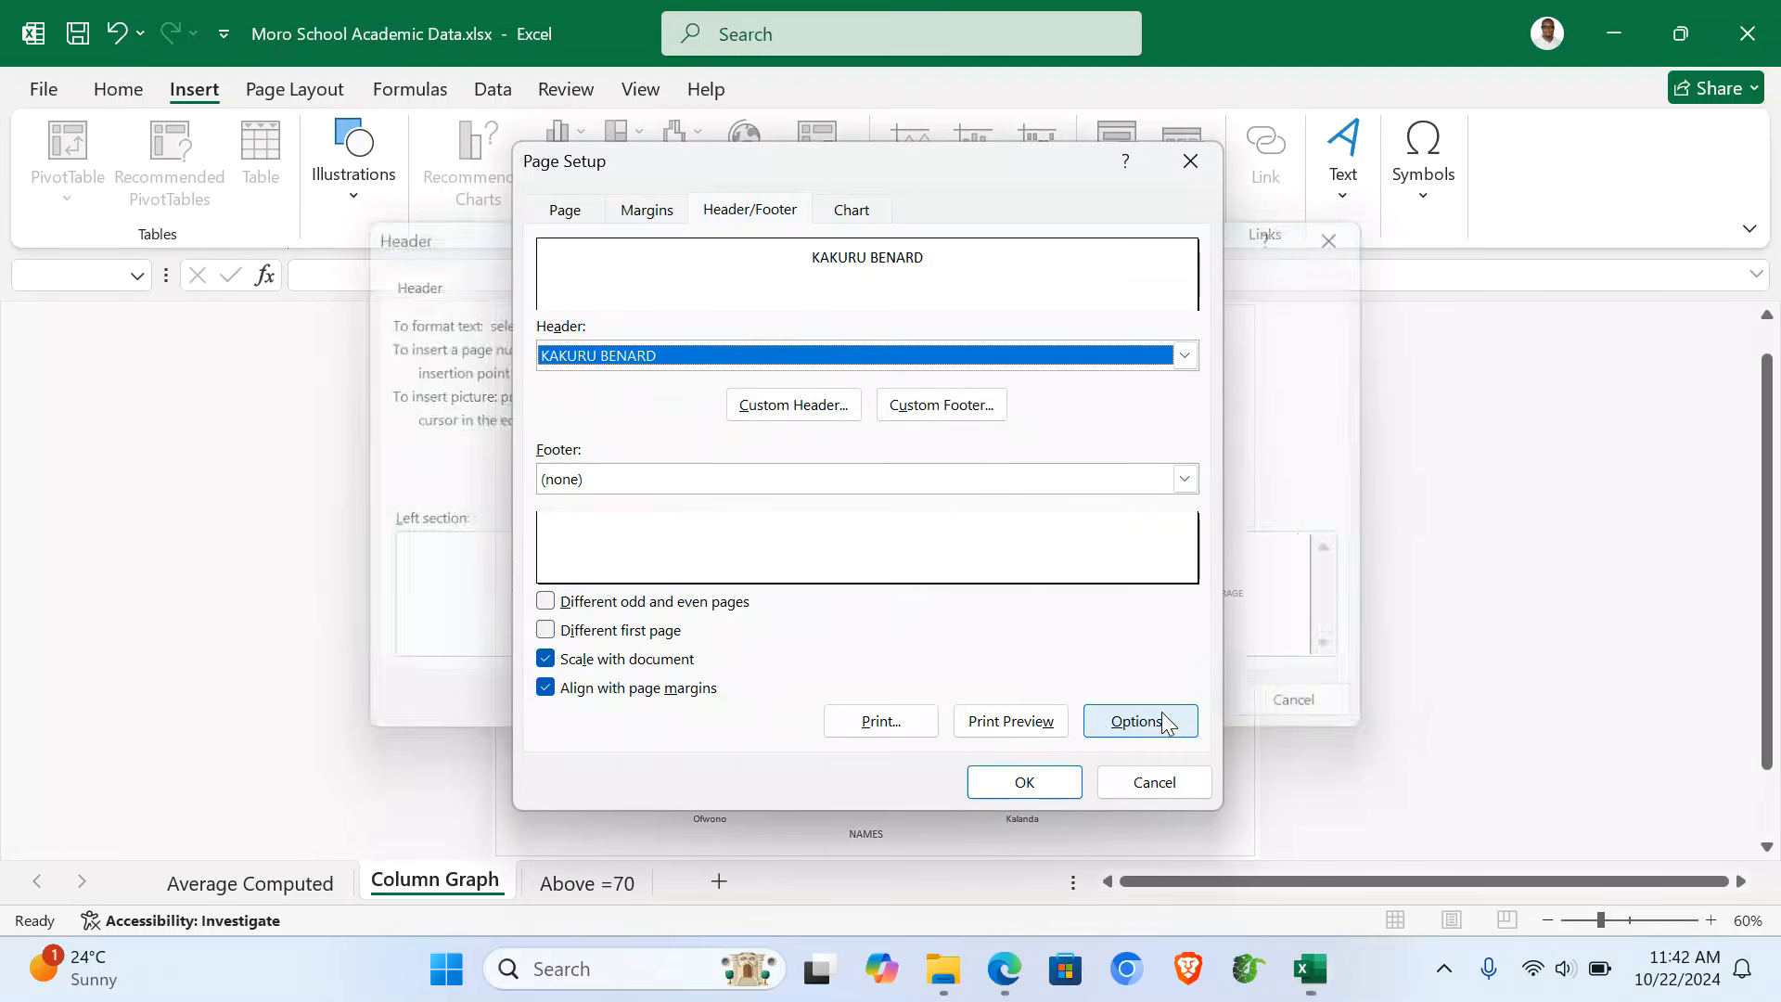
click(957, 409)
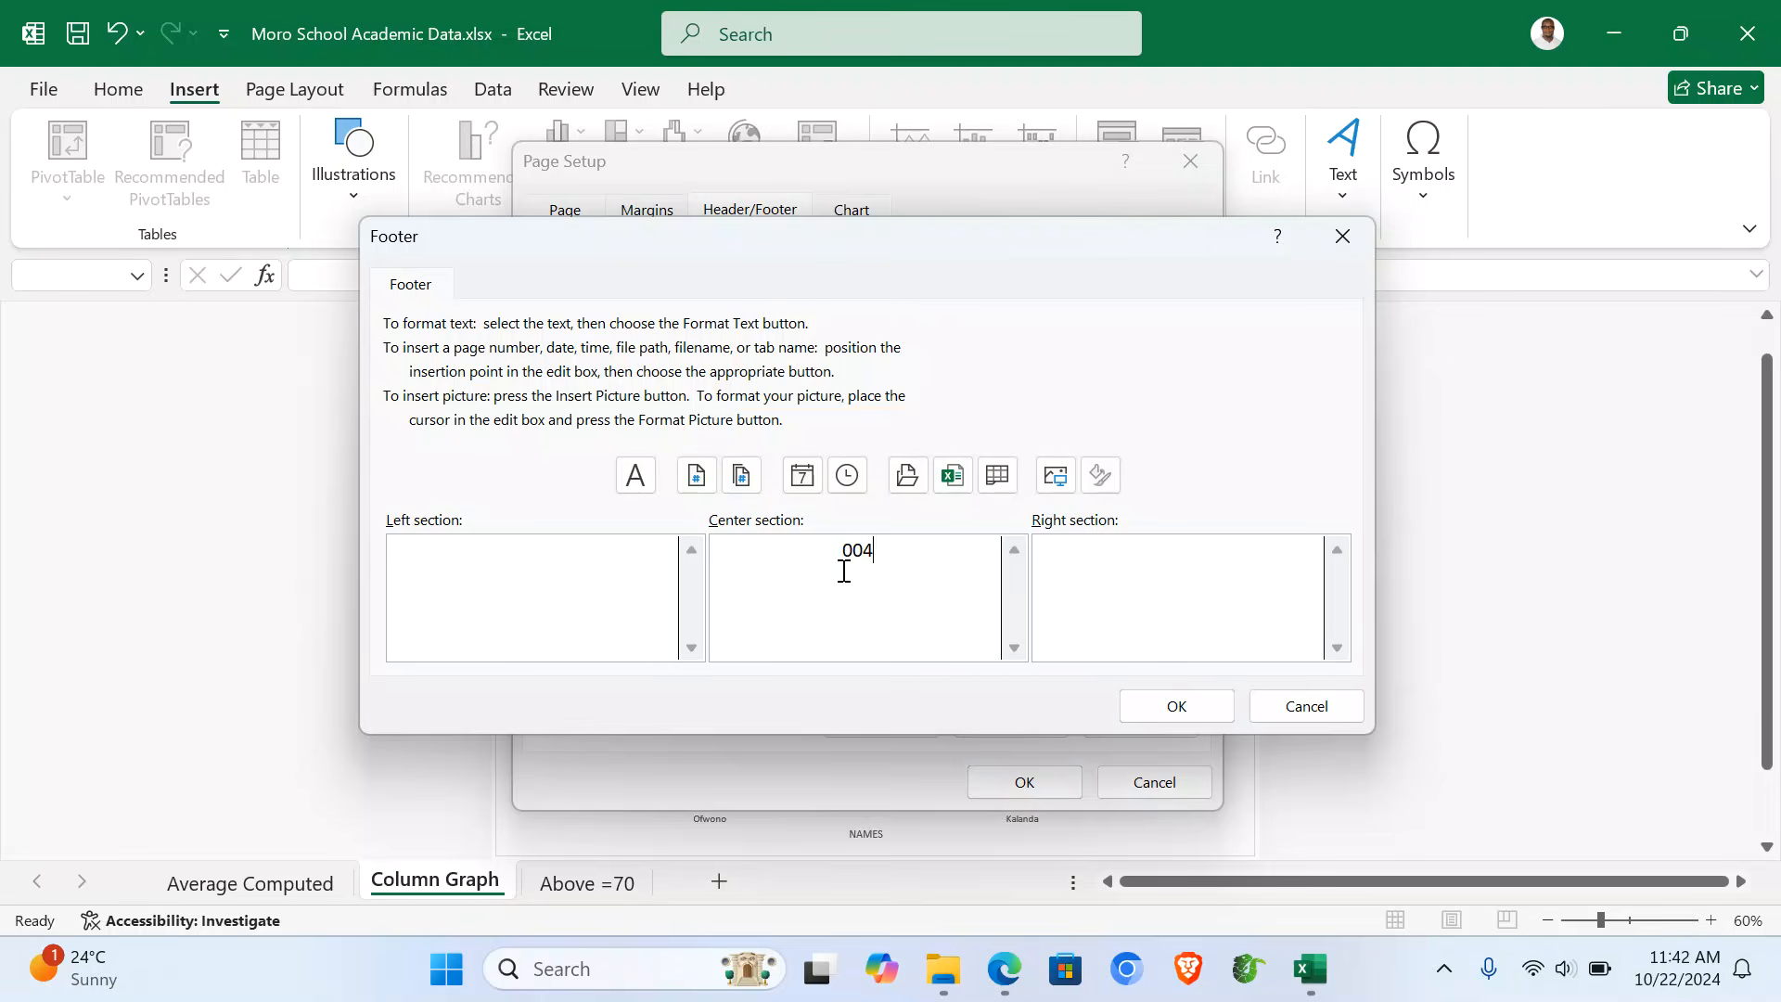
click(1174, 706)
click(1026, 782)
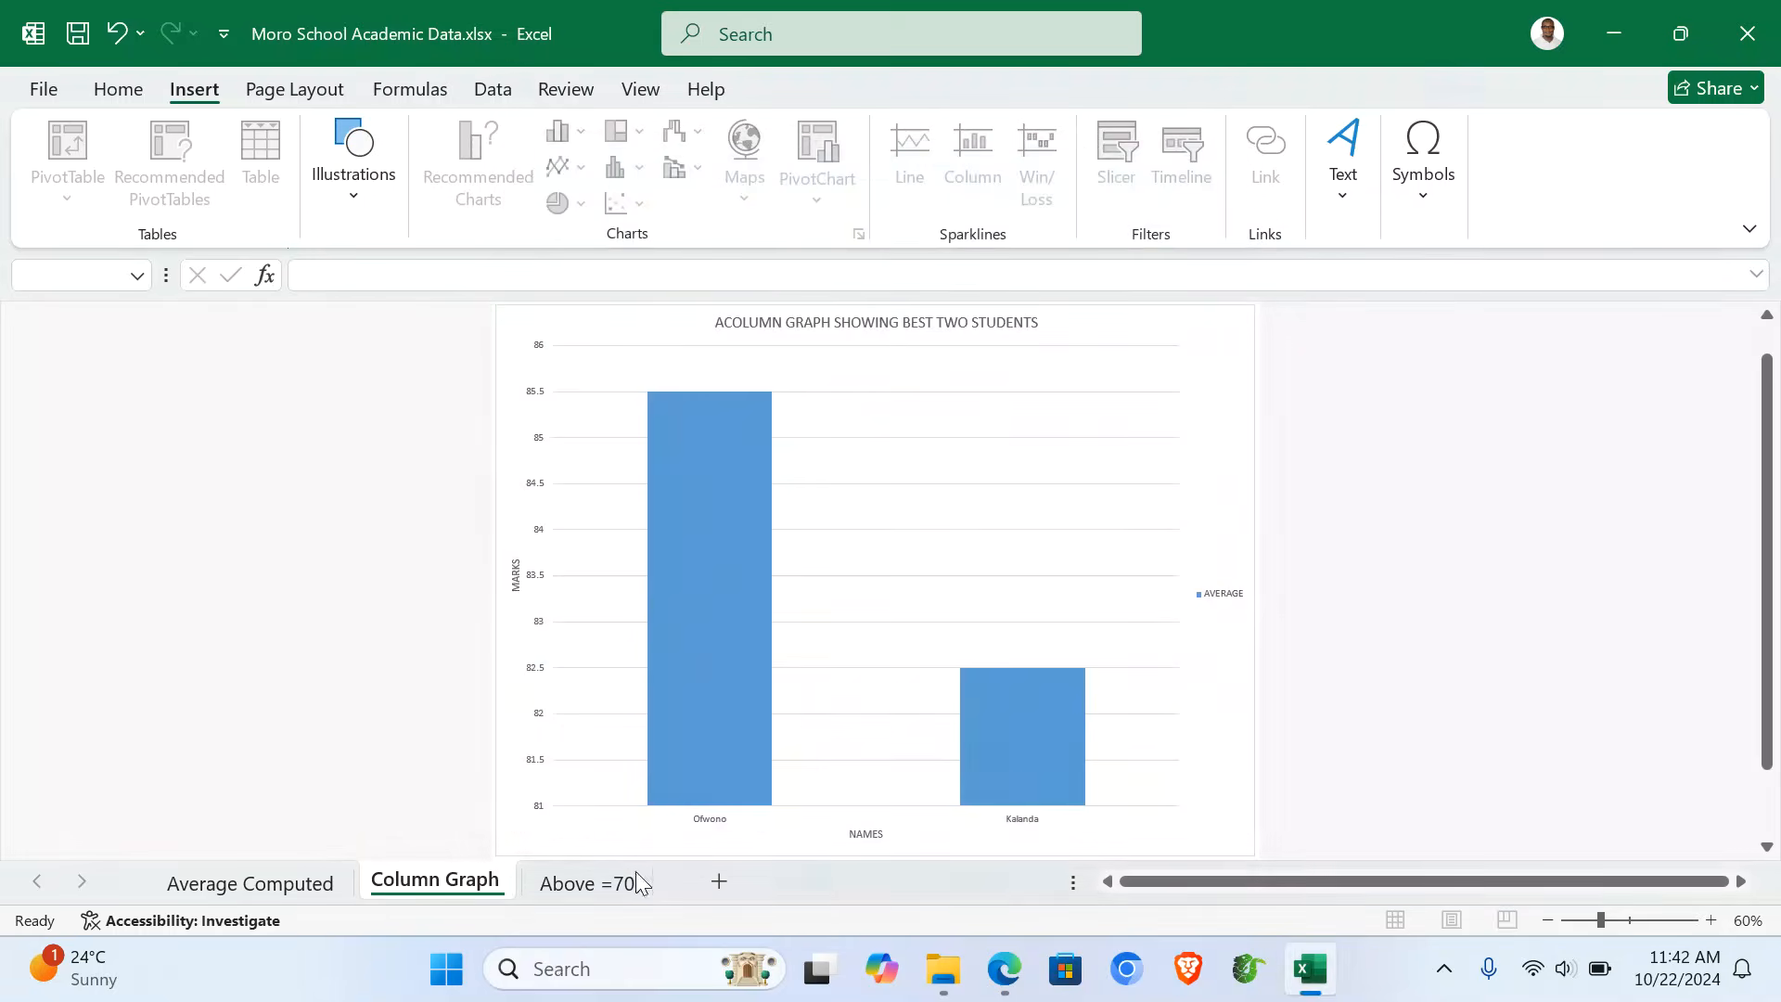
- Check the Above =70 and Column Graph sheets, then return to Average Computed and select B8:C8
click(552, 886)
click(474, 889)
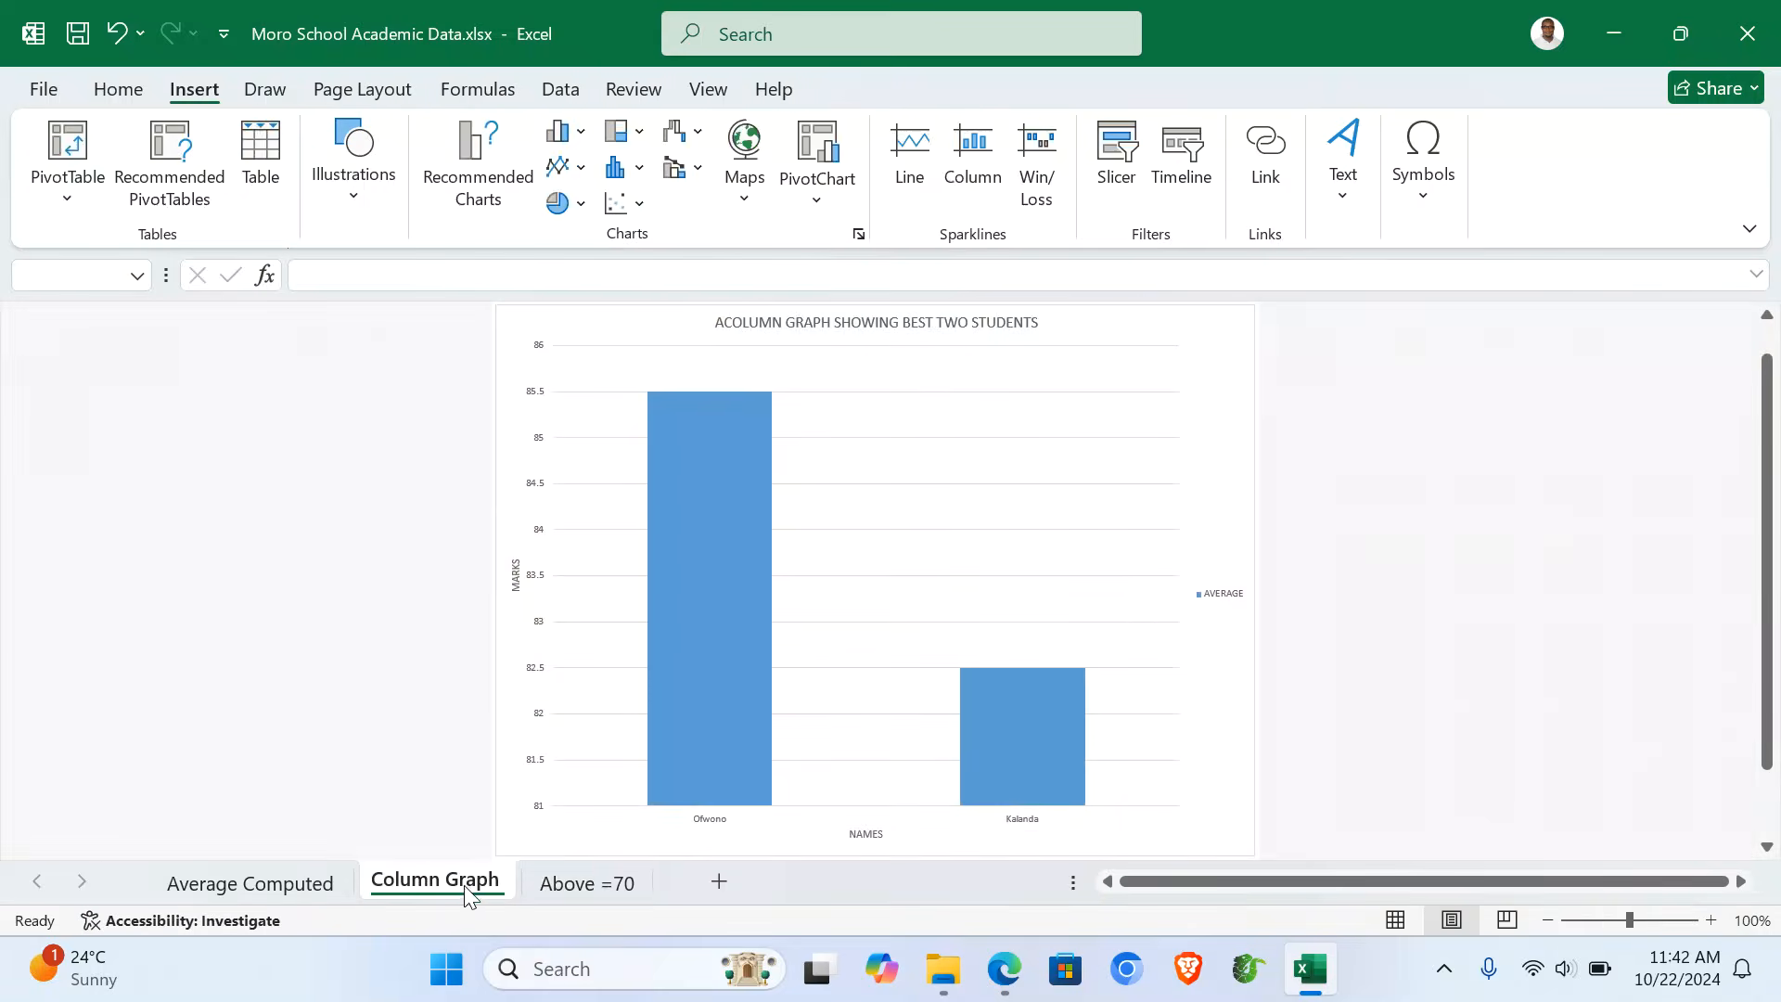
click(267, 883)
drag(617, 729, 604, 727)
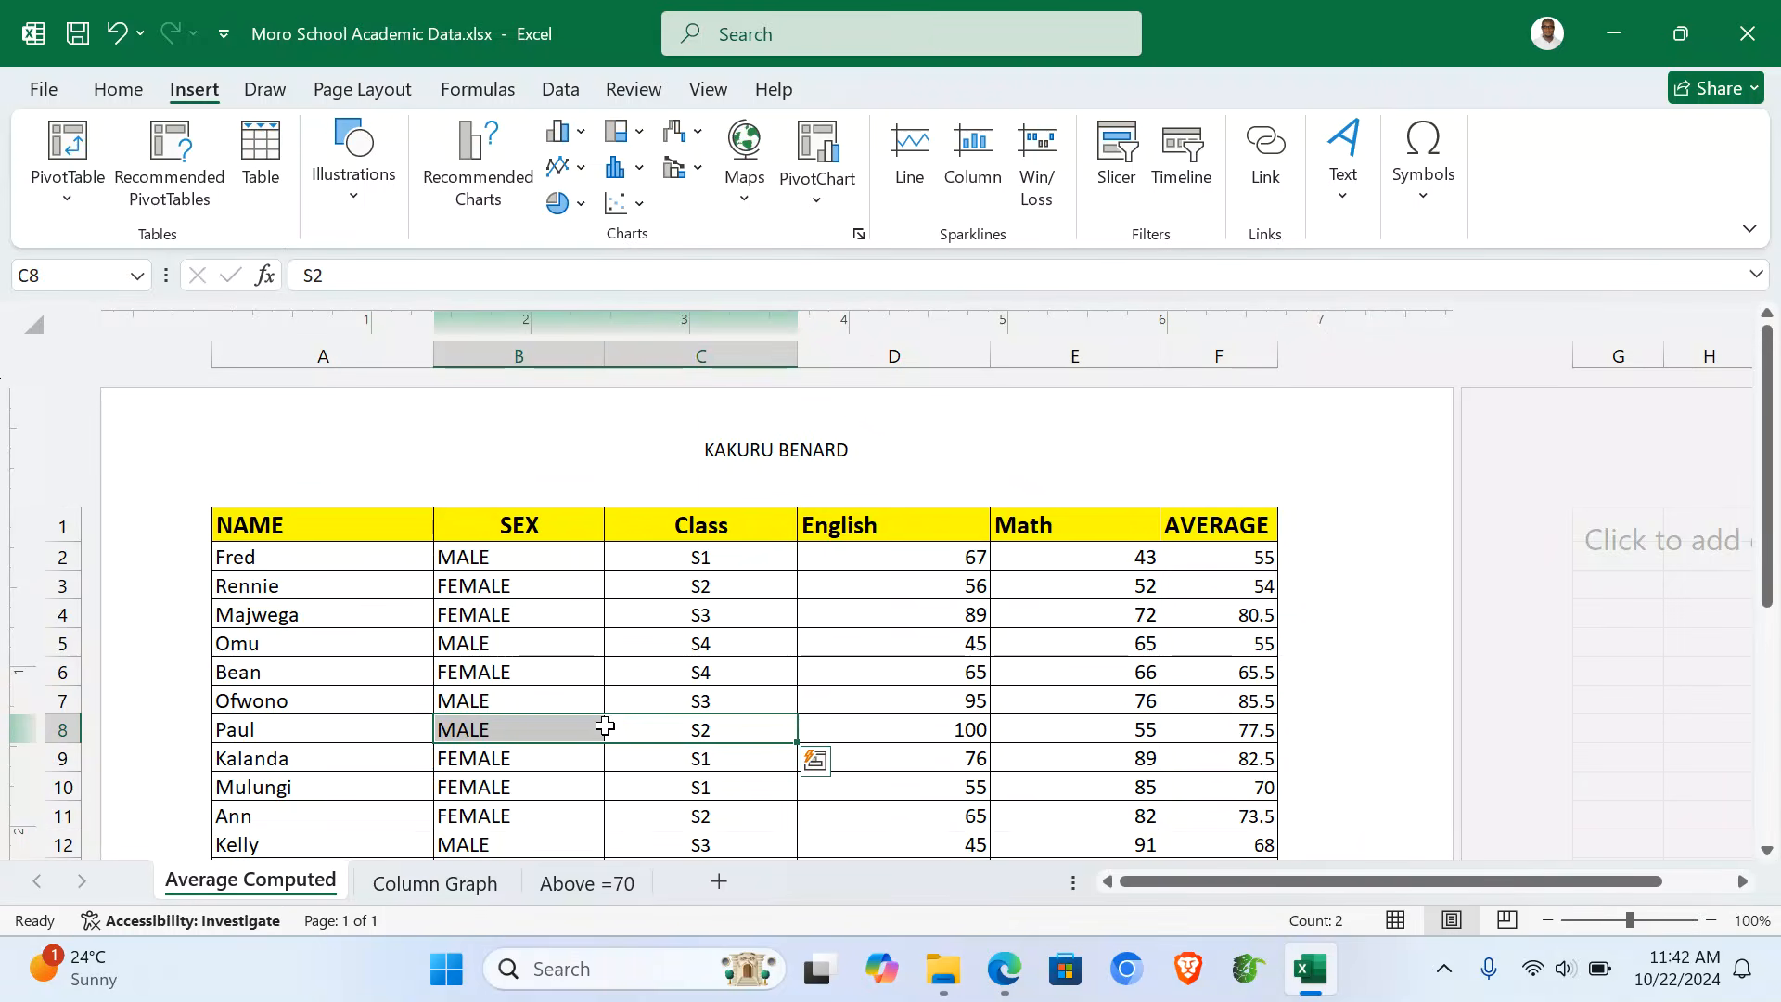
- Close Excel and bring the ITEM 1 folder window to the front
click(1756, 32)
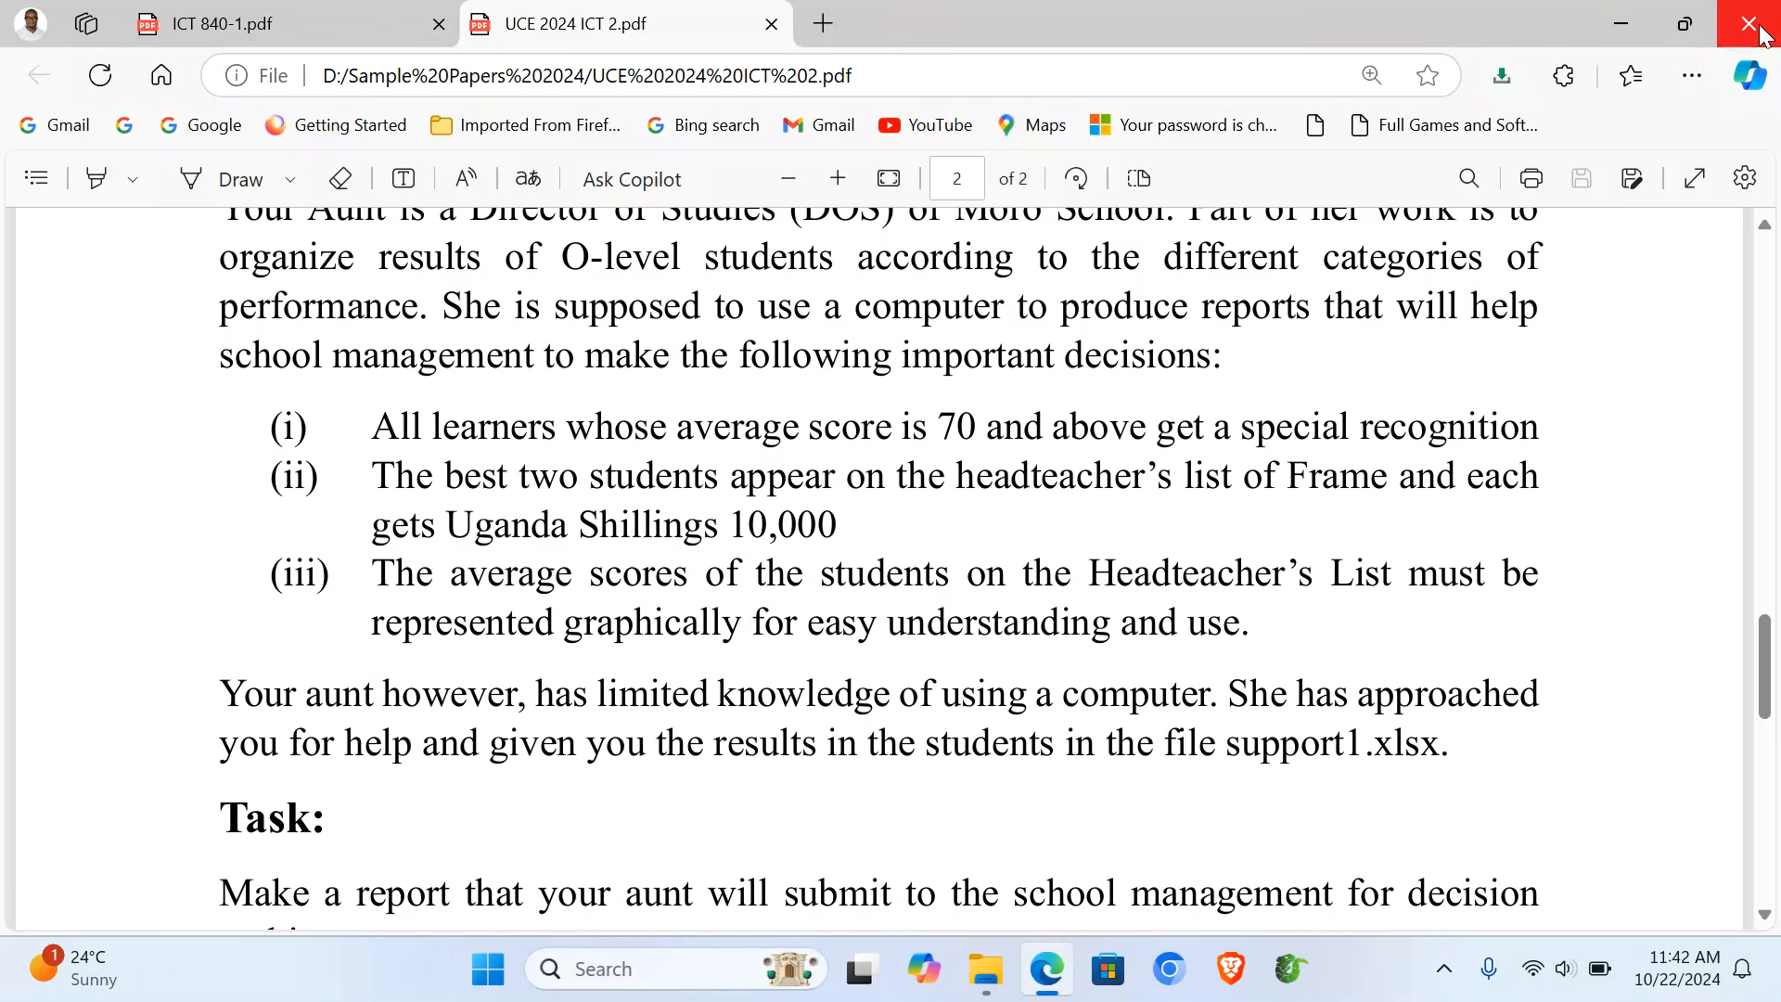
mouse_move(985, 969)
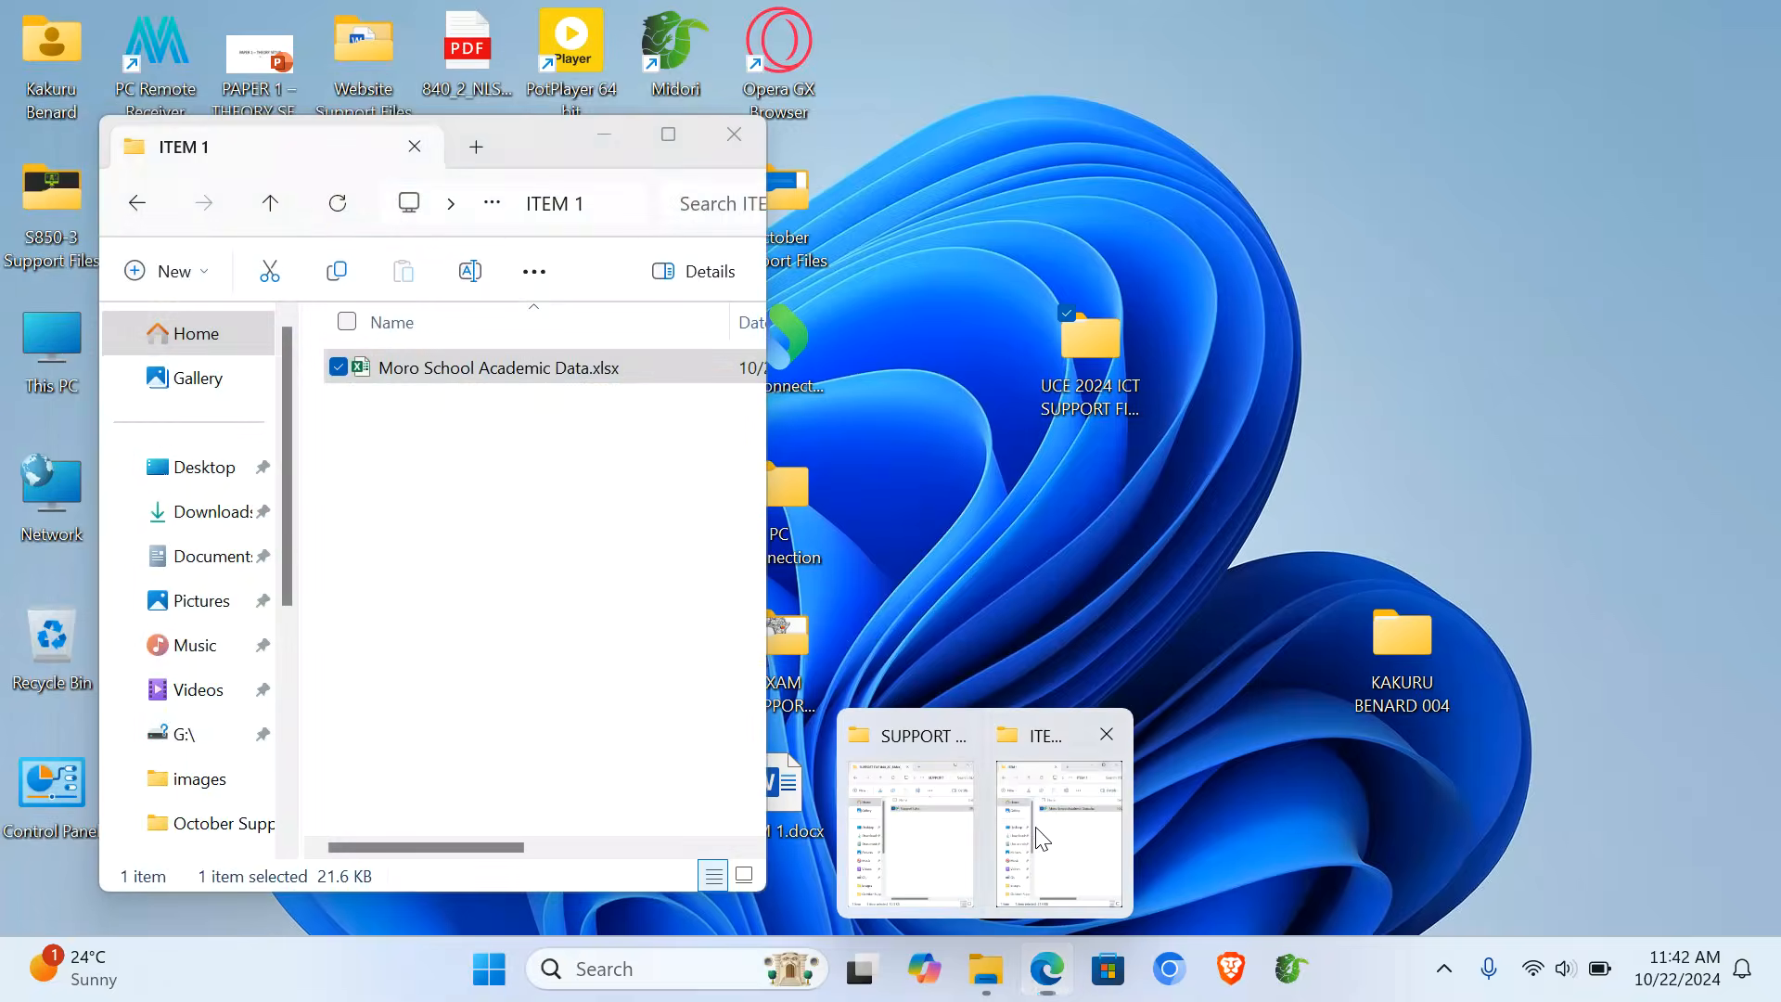
click(1061, 876)
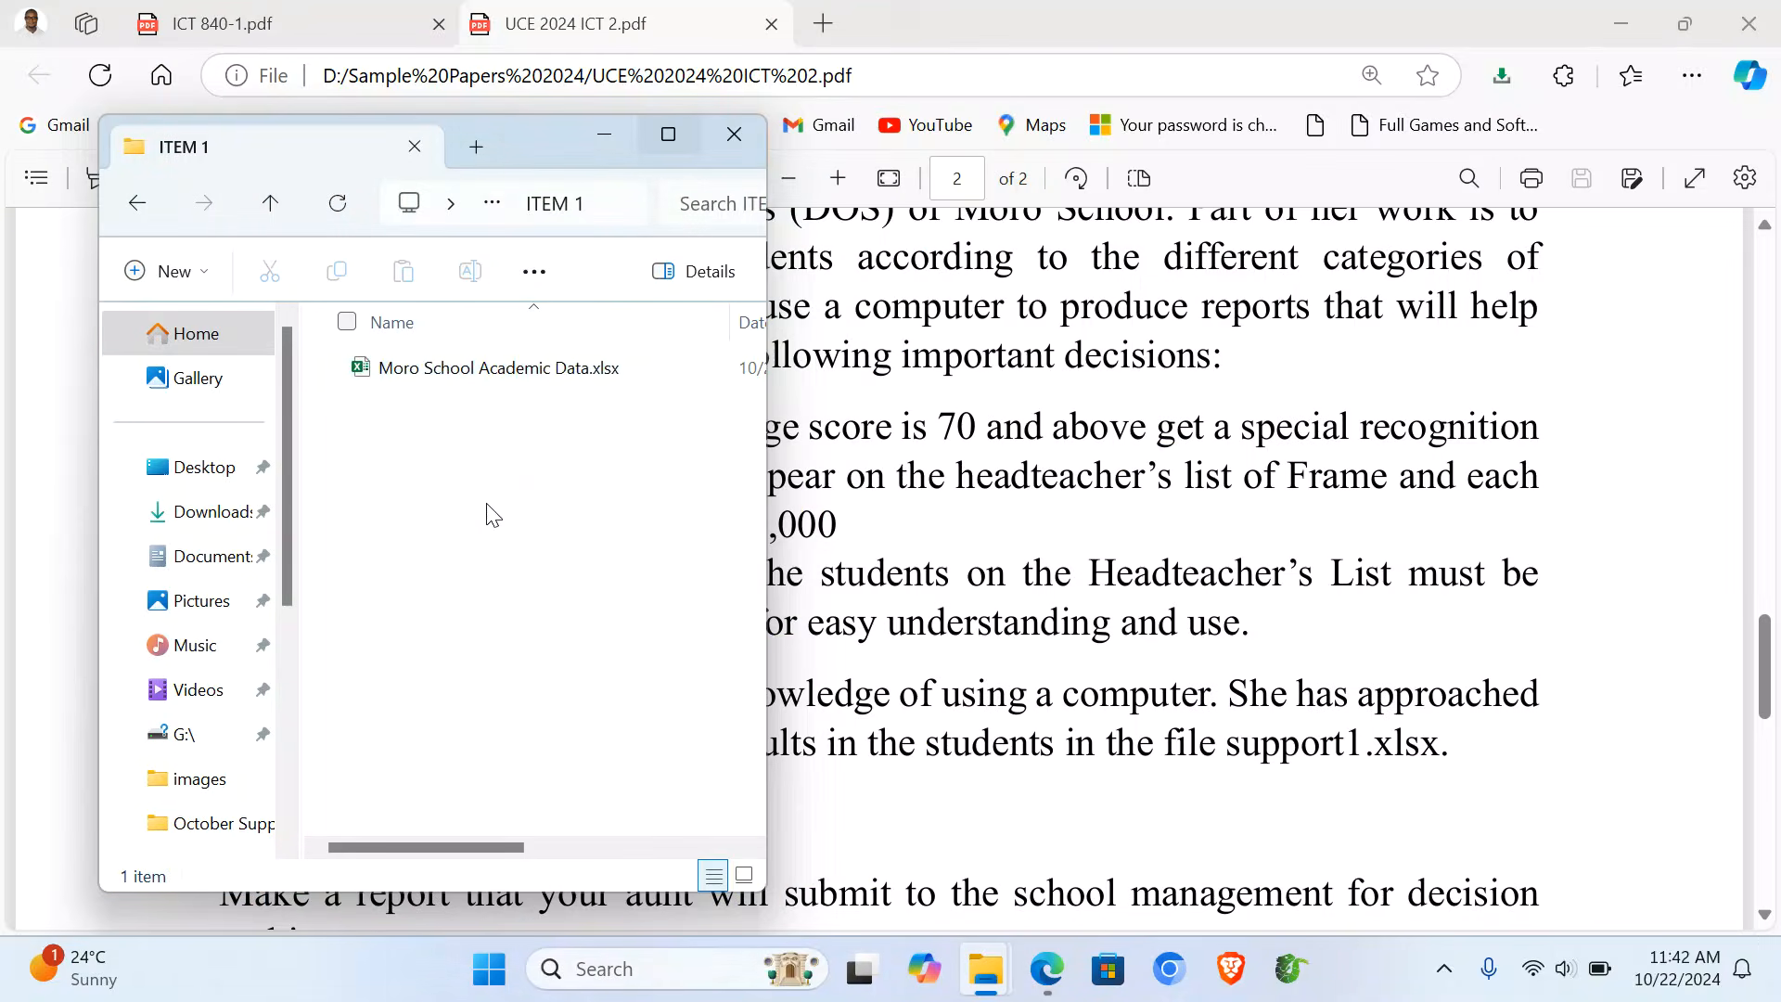
- Create a new Access database named 'Moro Database' in ITEM 1 and open it
right_click(493, 515)
mouse_move(816, 384)
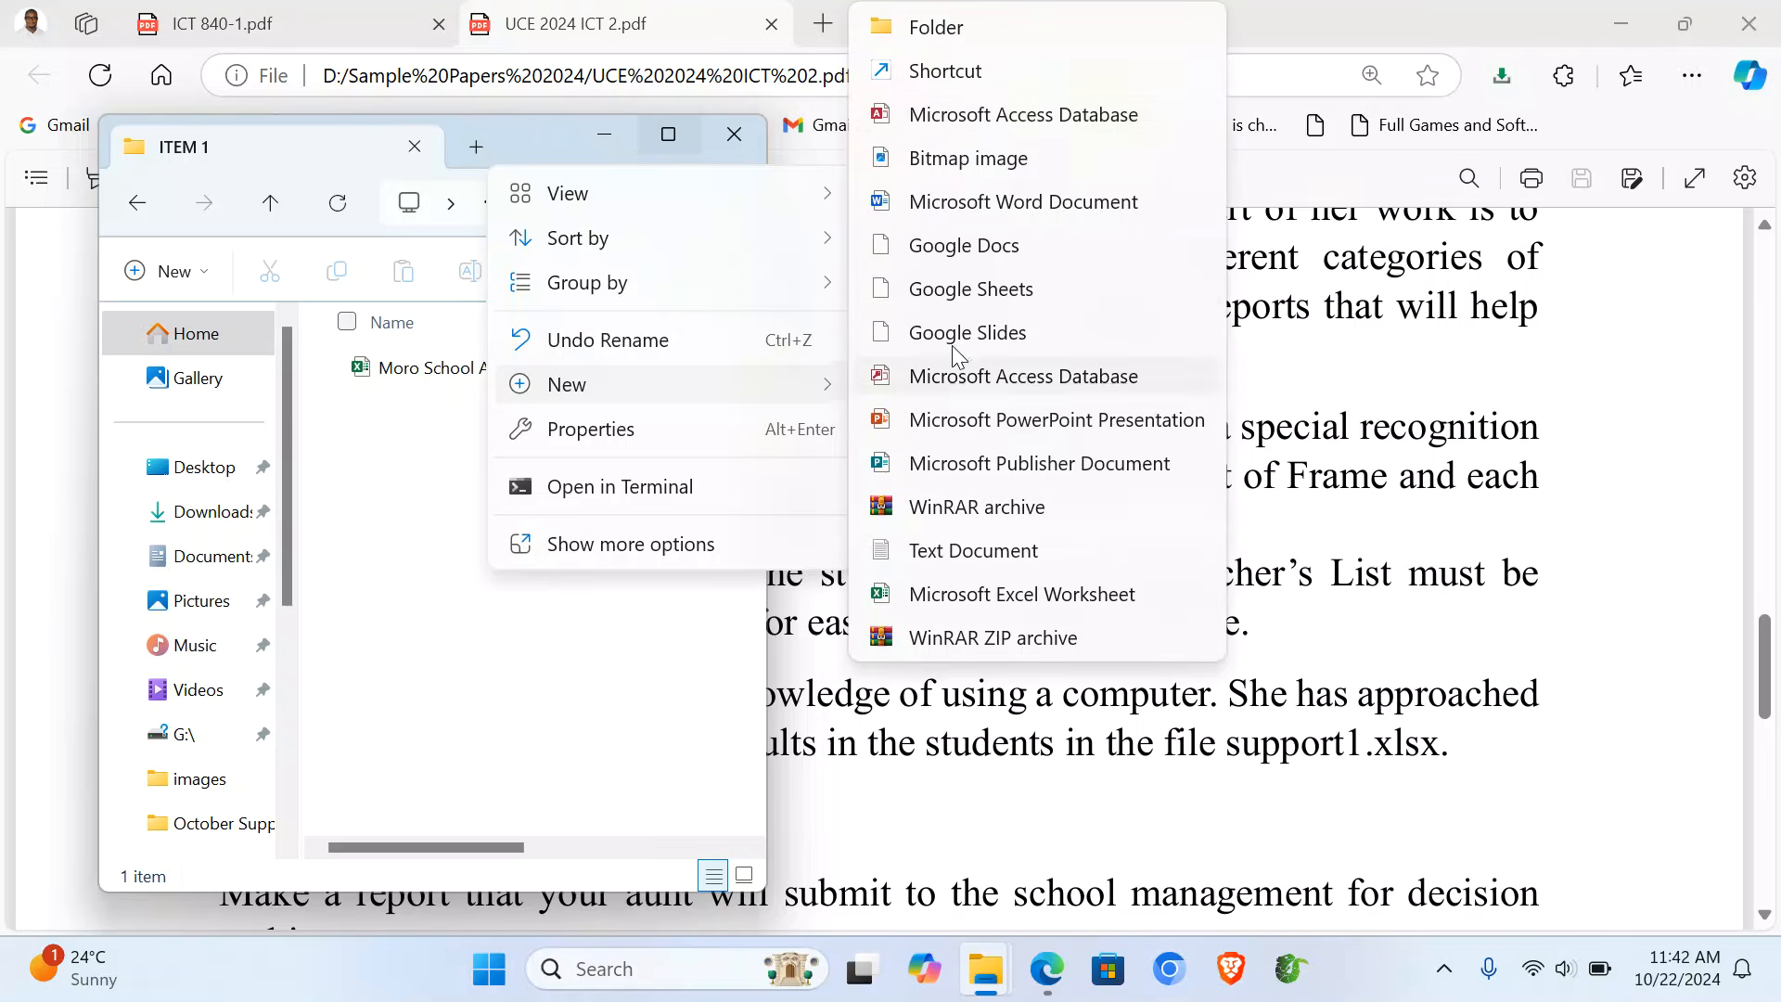
click(1043, 114)
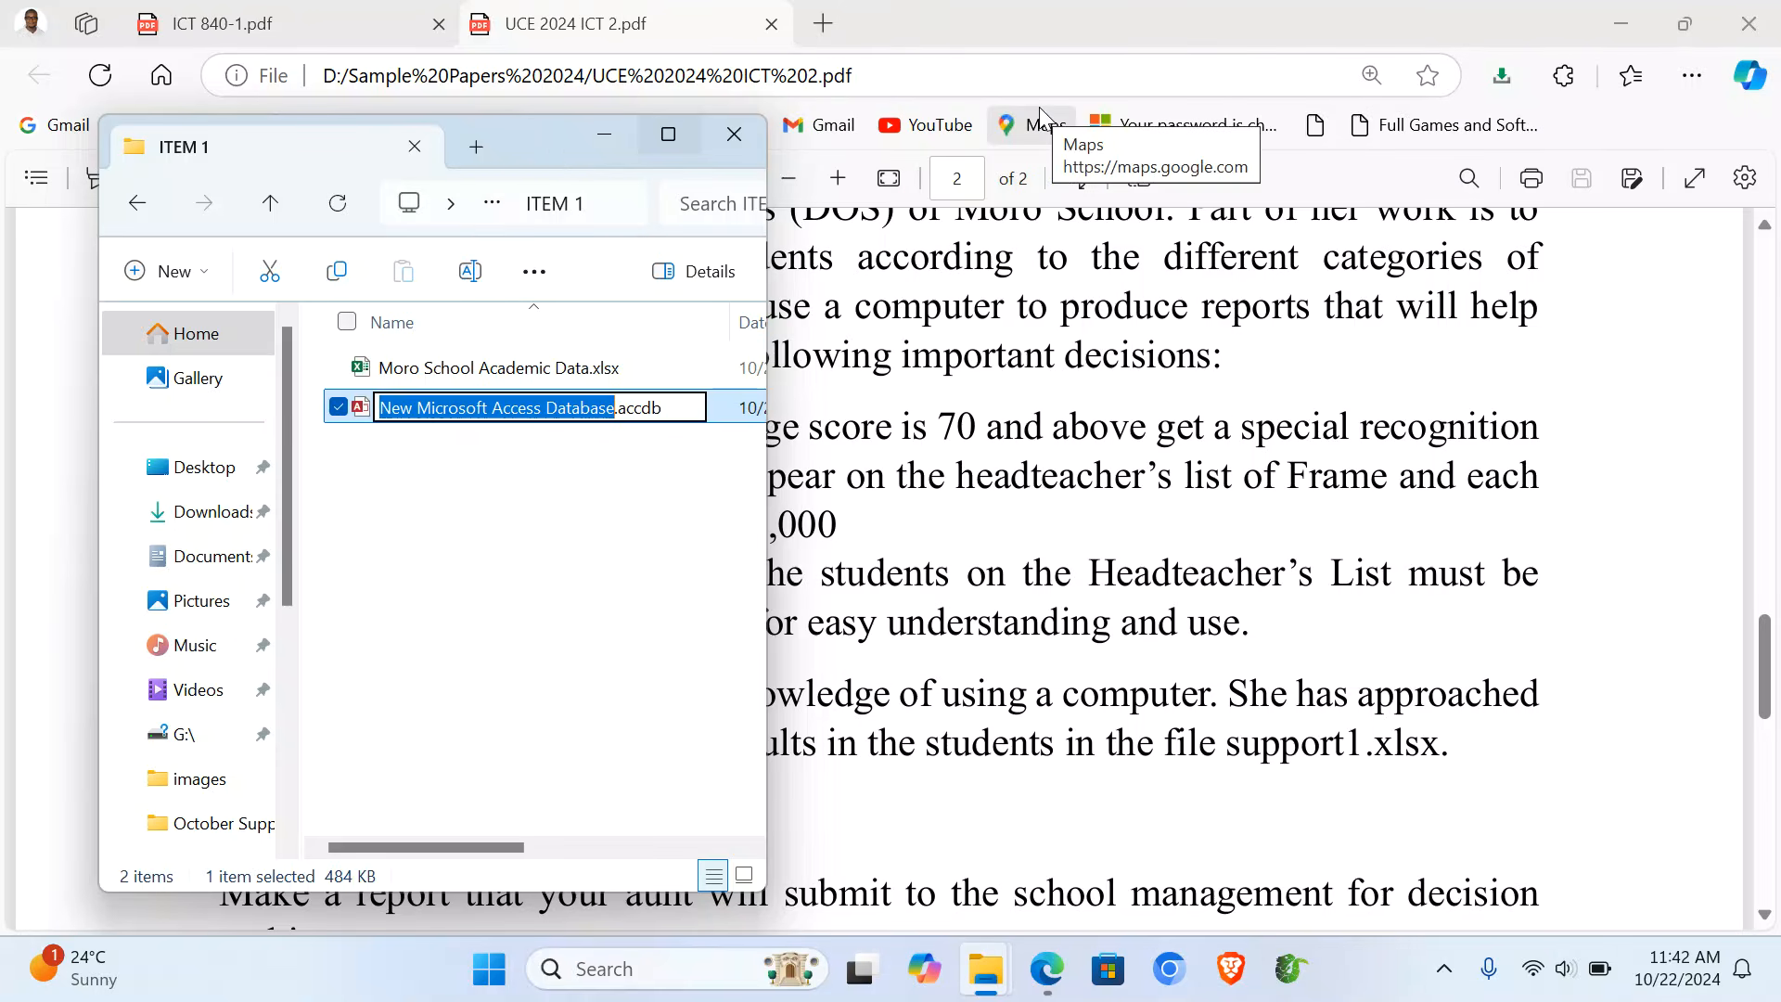
text(Moro D)
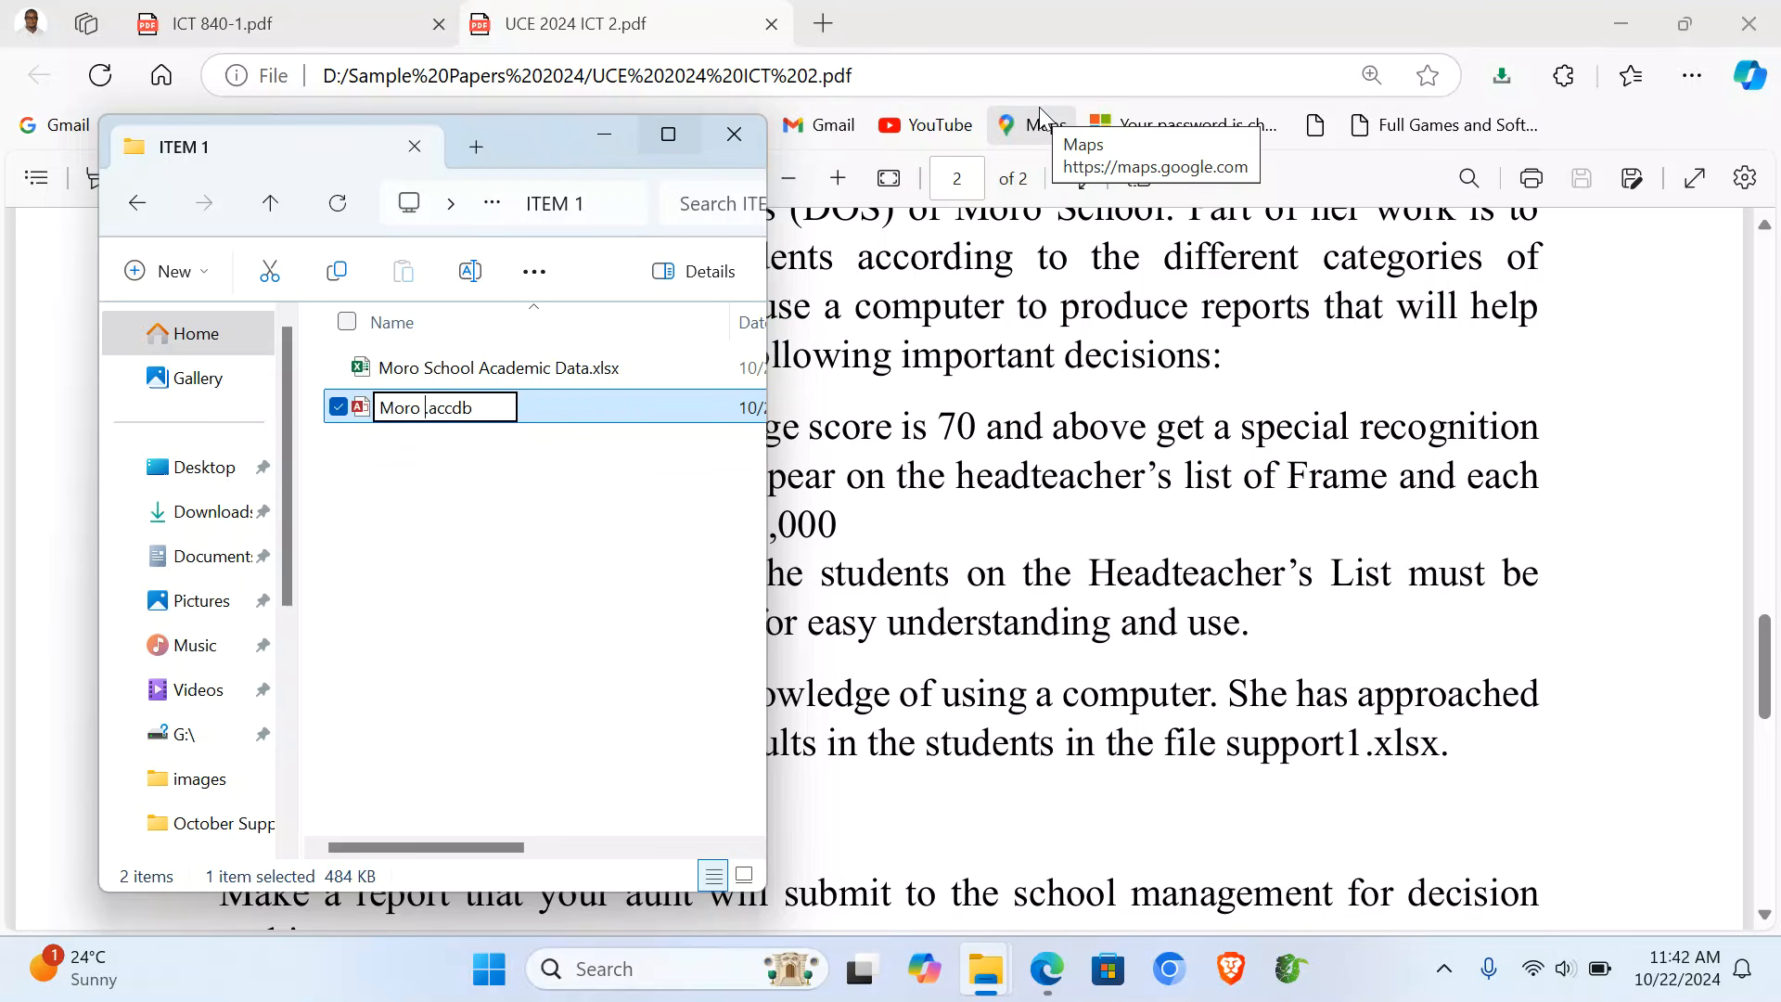
text(atabase)
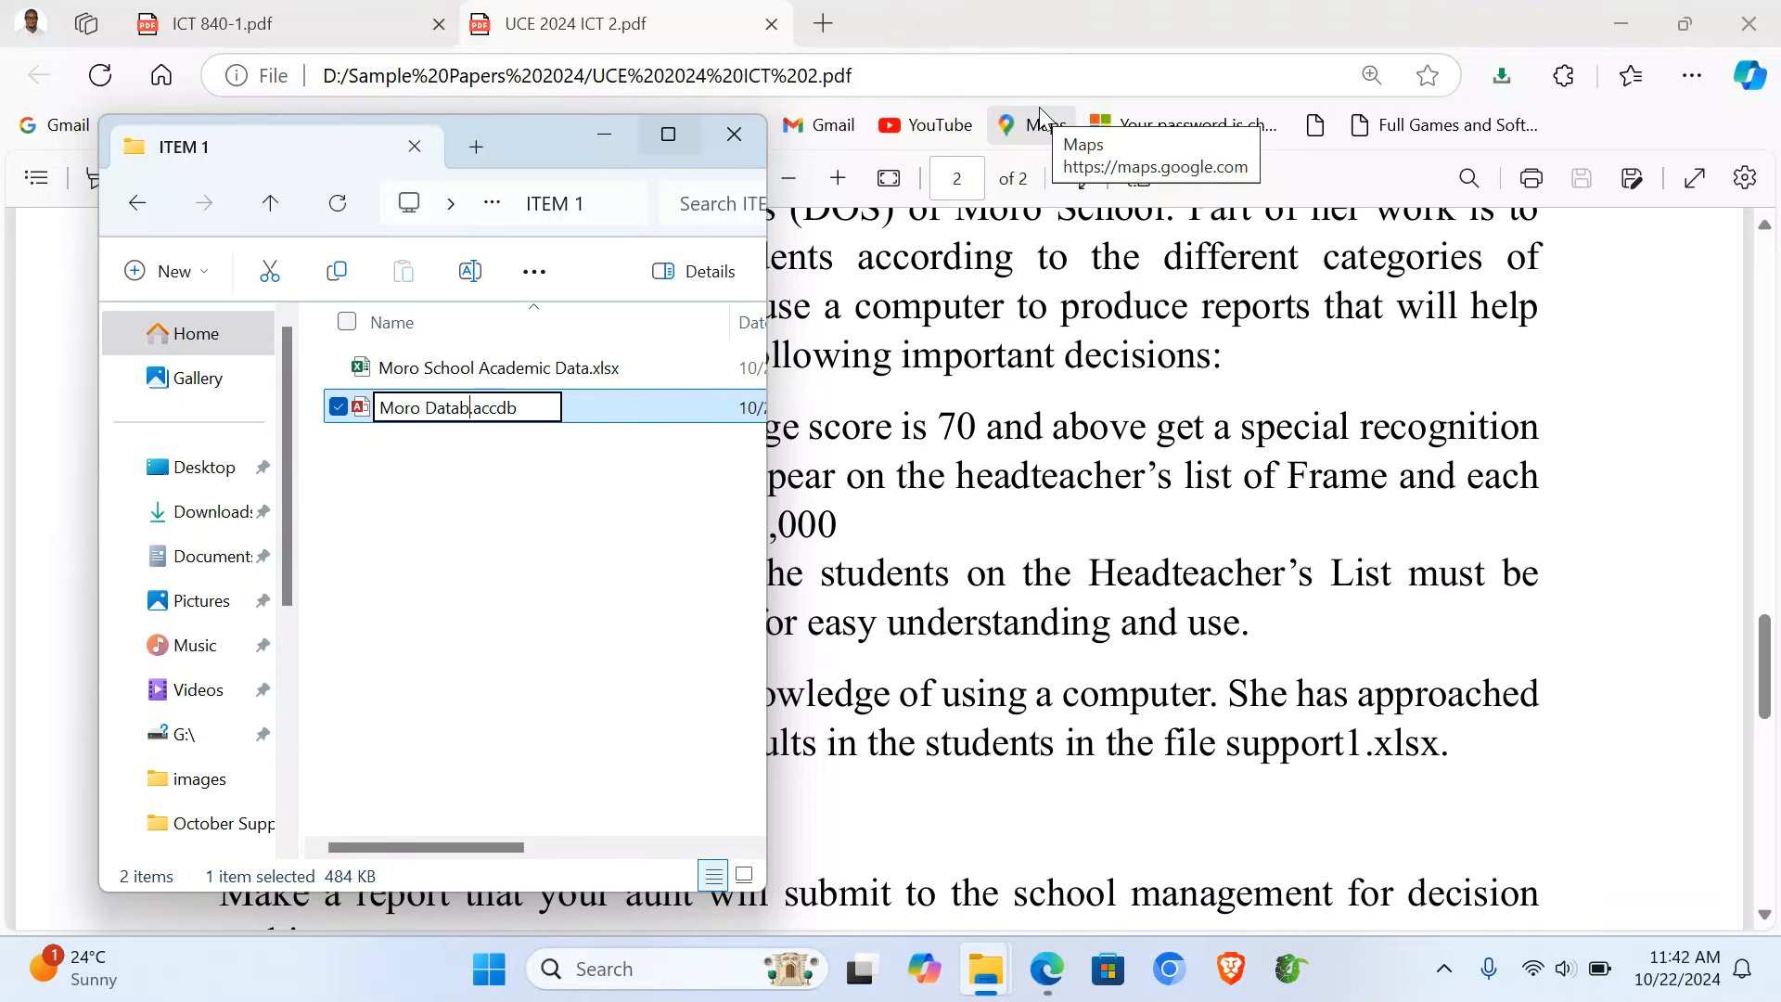
key(Return)
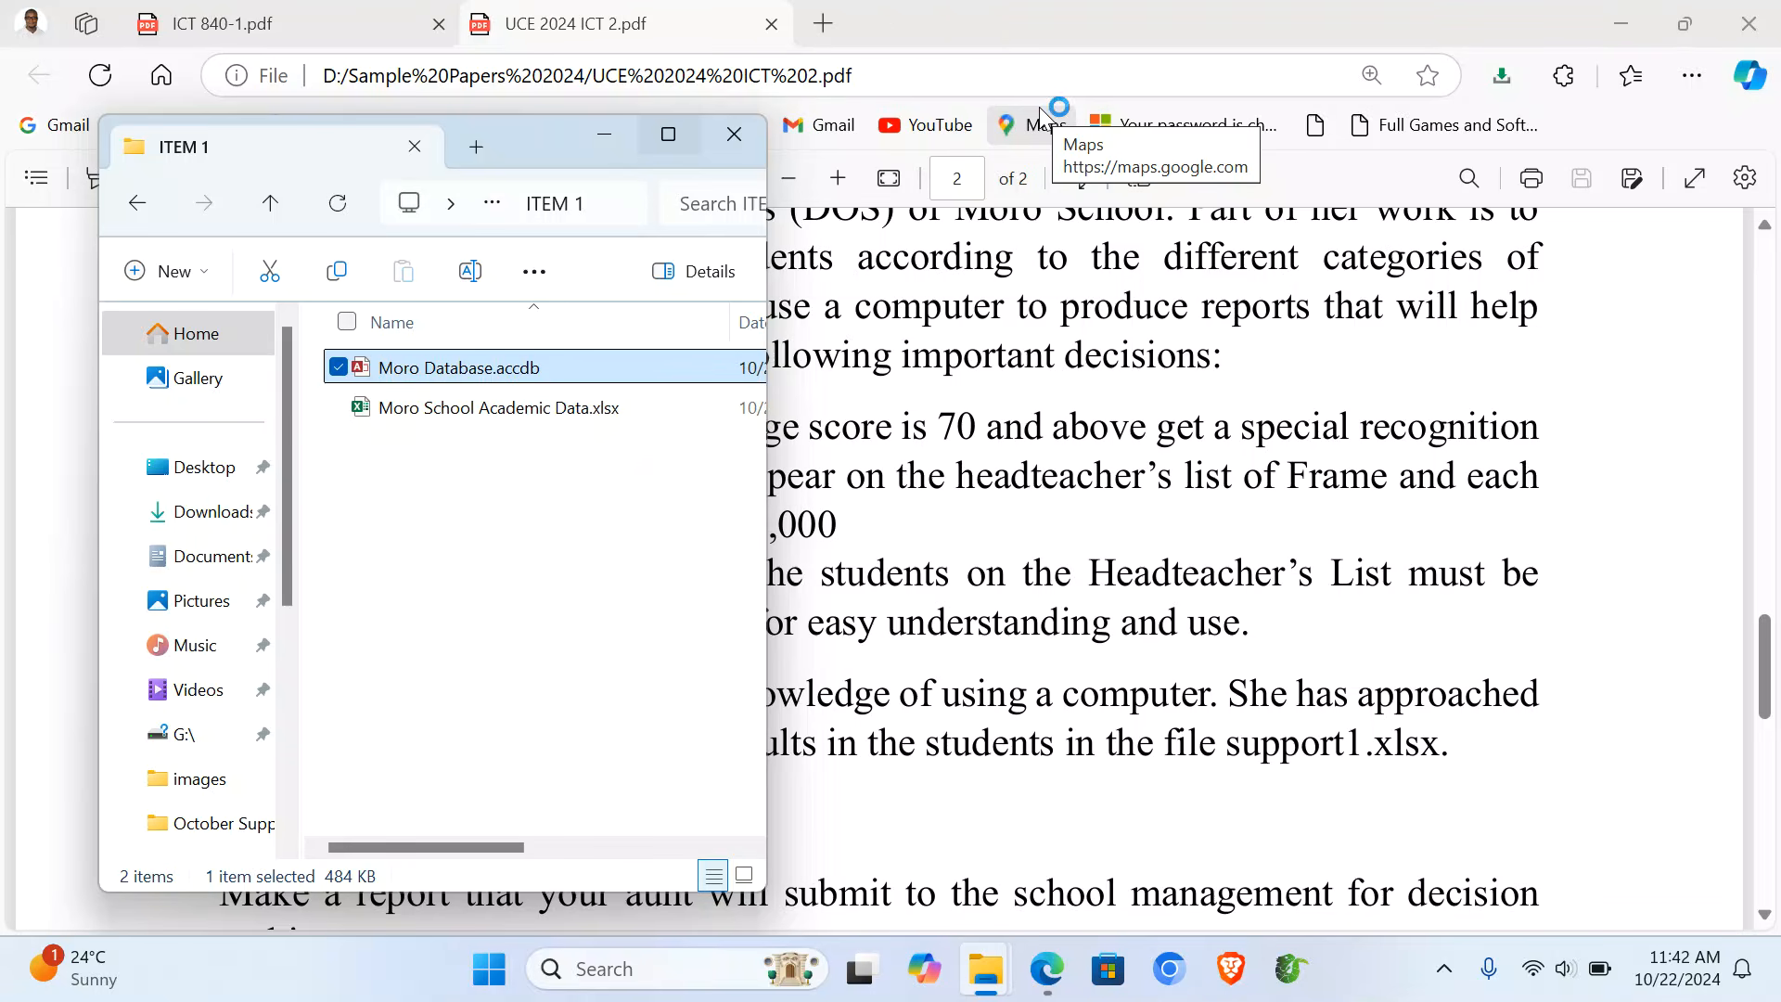
key(Return)
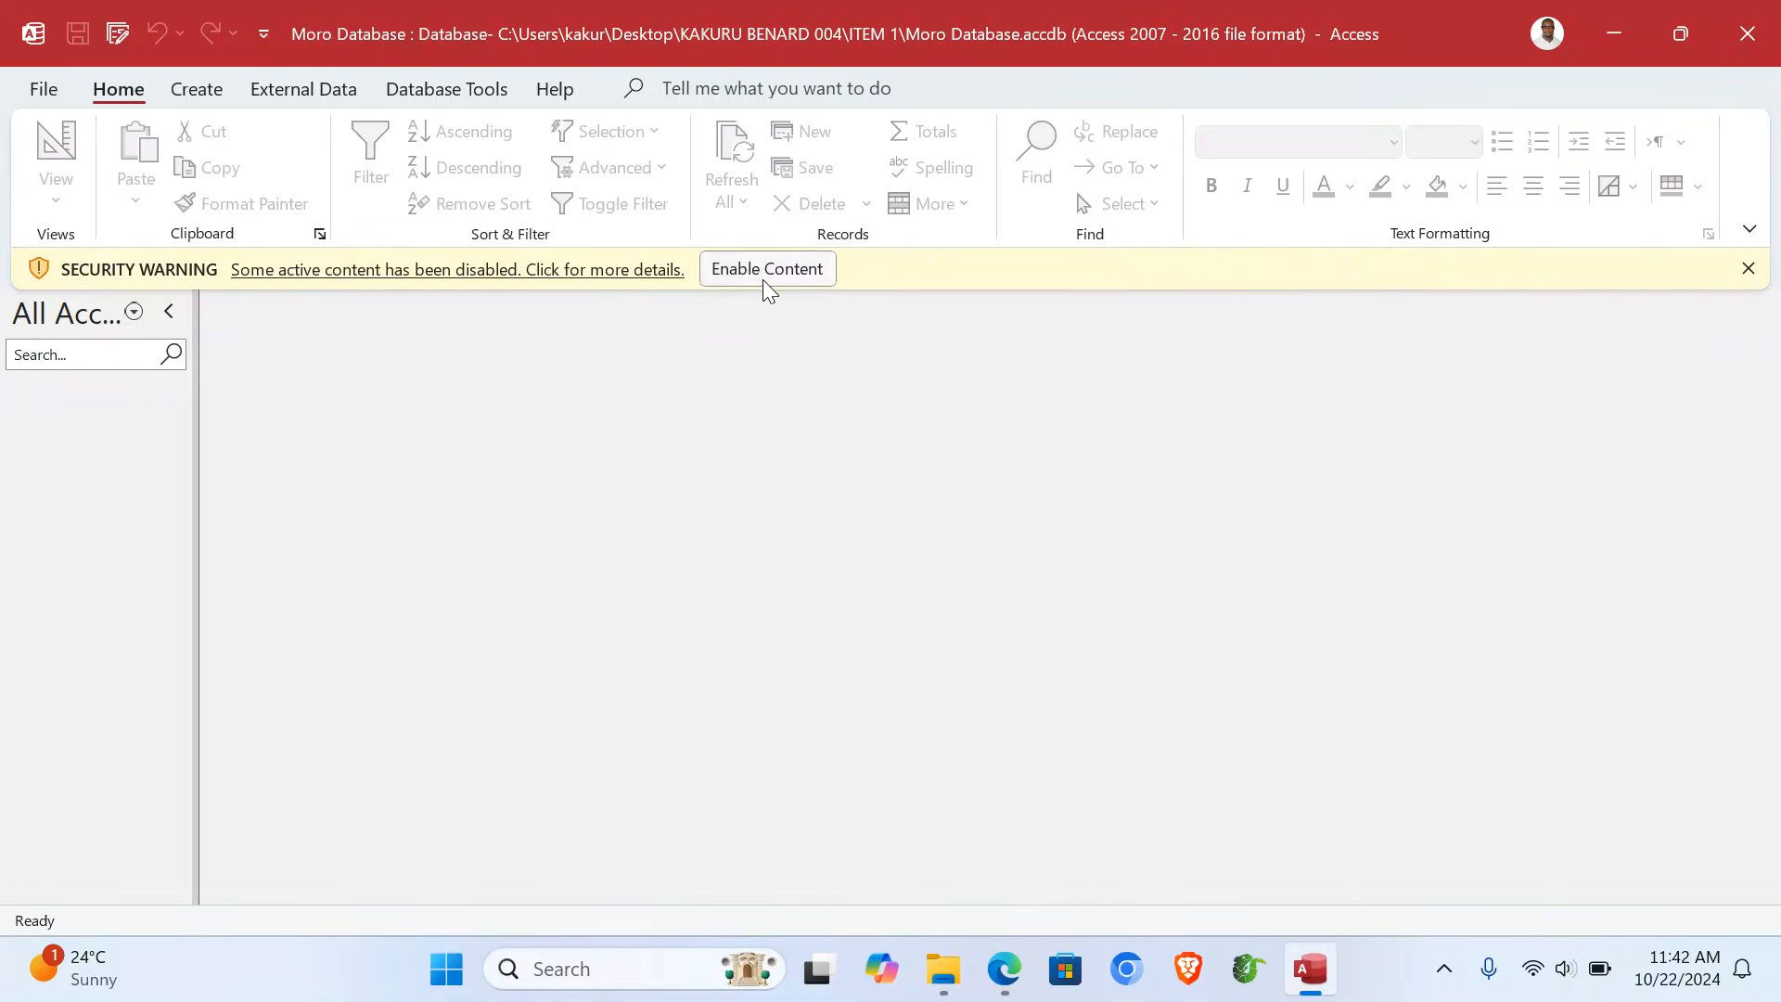
- Enable the database content and start a new Excel data source import
click(780, 276)
click(269, 83)
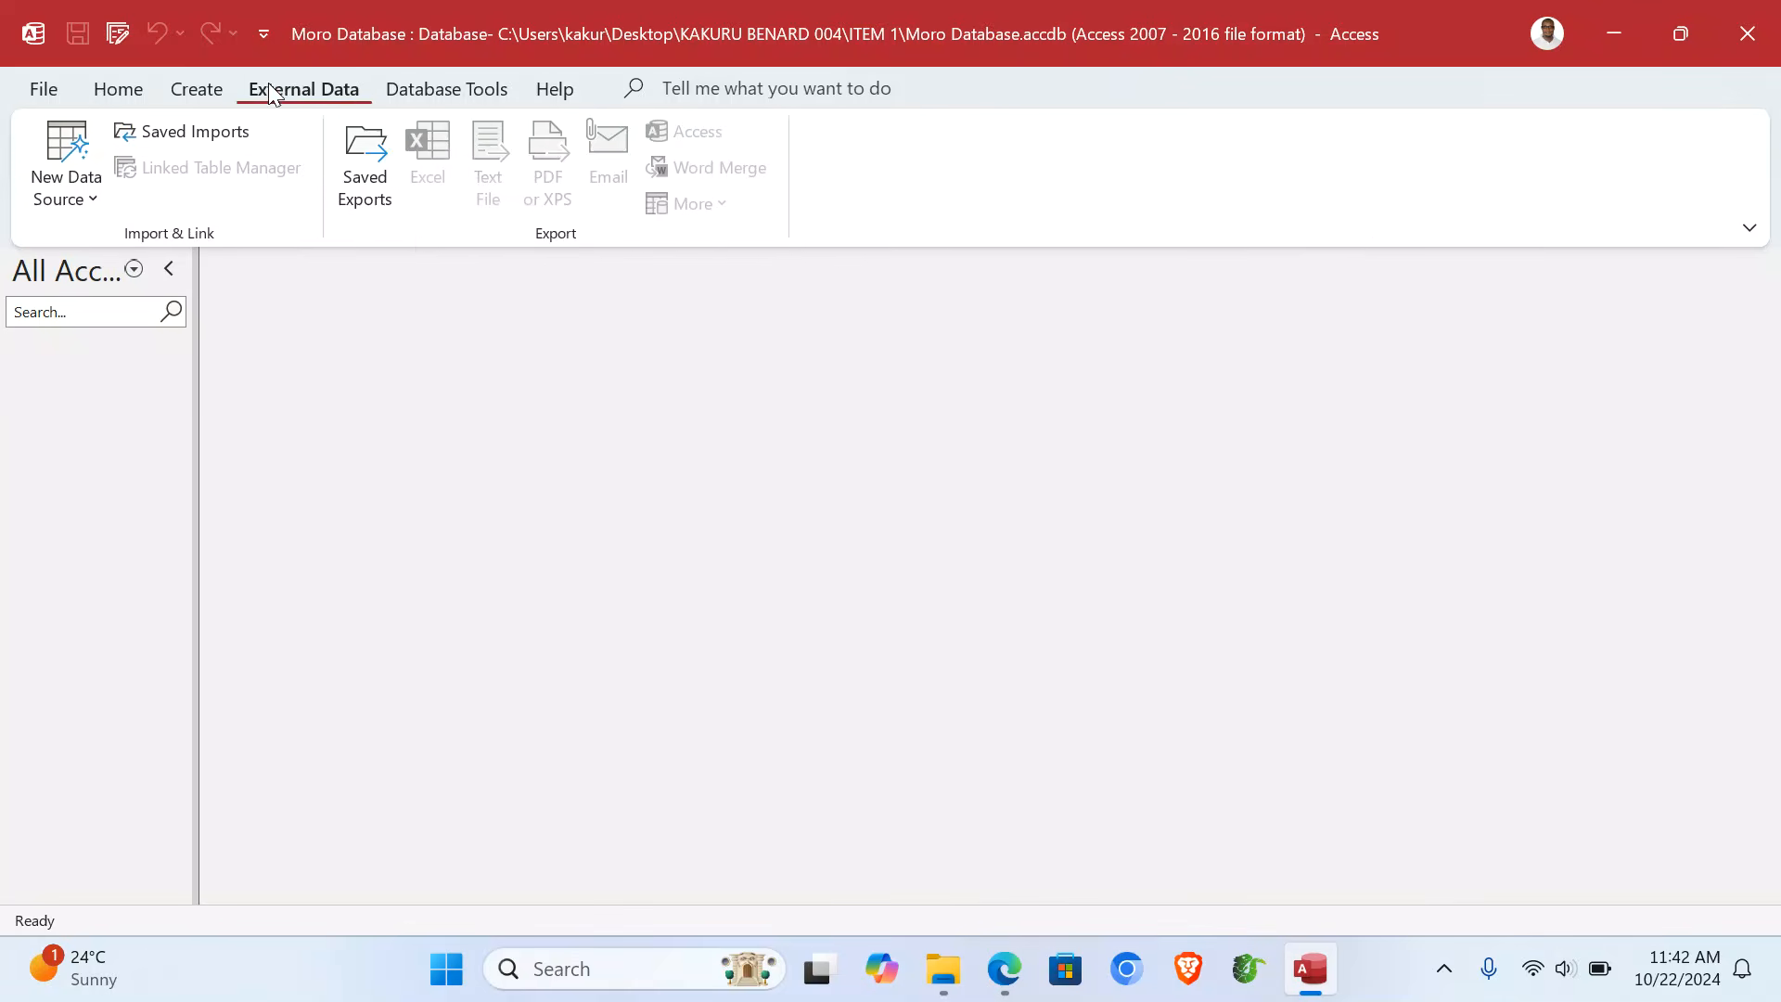
click(97, 200)
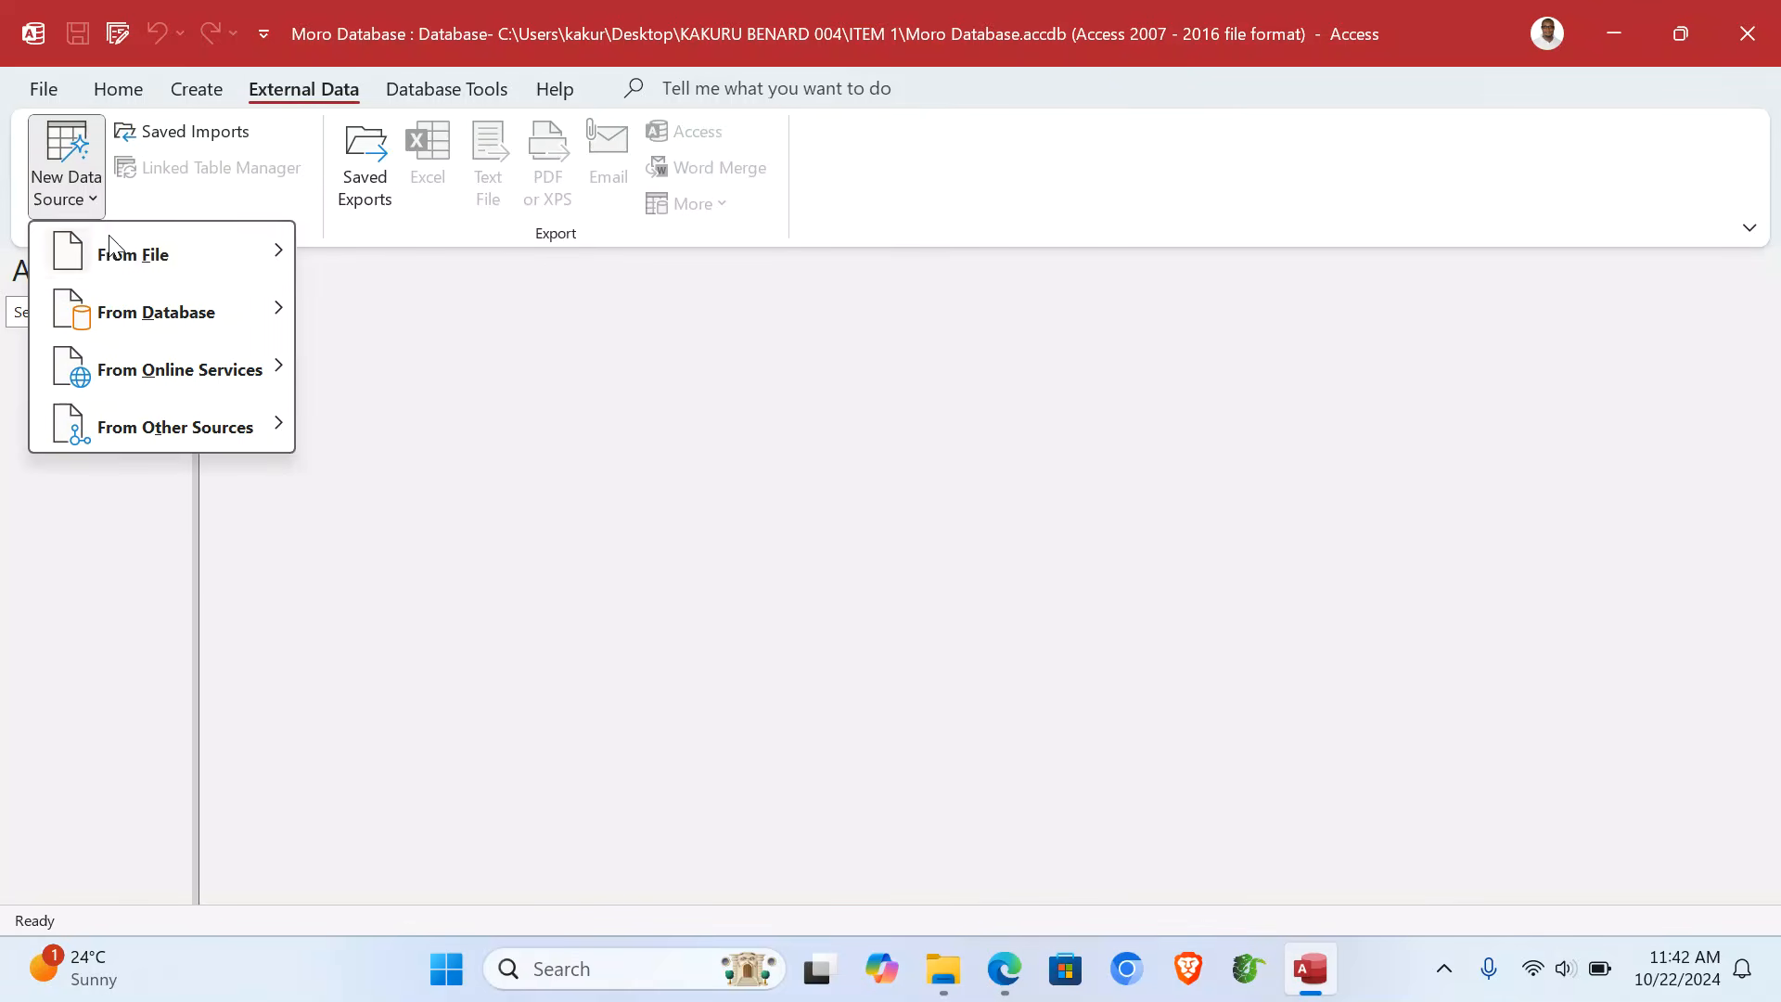
mouse_move(160, 258)
click(342, 254)
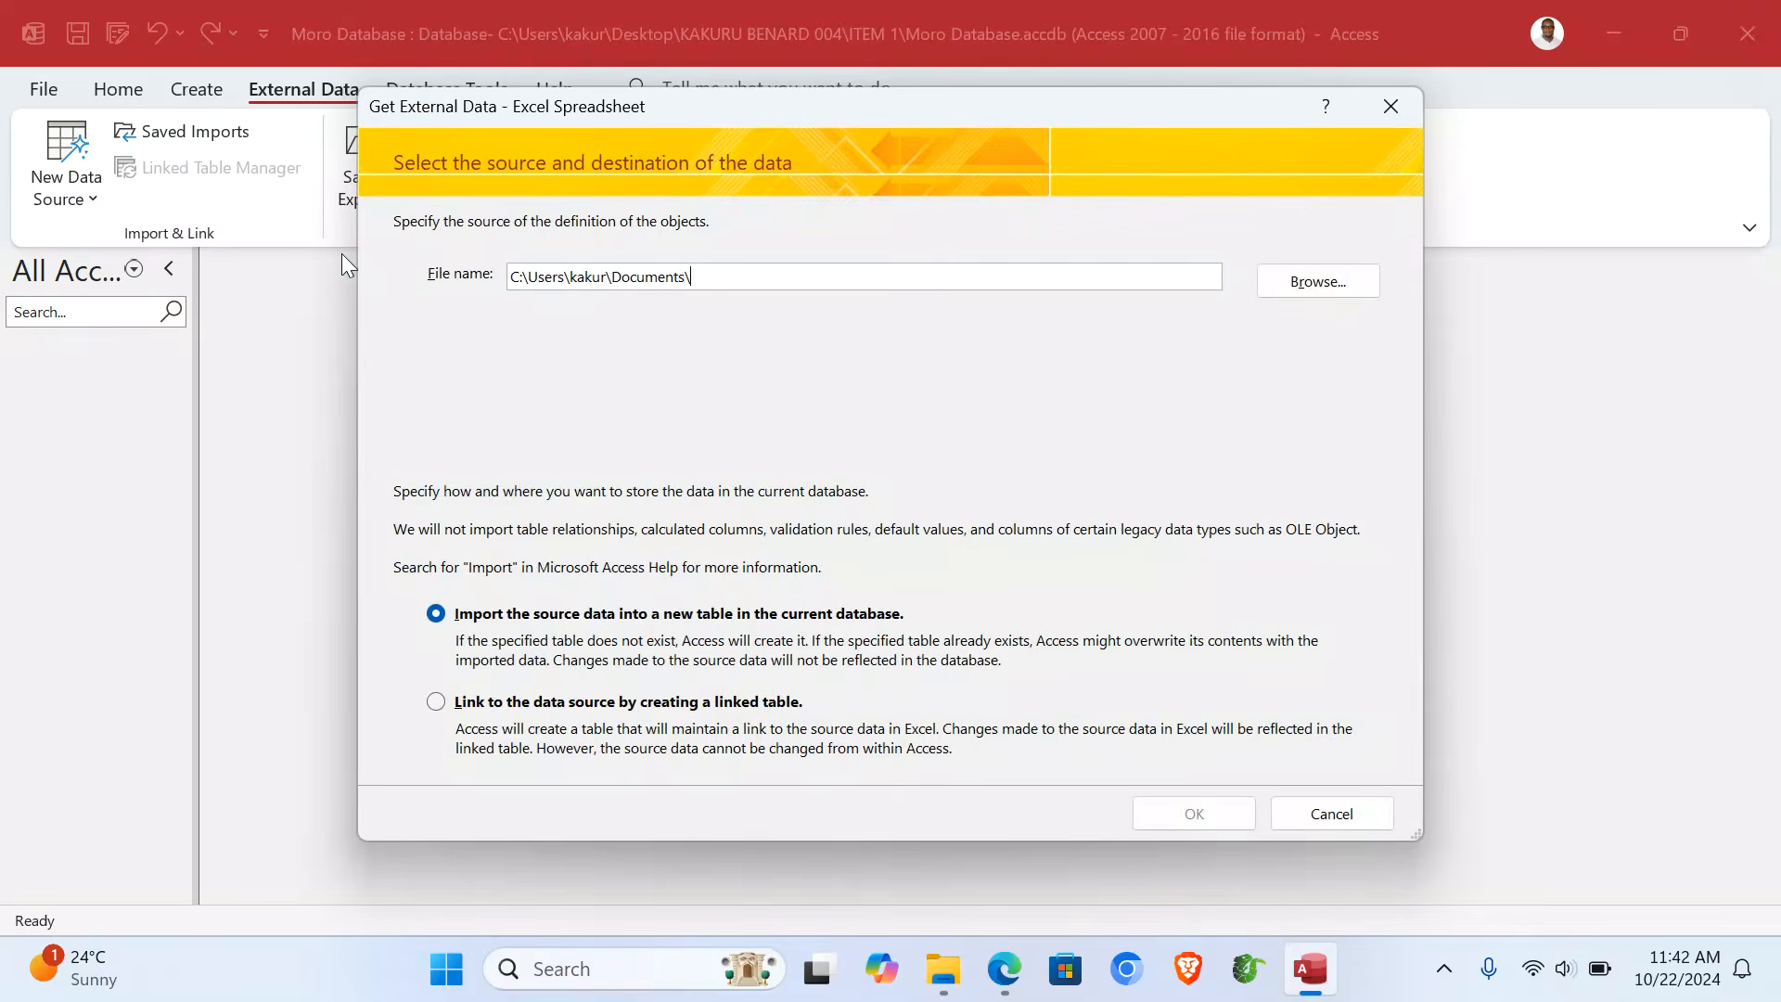
- Pick Moro School Academic Data.xlsx from the Desktop's ITEM 1 folder as the import source
click(1314, 280)
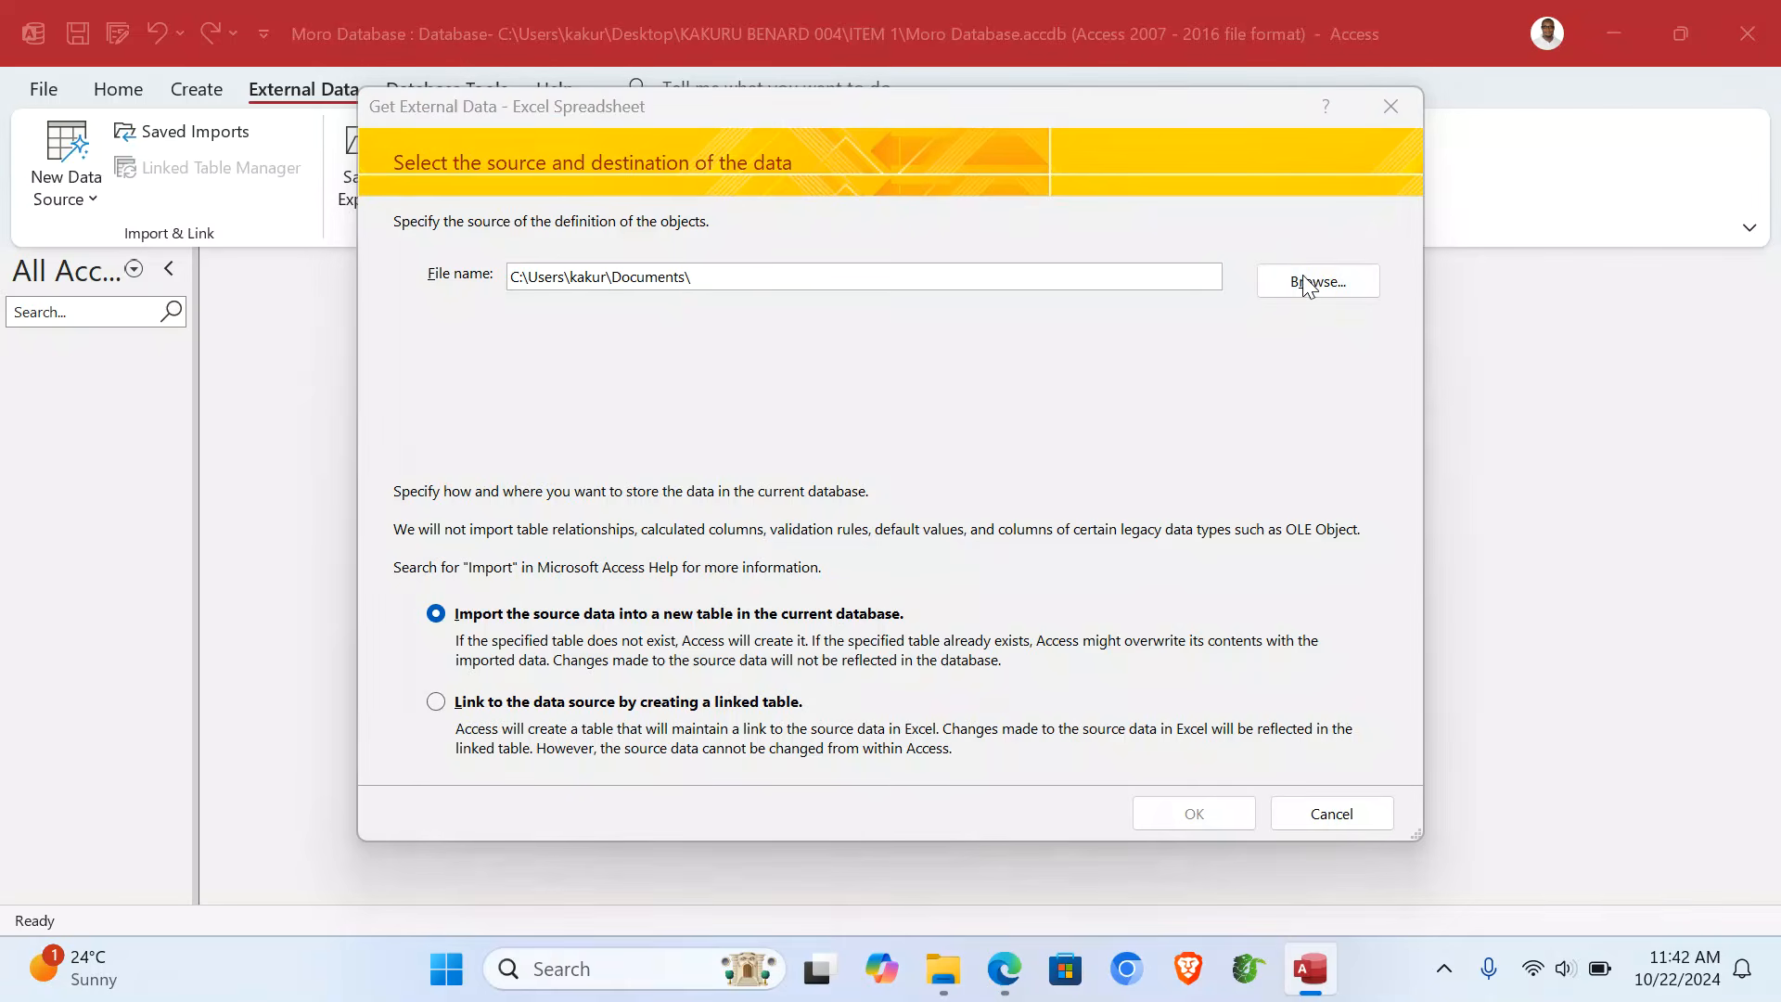
click(466, 383)
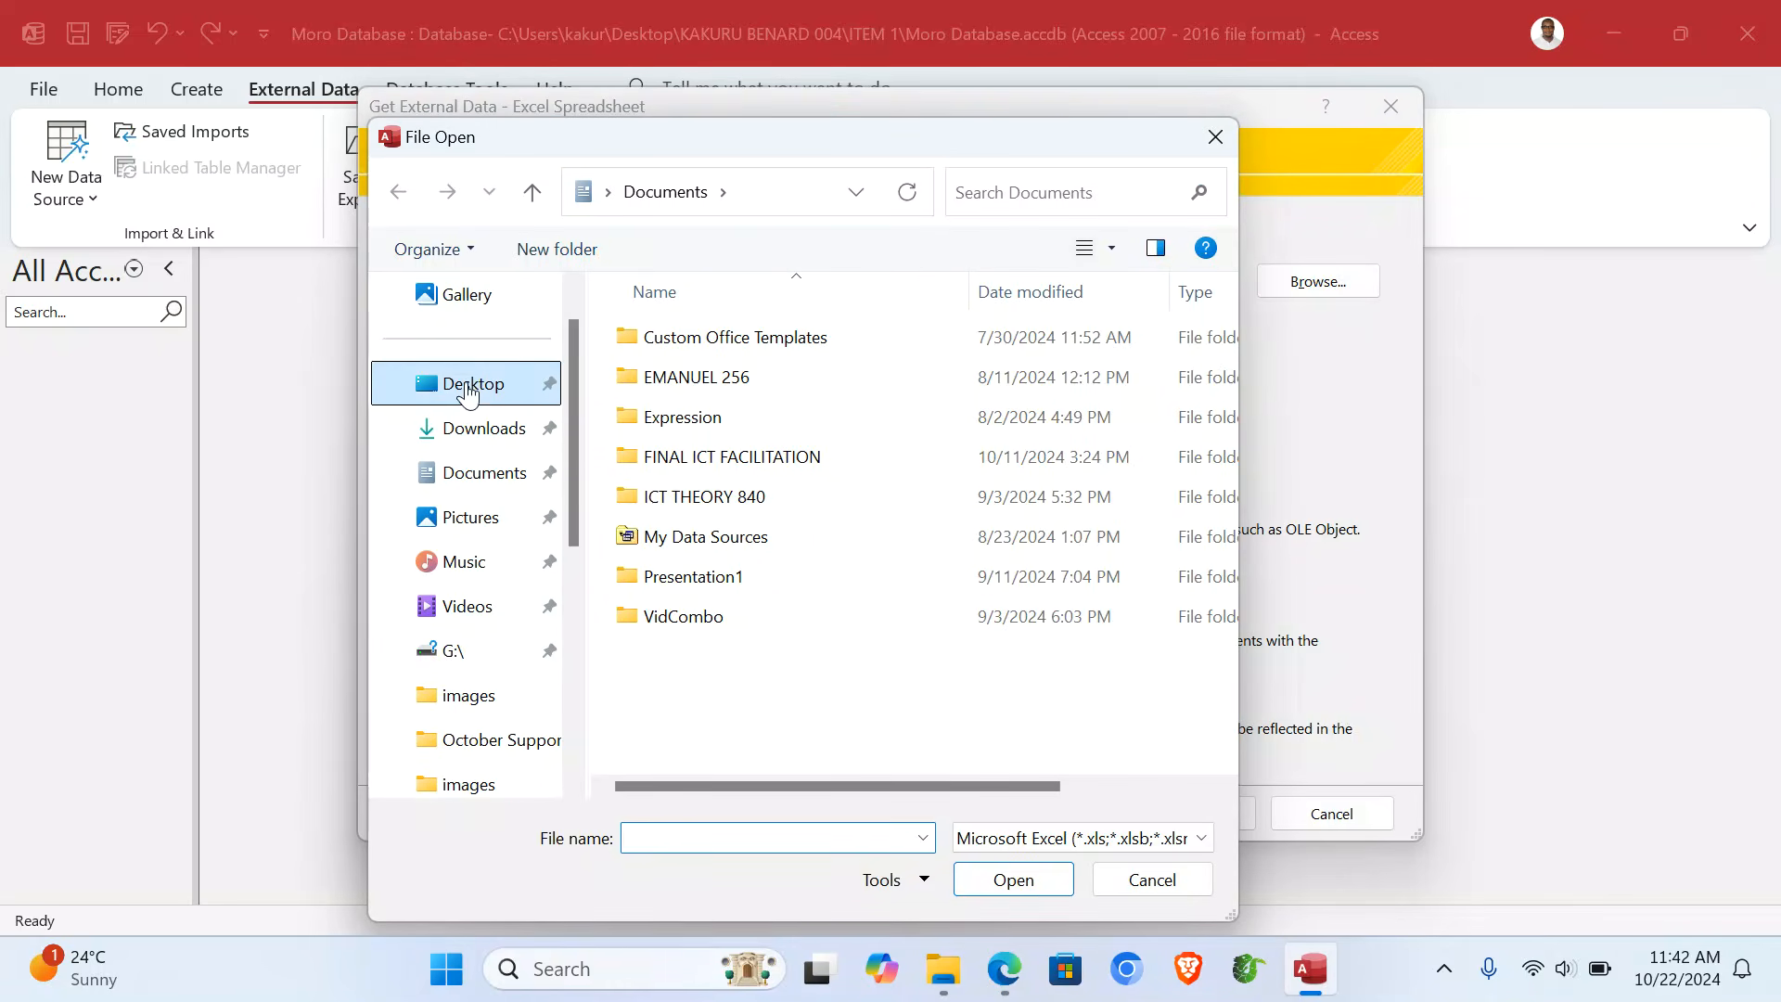
double_click(796, 508)
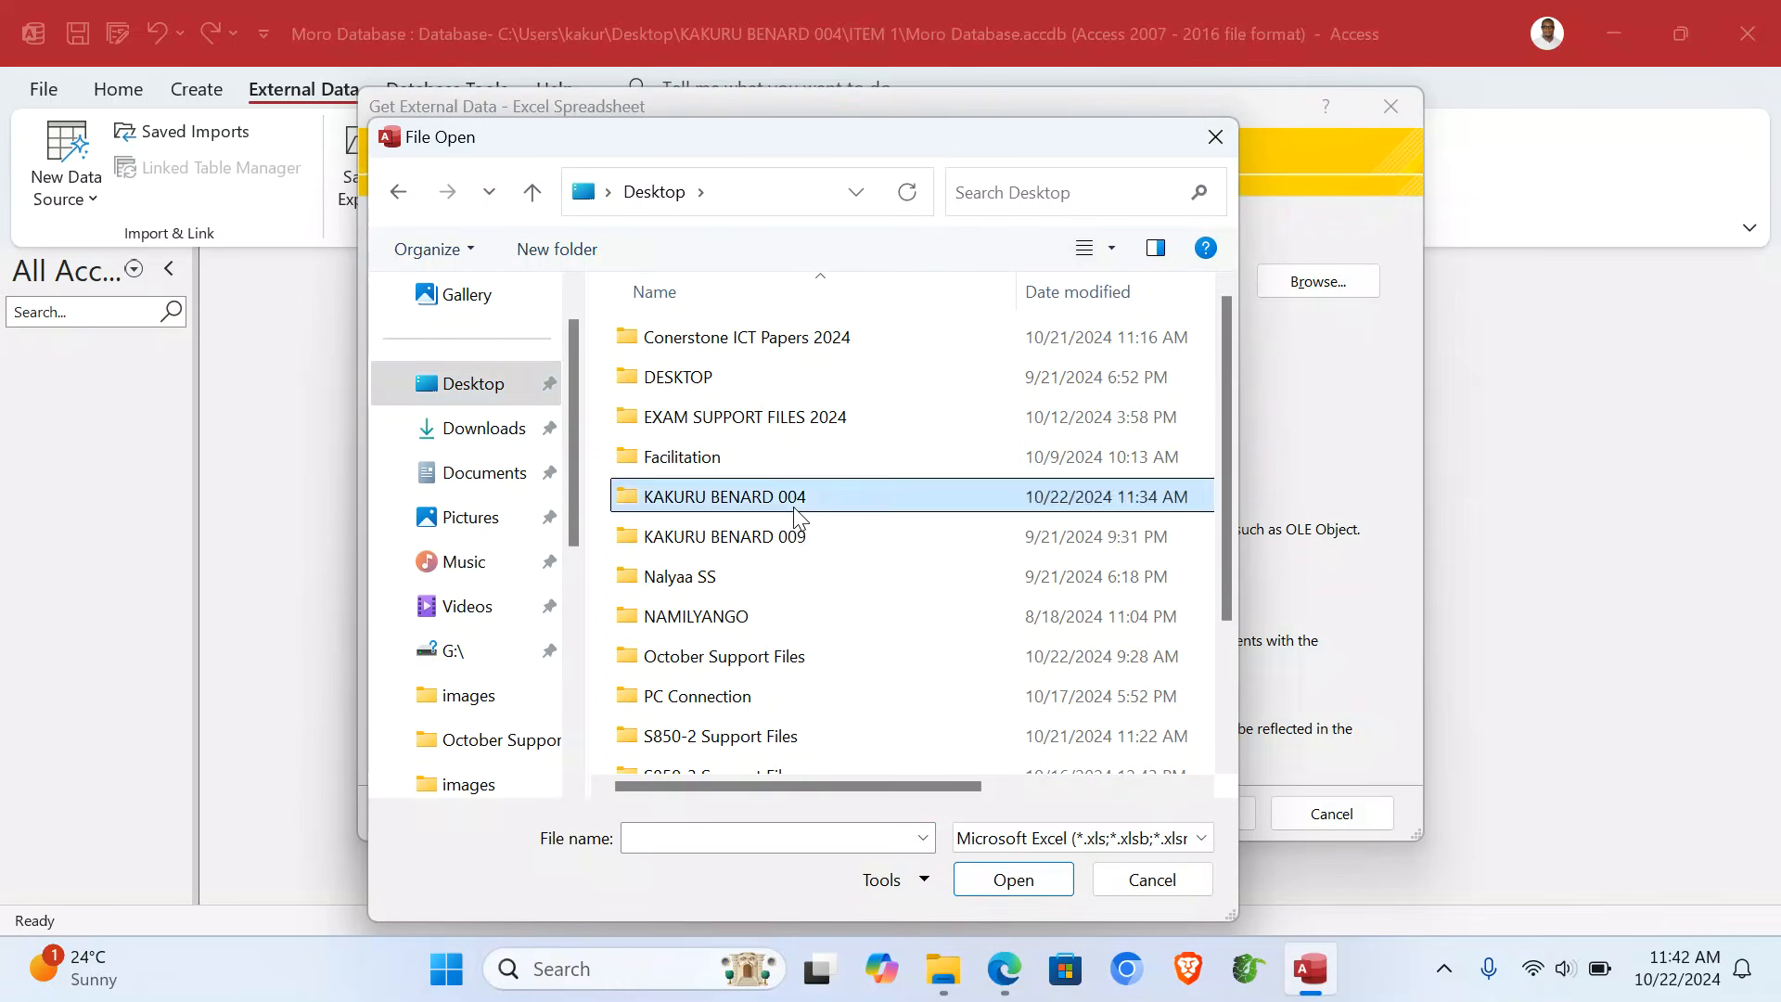
double_click(661, 340)
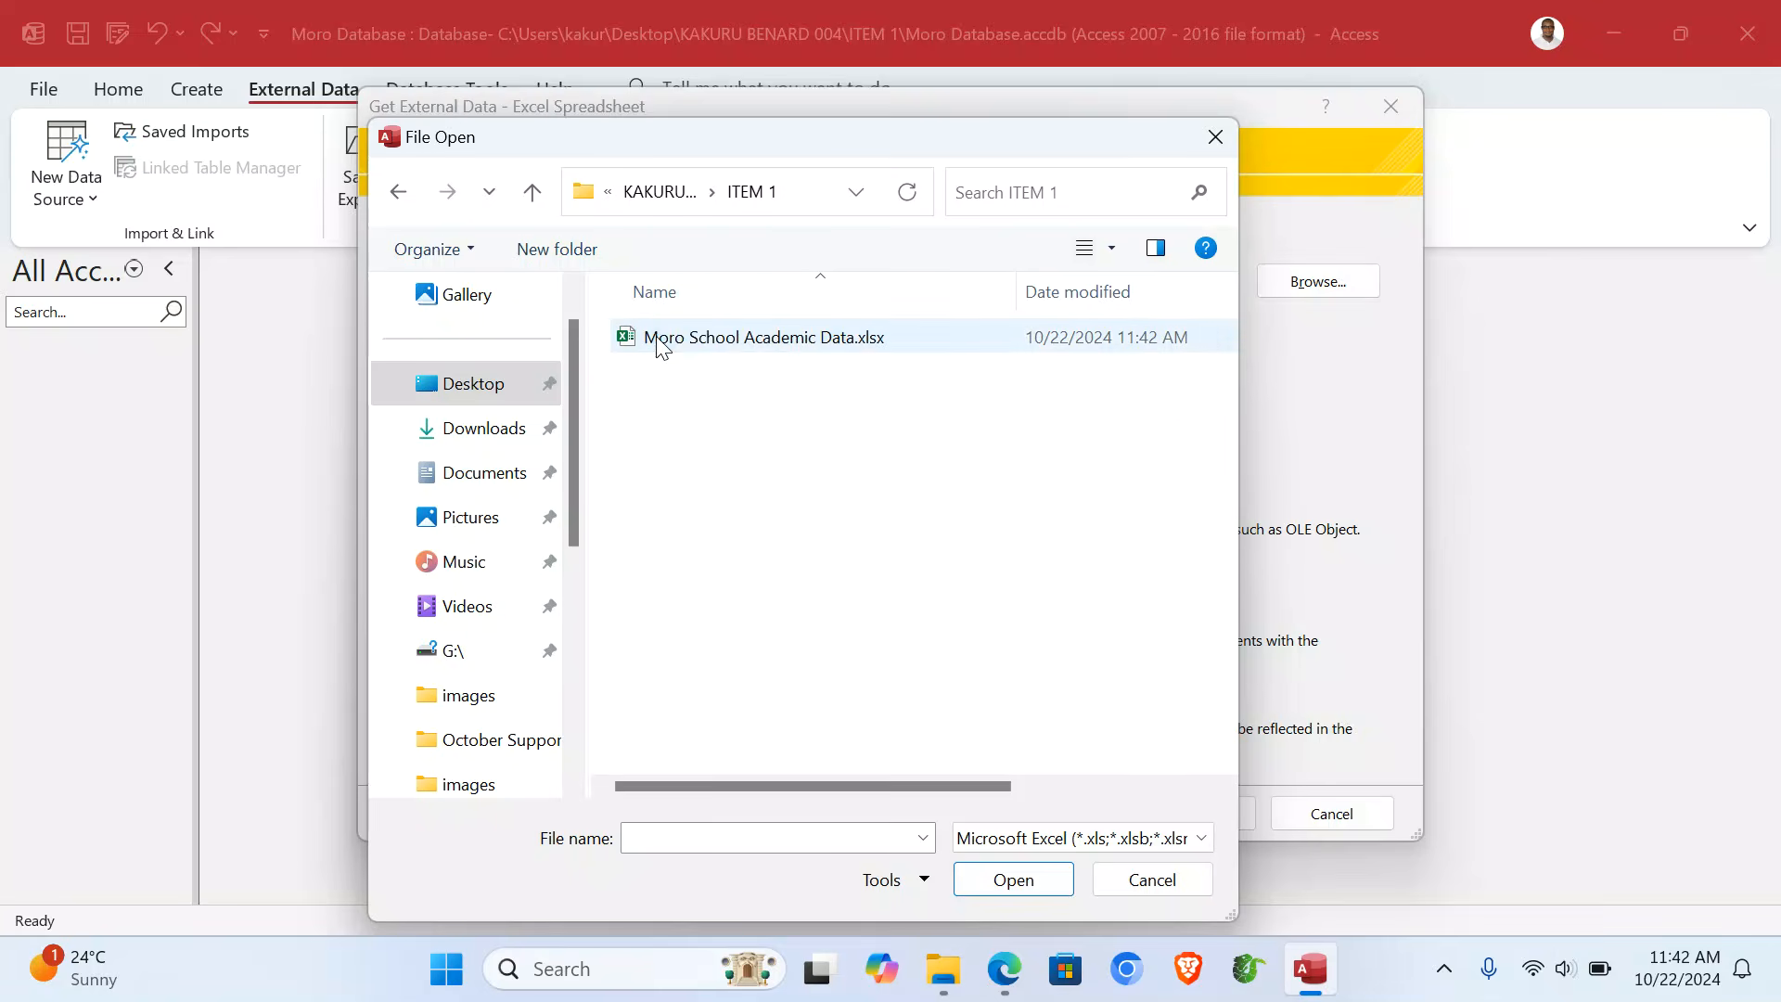
double_click(809, 345)
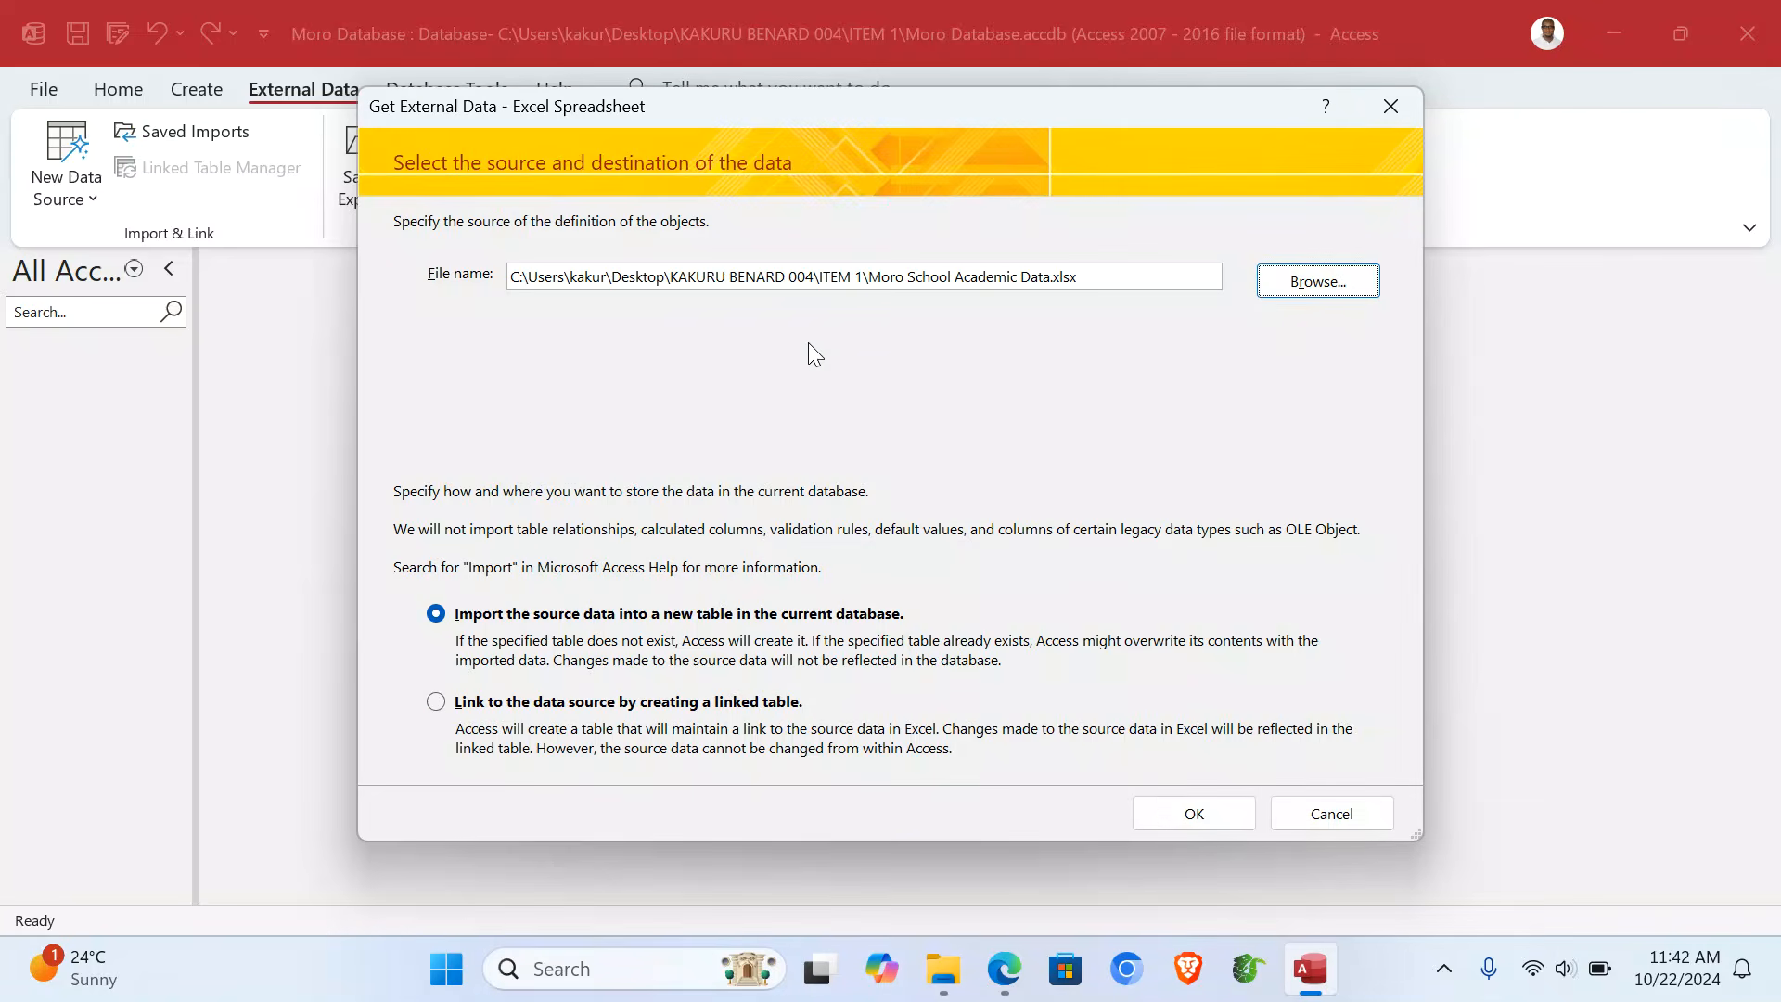
click(1196, 814)
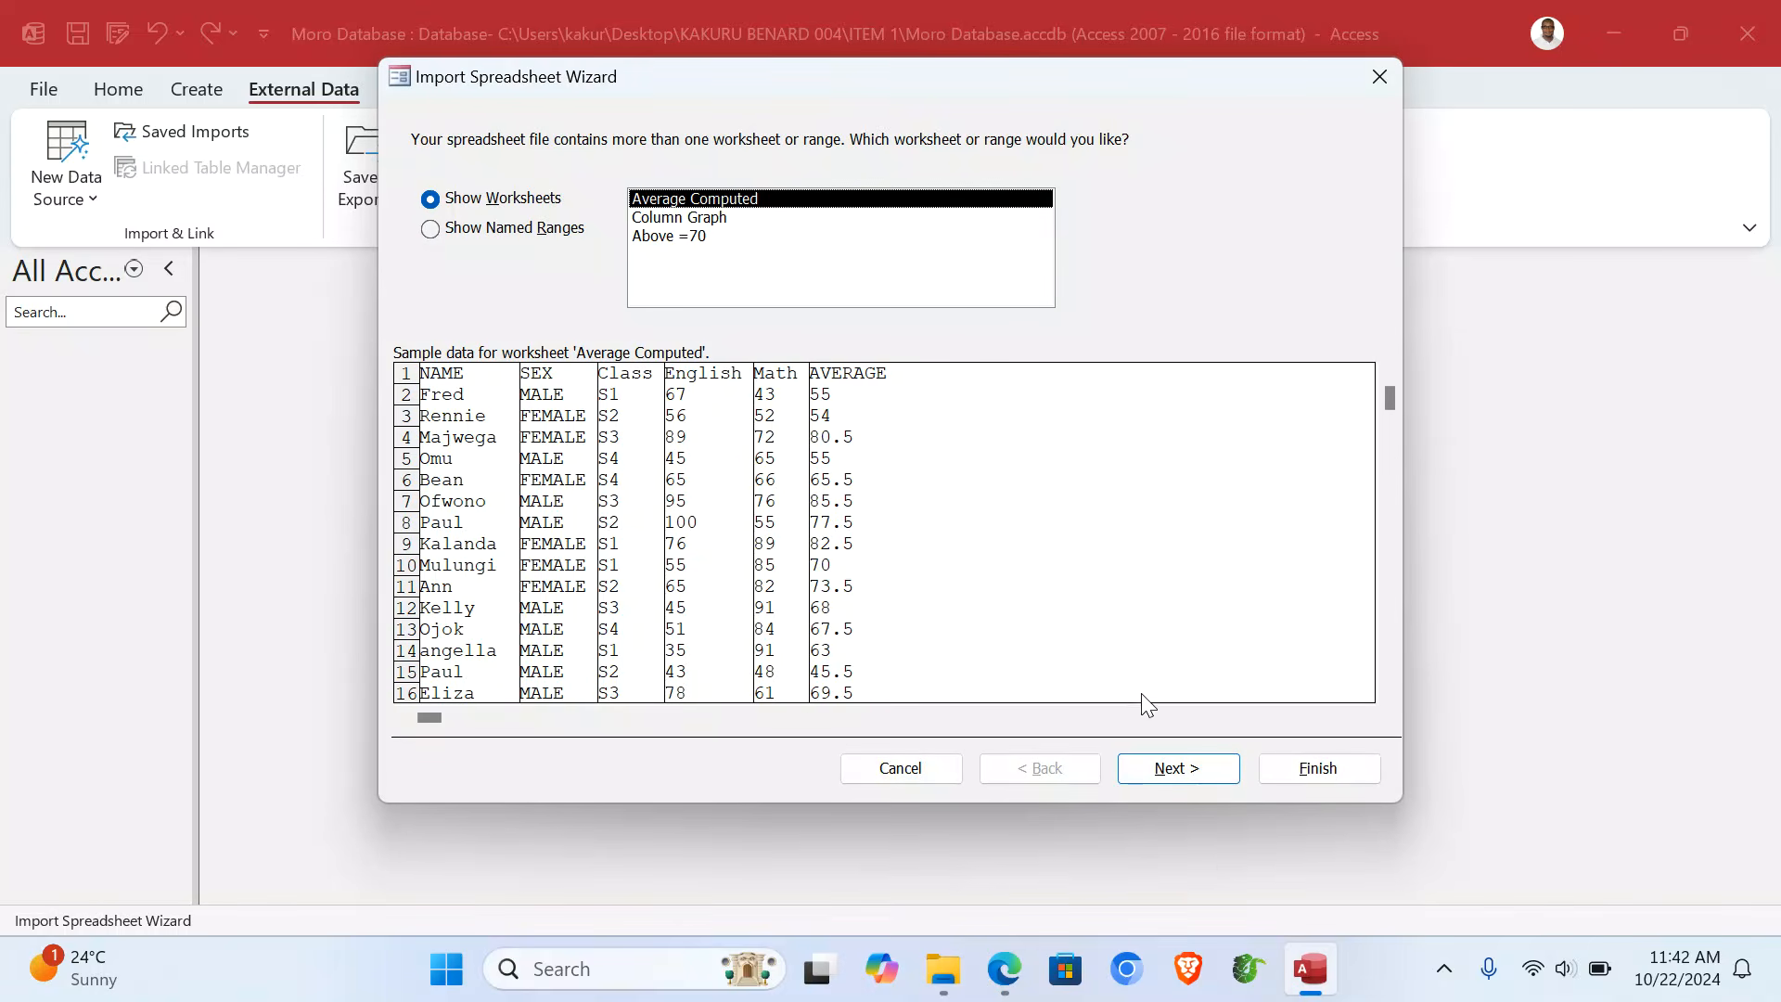
- Import the Average Computed sheet into a table named Students, using first-row headings and an ID key
click(1192, 774)
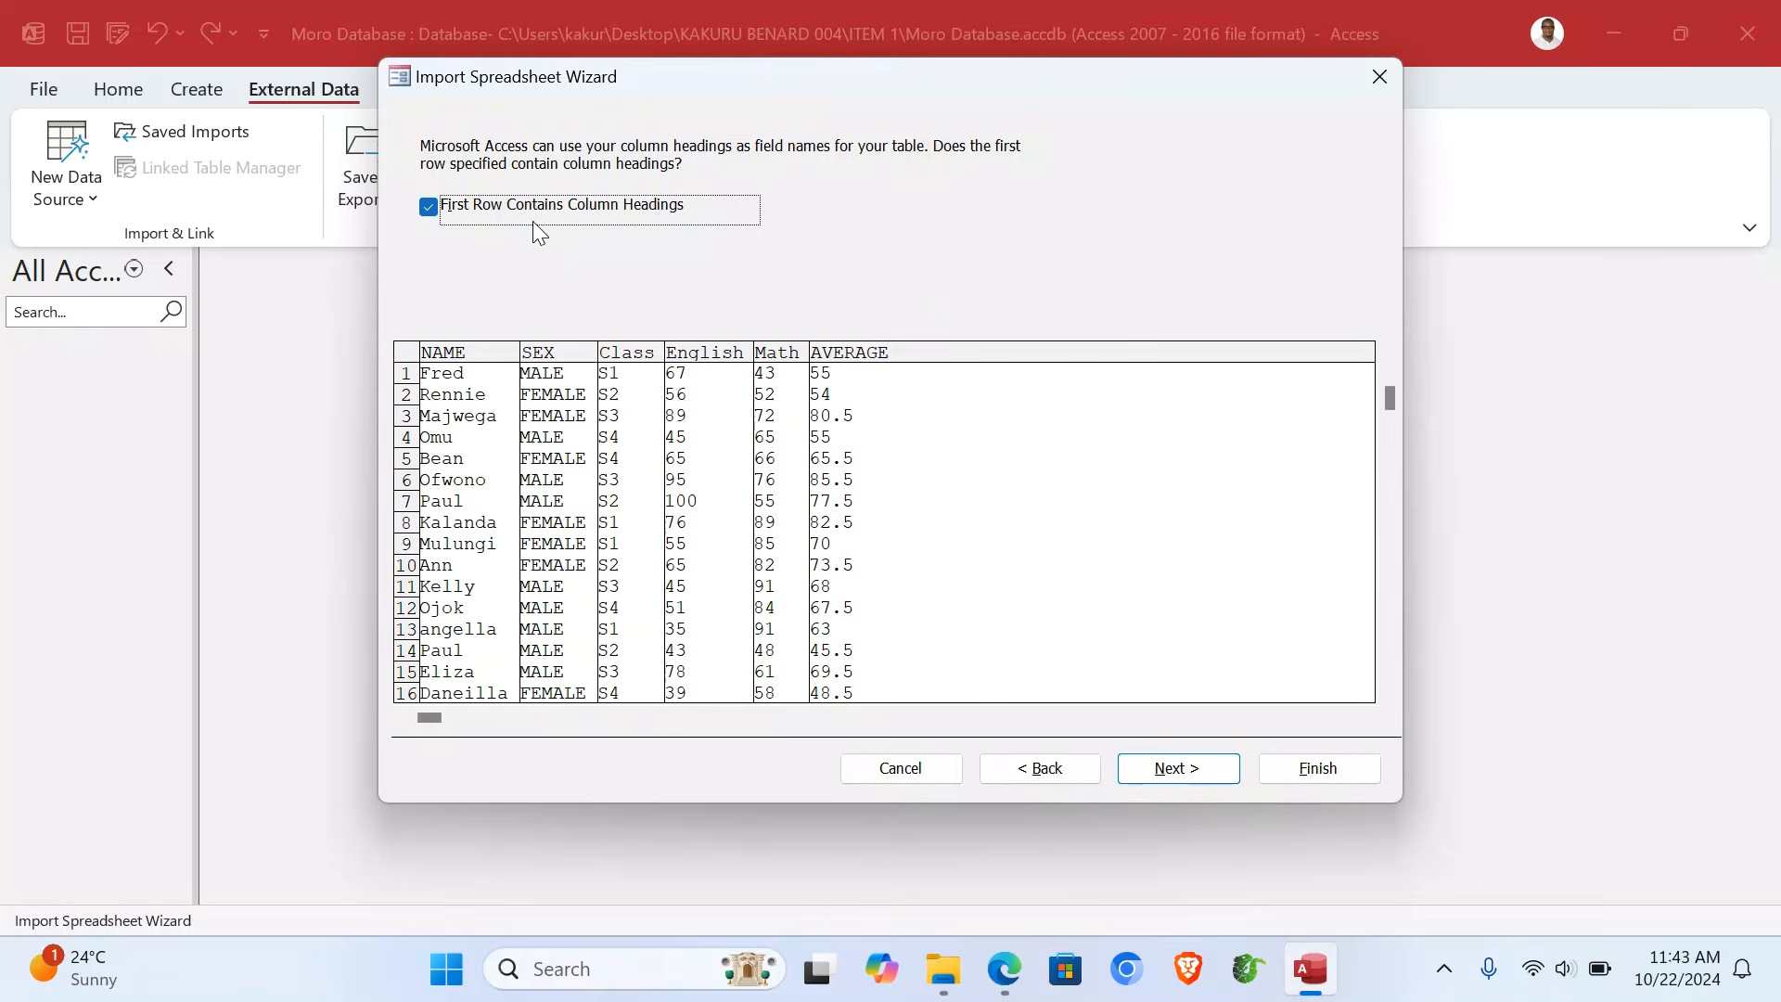
click(1176, 768)
click(1180, 770)
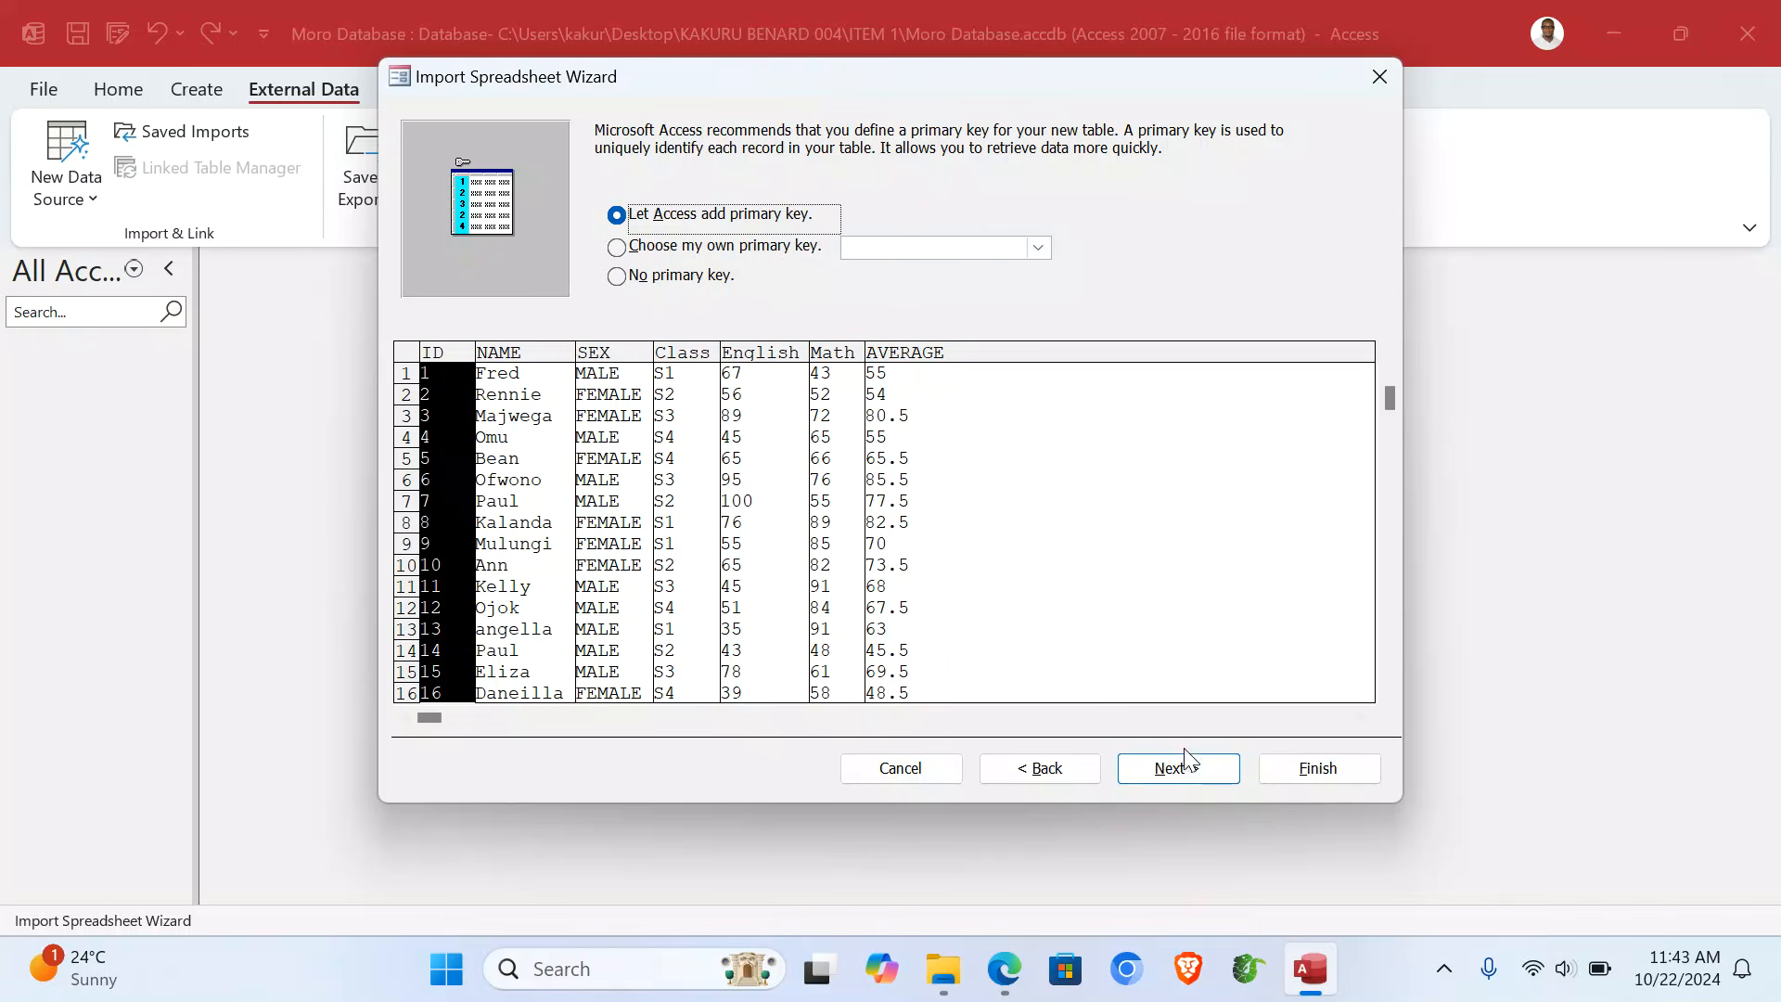
click(1186, 762)
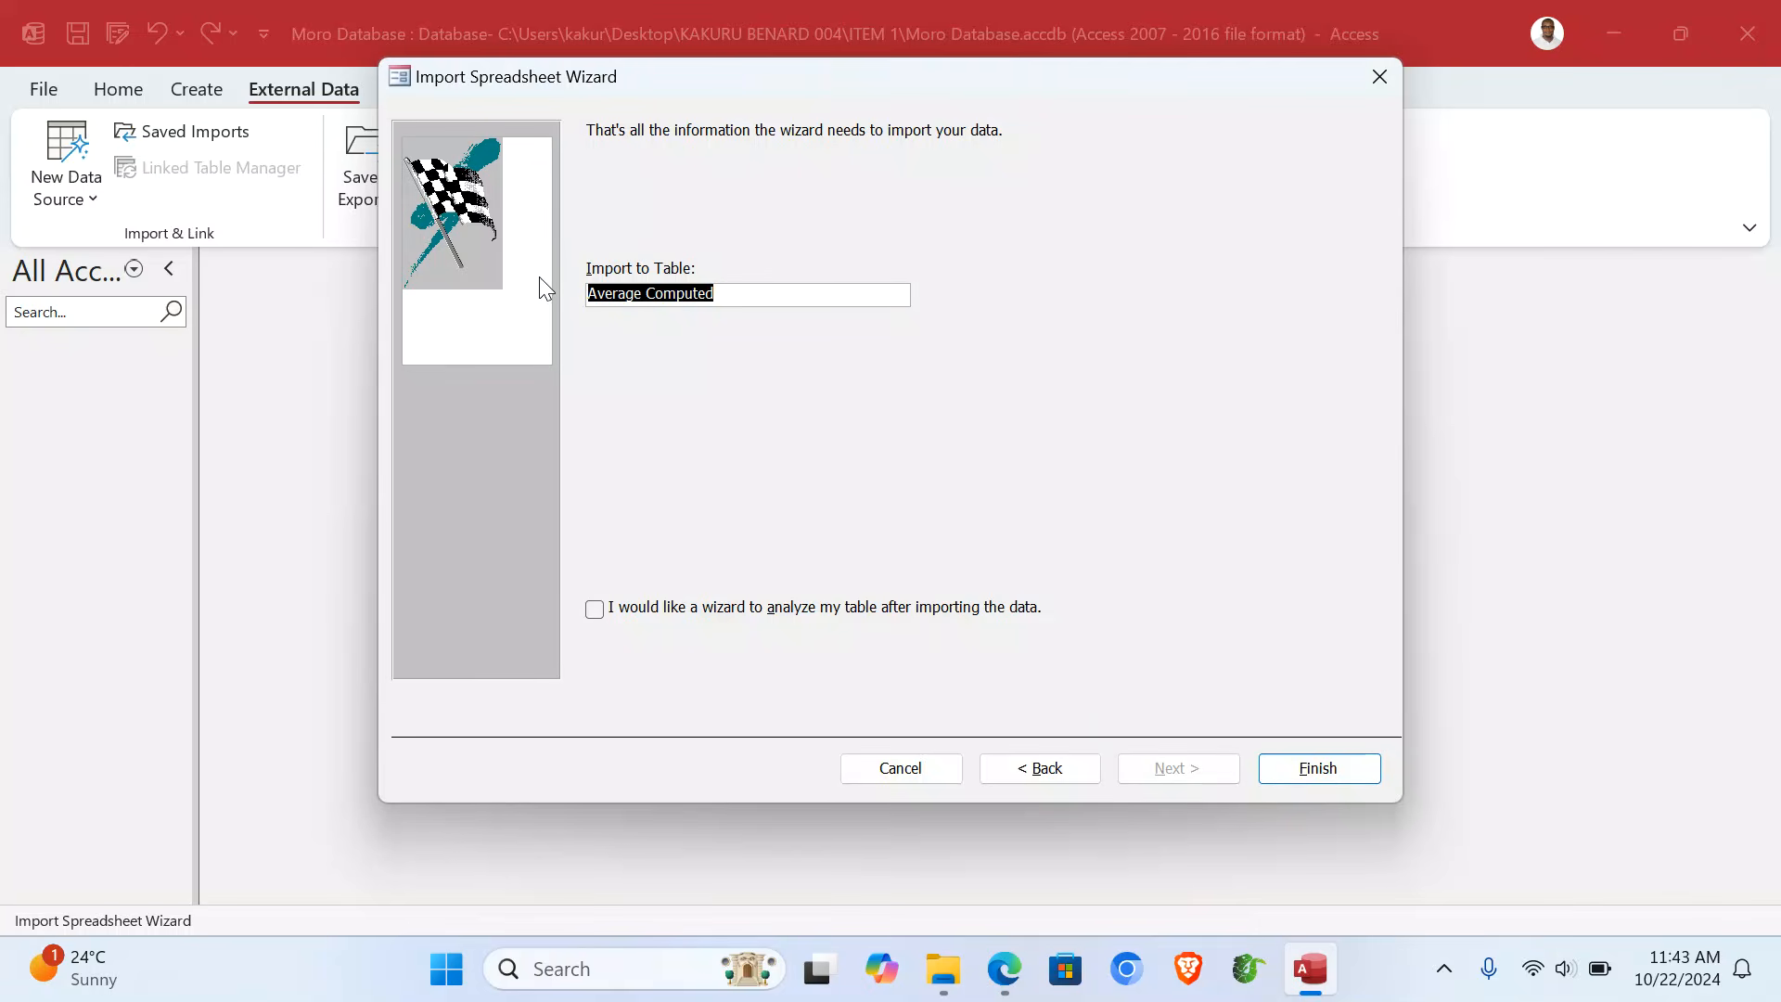
text(S)
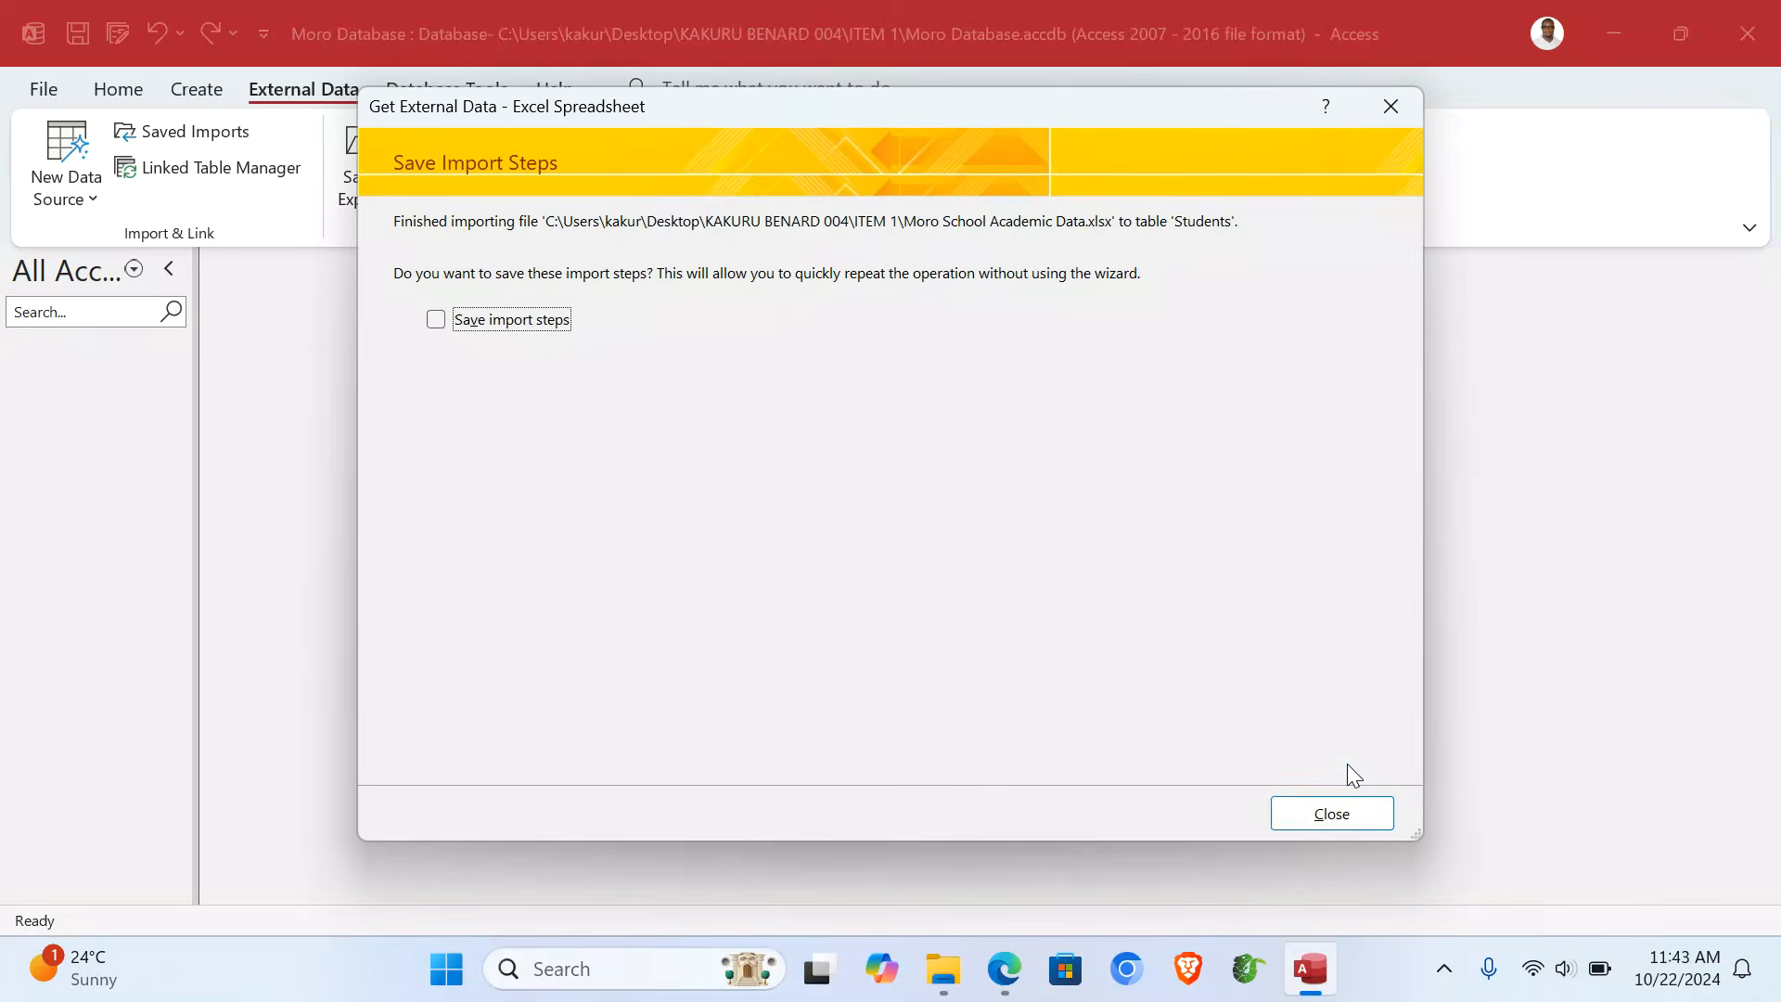
- Open the imported Students table, view its Design view, then return to the records
click(1319, 816)
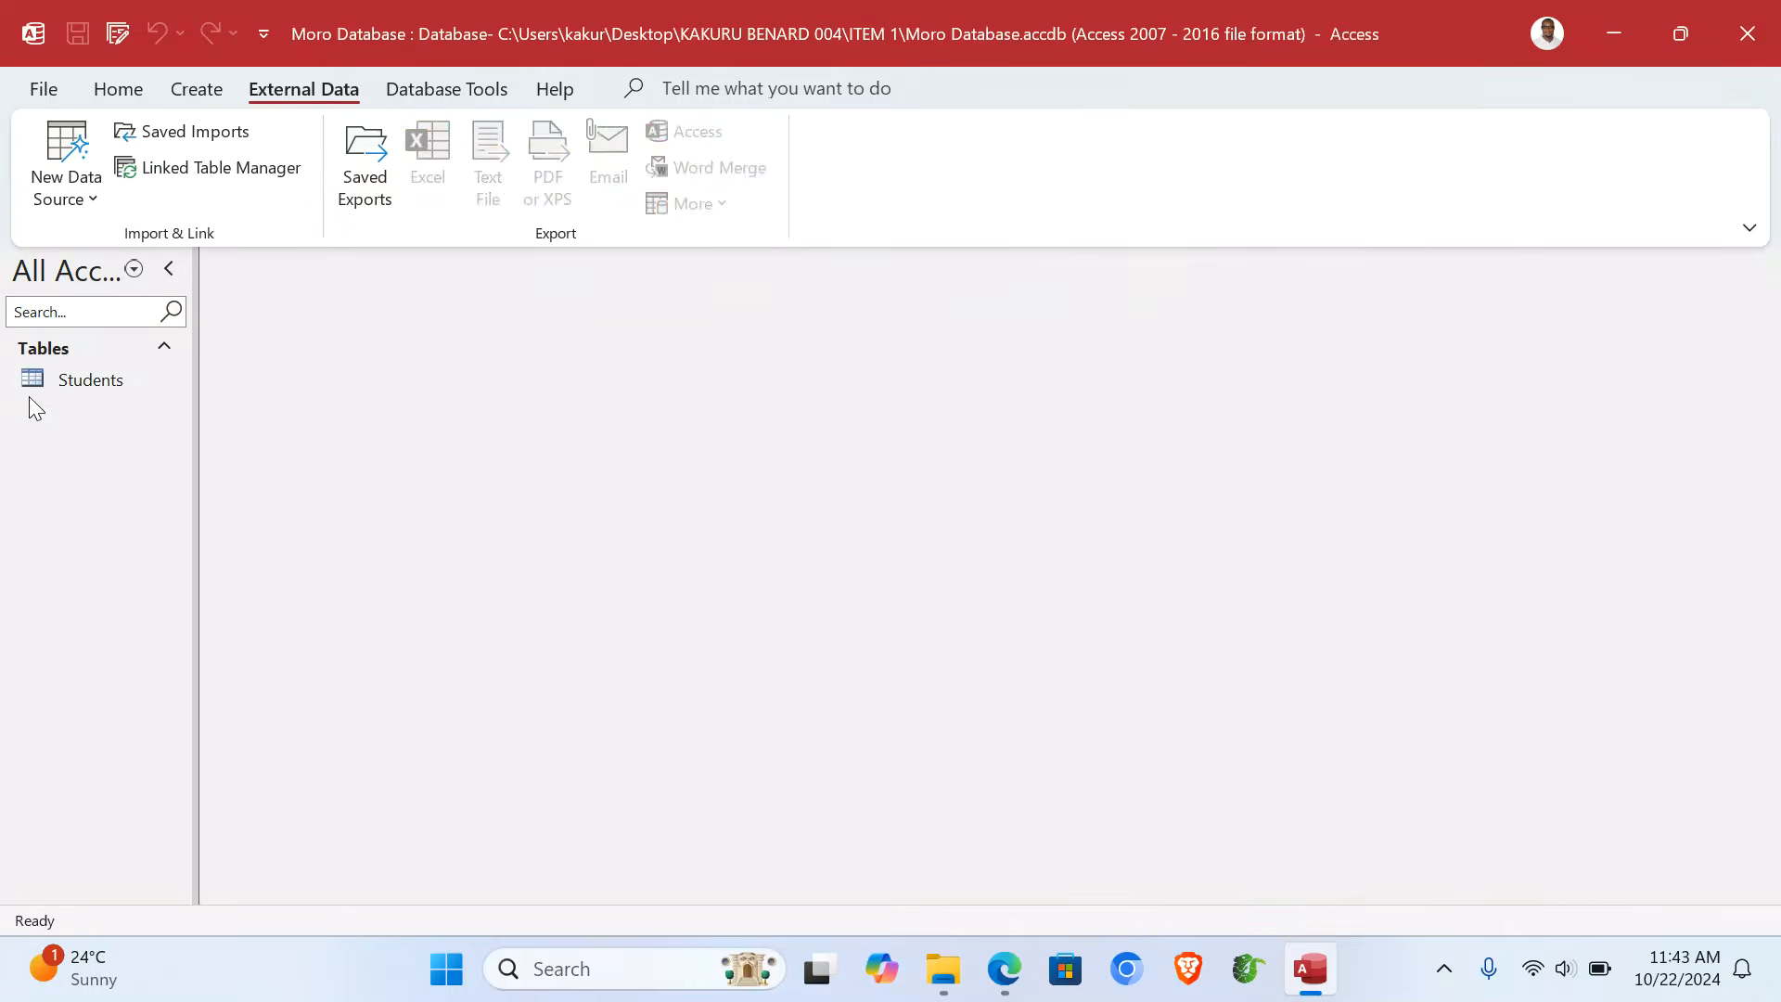
double_click(36, 386)
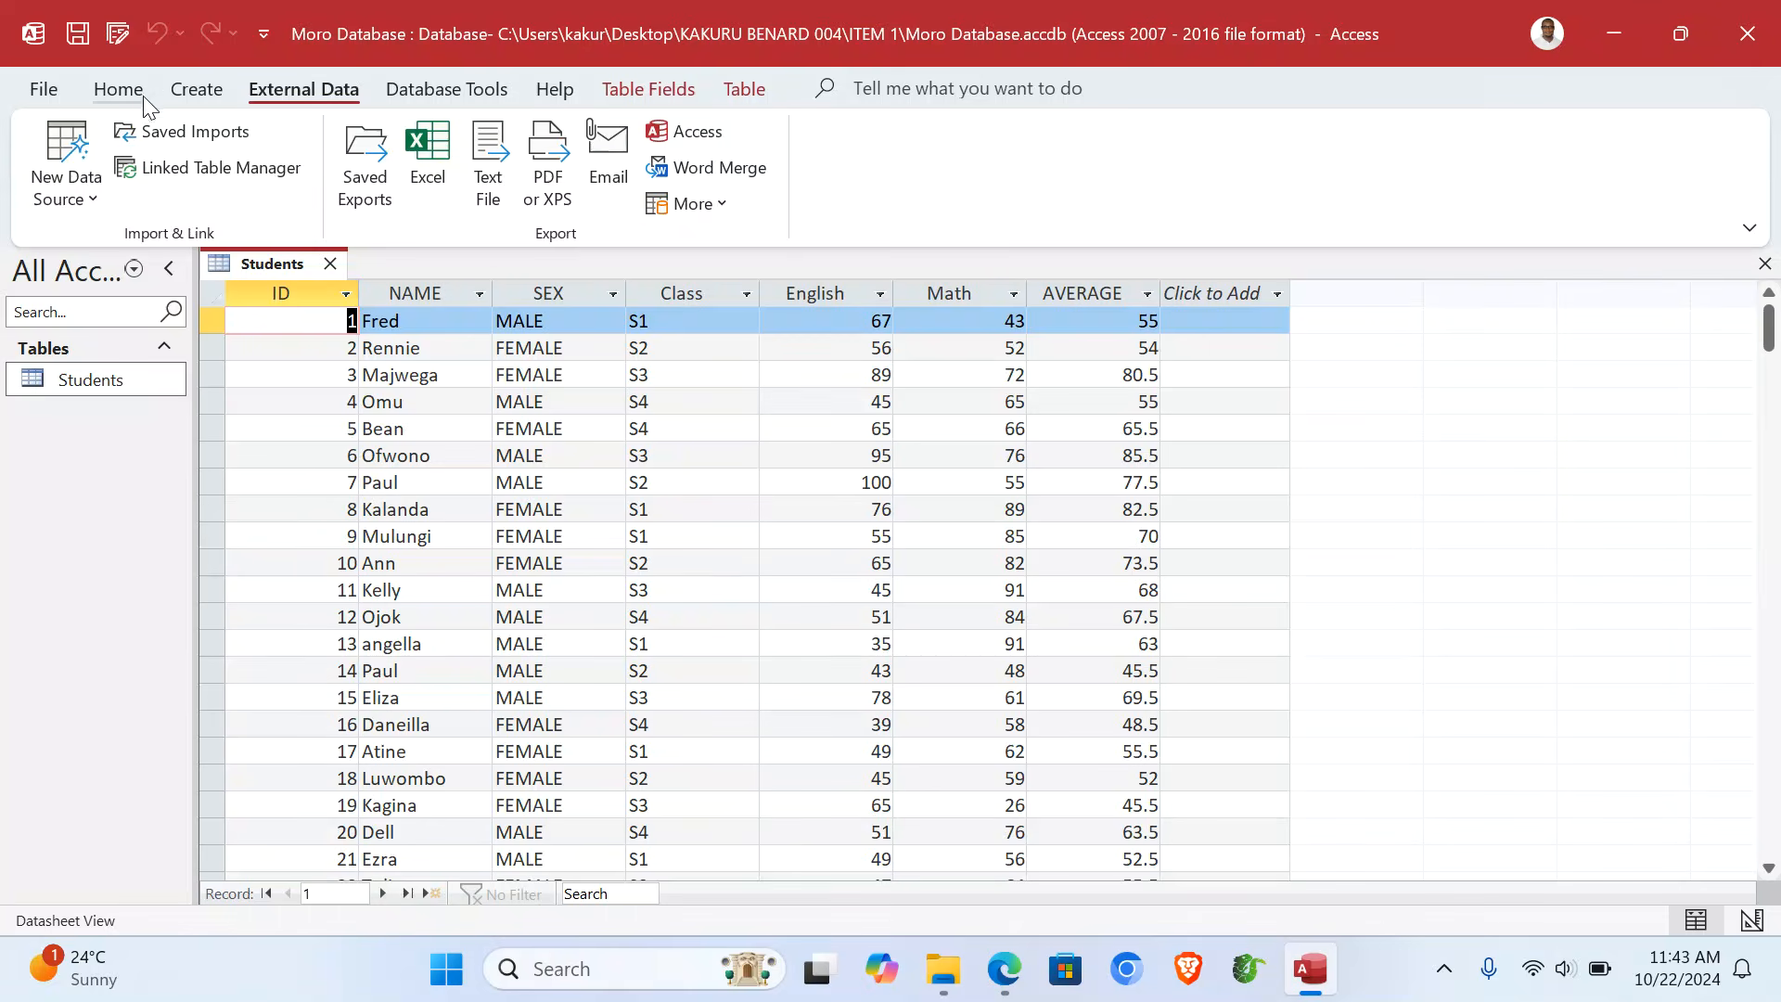
click(135, 92)
click(58, 194)
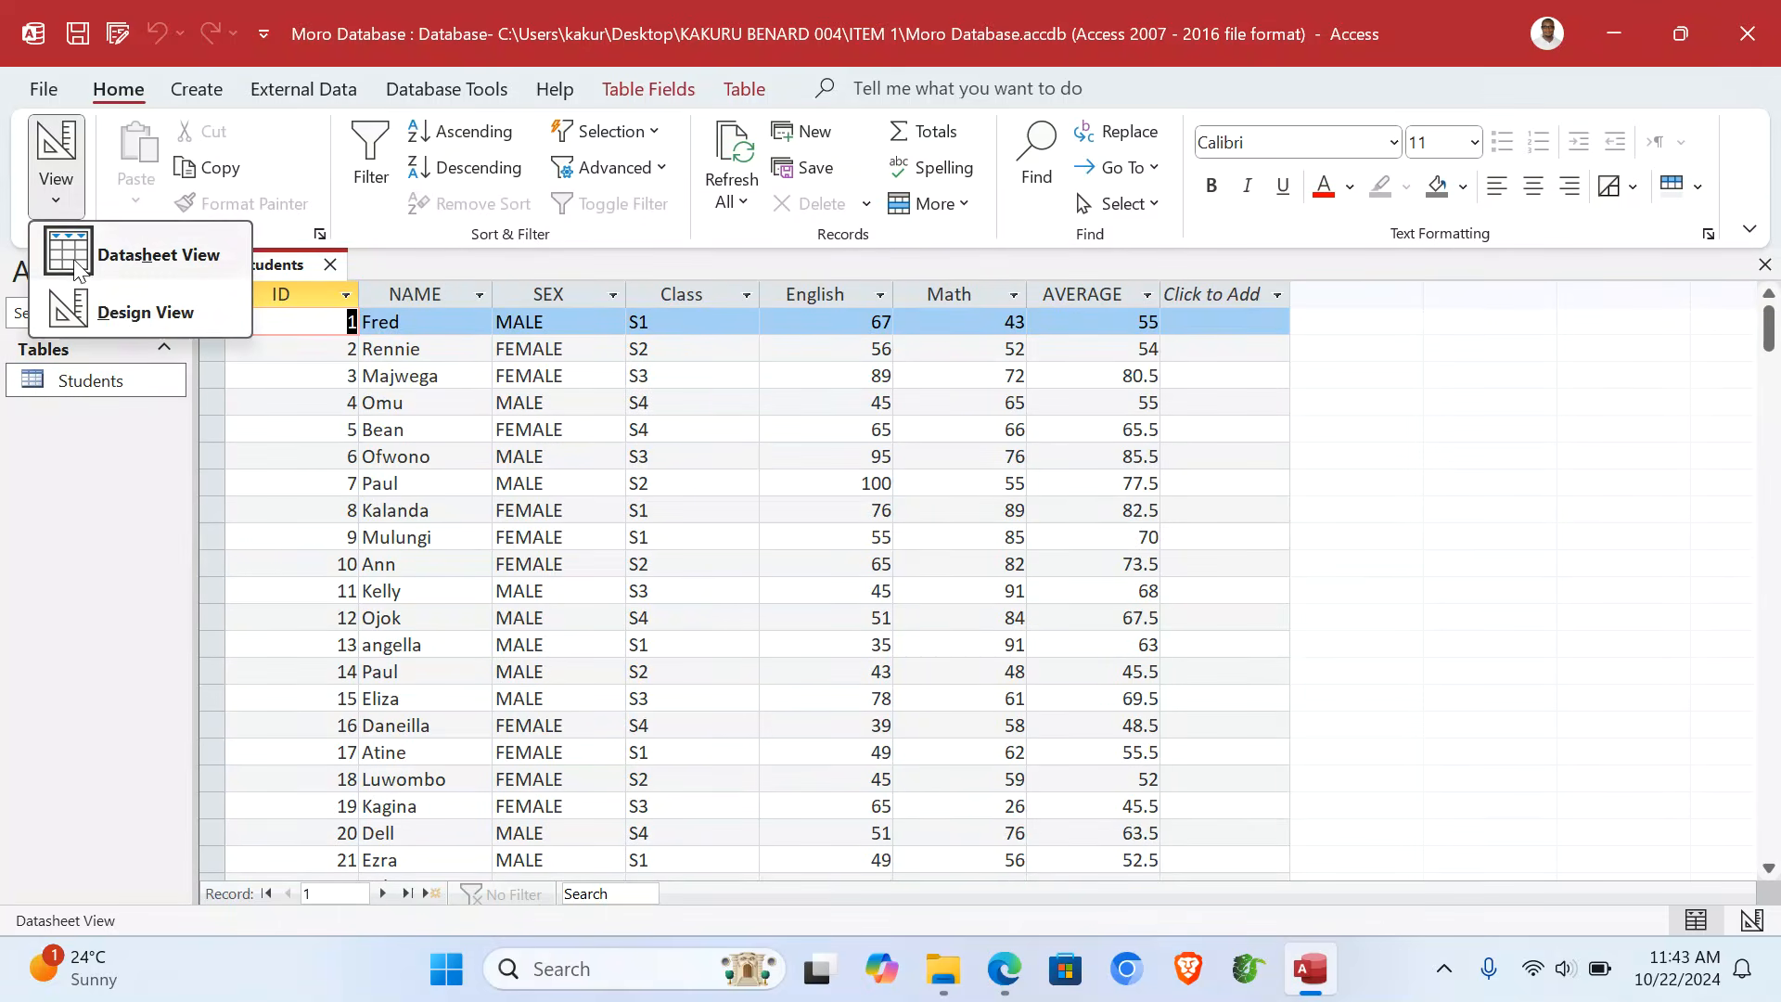
click(107, 309)
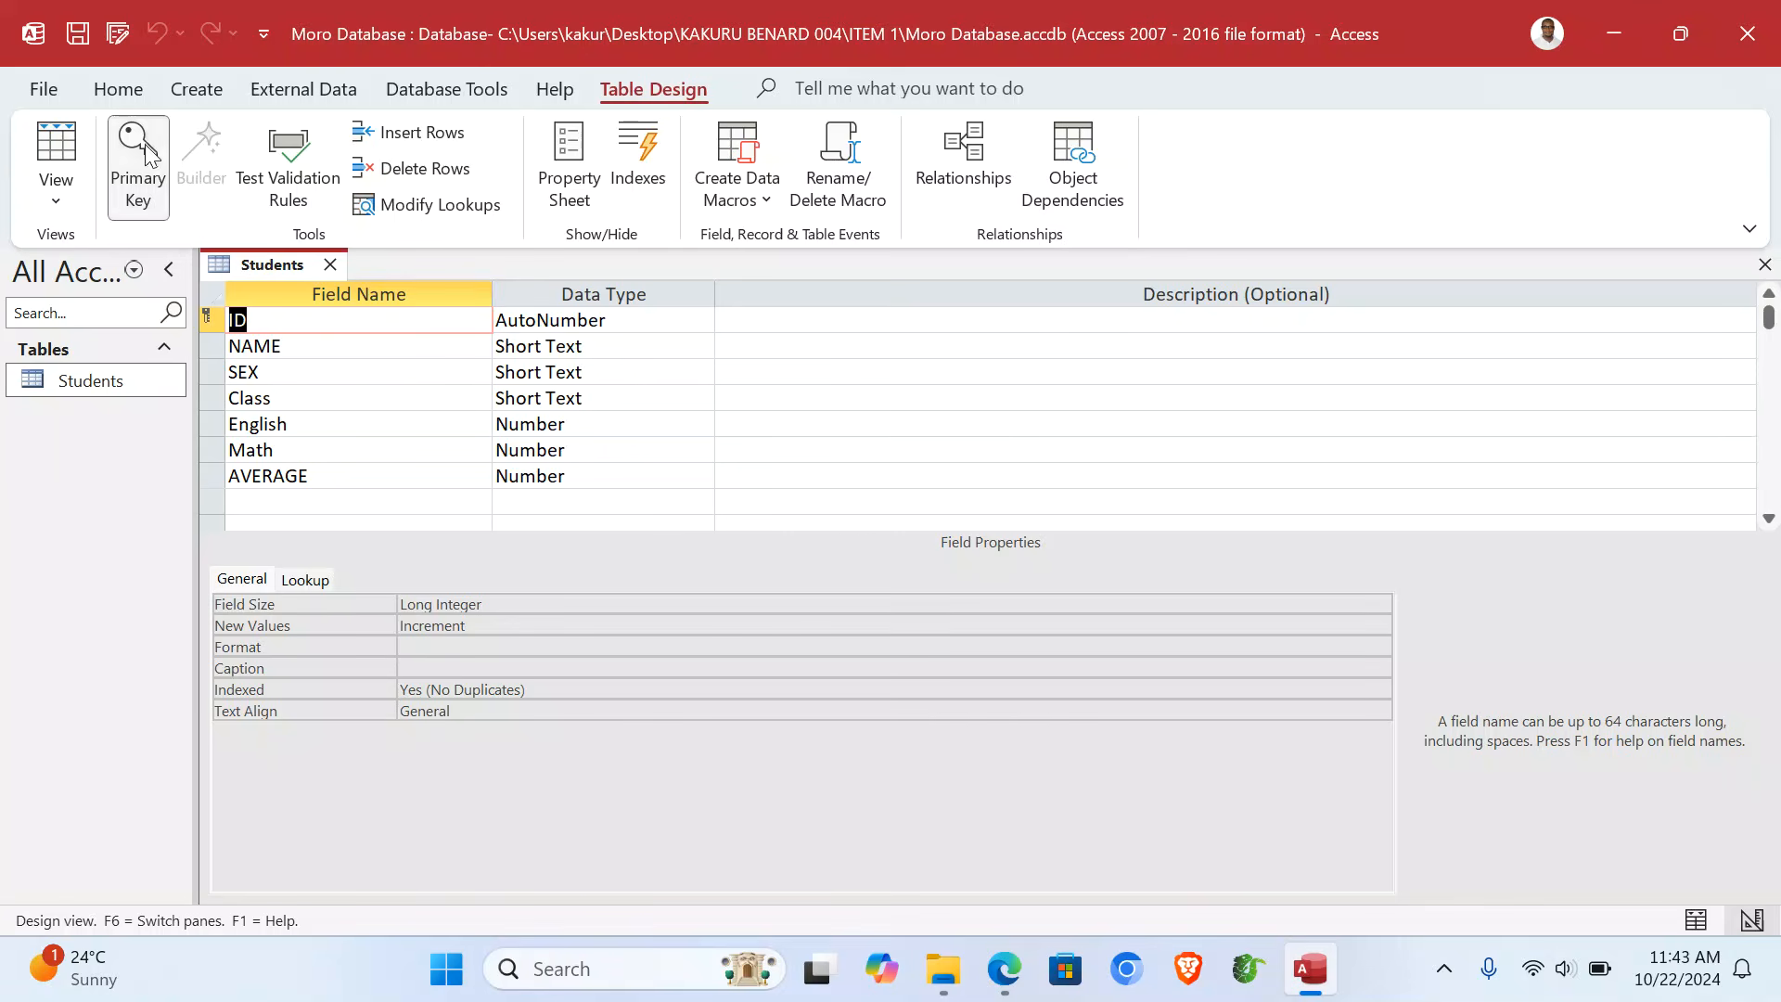
click(61, 136)
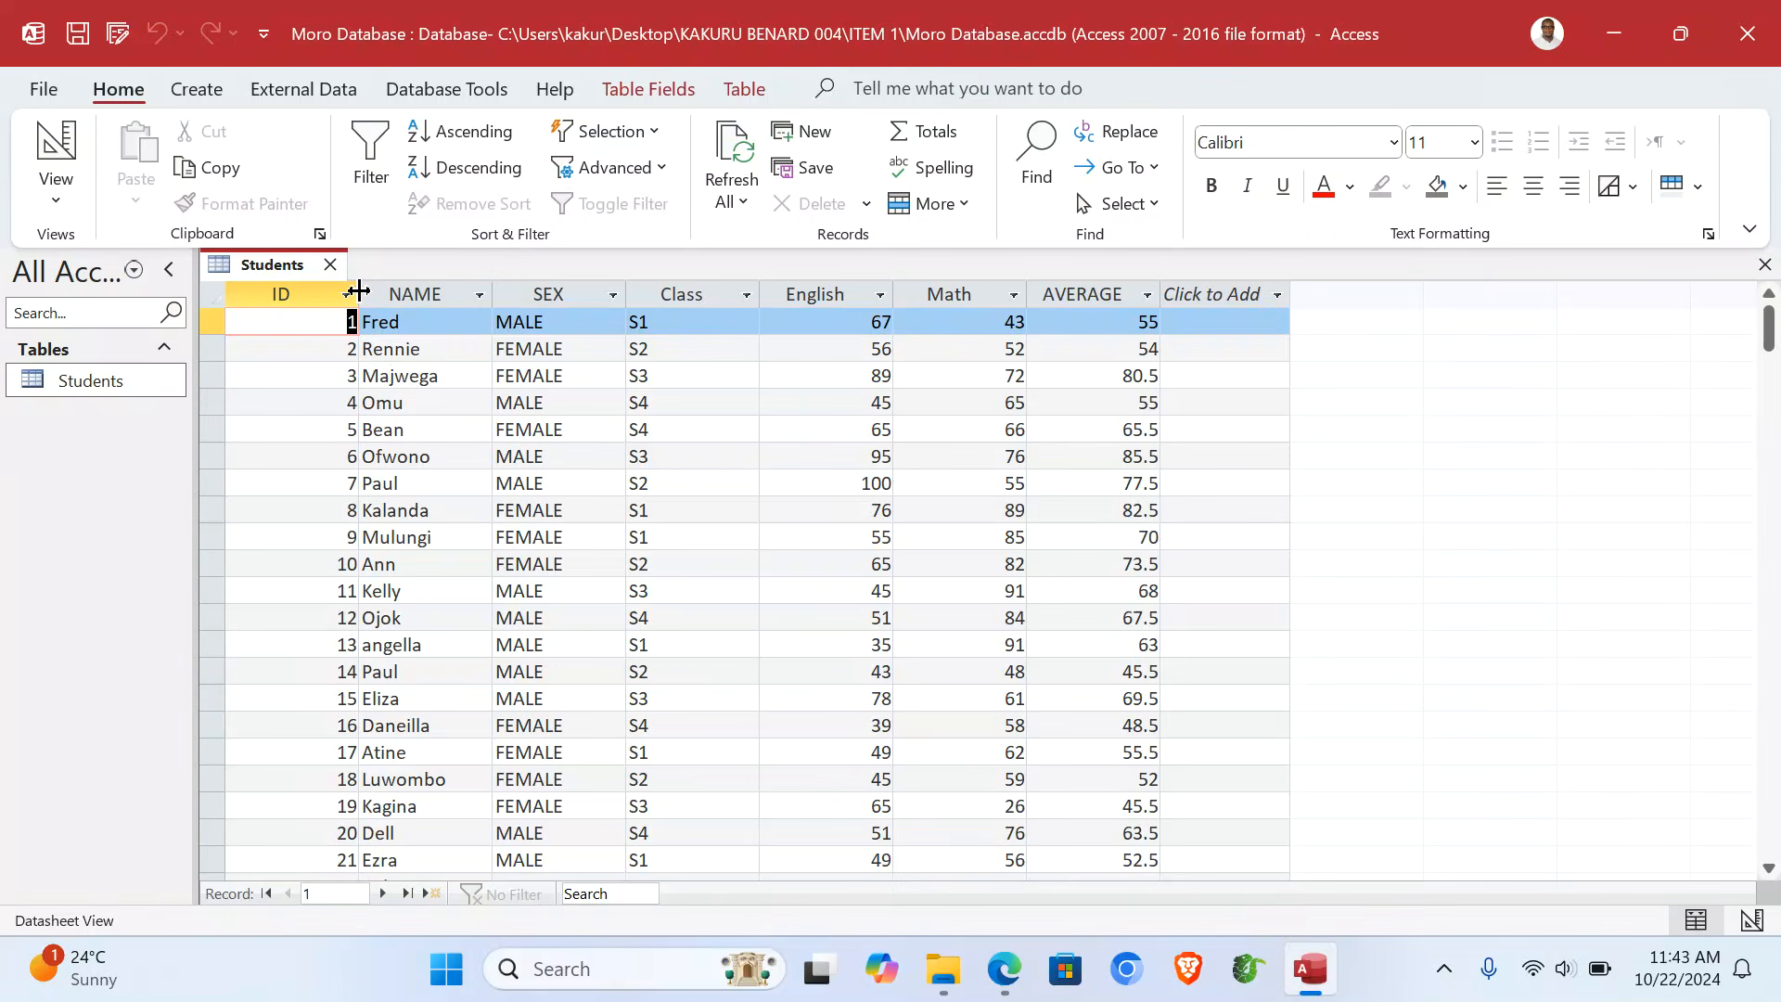
- Autofit the ID, NAME, SEX, Class, English, Math and AVERAGE columns, then close the table
double_click(358, 292)
double_click(409, 294)
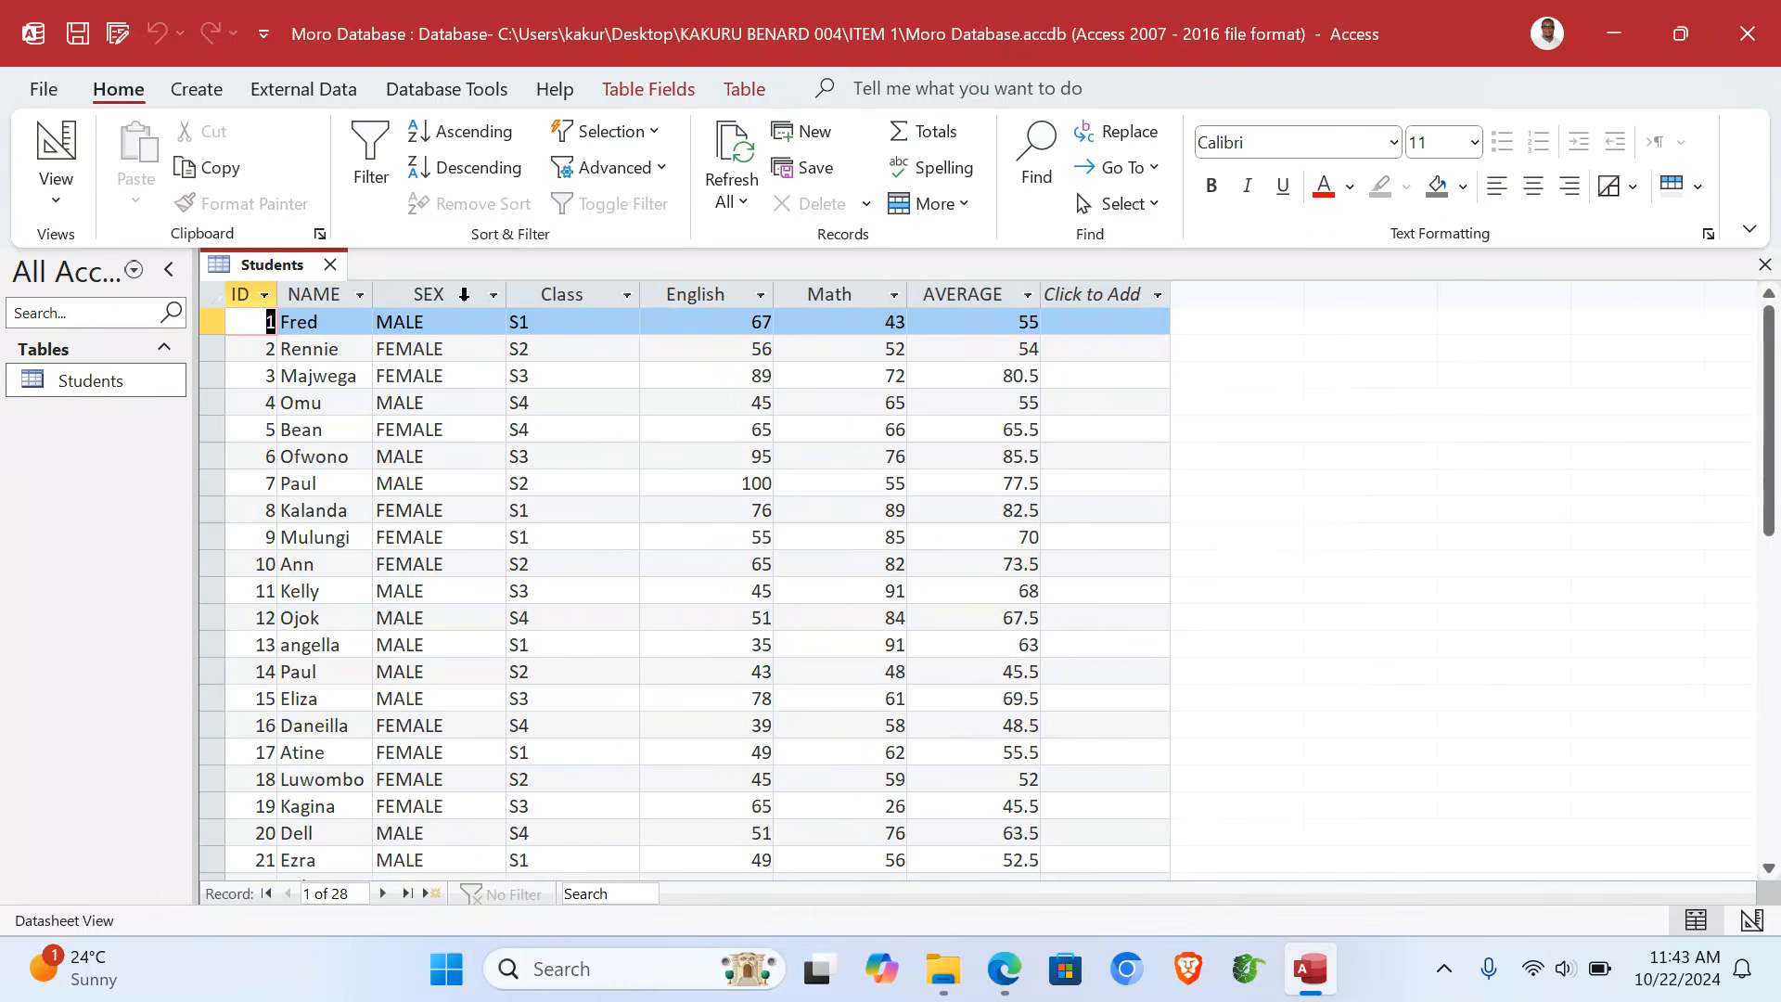
double_click(505, 295)
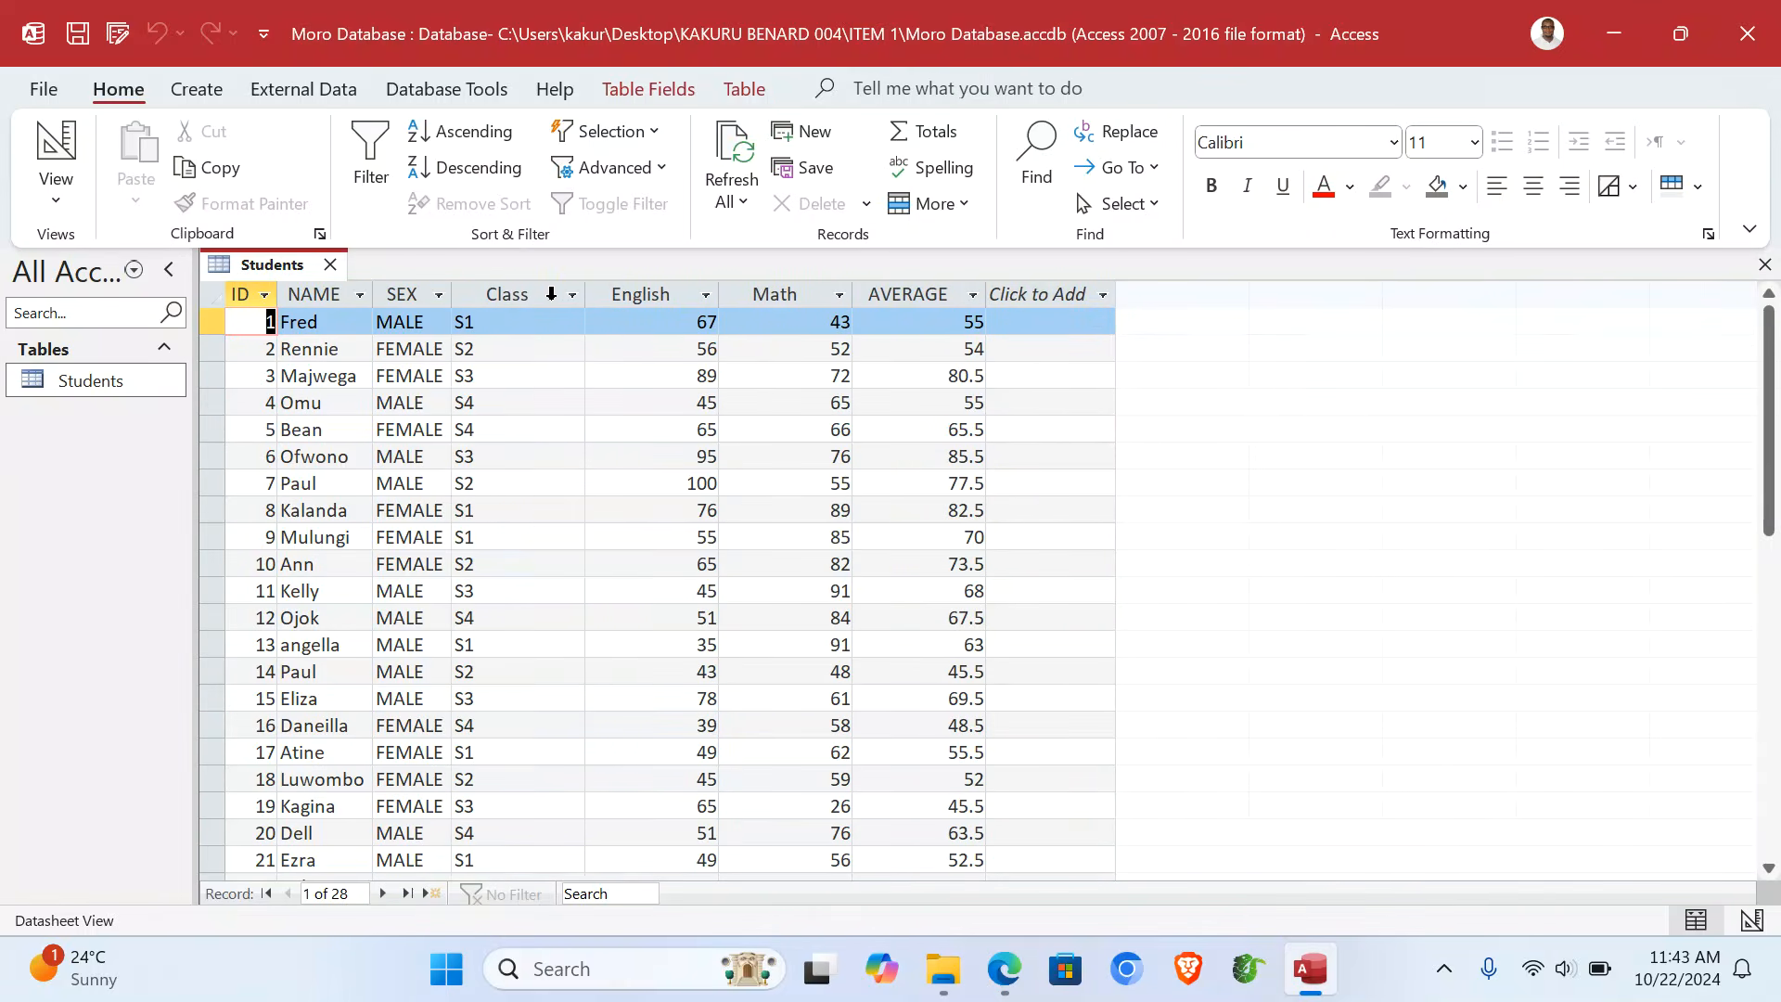
double_click(584, 294)
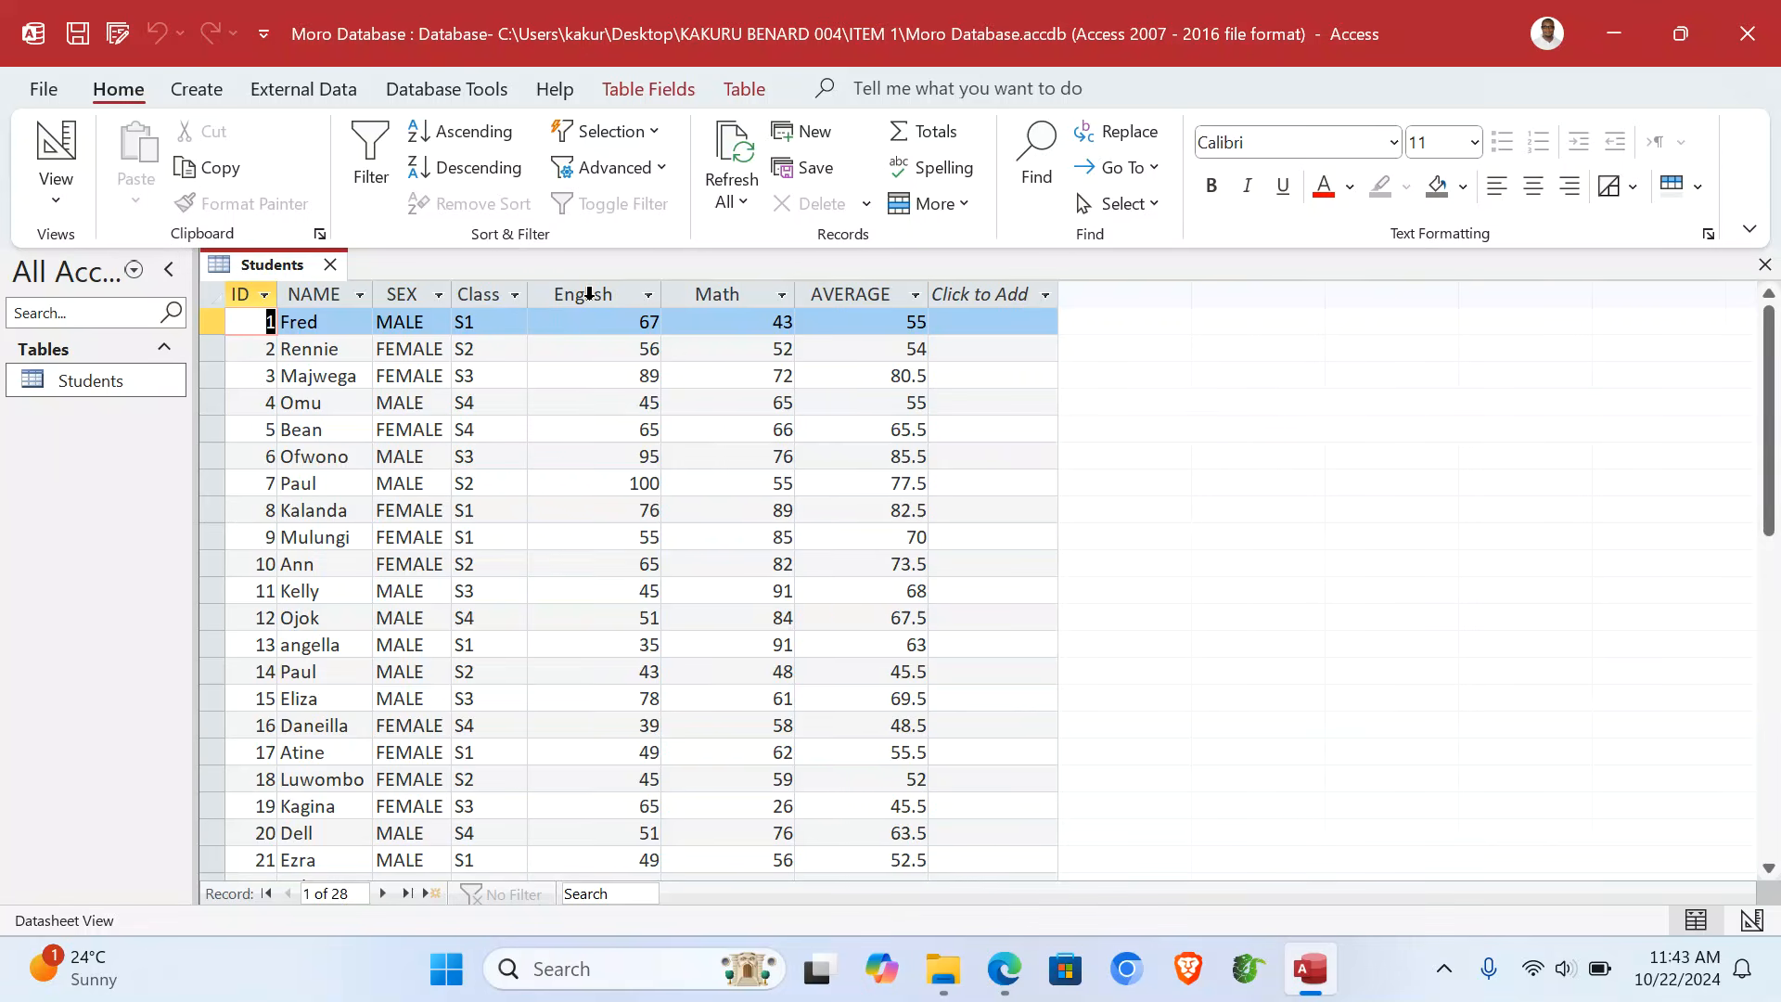
double_click(664, 293)
double_click(757, 293)
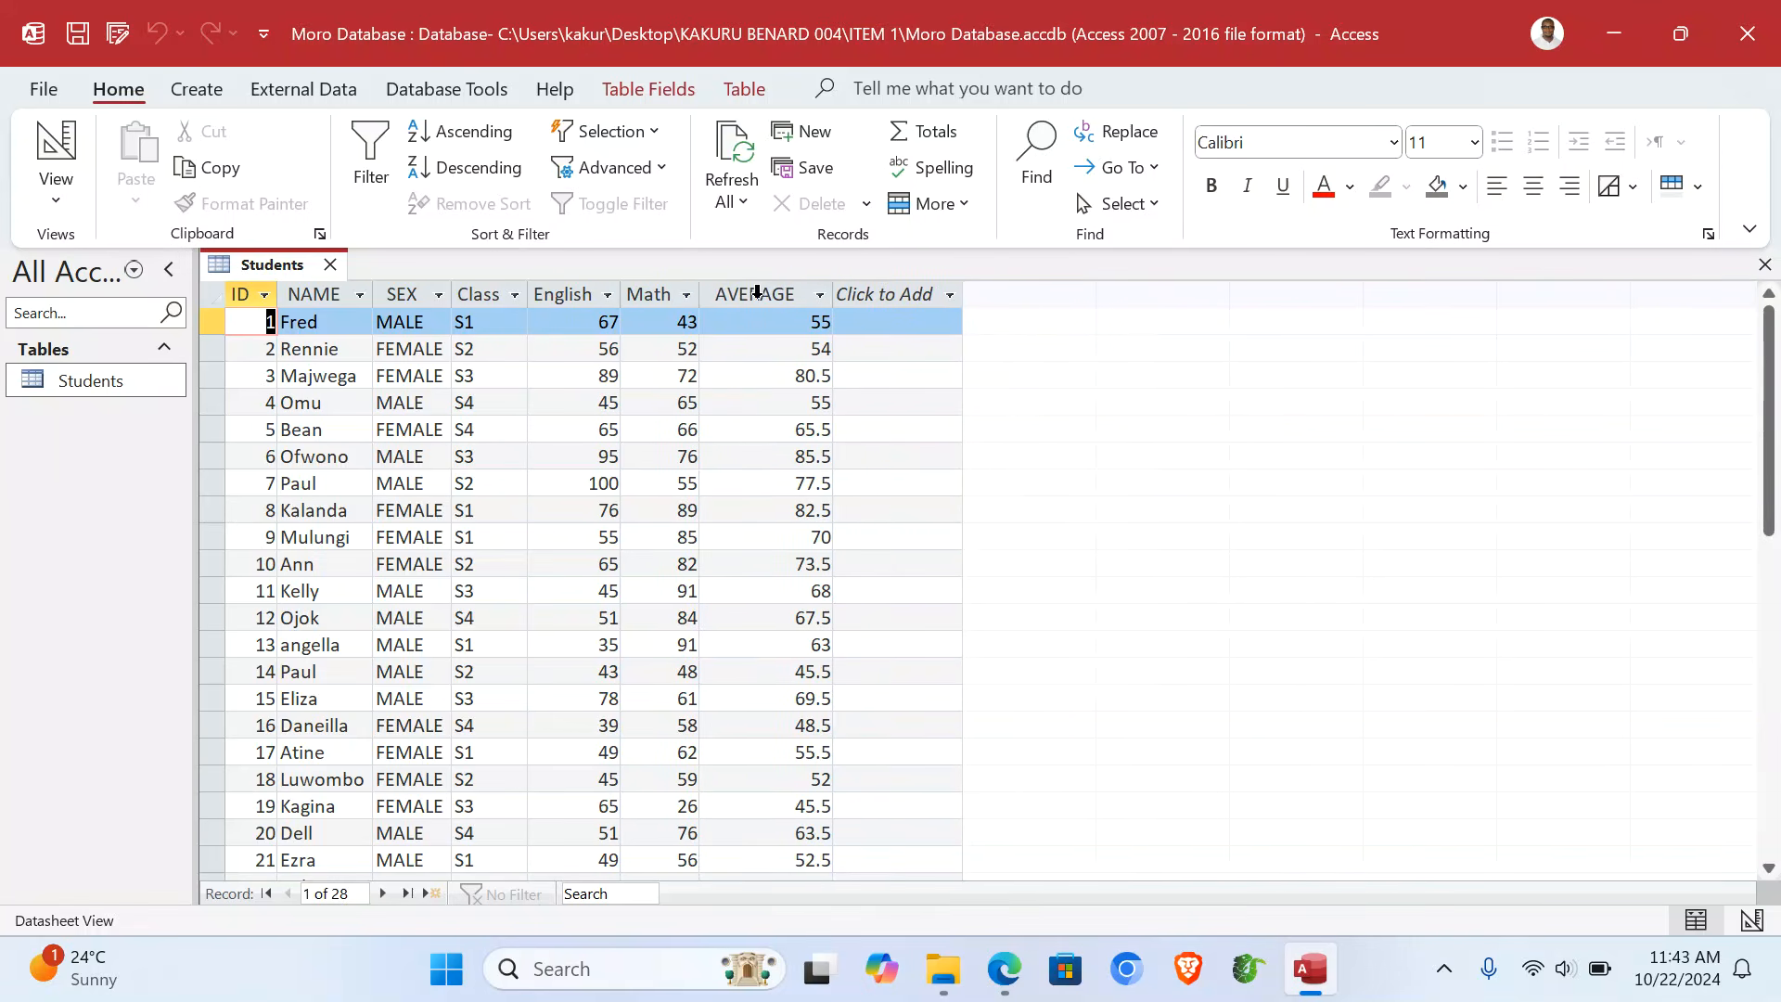
double_click(829, 293)
click(838, 295)
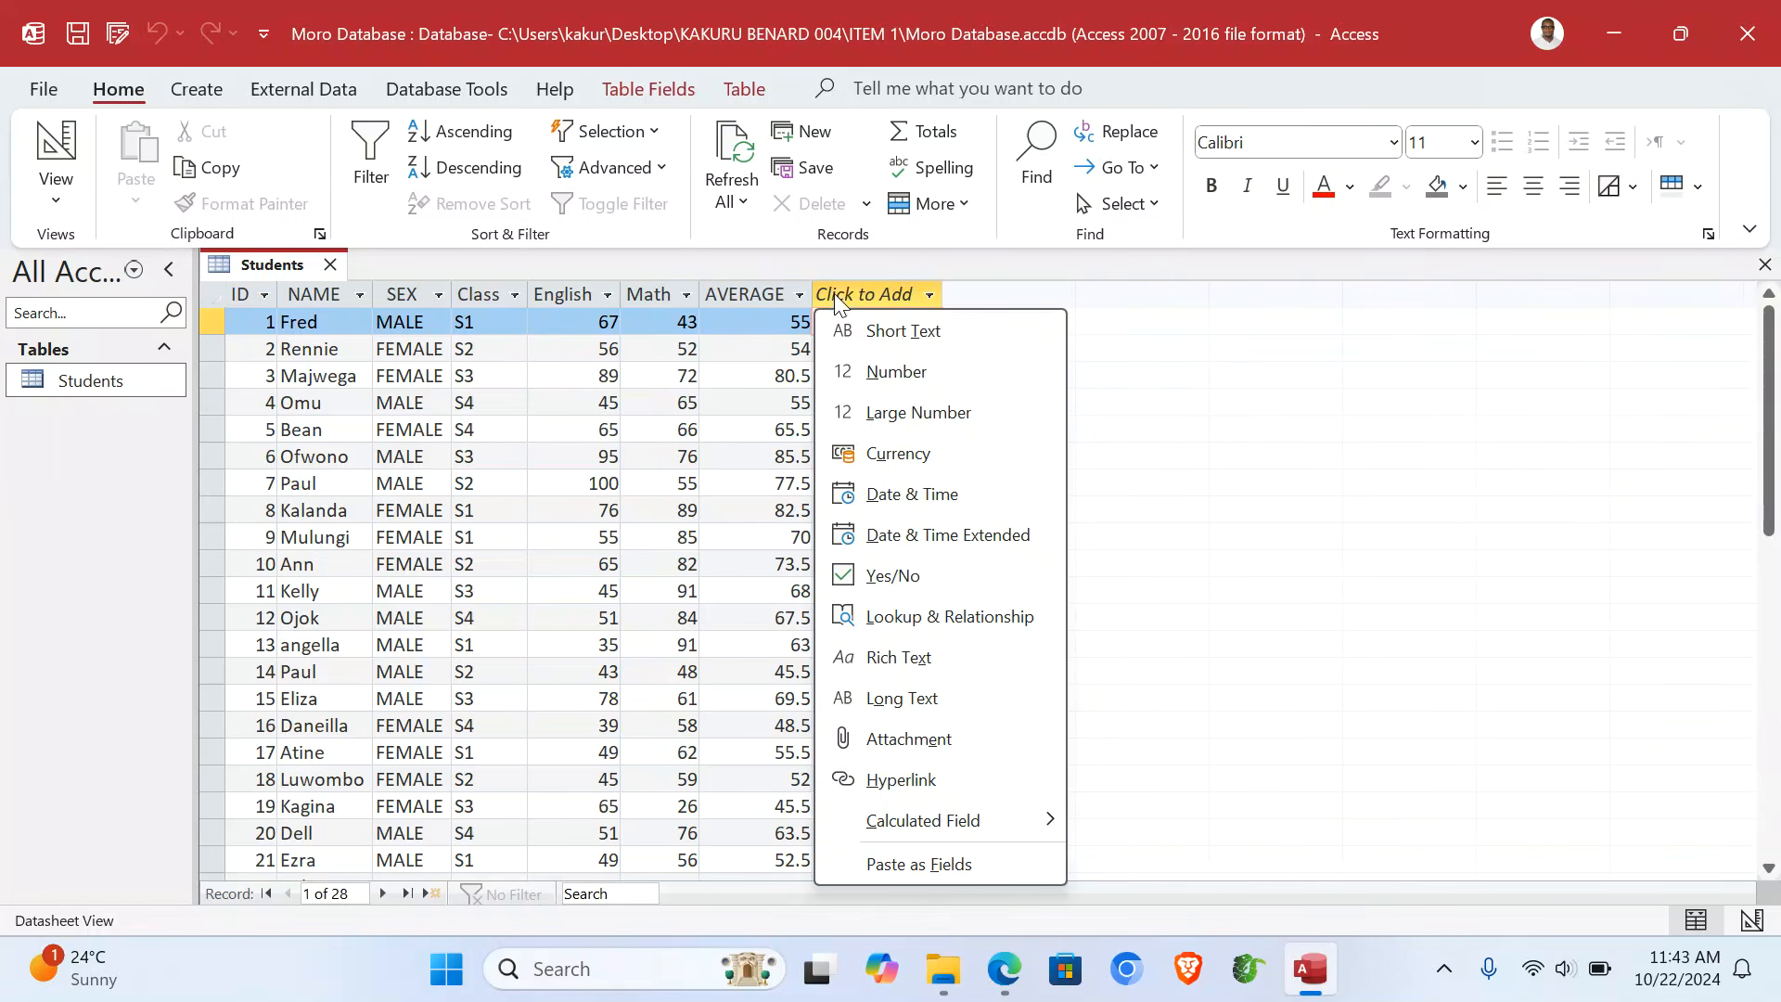
click(1229, 364)
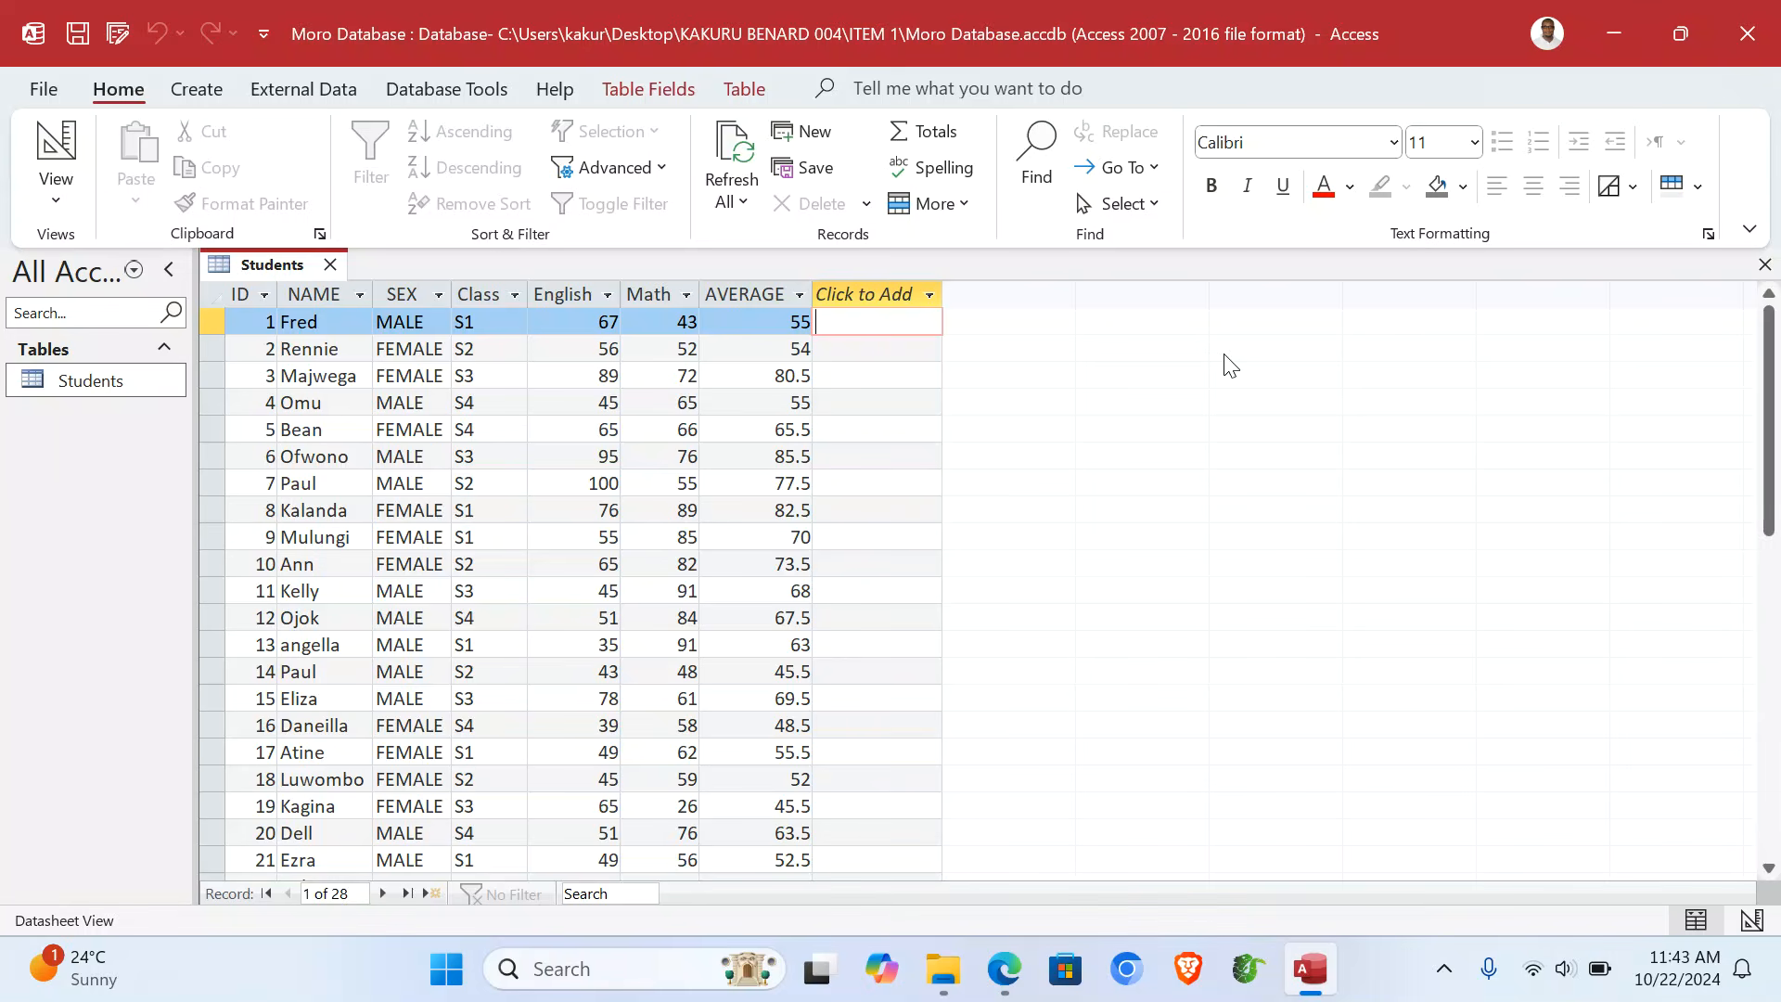
click(1765, 266)
click(212, 99)
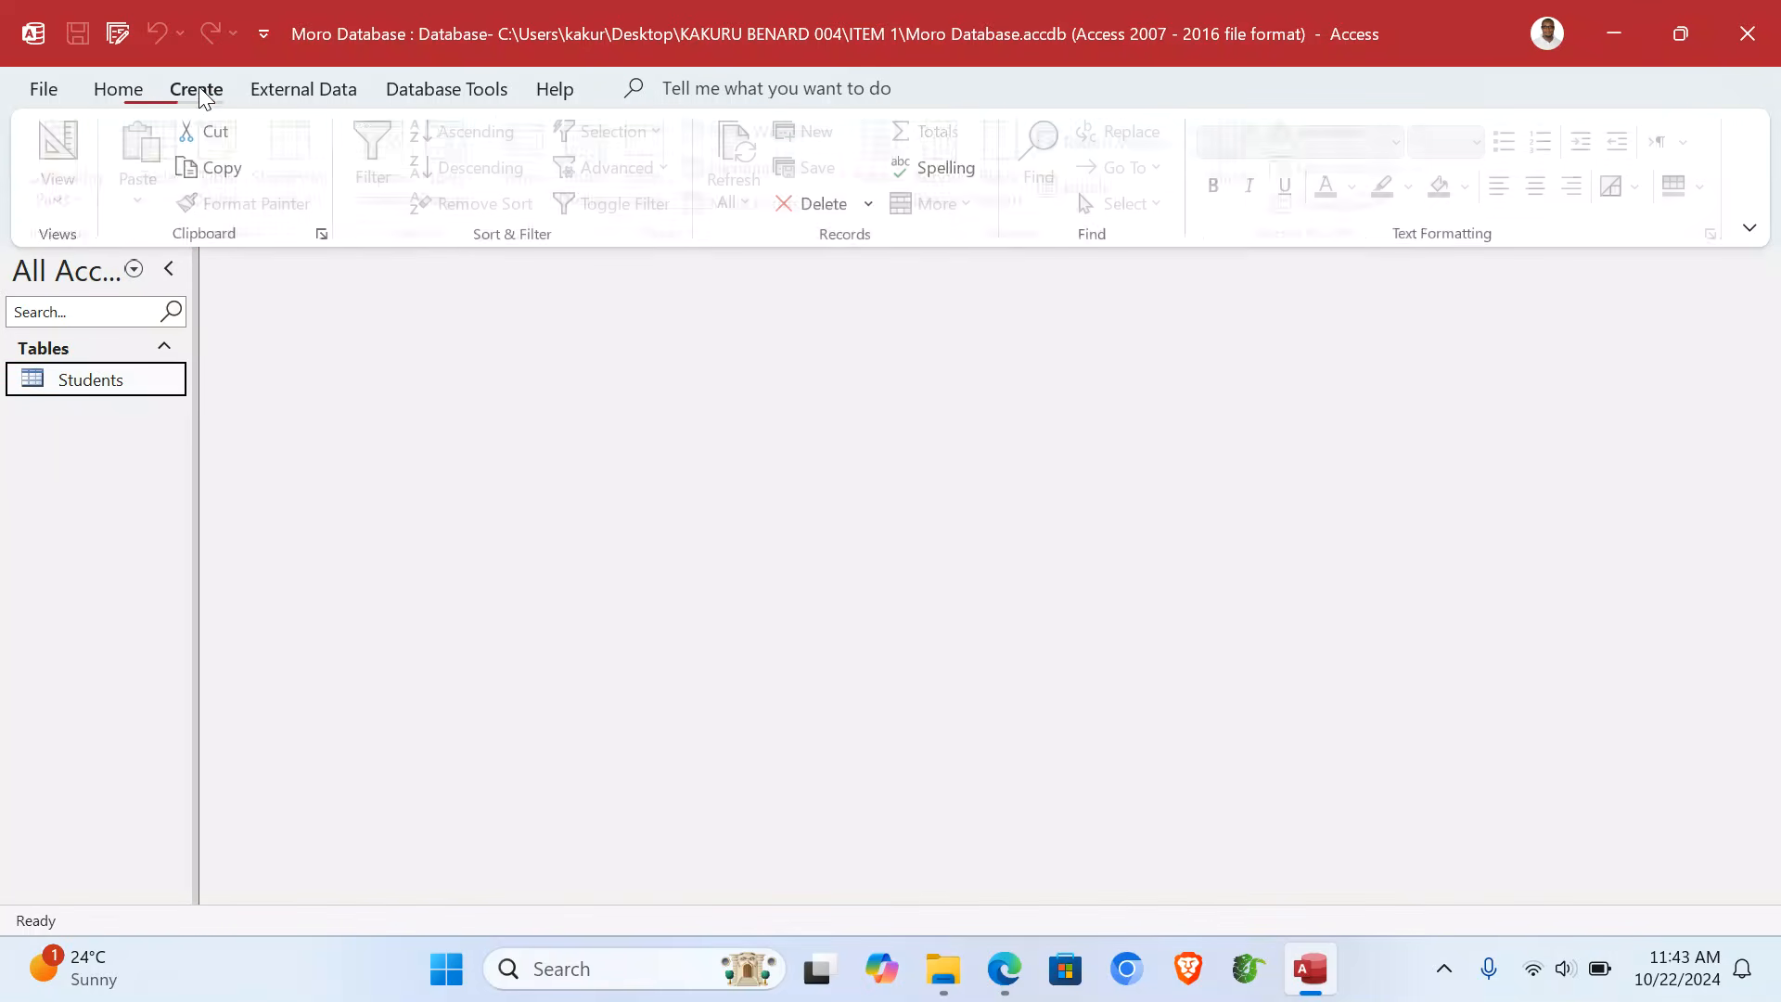
- Start a Simple Query Wizard query on Students with every field except ID
click(392, 158)
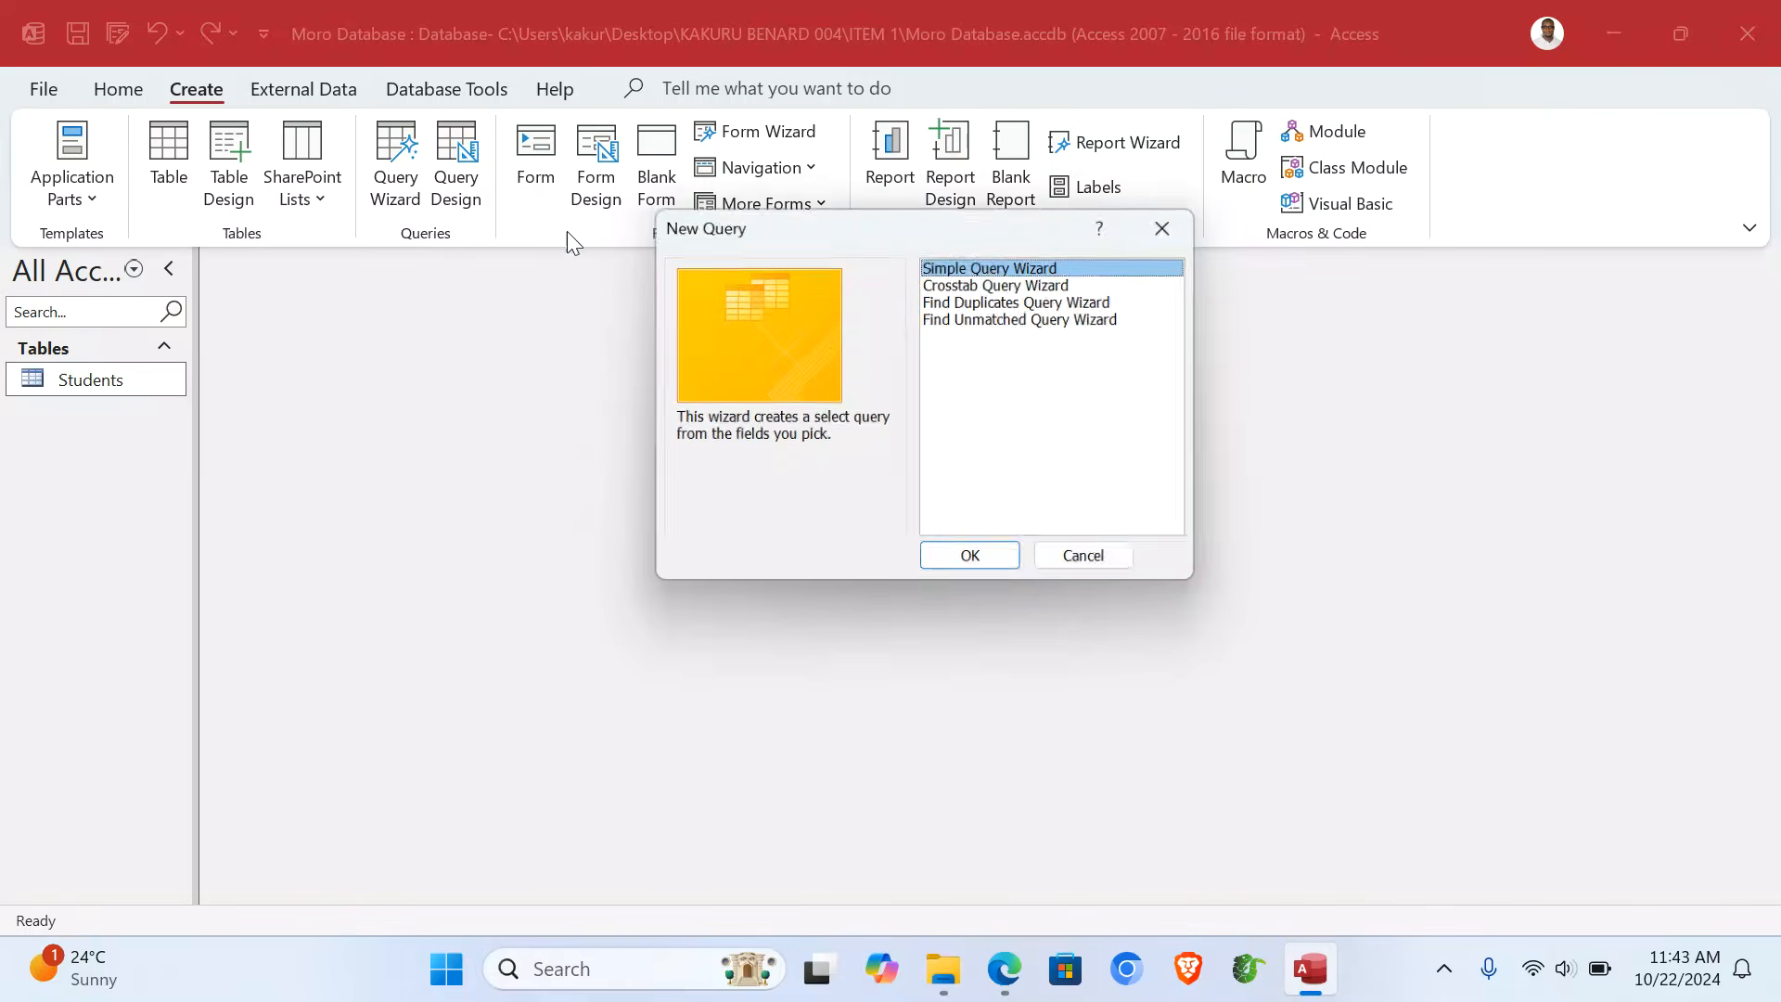
click(995, 558)
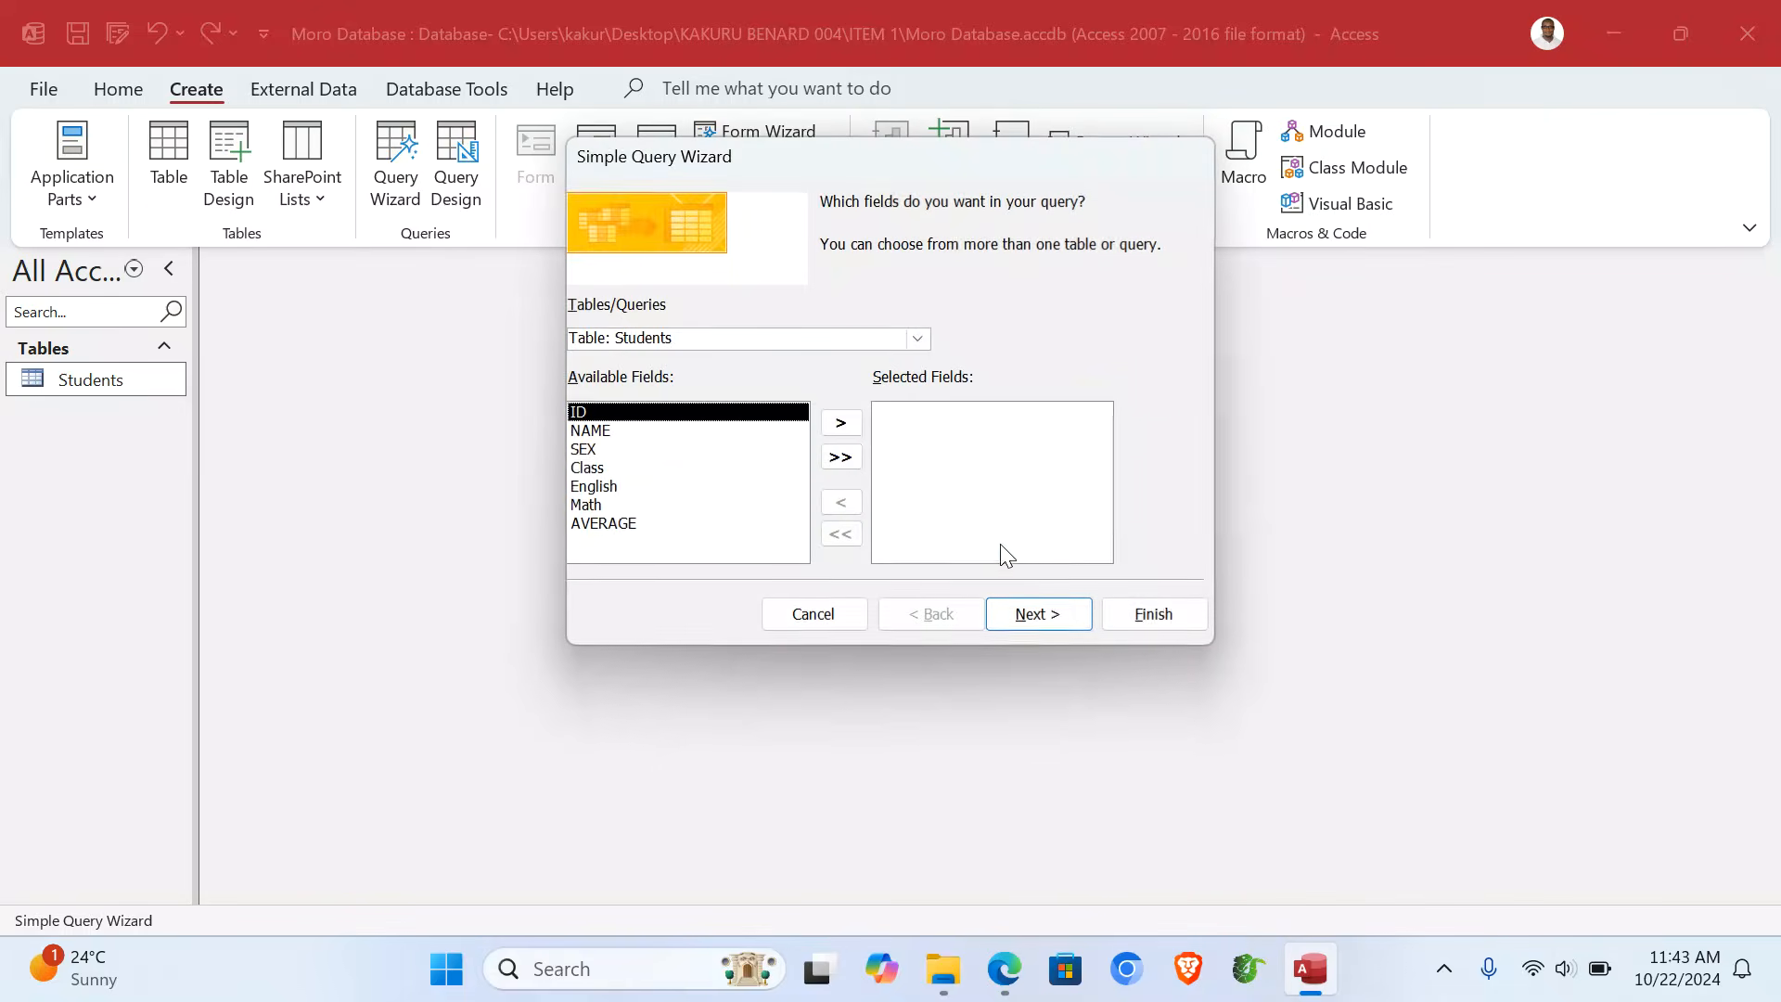
click(841, 457)
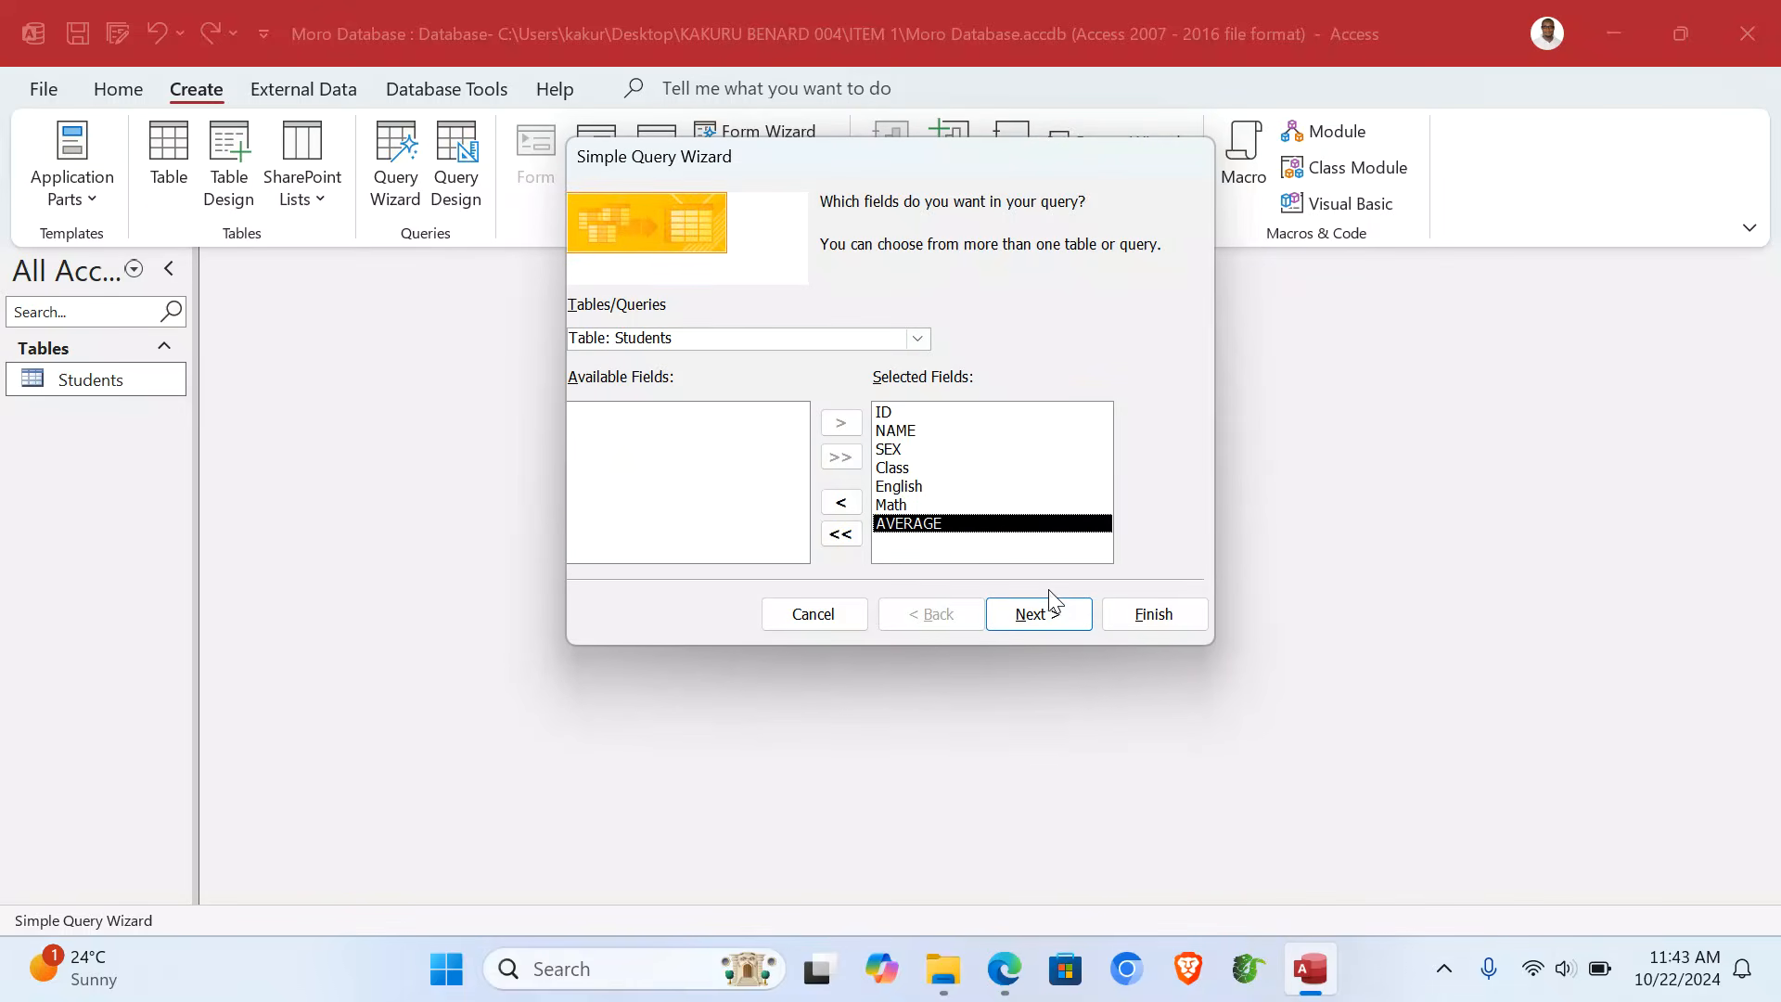
click(898, 416)
click(840, 502)
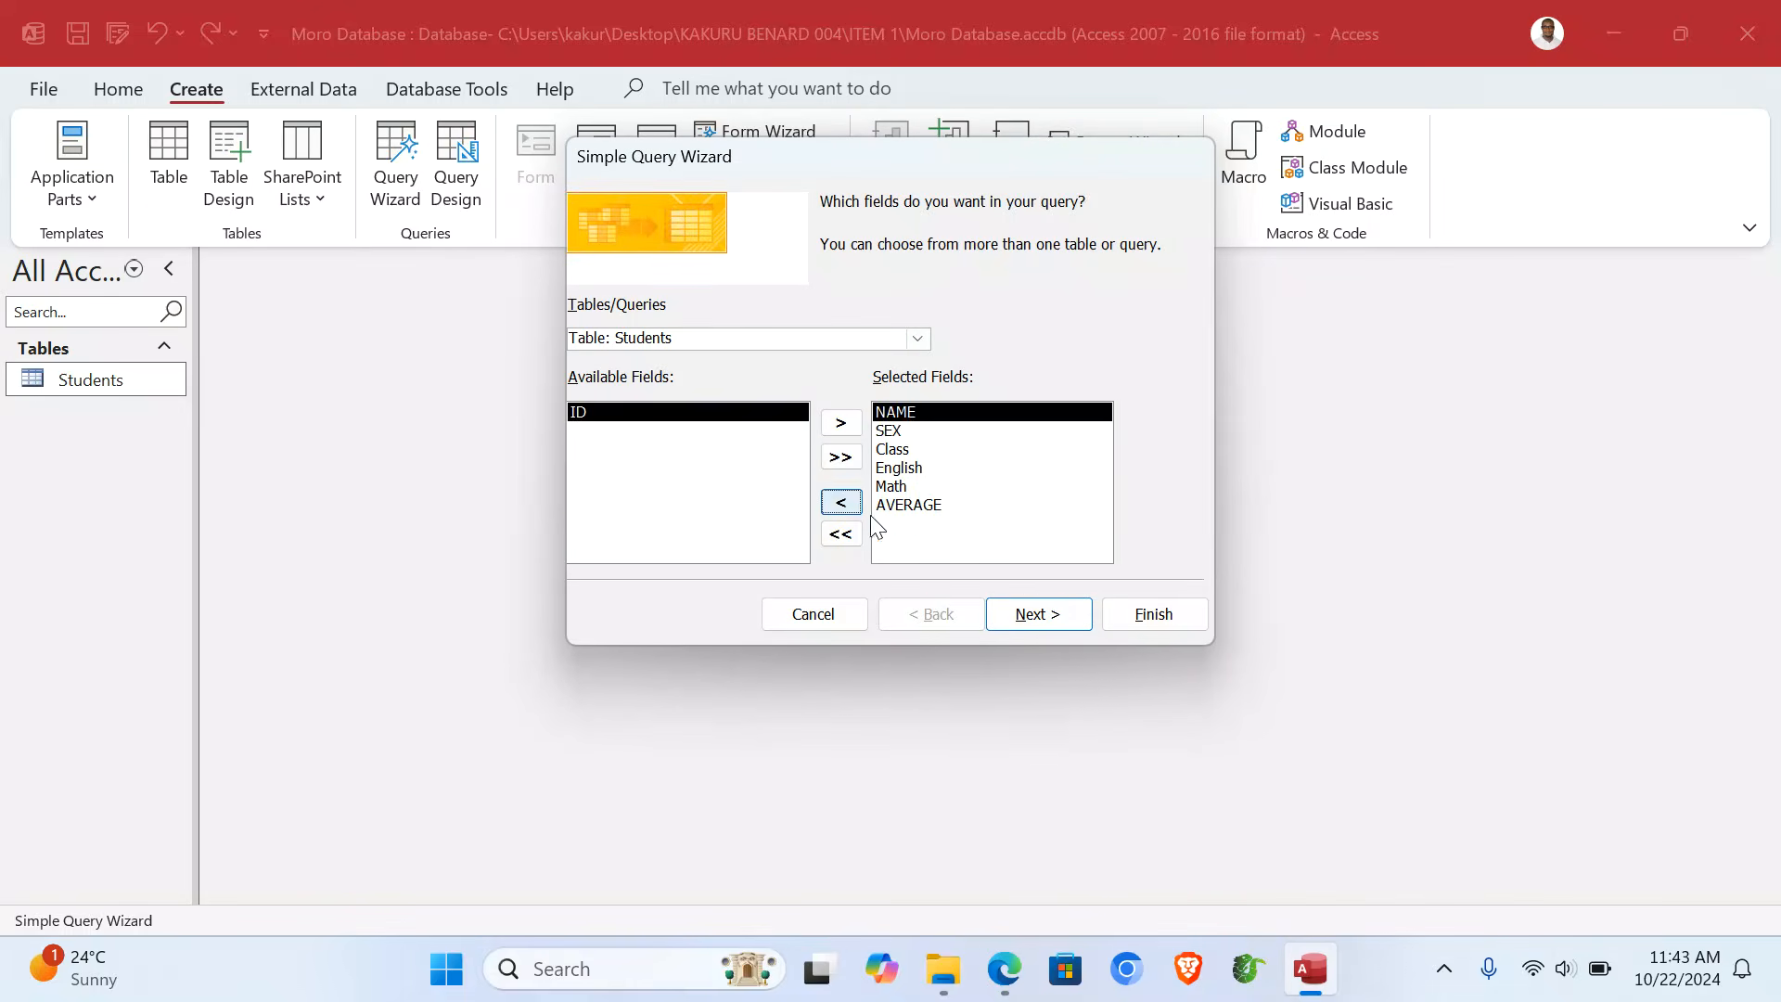
click(1047, 623)
click(1051, 624)
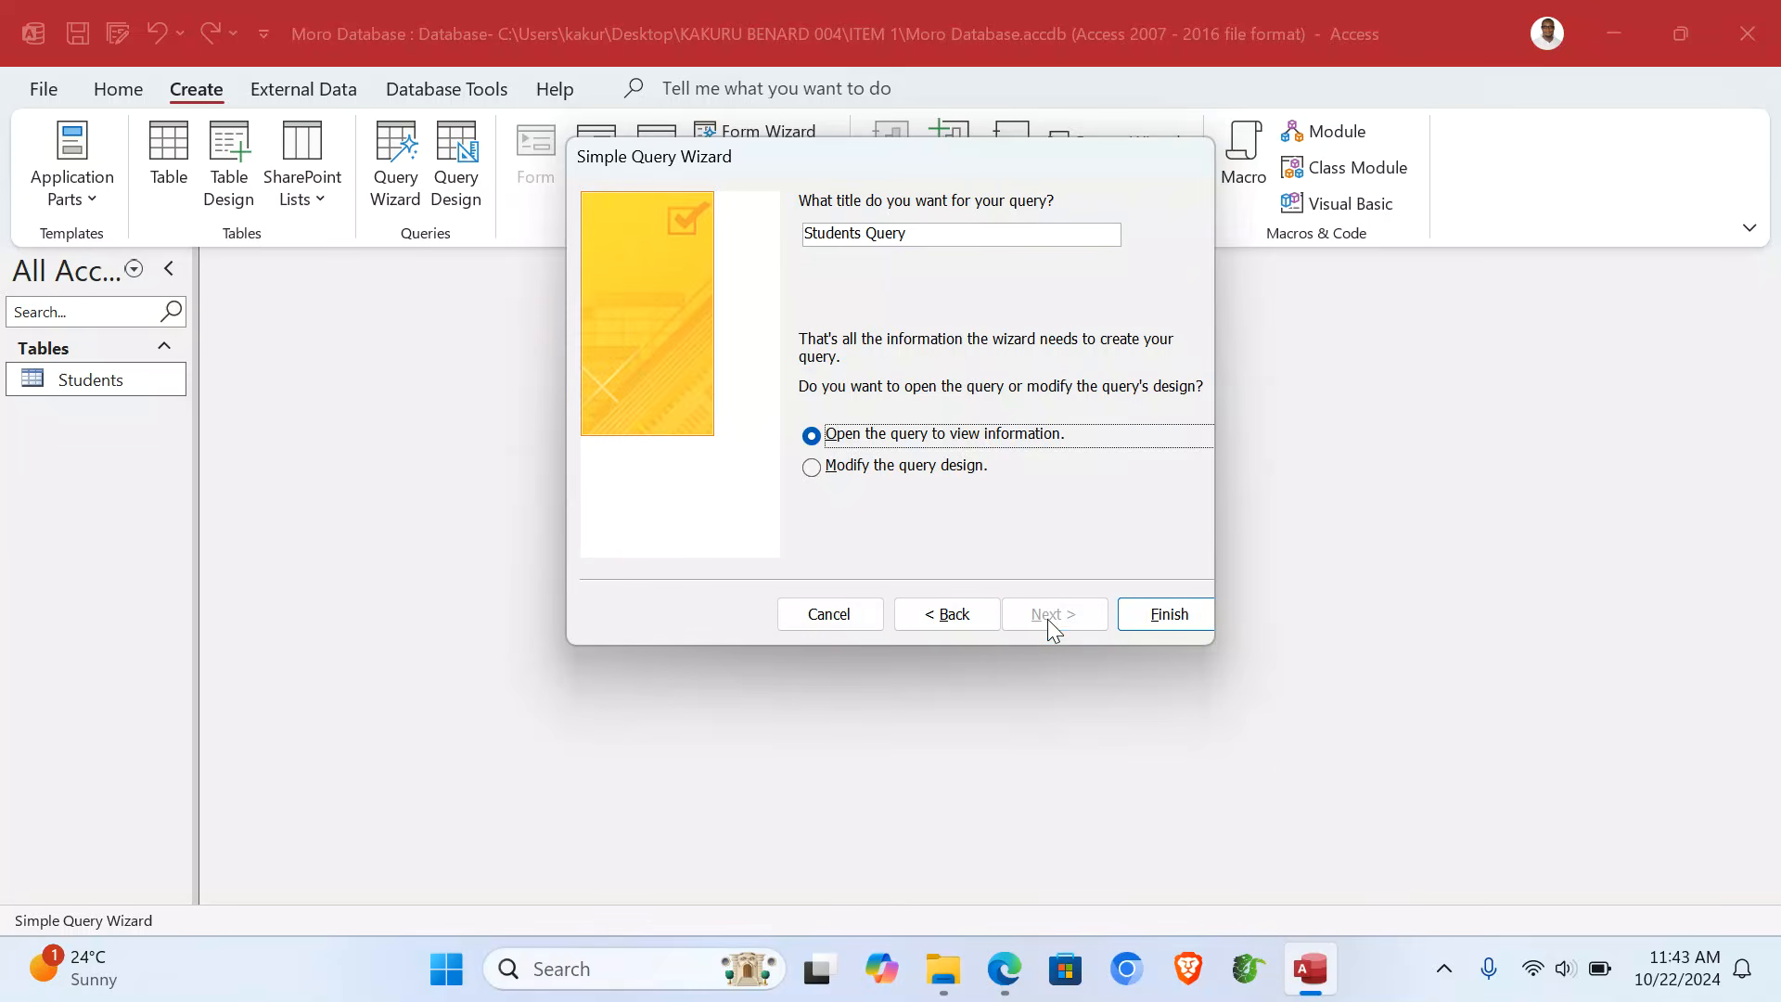
- Title the query '70 AND Above' and finish with the option to modify its design
drag(940, 234, 791, 238)
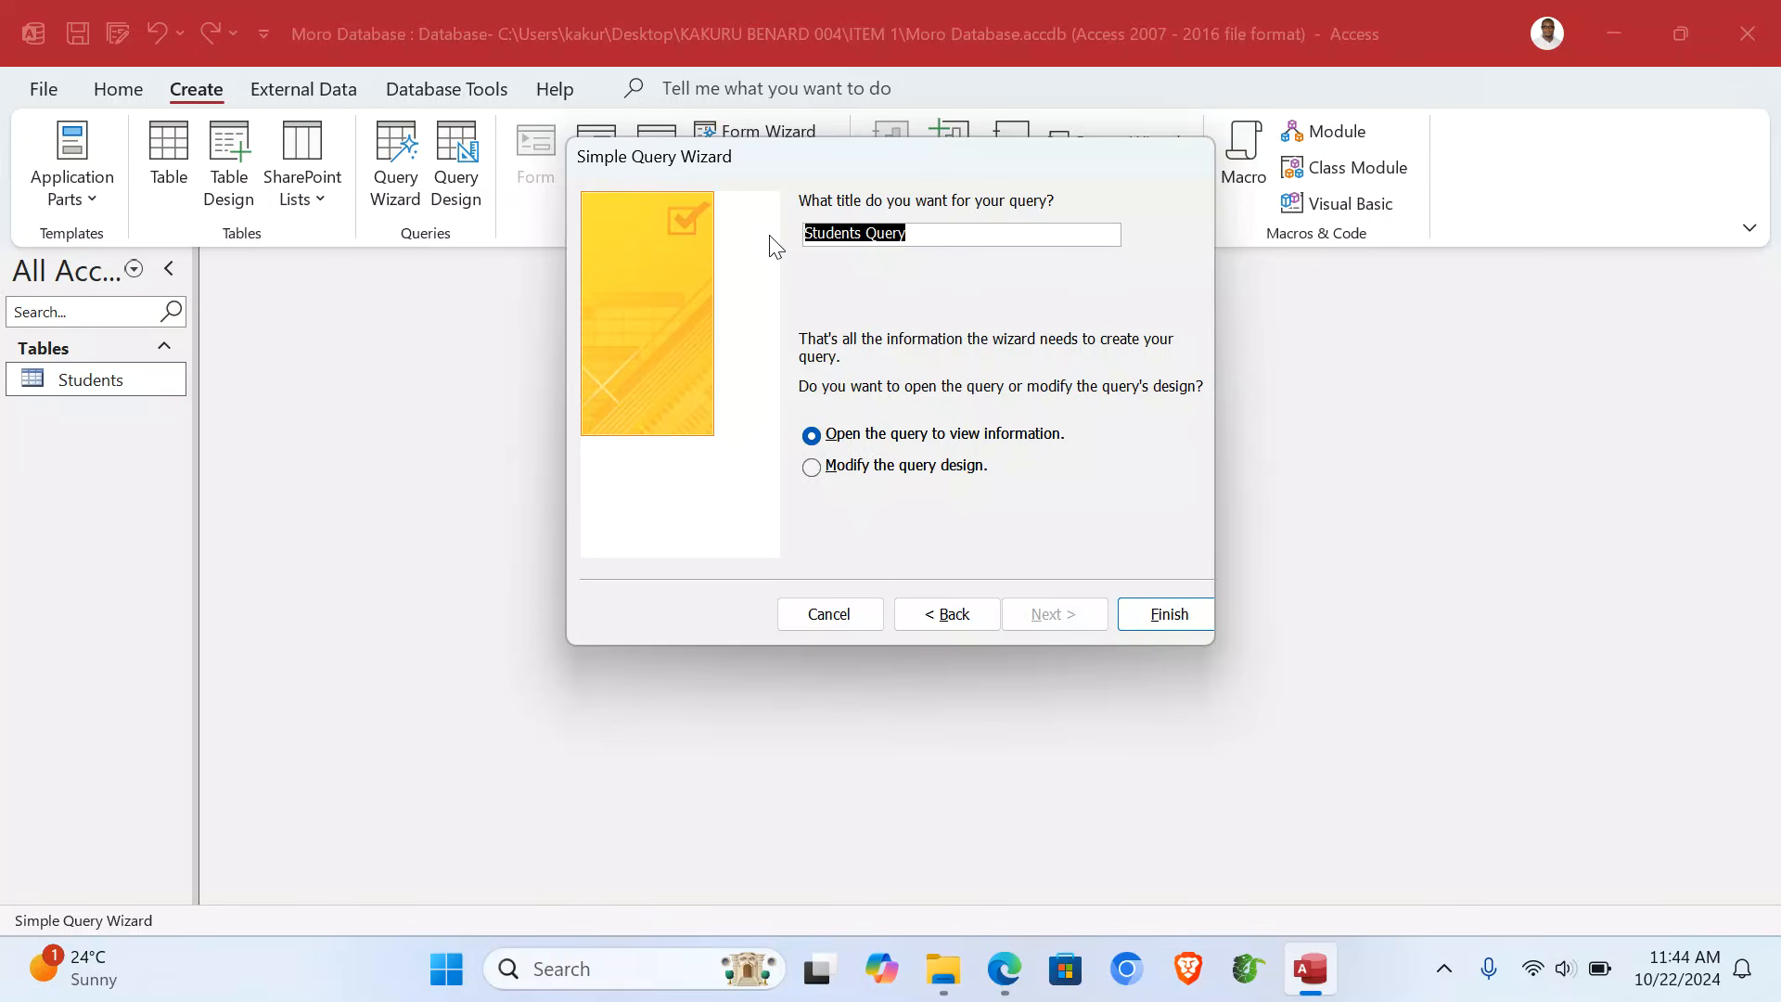
text(7)
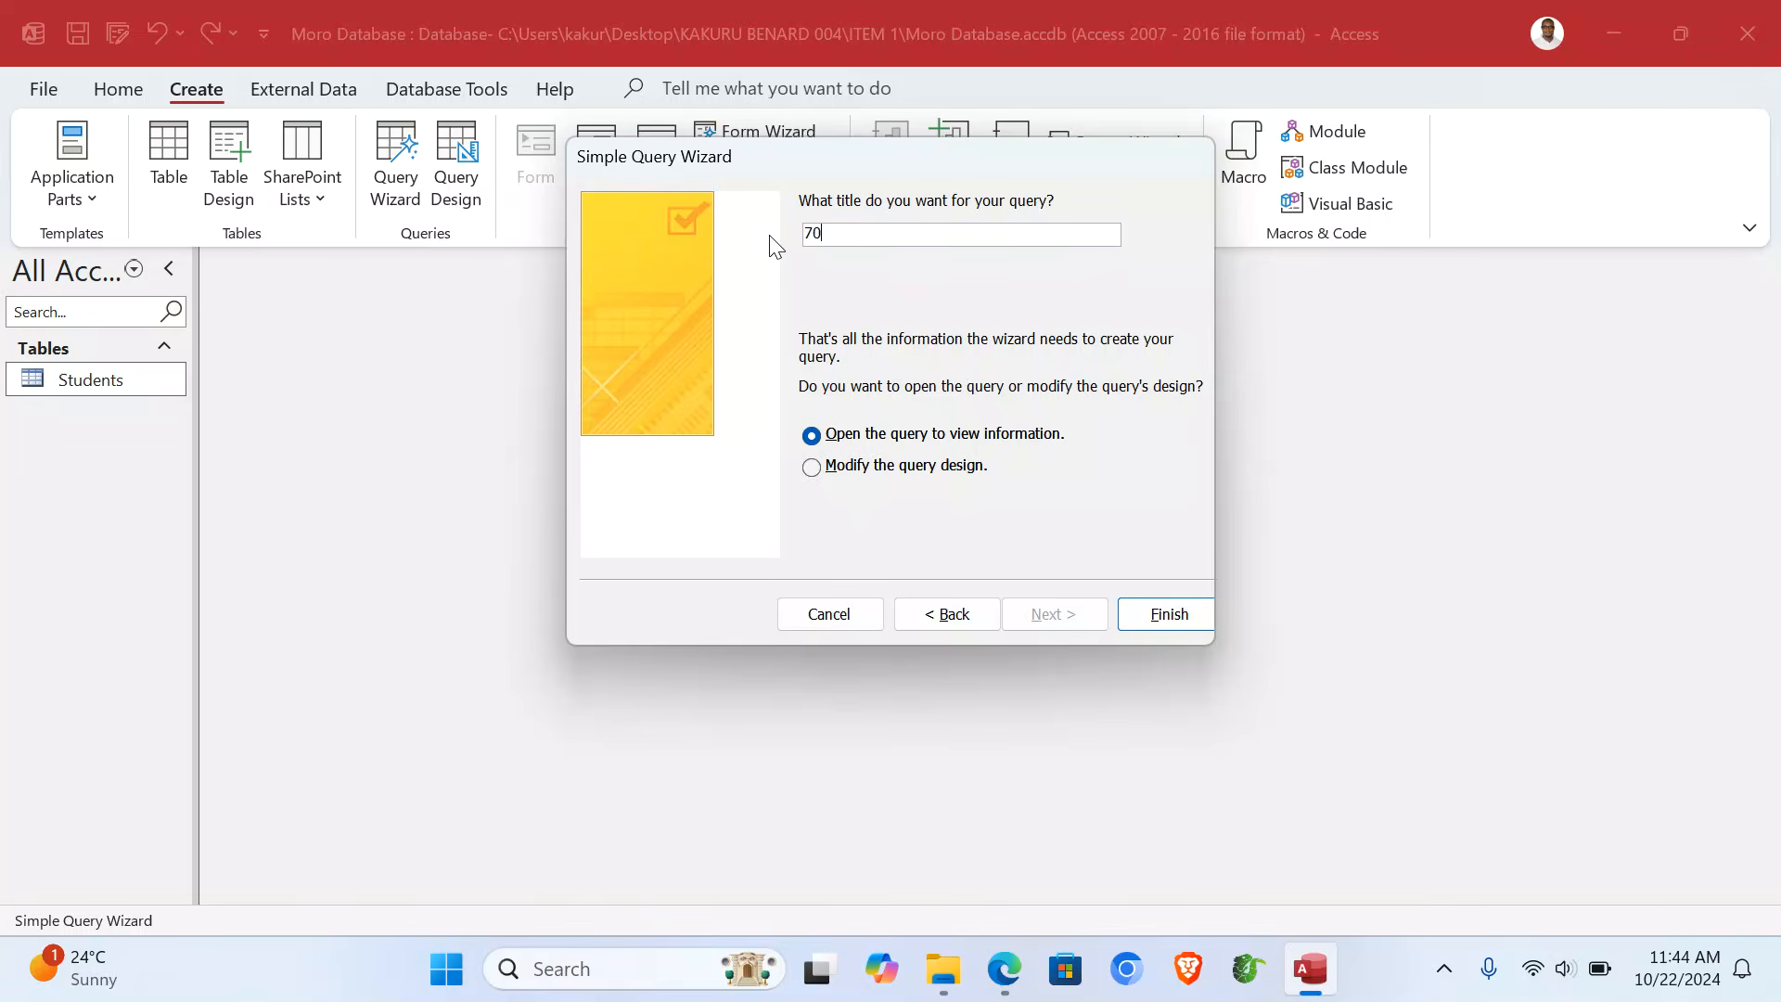
text(0)
key(Caps_Lock)
text(AND A)
key(Caps_Lock)
text(bove)
click(960, 467)
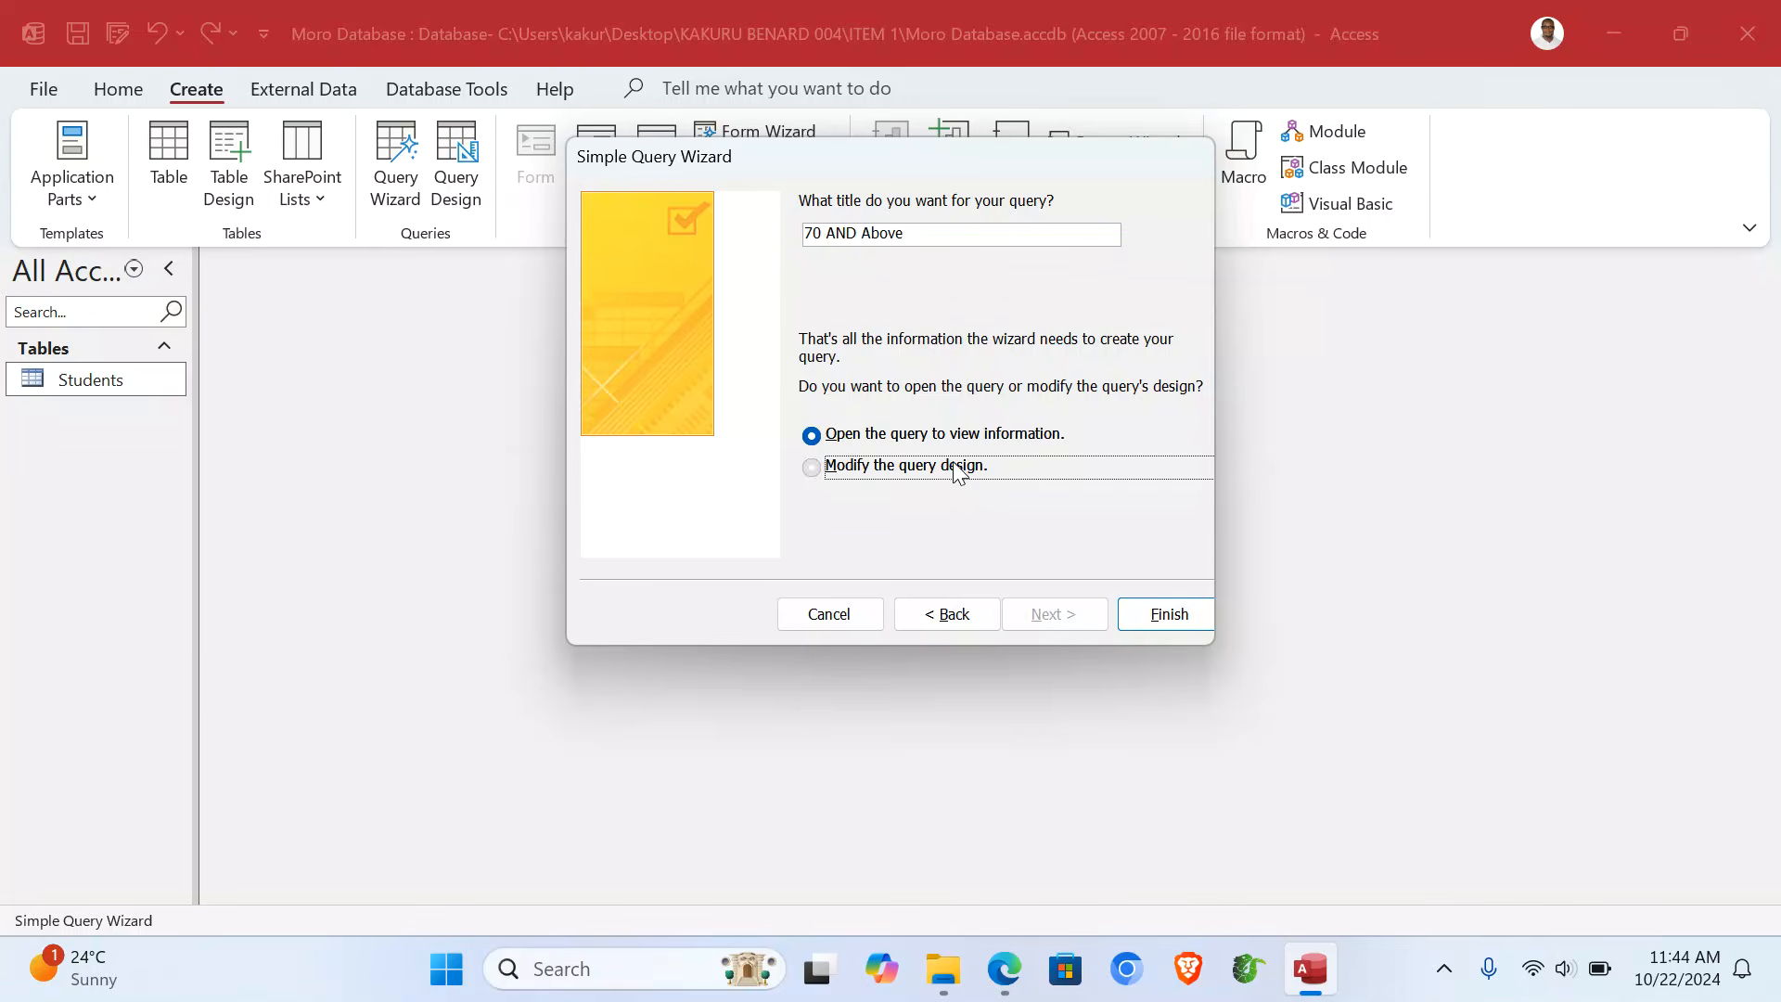
click(1189, 609)
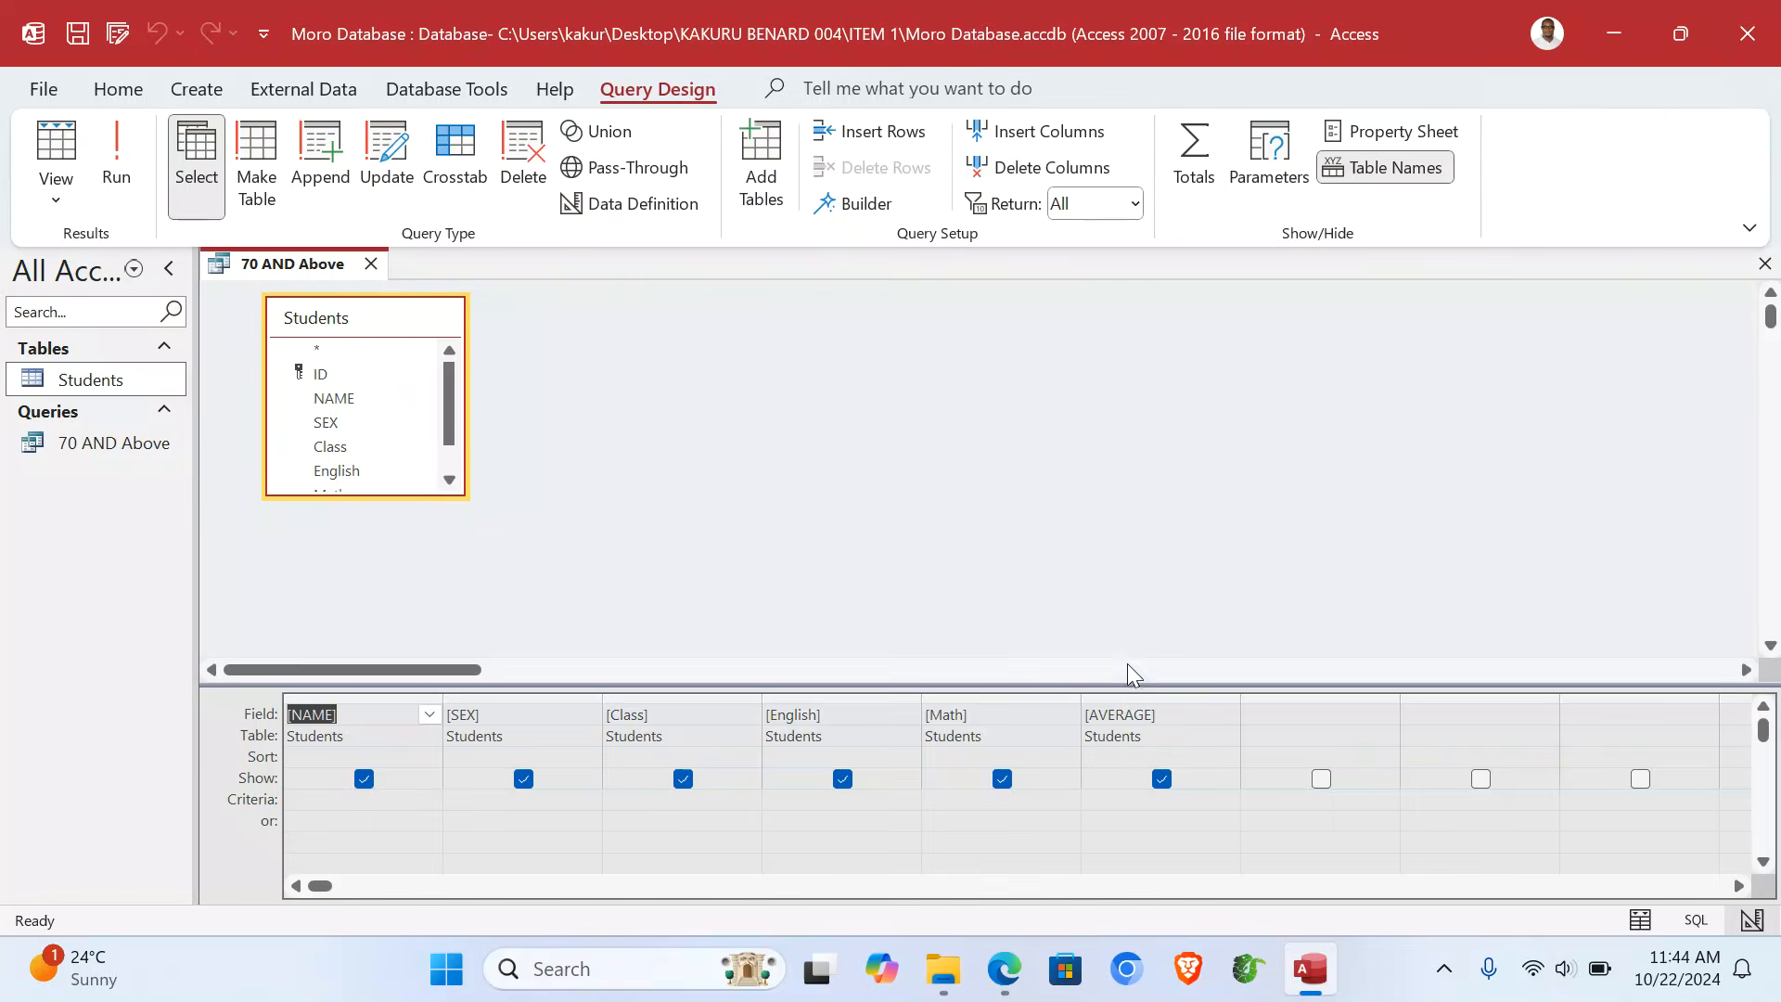
- Set the AVERAGE criterion to >=70, run the query, and reopen it showing seven students
click(1119, 799)
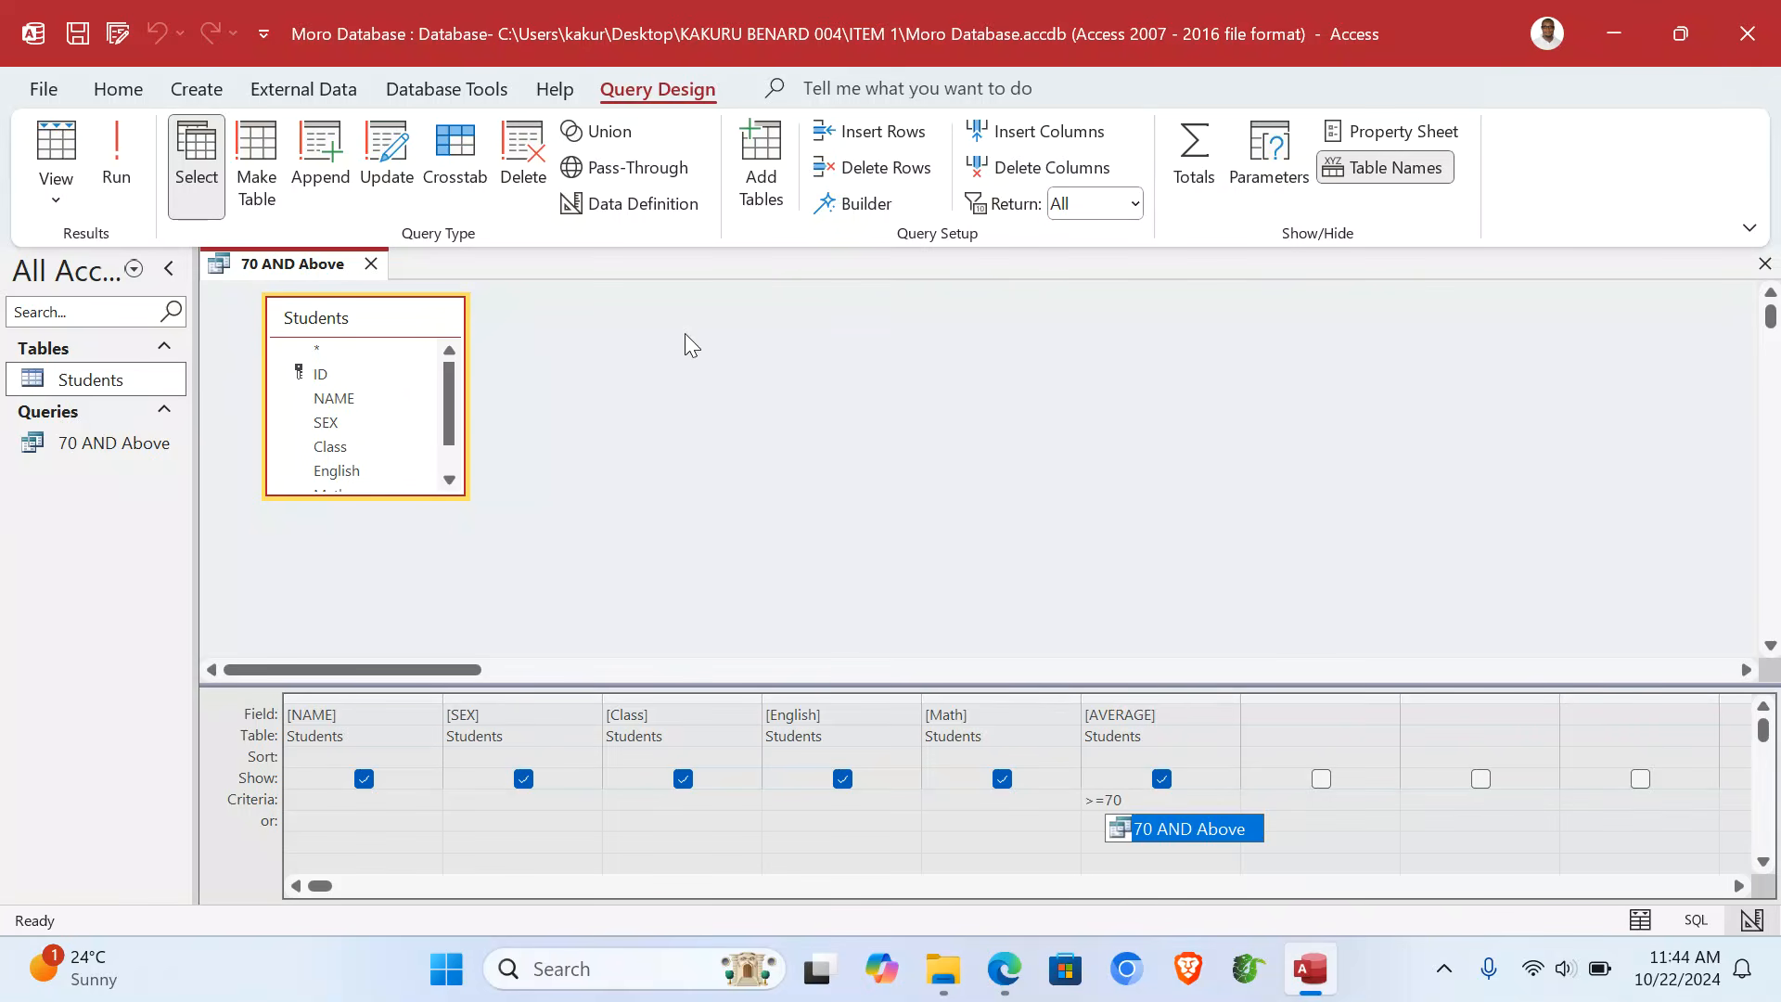
click(116, 172)
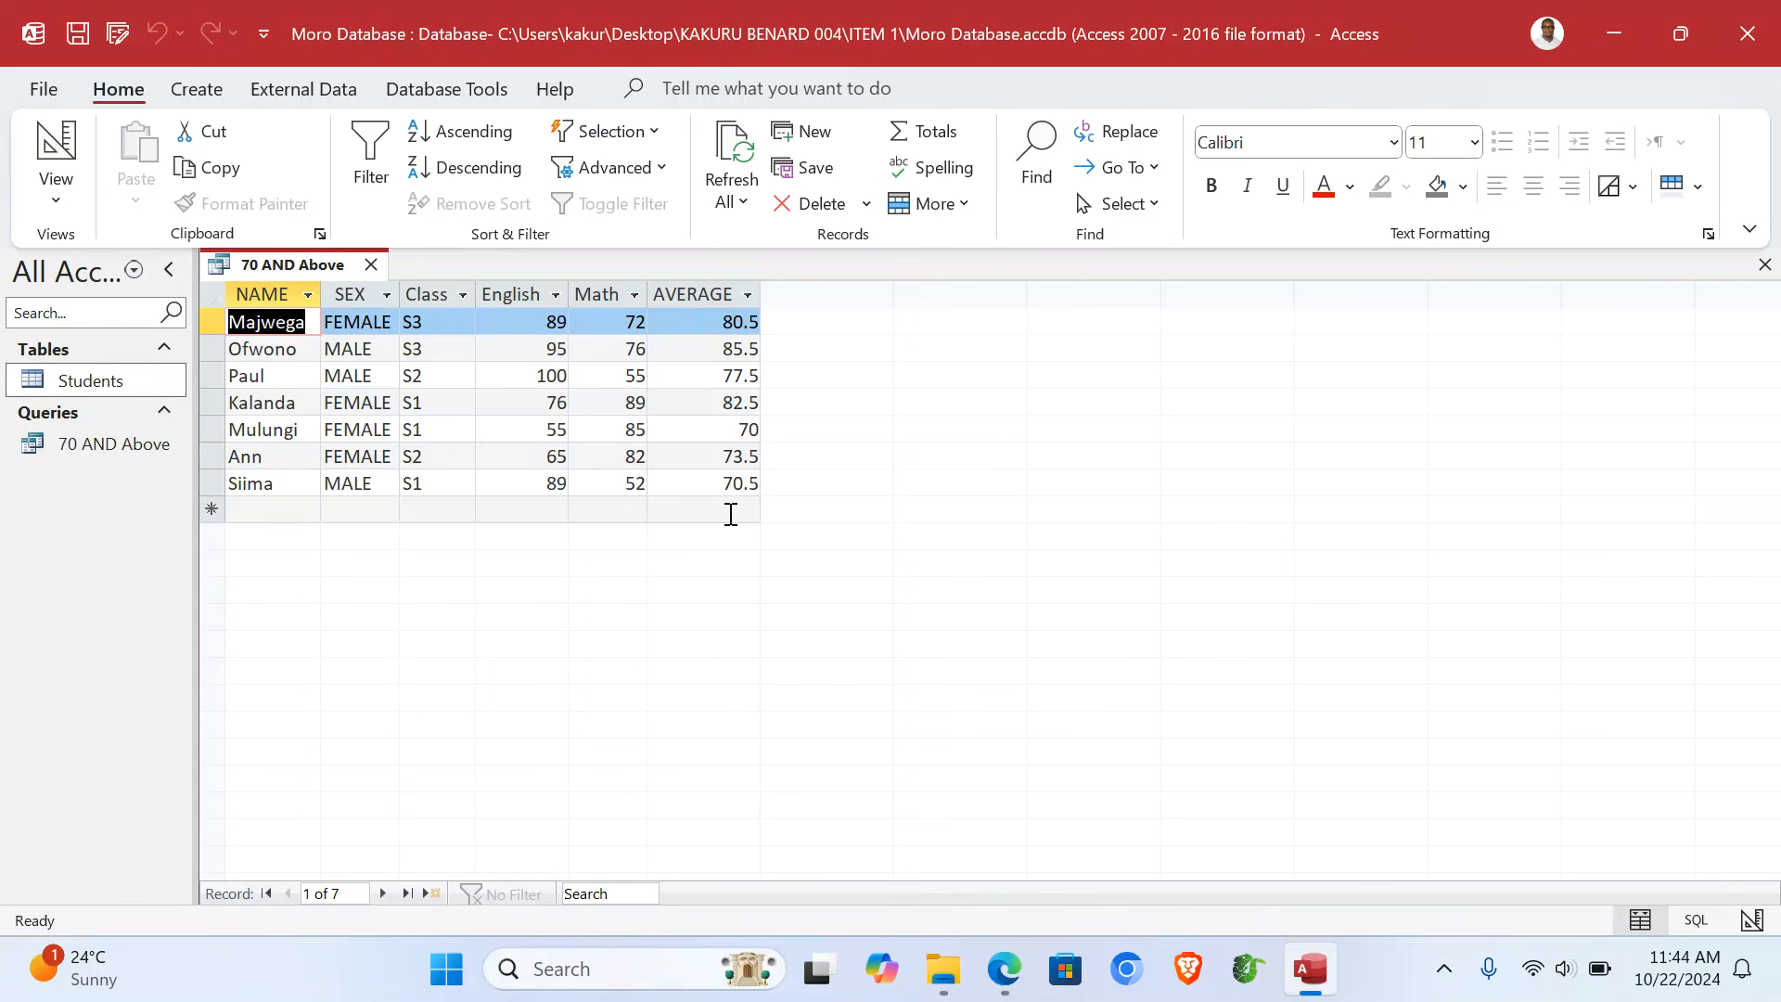
click(1764, 265)
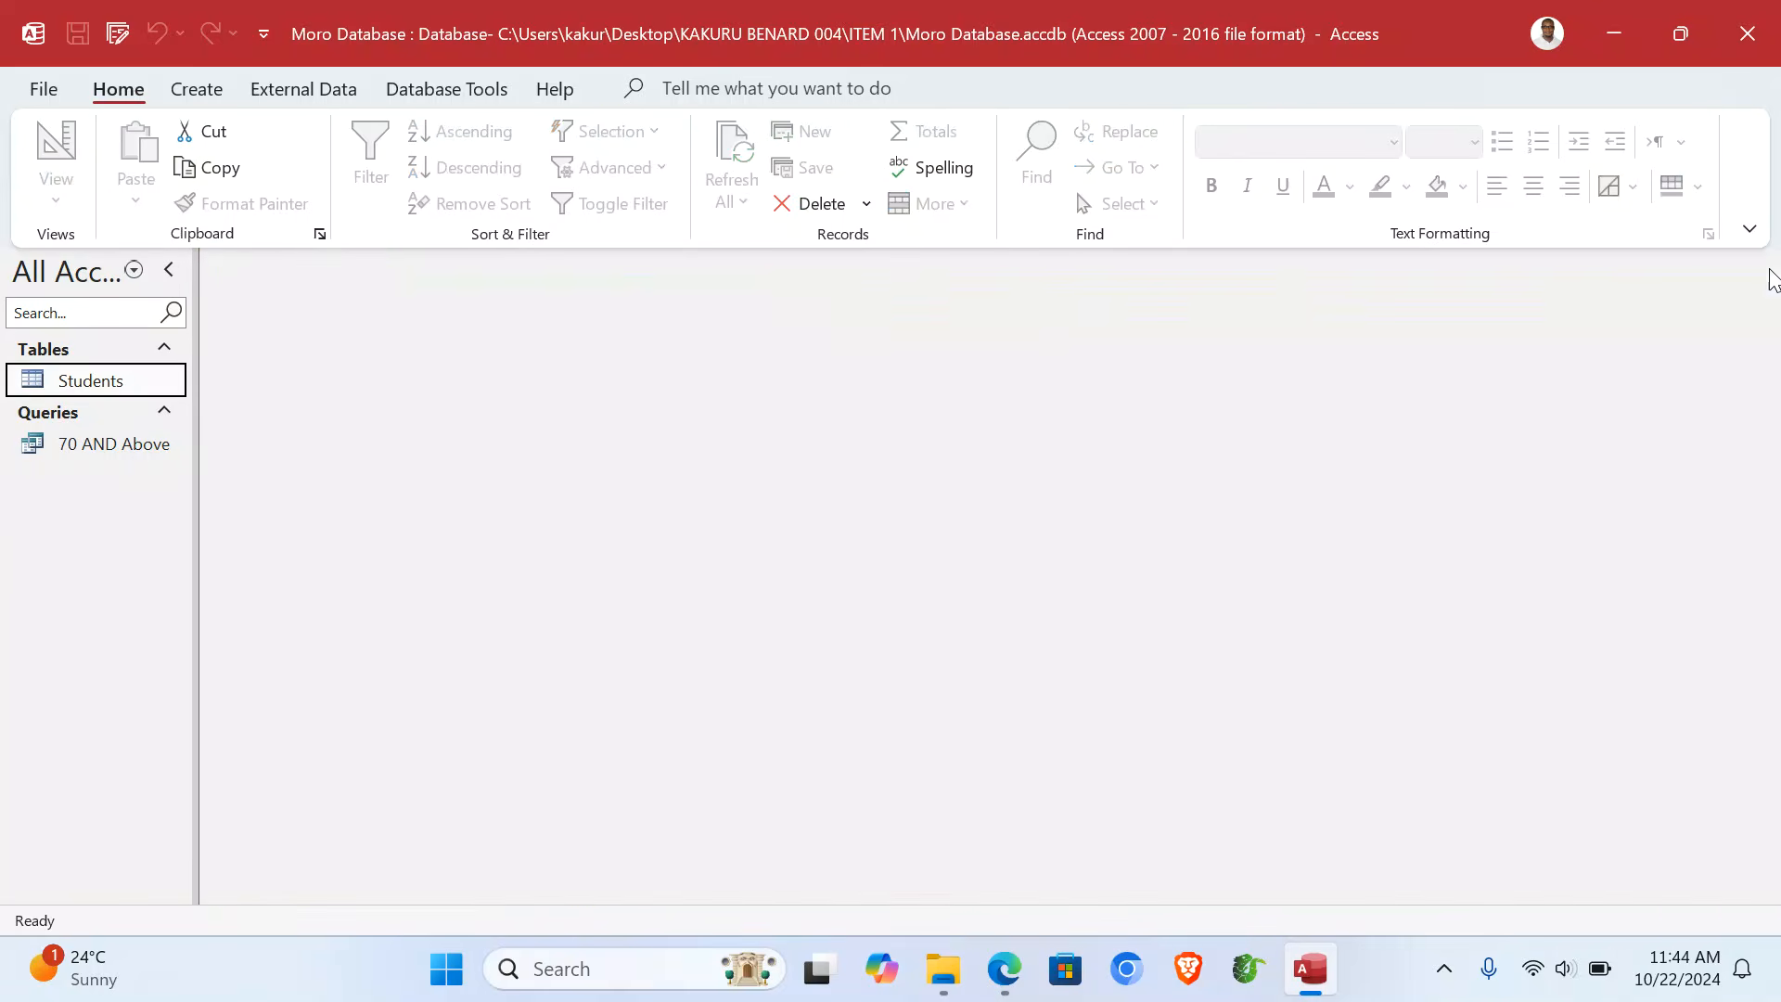
double_click(104, 454)
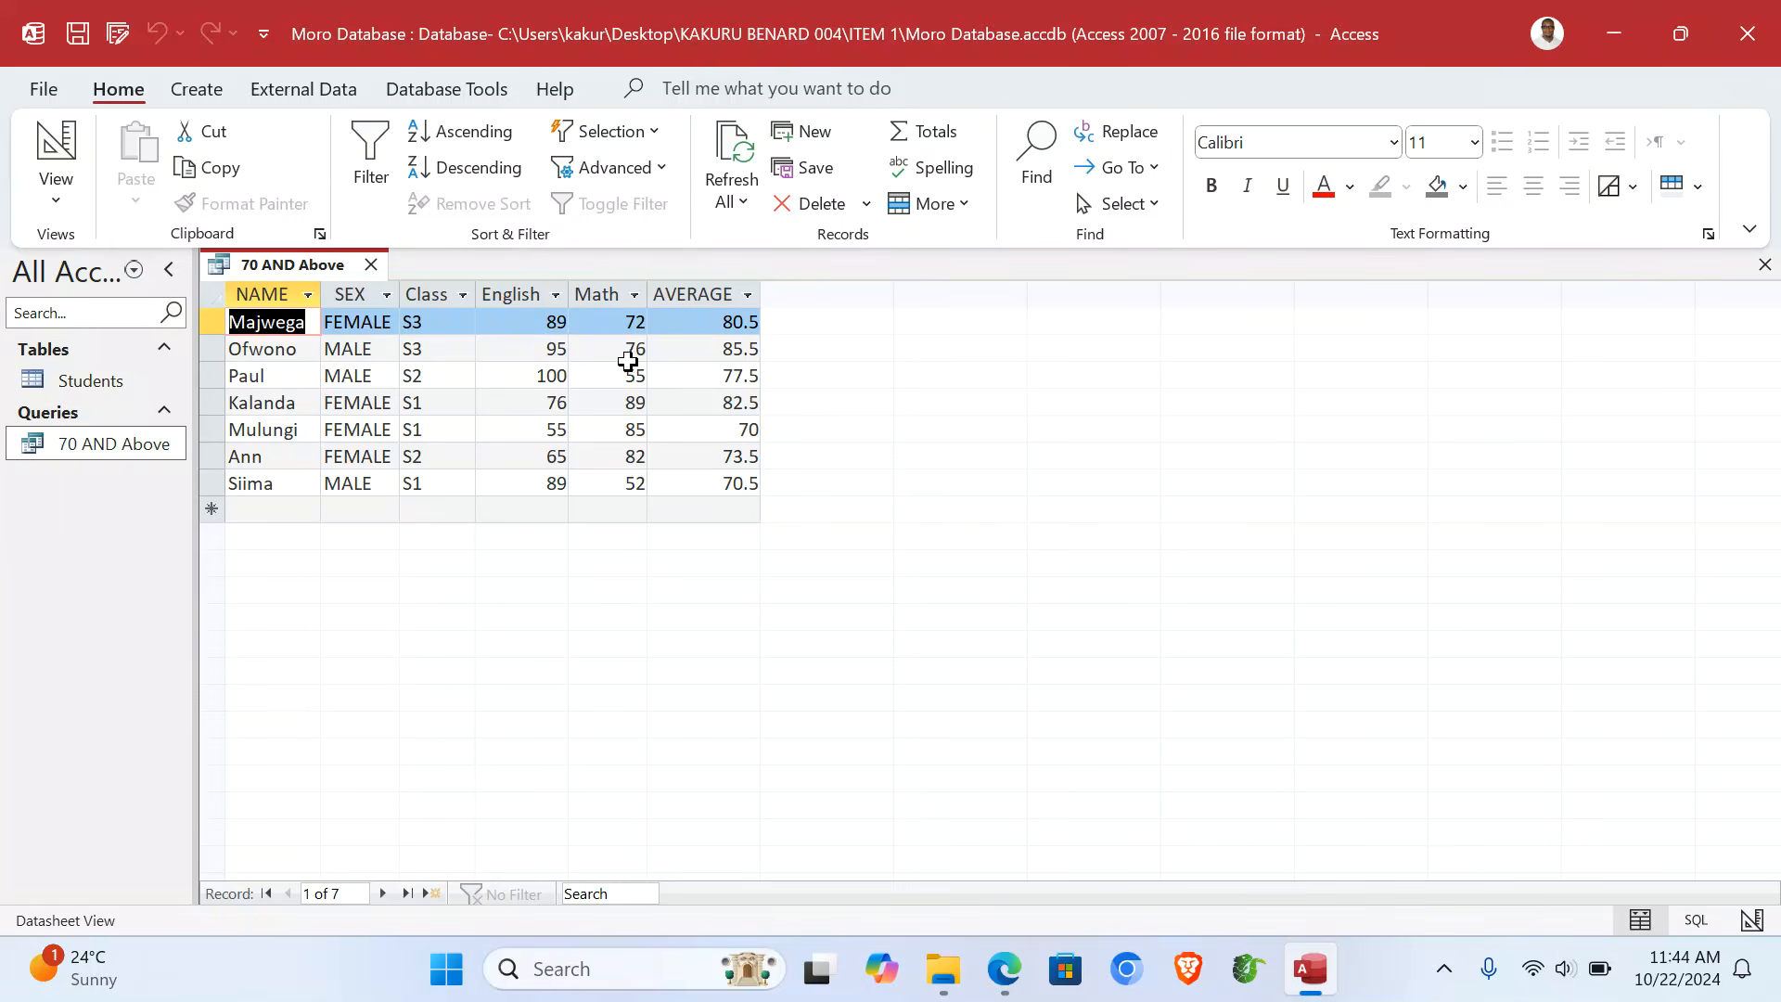
- Close the results and start a Simple Query Wizard query with all fields of 70 AND Above
click(1765, 266)
click(194, 87)
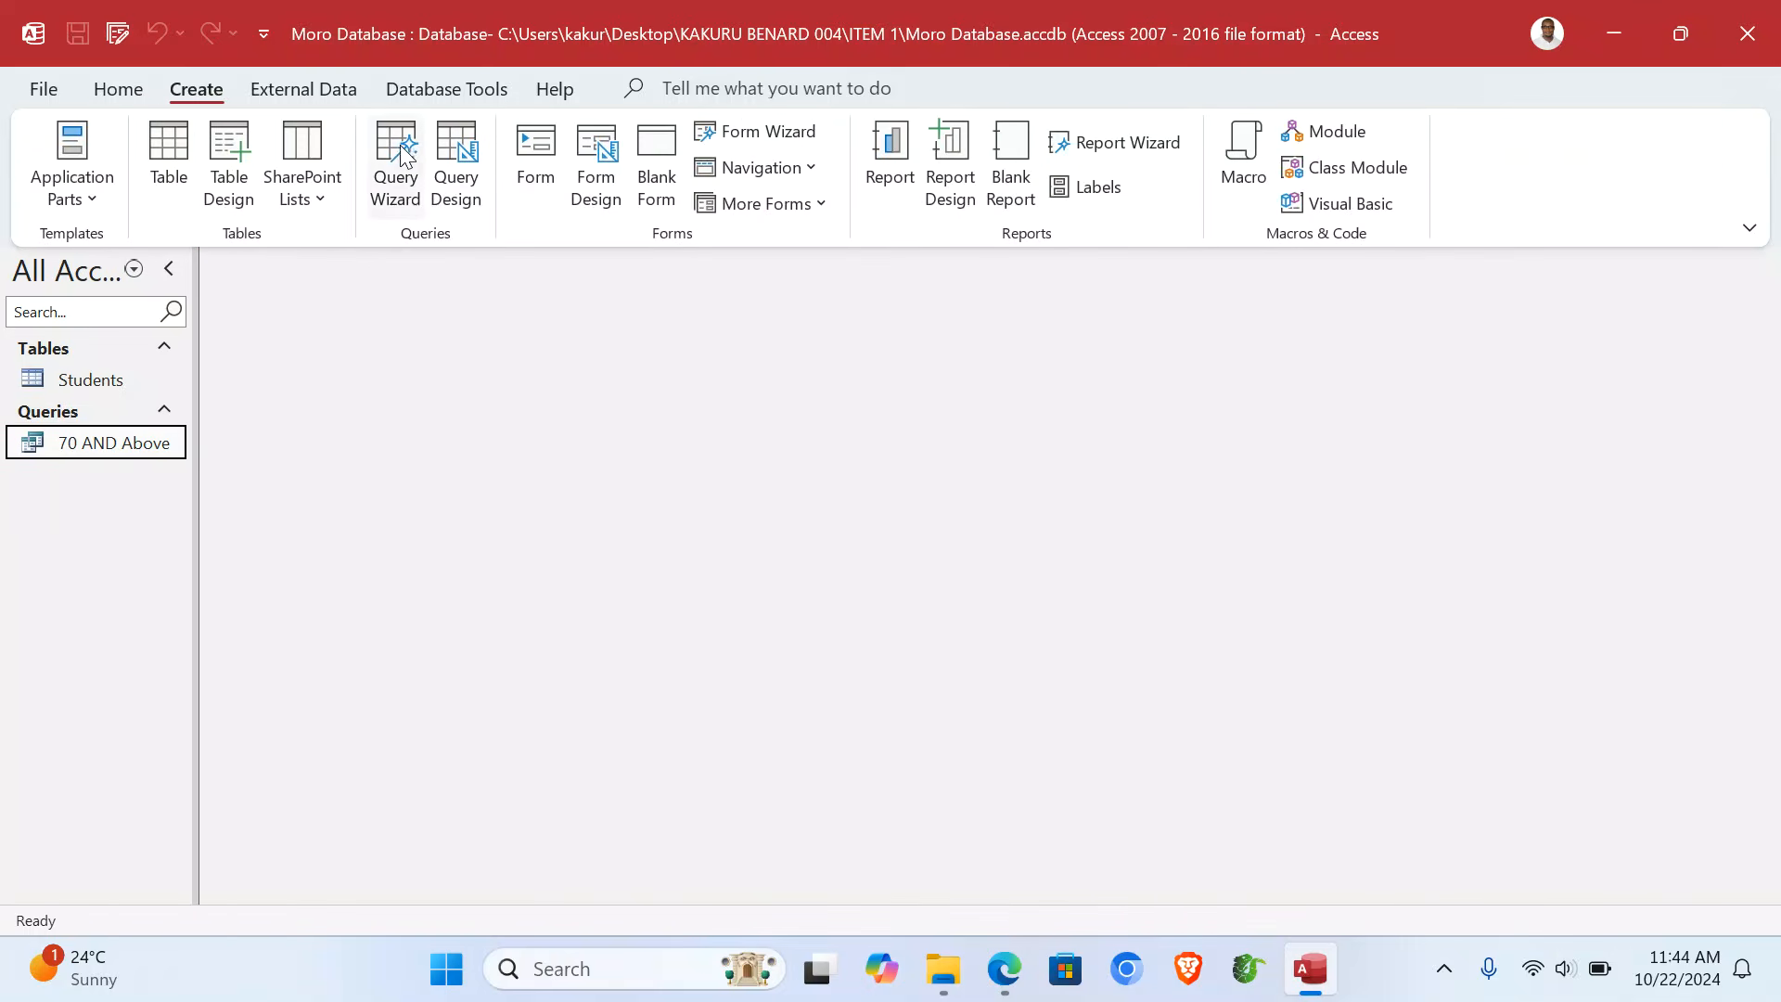
click(395, 143)
click(983, 560)
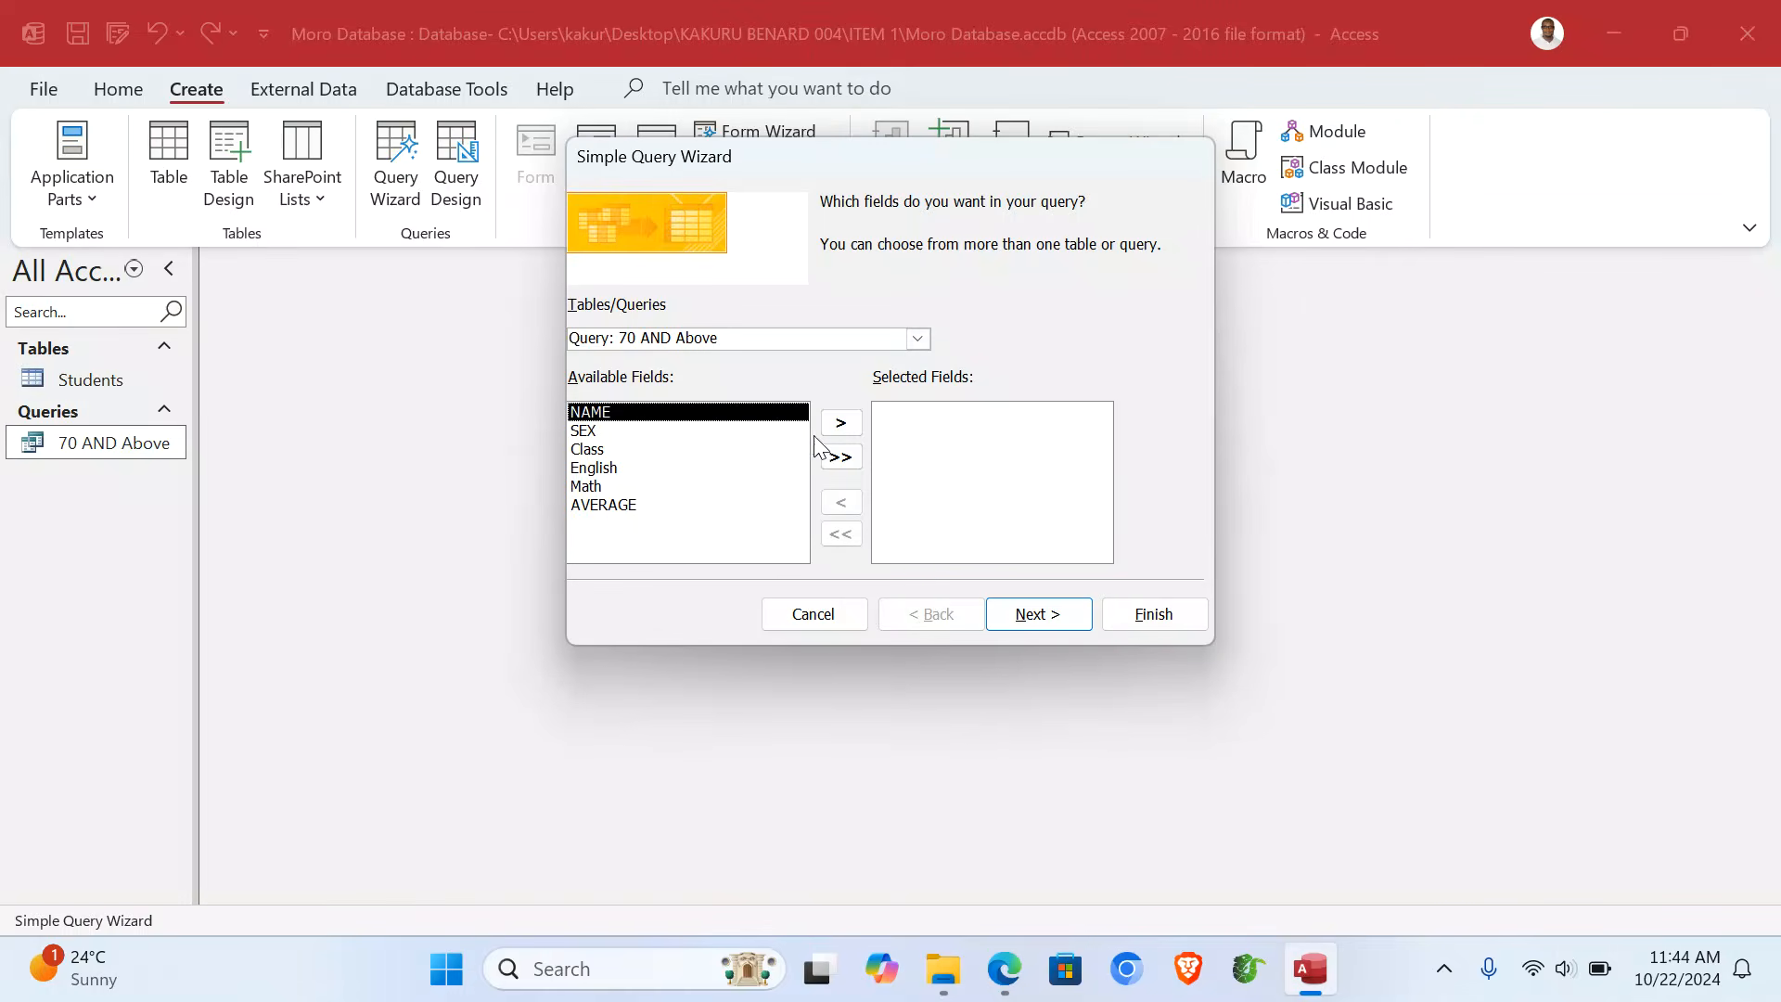
click(842, 459)
click(1027, 627)
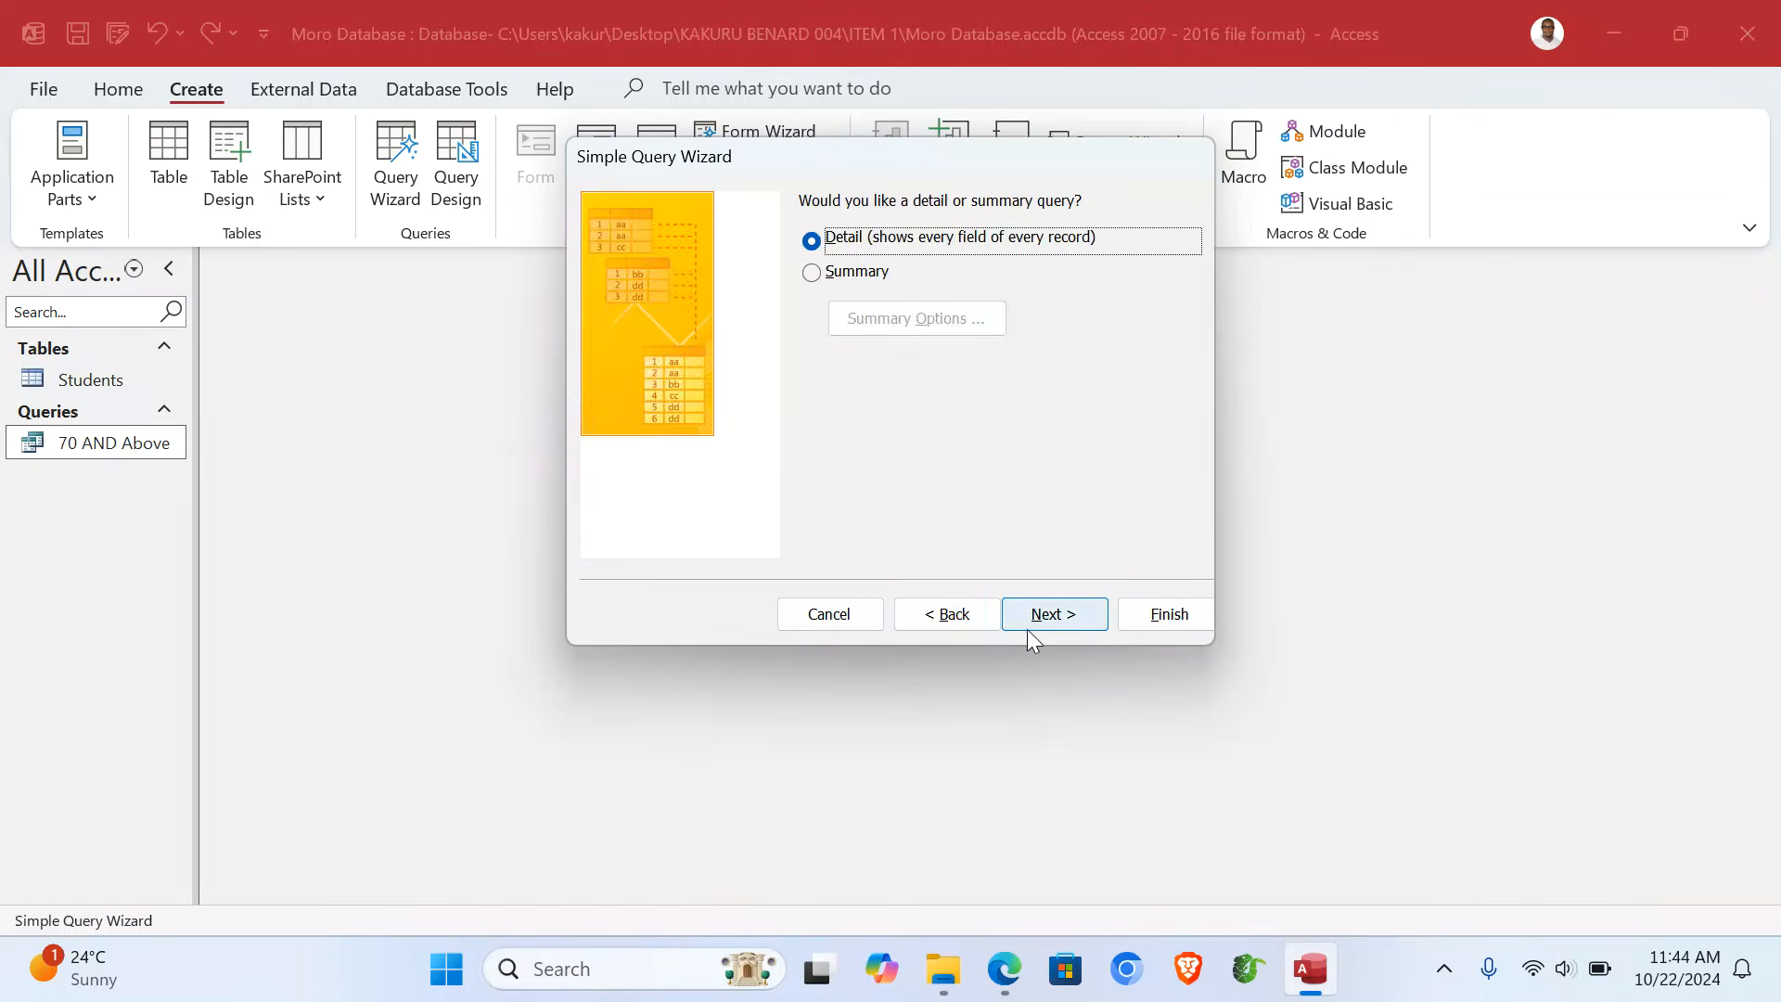
click(1026, 629)
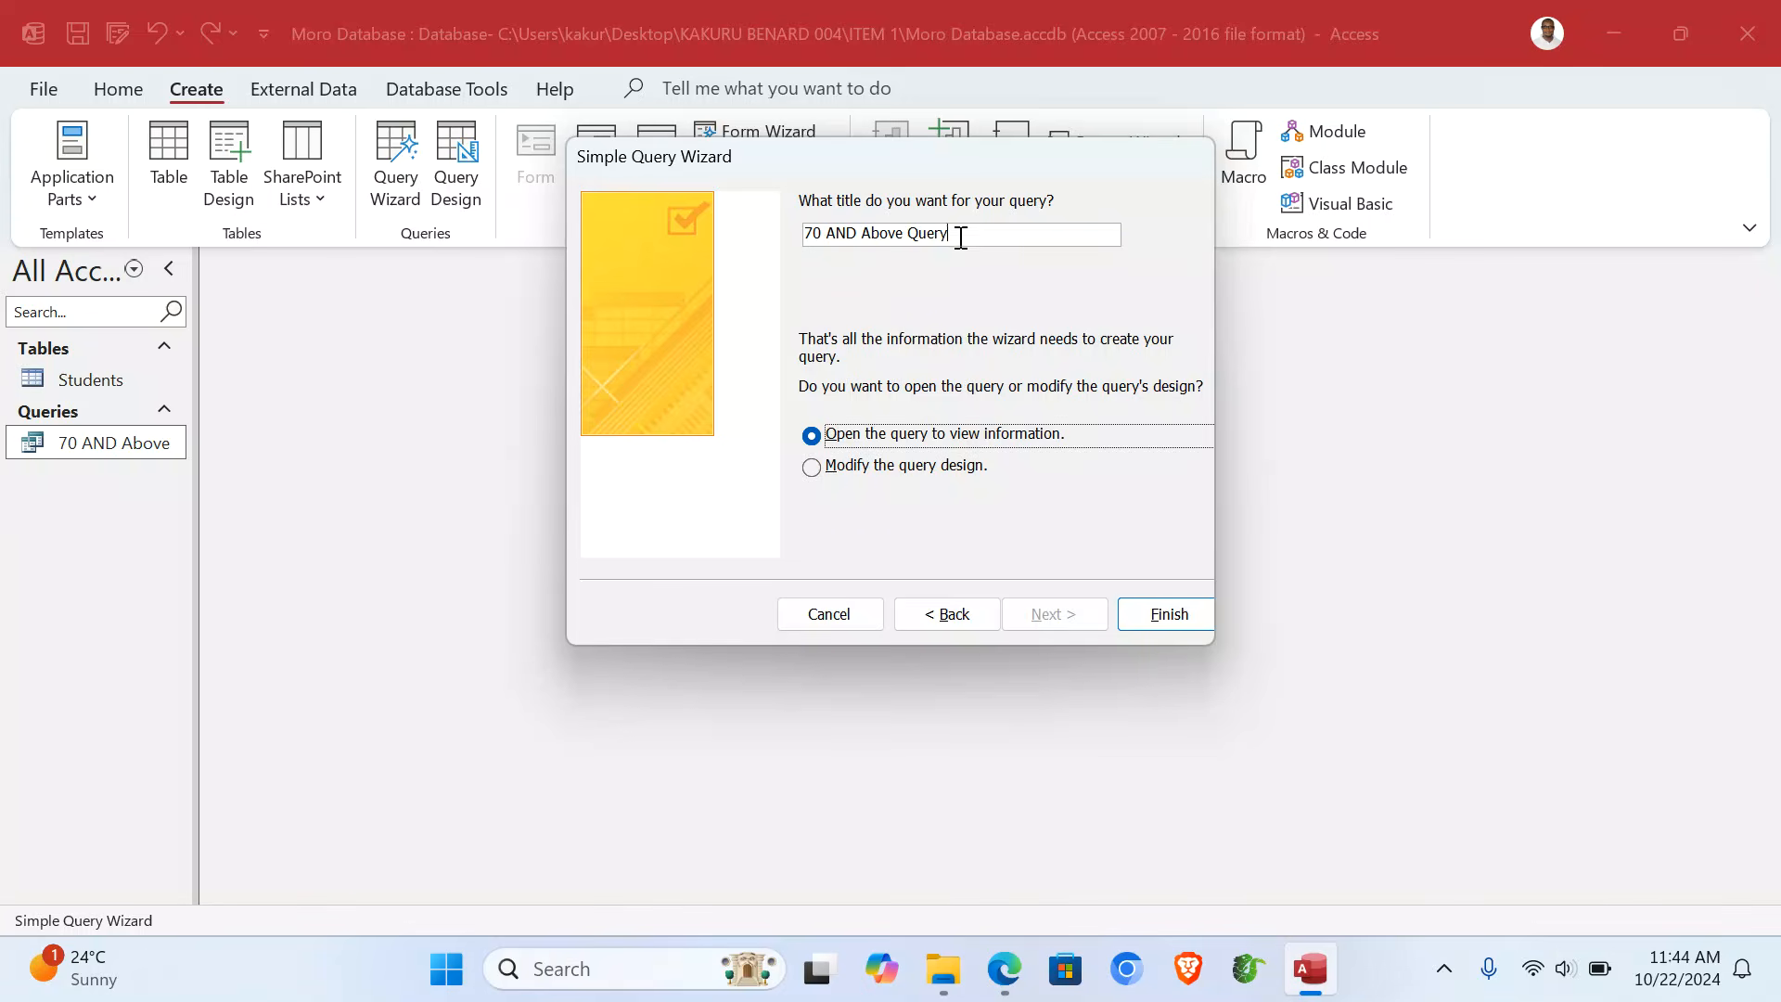
- Title the new query 'Best Two Performers' and open it in Design view
drag(962, 238, 756, 230)
text(Best Two Performers)
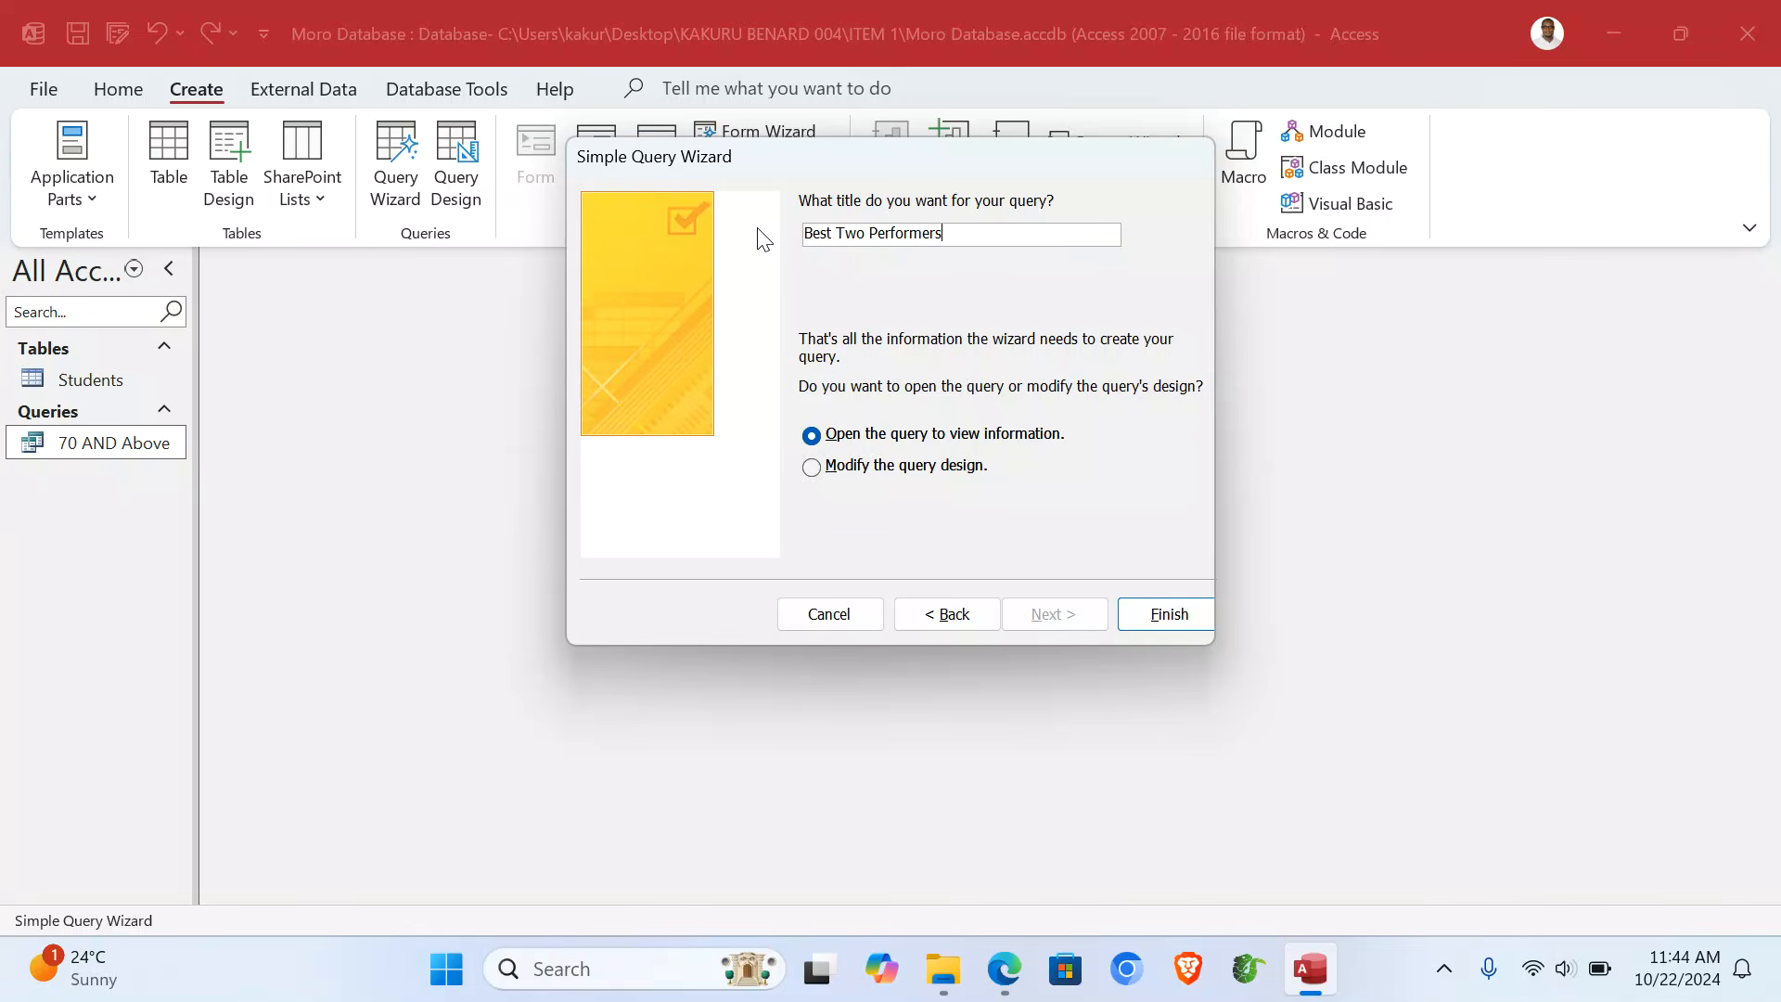
click(946, 457)
click(1154, 620)
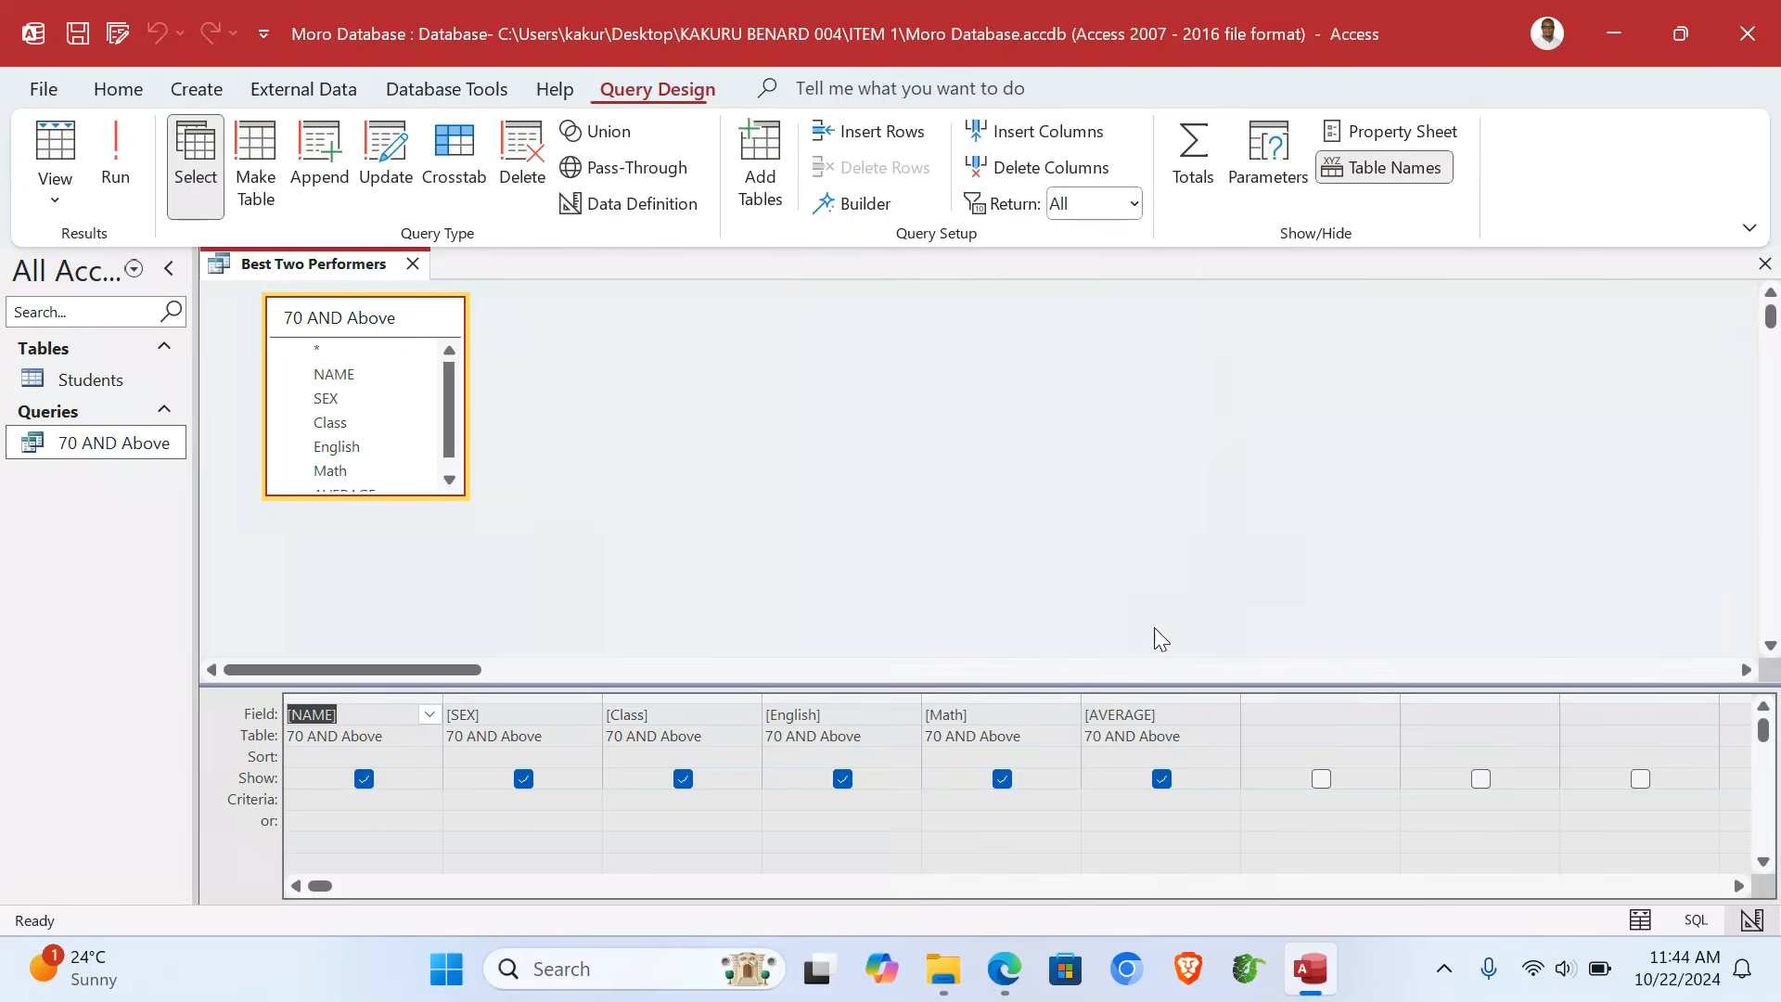
click(1111, 801)
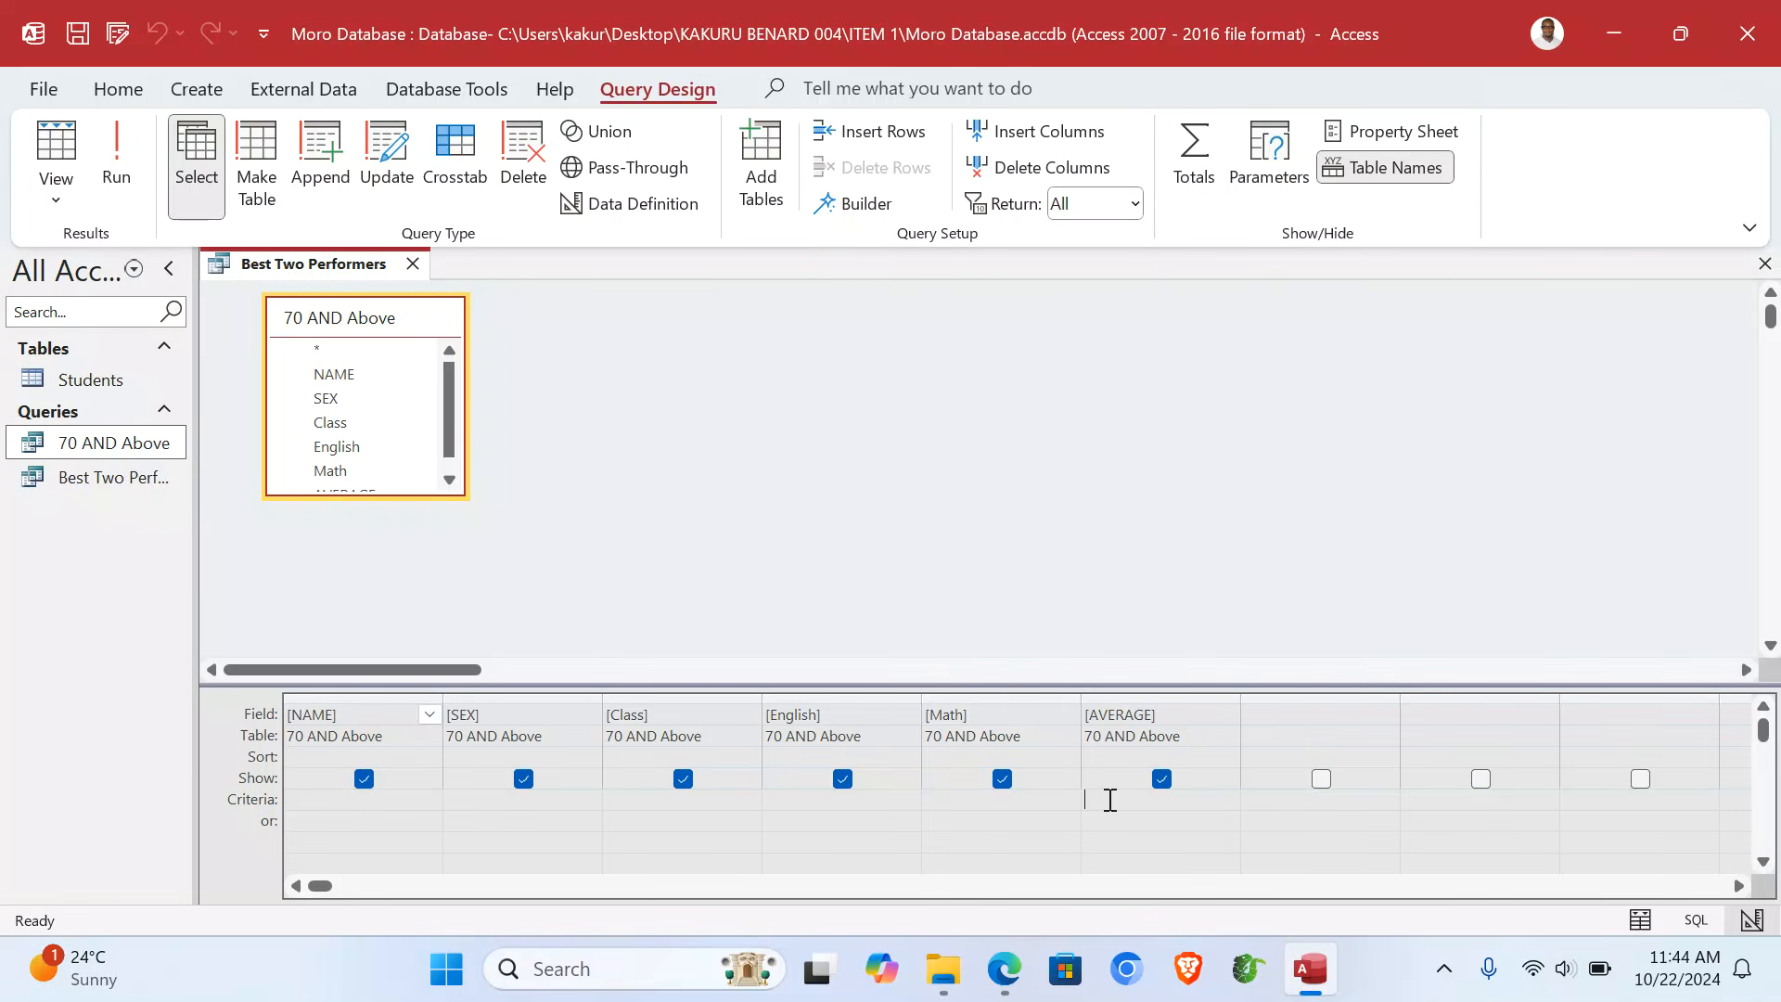
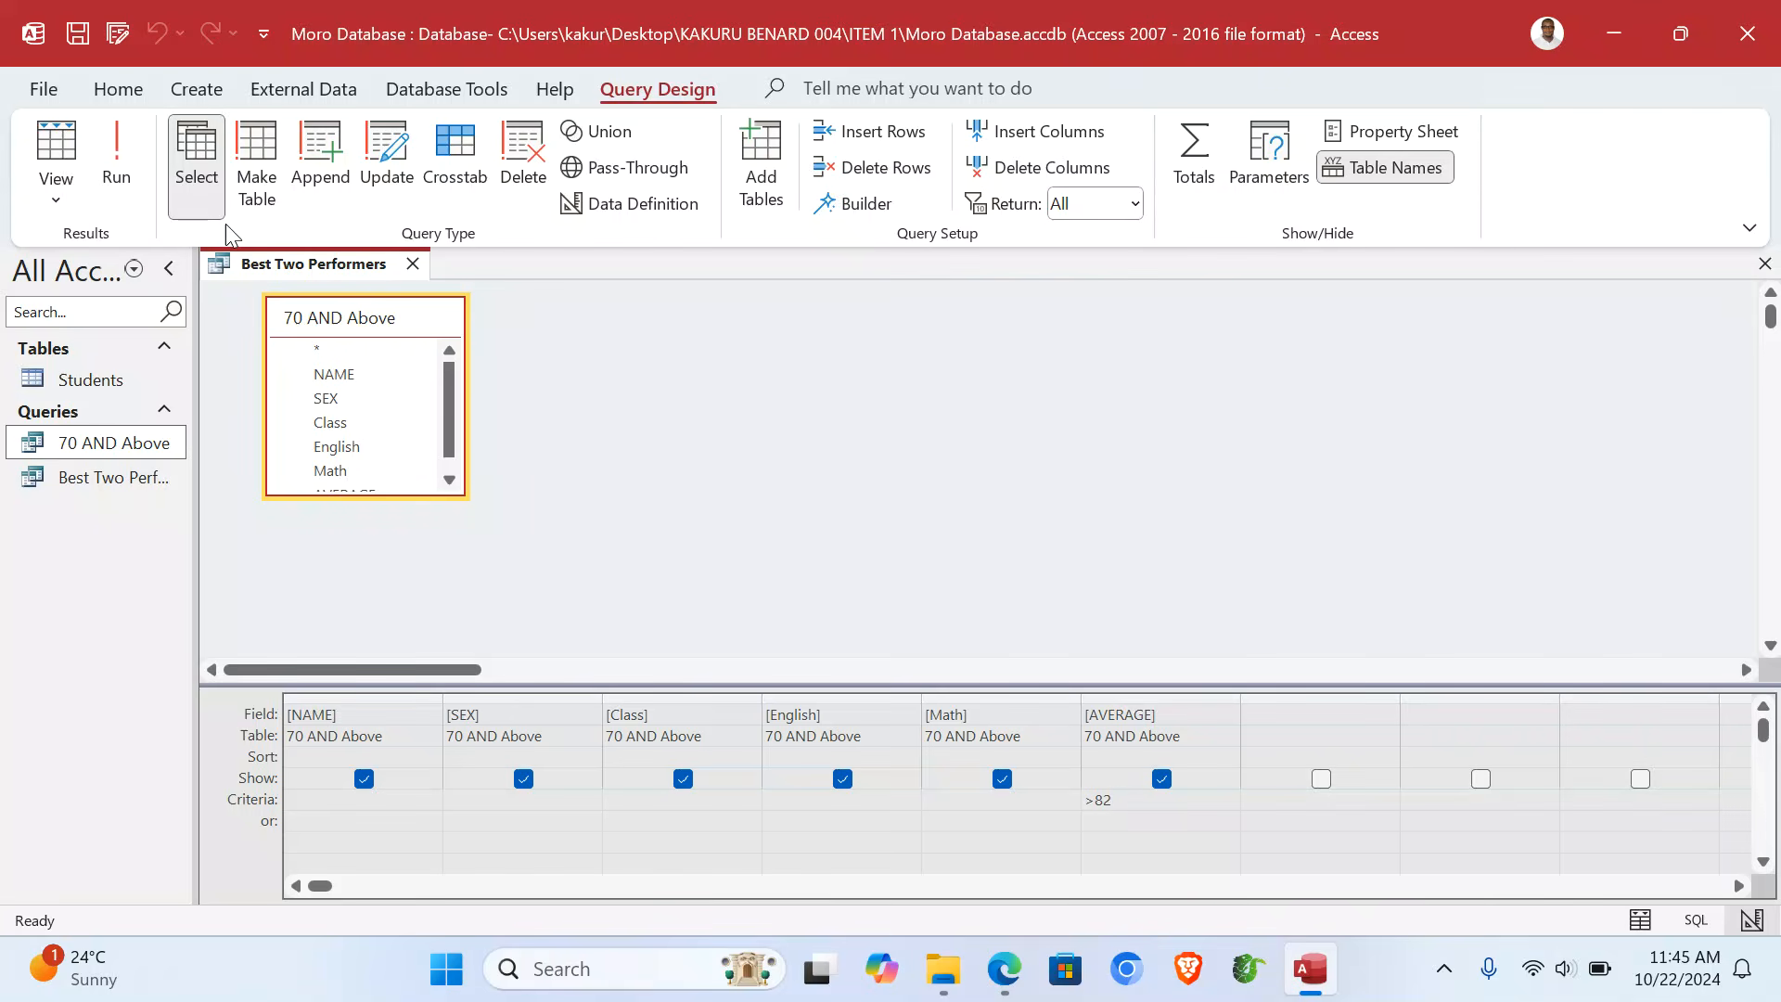
- Run the Best Two Performers query to show its two top students, then close the results
click(116, 158)
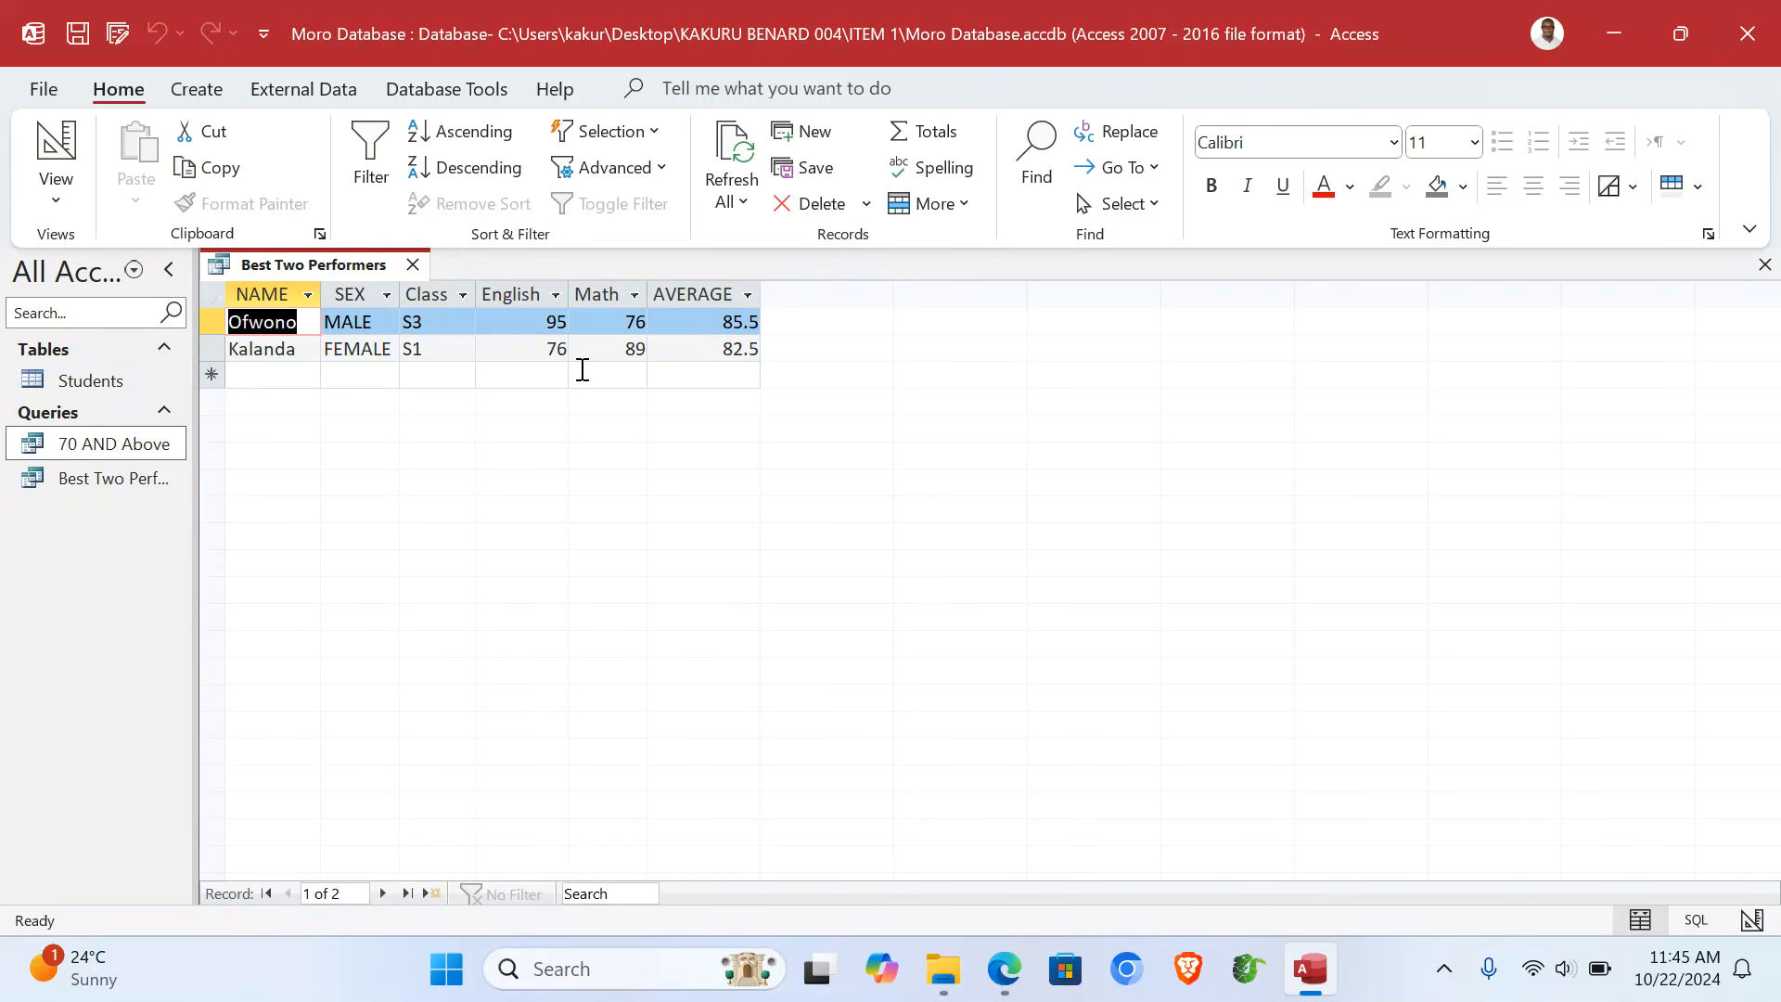
click(1765, 265)
- Build a tabular '70 AND Above Form' using all six fields of the 70 AND Above query
click(190, 93)
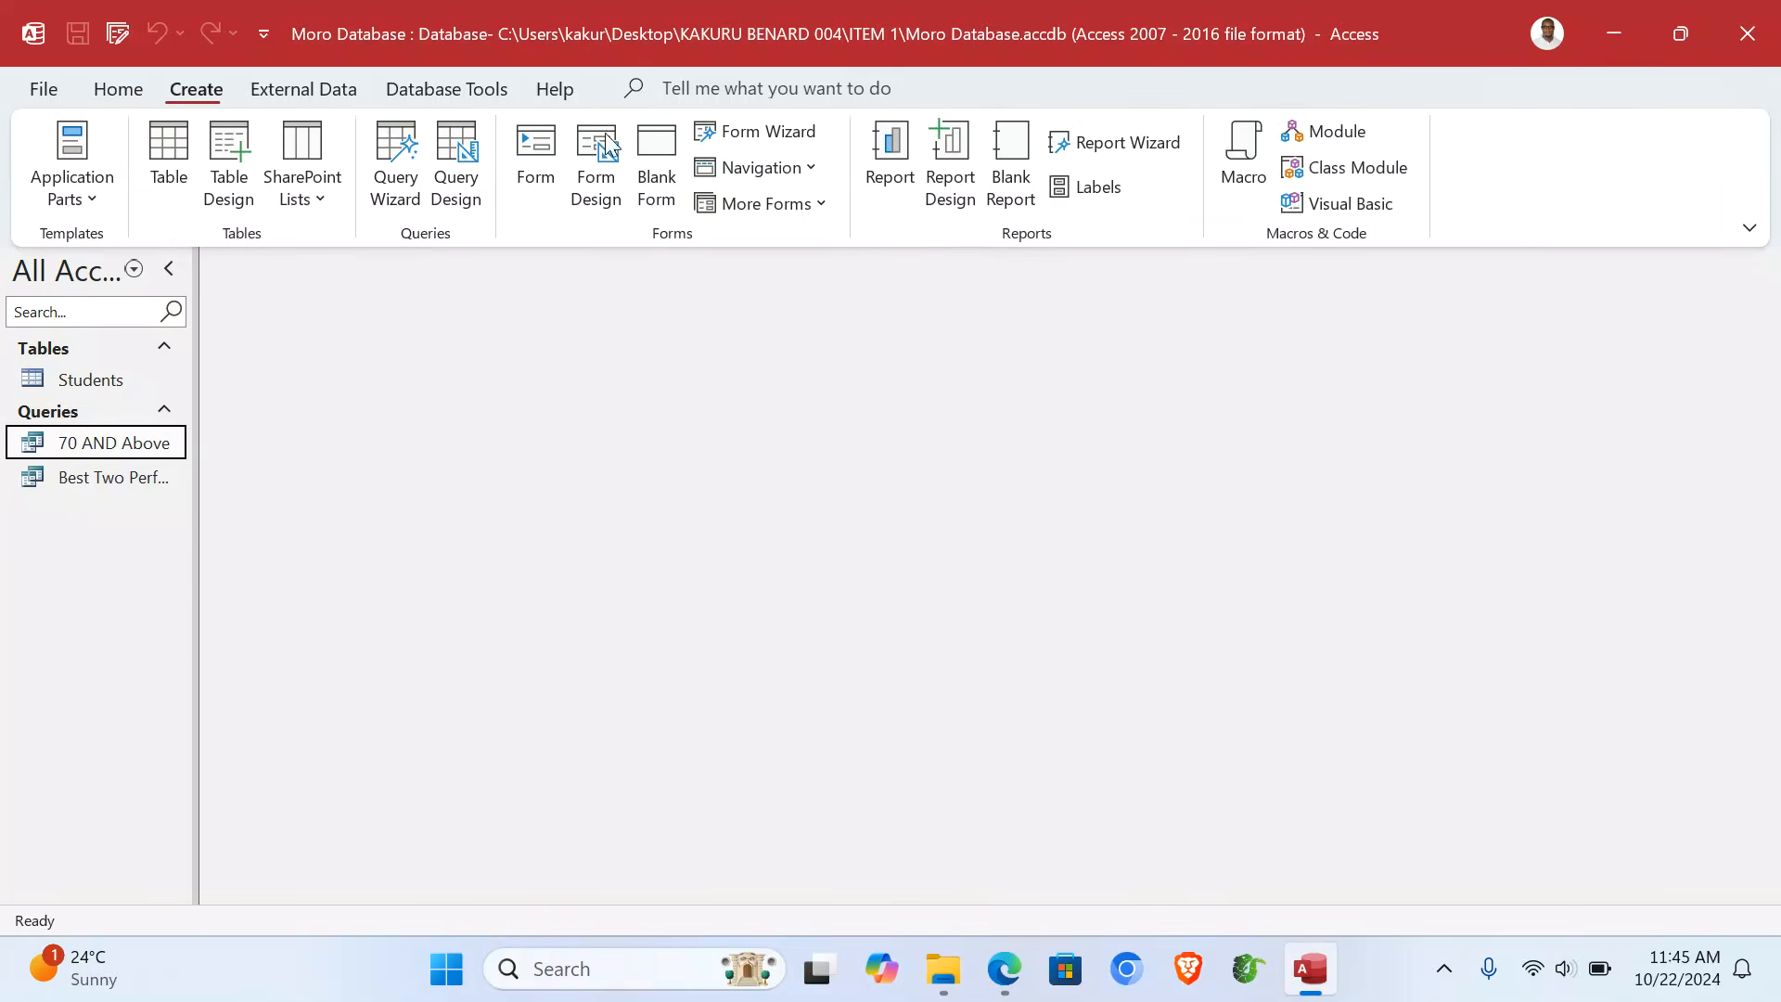
click(759, 130)
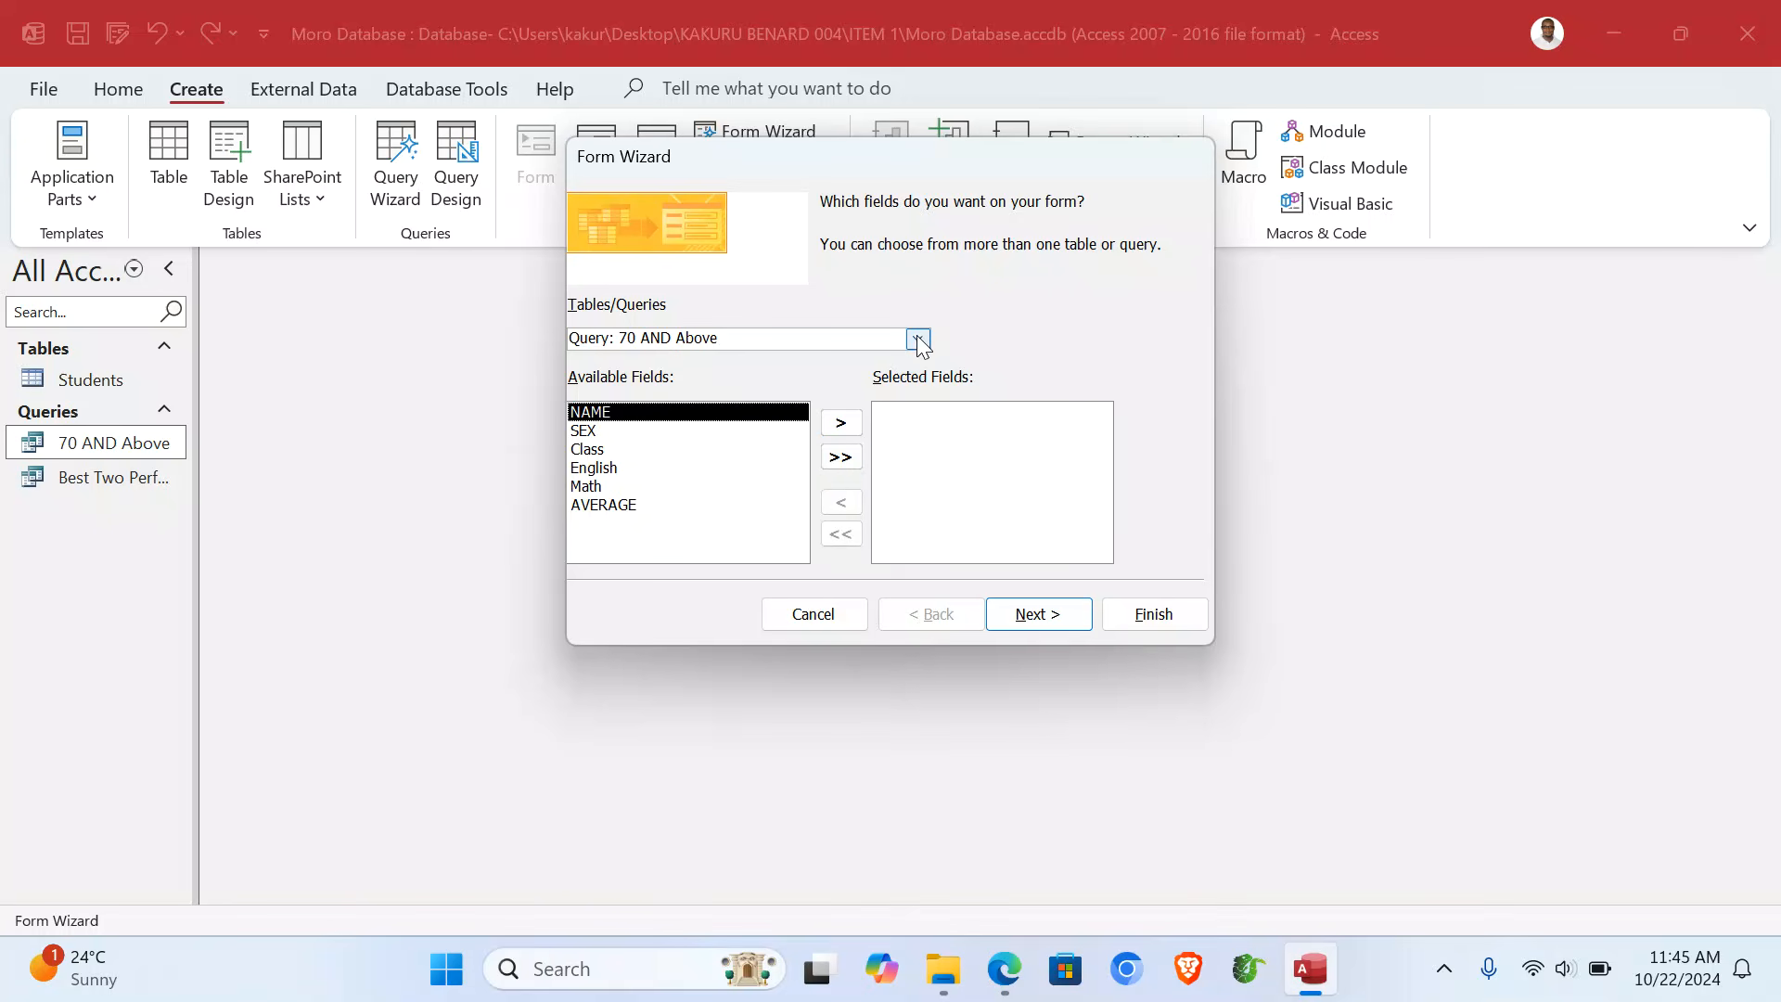
click(840, 457)
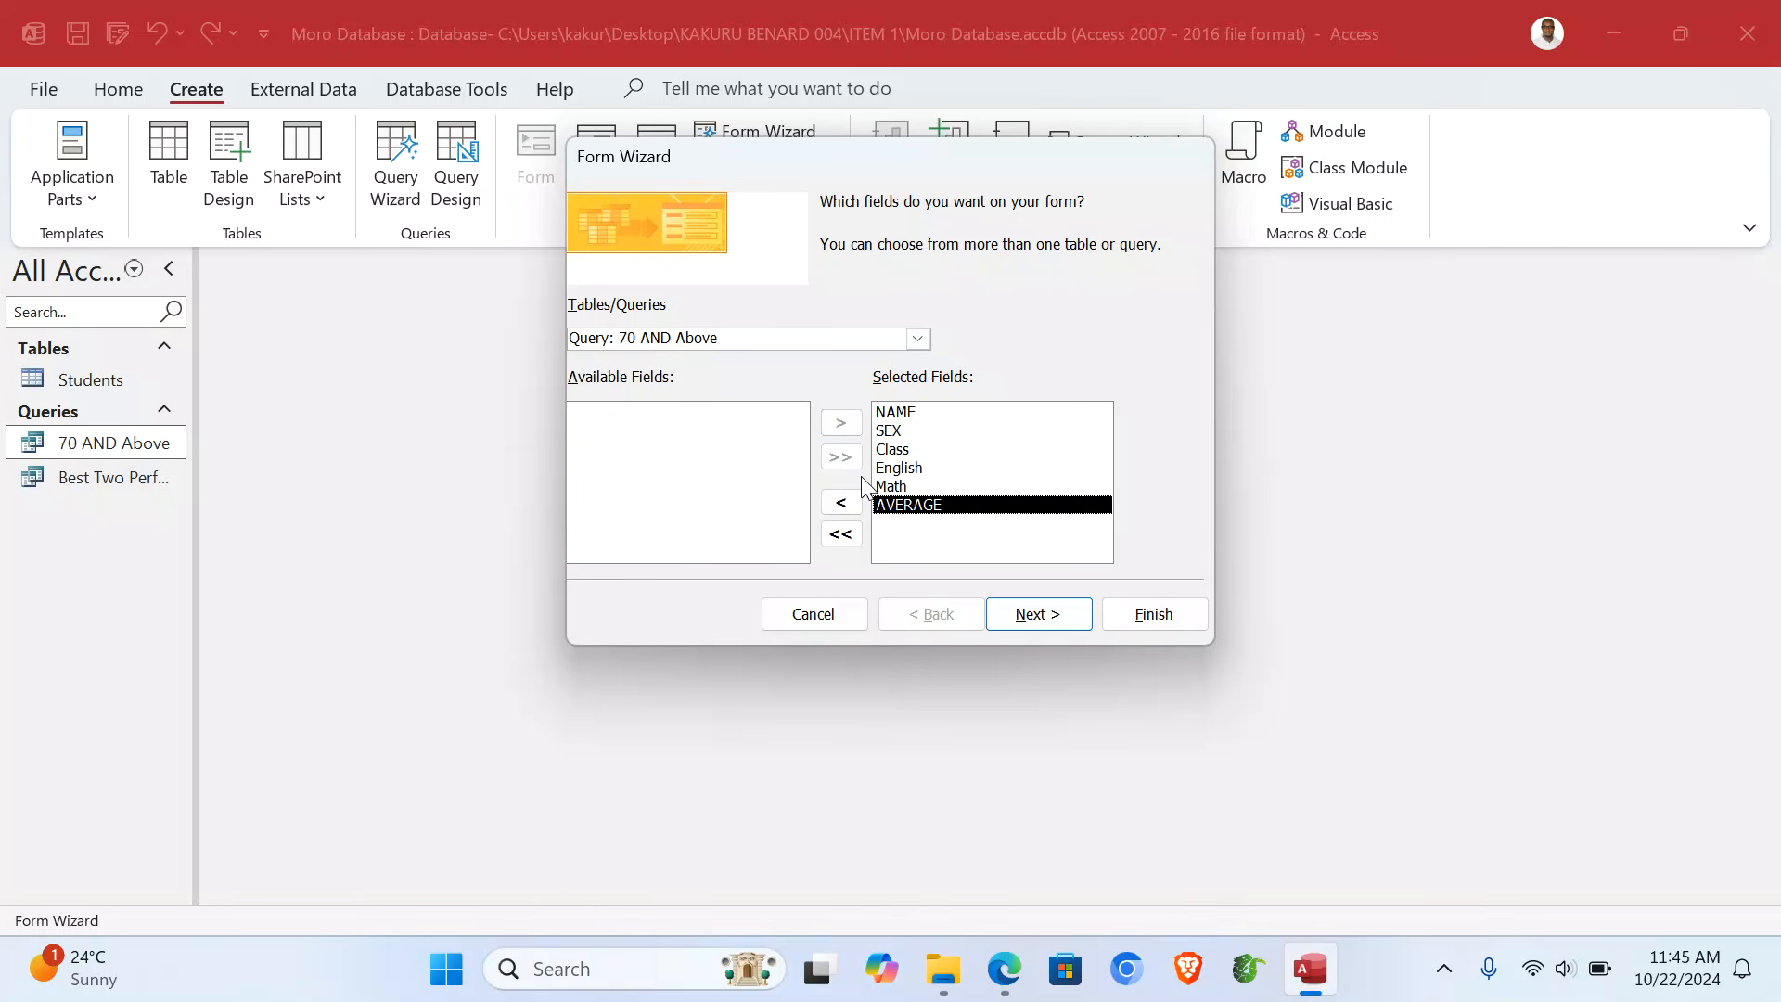
click(1011, 624)
click(1011, 624)
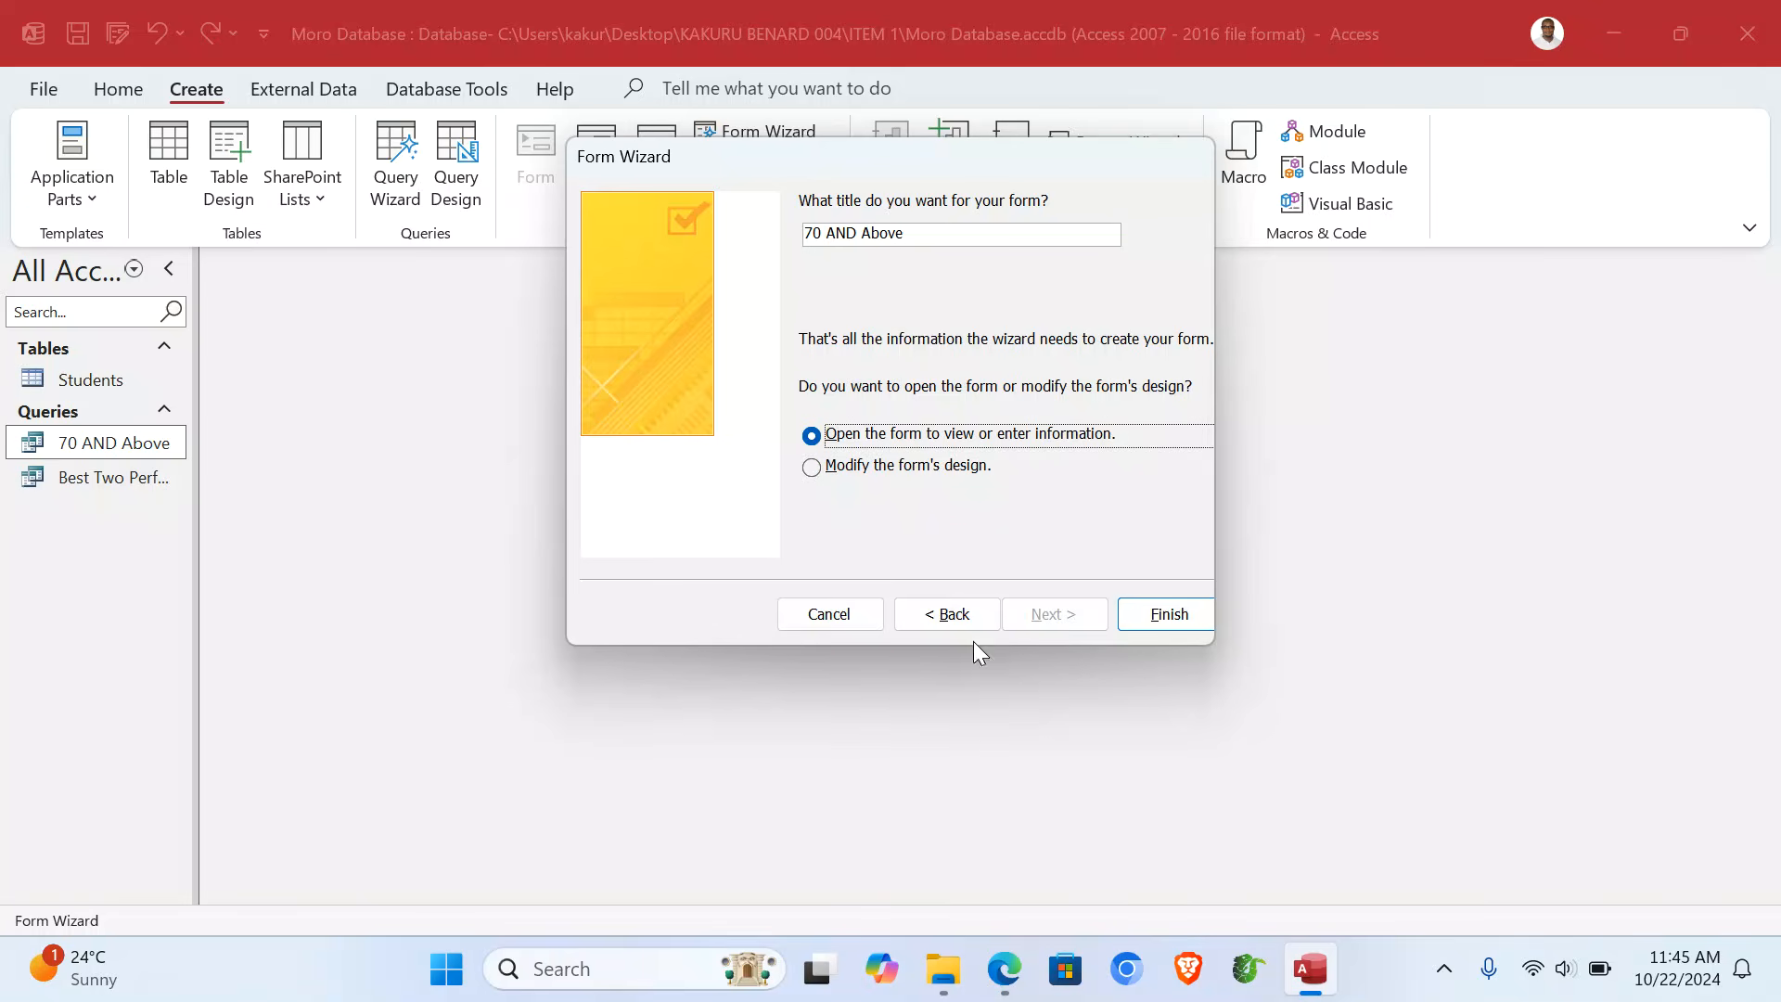
click(948, 620)
click(991, 315)
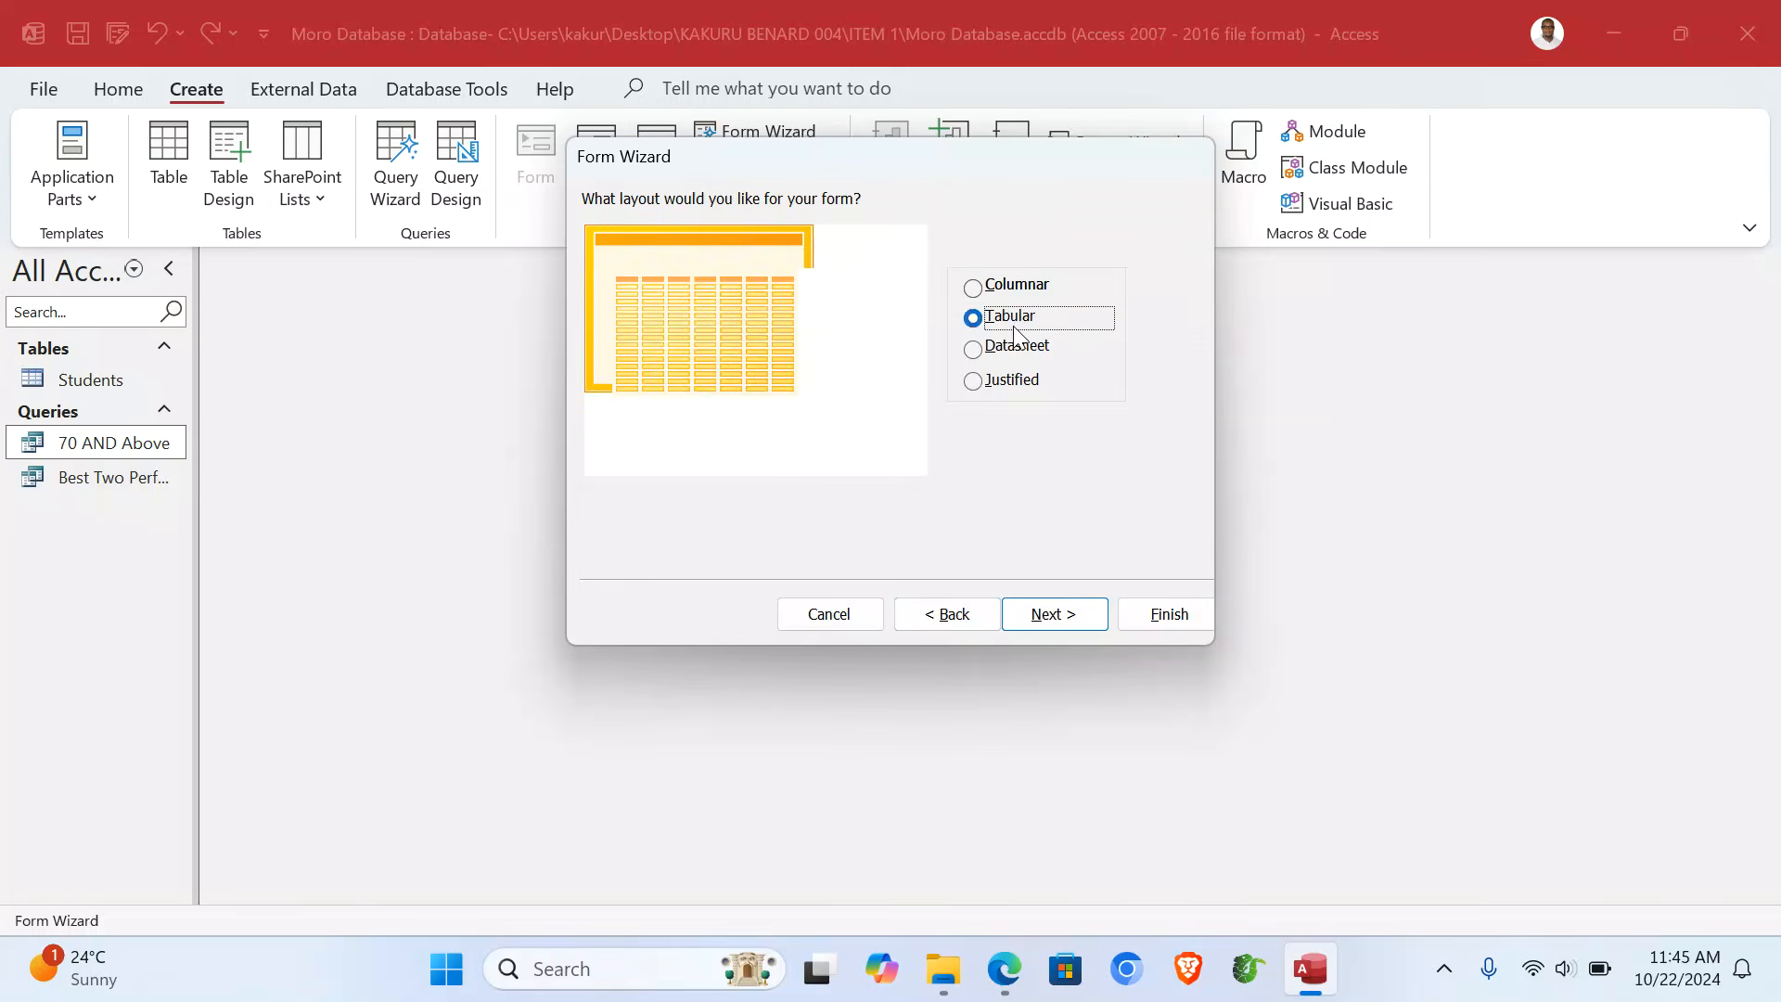
click(1052, 623)
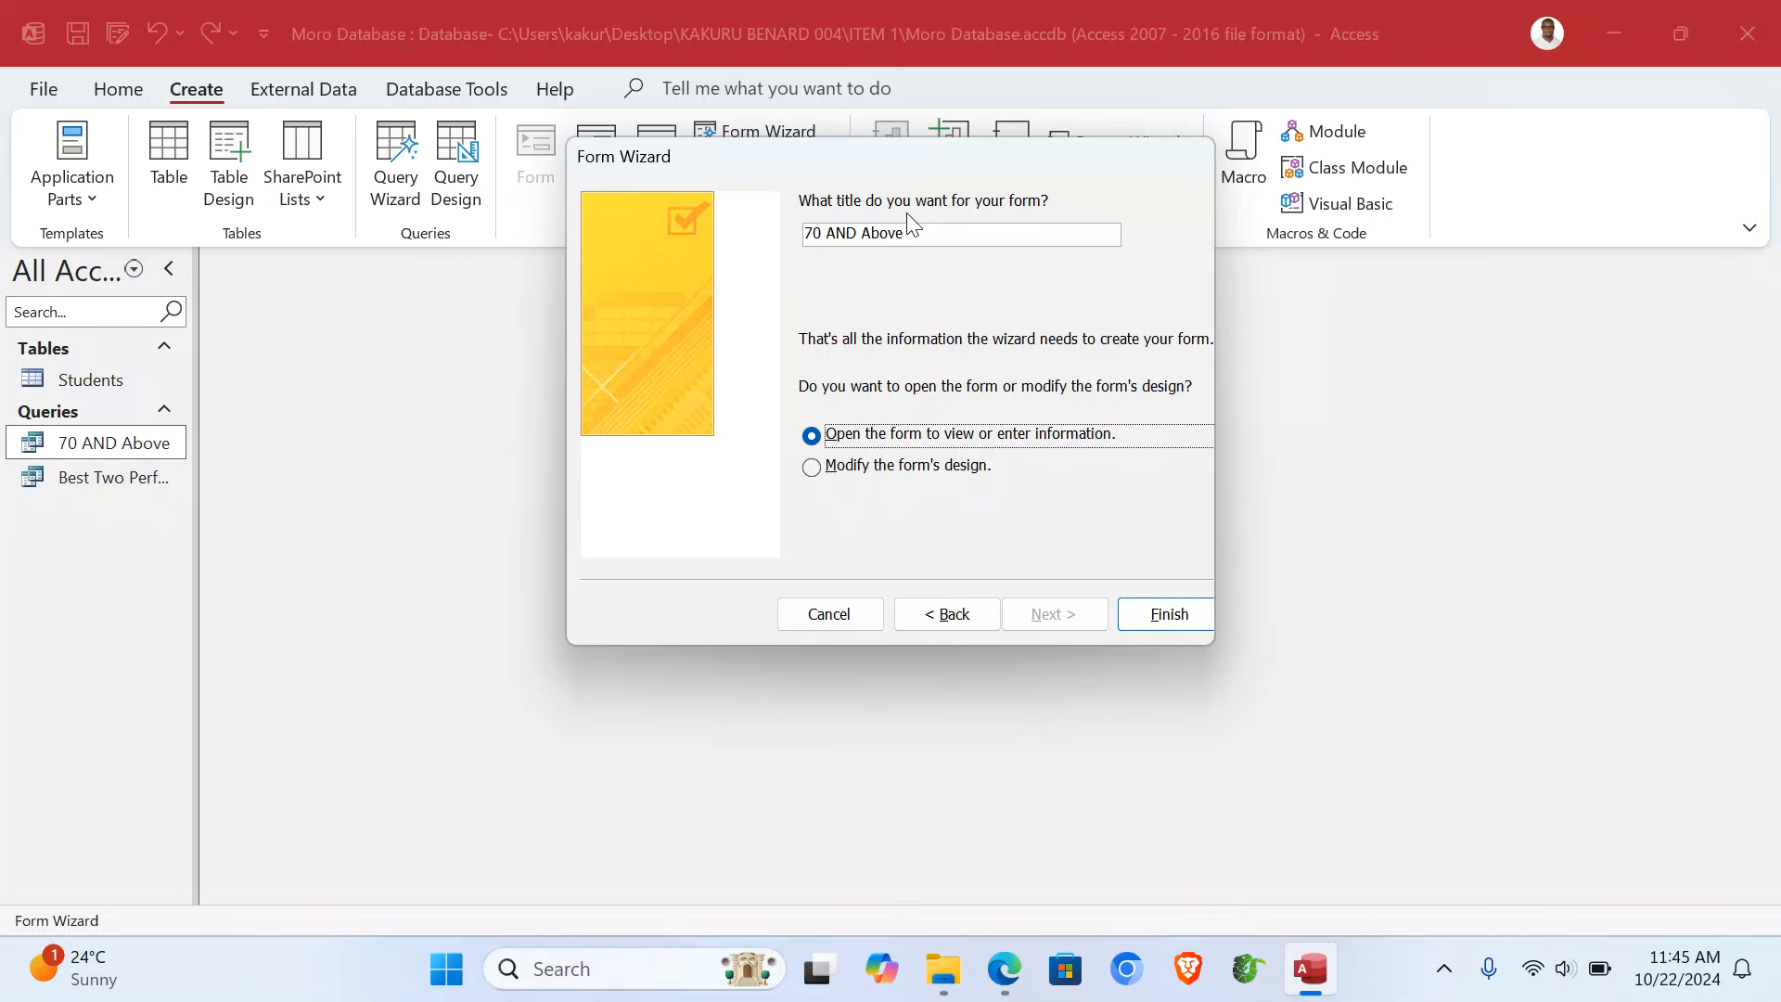
click(916, 238)
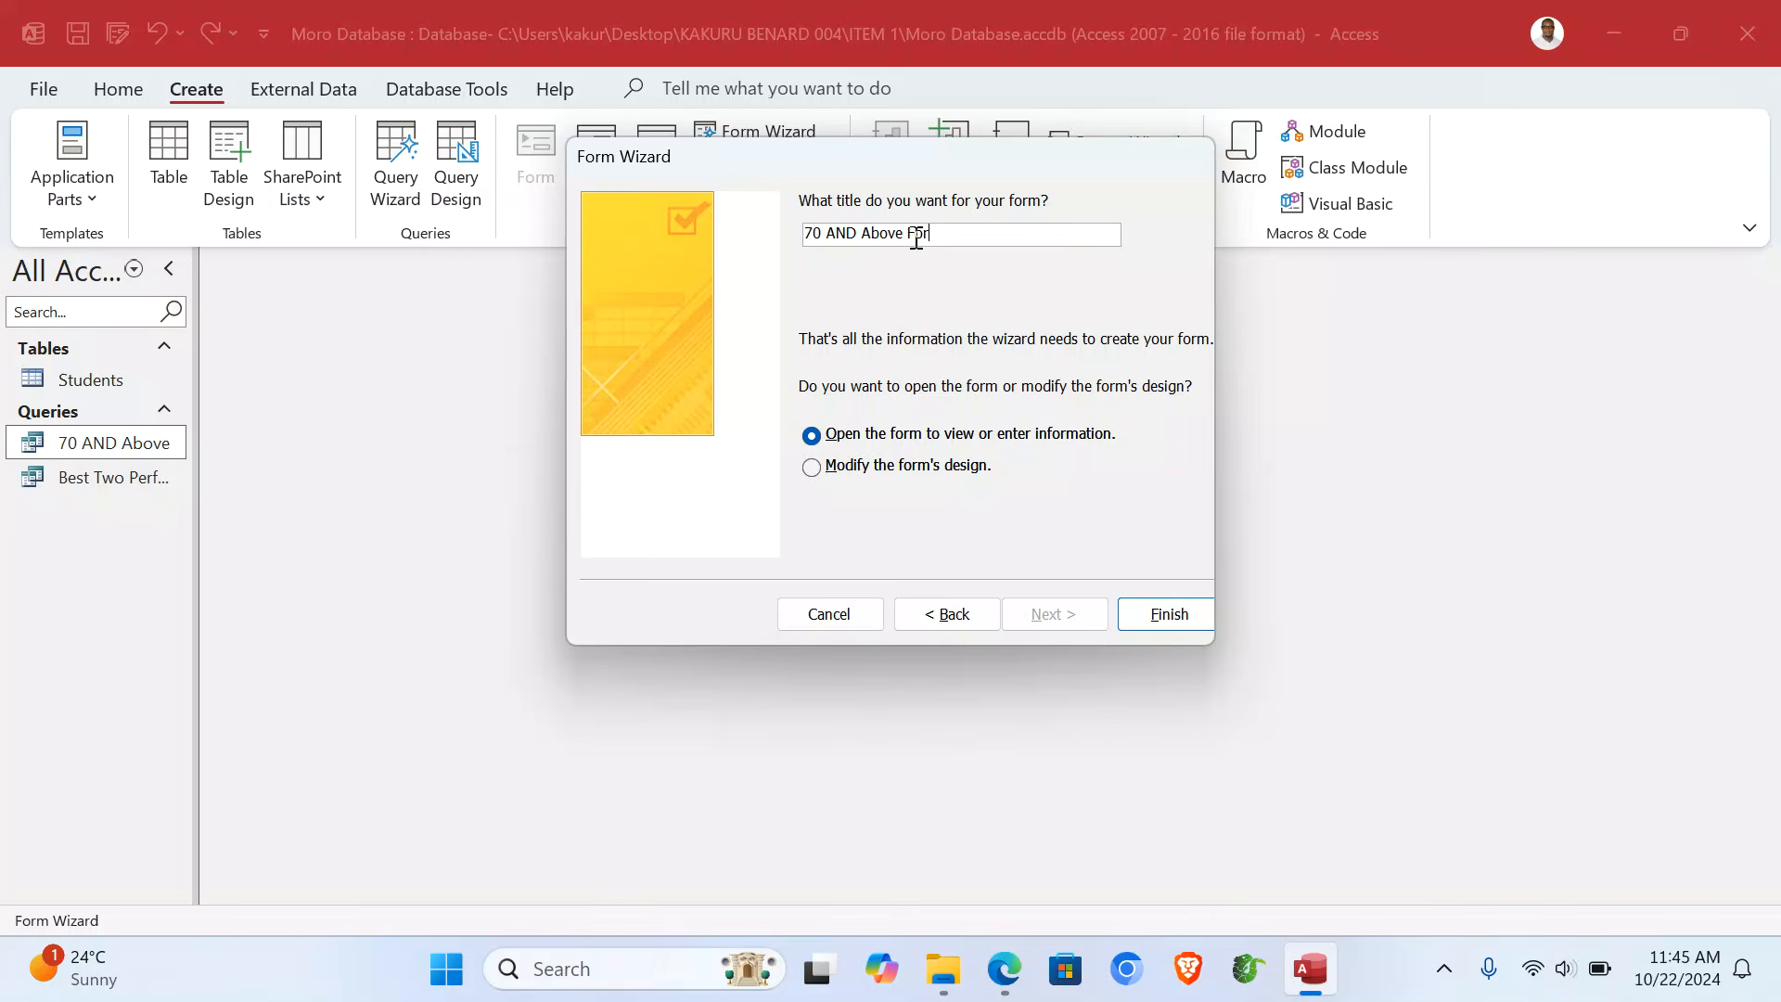
click(1158, 613)
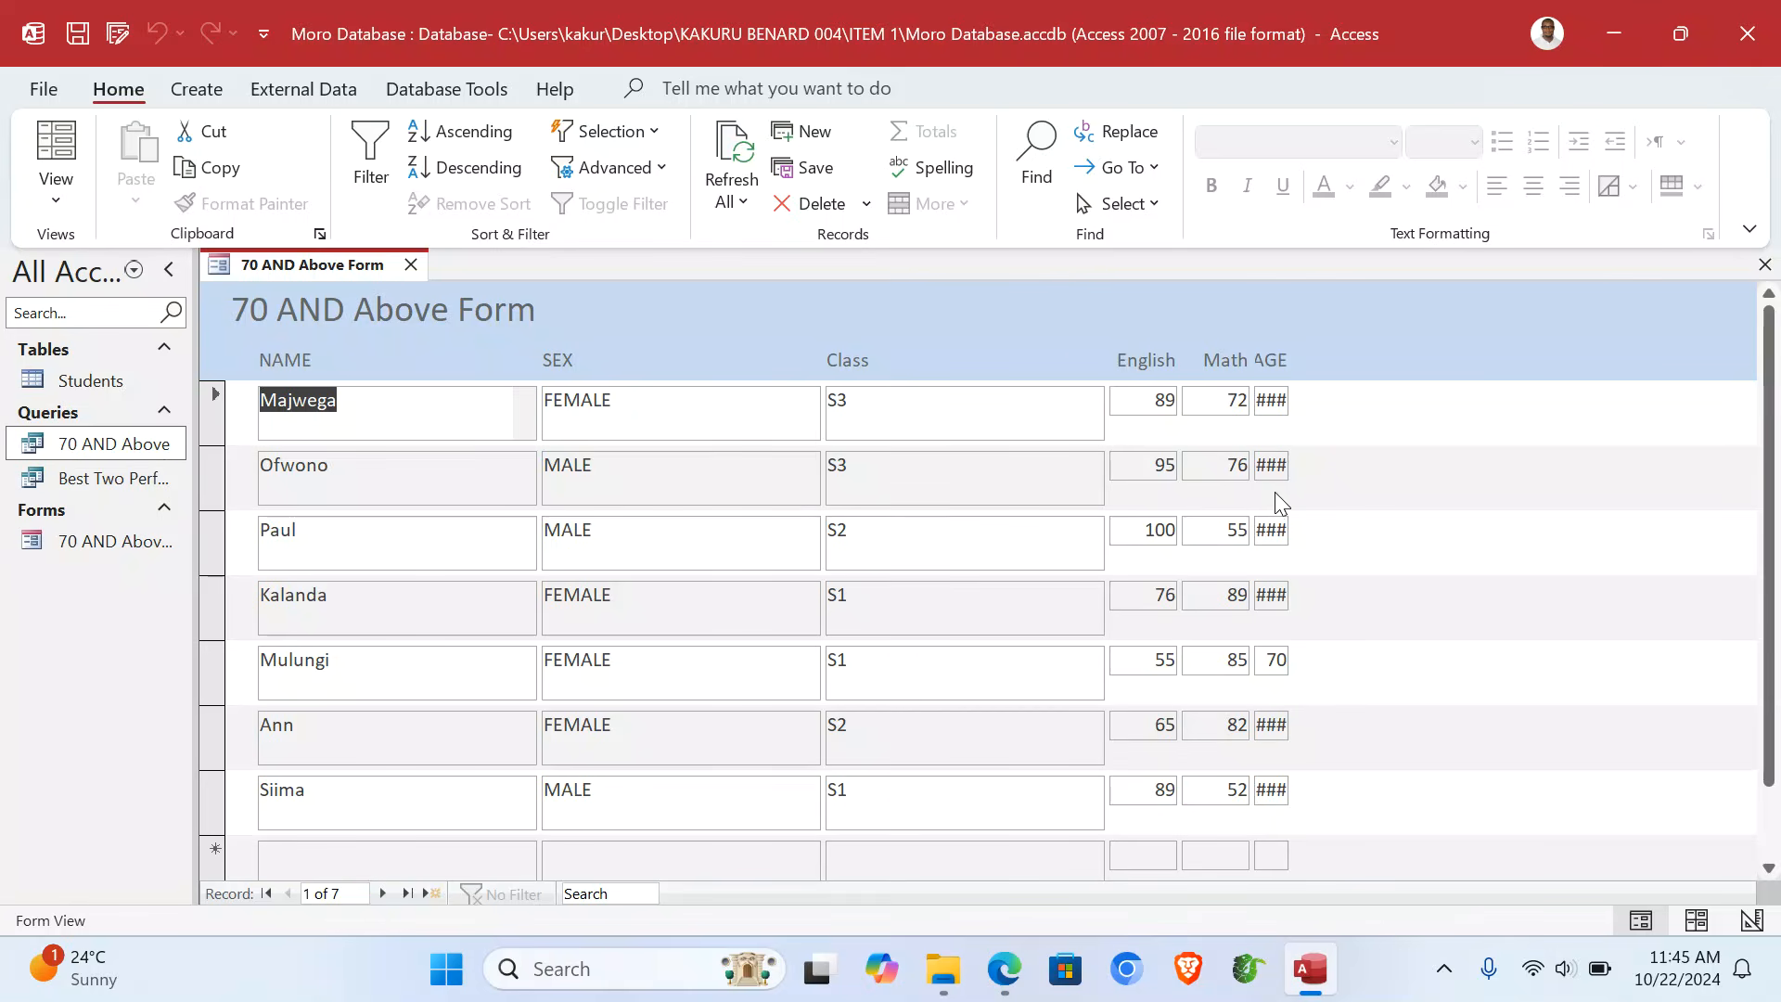
- In Design View, narrow the SEX column and move the narrowed Class column beside it
click(55, 185)
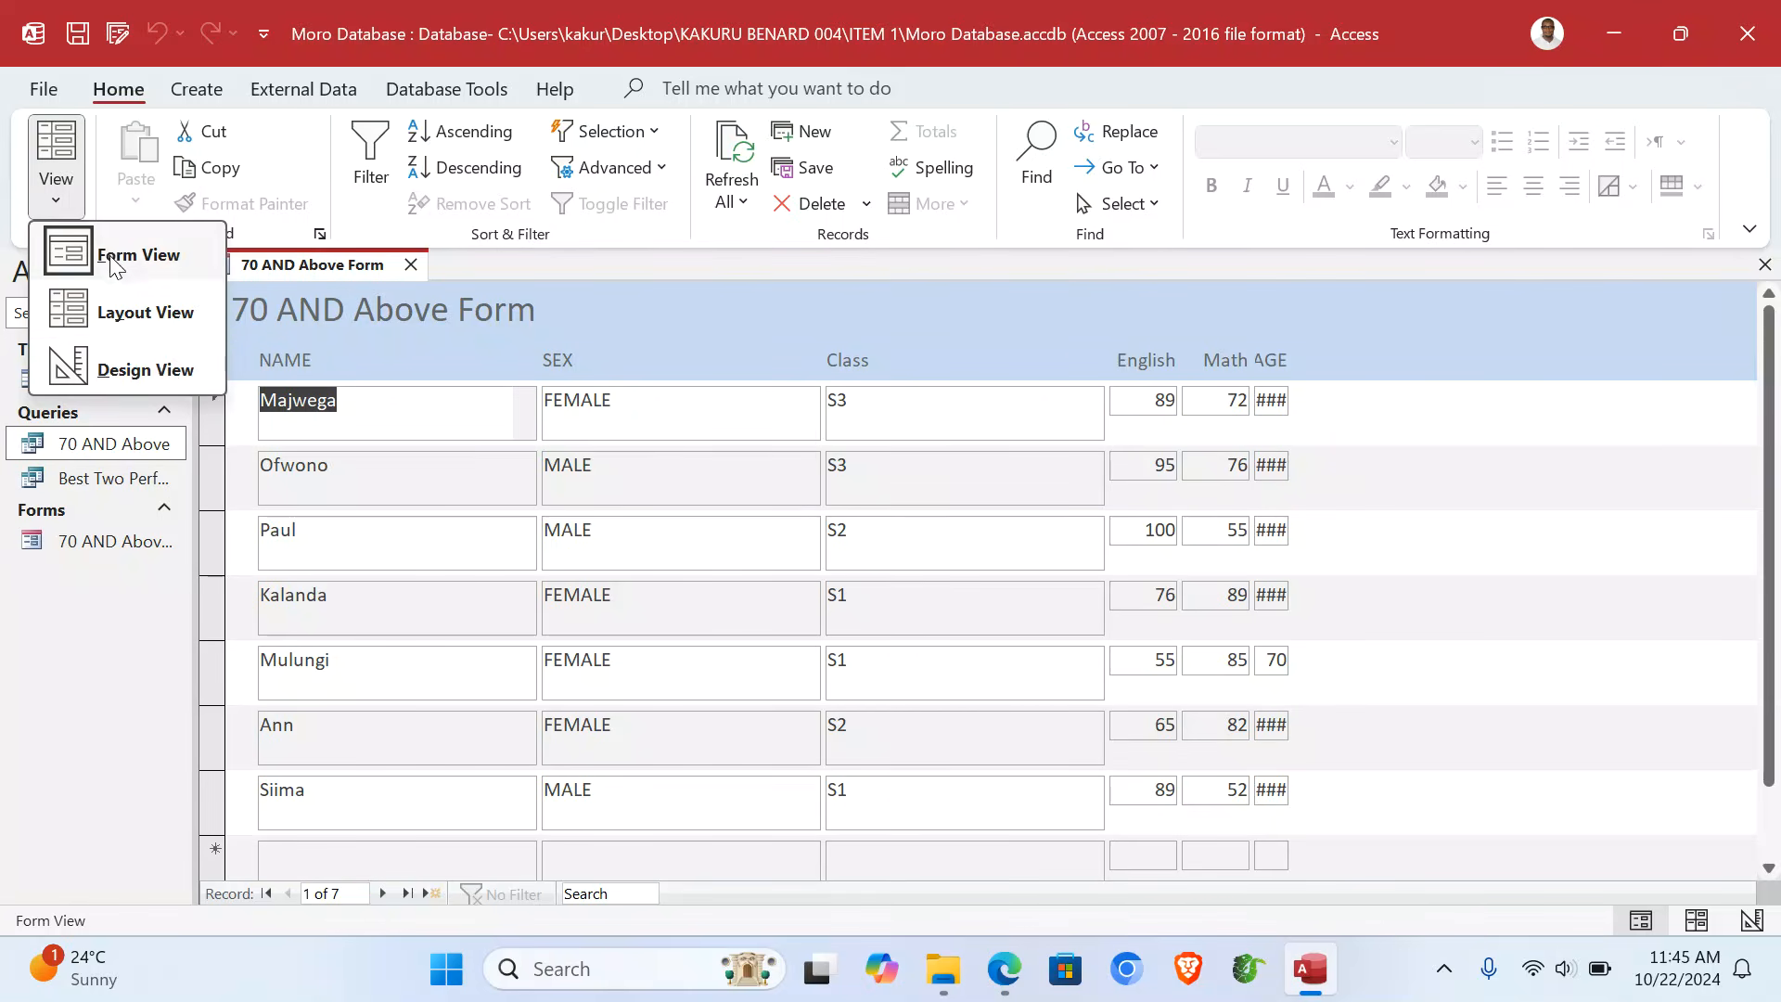
click(145, 370)
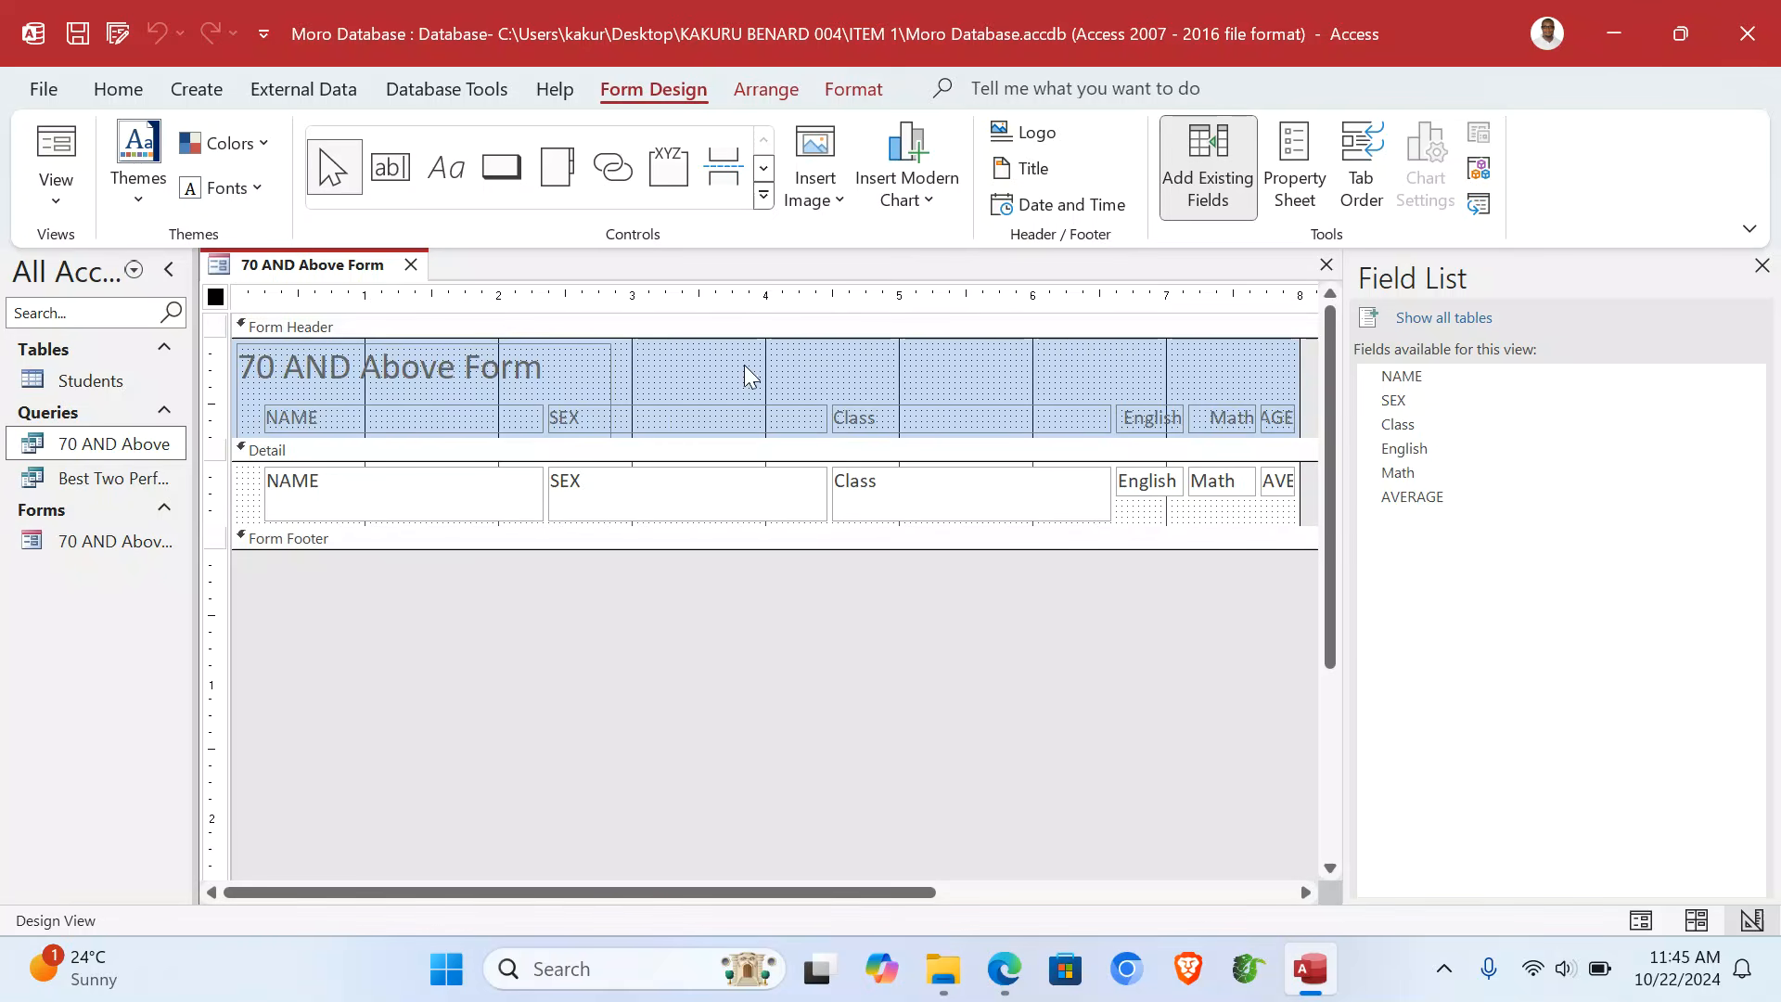
drag(720, 364, 716, 549)
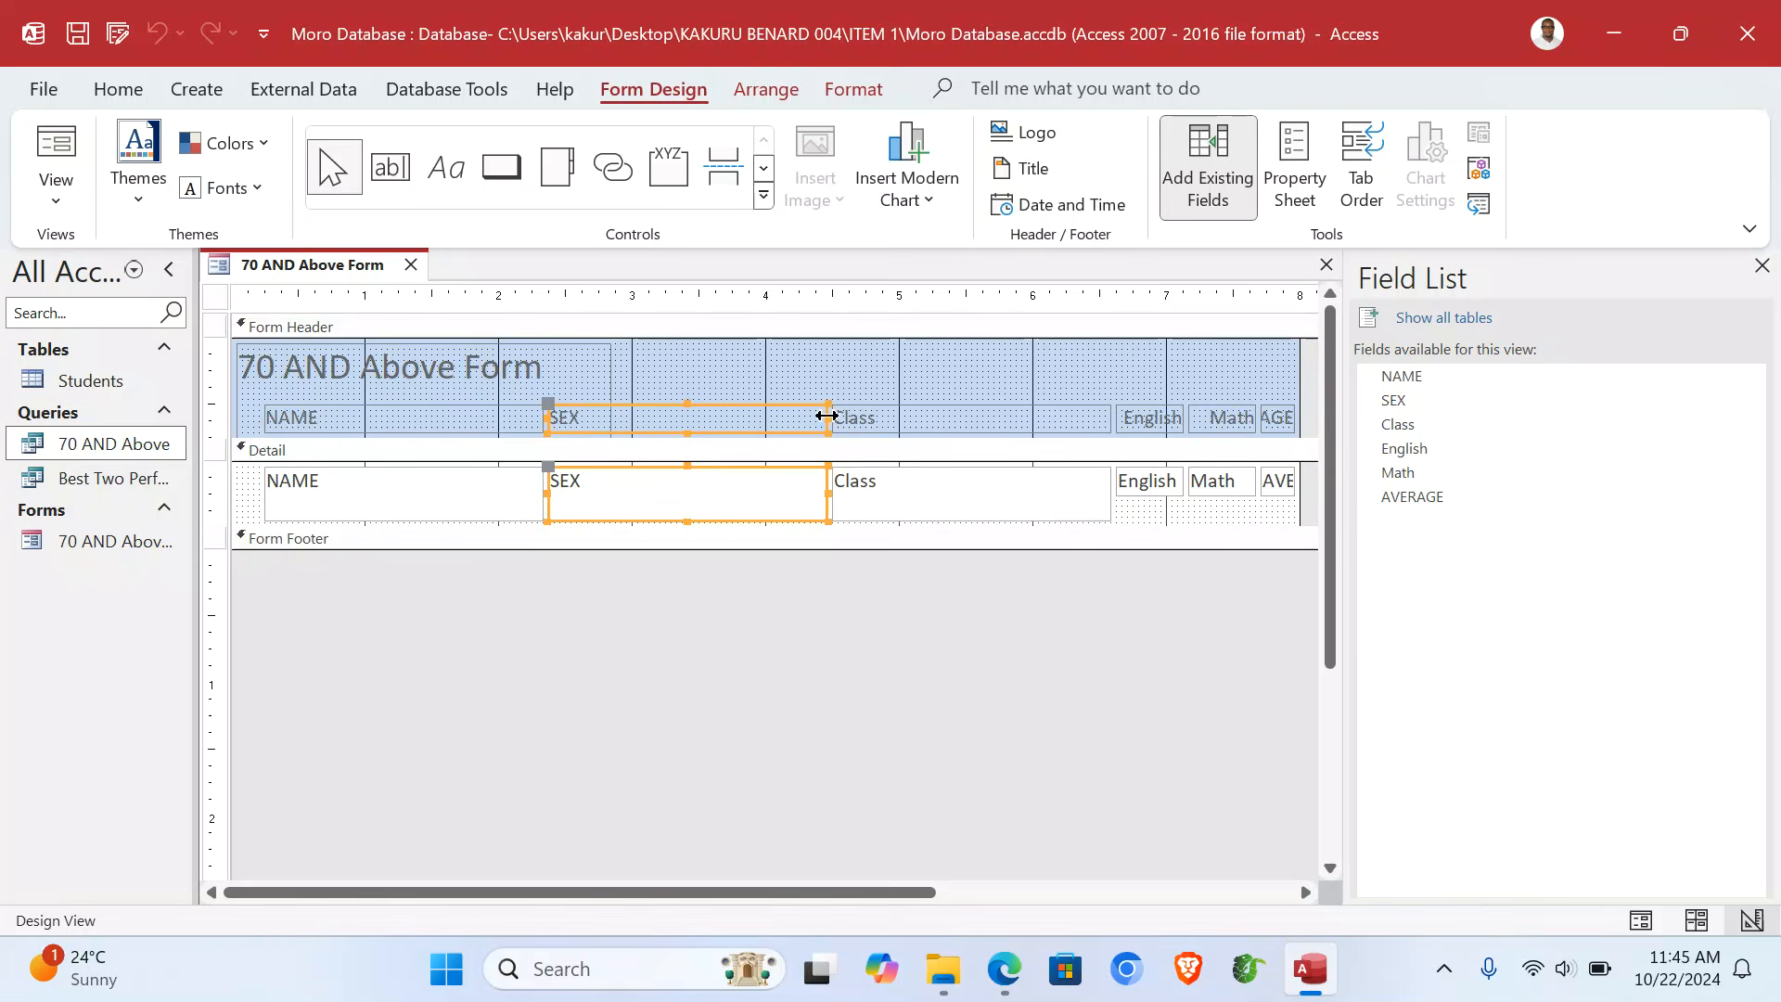
drag(826, 417, 623, 417)
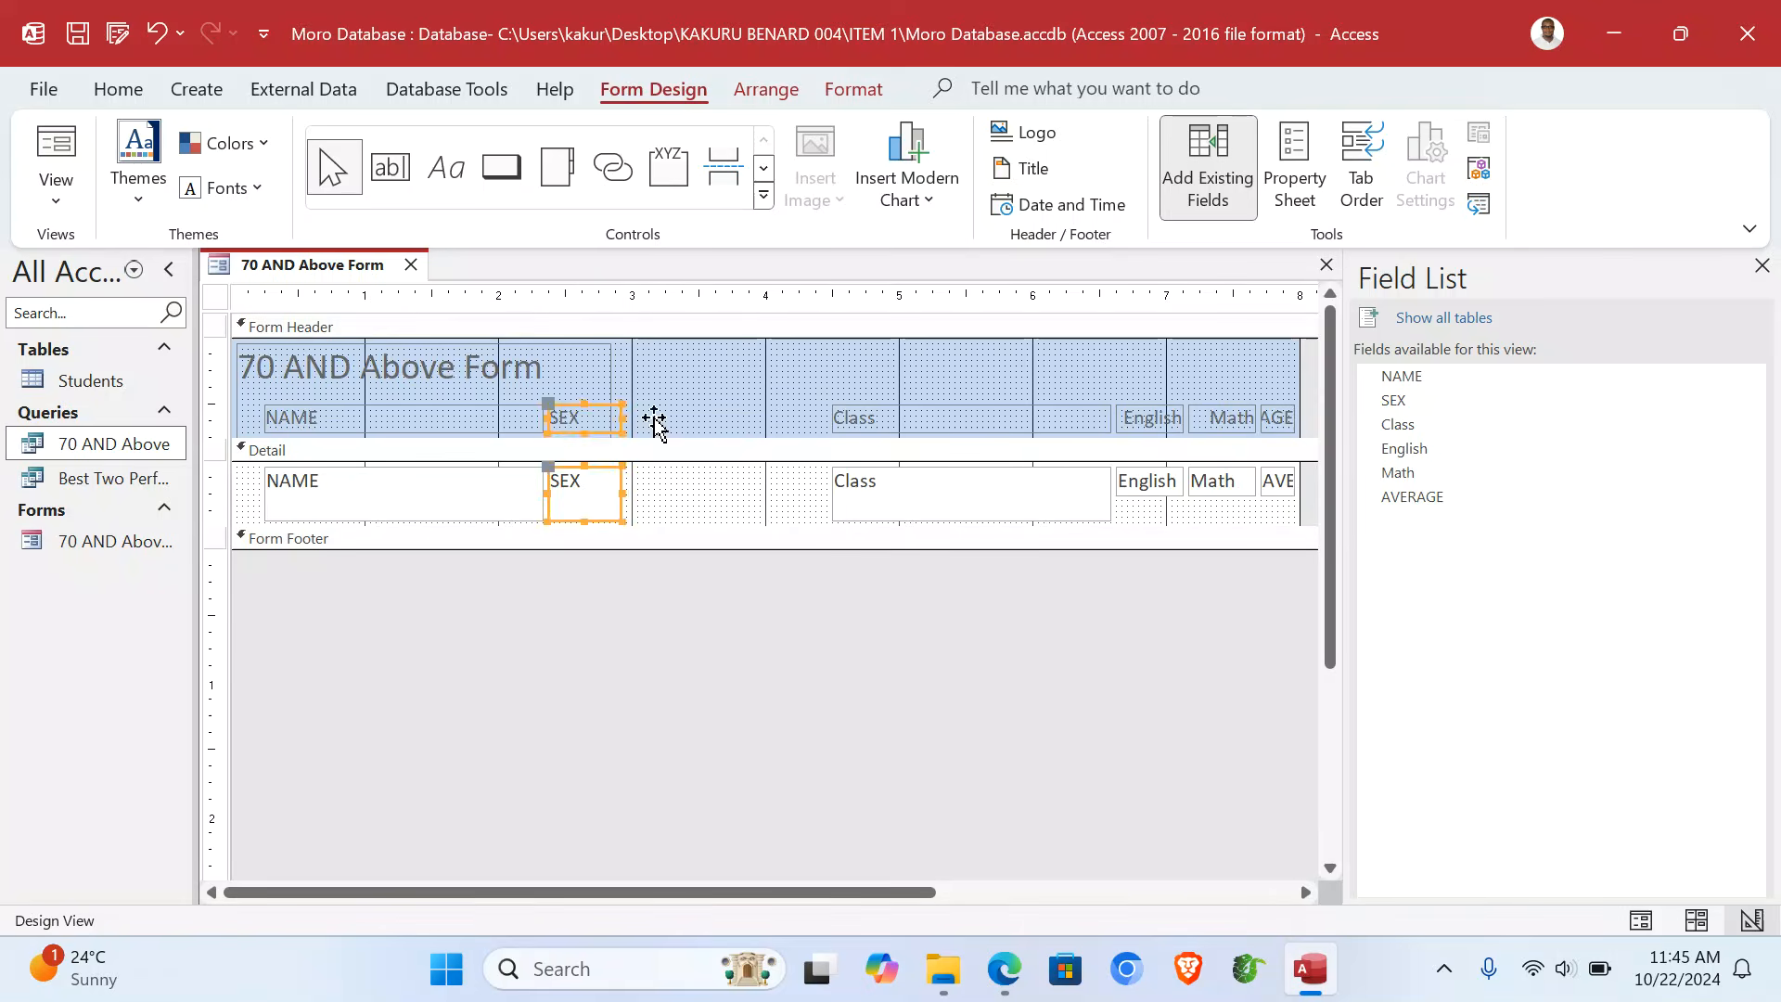
drag(892, 358, 911, 533)
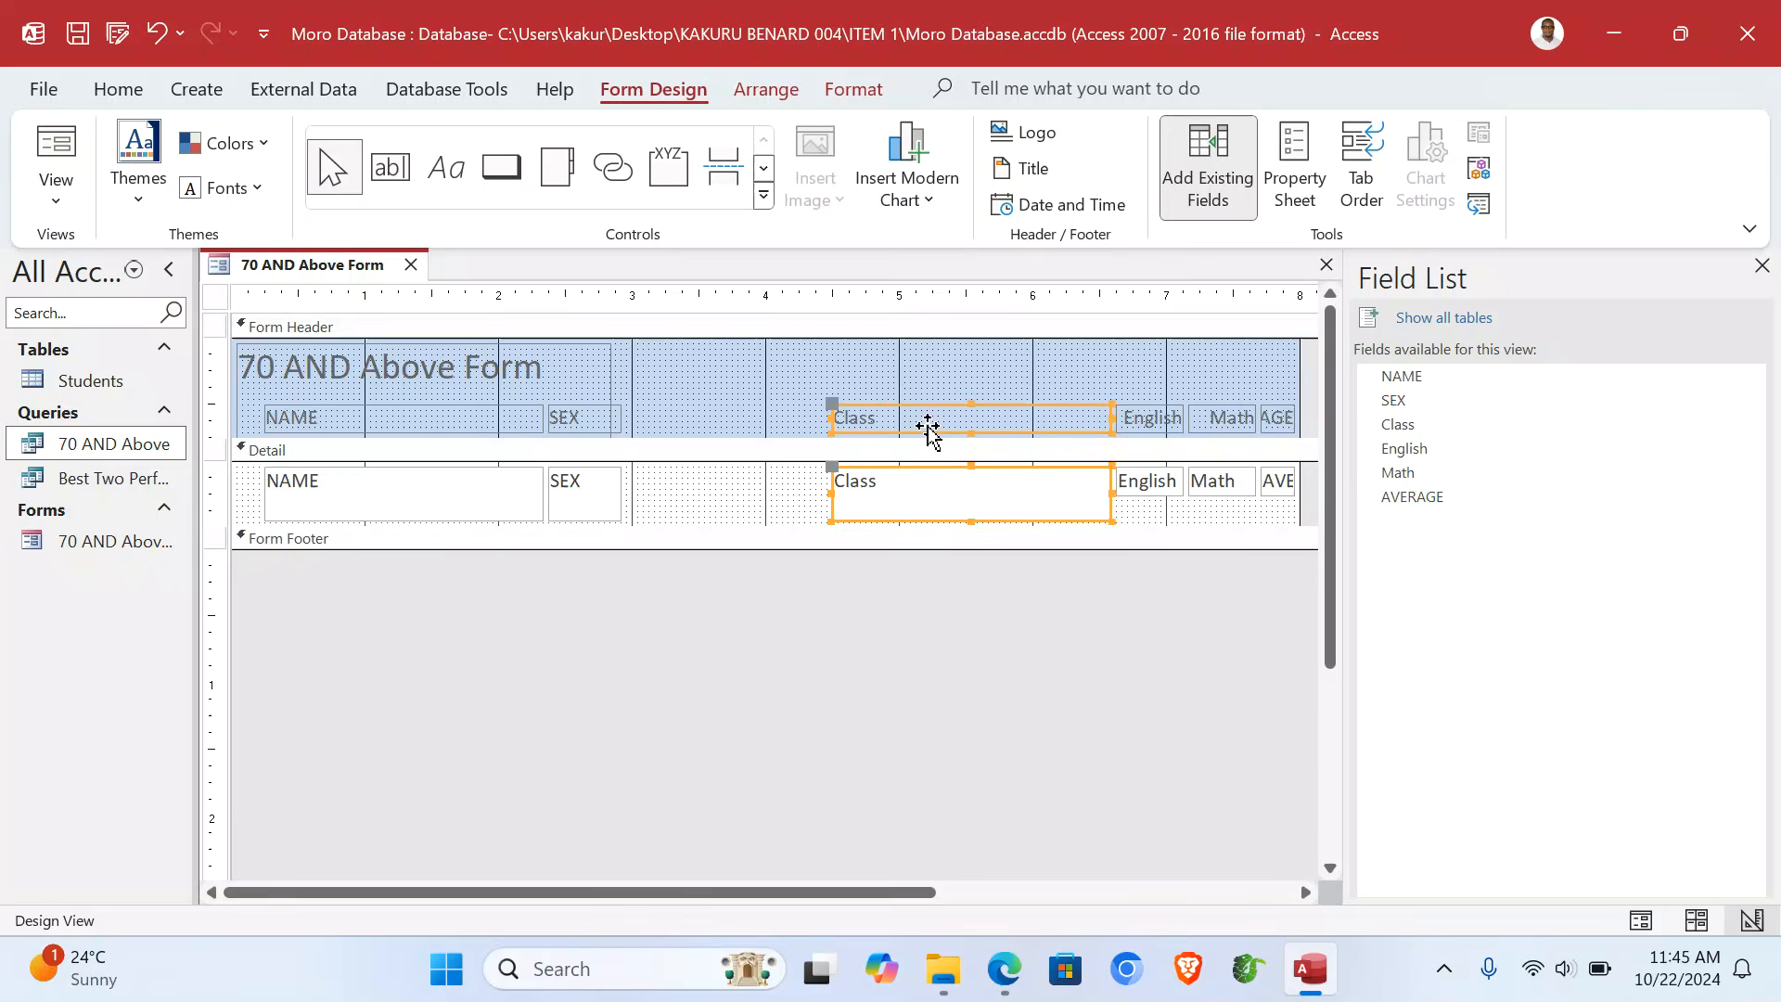
drag(928, 427, 727, 427)
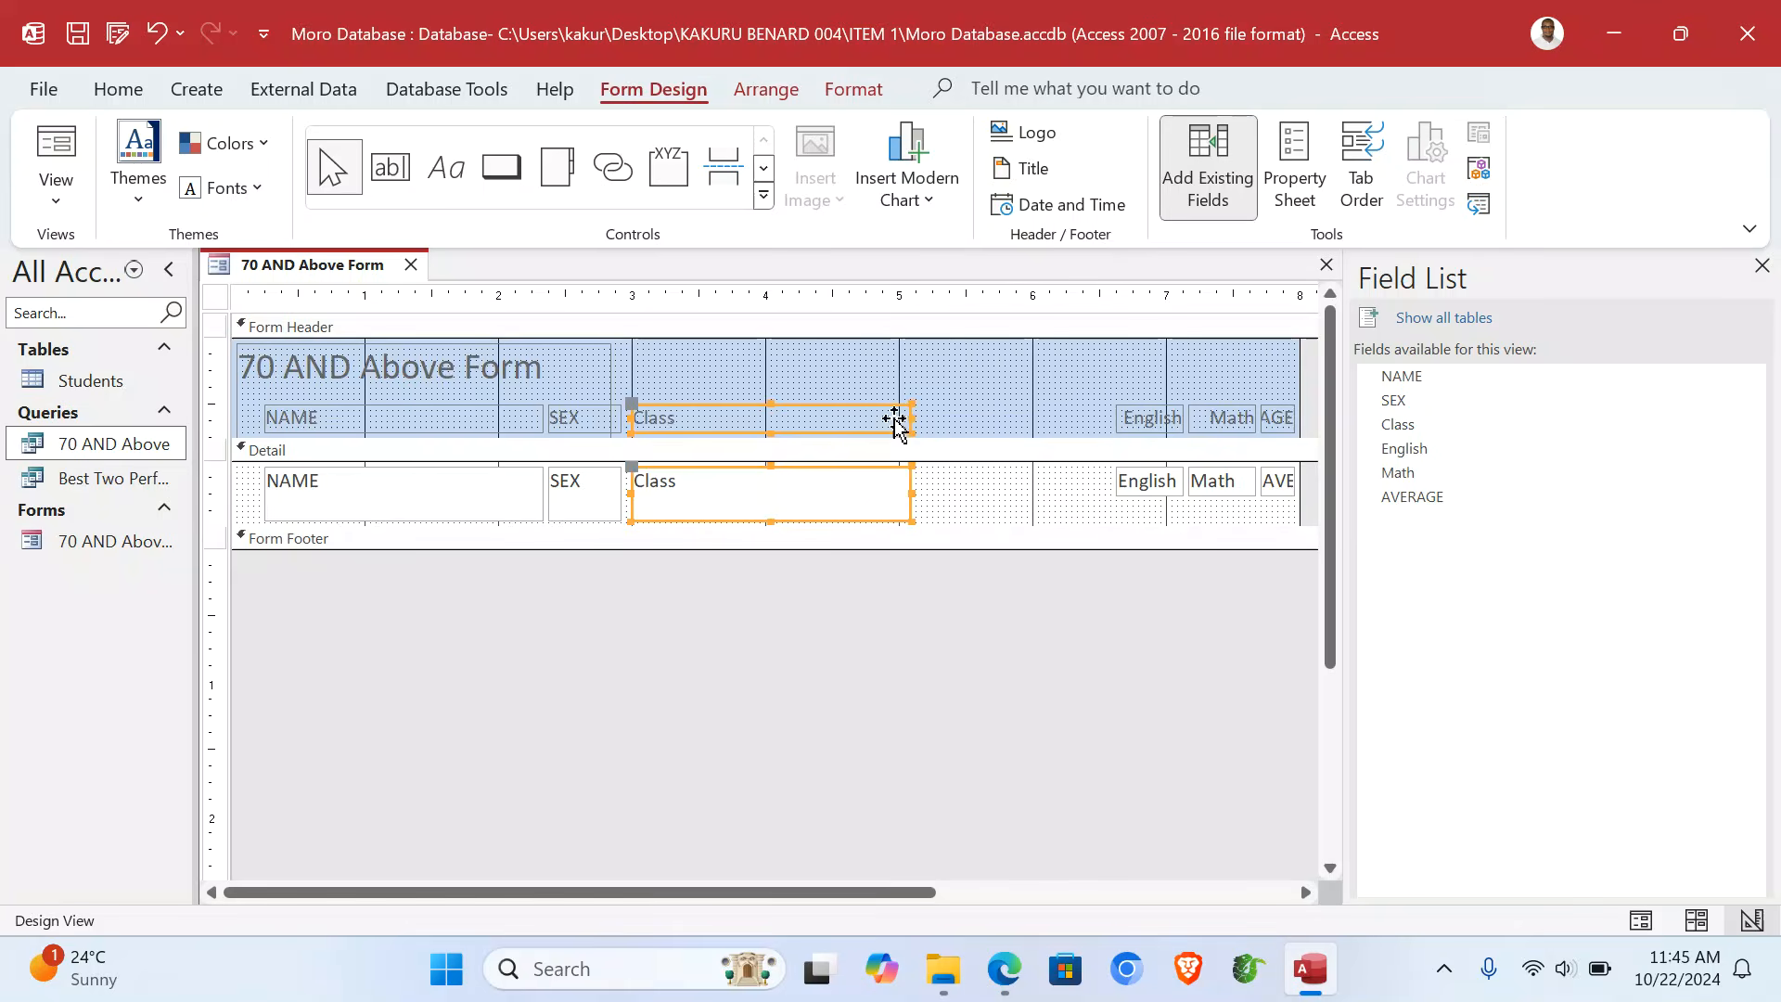
drag(909, 418, 695, 426)
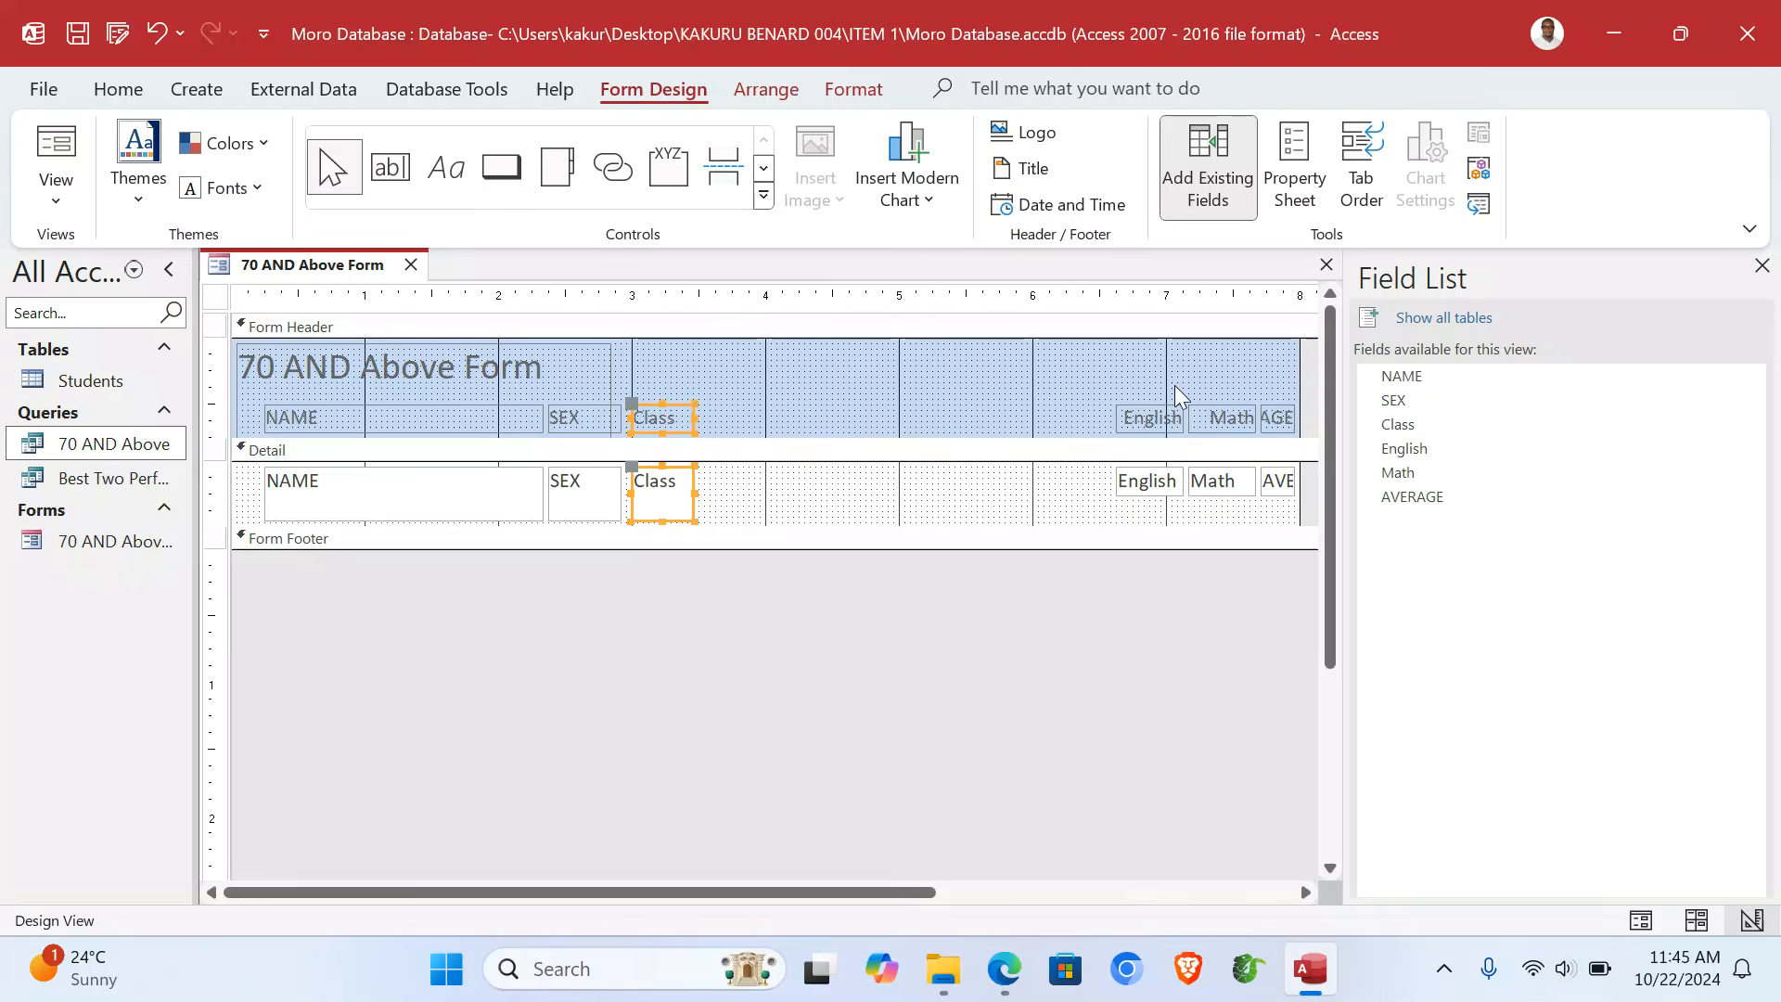
- Move English left beside Class, widen Math, and widen AVERAGE so its heading shows fully
drag(1141, 370, 1151, 508)
drag(1145, 417, 818, 417)
drag(1219, 369, 1224, 493)
drag(1190, 417, 846, 430)
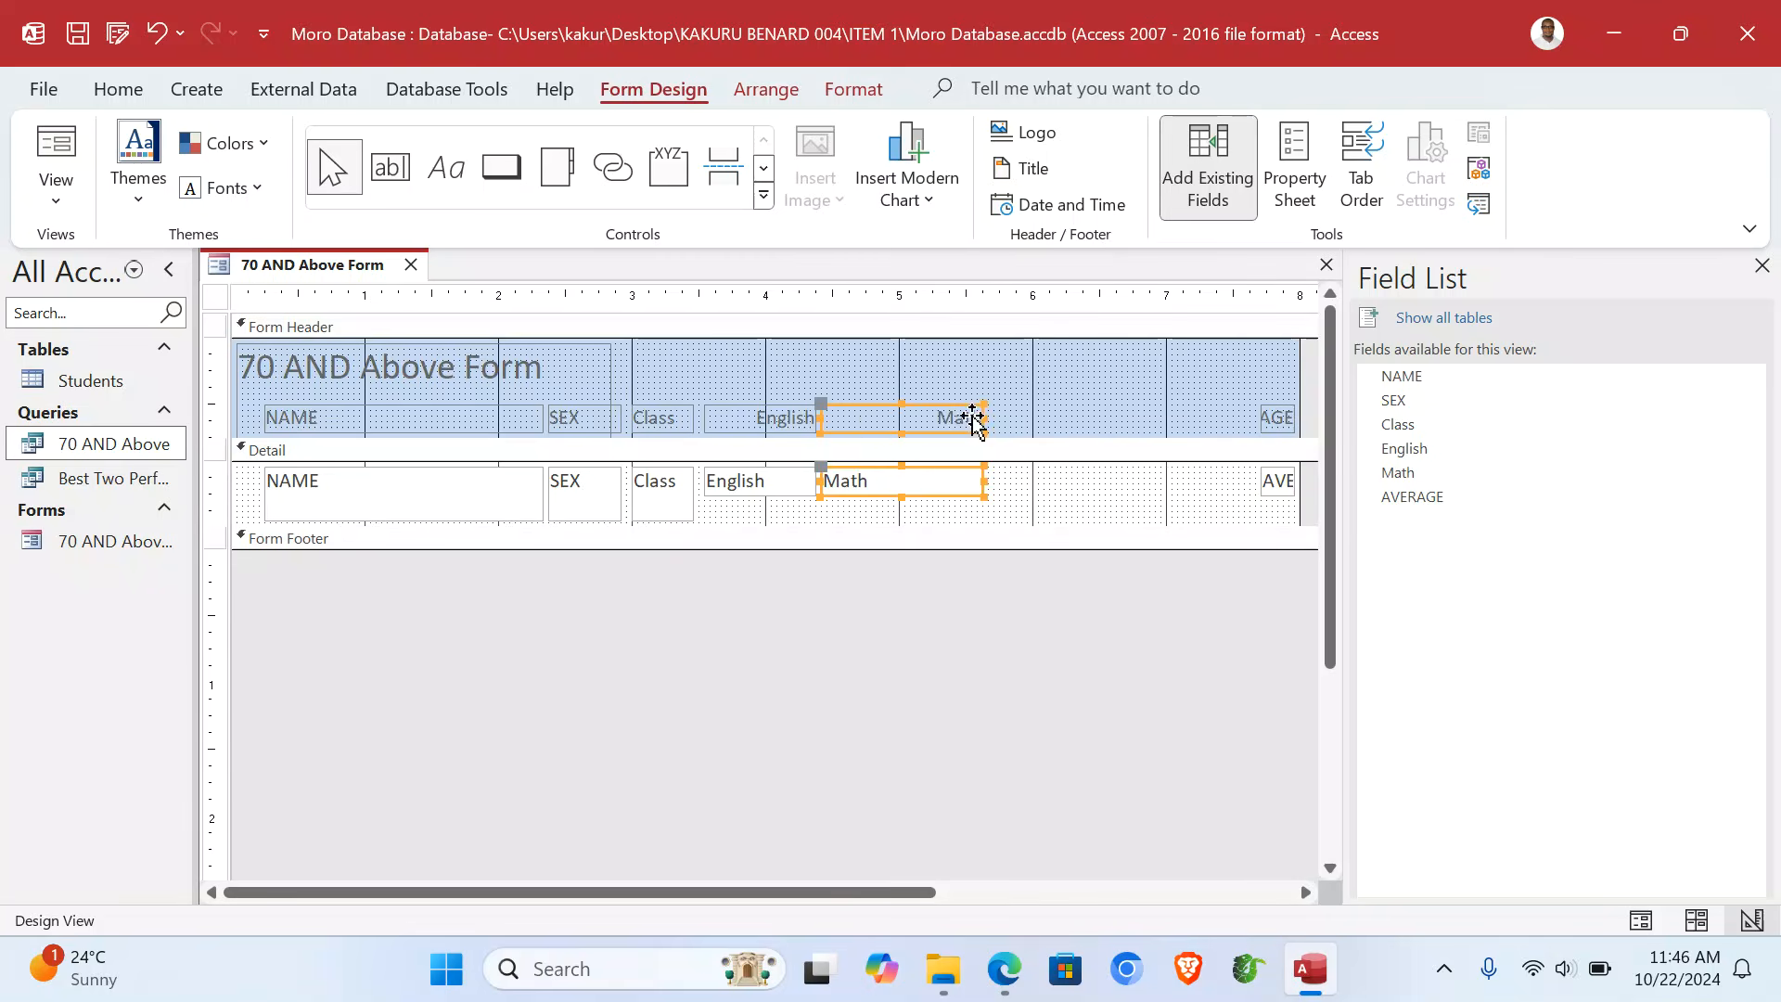
drag(1258, 359, 1270, 528)
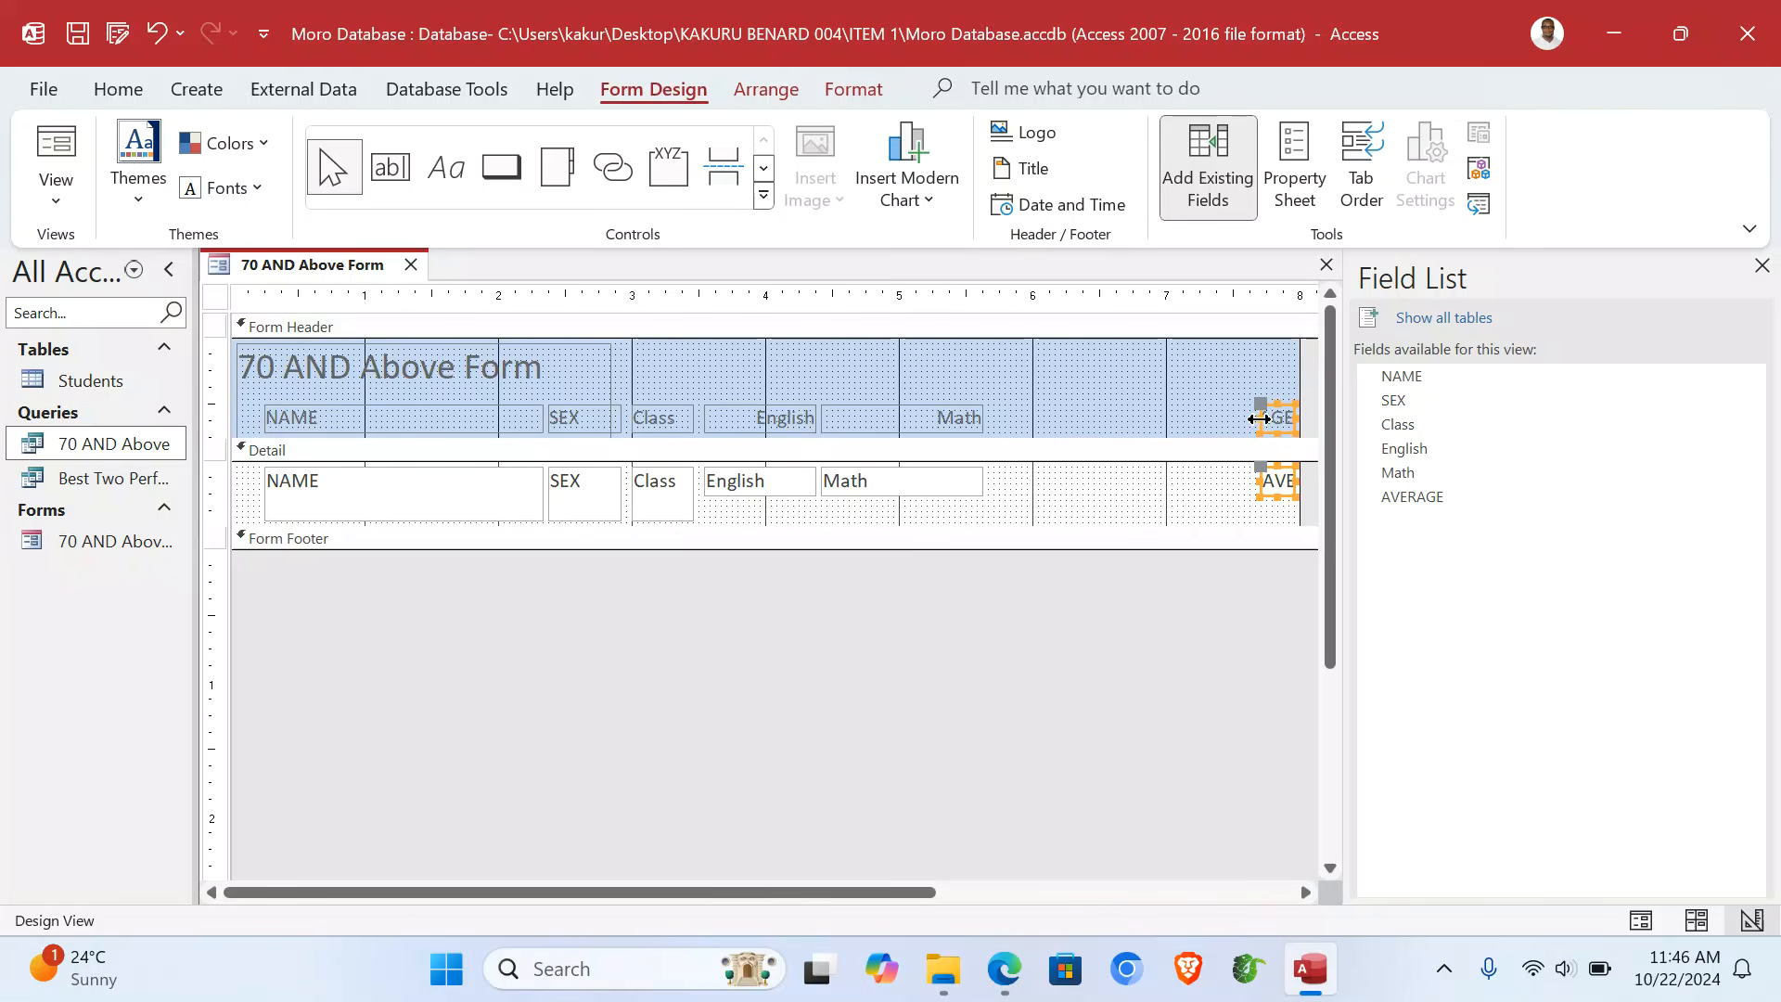
drag(1259, 418, 1071, 418)
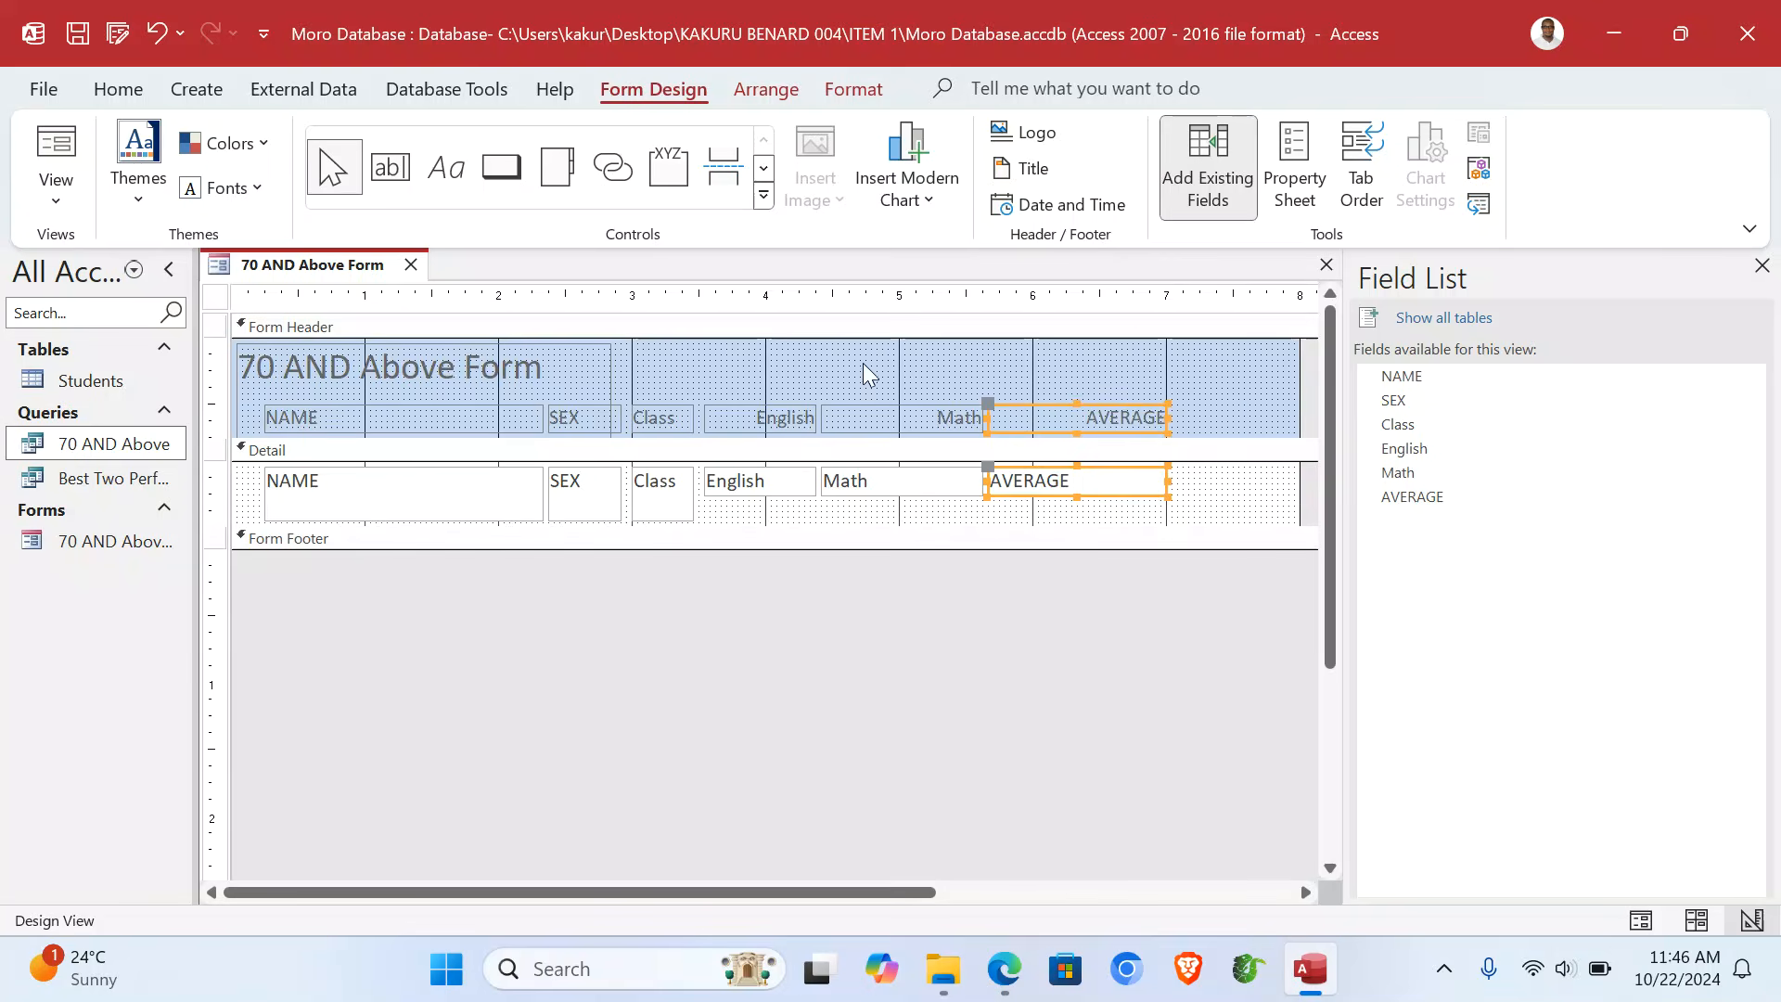
- Colour the form header yellow and the Detail section green
click(910, 356)
right_click(994, 352)
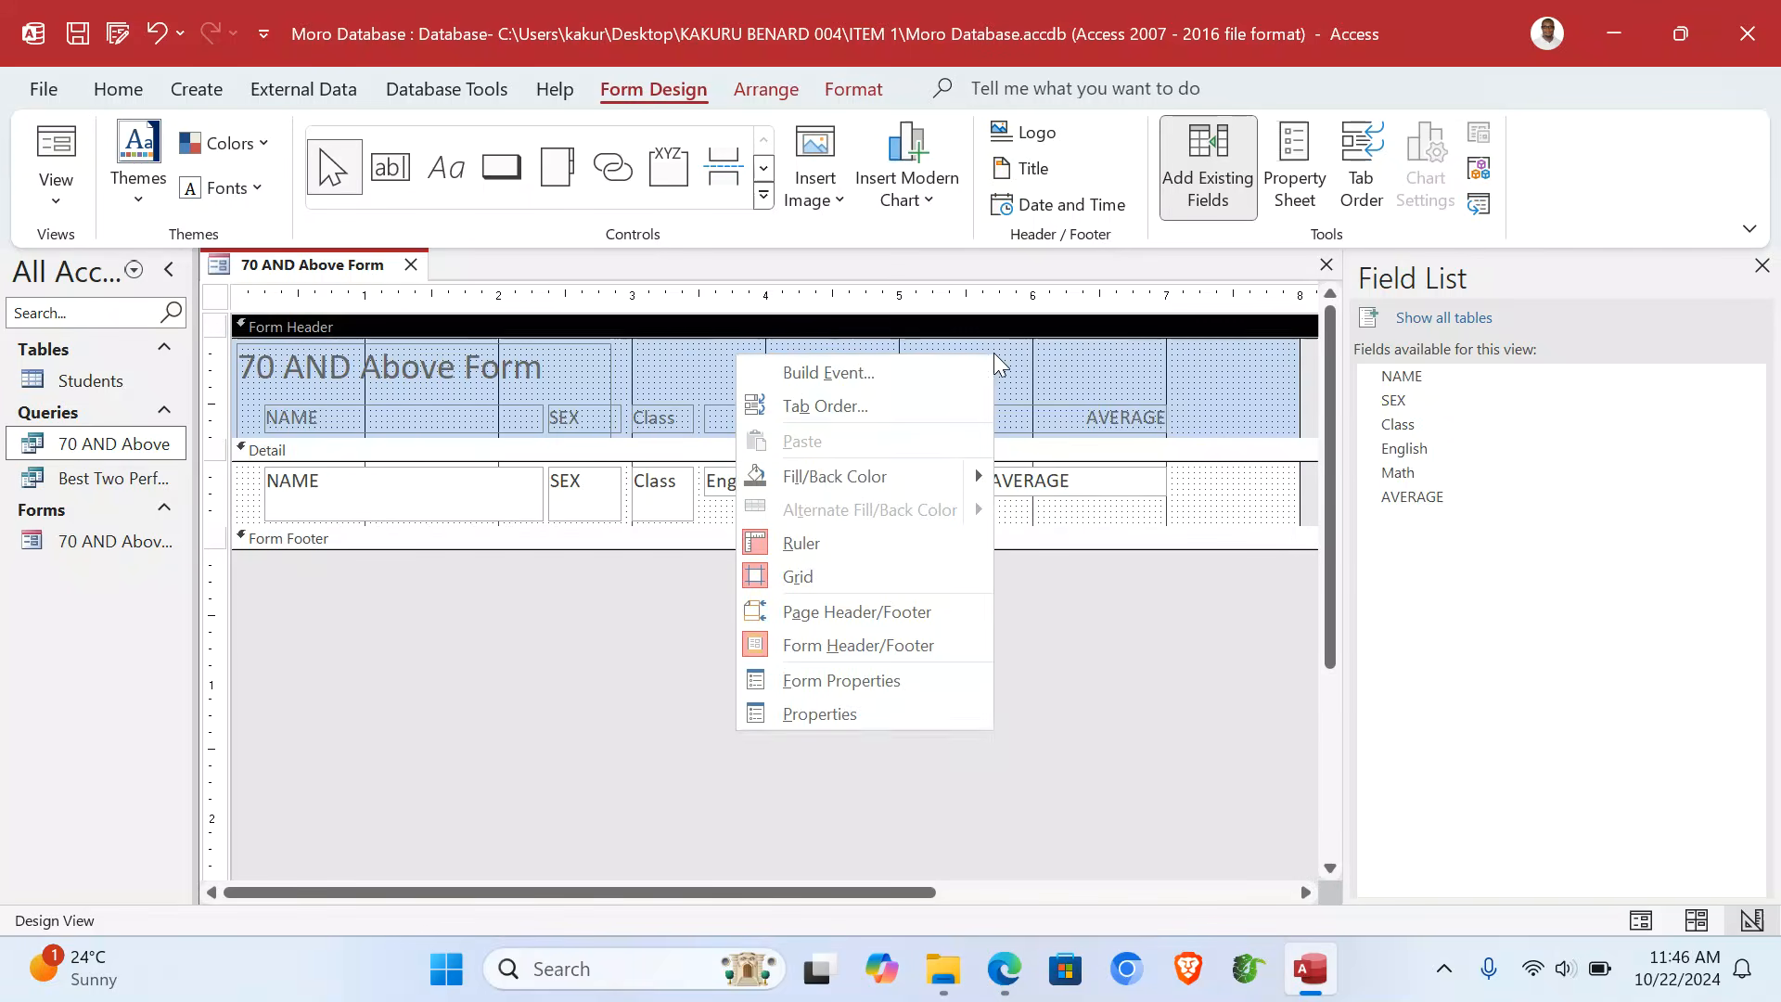
mouse_move(976, 481)
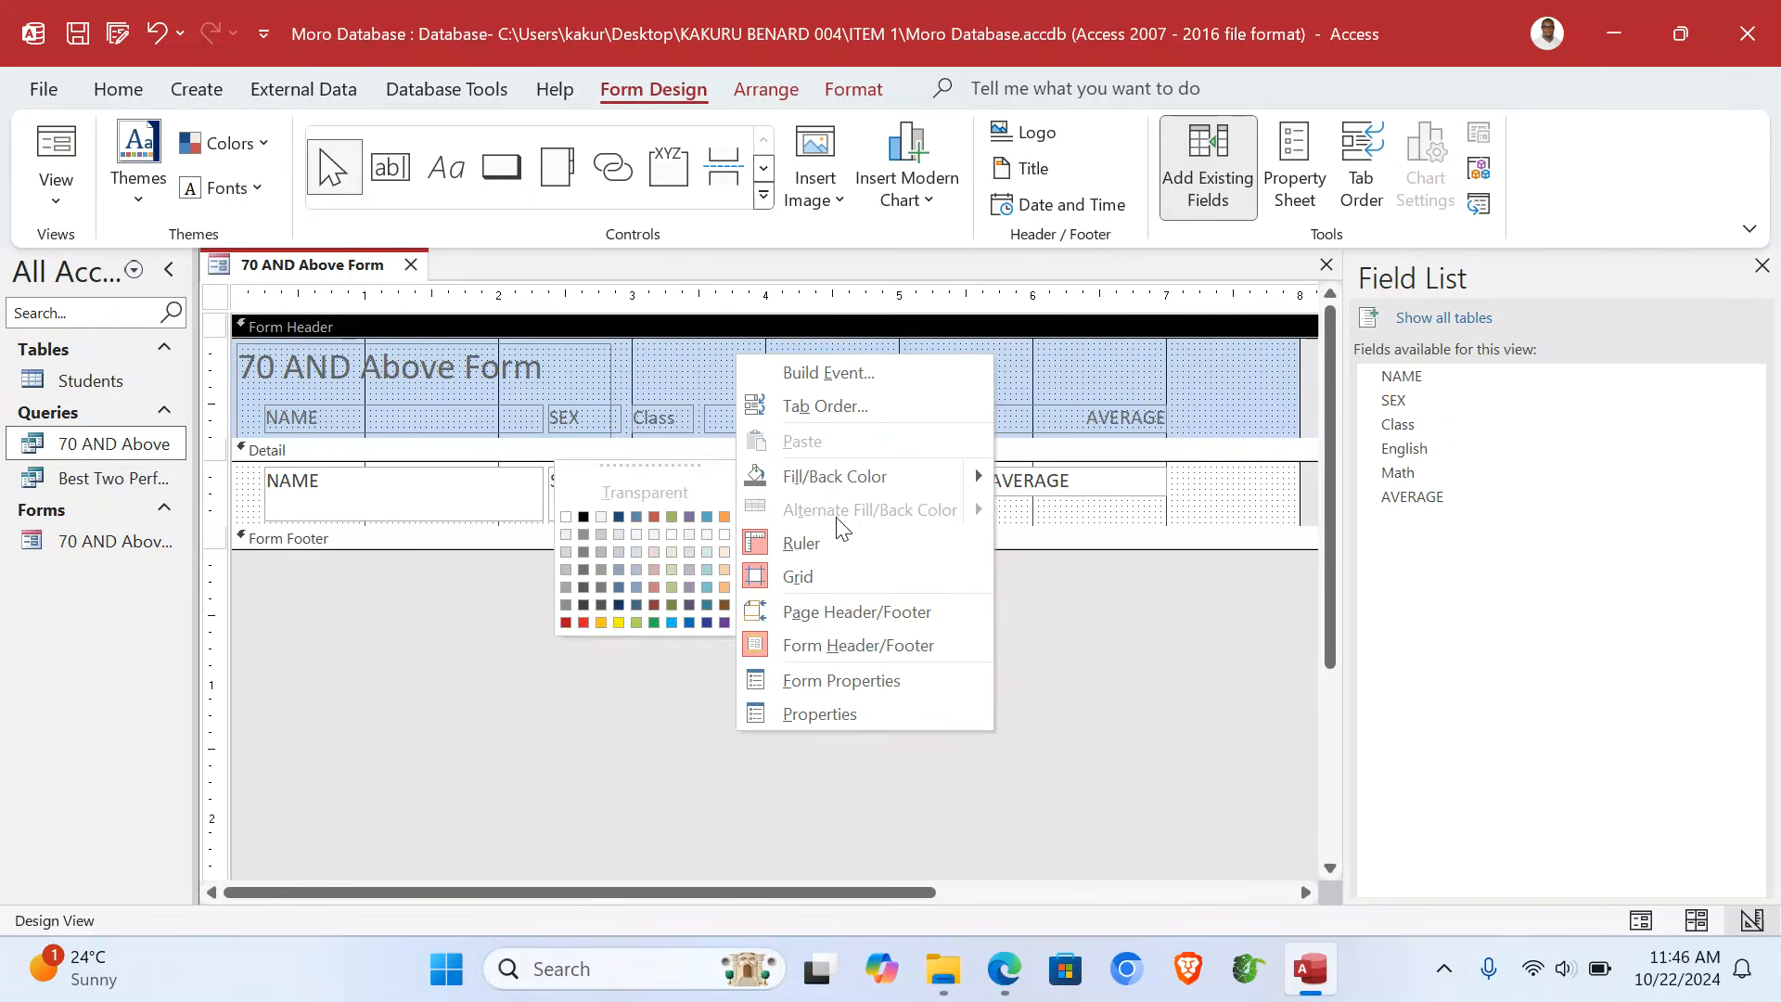
click(618, 622)
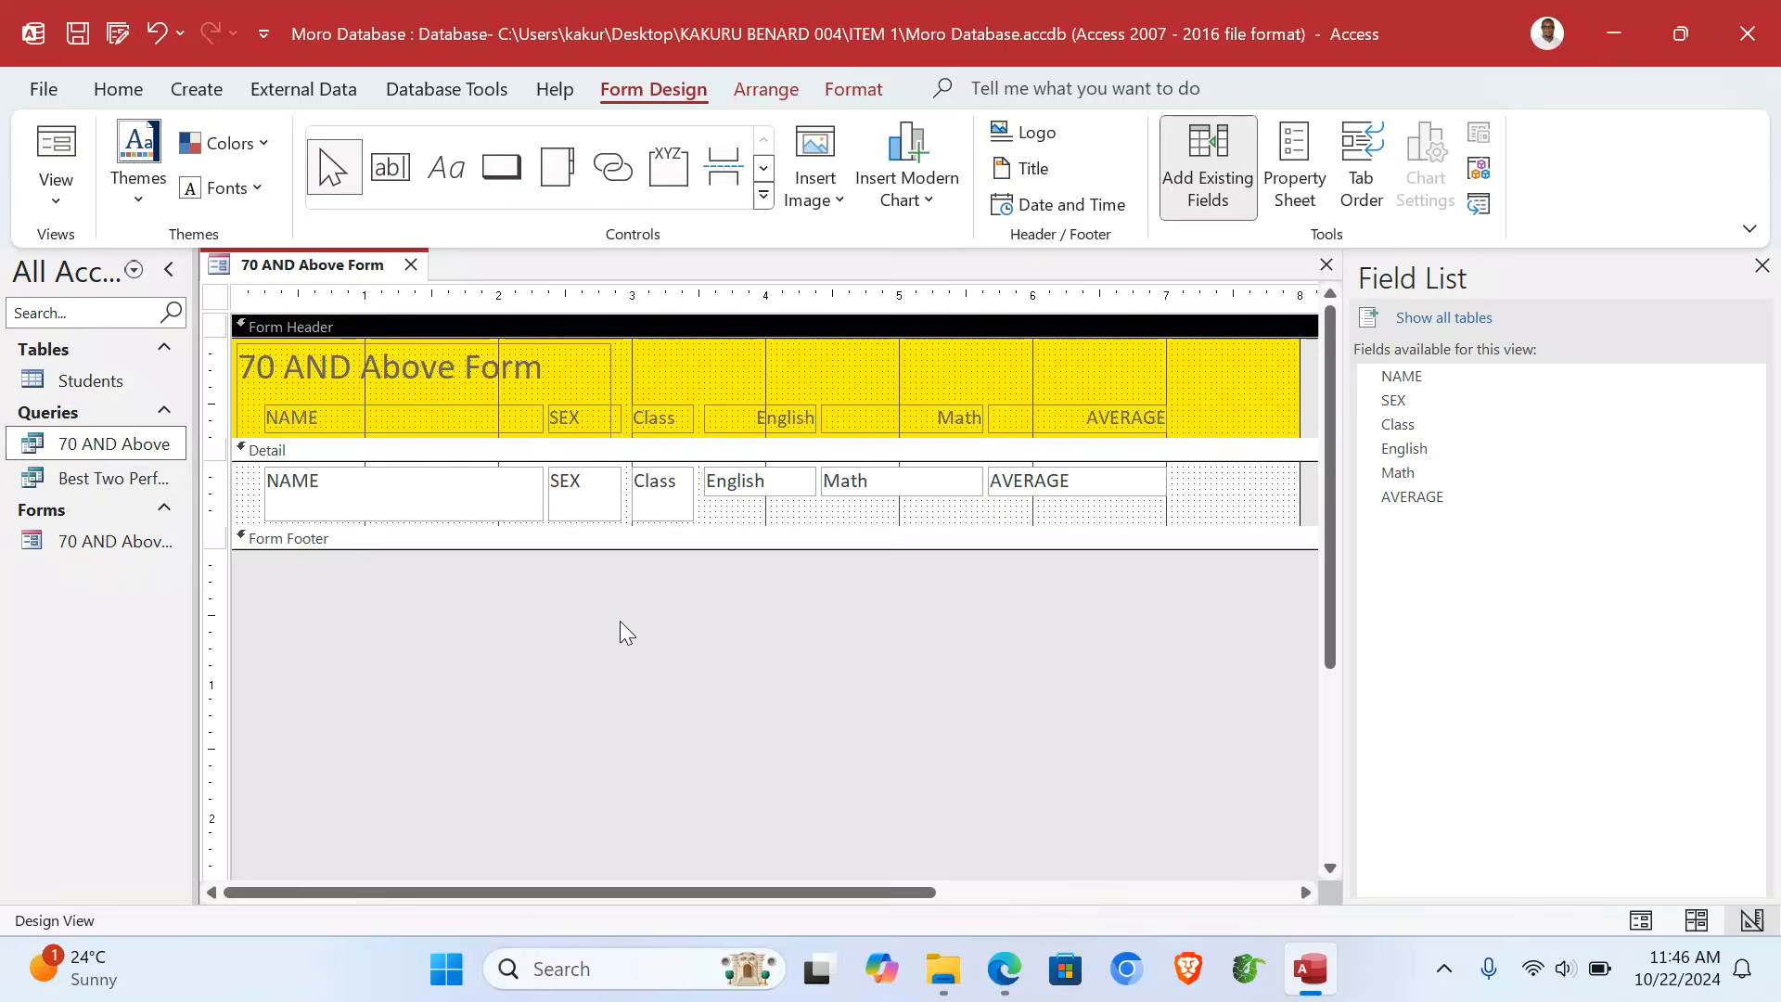
click(1199, 506)
right_click(1197, 505)
mouse_move(1150, 628)
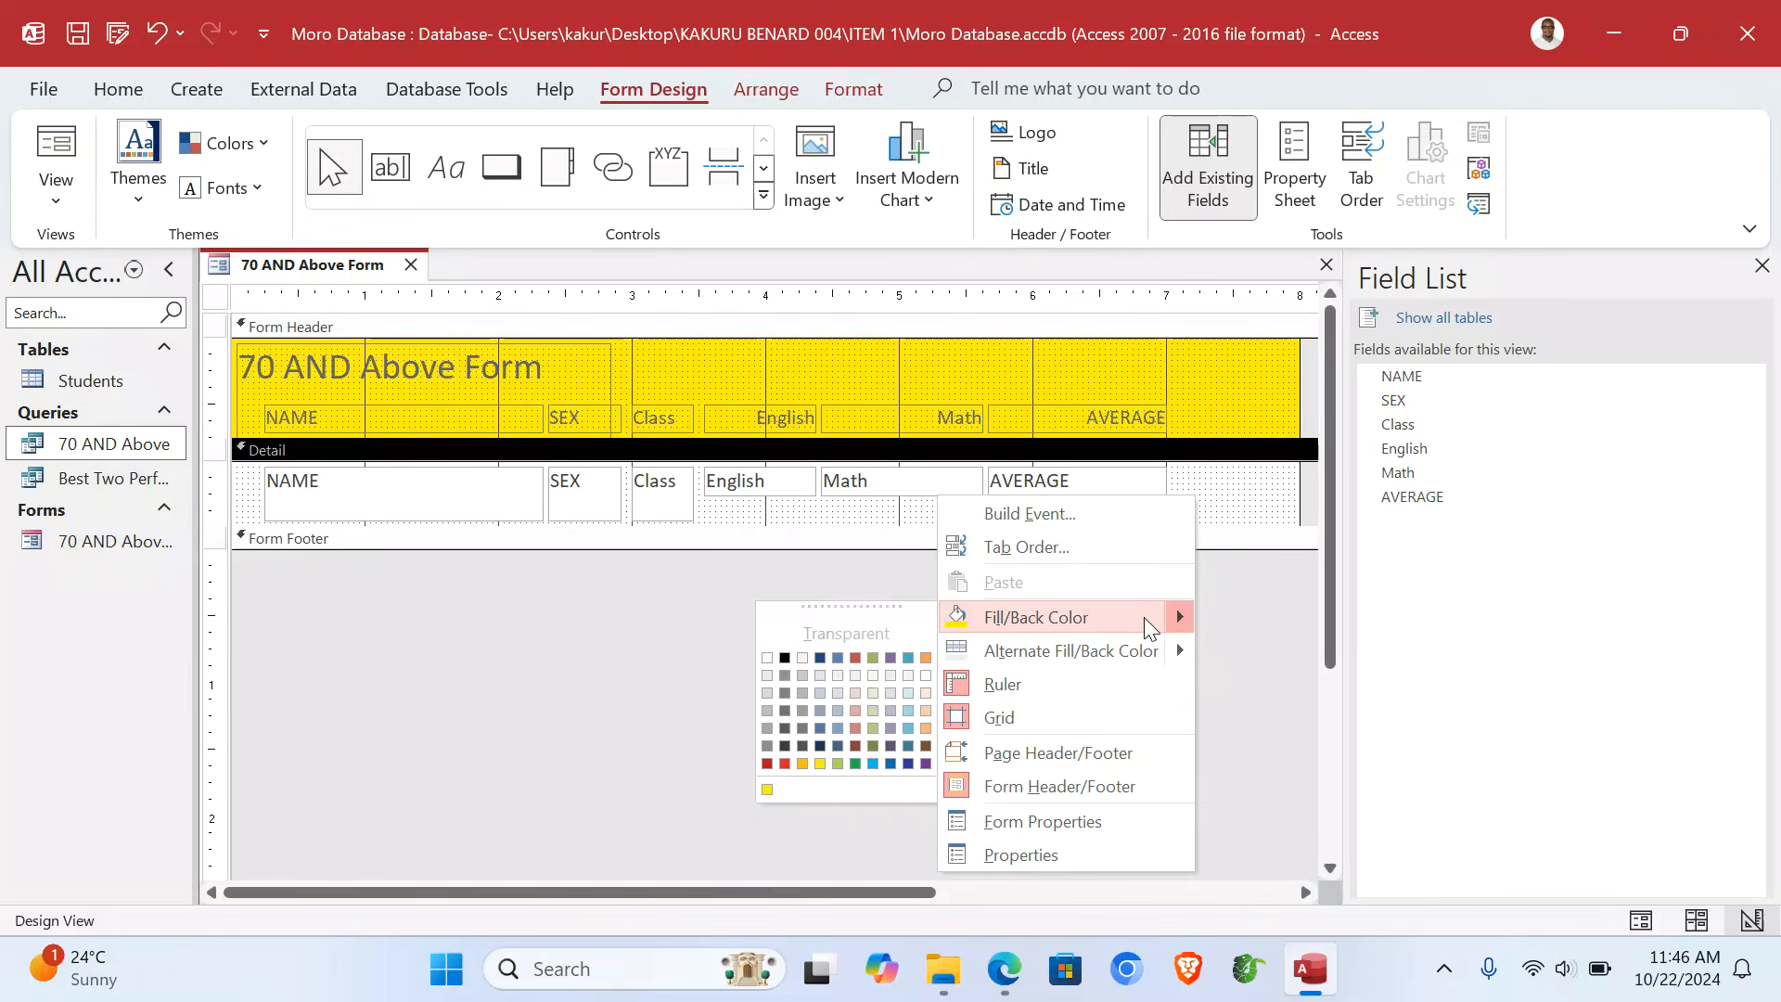
click(856, 762)
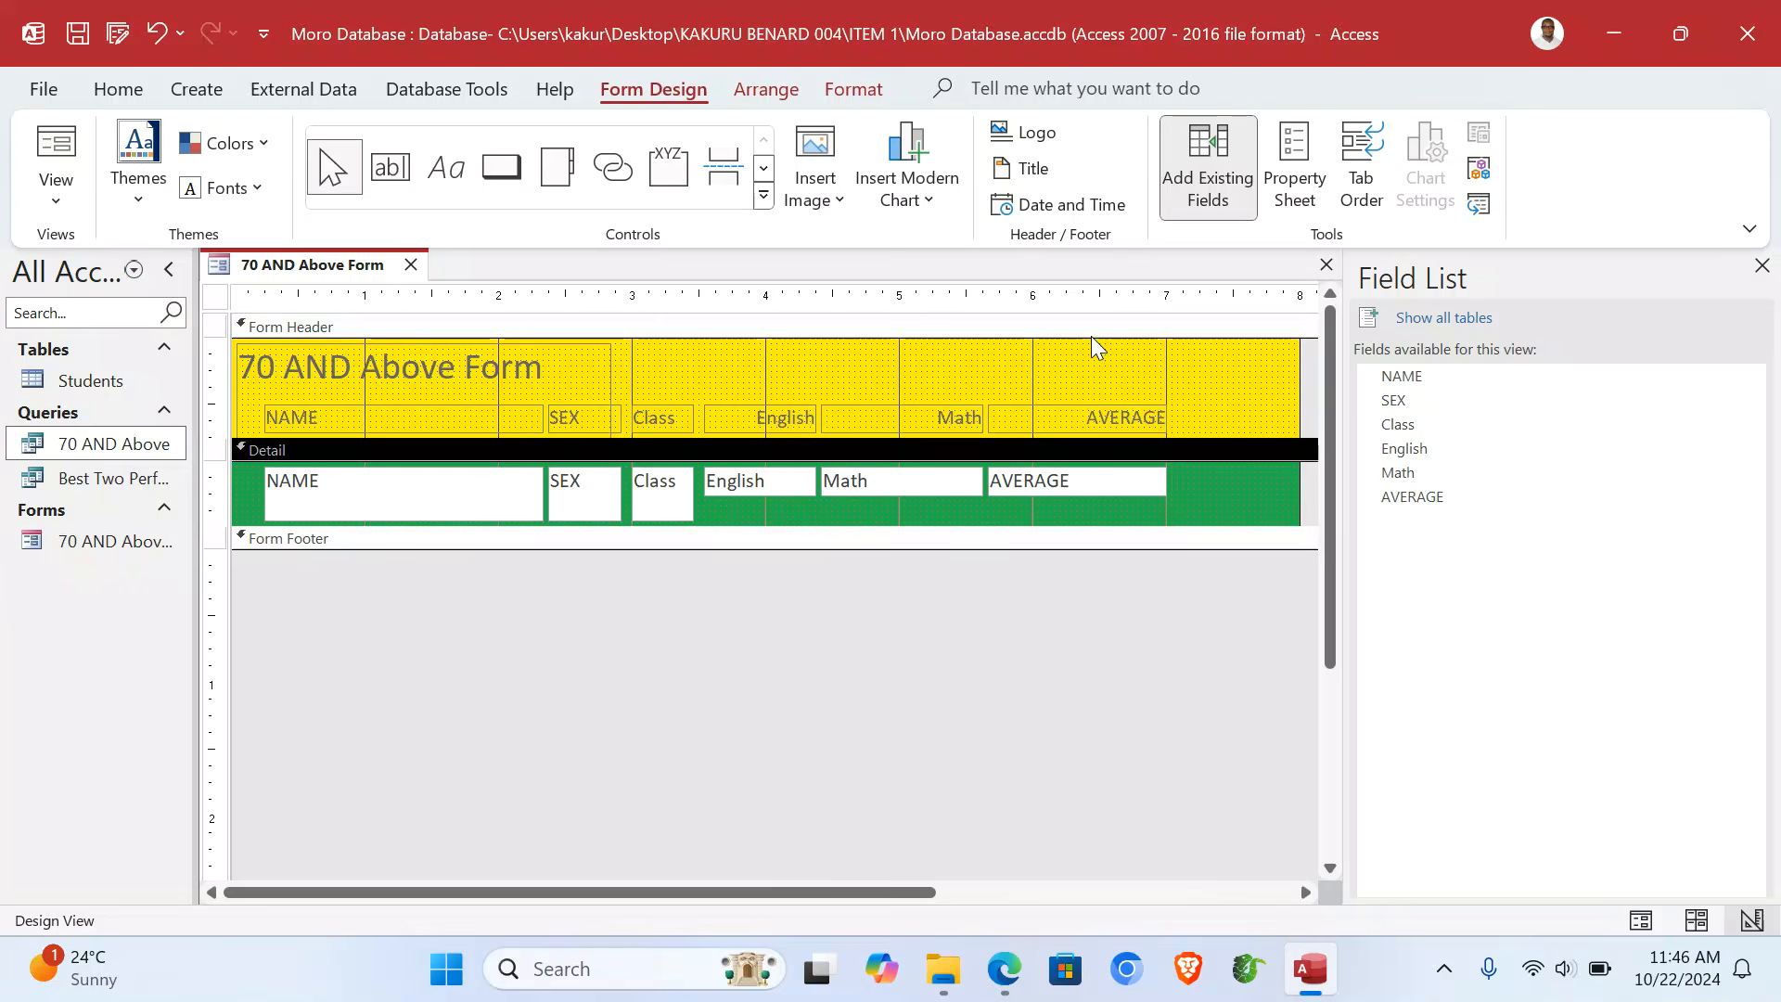
- Add the current date and time to the top right of the form header
click(1201, 371)
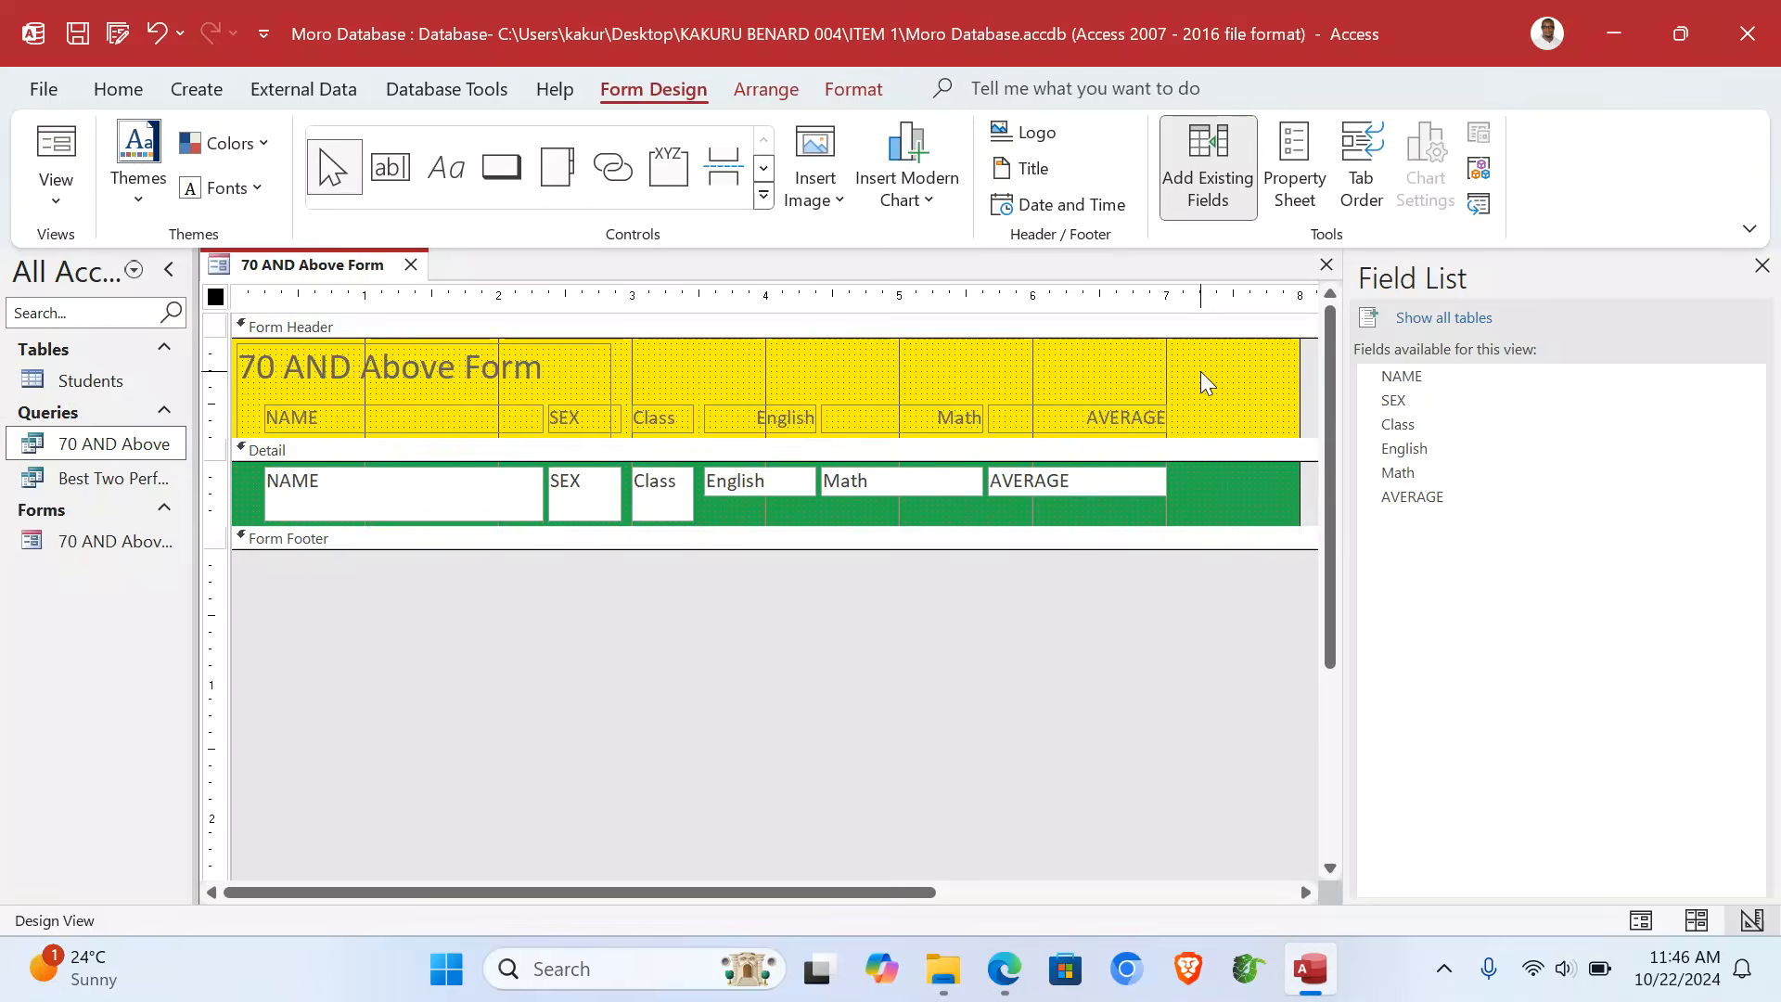
click(1054, 205)
click(901, 569)
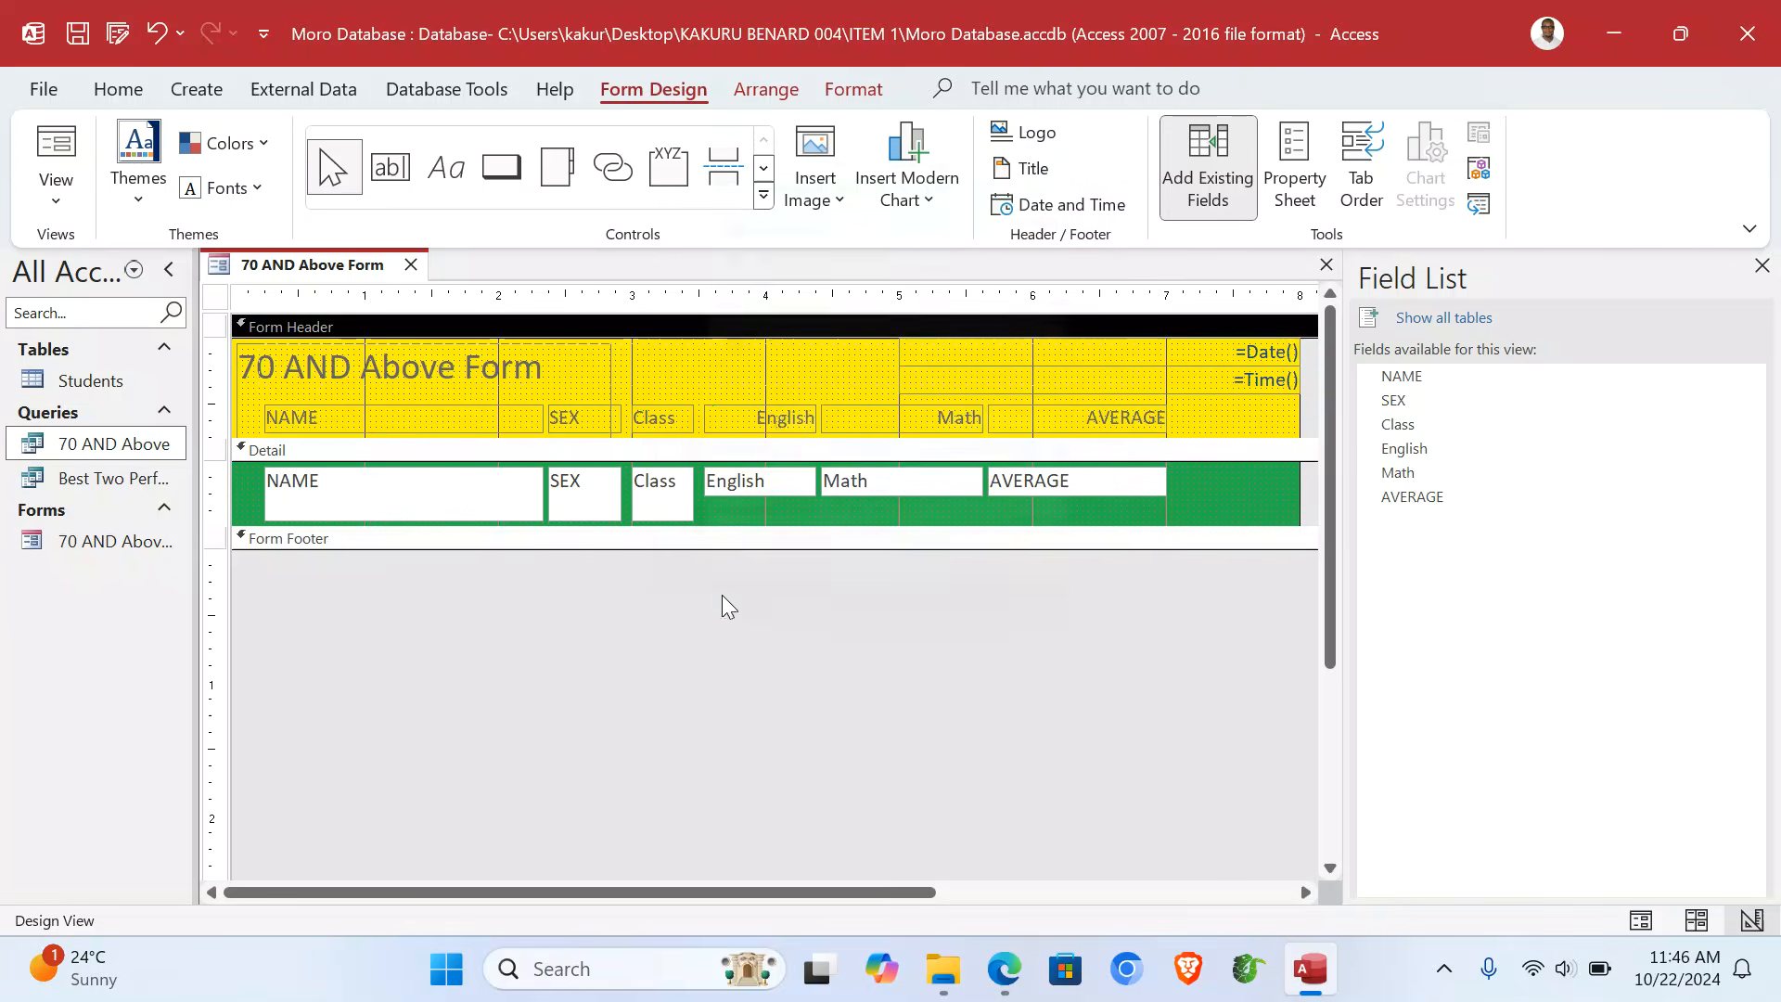
- Enlarge the form footer and add a capitalised label with the creator's name and number
drag(479, 551, 475, 600)
click(443, 171)
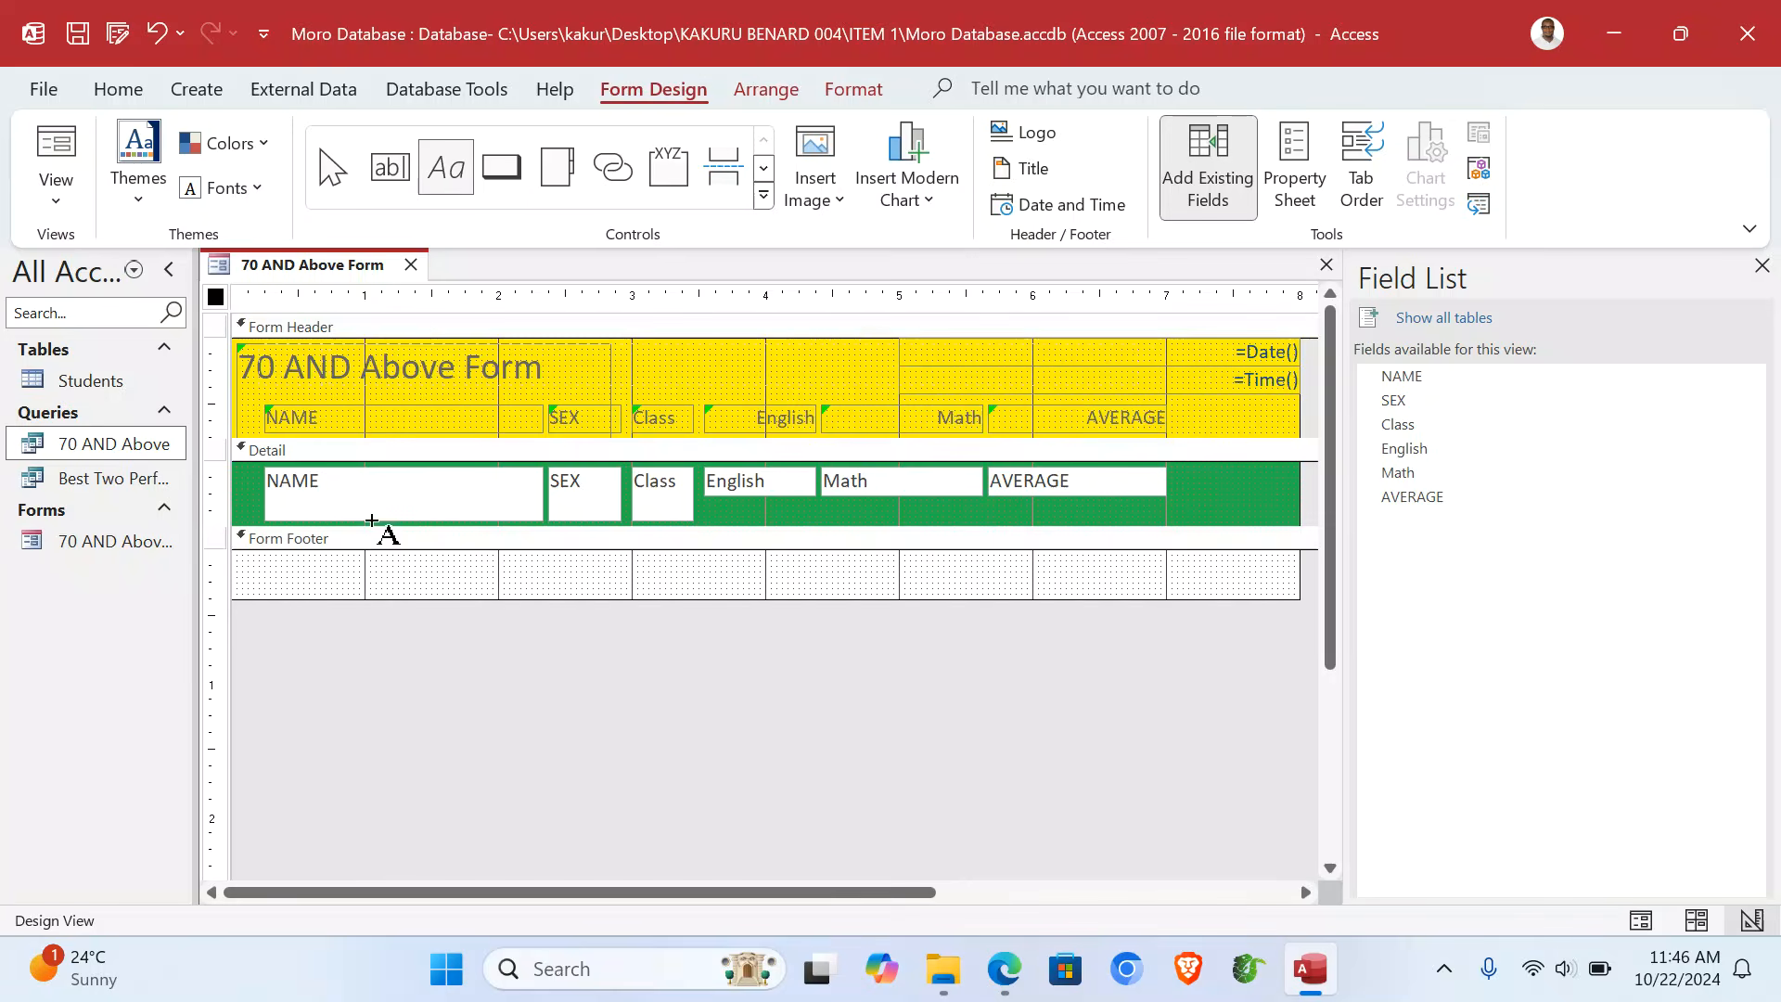
click(356, 558)
drag(422, 567, 527, 588)
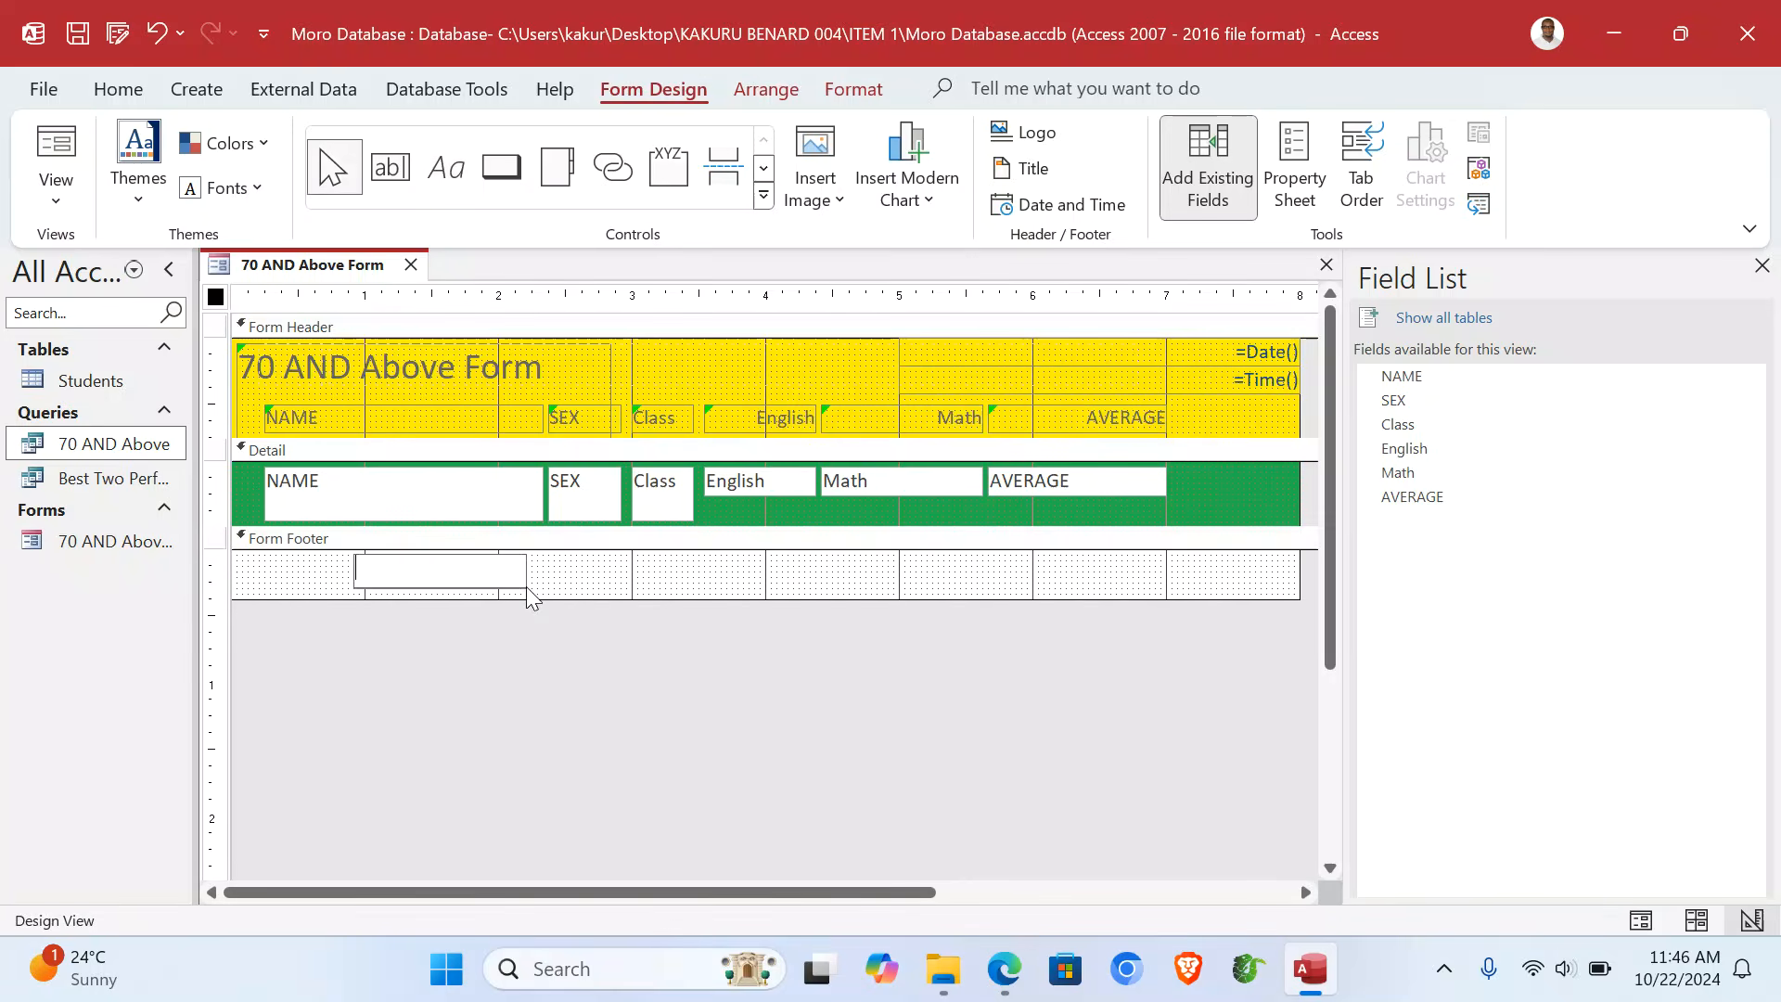
key(Caps_Lock)
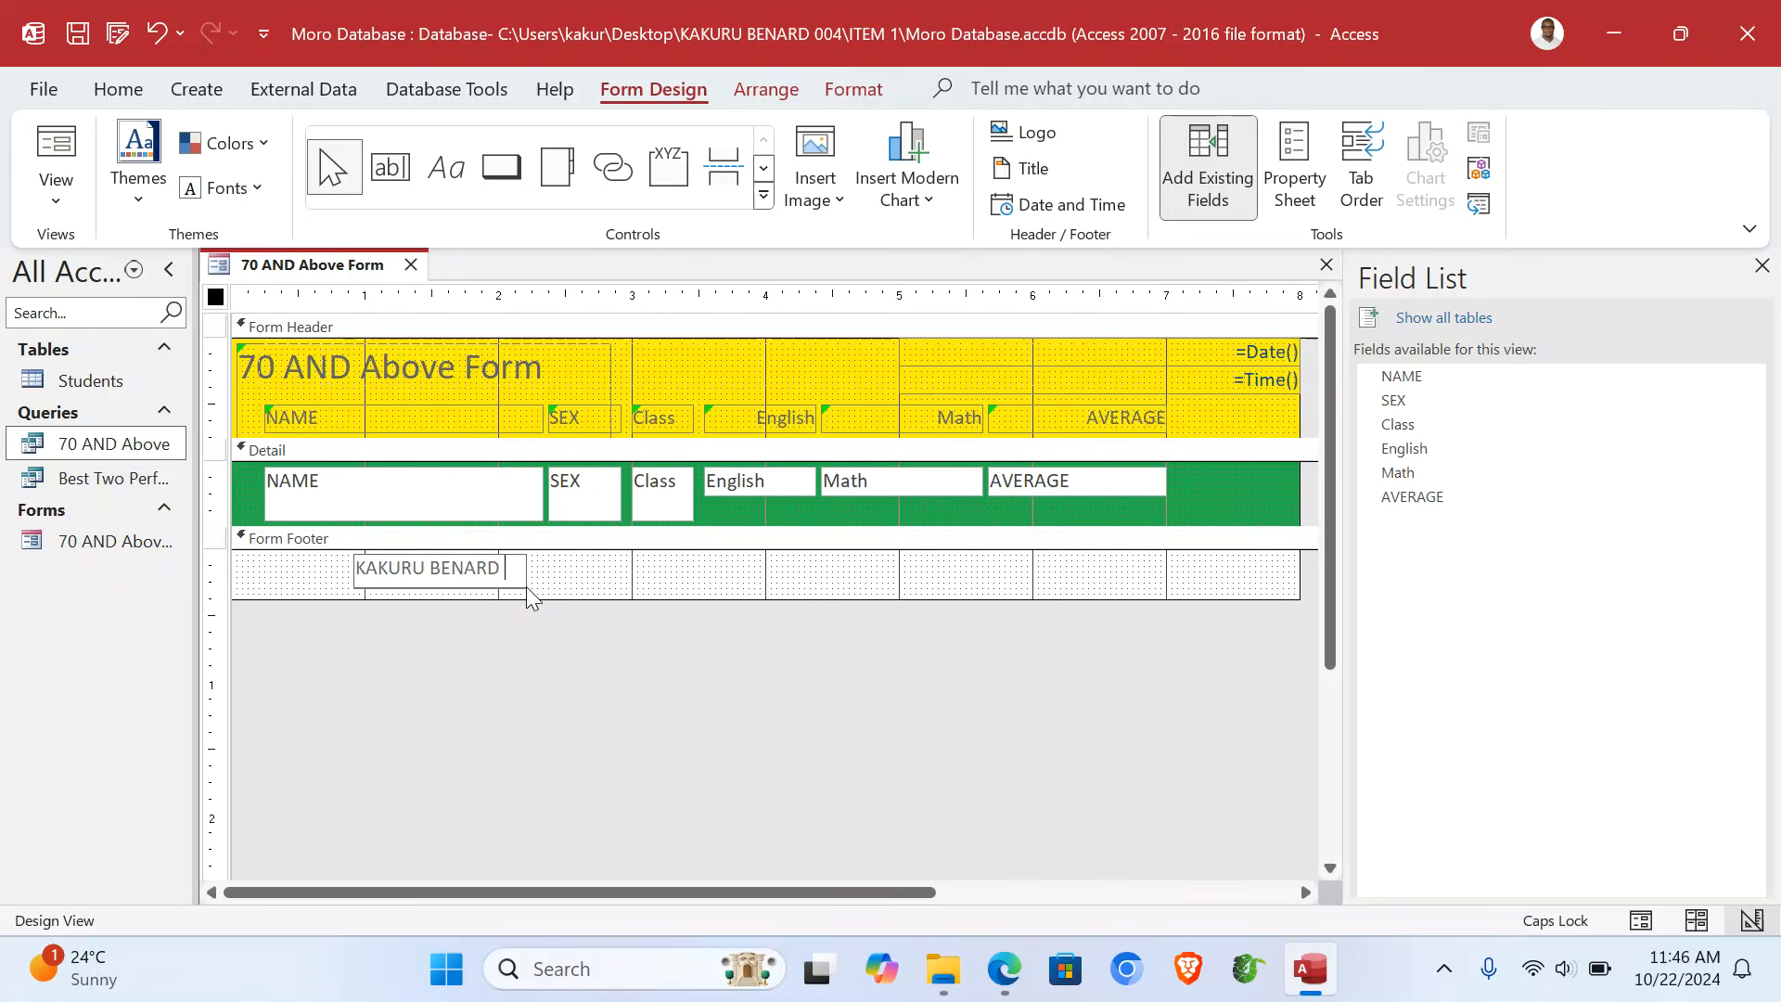
click(618, 593)
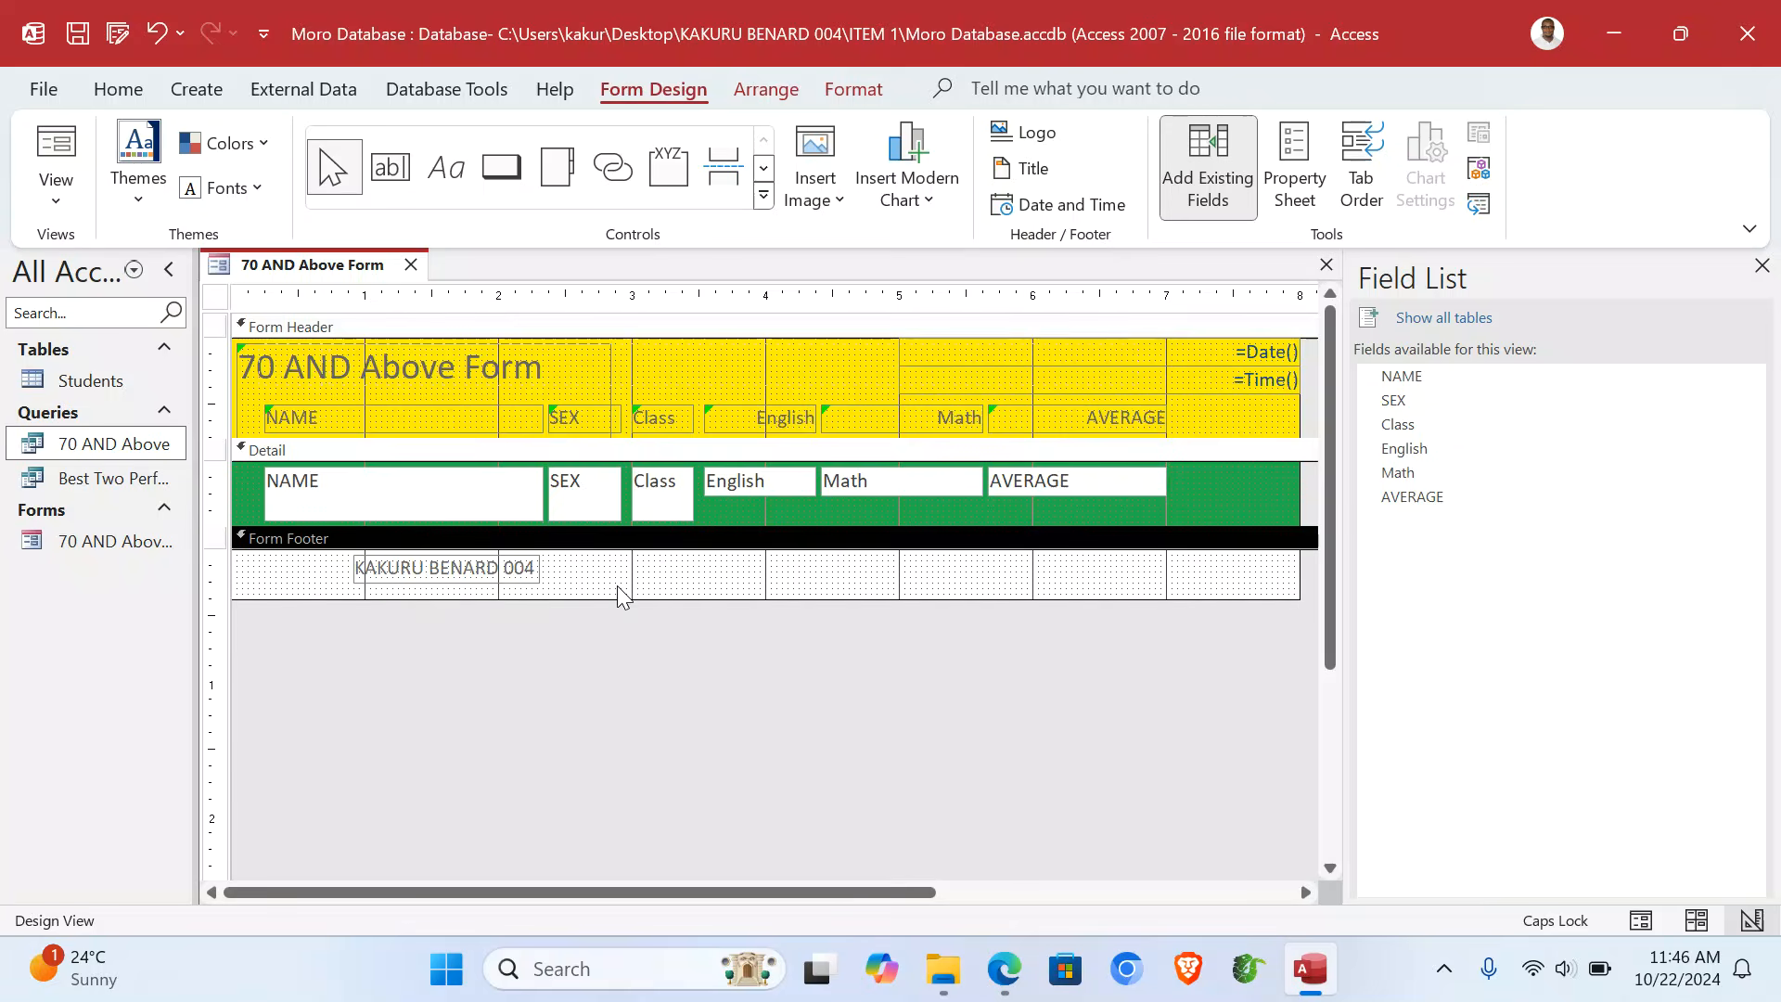
- Shorten the Detail text boxes and section to remove the empty space below the fields
click(217, 492)
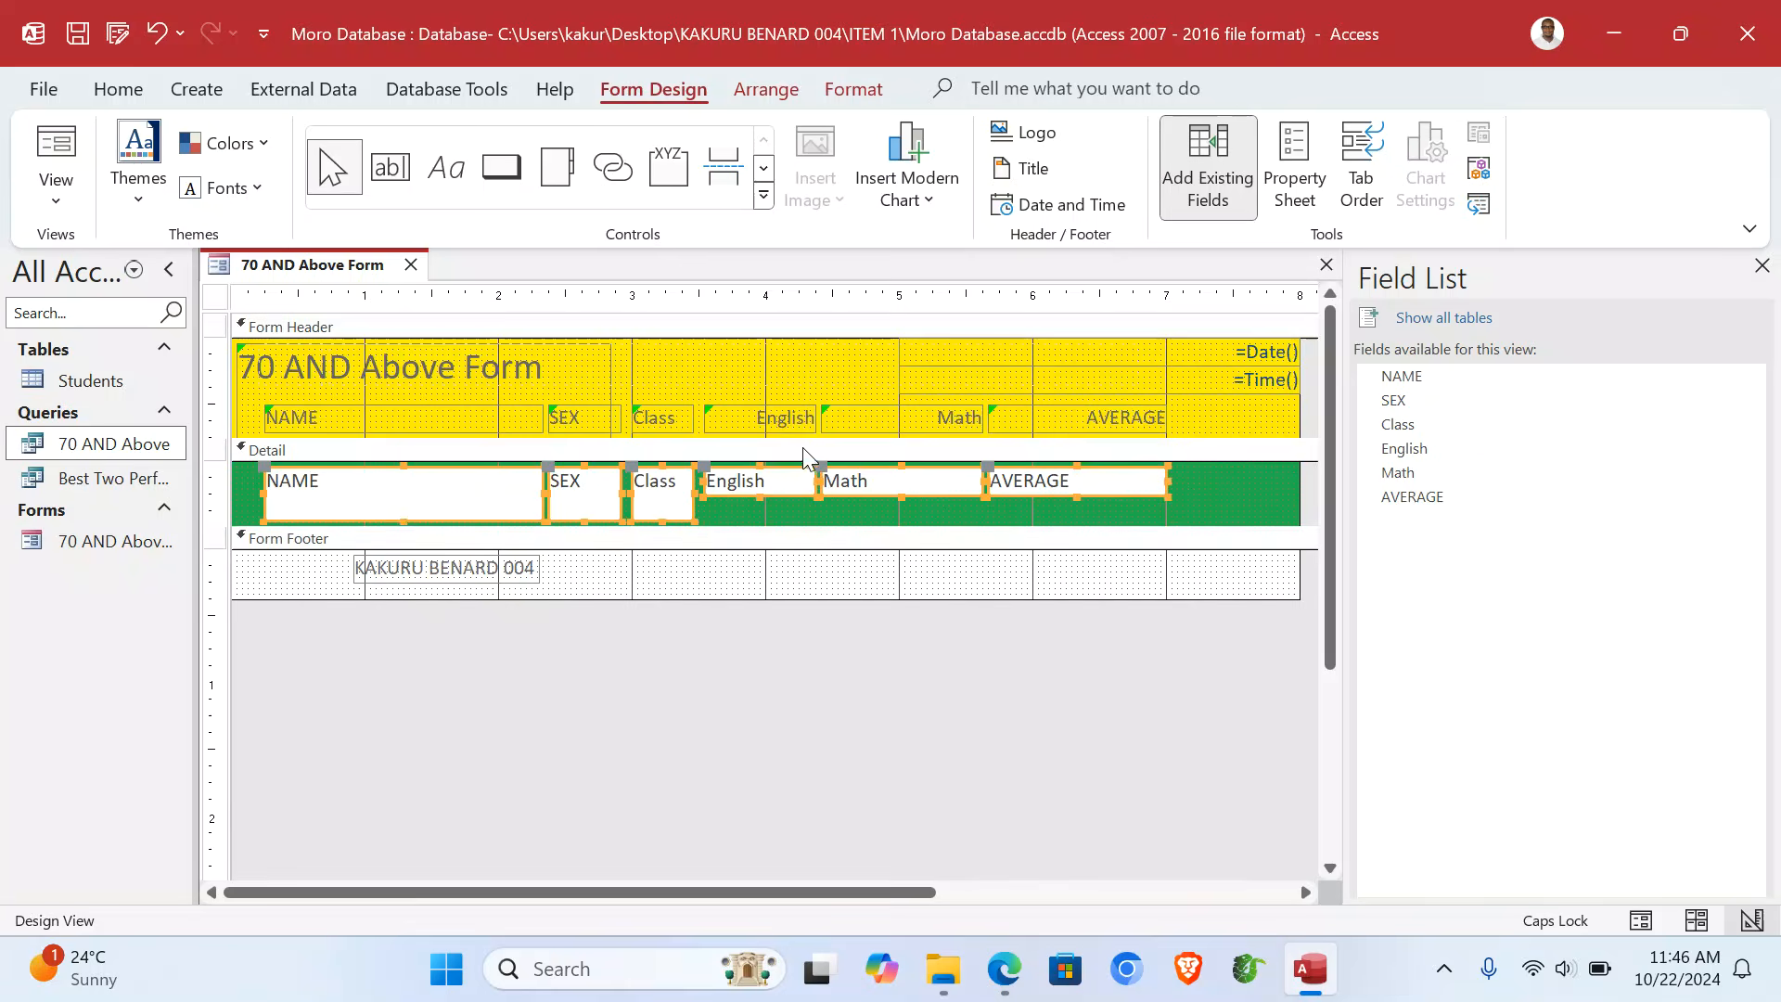
click(809, 510)
click(228, 513)
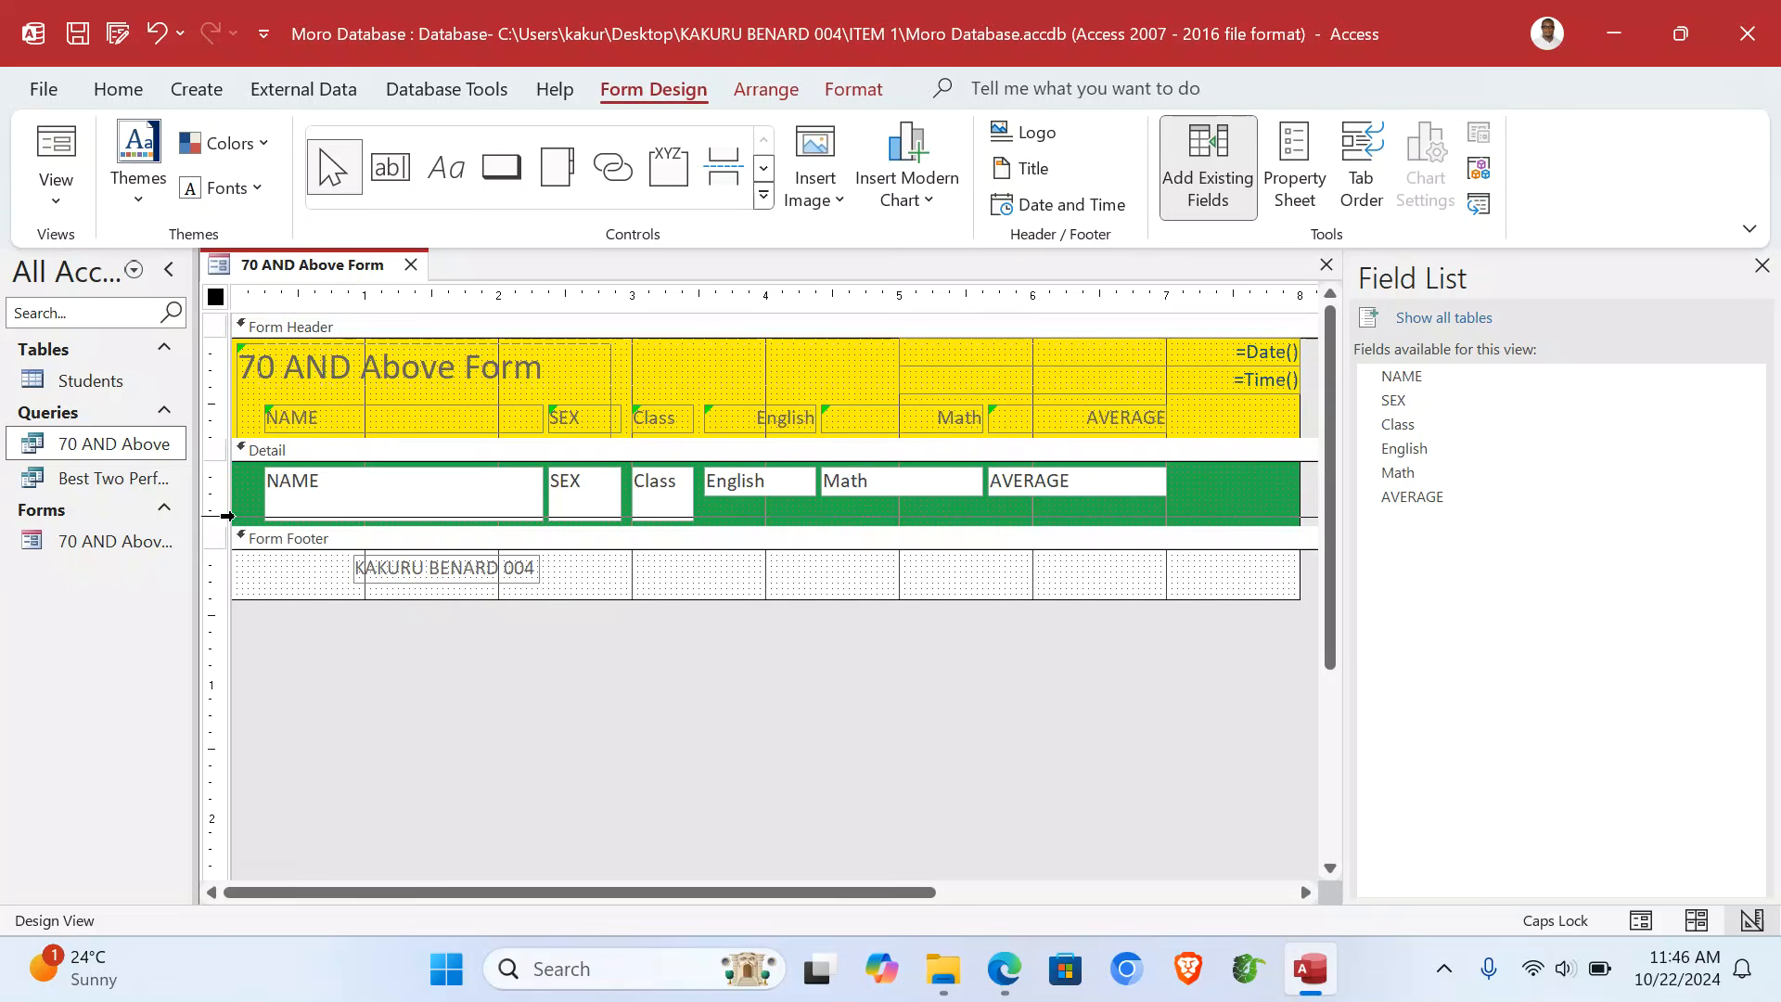
mouse_move(584, 522)
mouse_down()
mouse_move(583, 492)
mouse_move(601, 506)
mouse_up()
click(1200, 484)
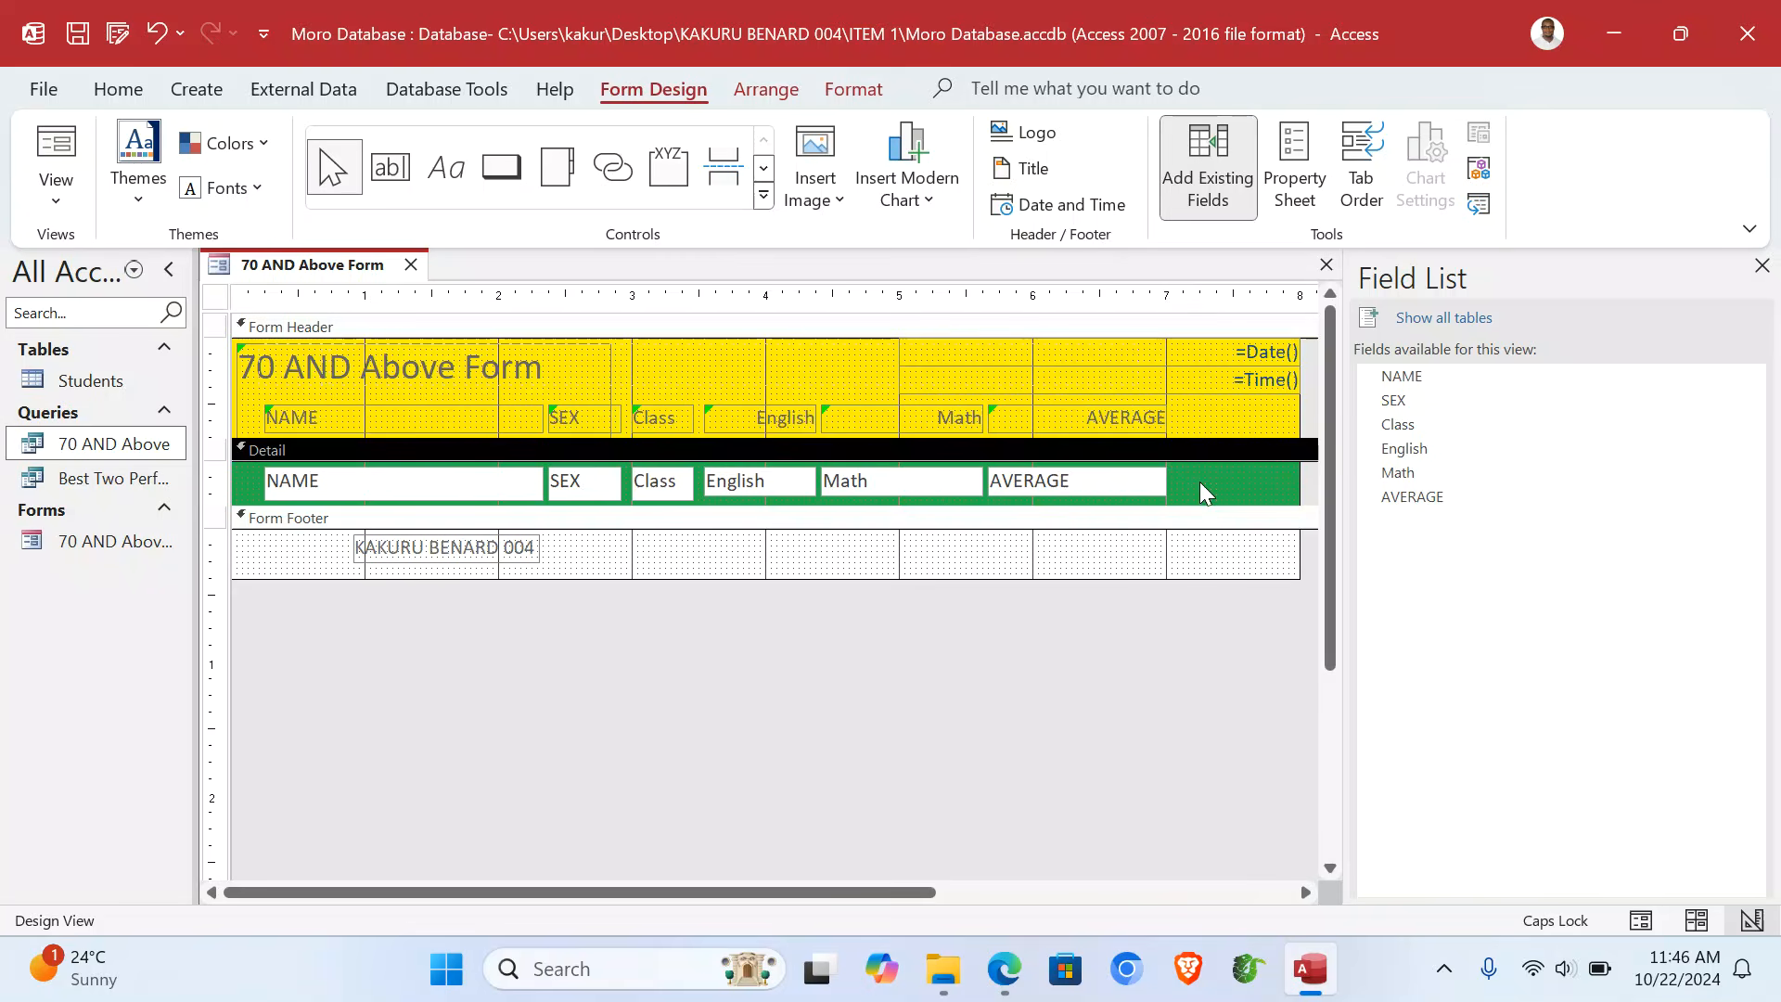
click(56, 186)
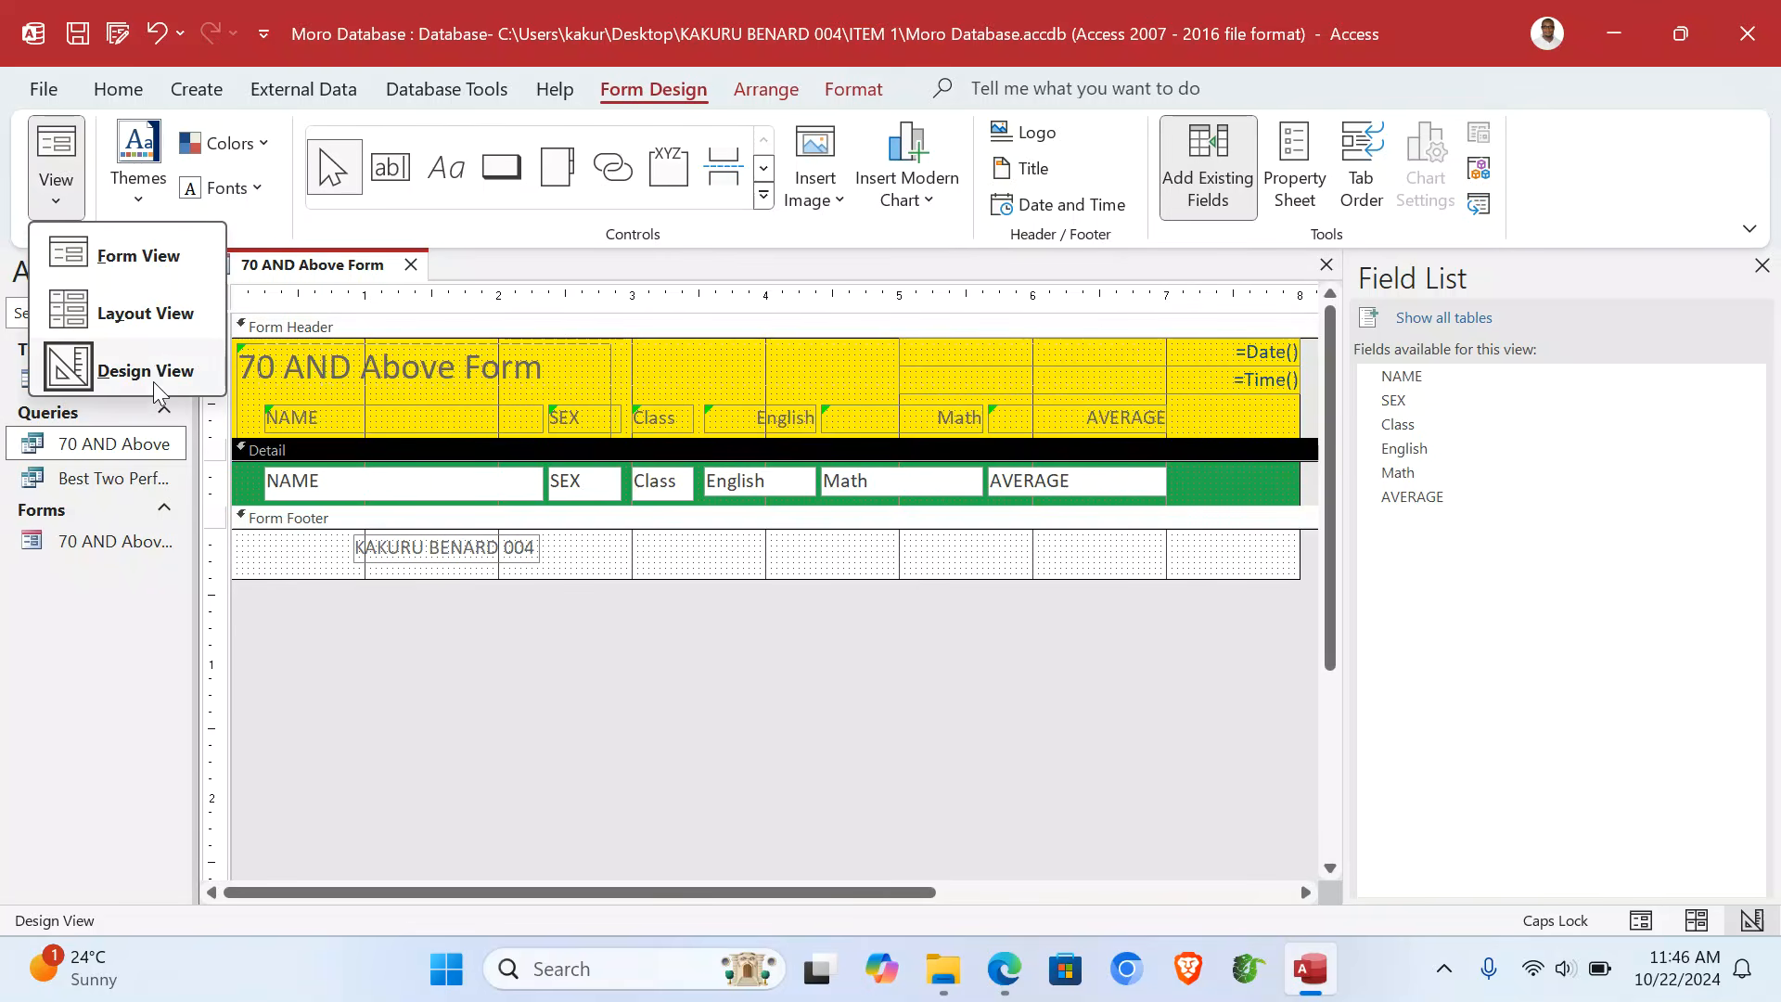
- Check the seven records of the 70 AND Above Form in Form View, then close it
click(140, 255)
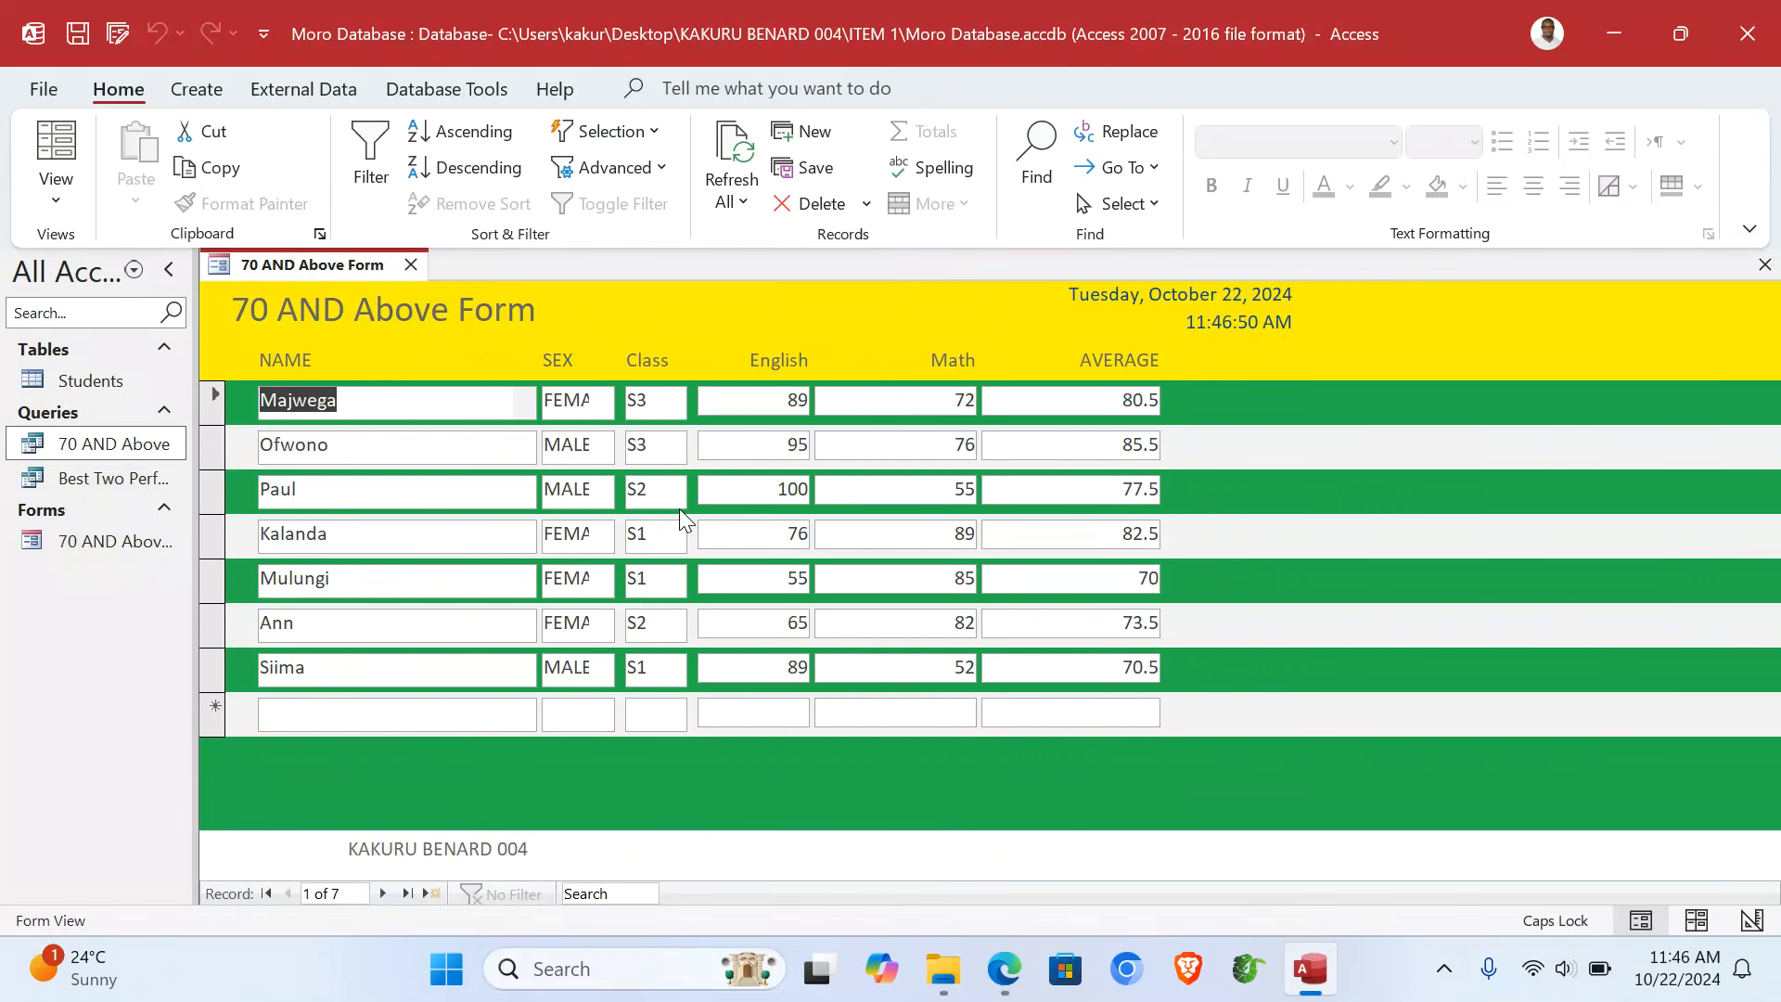
click(1765, 265)
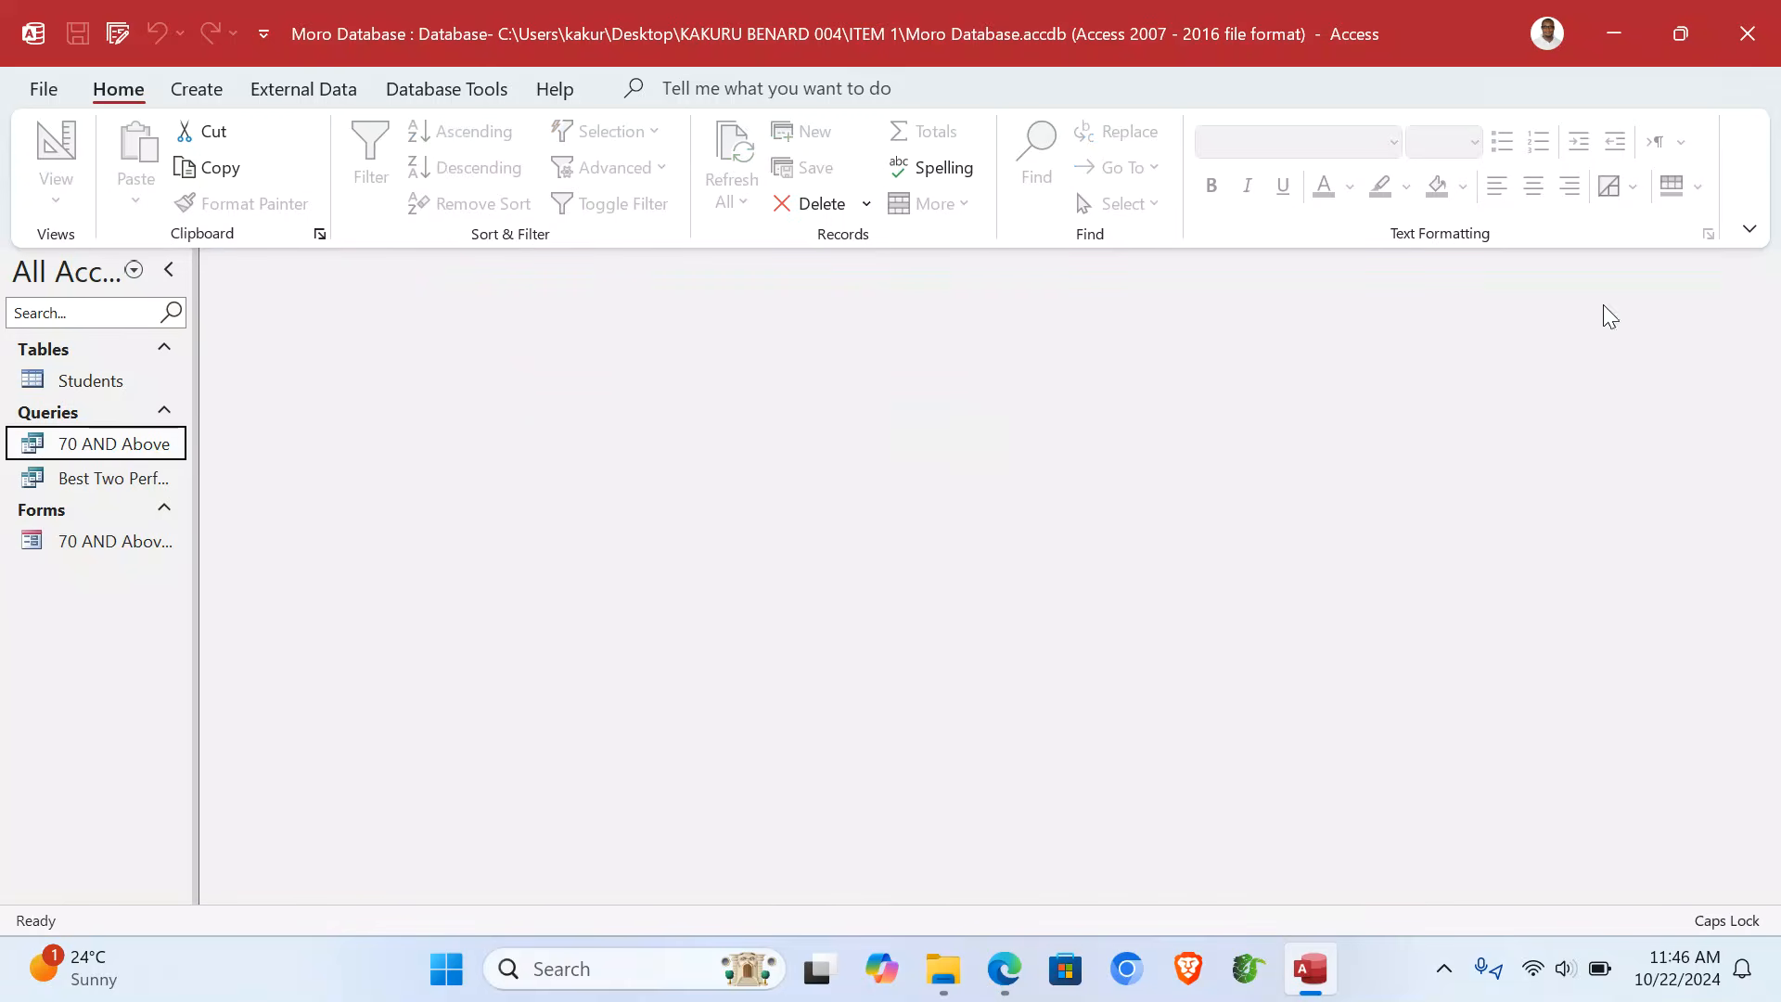
click(211, 93)
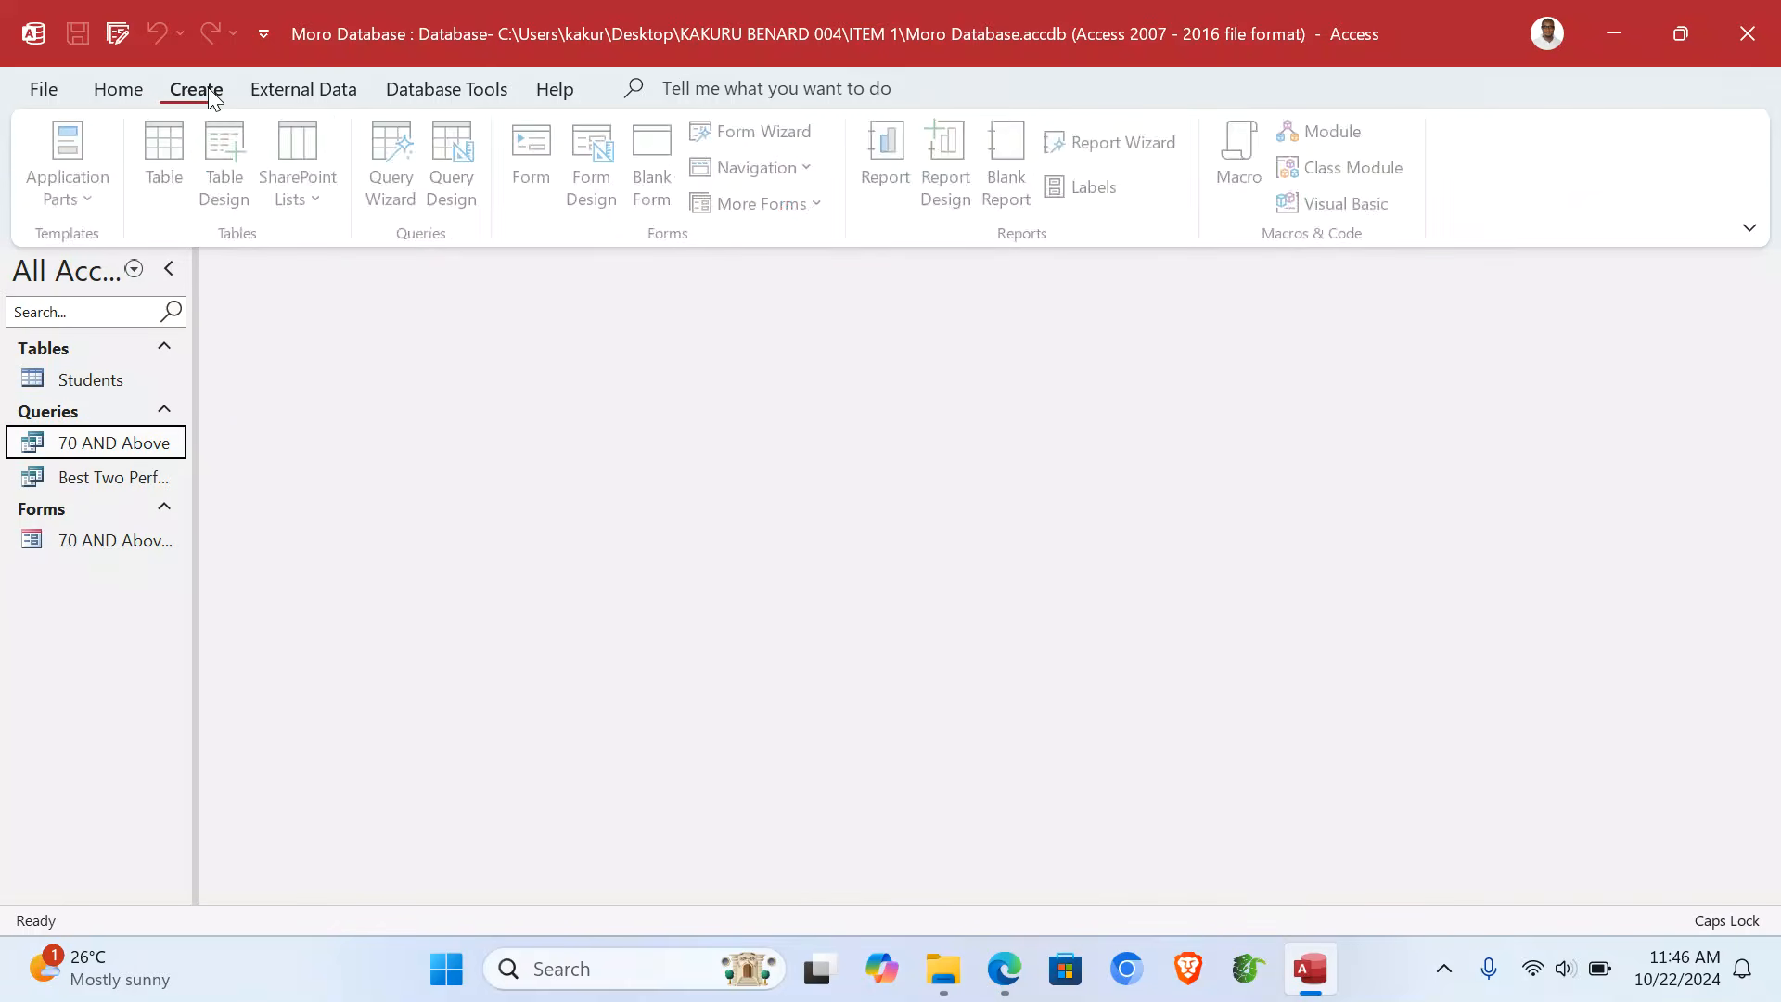
- Create a tabular portrait 'Best Two Performers Report' from all six fields of the Best Two Performers query
click(1139, 145)
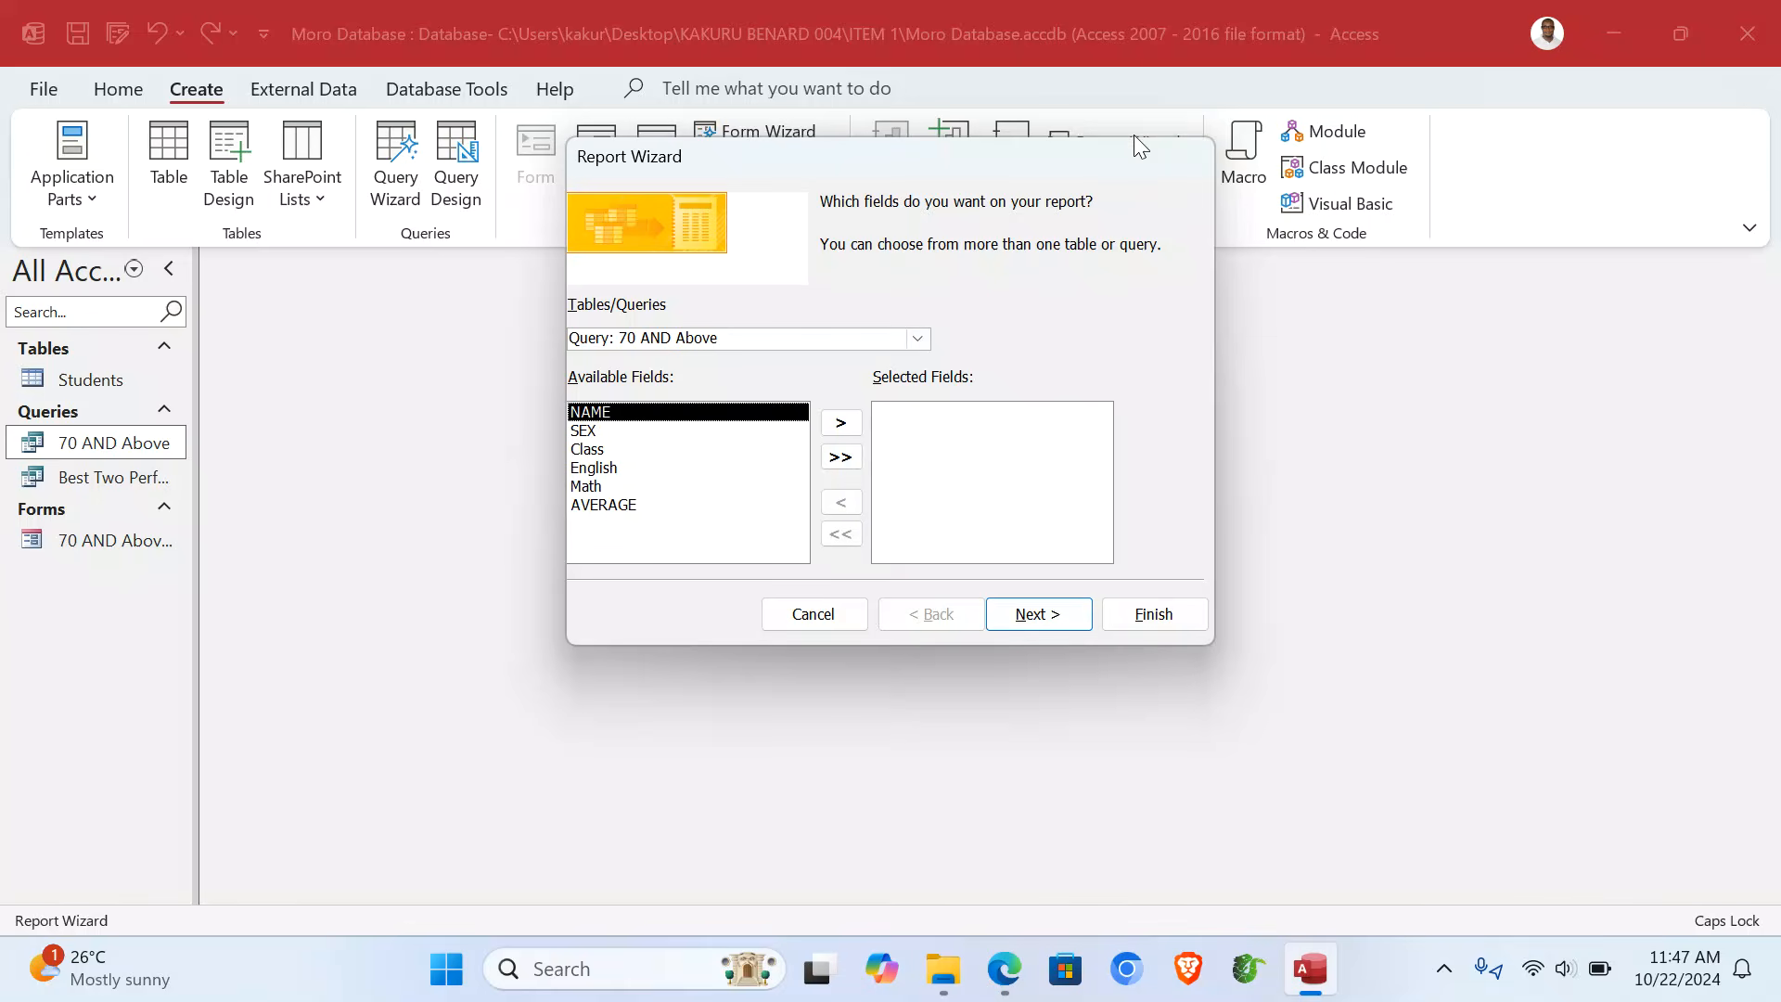
click(918, 339)
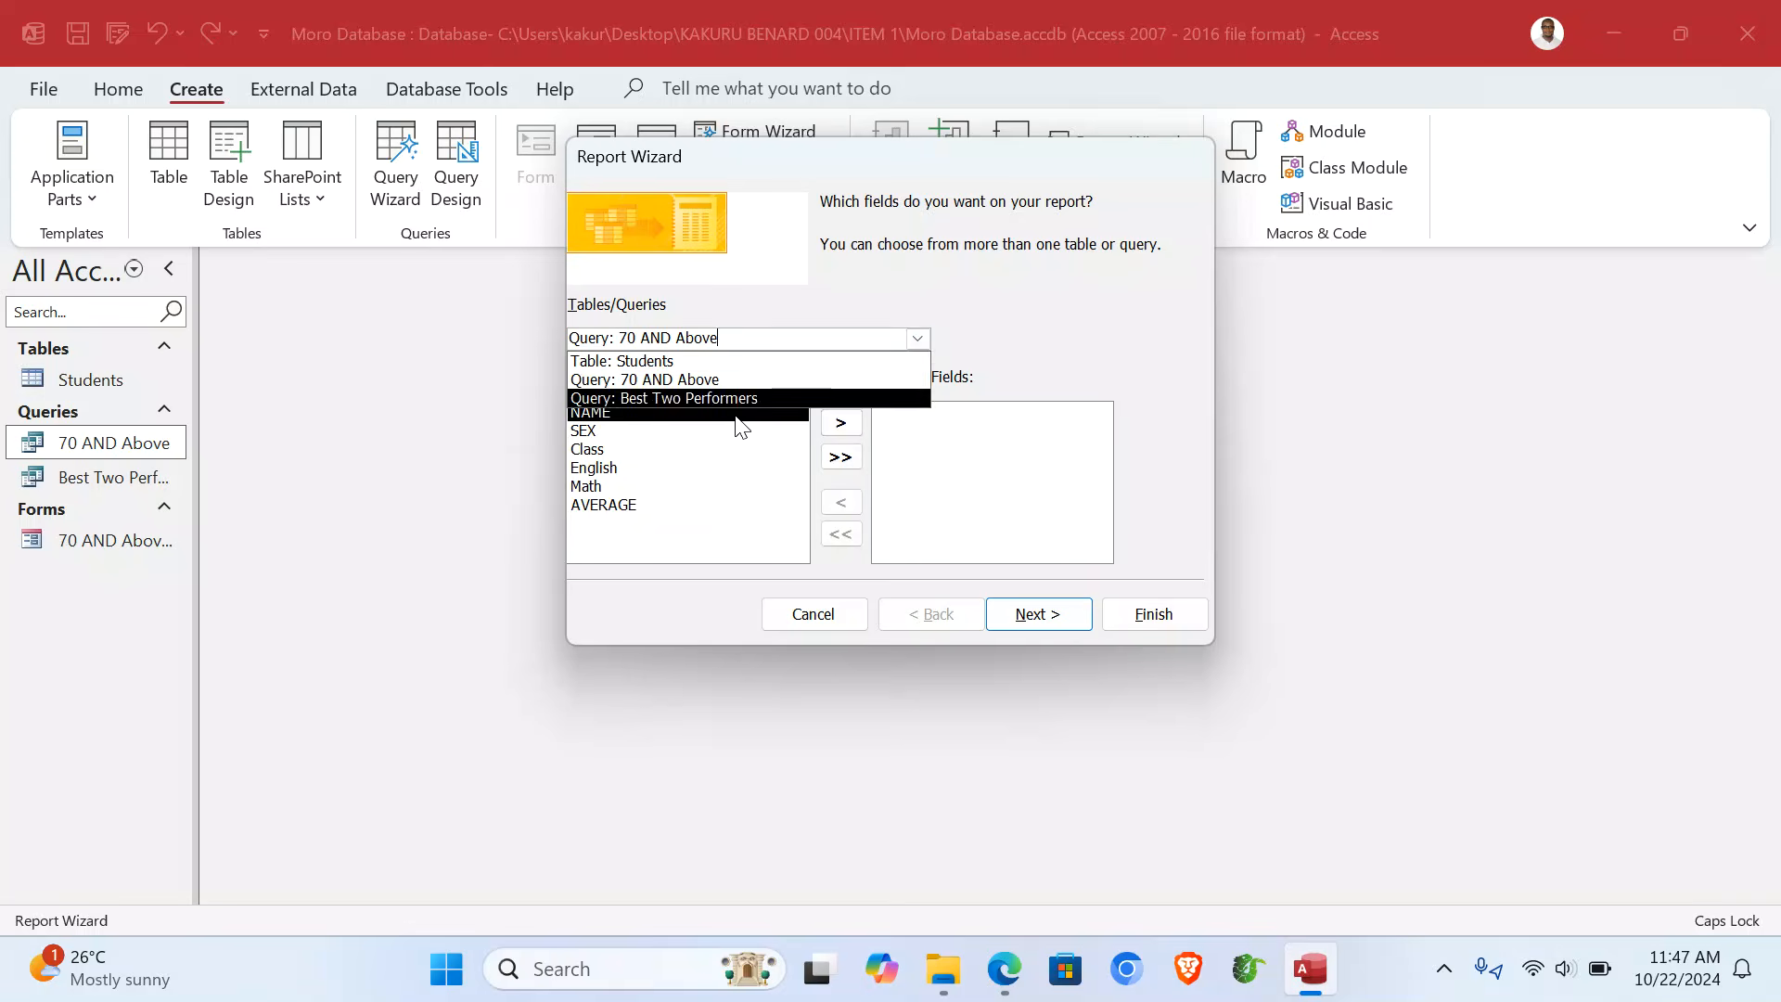
click(720, 398)
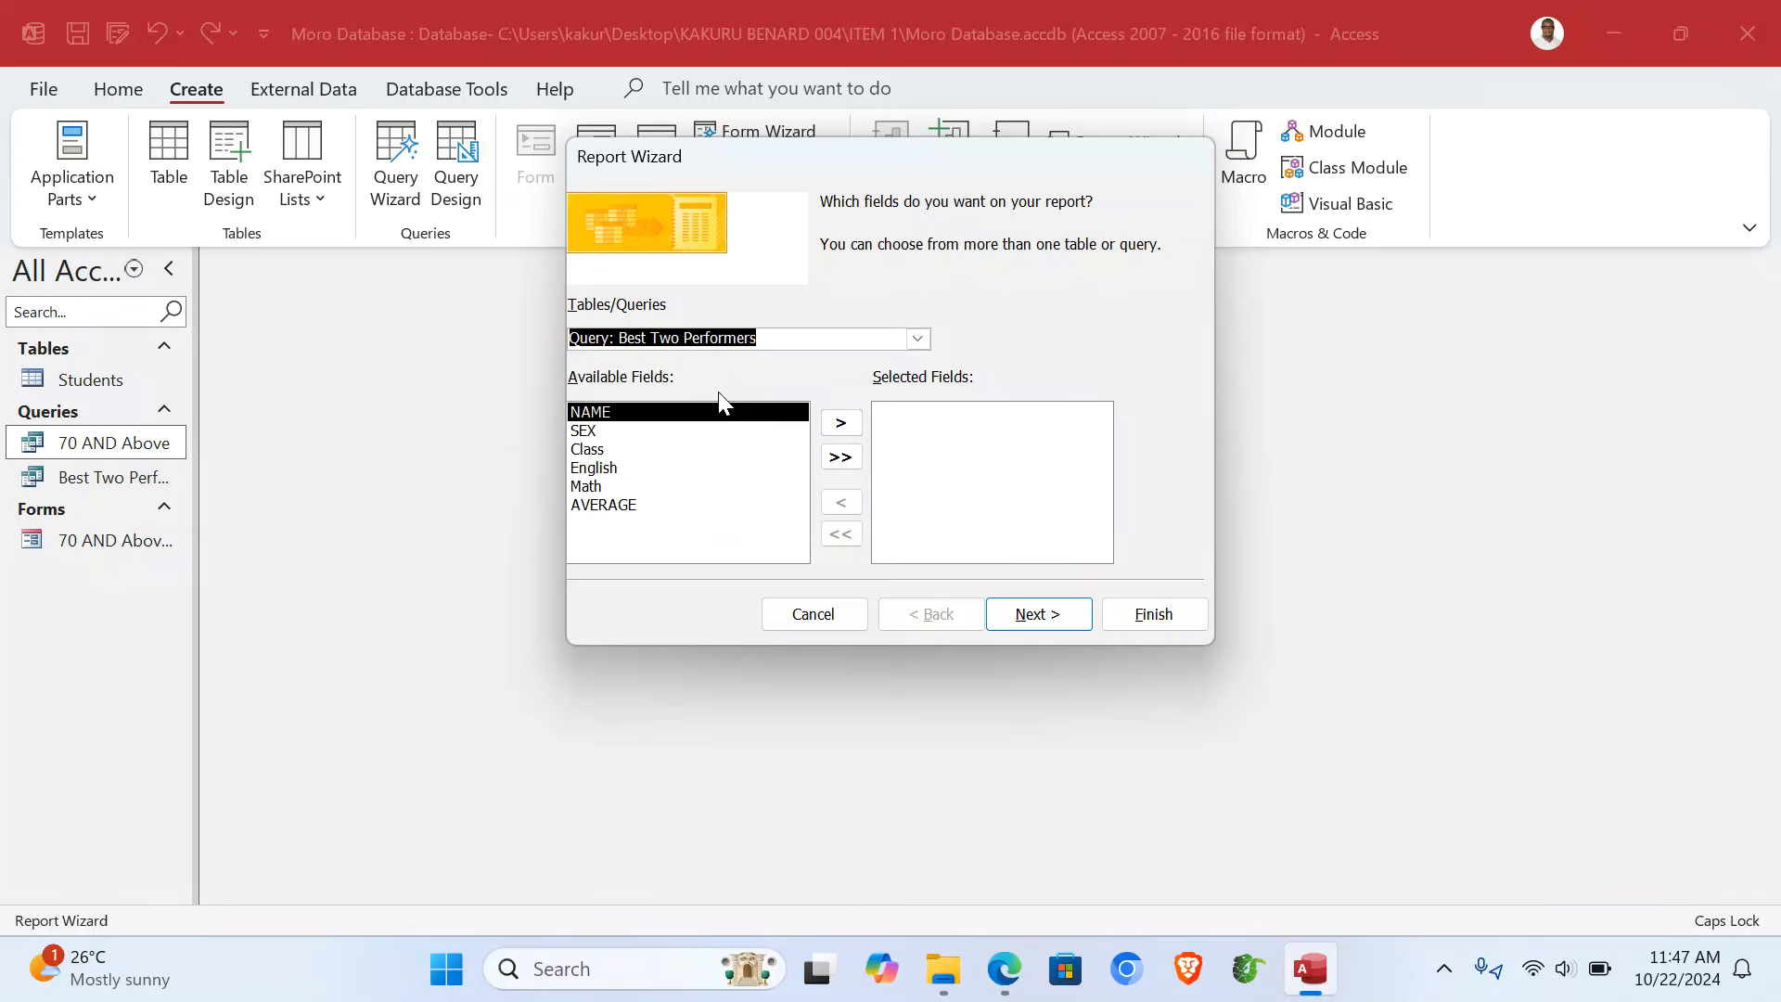
click(842, 457)
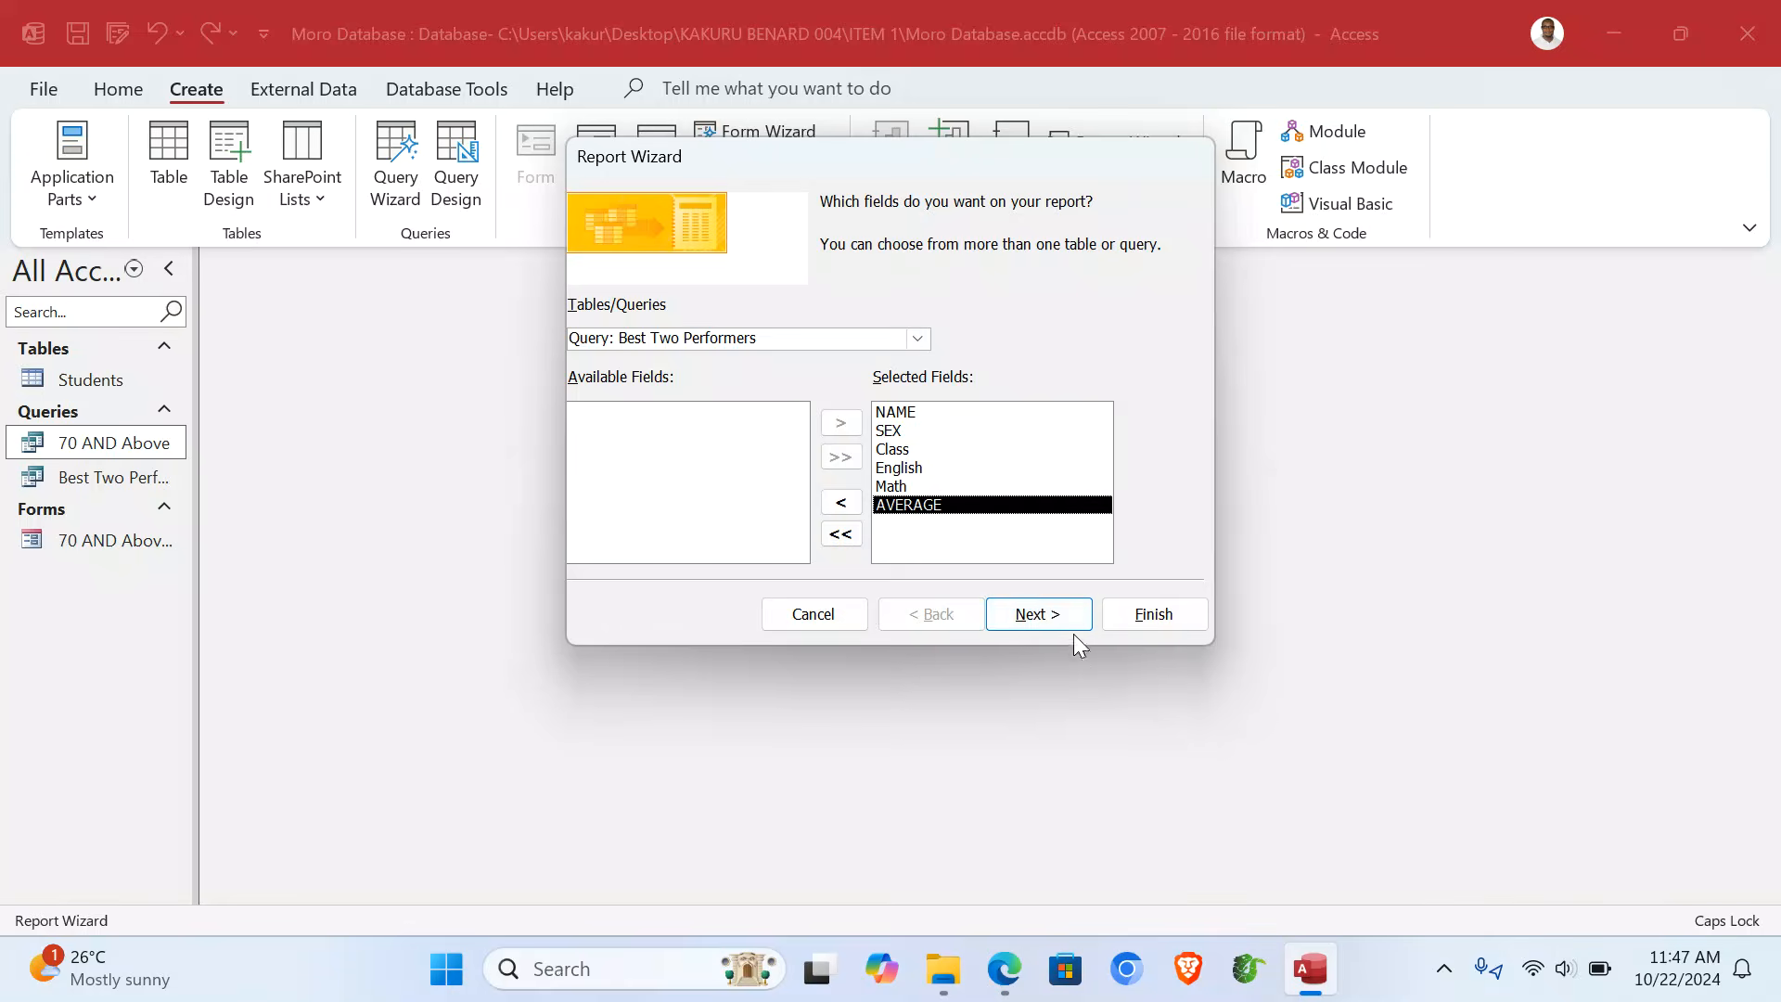
click(1047, 616)
click(1052, 616)
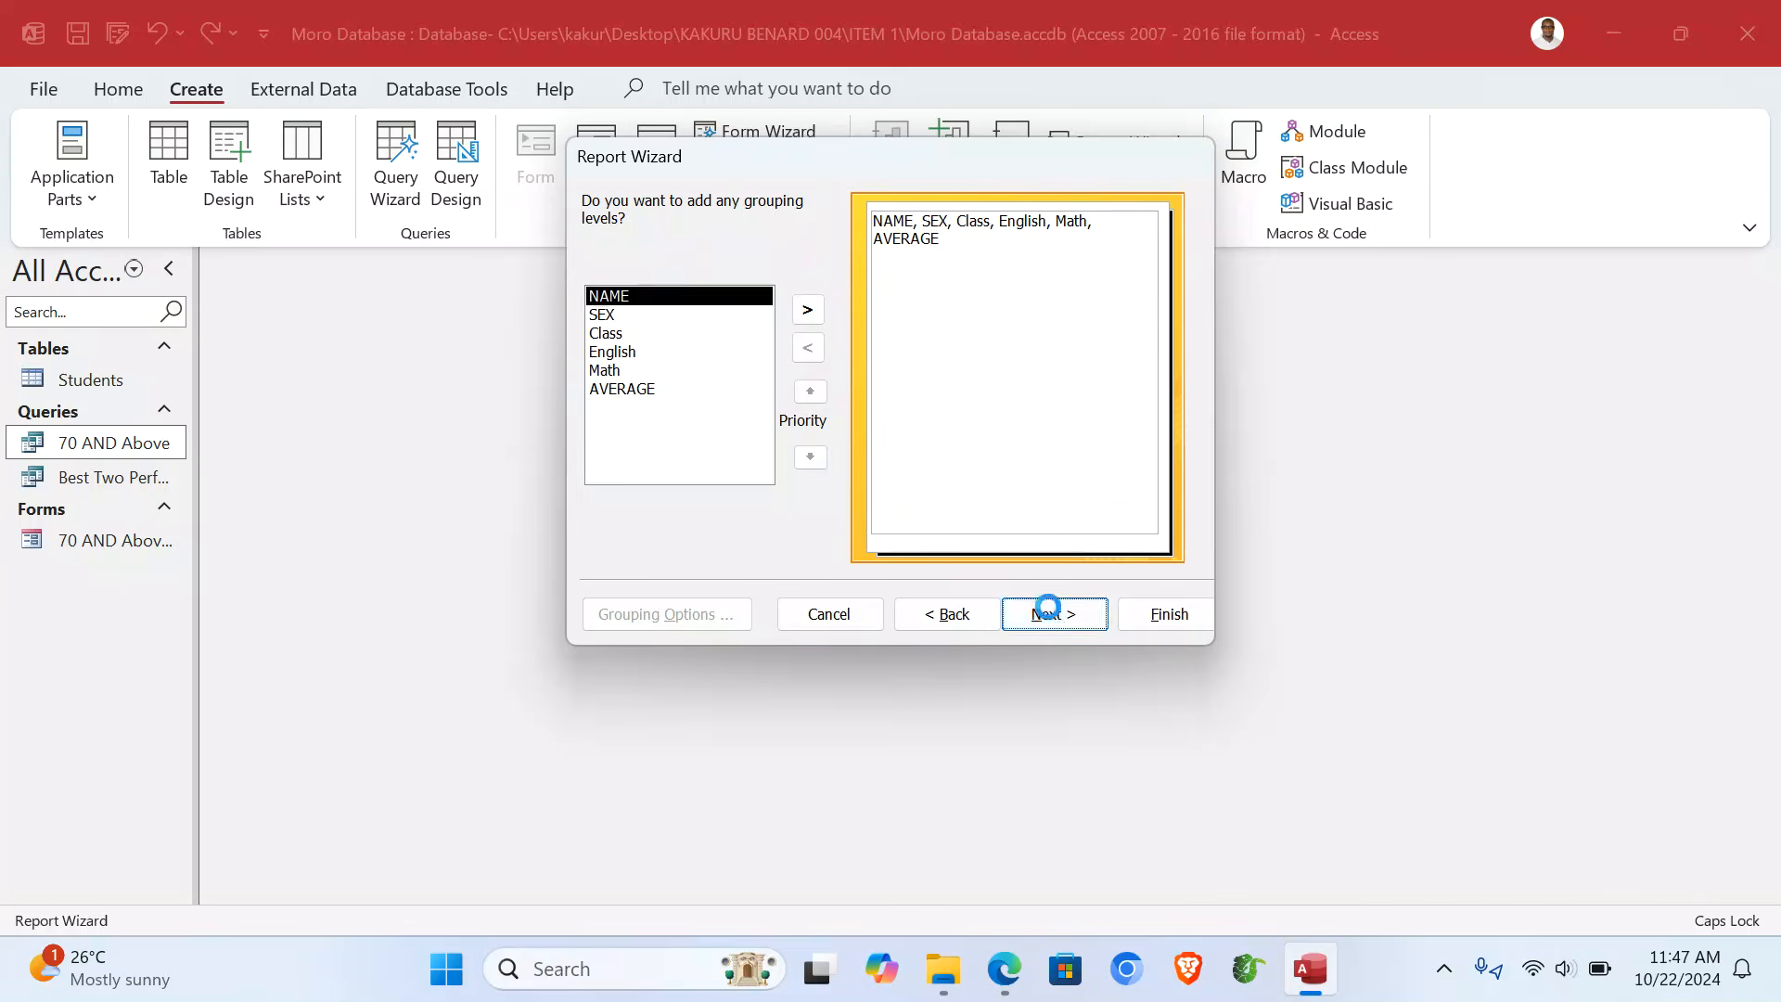
click(1052, 616)
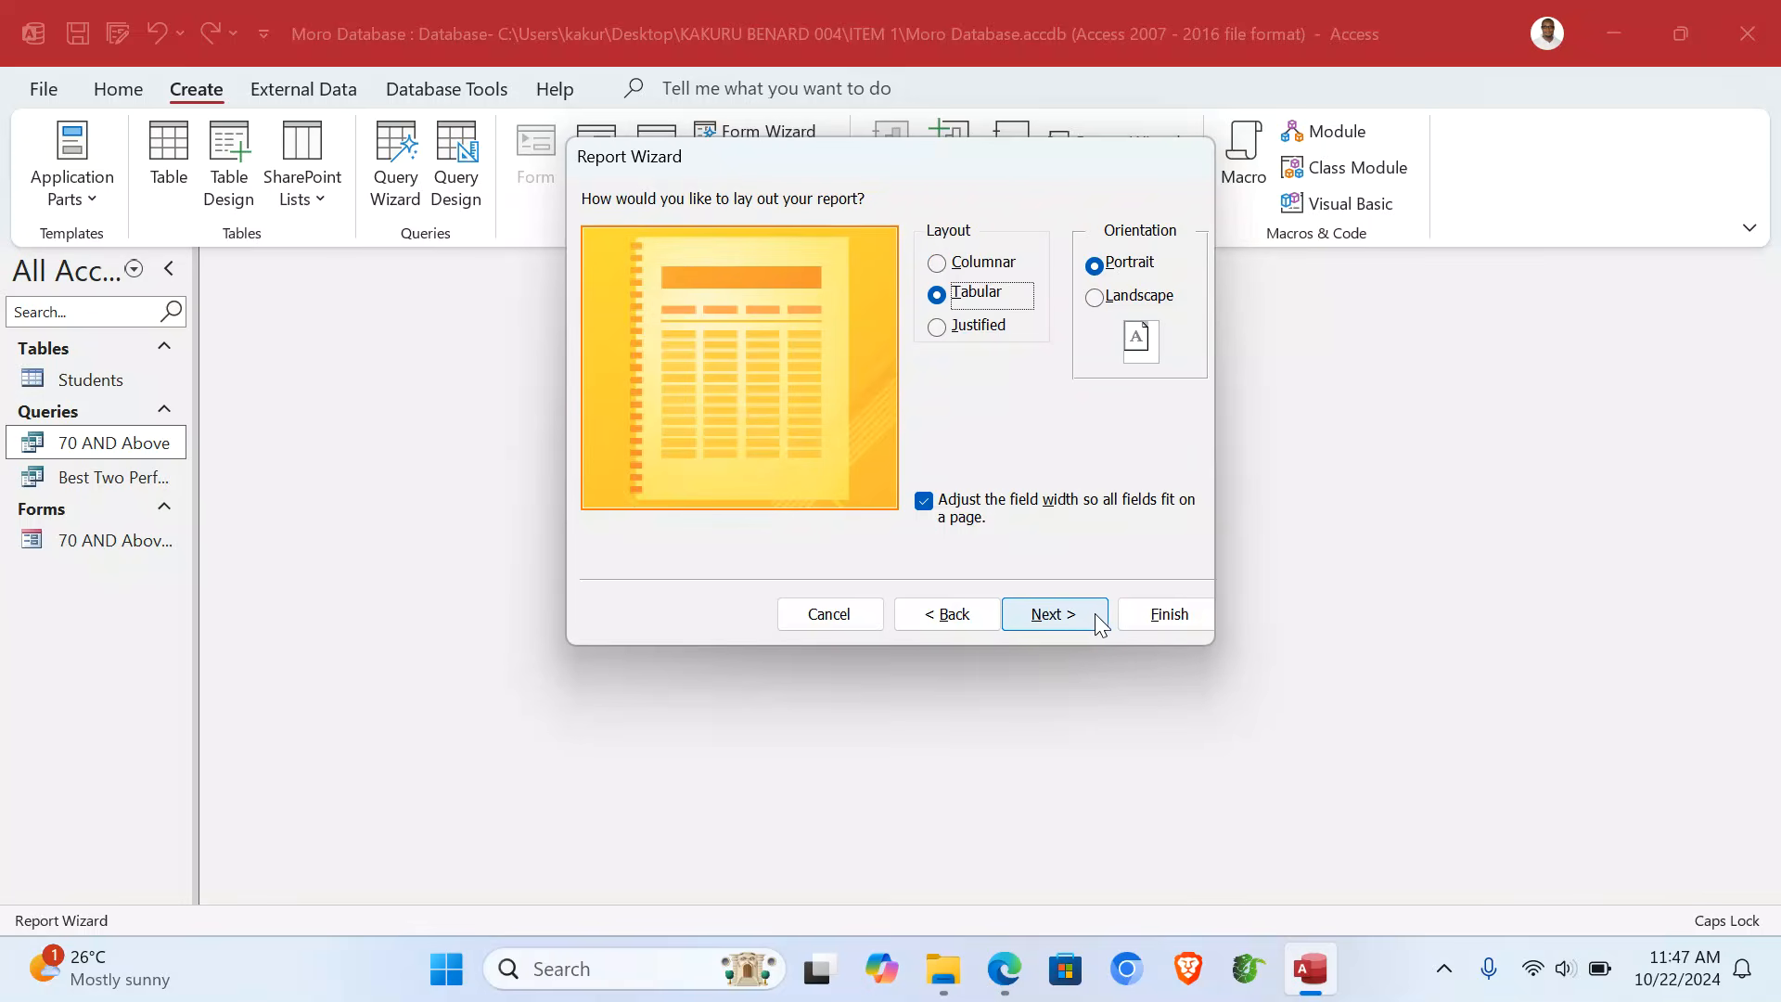
click(1076, 620)
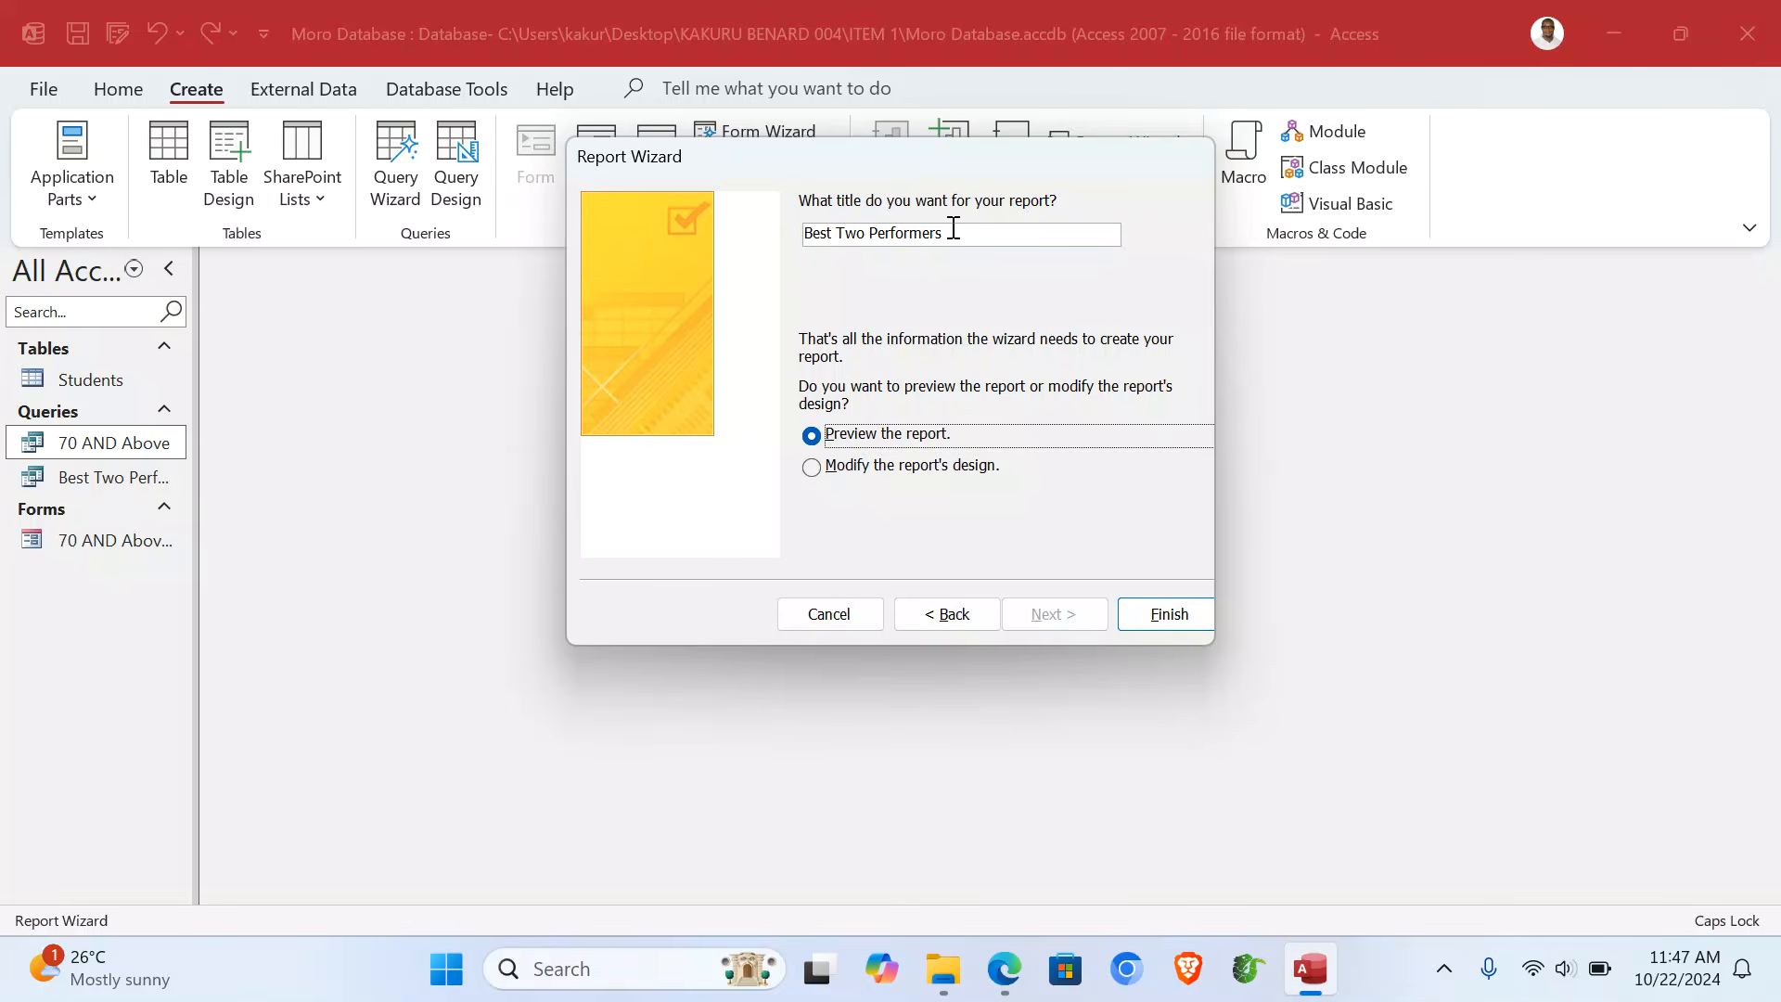
click(973, 236)
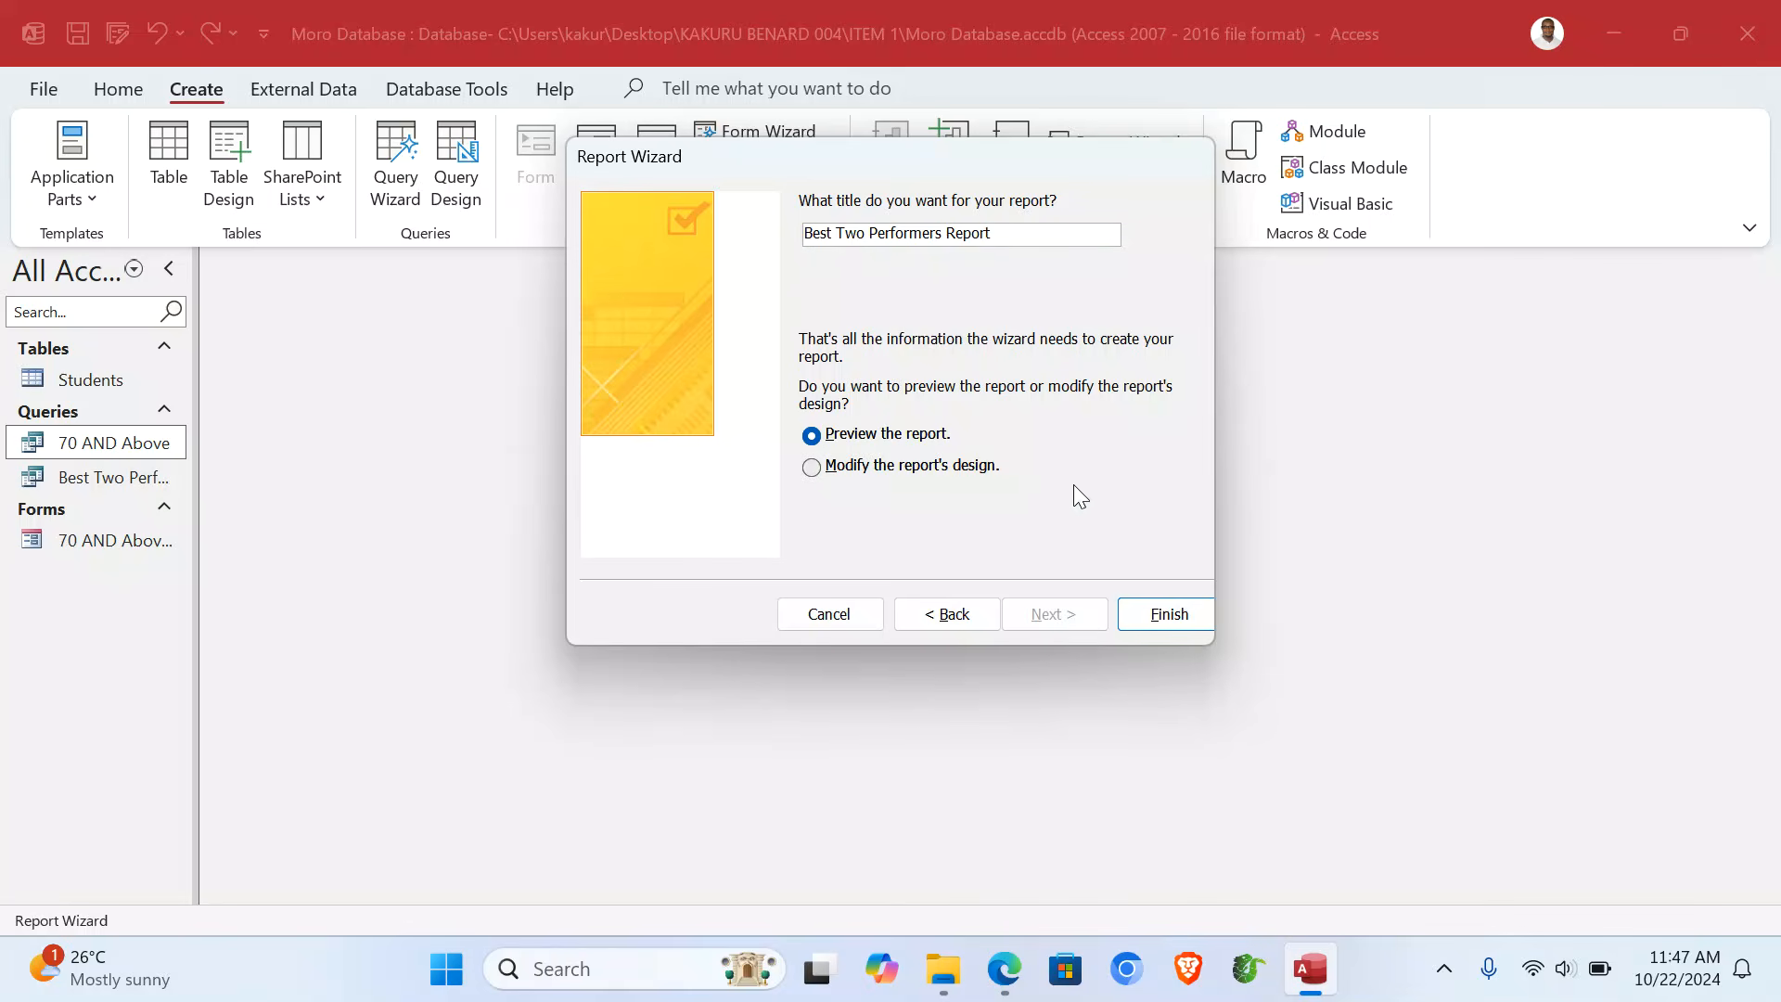
click(1165, 616)
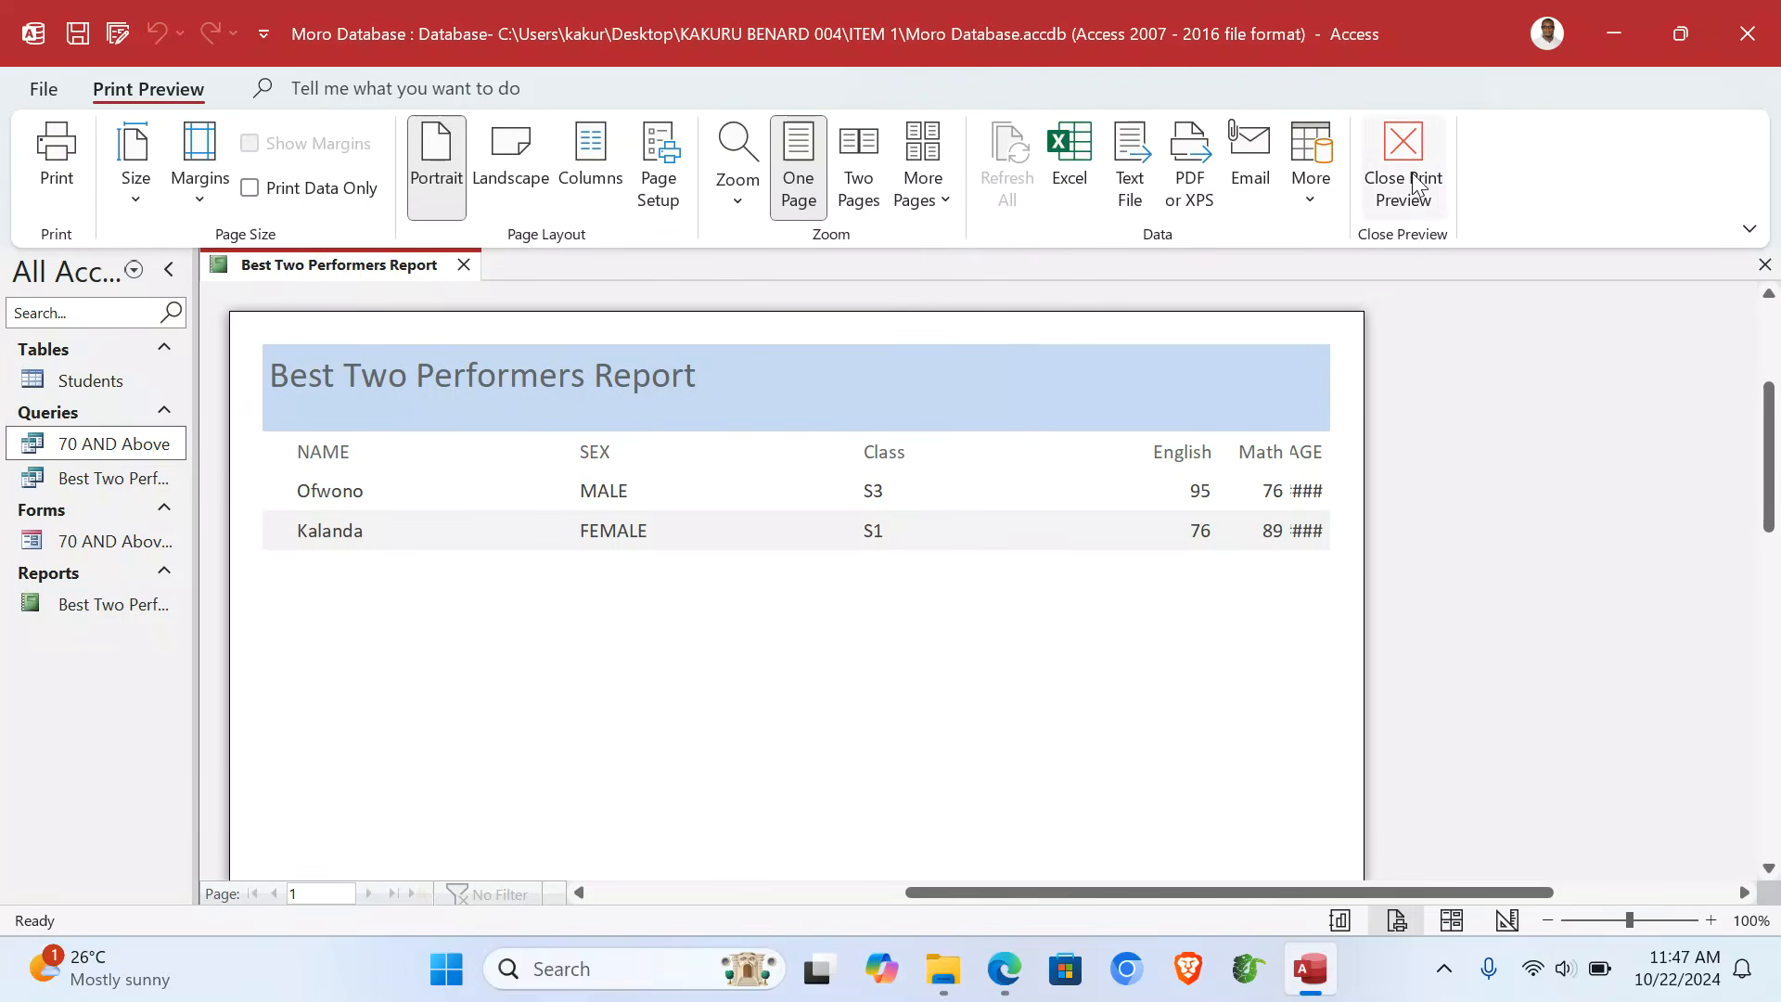
- In Design View, narrow the SEX column and move the narrowed Class column beside it
click(1414, 183)
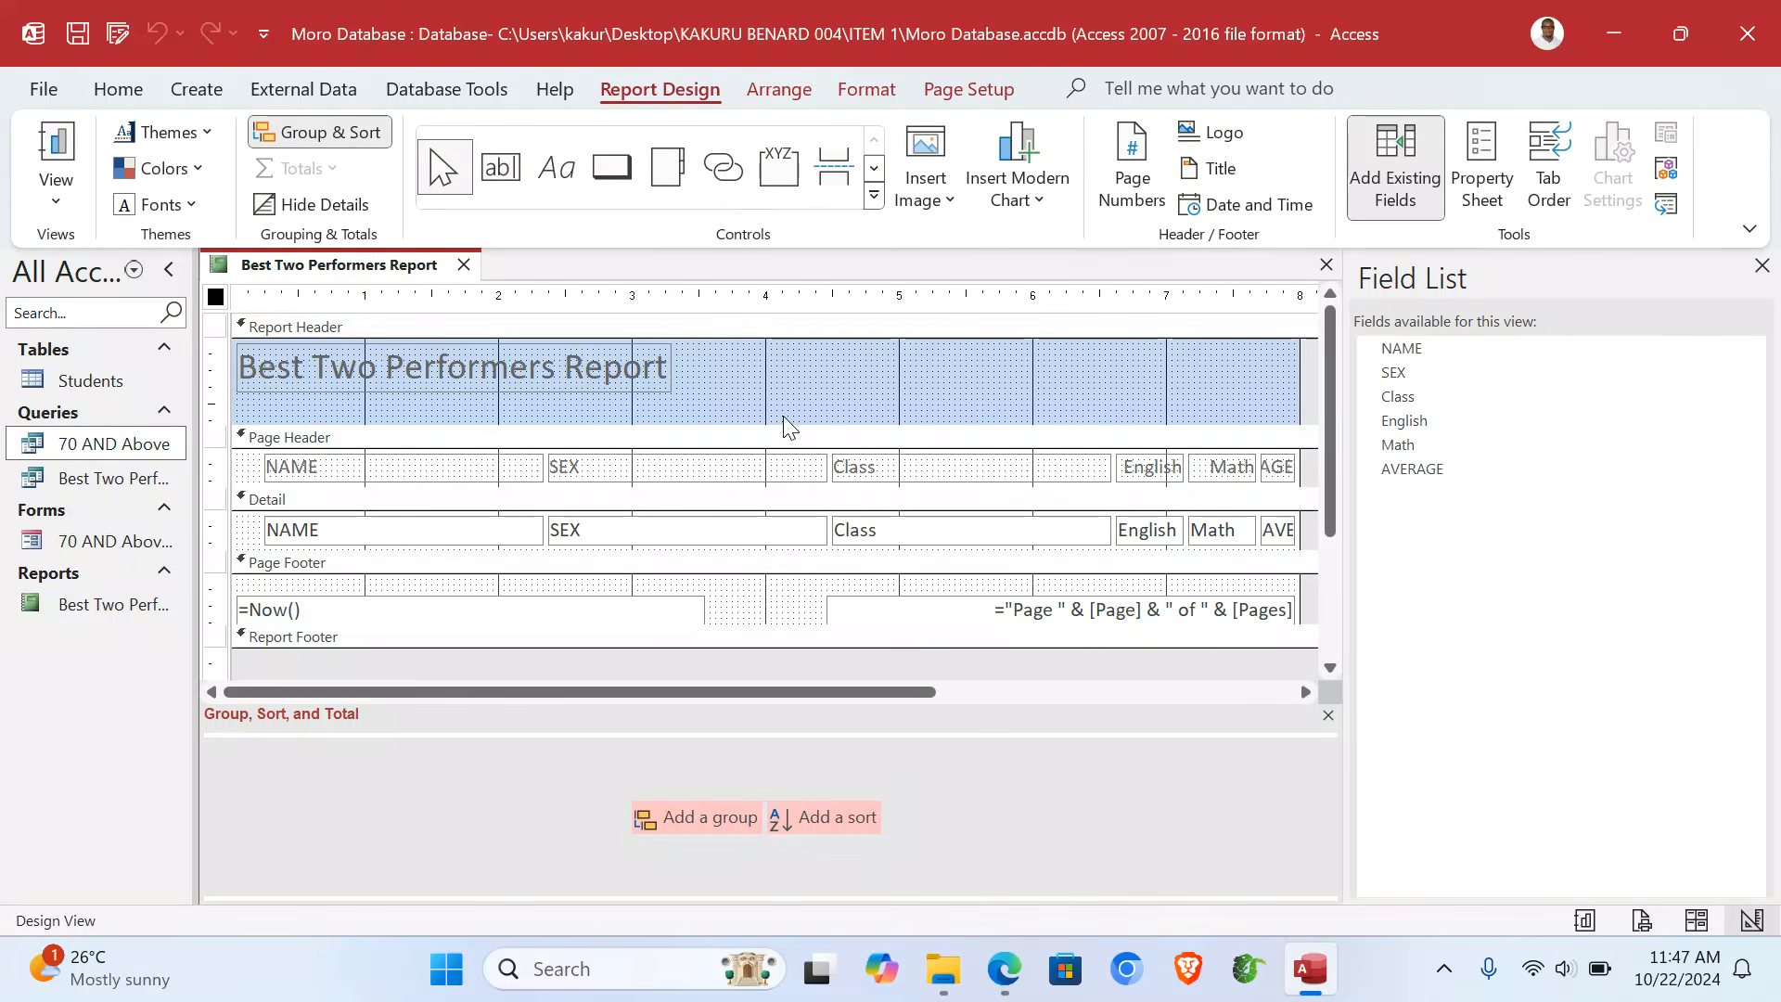
drag(781, 408, 756, 563)
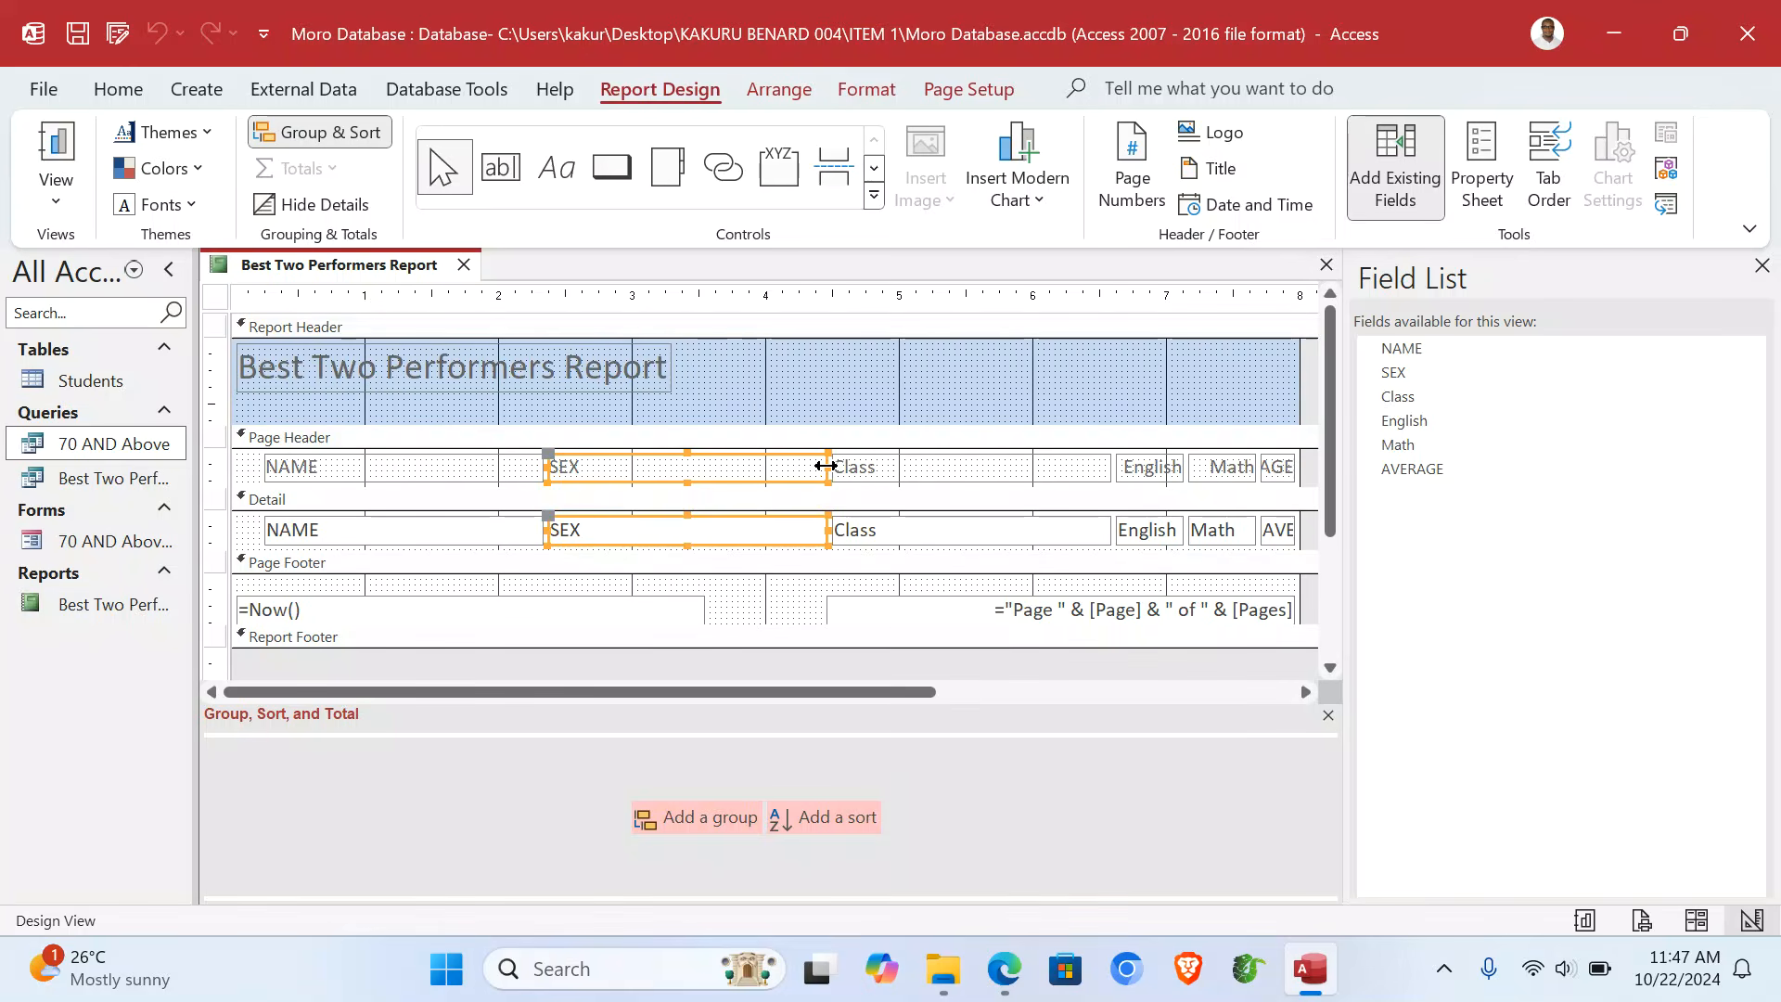
drag(826, 466, 676, 469)
drag(975, 399, 963, 546)
drag(993, 477, 849, 478)
drag(959, 465, 794, 466)
- Move English and Math left beside Class and widen AVERAGE so it shows fully
drag(1160, 408, 1148, 547)
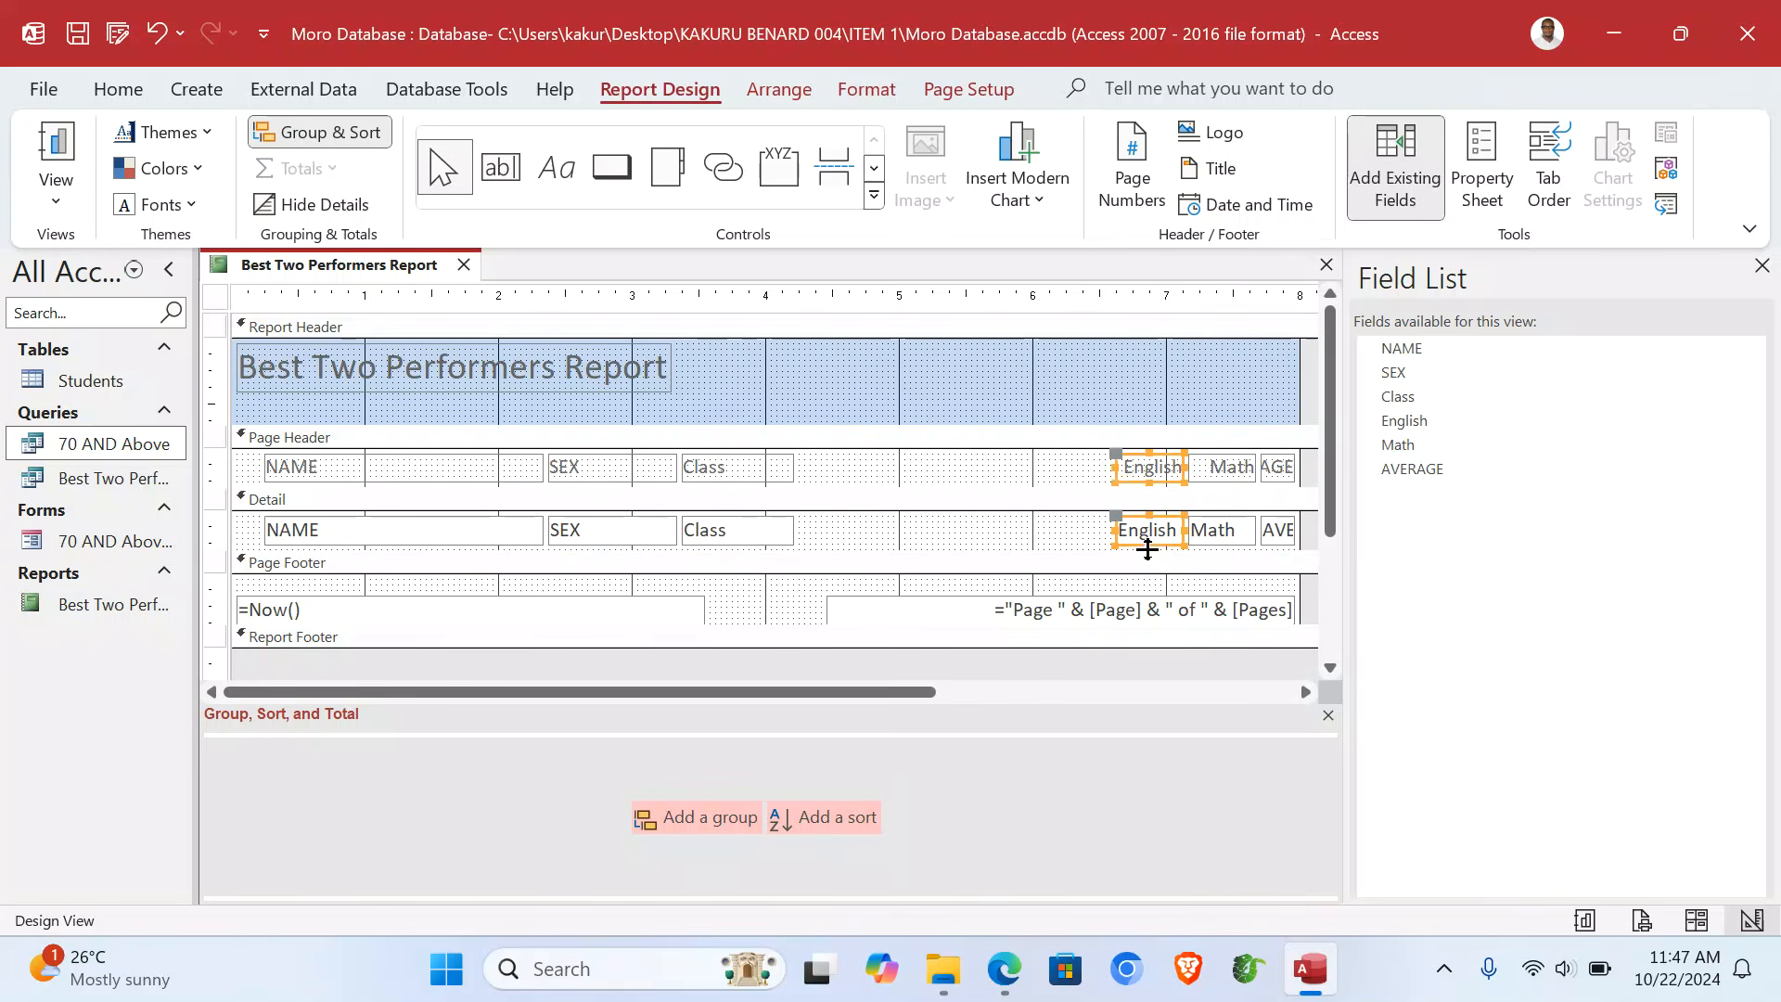
drag(1116, 469, 835, 478)
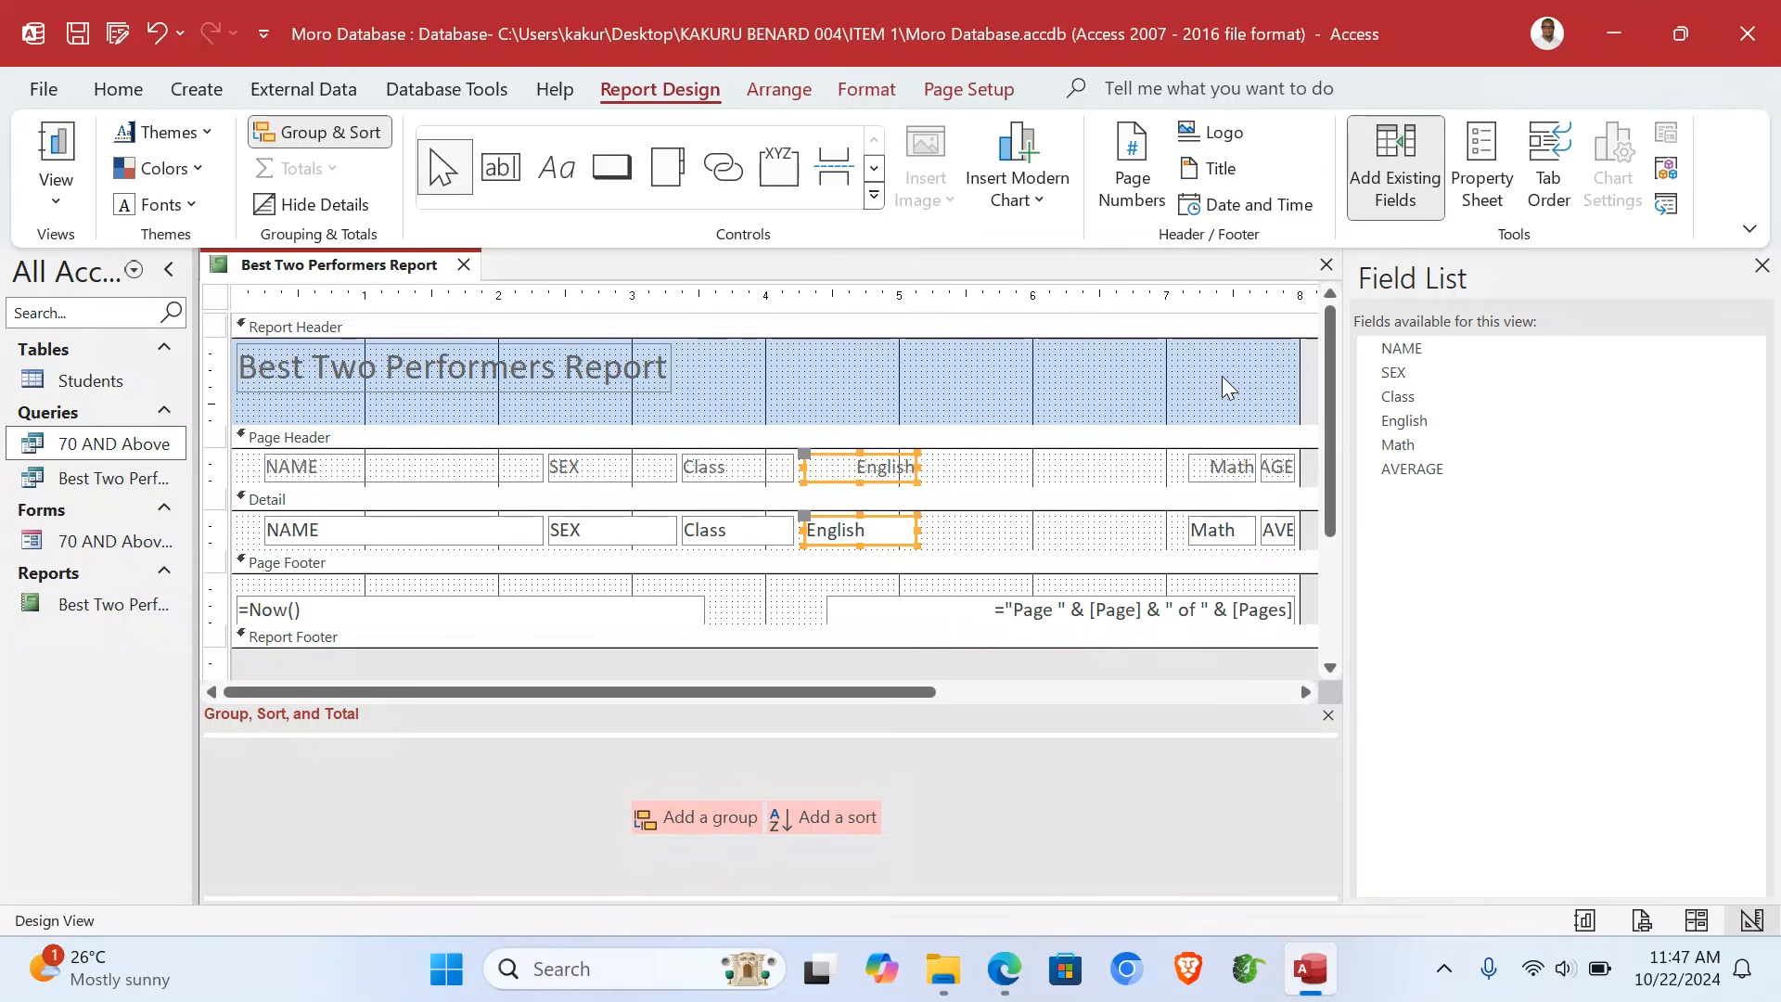
drag(1225, 385, 1212, 561)
drag(1210, 476, 982, 469)
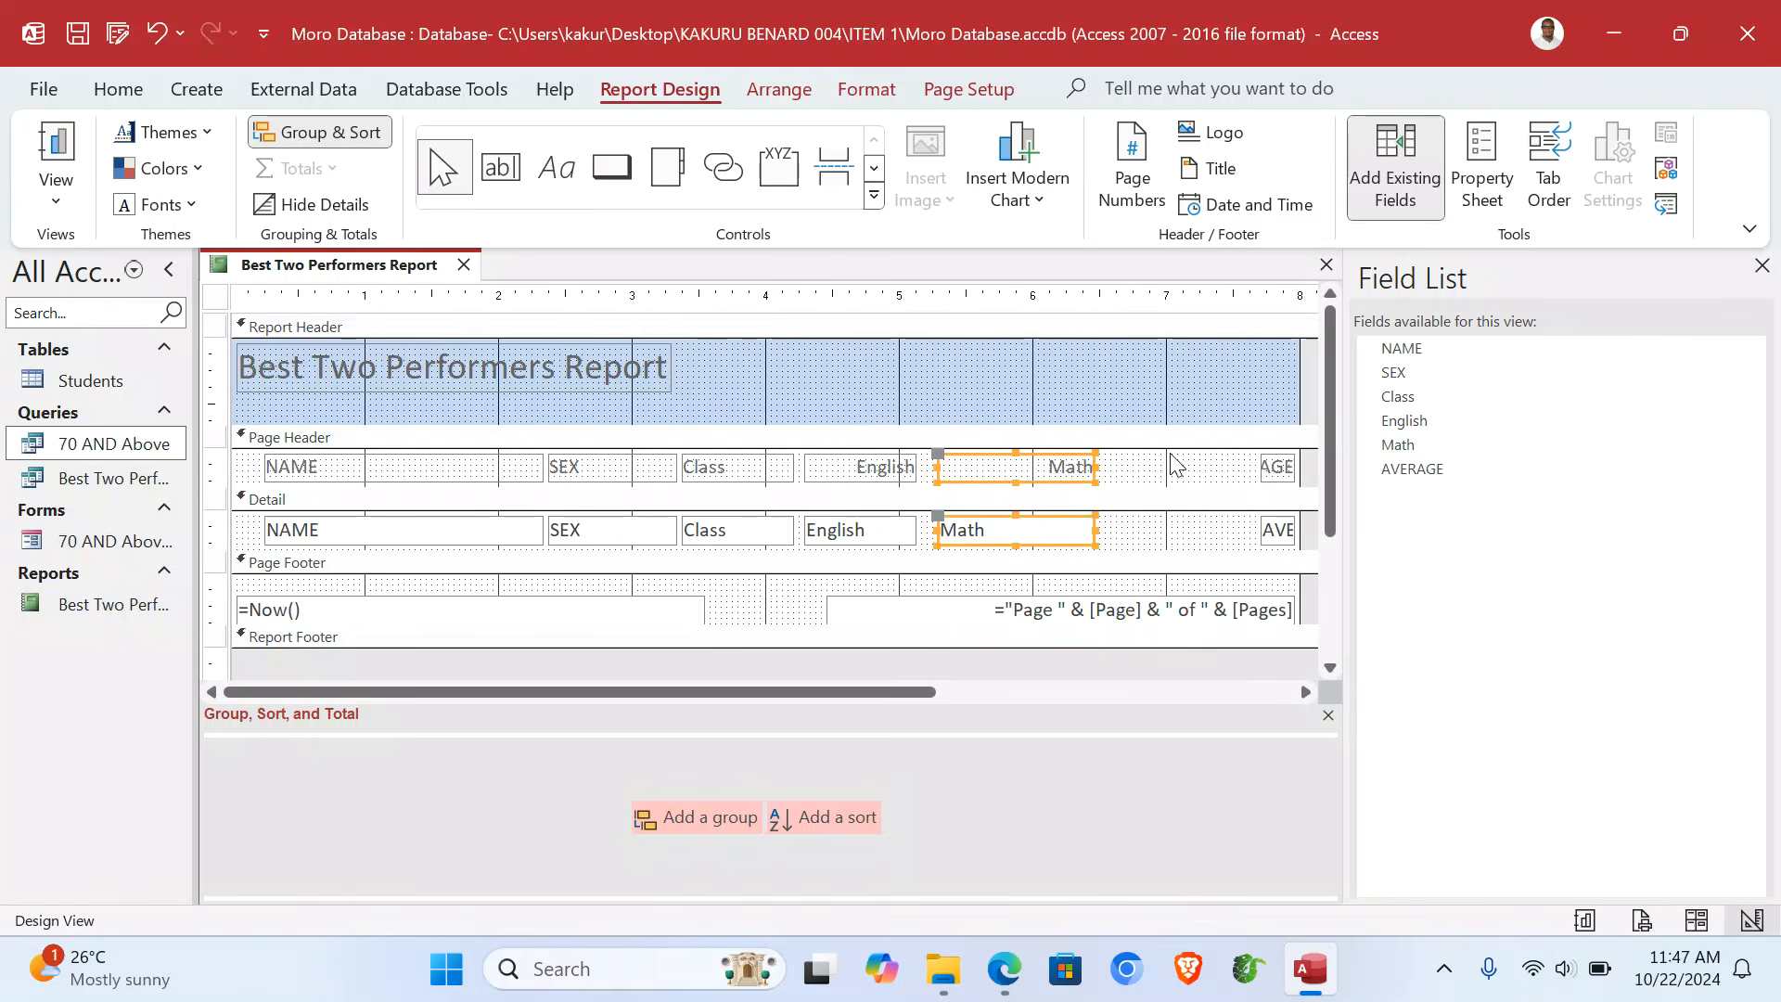
drag(1260, 388, 1274, 574)
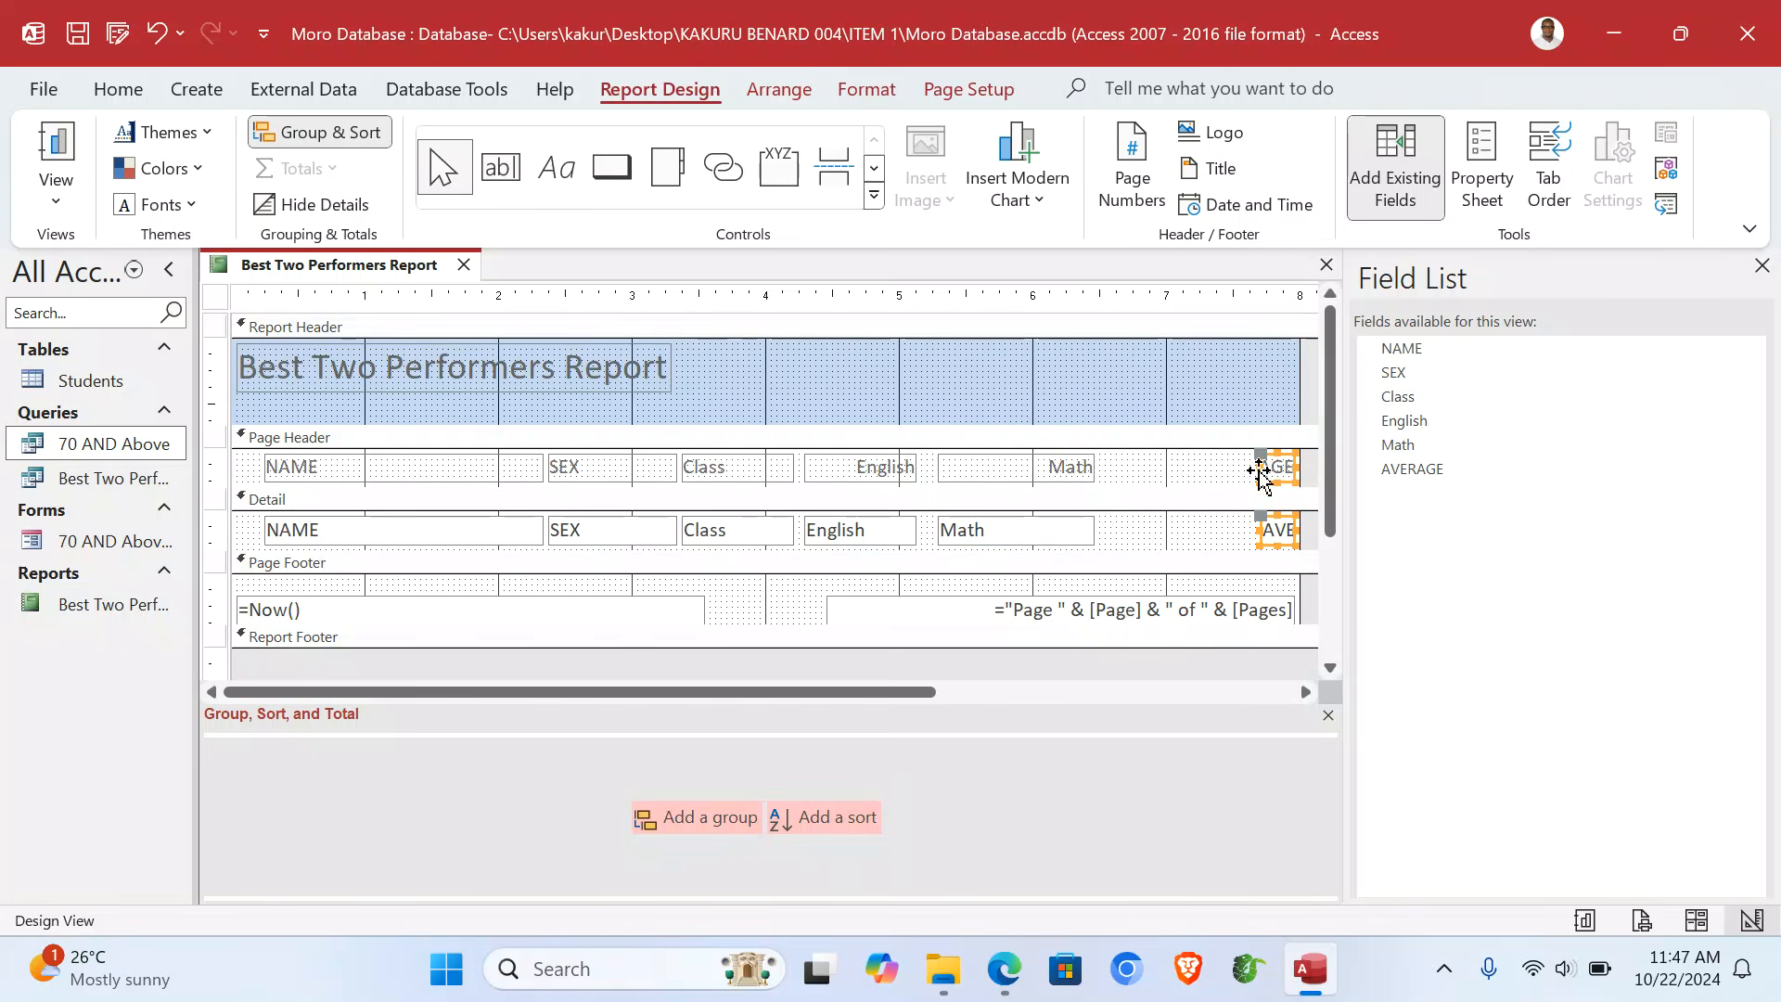
click(1265, 467)
drag(1260, 469, 1111, 467)
- Fill the Report Header with green and the Page Header with yellow
click(1026, 356)
right_click(1026, 357)
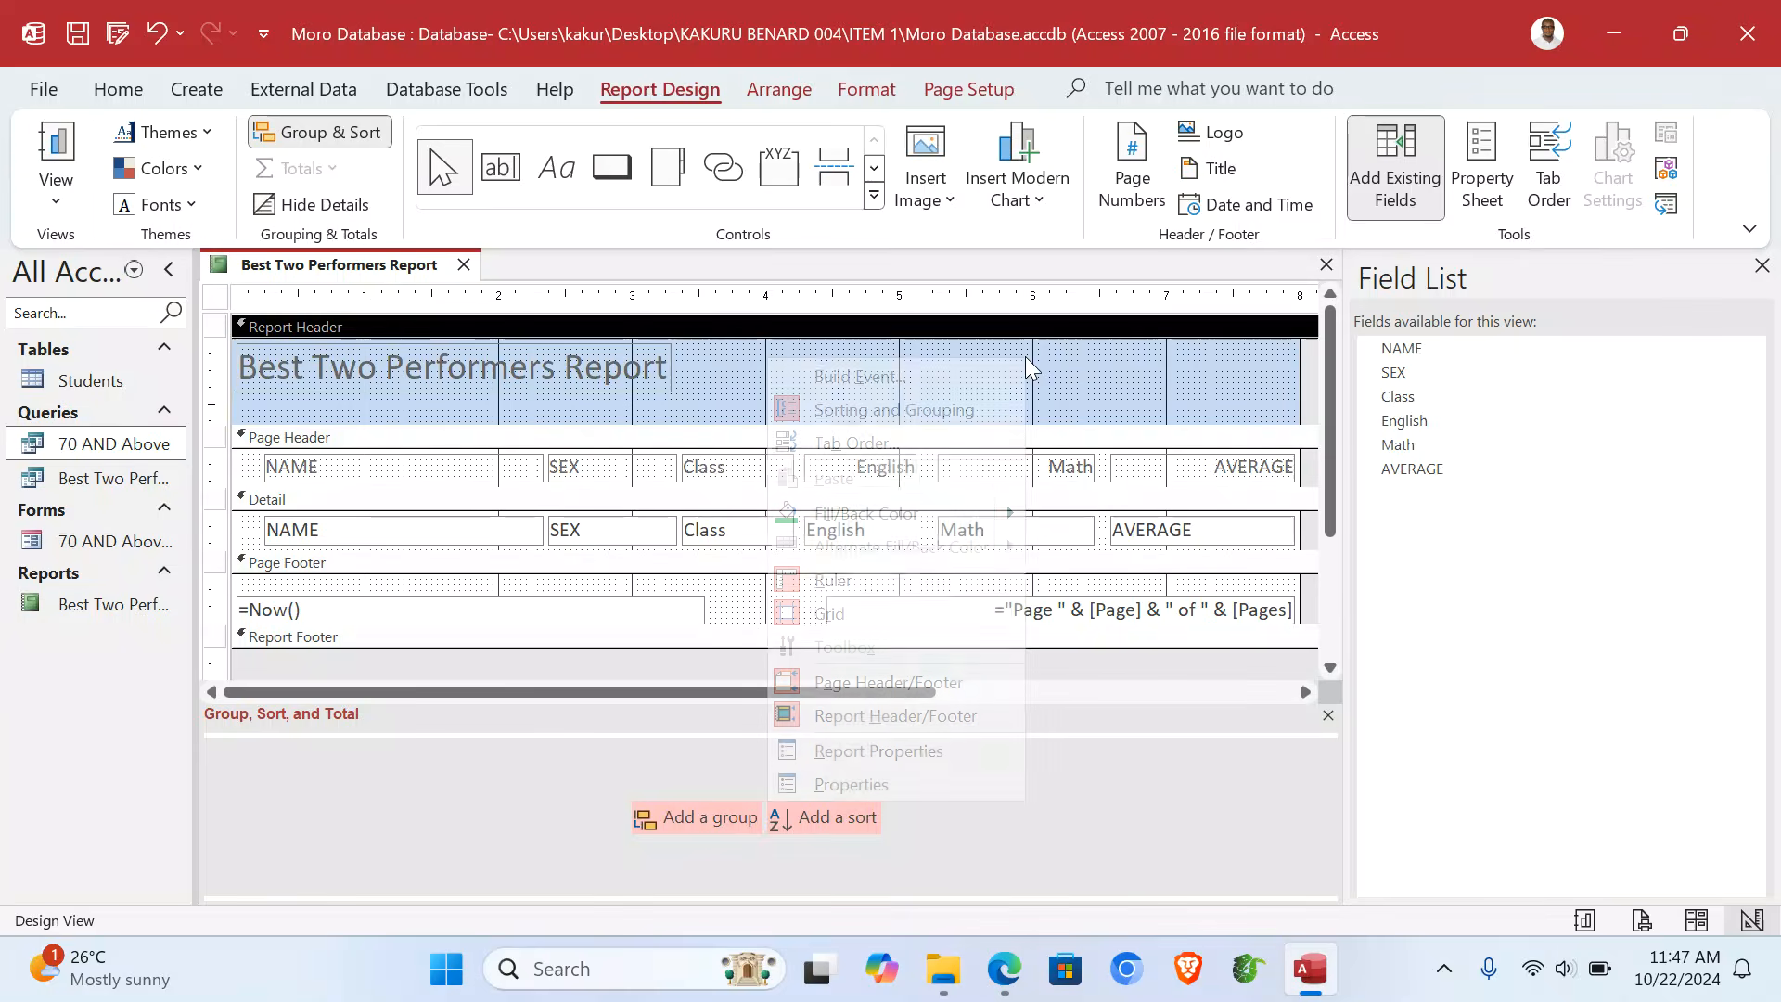
click(869, 513)
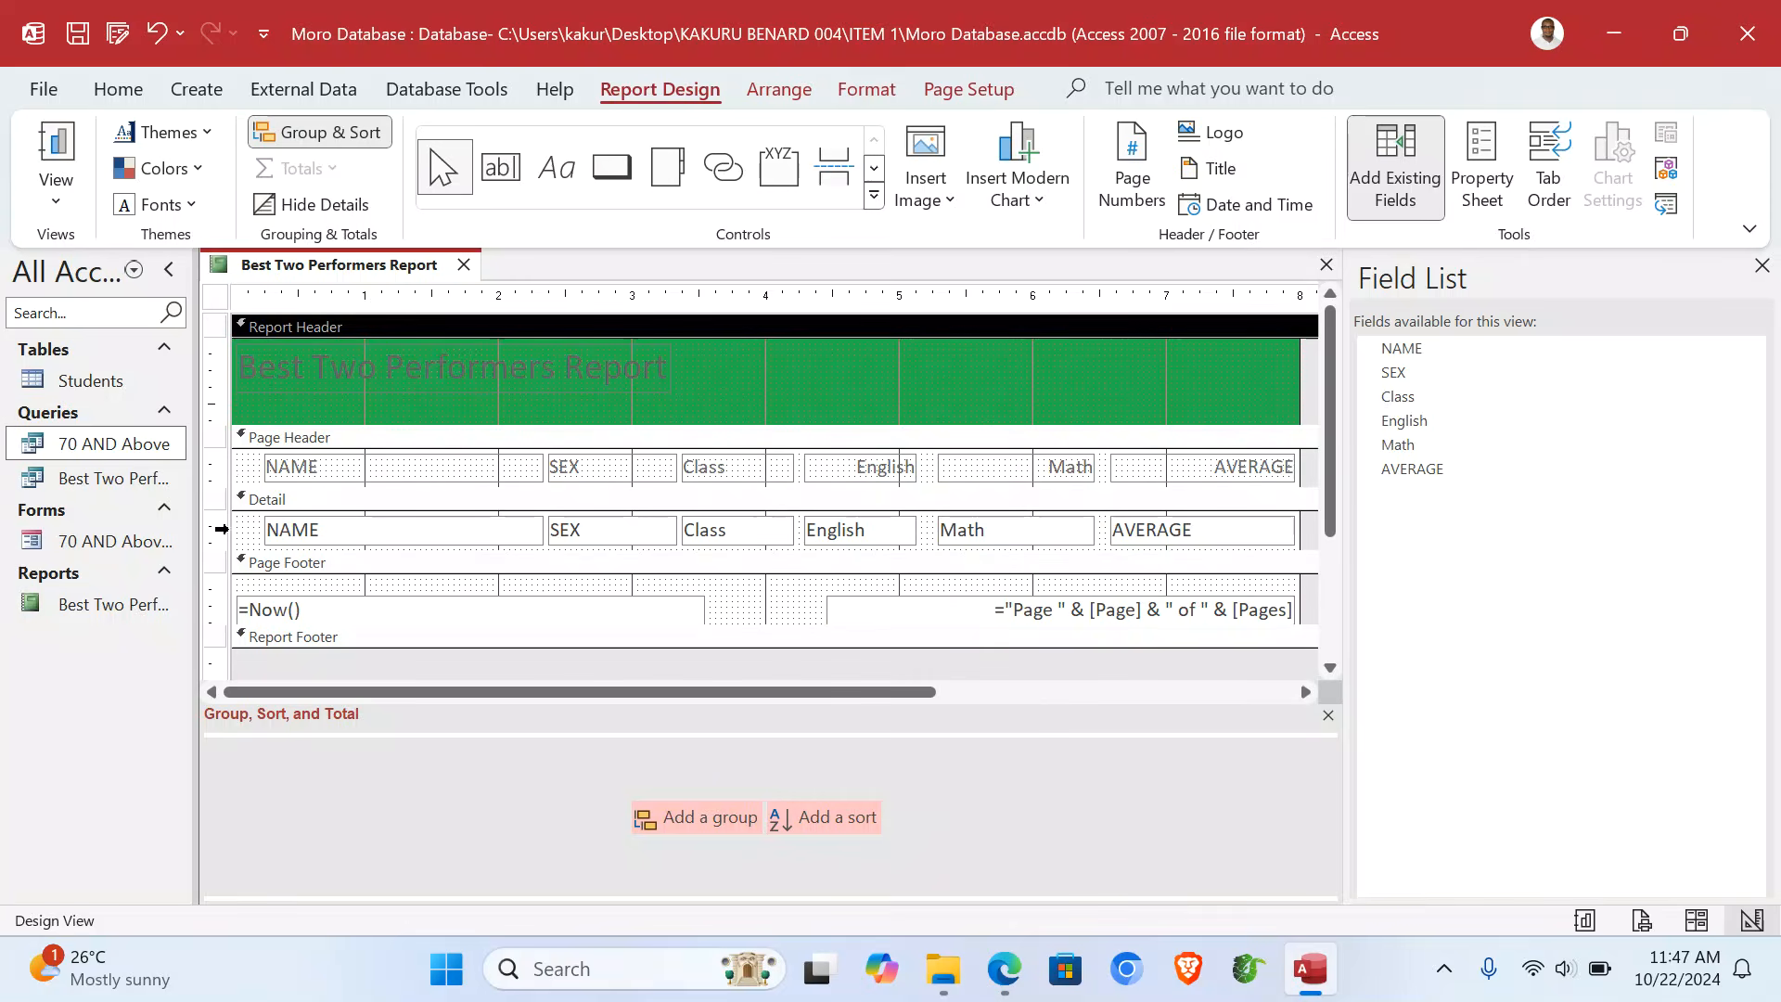
click(237, 471)
right_click(237, 471)
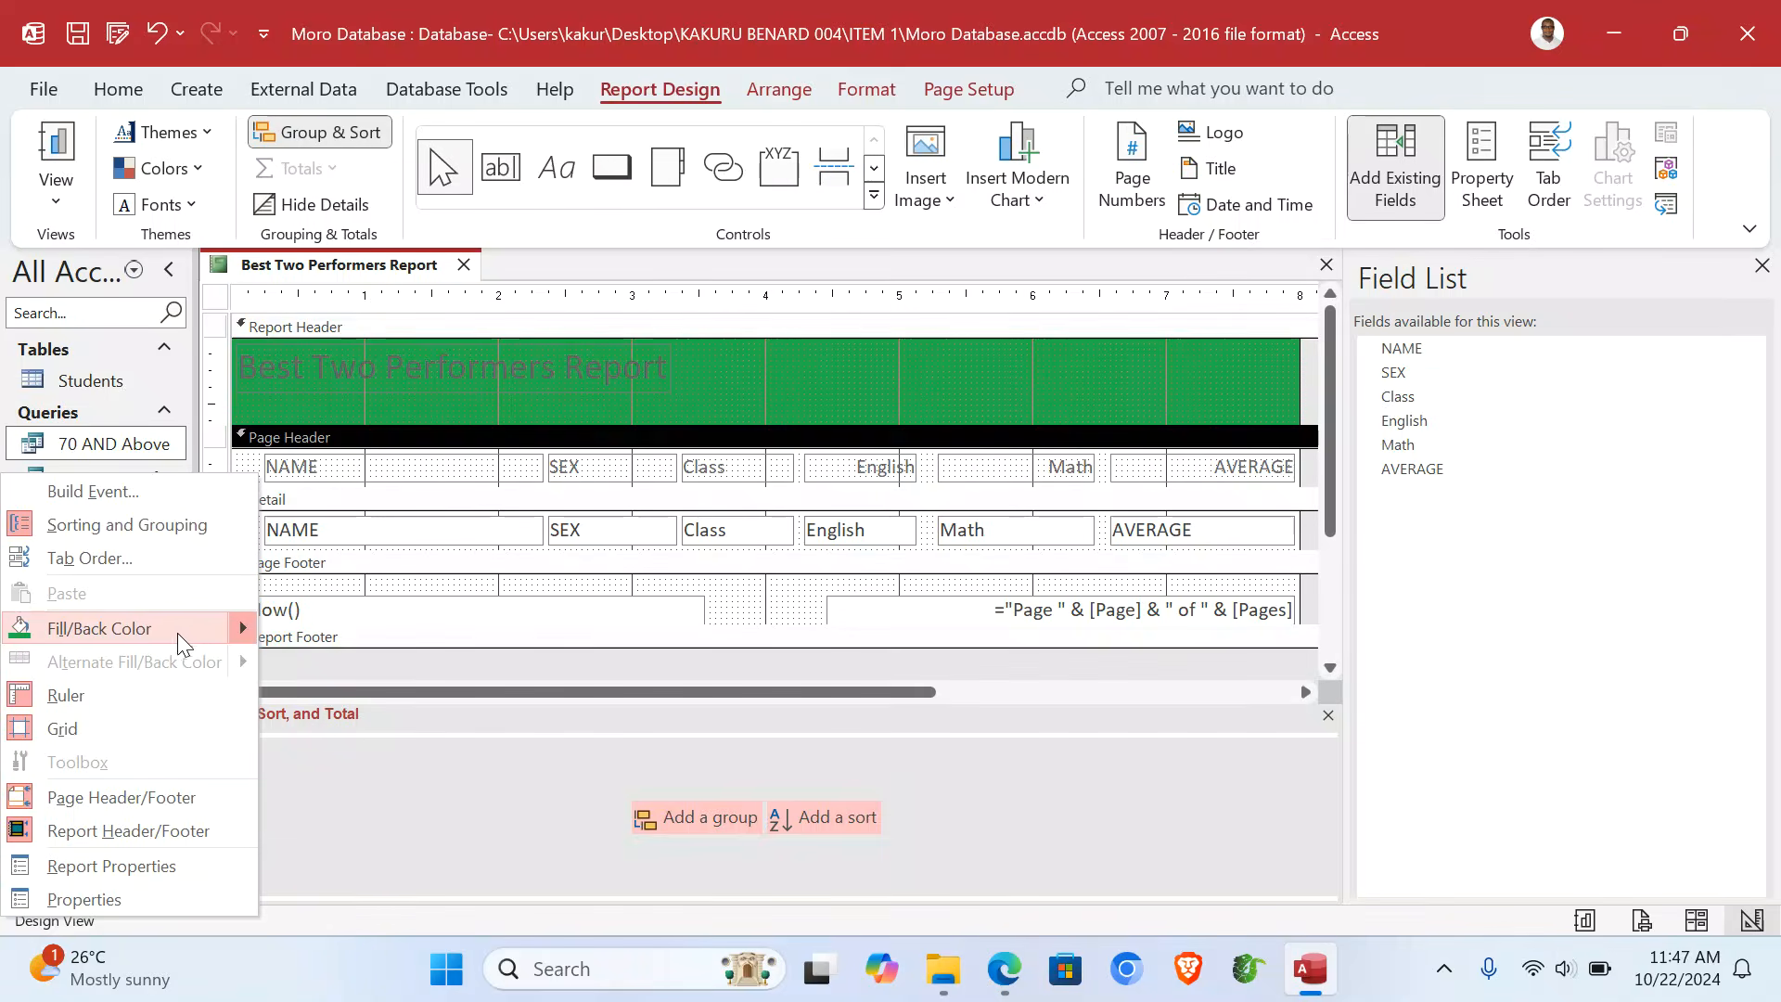
mouse_move(236, 629)
click(287, 800)
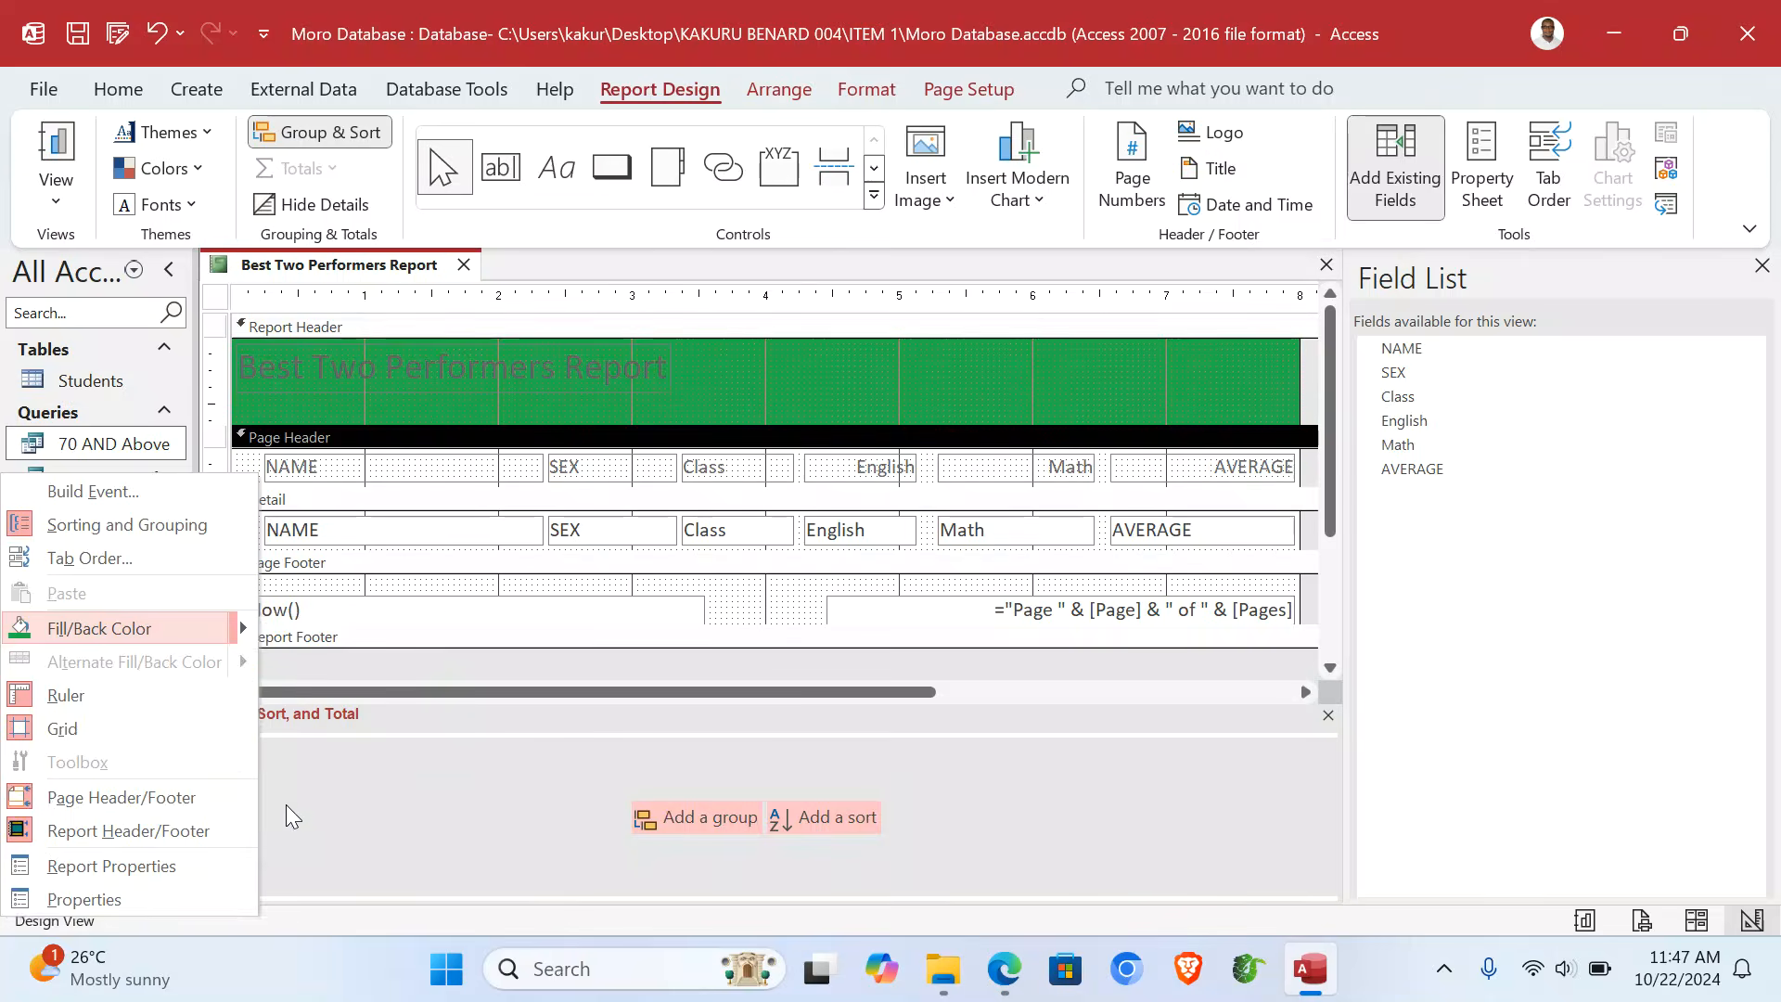
- Fill the report's Detail section with blue
click(228, 538)
right_click(228, 538)
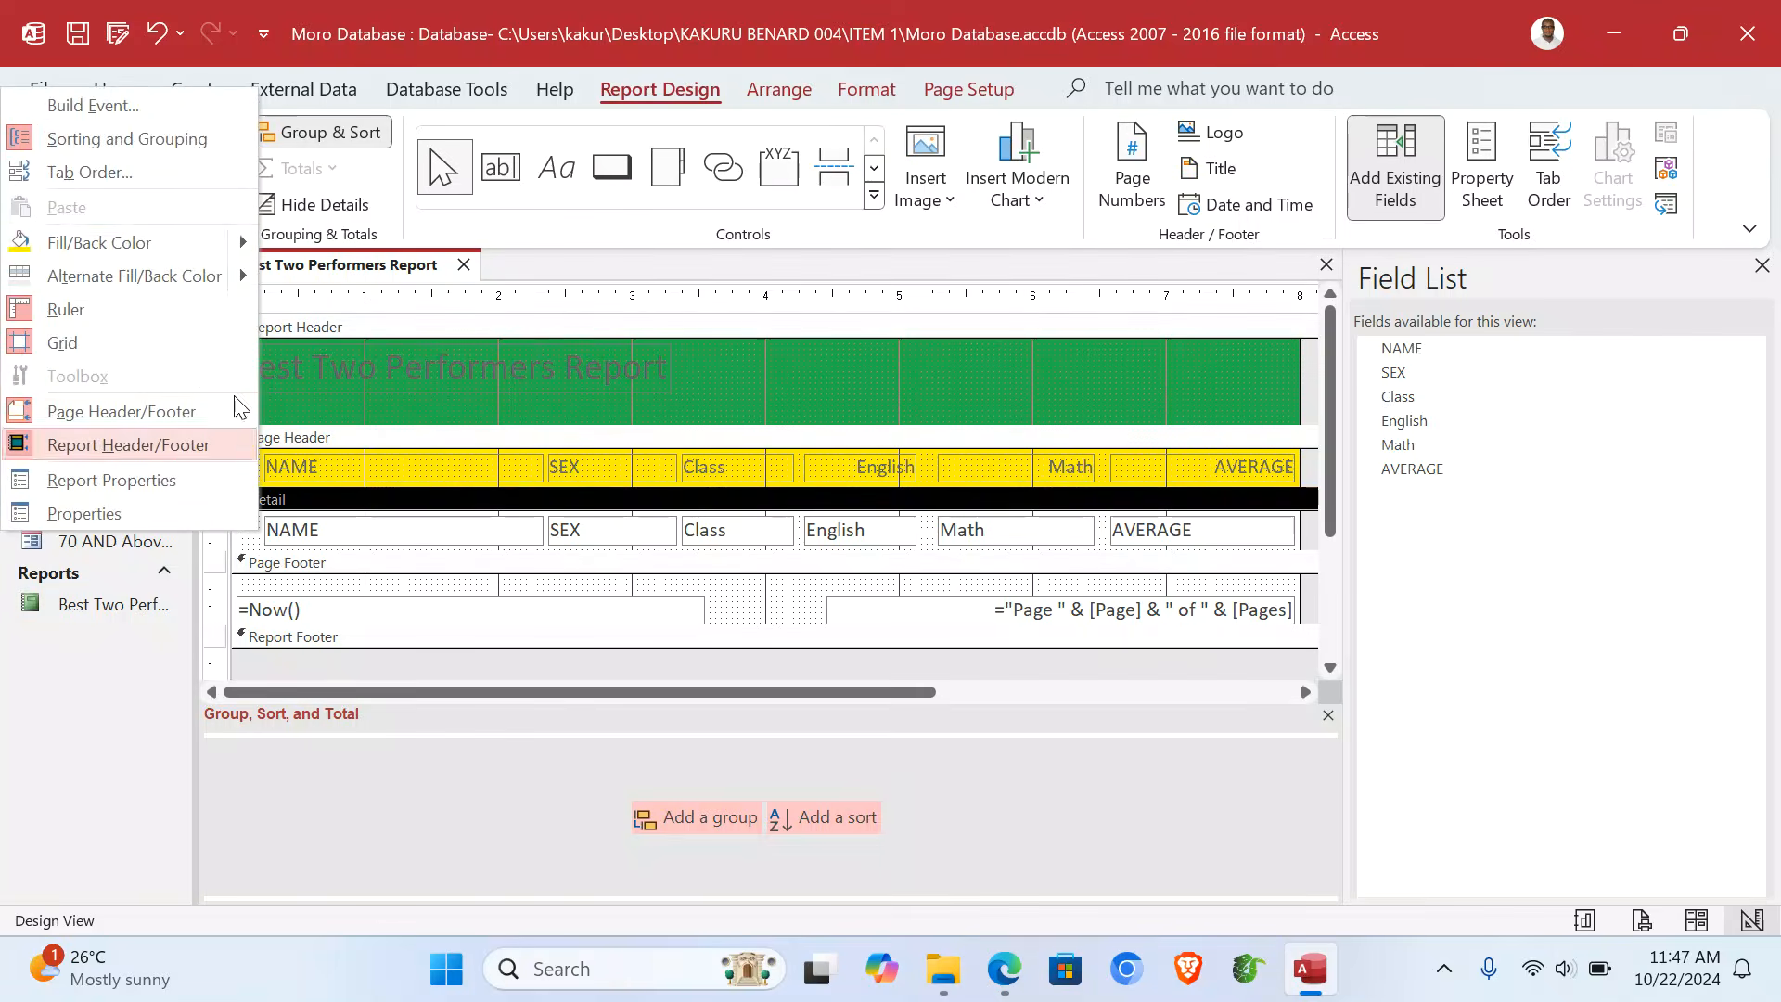
mouse_move(237, 243)
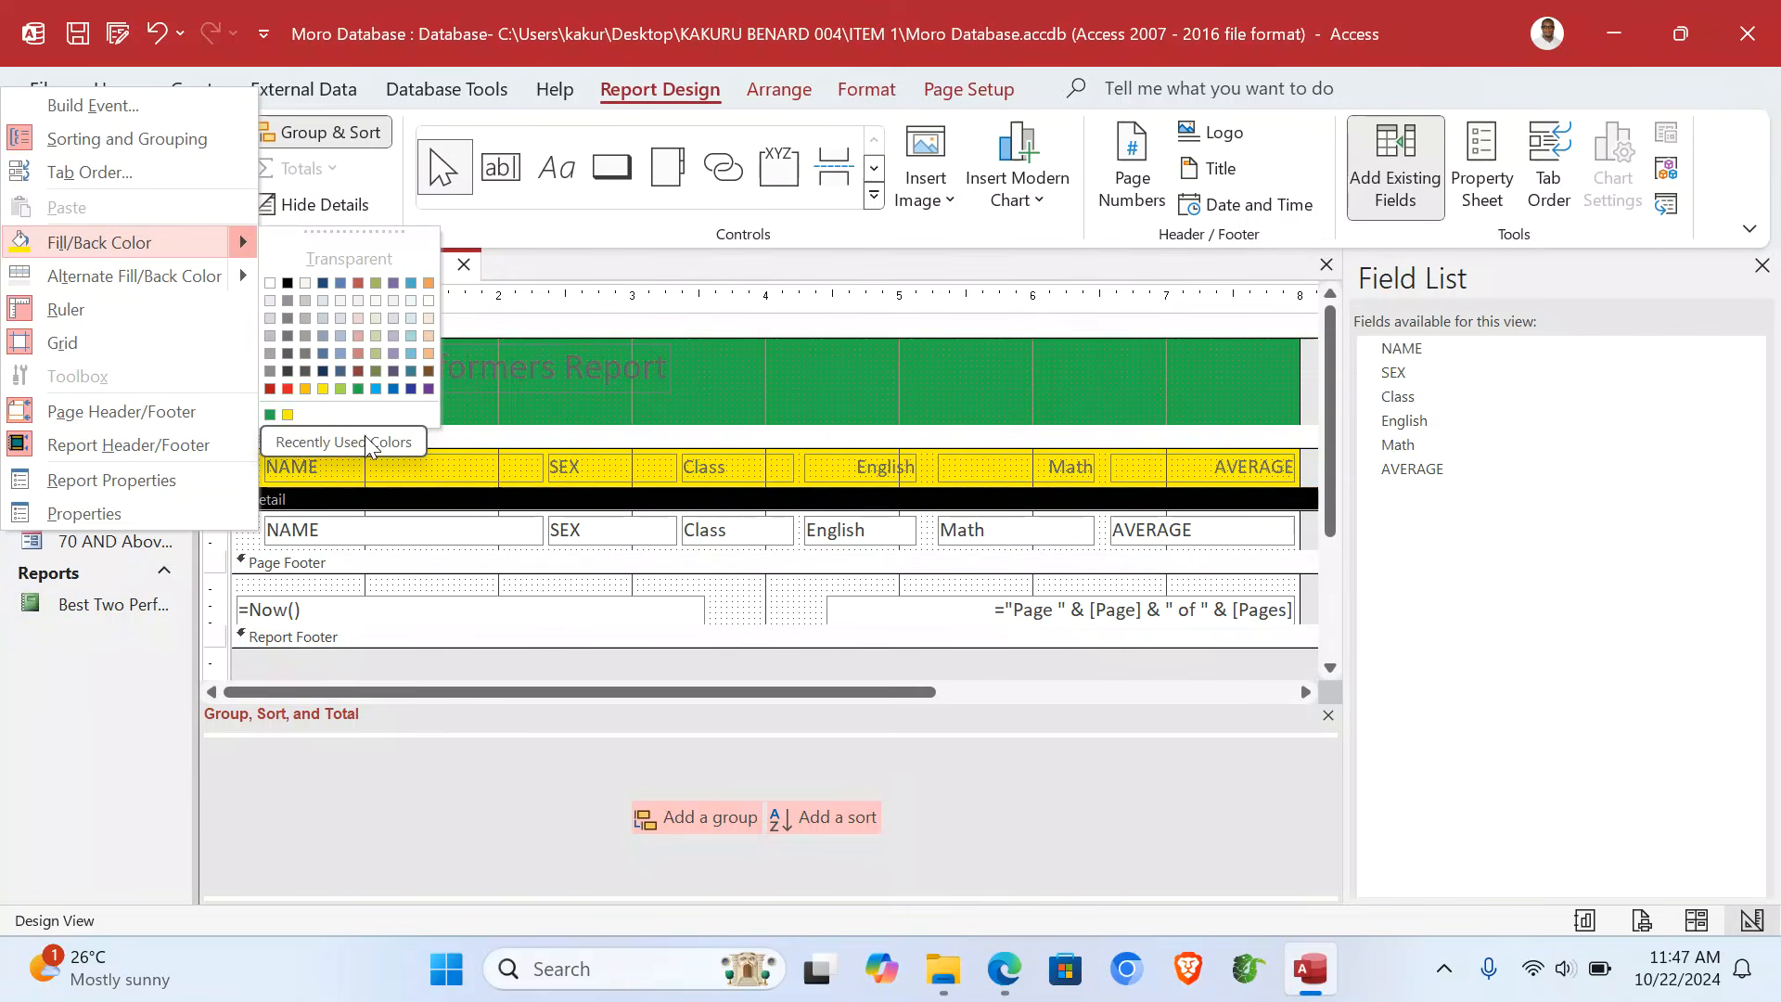
click(375, 386)
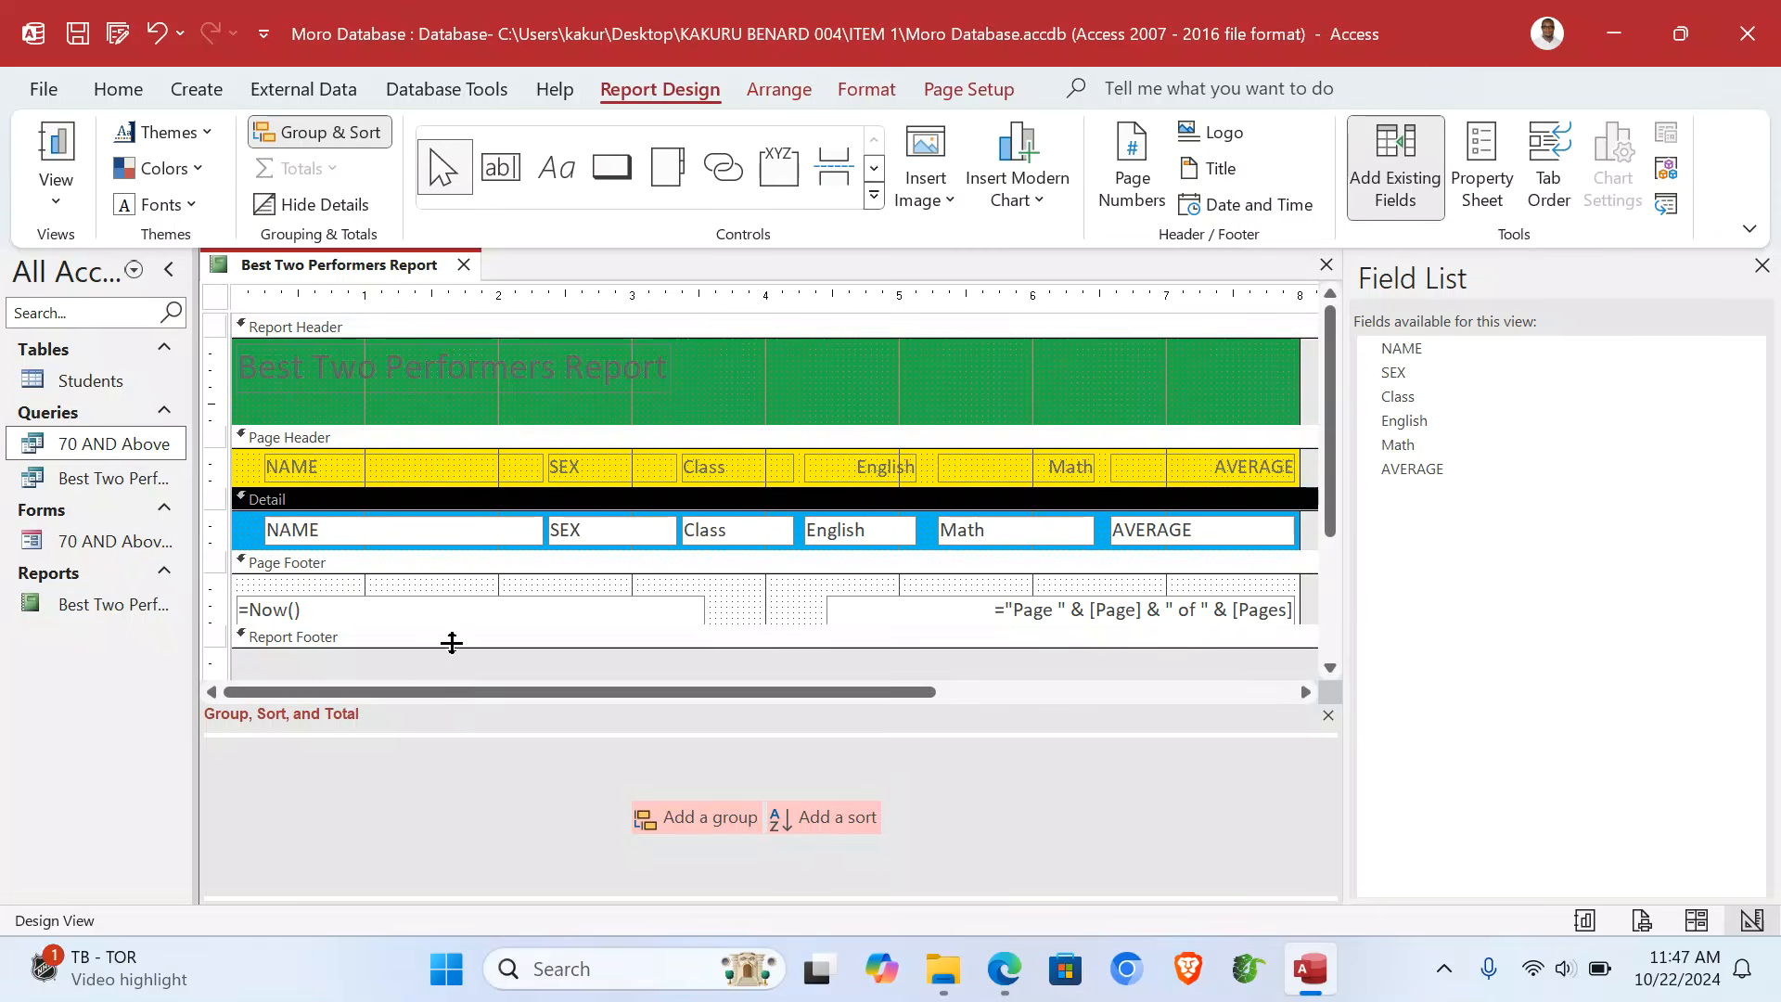
- Enlarge the Report Footer and add a label with the candidate's name
drag(452, 643, 453, 693)
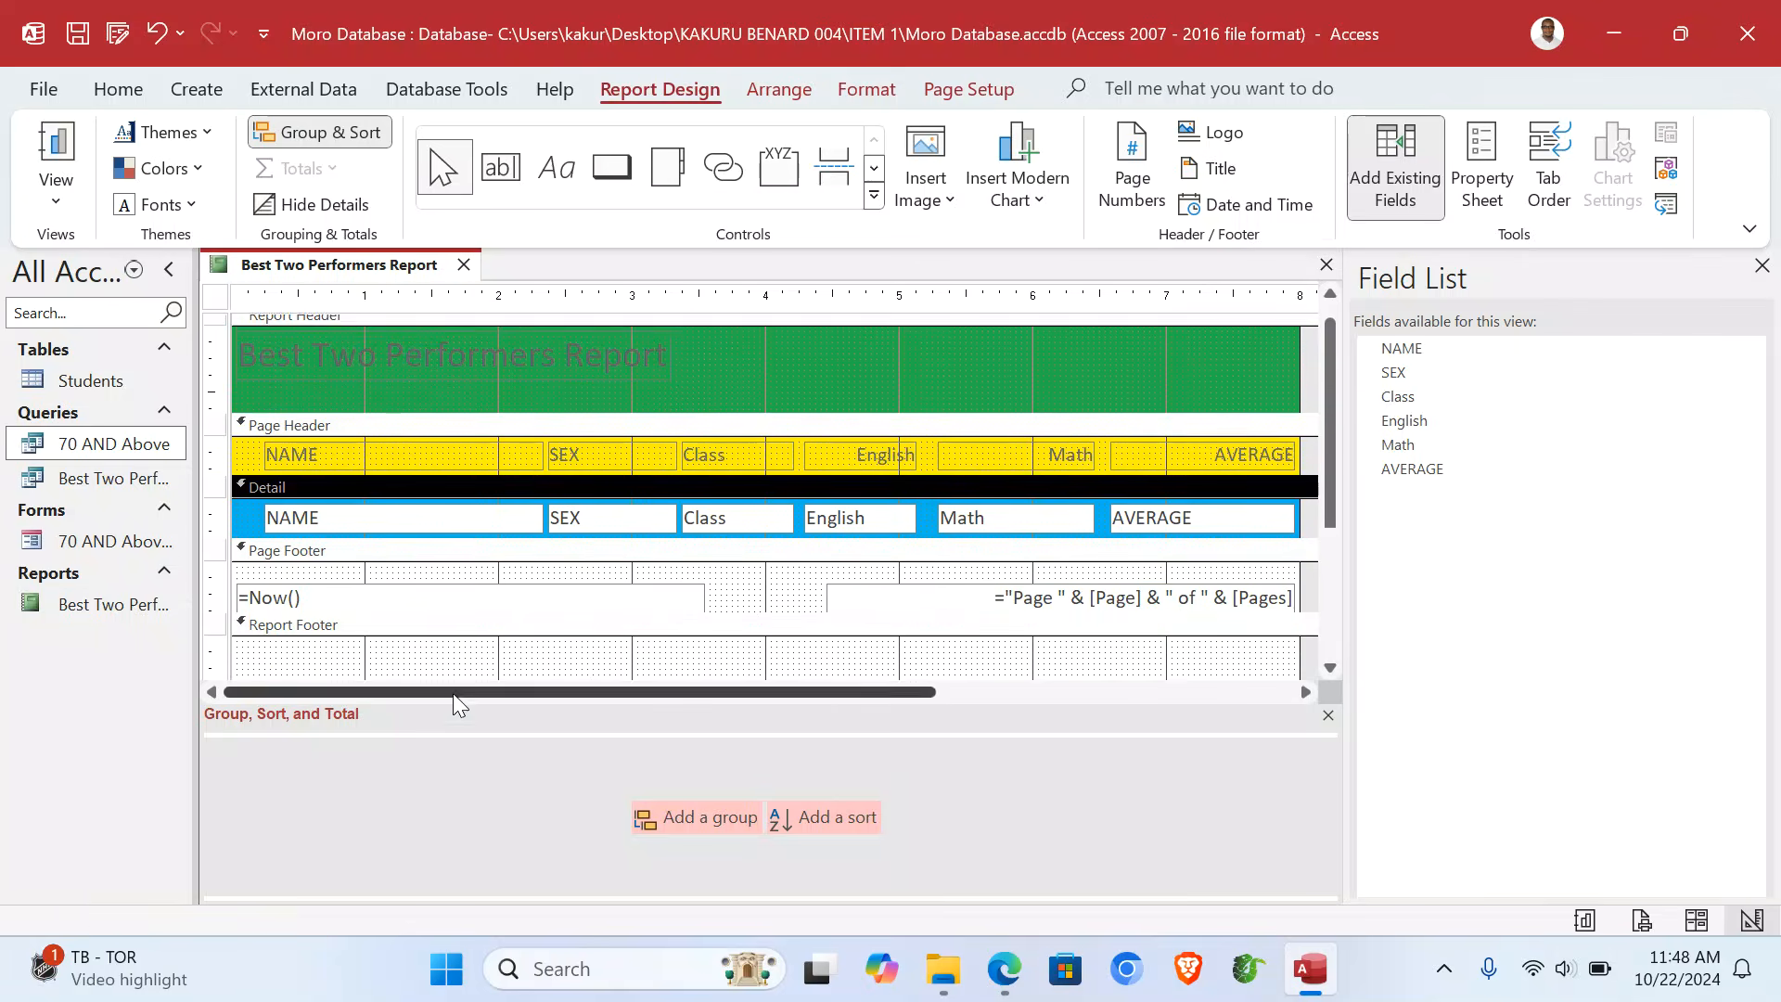
scroll(470, 661, down, 3)
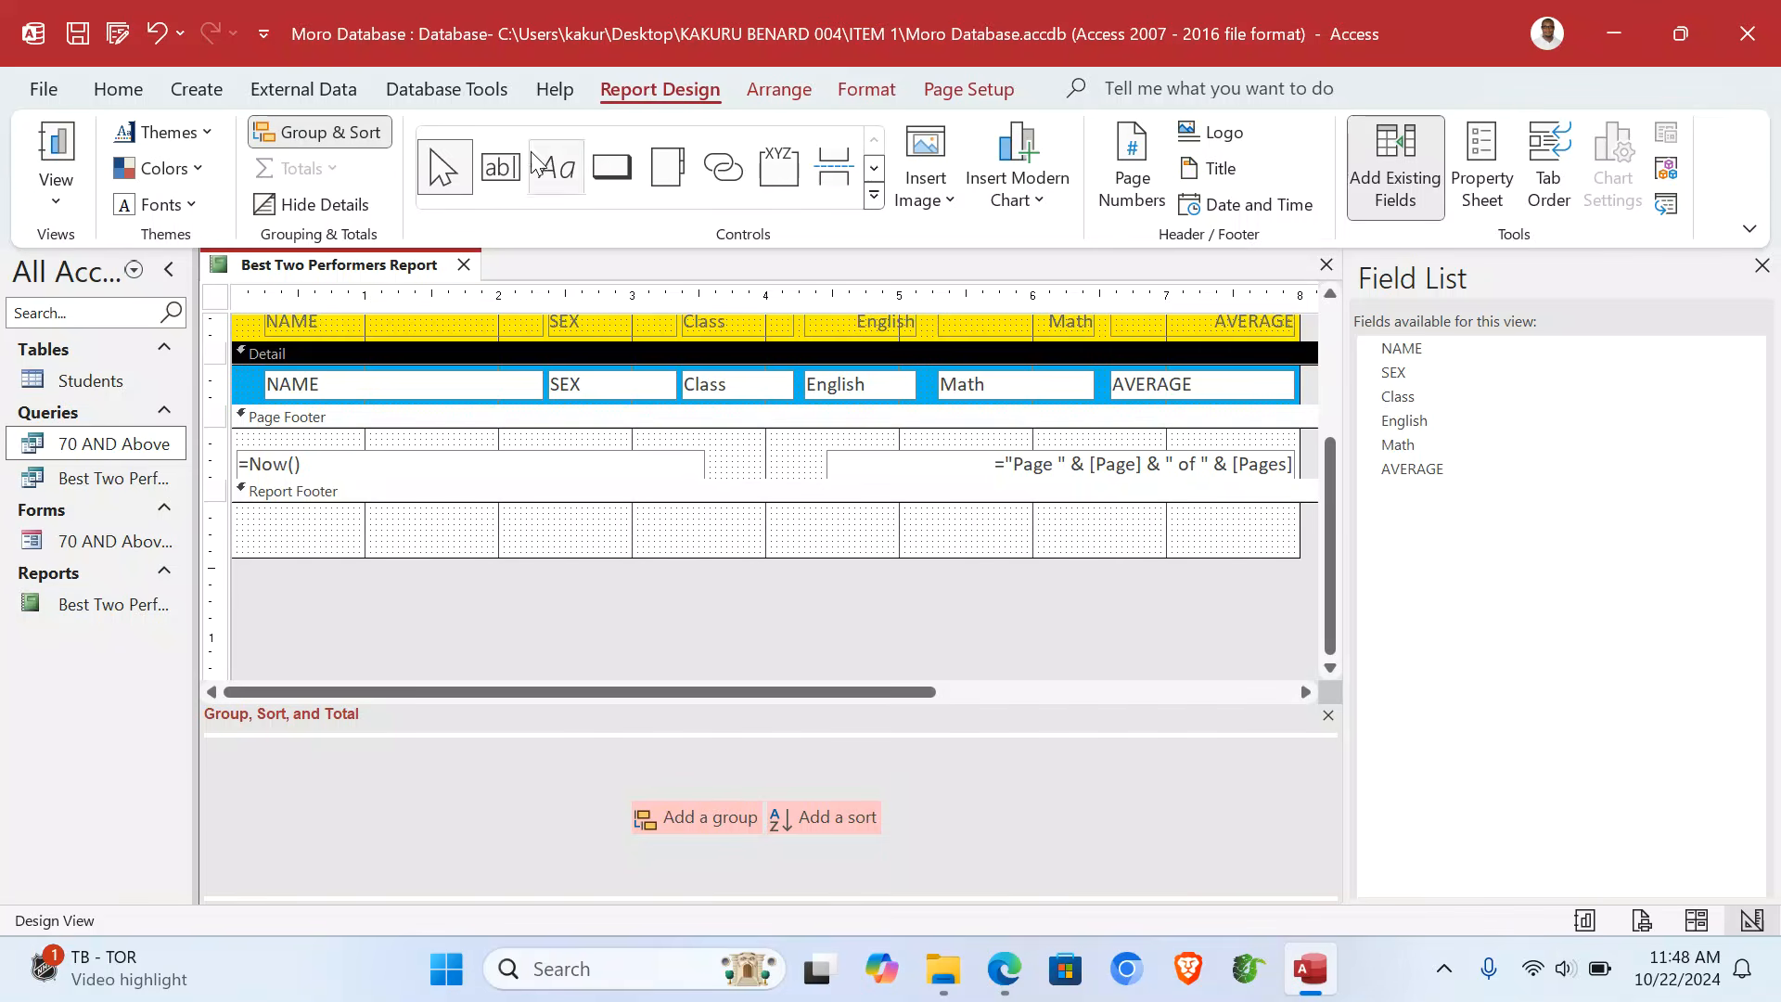
click(557, 165)
click(557, 165)
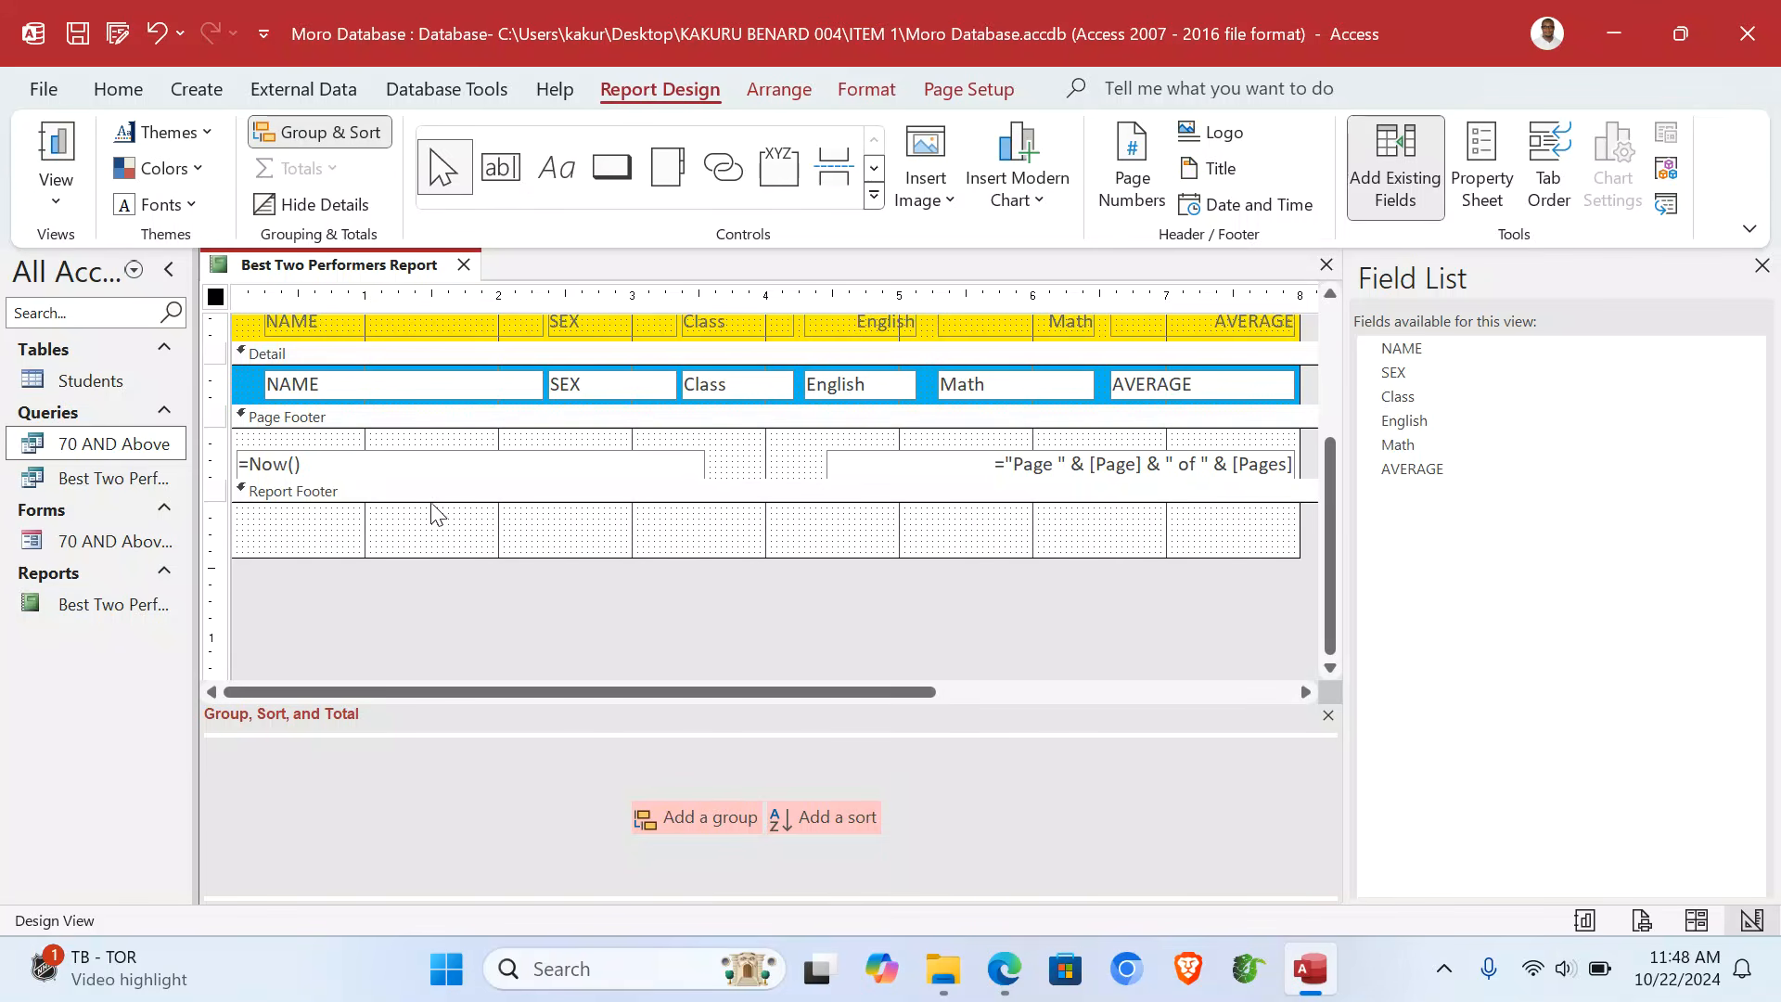
click(554, 165)
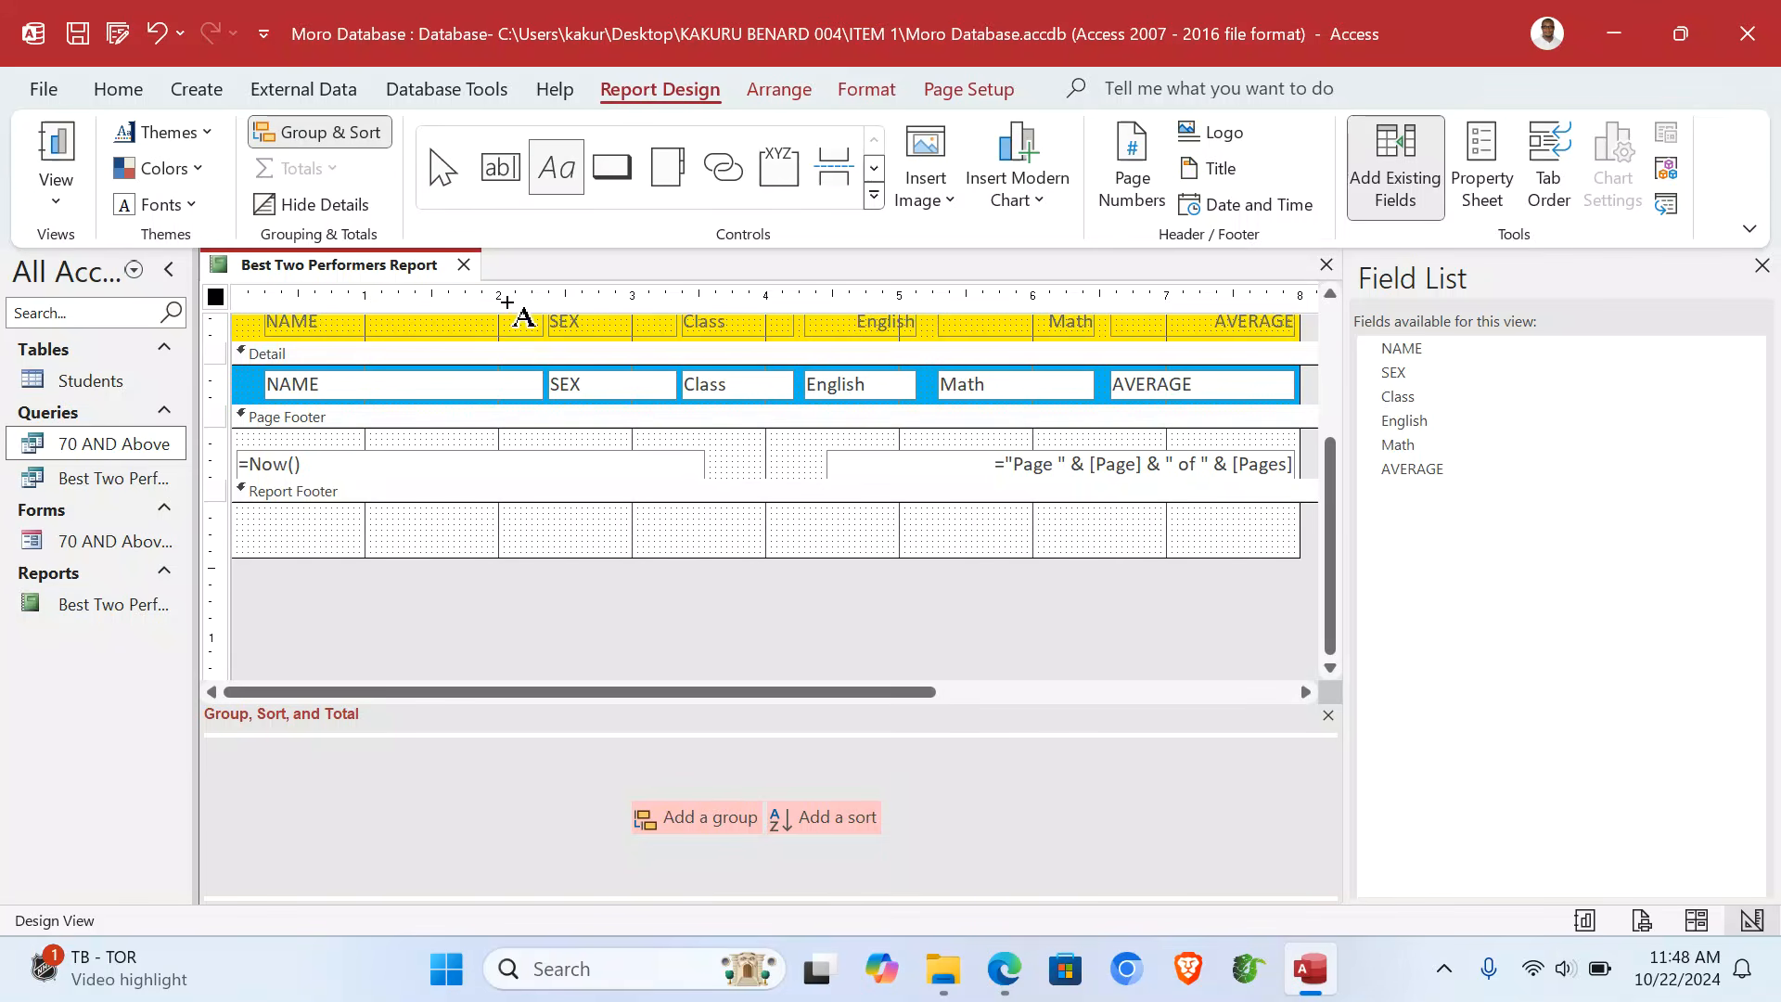
drag(416, 513, 675, 555)
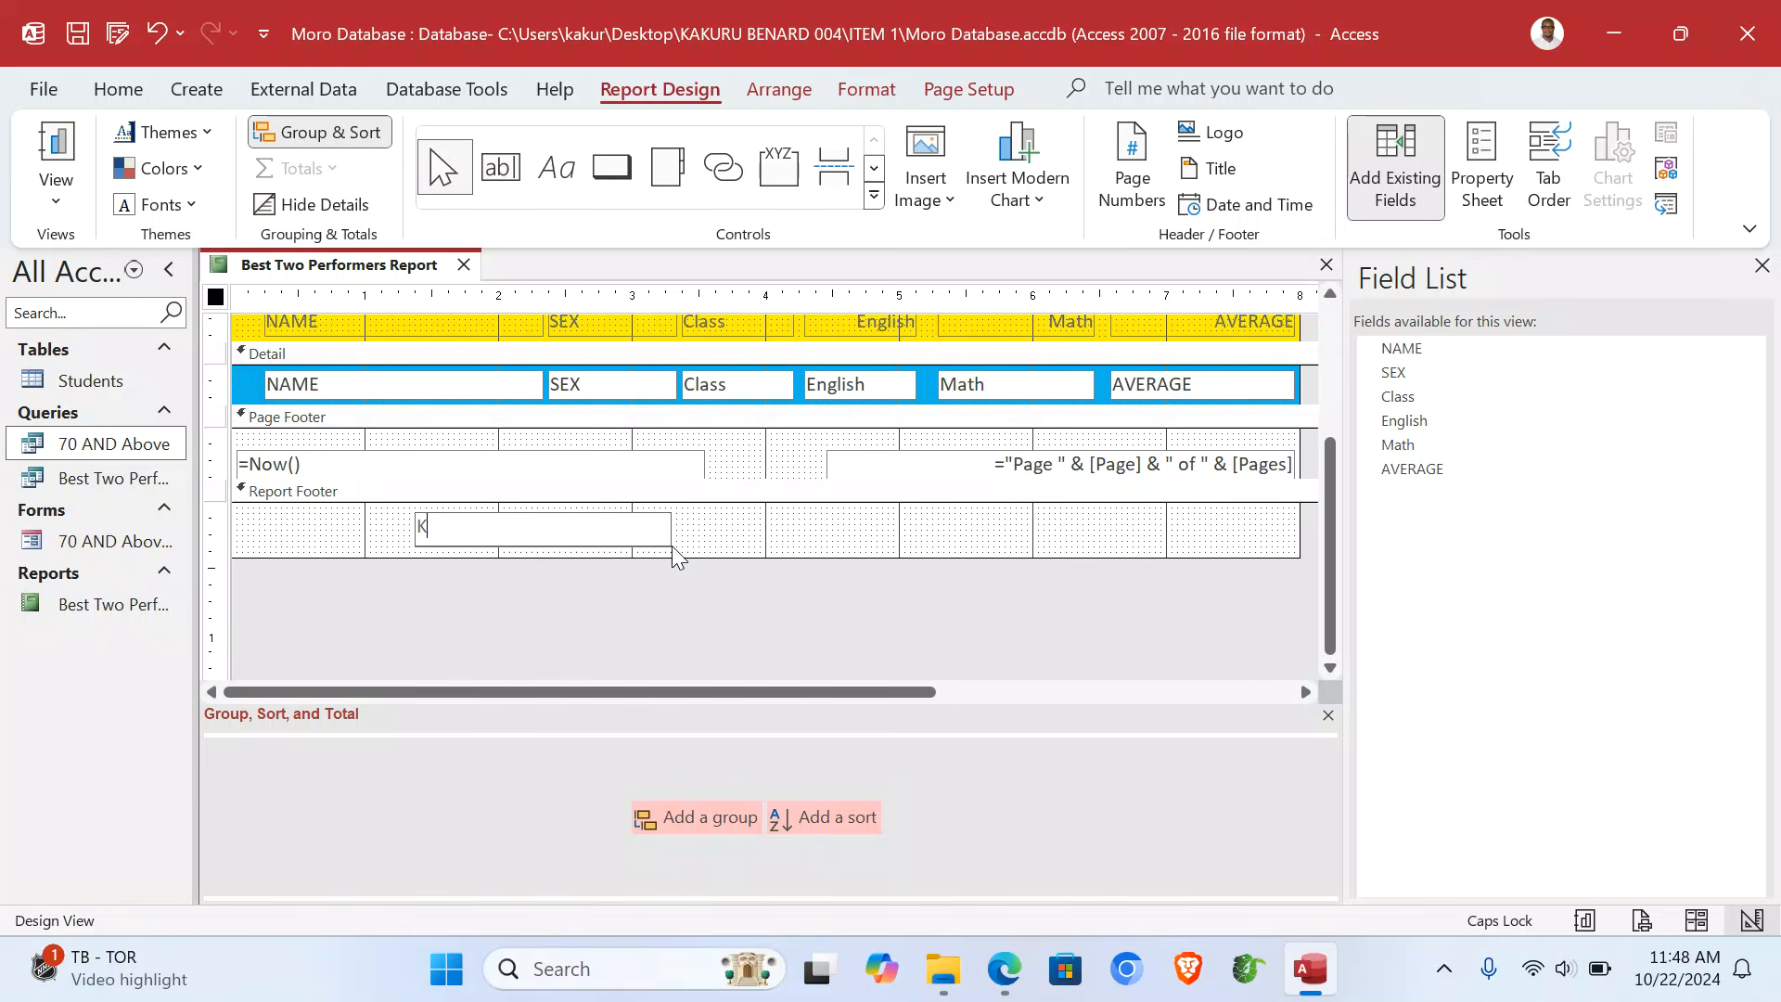
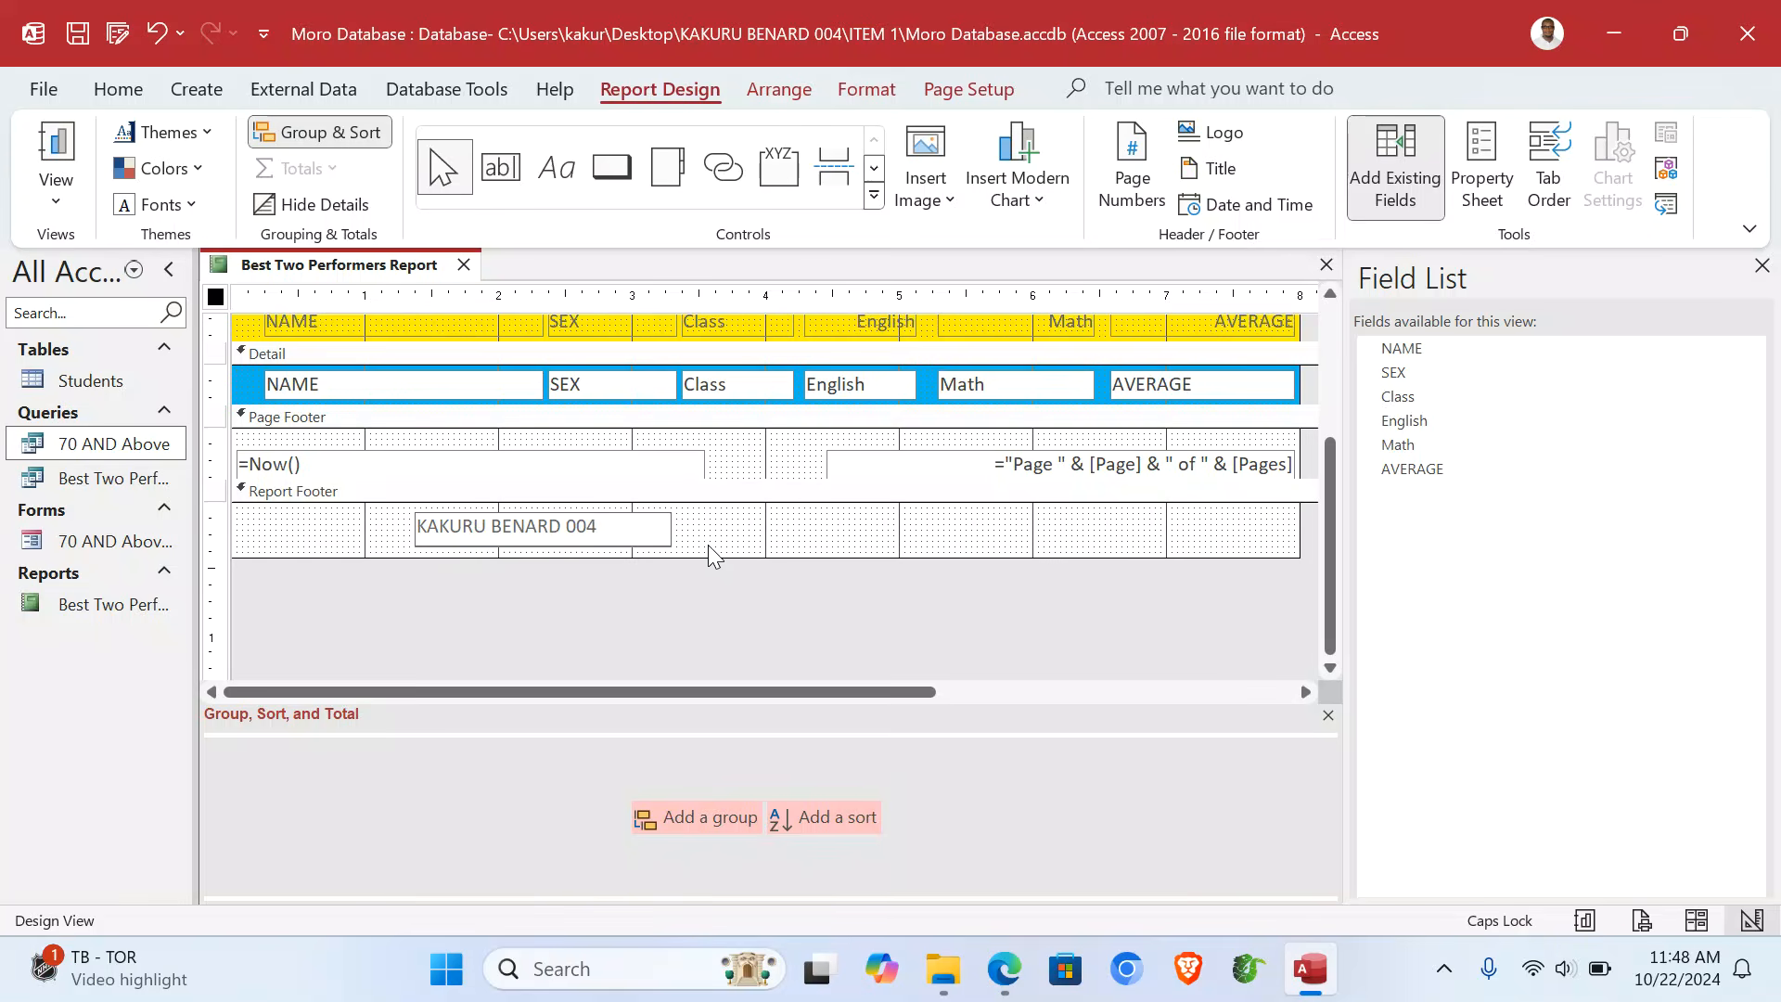
click(709, 544)
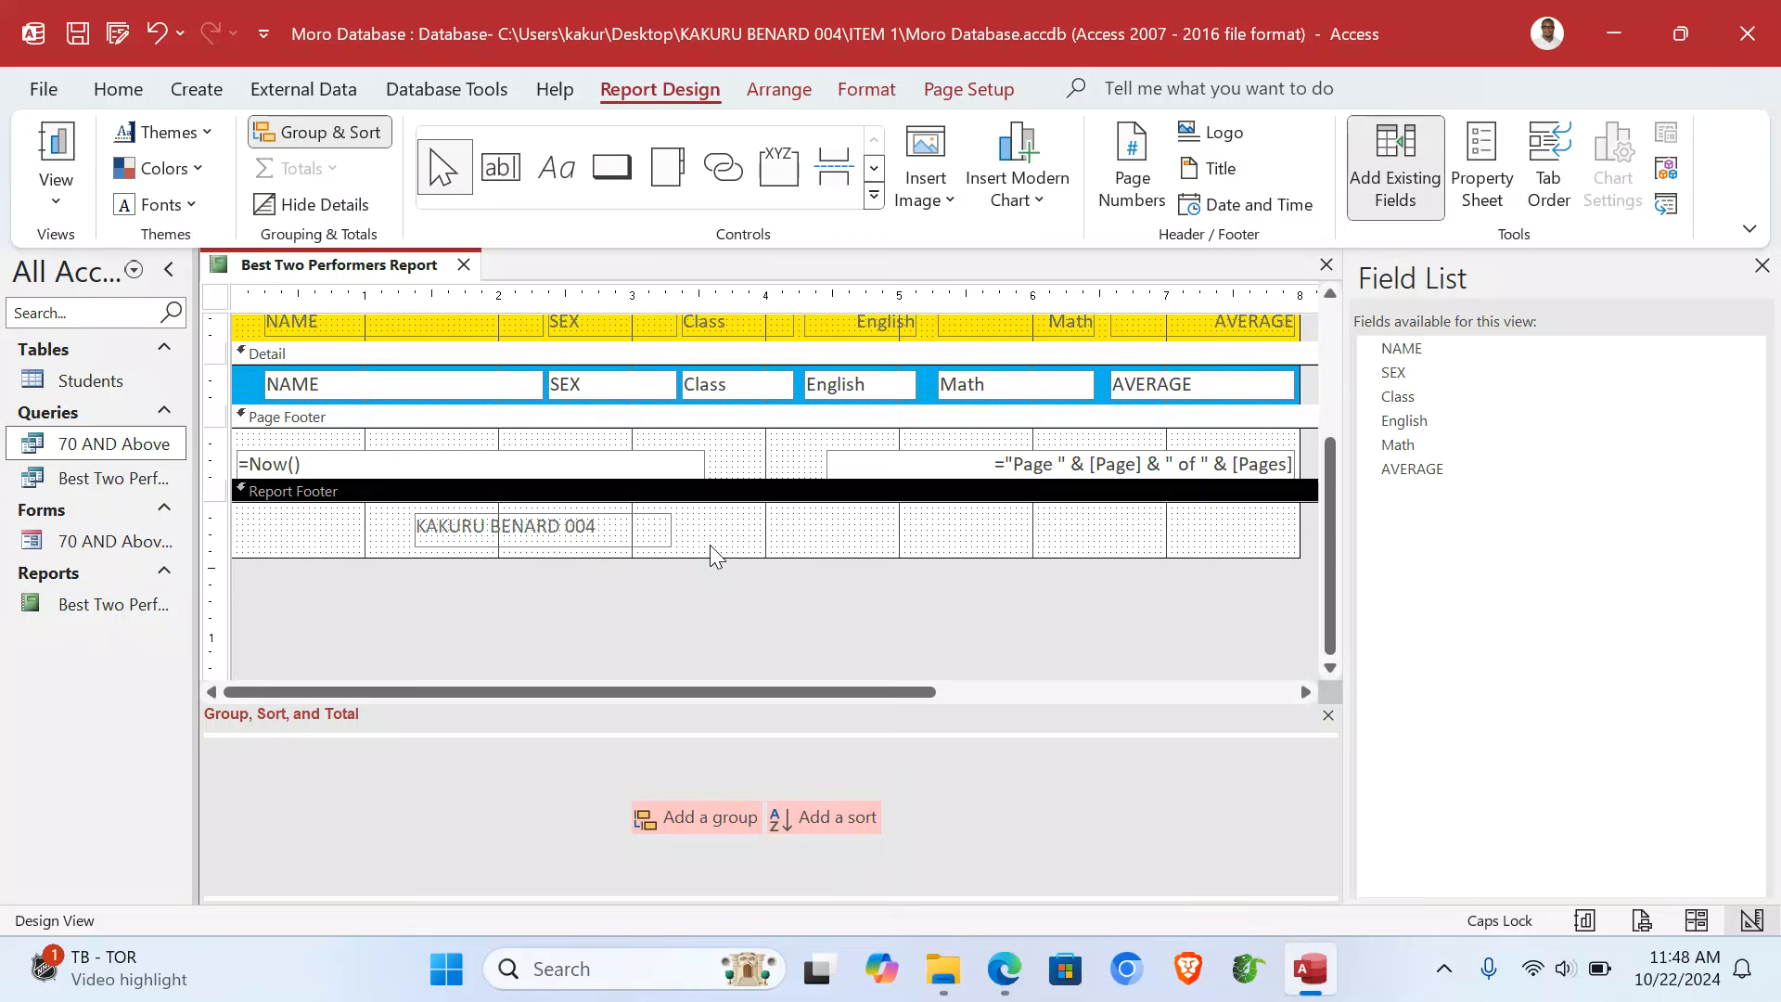
- Preview the report with its data in Report View, then quit Access
click(56, 181)
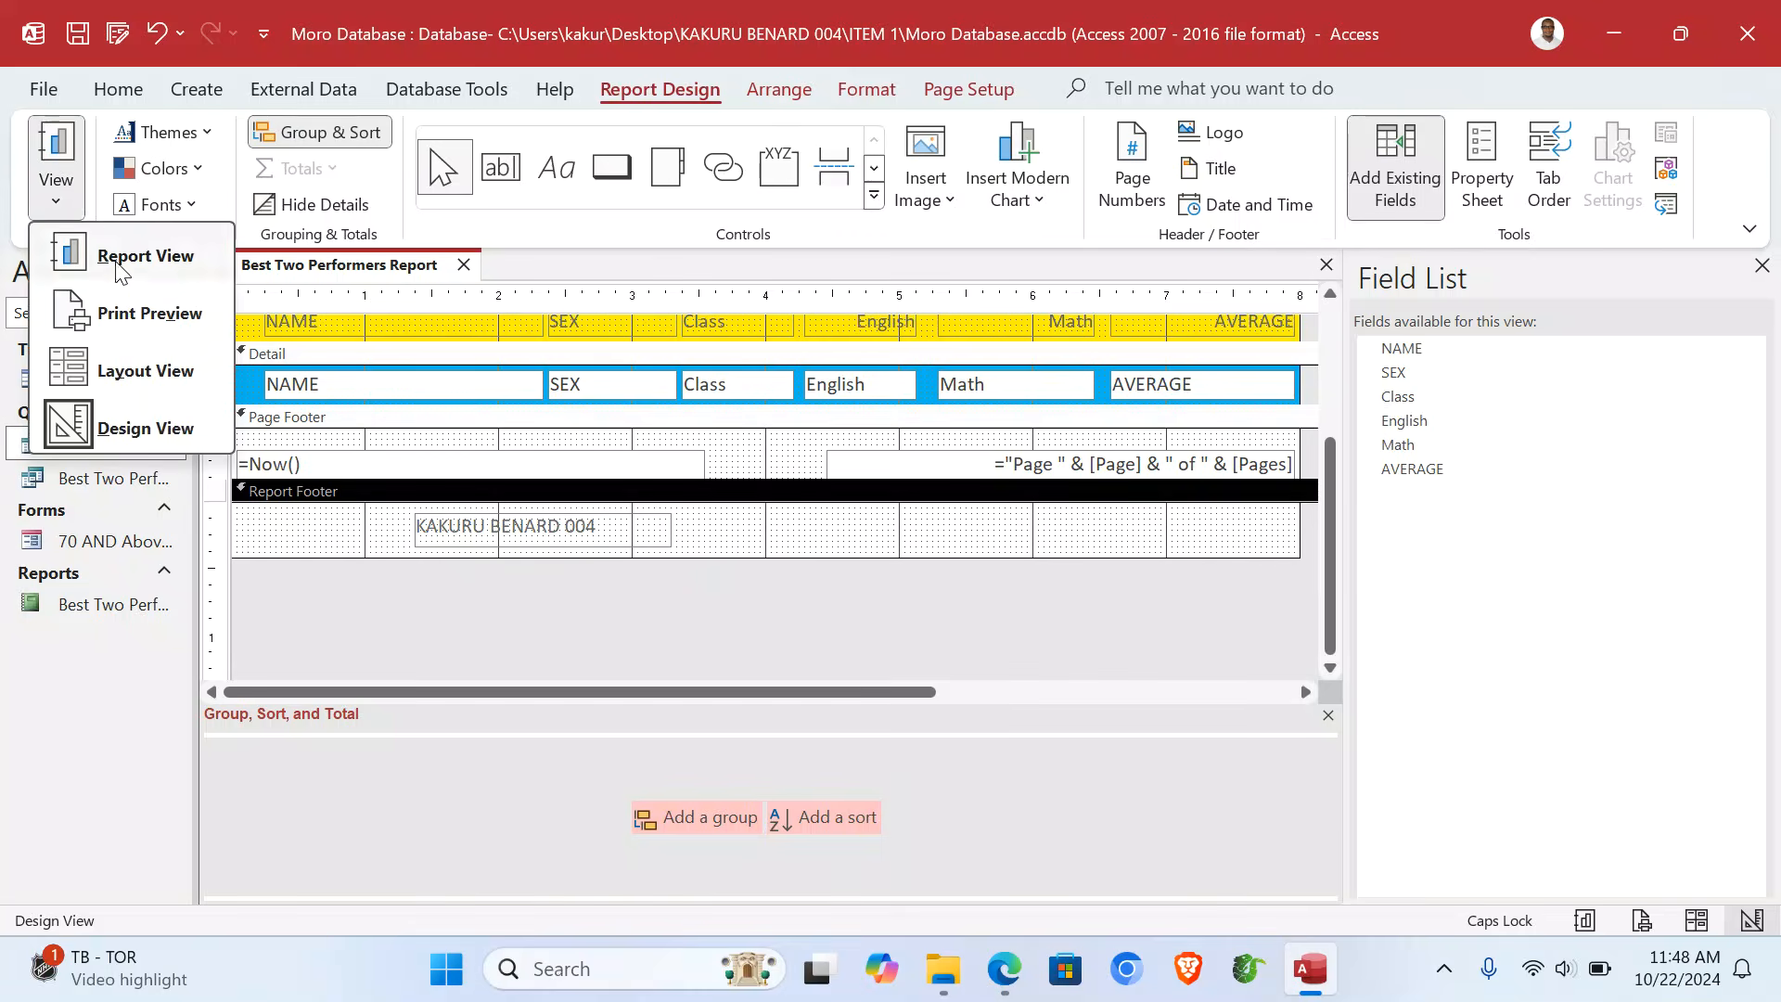
click(140, 253)
click(703, 471)
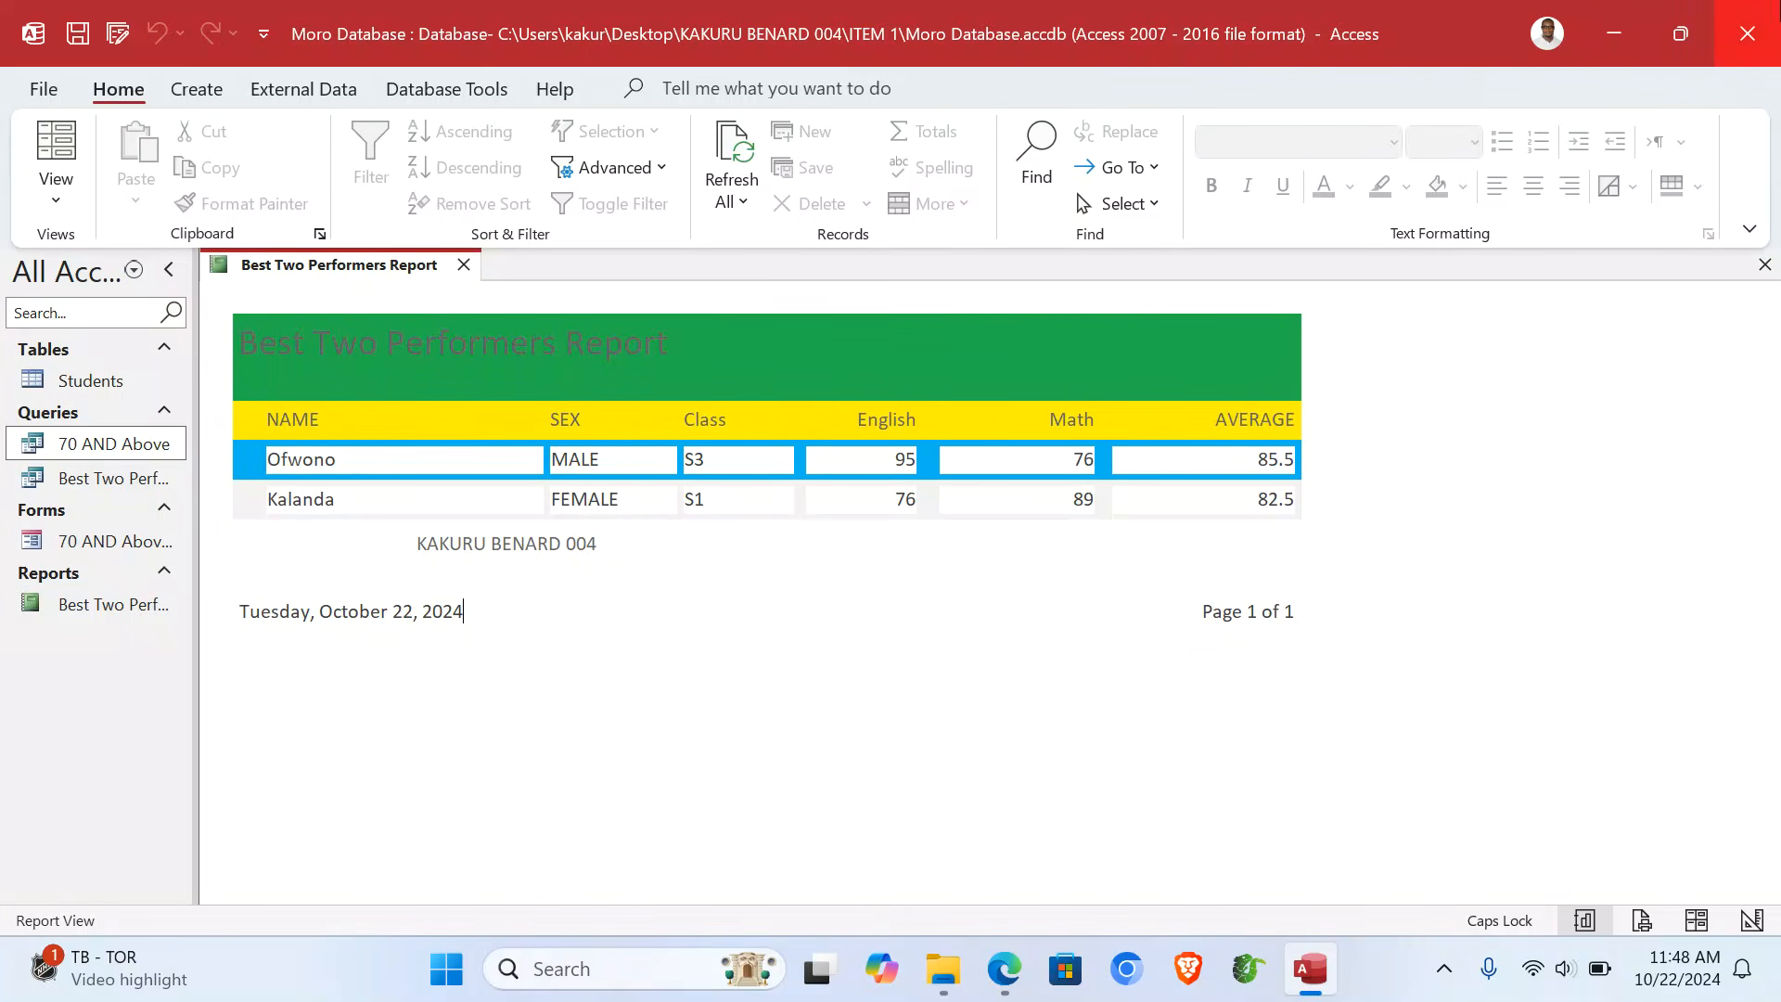
click(1765, 18)
- Create a new Word document named 'Moro School Report' in the ITEM 1 folder and open it
click(483, 536)
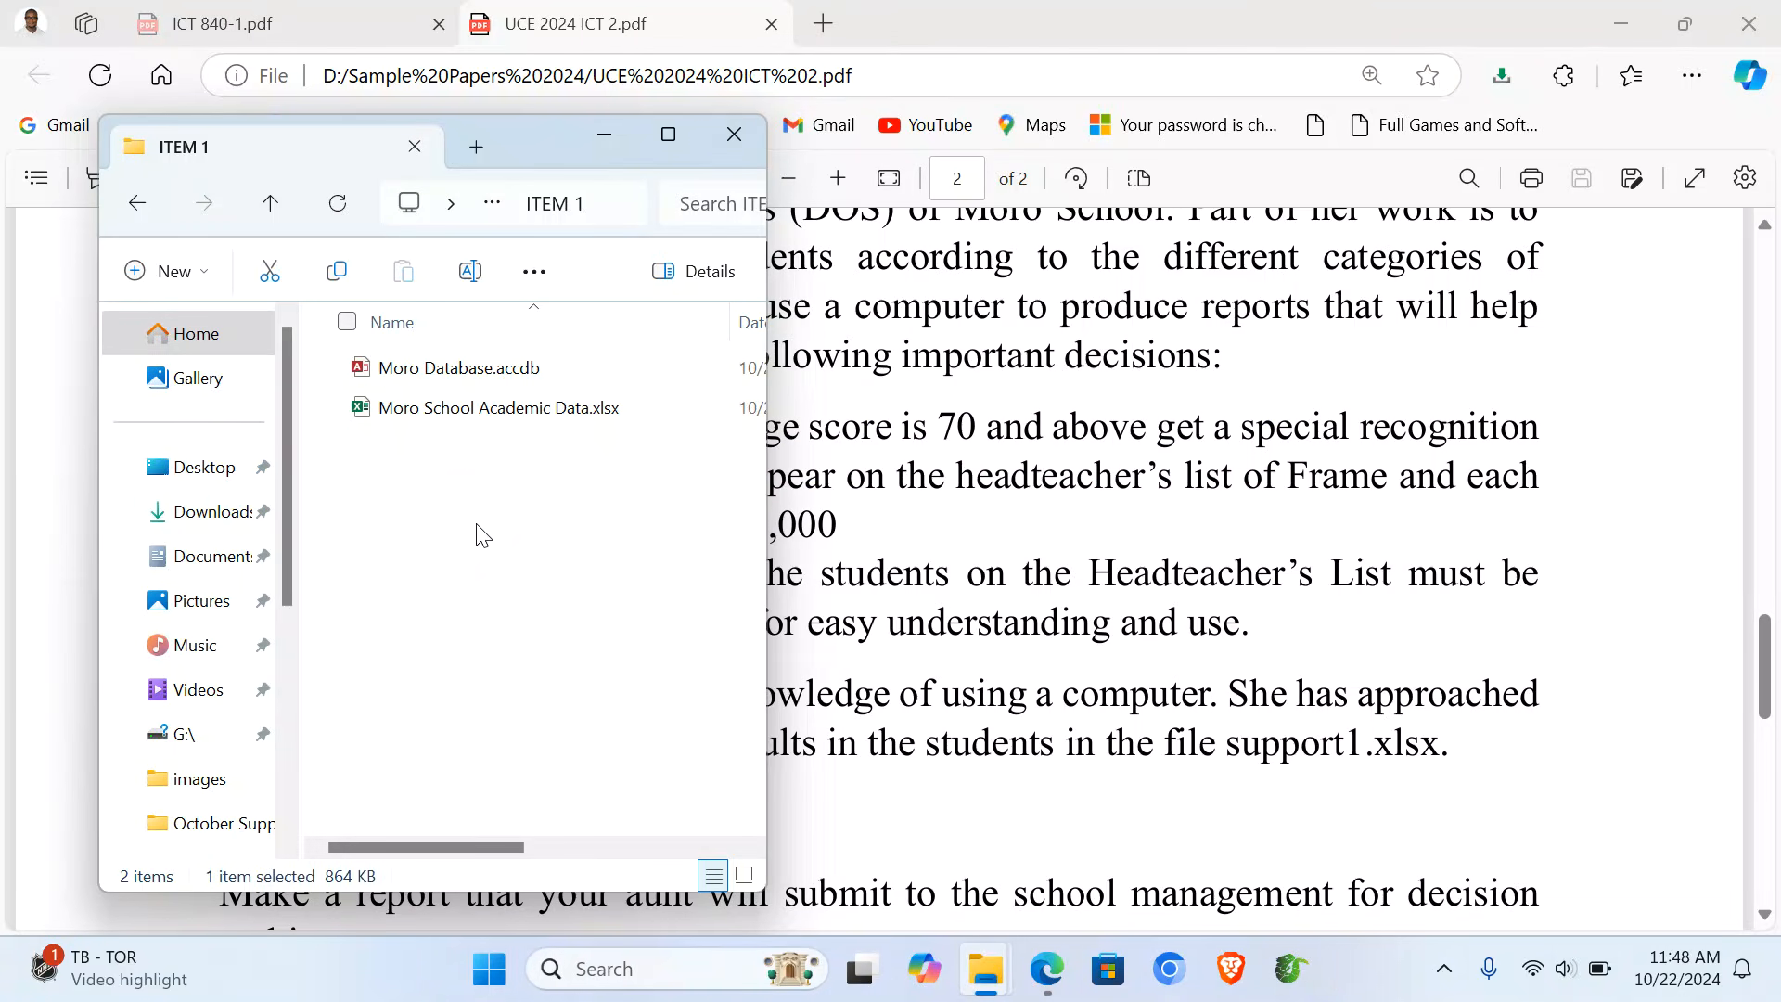
right_click(483, 536)
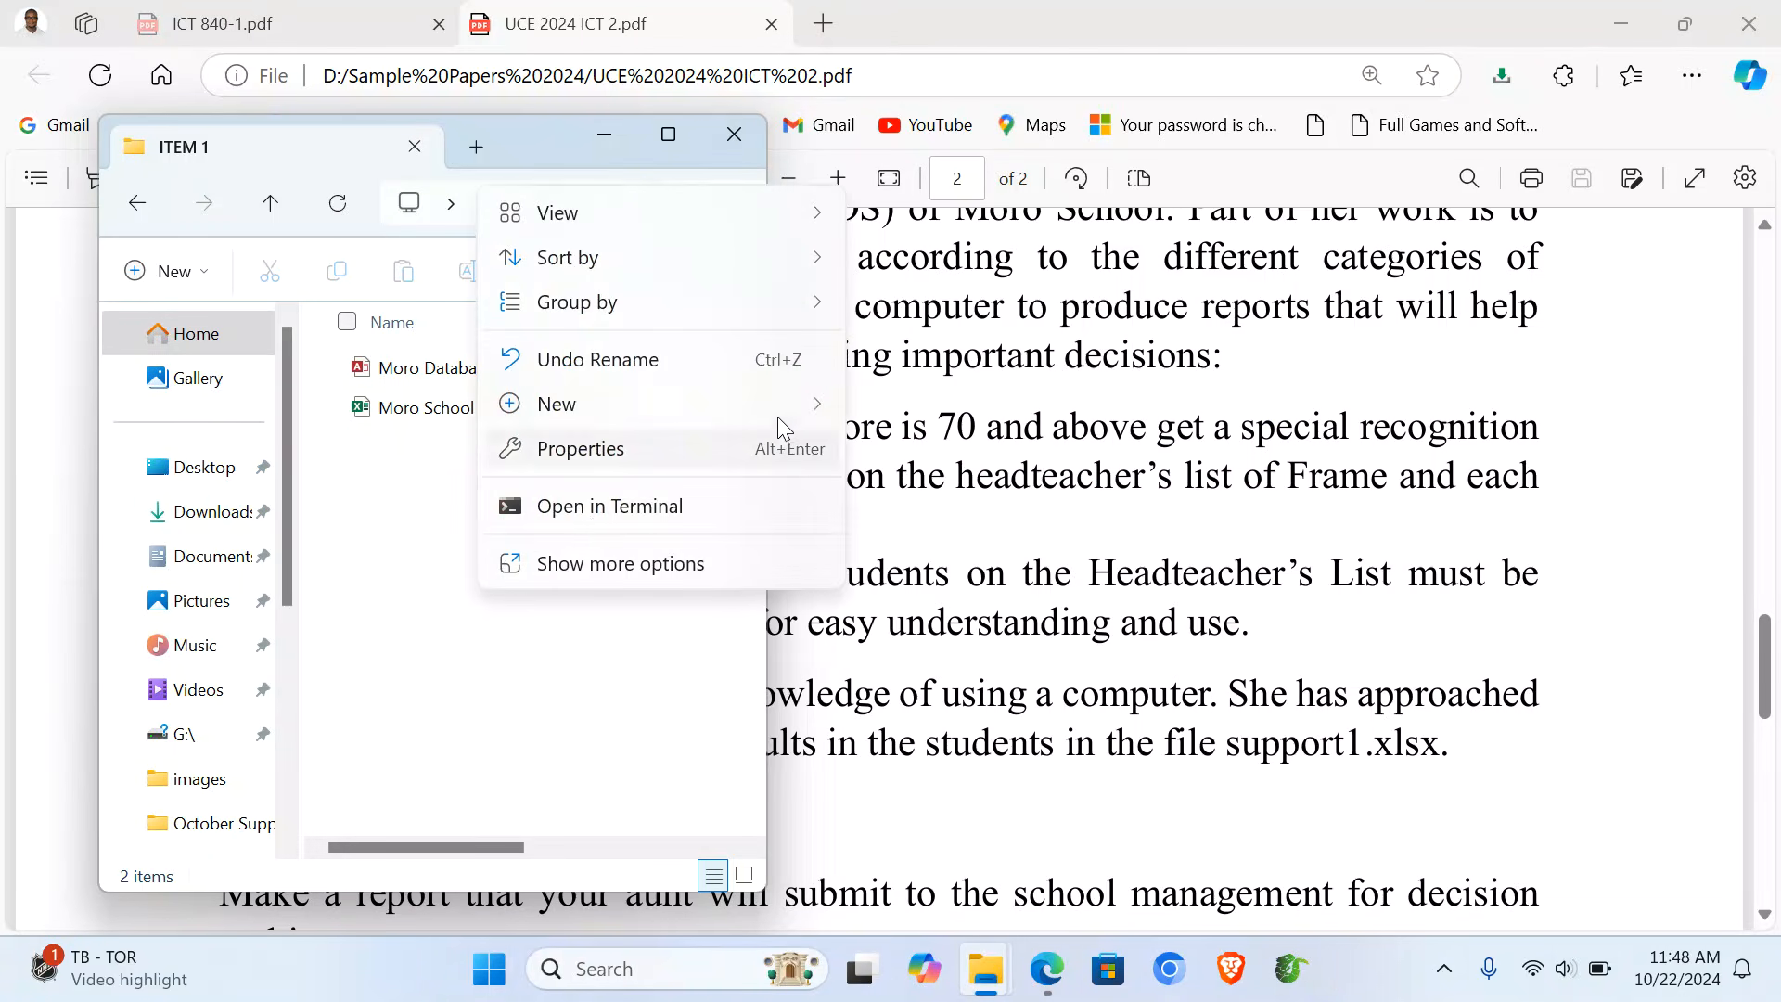
mouse_move(800, 407)
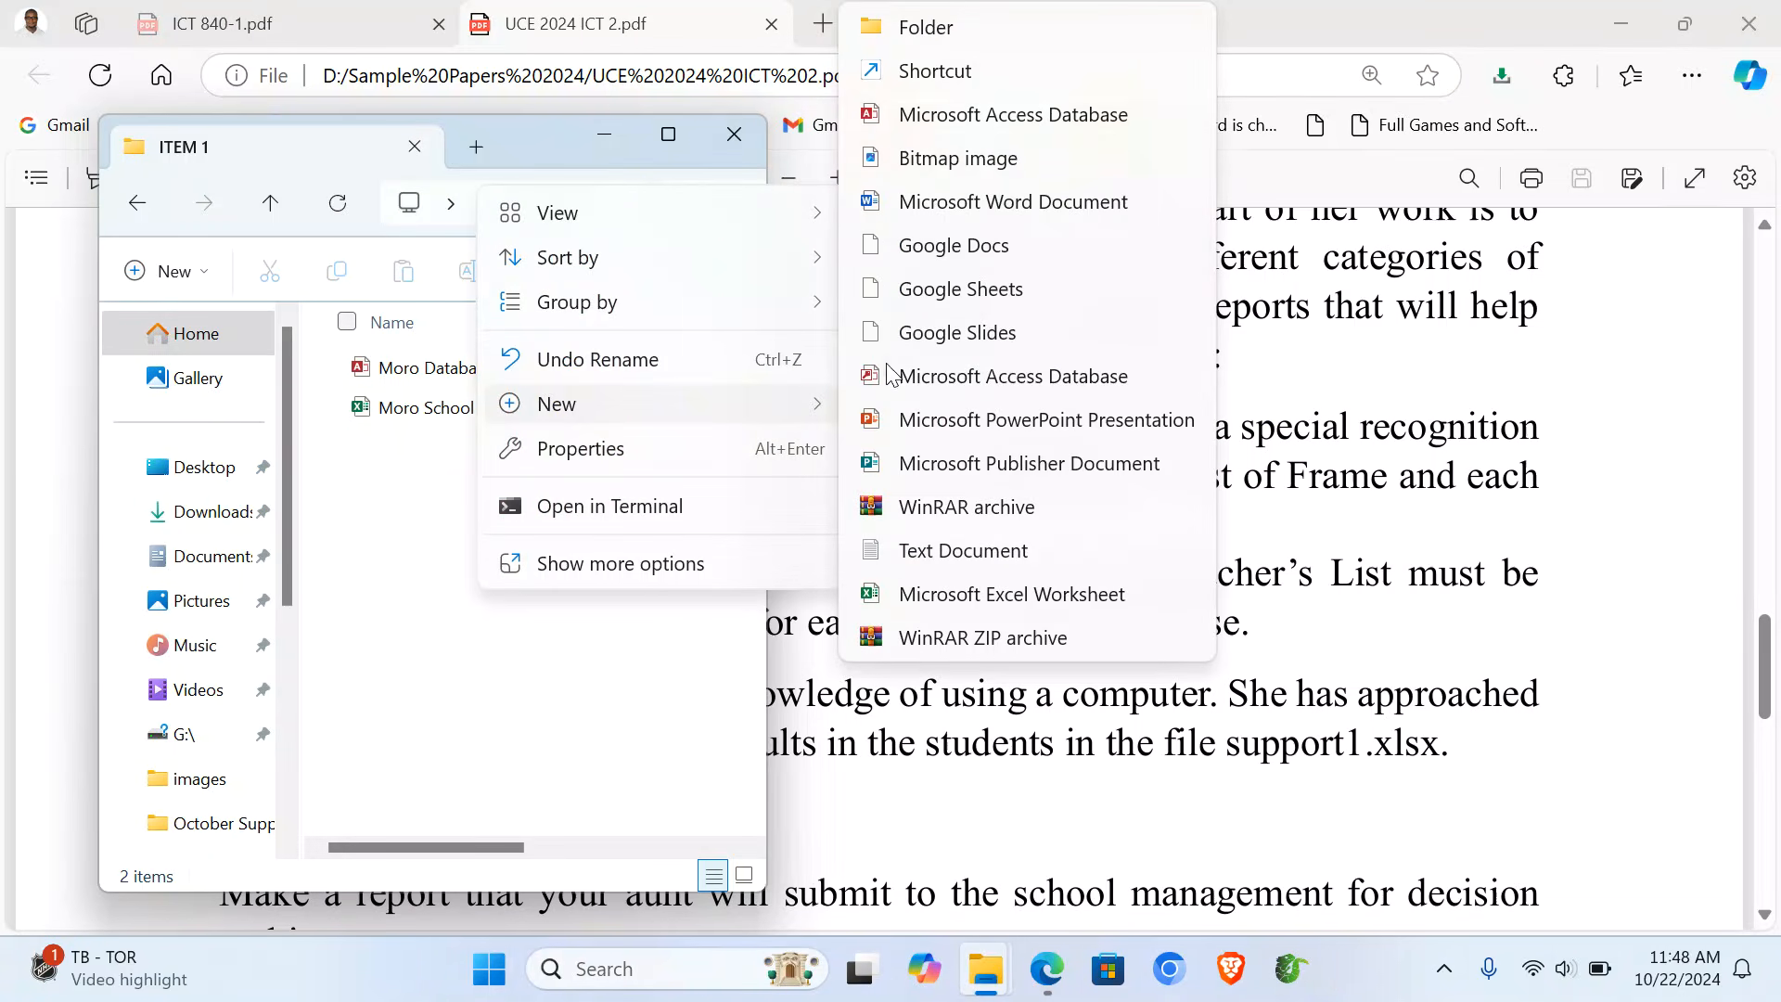
click(1002, 204)
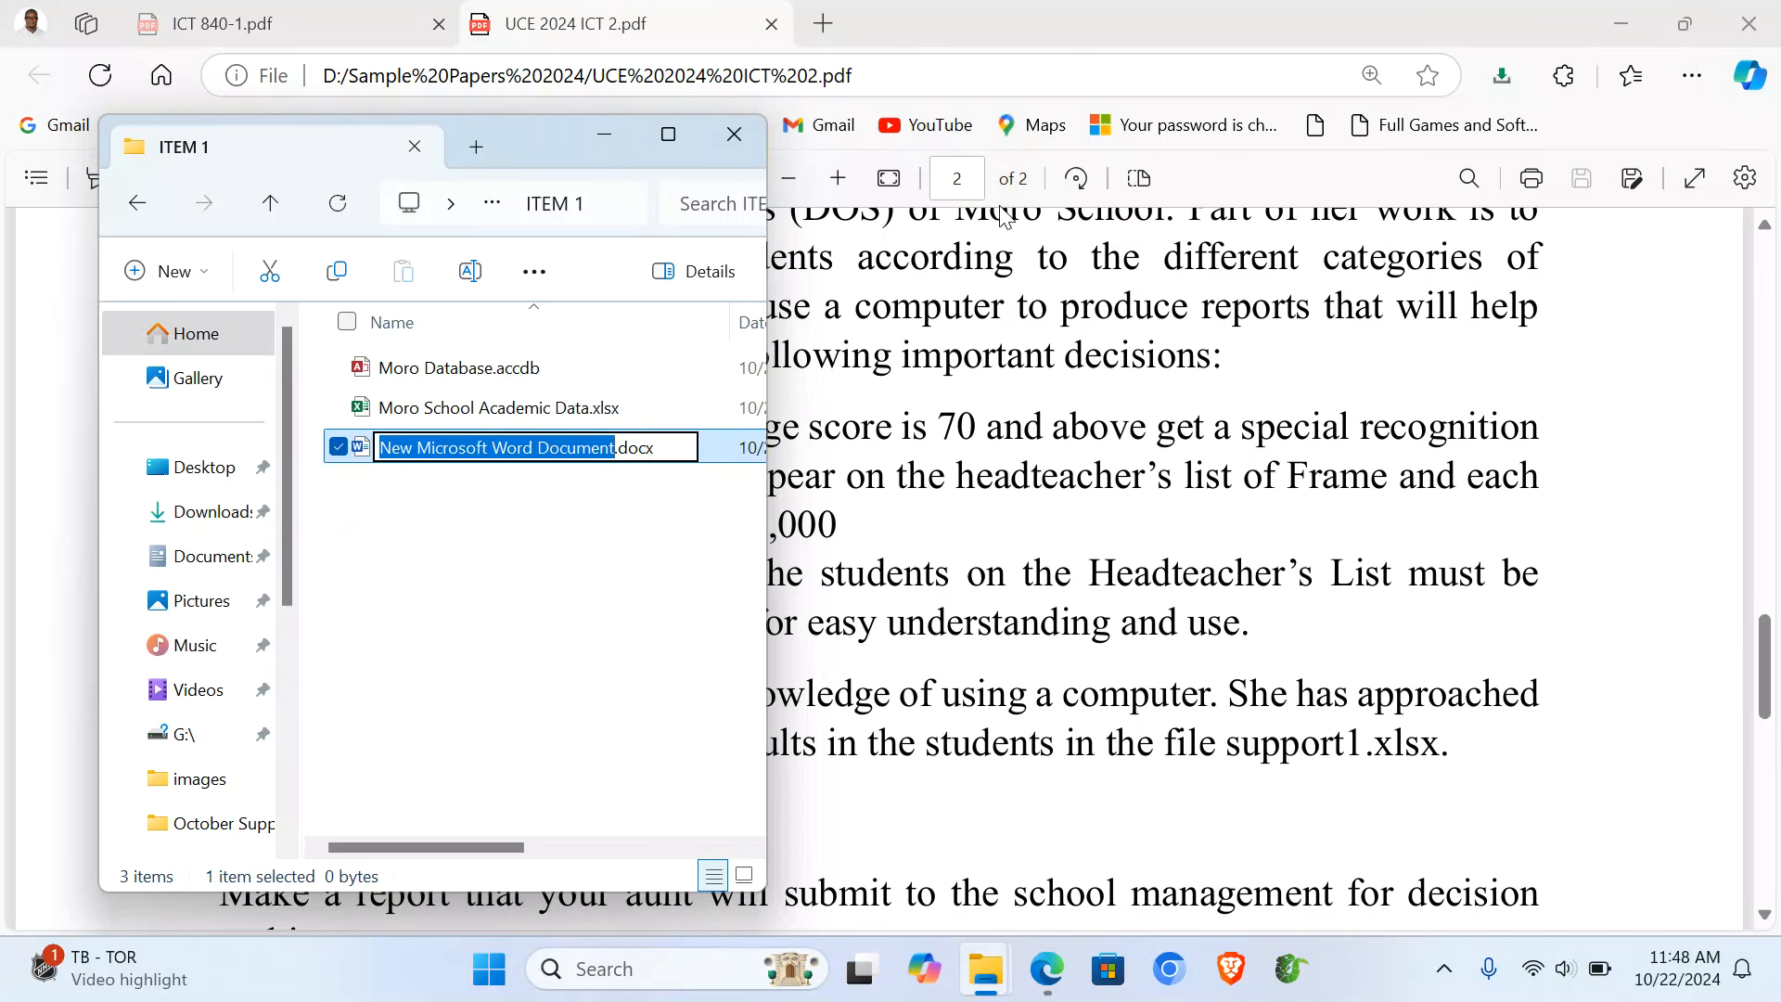
text(Moro)
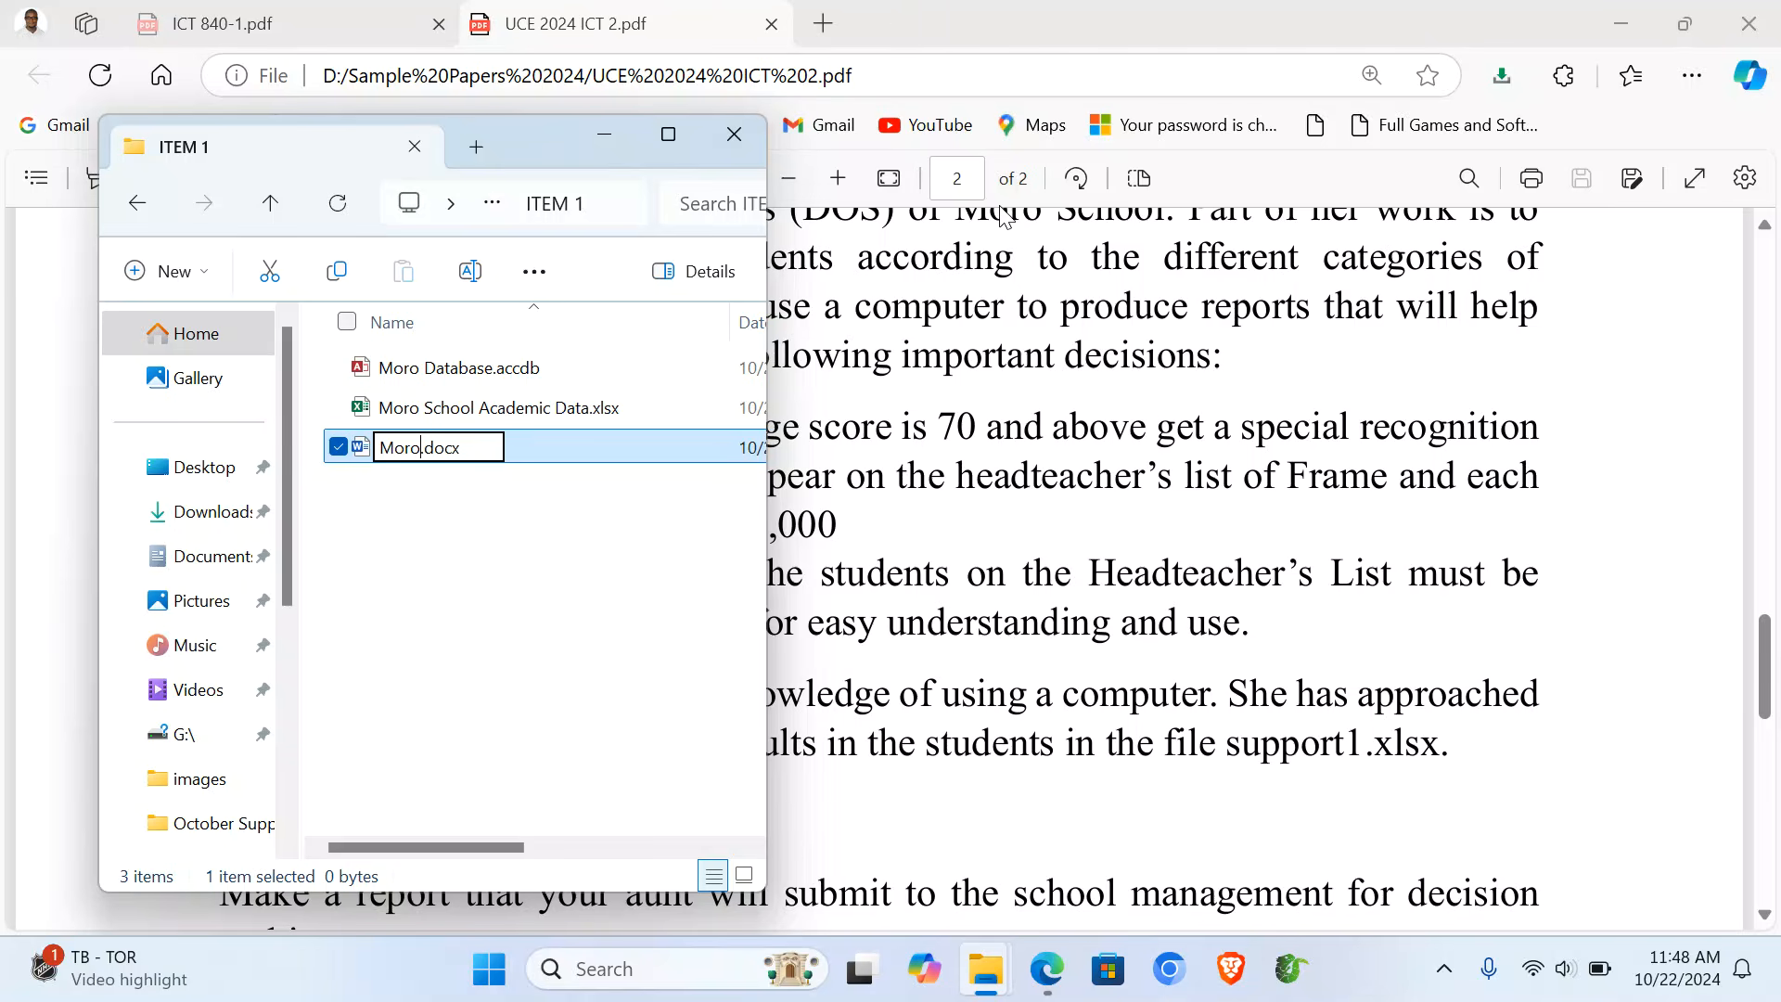
text( School R)
text(eport)
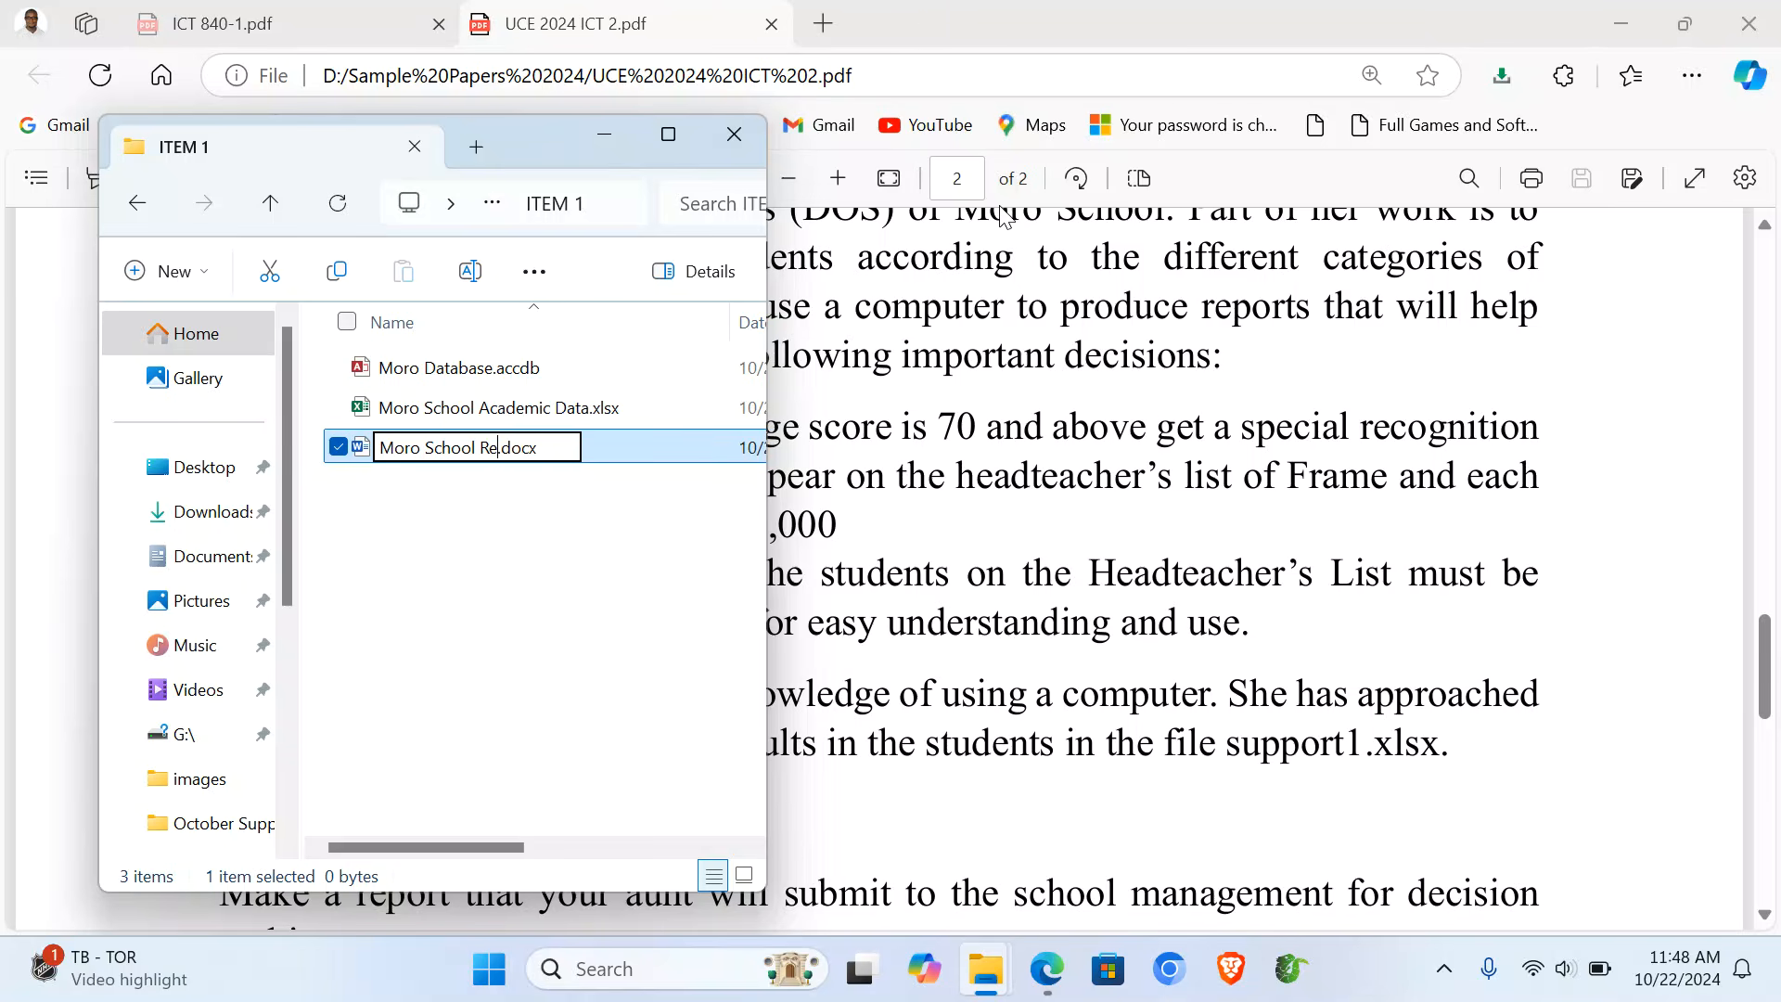
key(Return)
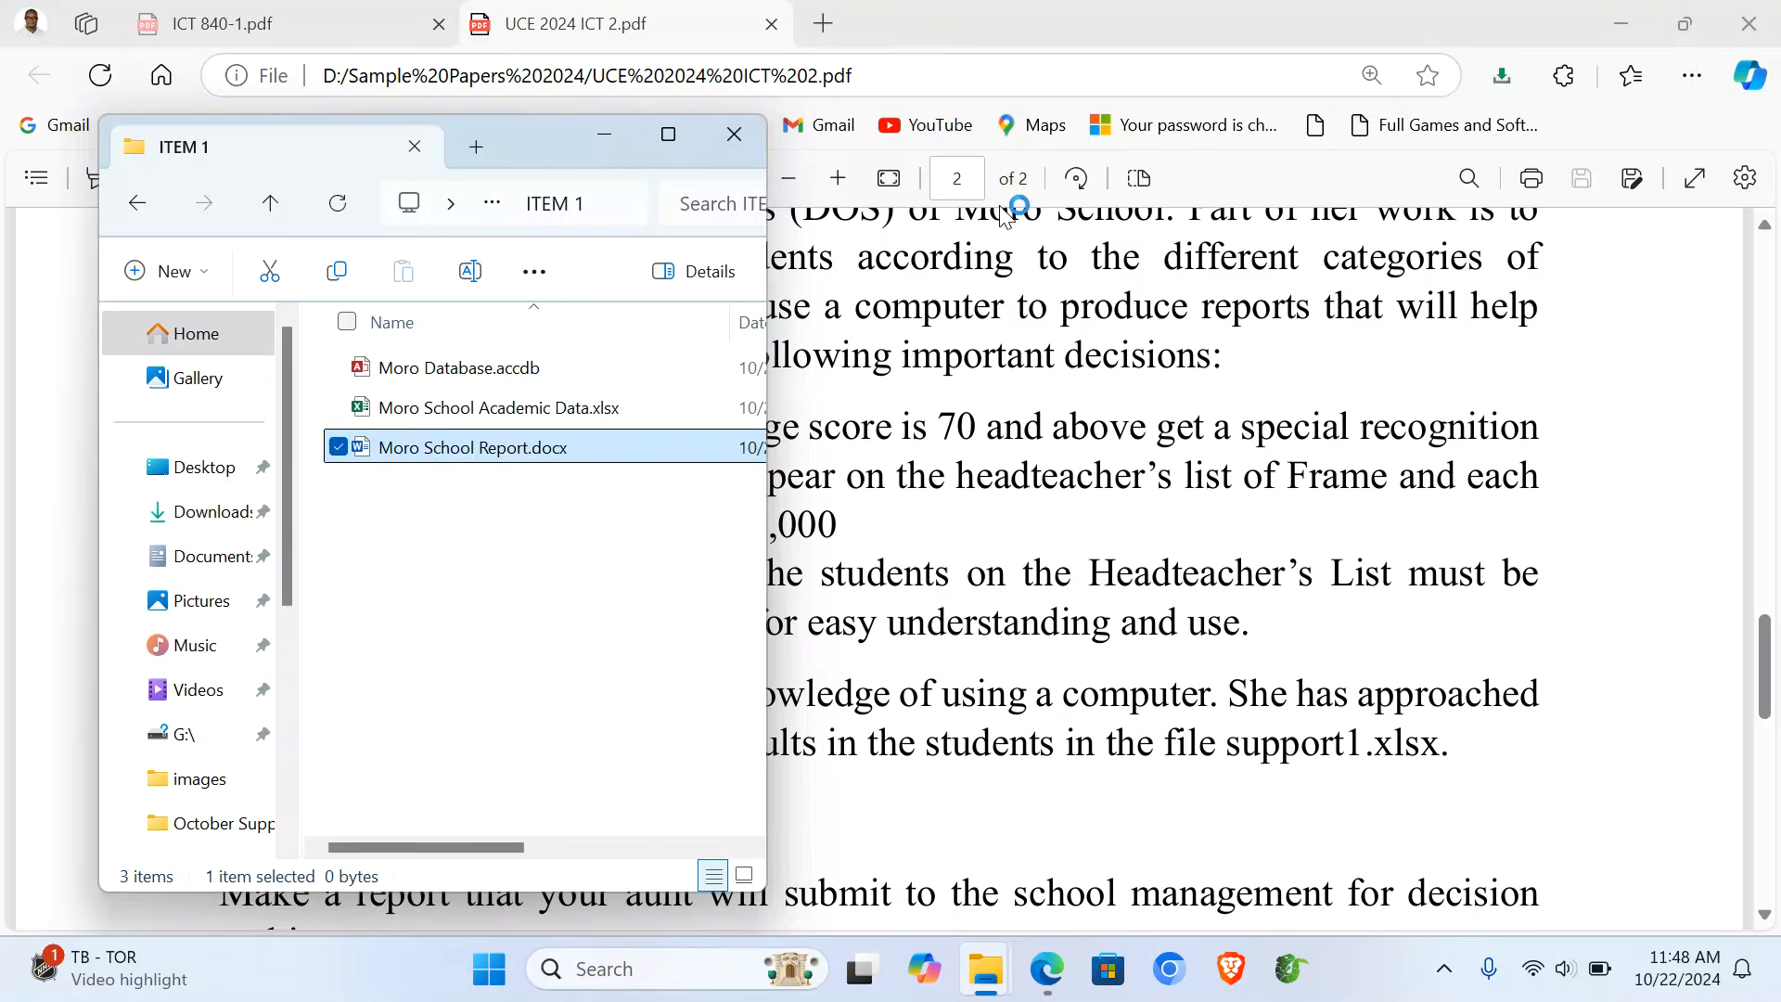
key(Return)
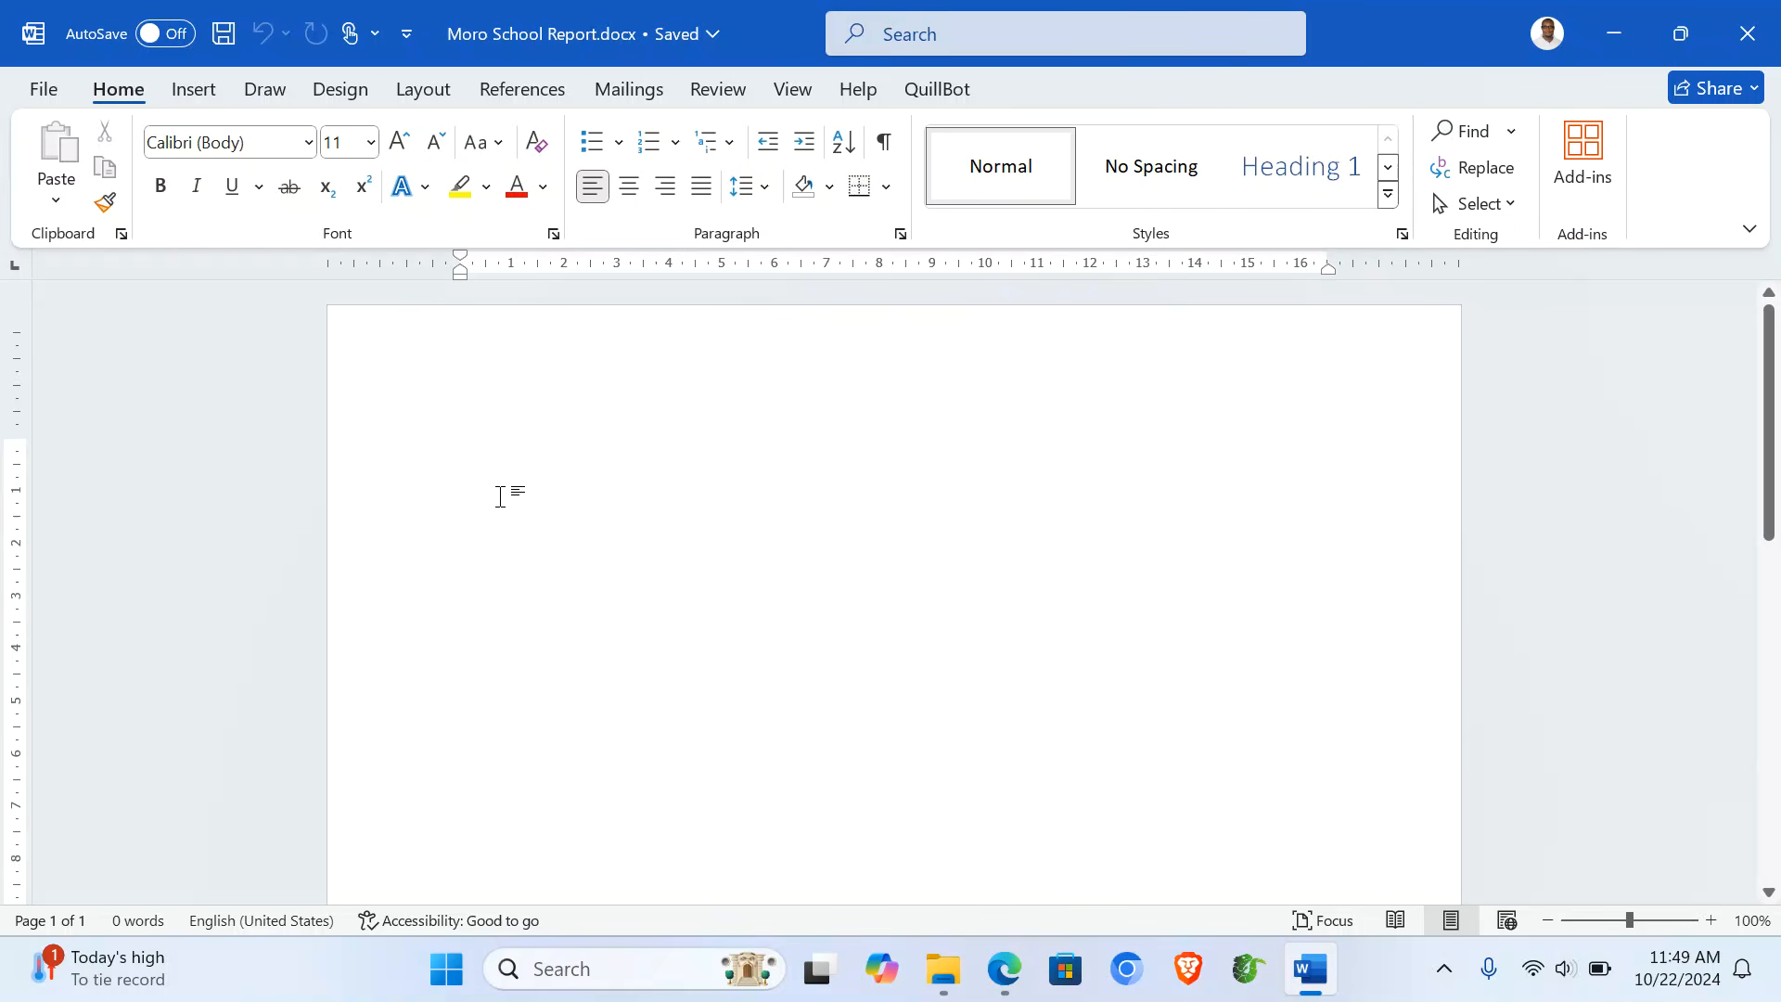
- Type the title 'MORO SCHOOL ACADEMIC REPORT 2024' and make it centred, 22 pt, red and bold
text(MORO SCHO)
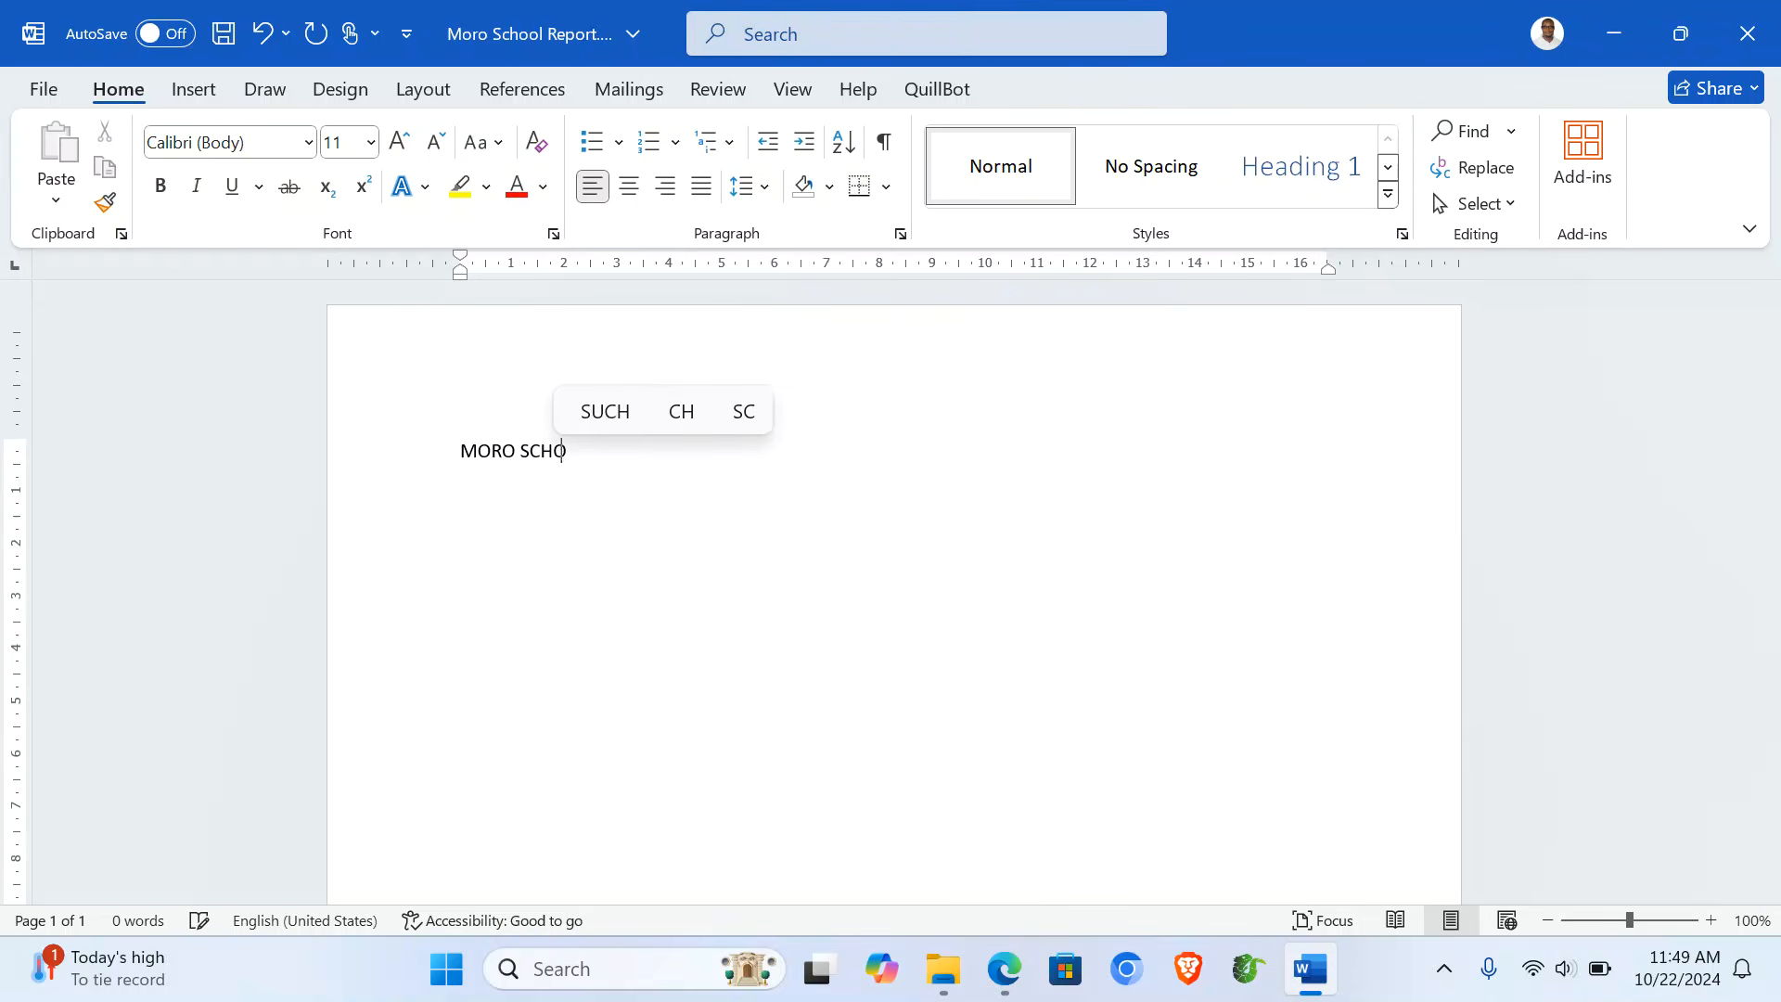
text(OL ACA)
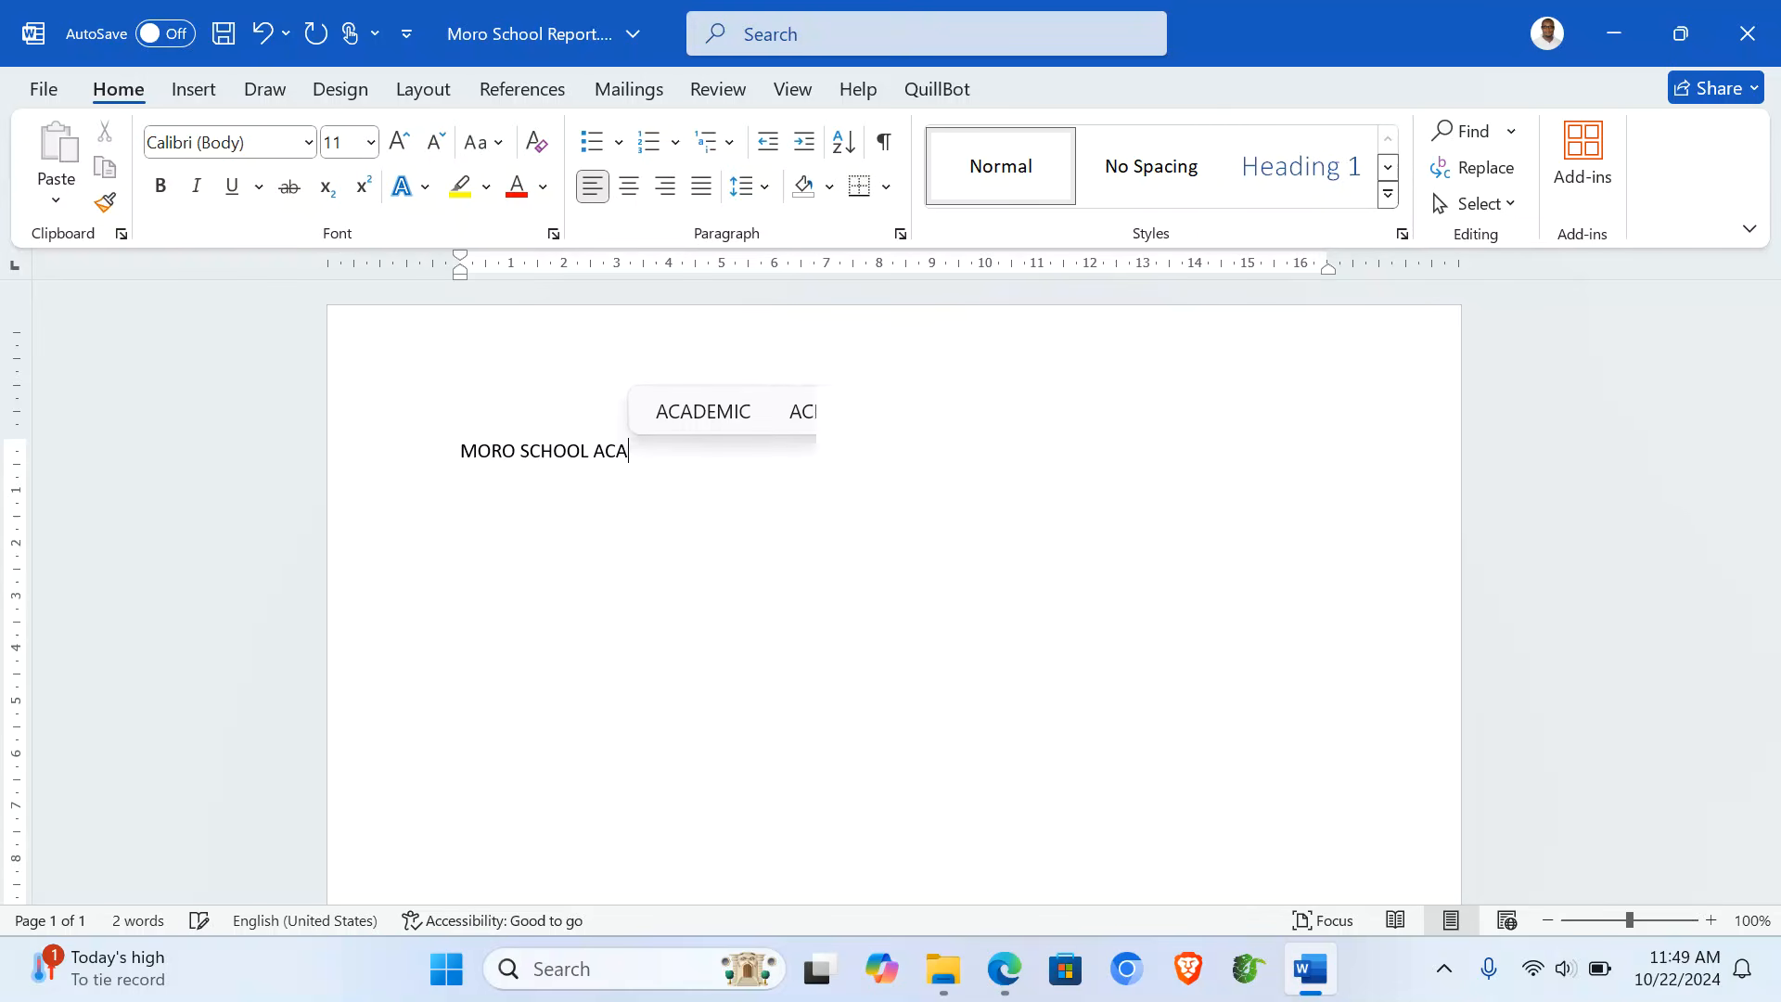
text(DEMIC R)
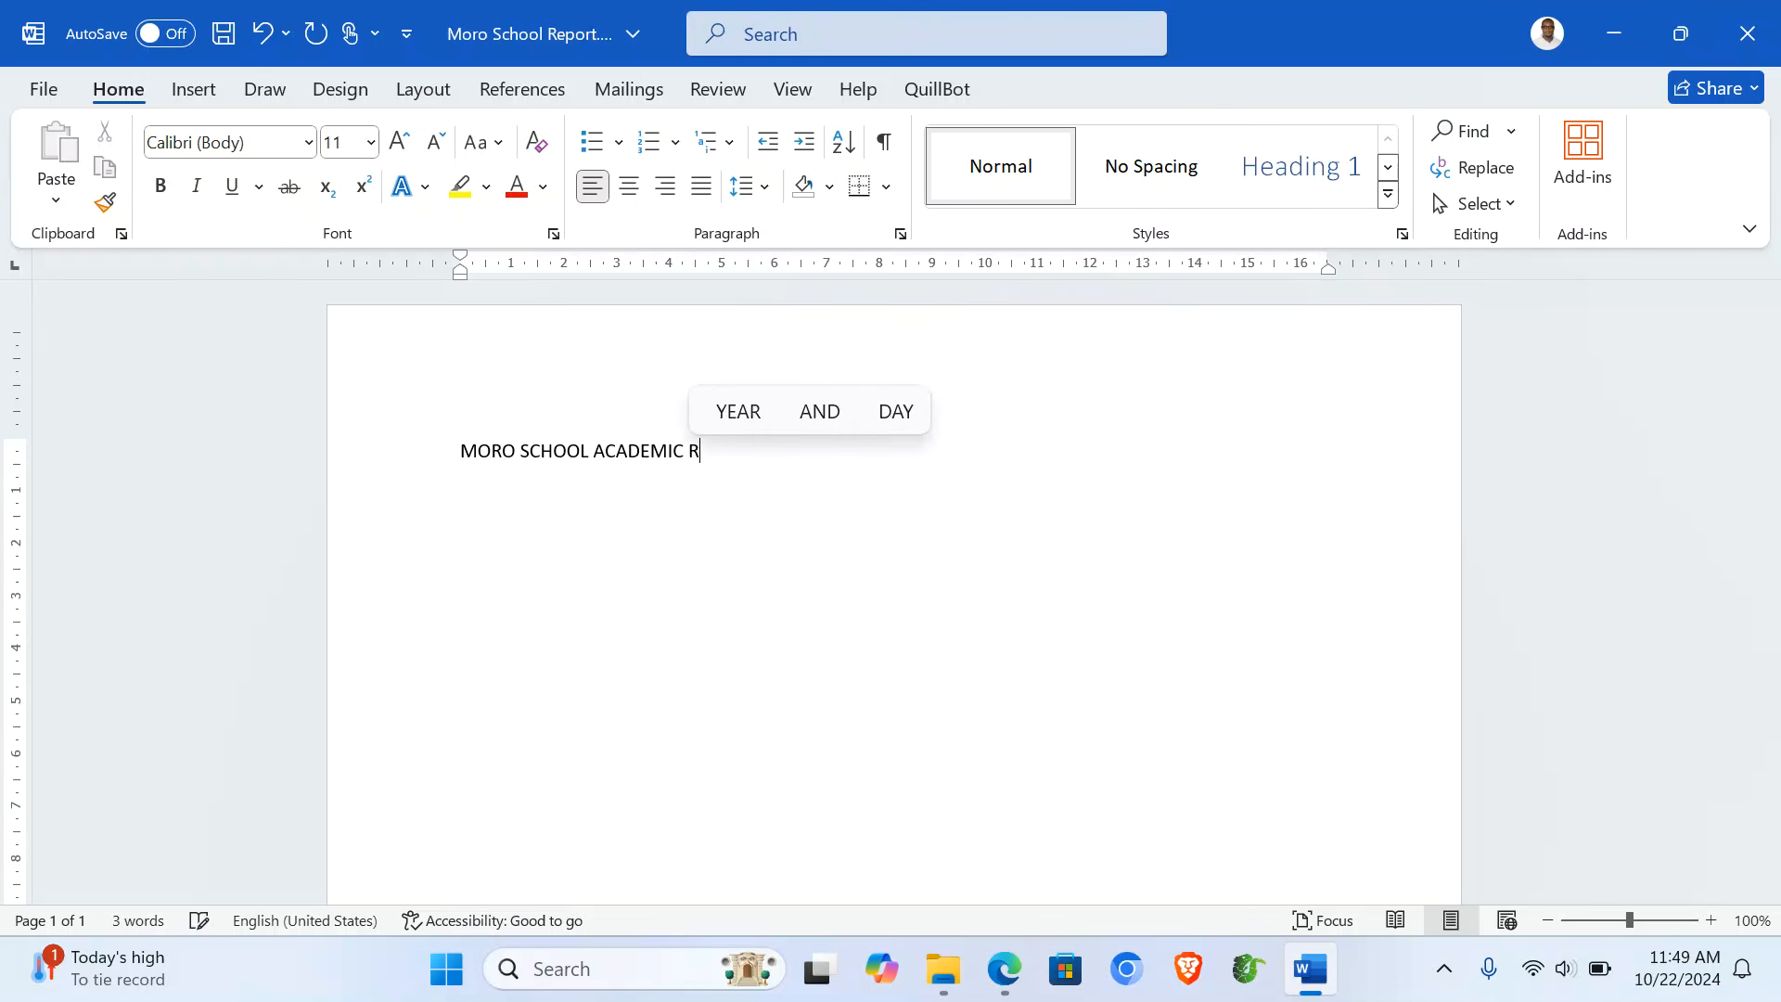
text(EPORT 2024)
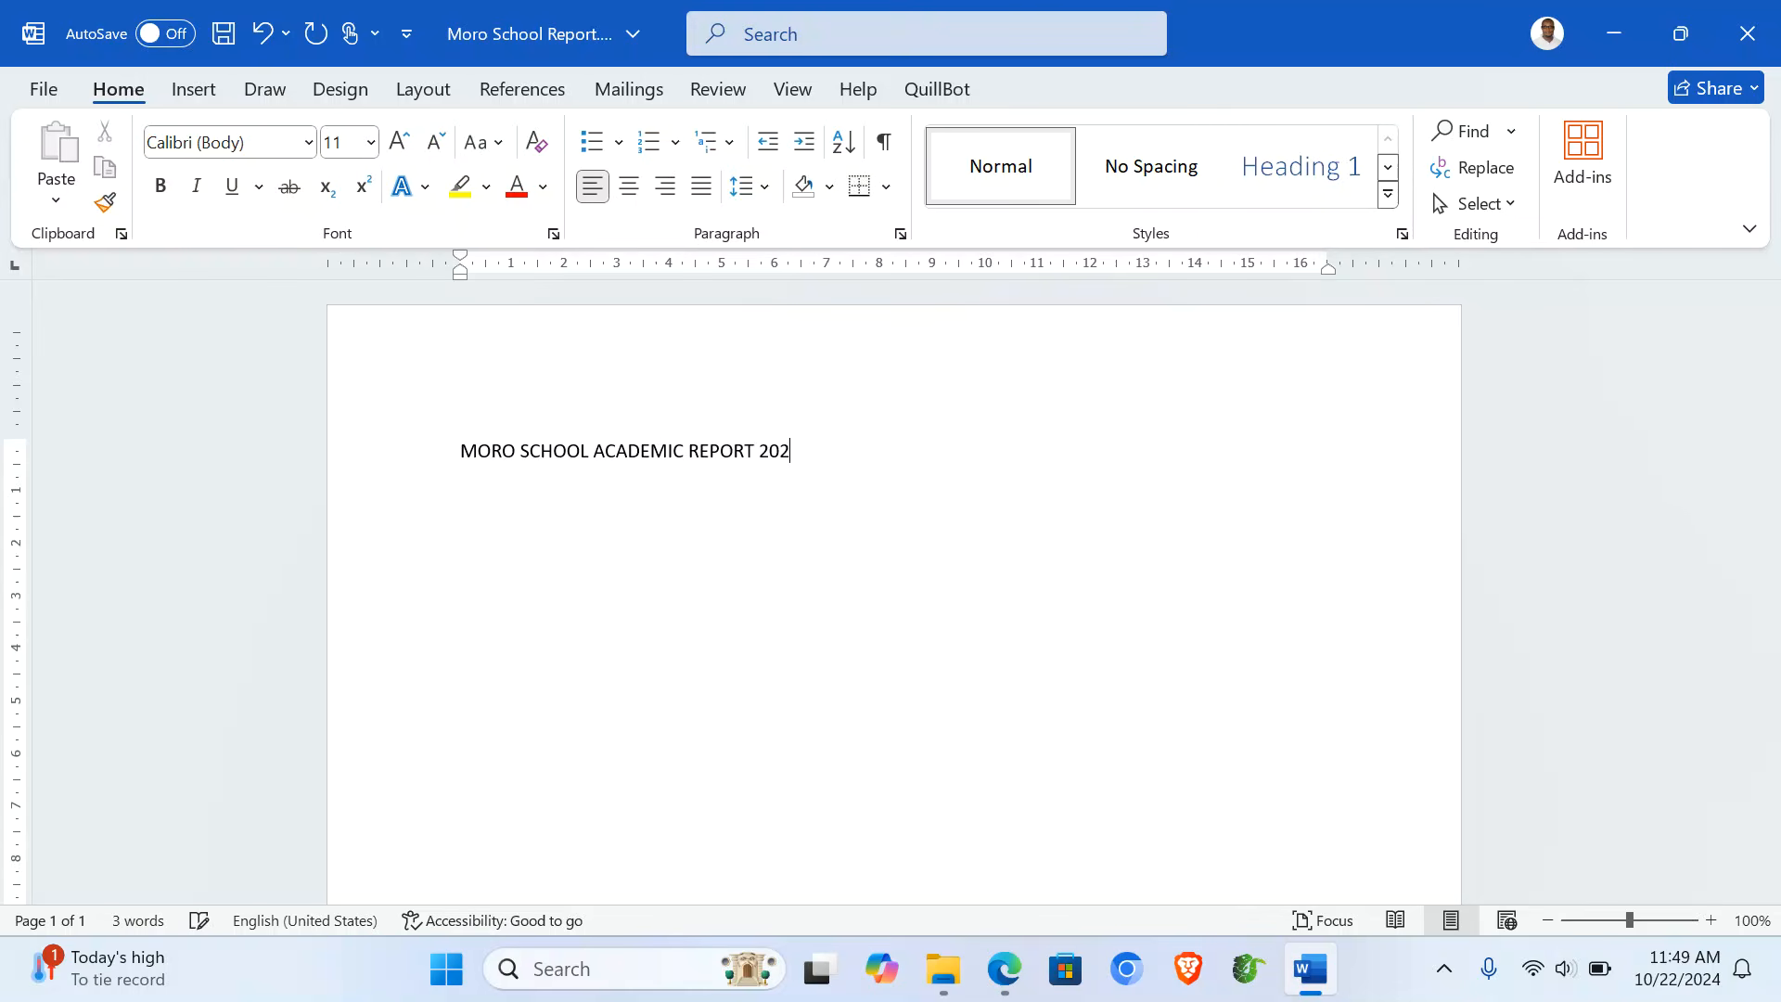
click(360, 456)
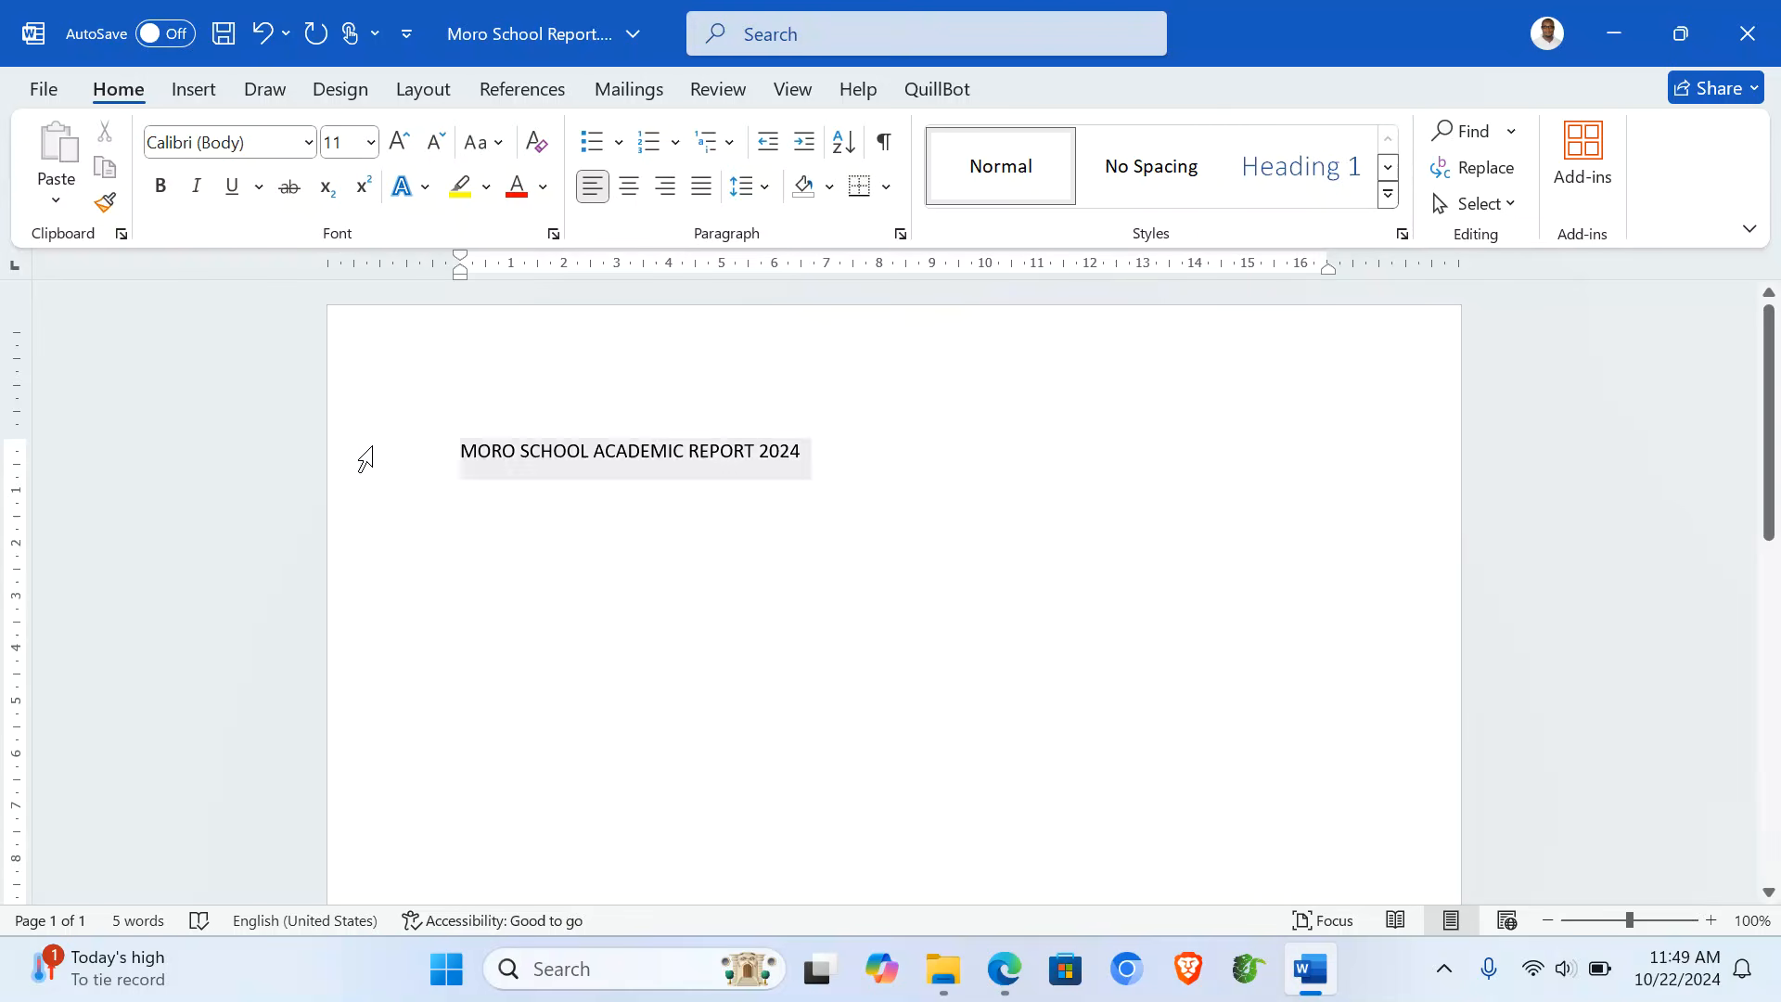
click(629, 187)
click(400, 142)
click(400, 142)
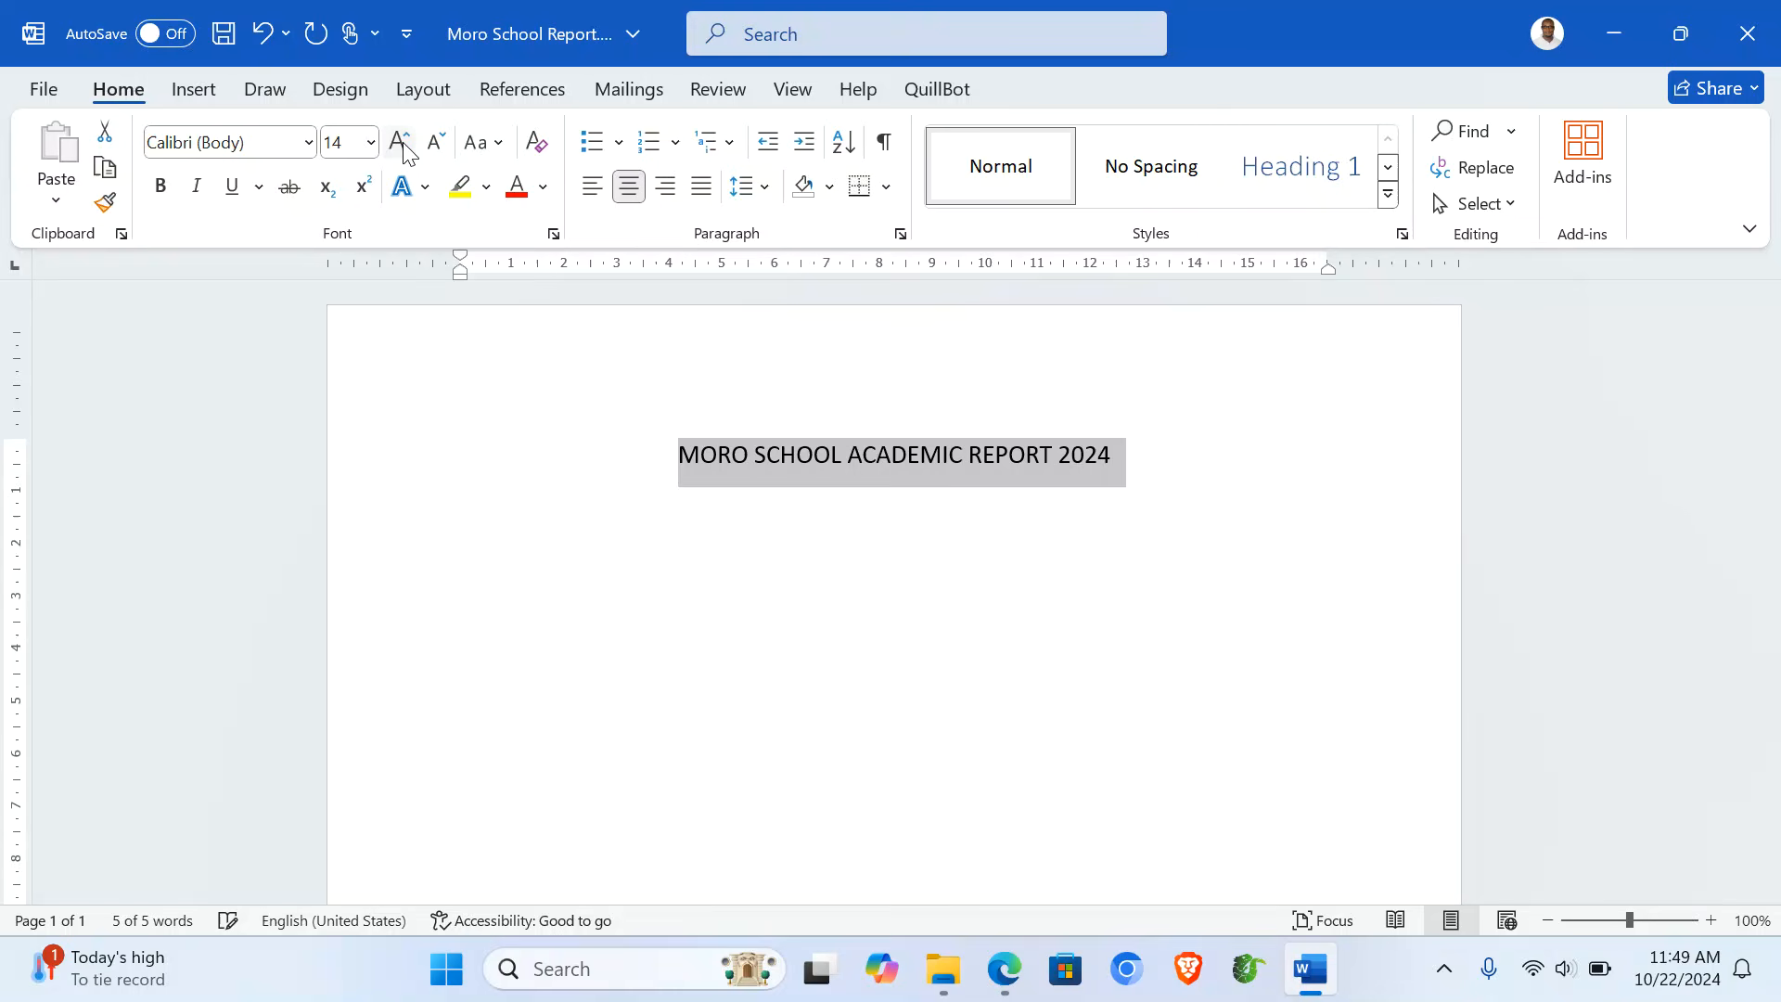
click(400, 142)
click(400, 142)
click(400, 142)
click(400, 142)
click(518, 195)
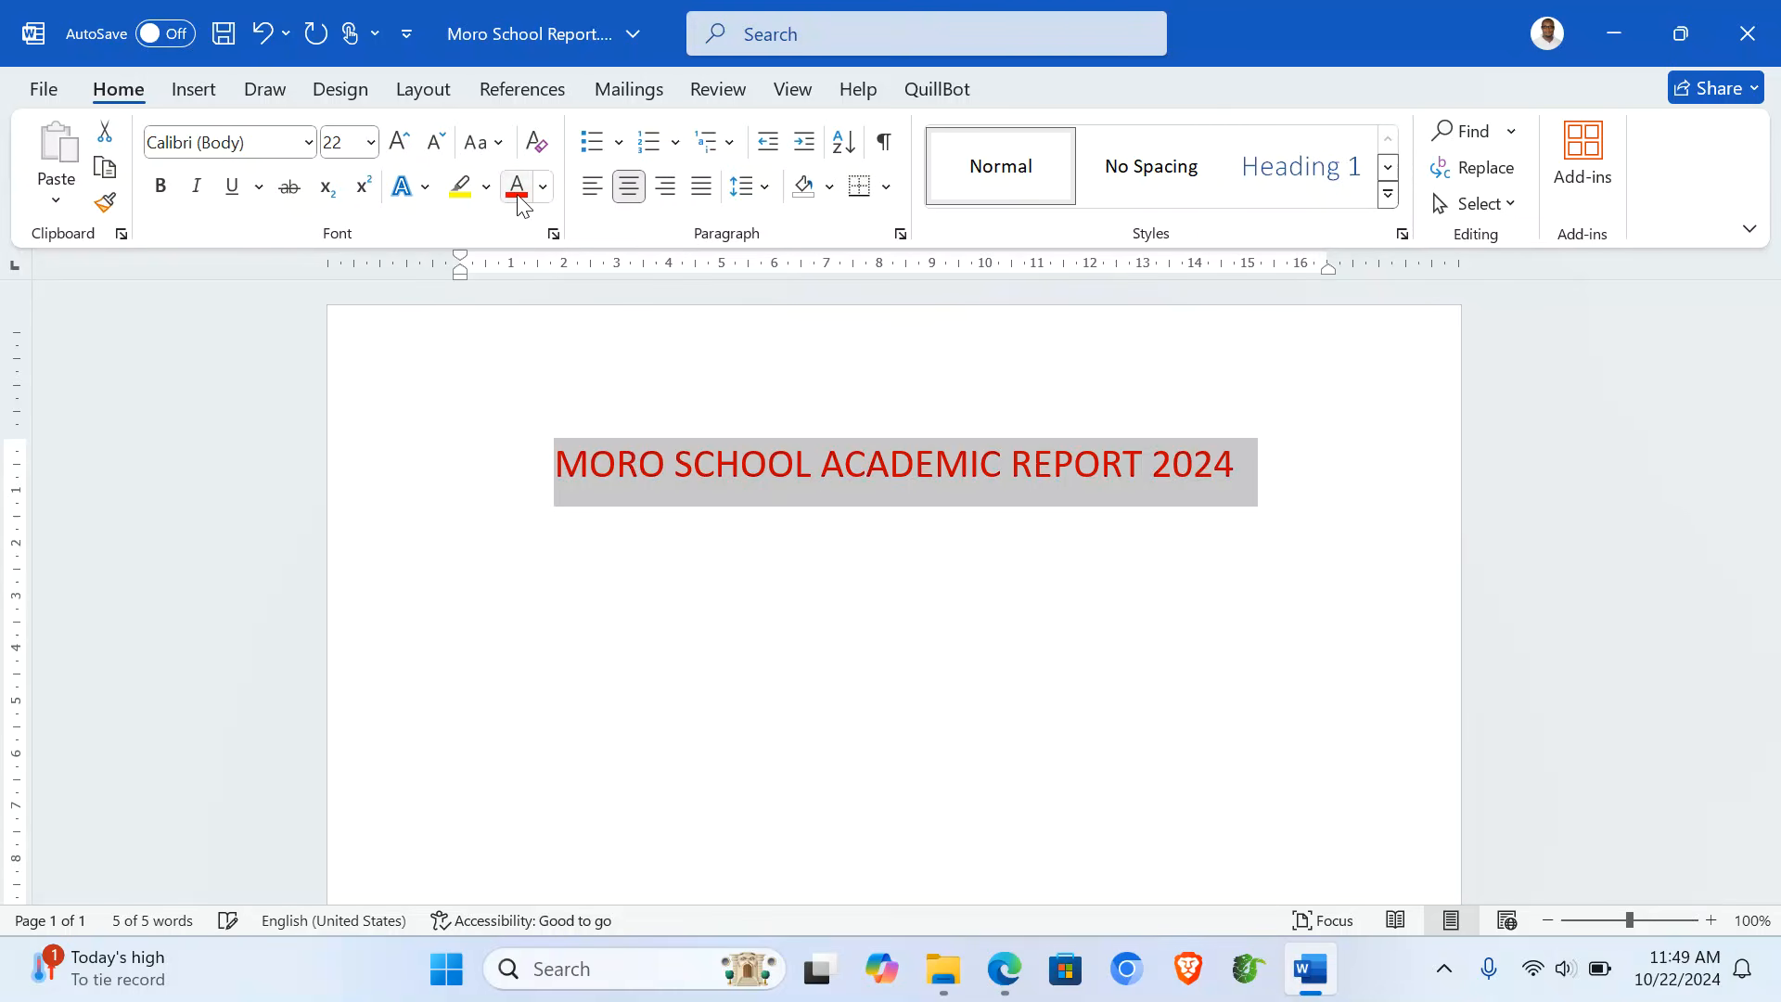
click(162, 187)
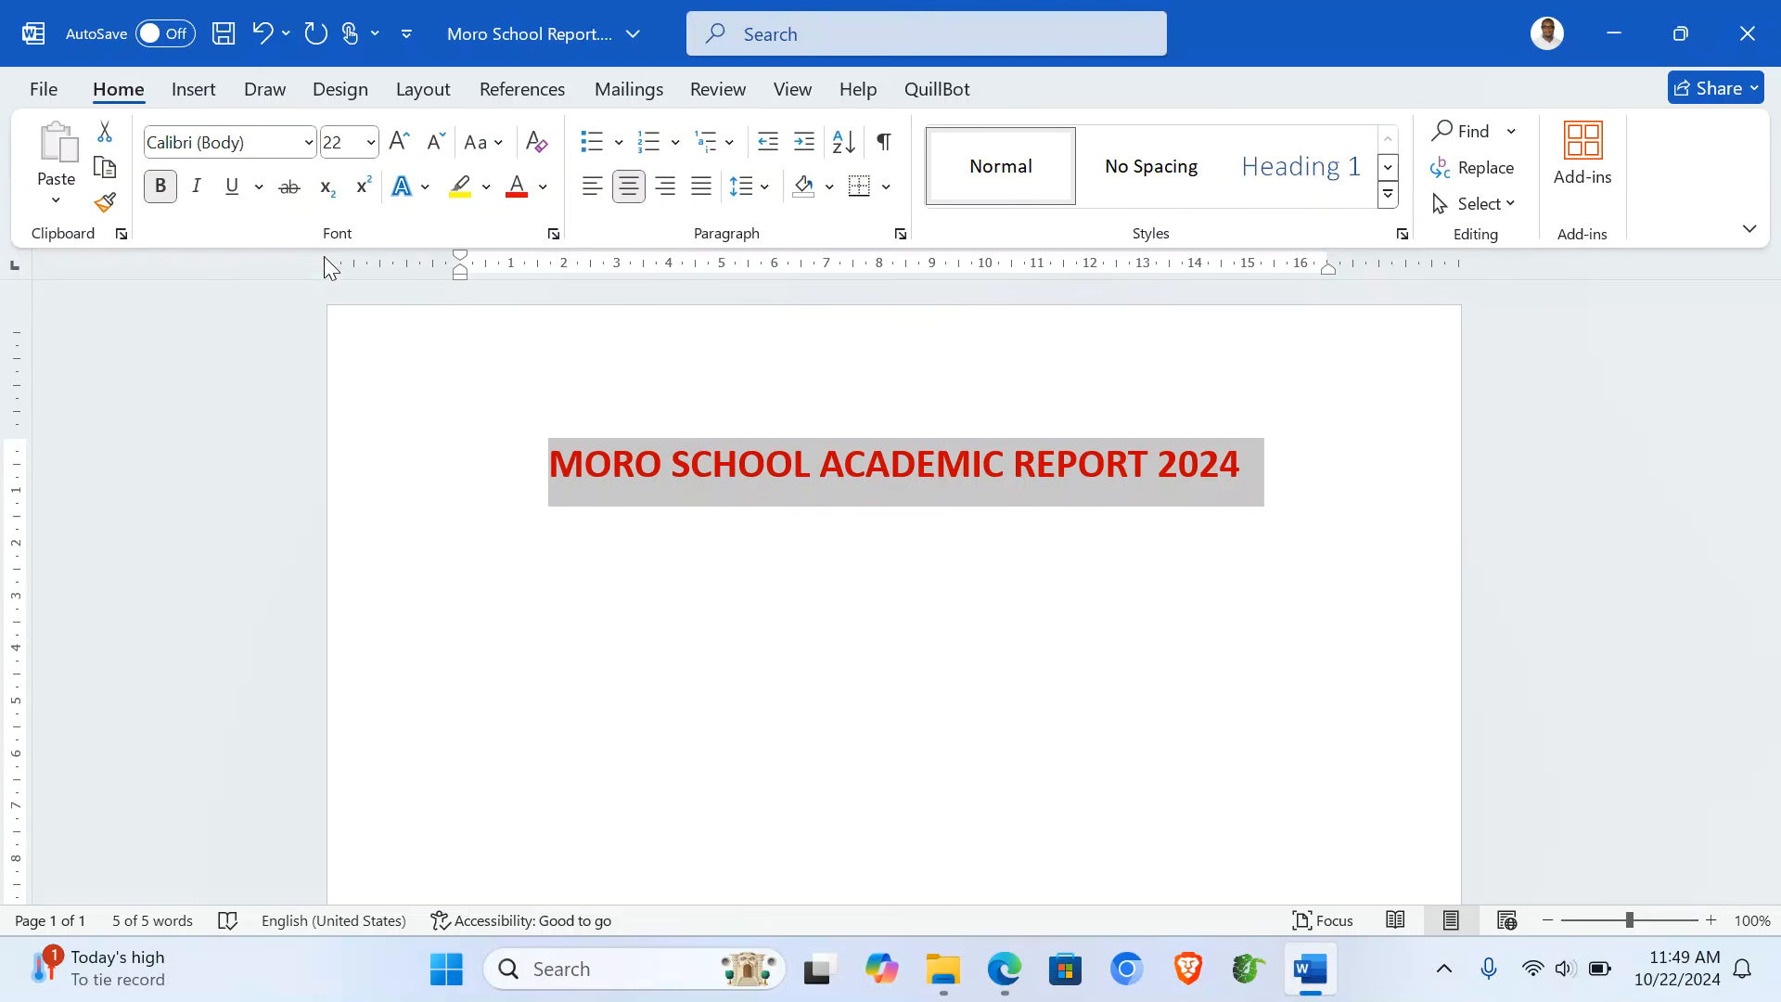
click(646, 544)
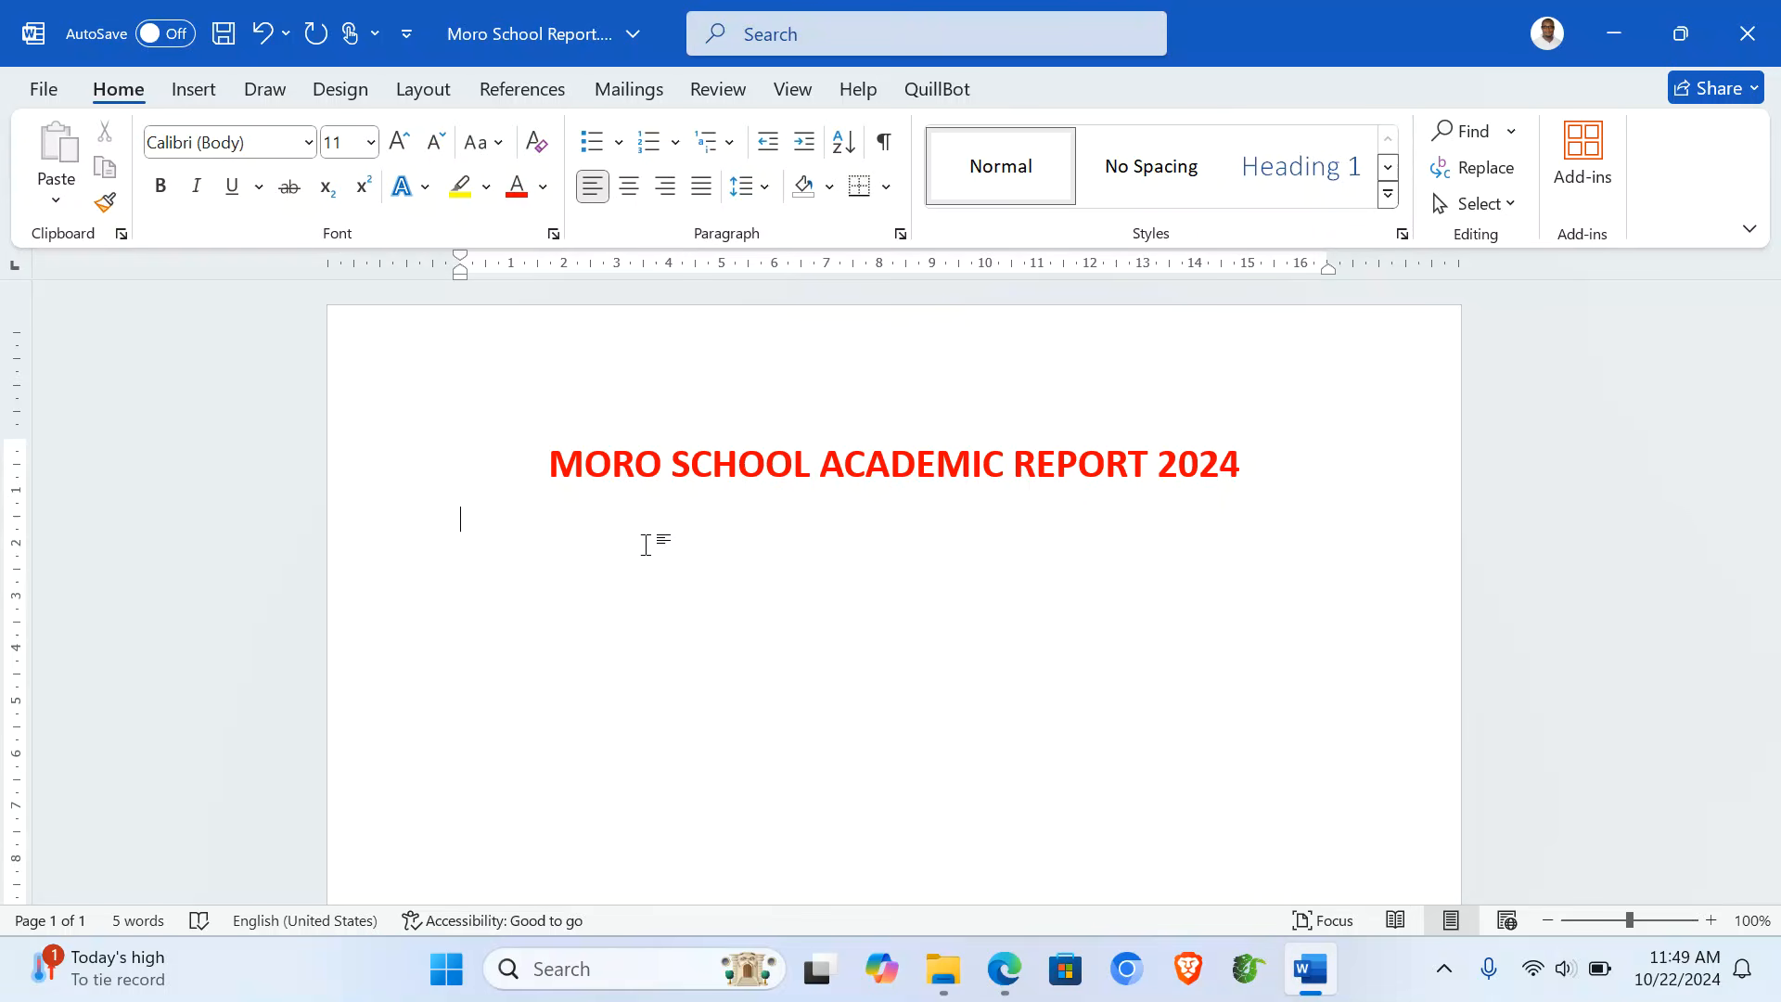
- Insert today's date below the title in the 'Tuesday, October 22, 2024' format
click(192, 89)
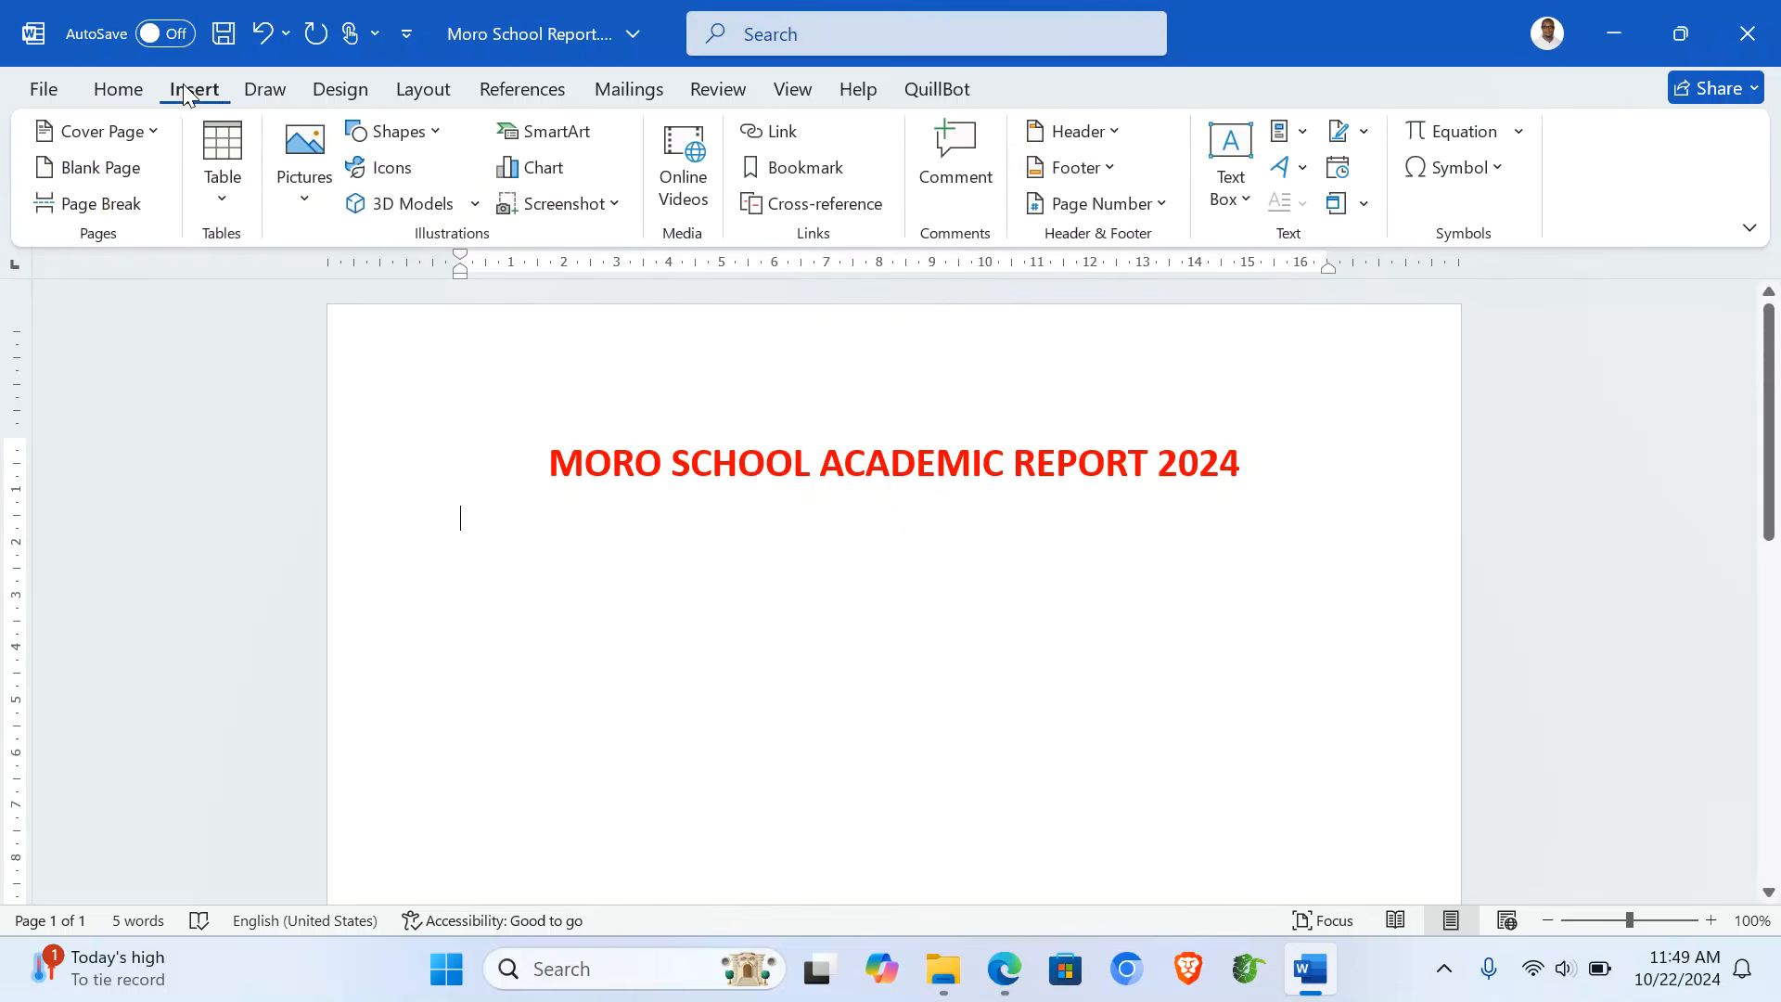
click(1337, 168)
click(681, 293)
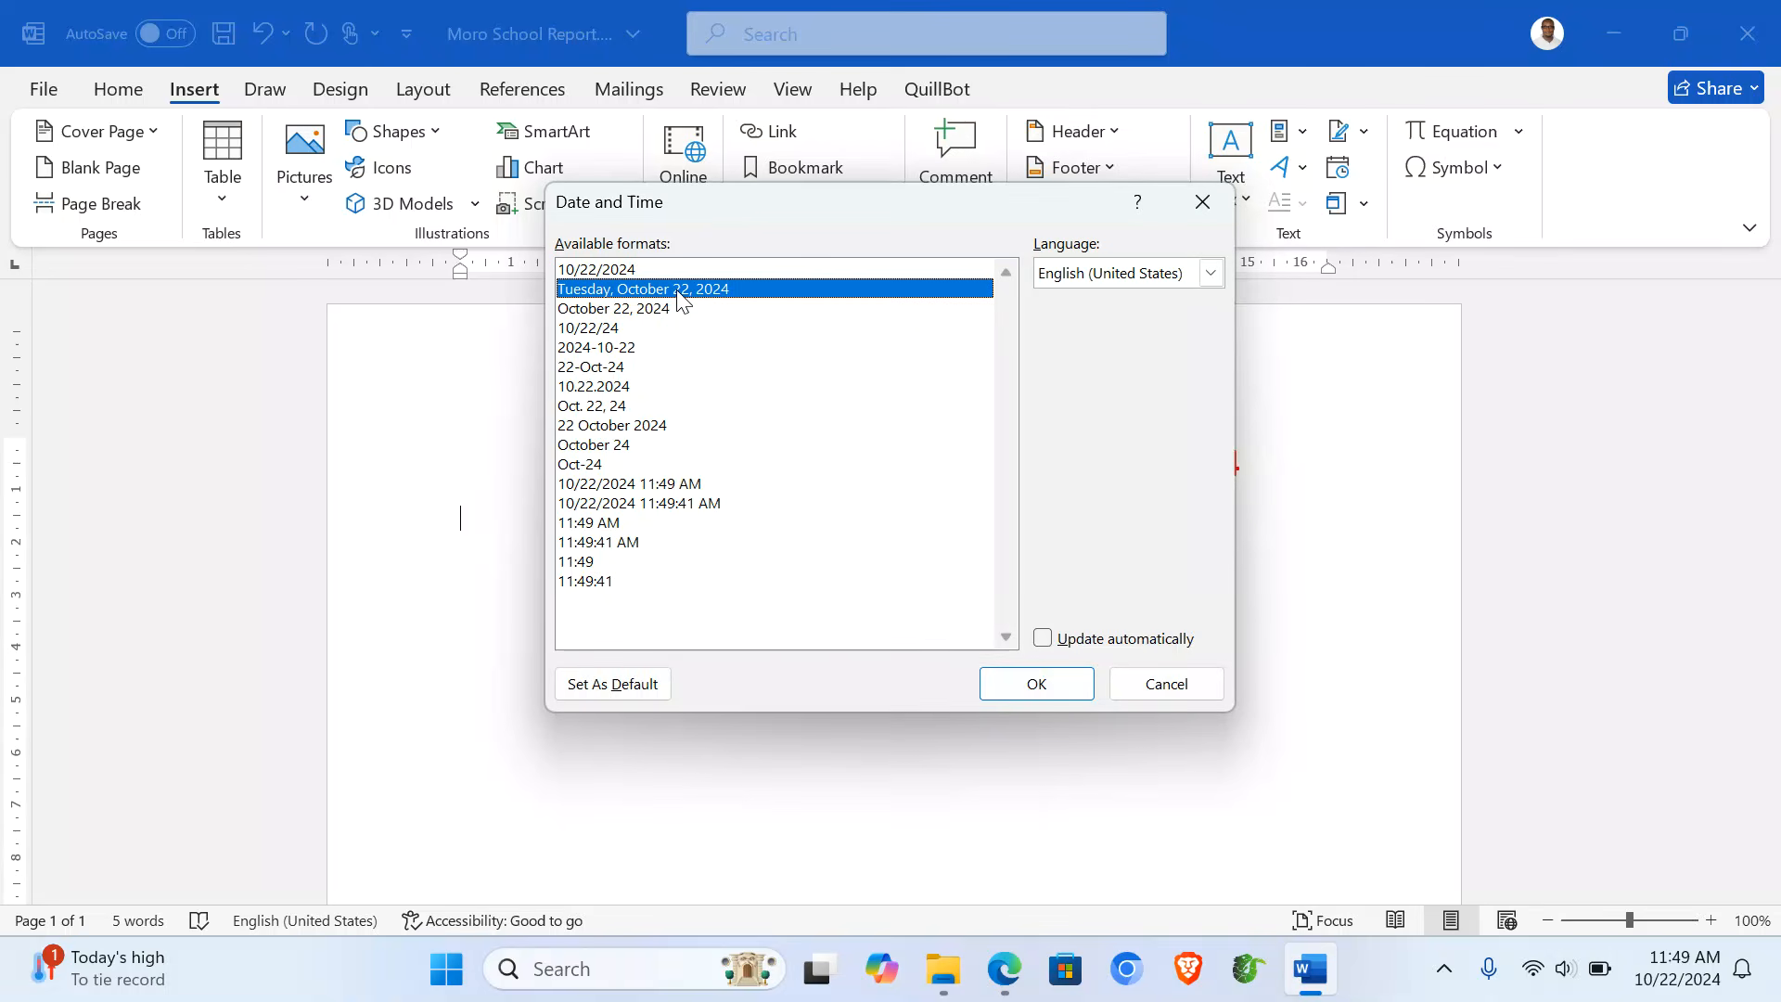
click(1036, 685)
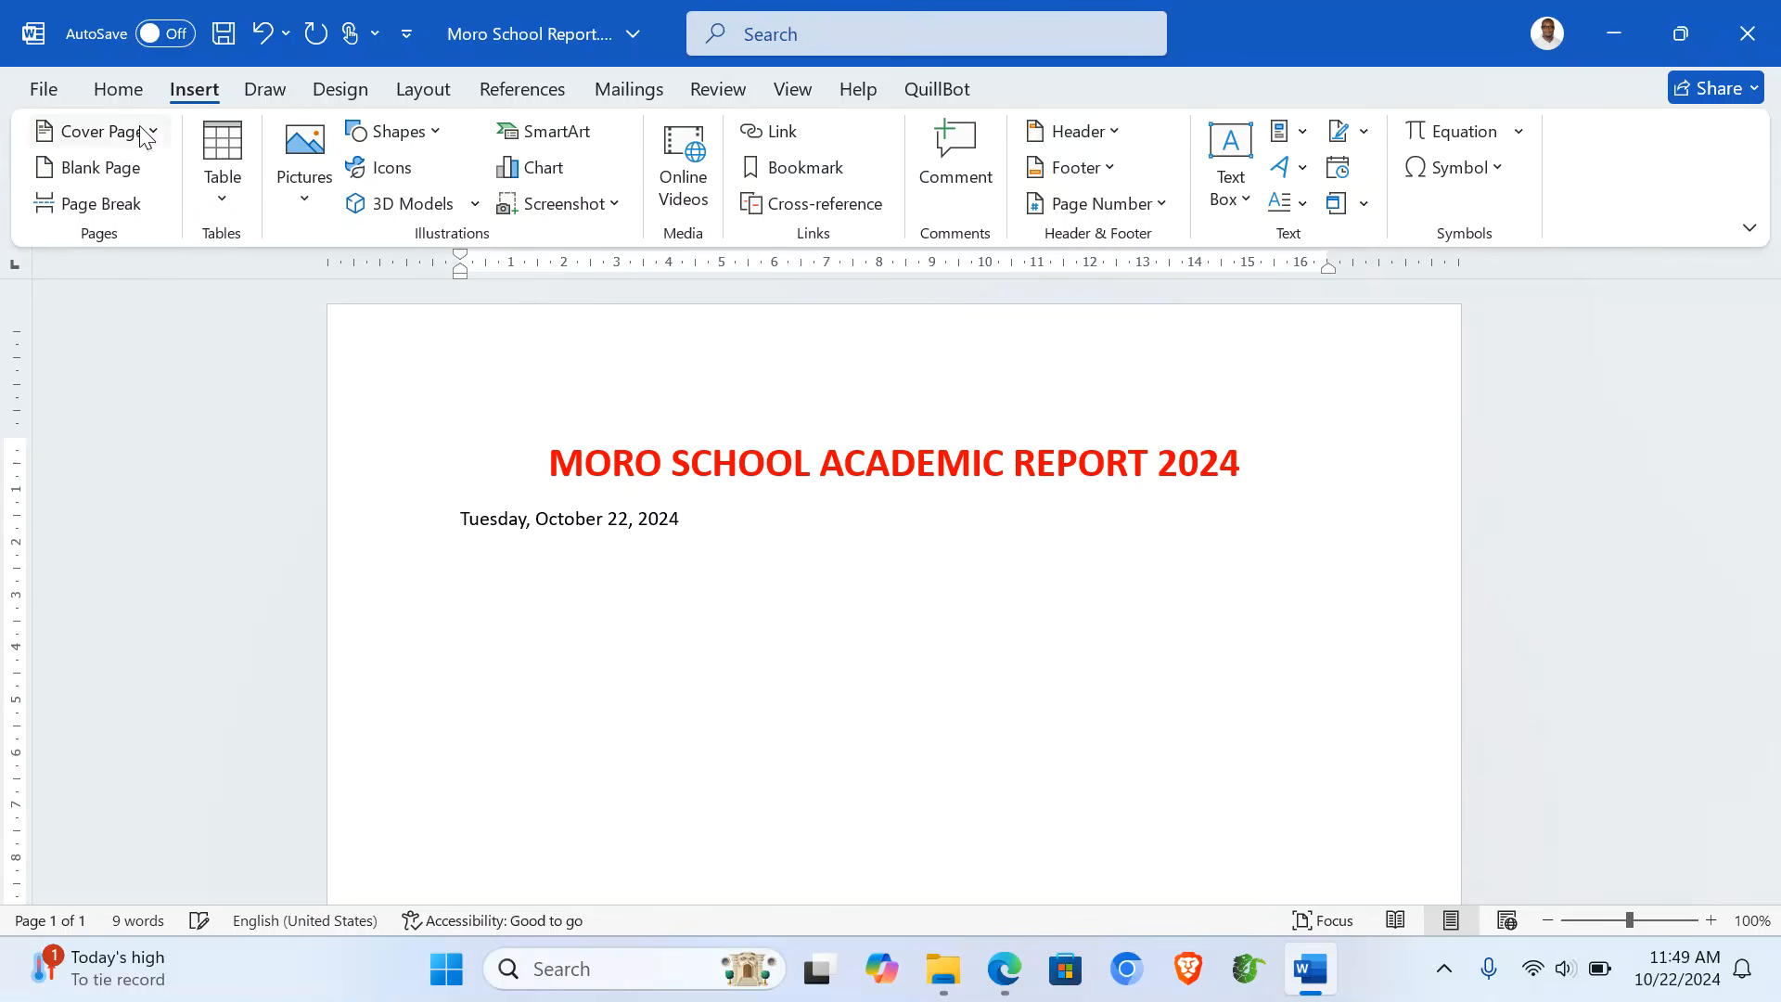
- Right-align the date and set it to Times New Roman, 14 pt
click(118, 89)
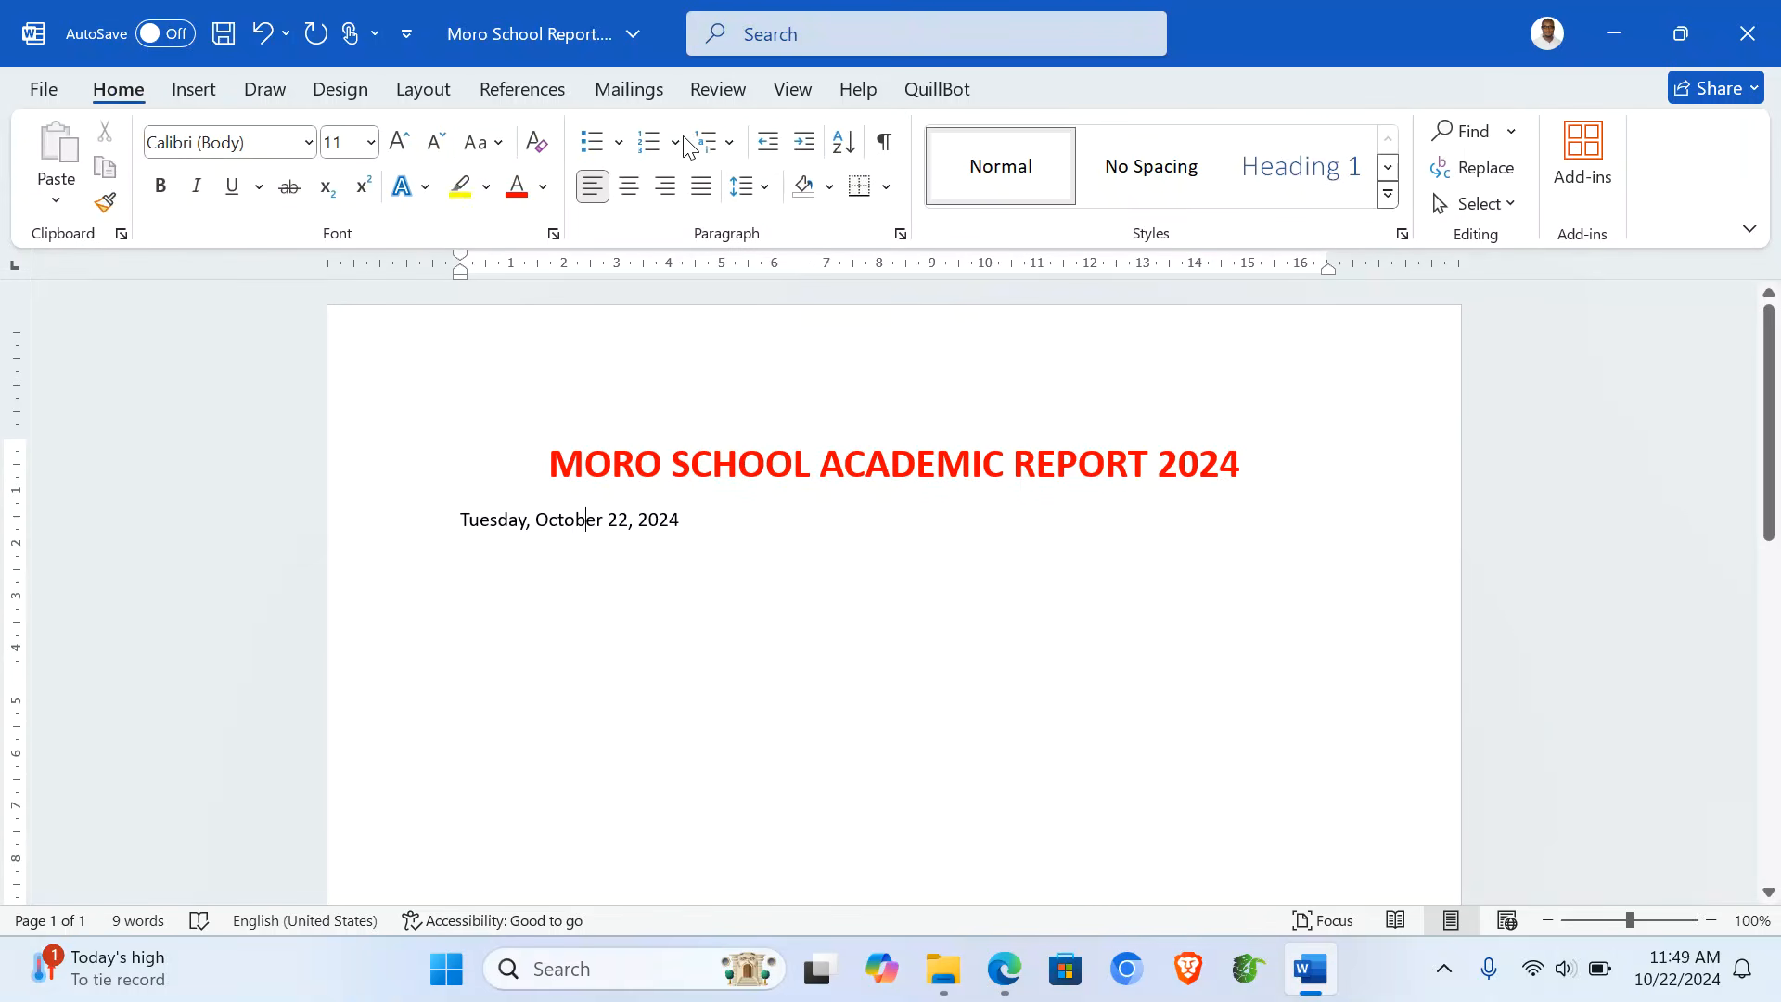
click(665, 186)
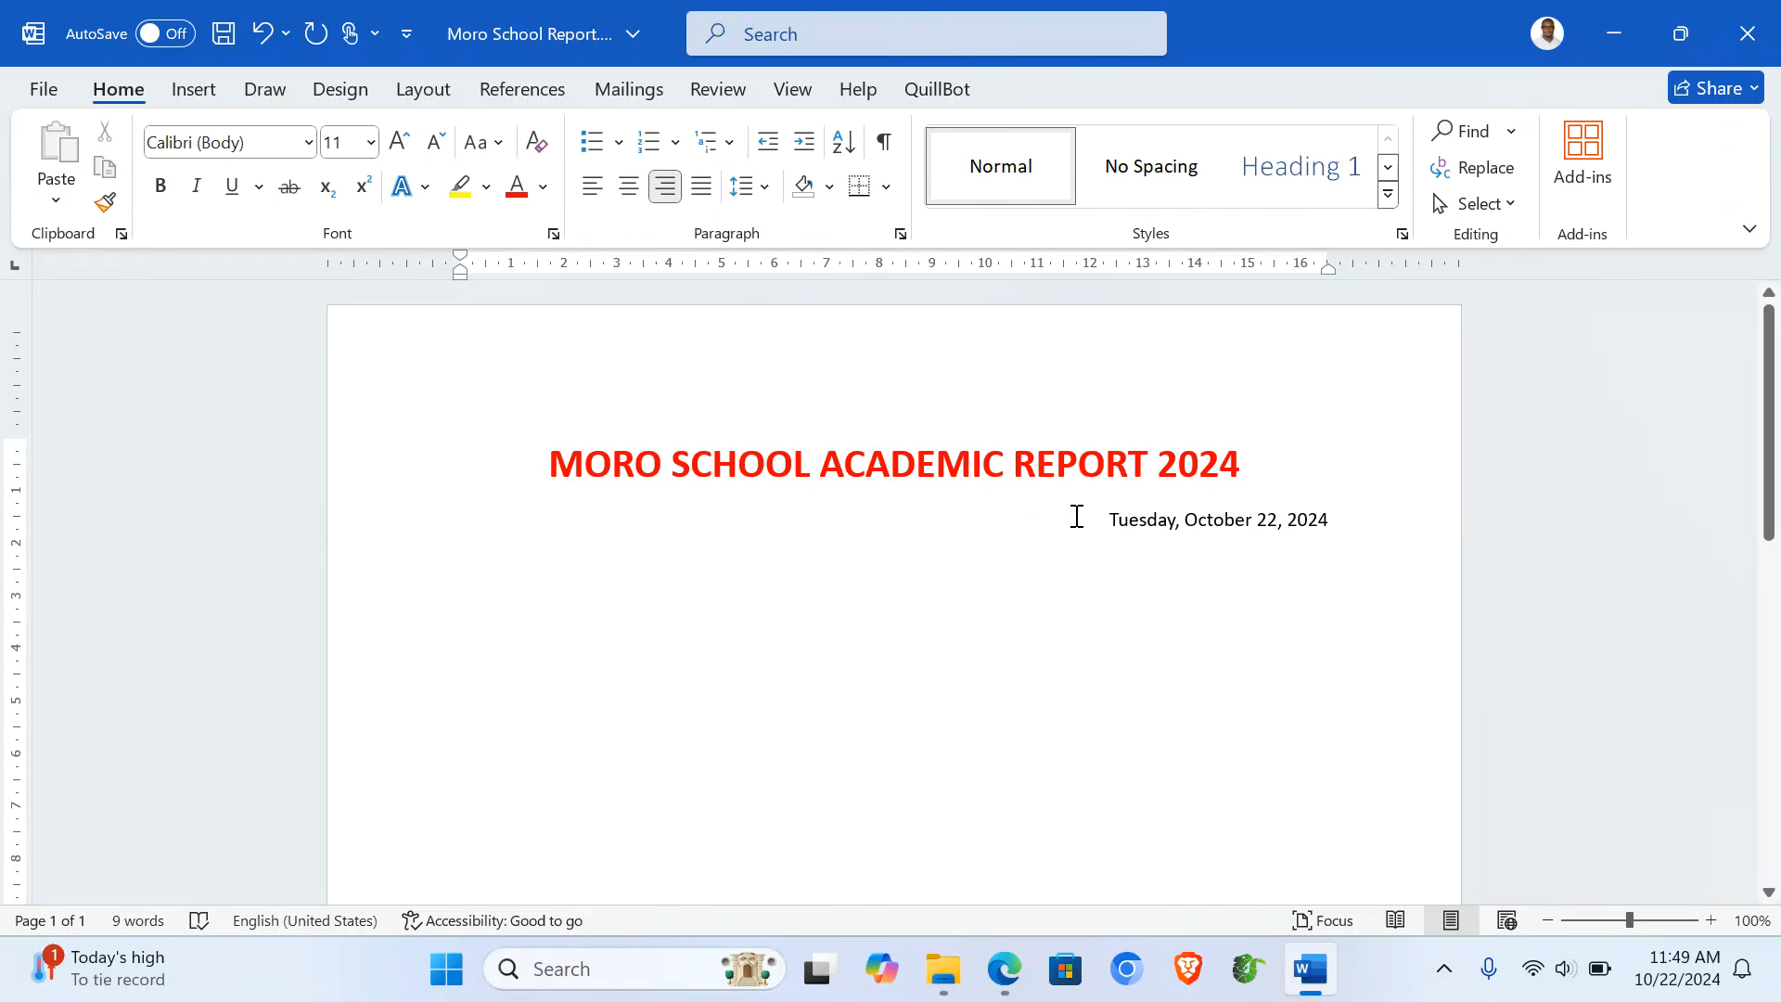
drag(1076, 516, 1376, 826)
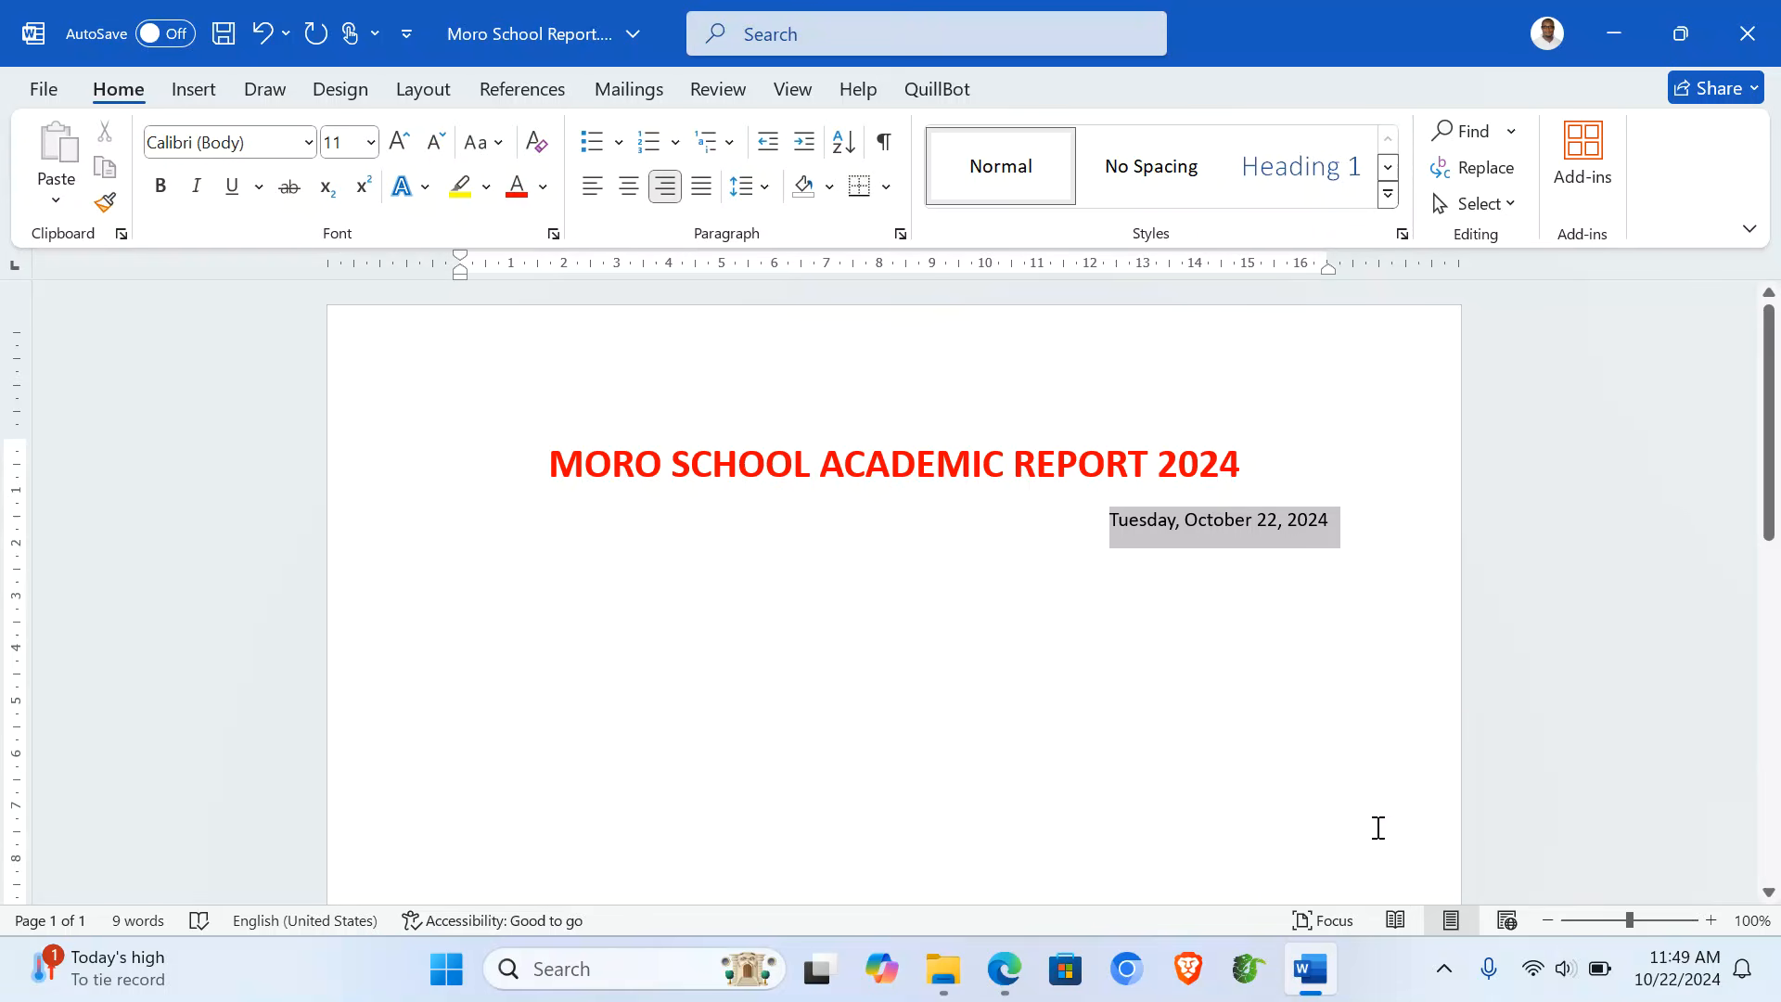
click(309, 142)
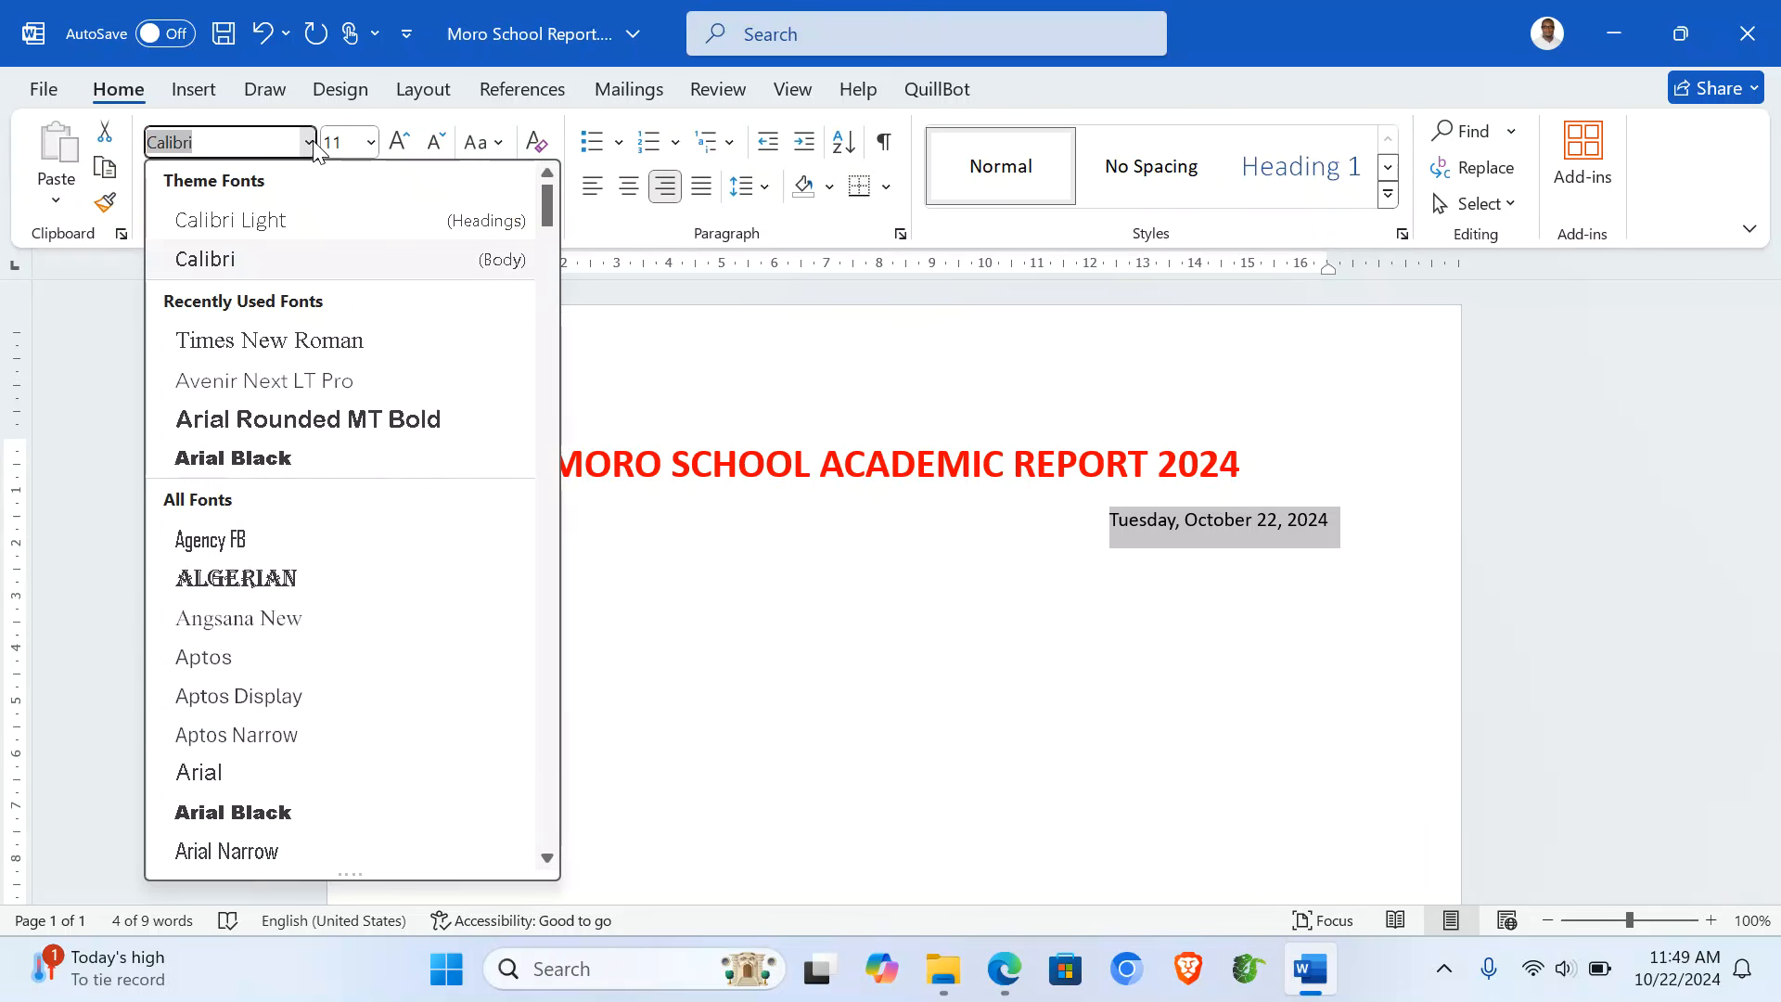
click(326, 341)
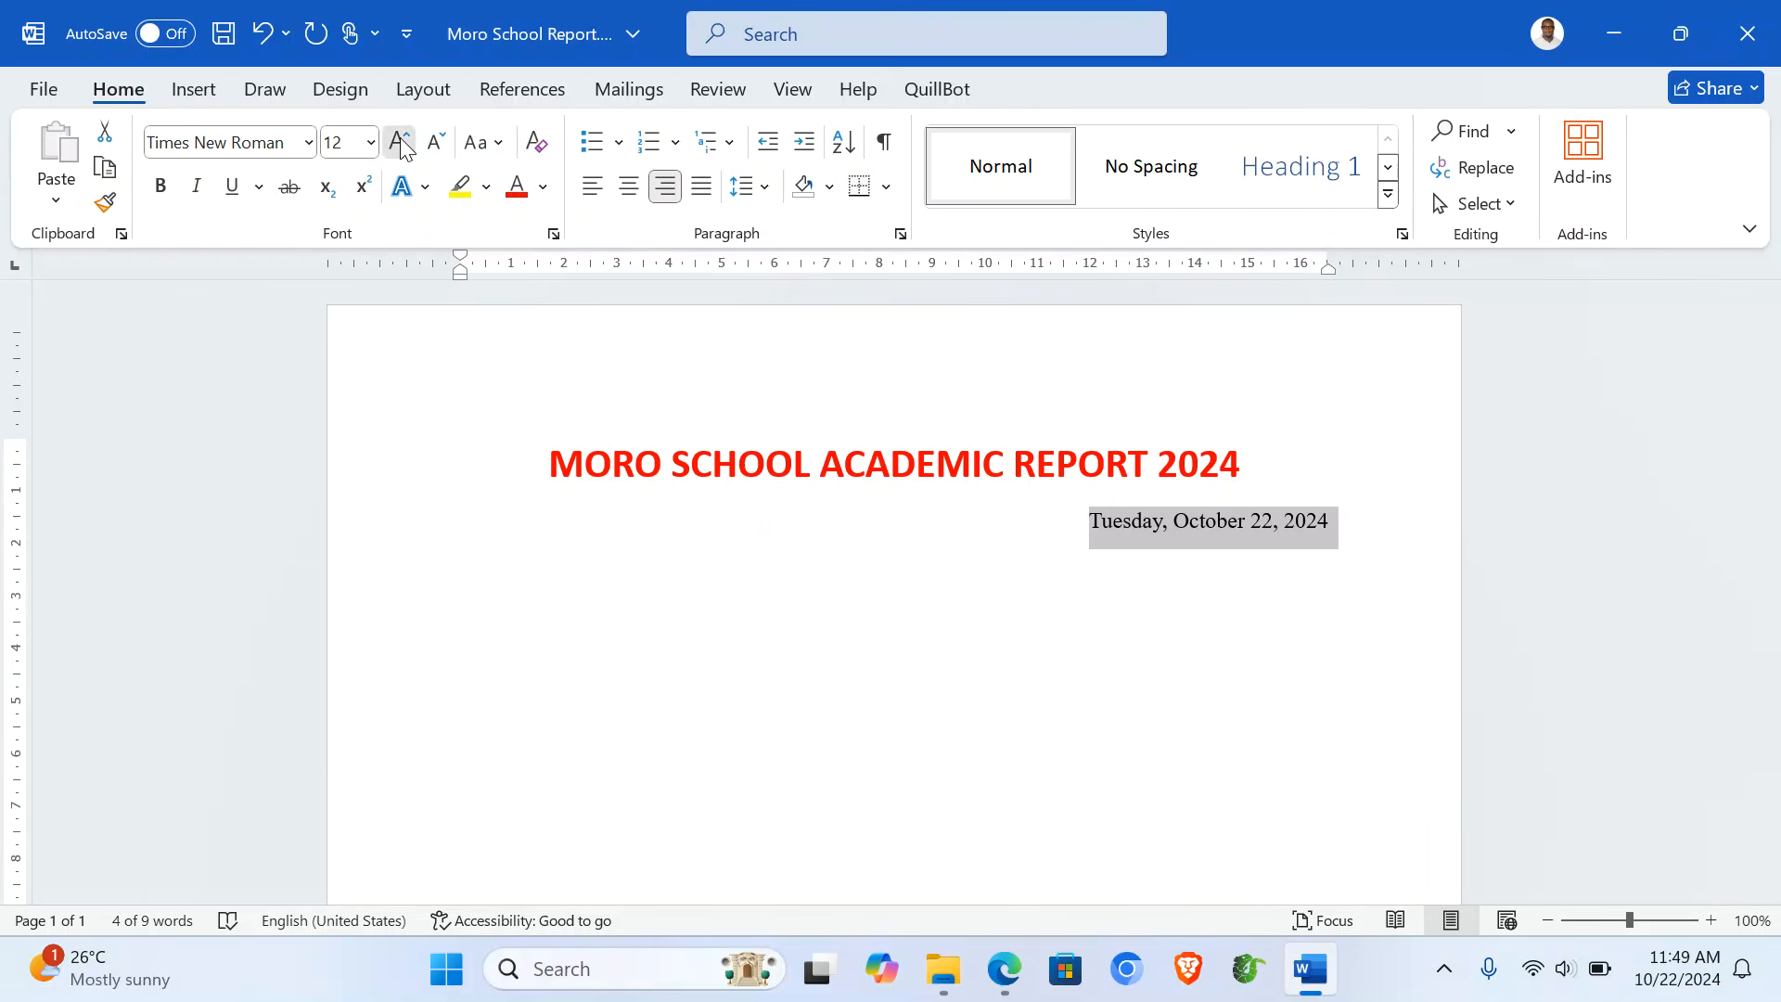
click(399, 144)
click(1353, 541)
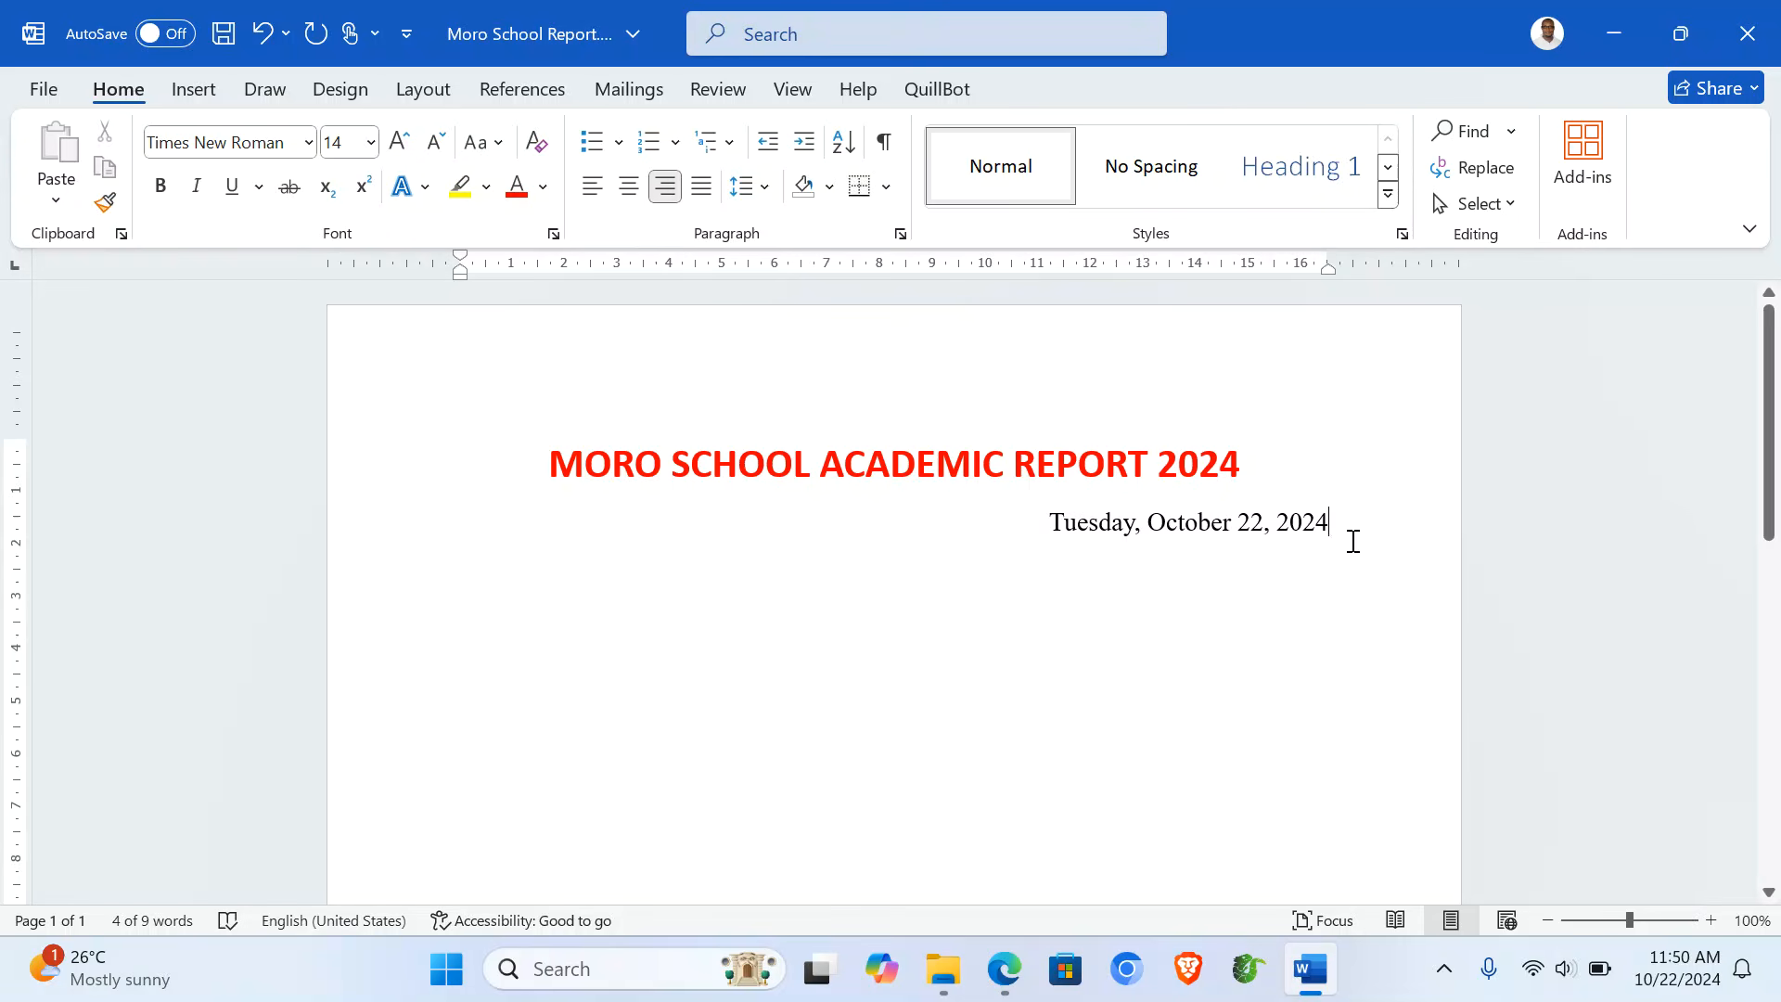
- Add the line 'RE: Director of Studies Report' below the date
key(Return)
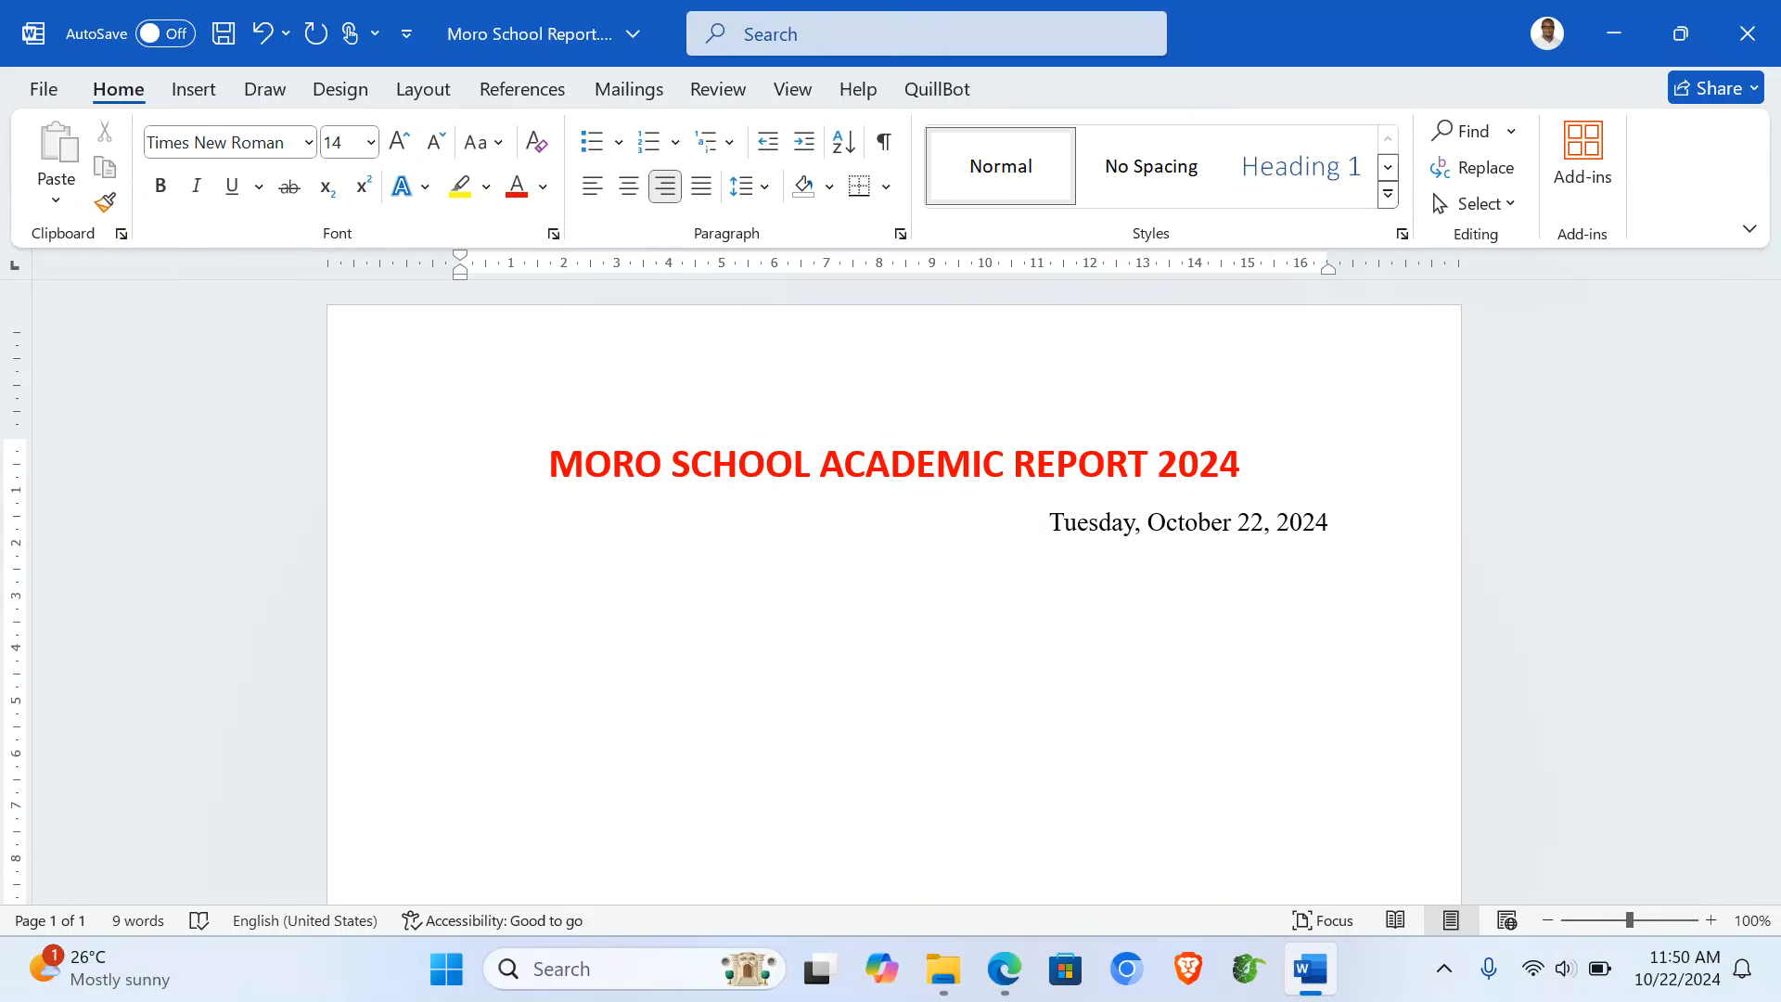
click(592, 188)
text(Direc)
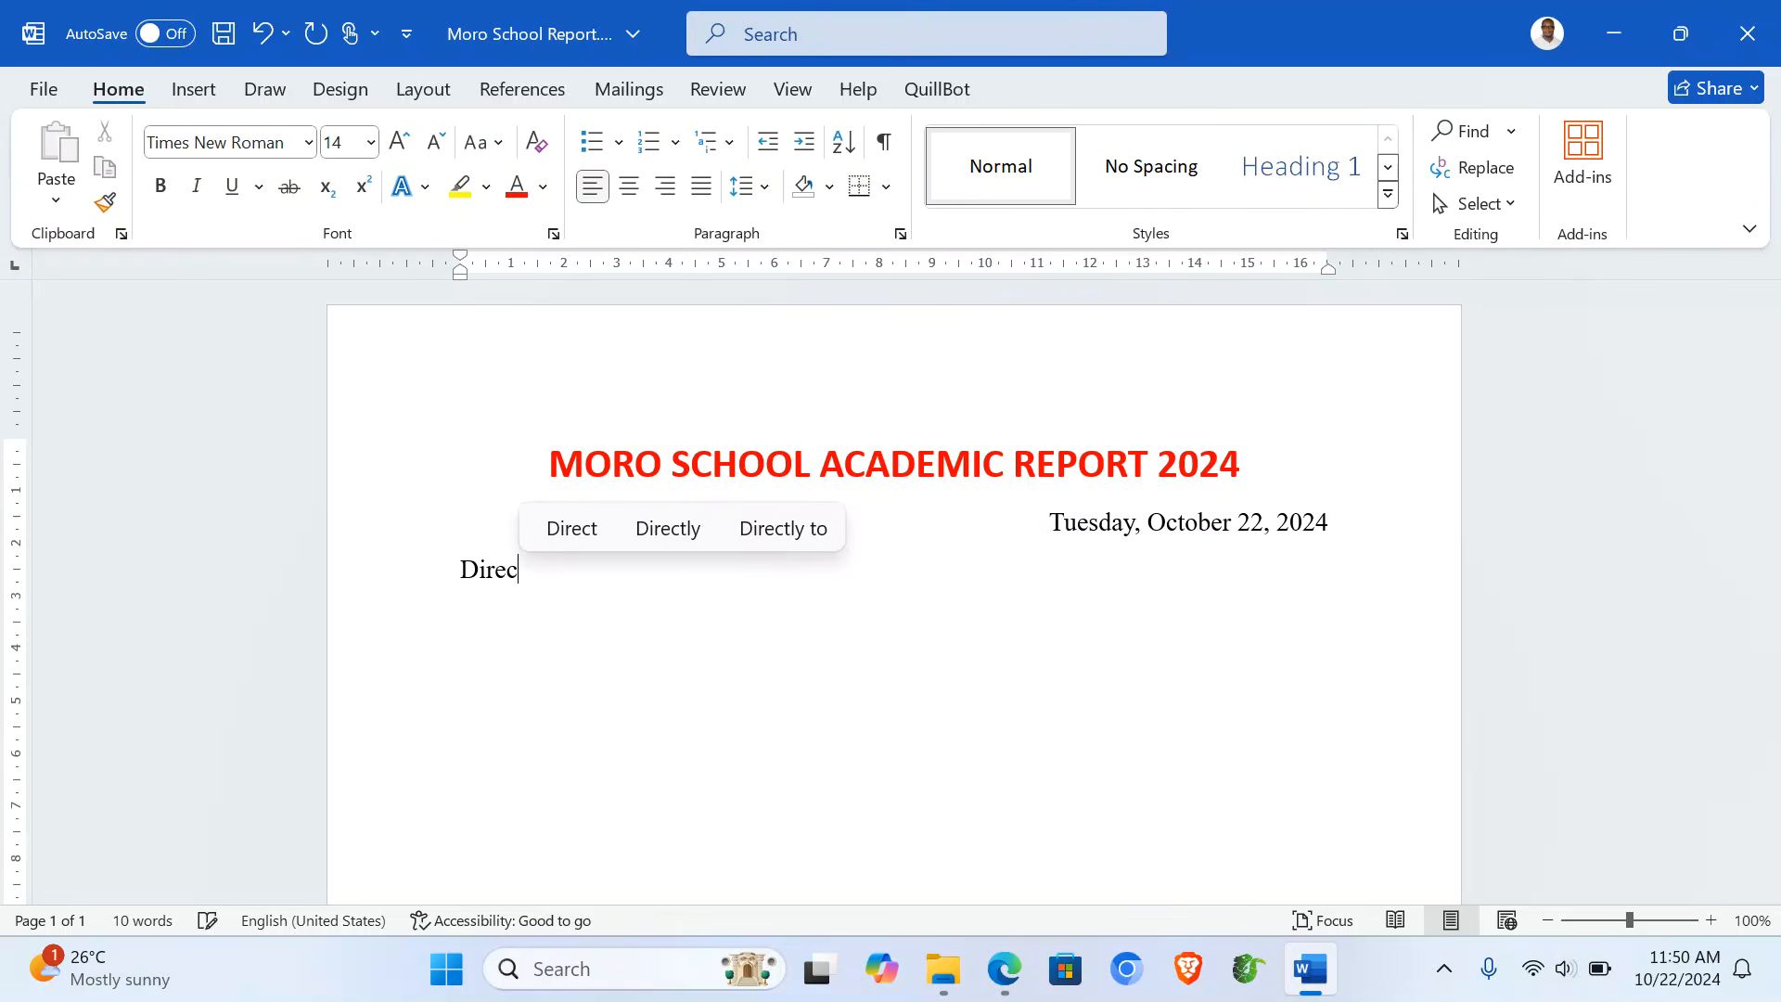
text(tor of S)
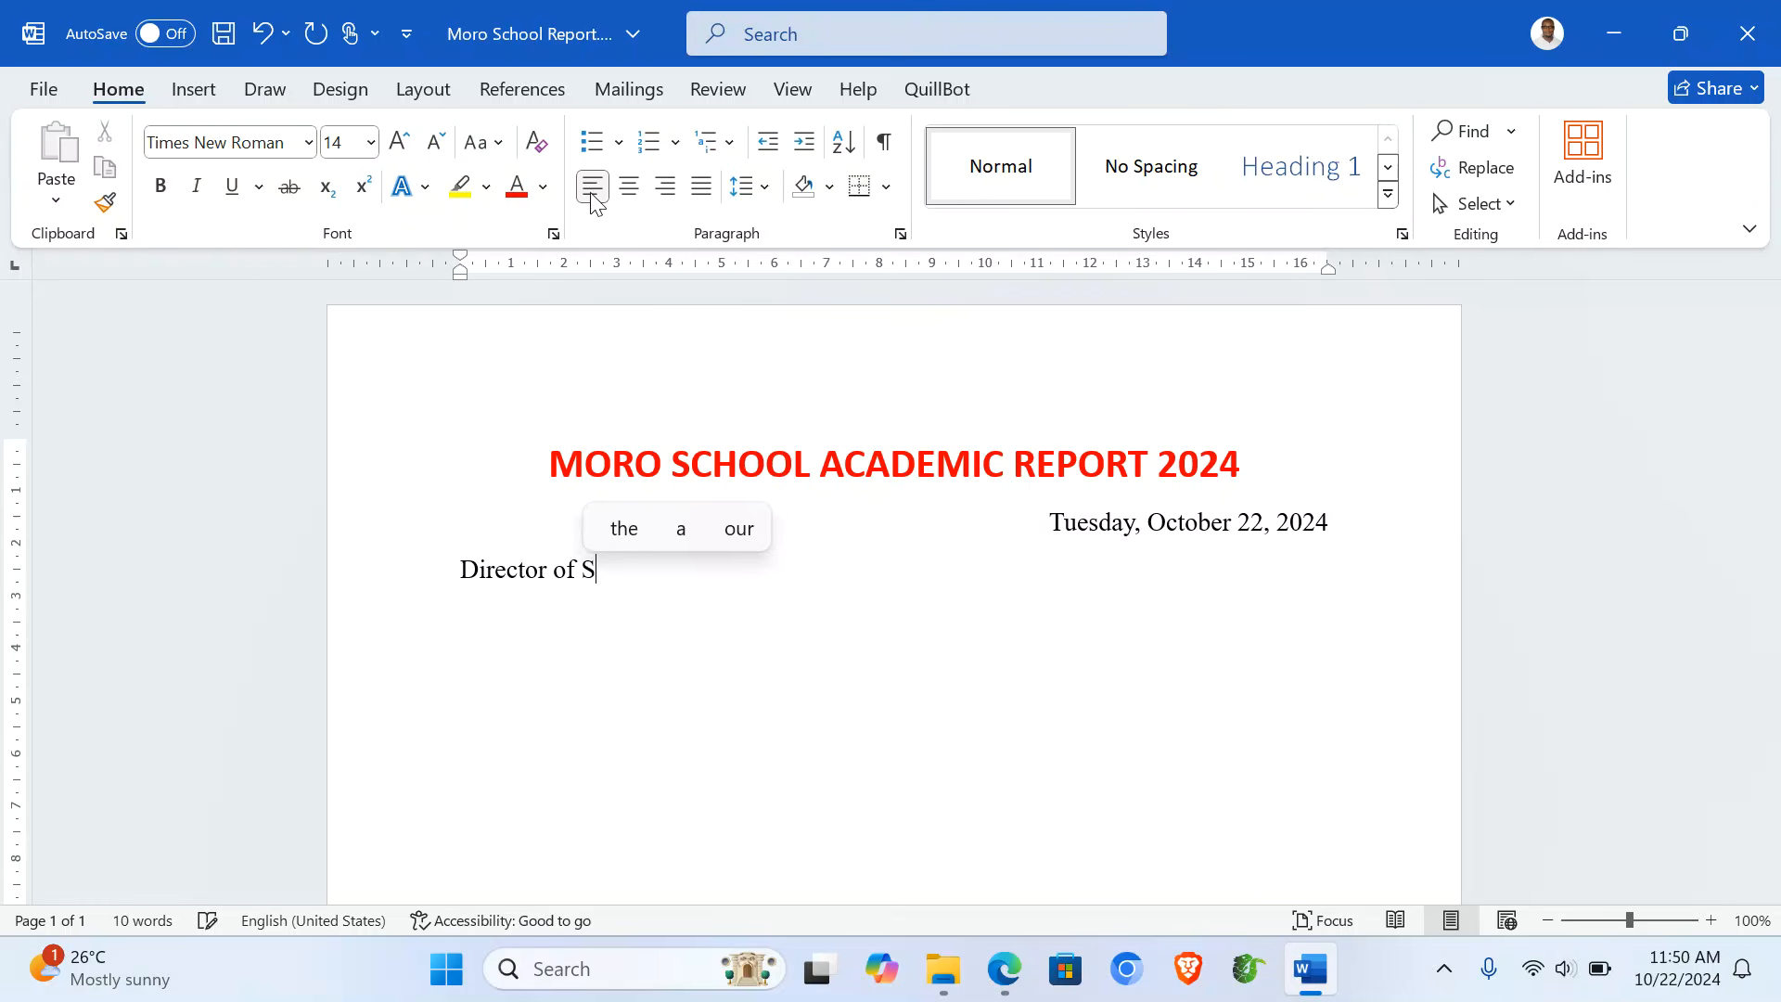
text(tud)
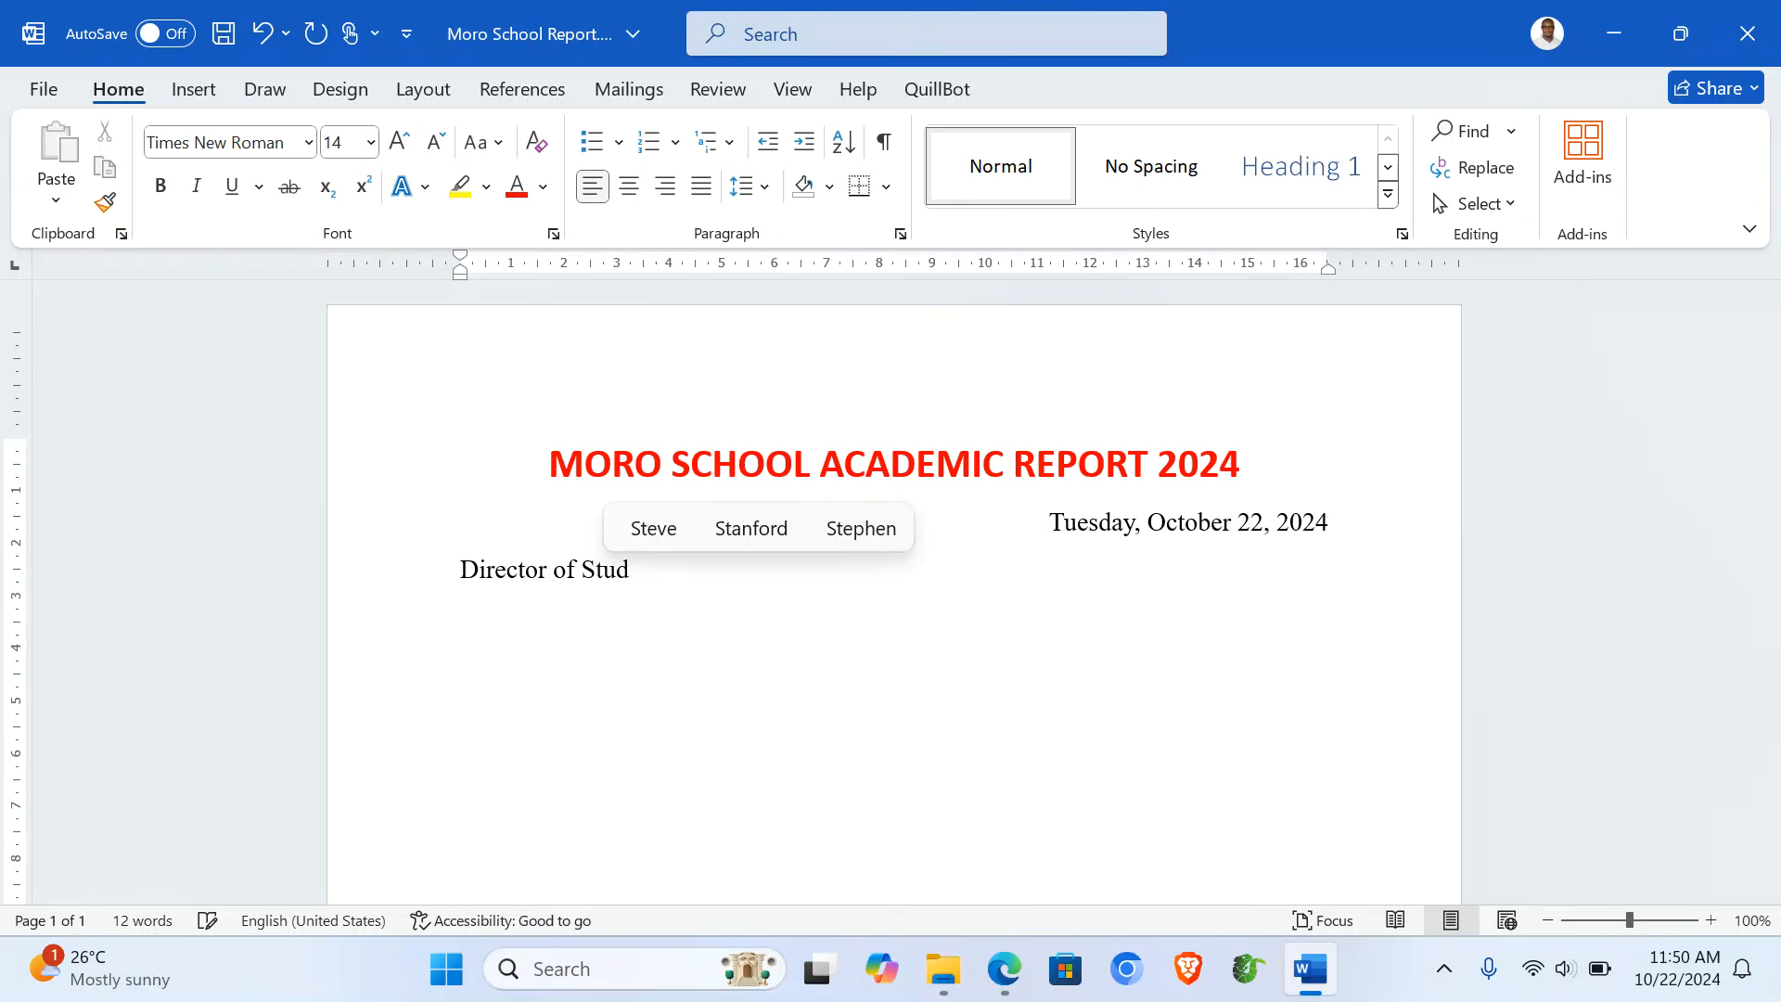
text(3es Re)
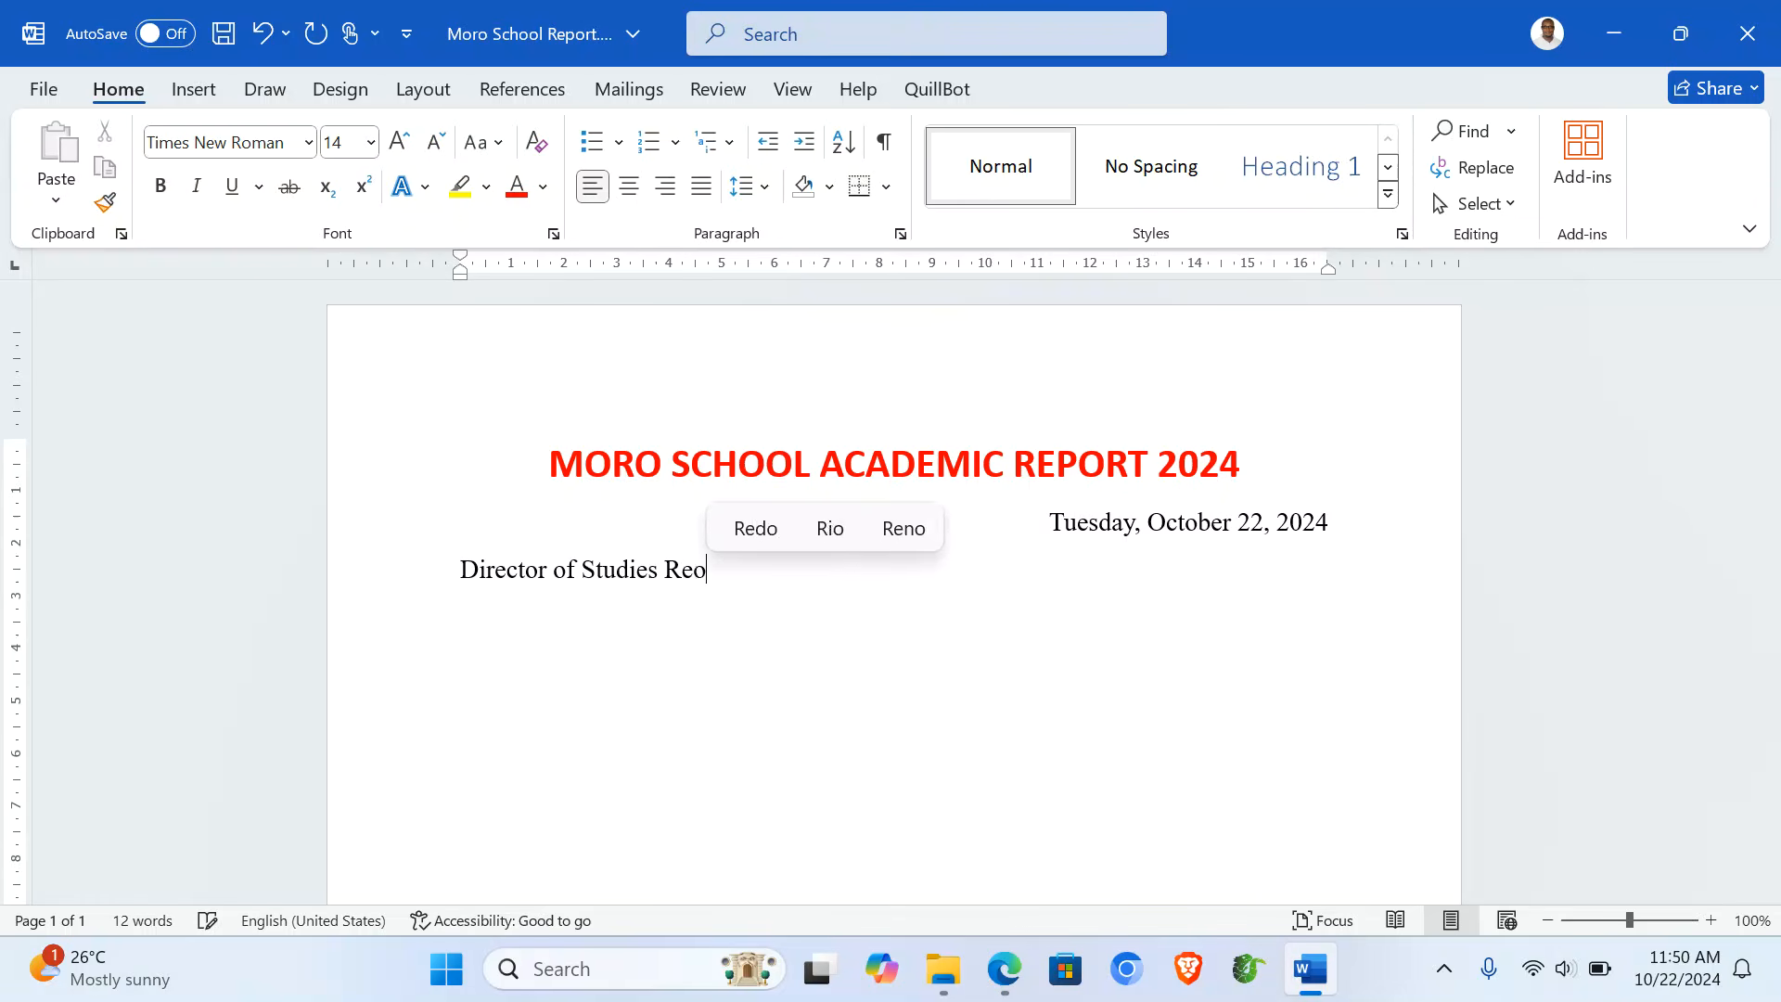
text(port)
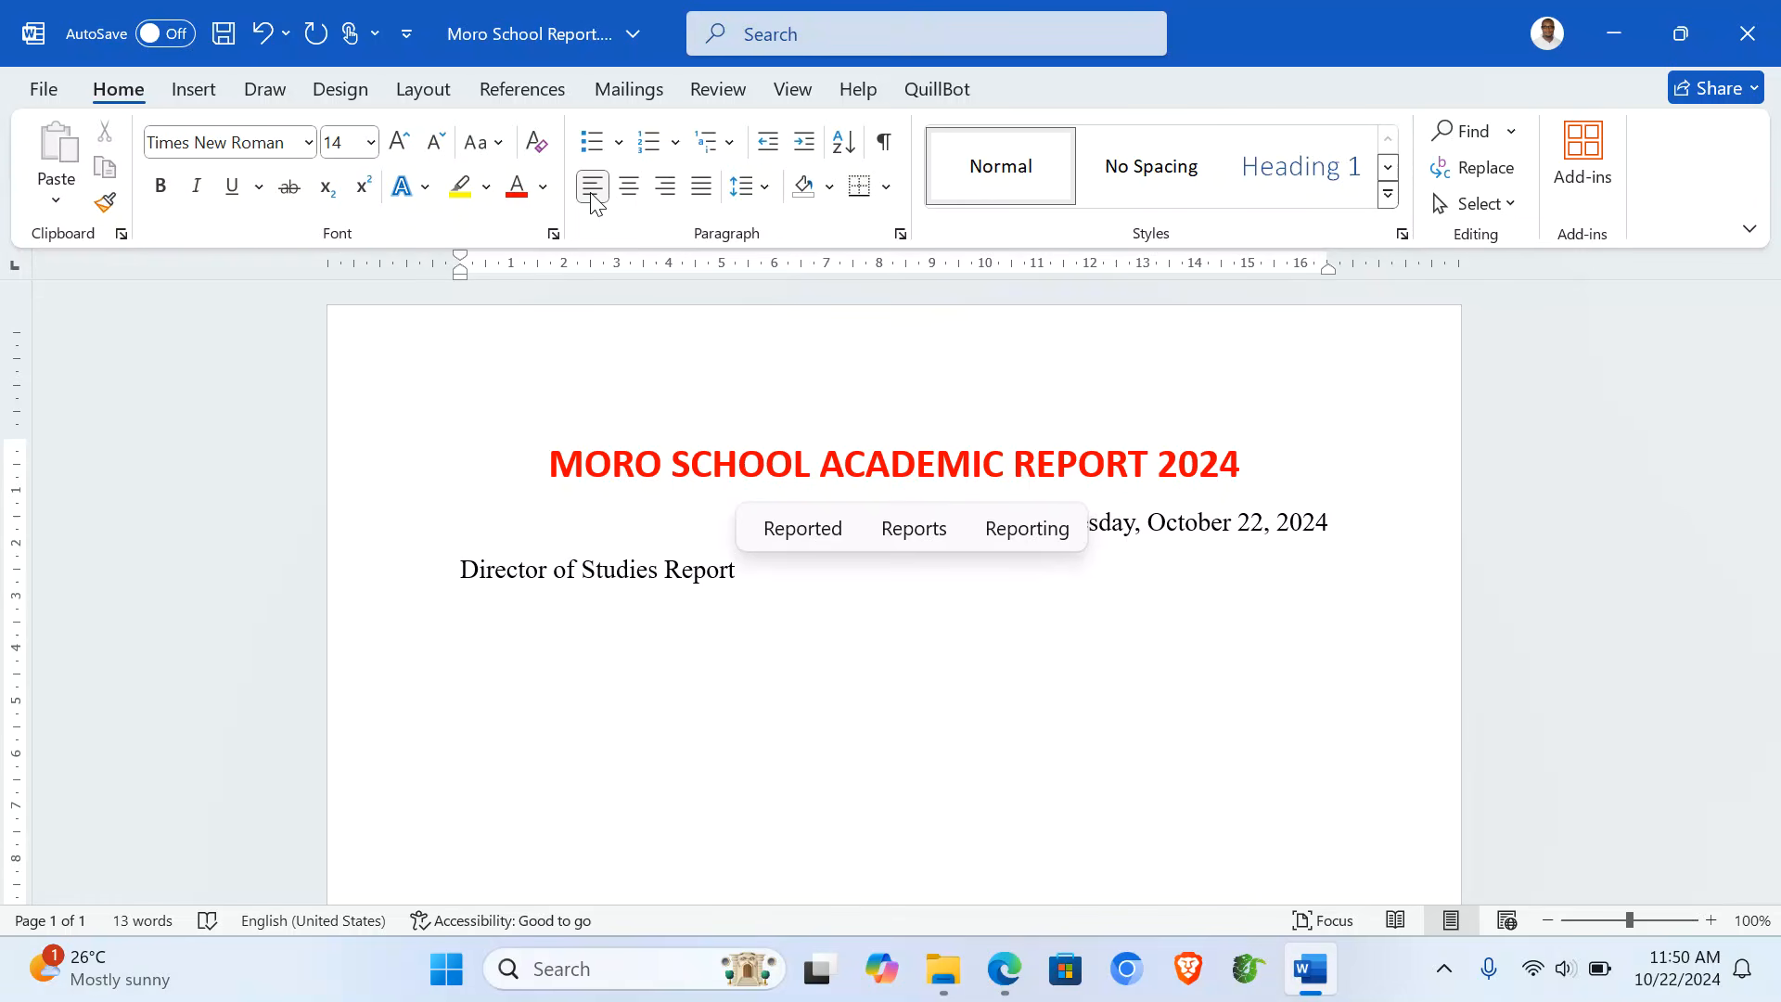
key(Return)
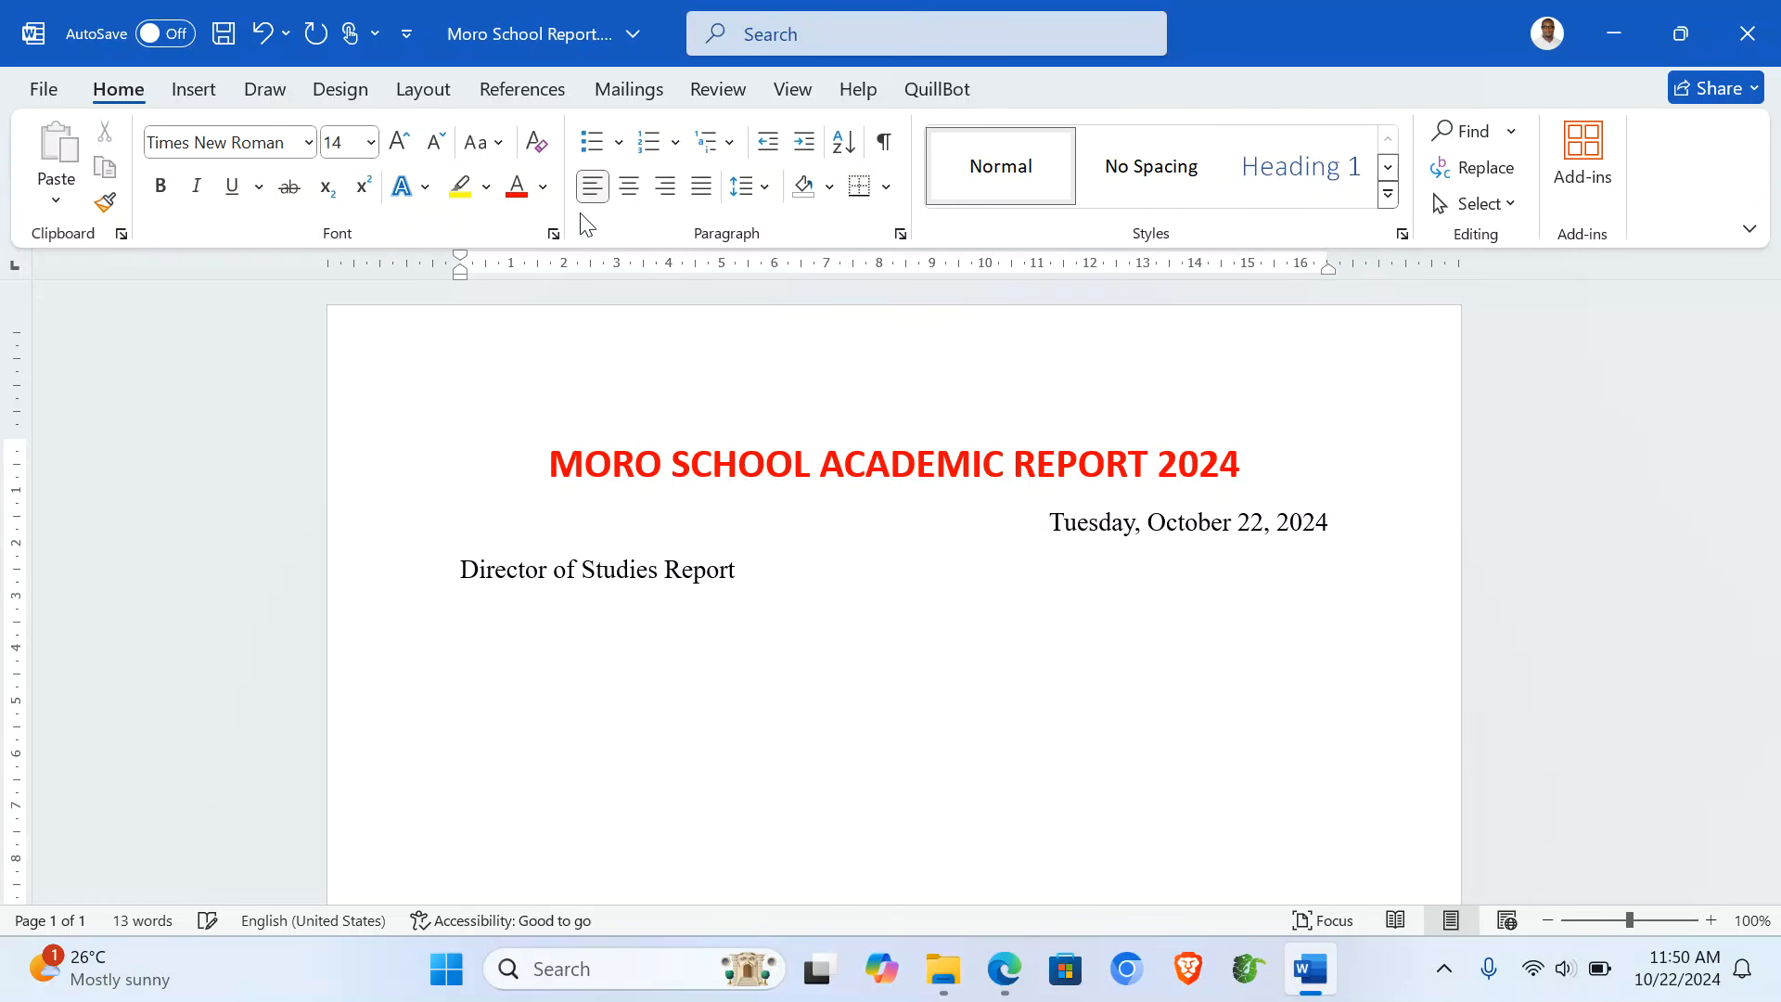
click(462, 569)
text(RE:)
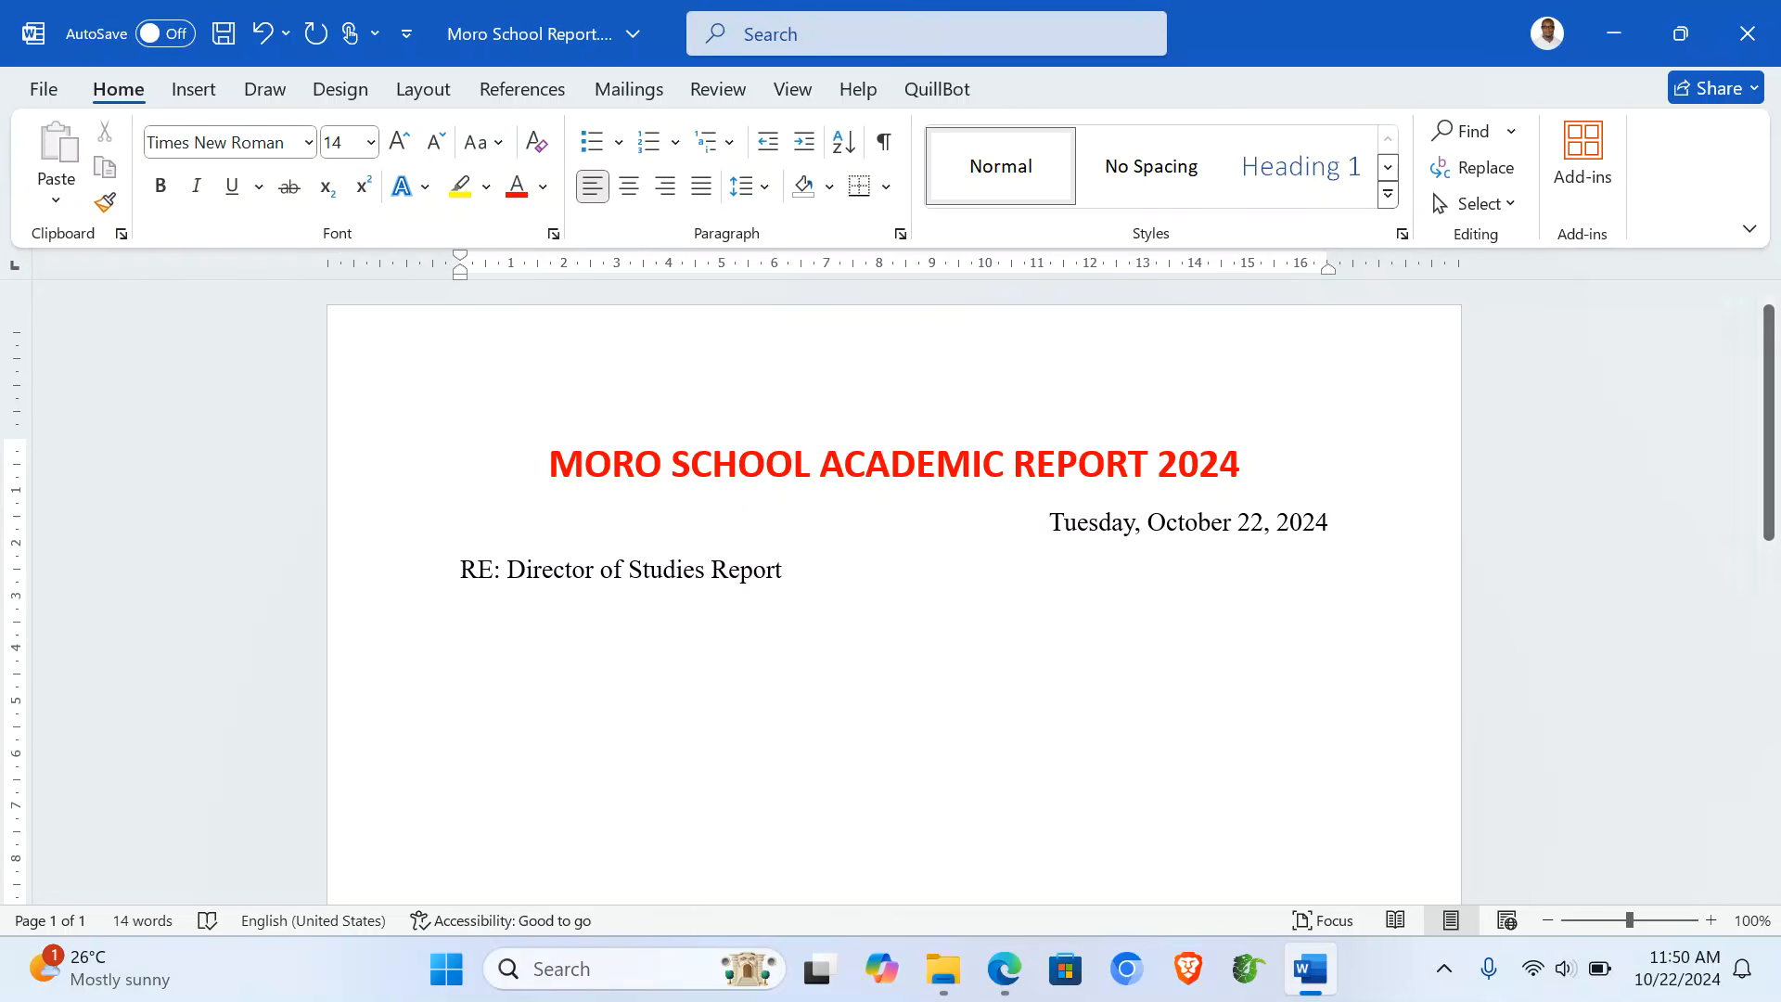
key(Return)
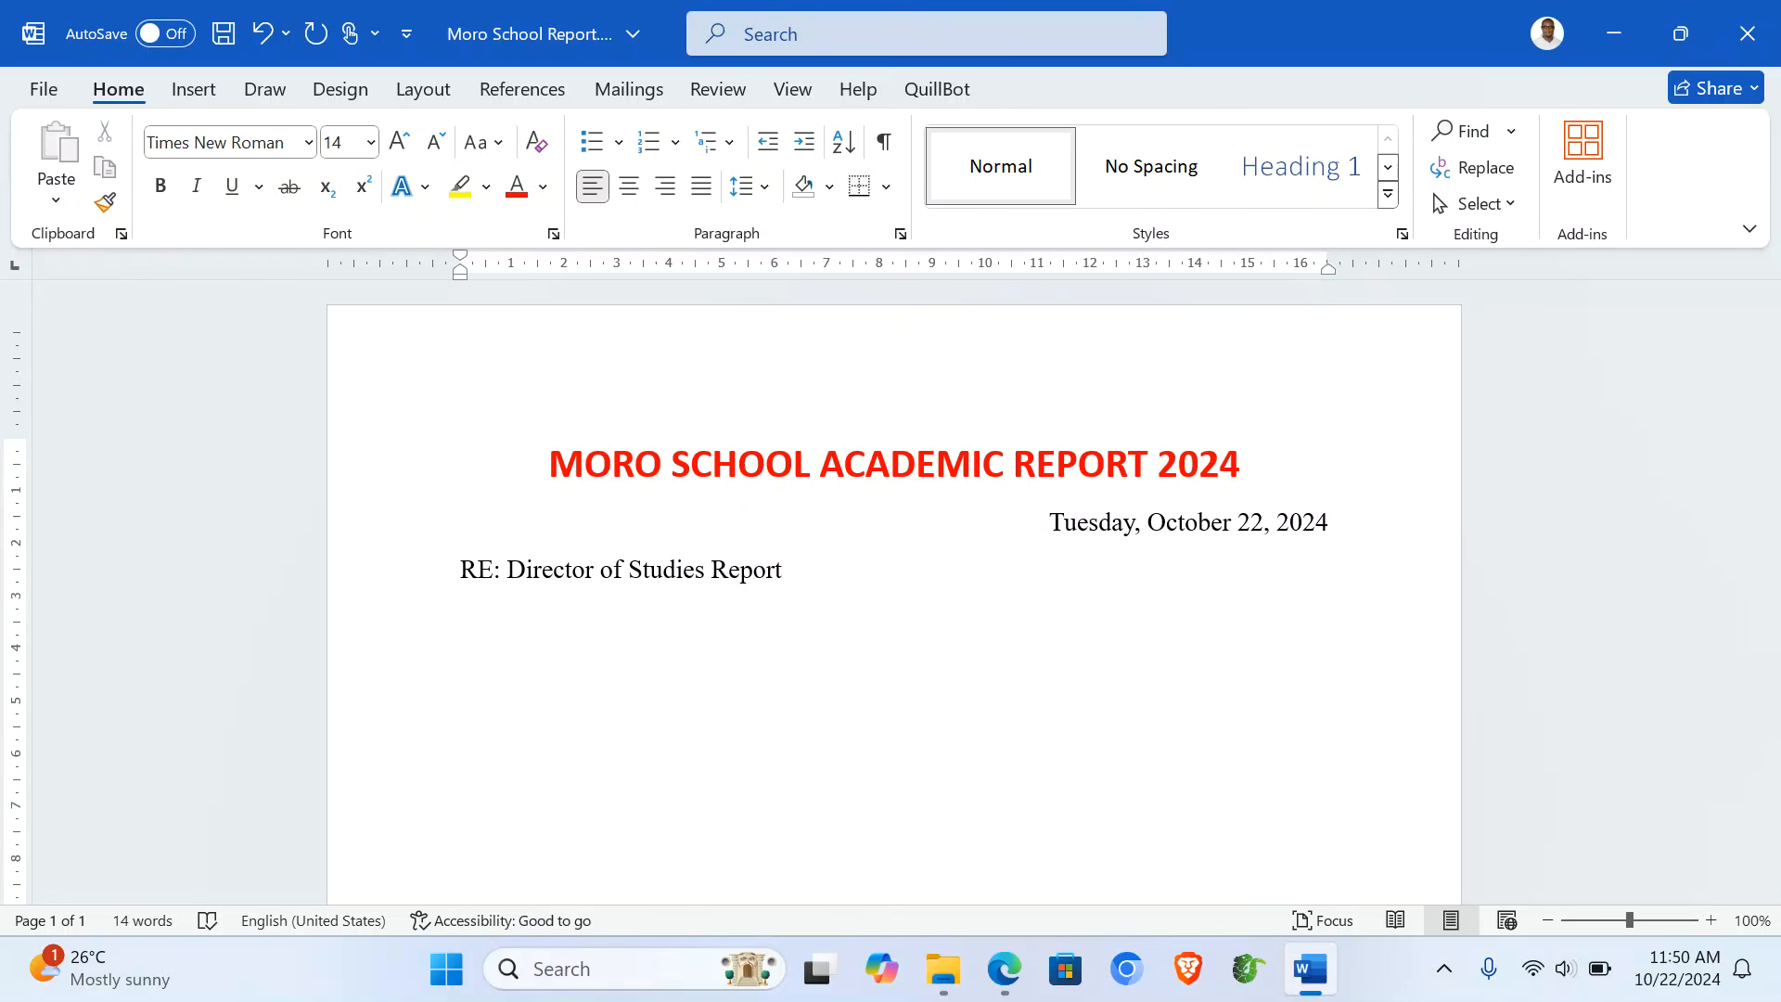
- Make the RE heading centred, 20 pt, bold and underlined
click(349, 582)
click(635, 192)
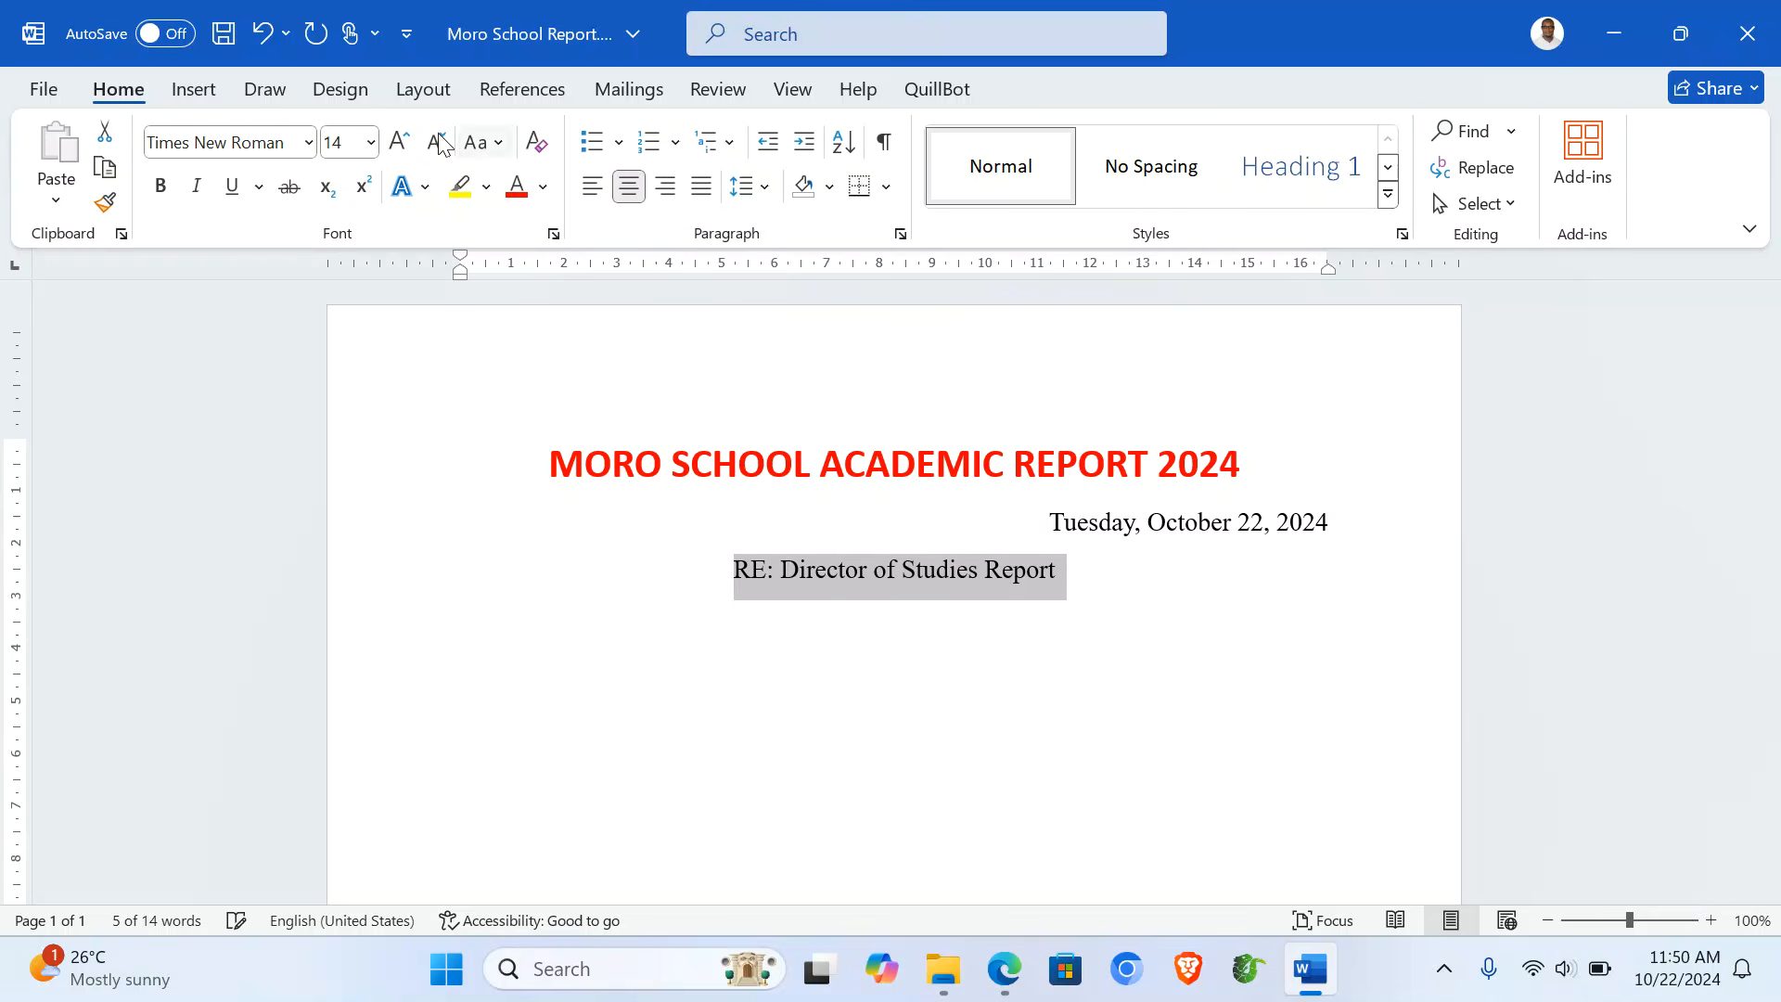
click(399, 143)
click(399, 143)
click(399, 143)
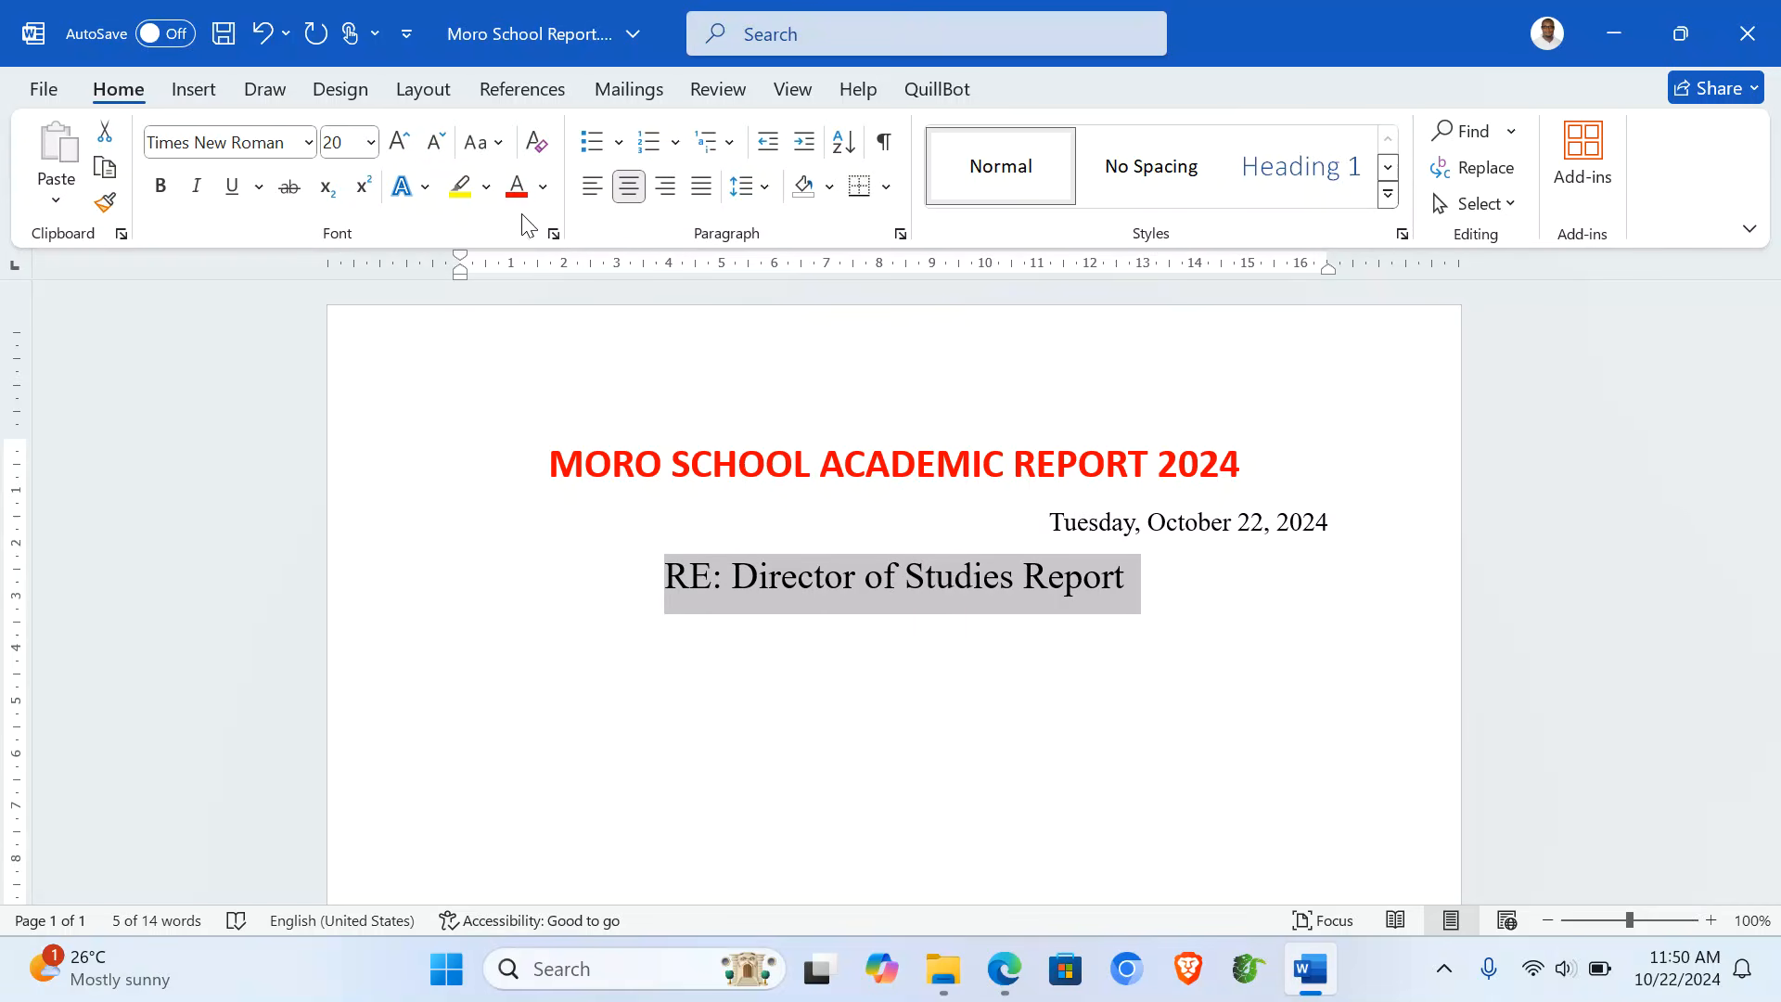
click(167, 199)
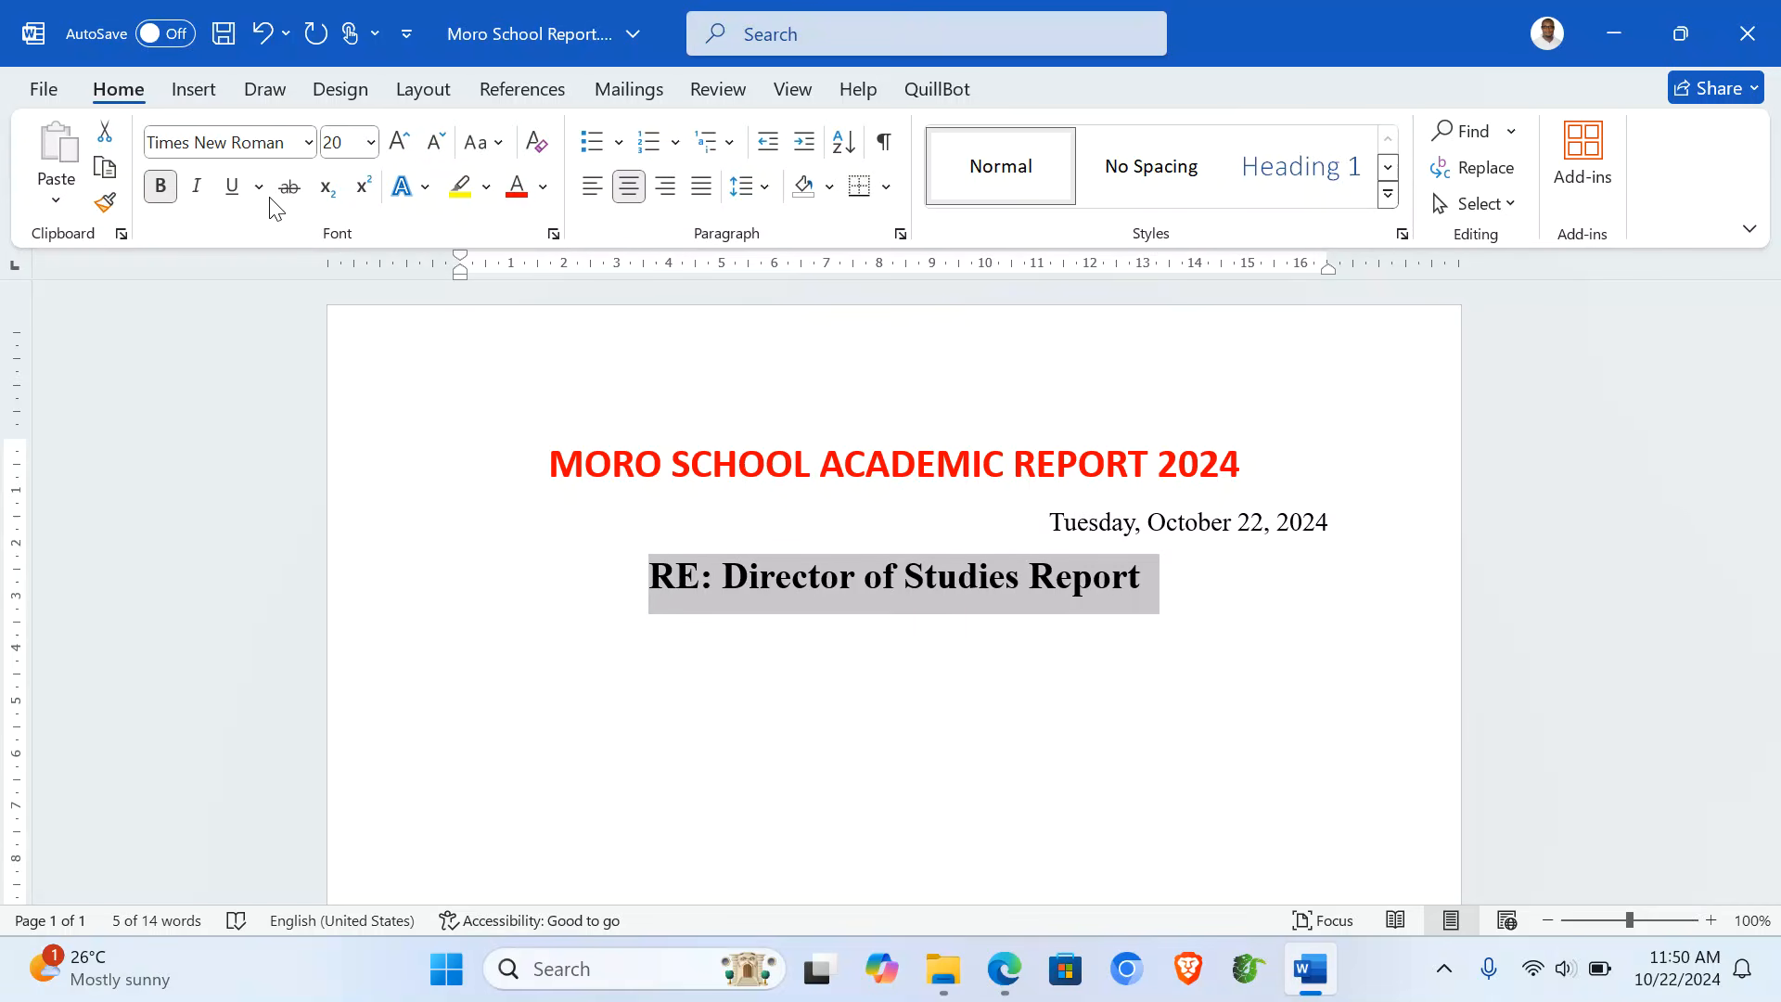
click(234, 197)
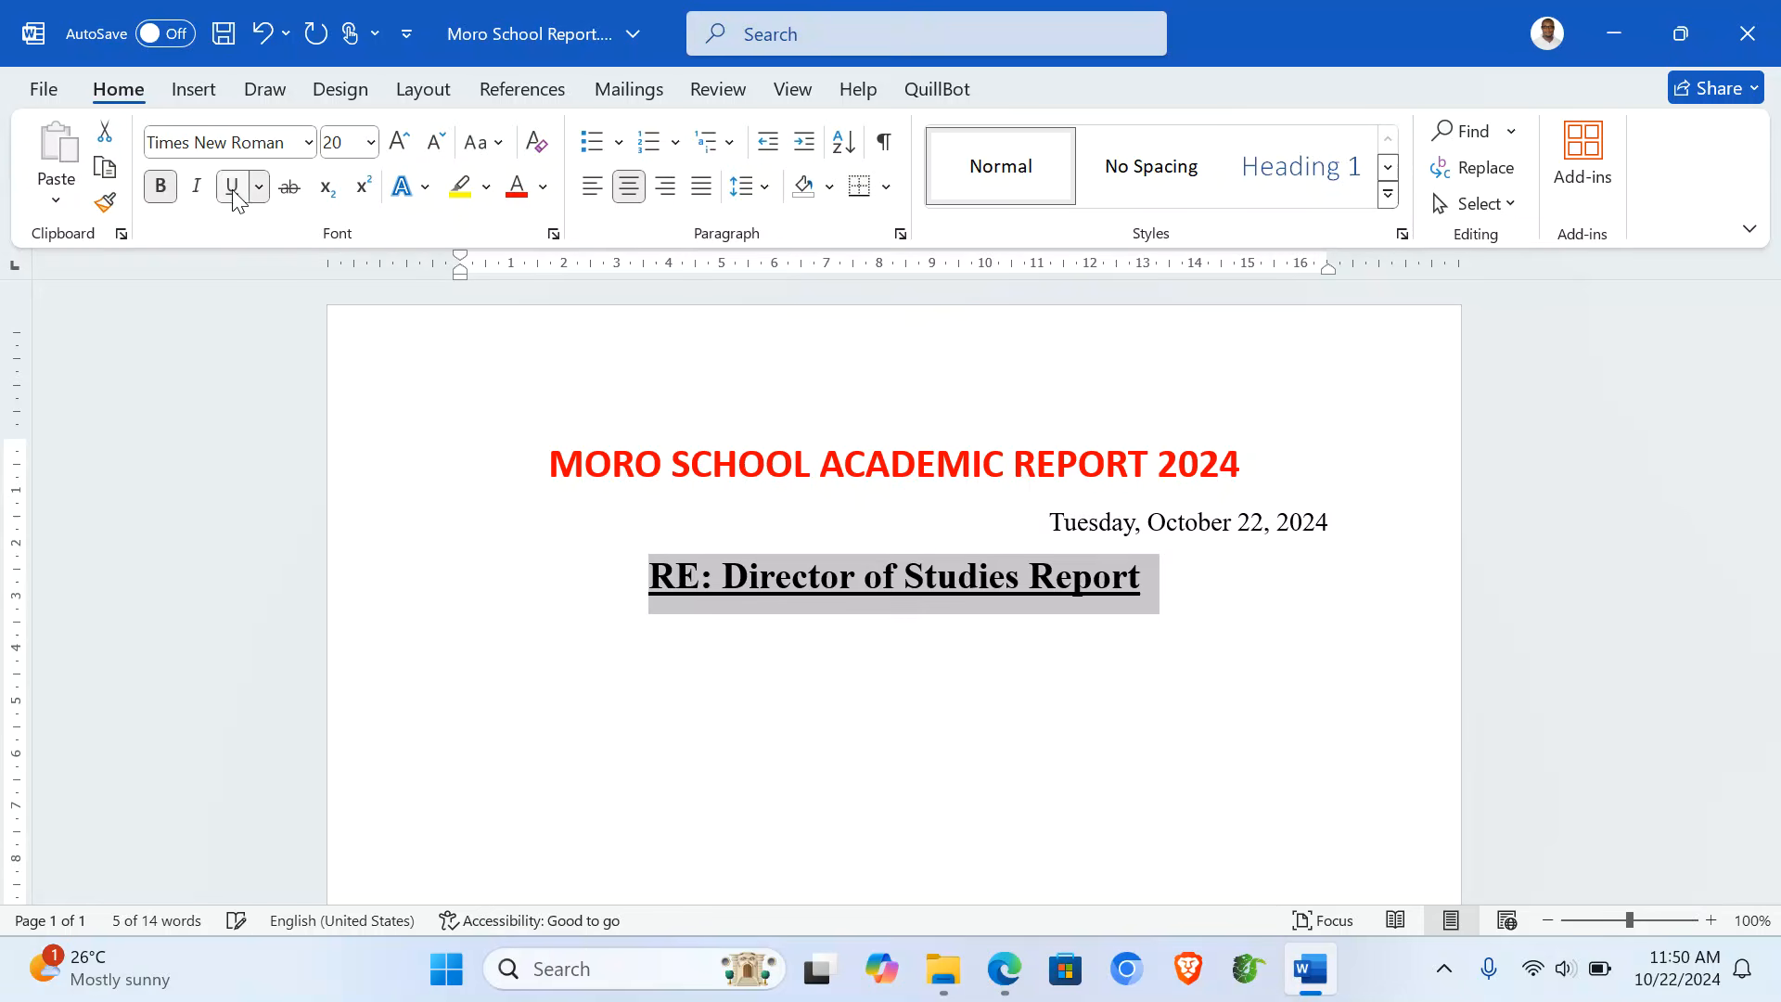
click(568, 641)
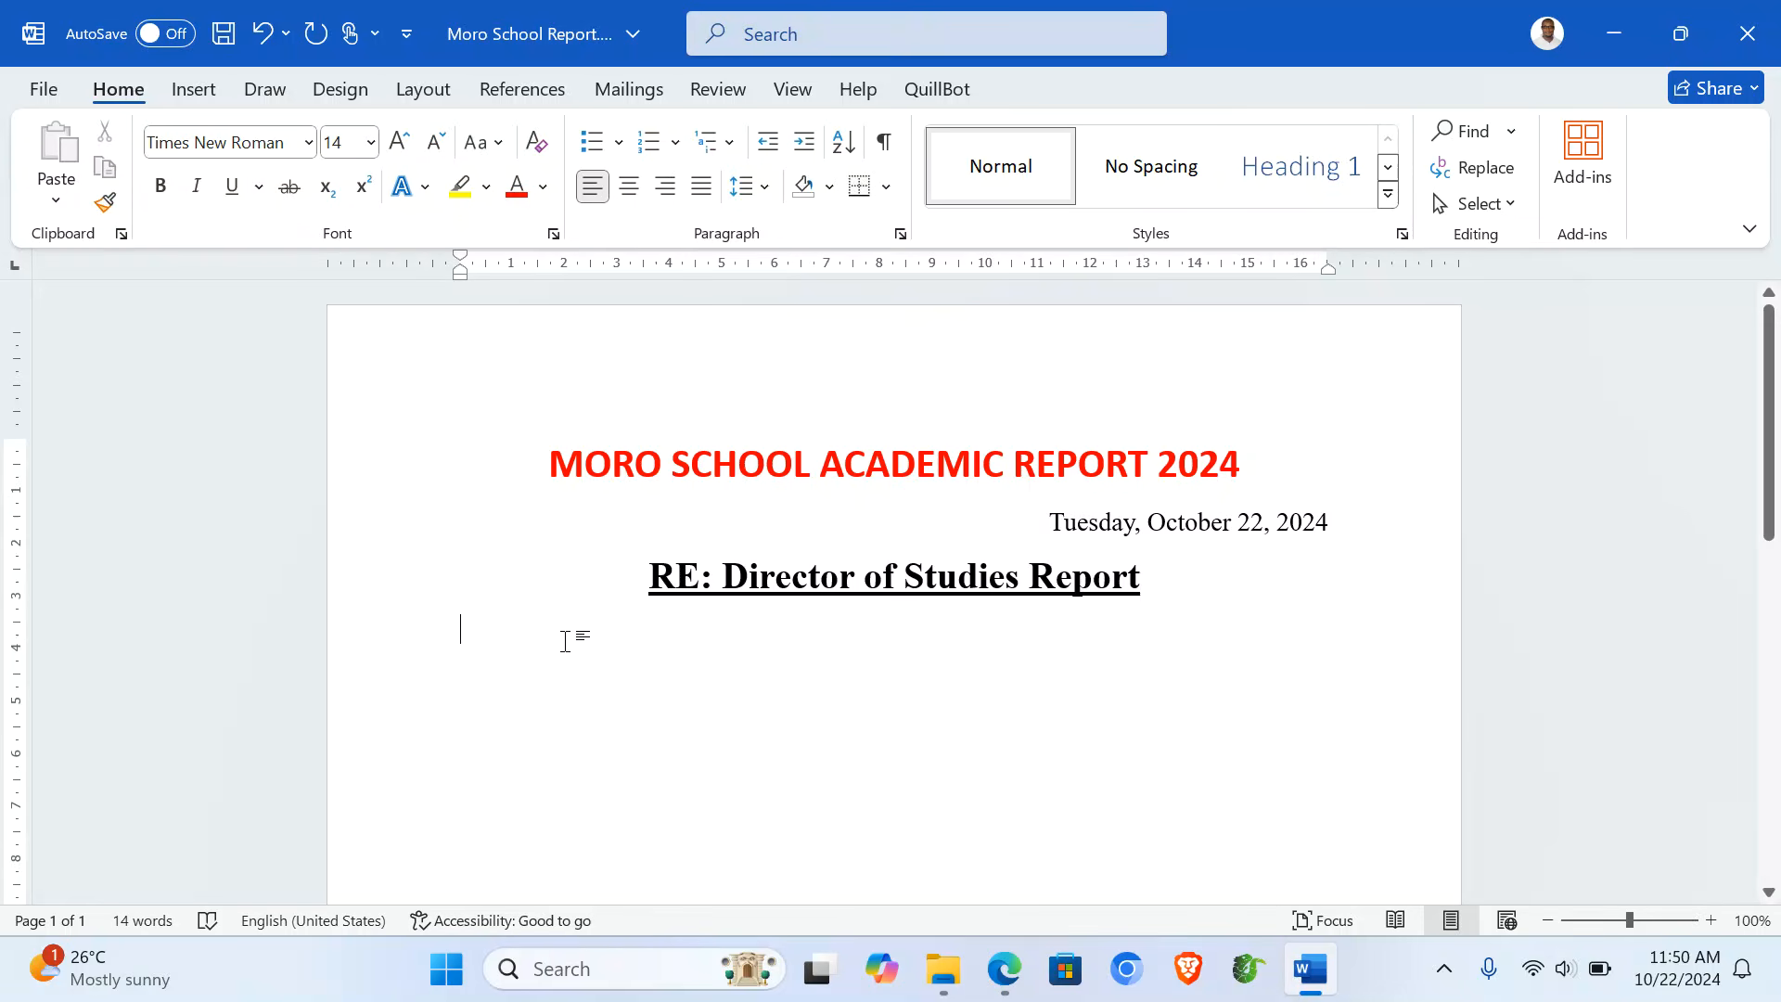
- Type 'Section 1: Special Recognition' and the sentence about students averaging 70 and above
text(Section)
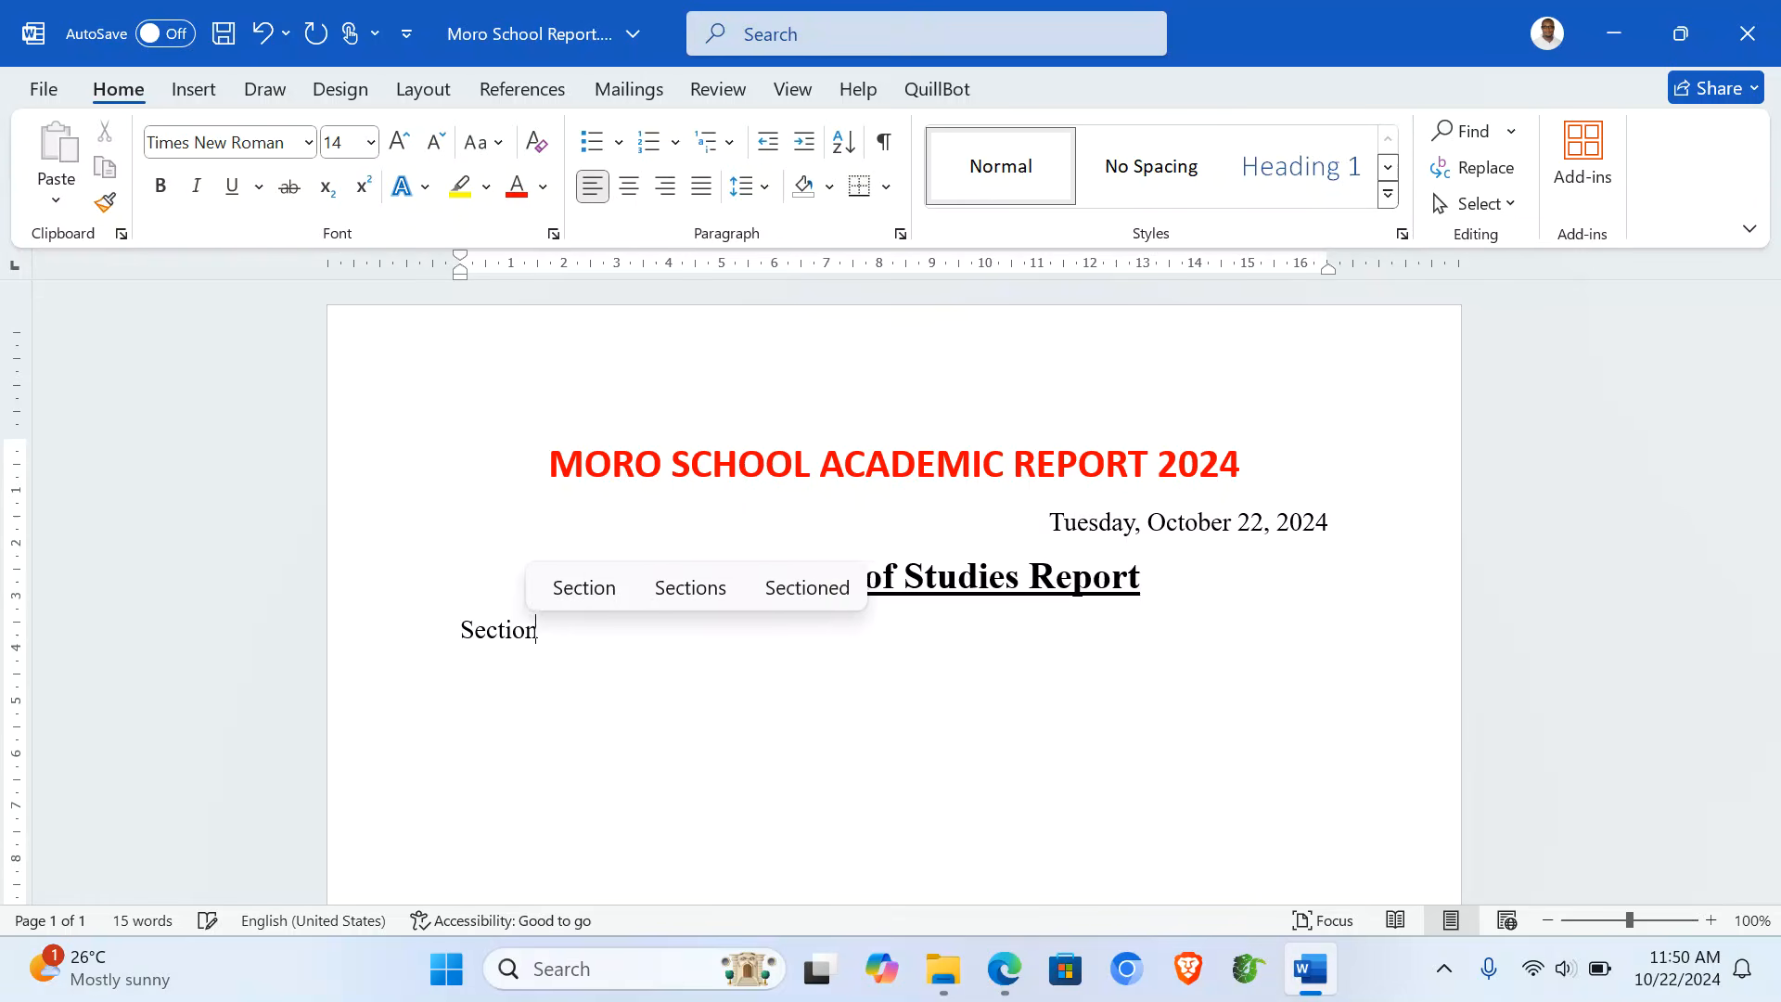
text( 1)
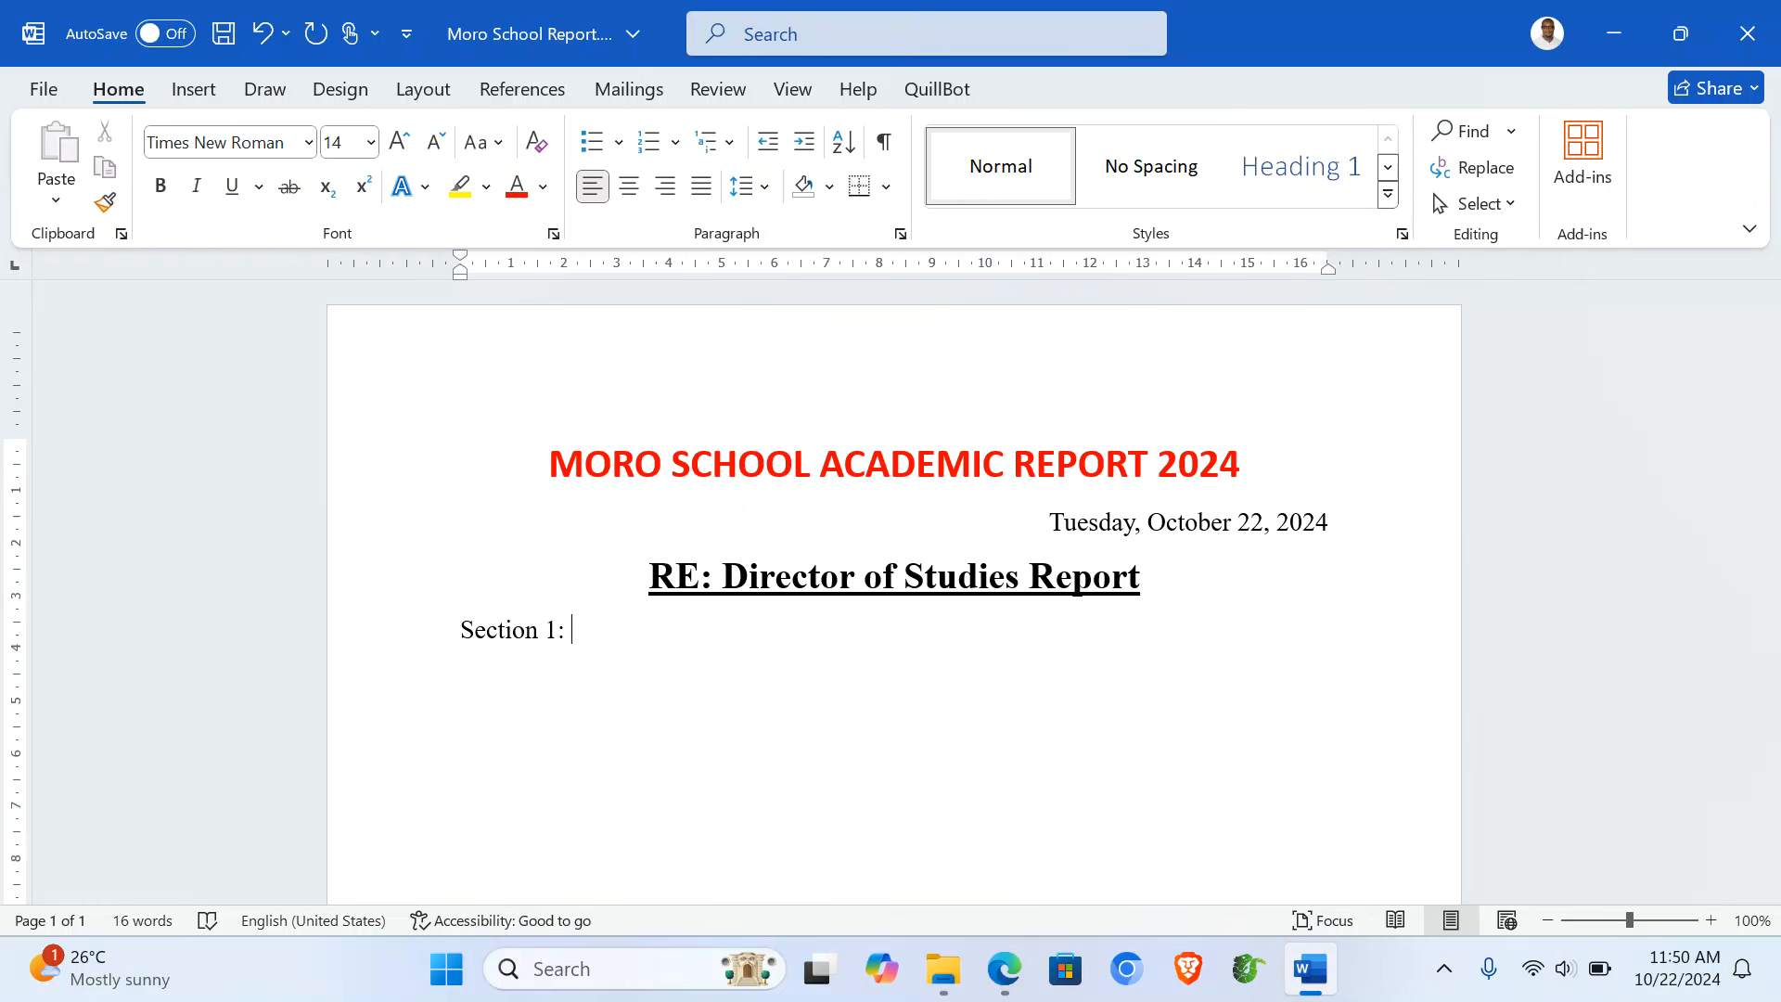
text(: Specuaal Reco)
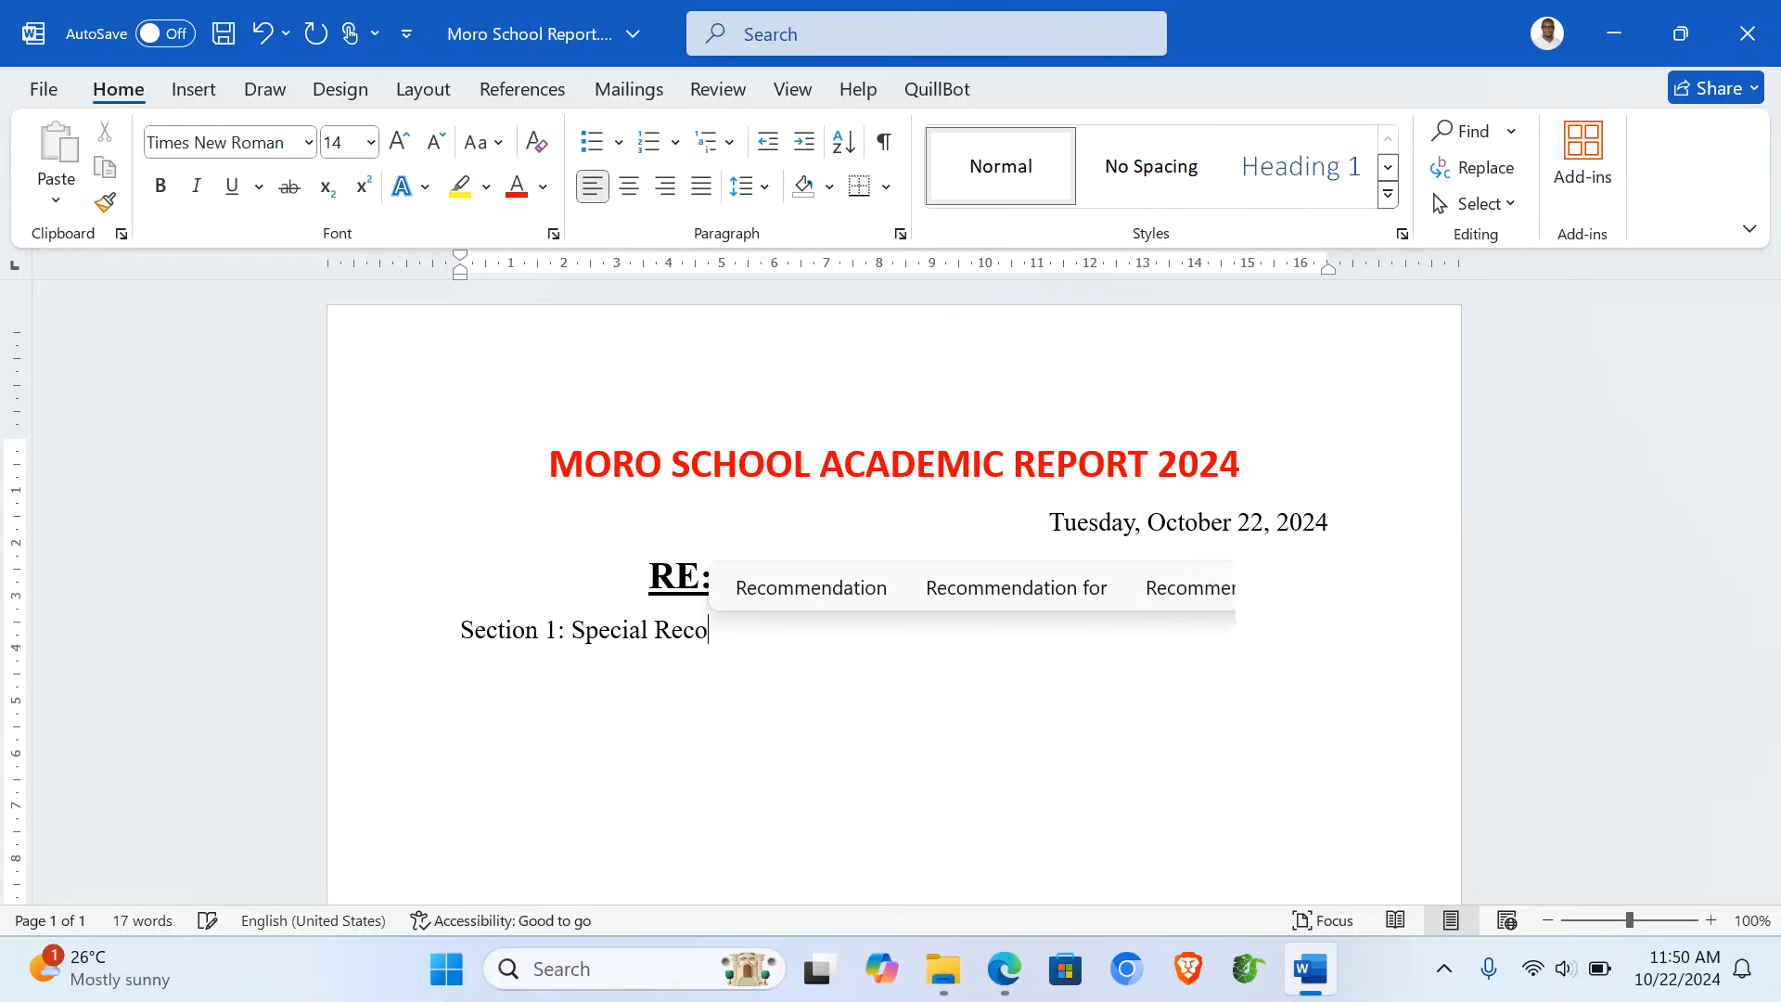
text(gnition)
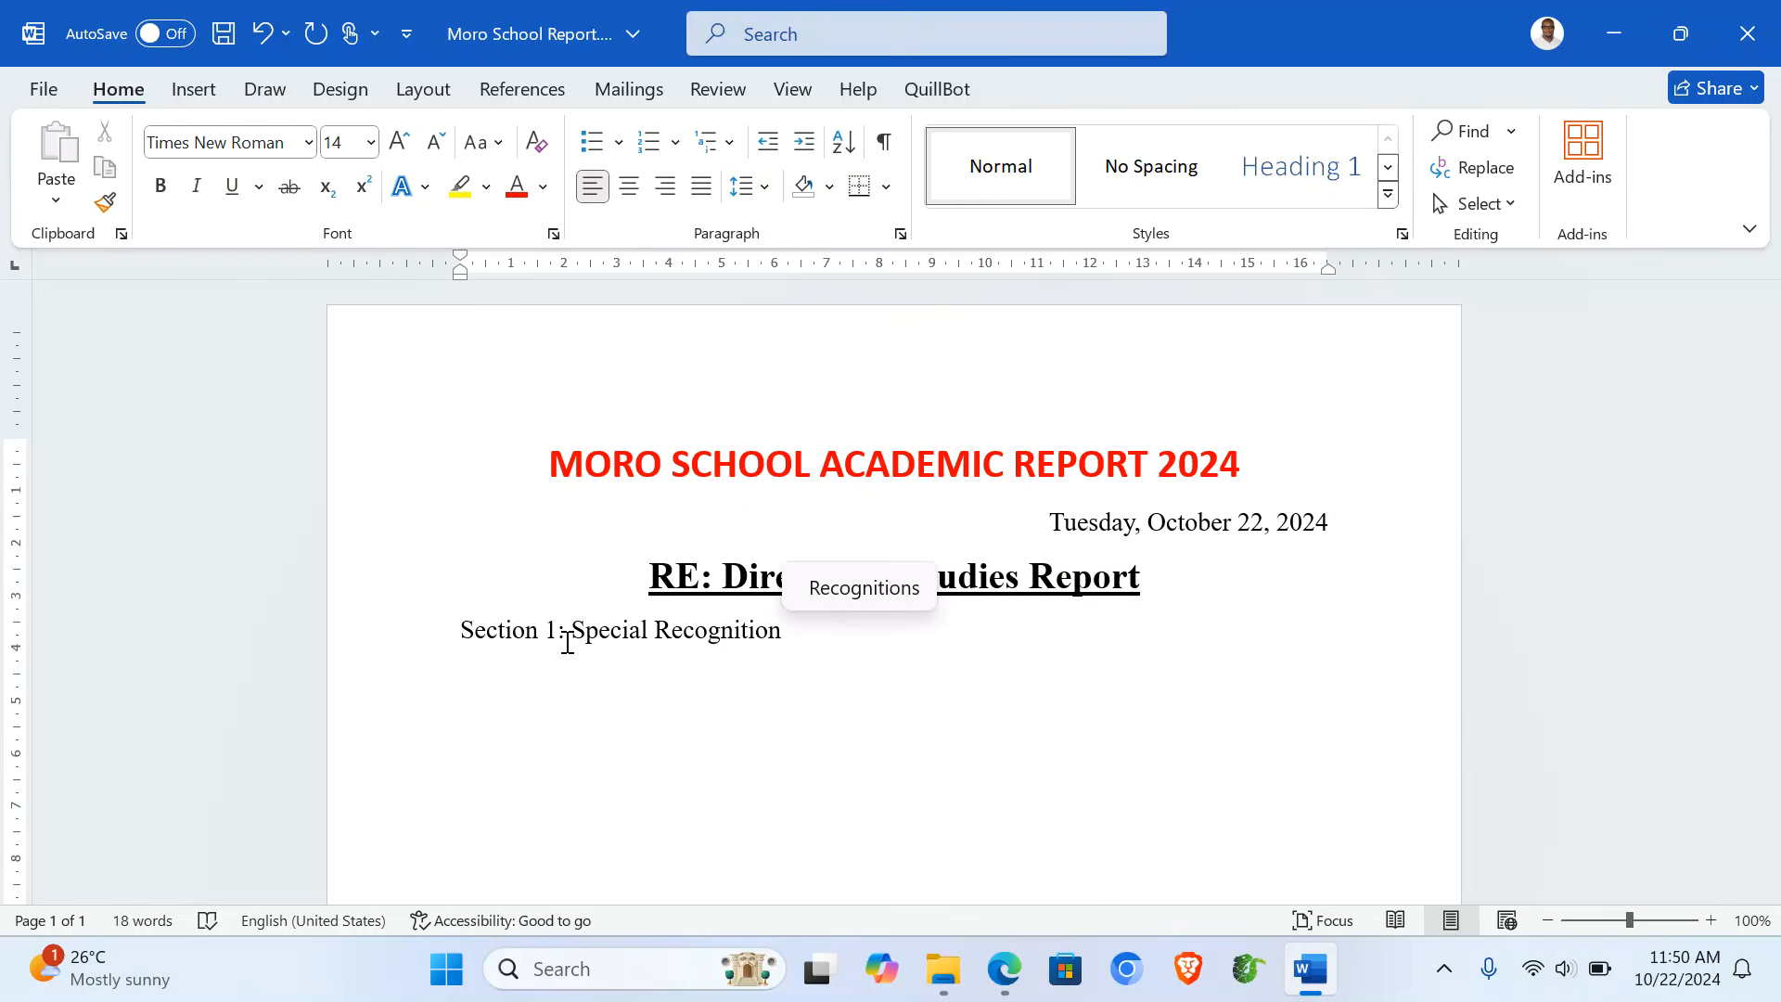
key(Return)
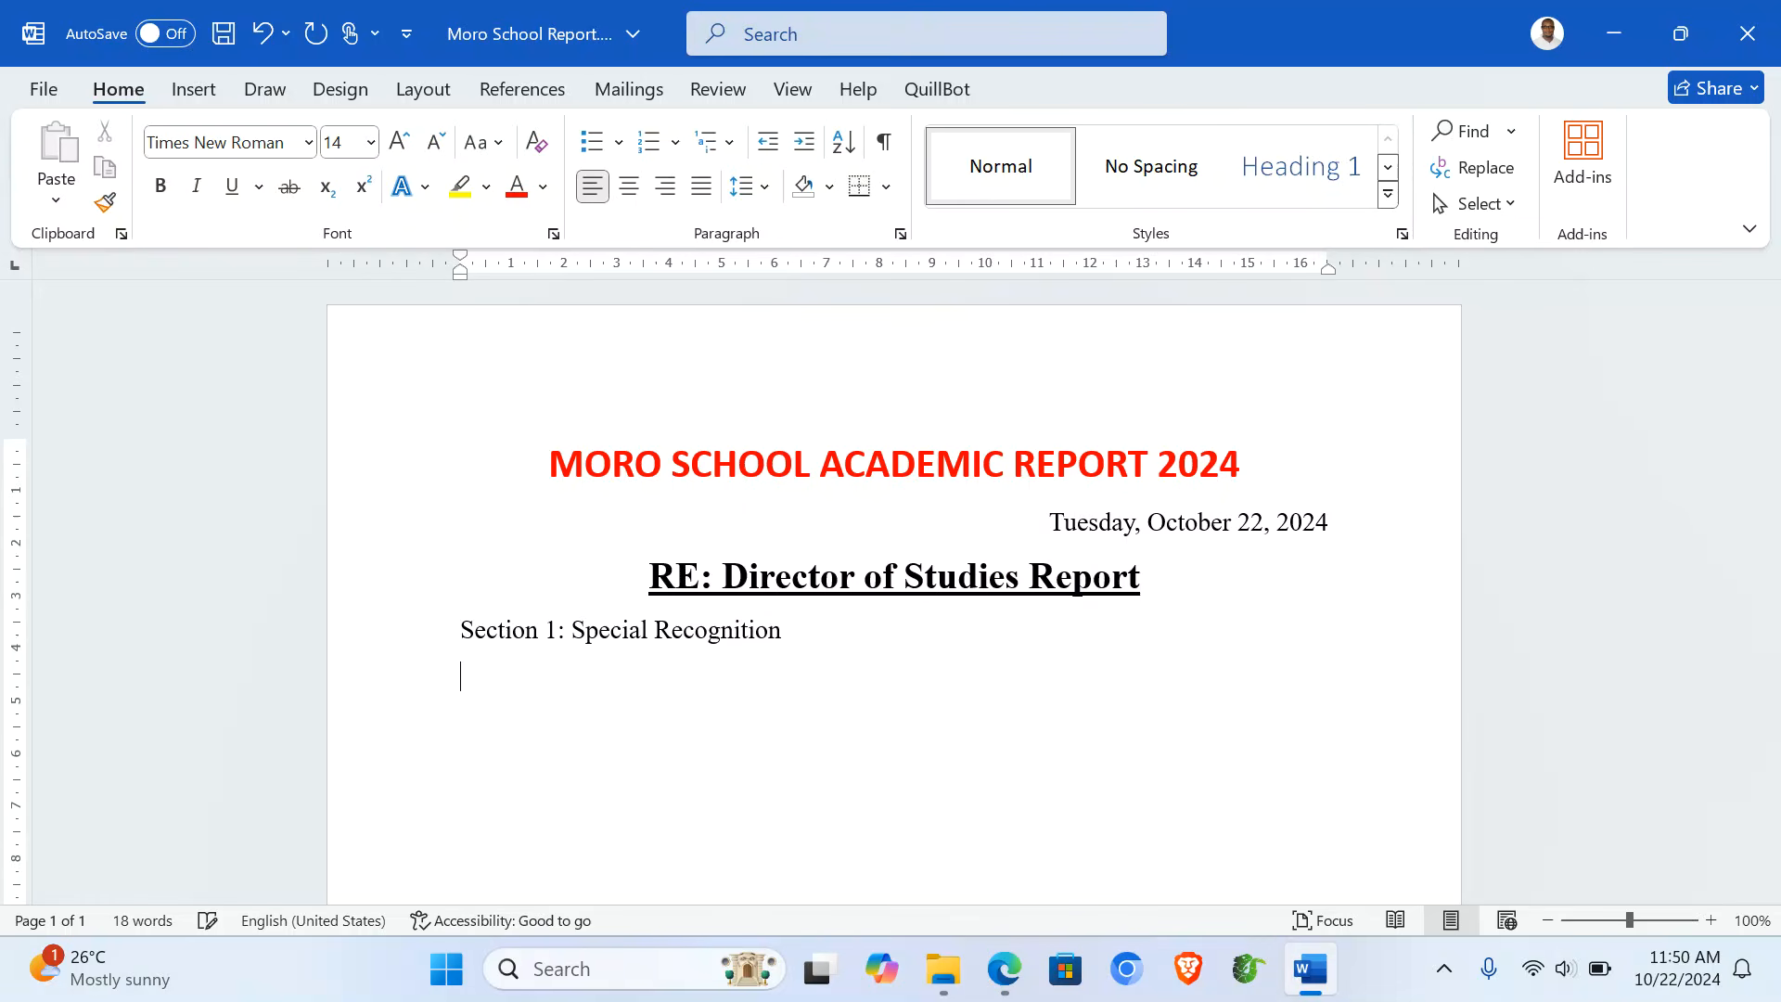
text(Students w)
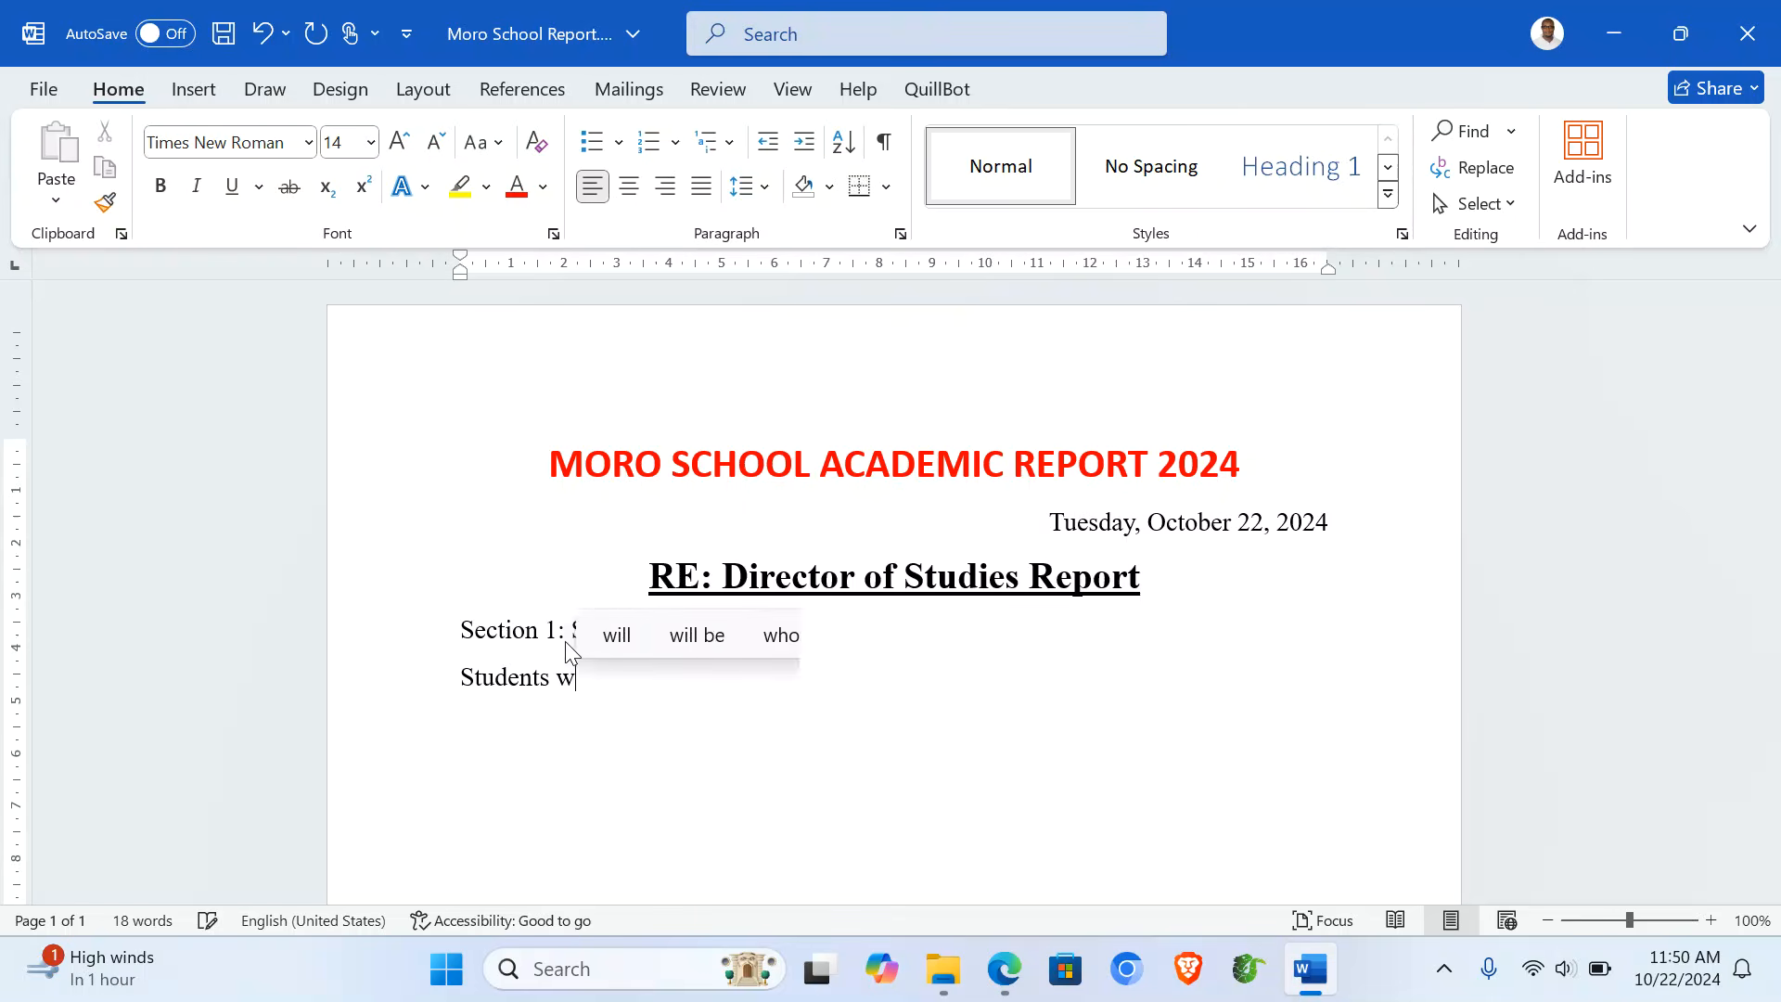
text(ho sco)
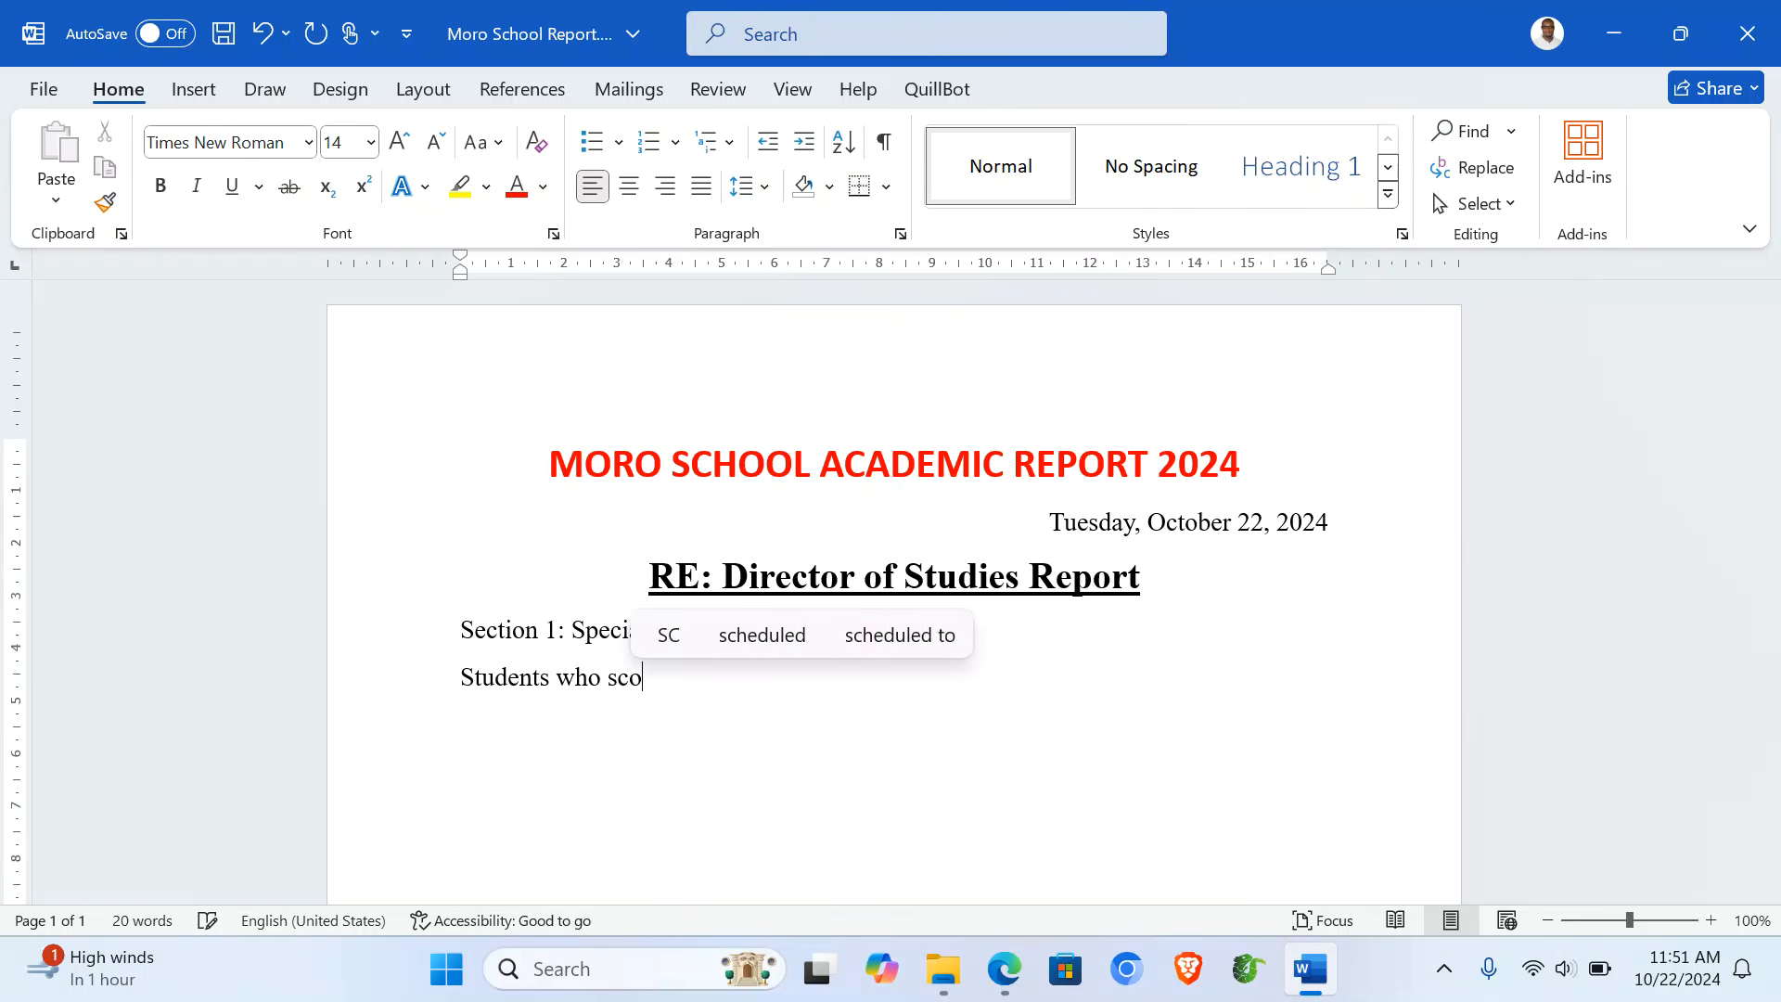
text(red an averr)
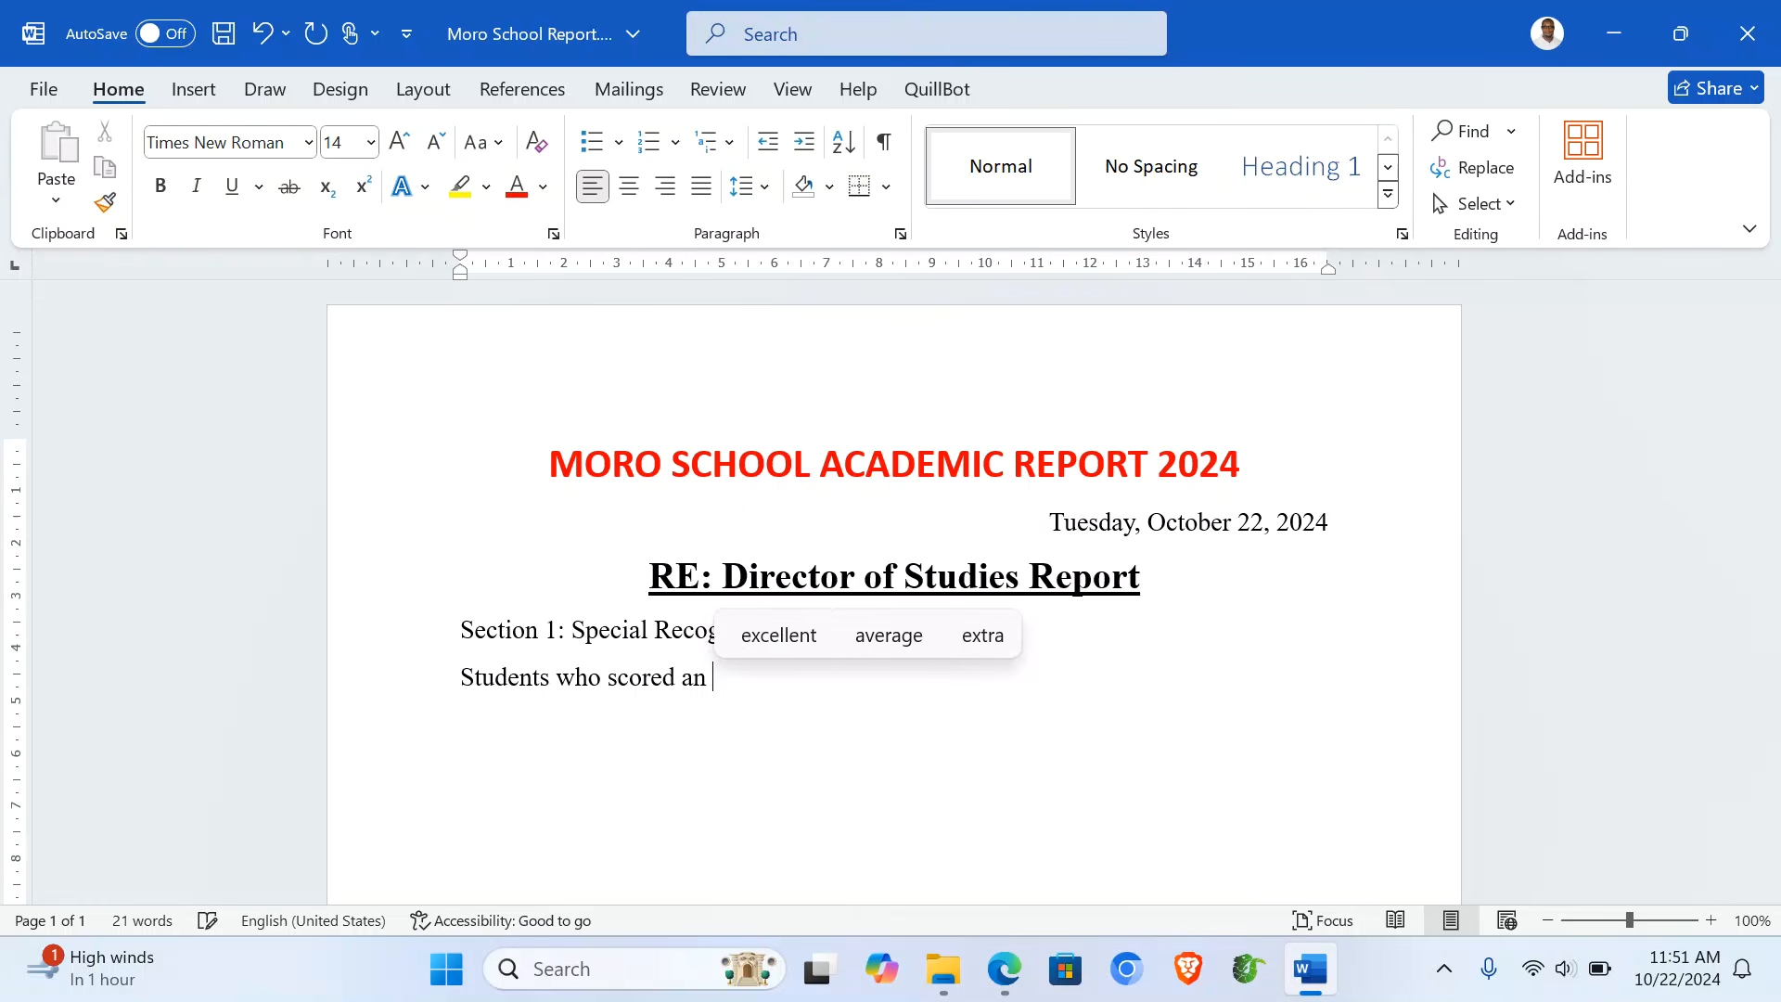
key(BackSpace)
key(BackSpace)
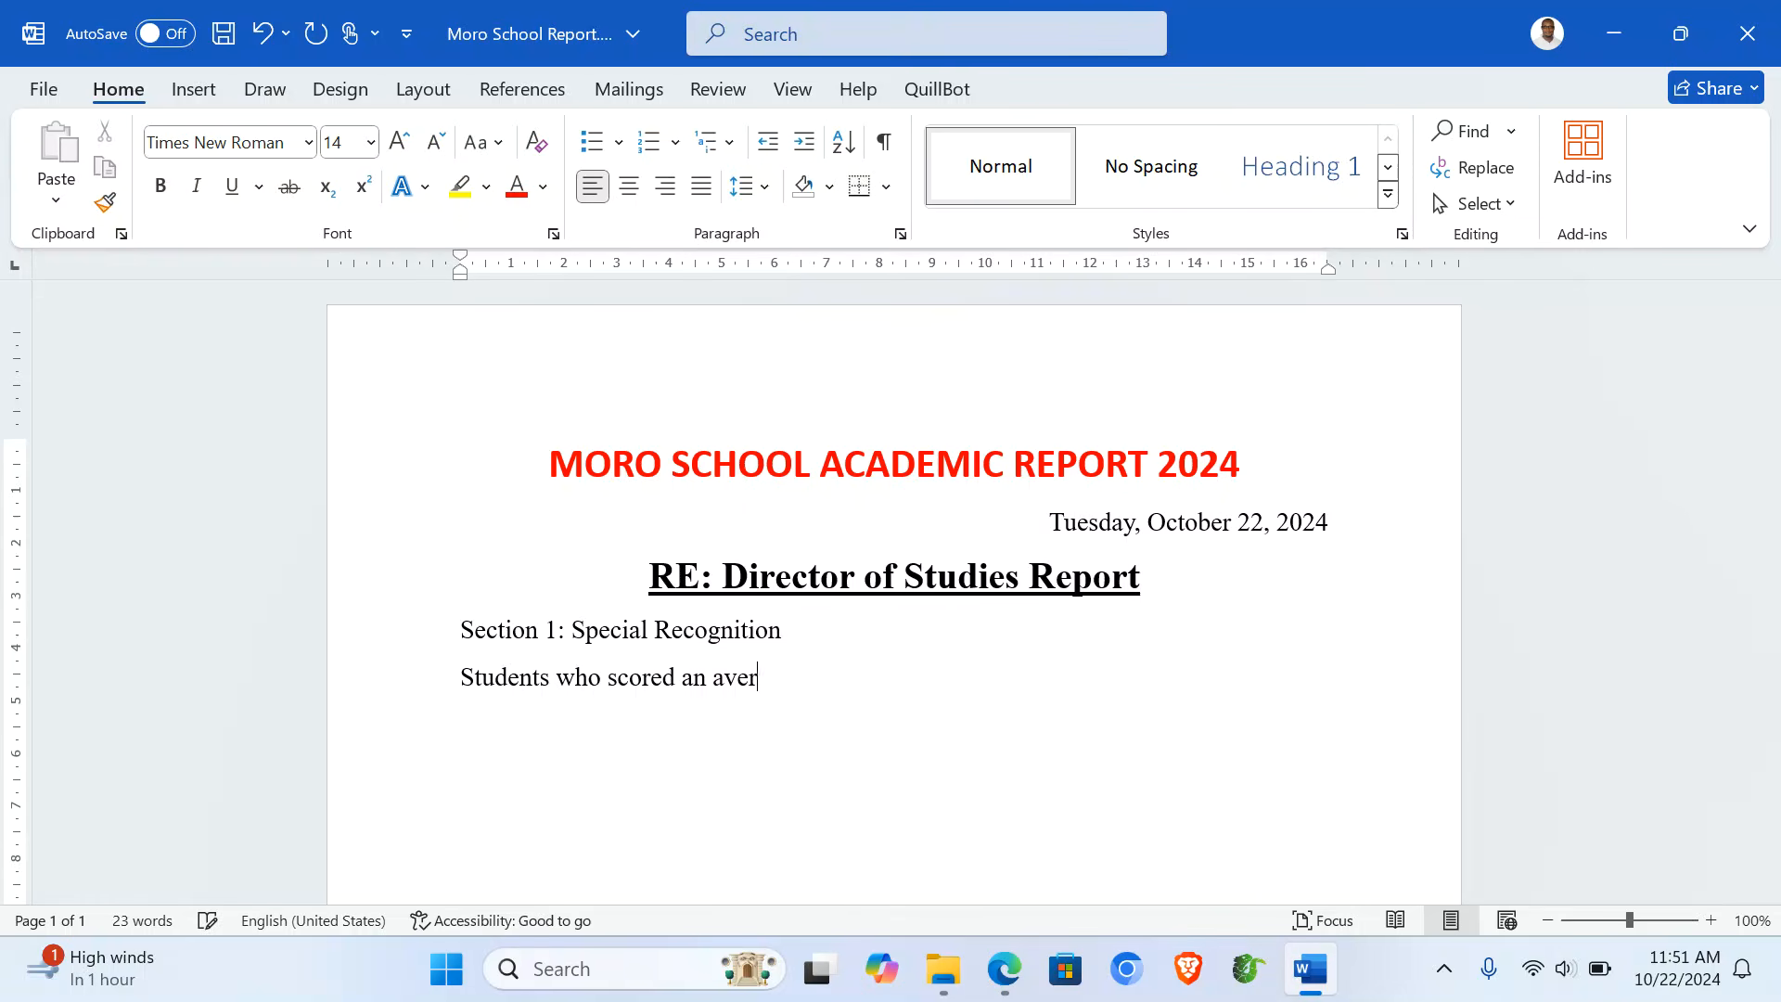
text(rage of 70 and ab)
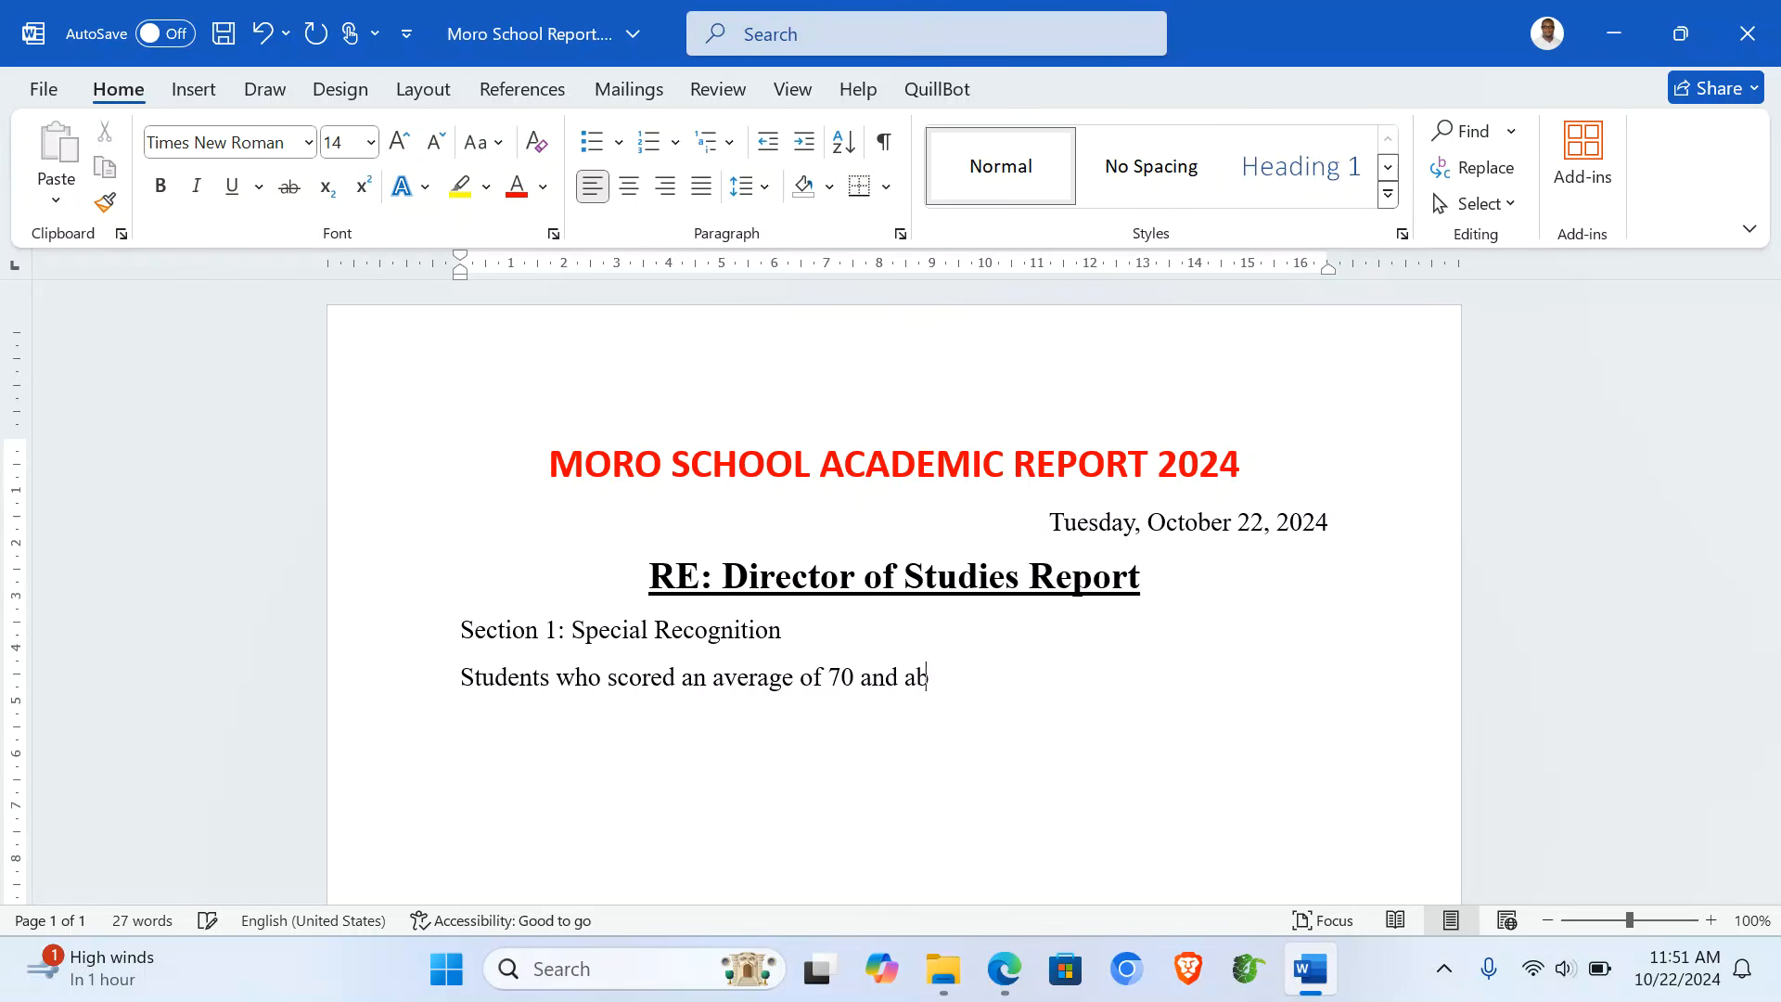
text(ove deserve)
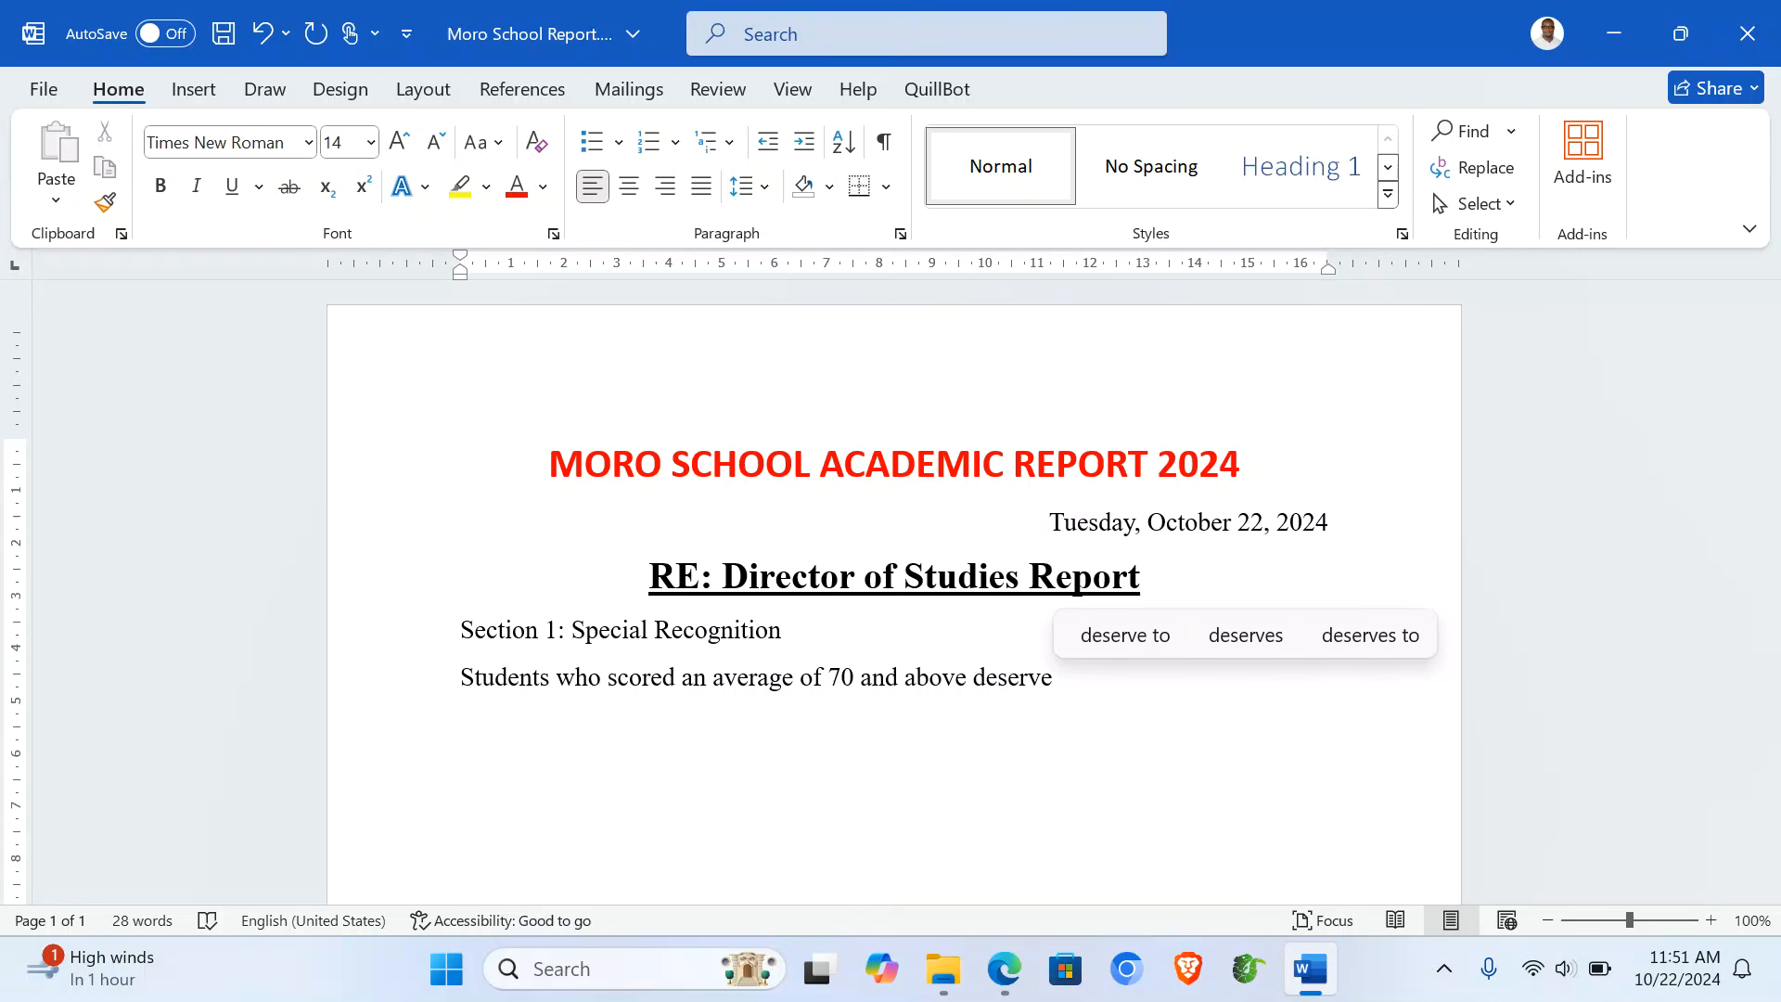
text( special )
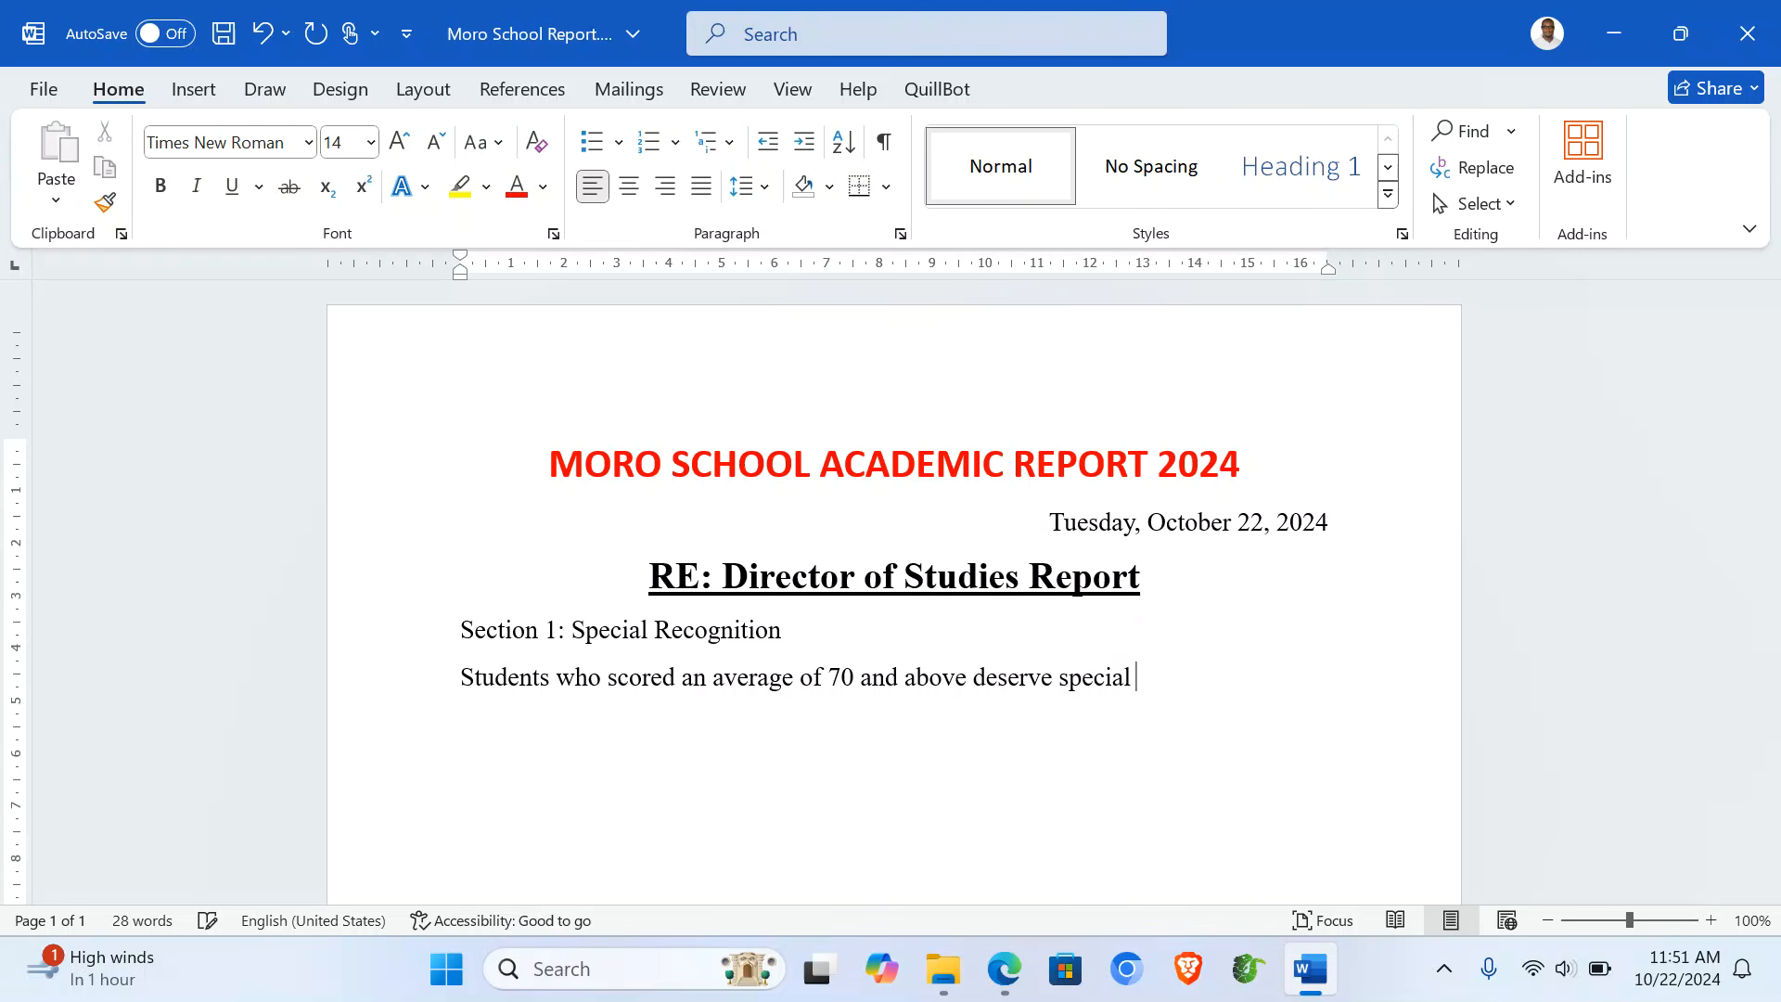
text(recogn)
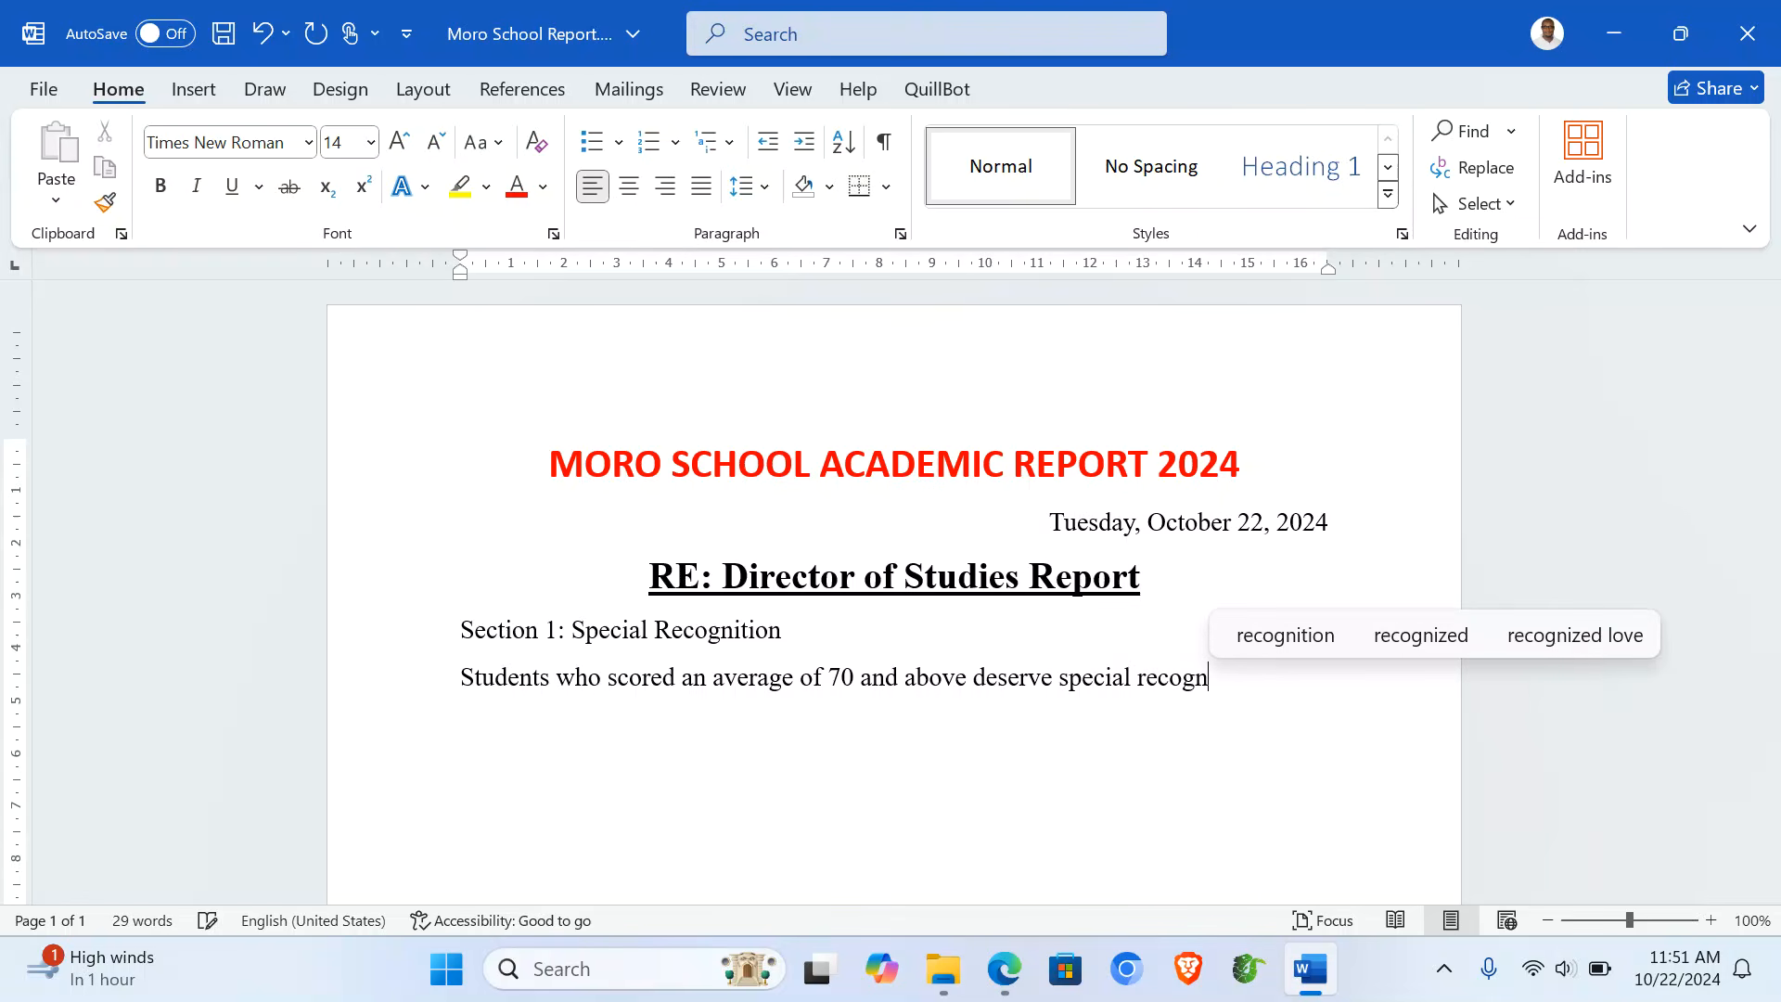
text(ition)
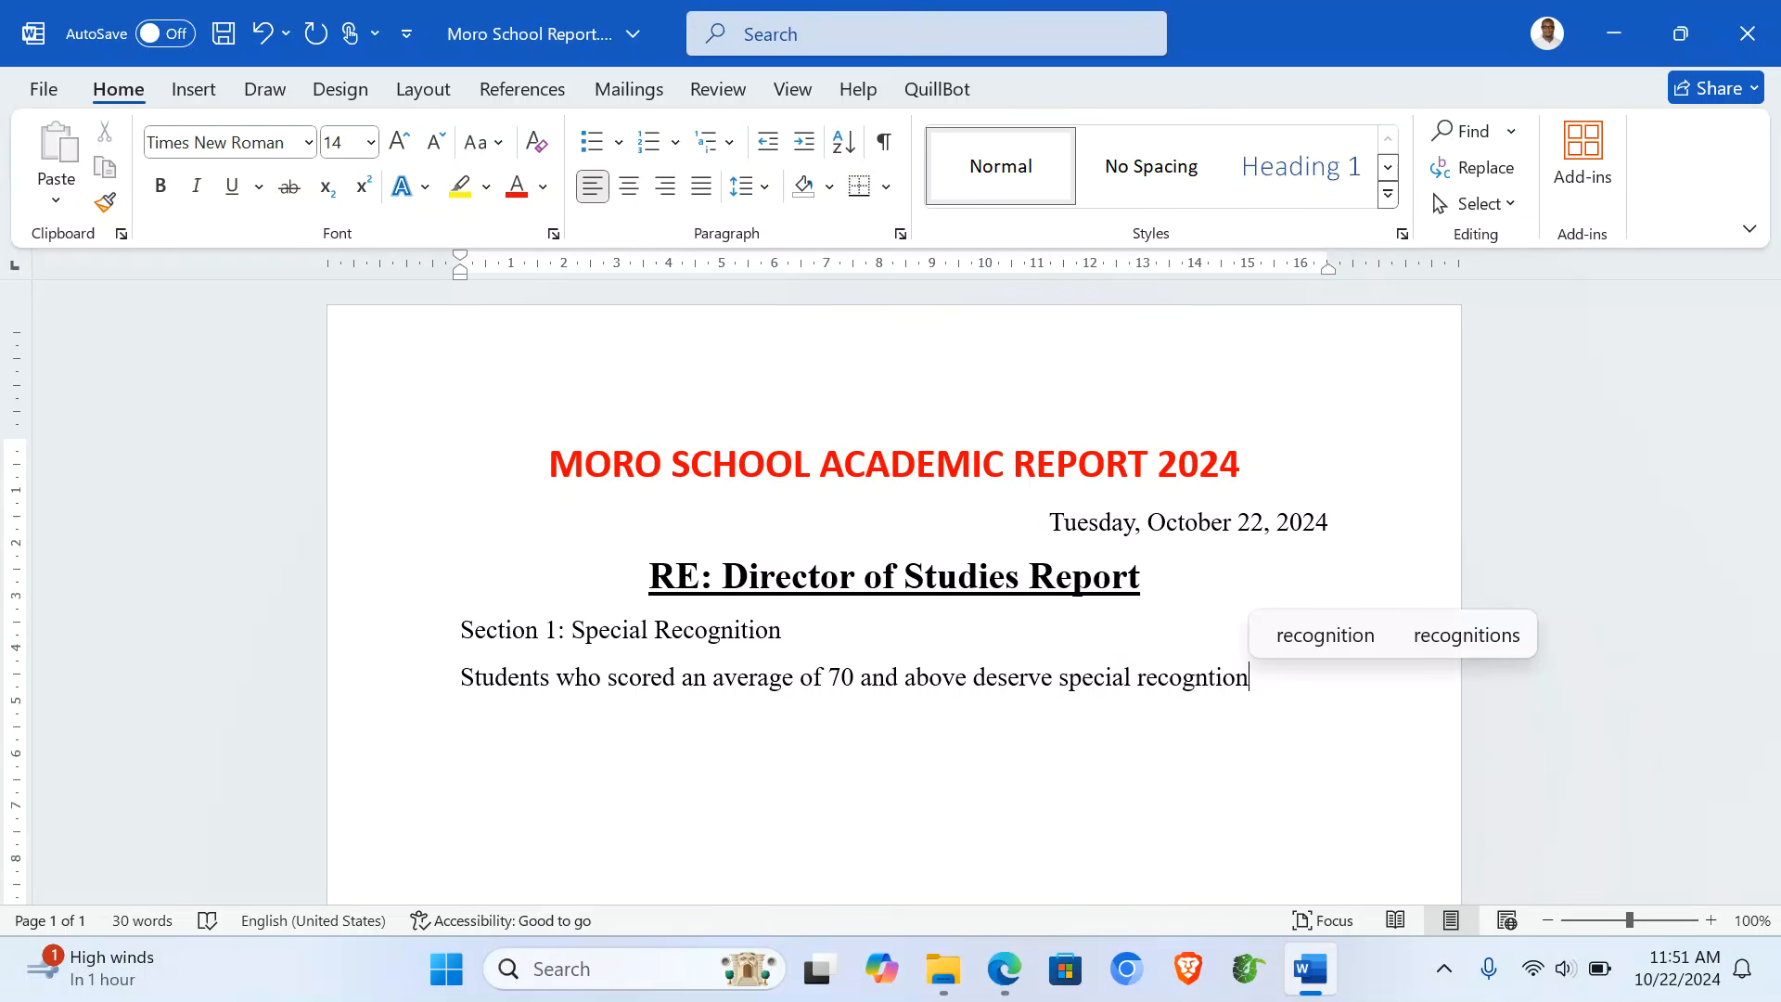
text( eg)
key(Return)
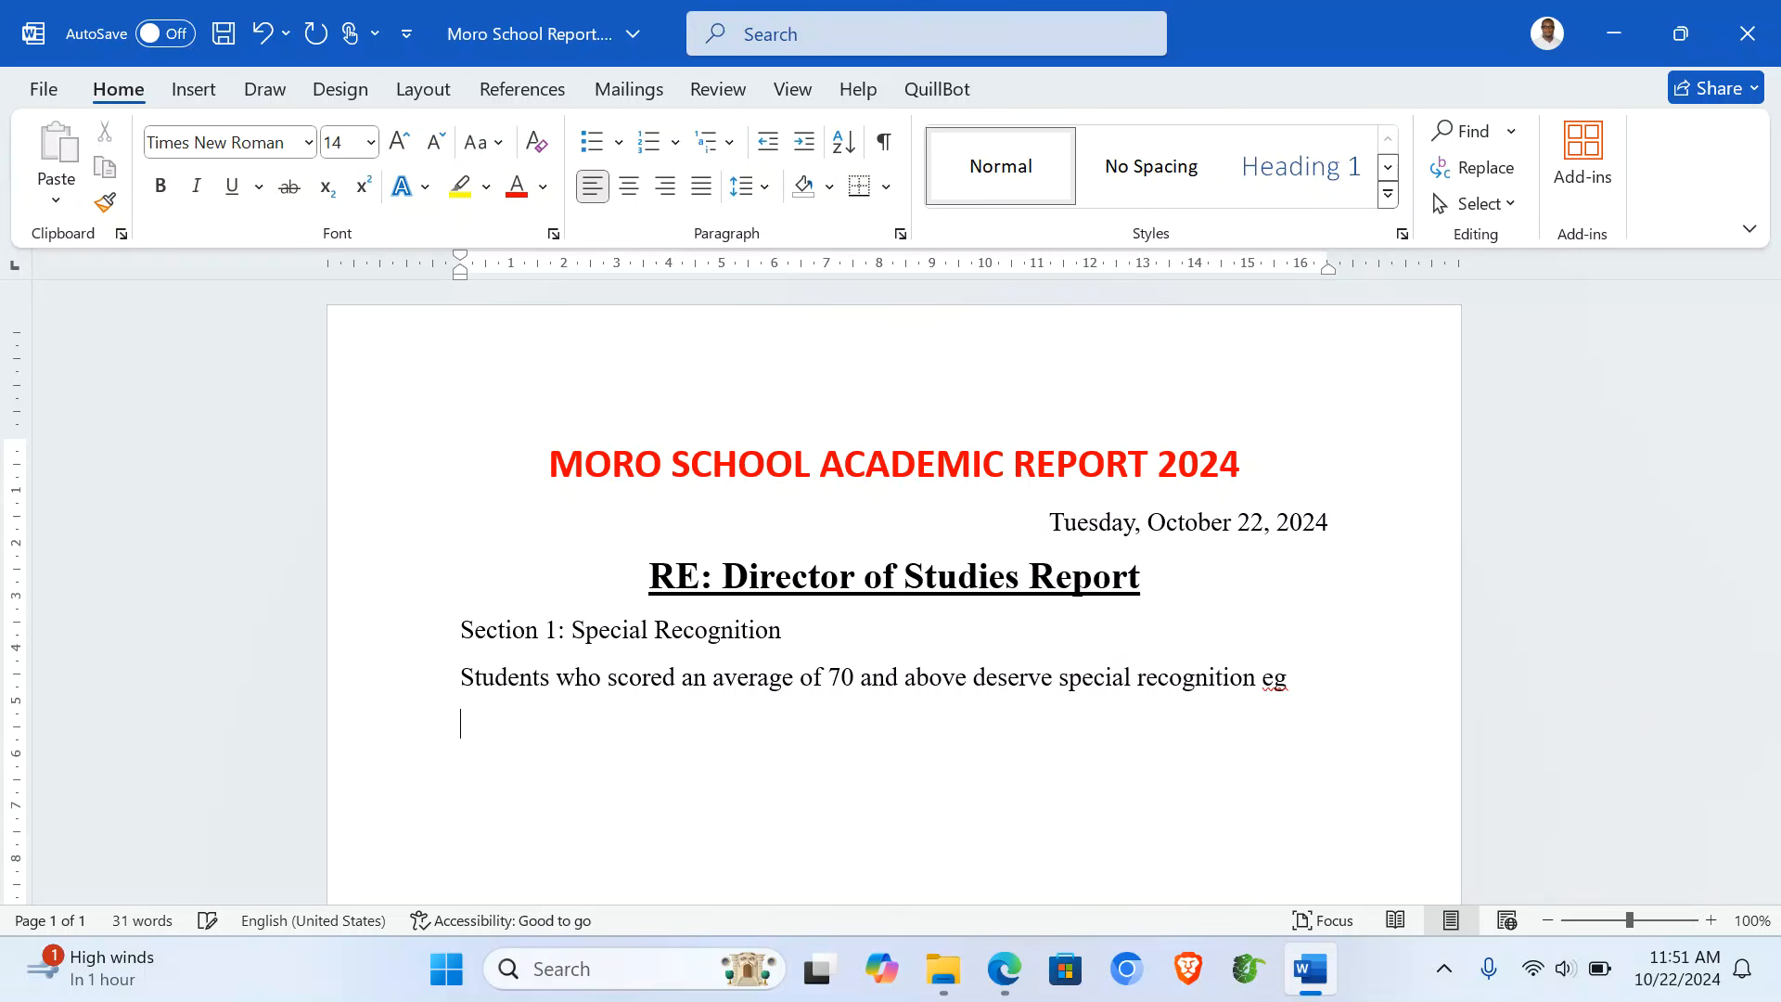
- Open Moro Database.accdb from the ITEM 1 folder
mouse_move(1010, 996)
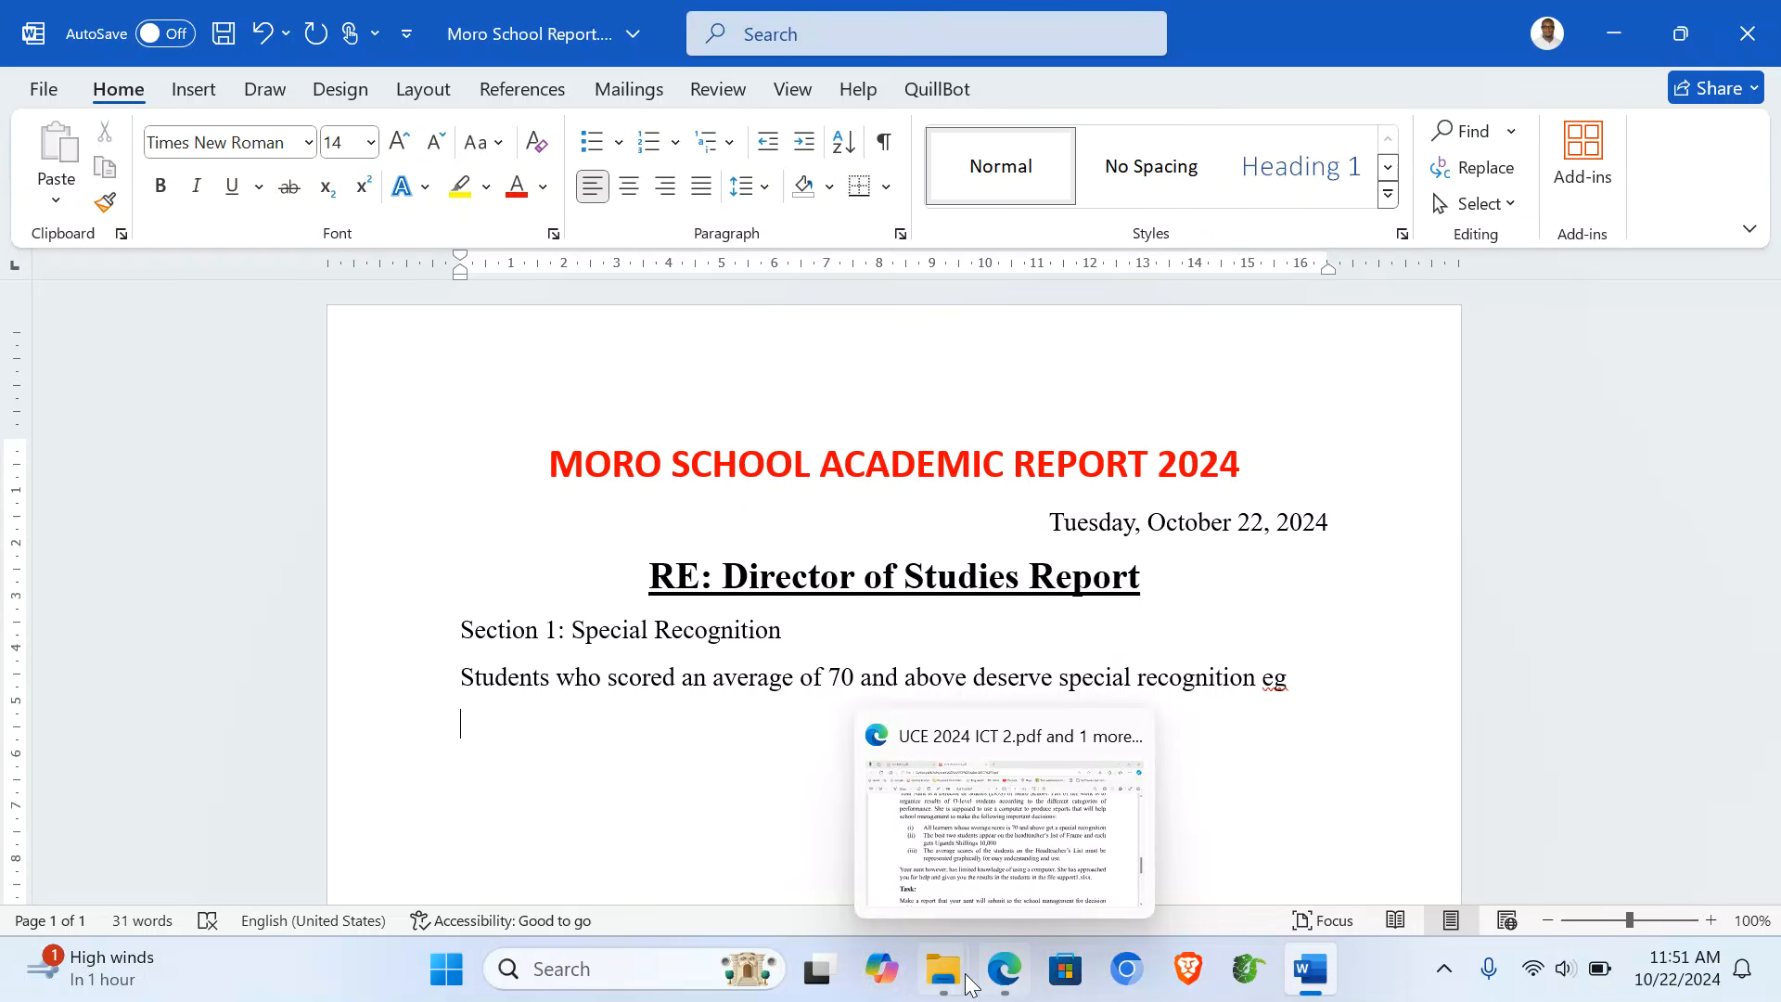
mouse_move(943, 970)
click(1043, 809)
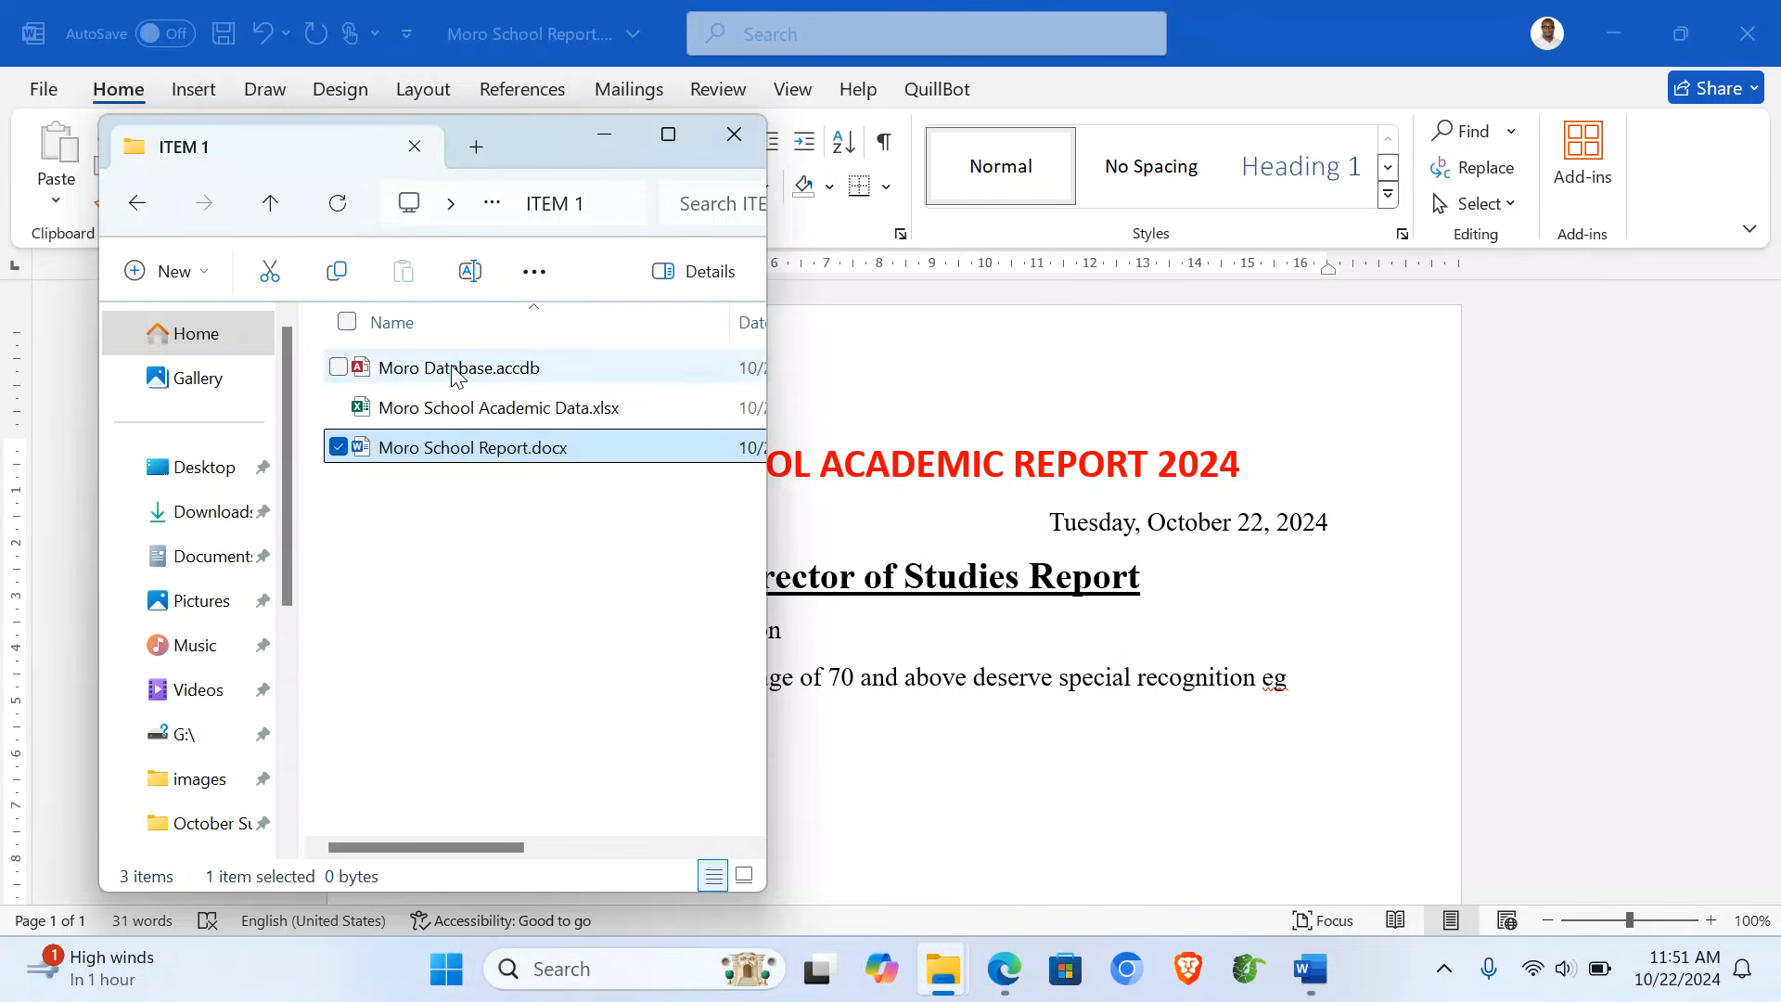
double_click(455, 369)
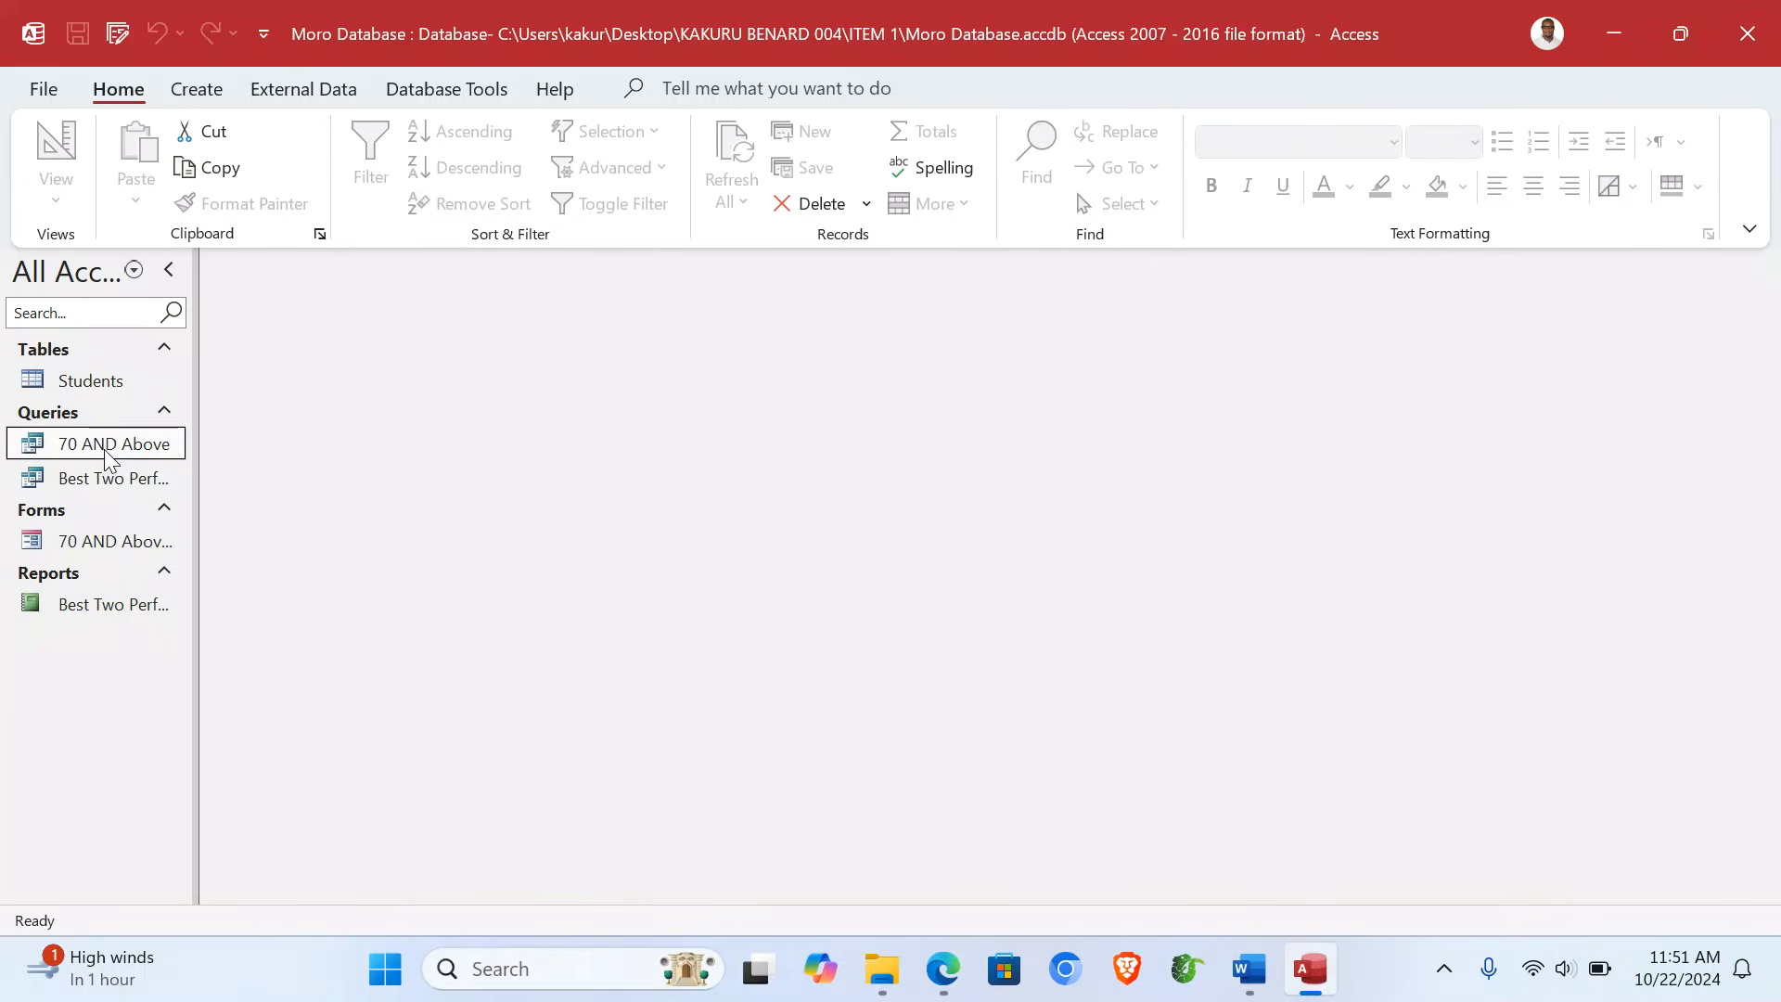
- Copy all seven records of the 70 AND Above query and paste them into the Word report
double_click(108, 445)
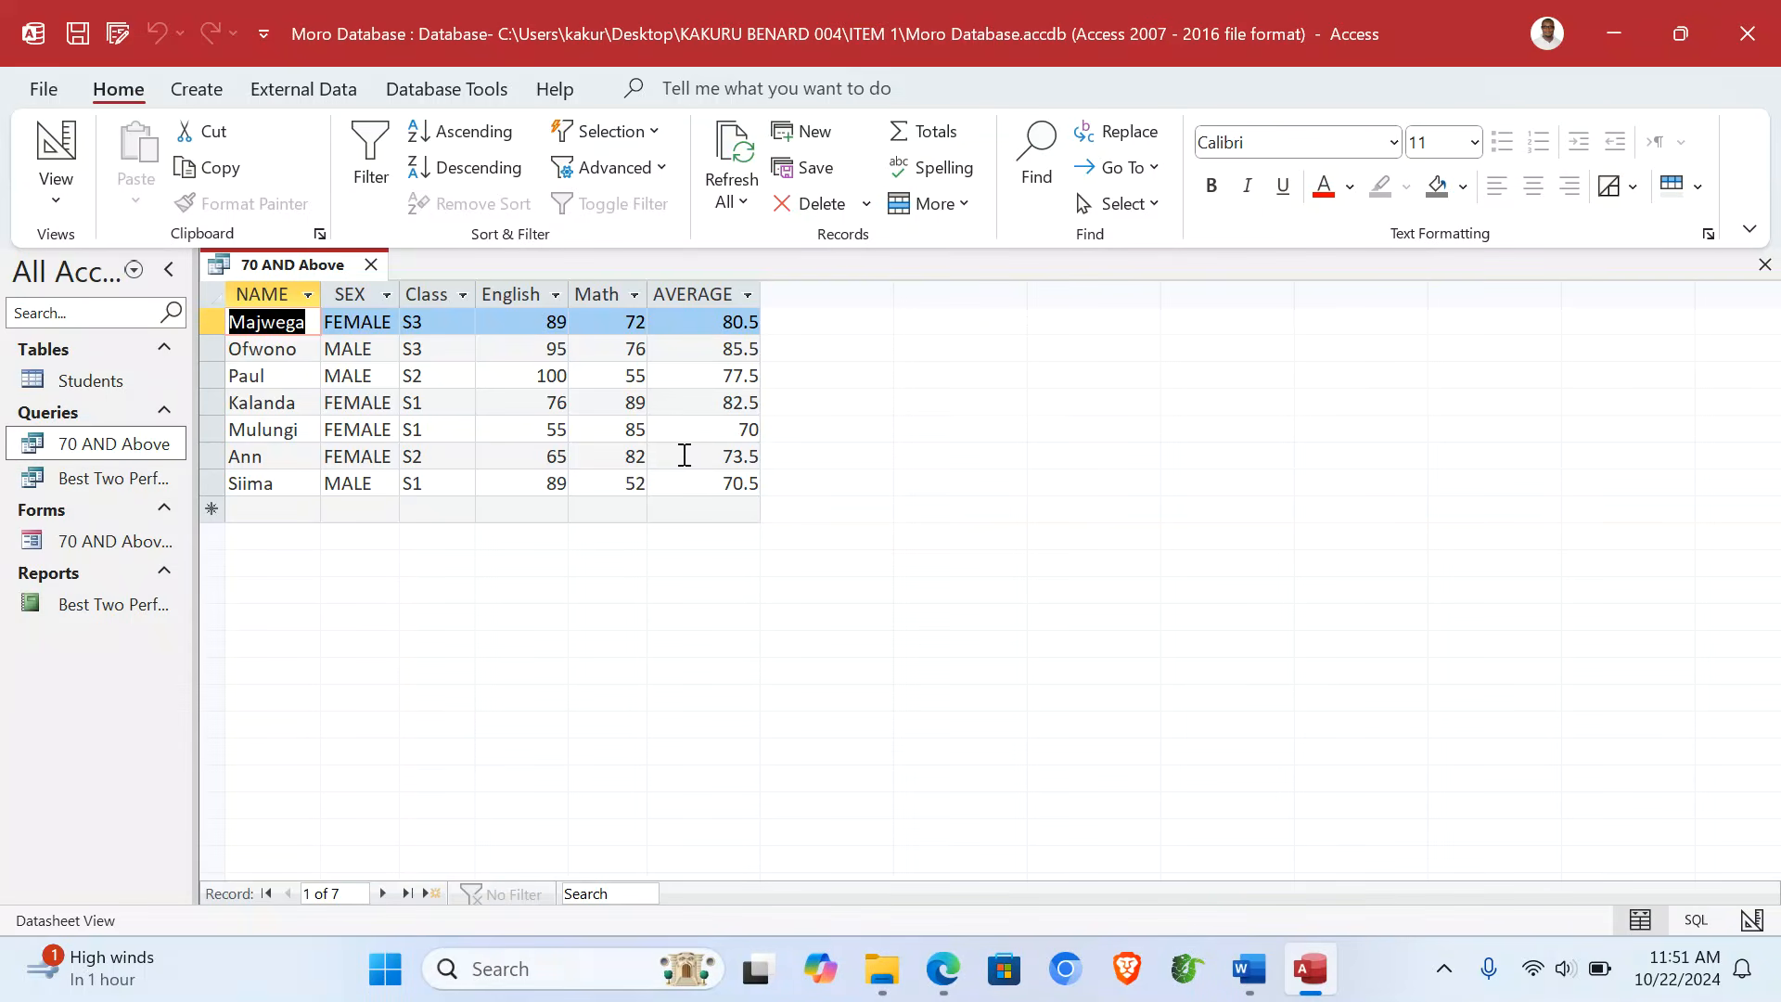
click(255, 295)
key(ctrl+a)
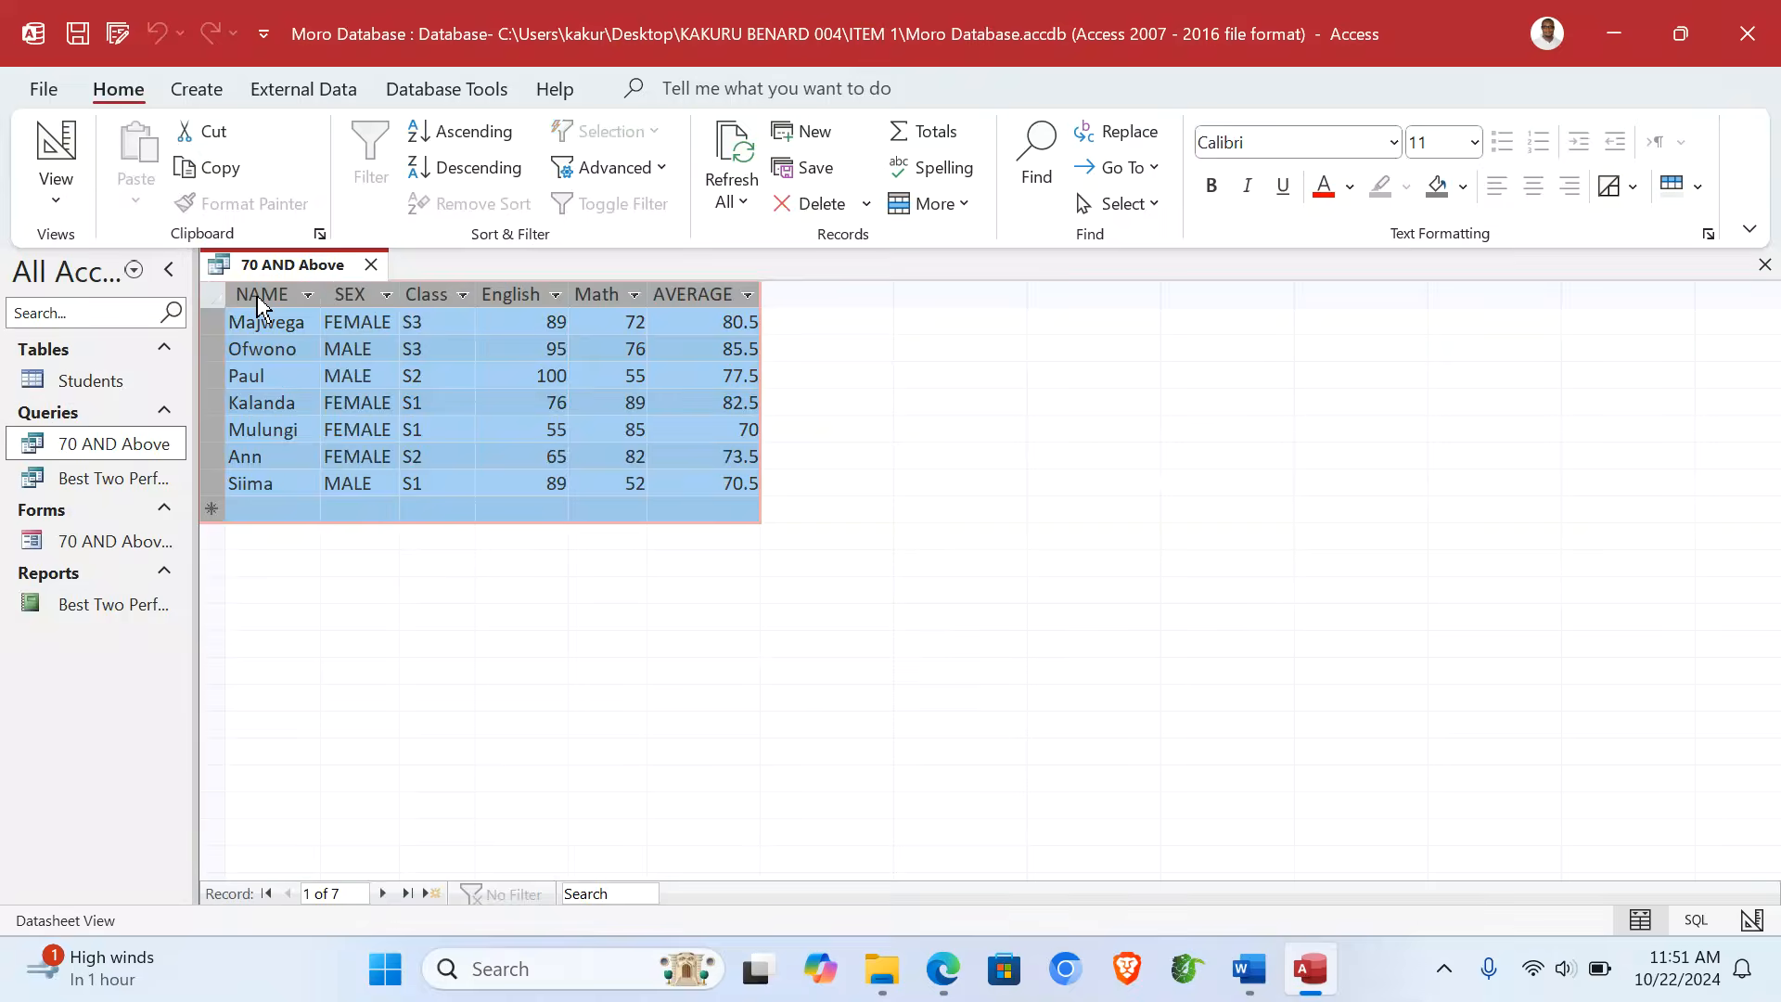
key(ctrl+c)
click(1249, 969)
key(ctrl+v)
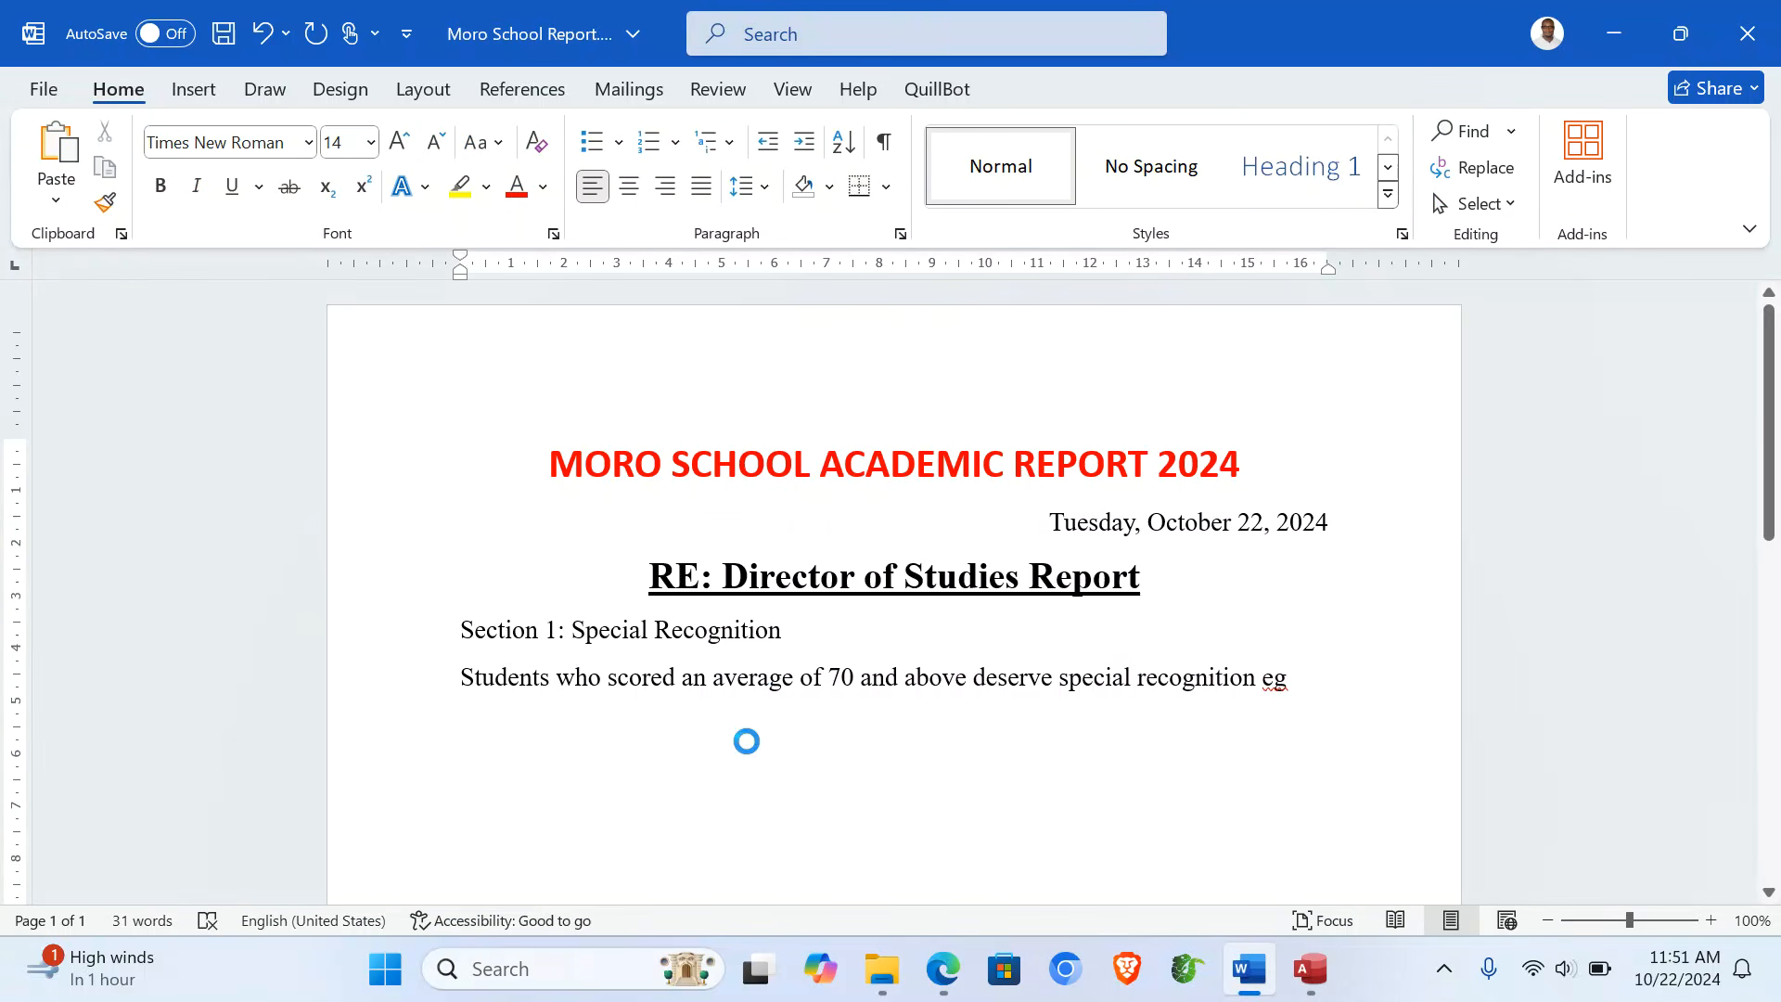
- Delete the '70 AND Above' title row from the pasted table and centre the table
click(409, 393)
right_click(577, 393)
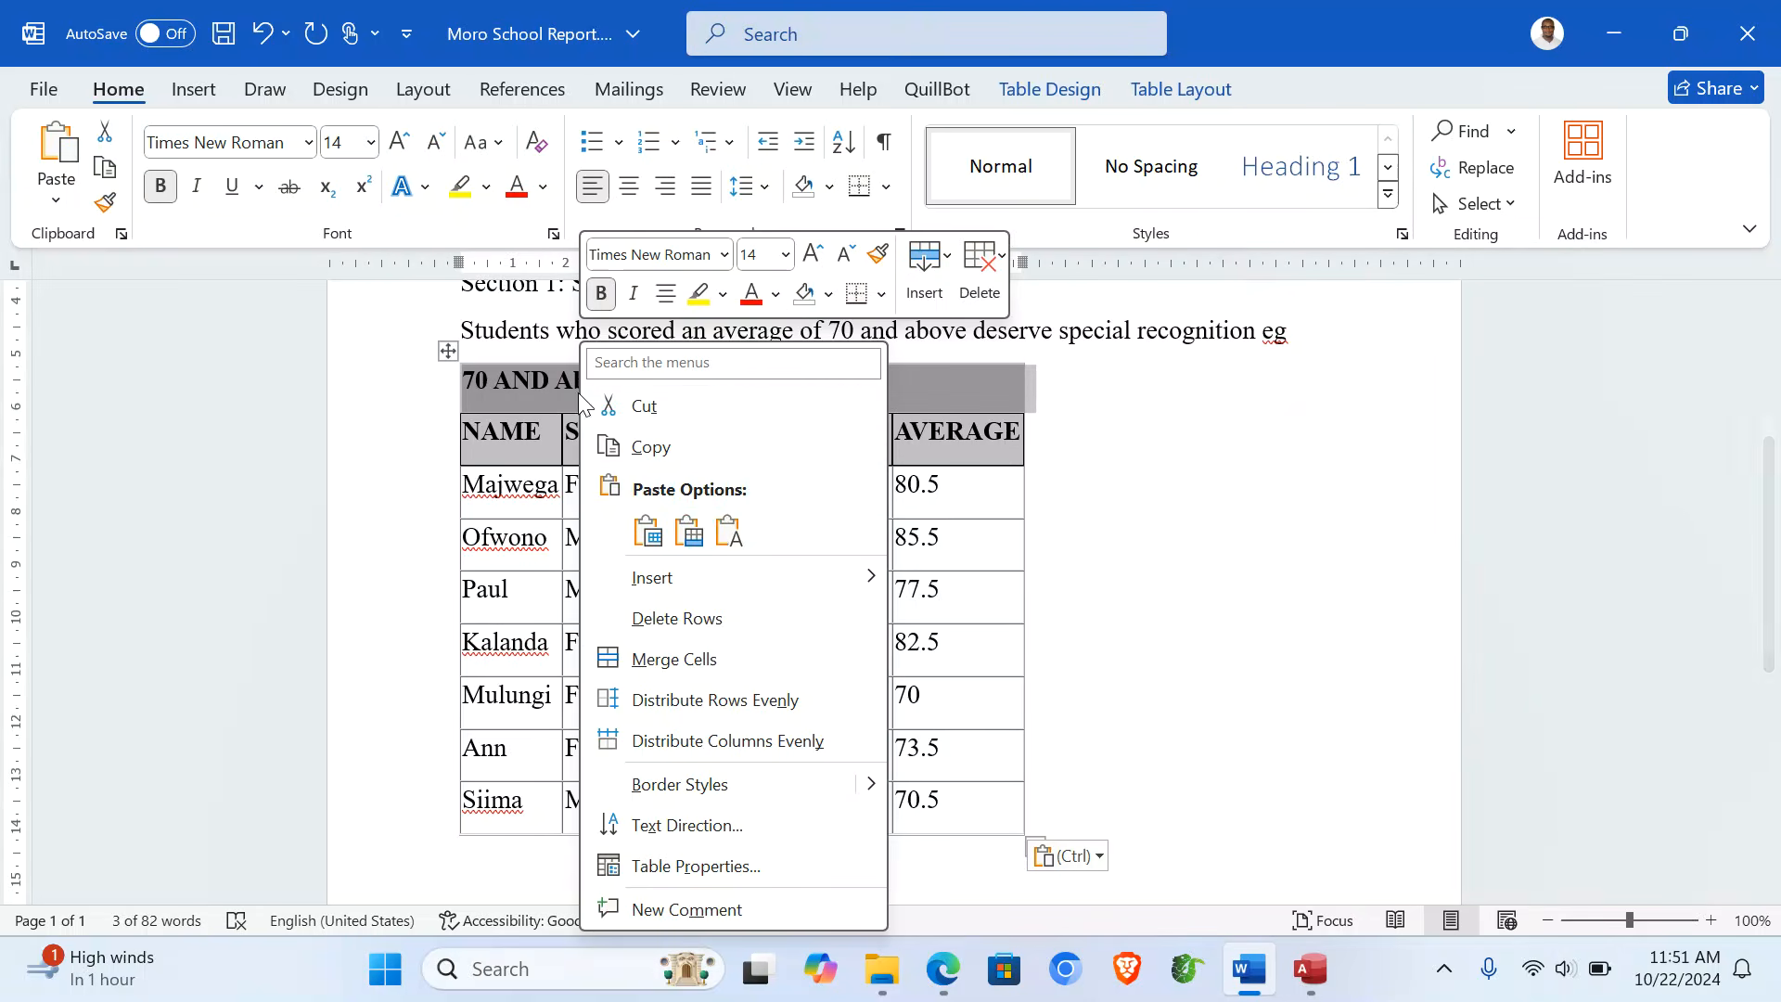
click(703, 631)
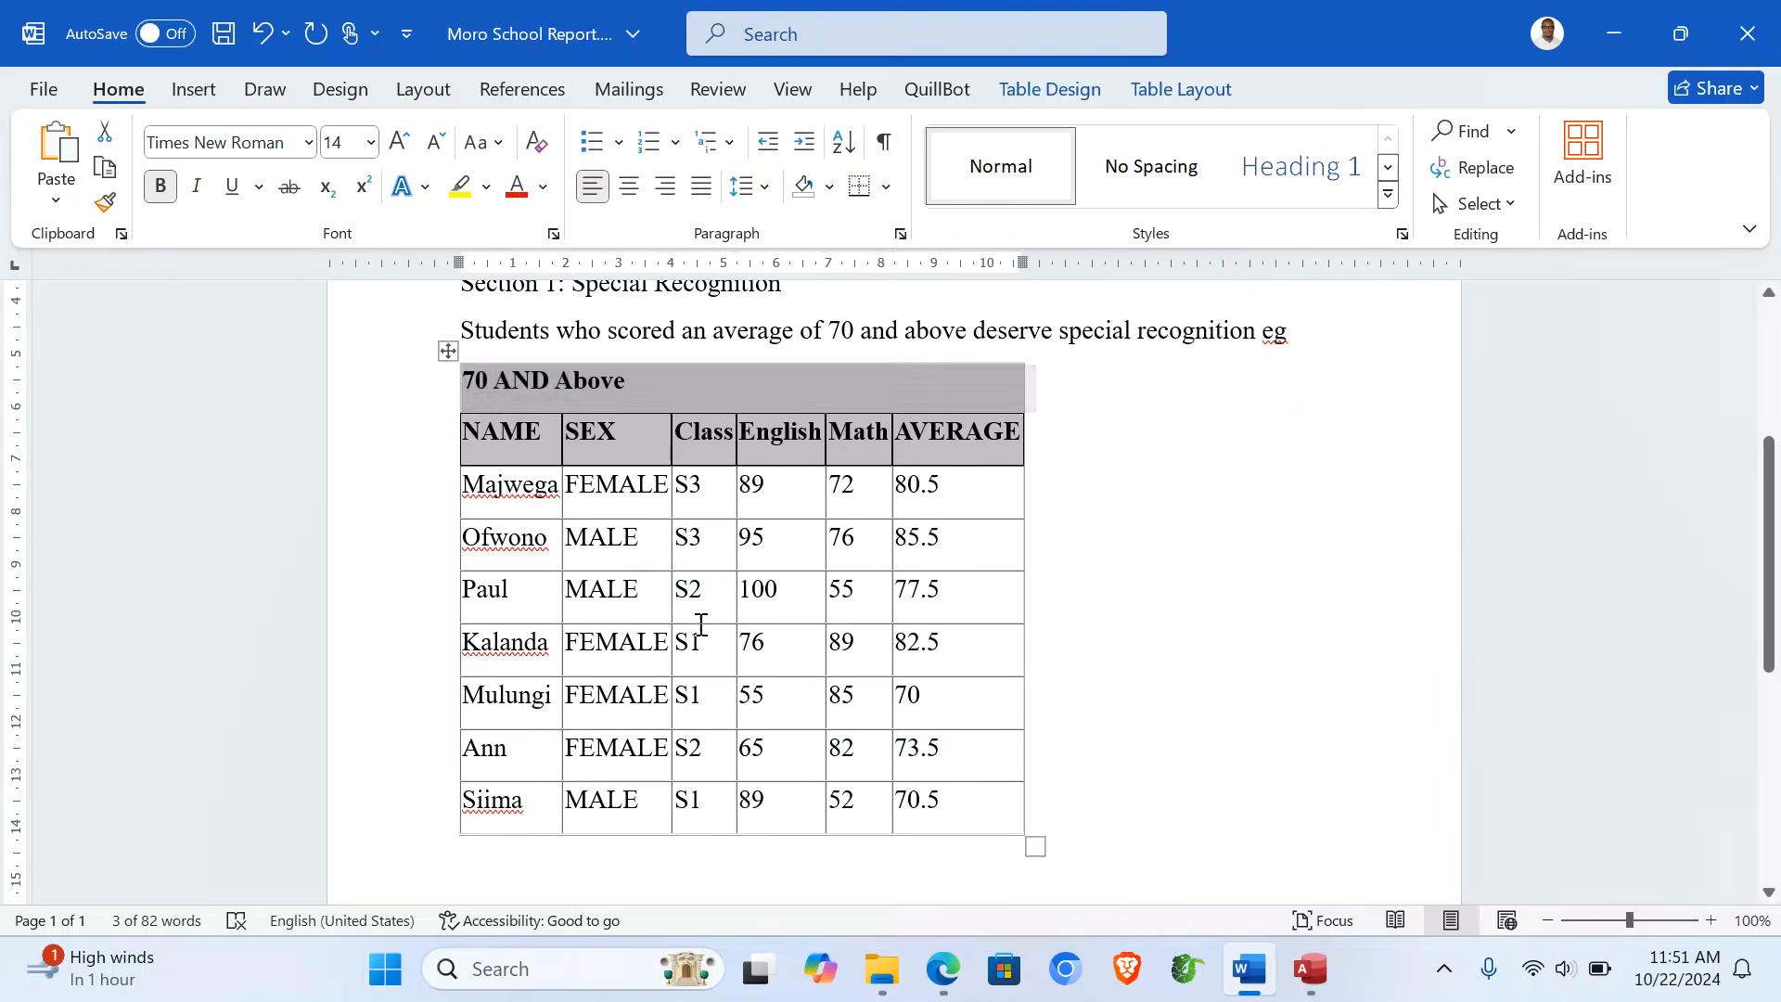
click(447, 348)
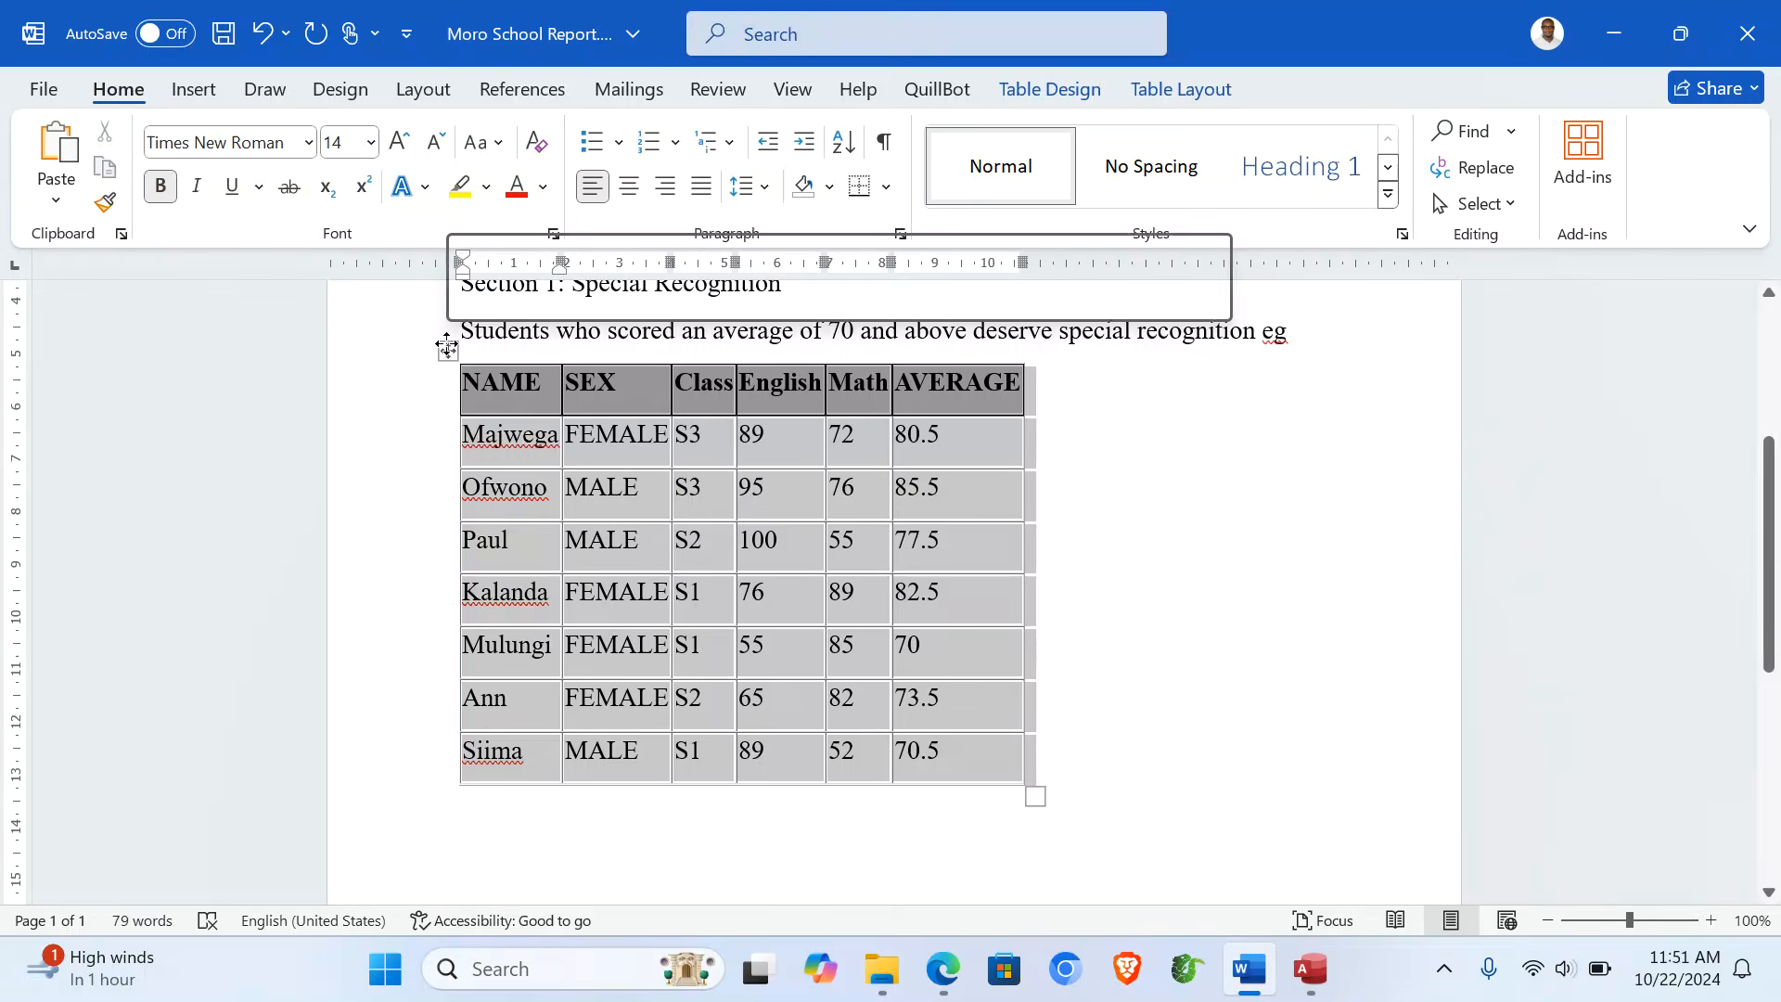
click(629, 186)
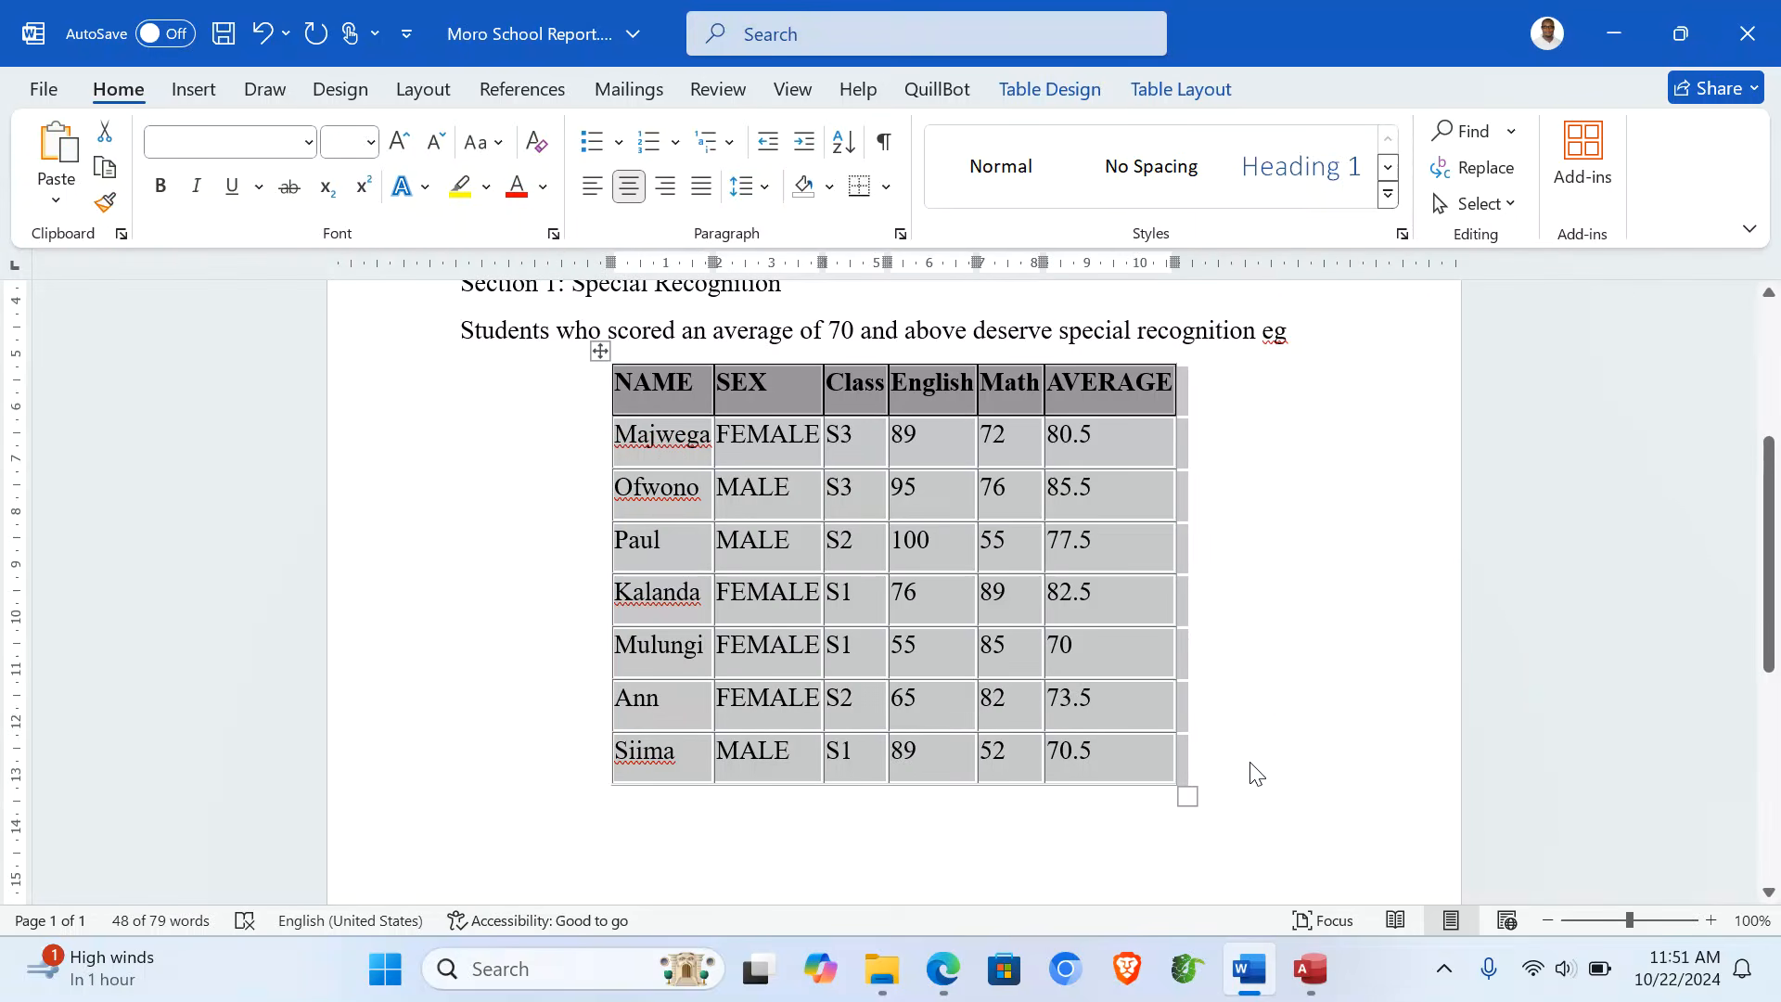
click(1252, 770)
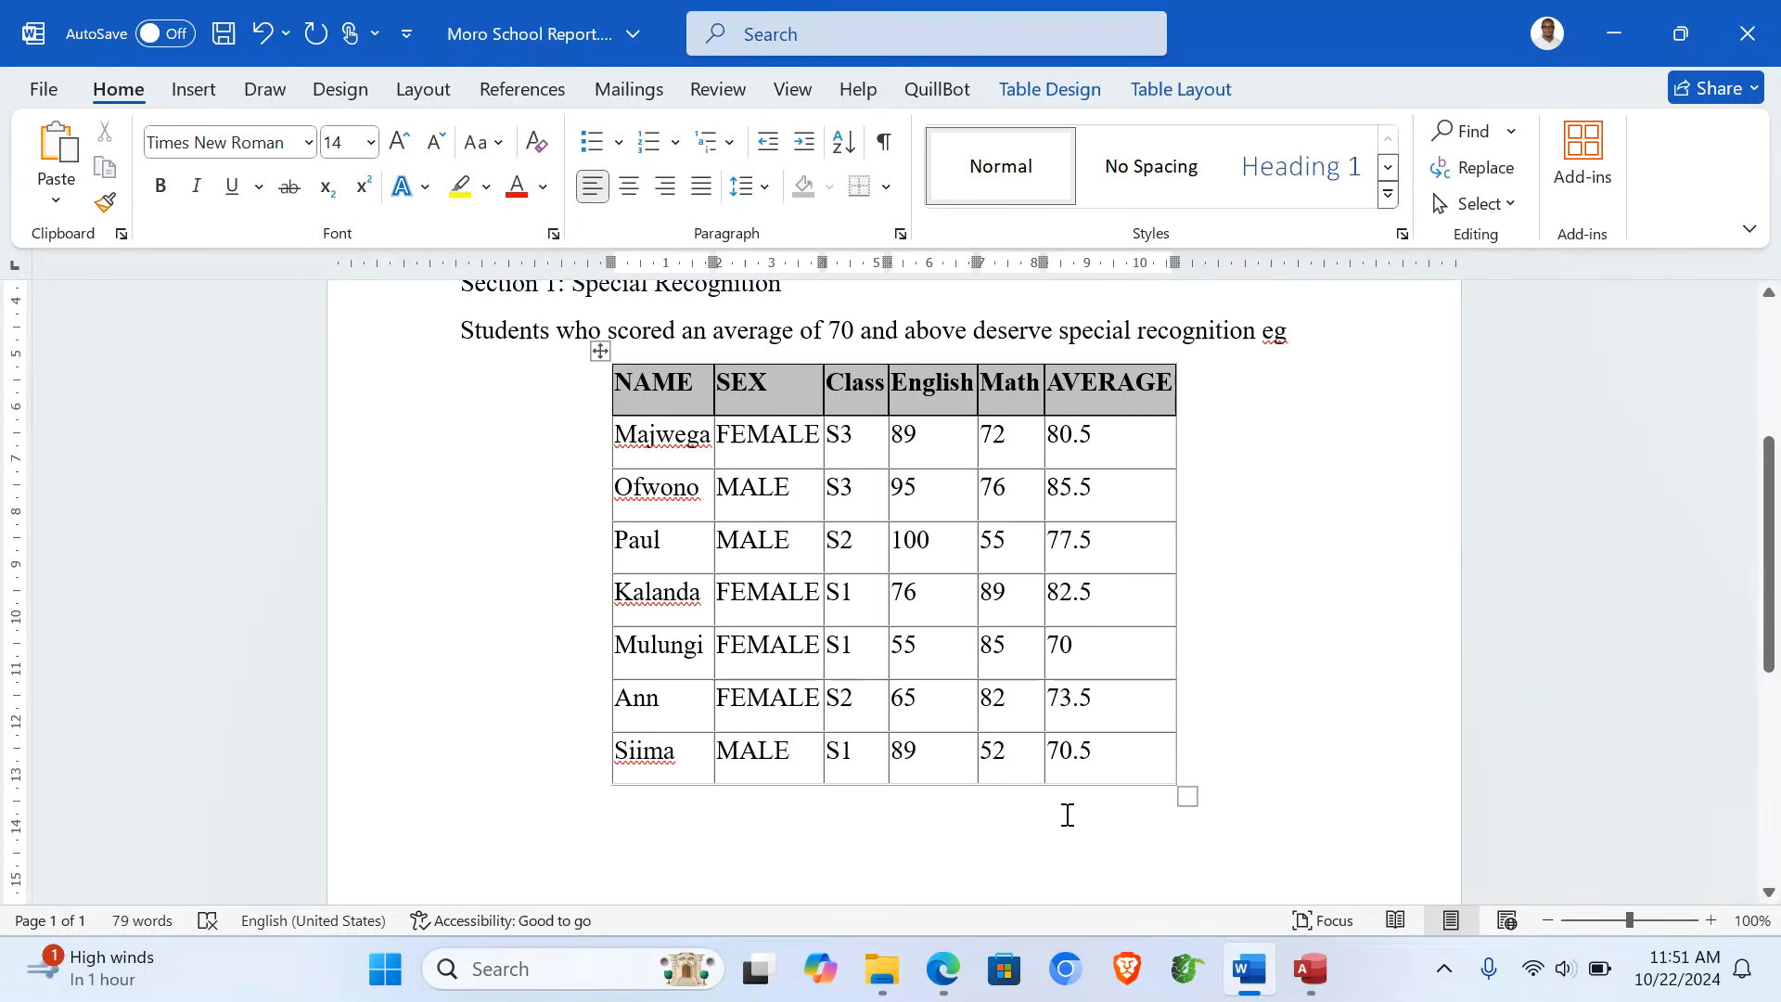
click(733, 839)
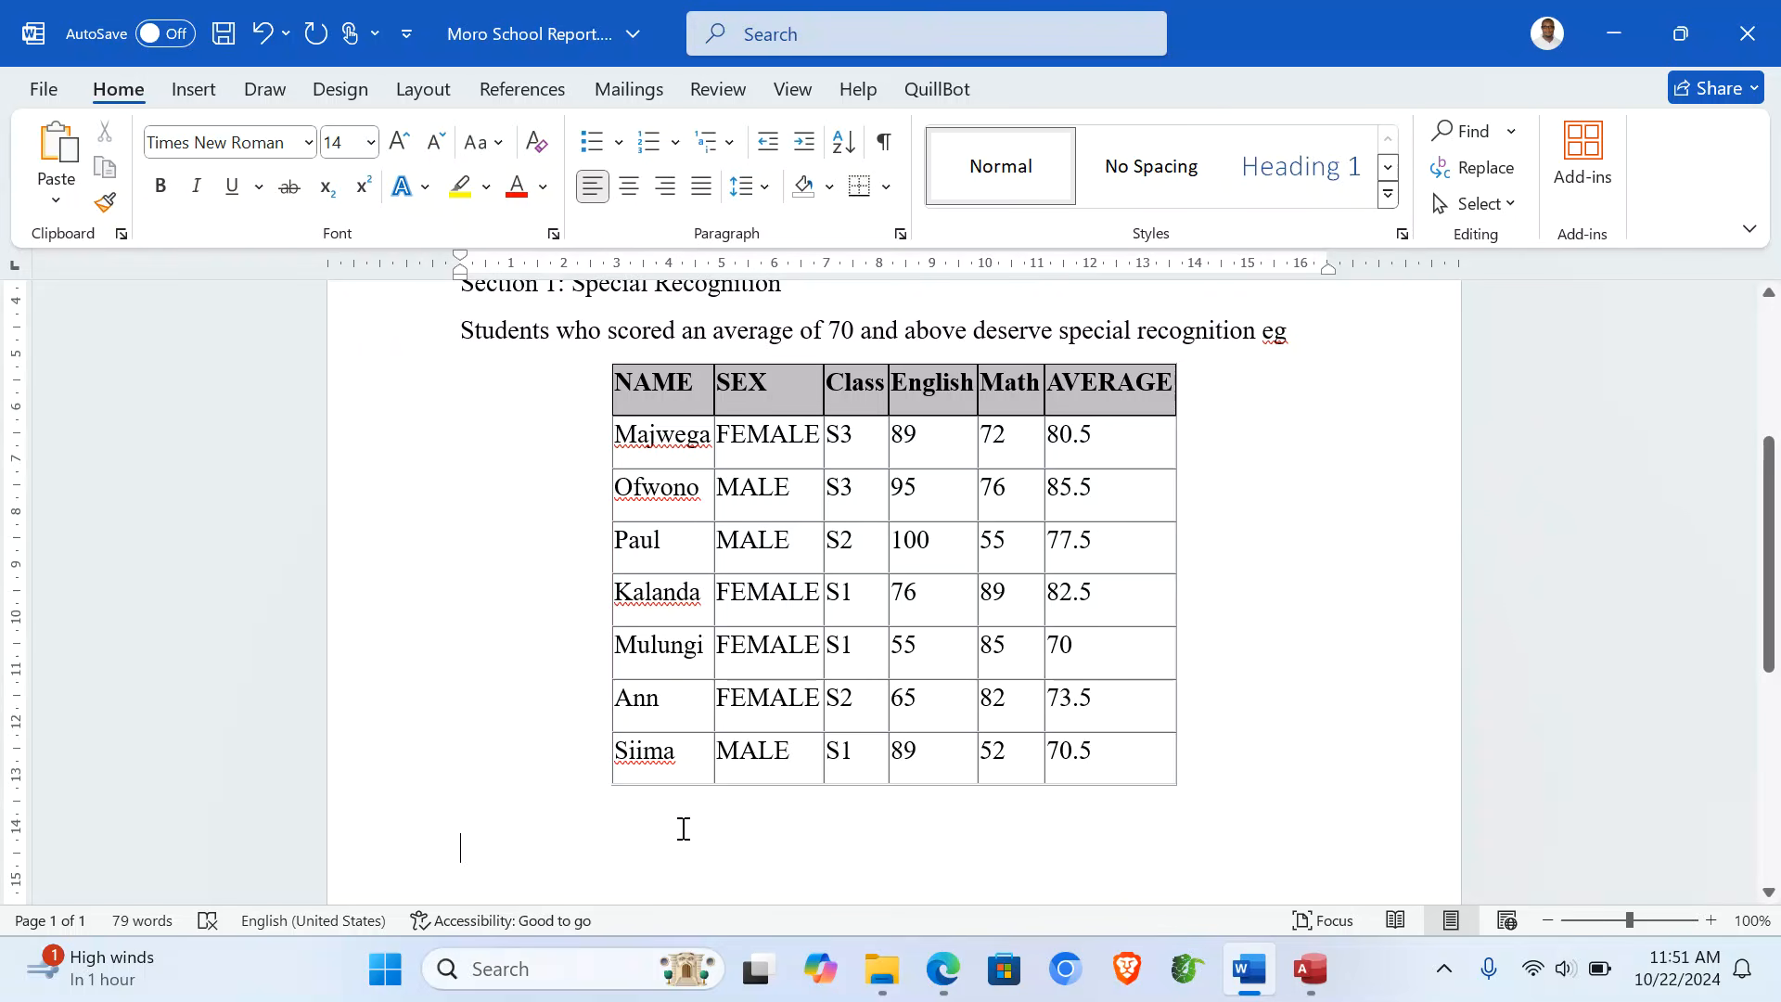
- Type the heading 'Section 2: Headteacher's List' and the title 'The Headteachers List of Top Performers'
text(Section)
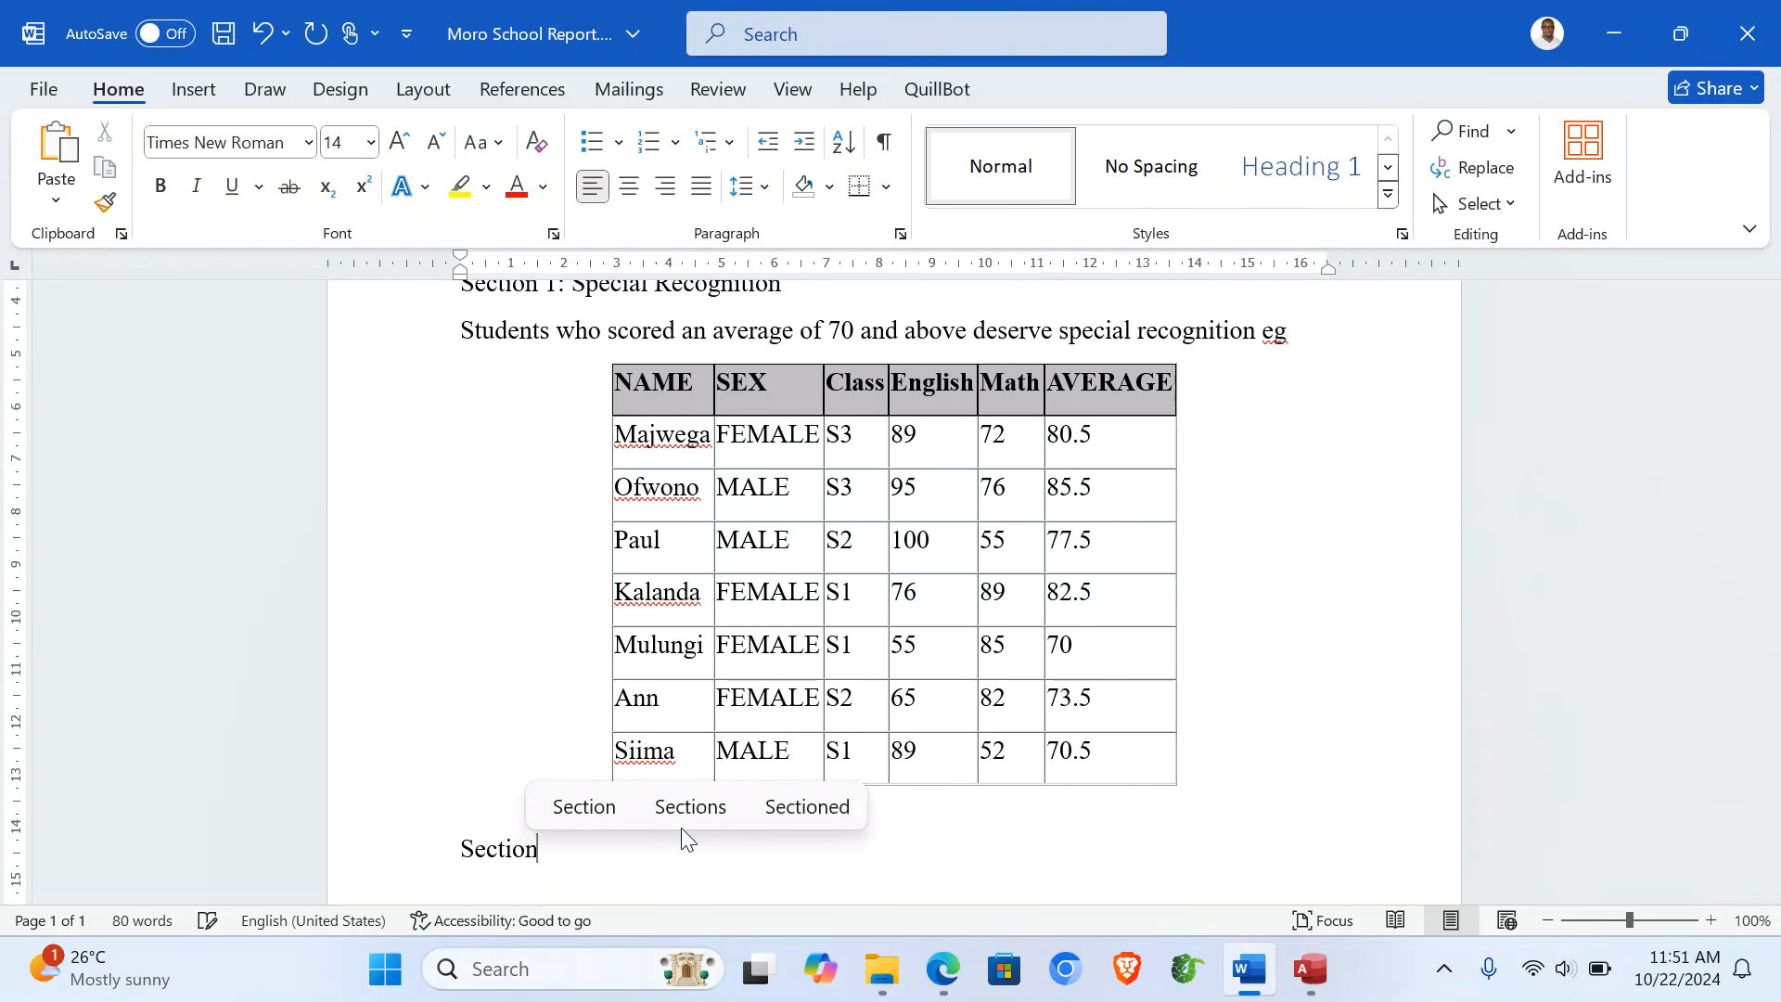
text( 2: )
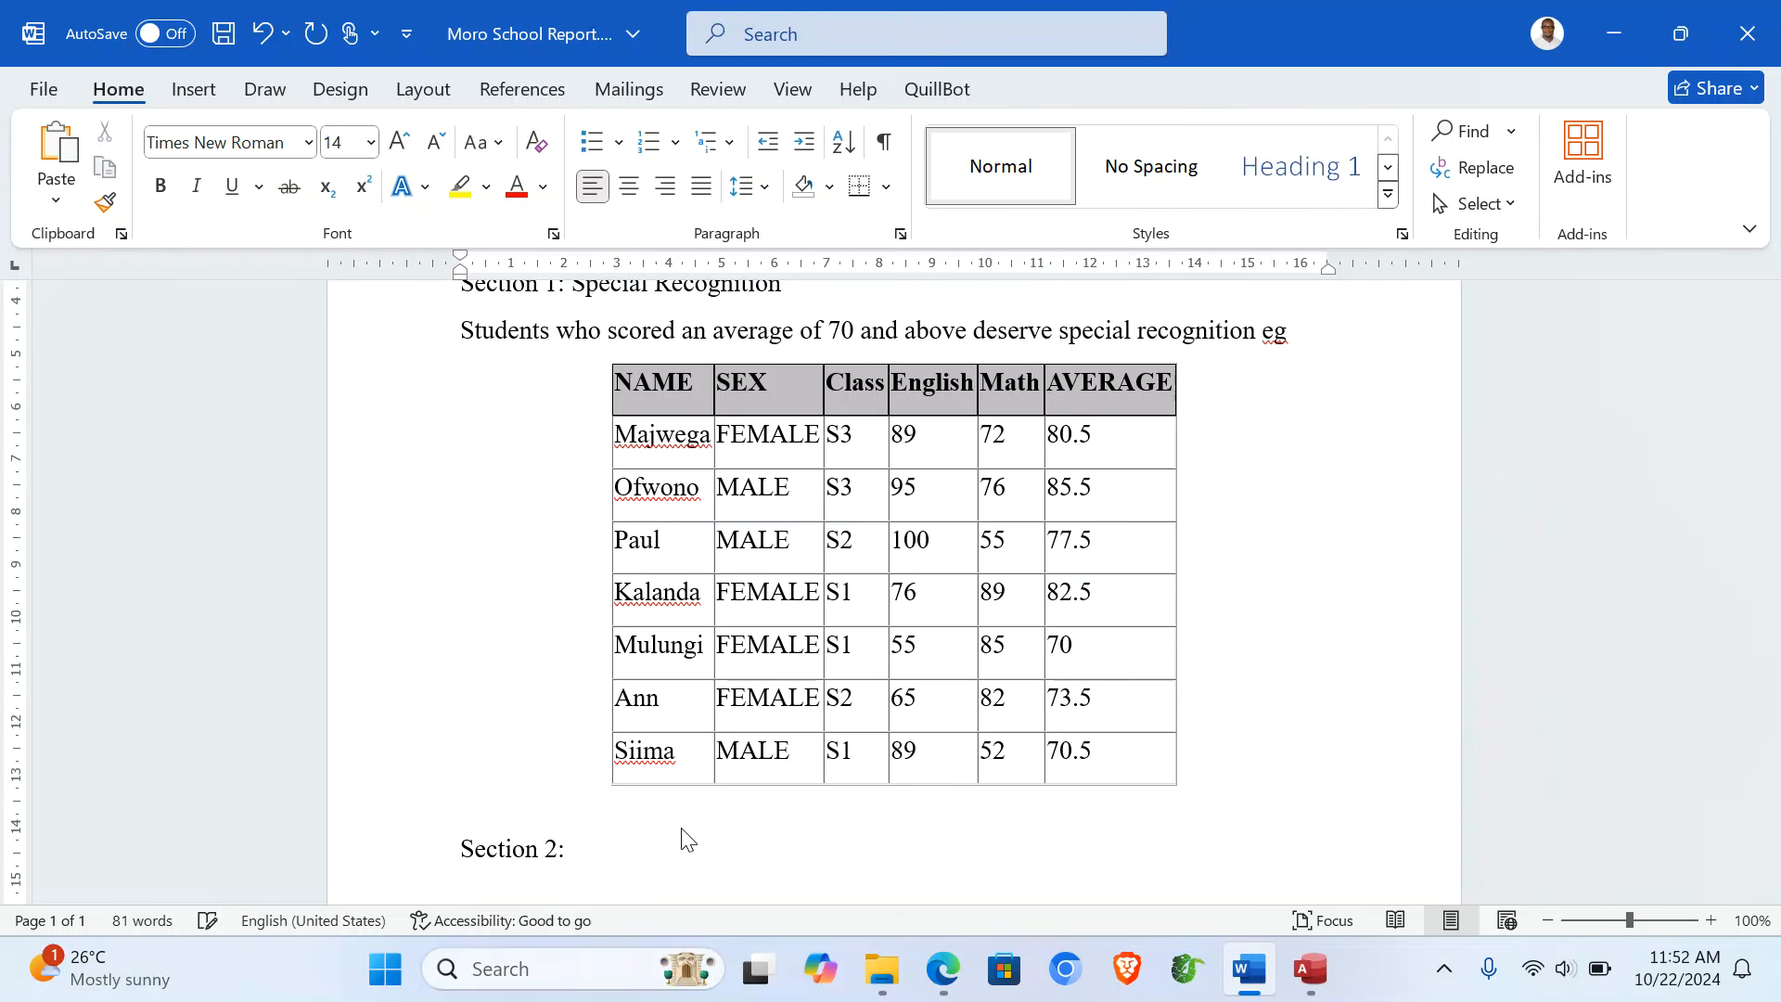
text(Fea)
key(BackSpace)
key(BackSpace)
key(BackSpace)
text(He)
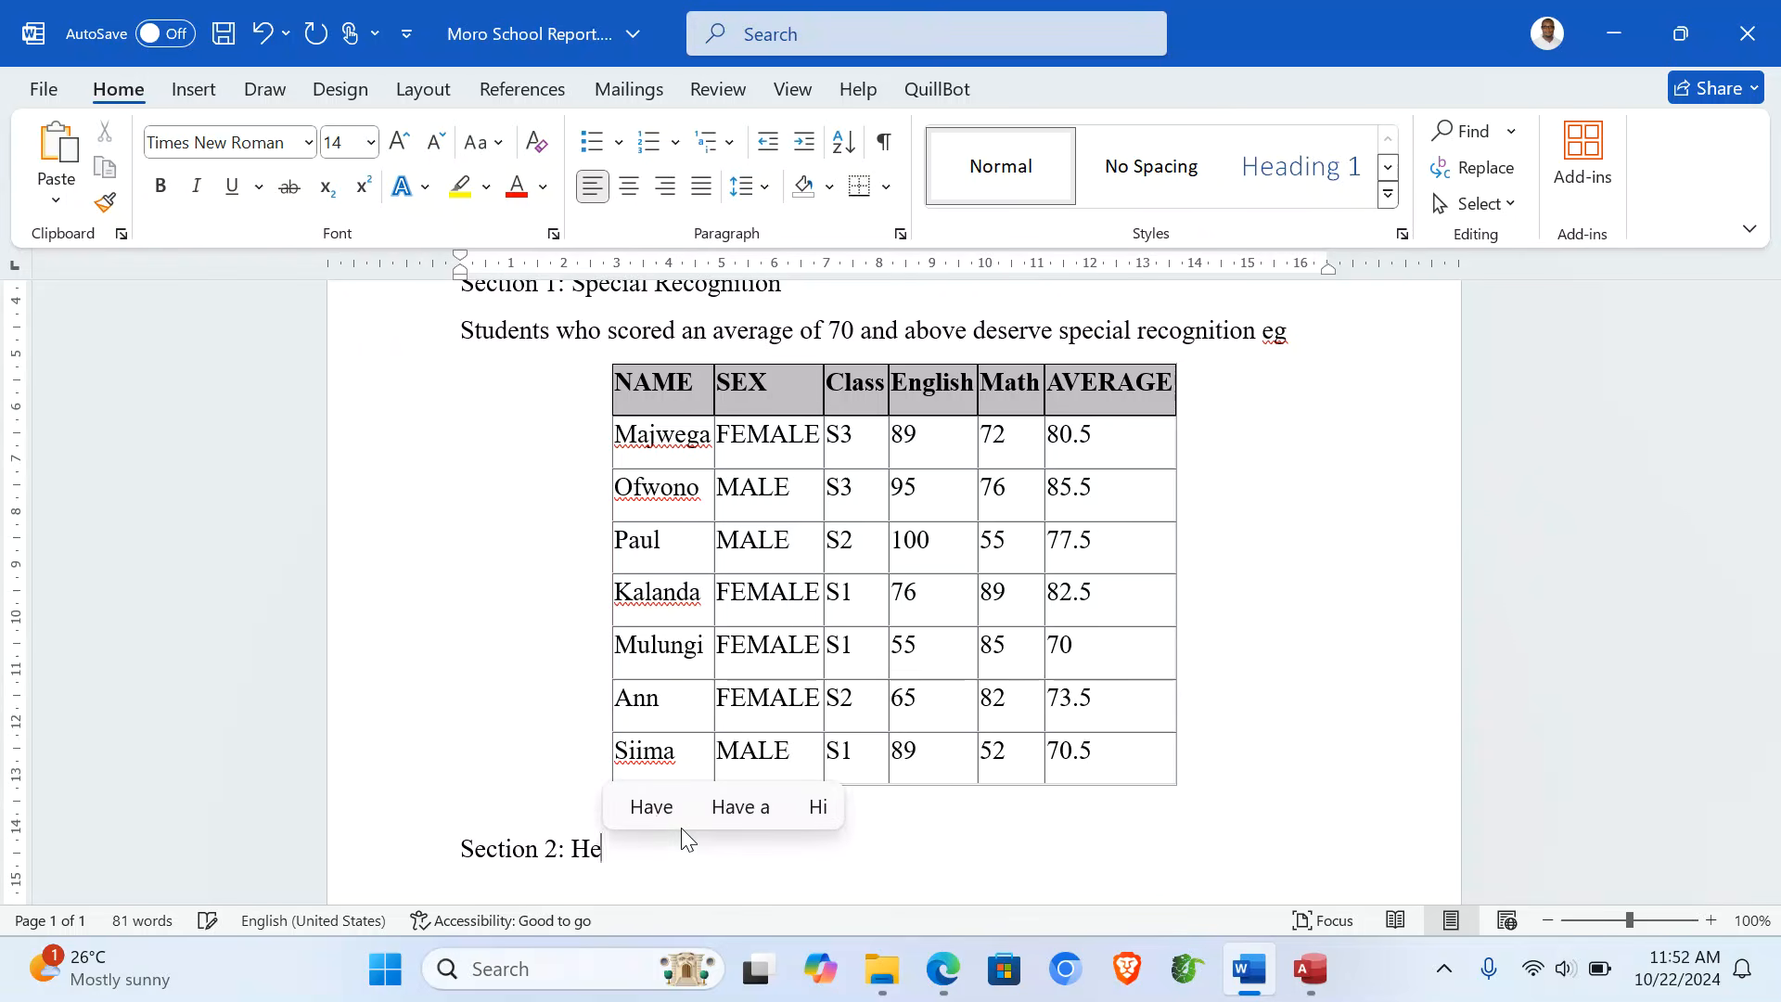
text(ad T )
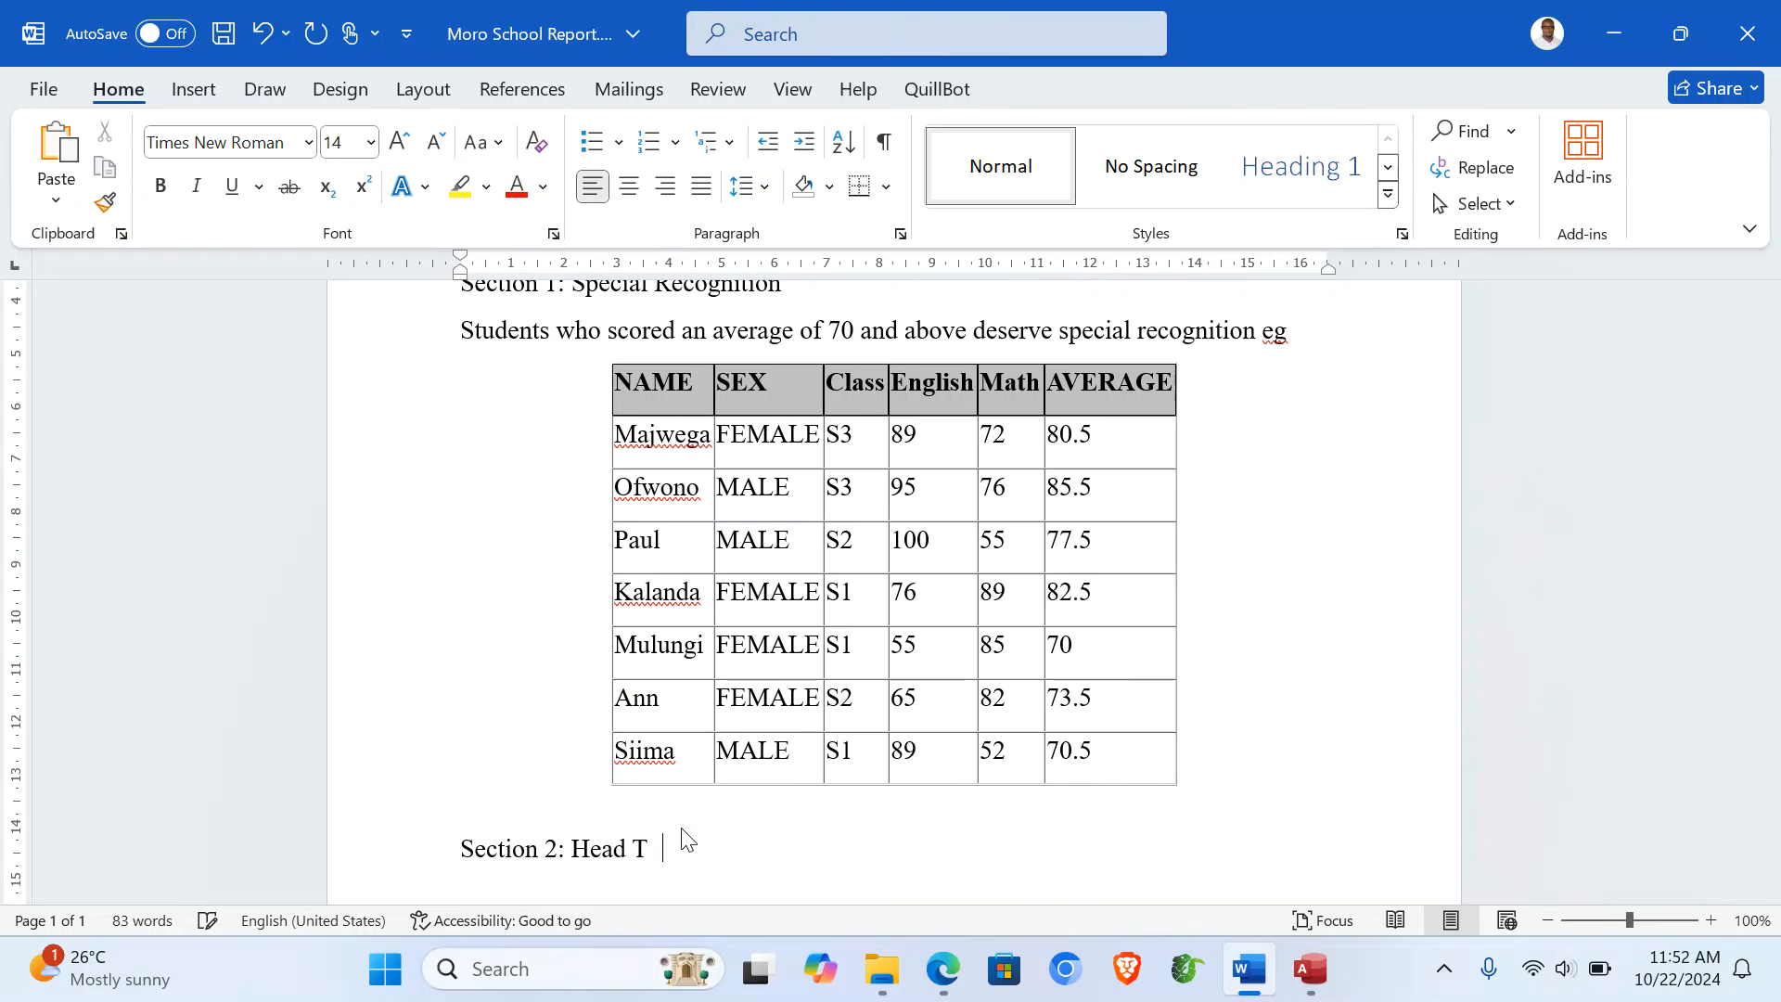
key(BackSpace)
key(BackSpace)
key(BackSpace)
text(teachers)
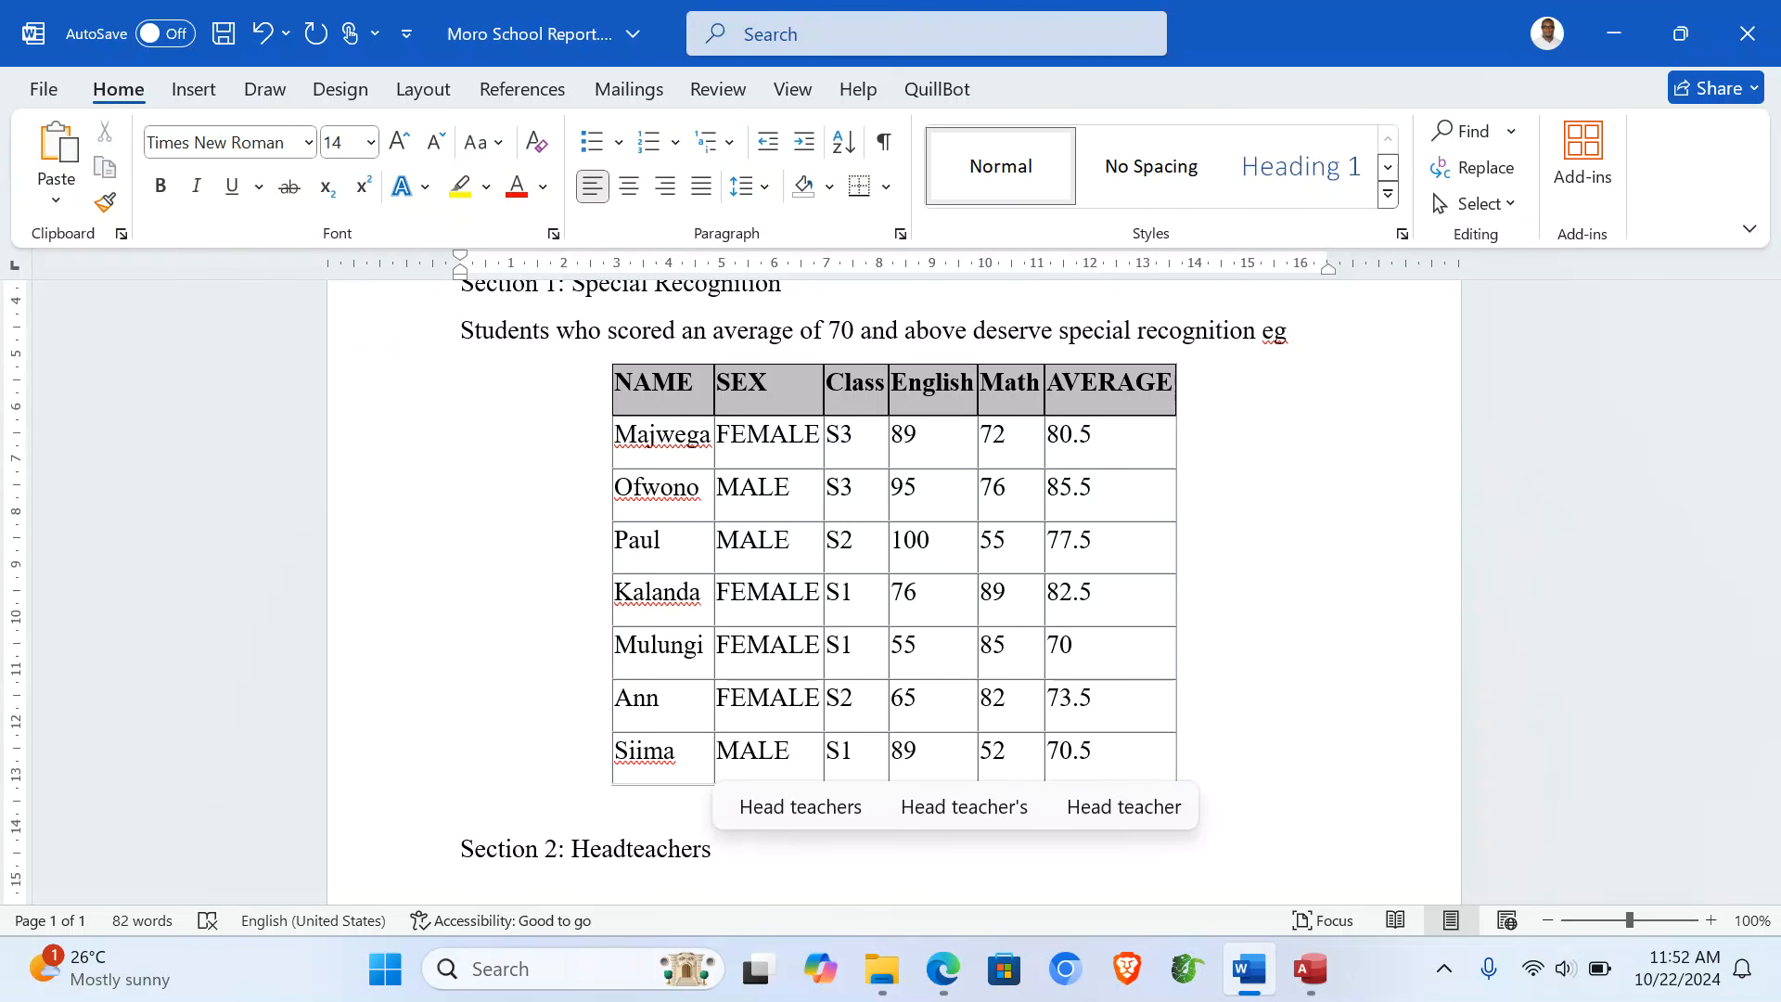
key(BackSpace)
text('s List)
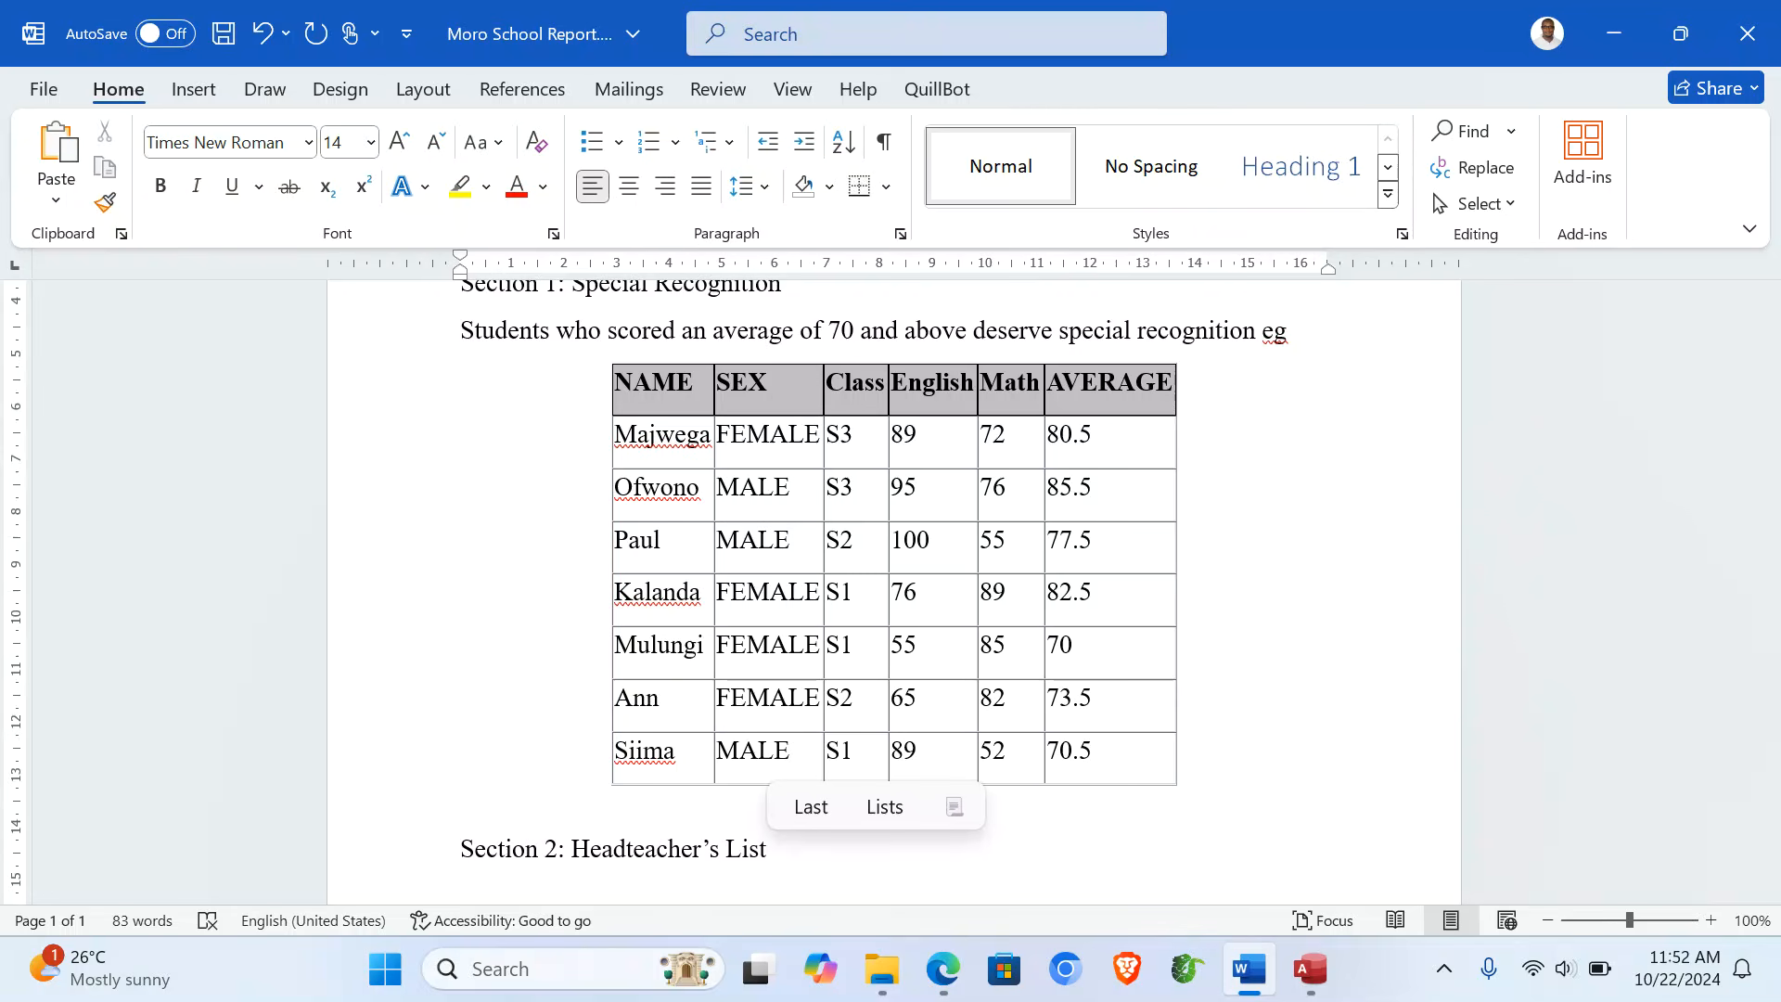
key(Return)
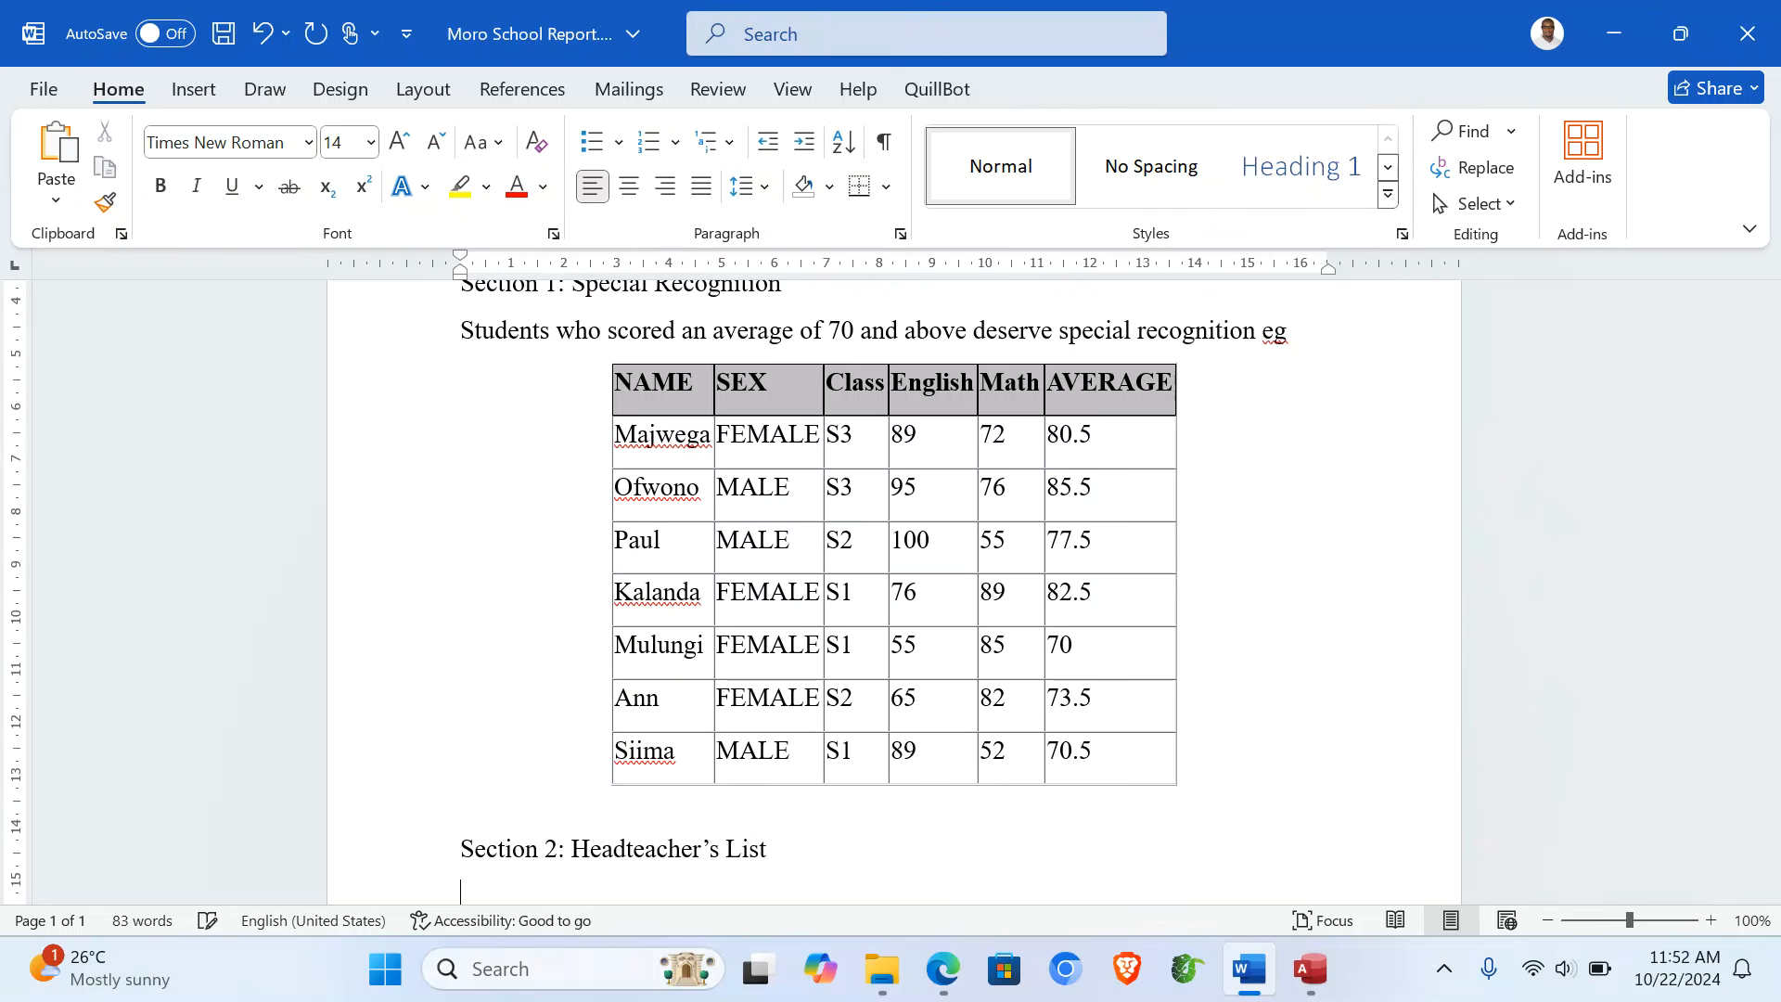
text(The H)
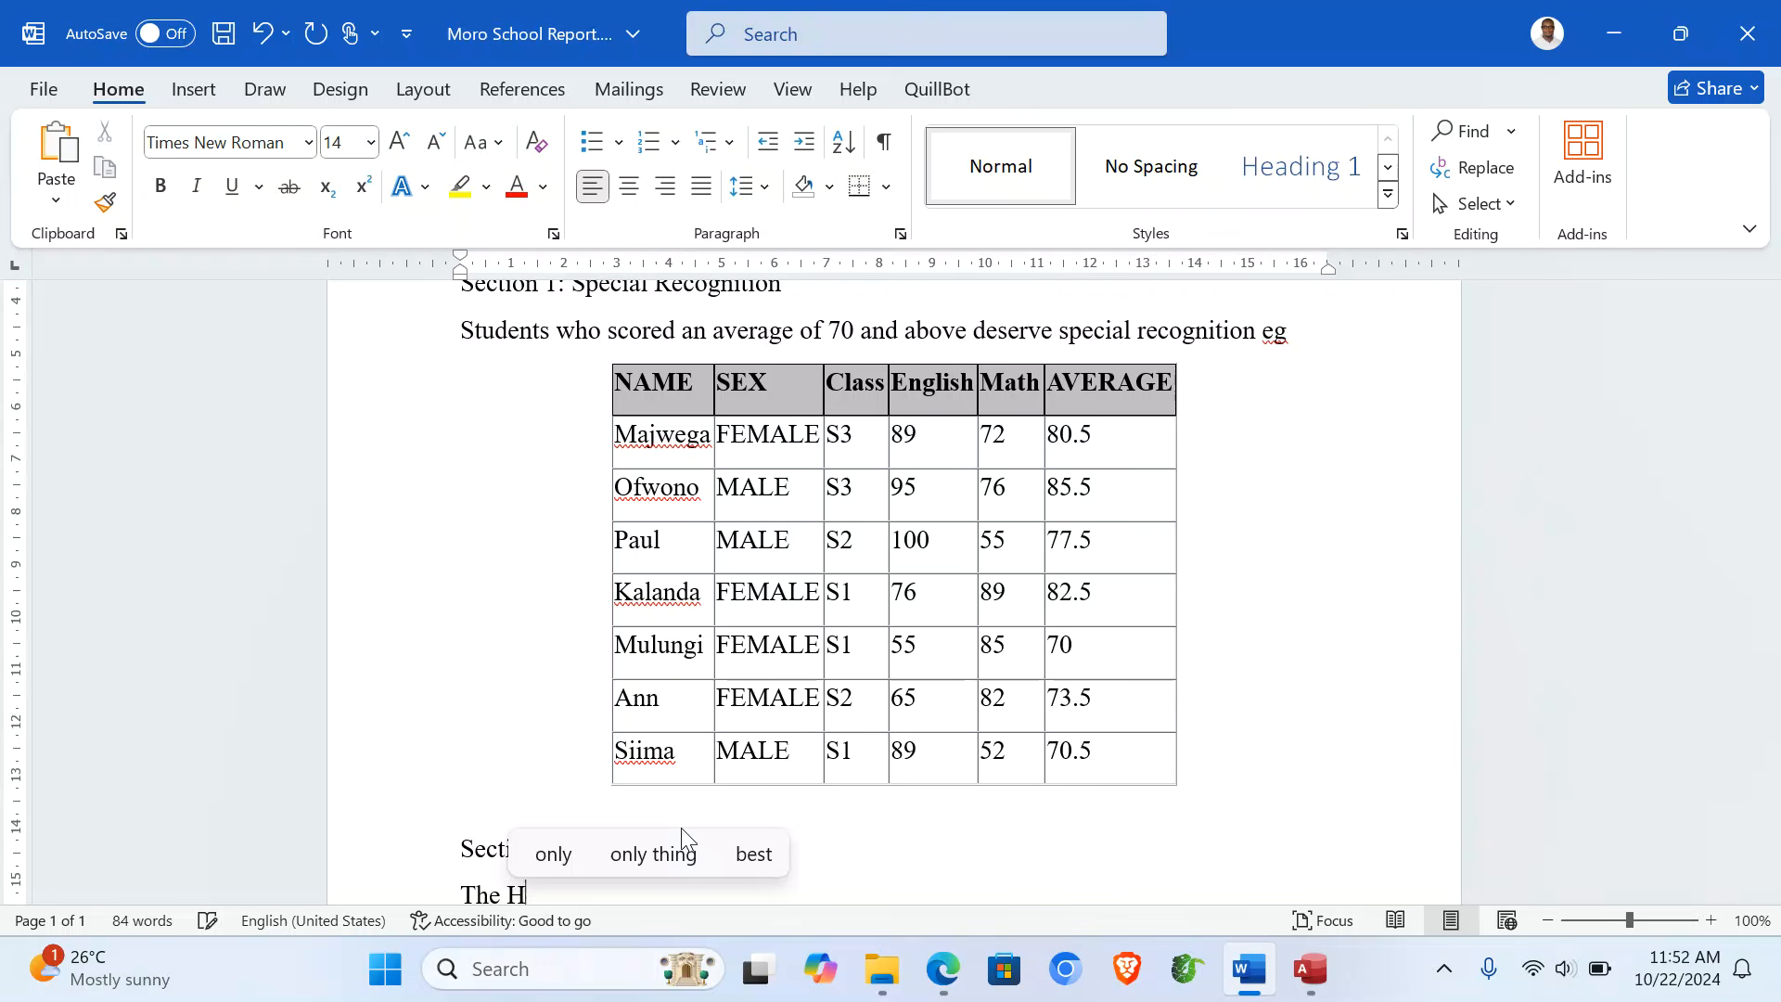
text(eadteach)
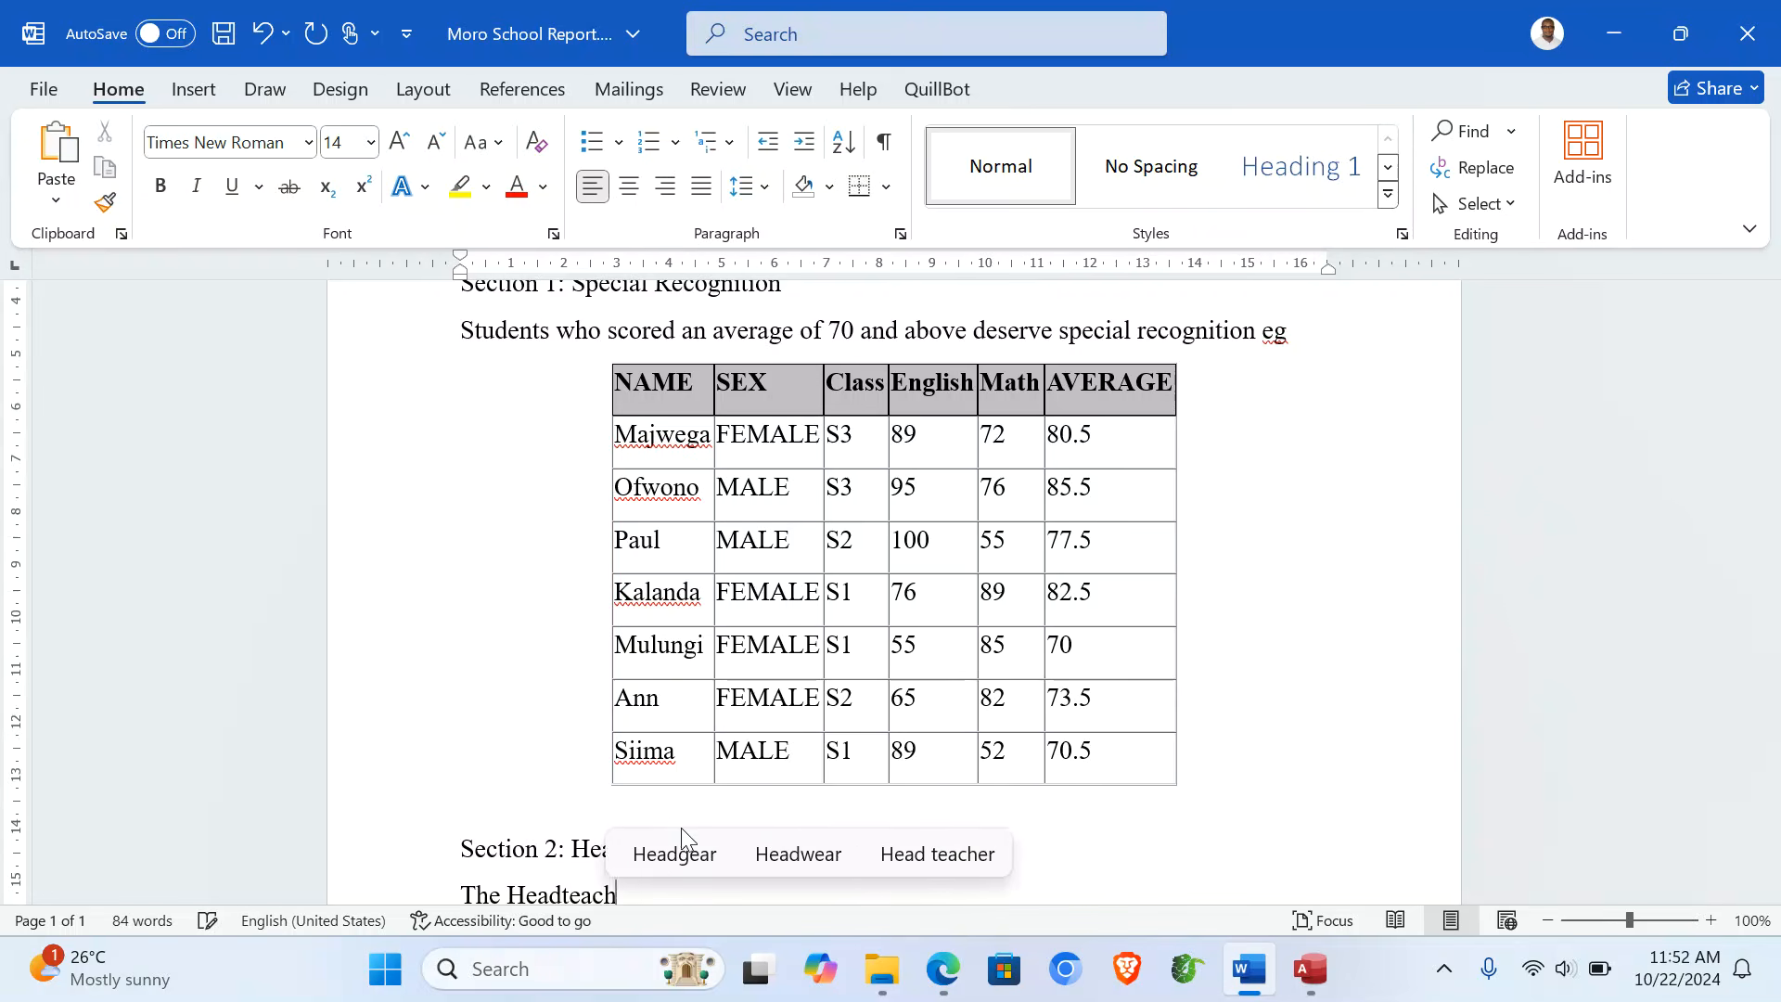
text(ers Lis)
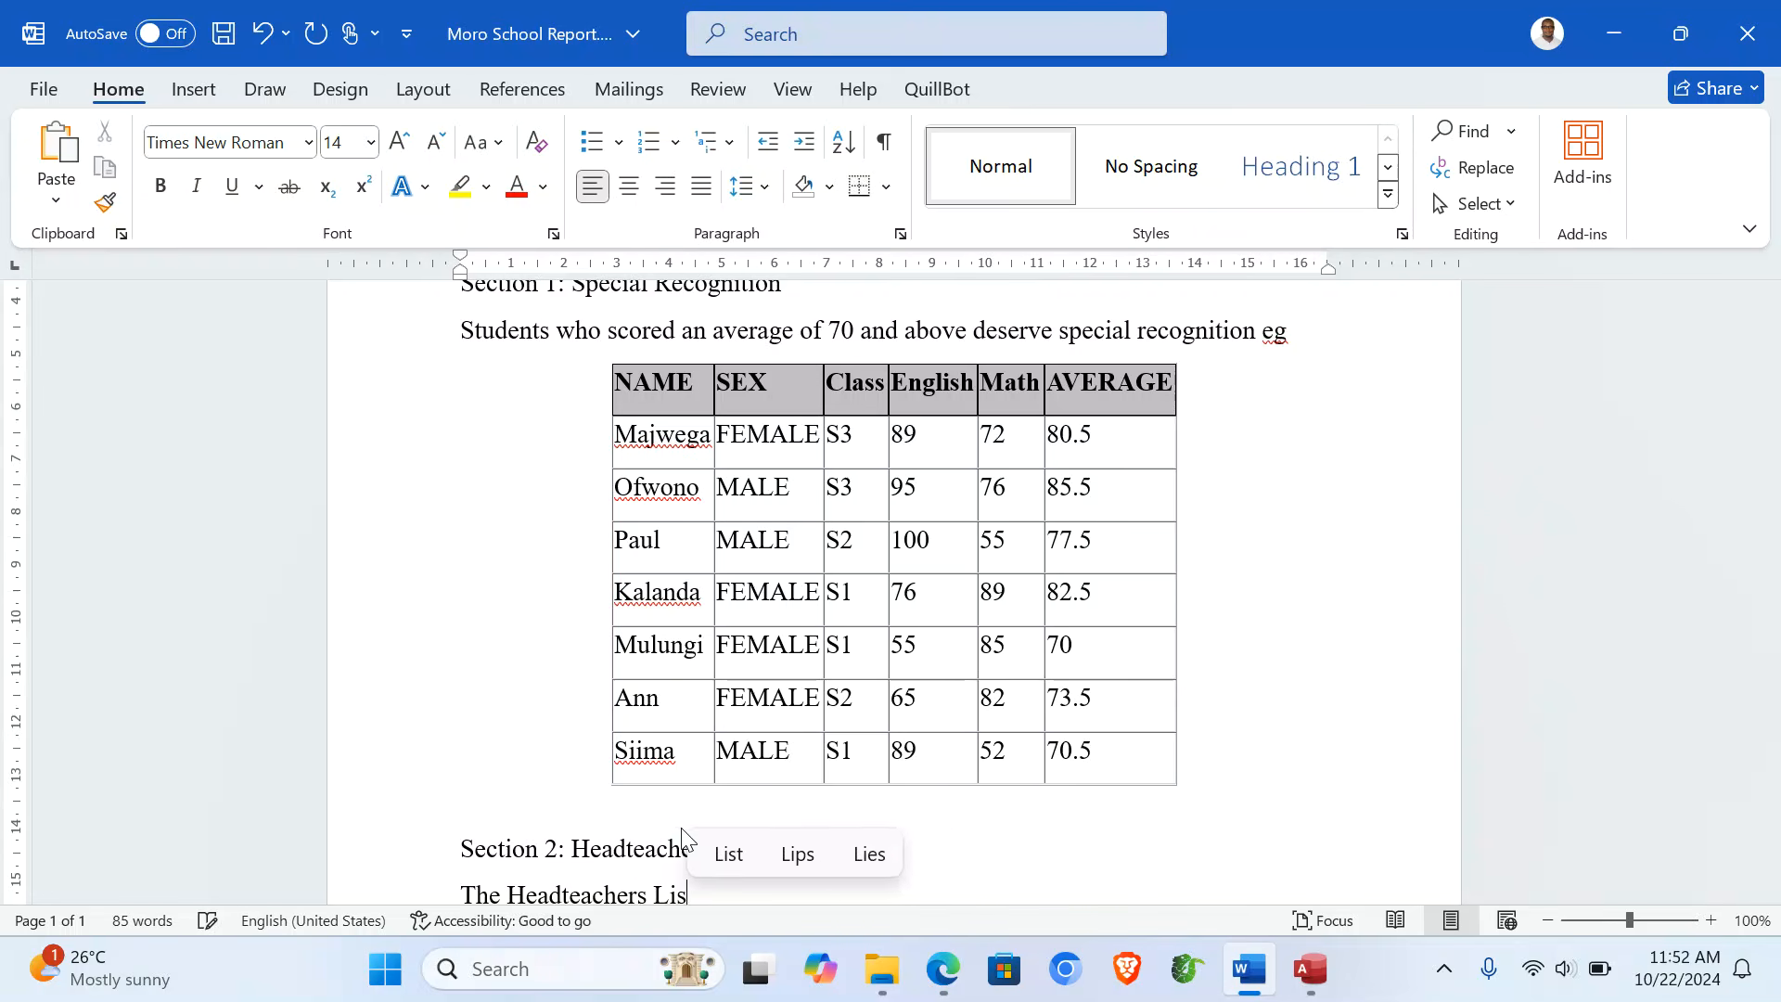
text(t of Top)
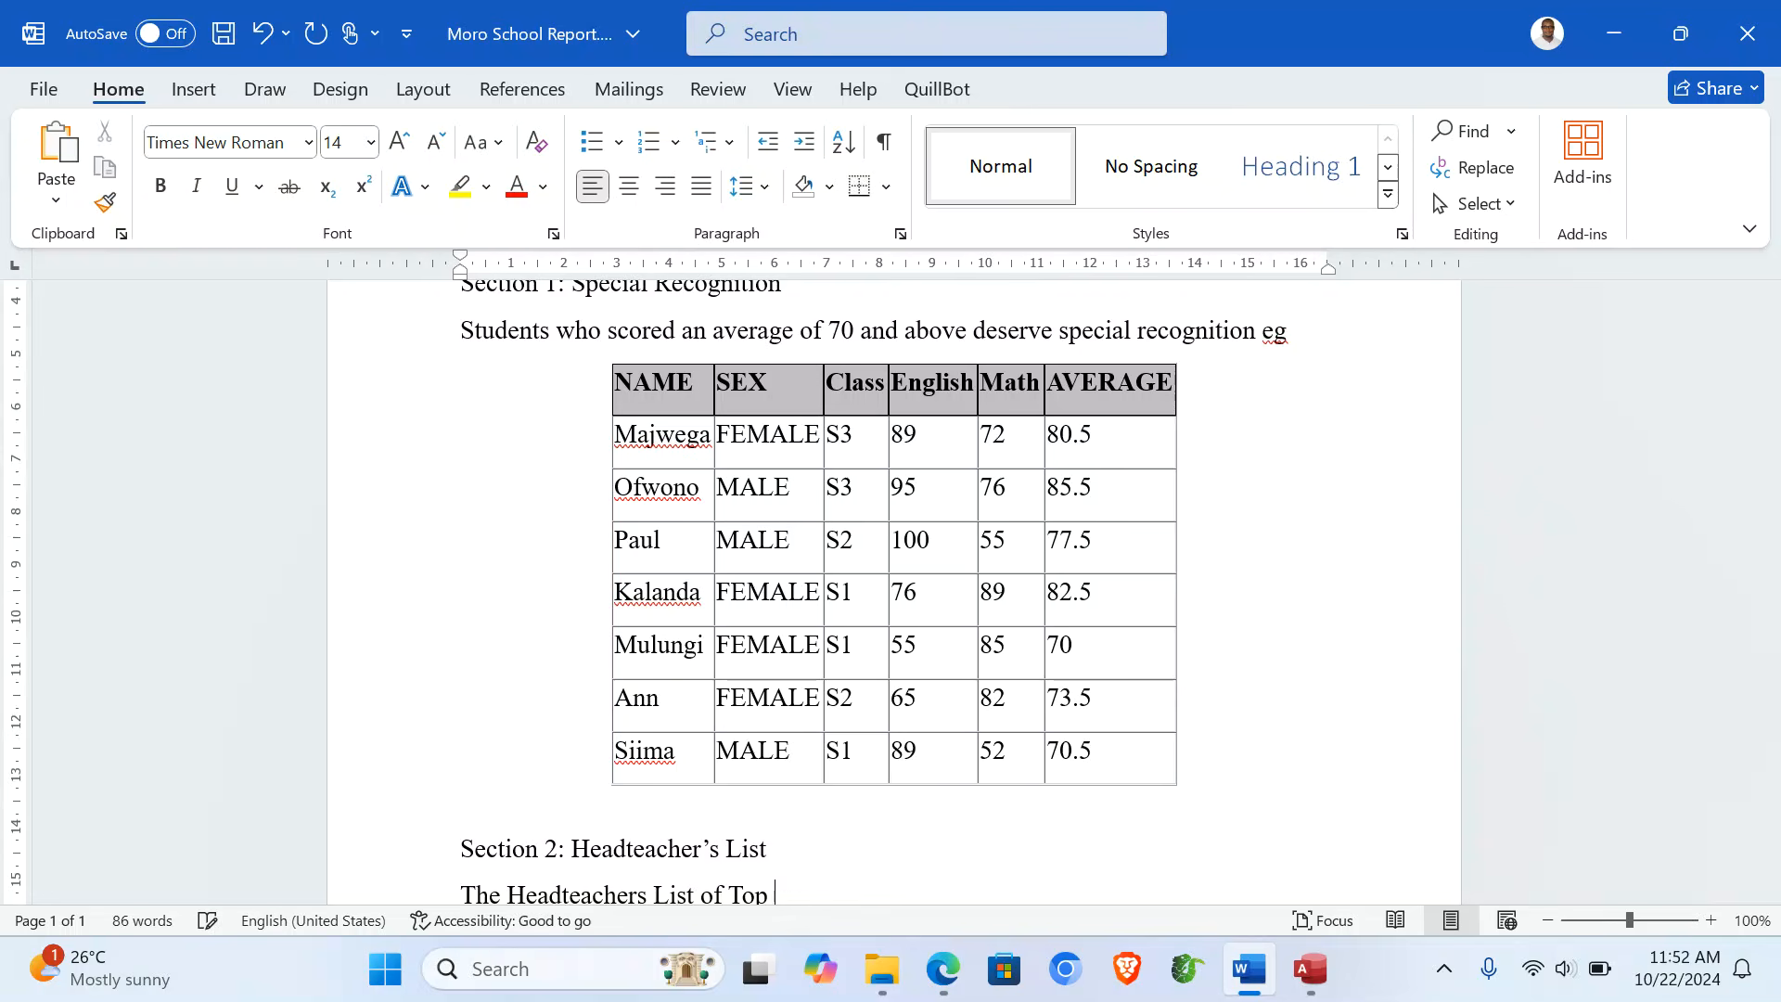
text( Perf)
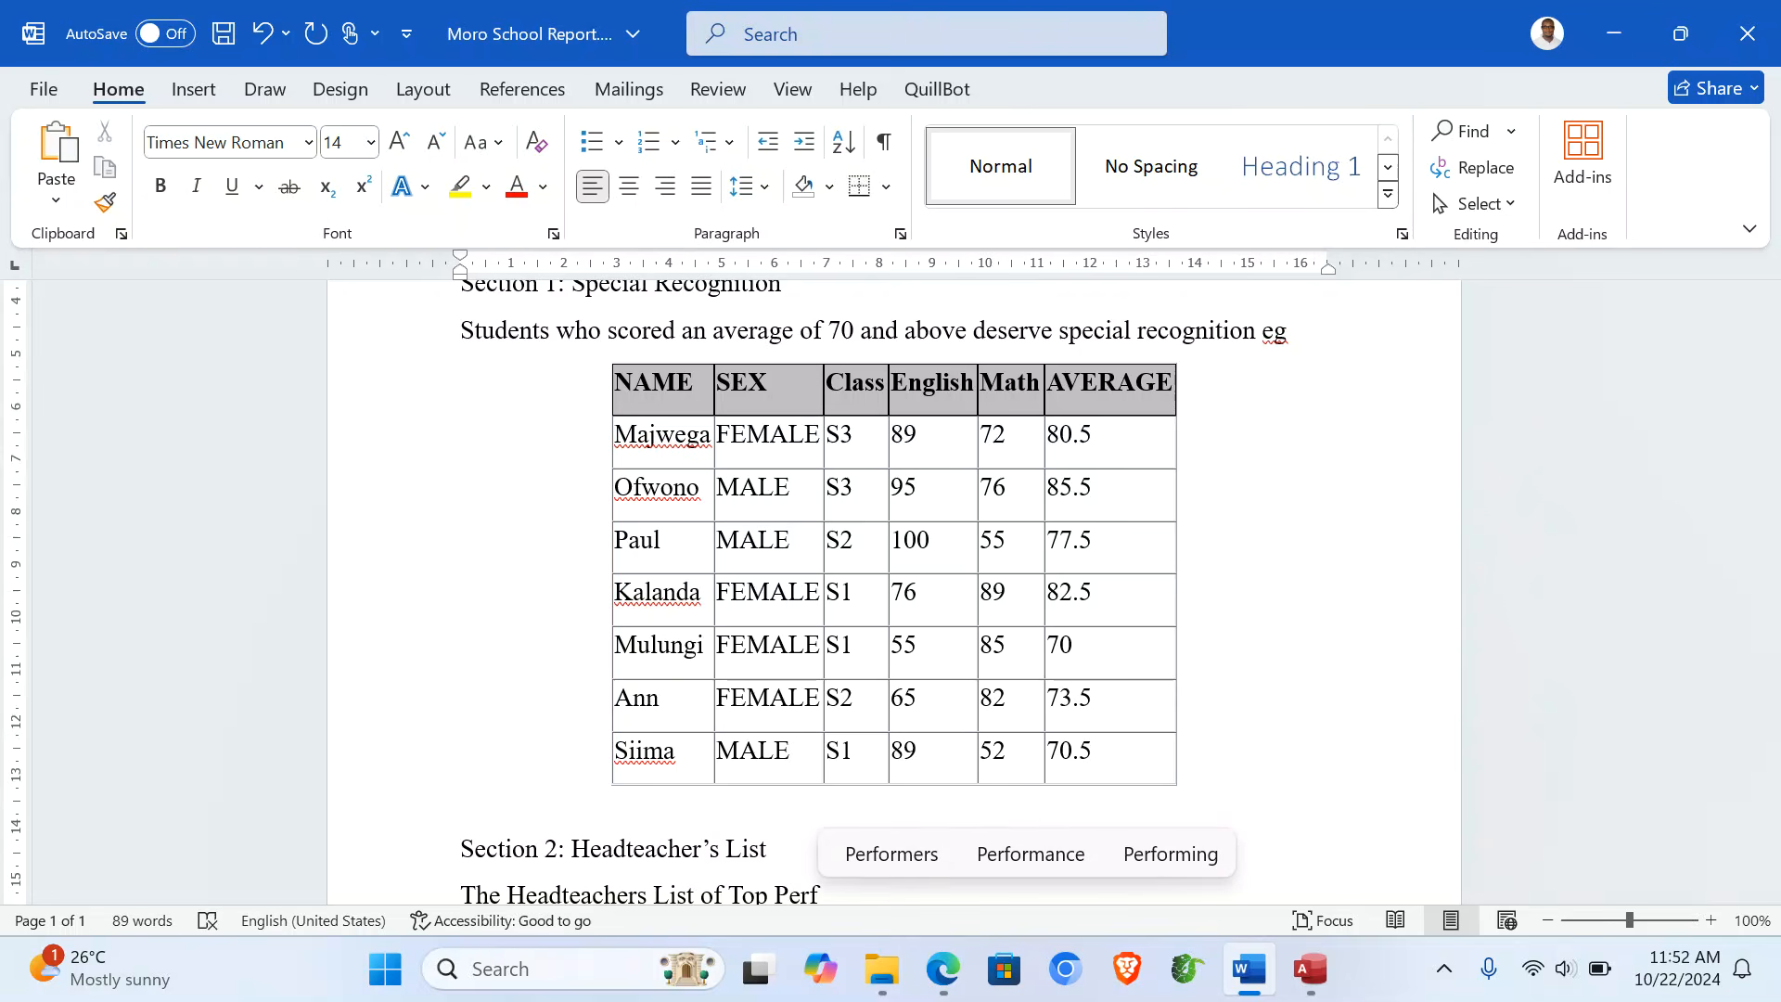
click(909, 855)
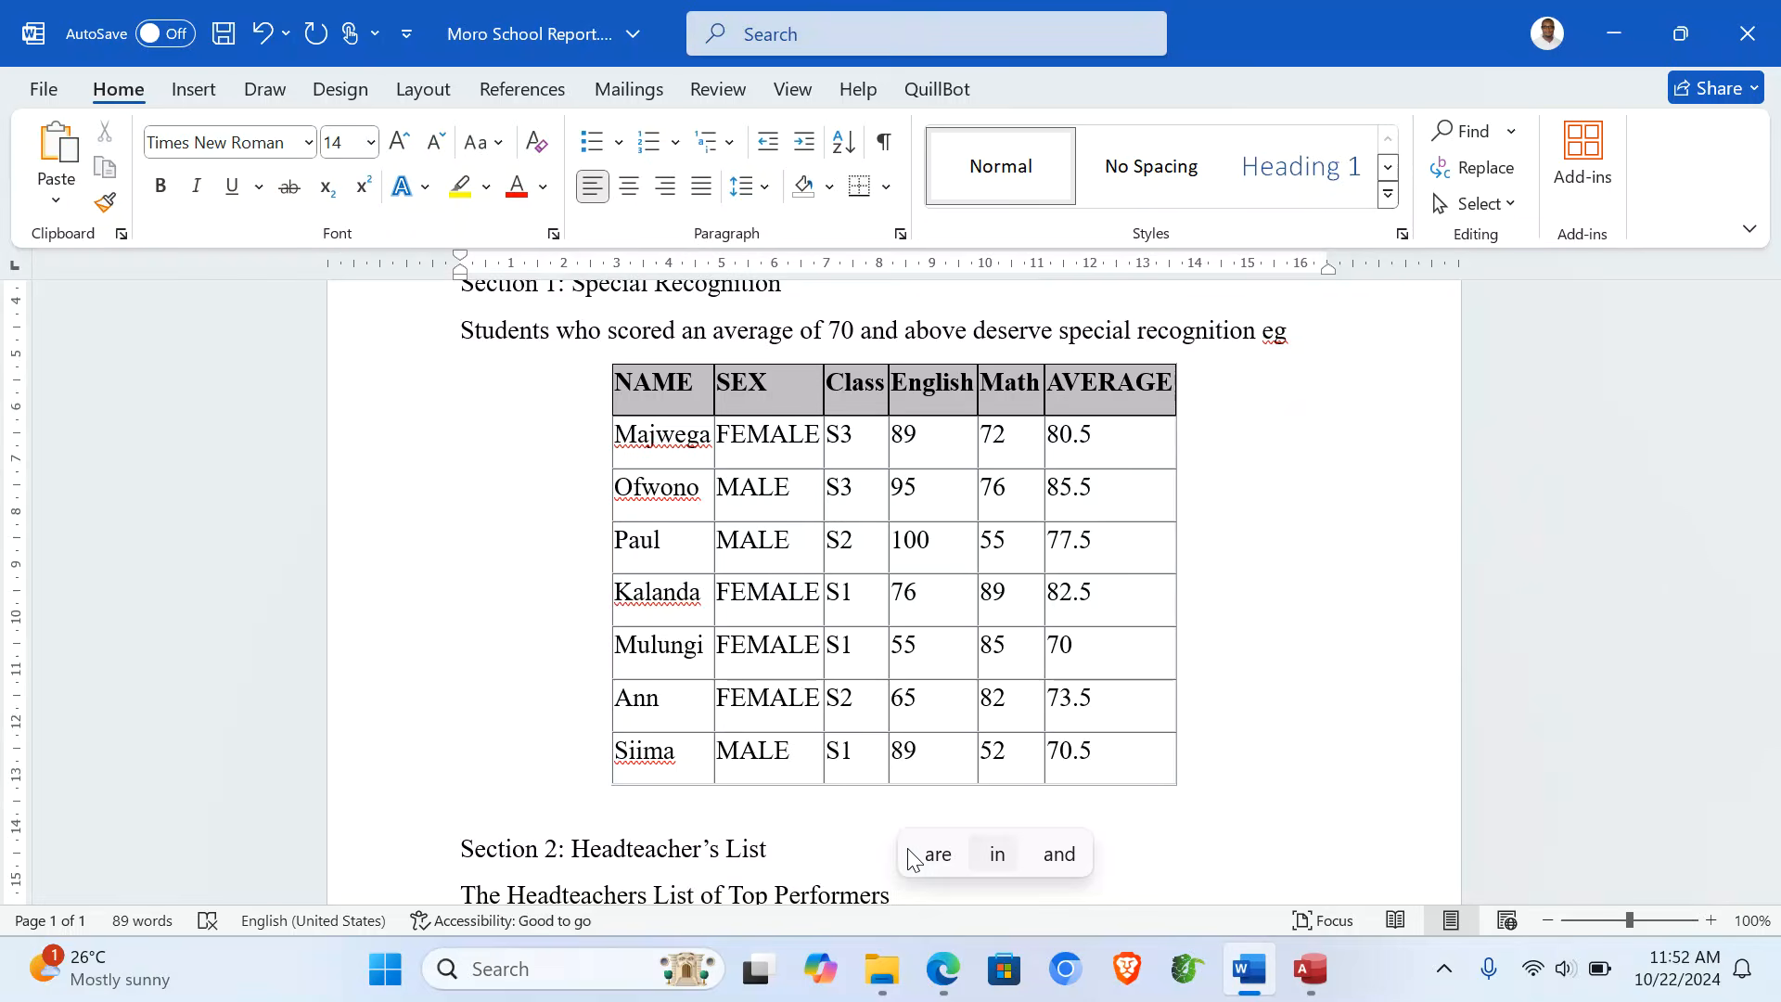
key(Return)
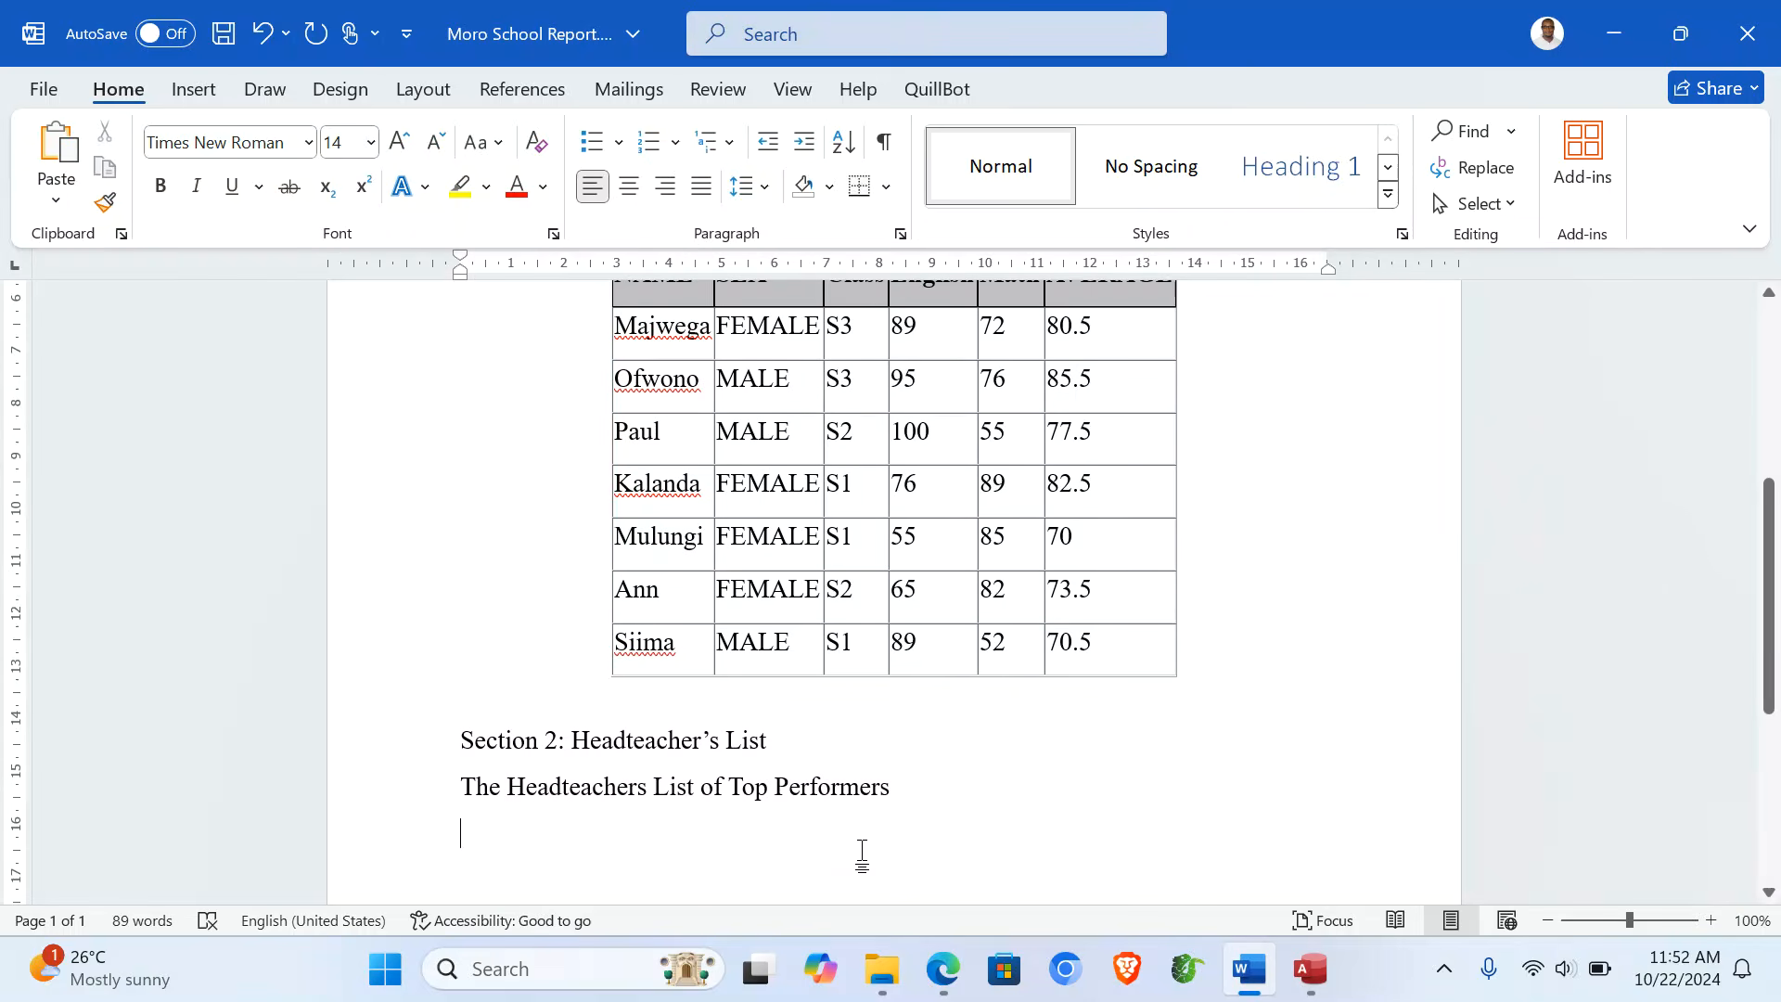
- Write the sentence on the top two students' Uganda shillings 10,000 rewards and save
text(The fol)
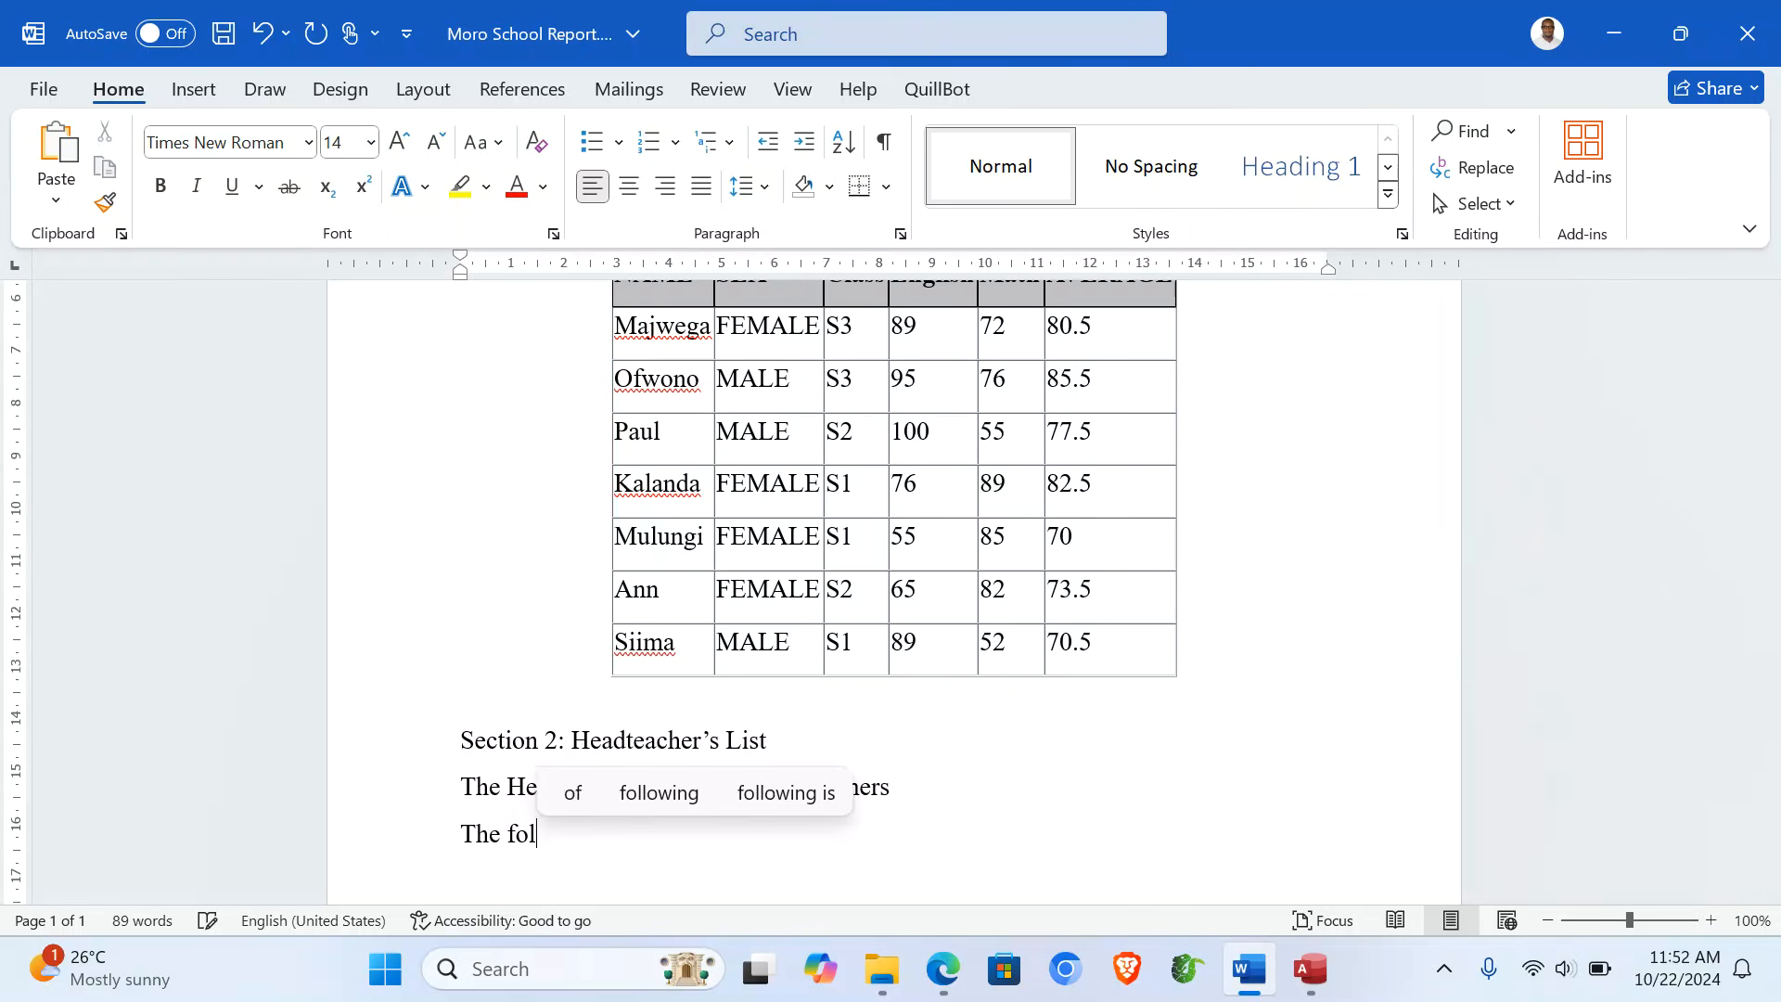
text(lowing)
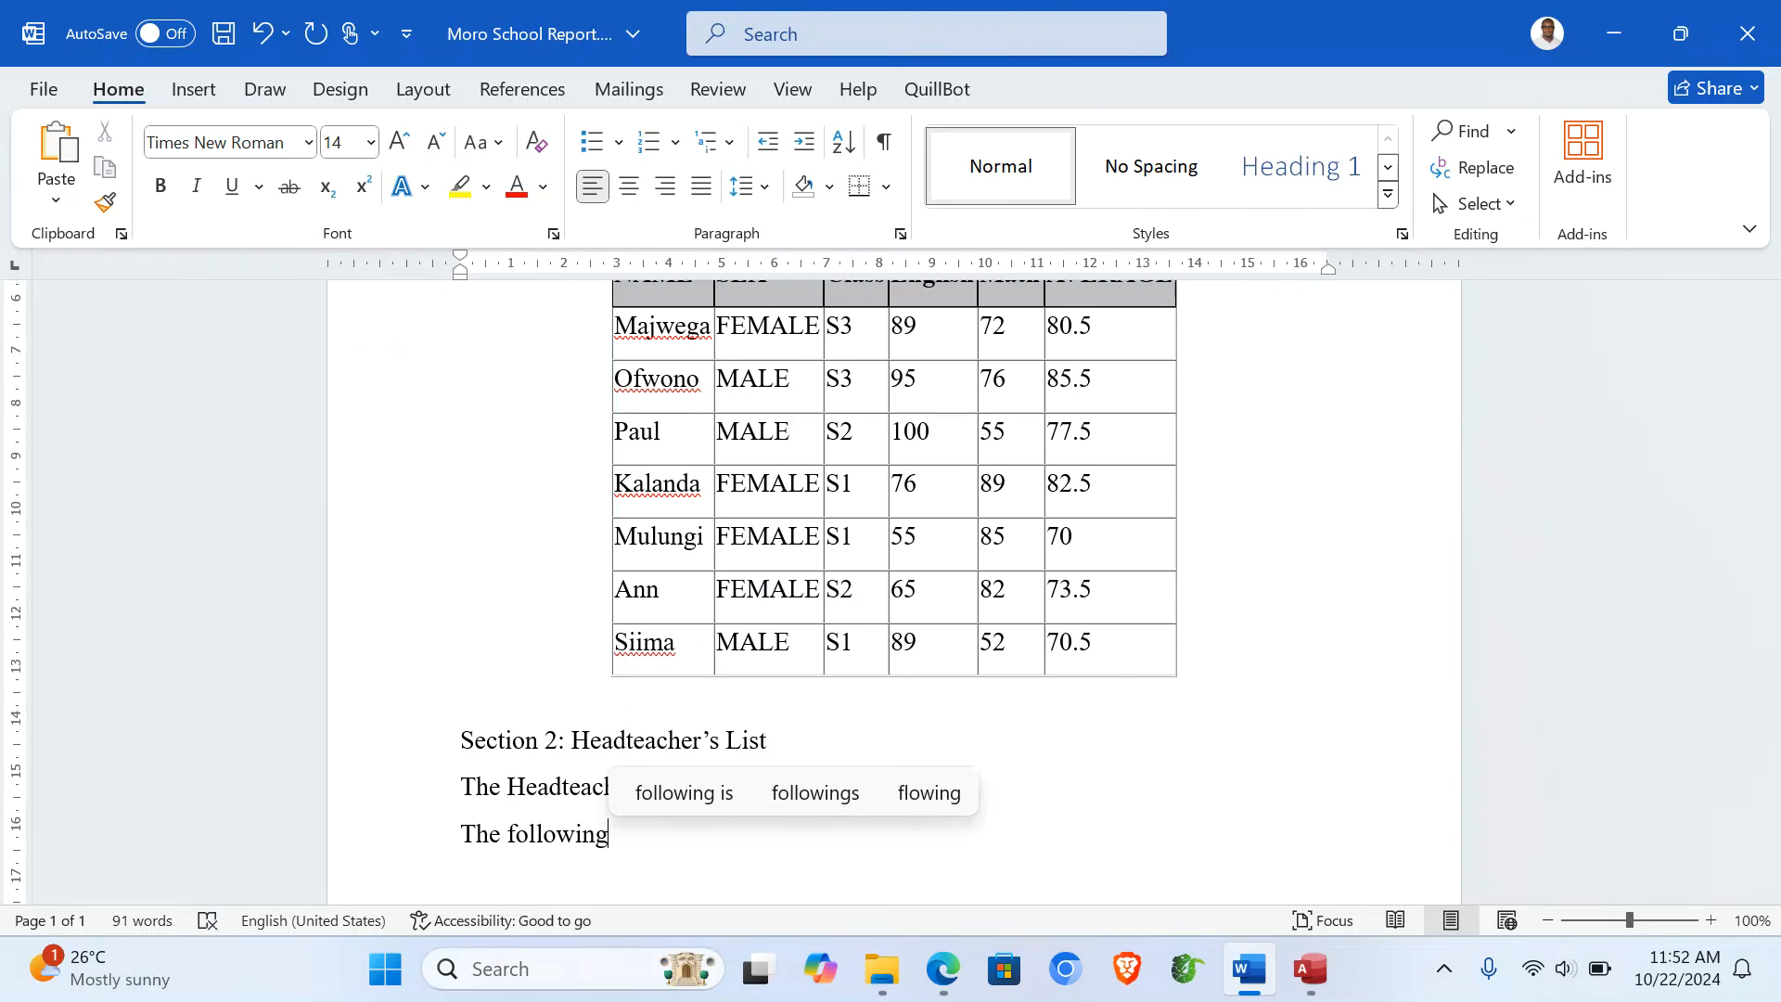
text( are the t)
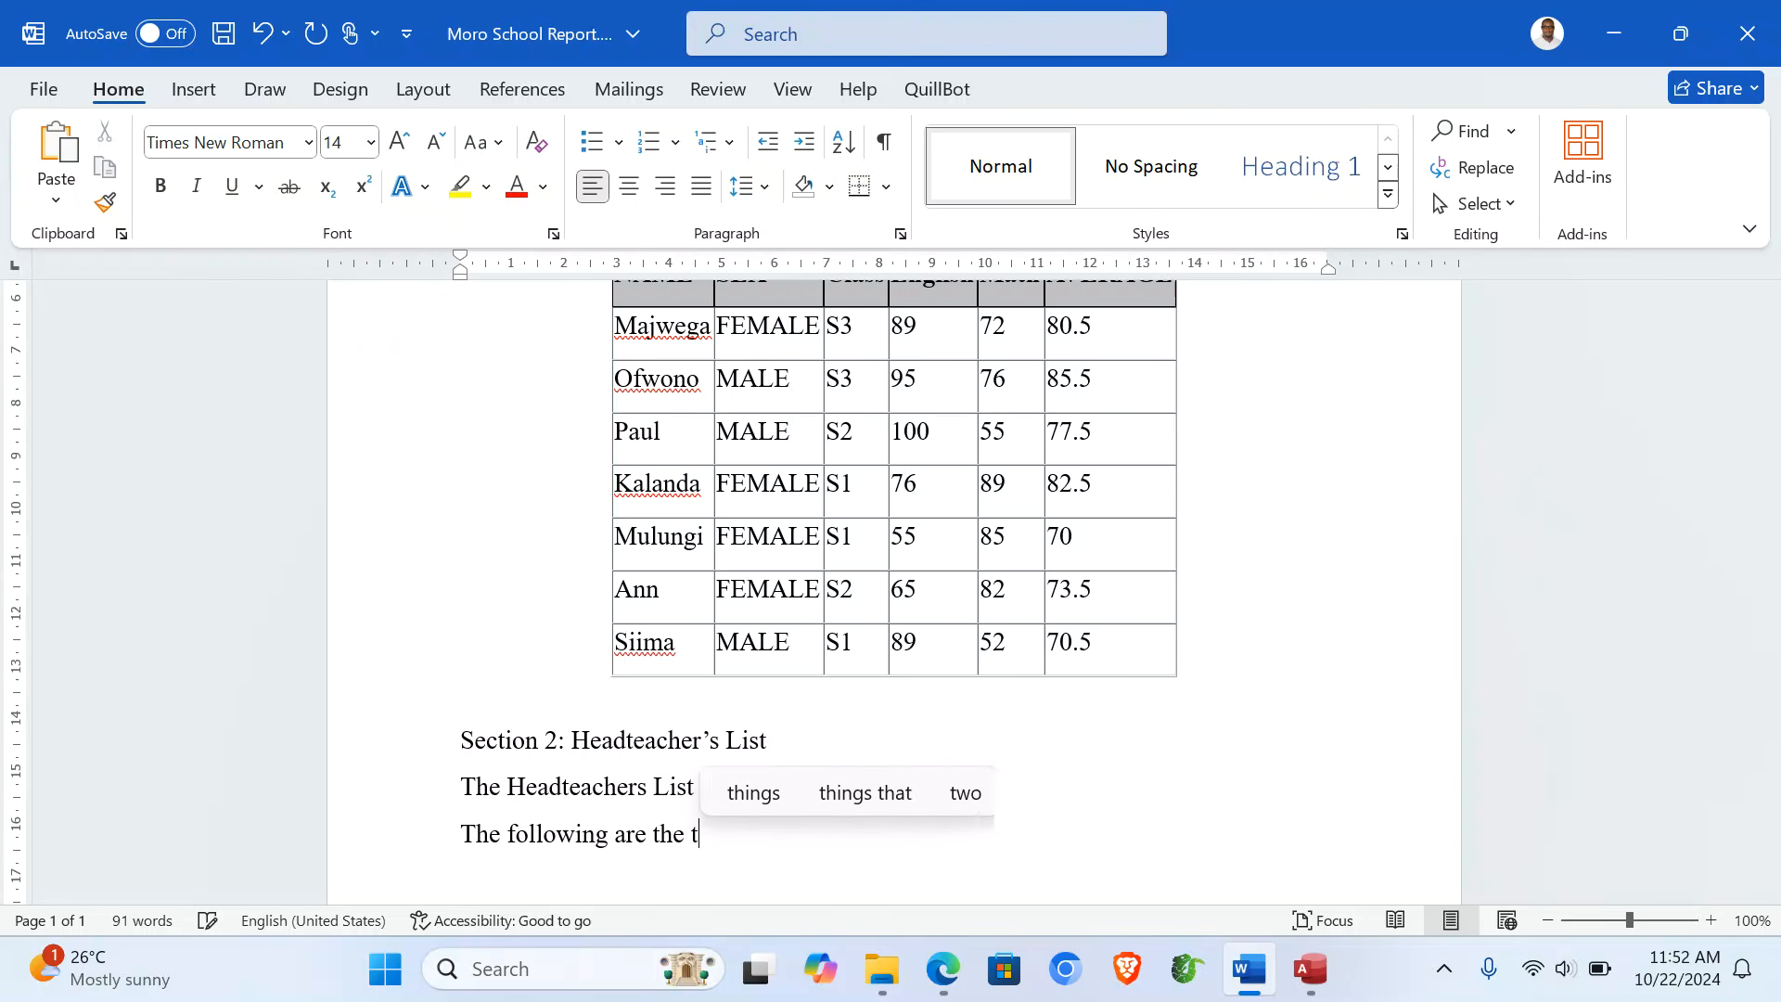
text(op two )
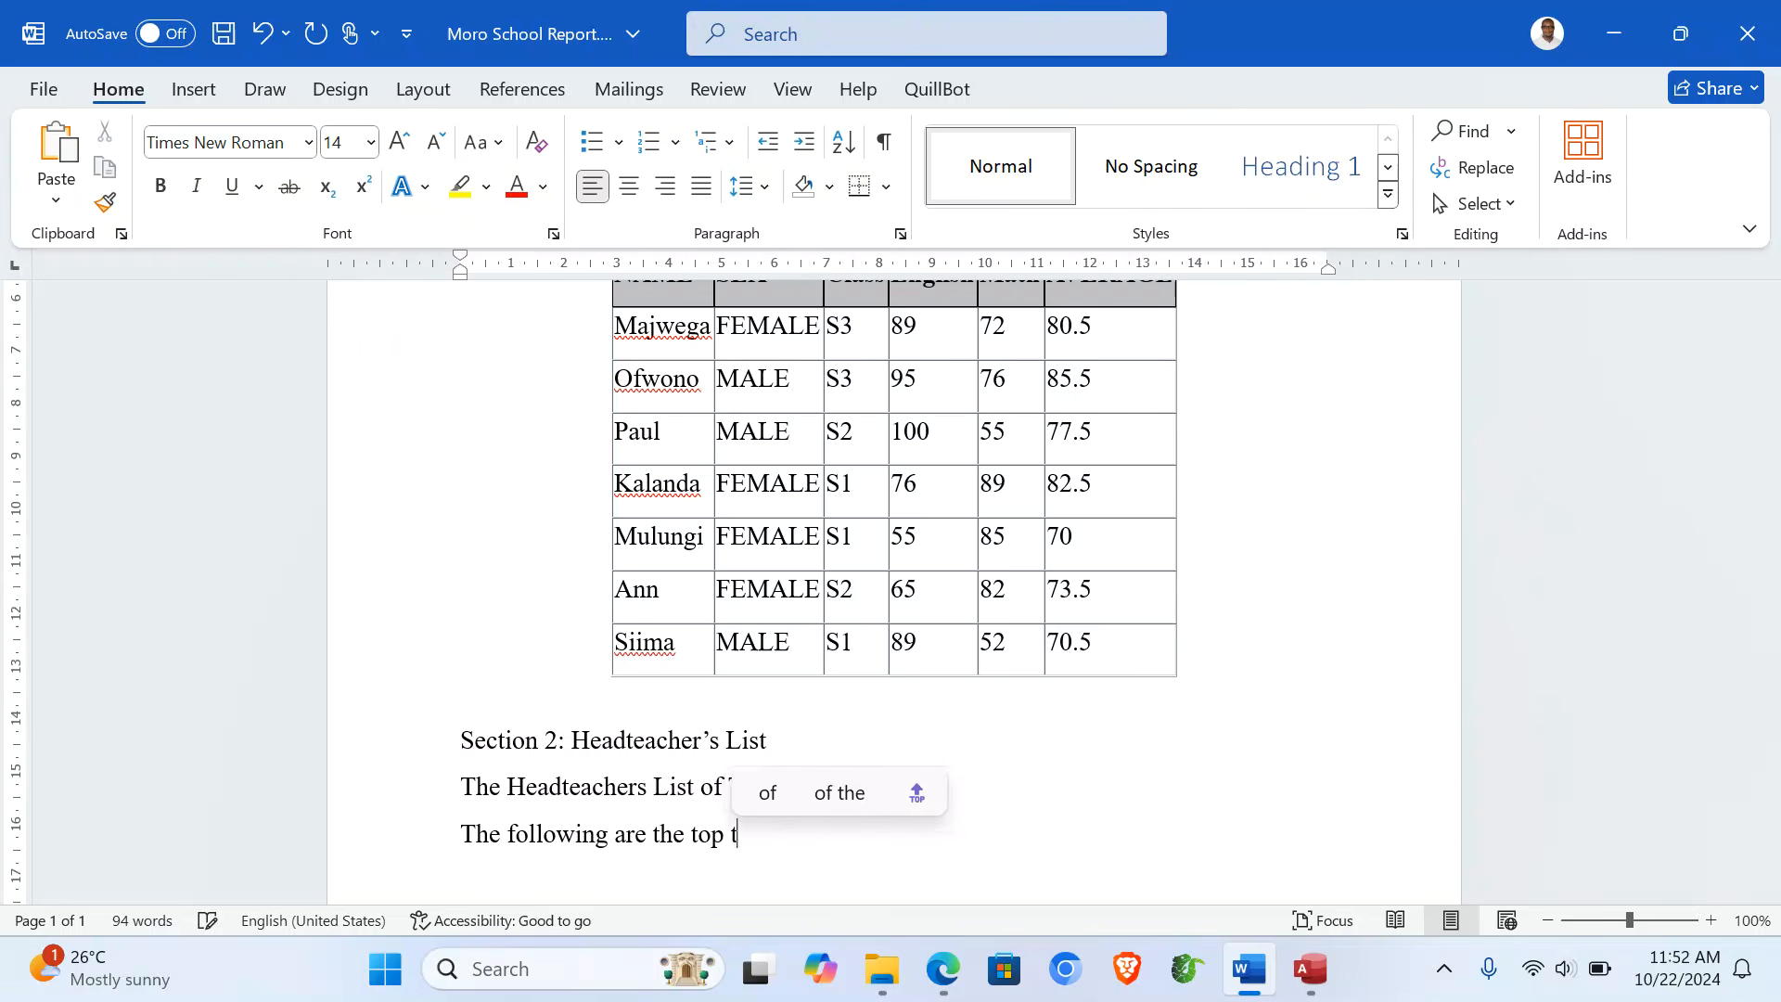
text(stud)
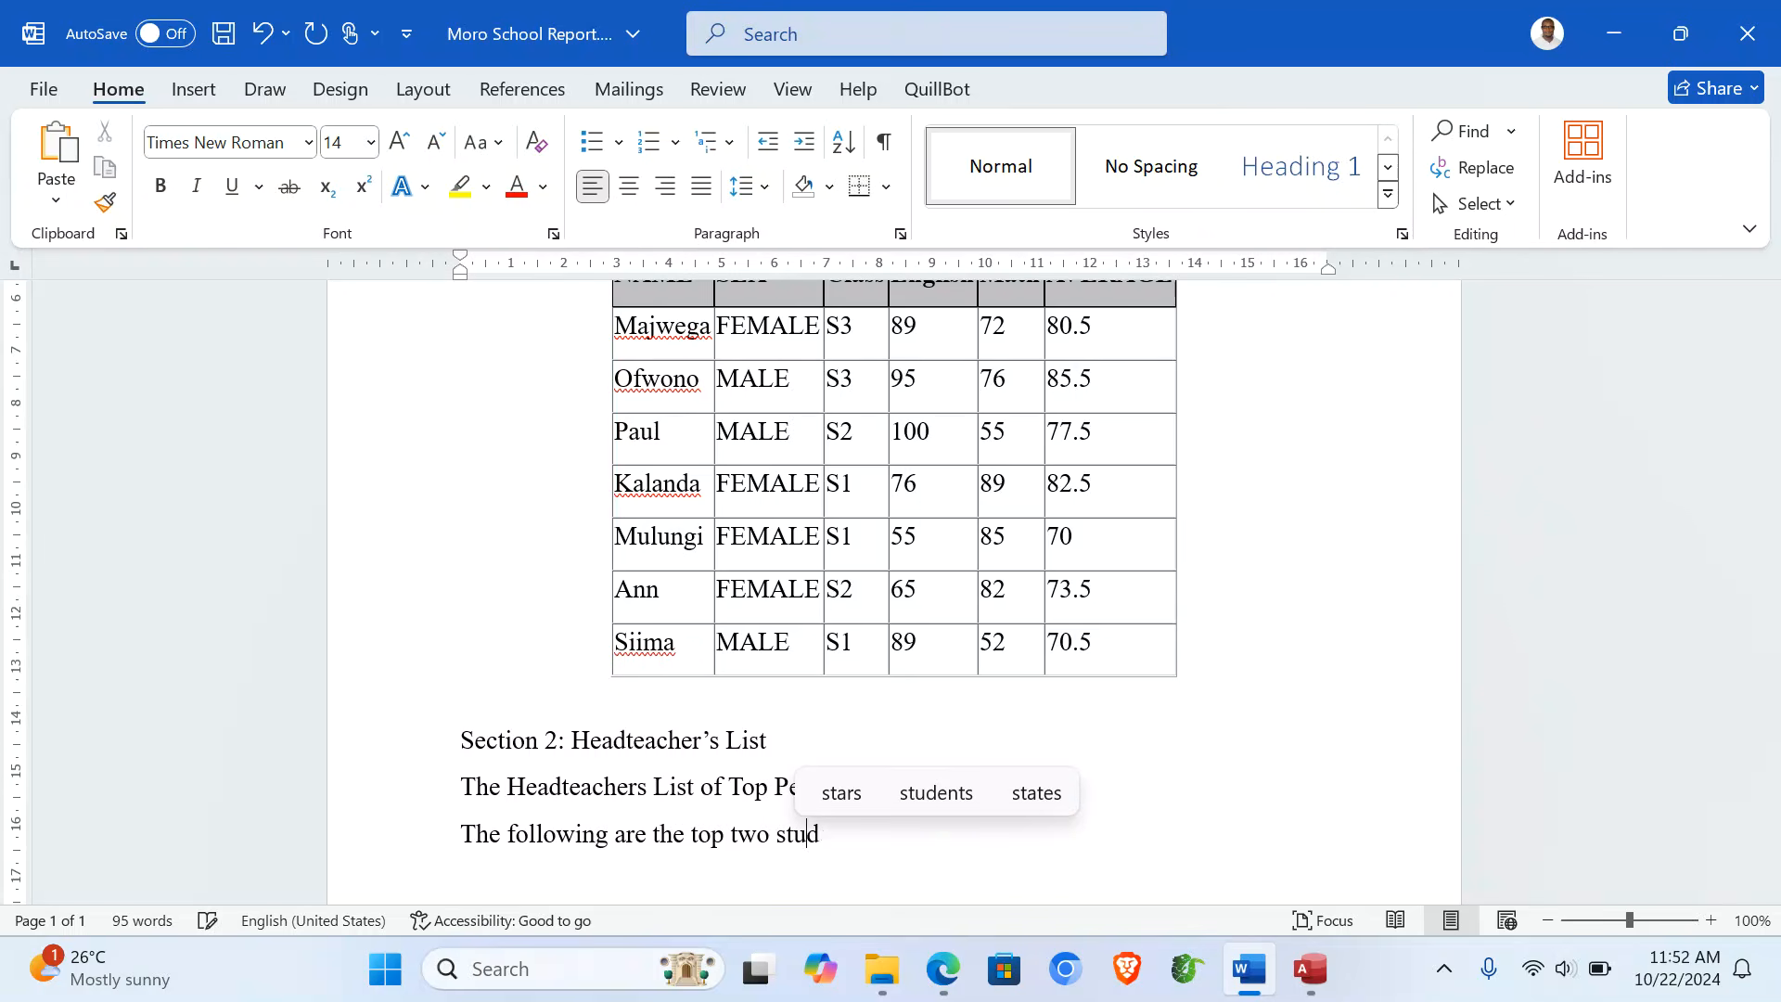
text(ents alo)
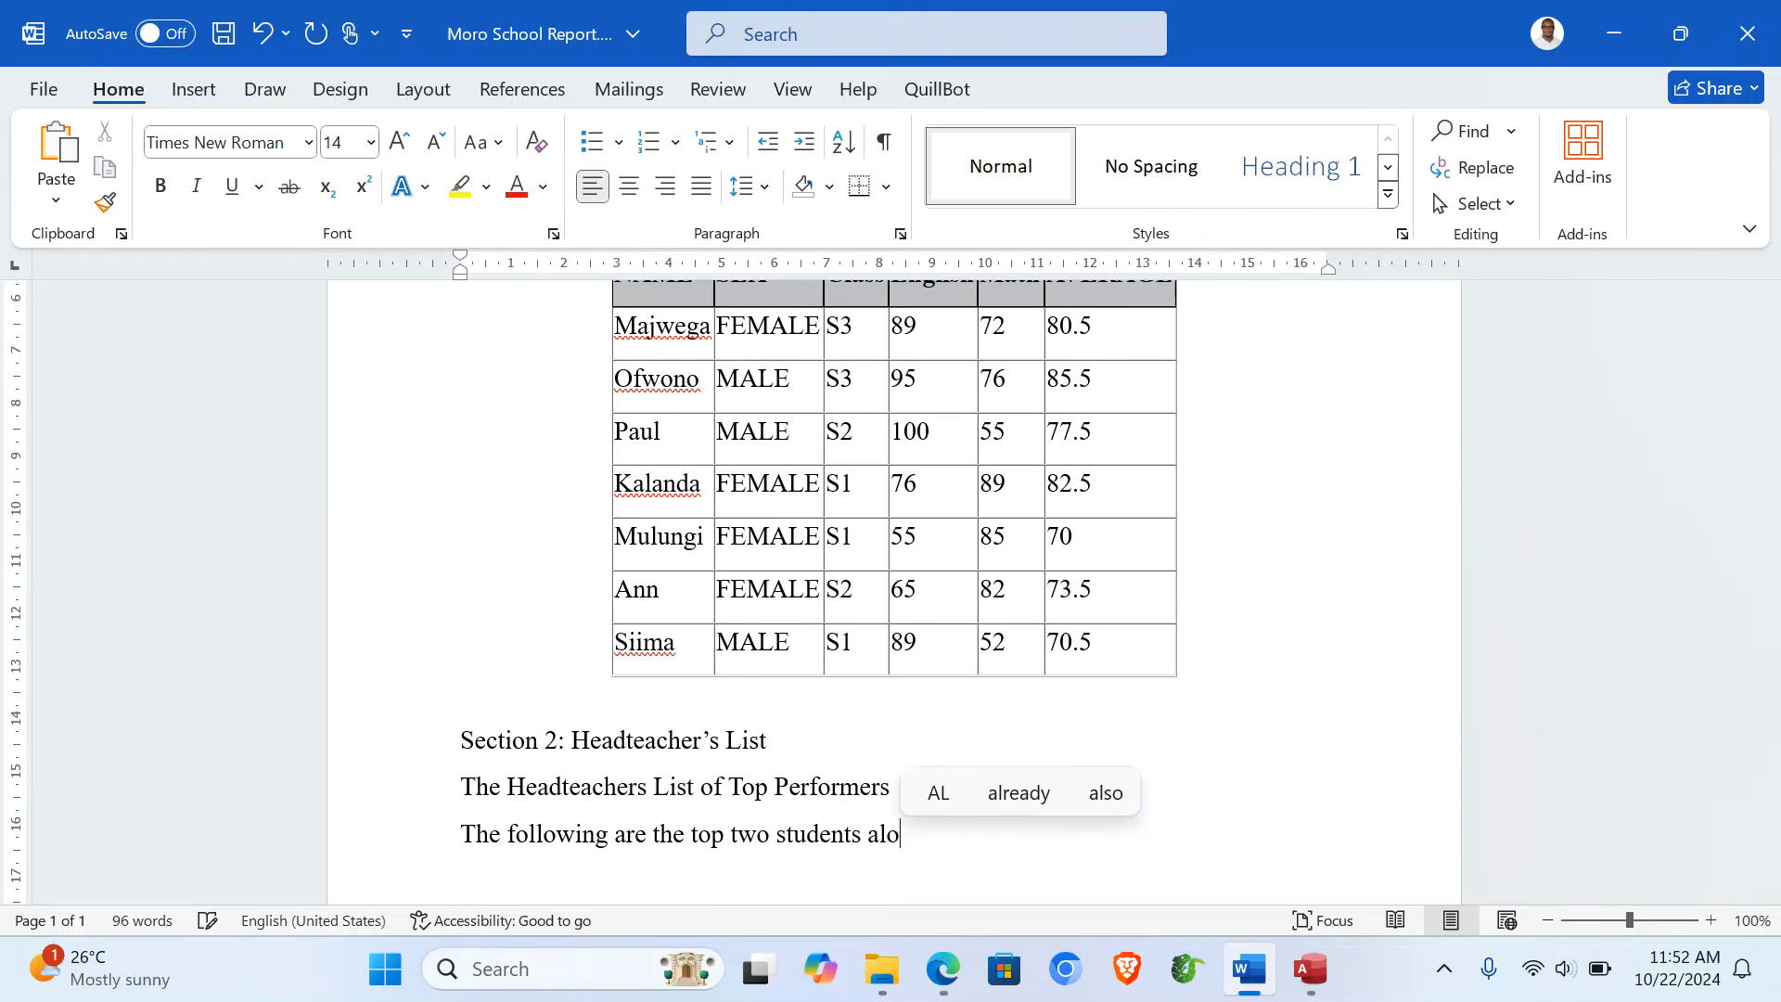
text(ng with the)
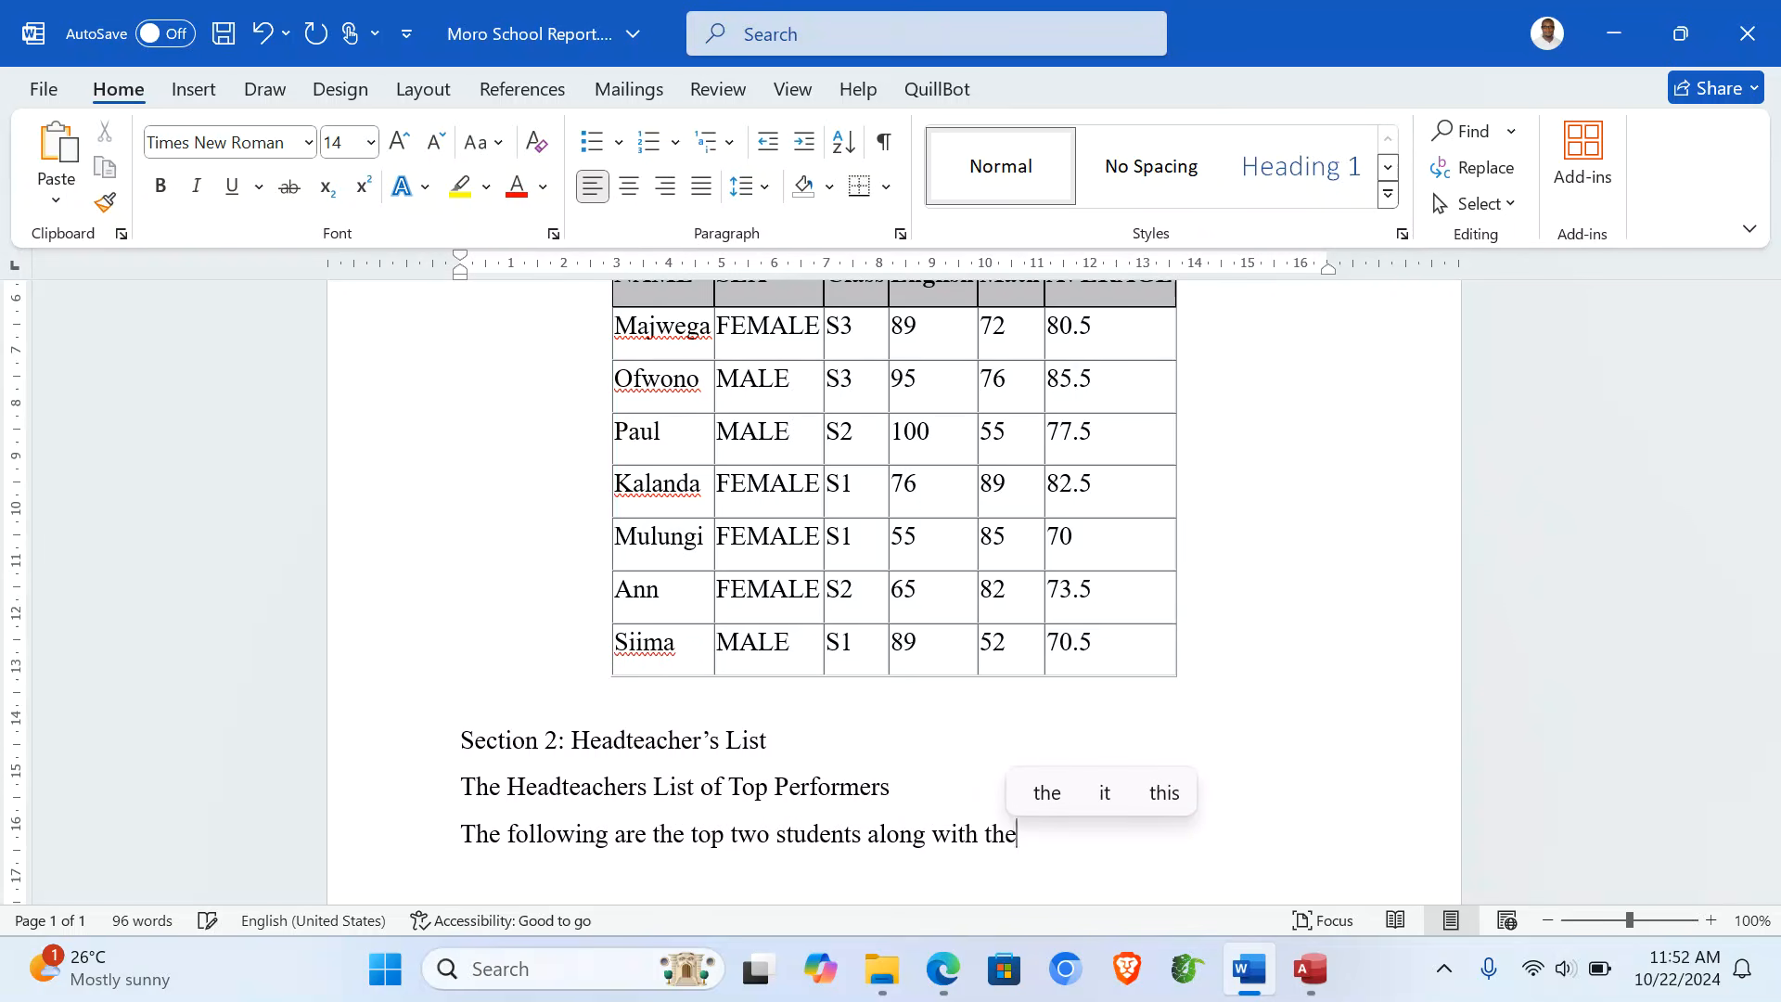
text(ir reward)
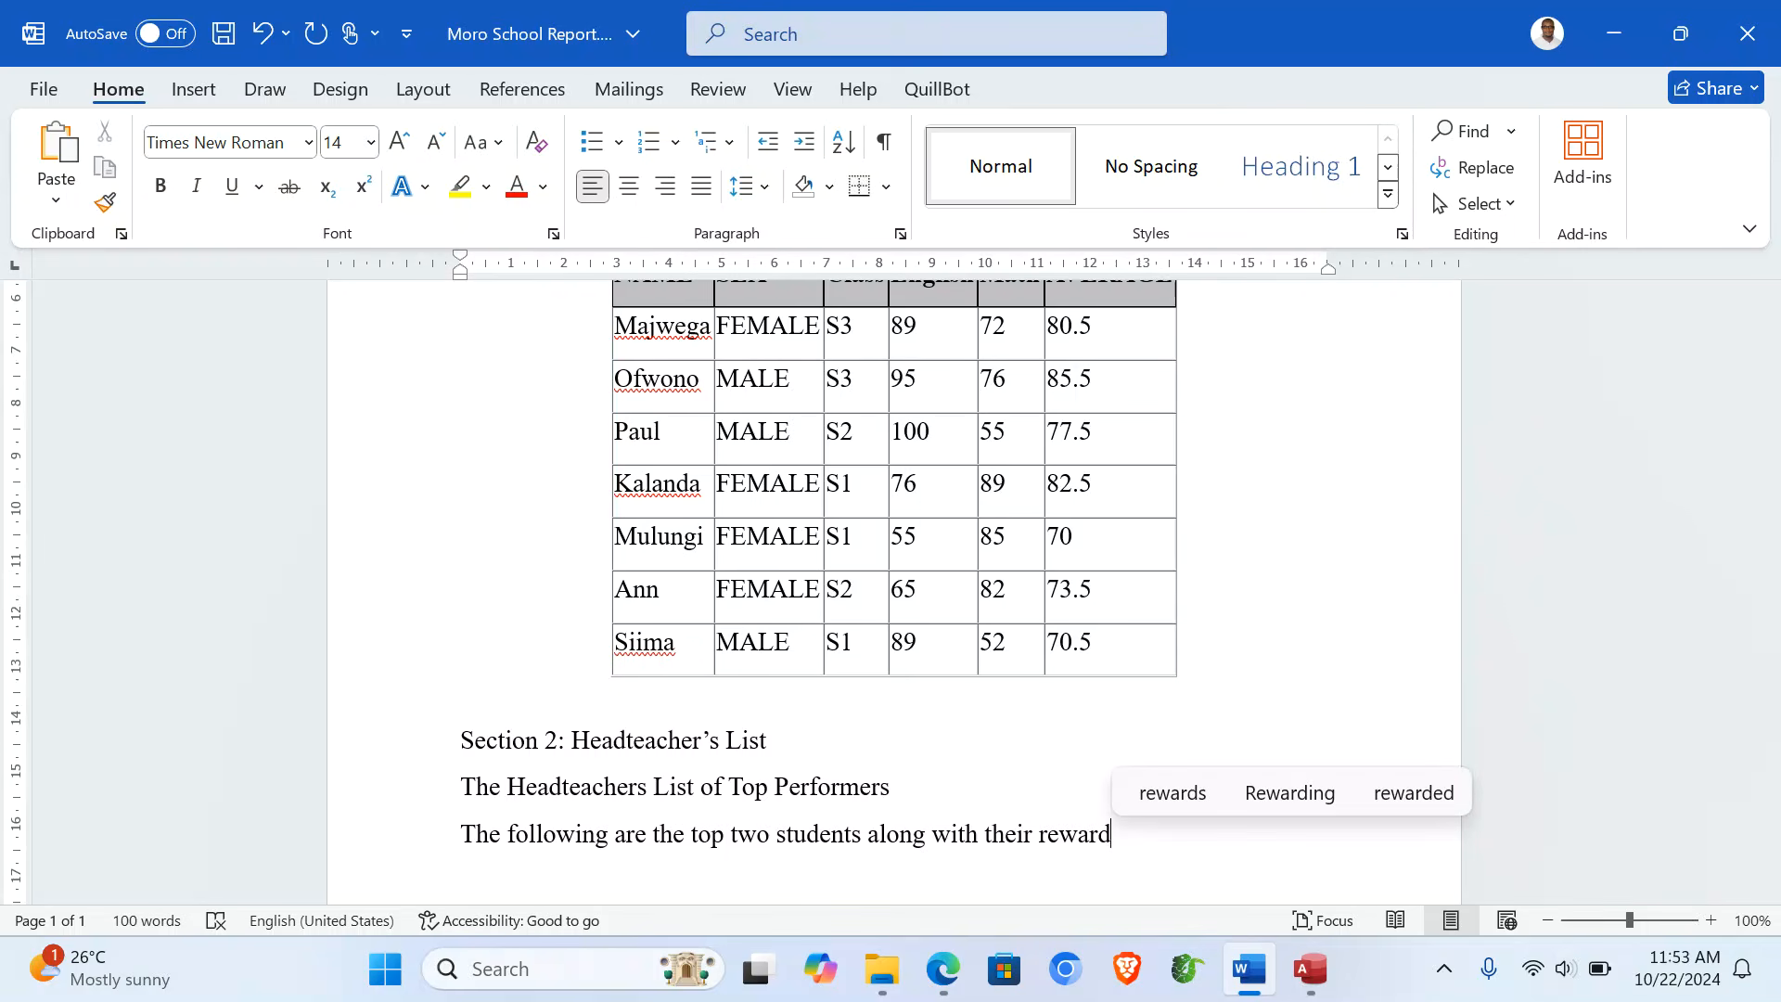
text(s og )
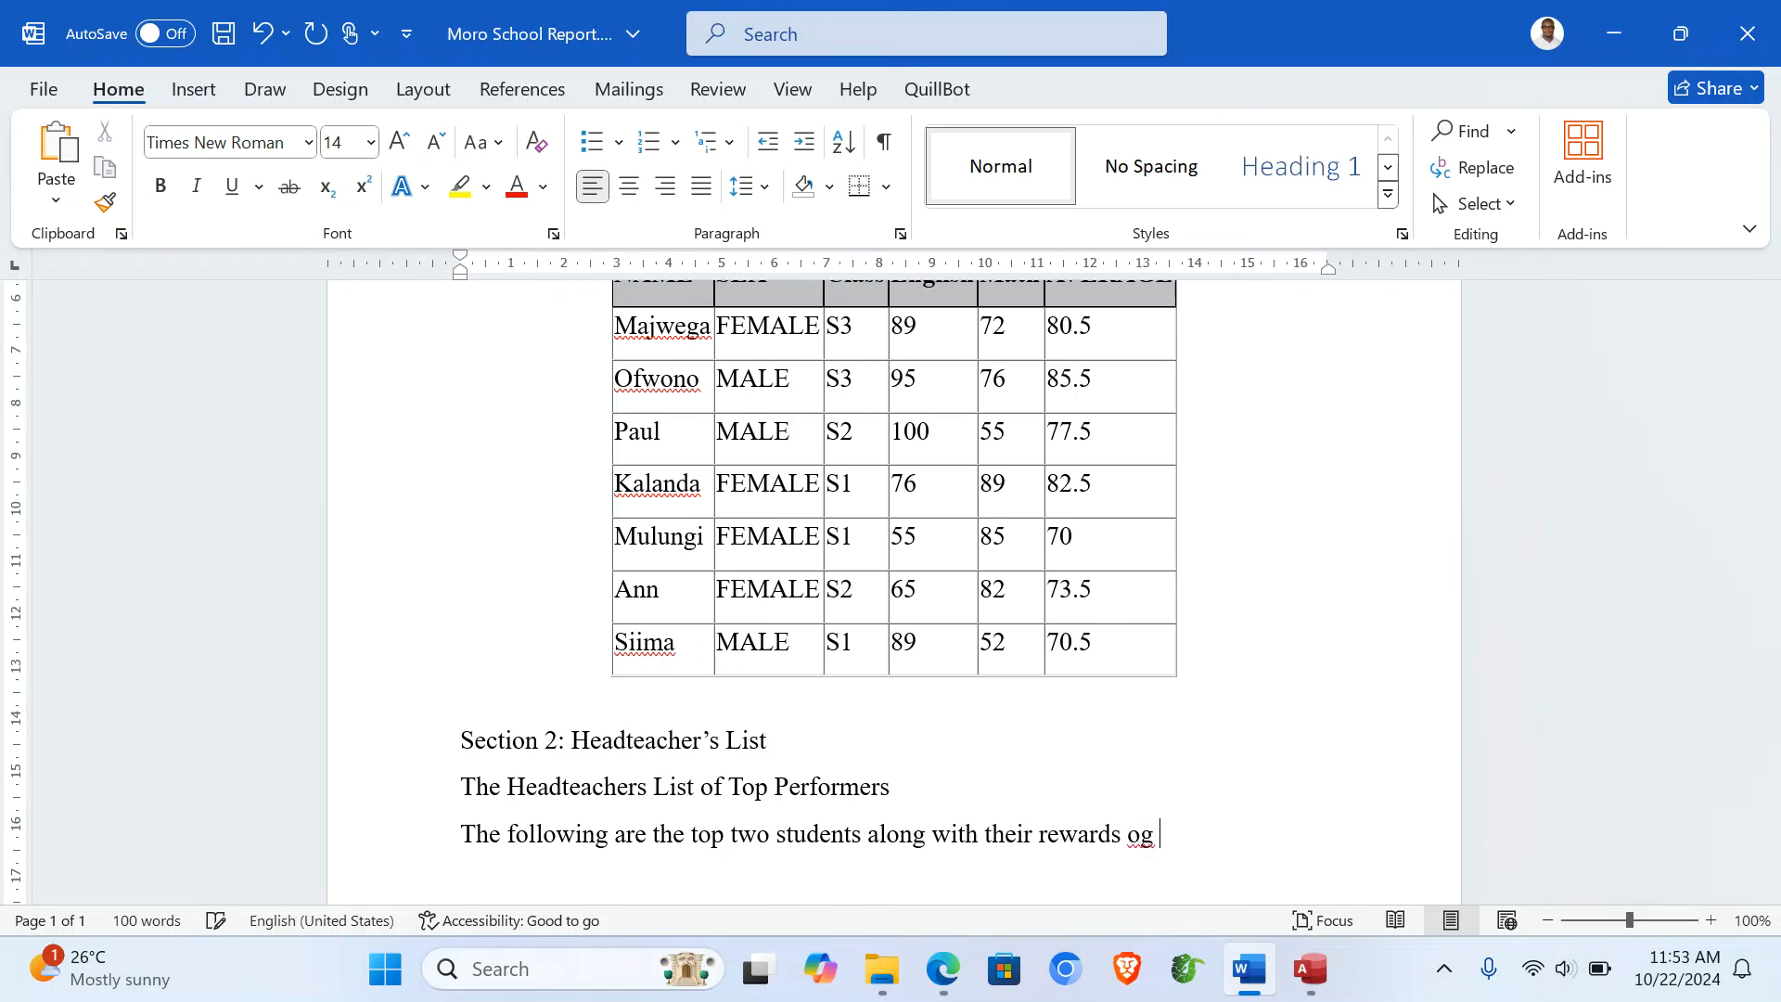
key(BackSpace)
key(BackSpace)
text(f Uganda)
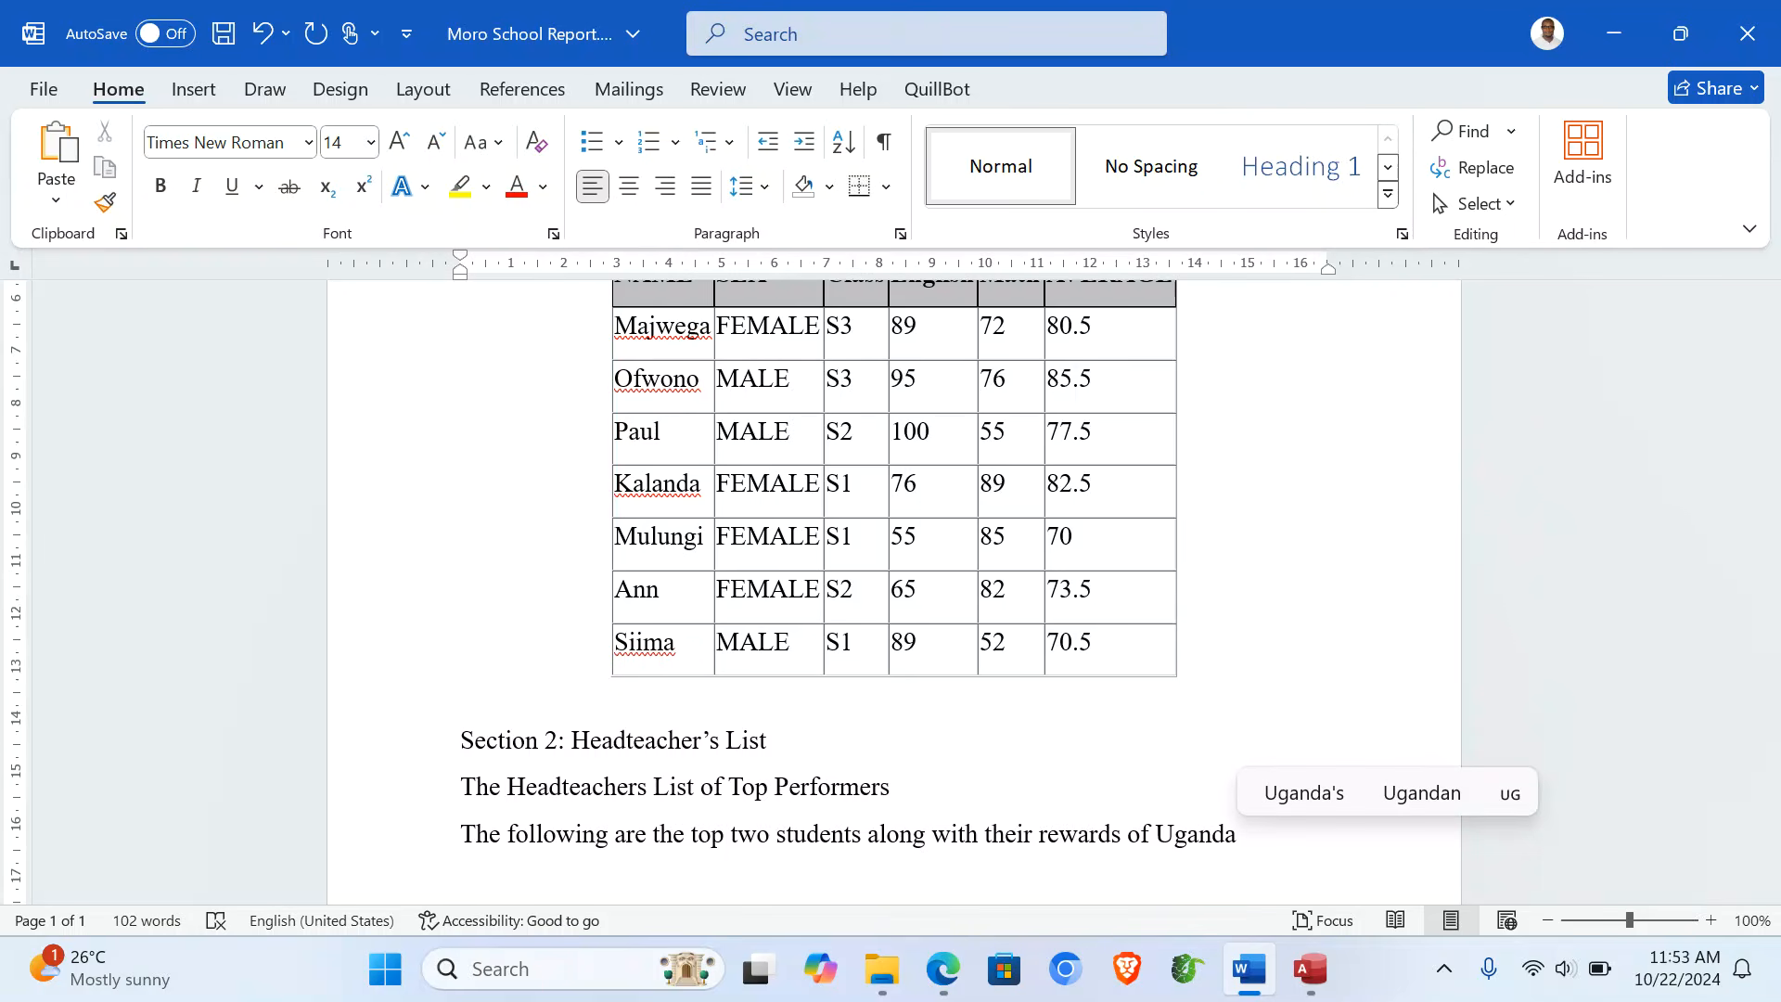
text( s)
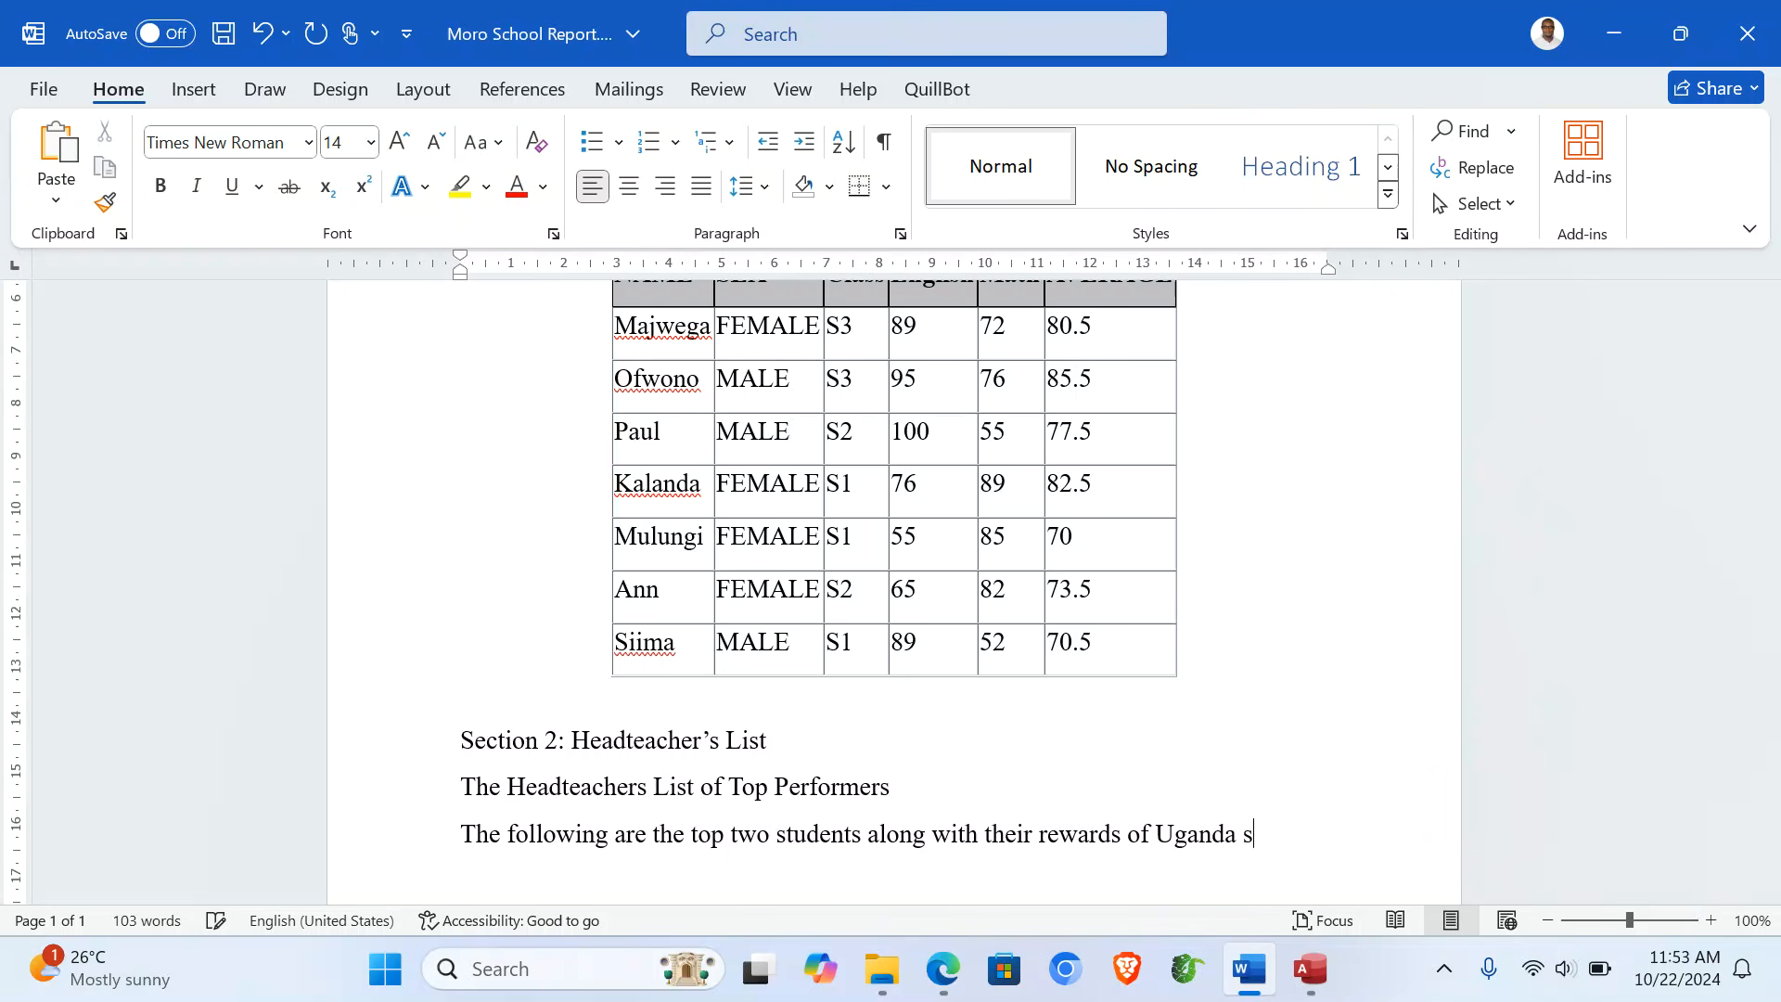
text(hillings )
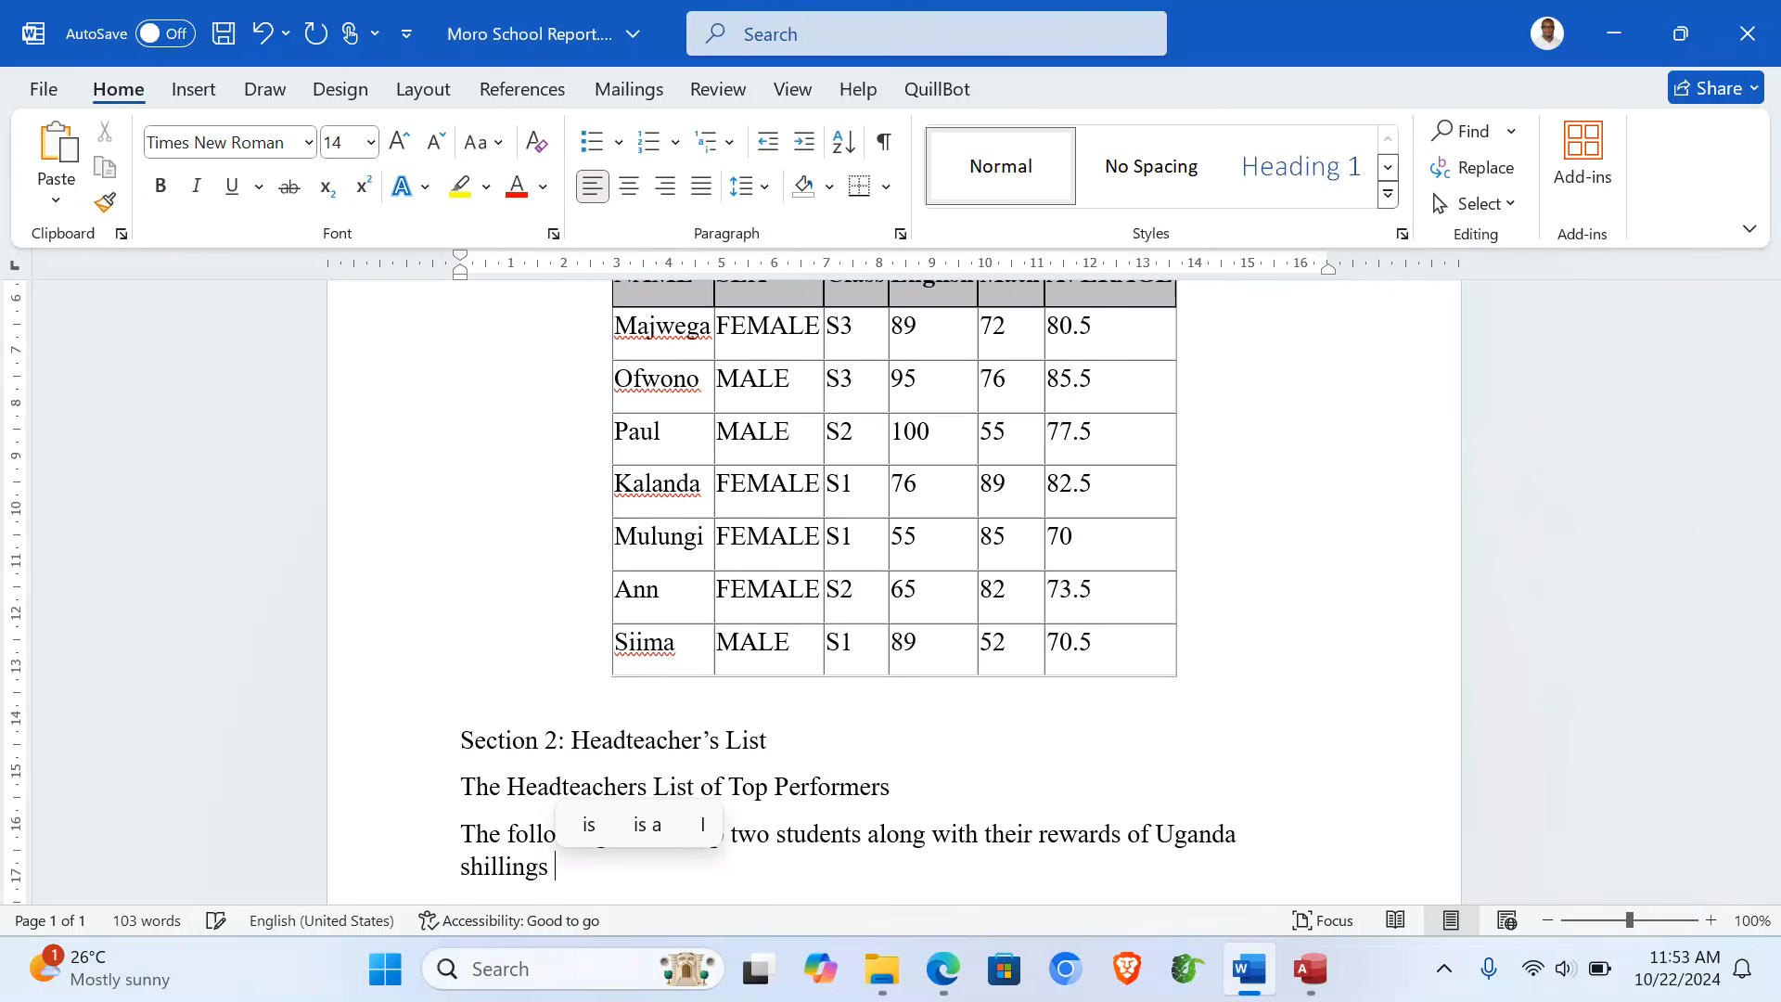
text(10)
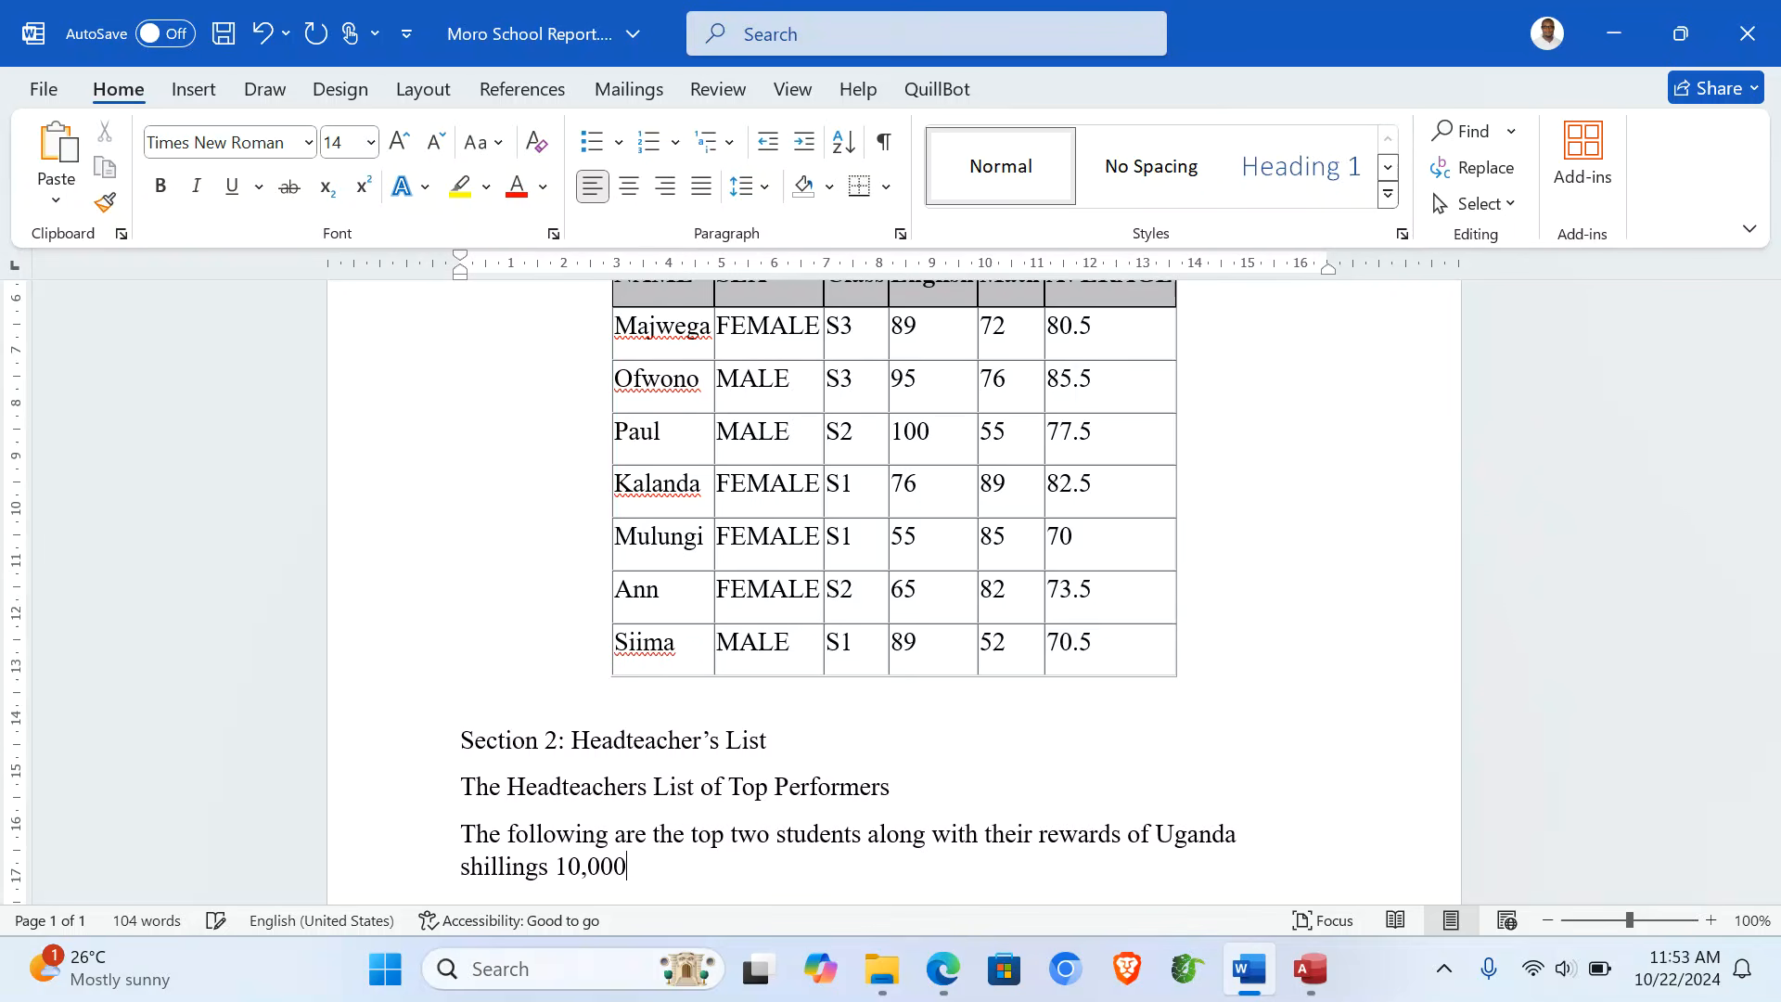
text(,000)
key(Return)
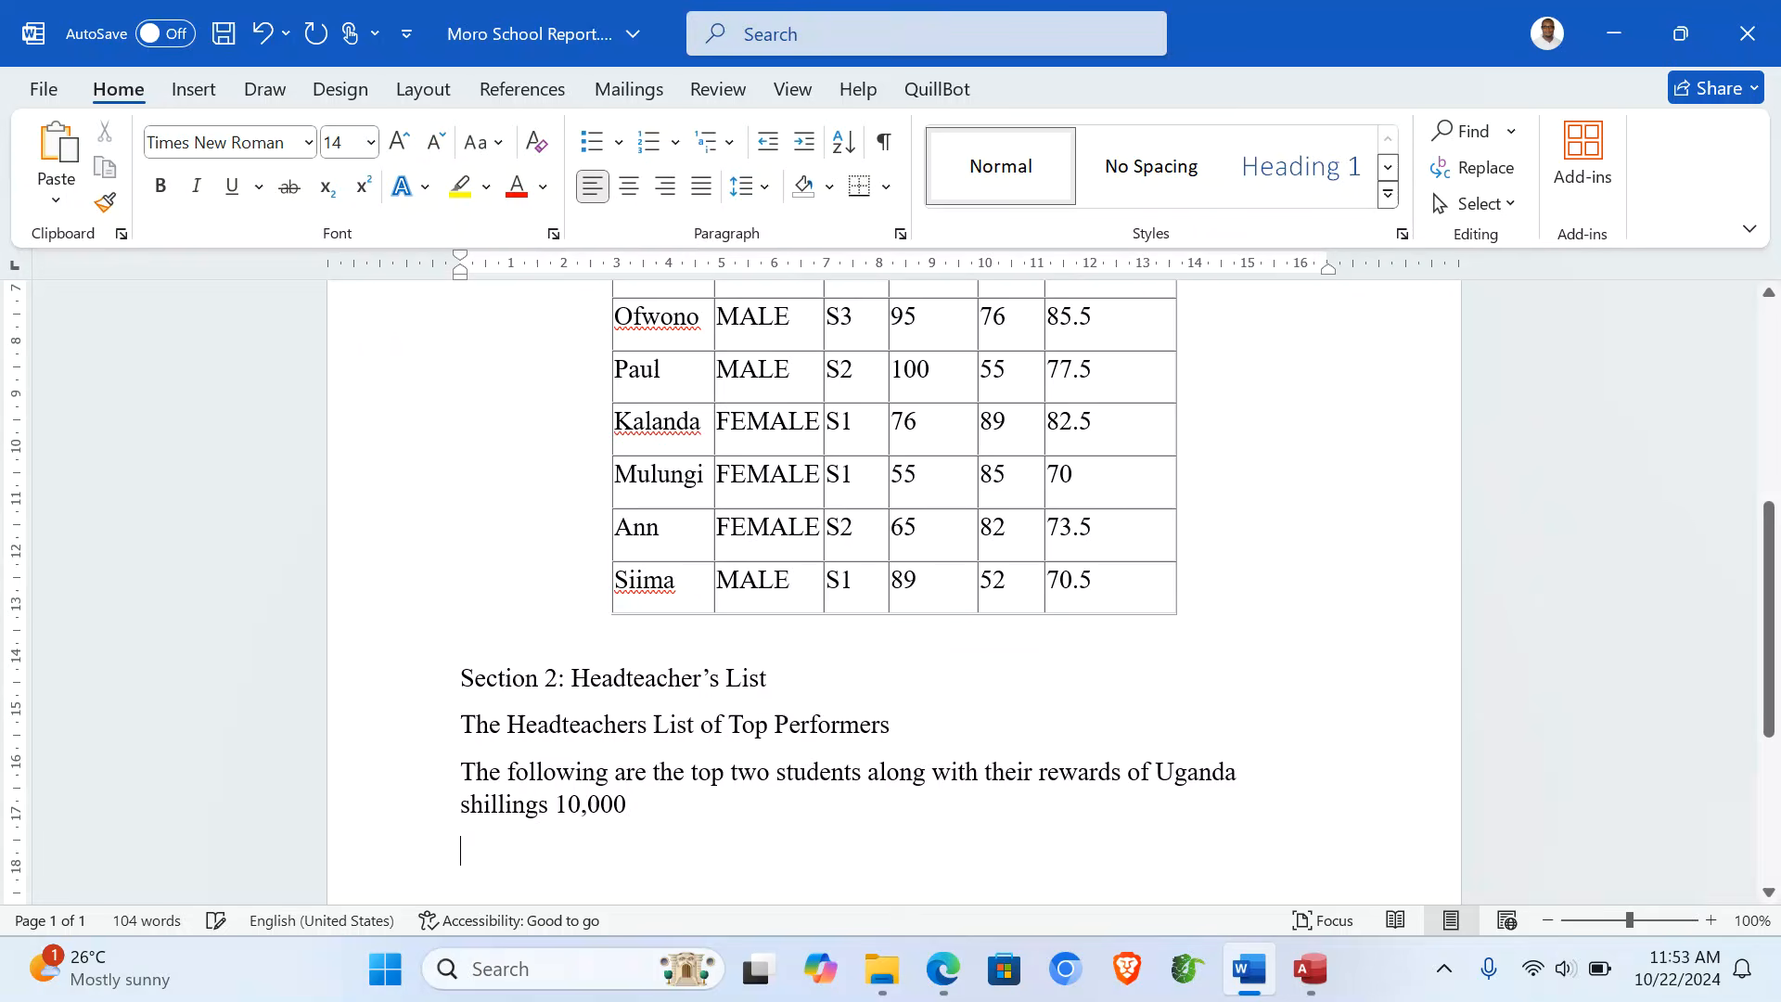
key(ctrl+s)
- Open the Moro School Academic Data.xlsx workbook from File Explorer
click(883, 969)
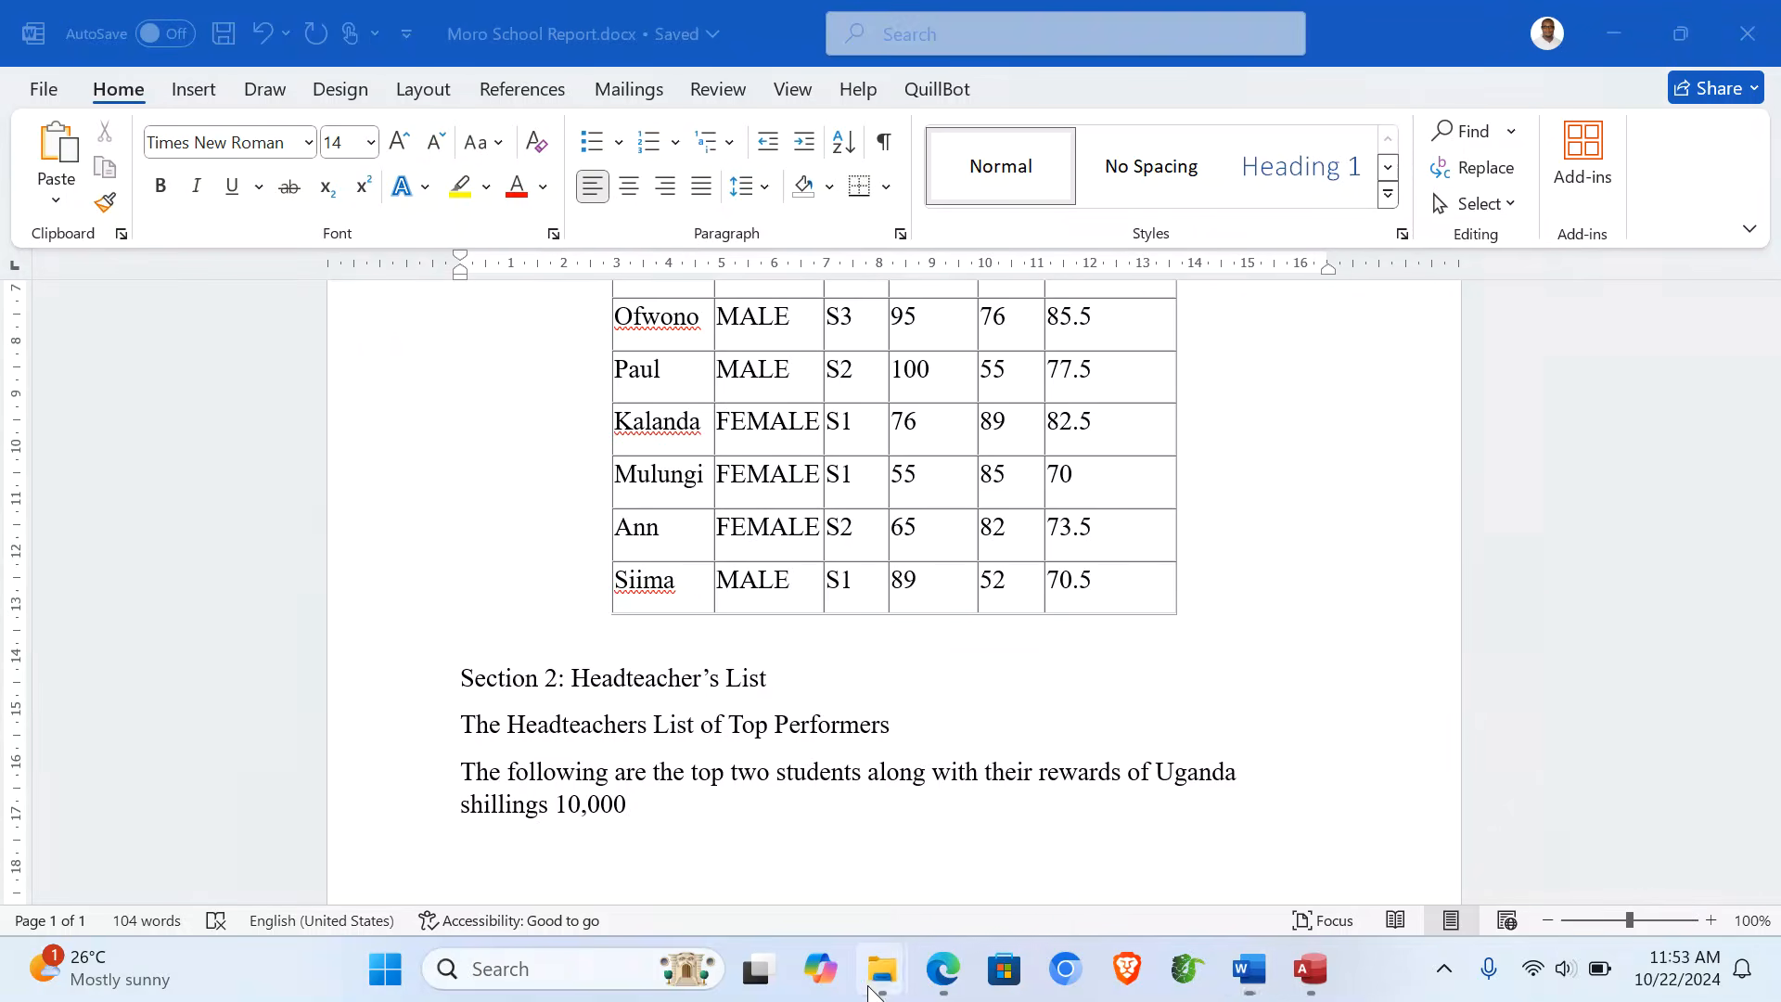
mouse_move(971, 846)
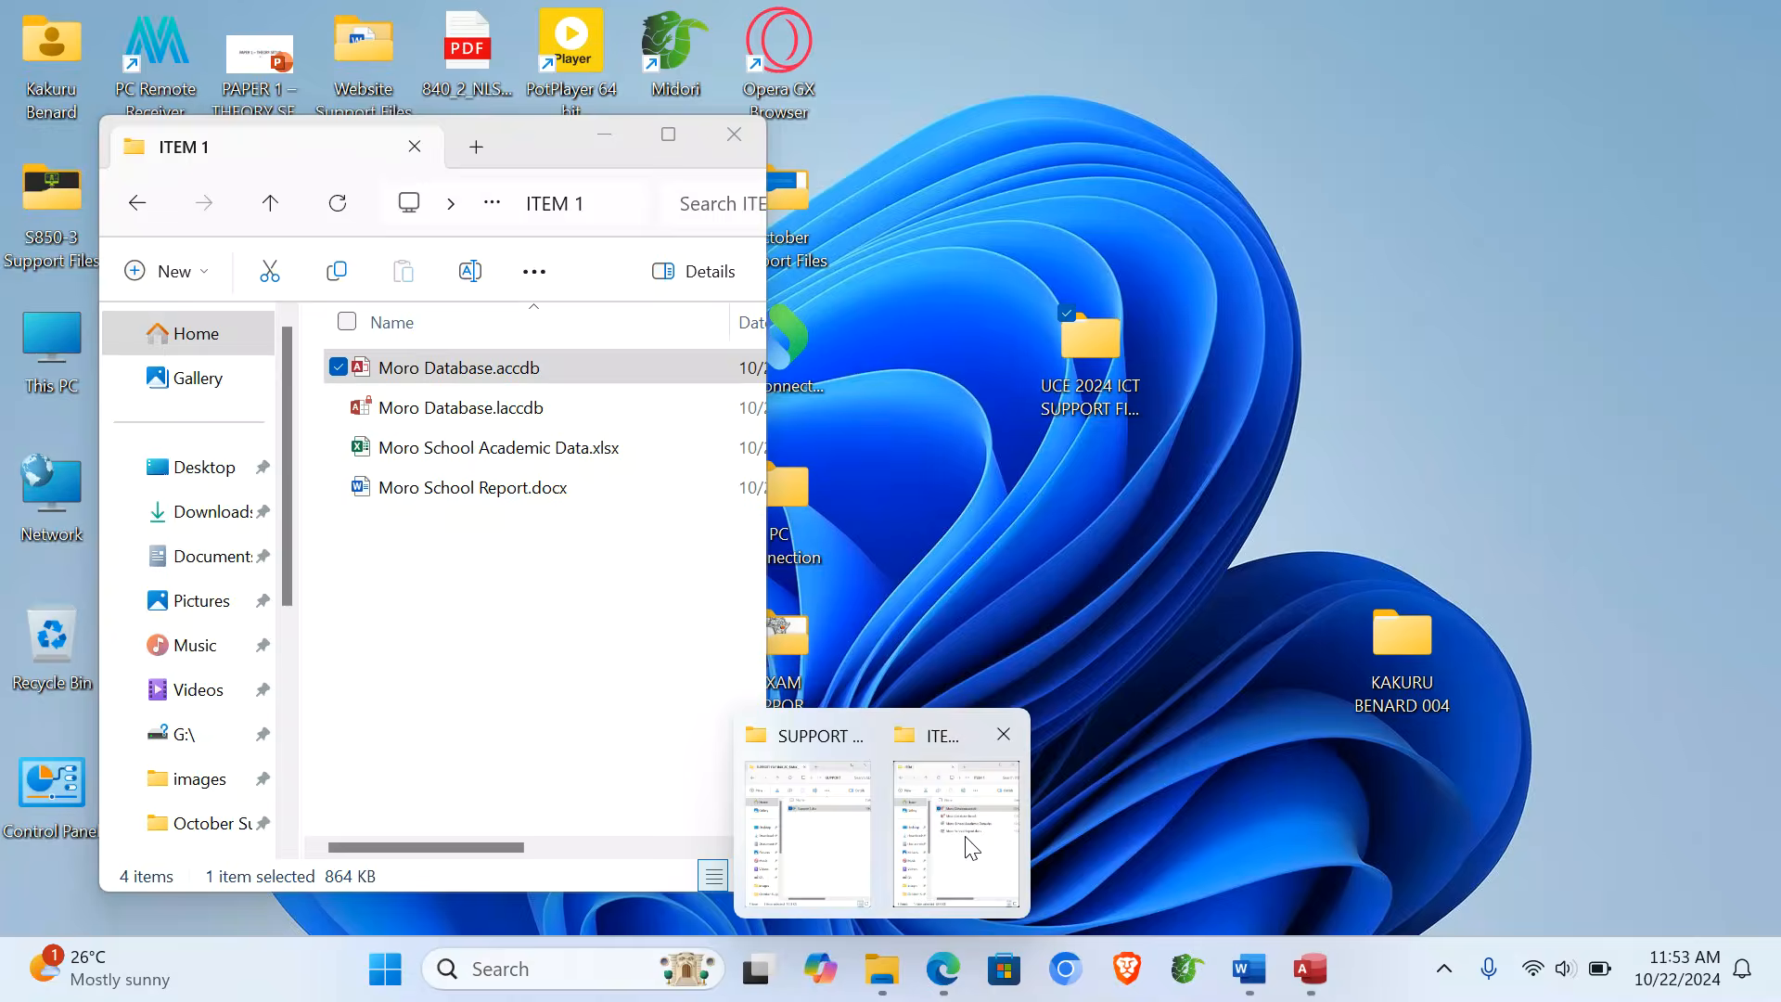
double_click(419, 449)
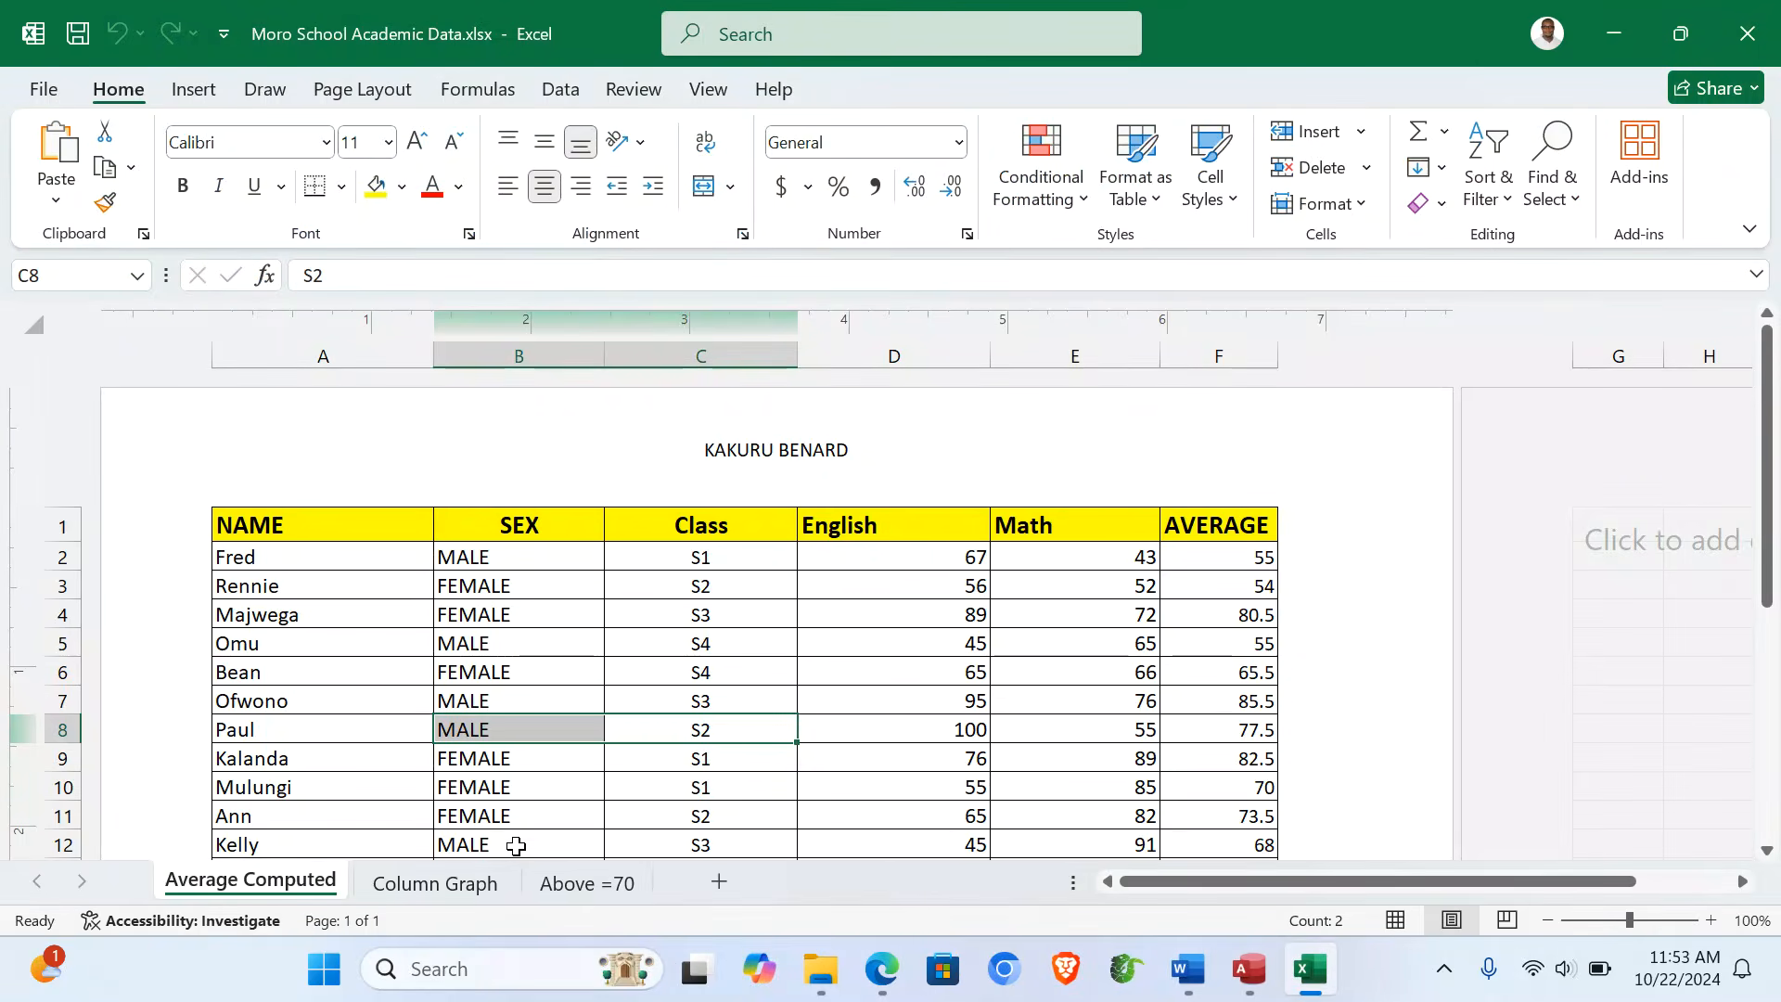
- Copy A1:G7 from the Above =70 sheet and paste it below the rewards sentence in Word
click(593, 883)
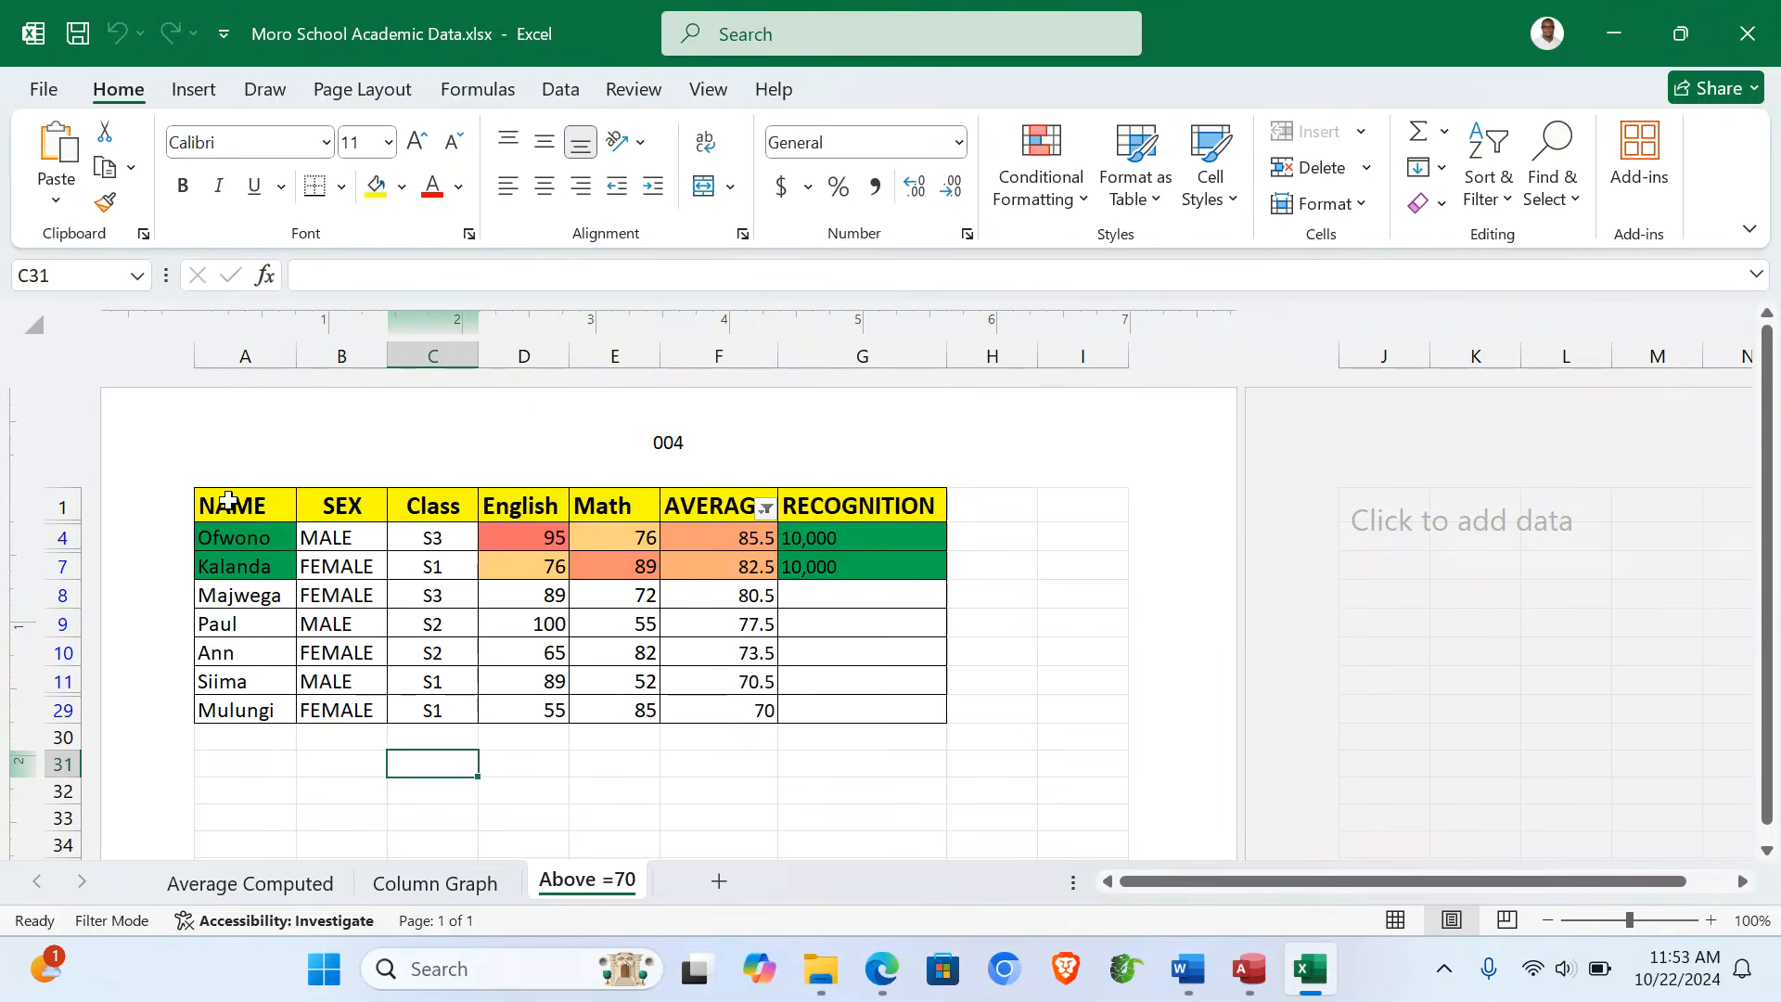
drag(228, 501, 882, 560)
key(ctrl+c)
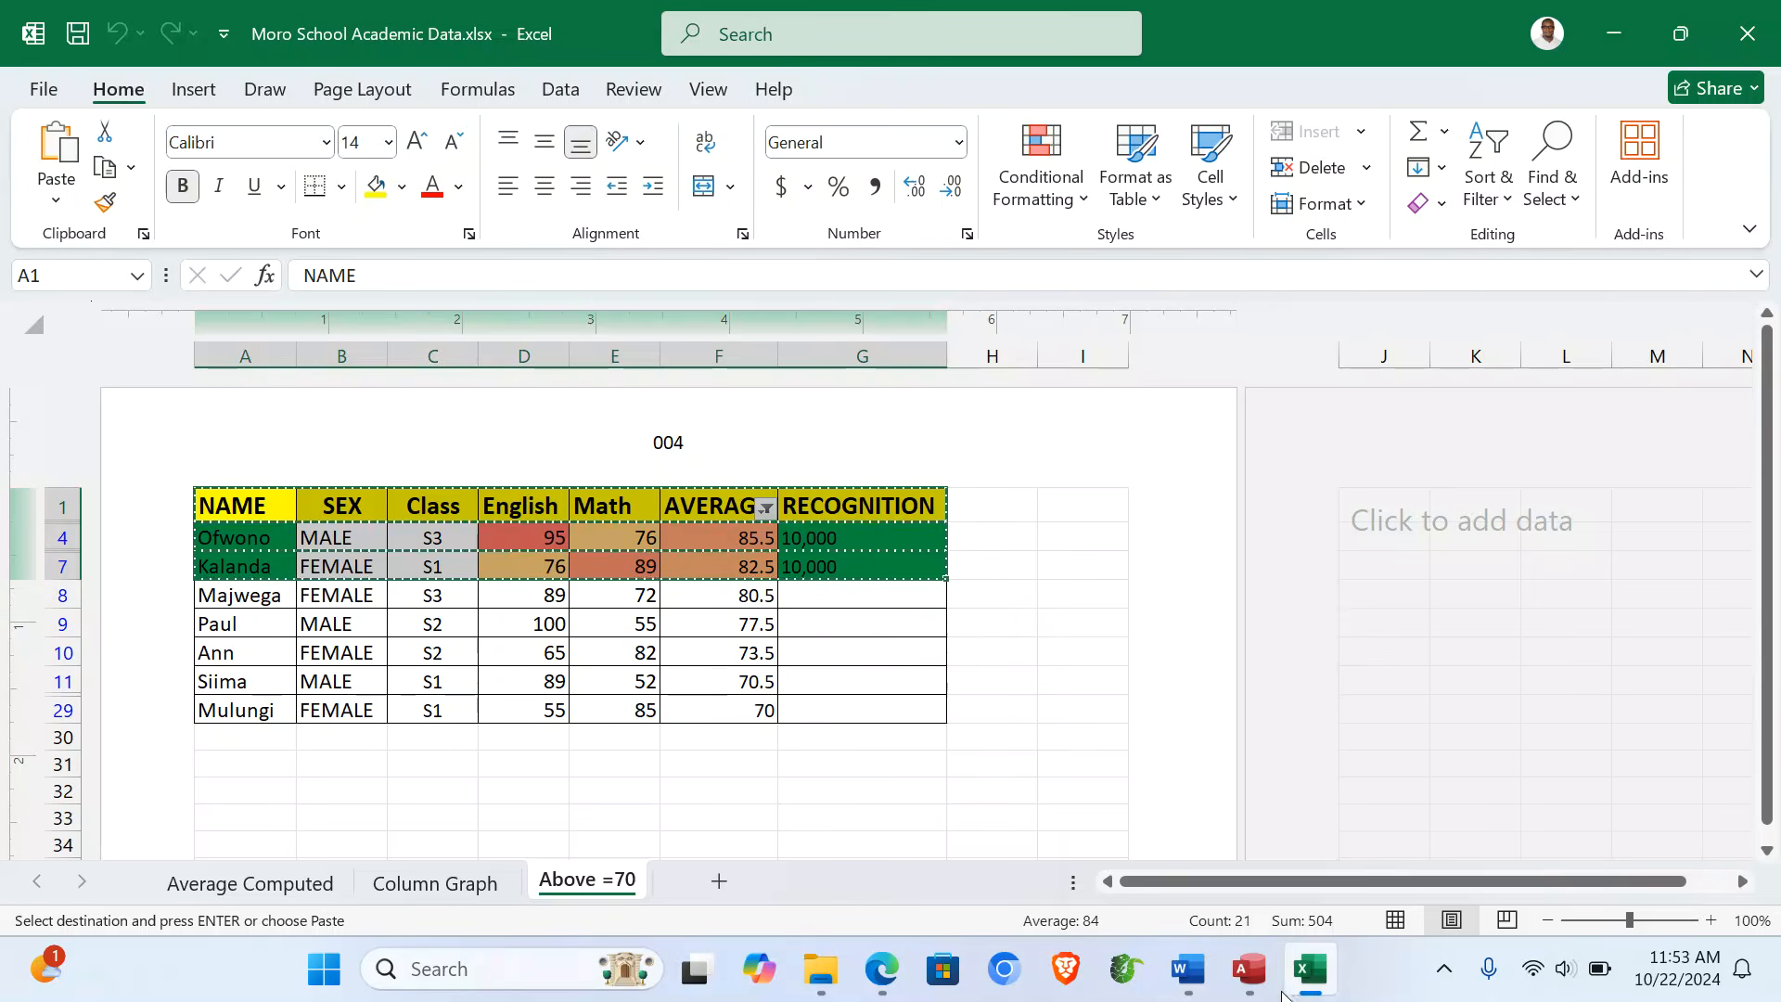
mouse_move(1187, 968)
click(1203, 858)
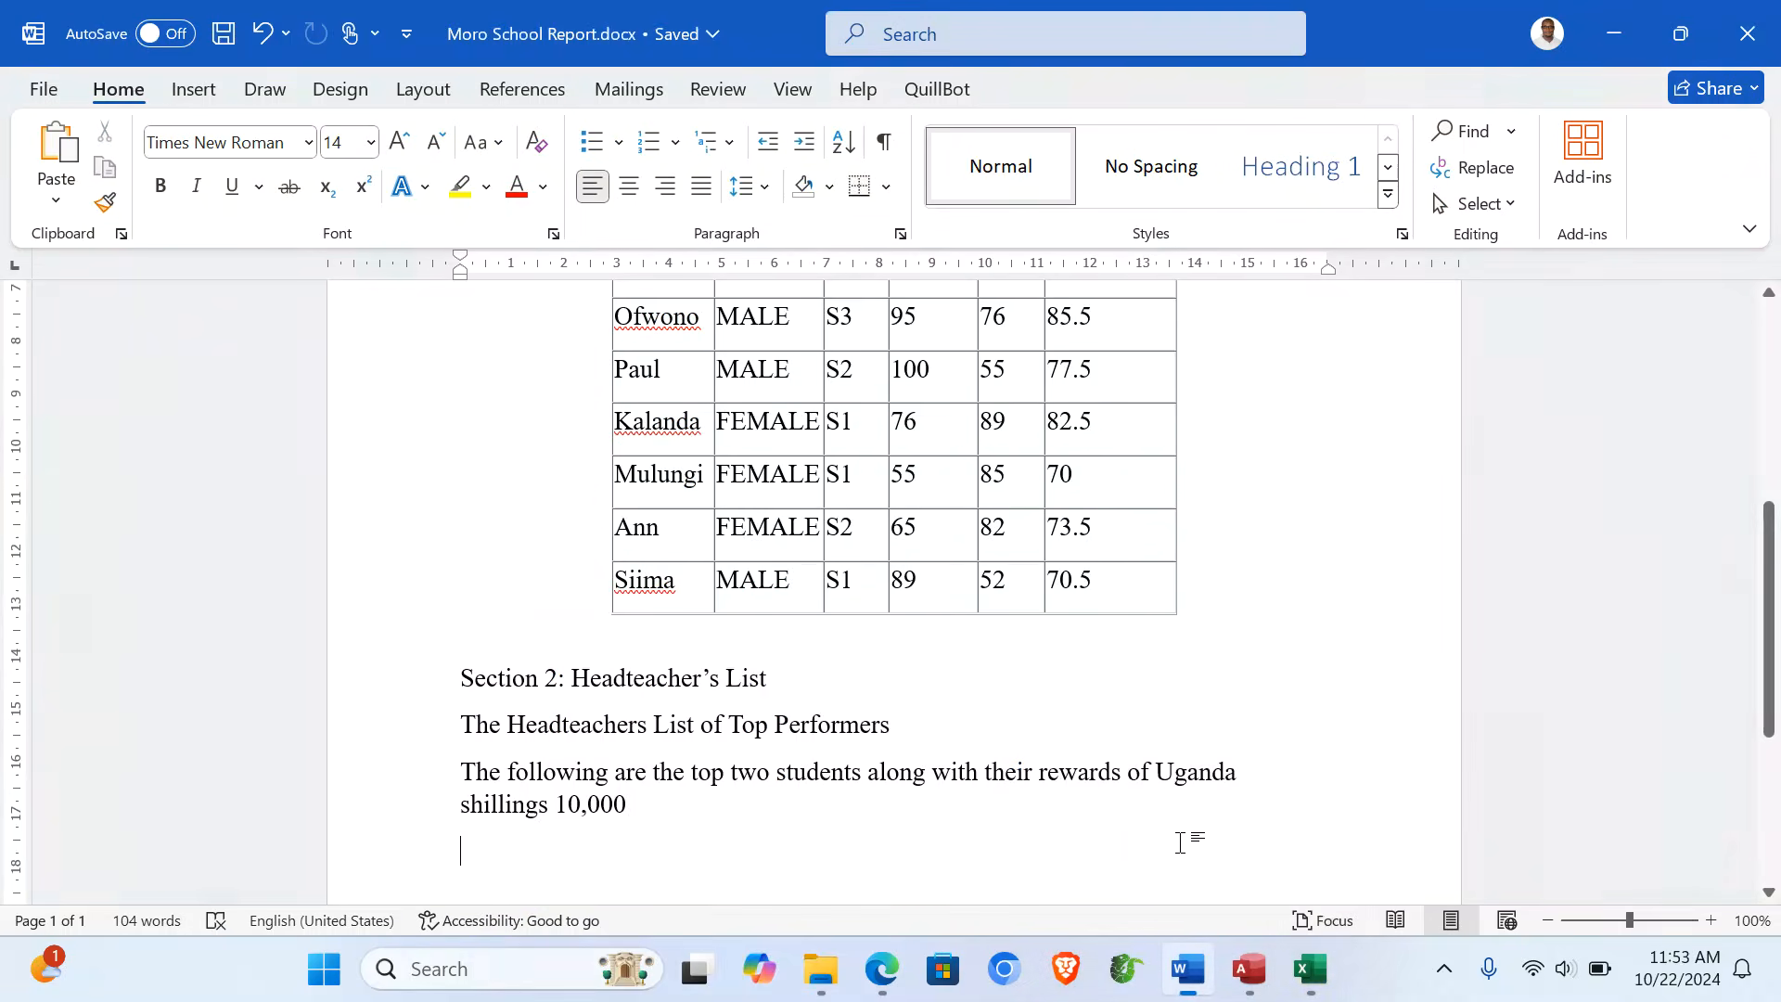
click(767, 836)
key(ctrl+v)
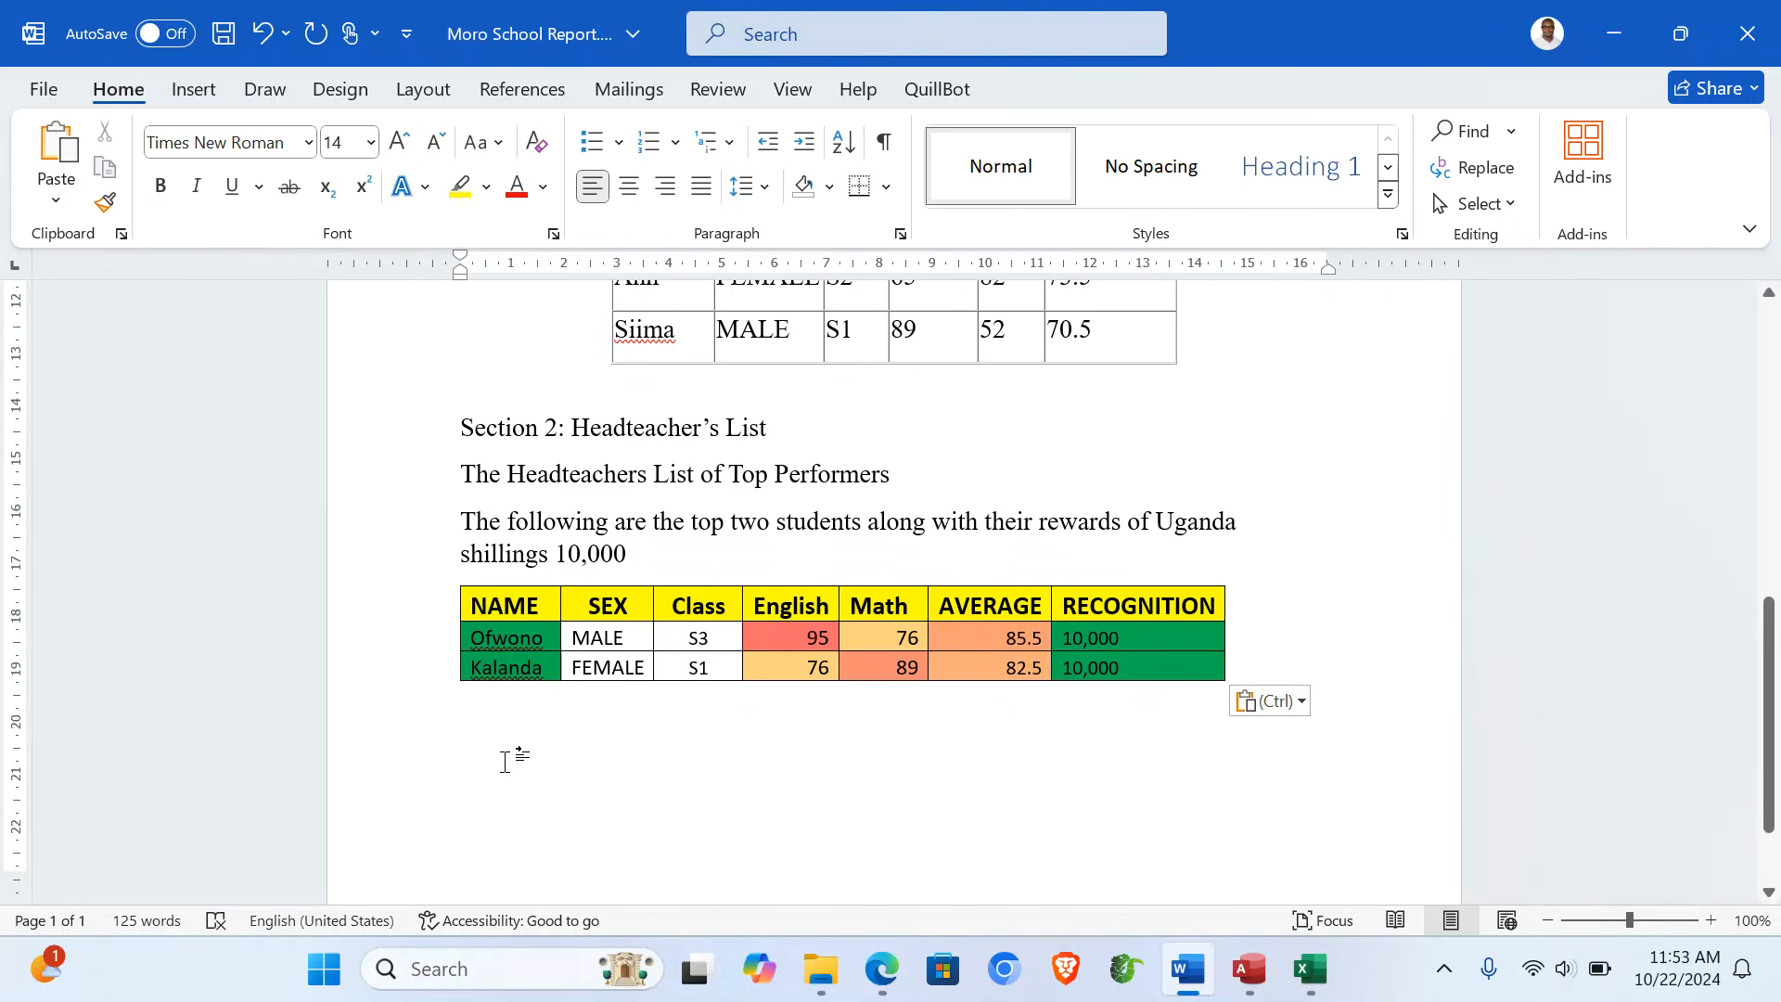
- Type the heading 'Section 3: Graphical Representation' below the pasted table, followed by an empty line
click(506, 762)
text(Sec)
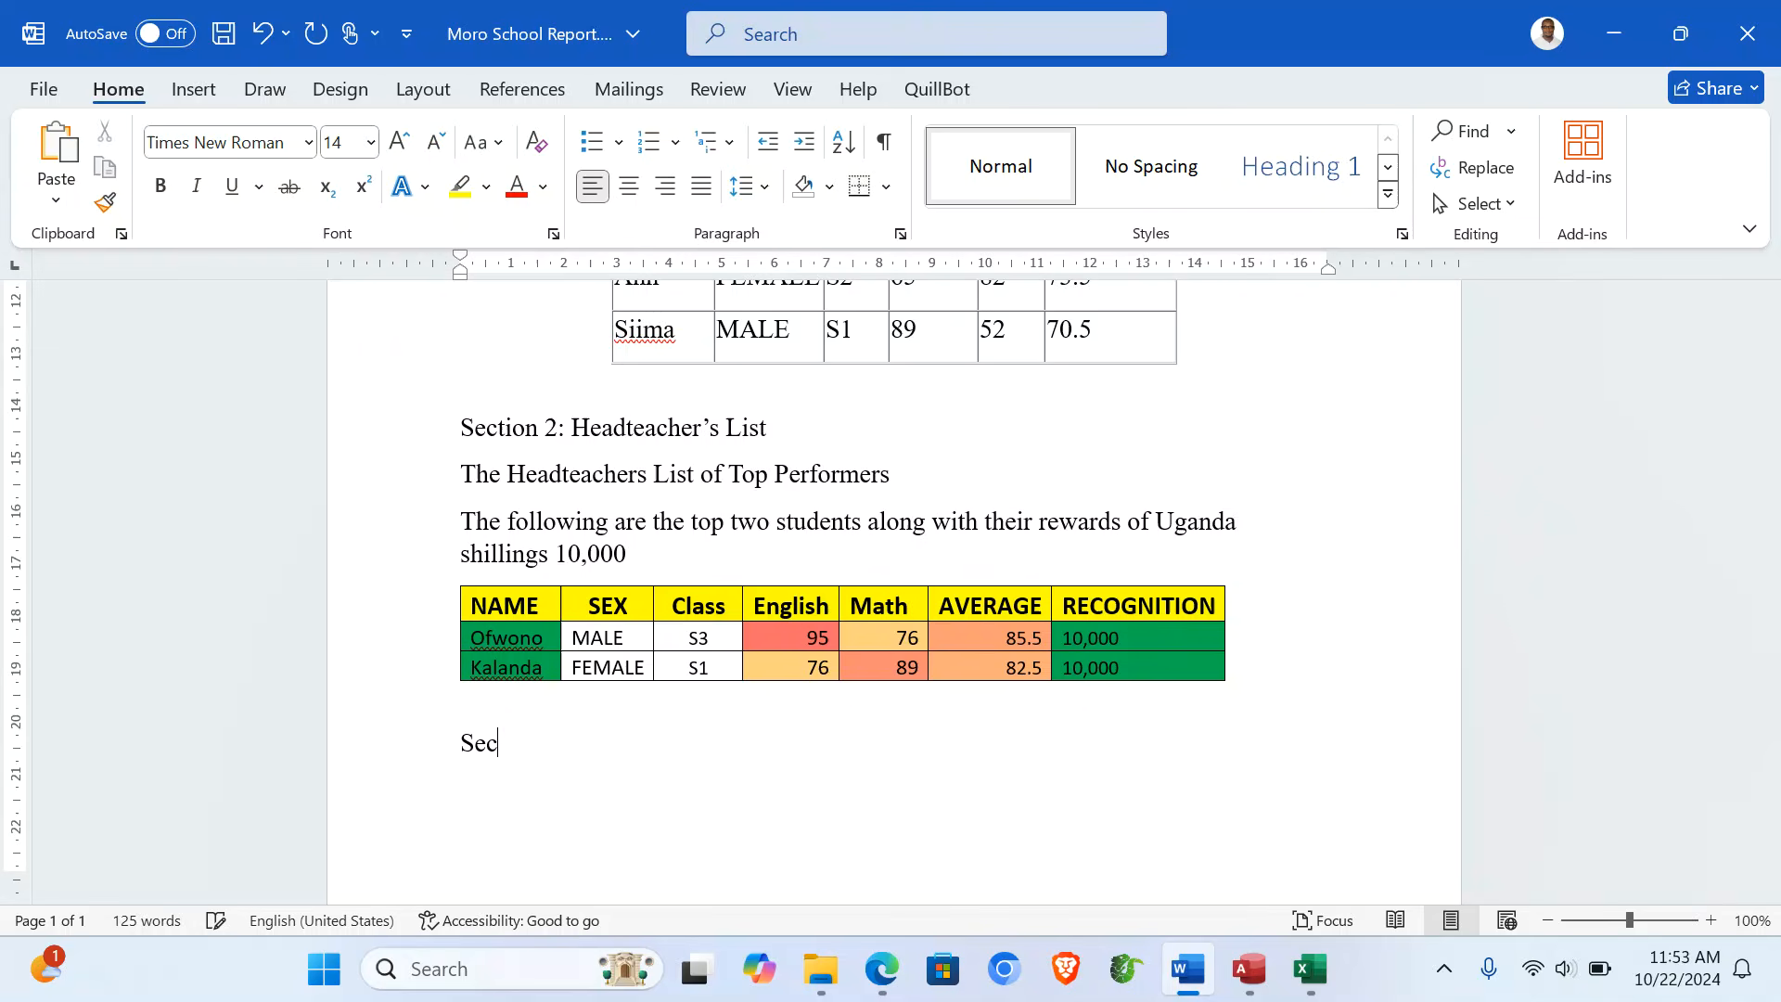
text(tion 3)
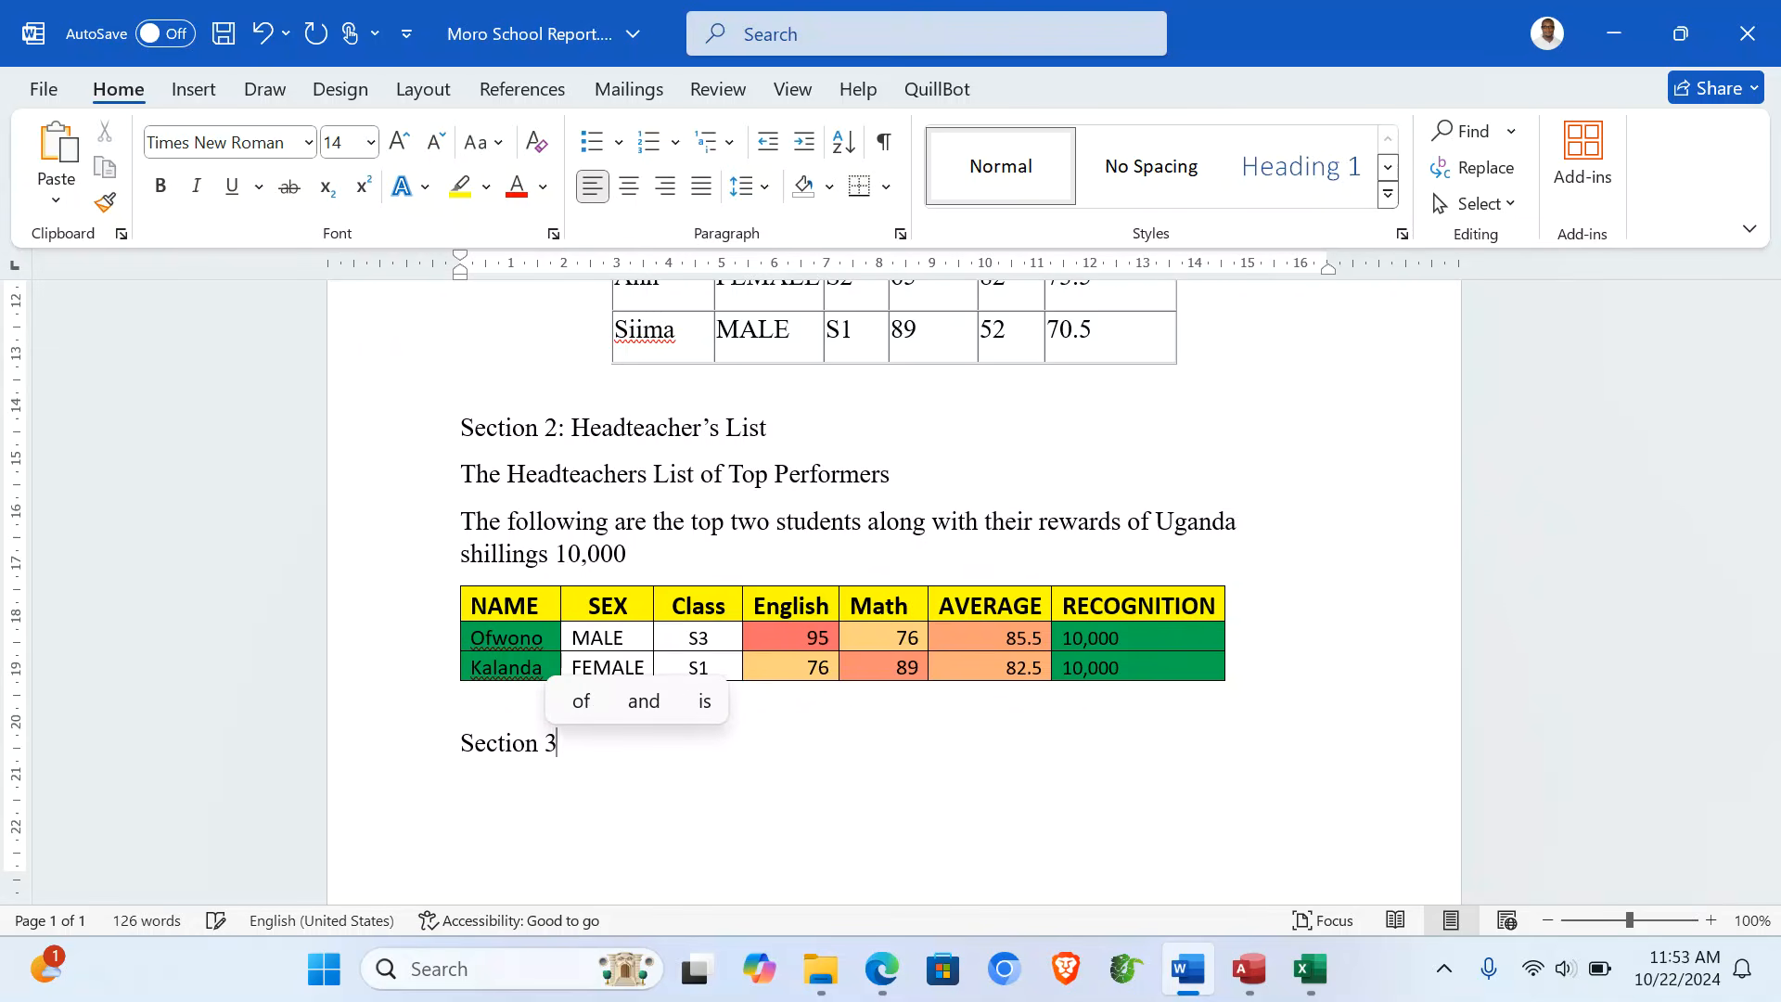
text(: Gr)
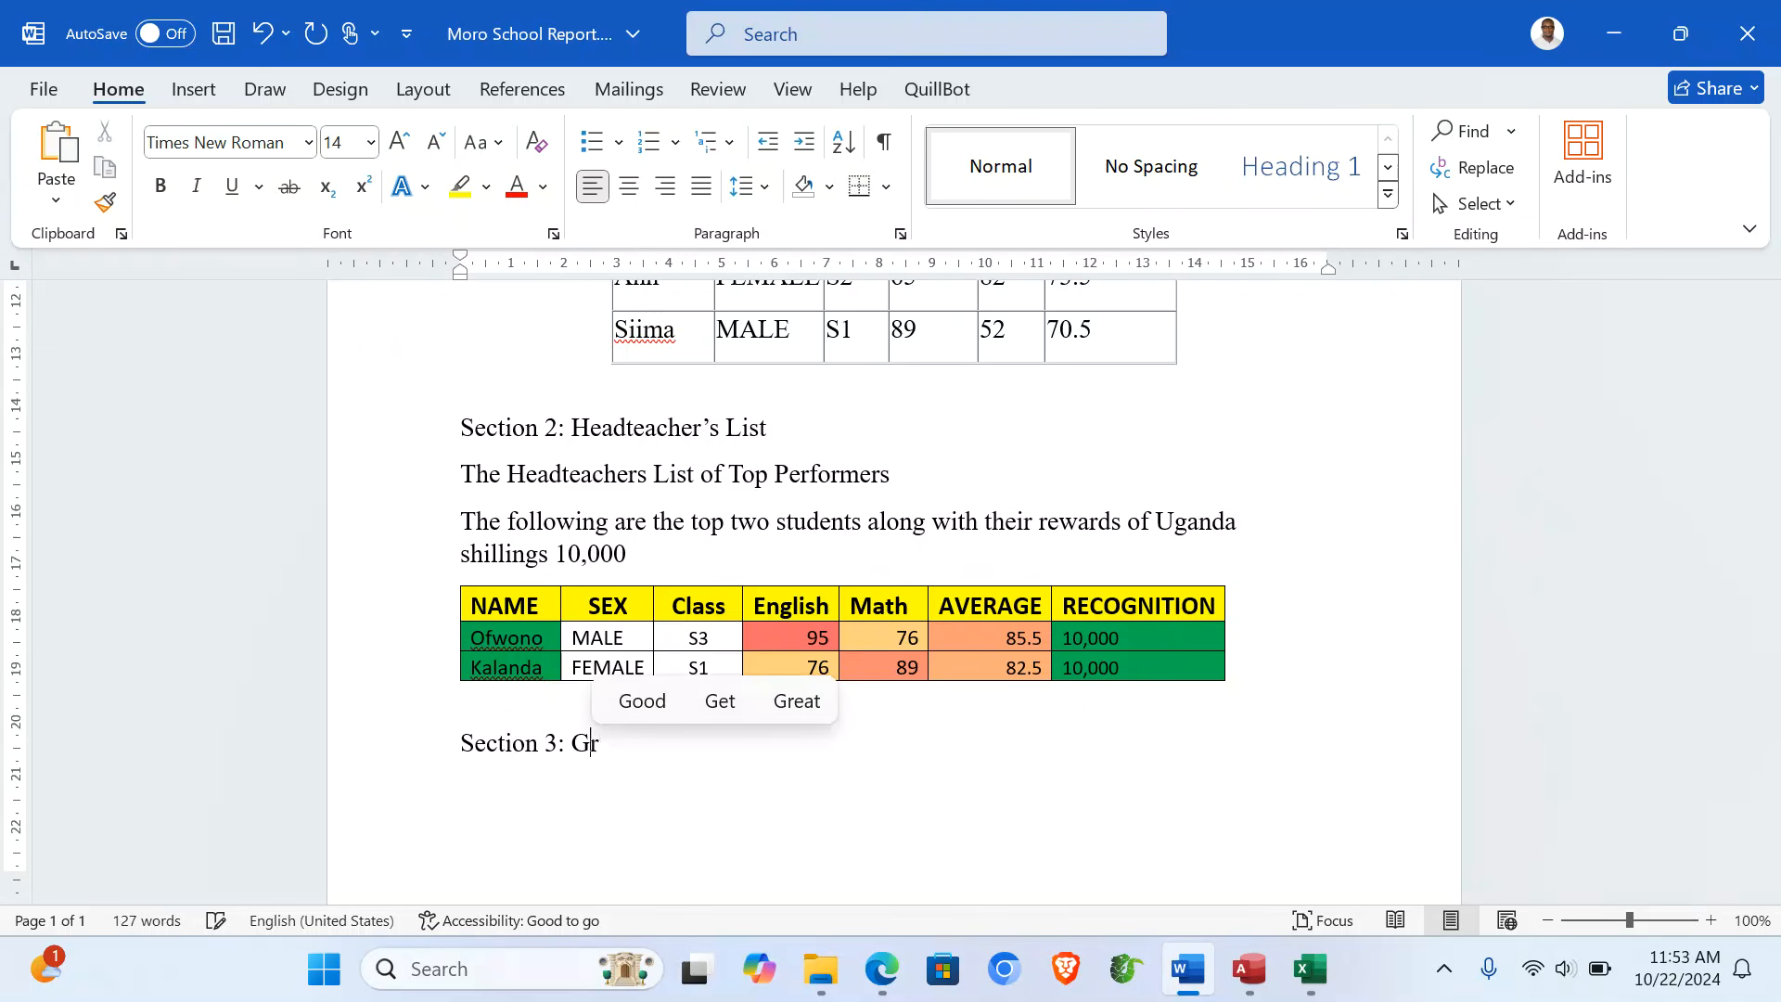
text(aphical Represe)
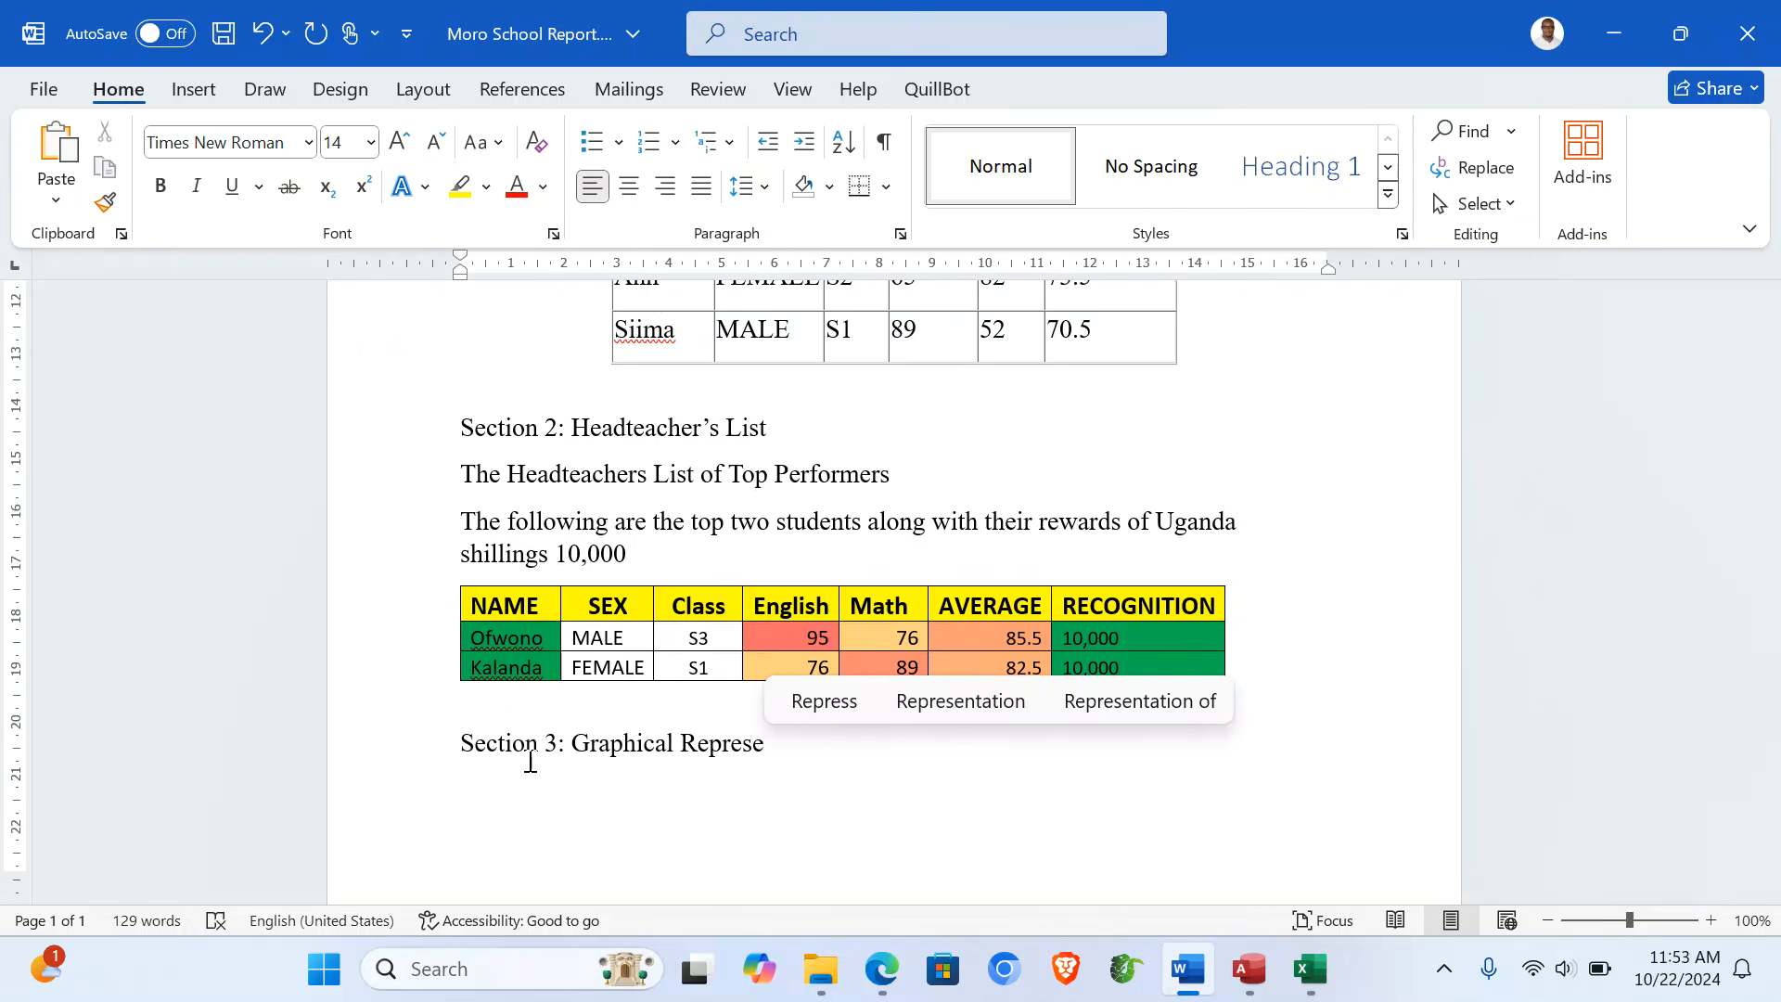
click(939, 702)
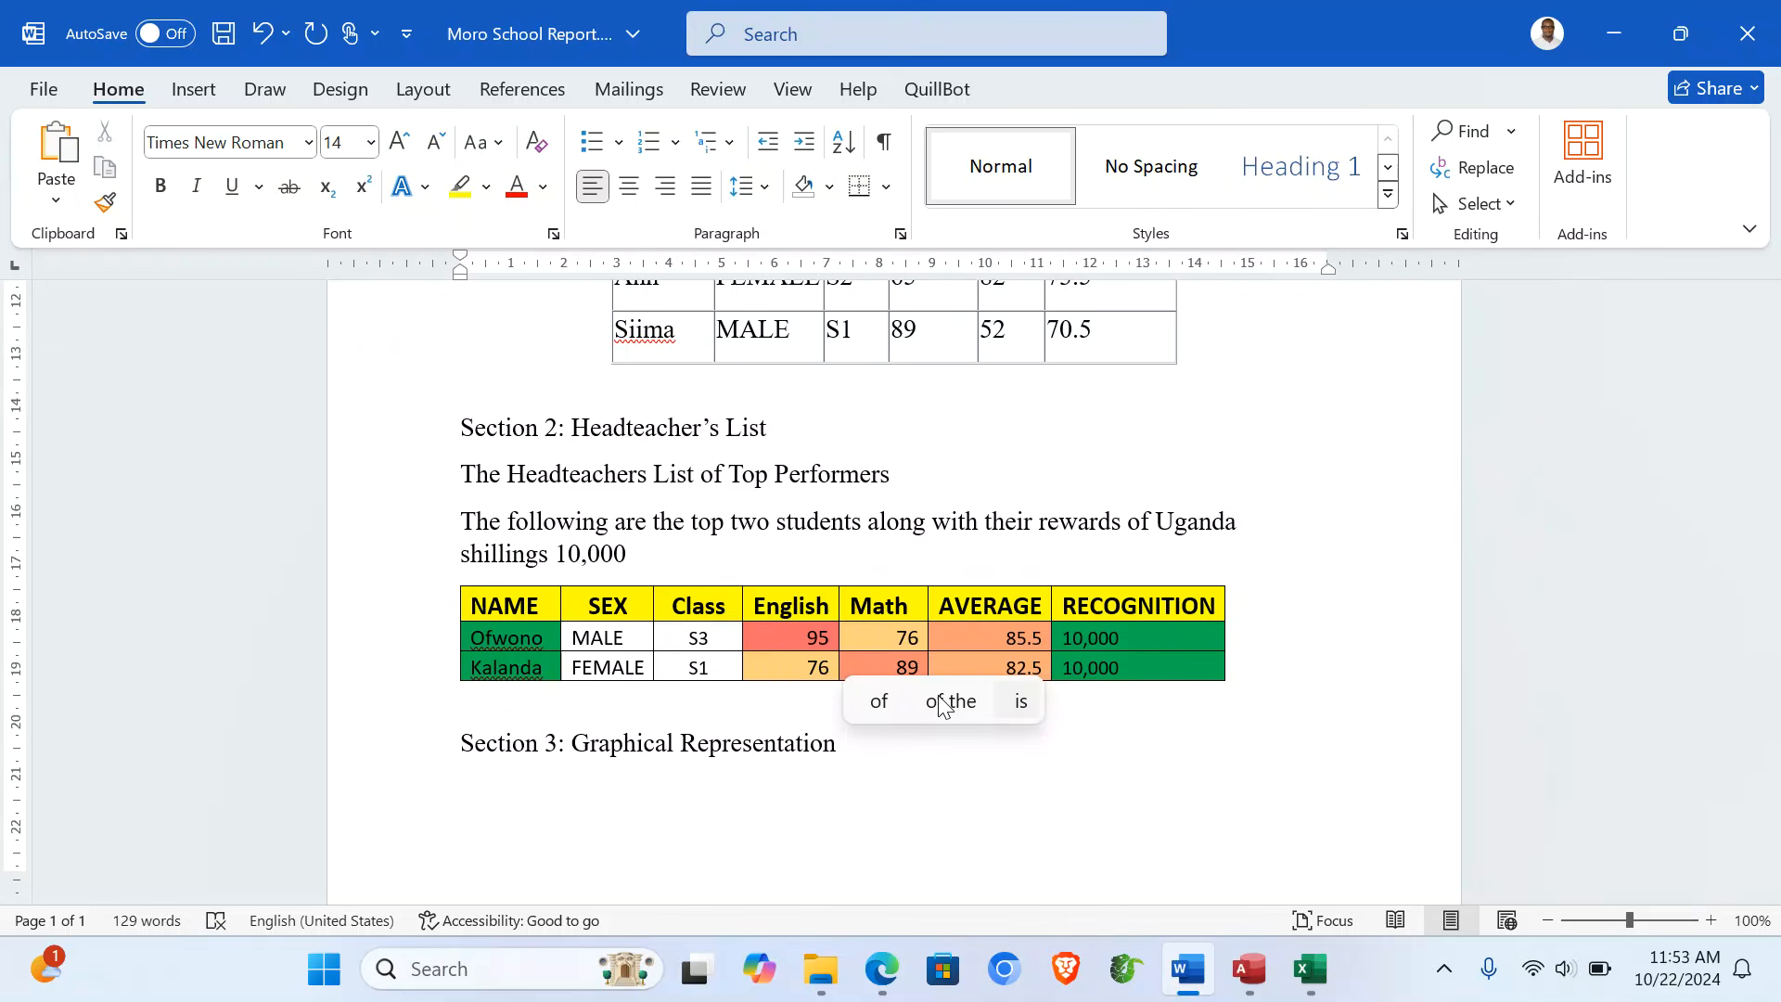
key(Return)
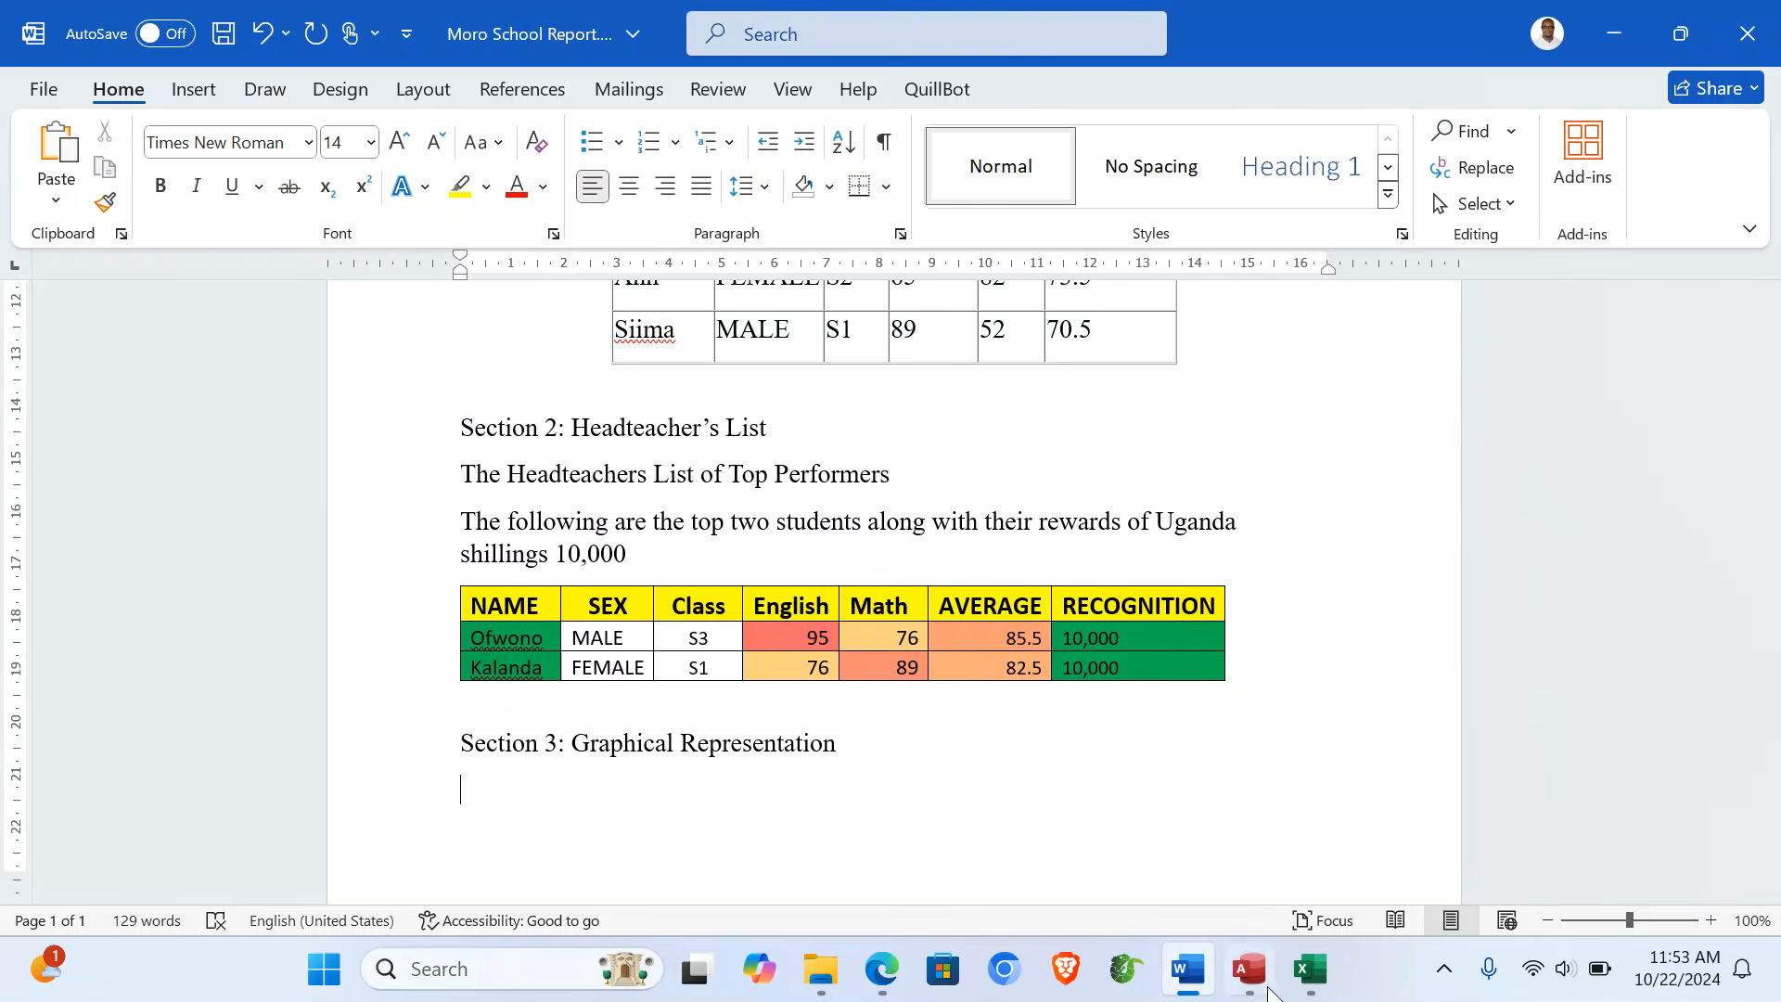
- Copy the best-two-students column chart from Excel's Column Graph sheet, then return to Word
click(1309, 968)
click(425, 884)
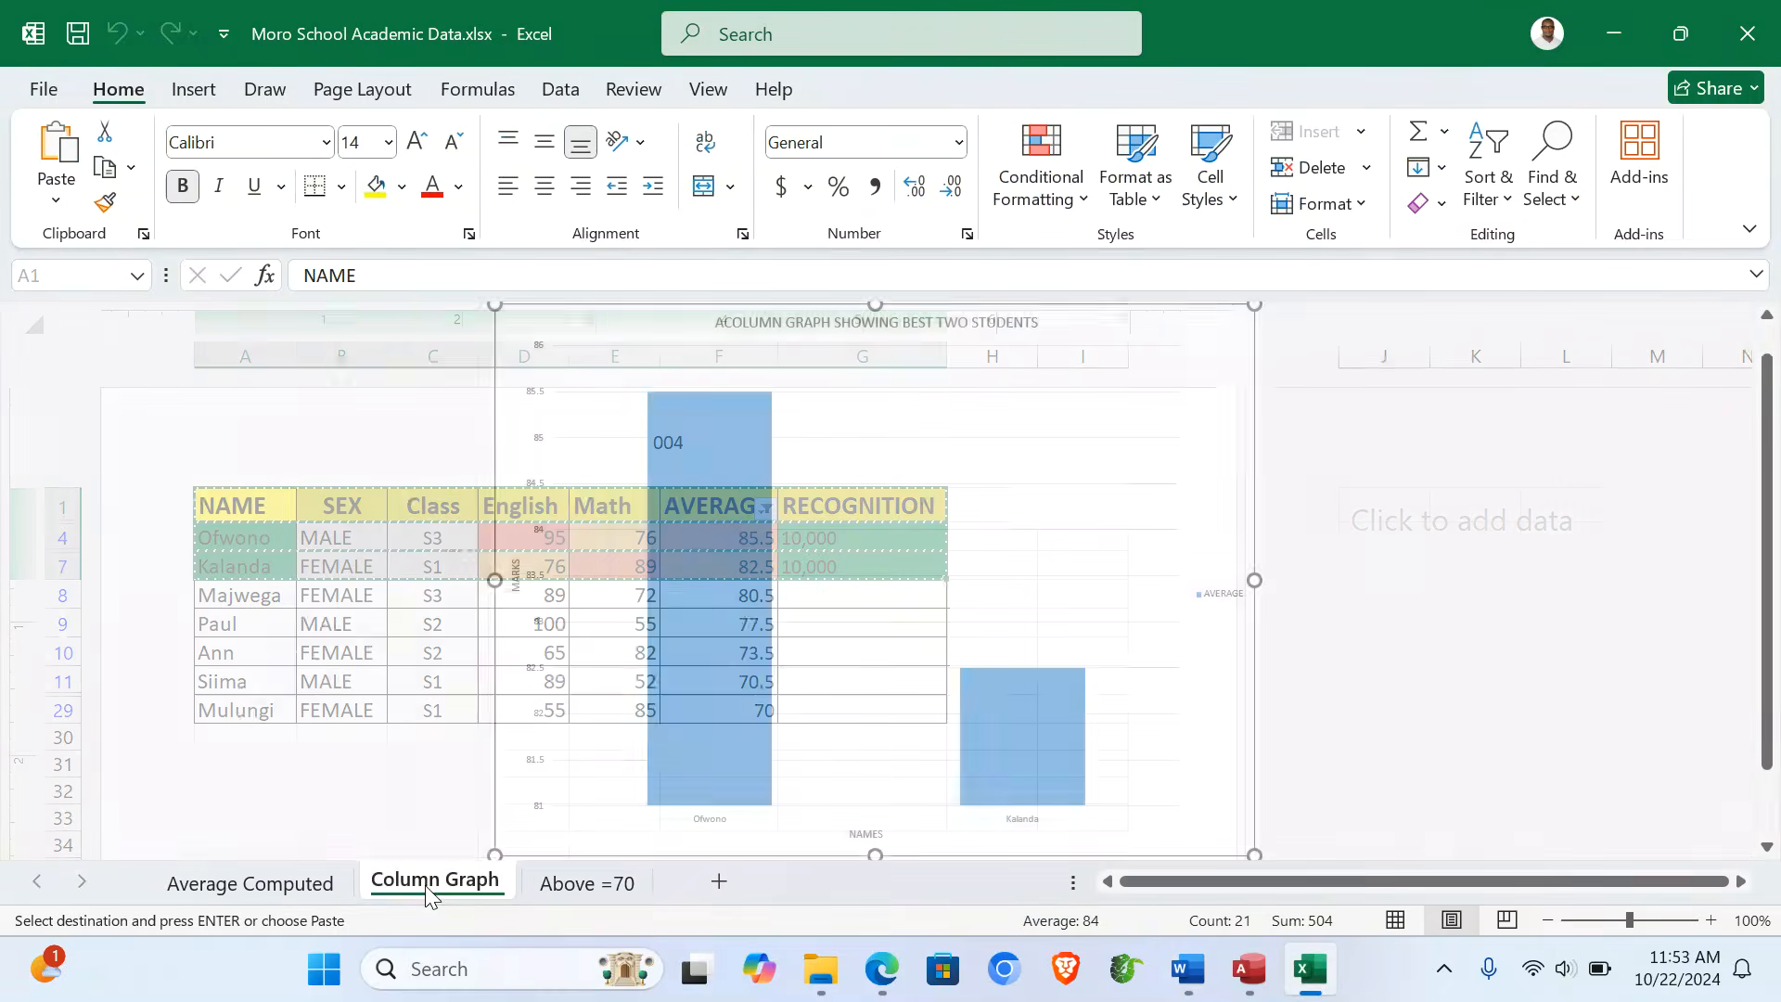
key(ctrl+c)
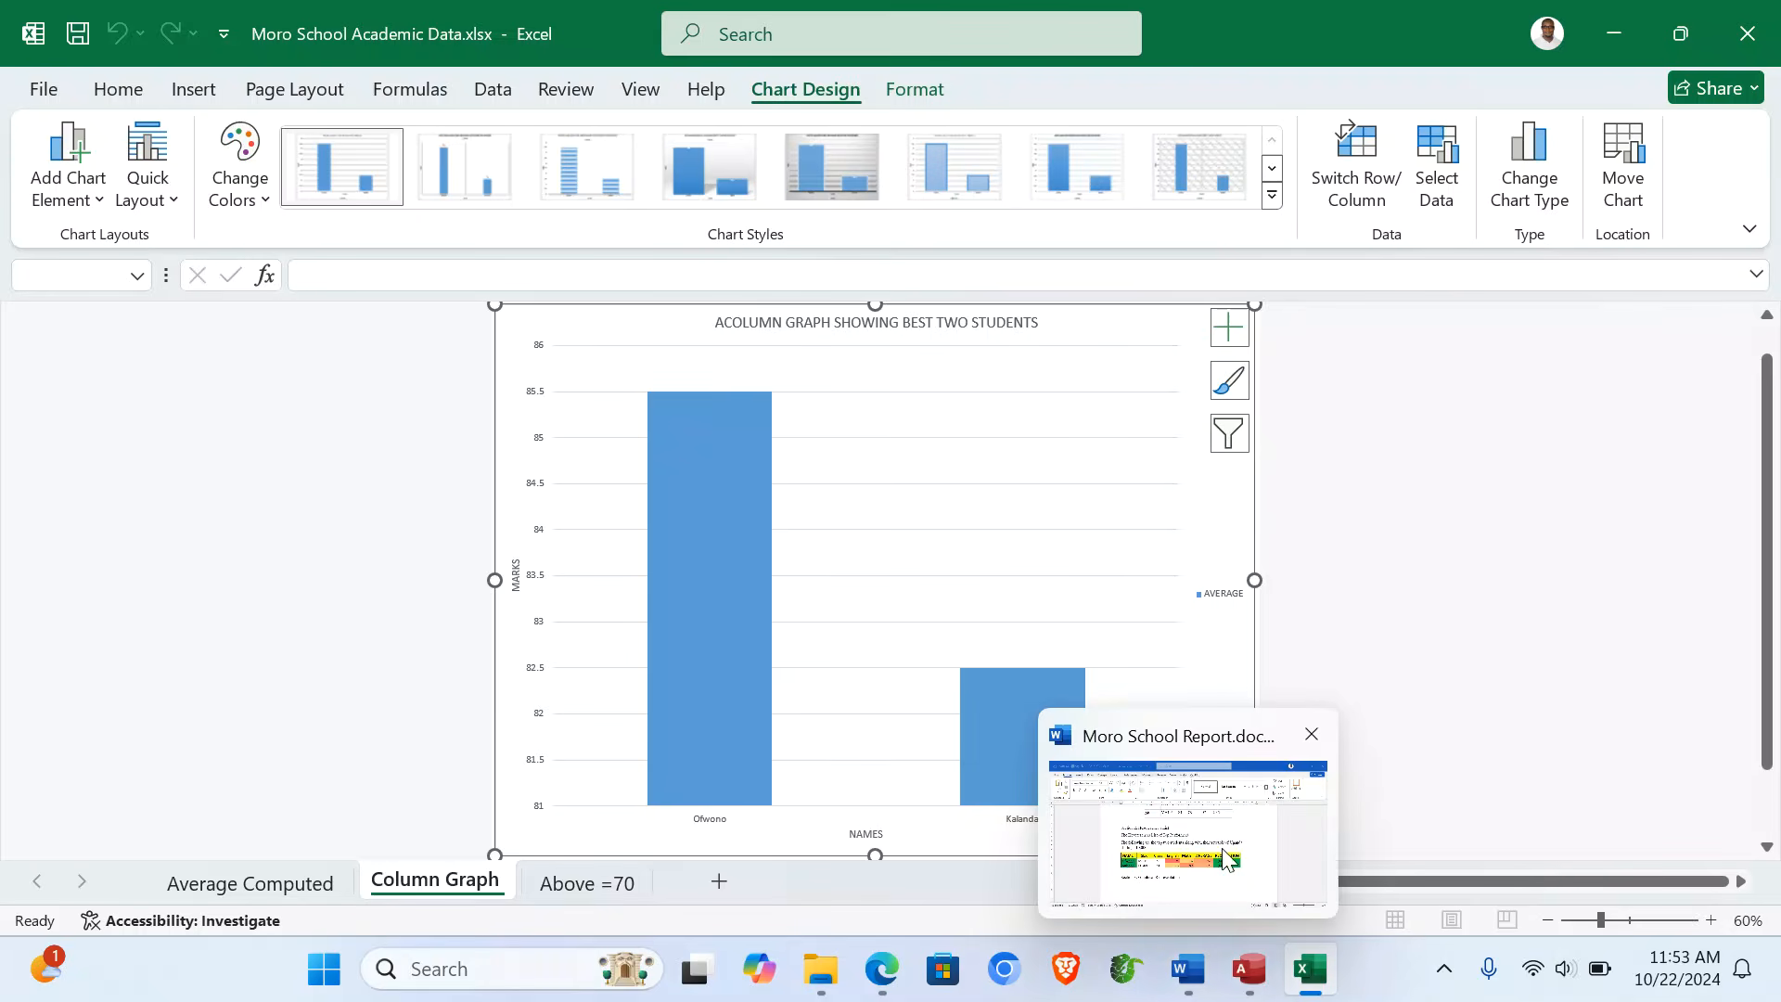
click(1188, 968)
- Paste the Ofwono and Kalanda column chart under Section 3 and shrink it to about half width
key(ctrl+v)
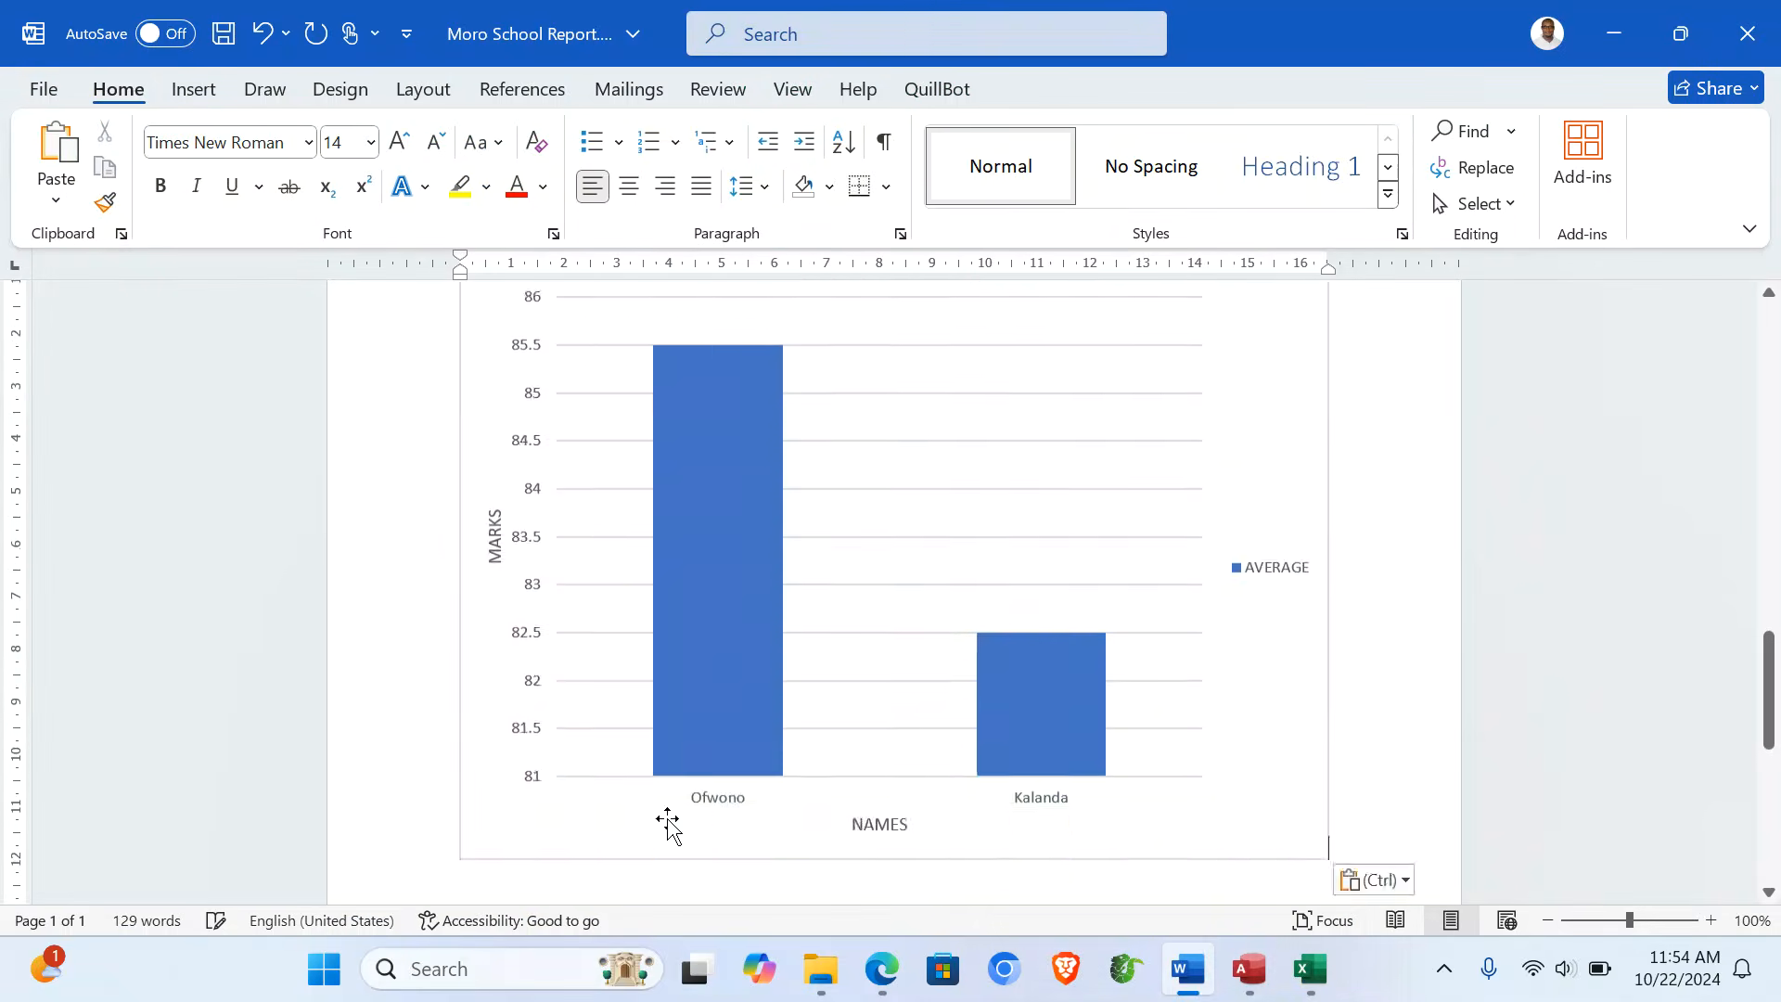
scroll(1276, 732, up, 3)
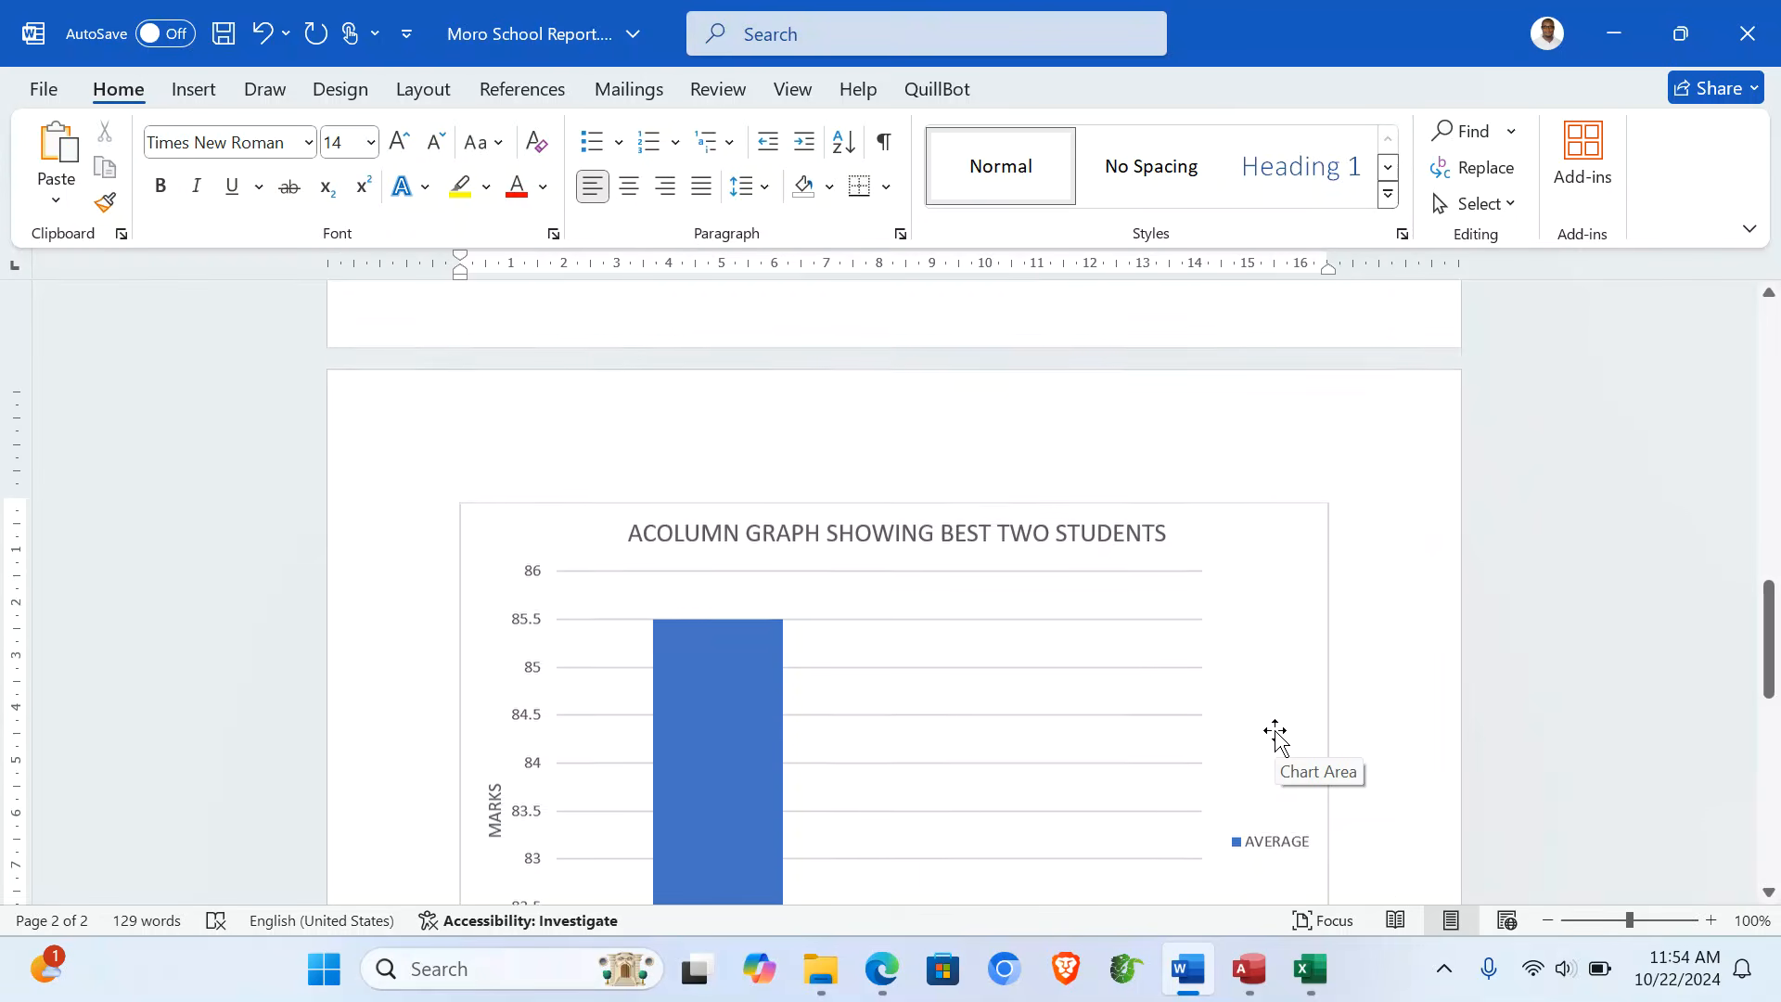
click(1251, 557)
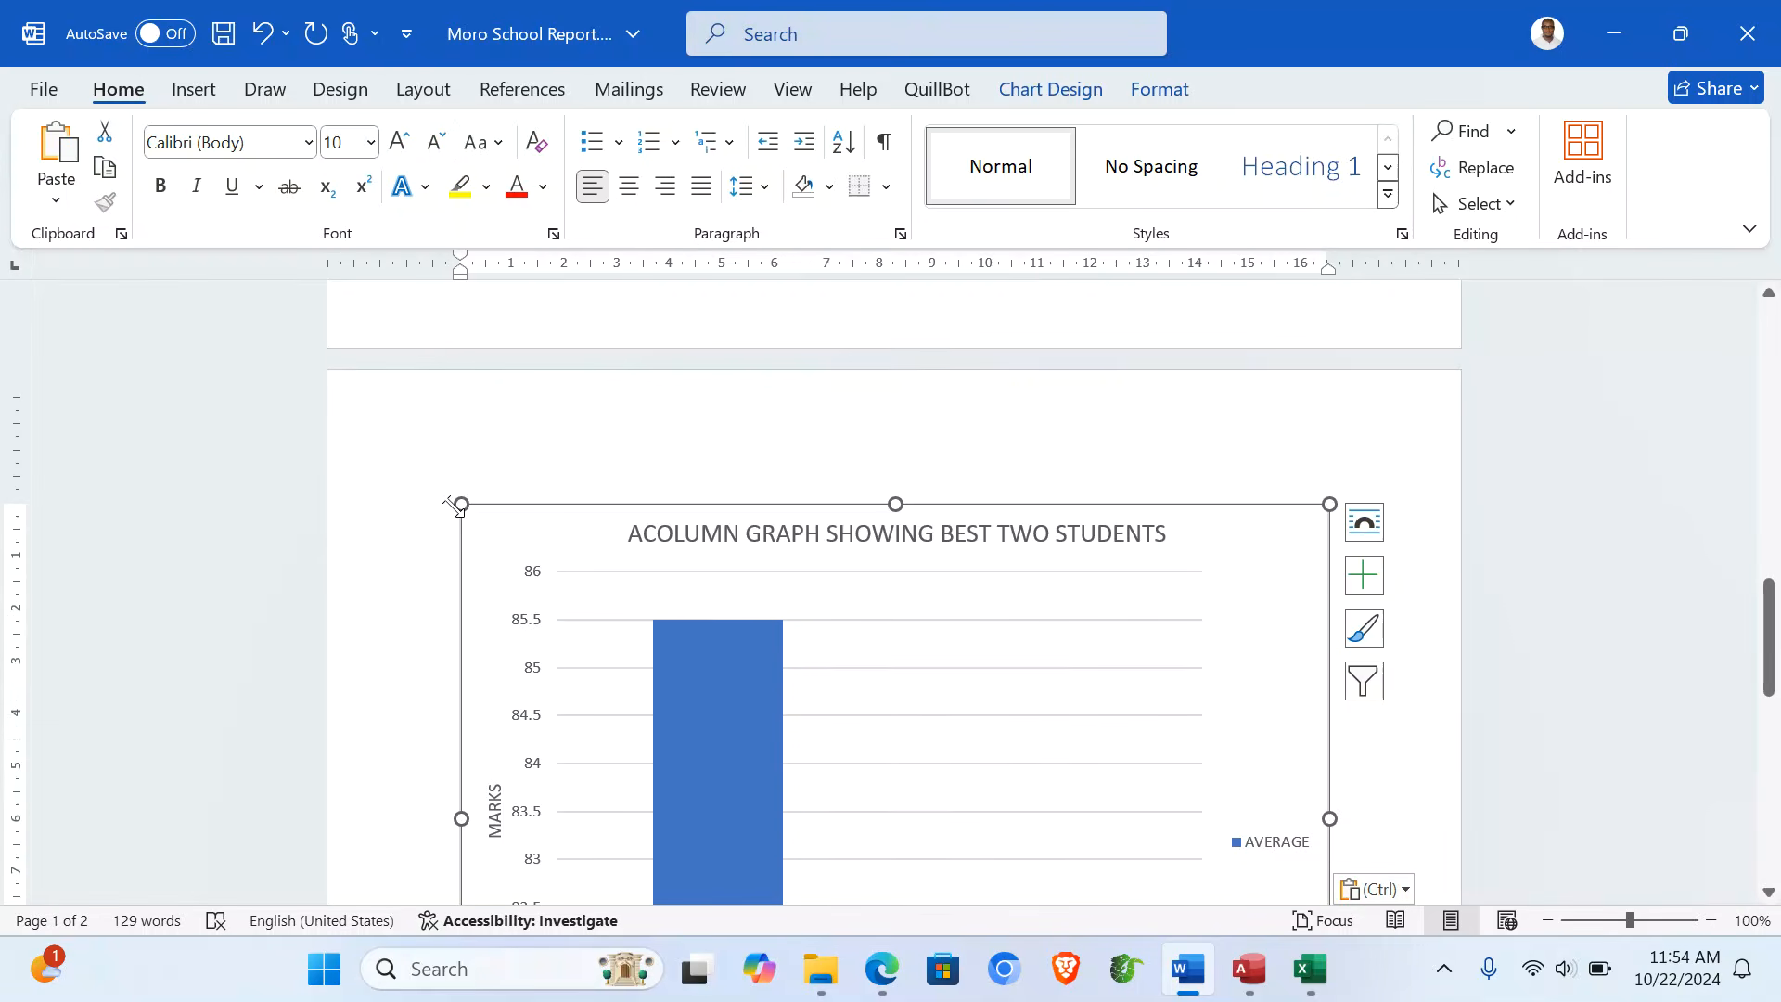
drag(455, 500, 839, 803)
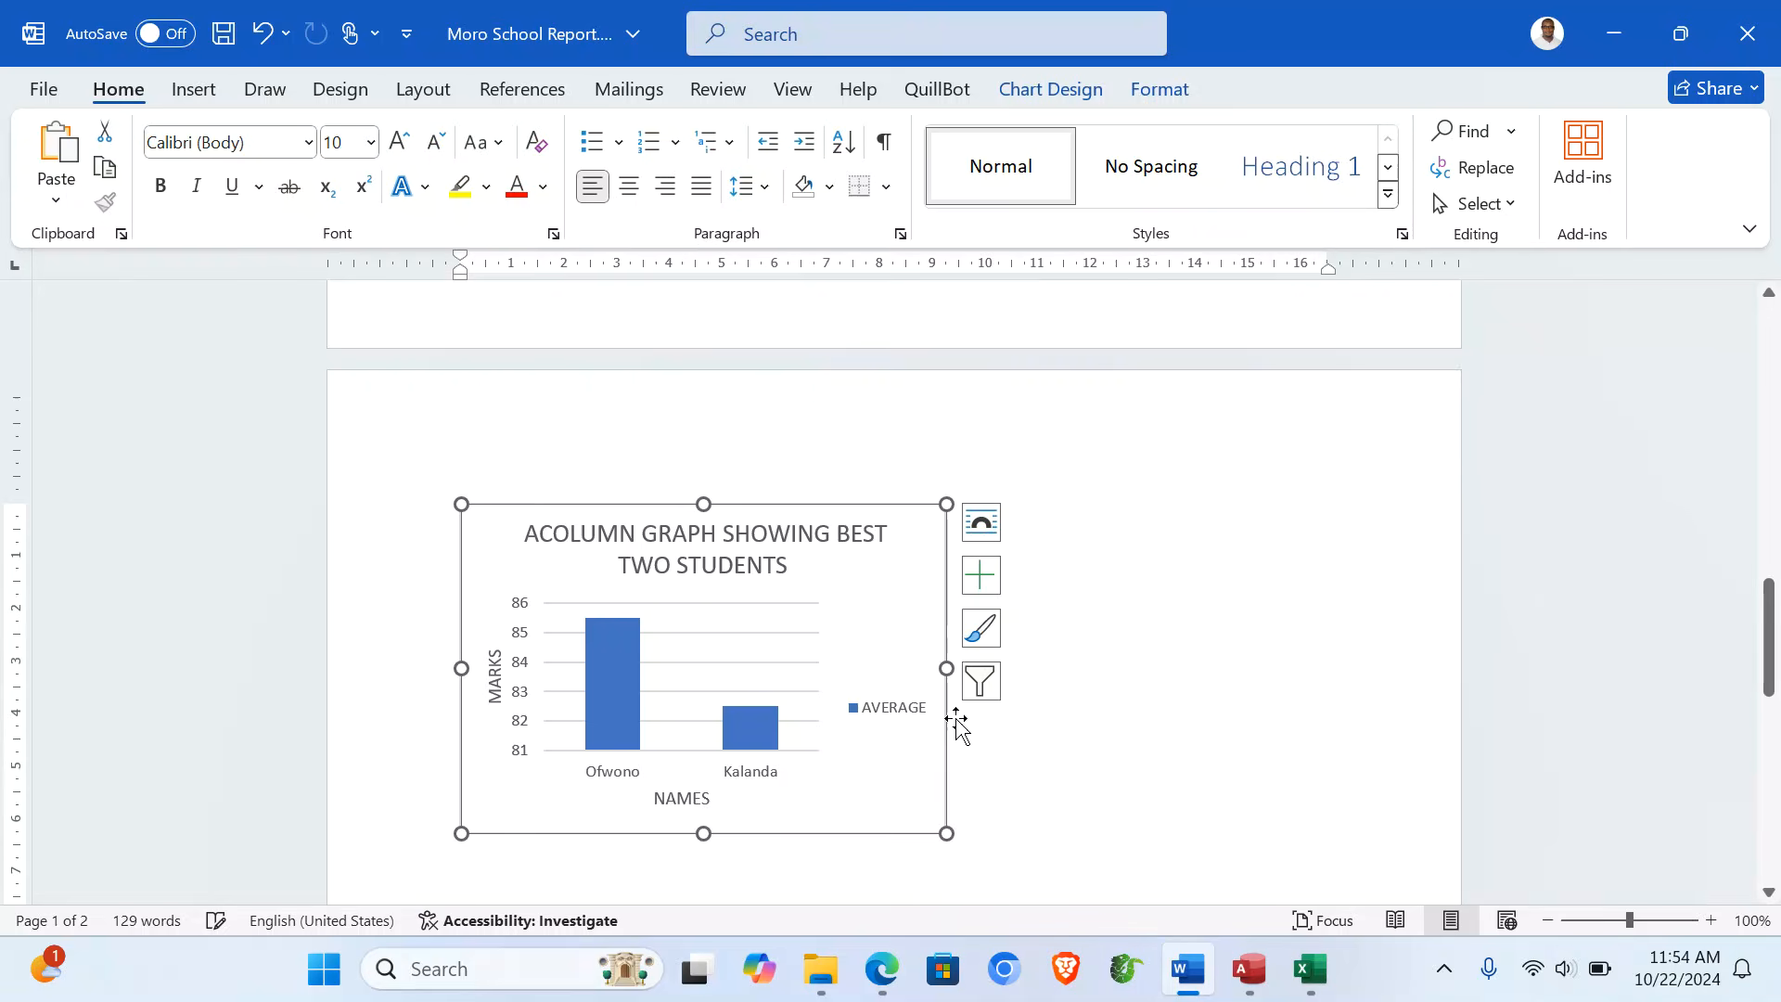
click(1097, 674)
scroll(1097, 674, up, 15)
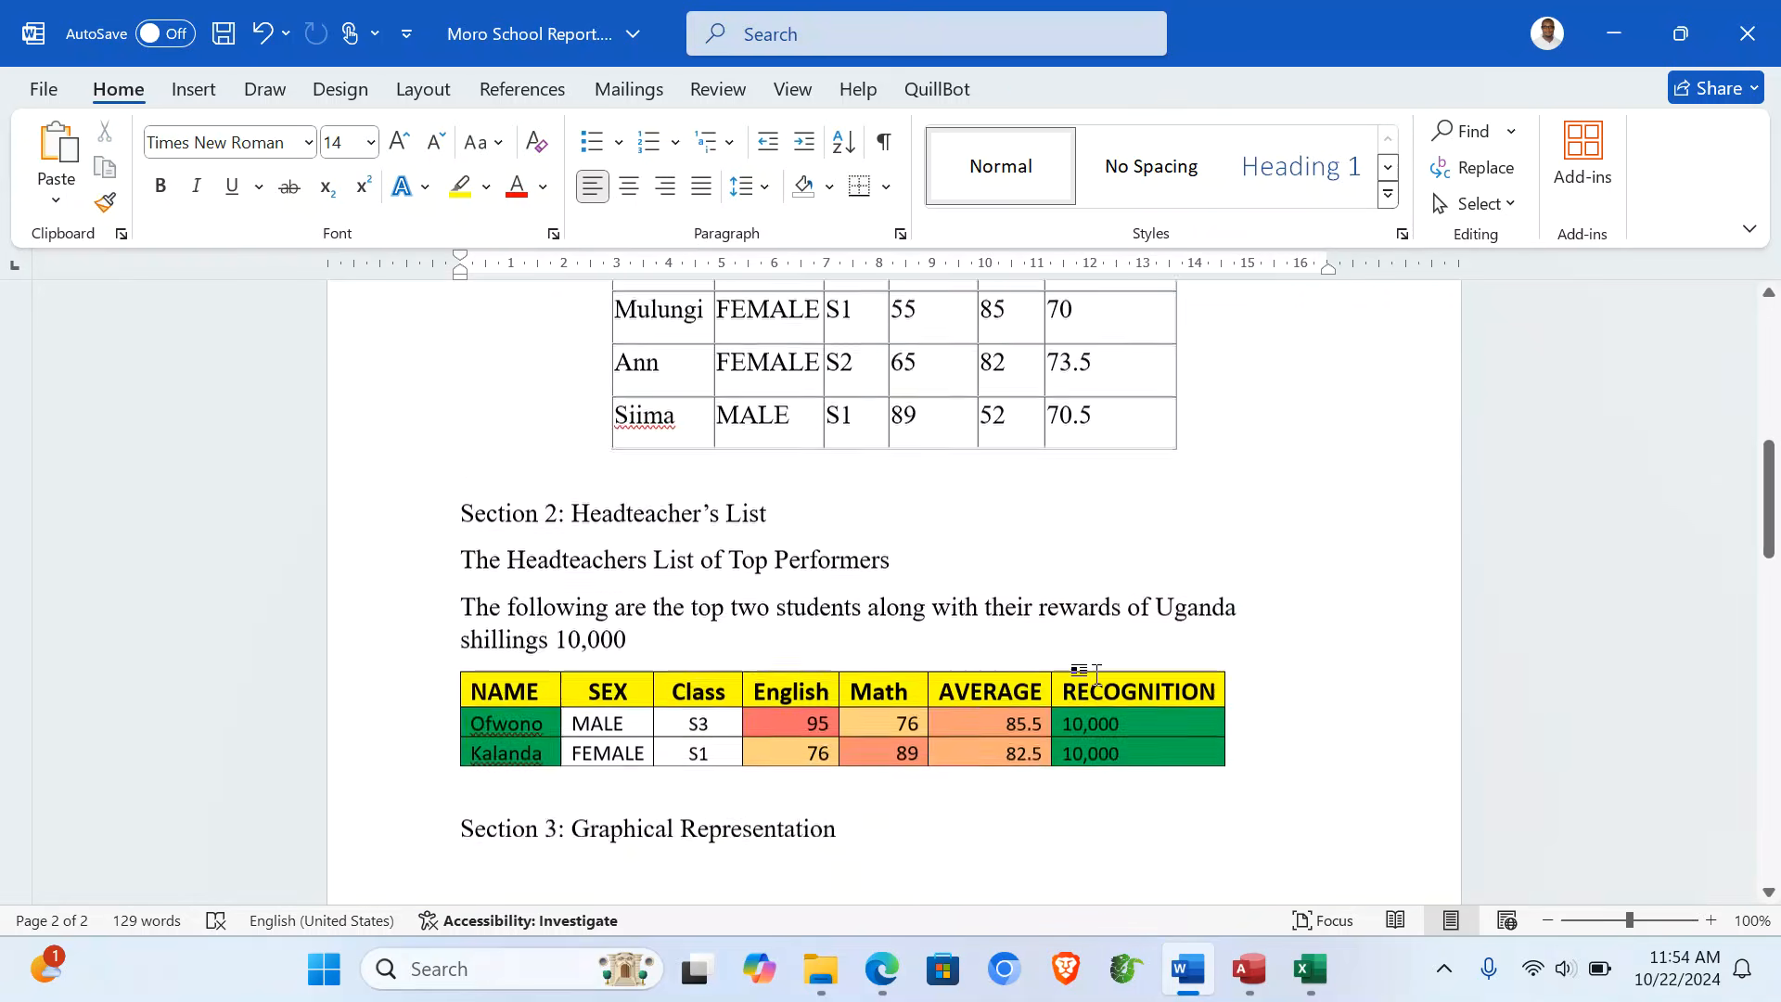
scroll(796, 502, down, 3)
- Apply the orange-header banded Grid Table style to the whole Section 1 table
click(646, 494)
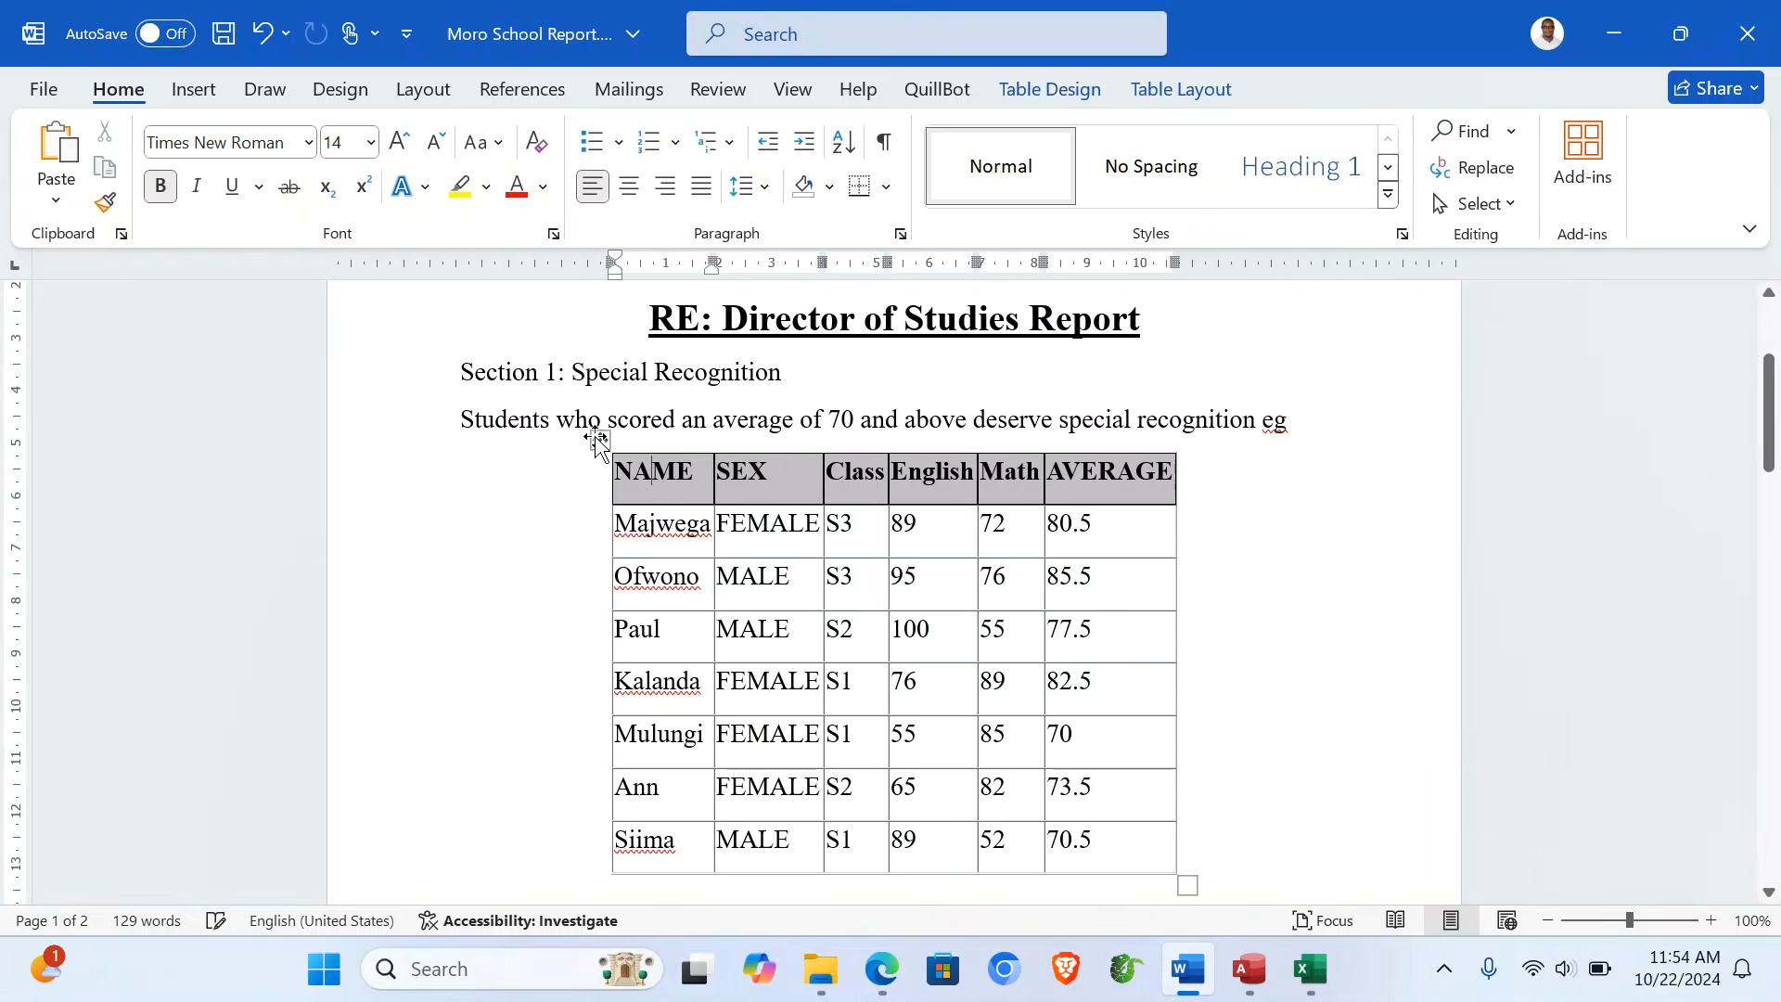
click(593, 436)
click(1049, 90)
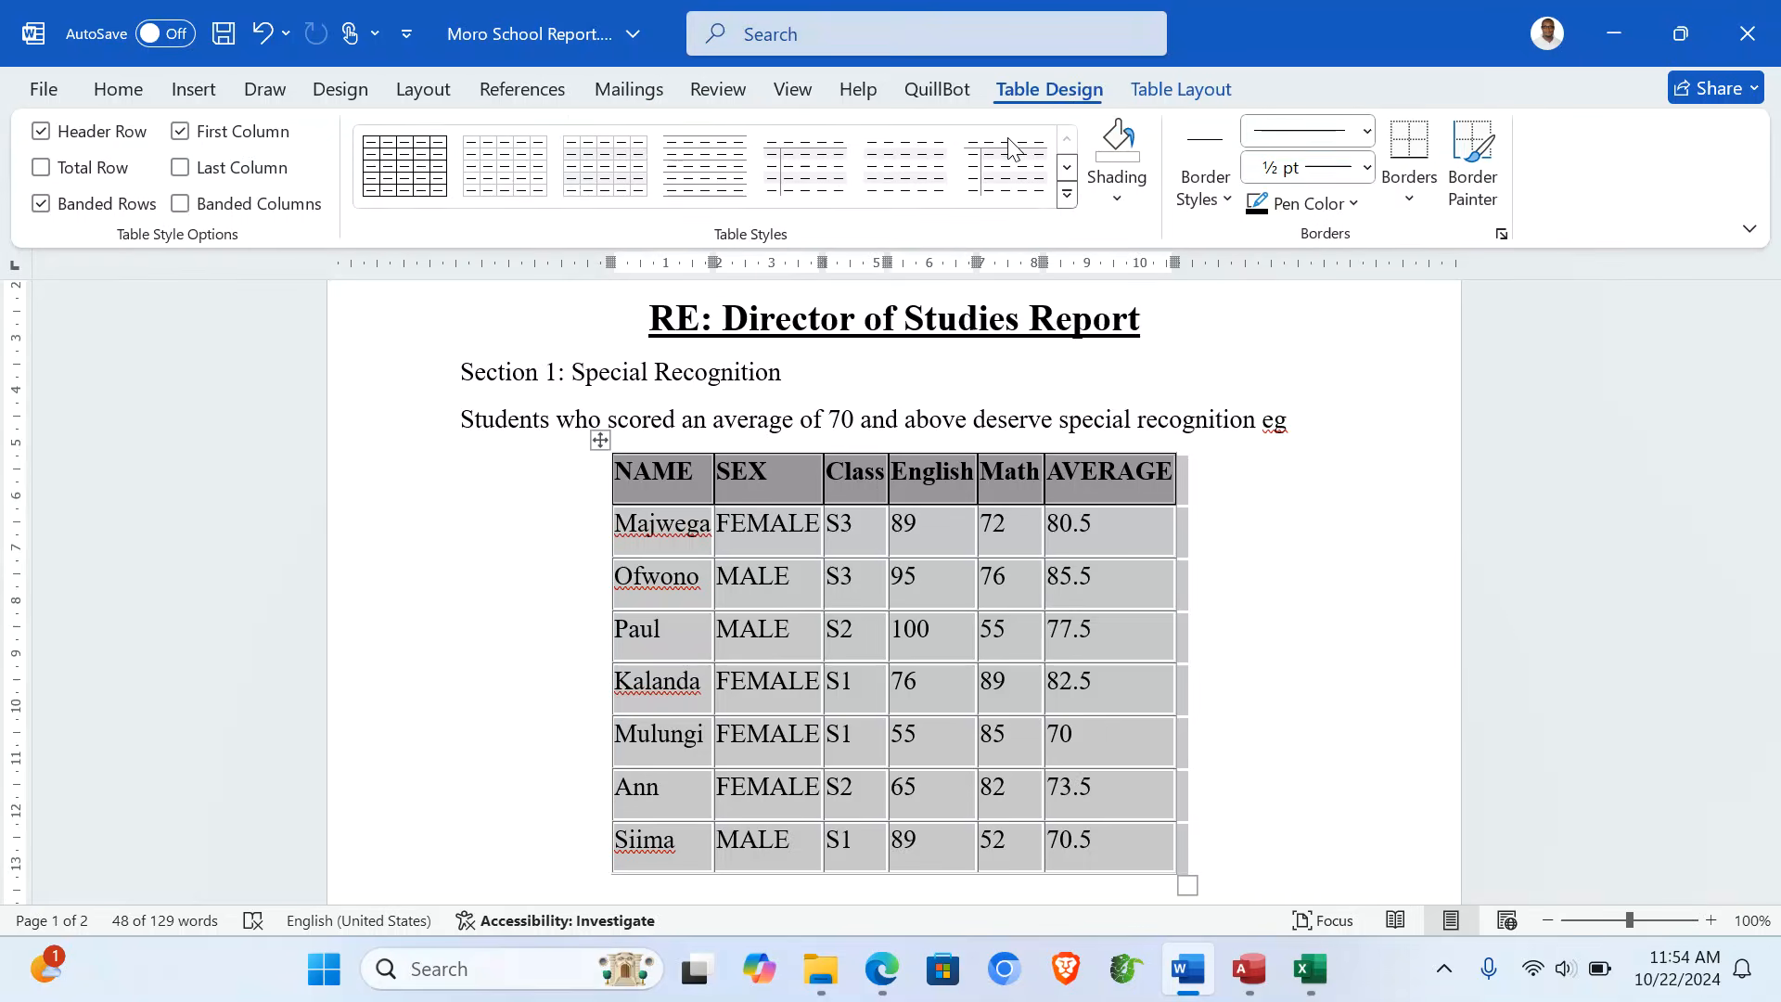
click(1067, 198)
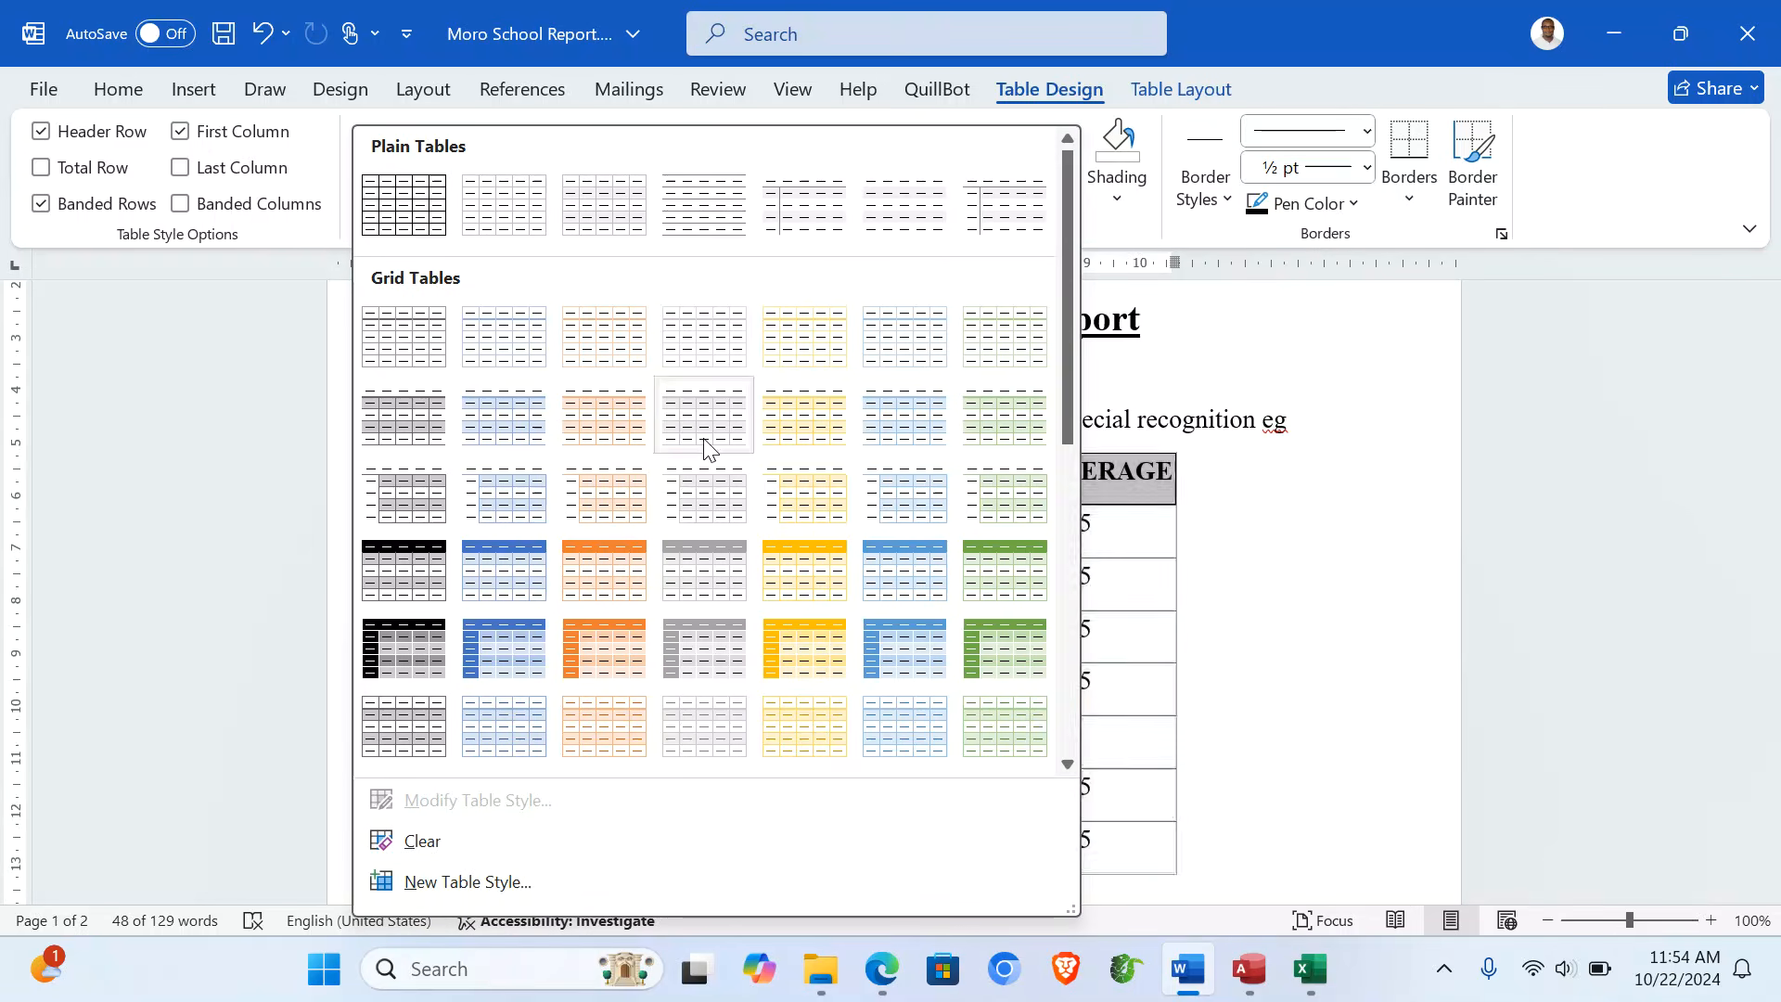
click(601, 580)
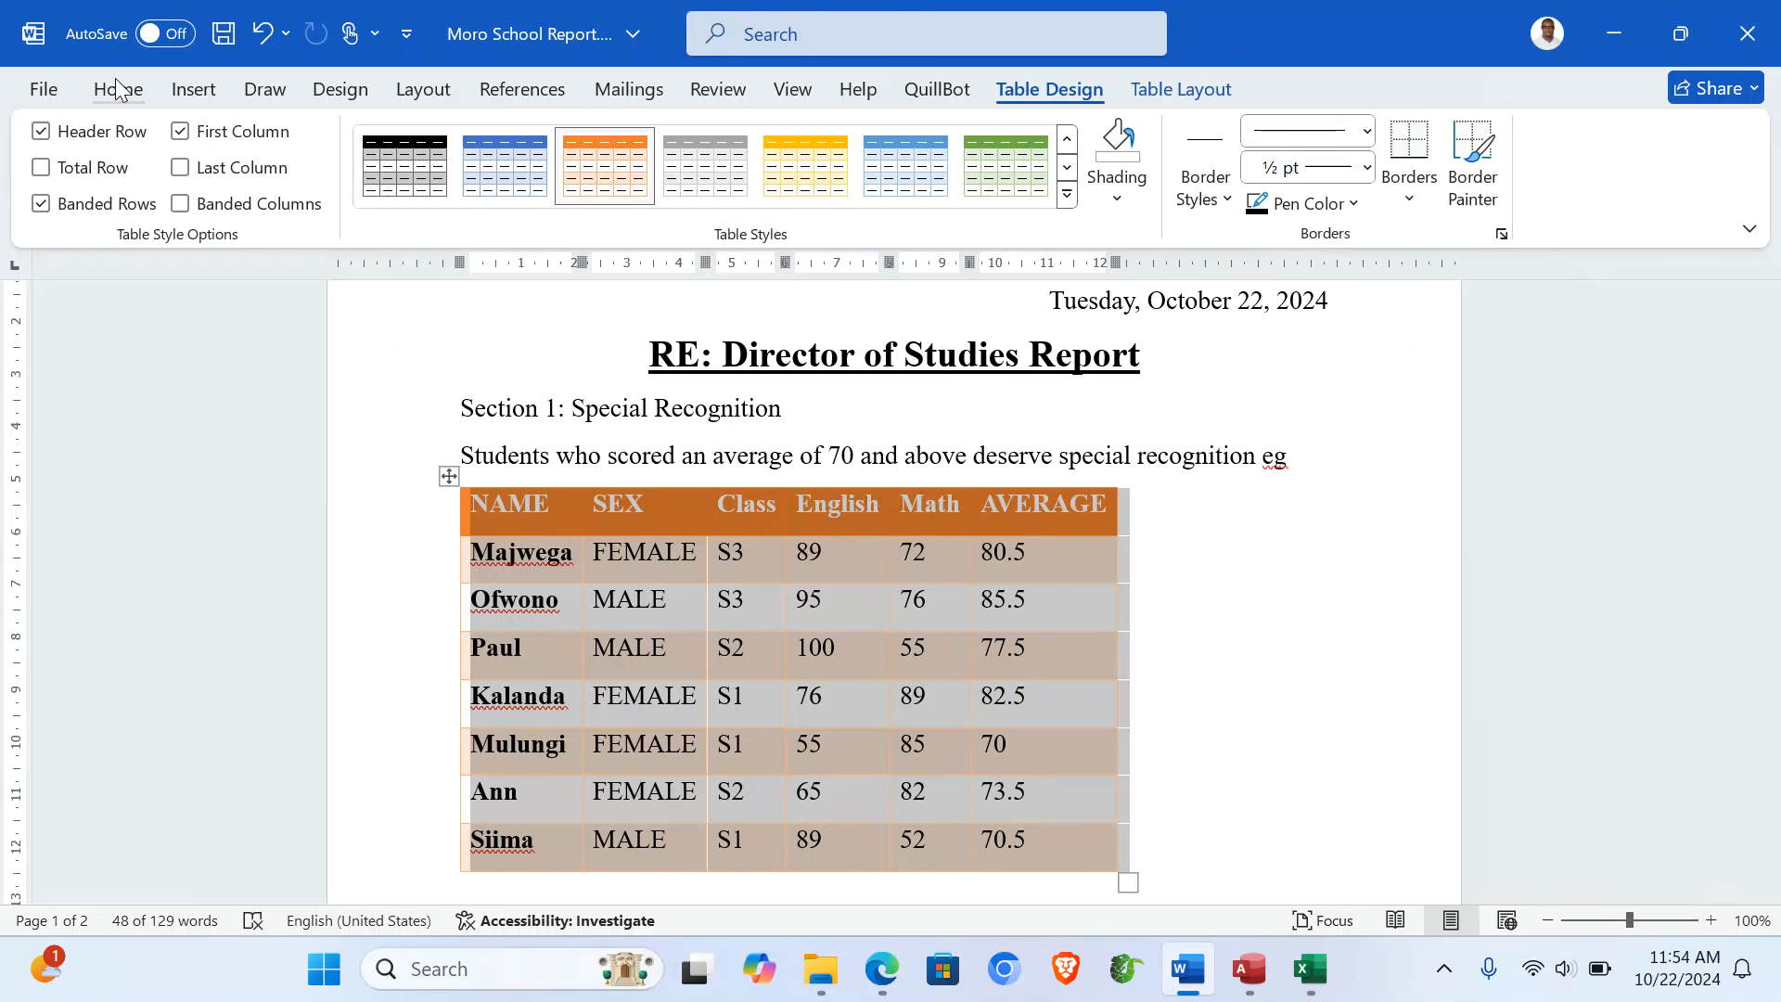
click(118, 89)
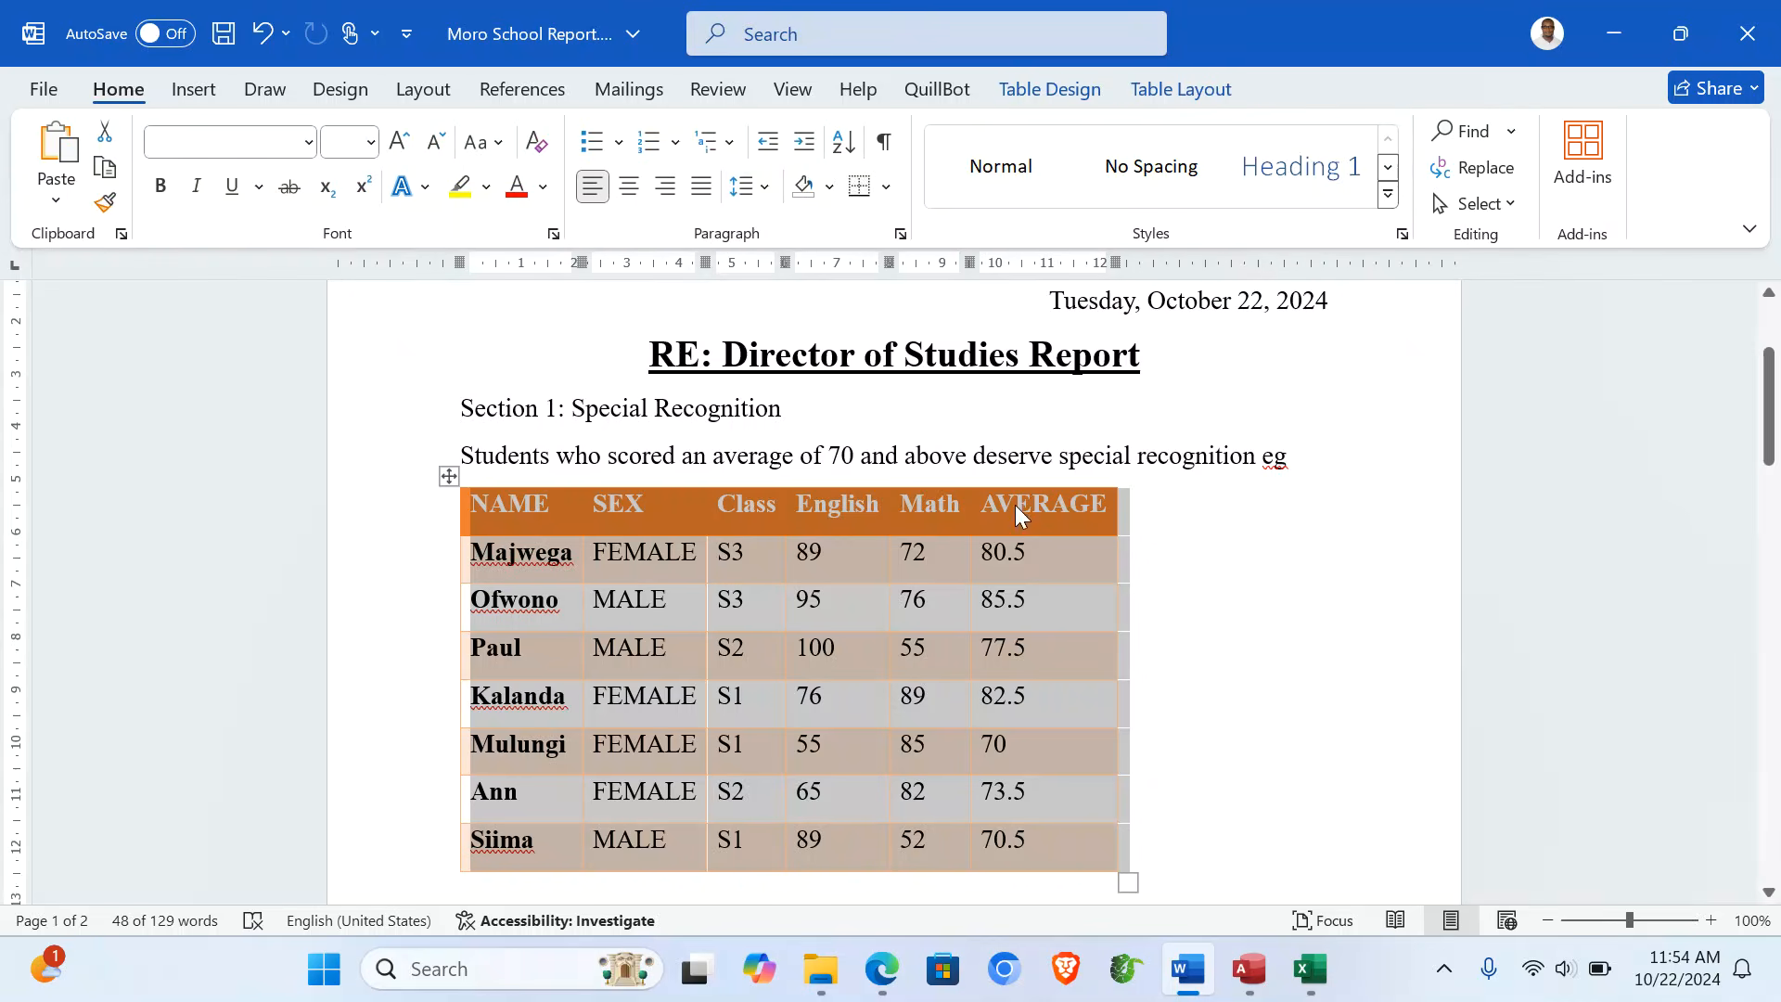
- Deselect the table and place the cursor on a new line below the chart
click(1237, 612)
scroll(1236, 612, down, 10)
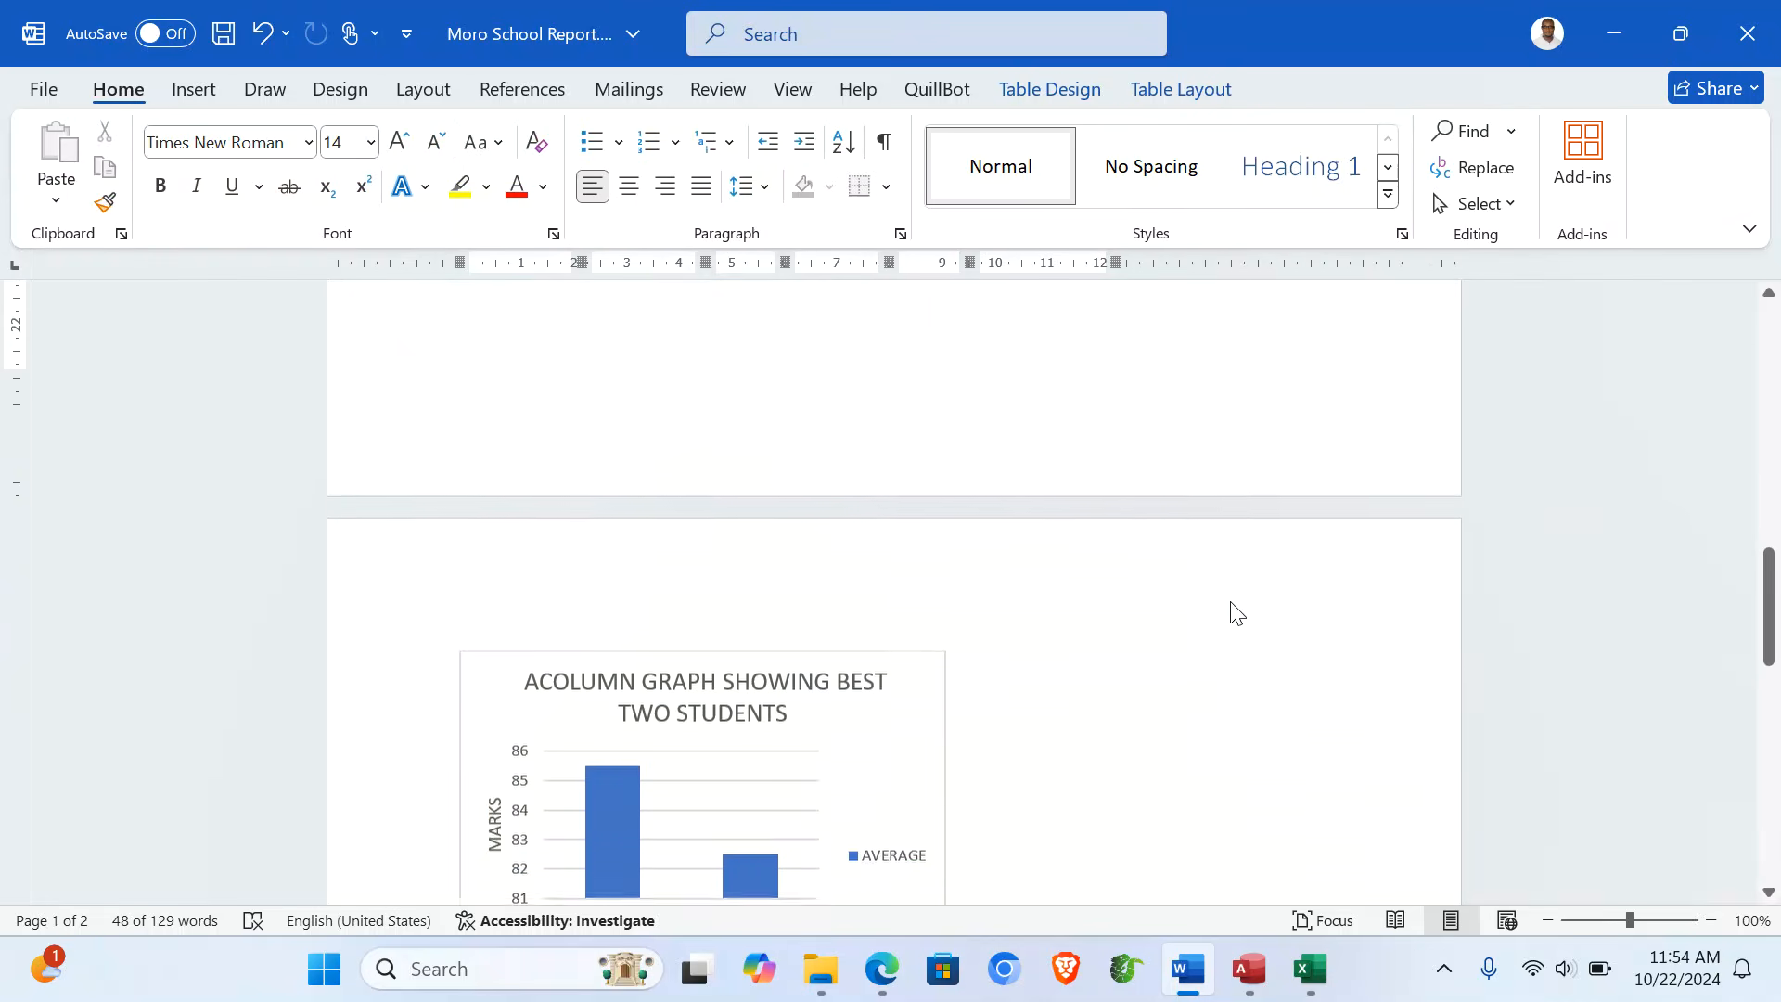
scroll(1236, 612, up, 3)
scroll(1237, 612, up, 8)
scroll(1237, 612, down, 15)
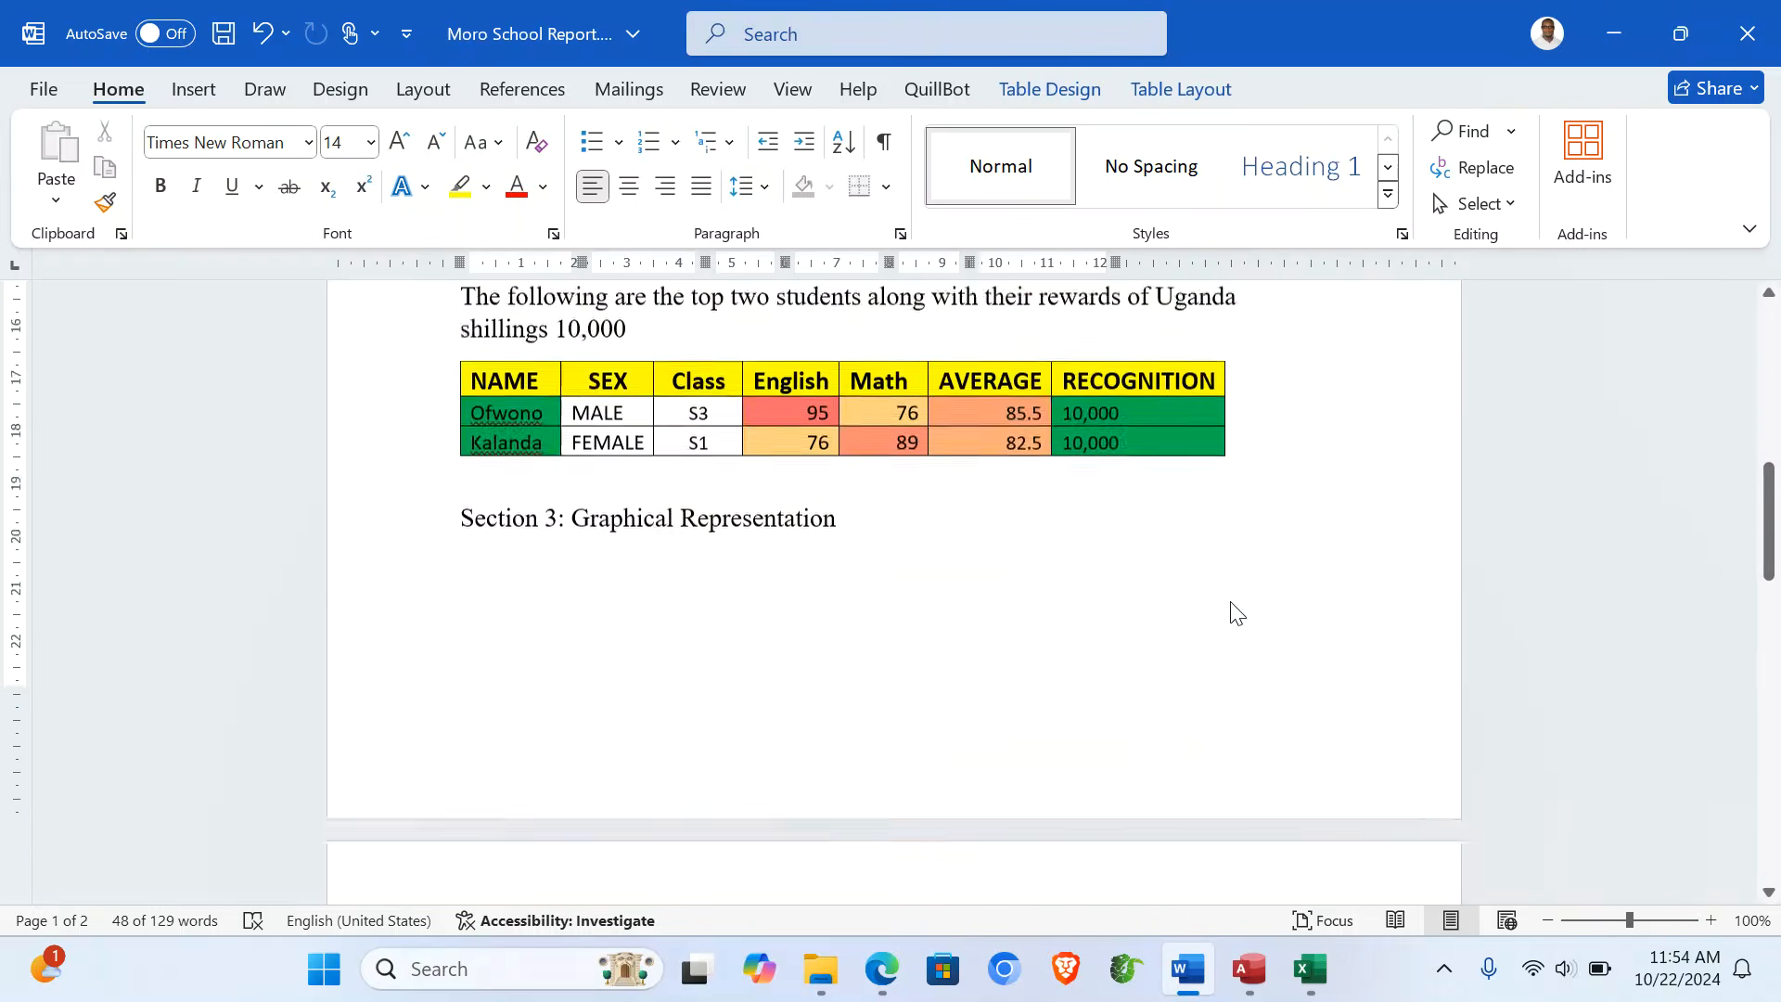
scroll(1237, 612, down, 3)
click(1016, 594)
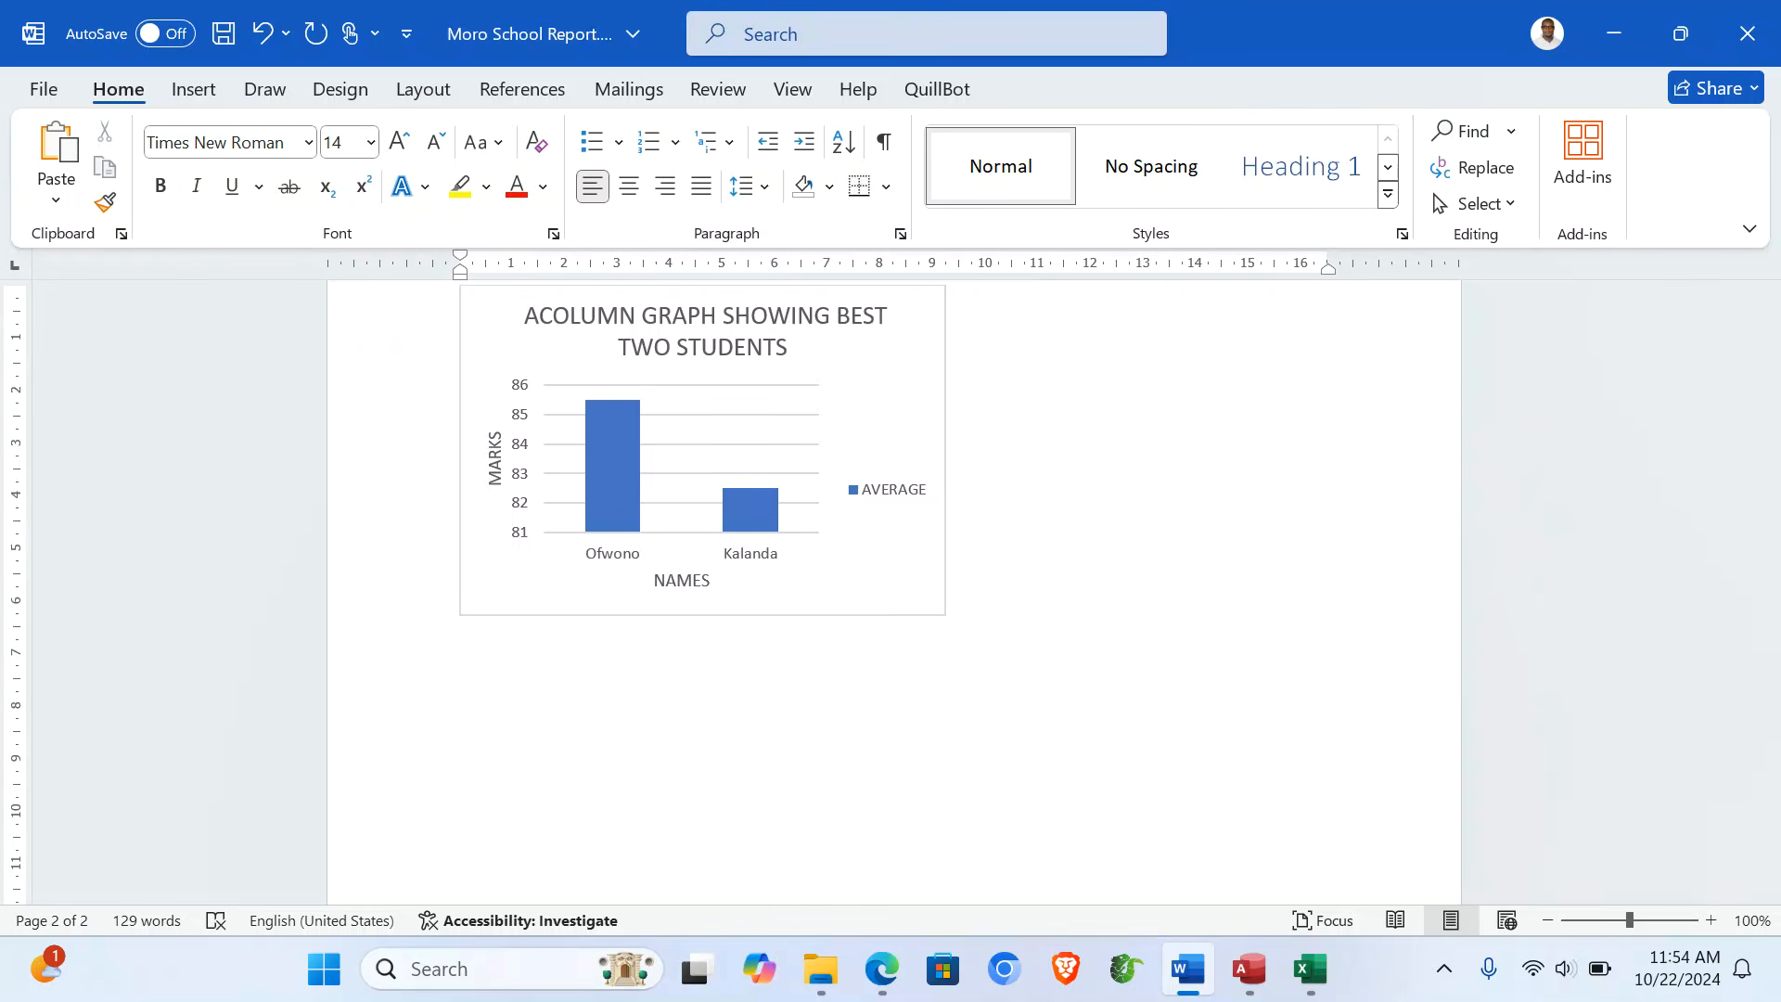
- Type the 'Section 4: Conclusion' heading with '4:1: Summary of performance' on the next line
text(Section 4: Conclusion)
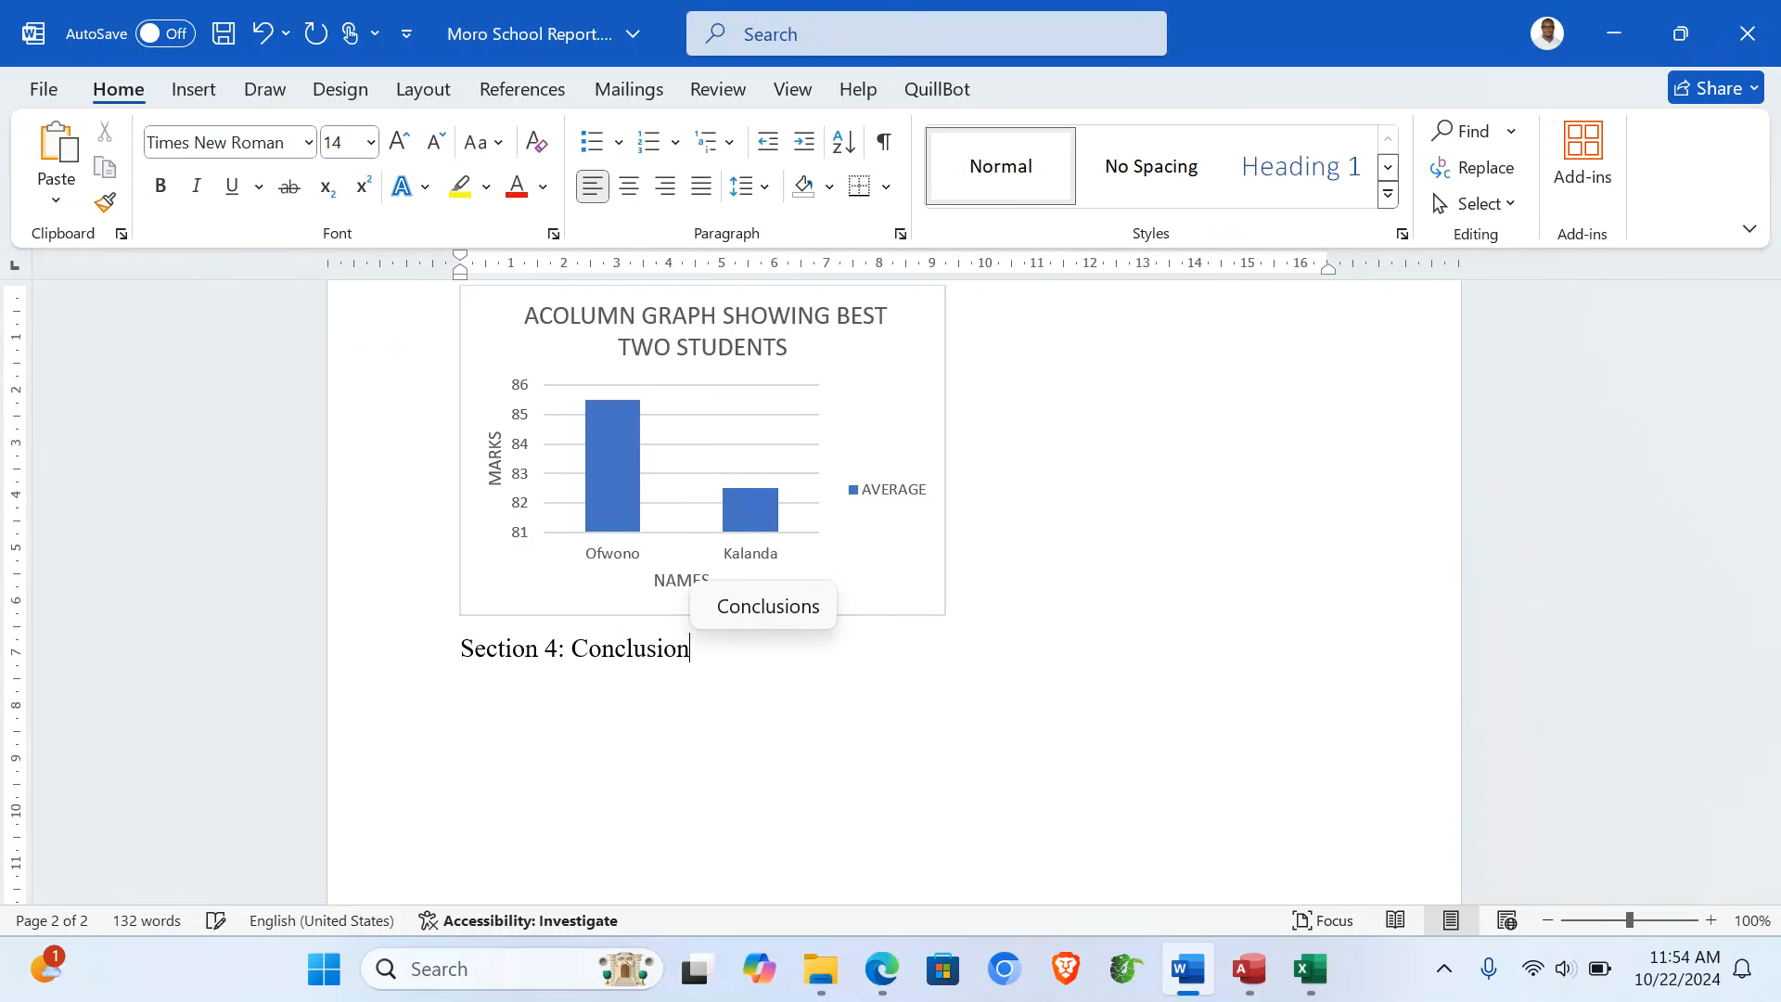
key(Return)
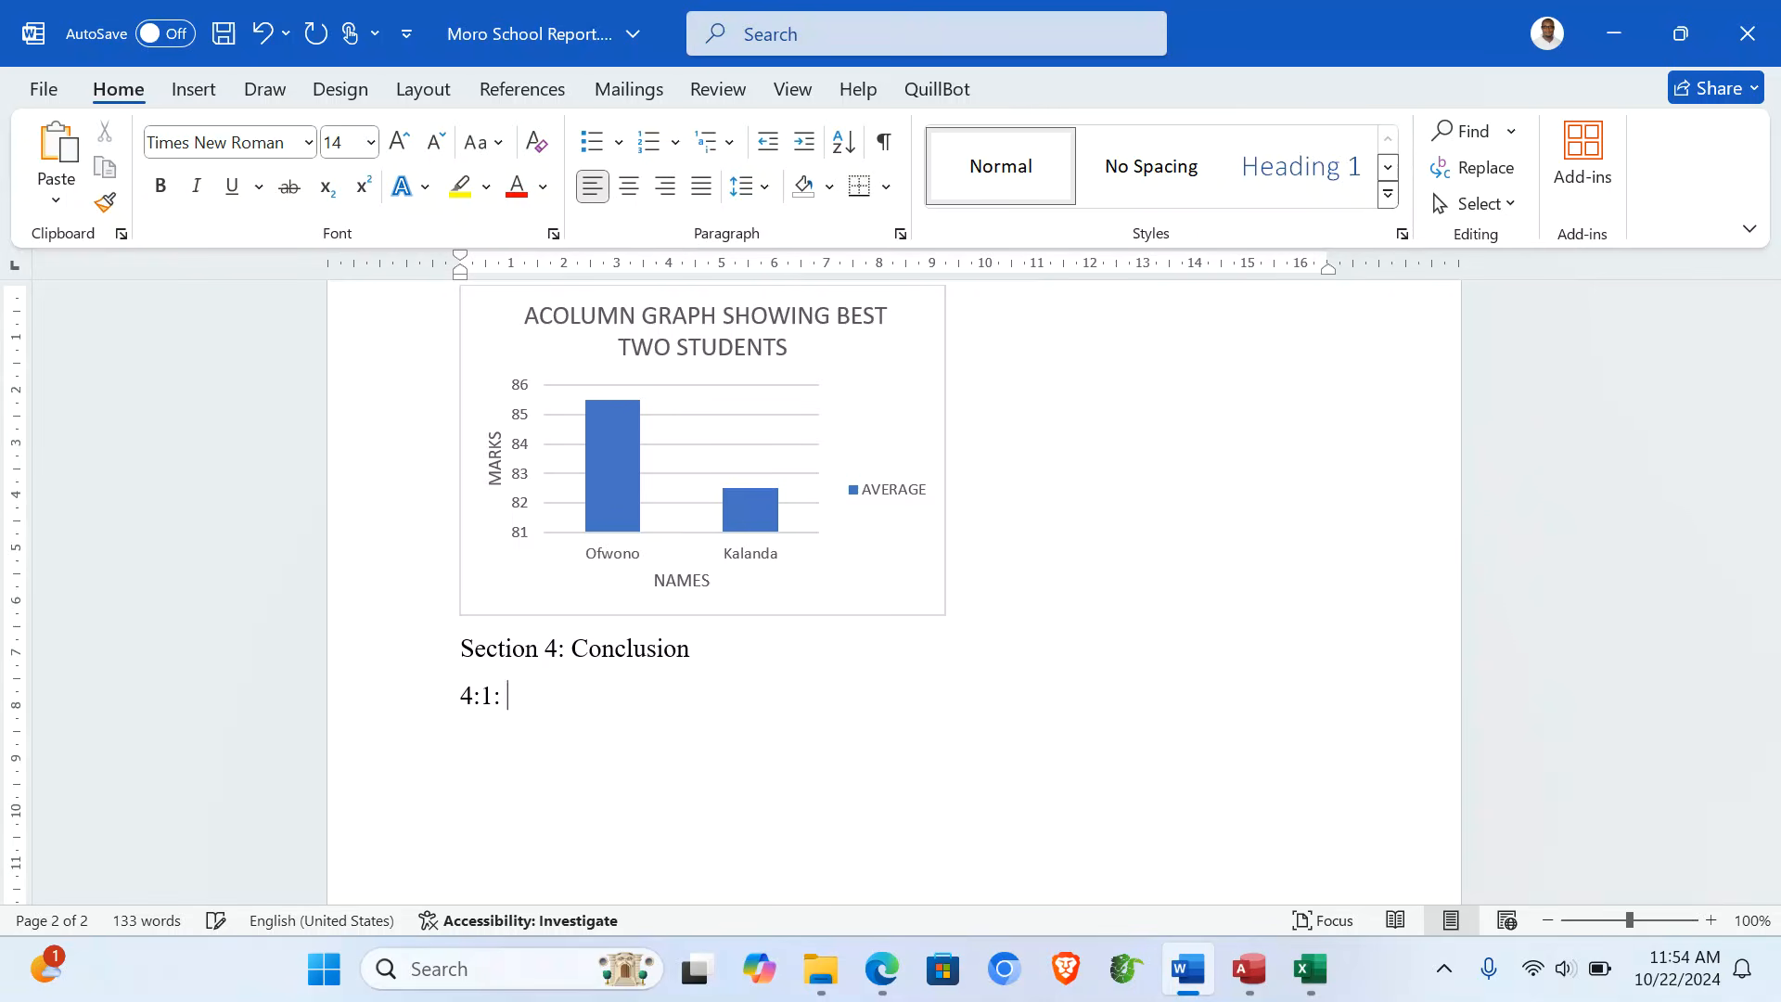
text(Summary)
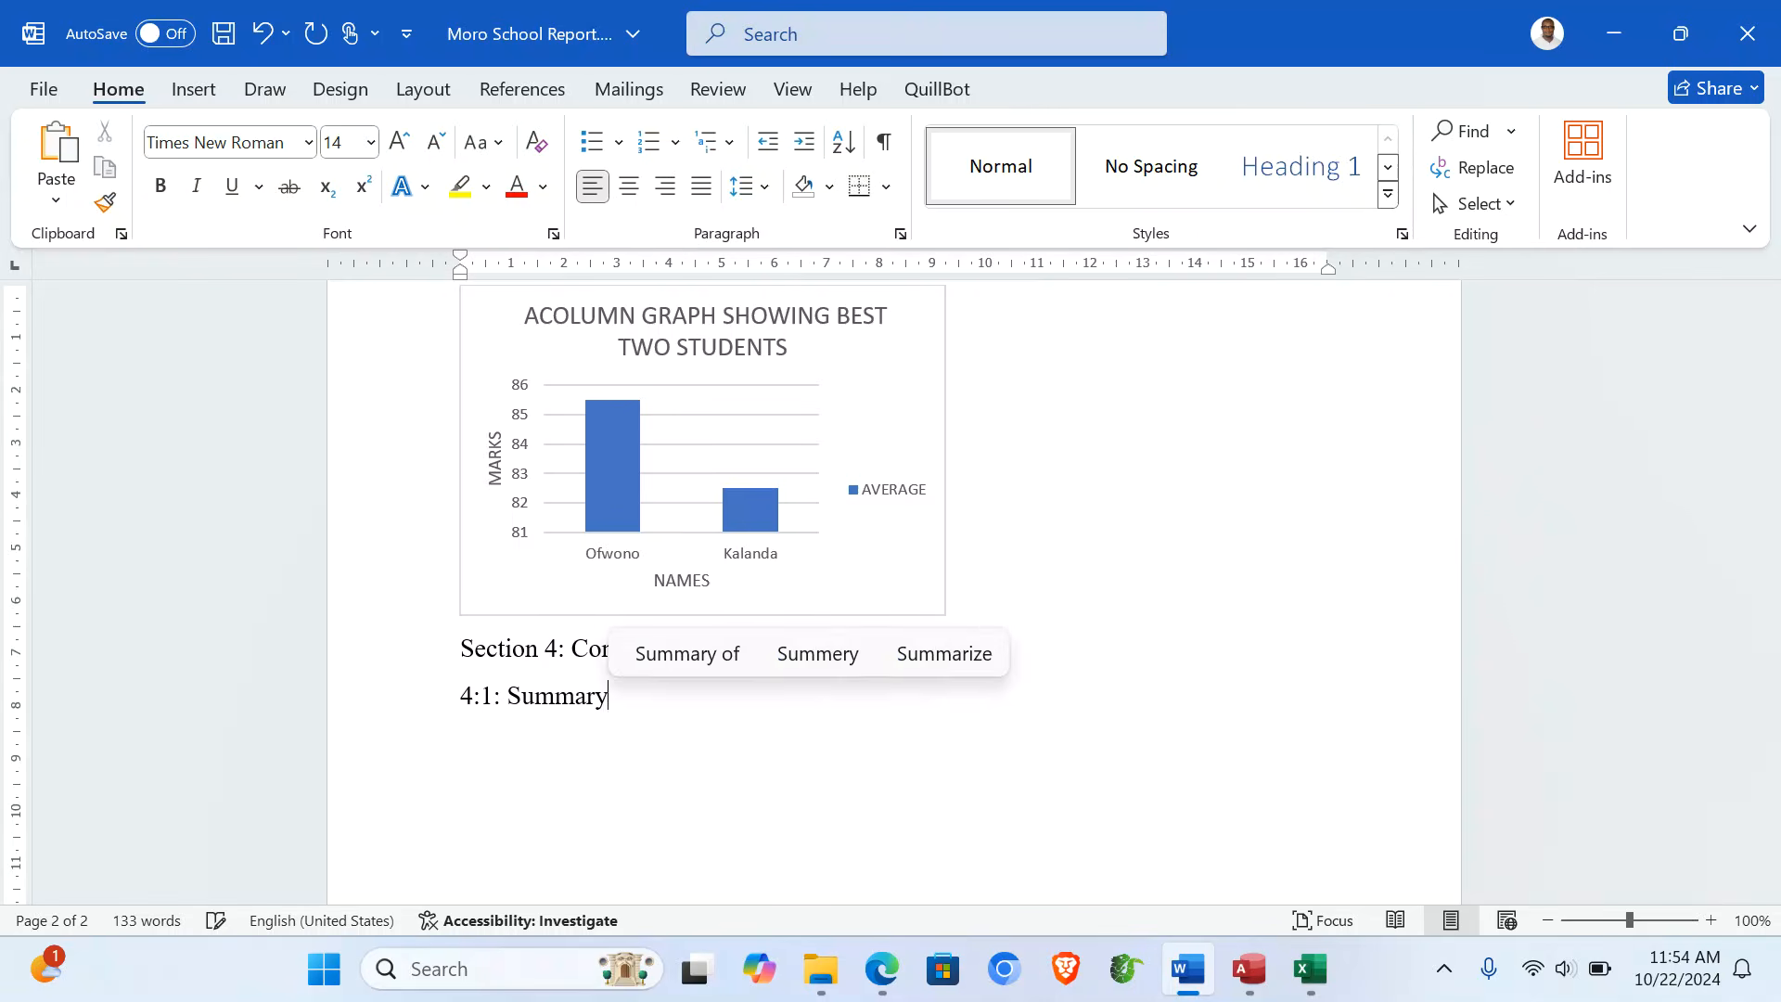
text( of )
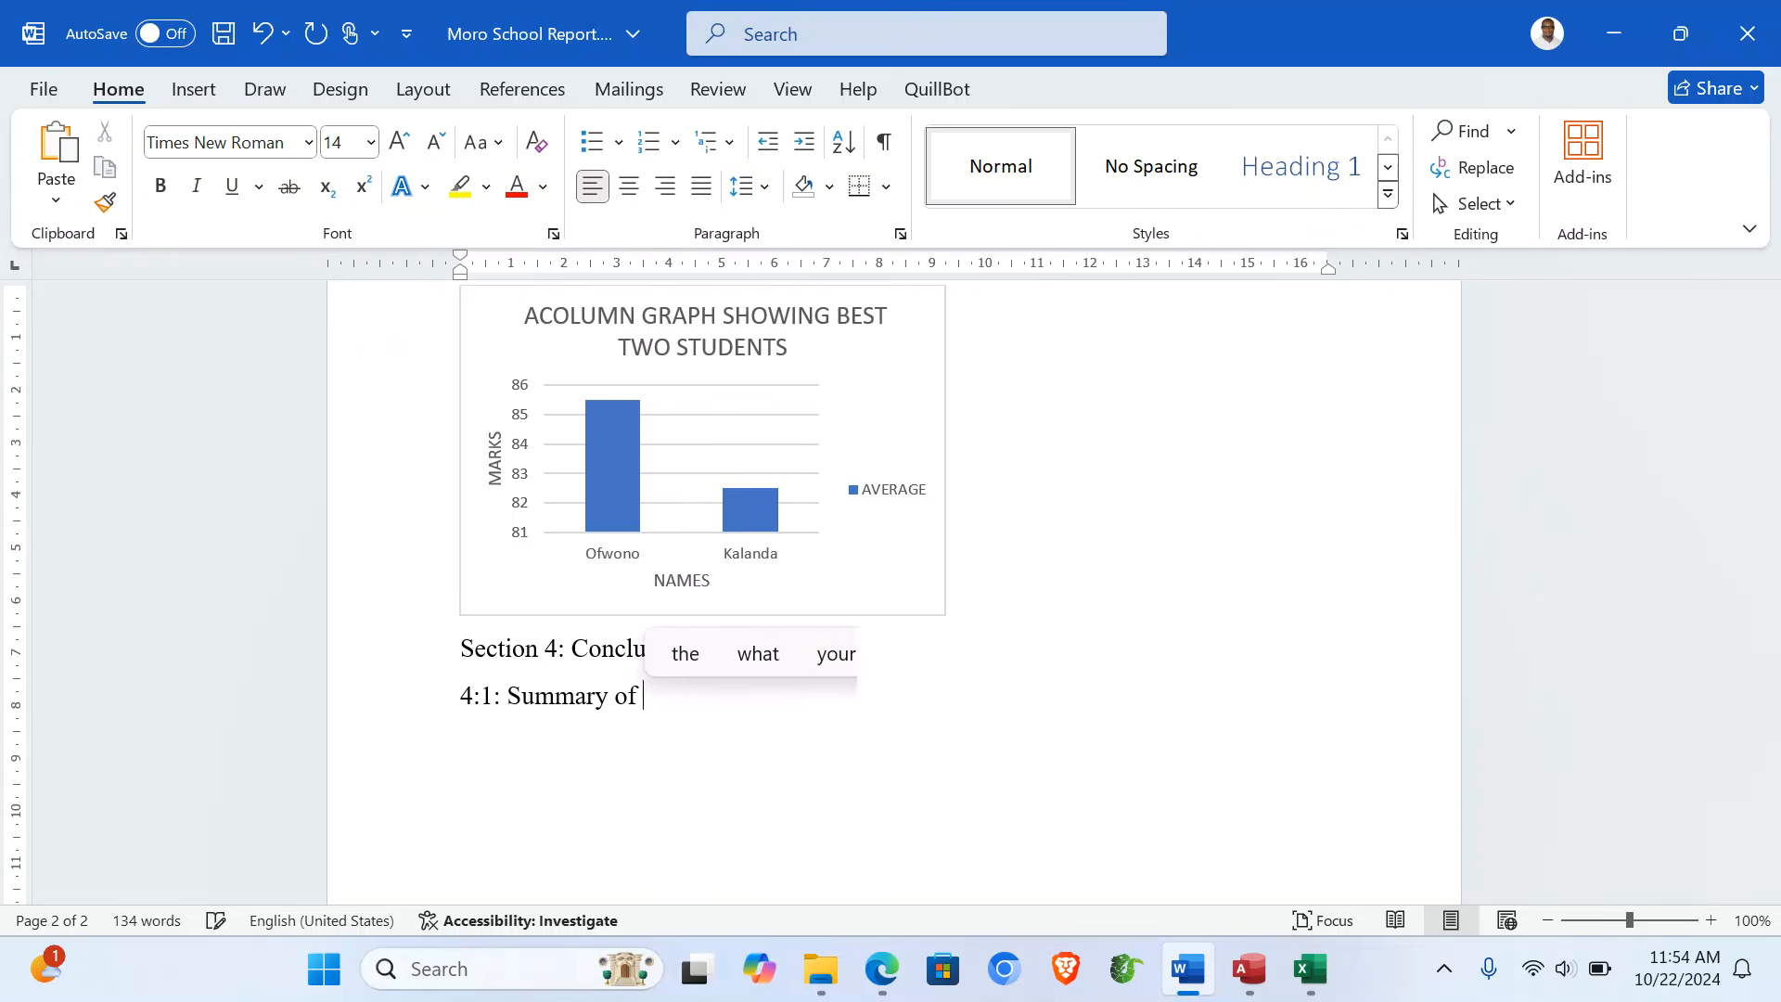
text(performance)
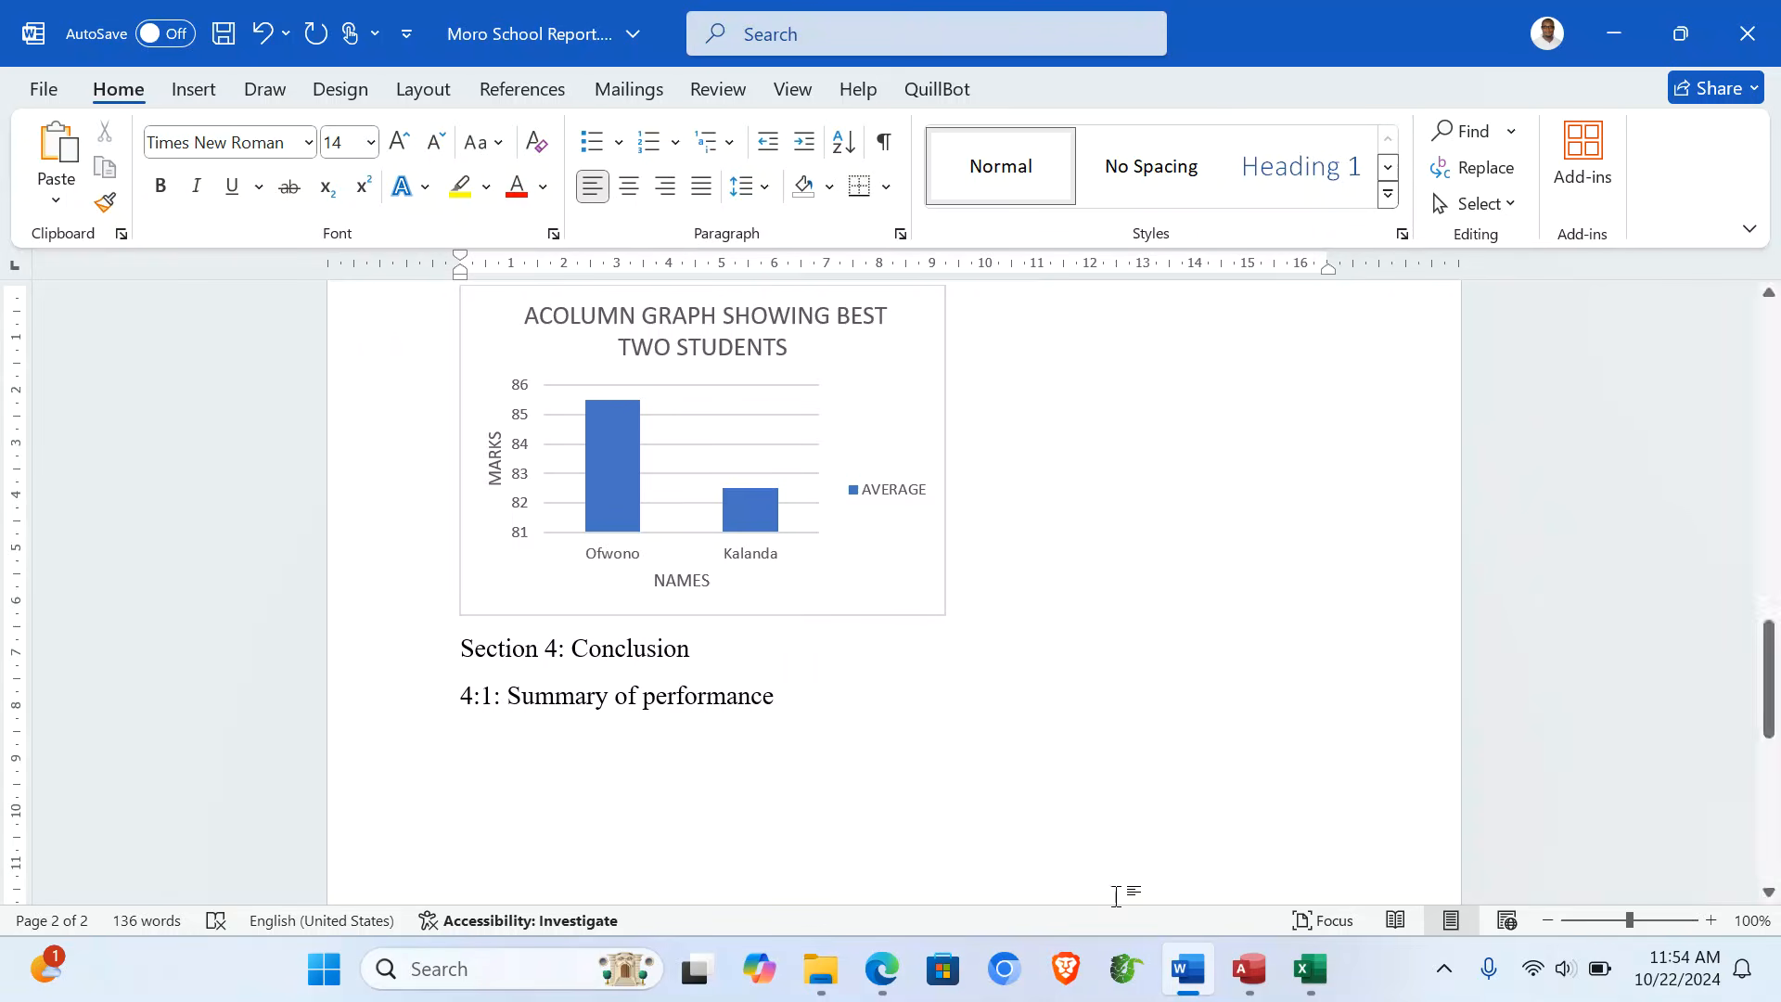
- Review Excel's Average Computed sheet down to the last student, Siima in row 29
click(1313, 982)
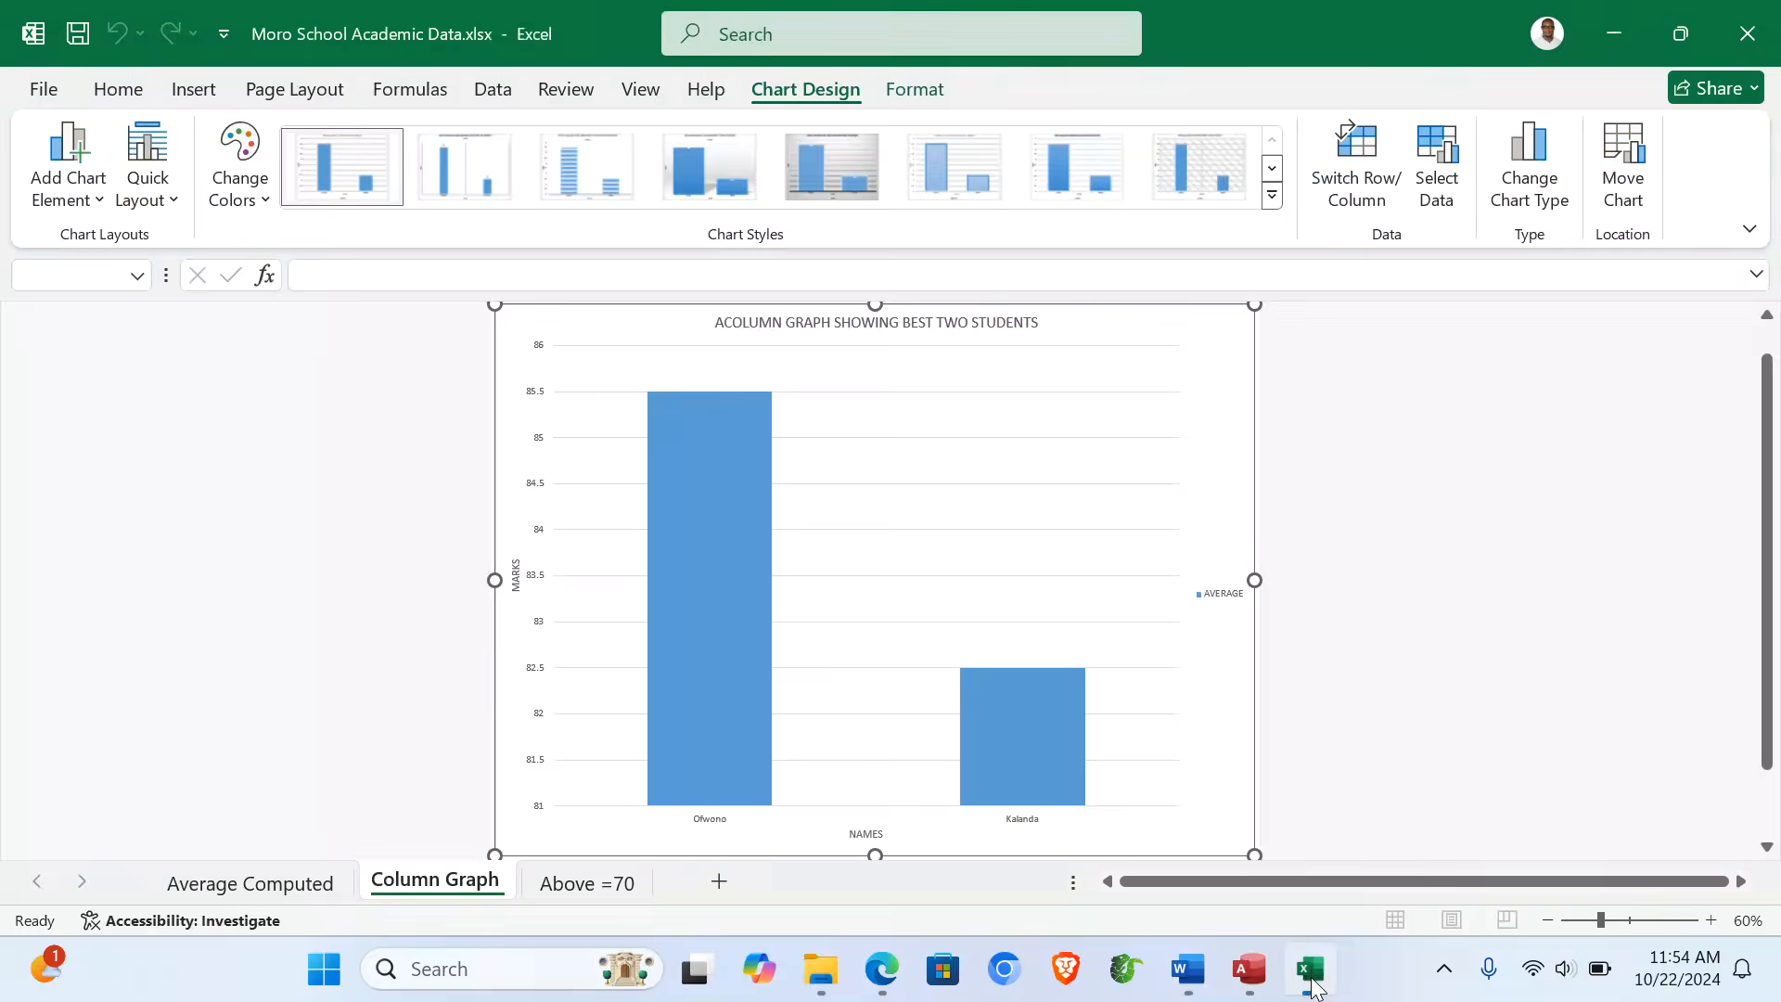
click(232, 887)
scroll(355, 747, down, 3)
scroll(356, 747, down, 3)
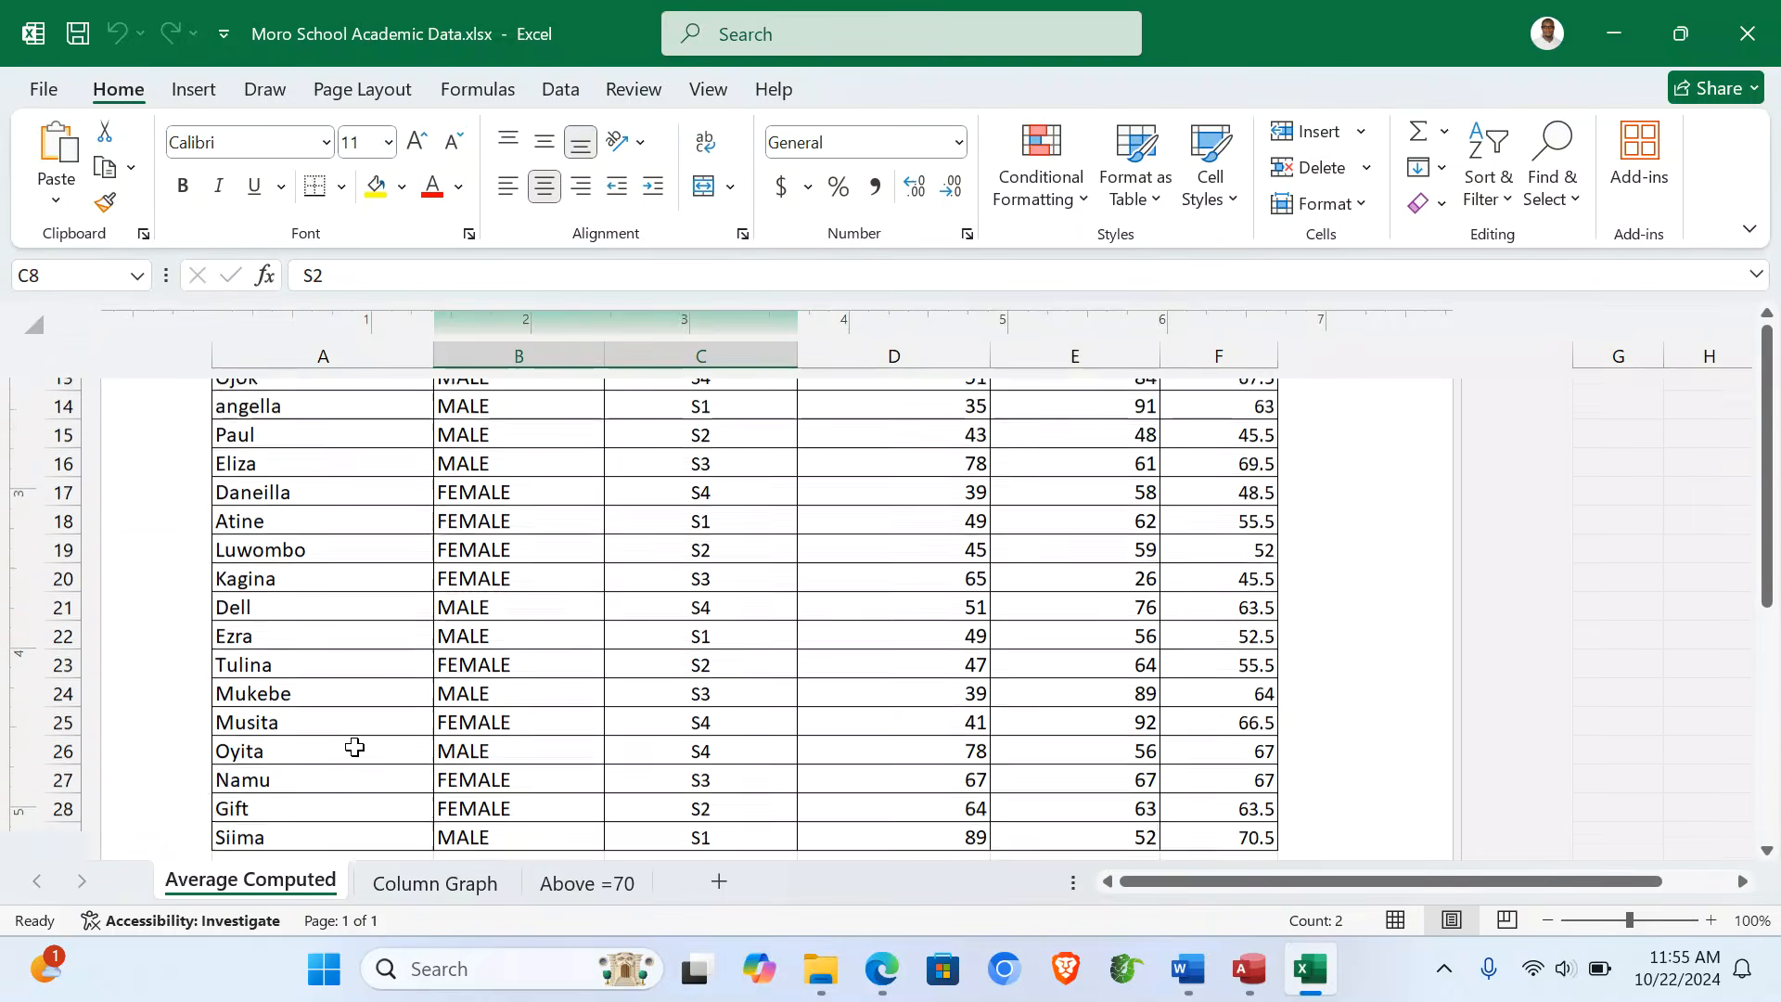
click(283, 763)
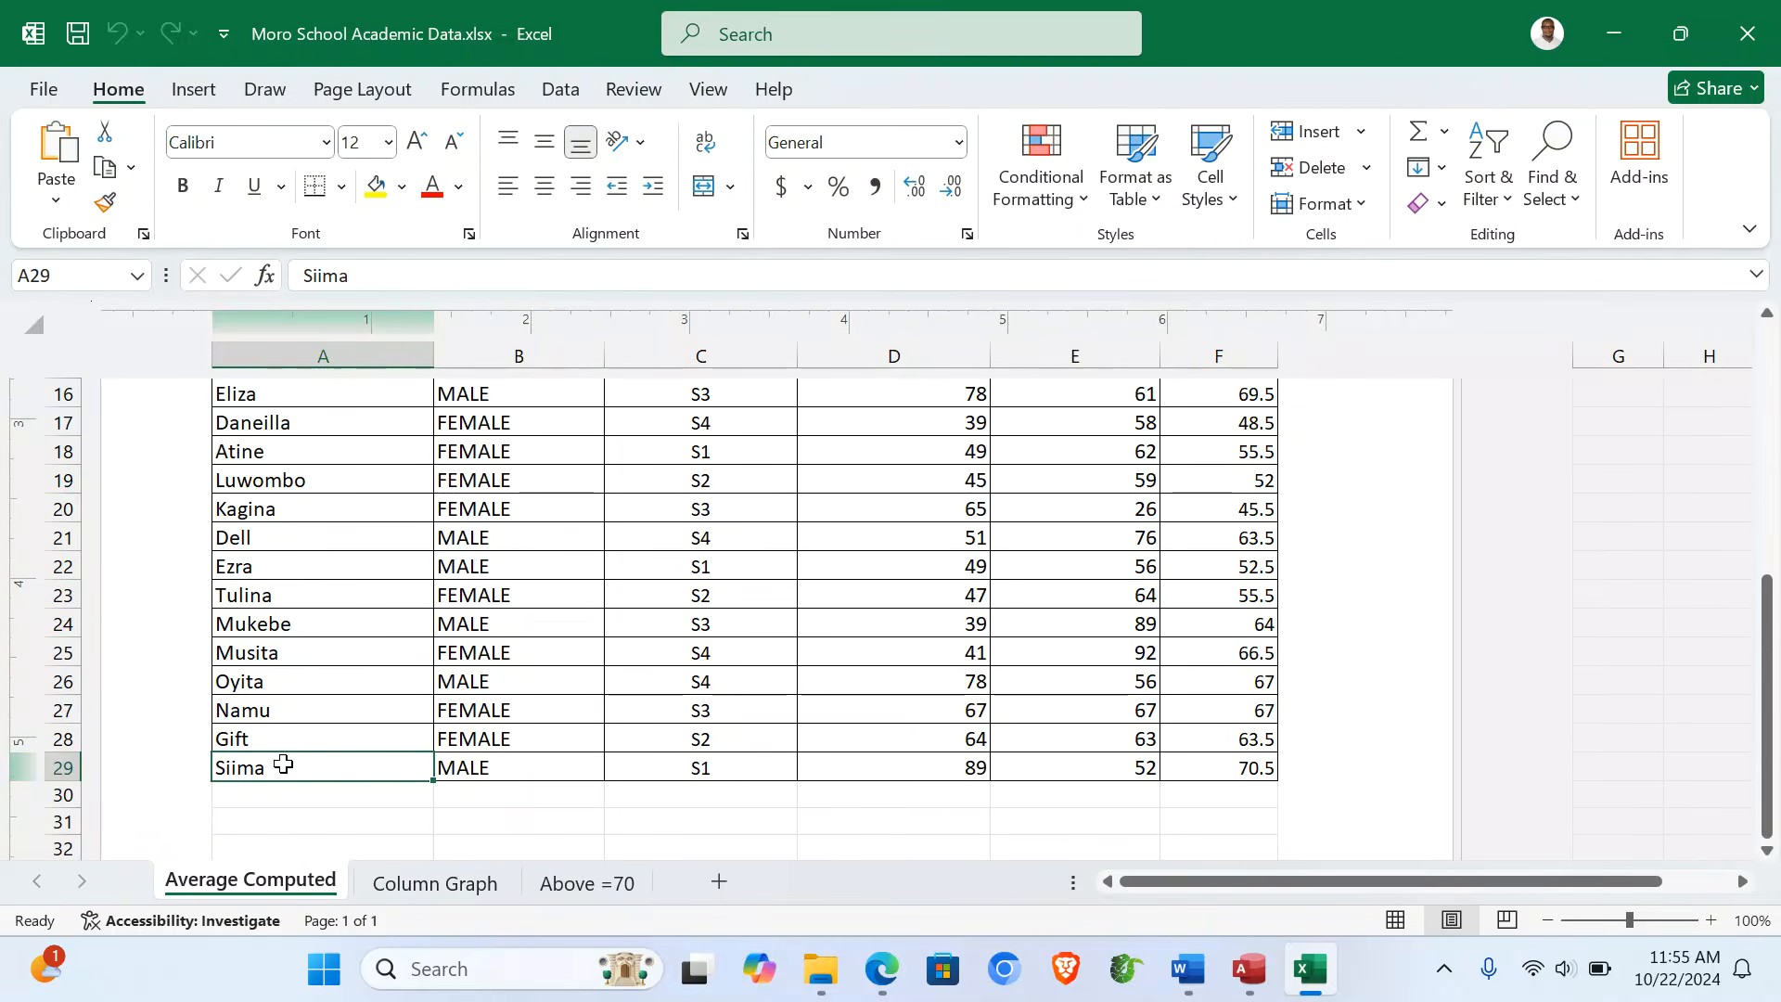
scroll(283, 763, up, 6)
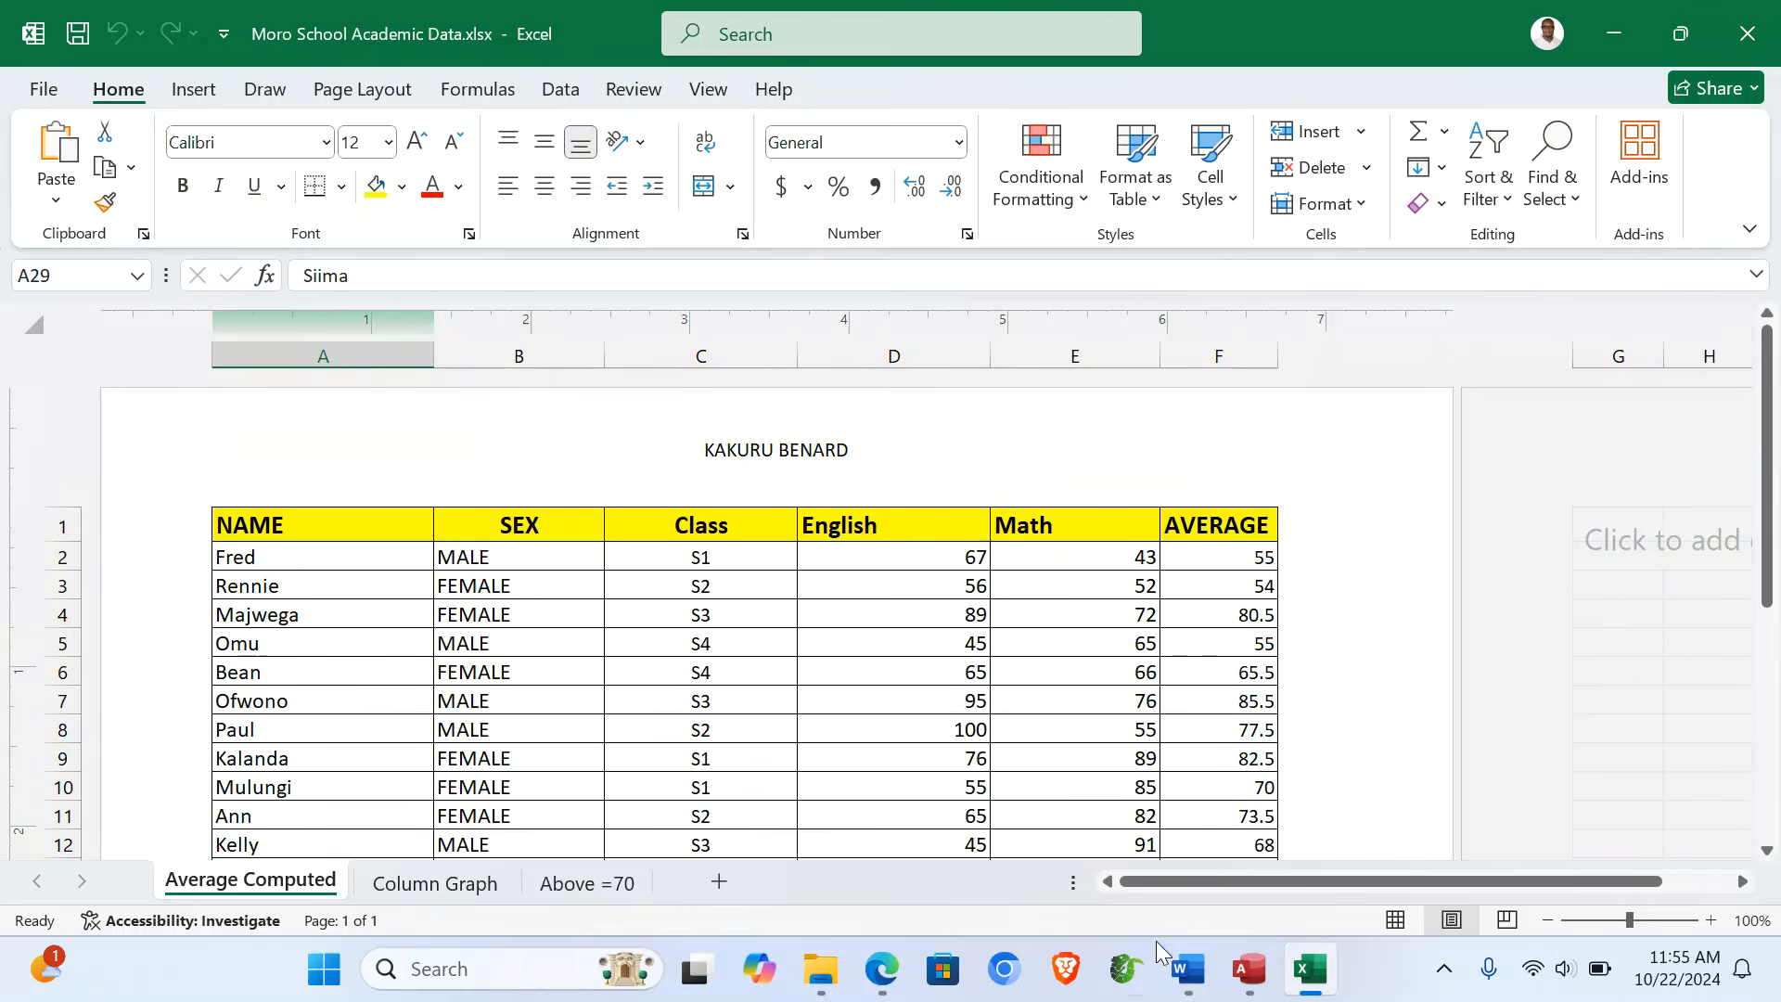
- Under 4:1, write that 28 students were assessed and 07 achieved an average of 70 and above
click(1229, 826)
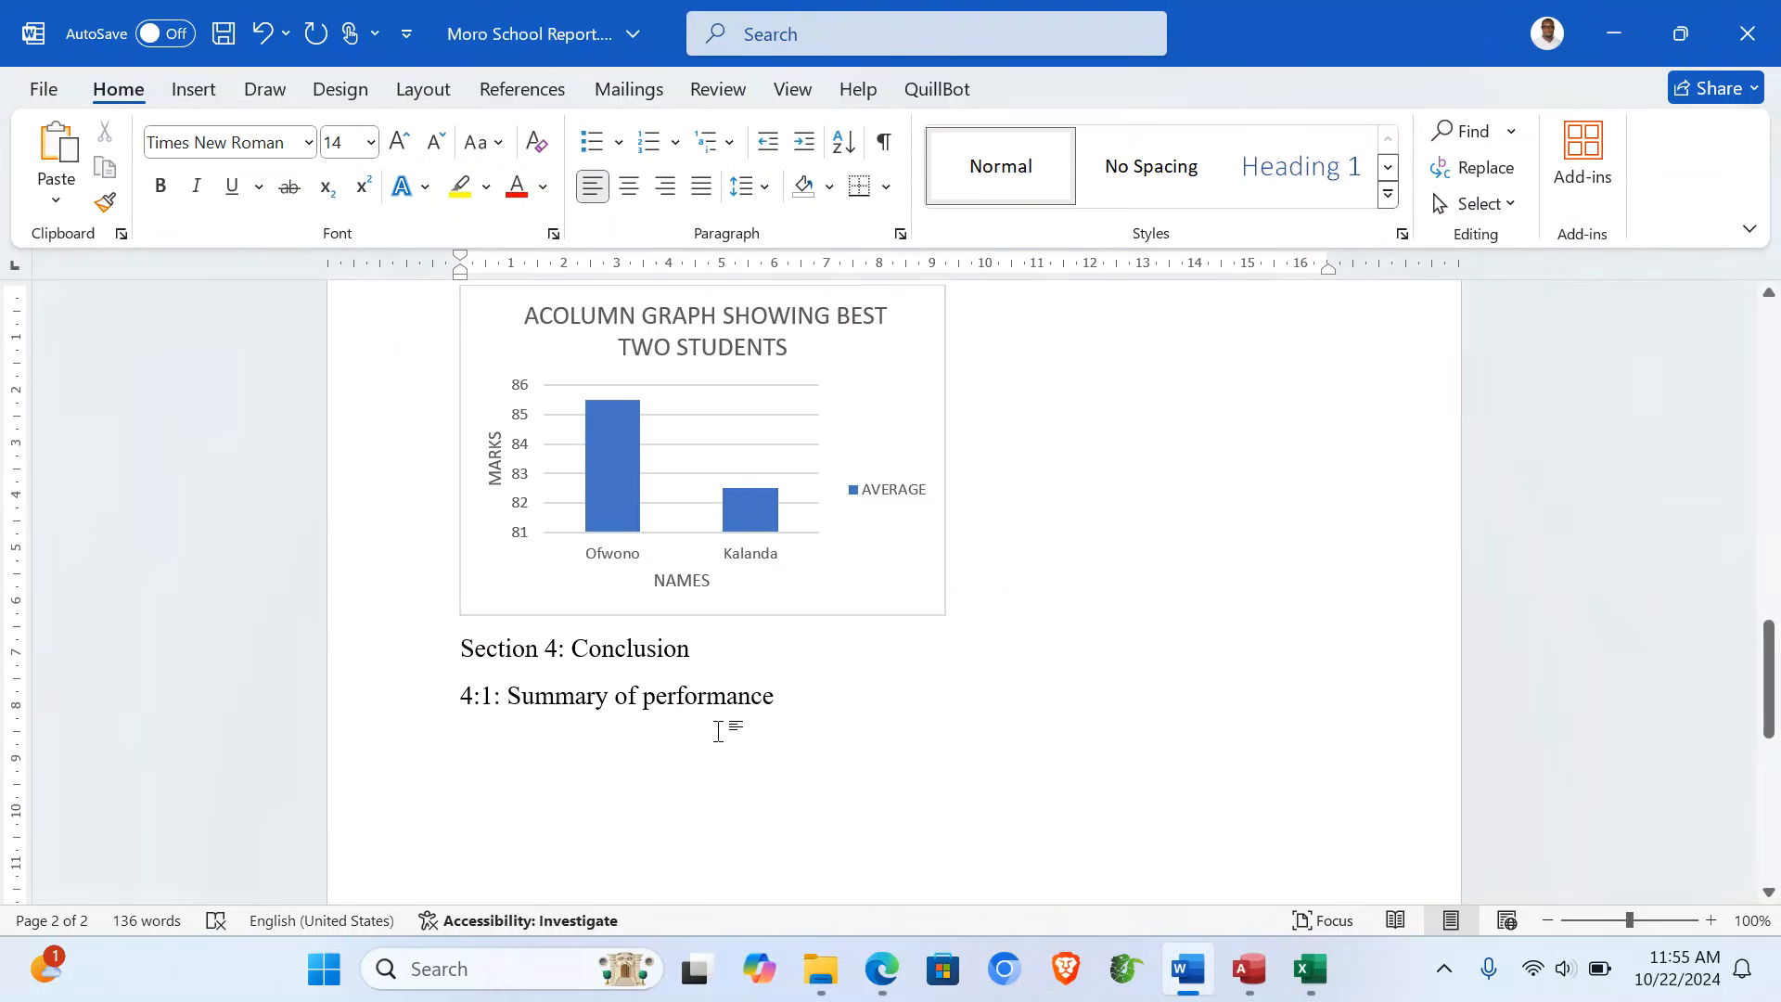
key(Return)
text(A)
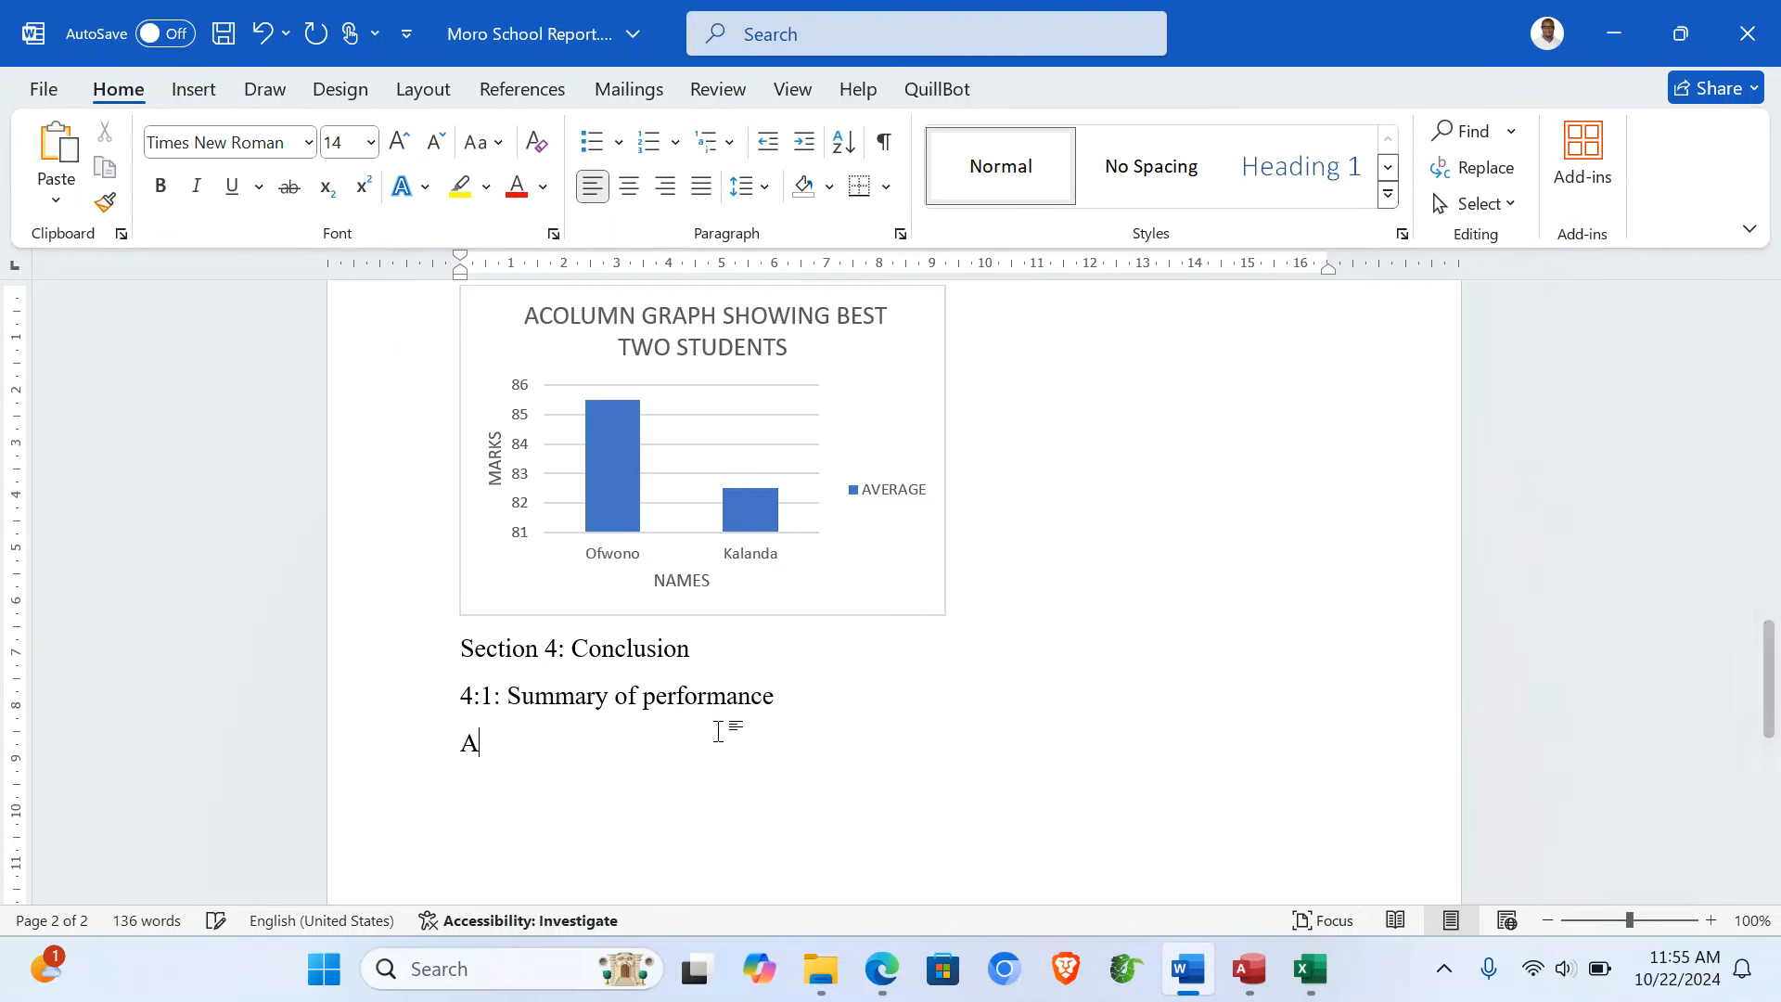
text( total )
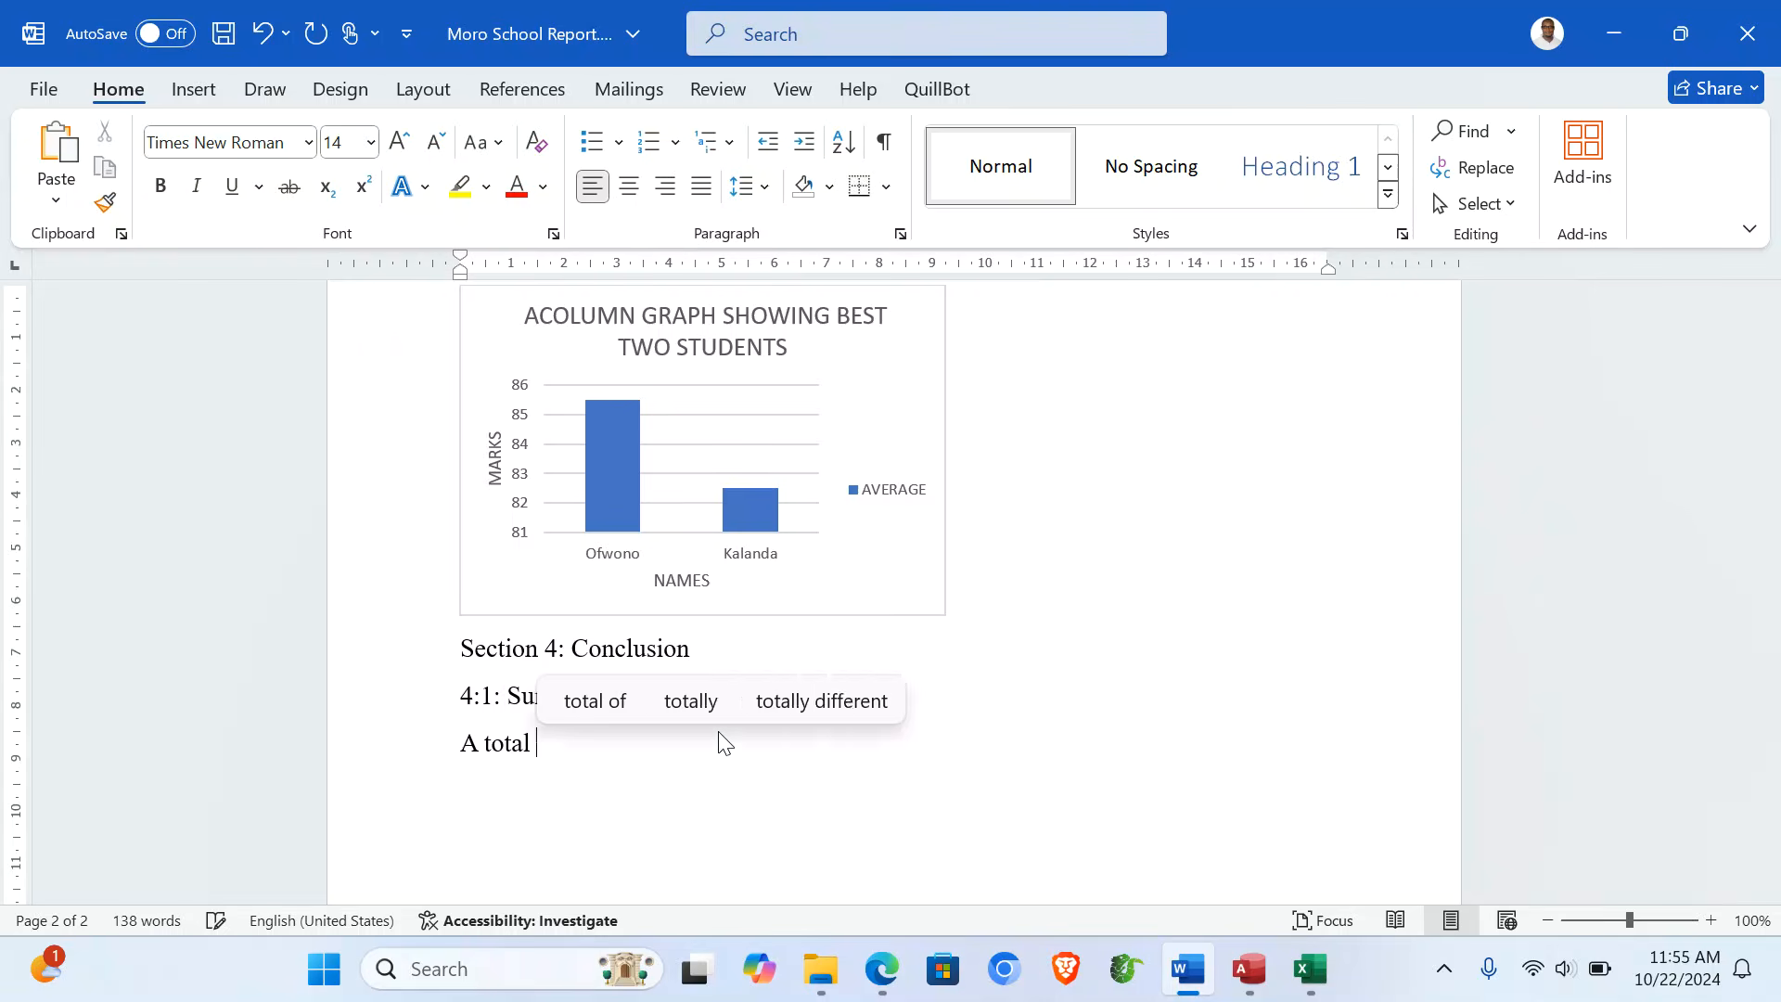
text(of 28 students)
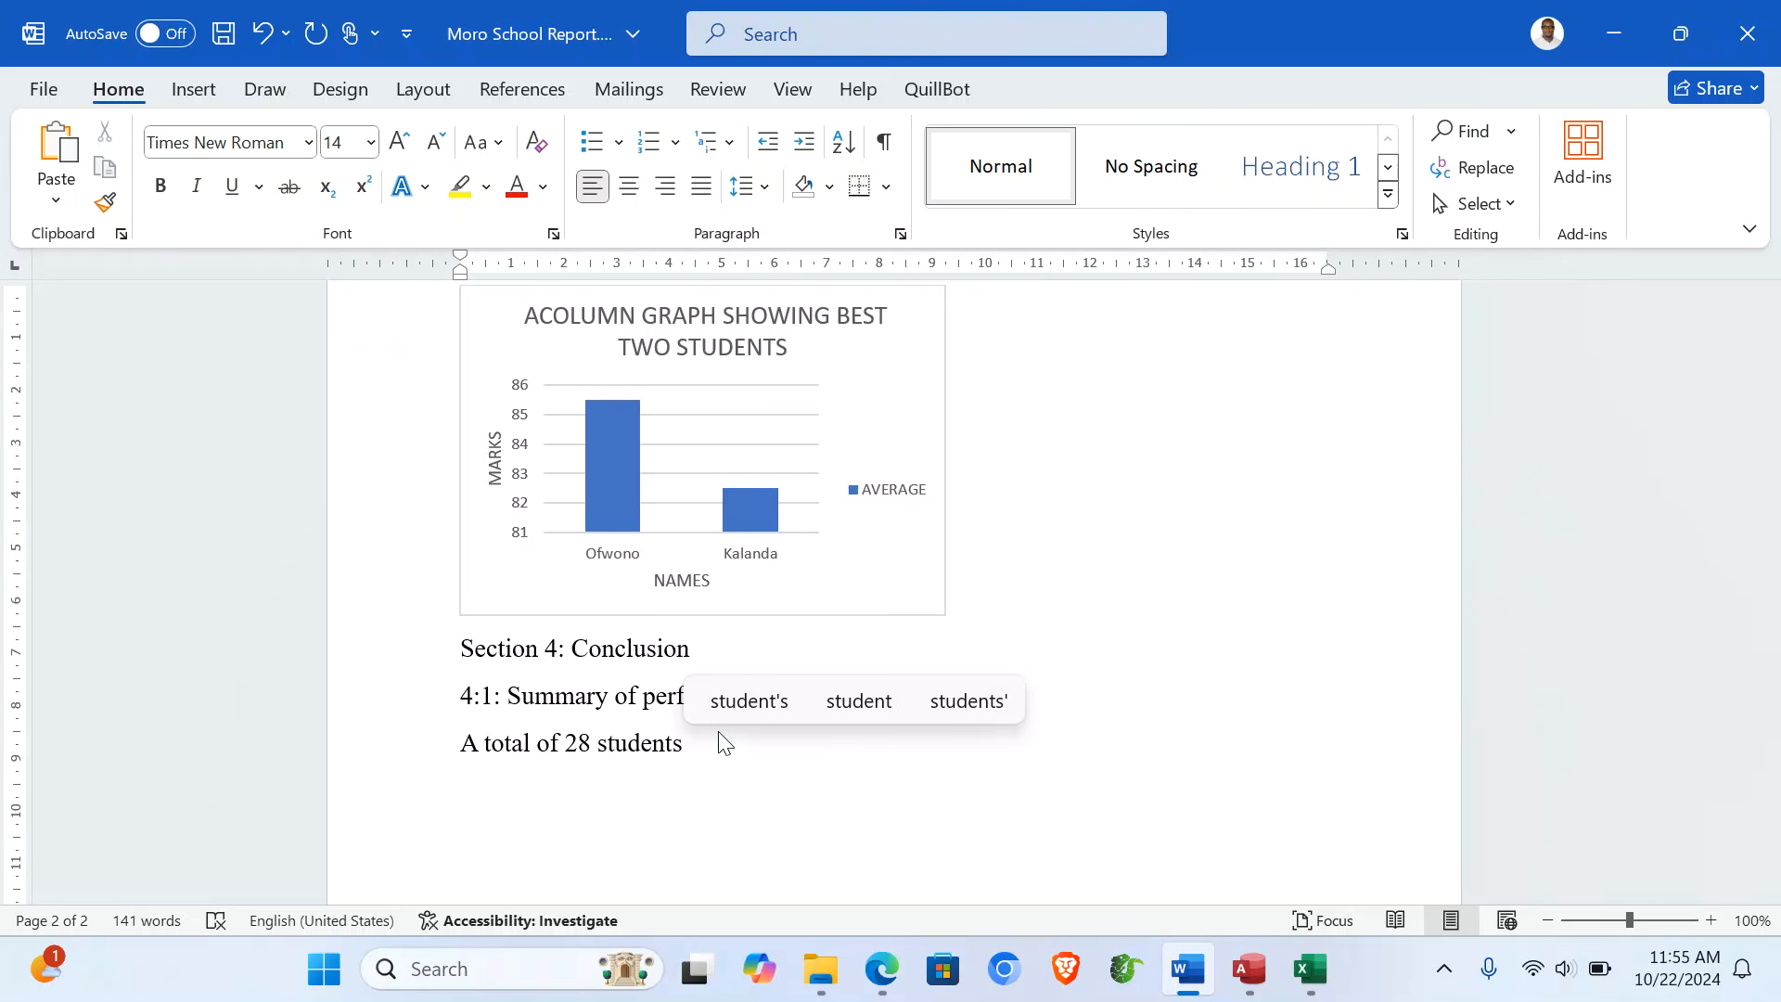
text( w)
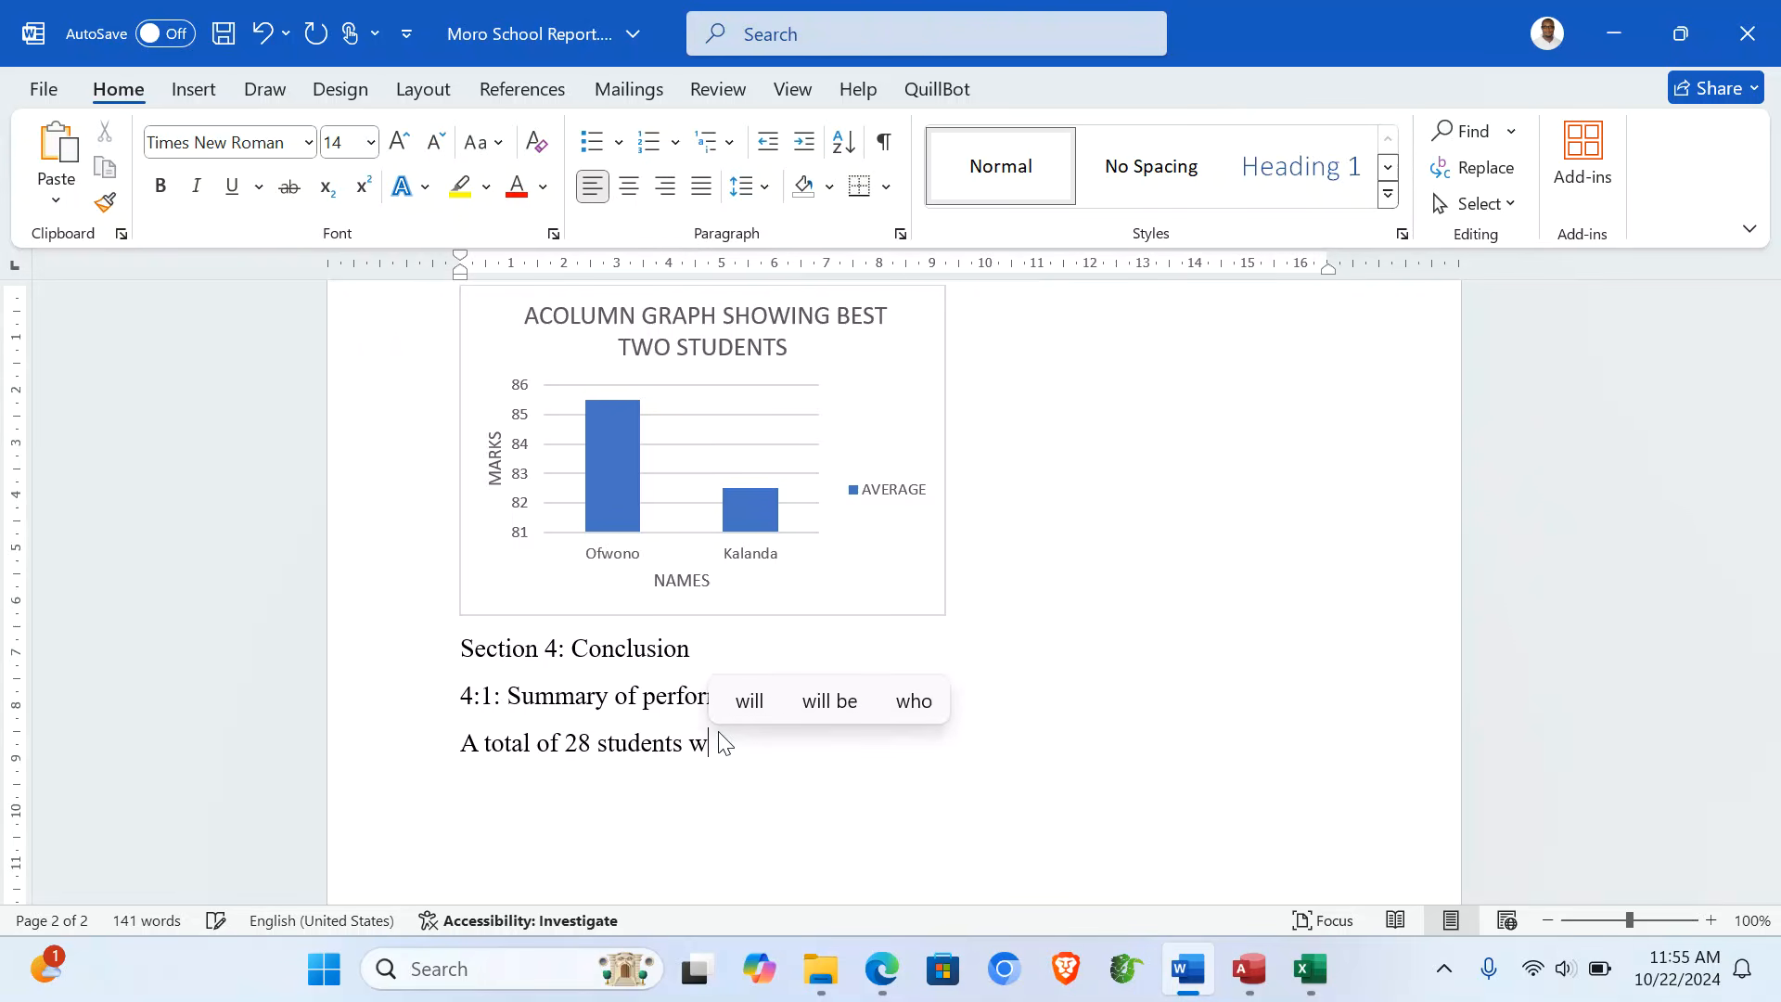
text(ere)
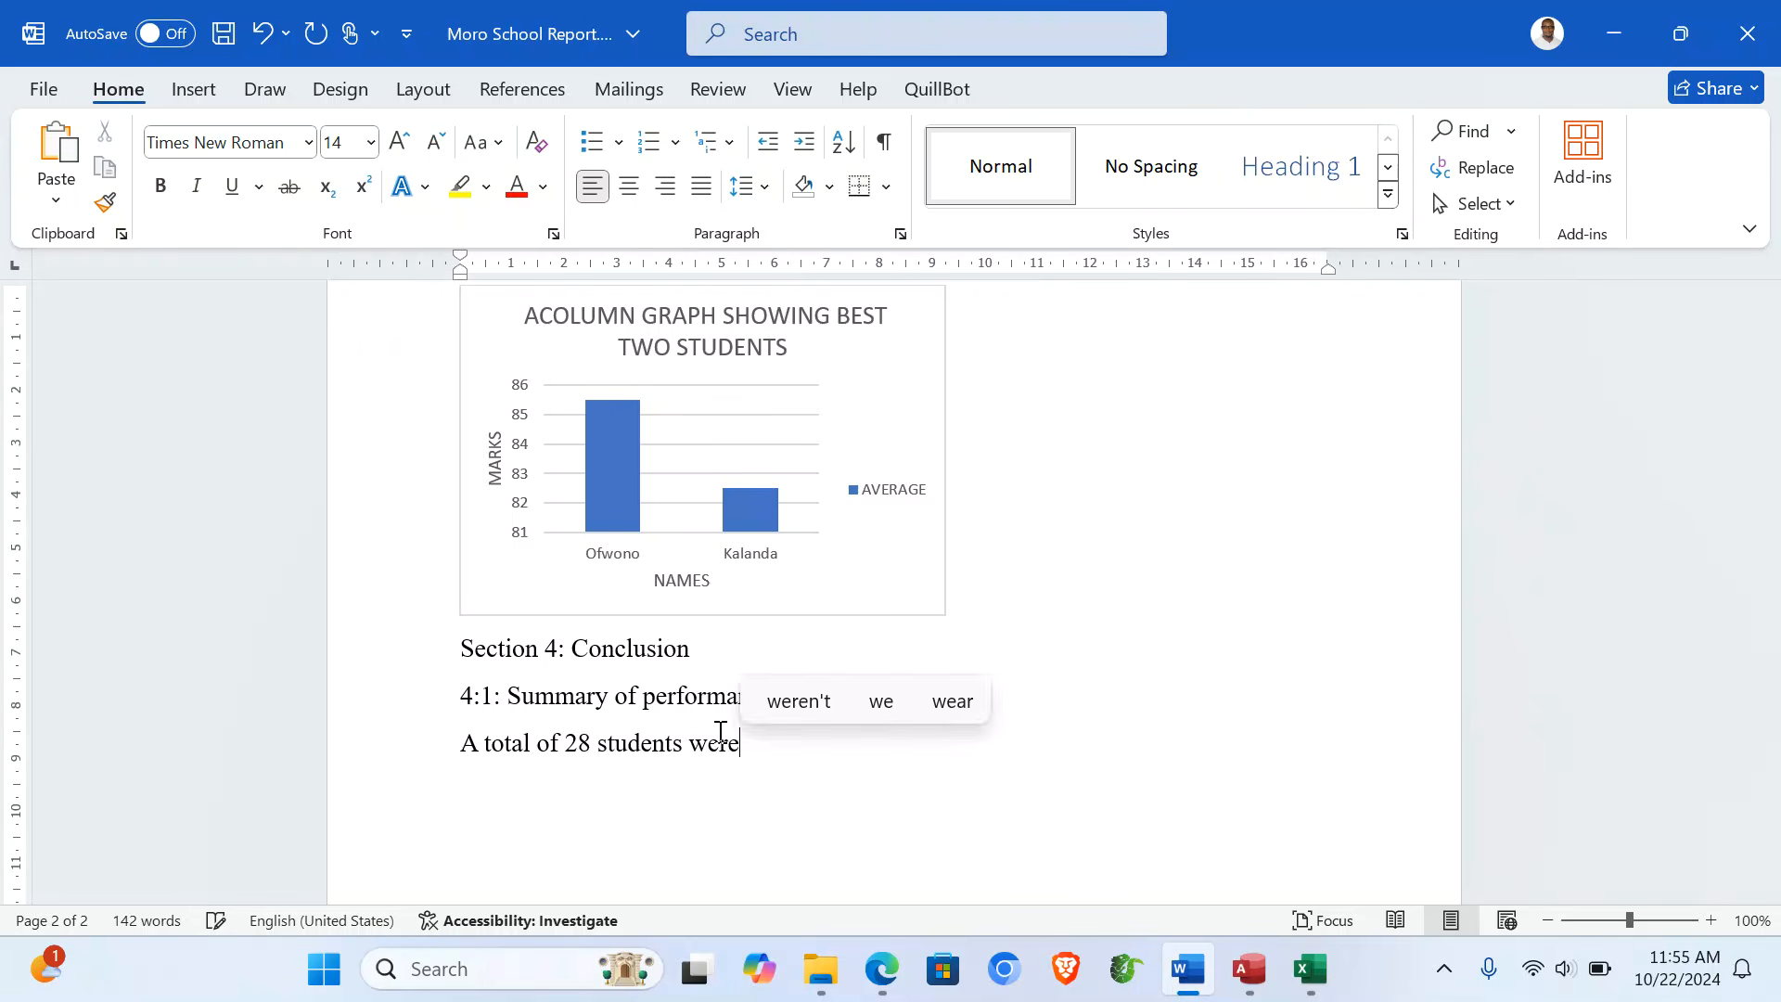
text(re assesse)
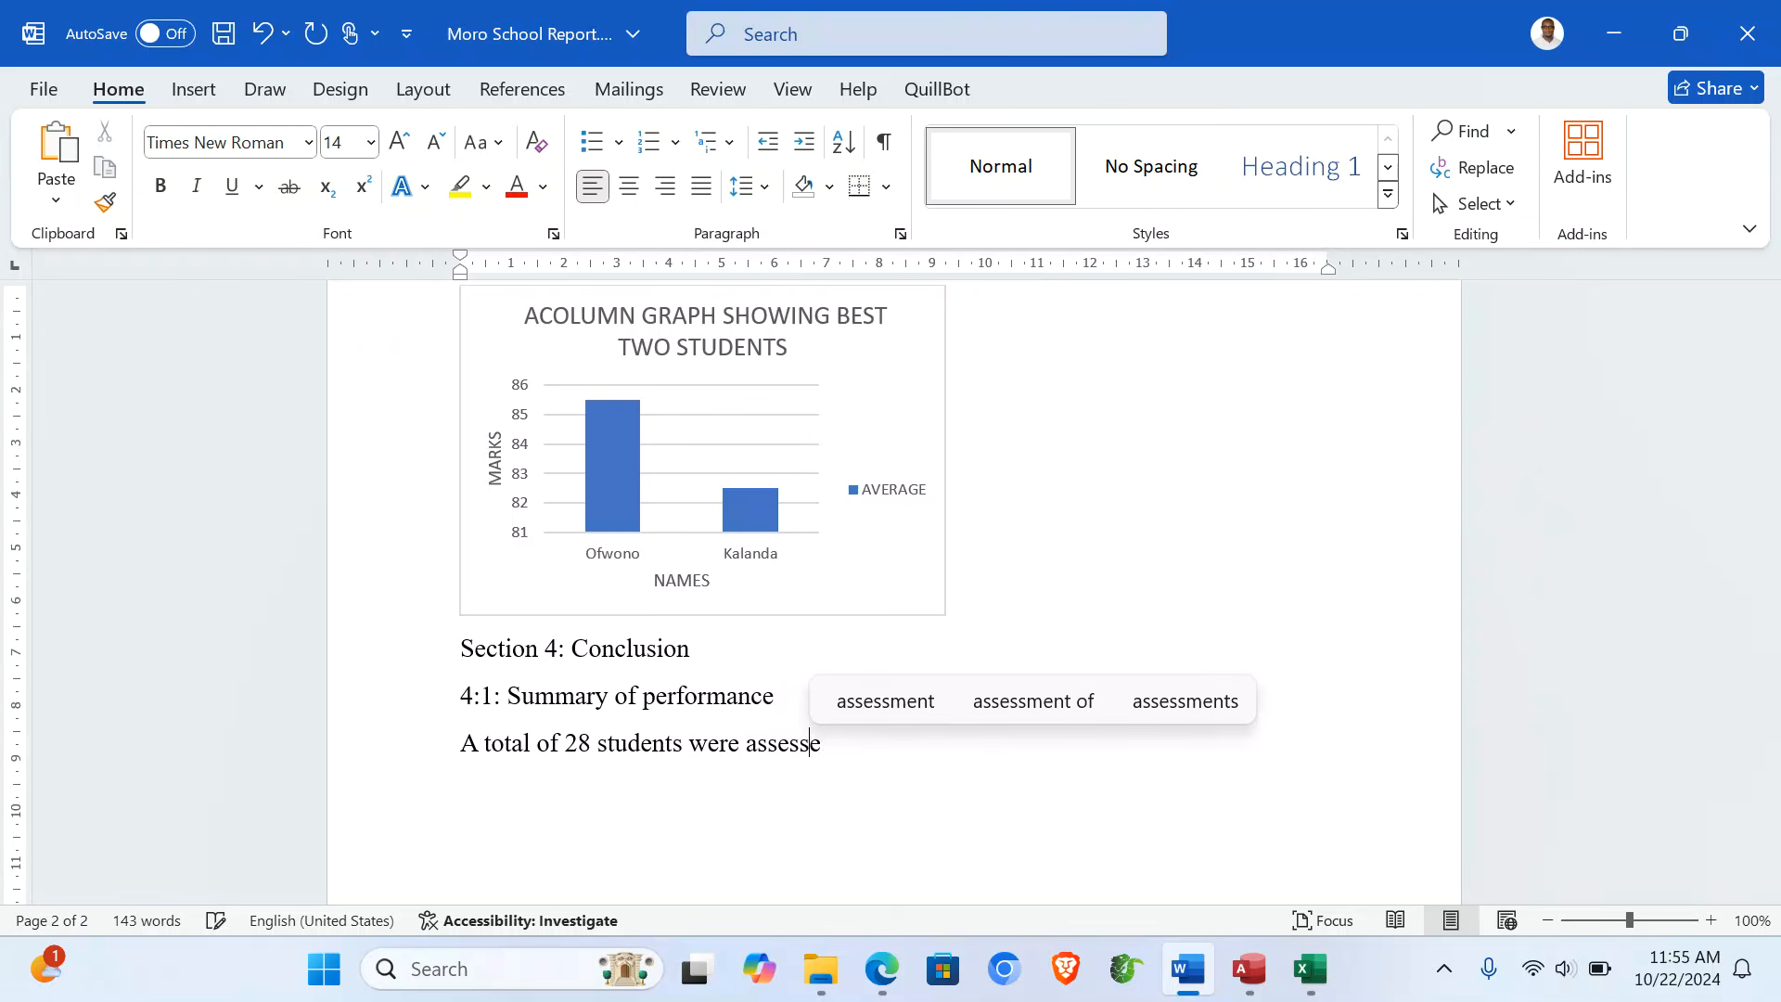
text(d in )
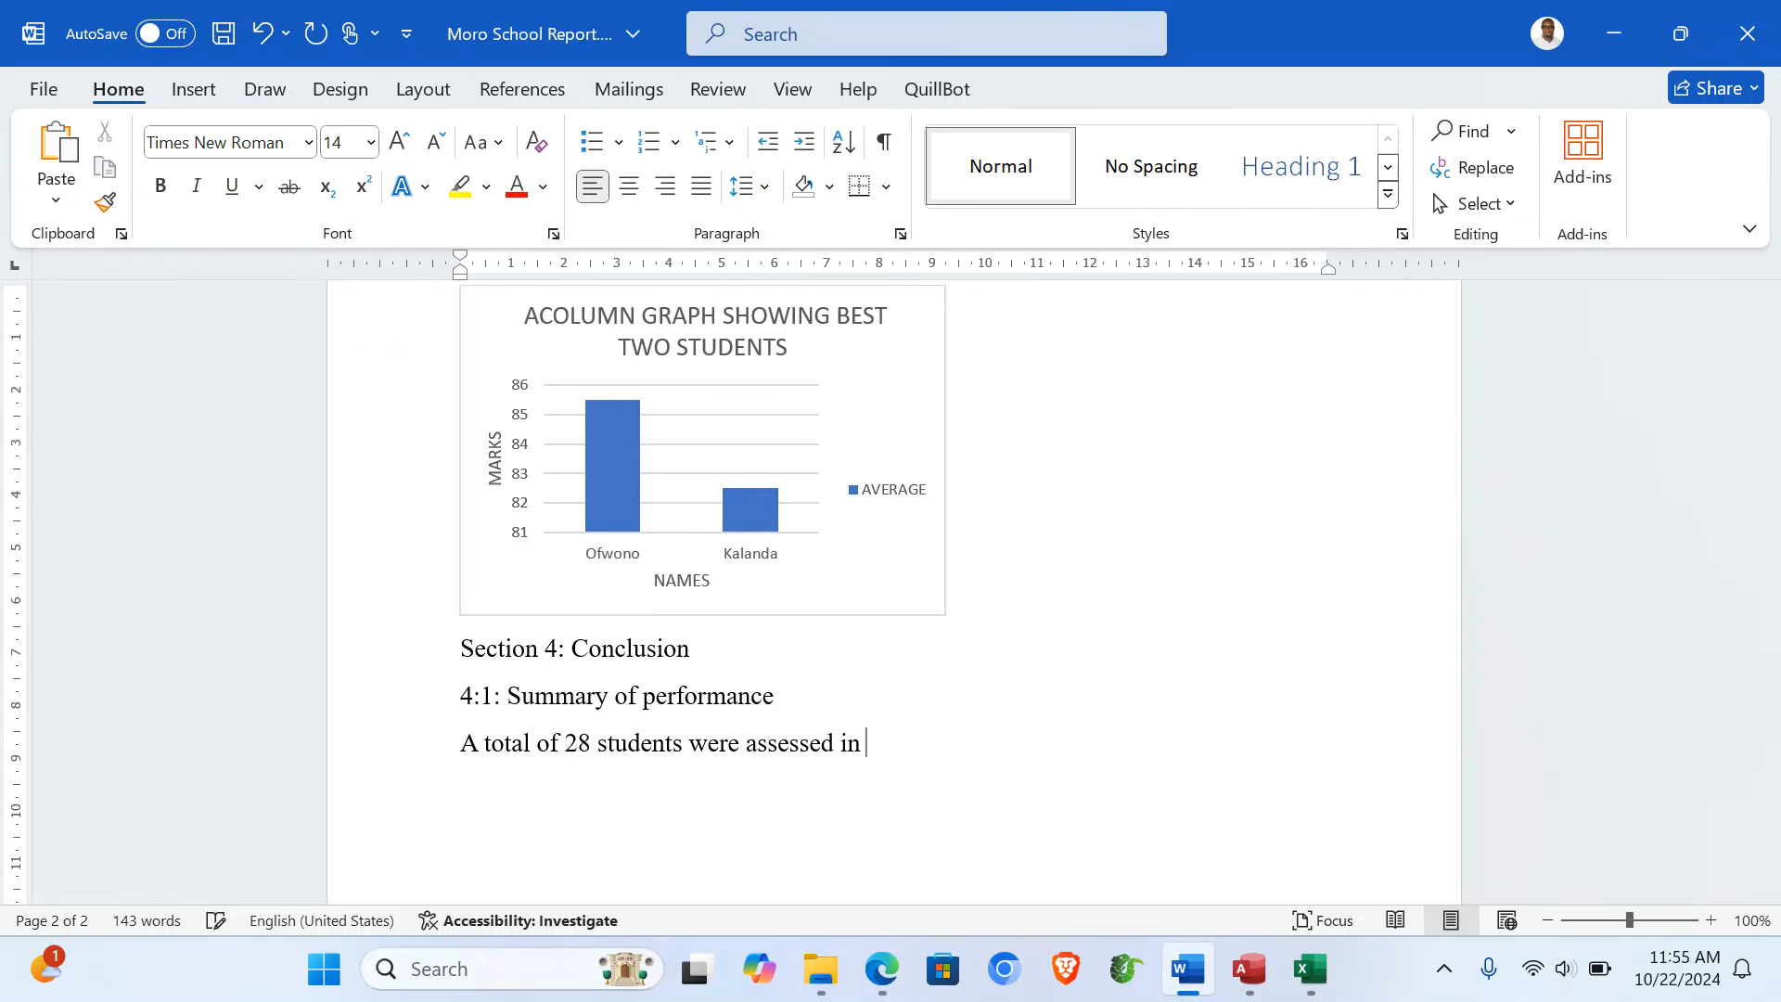
text(the report)
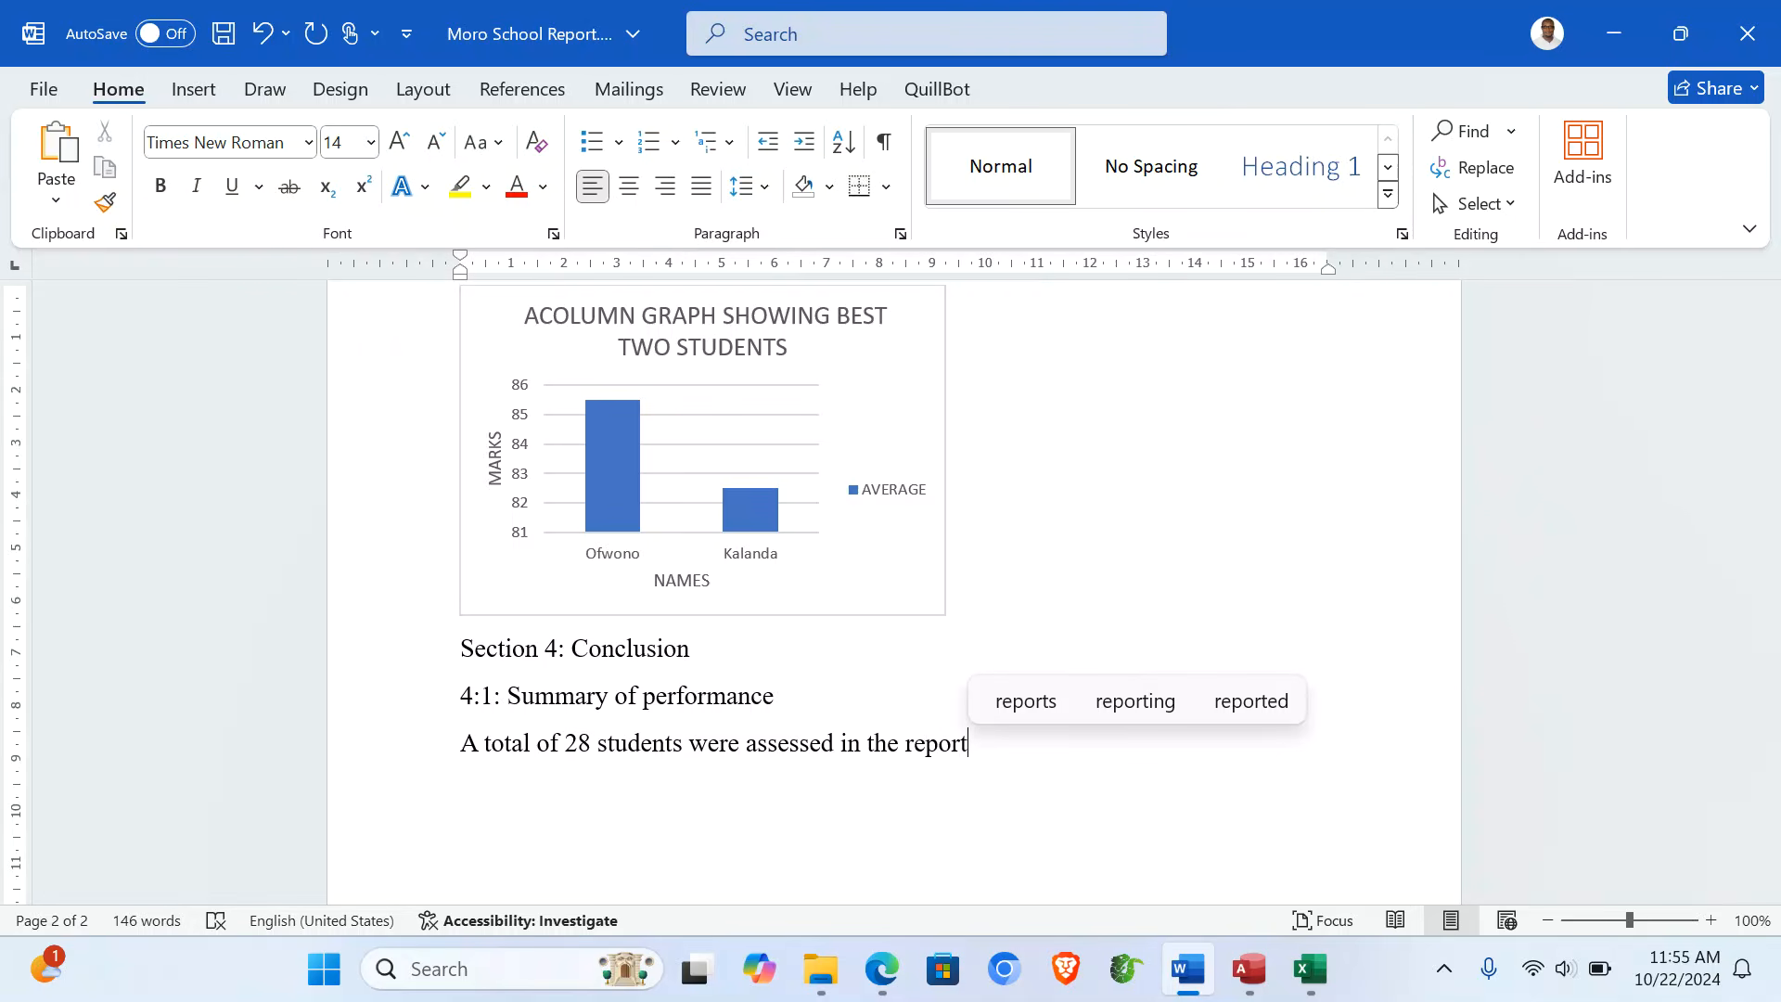
text(. )
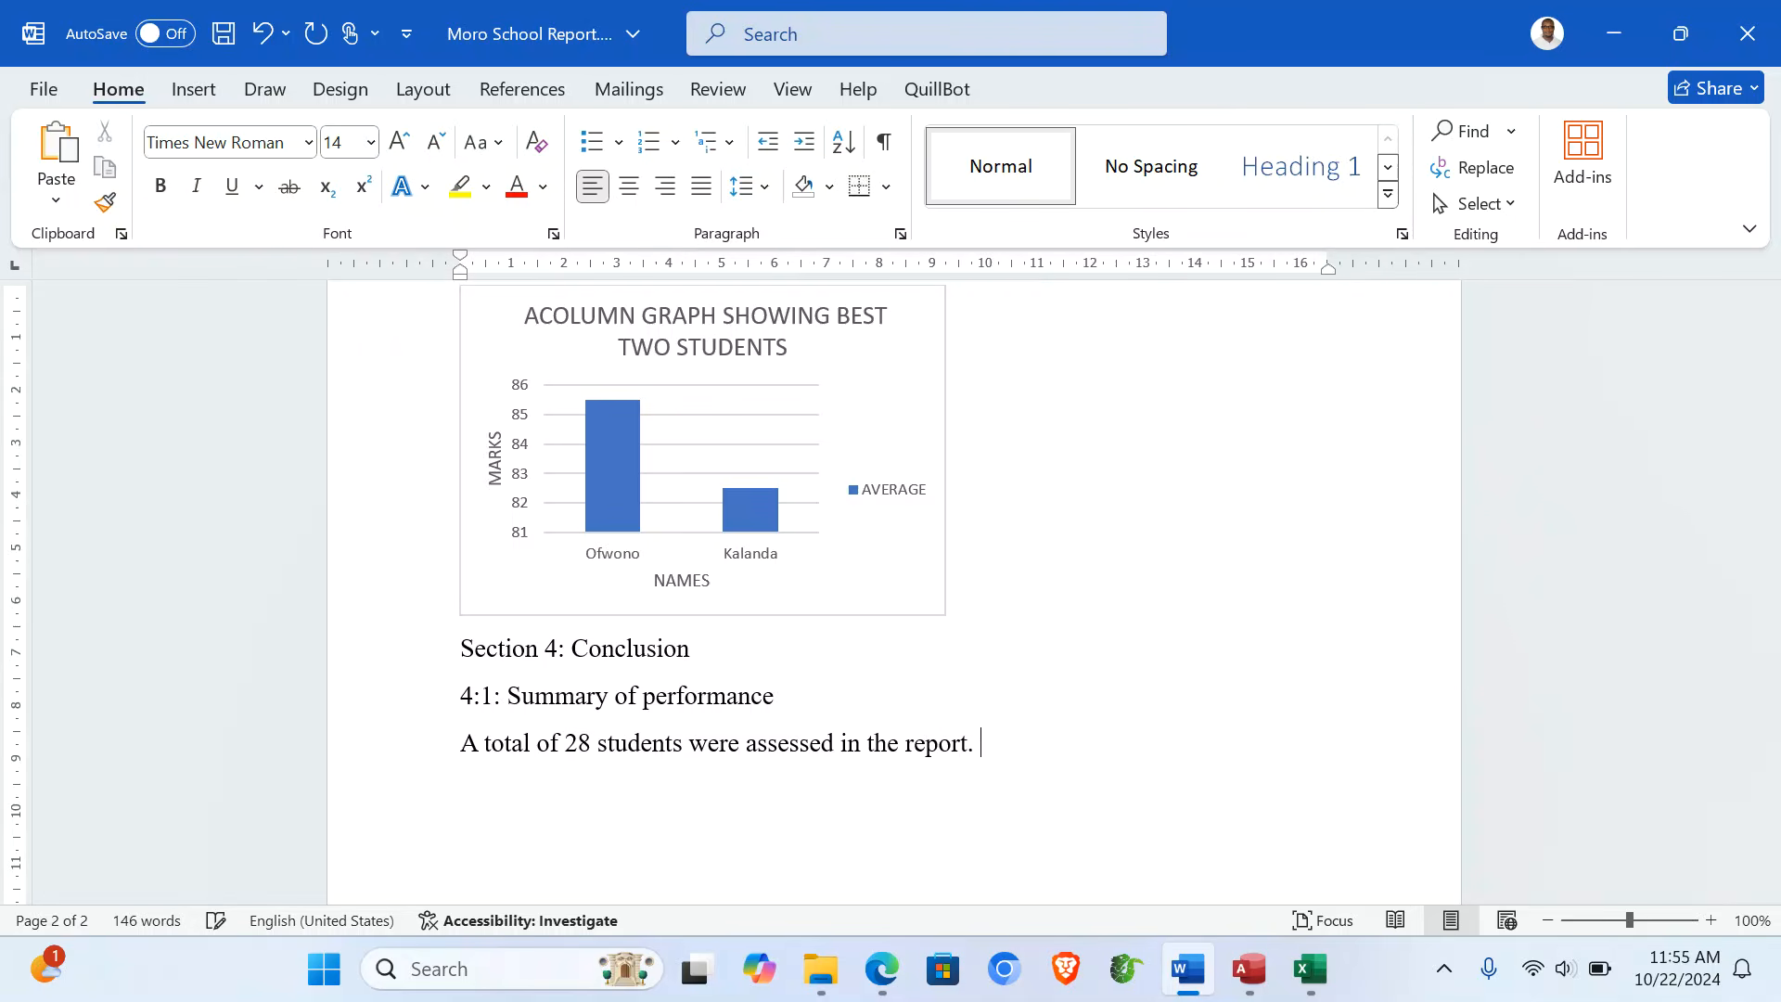
text(Of these 07 students )
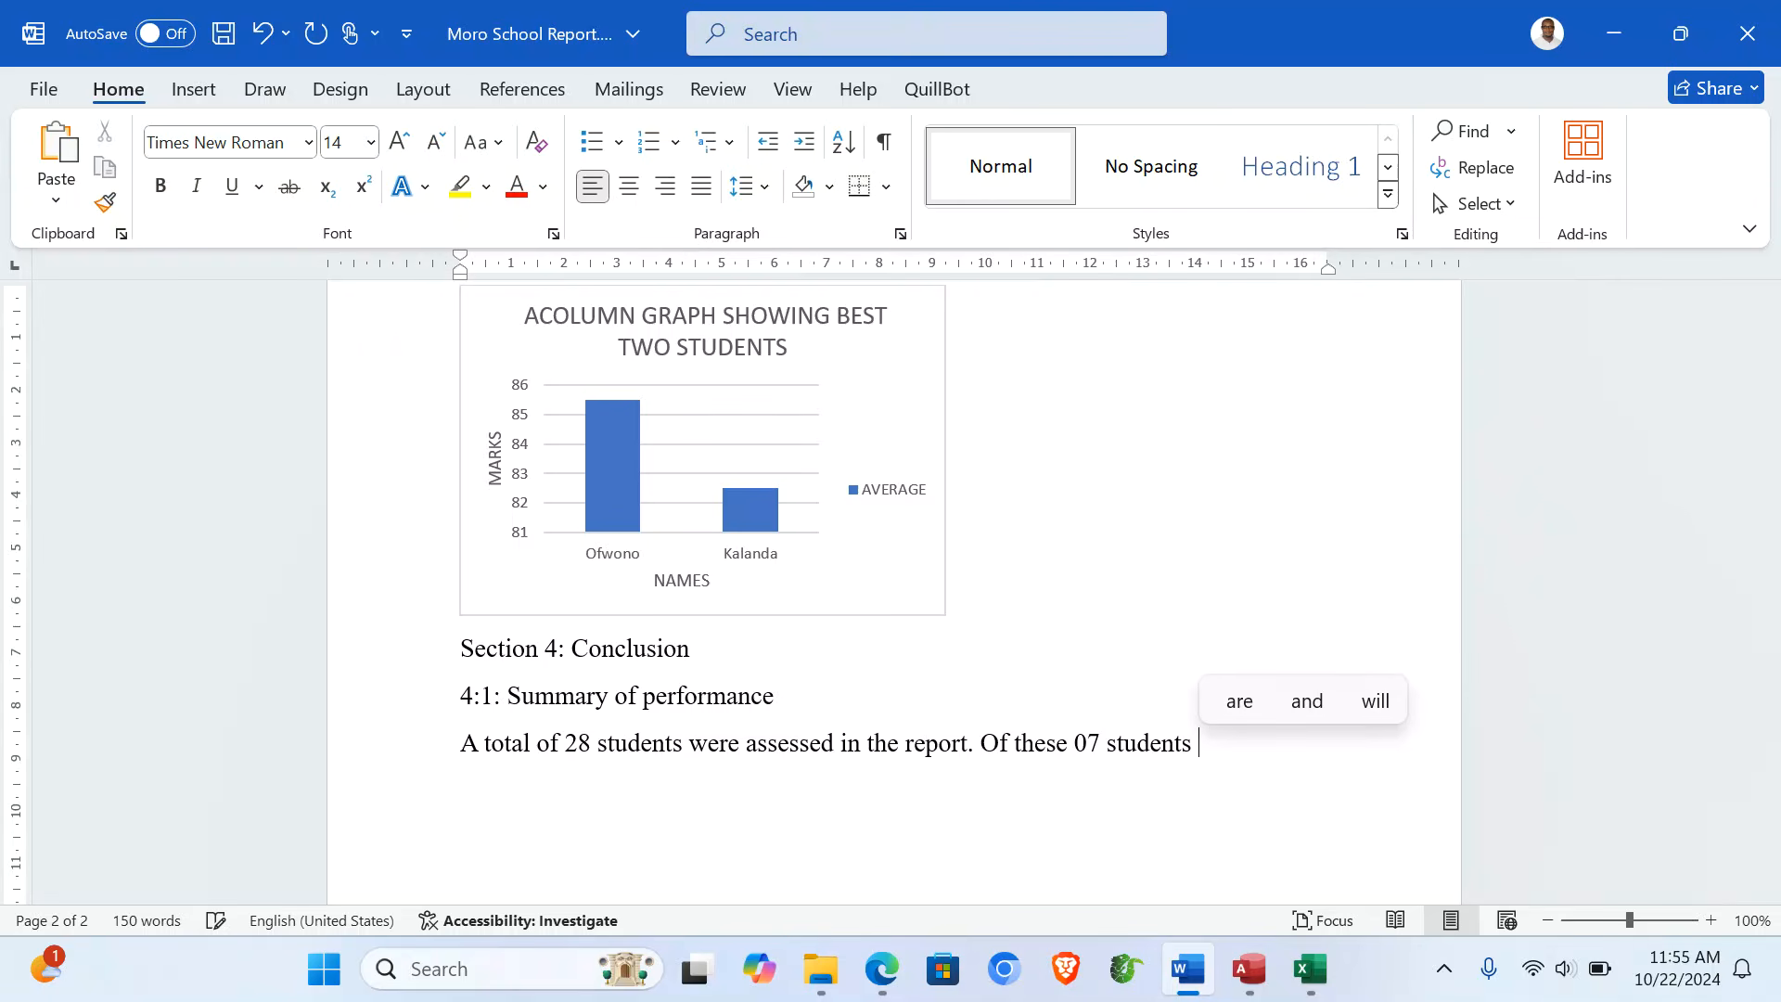
text(achieved )
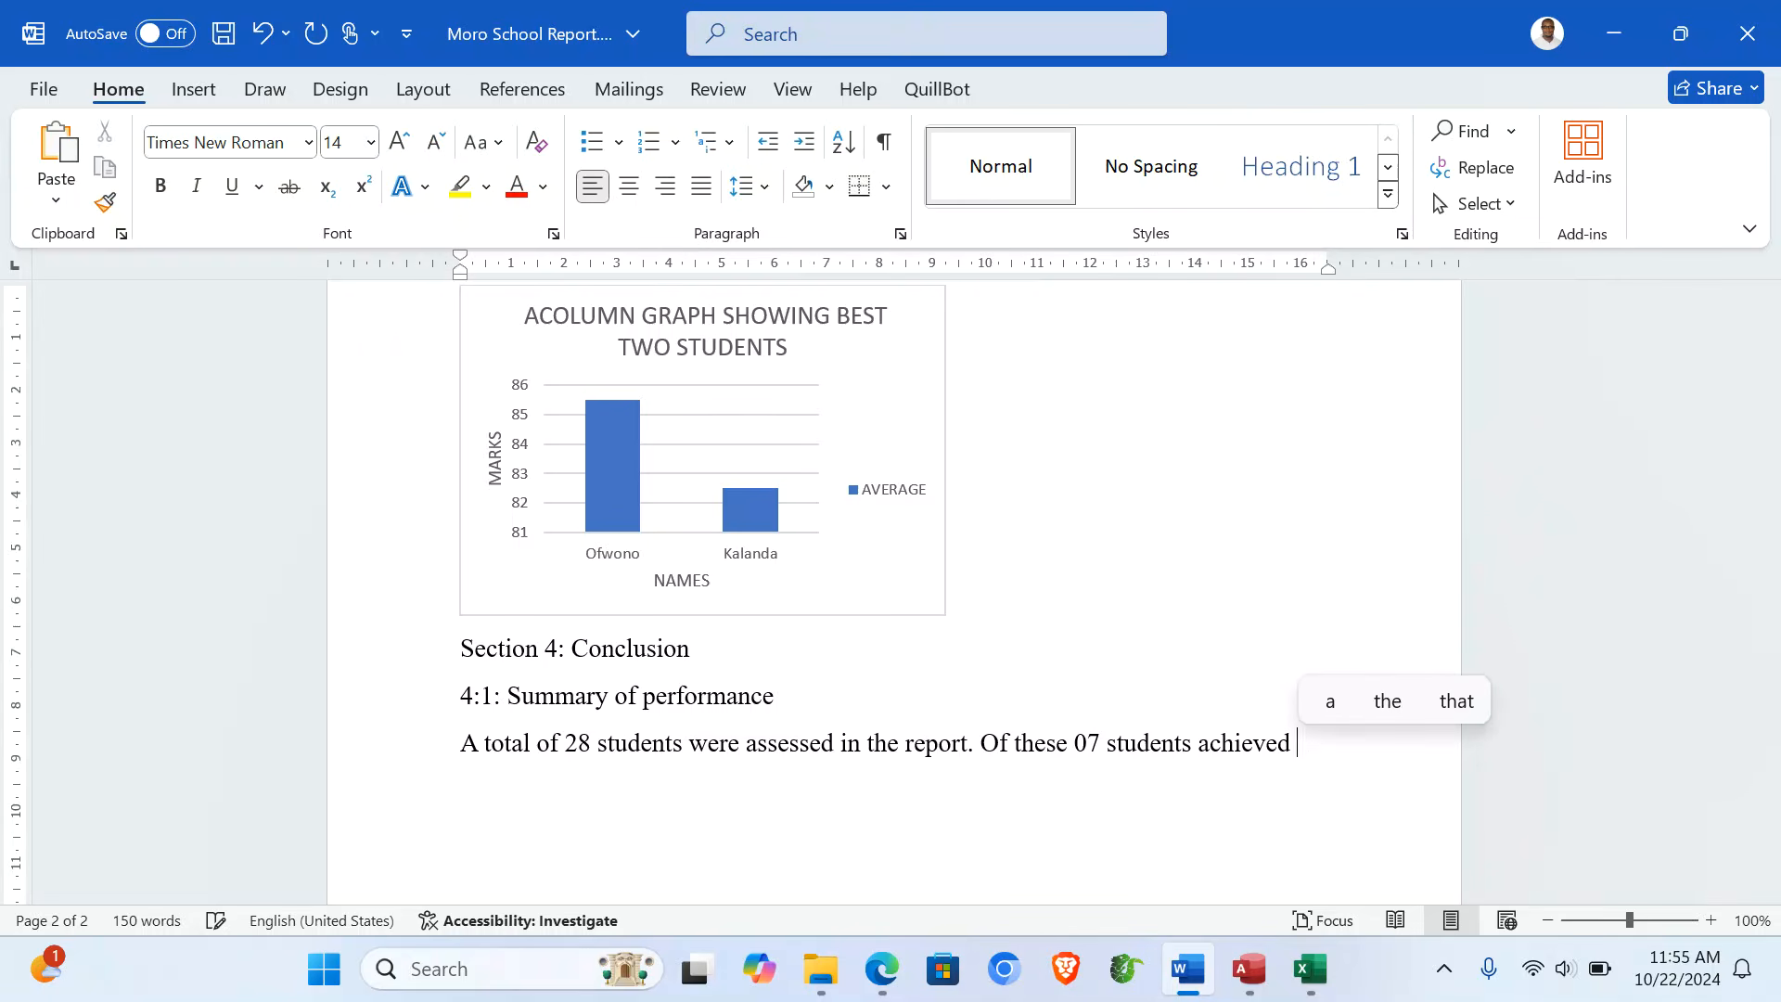
text(an ave)
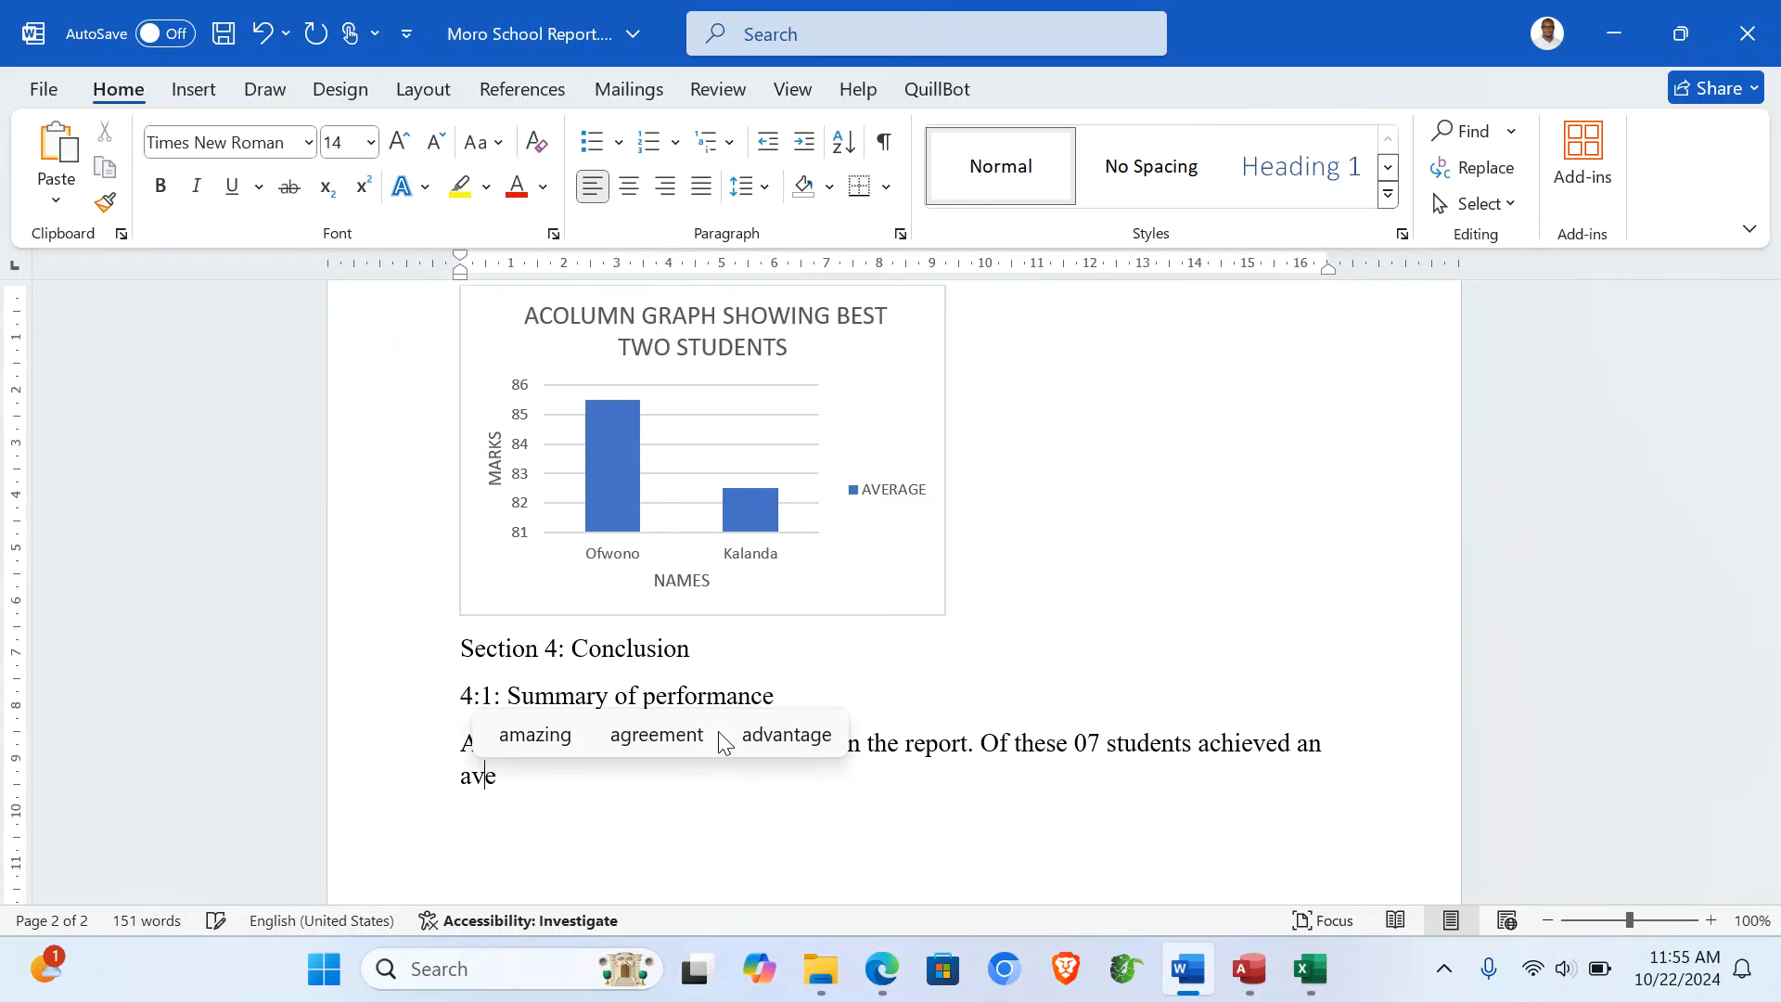
text(rage of )
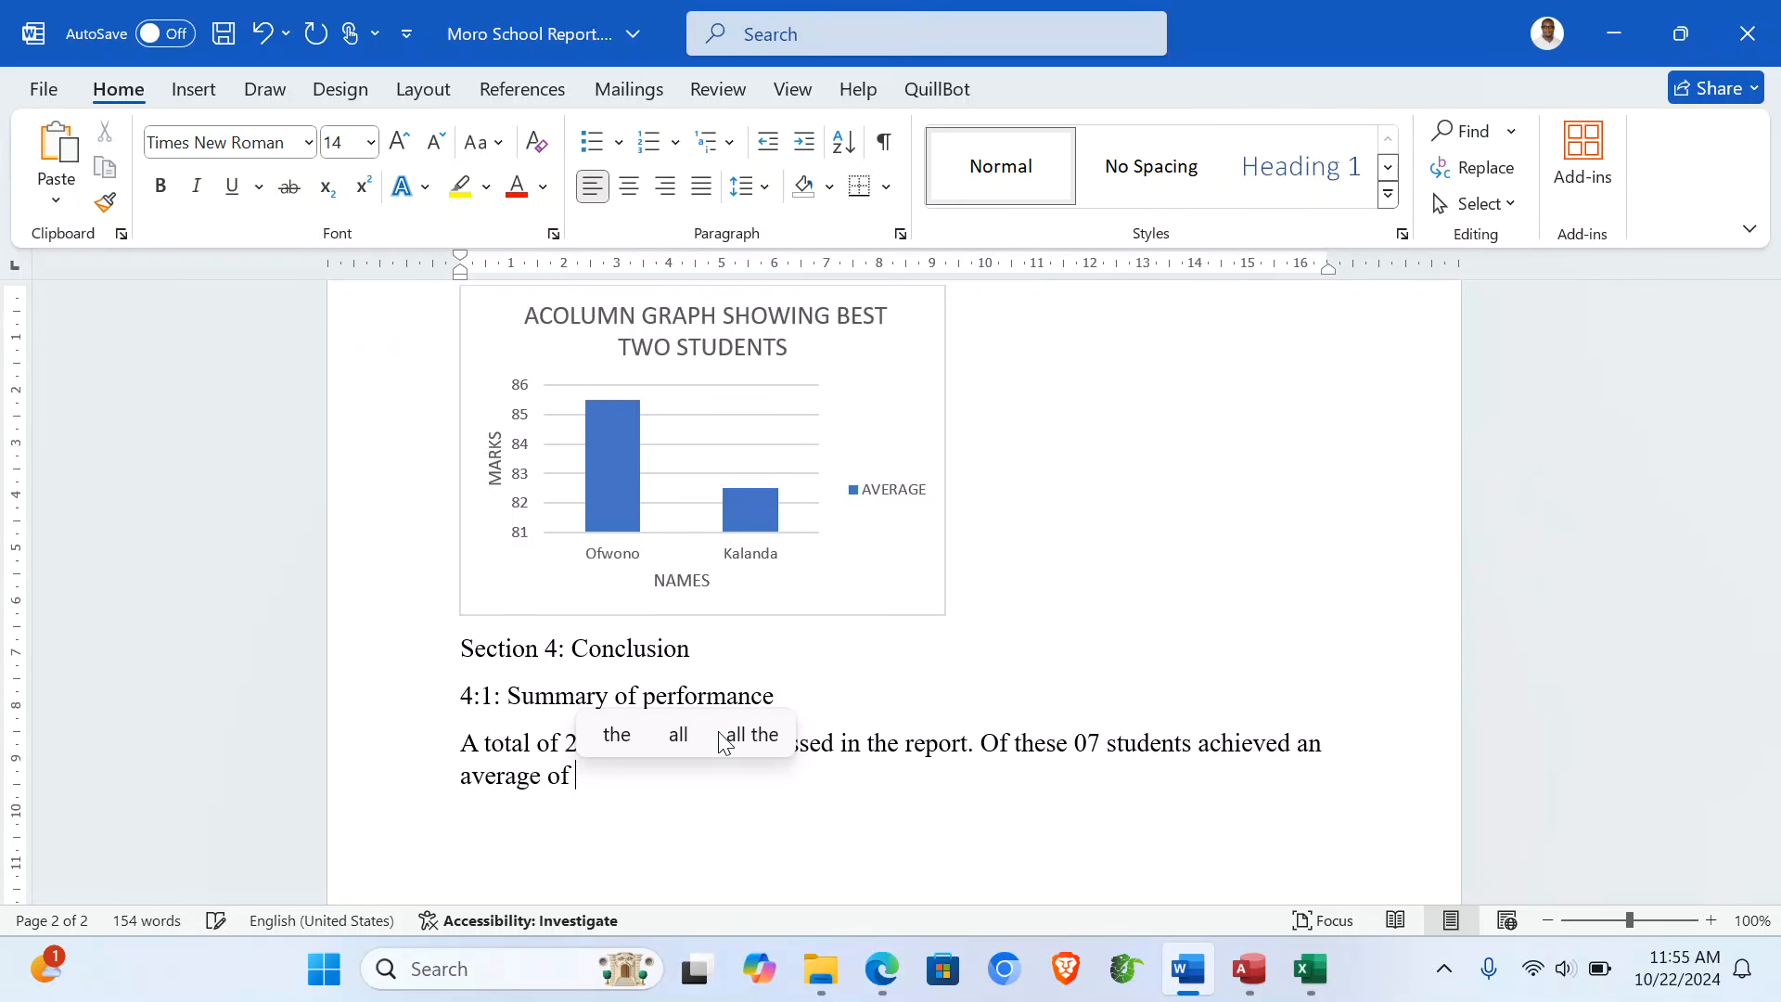
text(70 and ab)
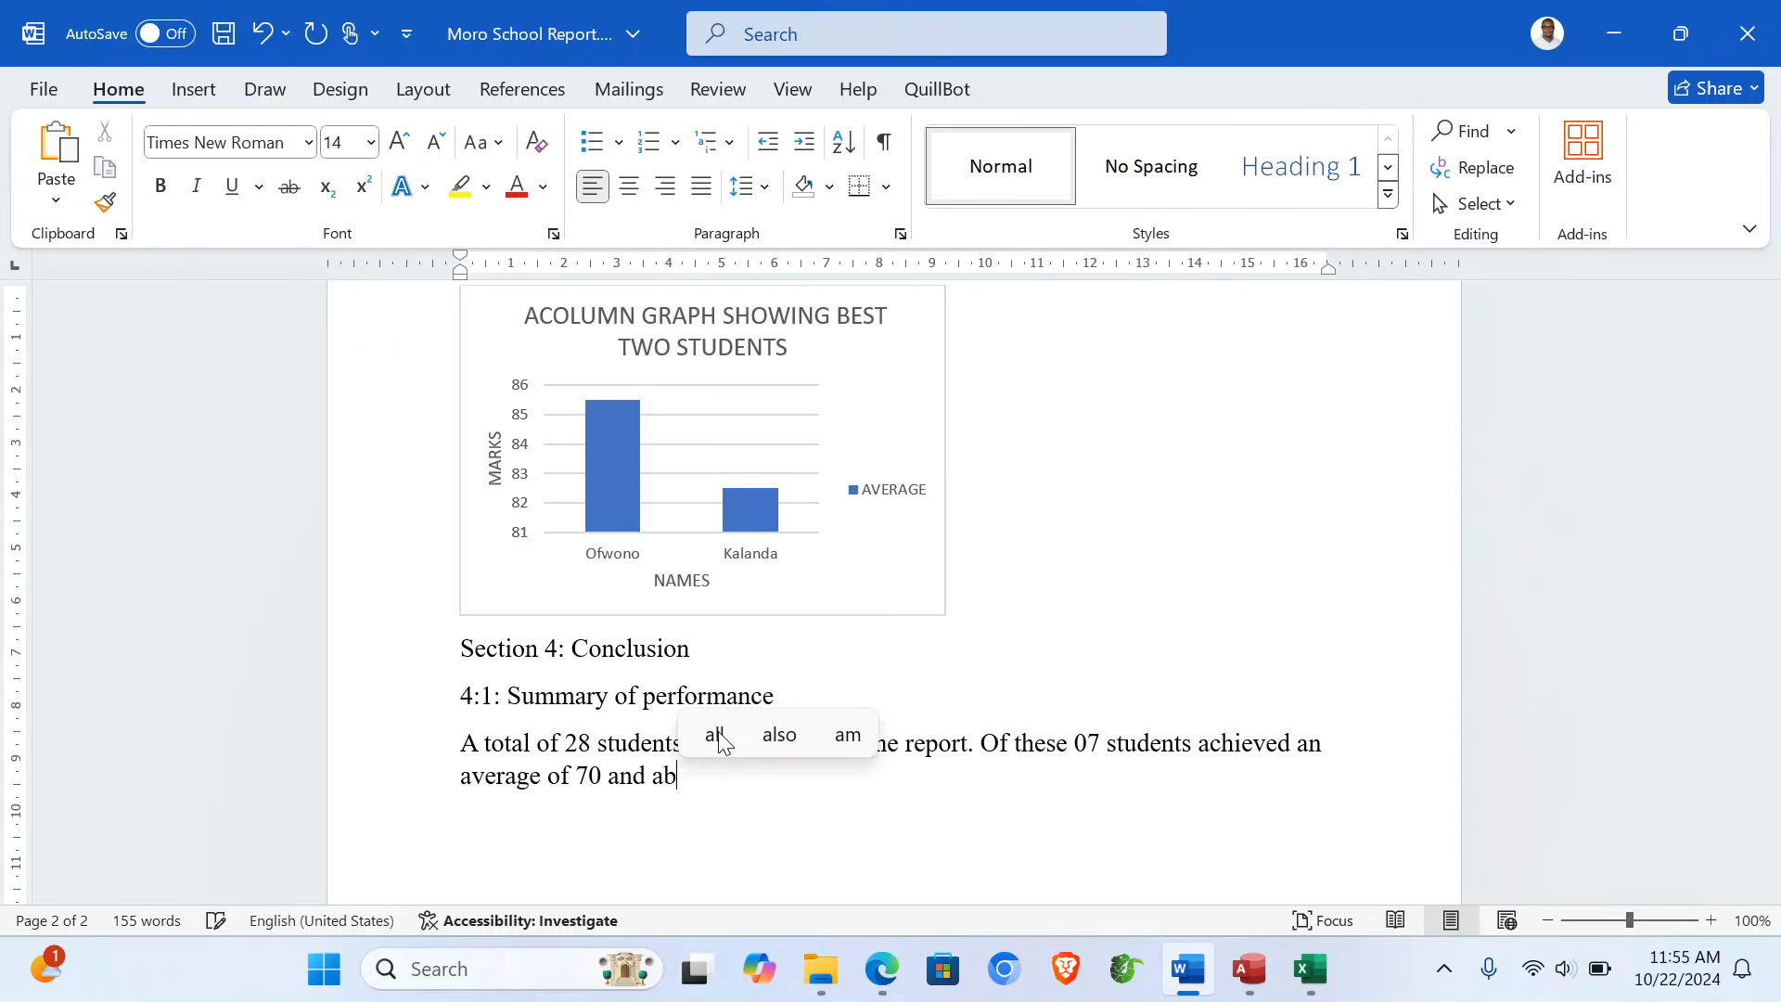
text(ove)
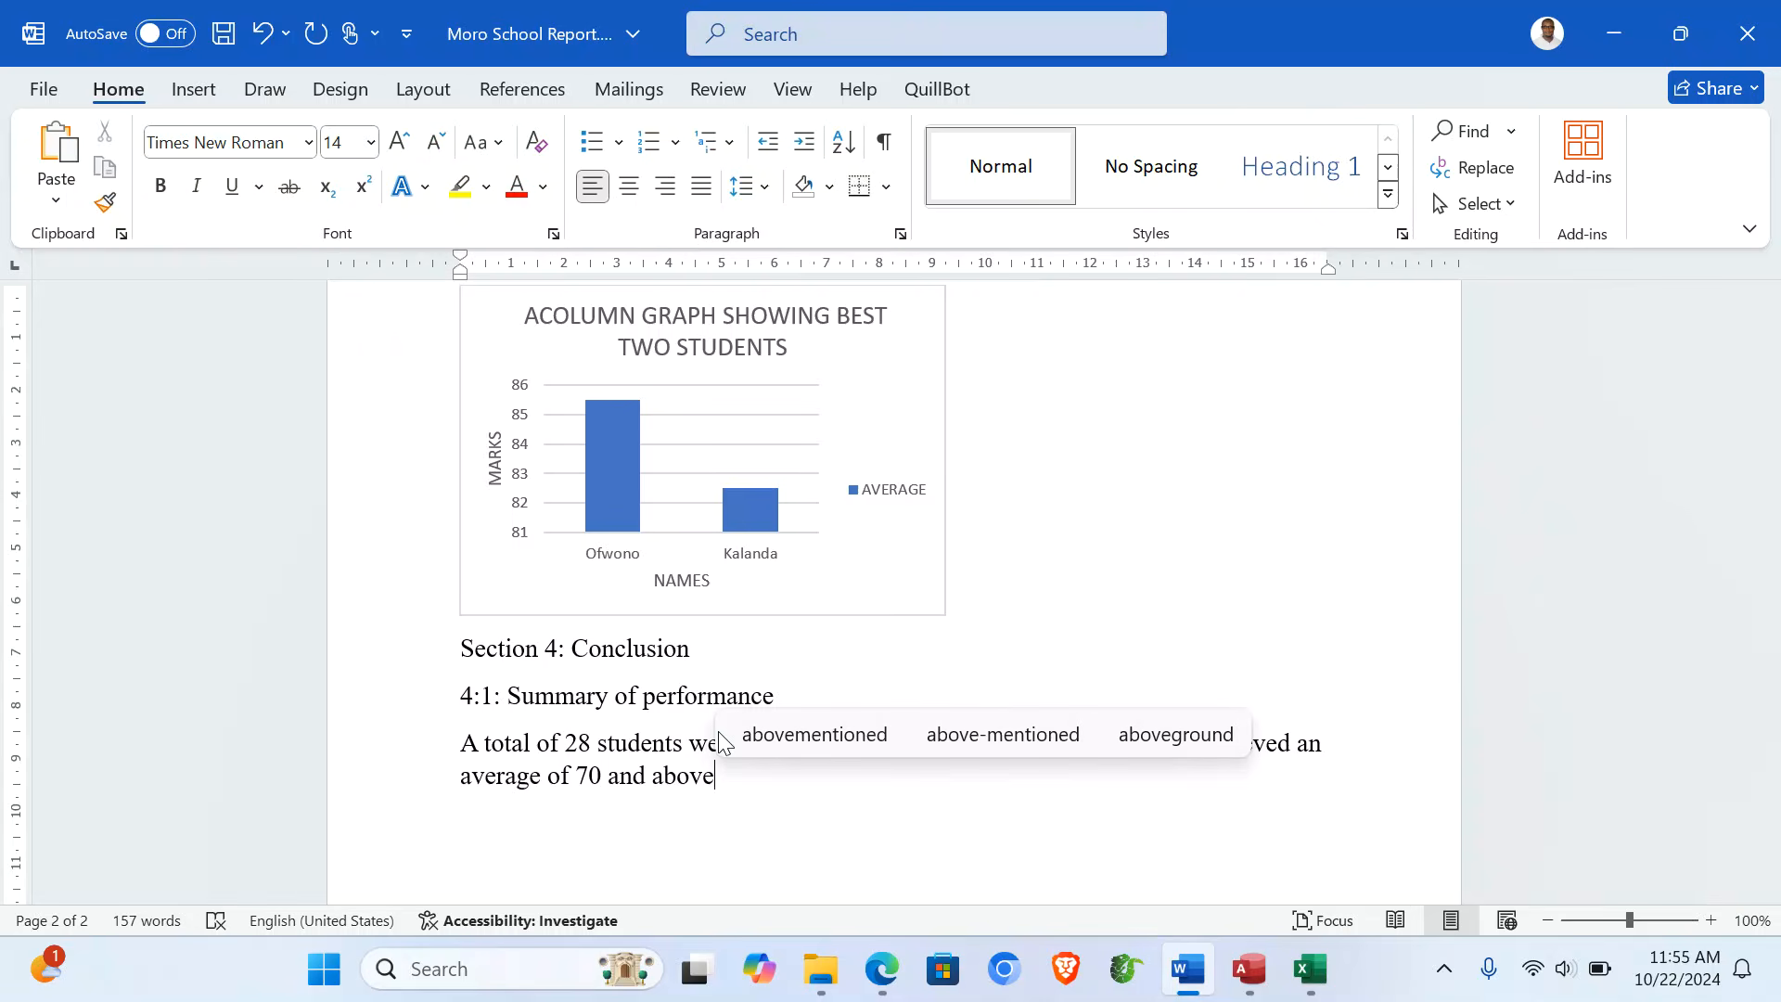
text( ea)
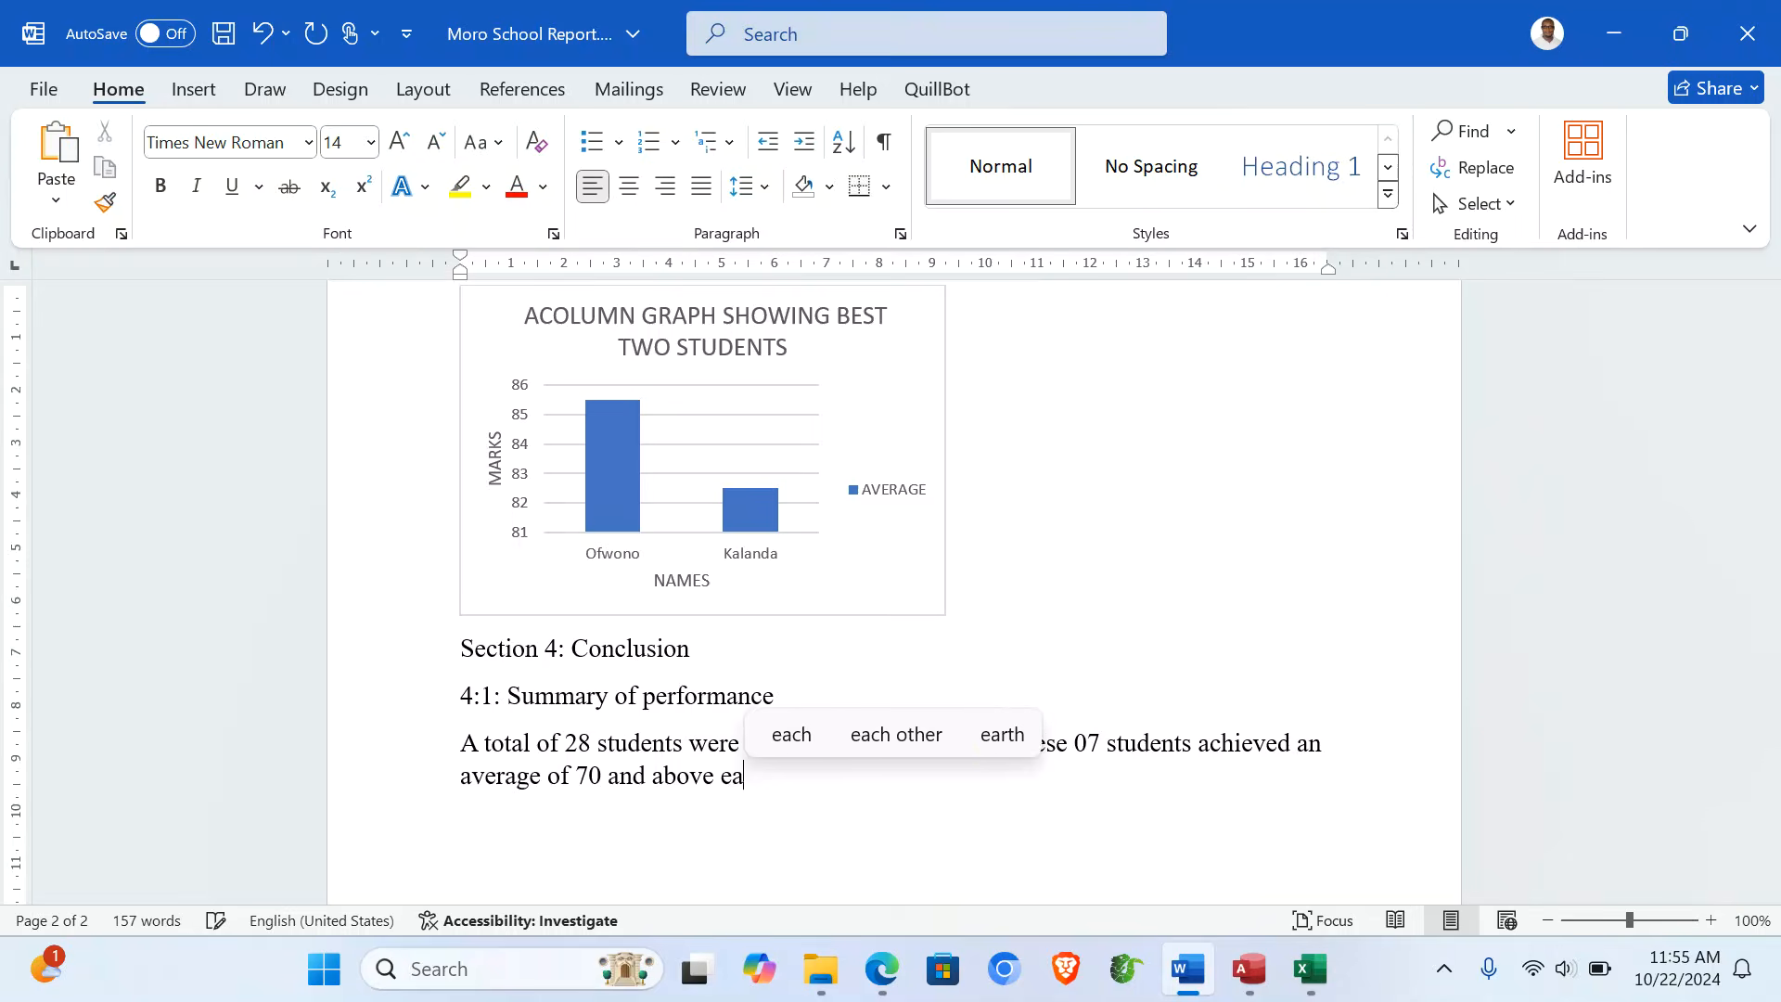
text(rning s)
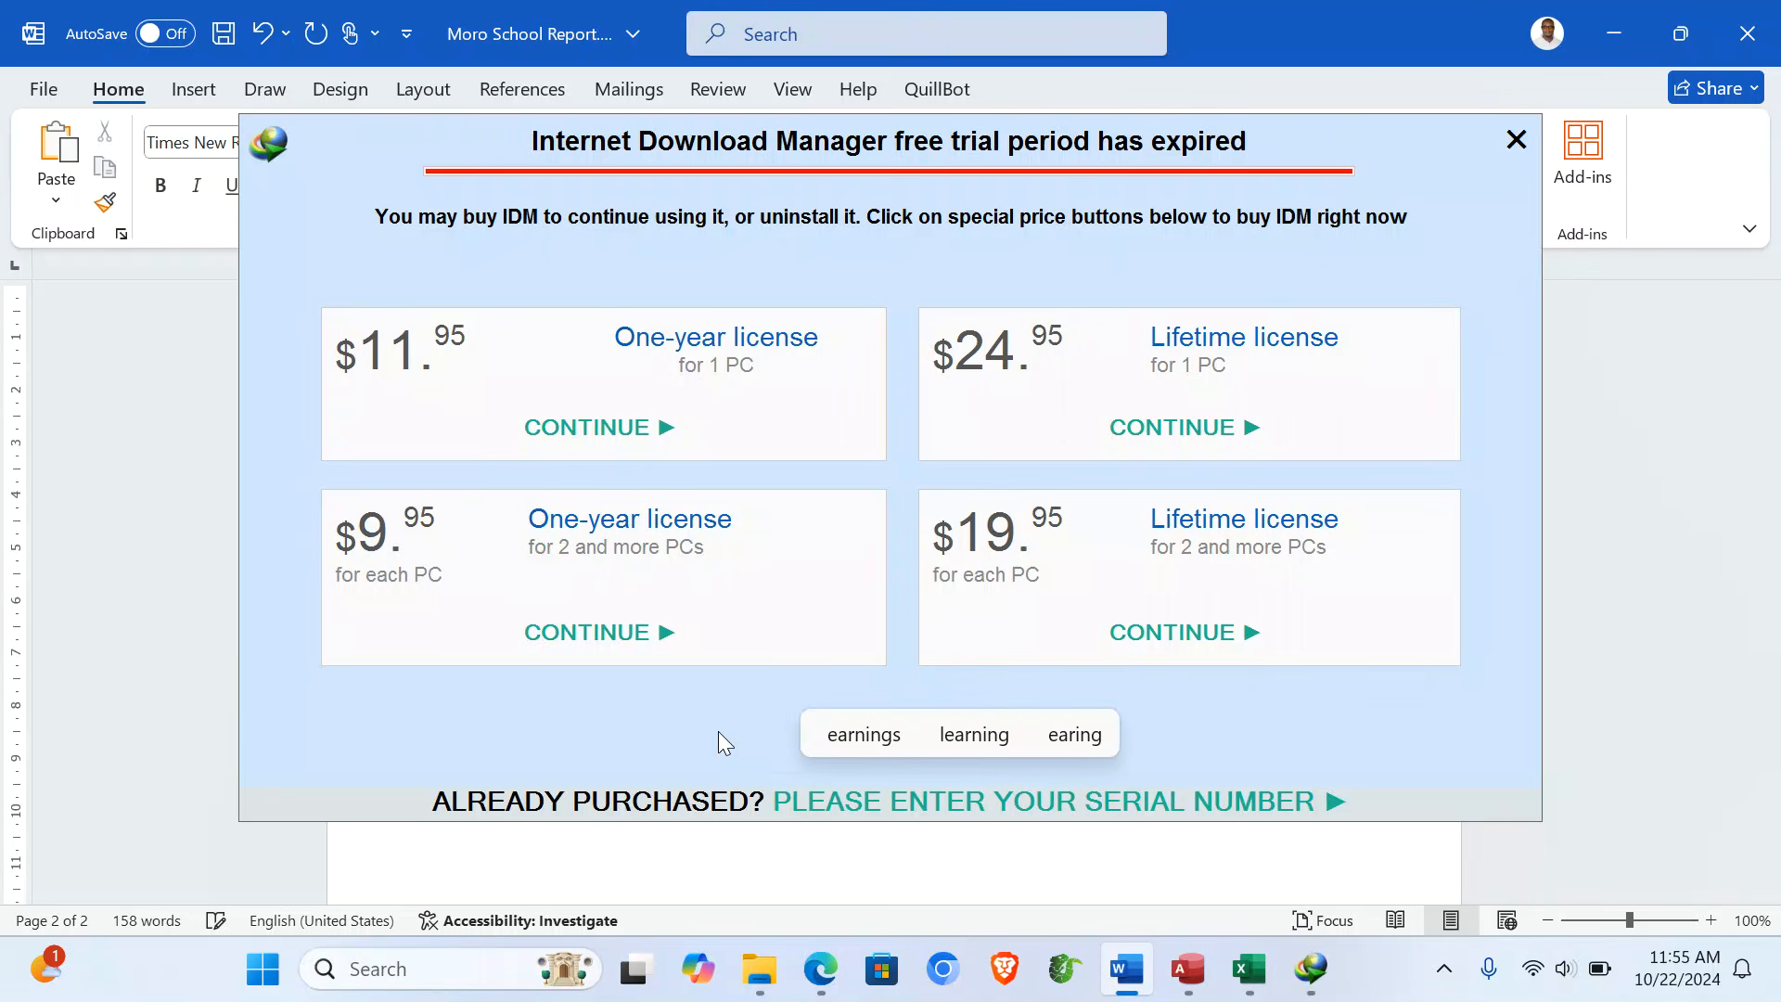
text(pec)
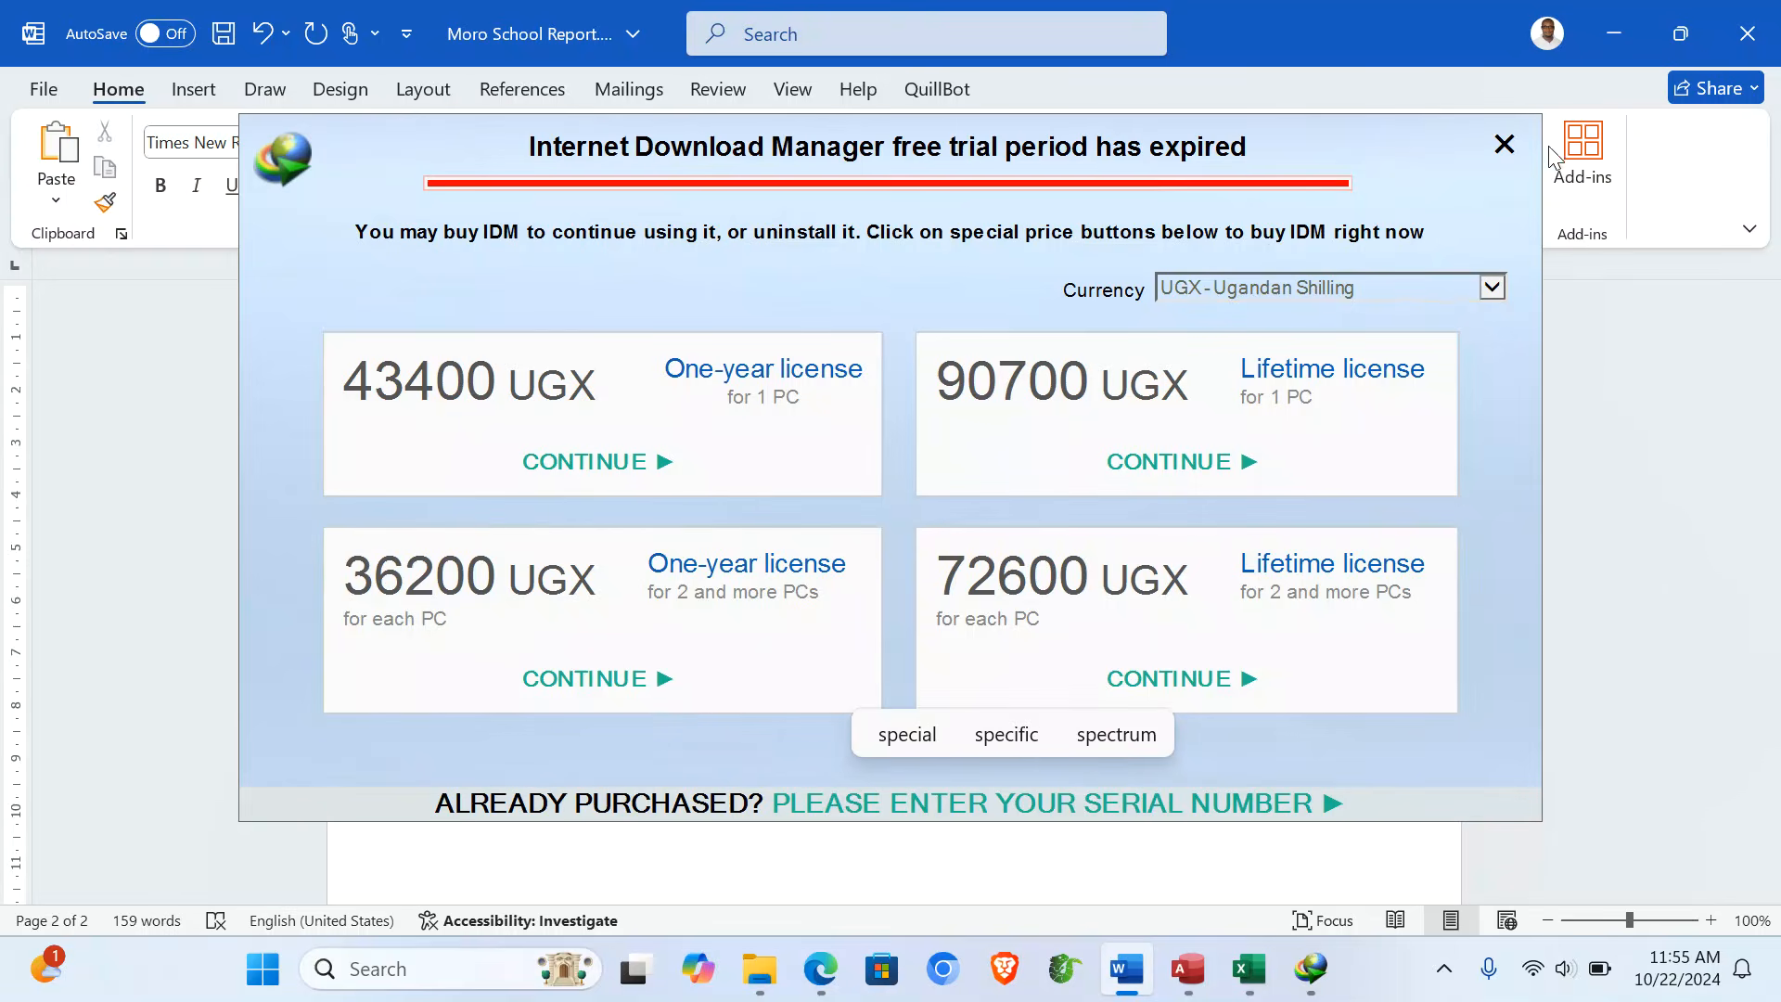
- Dismiss the IDM popup and finish the 4:1 sentence with 'special recognition of their academic performance.'
click(1504, 144)
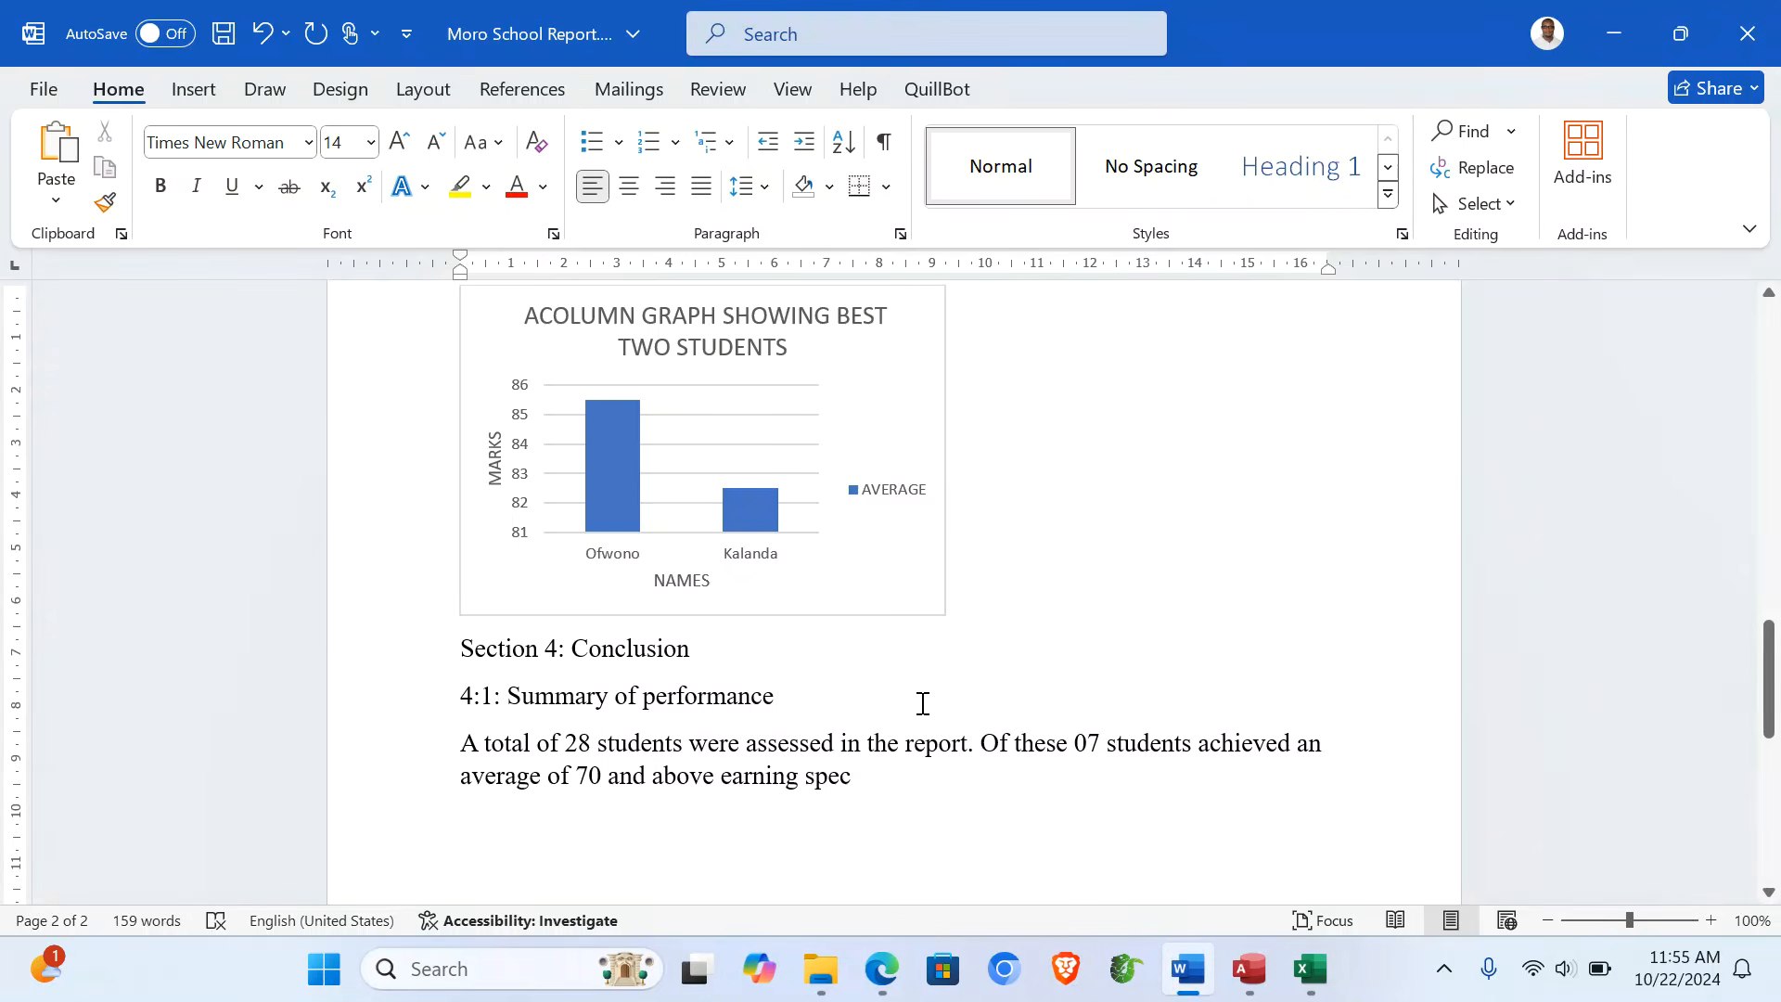
text(ial recog)
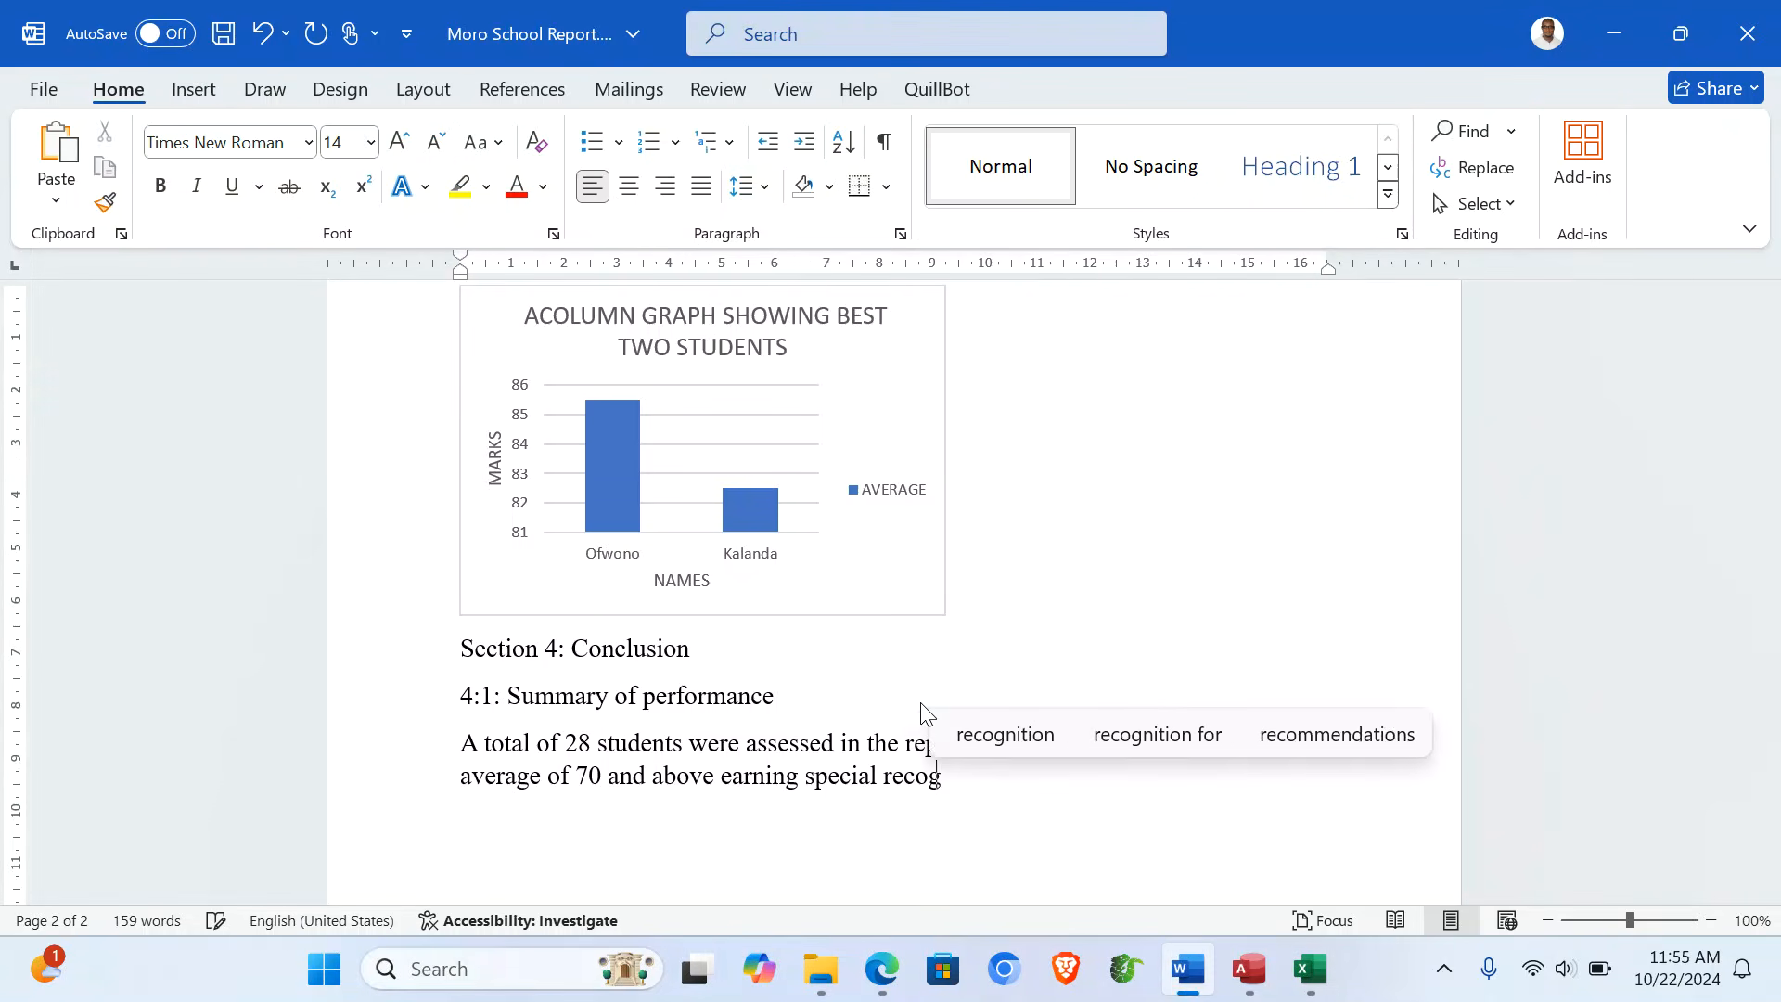
text(nition)
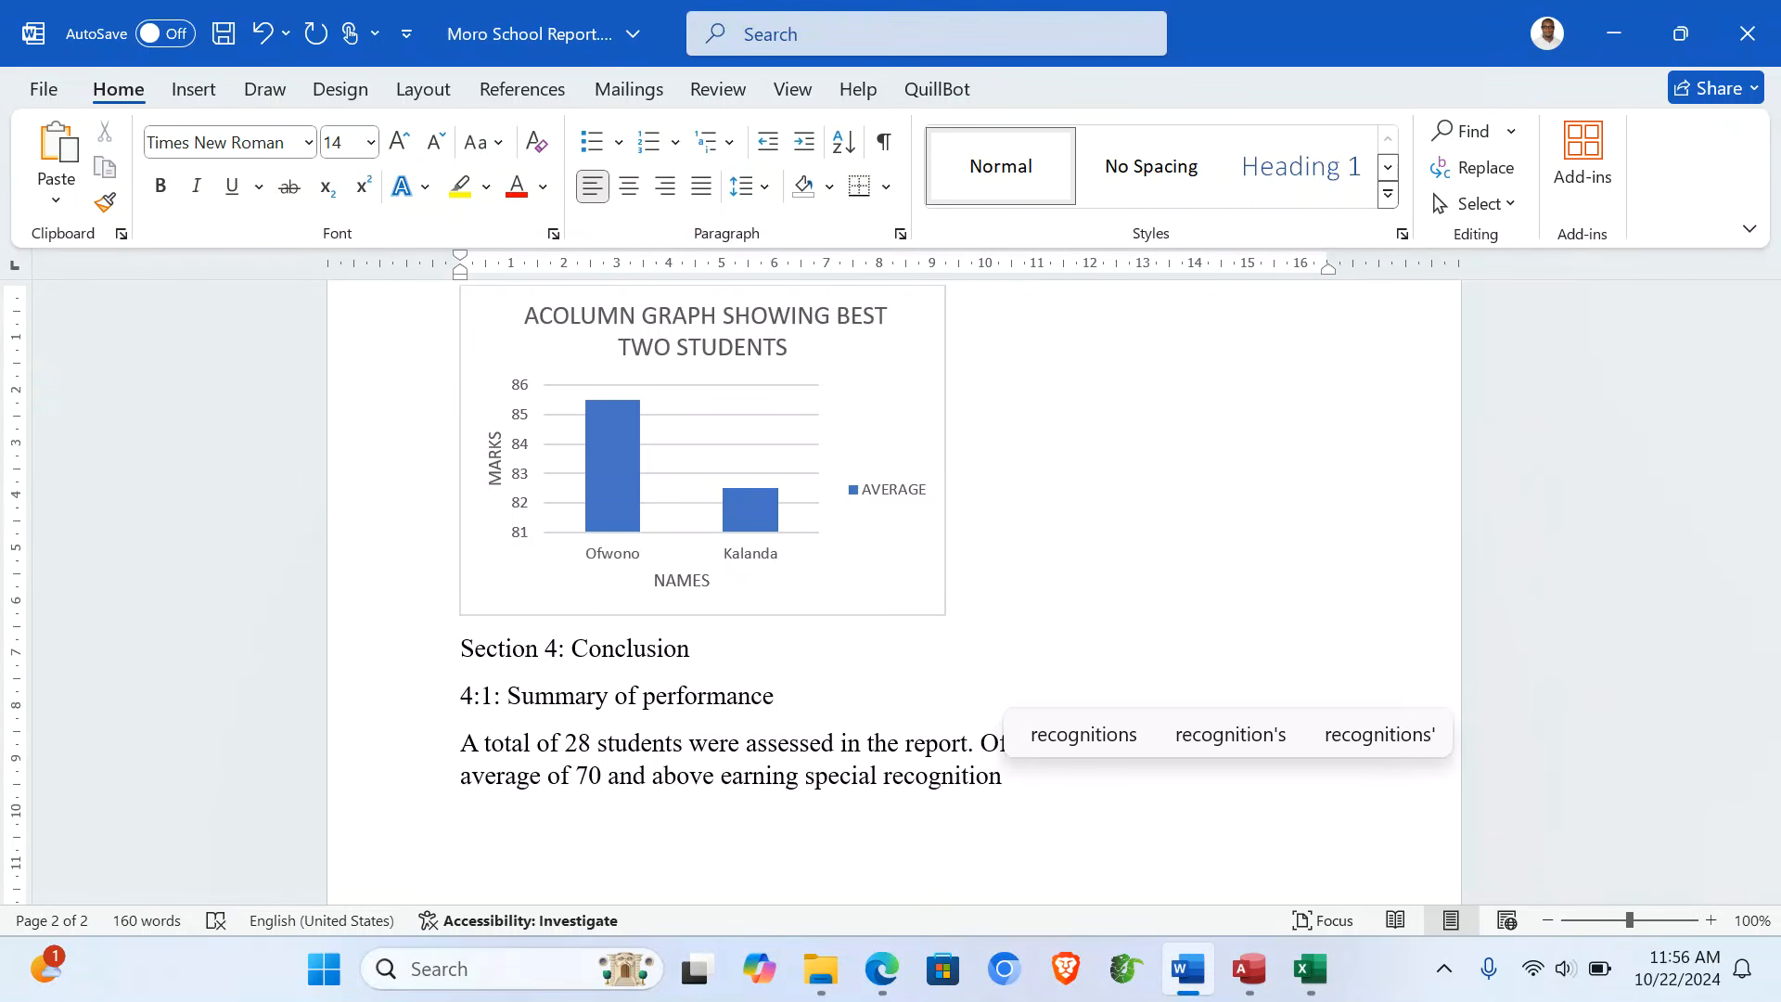
text( of their)
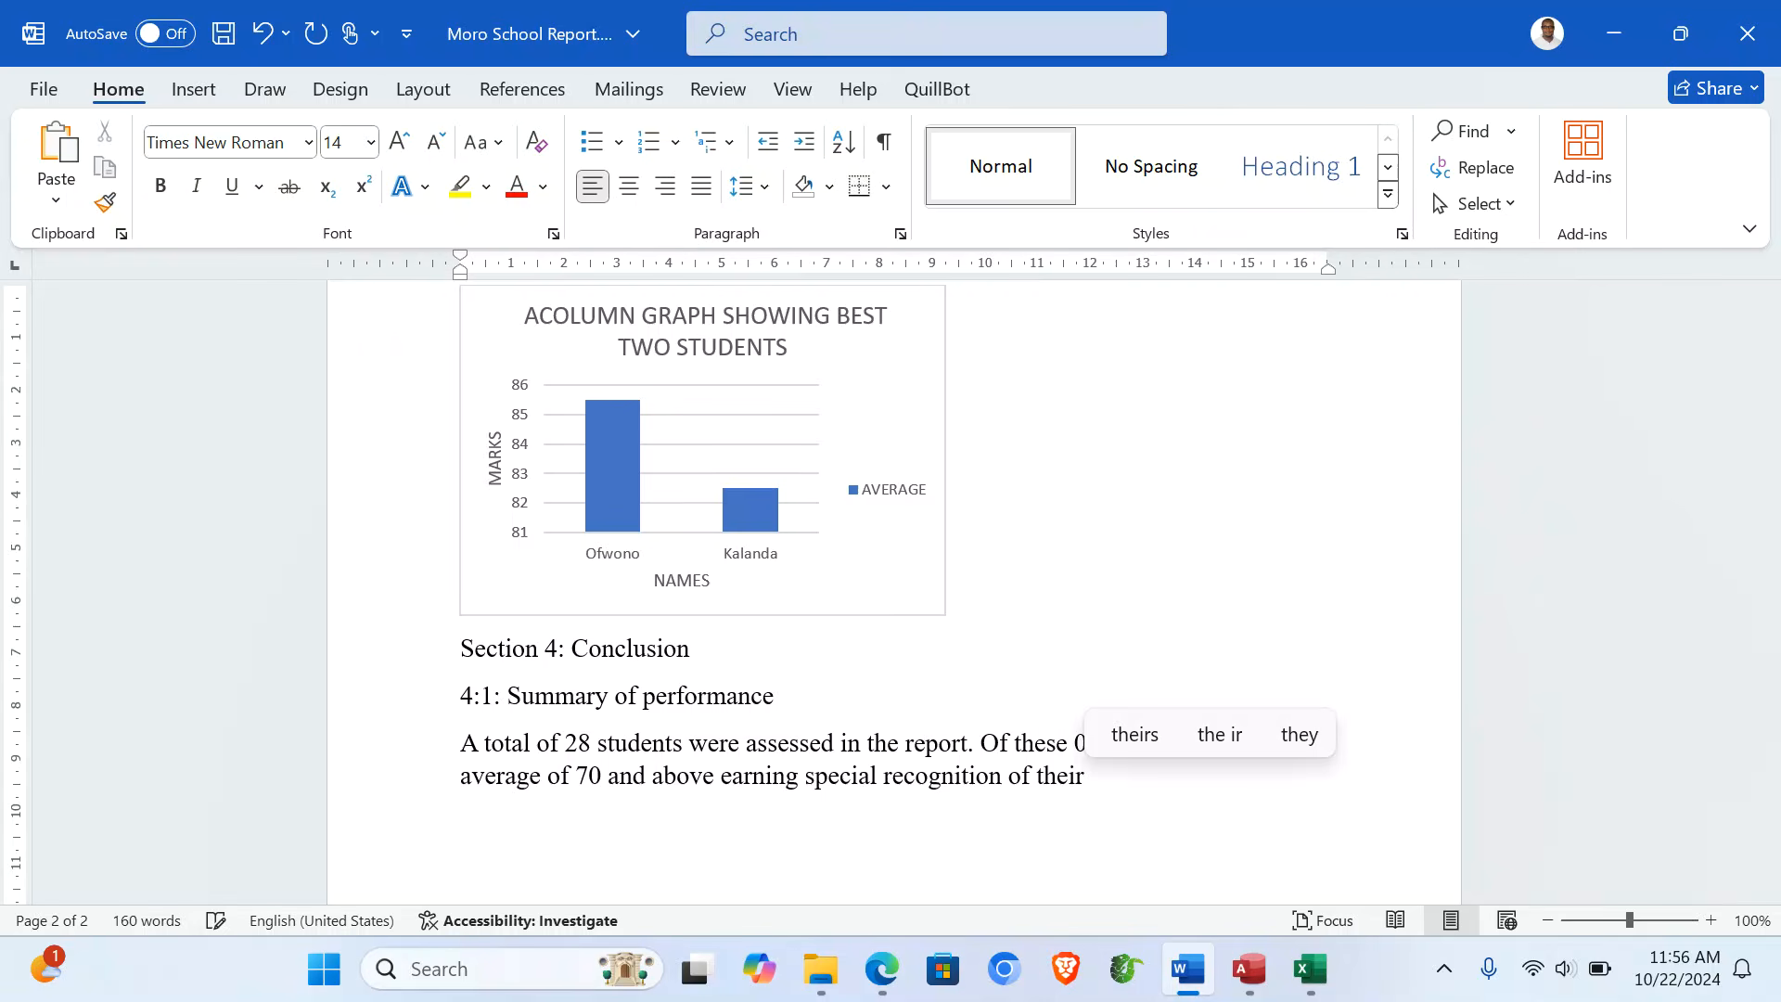
text( acade)
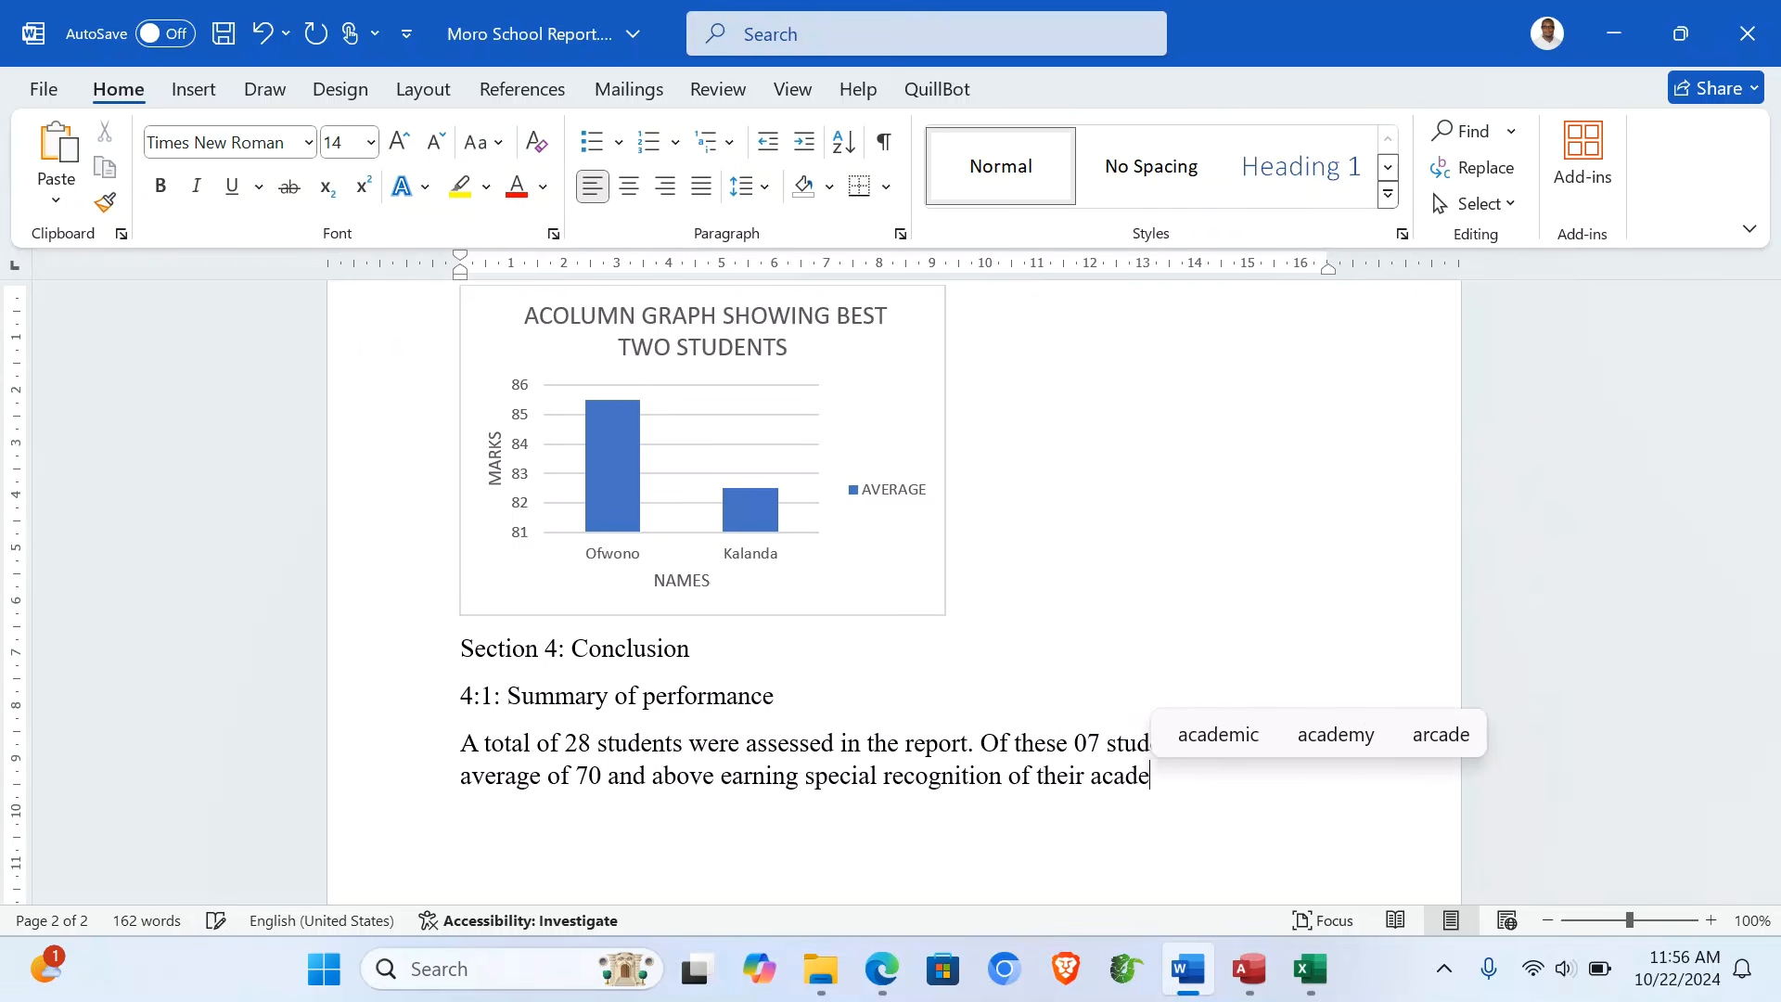
text(mic perf)
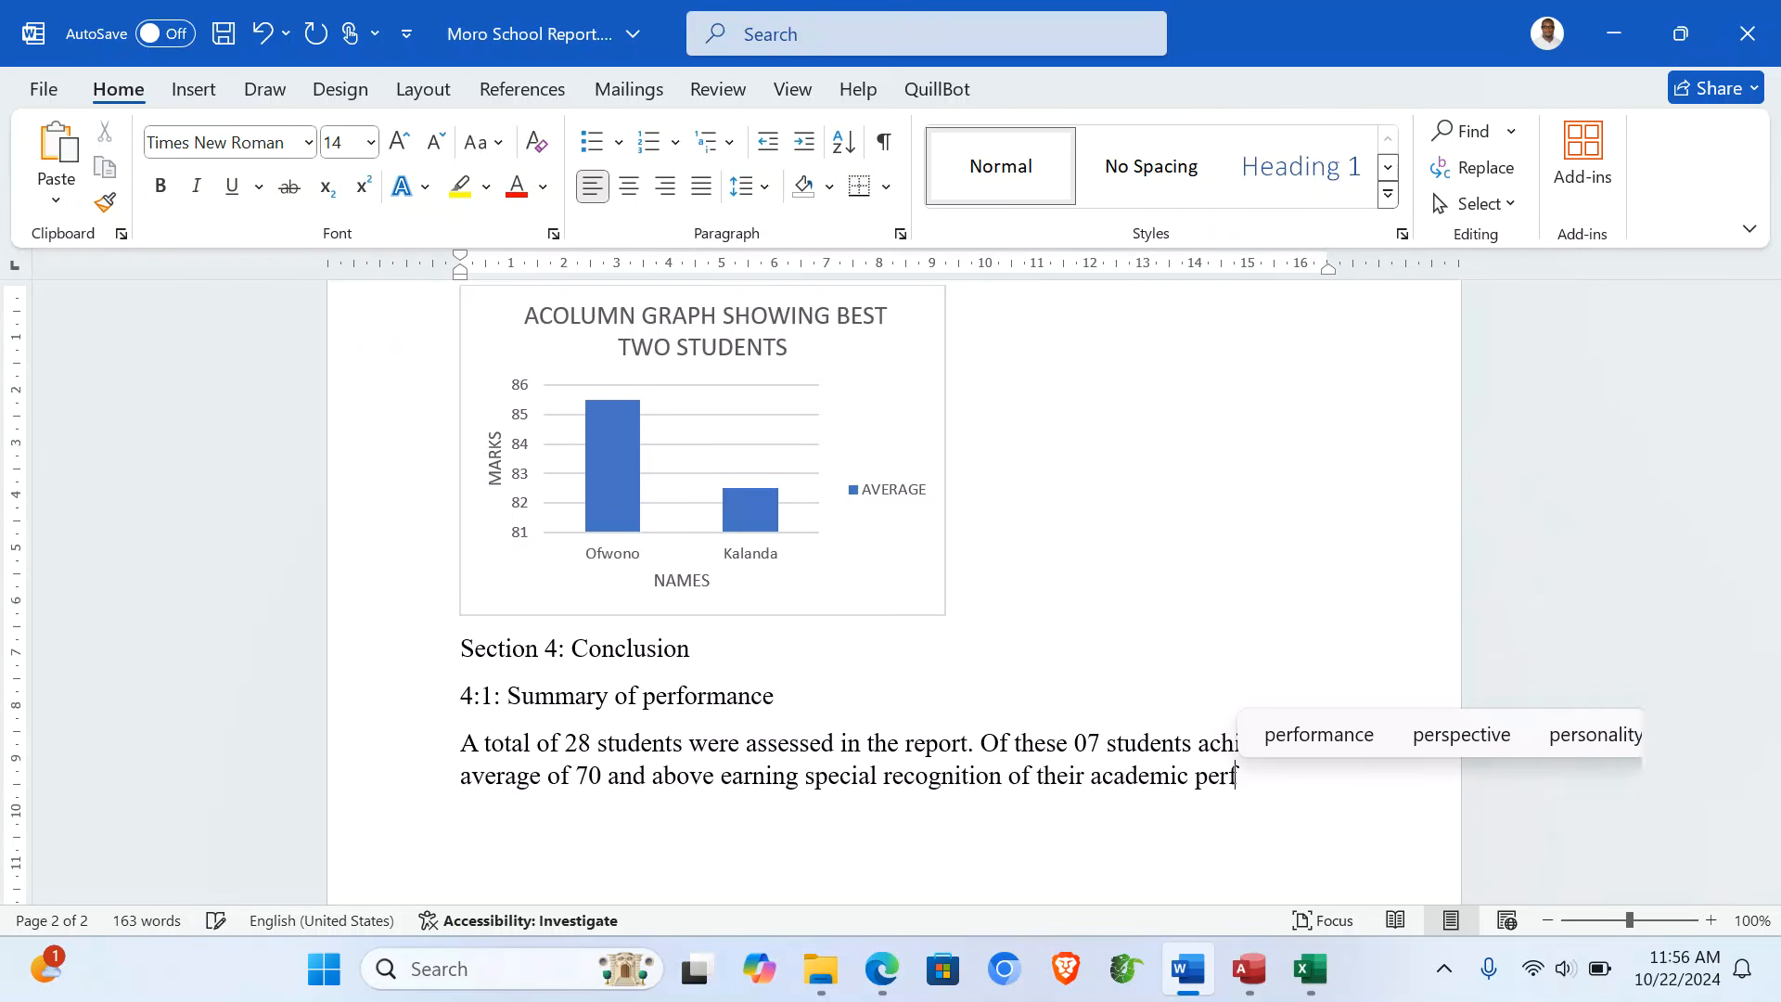
text(ormance)
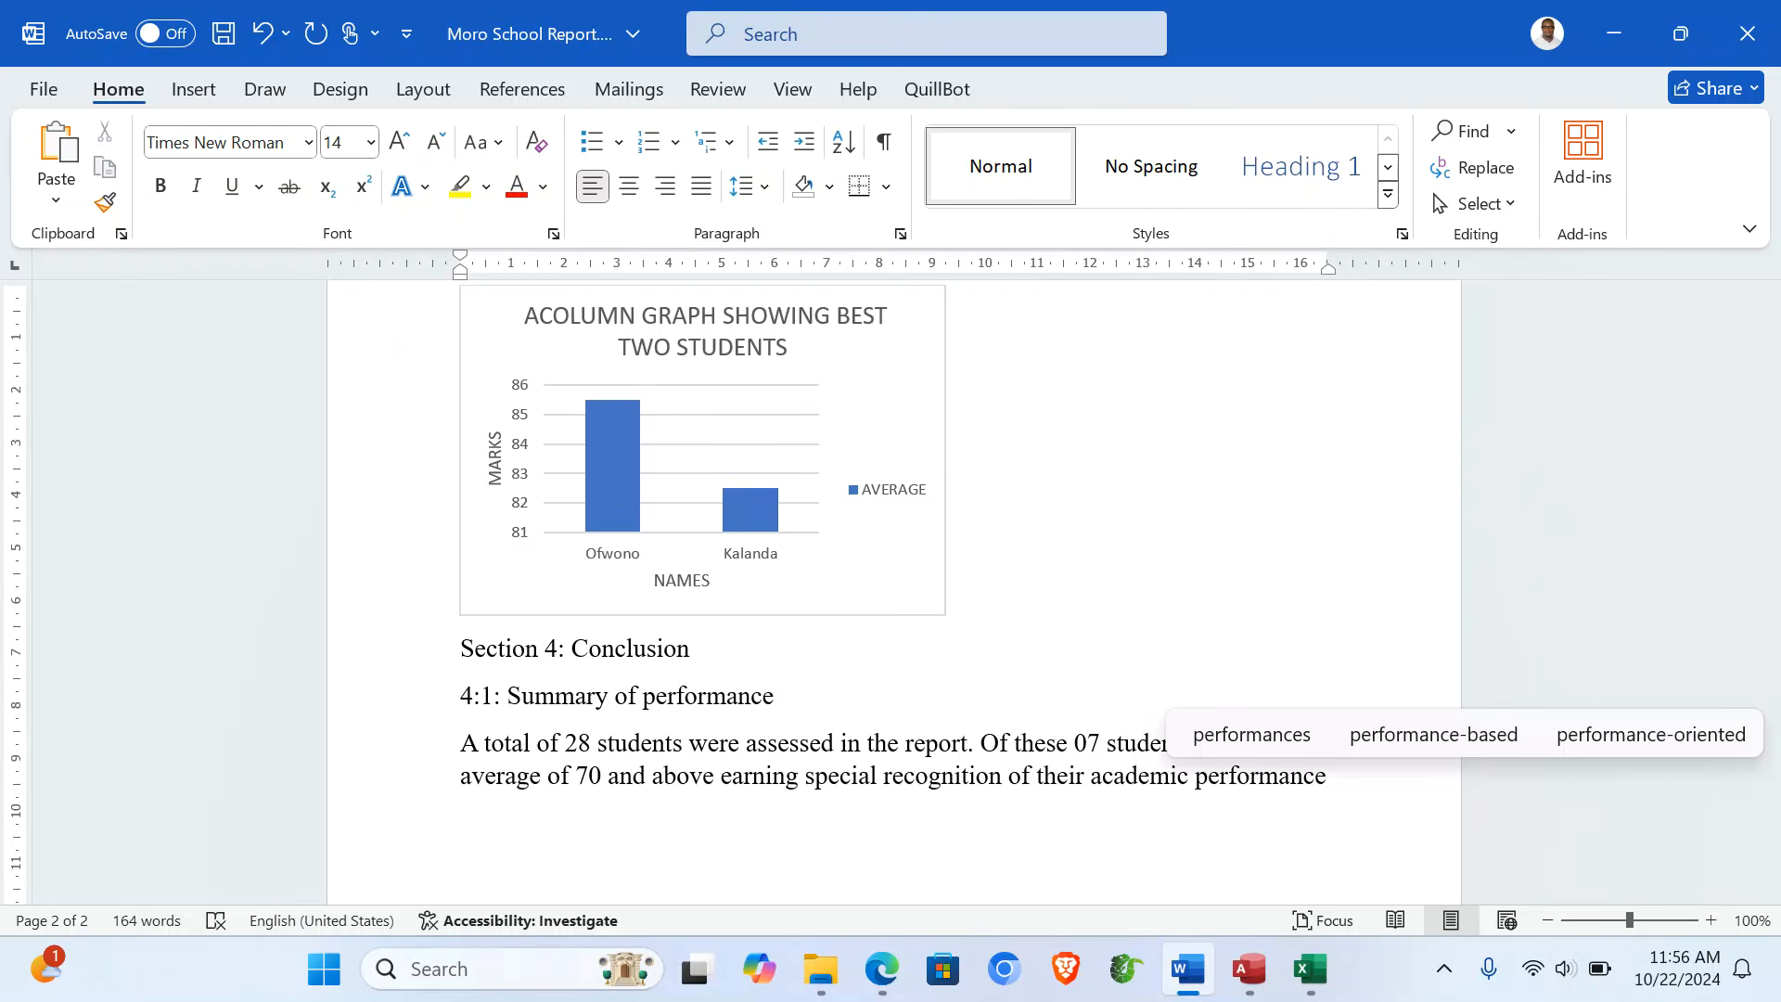
text(.)
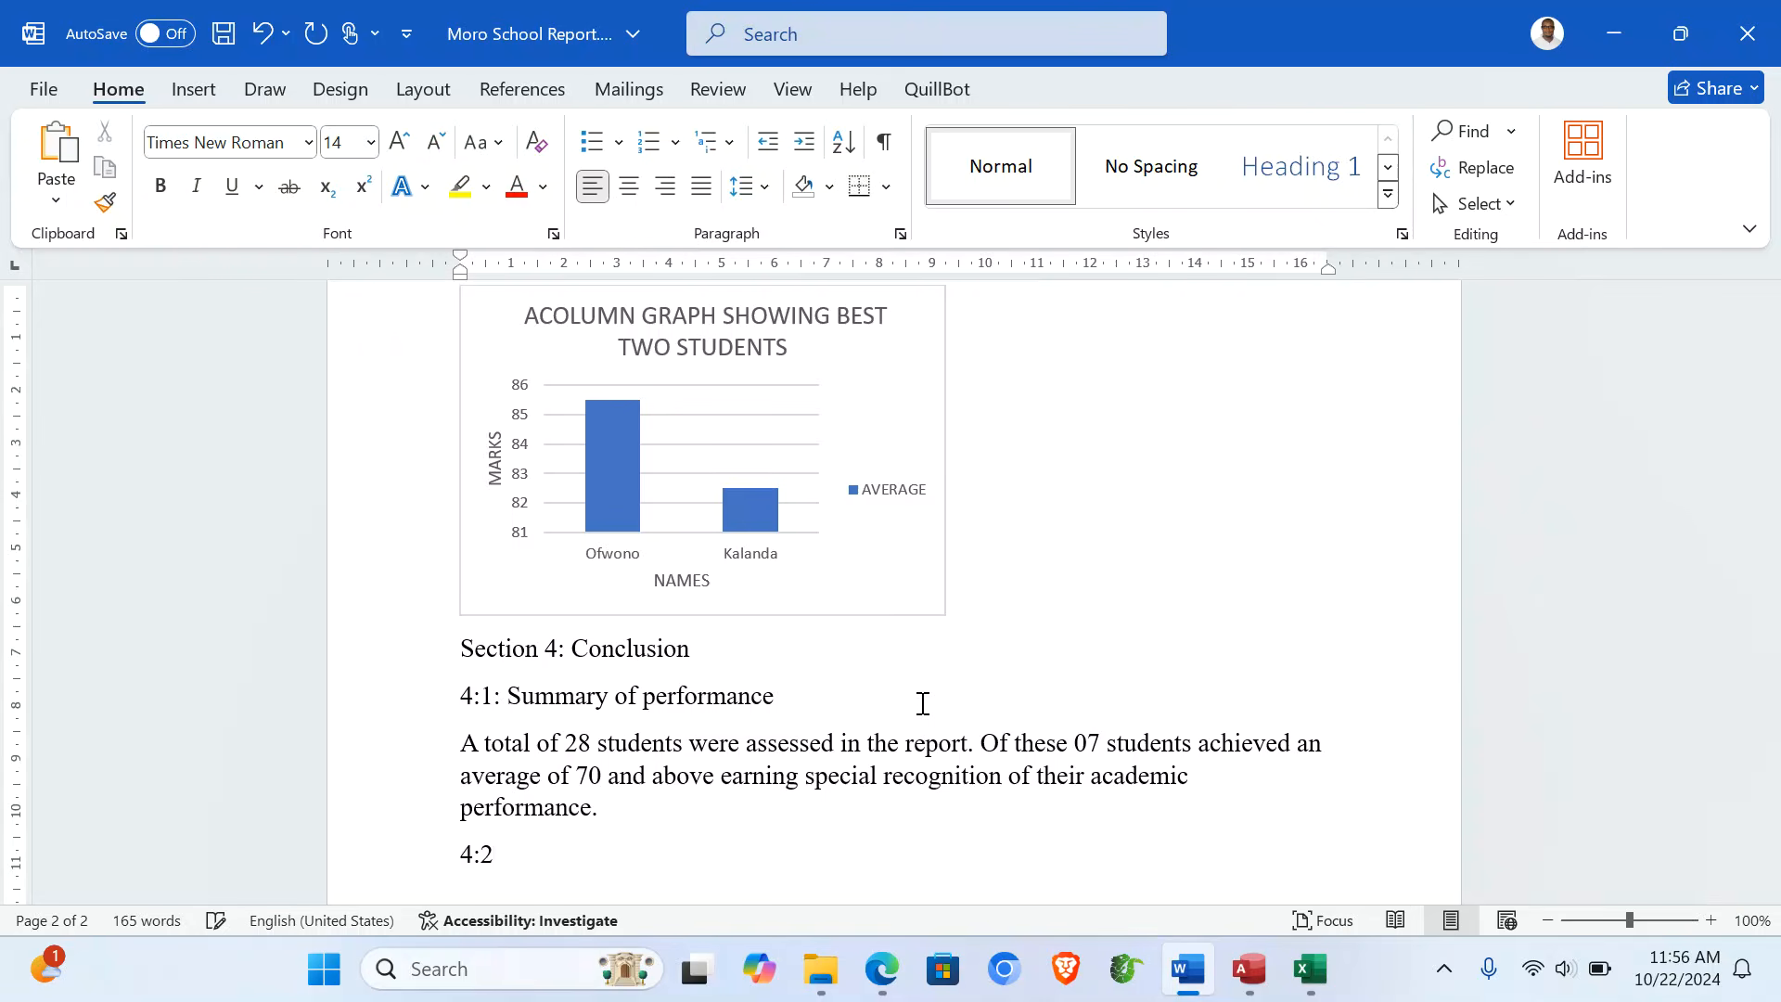
- Write the 4:2 line 'Headteacher's List: The best performing students, of the two Ofwono'
text(Hea)
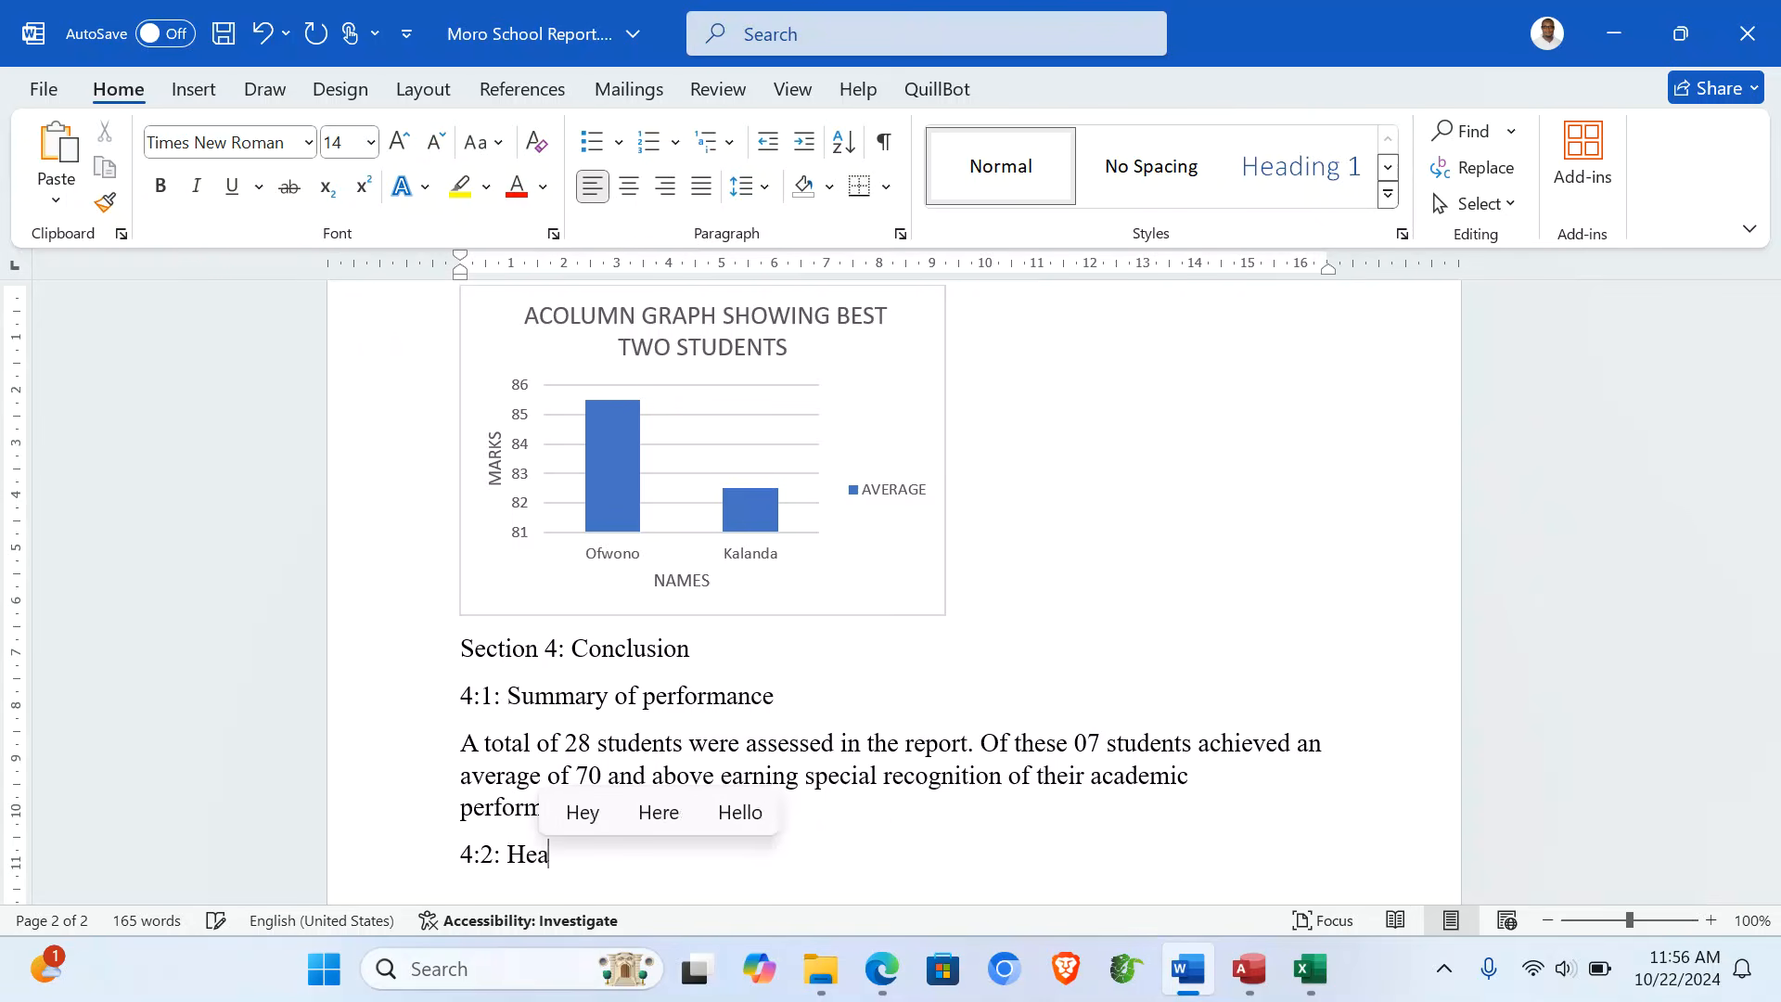
text(dteacher)
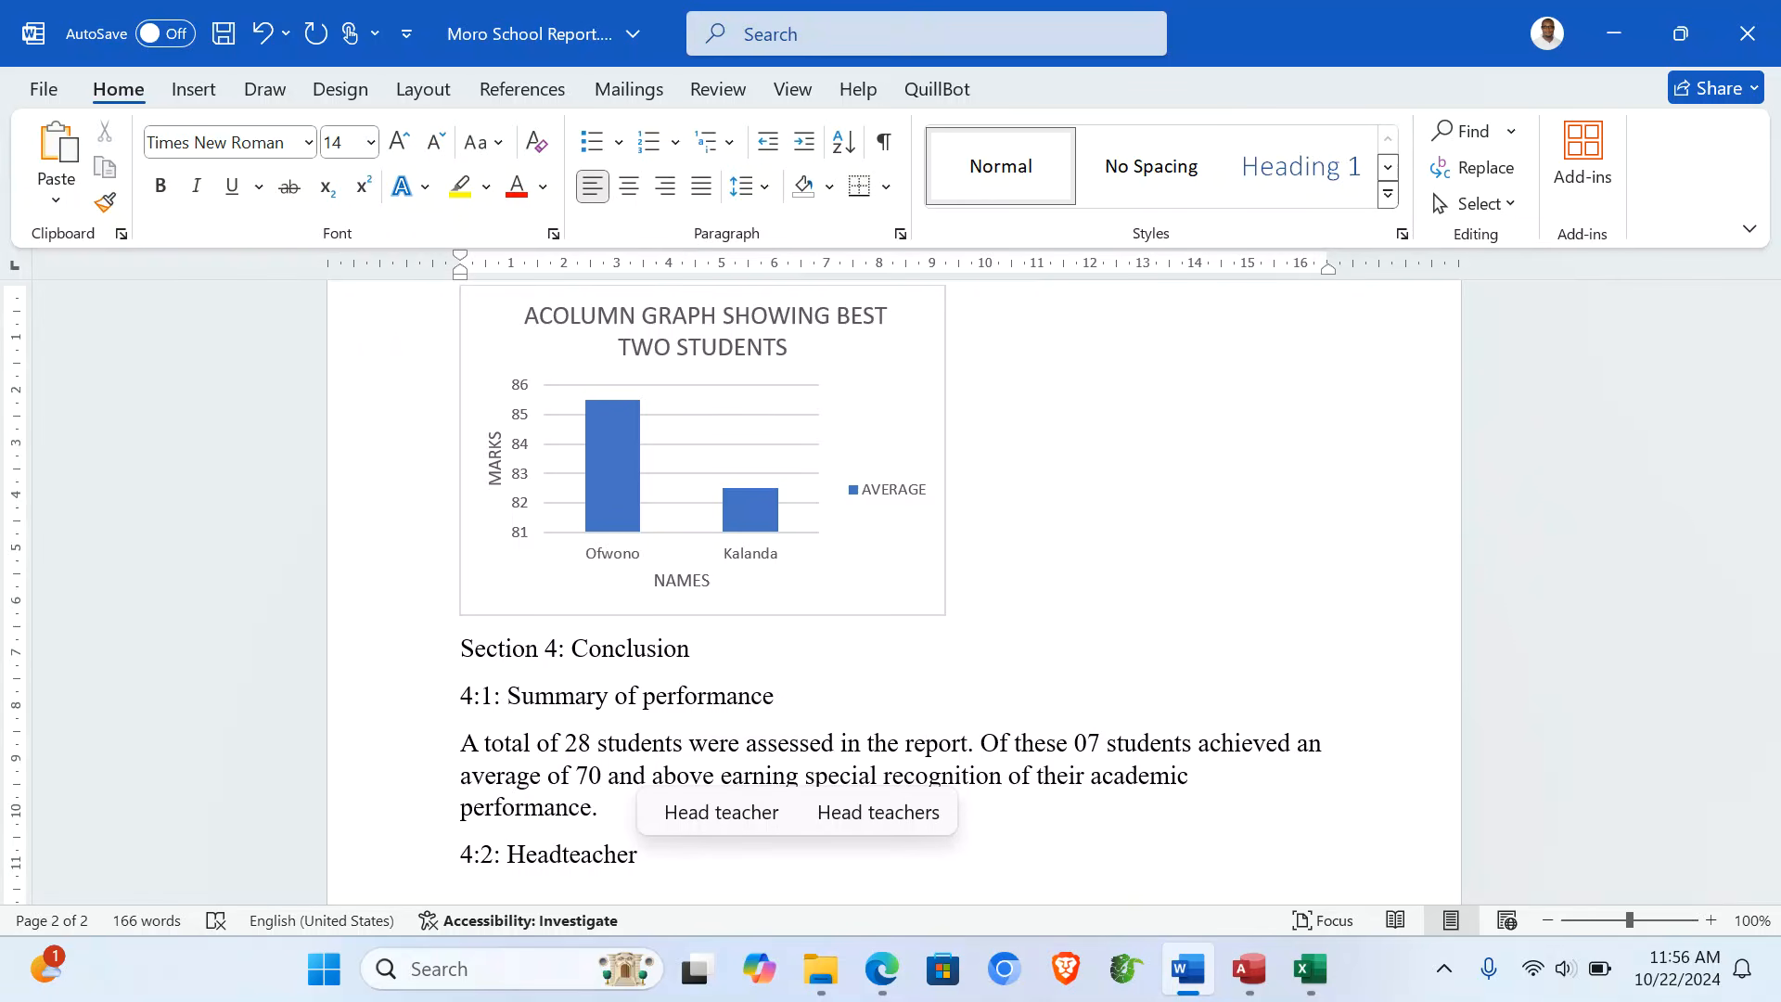
text('s List:)
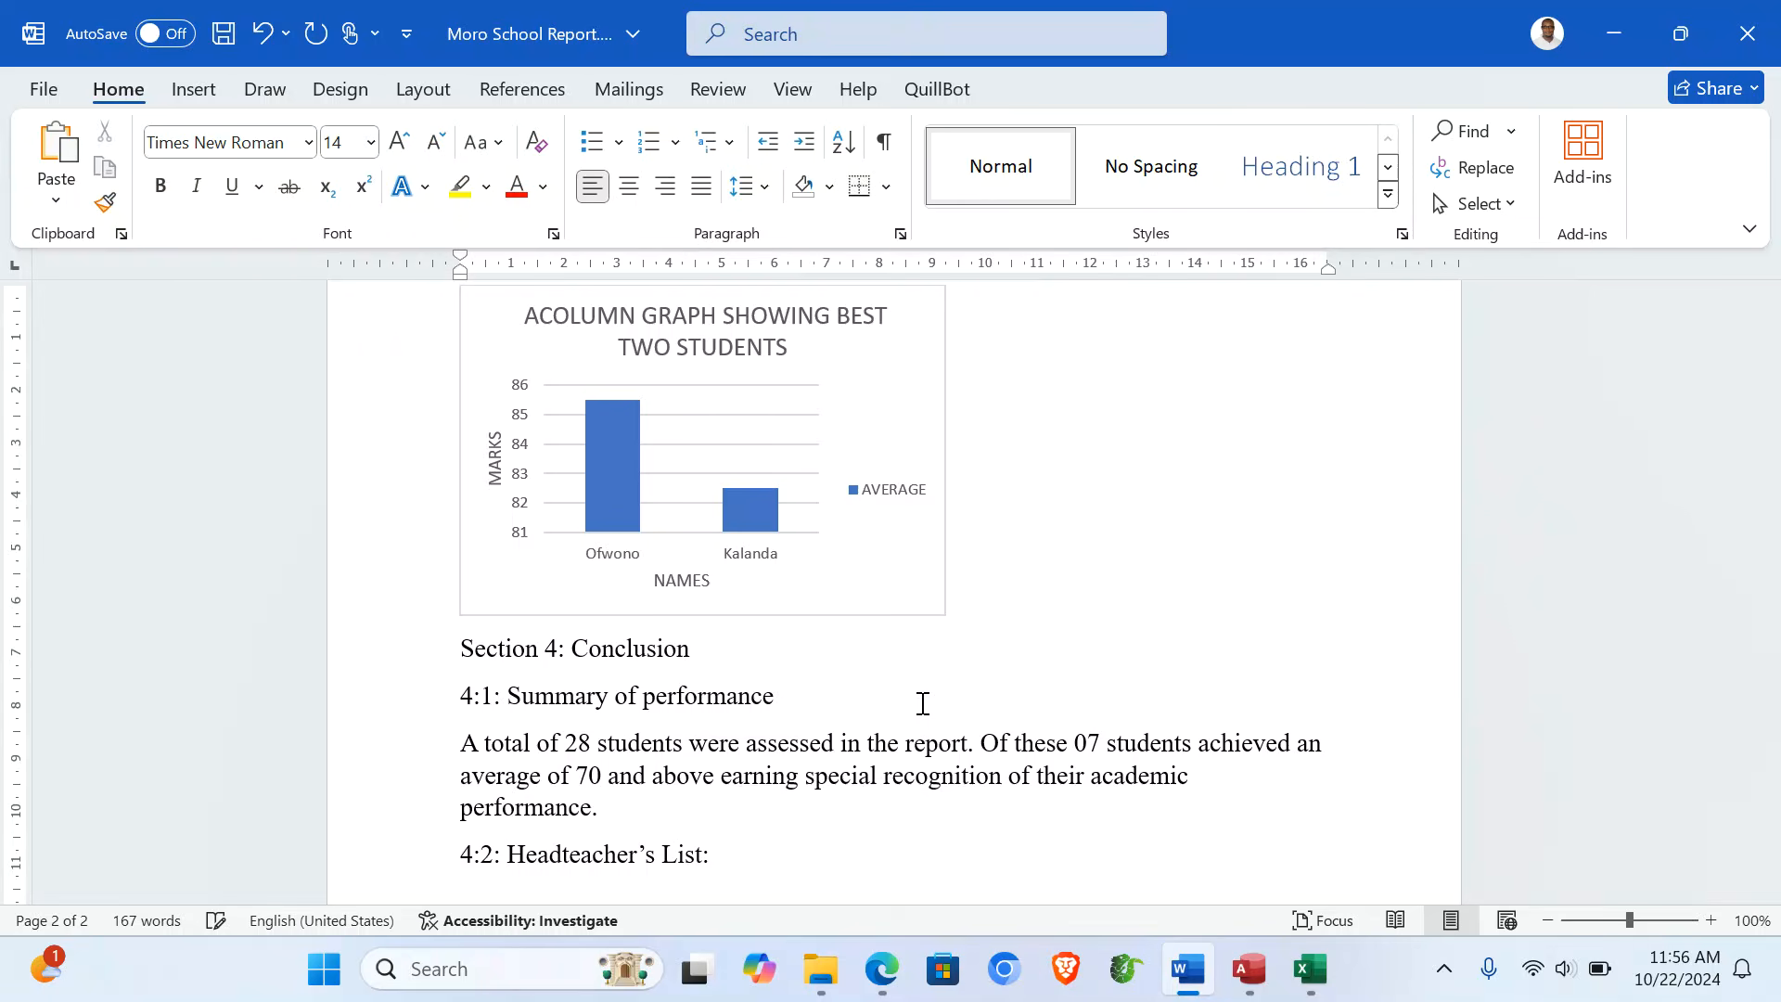
text( Y)
key(BackSpace)
text(The best performing)
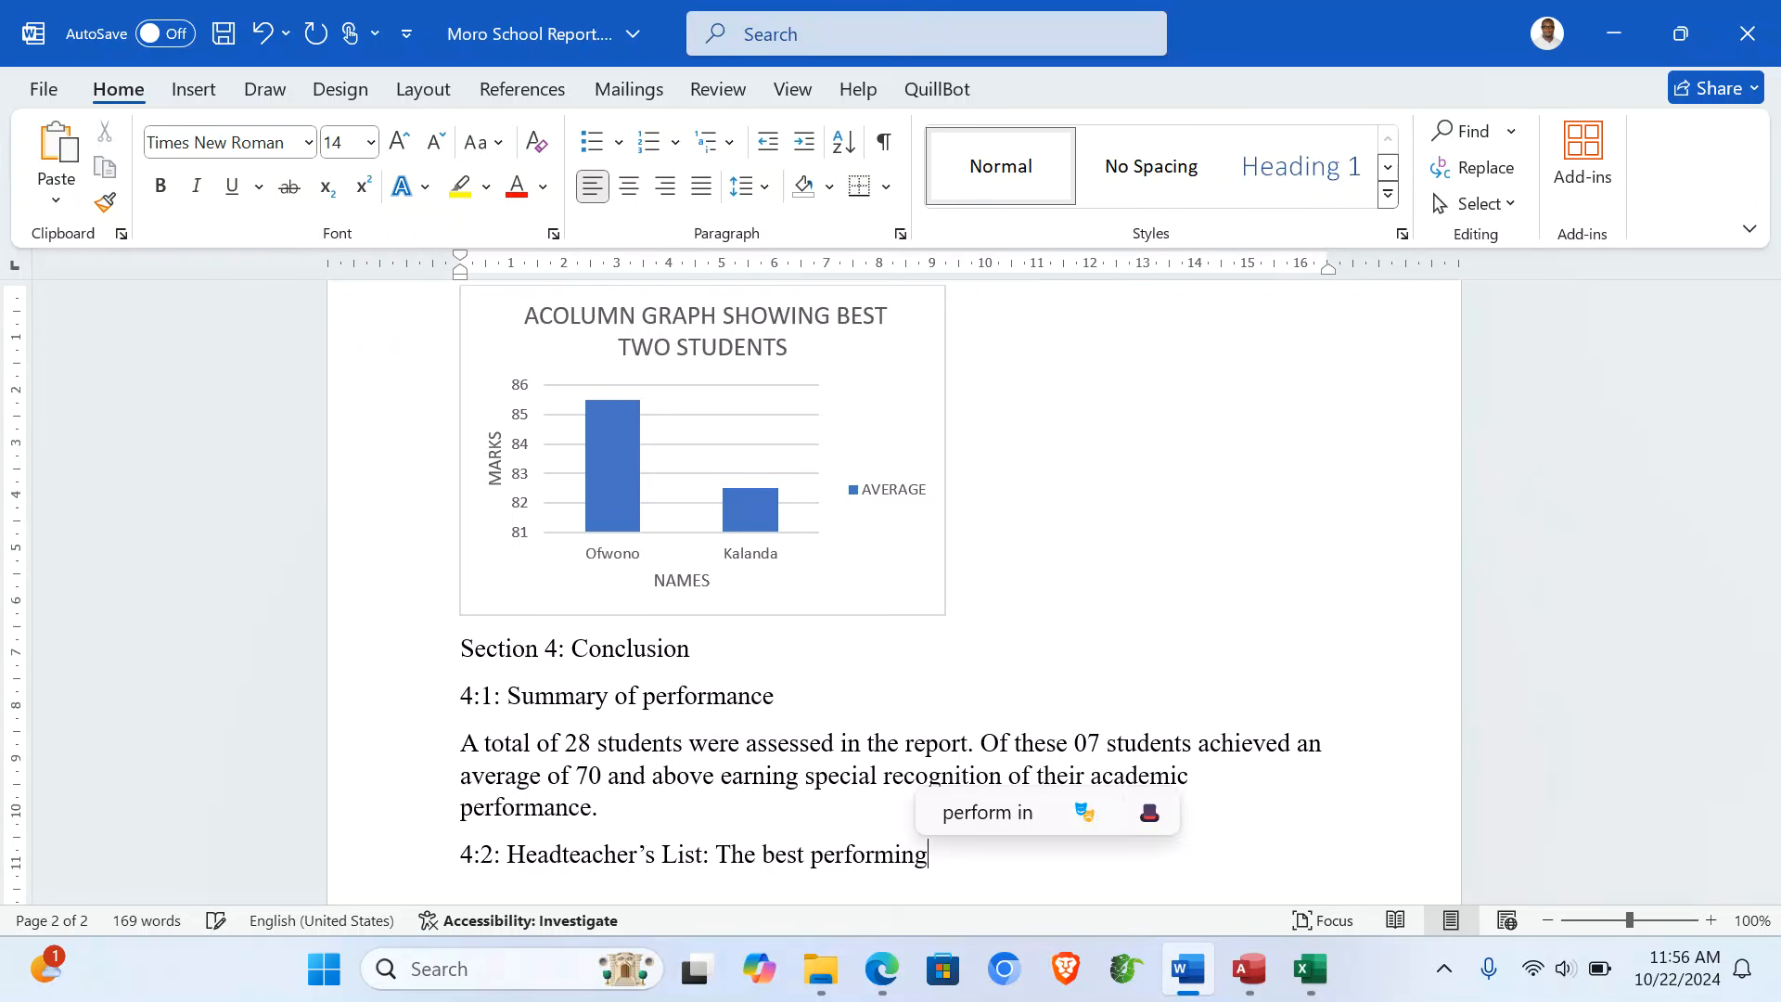
text( students)
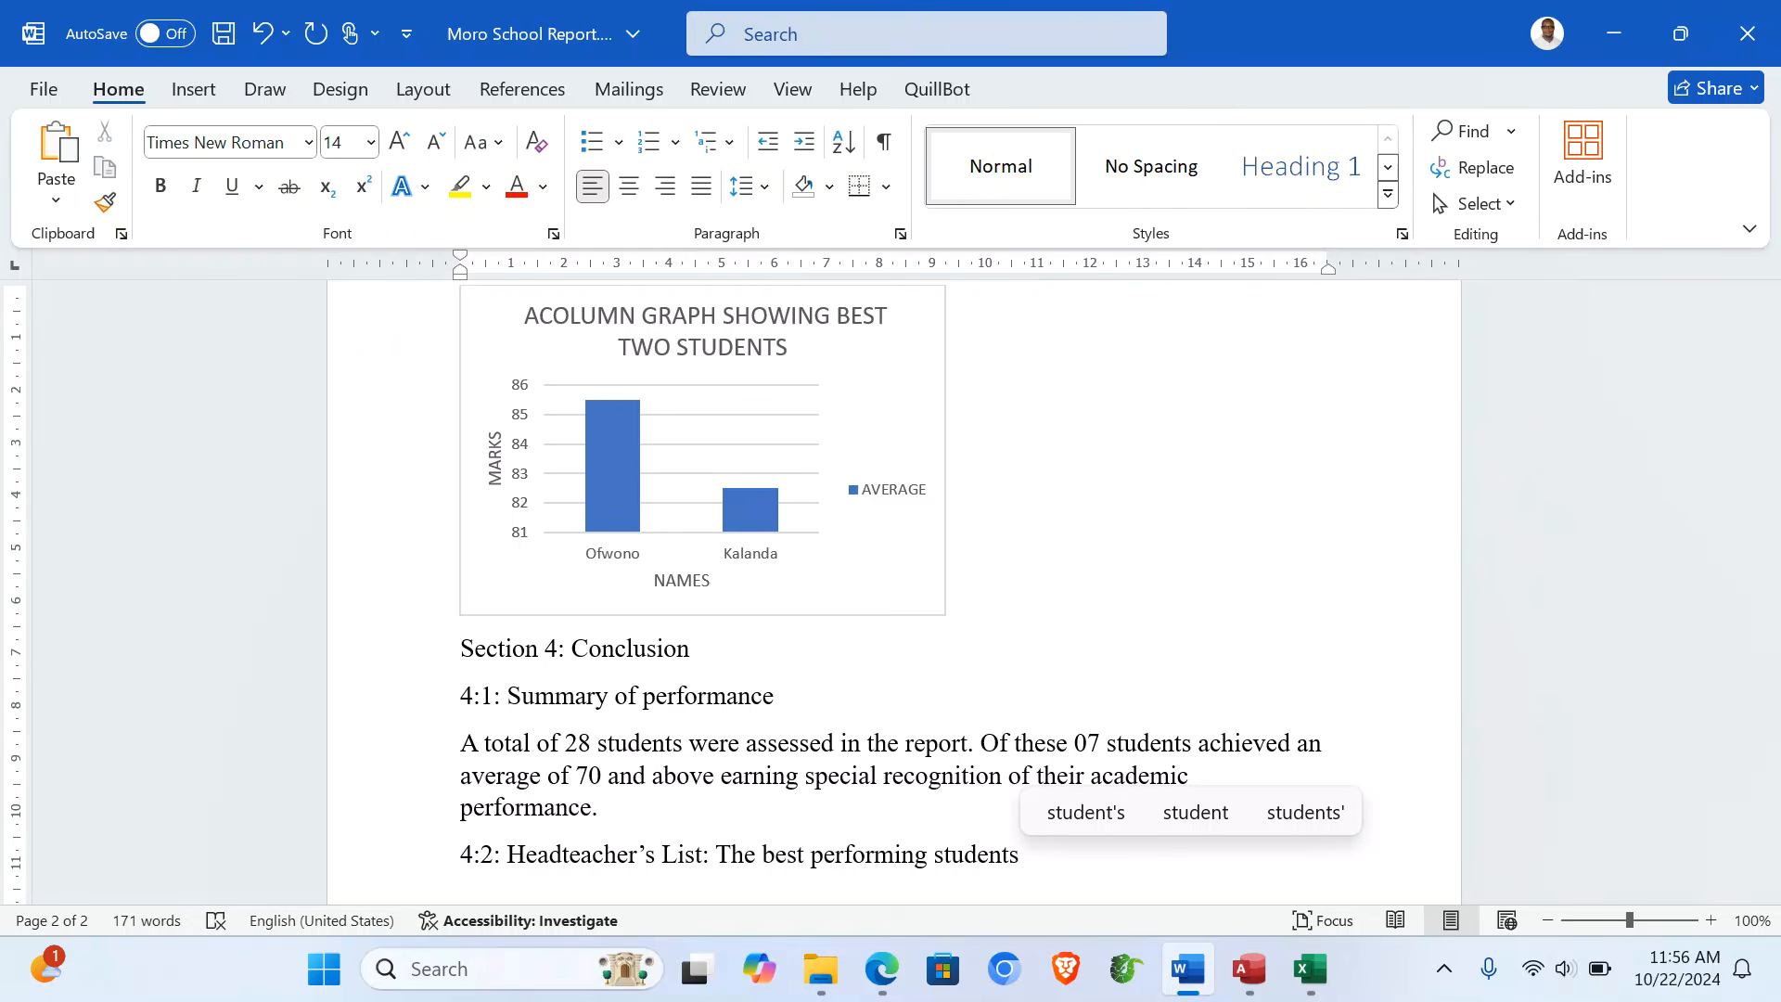
text(, of the t)
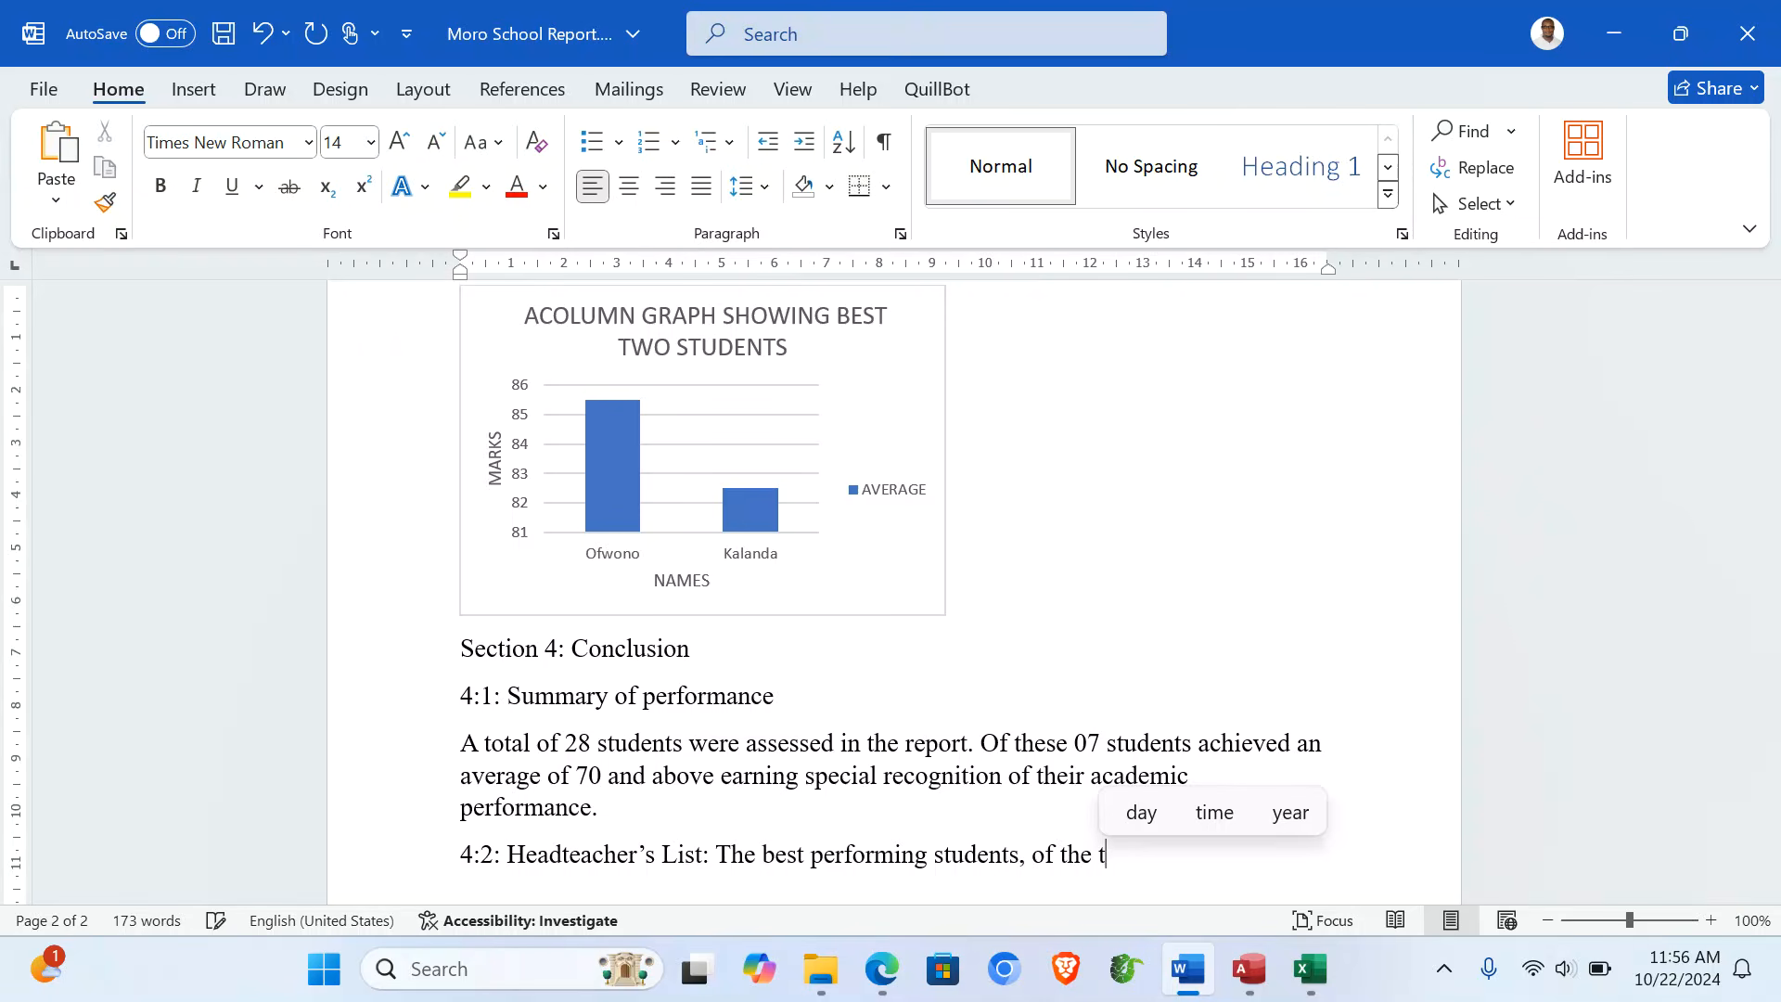
text(wo)
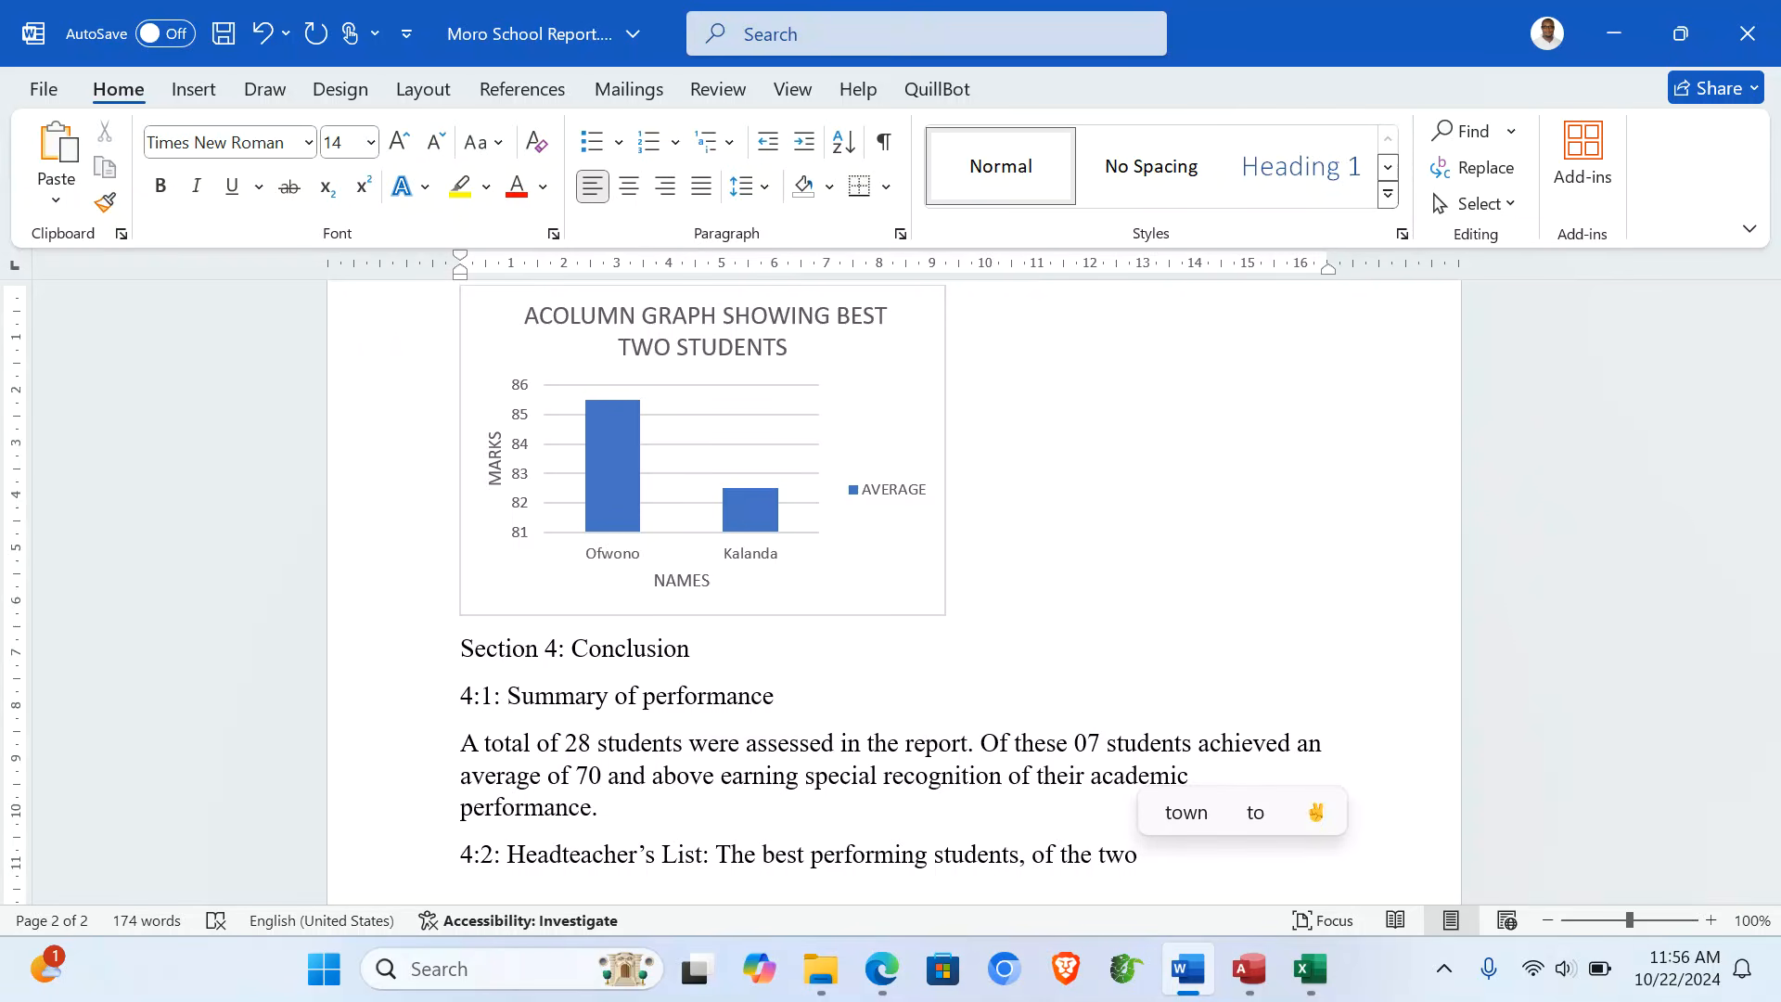
text( Ofw)
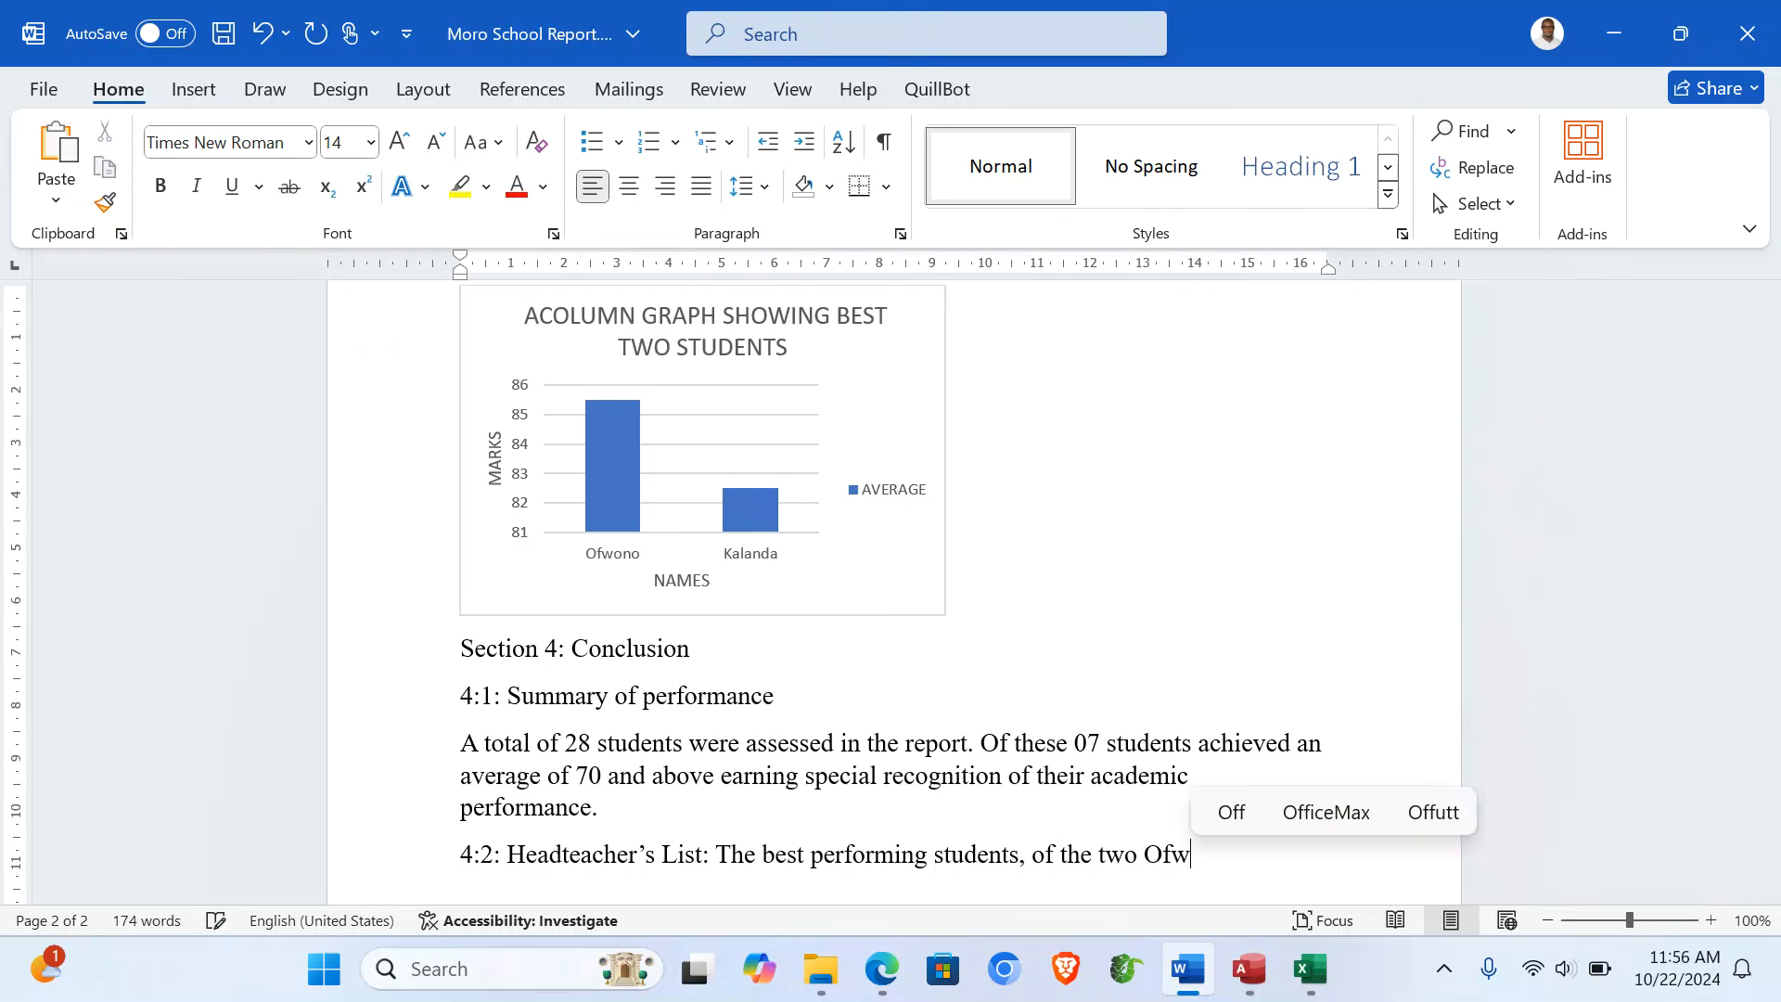
text(ono)
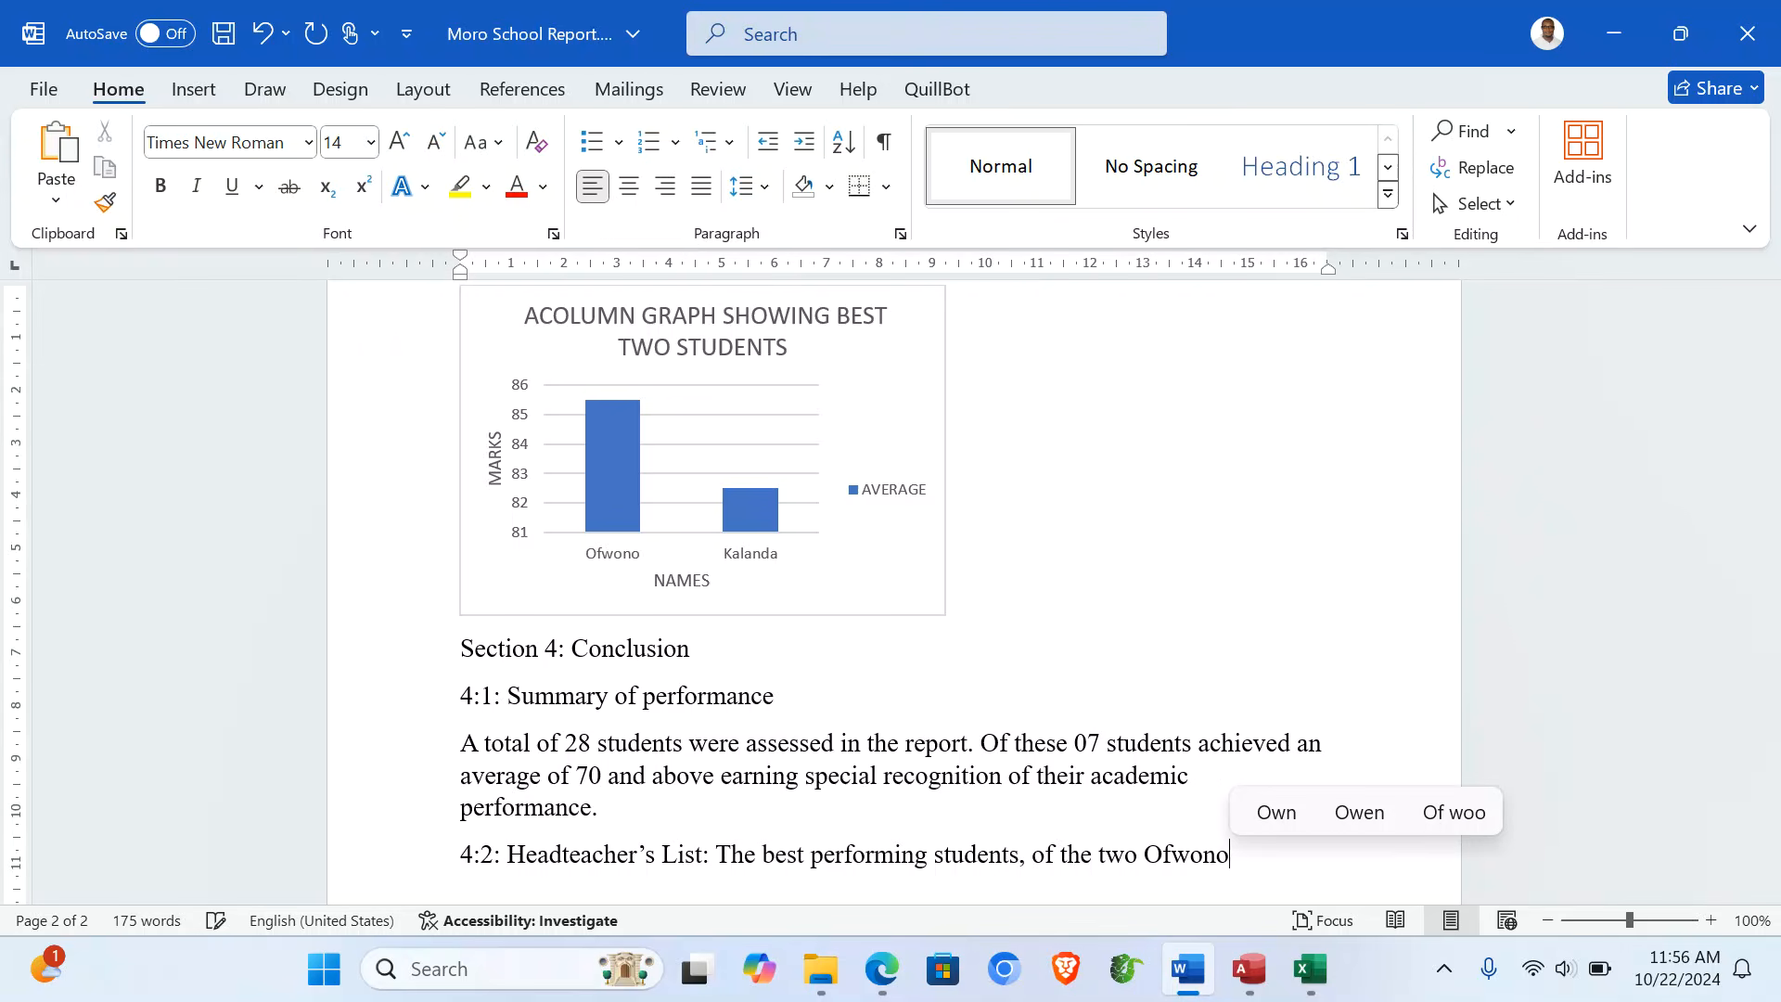
- Extend the 4:2 sentence with 'and Kalanda, with scores'
scroll(1039, 482, up, 7)
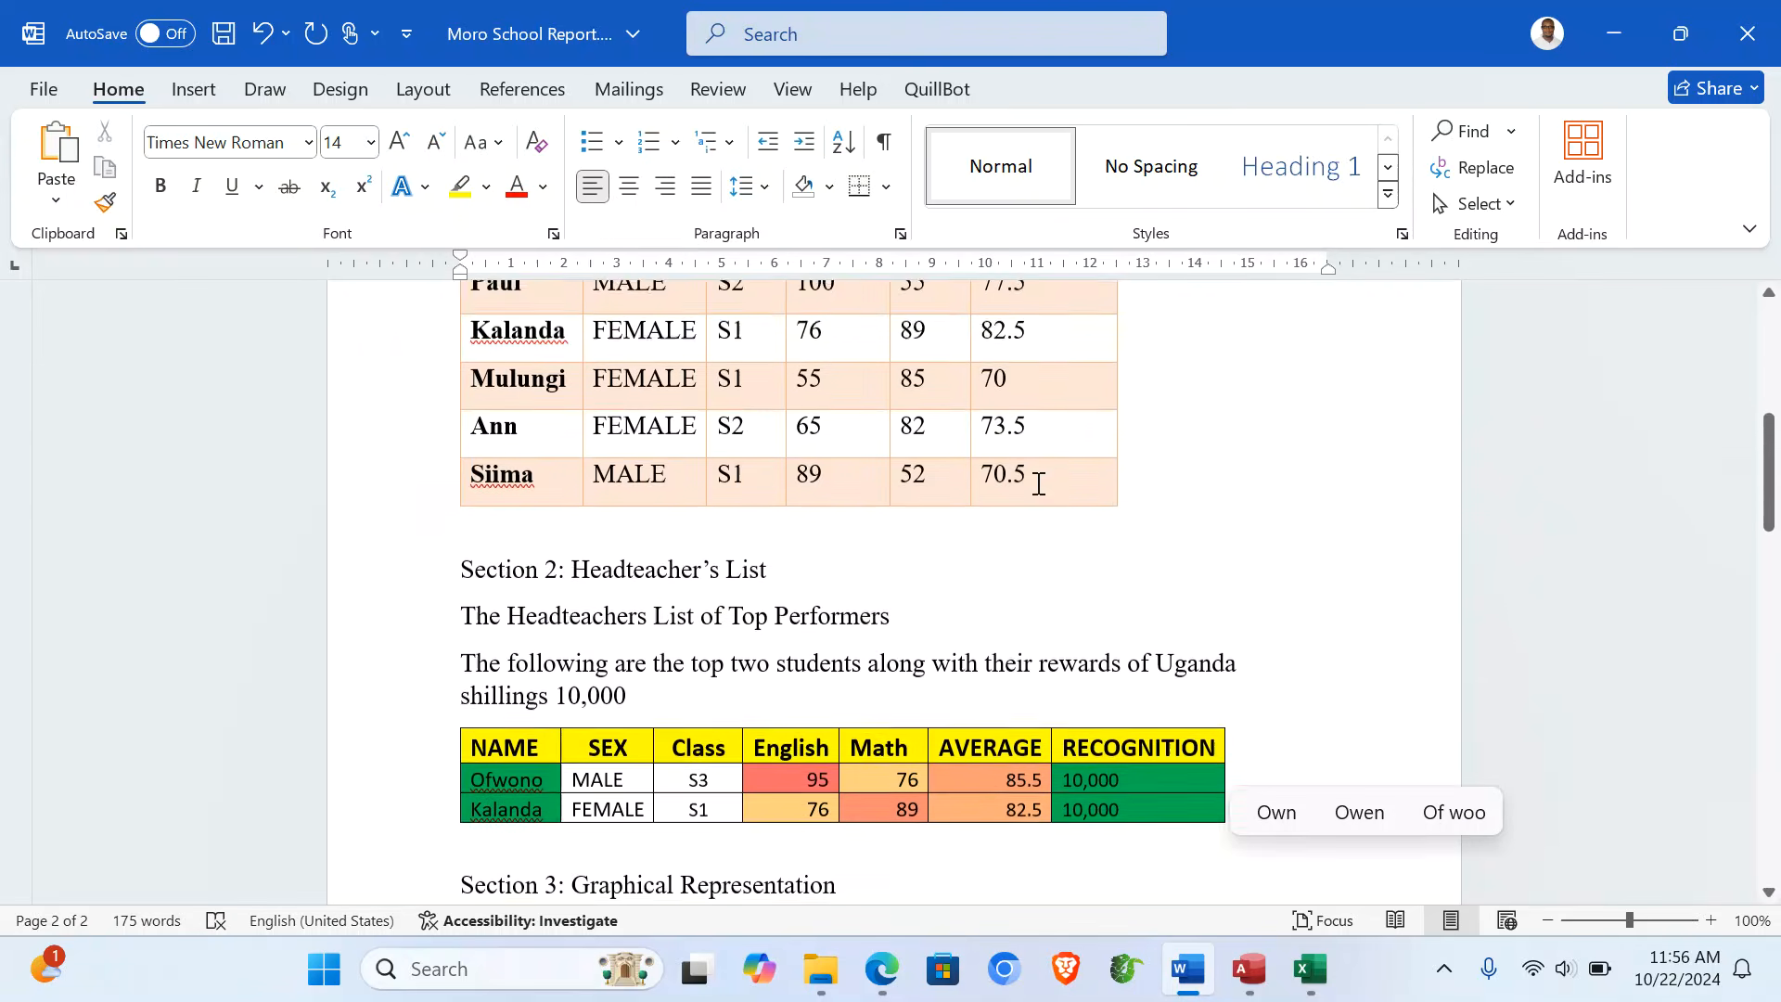
scroll(1039, 483, down, 8)
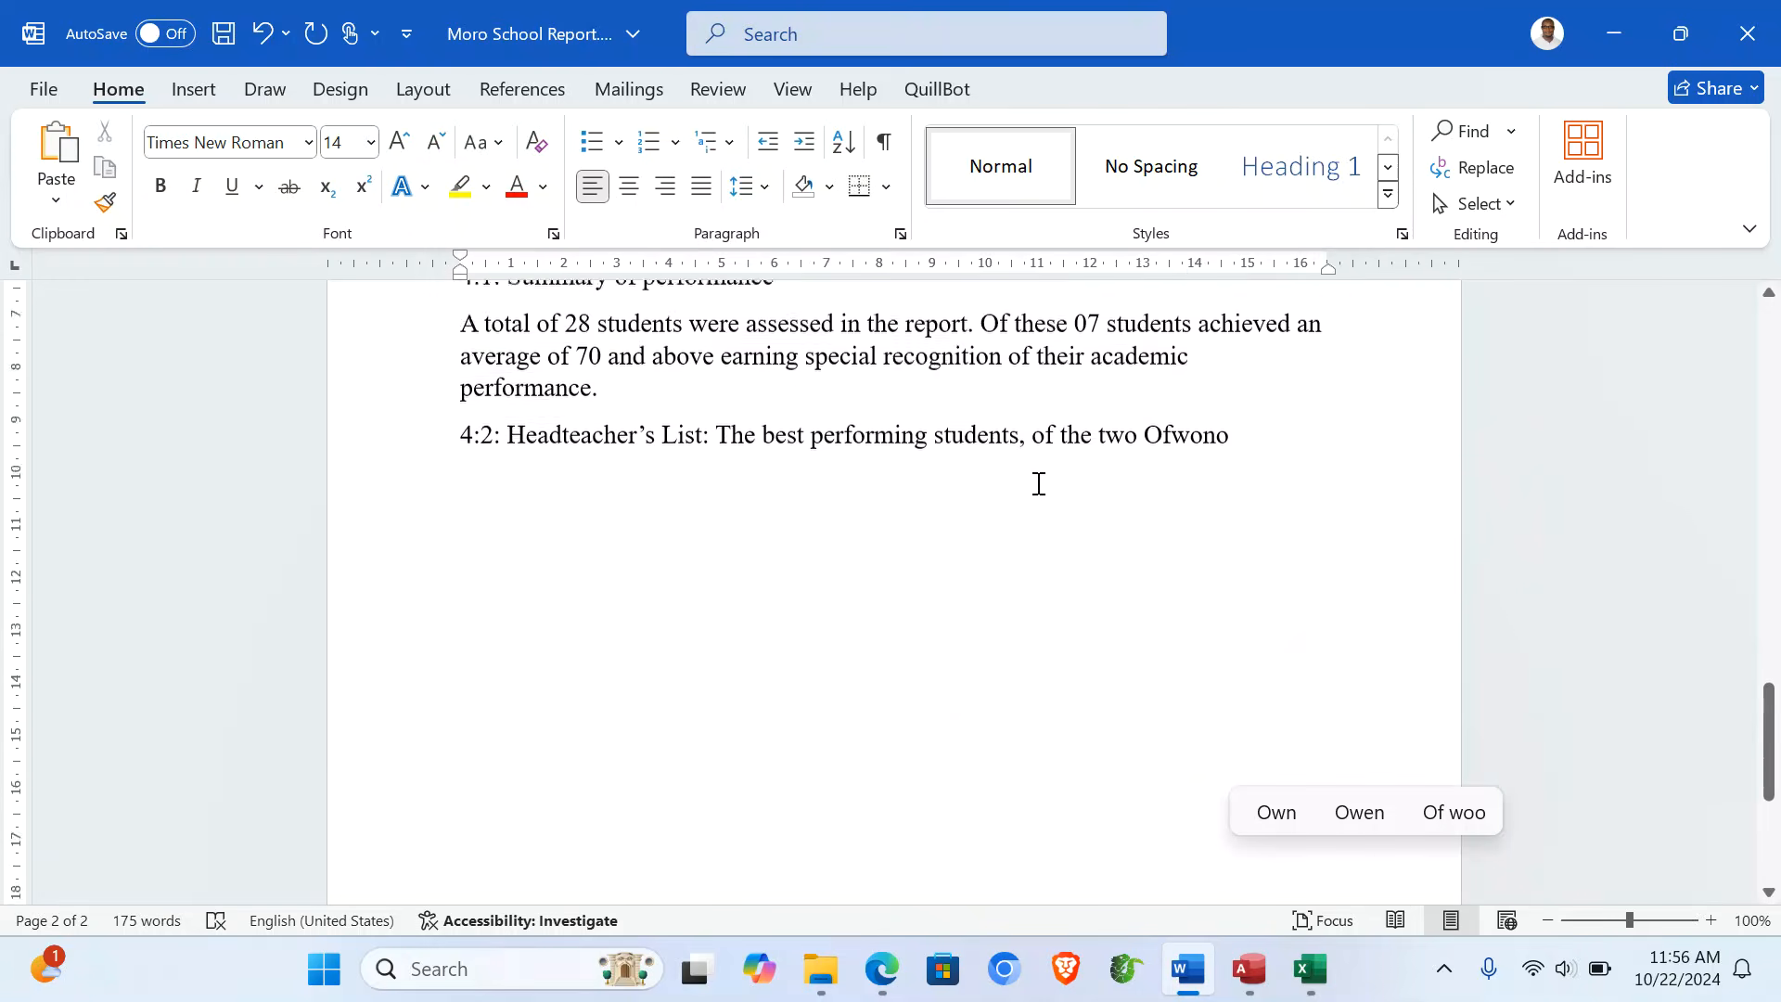
scroll(1039, 483, down, 2)
text(and )
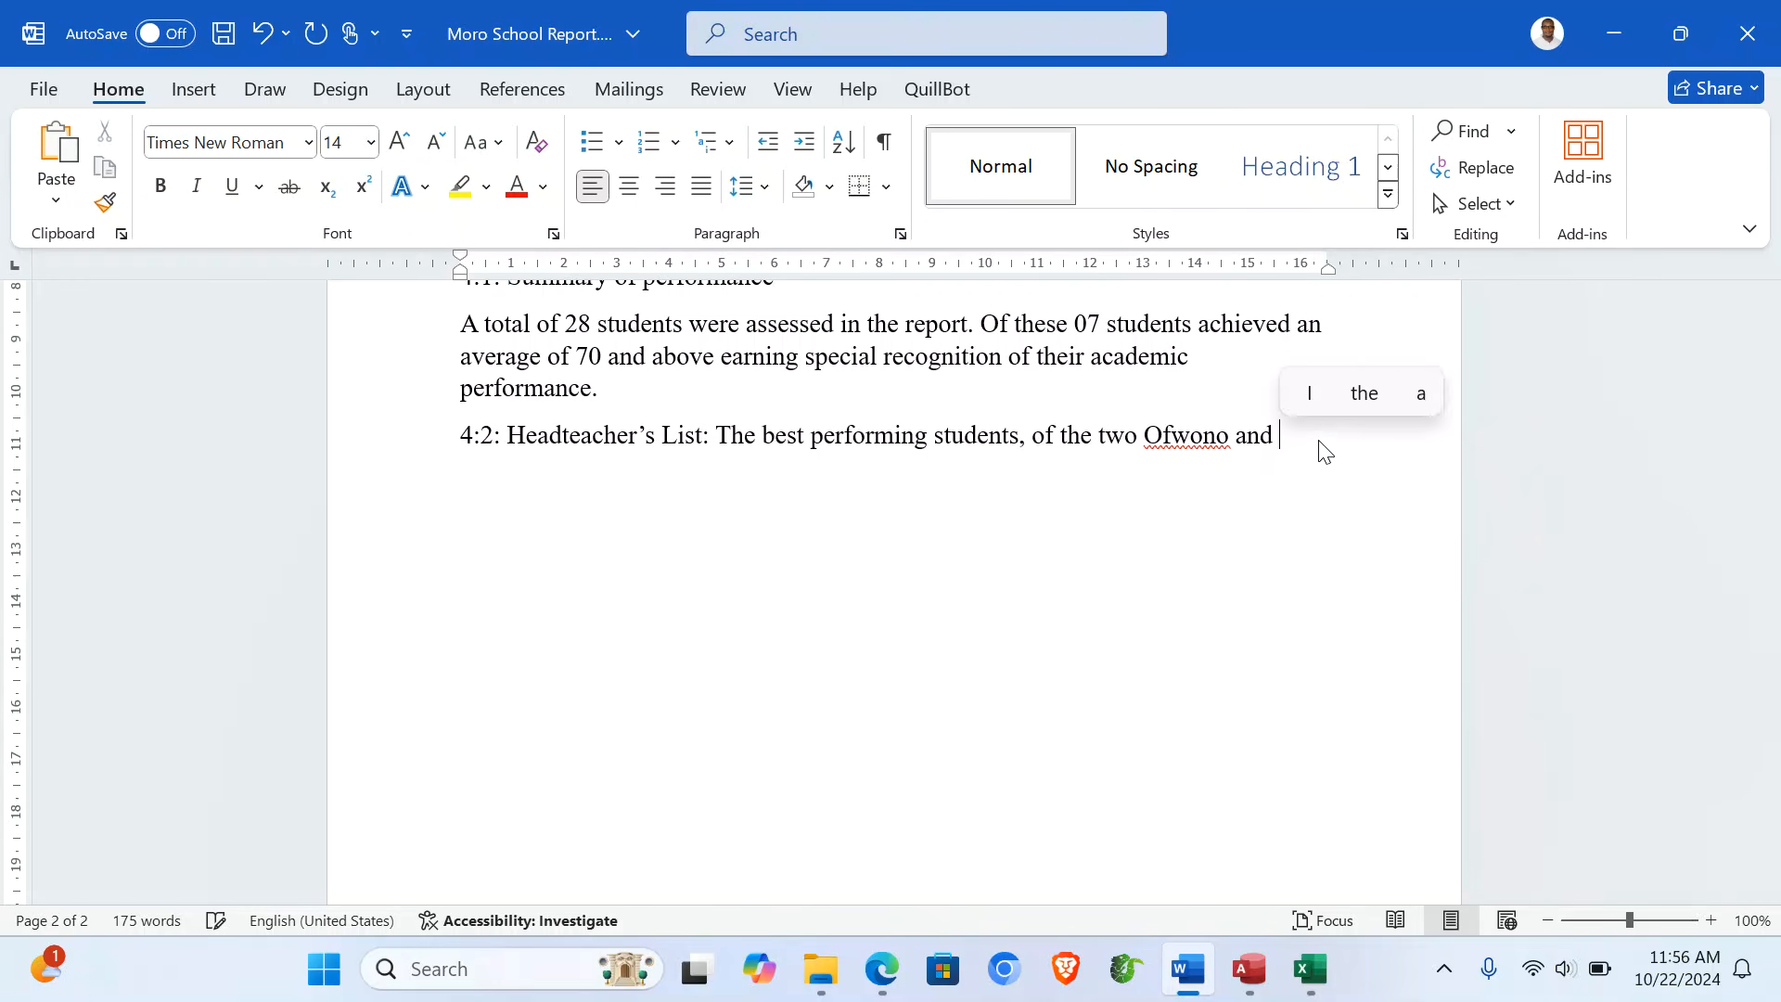
text(Kala)
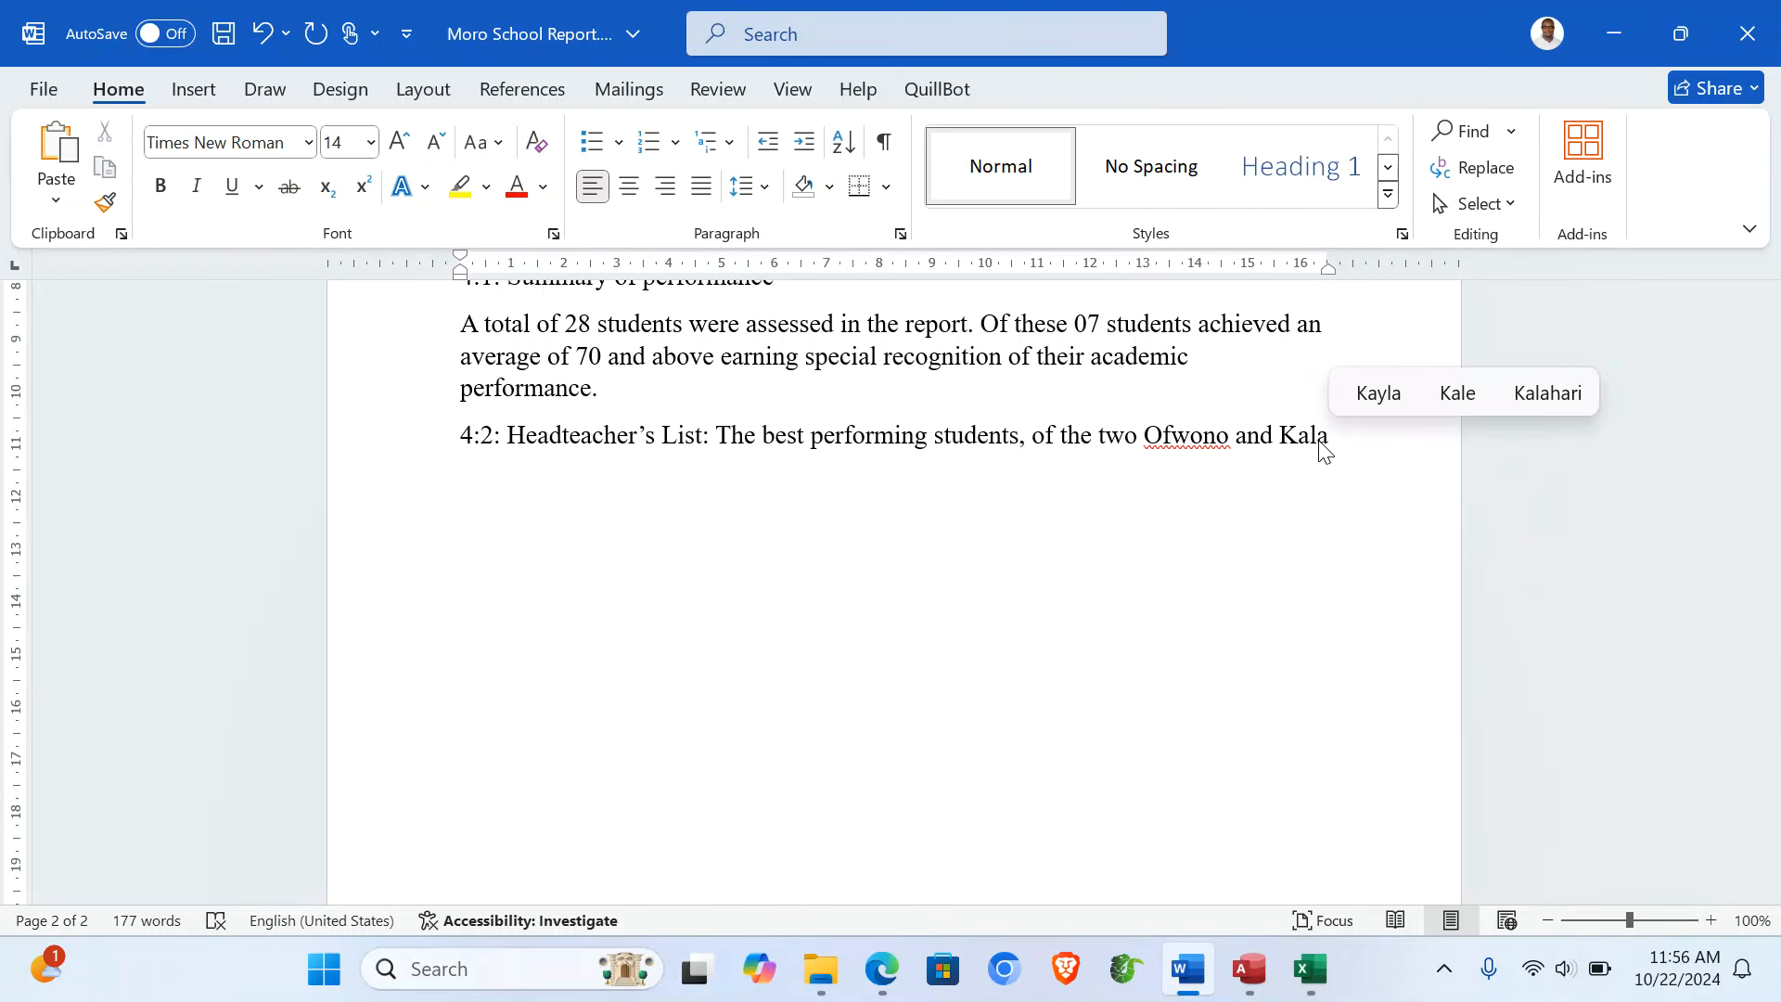
text(nda, )
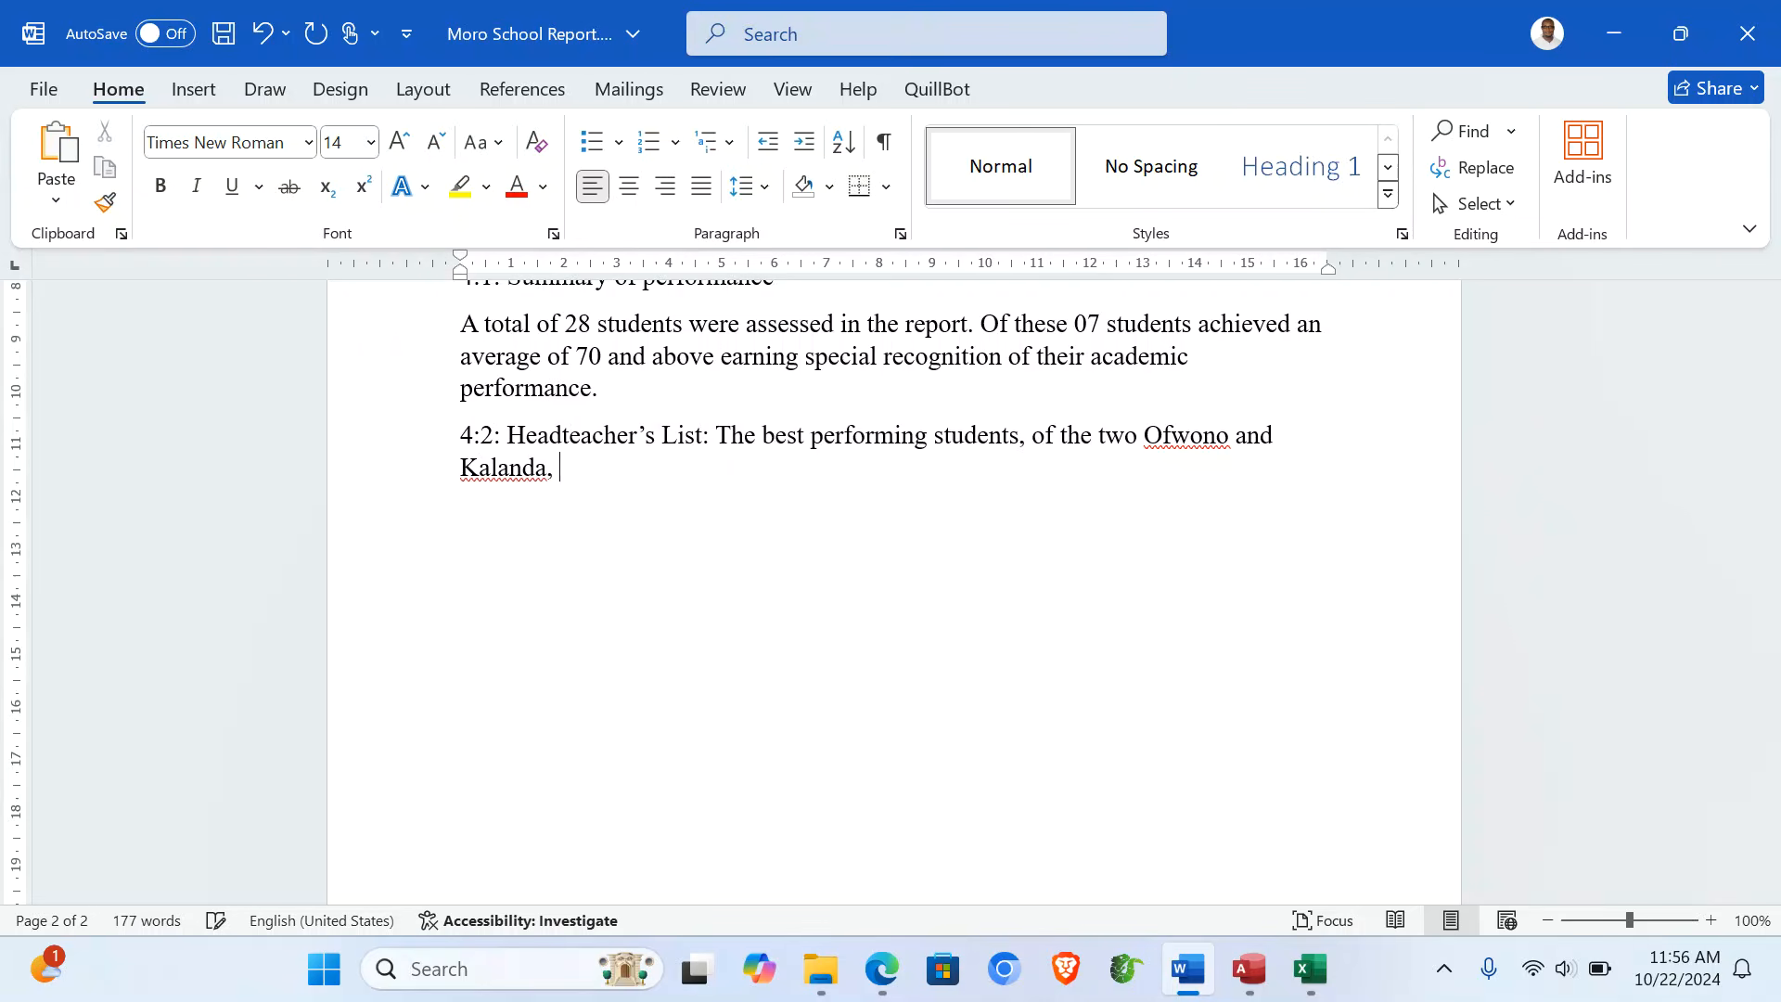
text(with sc)
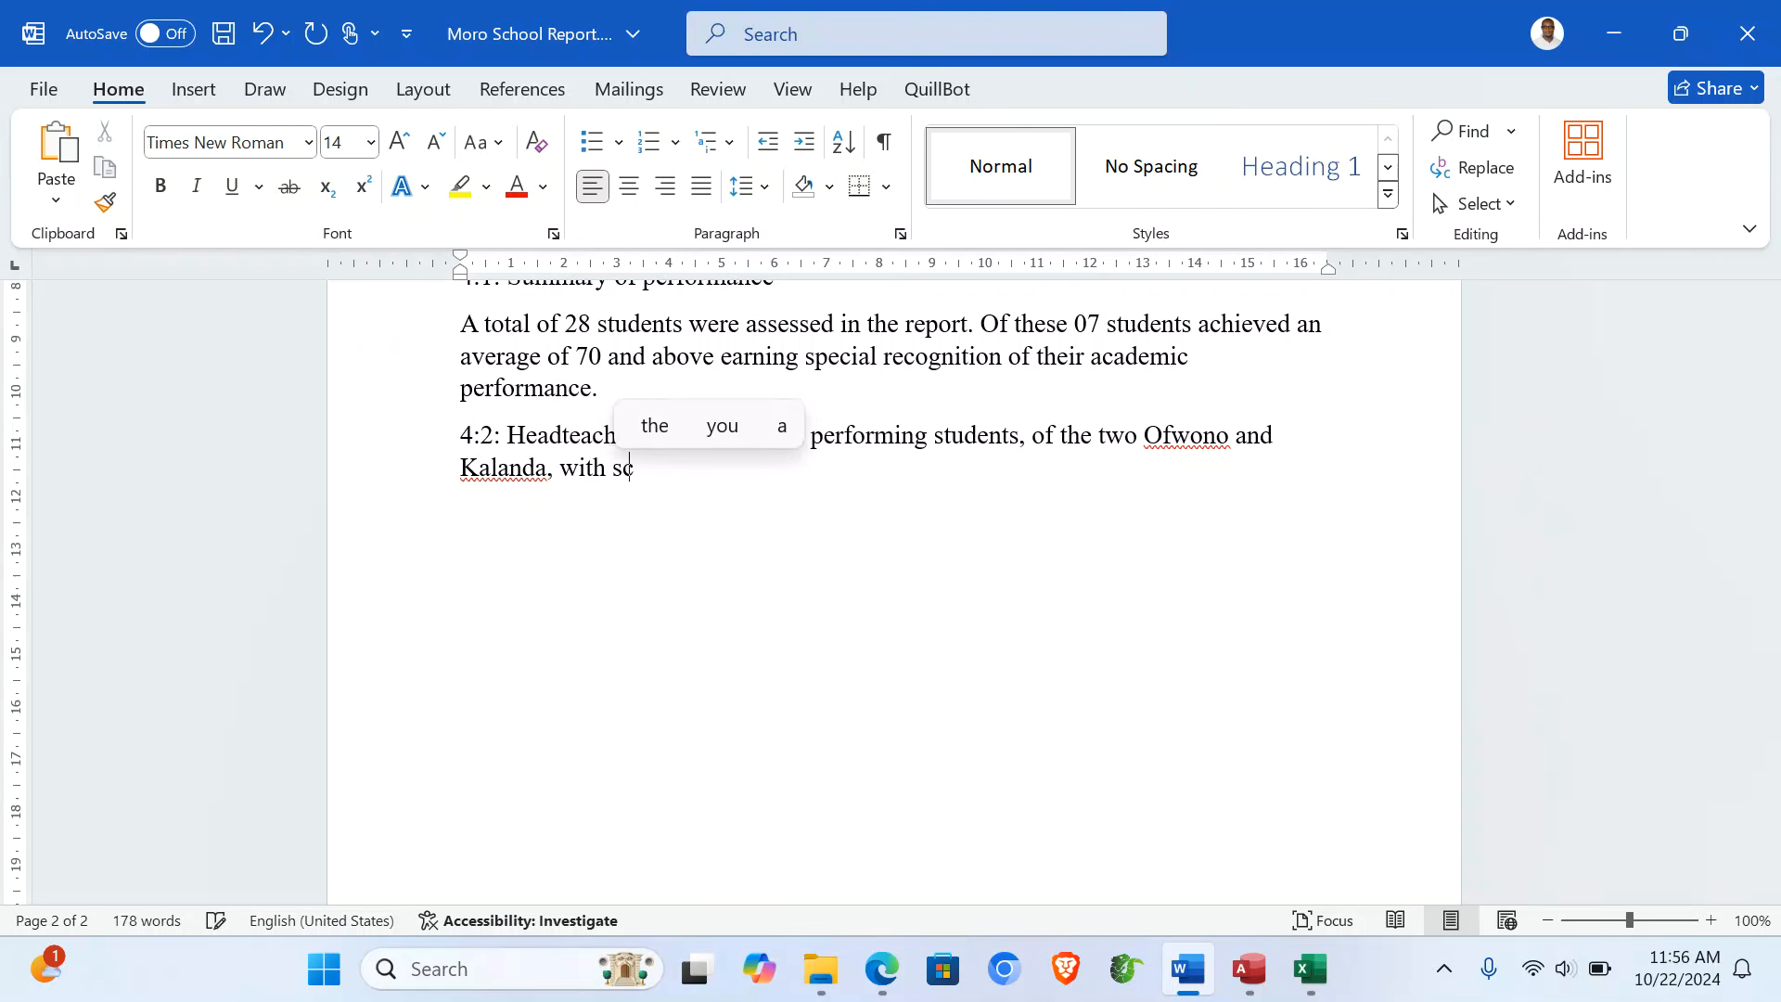
text(ores)
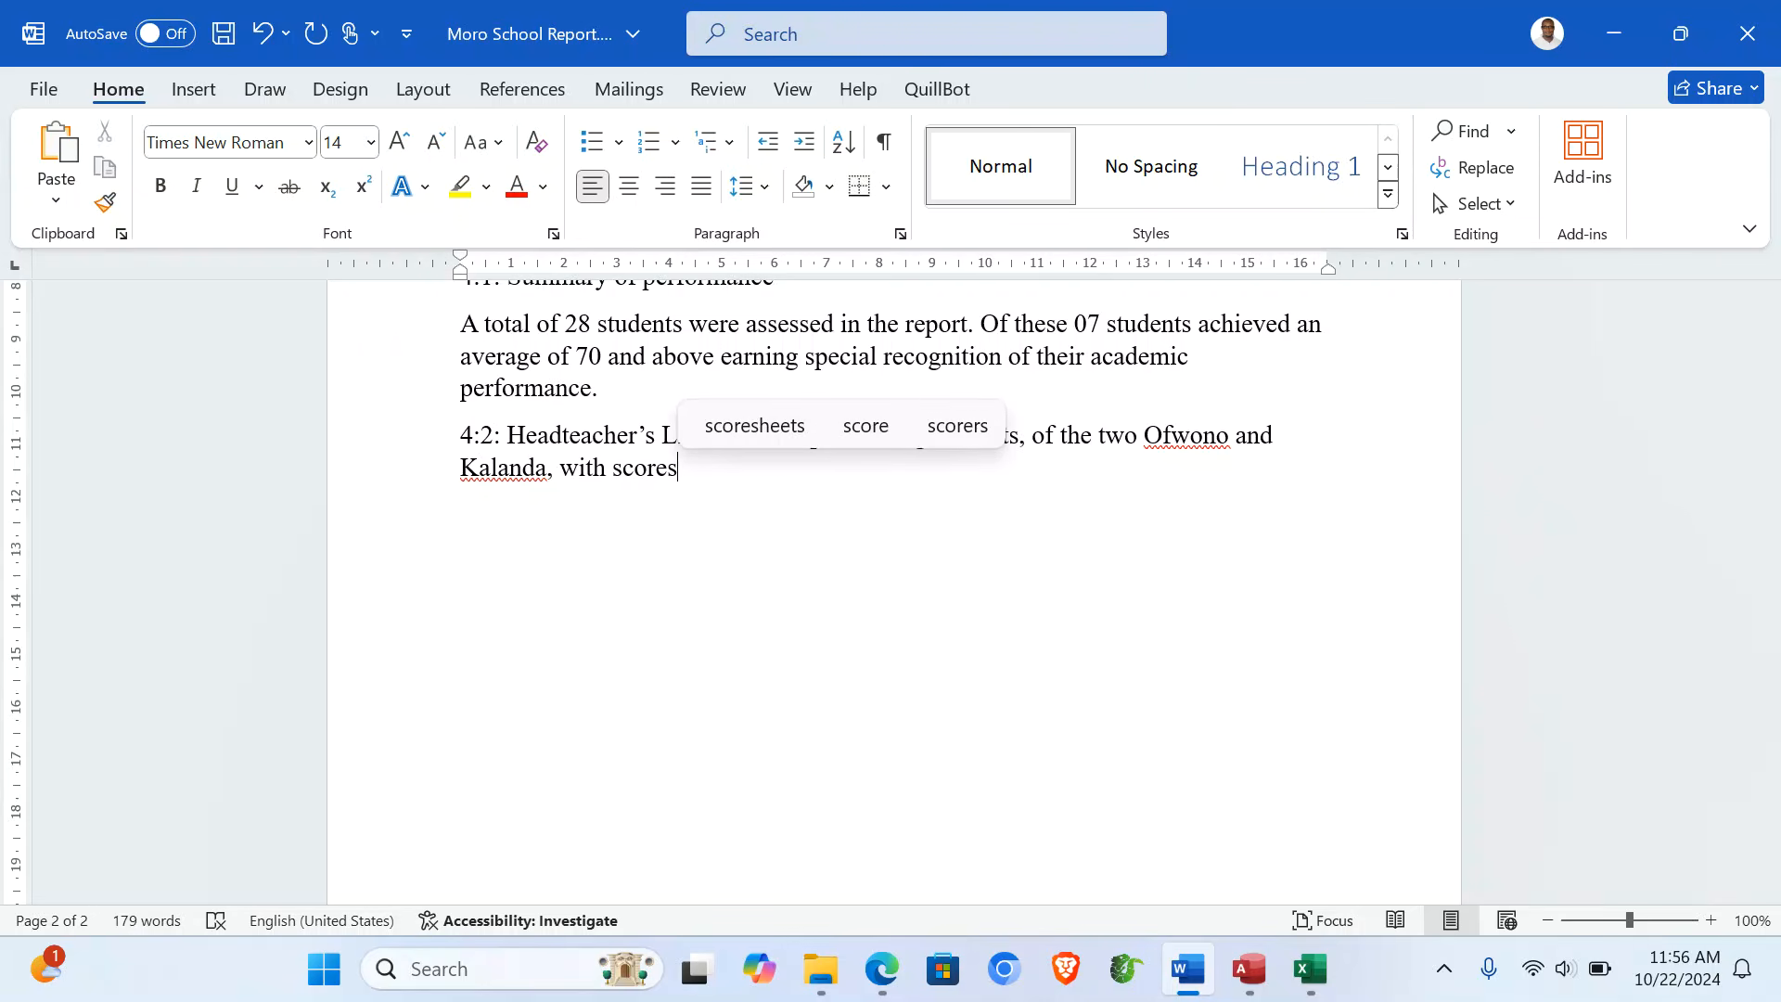
scroll(895, 594, up, 15)
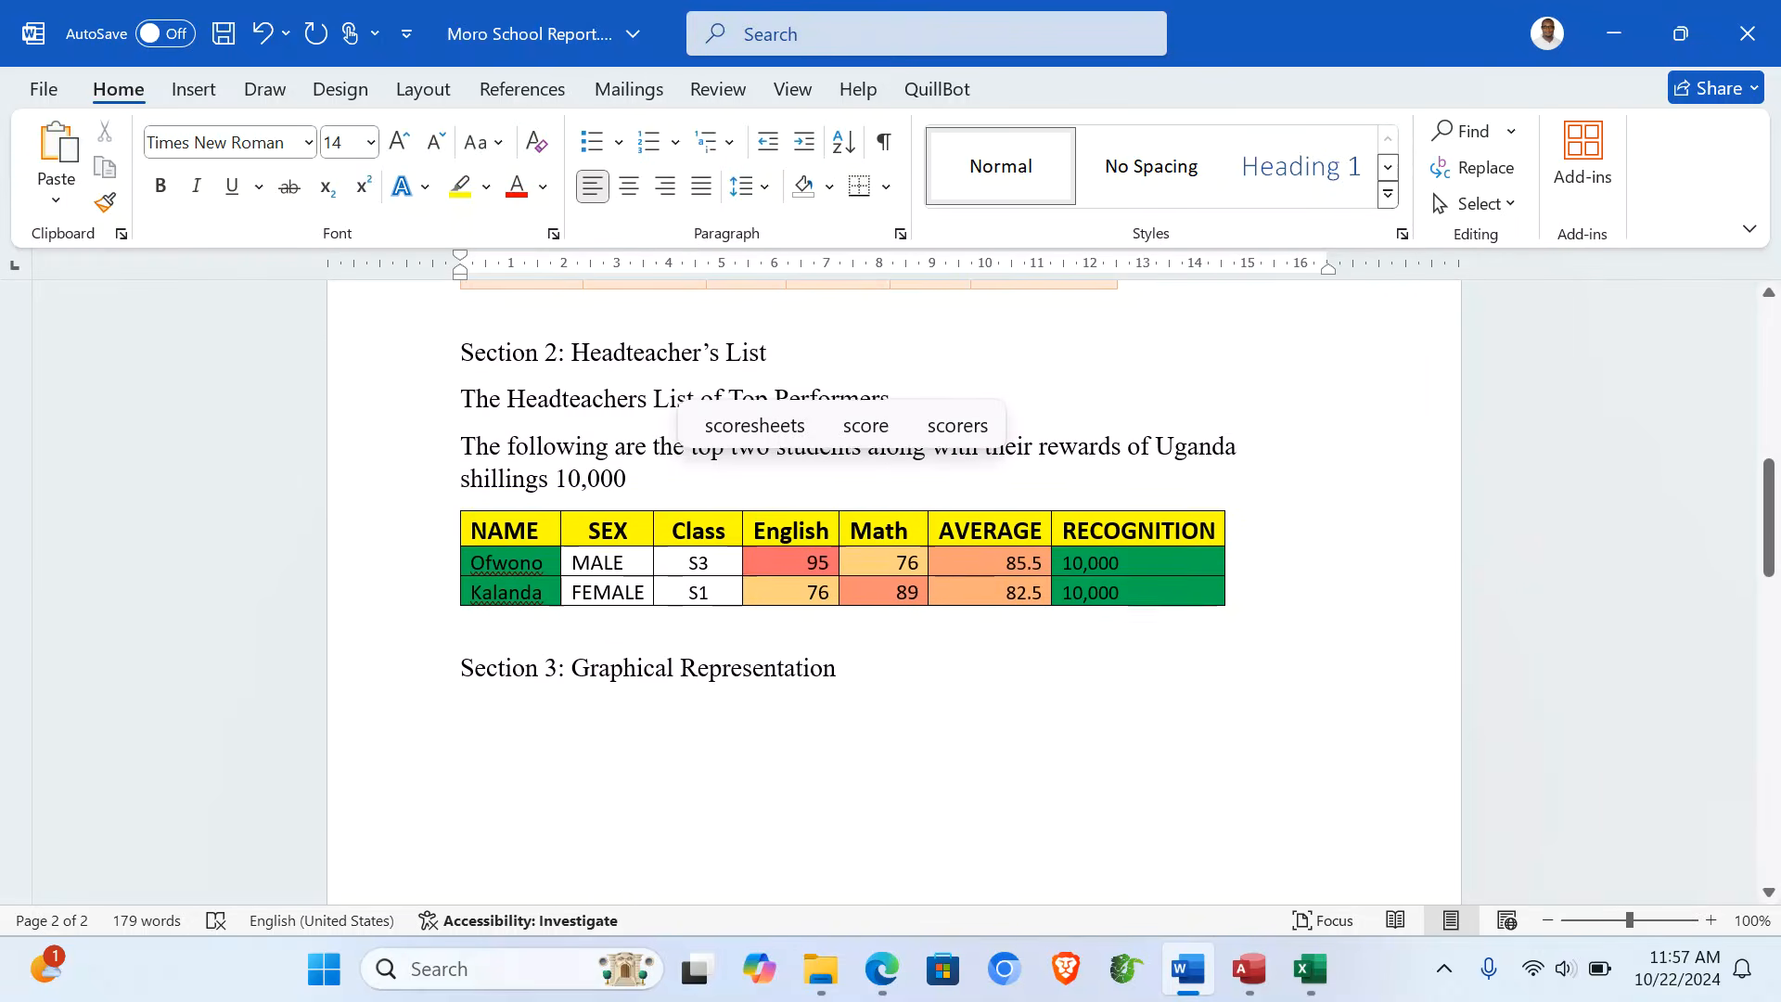
scroll(894, 593, down, 15)
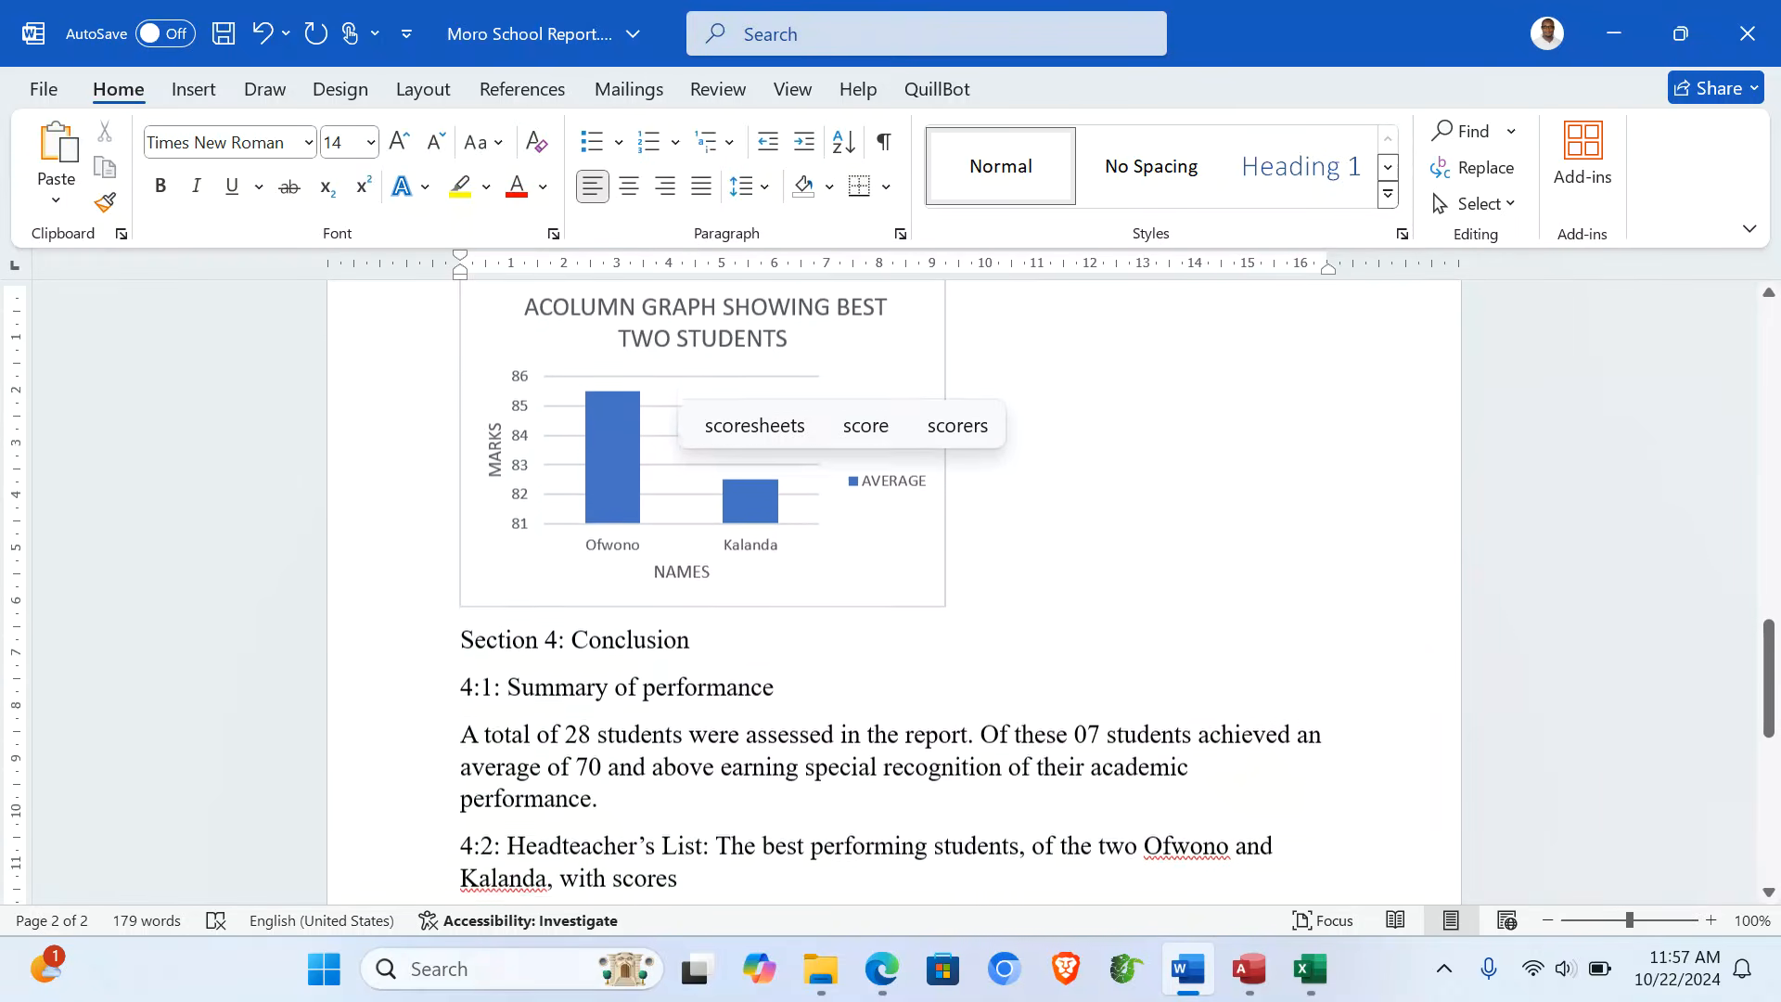
scroll(894, 593, down, 2)
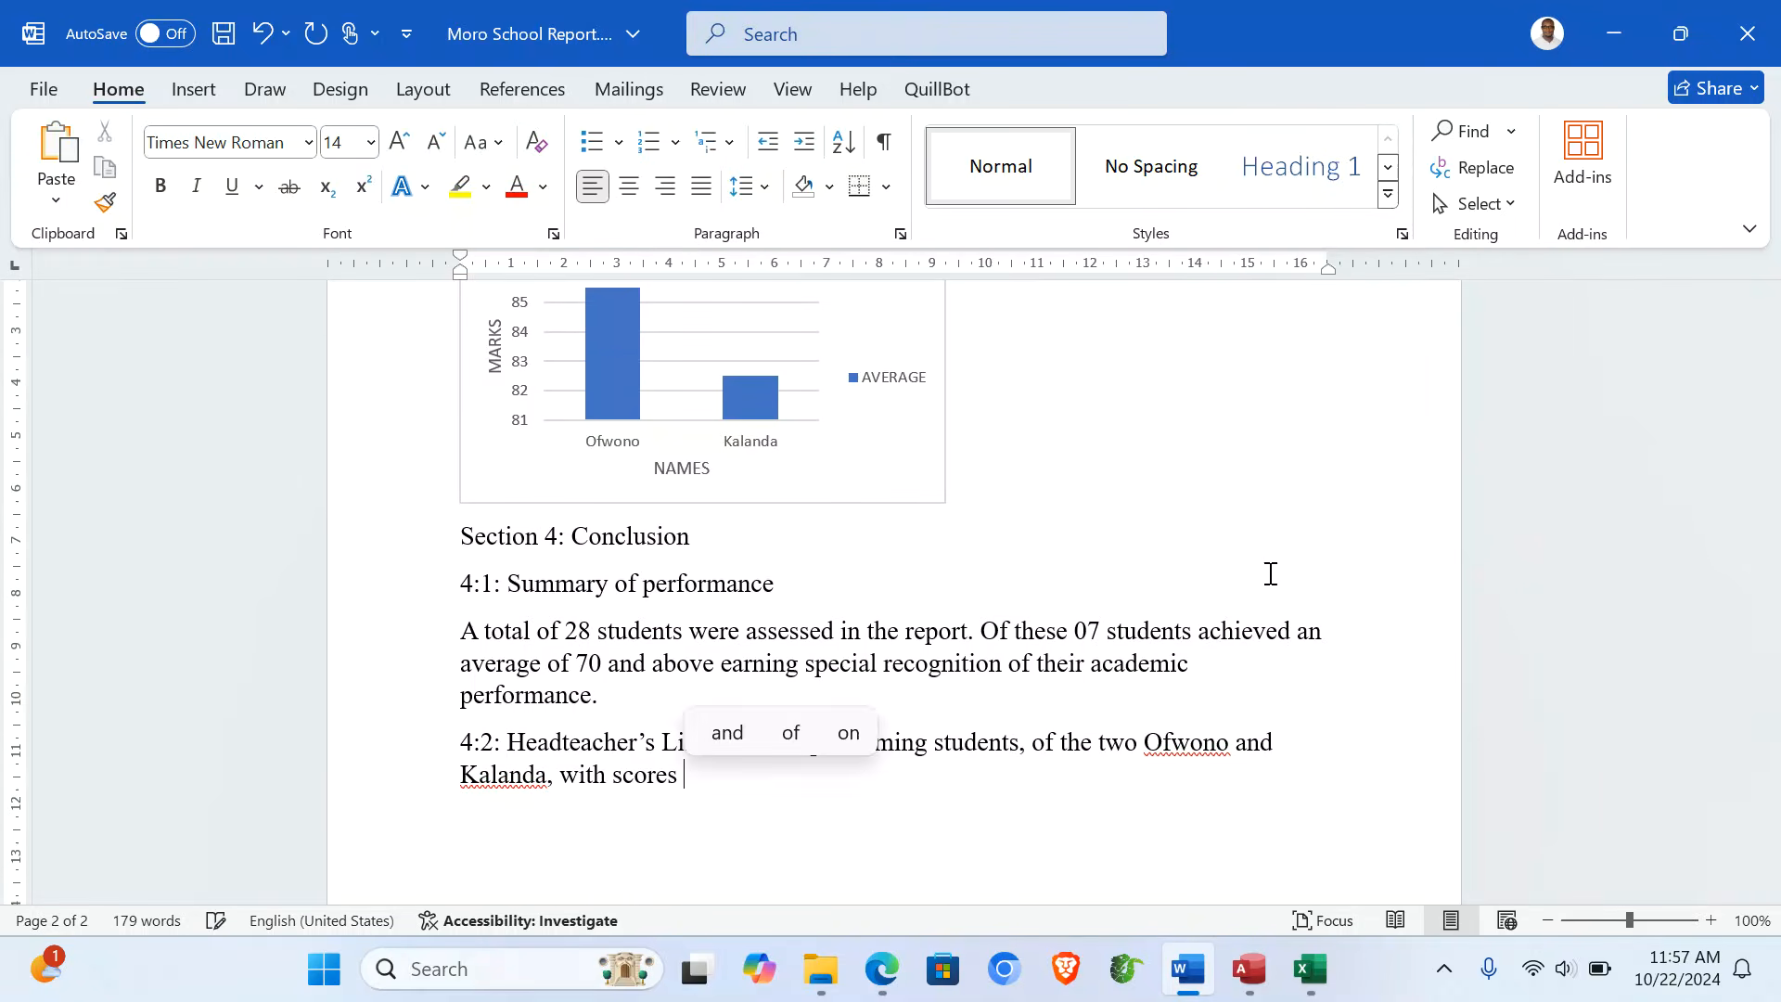
- Finish the 4:2 sentence: scores 85.5 and 82.2, each receiving 10,000 Uganda shillings
text(85)
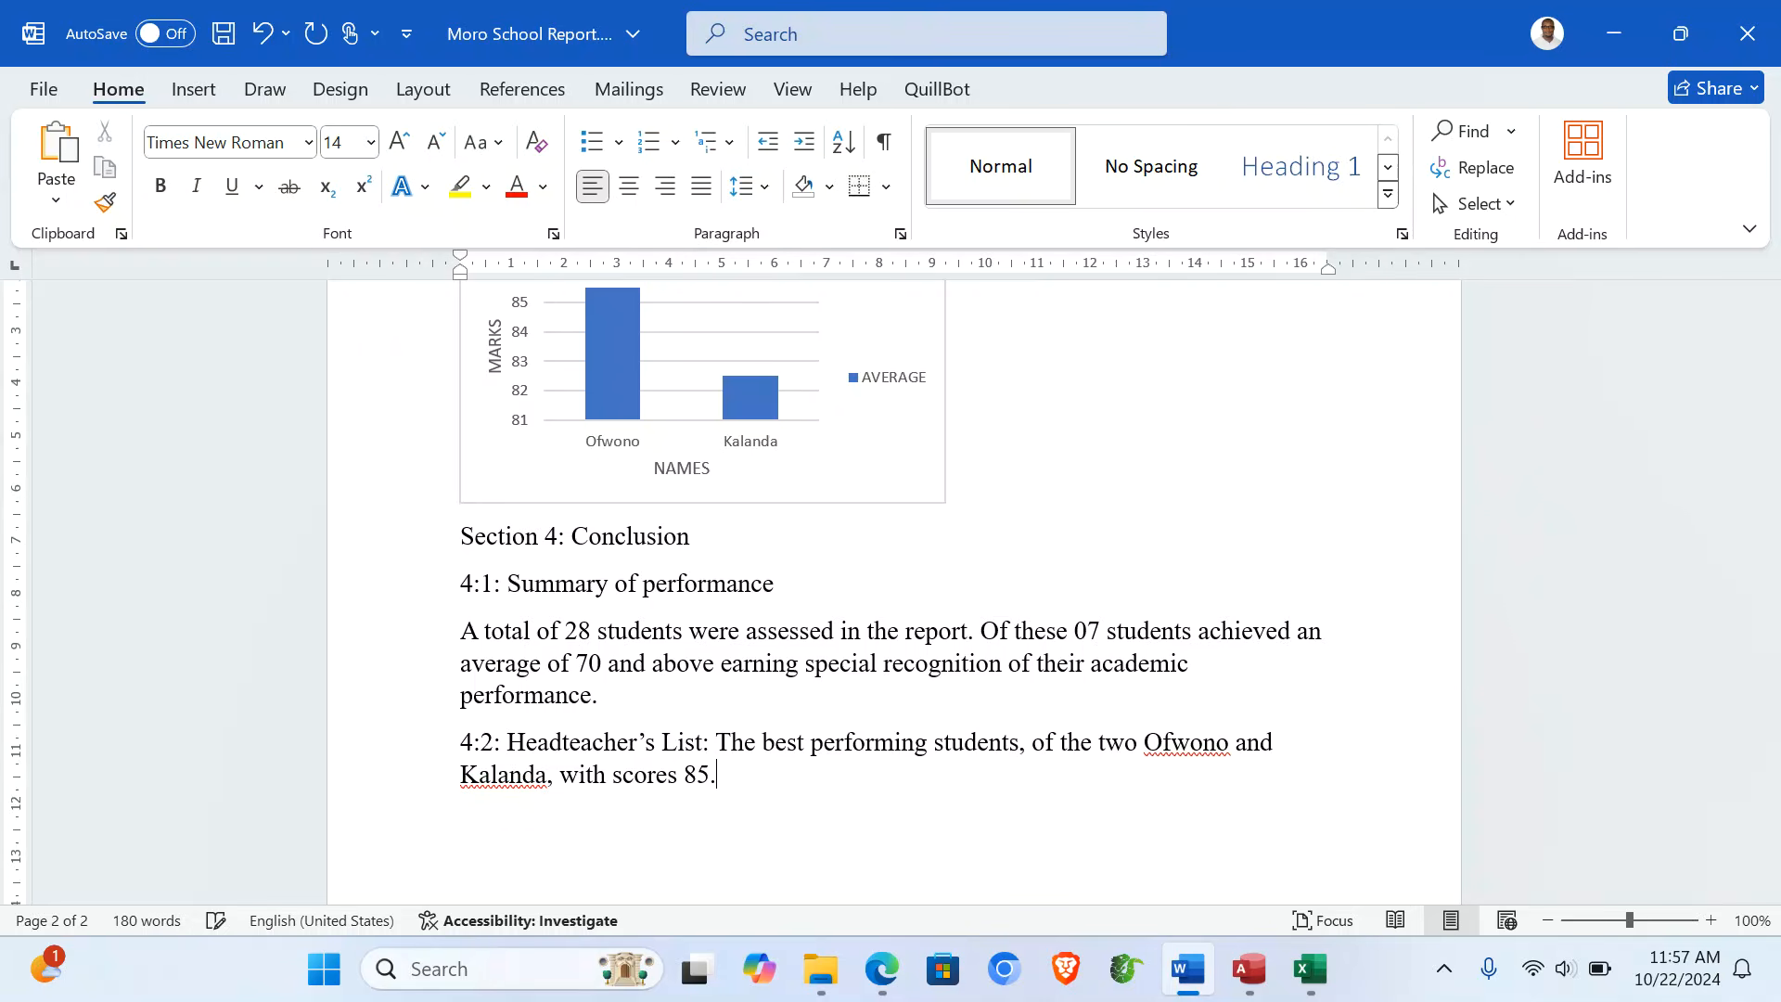
text(.5 and 82.2 respec)
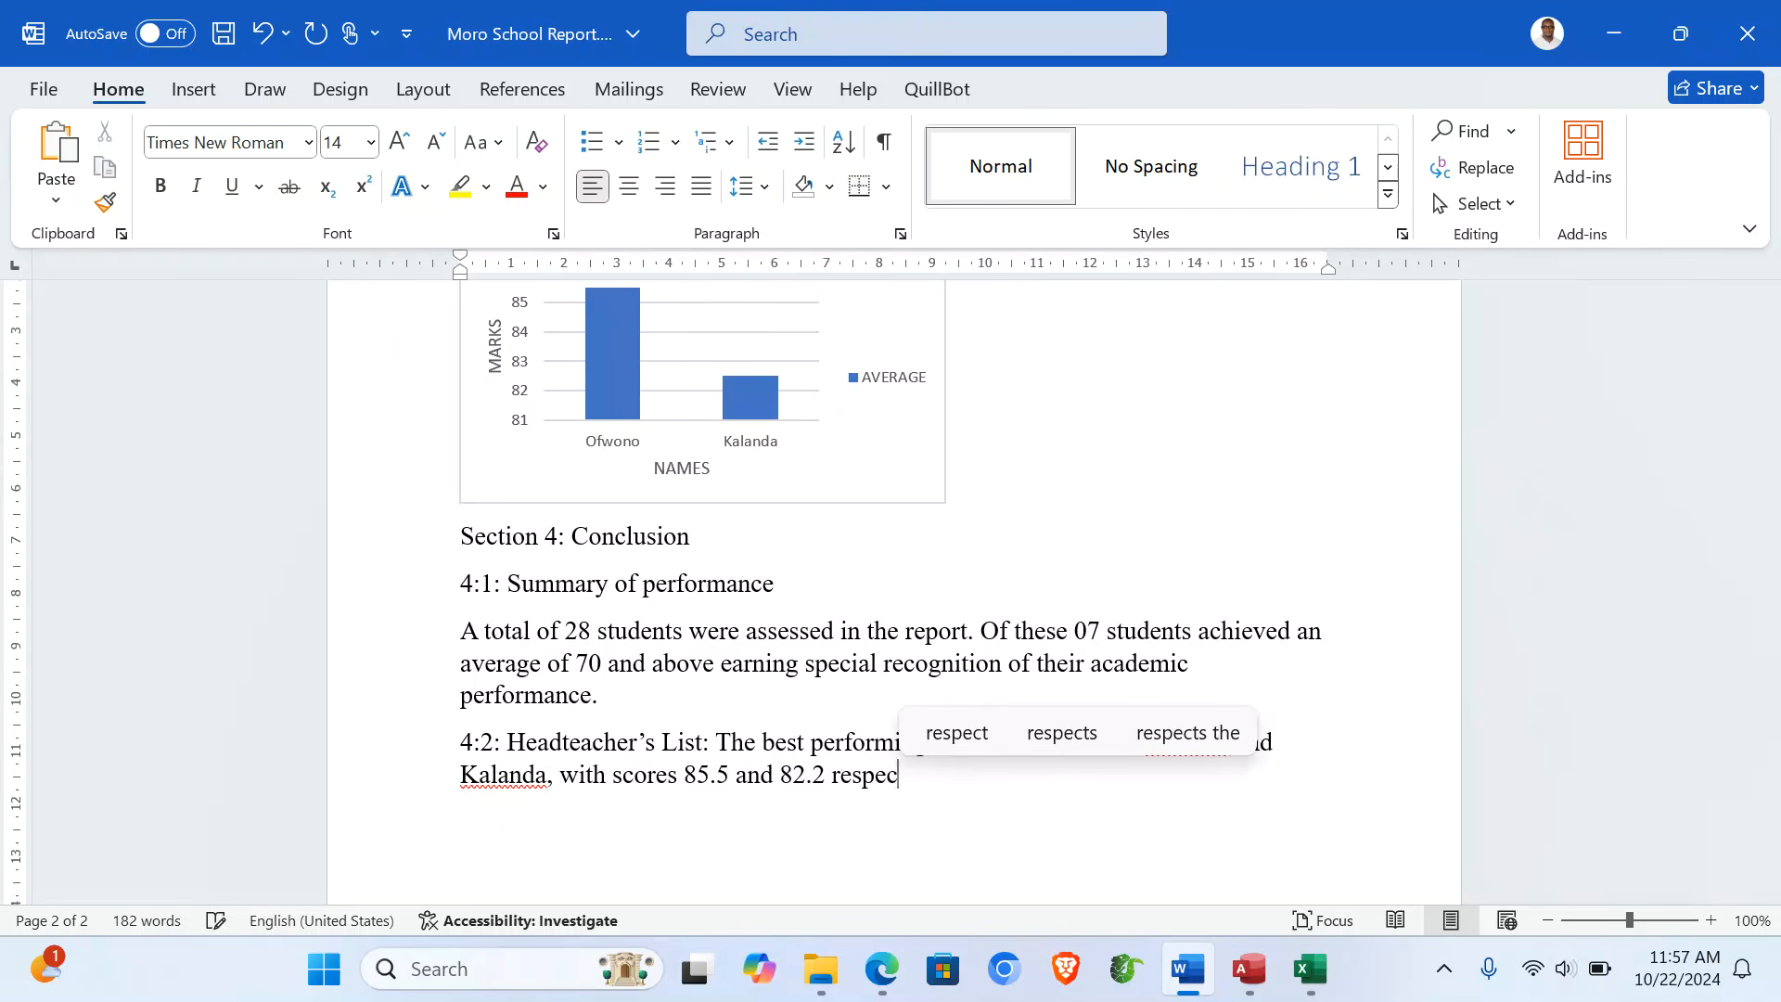
text(tively)
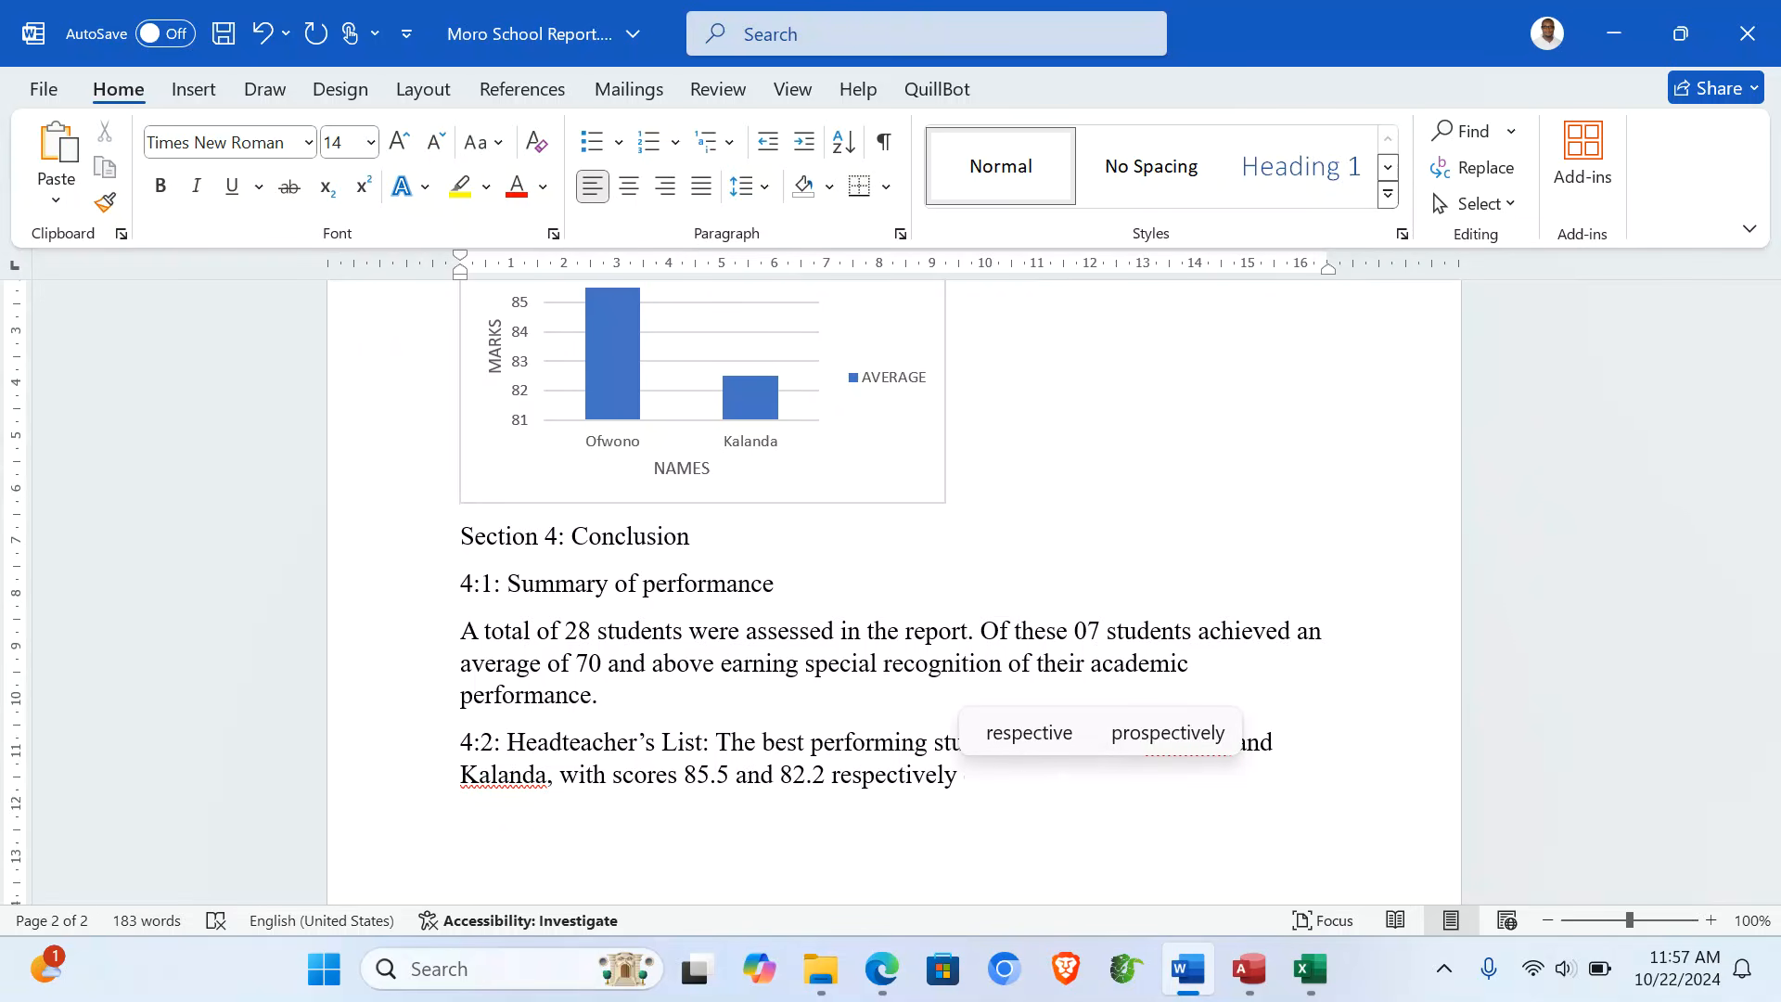
text( on the )
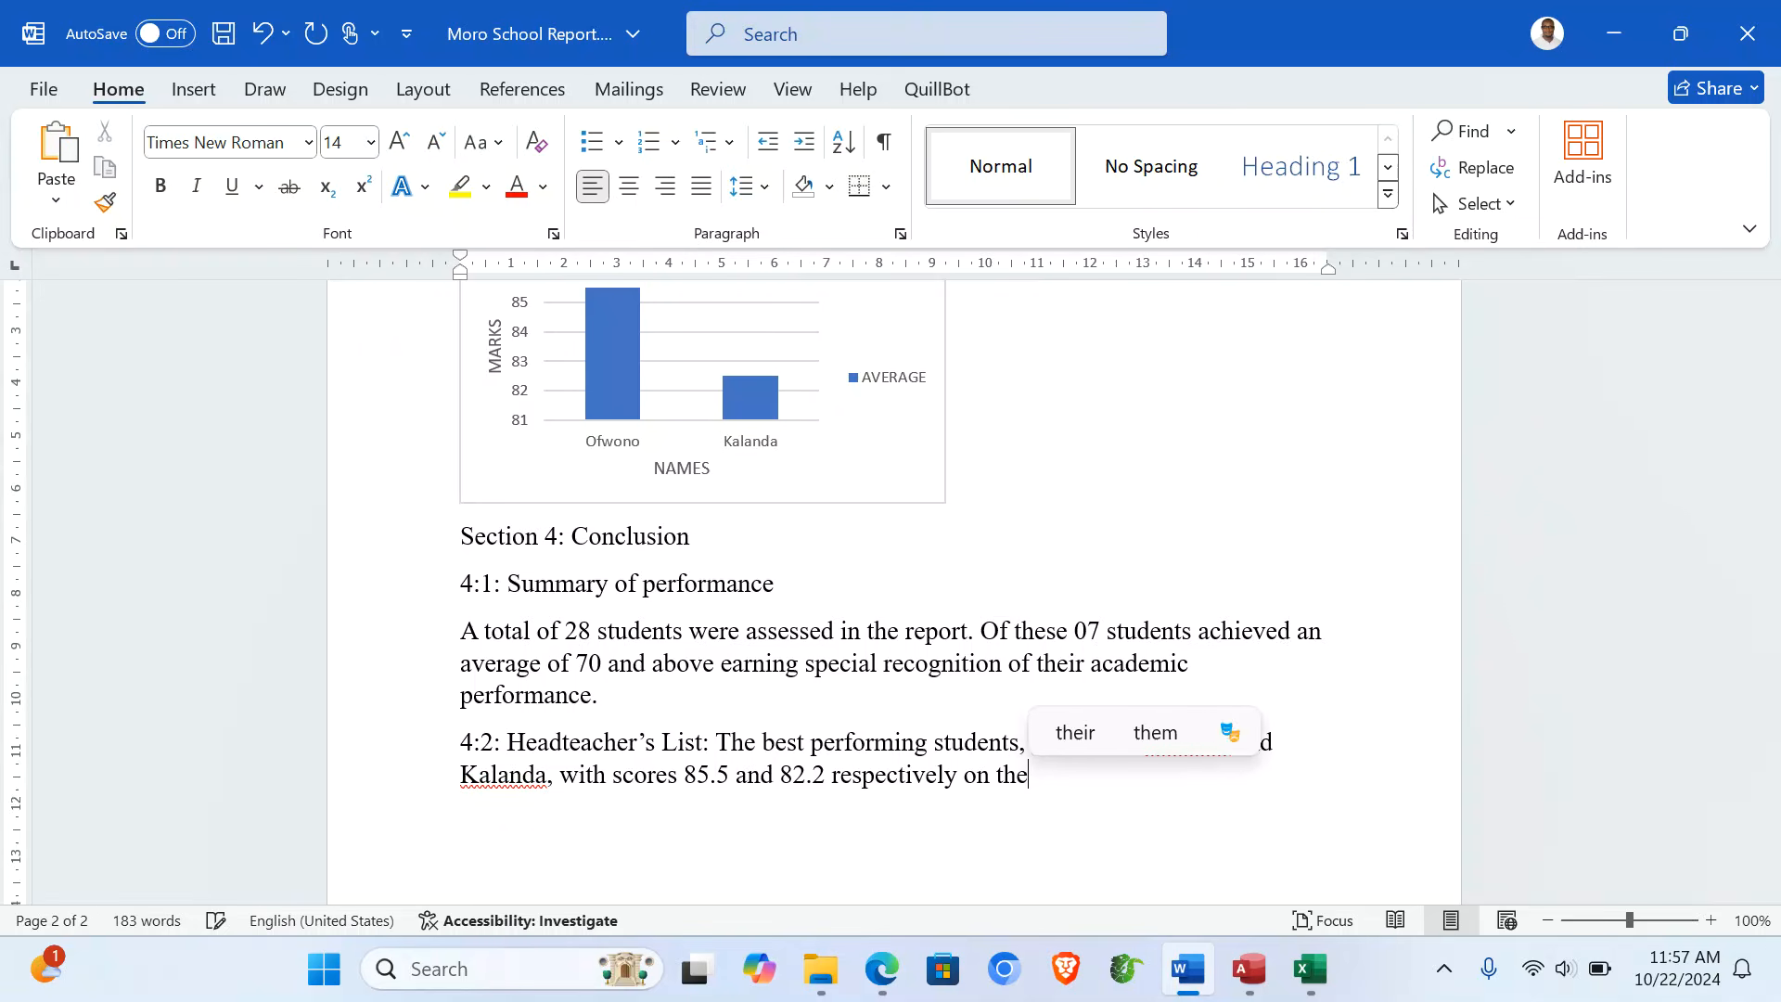
text(teacher)
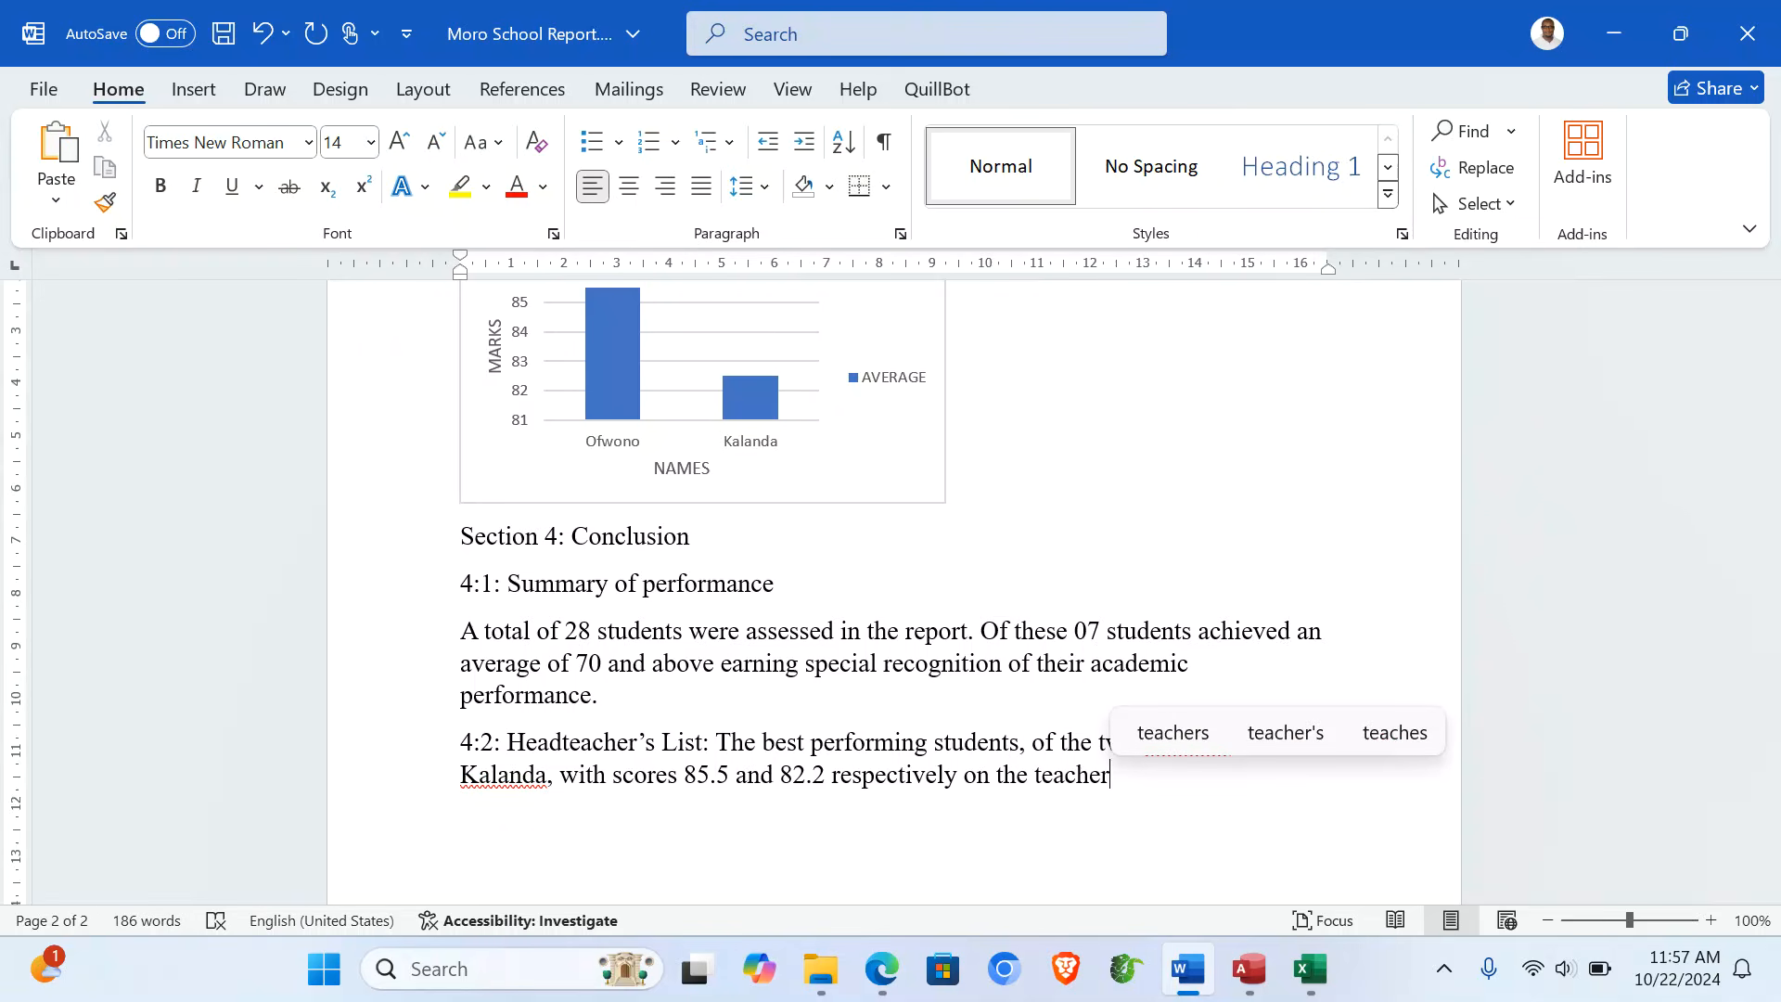
text(s lis)
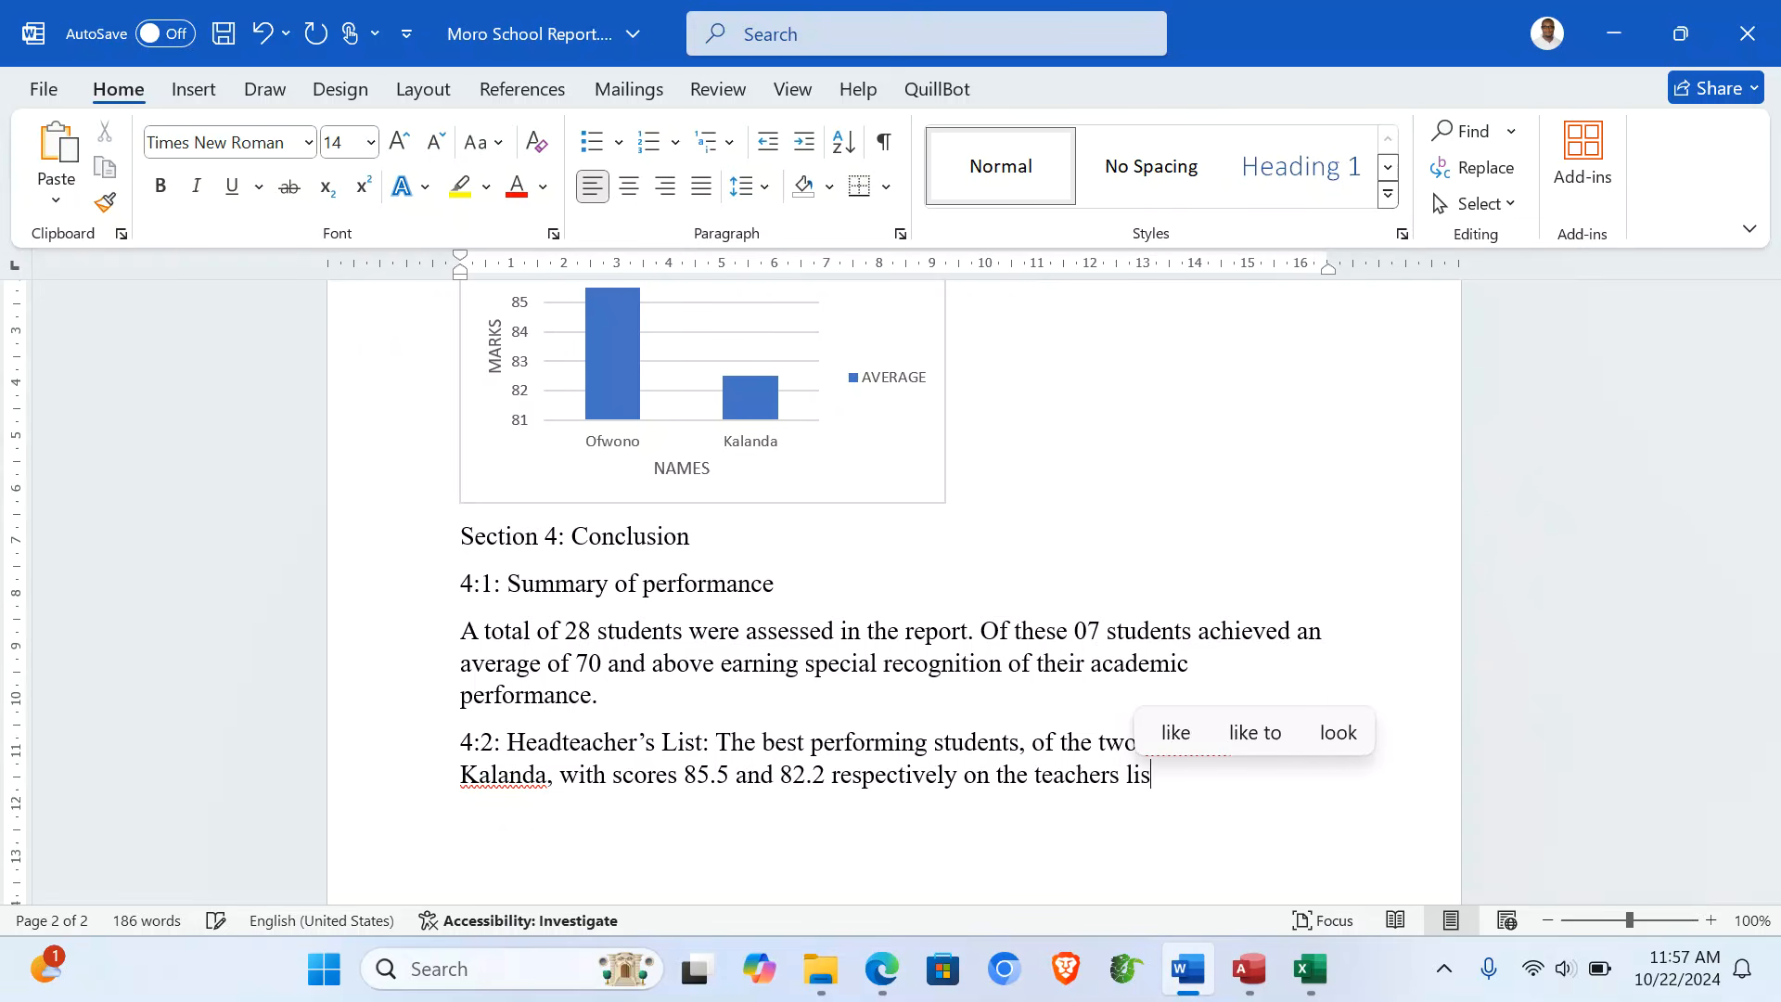
text(t, eac)
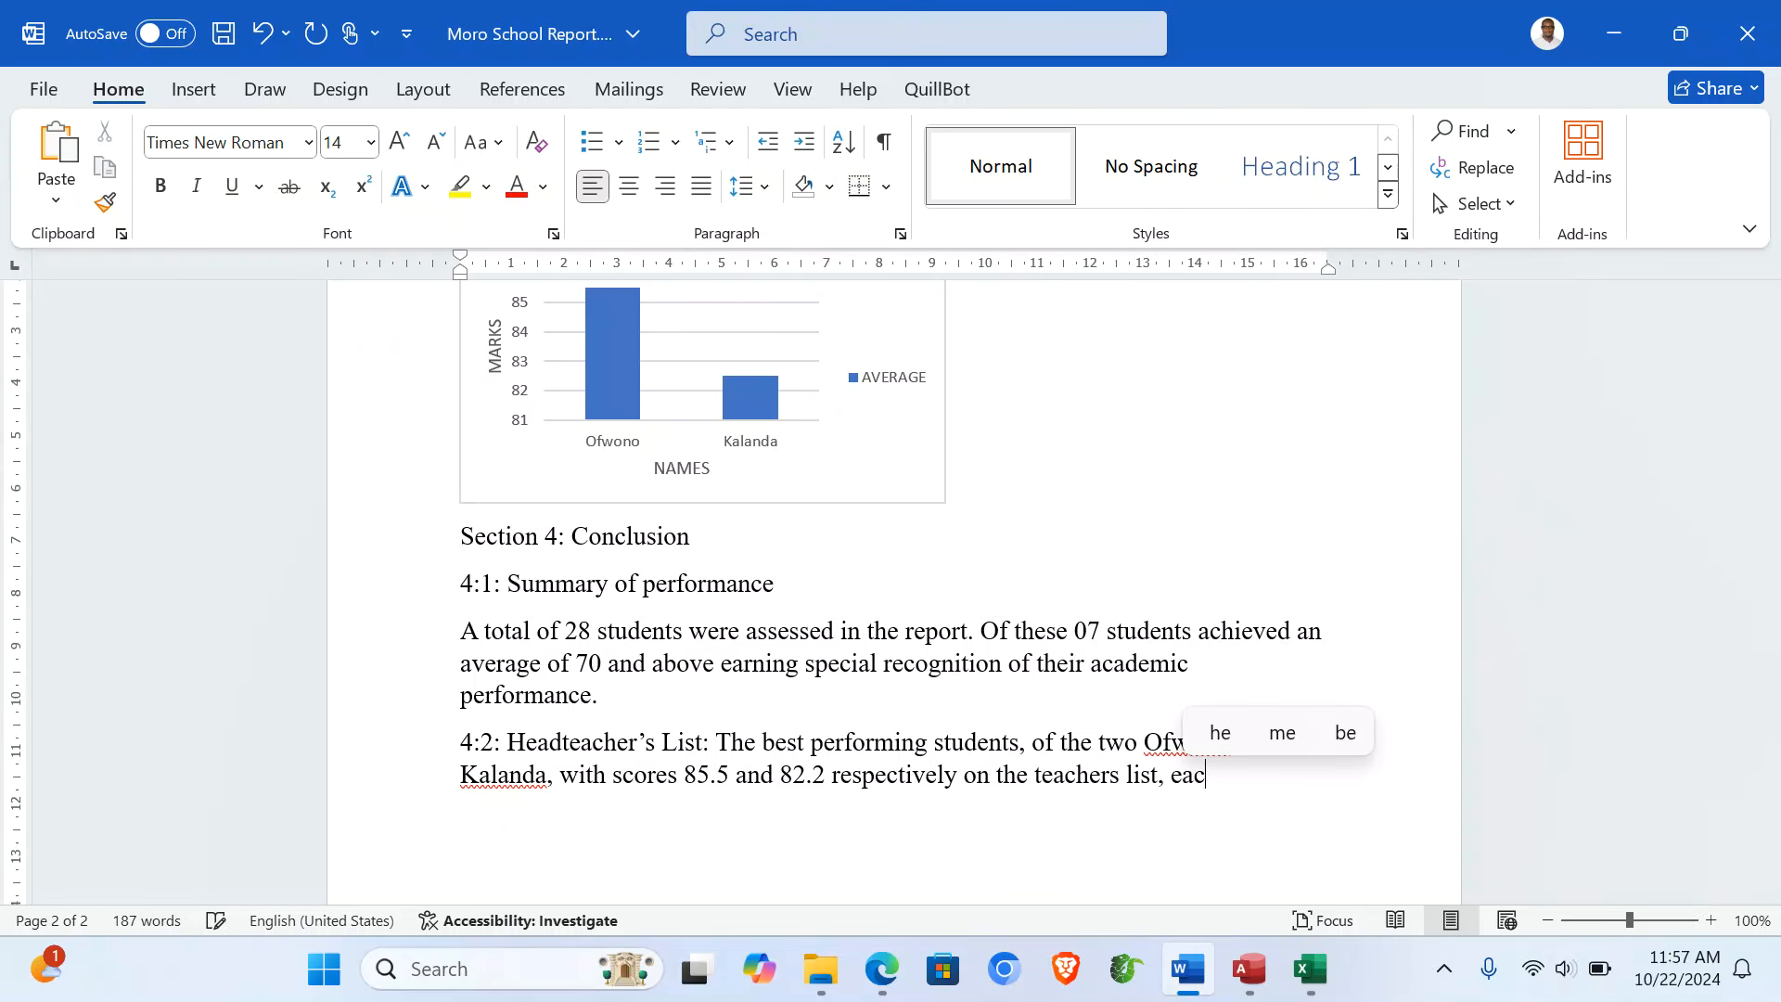
text(h will )
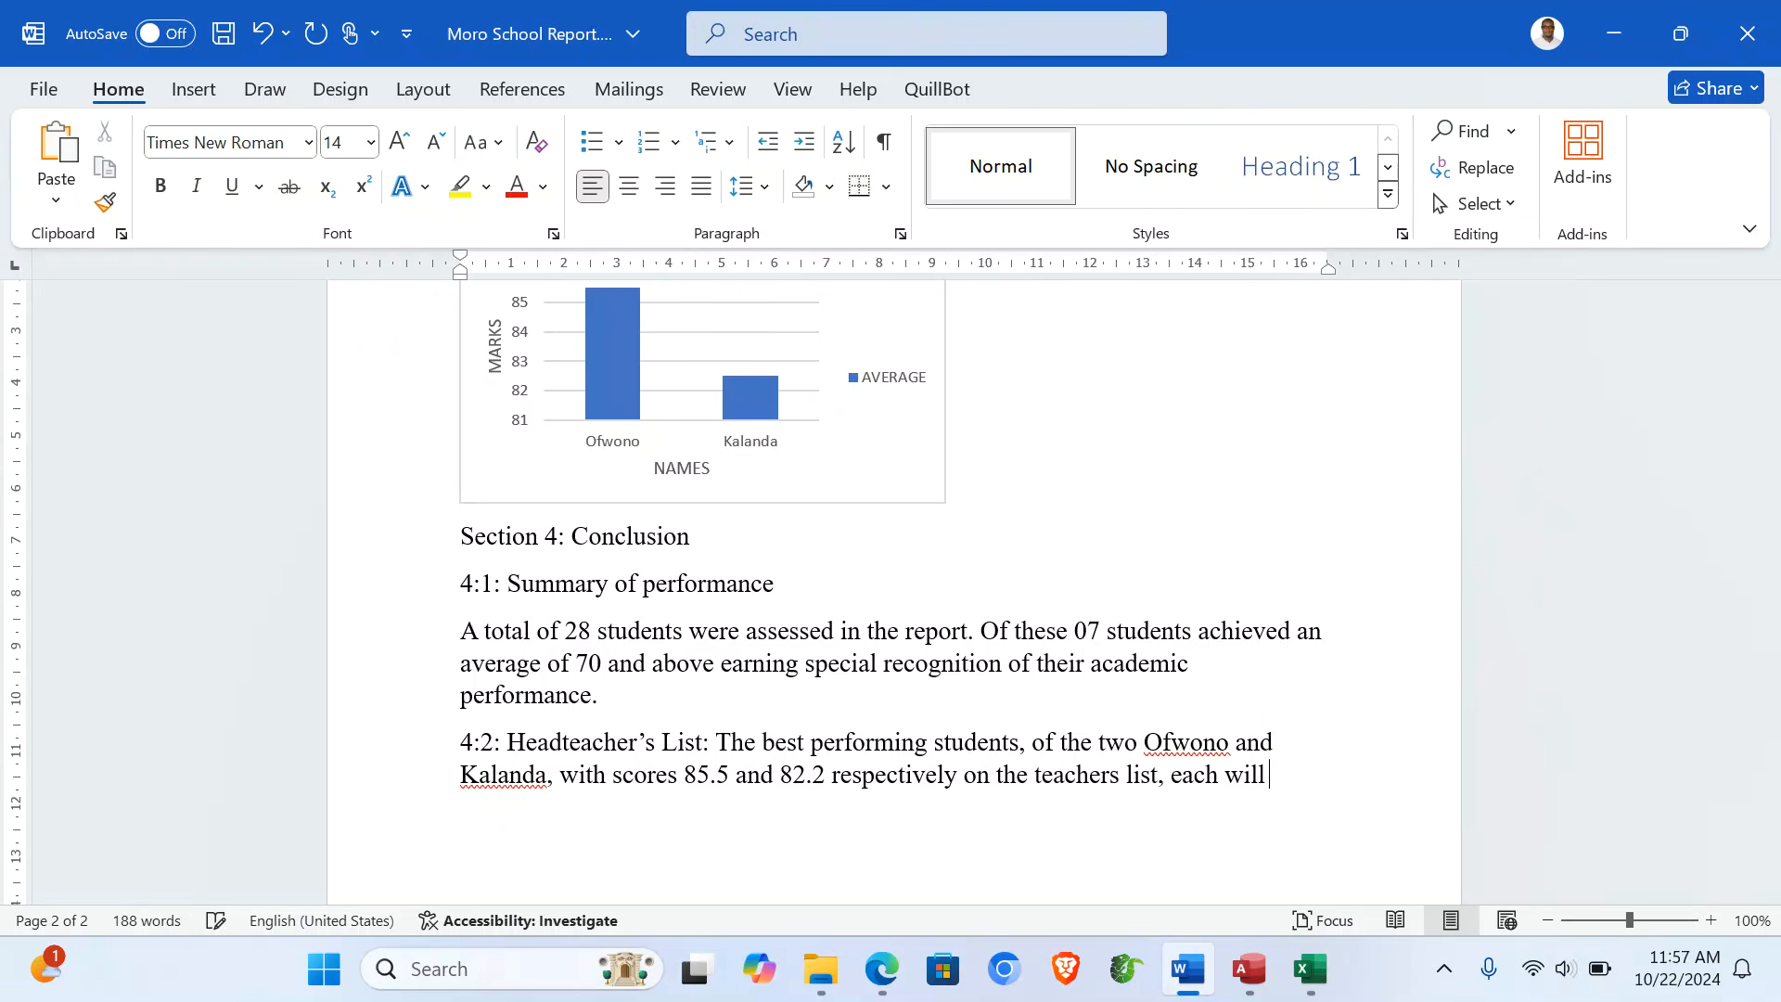
text(recieve)
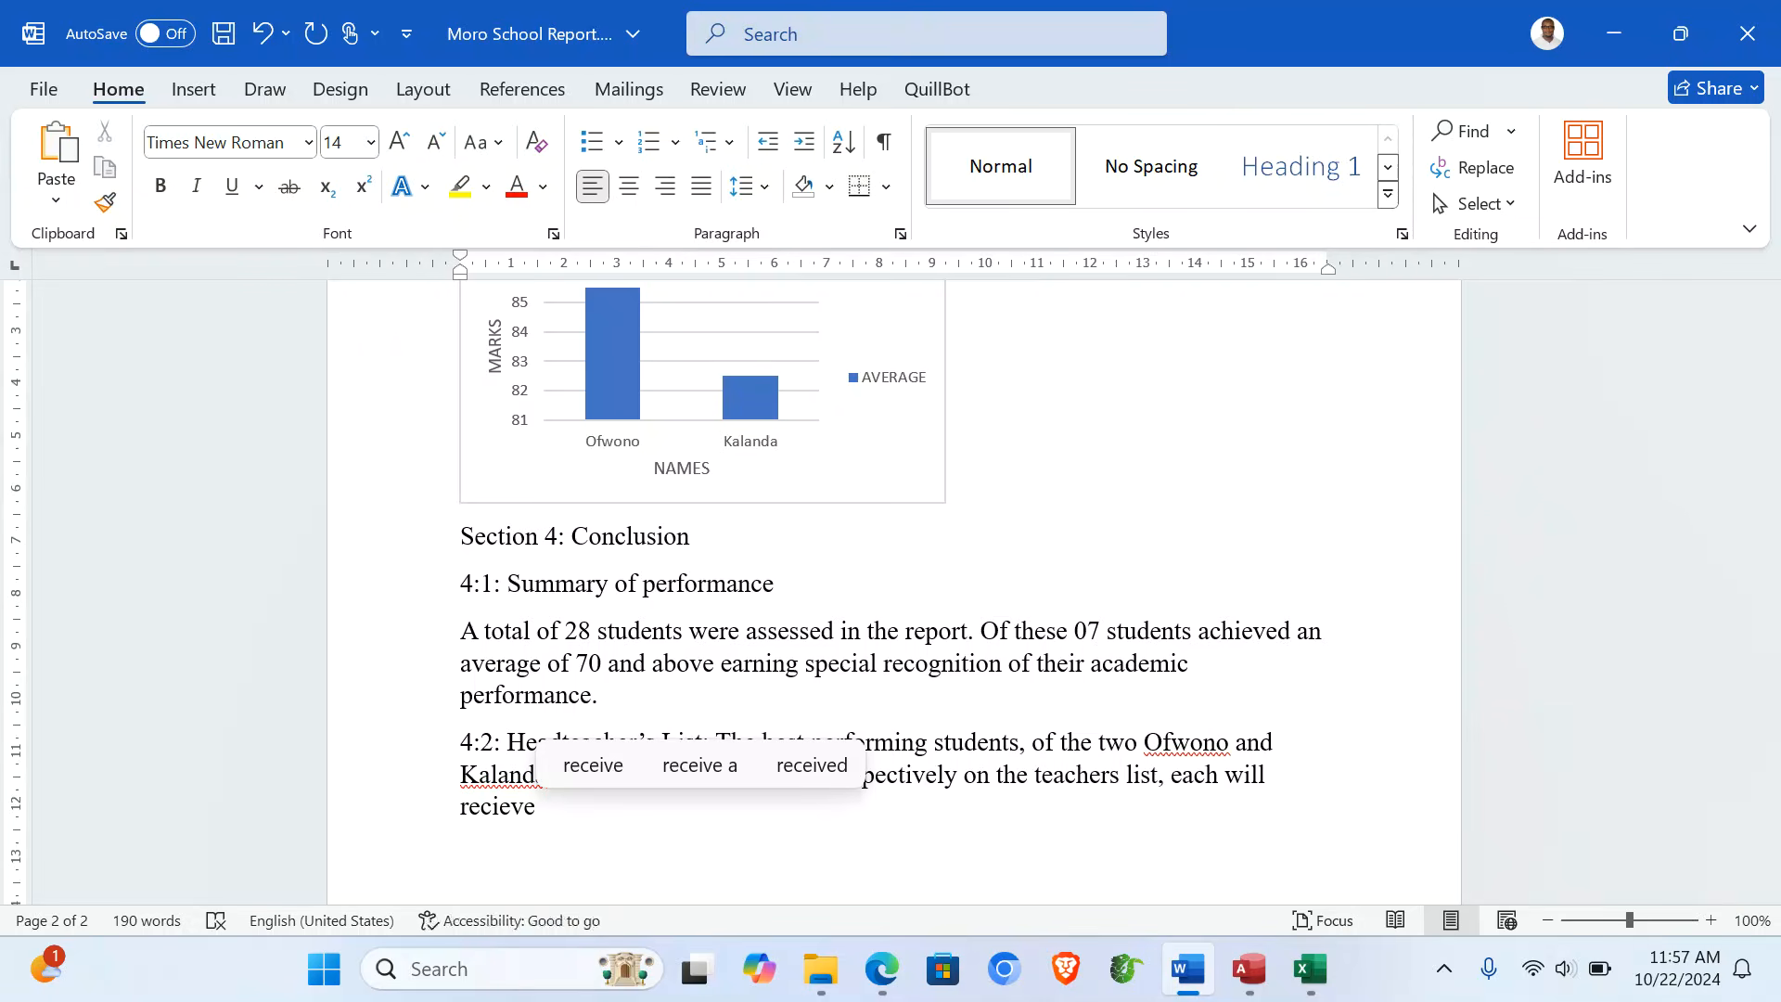
text( 100)
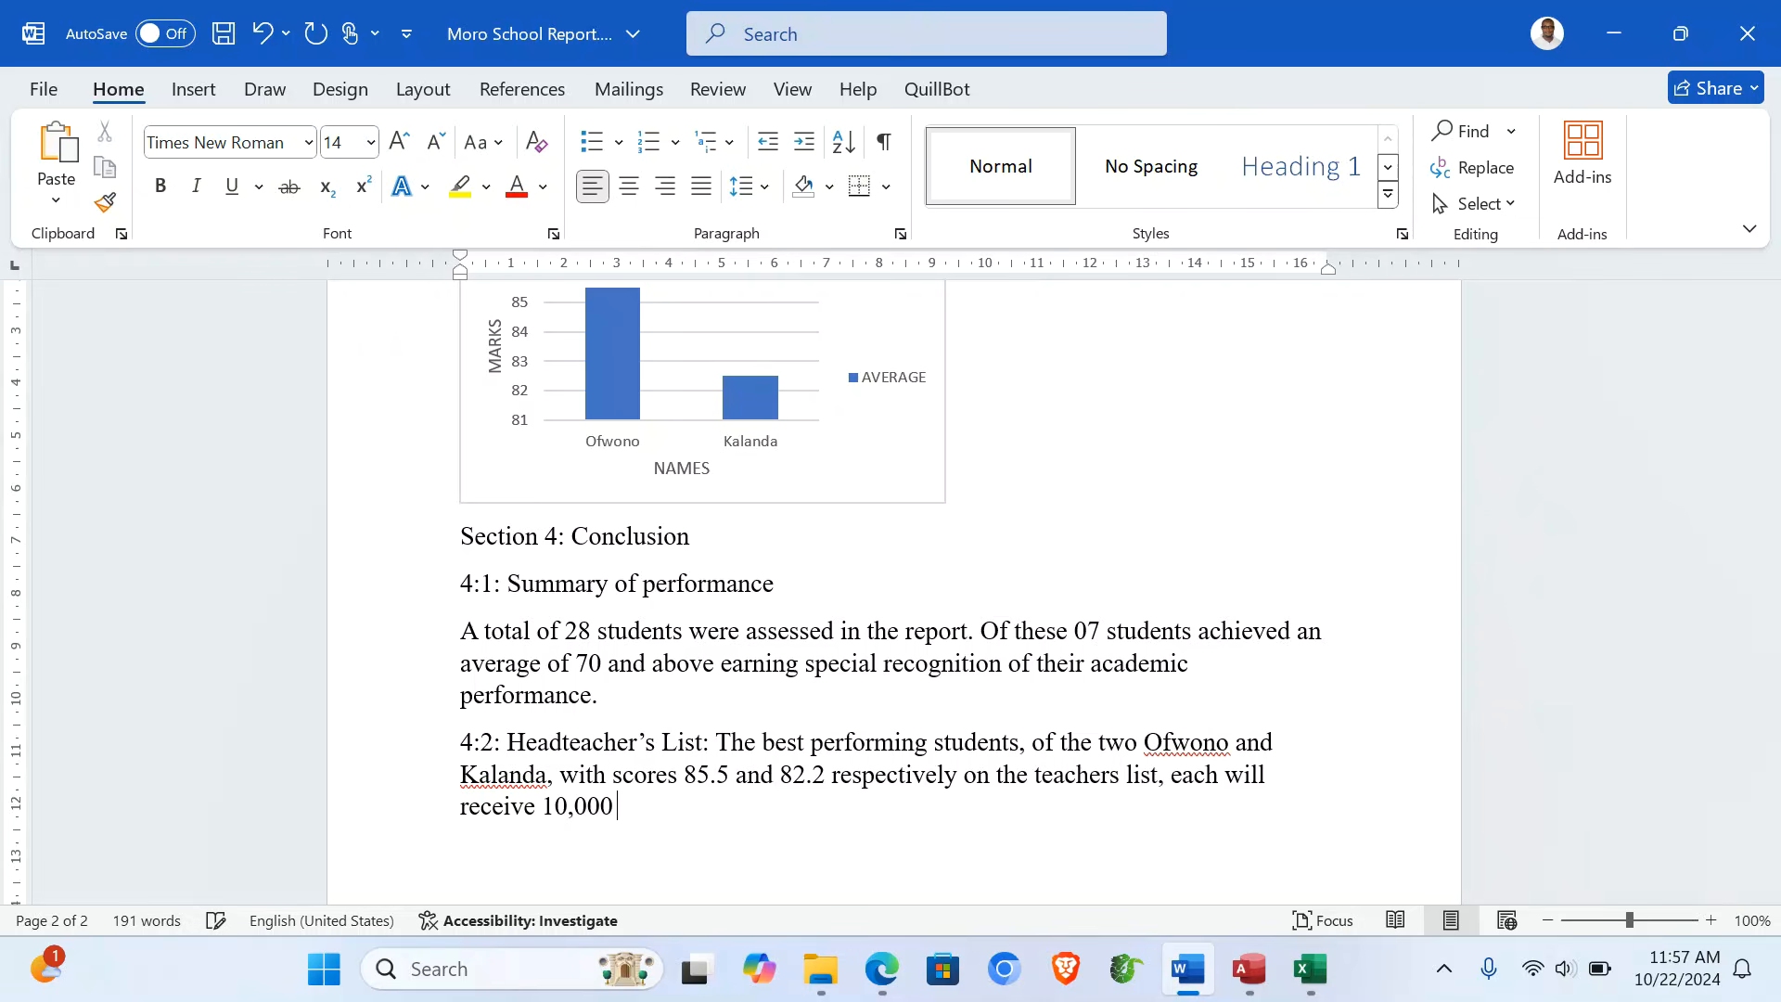
text( Uganda s)
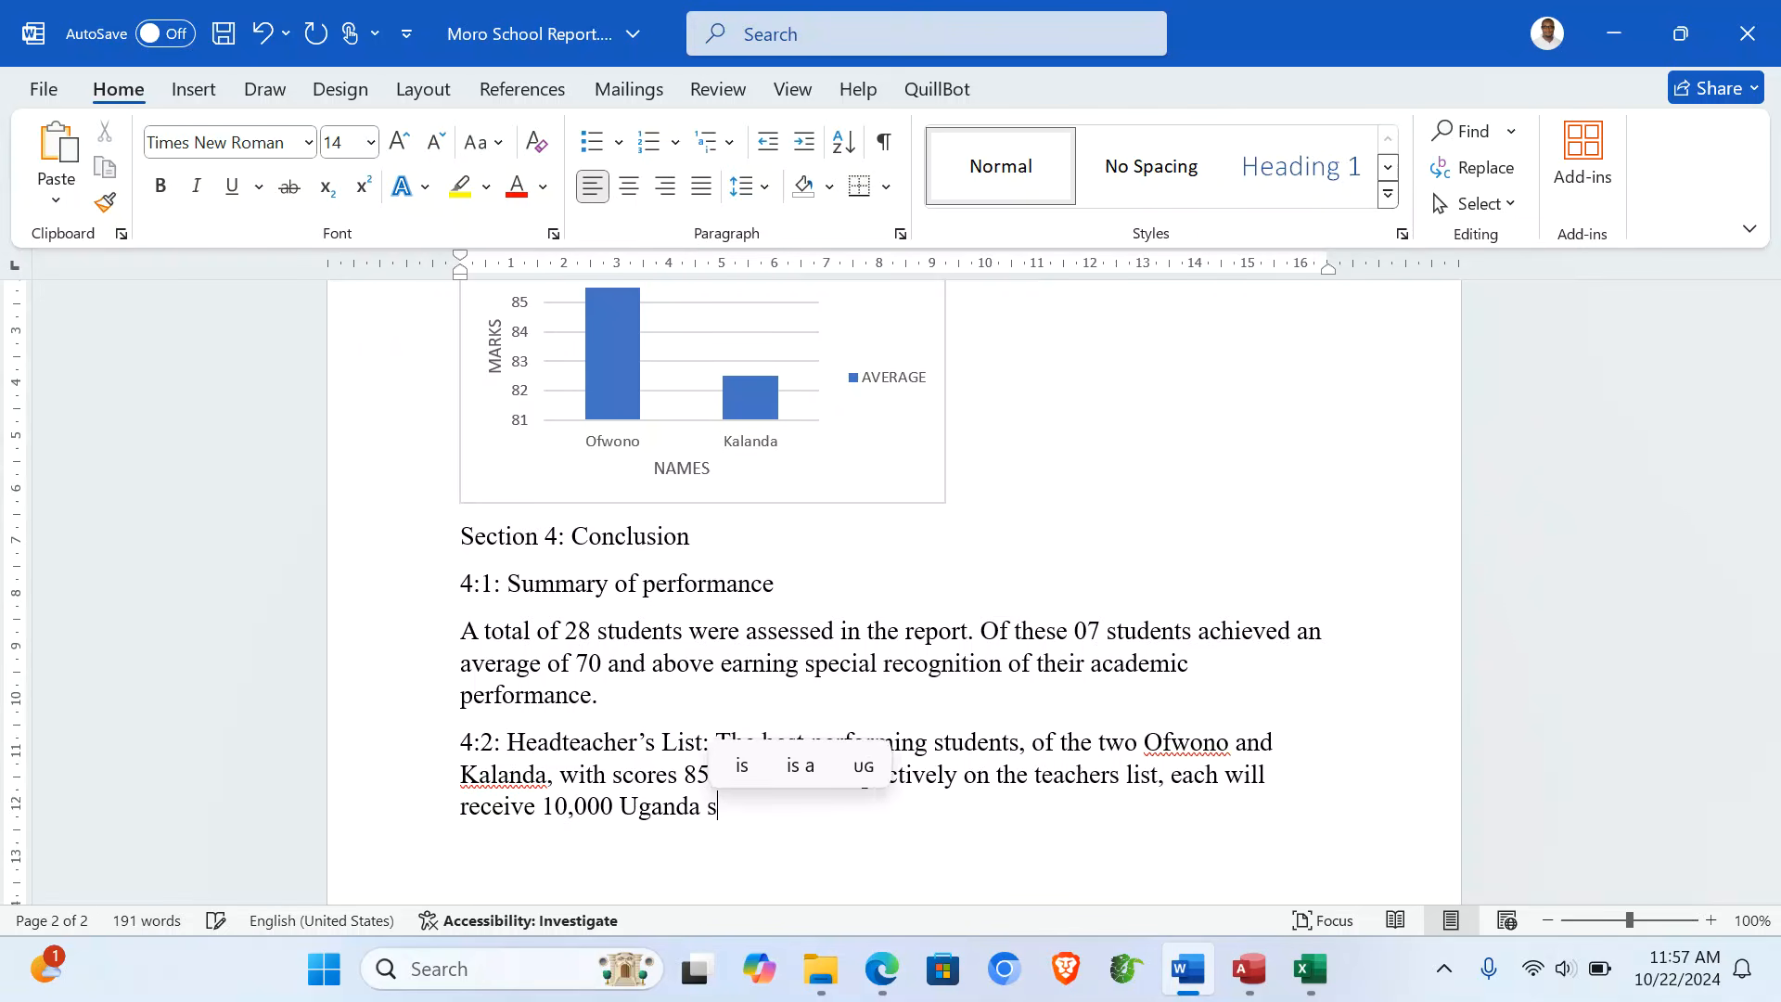
text(c)
key(BackSpace)
text(hil)
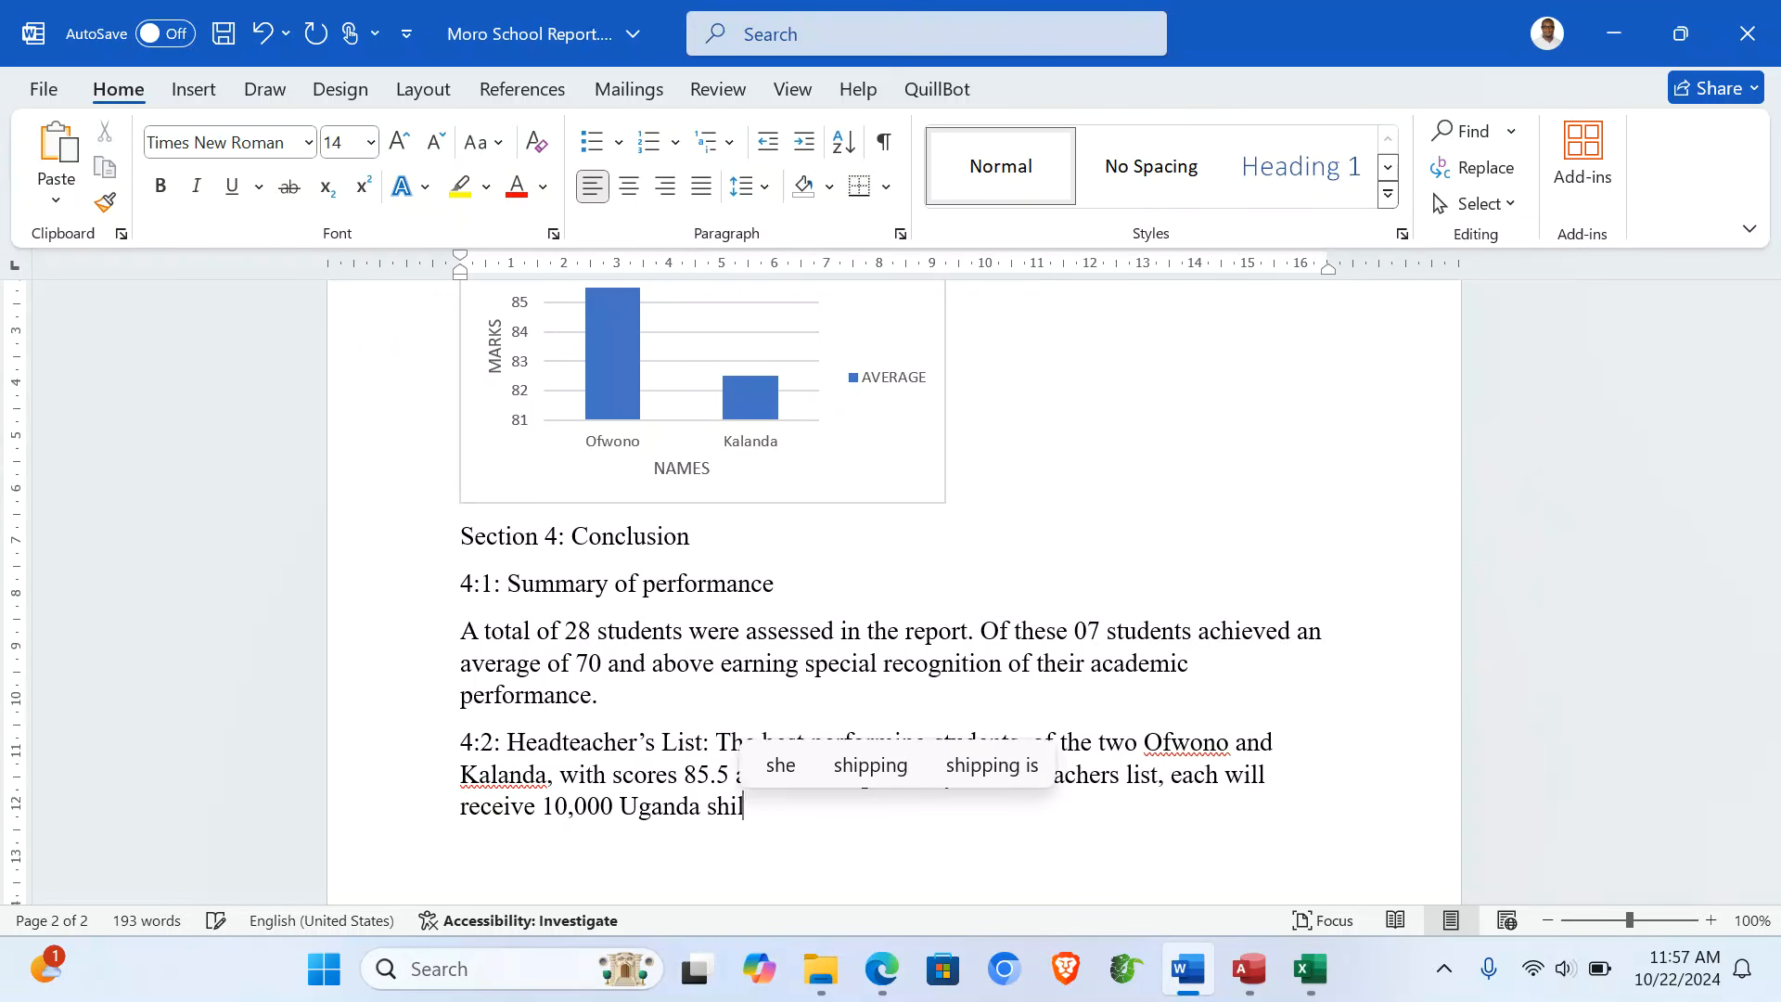
text(lings.)
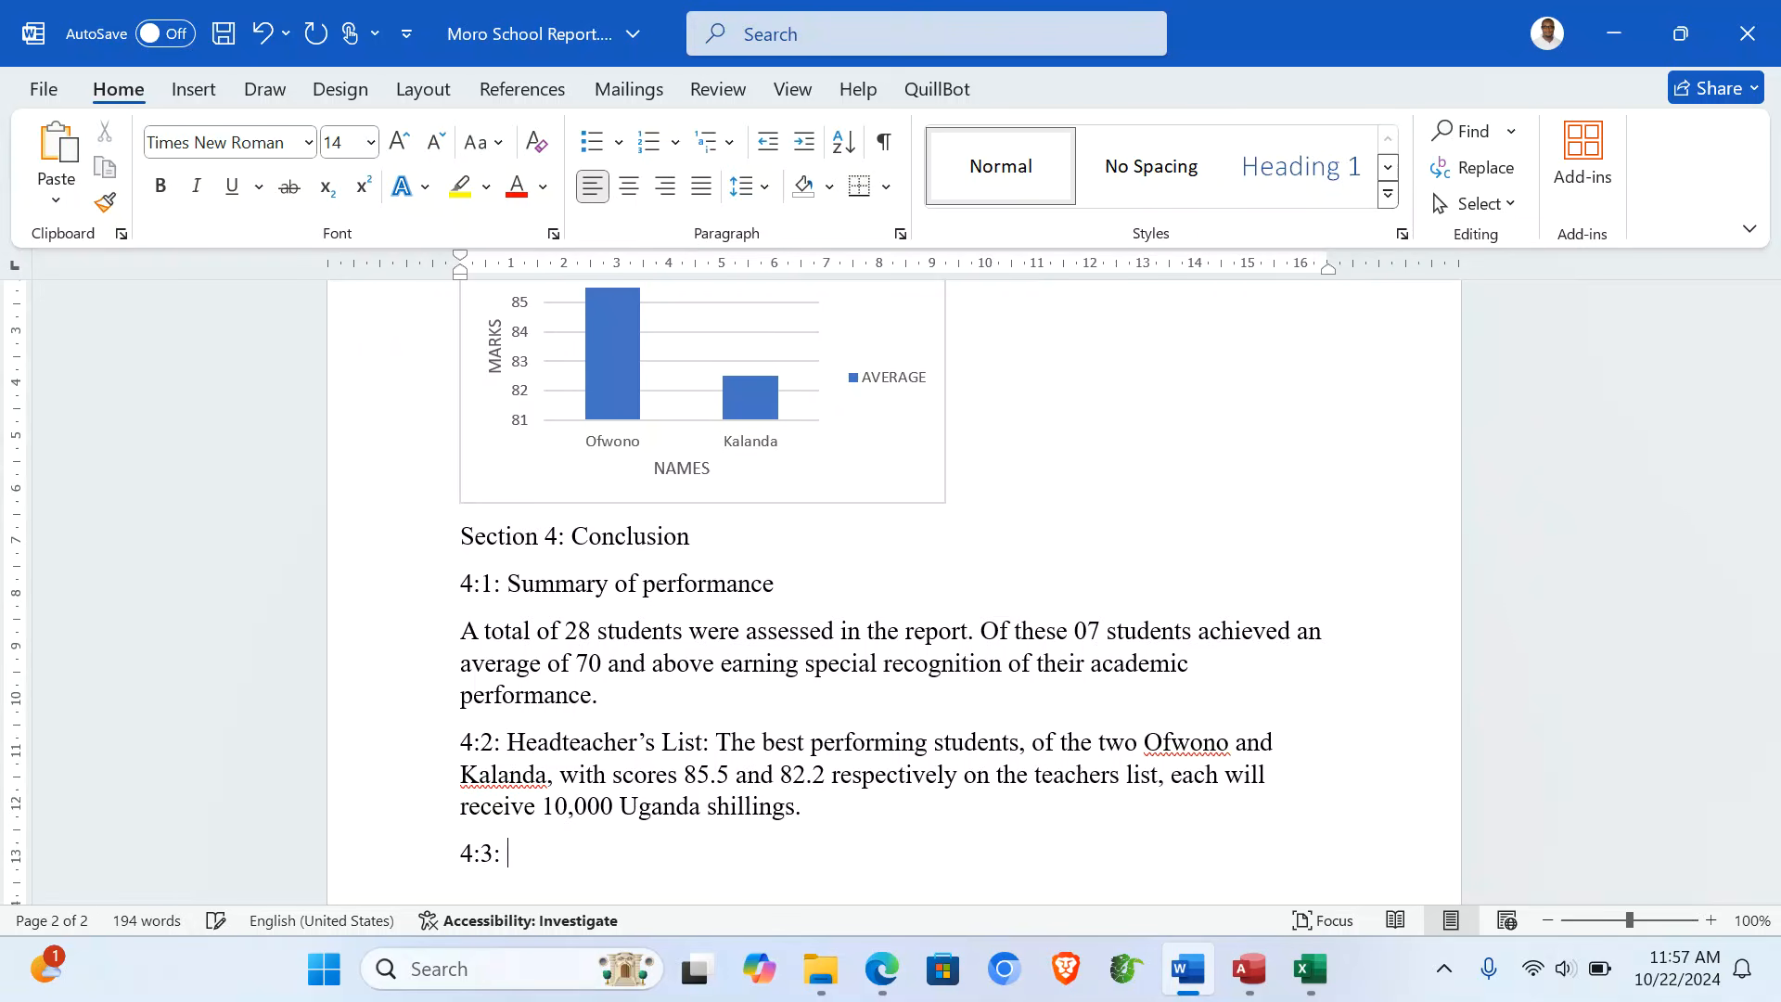
- Type 4:3 'Recommendation: It is recommended that the school continues with the special recognition program as a way to motivate students.'
text(ecomm)
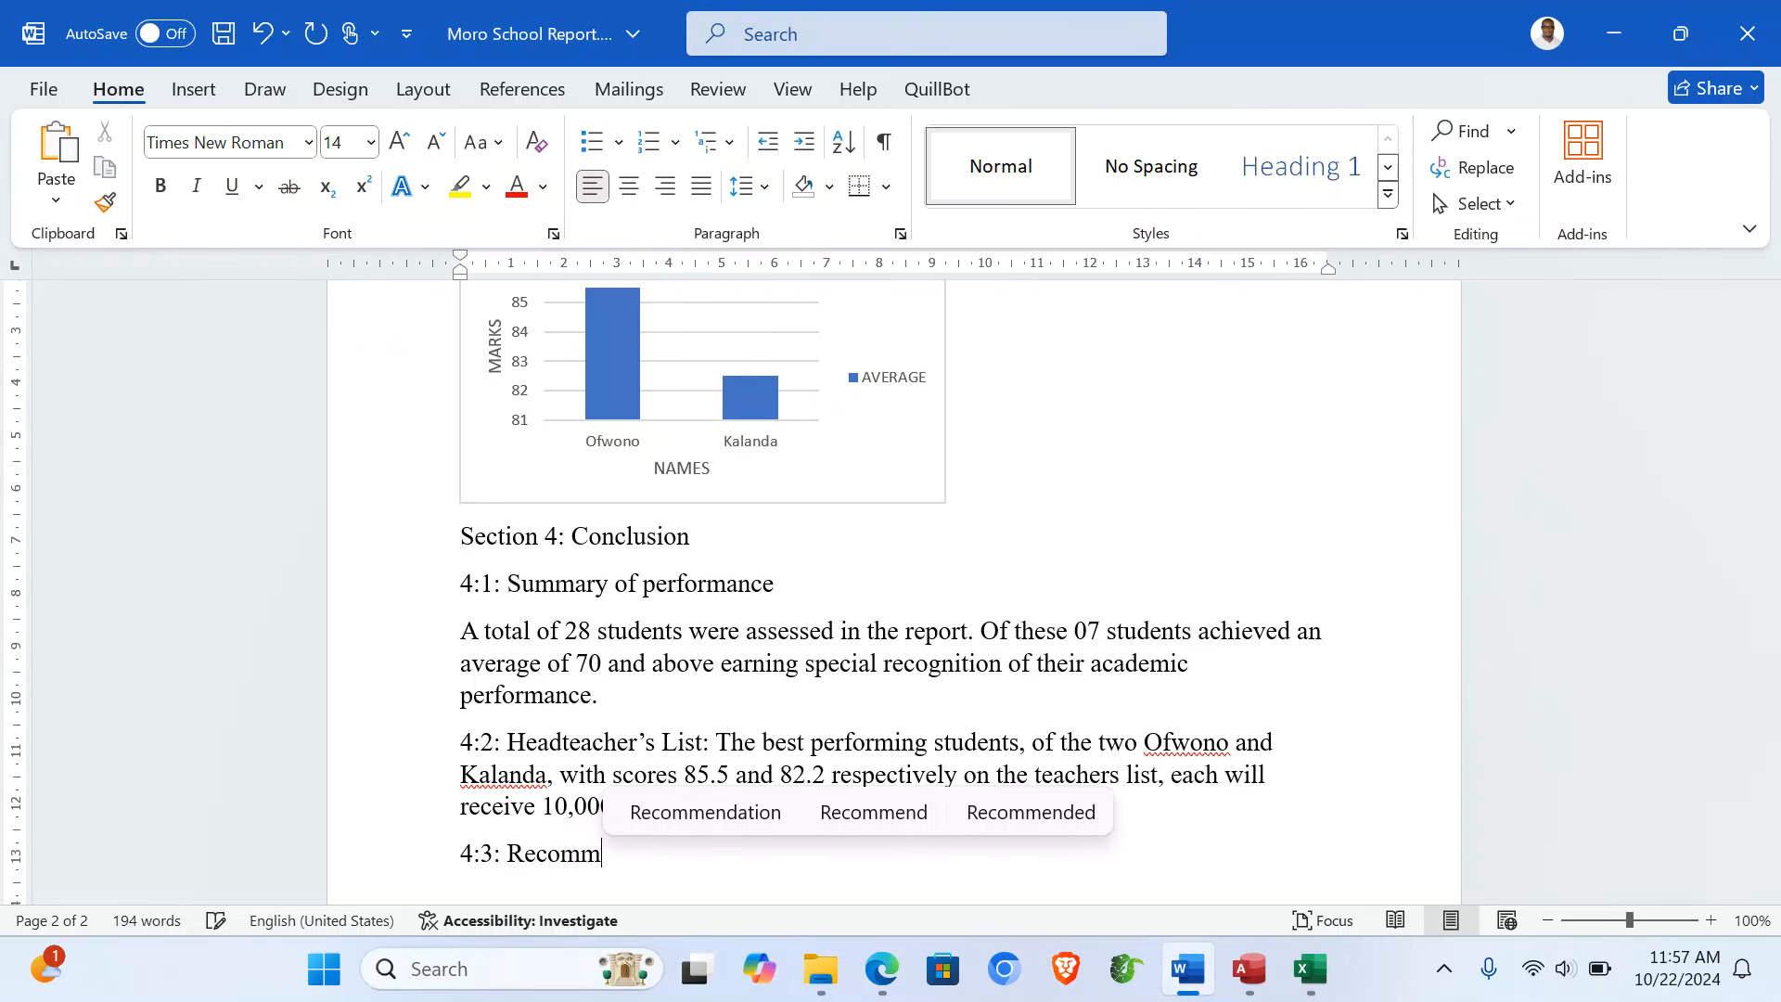
click(710, 816)
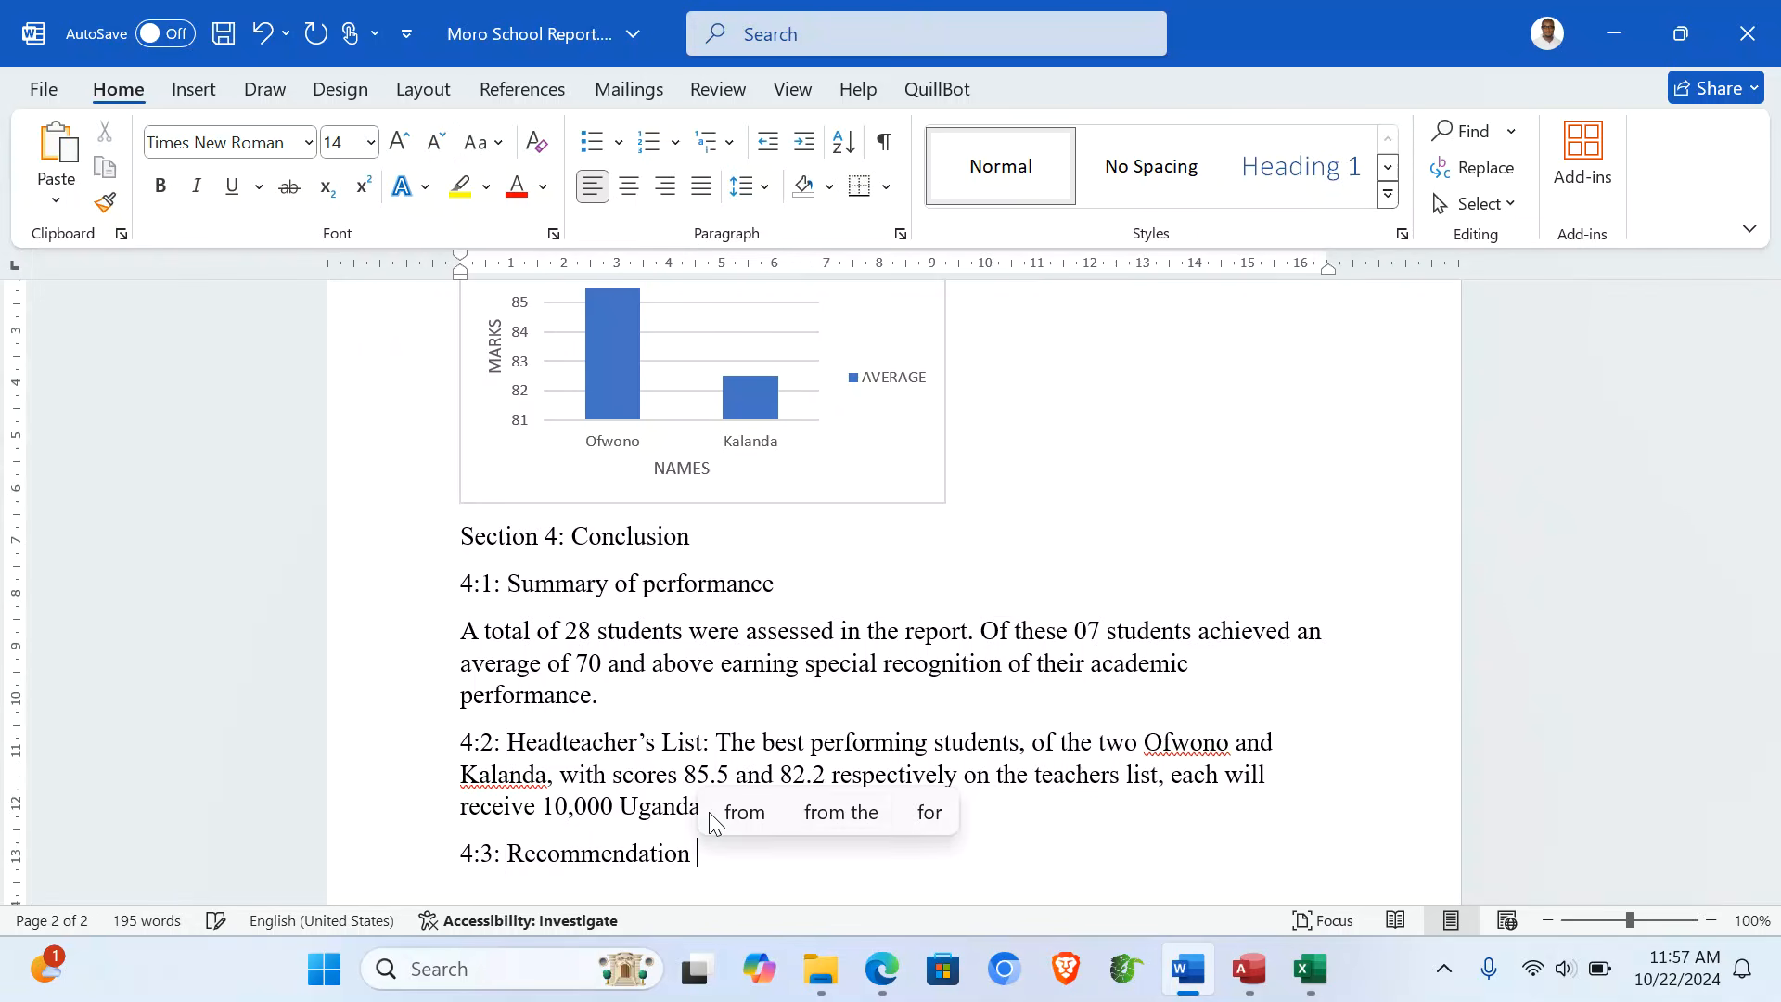
key(BackSpace)
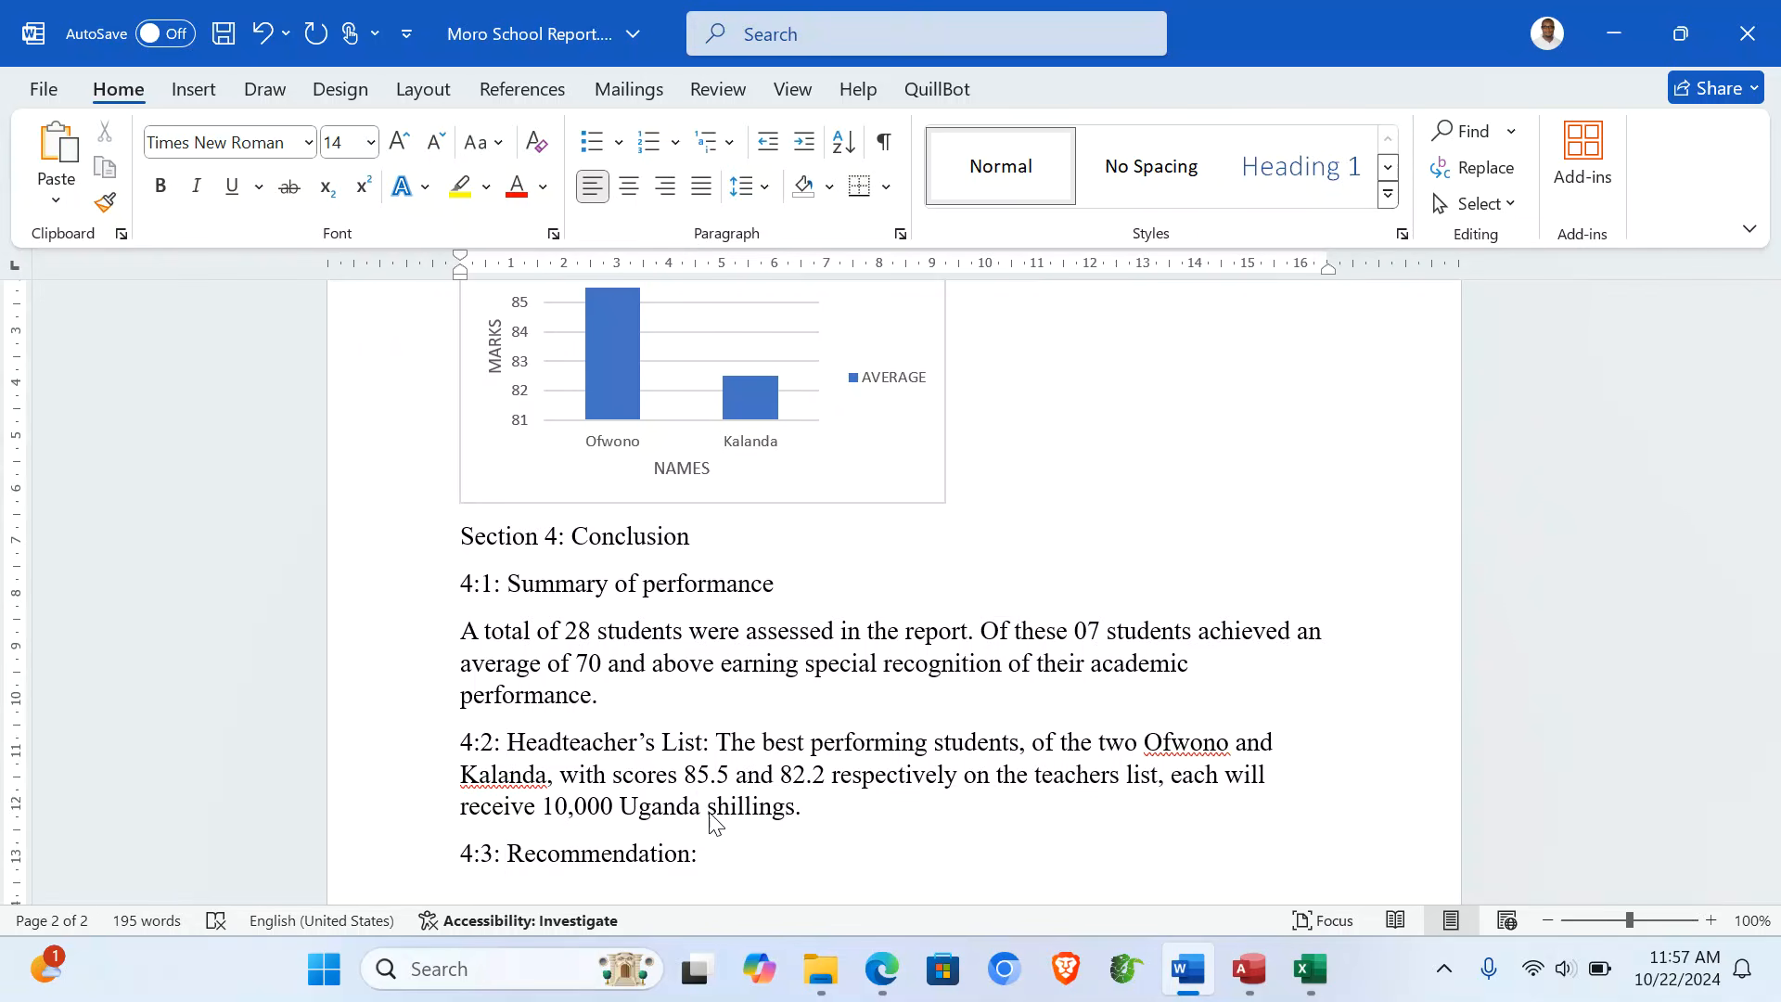
text(: It is)
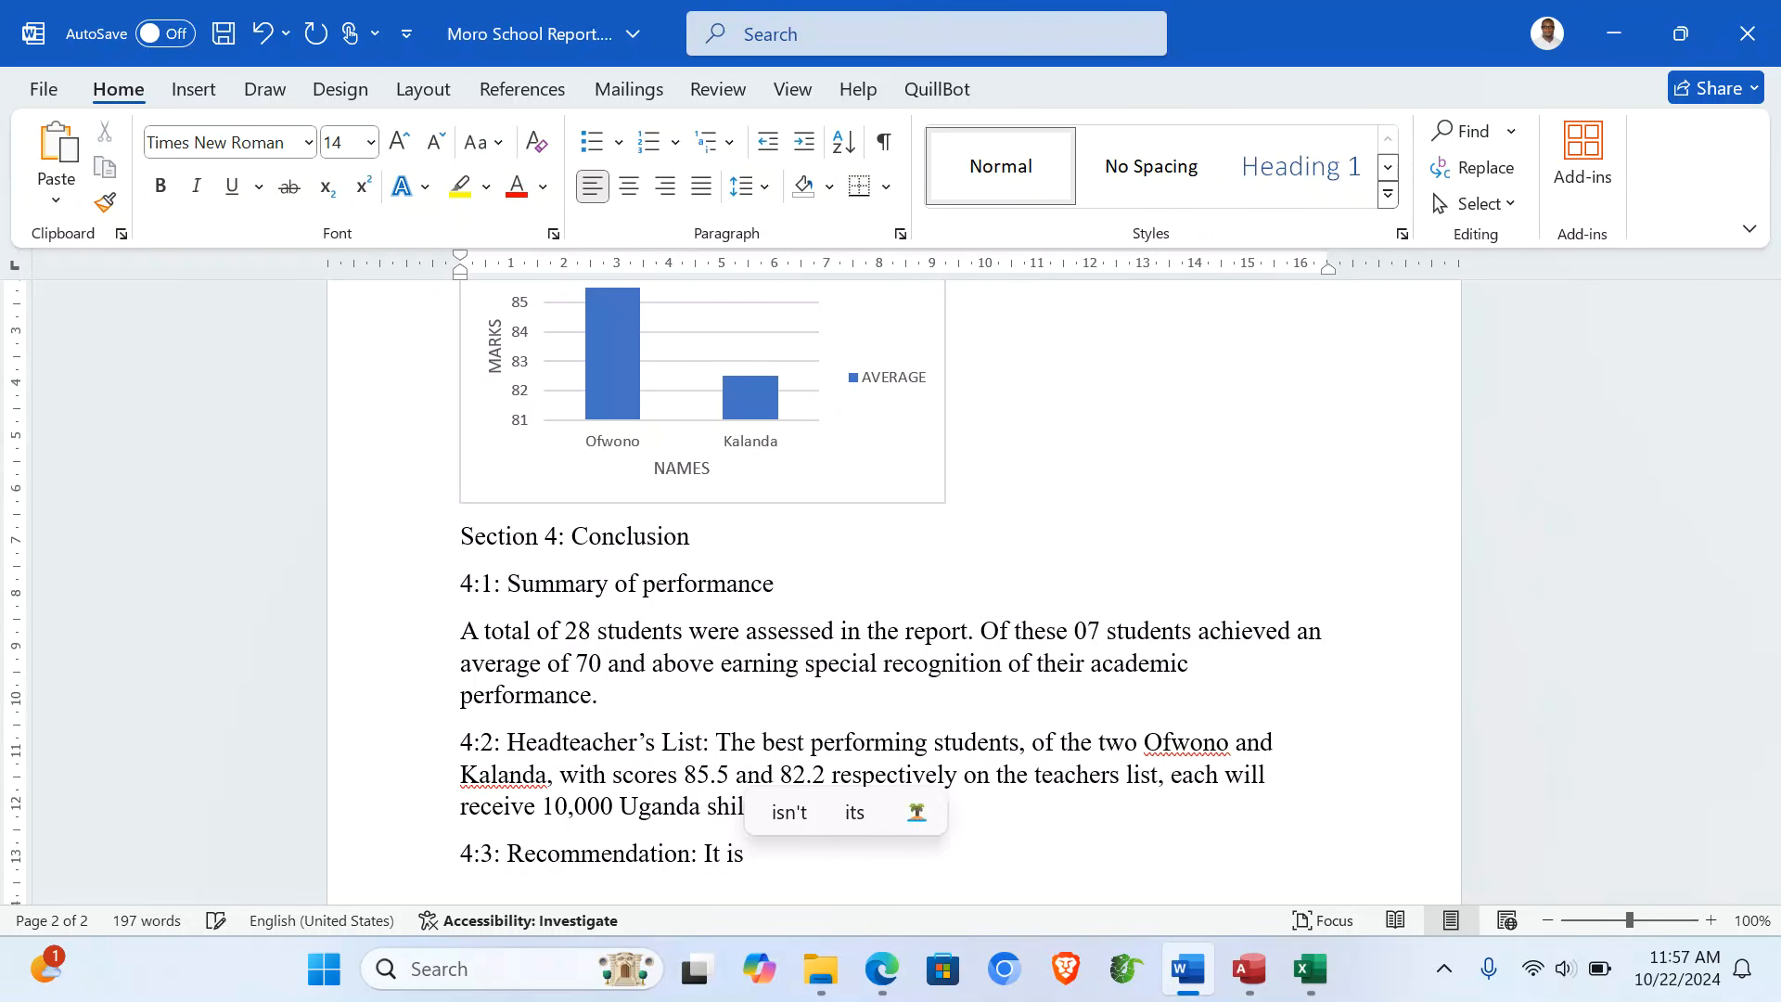
text( recommen)
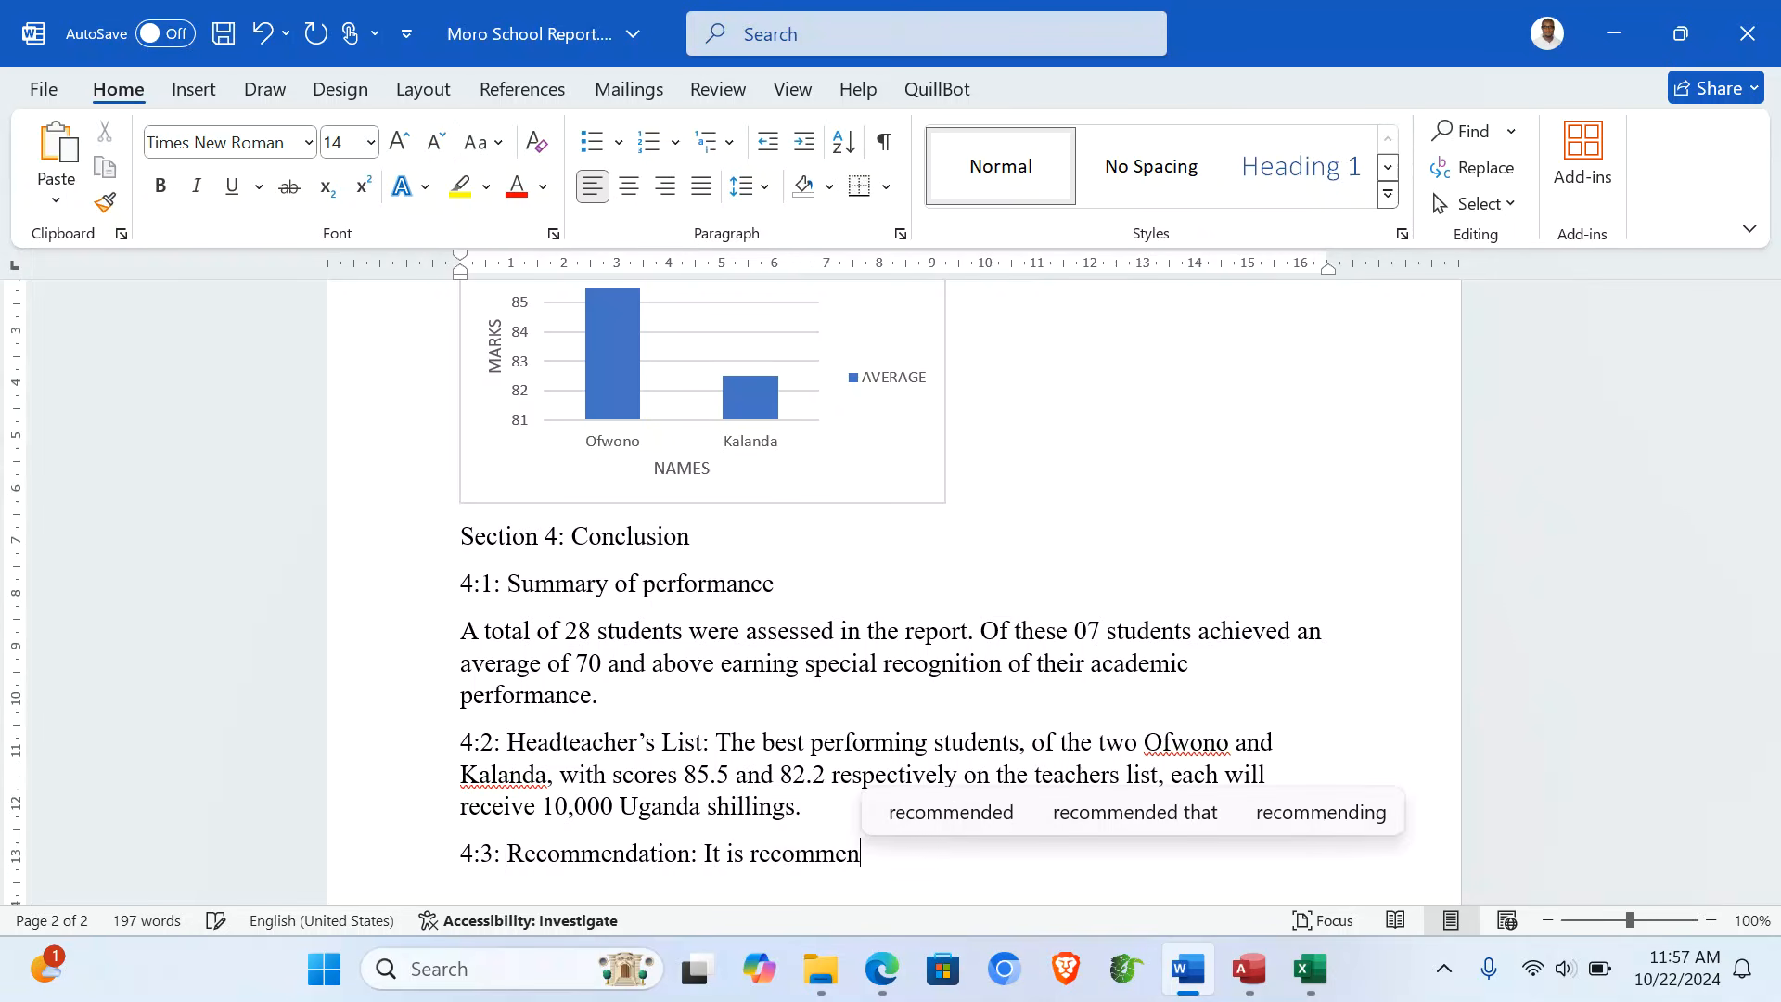
text(dede)
key(BackSpace)
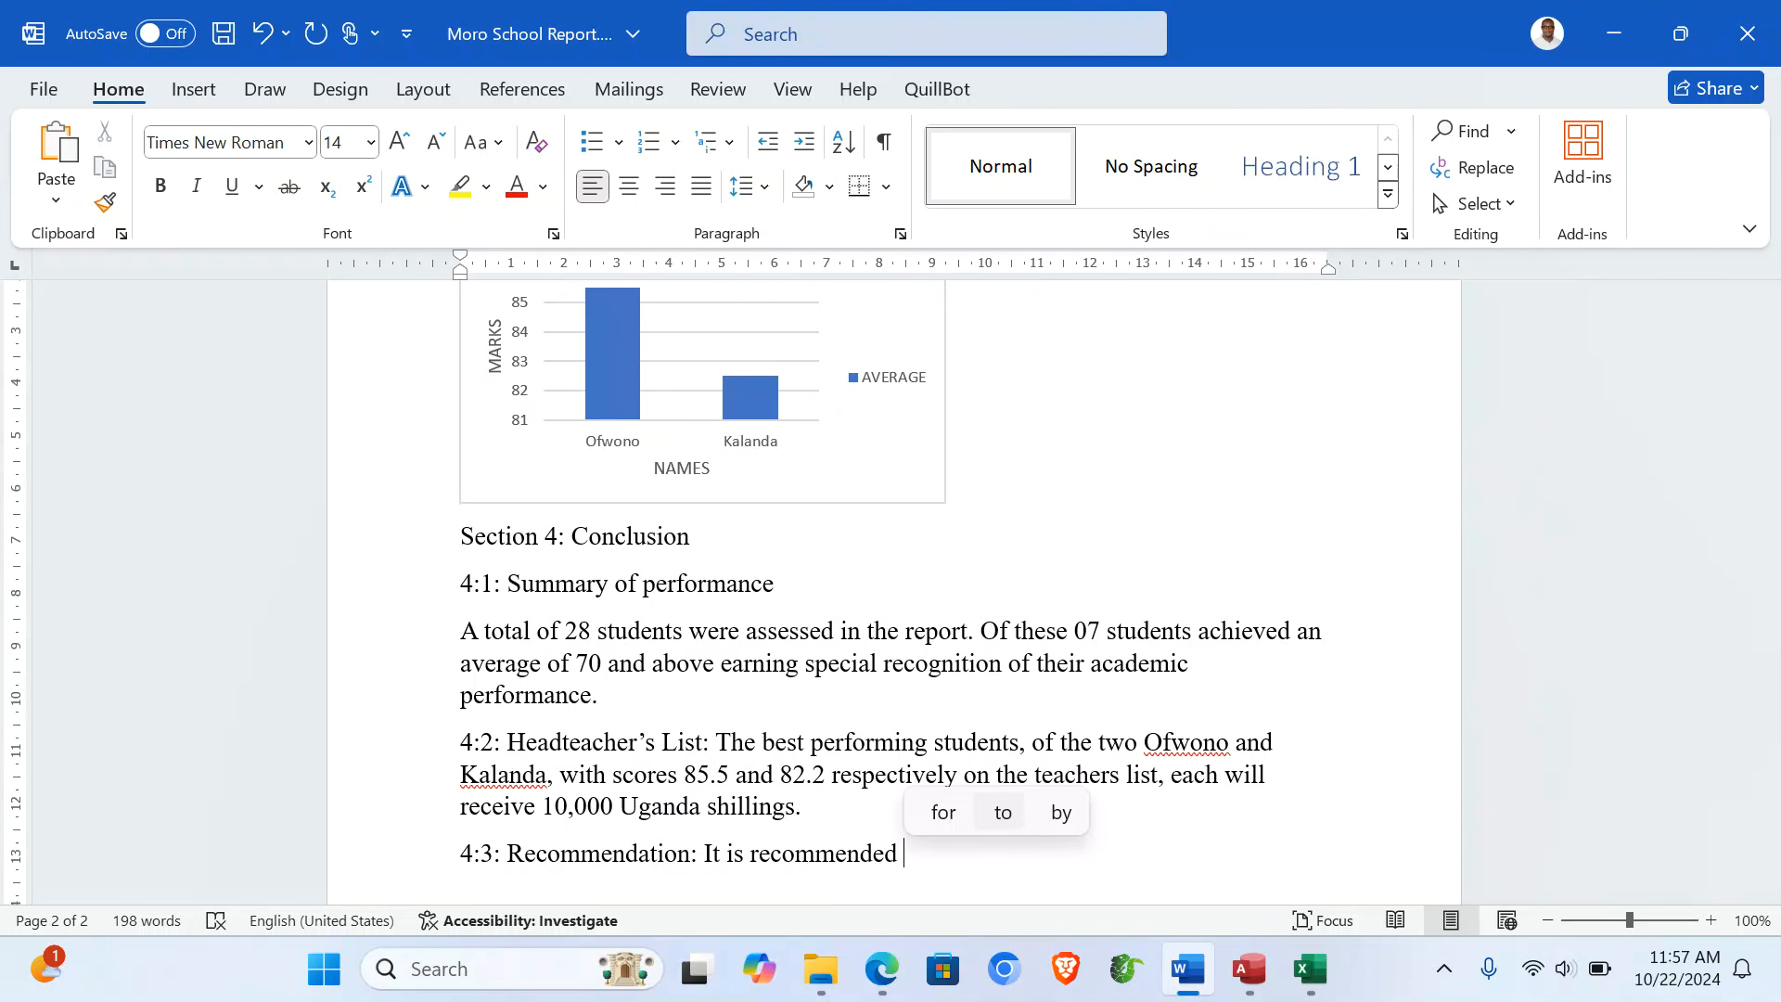
text(that the)
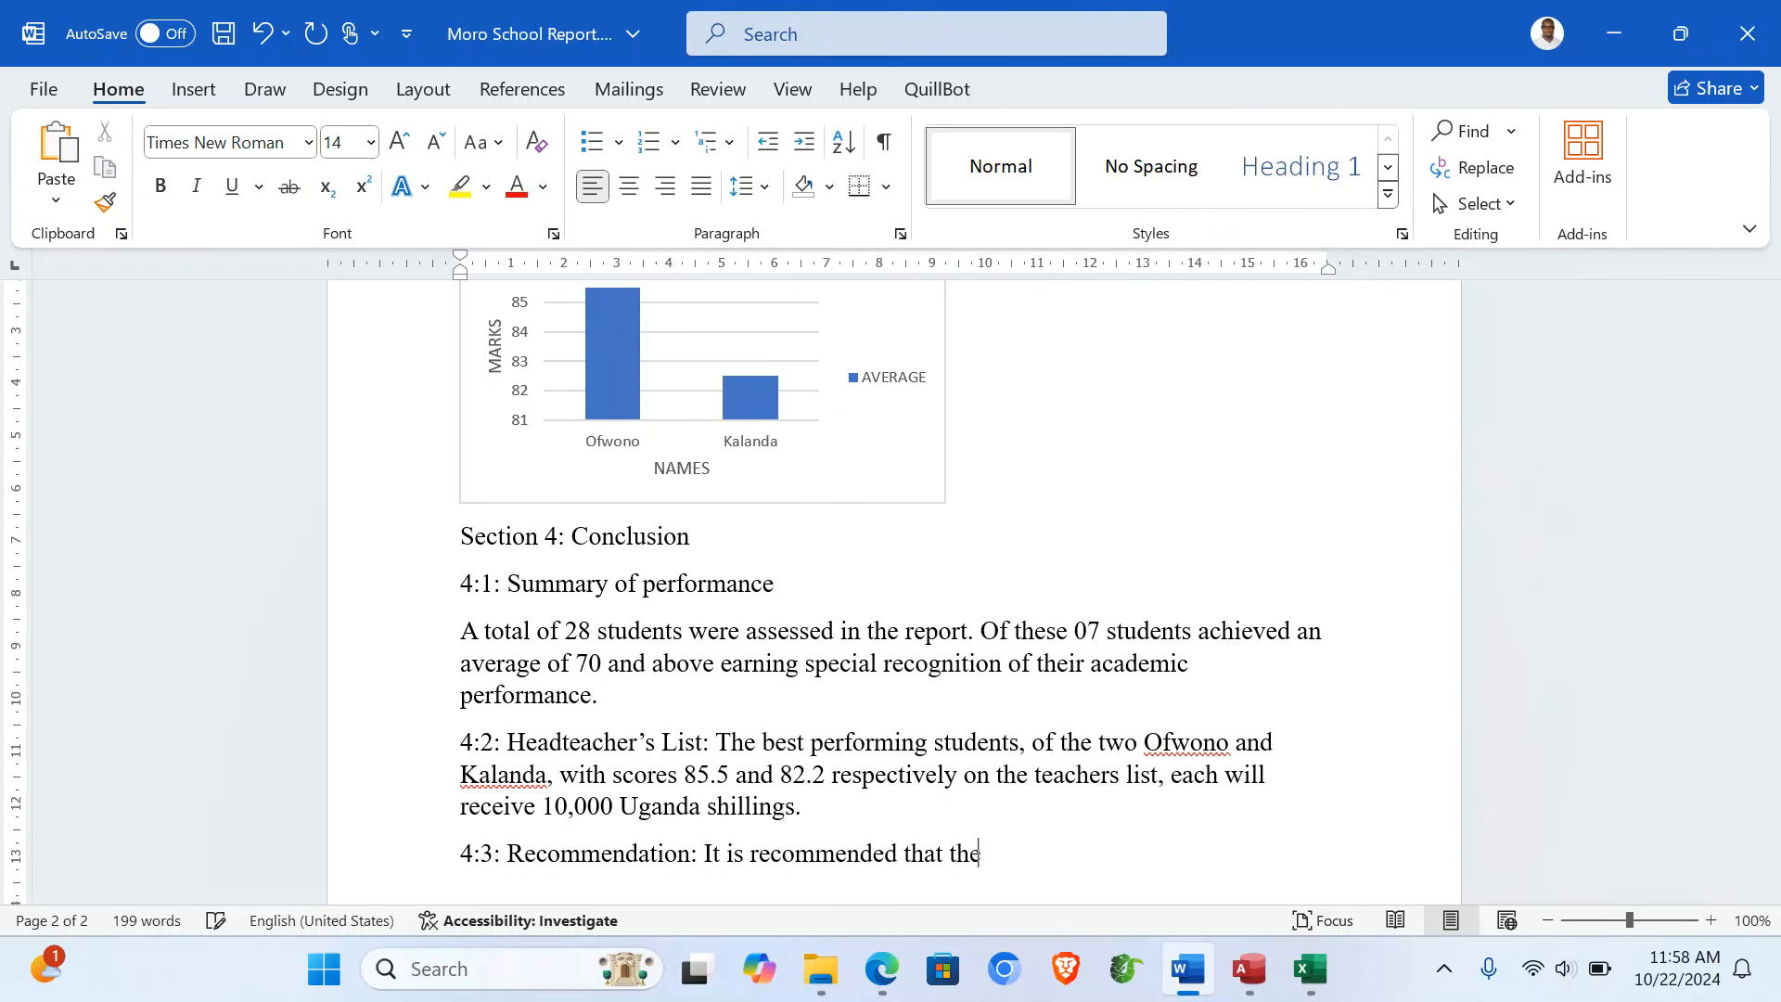
text( school)
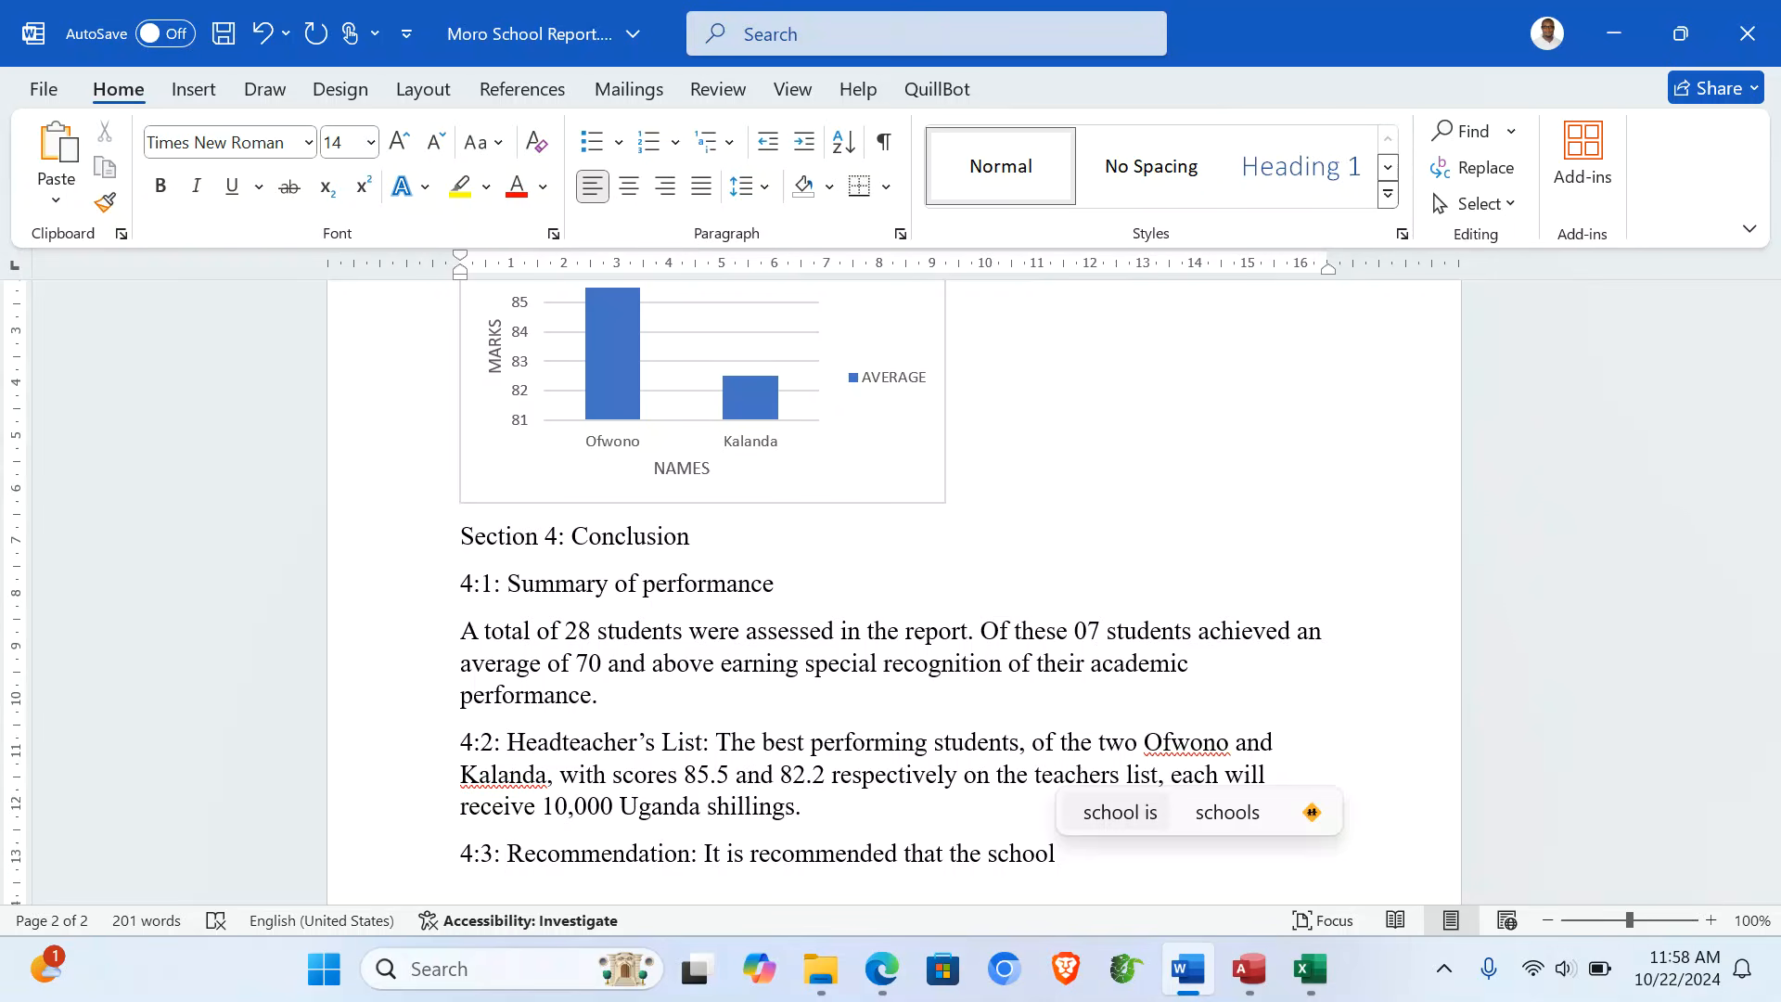
text( continu)
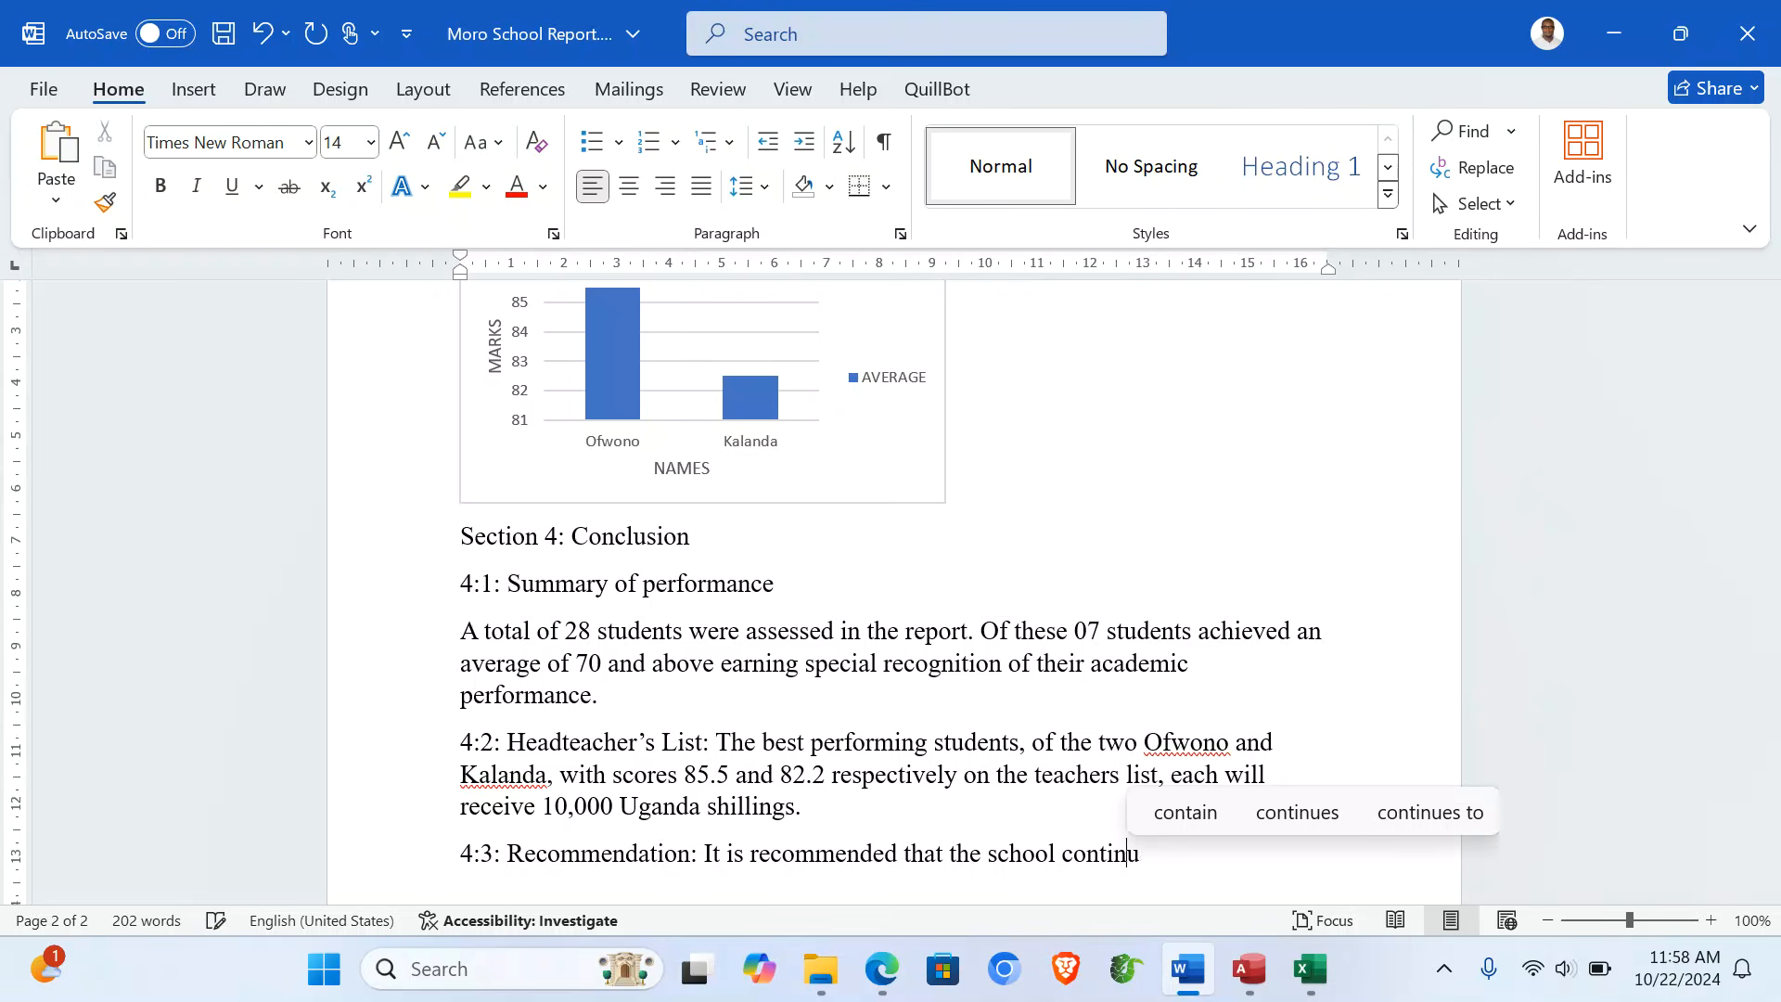
text(es )
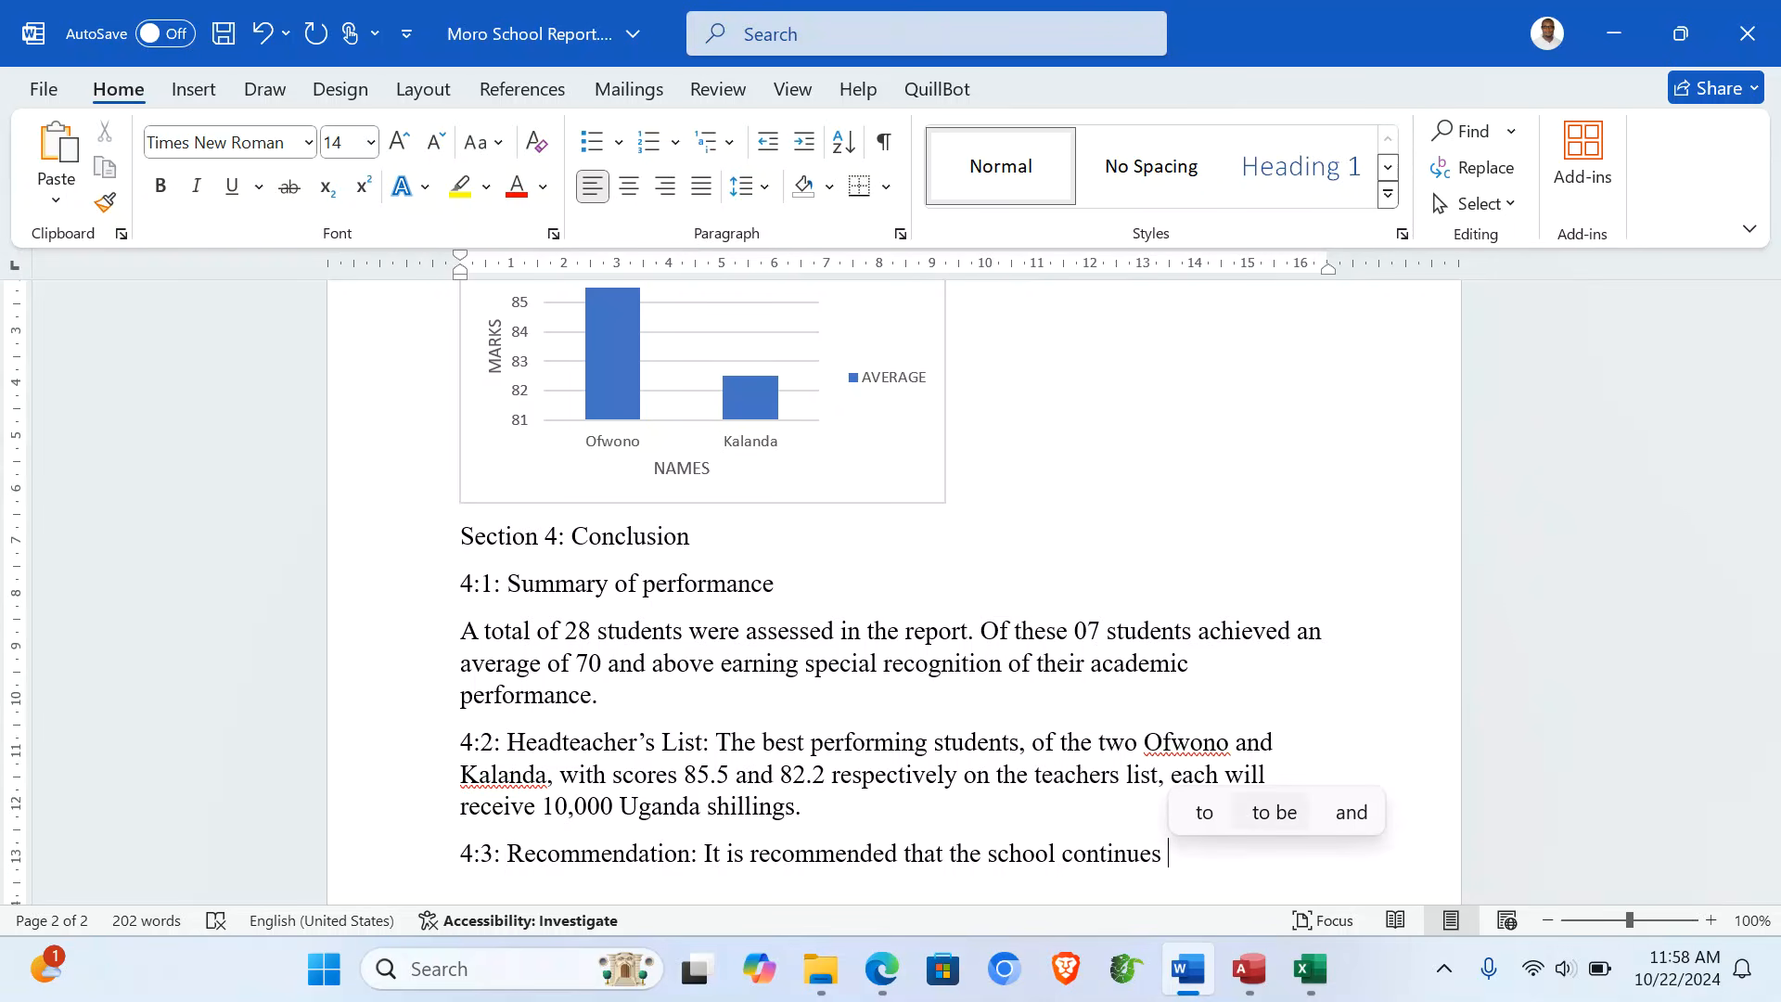
text(with the s)
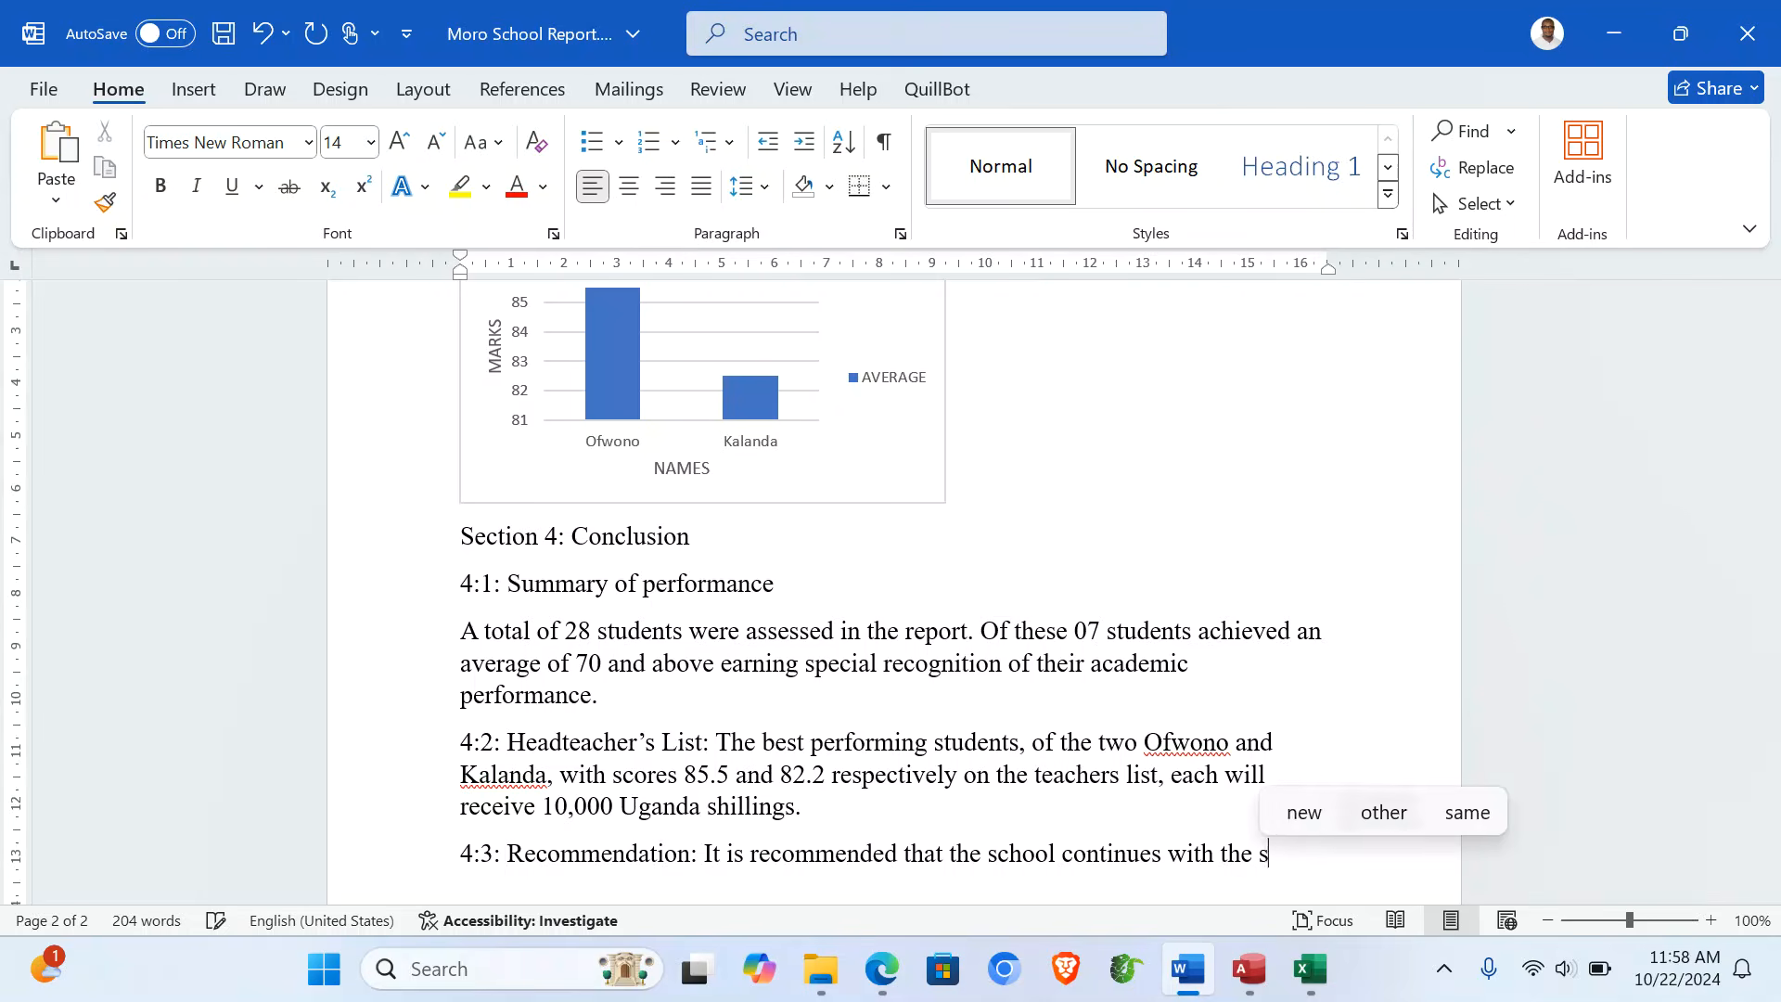
text(pecial re)
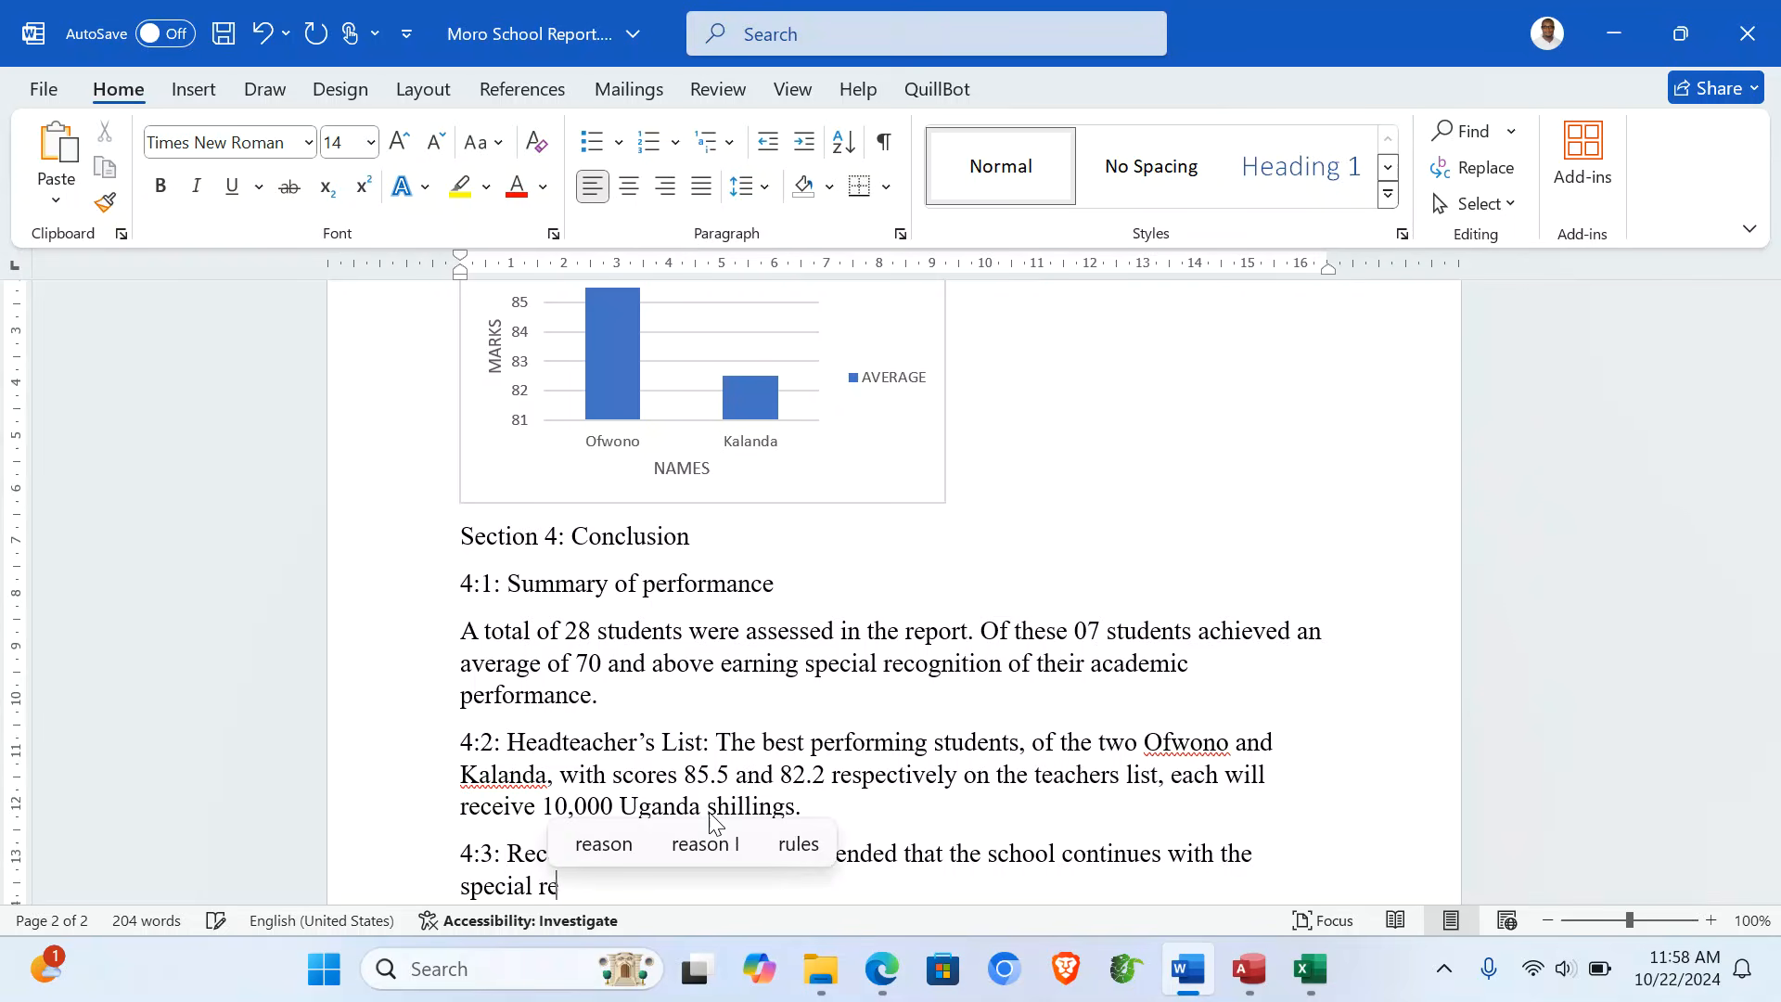
text(cognition)
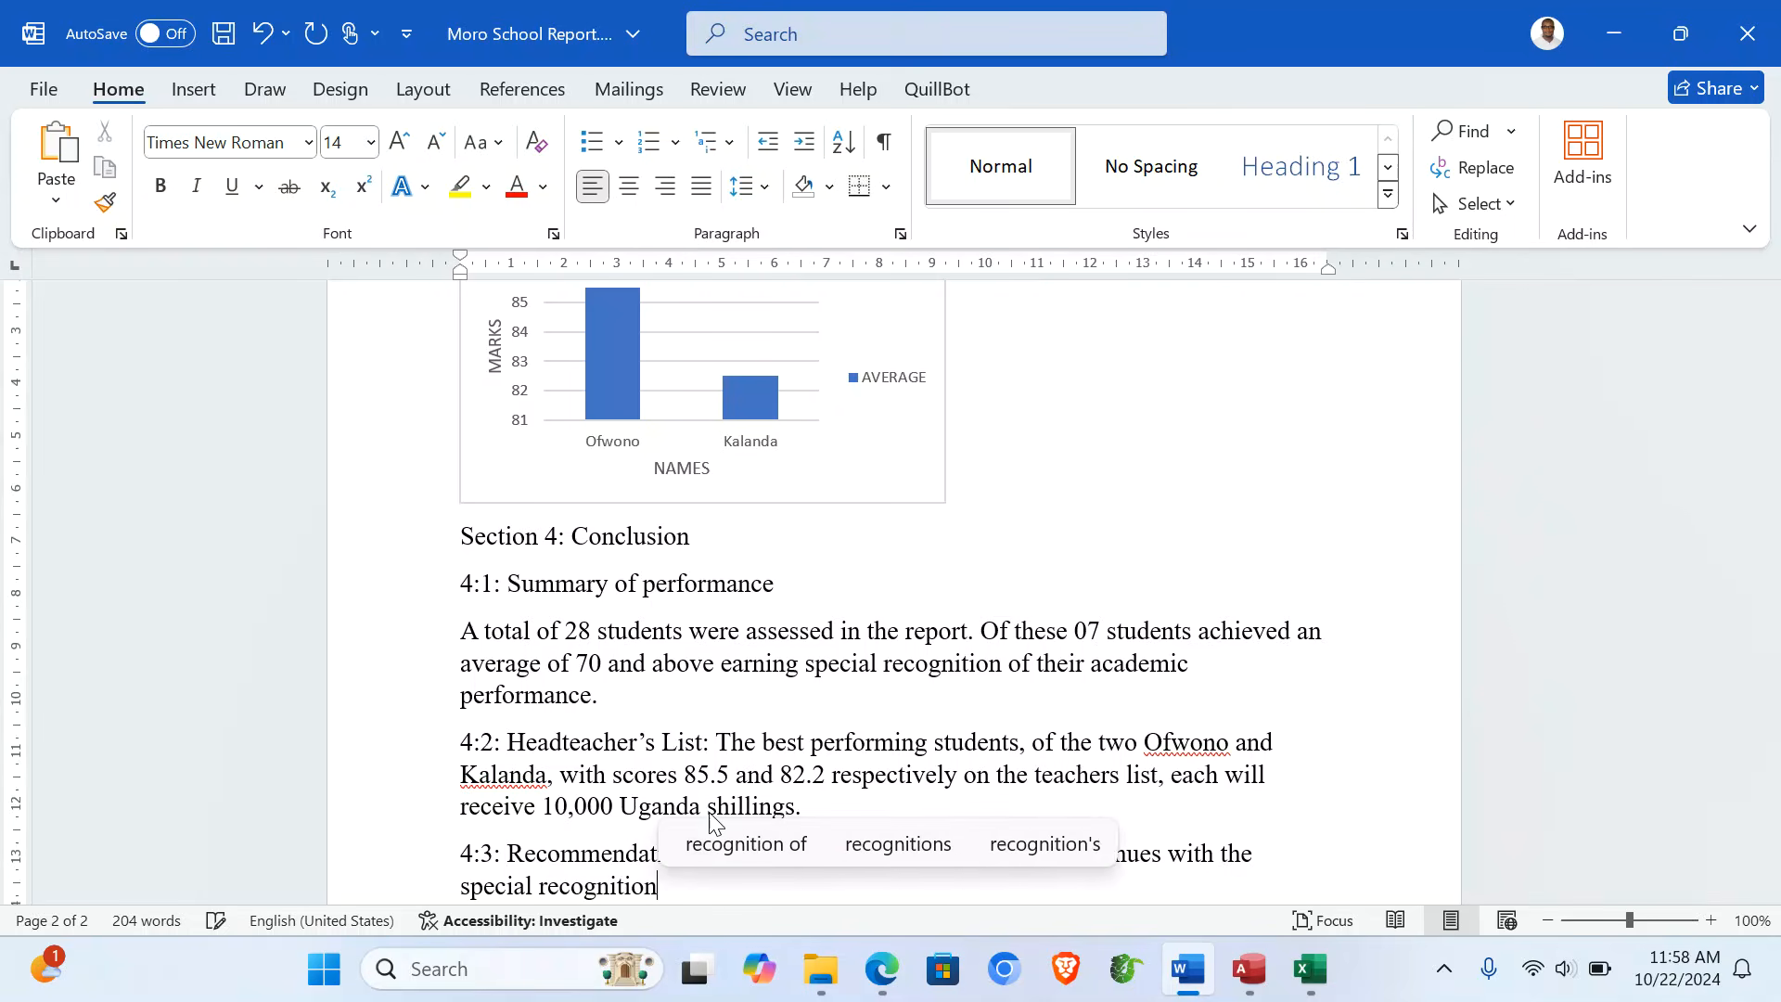
text( progr)
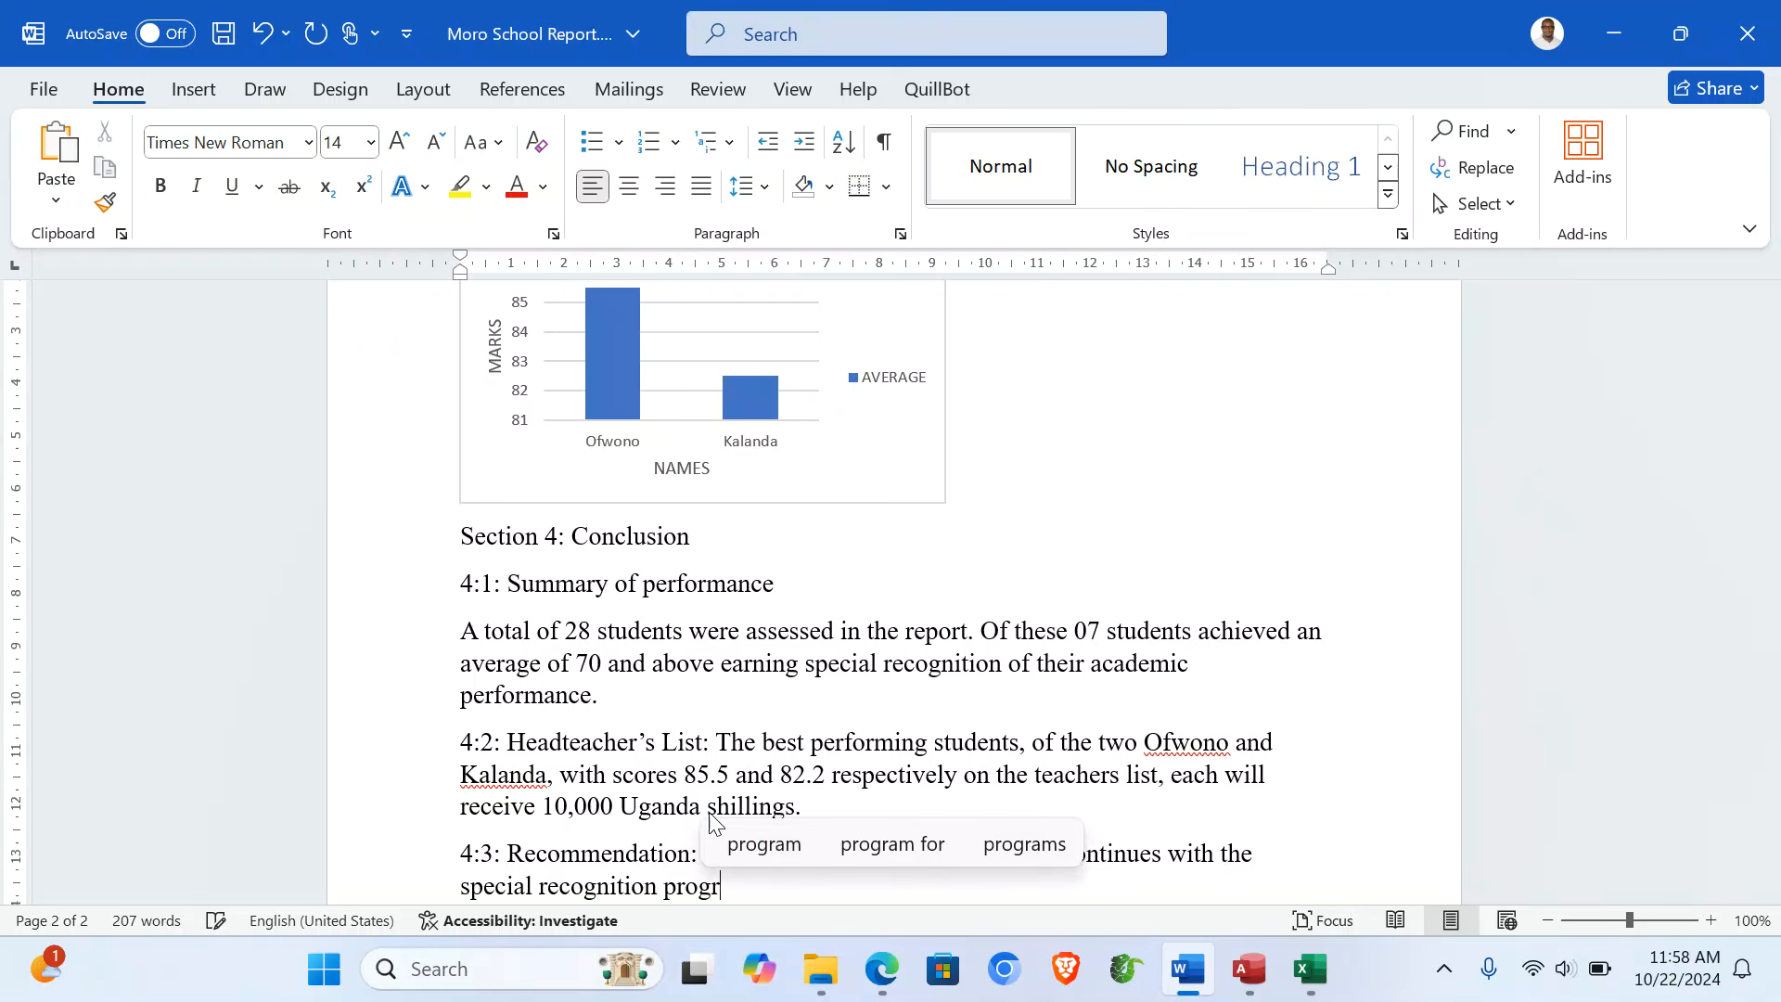
text(am as a w)
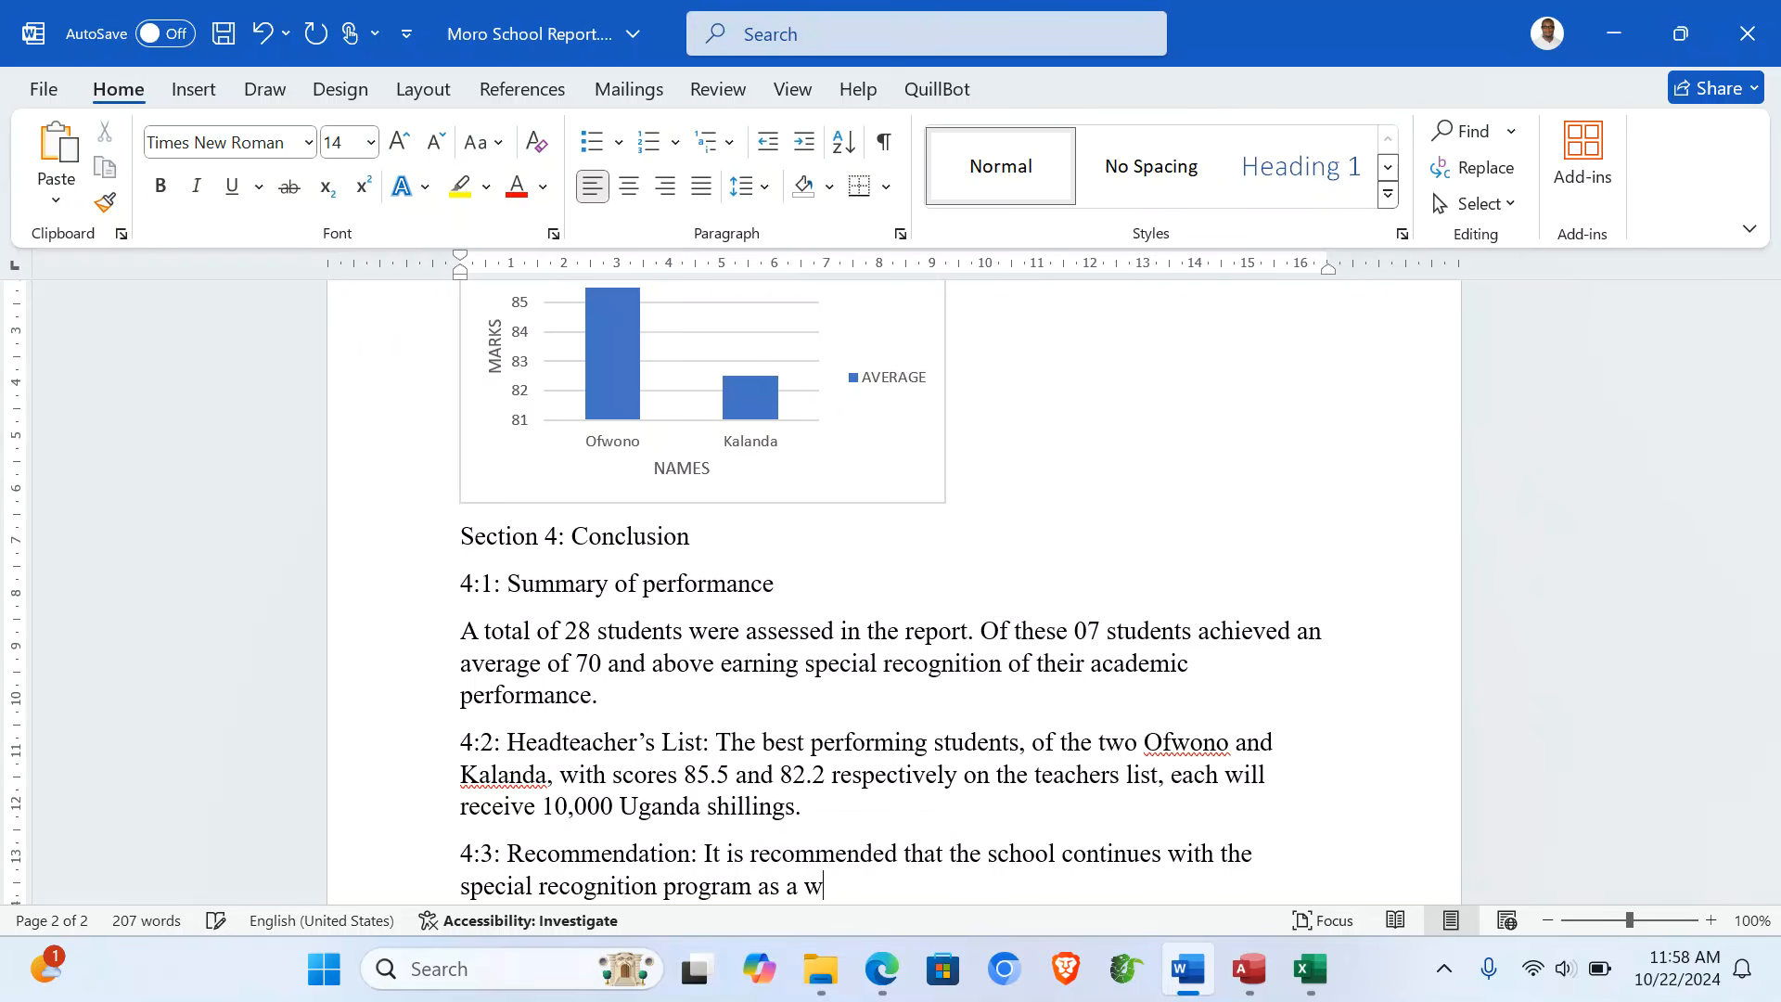
text(ay y)
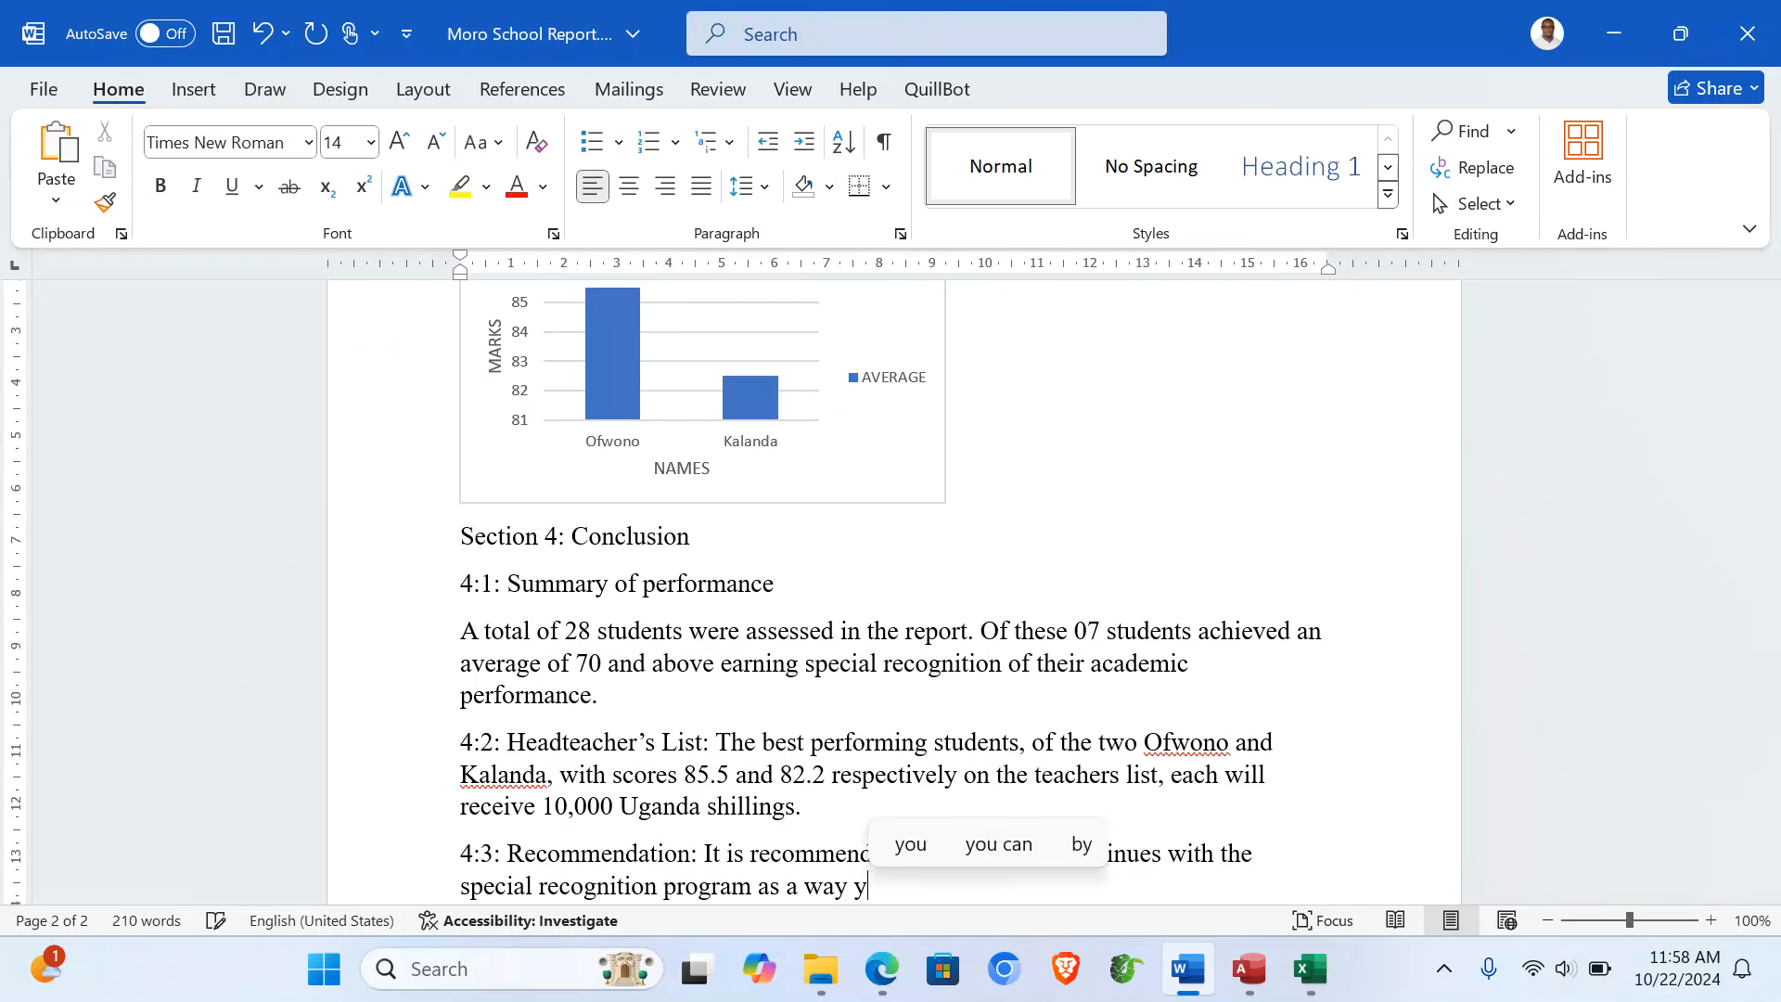
key(BackSpace)
text(to moti)
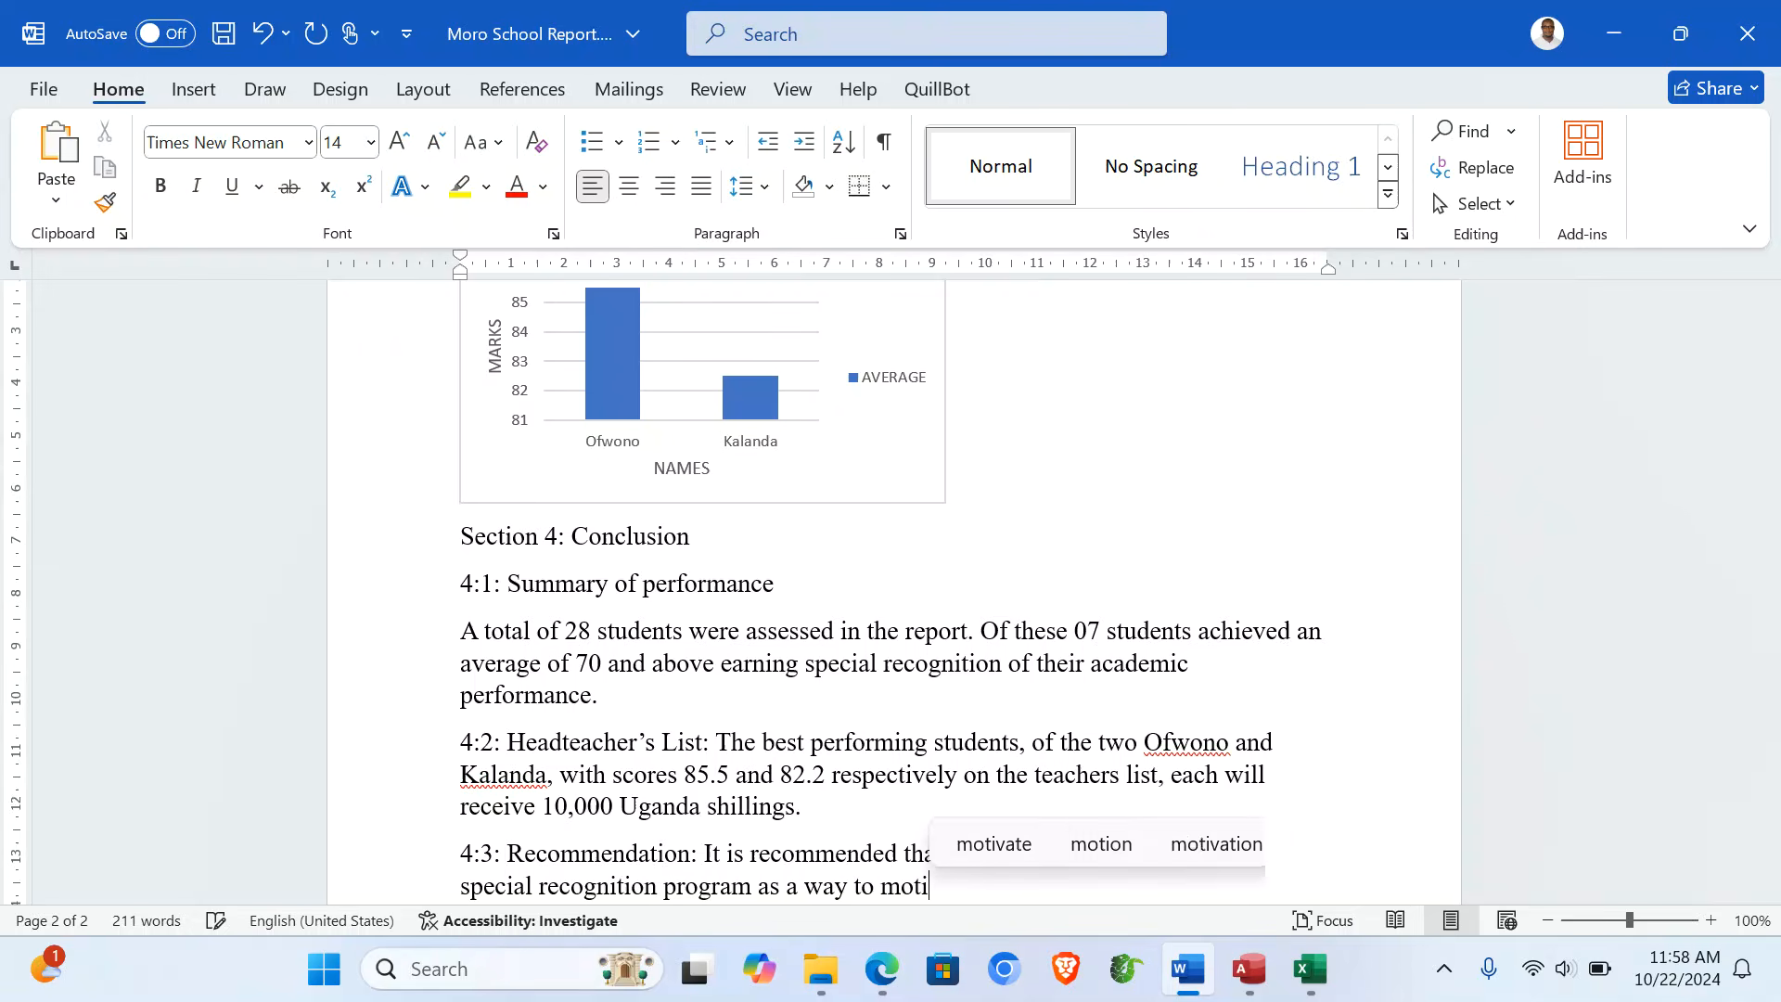
text(vate students.)
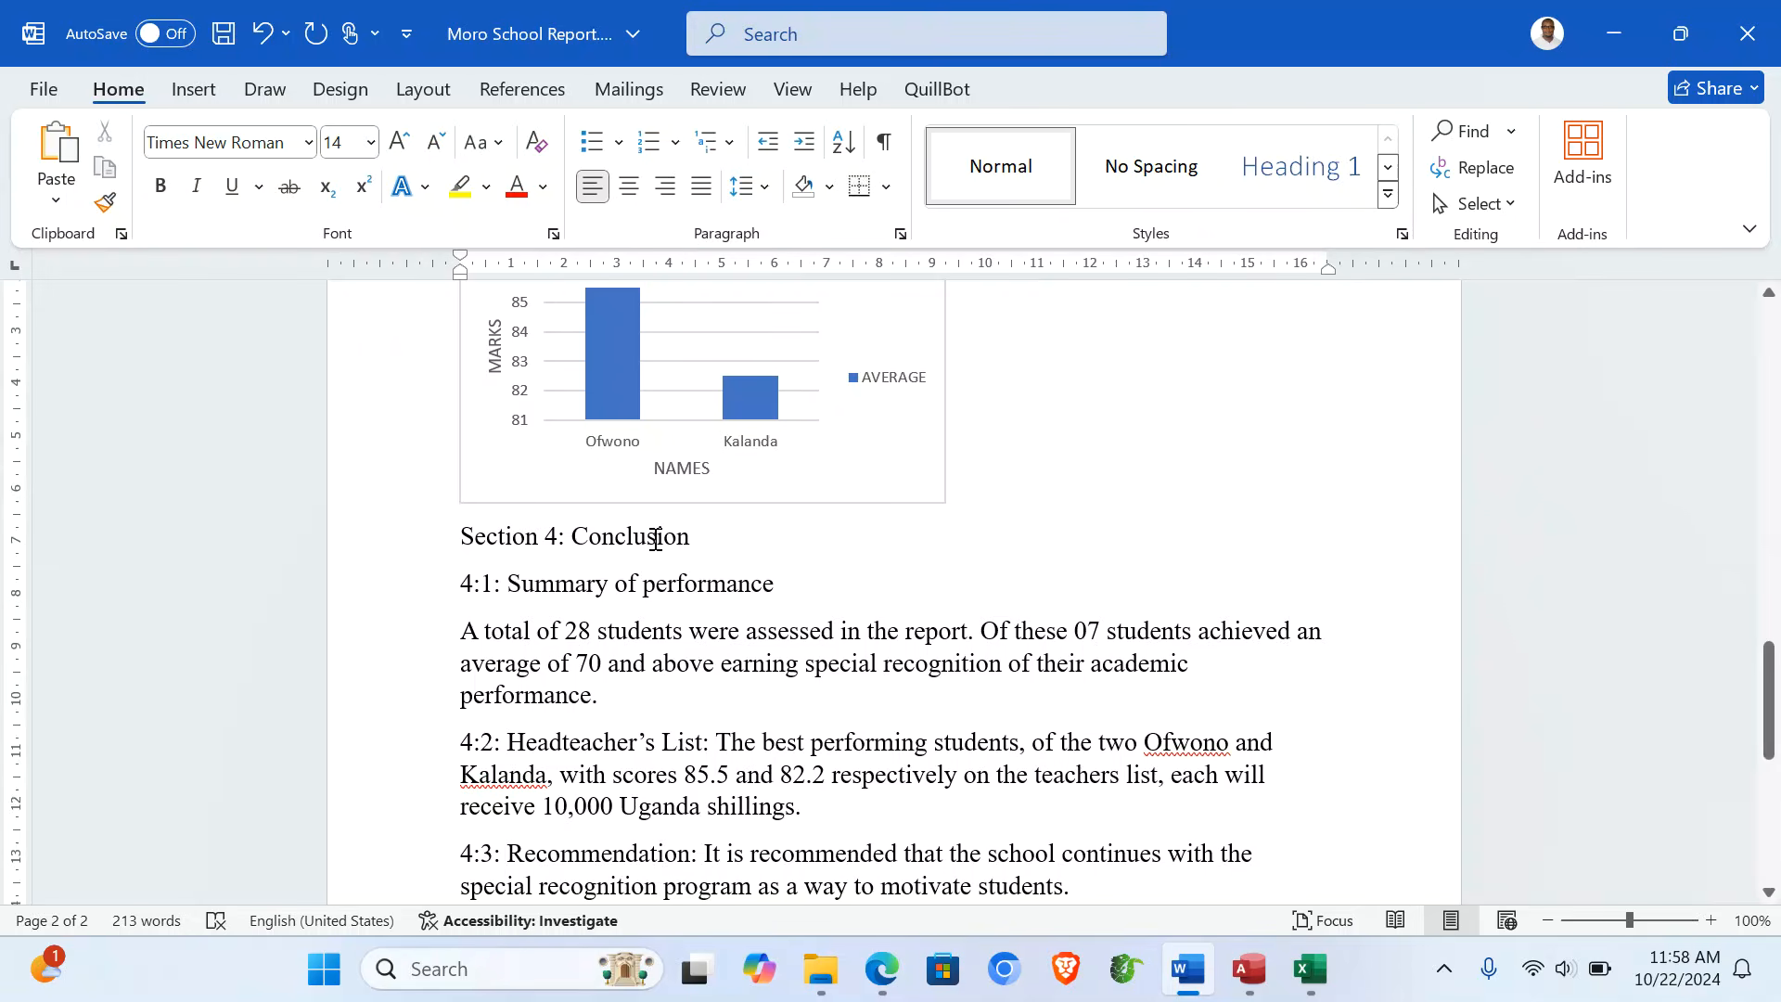
scroll(655, 537, down, 3)
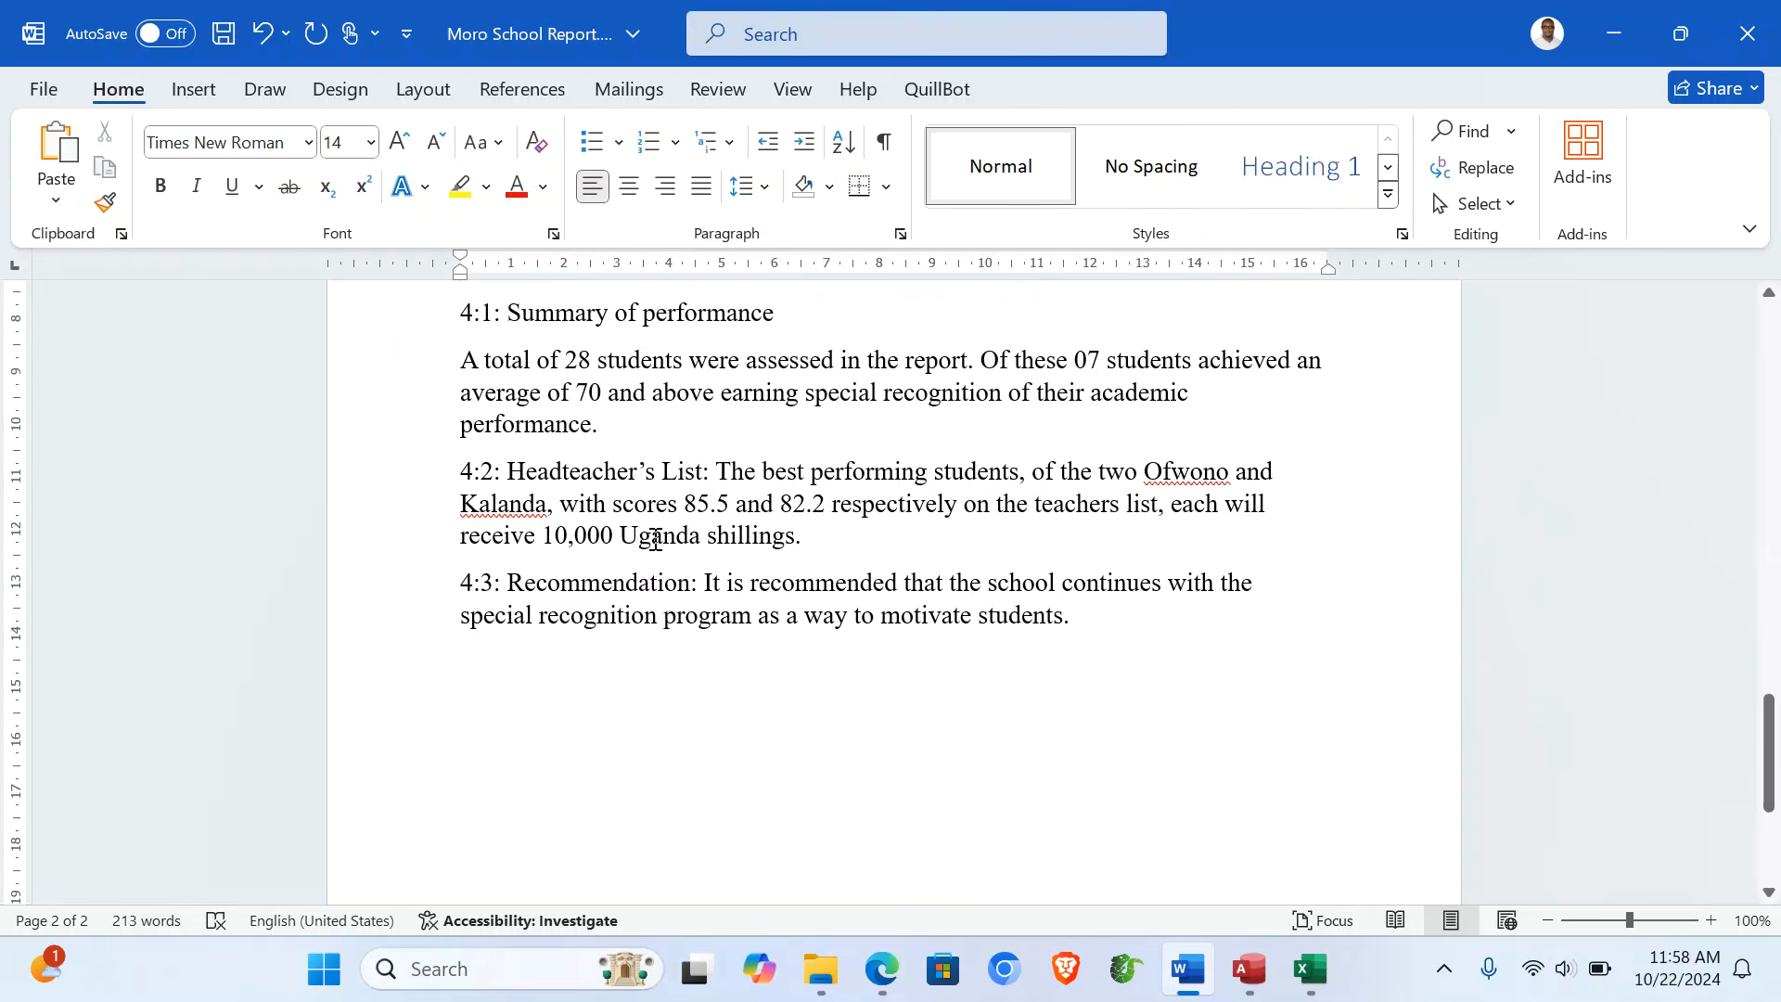
scroll(655, 534, up, 2)
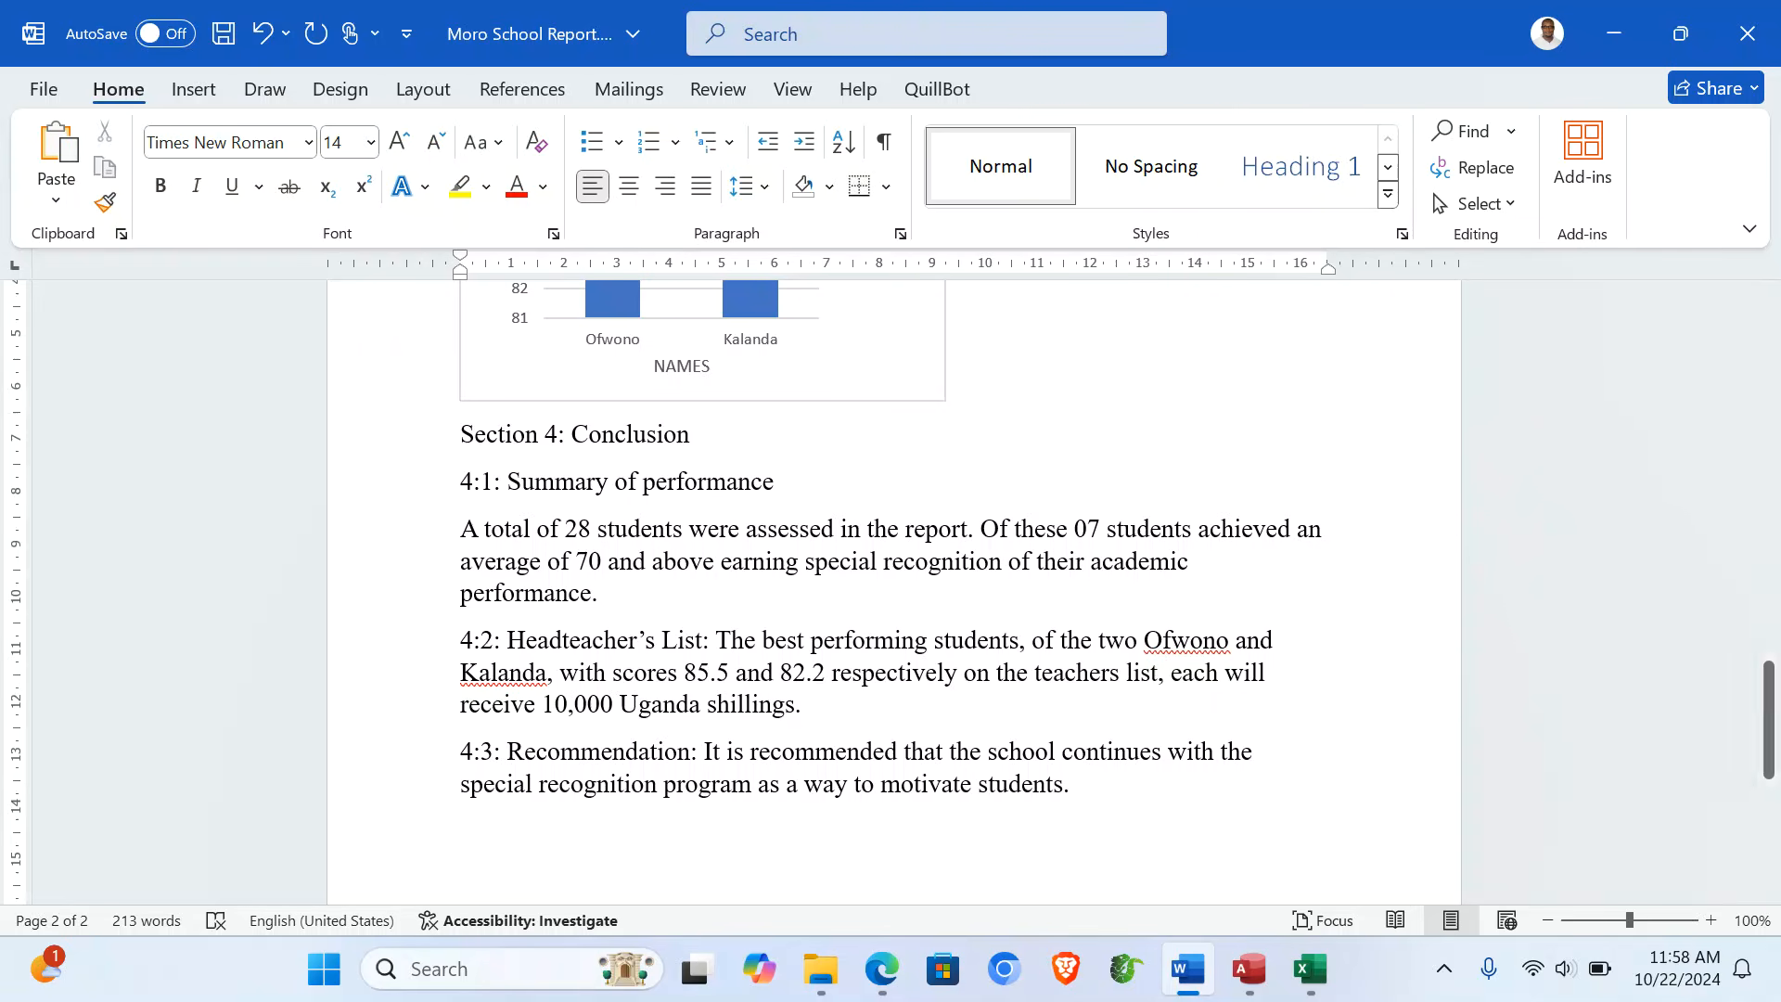
text(:)
key(Delete)
scroll(803, 476, down, 6)
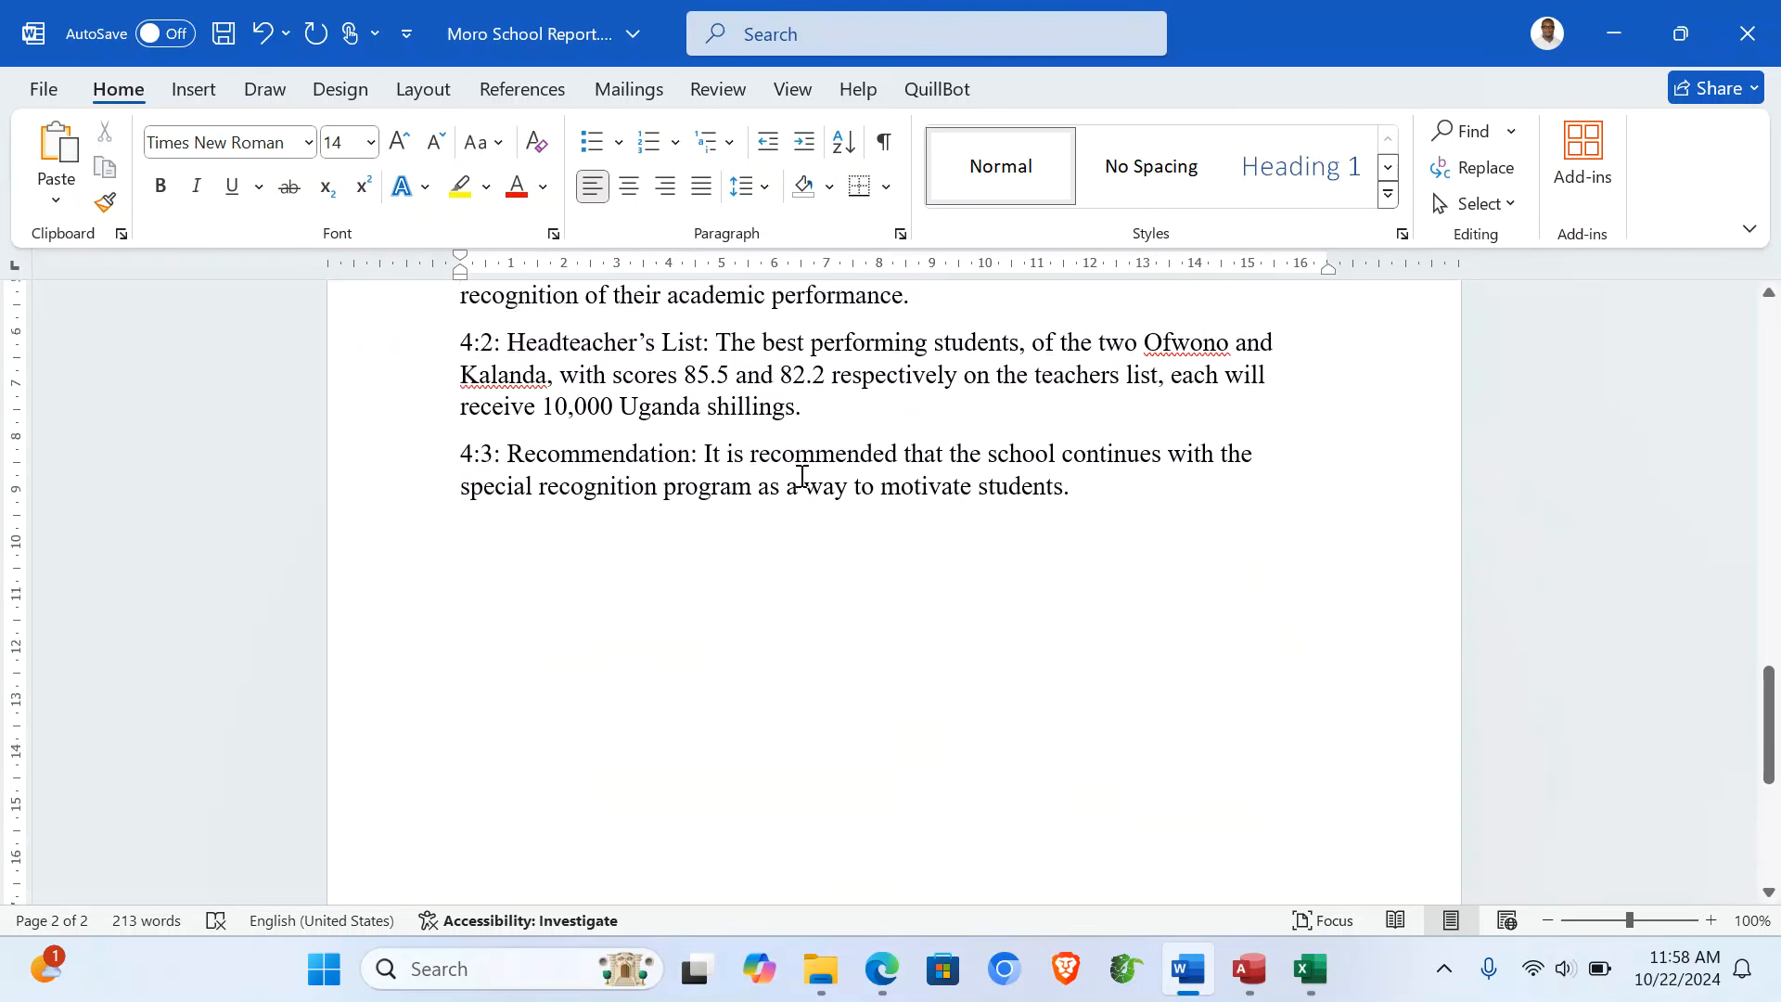
scroll(802, 476, up, 7)
scroll(802, 476, down, 3)
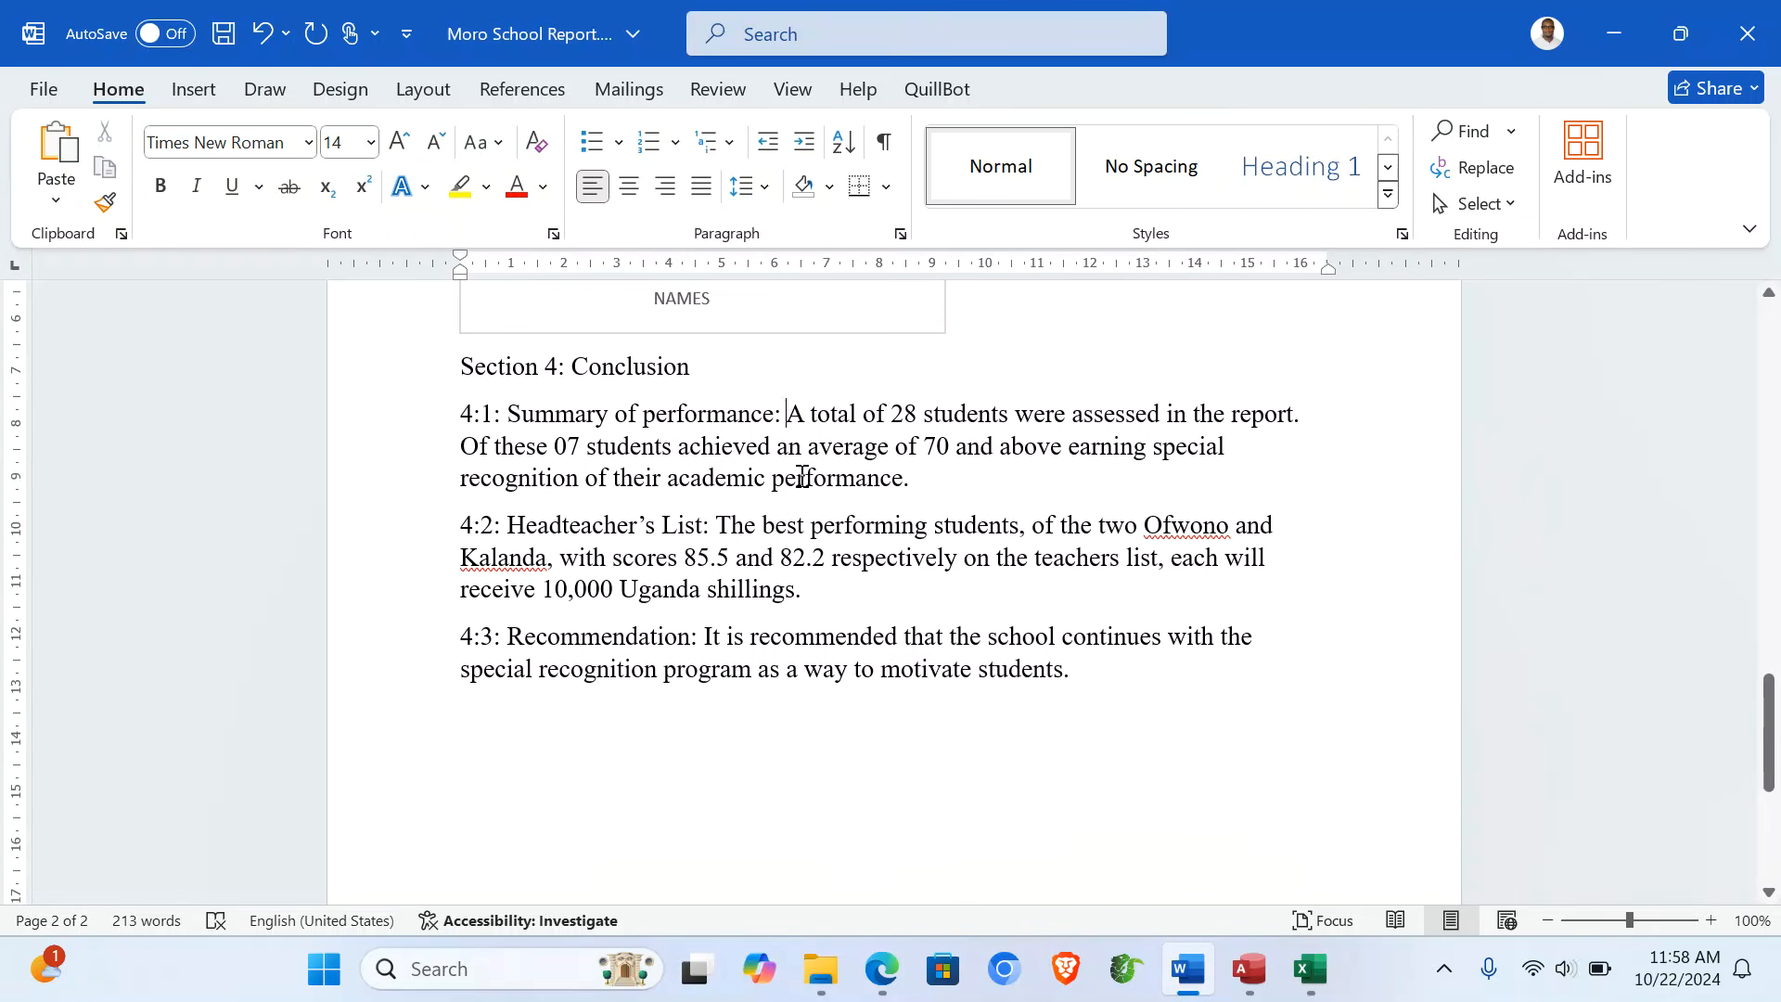
click(1099, 682)
key(Return)
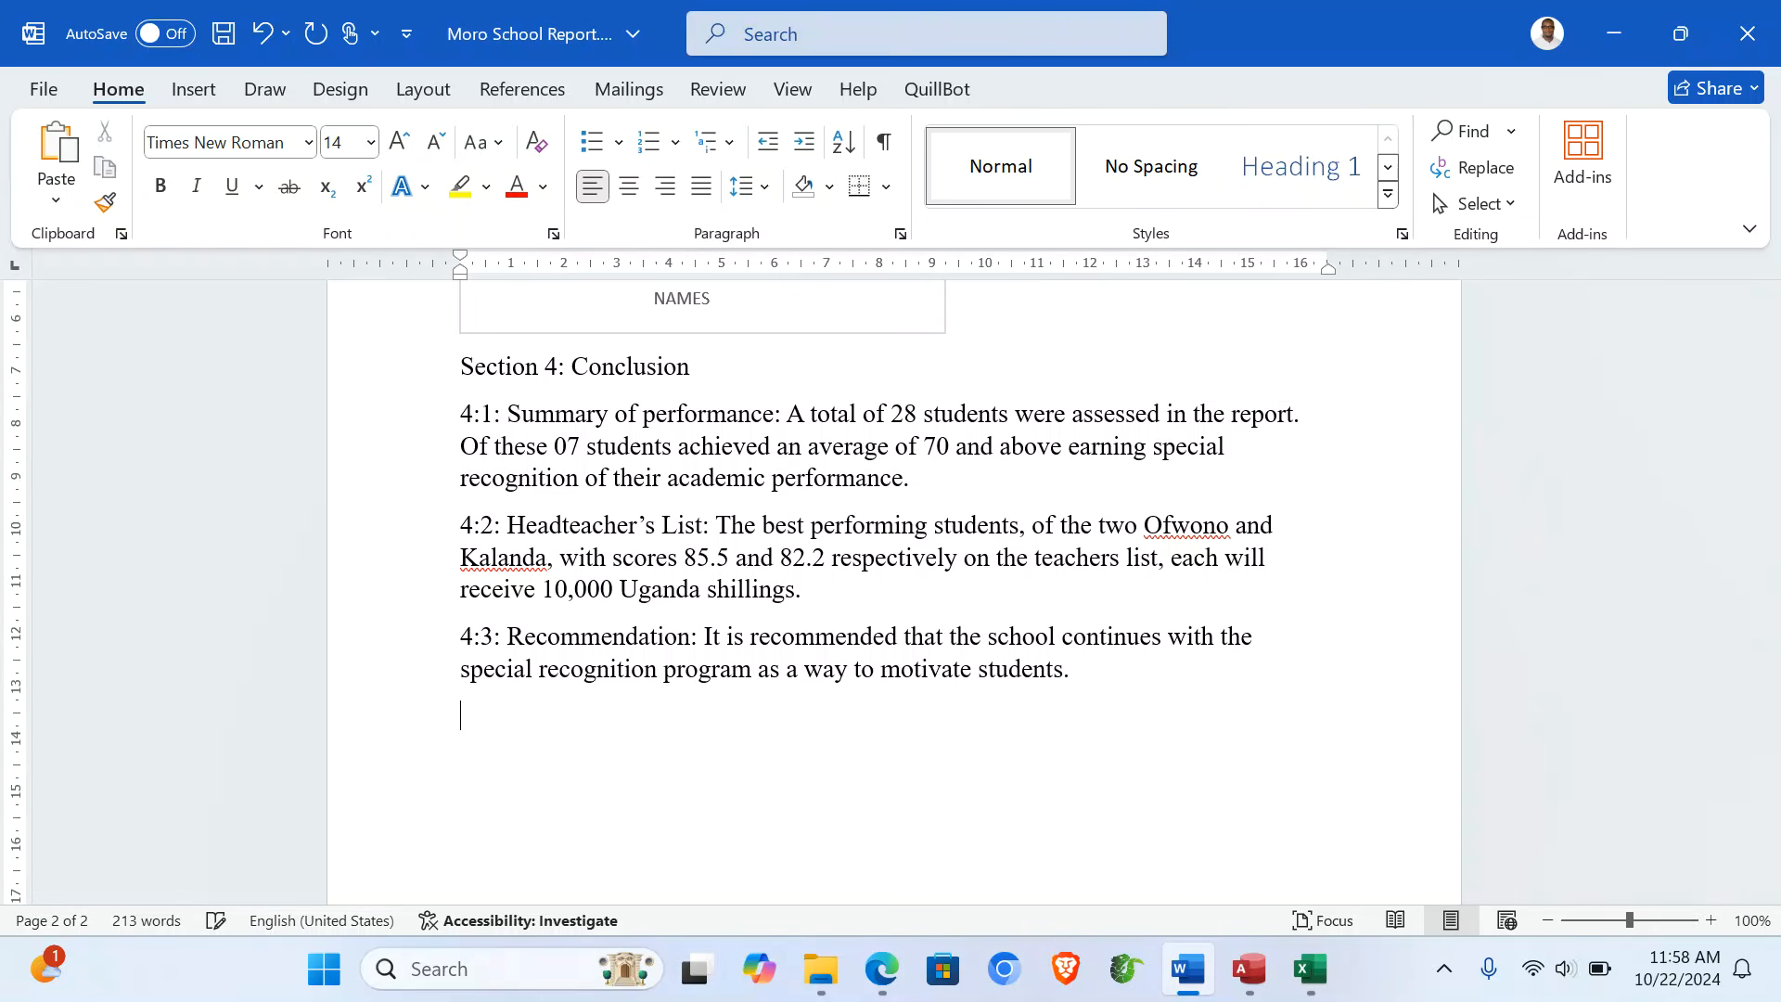
text(Re)
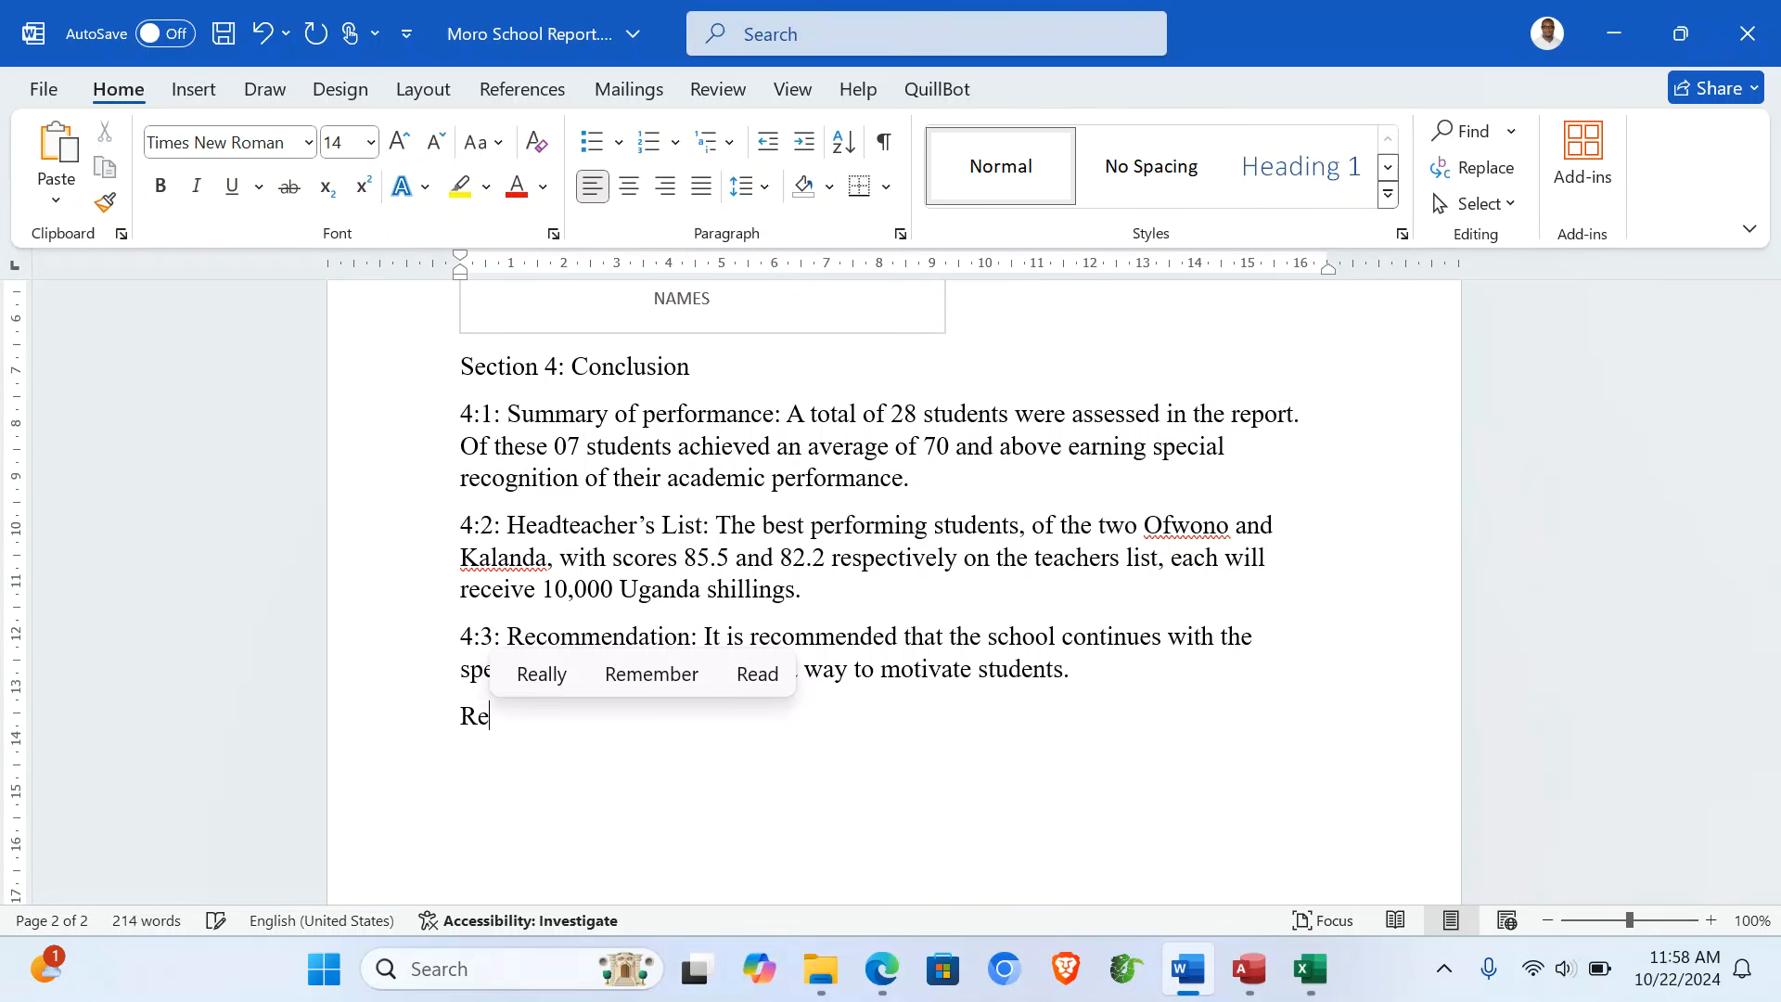
text(port com)
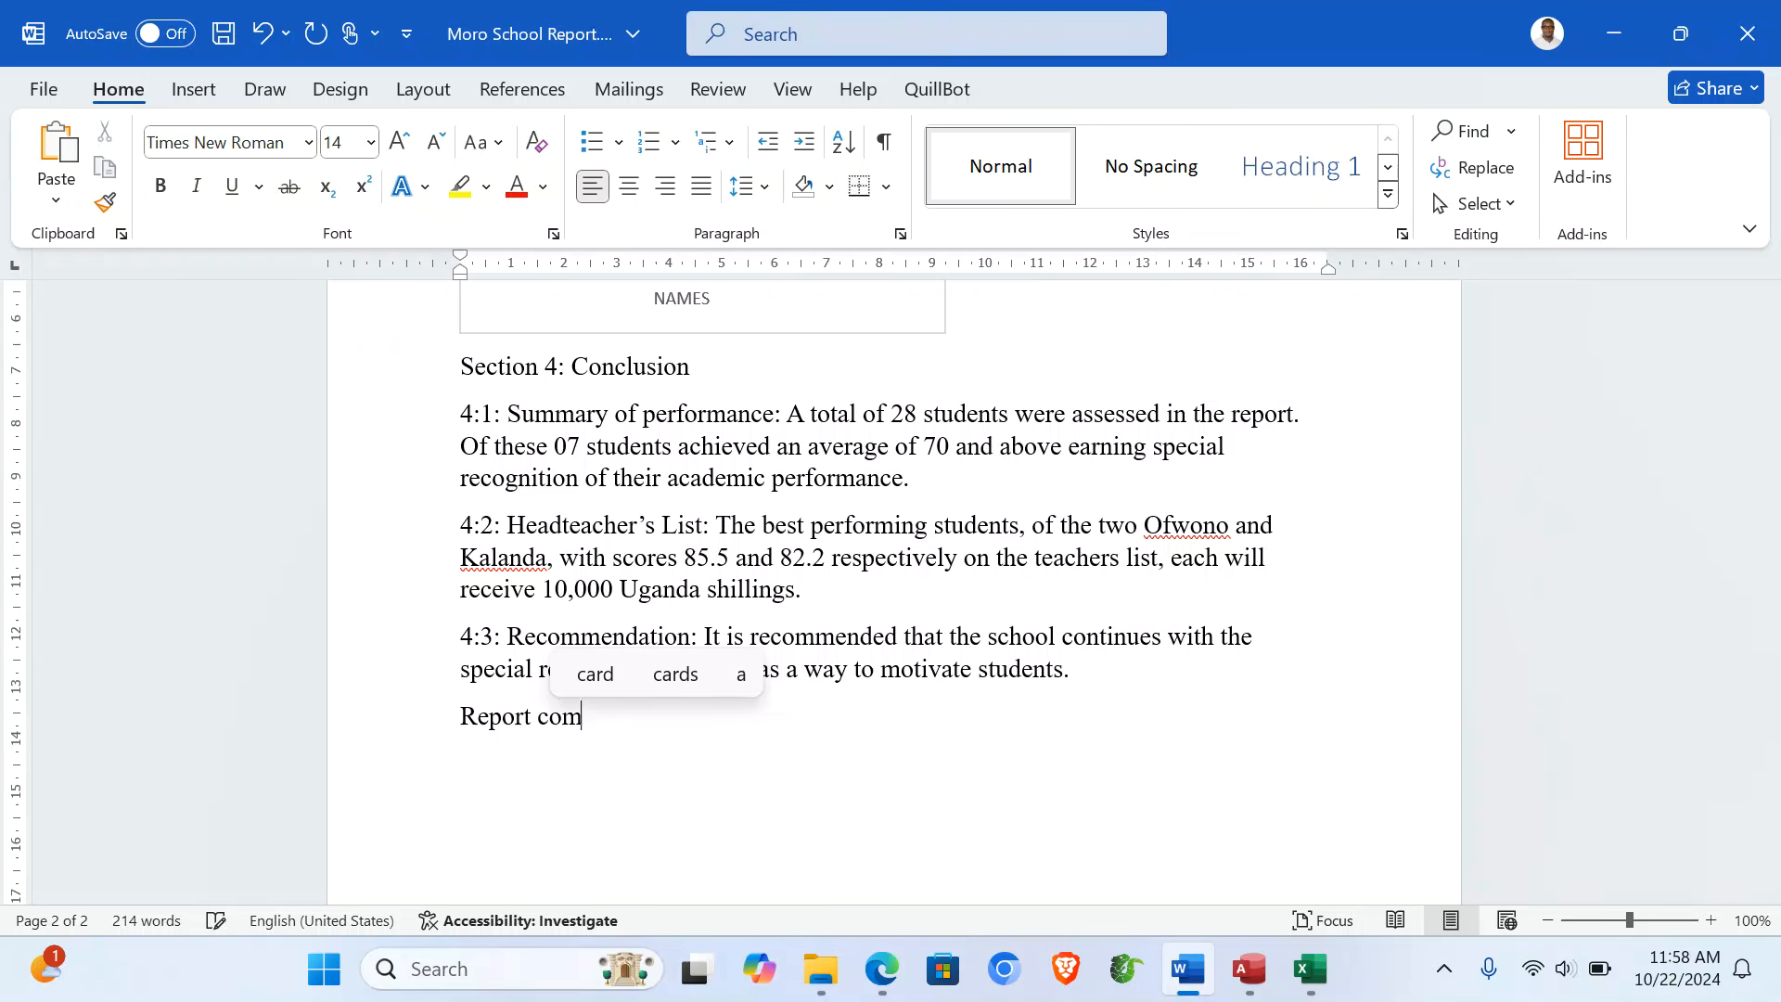
text(plied by)
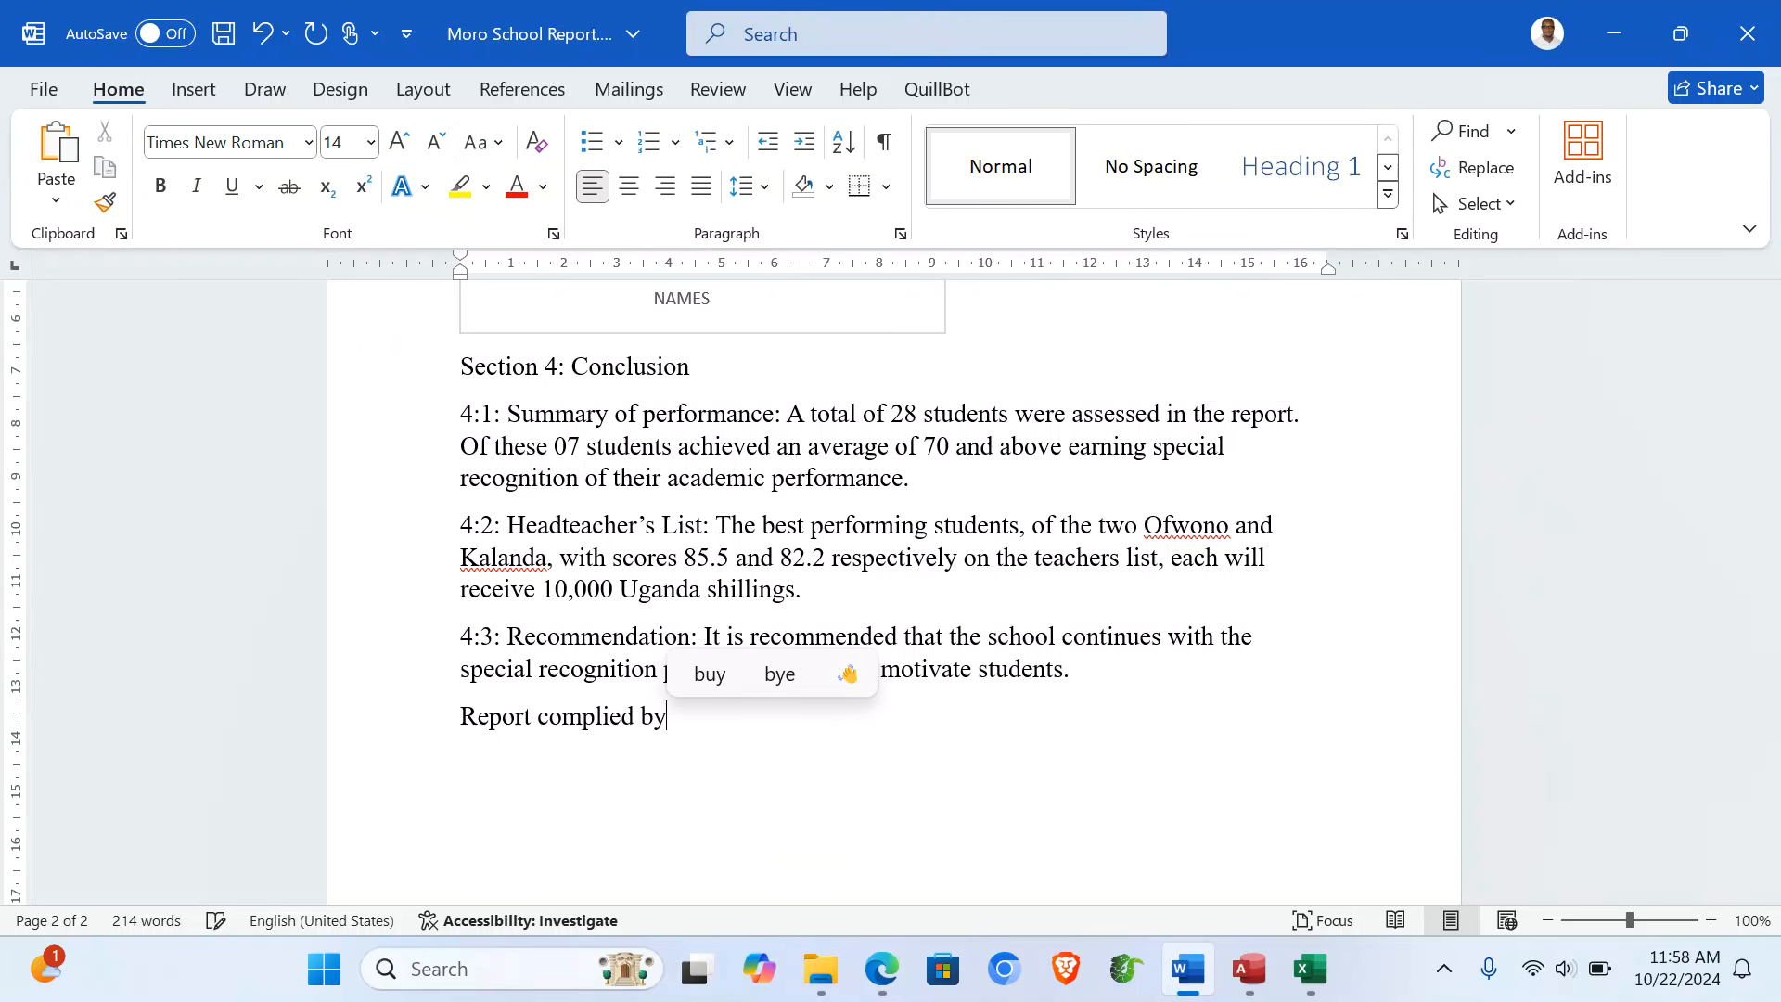
key(Return)
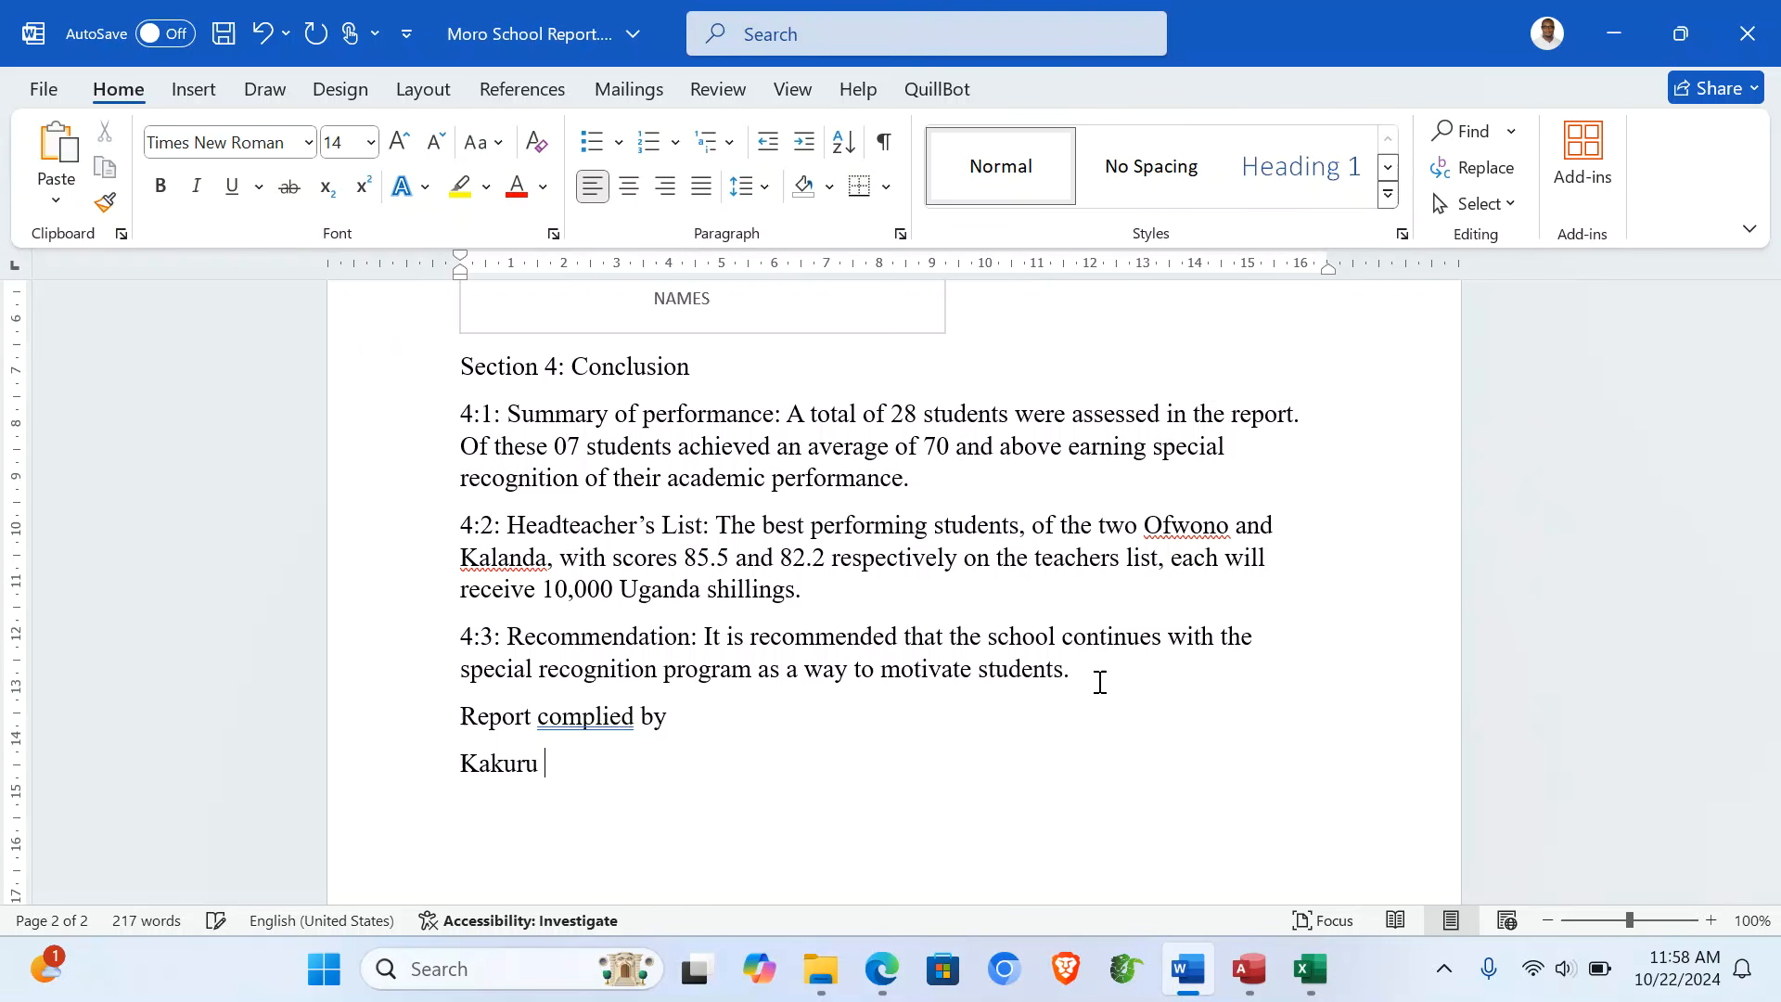
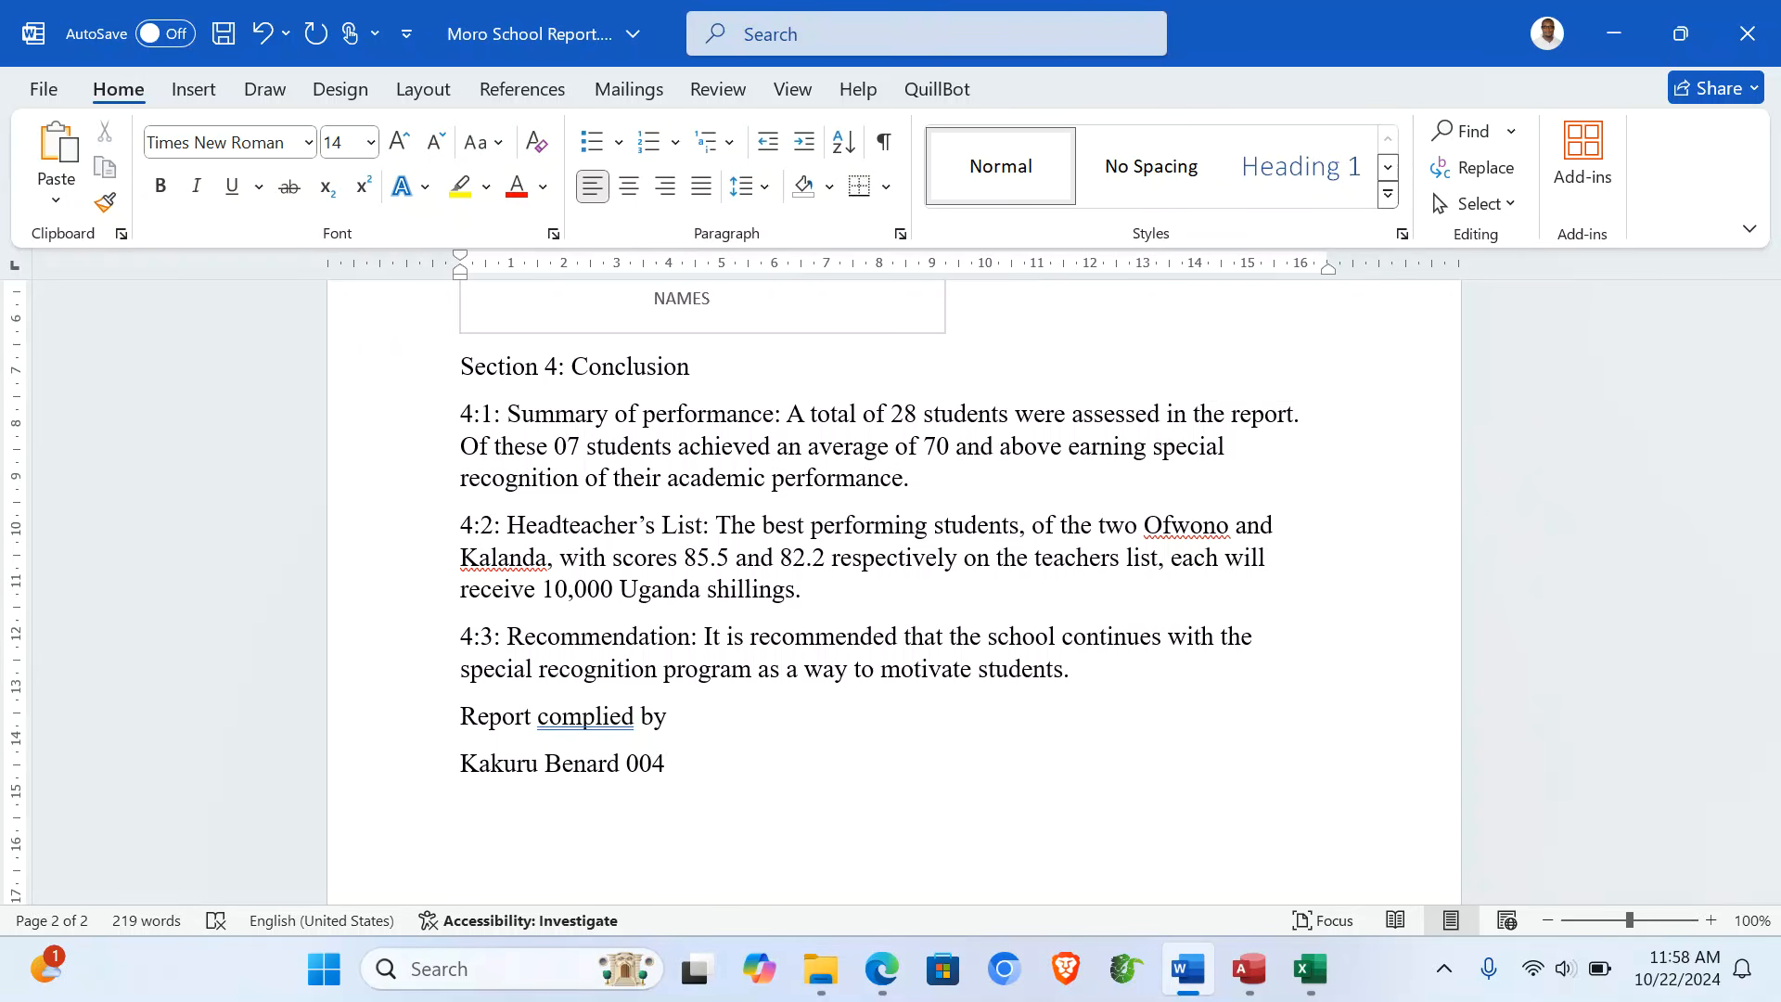
scroll(890, 593, down, 2)
scroll(891, 593, up, 10)
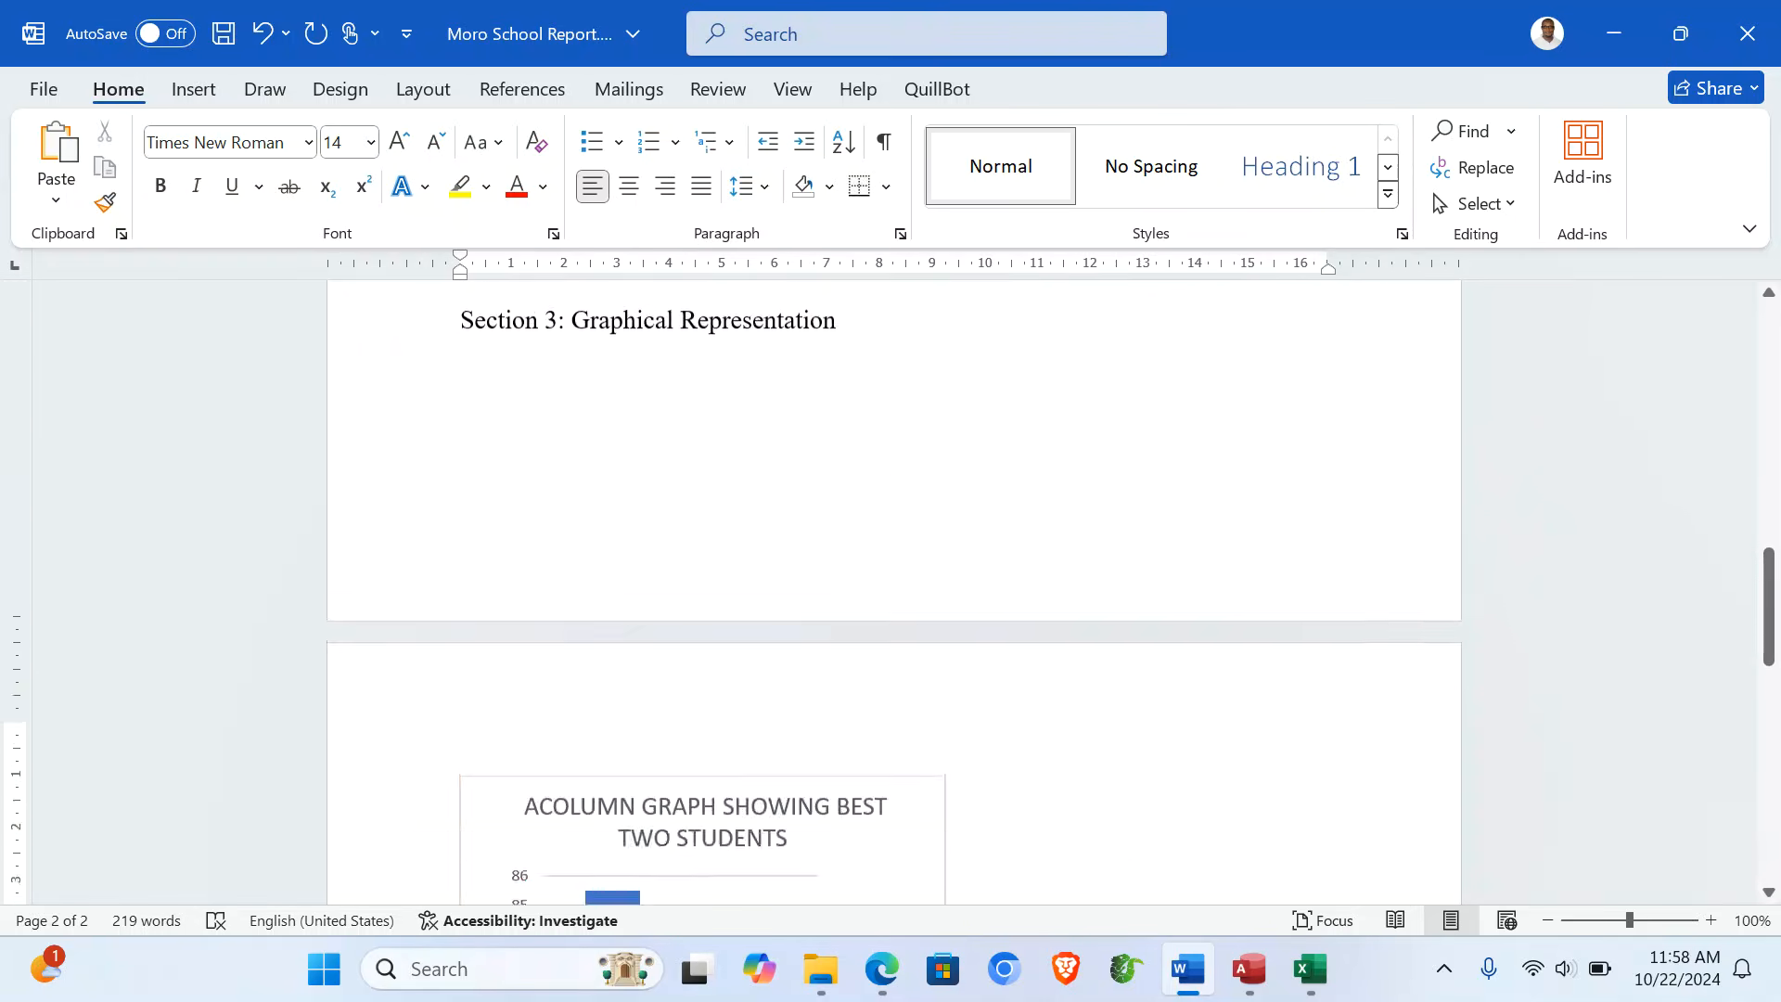
- Apply Heading 1 to the Section 1 title
scroll(890, 594, up, 15)
scroll(891, 594, down, 1)
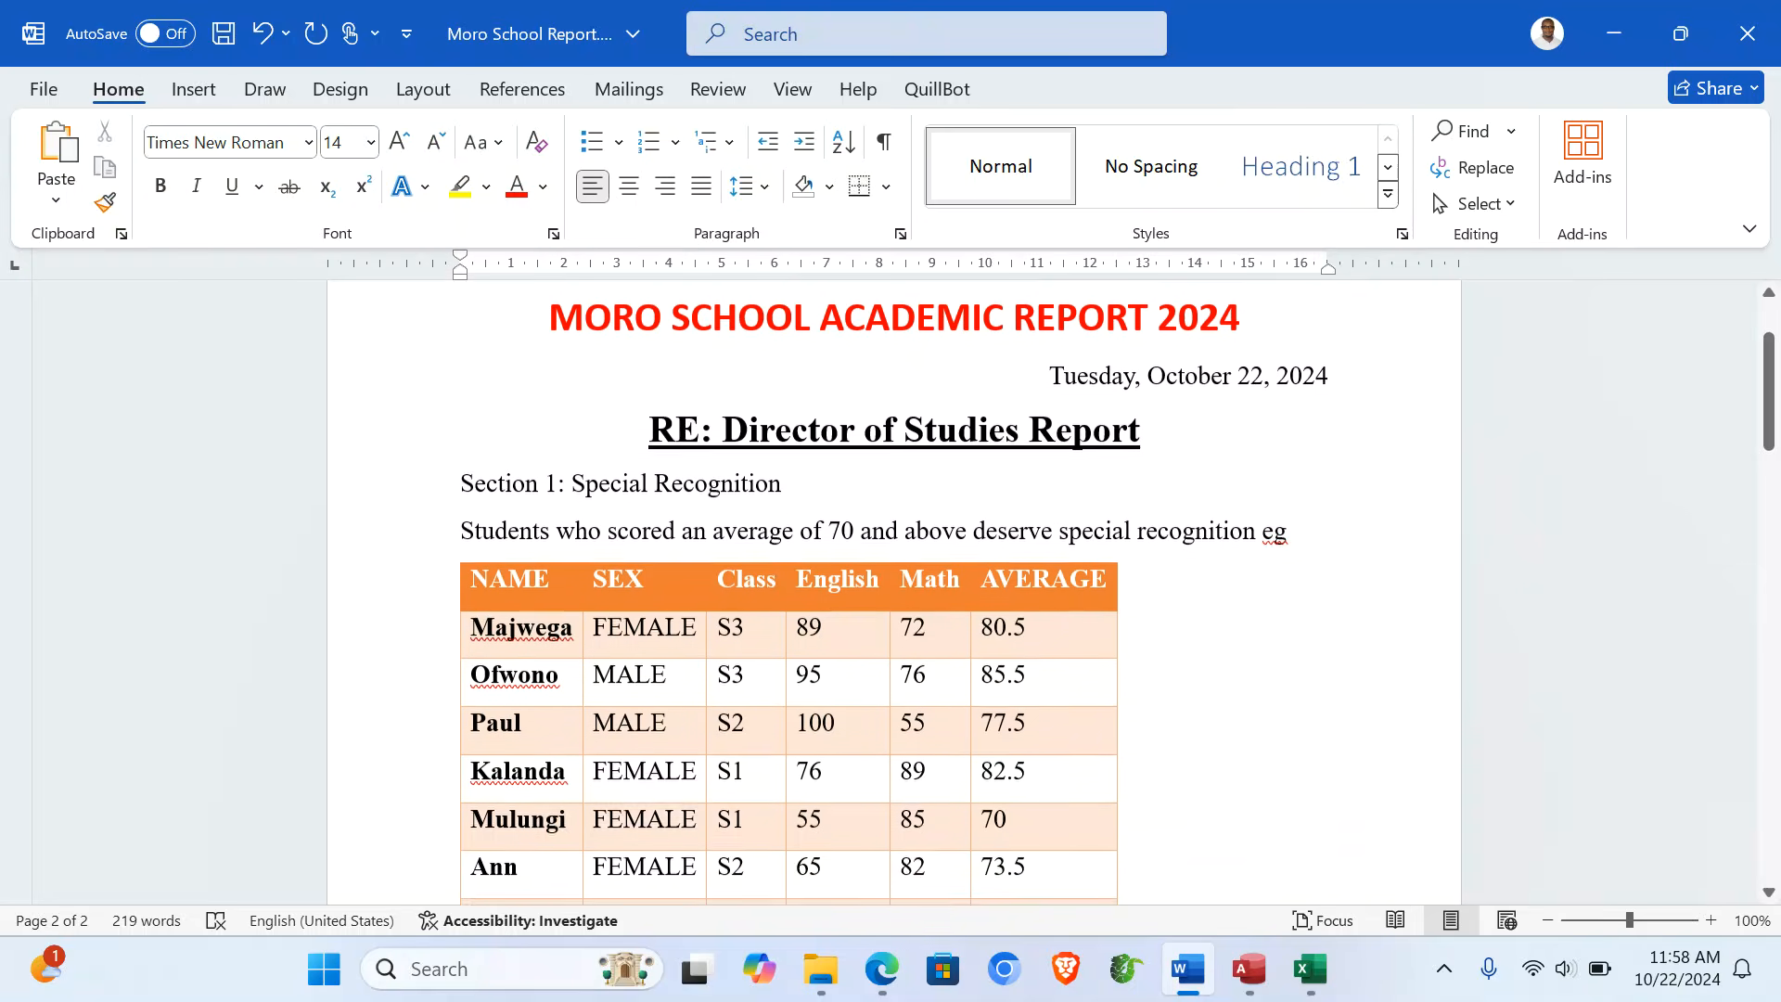
scroll(966, 571, up, 1)
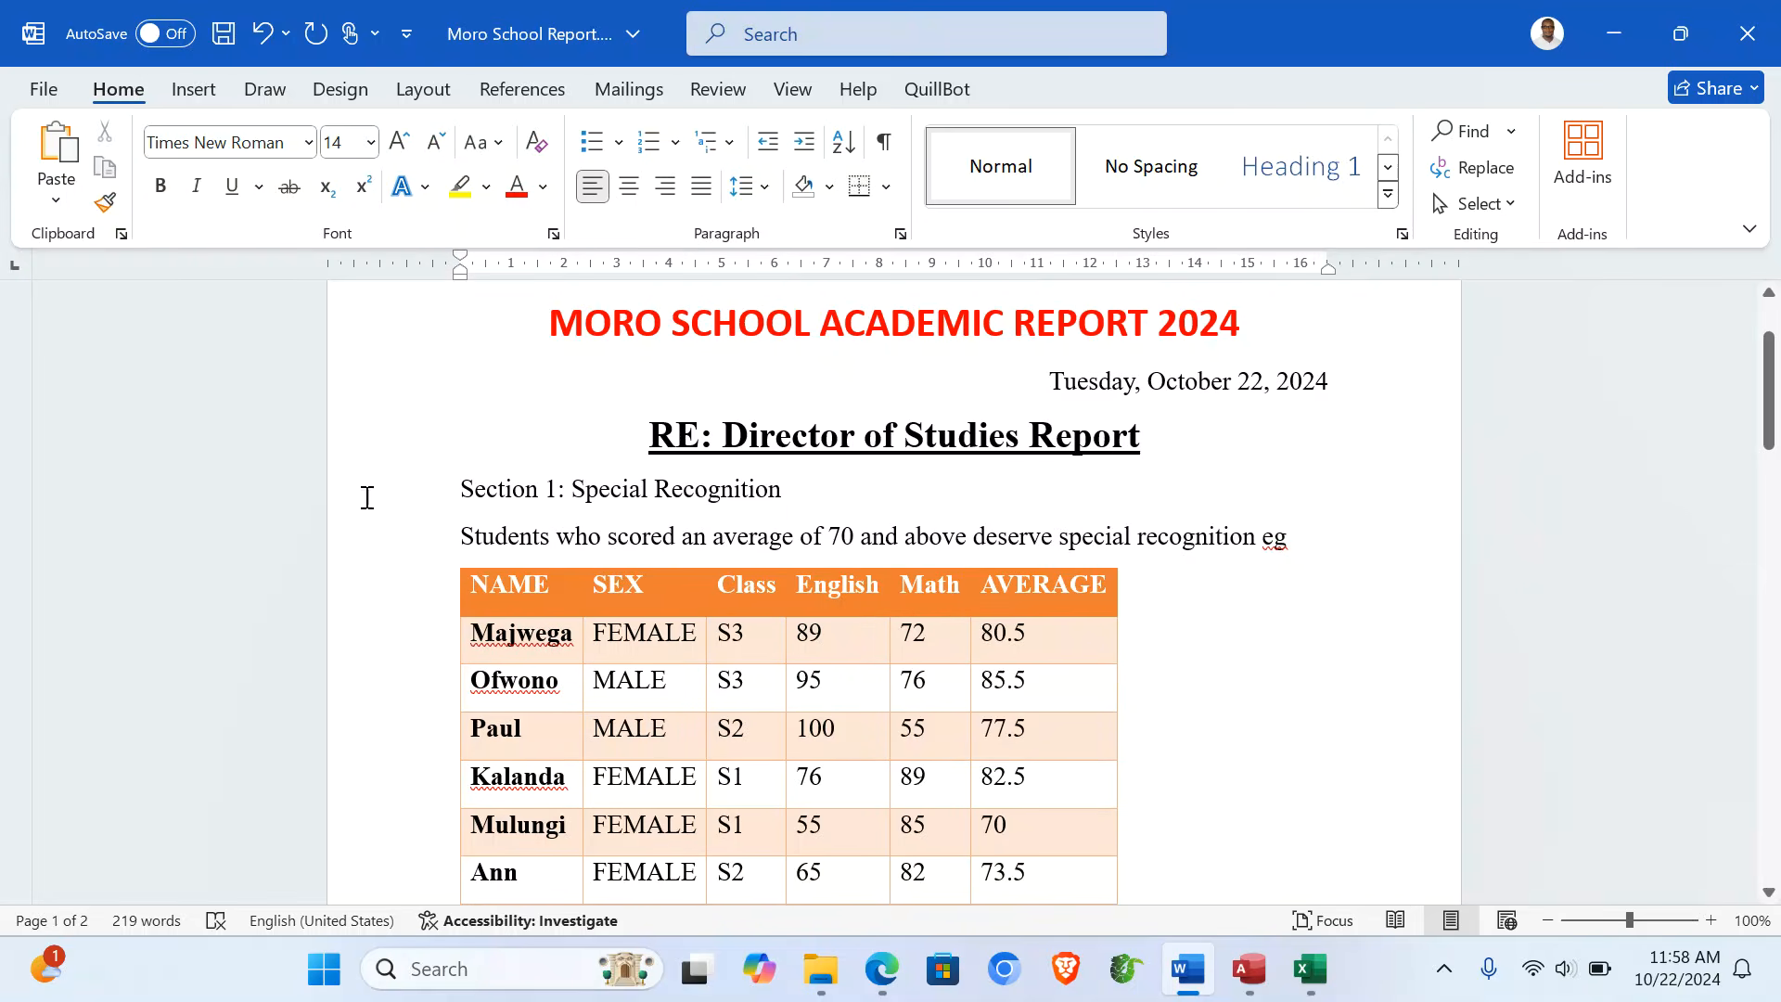
click(289, 492)
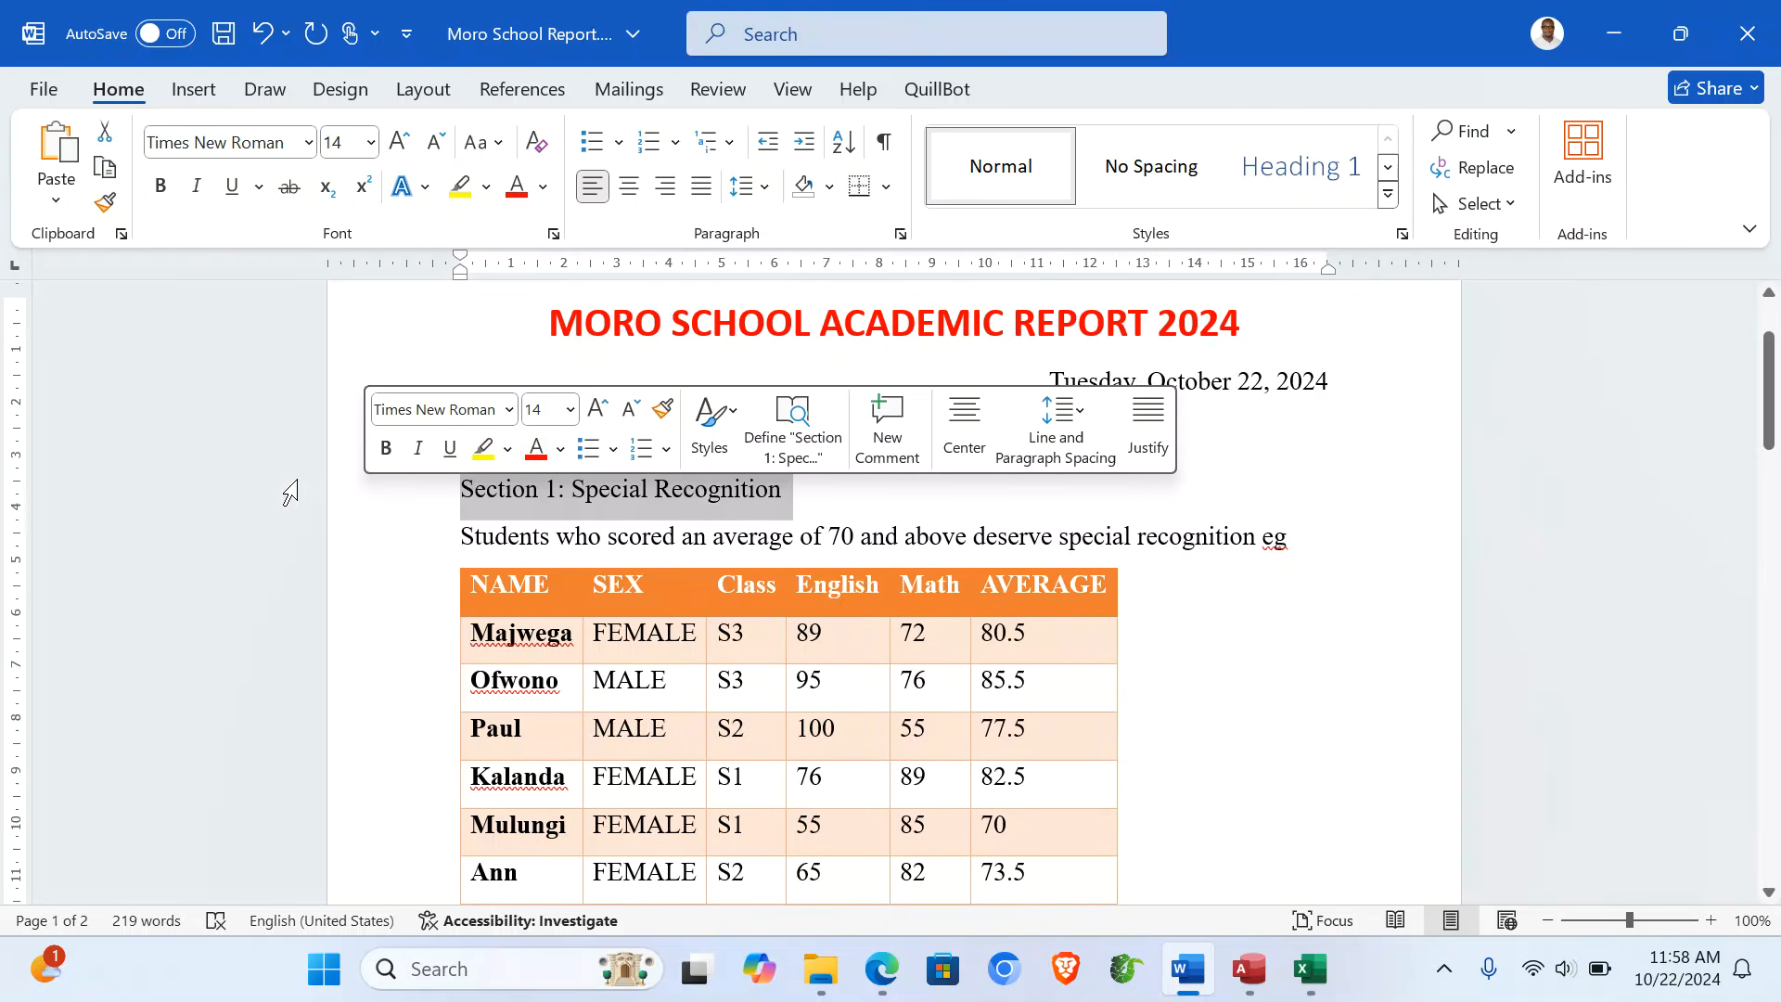
click(1306, 165)
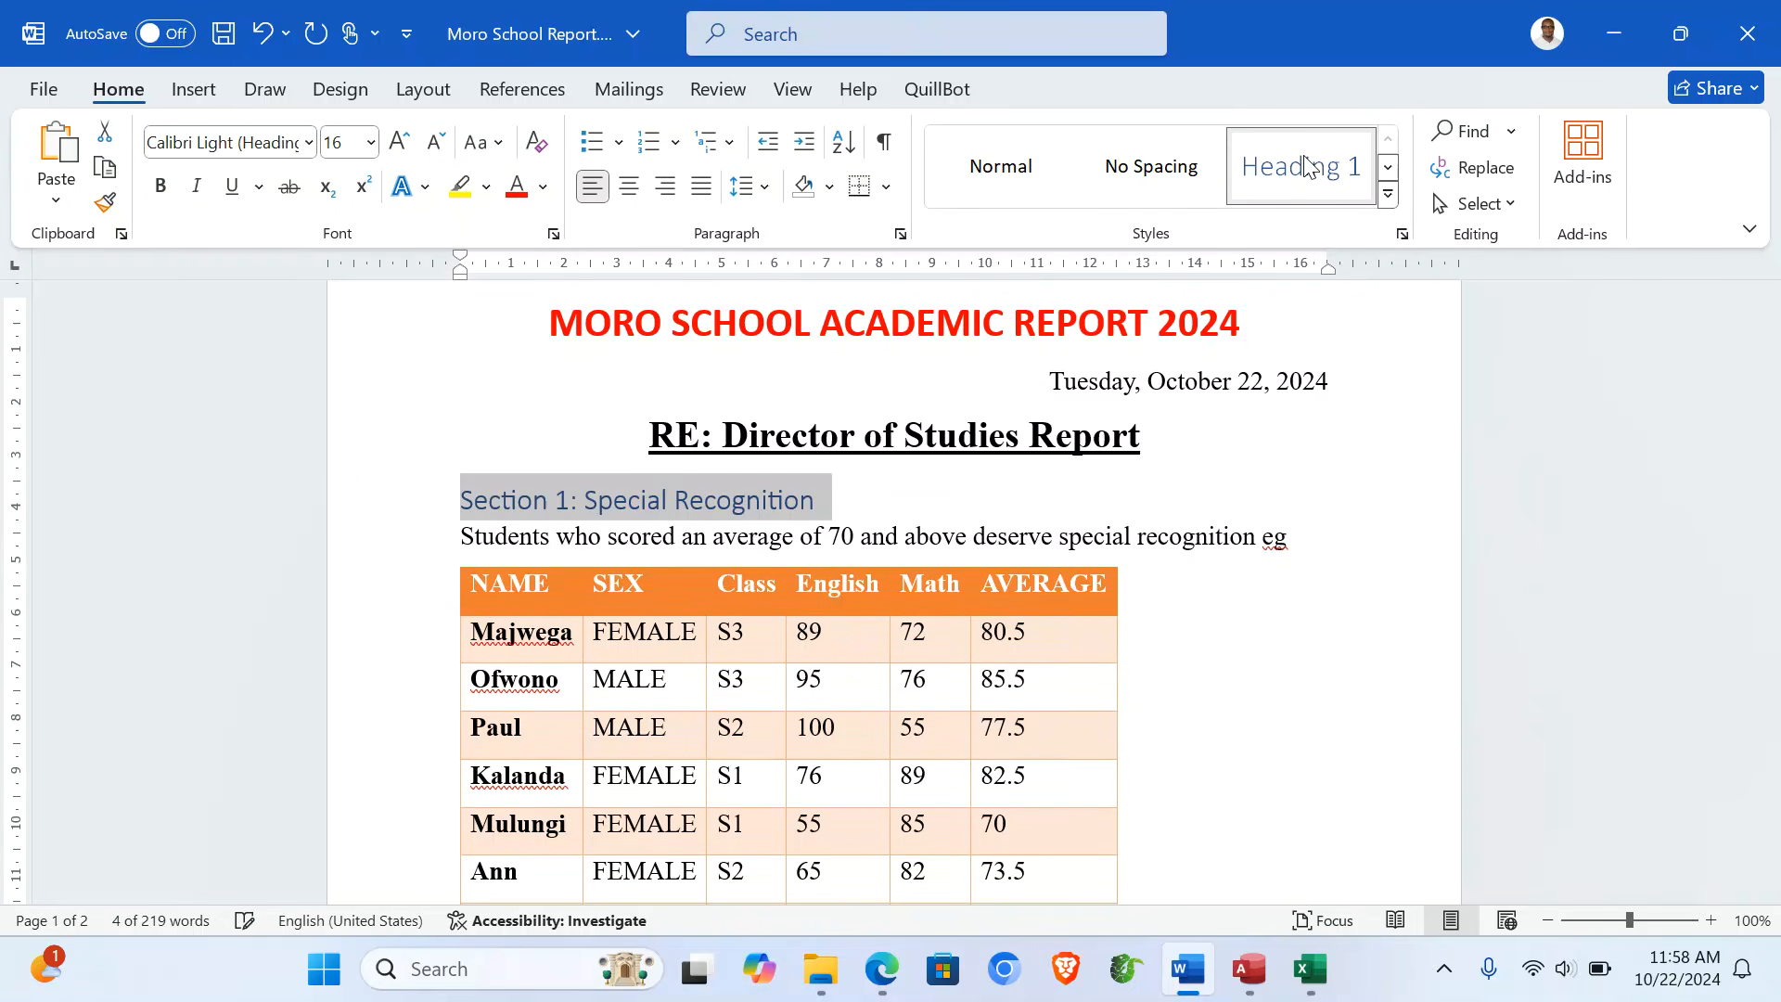
- Add a new line 'Students With Special Recognition' above the Students sentence
click(462, 538)
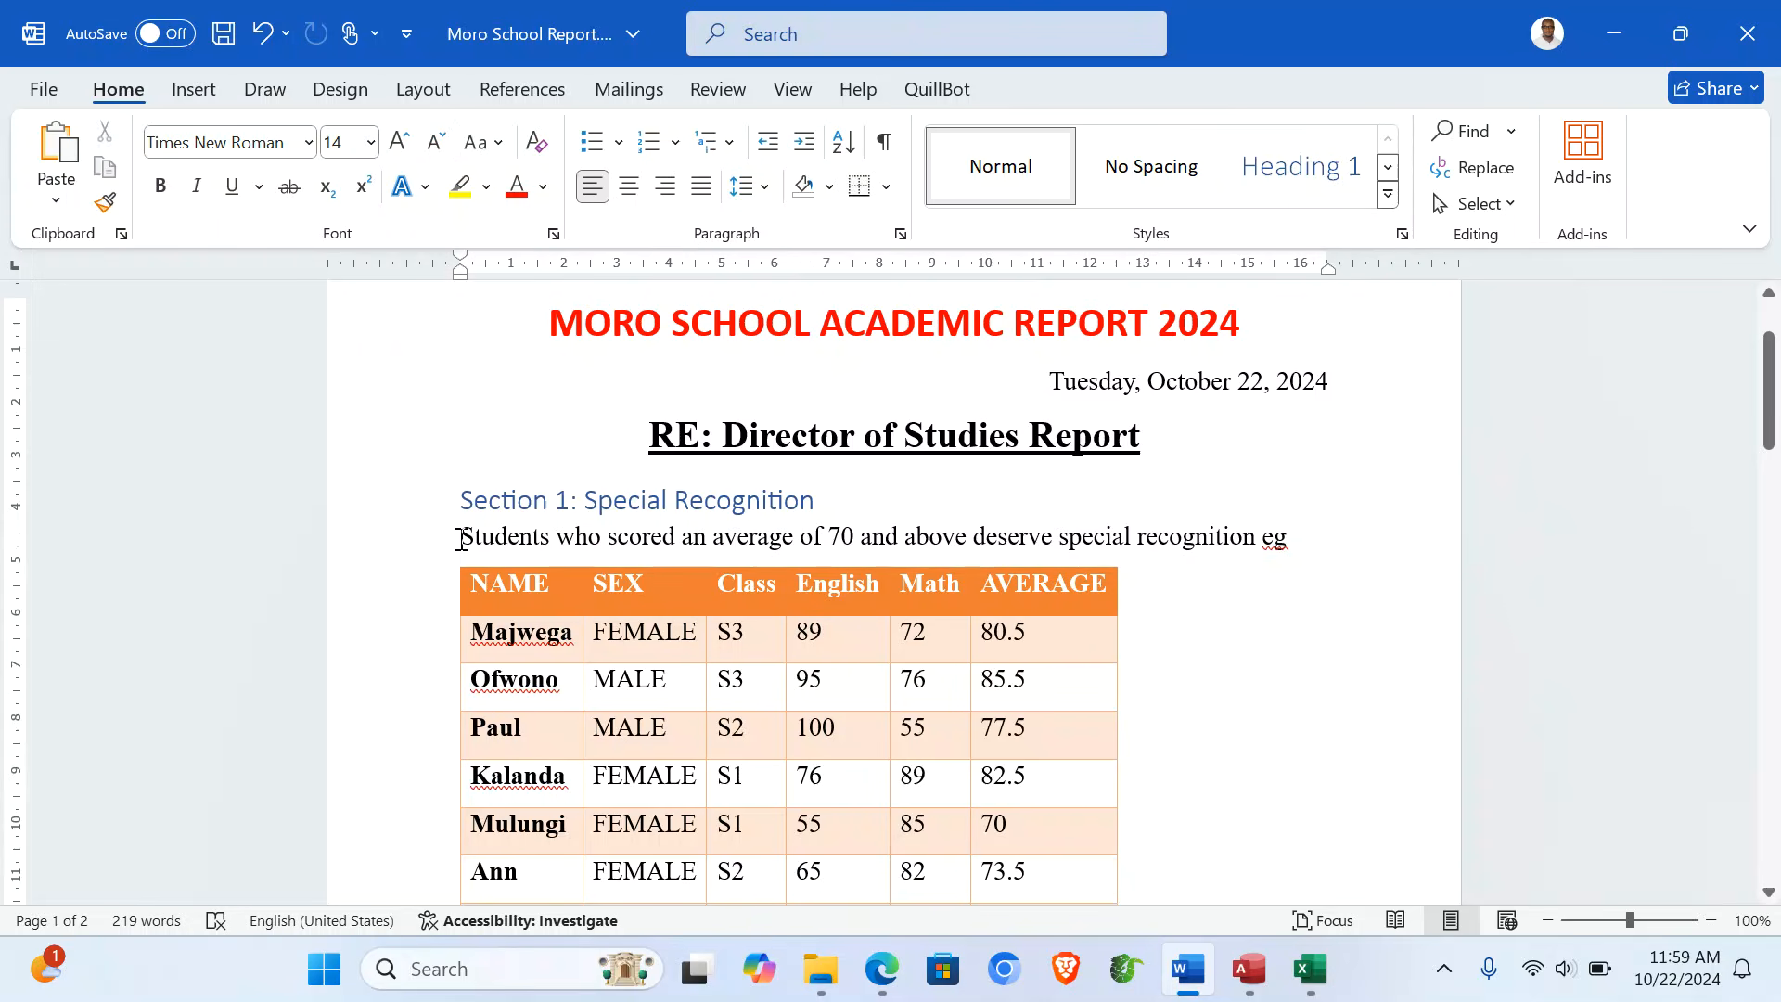
key(Return)
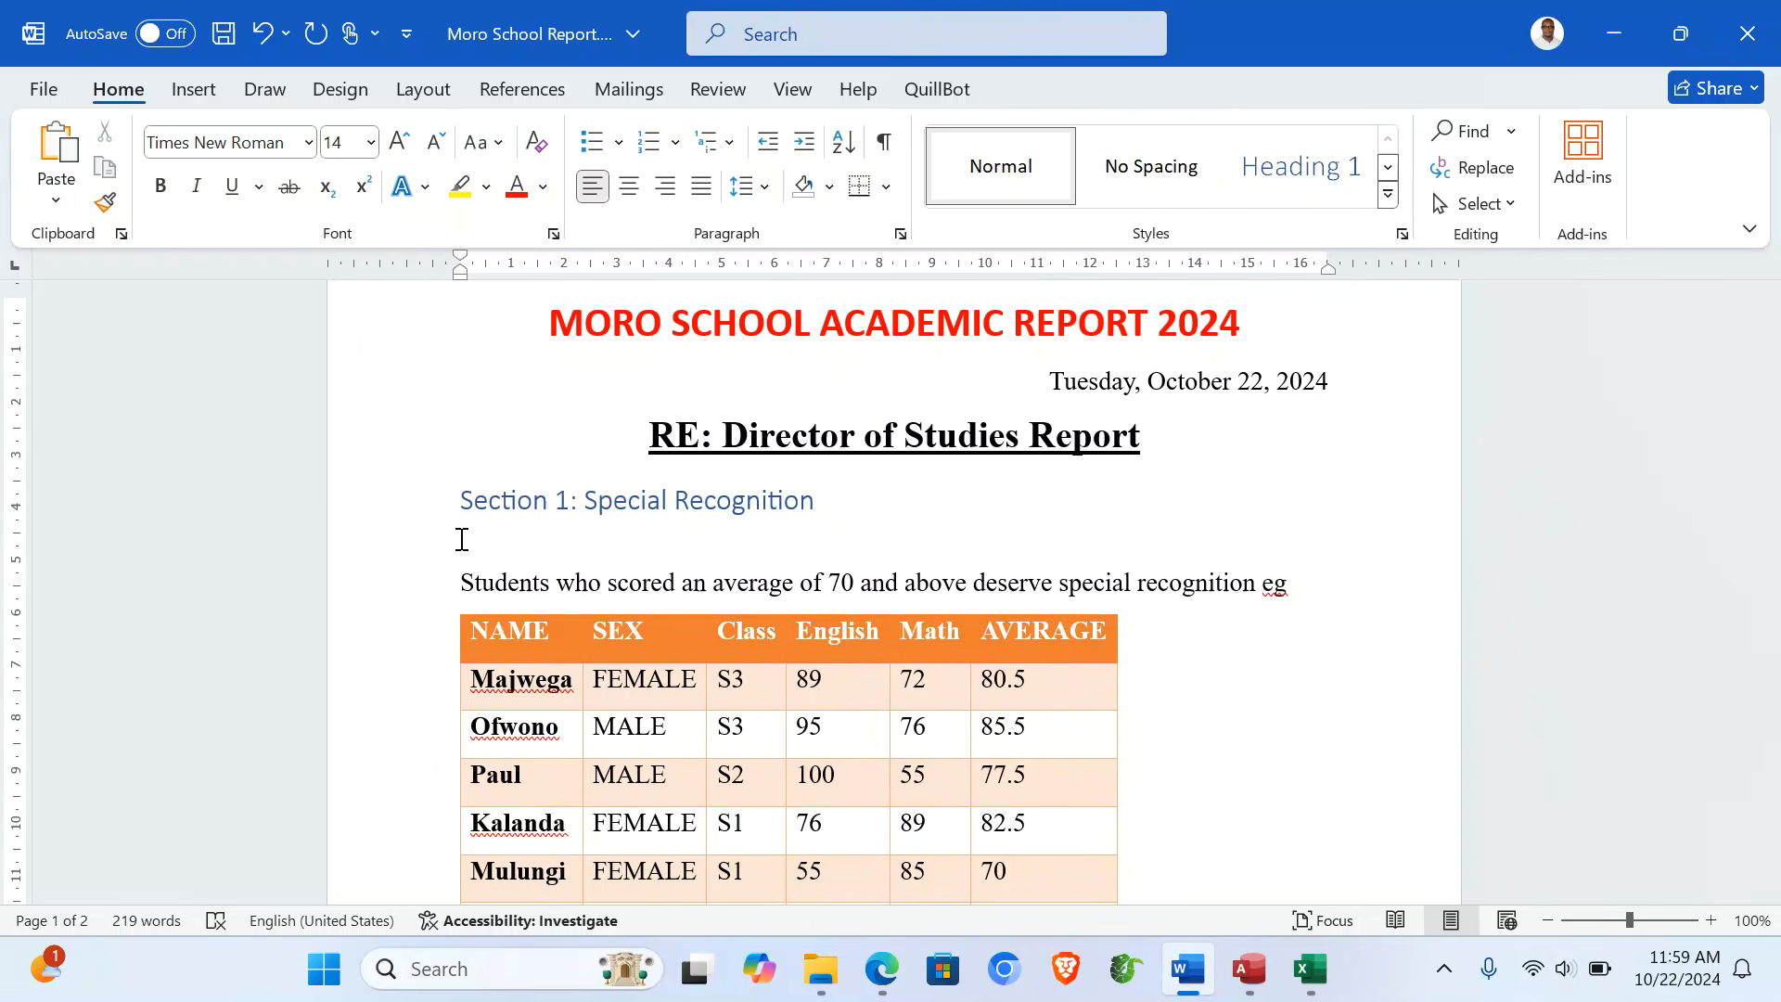
text(Students ith)
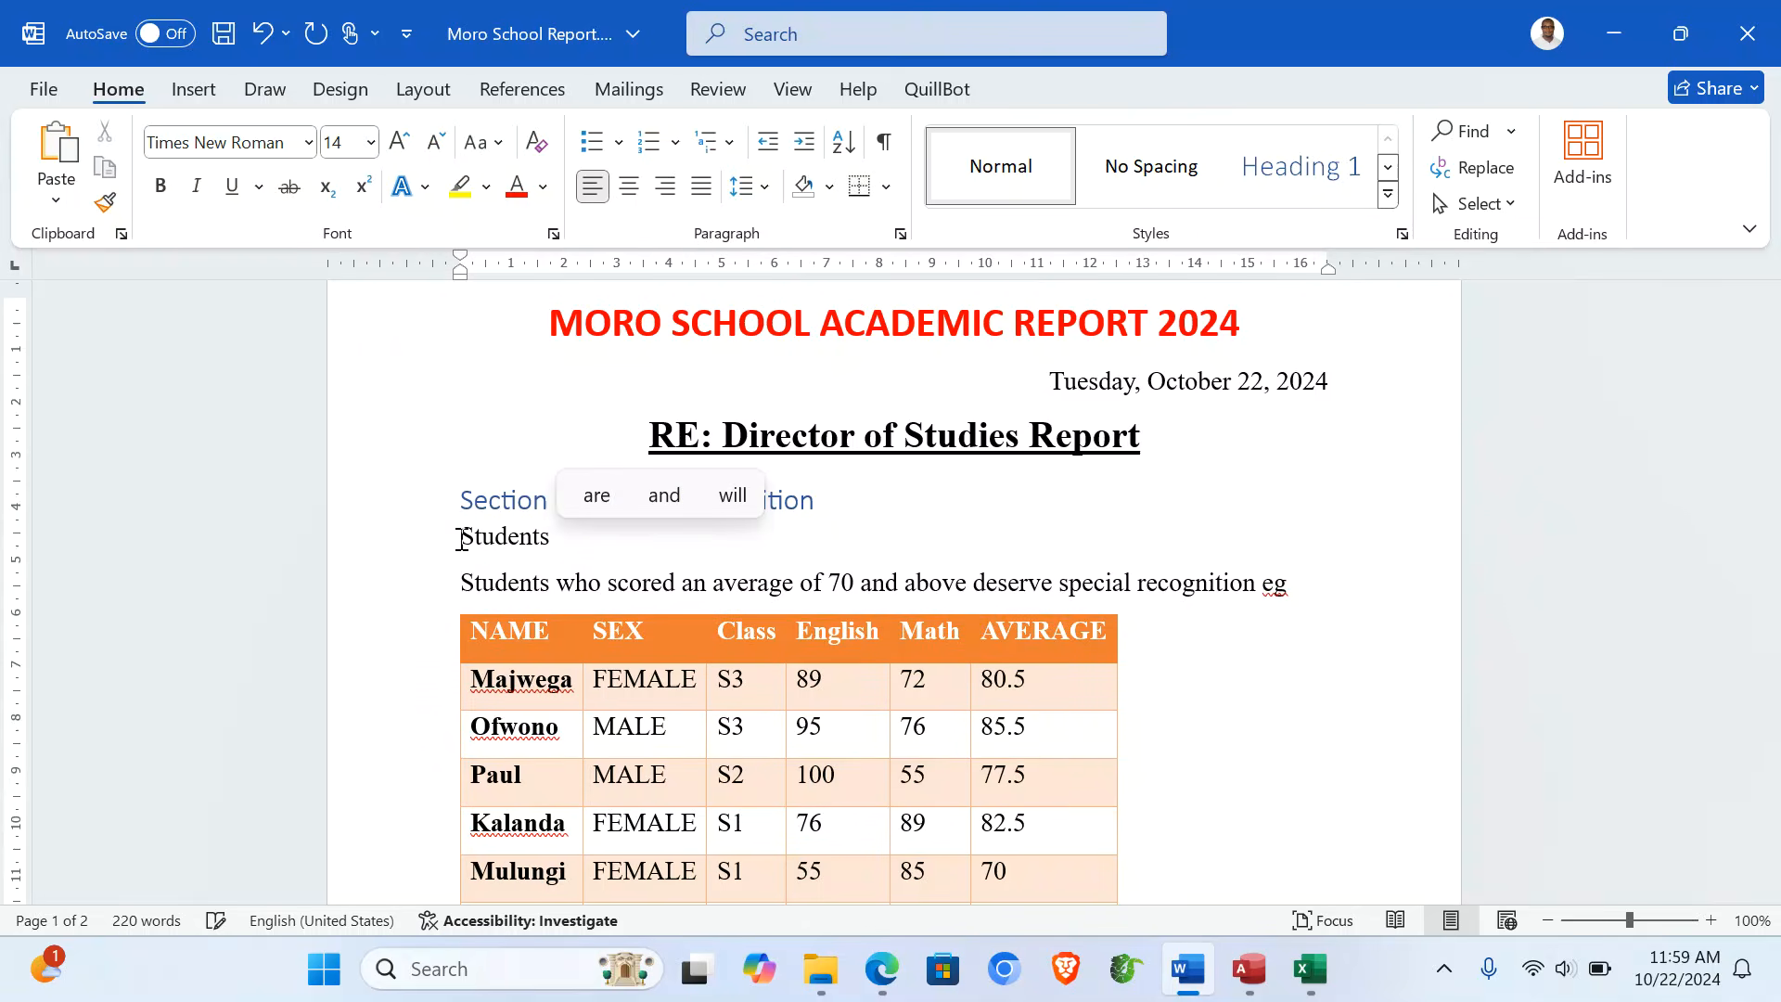
key(BackSpace)
key(BackSpace)
key(BackSpace)
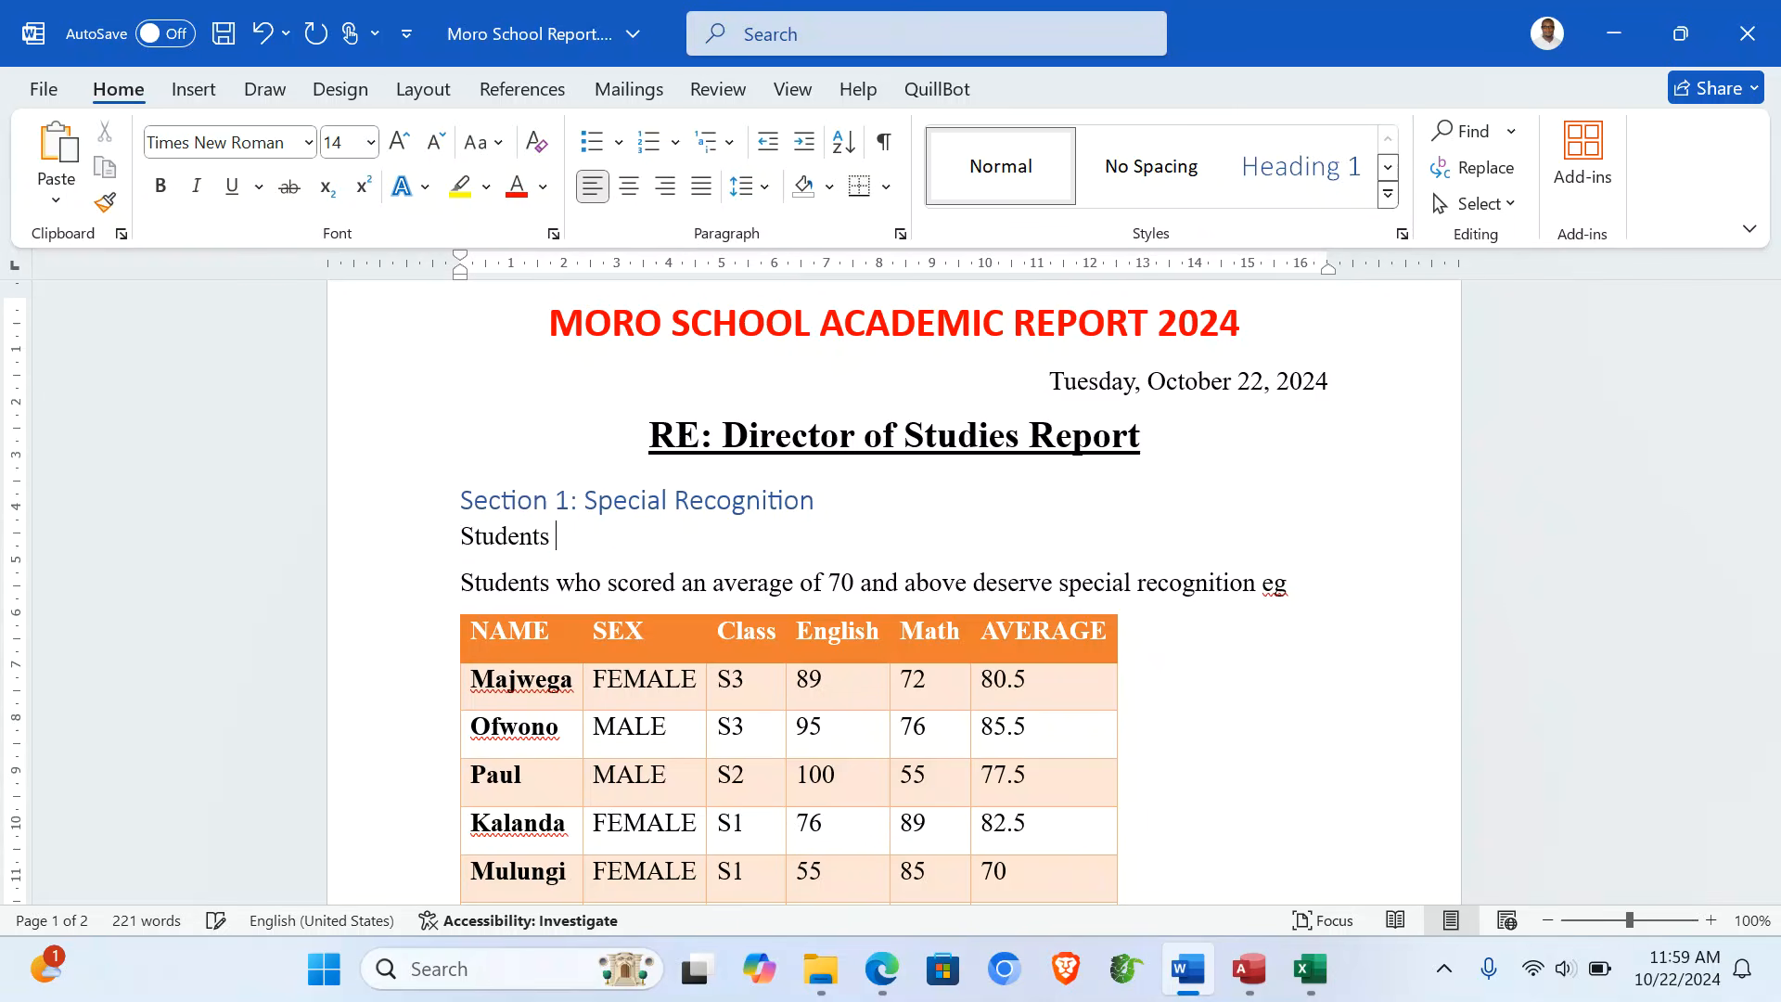
text(Wo)
key(BackSpace)
text(ith)
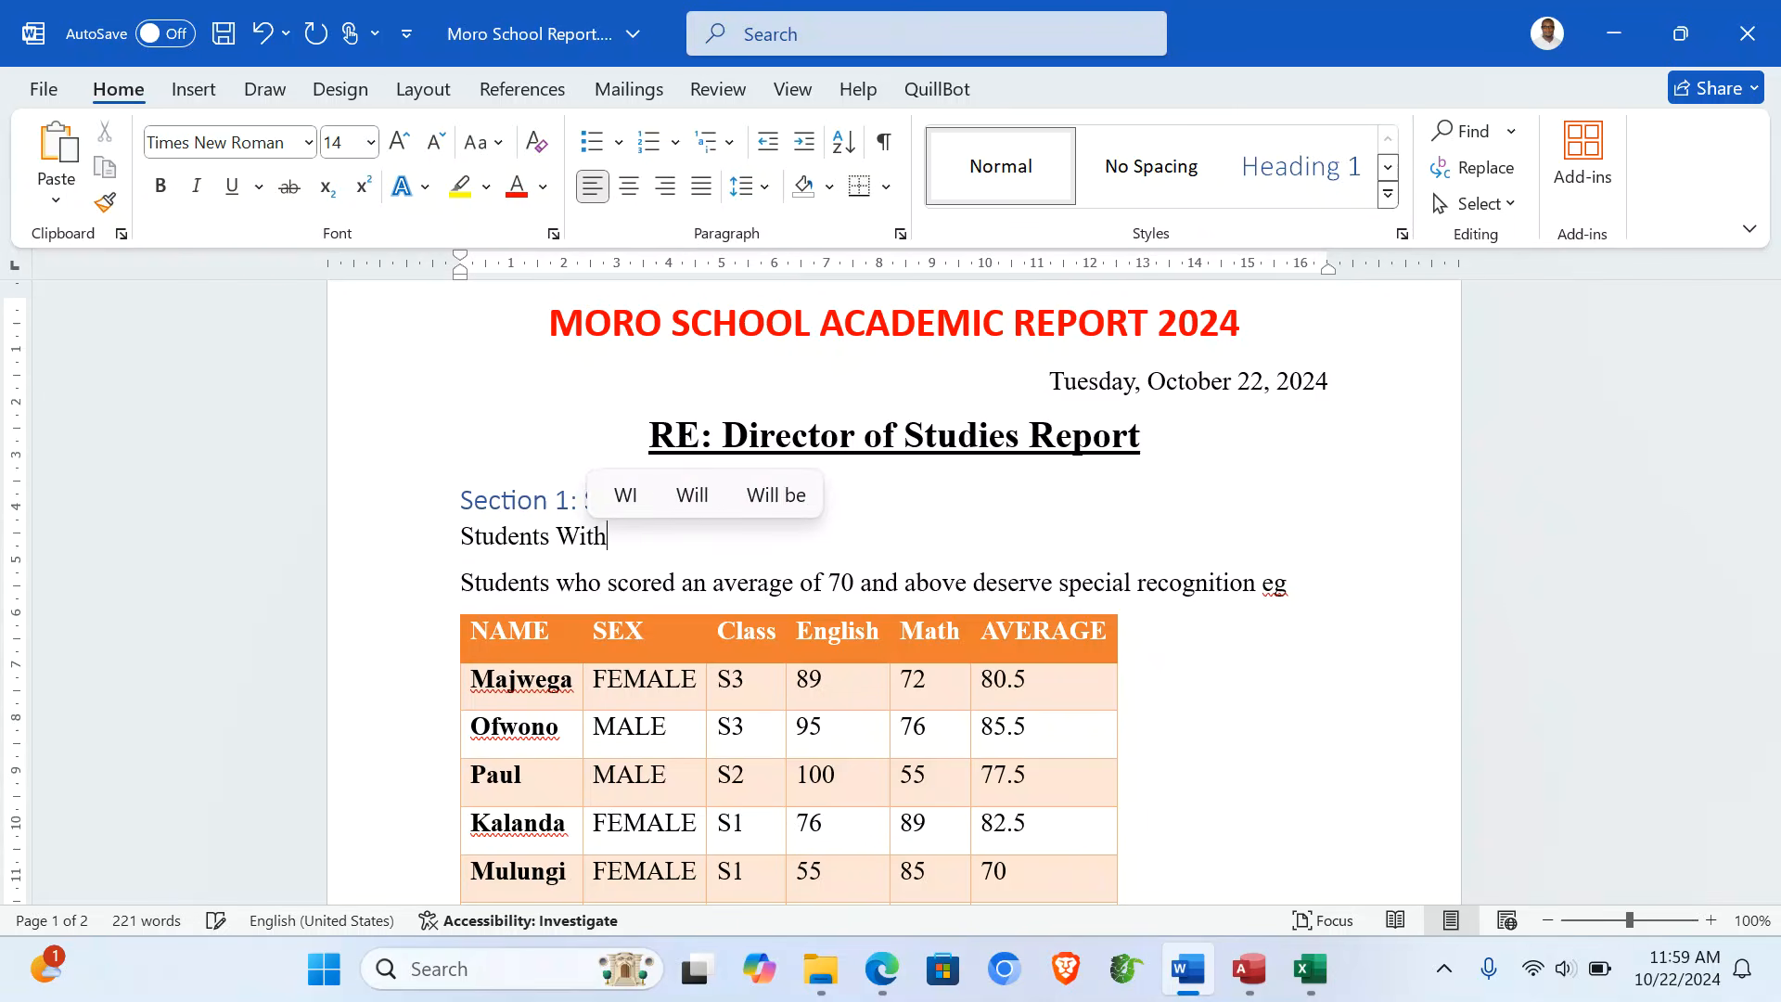
text( Special R)
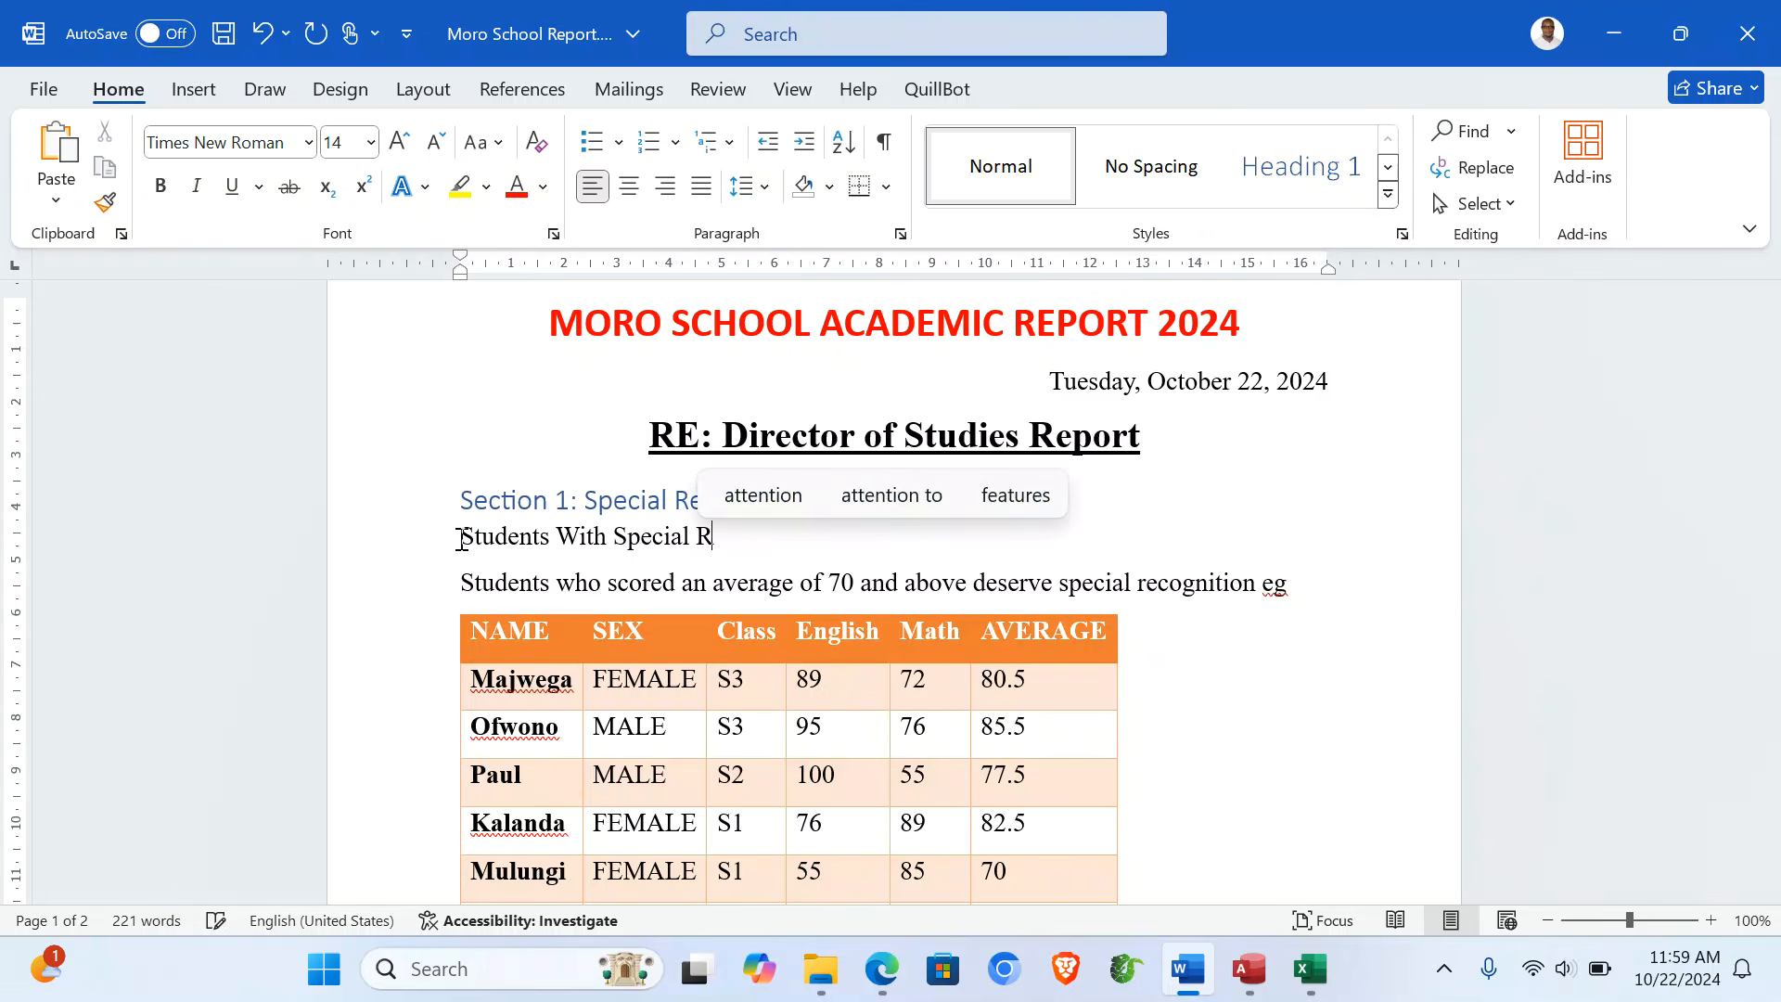
text(ecogniti)
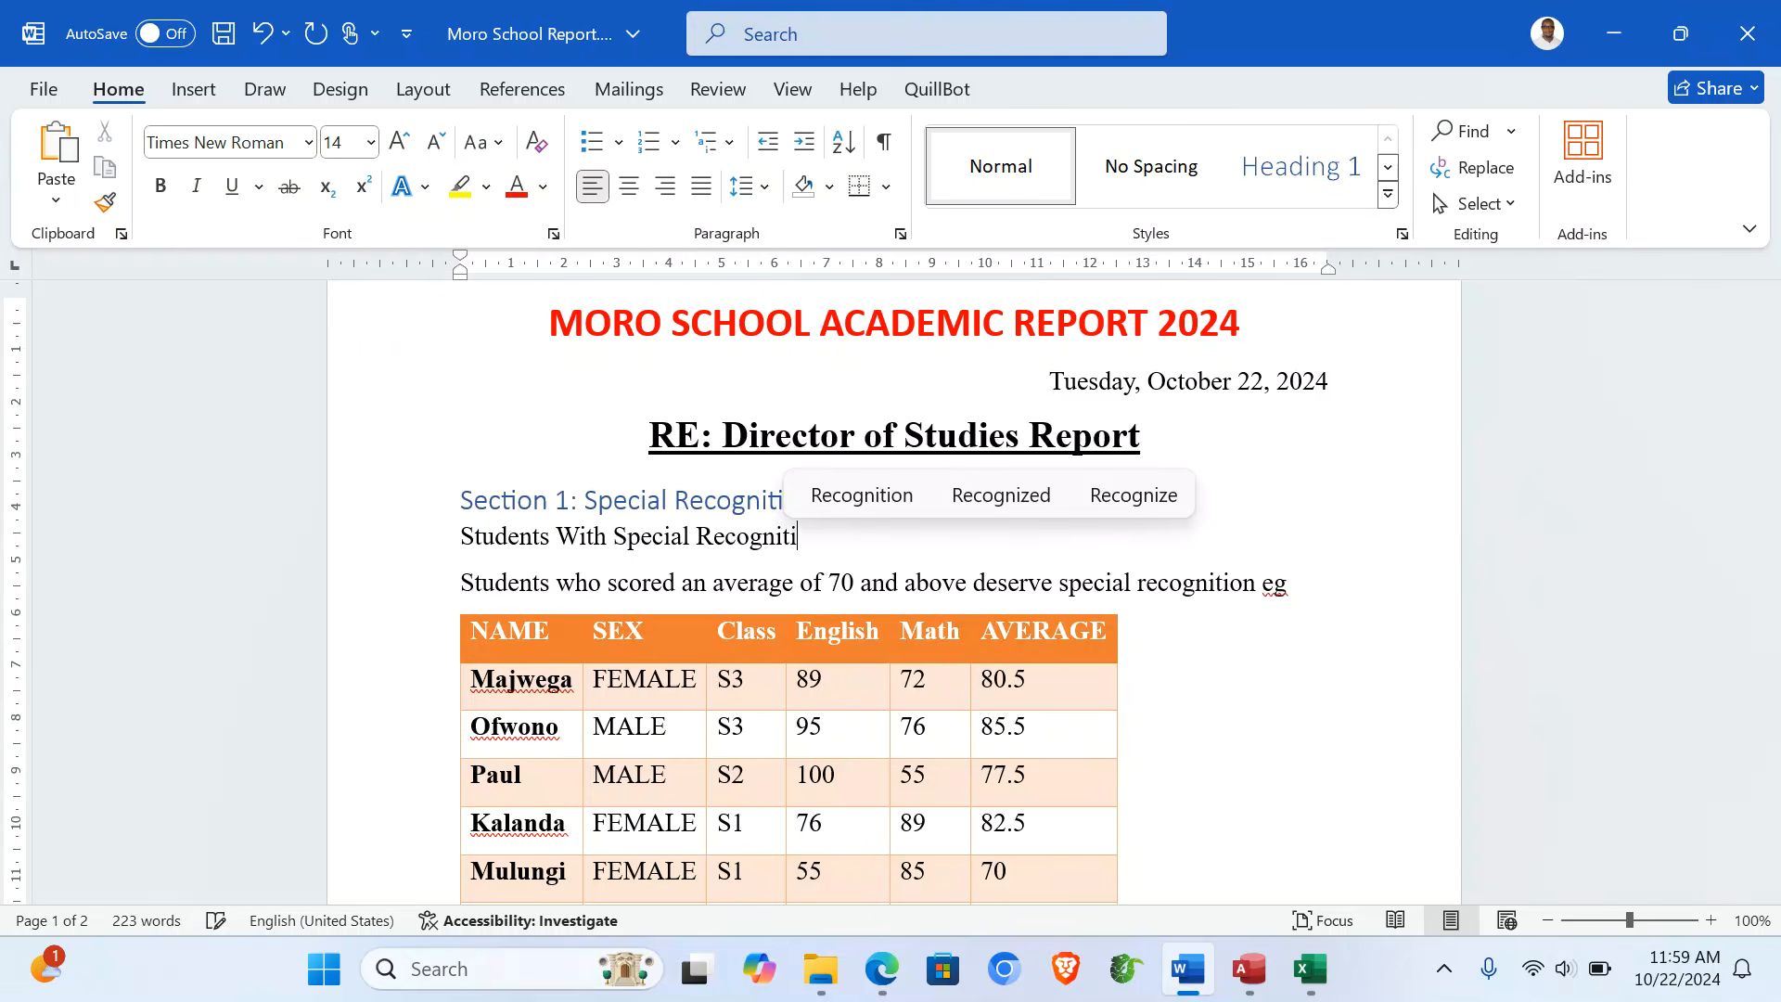
text(on)
- Make the 'Students With Special Recognition' line a bold Heading 2
click(363, 559)
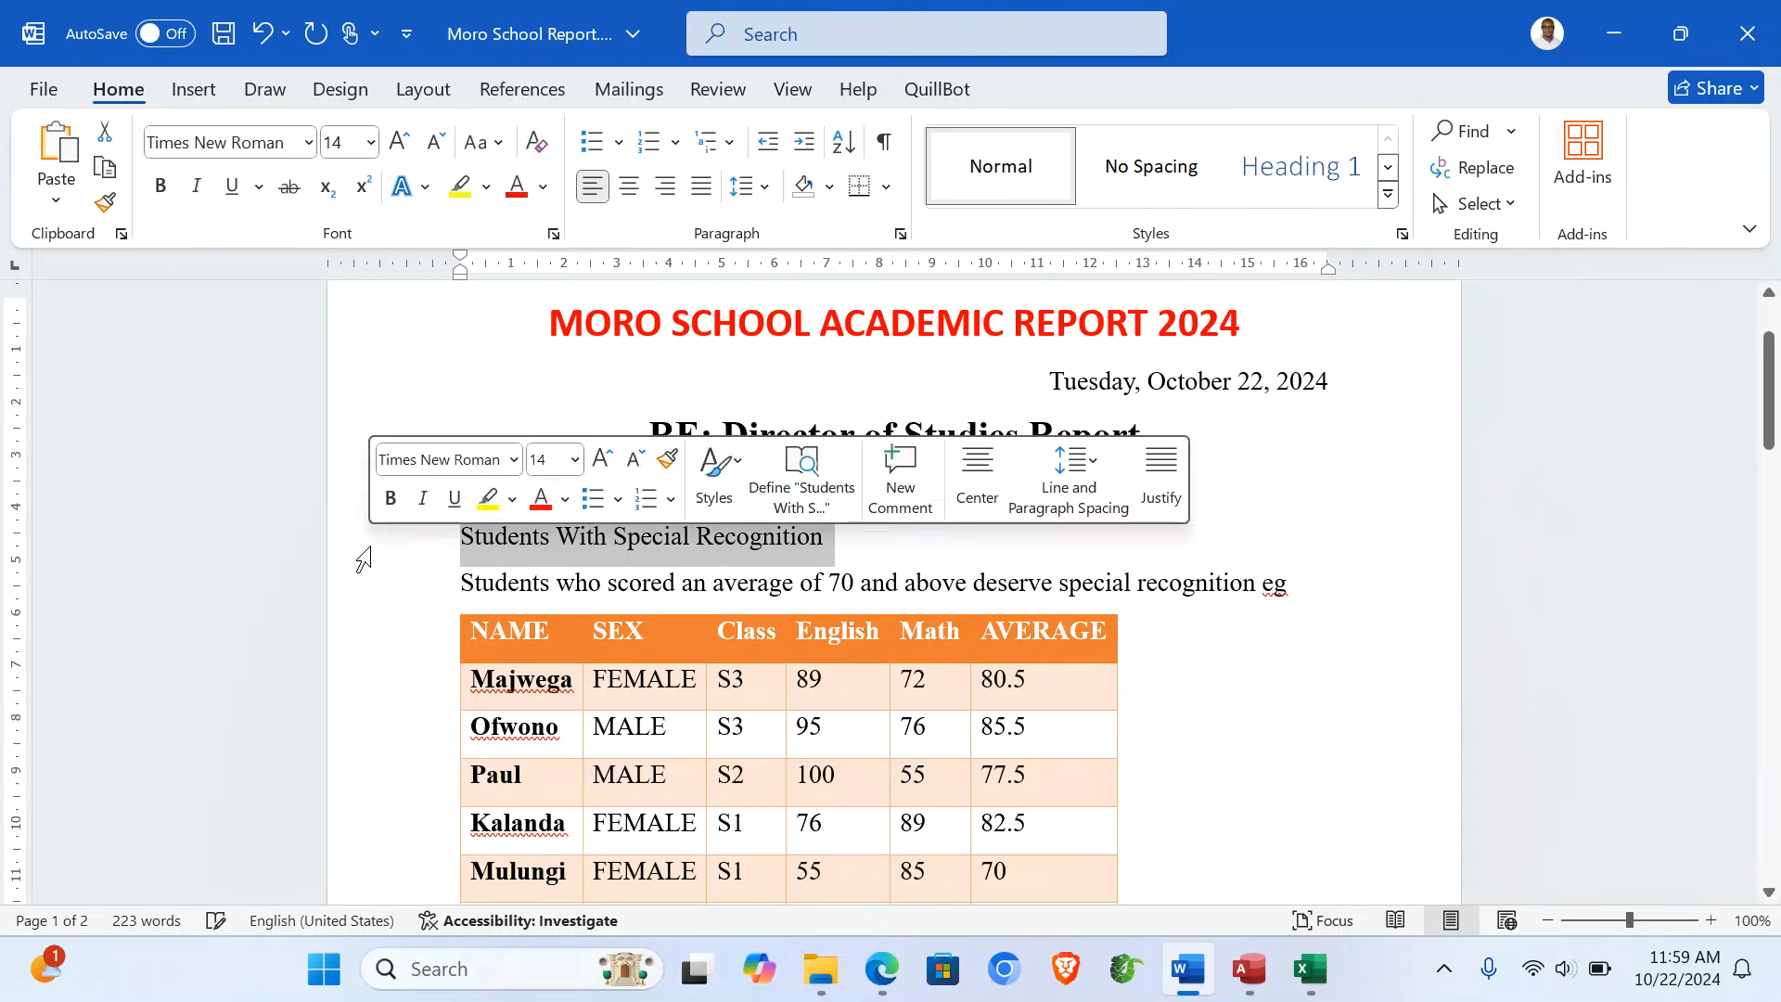
click(1386, 197)
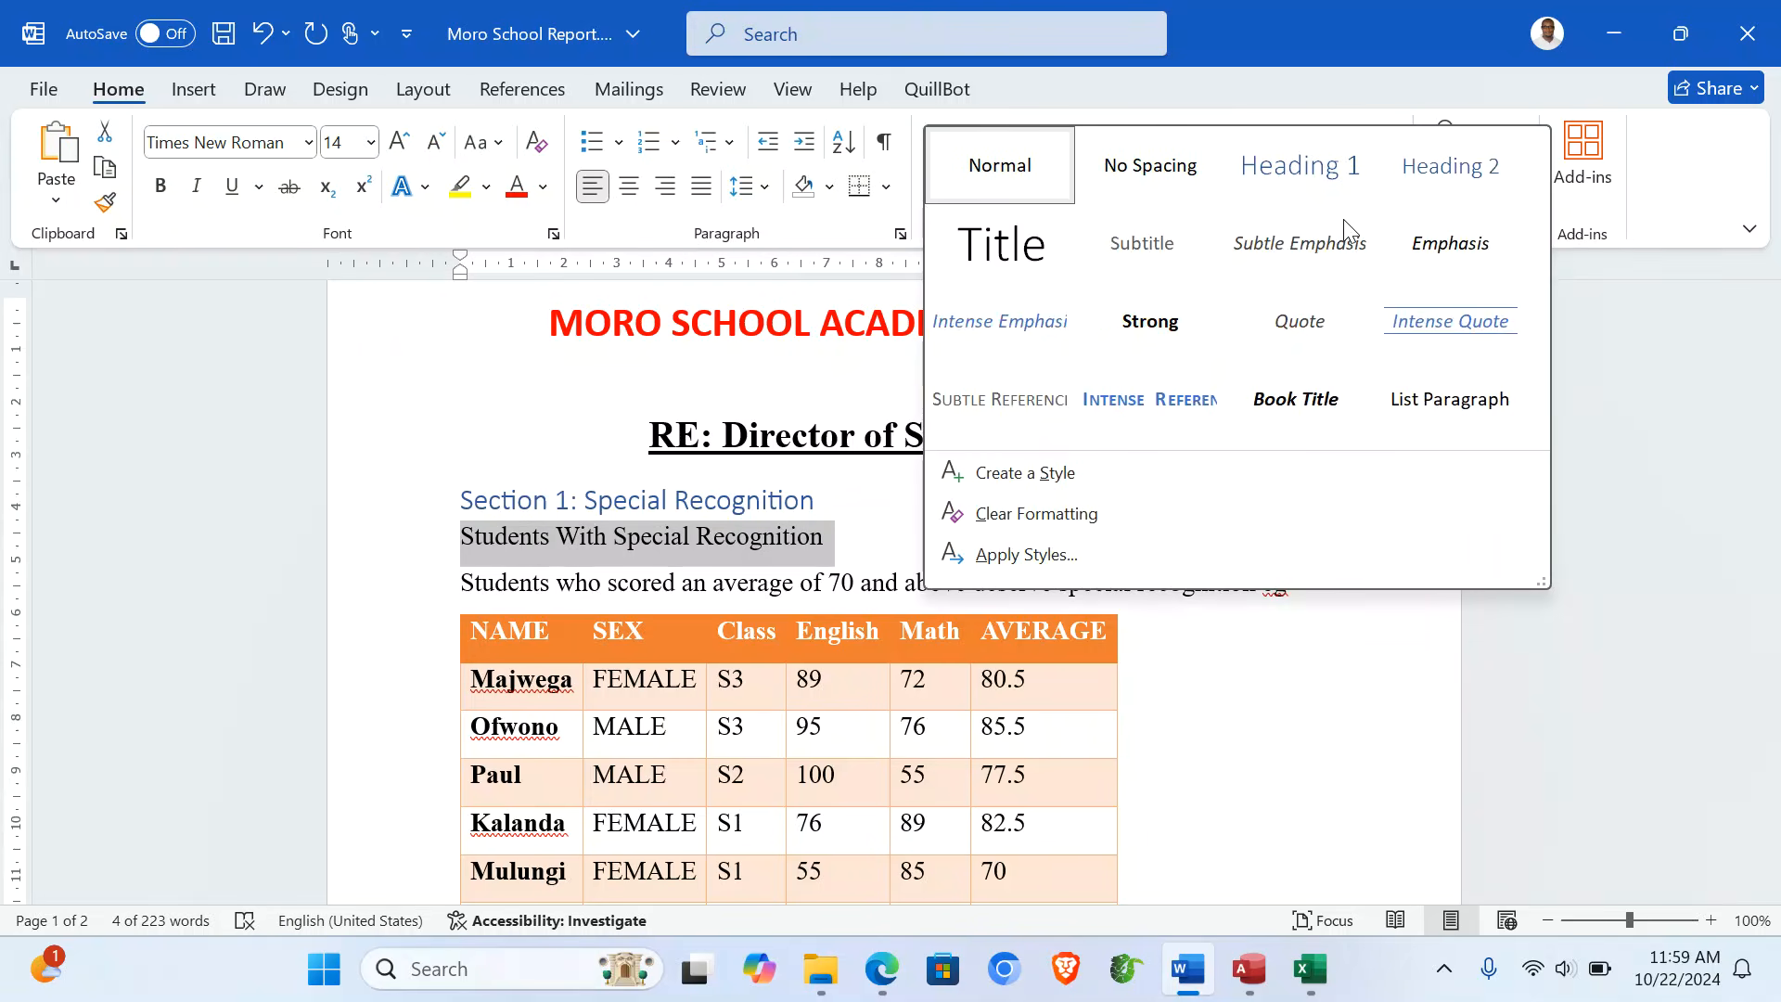
click(1452, 169)
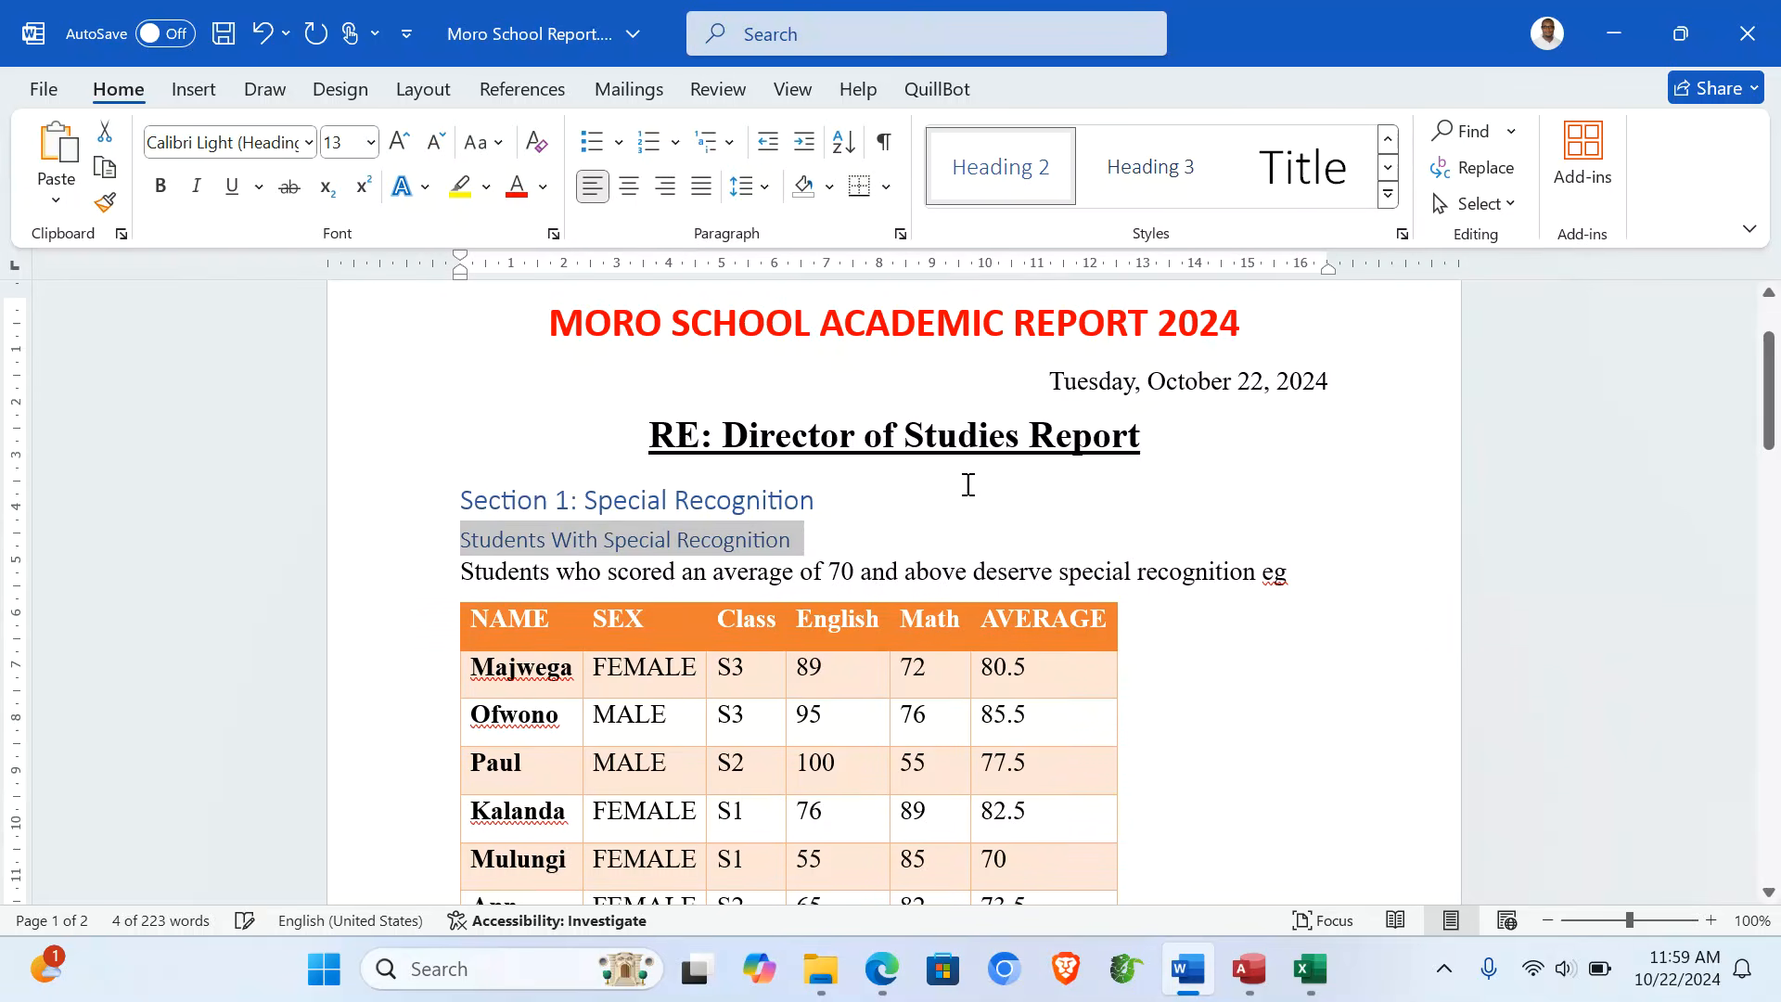
key(ctrl+b)
click(895, 572)
scroll(895, 572, down, 10)
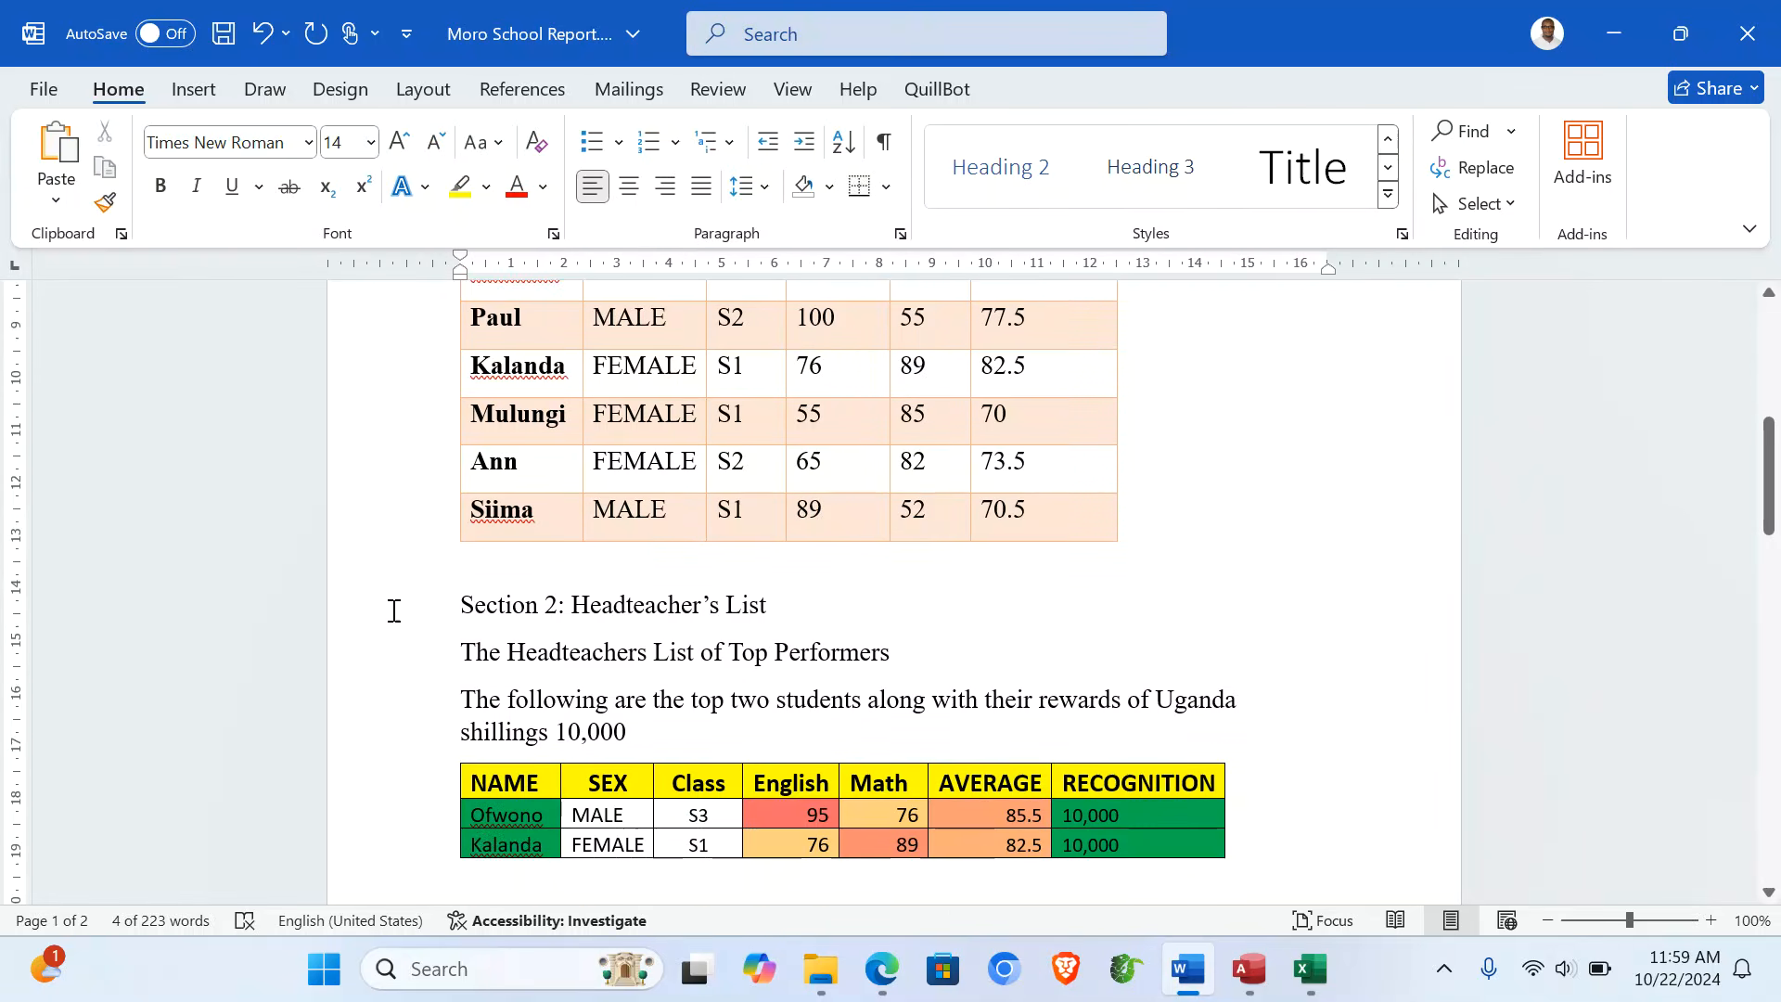
- Make the Section 2 title Heading 1 and the Top Performers line Heading 2
click(393, 611)
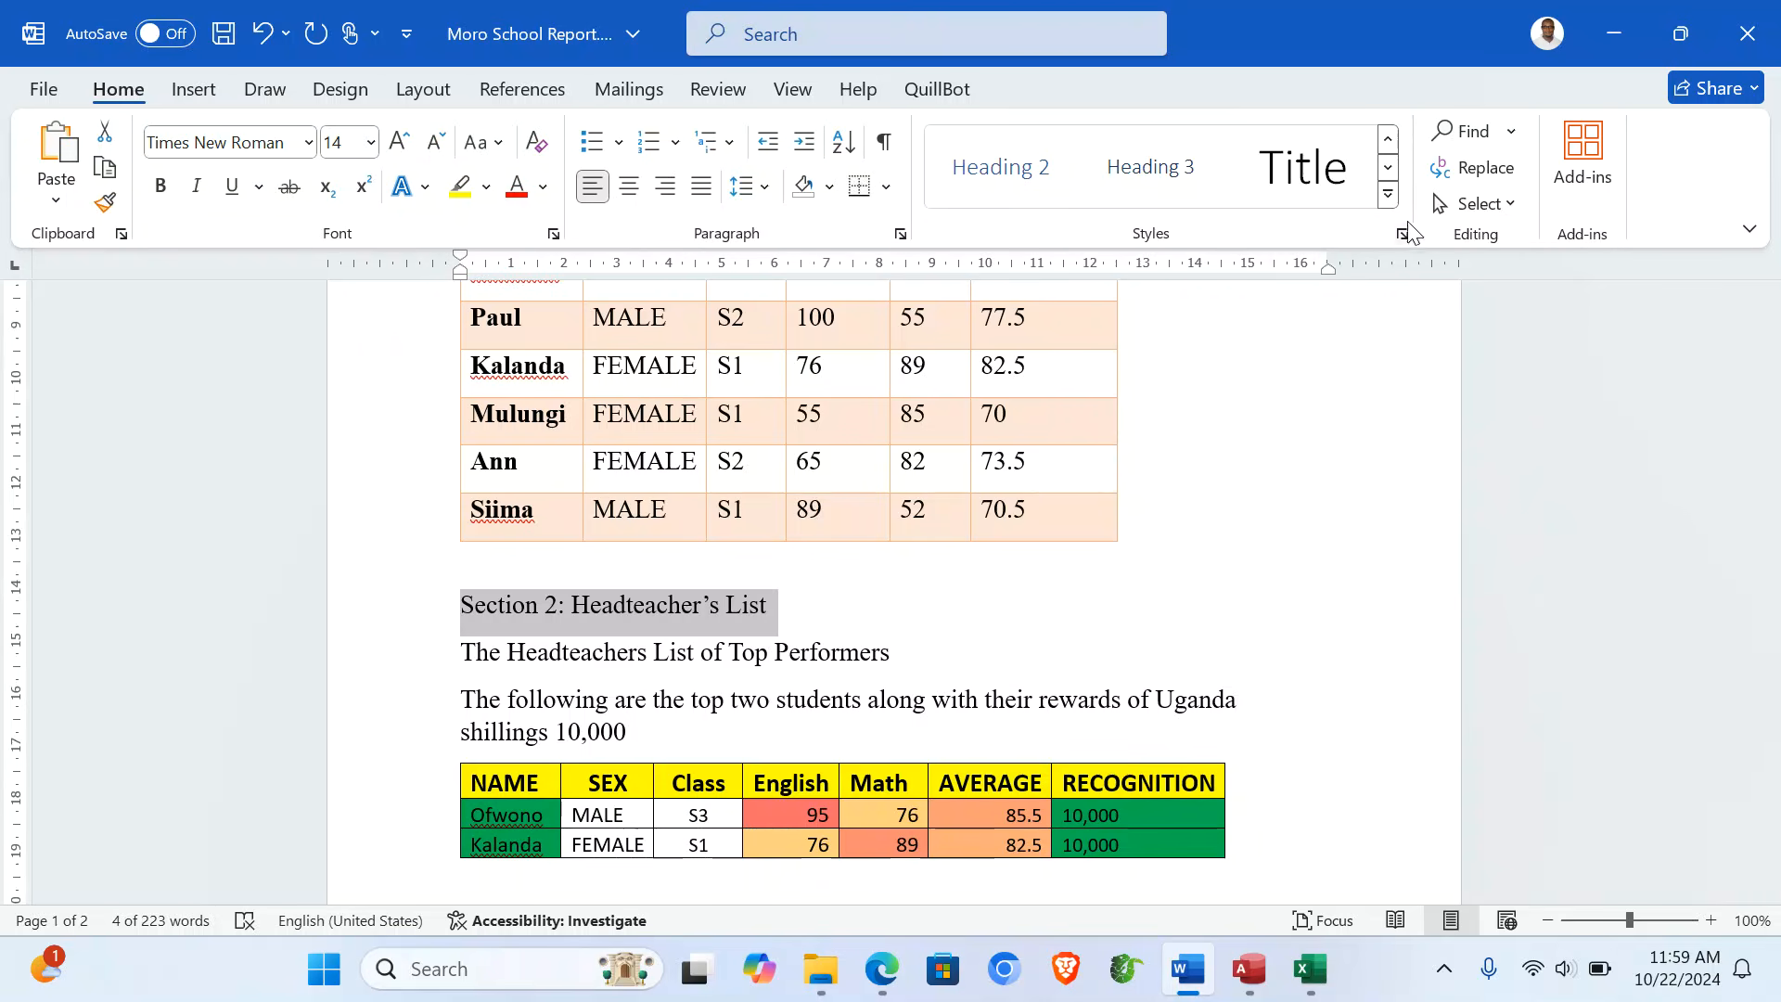
click(1389, 197)
click(1303, 167)
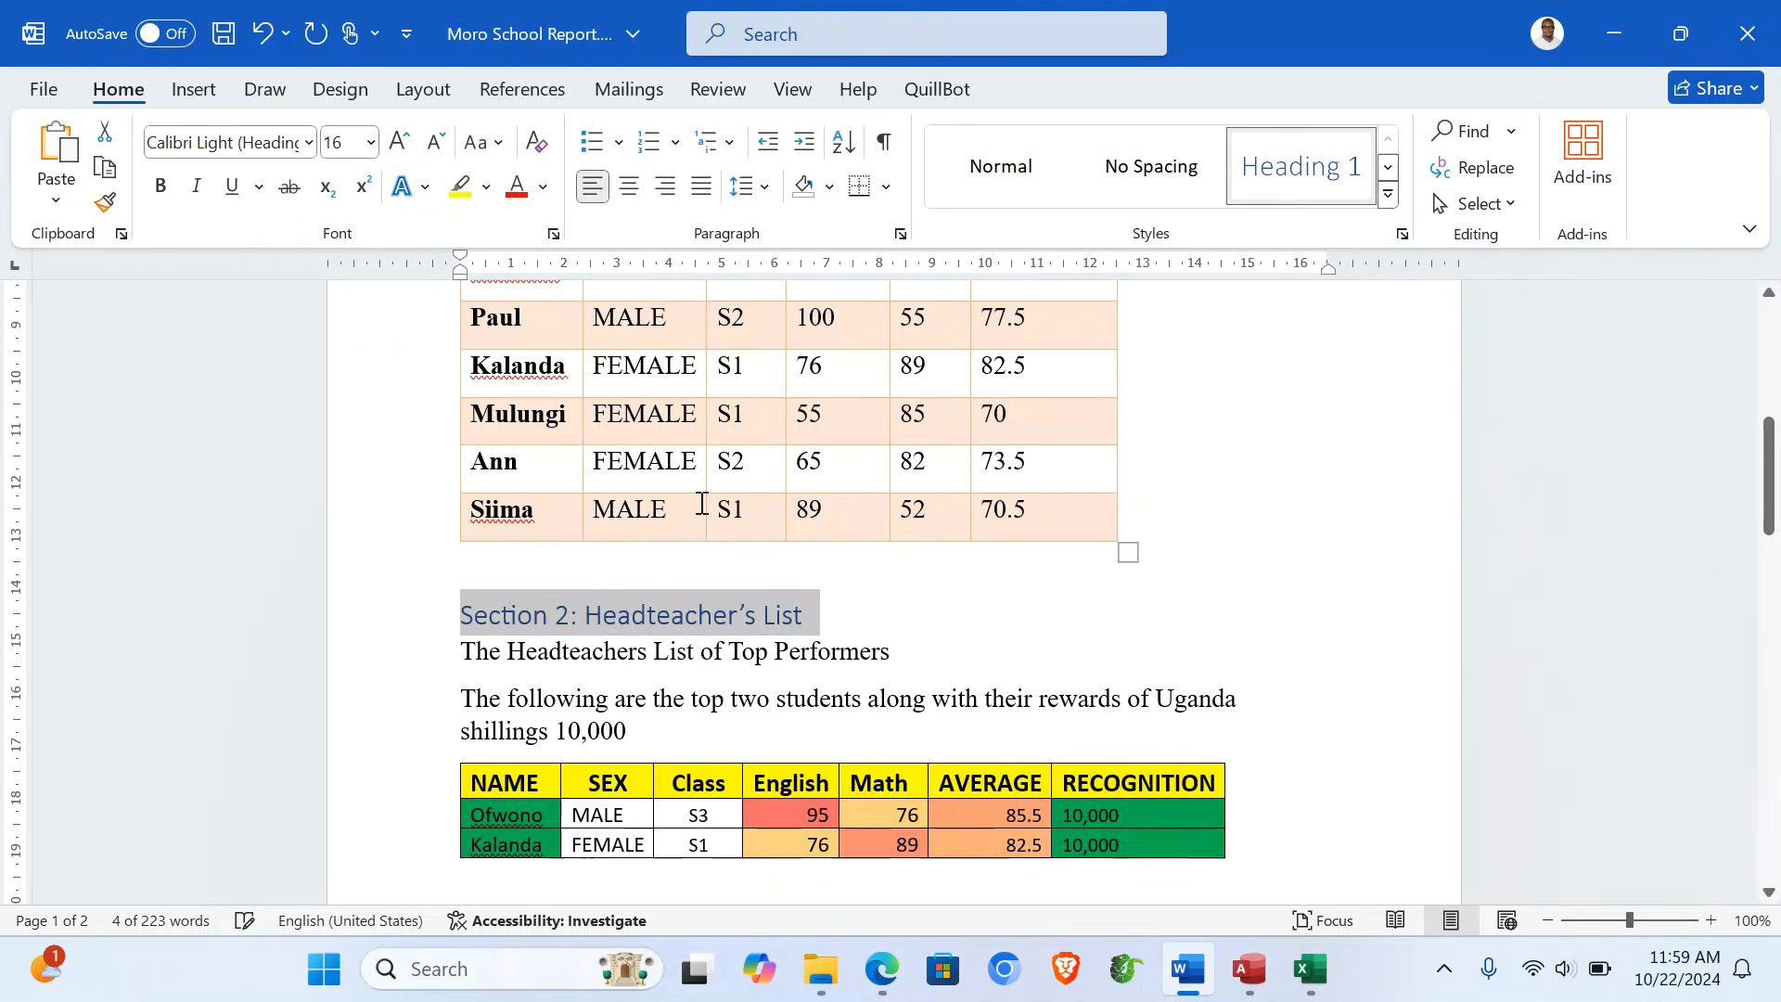
click(387, 659)
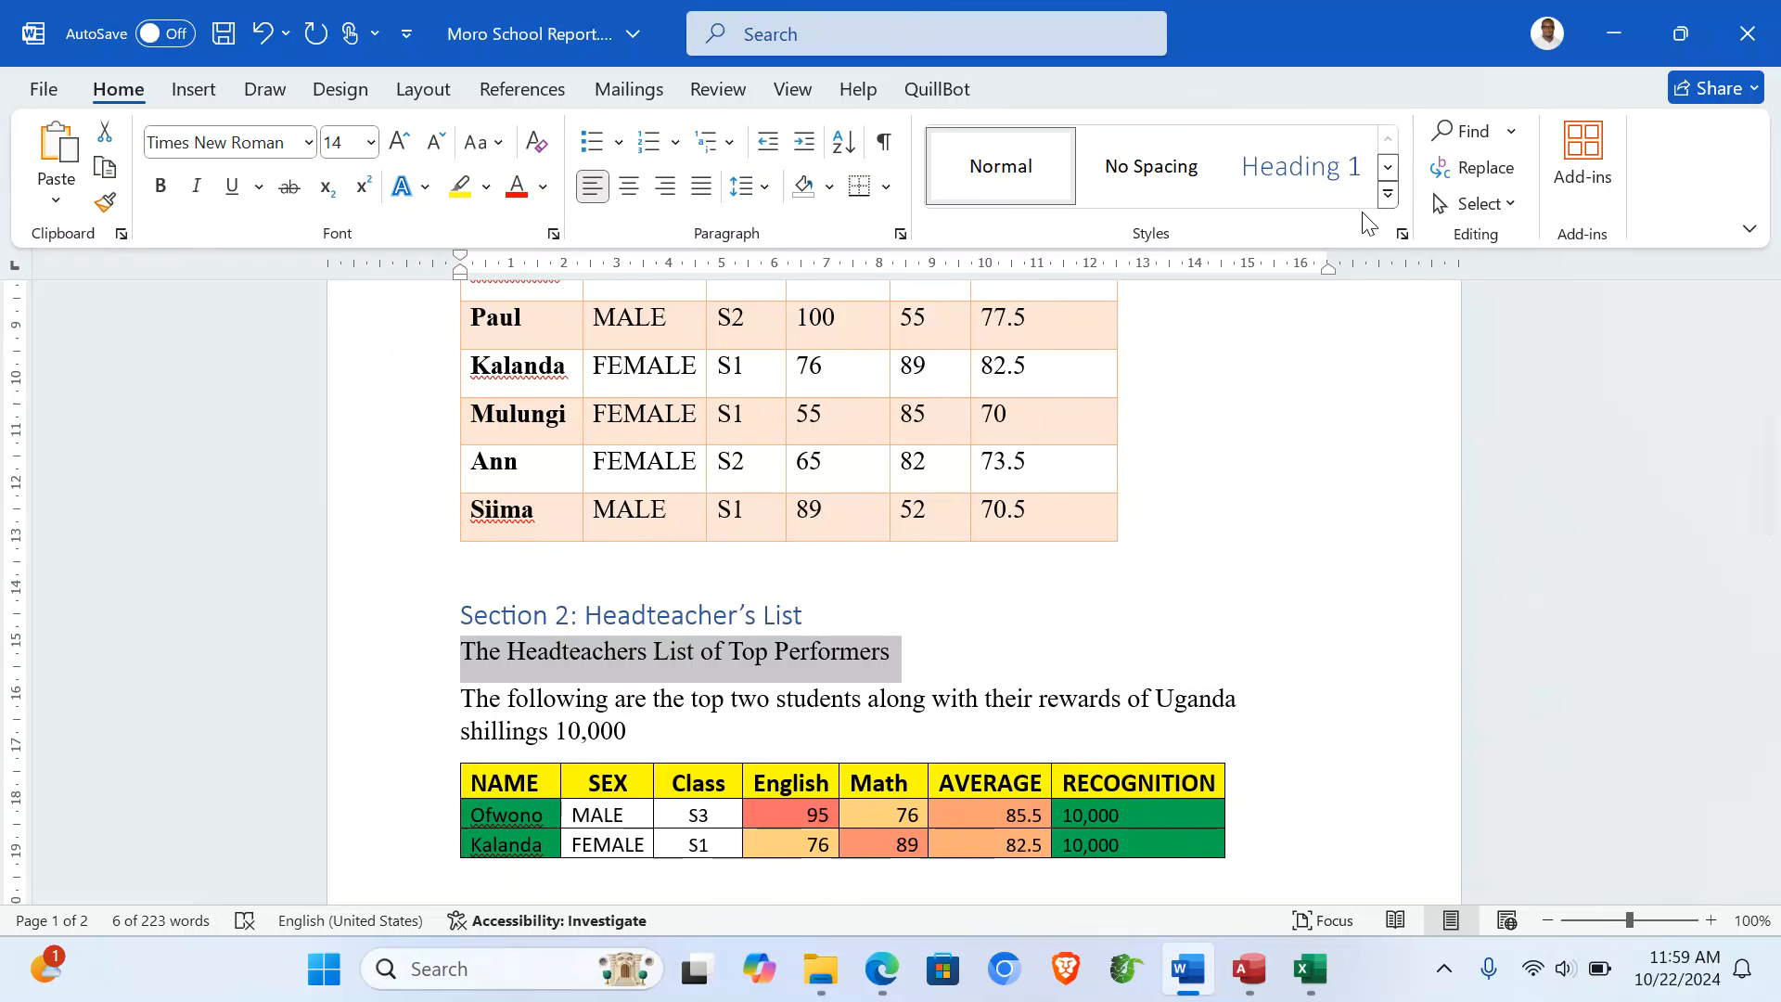
click(1389, 197)
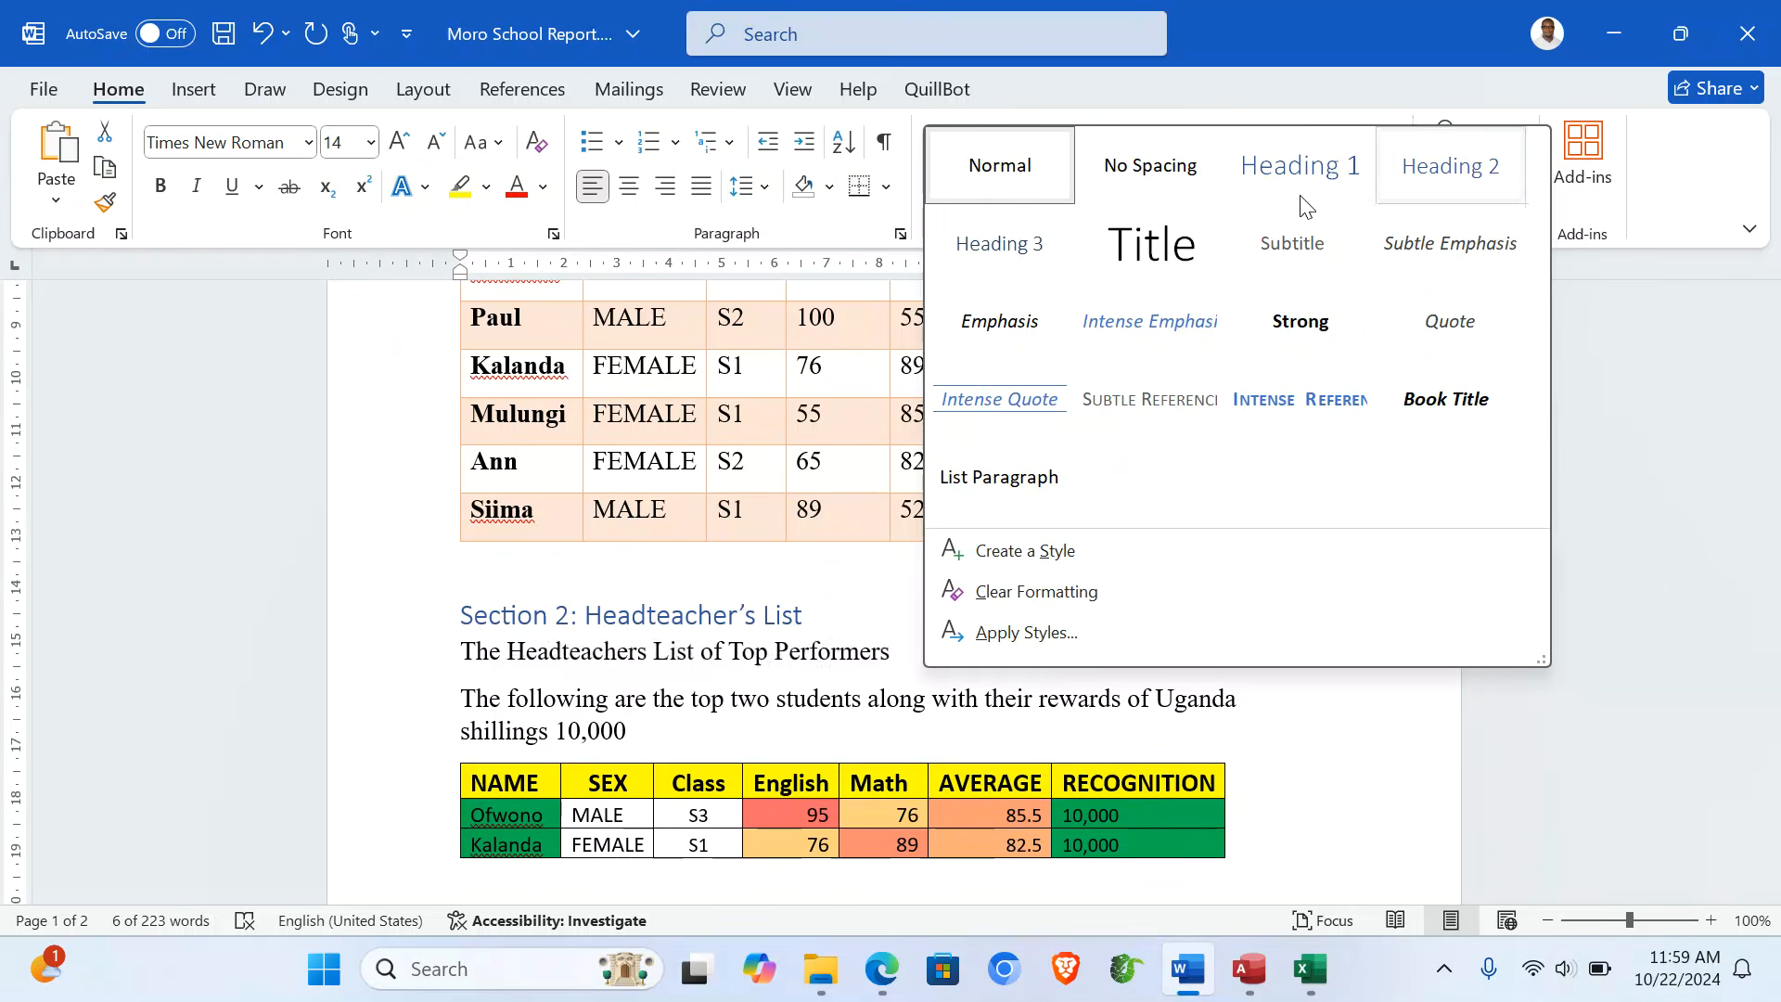
click(1452, 165)
click(1067, 622)
- Apply Heading 1 to the Section 3 title
scroll(1067, 624, down, 5)
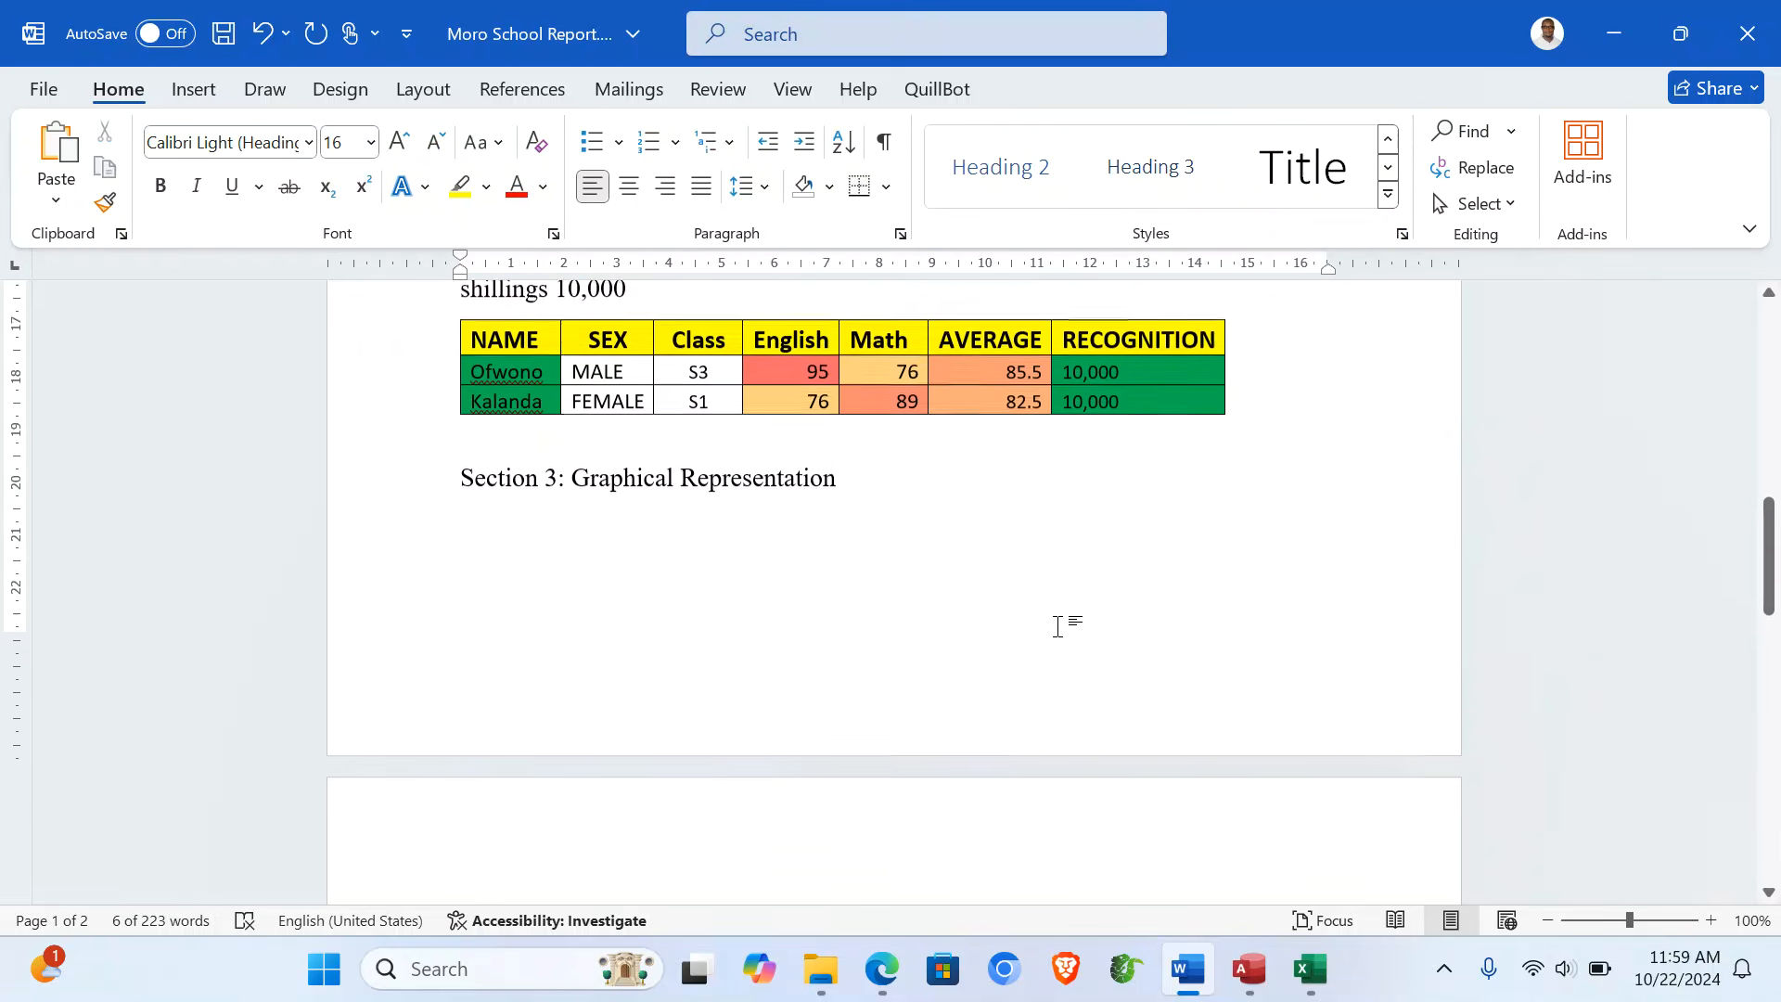
click(337, 455)
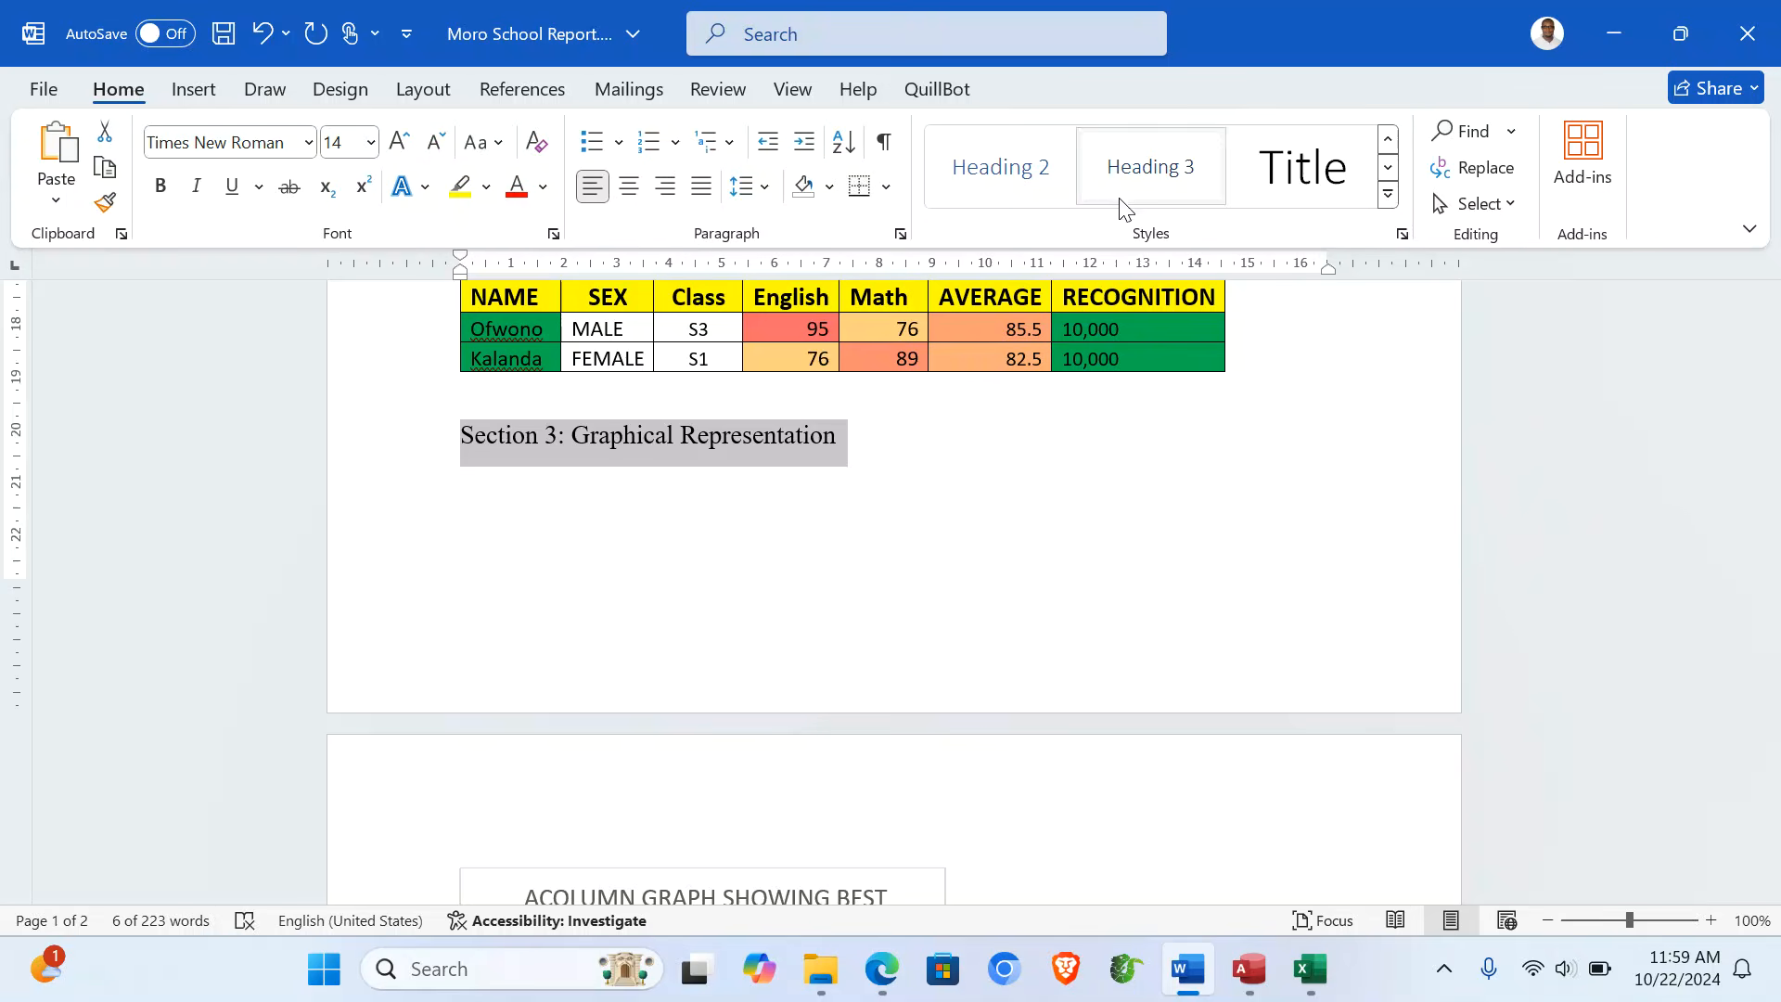
click(1389, 197)
click(1322, 181)
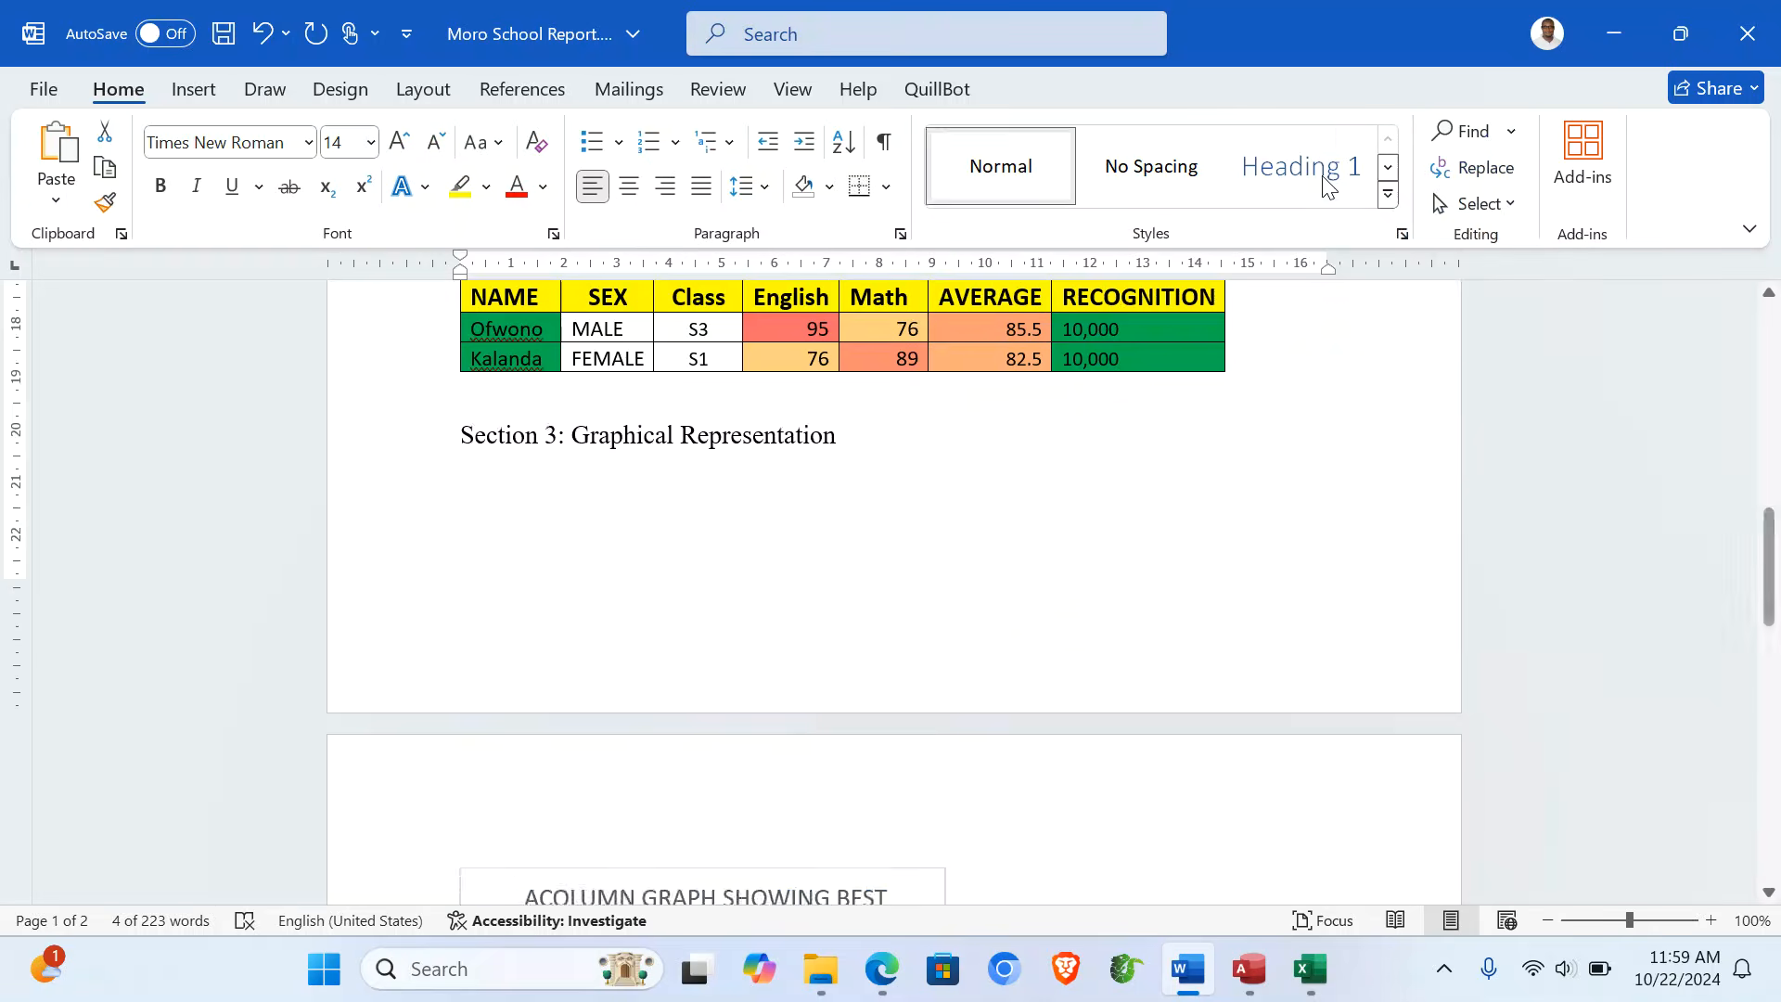
scroll(1042, 604, down, 5)
scroll(1042, 604, down, 2)
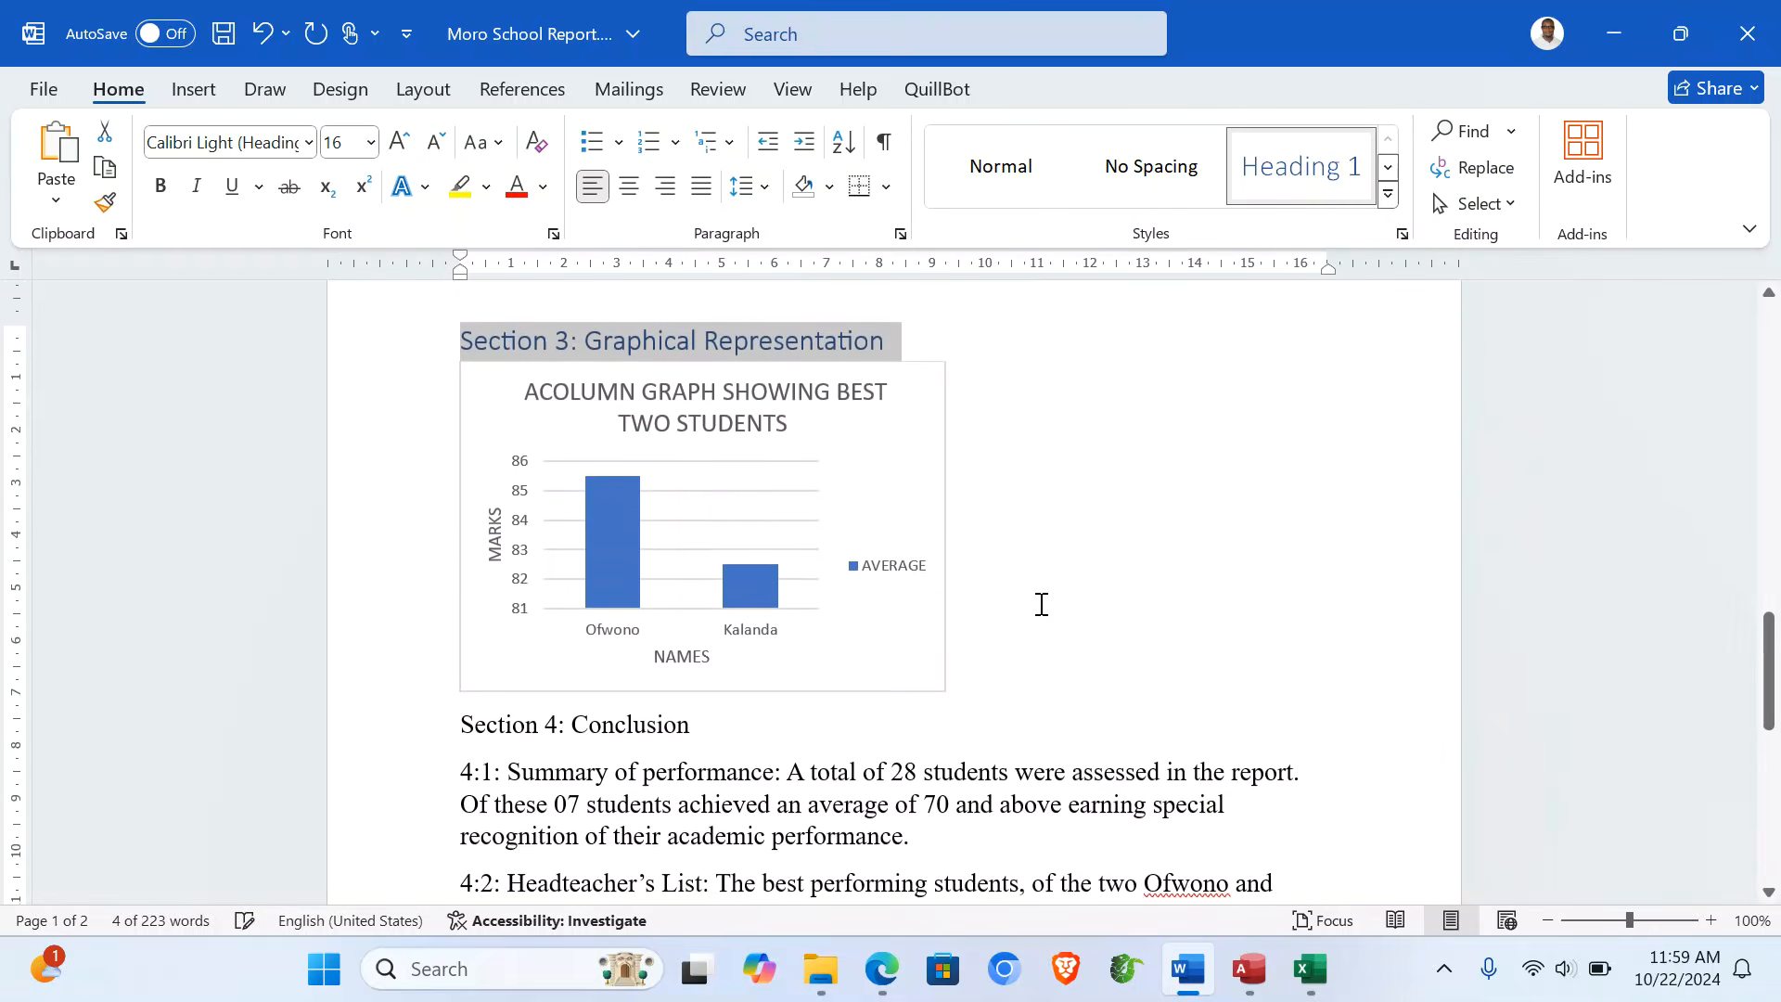
- Enlarge the column chart, making it wider and taller
click(937, 686)
drag(945, 687, 1109, 766)
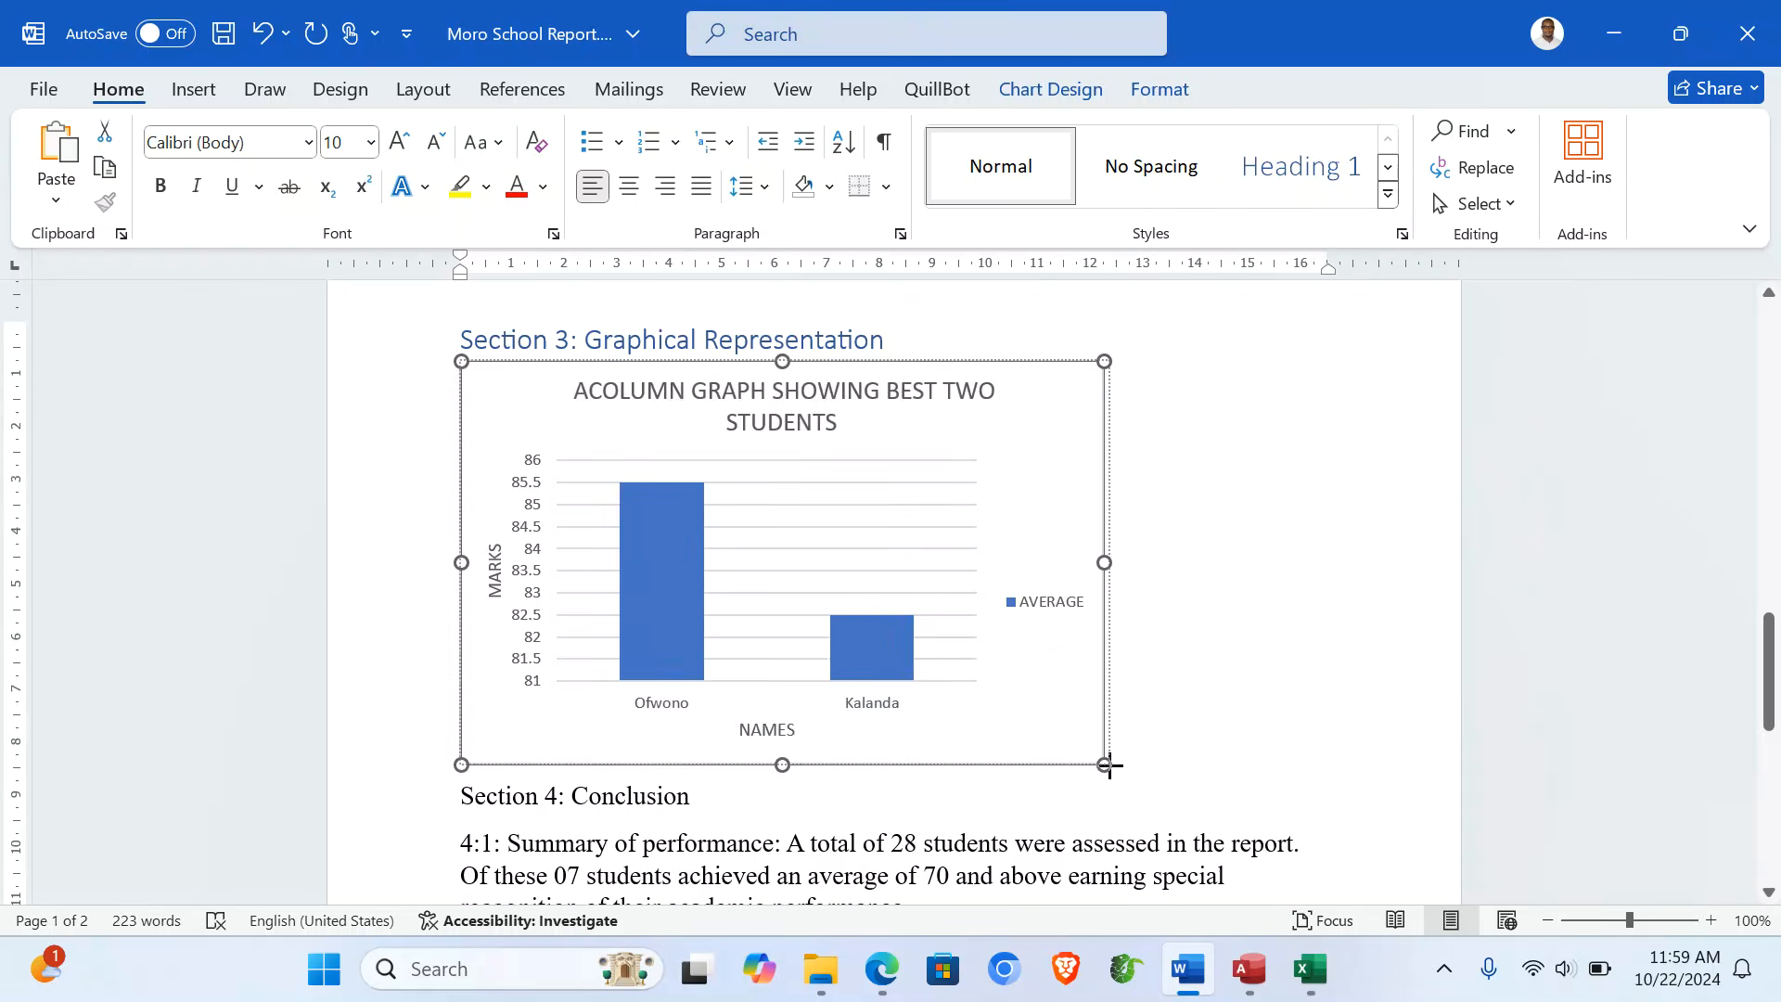
click(1215, 761)
scroll(1159, 747, down, 3)
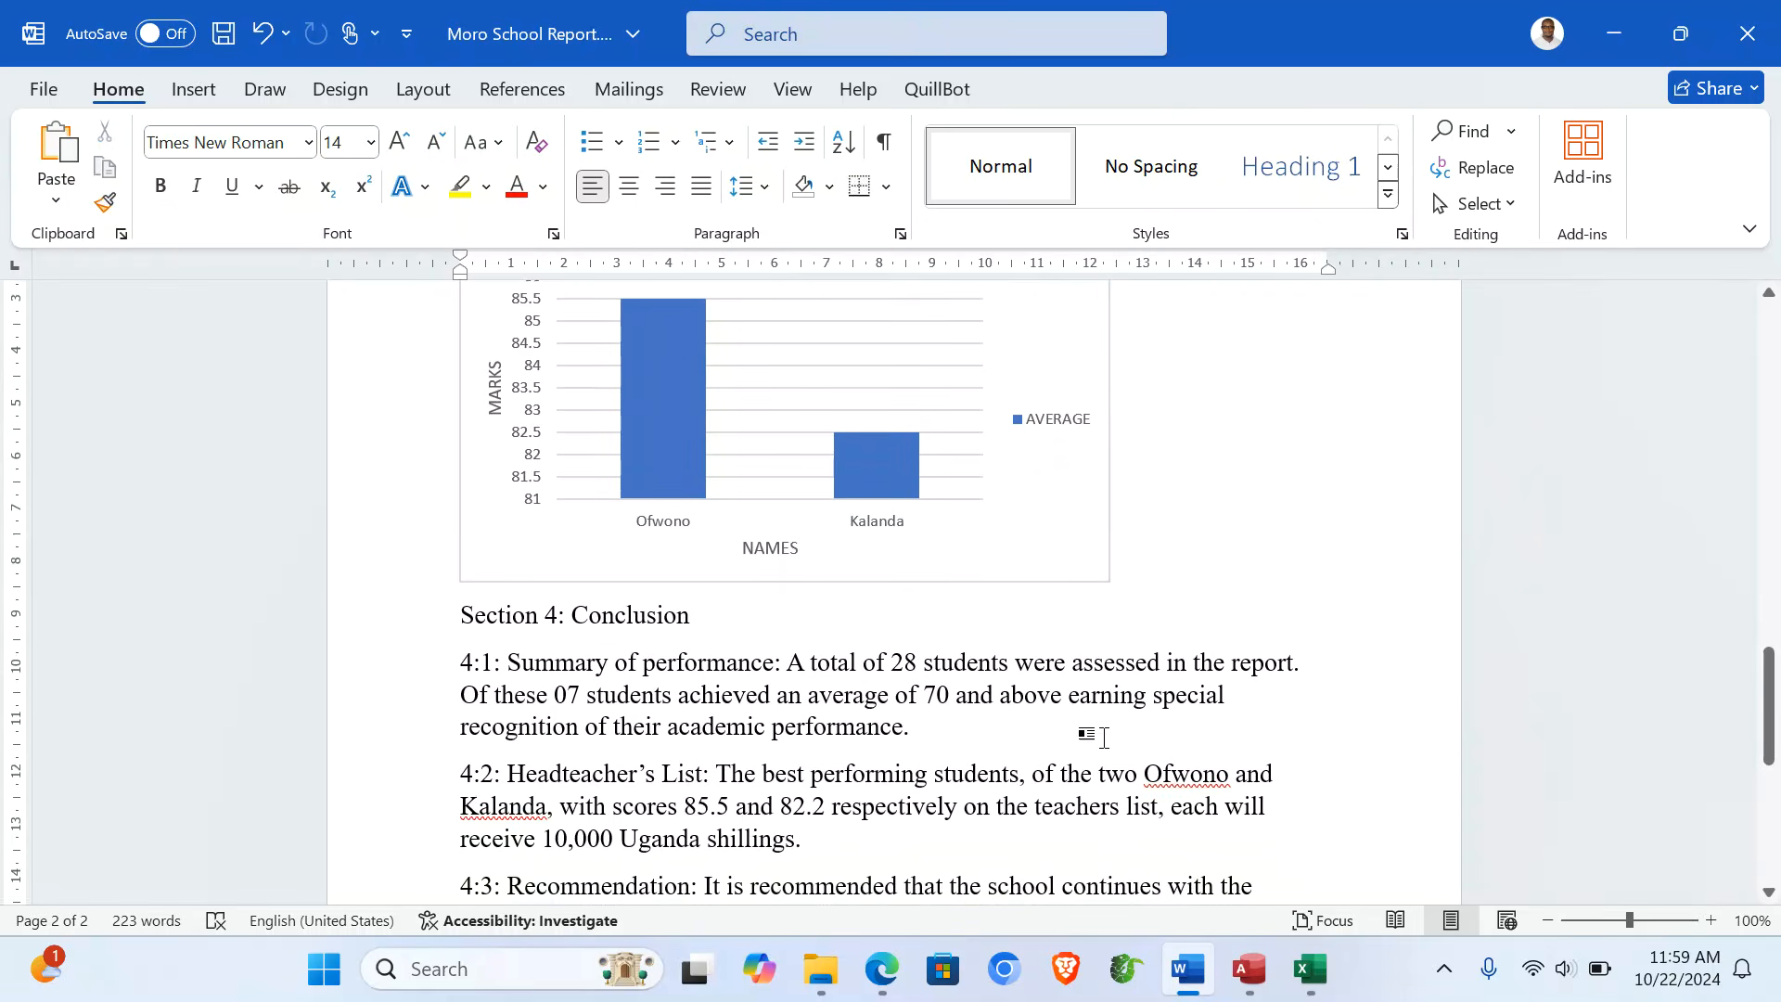
- Make Section 4 a Heading 1 and the '4:1: Summary of performance:' label Heading 2
click(350, 619)
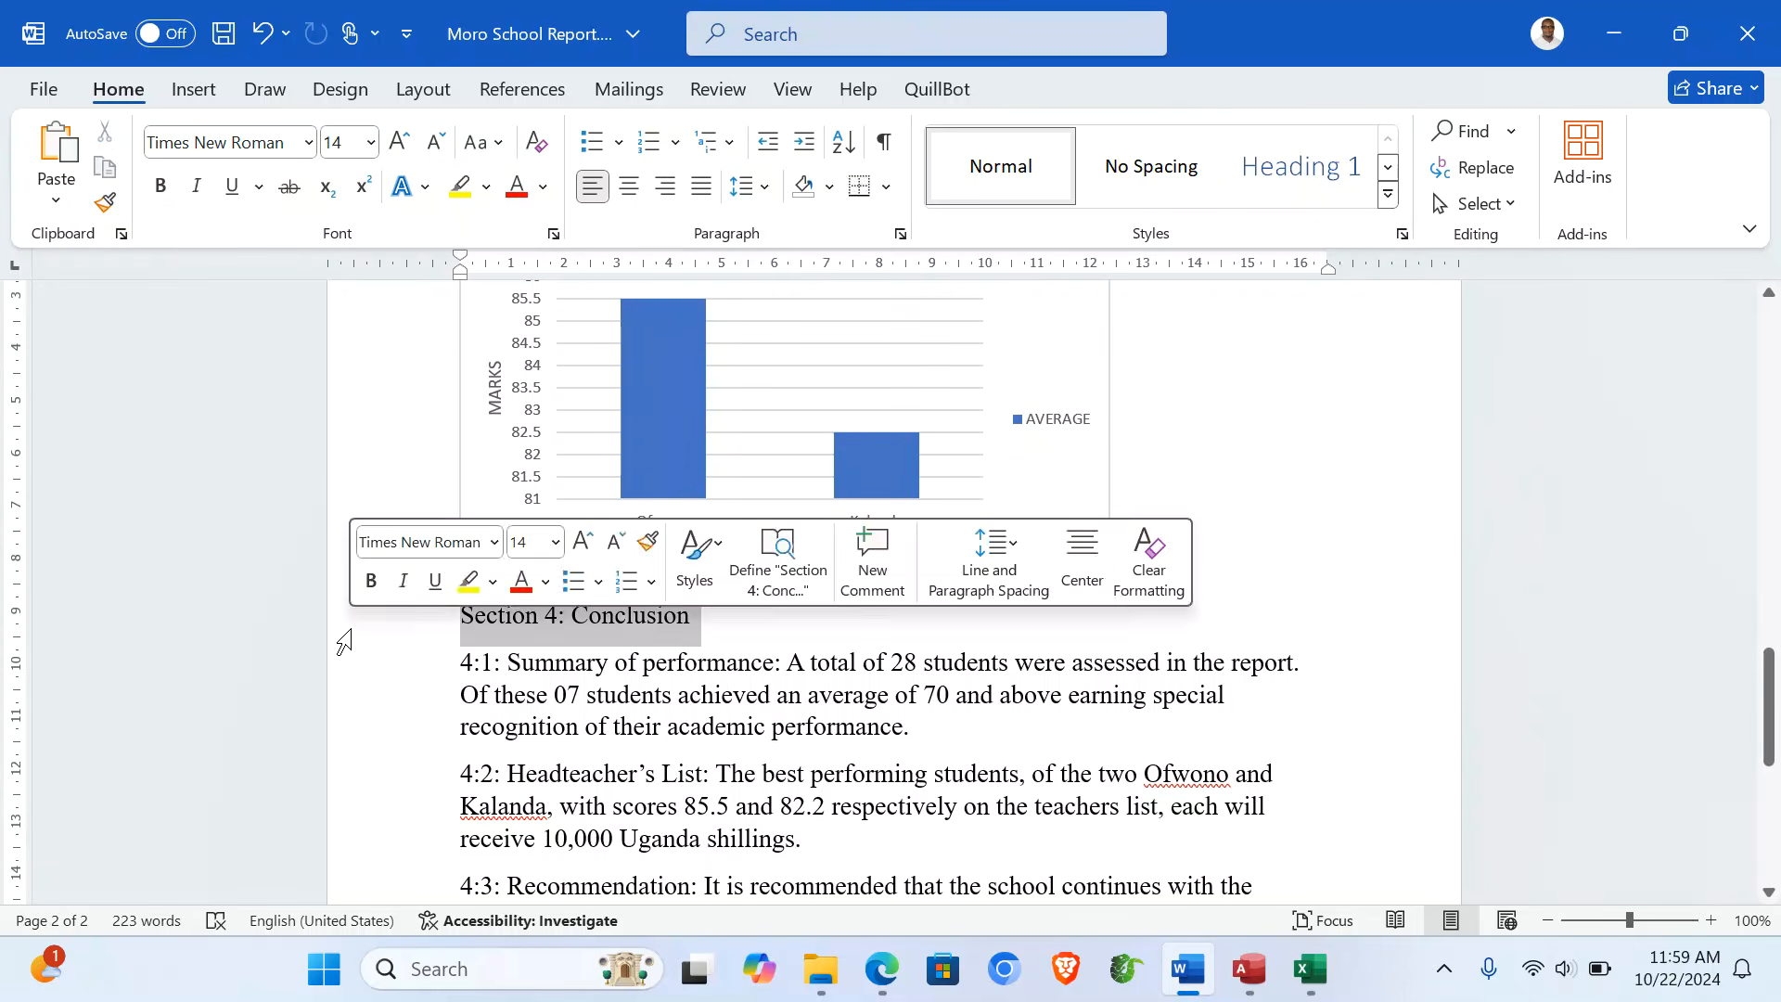
click(1301, 167)
click(832, 665)
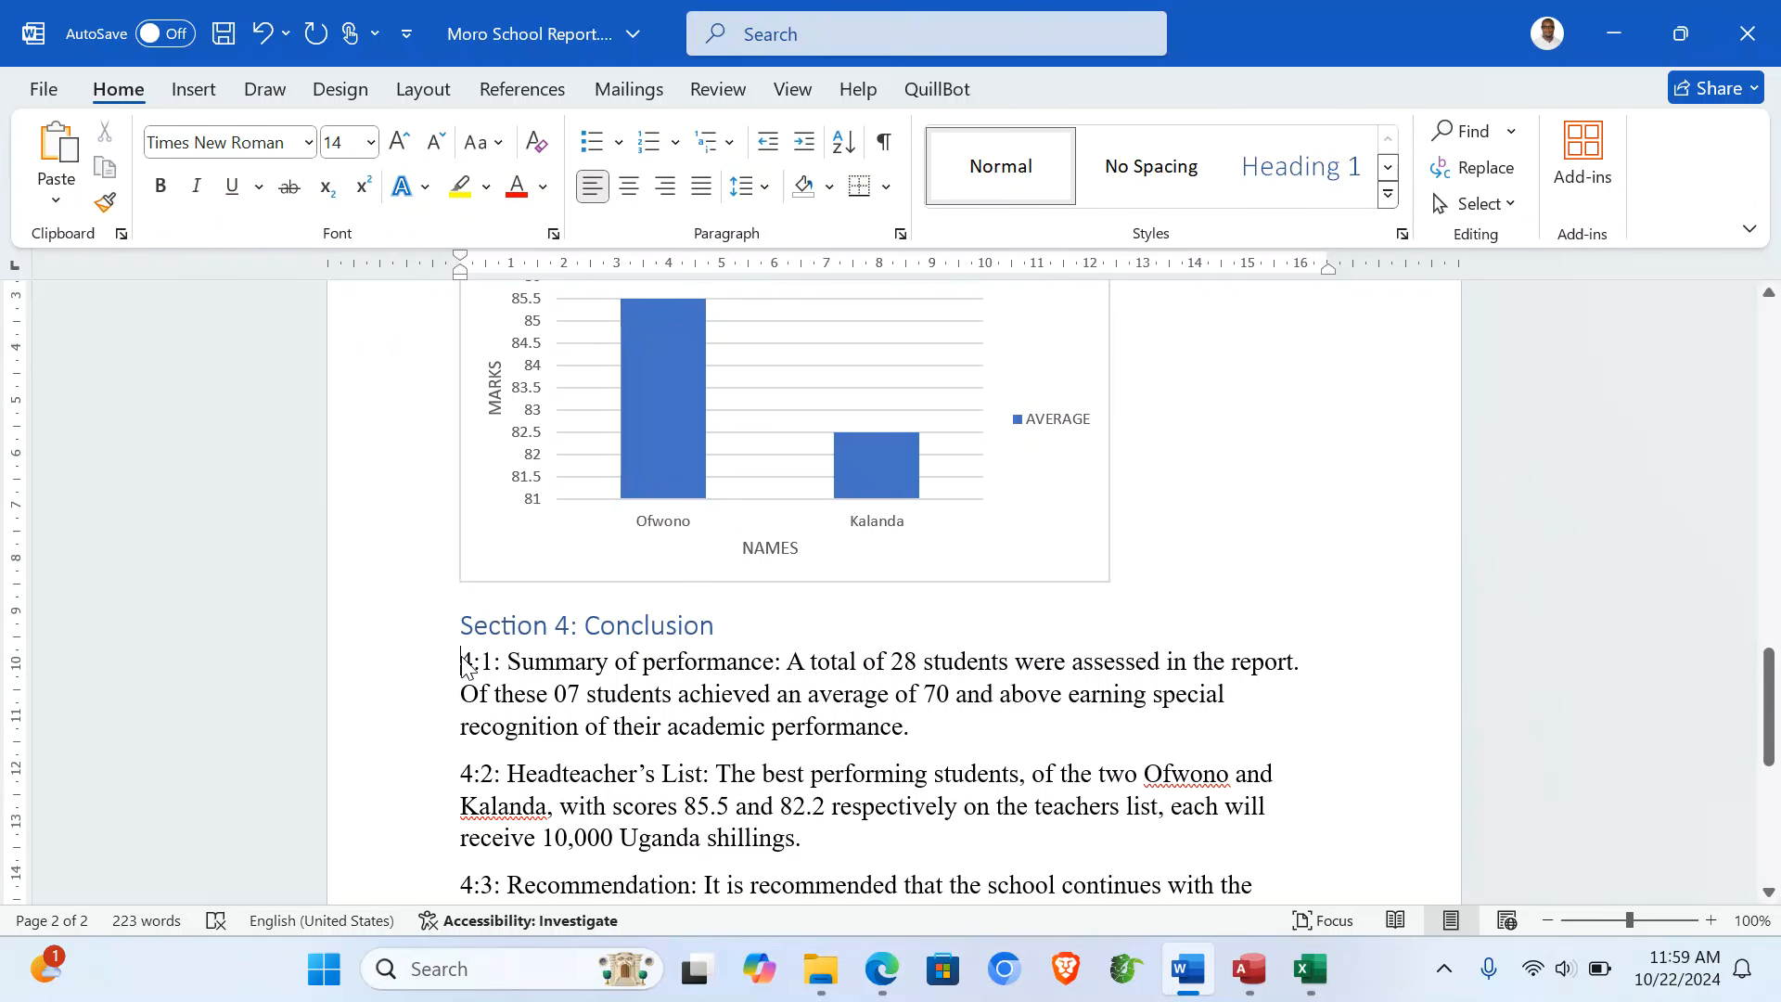
drag(462, 664, 471, 668)
drag(670, 664, 782, 653)
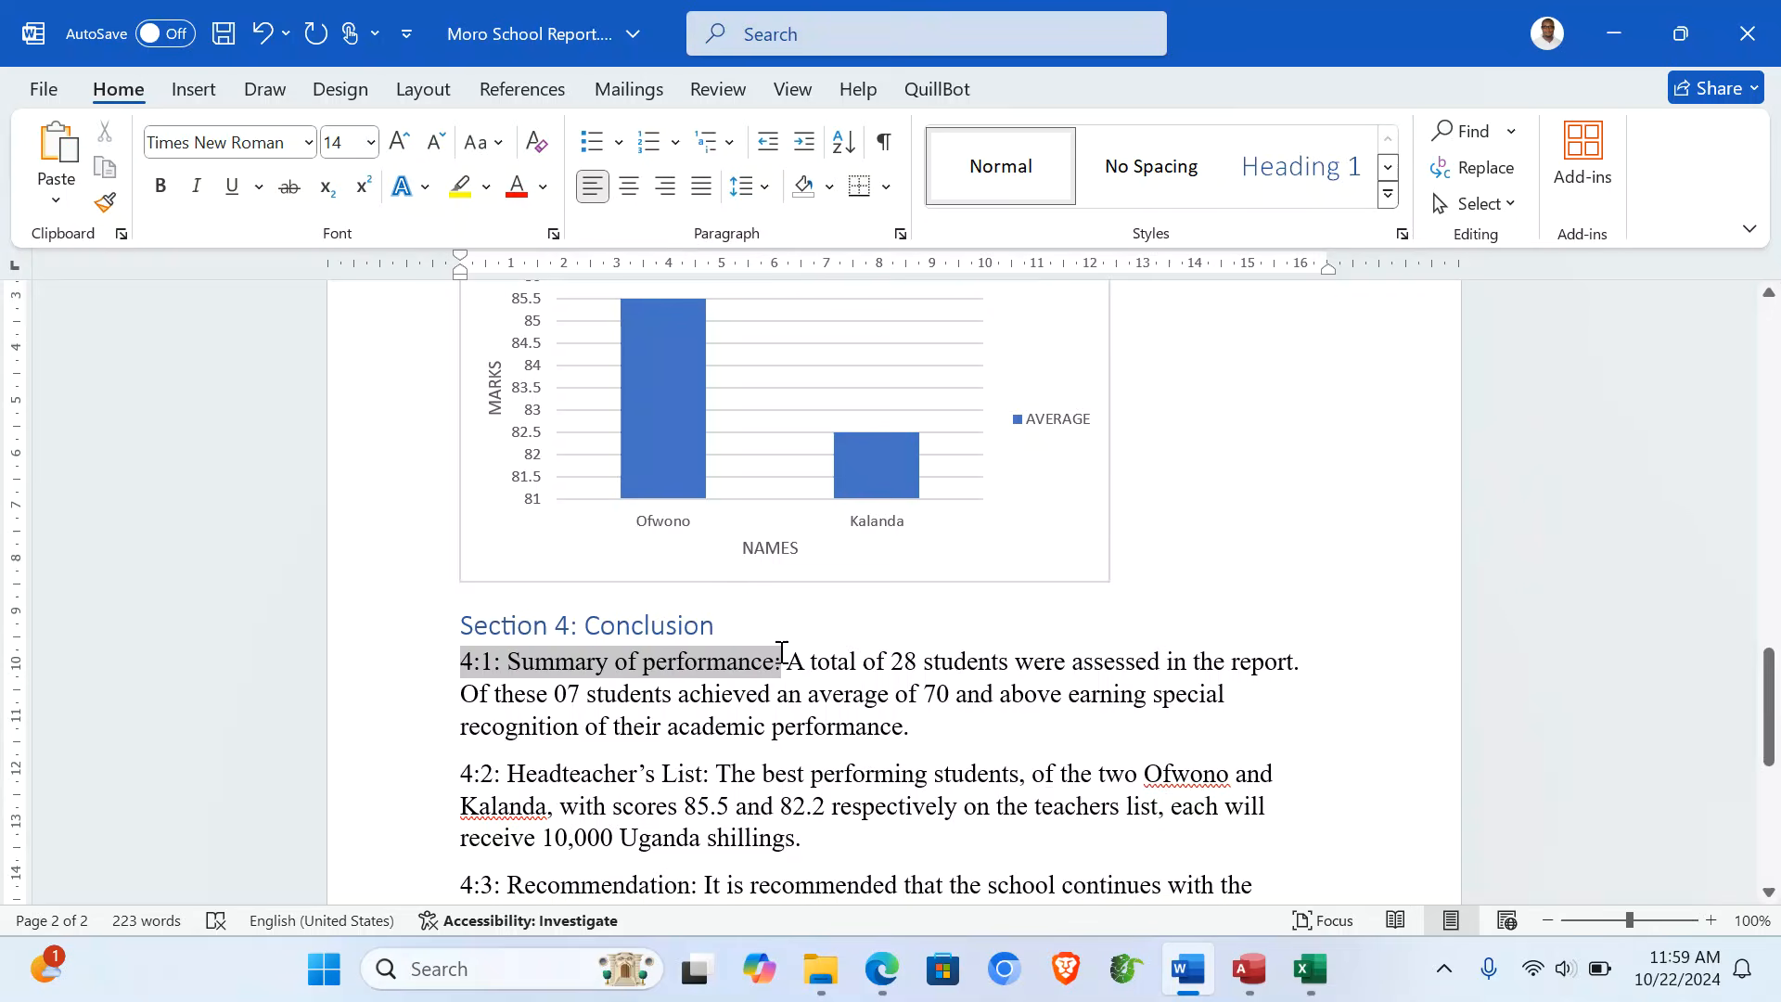
click(1388, 194)
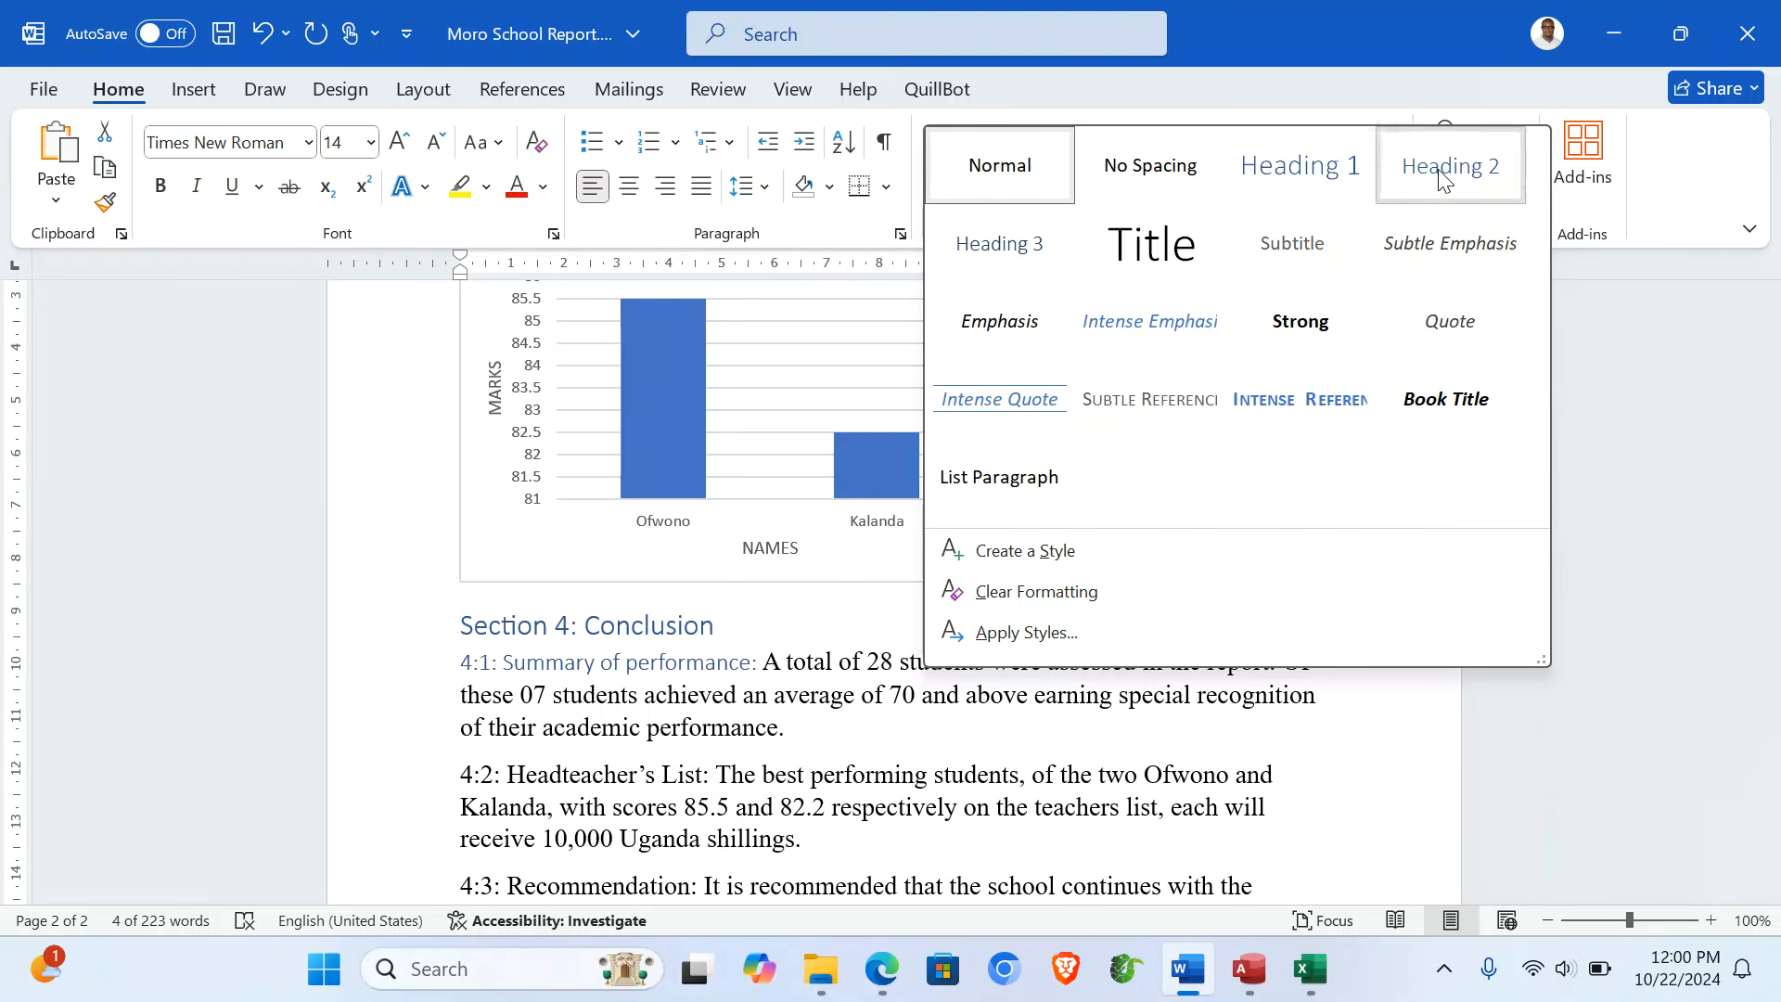
click(1442, 178)
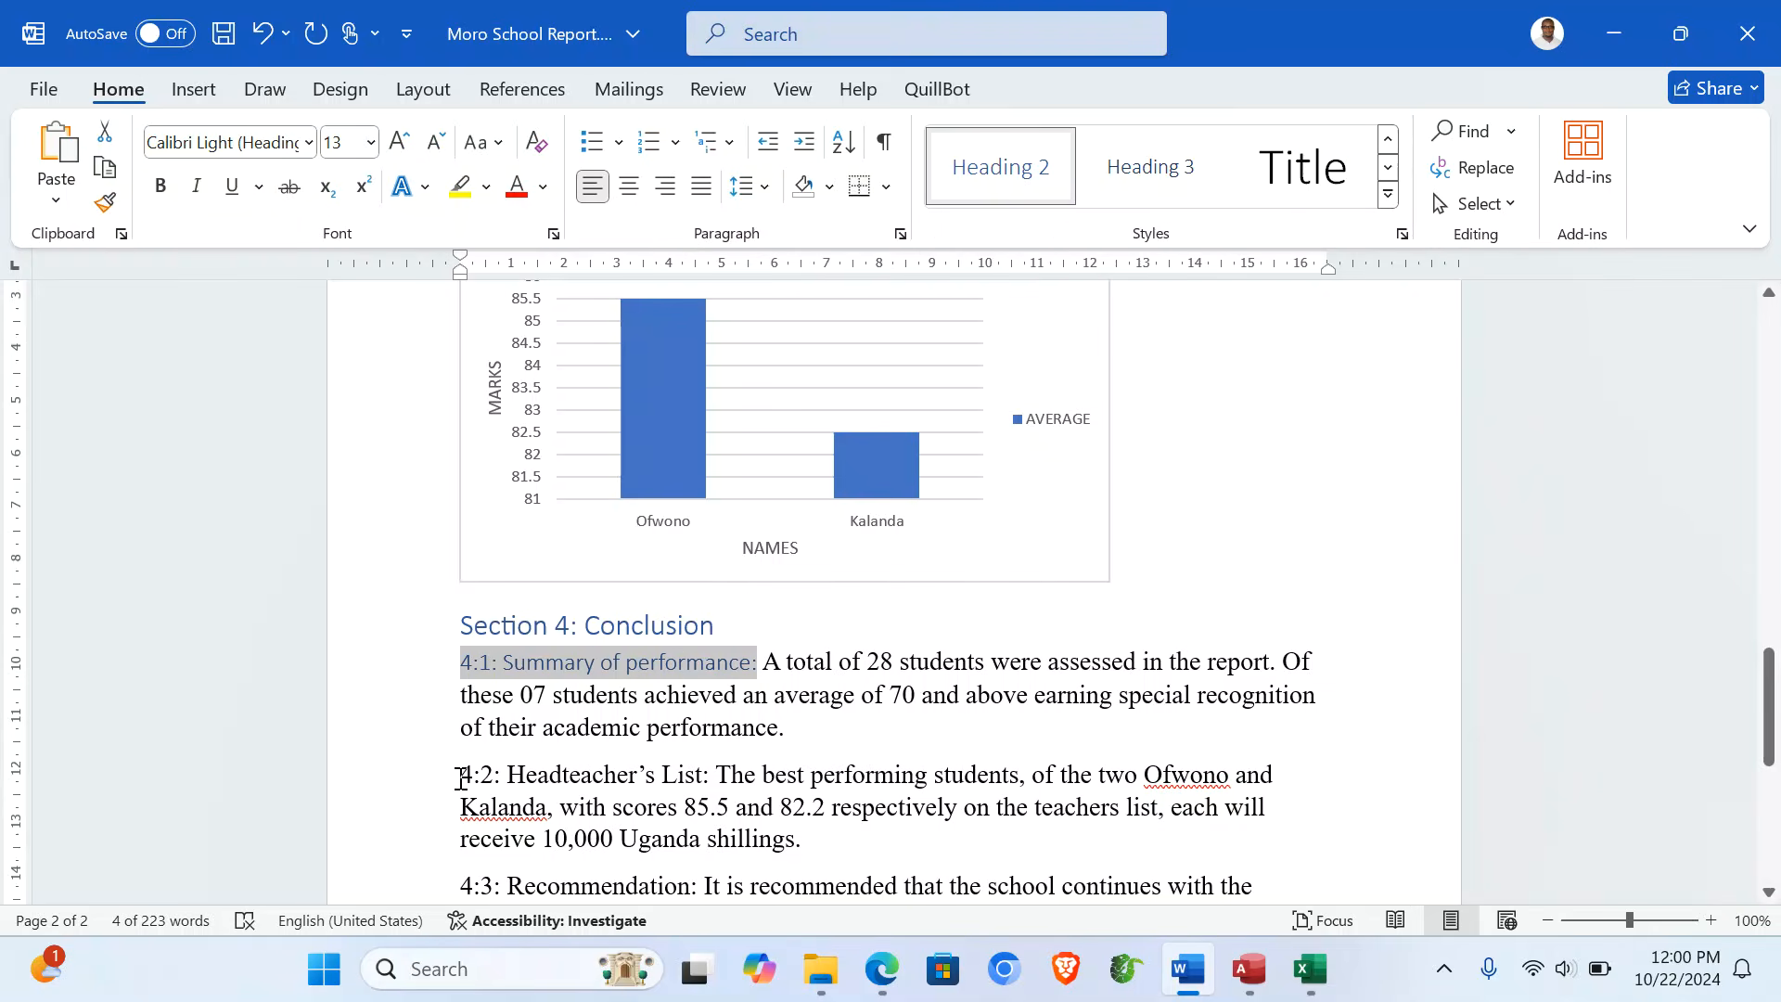
- Apply Heading 2 to the '4:2: Headteacher's List:' and '4:3: Recommendation:' labels
drag(461, 777, 715, 774)
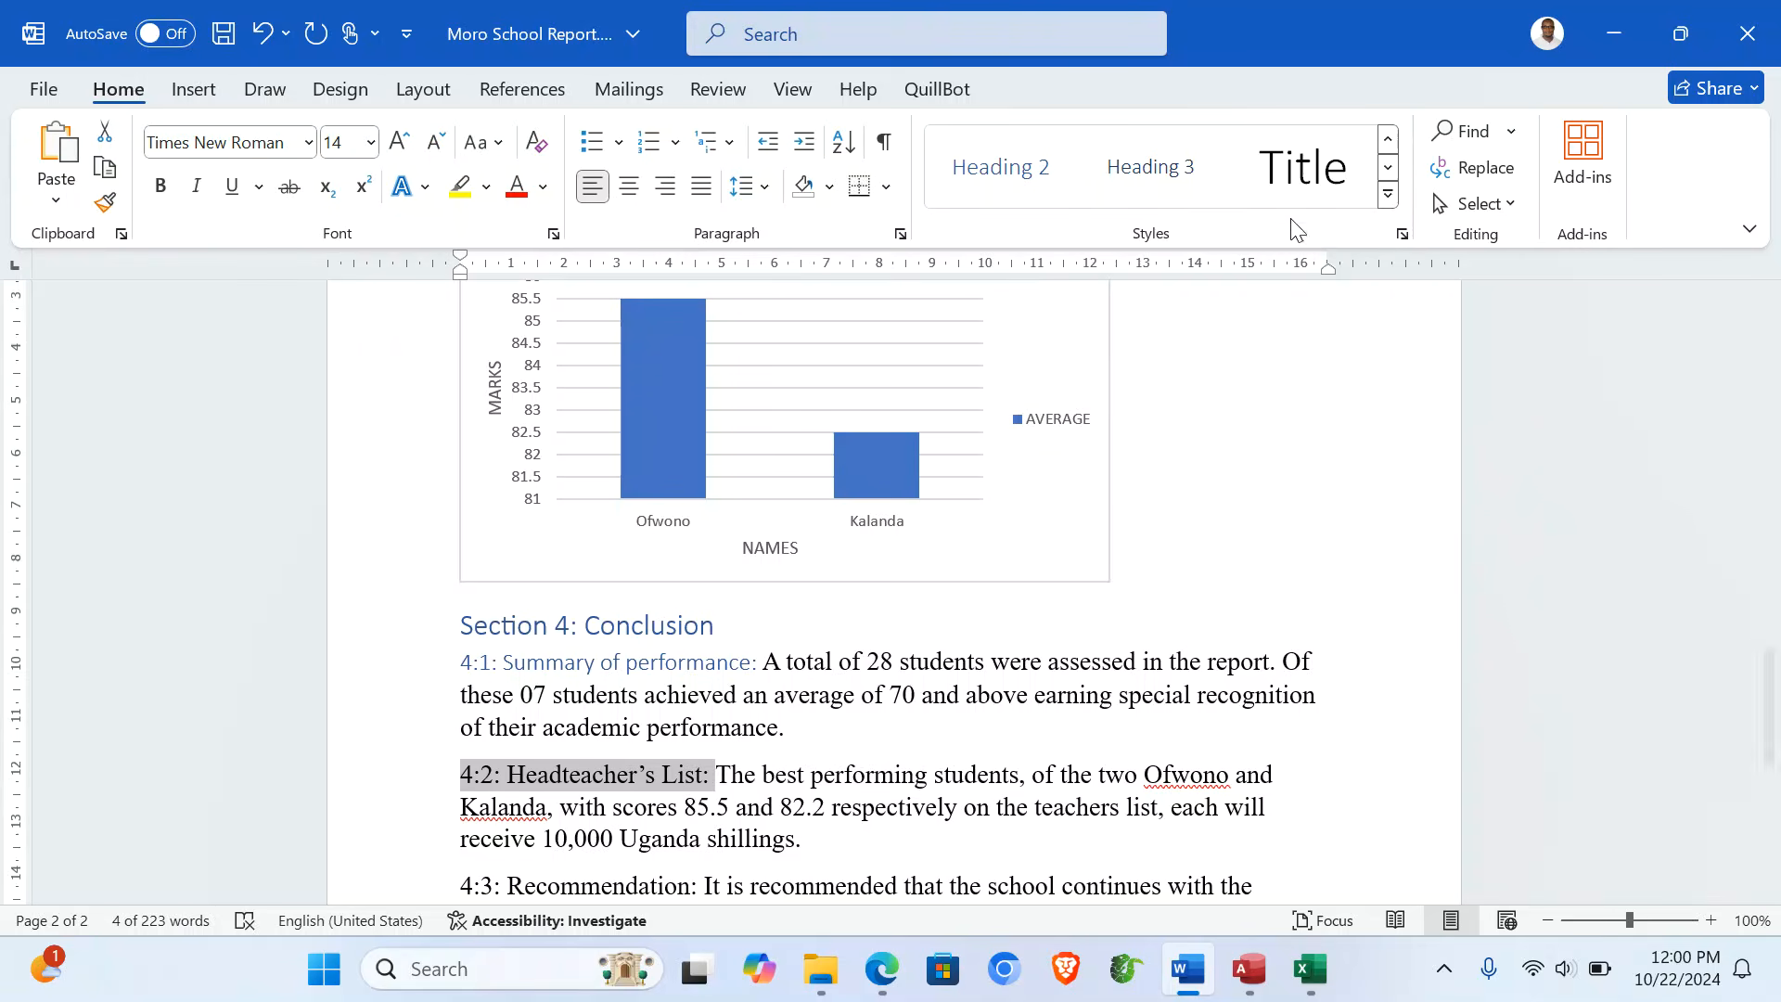
click(1041, 176)
scroll(855, 609, down, 3)
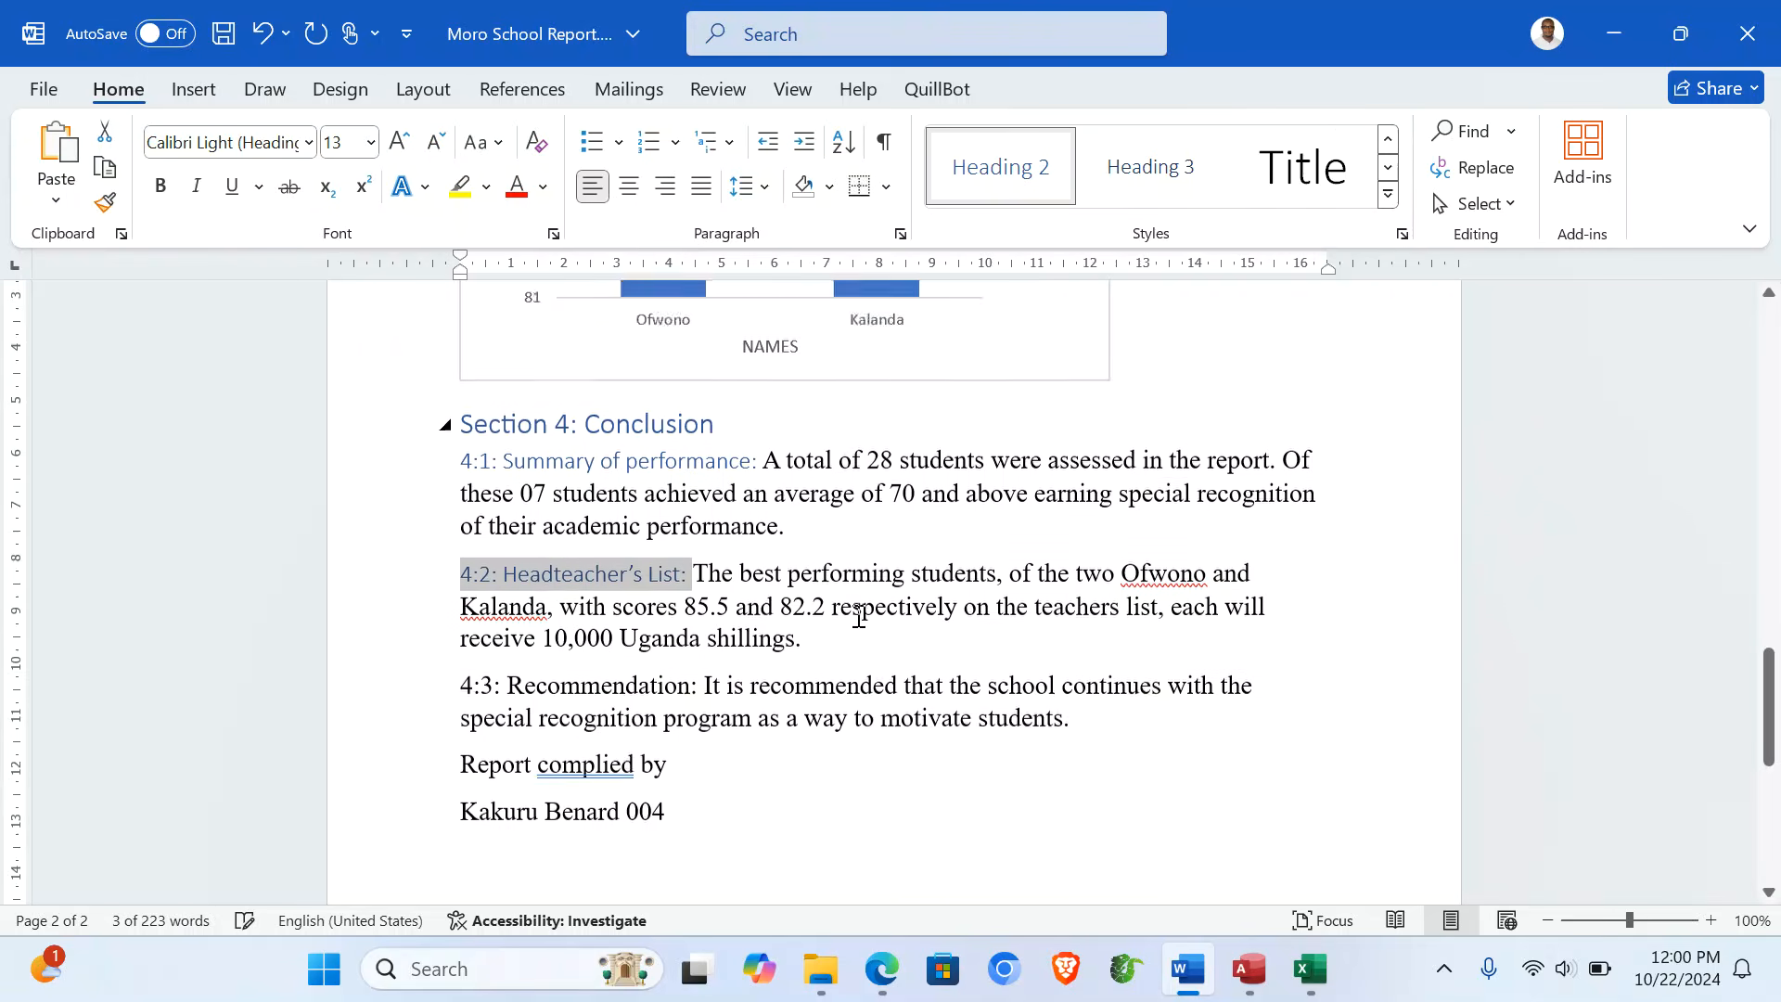
drag(465, 647, 701, 640)
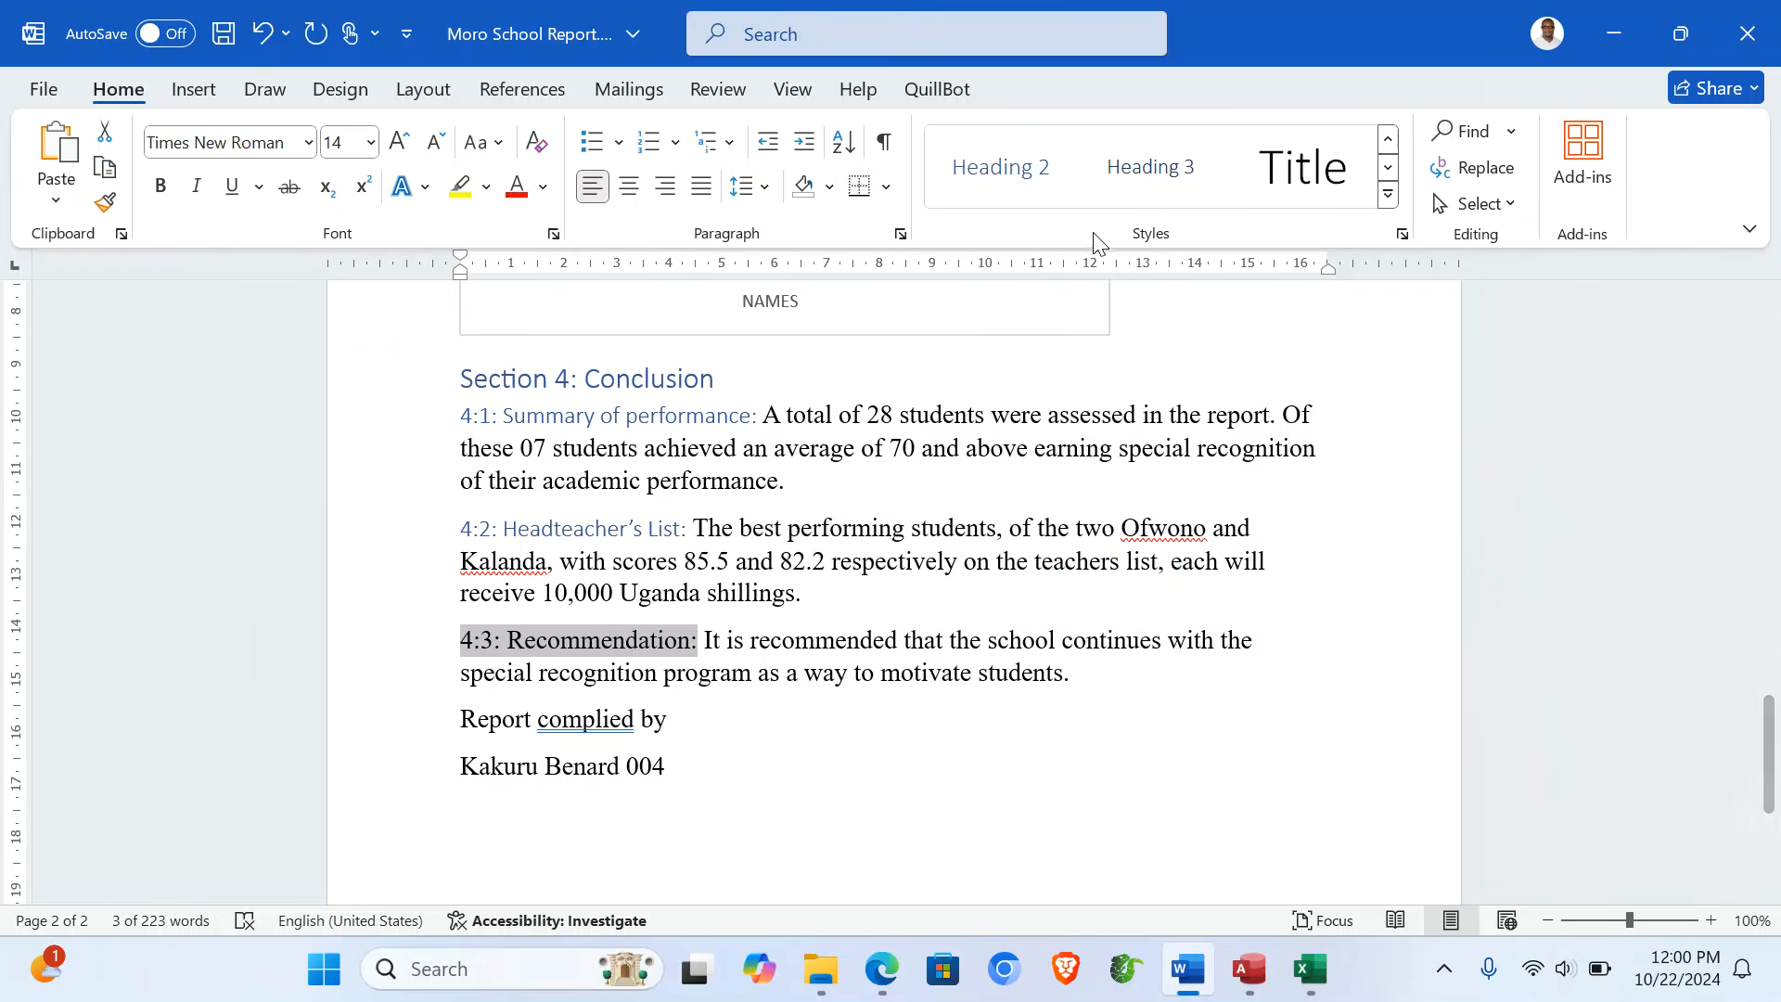
click(1012, 182)
click(964, 601)
scroll(965, 602, up, 4)
key(ctrl+a)
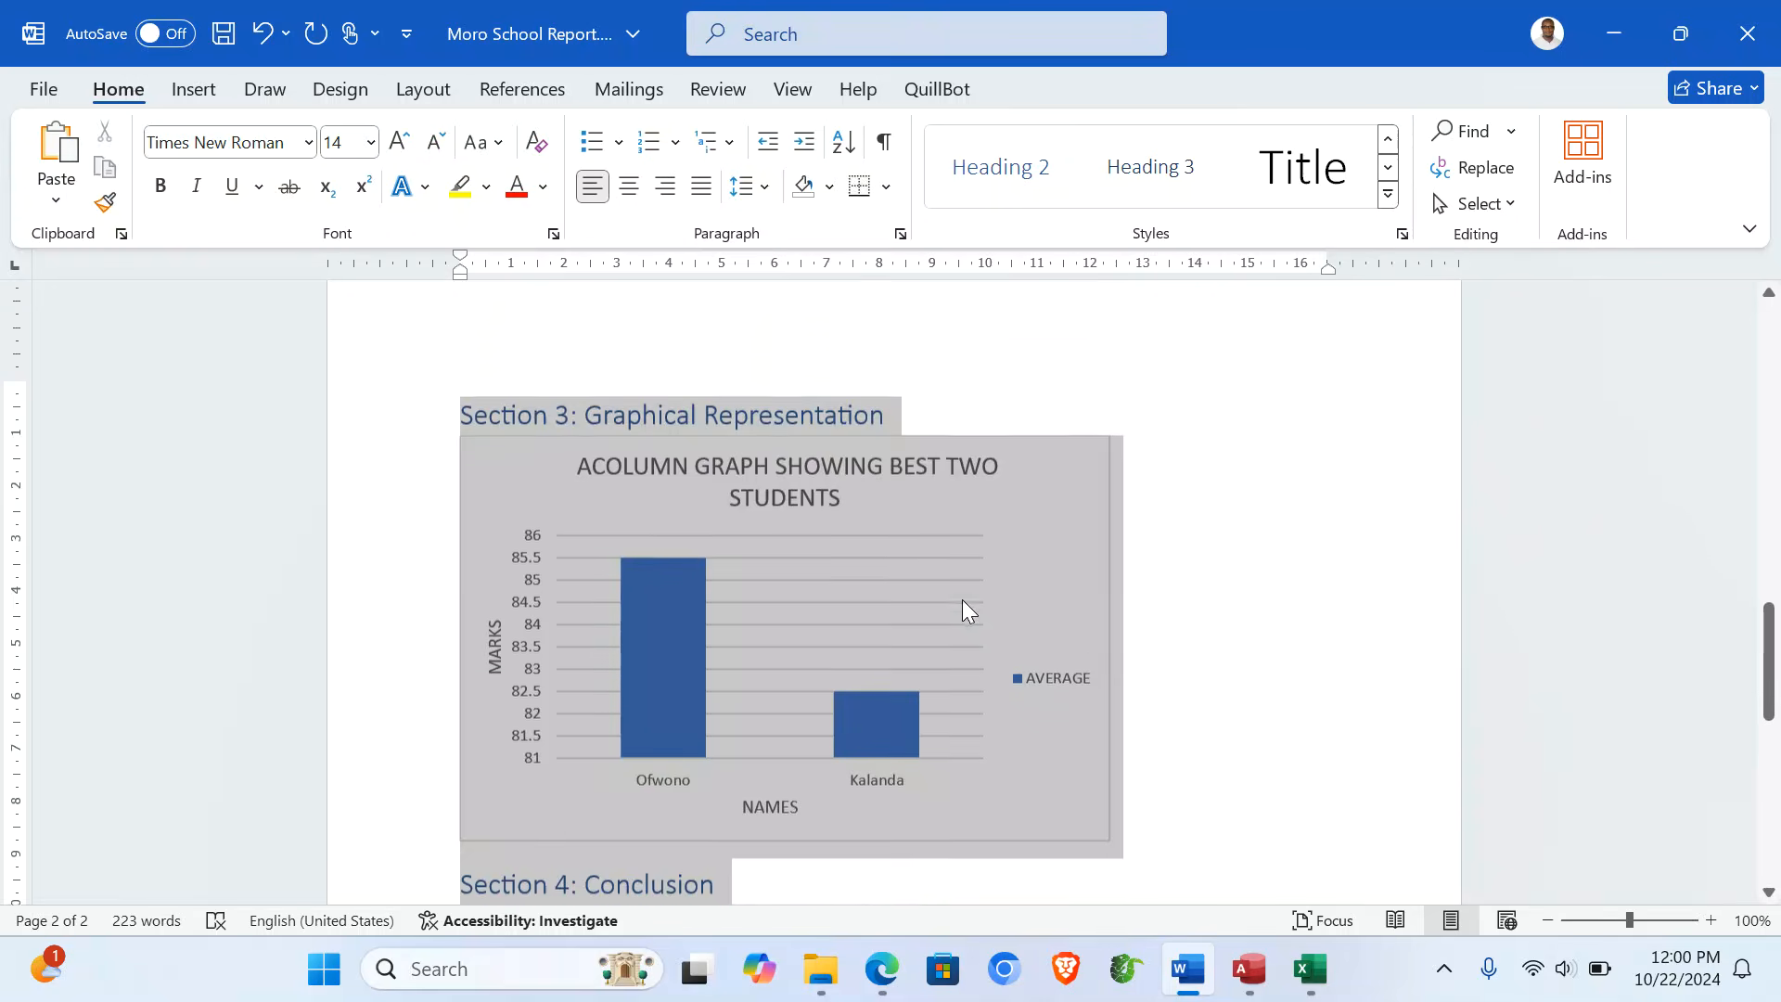
- Set all the report text to Times New Roman, size 14
scroll(785, 533, up, 5)
scroll(785, 536, up, 8)
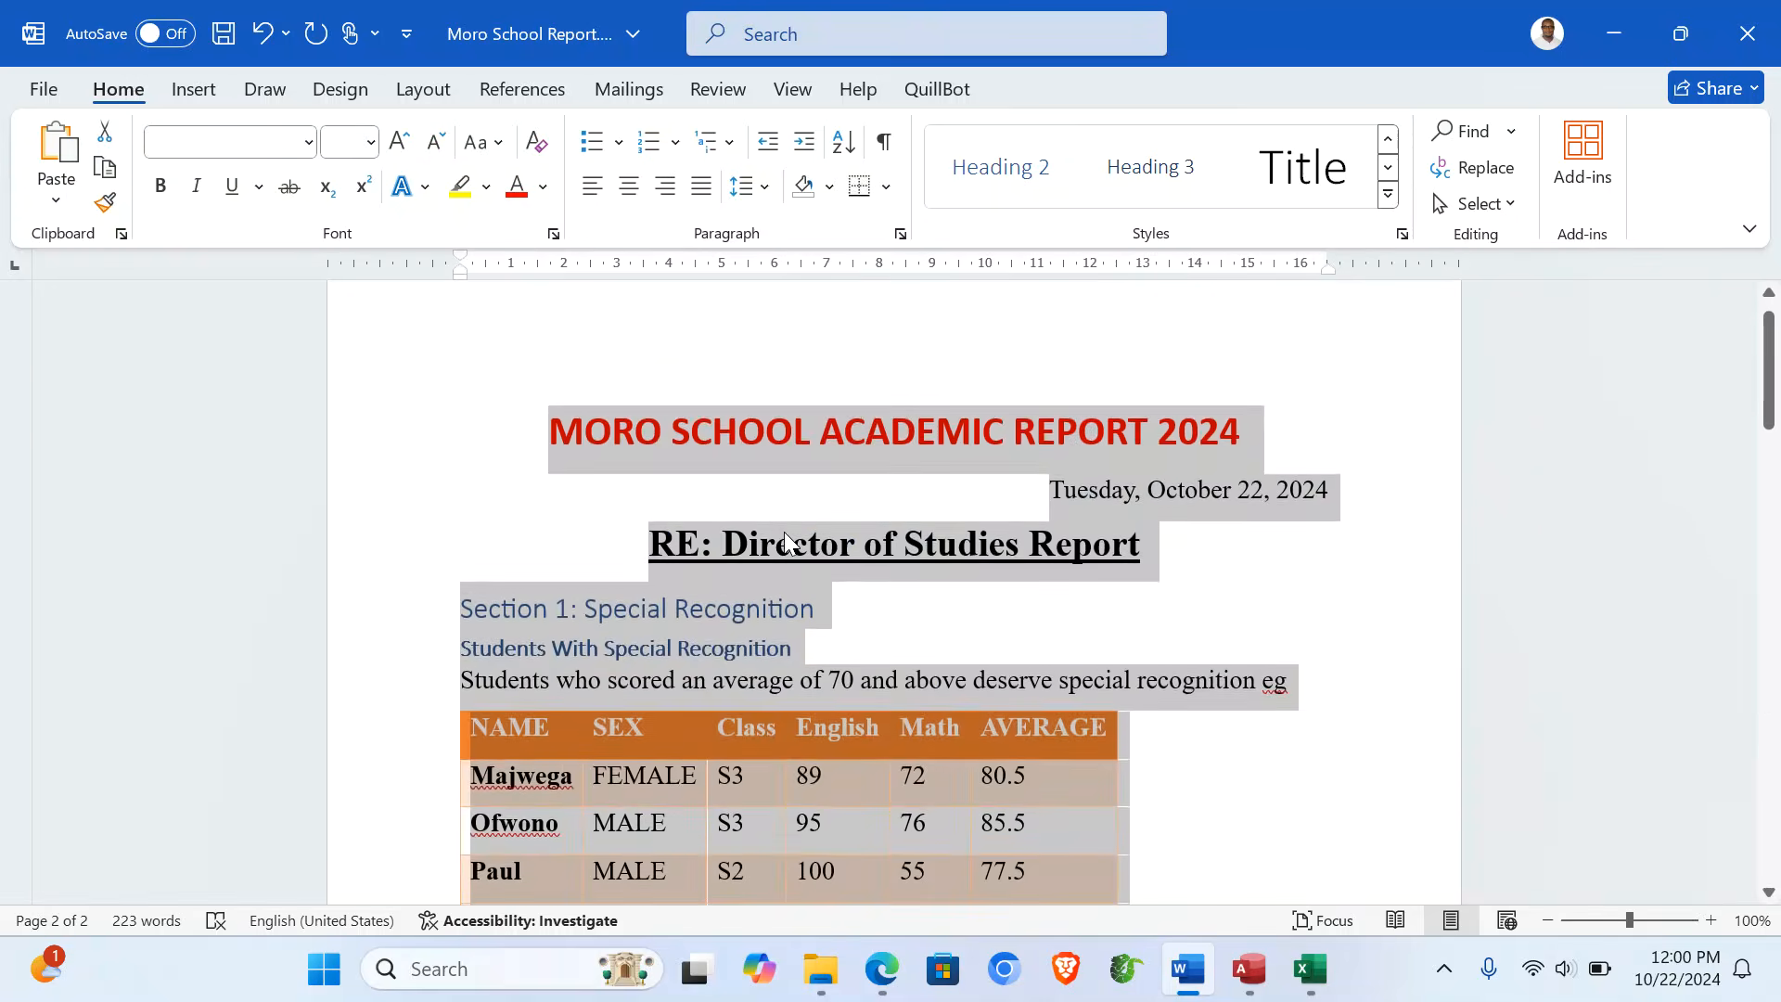
click(642, 568)
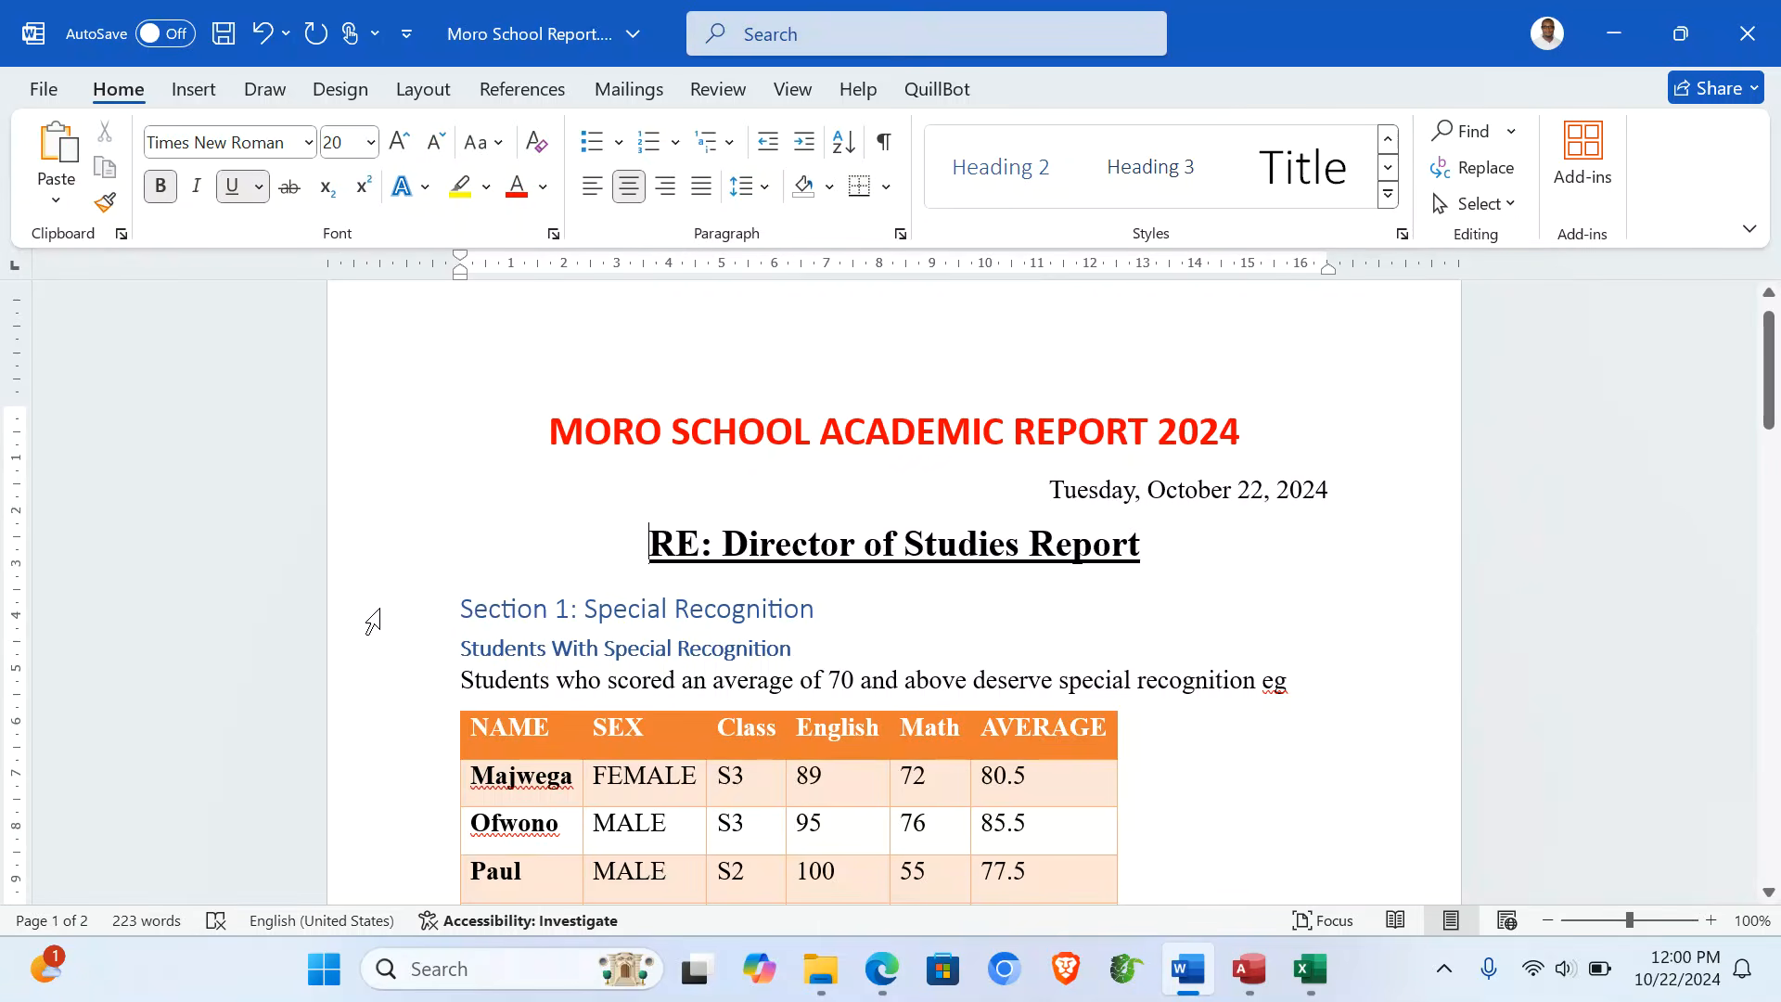
key(ctrl+a)
scroll(807, 796, down, 20)
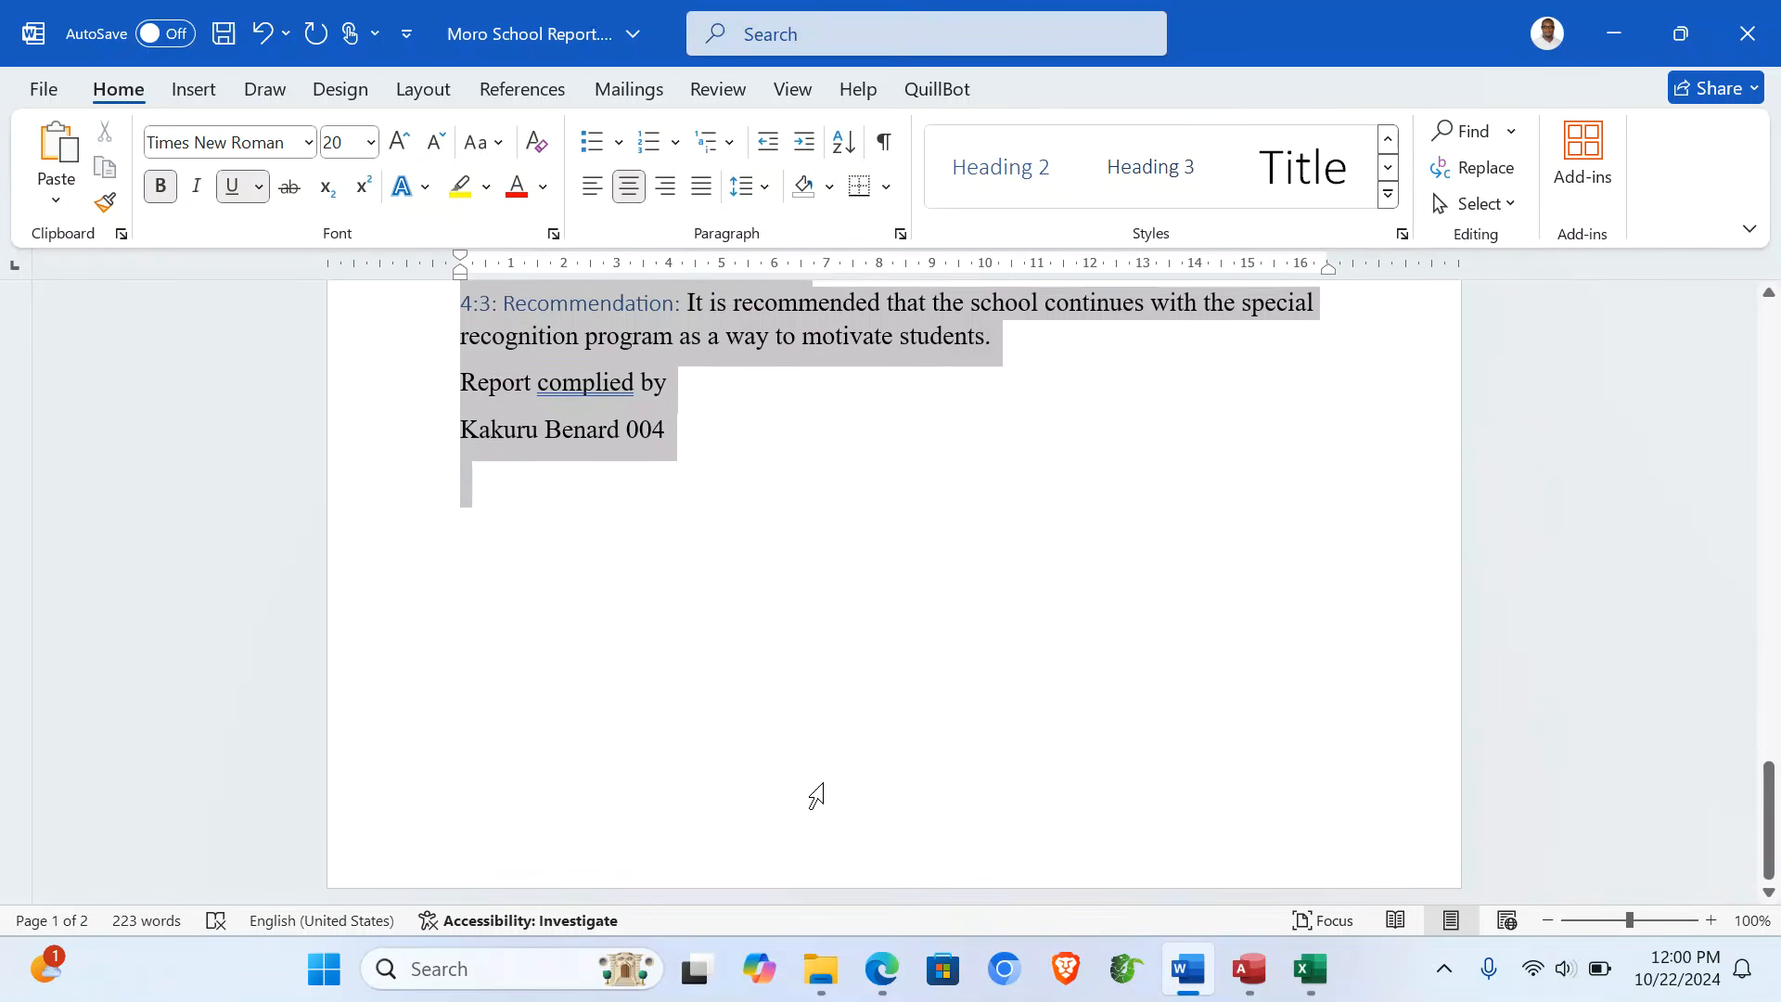
click(309, 142)
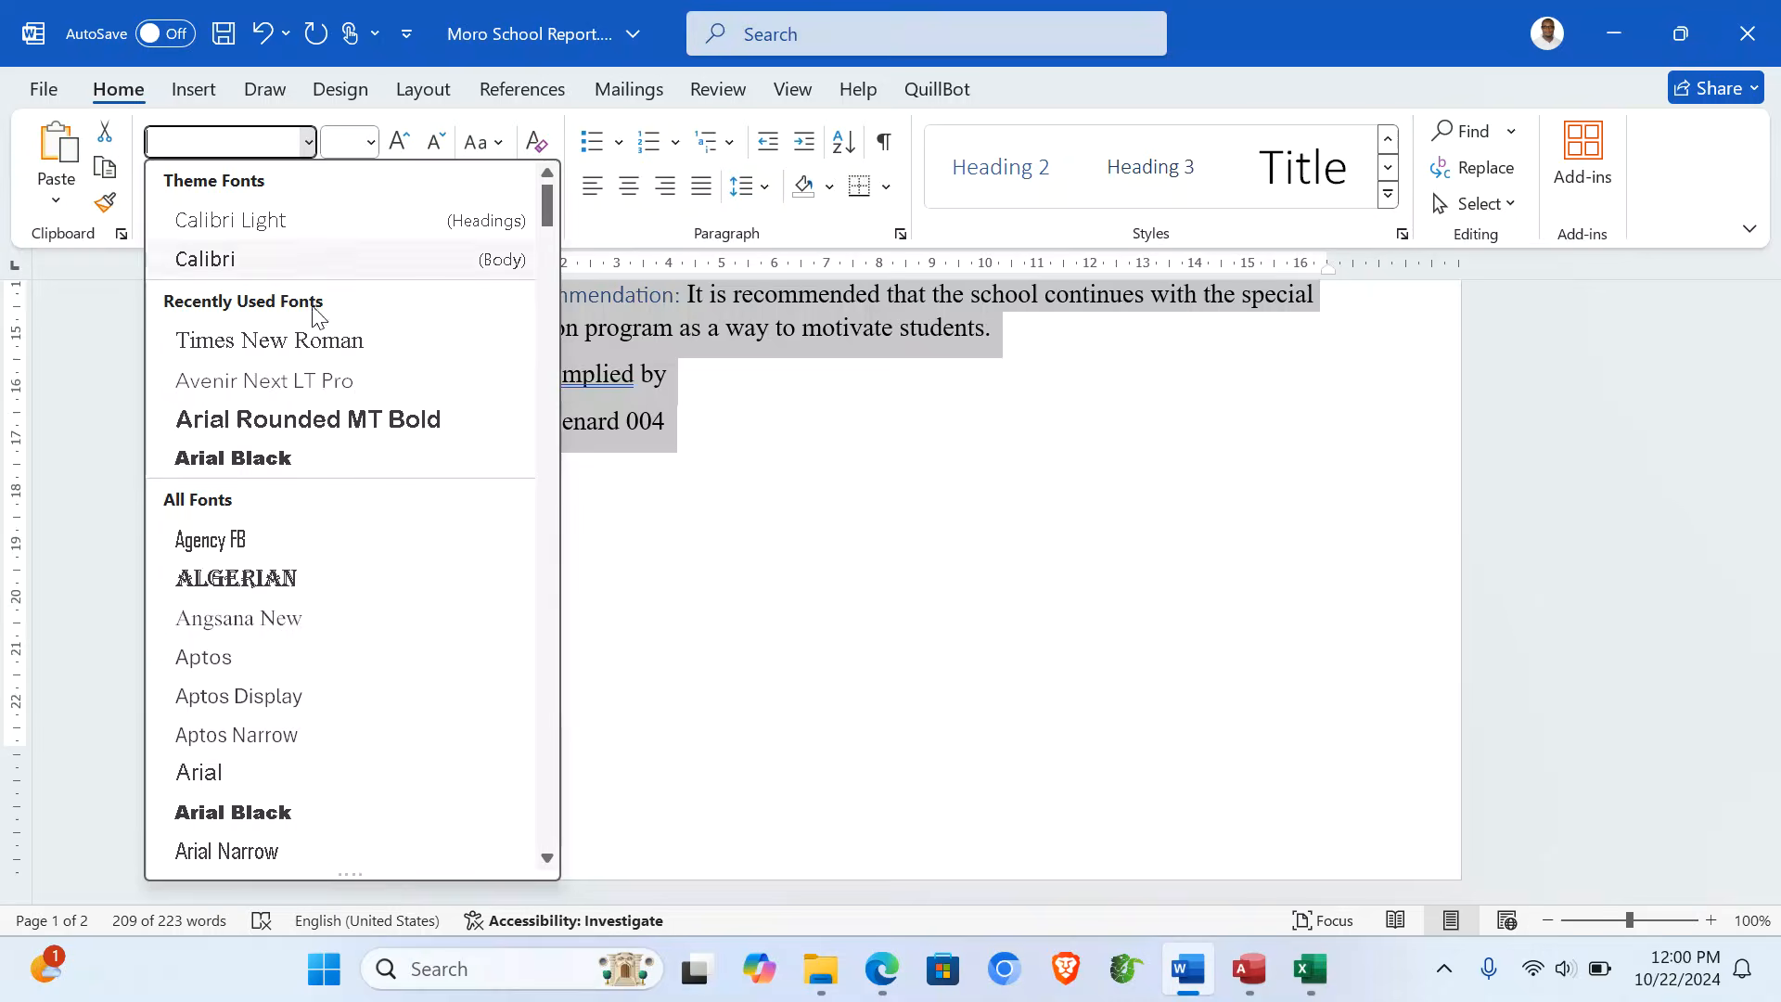
click(326, 338)
click(371, 142)
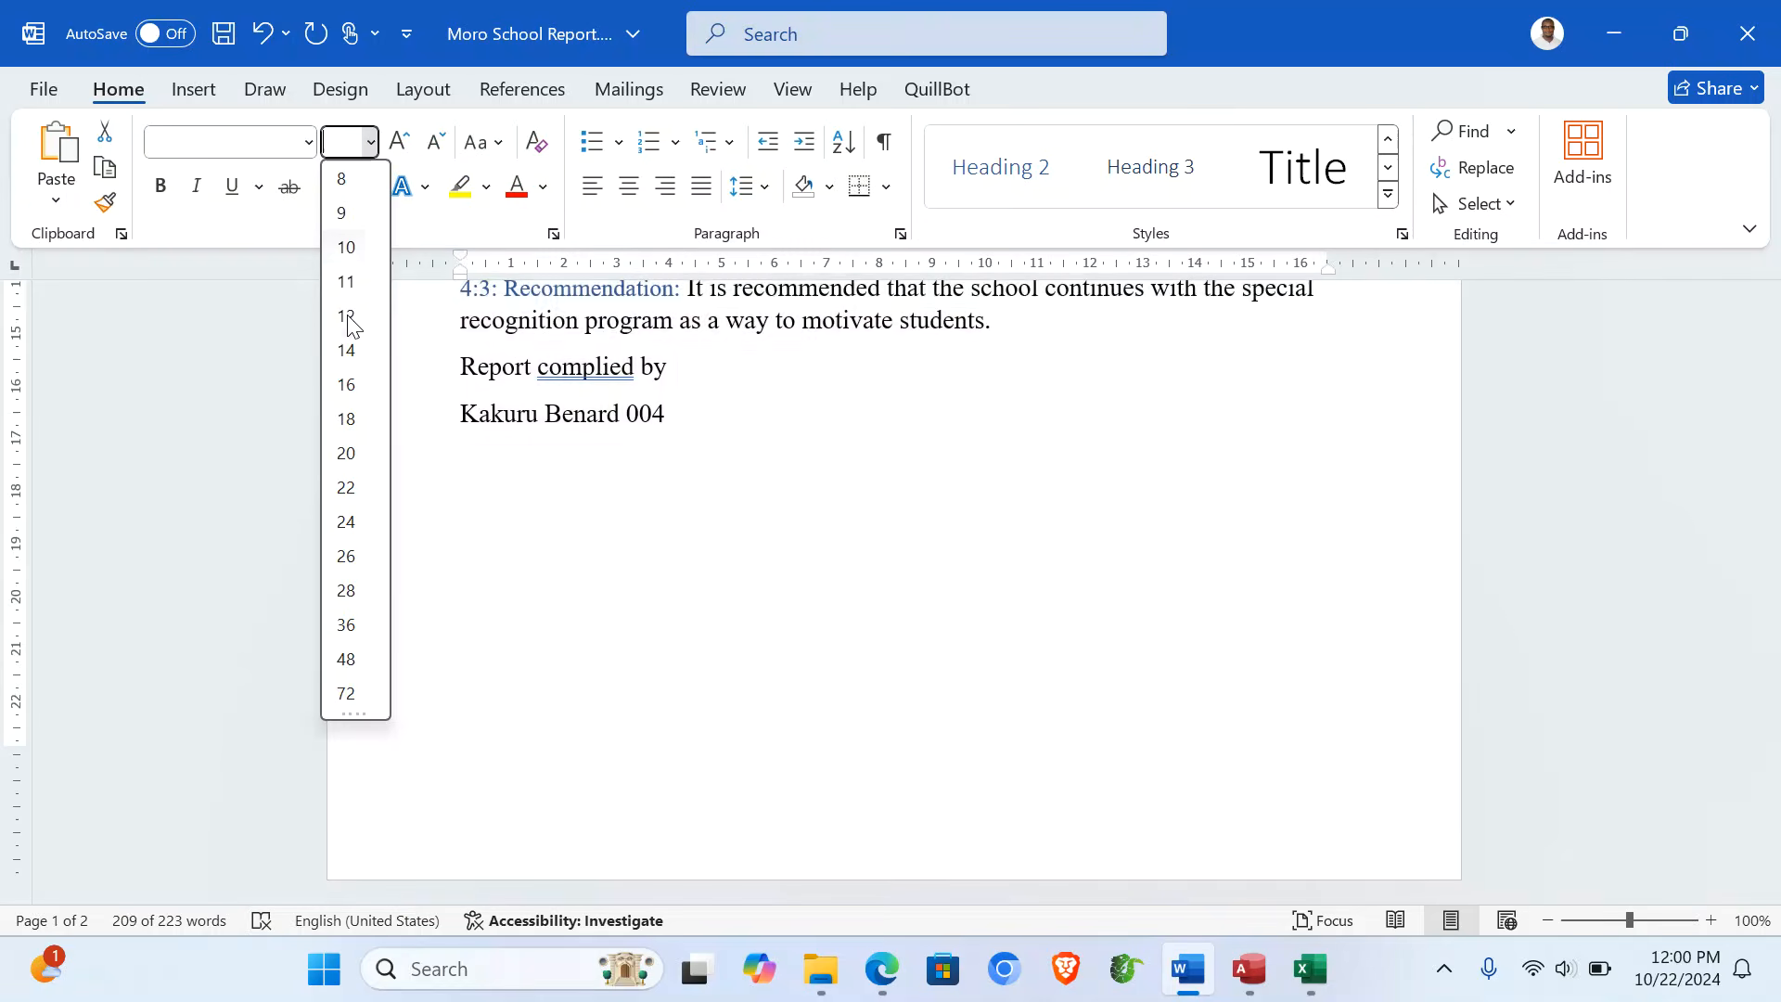
click(346, 348)
- Review the reformatted report by scrolling through it
scroll(923, 438, up, 5)
scroll(923, 438, up, 15)
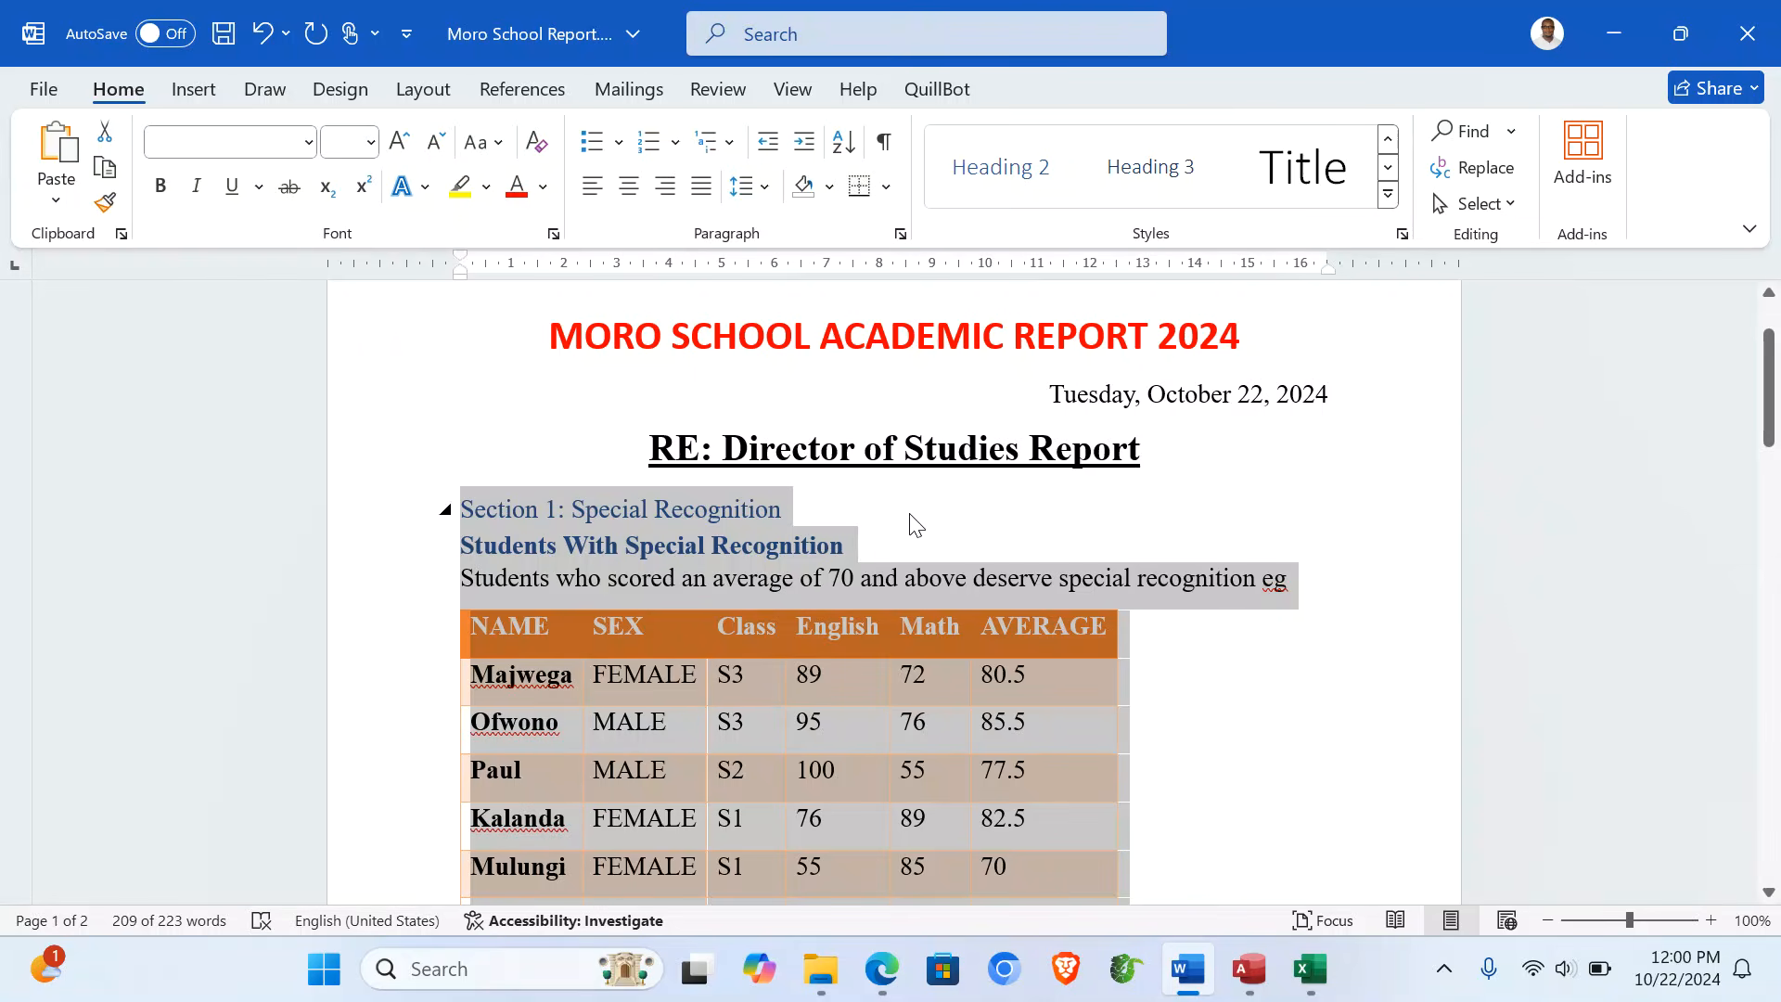
click(973, 525)
scroll(971, 515, down, 10)
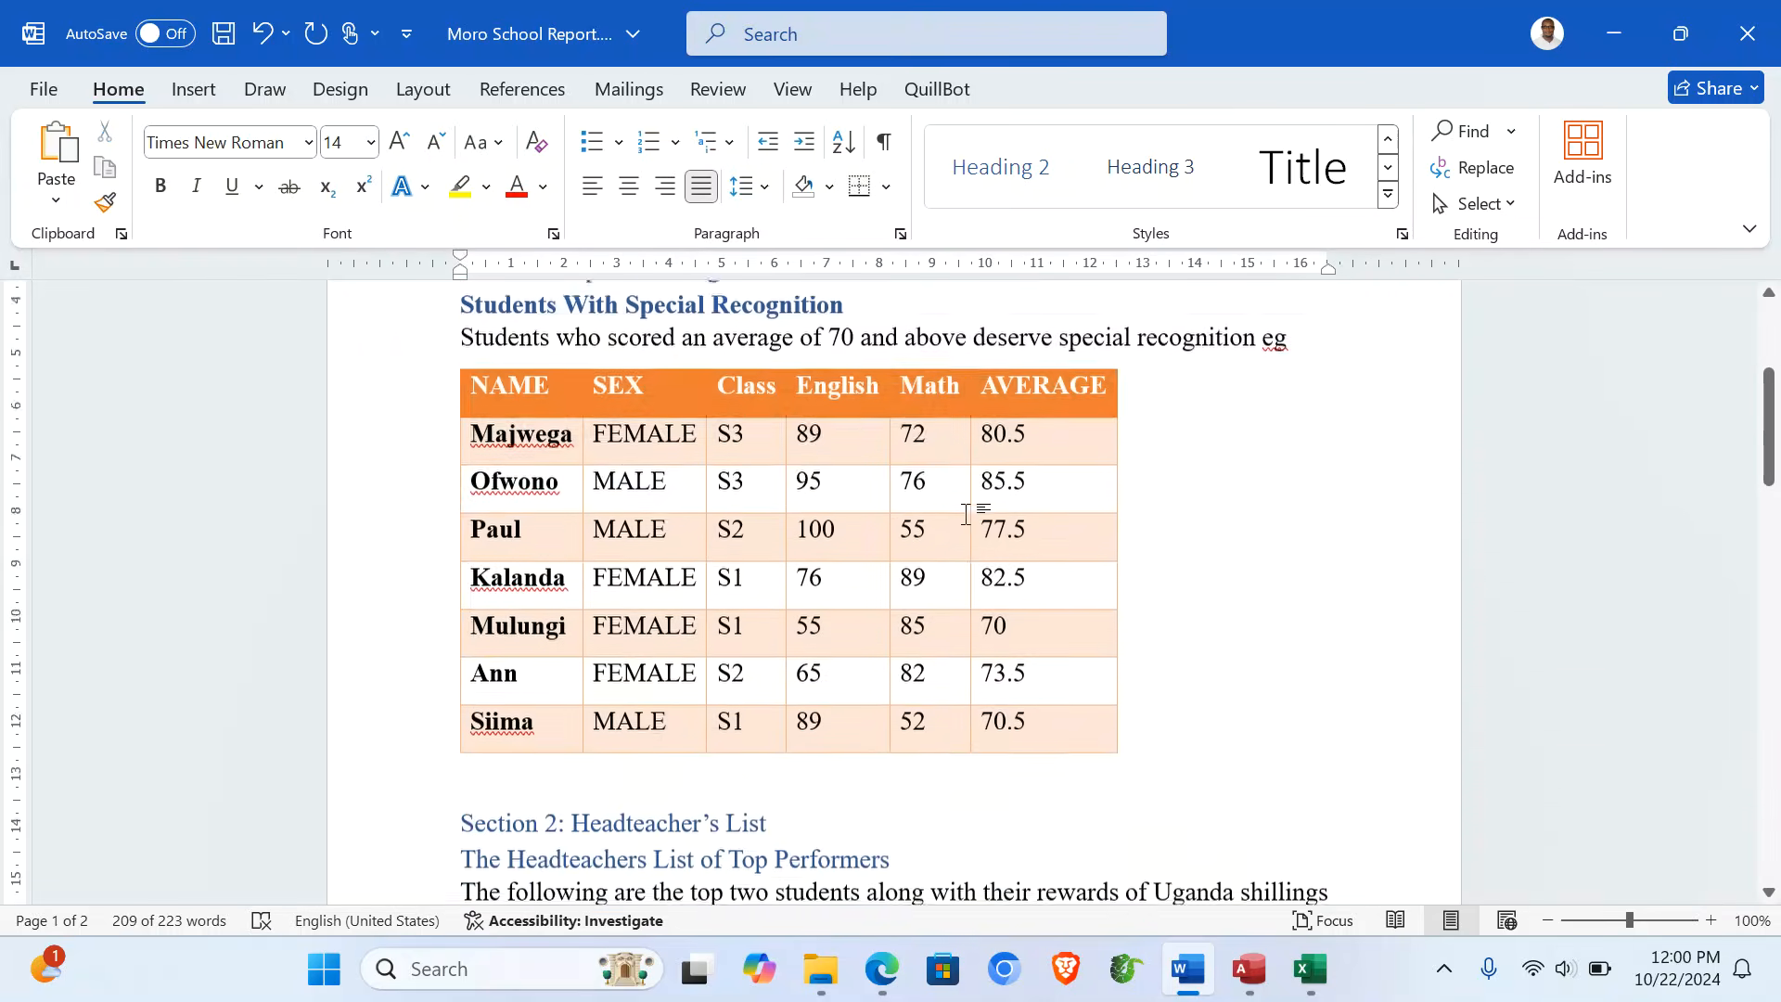
scroll(966, 513, up, 3)
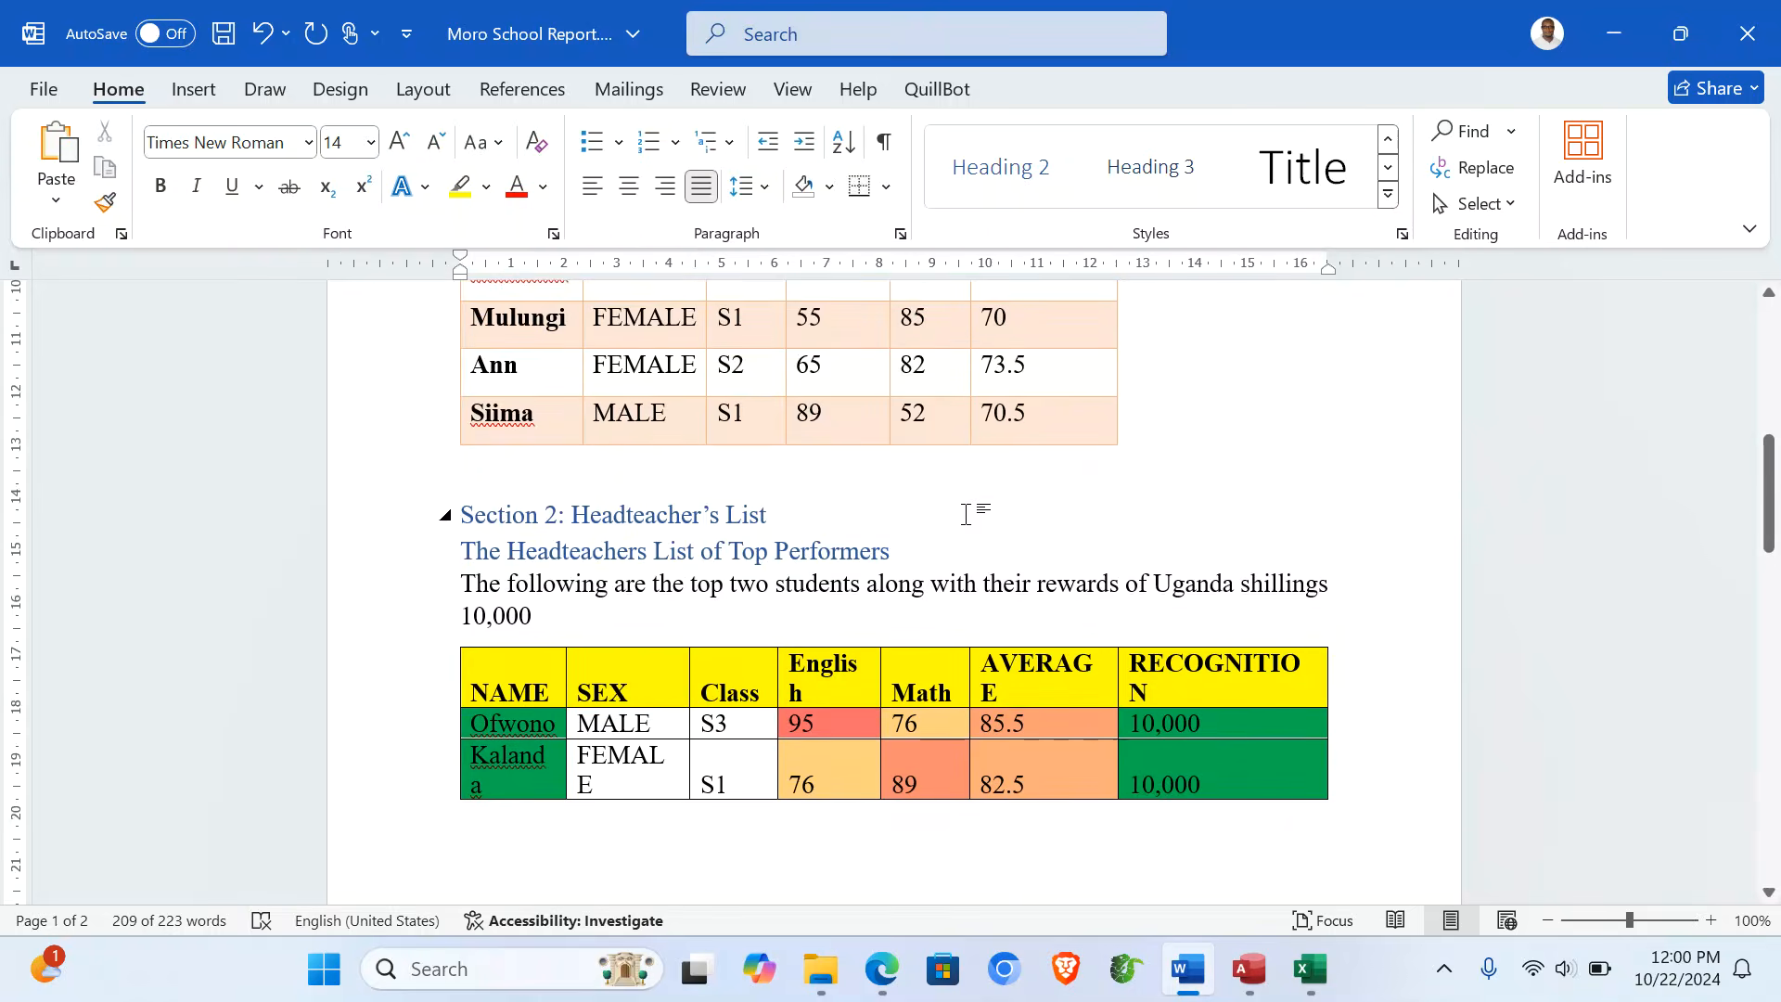
scroll(966, 513, down, 10)
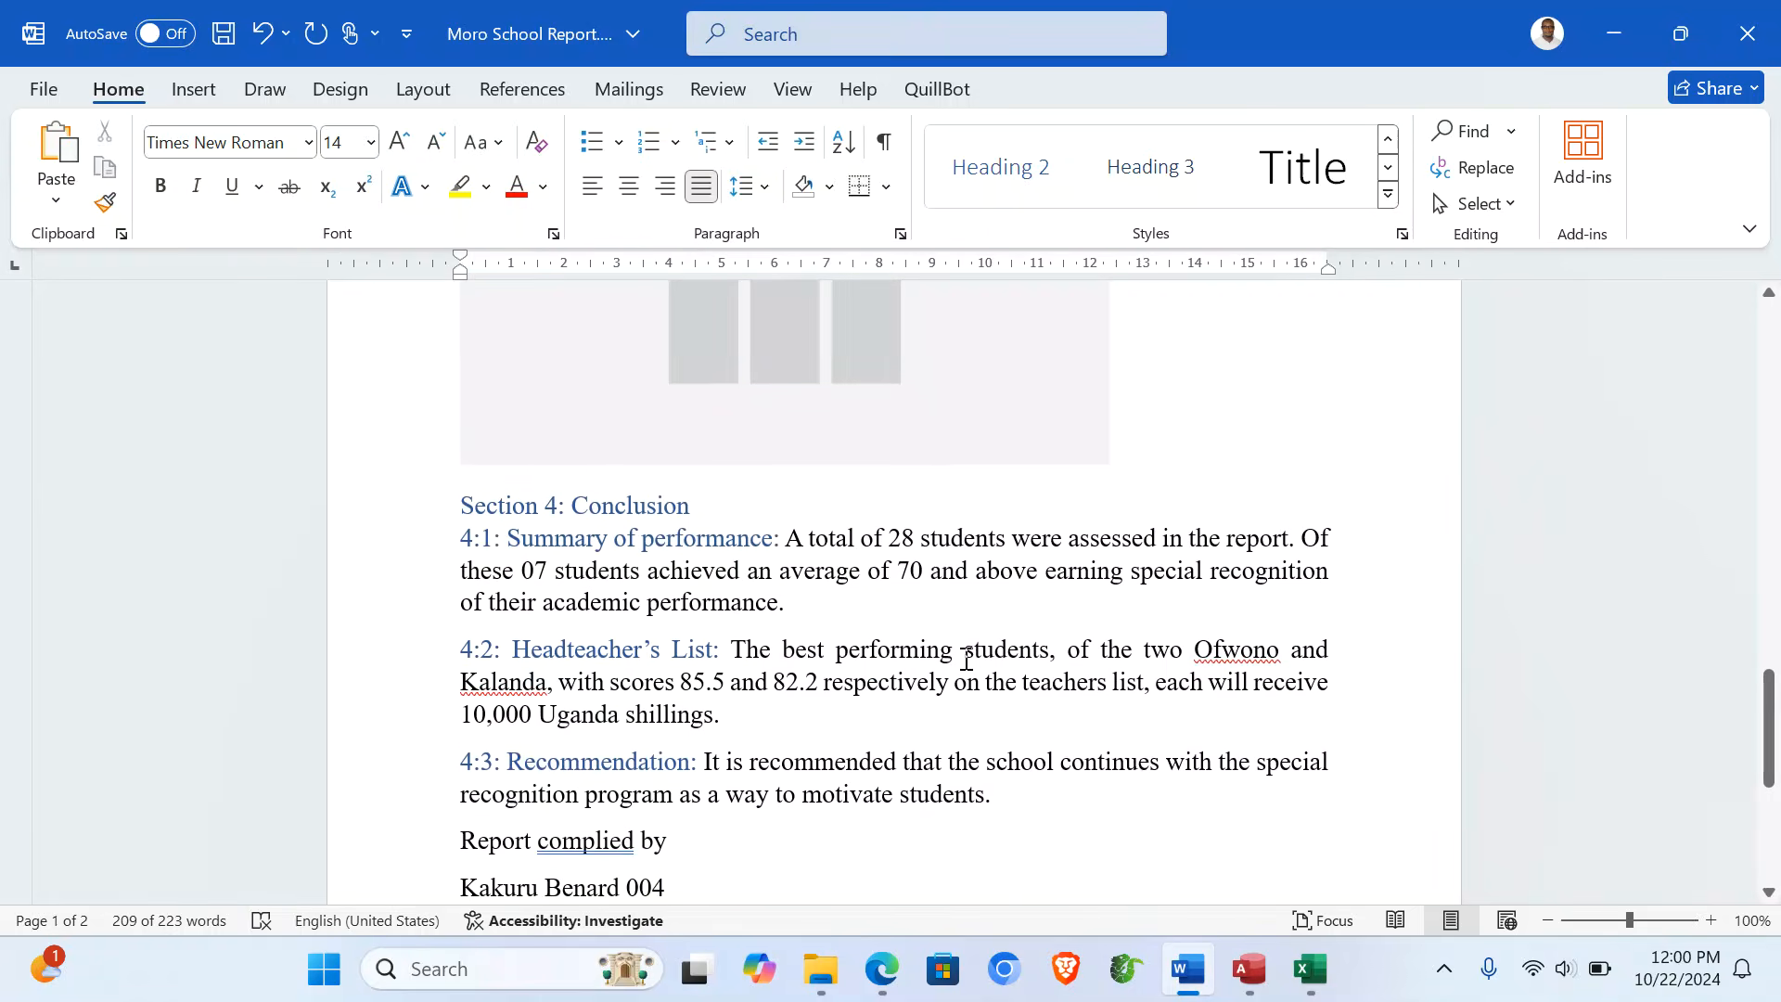
scroll(966, 661, up, 2)
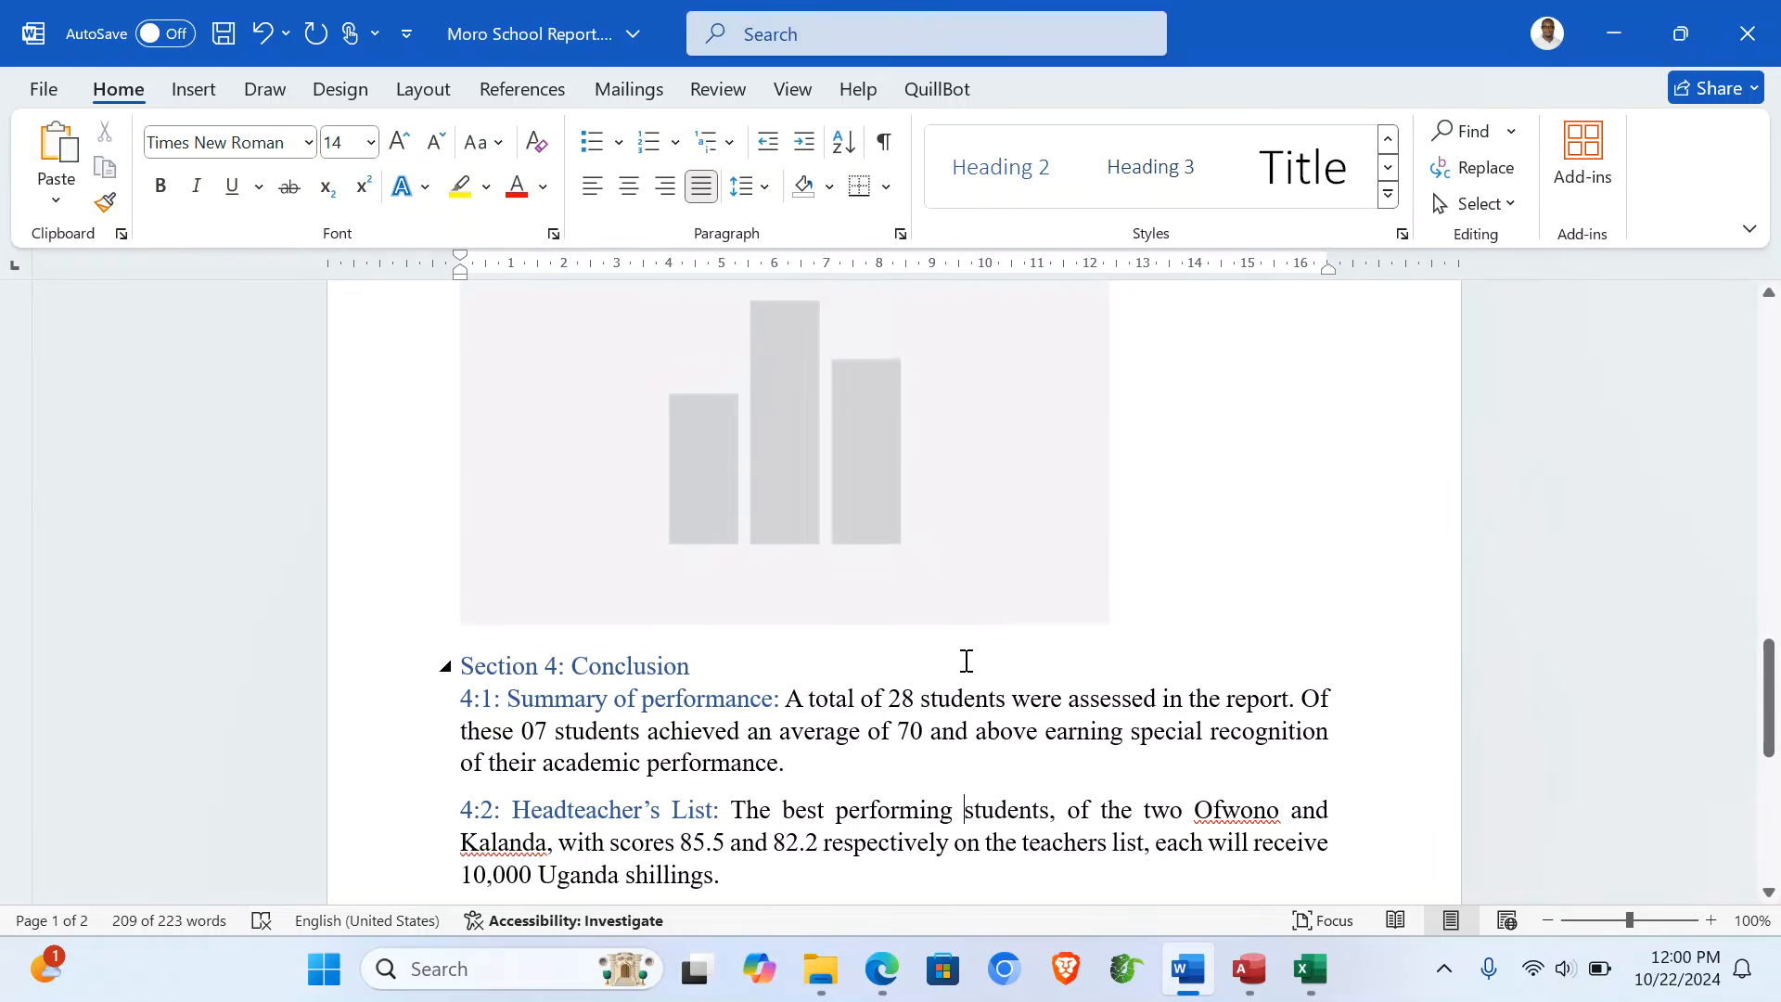
scroll(1284, 603, up, 20)
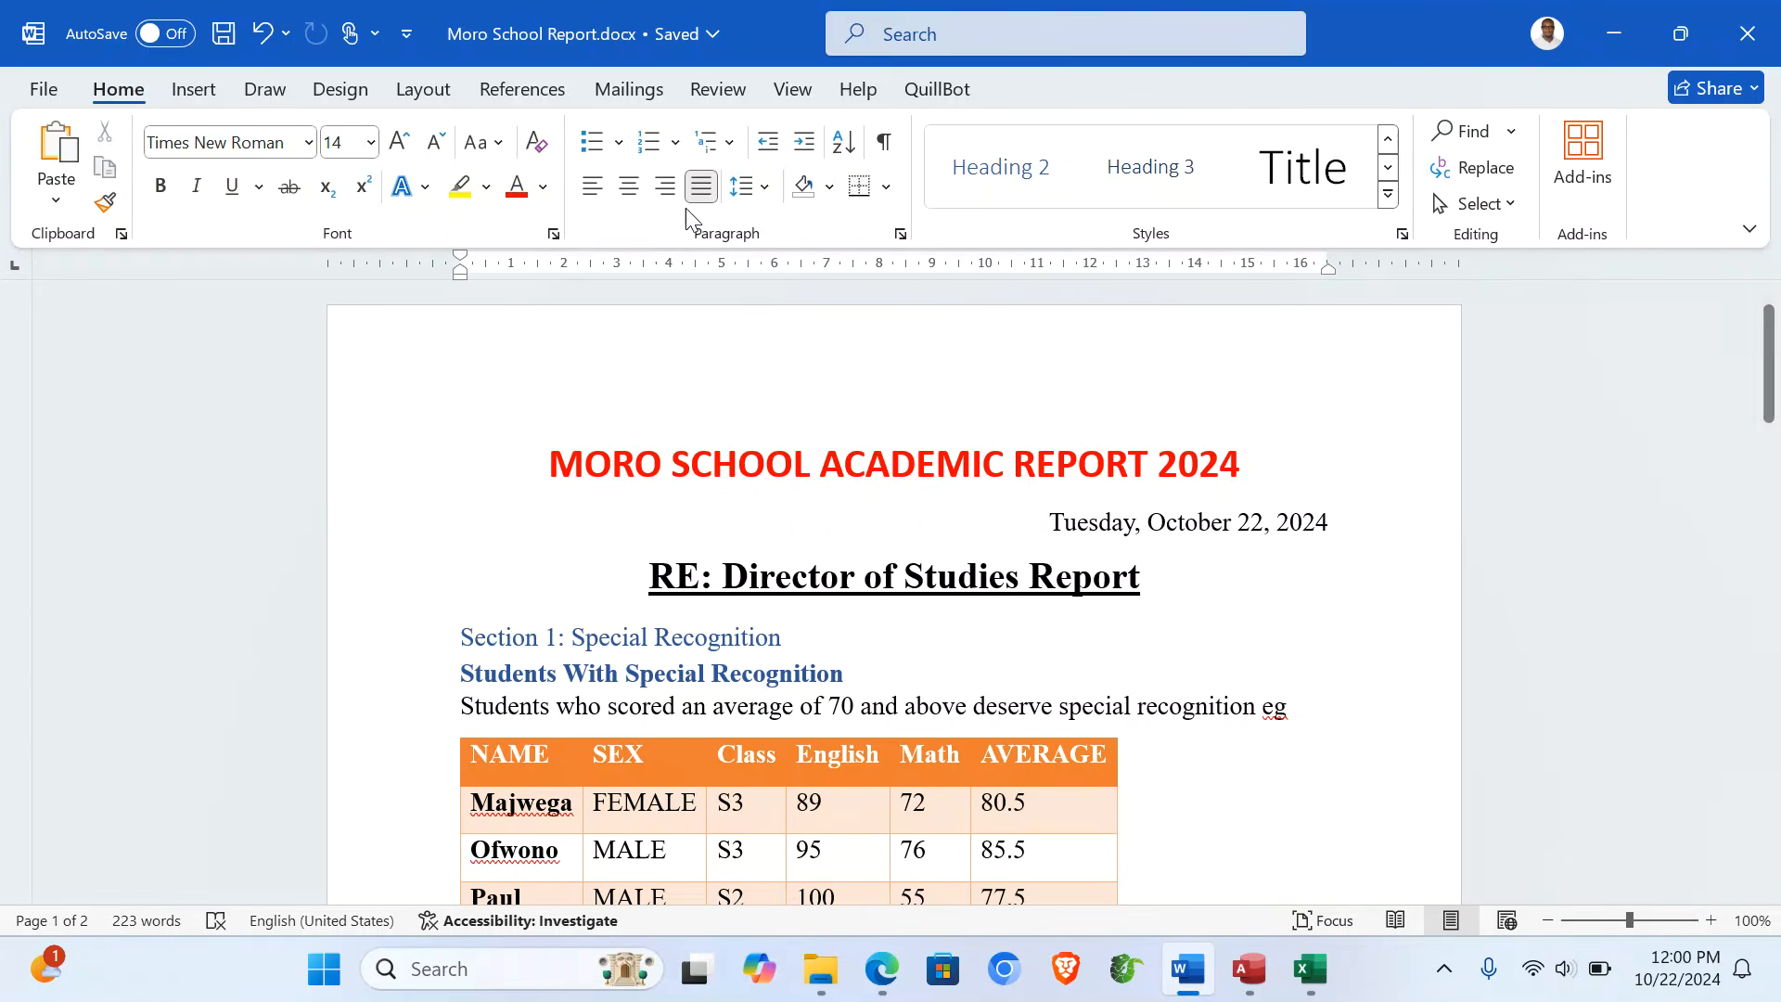
scroll(886, 707, down, 10)
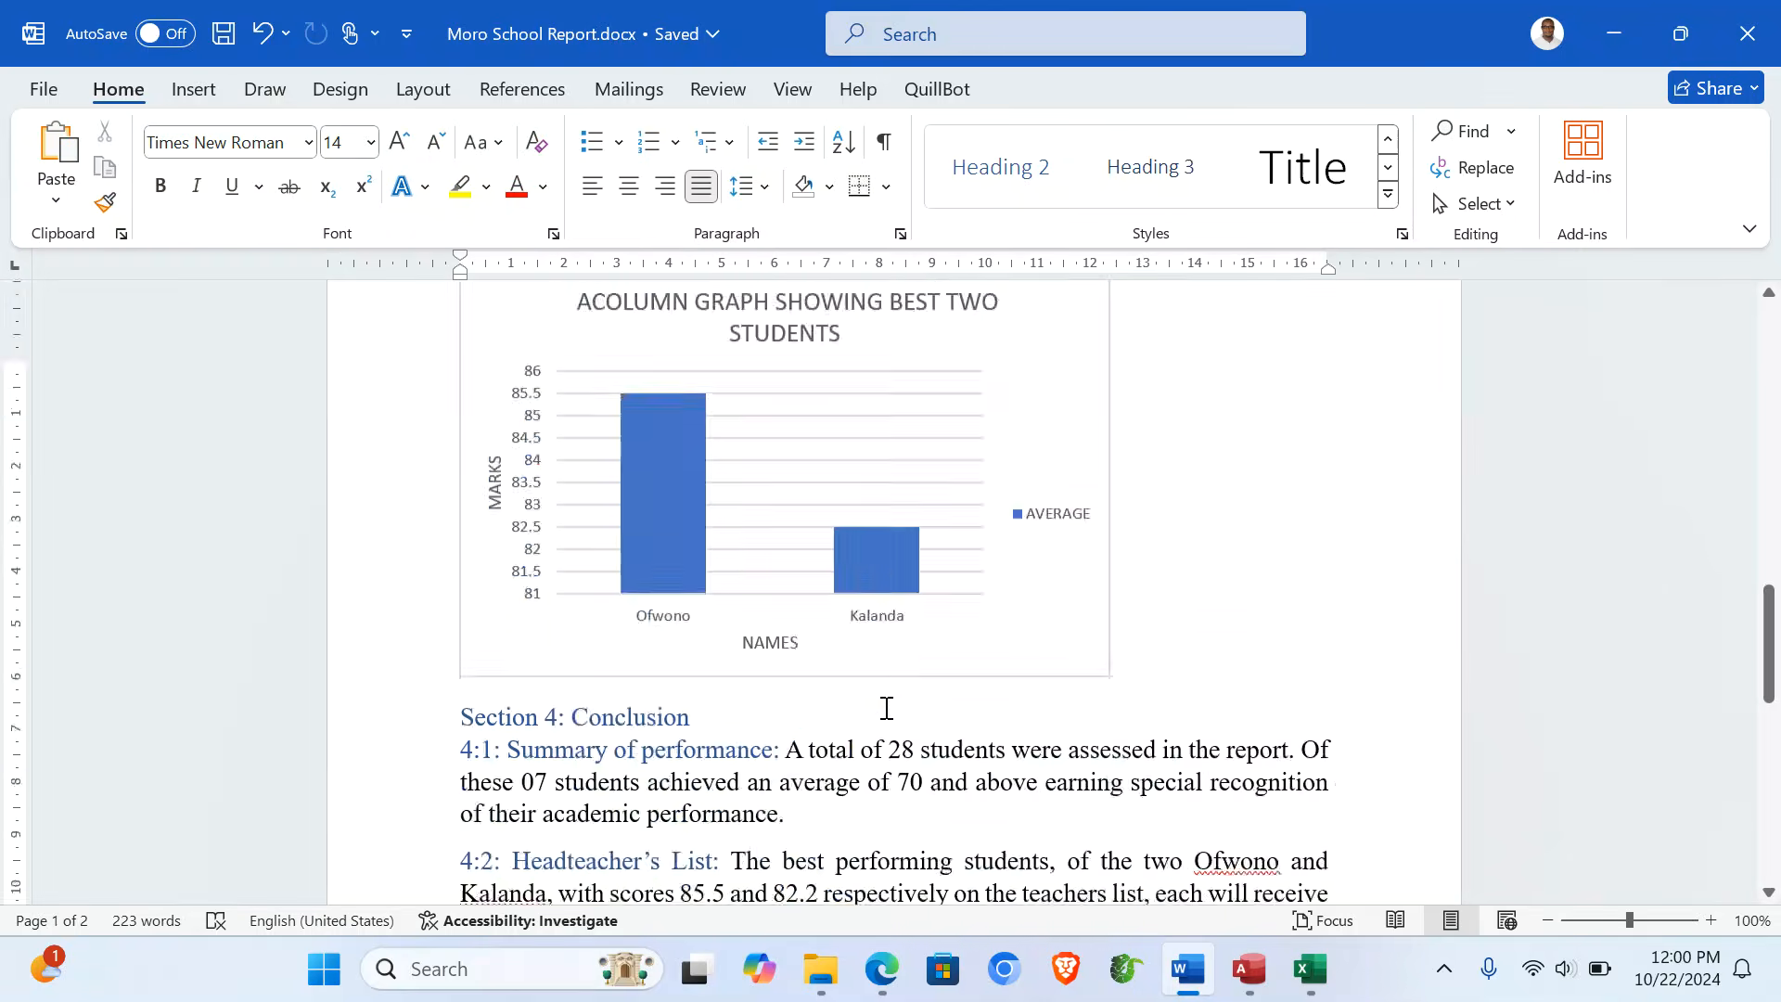
- Bring up UCE 2024 ICT 2.pdf in Edge and scroll to the Task instructions
click(879, 971)
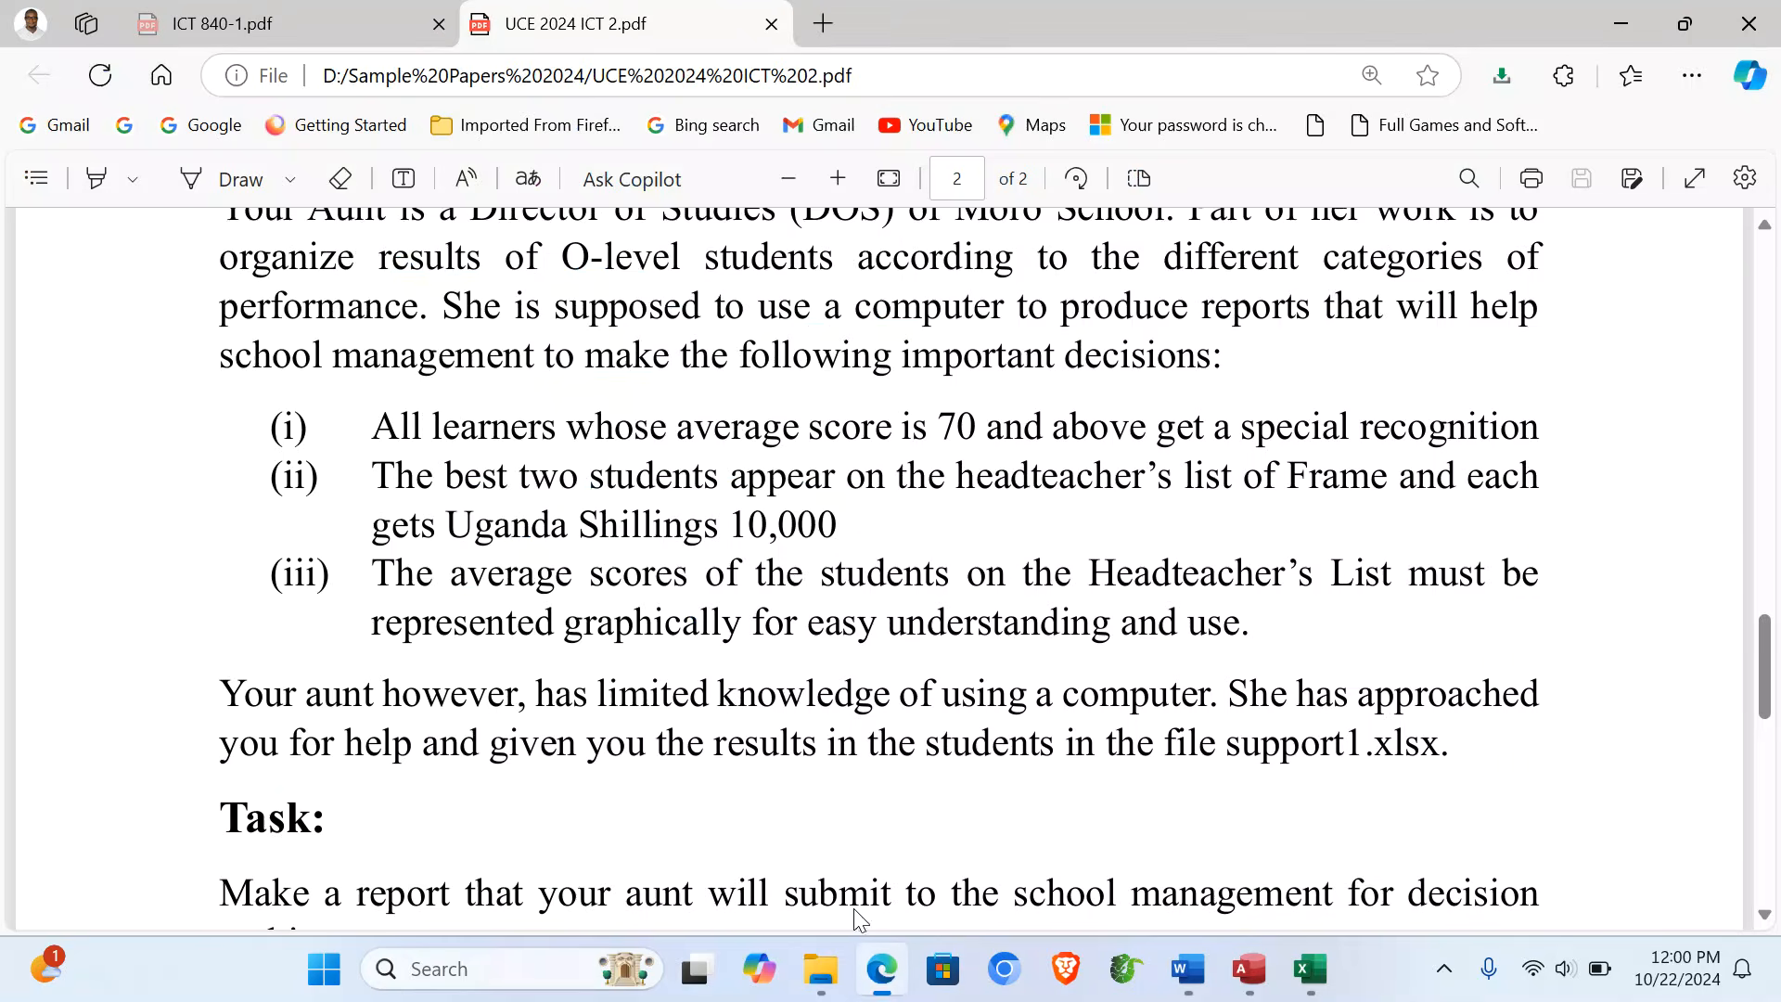
scroll(505, 674, down, 3)
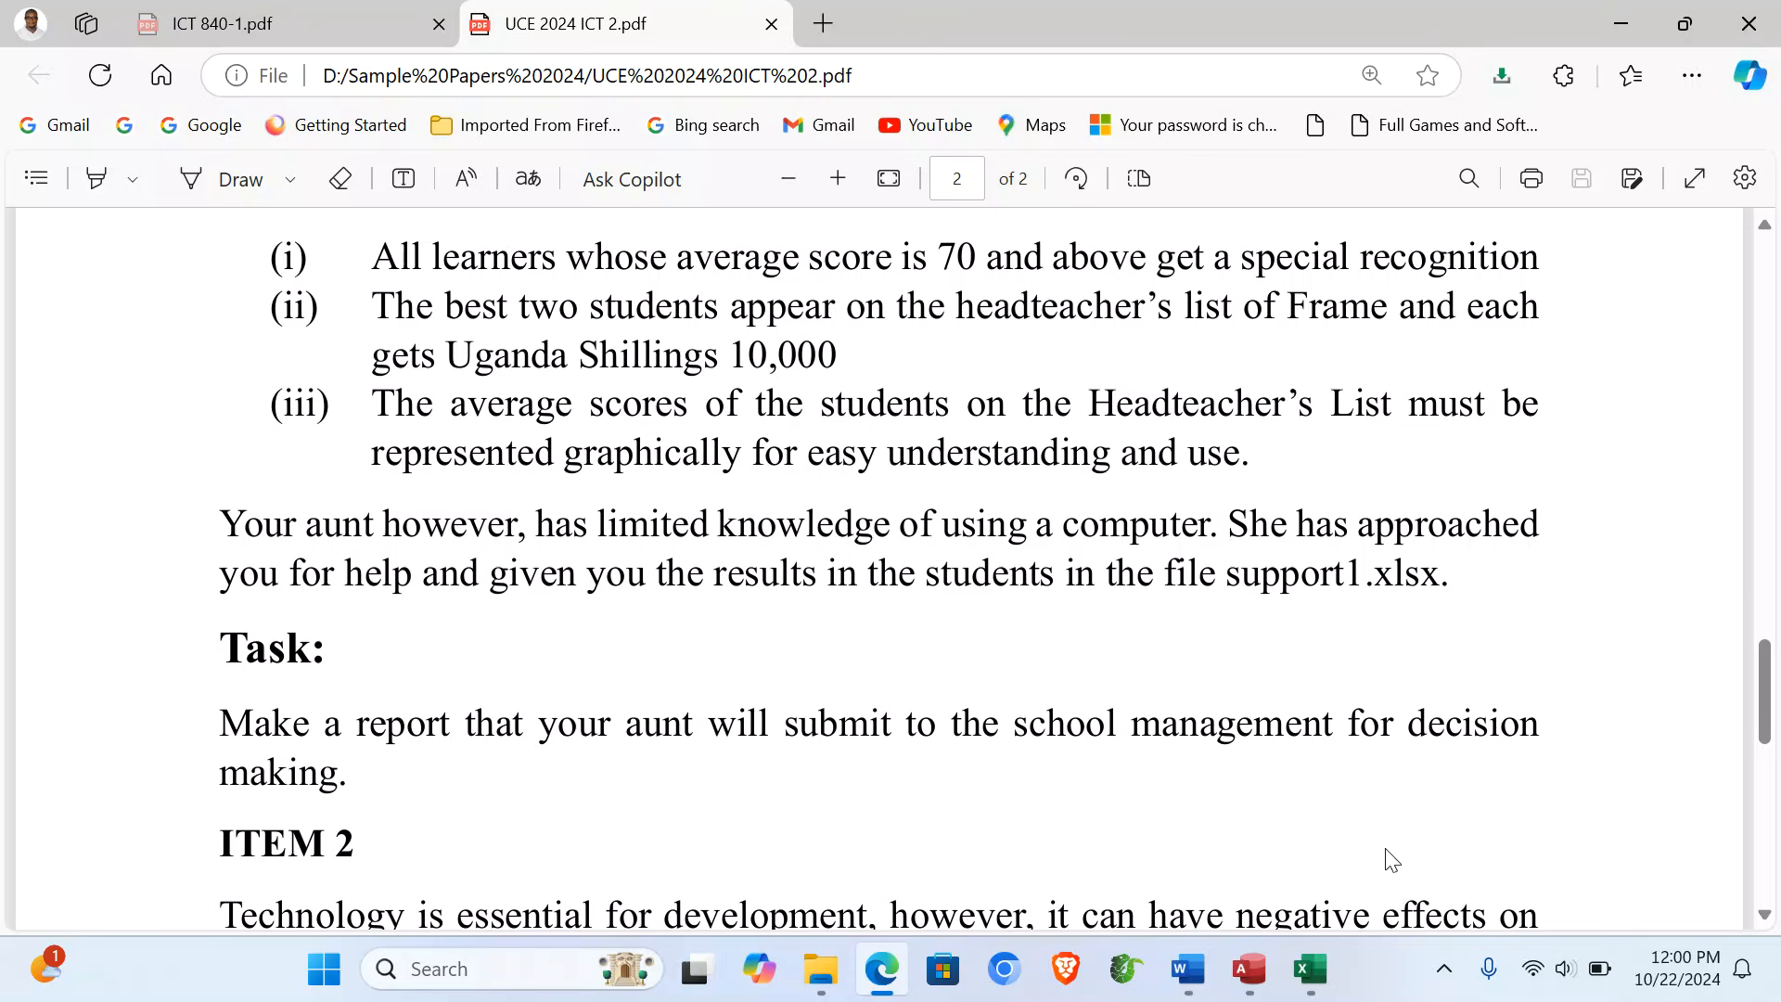
- Save and close the Excel workbook
click(1308, 970)
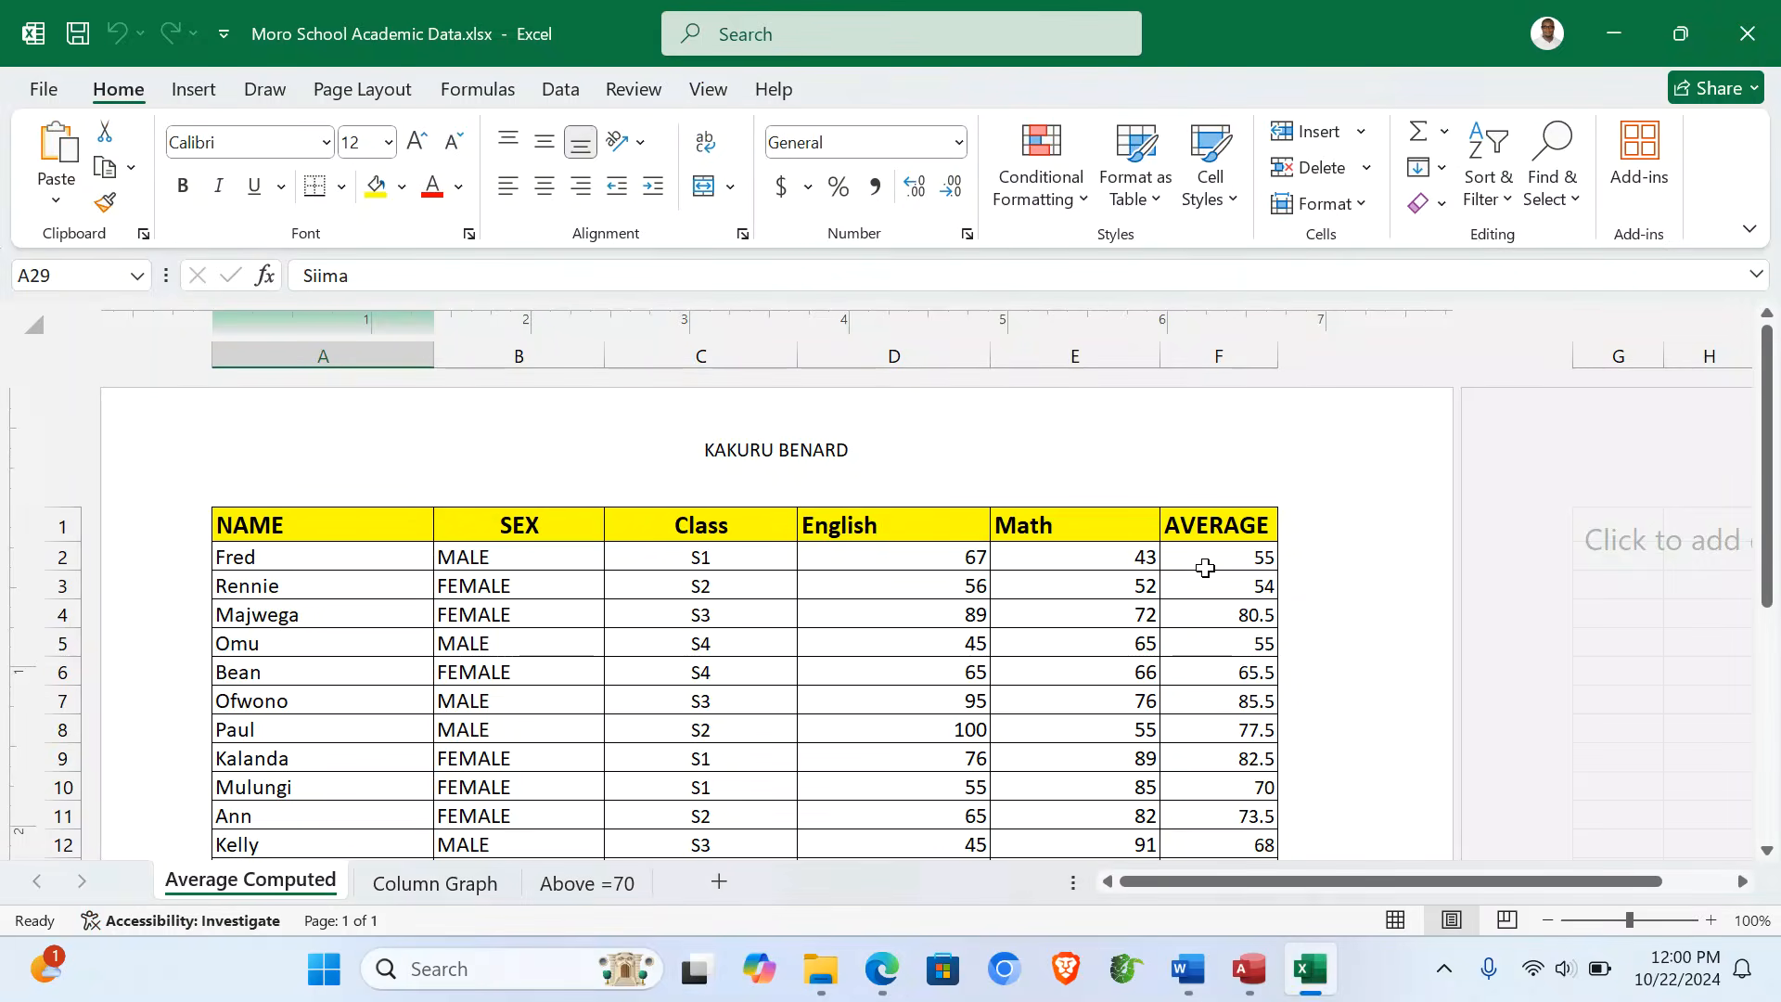
mouse_move(826, 983)
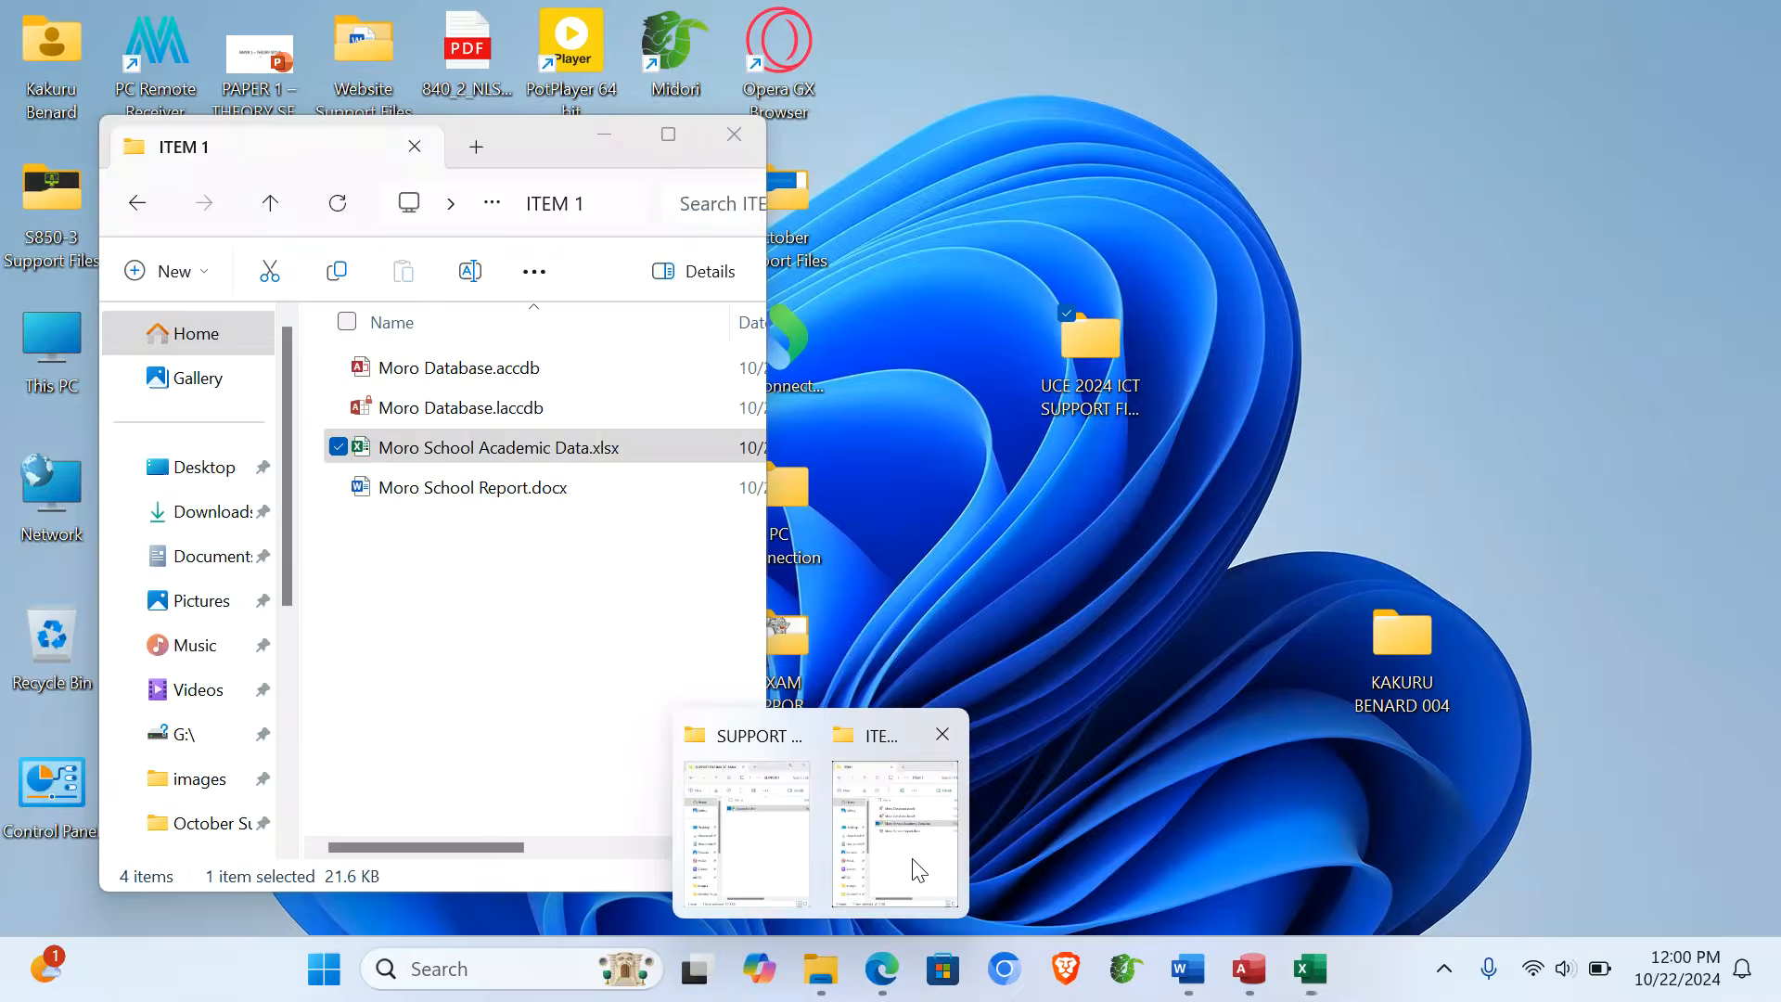
click(895, 886)
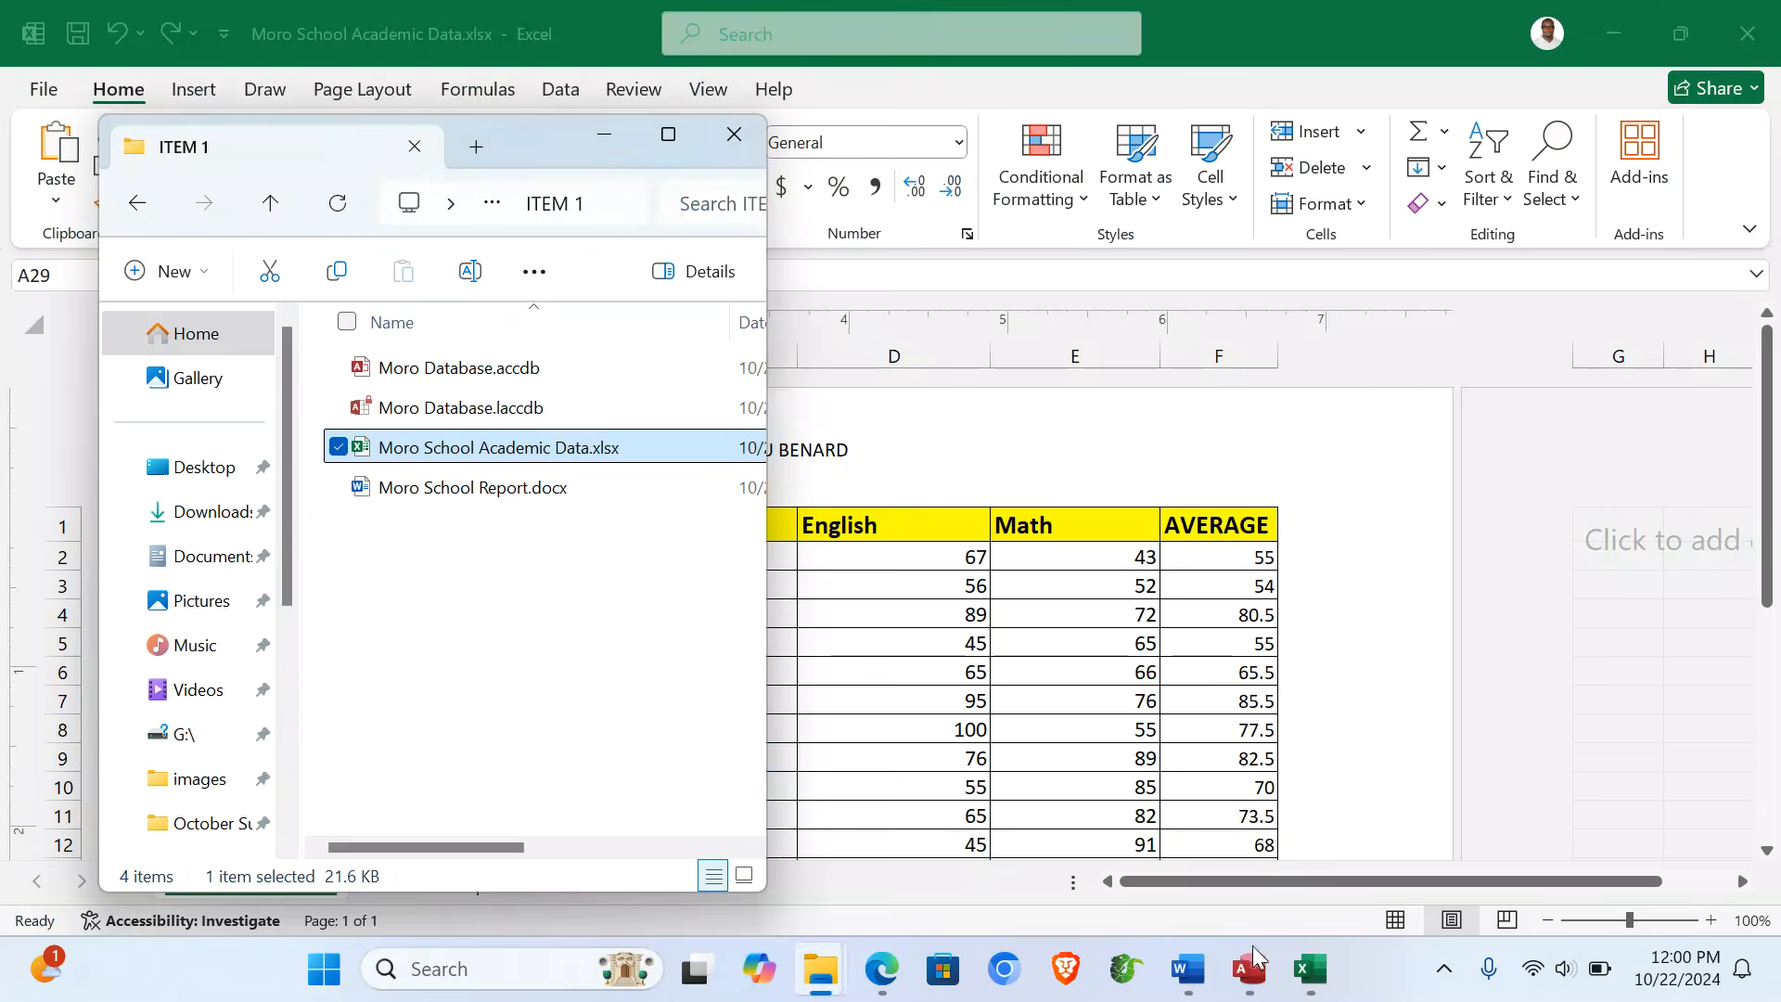
click(1290, 986)
click(1748, 34)
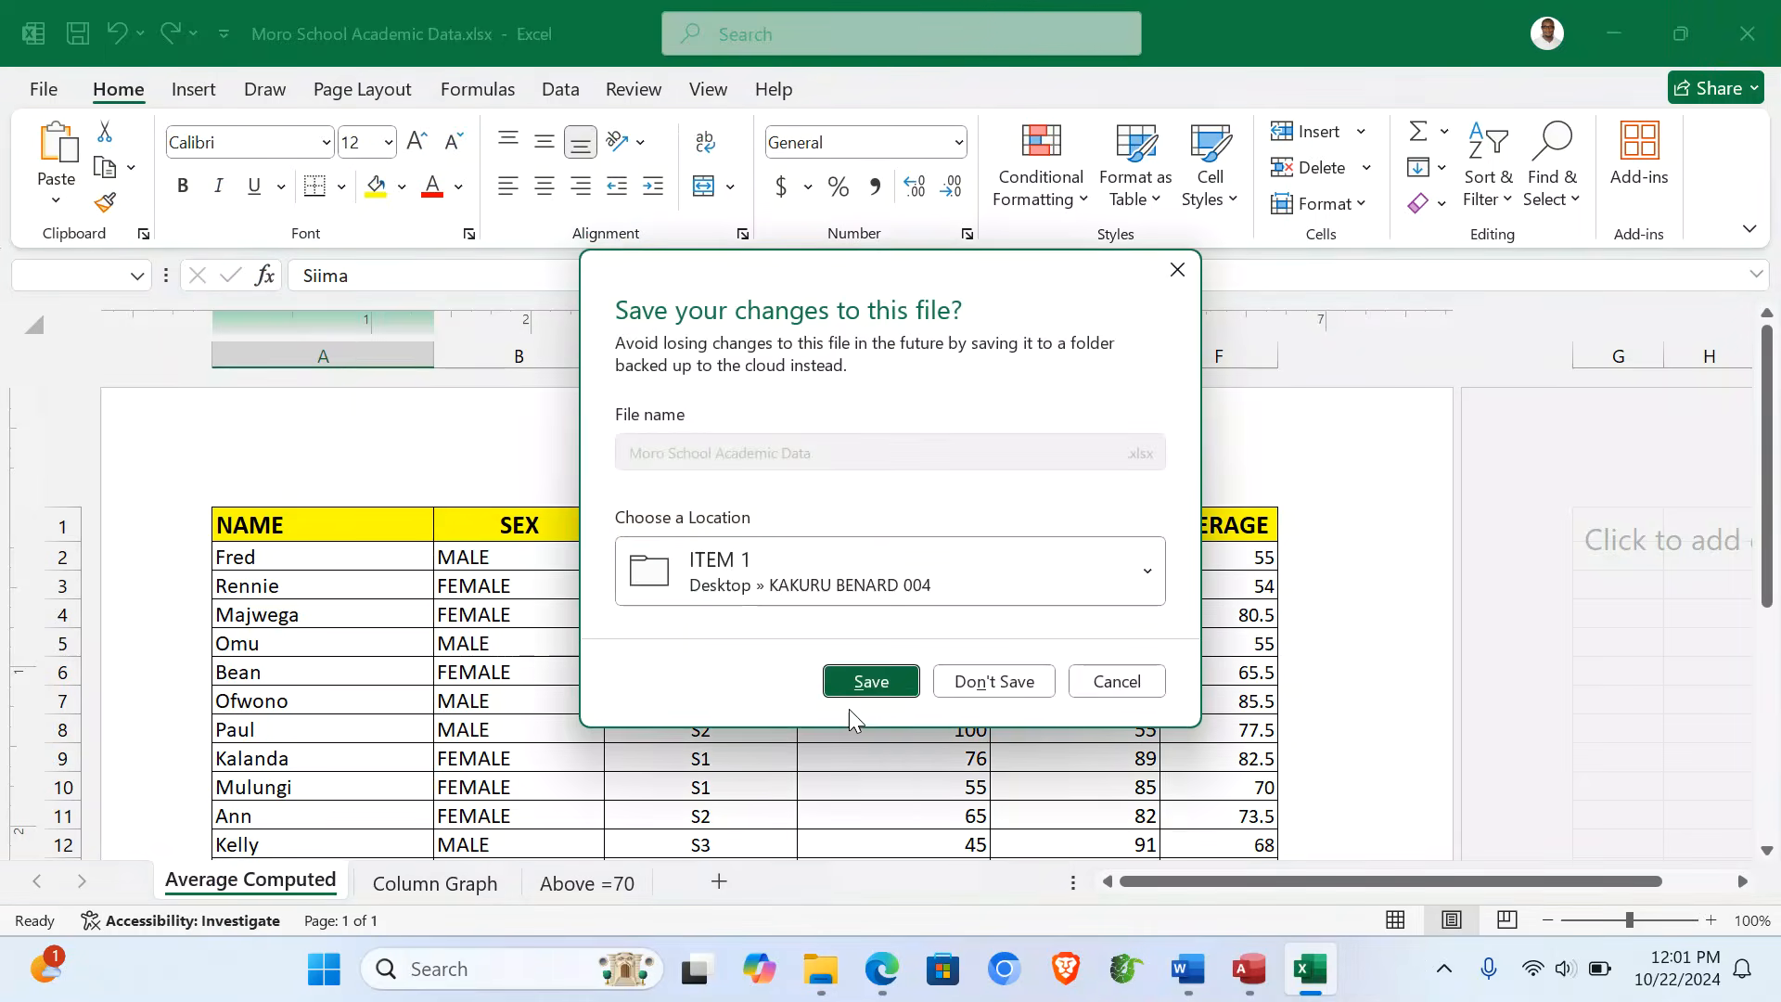
click(870, 682)
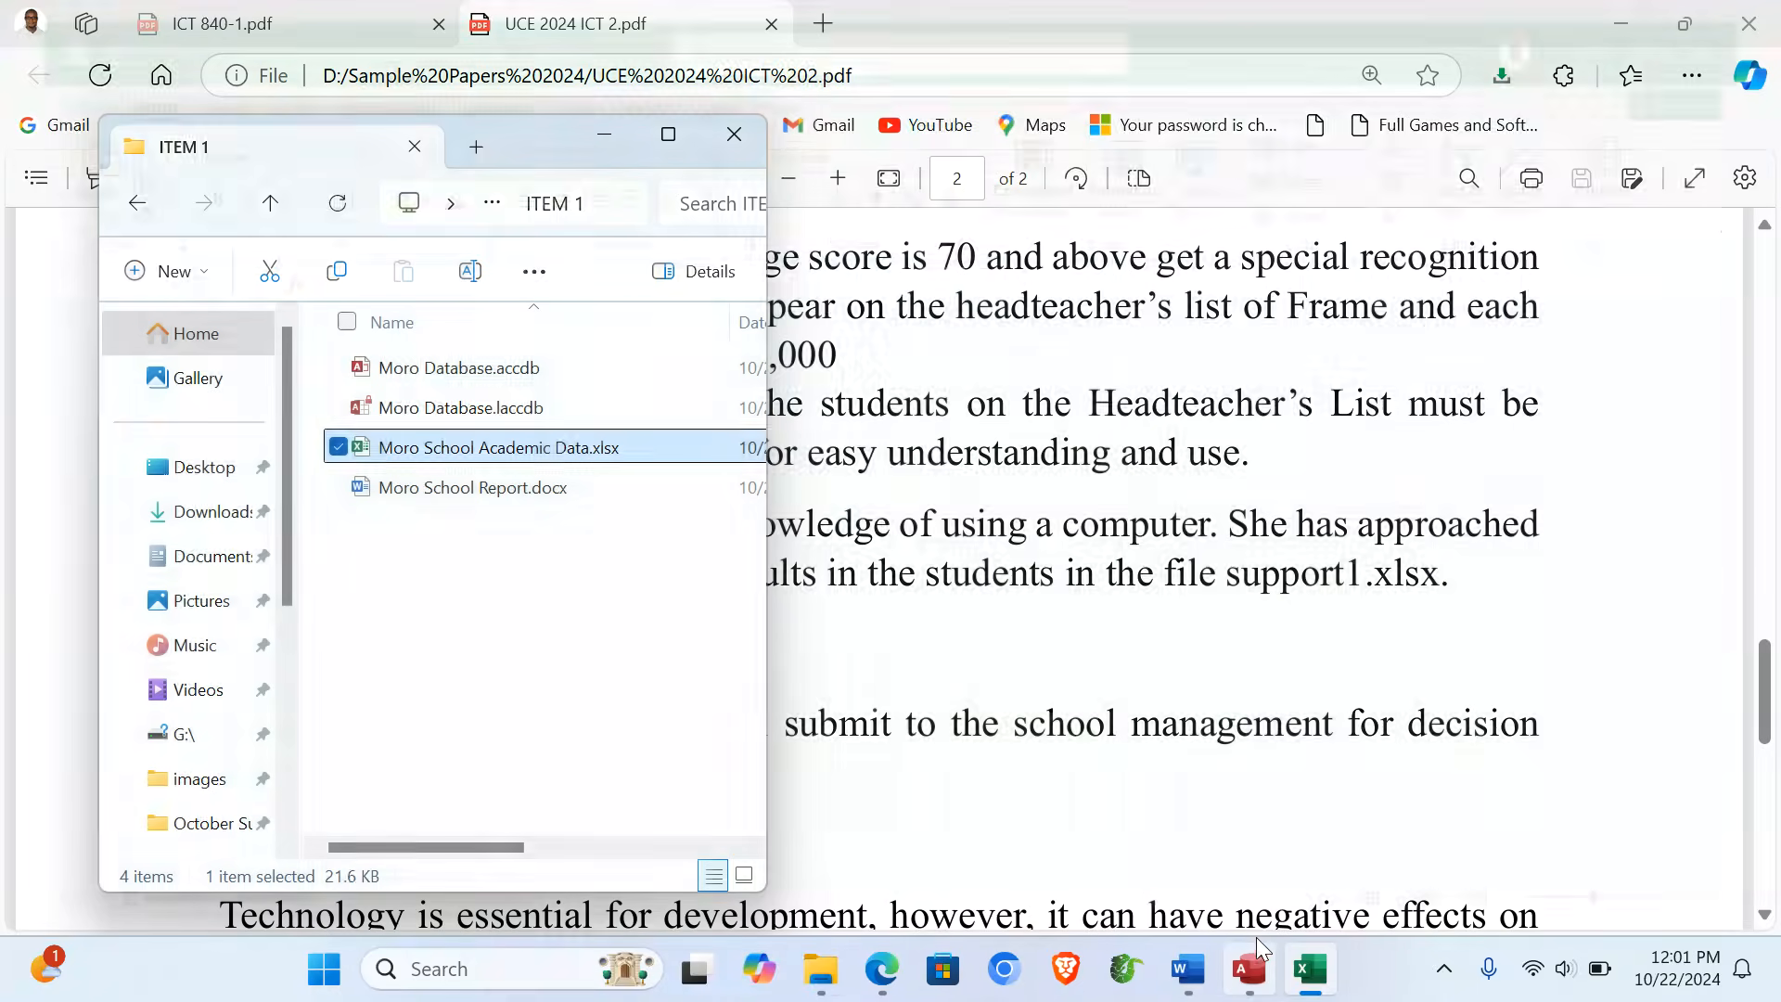
- Close the Access database and reopen the Moro School Academic Data workbook
click(1318, 971)
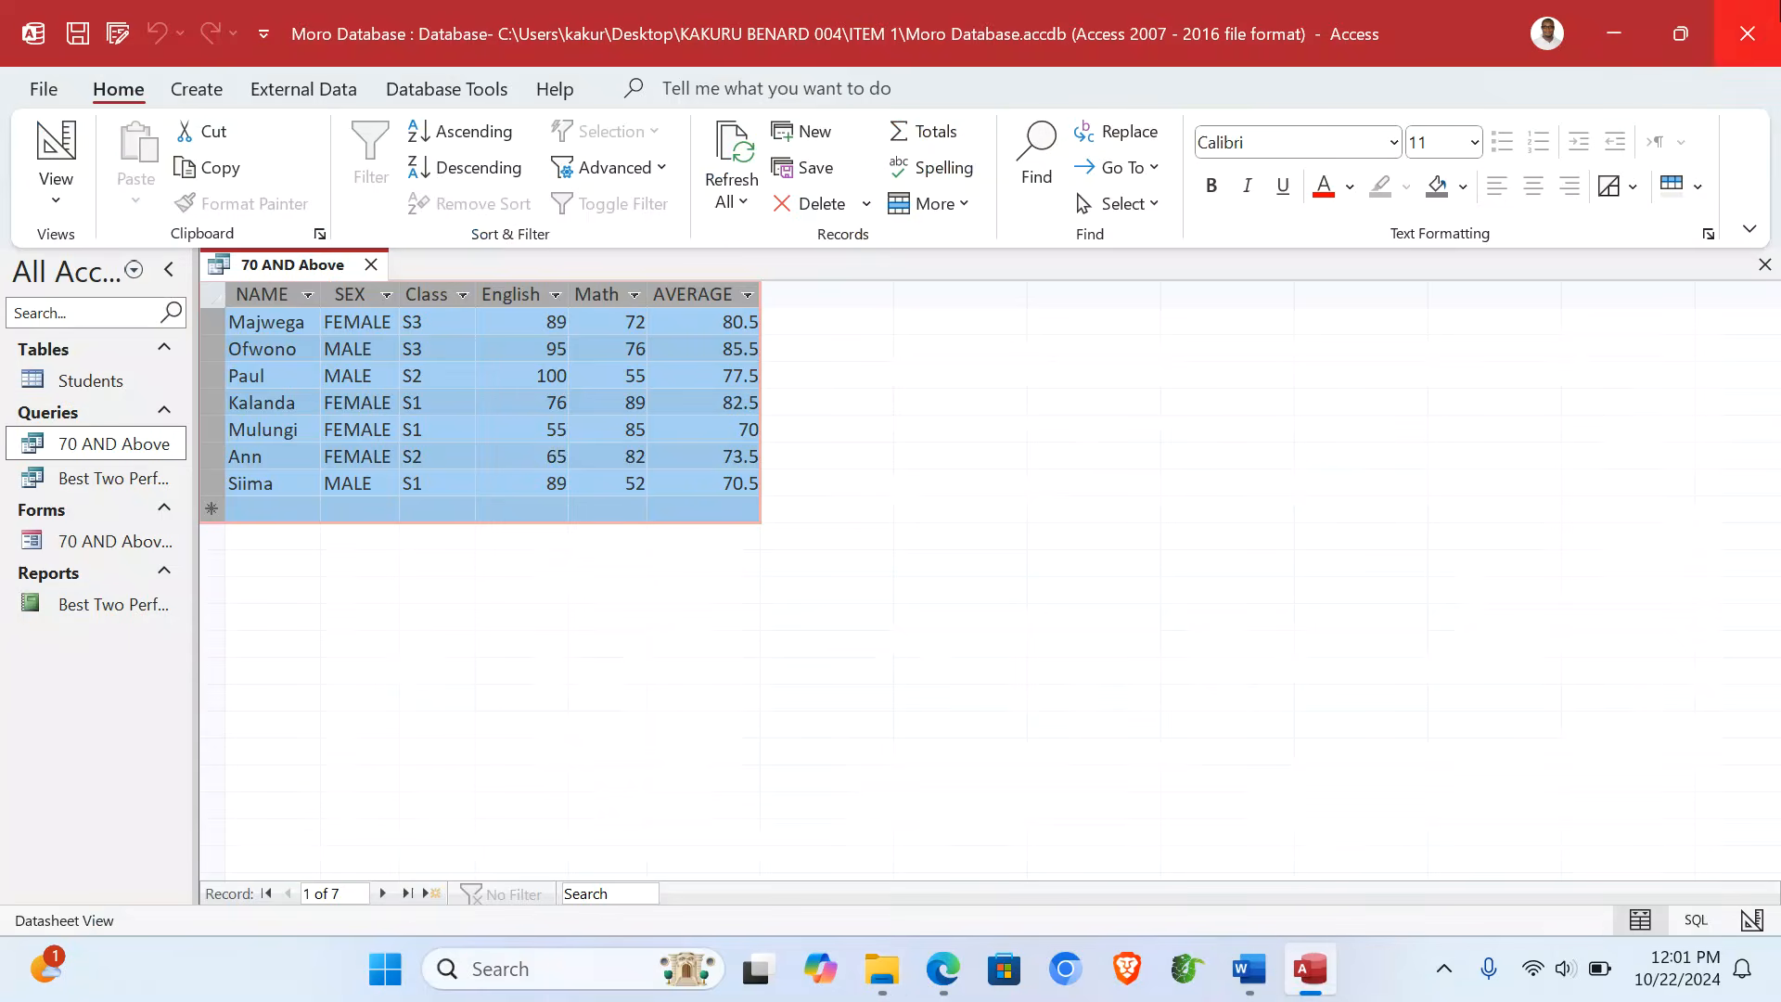
click(1776, 11)
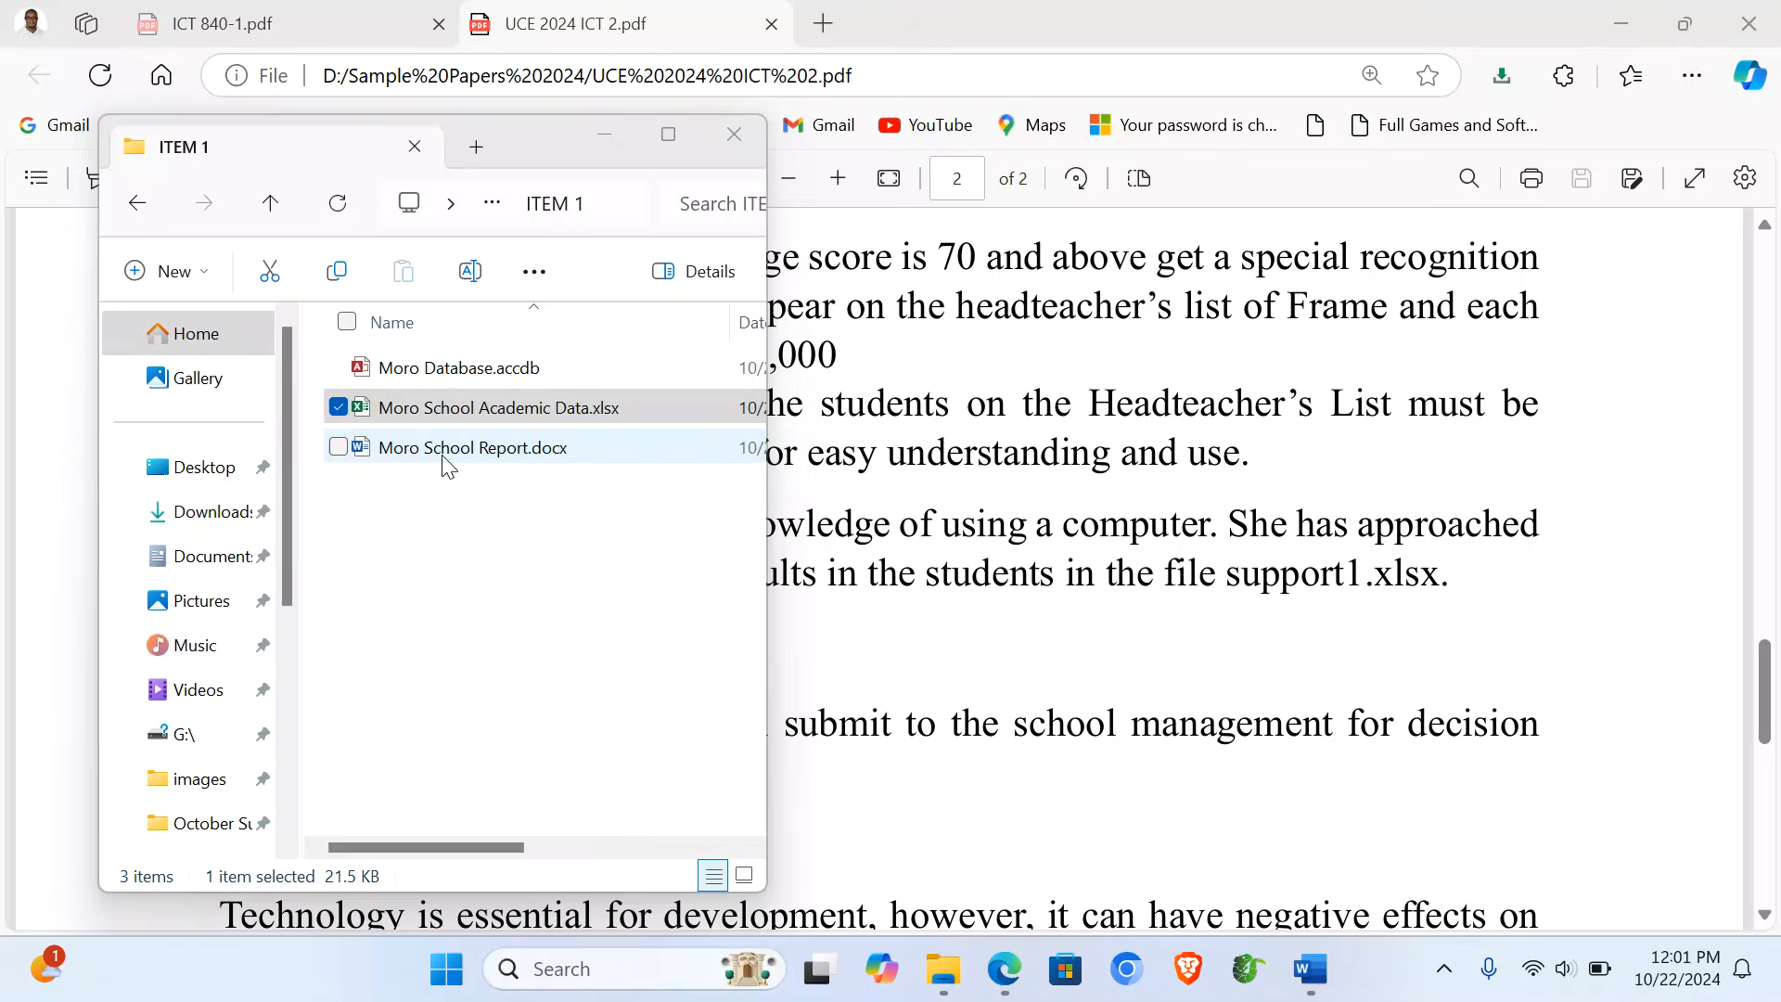
click(418, 515)
double_click(433, 411)
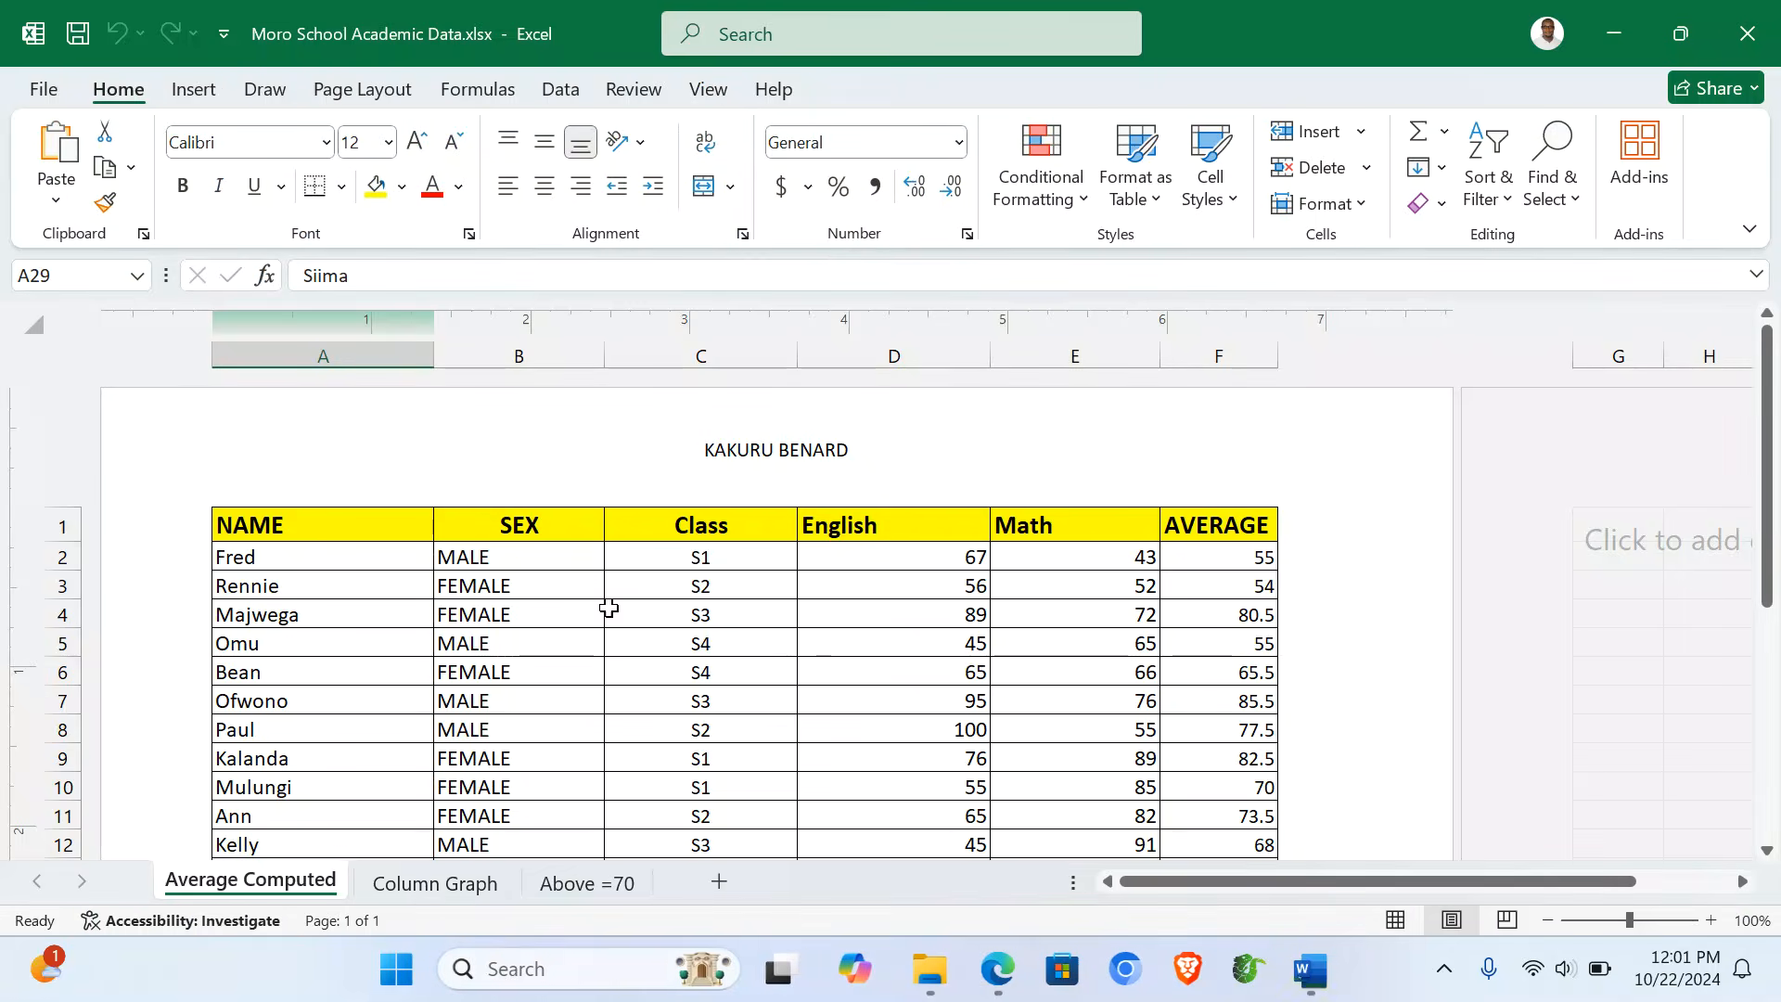
- Check the Column Graph and Above =70 sheets, then reopen Moro School Report.docx
click(411, 883)
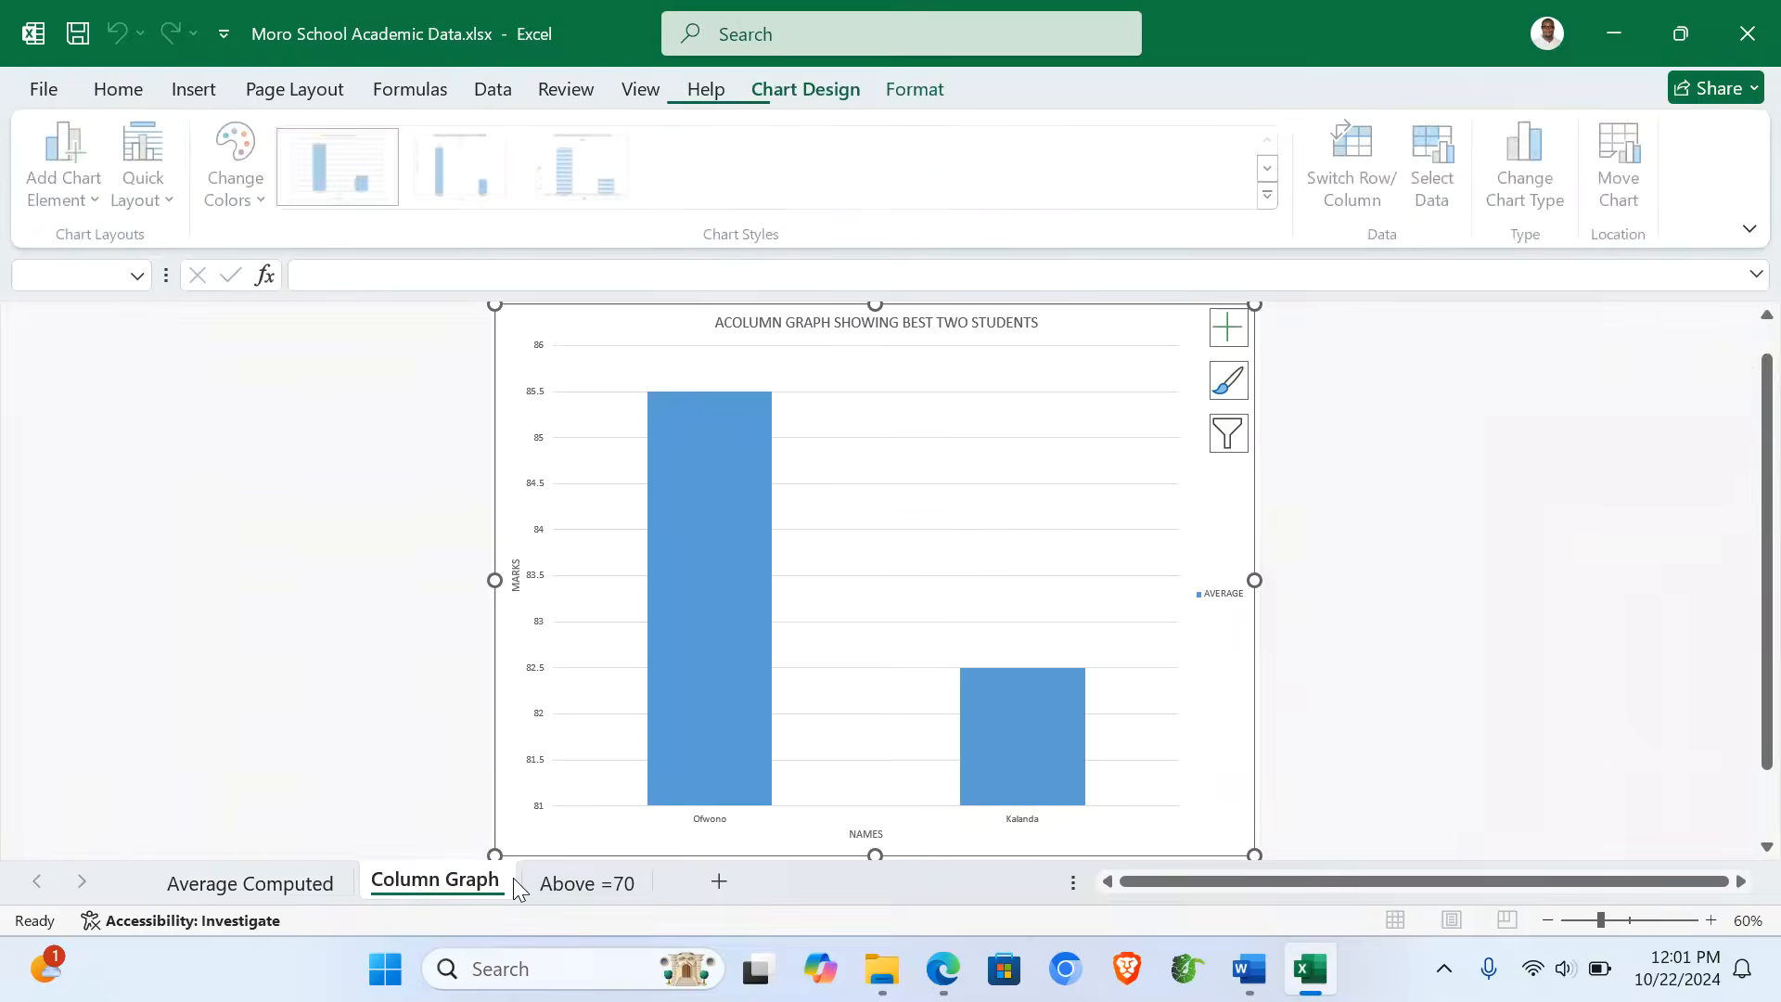
click(566, 883)
click(467, 774)
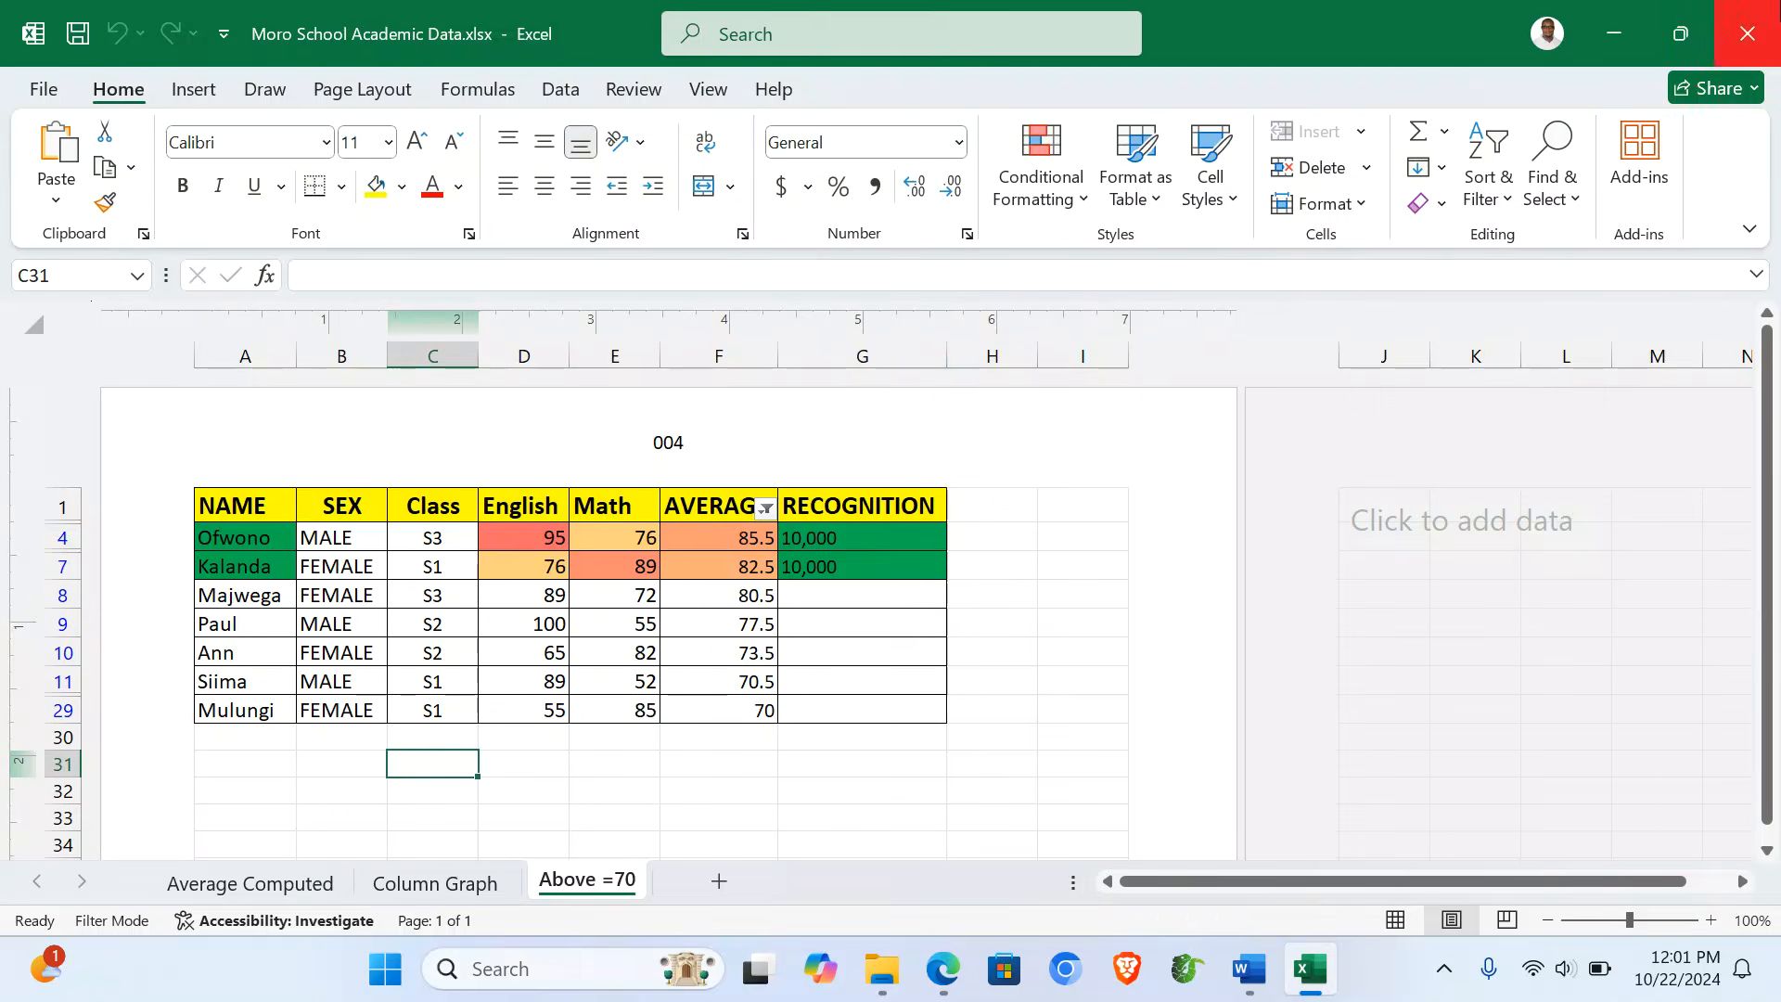
key(alt+Tab)
double_click(462, 461)
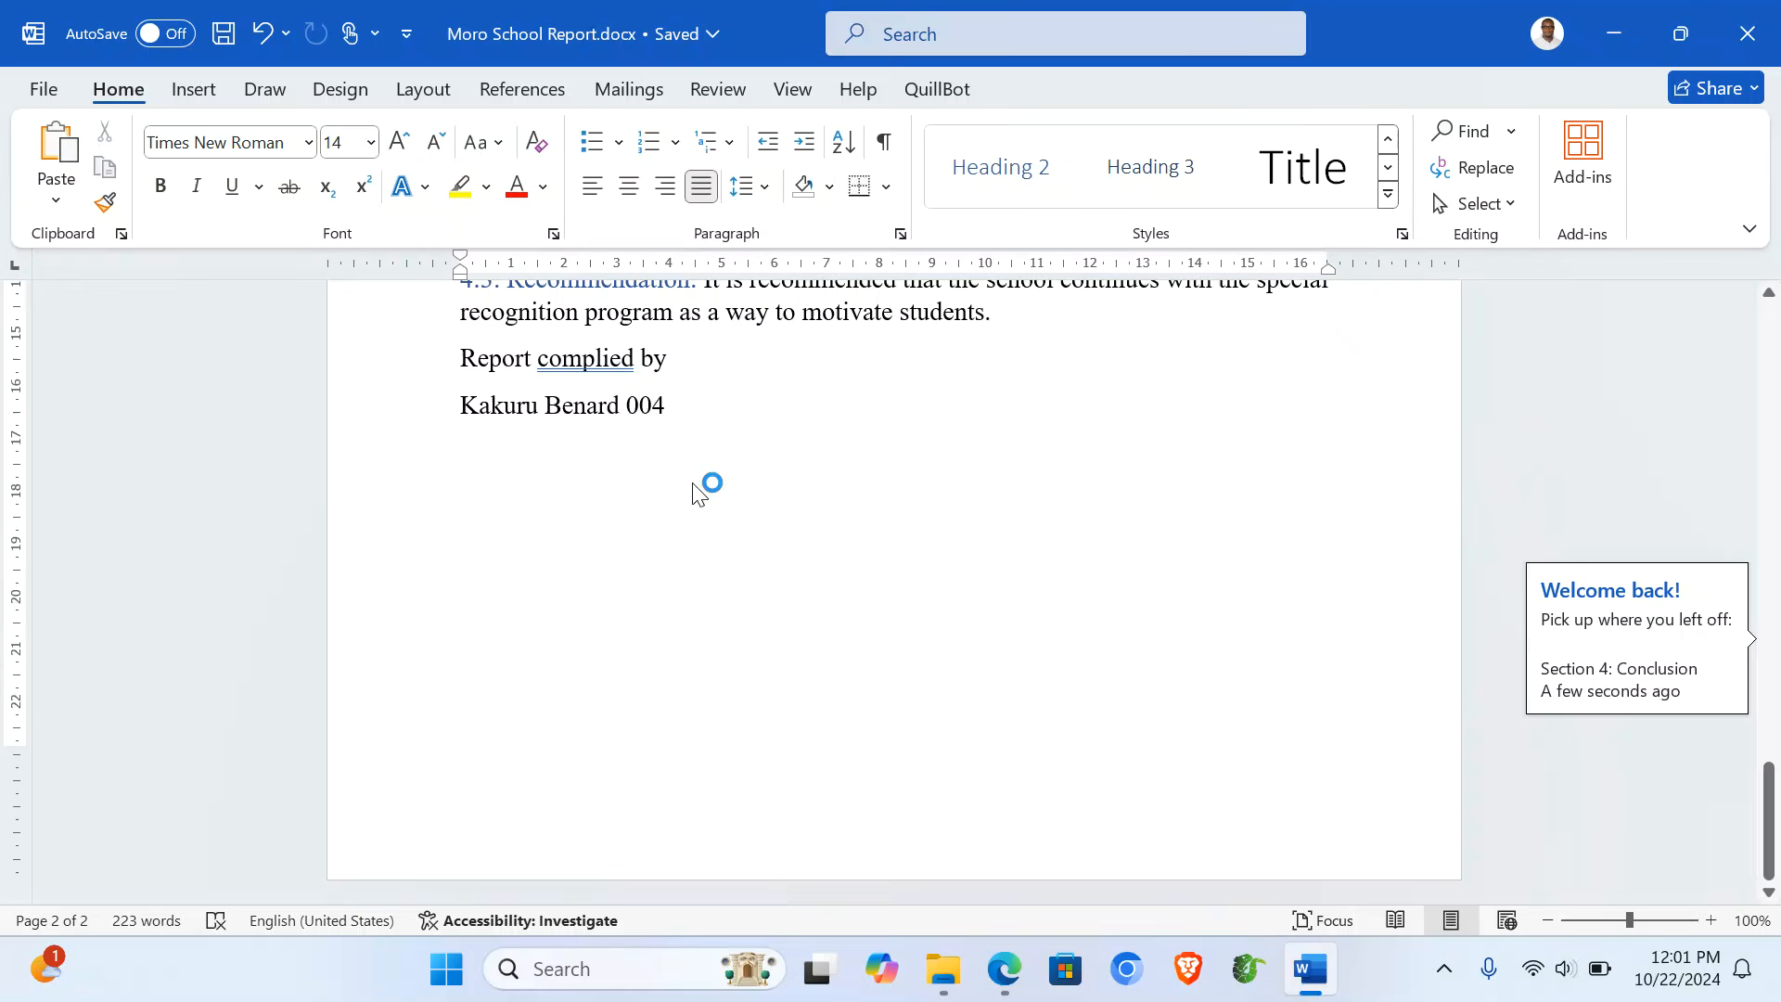
- Insert Bold Numbers 2 (Page X of Y) page numbers at the bottom of the page
scroll(700, 492, up, 15)
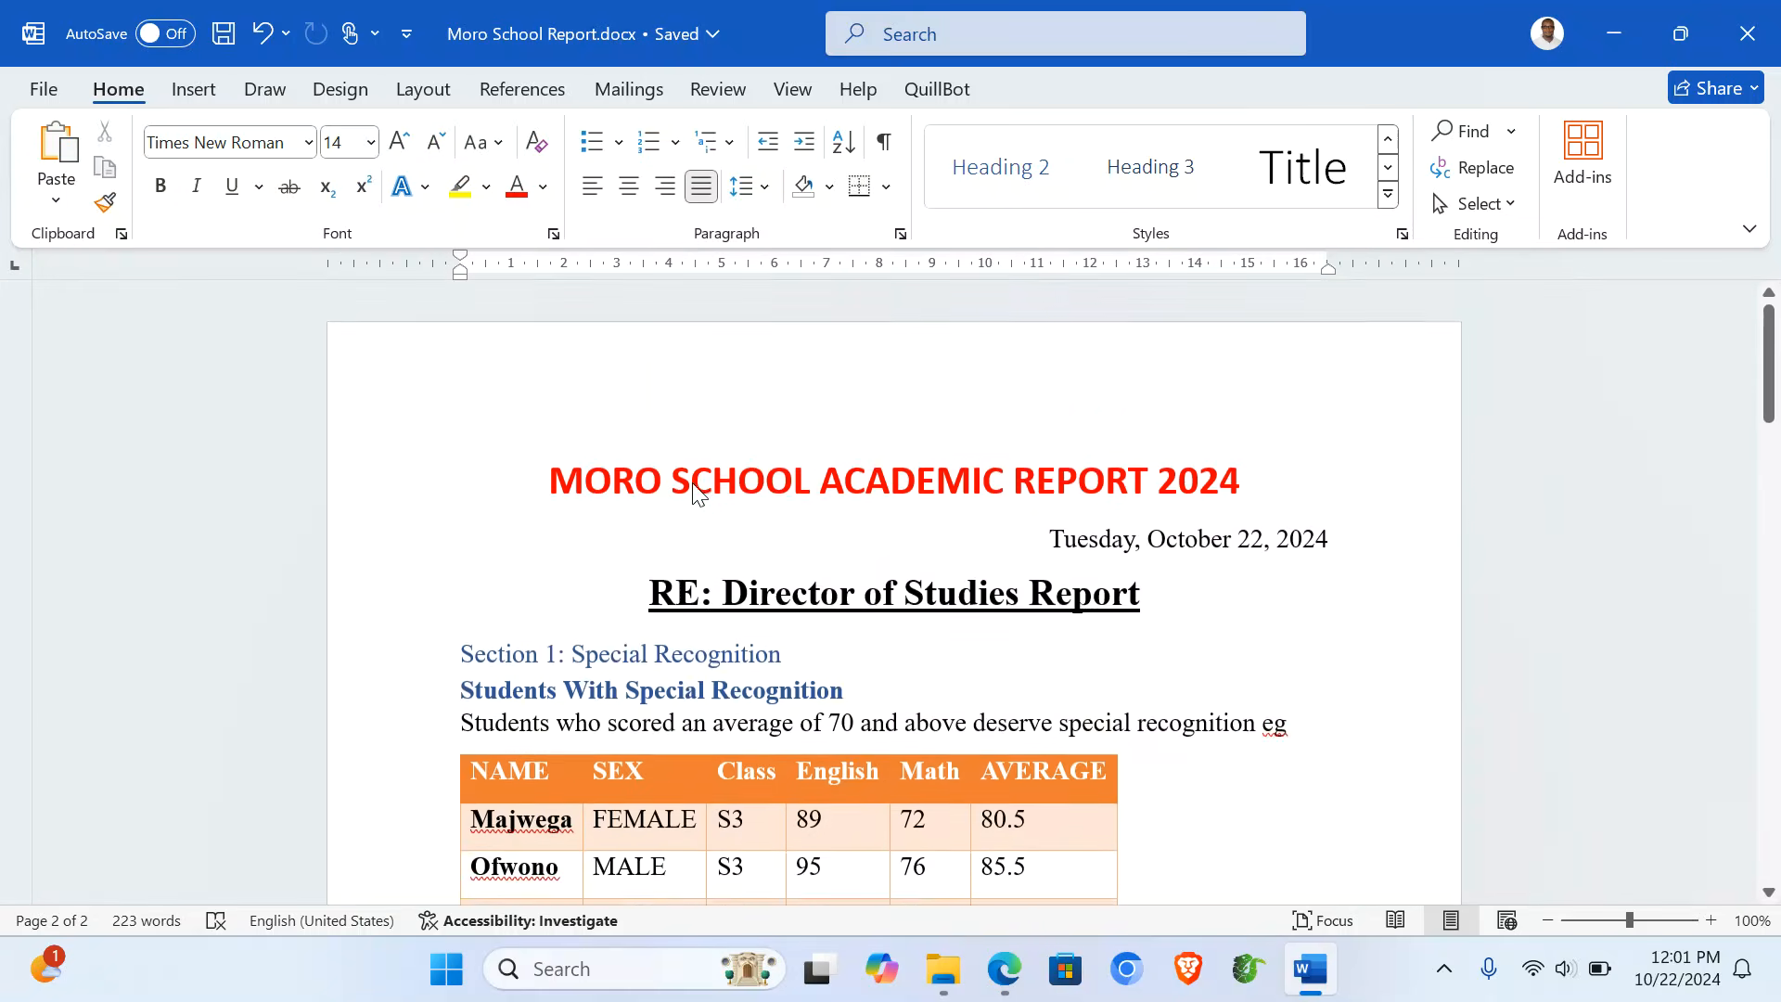
scroll(693, 484, down, 15)
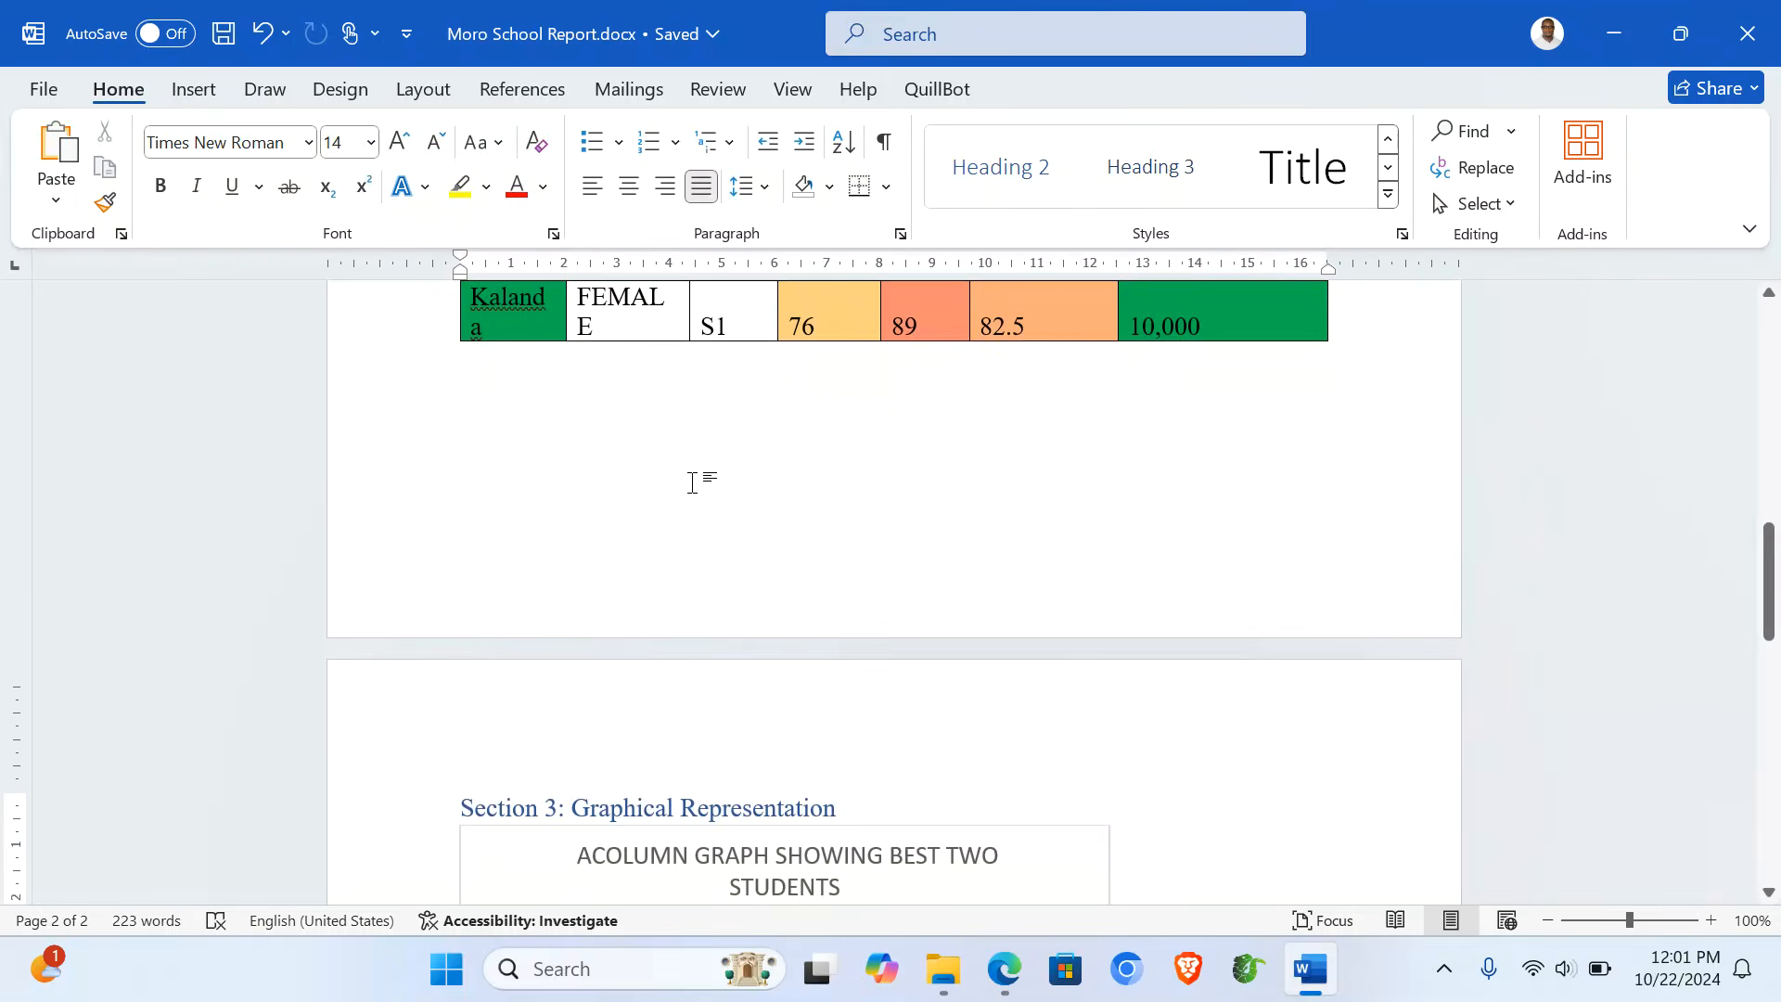
click(194, 89)
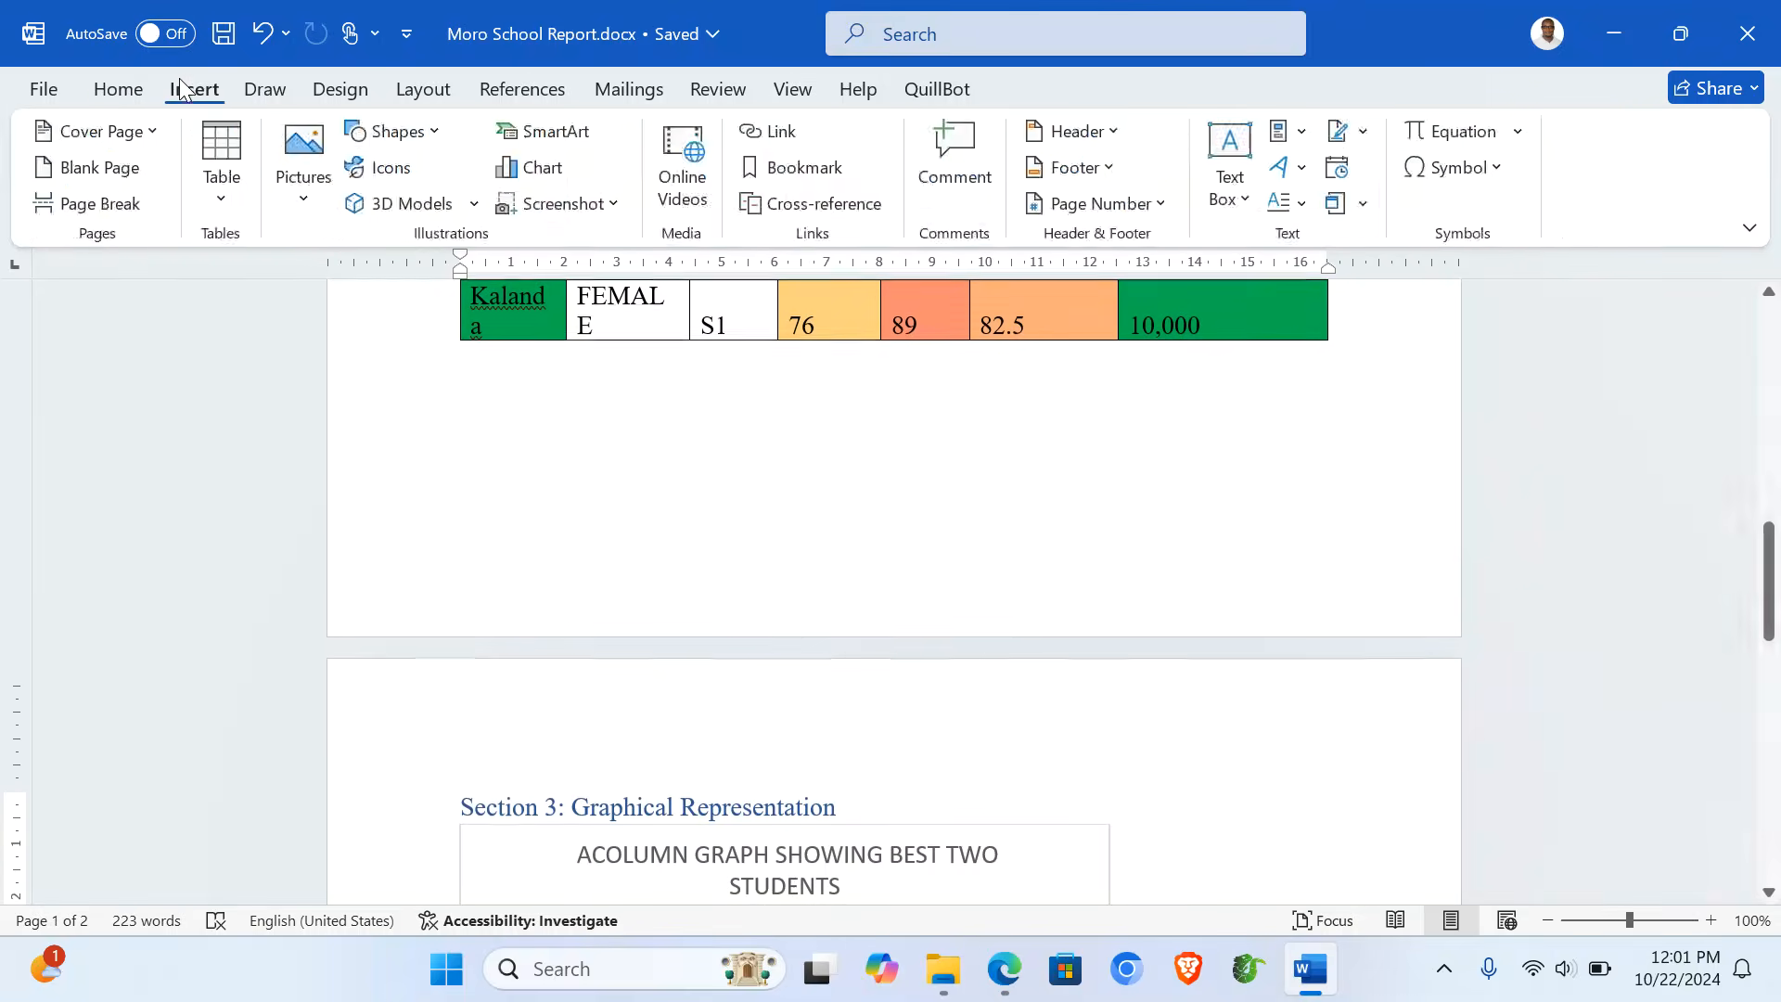
click(1165, 211)
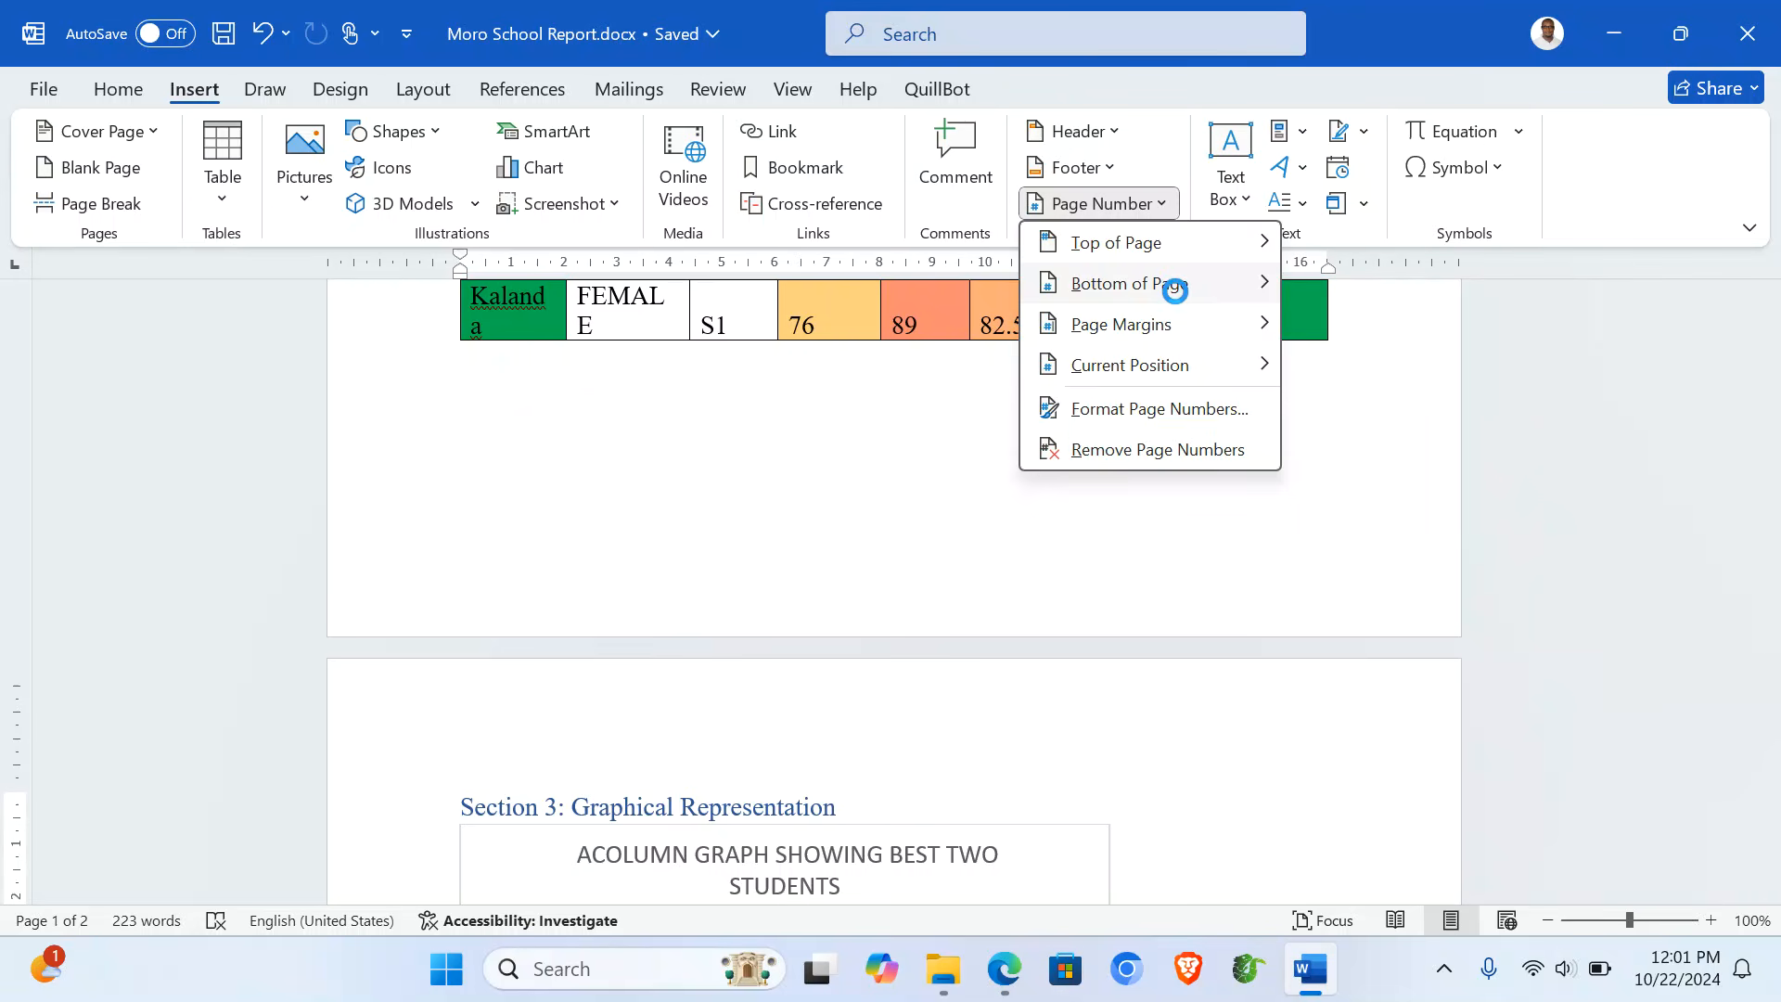
mouse_move(1178, 295)
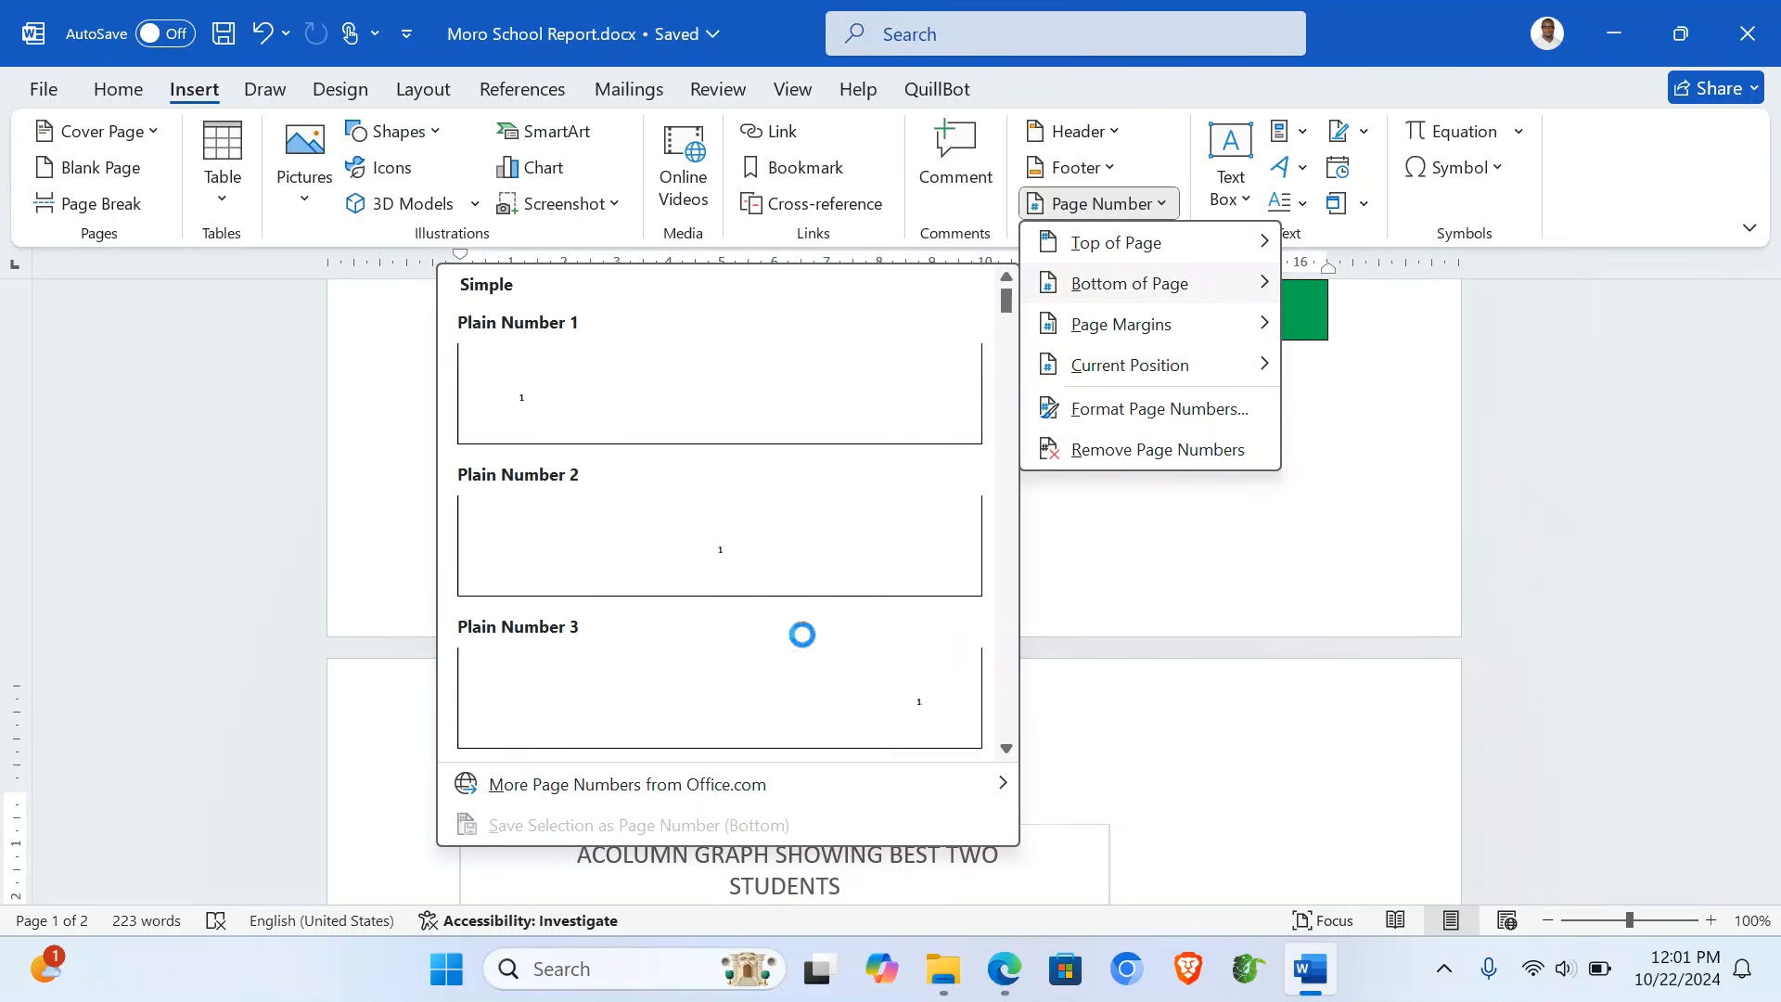
scroll(800, 633, down, 10)
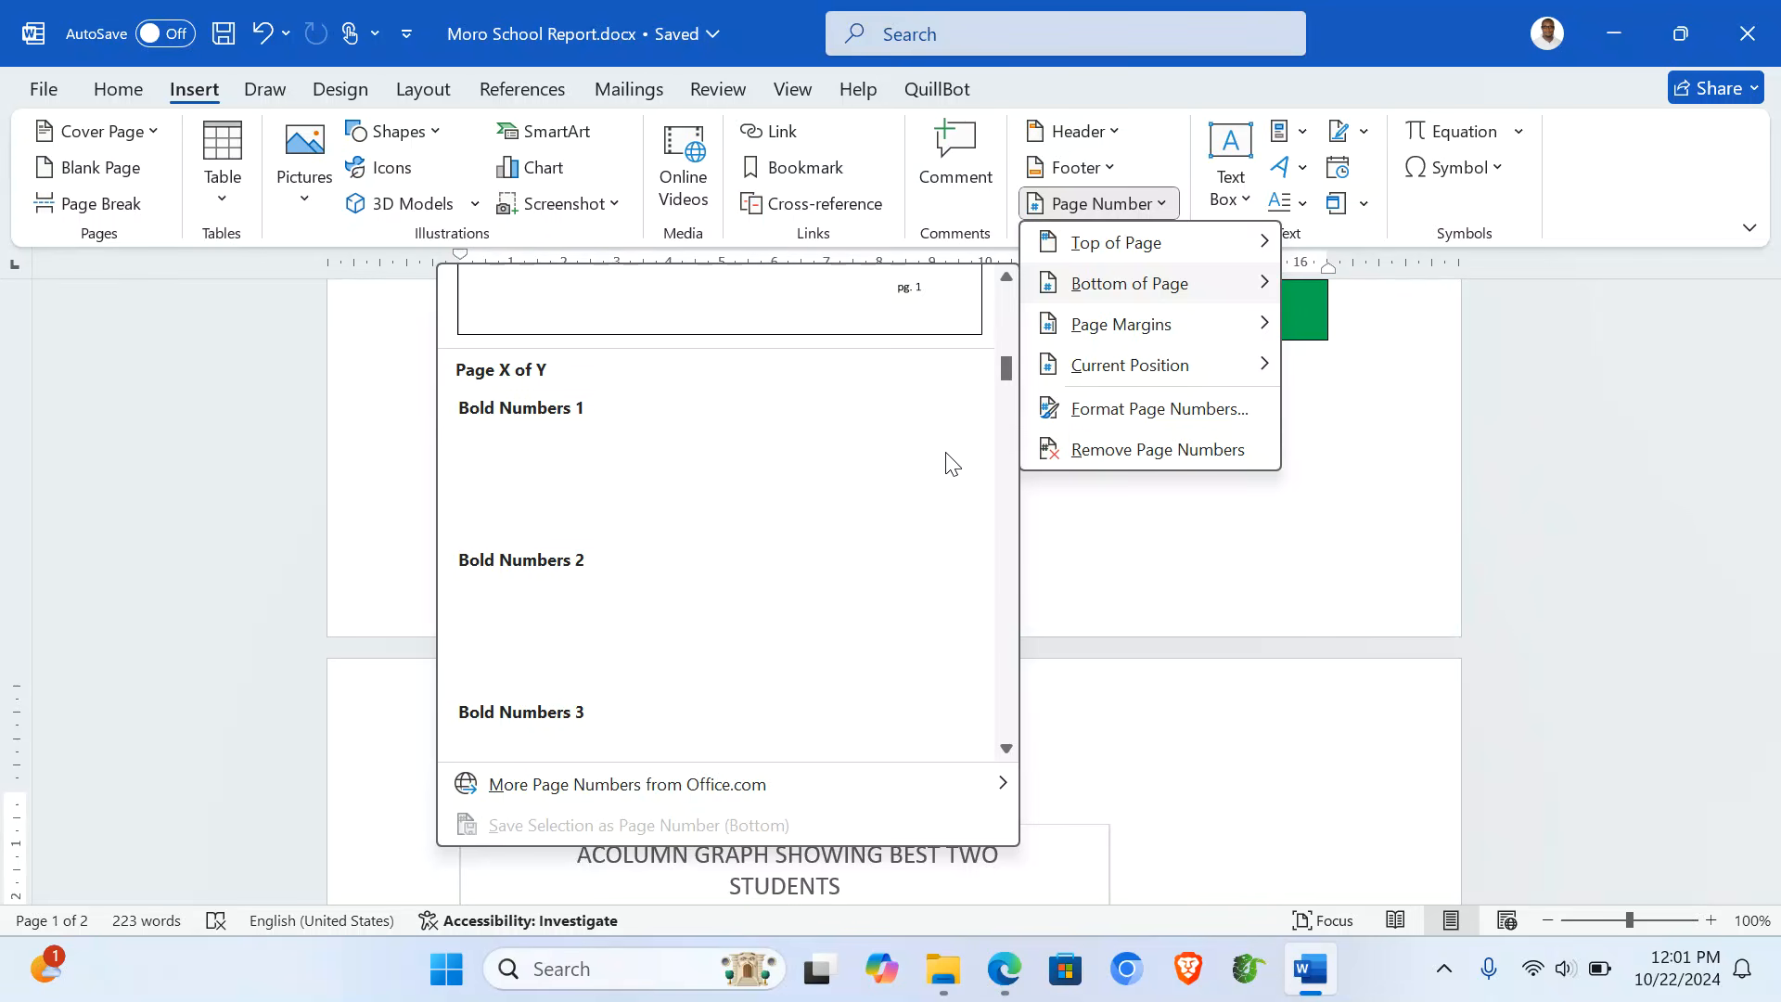
click(715, 637)
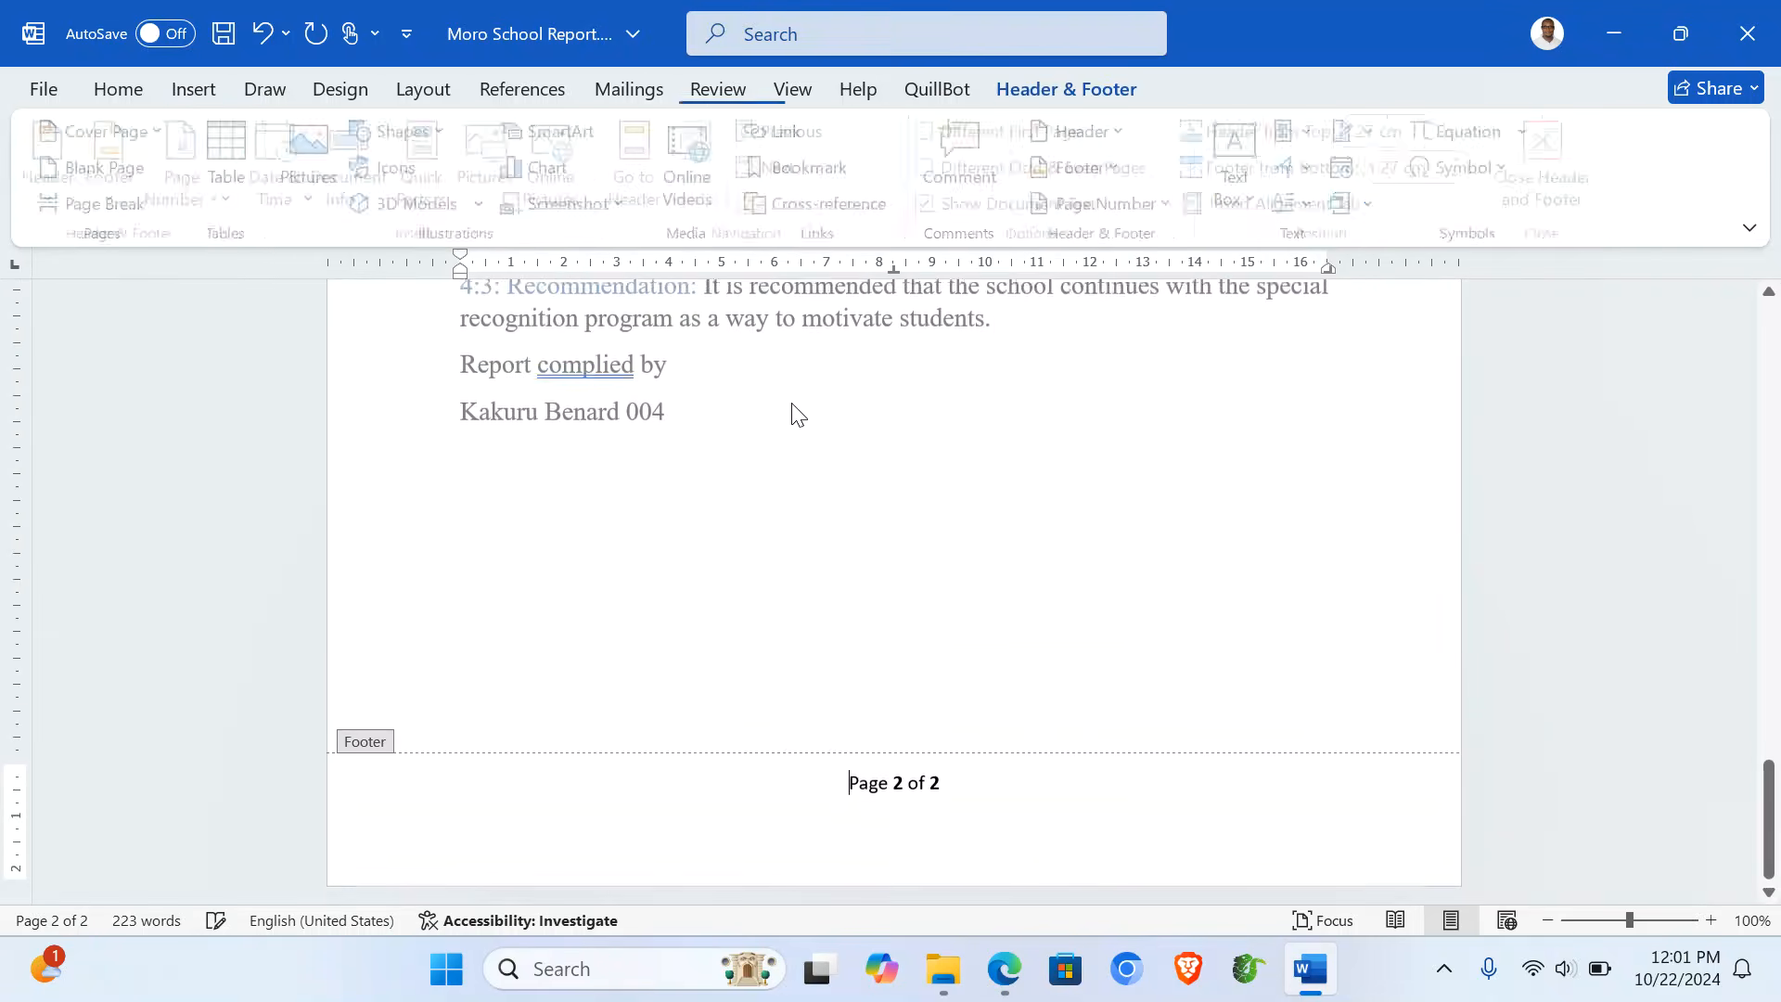
double_click(907, 449)
- Save Moro School Report.docx and close Word
scroll(904, 445, up, 15)
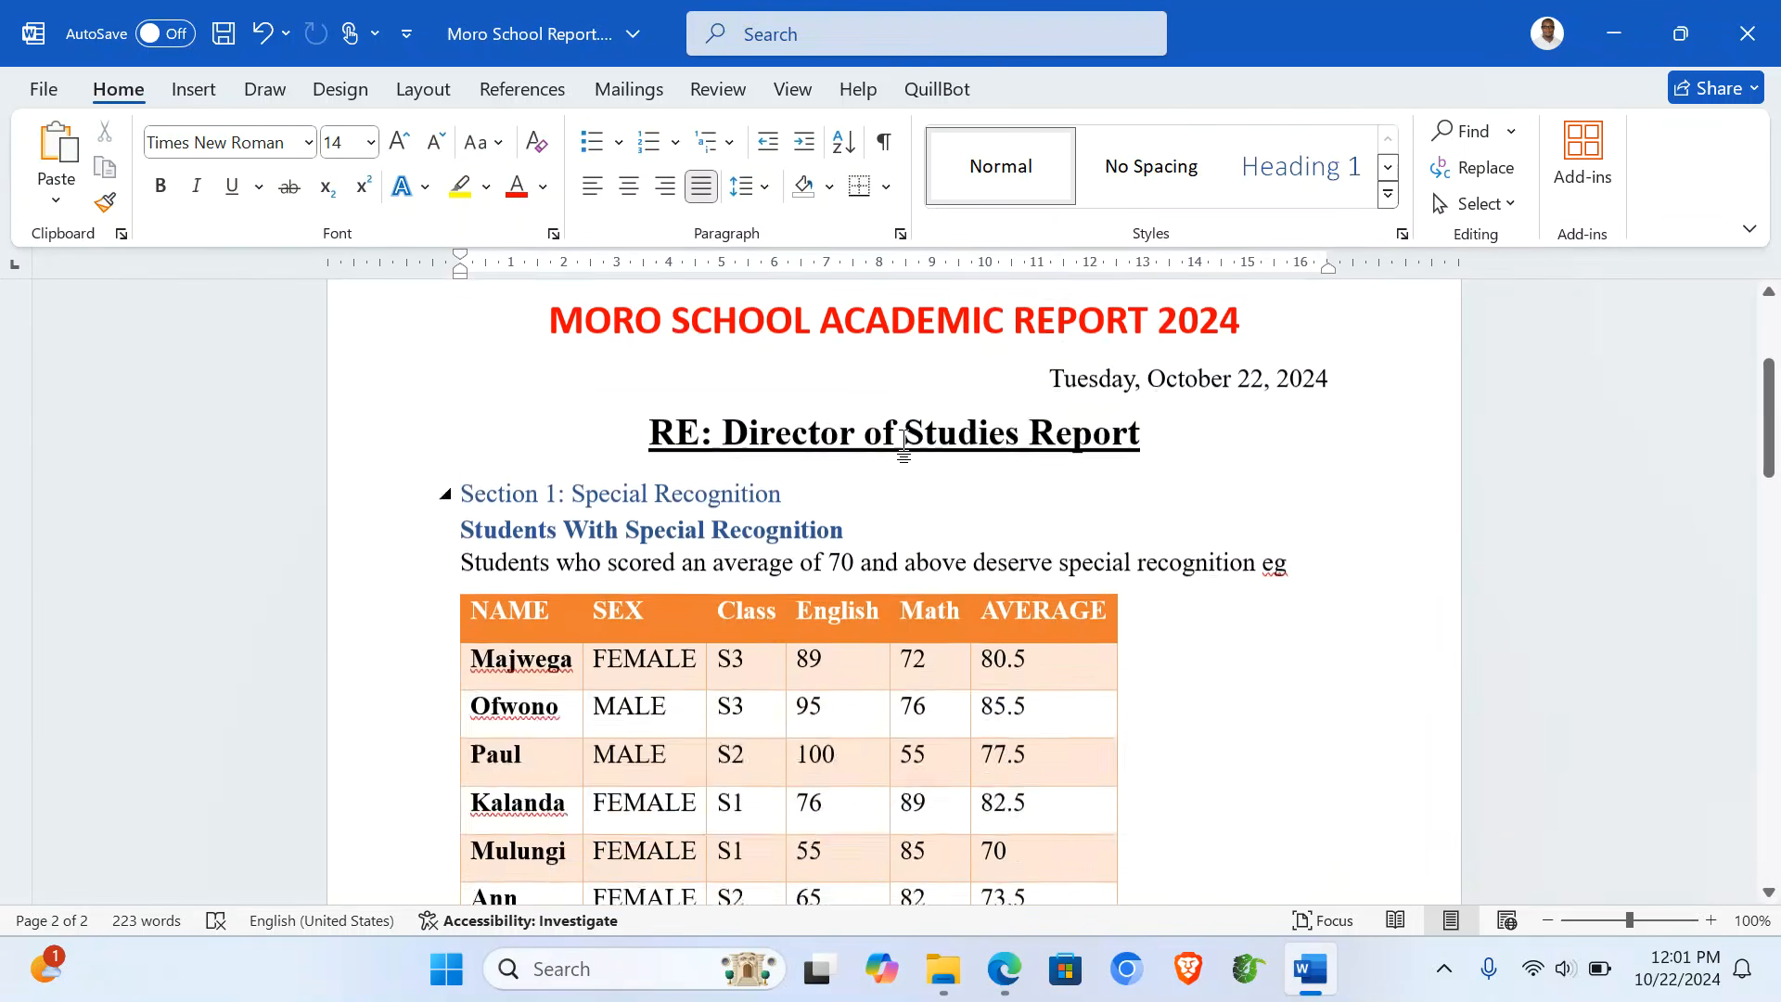
scroll(905, 444, up, 3)
scroll(906, 442, down, 4)
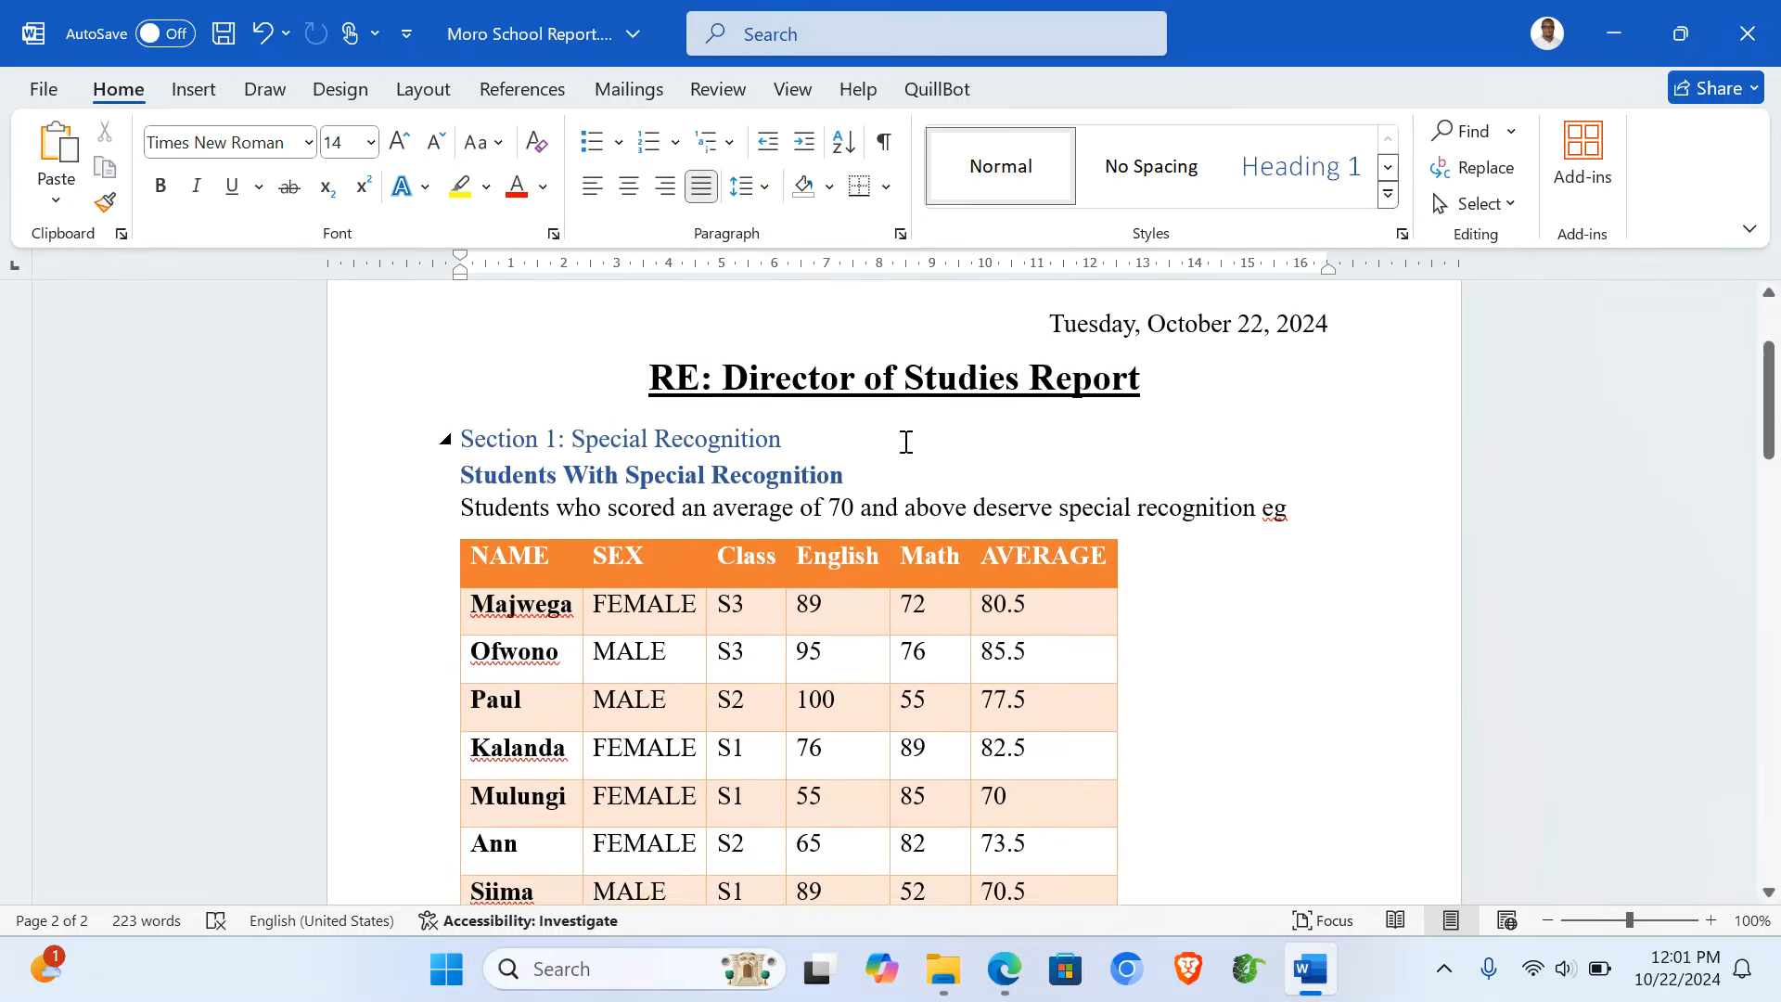
scroll(907, 442, up, 1)
scroll(906, 441, down, 20)
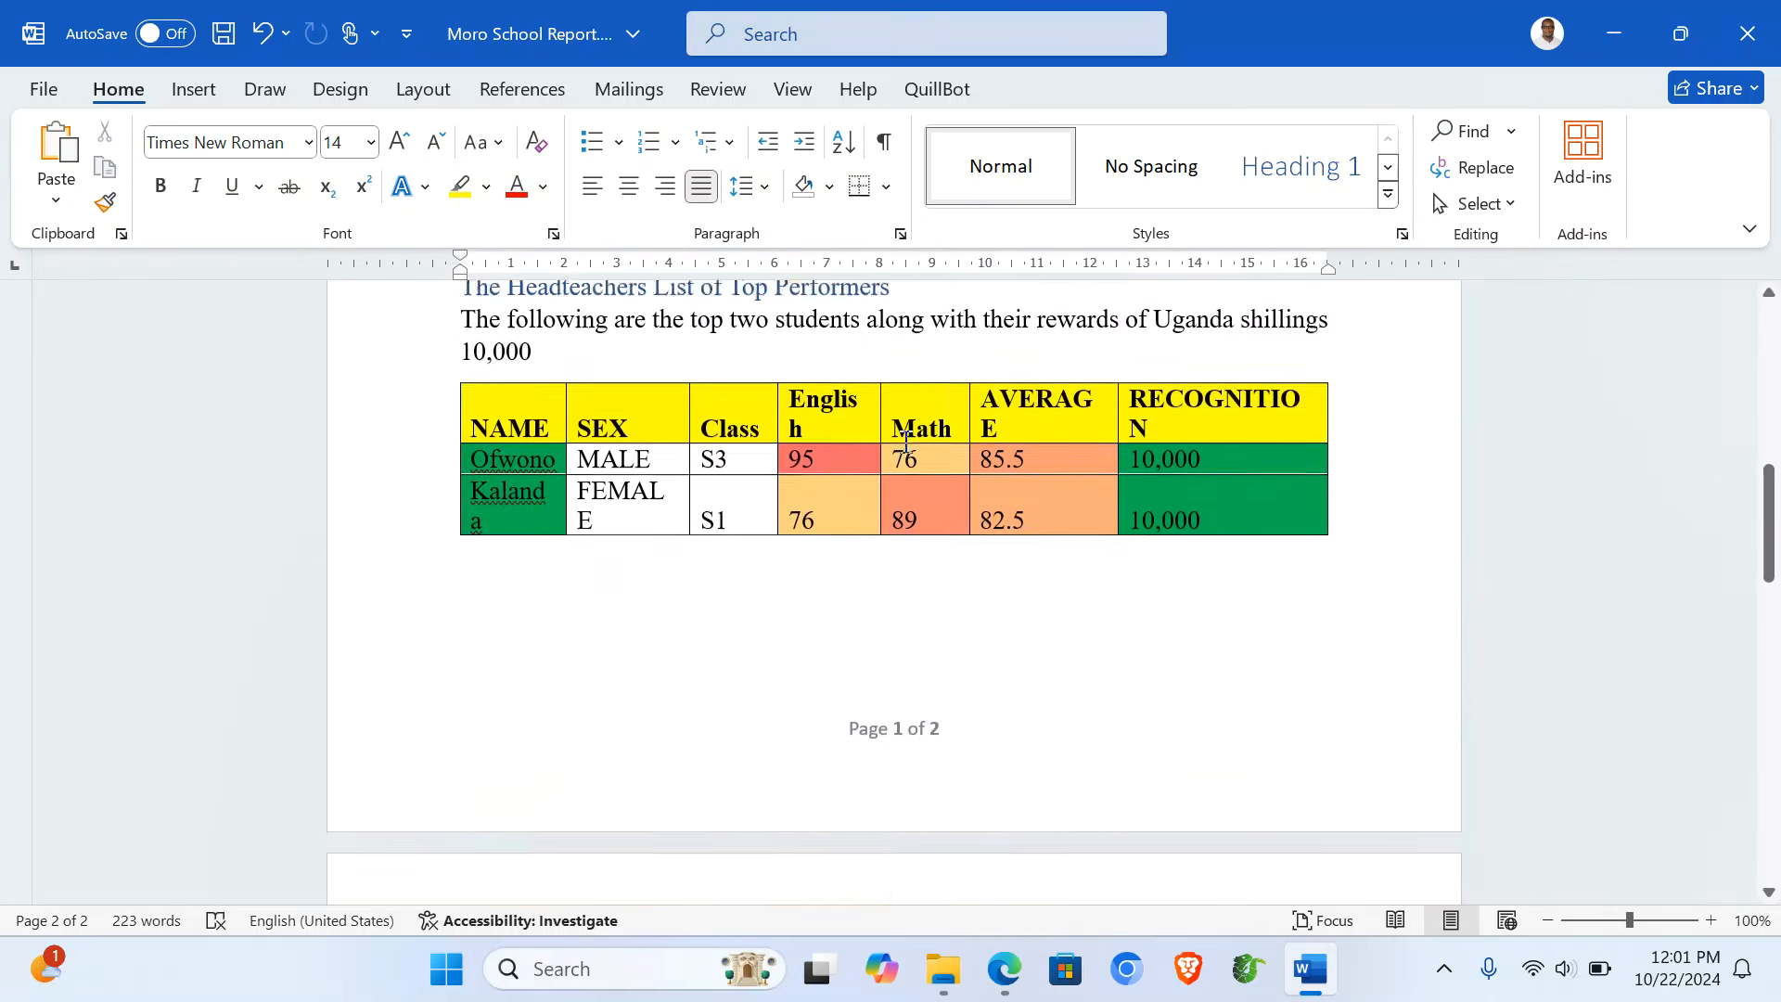
scroll(906, 441, up, 15)
scroll(907, 441, up, 10)
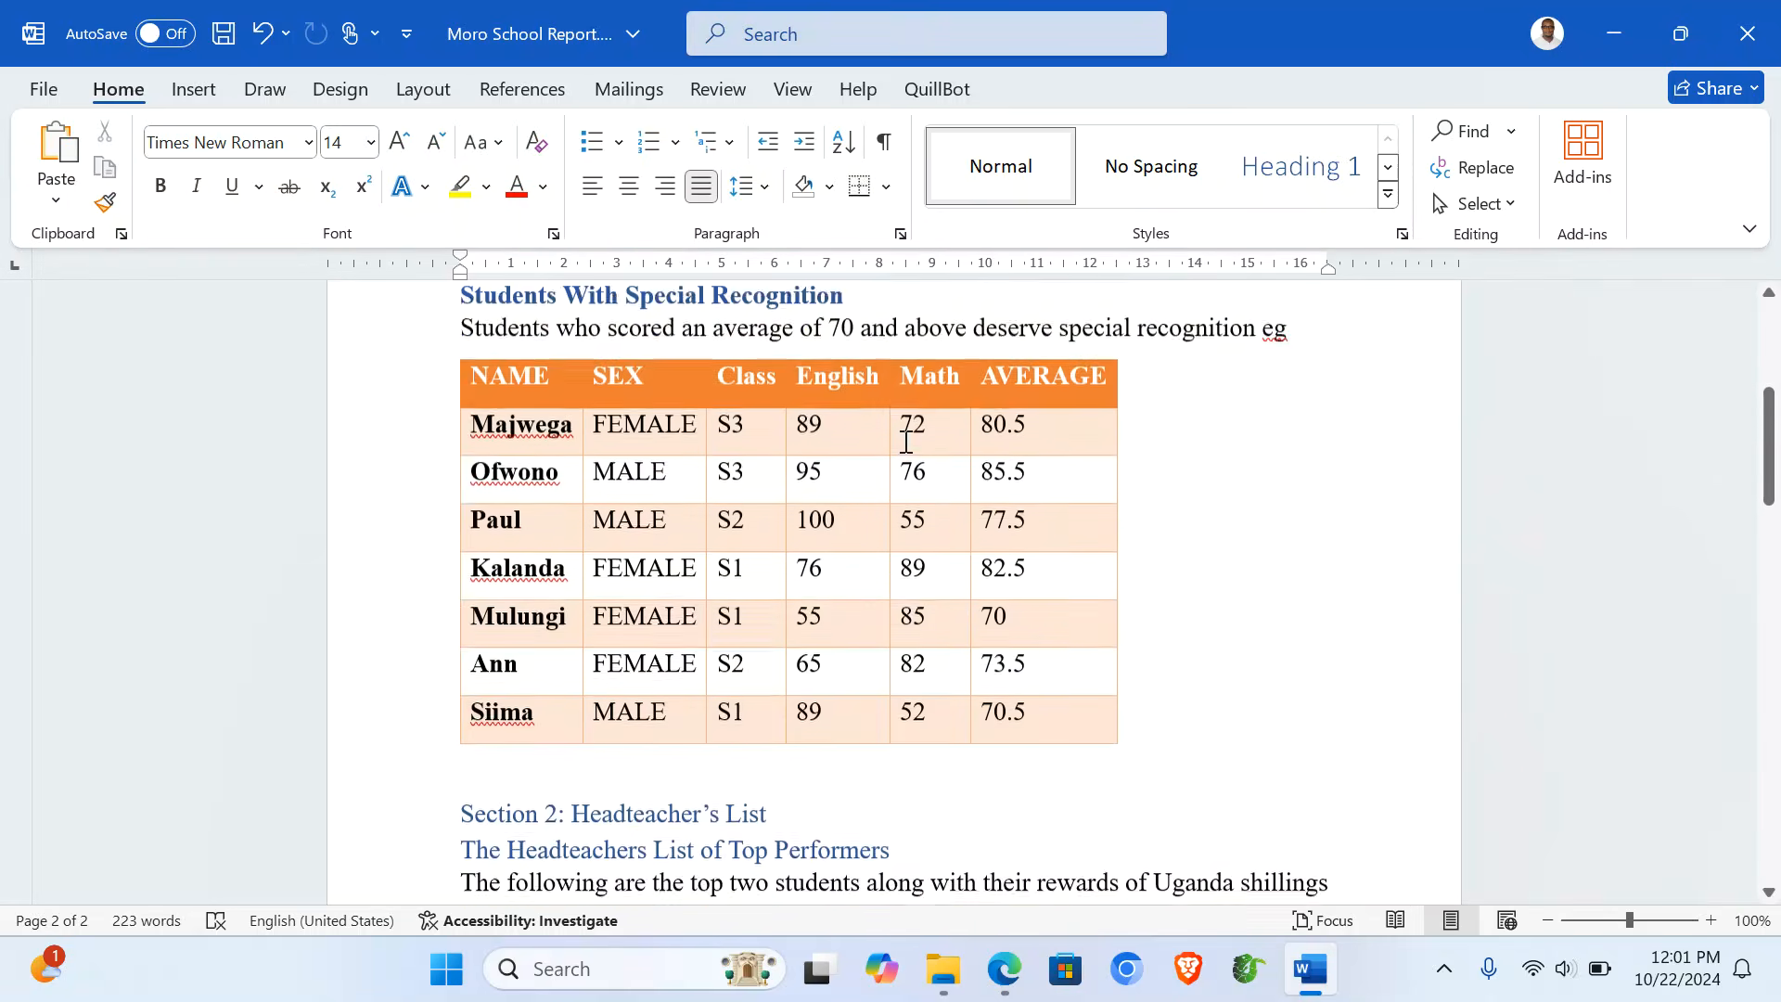
key(ctrl+s)
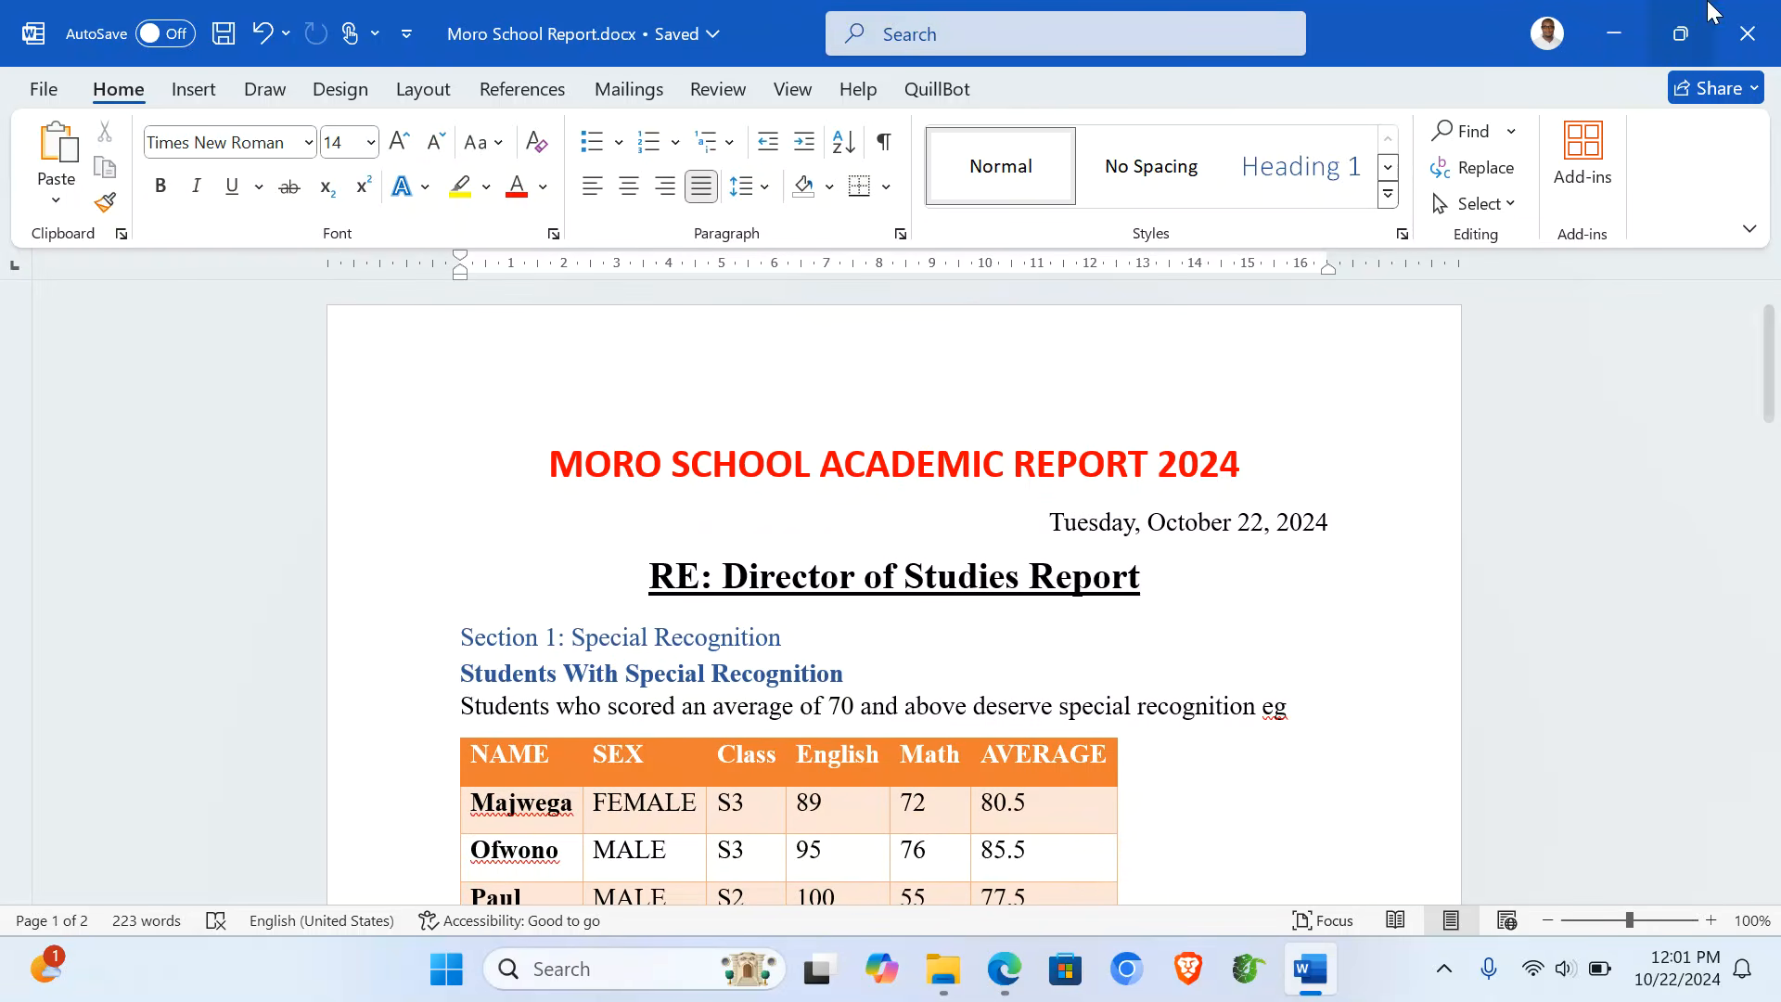
click(1748, 34)
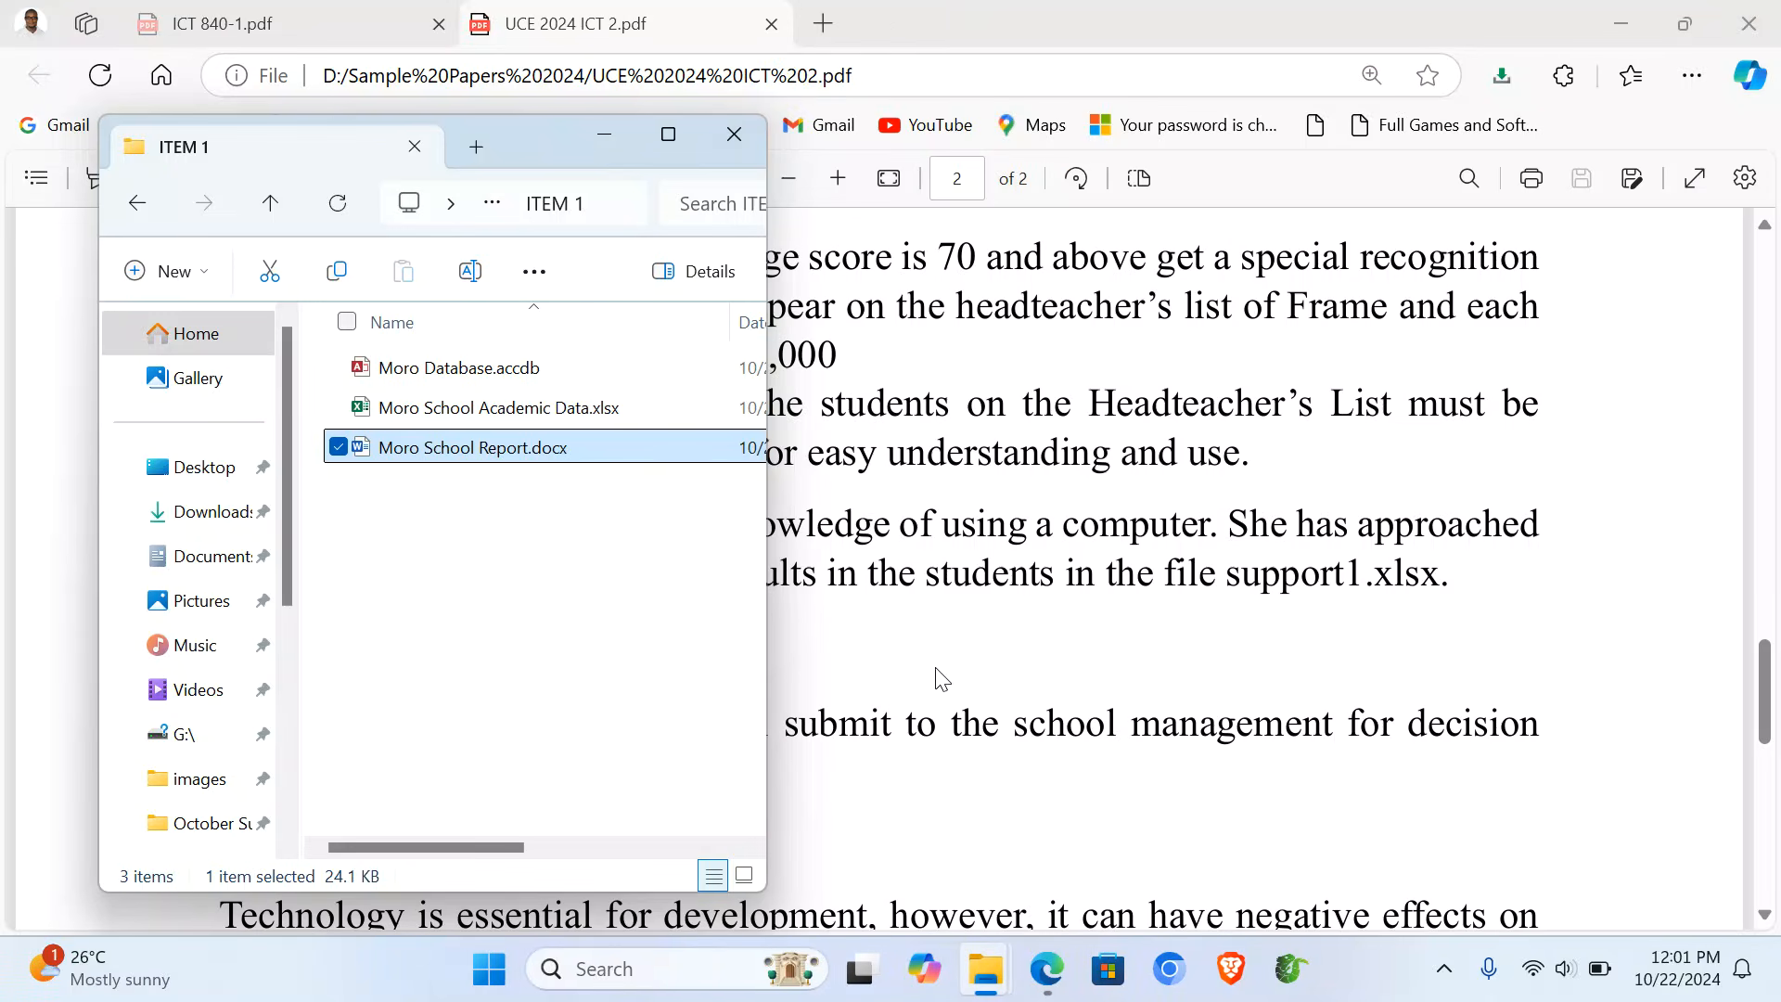
- From the SUPPORT folder window, browse New Volume (D:) and open NLSC ICT Facilitation - Compressed - Copy.pptx
click(939, 677)
mouse_move(1000, 989)
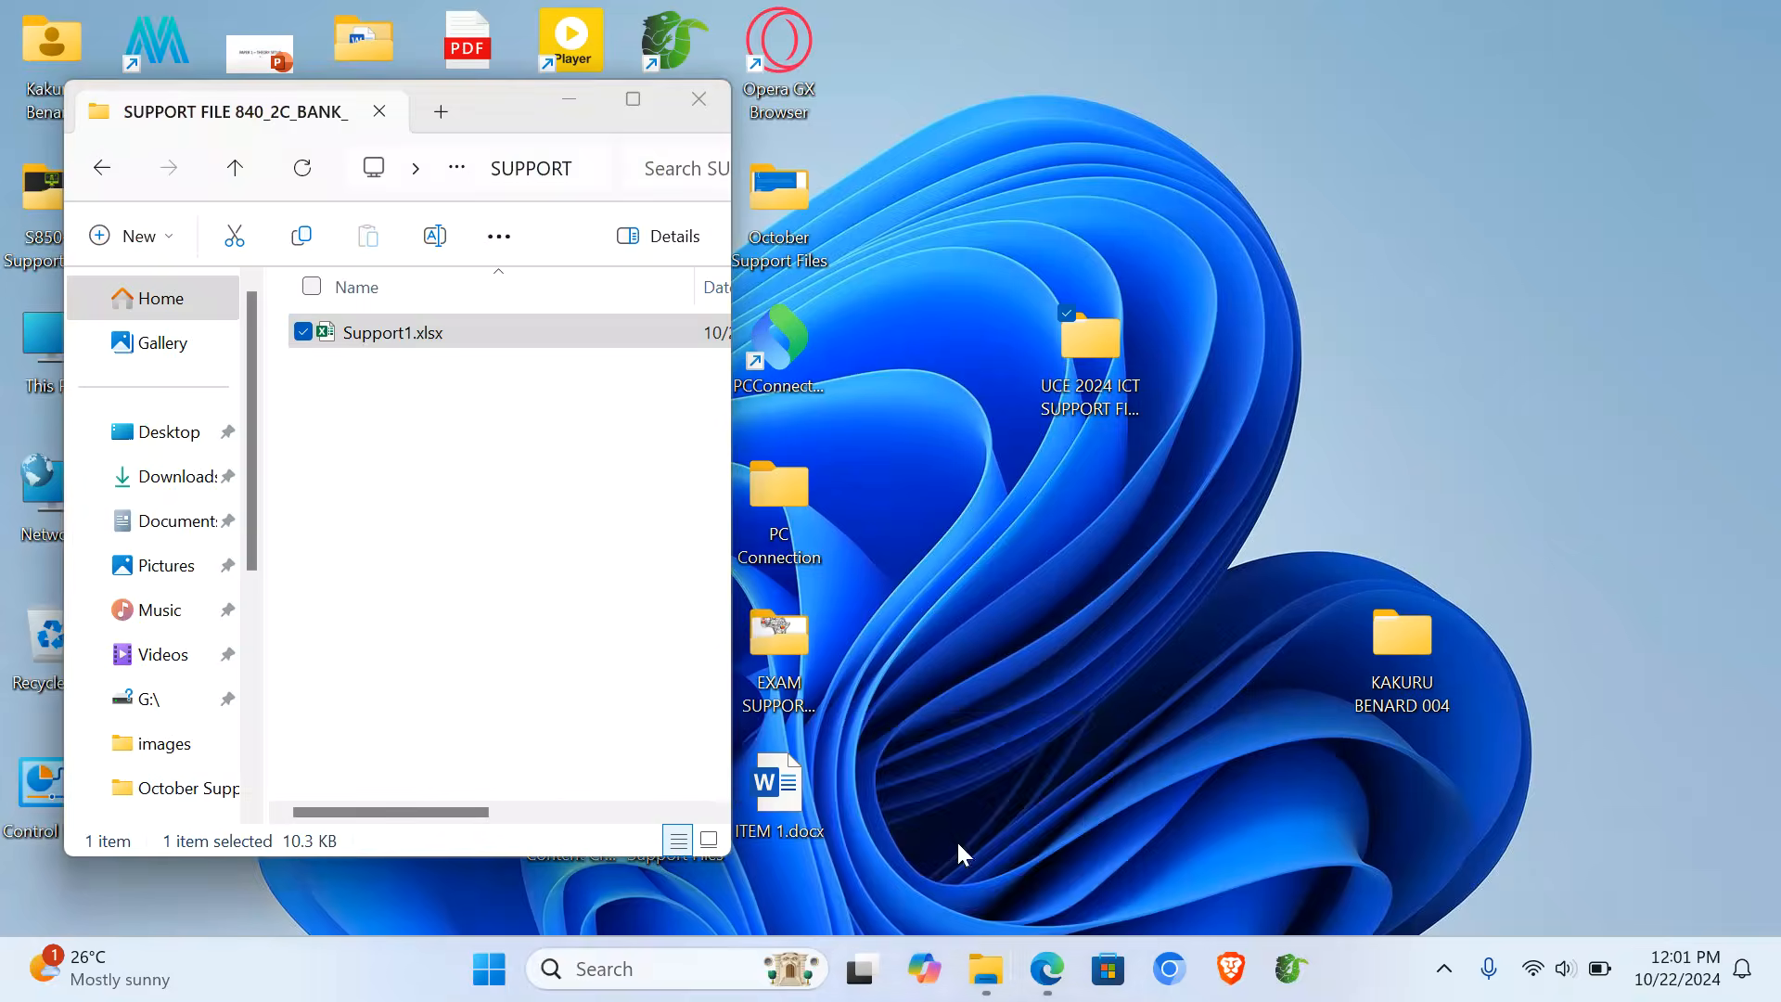
click(955, 839)
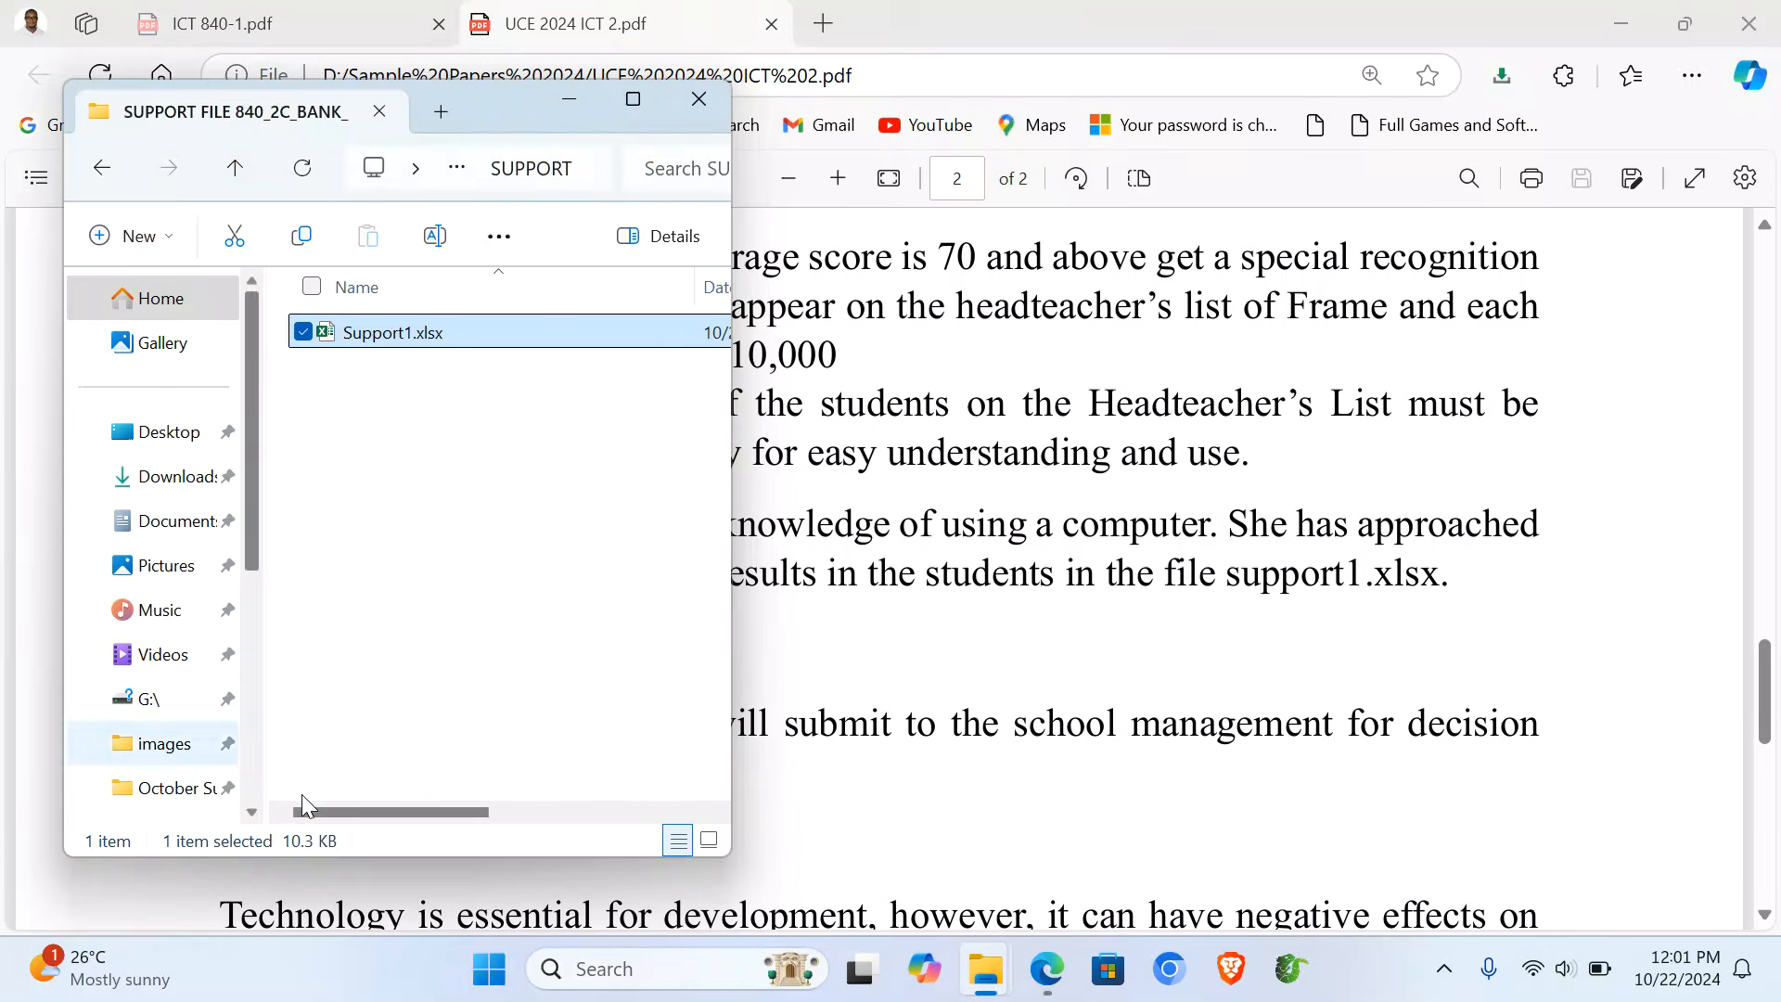
scroll(224, 622, down, 3)
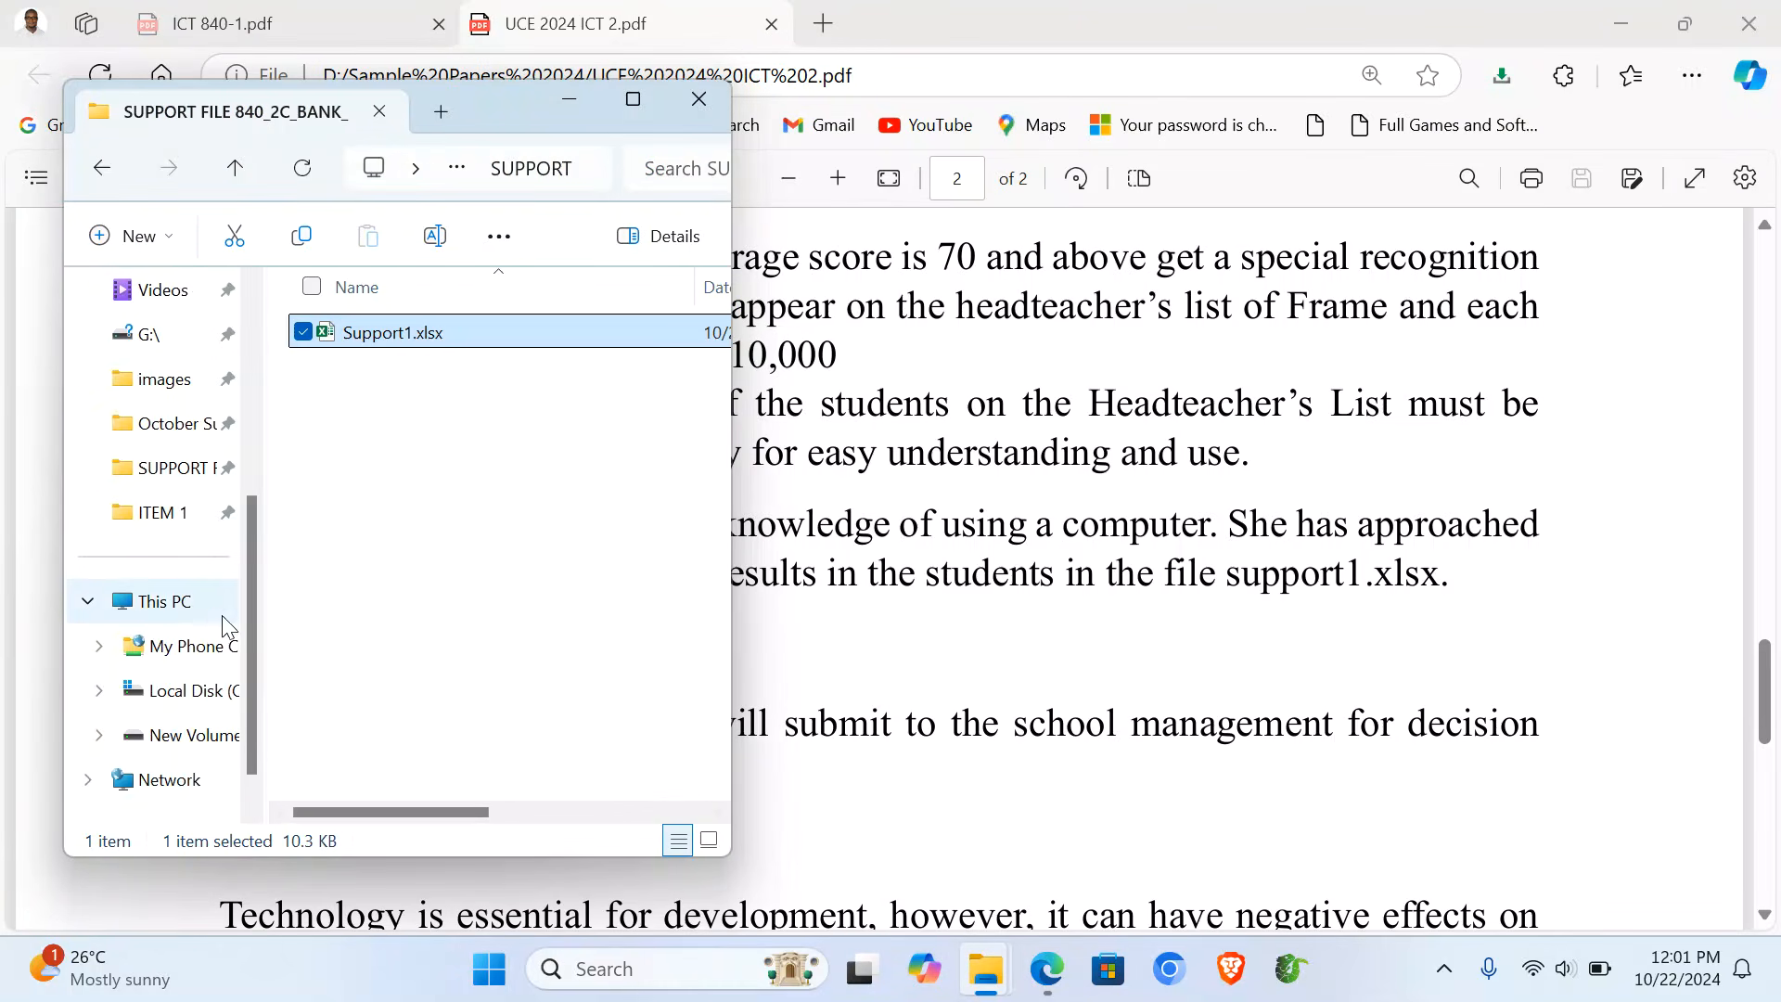
click(199, 732)
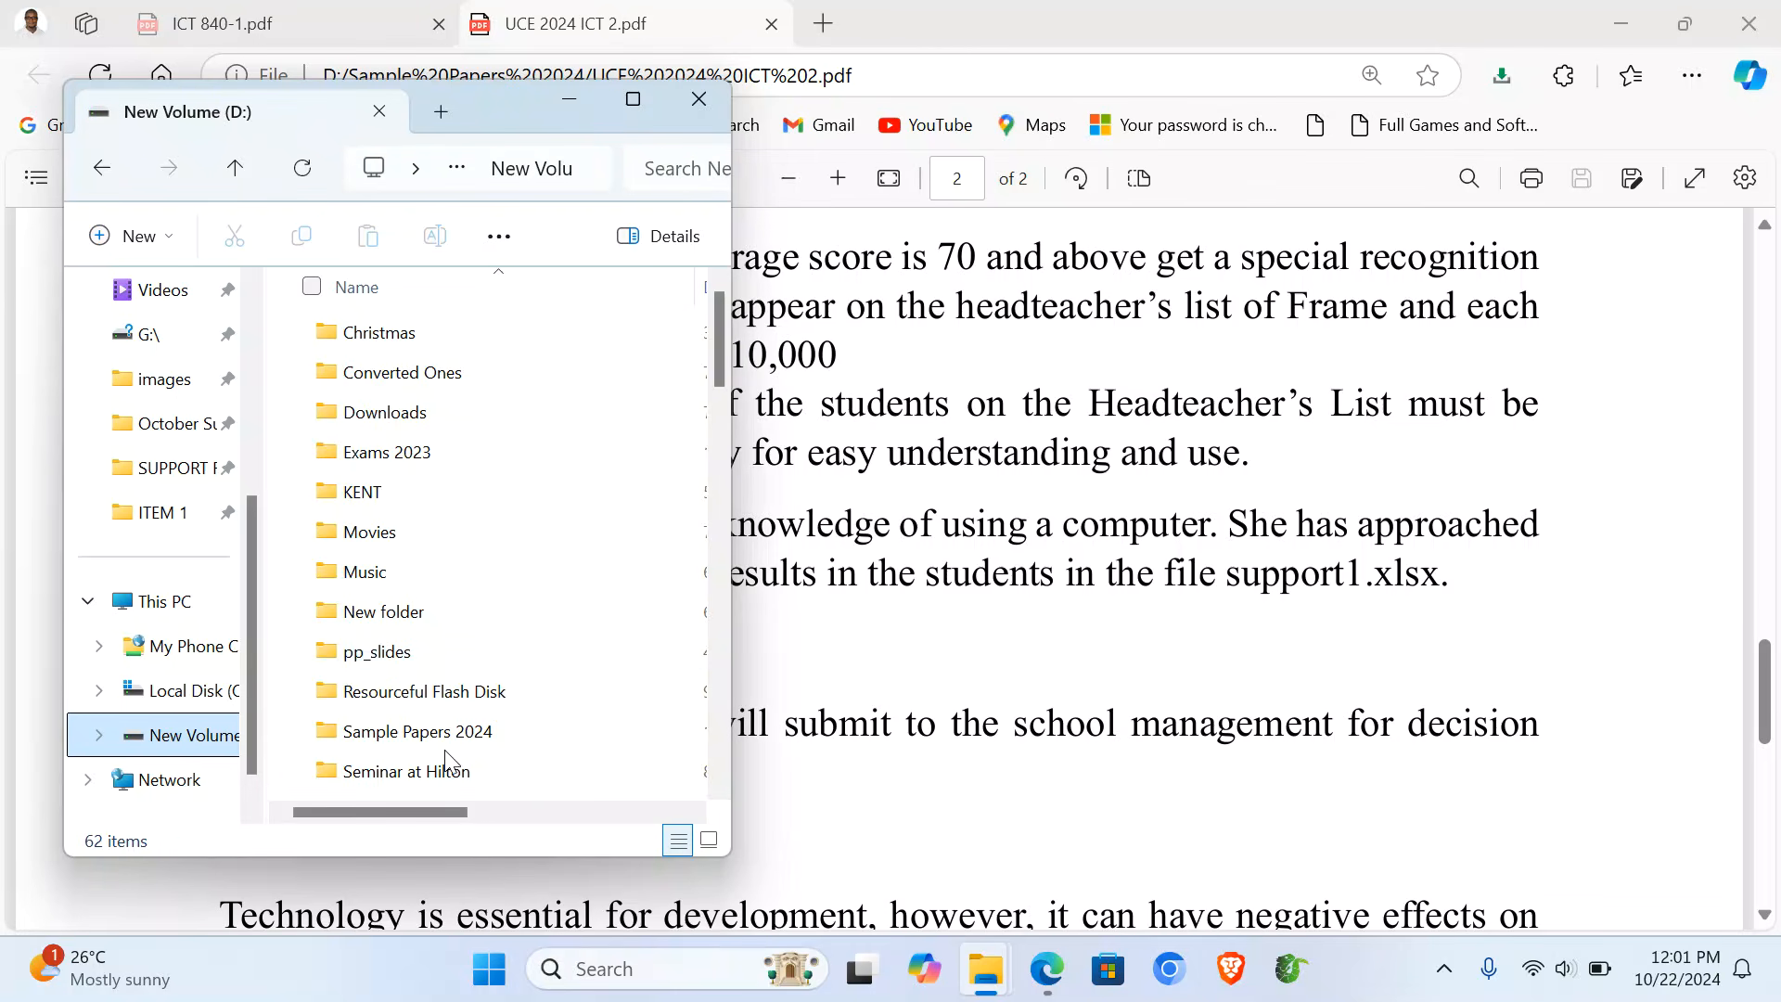
scroll(436, 678, down, 2)
scroll(399, 562, down, 3)
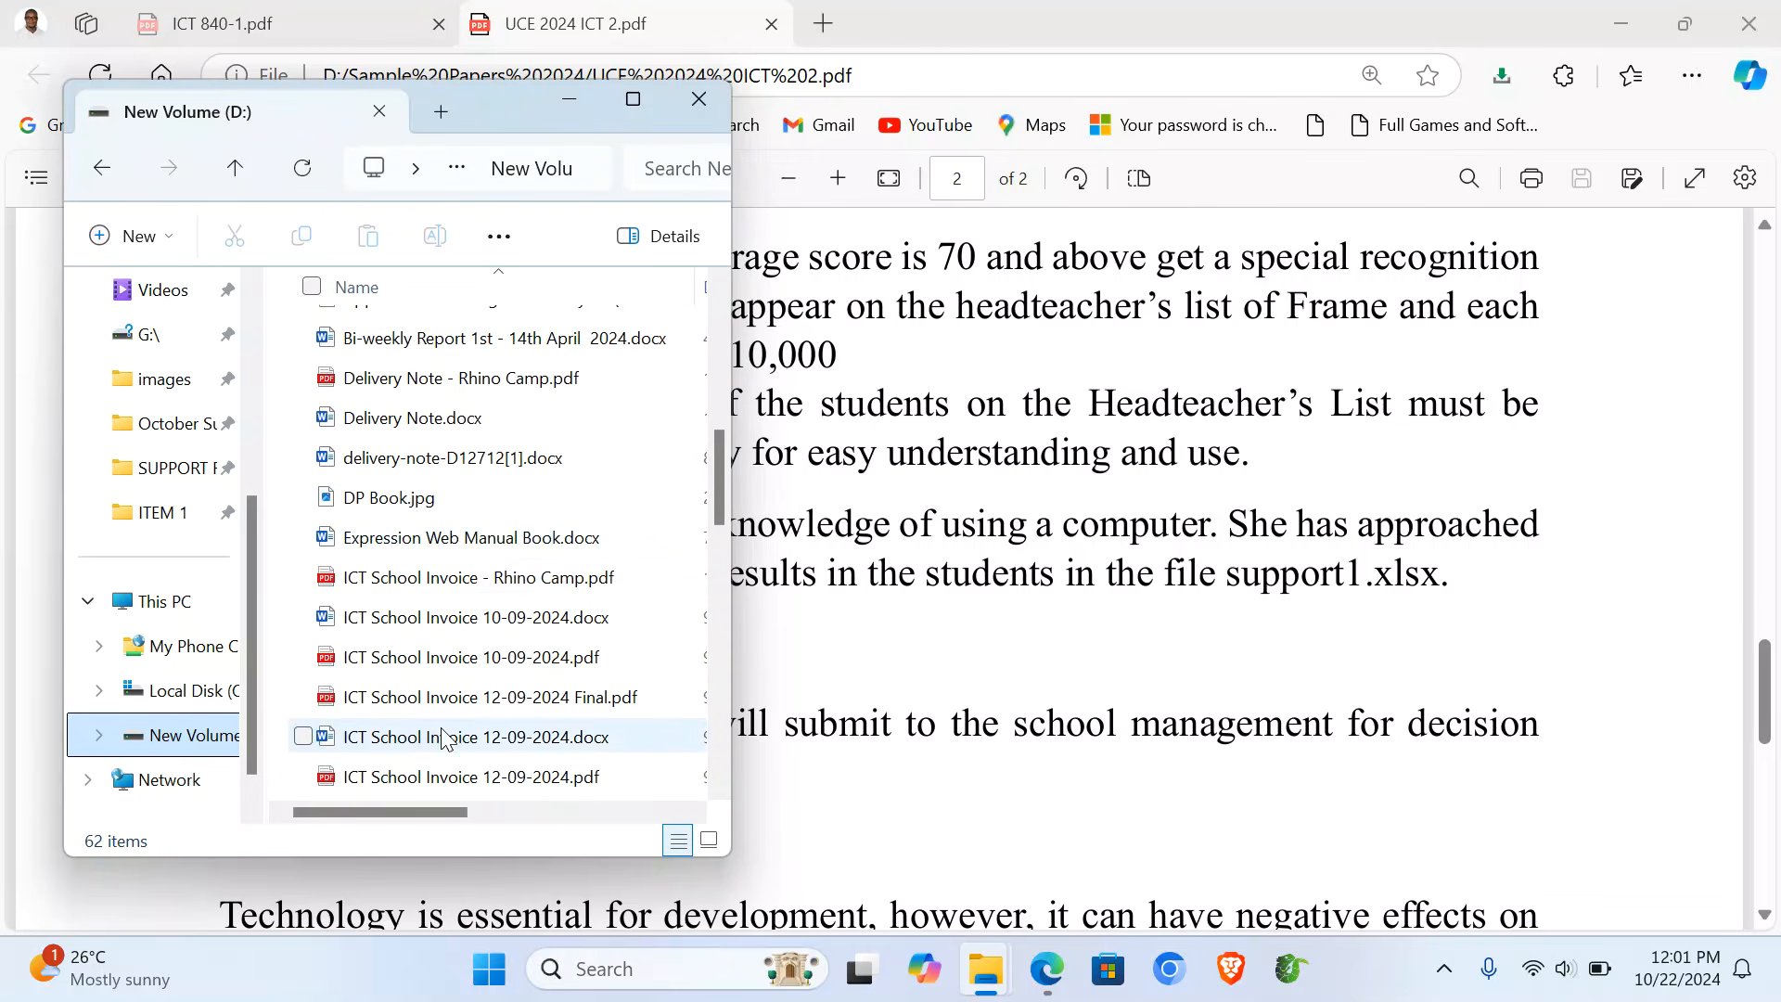
scroll(443, 738, down, 3)
scroll(443, 739, down, 4)
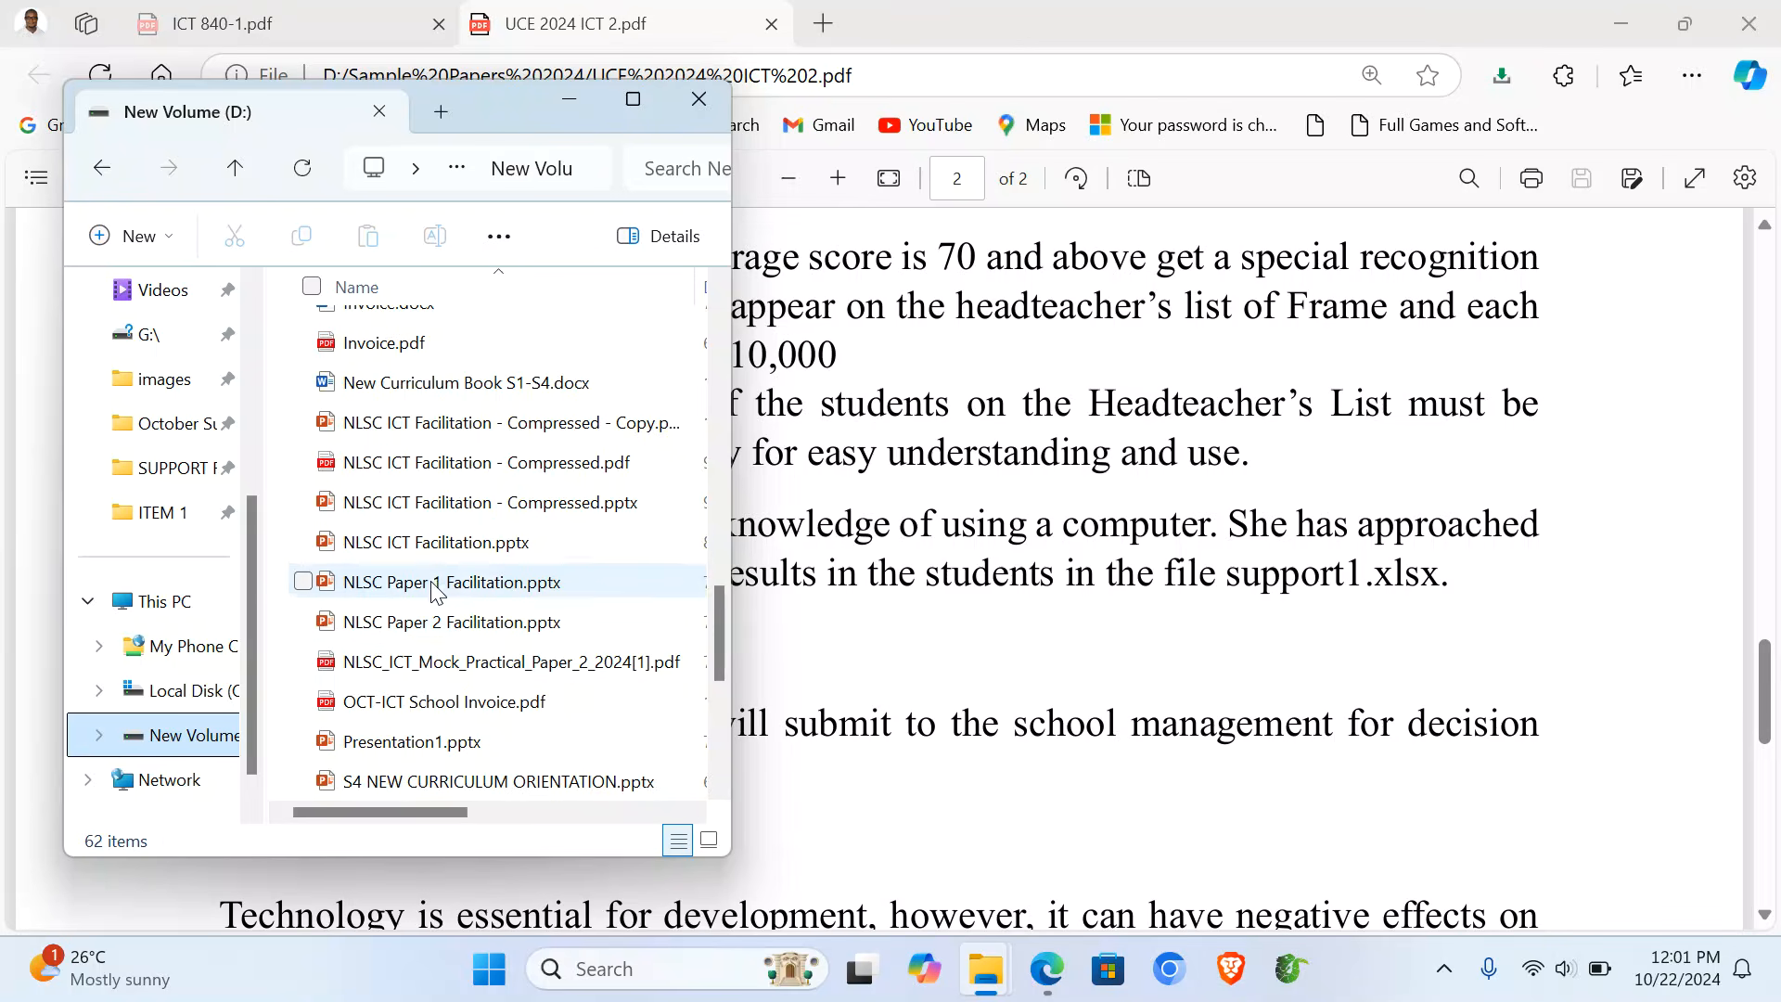
double_click(429, 422)
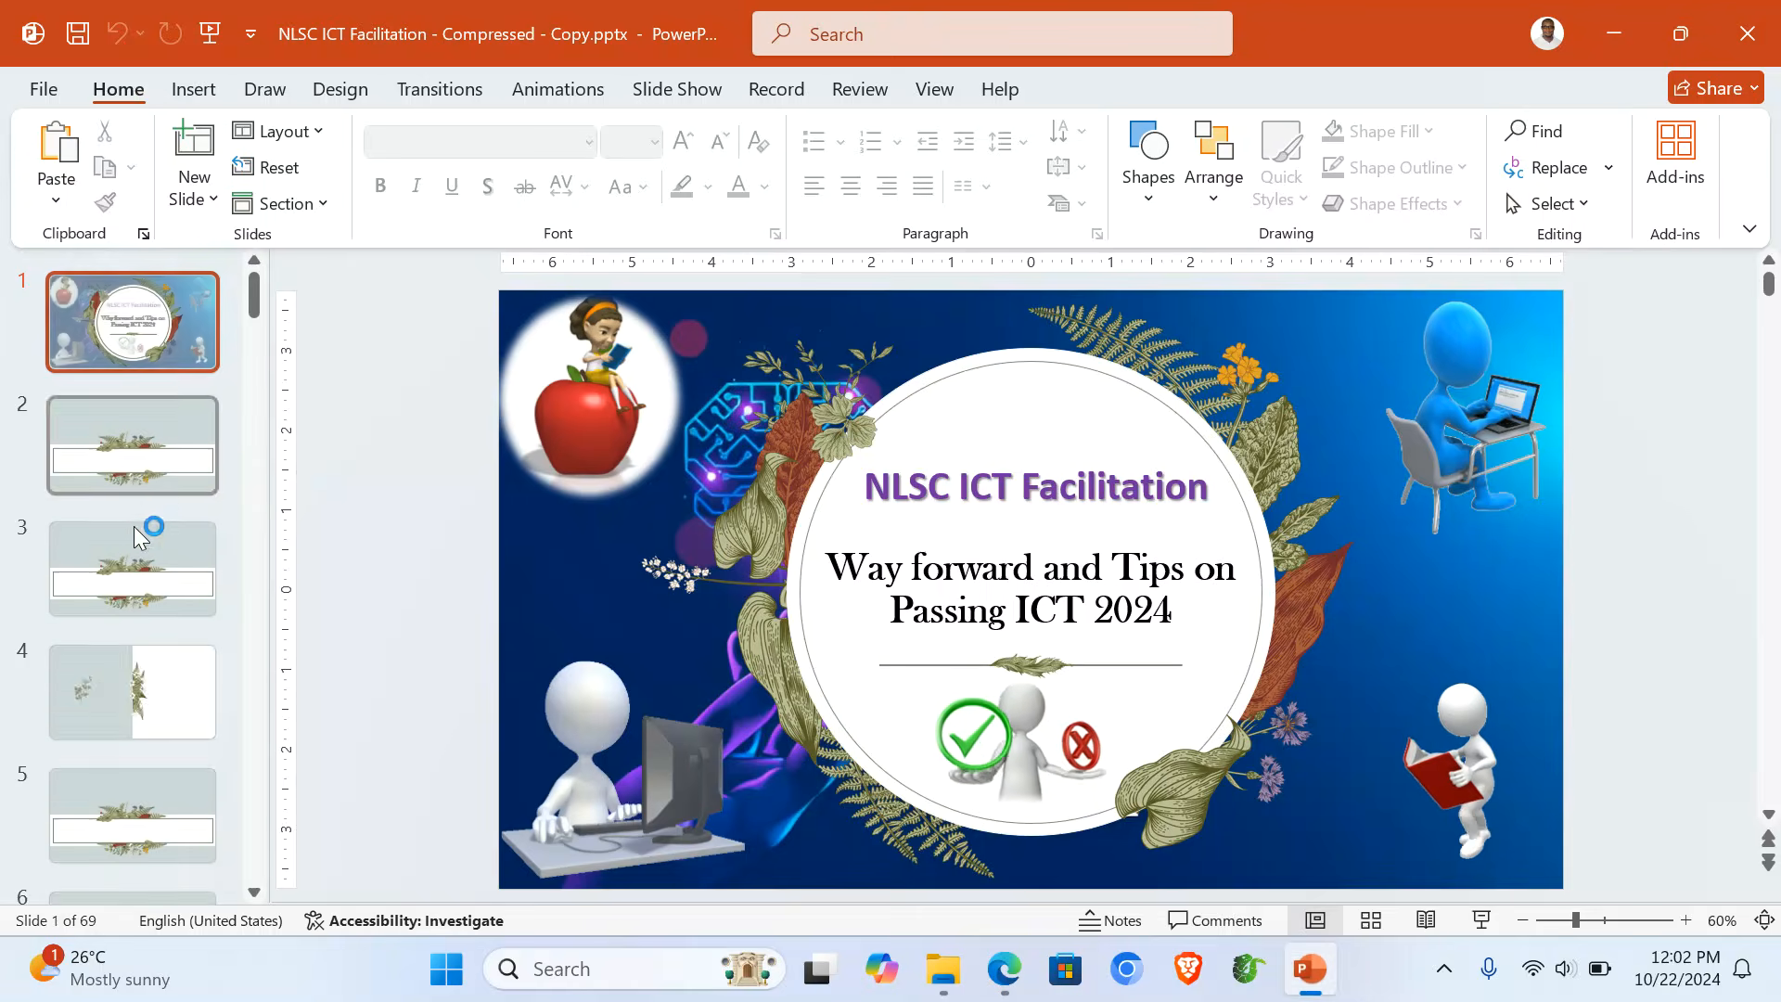
- Start the slide show from slide 13, the EOC 4 scoring table
scroll(134, 526, down, 3)
scroll(133, 526, down, 9)
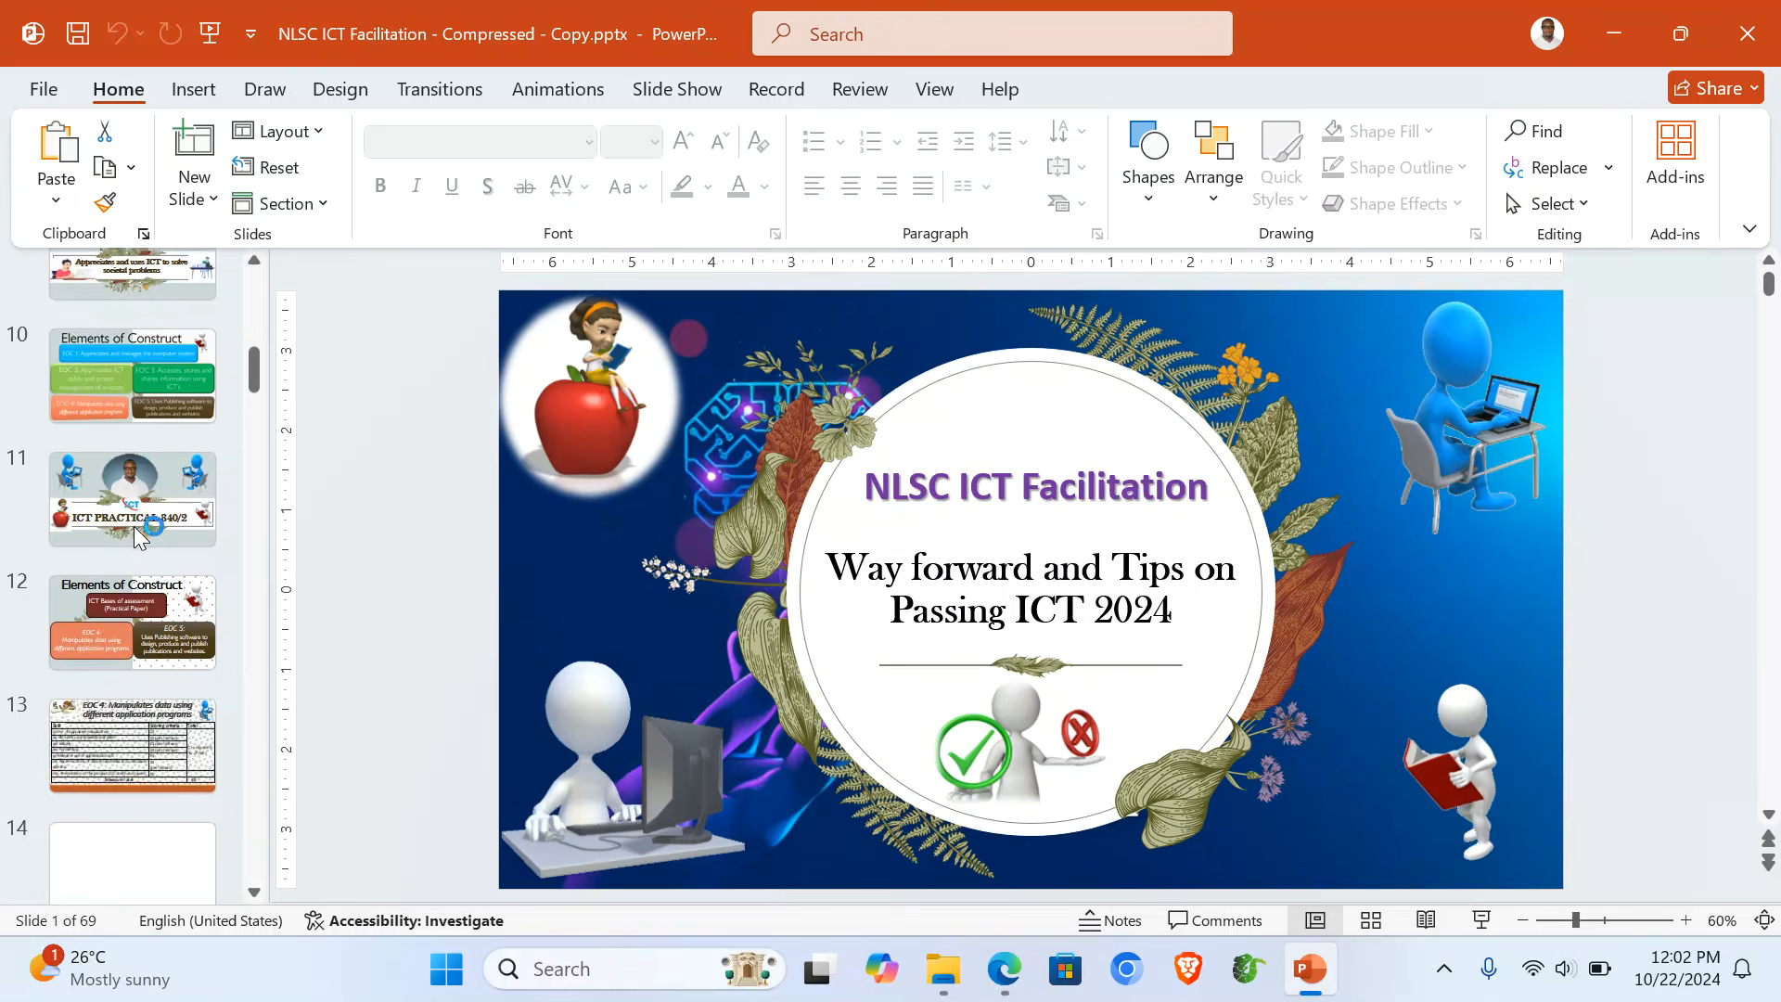
click(102, 466)
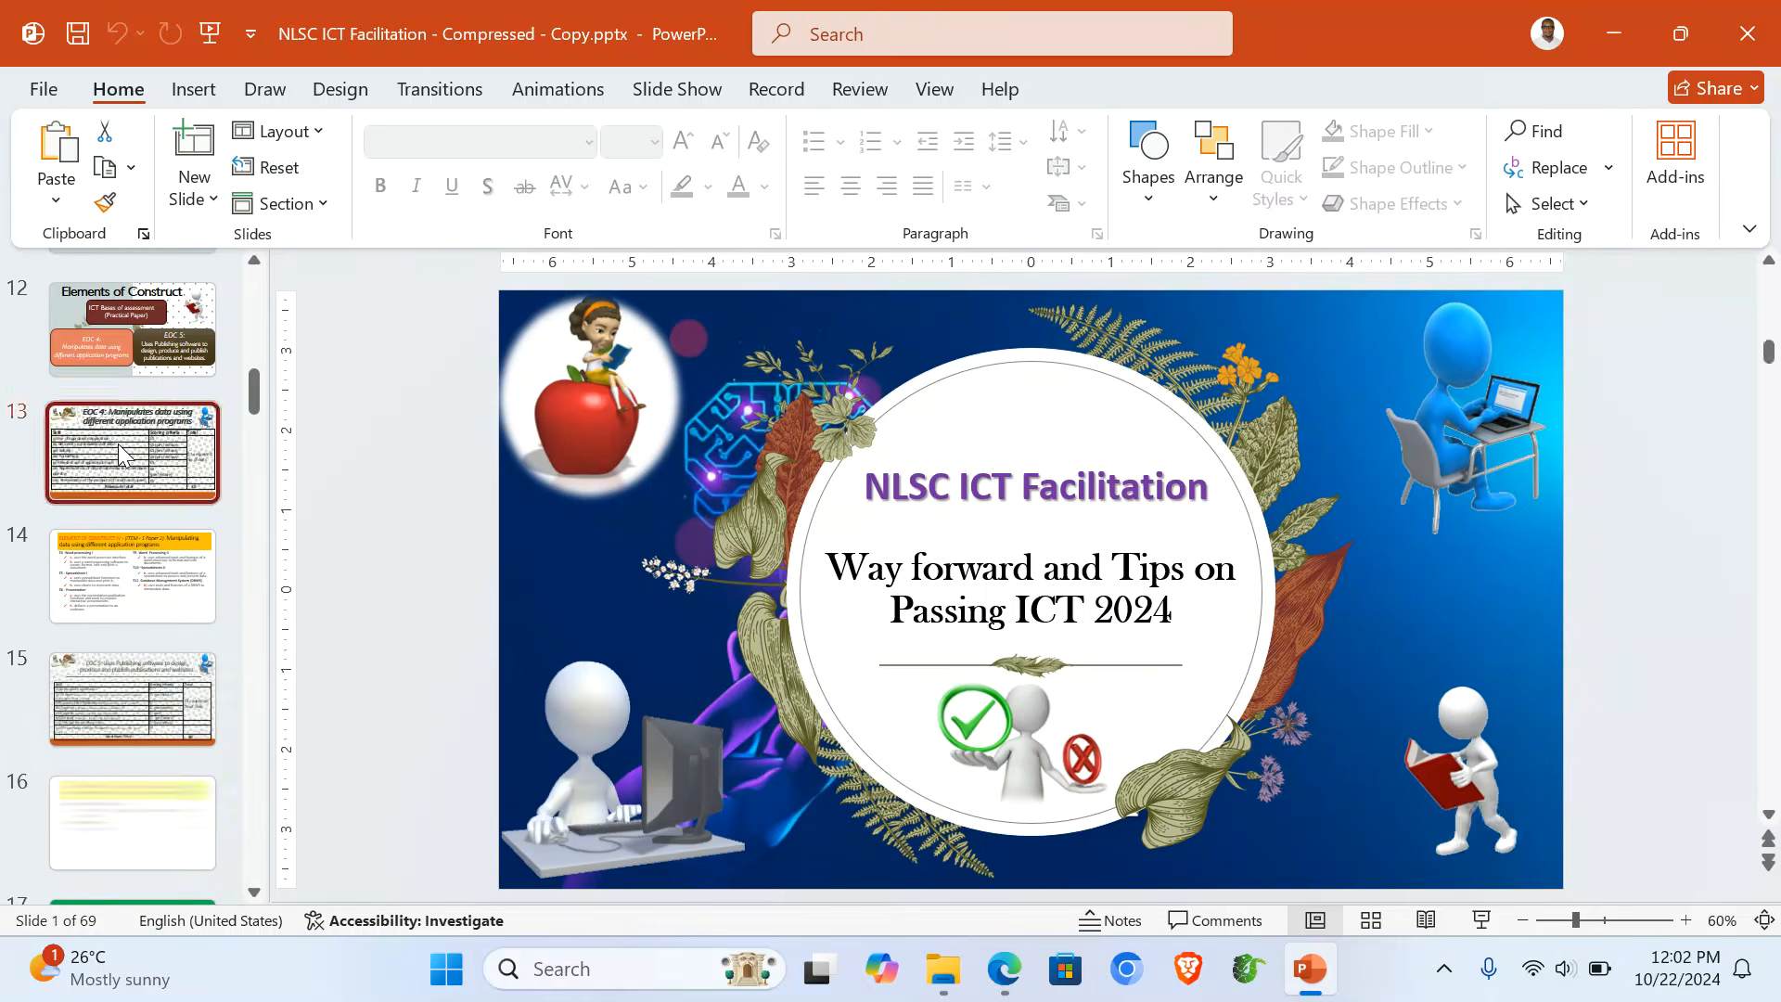
click(1481, 928)
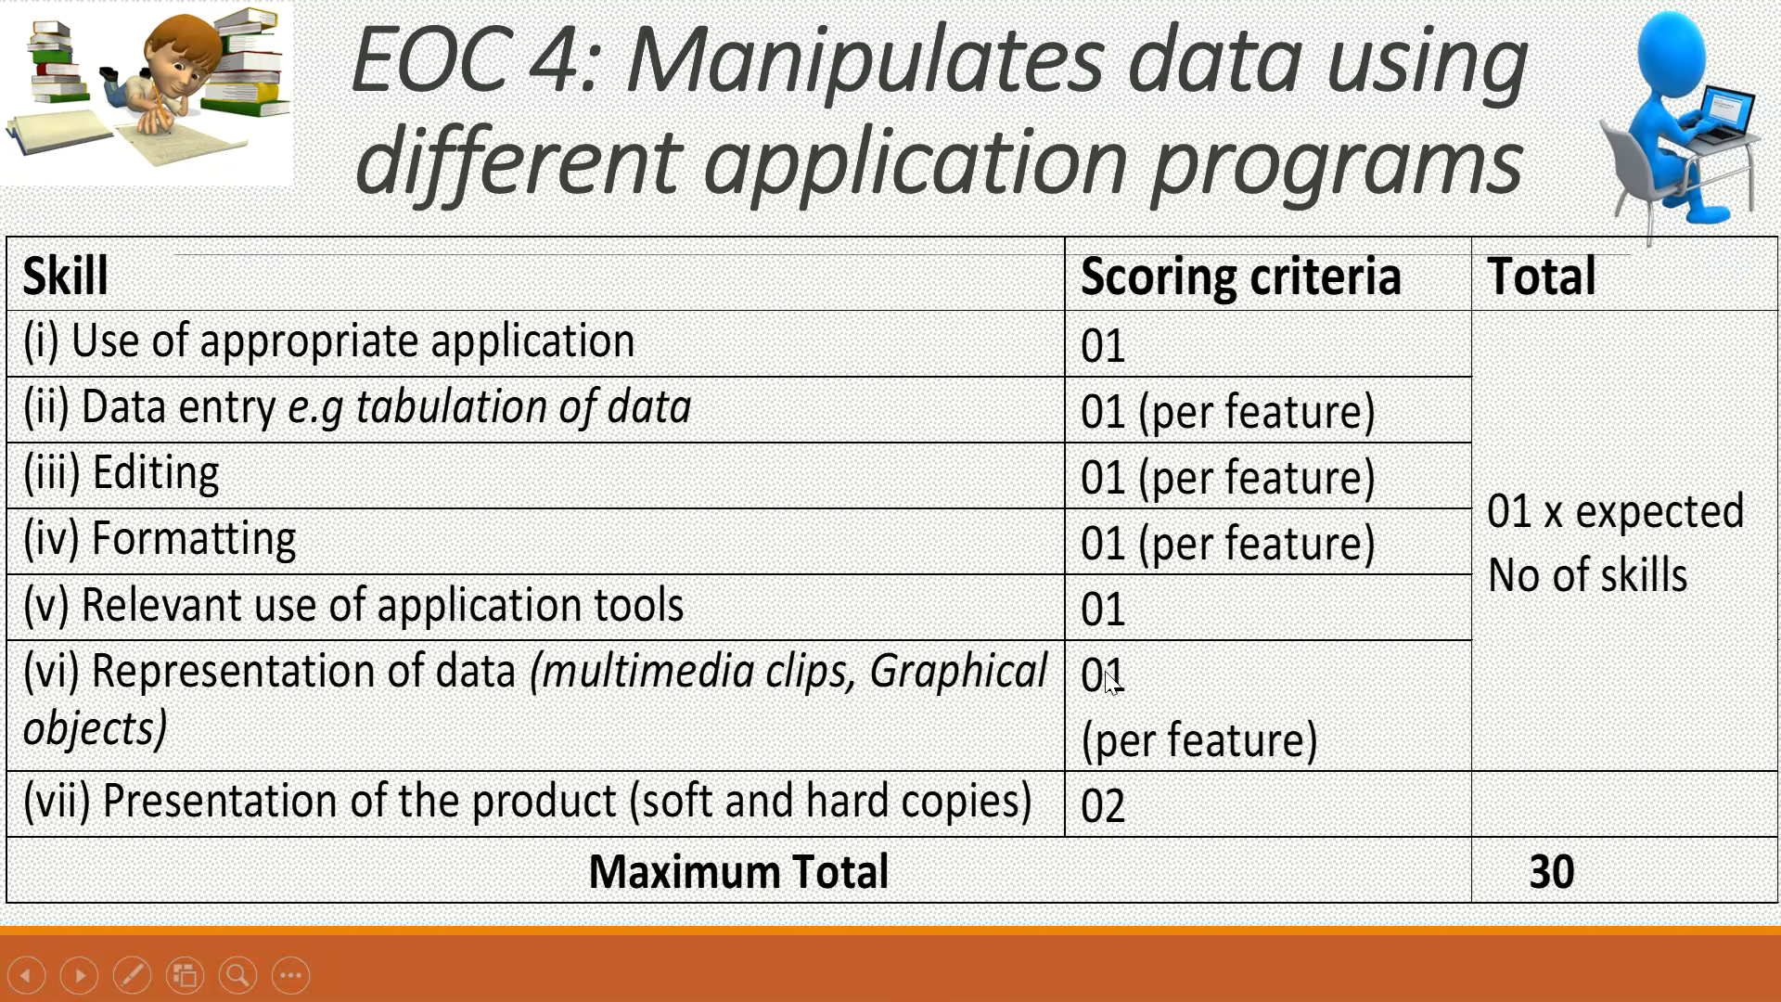
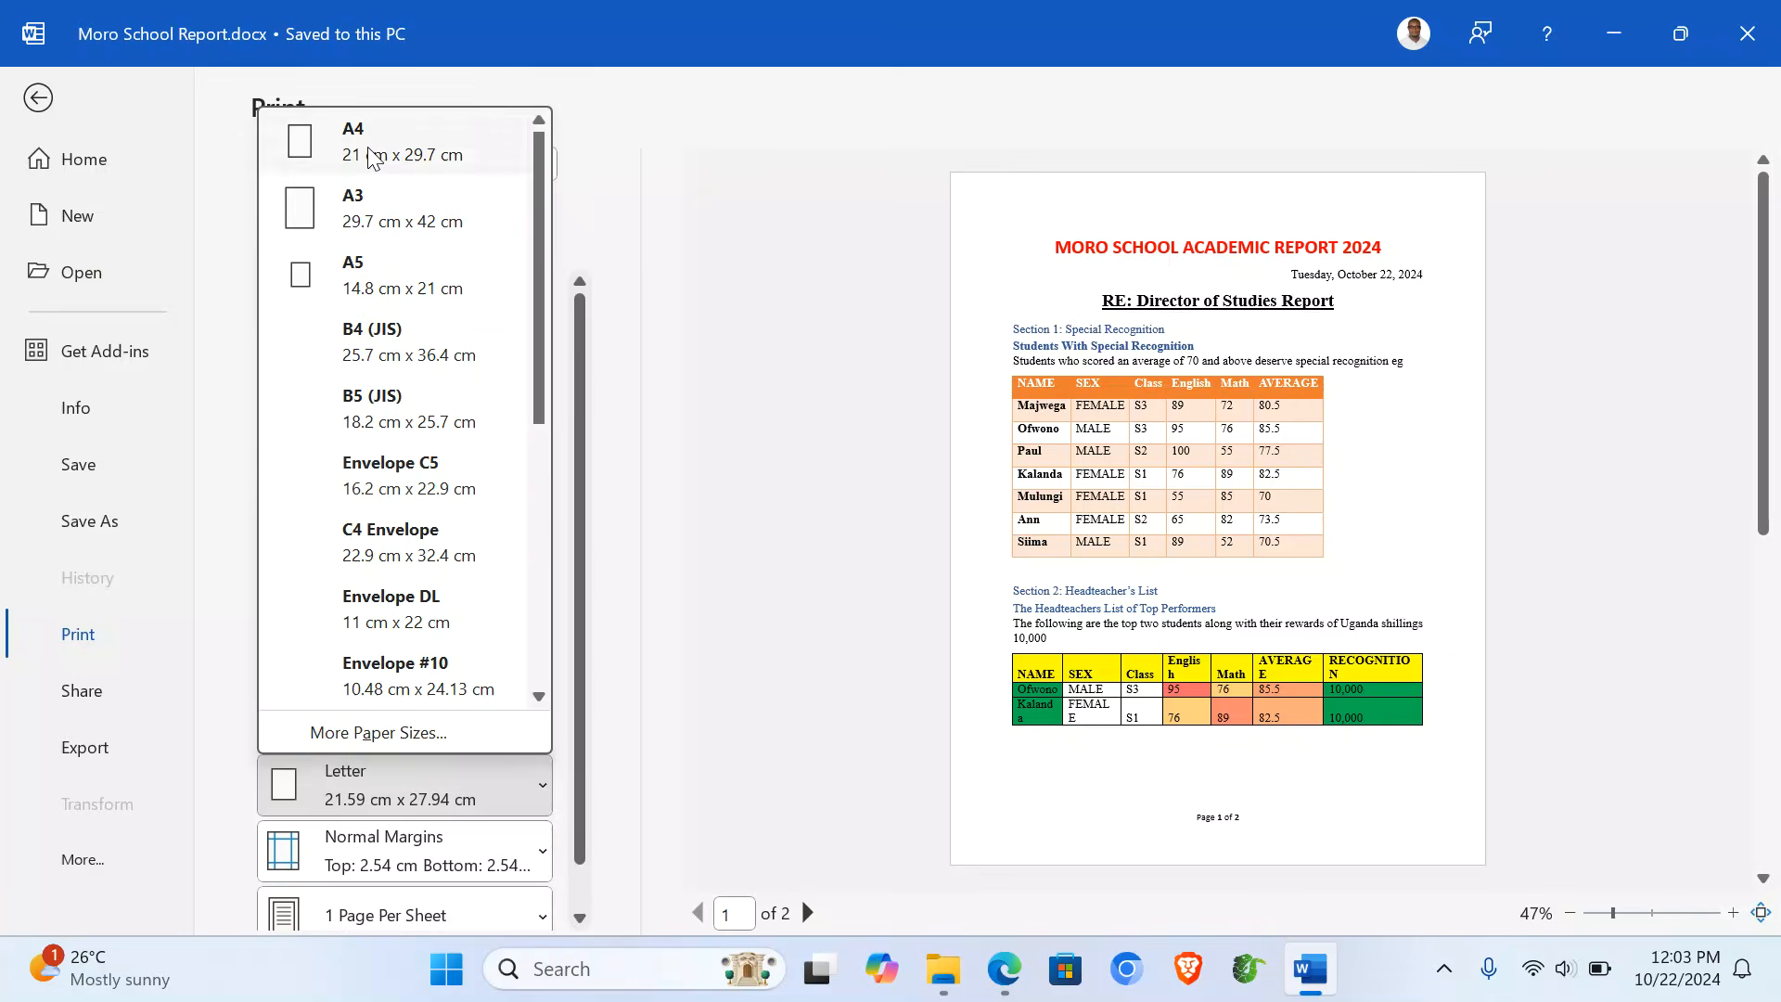
- Set the school report's paper size to A4, then close Word
click(336, 149)
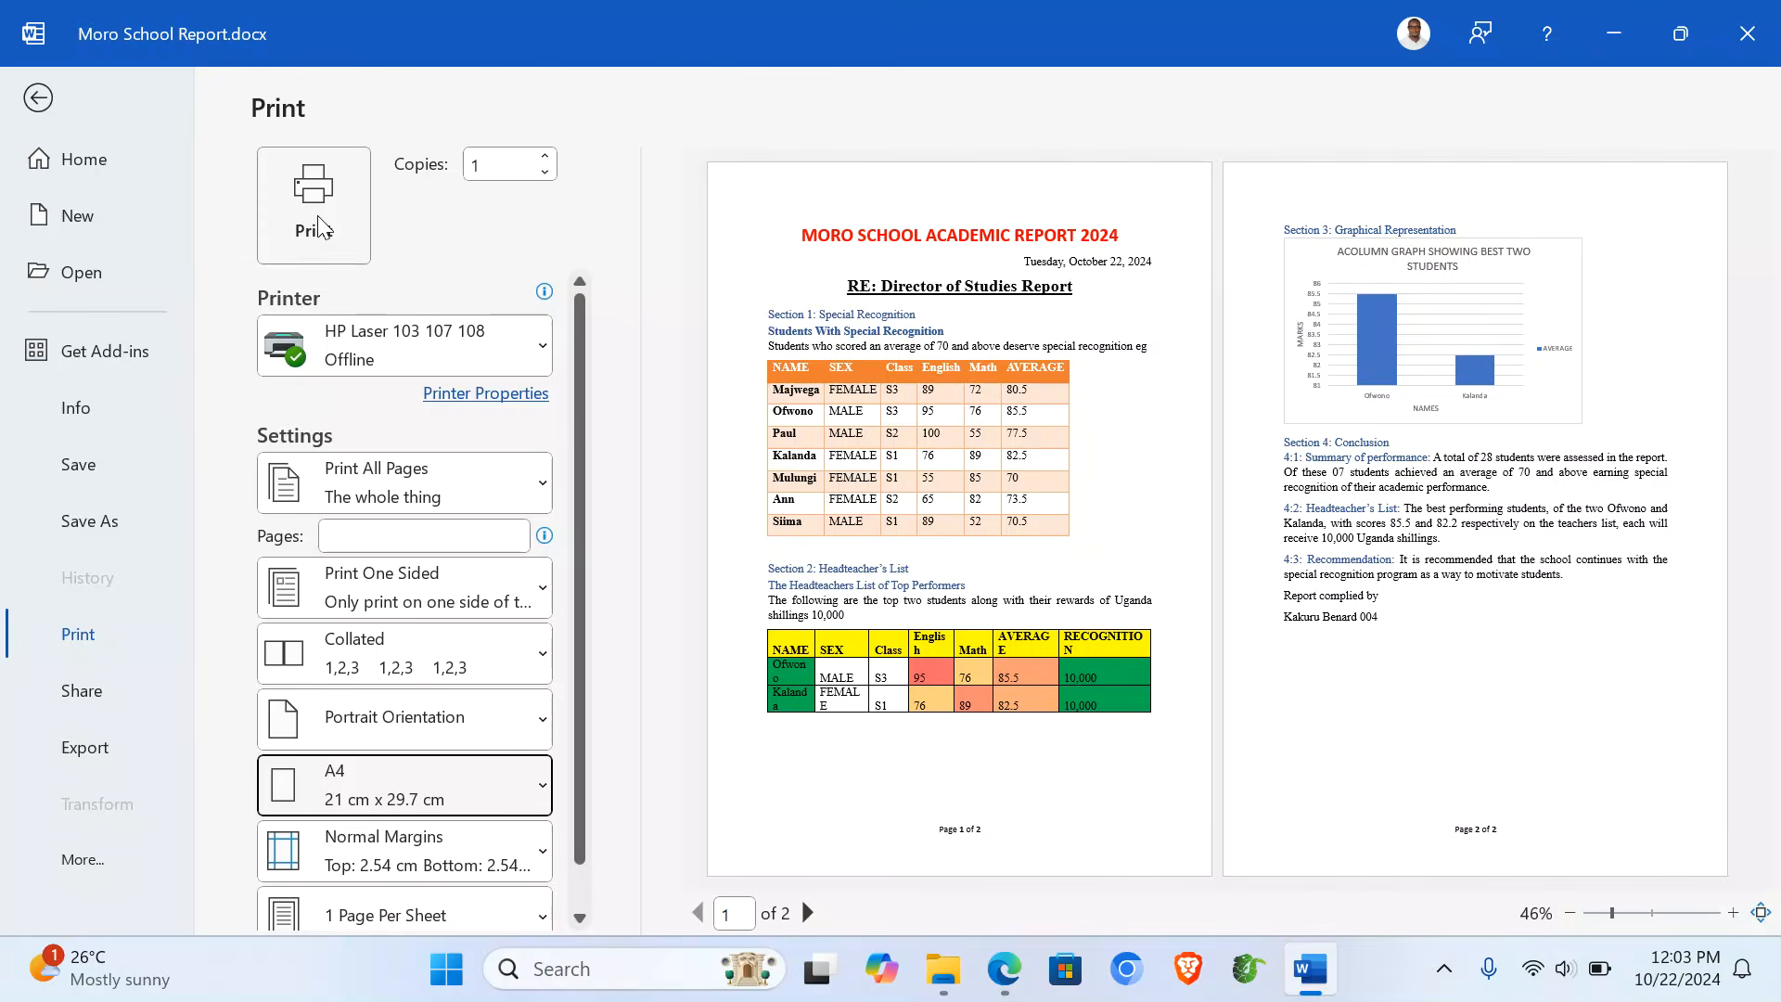
click(37, 98)
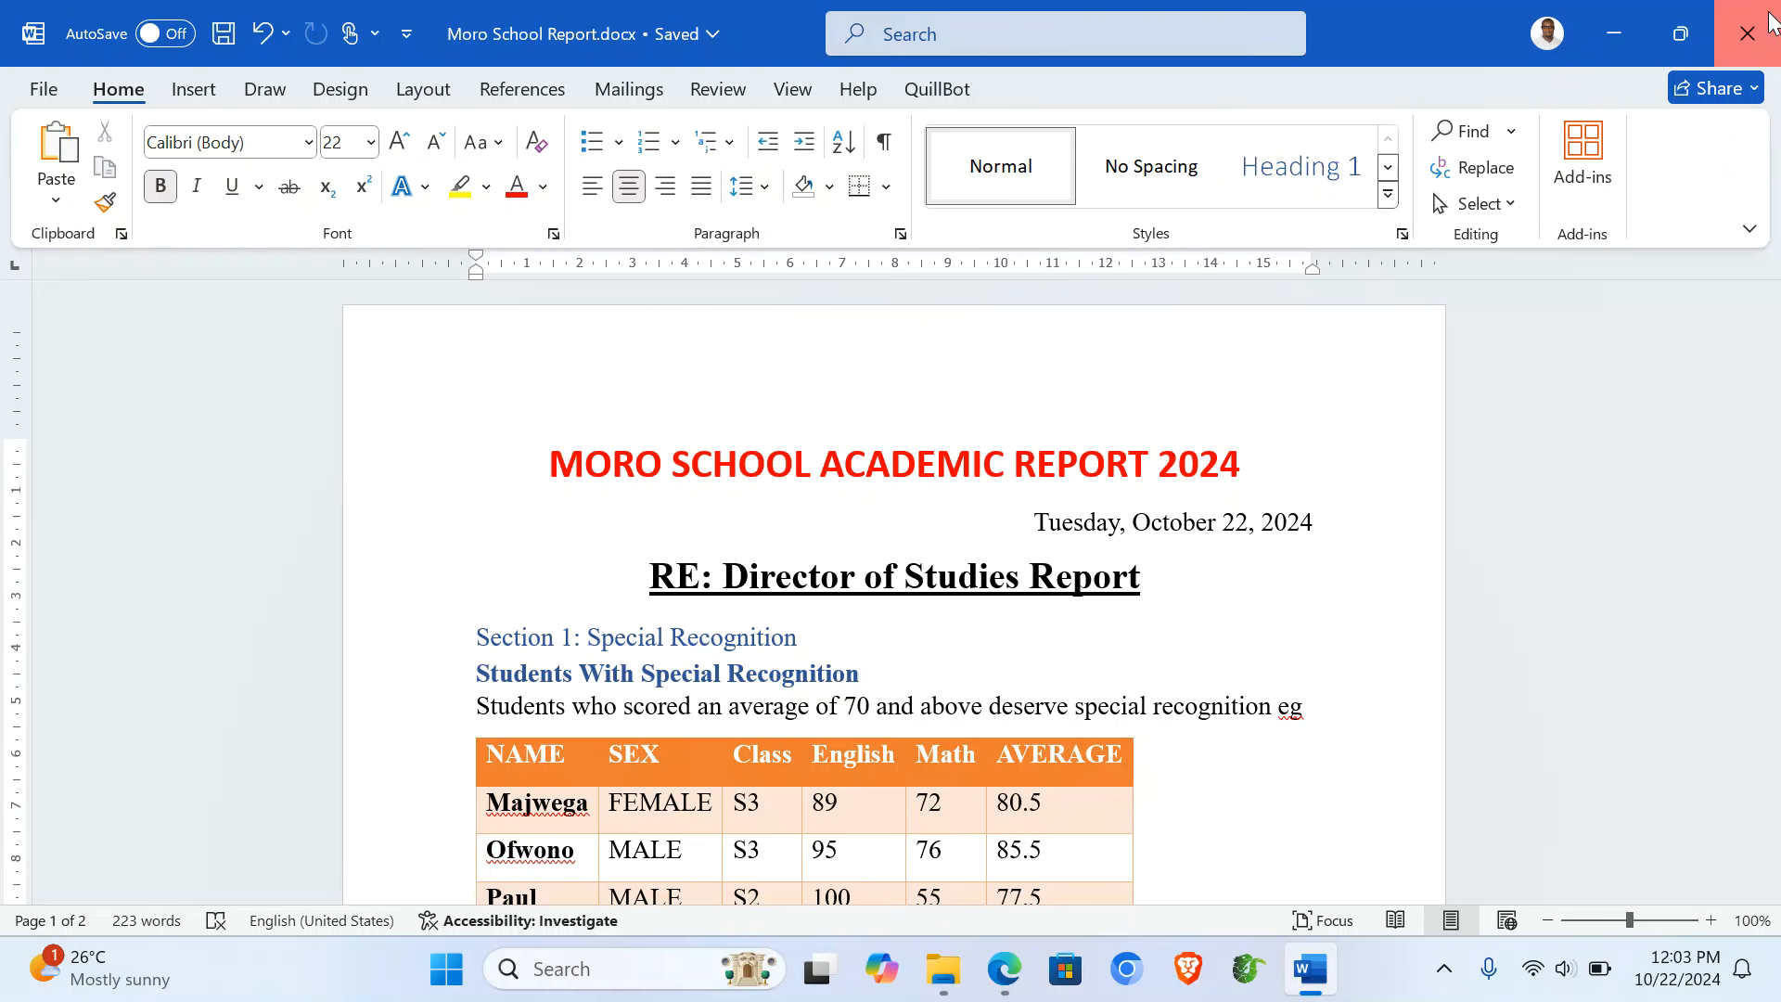
click(1748, 33)
- Open Moro School Academic Data.xlsx and set its first sheet to portrait on A4 paper
double_click(483, 407)
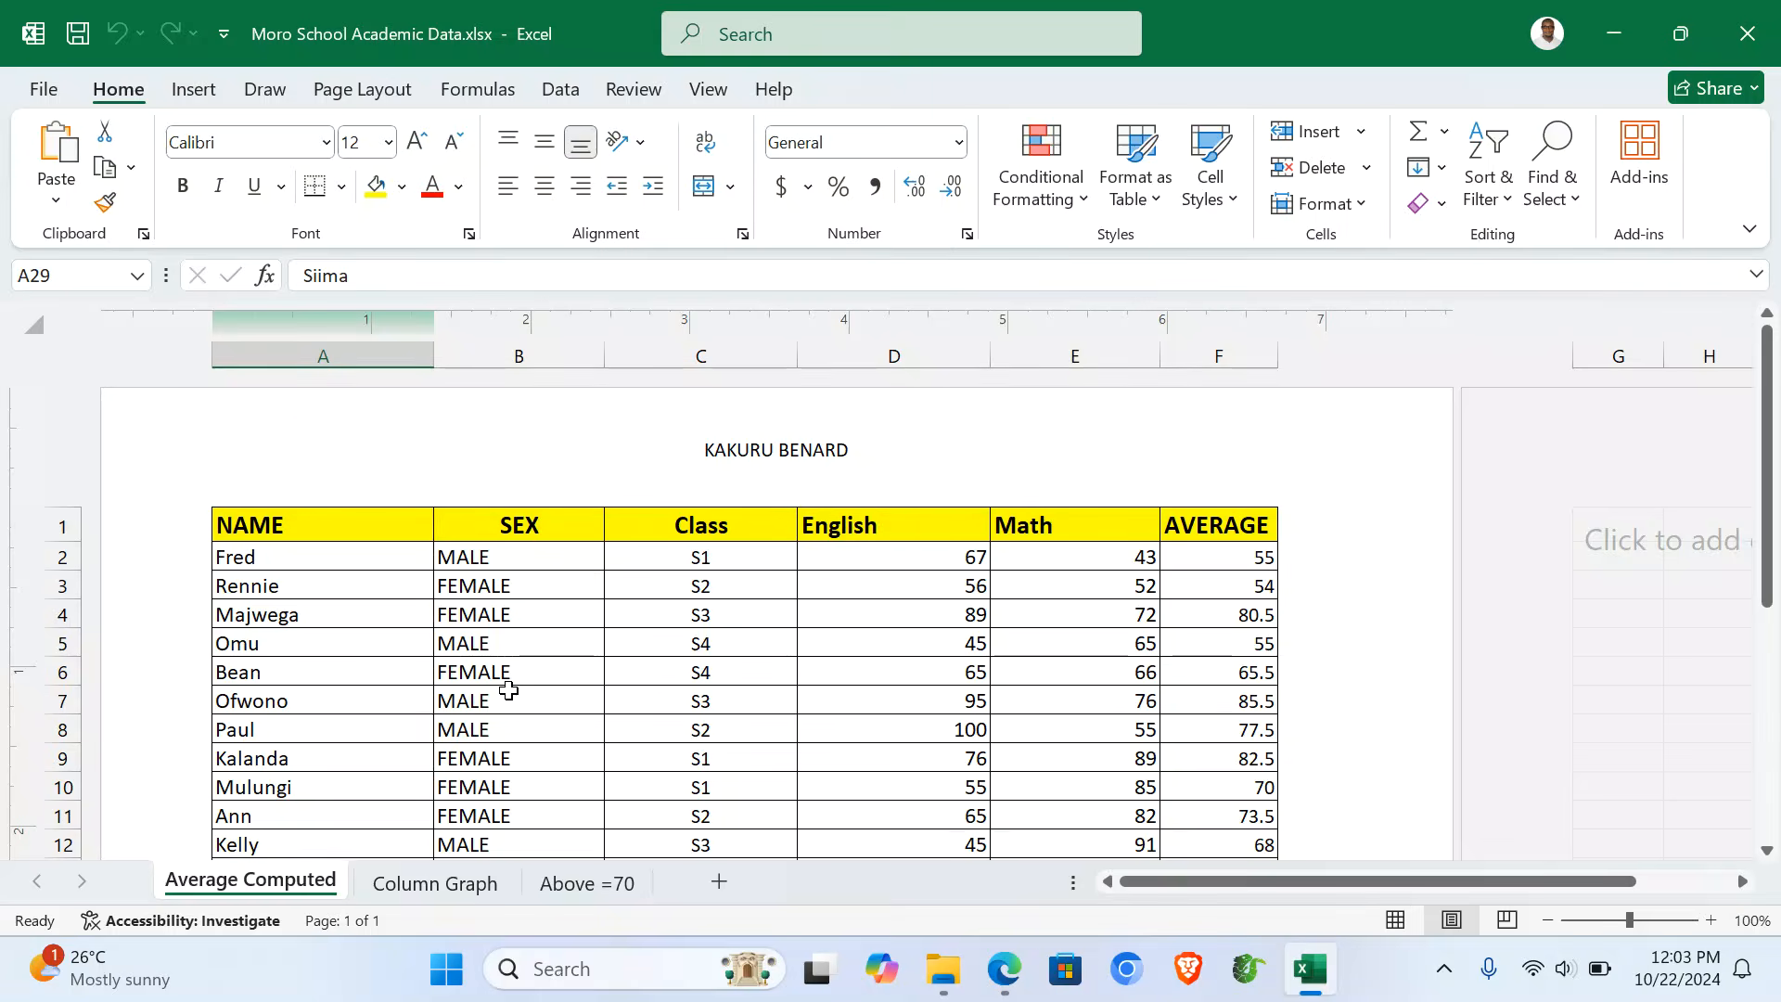
key(ctrl+p)
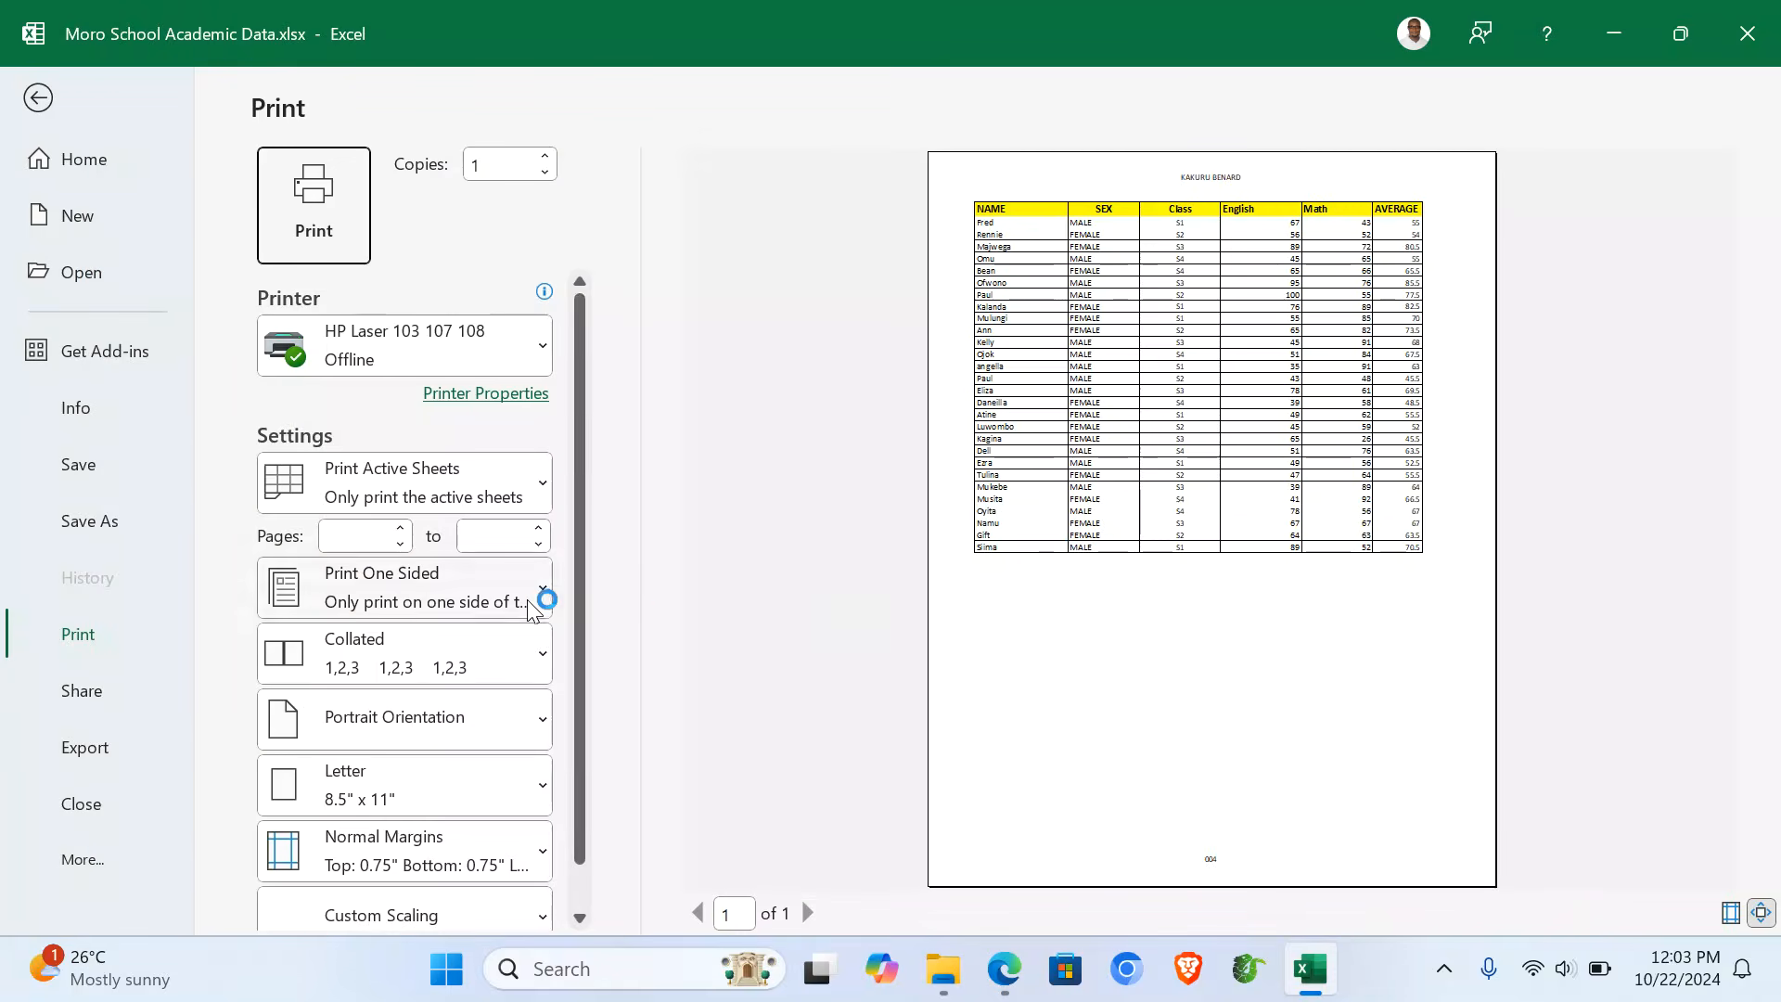
click(452, 740)
click(429, 803)
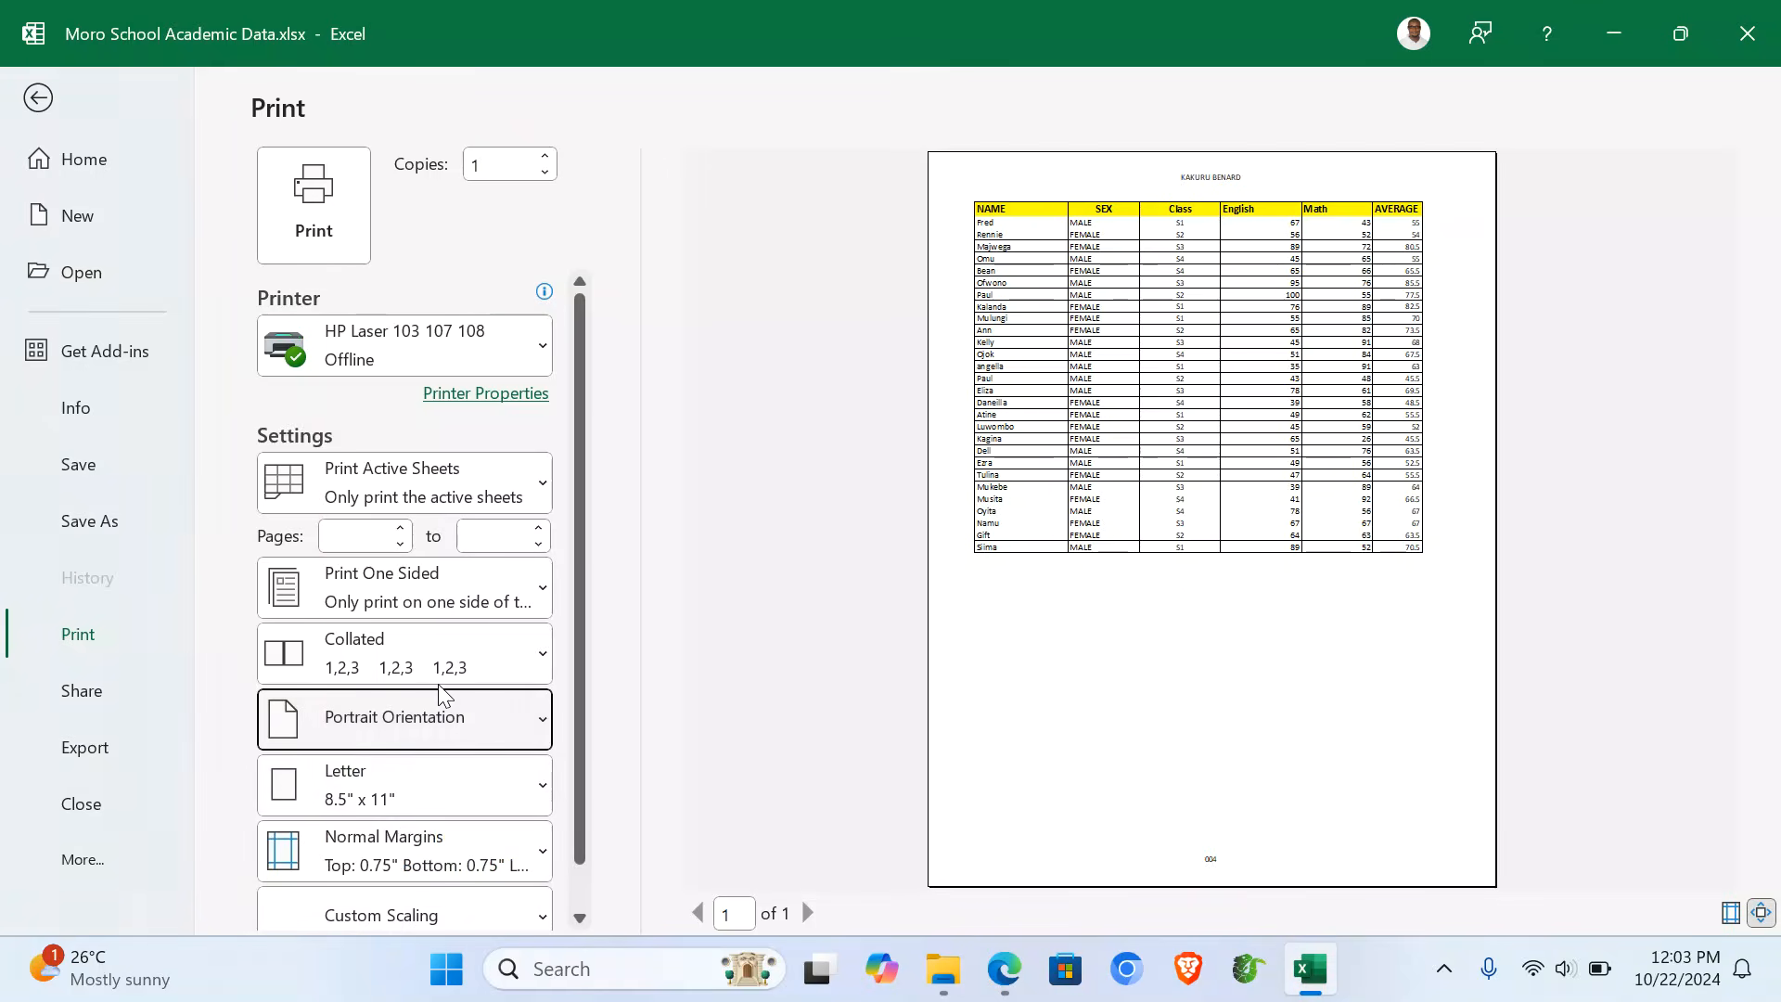
click(422, 798)
scroll(385, 274, up, 2)
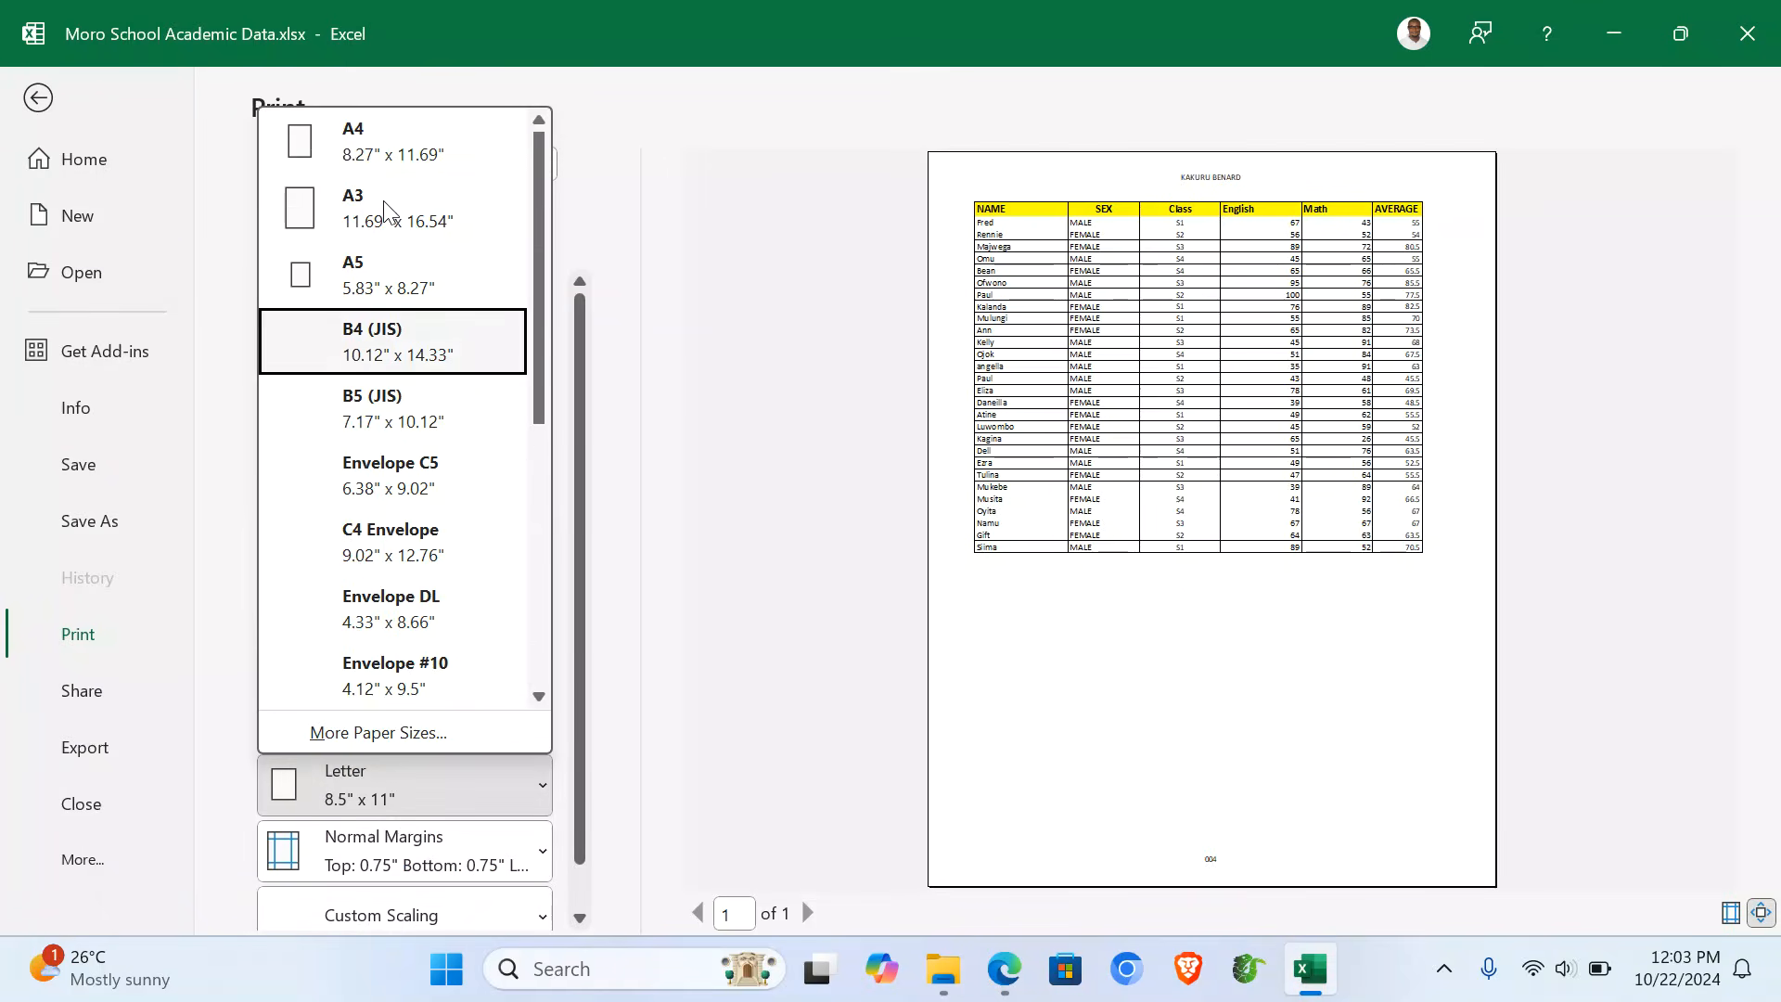
click(359, 144)
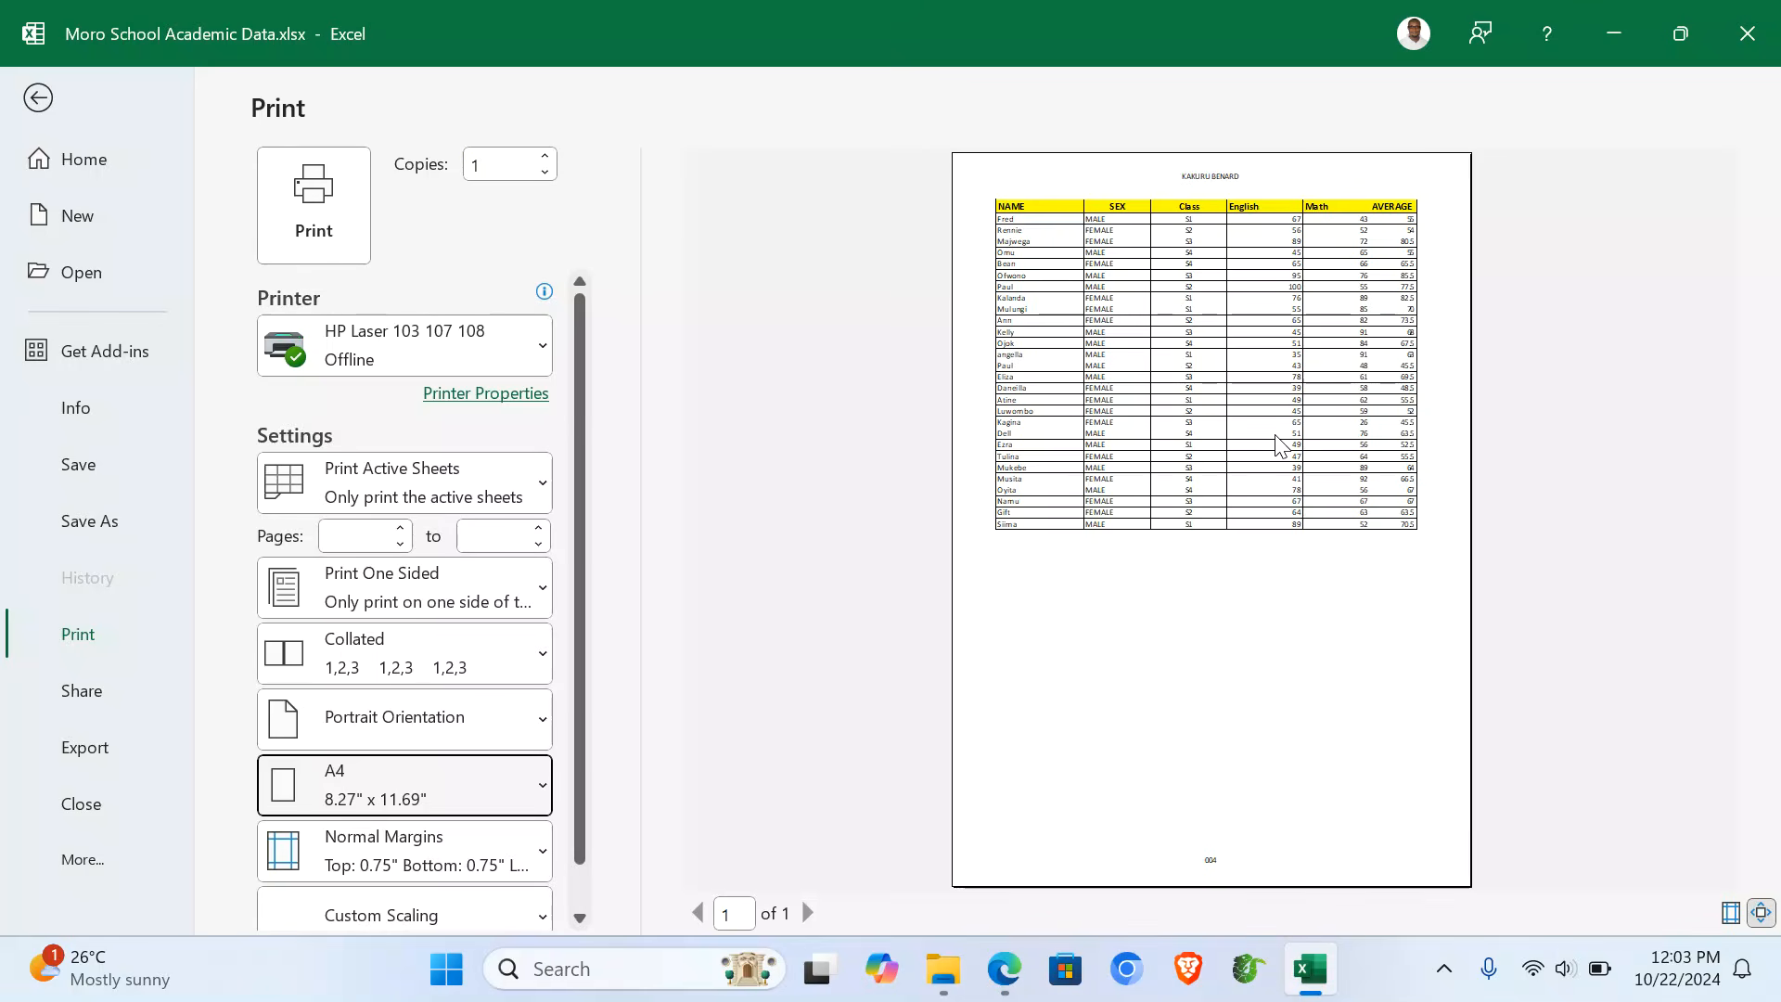
click(38, 99)
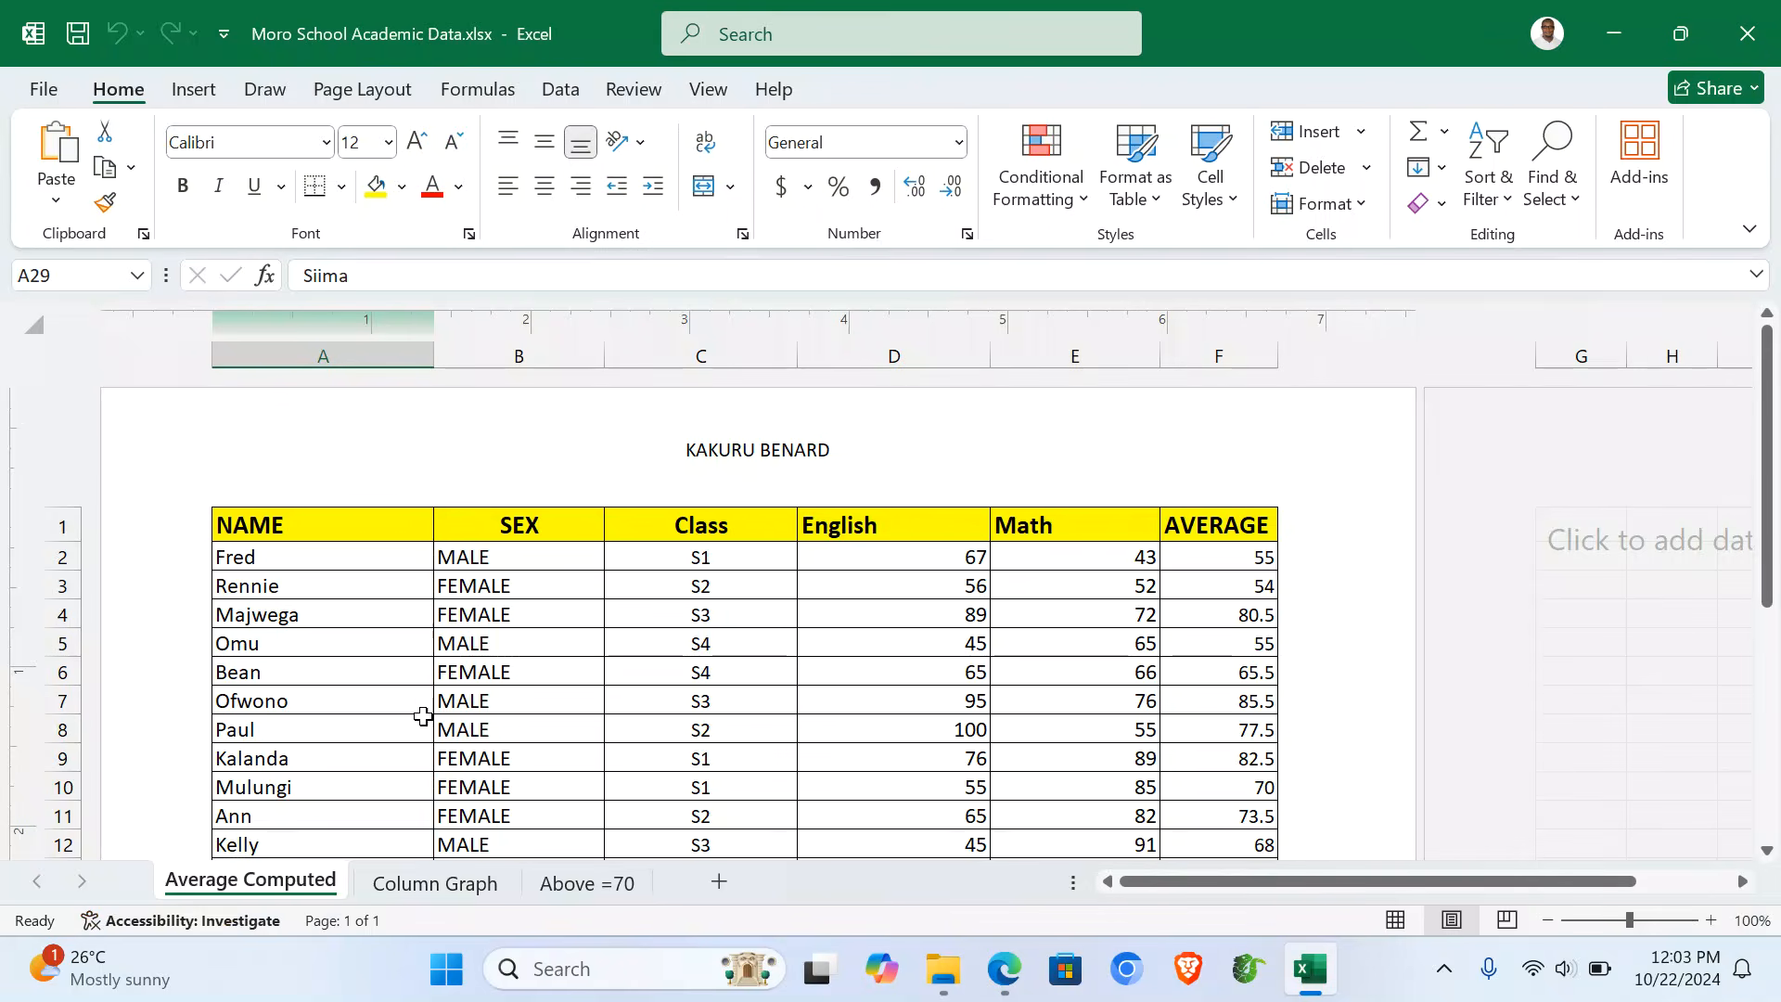
- Set the Column Graph sheet to portrait orientation on A4 paper
click(432, 889)
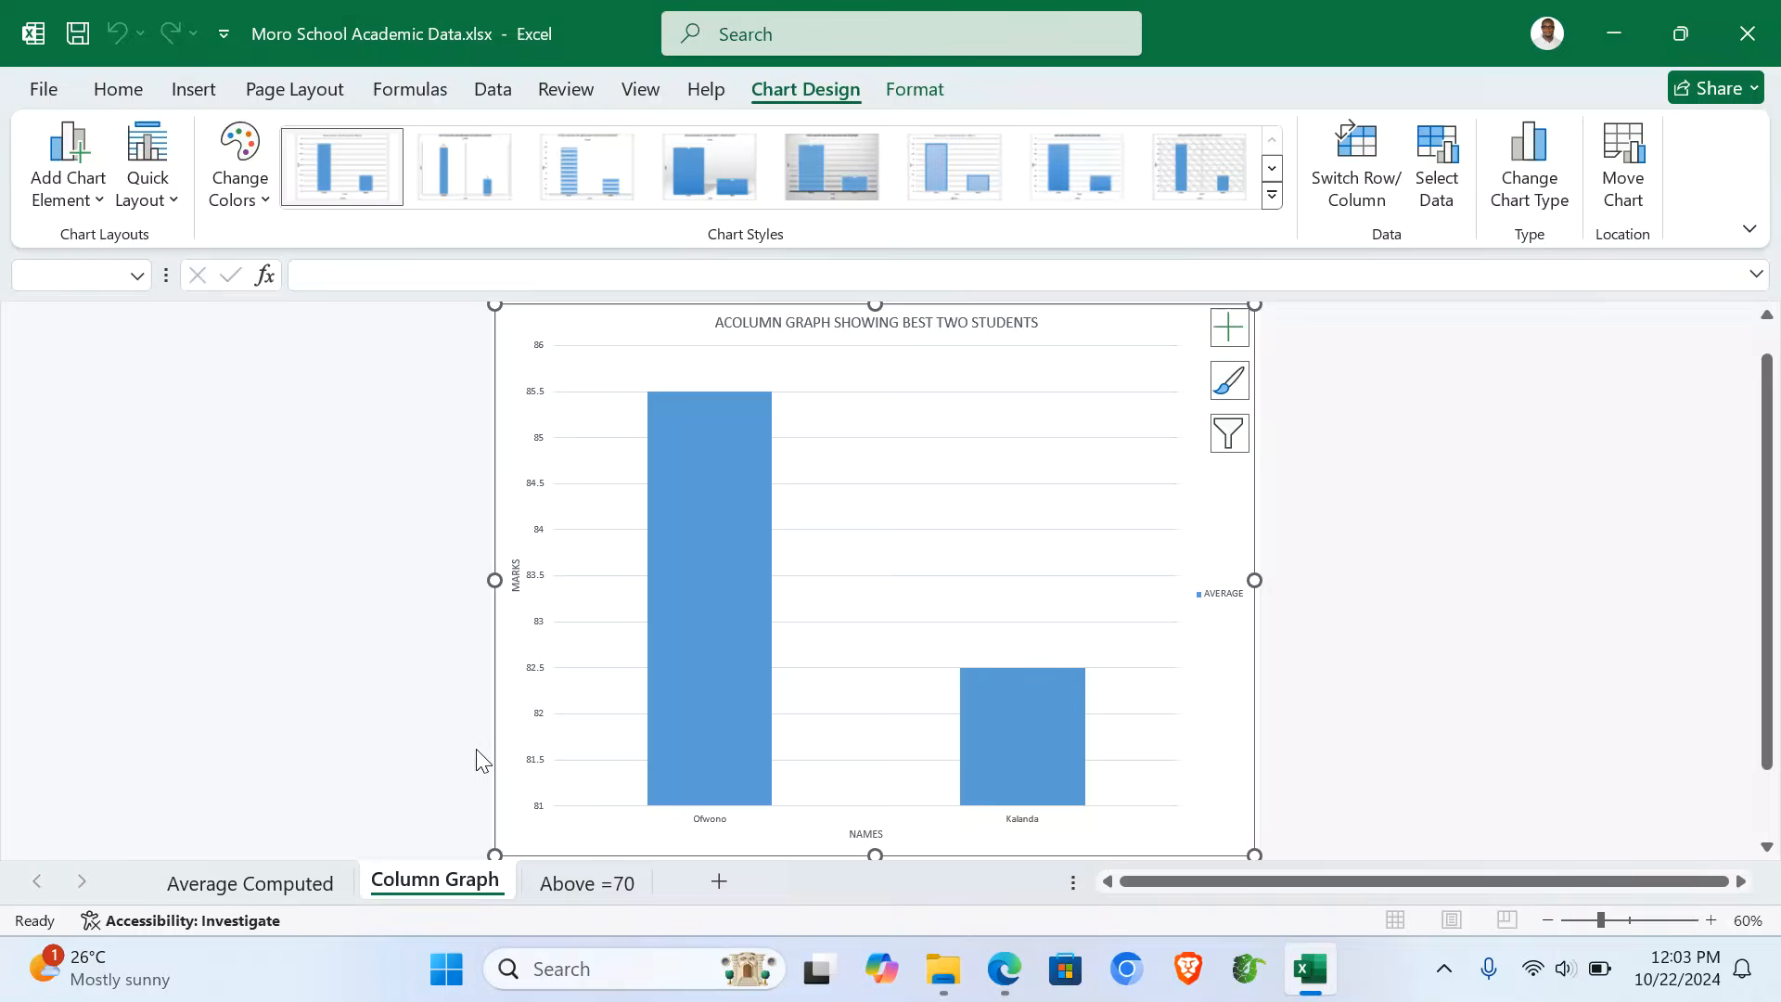
key(ctrl+p)
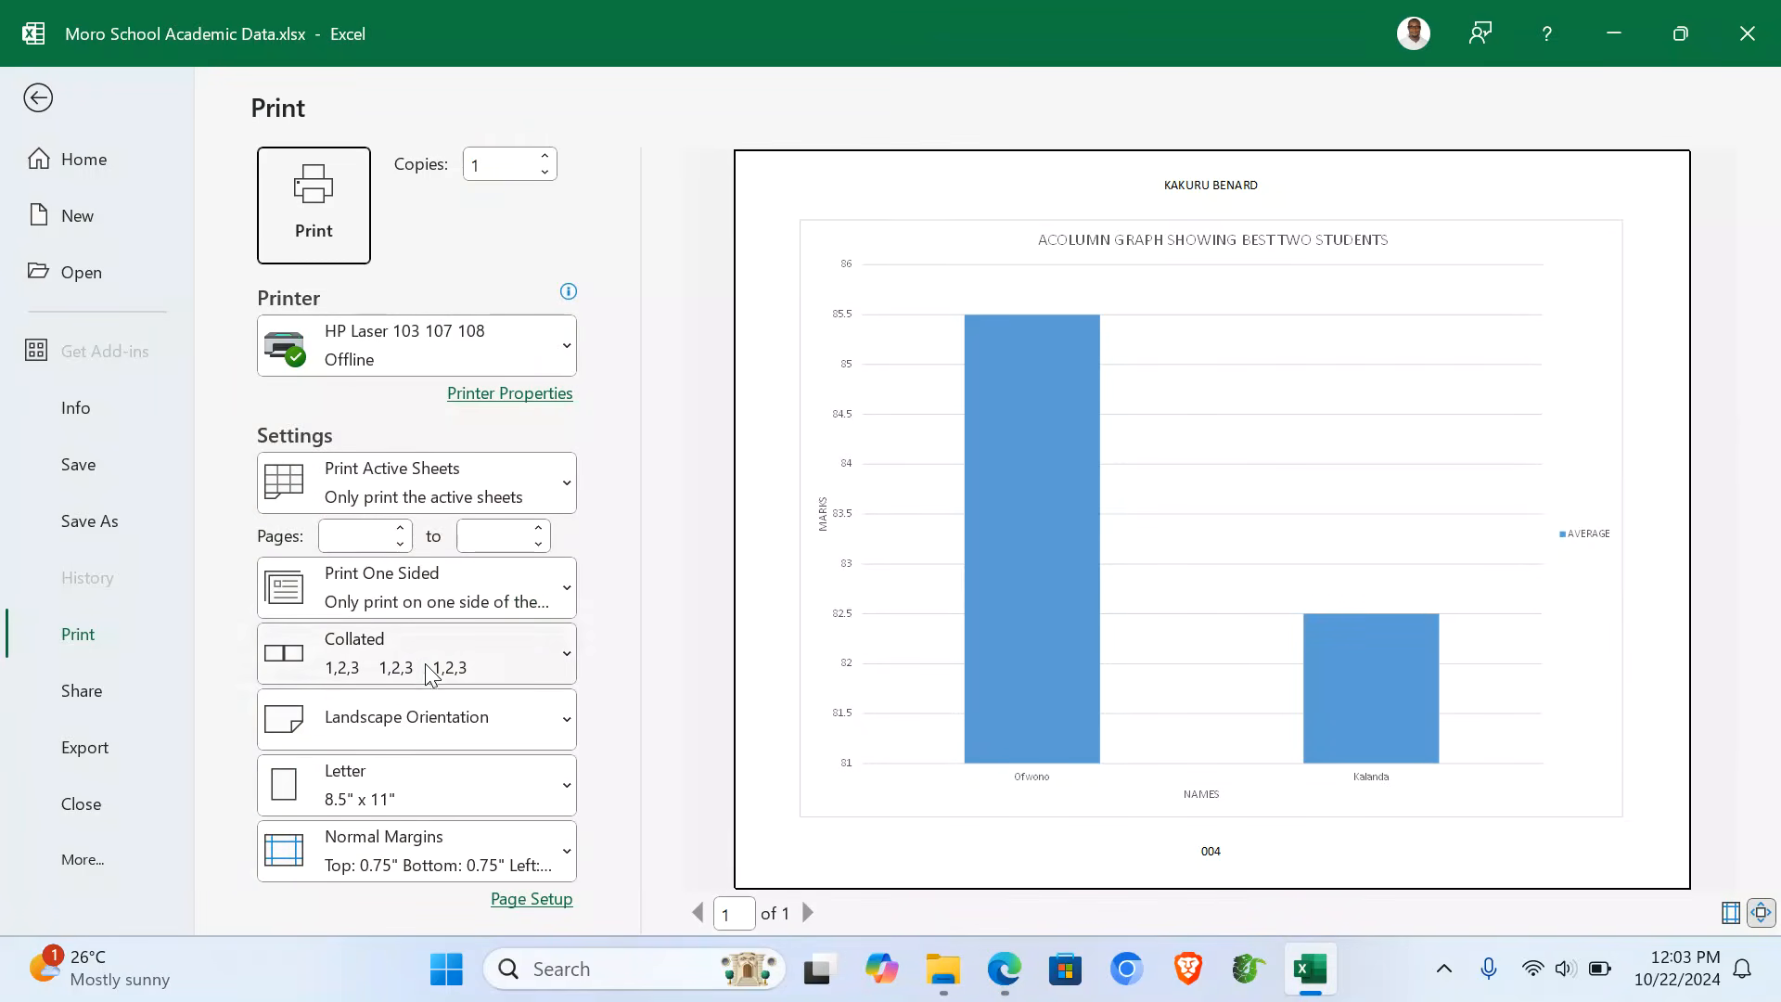
click(423, 738)
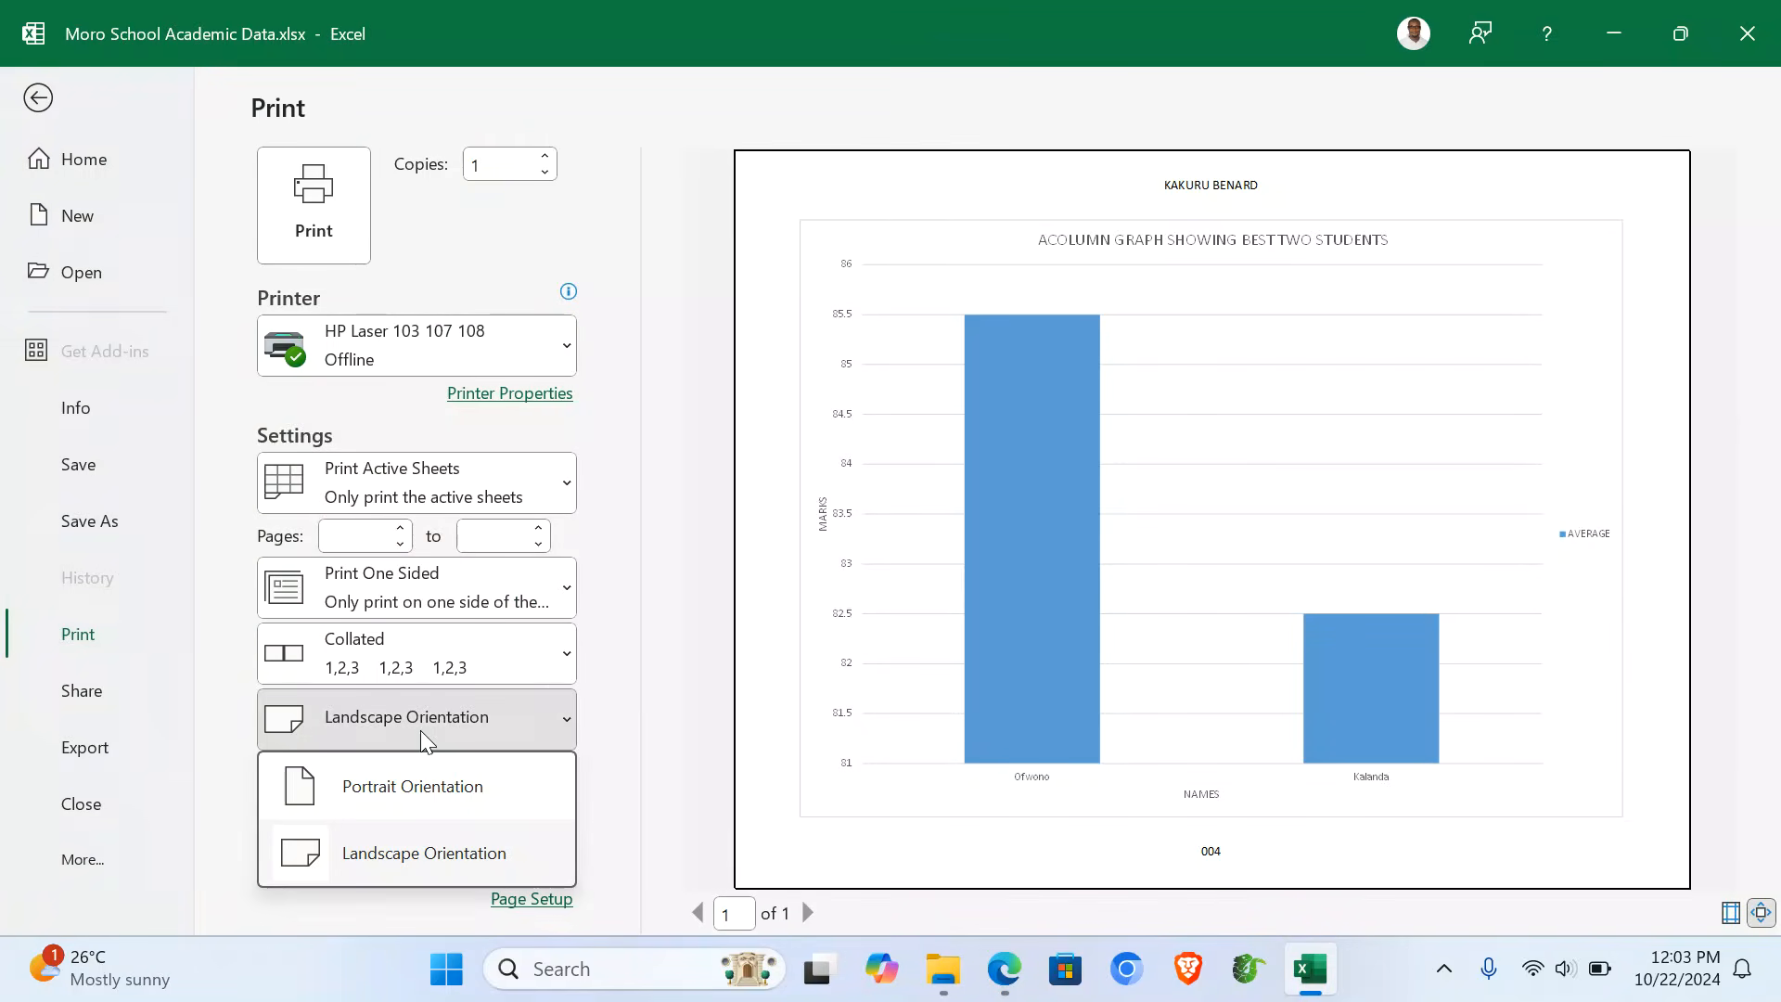
click(426, 803)
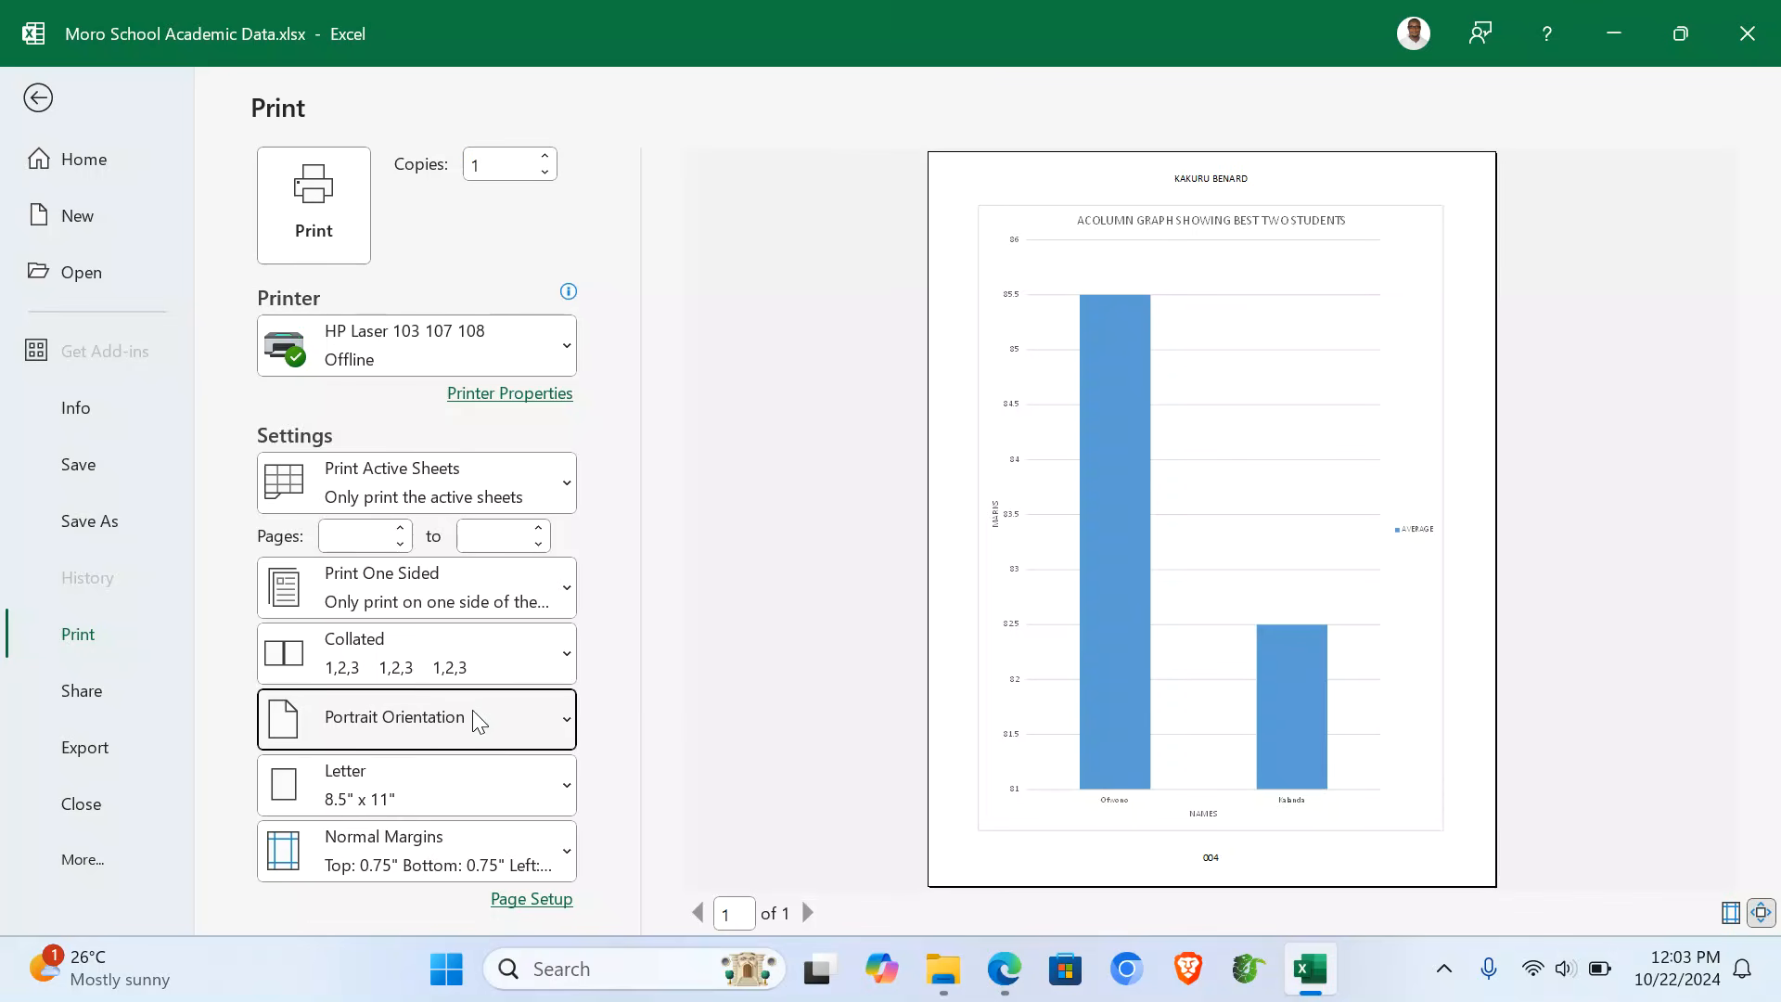
click(399, 797)
scroll(399, 204, up, 2)
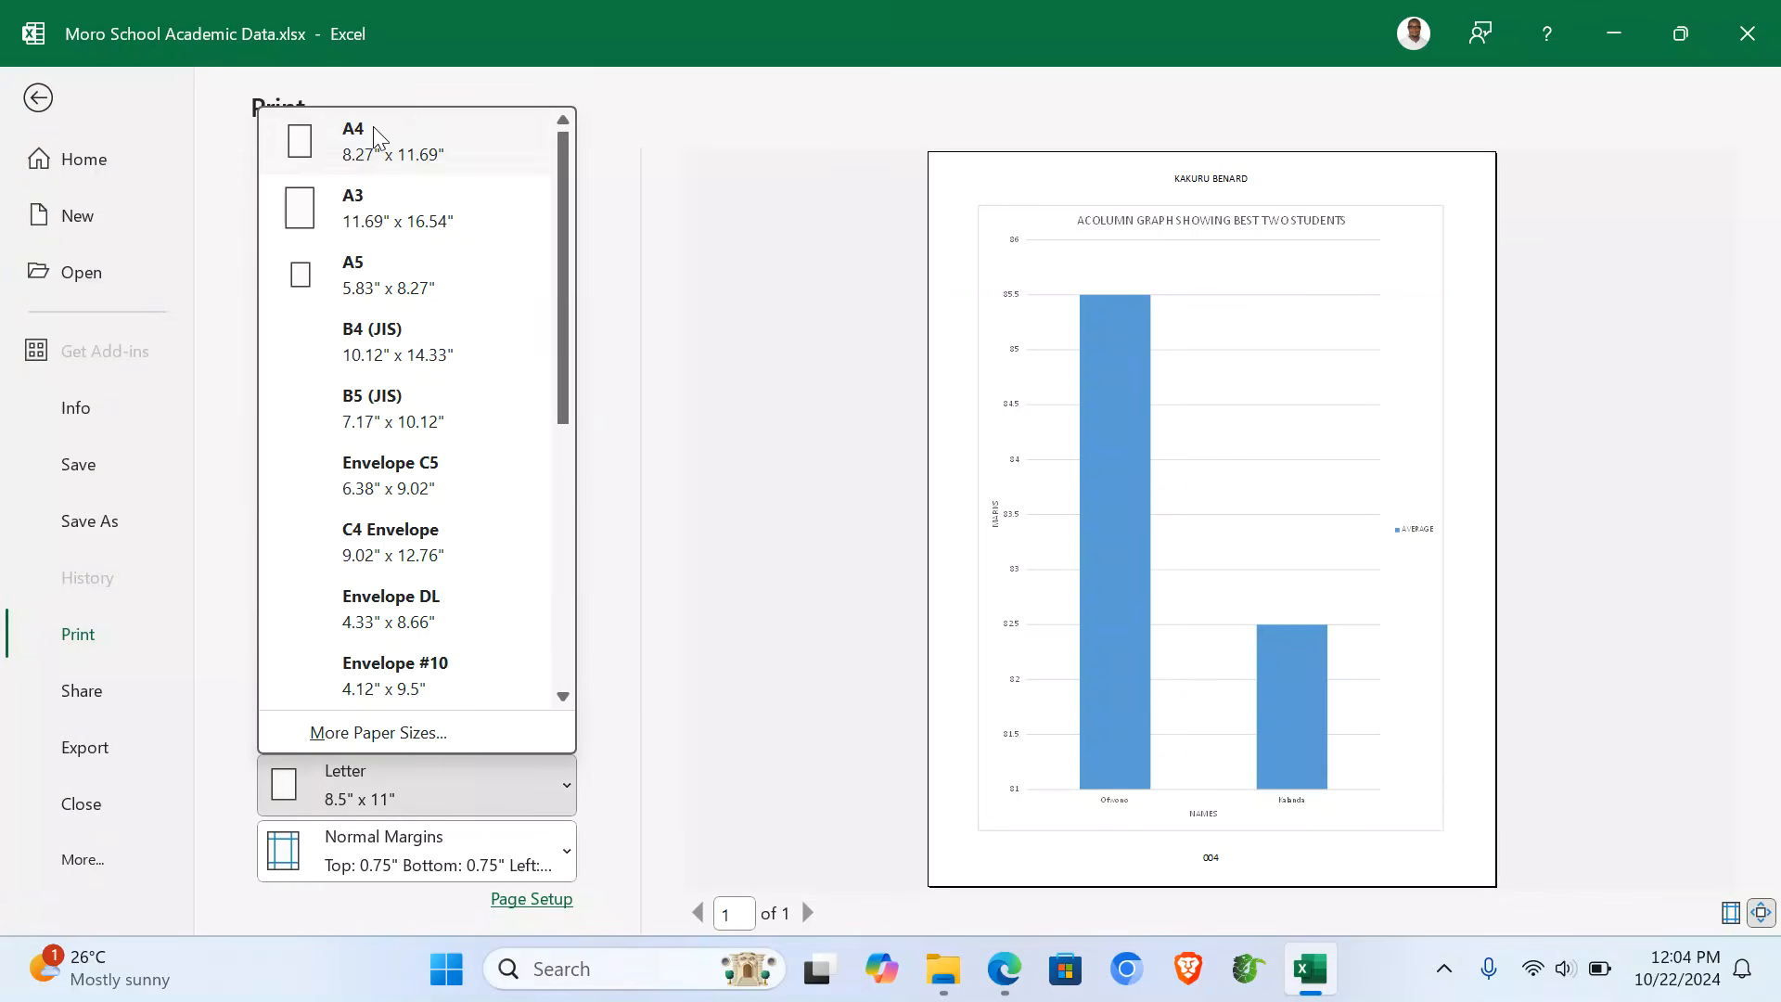
click(367, 139)
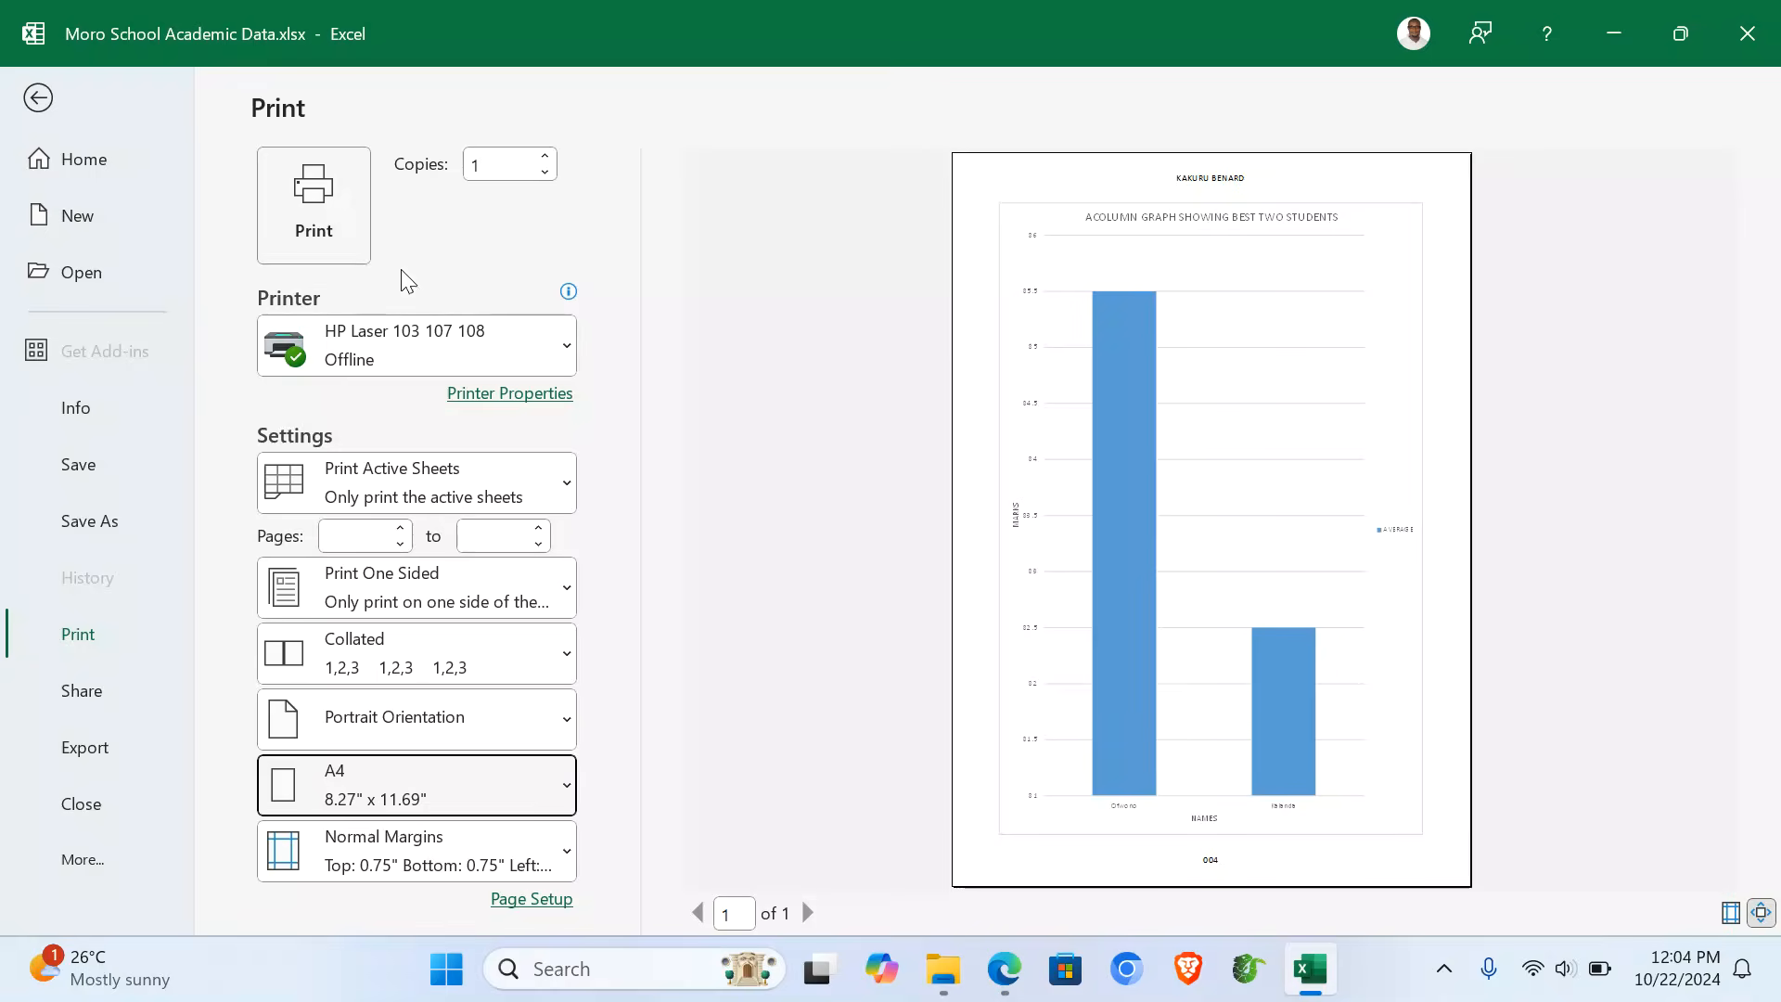
click(39, 101)
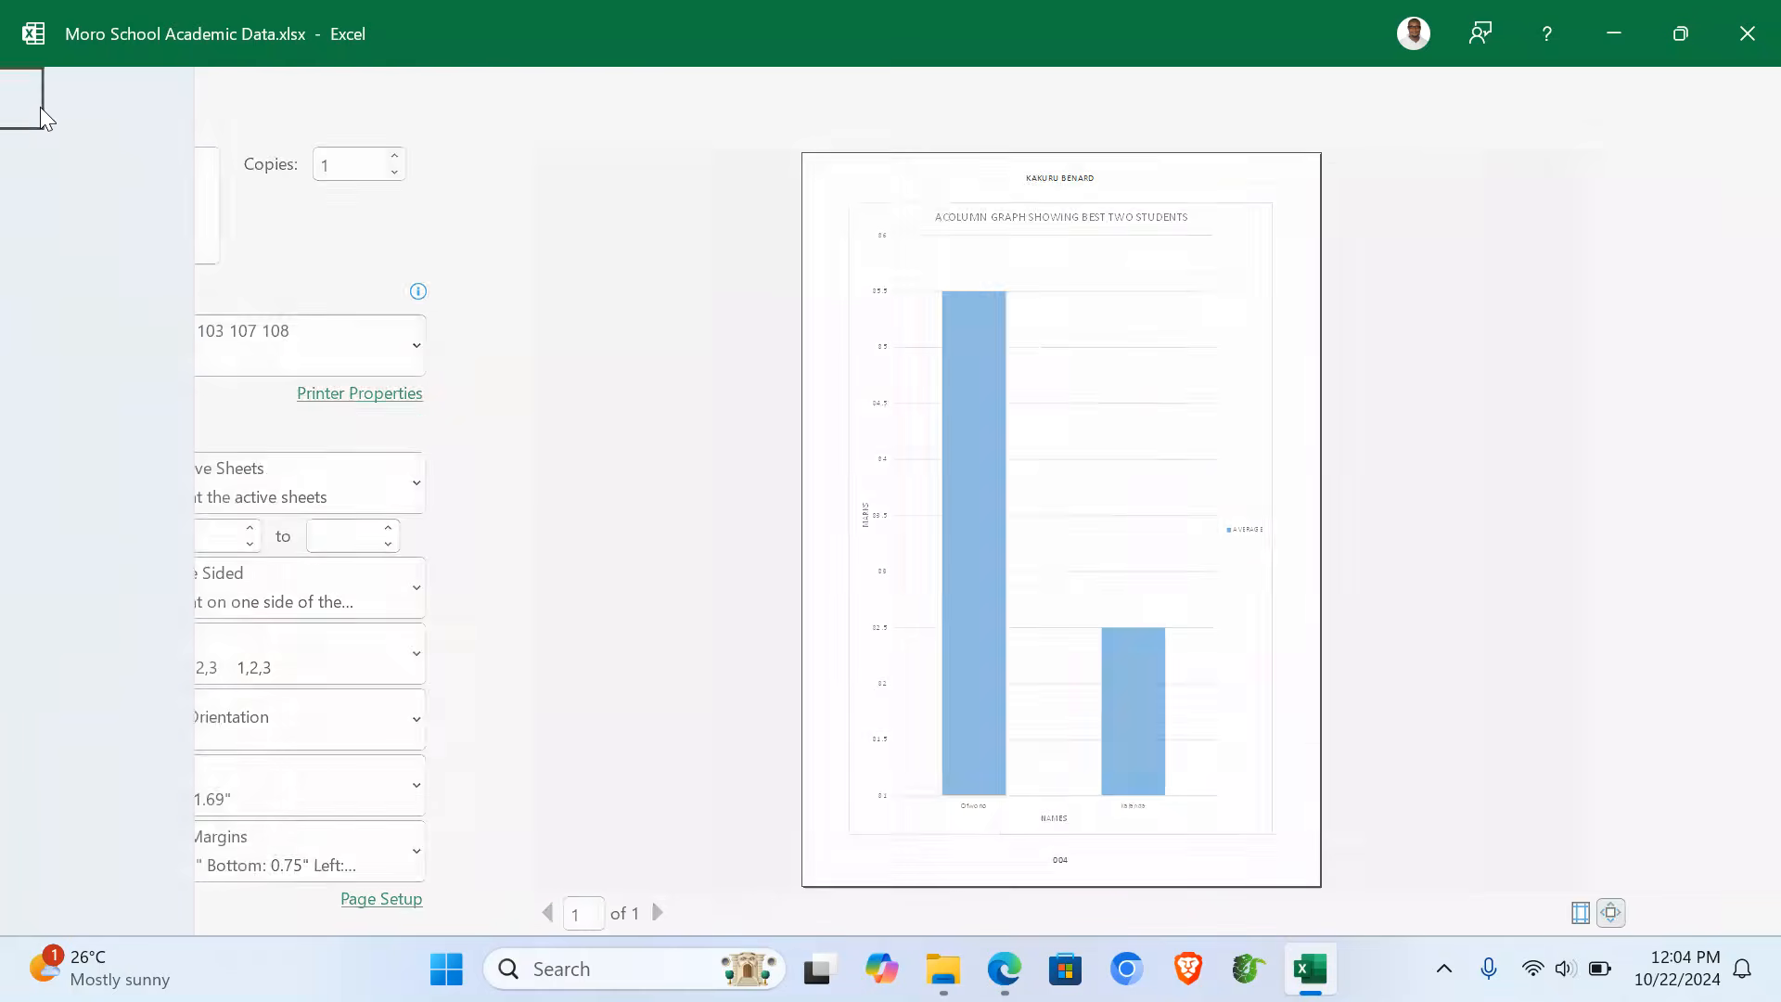
- Set the Above =70 sheet to print on A4 paper
click(592, 883)
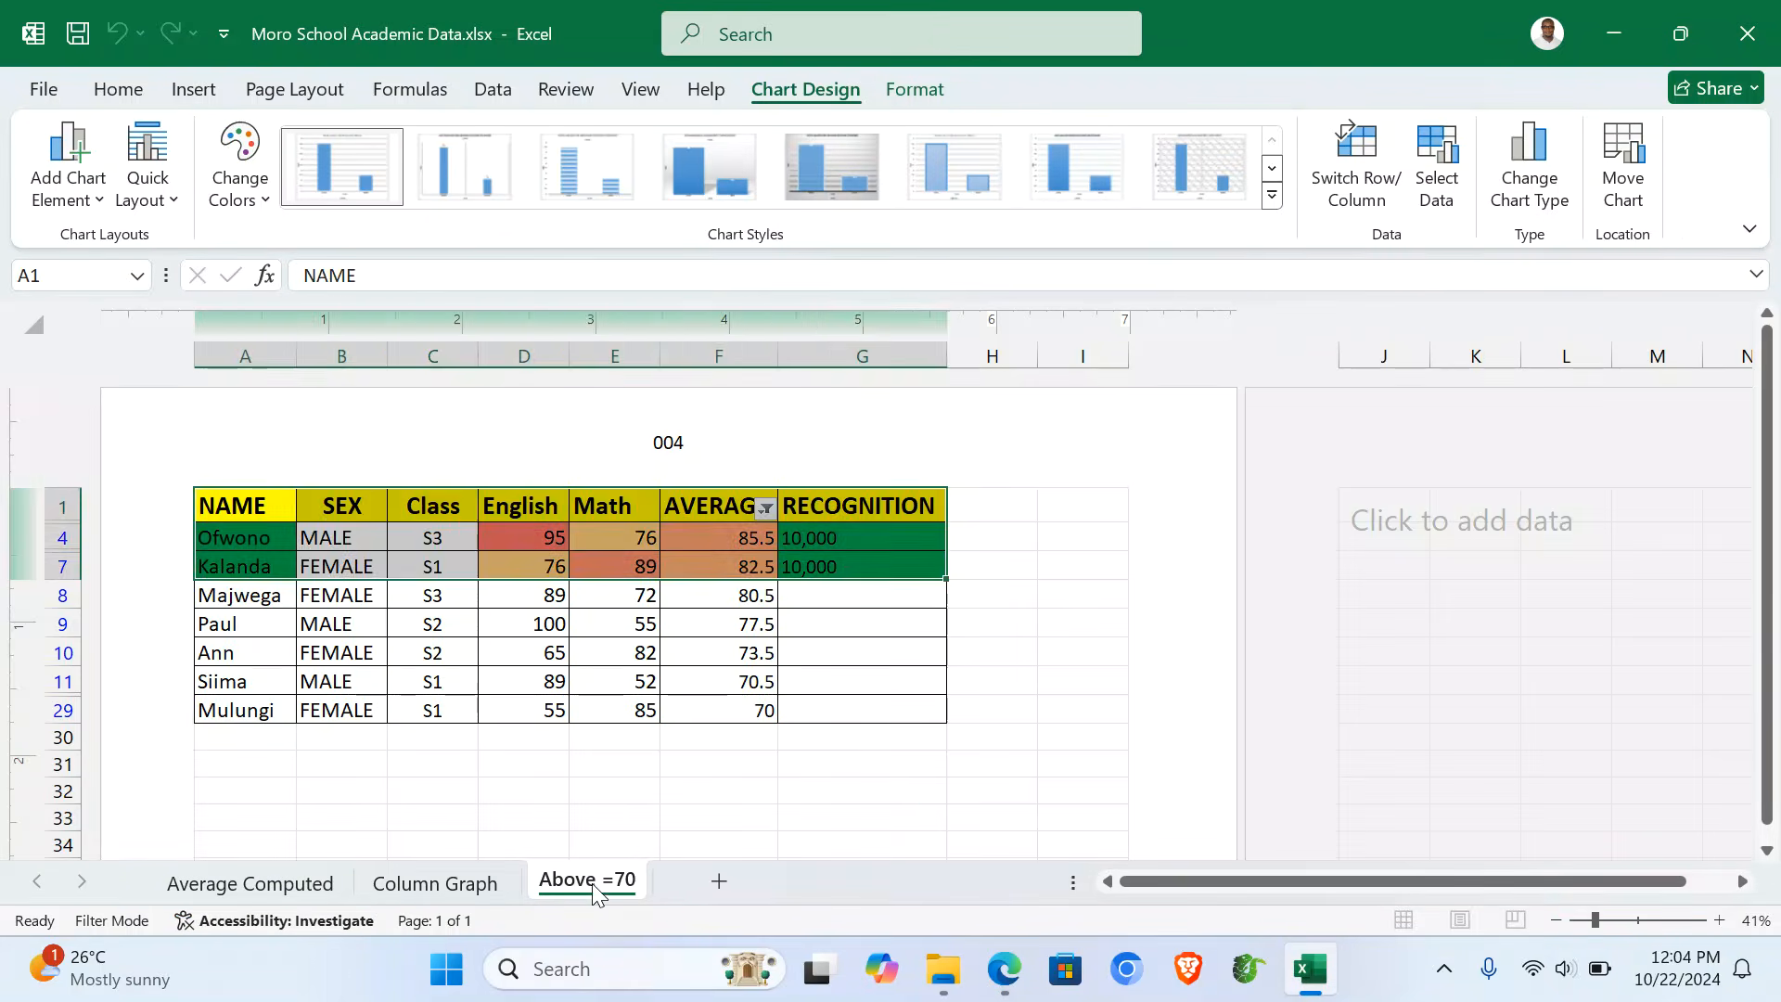
click(390, 749)
key(ctrl+p)
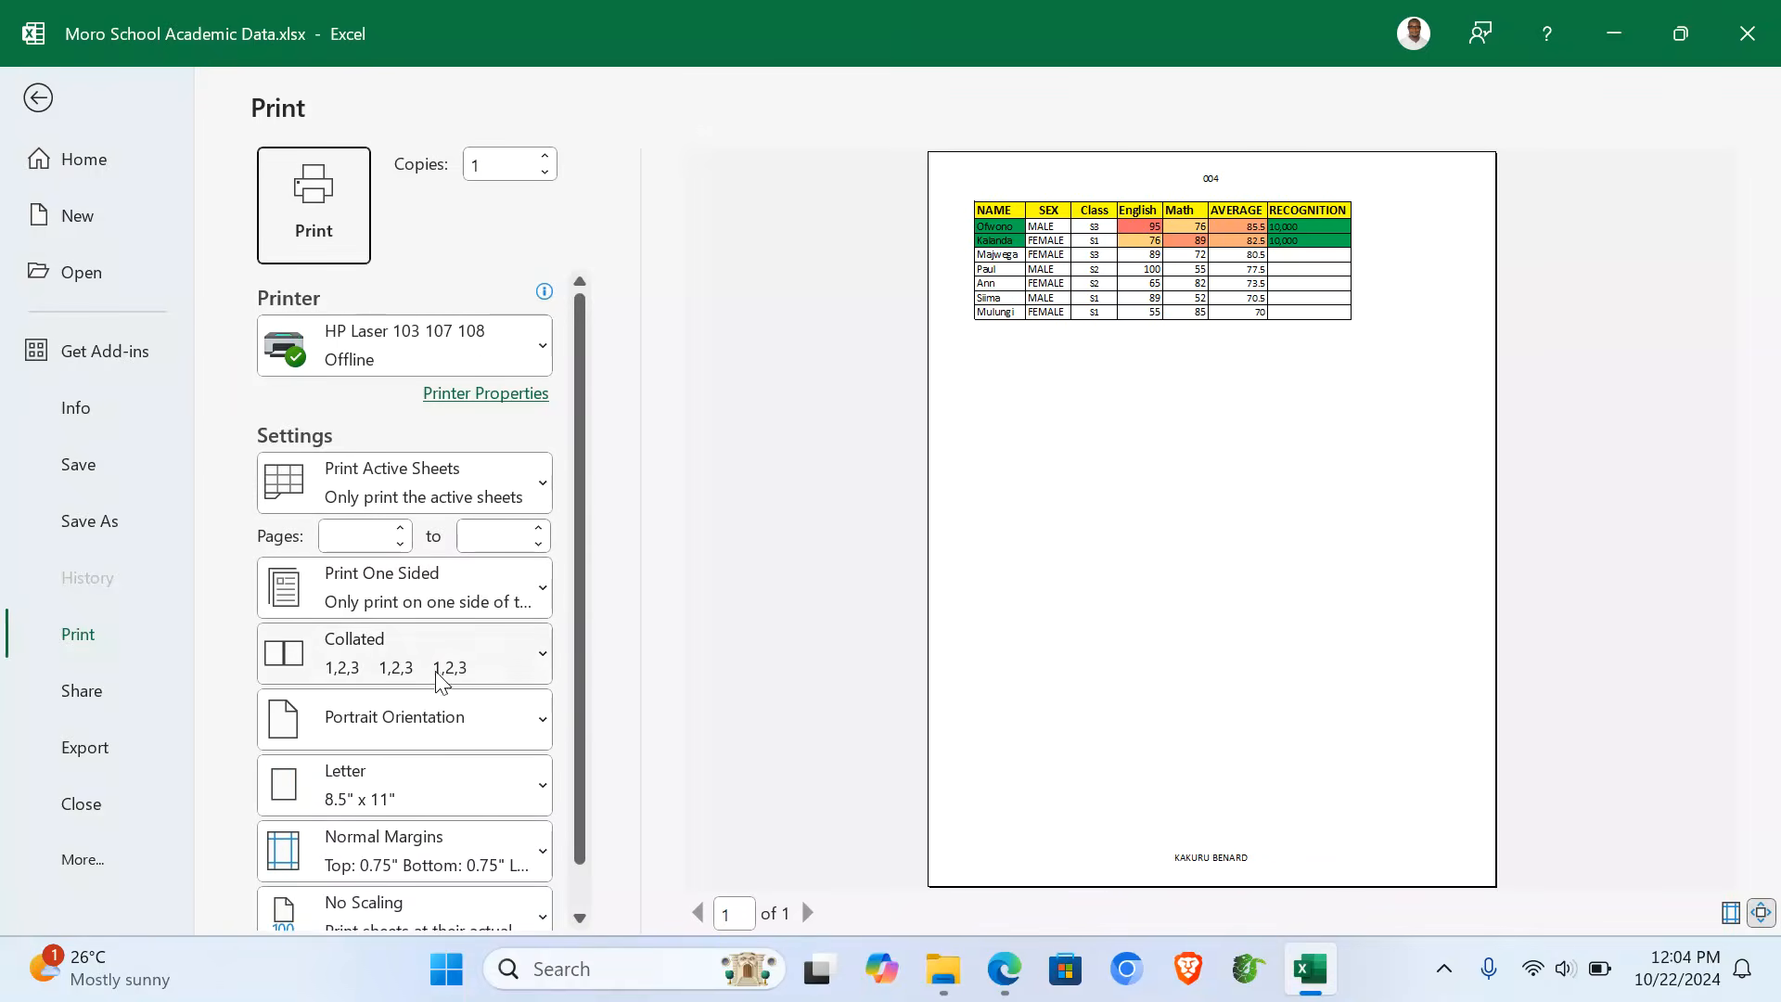
click(385, 788)
scroll(399, 287, up, 2)
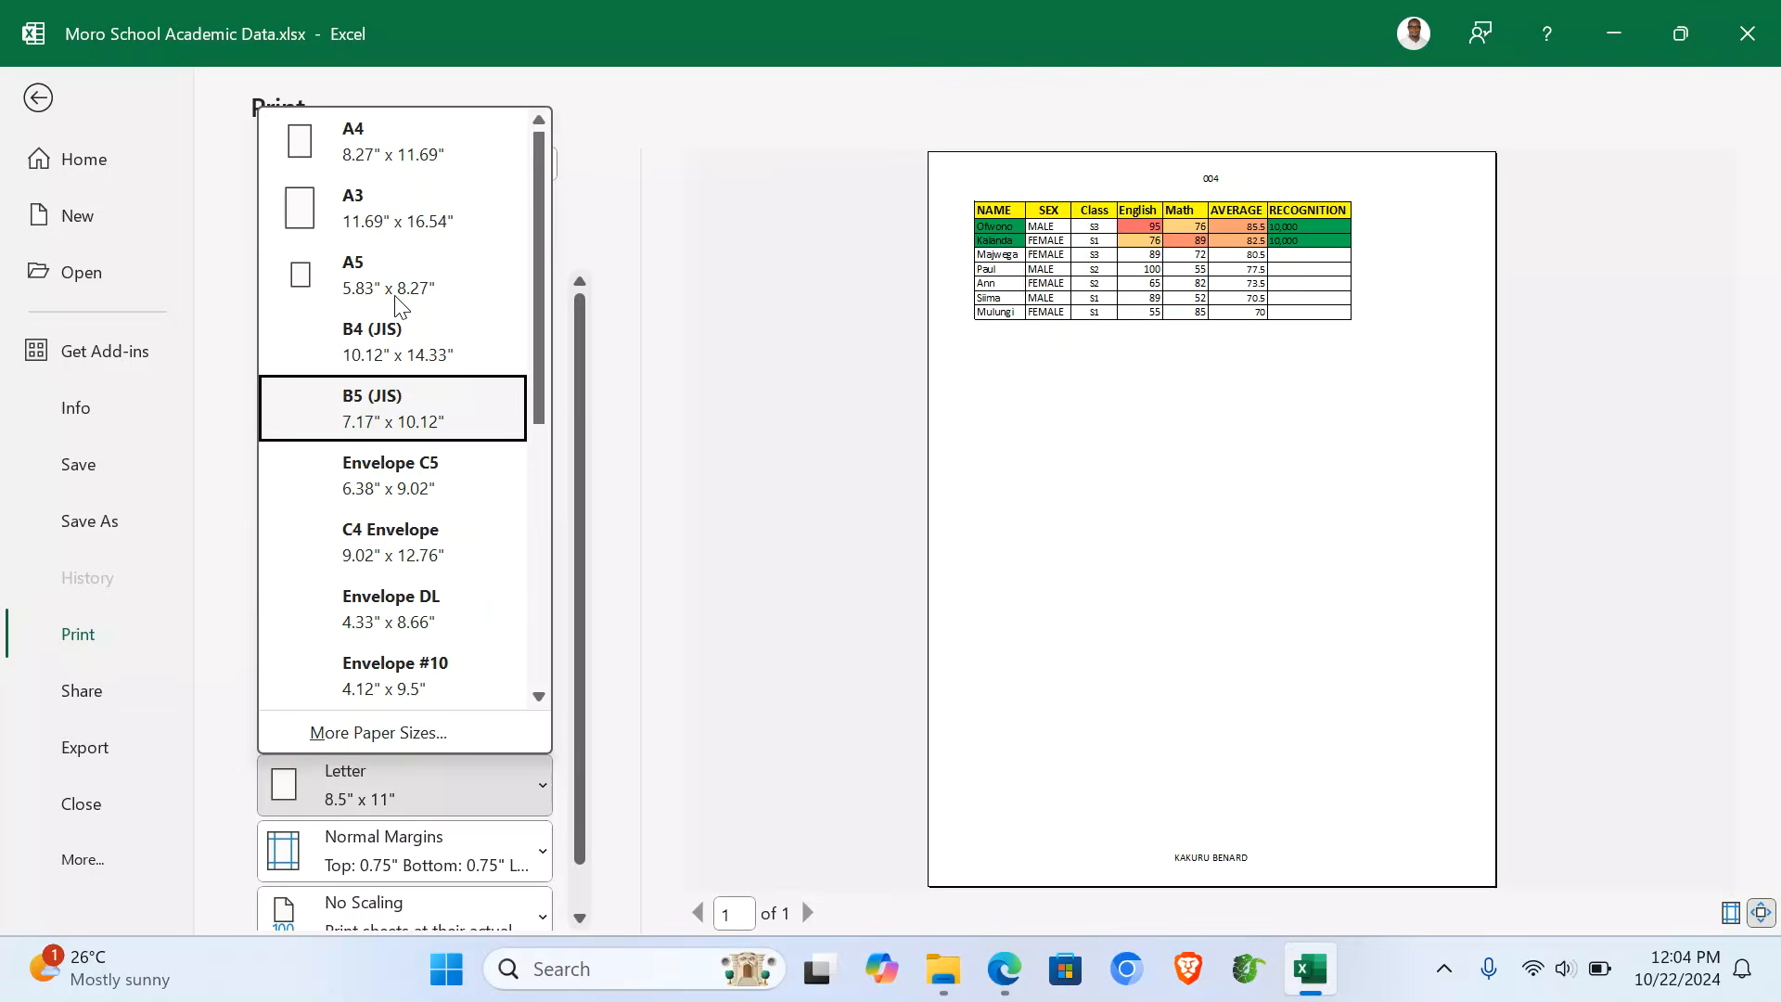
click(357, 141)
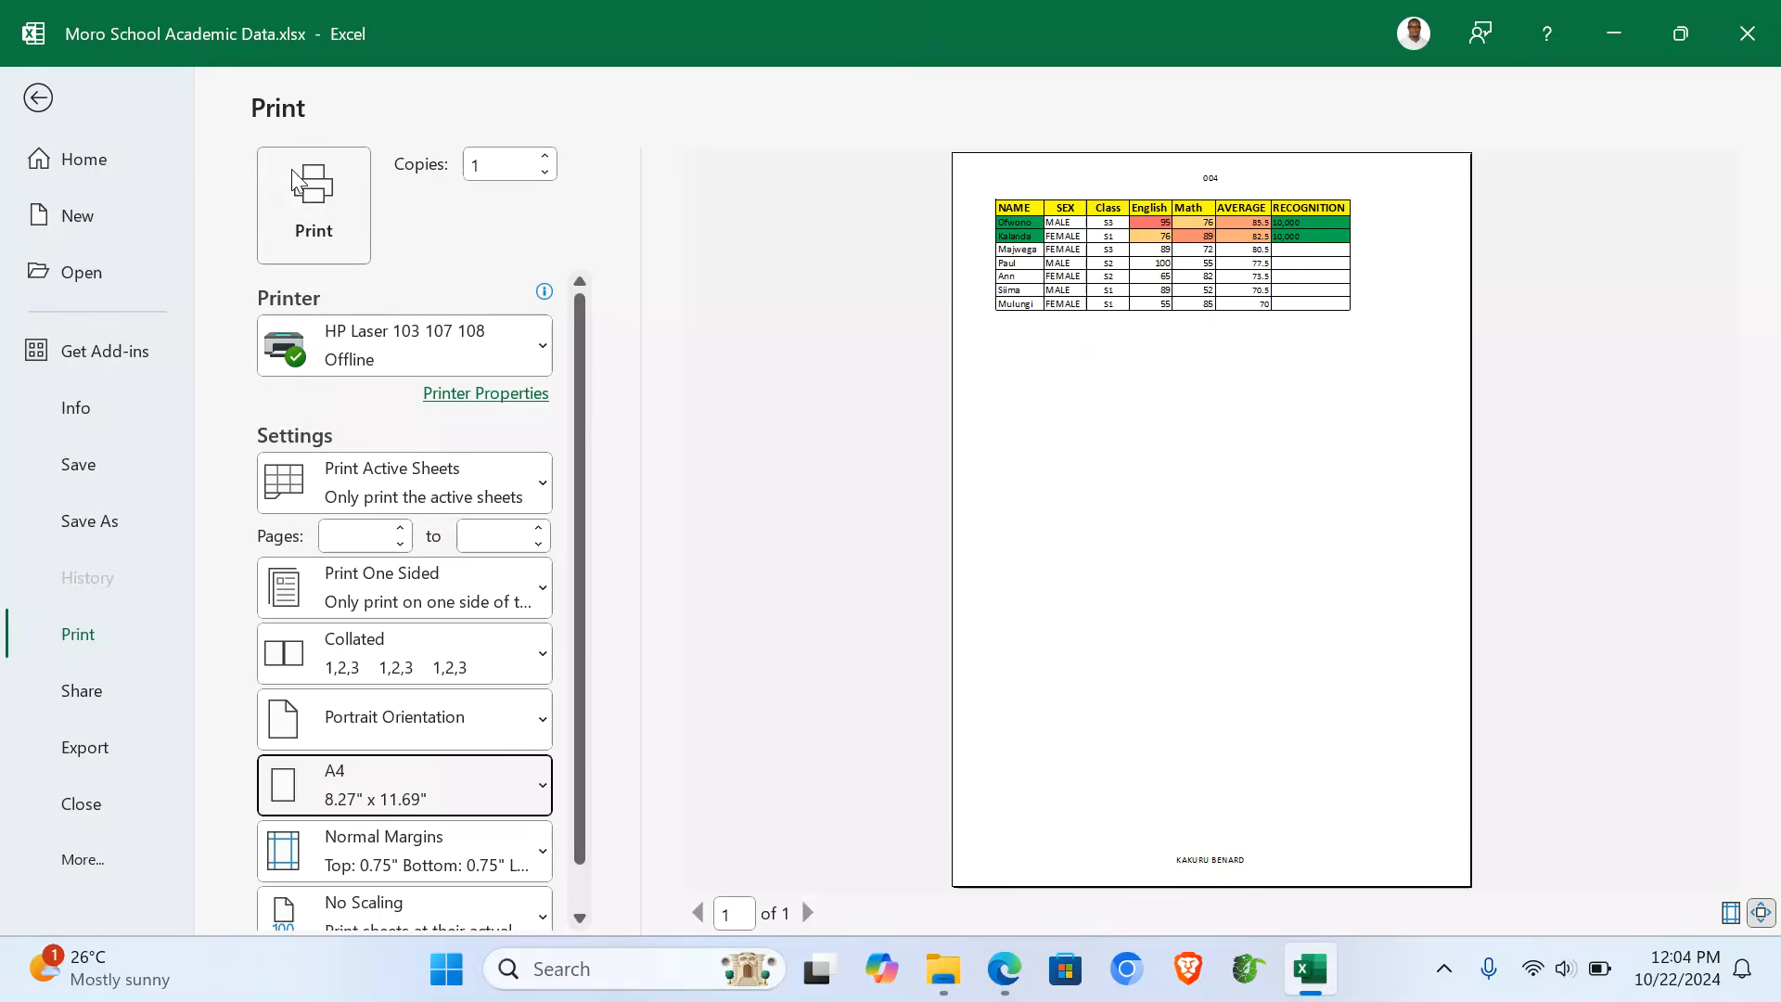
click(38, 98)
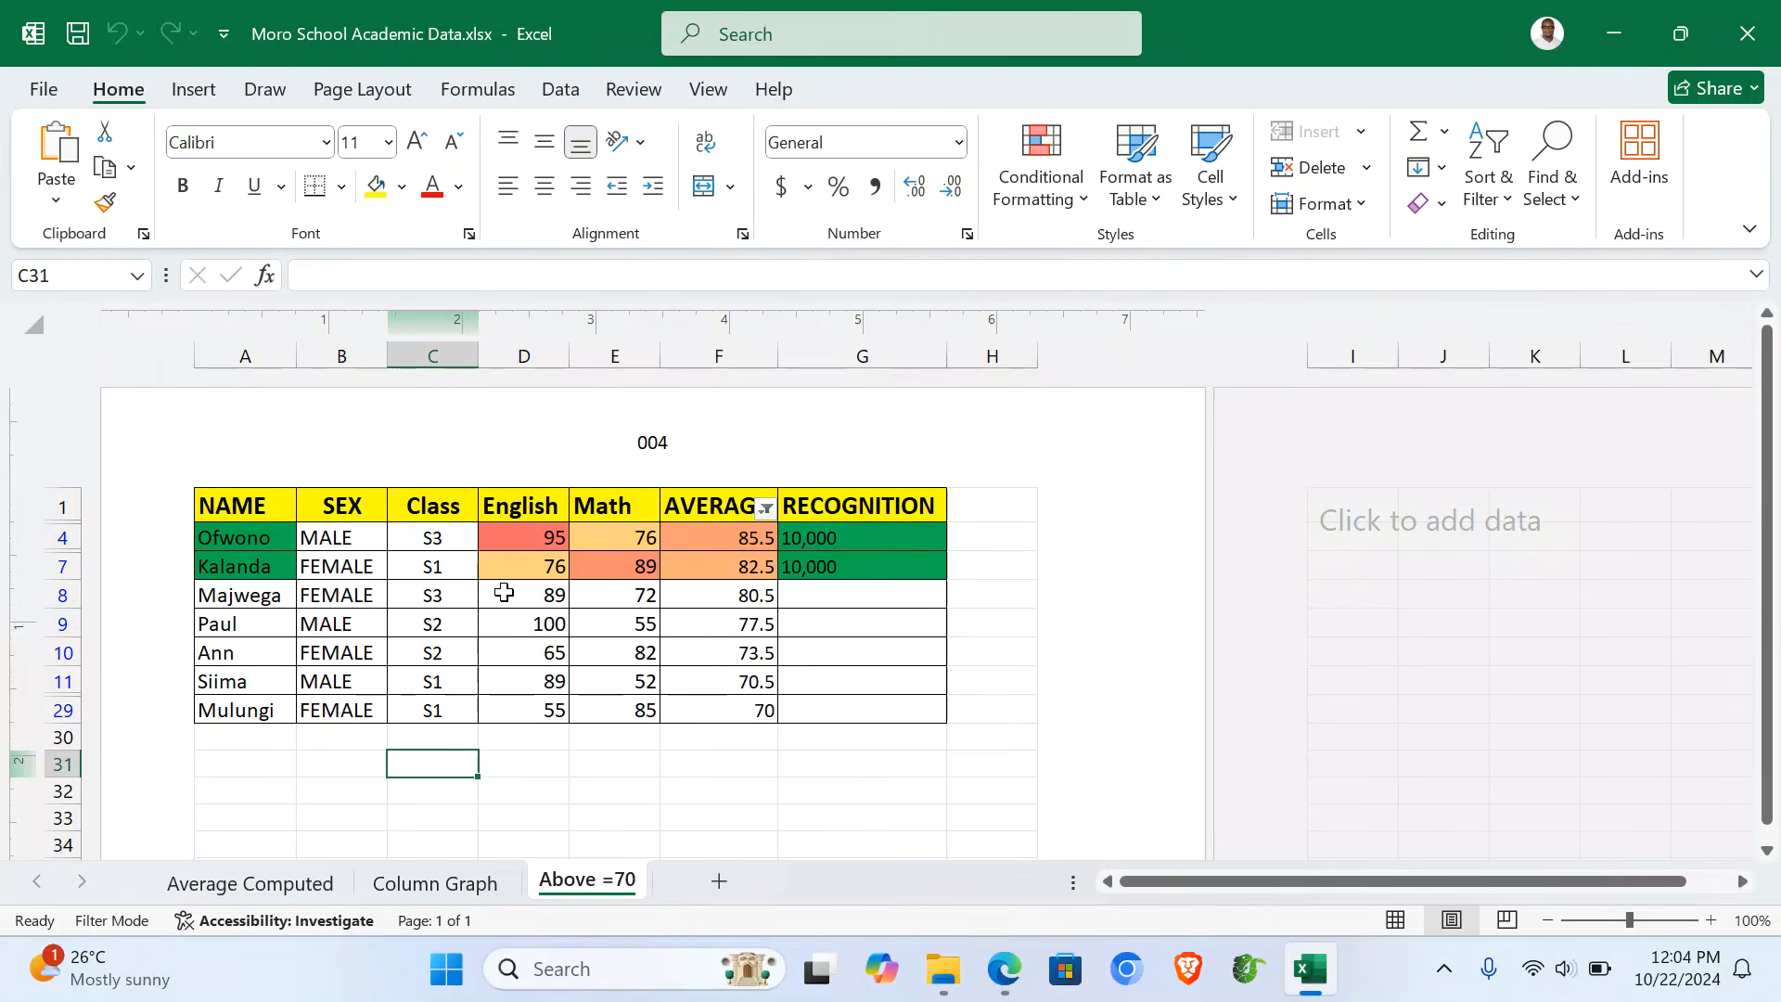
- Close Excel and open the Students table in the Moro Database
click(1776, 45)
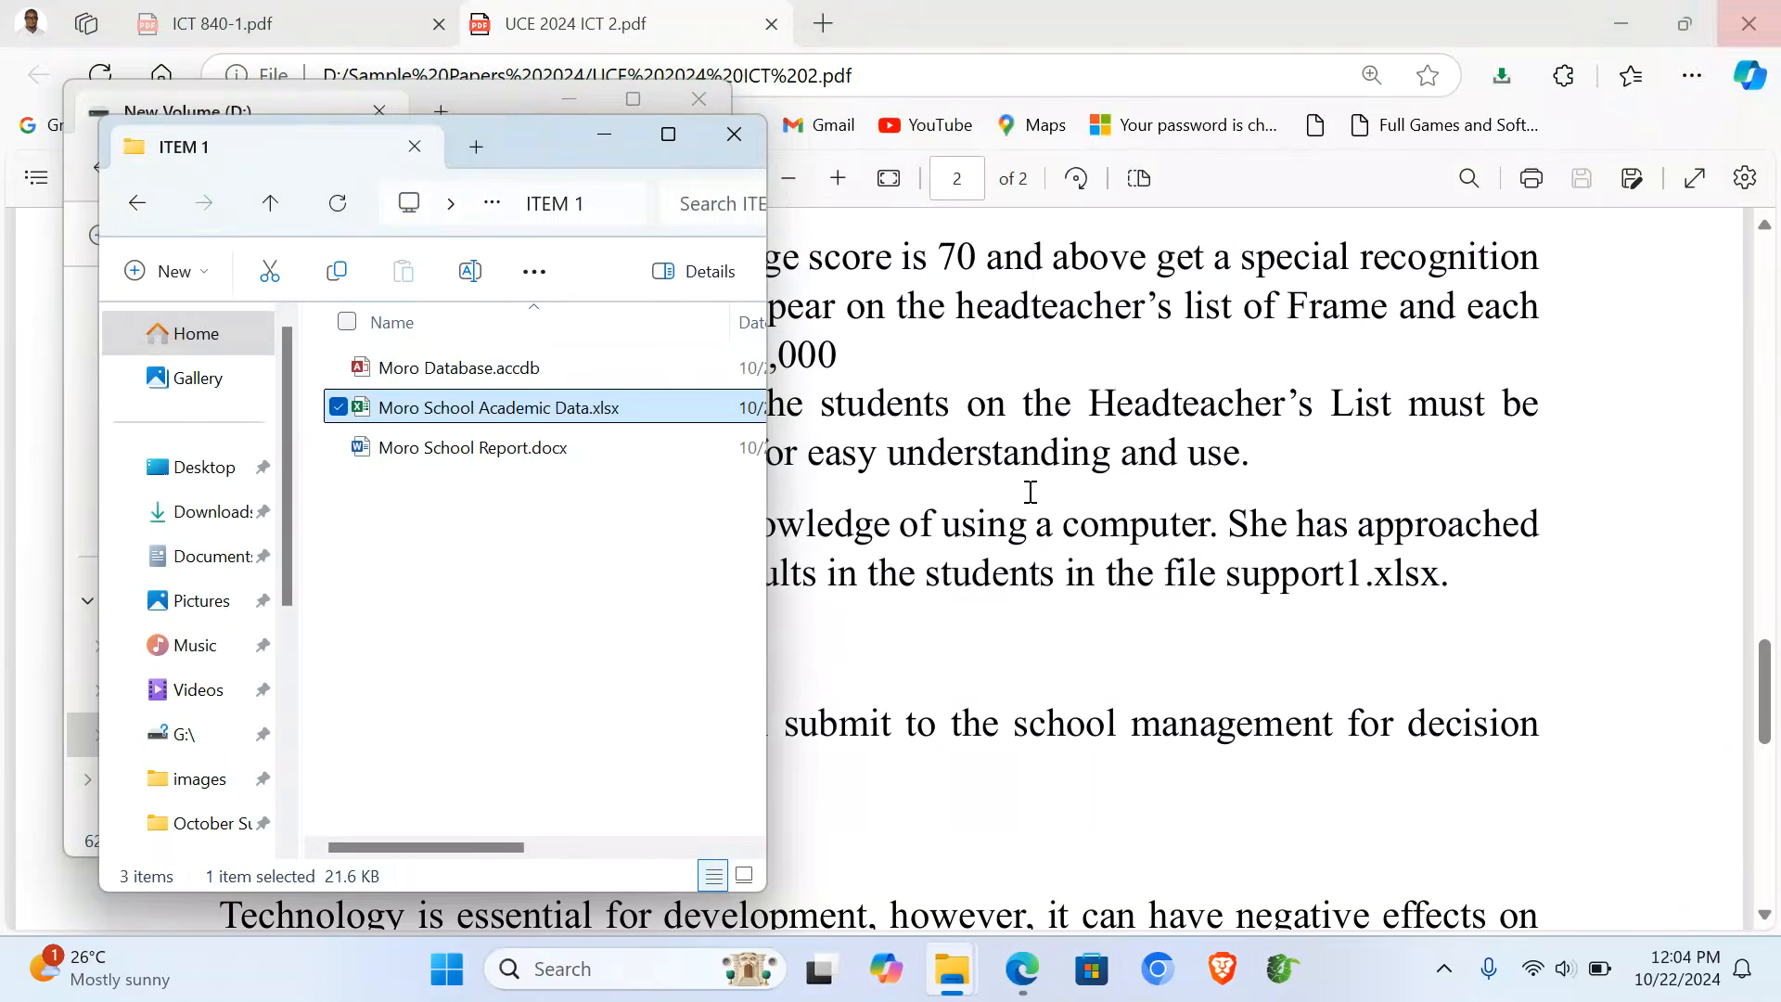
click(482, 379)
double_click(480, 377)
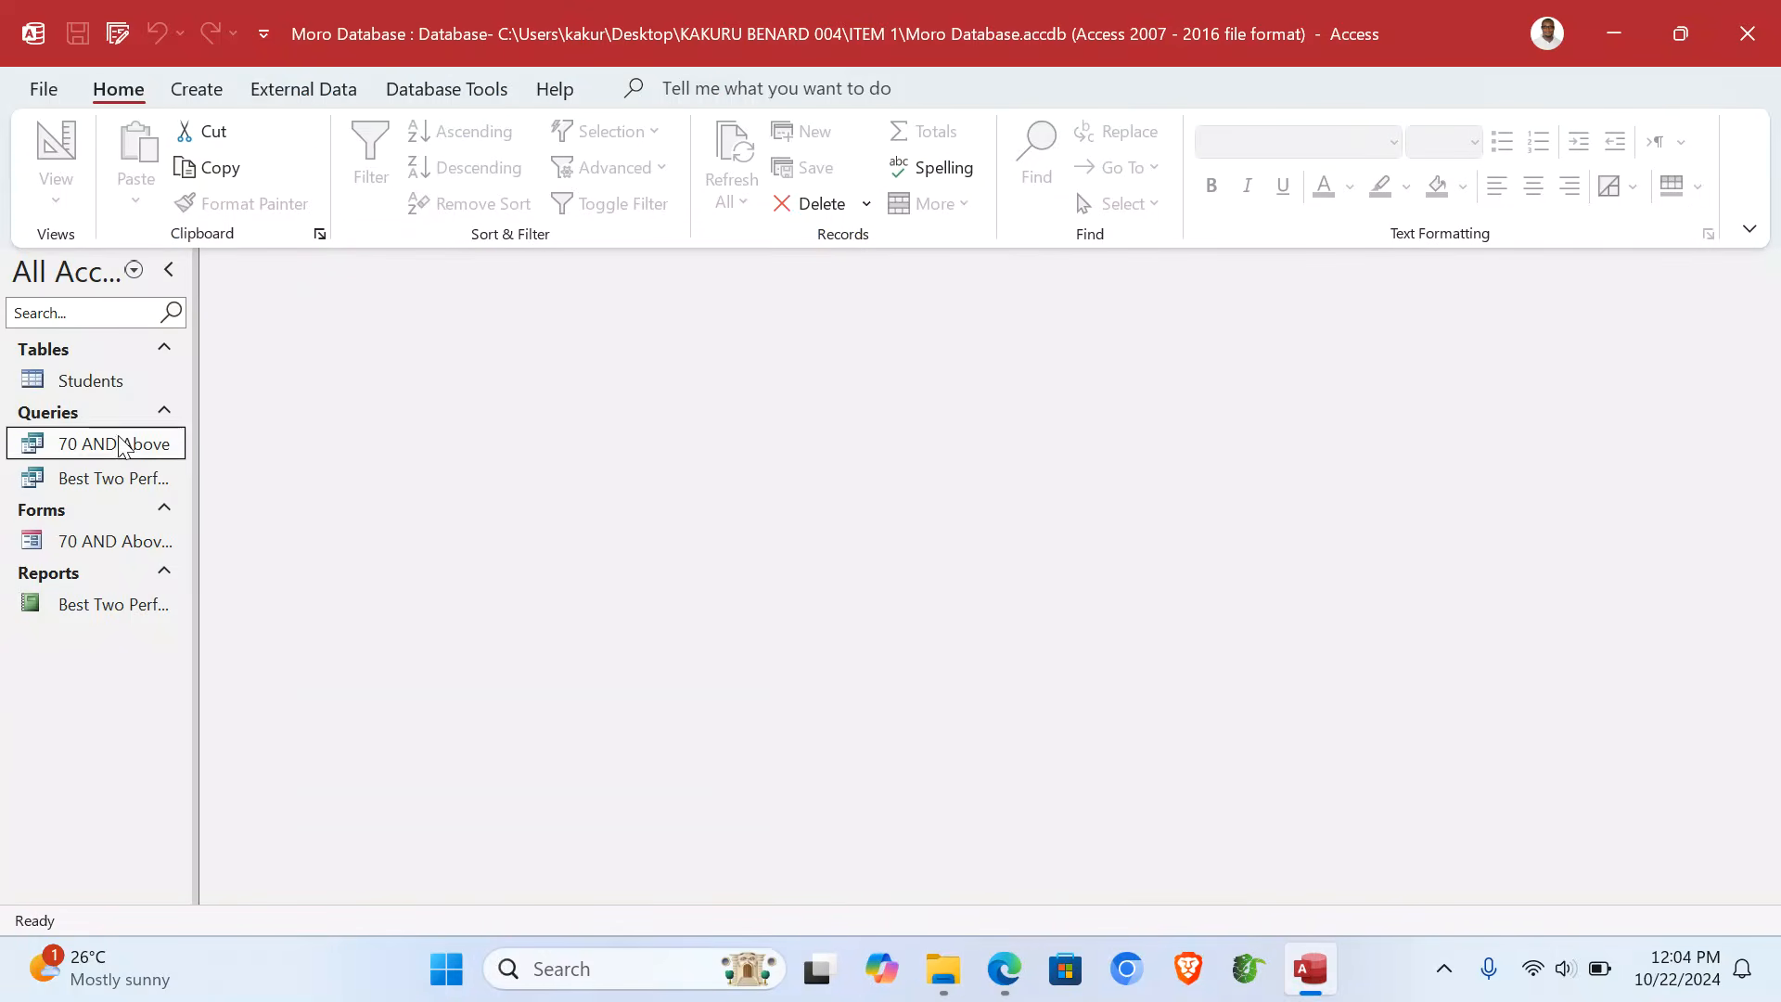
click(78, 392)
double_click(79, 390)
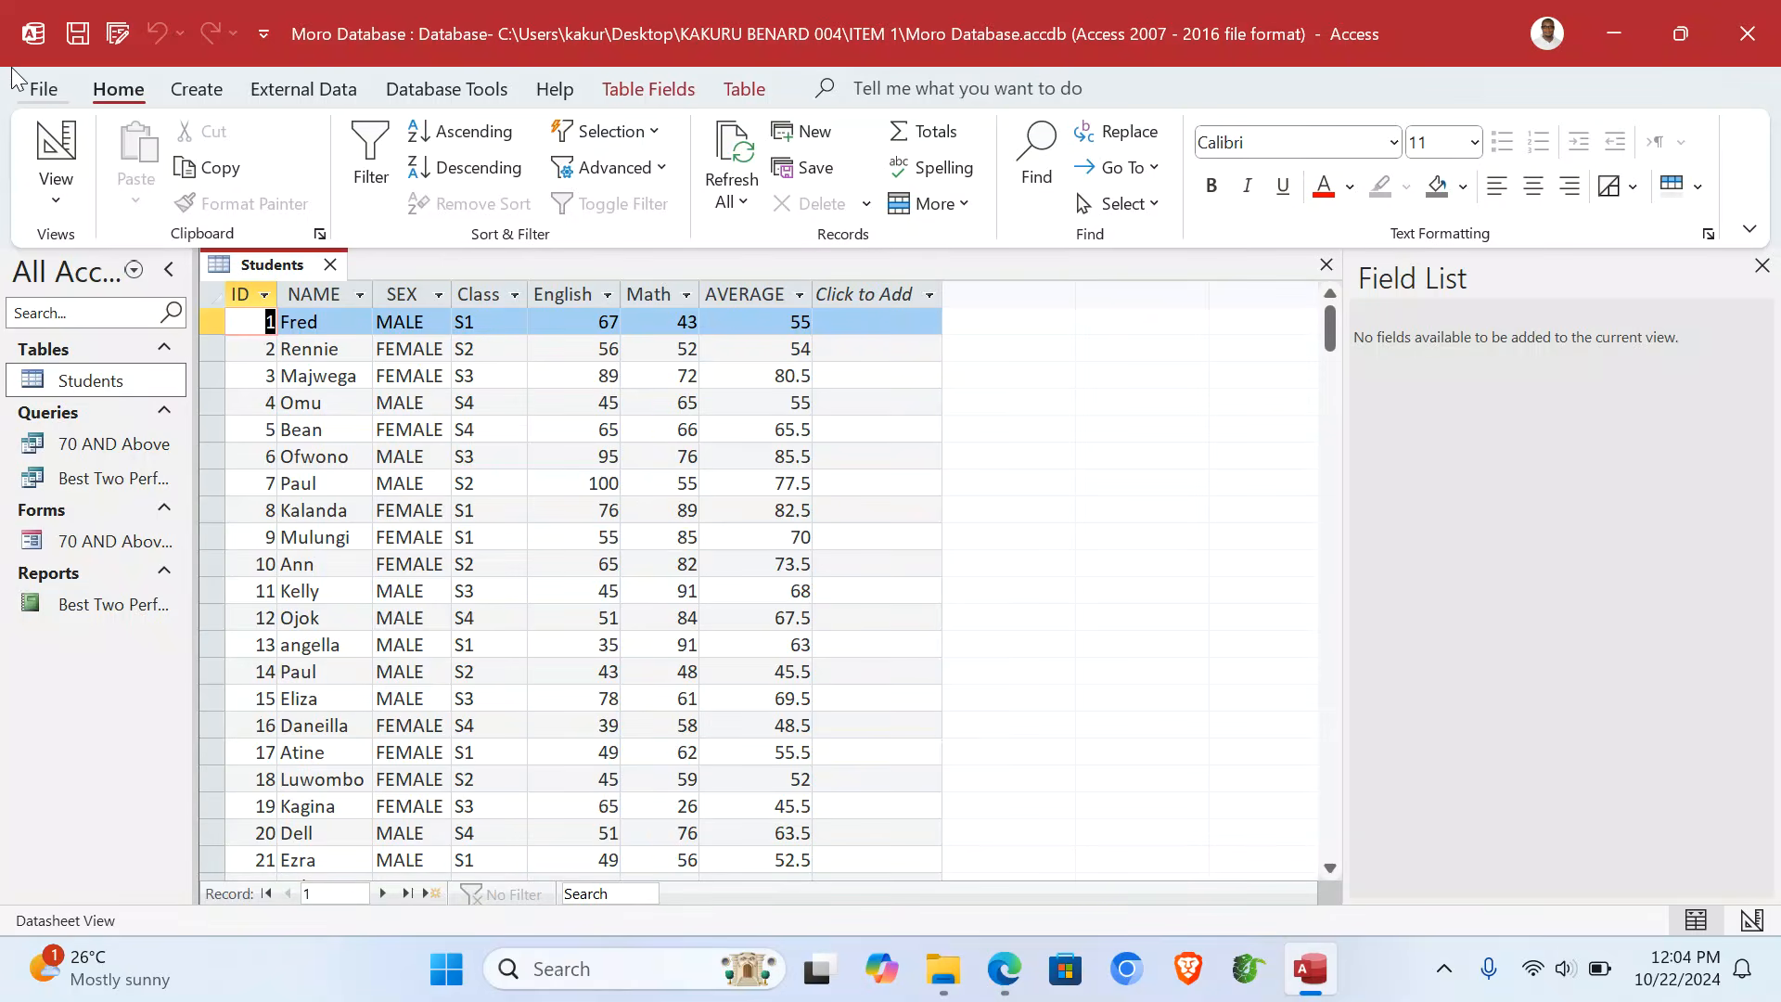
- Preview how the Students table prints, then dismiss the print settings without printing
click(39, 89)
click(107, 521)
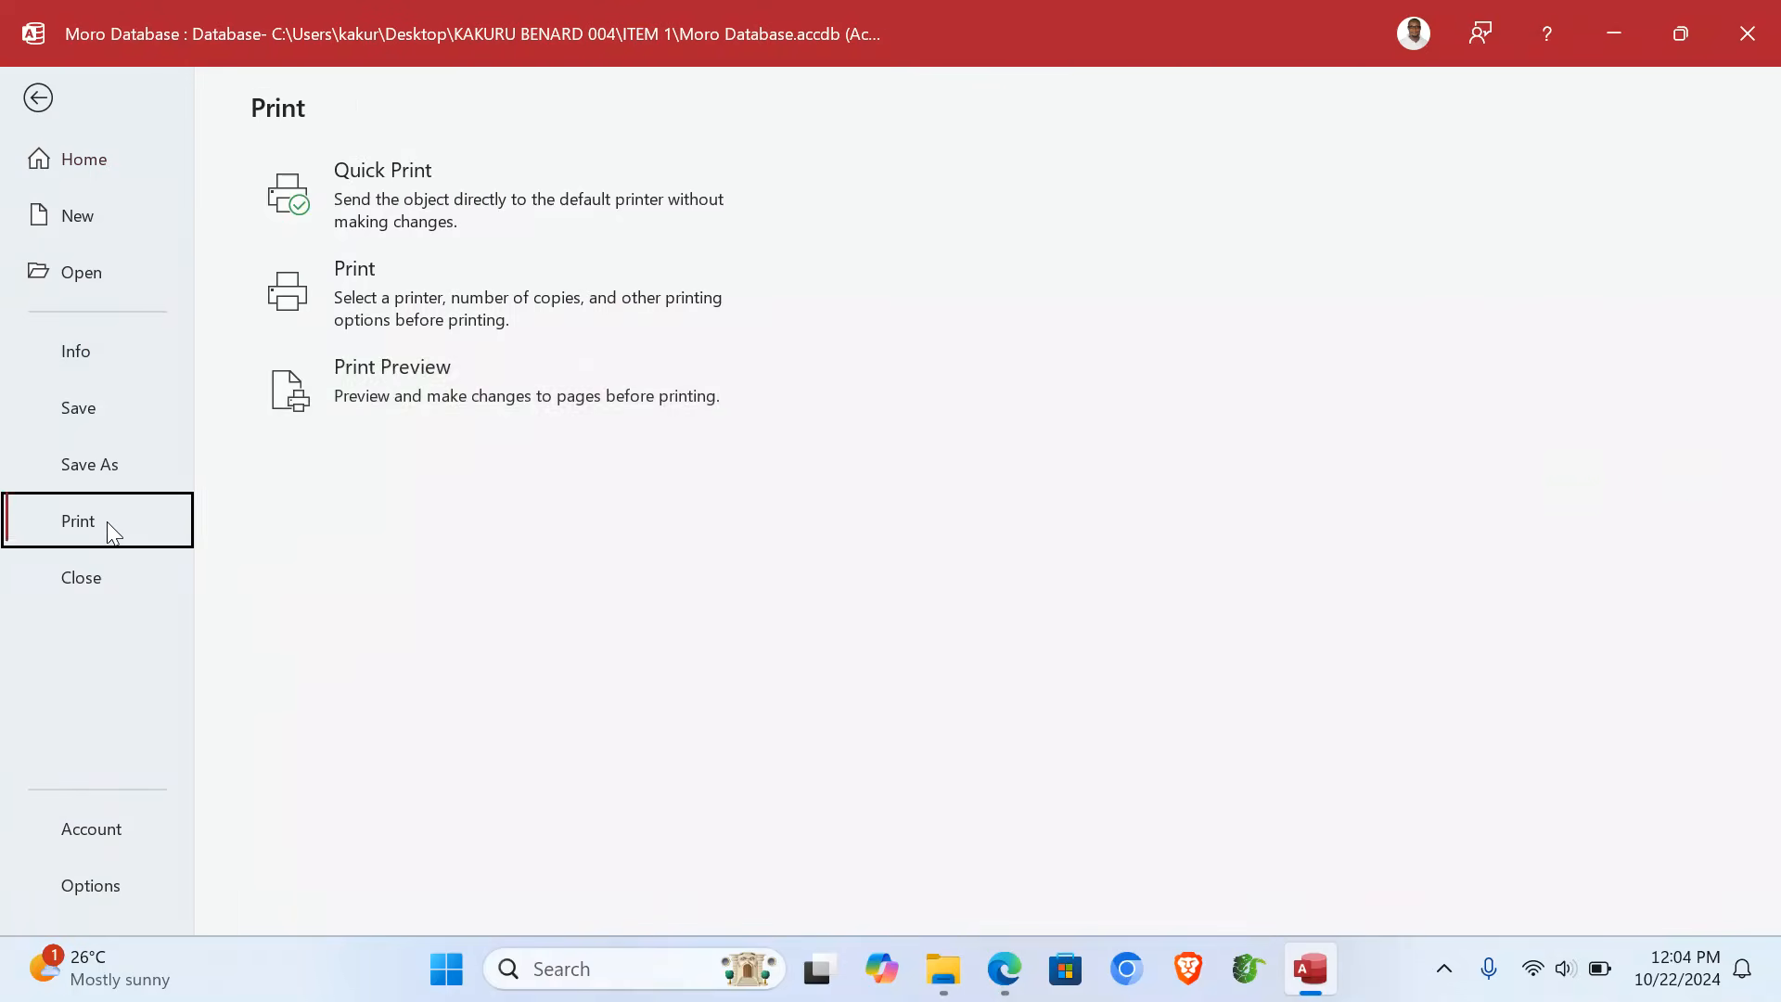
click(416, 423)
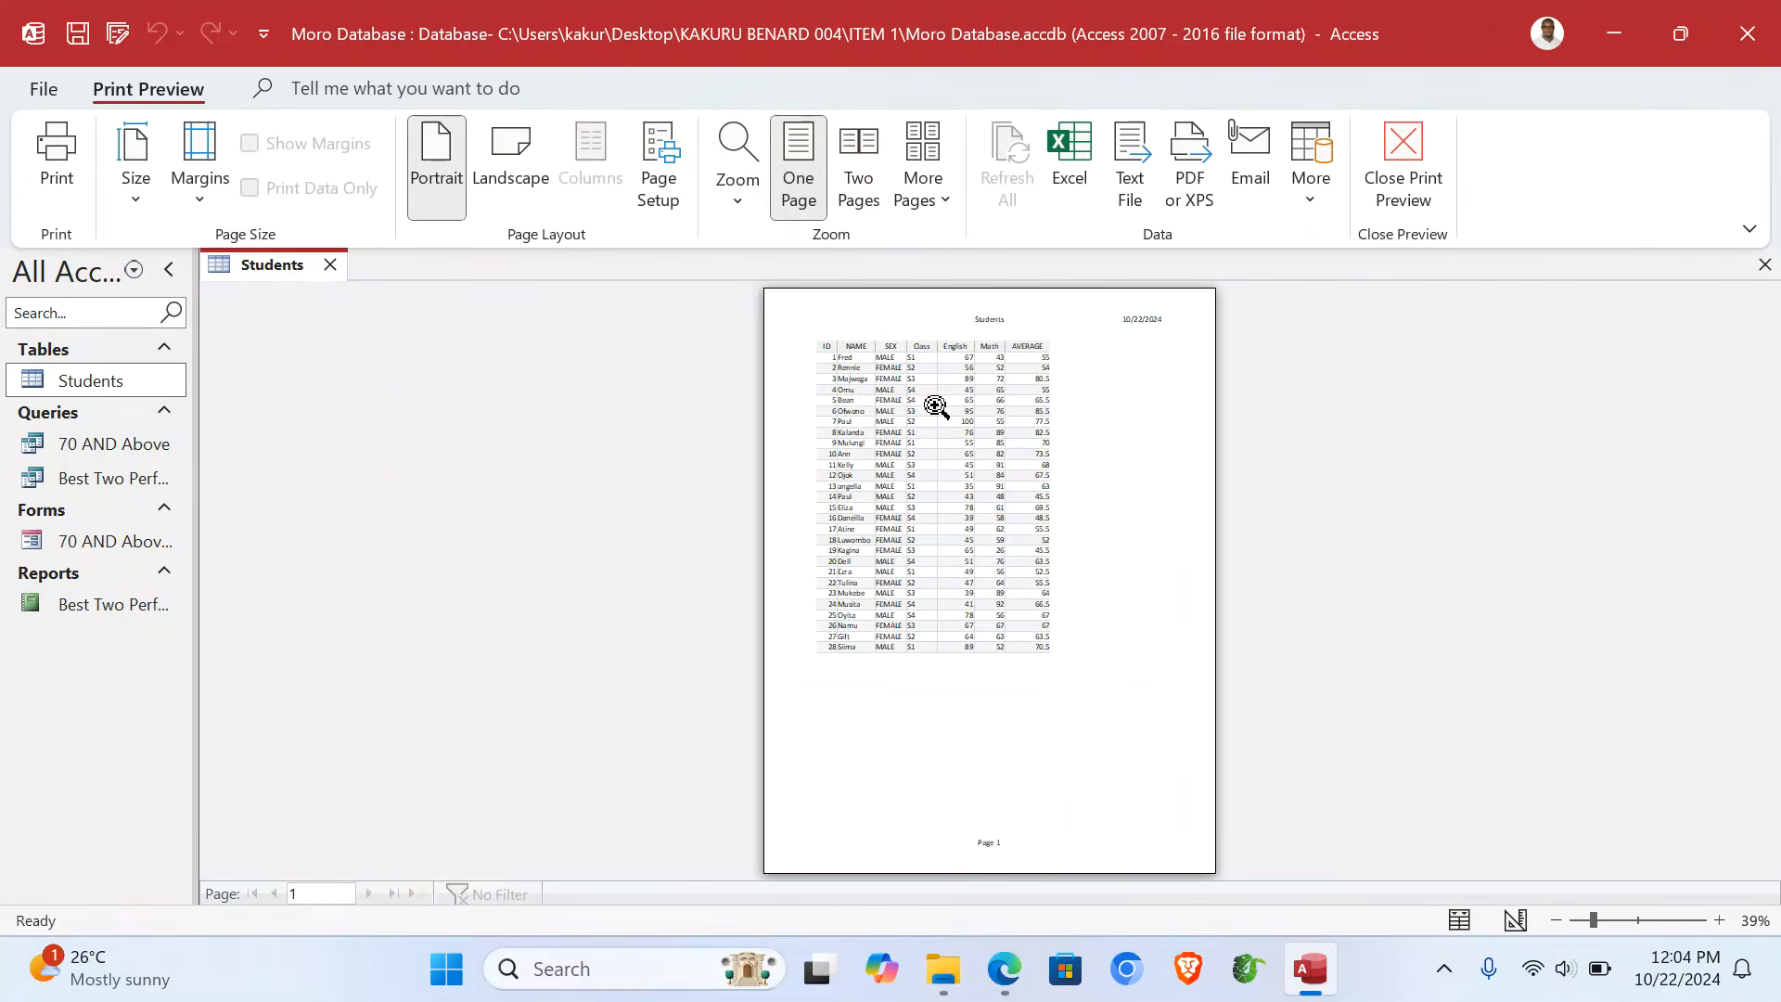
click(1063, 447)
scroll(1020, 408, up, 5)
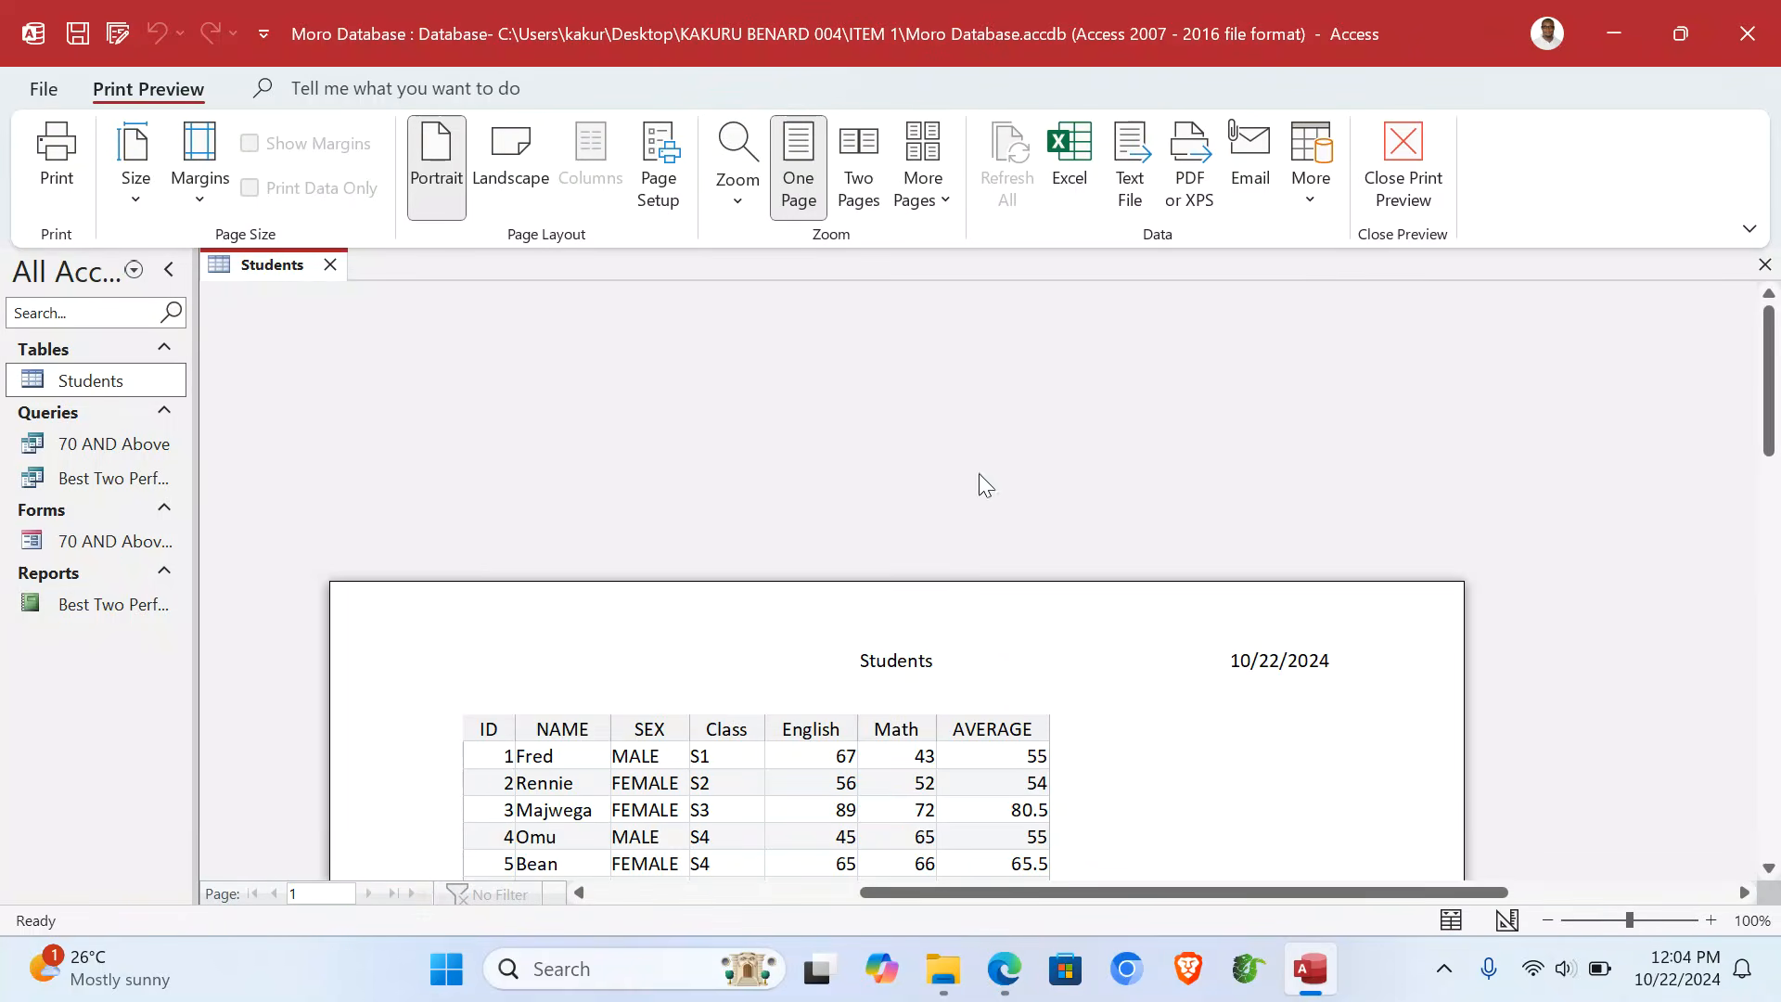
click(57, 157)
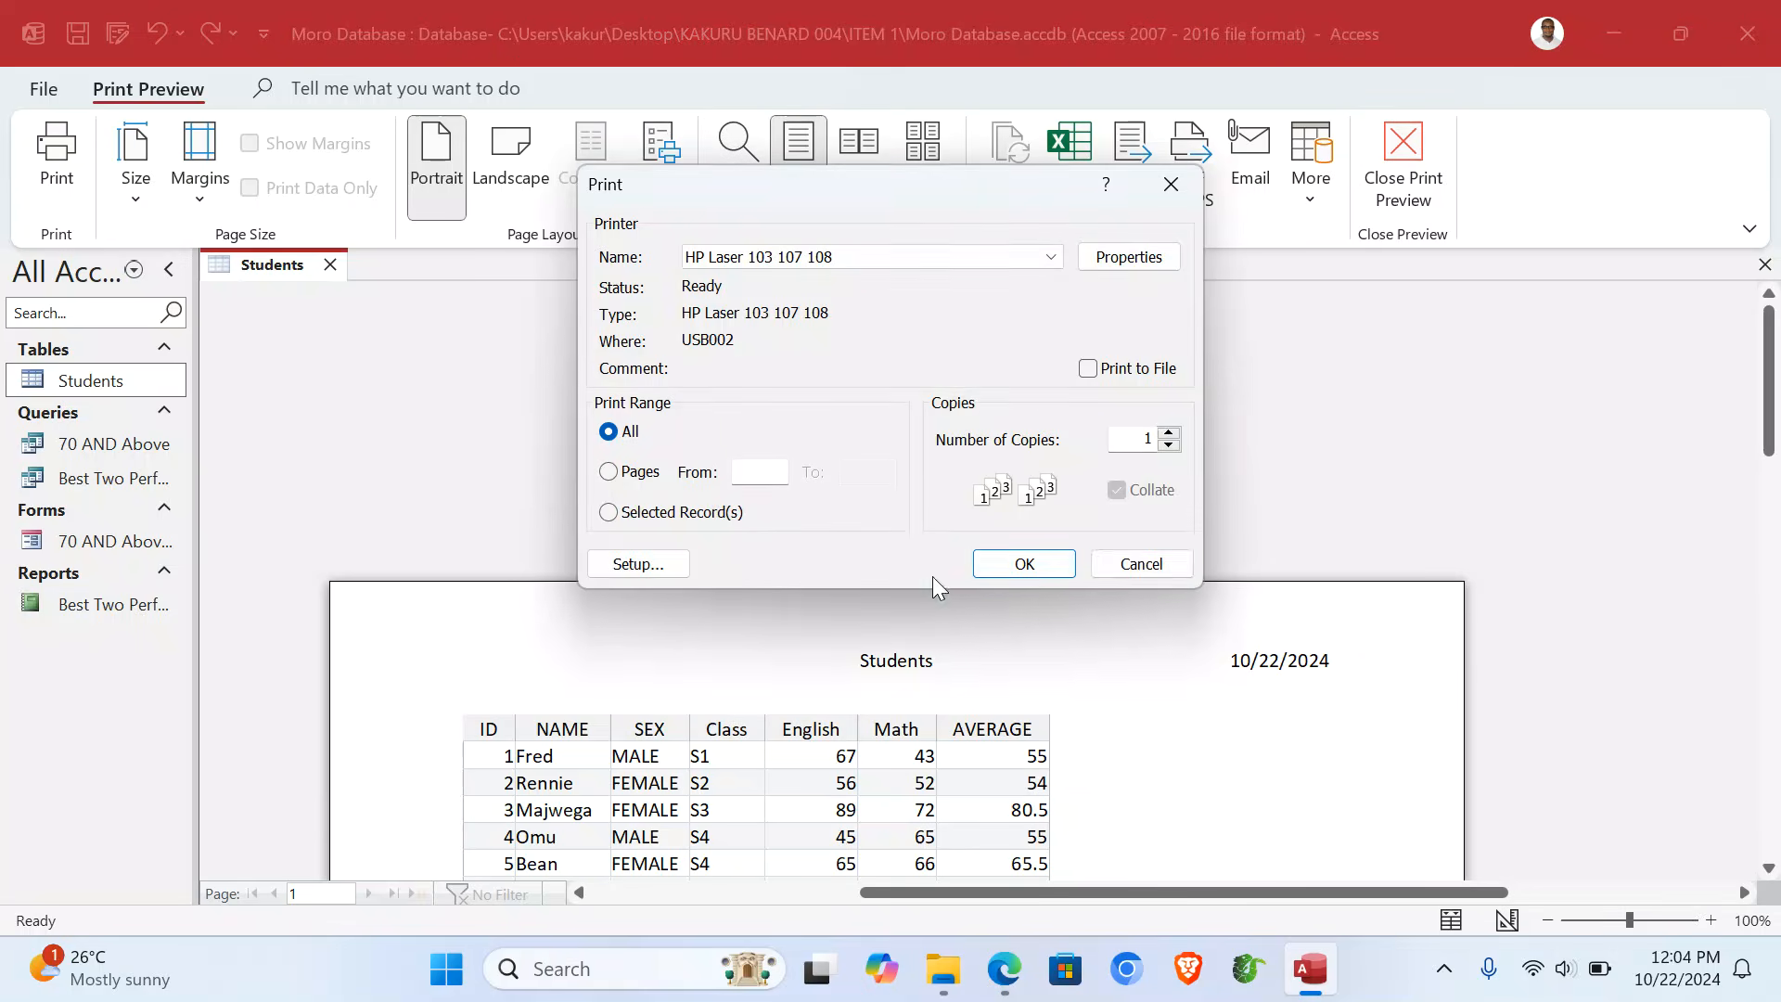
click(1132, 563)
- Open the Best Two Performers query and 70 AND Above Form, cancelling printing for each
double_click(140, 477)
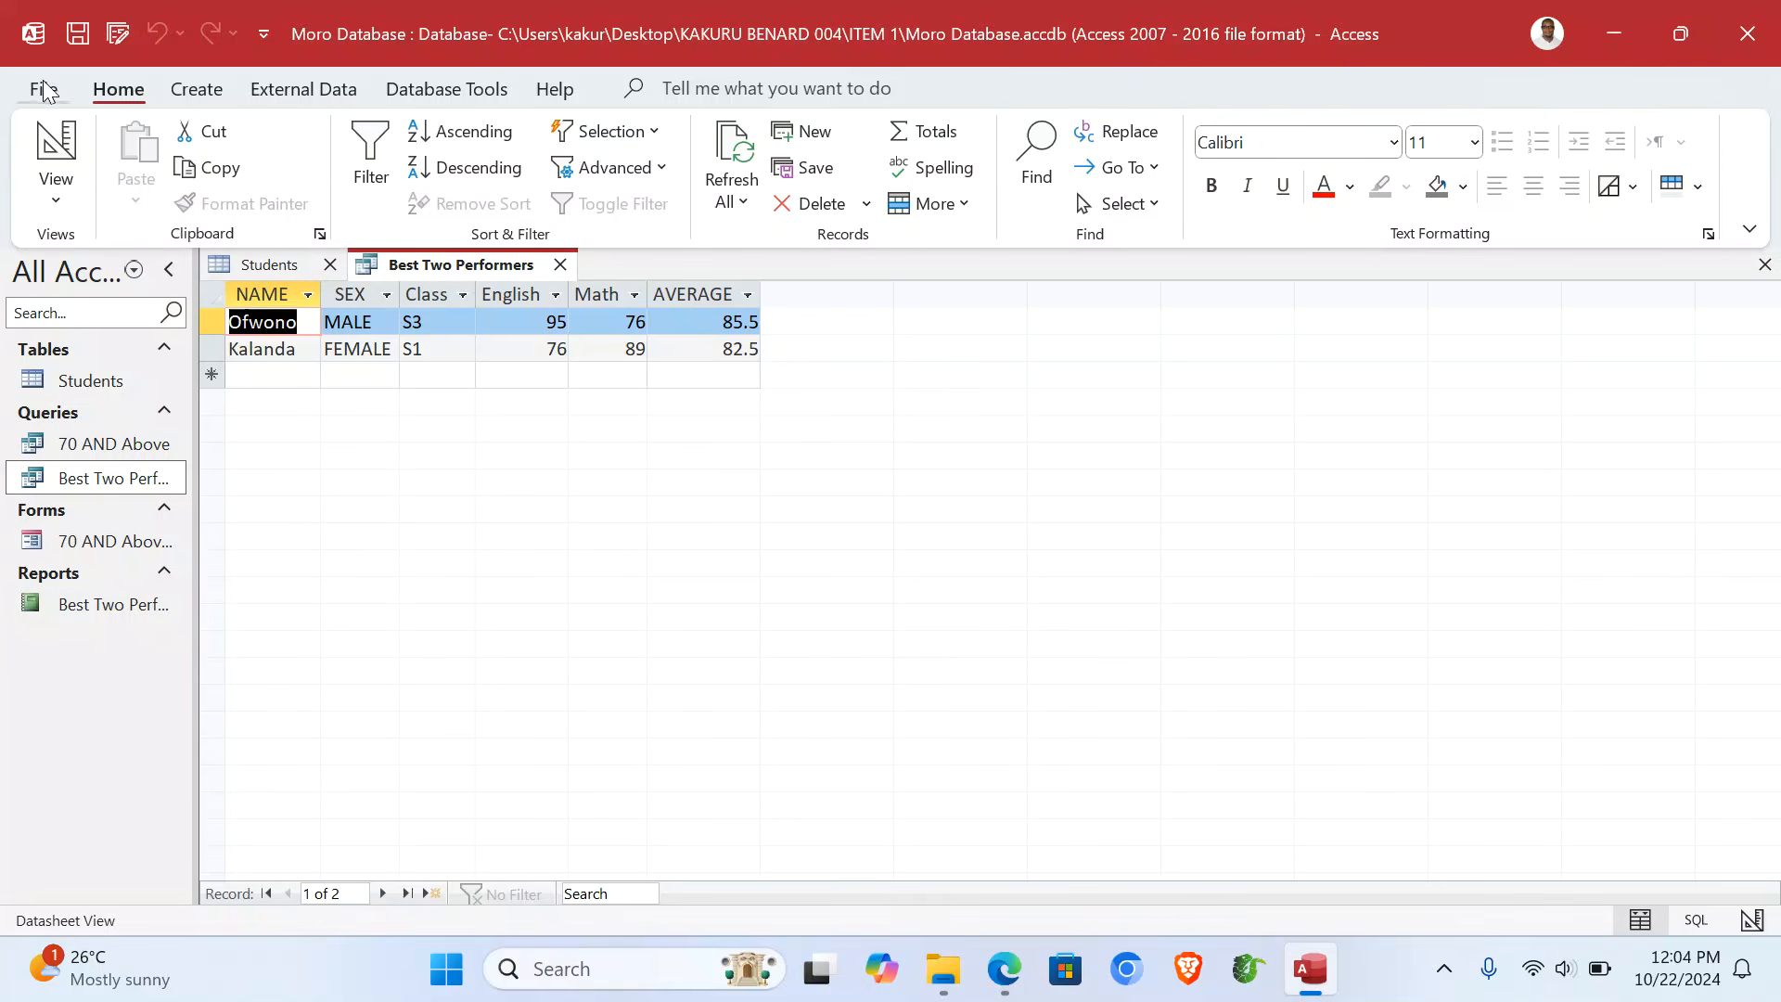
key(ctrl+p)
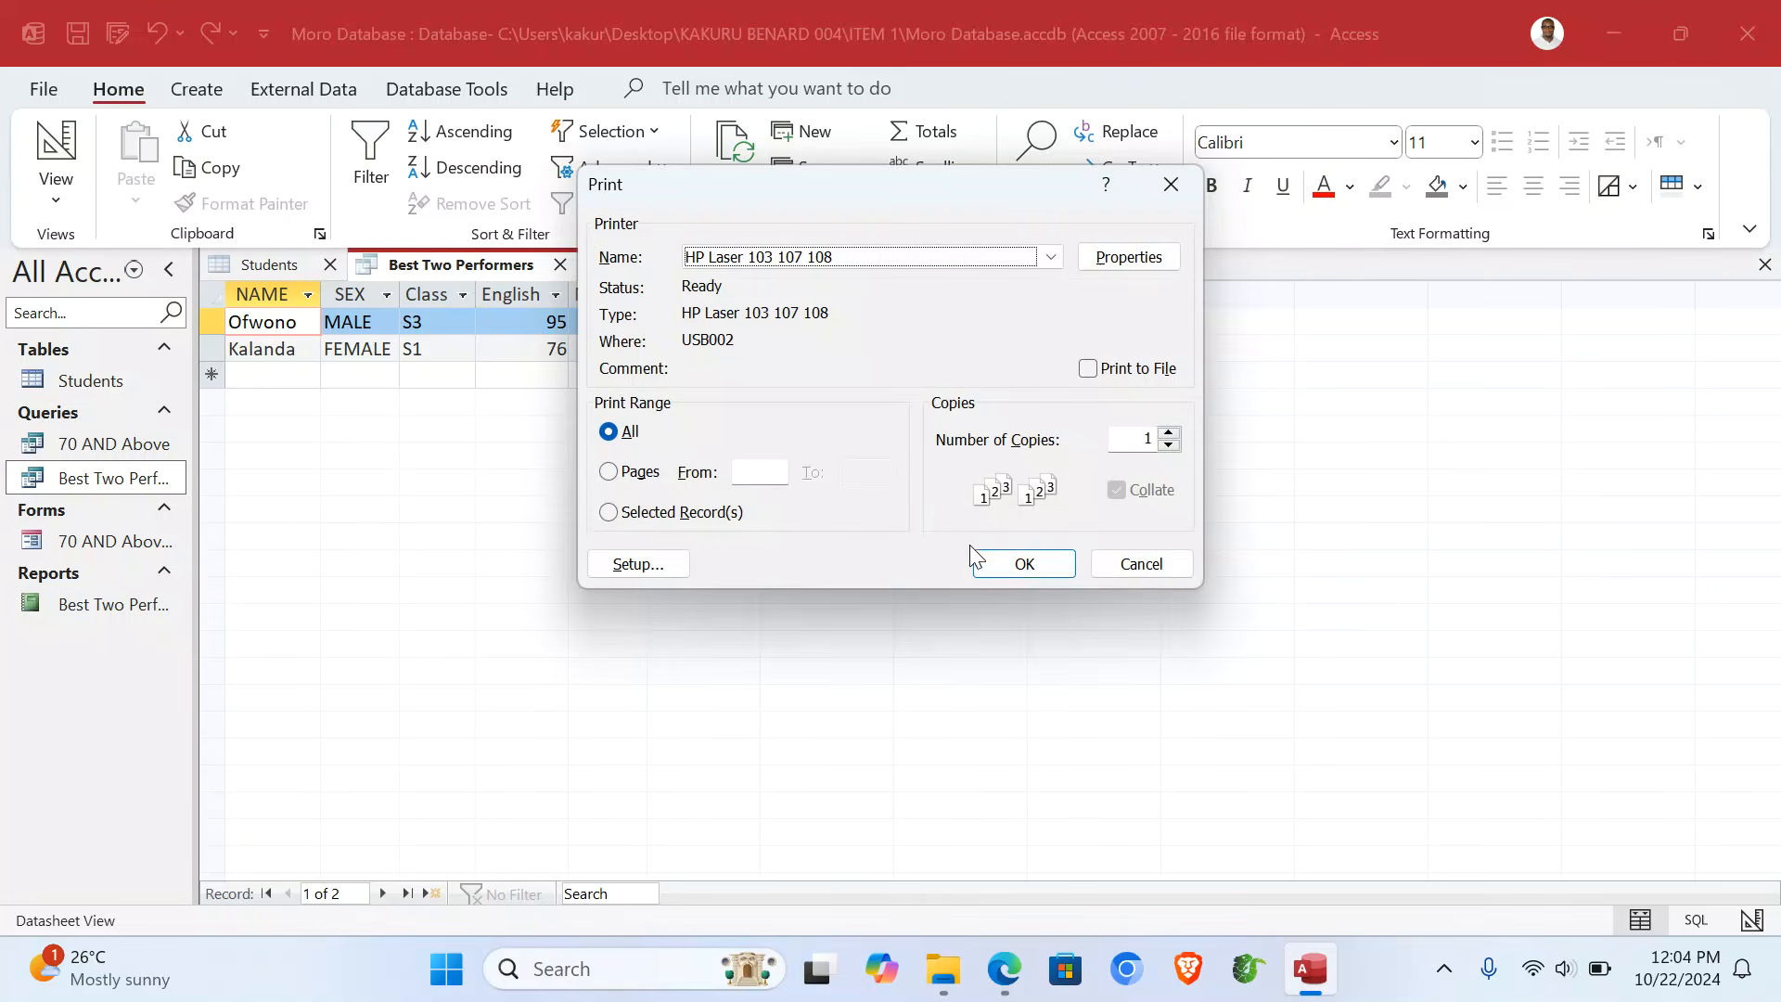
click(1125, 560)
click(86, 544)
double_click(86, 545)
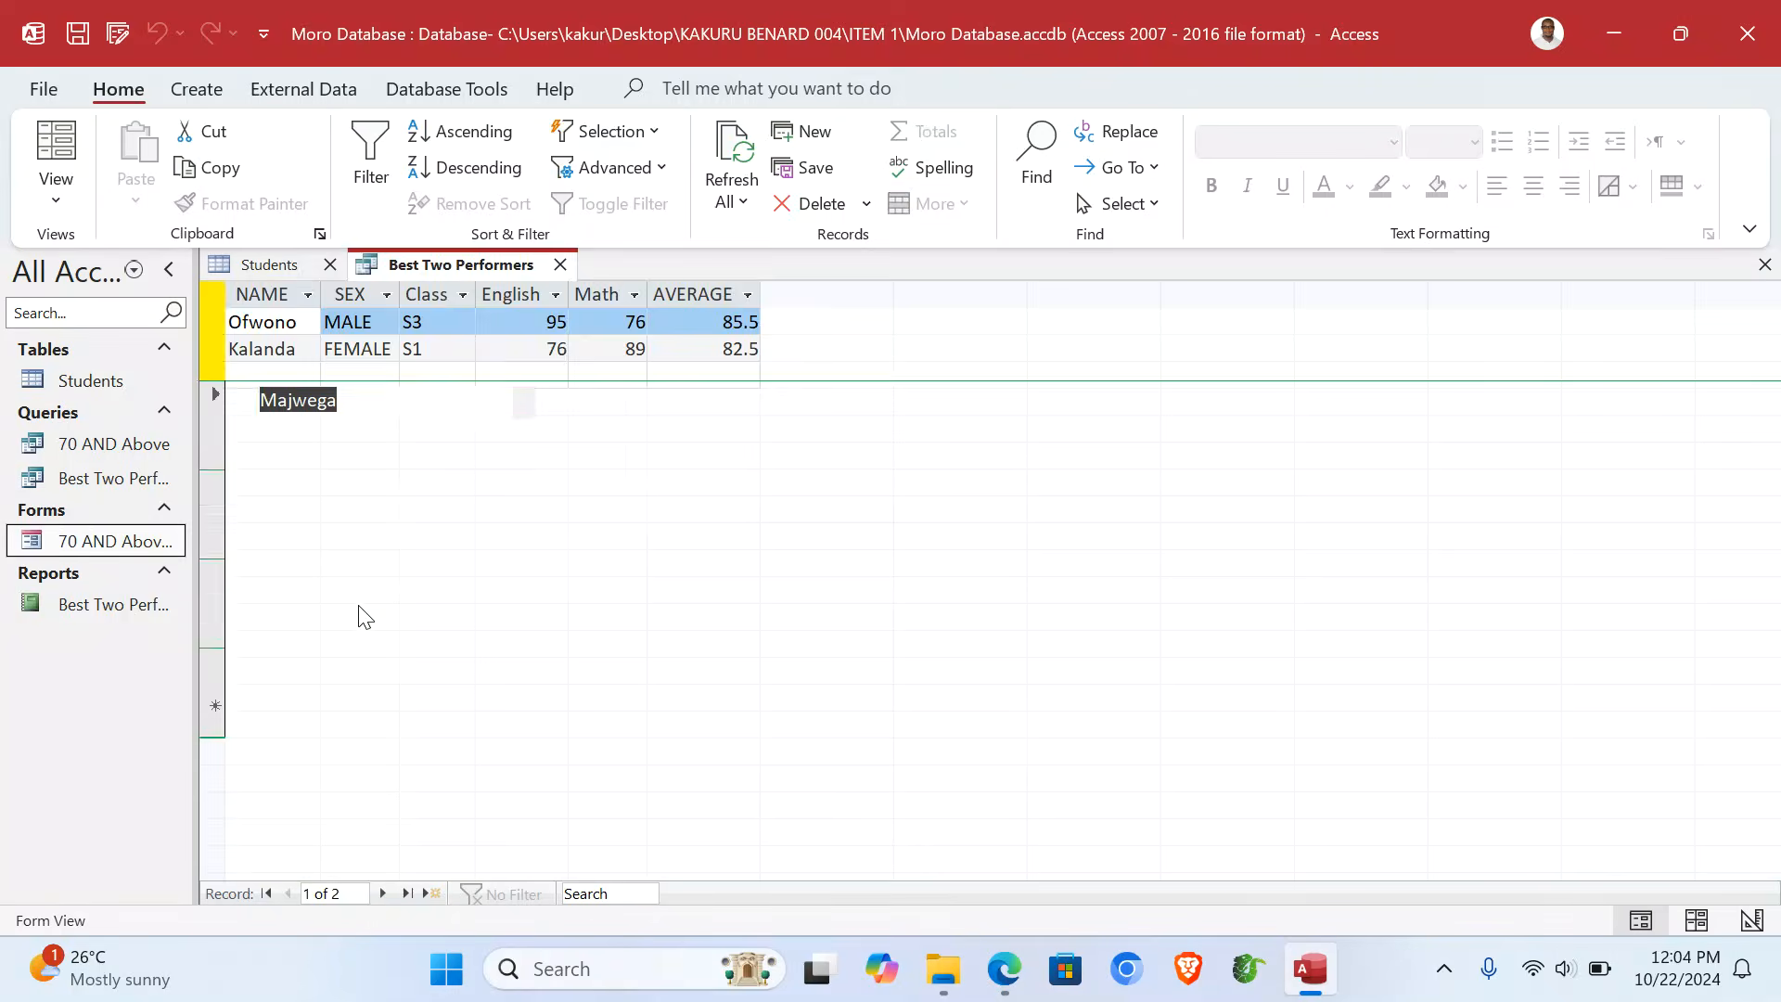
key(ctrl+p)
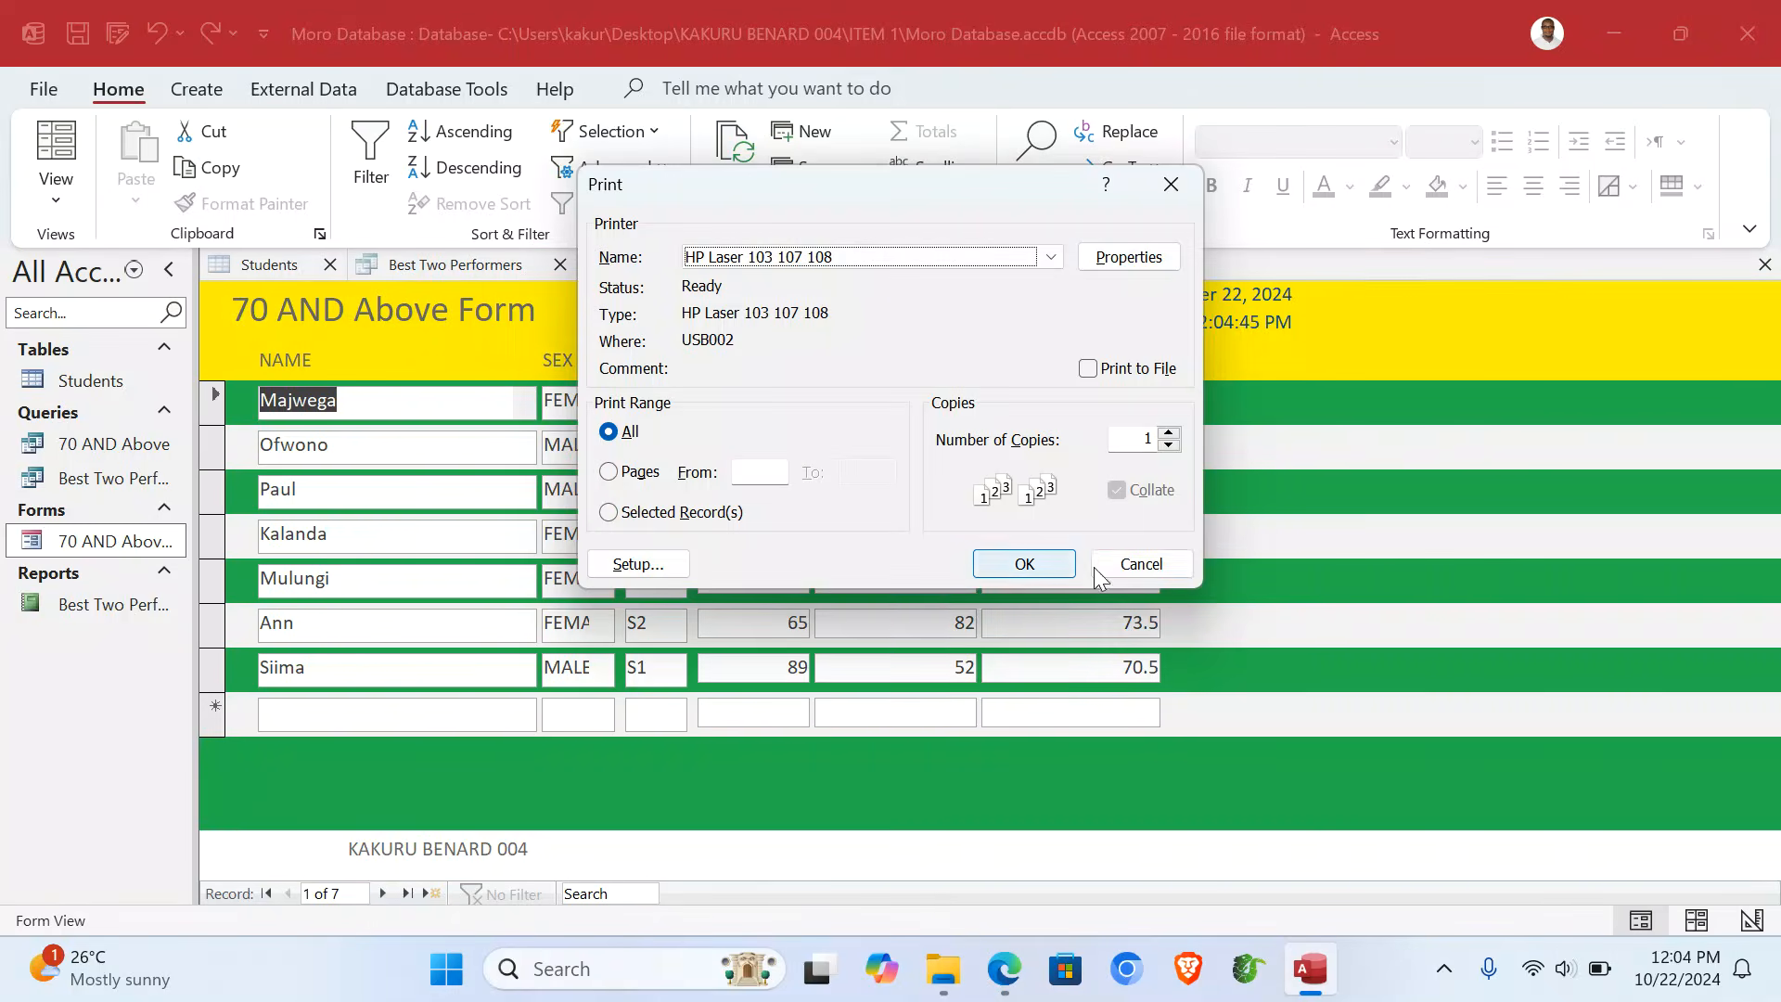
click(1137, 563)
- Open the Best Two Performers report, cancel printing, and close the Moro Database
double_click(87, 616)
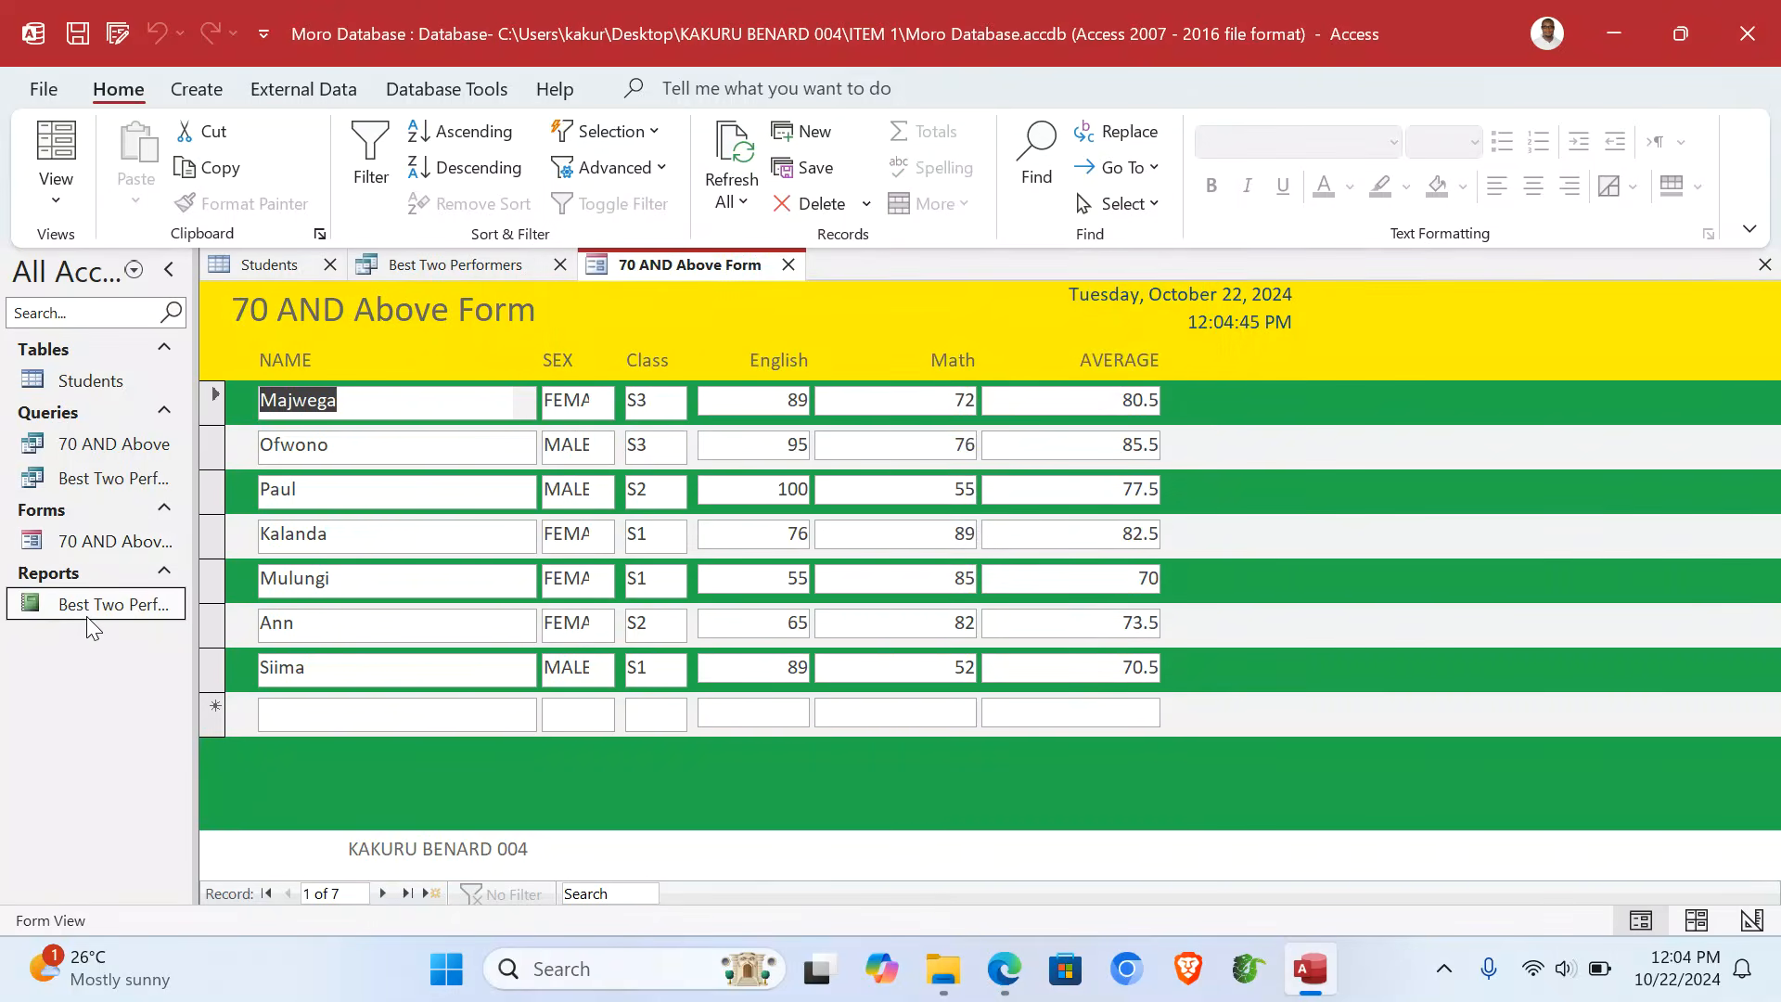
key(ctrl+p)
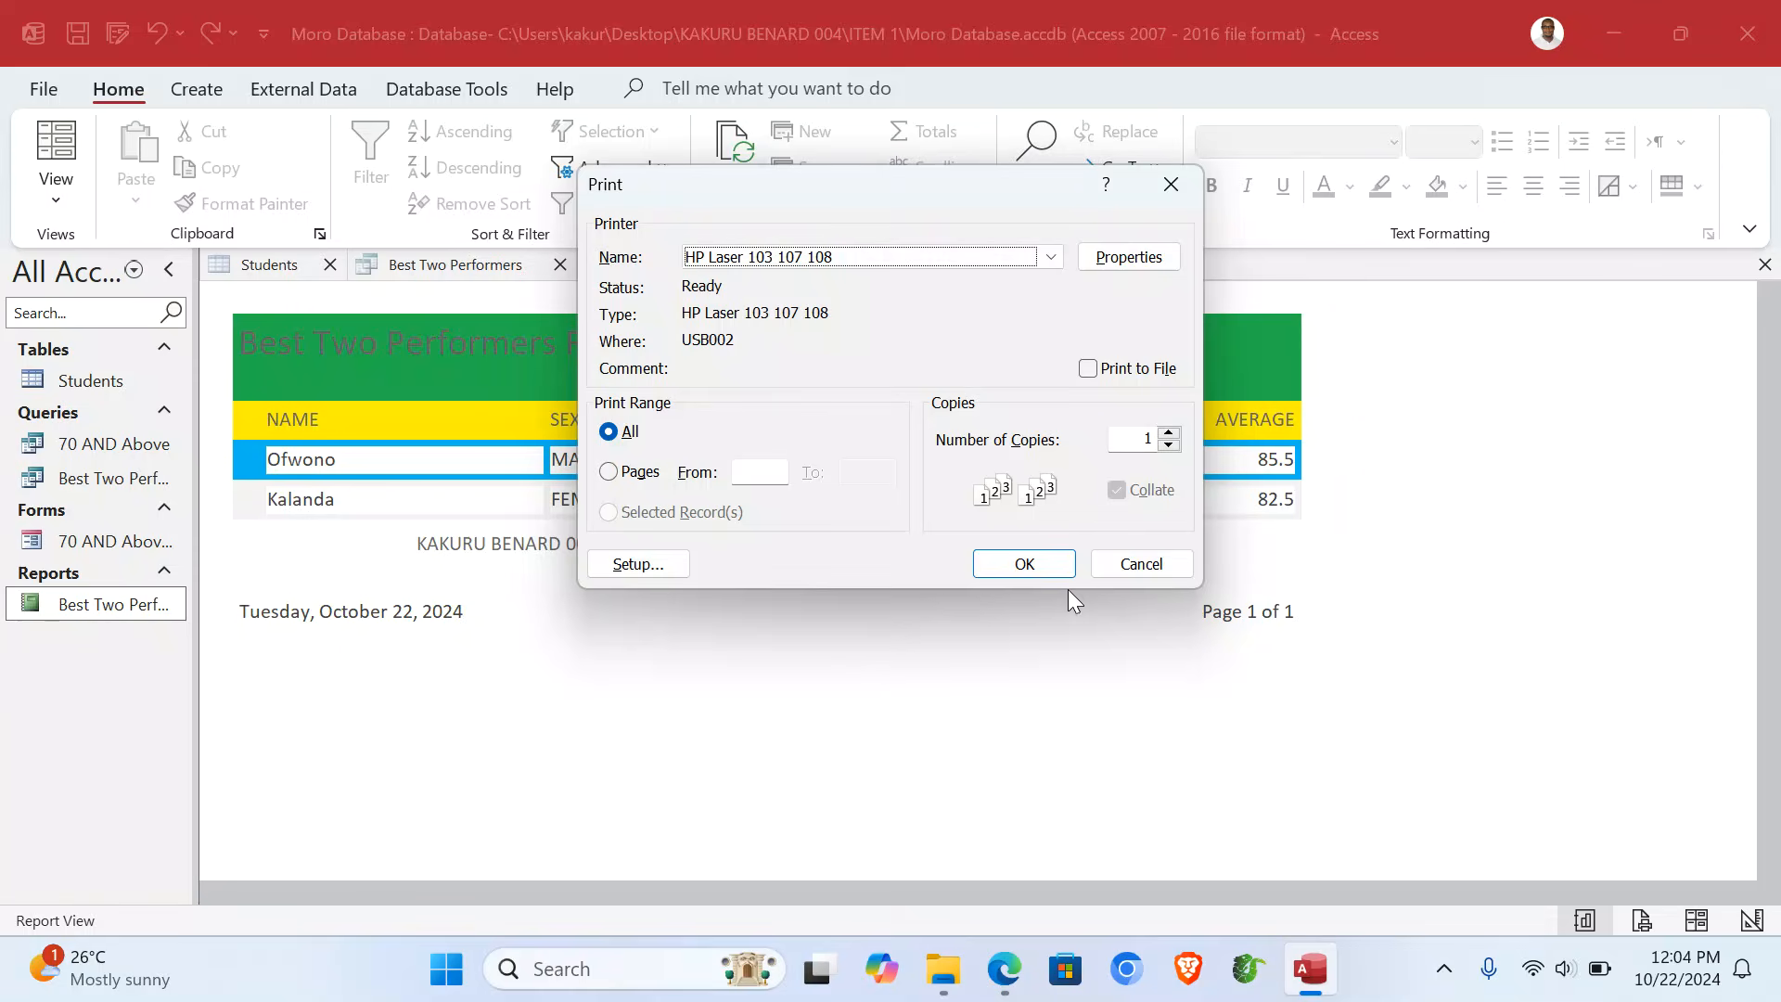
click(1141, 564)
click(1773, 54)
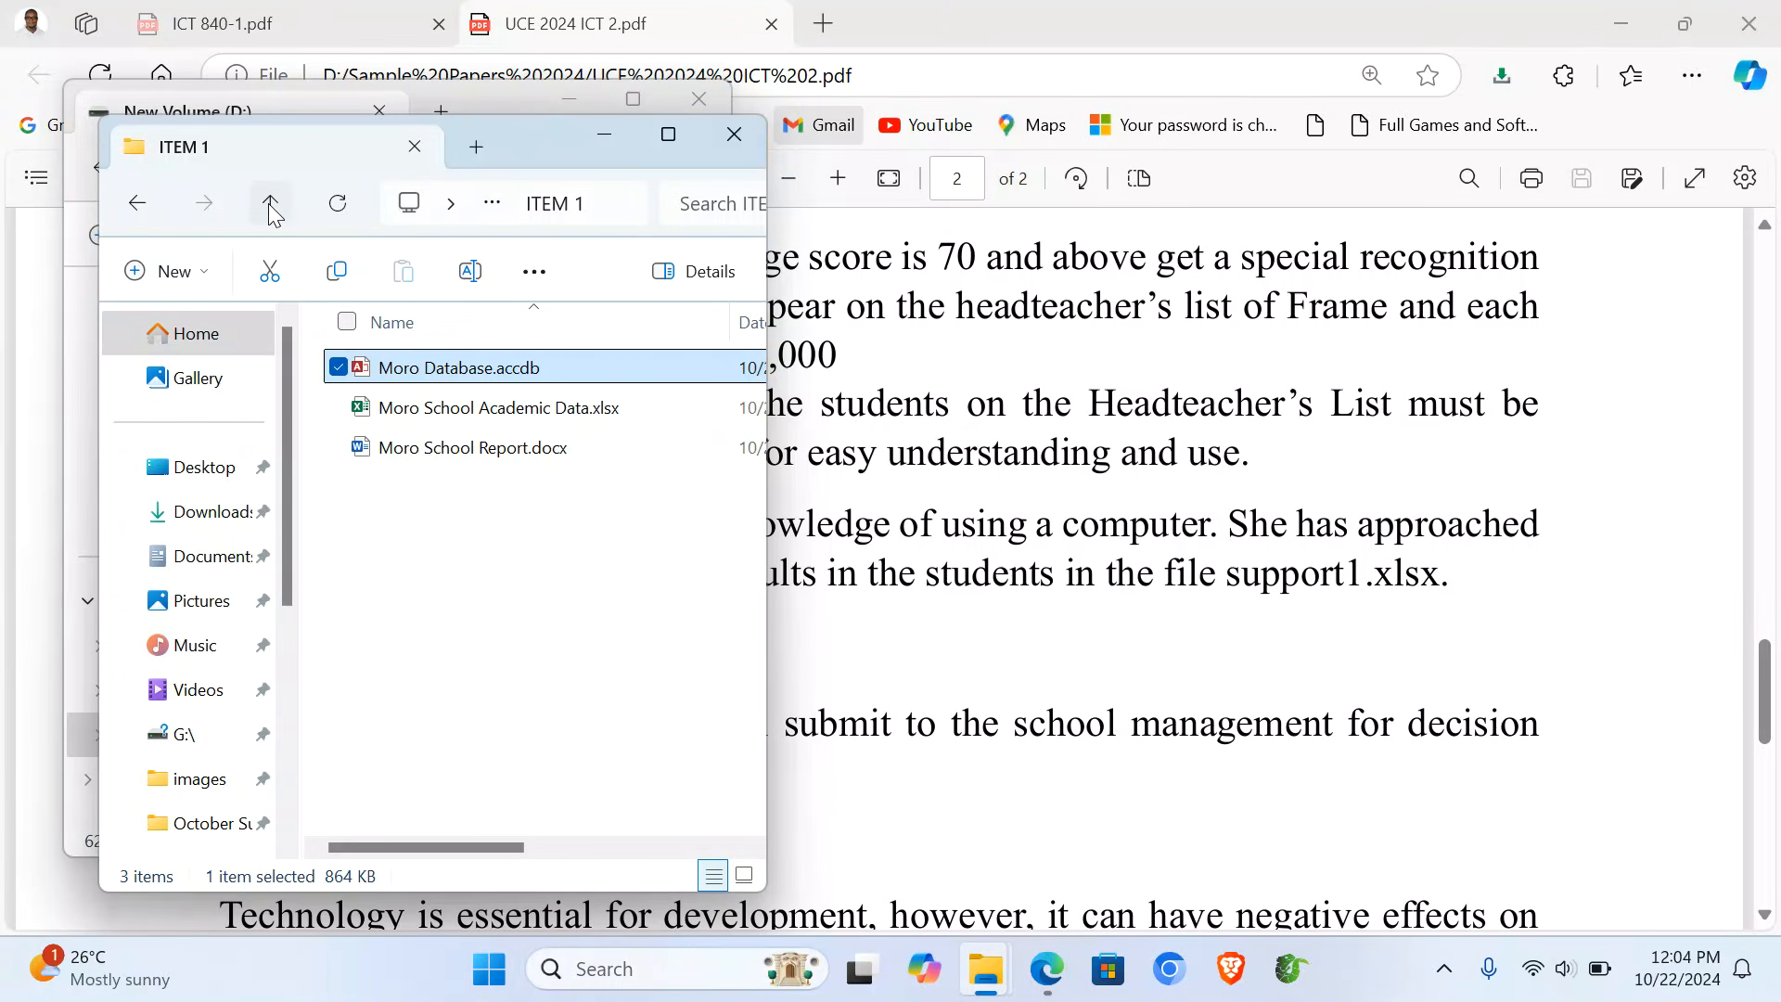
click(269, 203)
- Scroll the UCE 2024 ICT 2 paper to the ITEM 2 workshop scenario and its offline-document task
click(1055, 501)
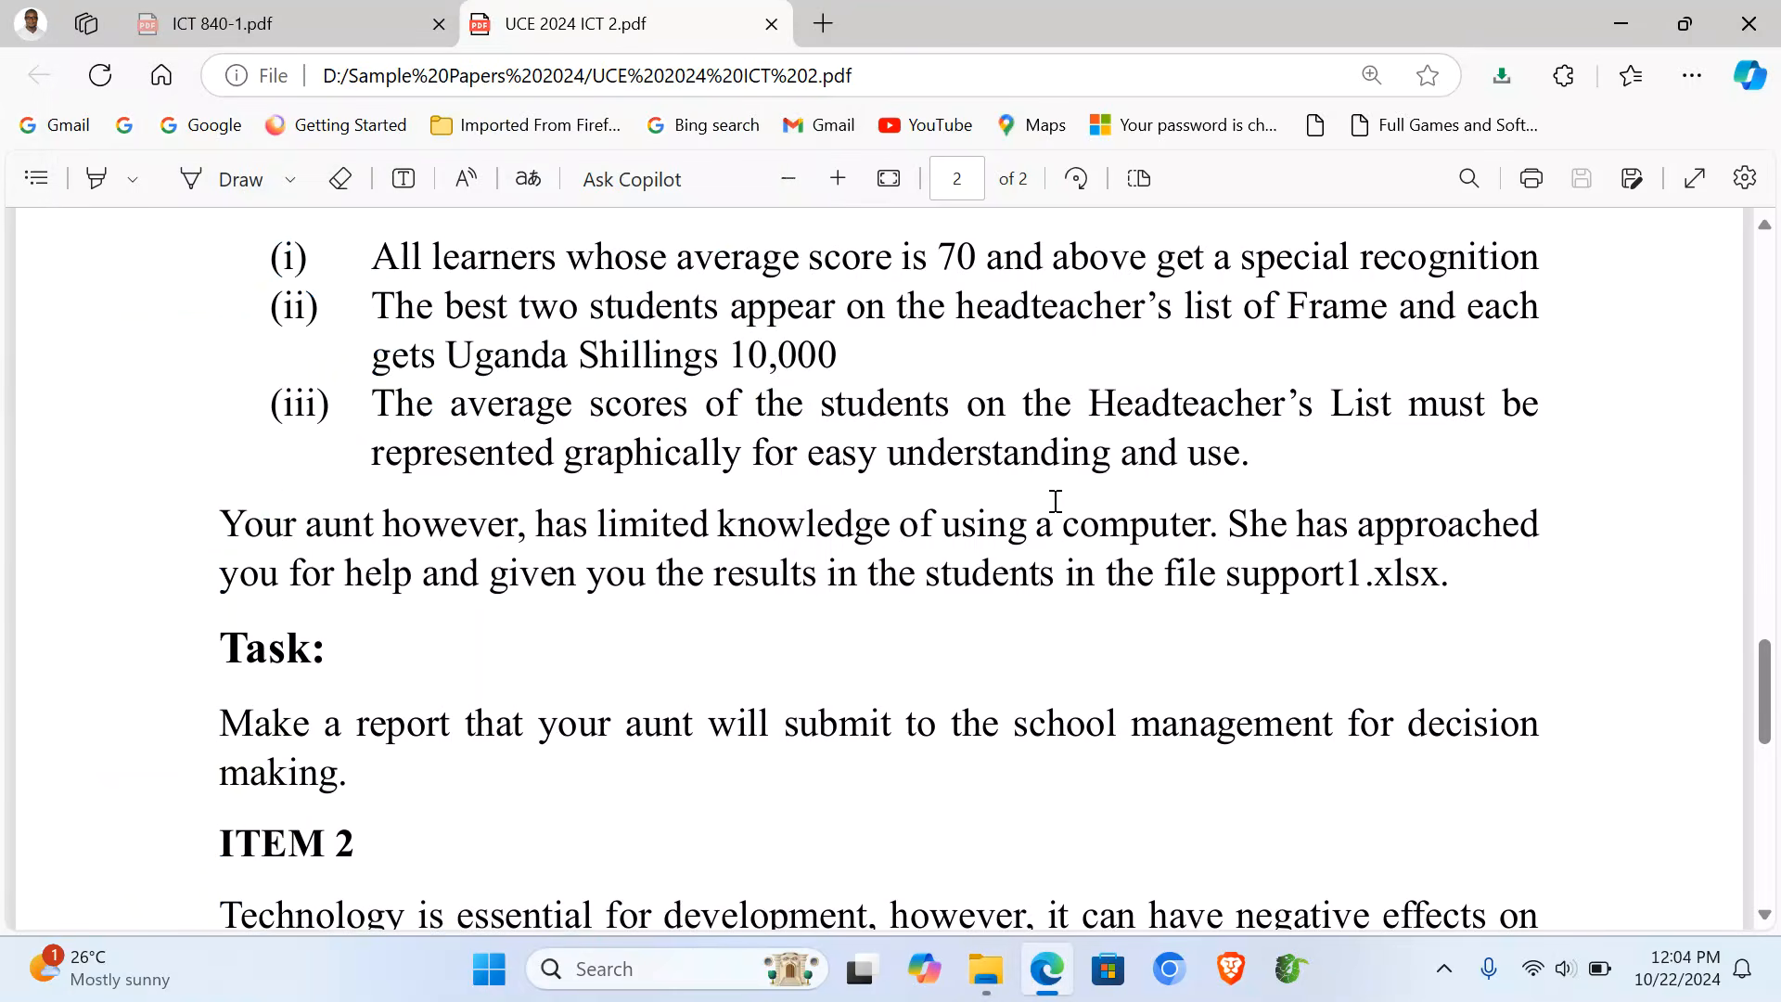
scroll(1055, 501, down, 5)
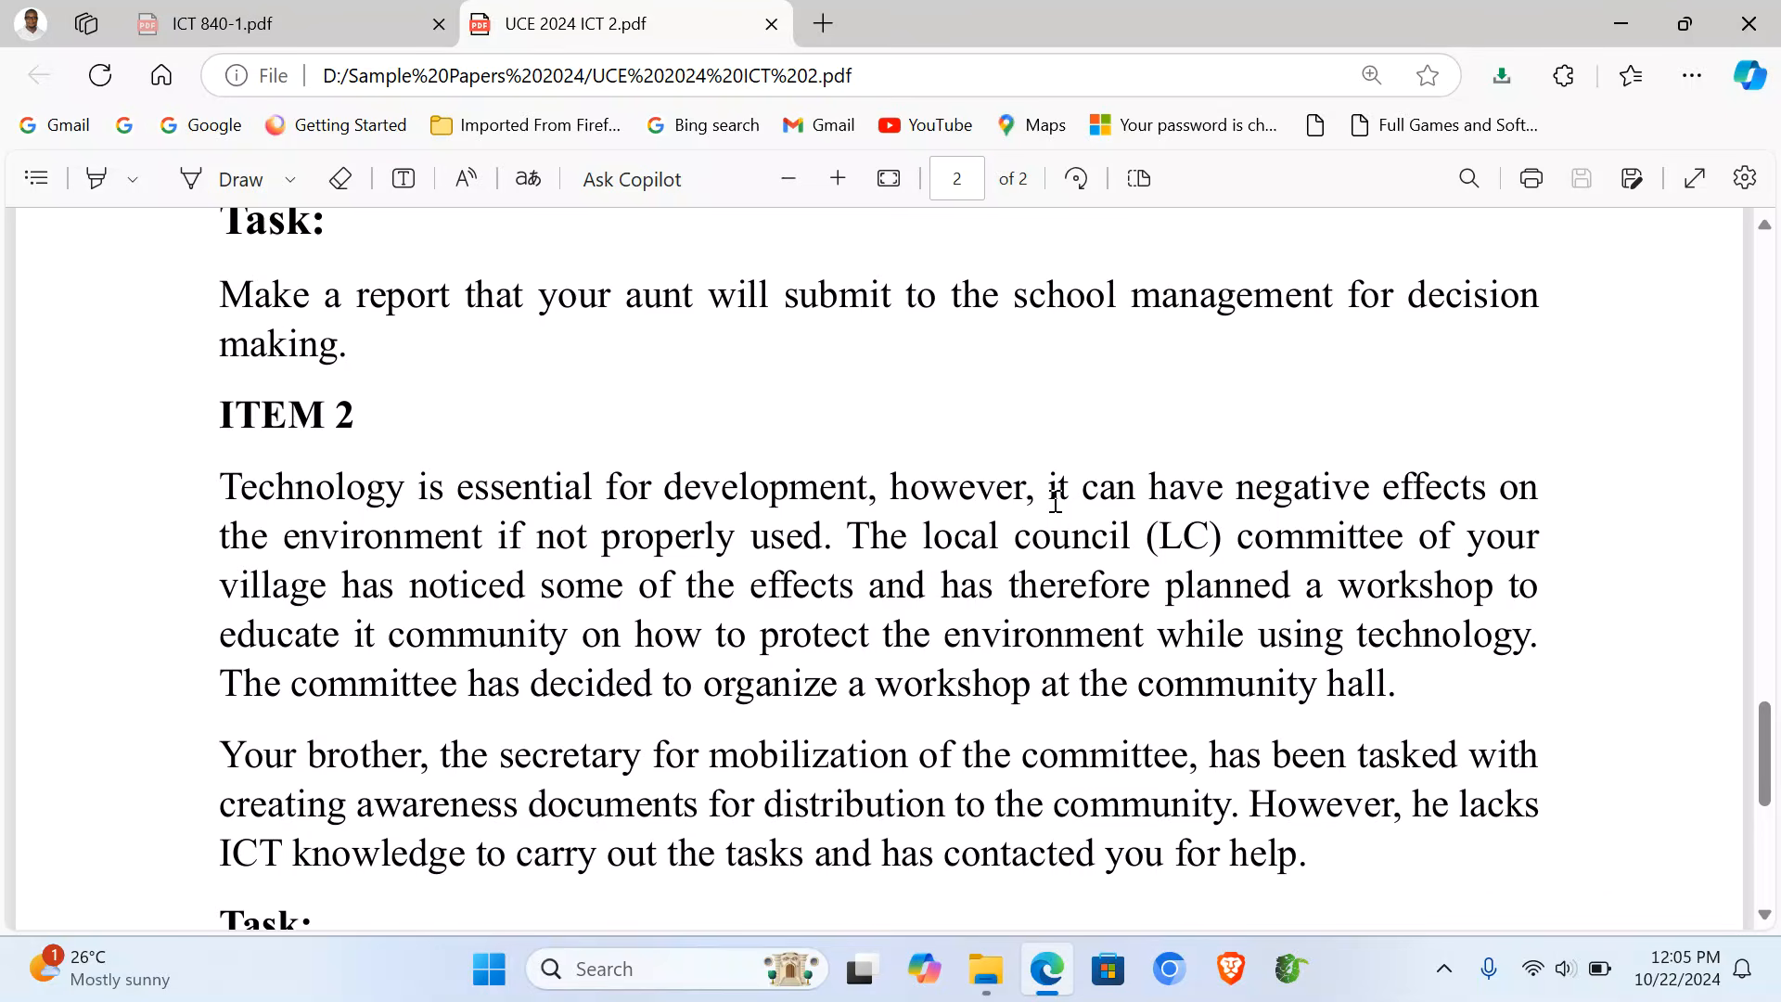
scroll(1055, 501, down, 2)
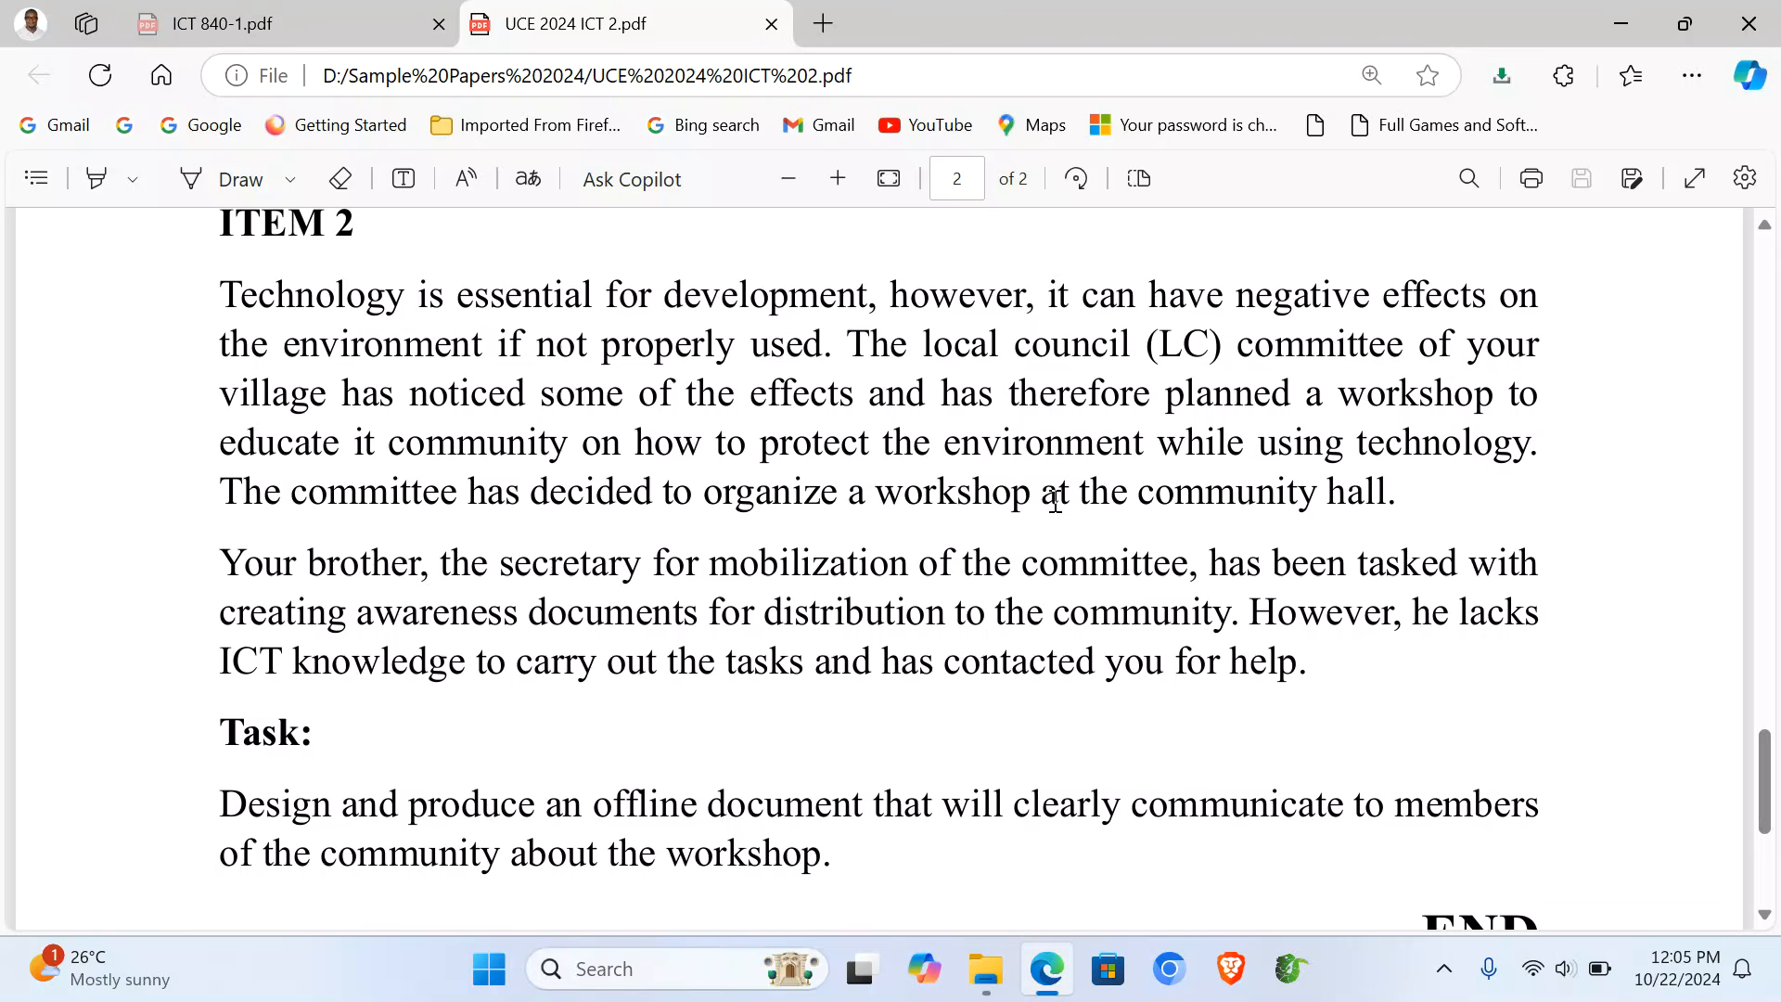
scroll(1055, 500, down, 1)
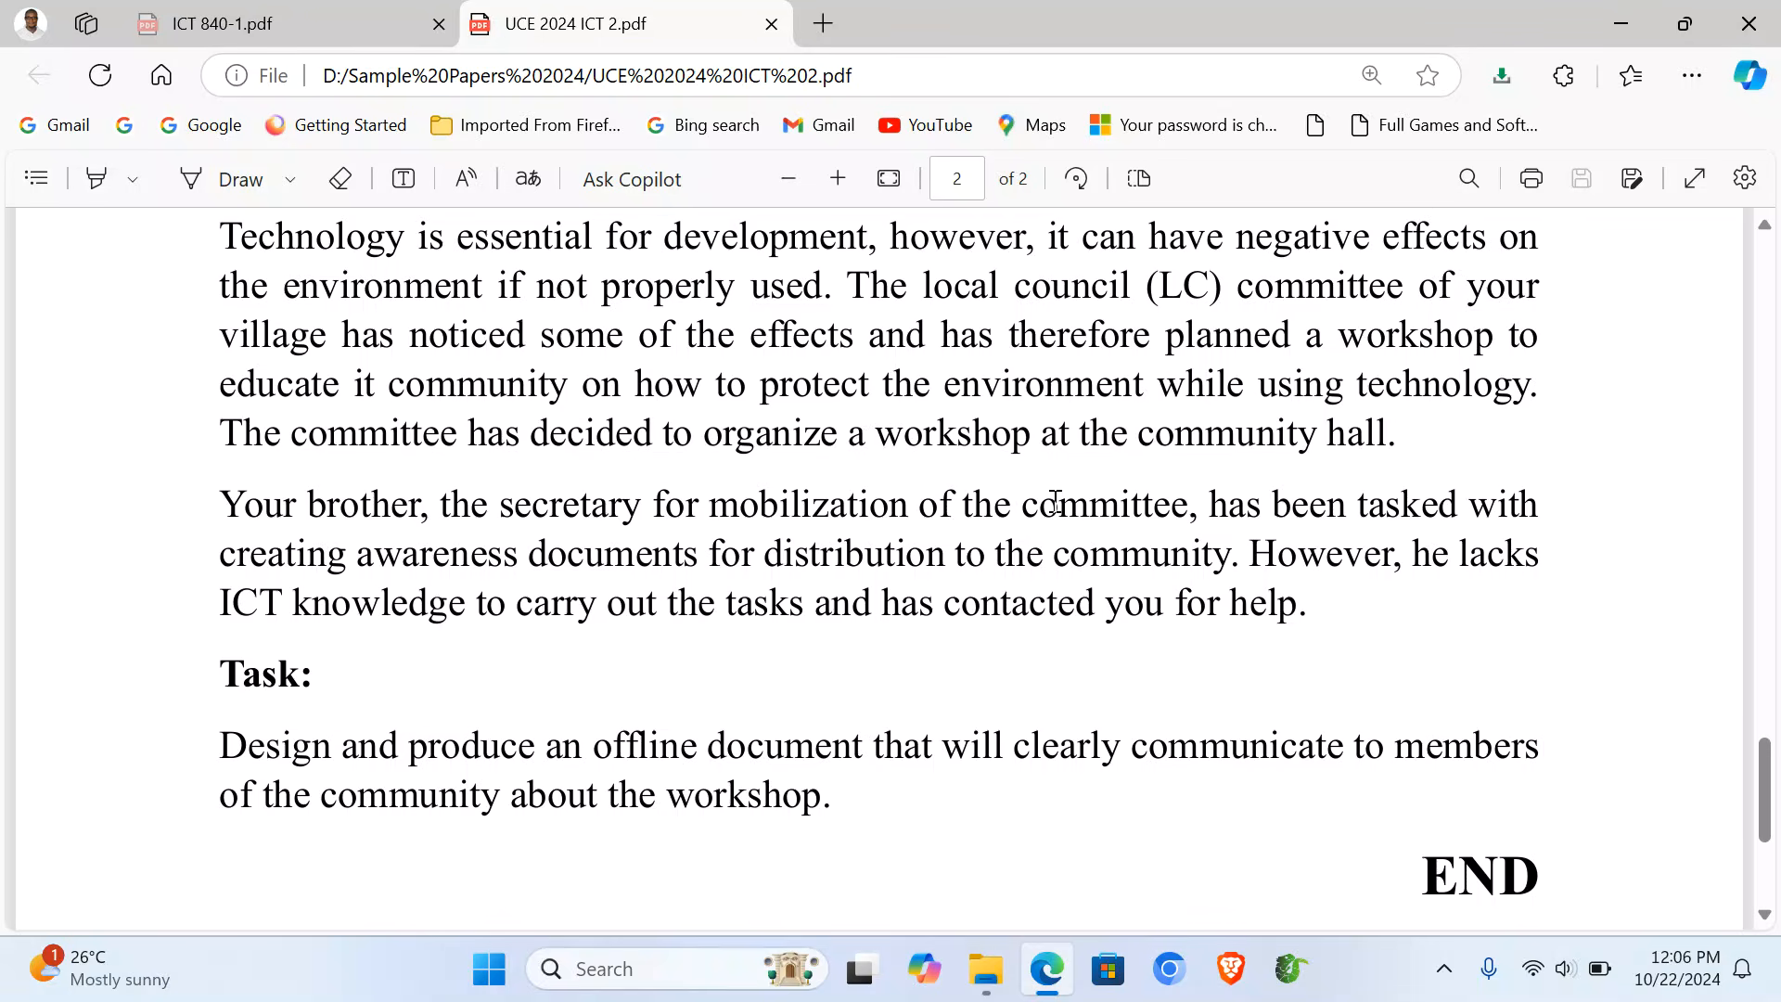
scroll(1054, 501, up, 1)
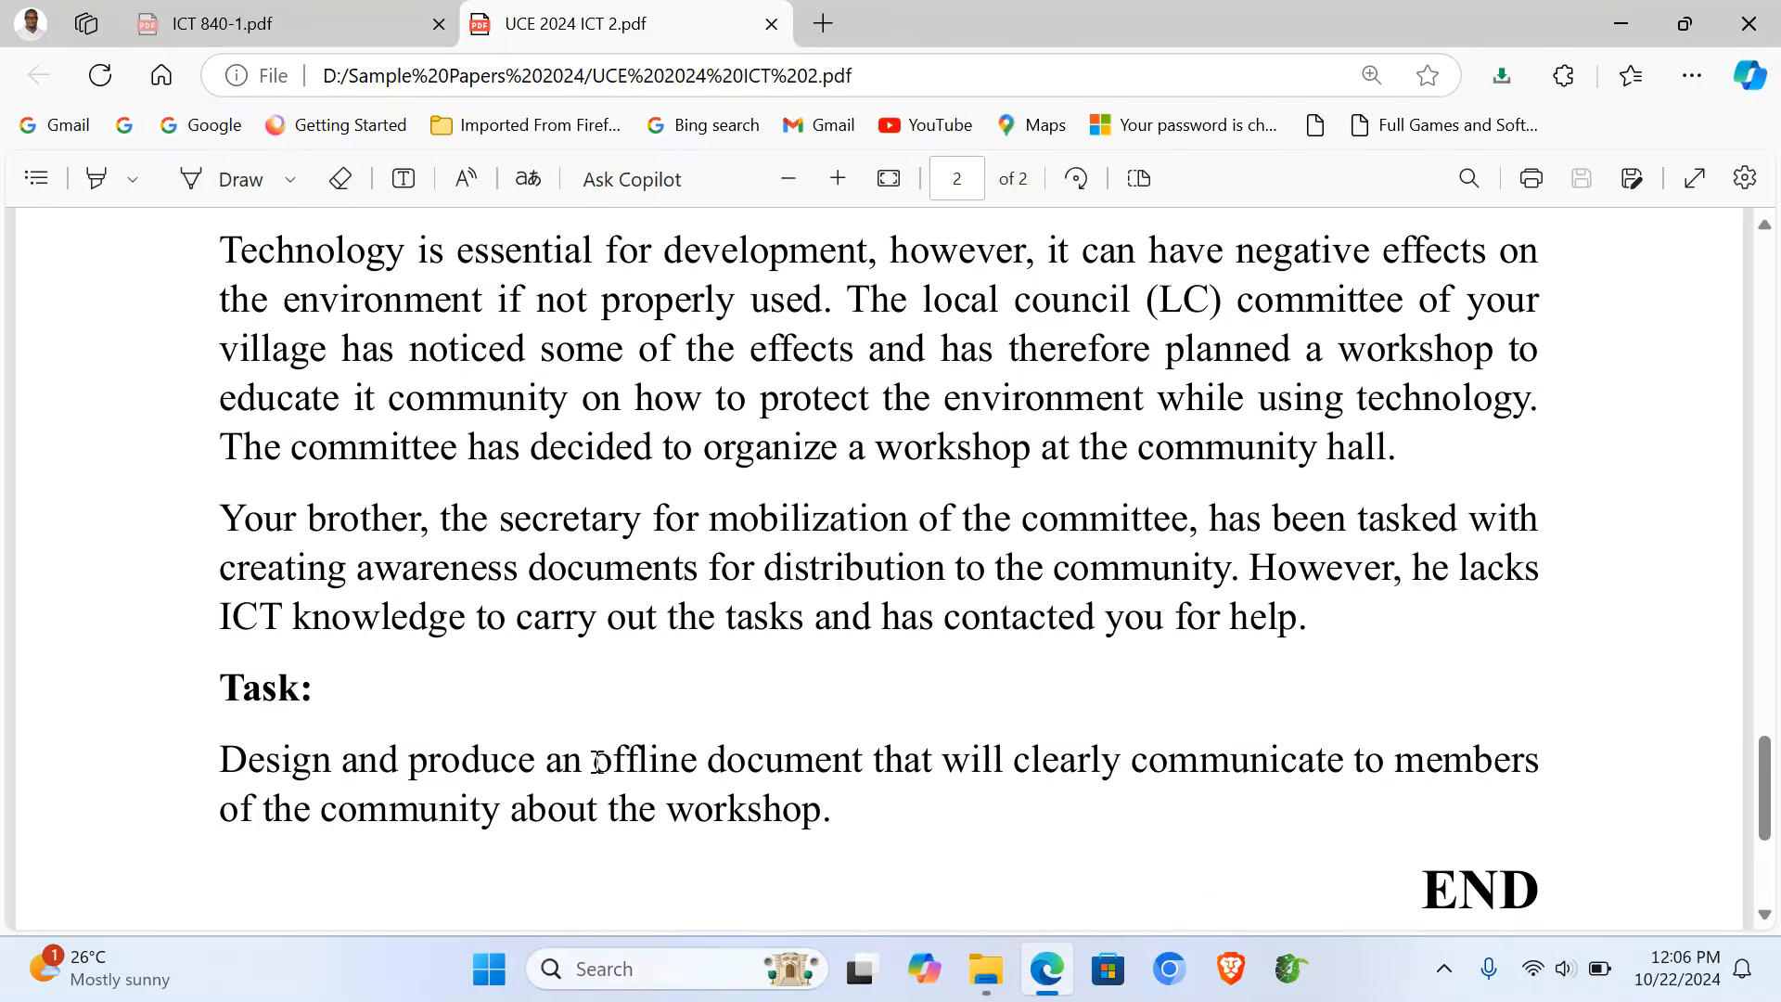
- Highlight 'offline document' in the ITEM 2 task, then deselect it
drag(595, 762, 863, 761)
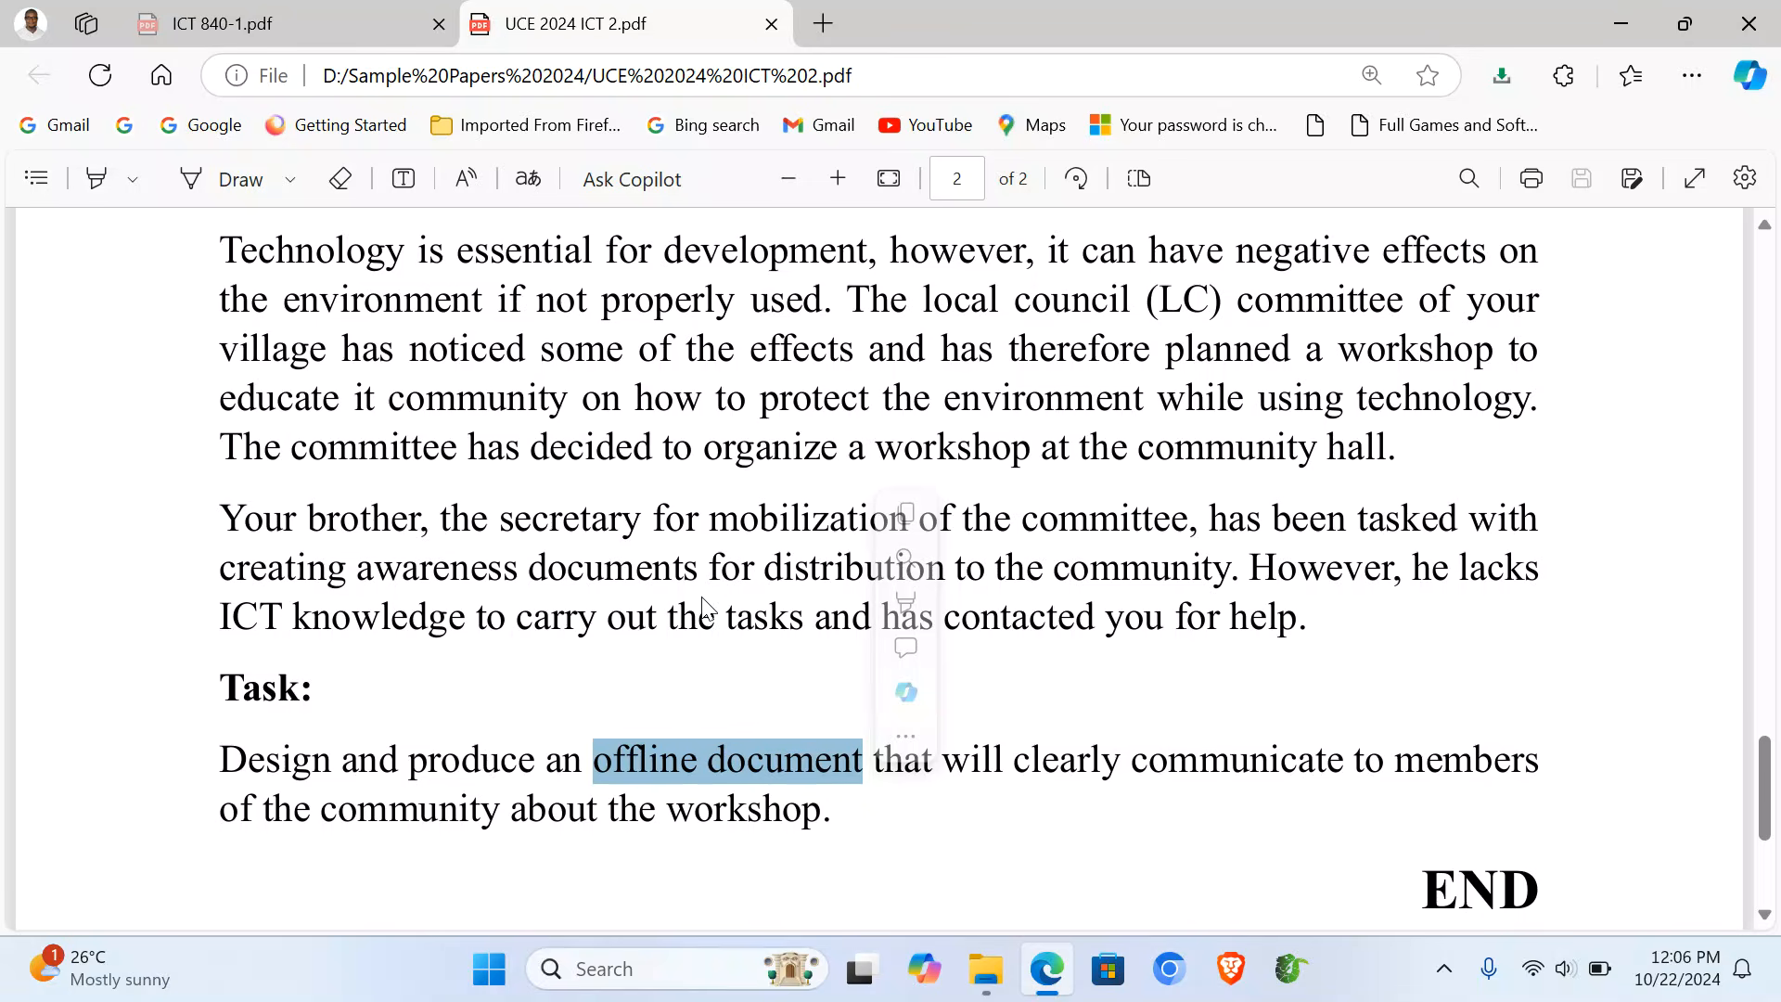
click(717, 564)
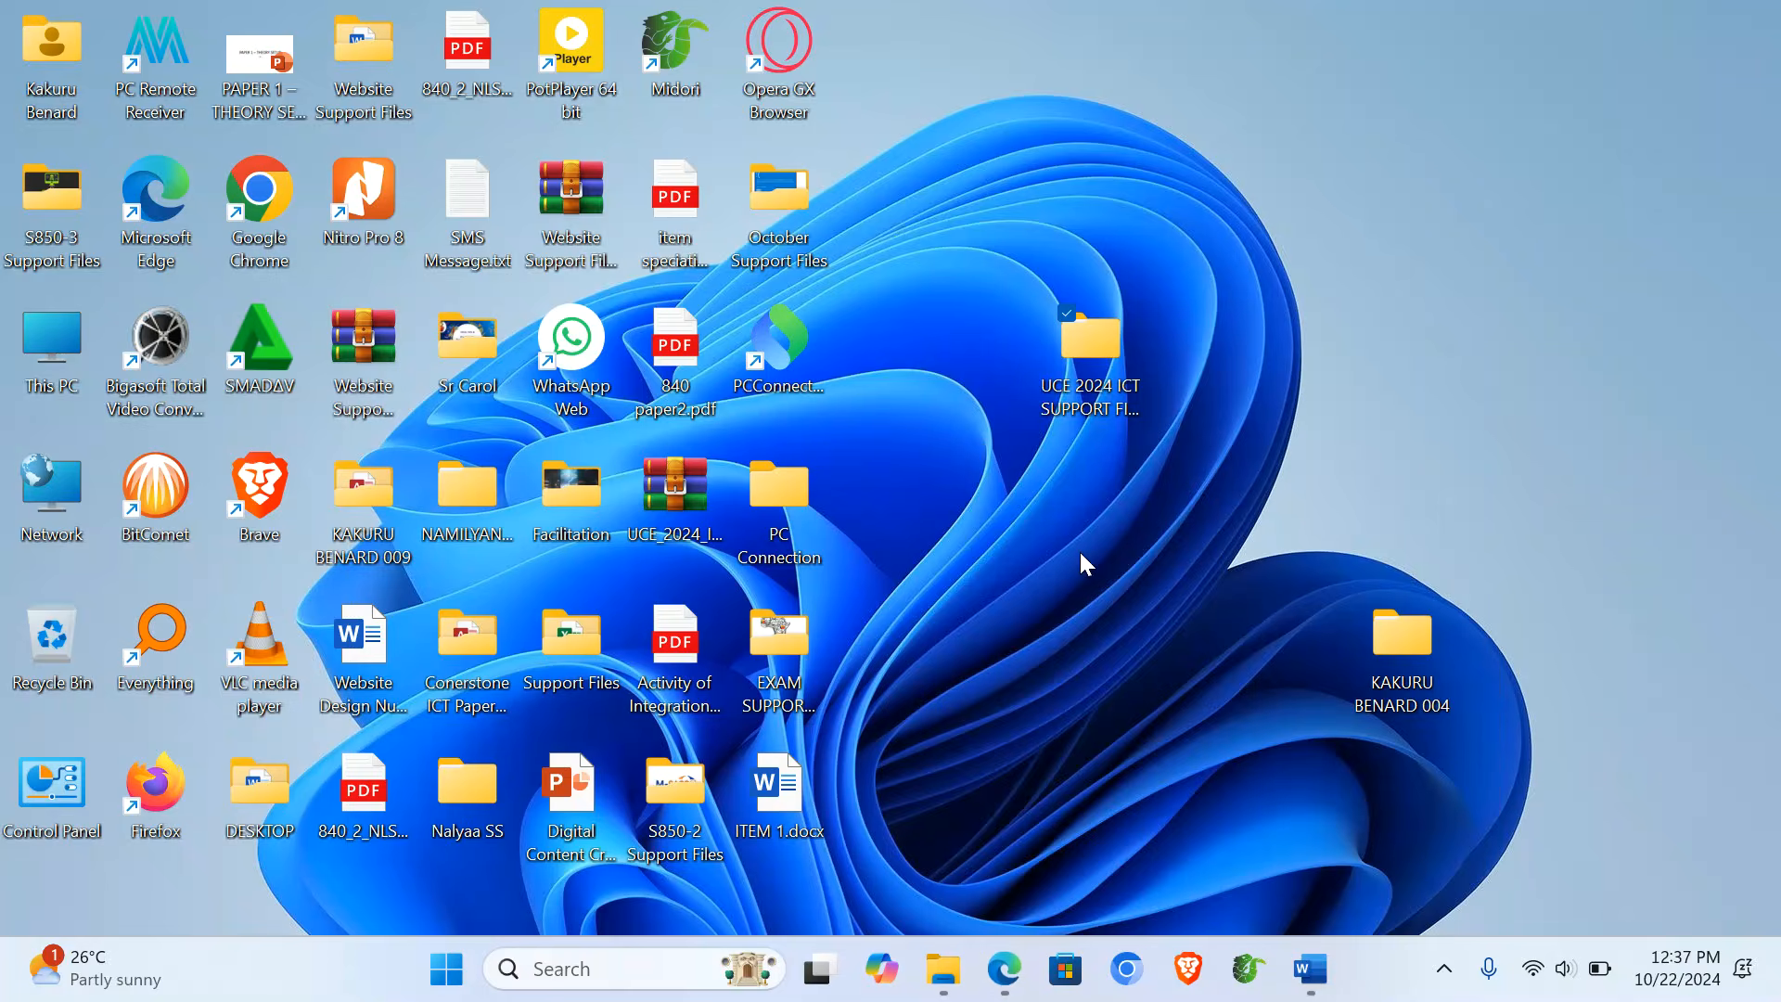
- Open SUPPORT FILES 840_2C_BANK_ITEM2_2024.docx from the UCE 2024 ICT SUPPORT FILES folder
double_click(1081, 352)
click(575, 339)
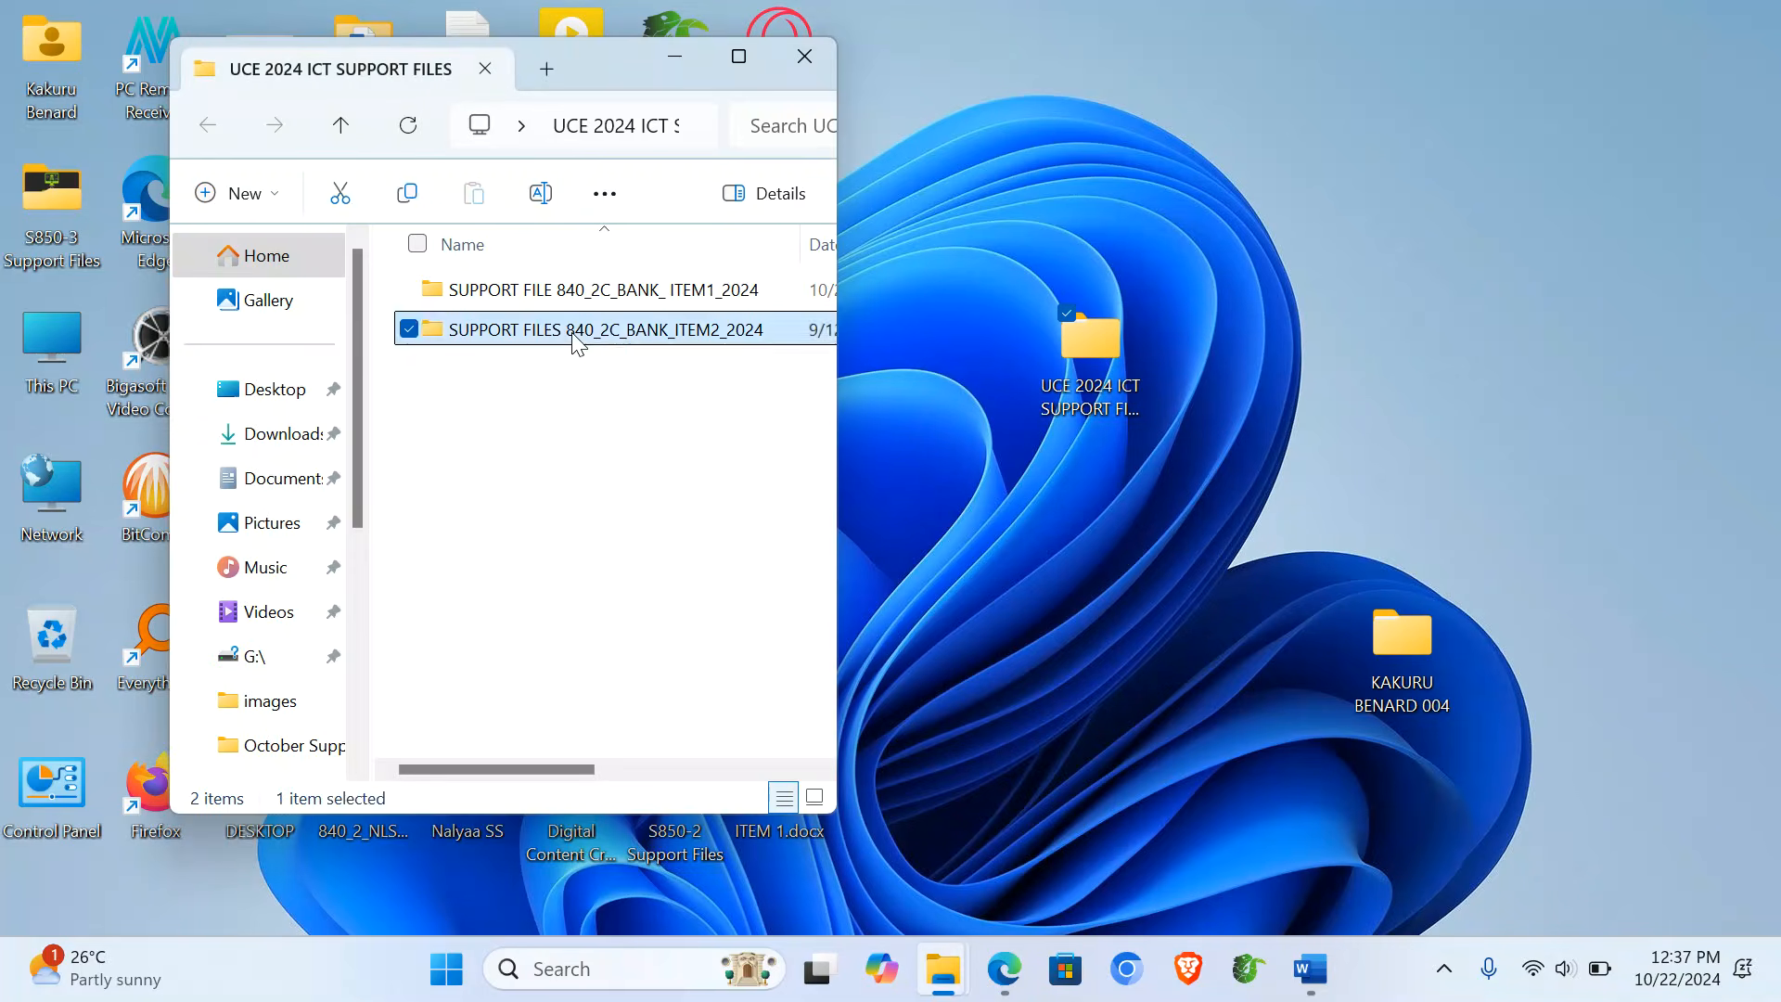
double_click(575, 332)
double_click(489, 298)
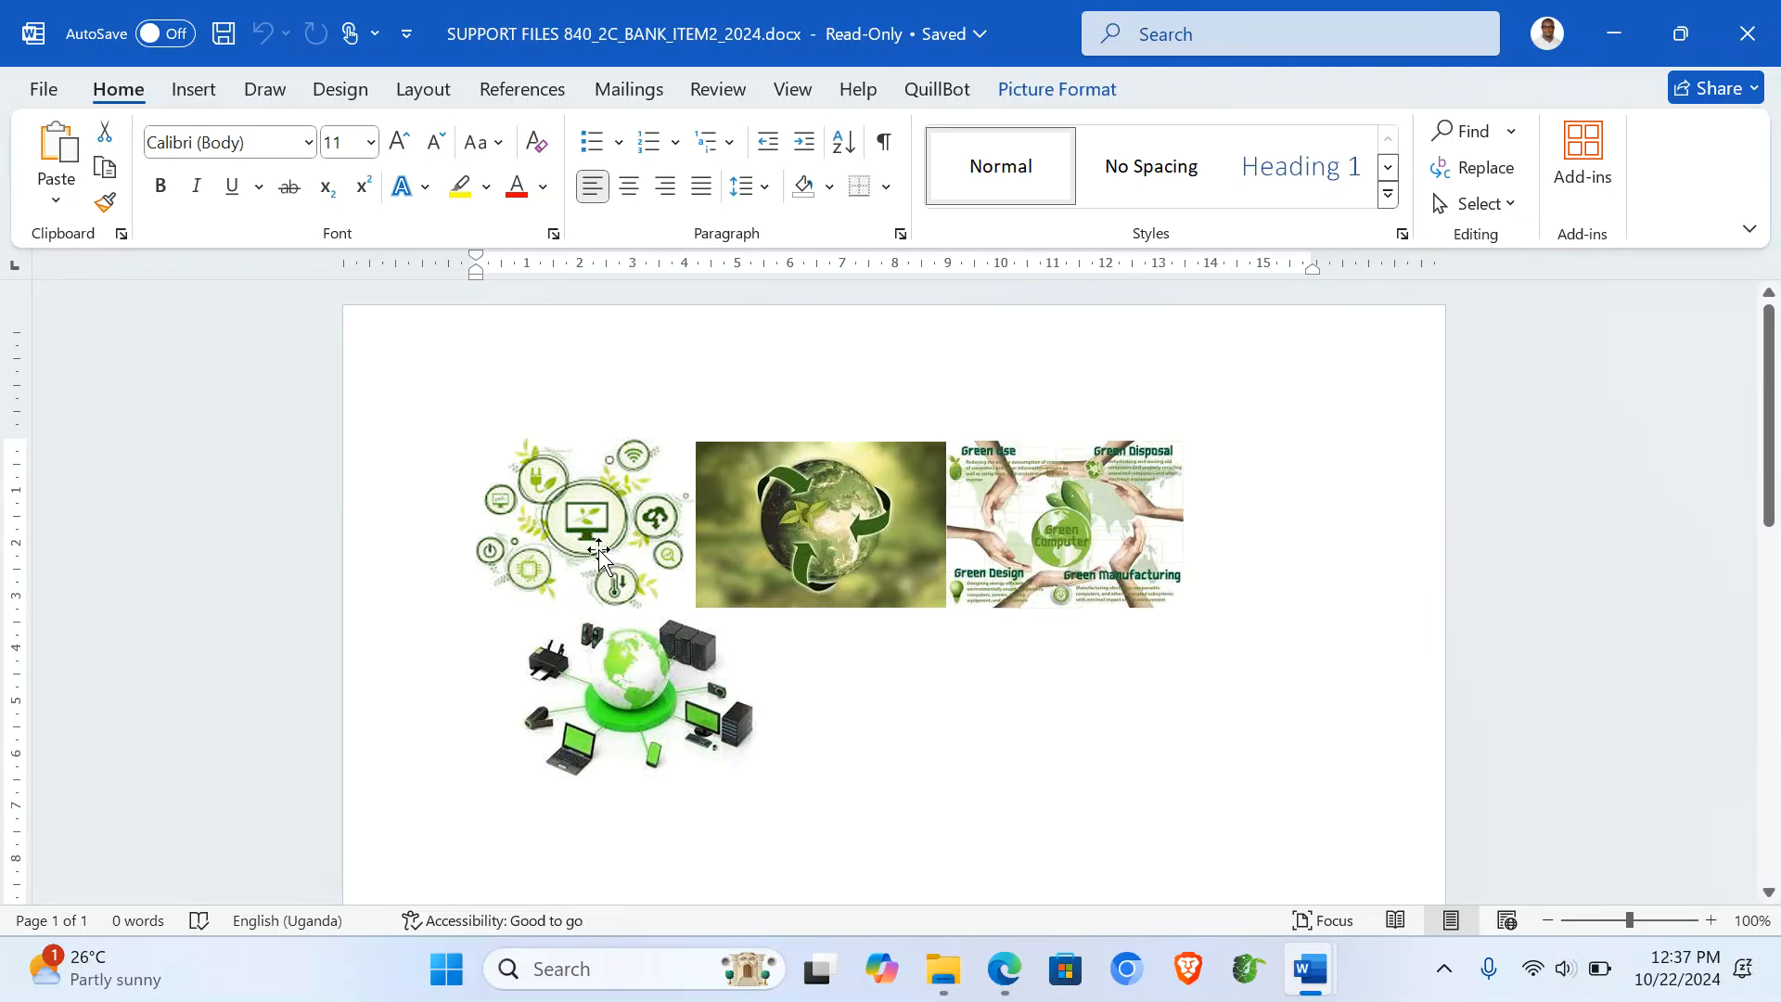
click(560, 530)
right_click(561, 530)
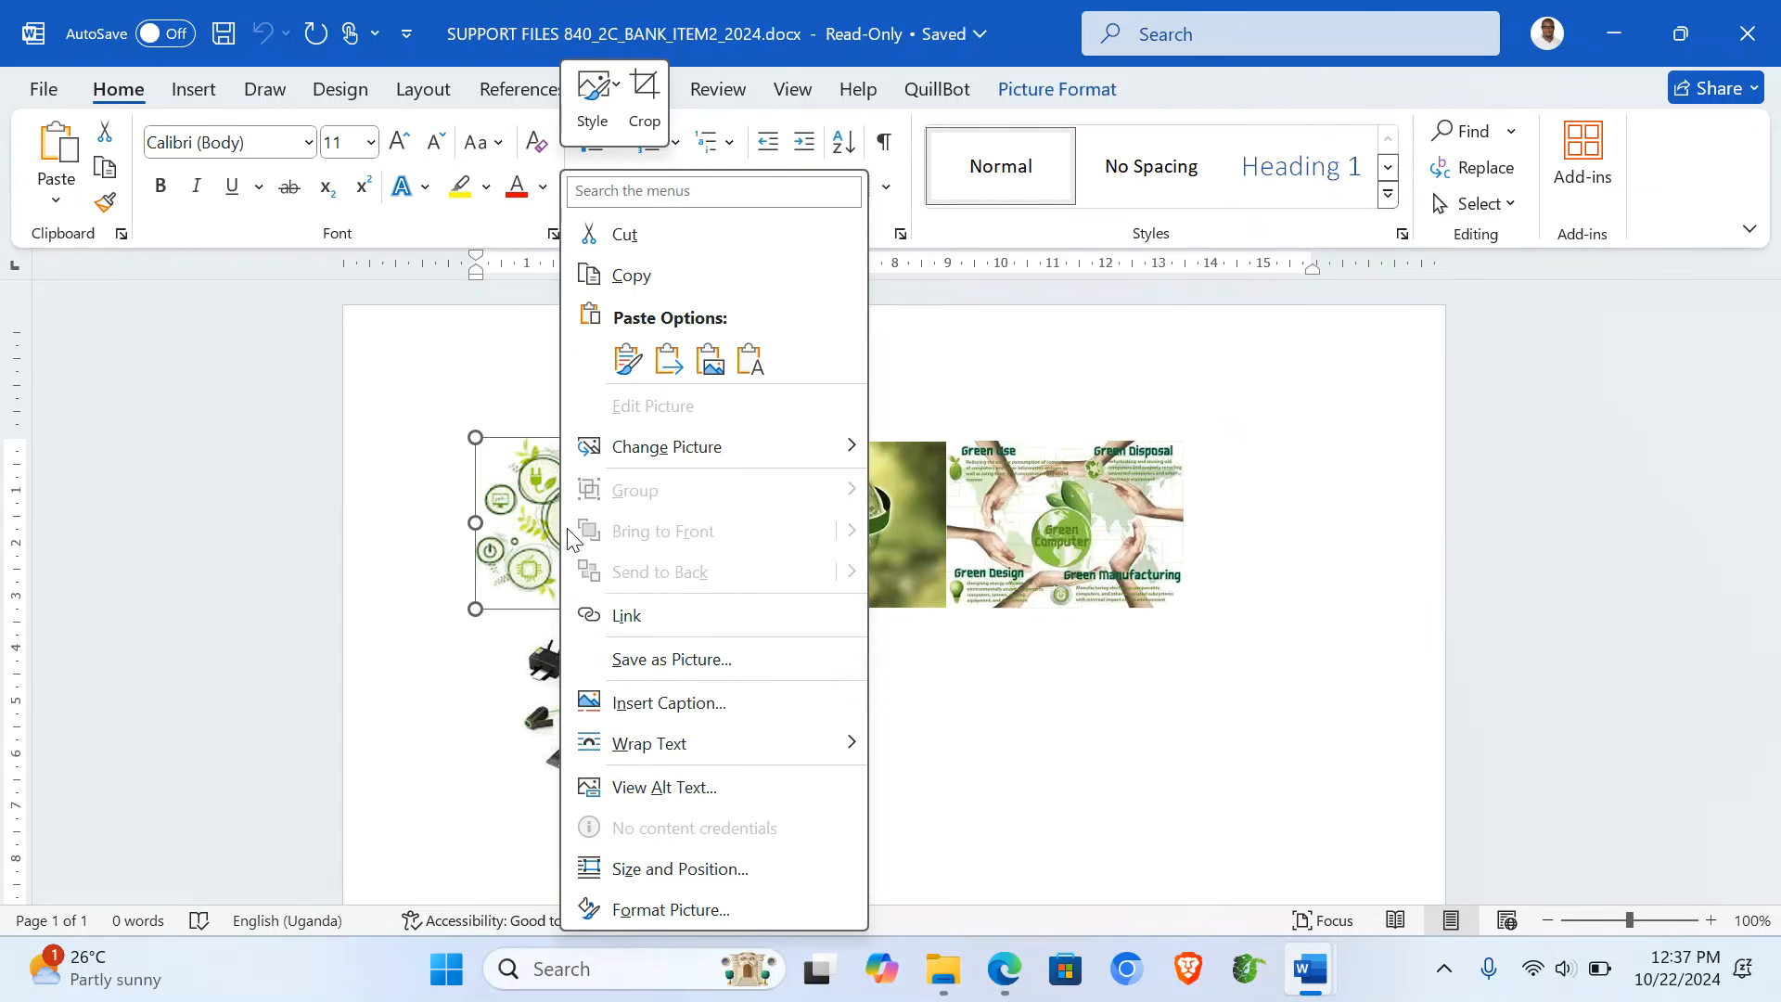
click(737, 665)
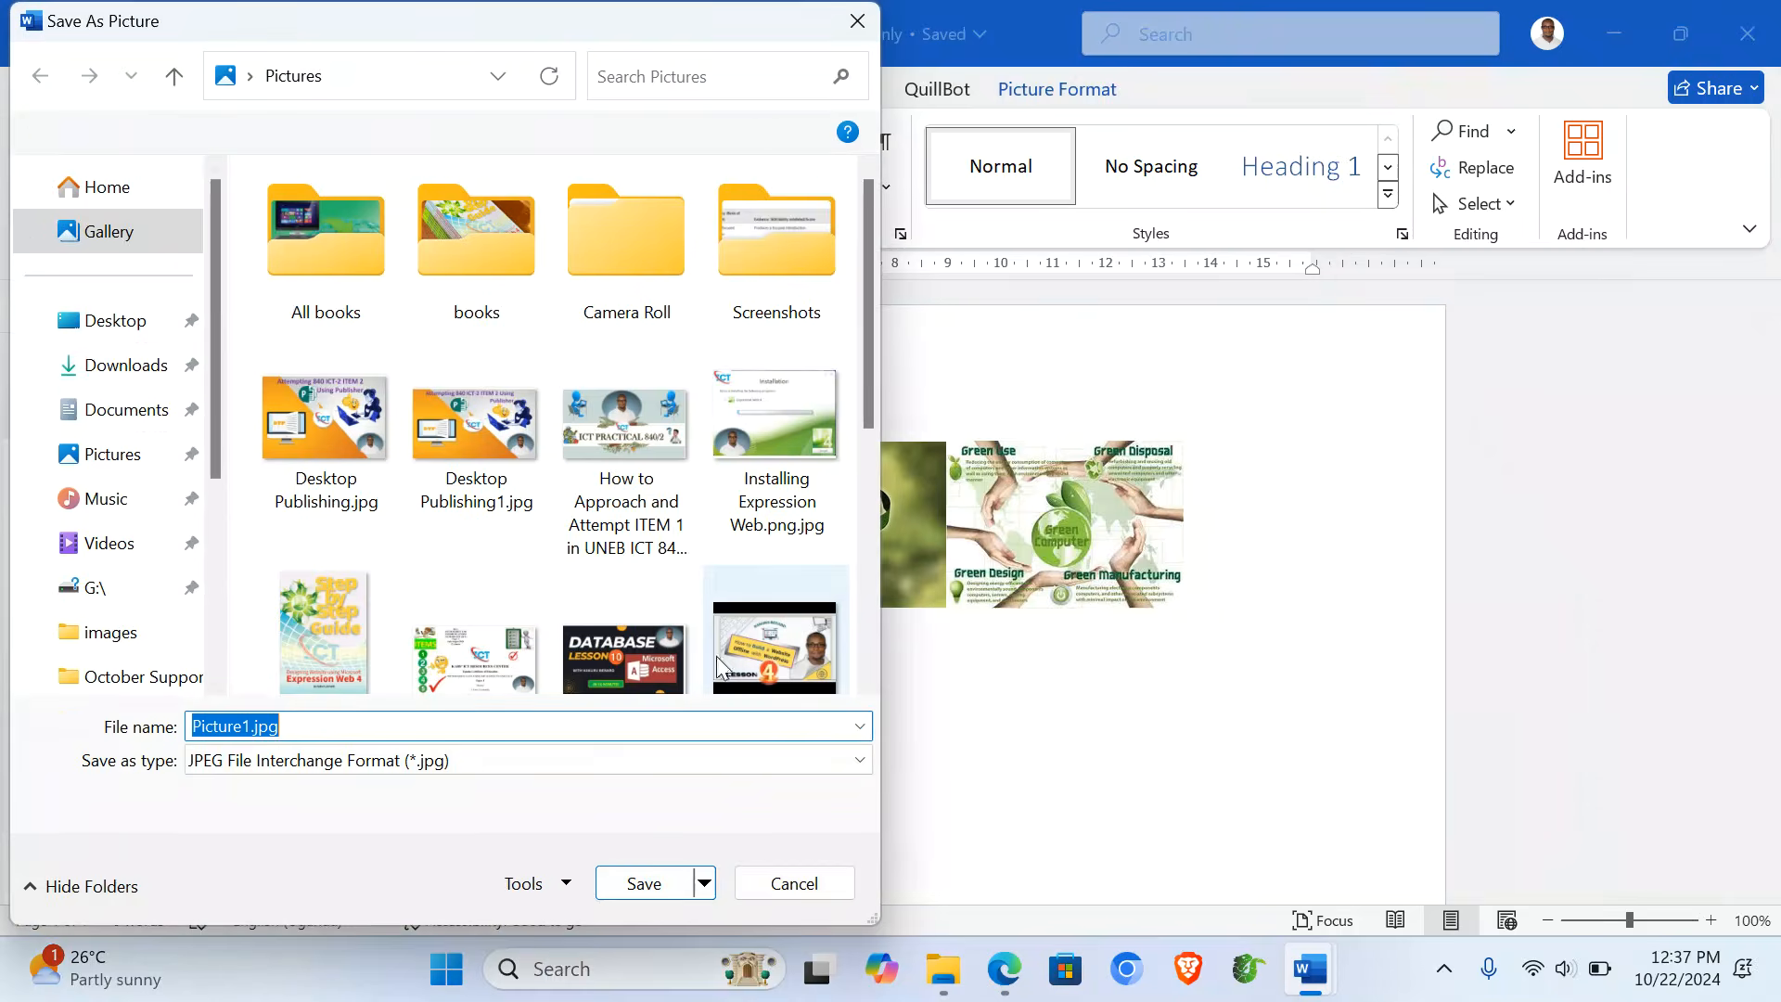
click(122, 269)
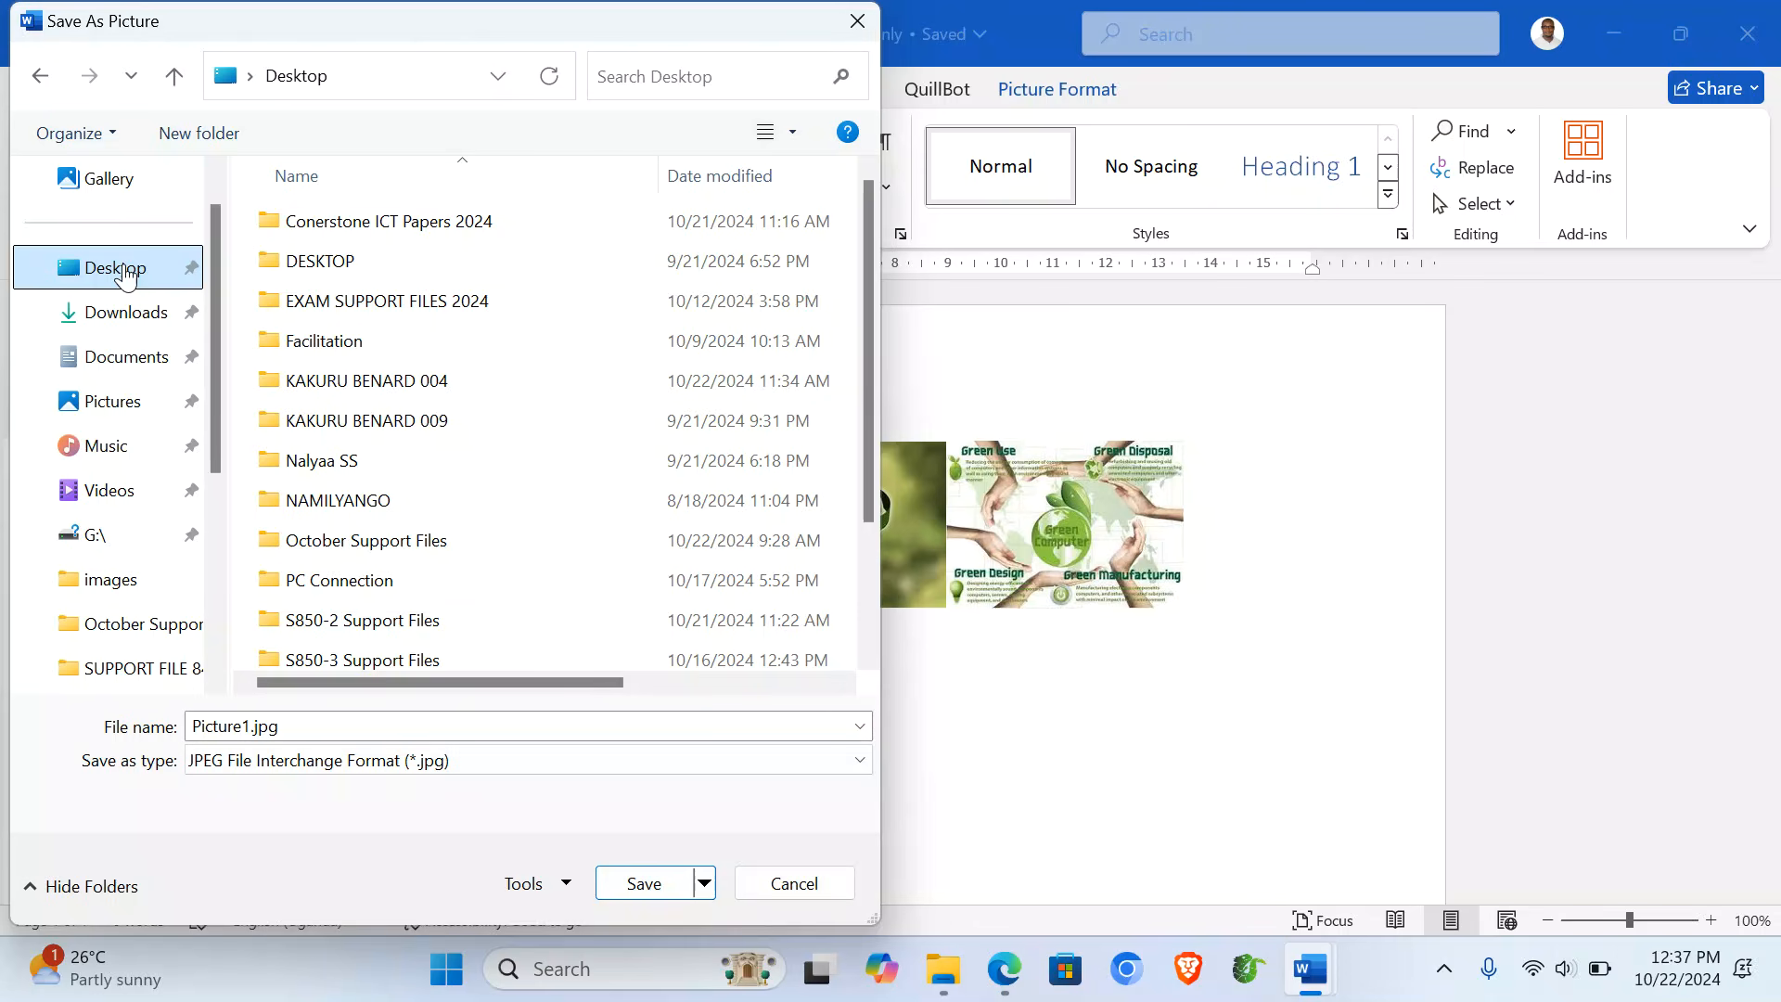
double_click(449, 380)
double_click(356, 269)
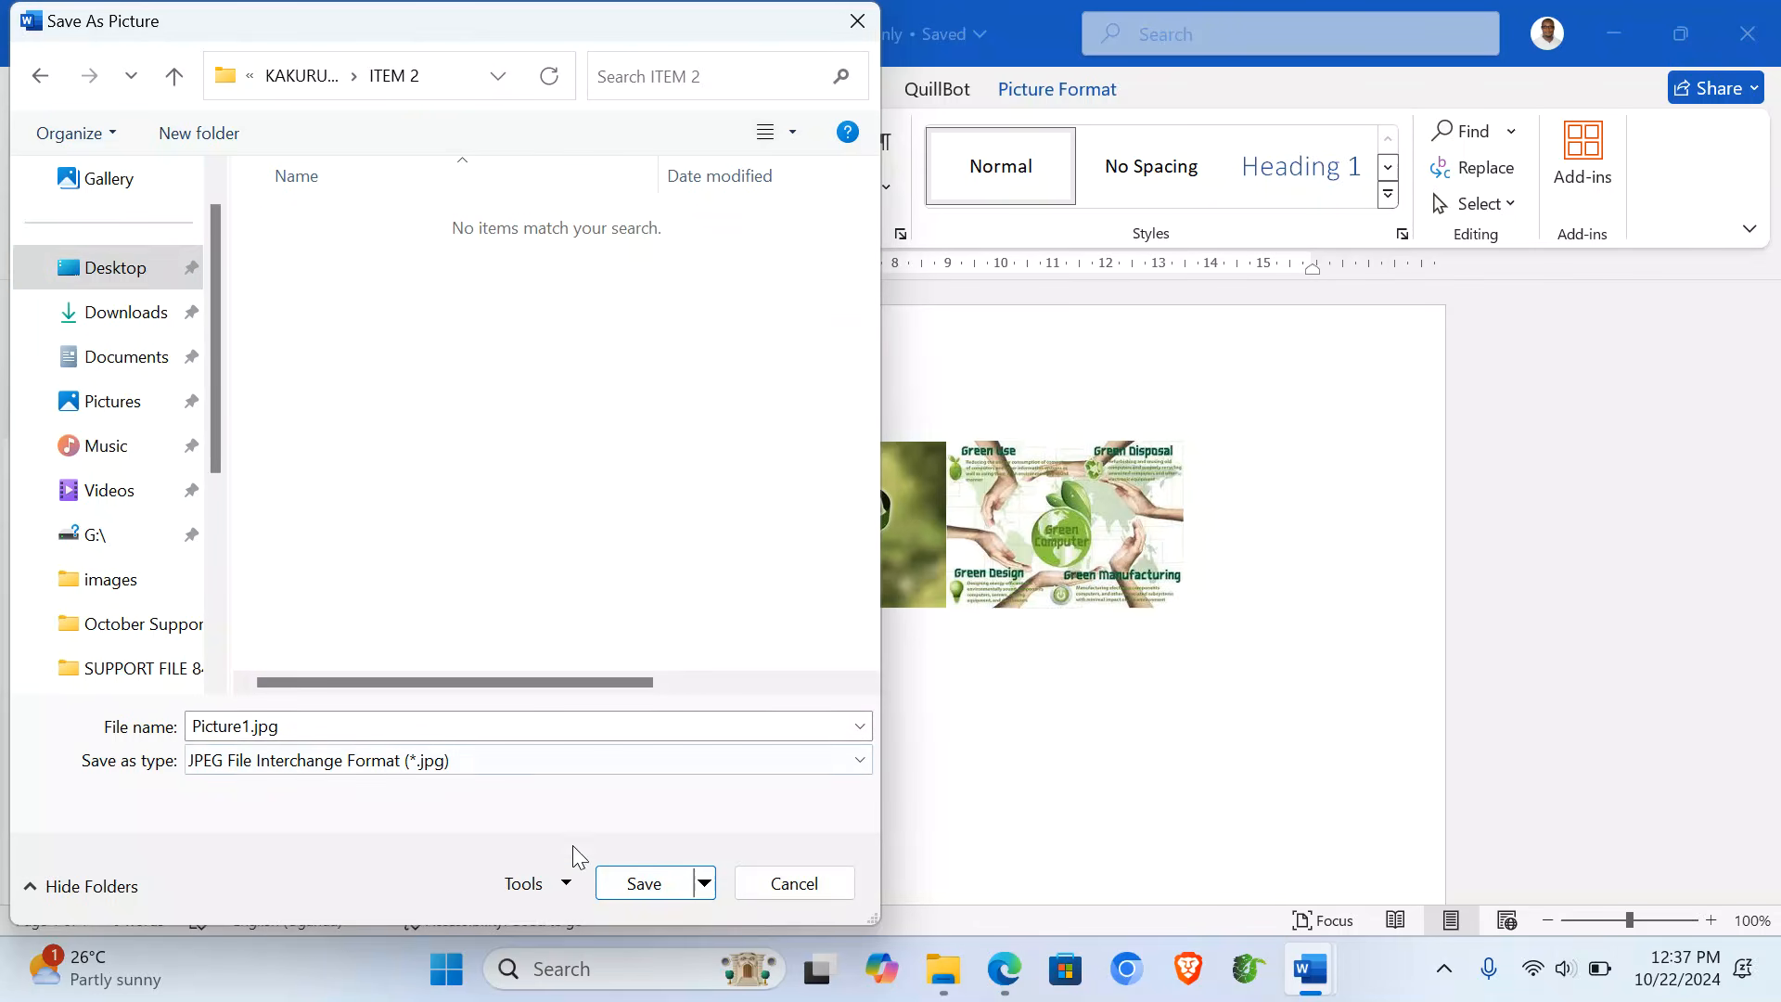
click(642, 883)
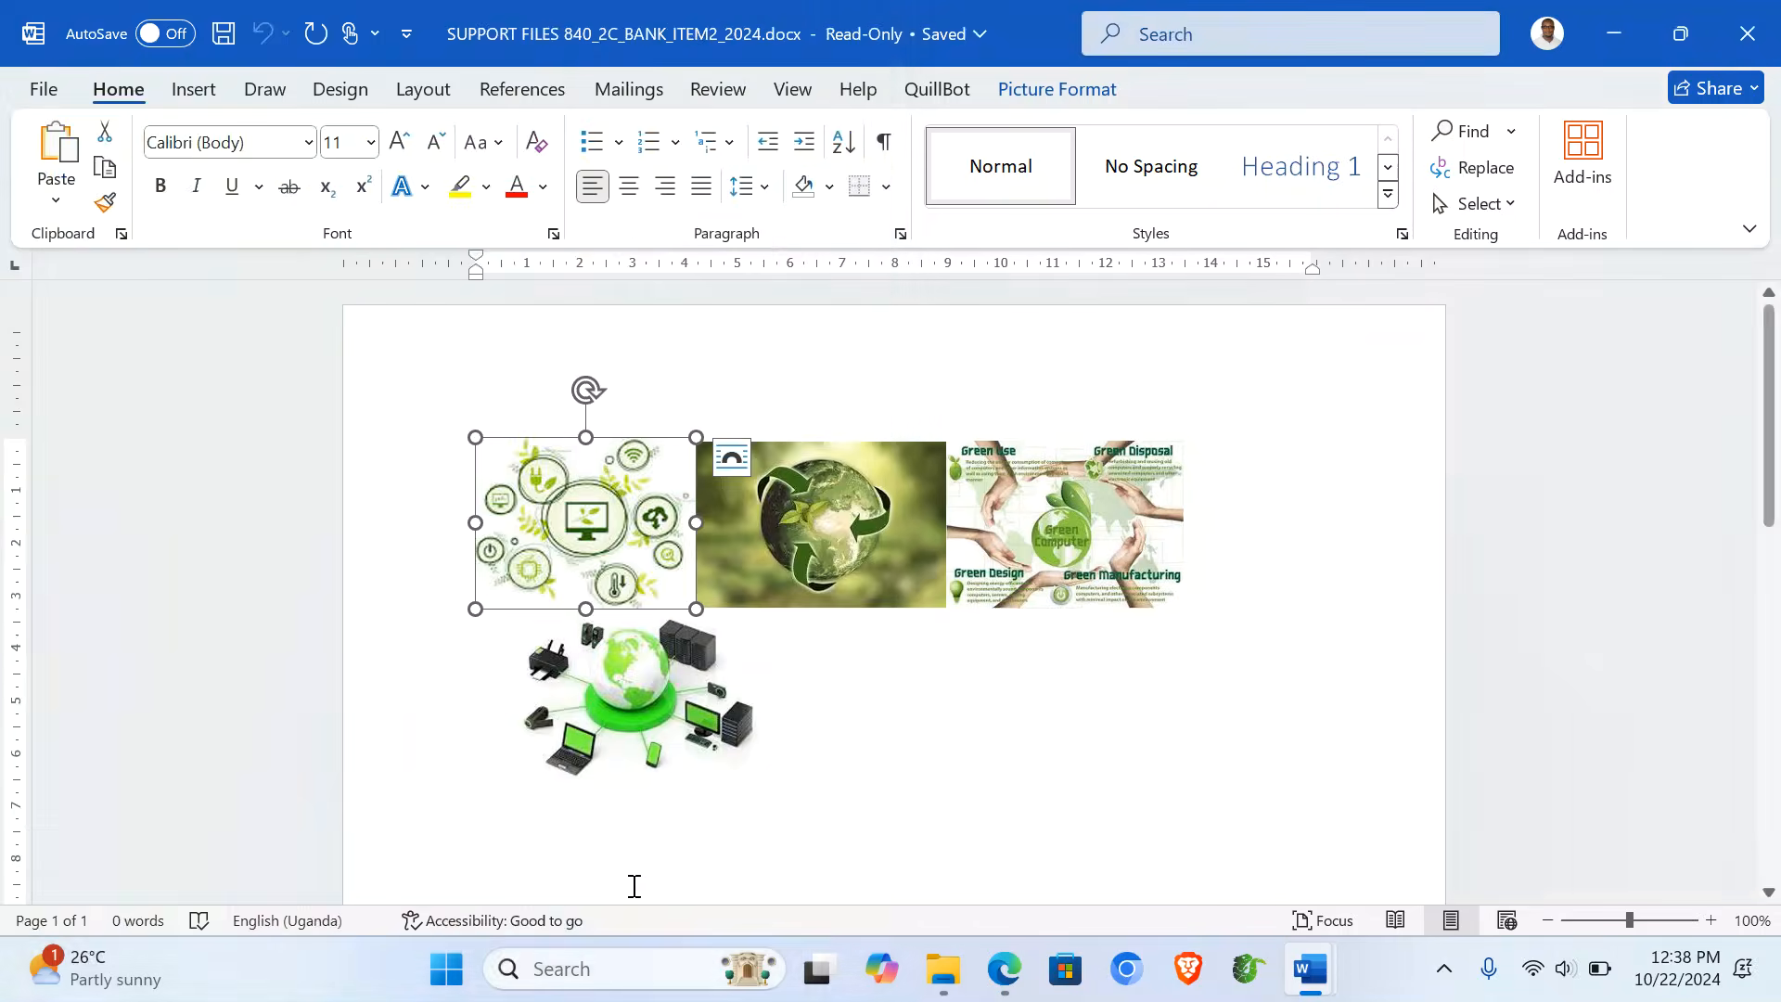
- Save the globe and Green Computer pictures as Picture2.jpg and Picture3.jpg
click(800, 524)
right_click(799, 524)
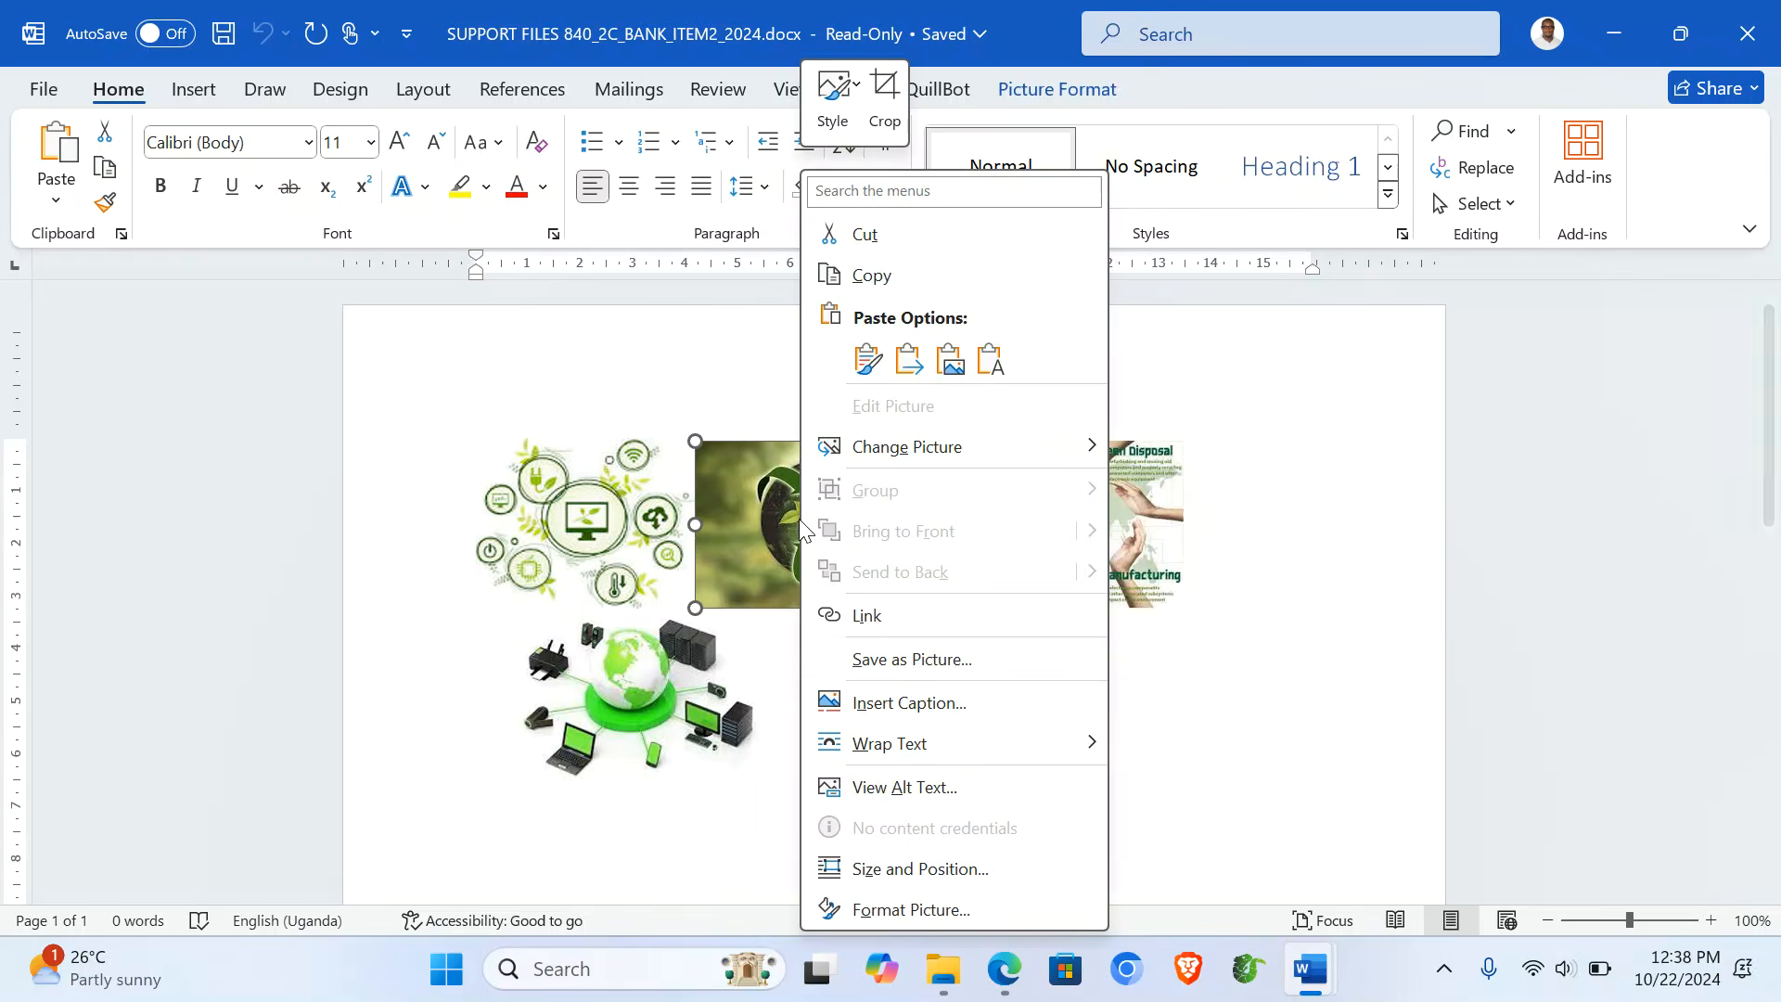
click(957, 661)
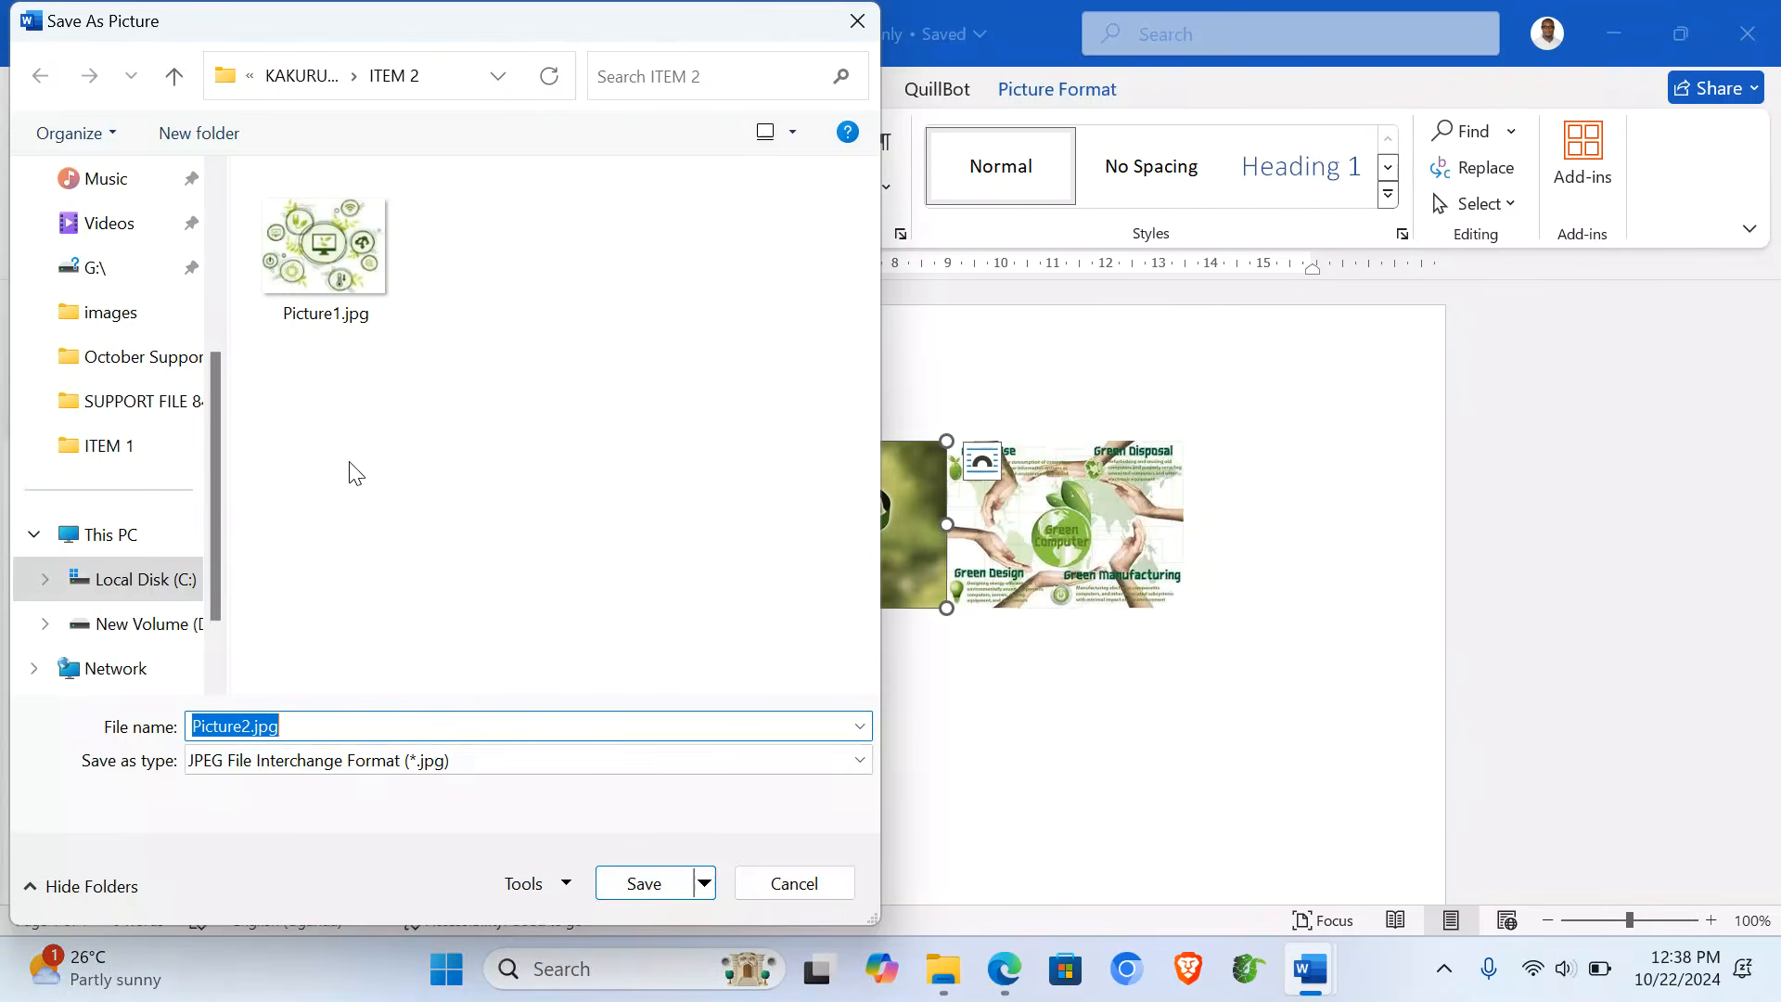
click(646, 883)
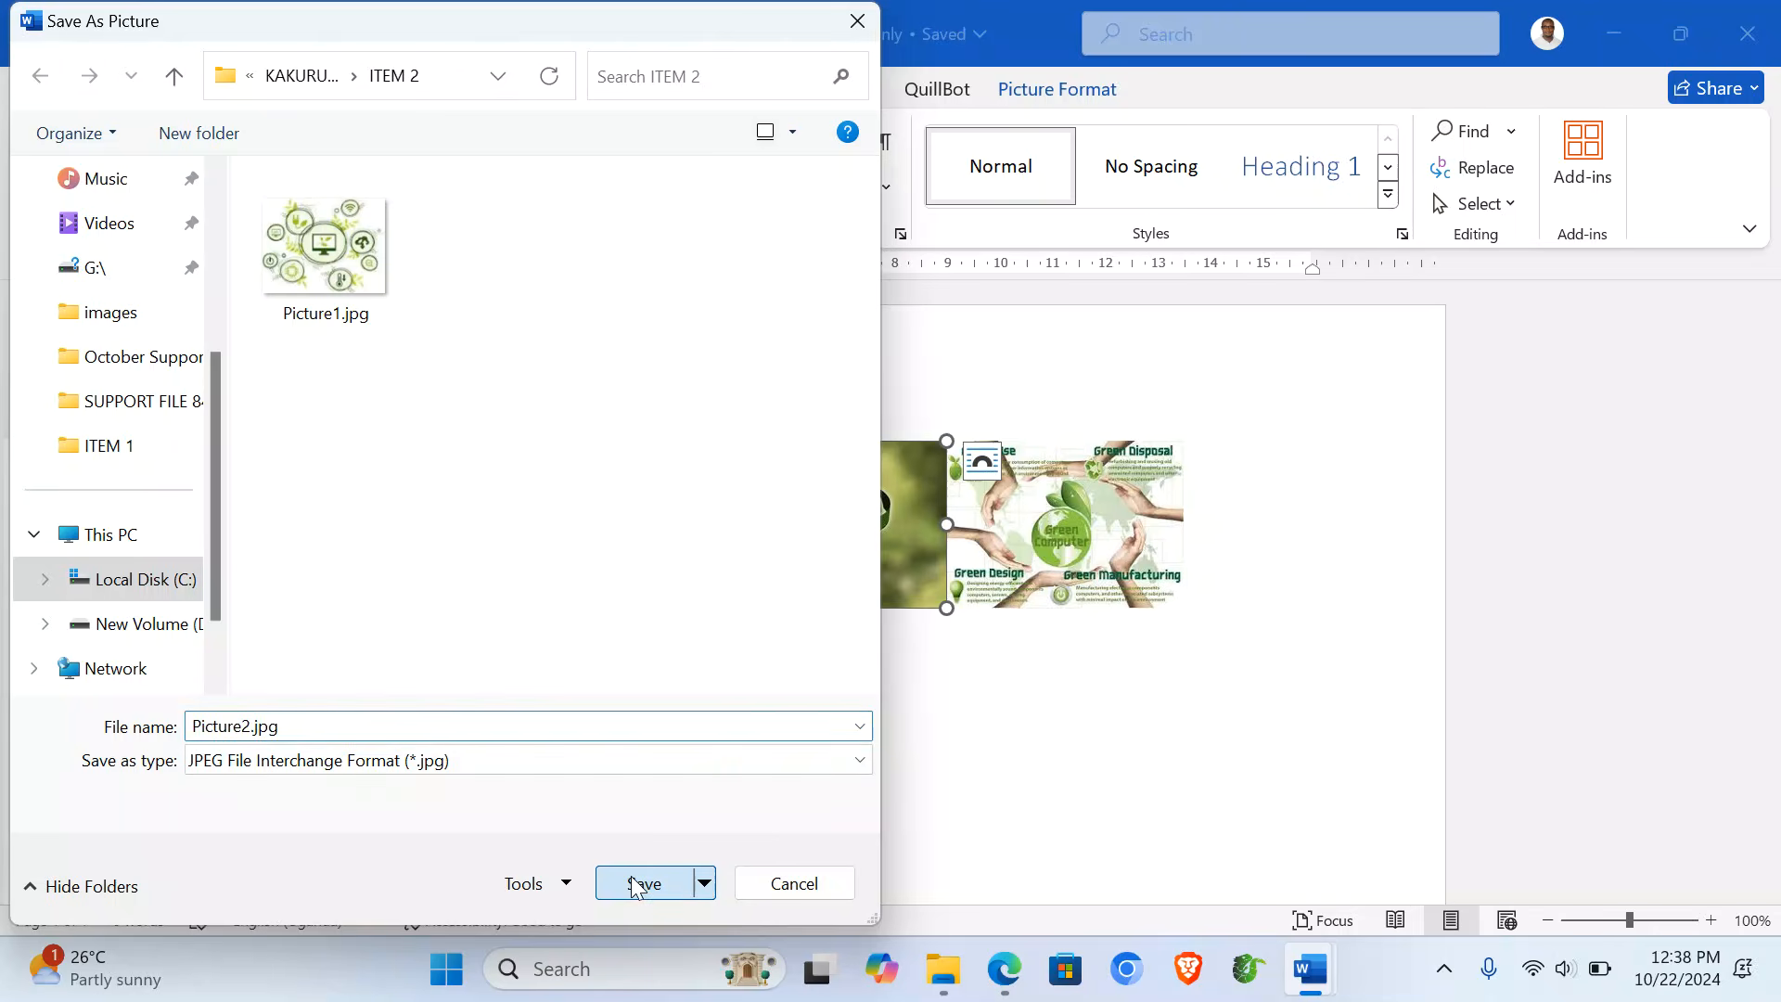
click(1042, 499)
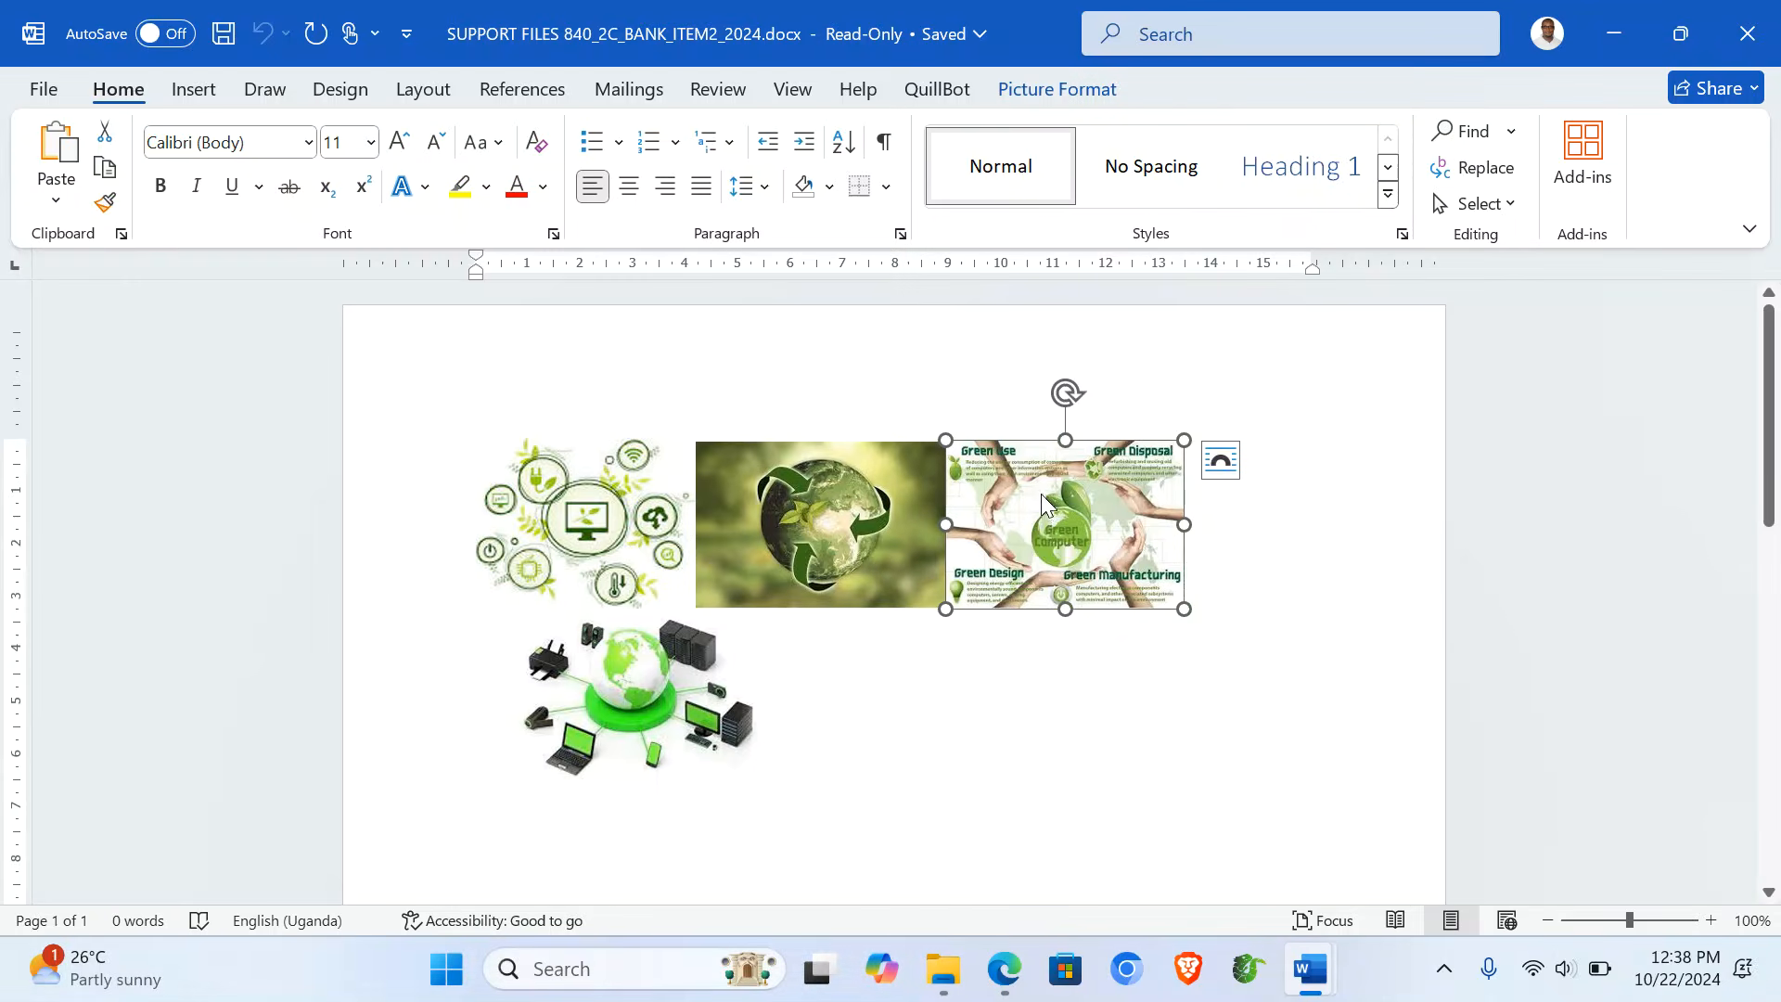
right_click(1041, 493)
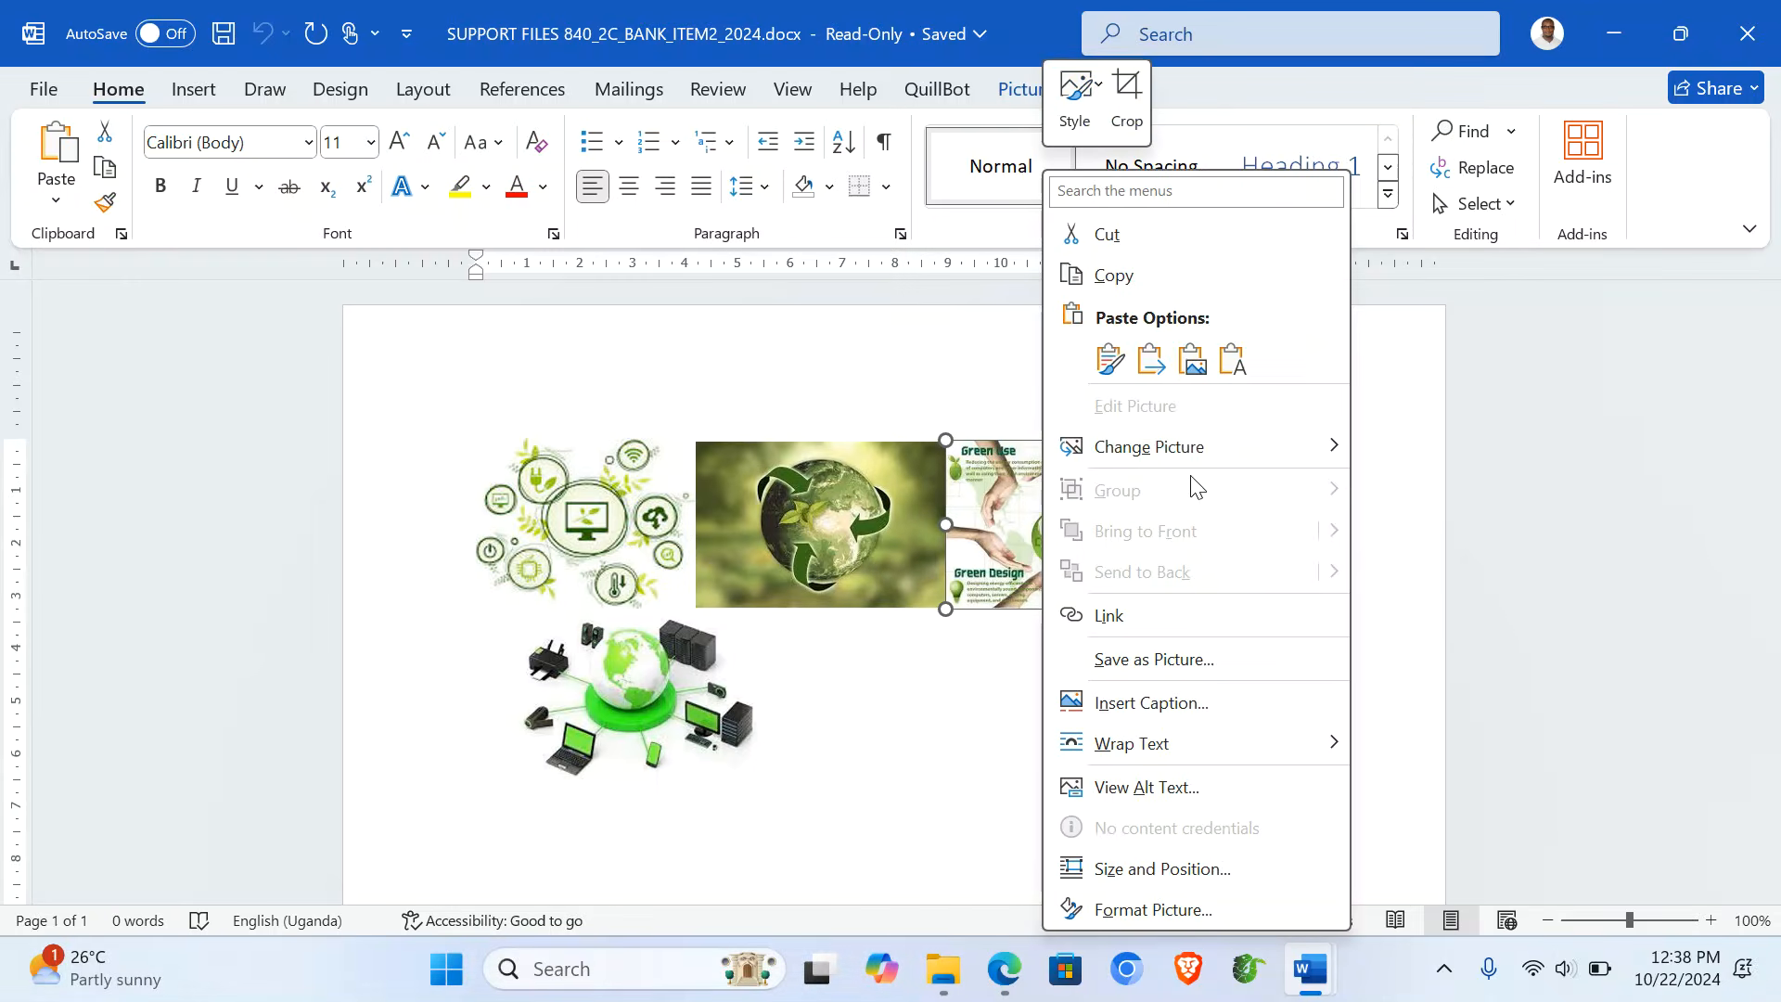
click(1150, 660)
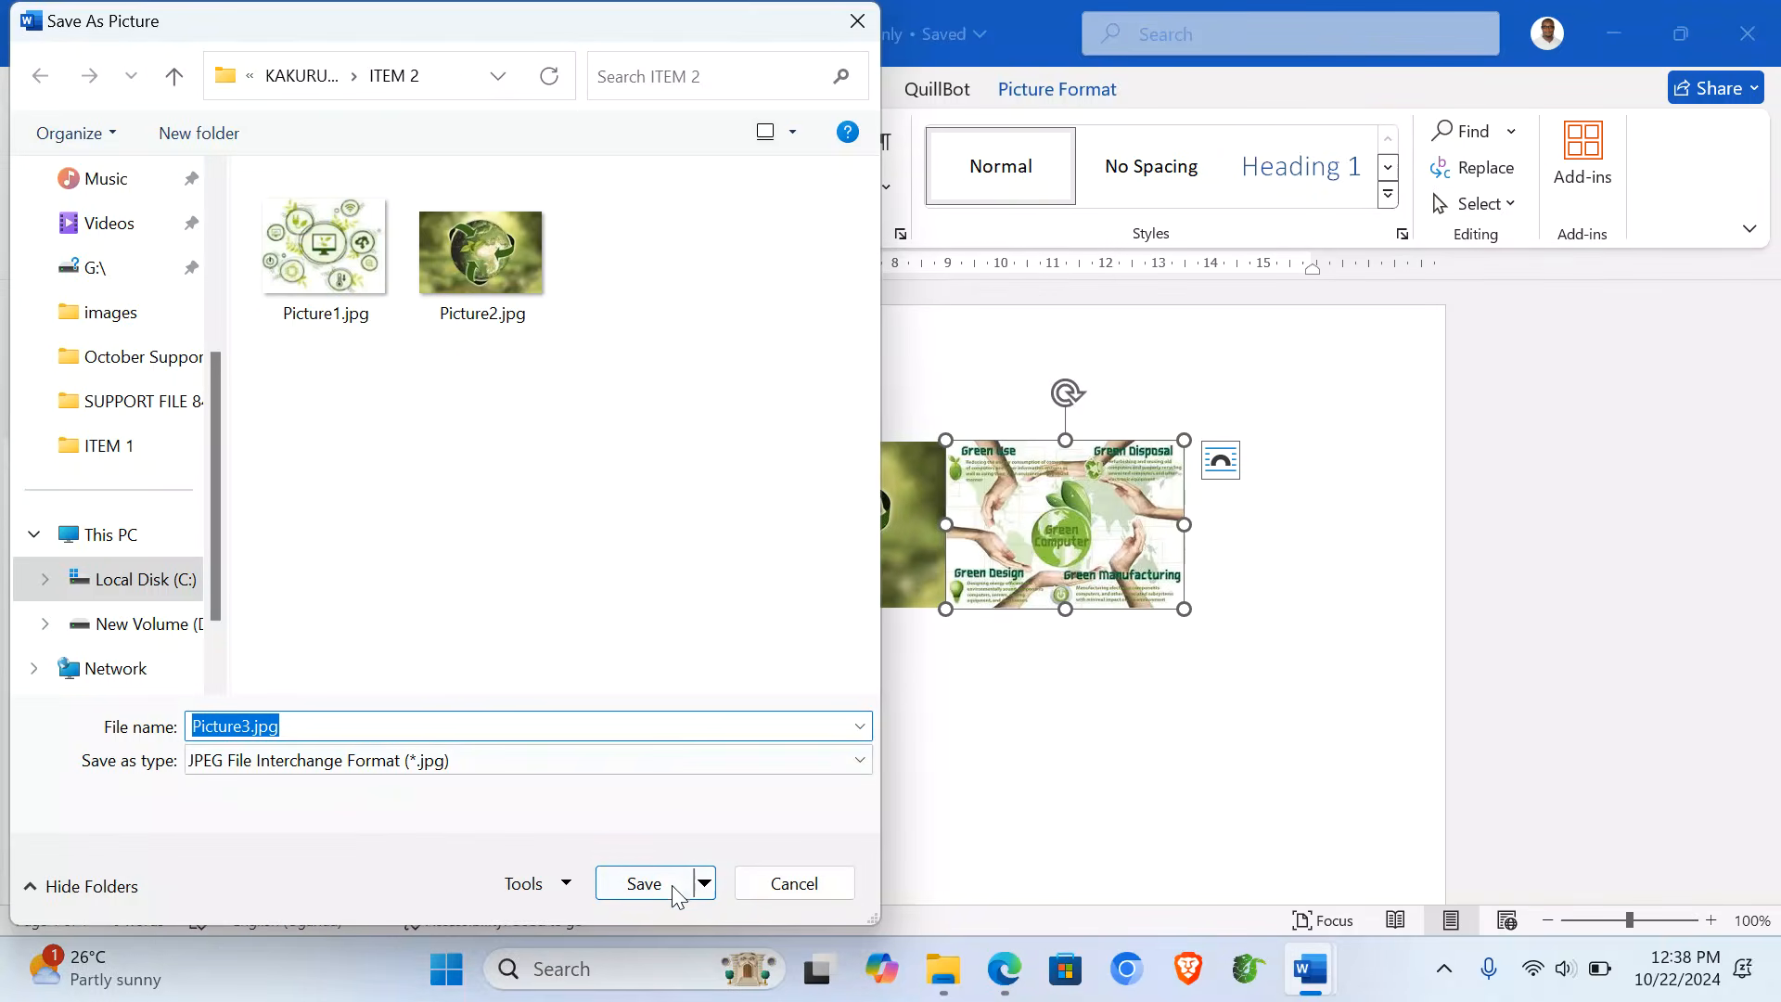
click(673, 889)
- Save the devices picture as Picture4.jpg and close the support document
click(622, 705)
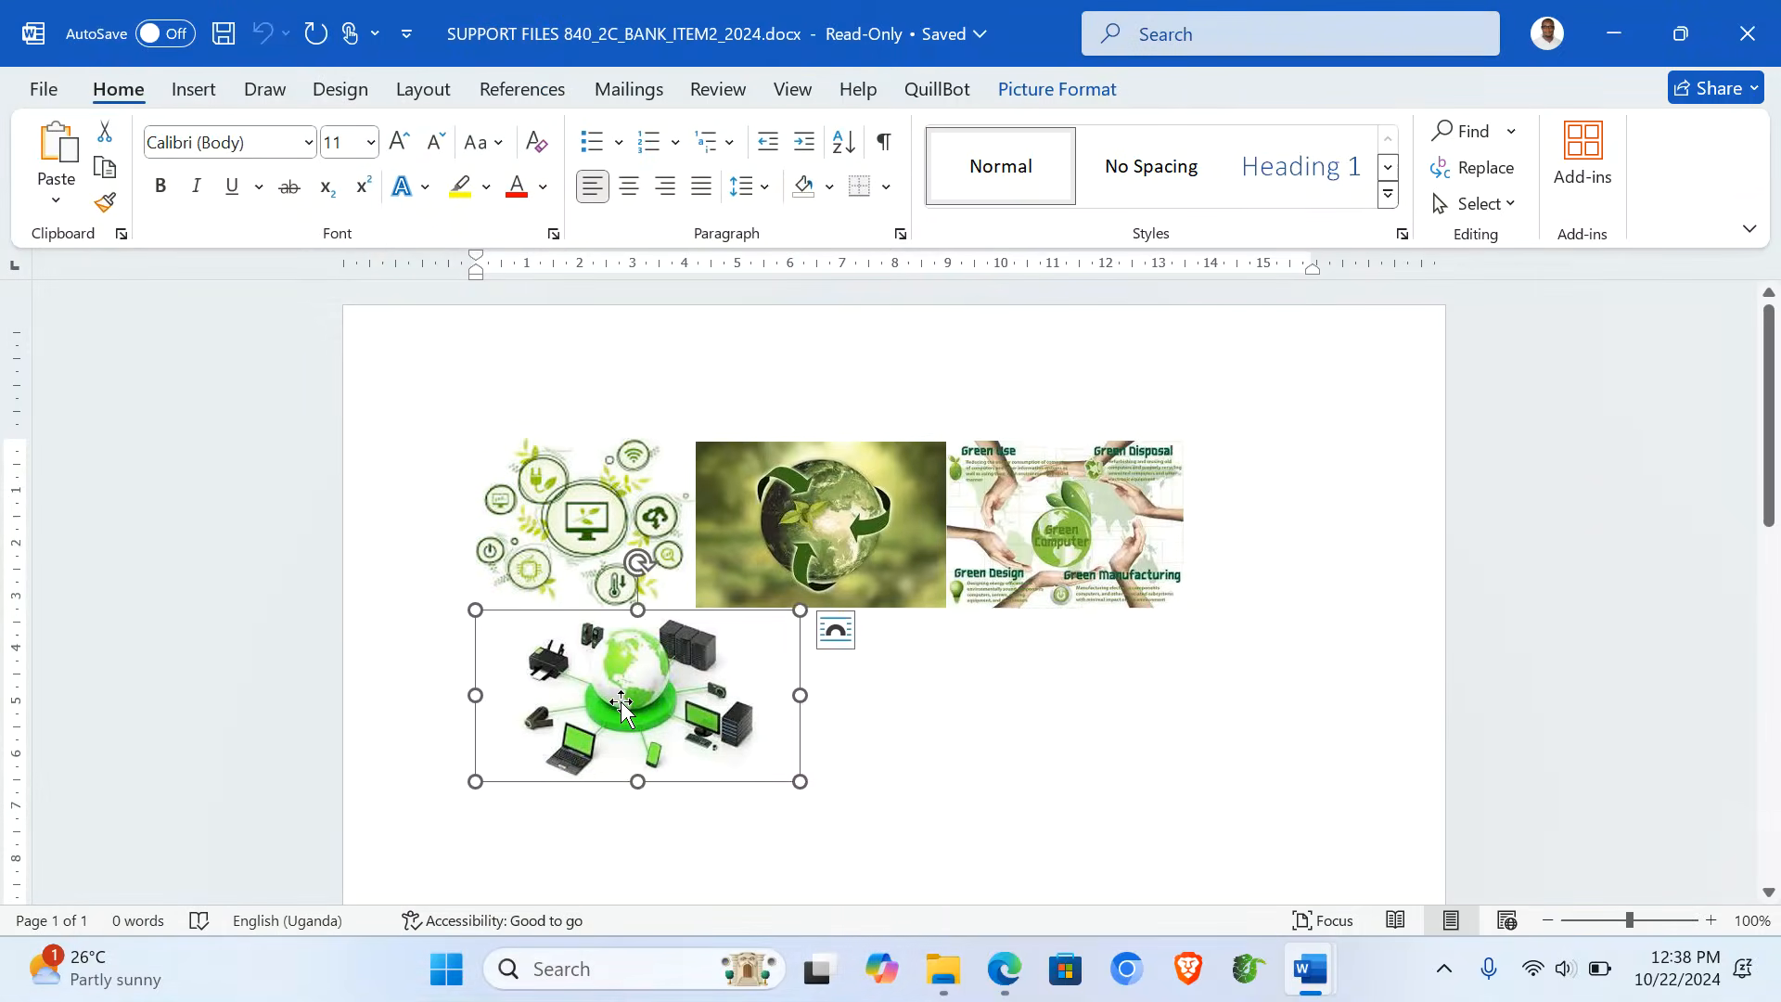
right_click(622, 706)
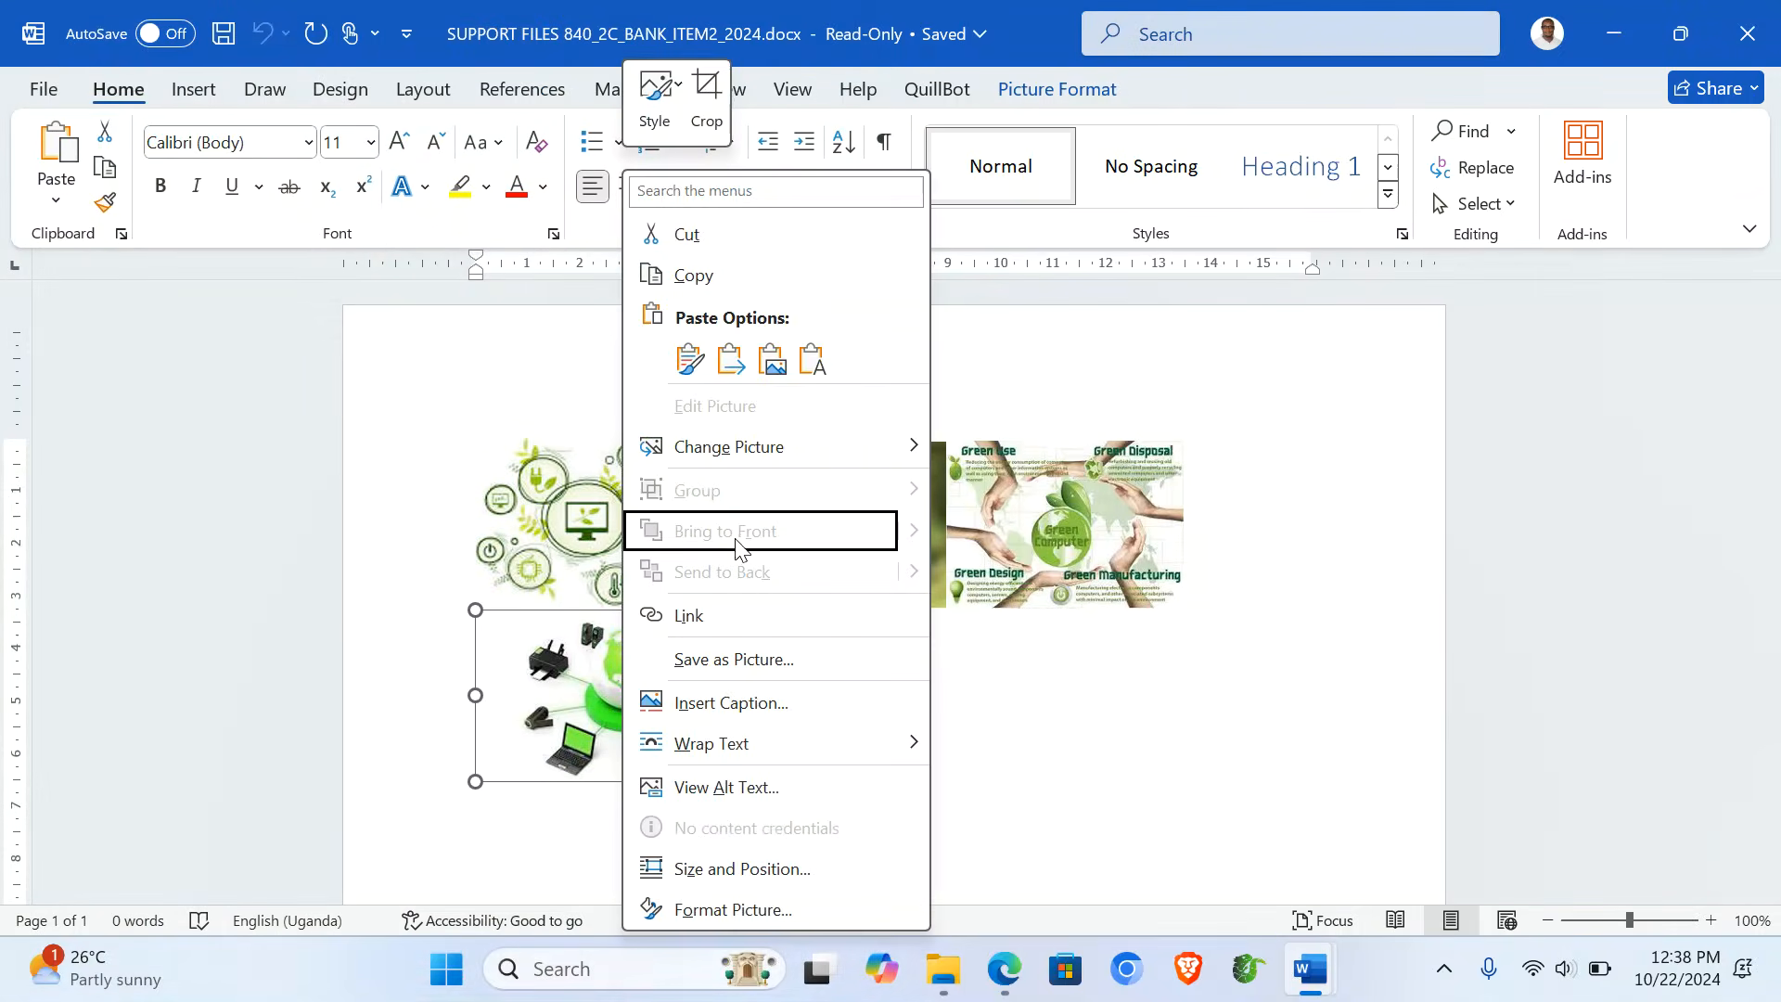
click(768, 657)
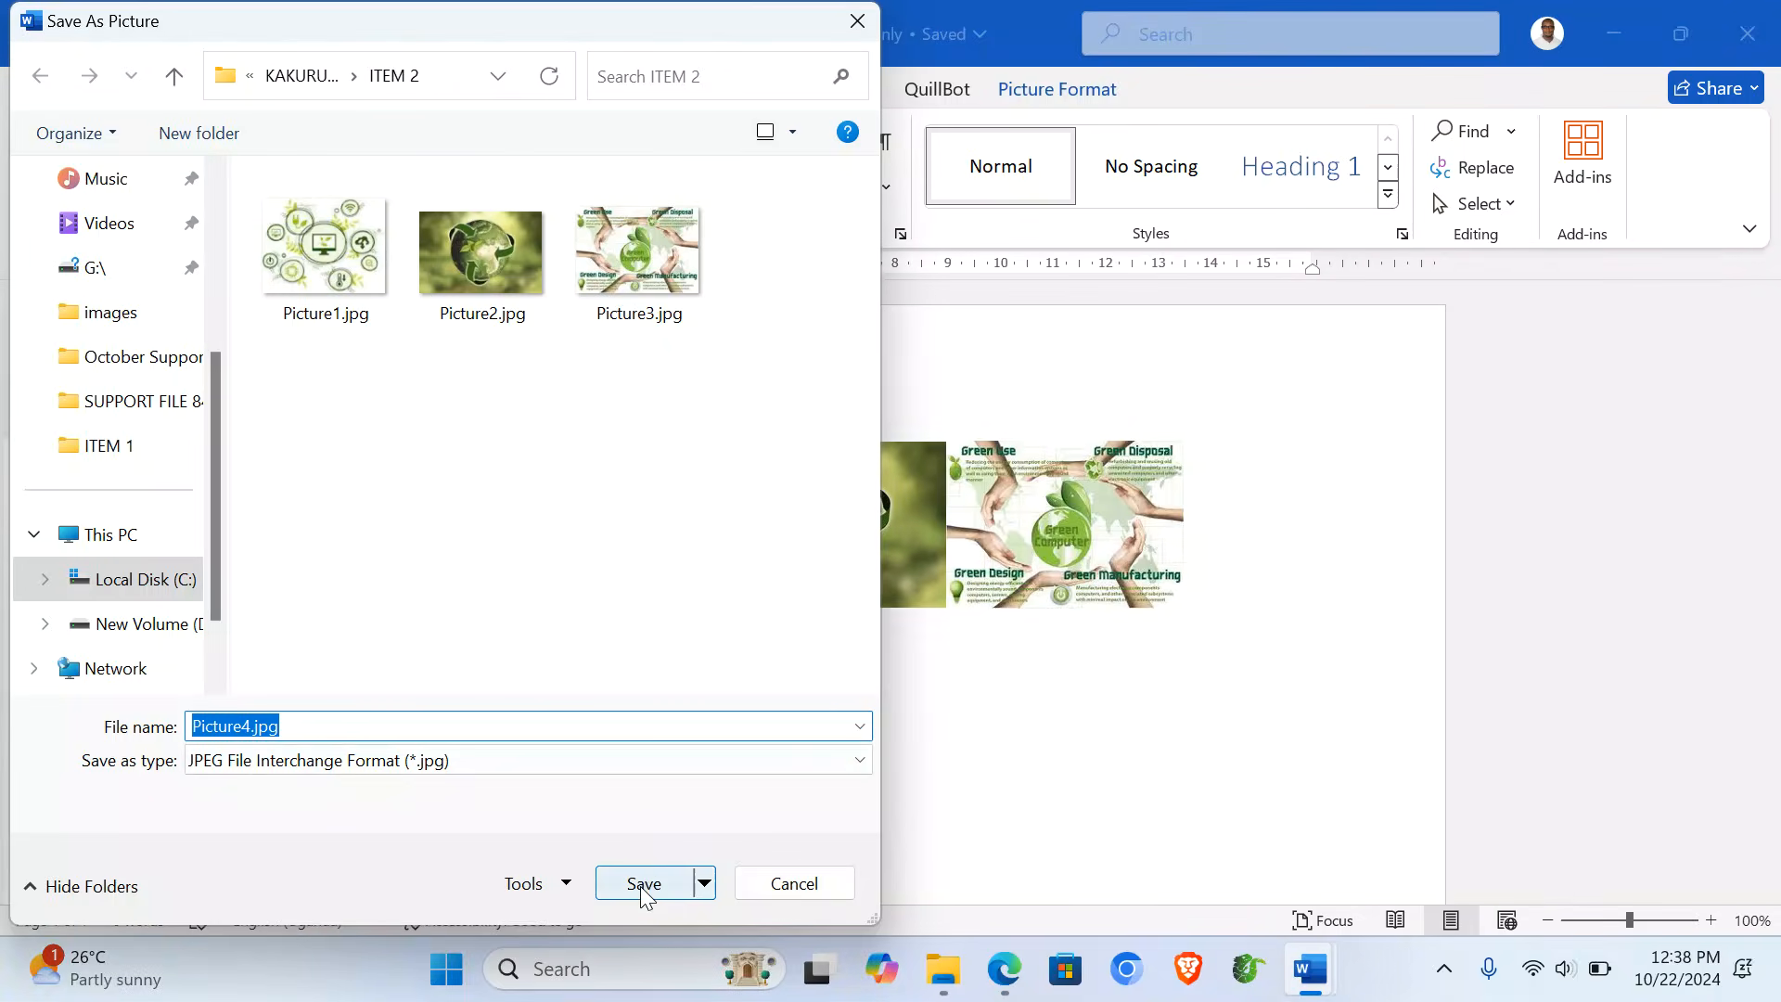
click(640, 877)
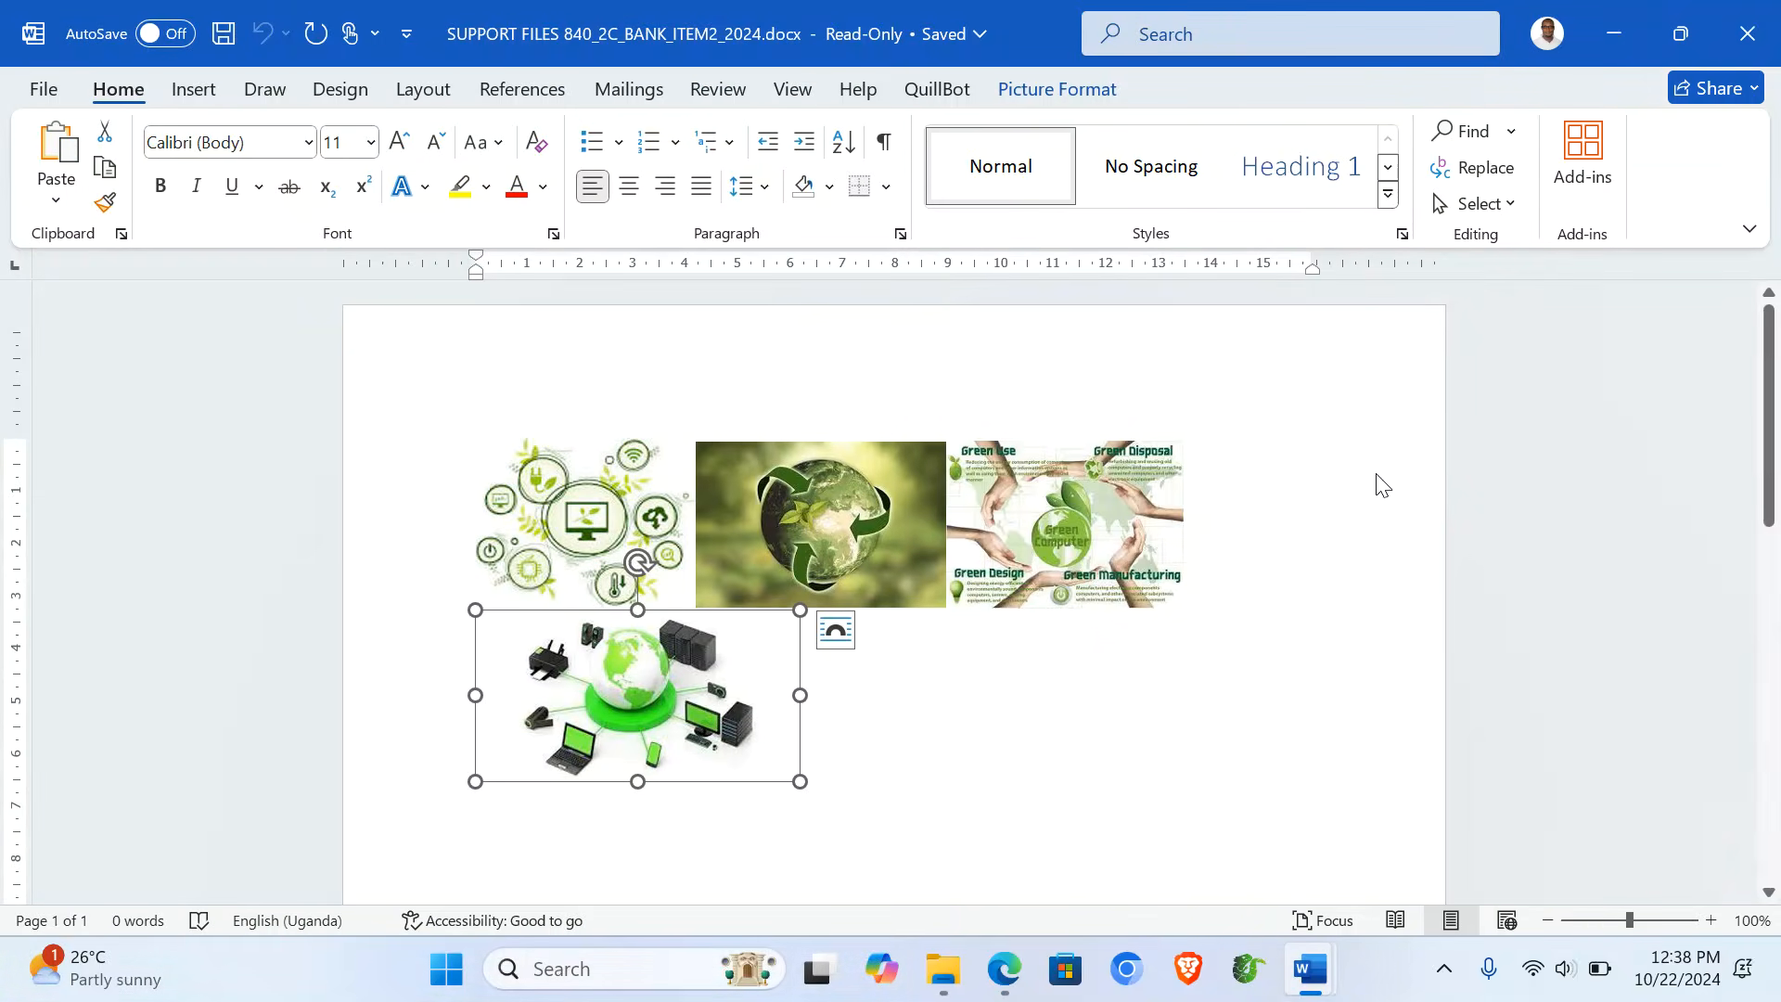
click(1748, 33)
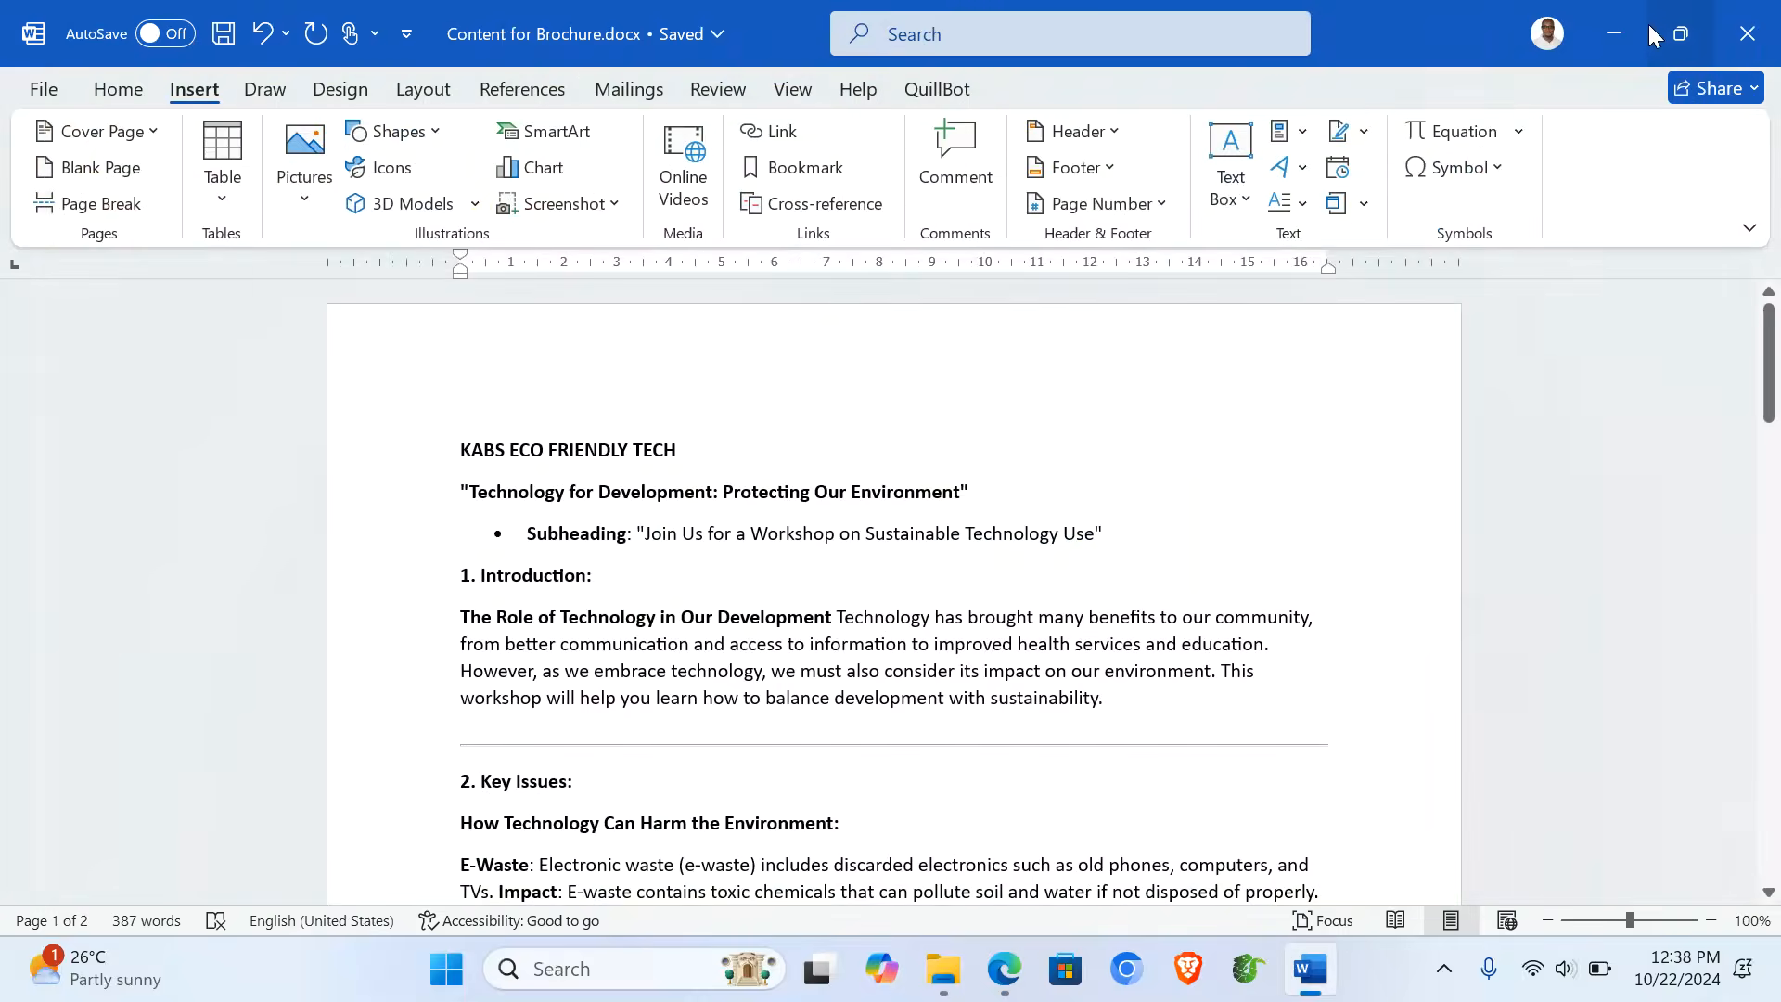
- Minimise Word and get the ITEM 2 folder window open at full screen height
click(1614, 34)
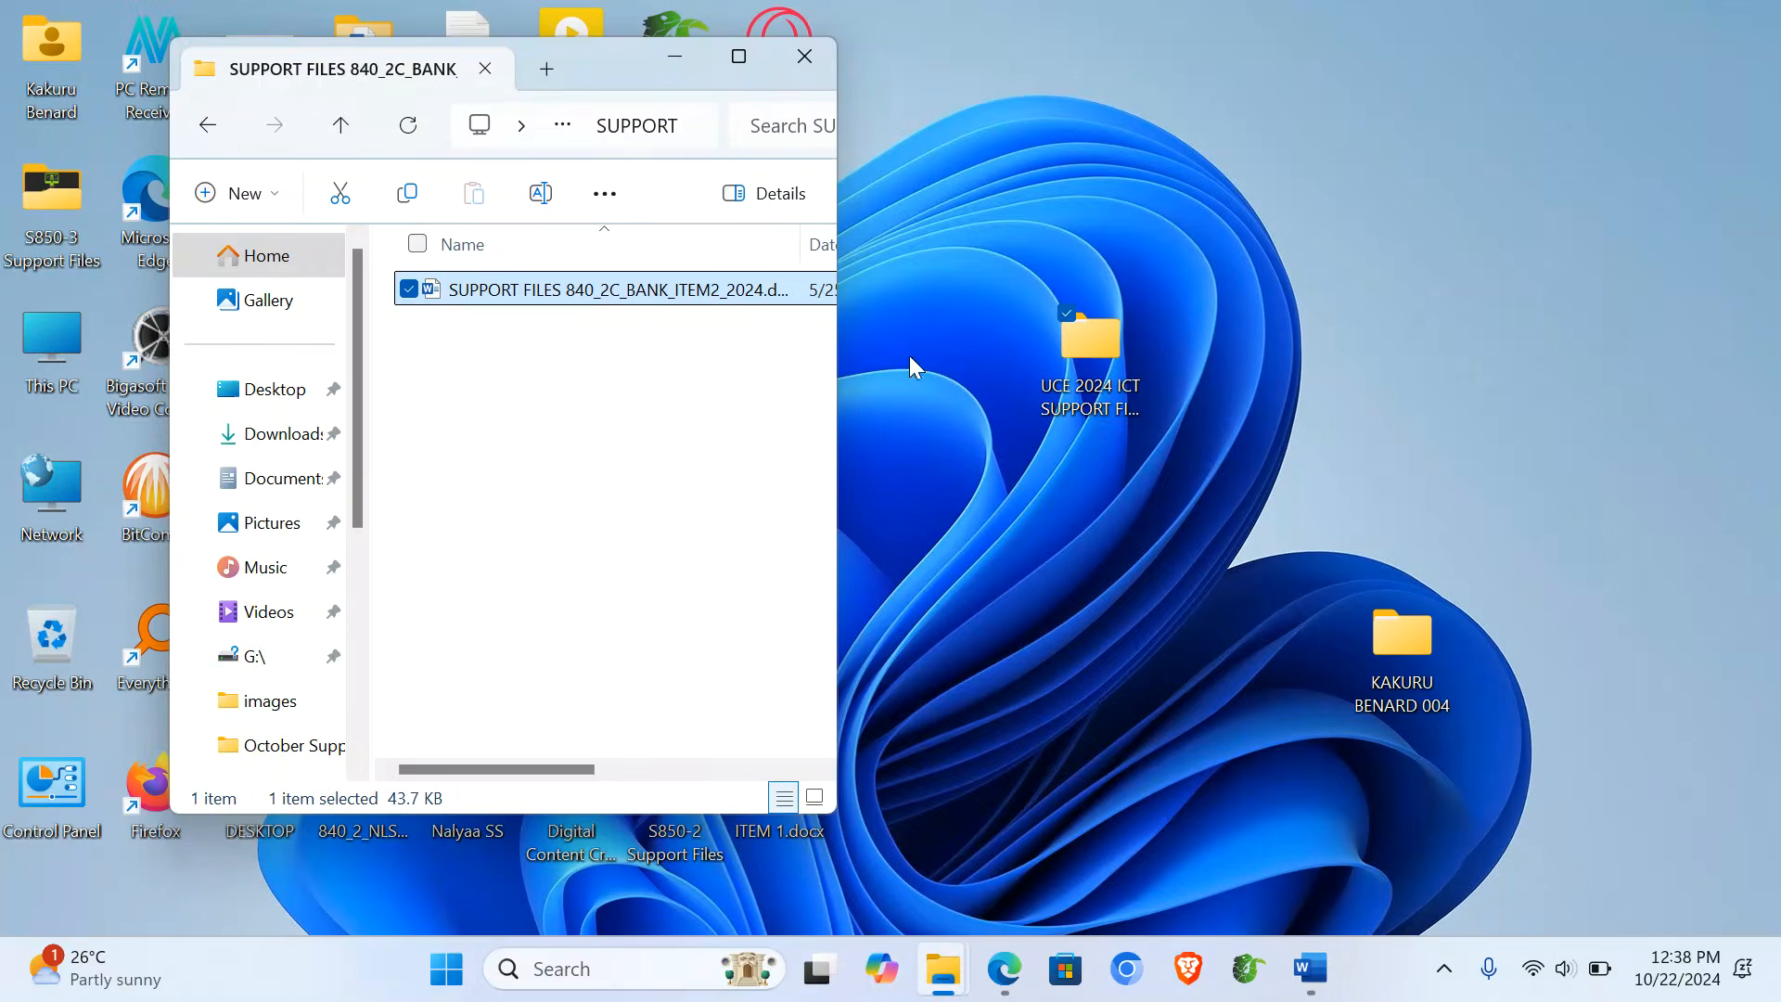
click(805, 60)
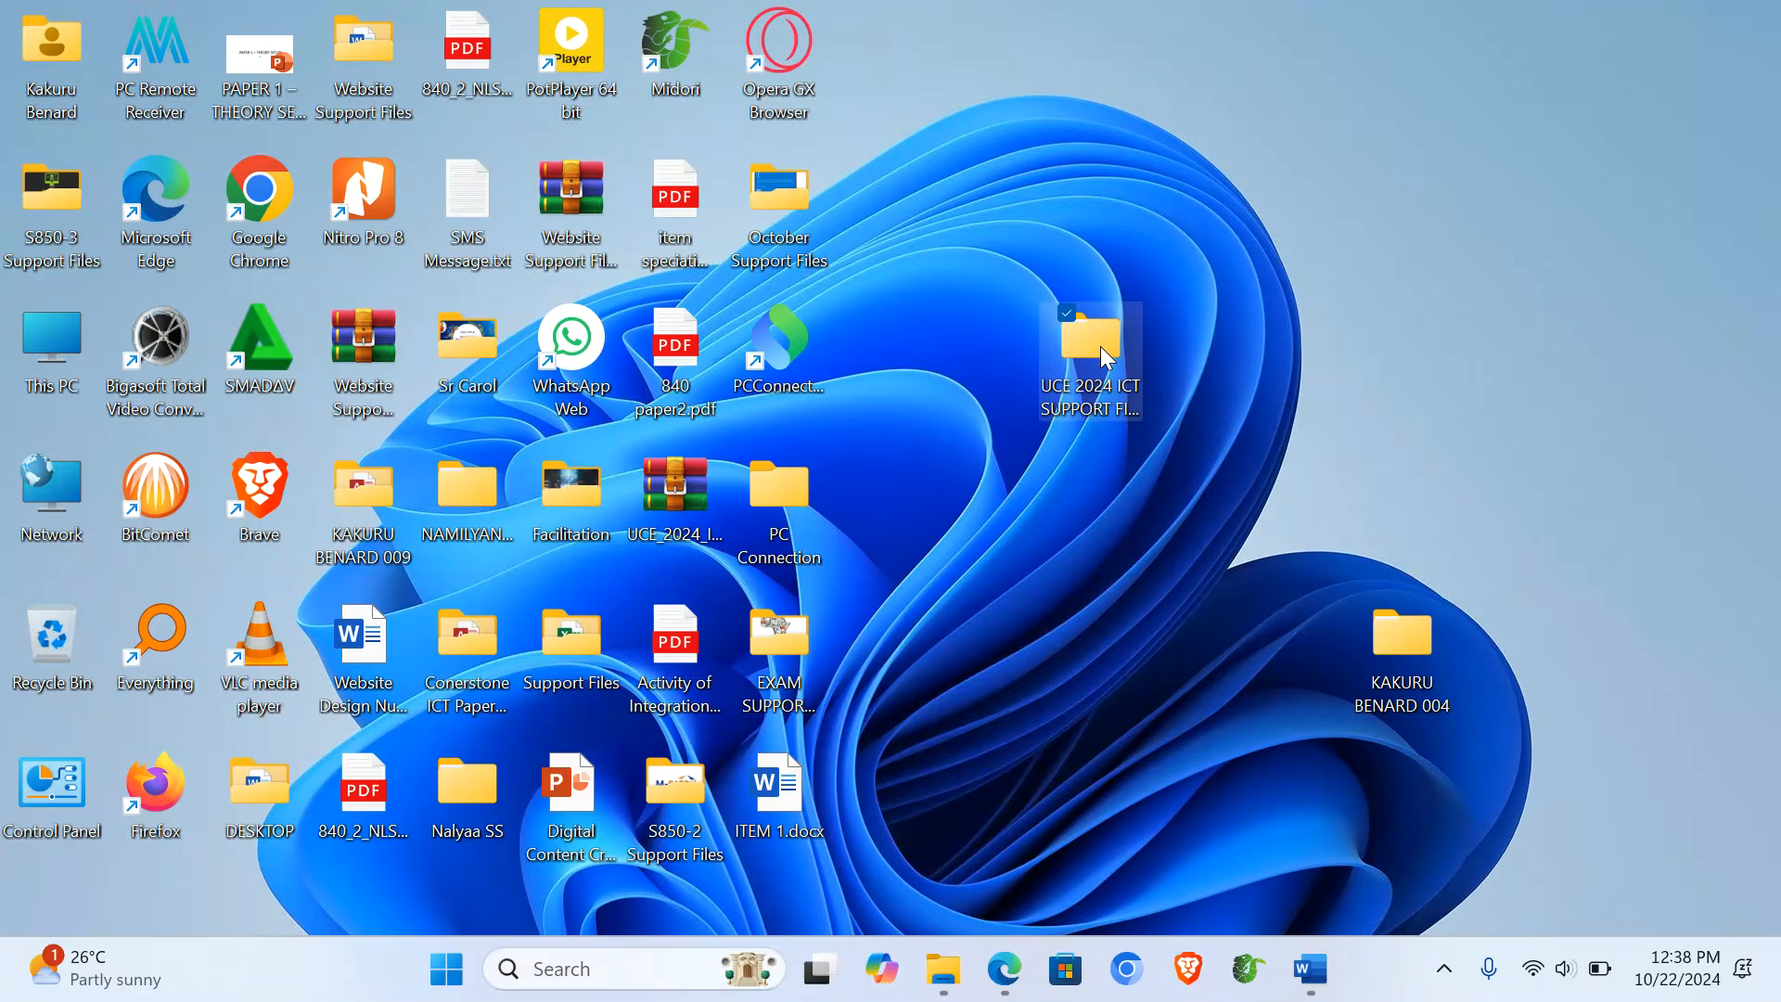
double_click(1100, 347)
click(839, 93)
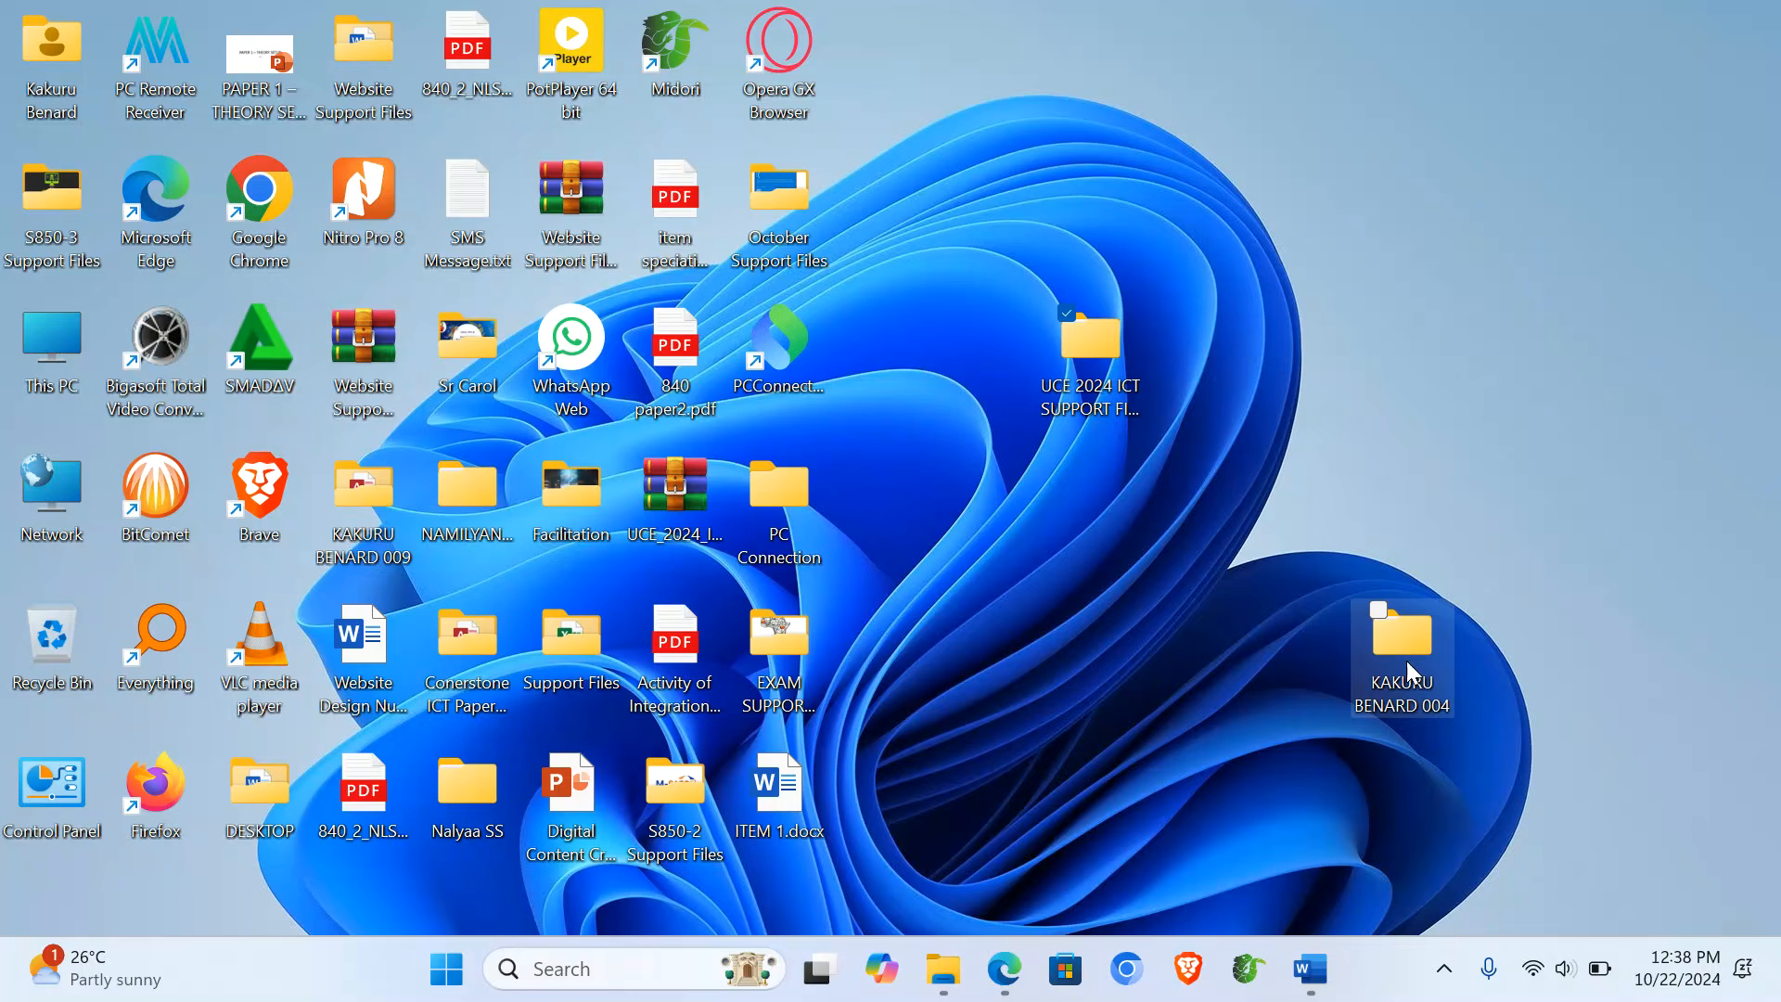
double_click(1405, 661)
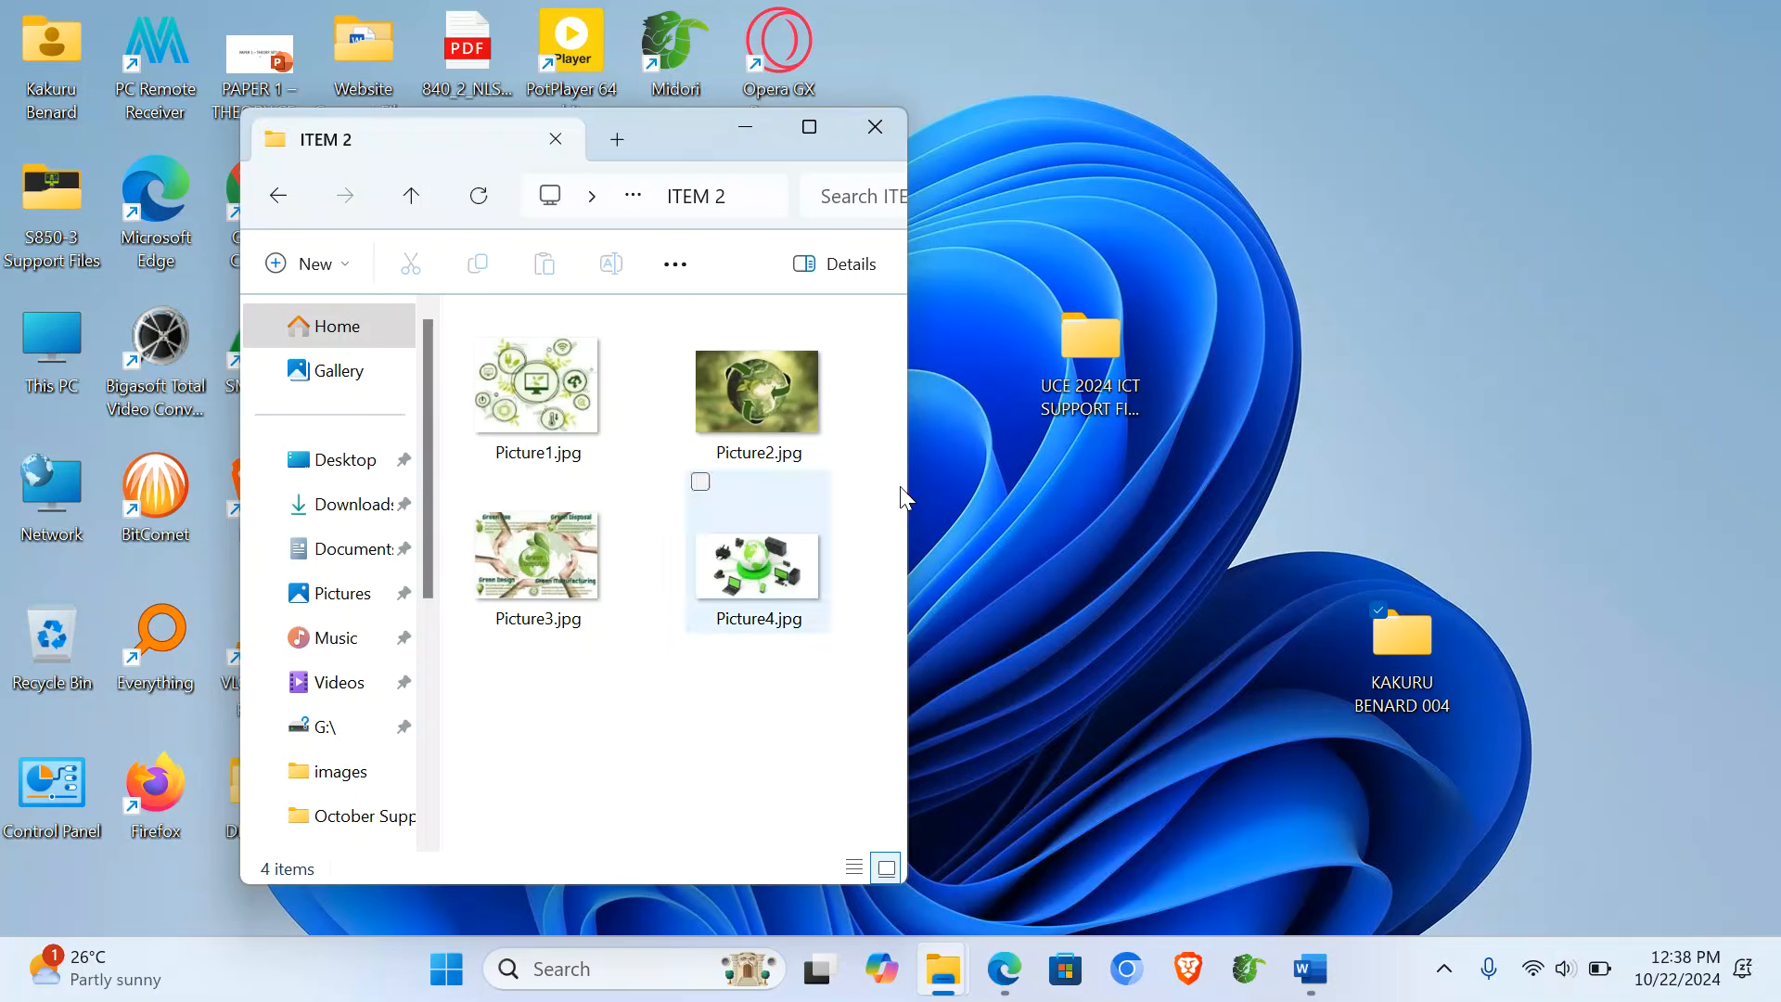
click(1425, 661)
double_click(1423, 655)
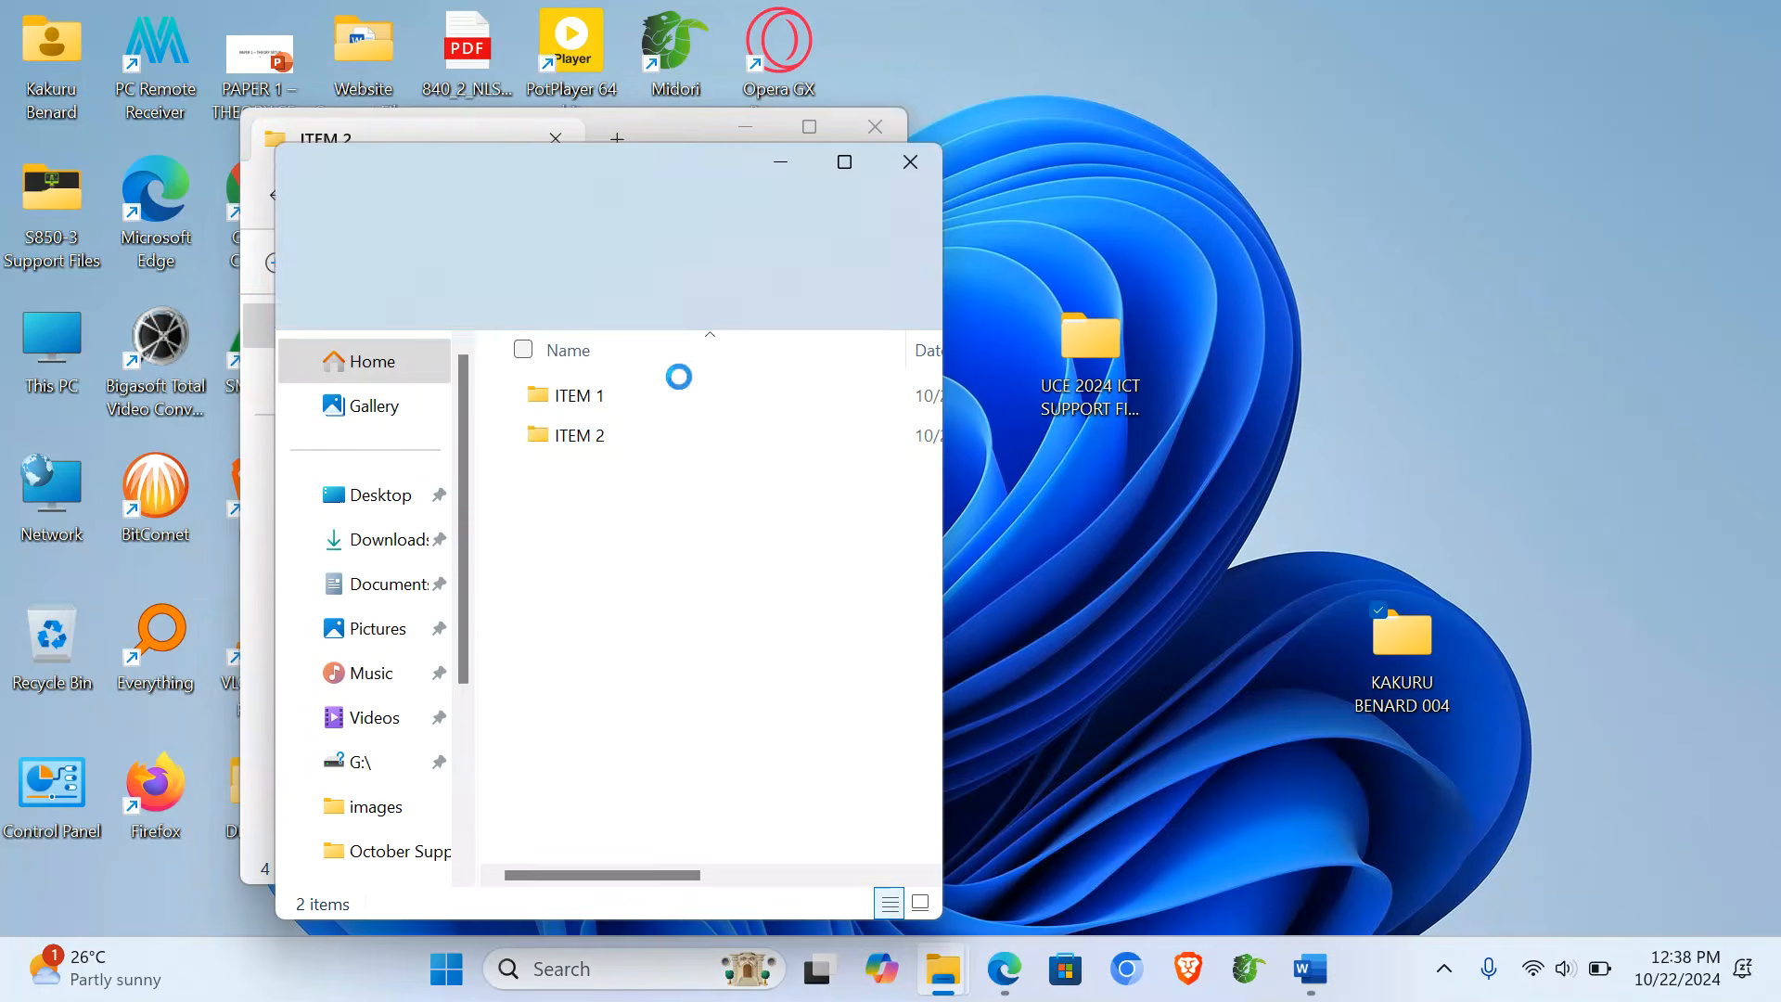
click(909, 161)
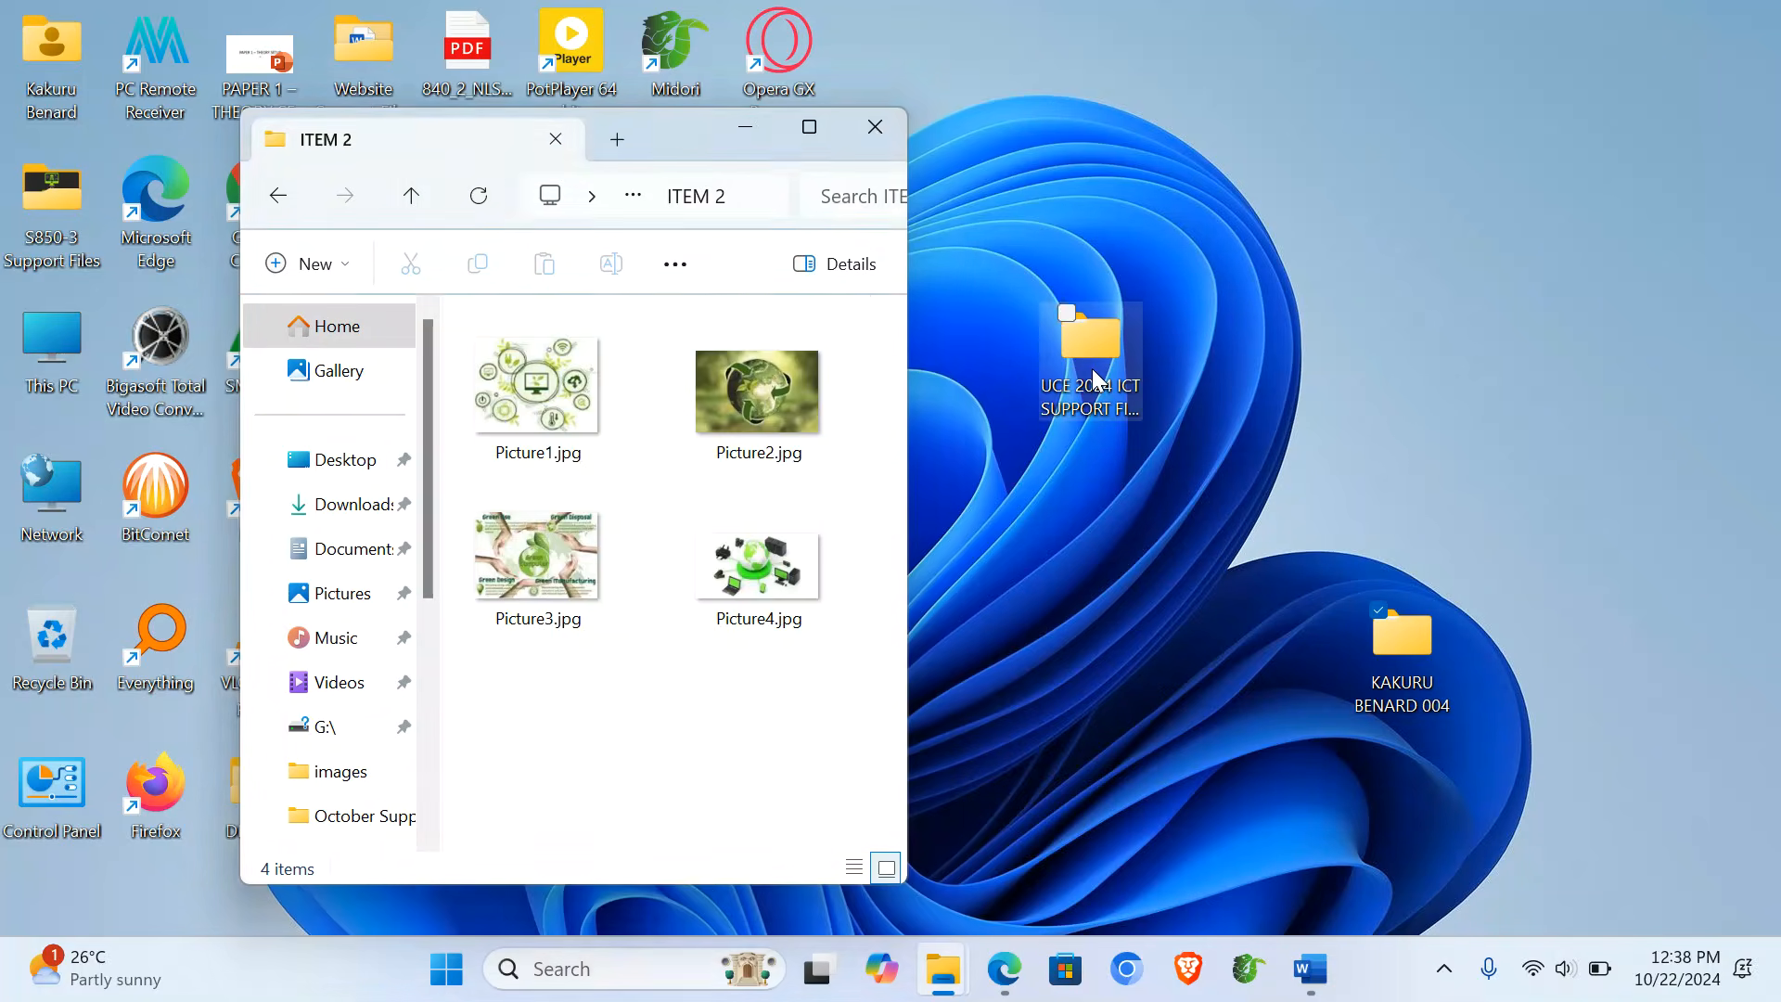
double_click(1091, 348)
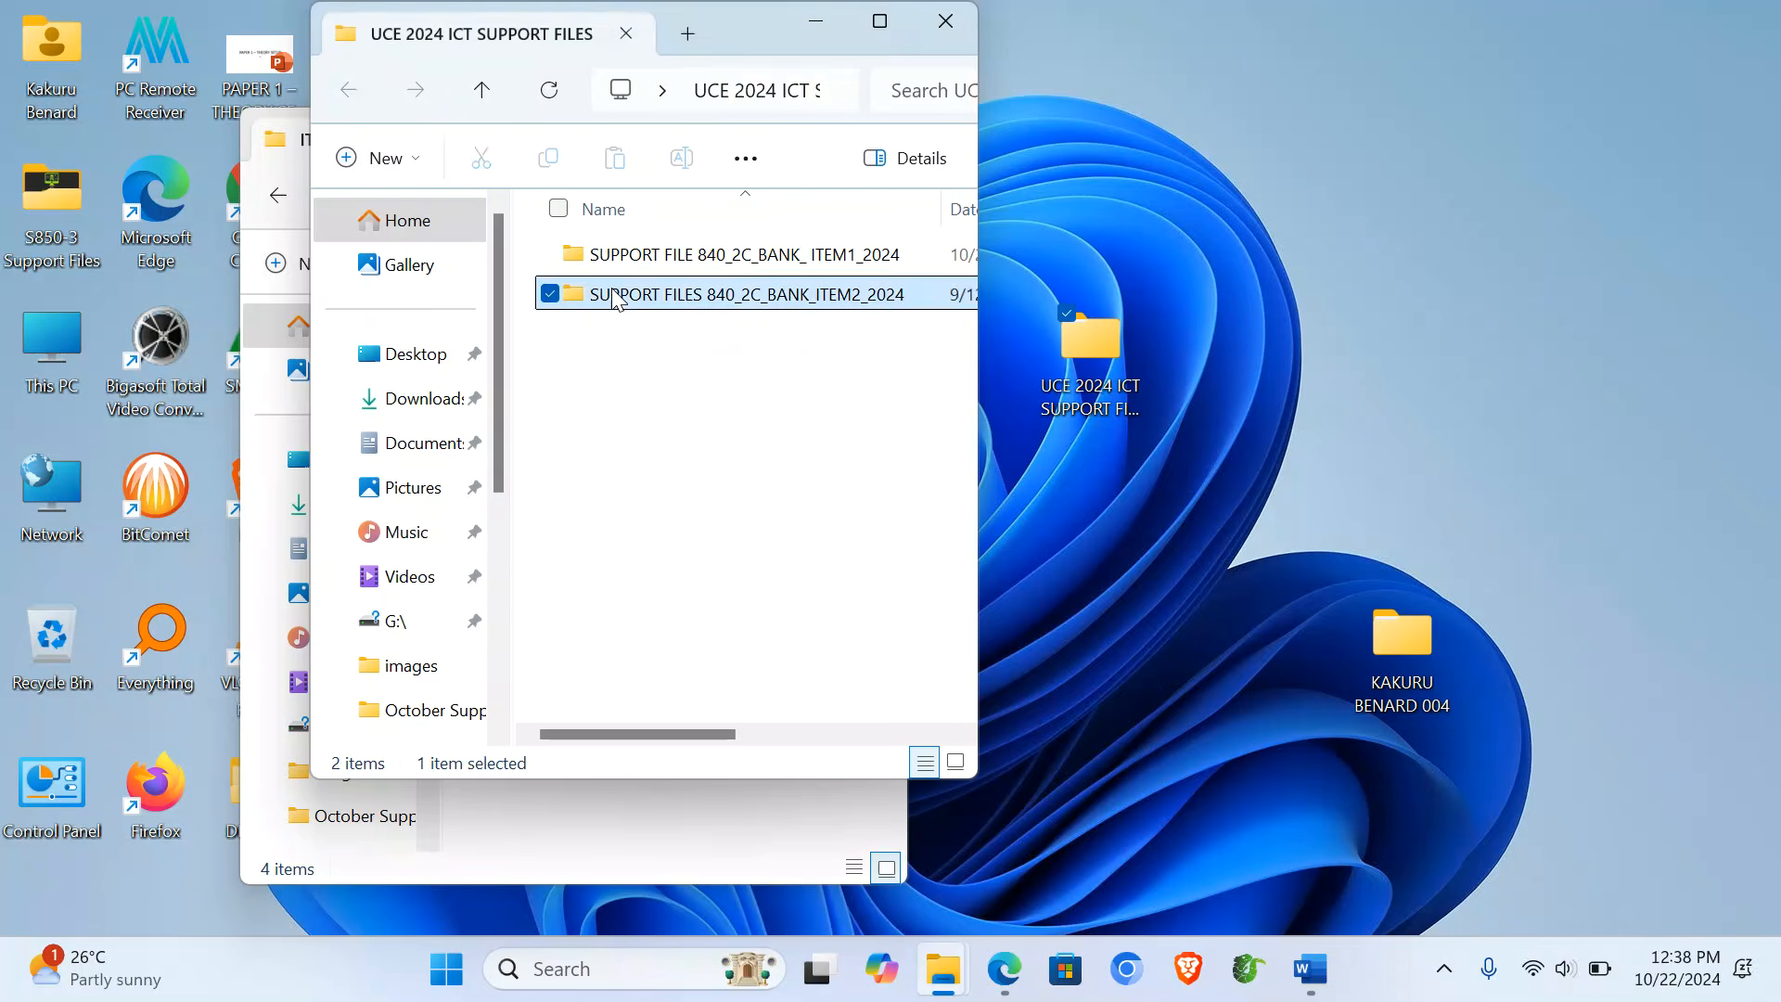
double_click(562, 294)
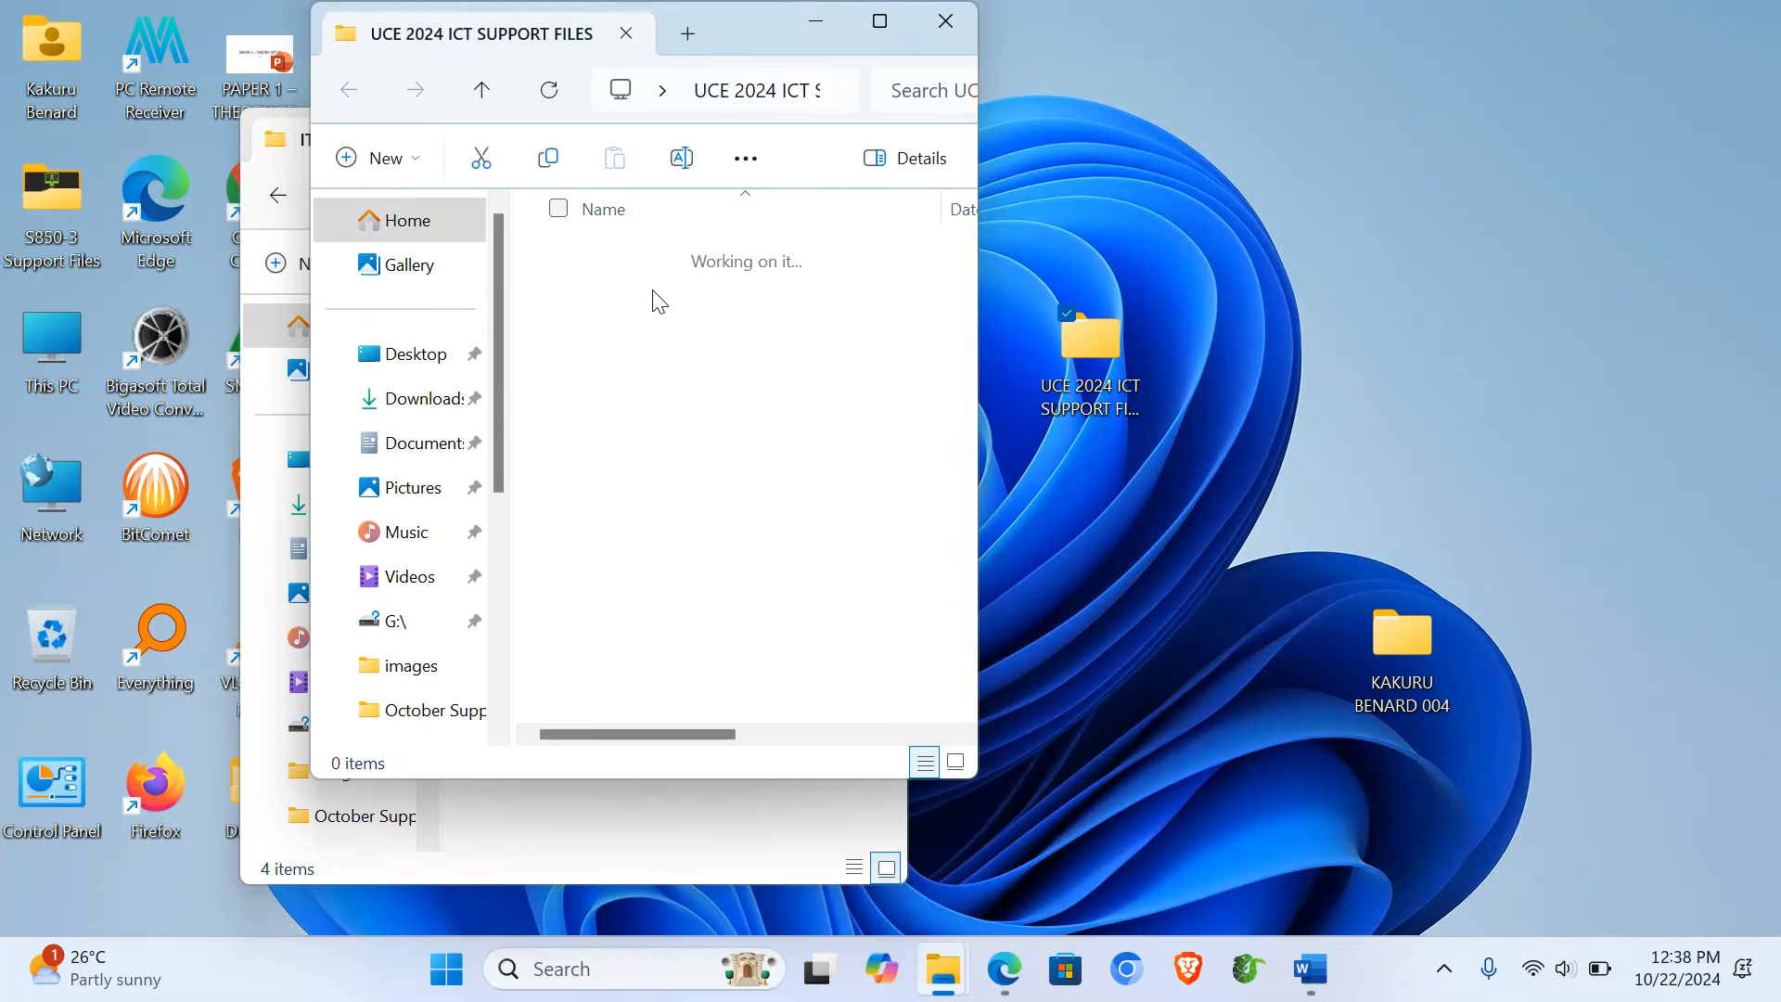
click(945, 20)
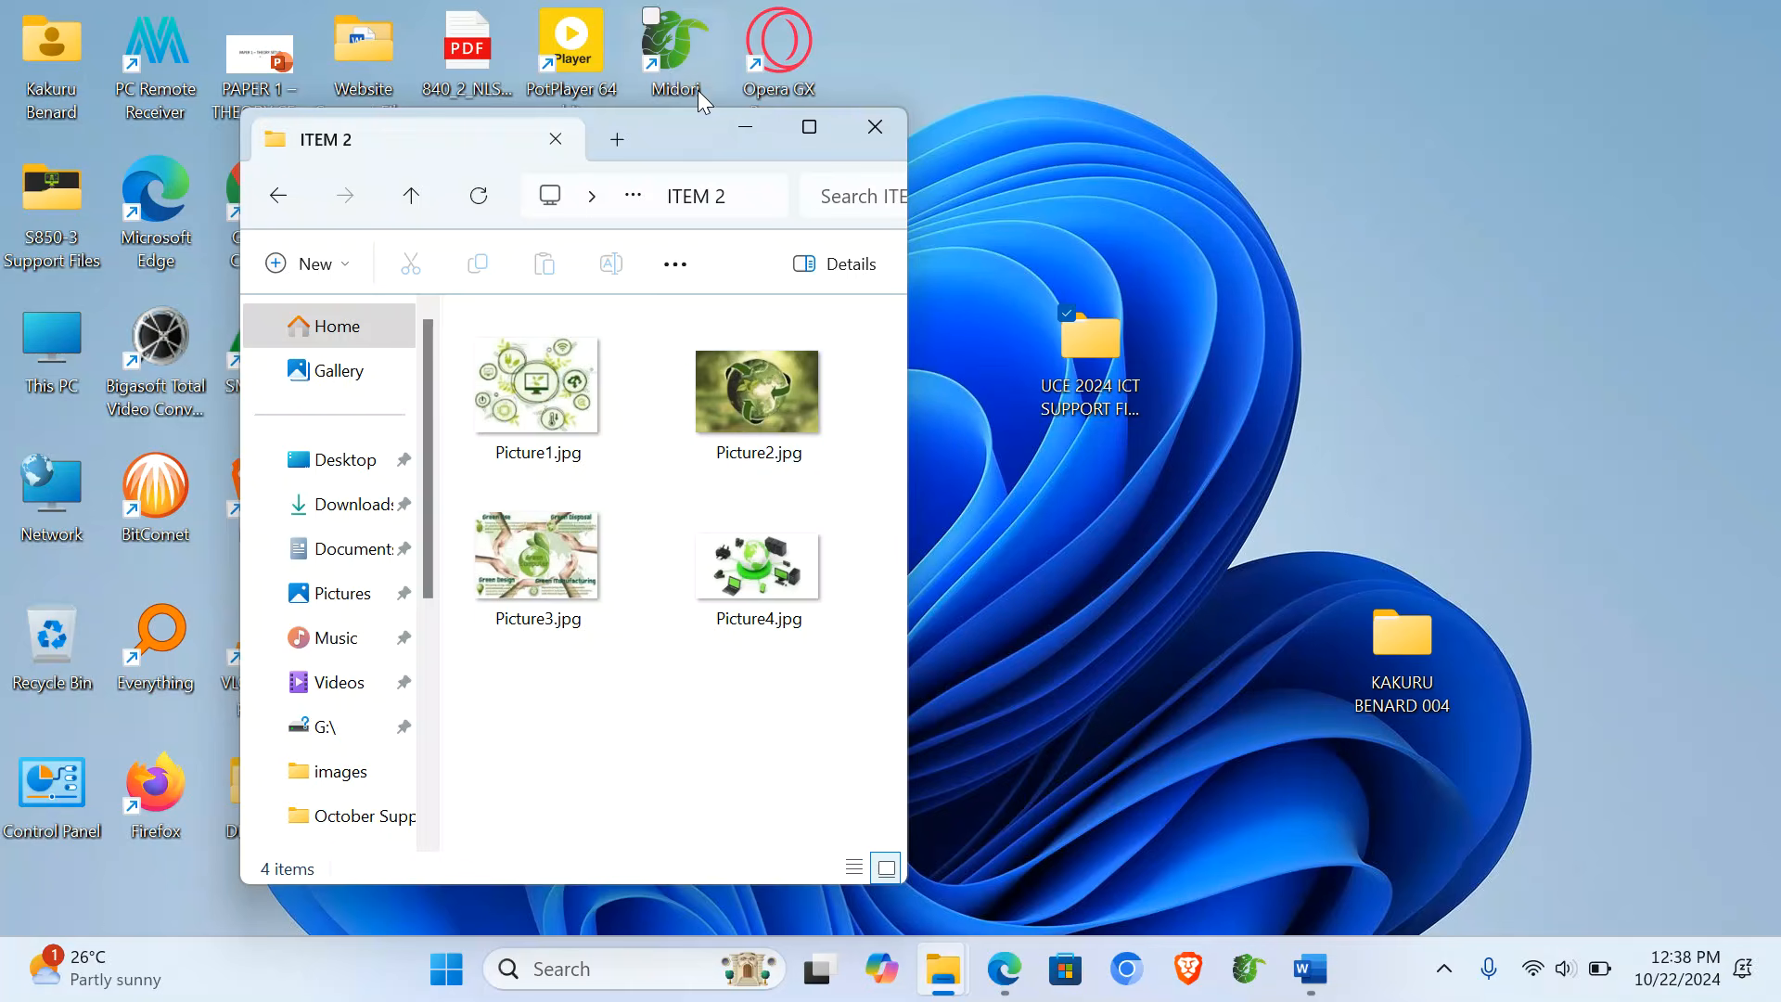
drag(680, 110, 679, 2)
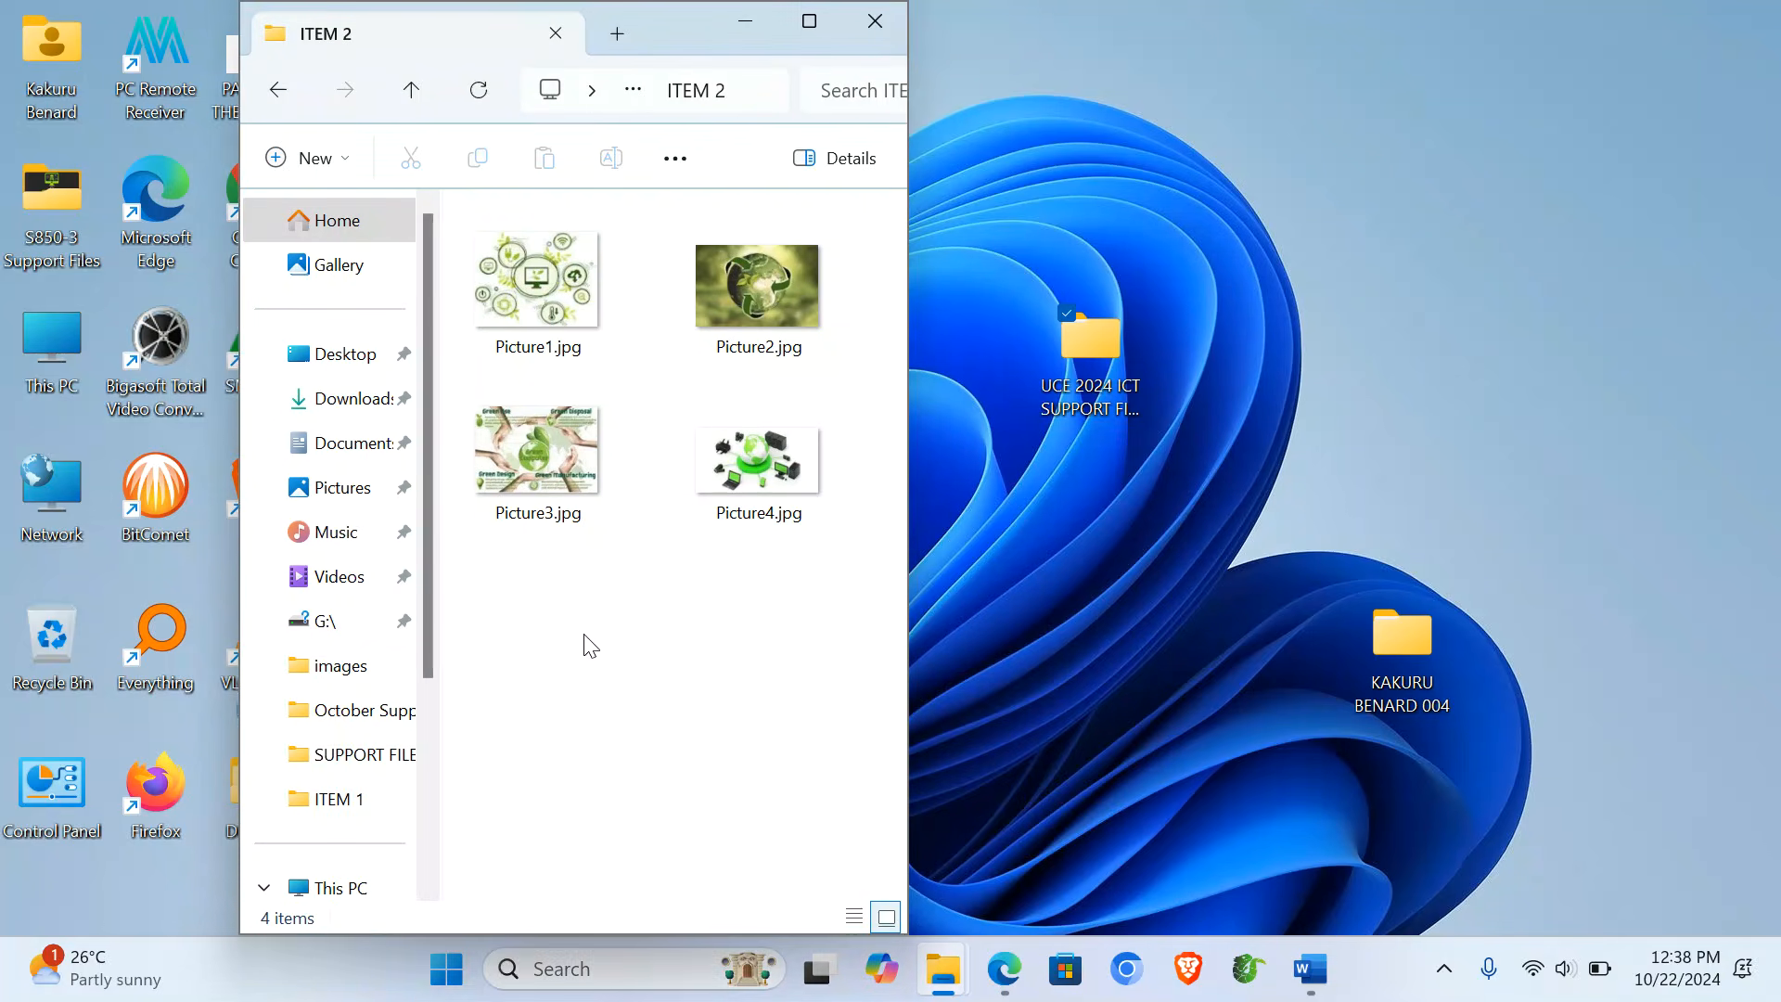
- Create a new Publisher document named Brochure in ITEM 2 and open it
right_click(591, 647)
mouse_move(916, 508)
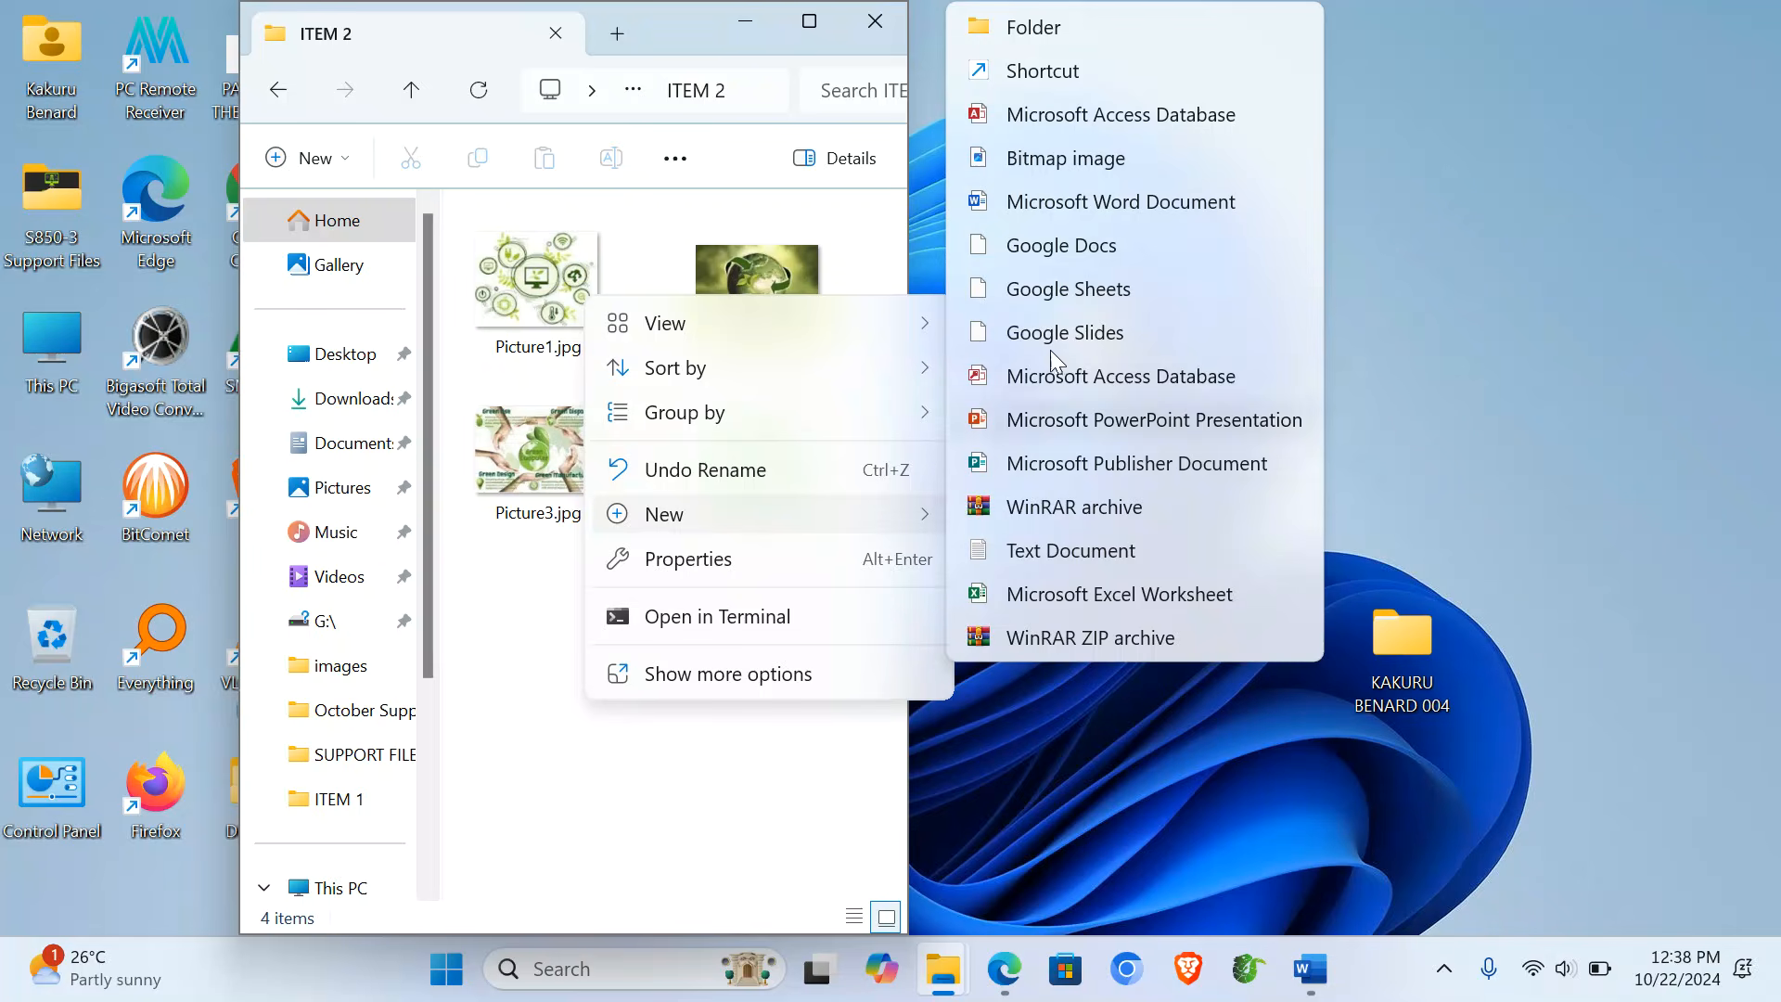
click(1143, 464)
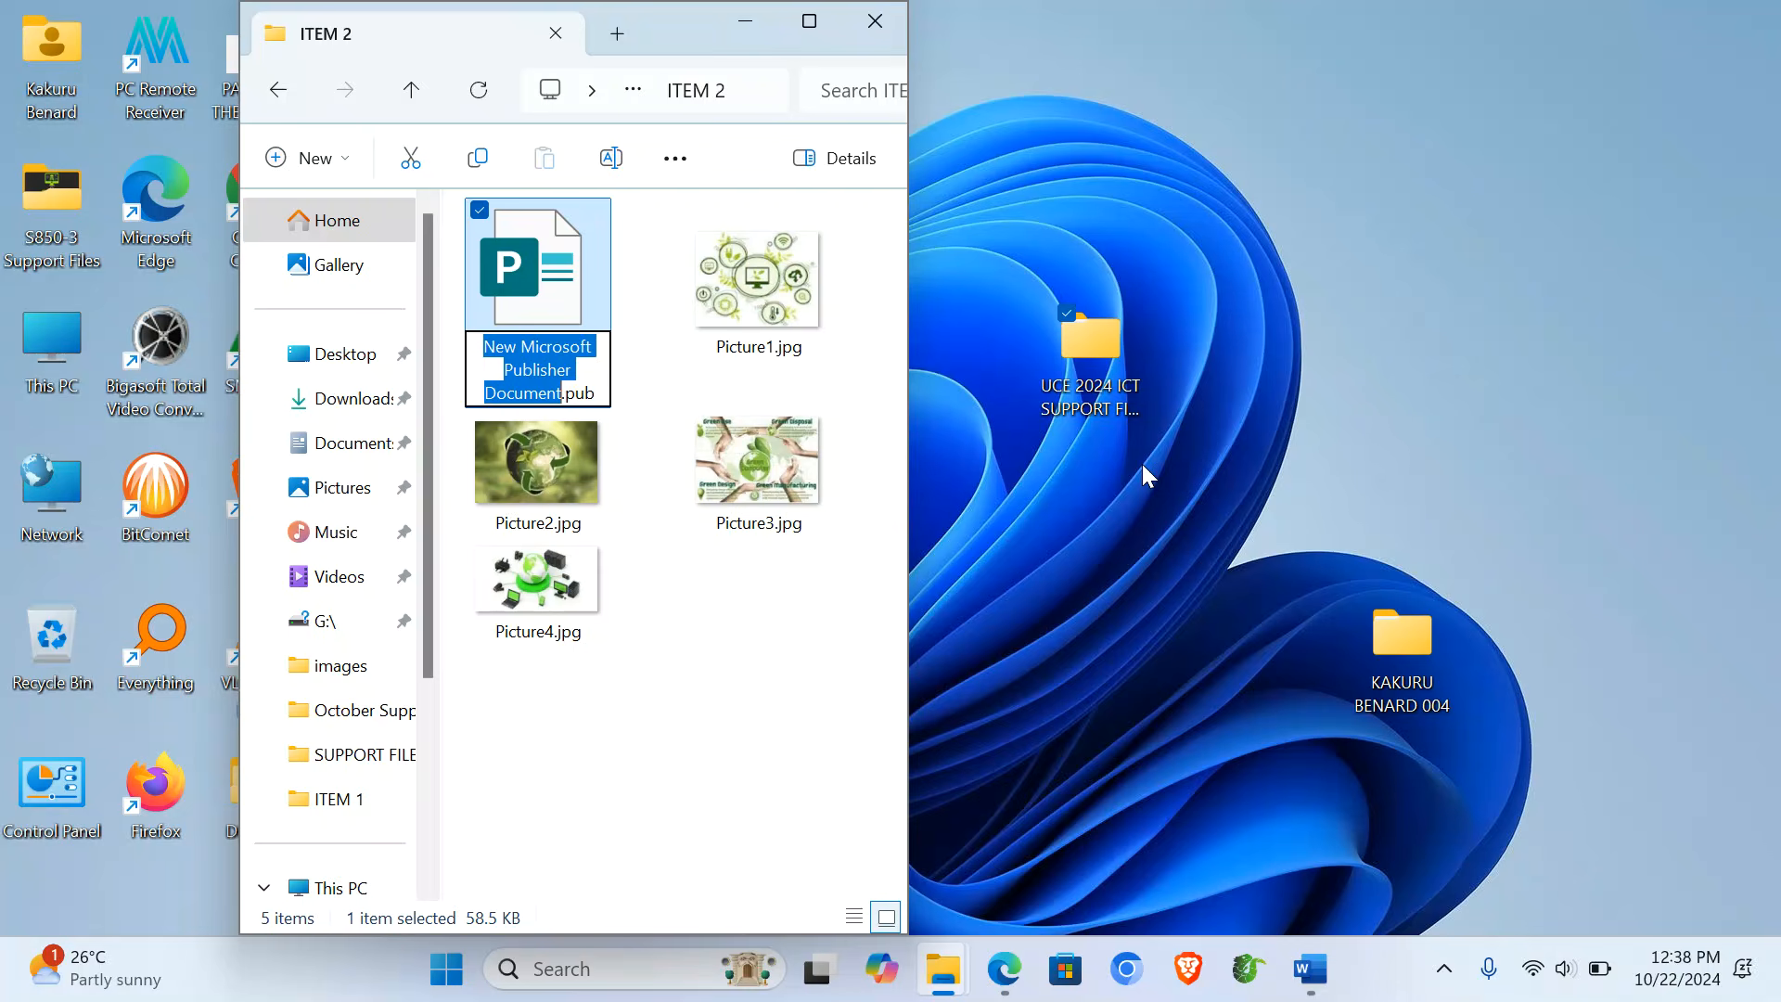
text(Bro)
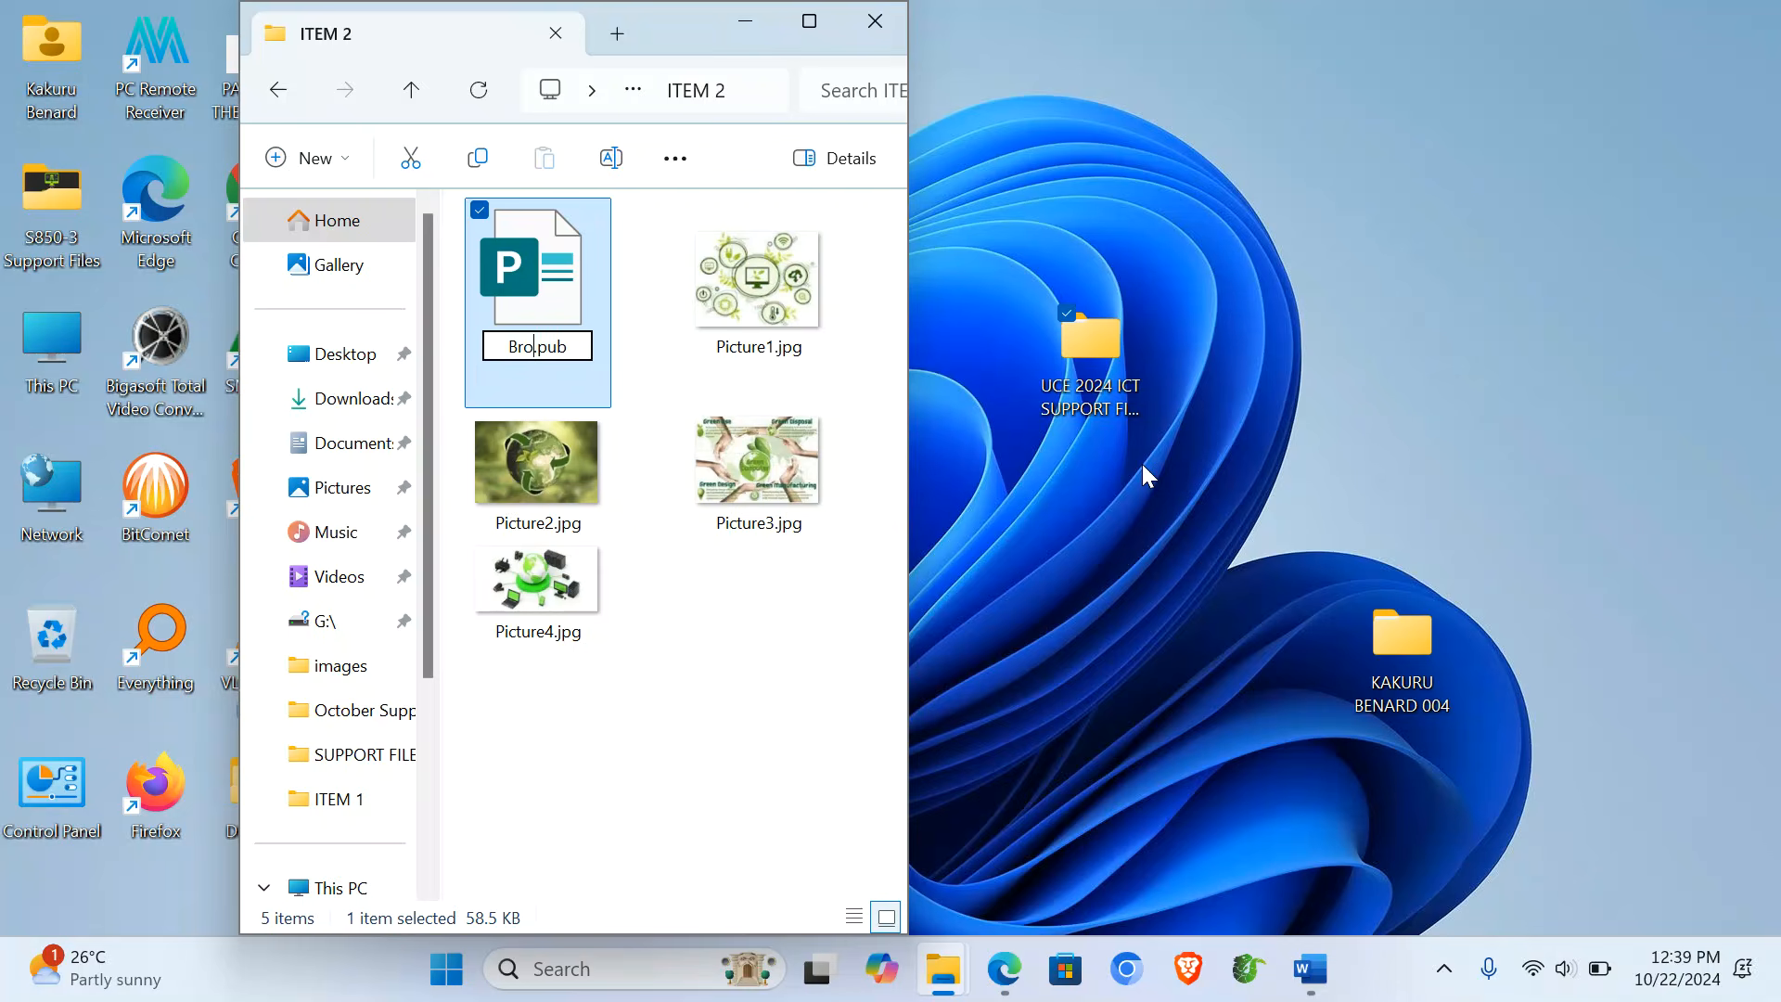
text(chure)
key(Return)
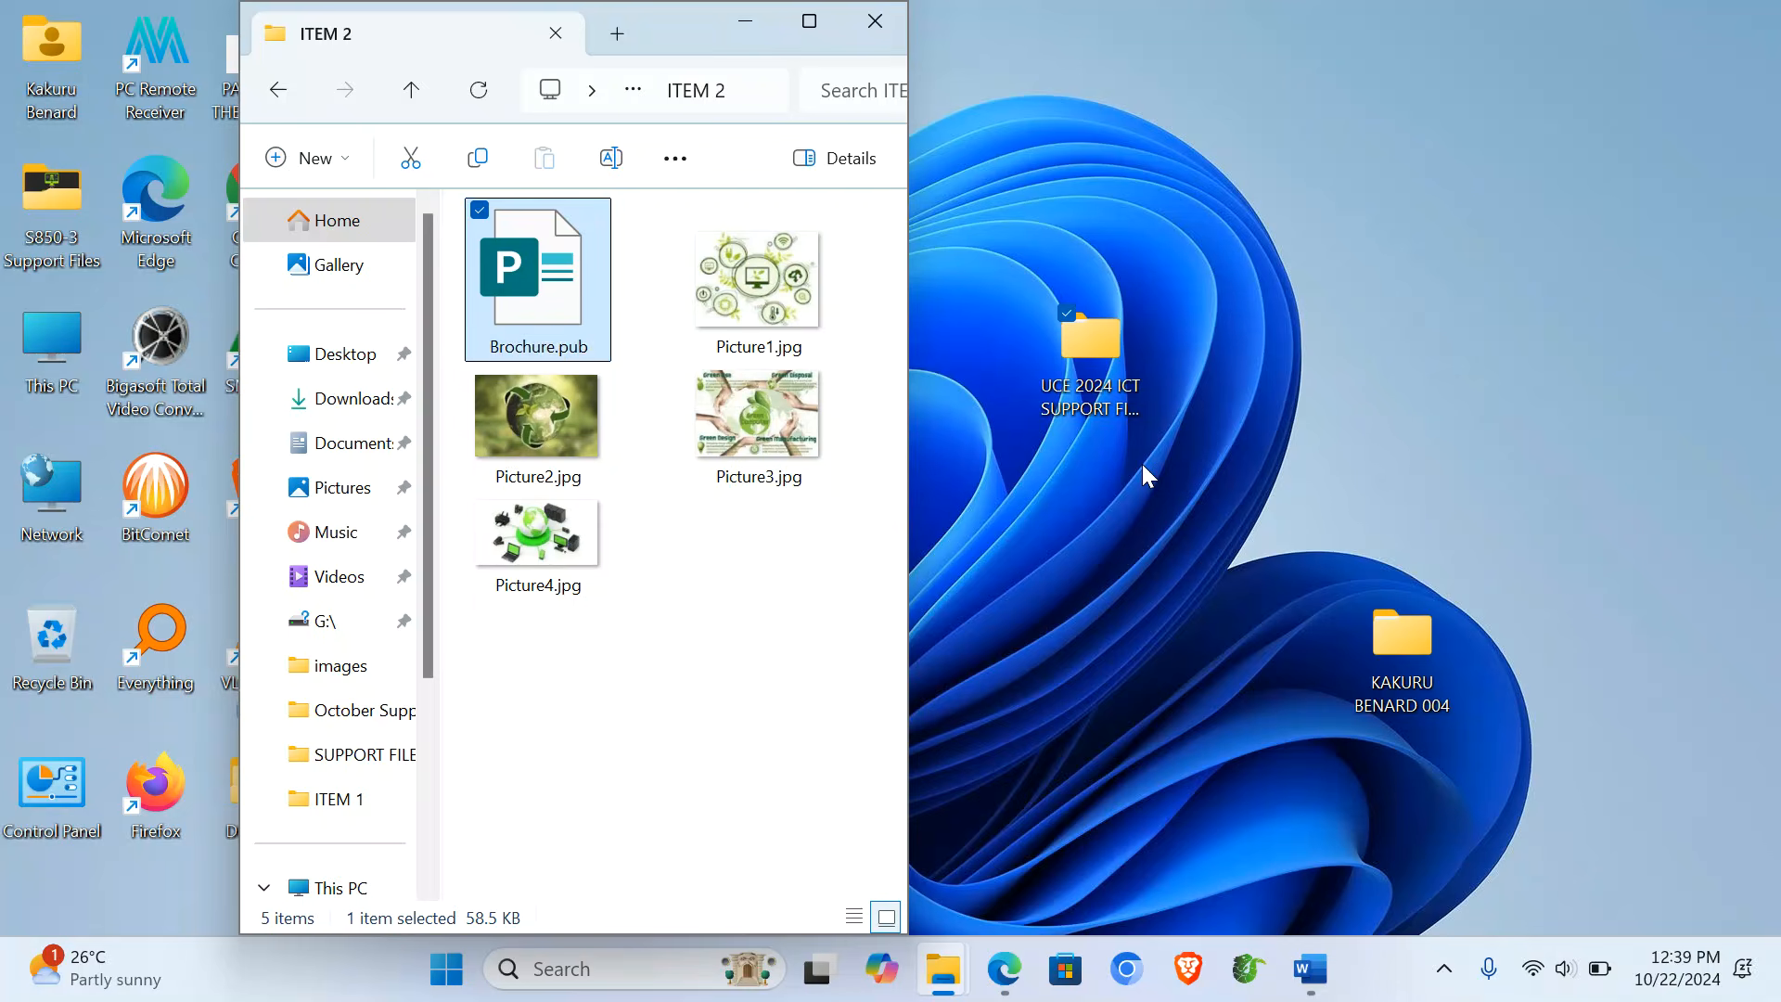
key(Return)
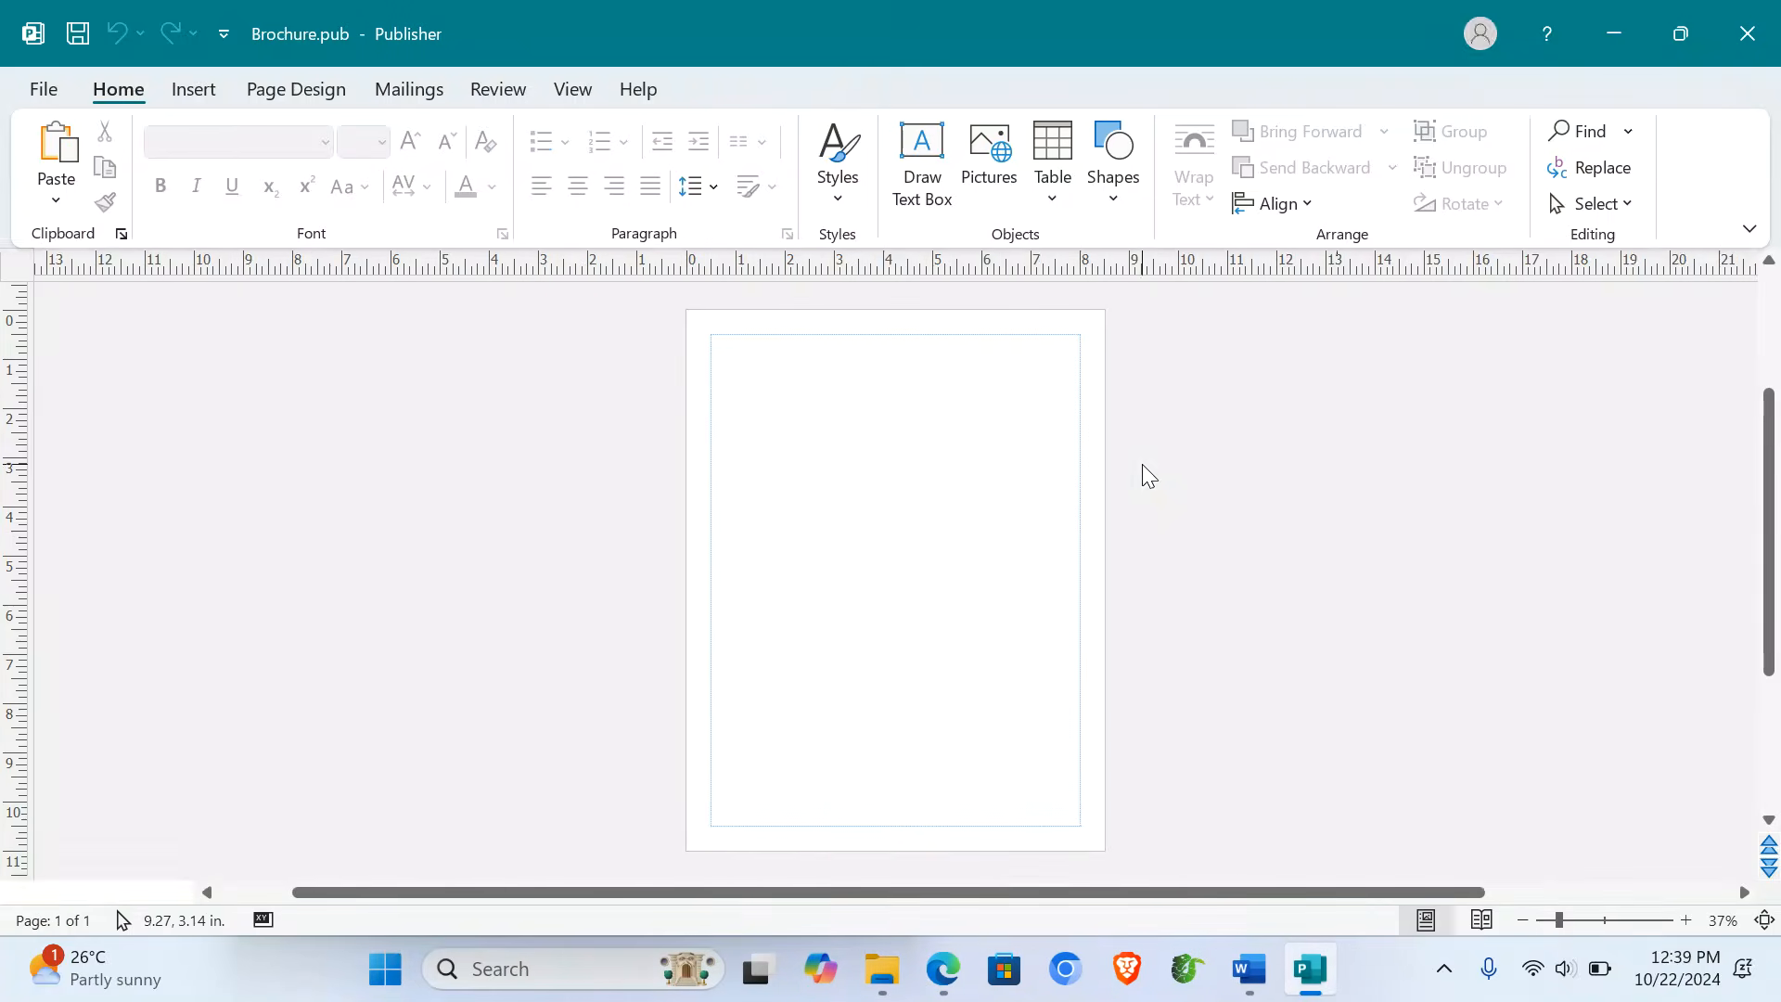
- Apply the Spotlight brochure template via Page Design's Change Template gallery
click(305, 87)
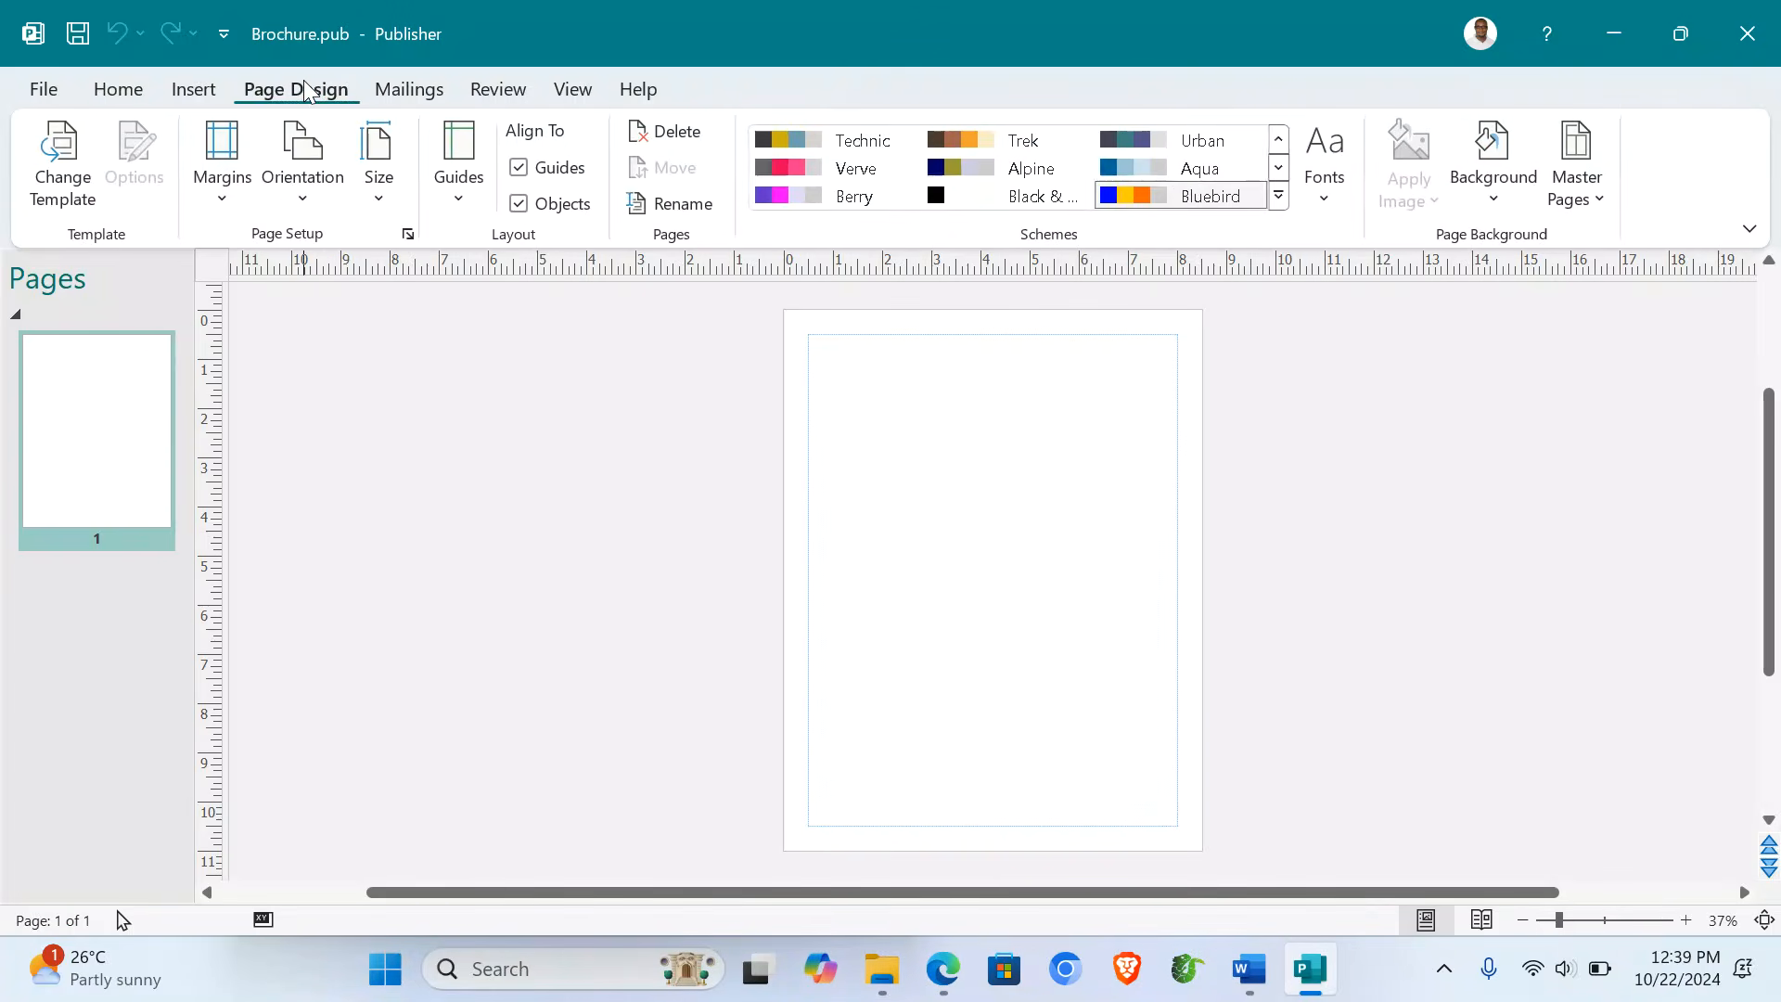
click(58, 172)
click(139, 152)
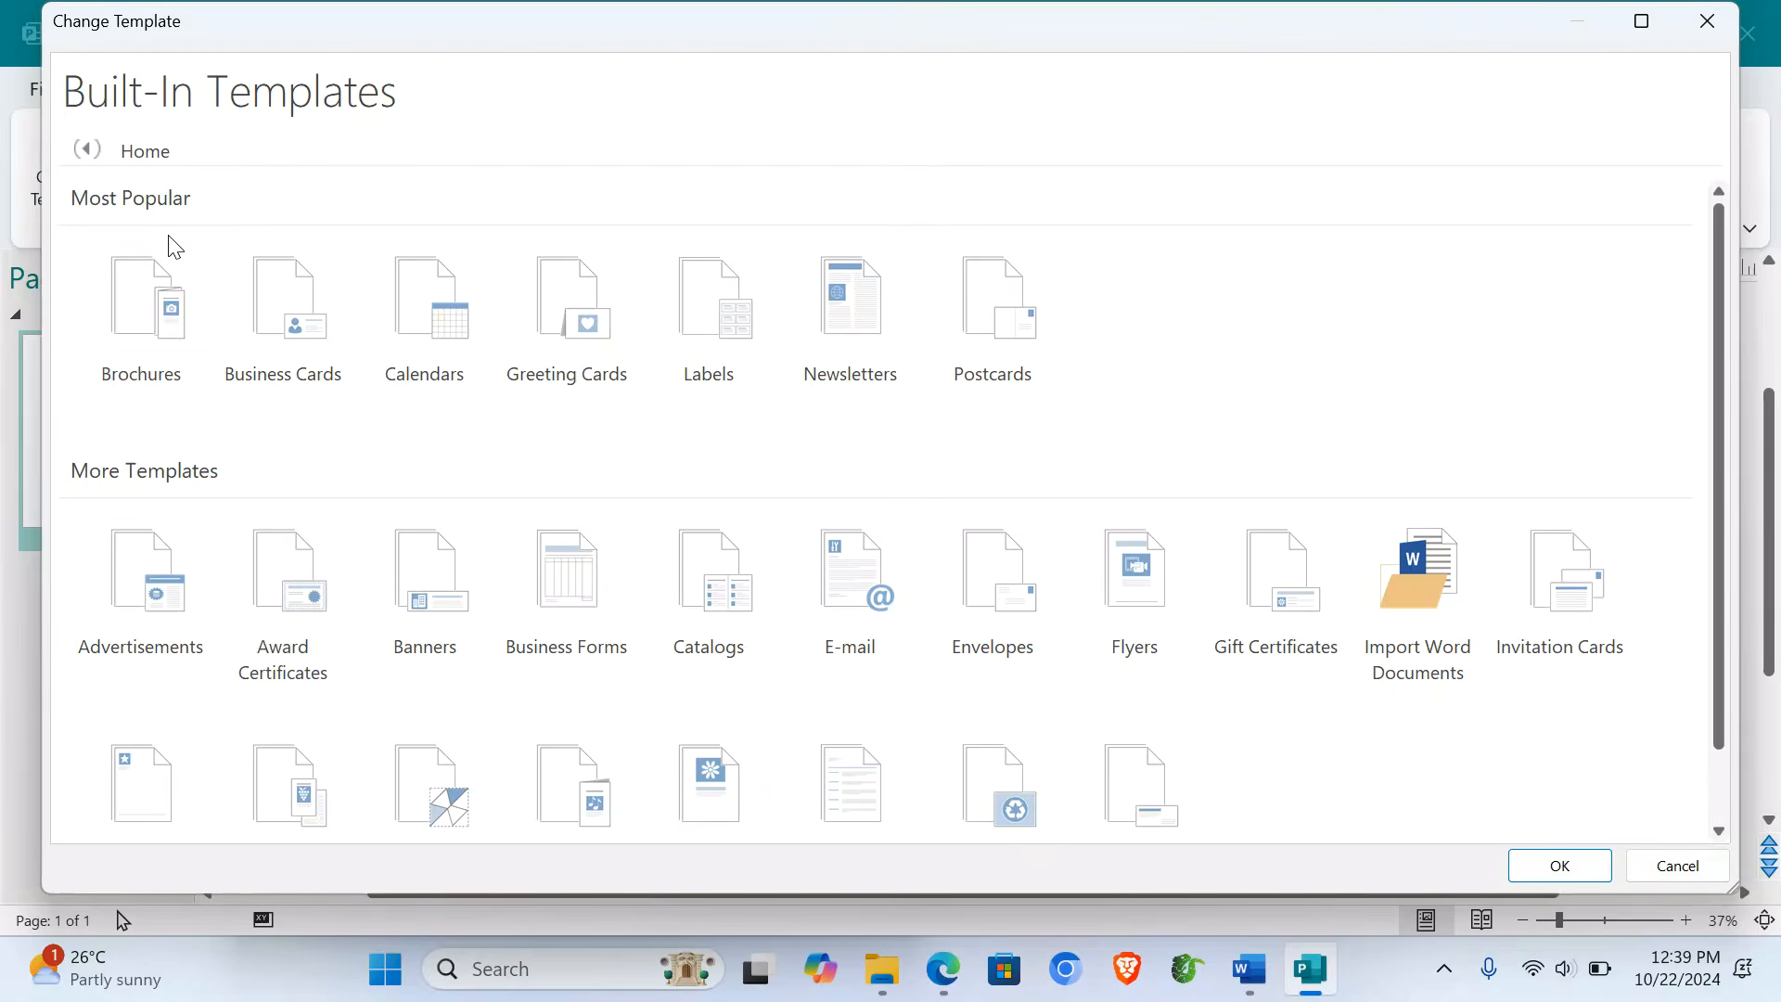
click(156, 321)
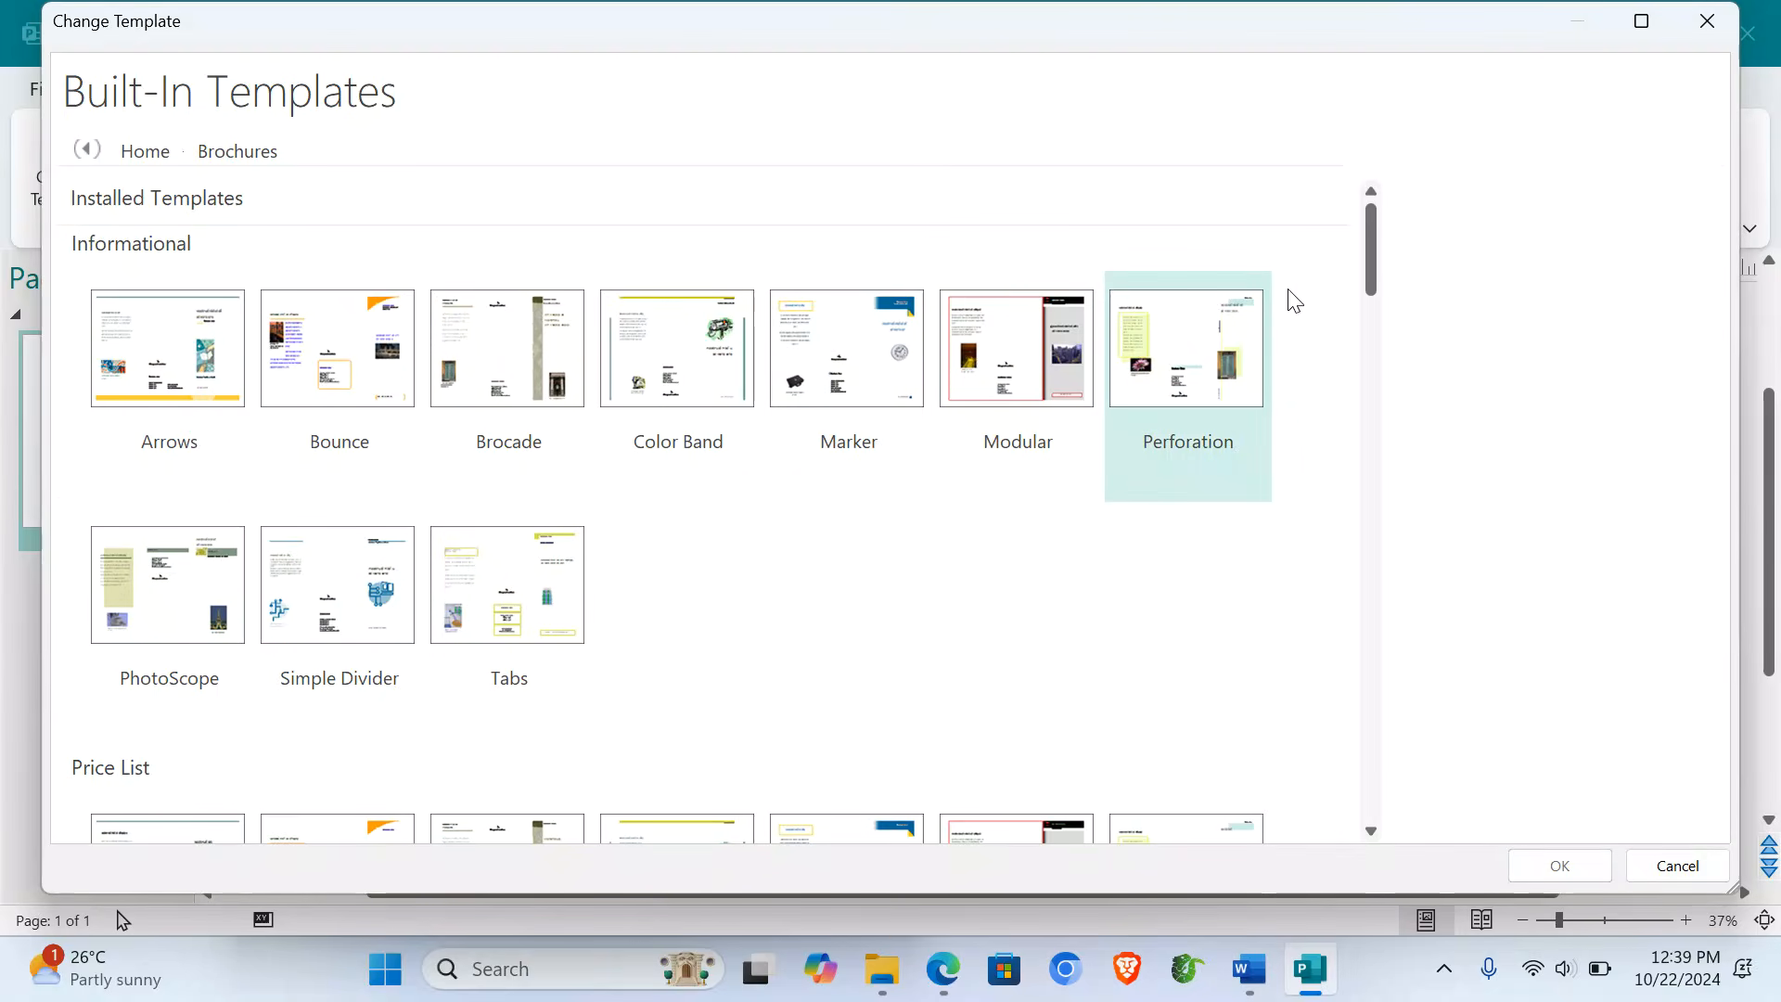
drag(1370, 253, 1372, 526)
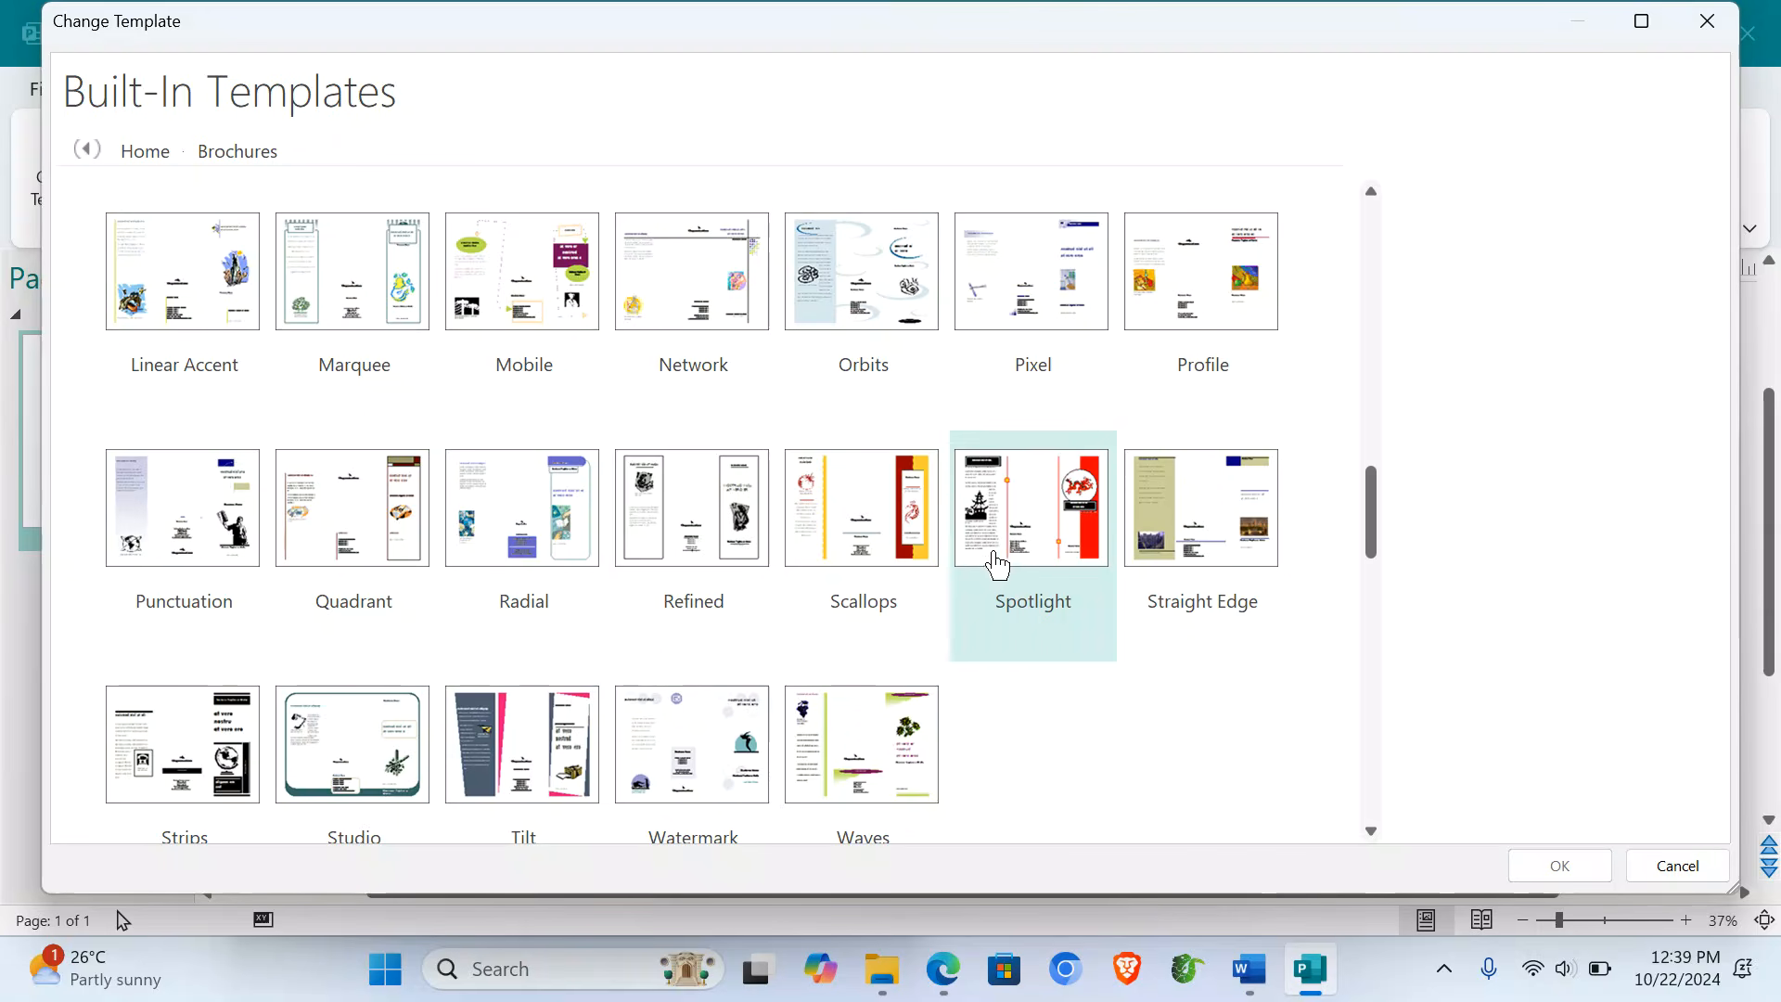
double_click(1023, 545)
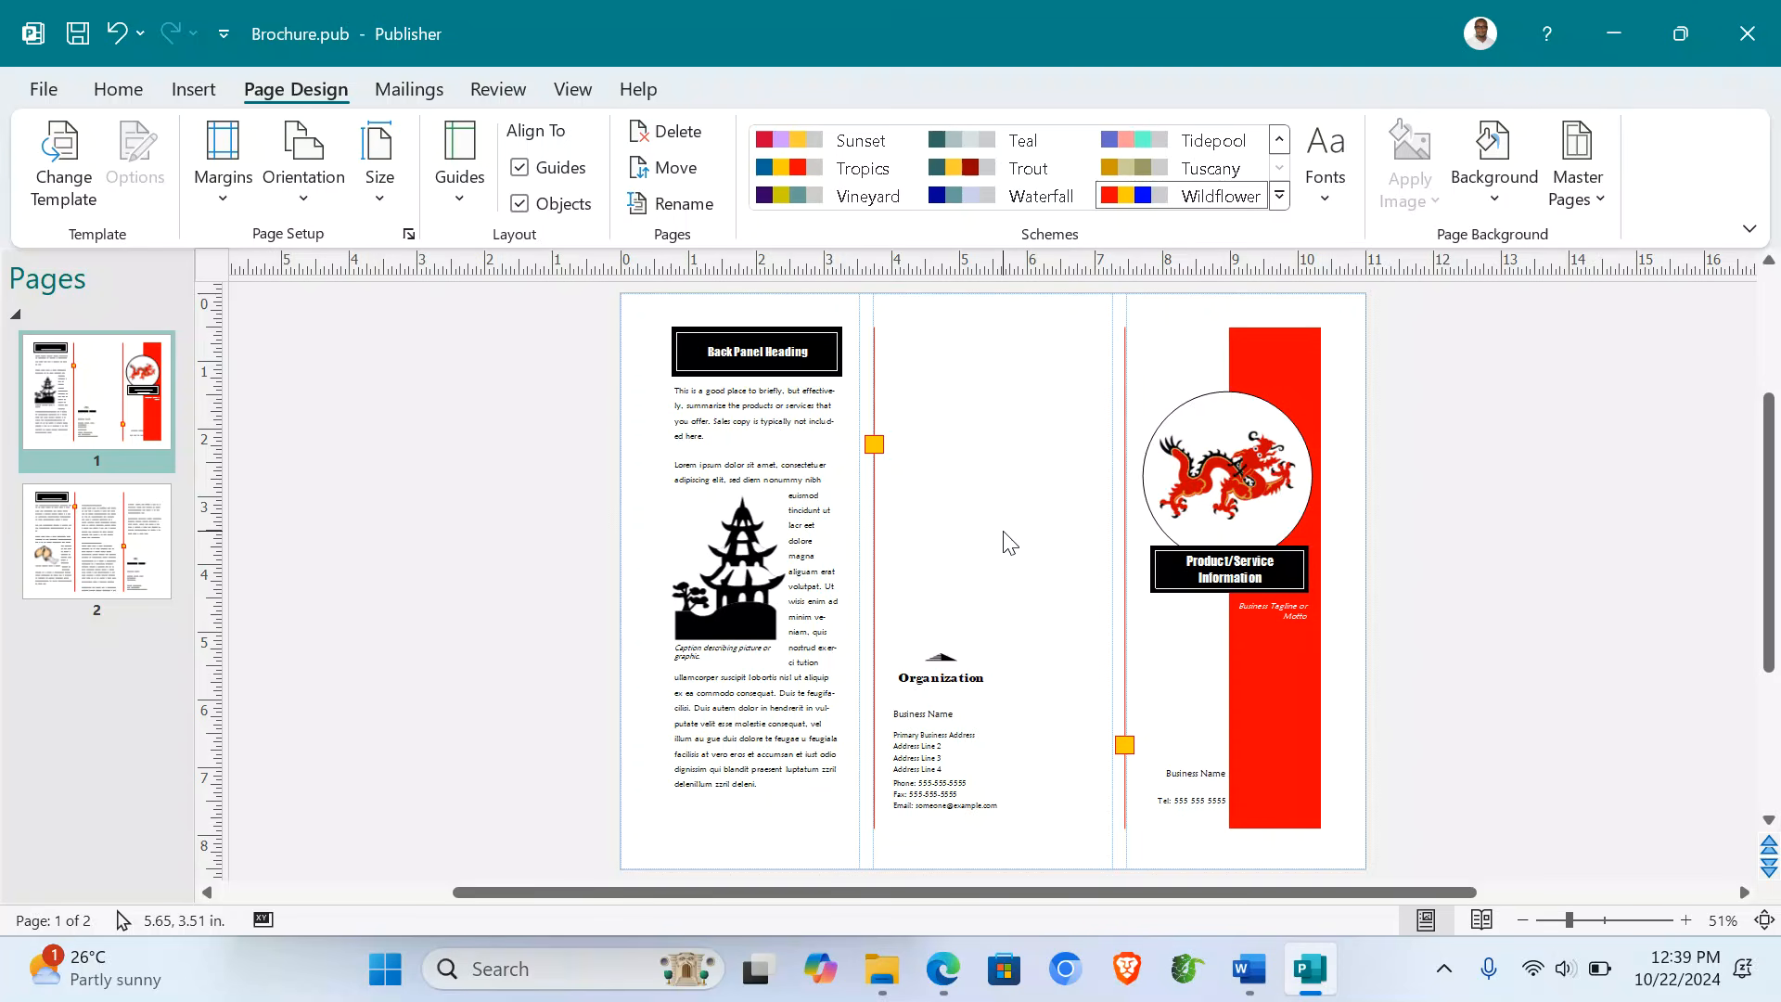
- Check the task PDF, then return to Publisher and zoom in on the brochure
click(944, 979)
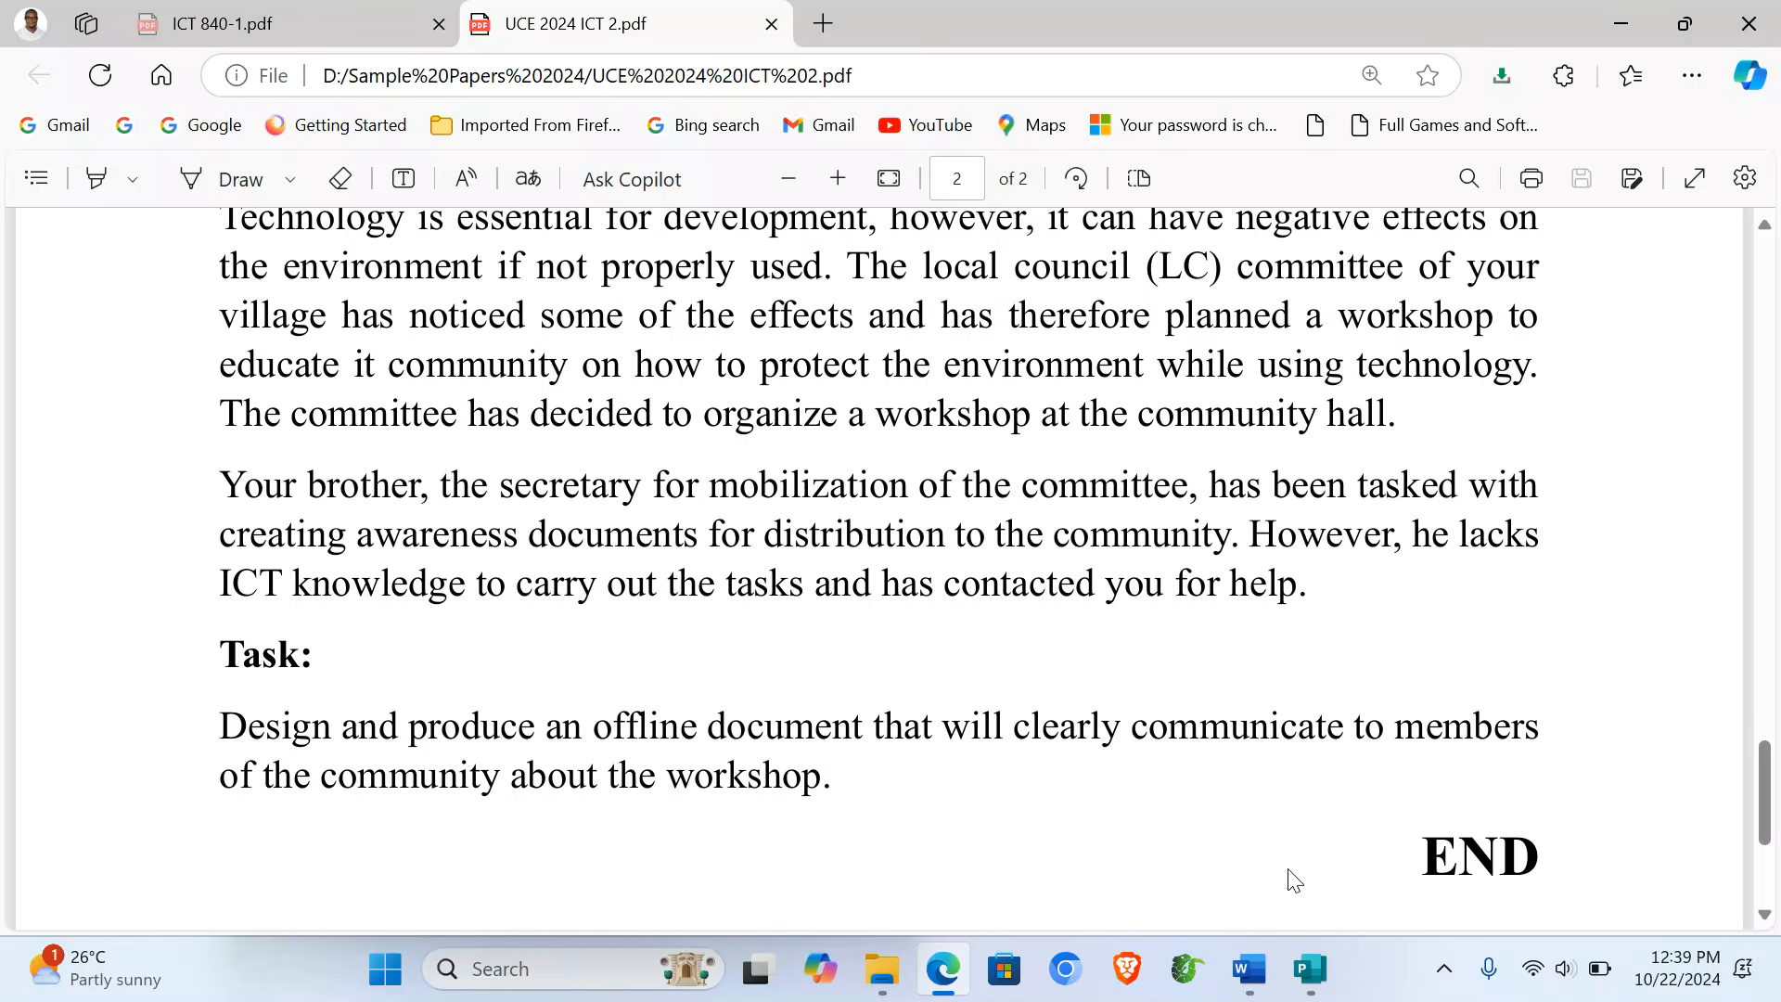
click(1310, 969)
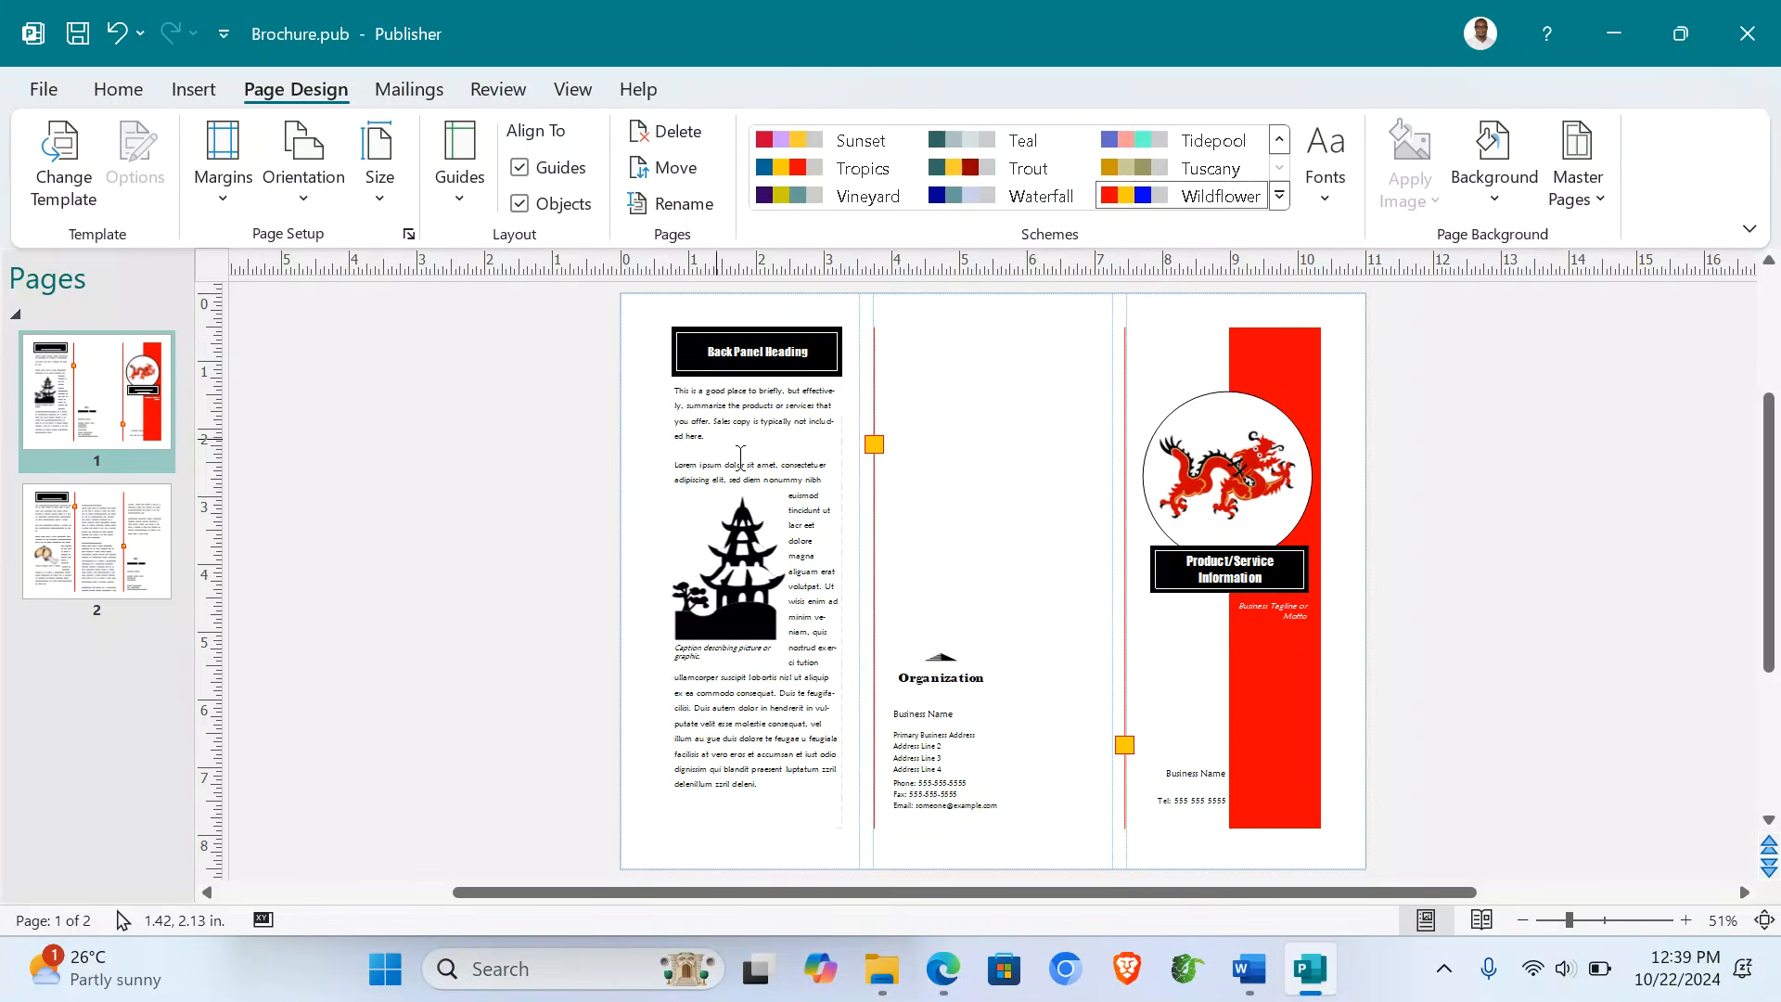
click(1687, 920)
click(1687, 920)
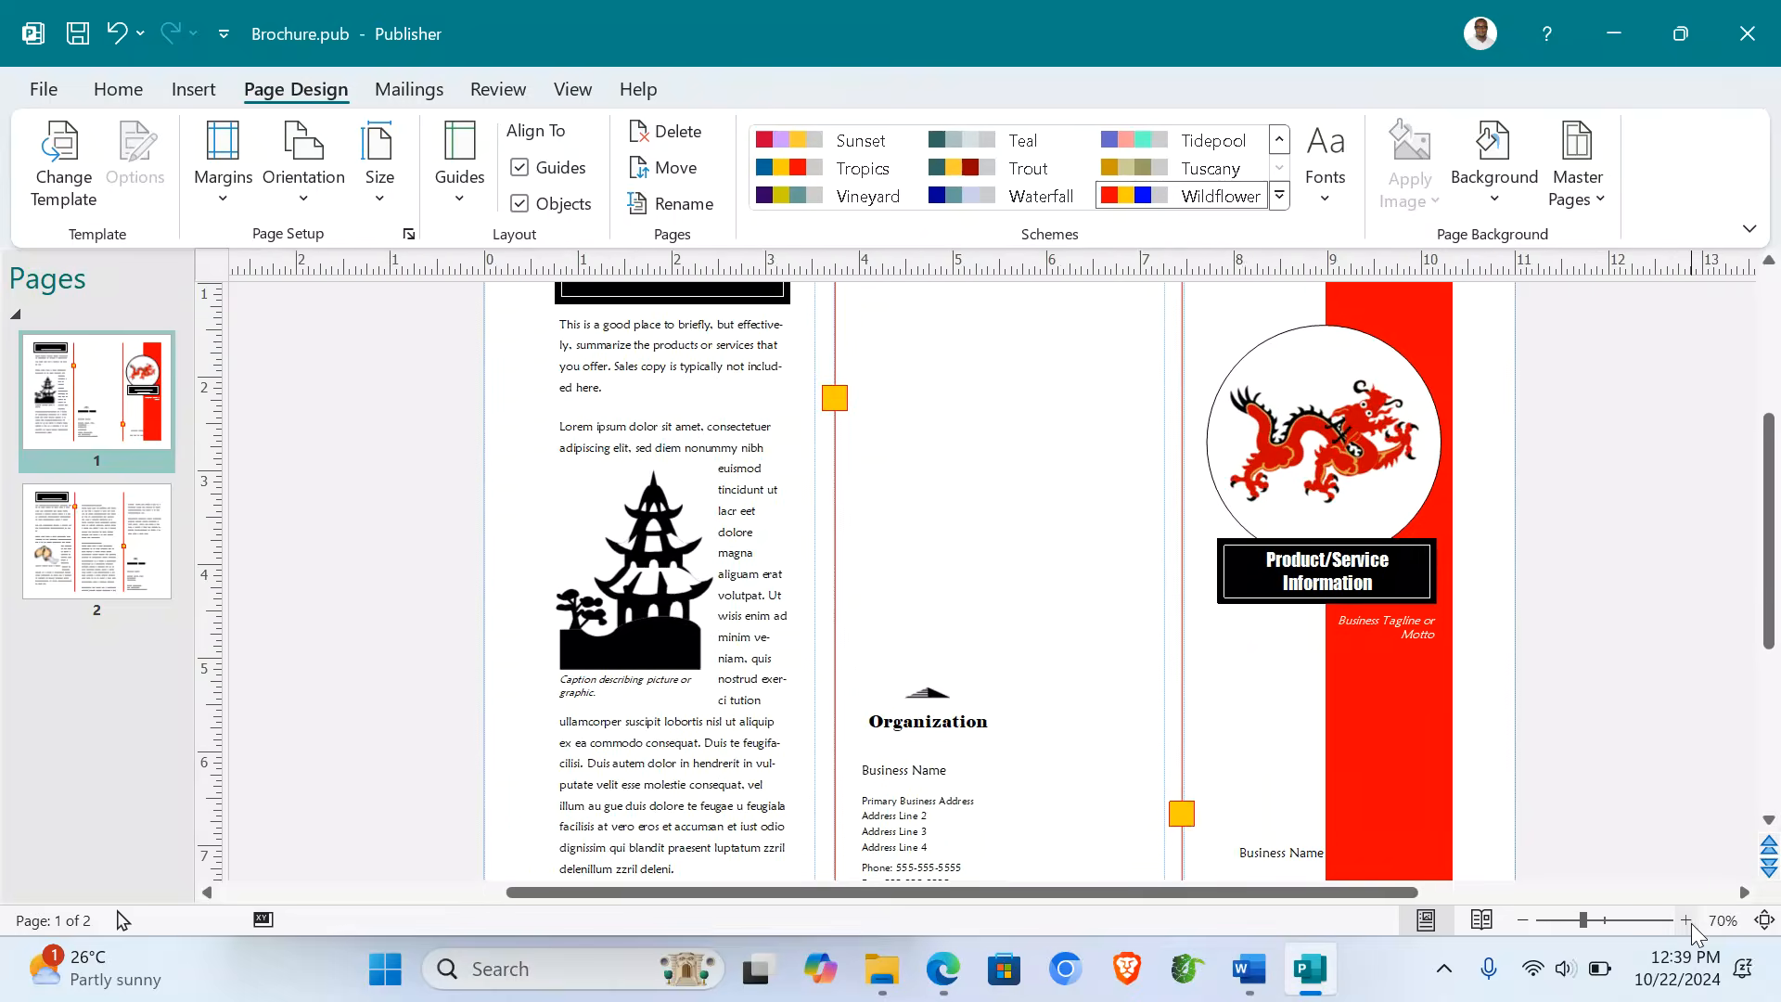
click(1686, 921)
- Scroll through the brochure panels and bring up Content for Brochure.docx in Word
scroll(1770, 468, up, 3)
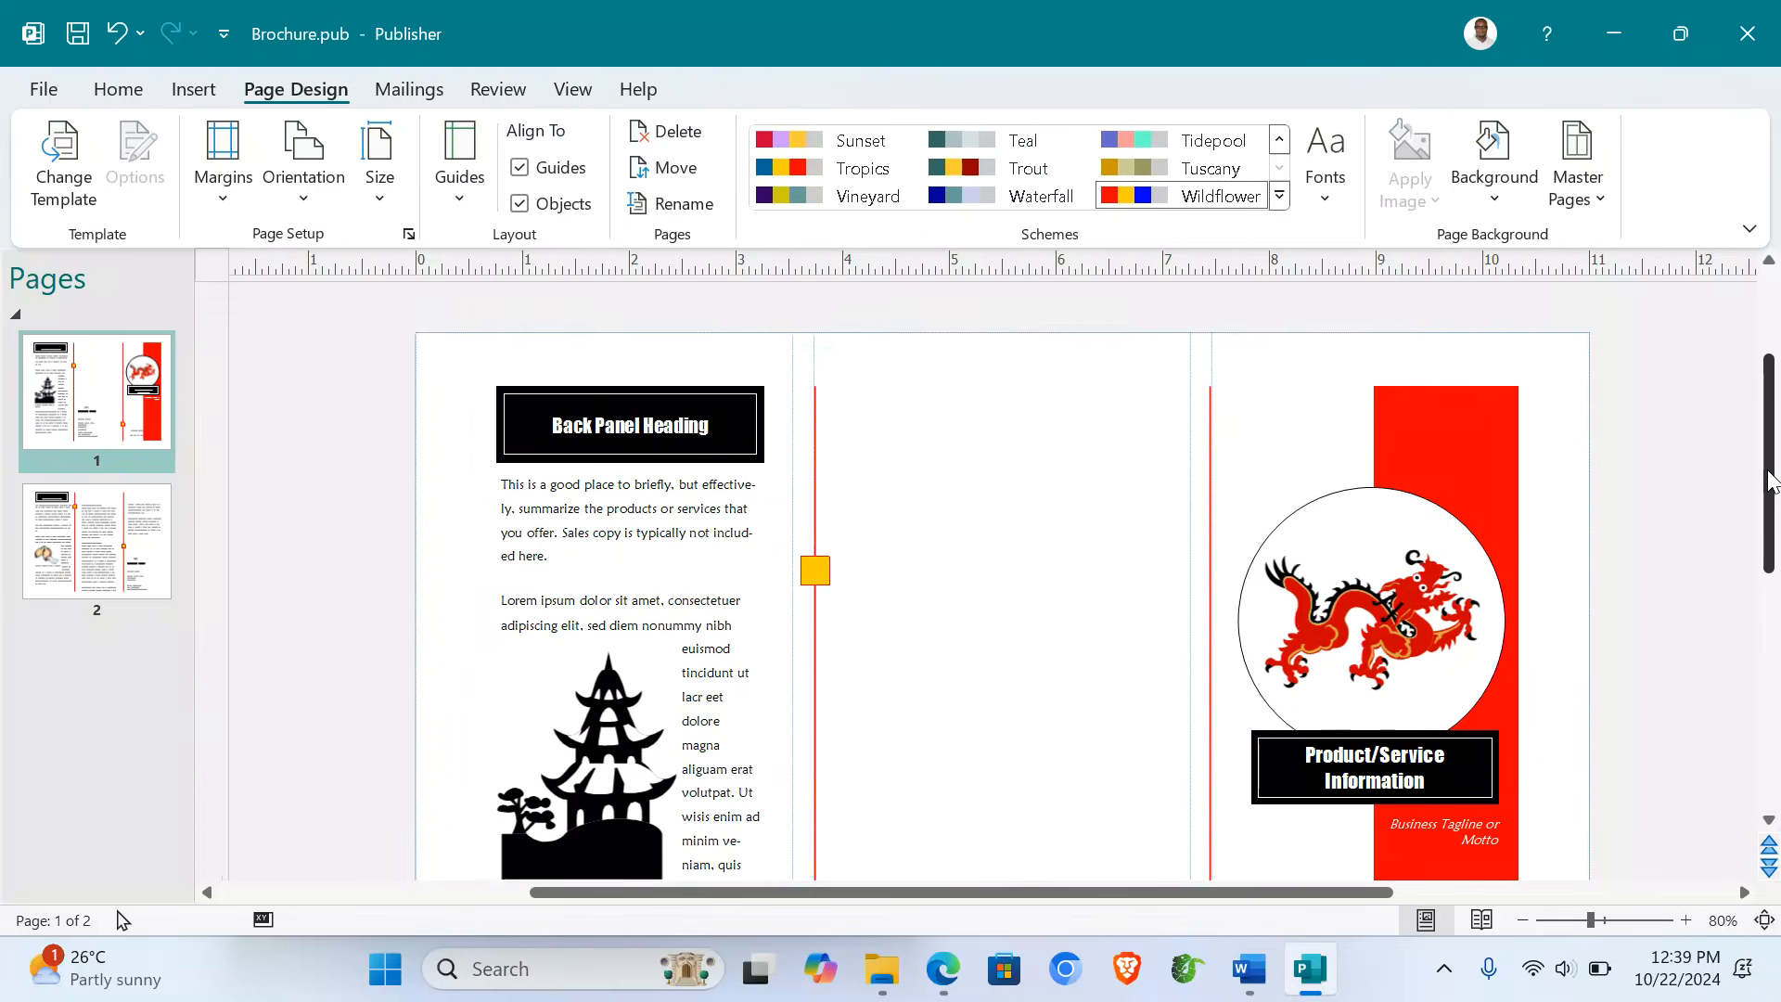
scroll(1770, 469, down, 1)
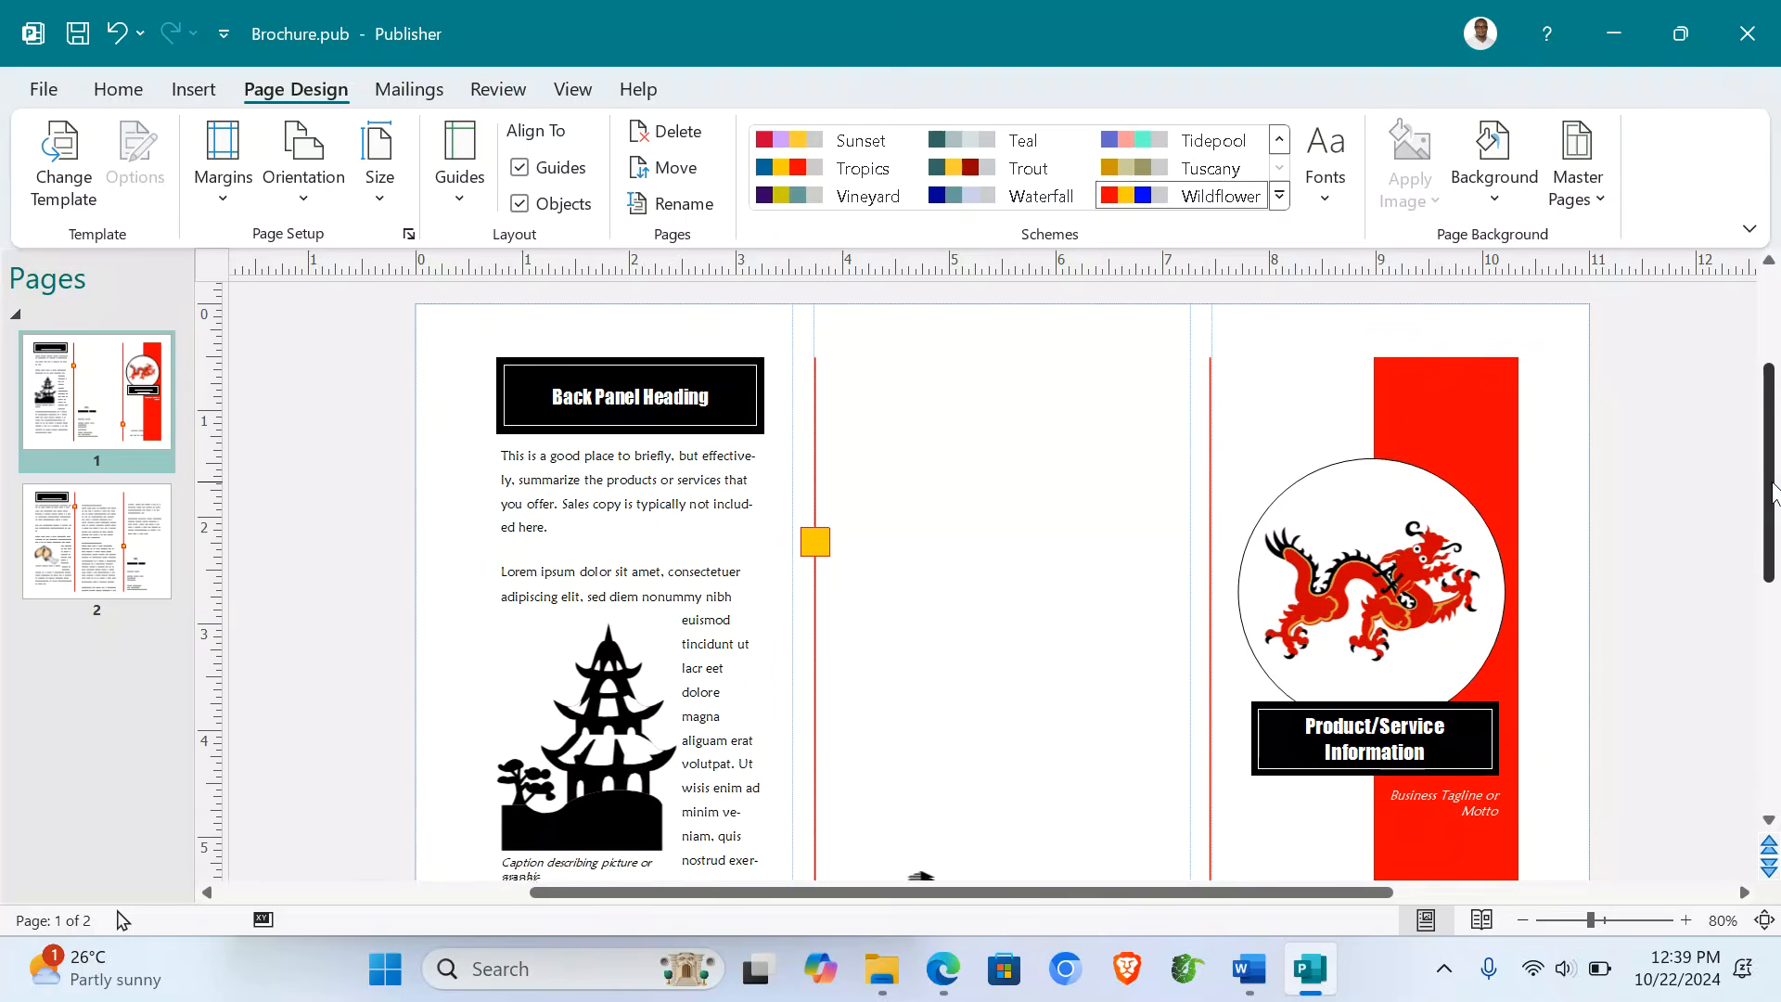
scroll(1118, 643, down, 2)
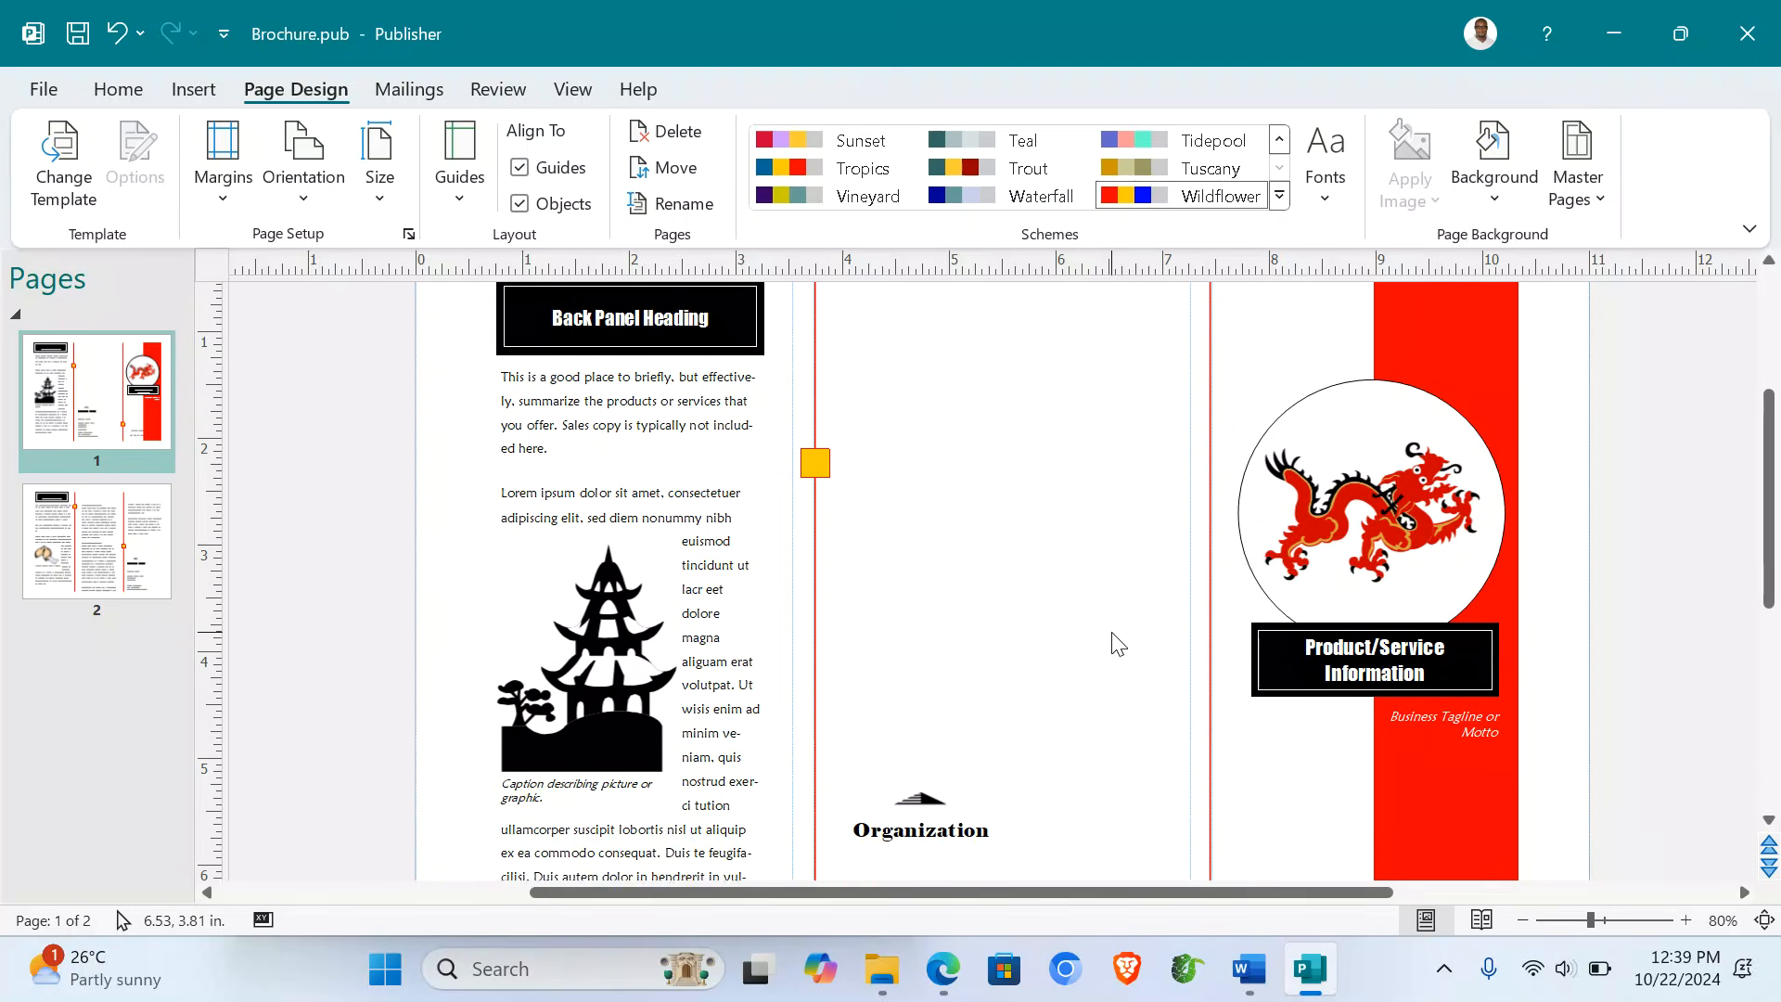
scroll(1118, 643, down, 3)
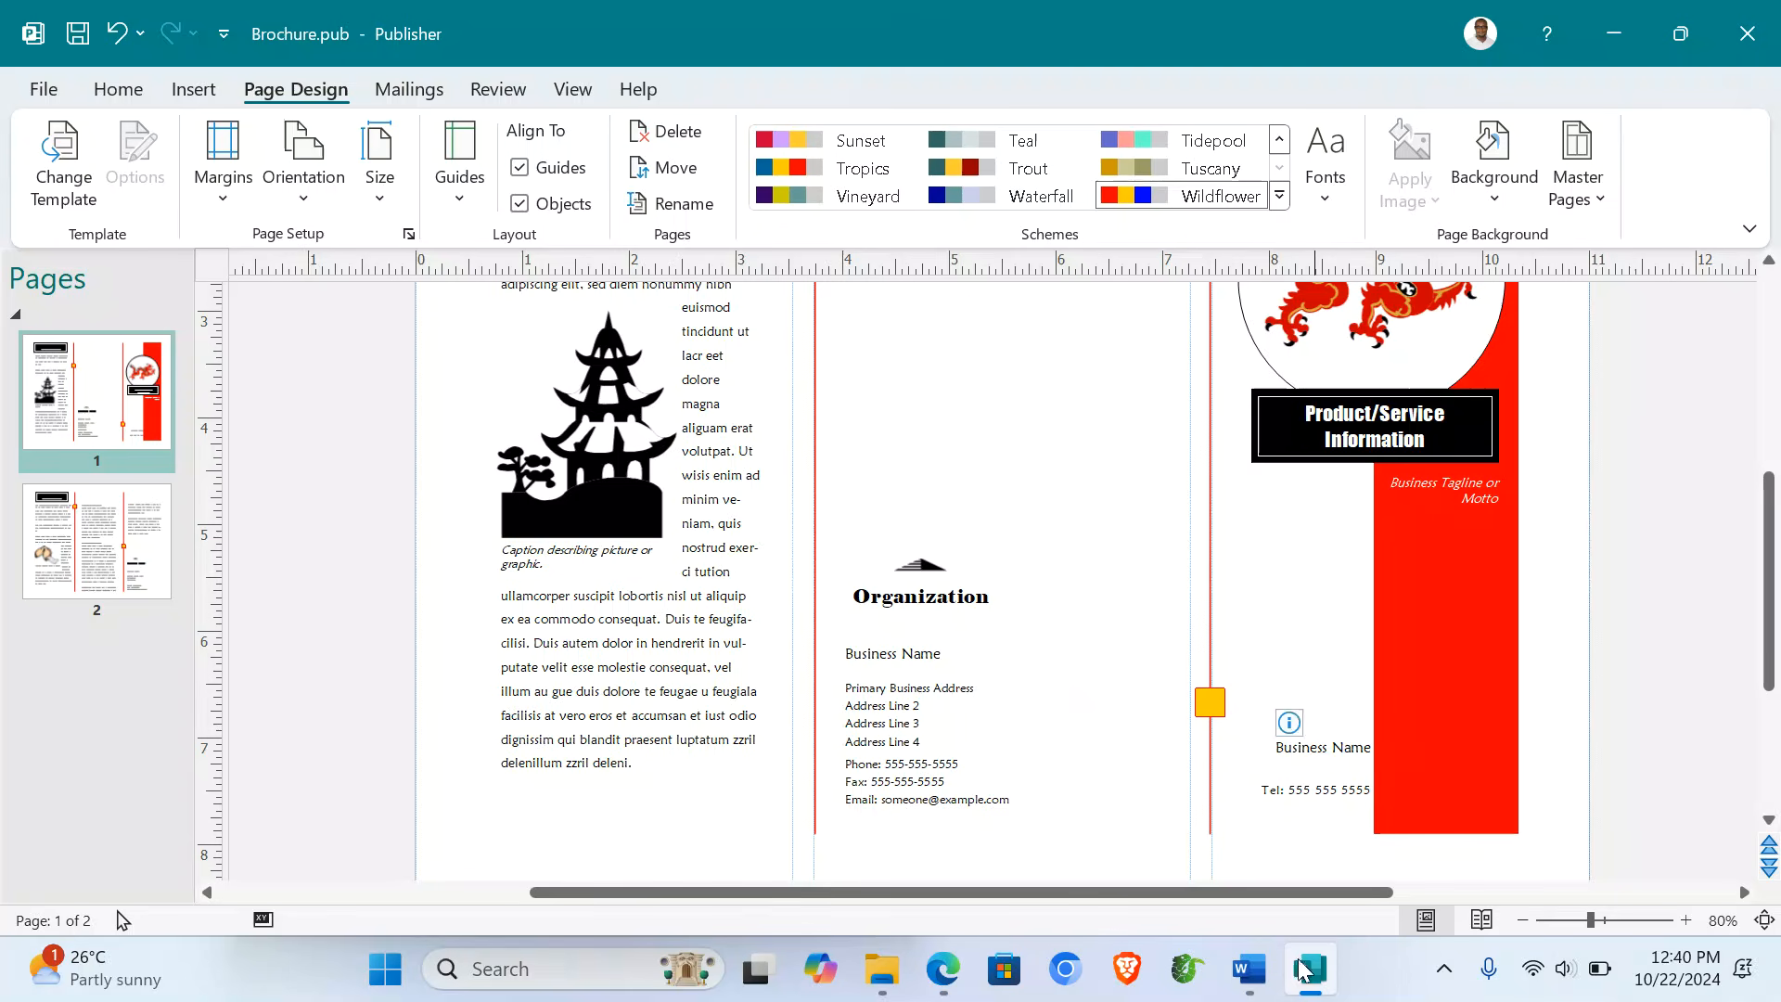
click(1239, 982)
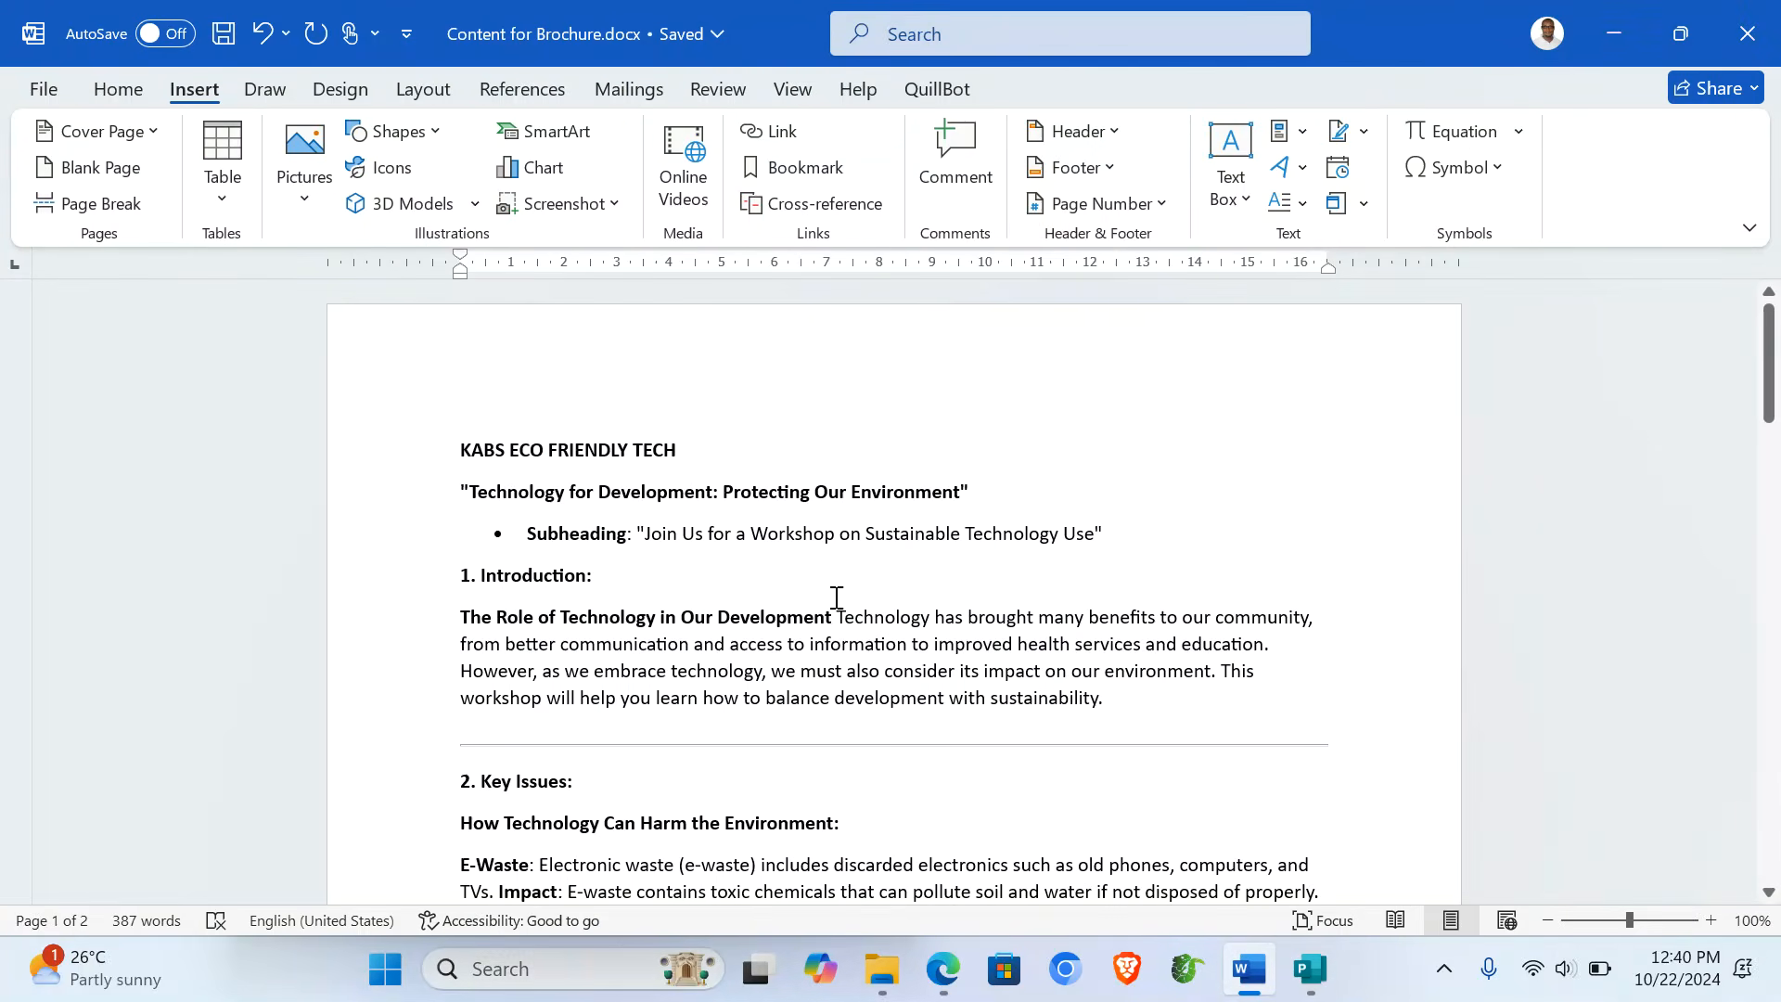
- Paste the KABS ECO FRIENDLY TECH title over the Business Name placeholder
double_click(494, 447)
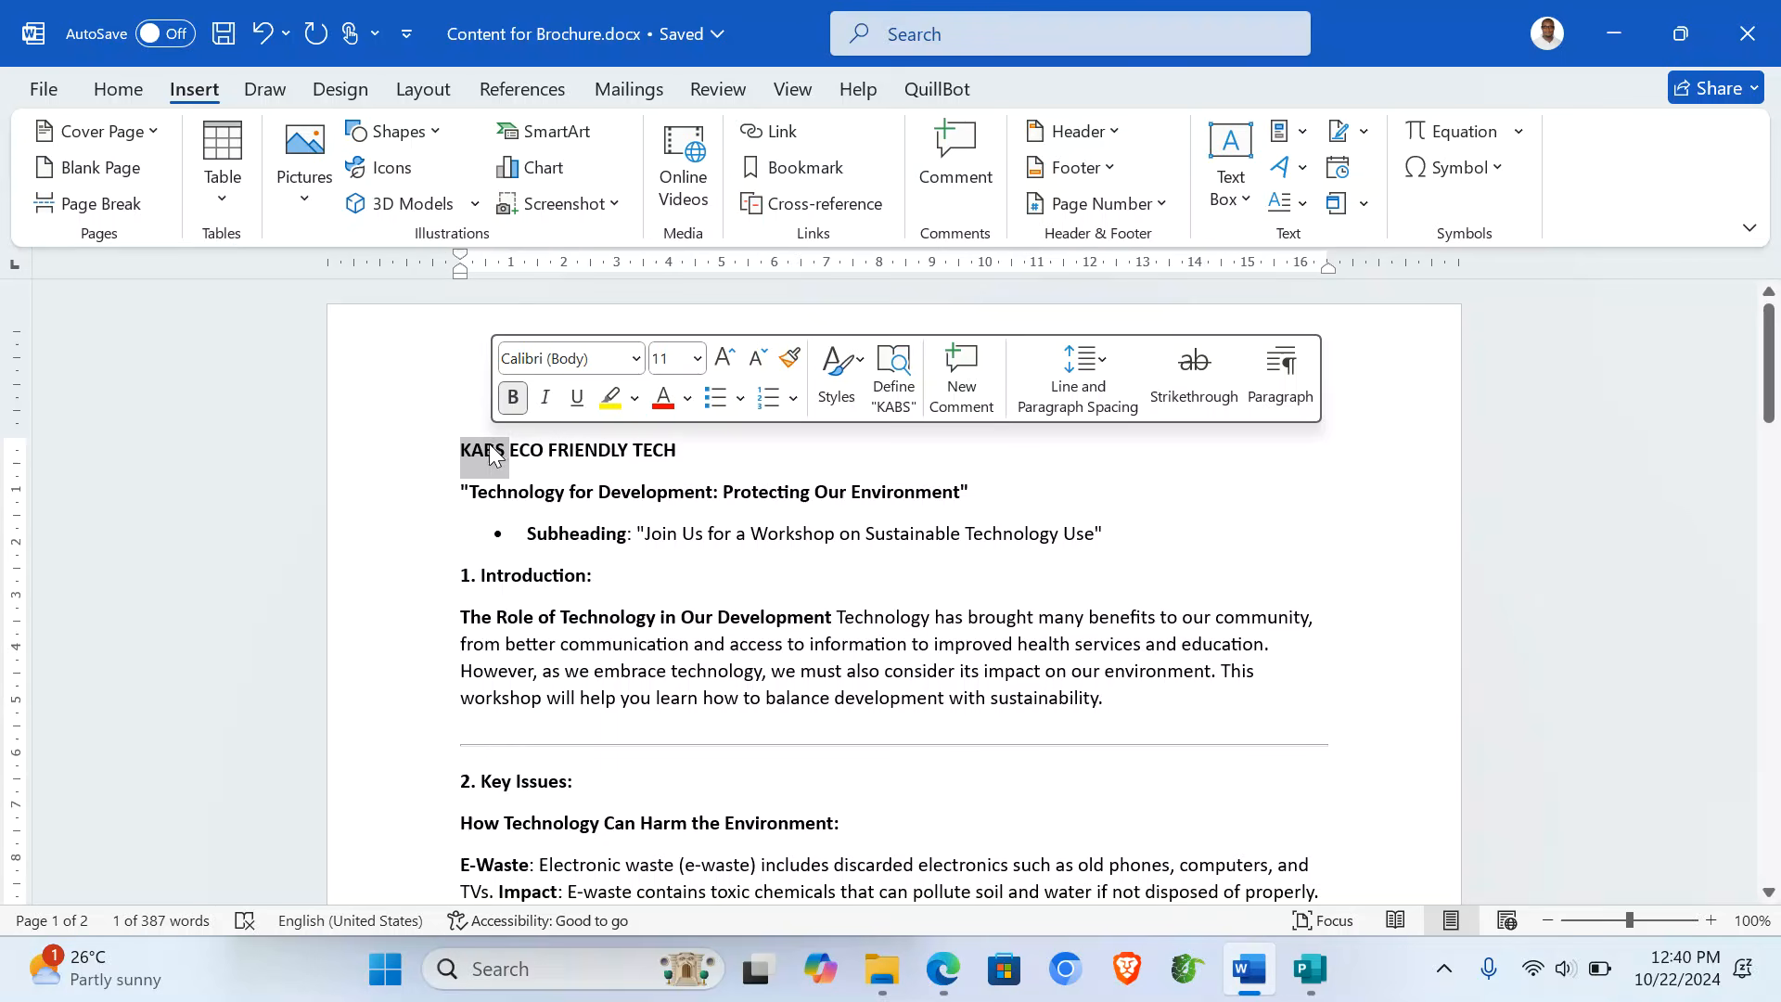
click(408, 464)
key(ctrl+c)
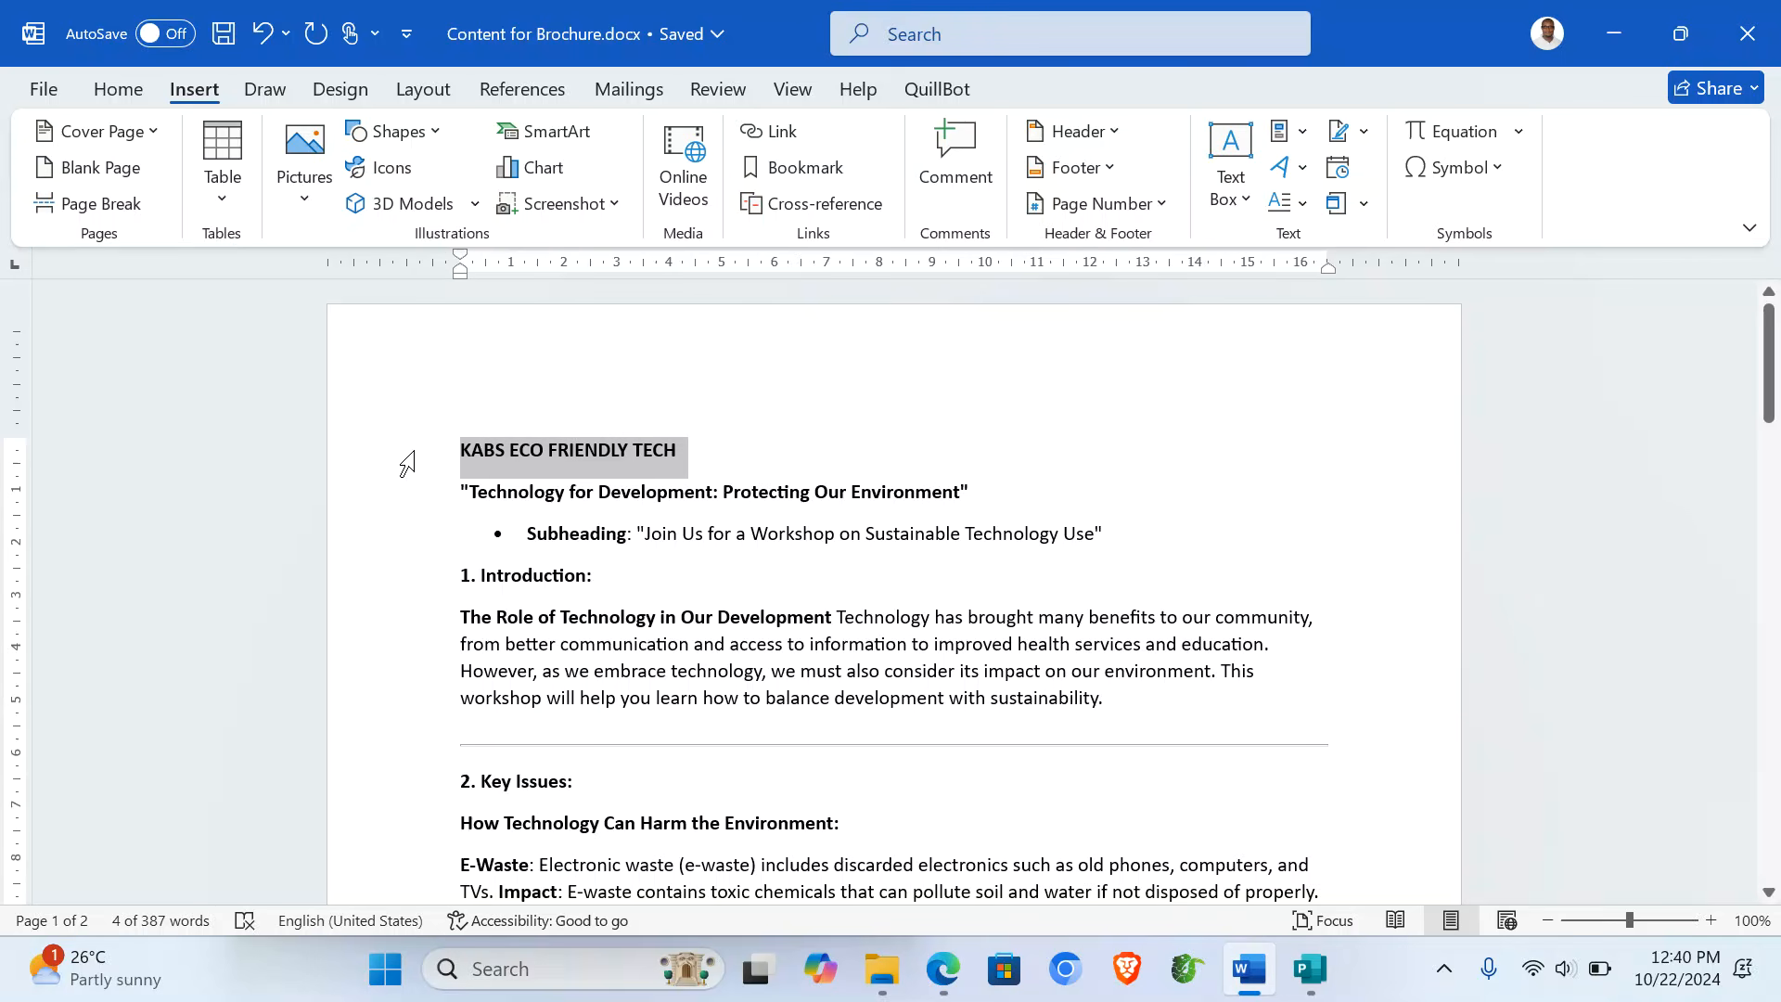
click(1310, 968)
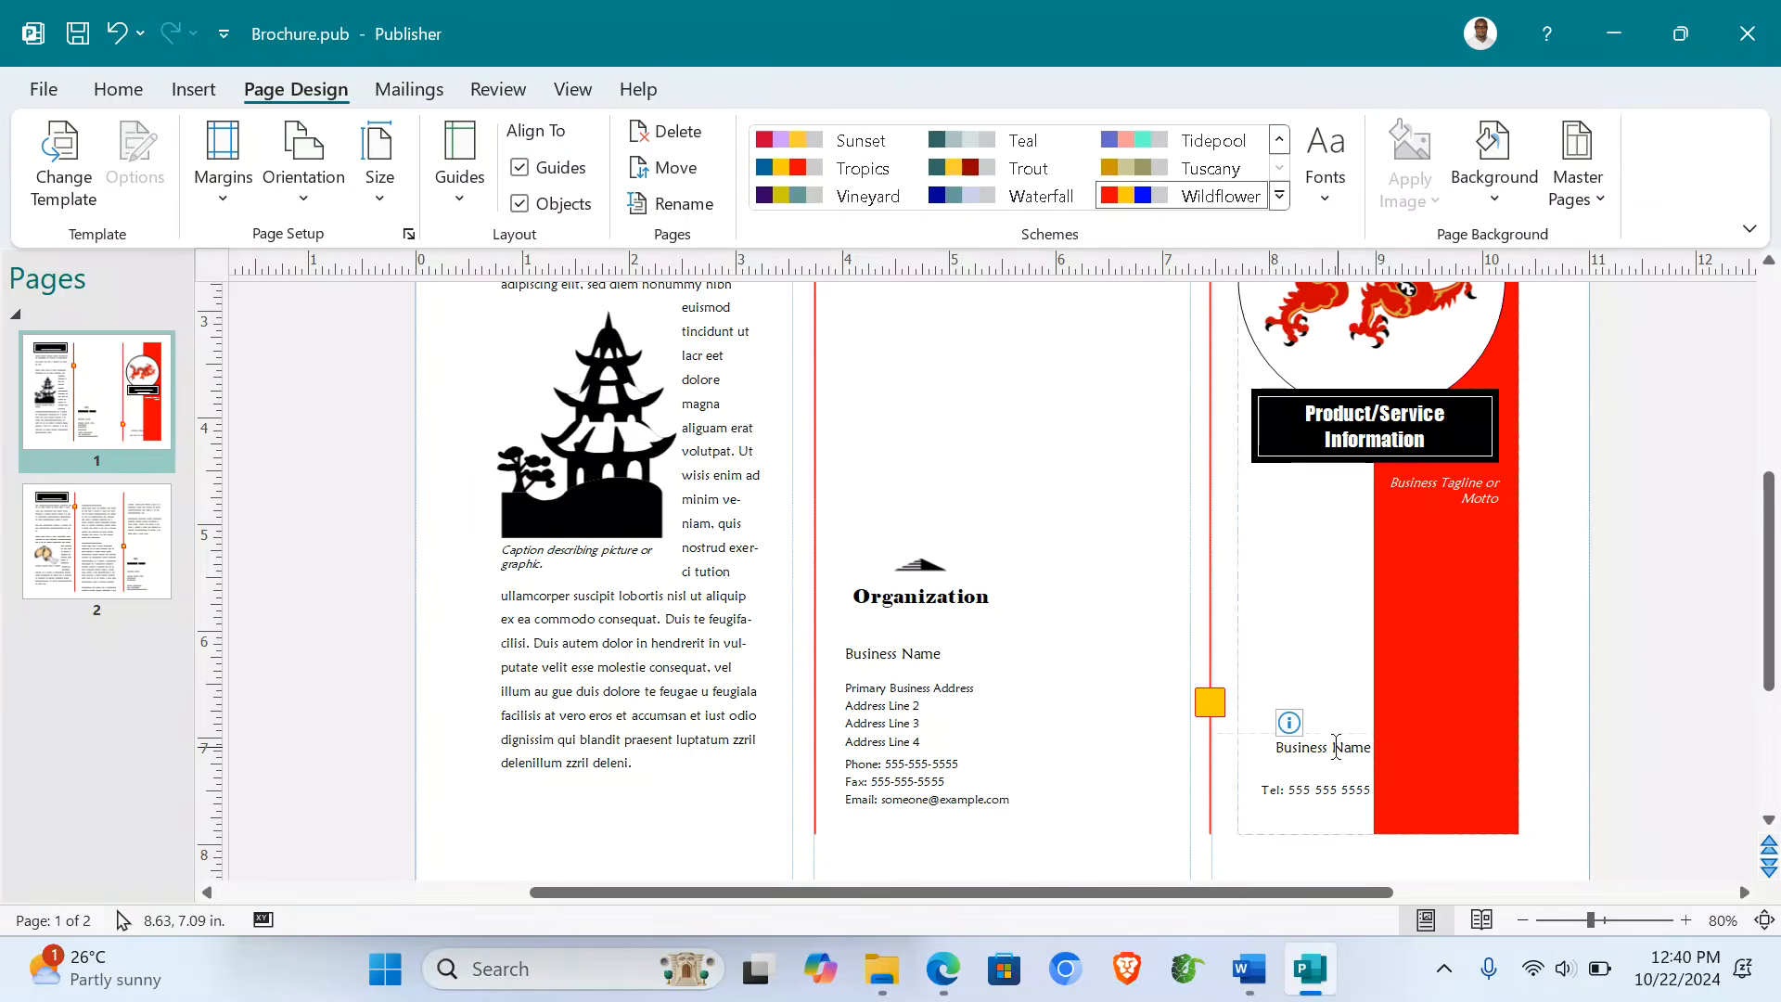
double_click(1335, 747)
triple_click(1336, 748)
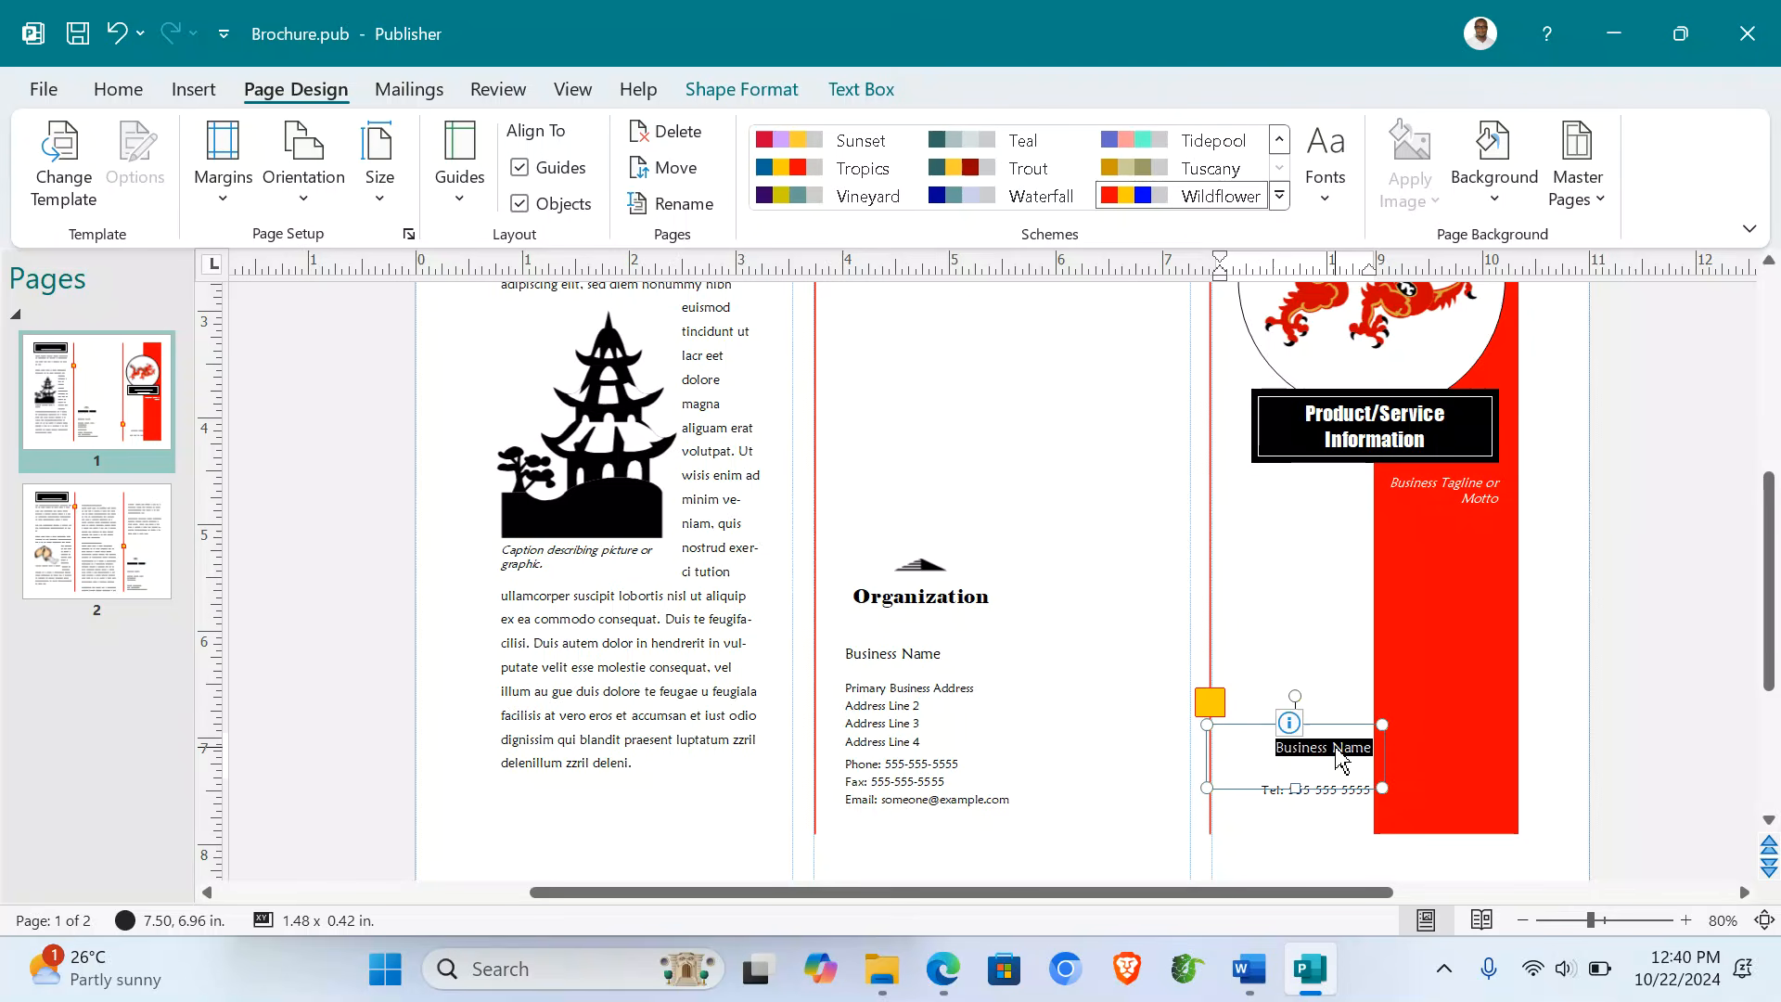
key(ctrl+v)
click(1281, 664)
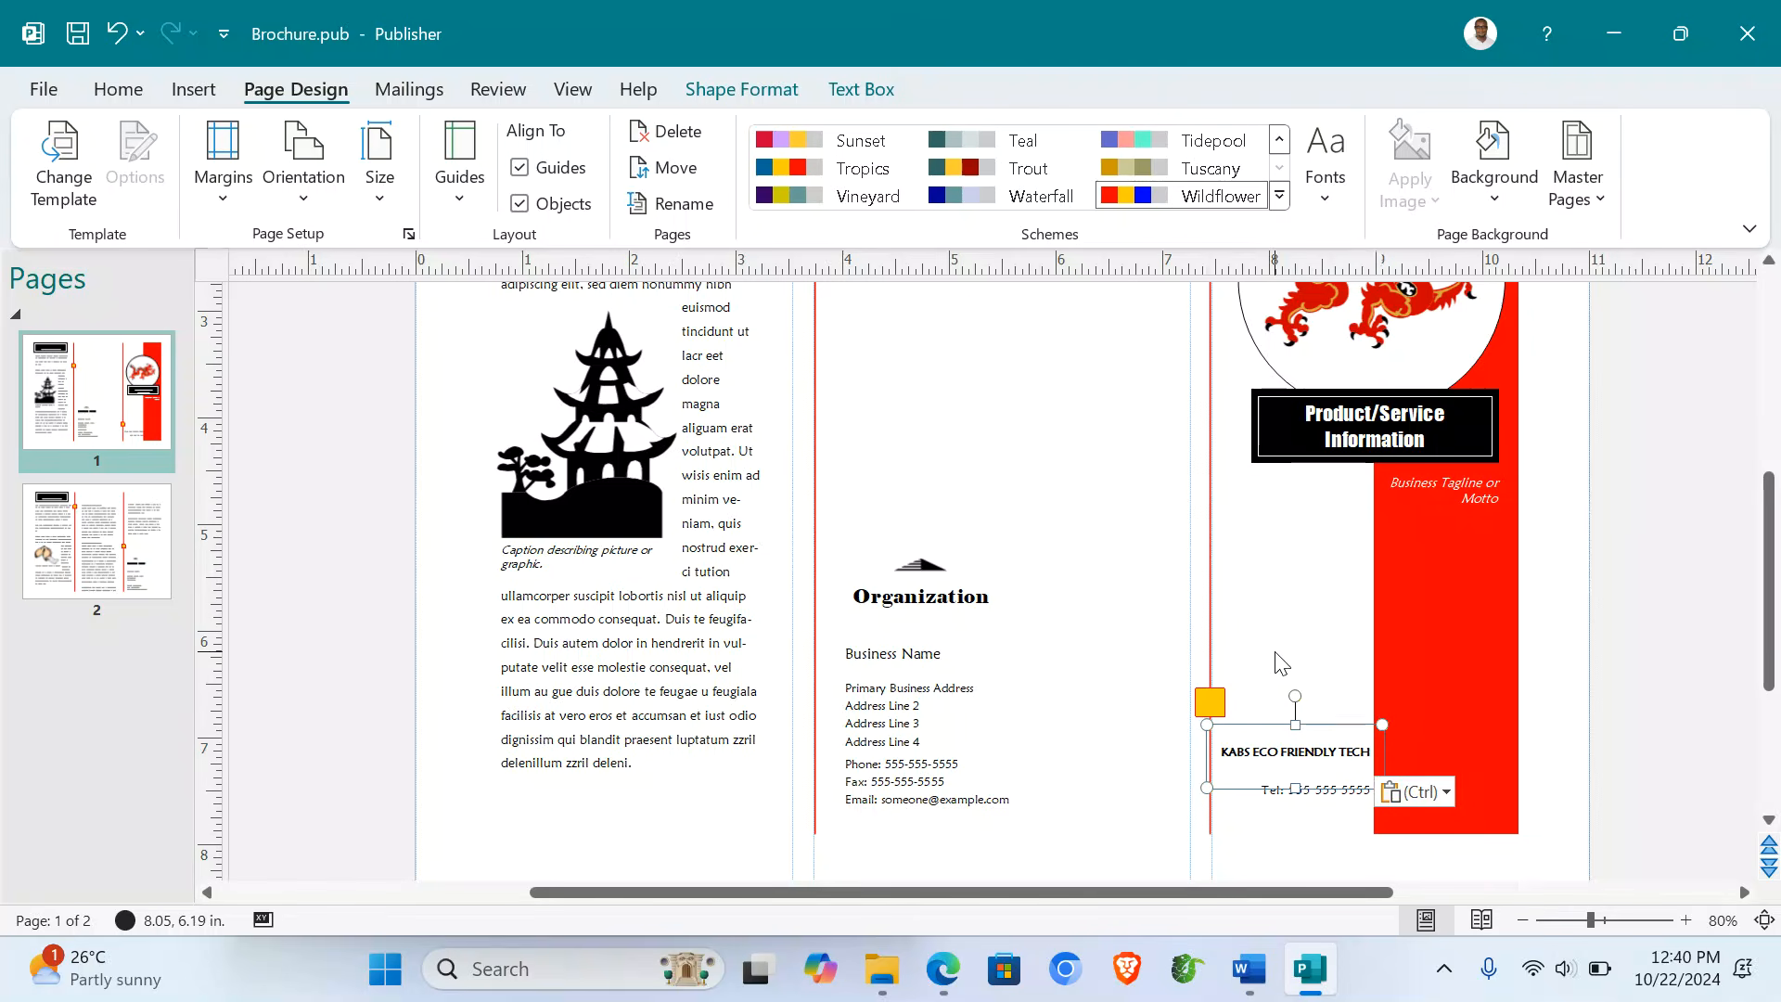
- Replace the placeholder telephone line with the business's phone number
triple_click(1303, 790)
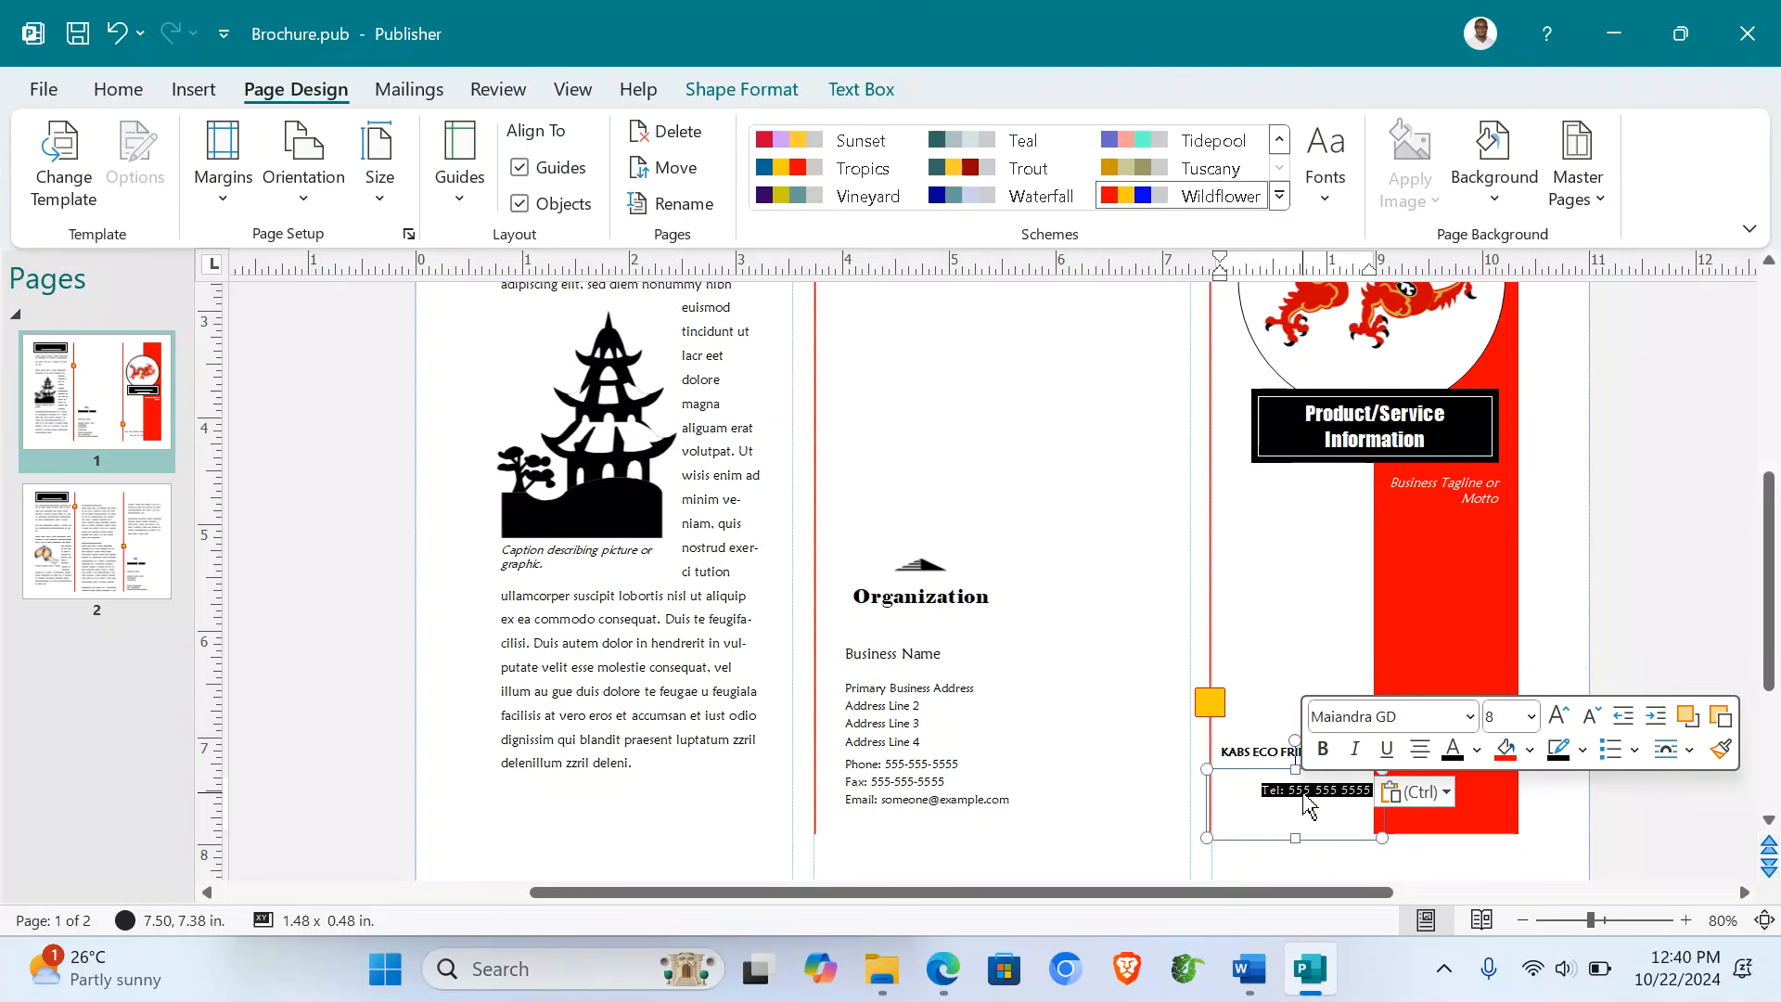
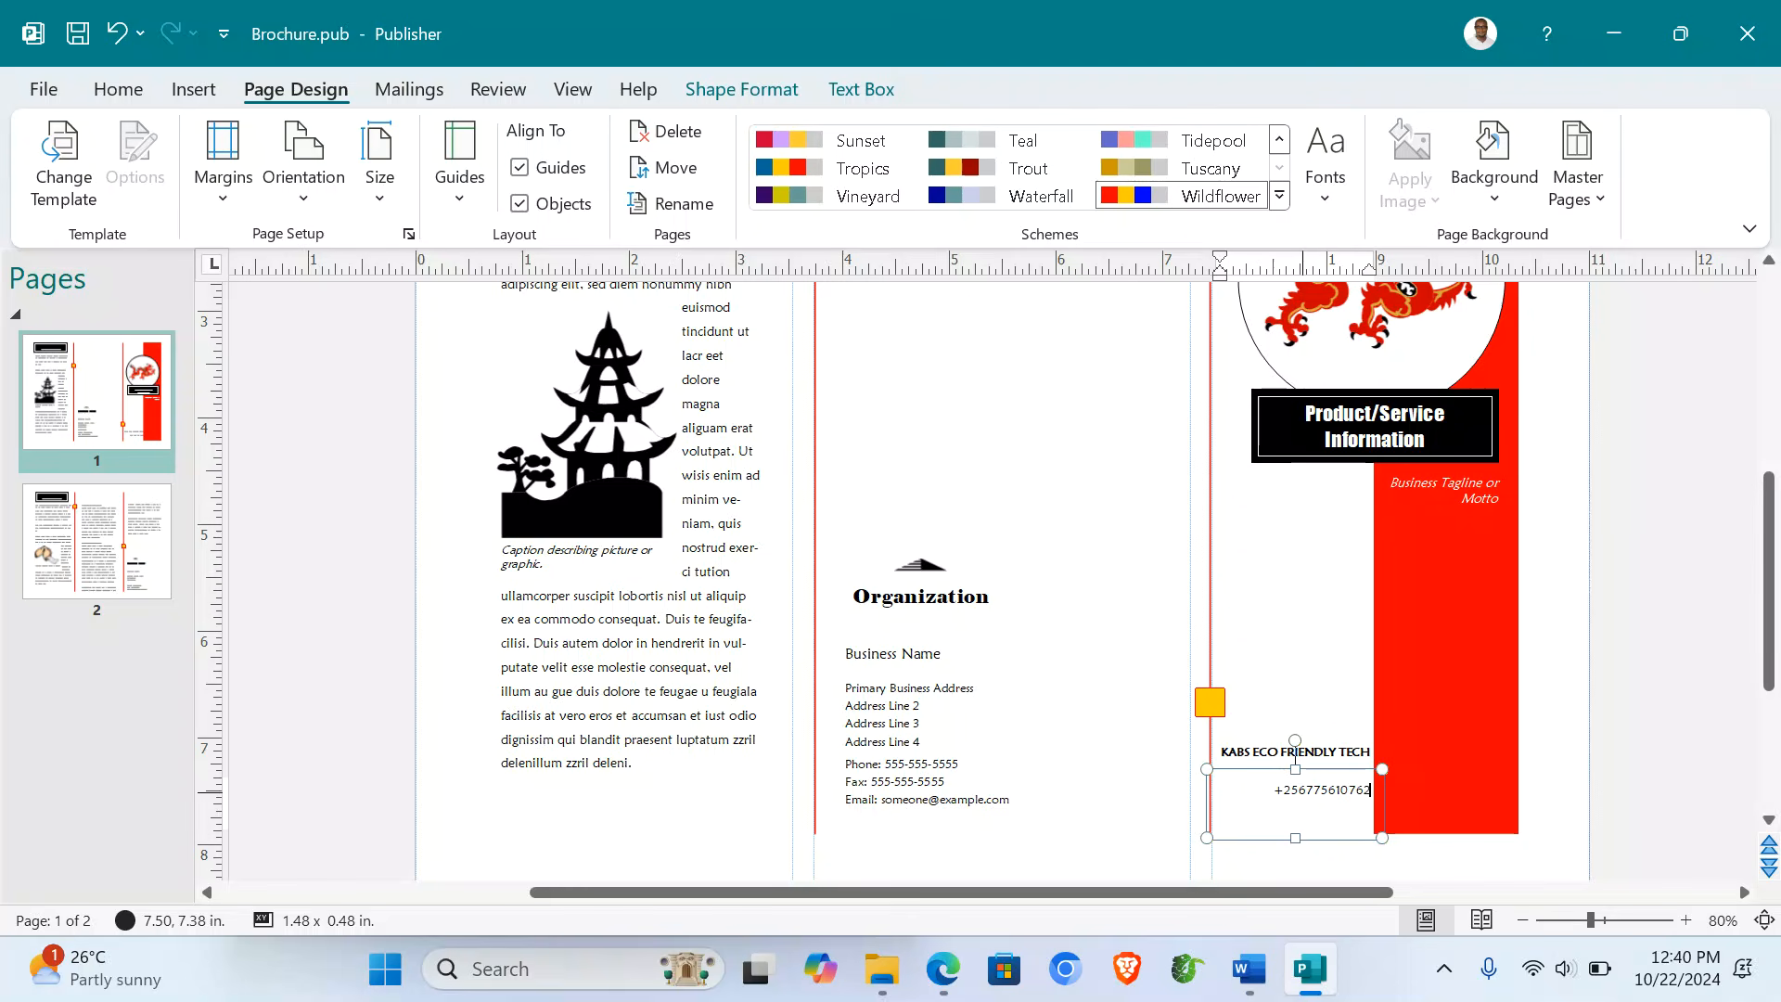
click(1308, 682)
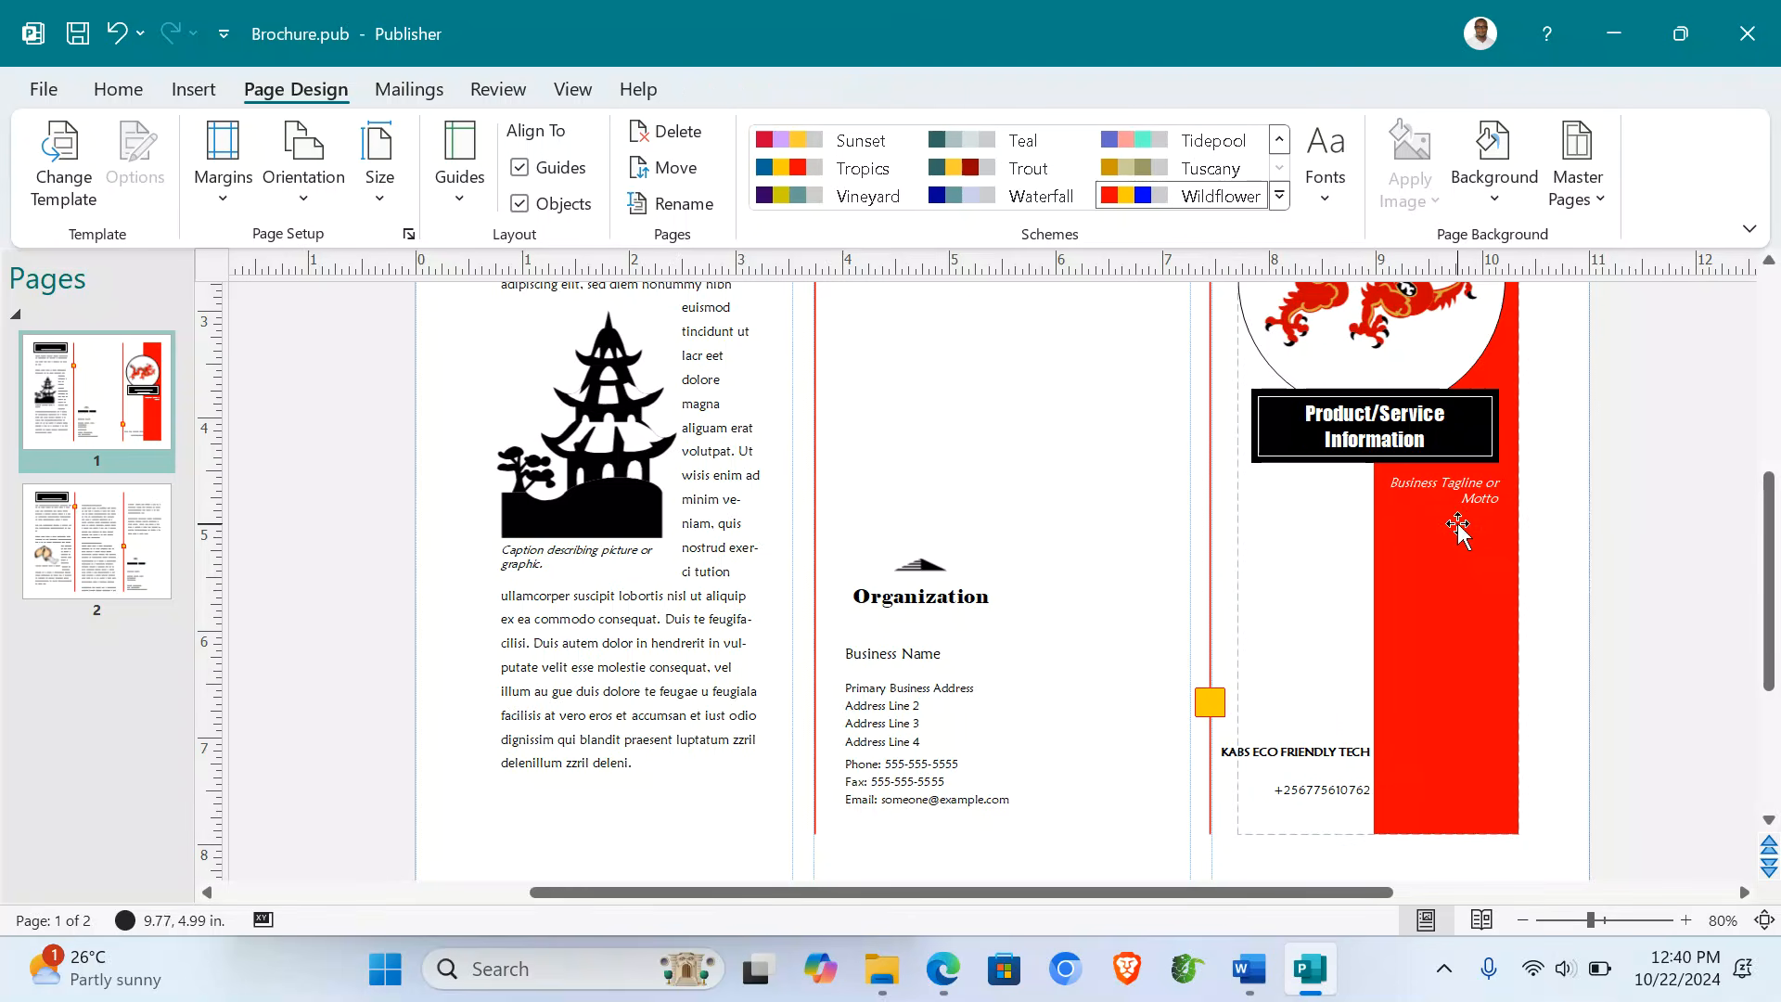
- Copy the Word title and paste 'Technology for Development: Protecting Our Environment' over the front-panel tagline
click(1249, 968)
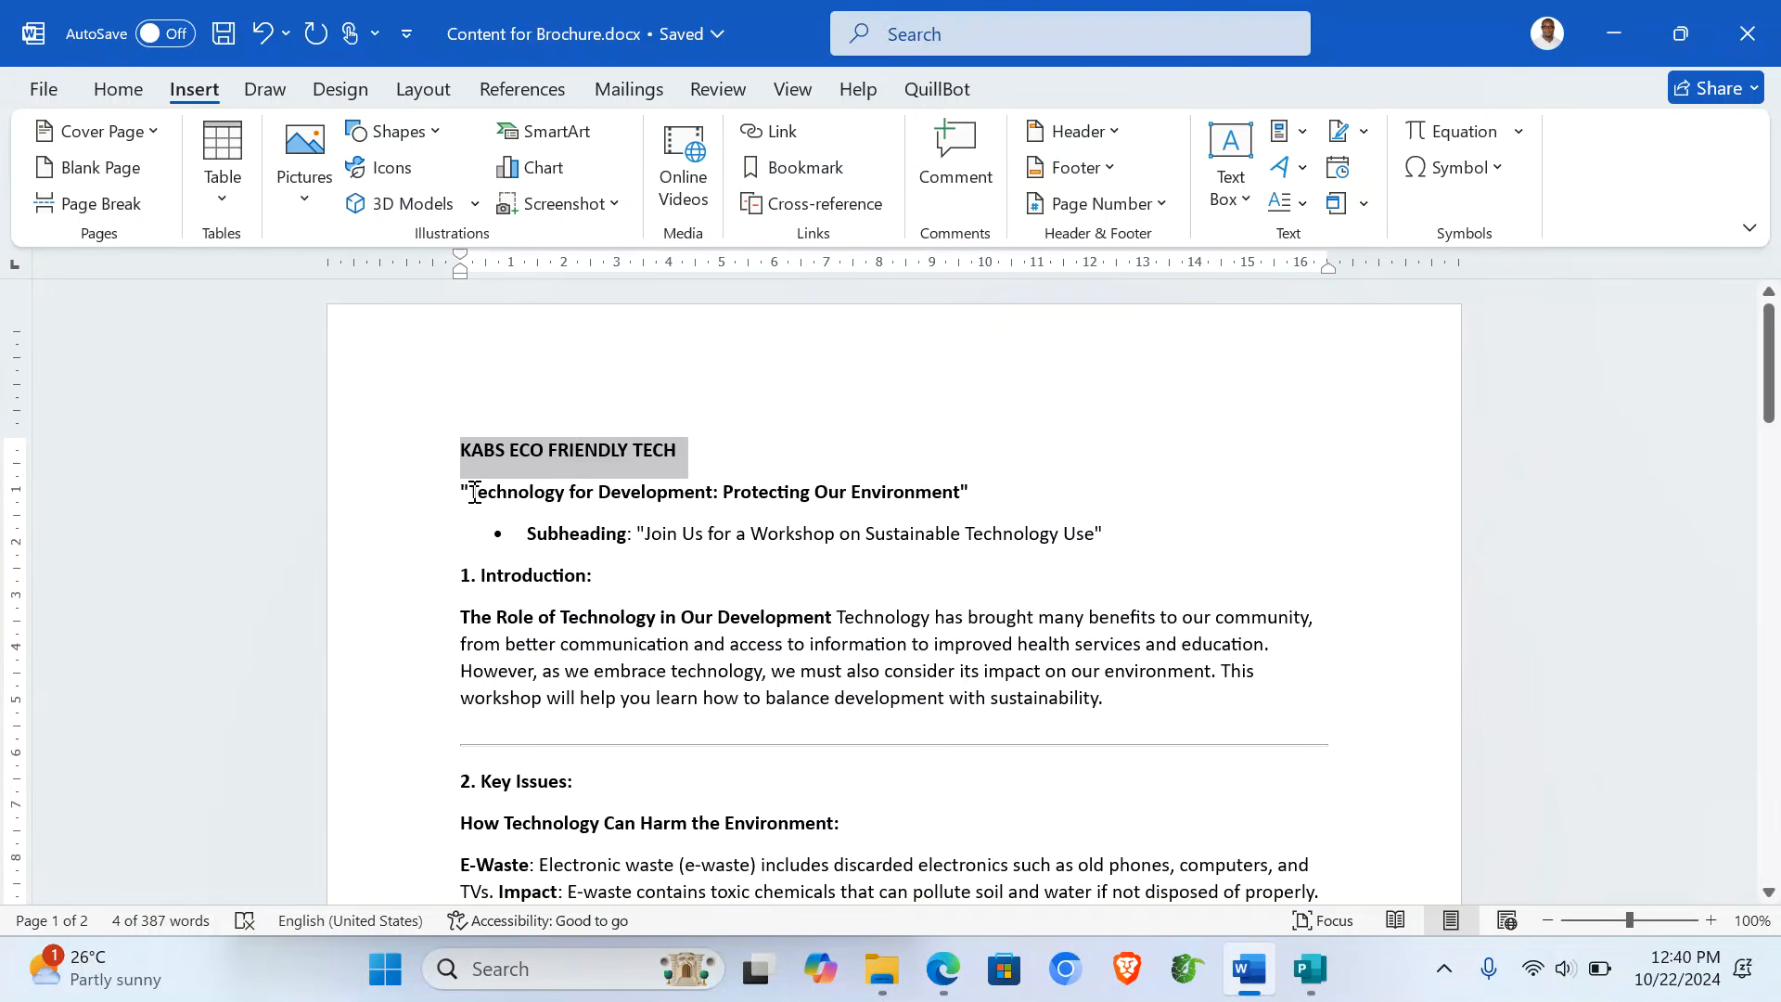
drag(474, 493, 909, 480)
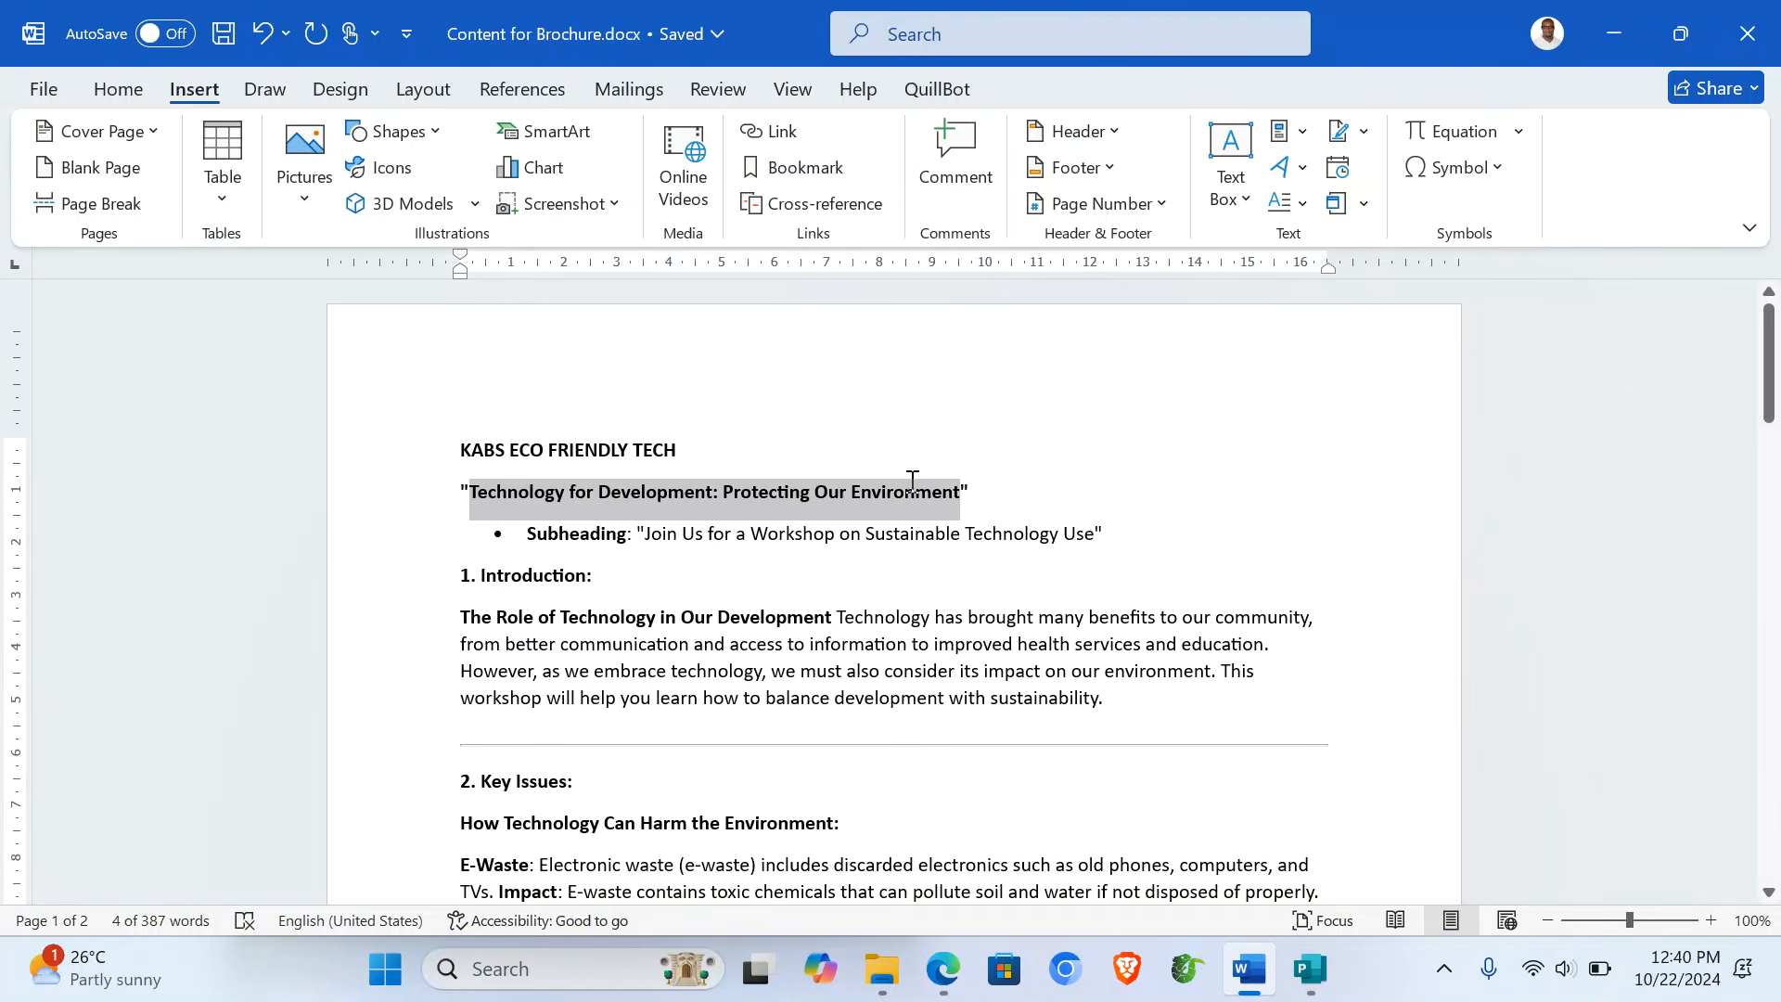
click(1310, 969)
click(1429, 482)
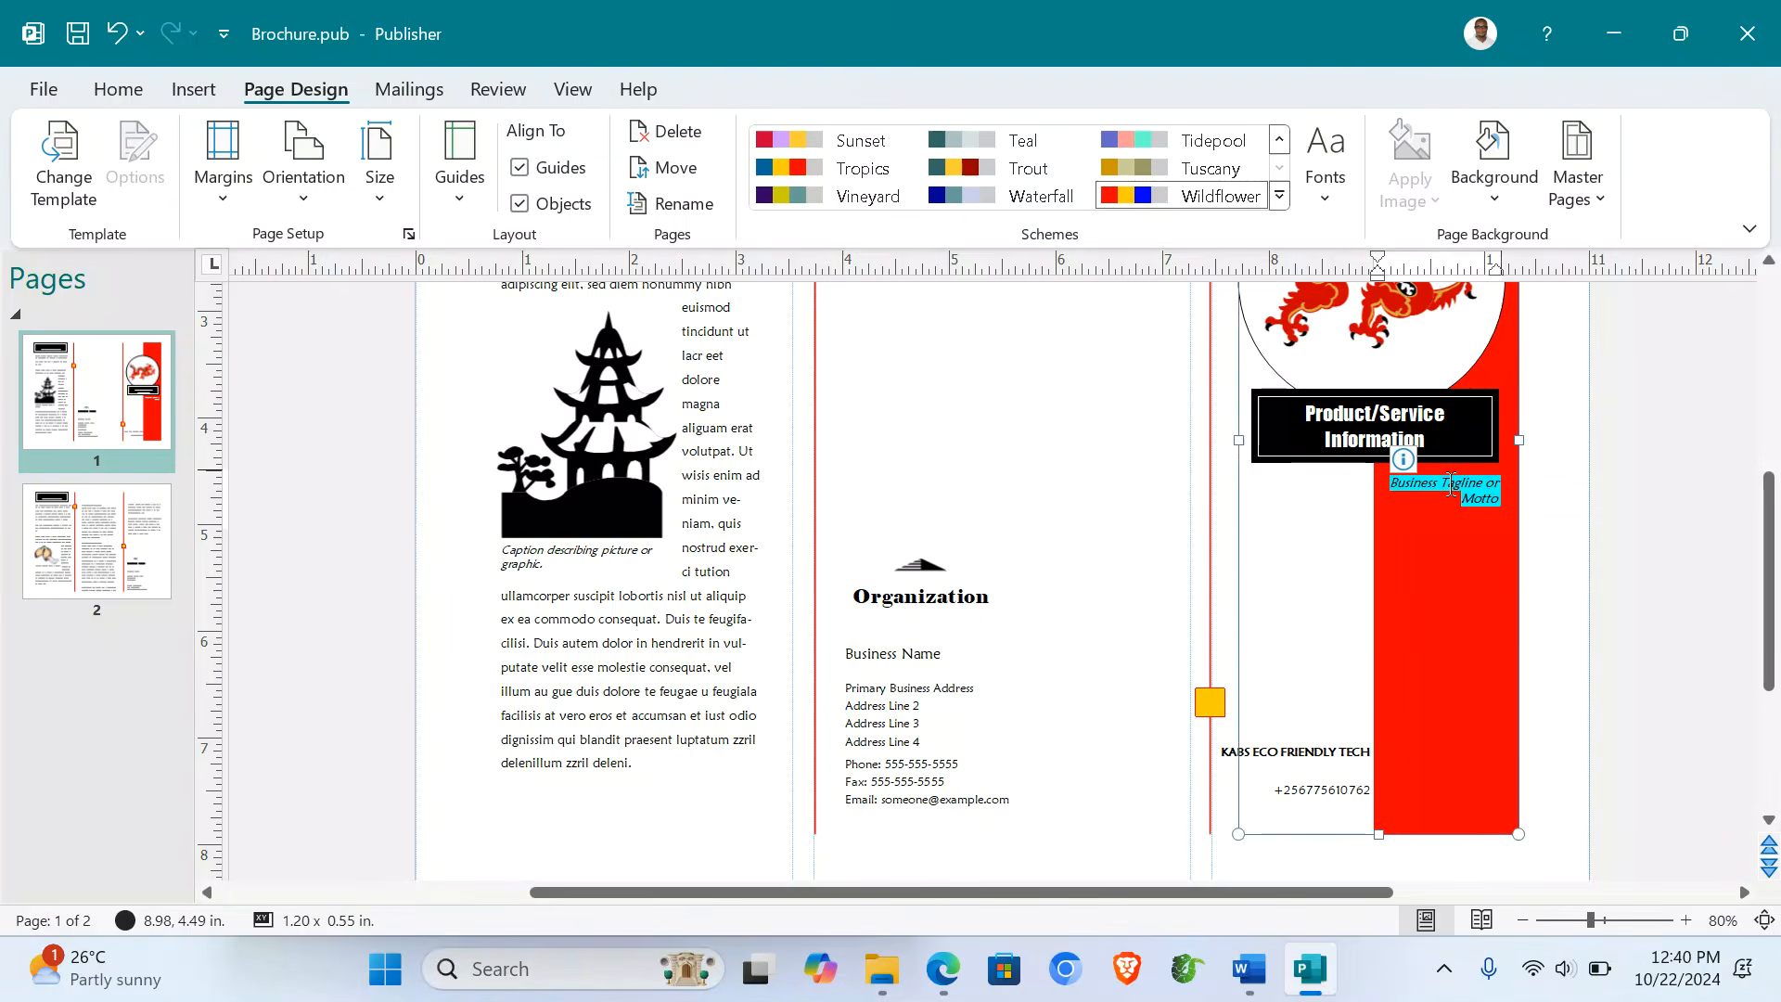
text(Technology for Development, Protecting Our Environment)
click(1594, 453)
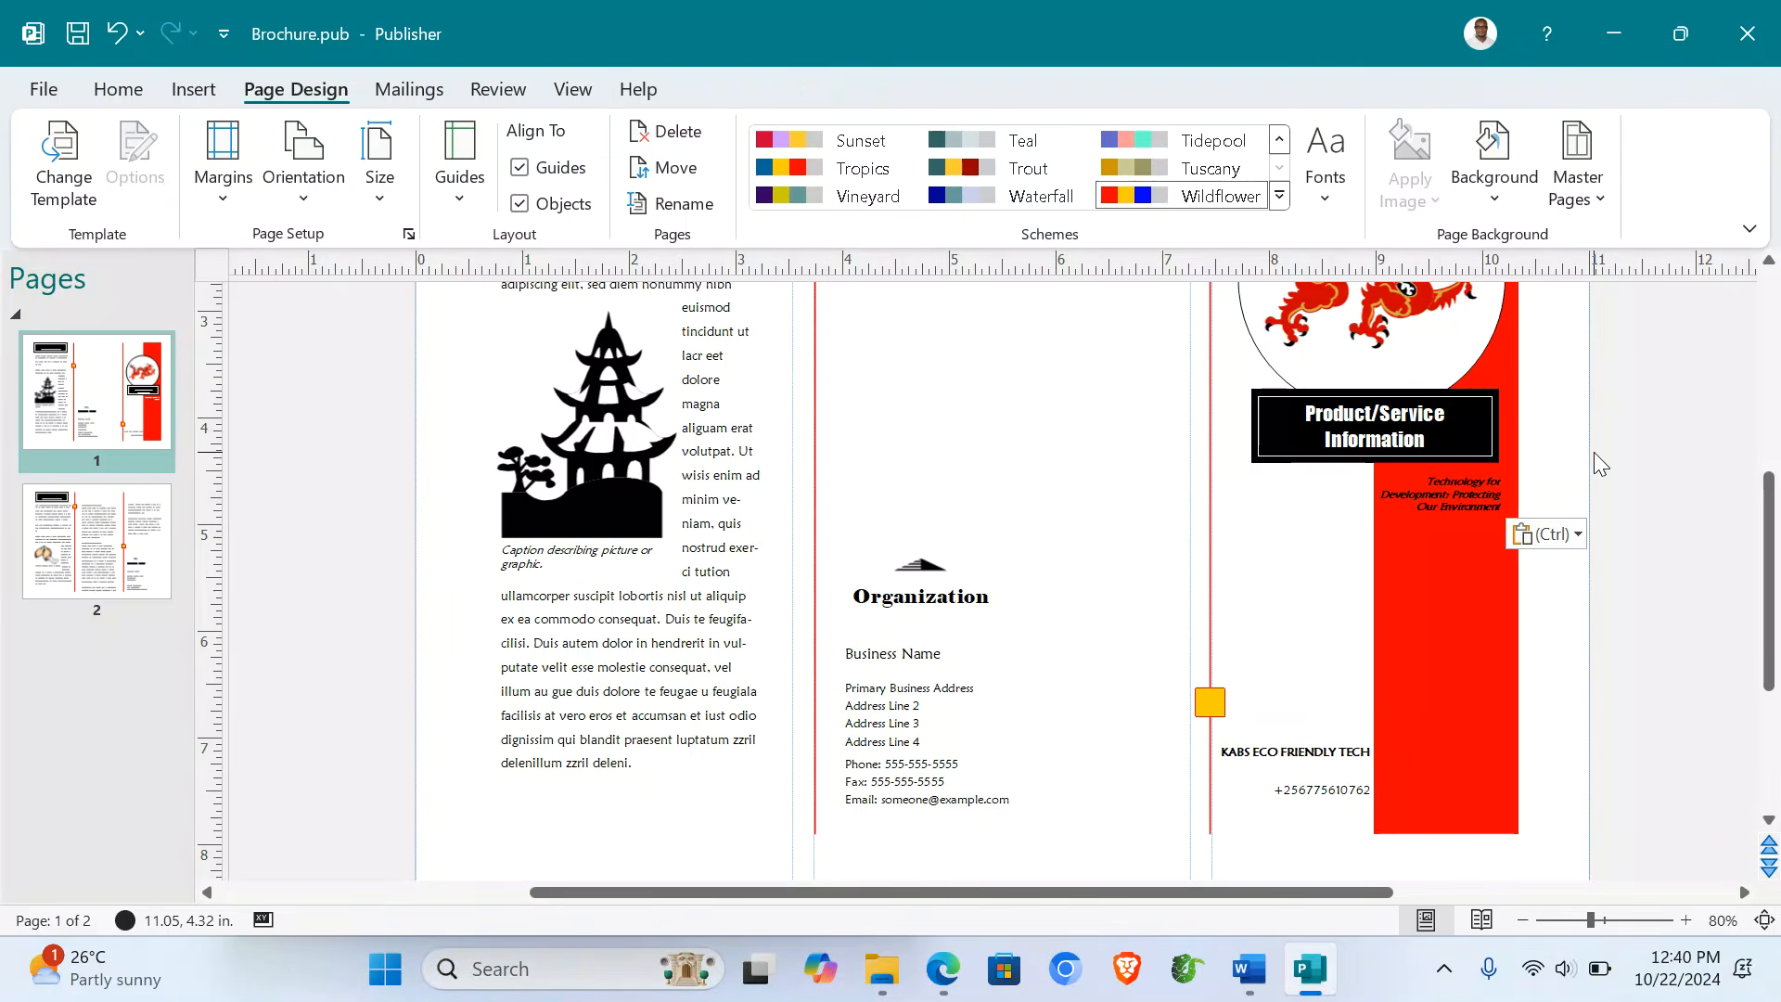
click(1434, 490)
triple_click(1434, 491)
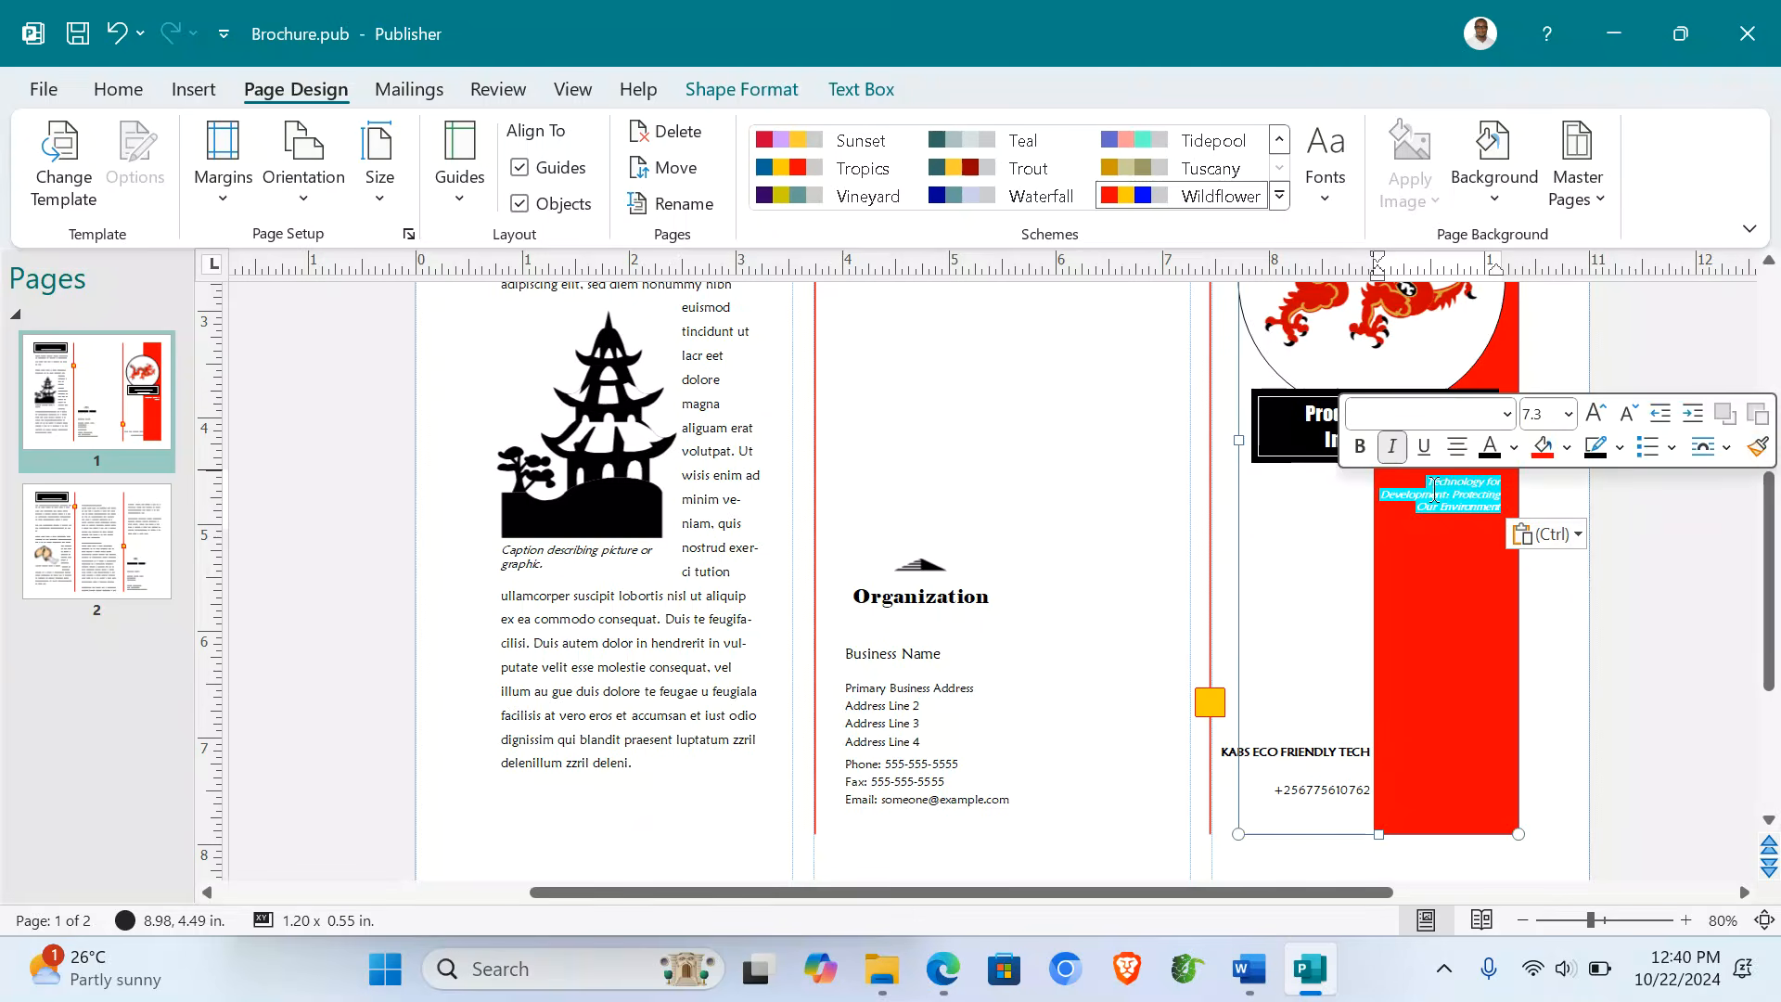
click(1575, 521)
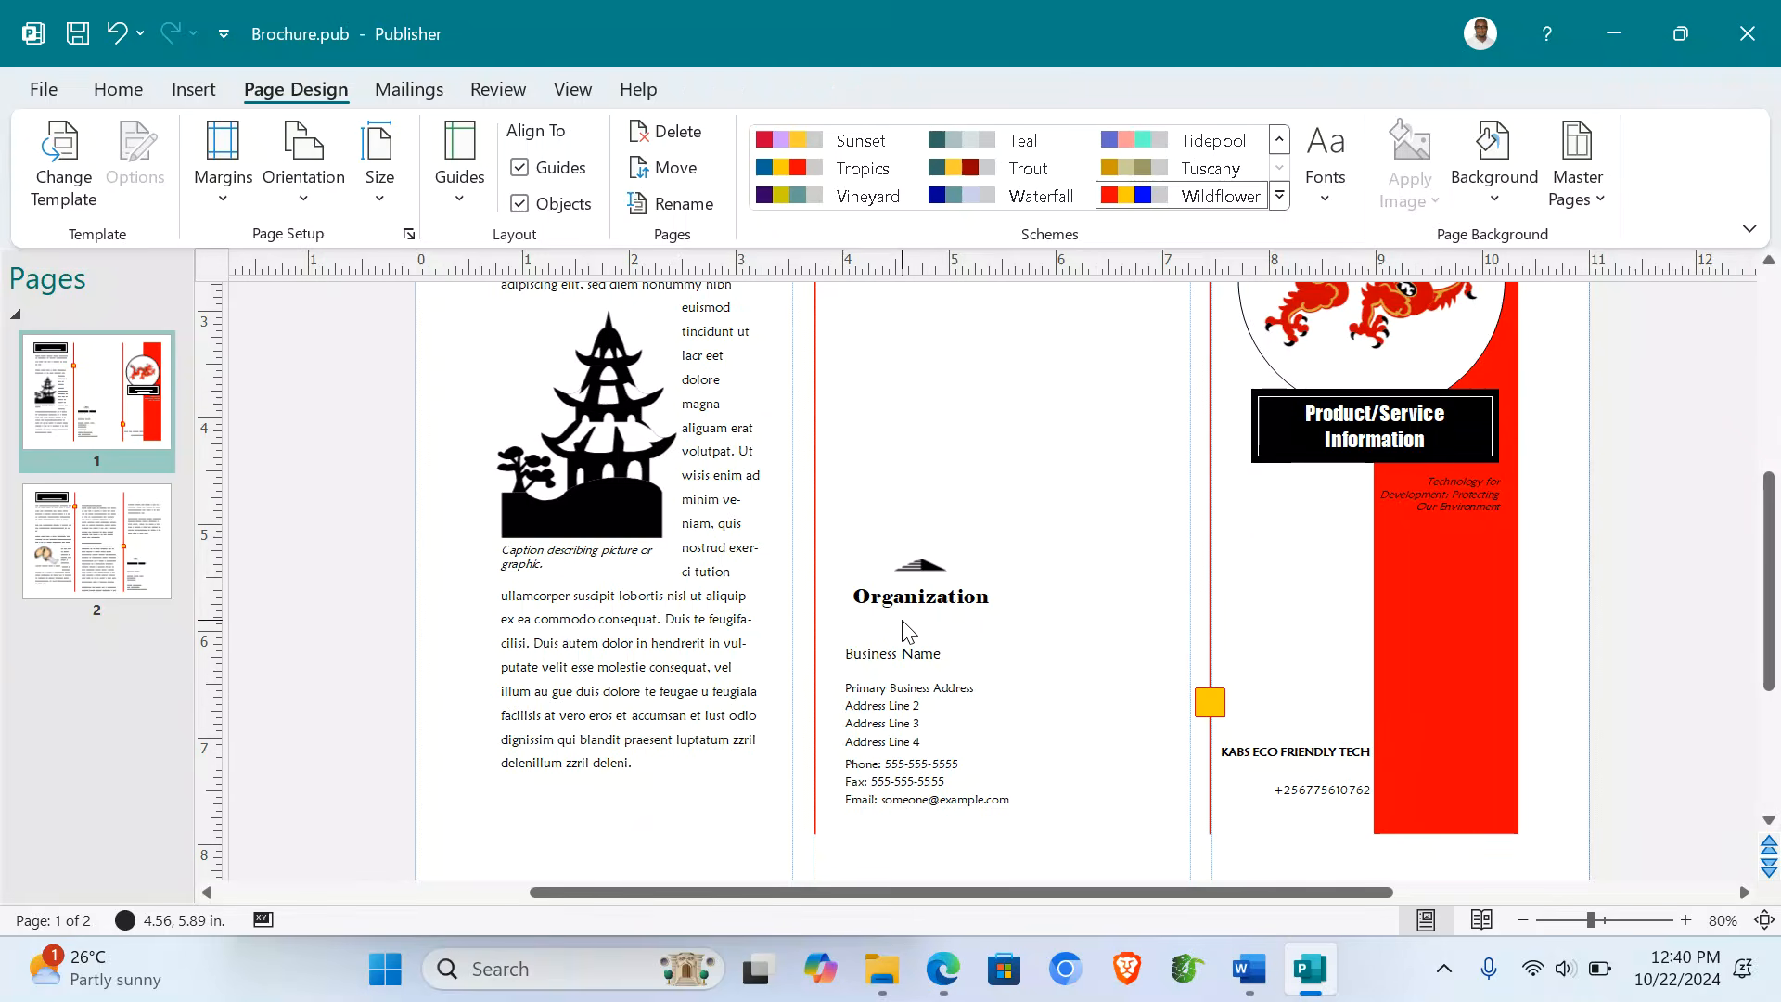
scroll(946, 483, up, 4)
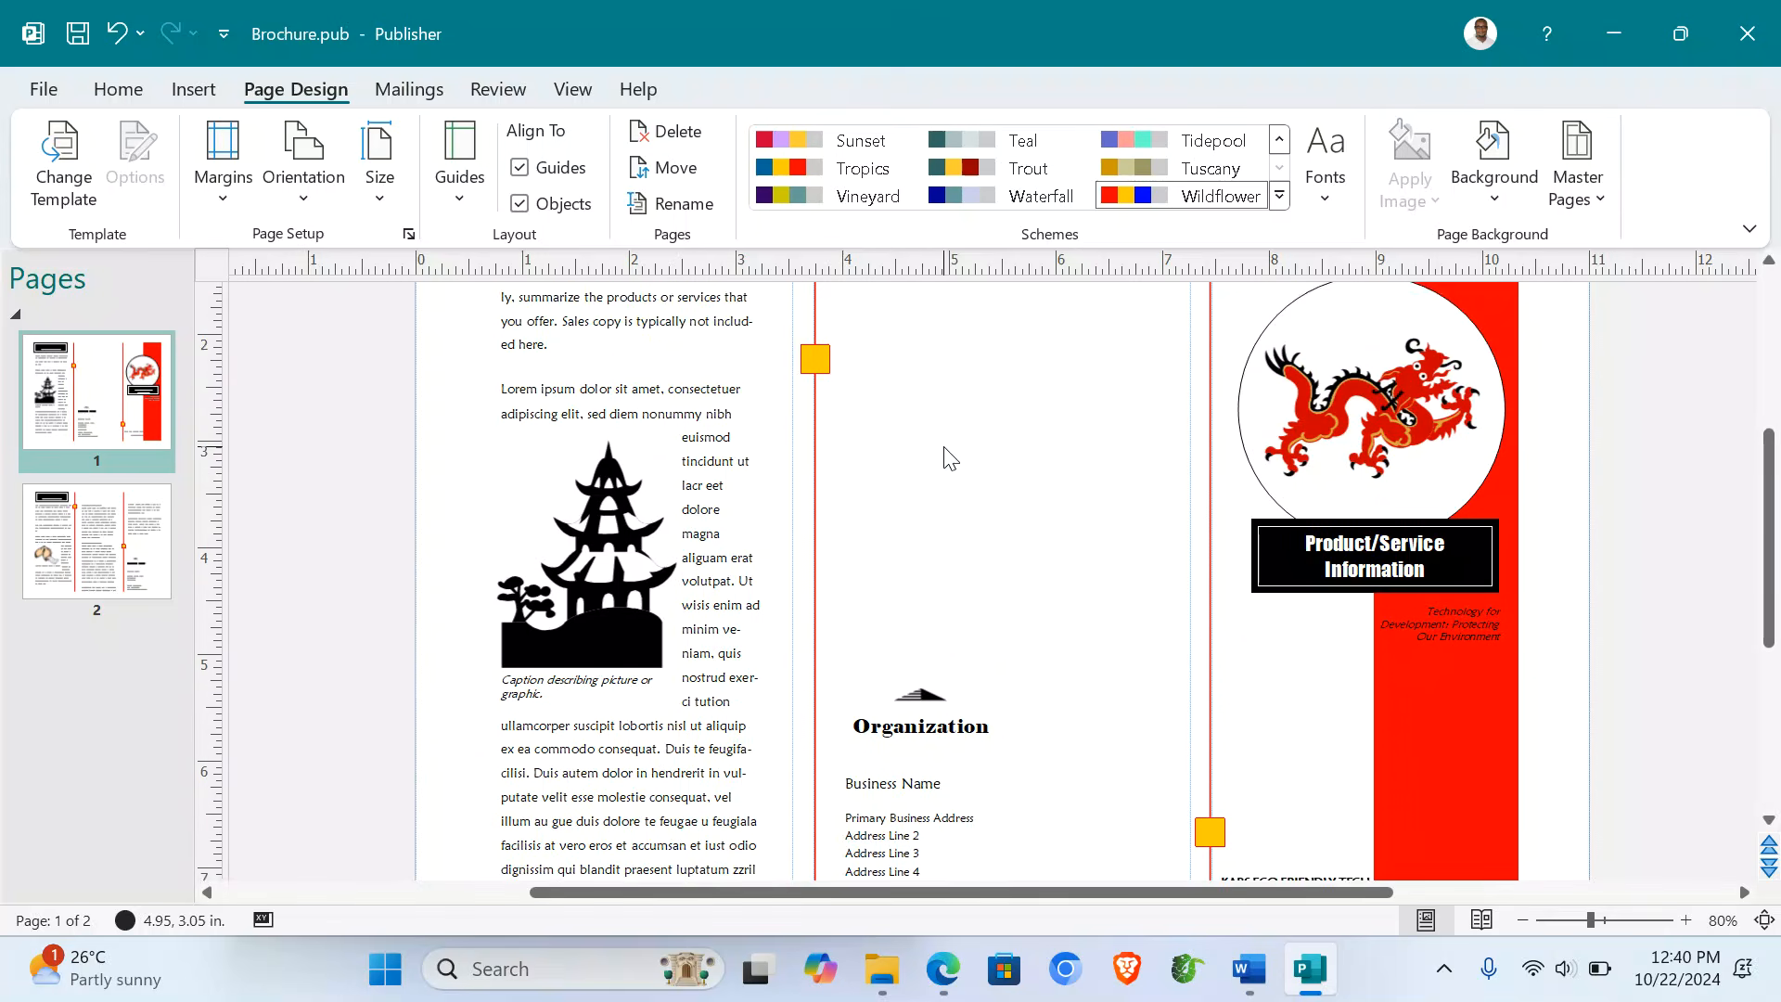
- Select the white circle behind the dragon inside the front-panel group
click(1392, 402)
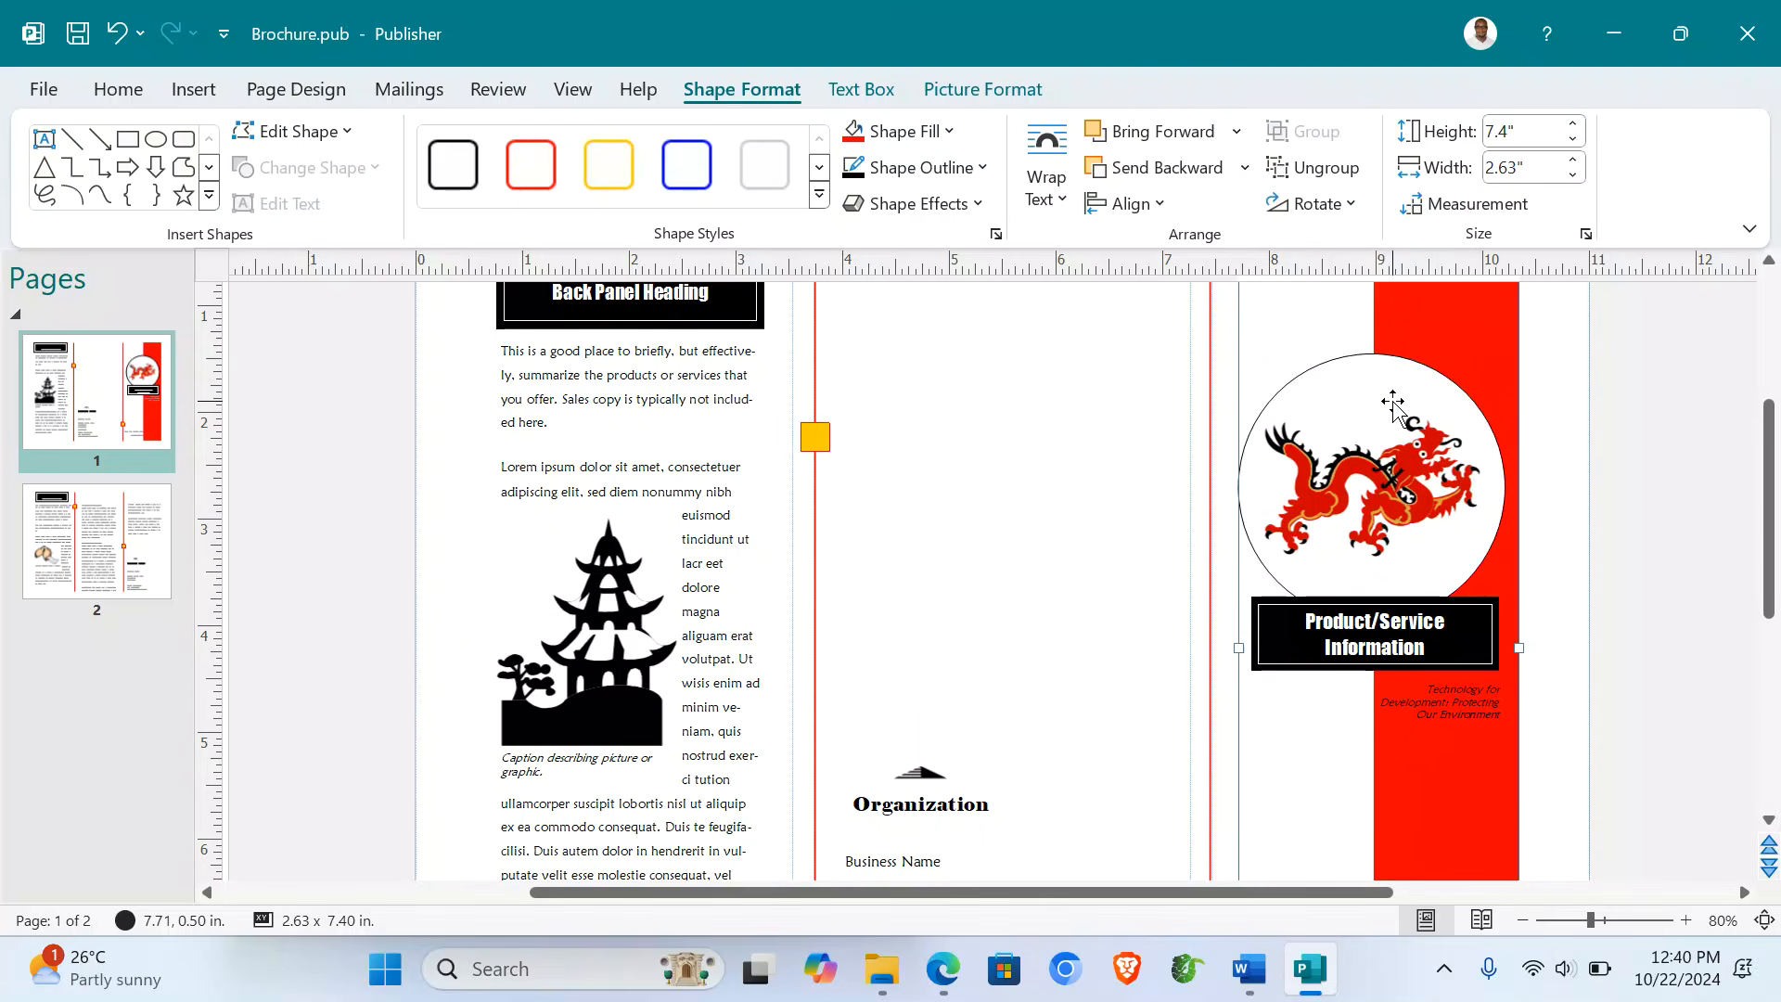
click(1295, 418)
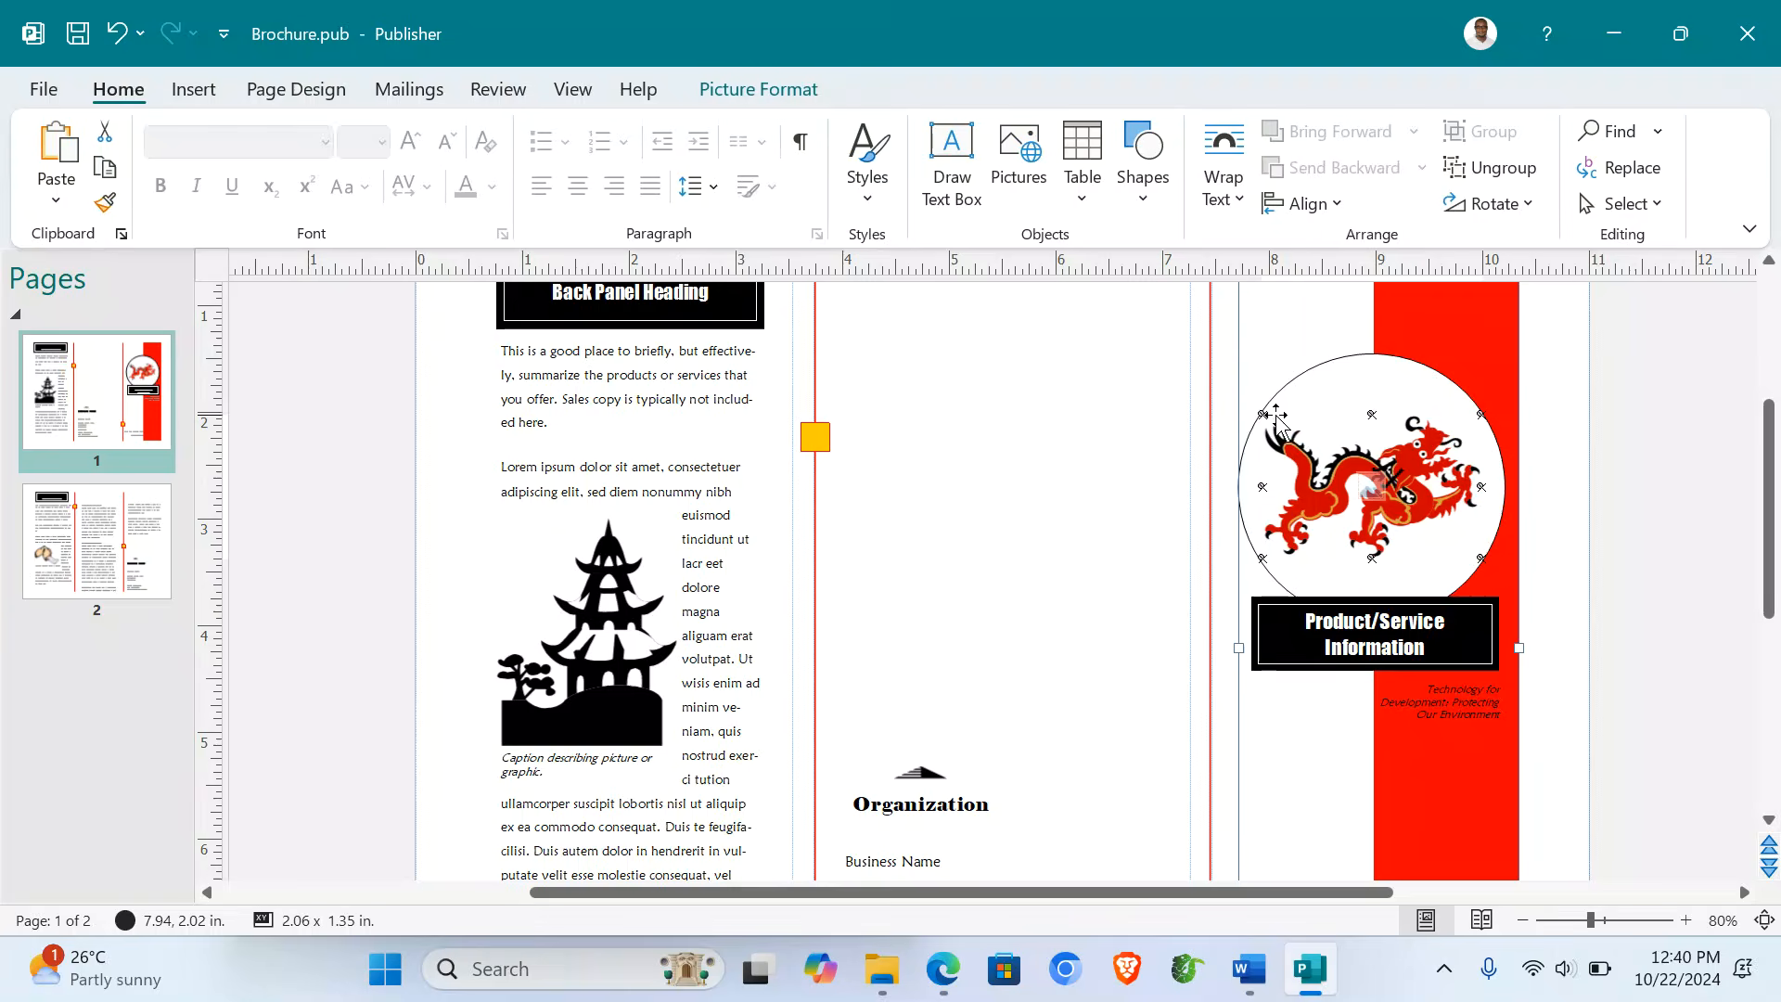
click(1304, 371)
click(1101, 416)
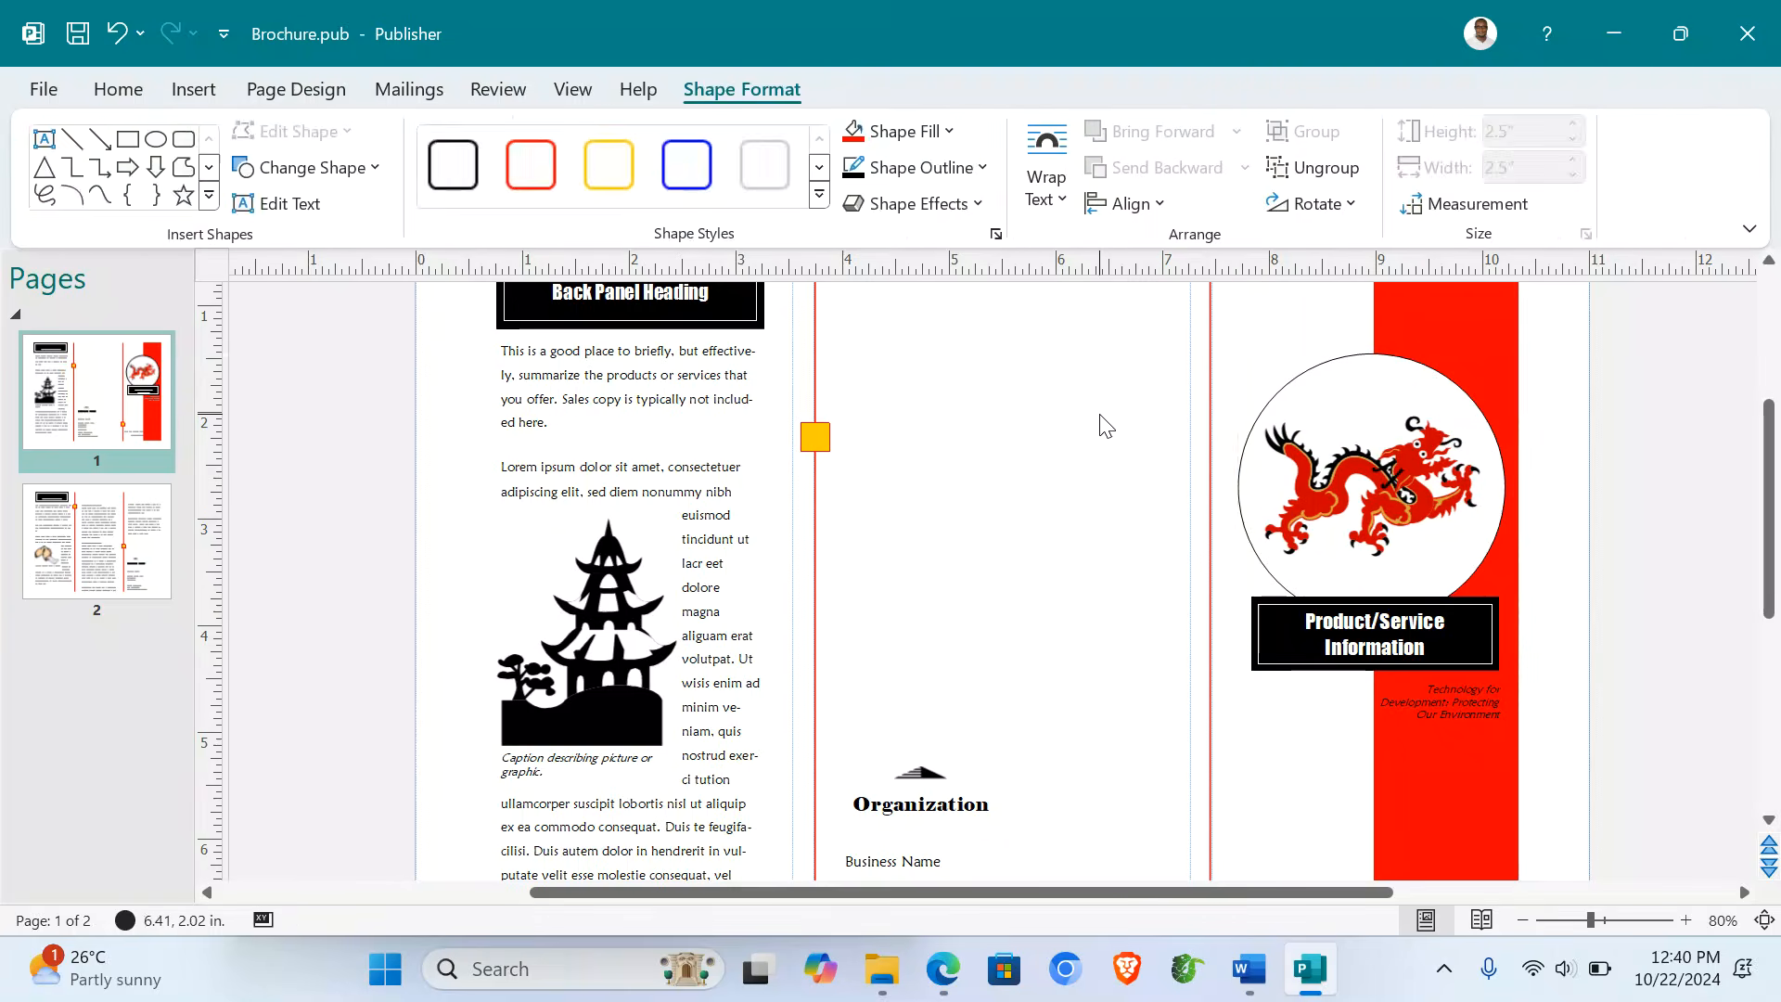
click(1423, 397)
click(1367, 397)
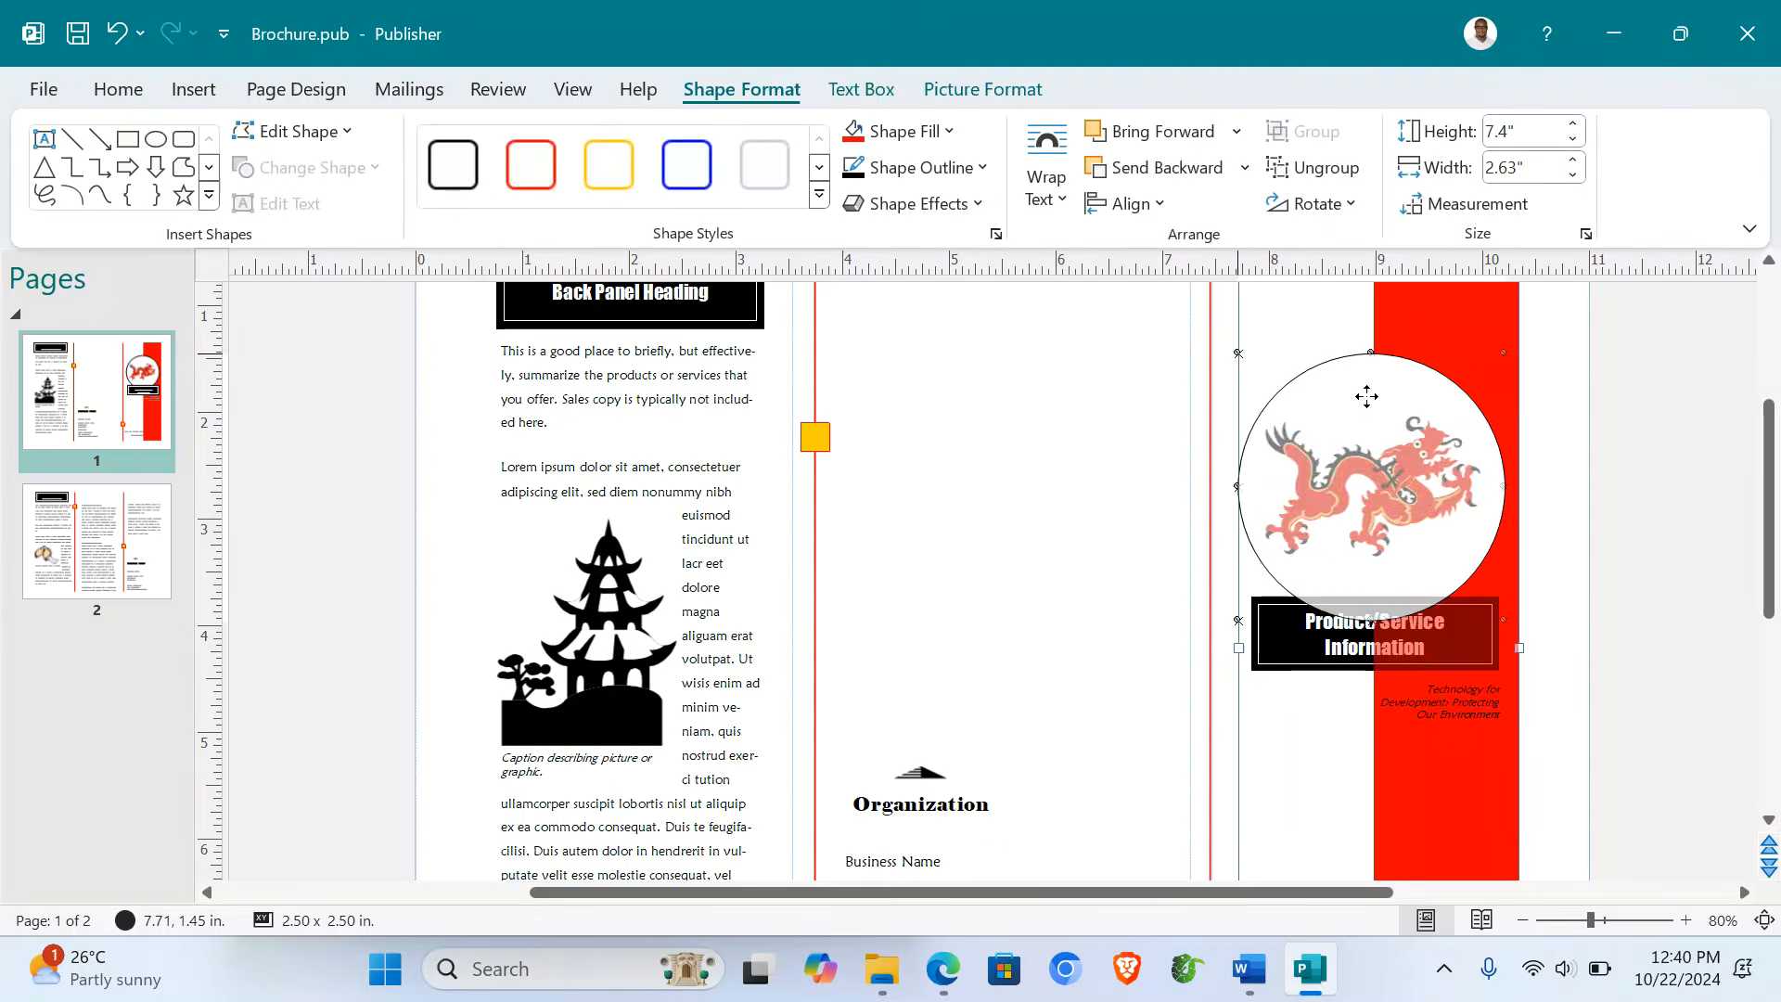
- Fill the circle with Picture2.jpg from the ITEM 2 folder on the Desktop
click(955, 136)
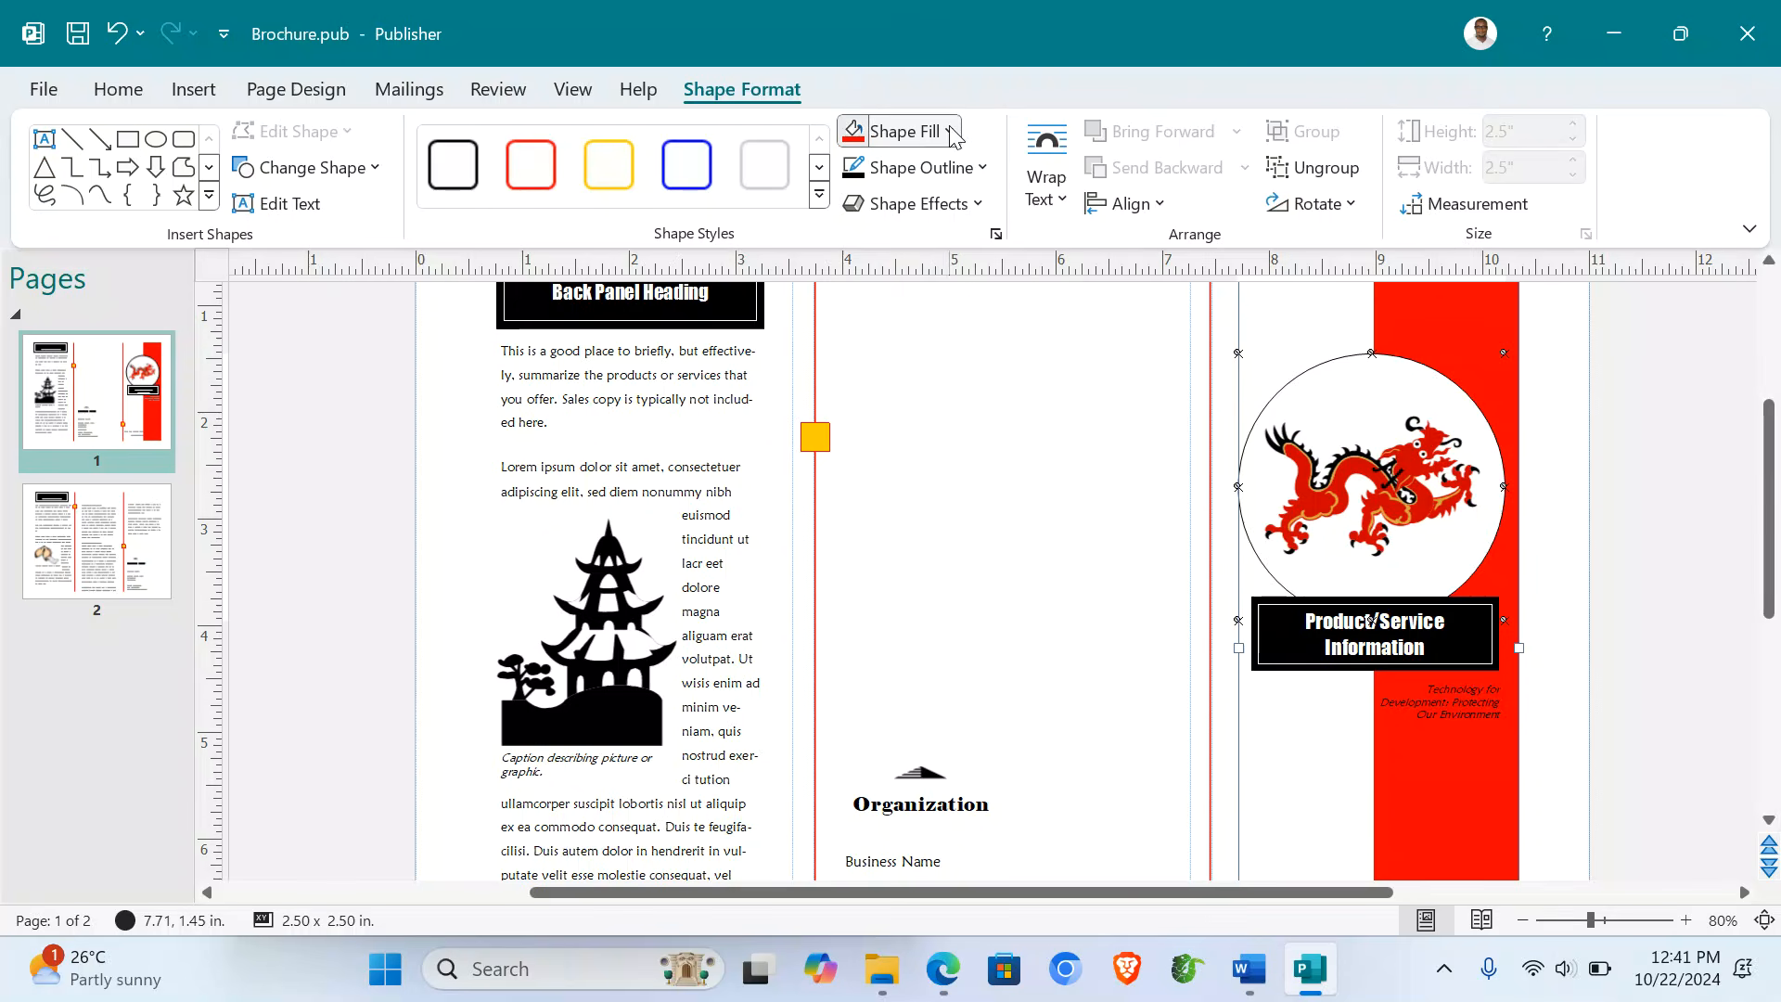
click(938, 608)
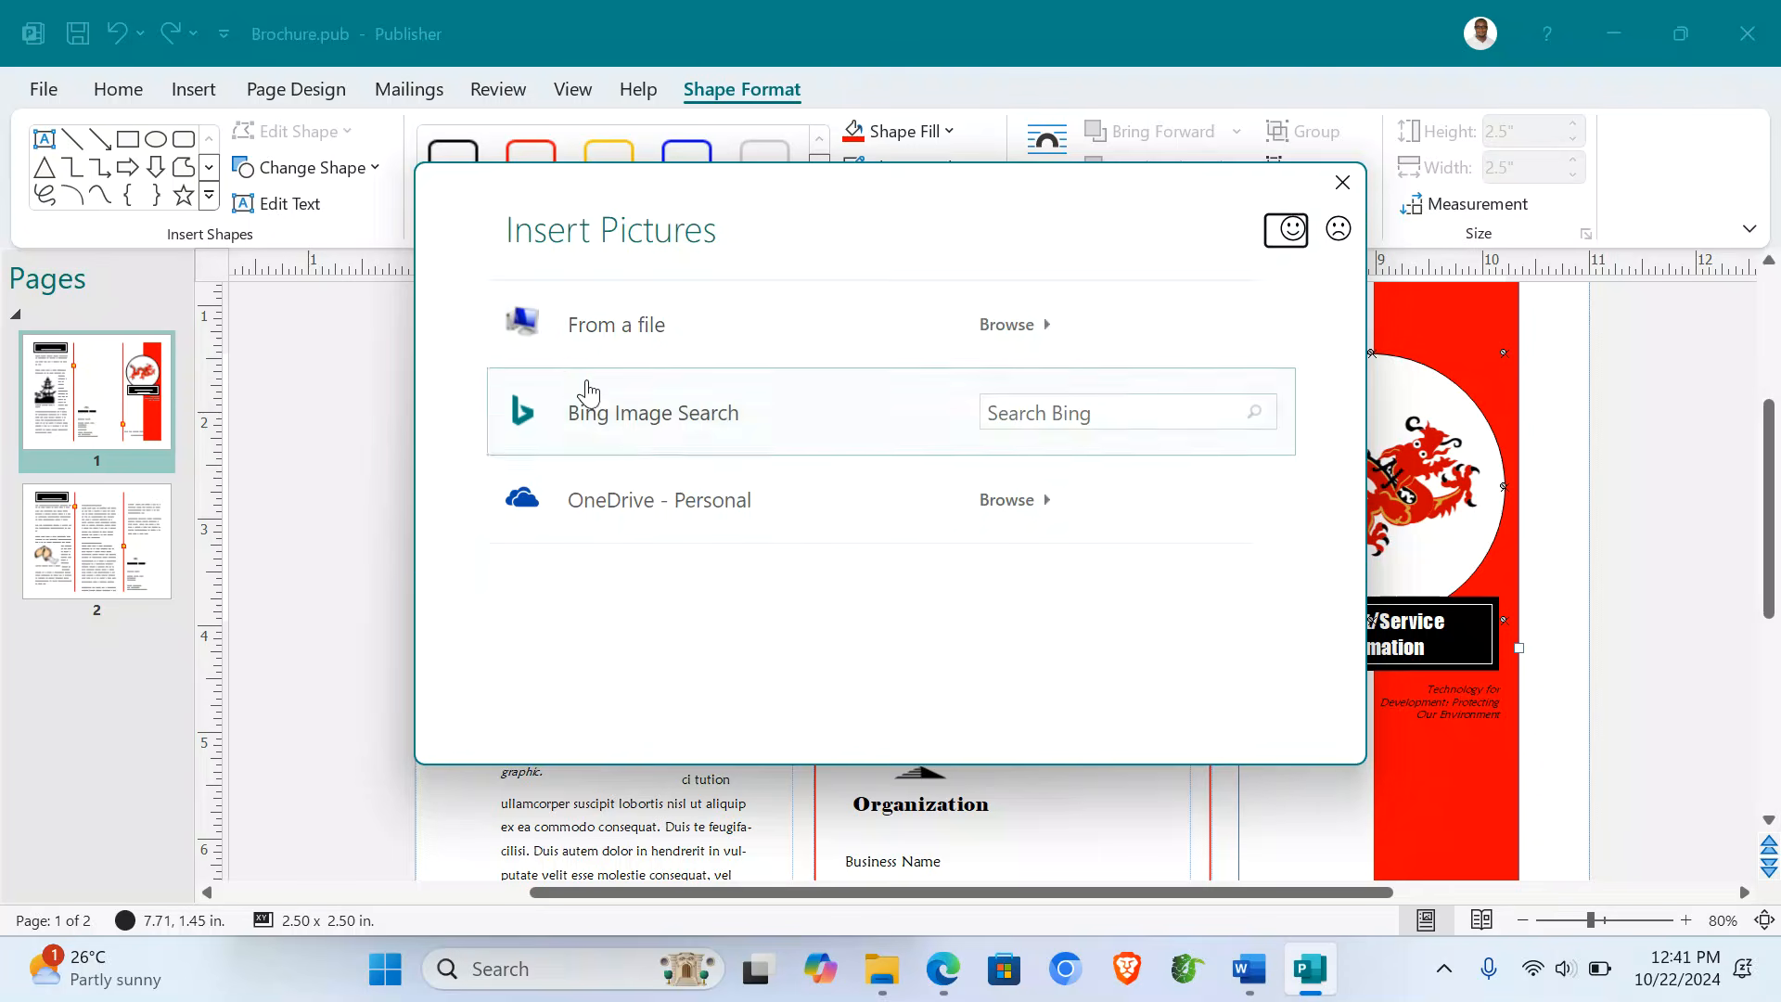
click(565, 337)
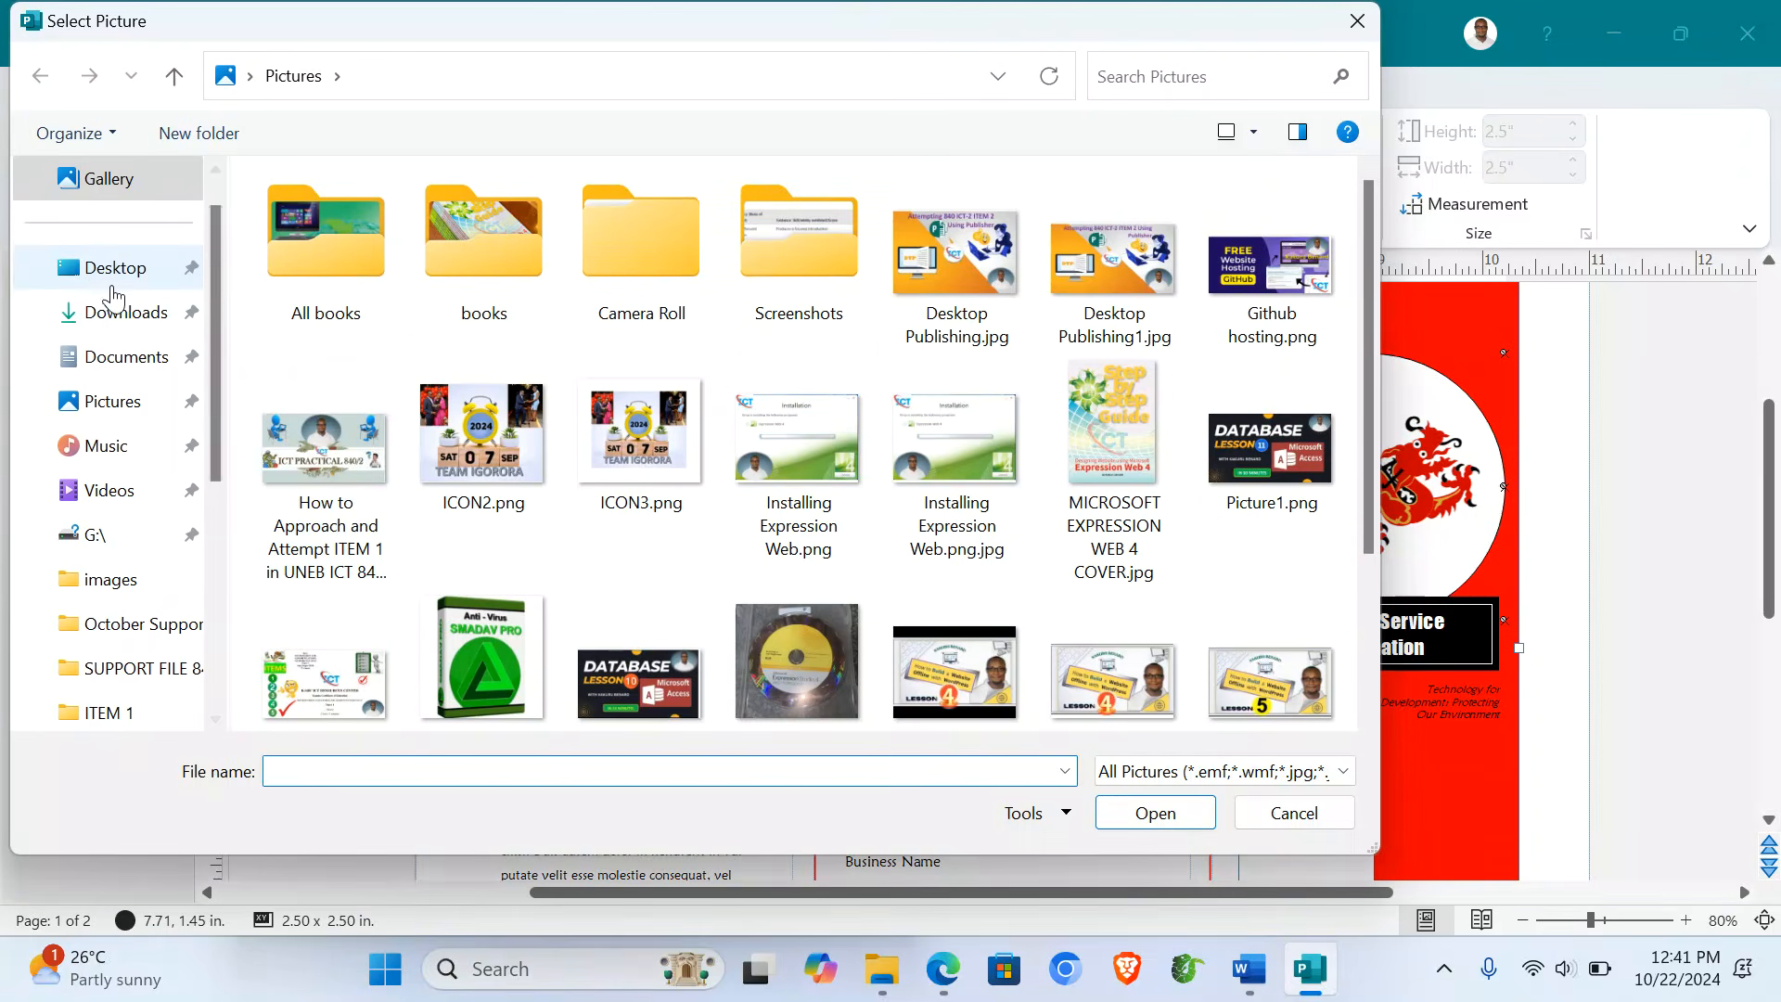
click(112, 273)
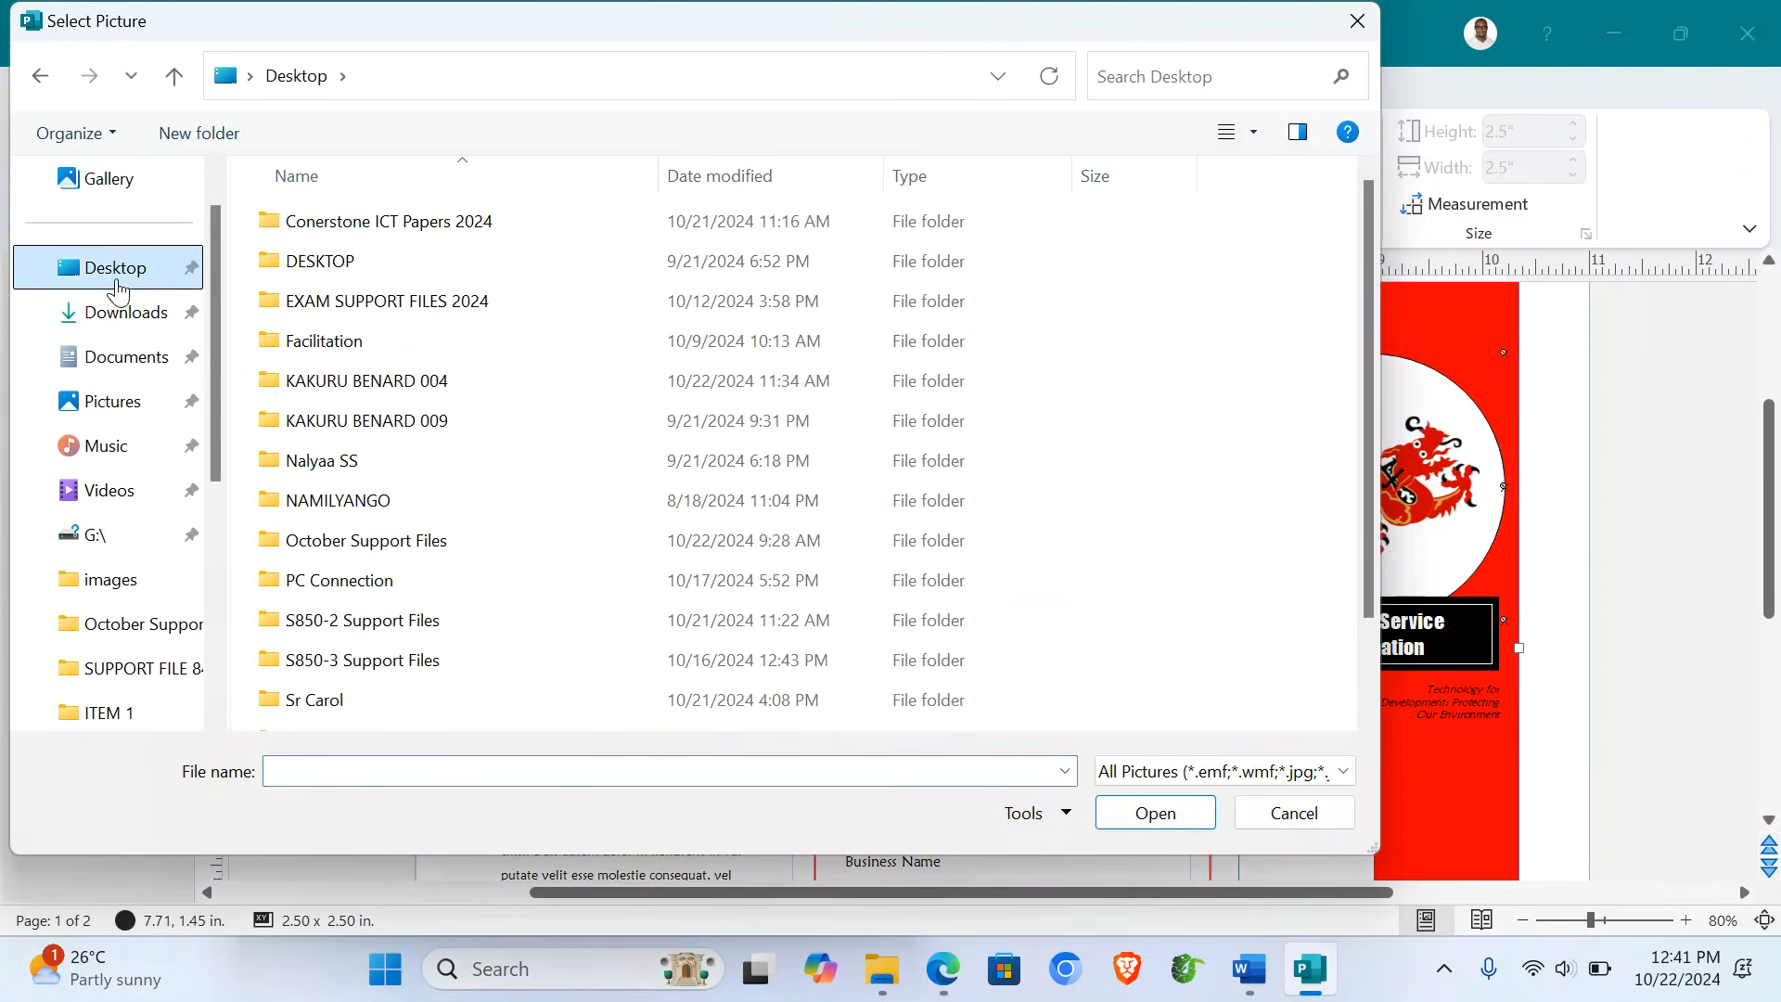
double_click(397, 382)
double_click(315, 264)
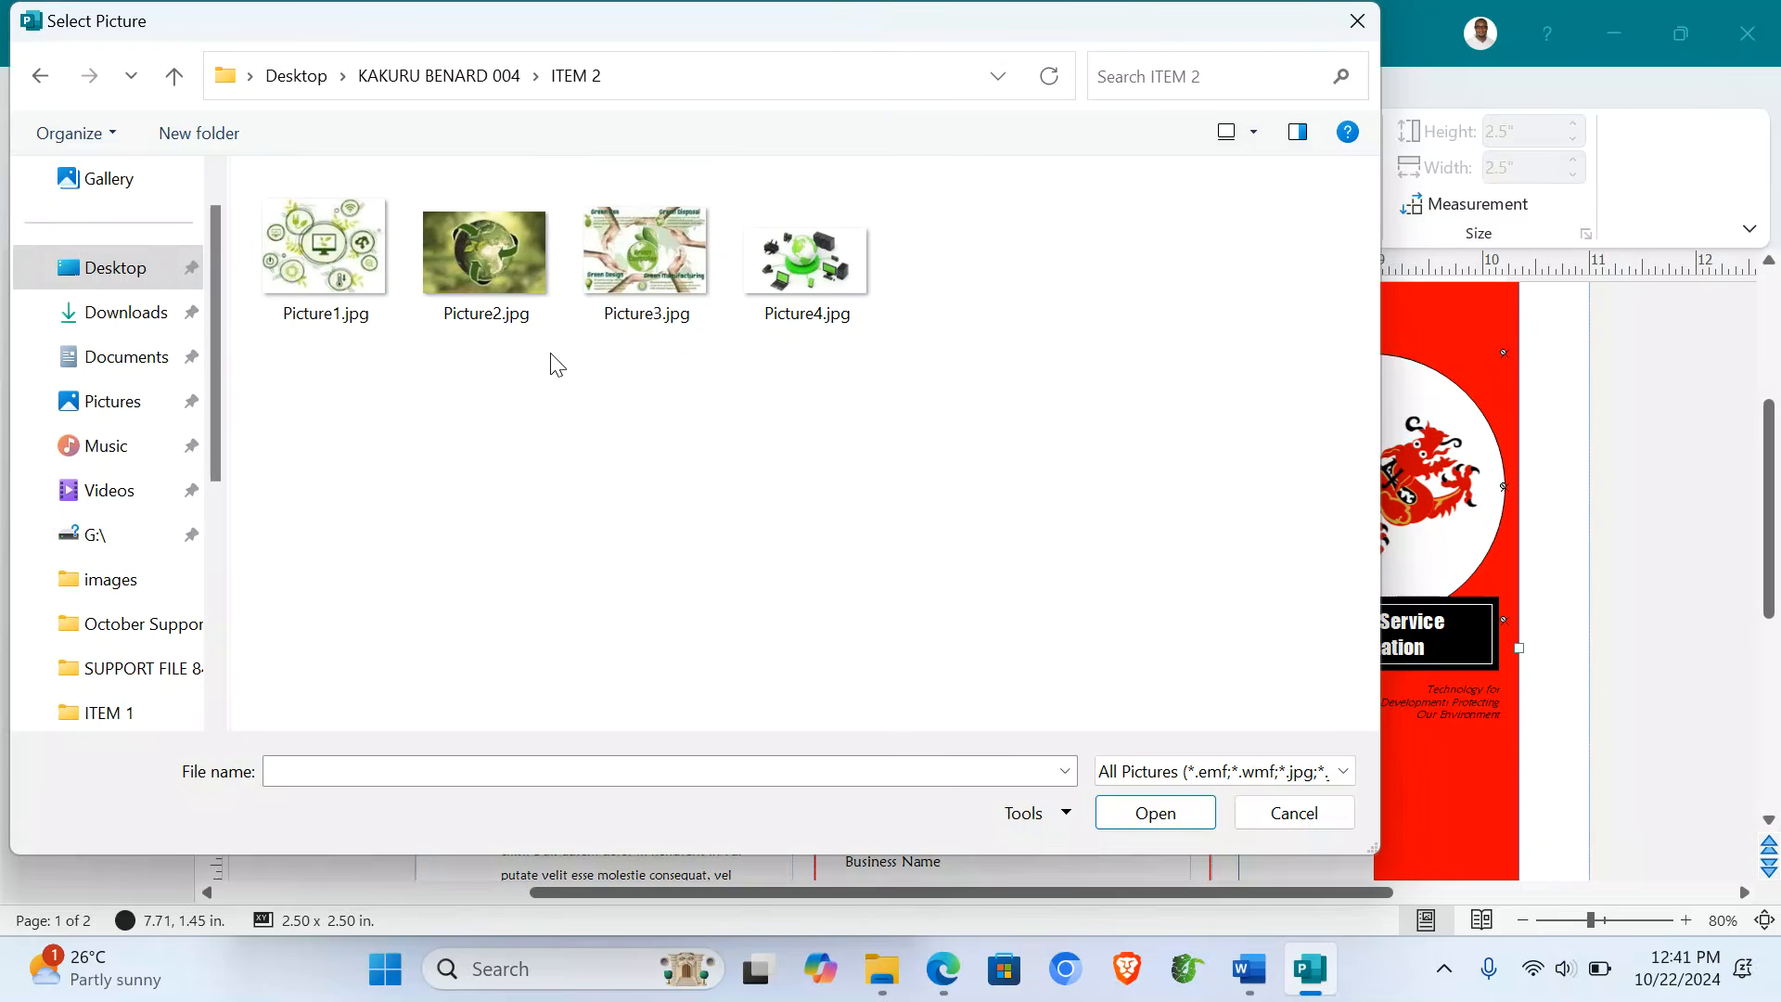
double_click(486, 265)
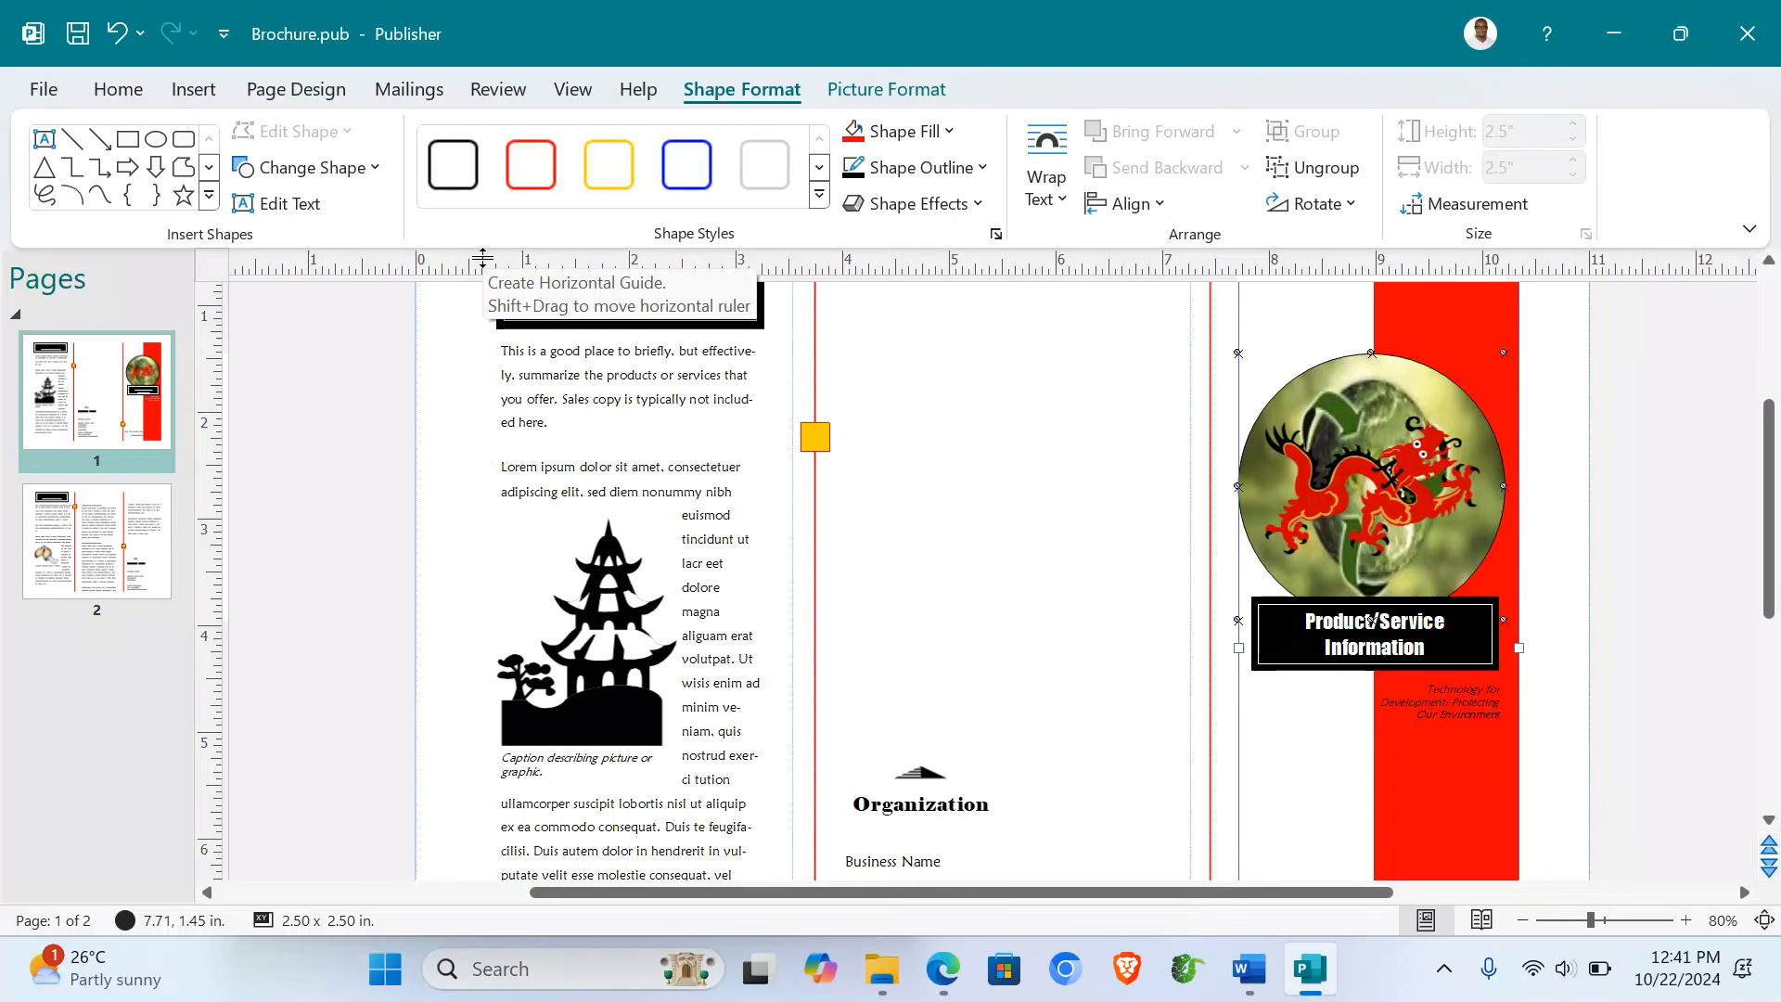
- Undo an accidental deletion of the circle, red band and tagline, then reselect the group
click(1347, 477)
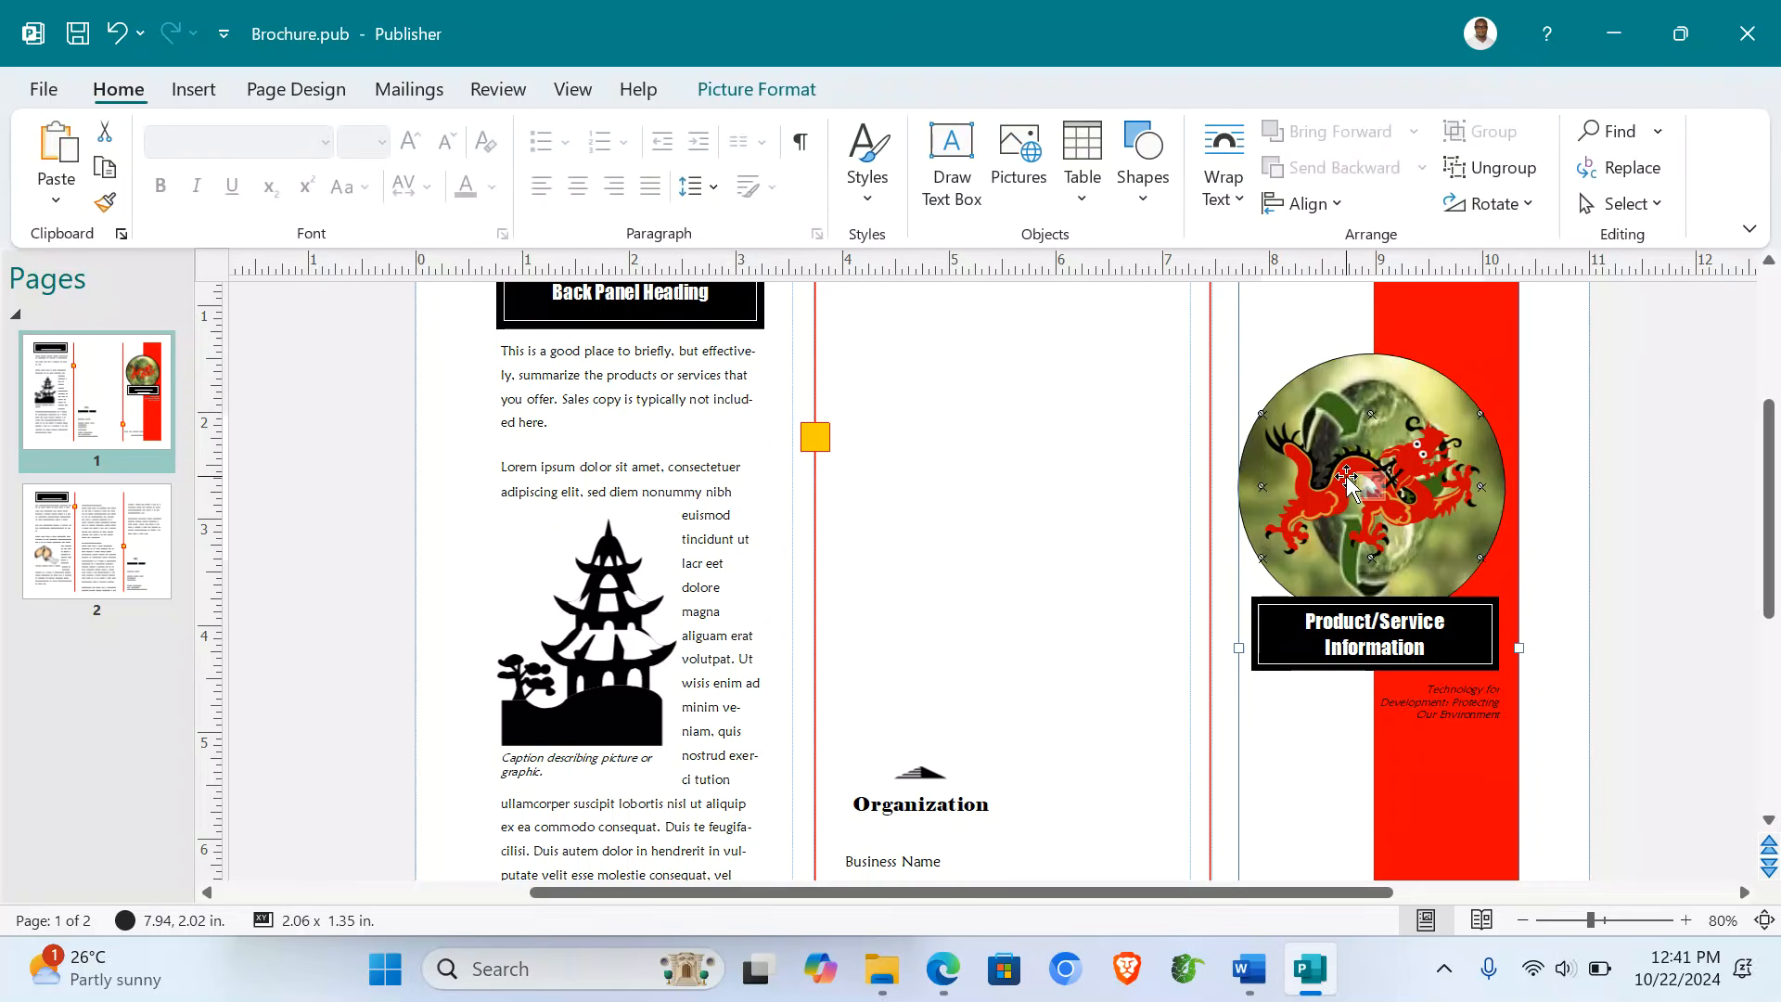
key(Delete)
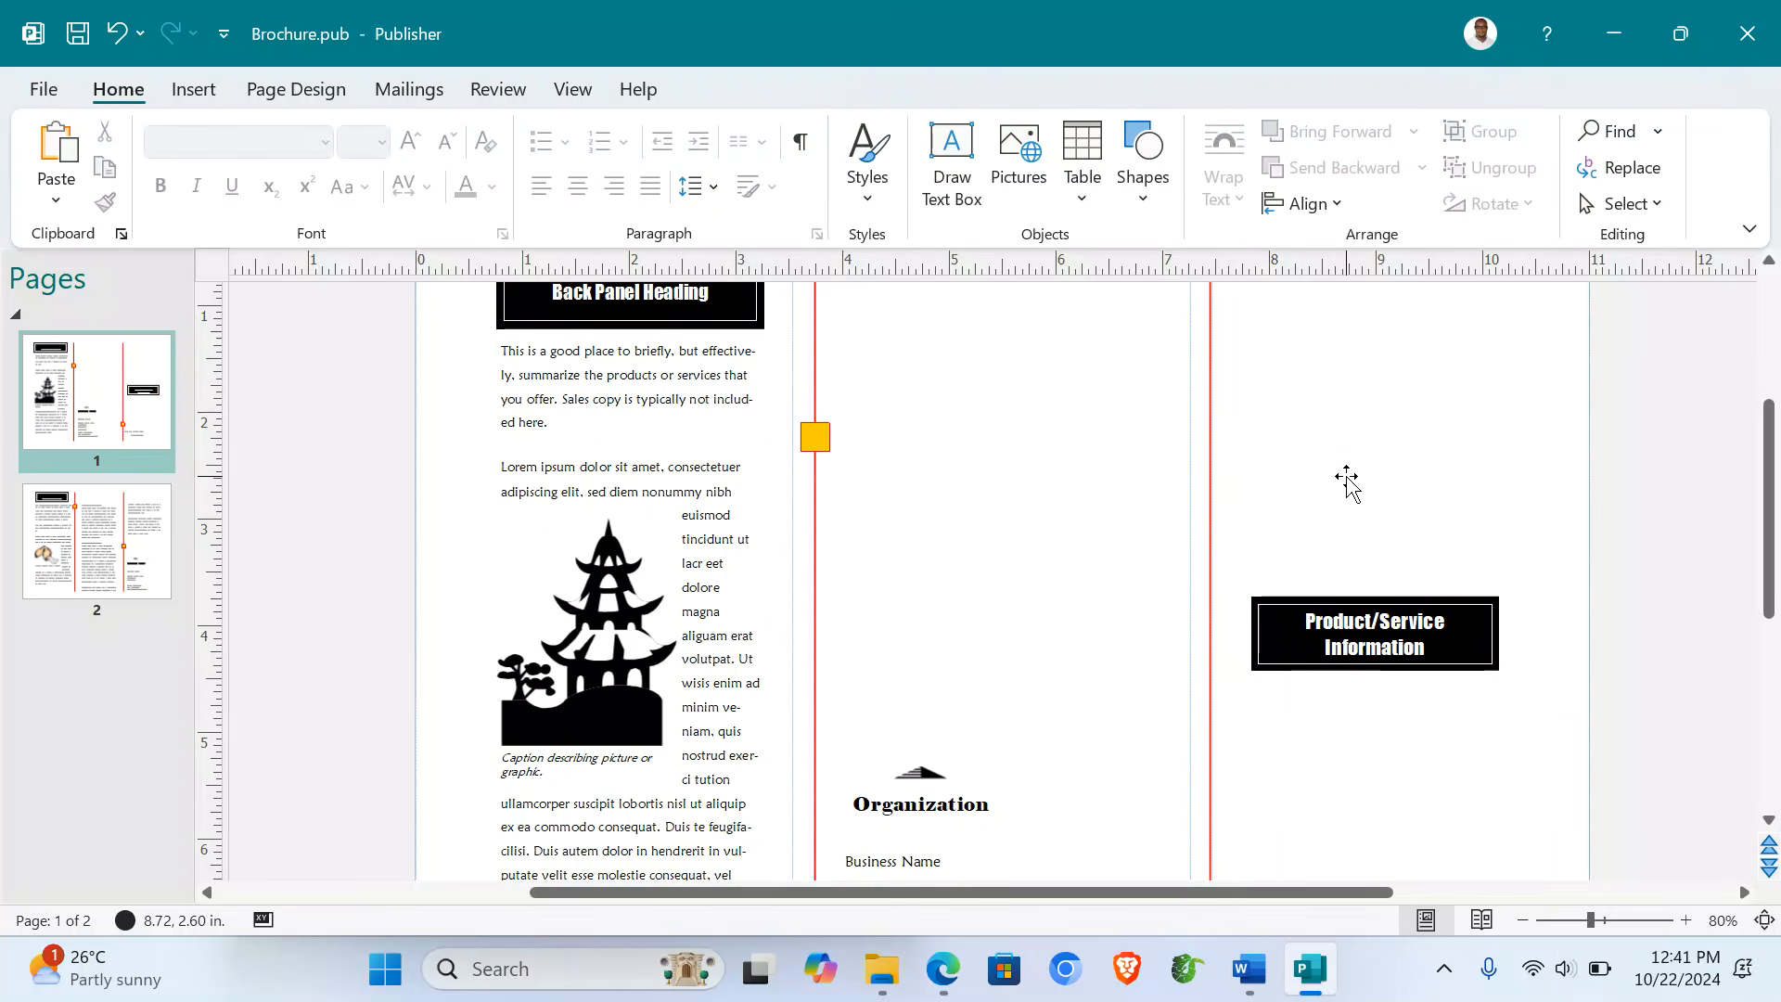
key(ctrl+z)
click(1624, 481)
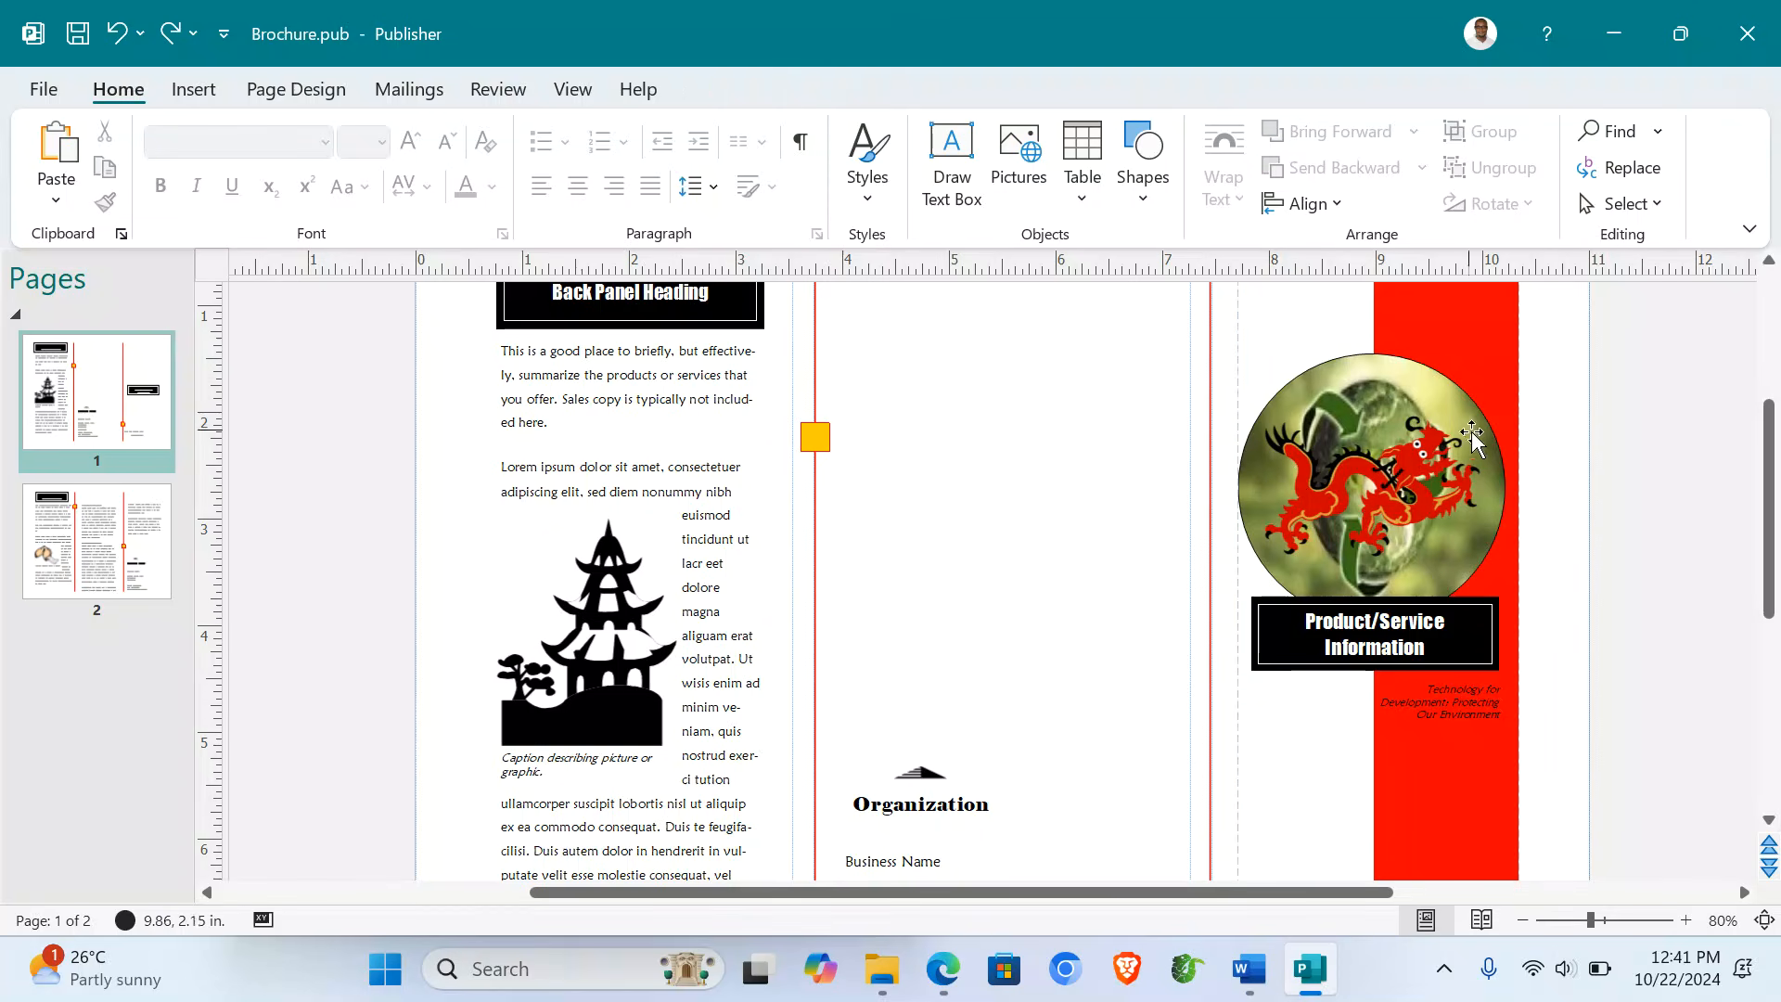
click(1389, 399)
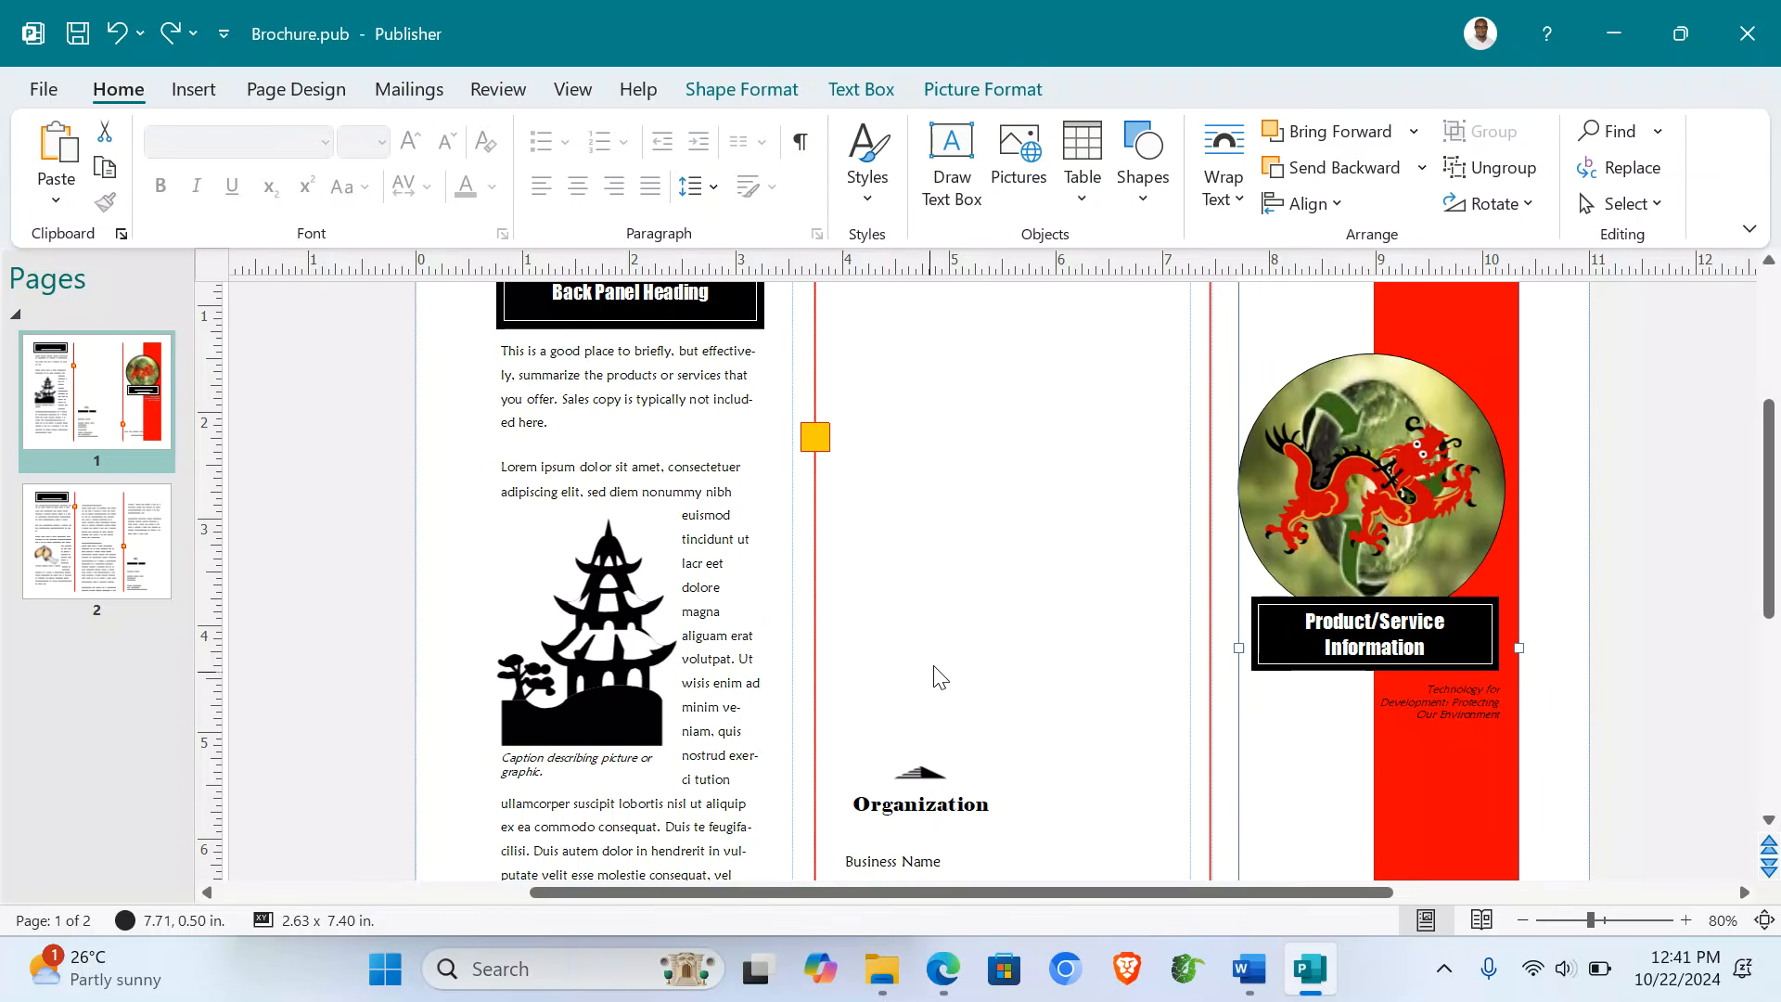
scroll(960, 658, down, 1)
- Remove the logo graphic above Organization in the middle panel
click(931, 744)
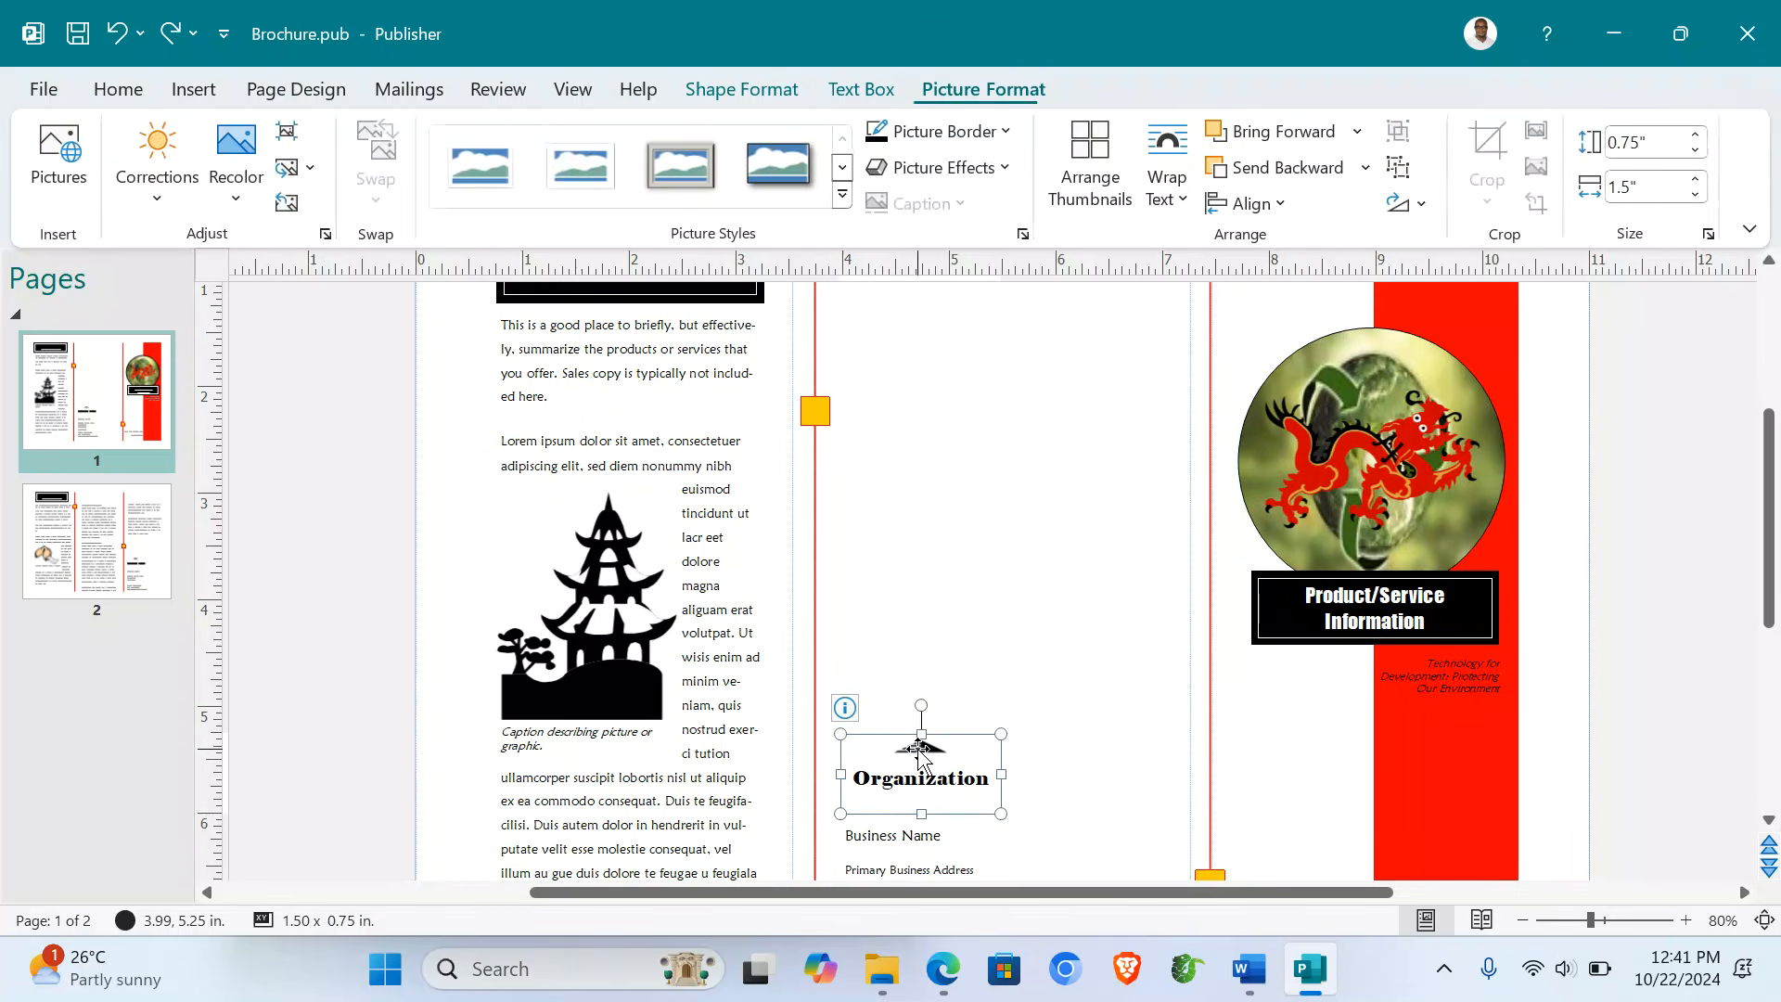
click(312, 170)
click(376, 247)
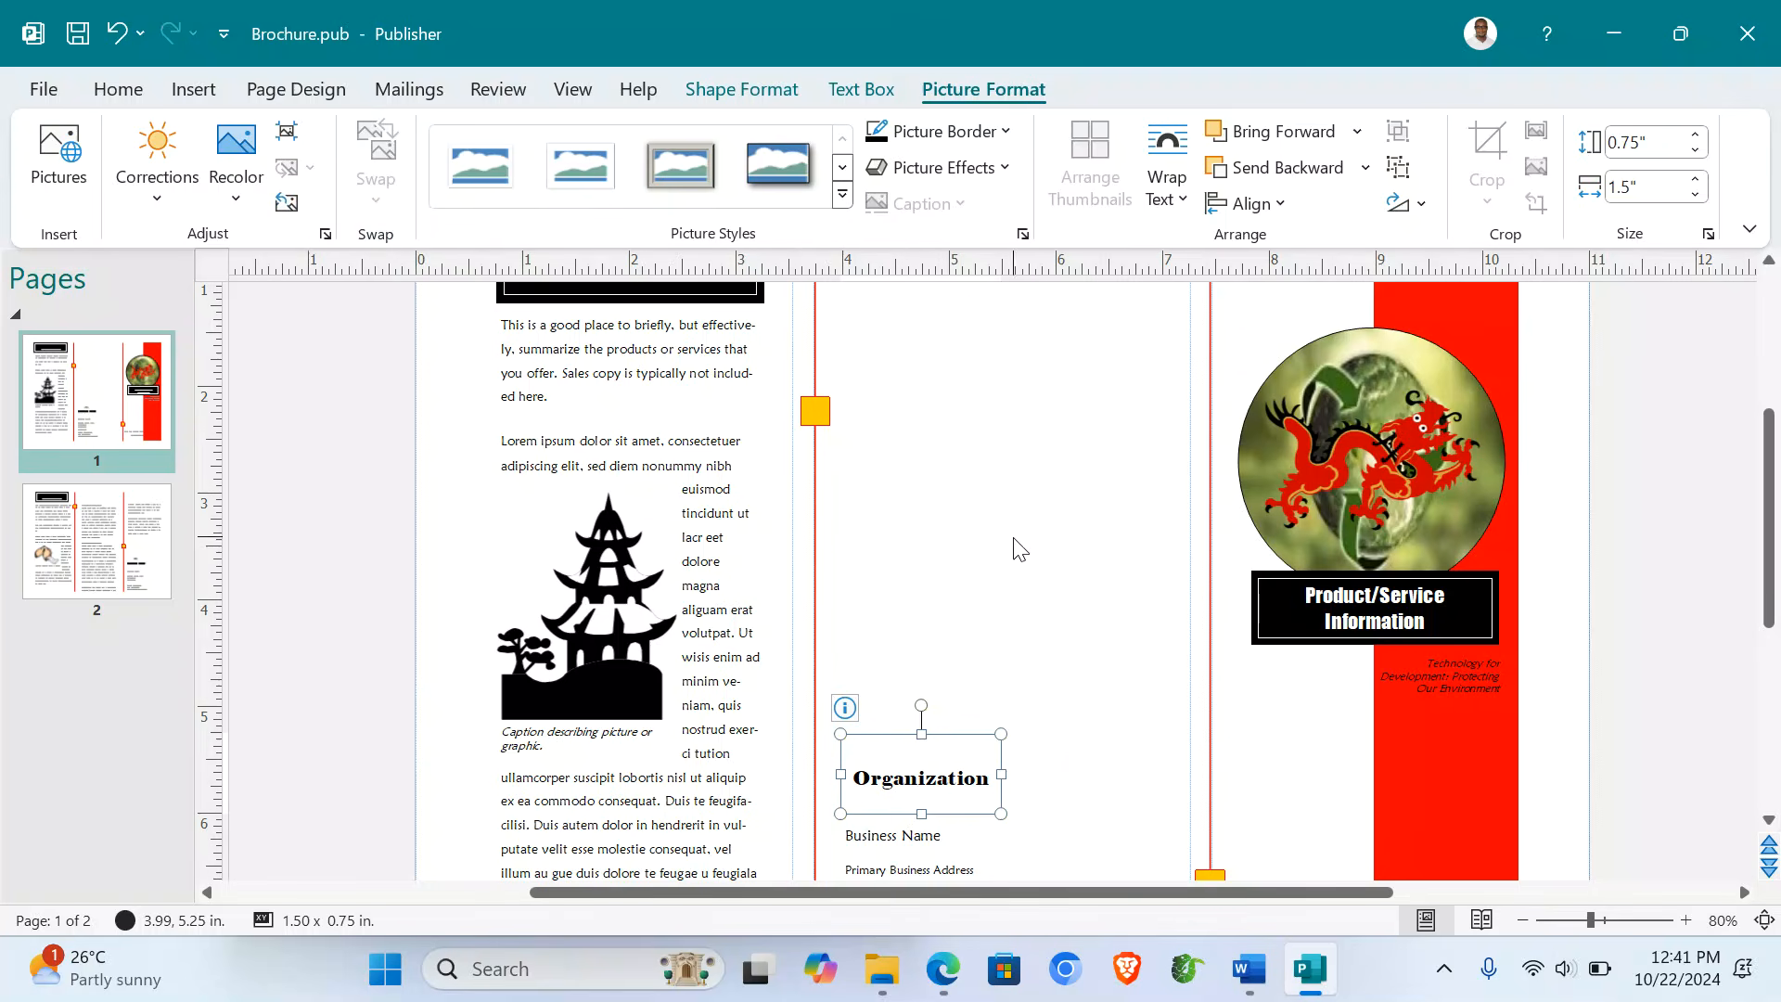
key(Delete)
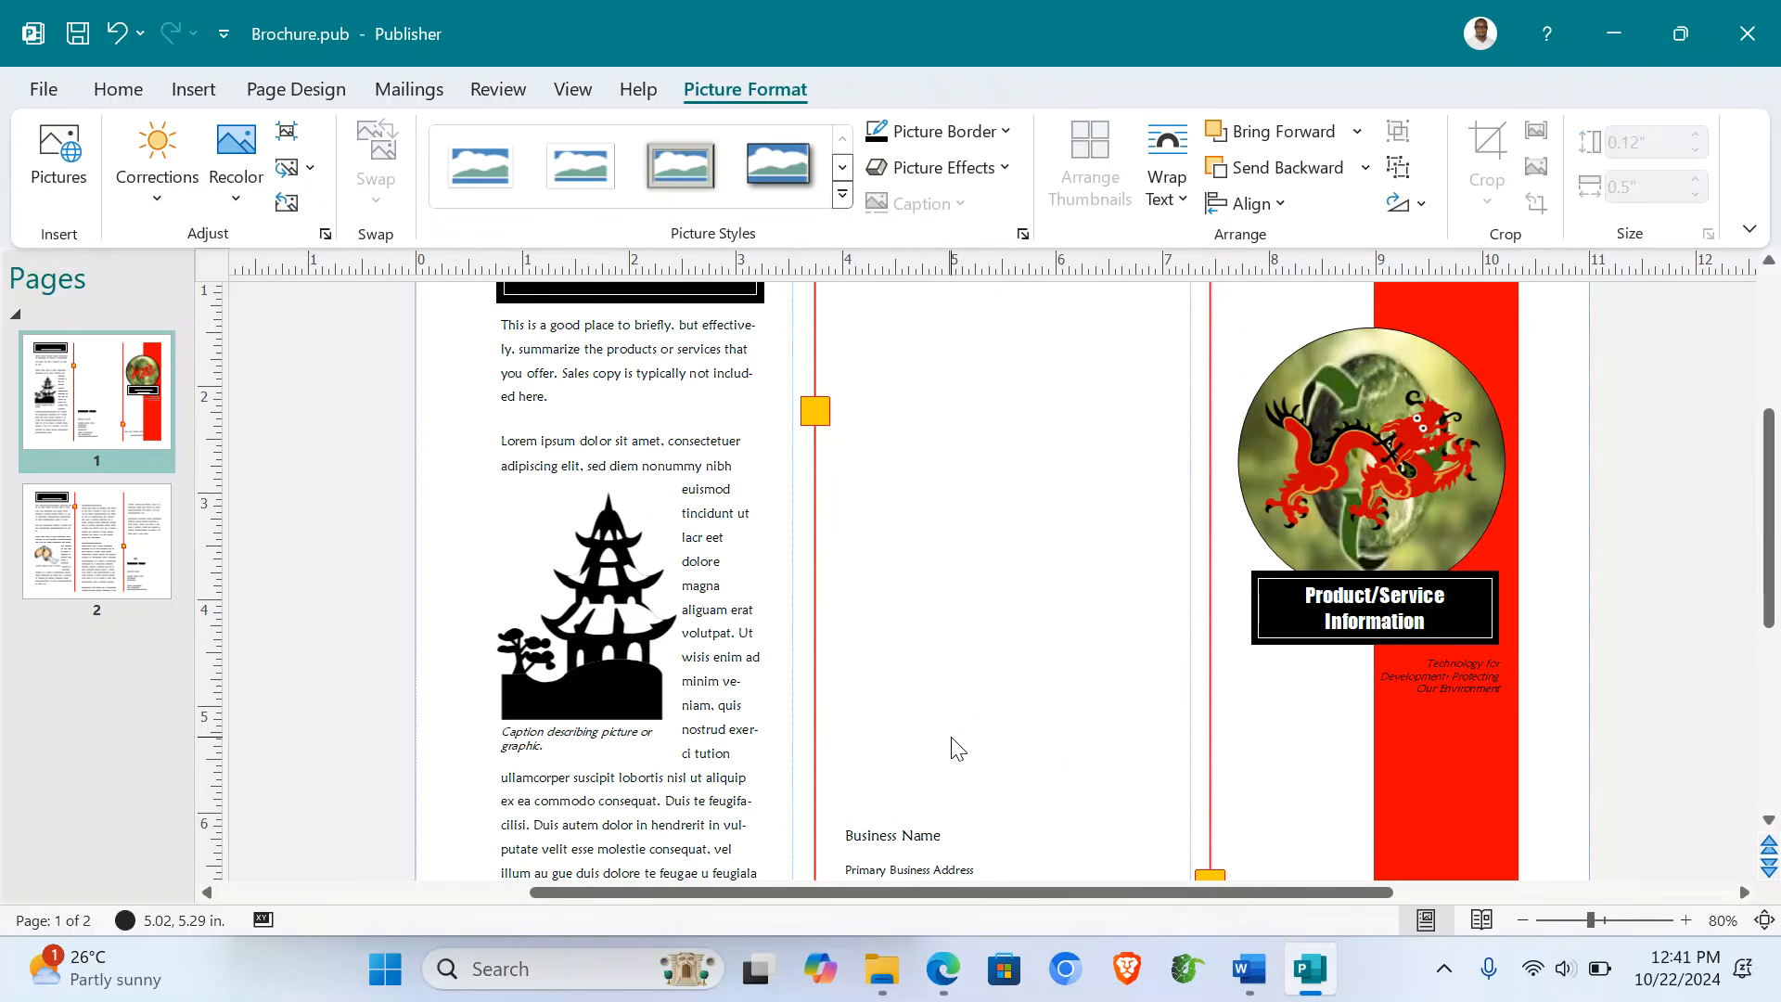
- Insert Picture2.jpg from the ITEM 2 folder and move it above Business Name
click(193, 89)
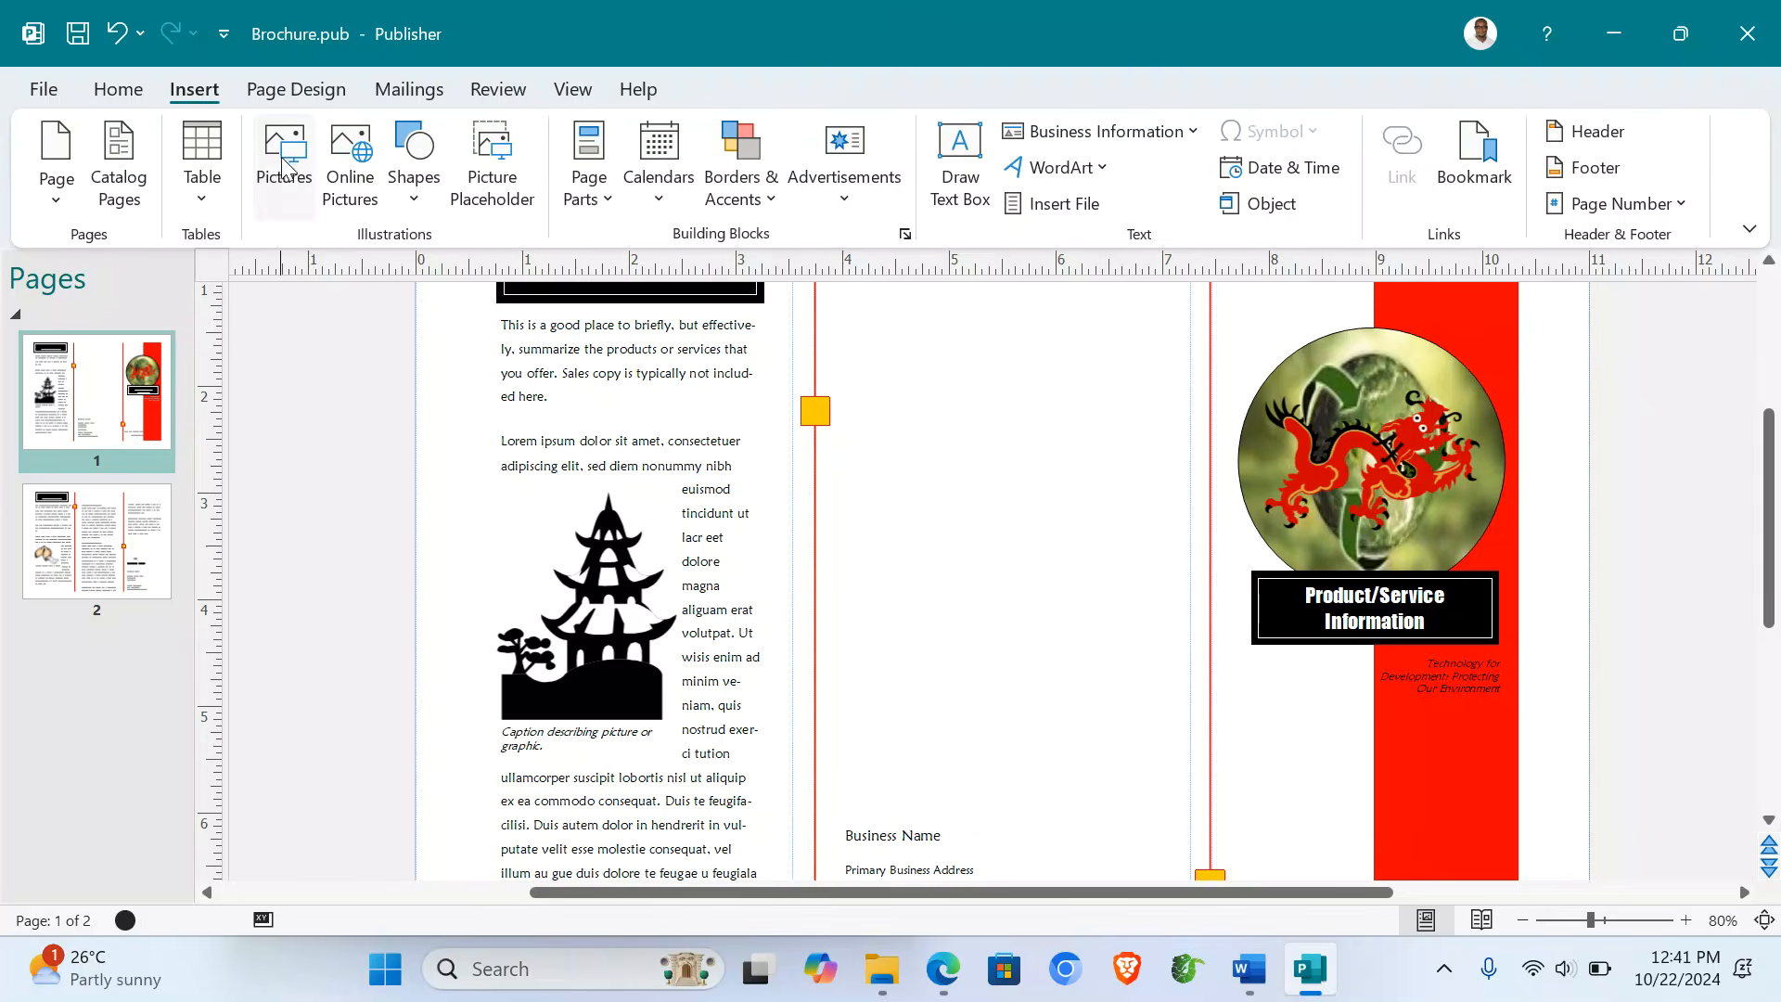
click(287, 176)
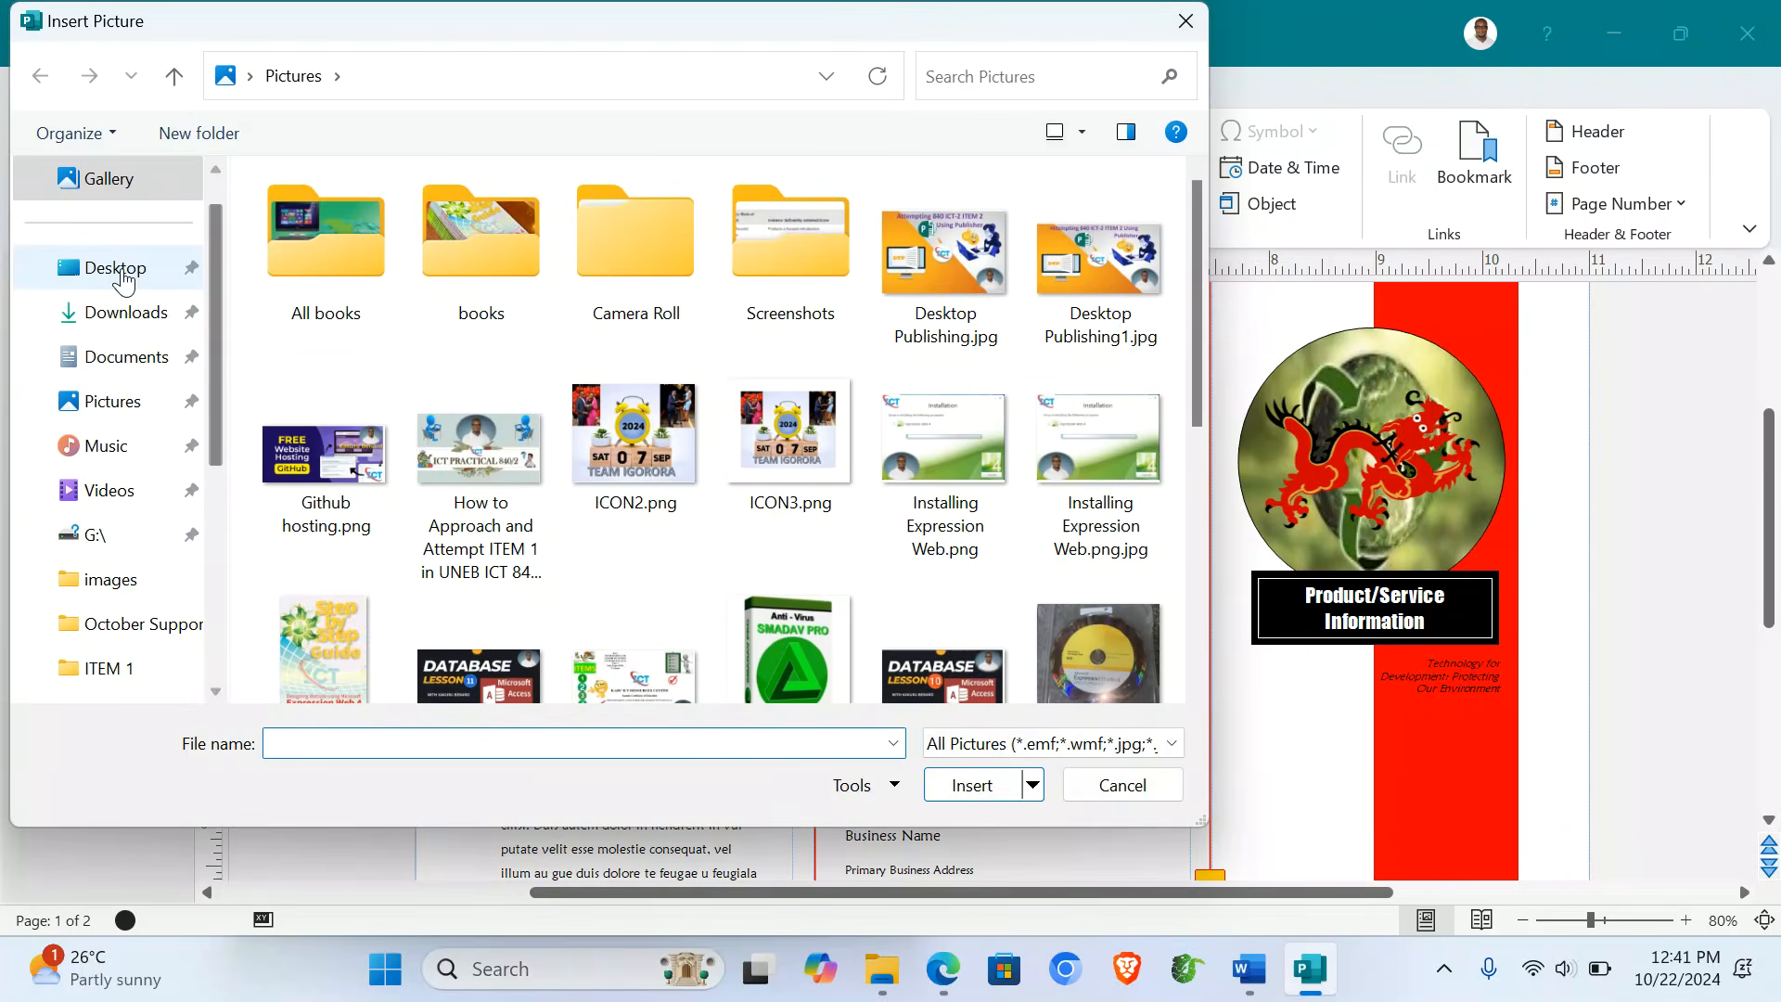
click(117, 269)
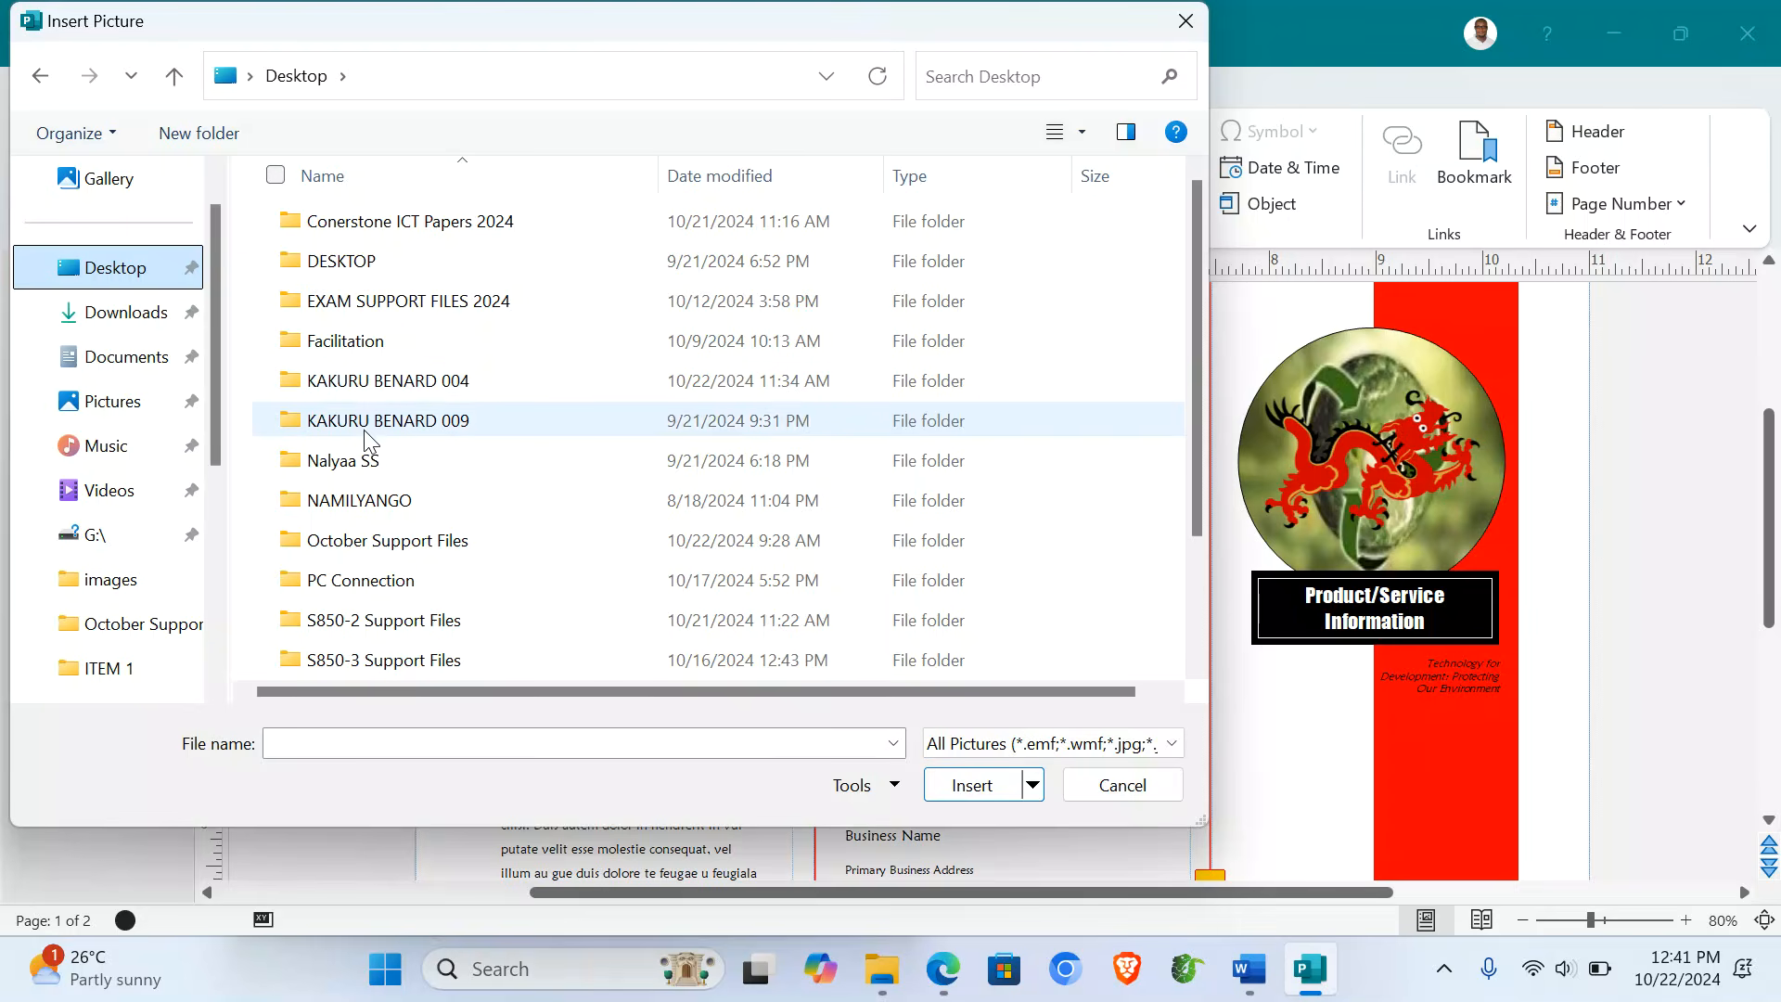
double_click(430, 381)
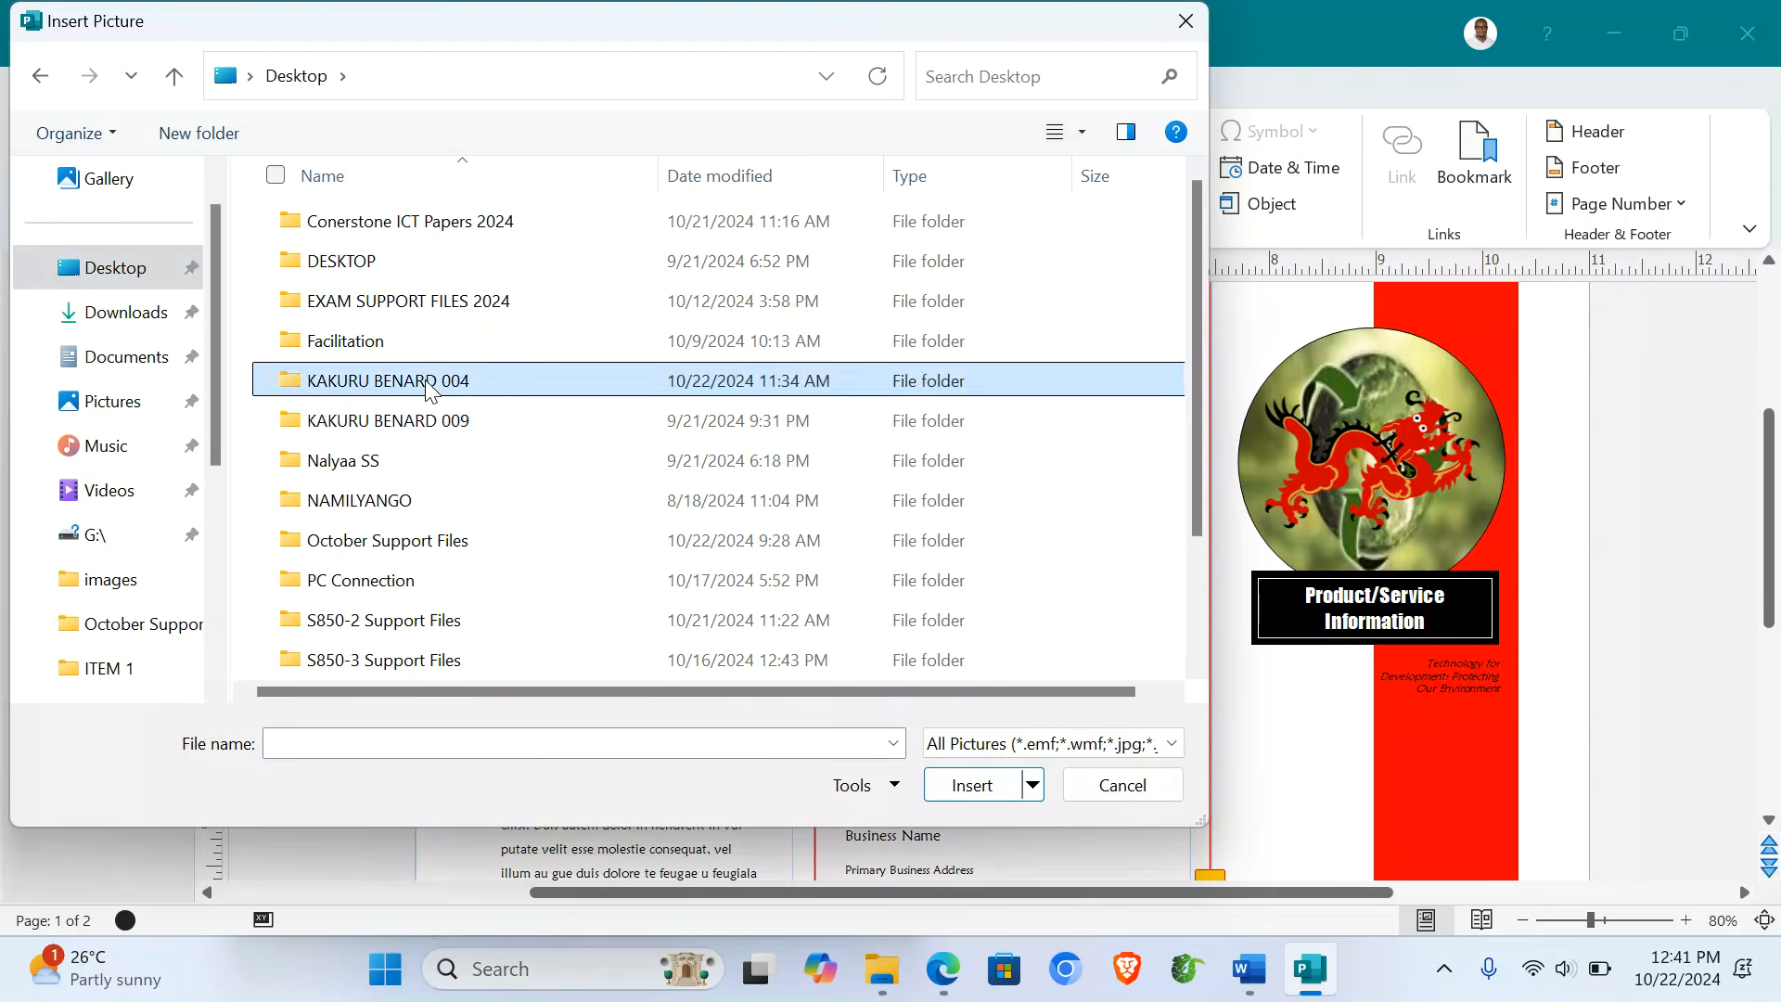
click(348, 267)
double_click(348, 264)
double_click(516, 237)
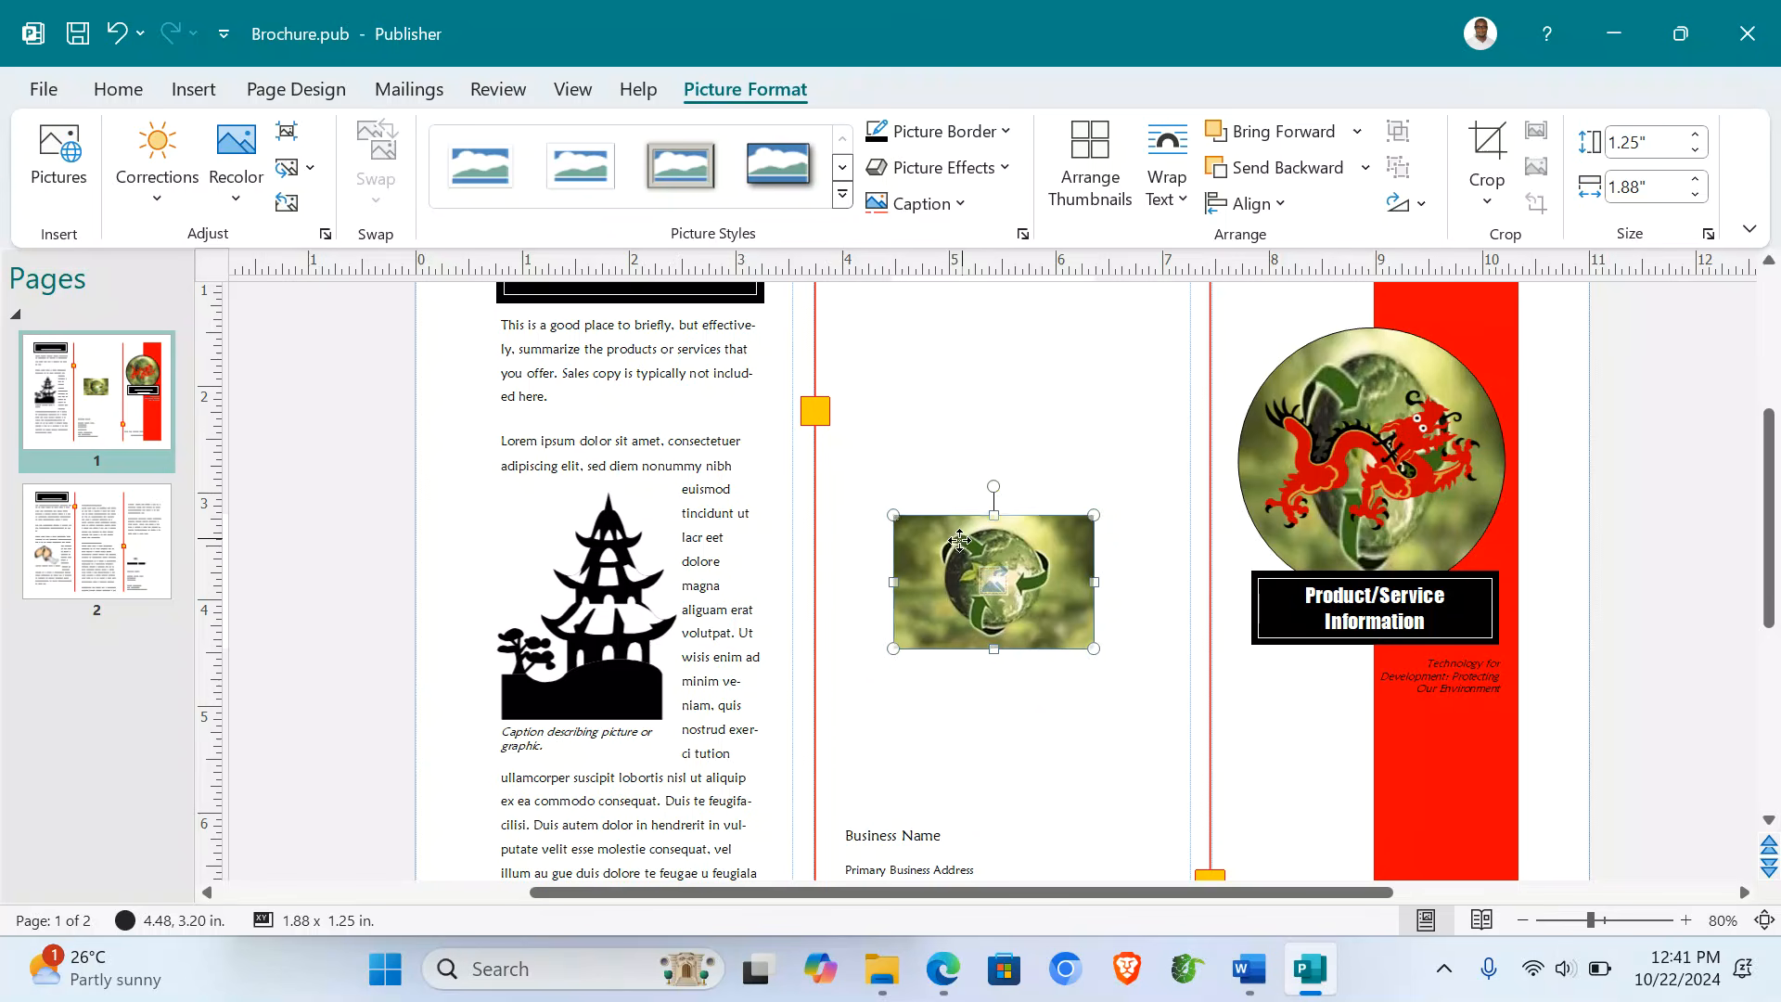
drag(959, 537, 907, 688)
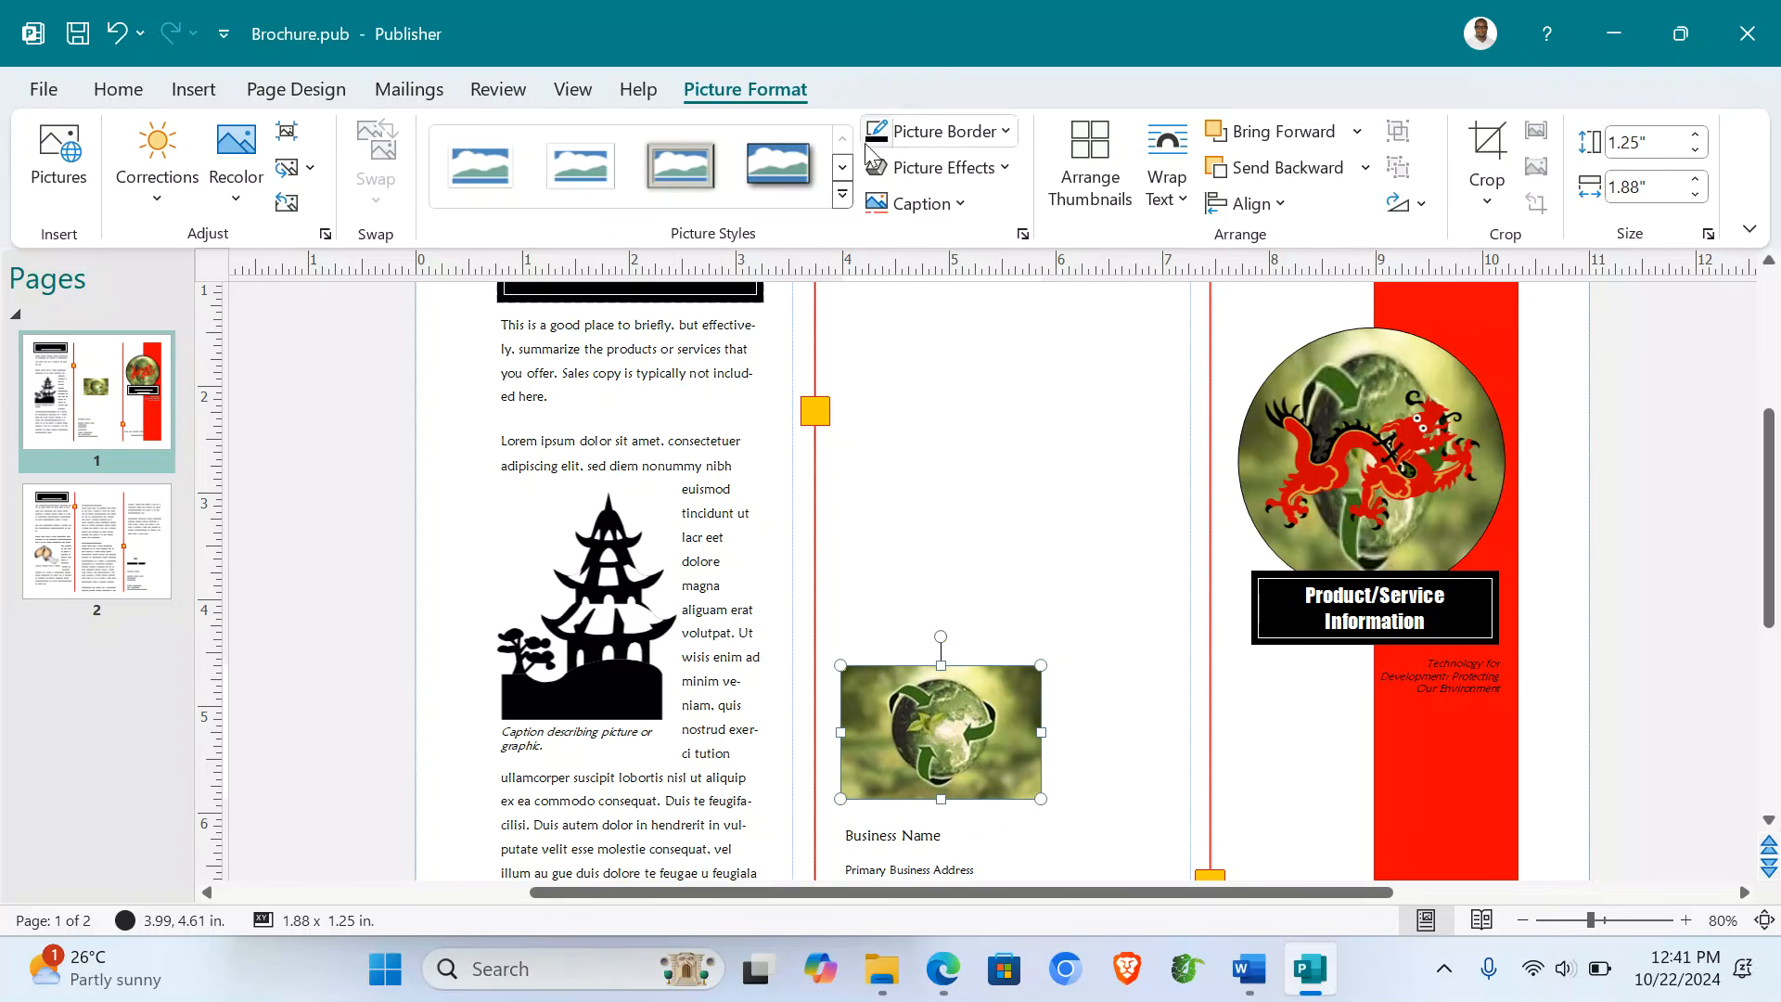
- Apply a black oval frame picture style to the globe picture
click(846, 197)
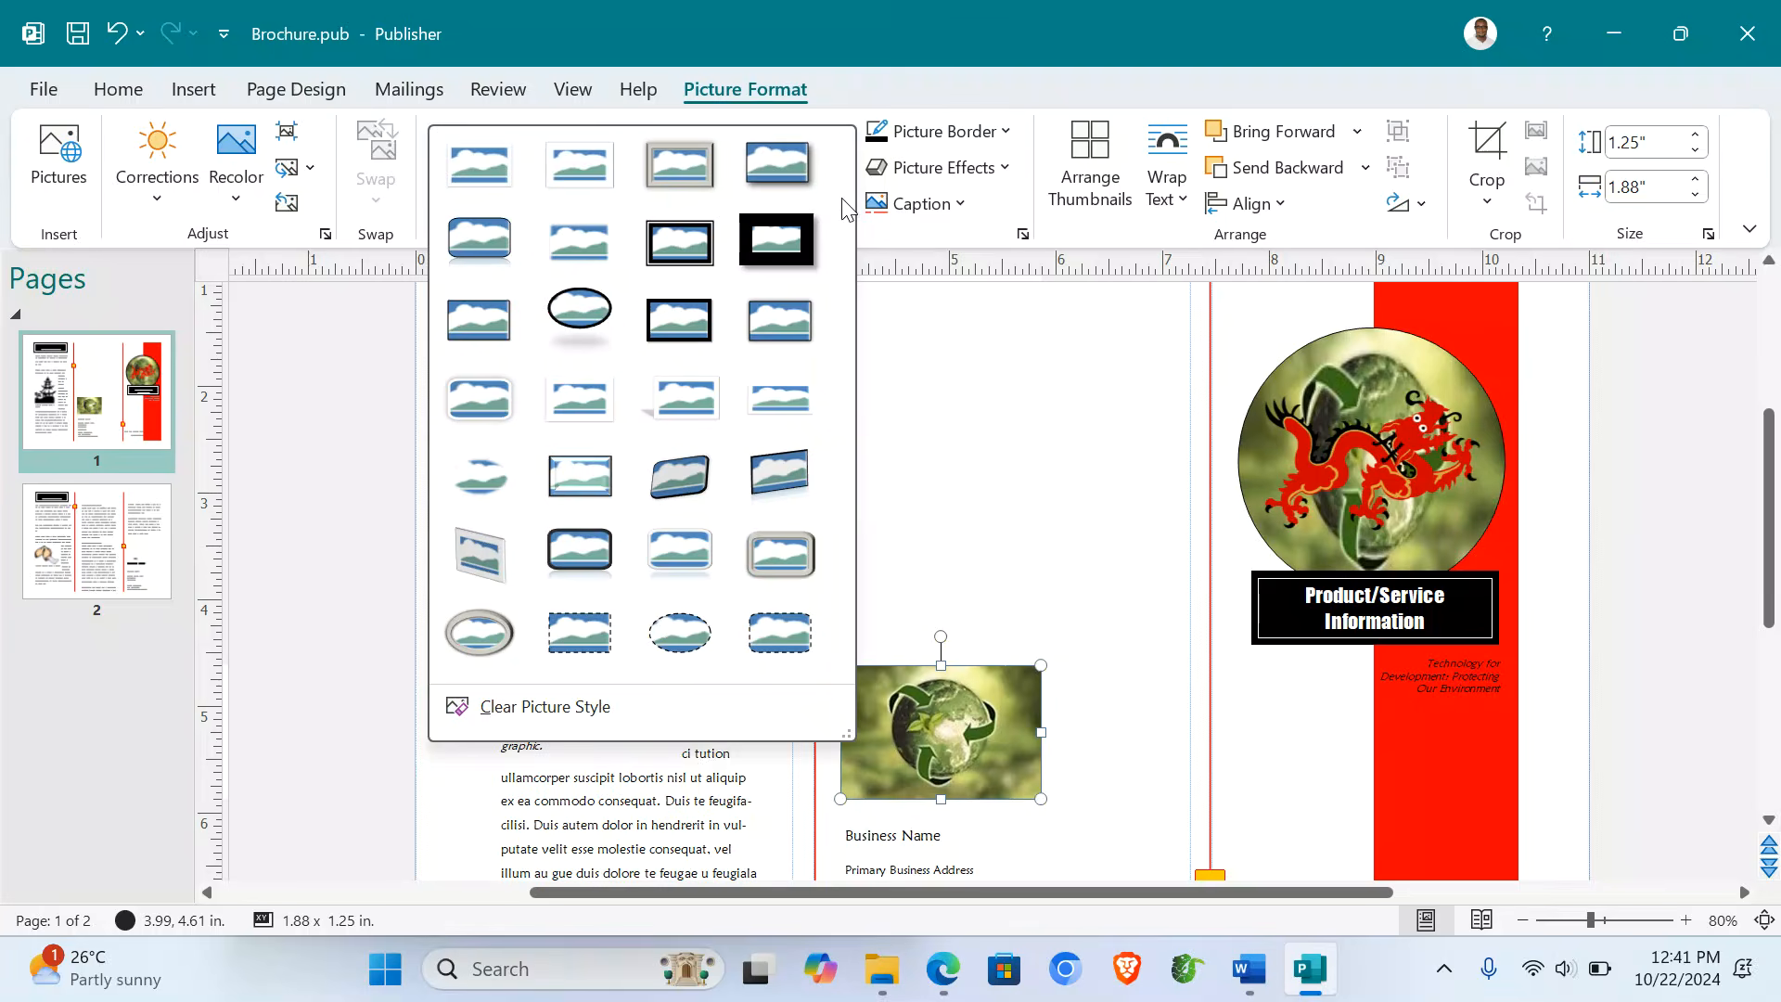
click(573, 325)
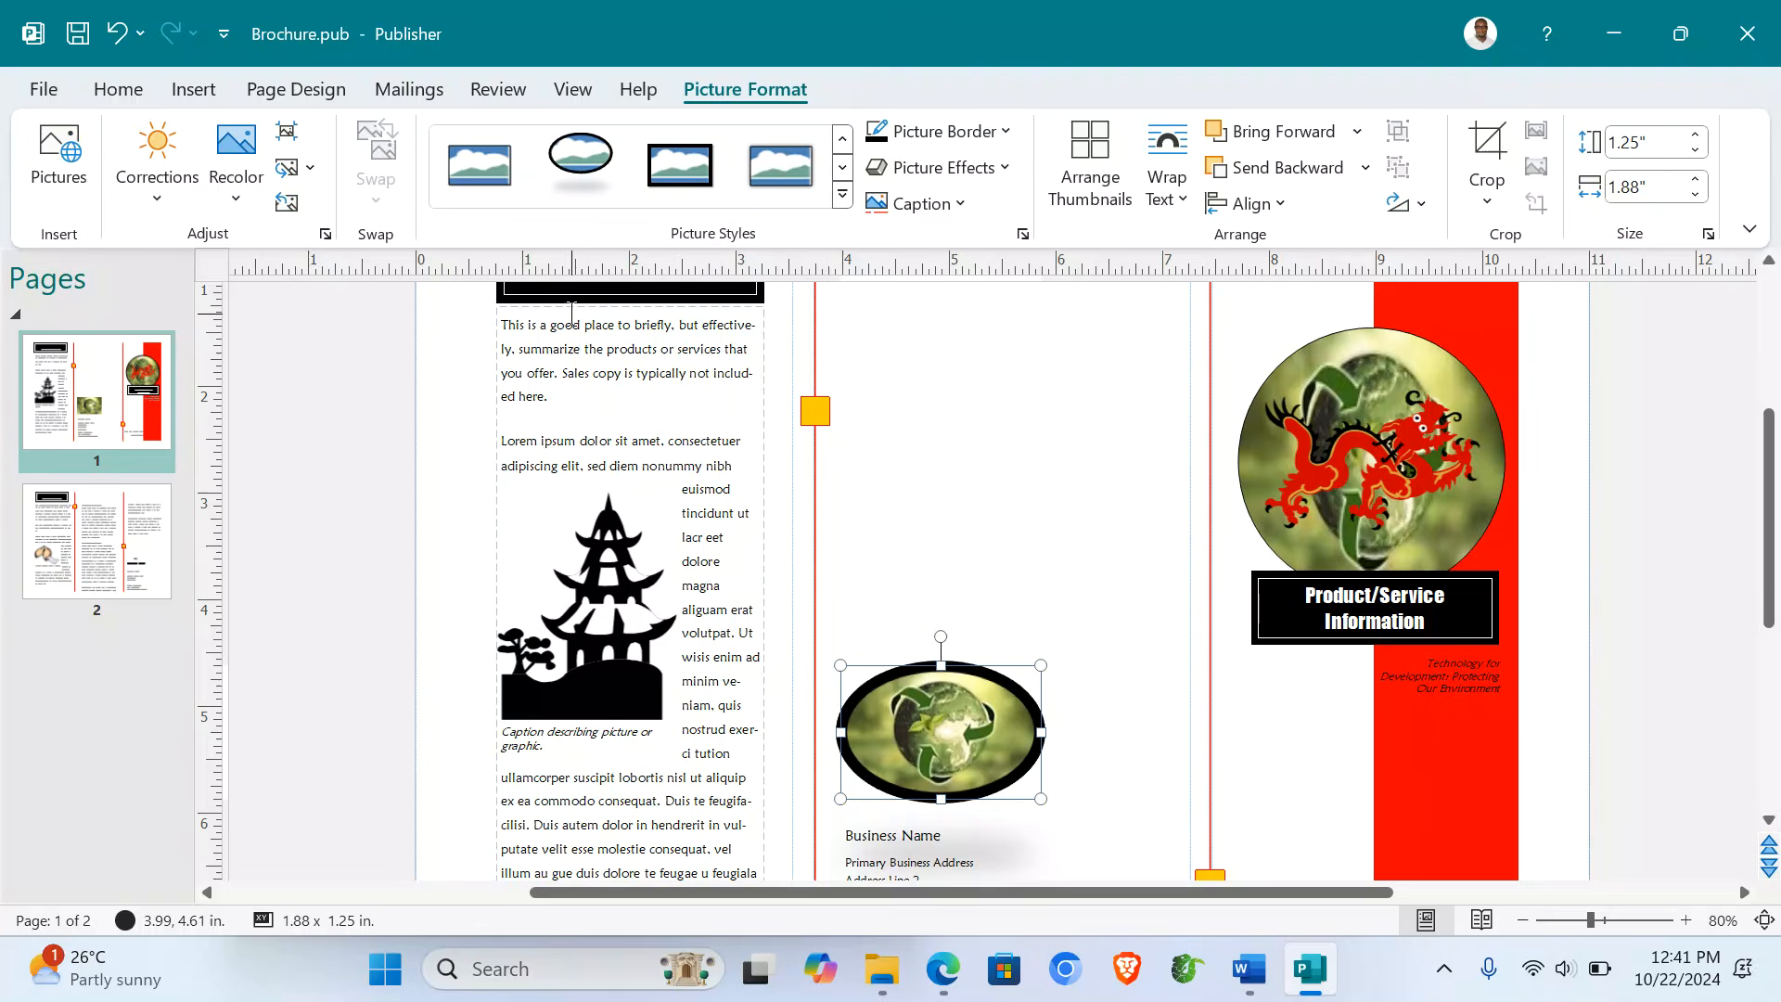
click(1092, 509)
scroll(1092, 508, down, 3)
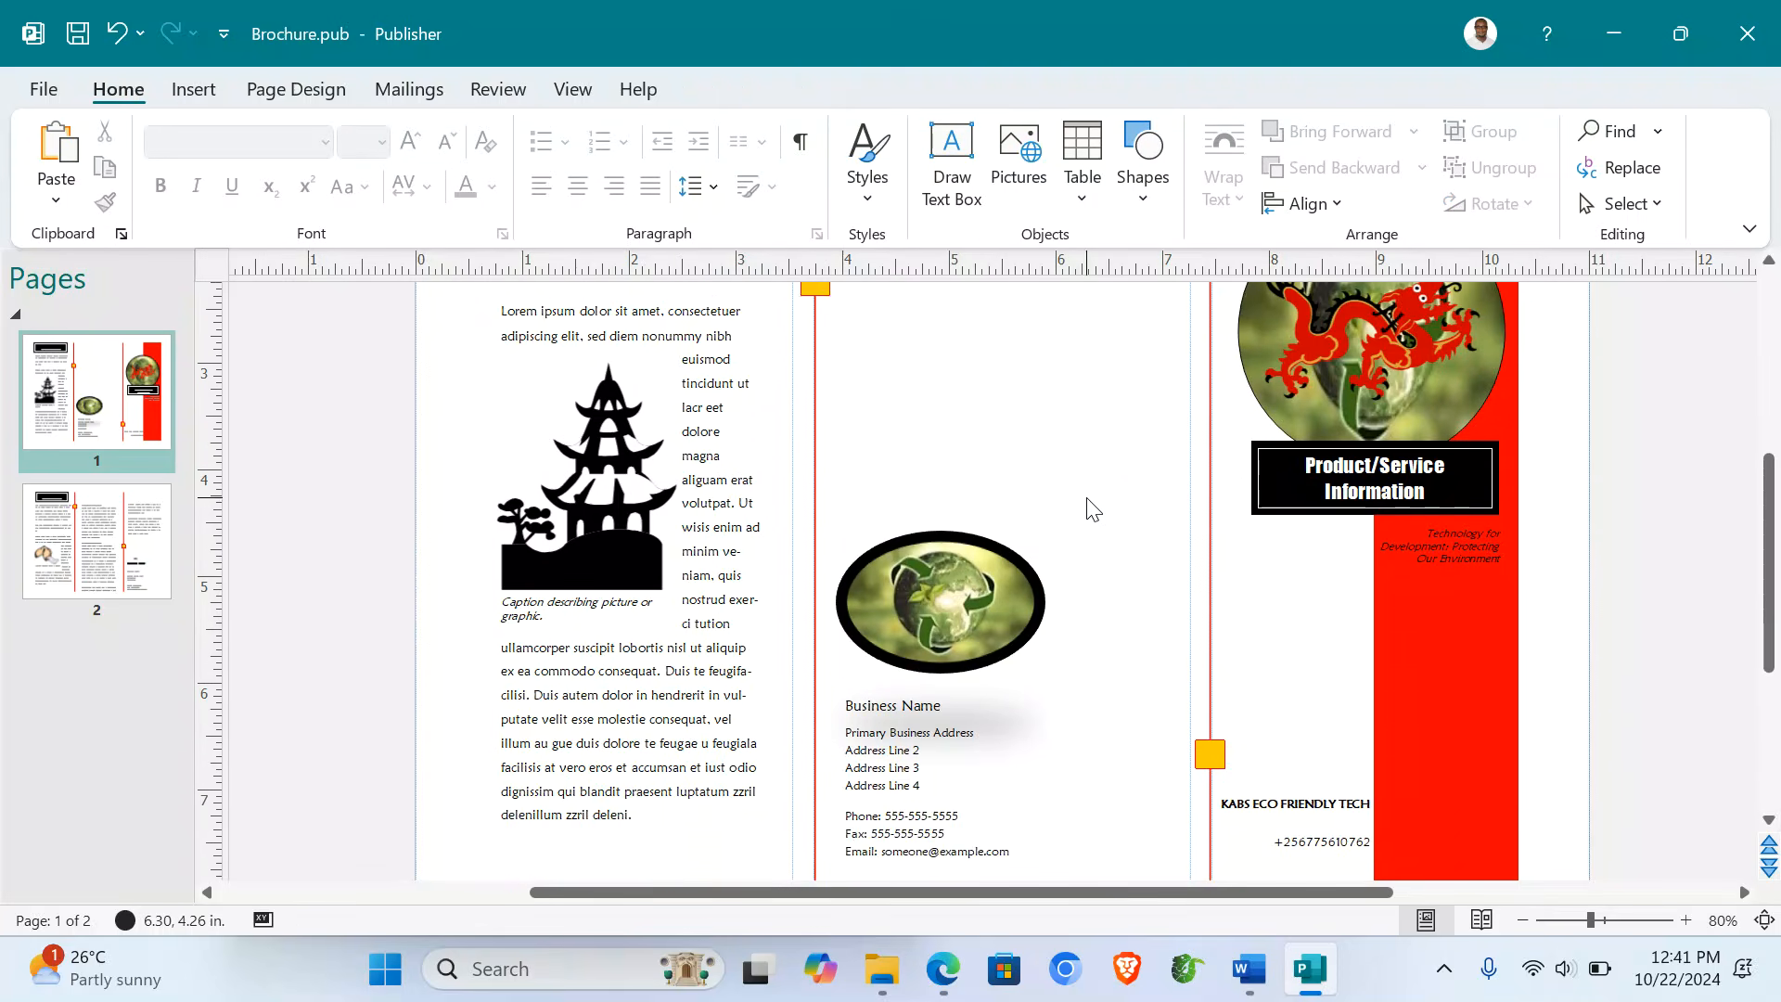
scroll(1087, 507, down, 2)
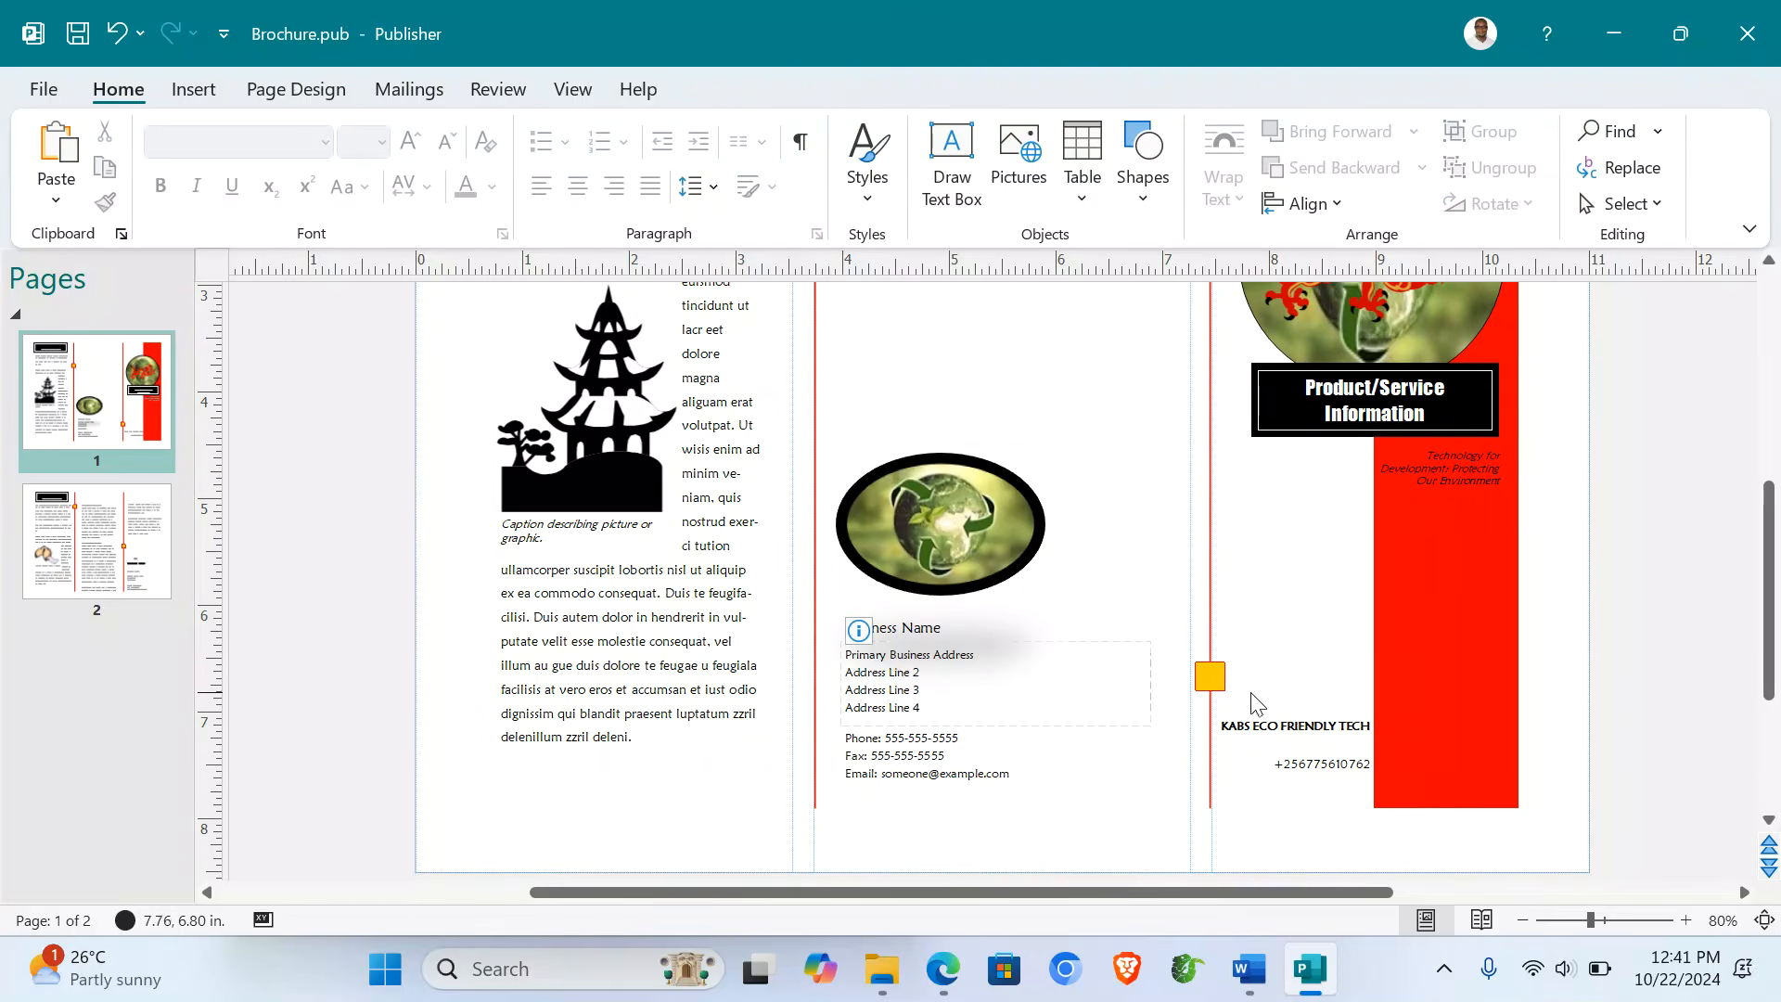
- Paste KABS ECO FRIENDLY TECH over Business Name and enlarge it to 14 pt
triple_click(1278, 722)
key(ctrl+c)
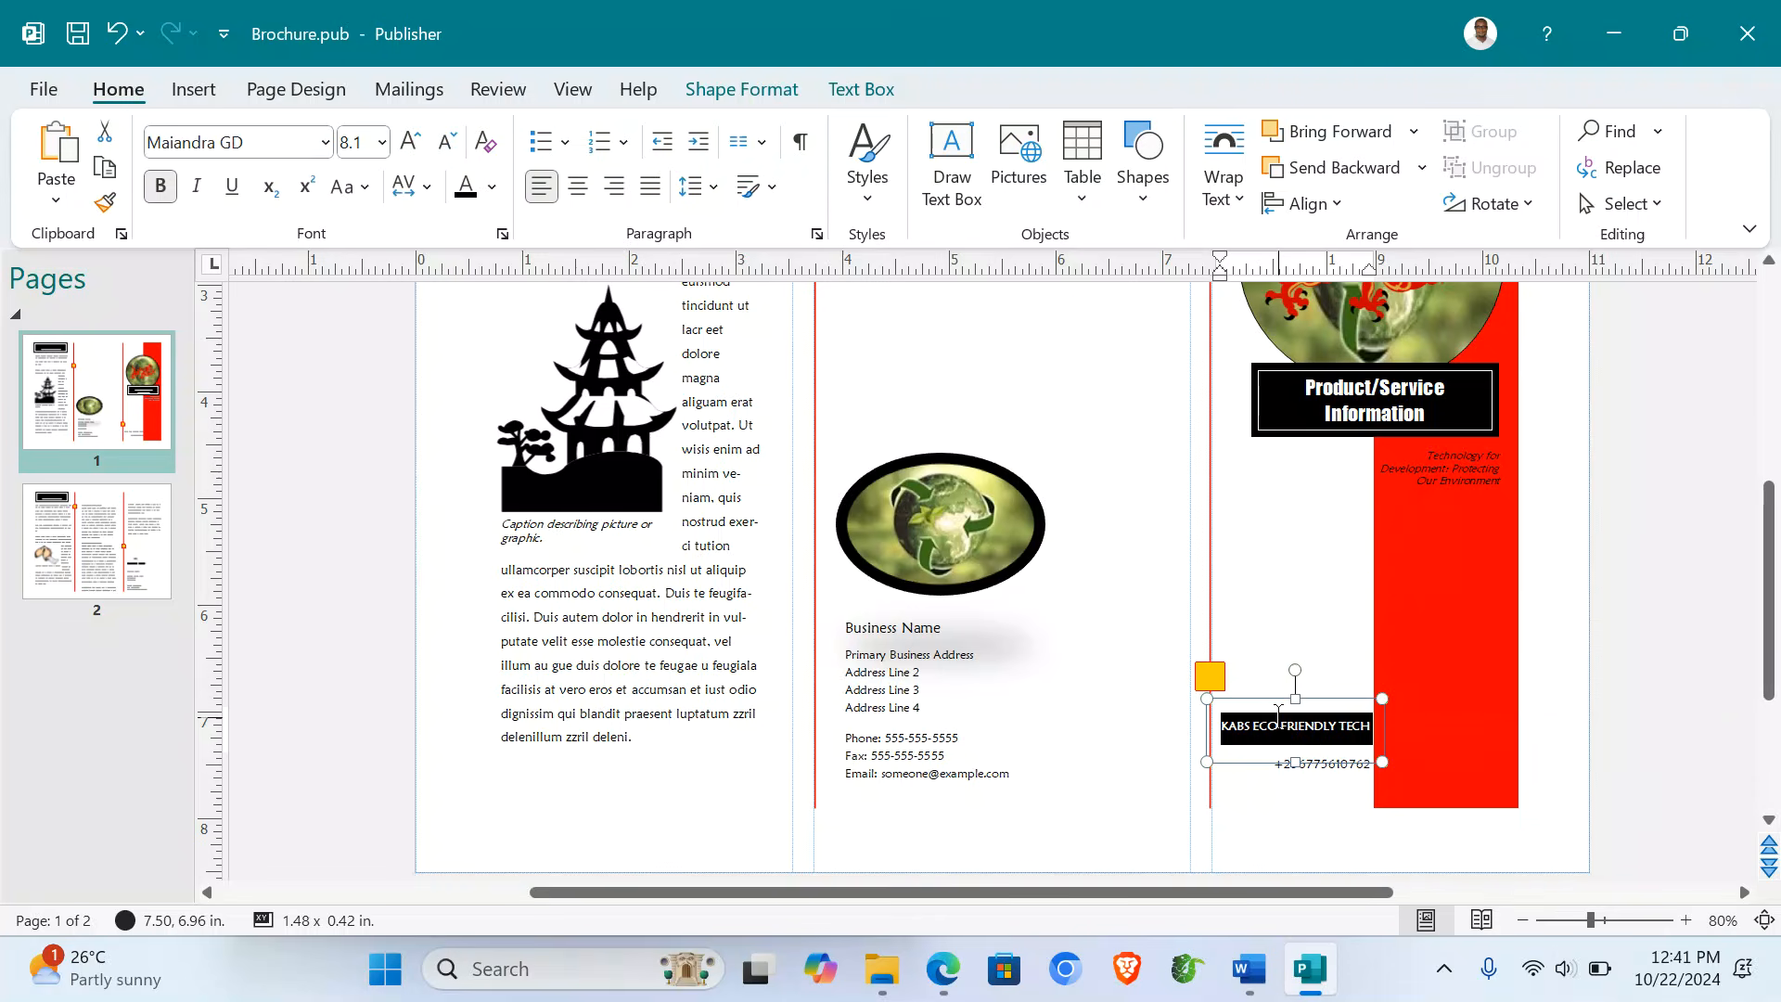
triple_click(908, 629)
key(ctrl+v)
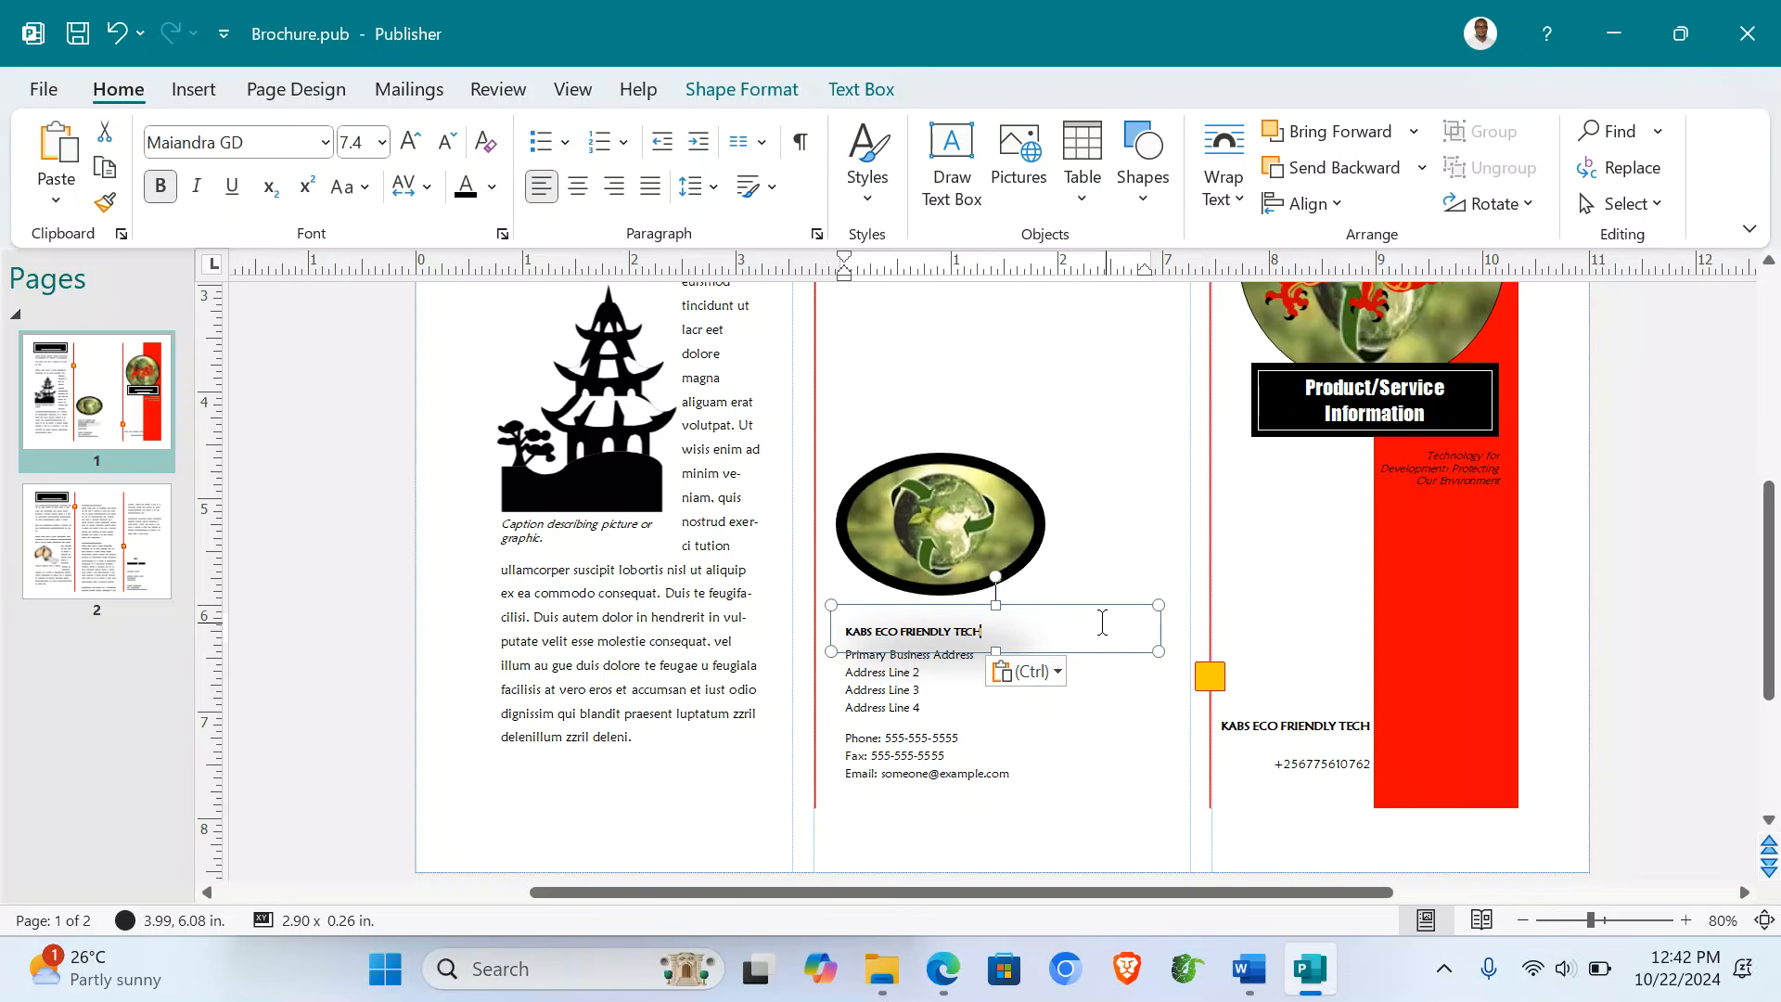
triple_click(1040, 631)
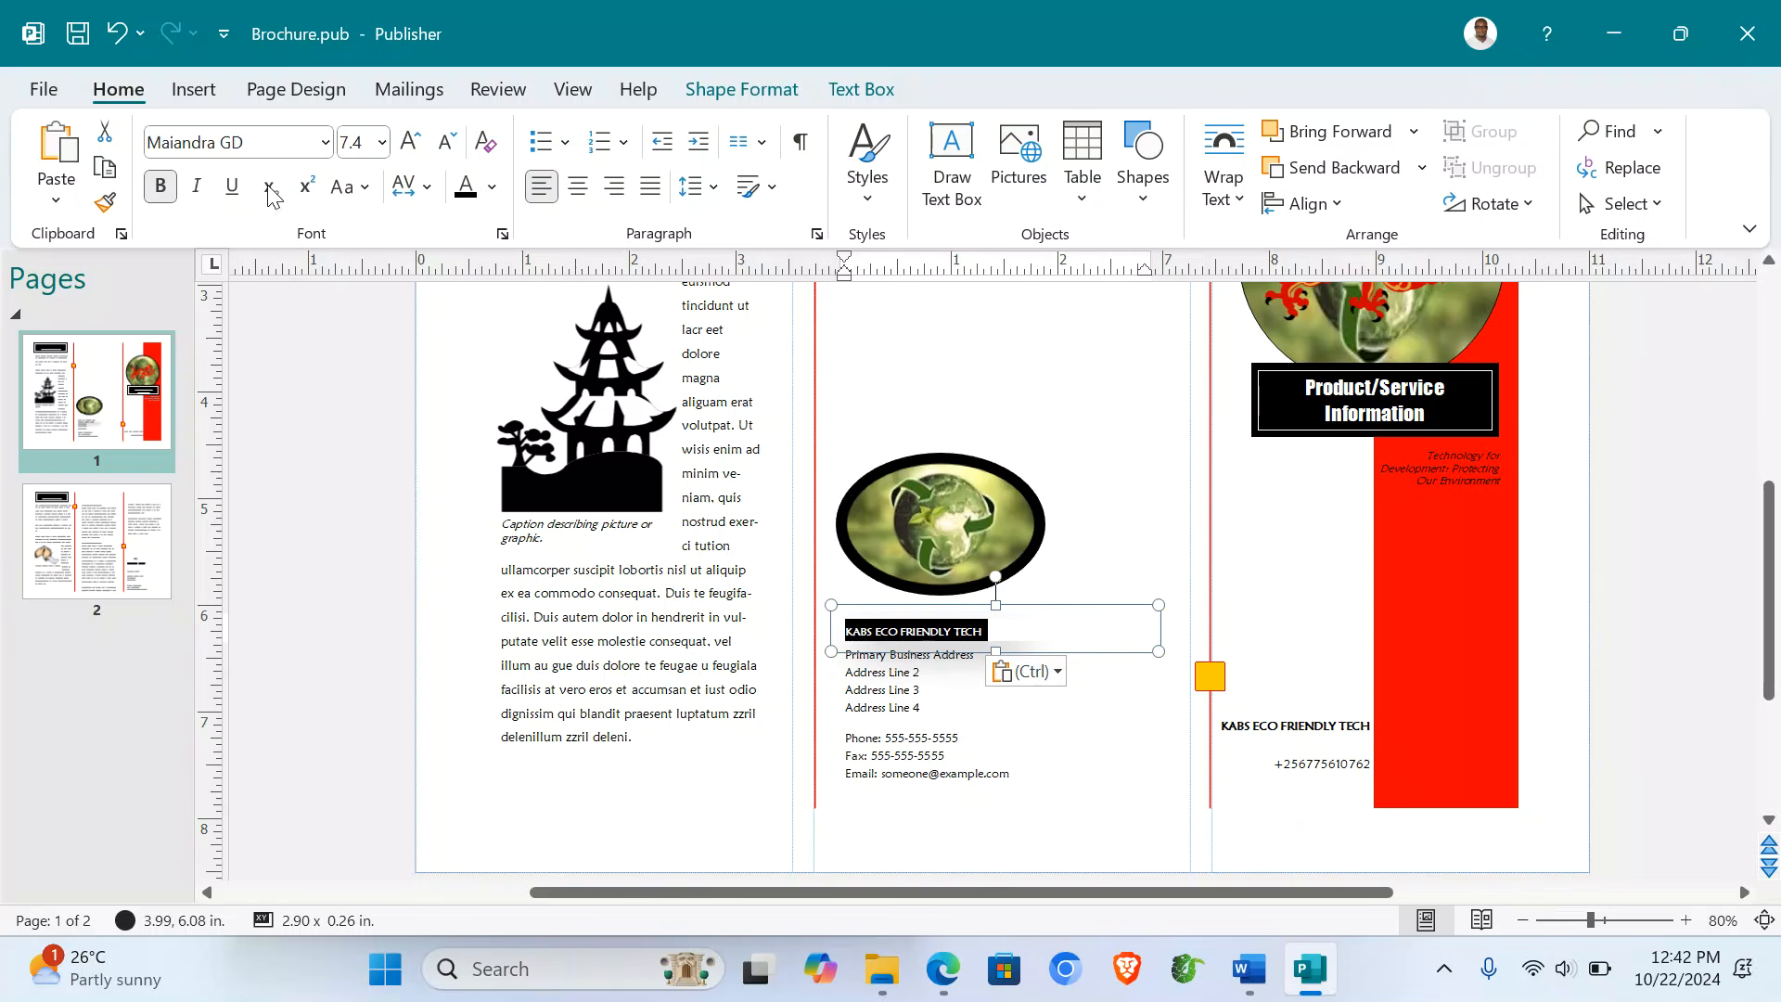
click(411, 144)
click(411, 144)
click(410, 144)
click(411, 144)
click(411, 143)
click(411, 143)
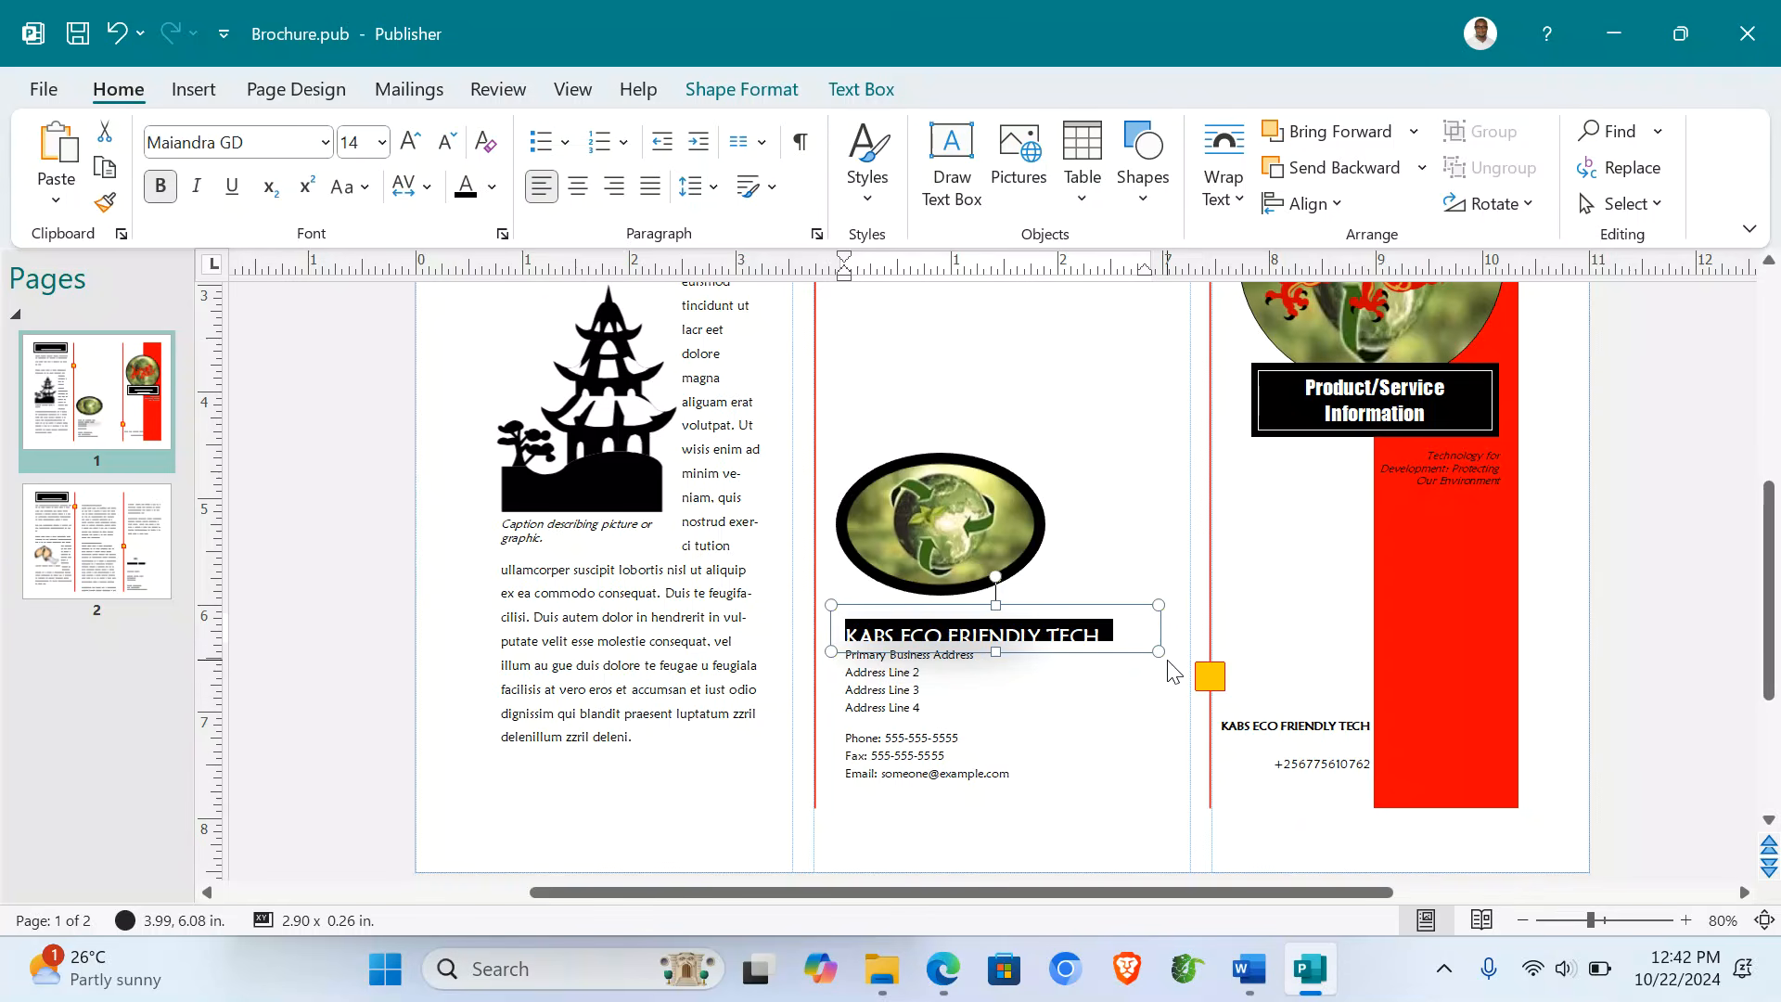
drag(1157, 652, 1180, 674)
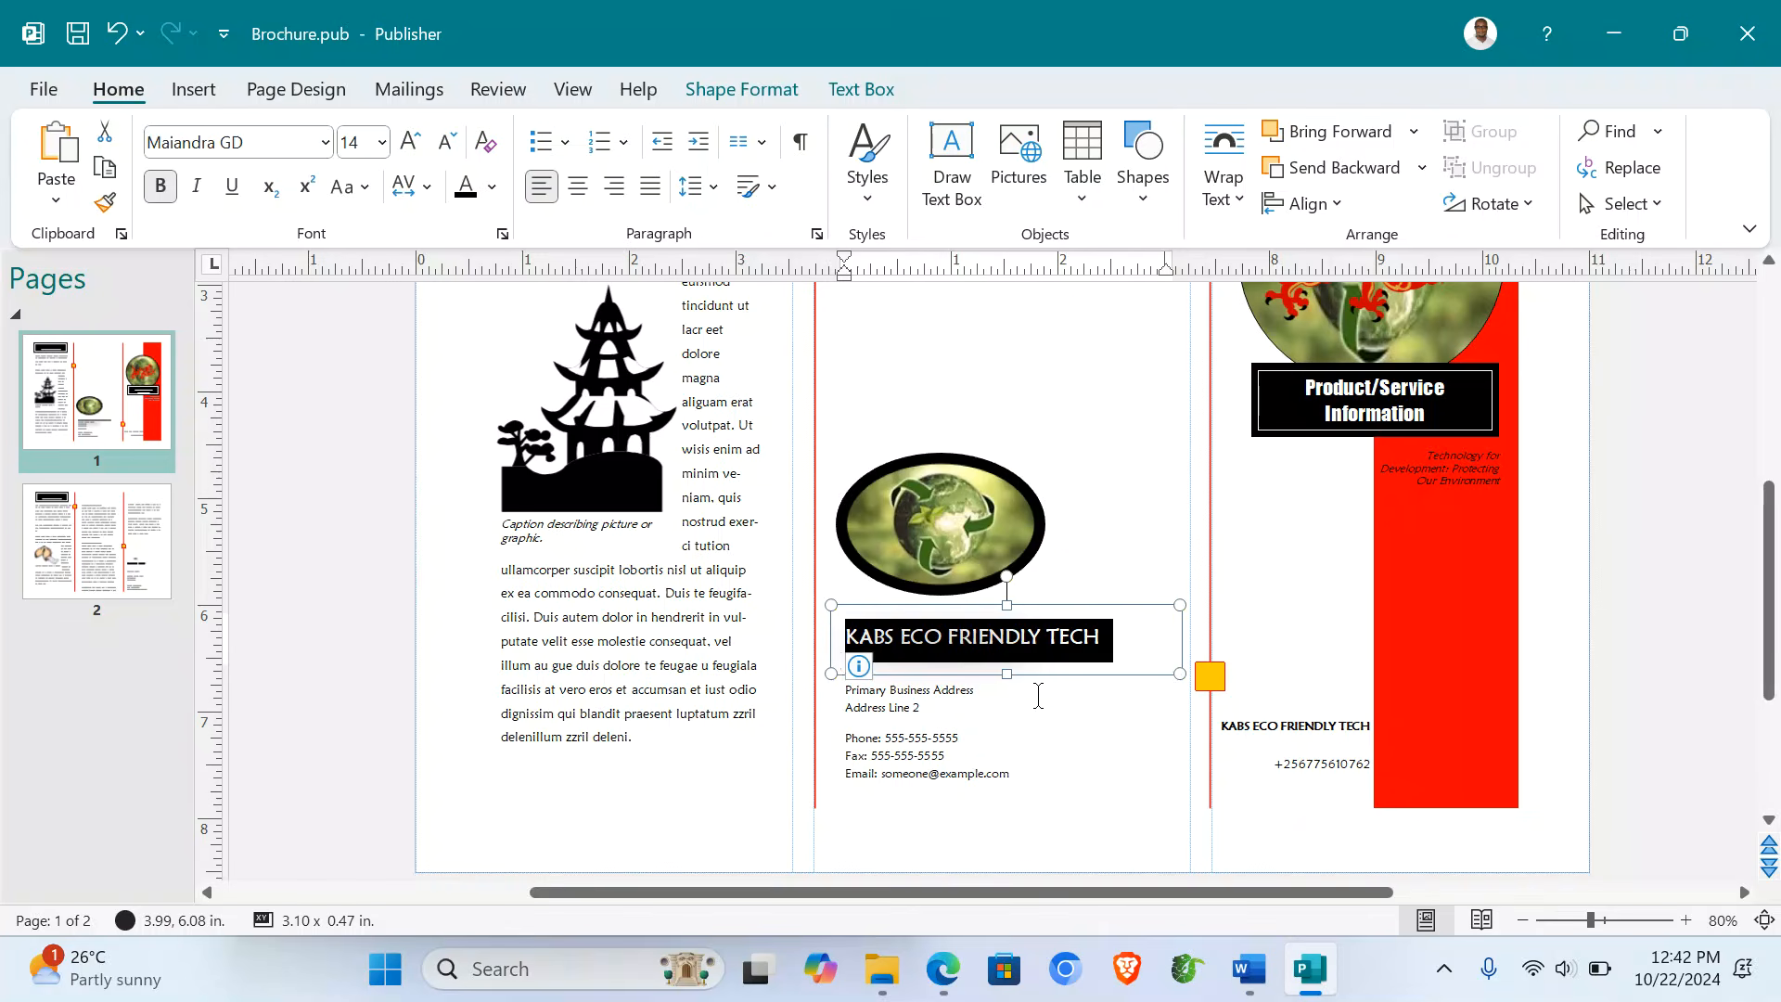
- Delete the phone, fax and e-mail box and the address box
click(923, 710)
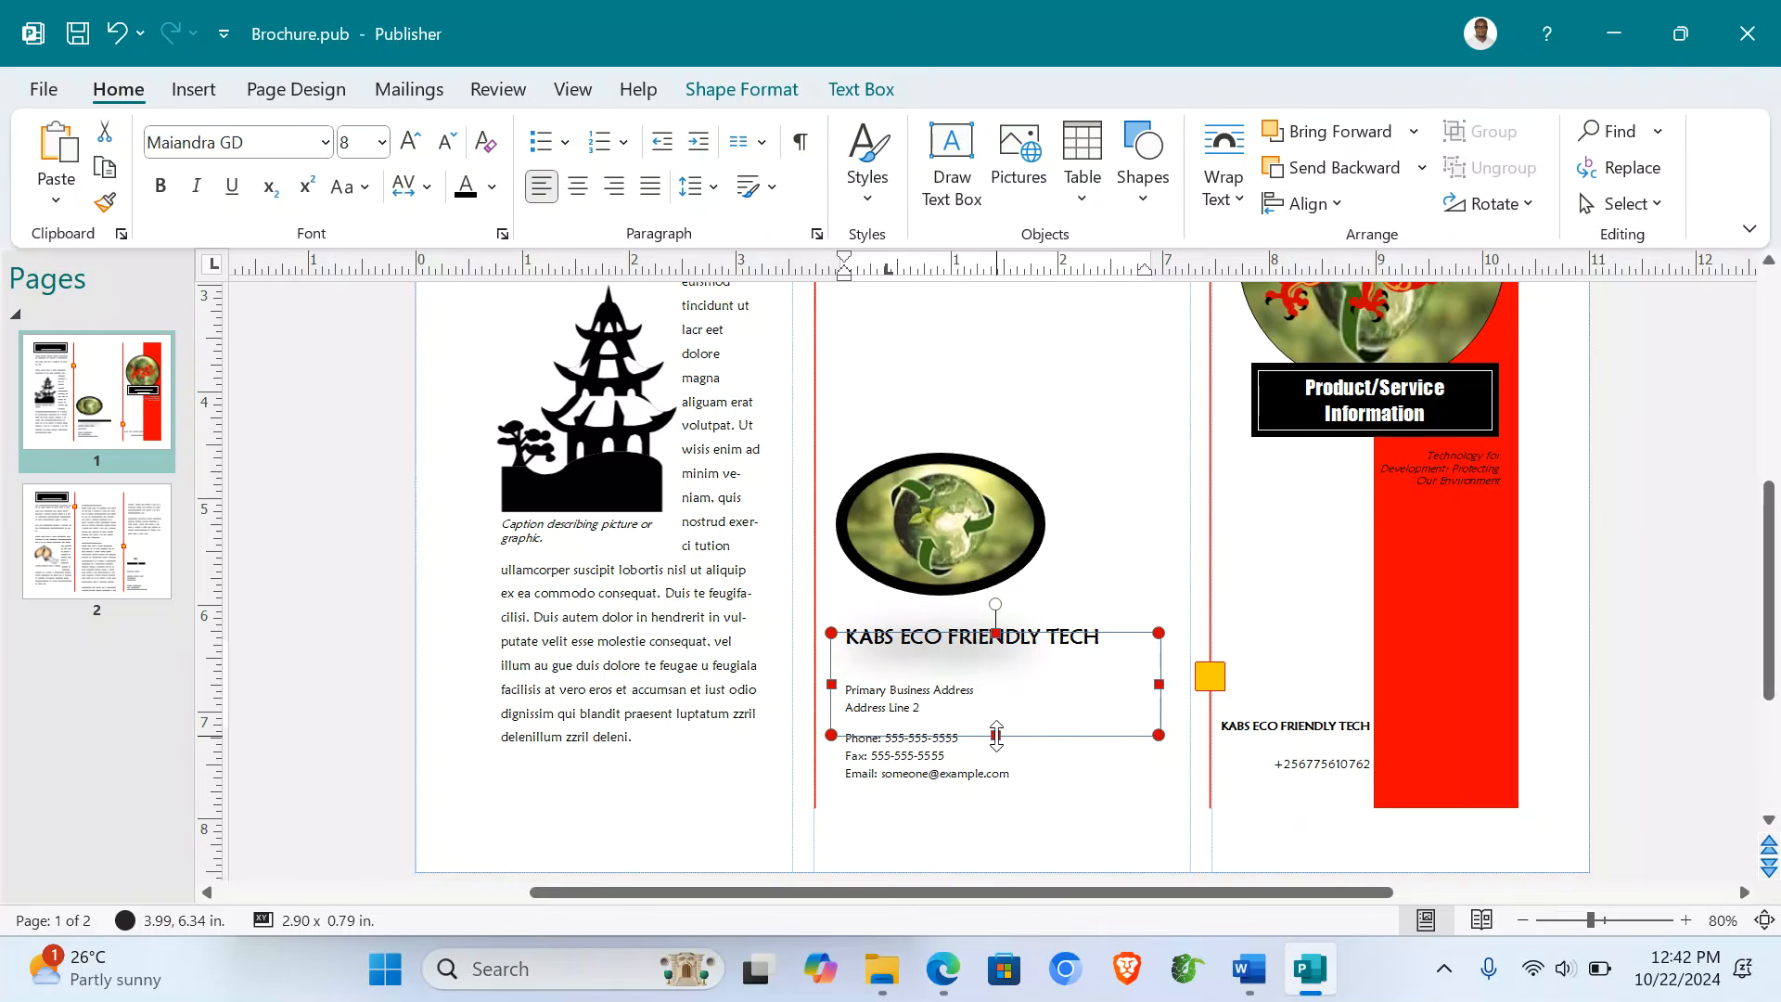
click(929, 753)
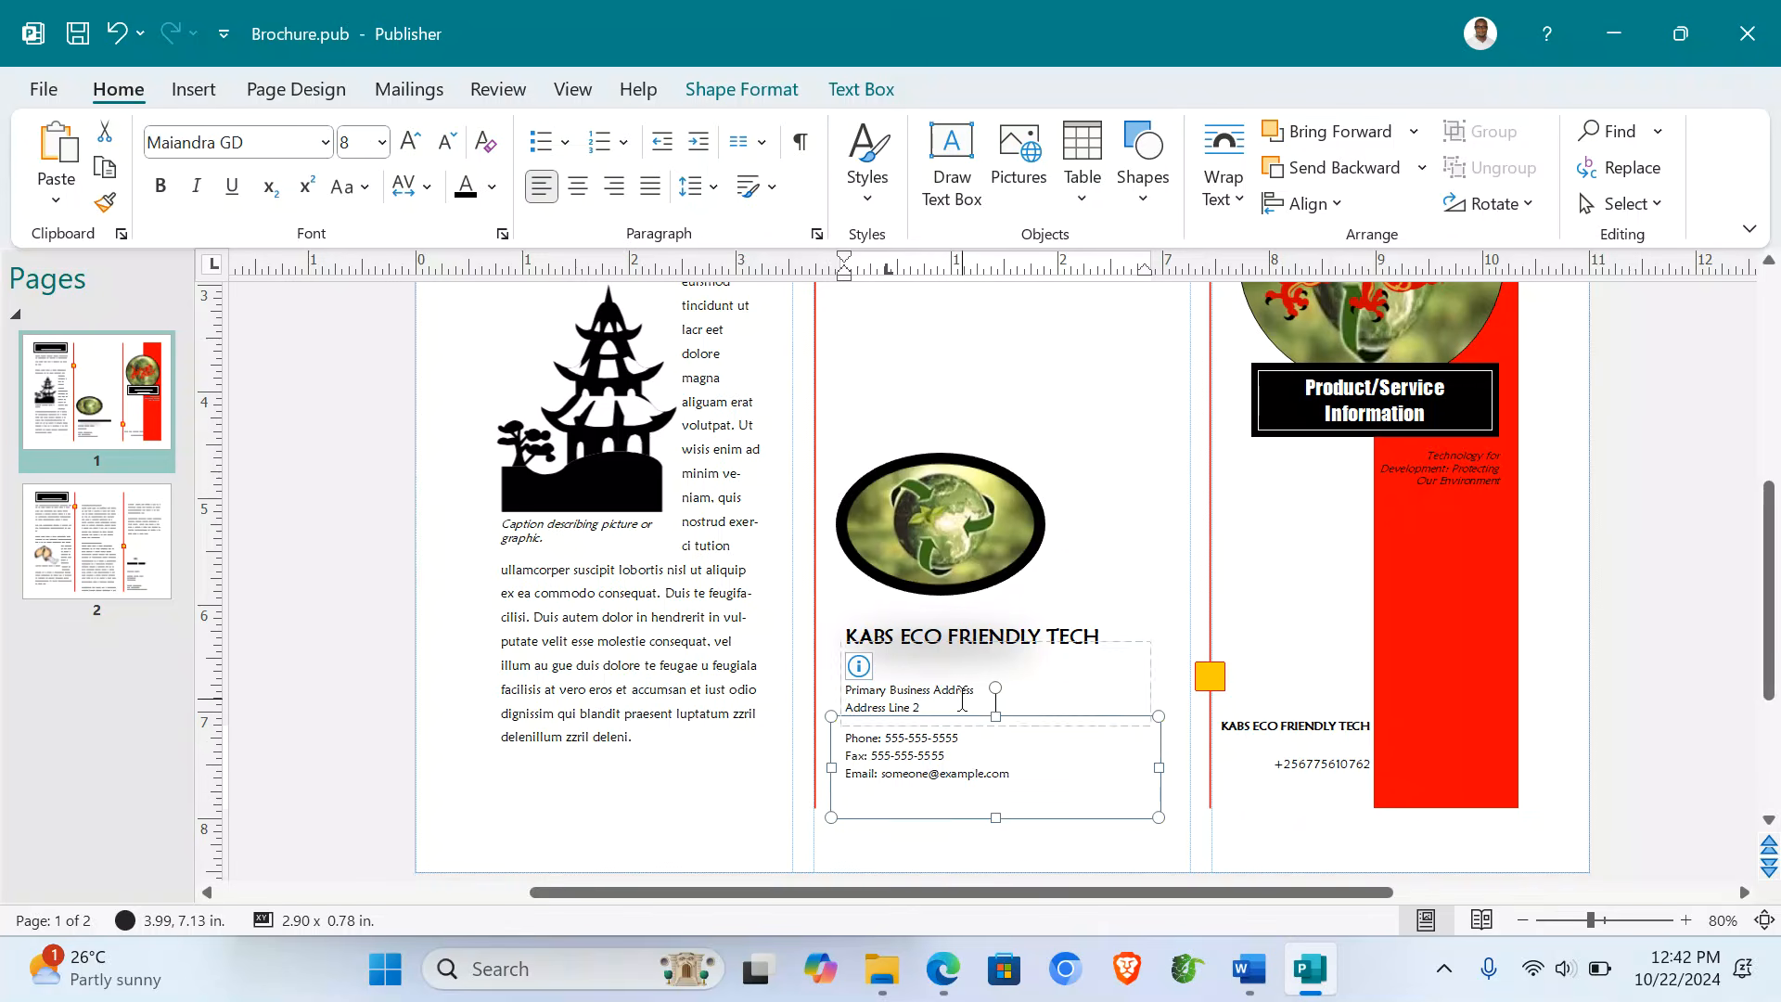
click(961, 691)
click(1159, 634)
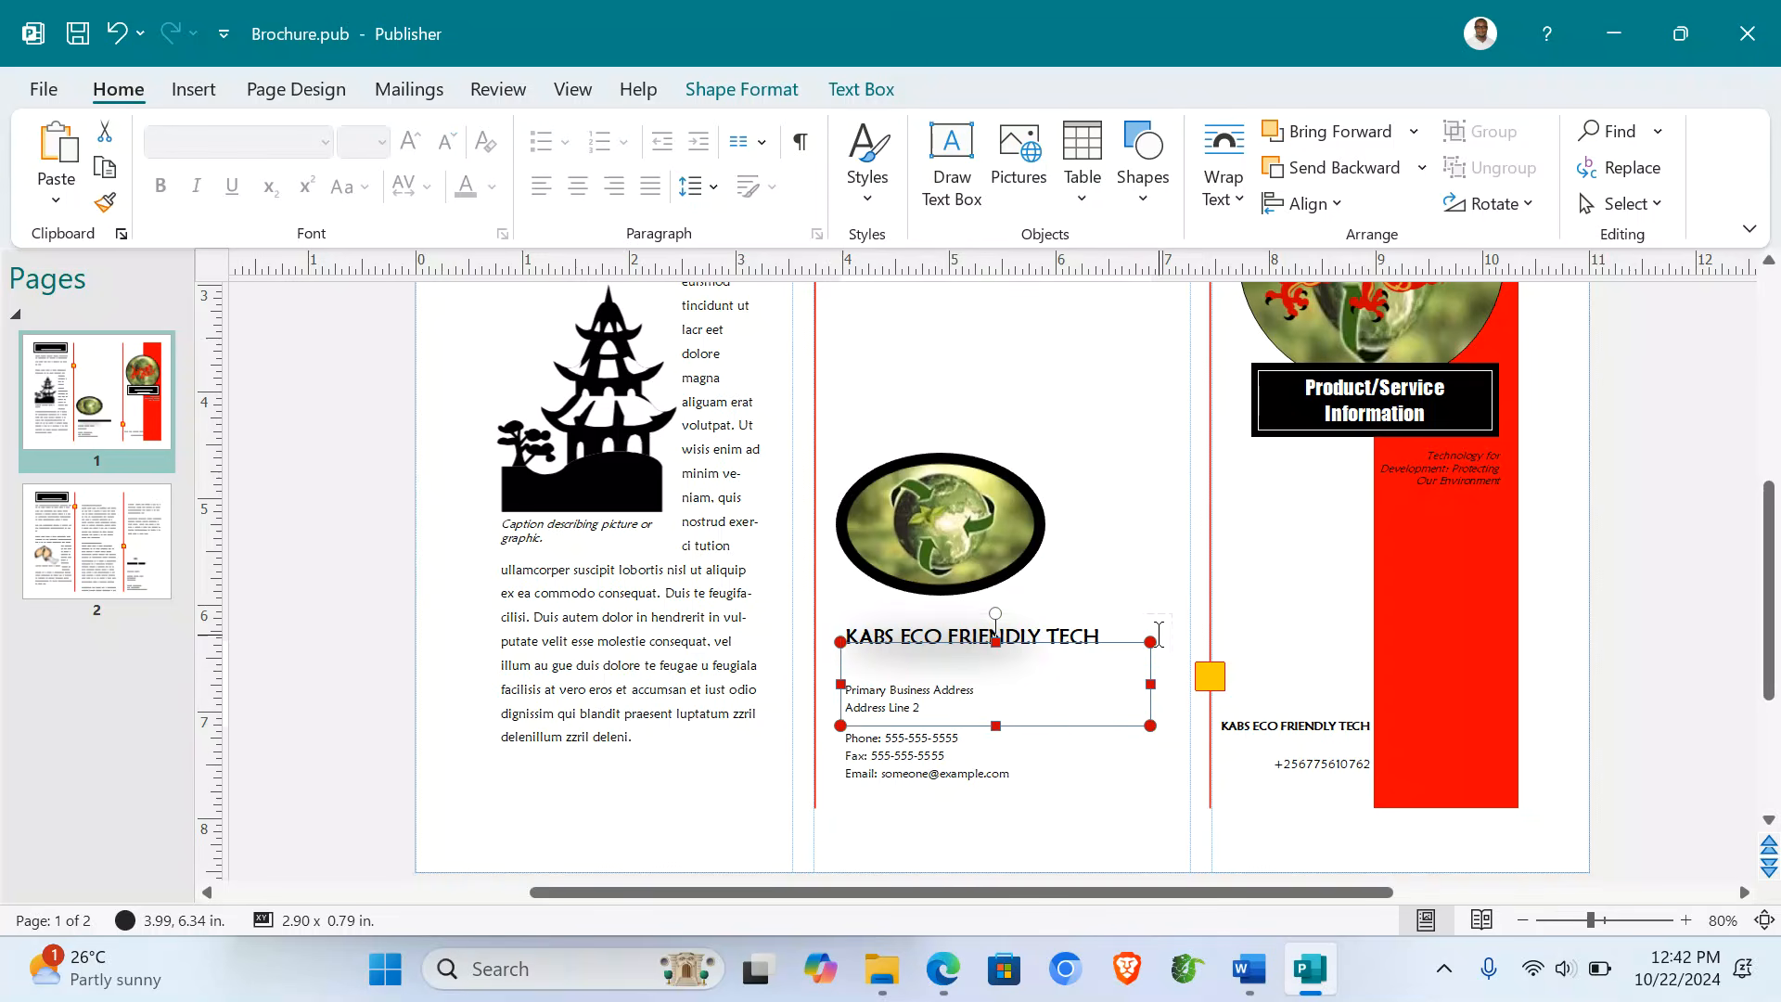
click(905, 740)
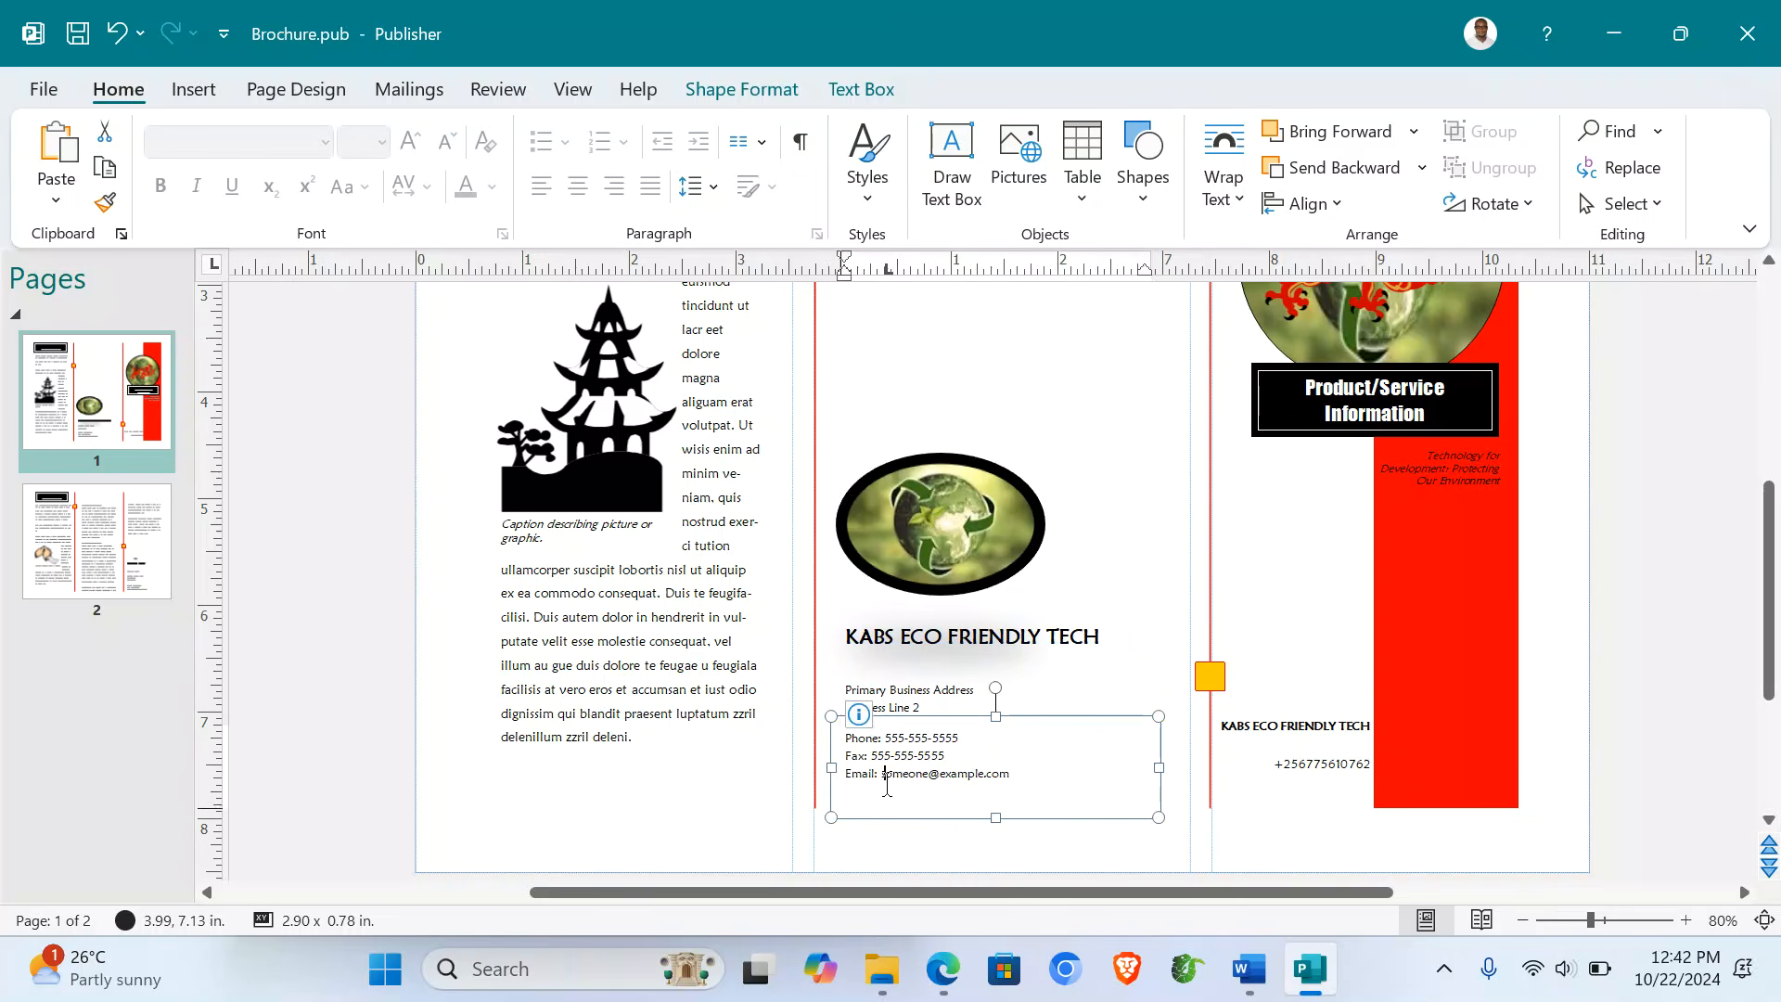
key(Delete)
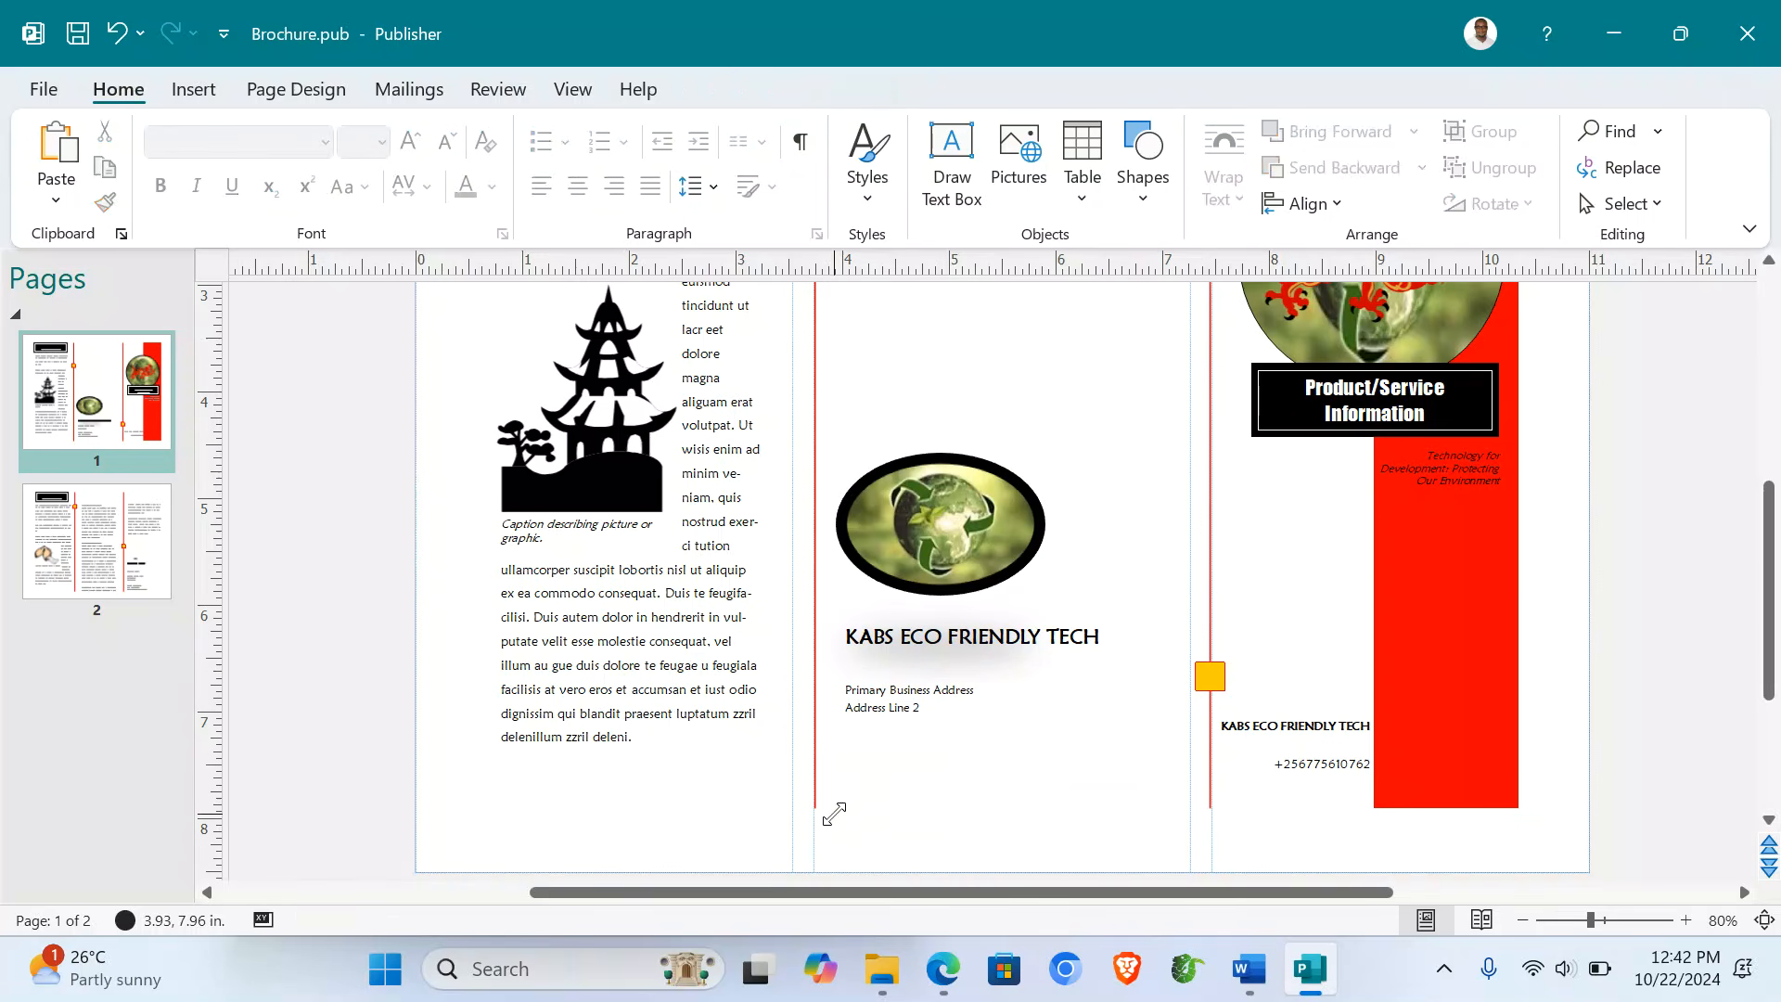
click(904, 707)
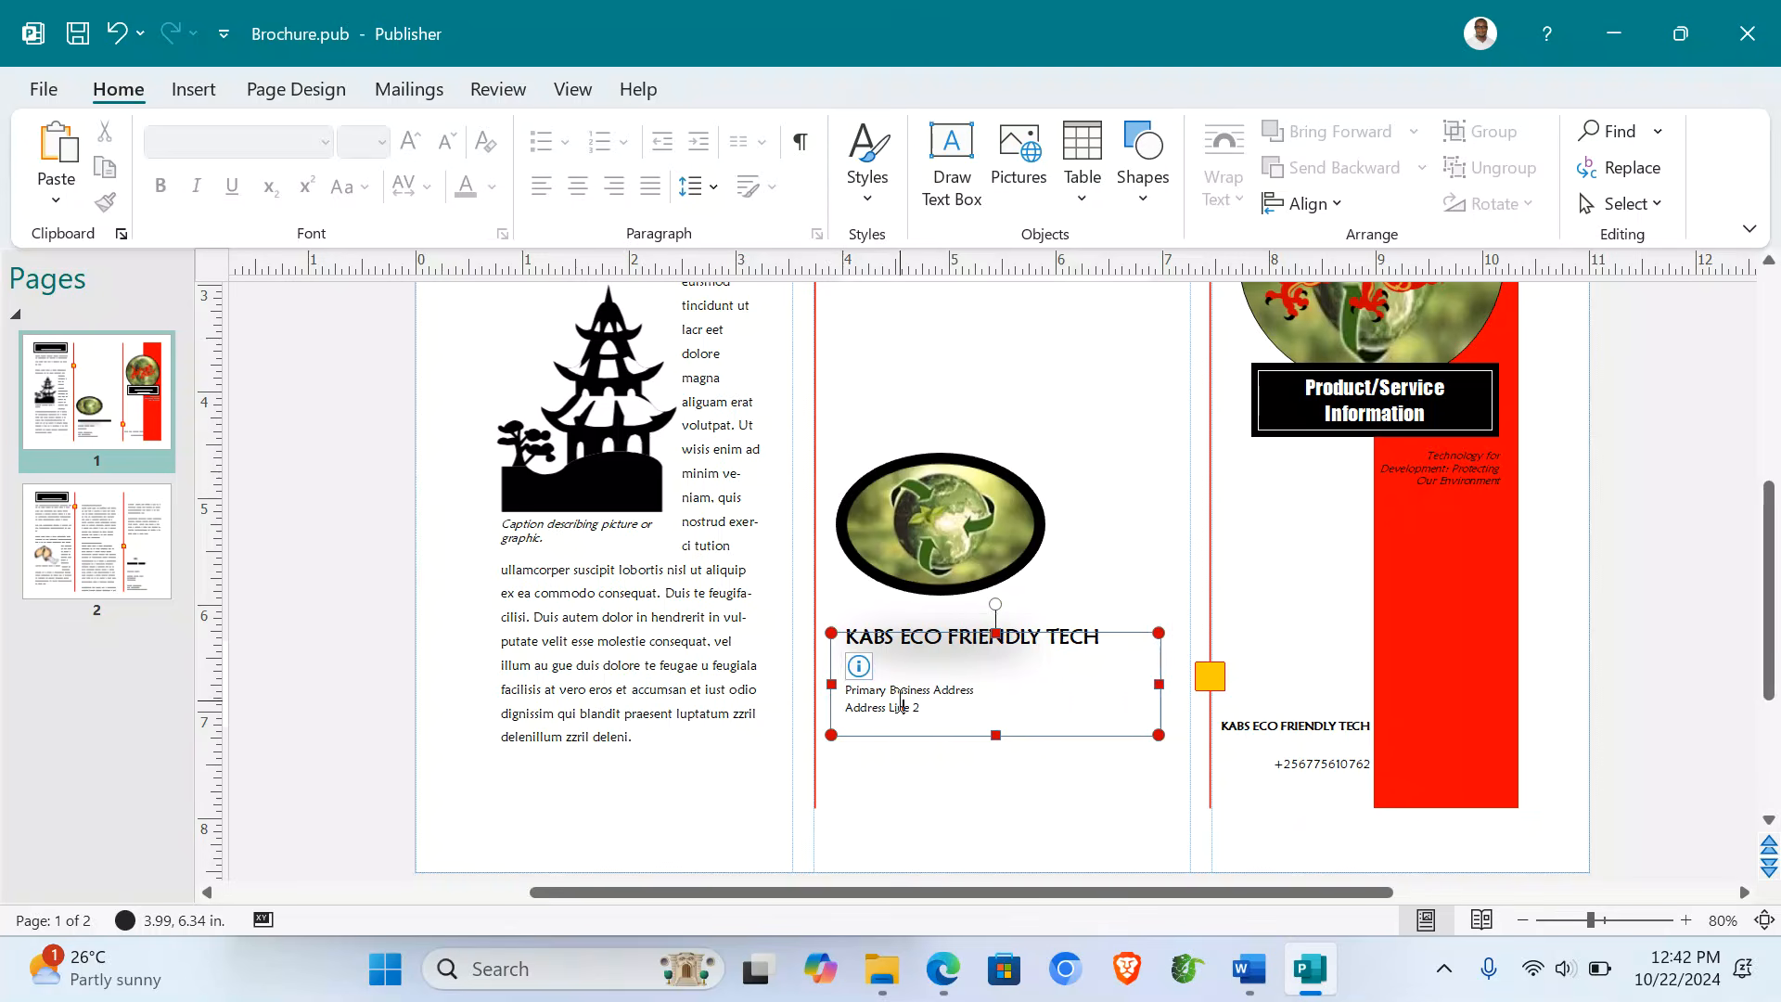
click(817, 620)
key(Delete)
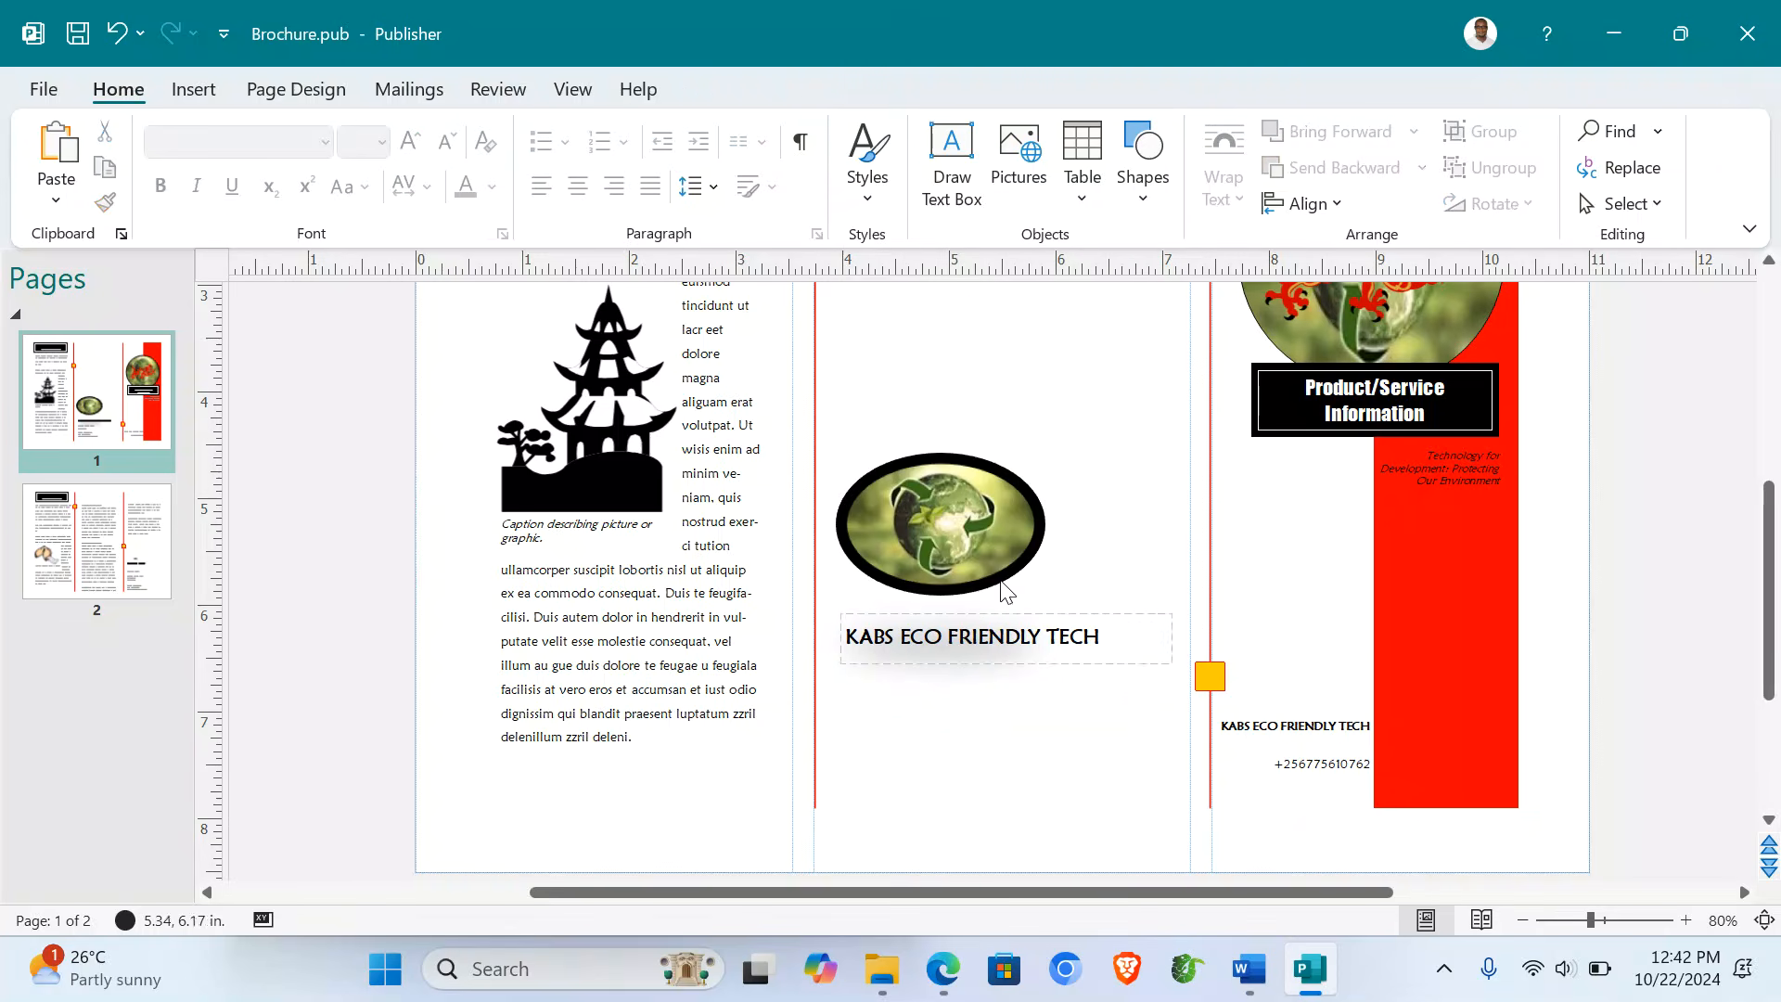
- Nudge the globe picture slightly right and down
drag(991, 512, 1037, 527)
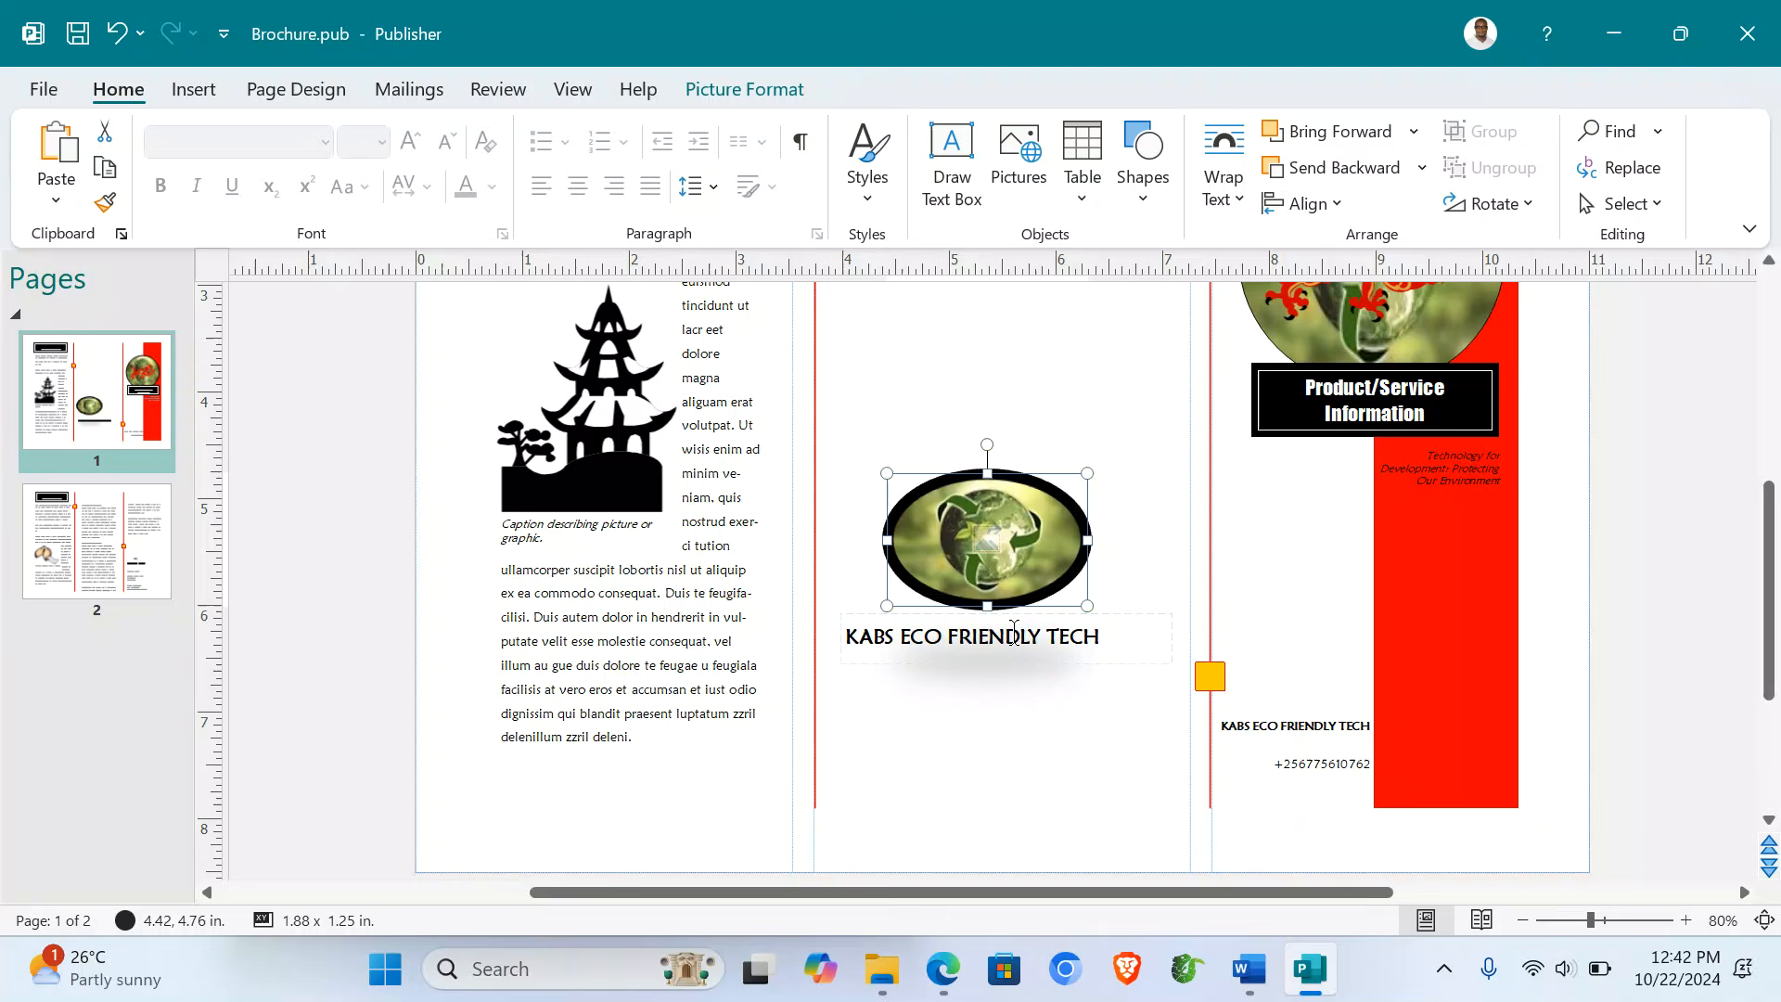
click(1026, 710)
drag(951, 631, 954, 688)
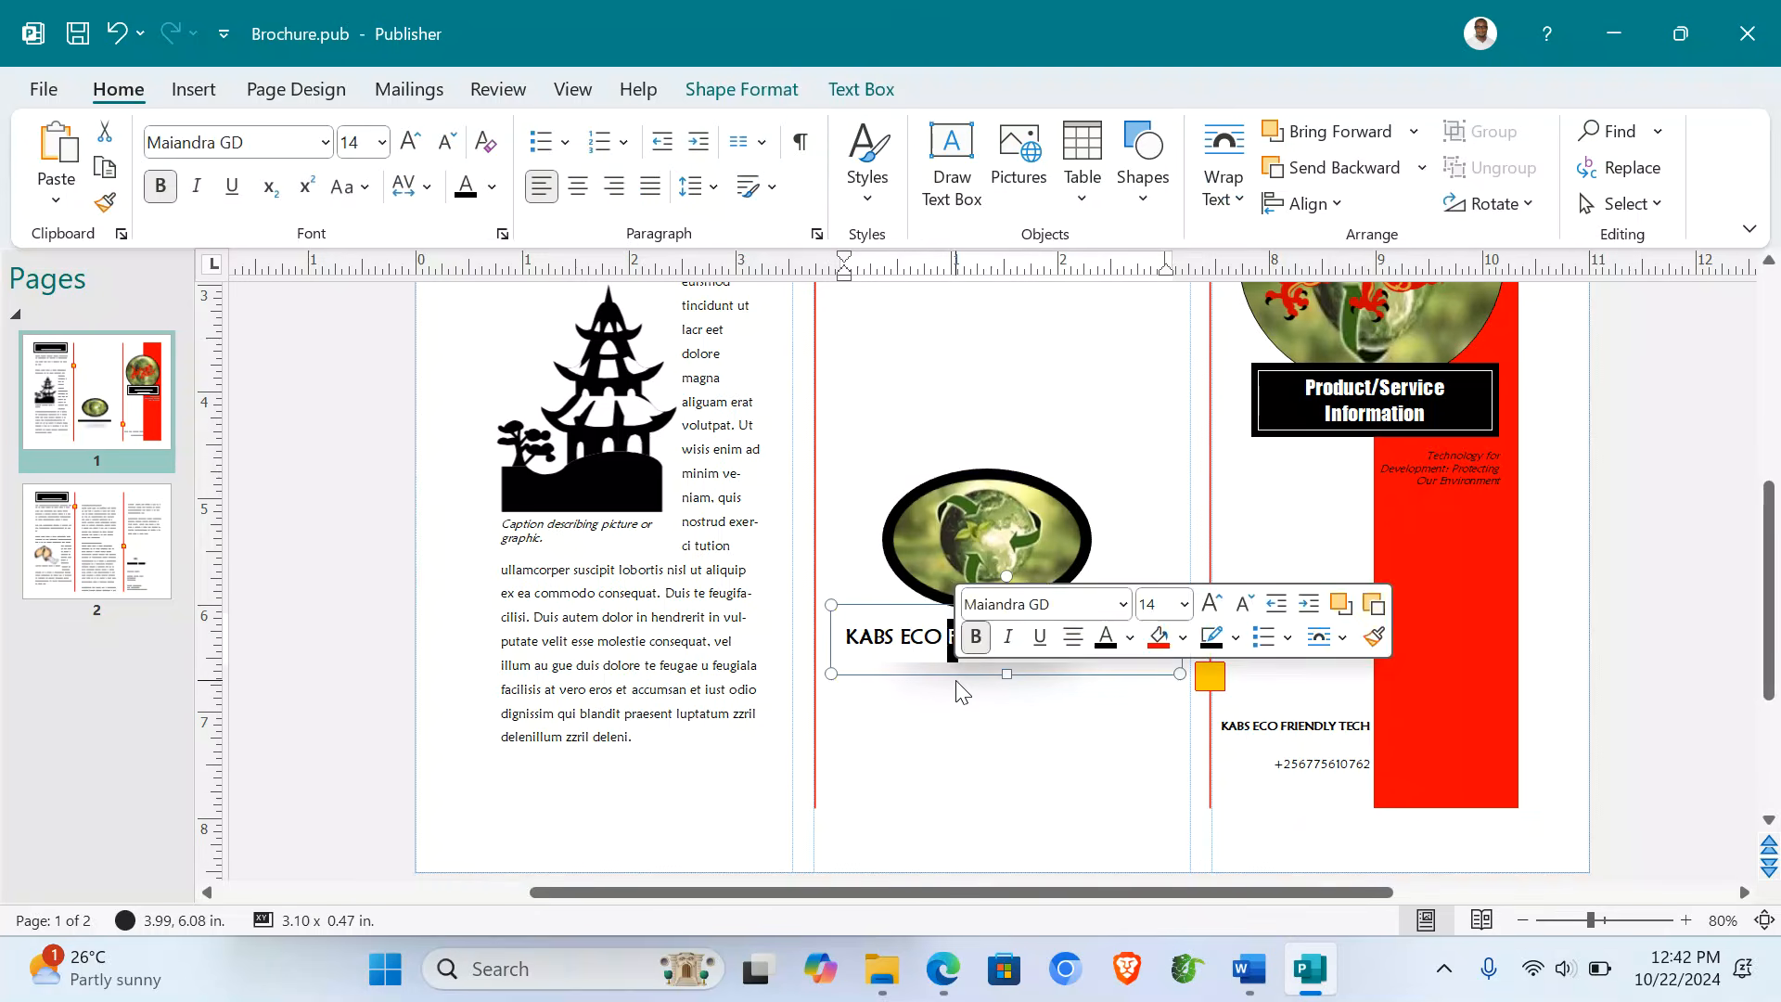
click(1262, 726)
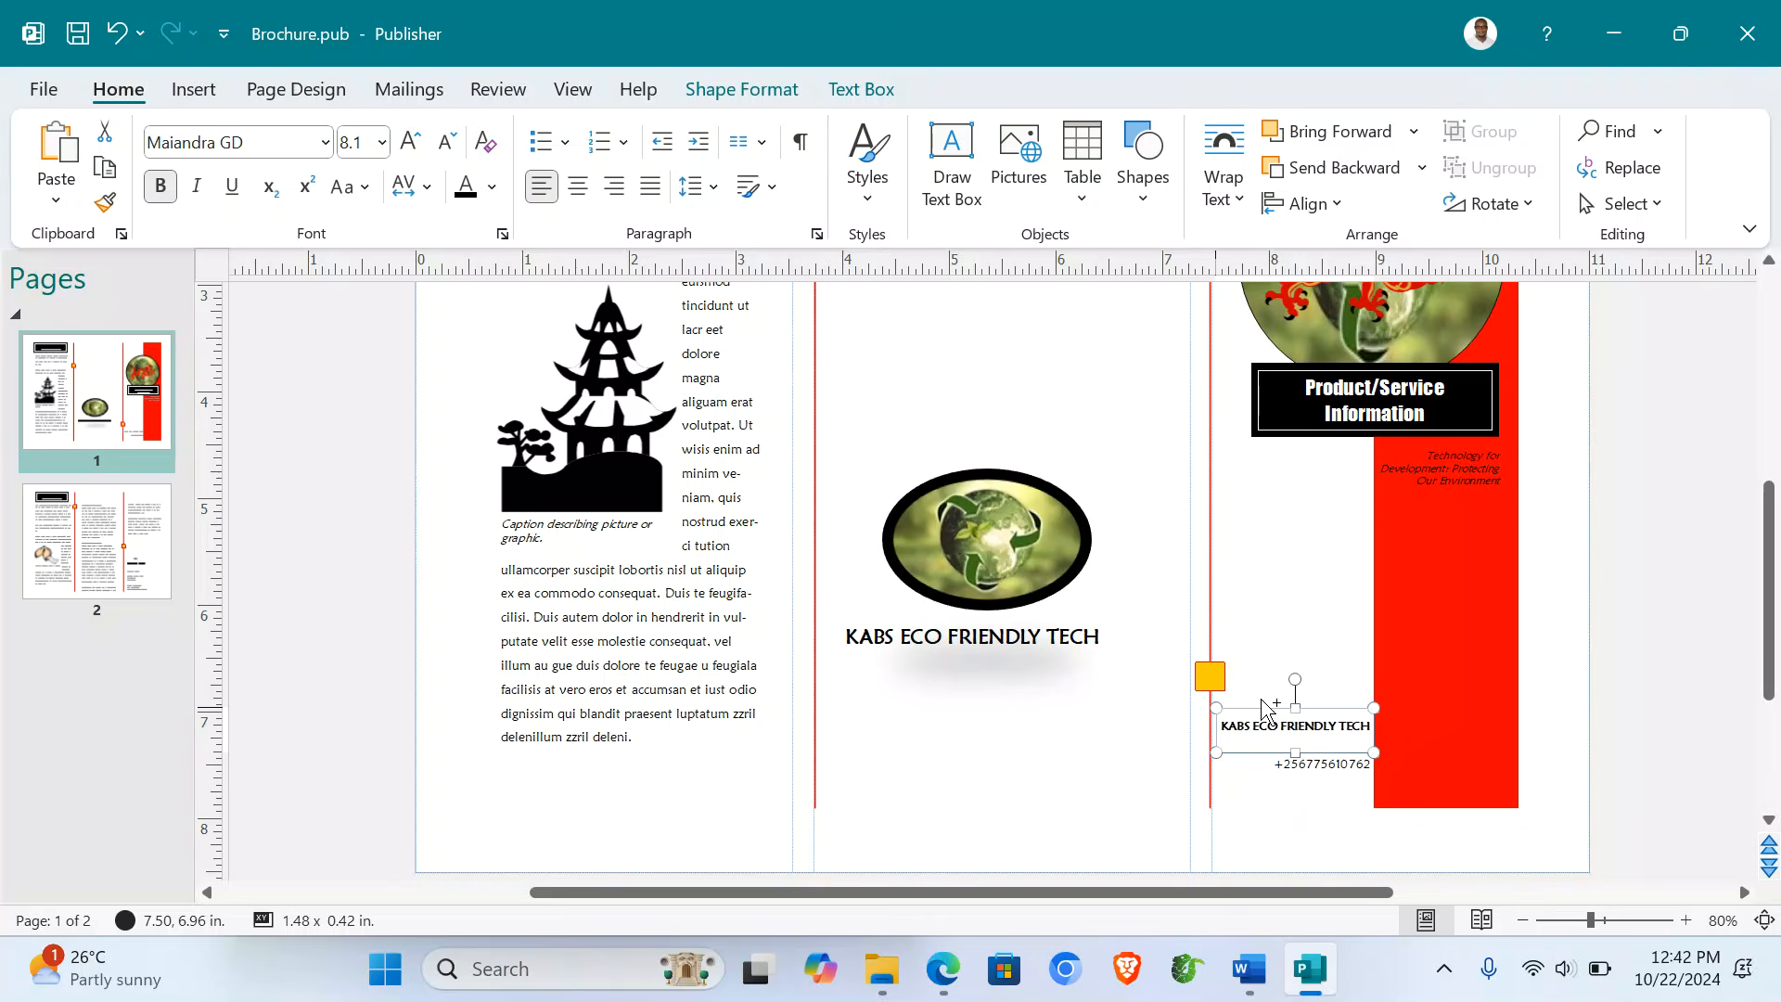
- Duplicate and widen the company name box below the middle heading, and copy the Word subheading
drag(1262, 710, 884, 682)
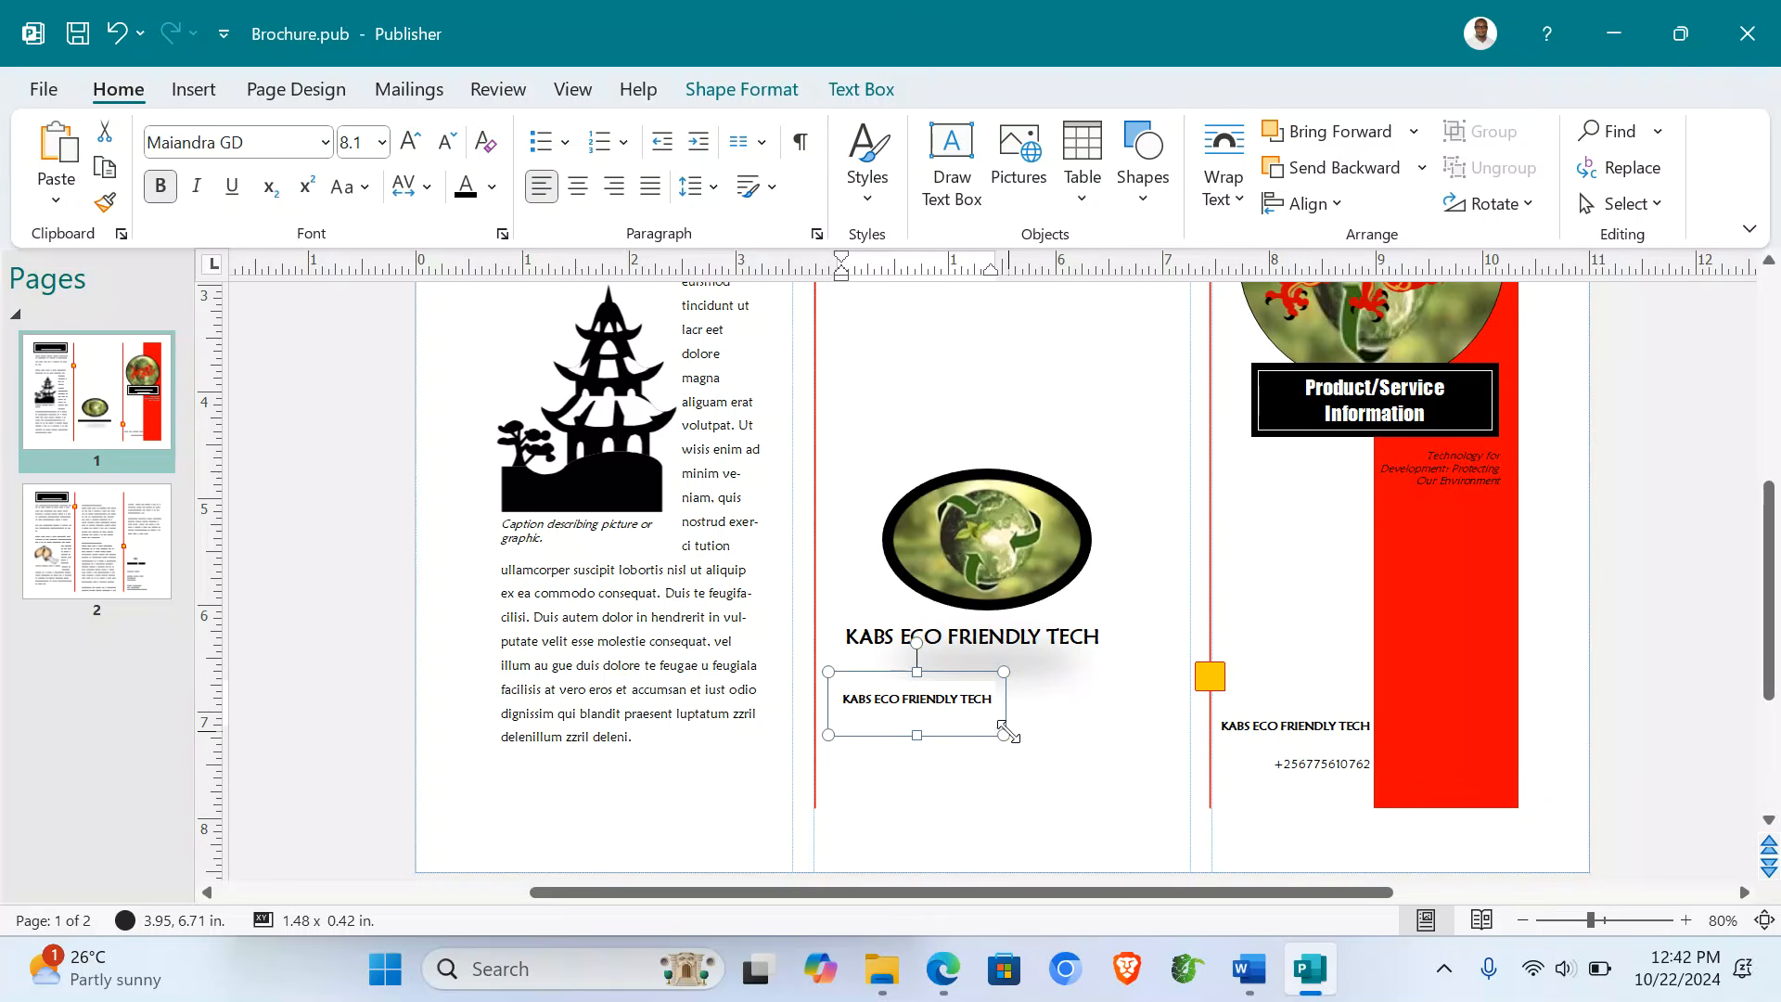
drag(1005, 730, 1156, 738)
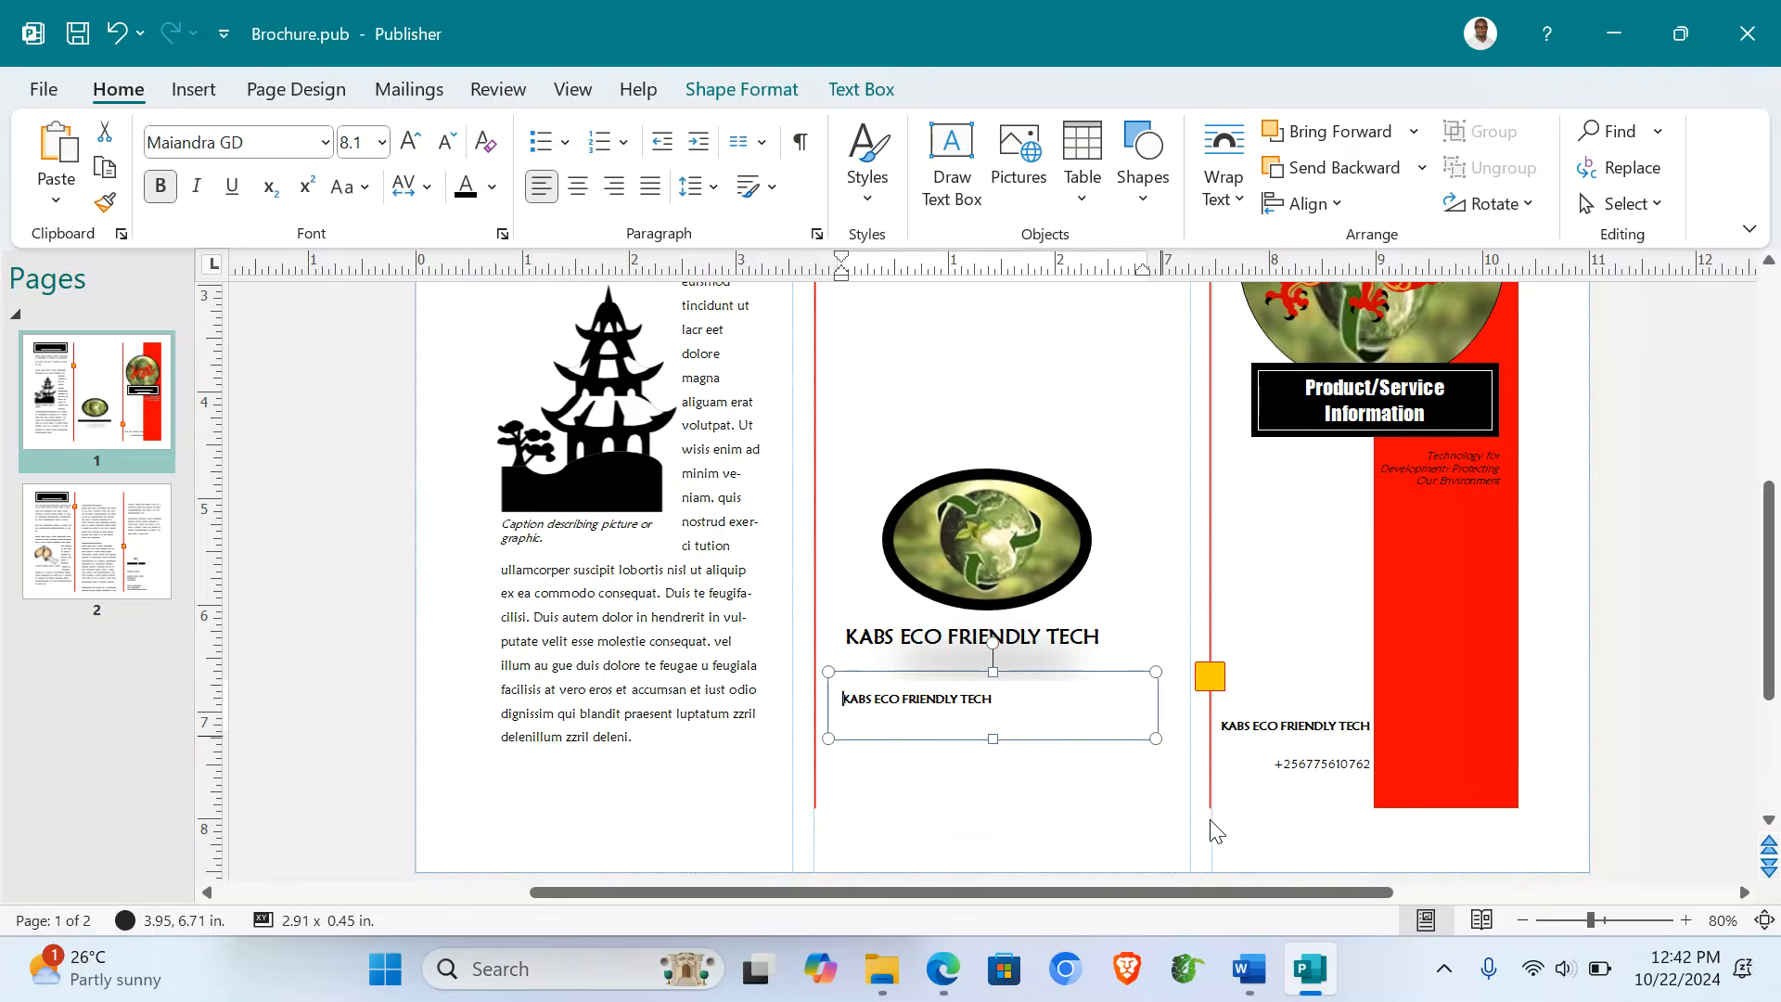
click(1252, 985)
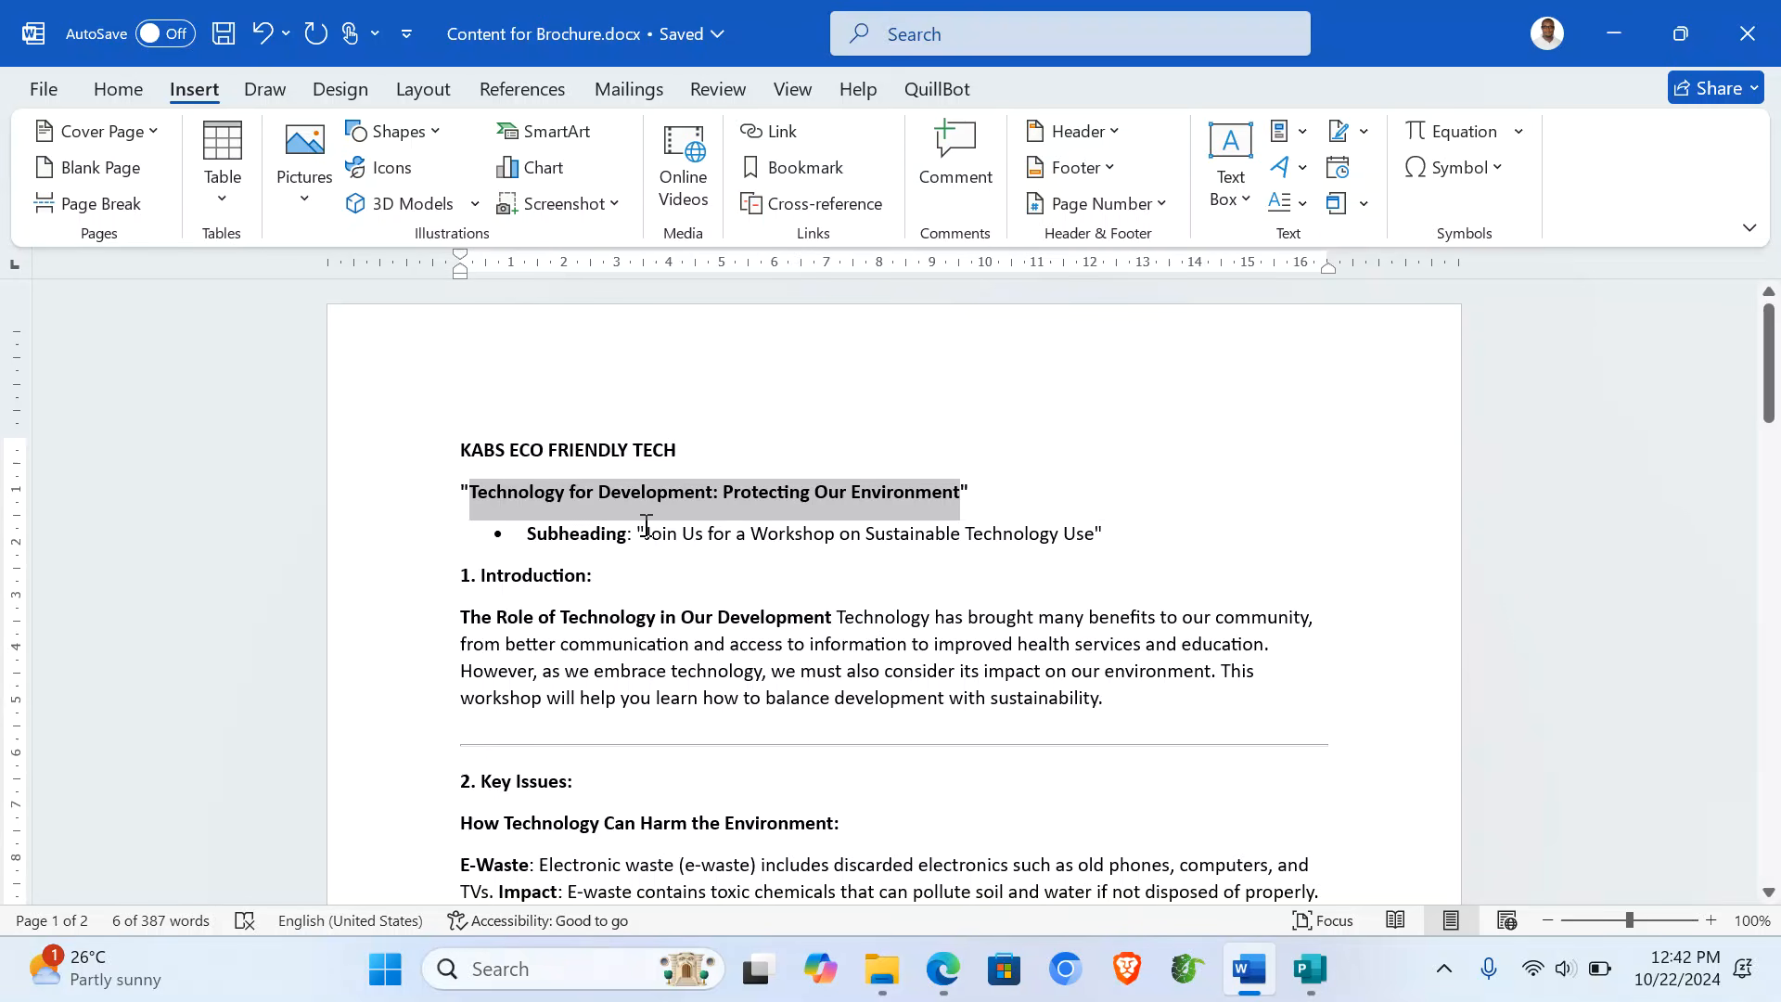
drag(647, 535, 1082, 534)
key(ctrl+c)
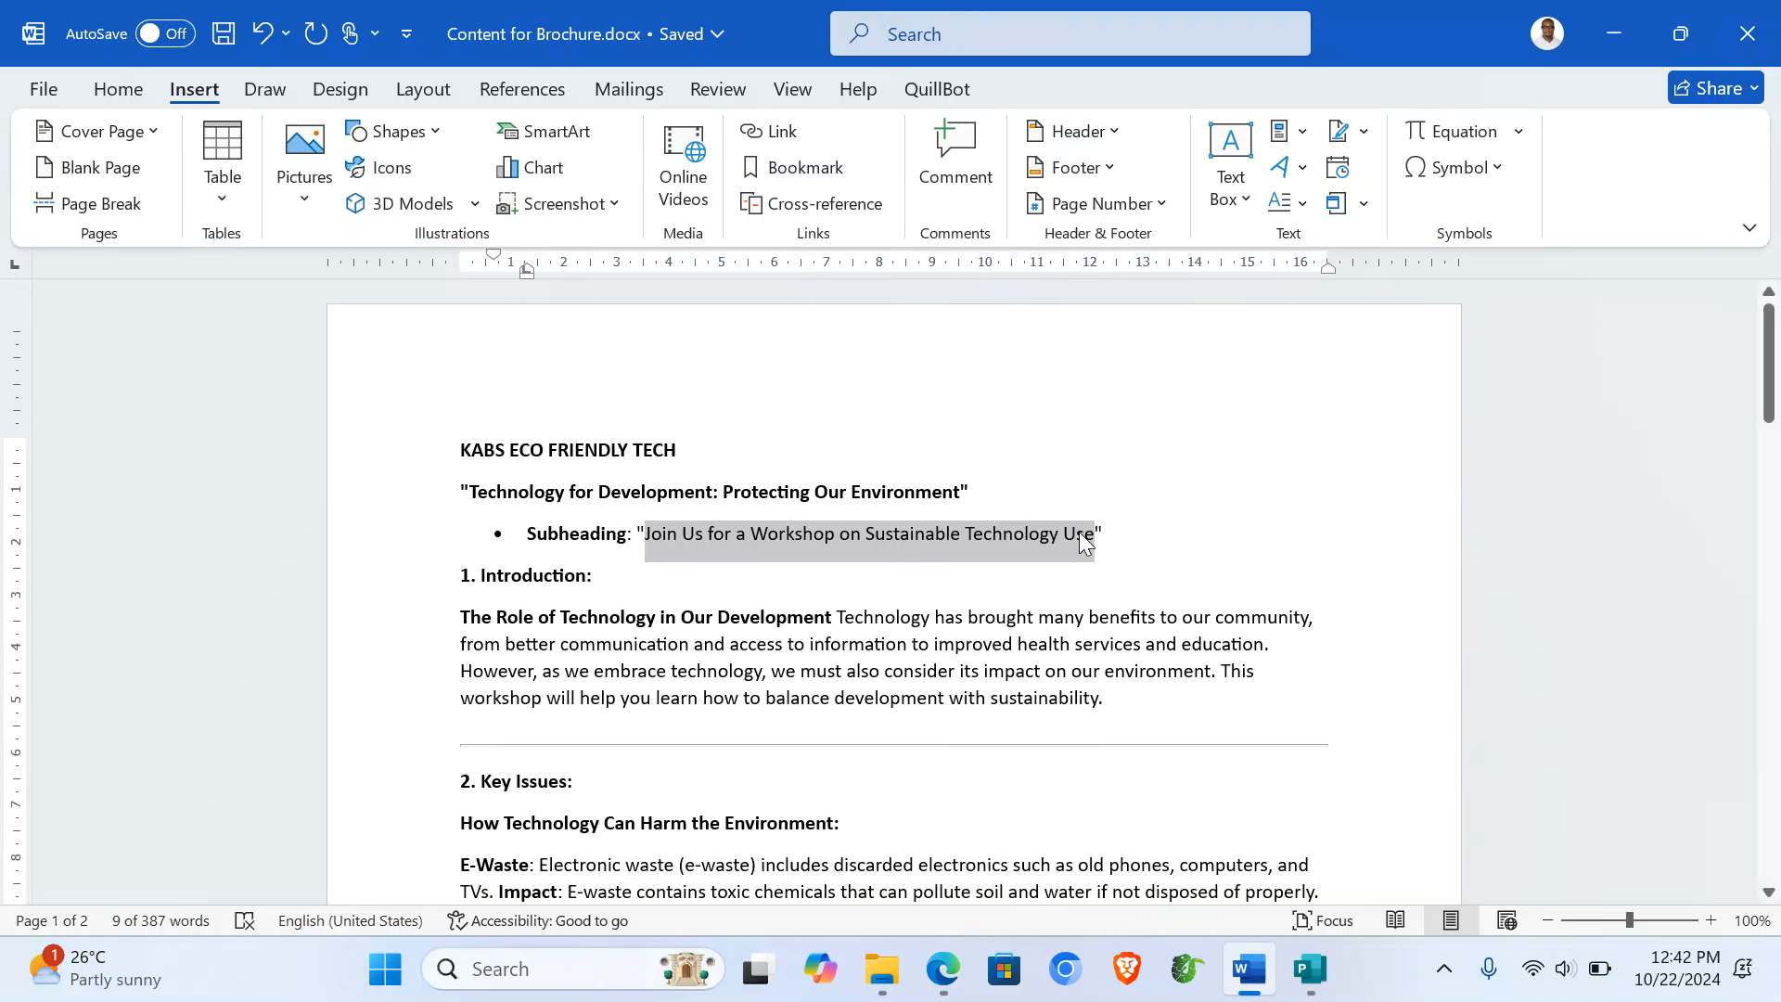
click(1310, 970)
- Paste 'Join Us for a Workshop on Sustainable Technology Use' into the new box and italicize it
key(ctrl+a)
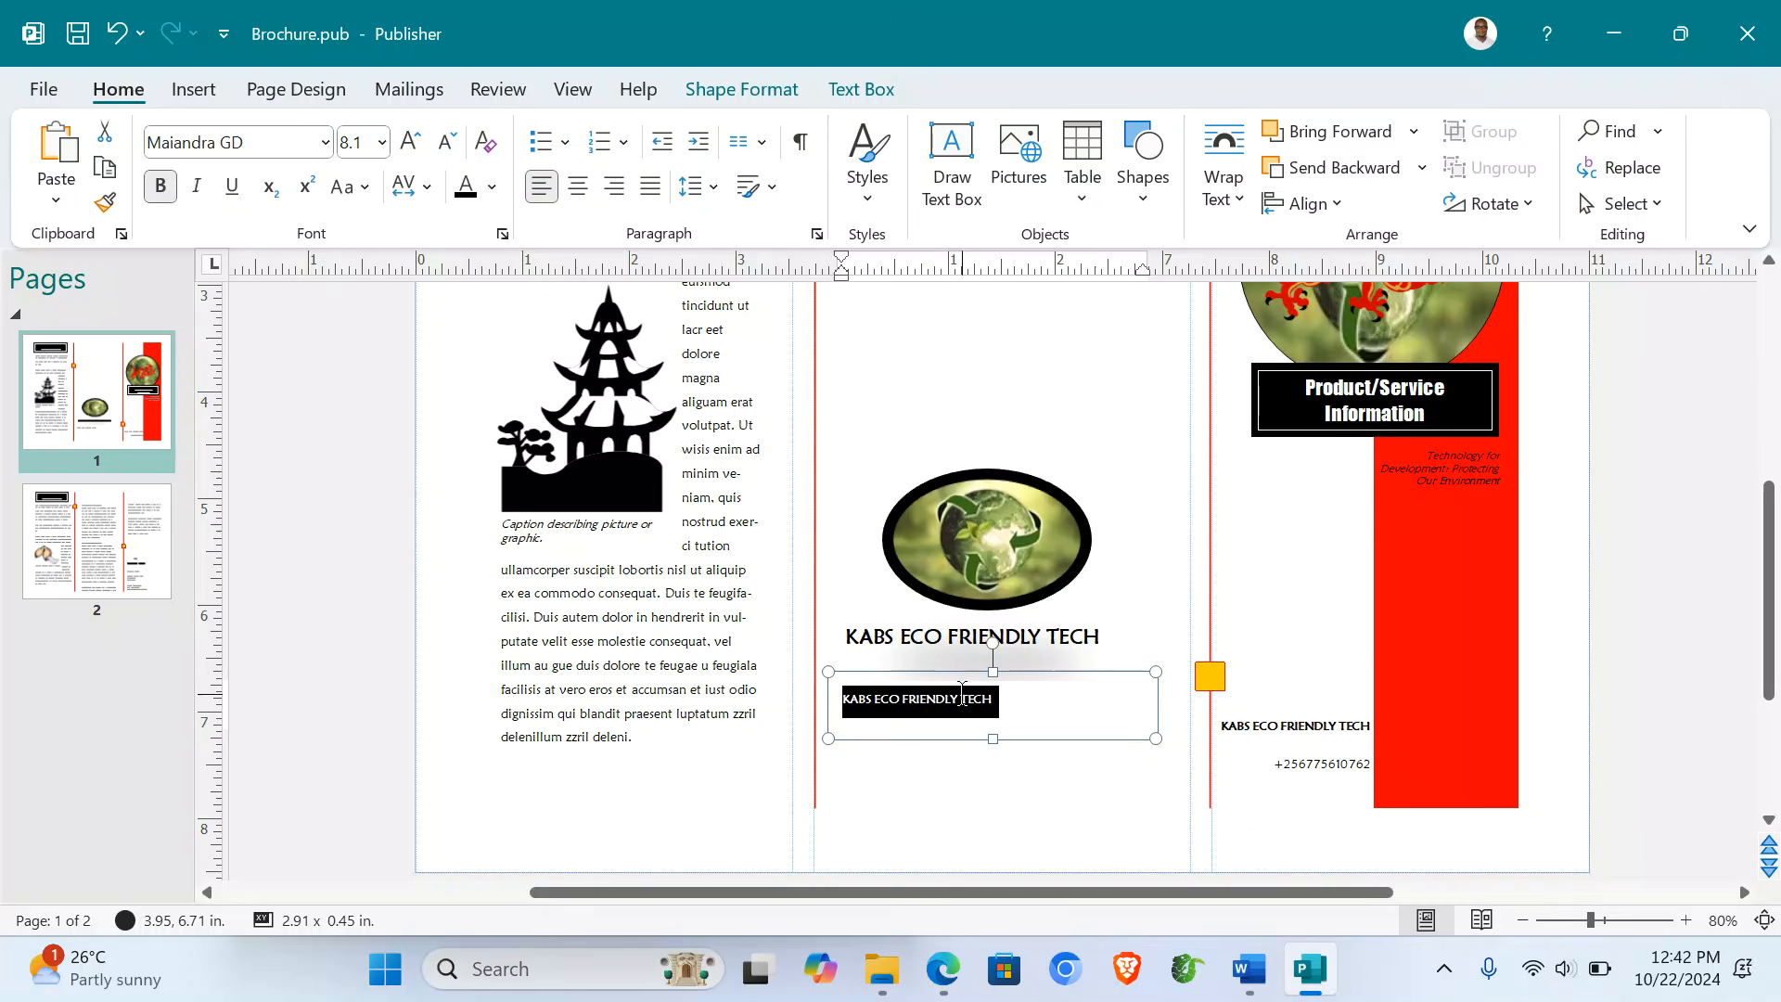
key(ctrl+v)
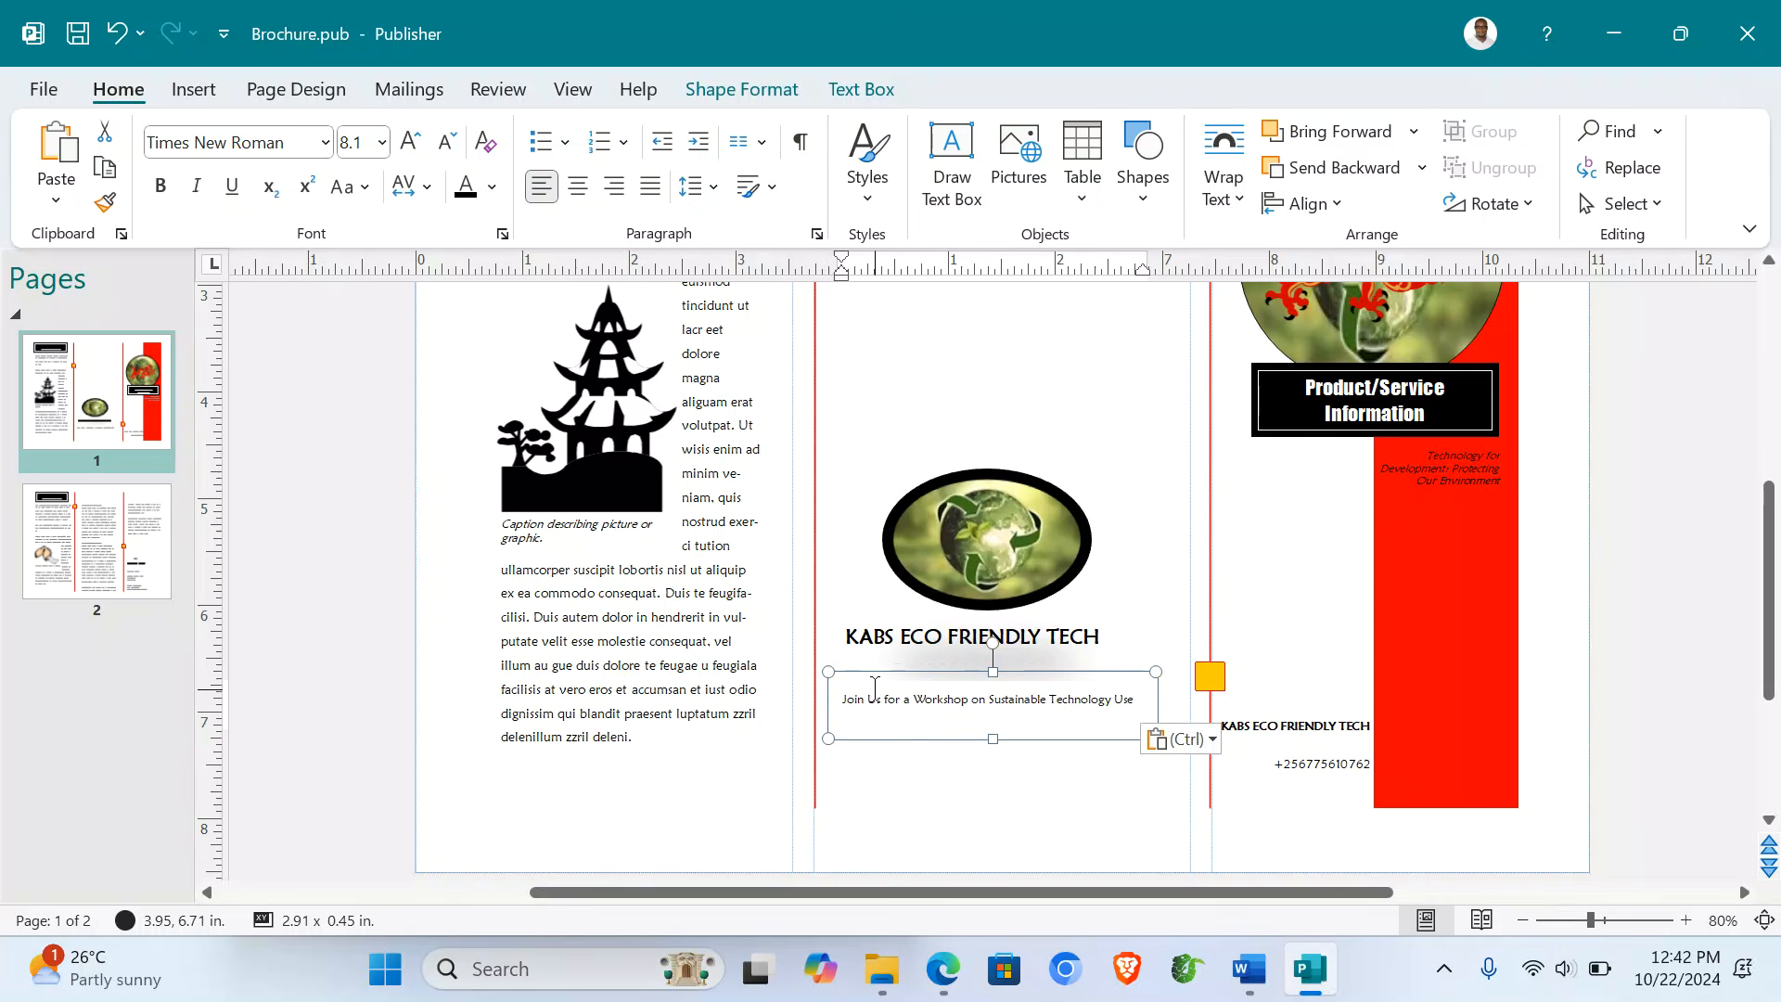
key(ctrl+a)
key(ctrl+i)
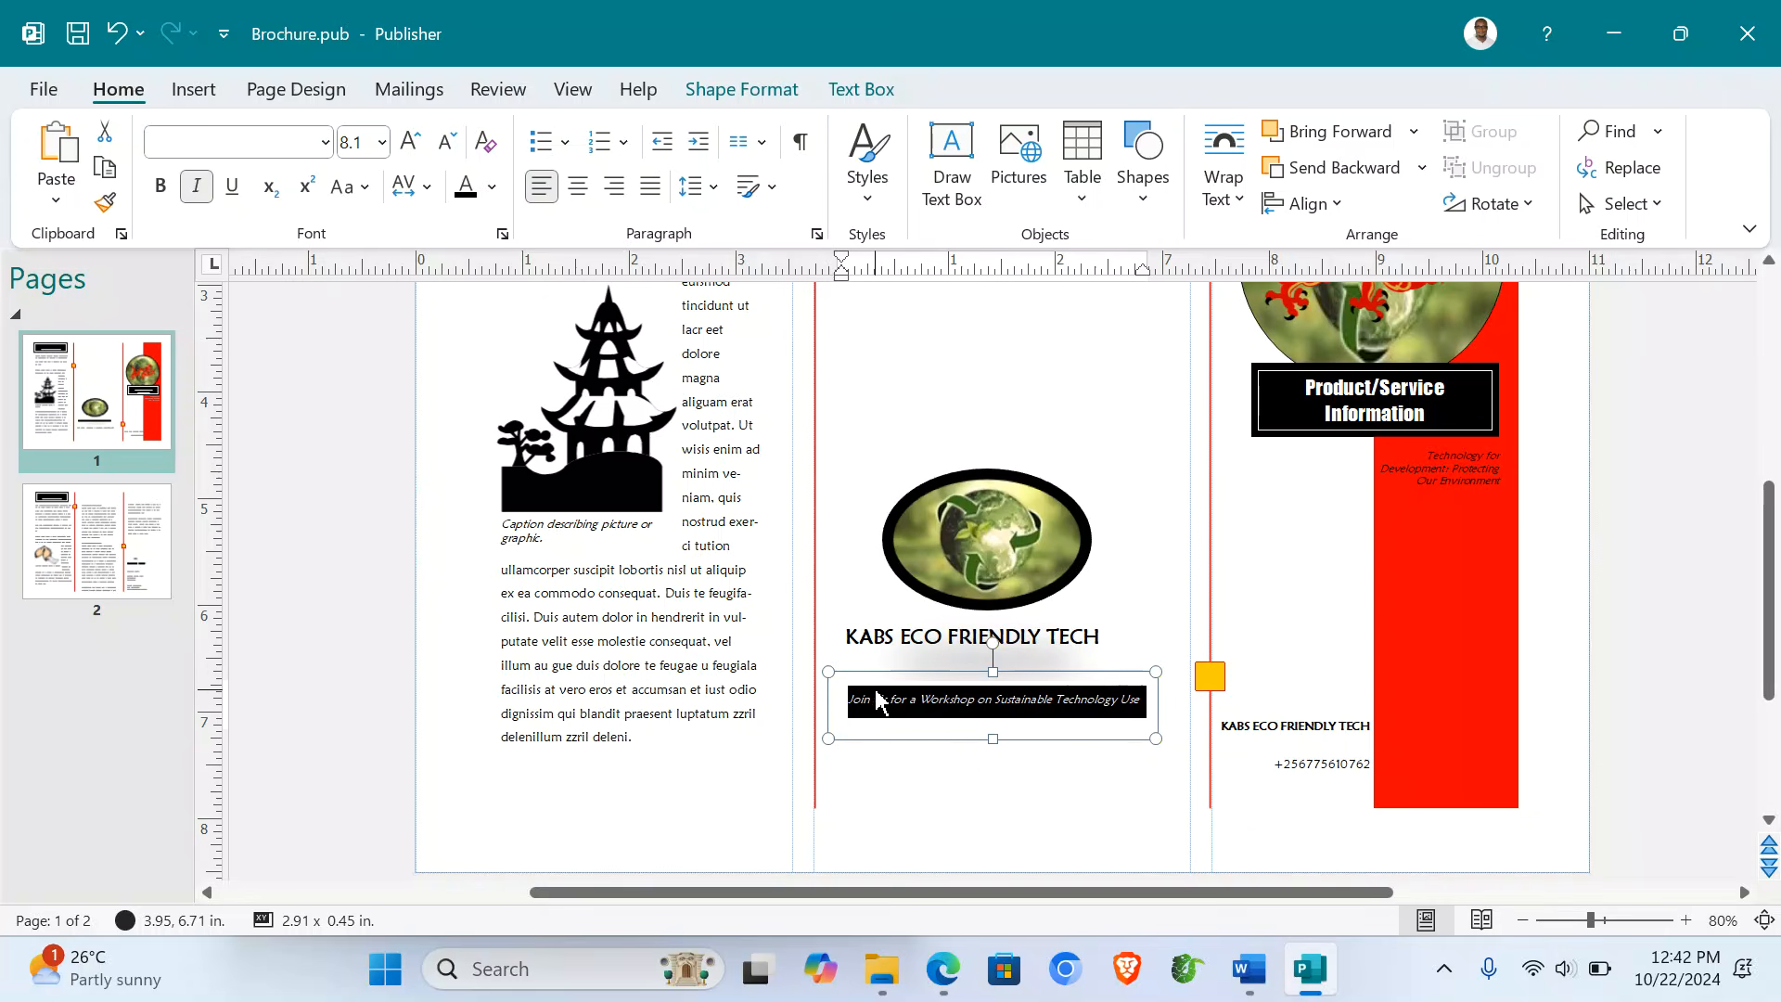
click(946, 792)
scroll(946, 792, down, 1)
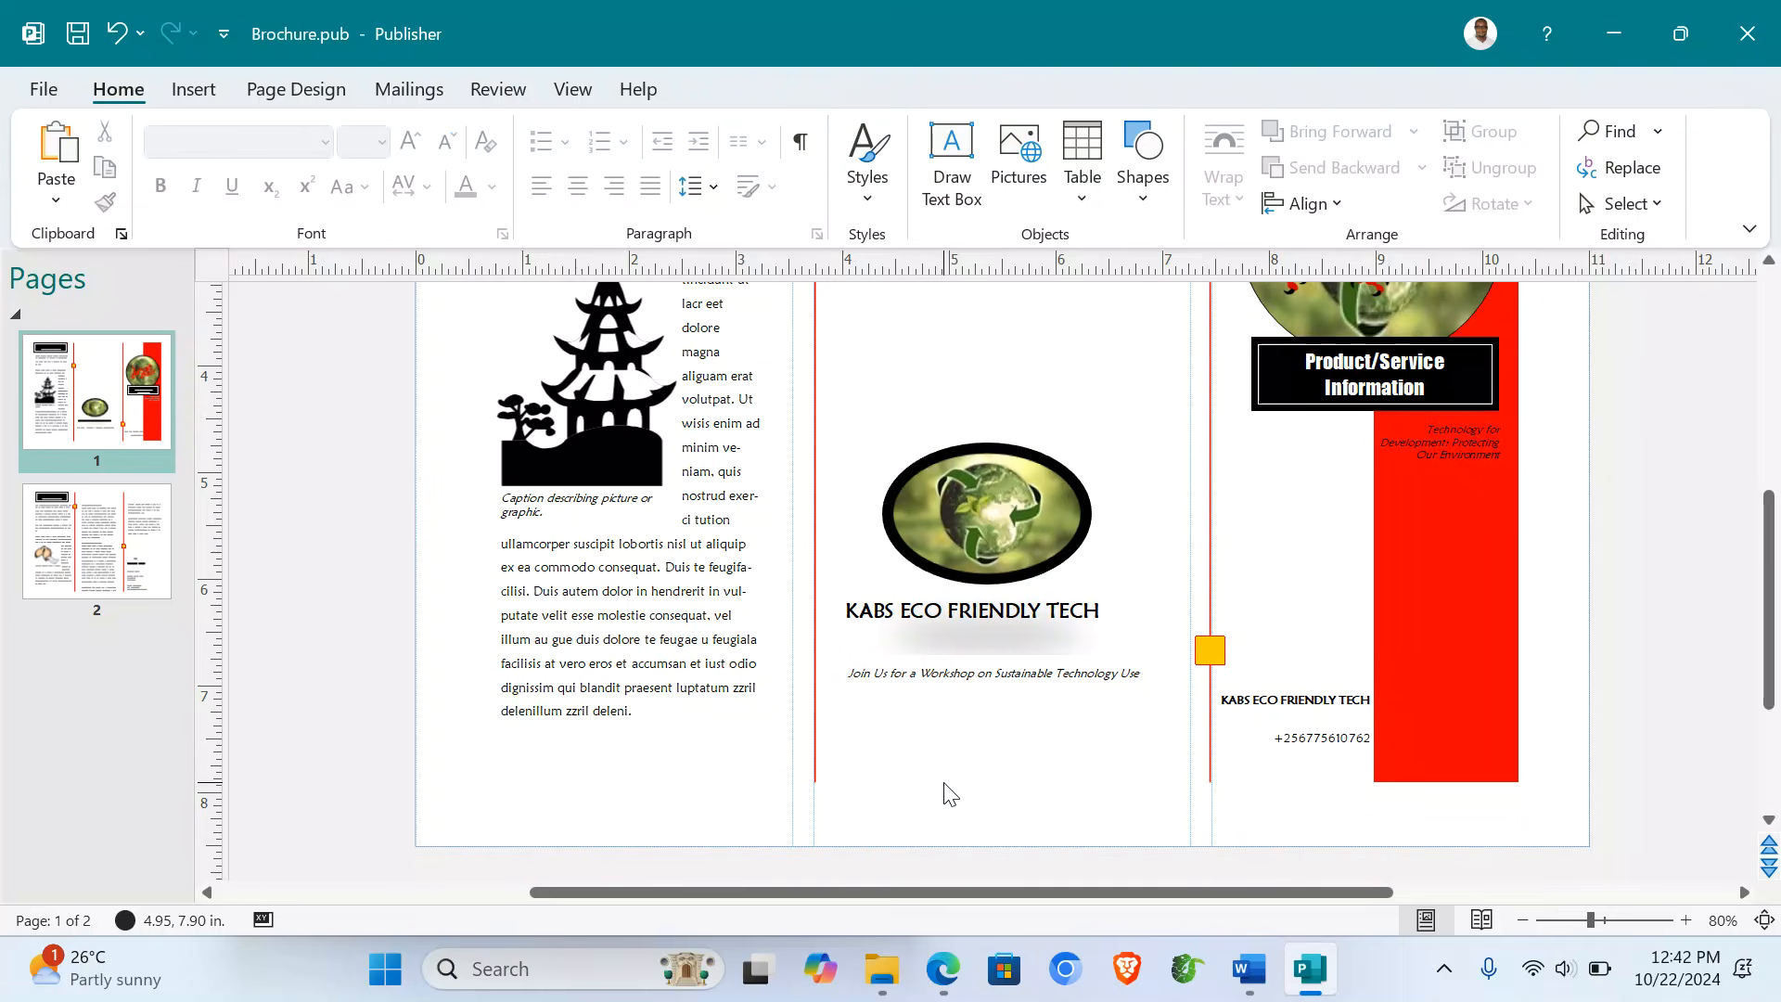
scroll(1178, 714, up, 5)
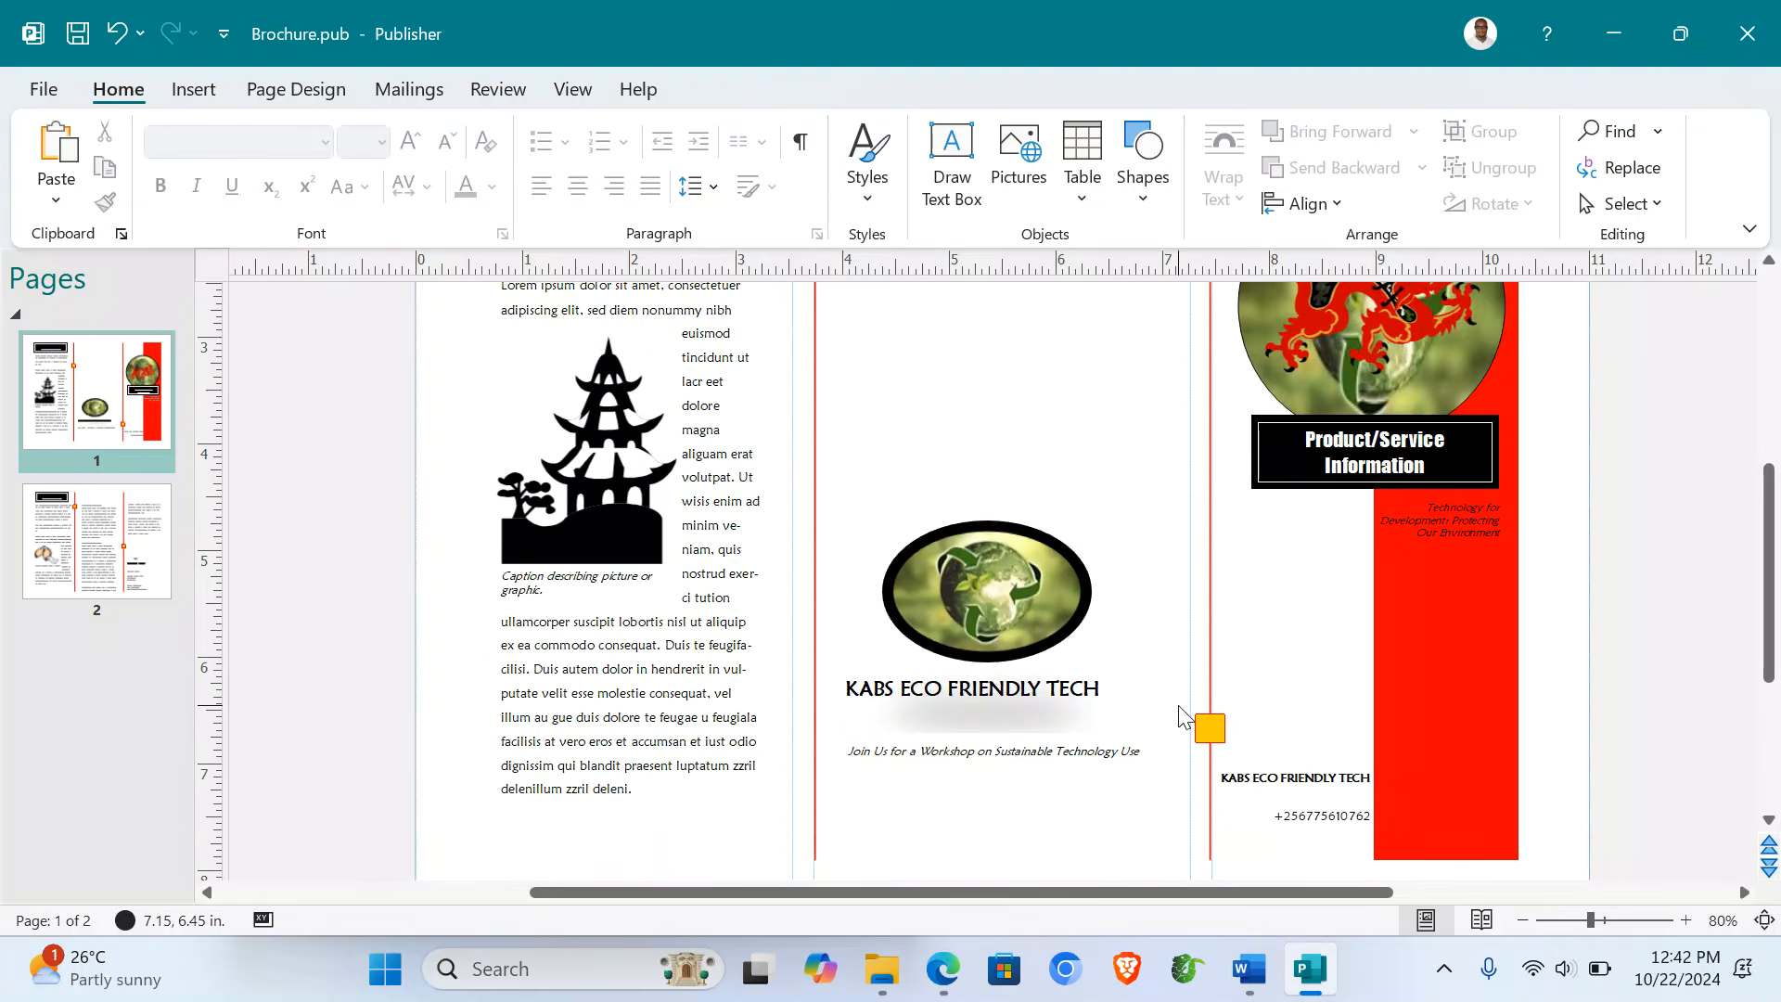
scroll(1181, 716, up, 5)
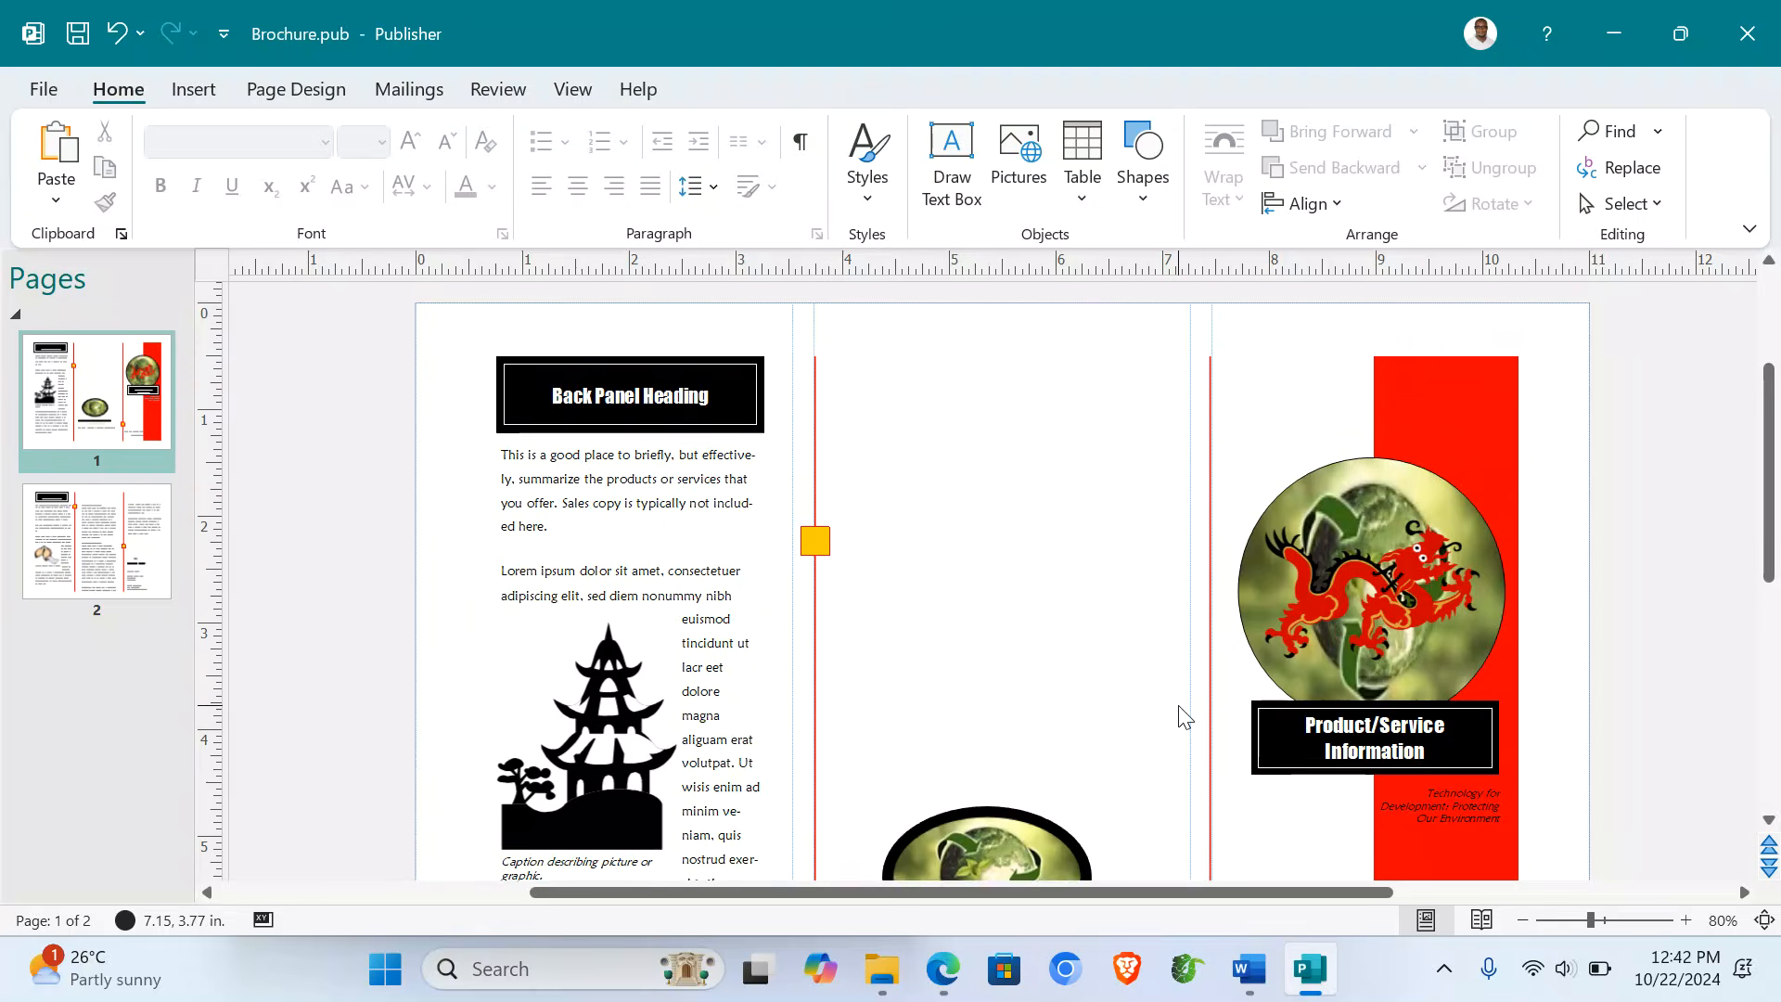
- Replace the back-panel placeholder text with the Word introduction paragraph
click(642, 549)
key(ctrl+a)
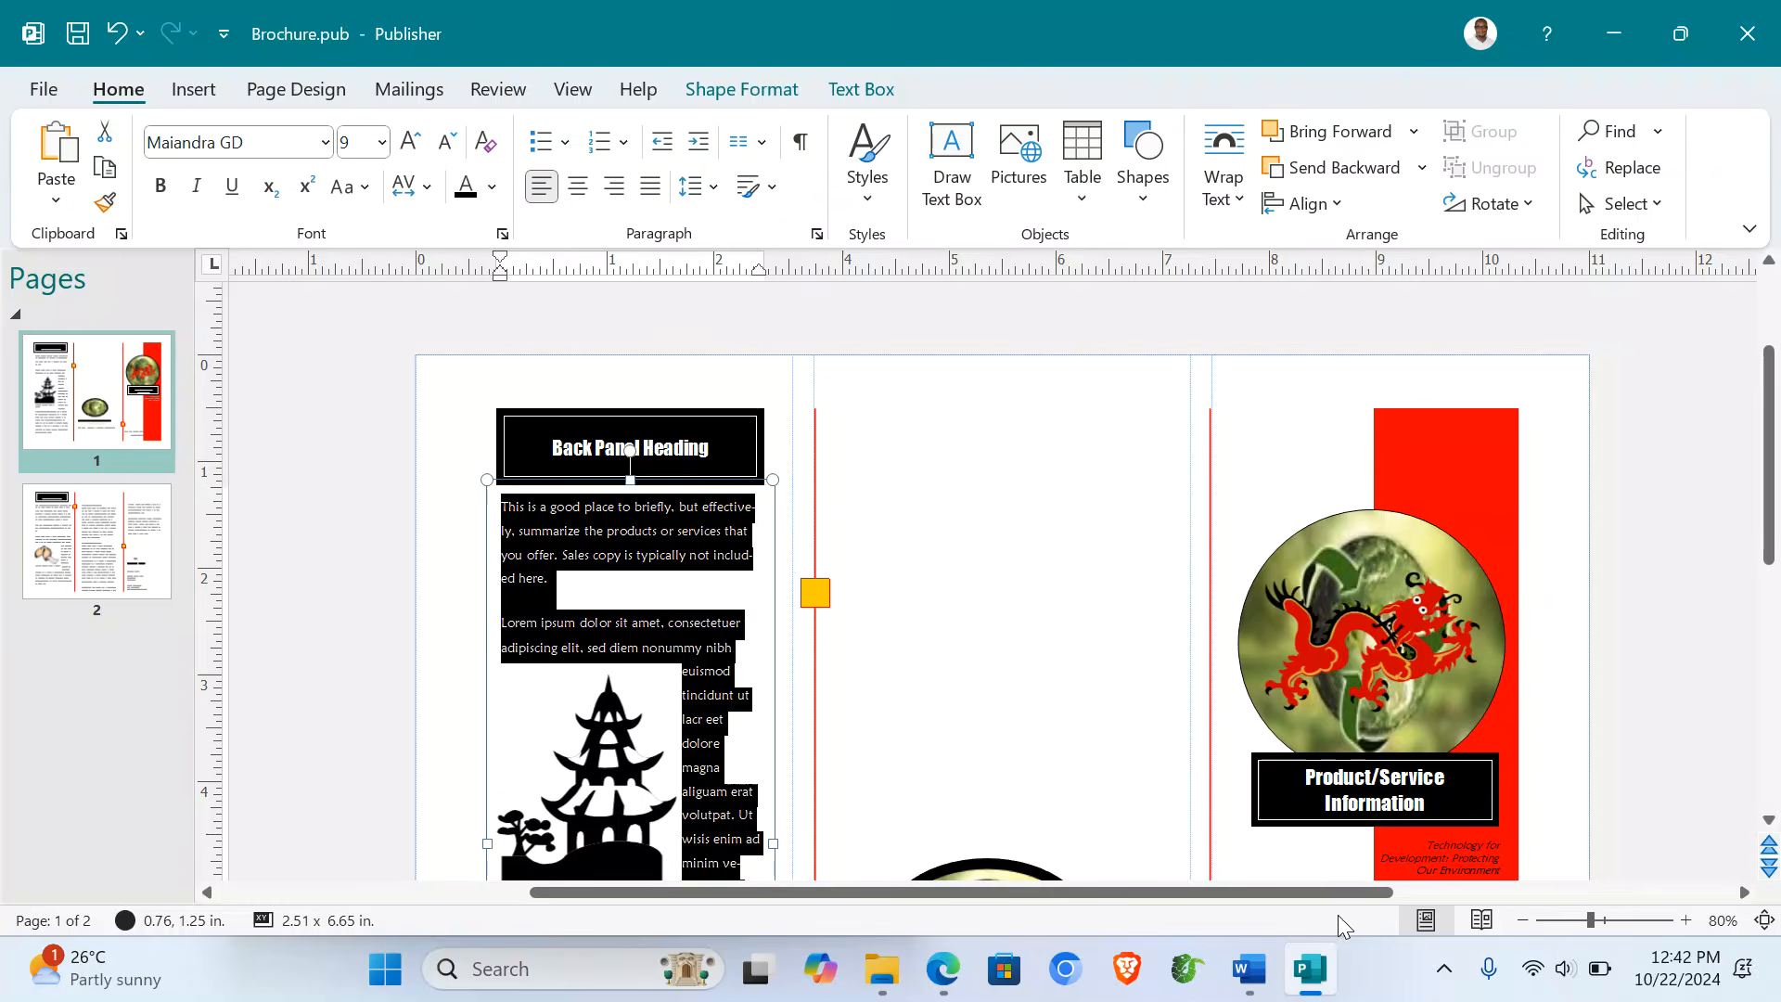
click(1254, 987)
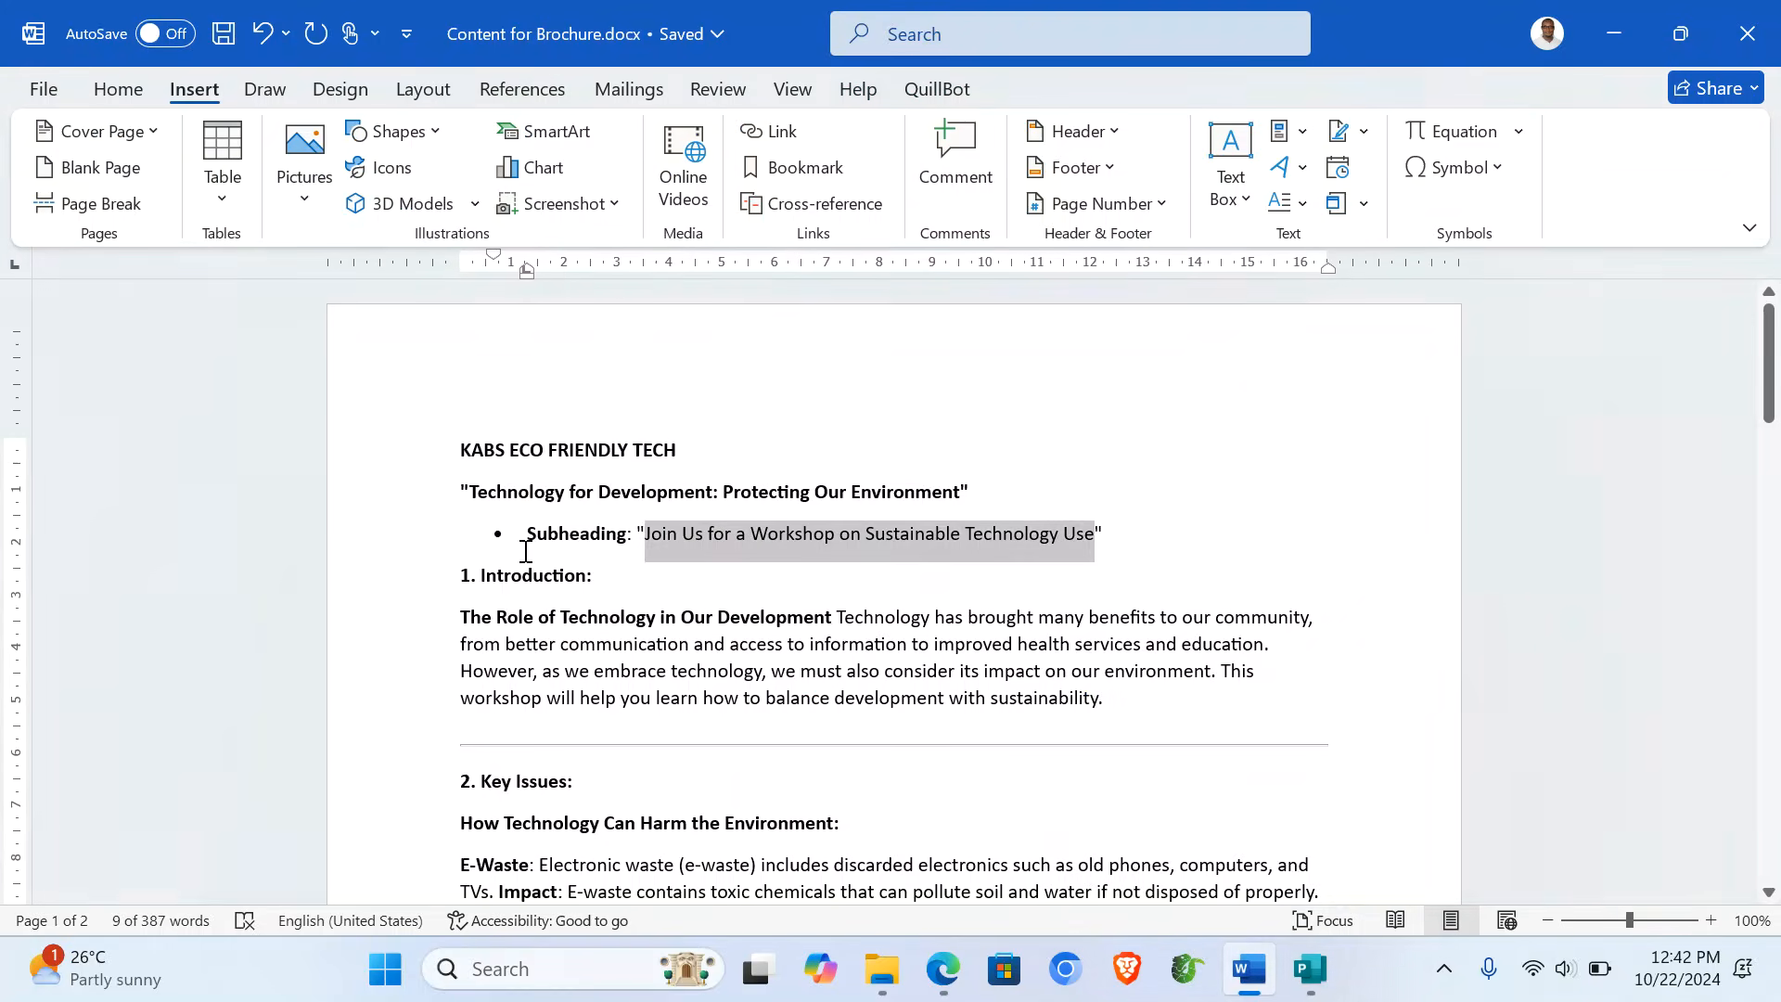
drag(399, 613, 387, 727)
key(ctrl+c)
click(360, 631)
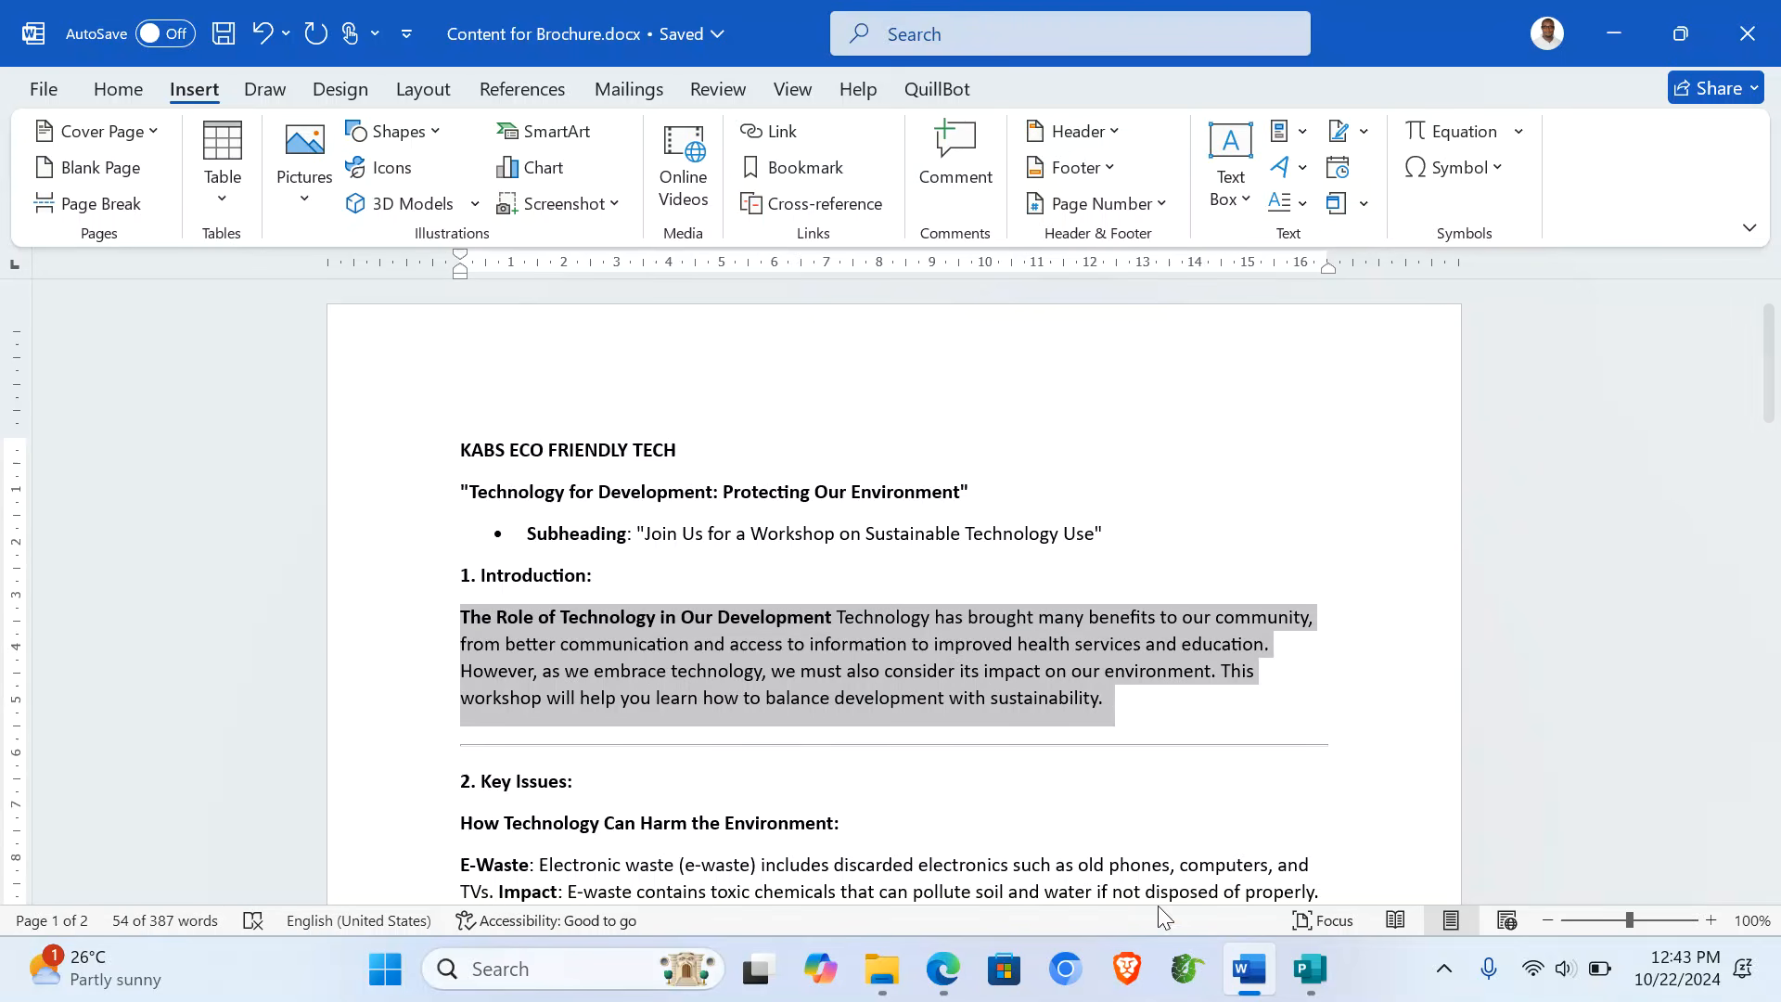
click(1310, 969)
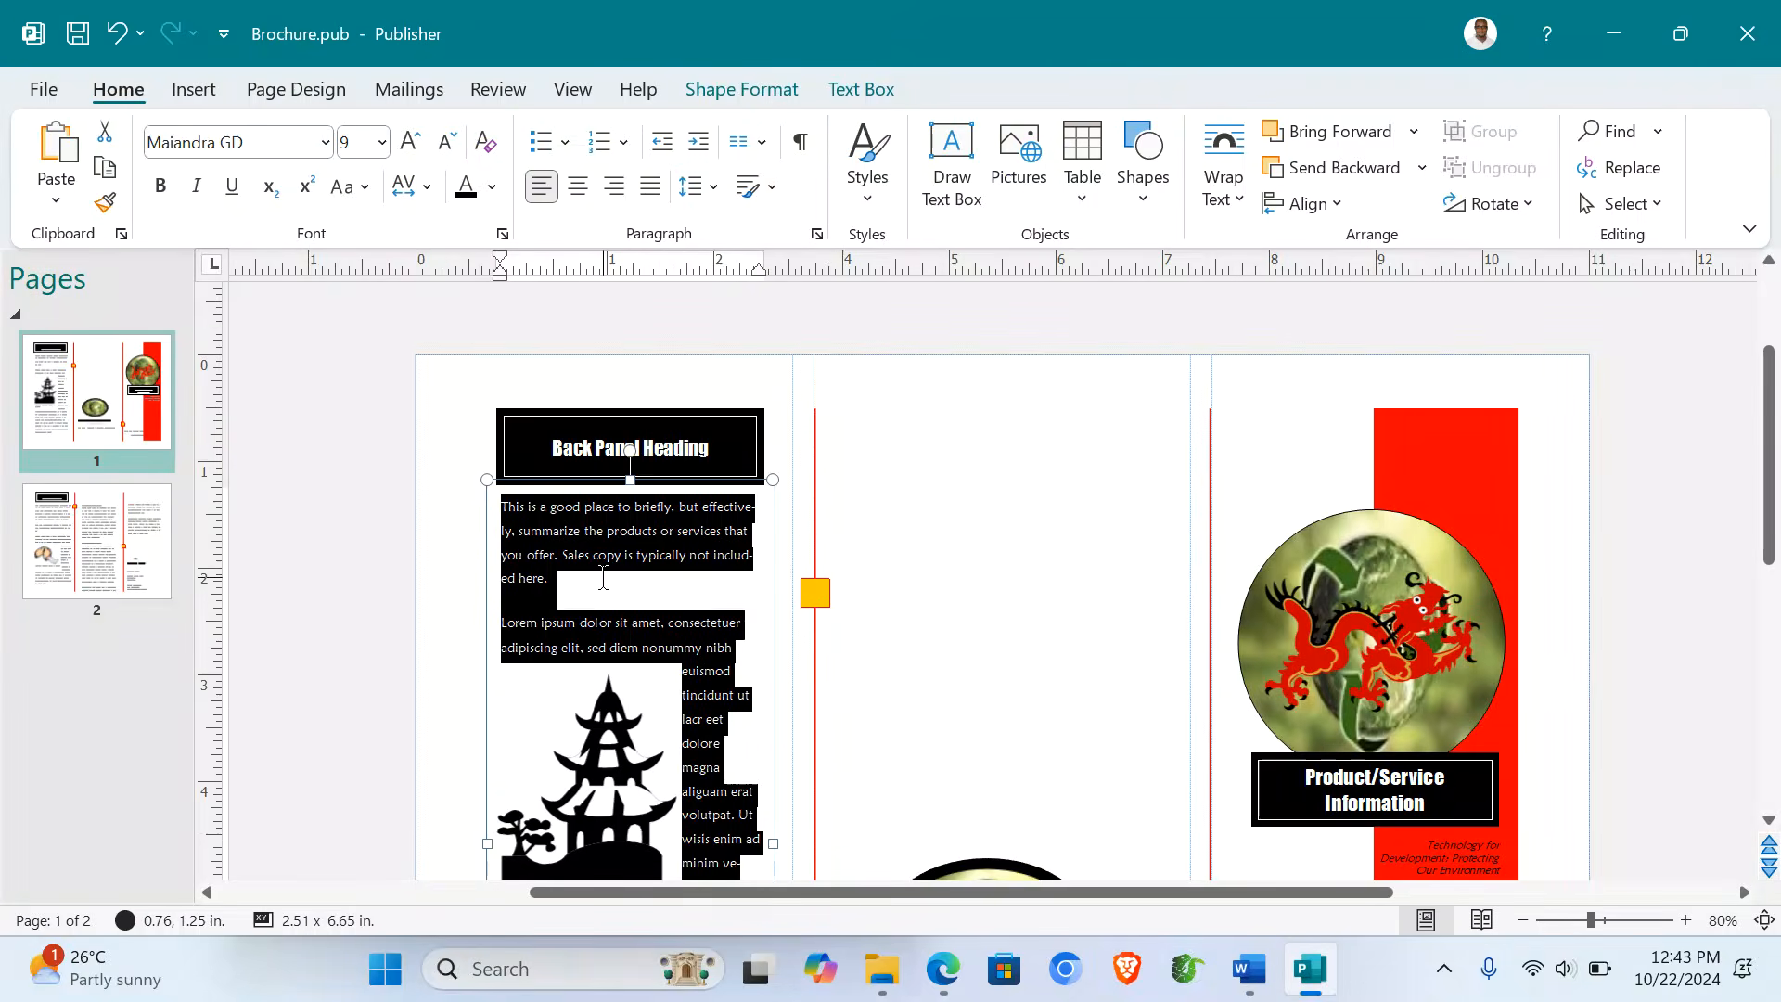
key(ctrl+v)
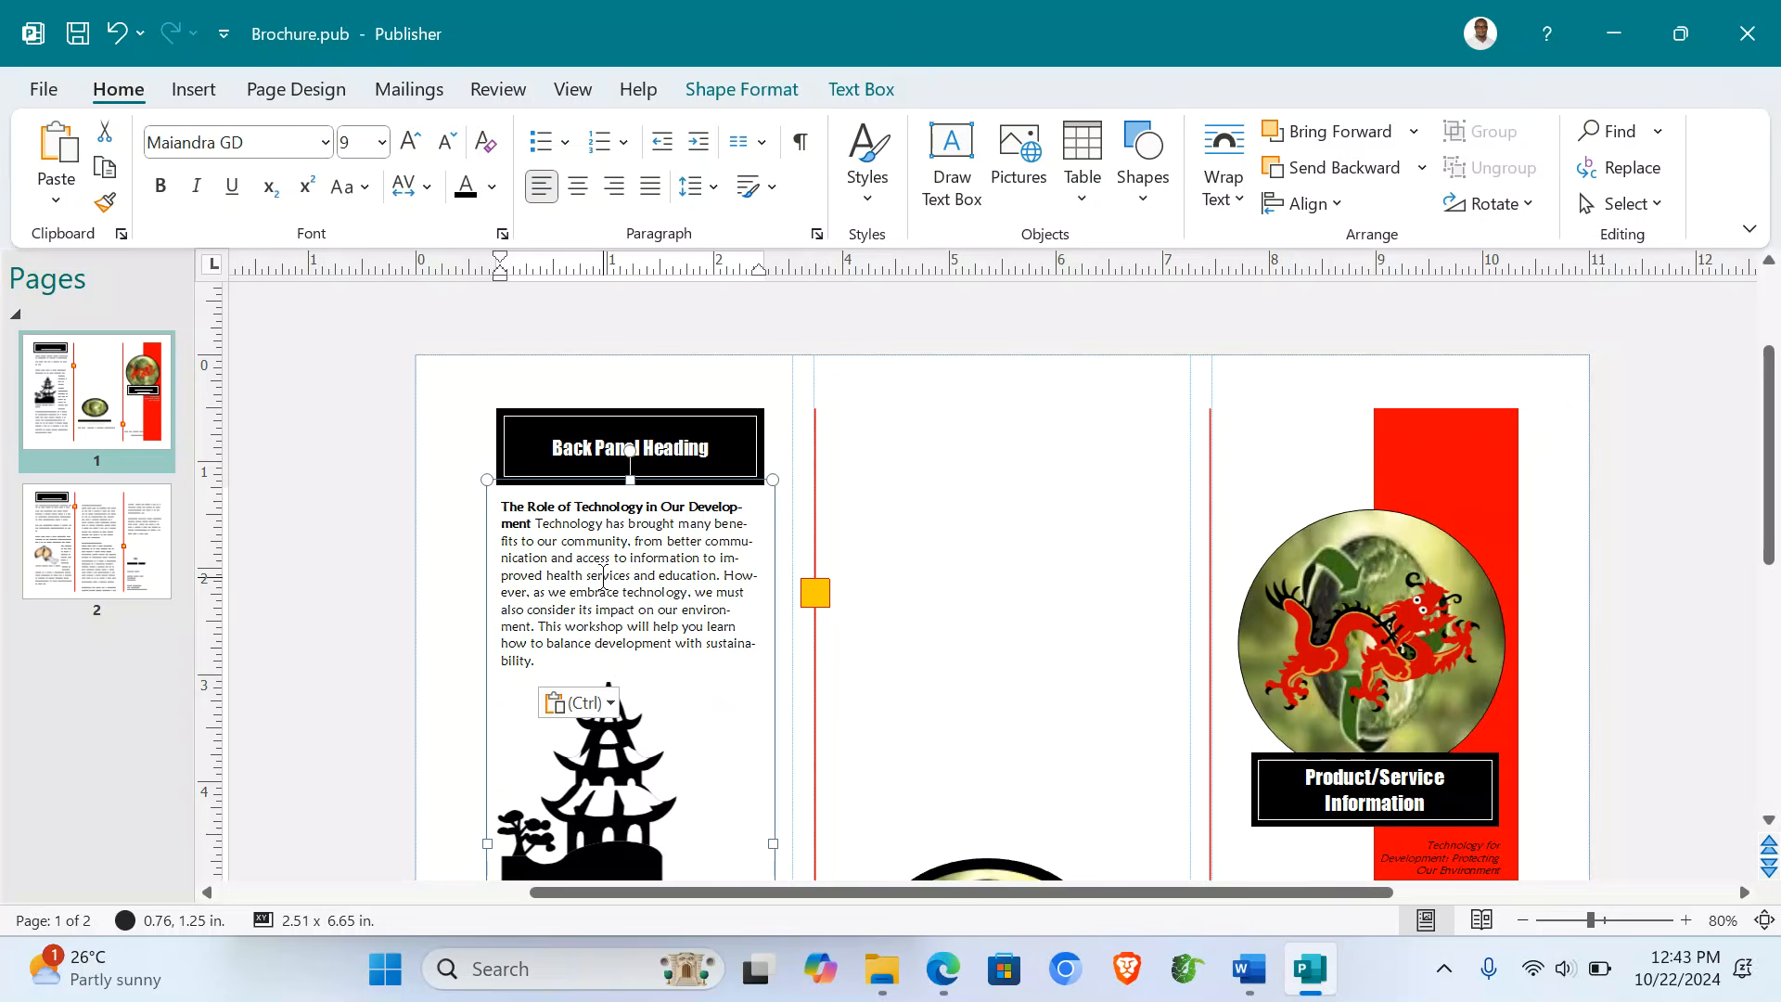
- Make 'The Role of Technology in Our Development' its own centred, yellow, 12 pt heading
click(537, 525)
key(Return)
key(Return)
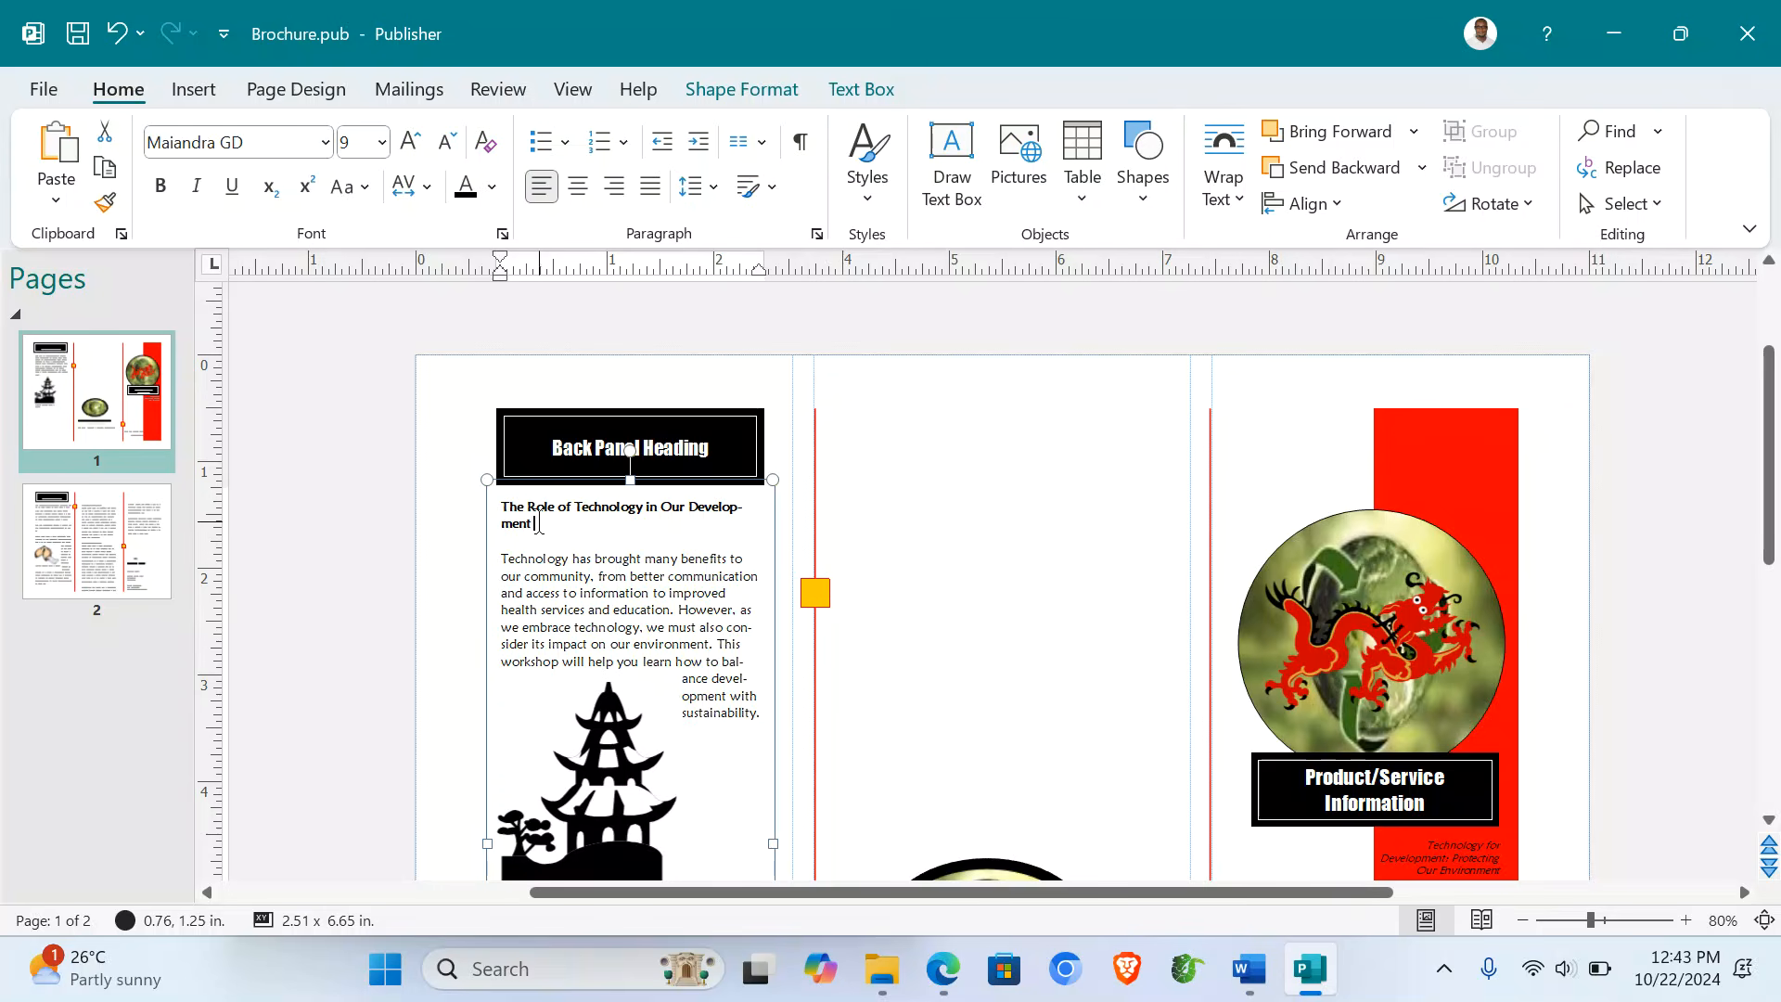
triple_click(538, 525)
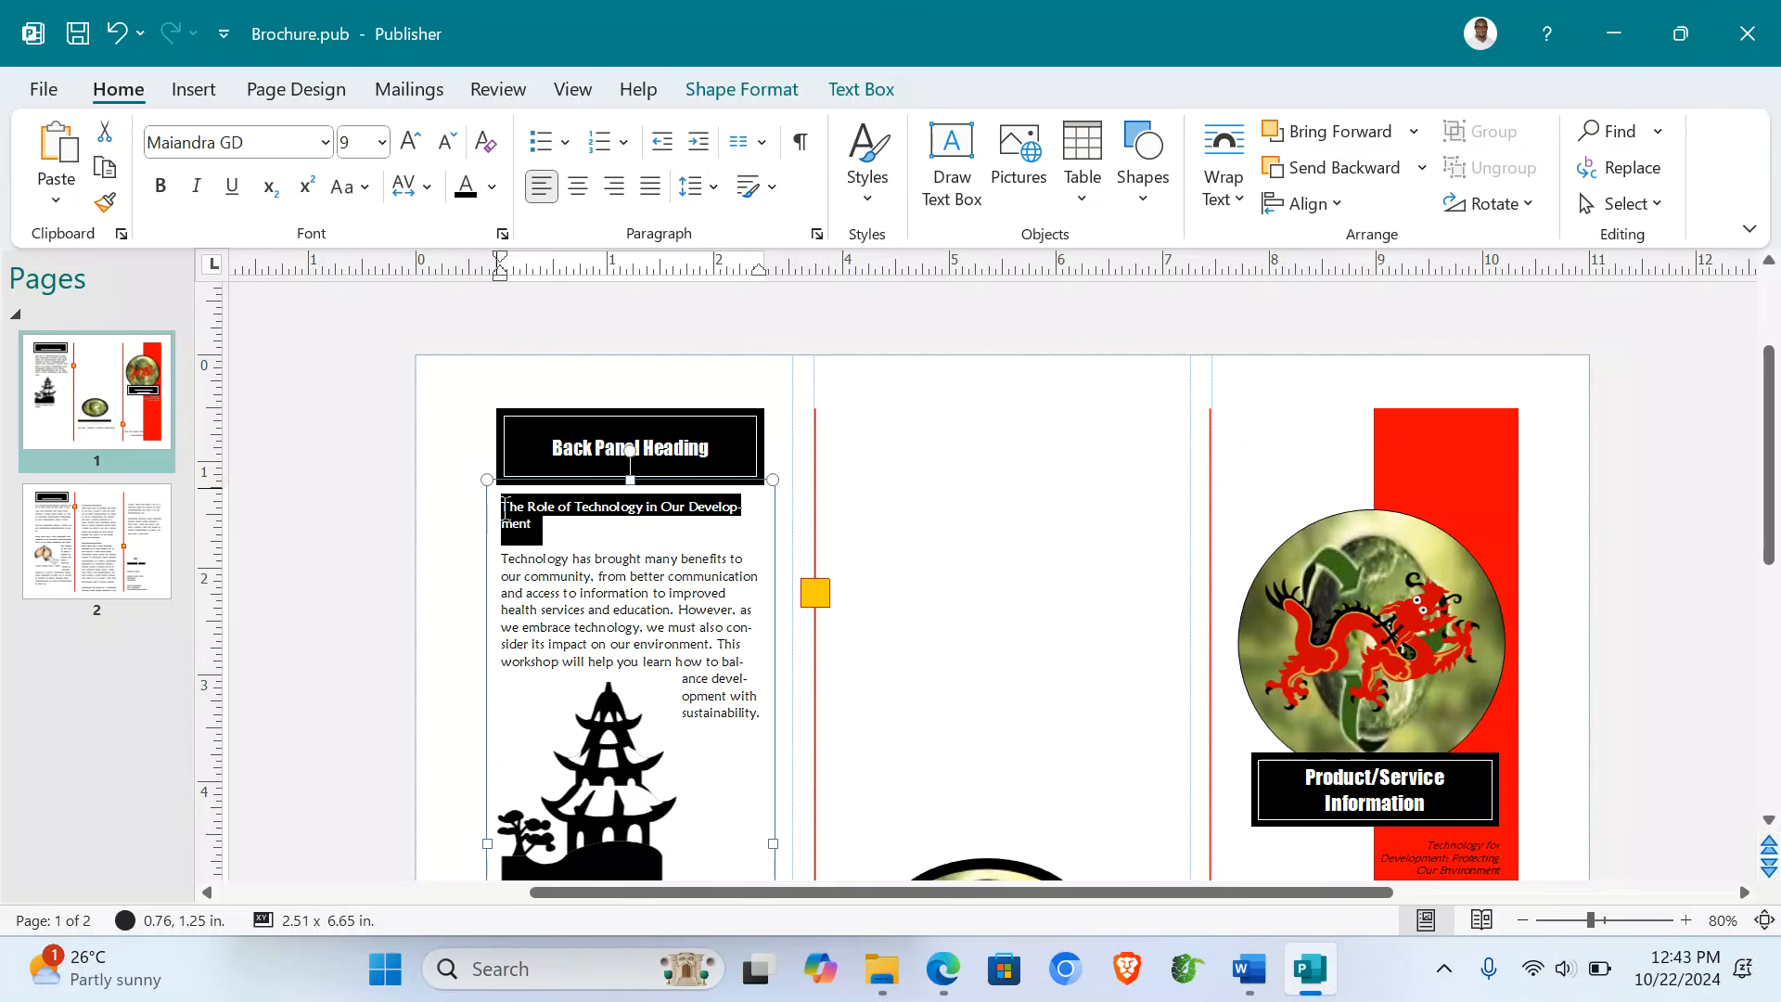
click(576, 186)
click(492, 186)
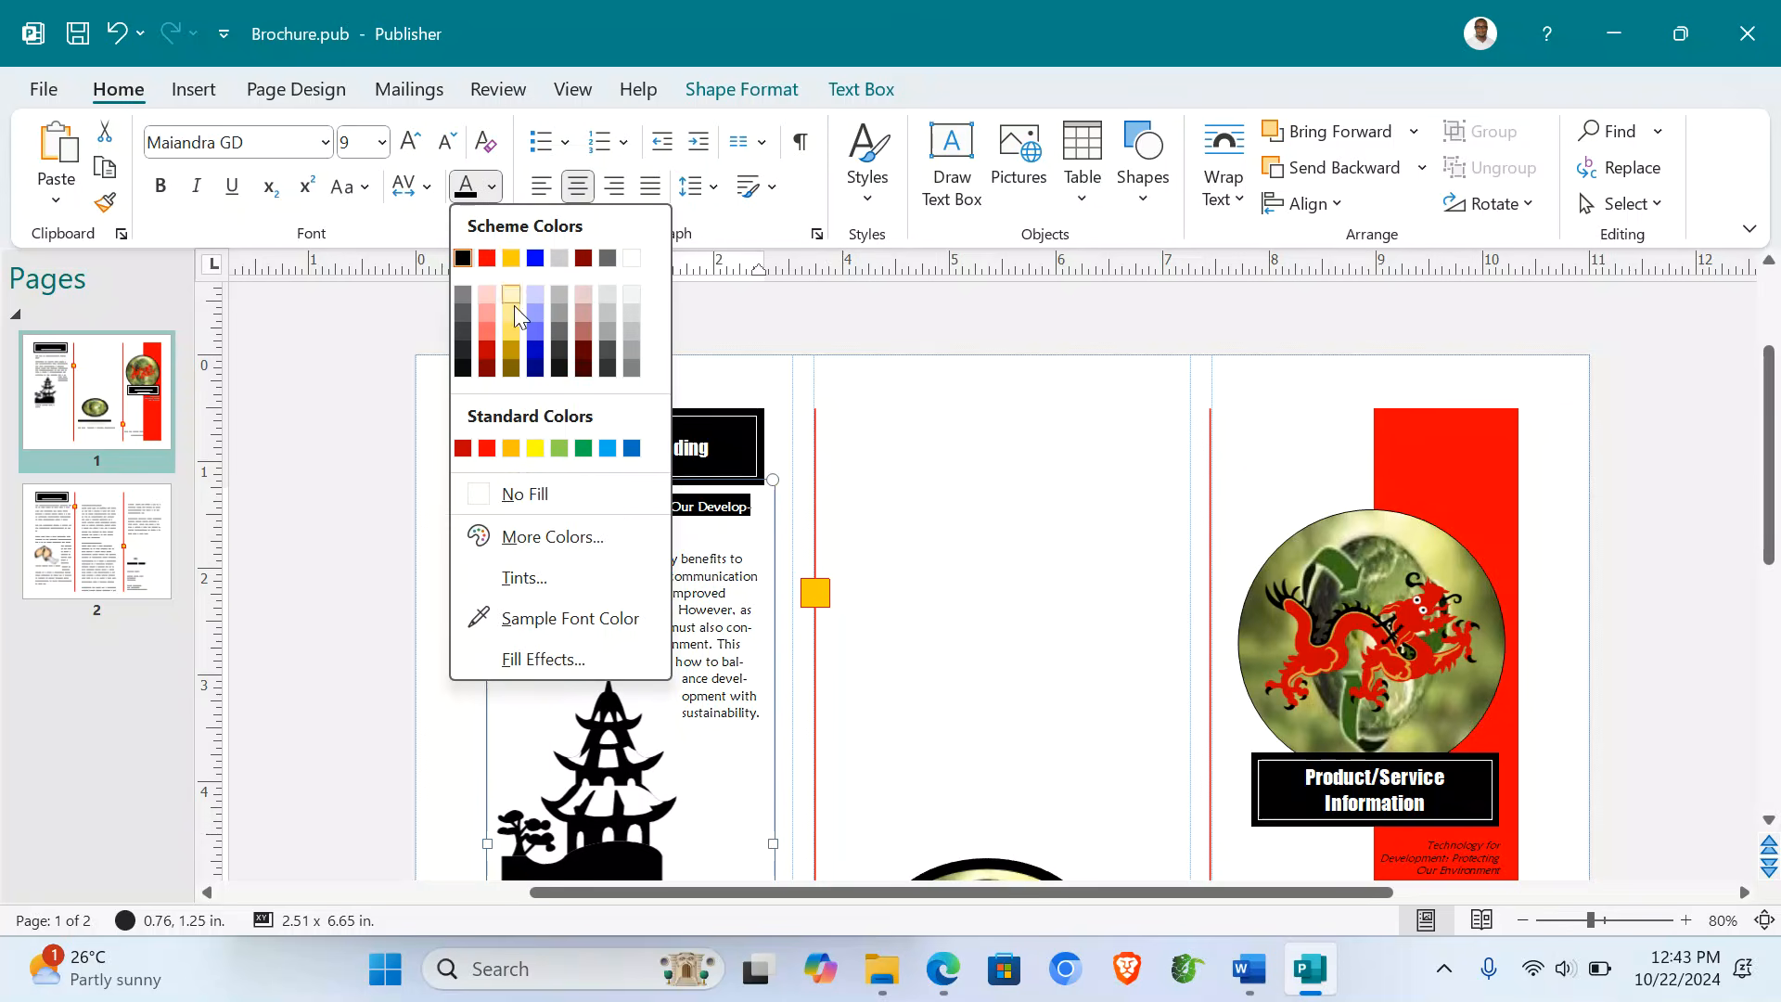
click(510, 449)
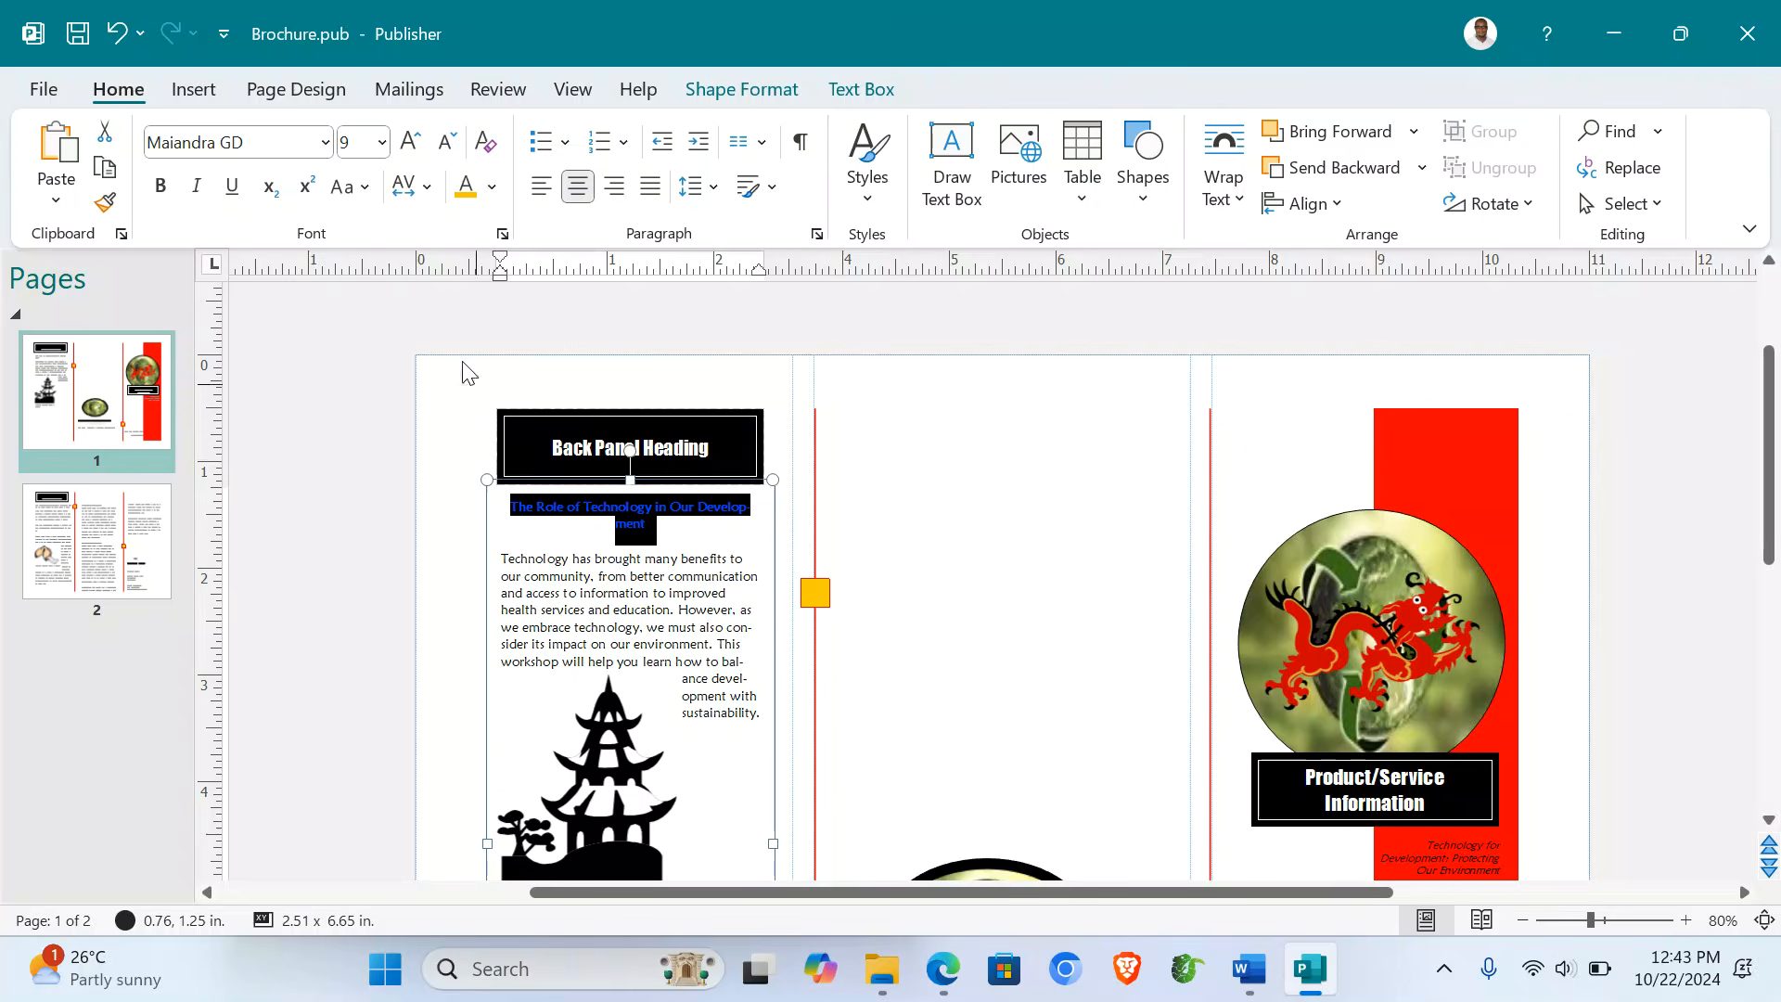
click(411, 147)
click(411, 146)
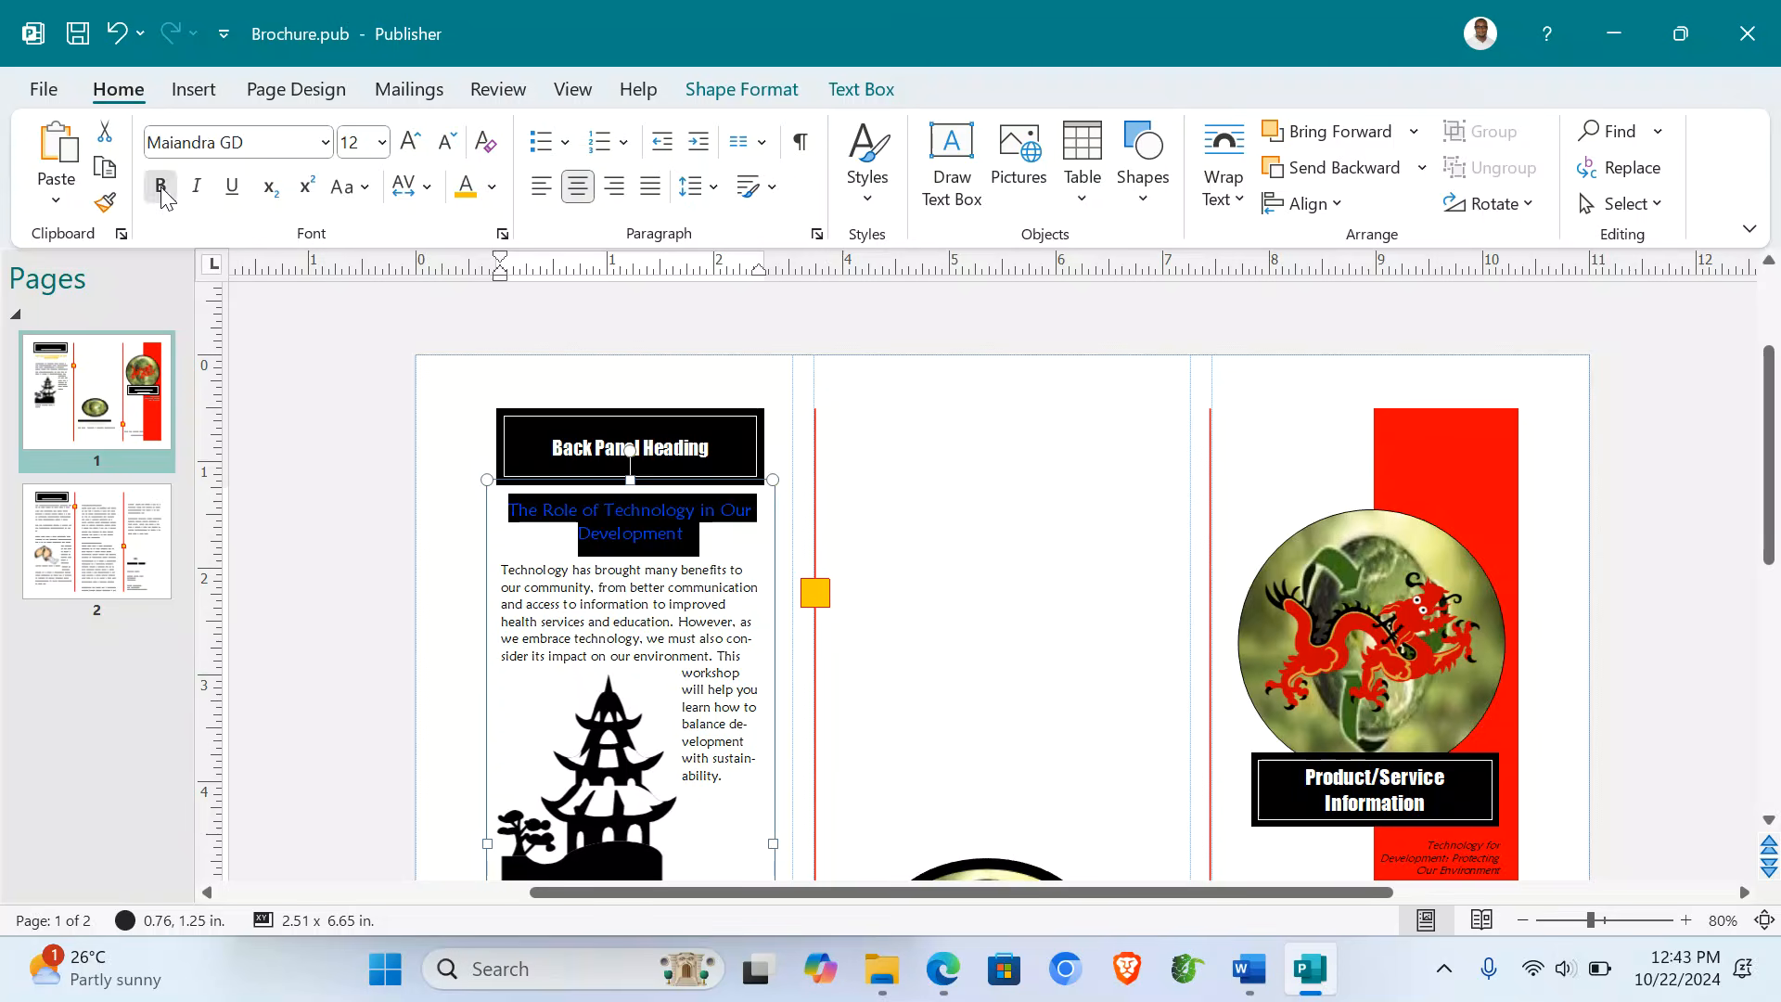
click(1036, 458)
scroll(1040, 456, down, 1)
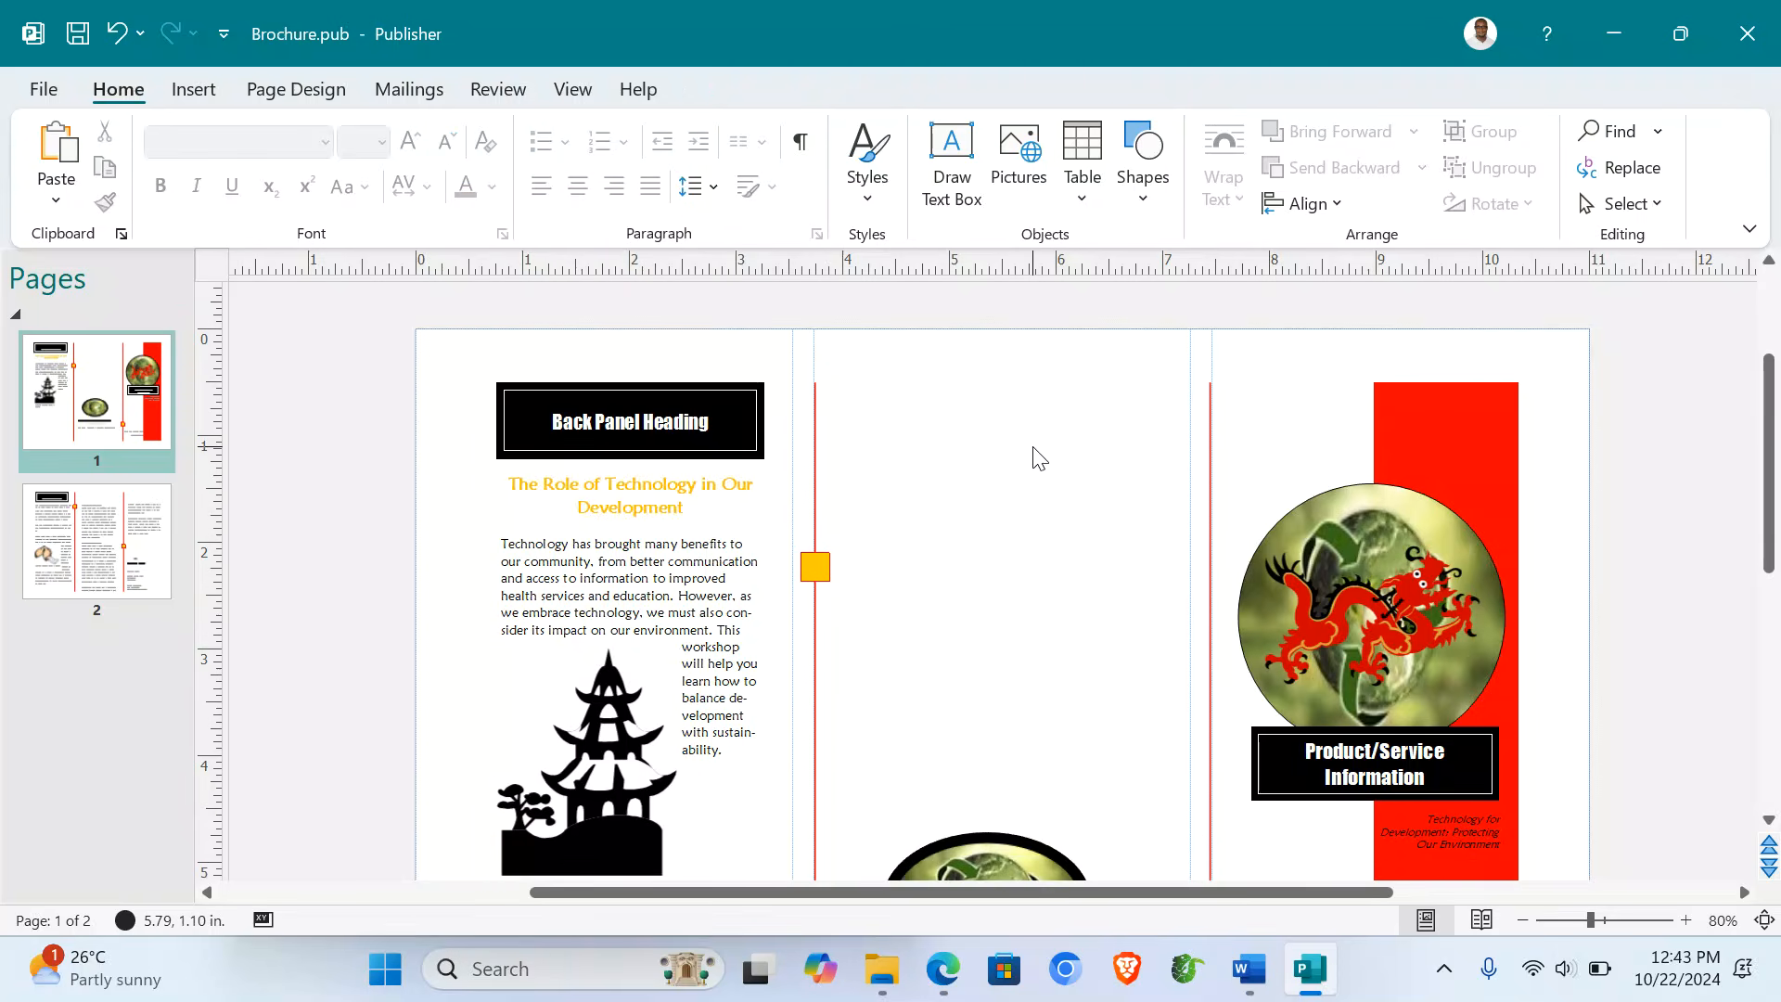
scroll(1037, 457, down, 1)
- Delete the pagoda picture and its caption from the left panel
click(581, 642)
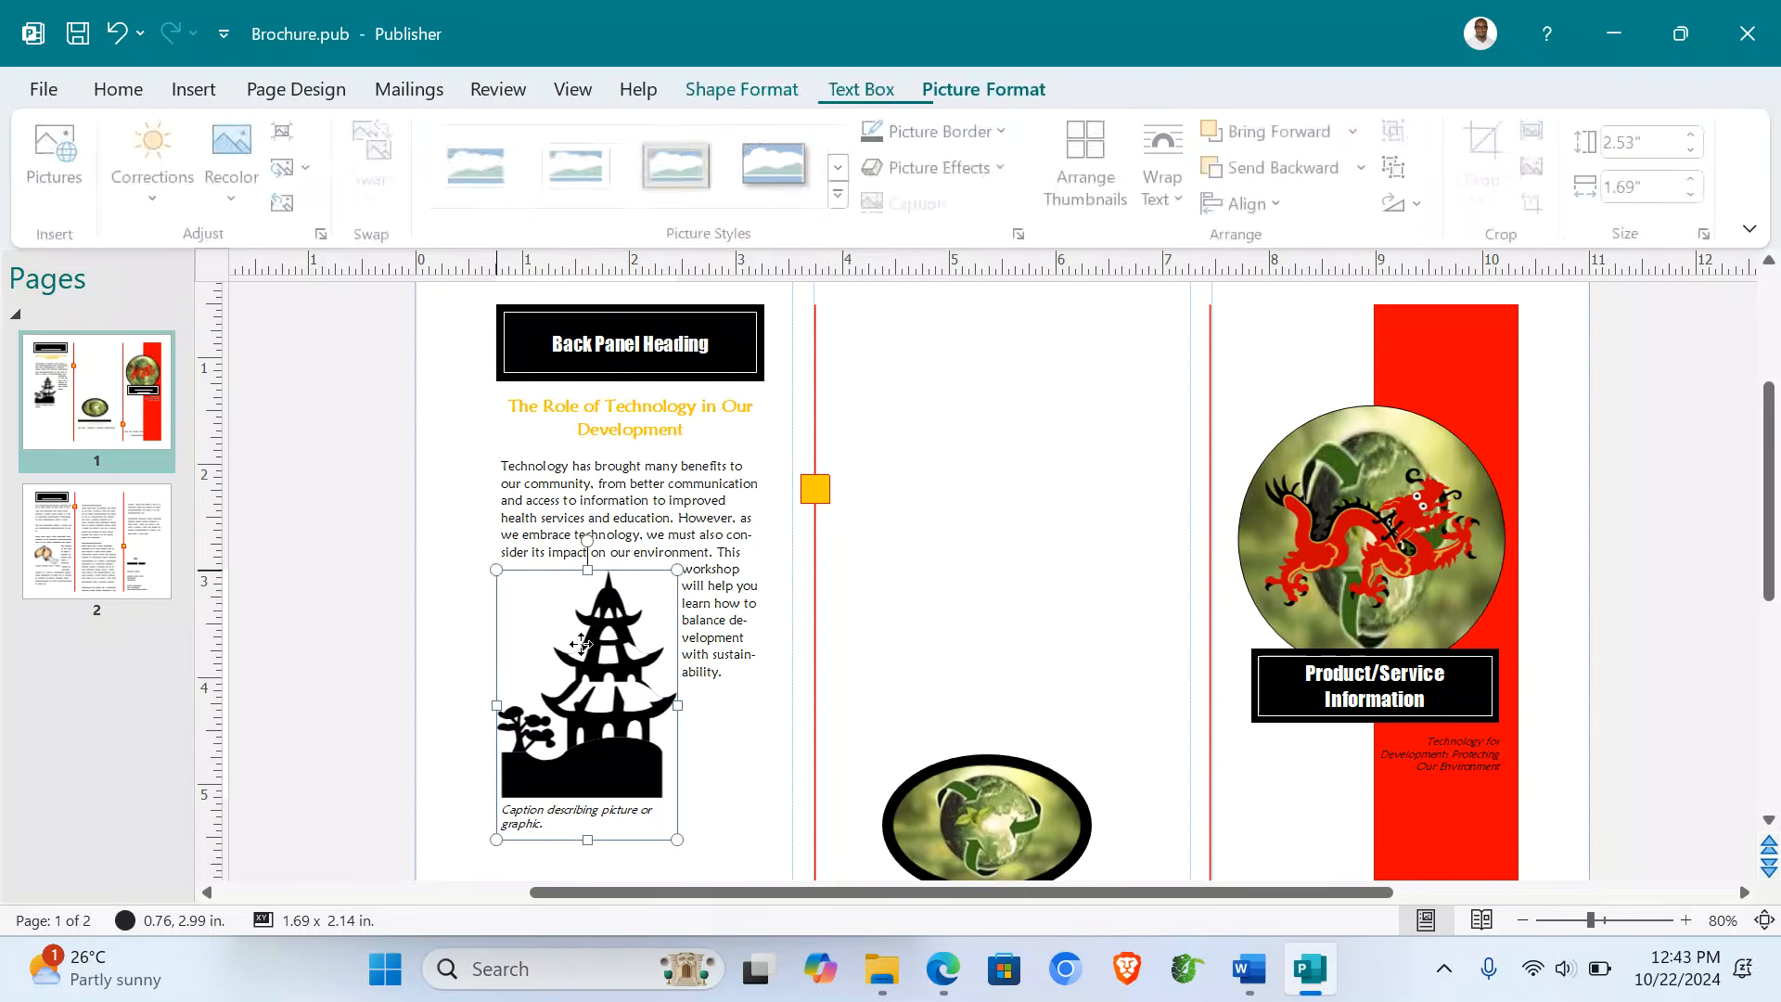
click(581, 643)
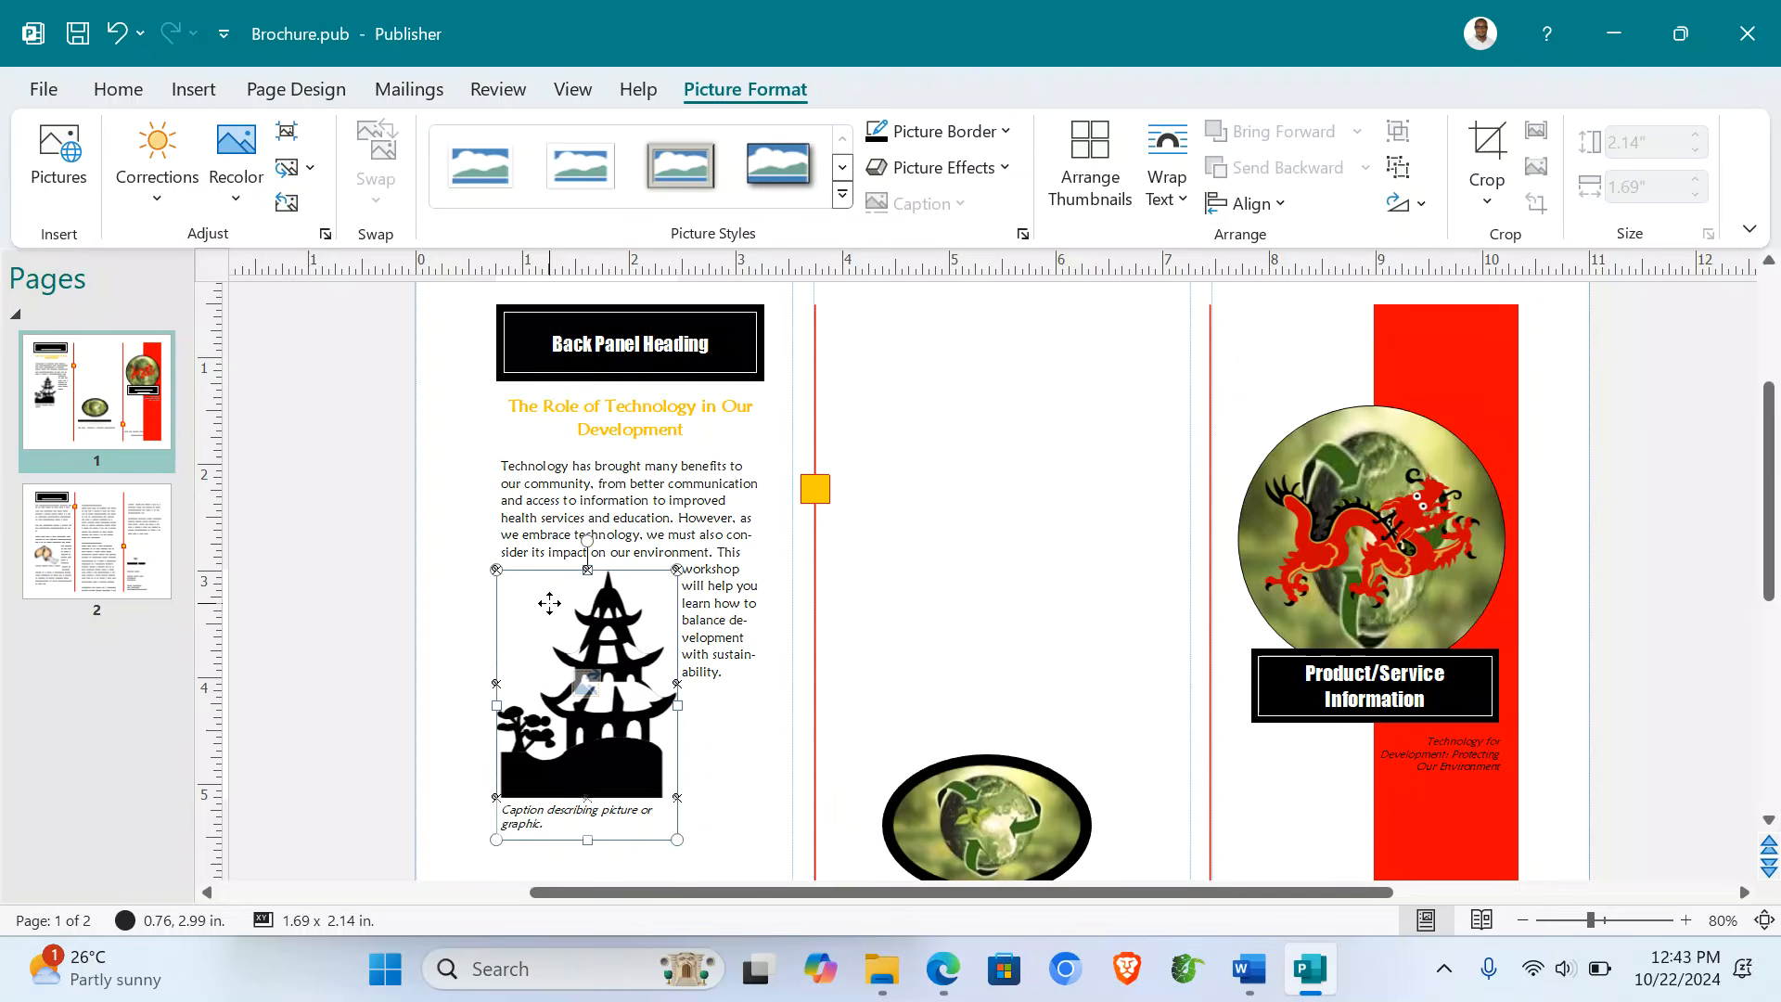
key(Delete)
click(737, 605)
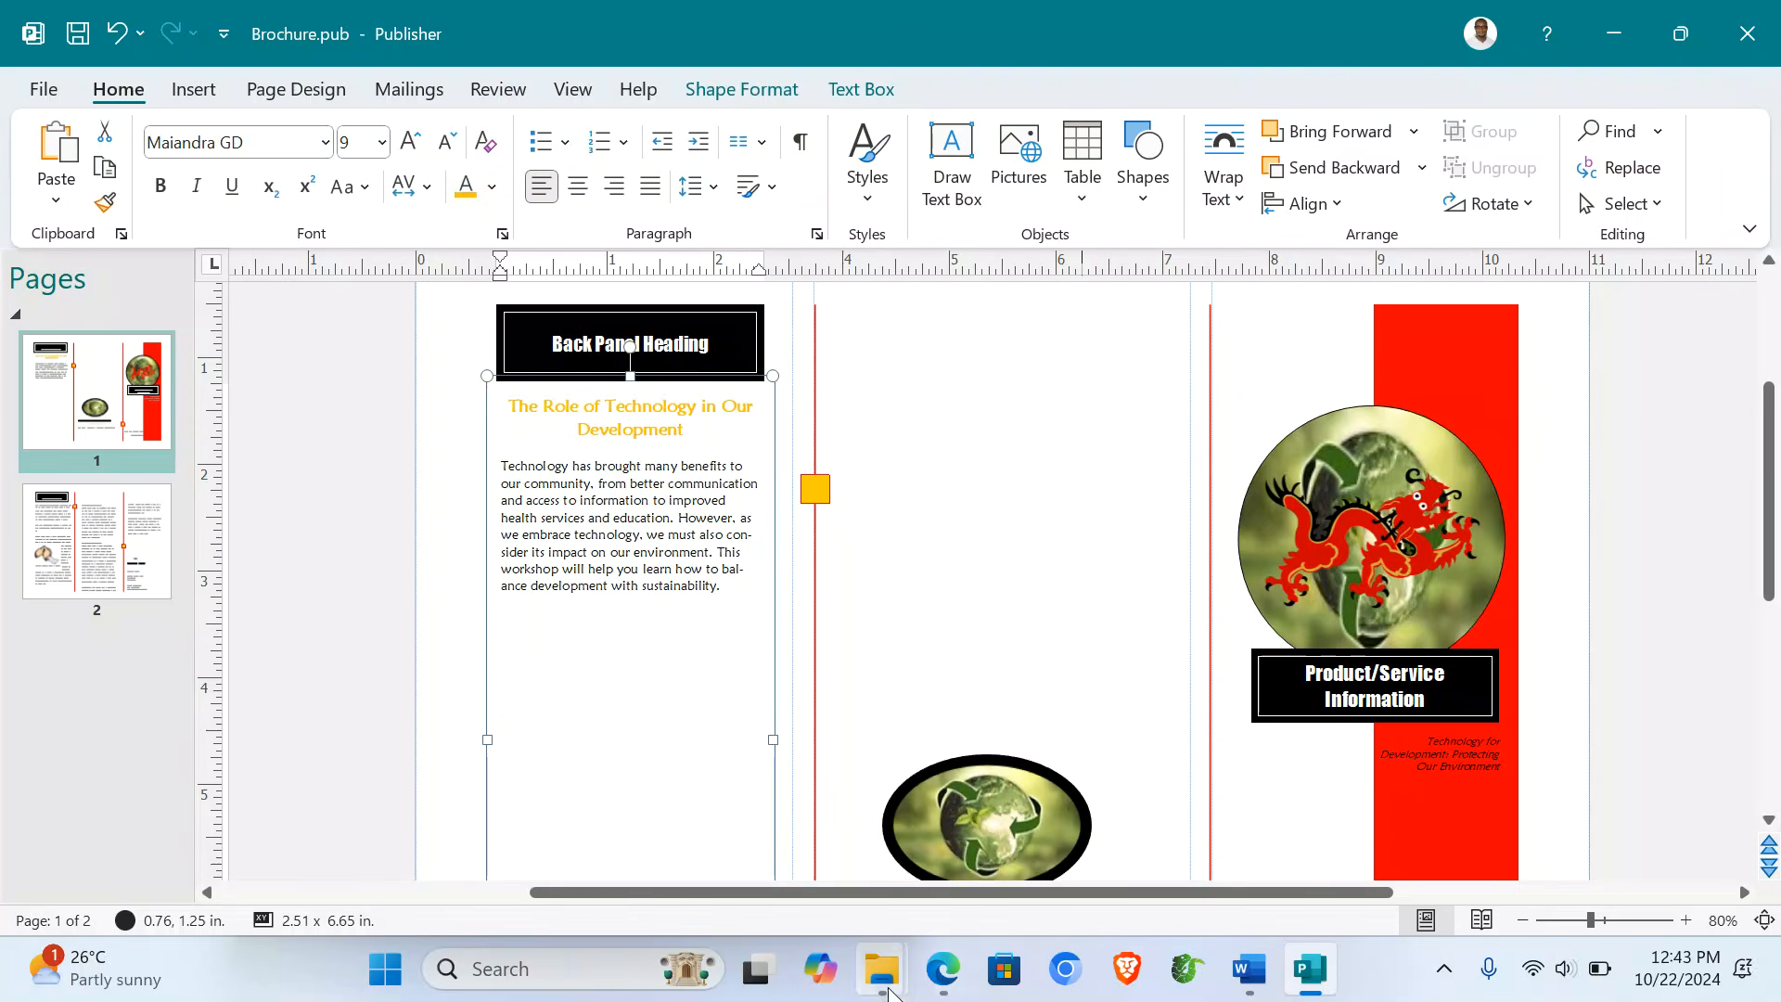
- Paste the green-practices picture from the Word support file into the left panel below the intro text
mouse_move(883, 991)
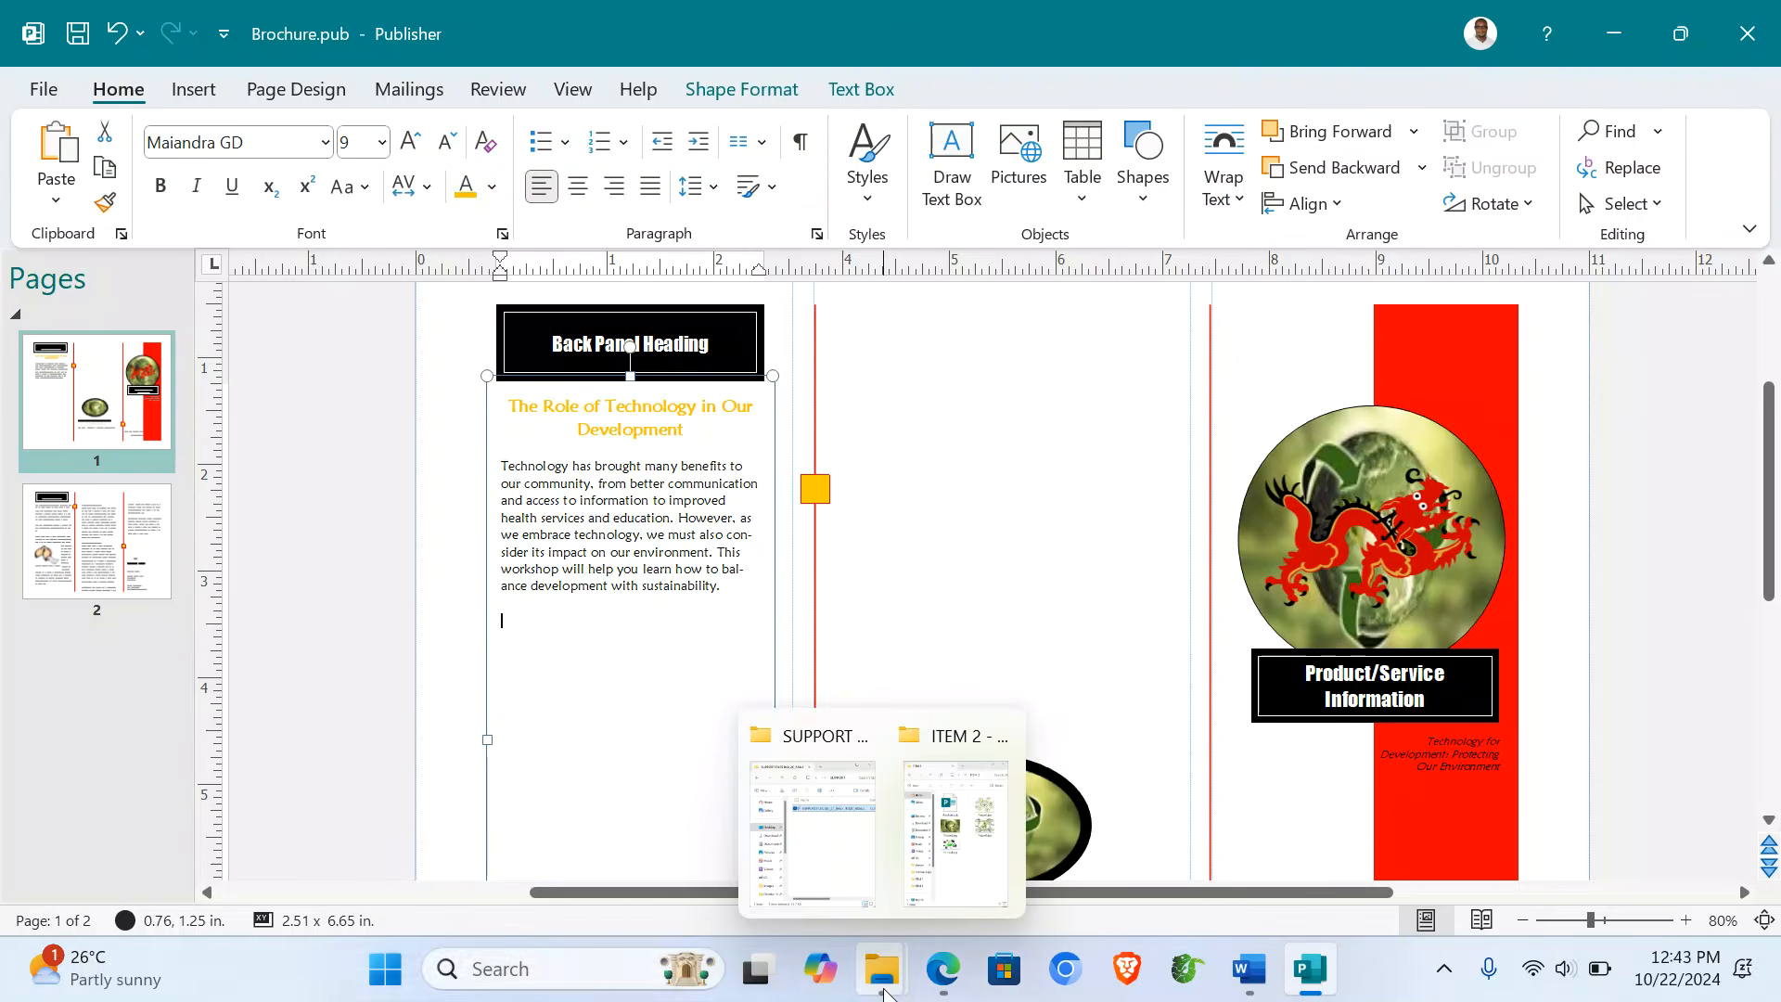
click(812, 826)
double_click(521, 336)
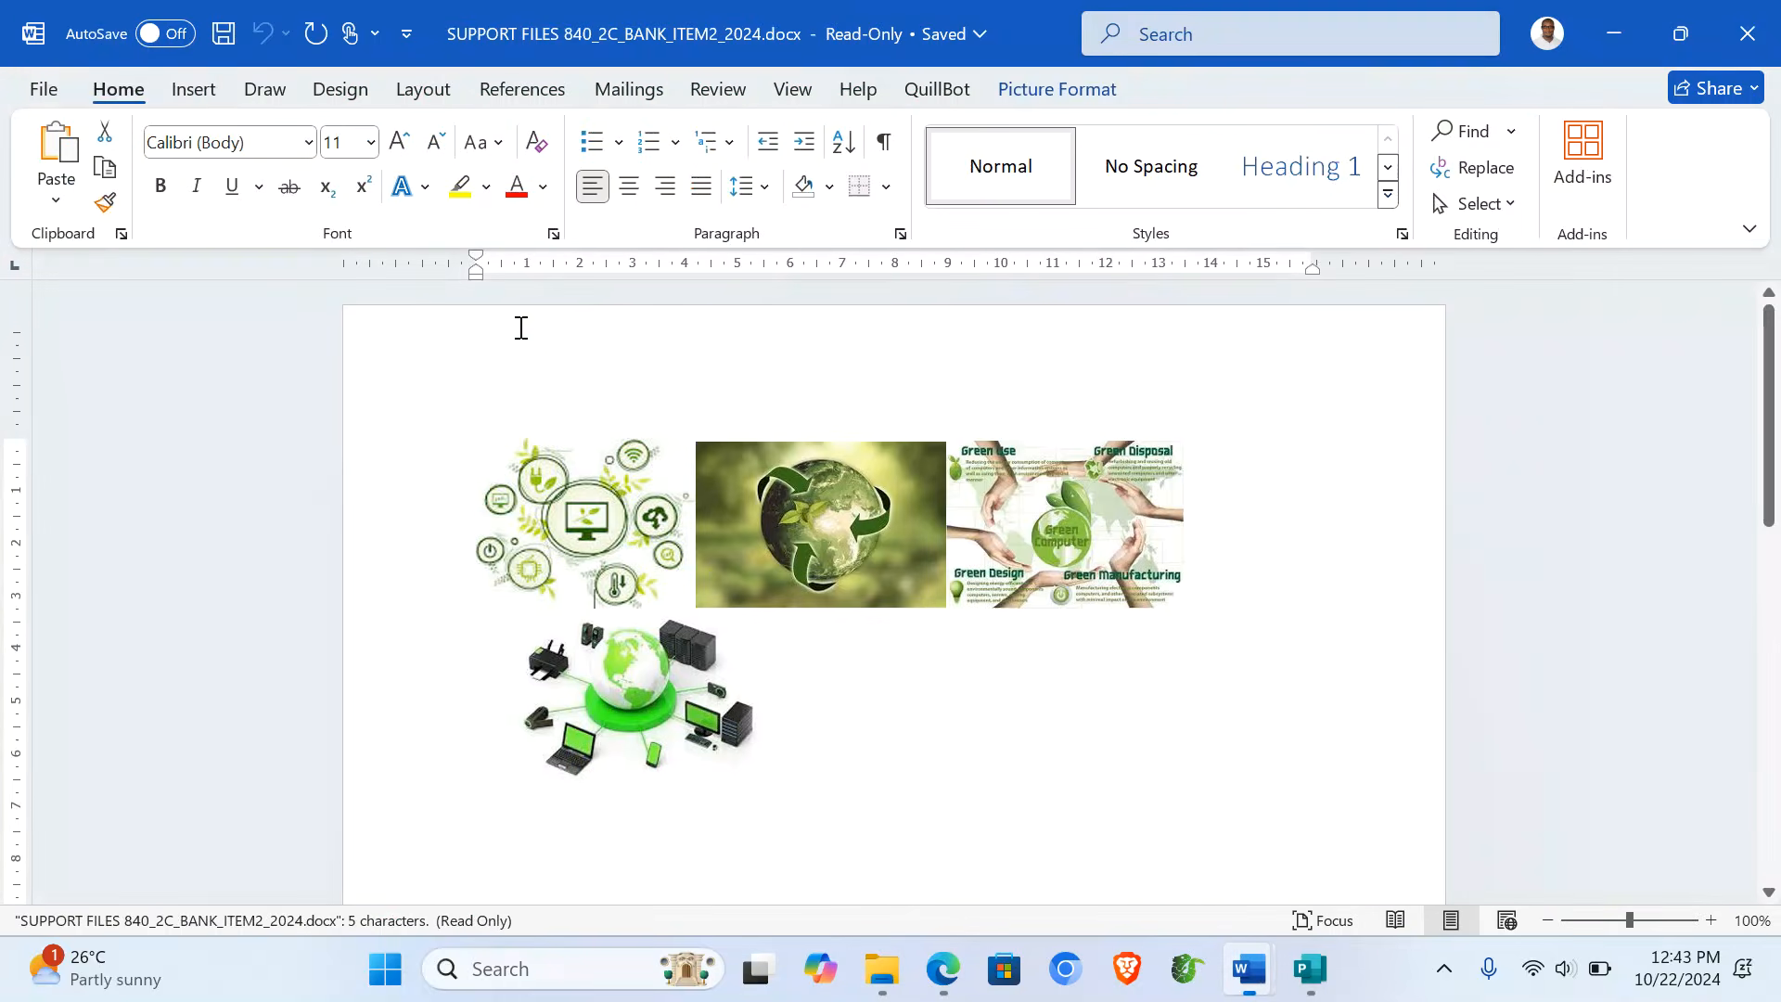
click(1065, 529)
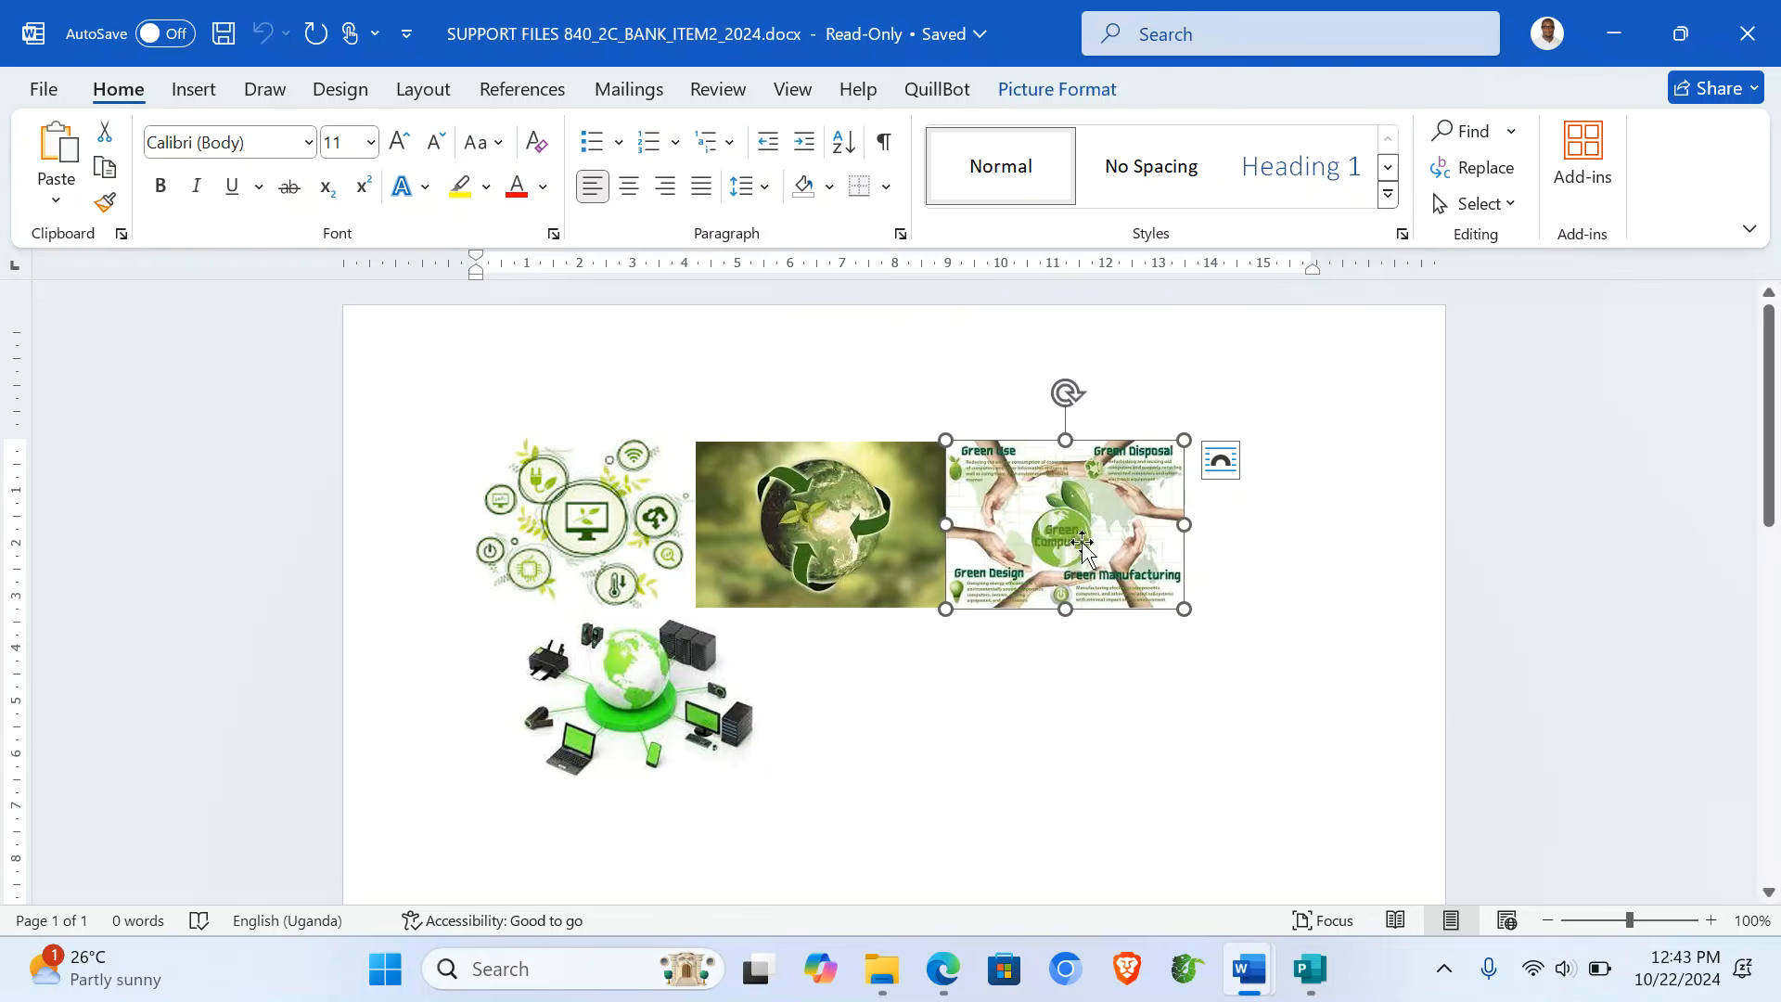
click(1310, 968)
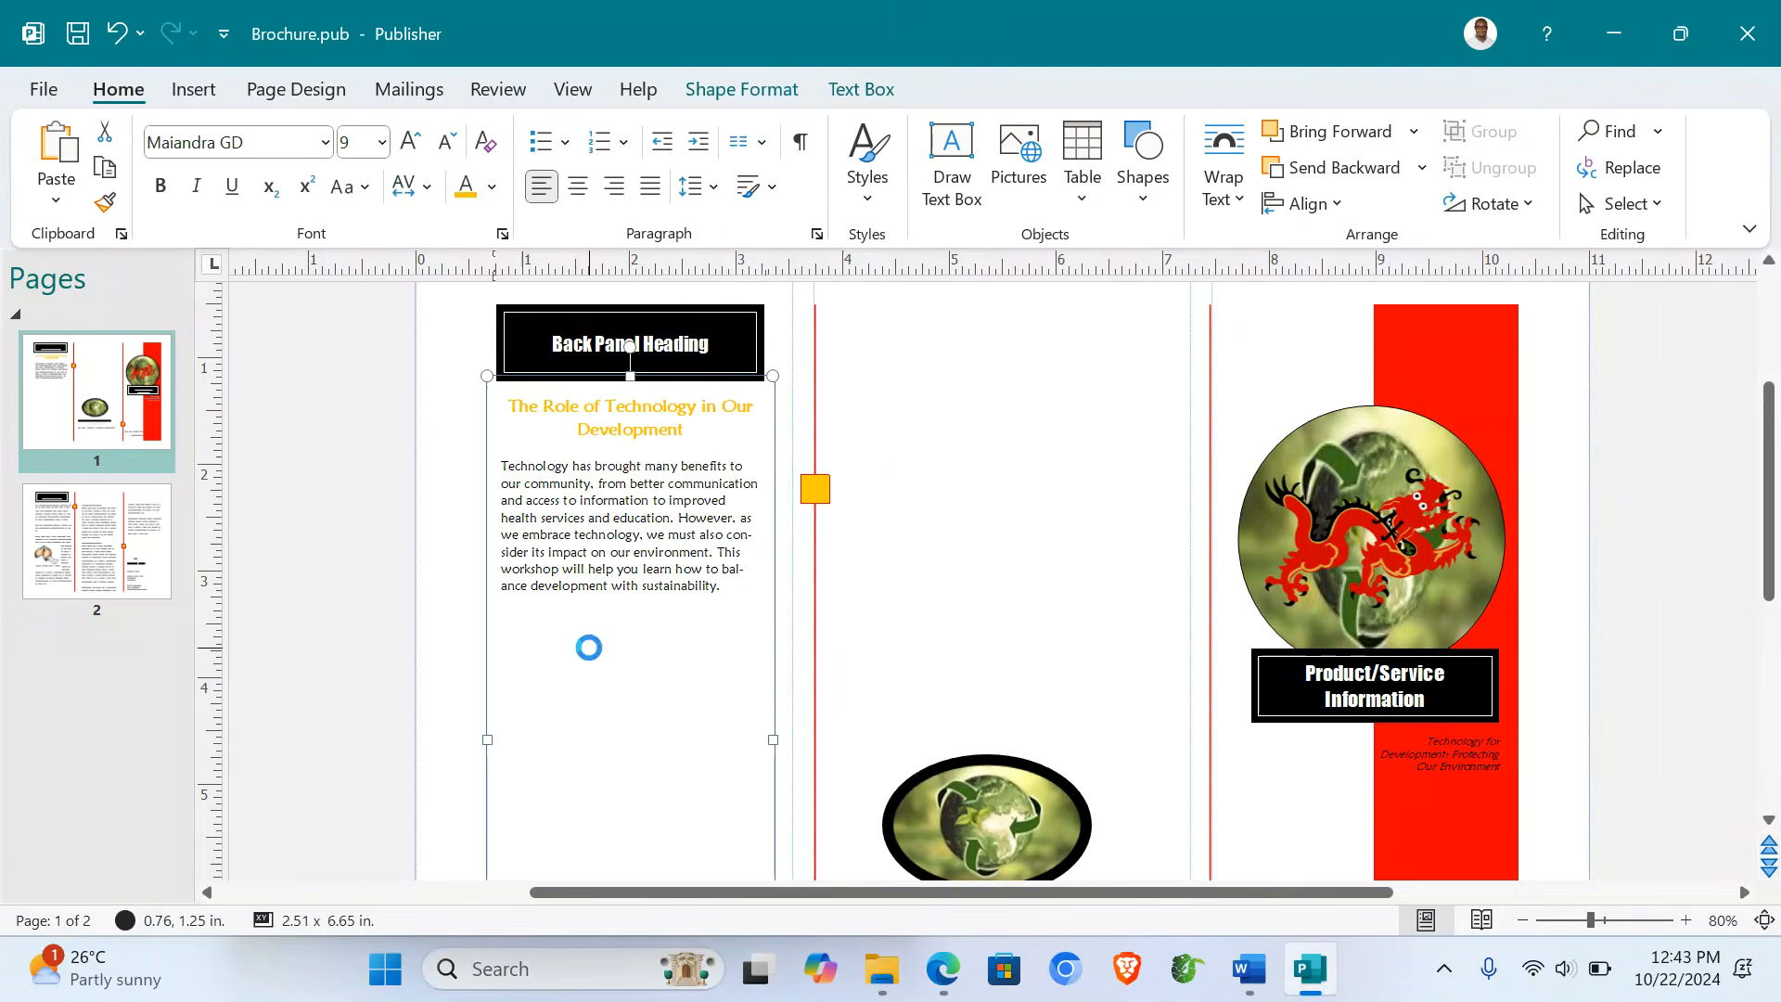
key(ctrl+v)
drag(957, 540, 565, 630)
click(726, 591)
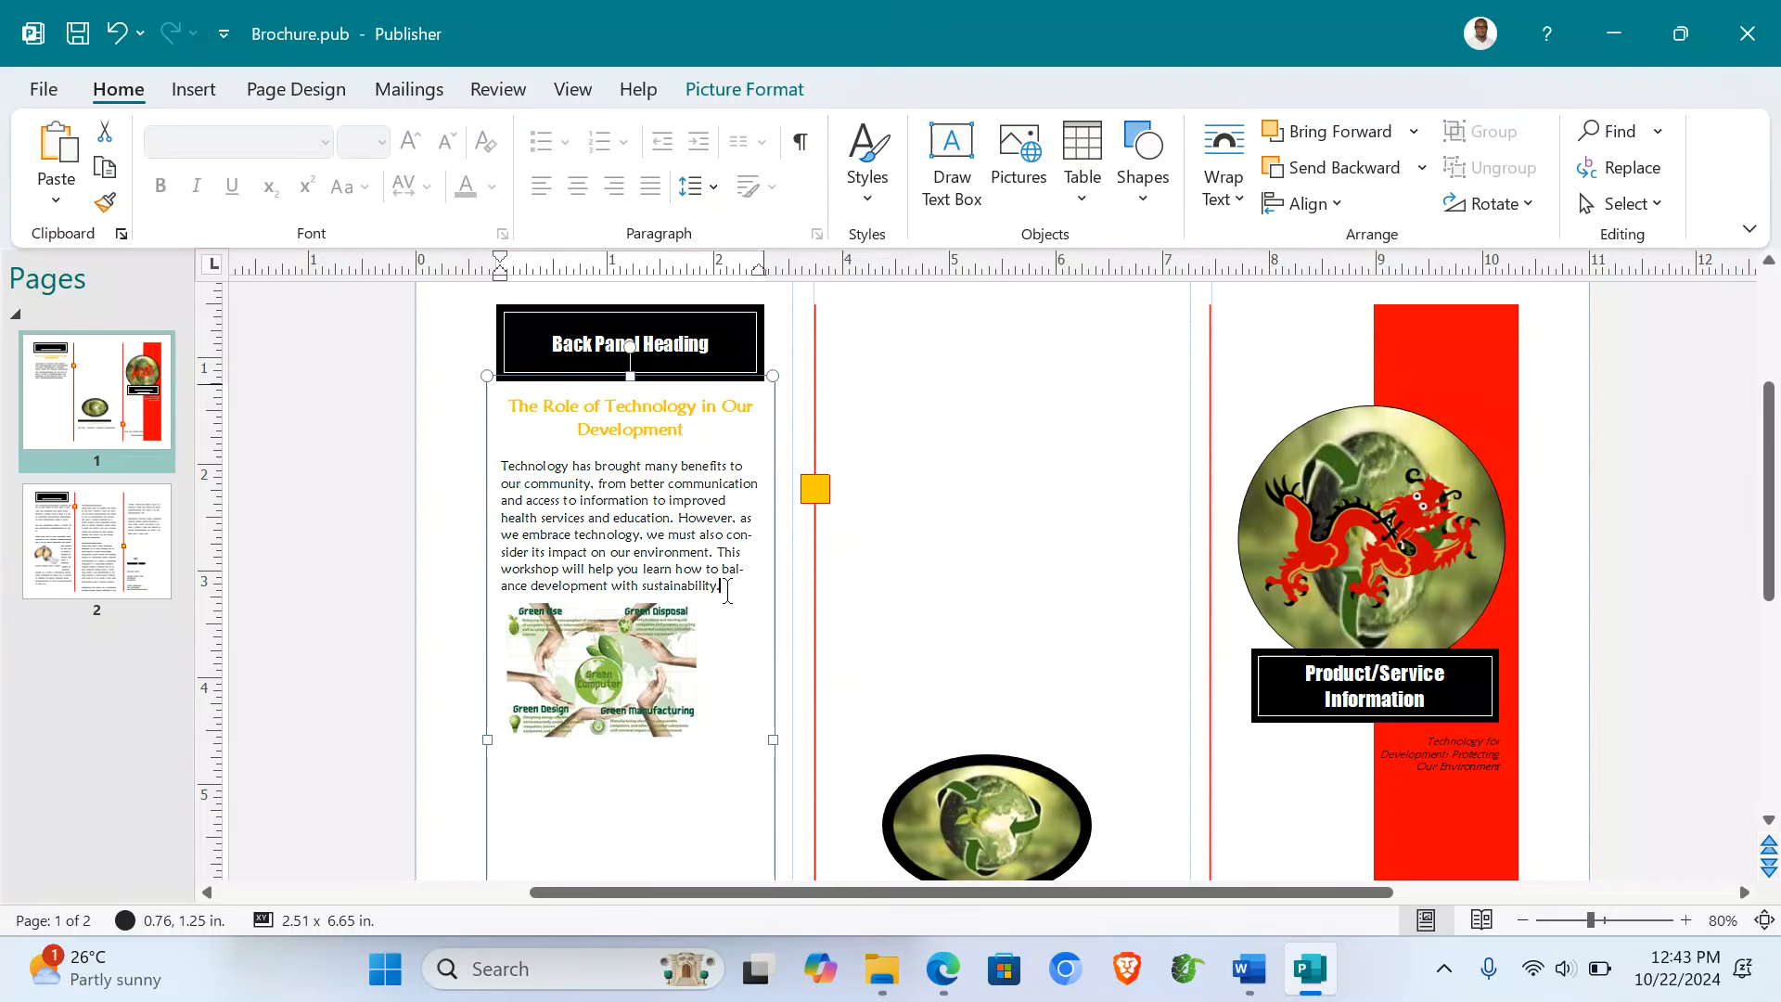
key(Return)
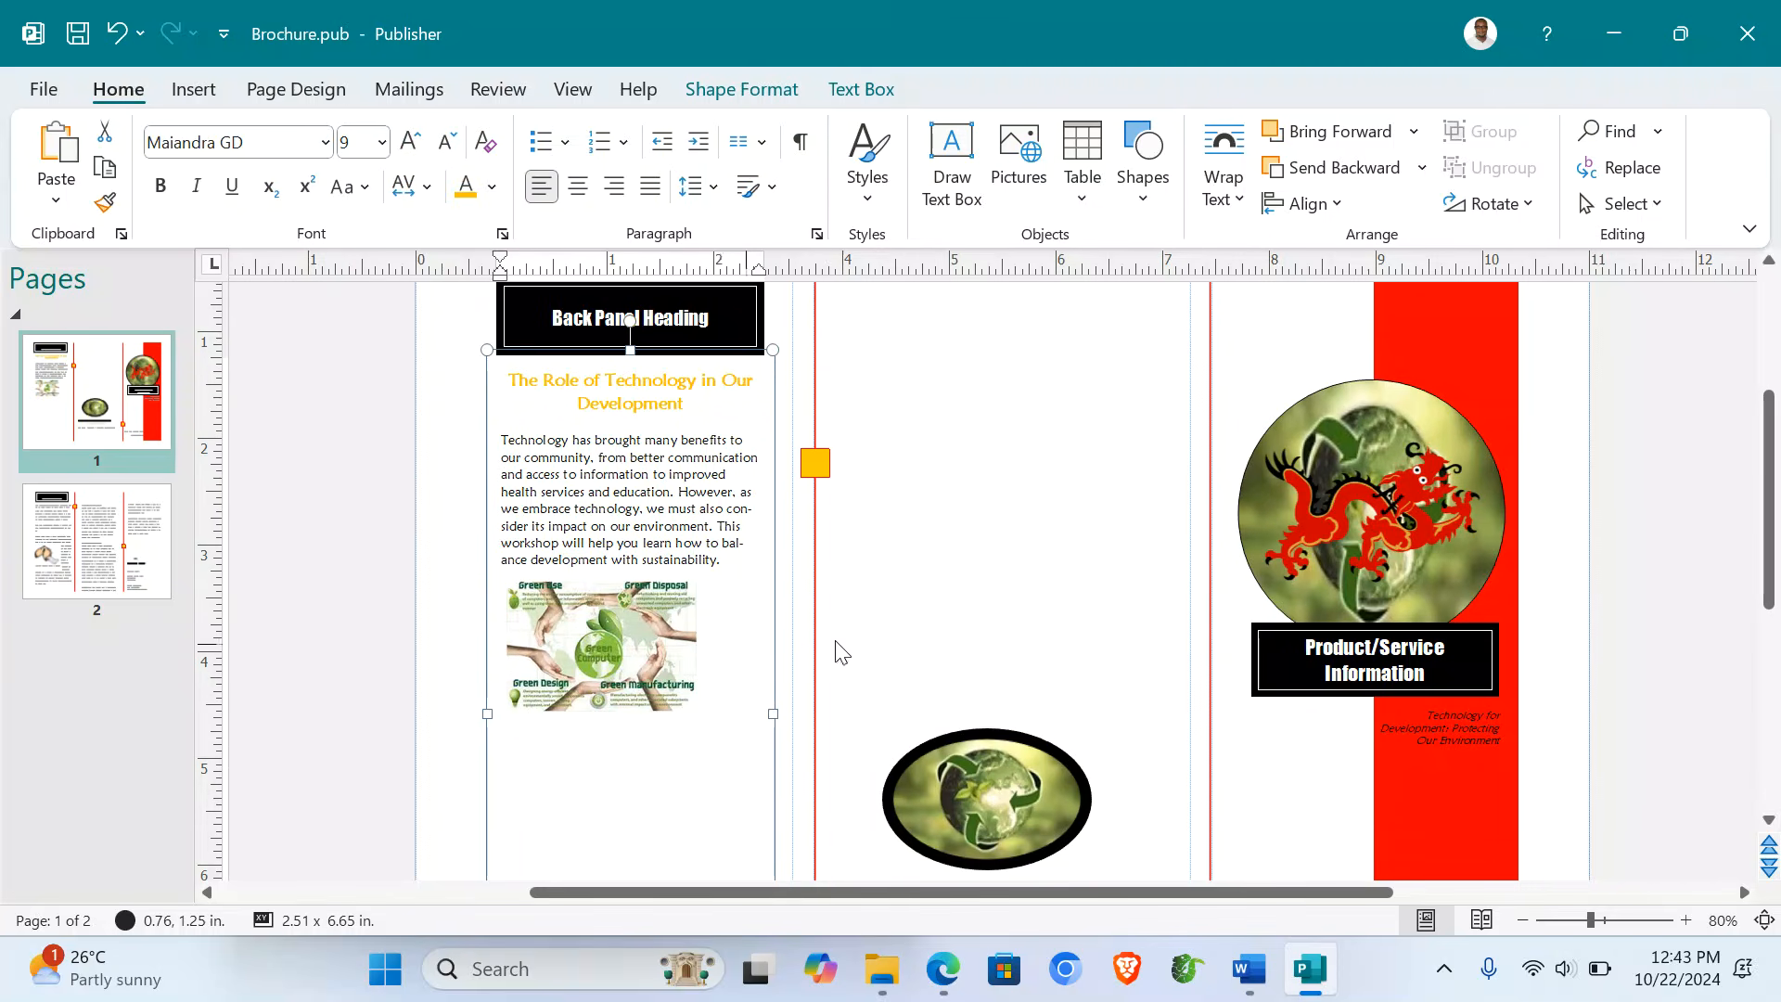
- Paste the How Technology Can Harm the Environment section from Word below the picture
mouse_move(1250, 968)
click(1139, 867)
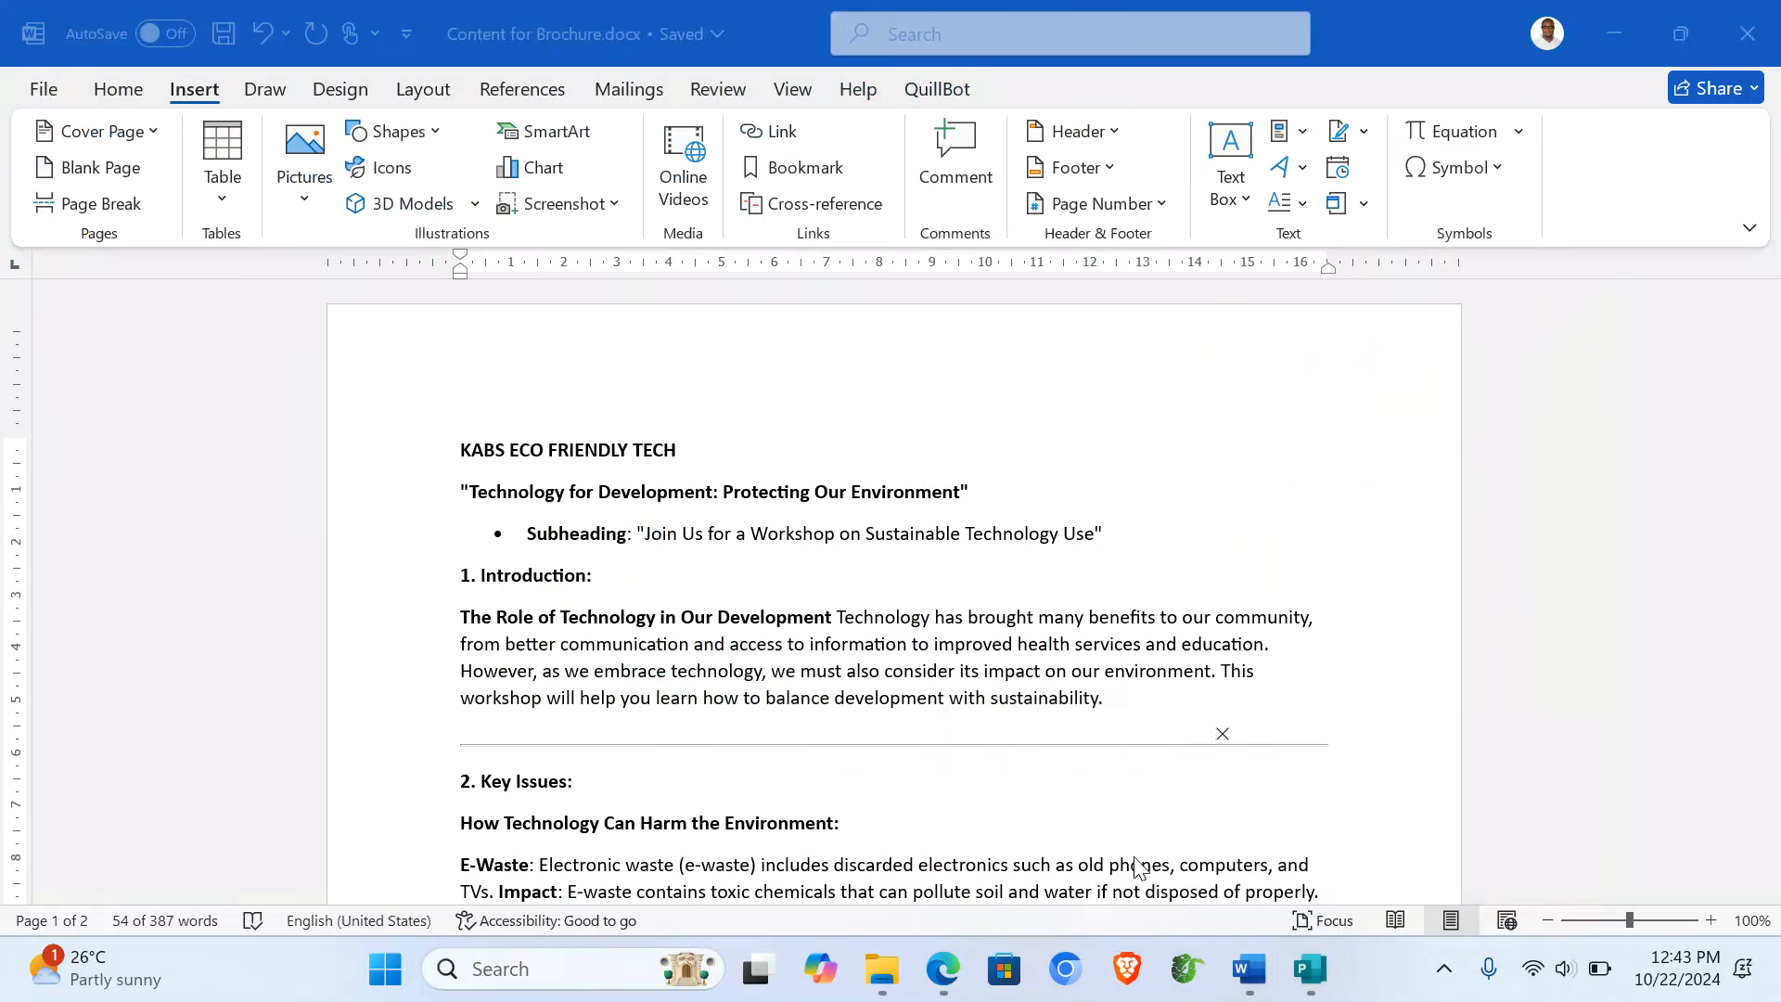
scroll(732, 649, down, 5)
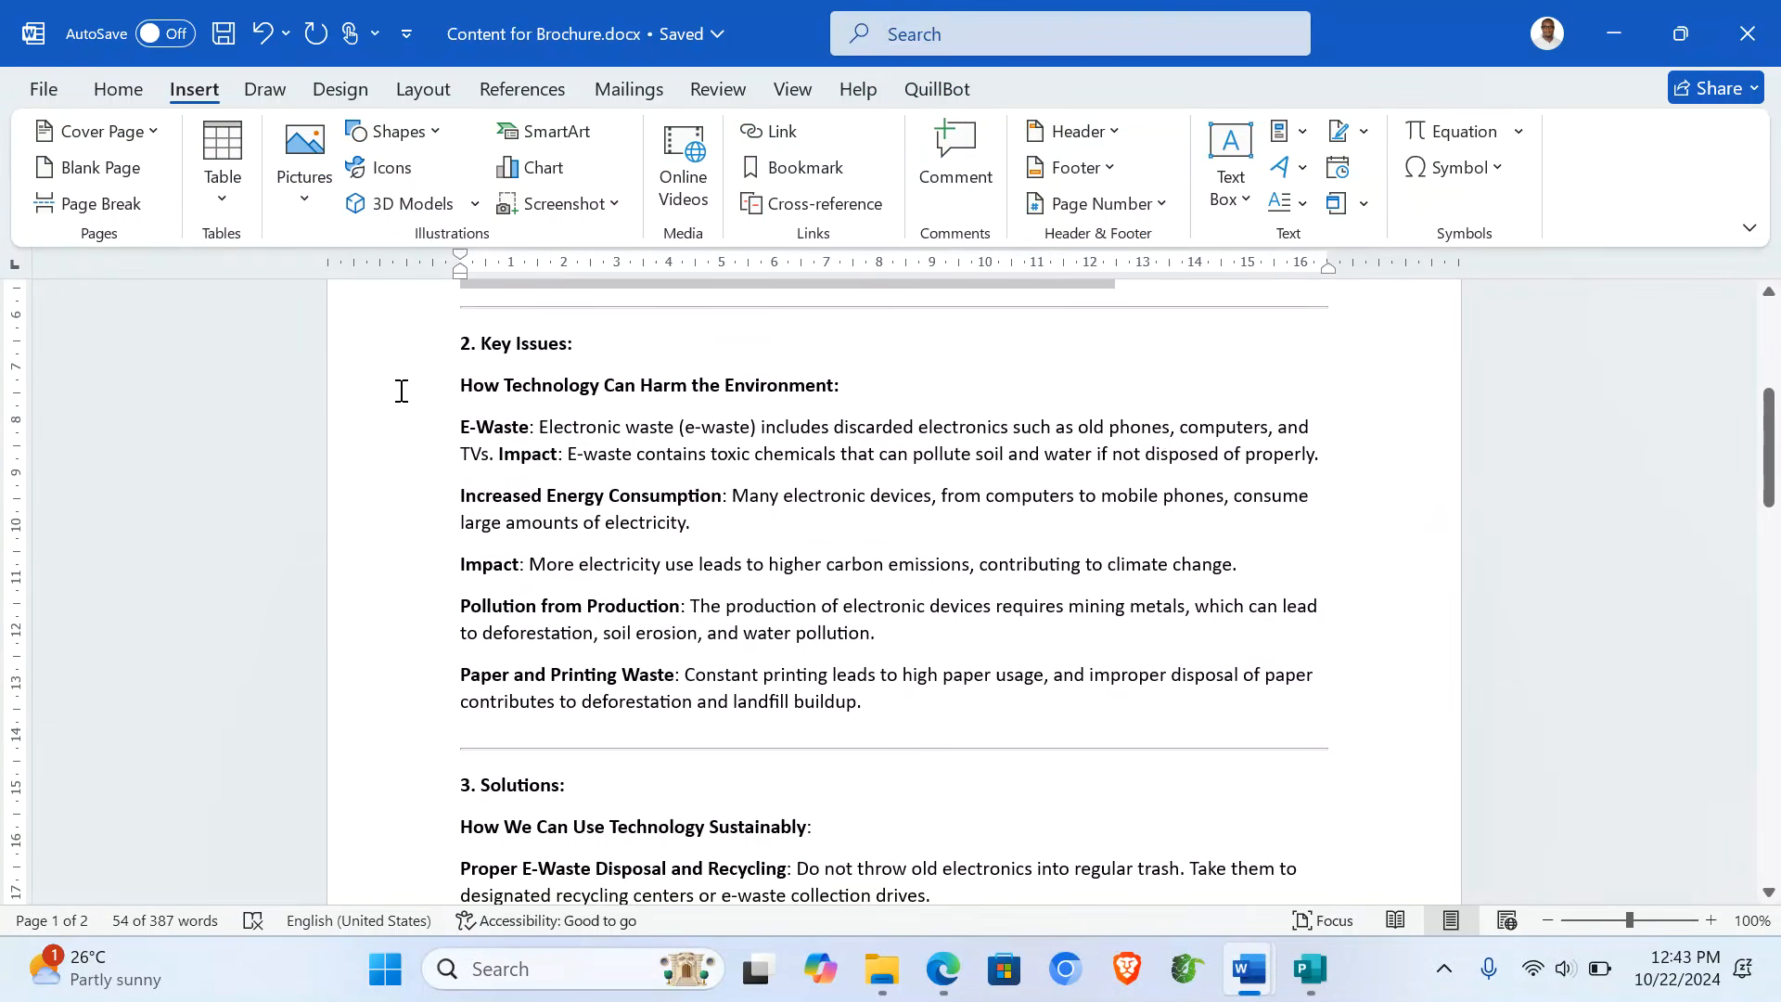
drag(388, 394, 481, 703)
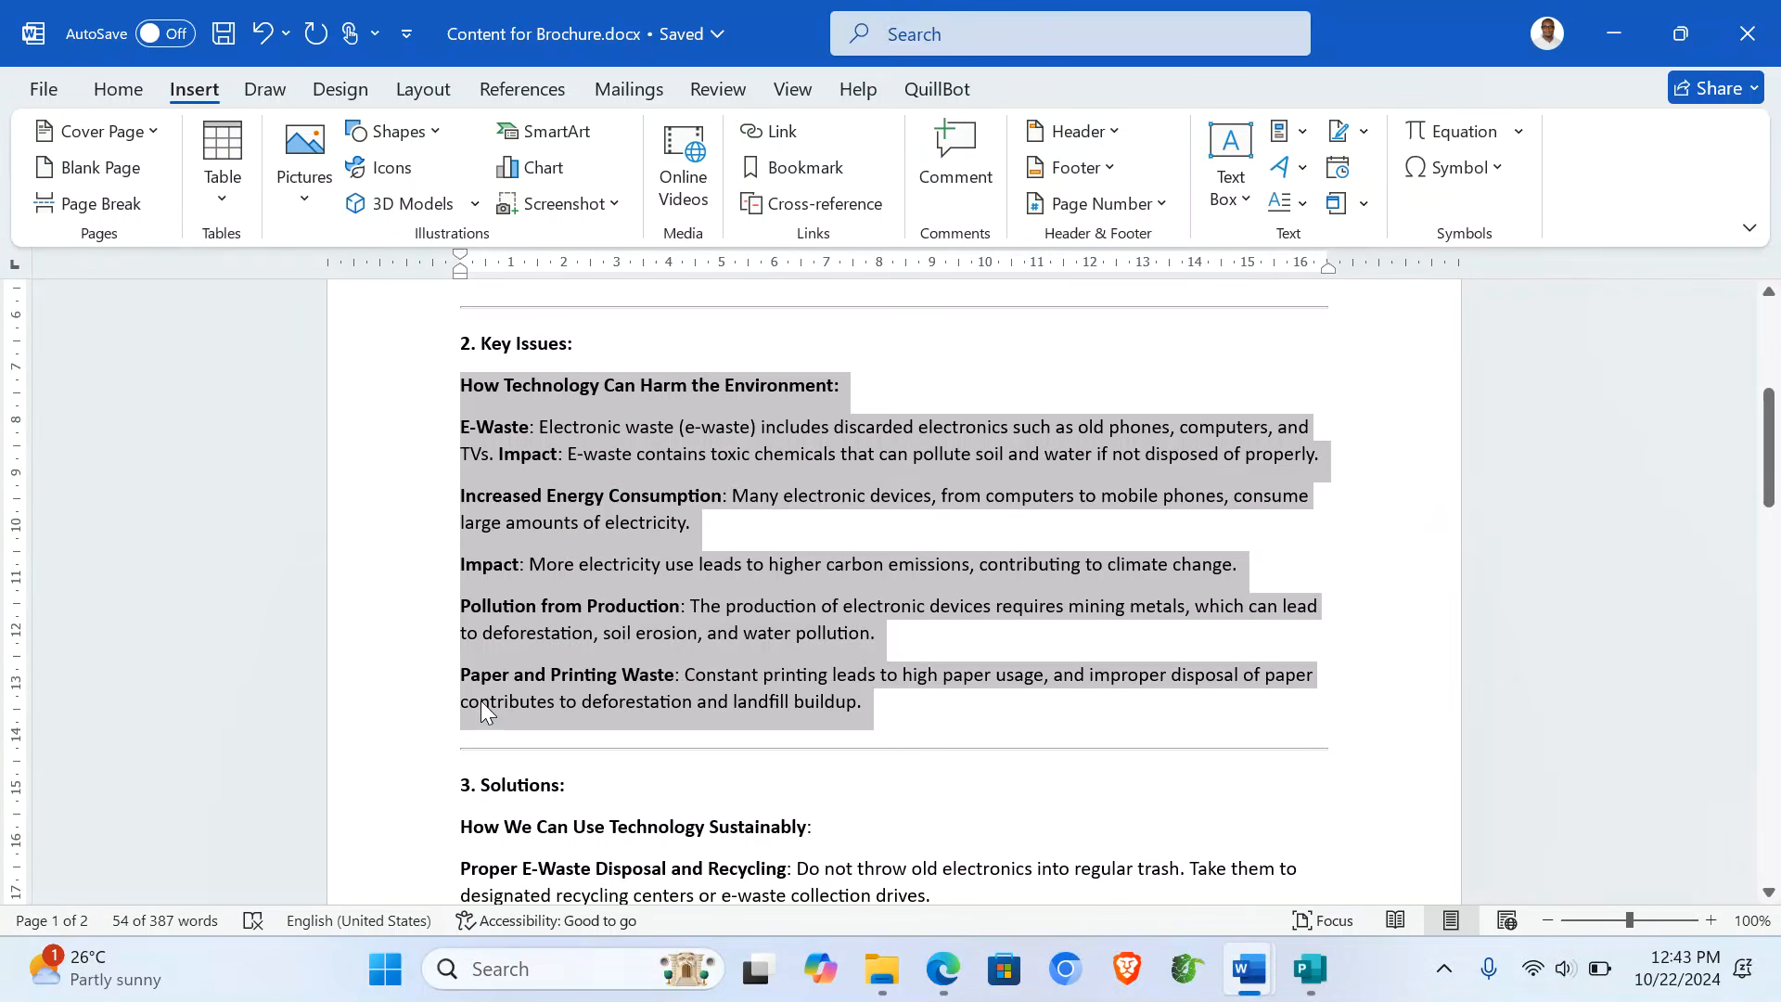
click(1309, 971)
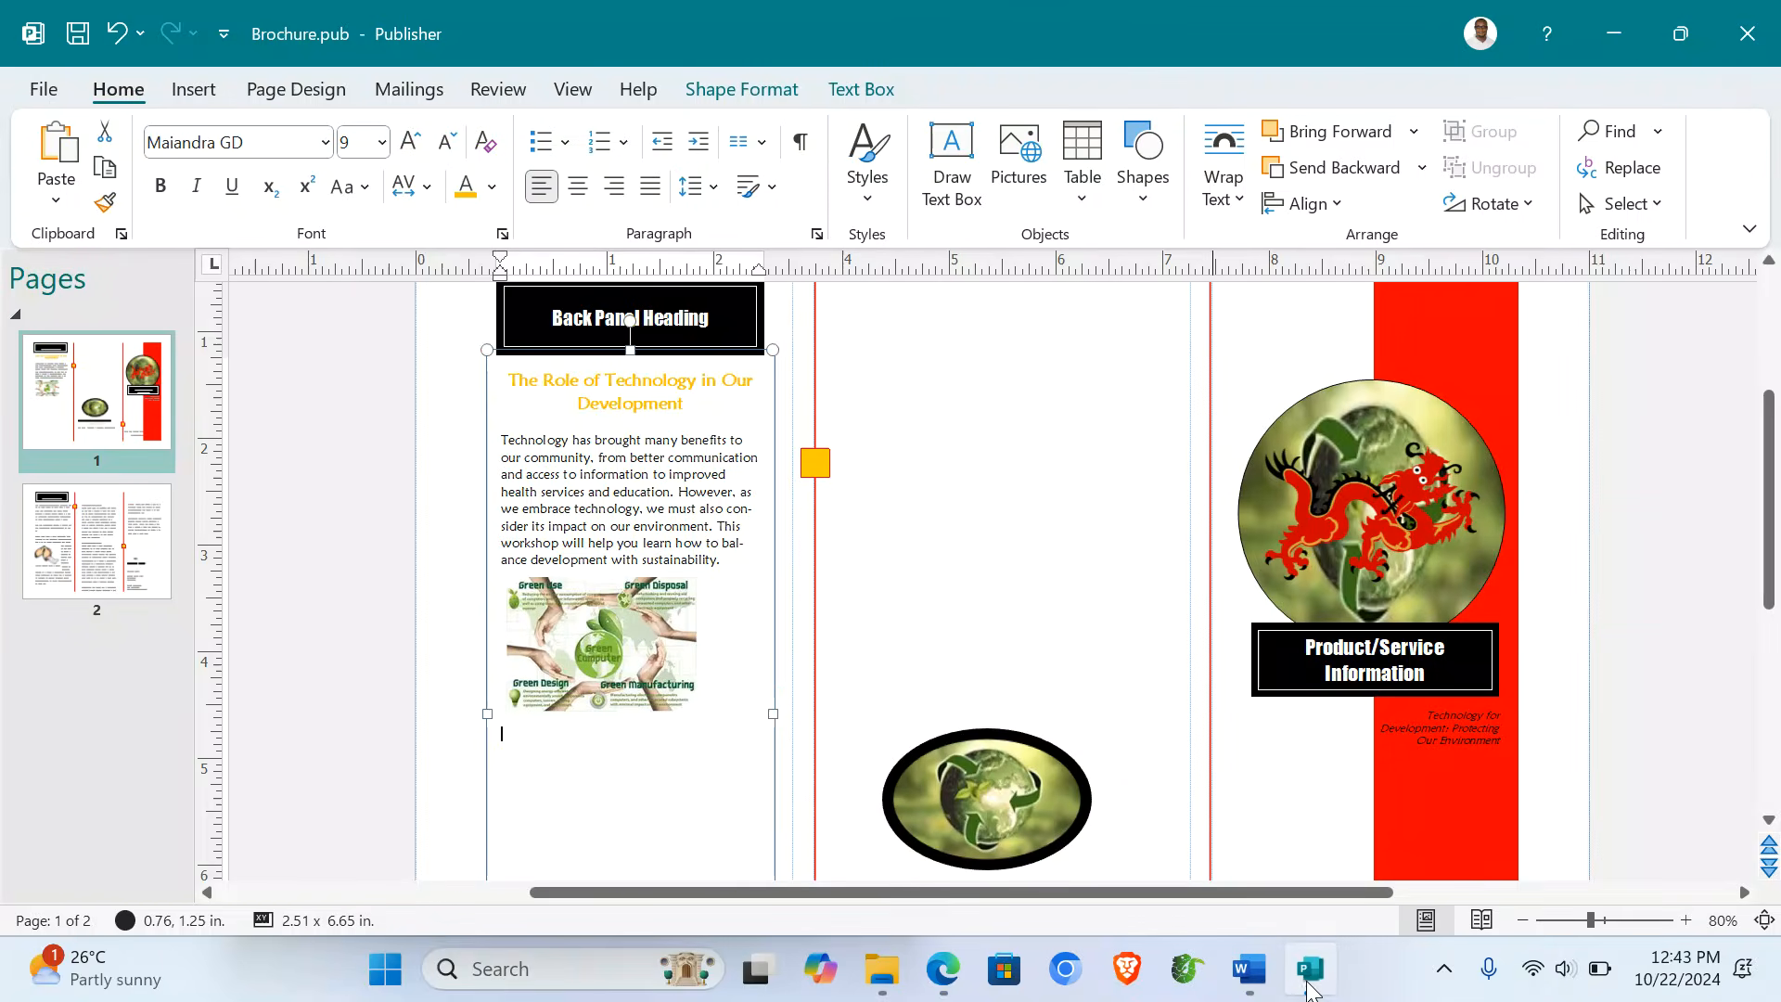
key(ctrl+v)
- Resize the green-practices picture from its corner handle
scroll(621, 732, down, 3)
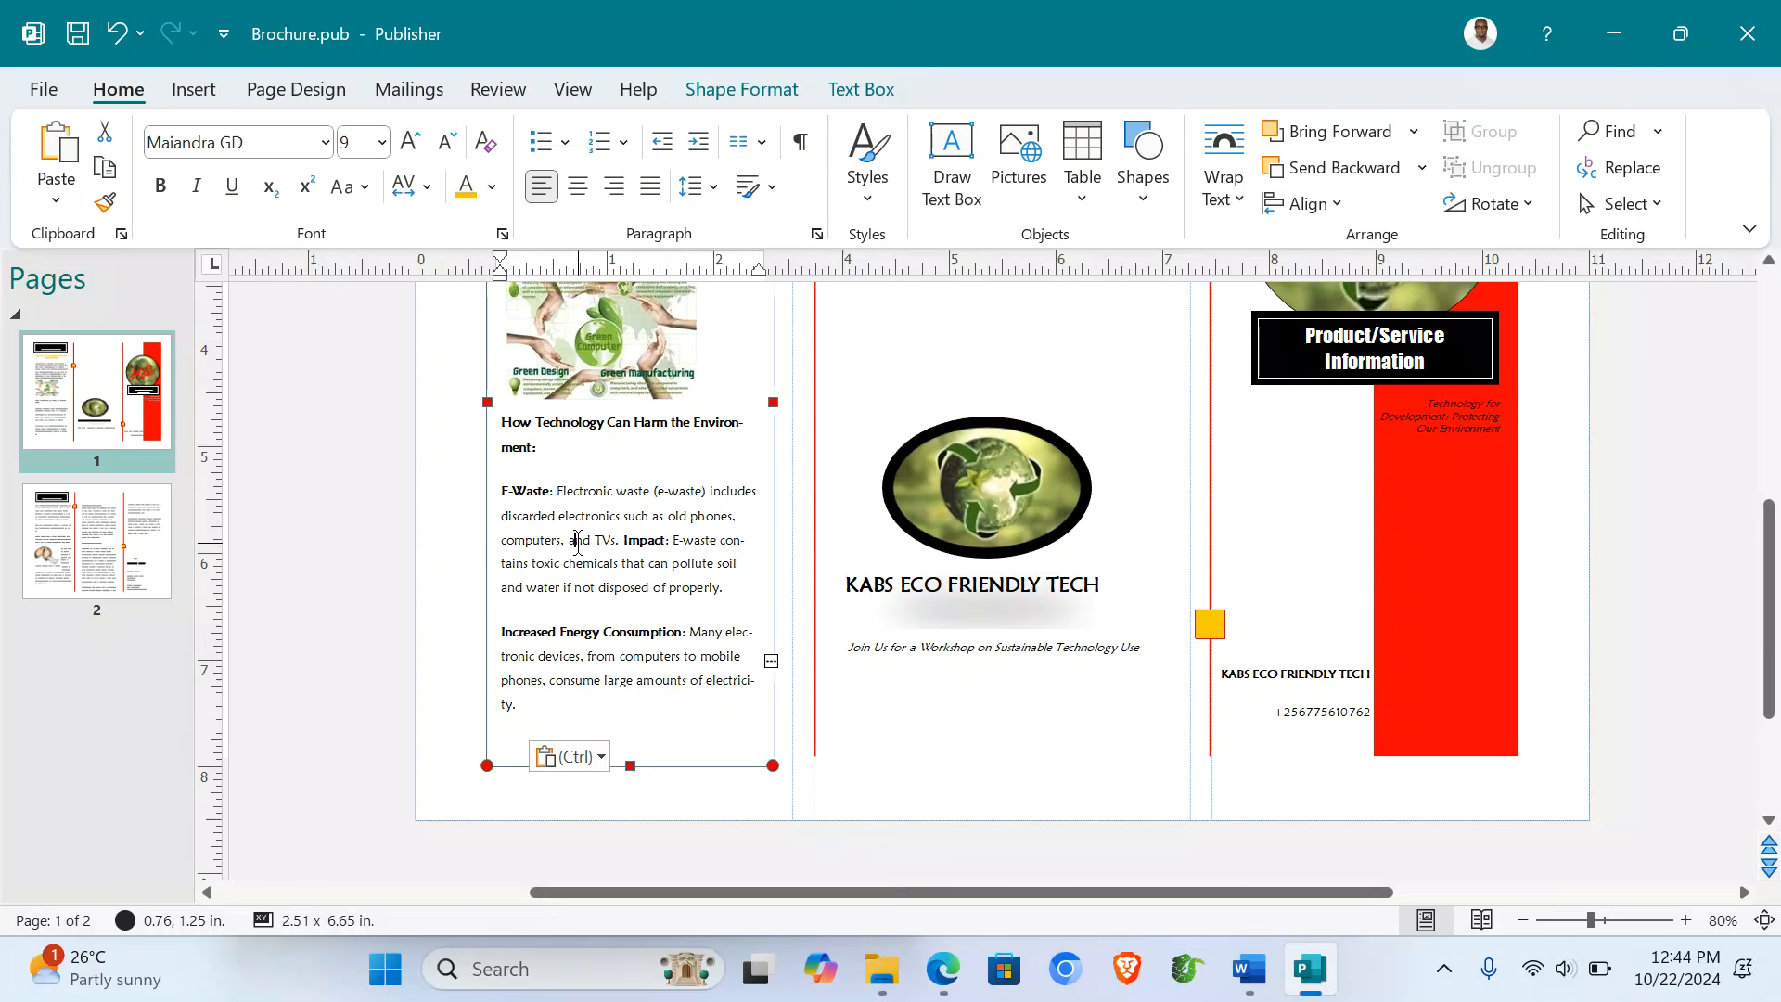
scroll(578, 546, up, 1)
scroll(579, 547, up, 1)
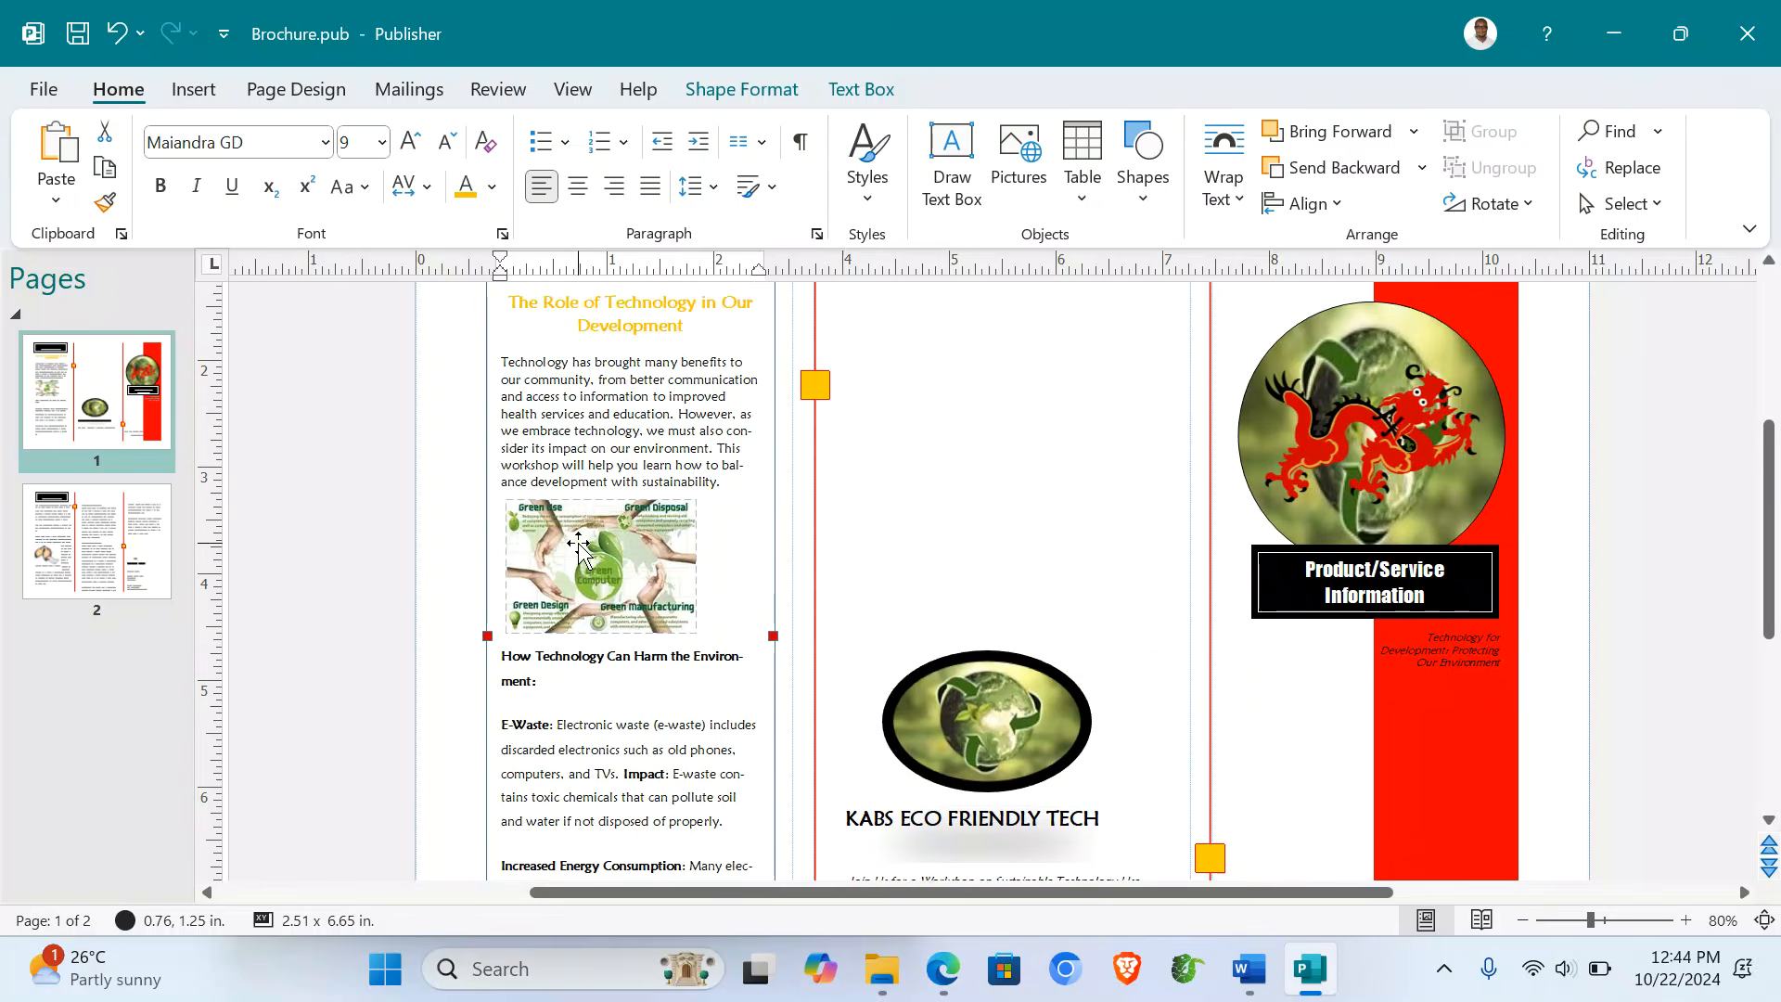
click(580, 584)
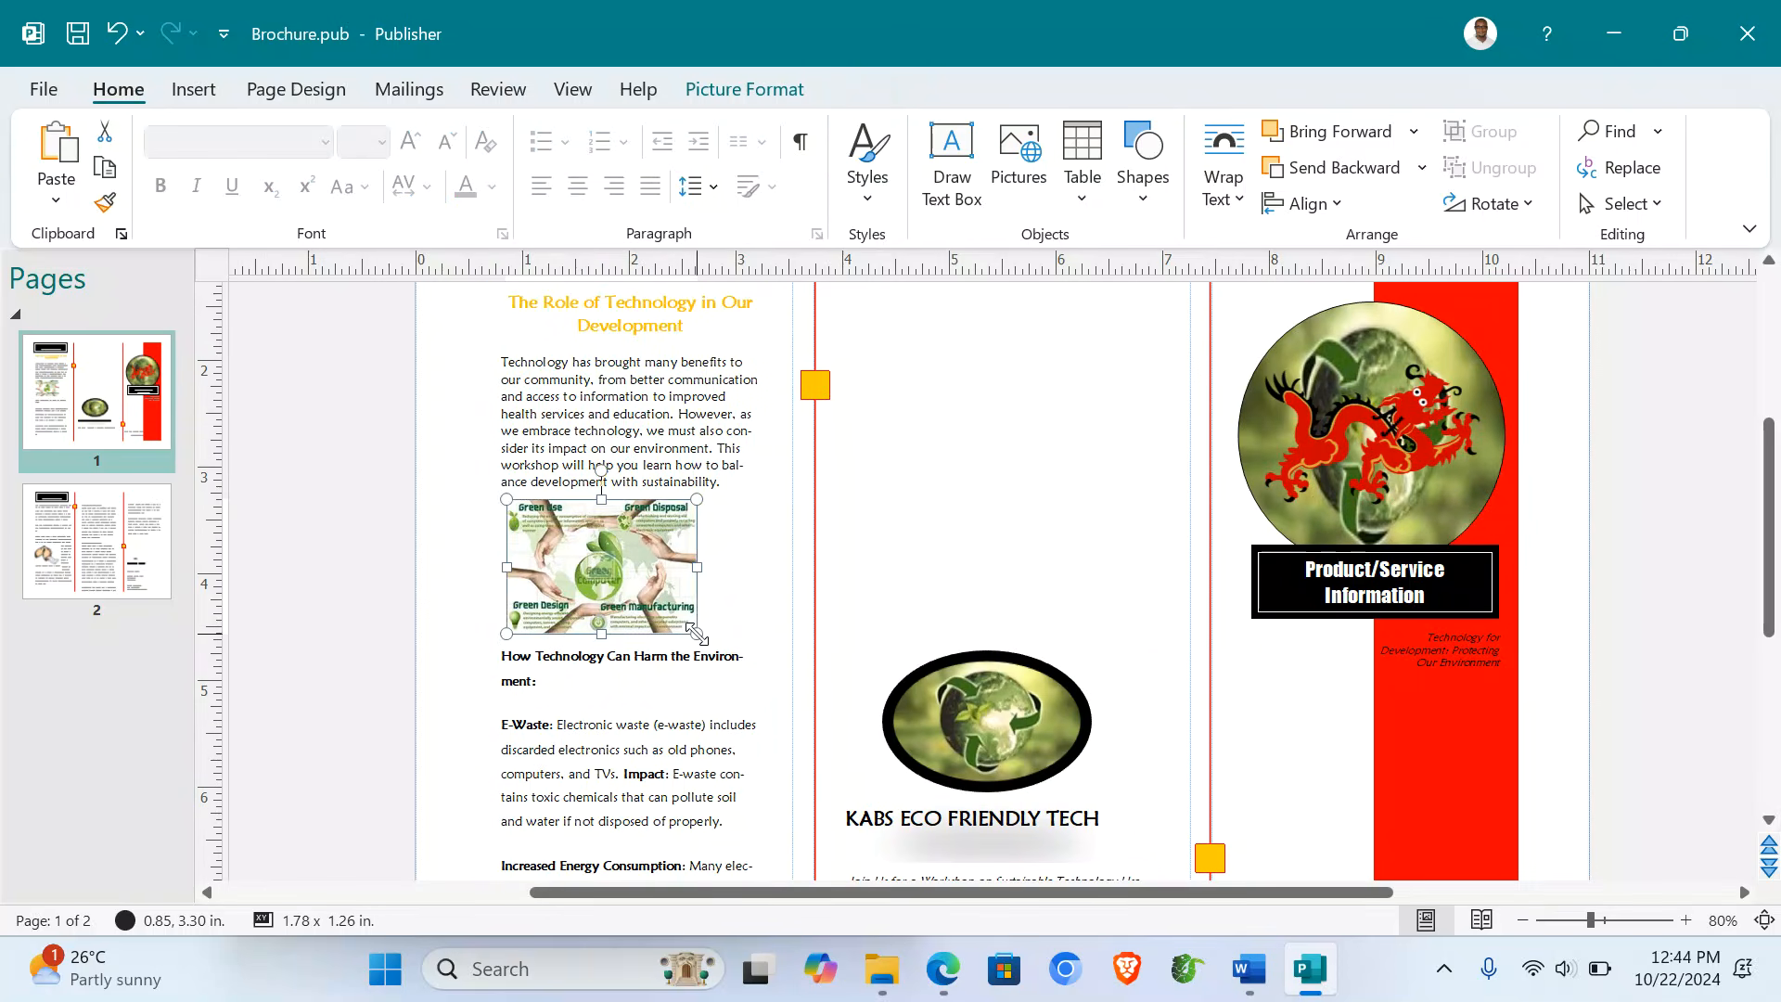
drag(661, 585, 686, 628)
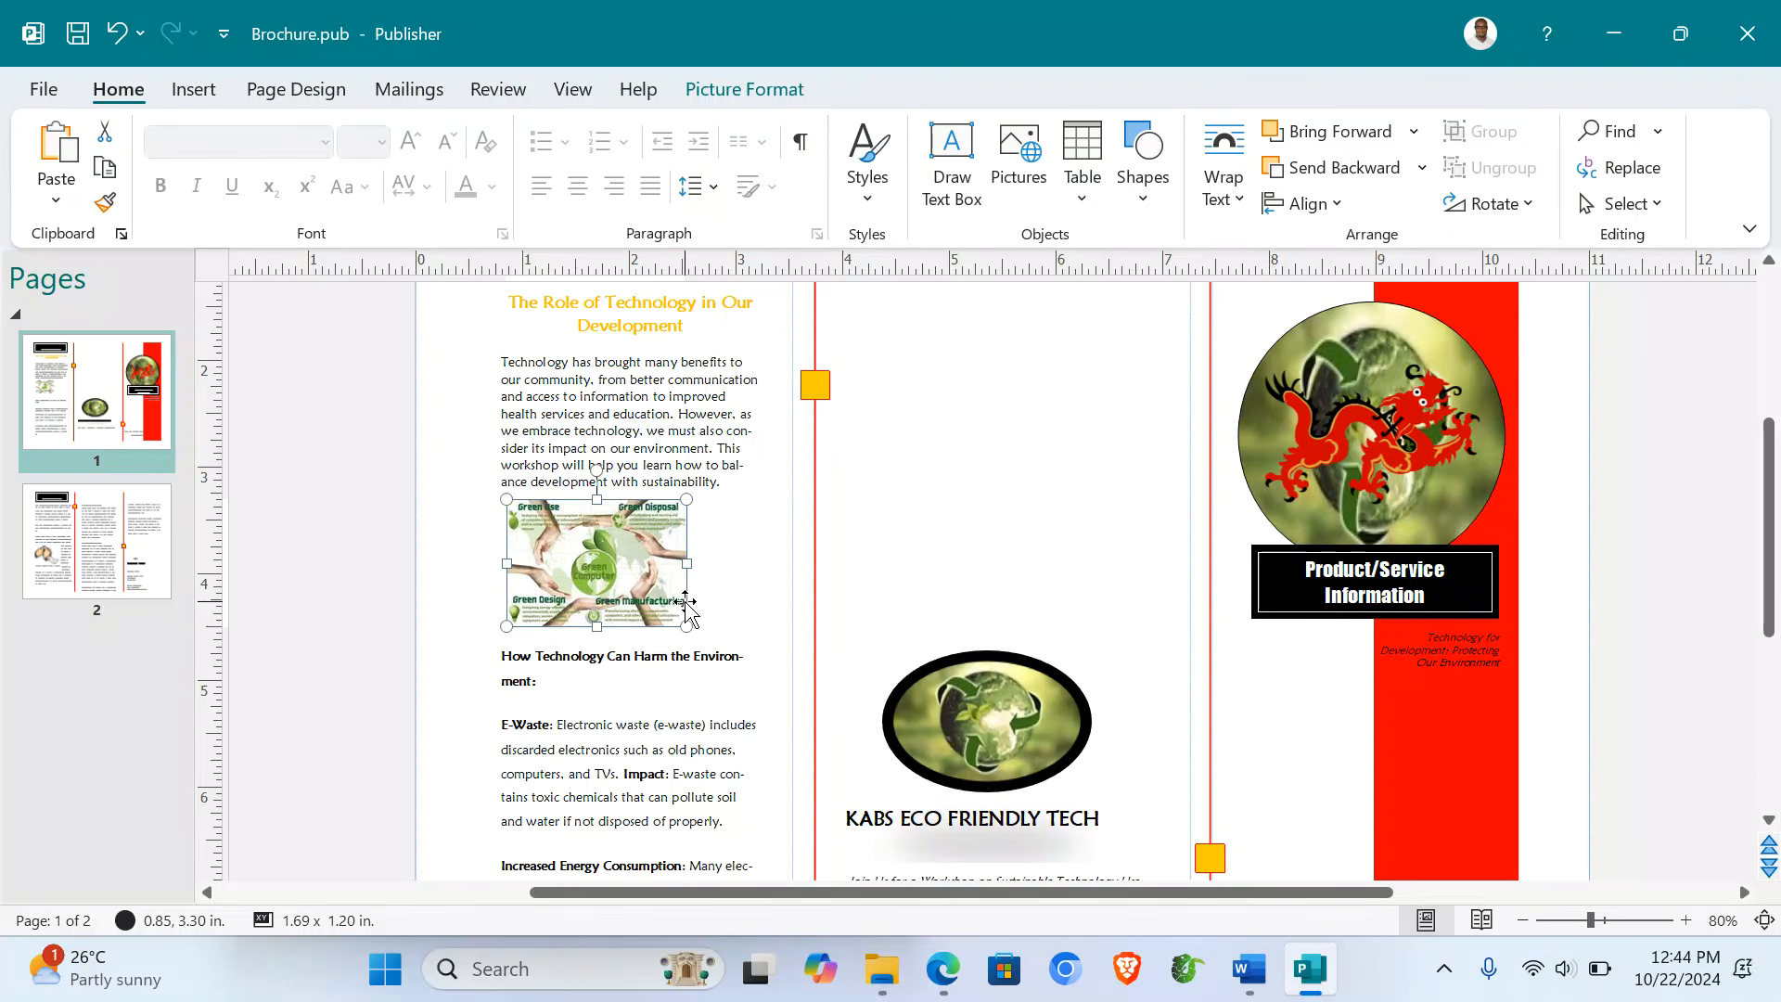
click(958, 538)
scroll(956, 533, down, 3)
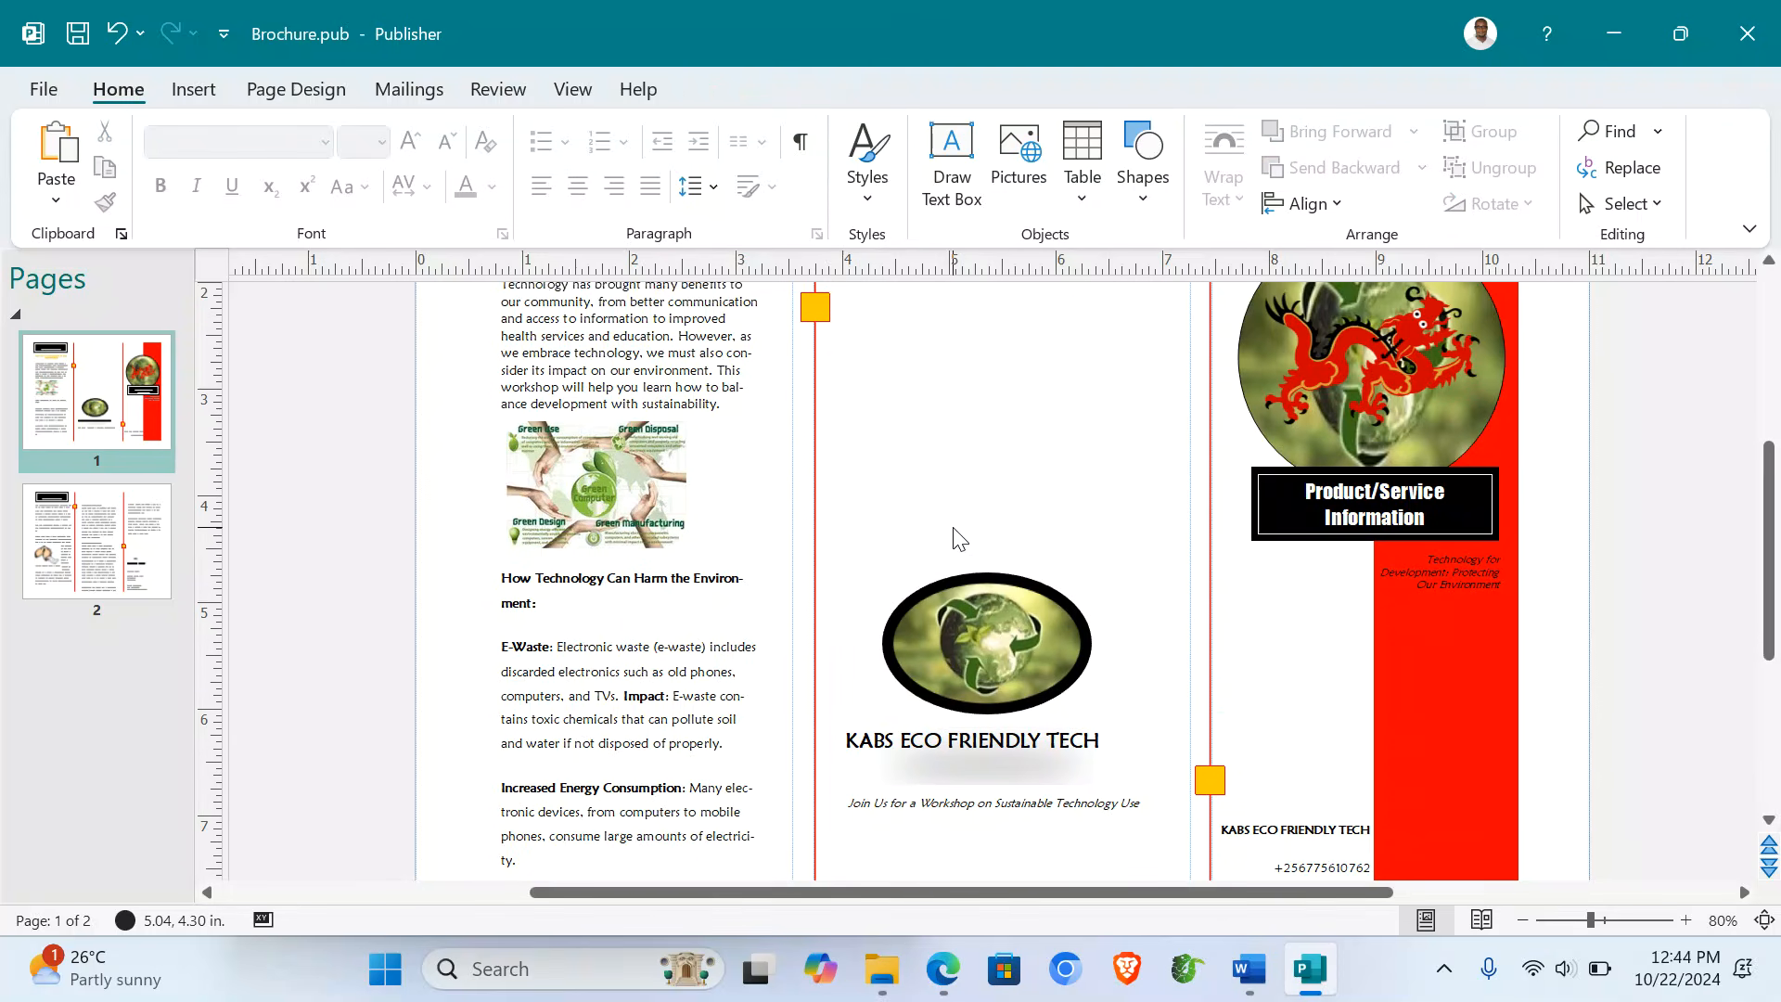
- Select the globe logo, KABS ECO FRIENDLY TECH title and tagline together and drag them to the middle panel's top
scroll(954, 527, down, 2)
scroll(953, 527, up, 4)
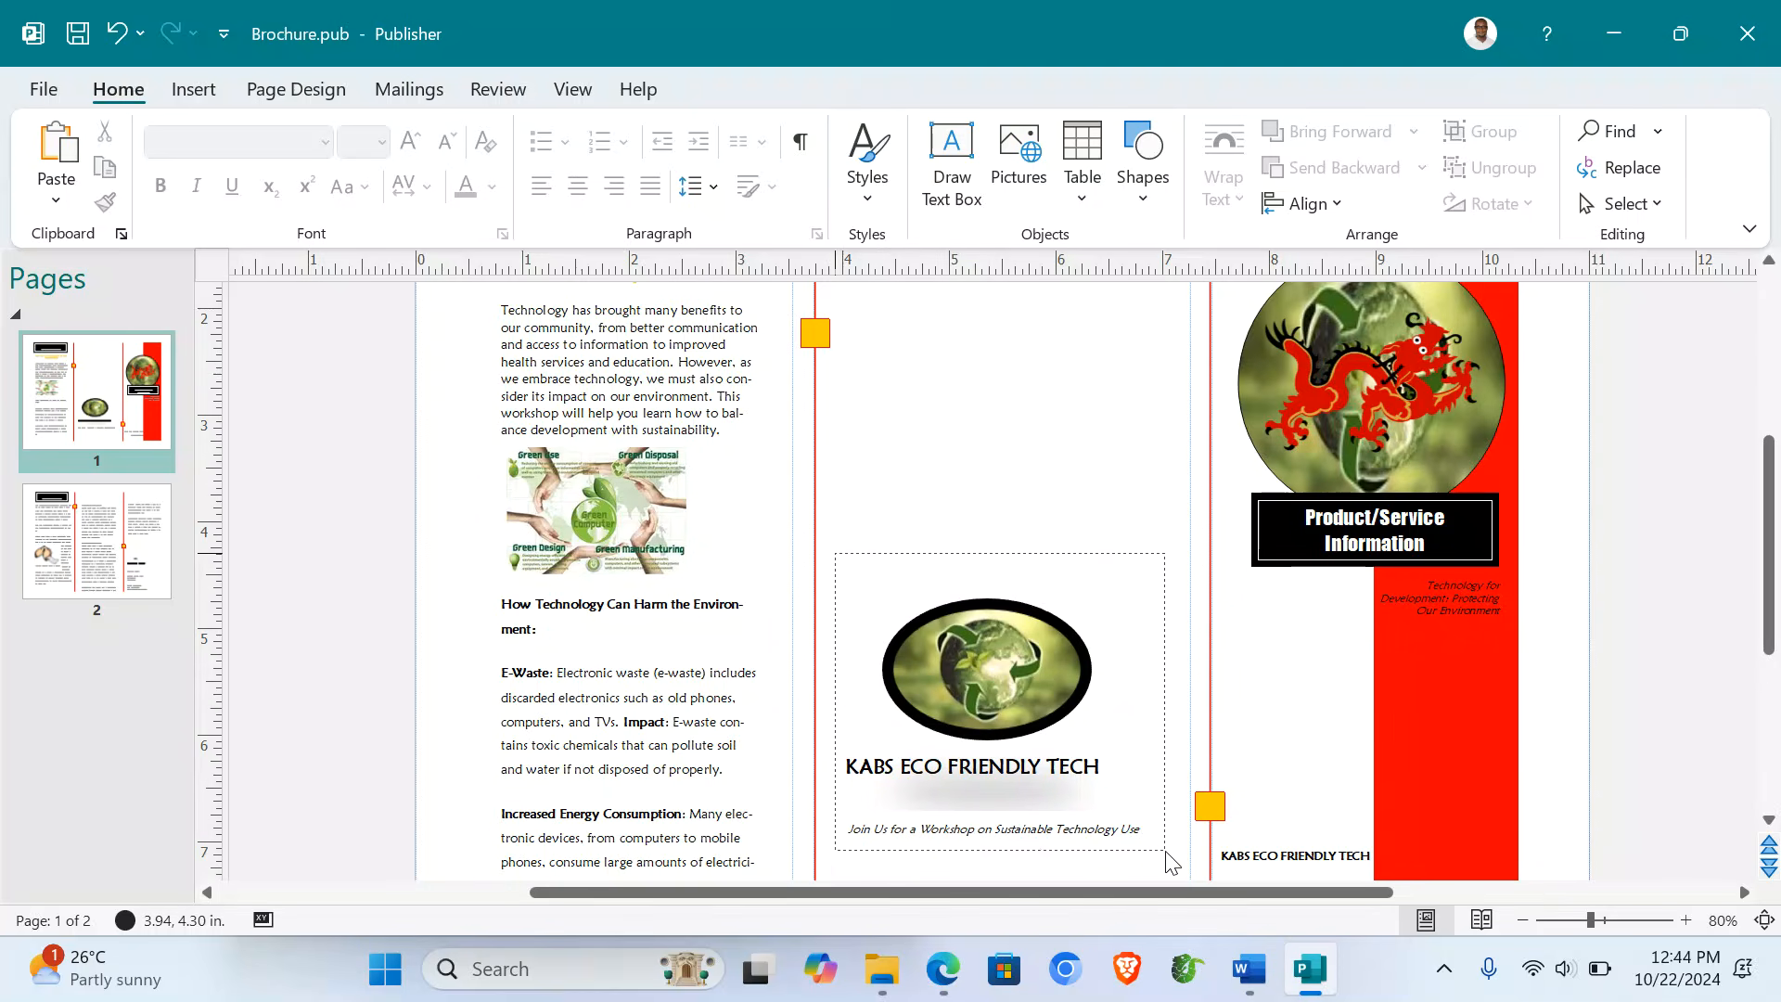
click(900, 635)
click(816, 548)
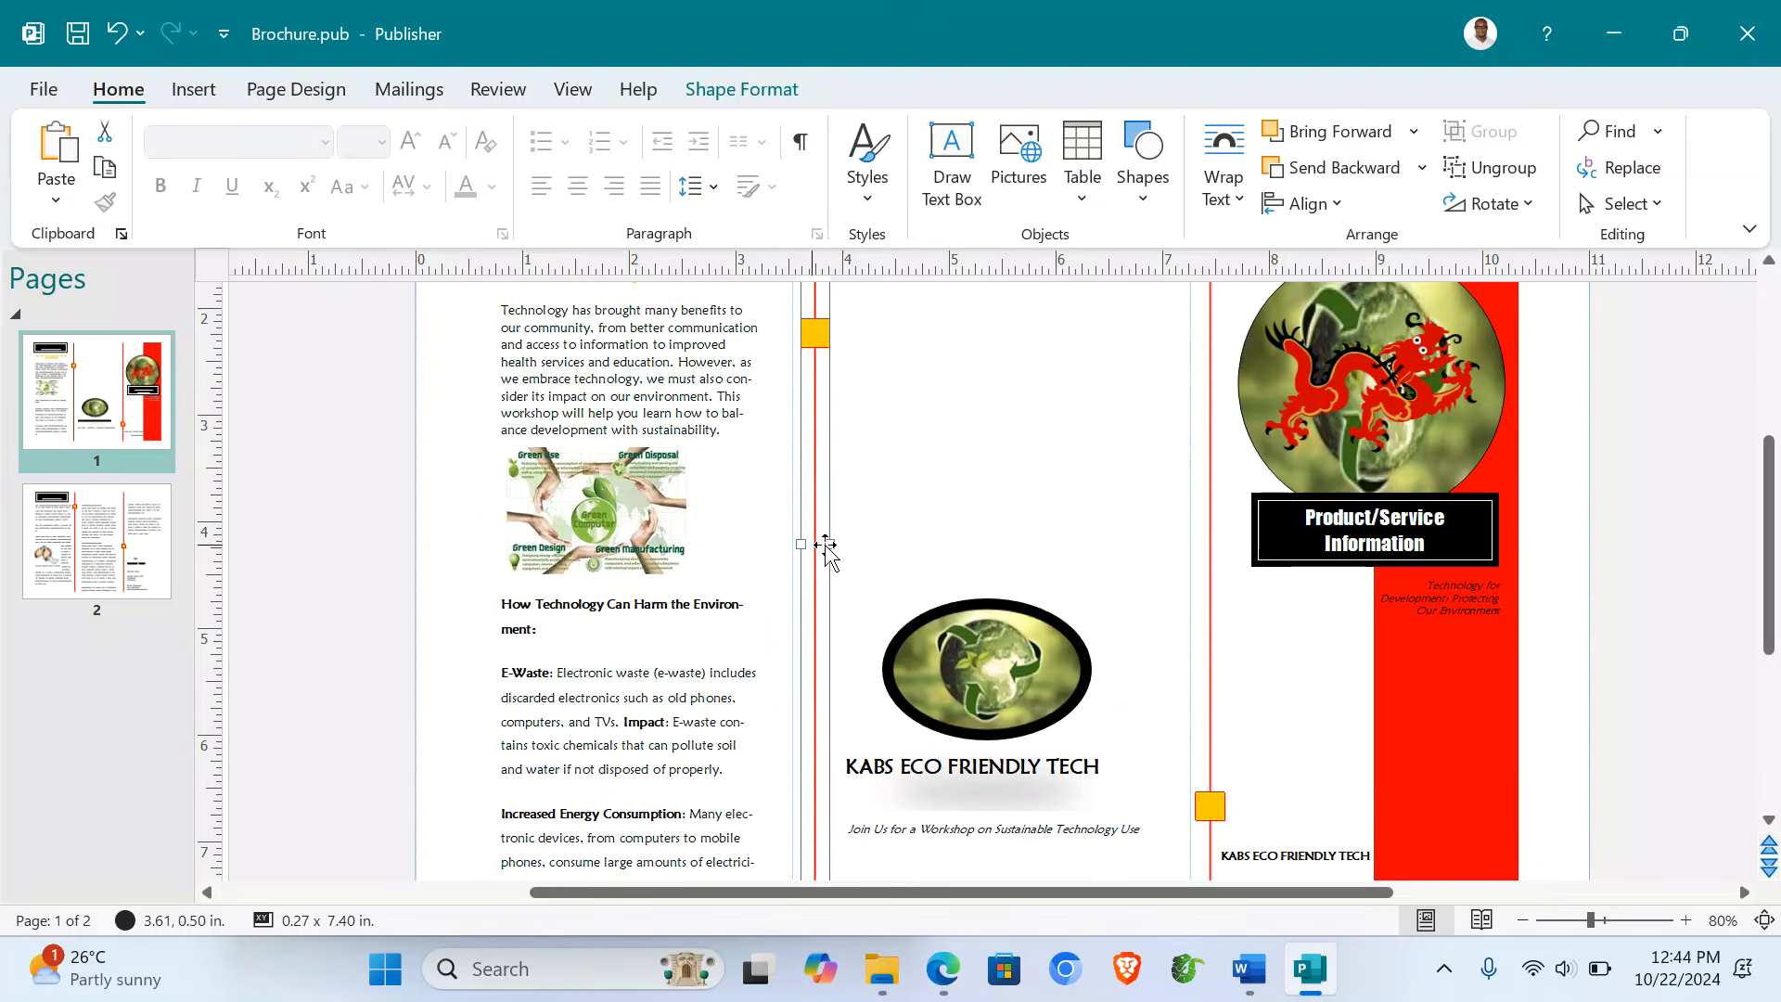
click(833, 563)
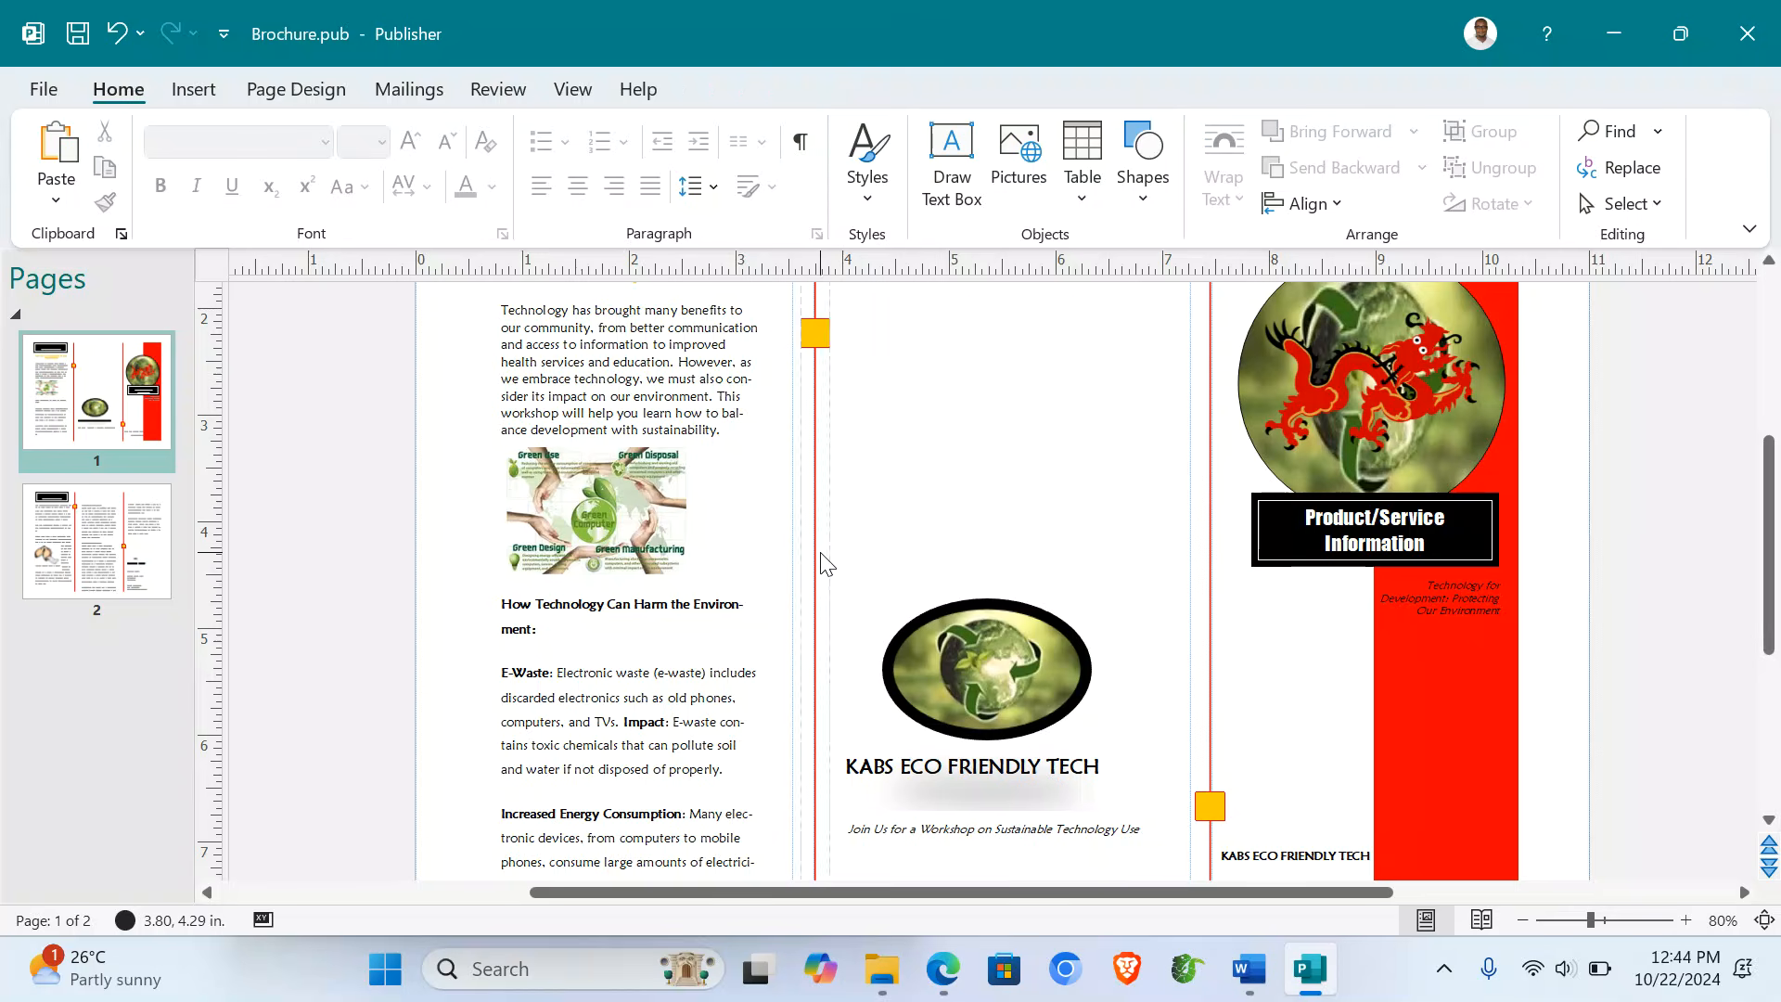
drag(828, 551, 1183, 879)
drag(1028, 669, 1028, 368)
scroll(1045, 609, up, 3)
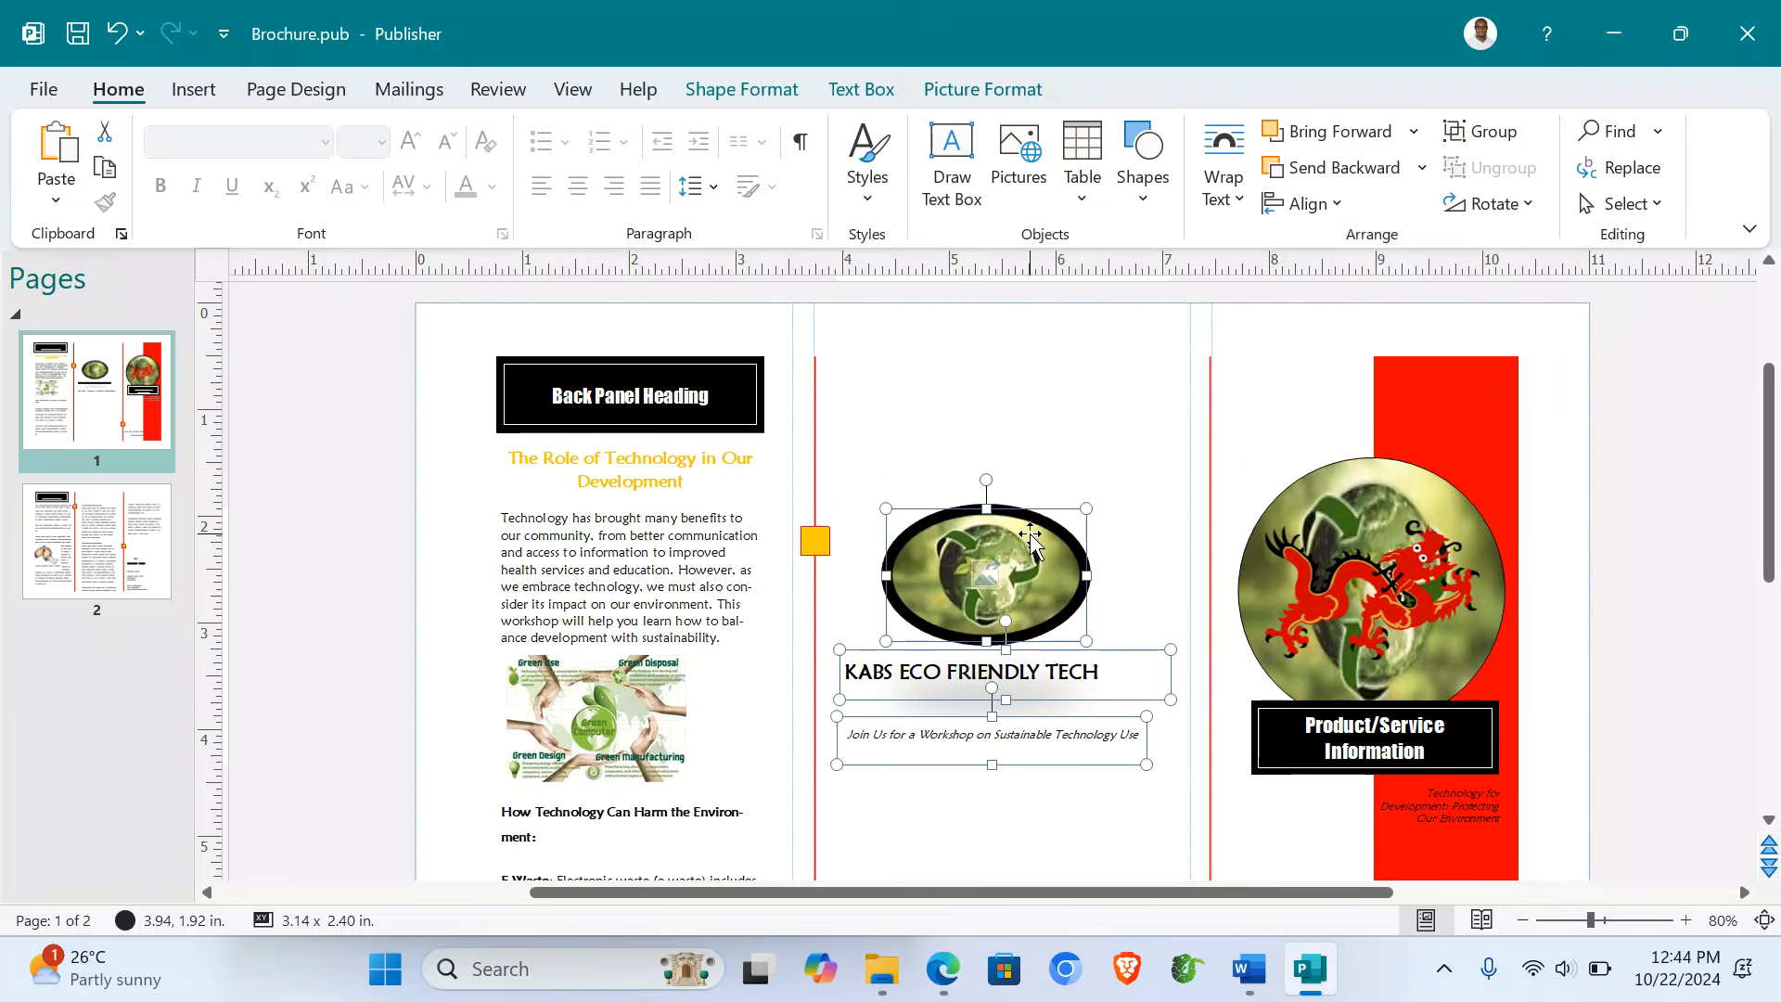
drag(1031, 542, 1034, 389)
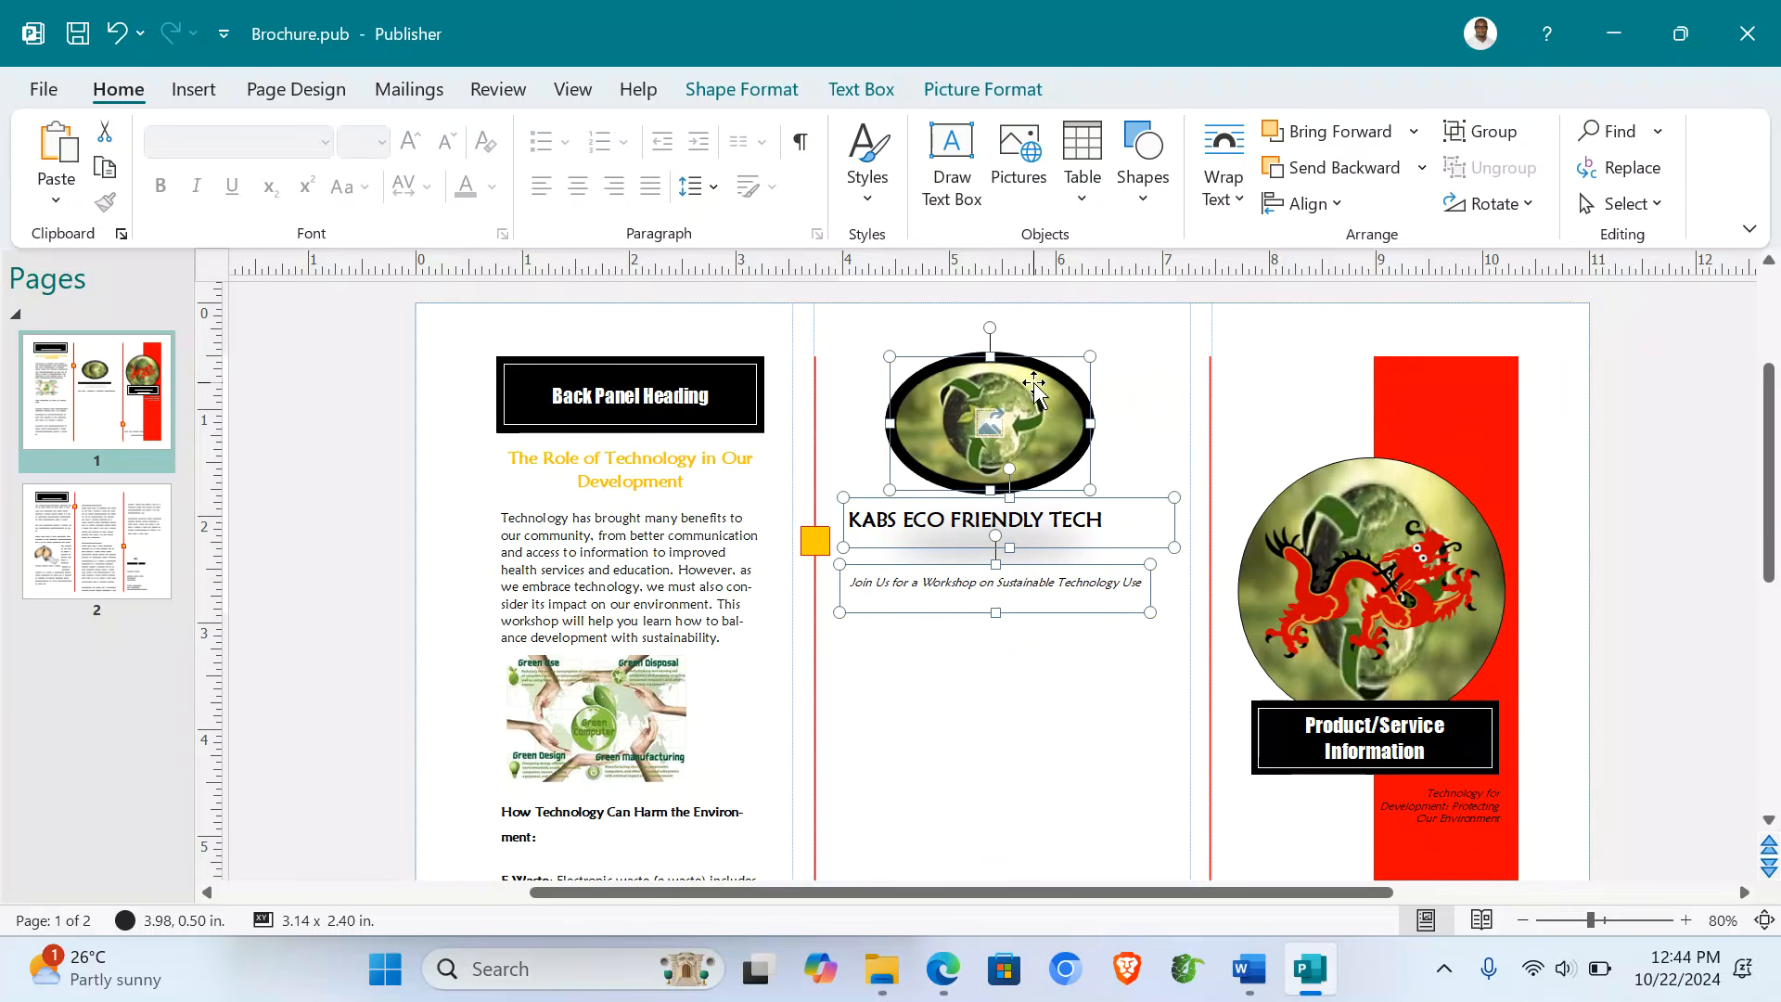
click(1076, 767)
- Undo the last change and delete the globe picture with its two captions
scroll(1079, 768, down, 4)
scroll(1081, 768, down, 1)
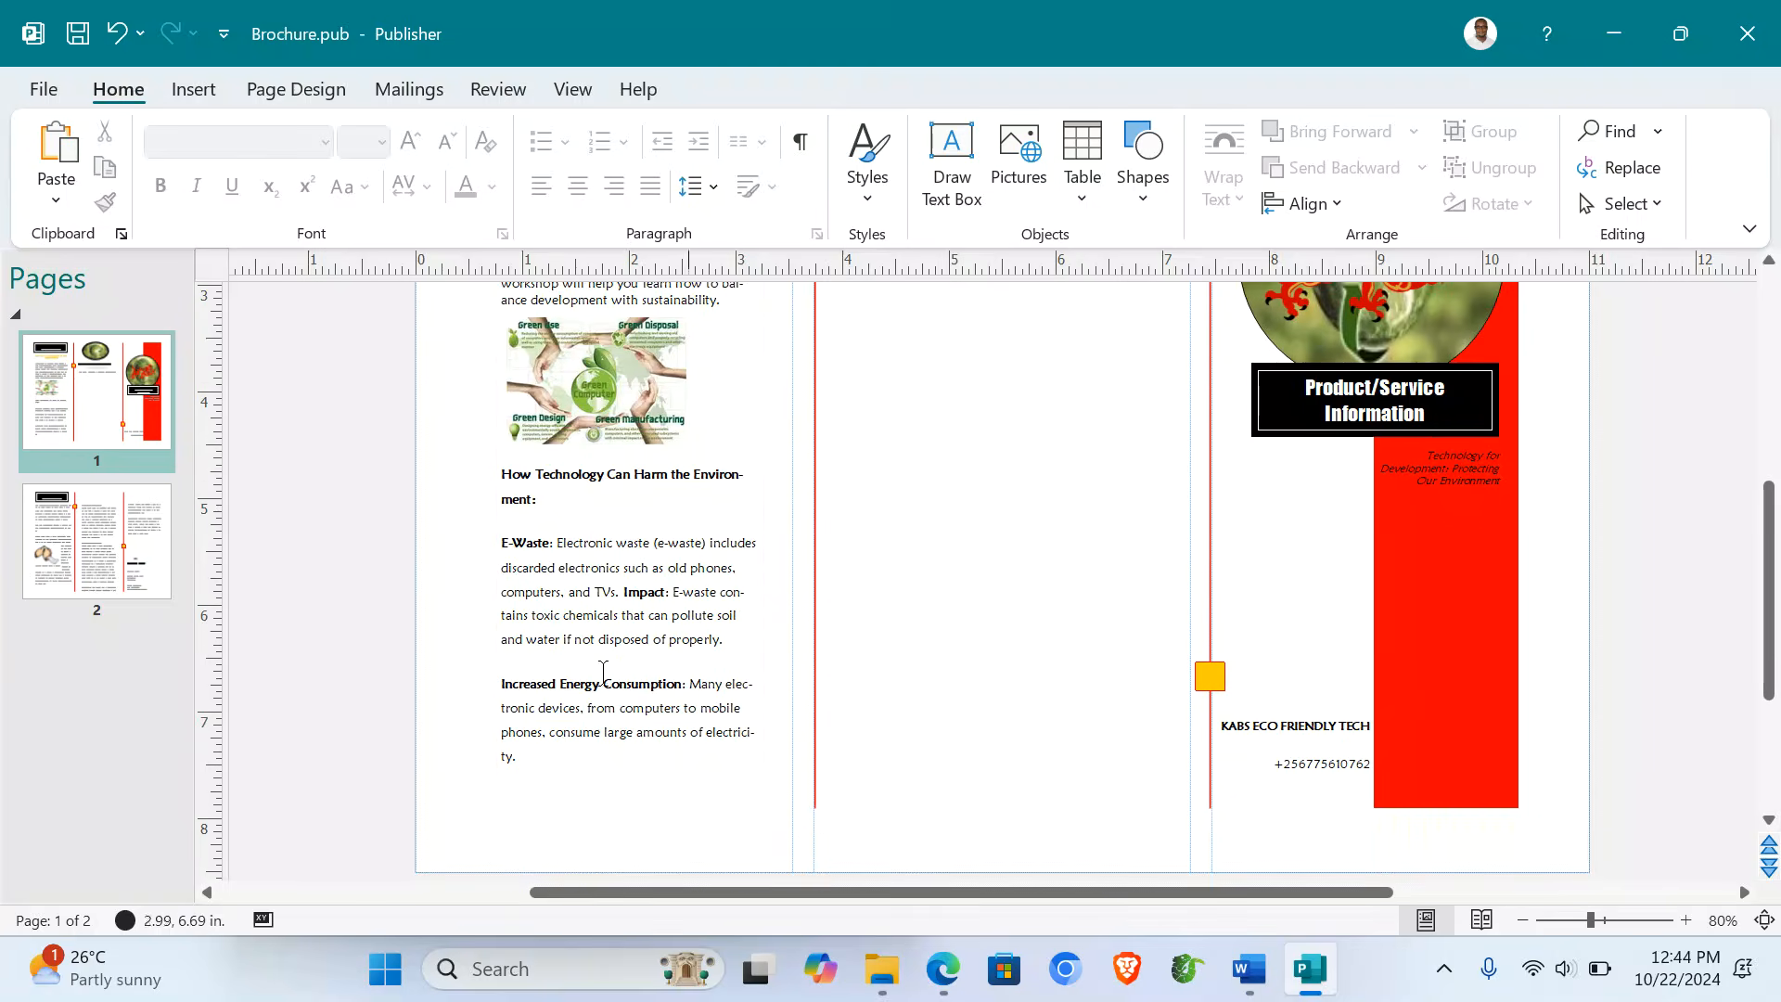
click(612, 672)
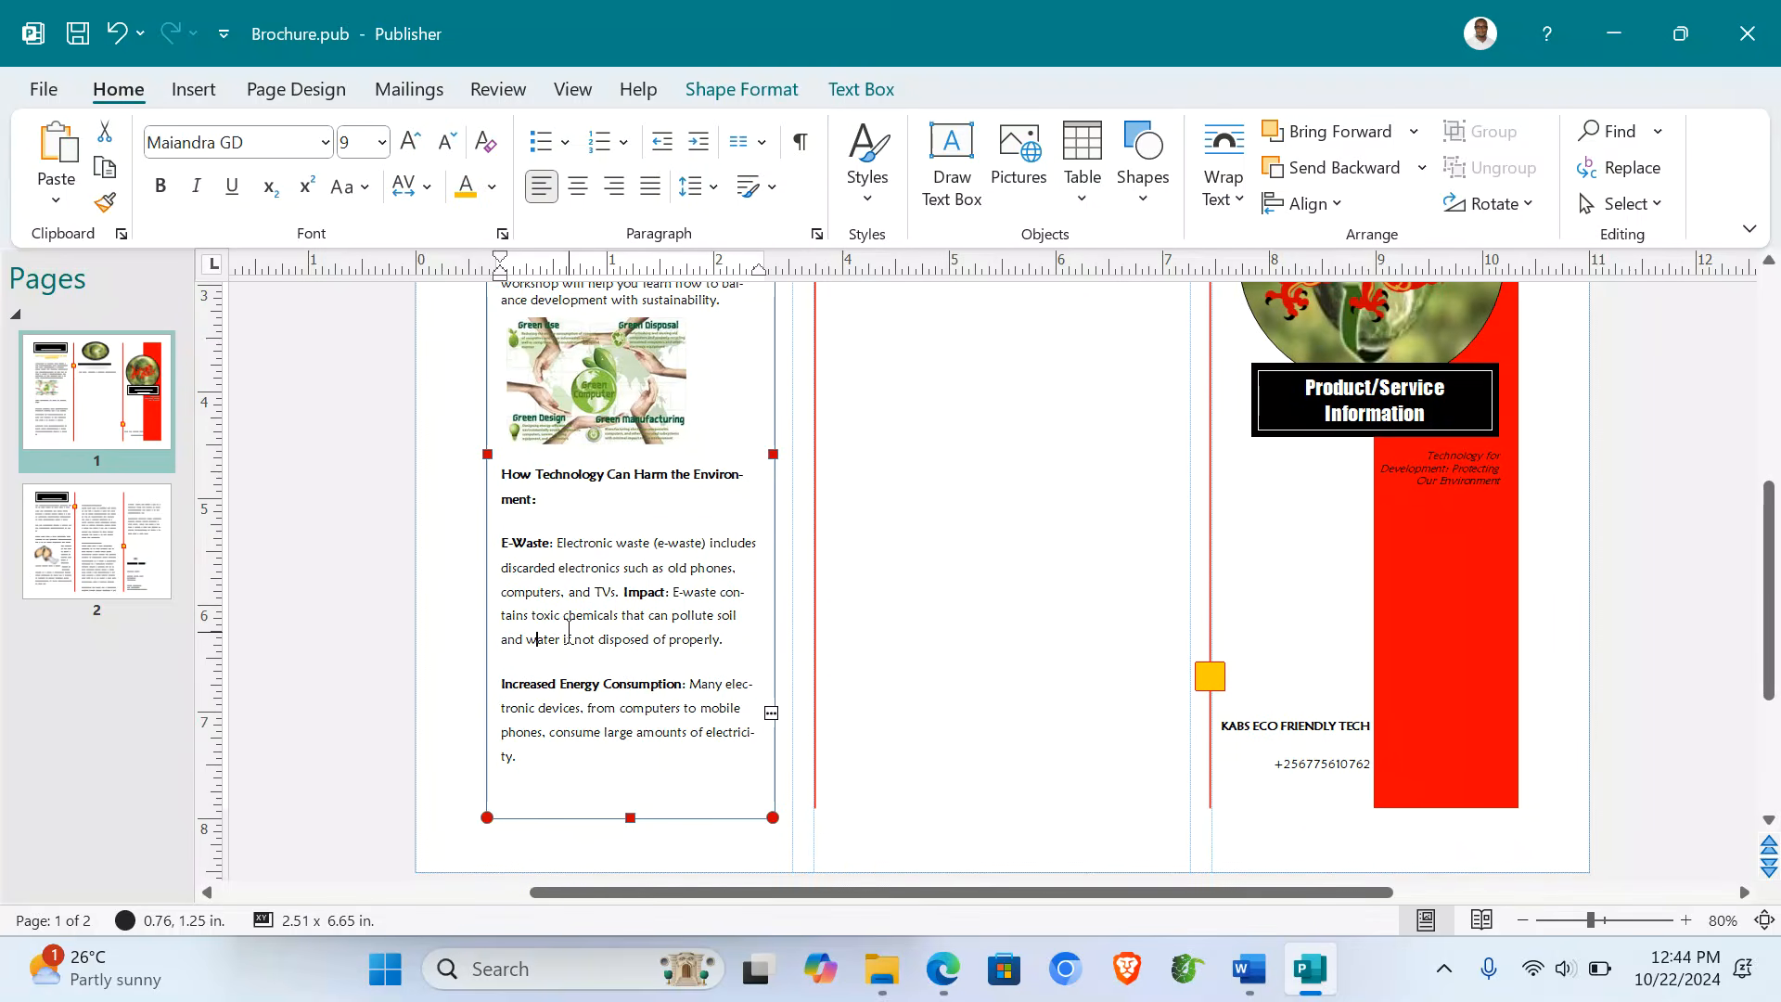
key(ctrl+z)
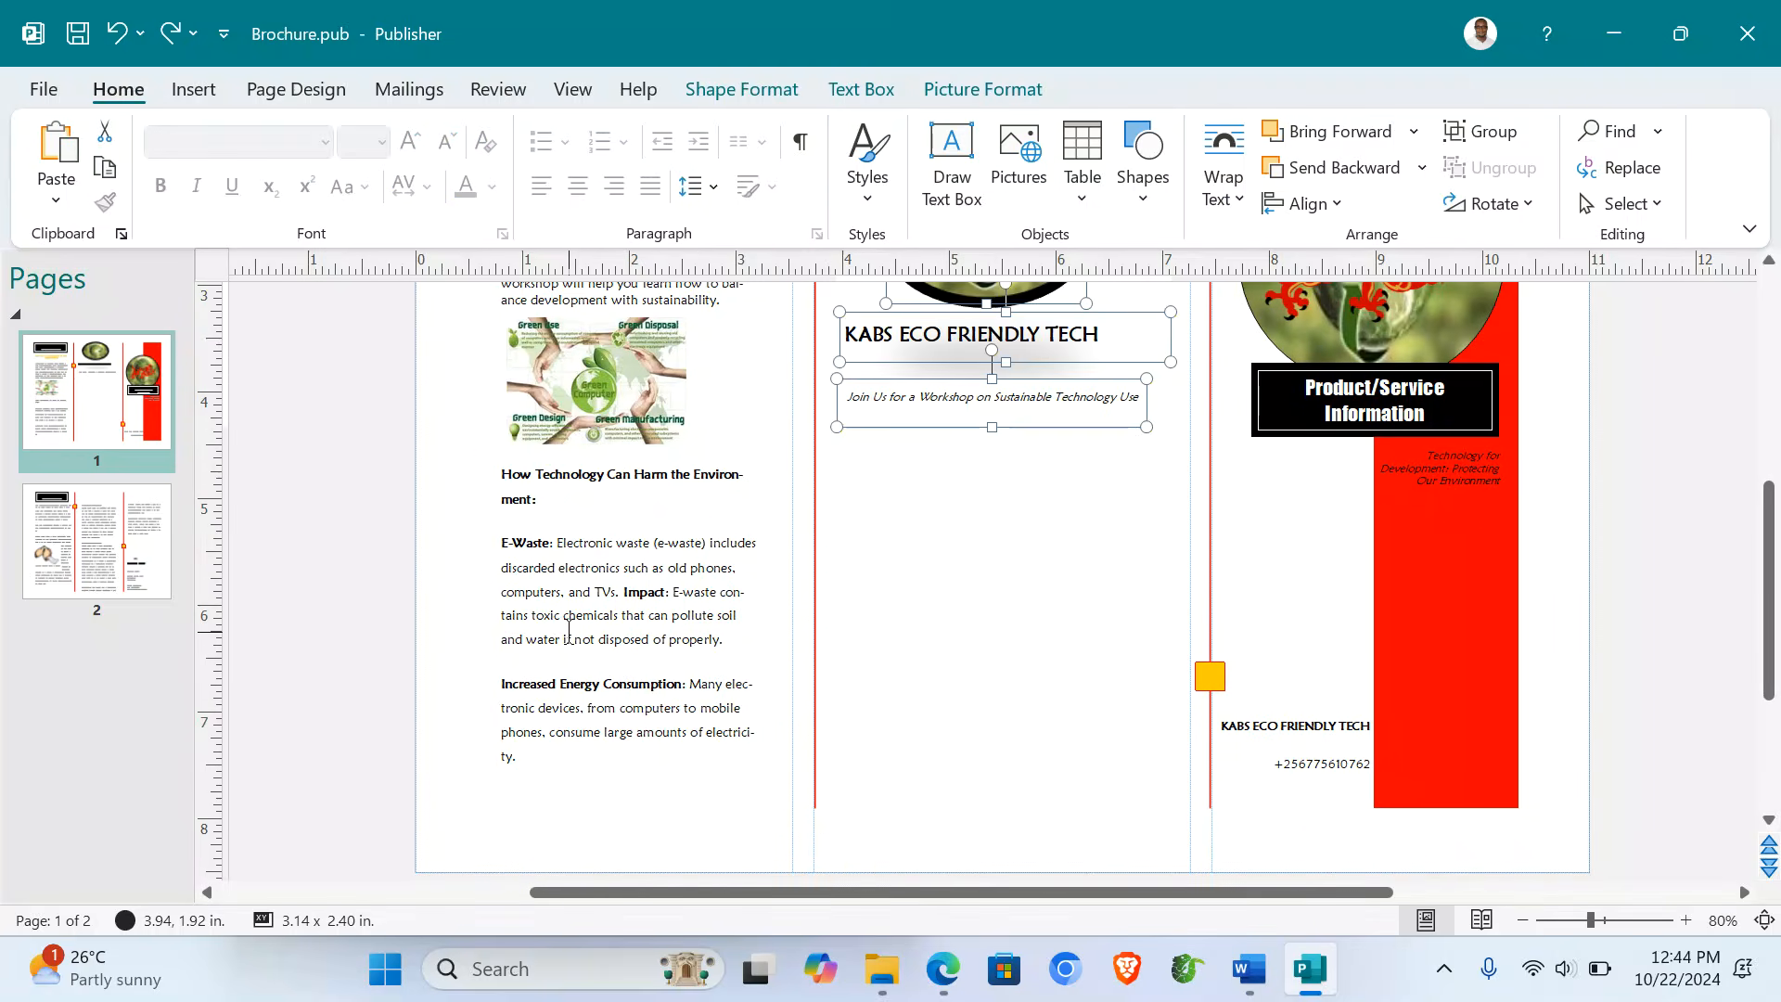
key(Delete)
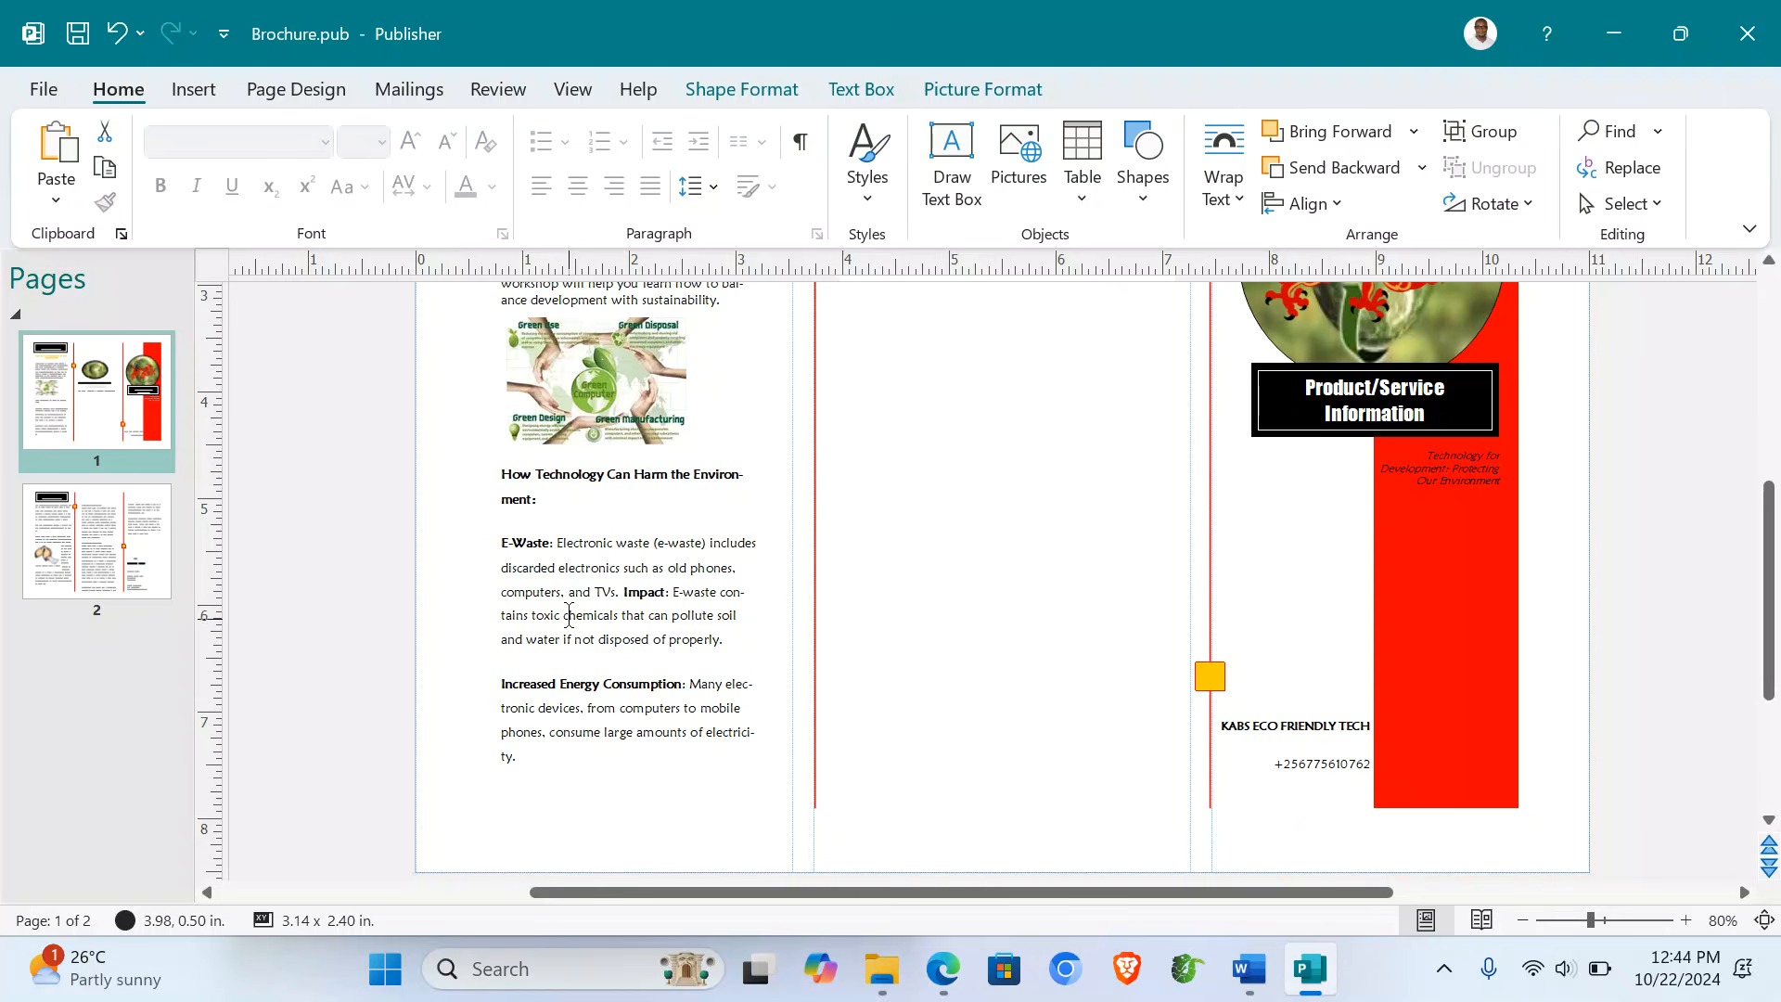
- Empty the left panel's text box of all its existing text
click(569, 615)
mouse_move(502, 481)
mouse_down()
mouse_move(640, 594)
mouse_move(682, 770)
mouse_move(486, 556)
mouse_move(490, 476)
mouse_up()
key(Delete)
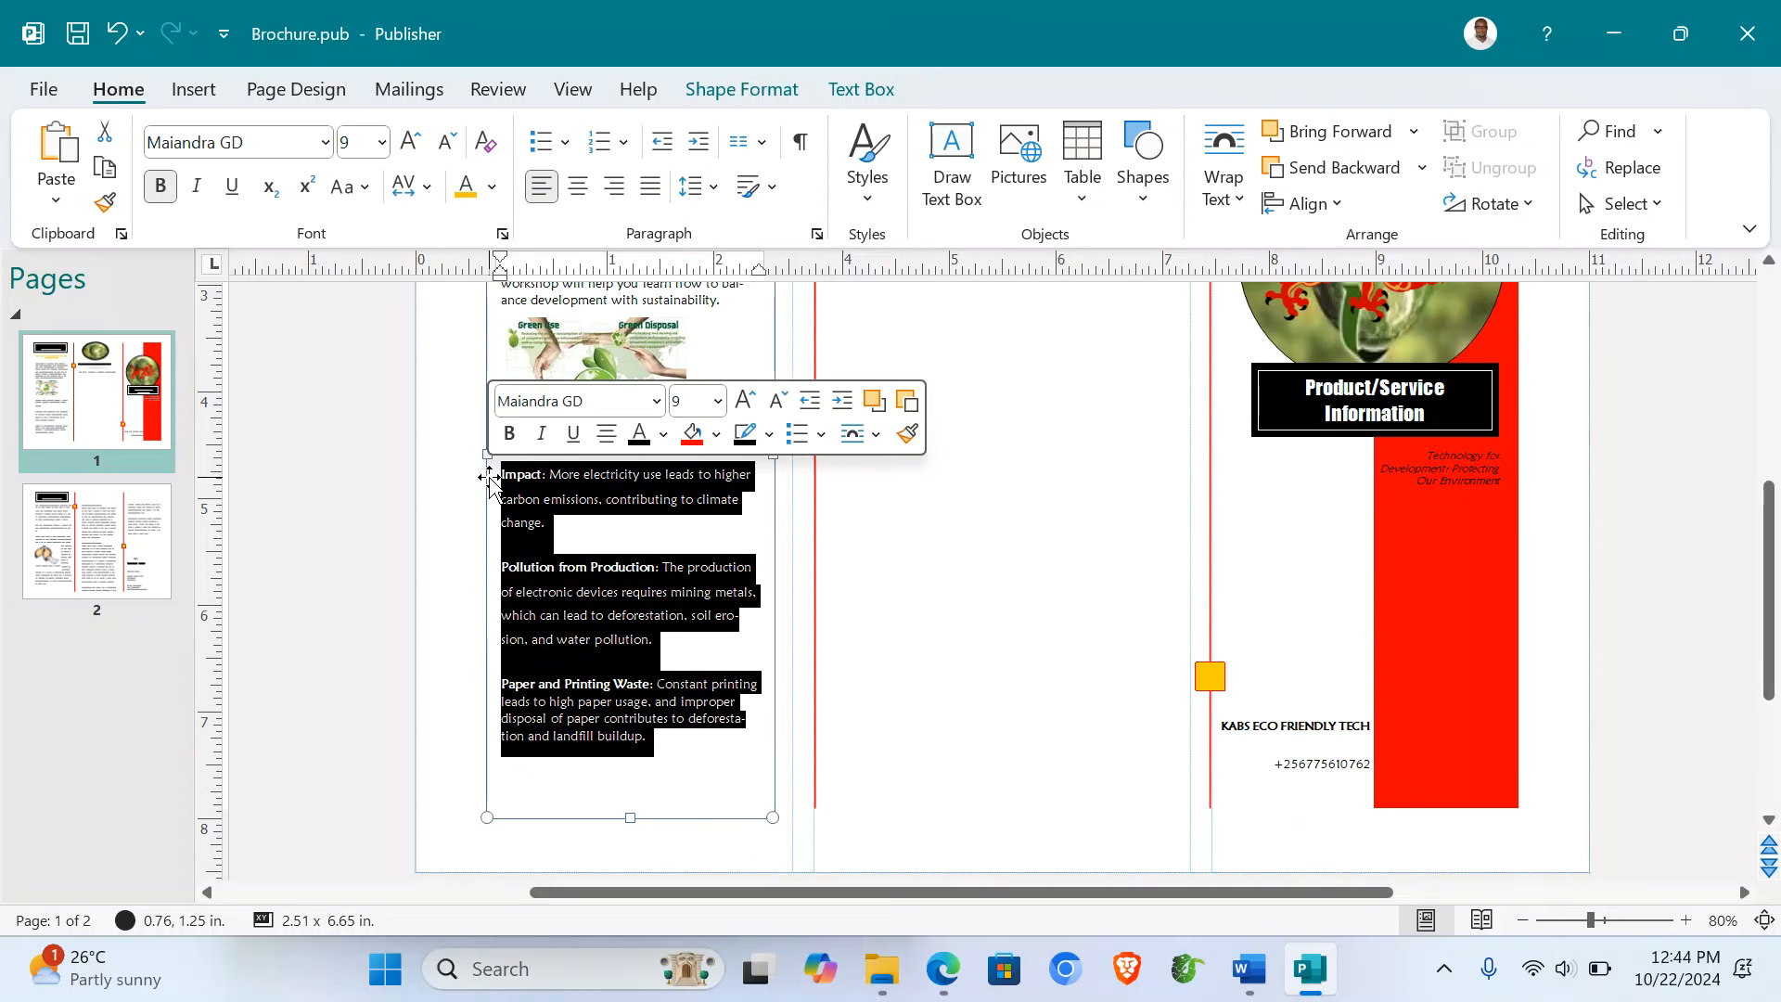
key(Delete)
- Paste the Word text from the How Technology heading through the electricity paragraph into the empty box
mouse_move(1250, 969)
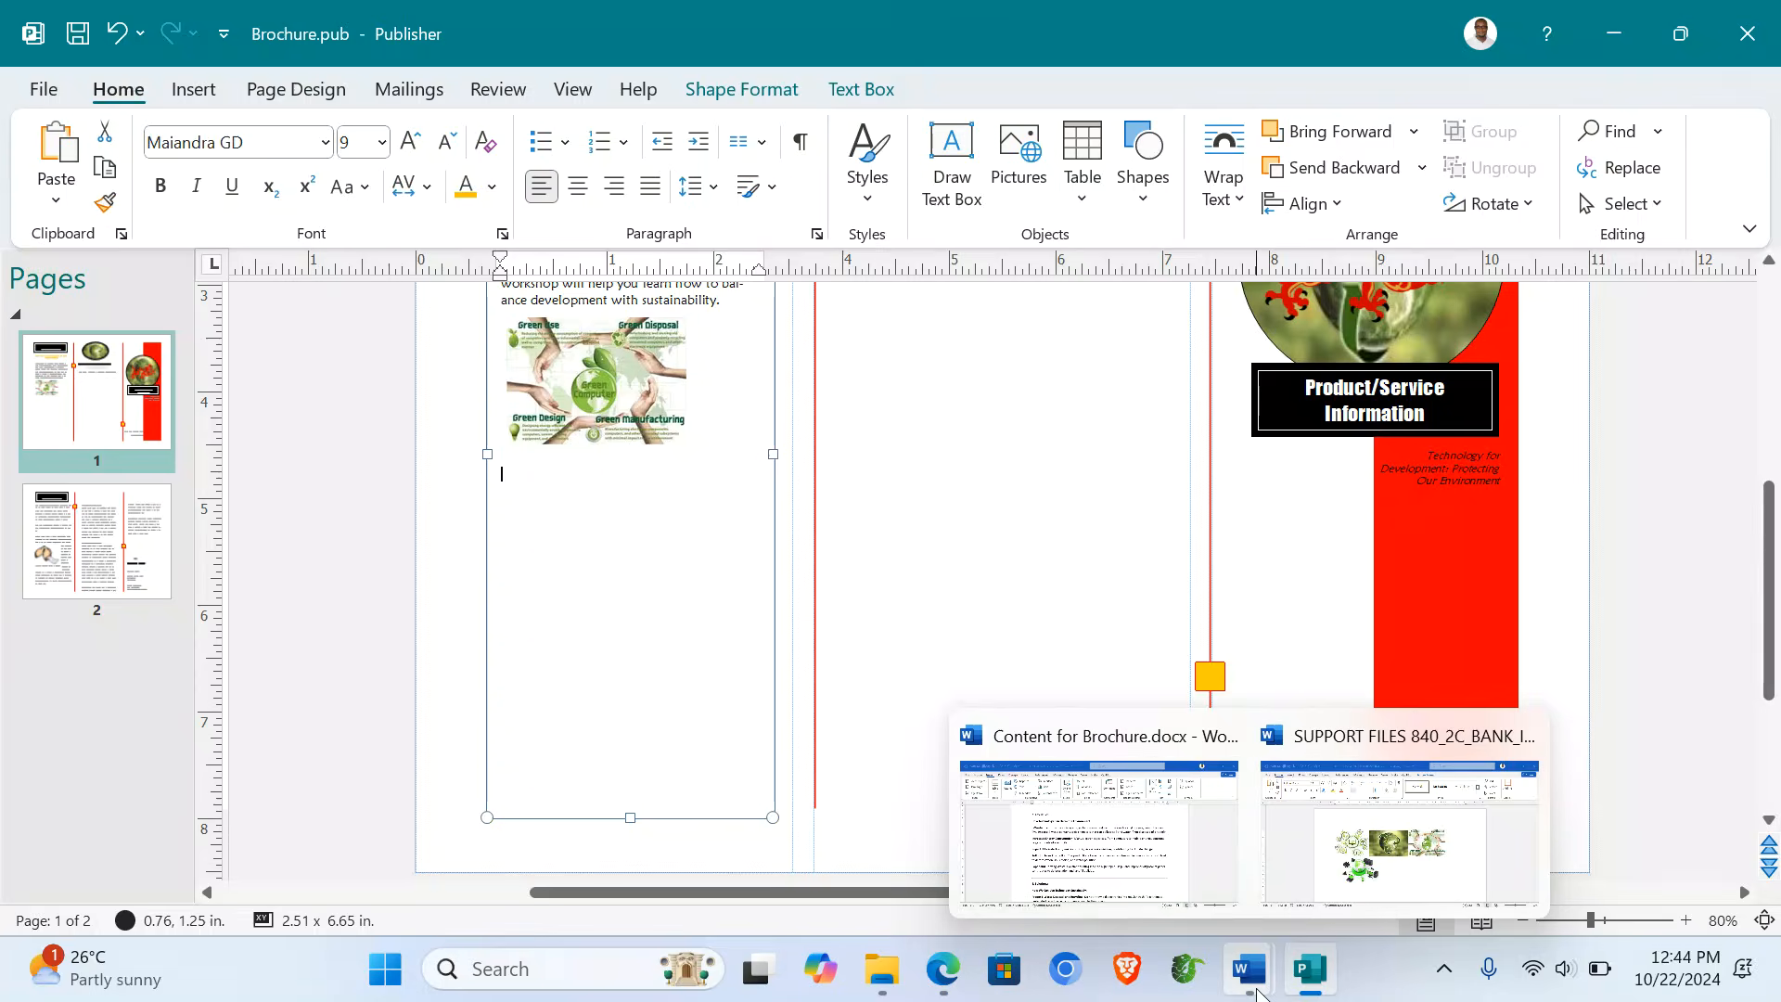
click(1157, 863)
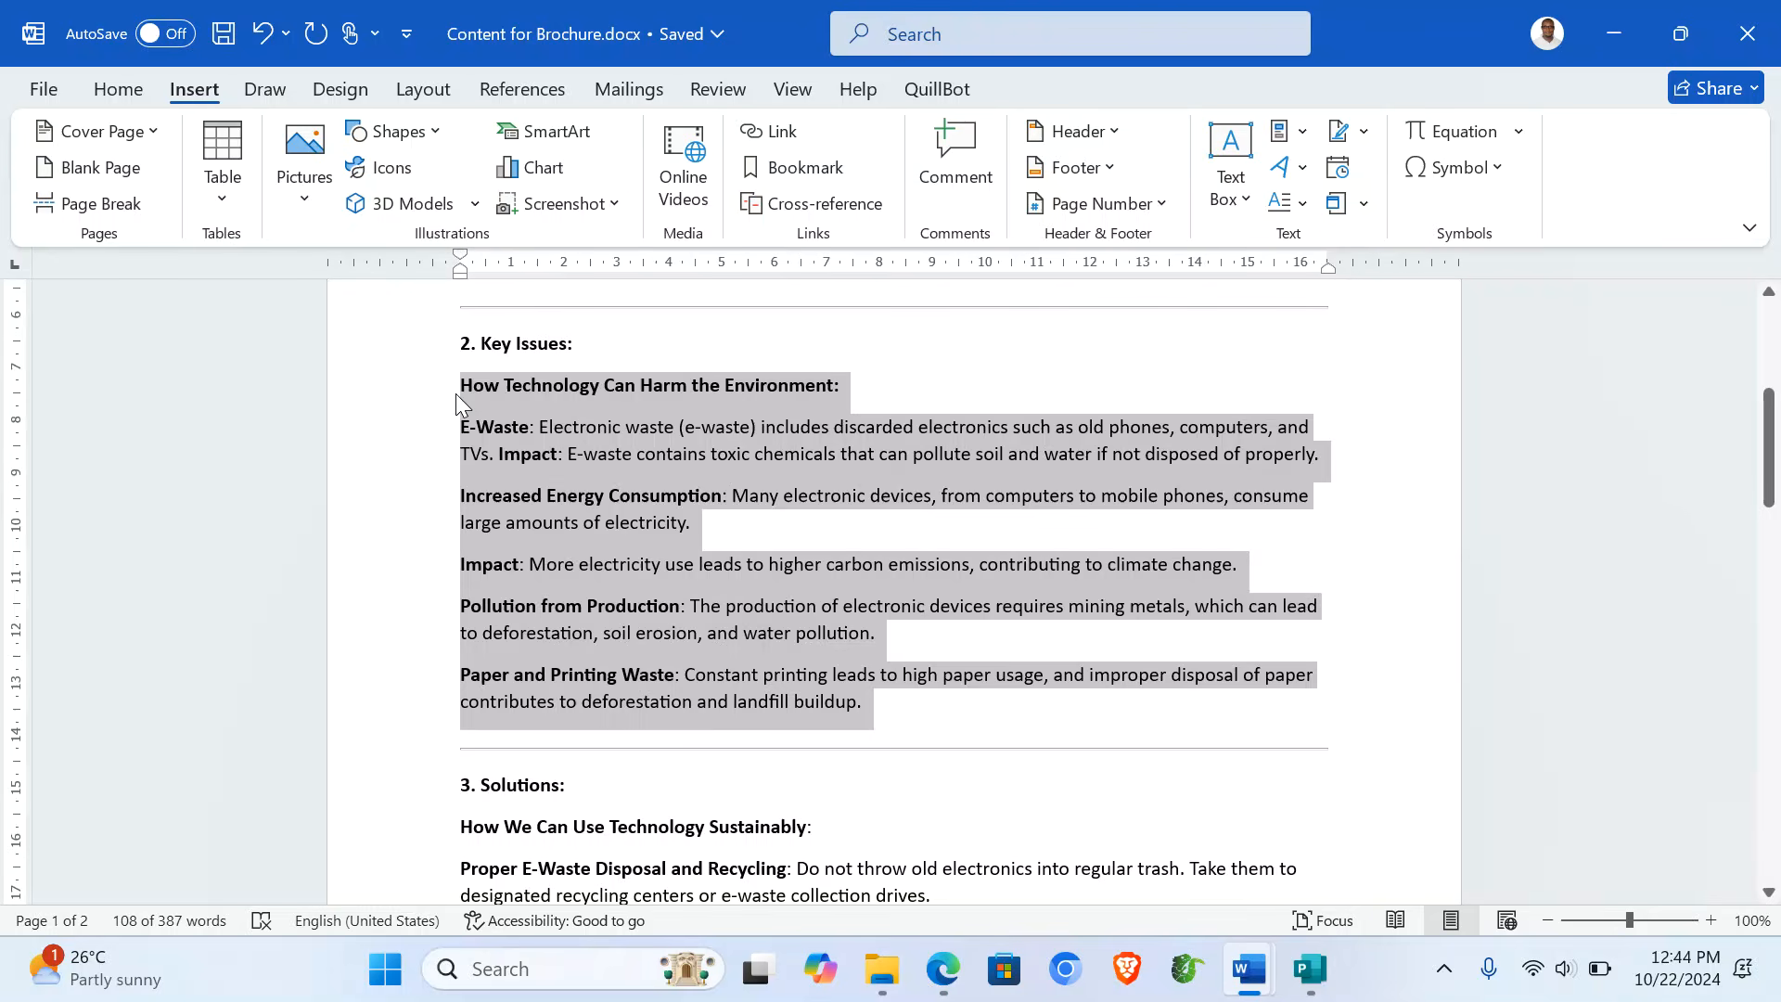
click(454, 393)
drag(416, 399, 479, 545)
click(1309, 969)
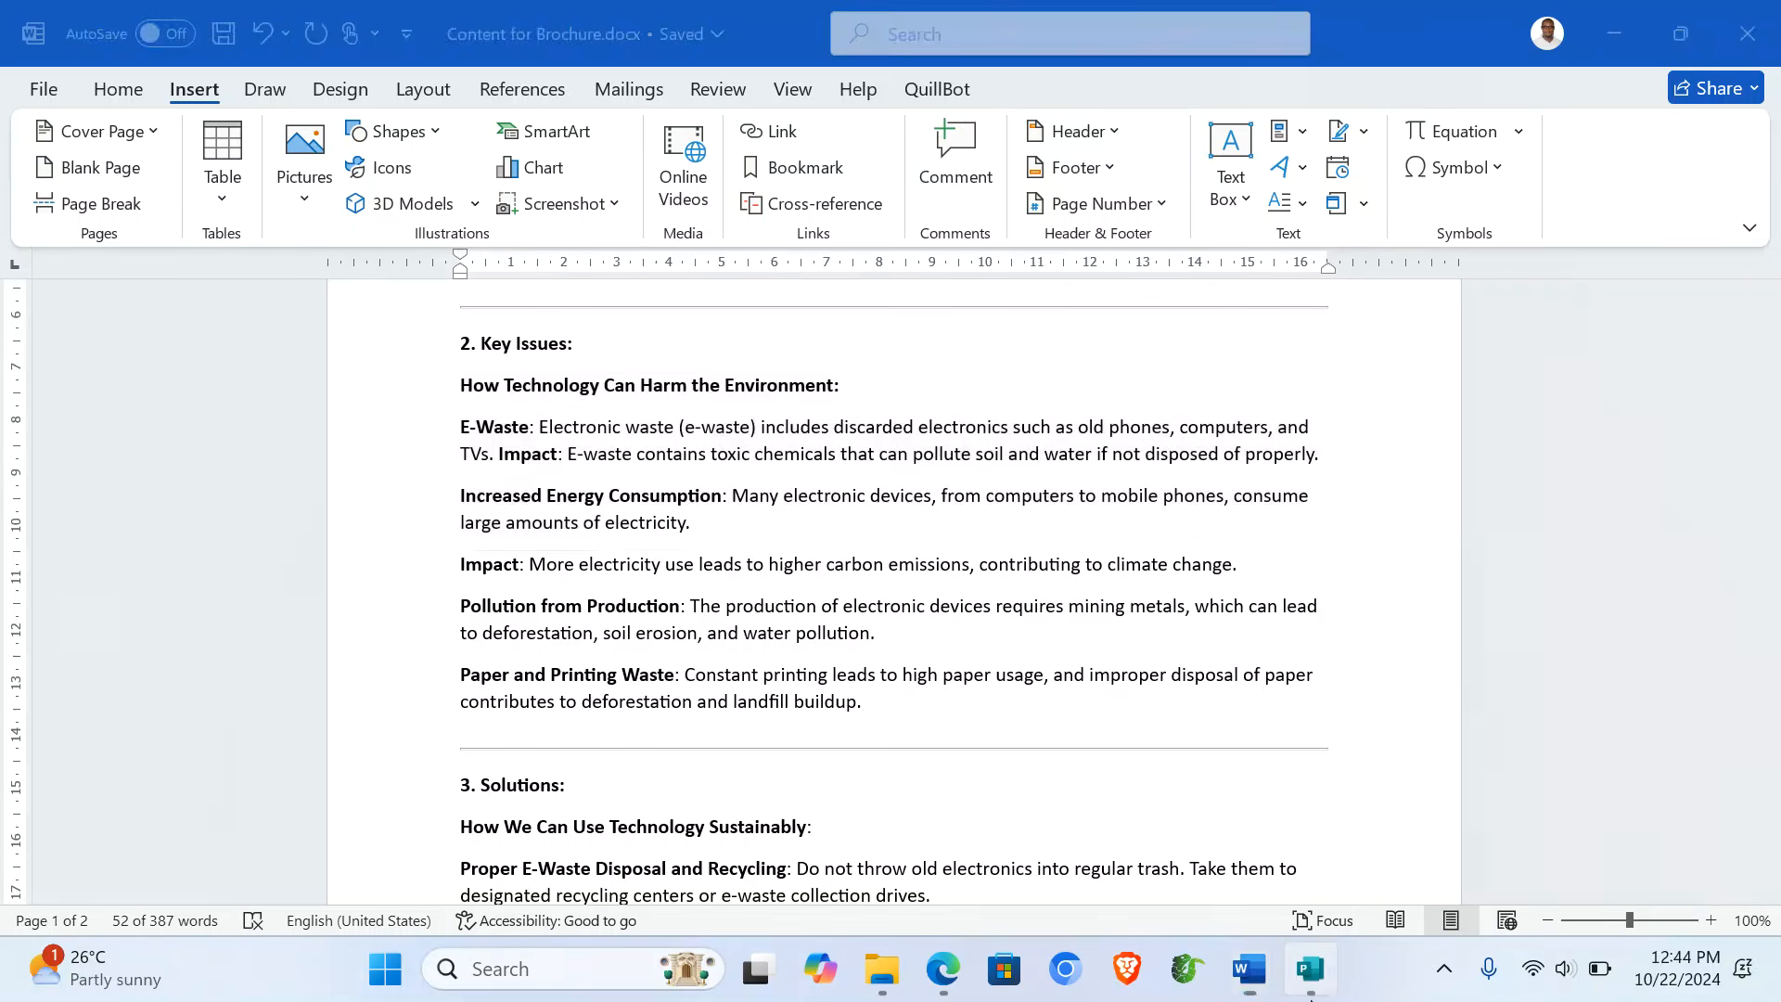
text(How Technology Can Harm the Environments.  E-Waste: Electronic waste (e-waste) includes discarded electronics such as old phones, computers, and TVs. Impact: E-waste contains toxic chemicals that can pollute soil and water if not disposed of properly.  Increased Energy Consumption: Many electronic devices, from computers to mobile phones, consume large amounts of electricity.)
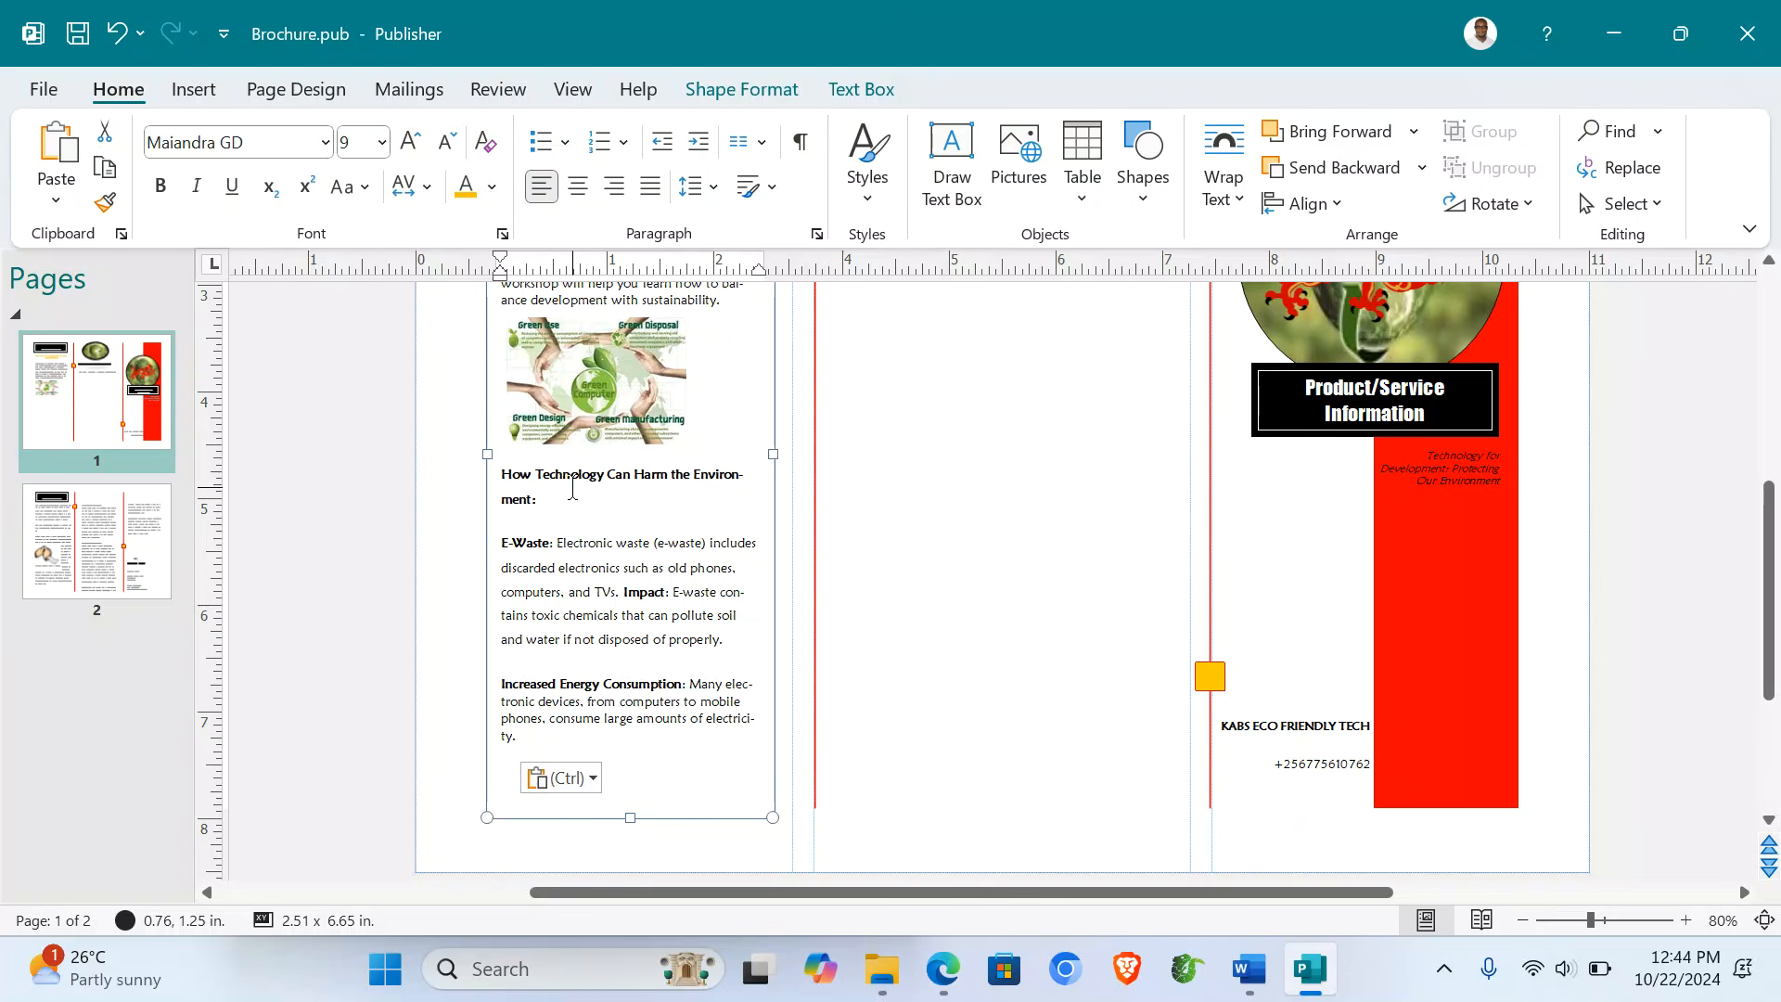
- Delete the colon after 'How Technology Can Harm the Environment' and make the heading yellow, 16 pt
click(550, 506)
key(BackSpace)
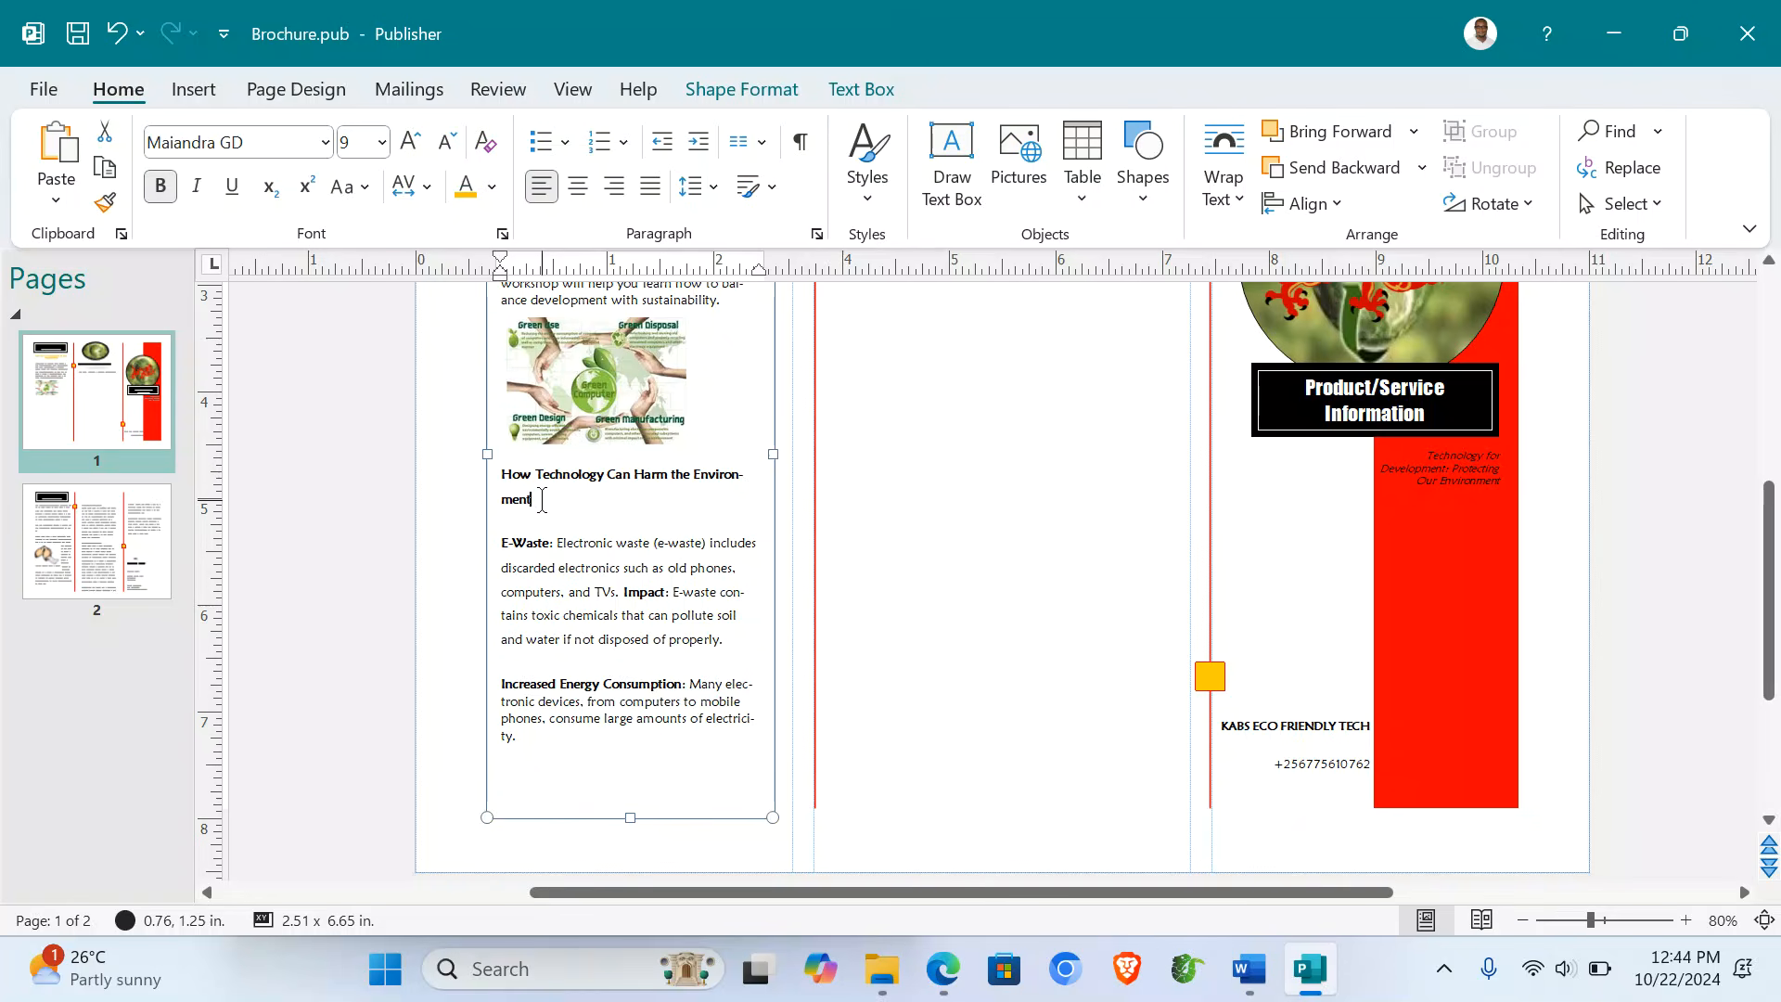
triple_click(528, 492)
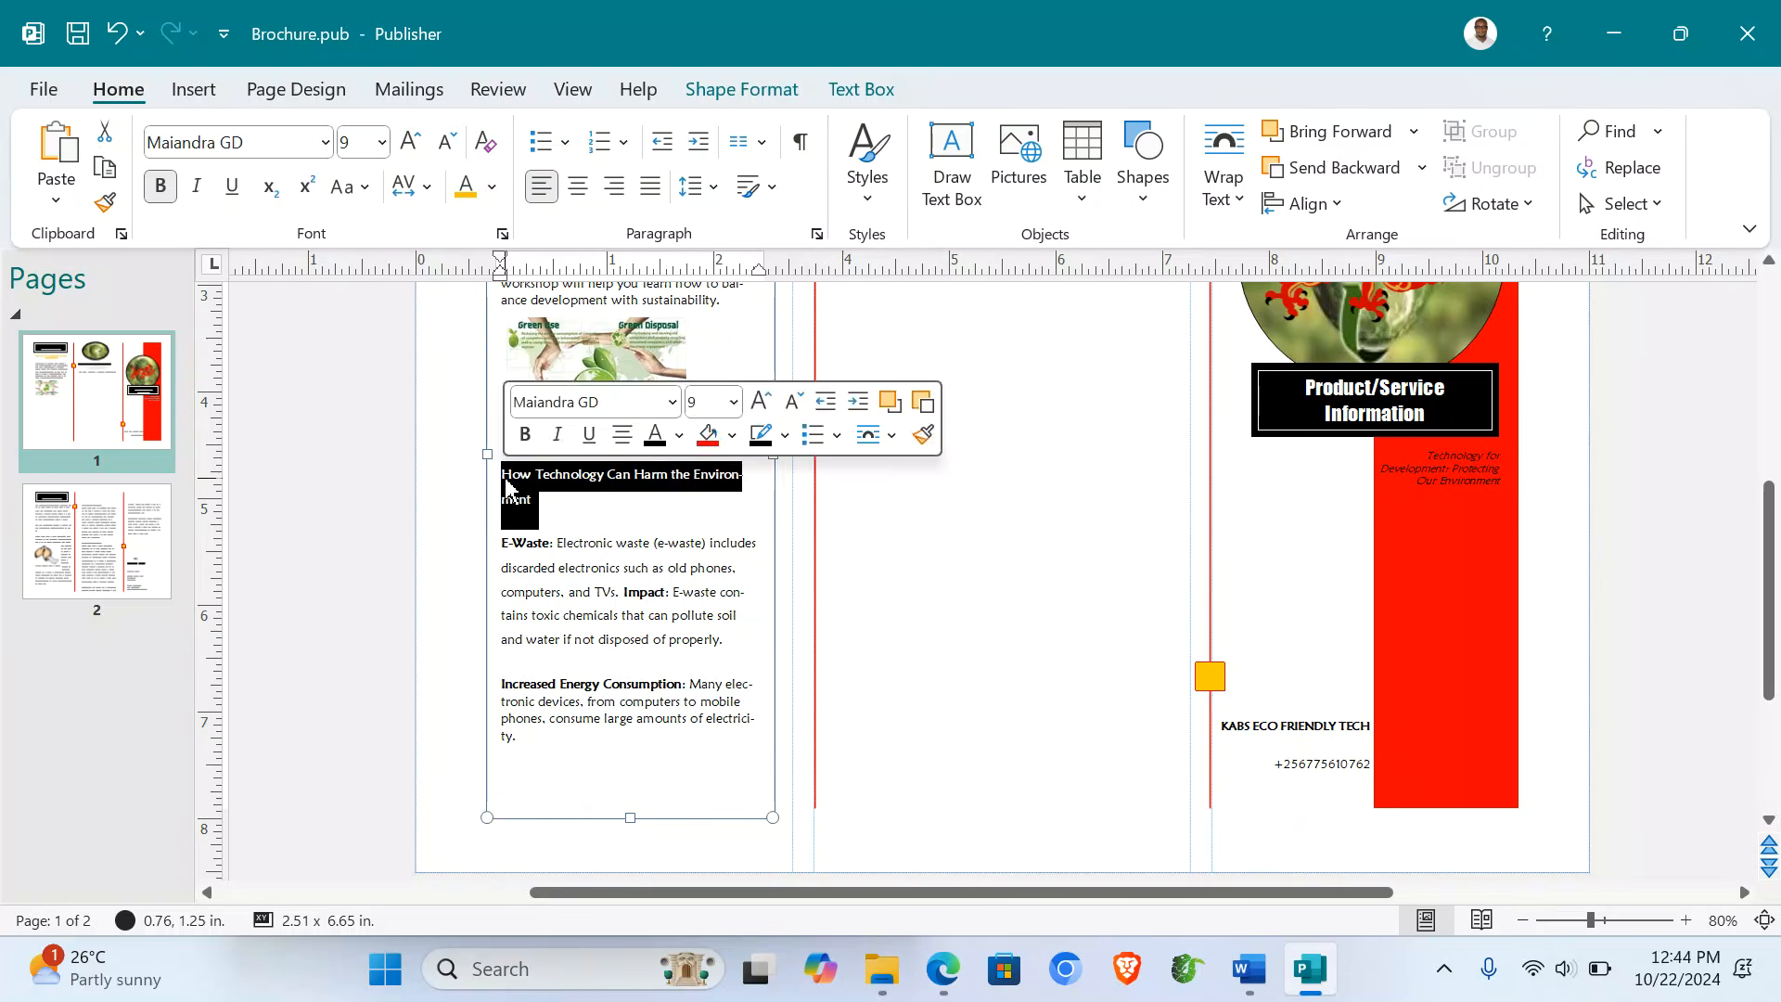
click(466, 185)
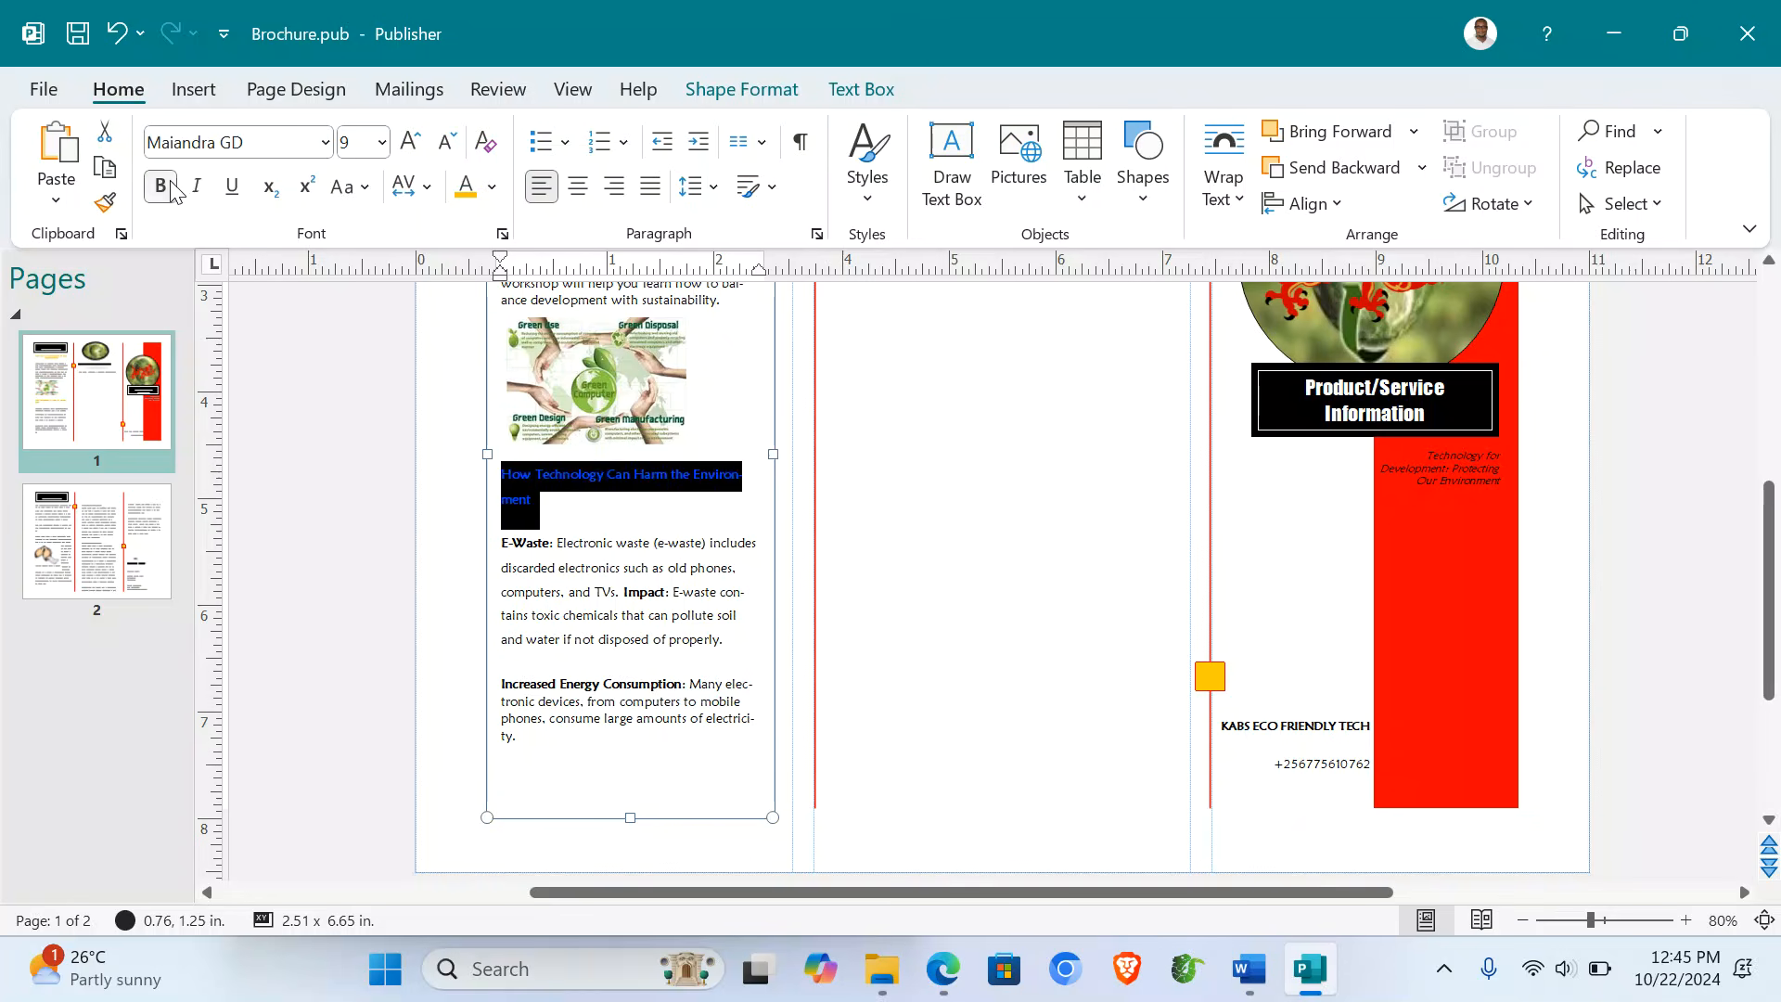
click(410, 144)
click(409, 144)
click(409, 144)
click(409, 146)
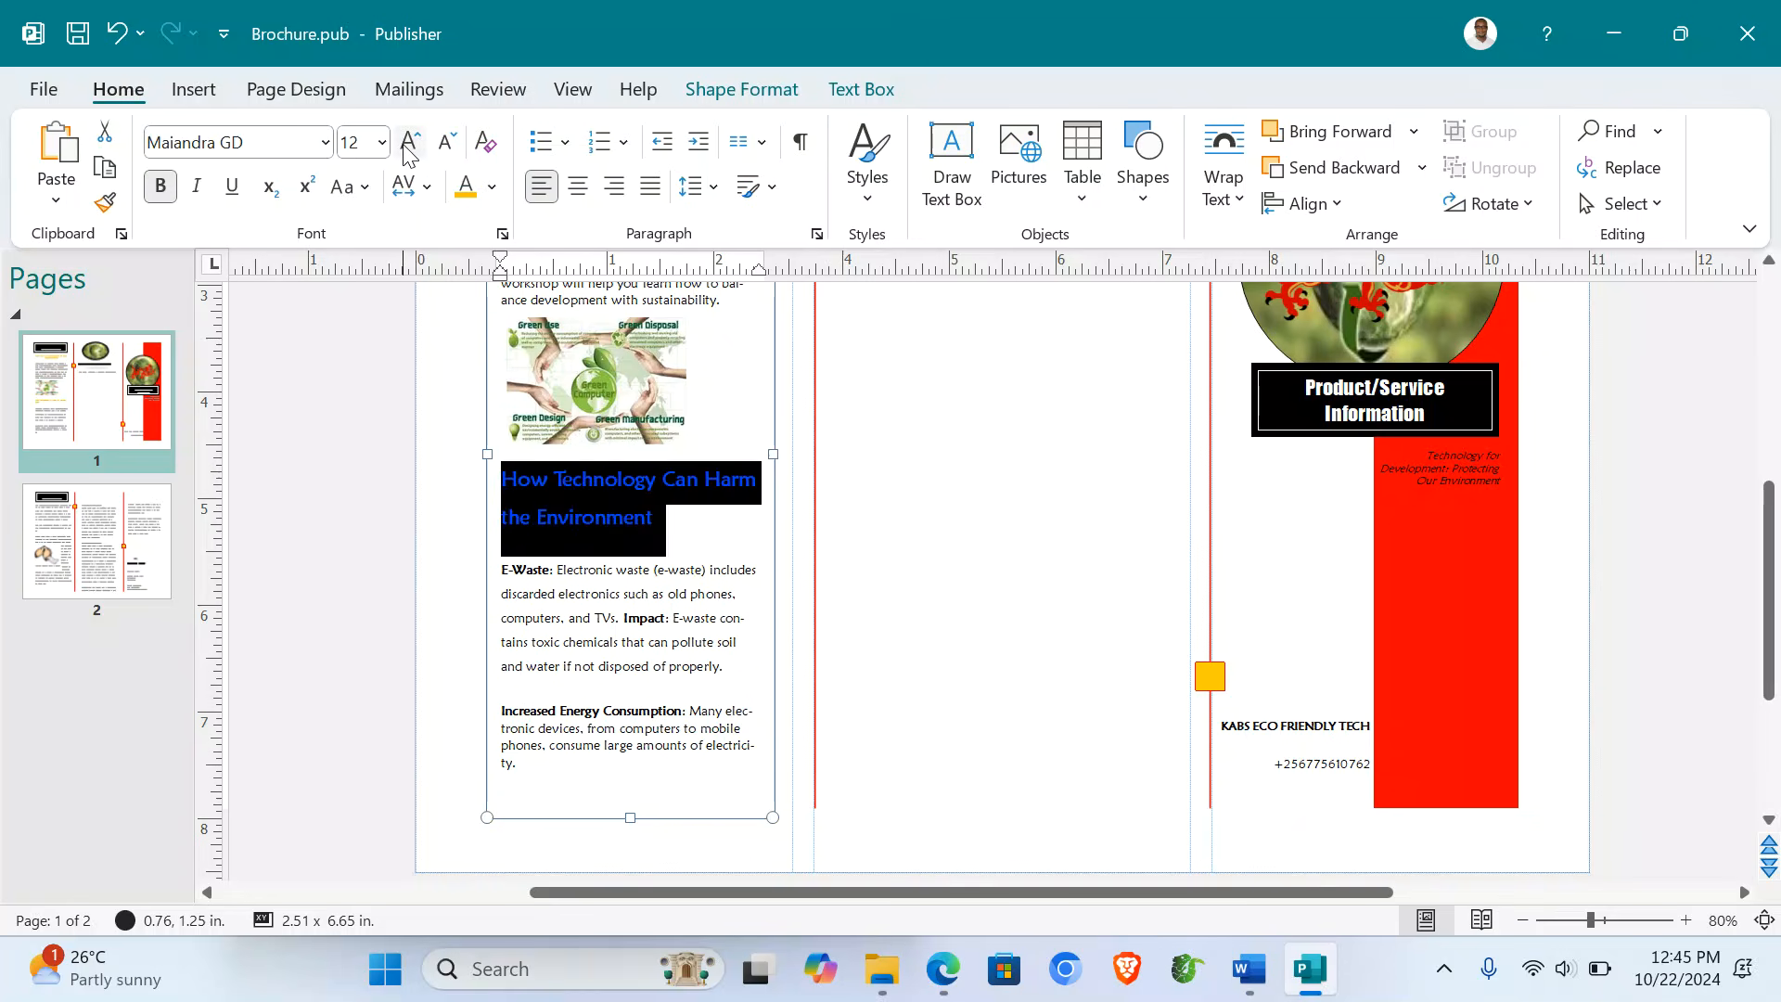
click(409, 147)
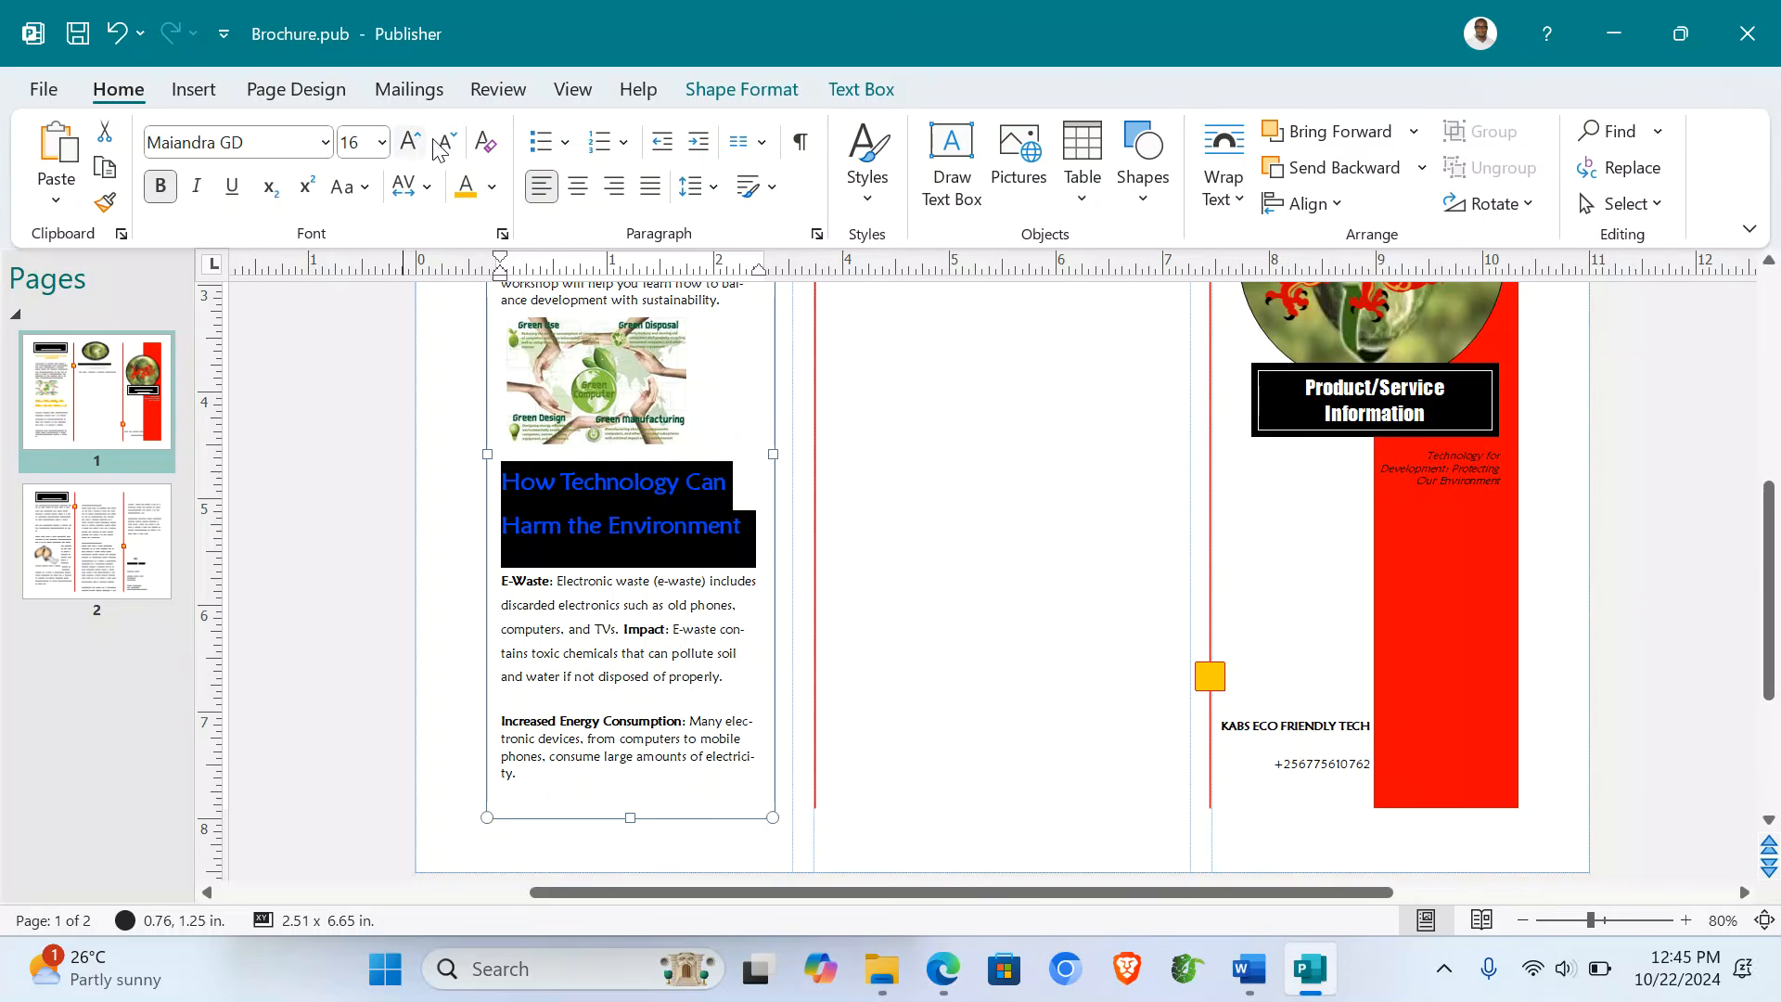
click(918, 608)
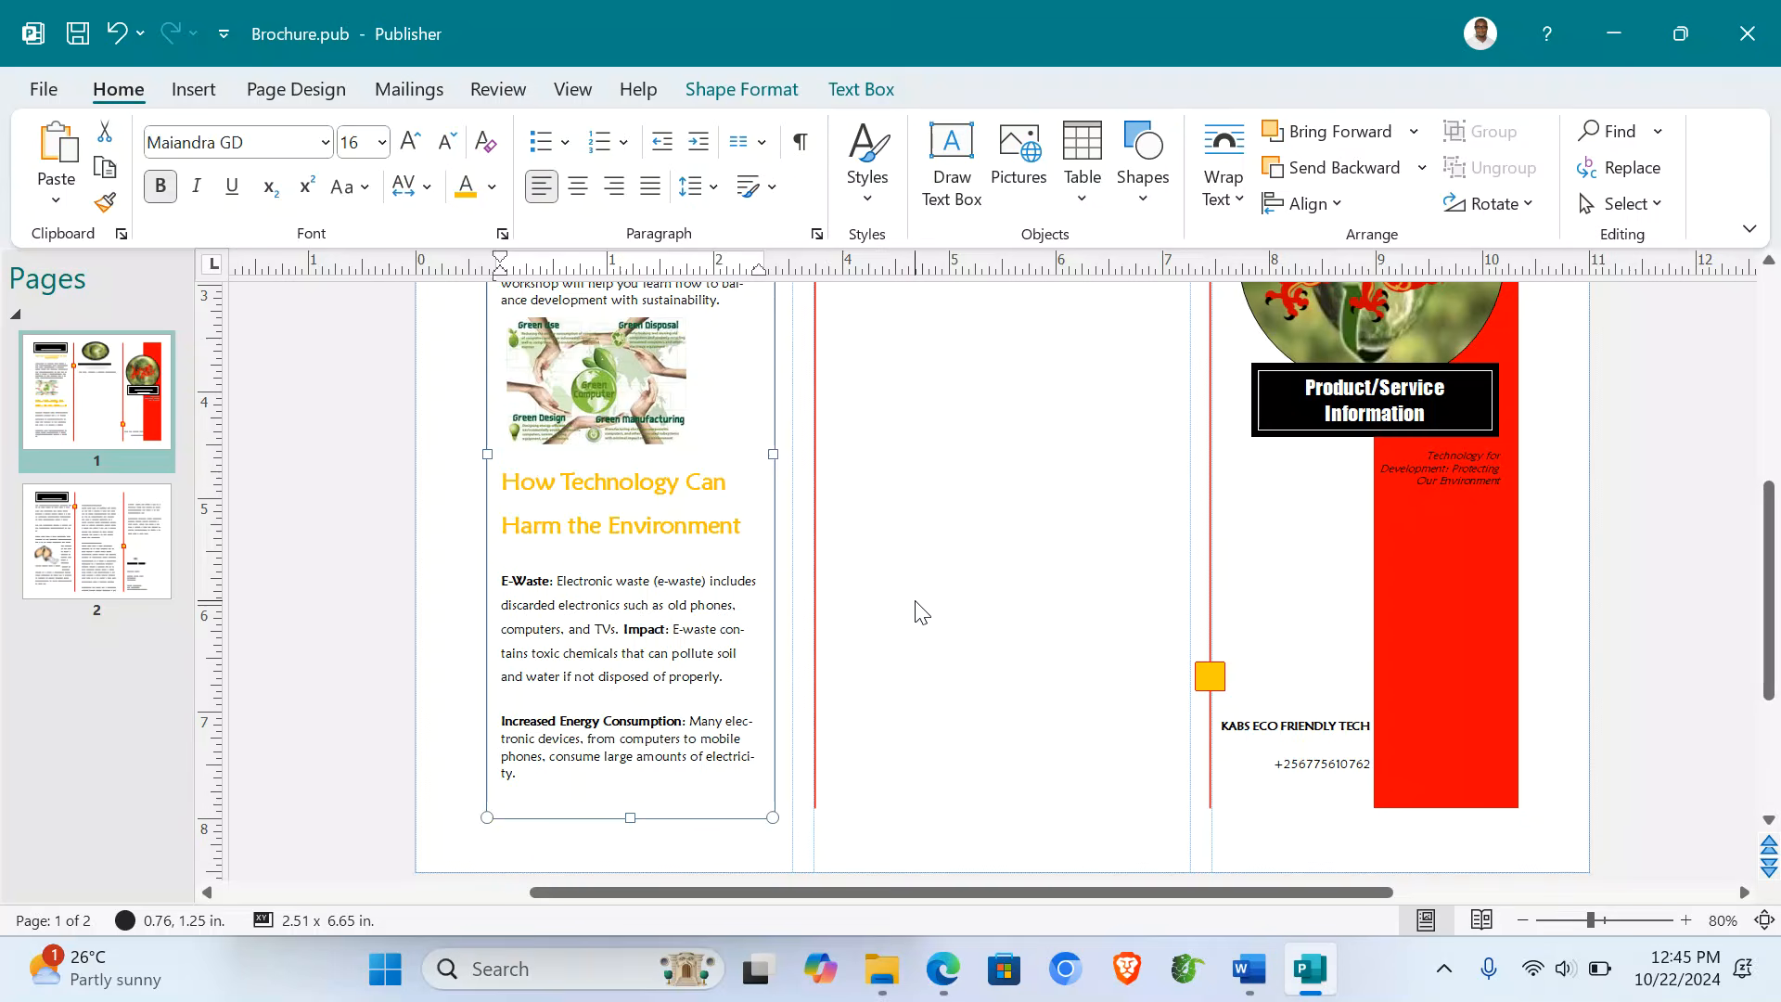
click(951, 165)
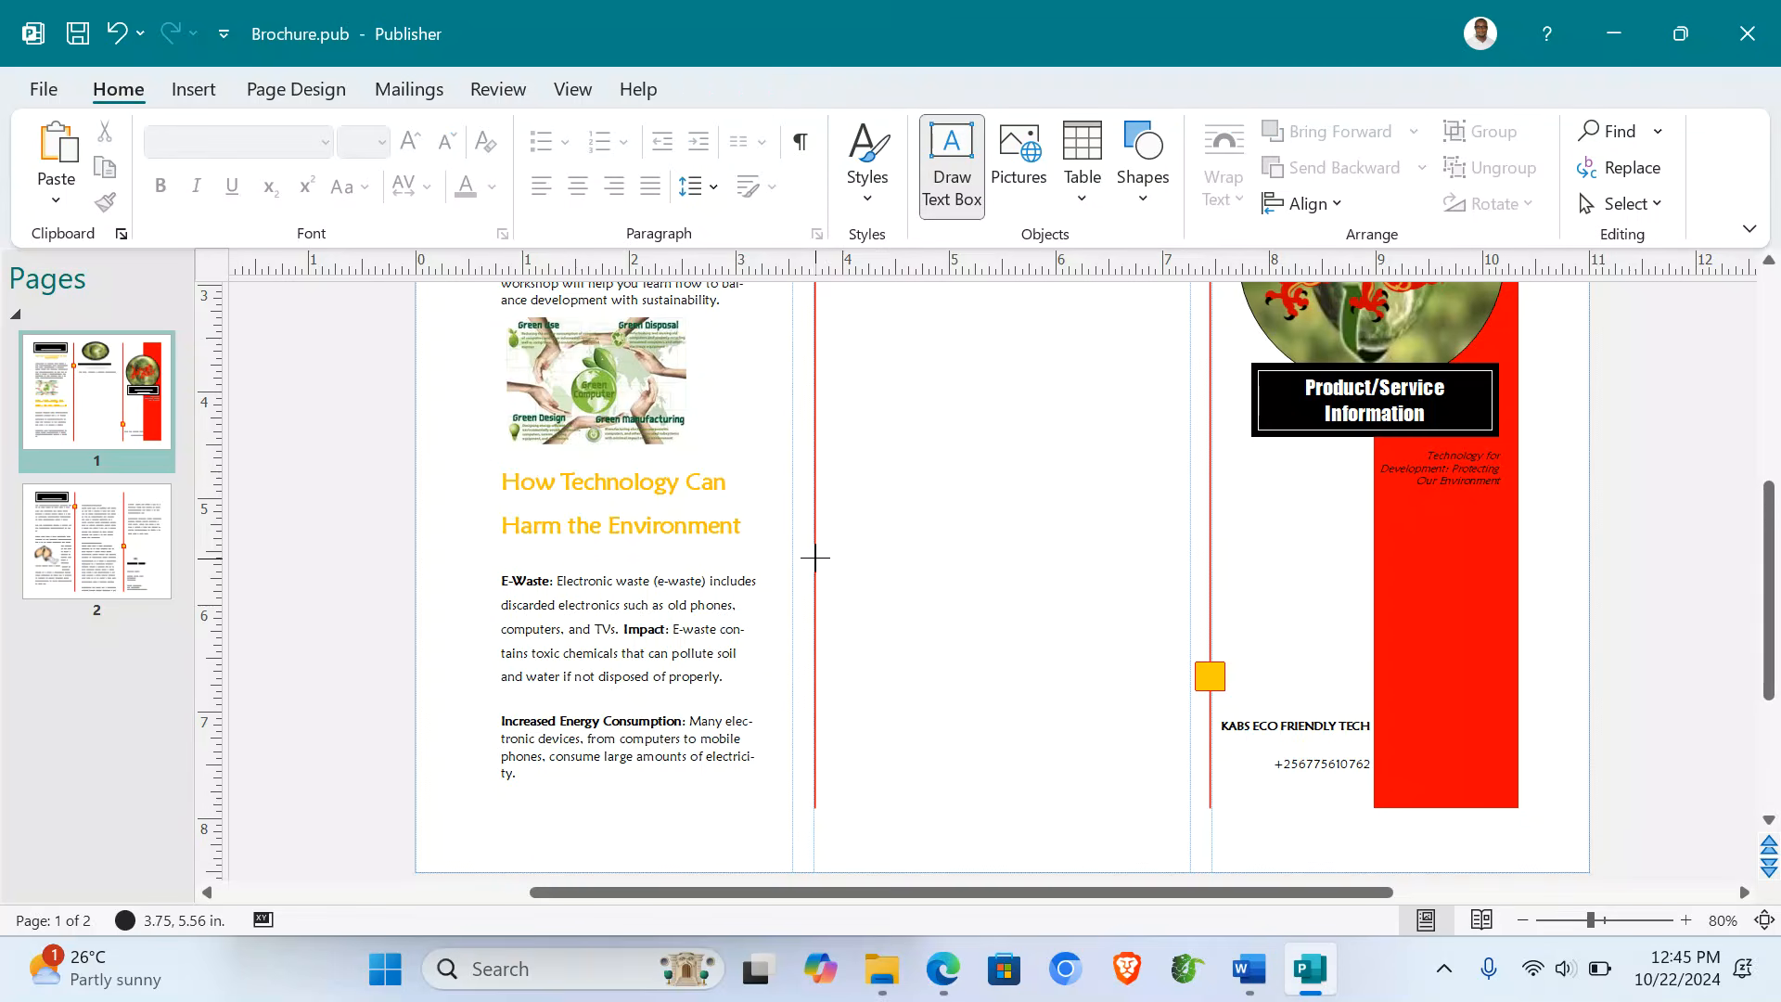
- Draw a middle-panel text box holding the Impact, Pollution and Paper paragraphs from Word at 10 pt
mouse_move(820, 556)
mouse_down()
mouse_move(1026, 633)
mouse_move(1176, 809)
mouse_up()
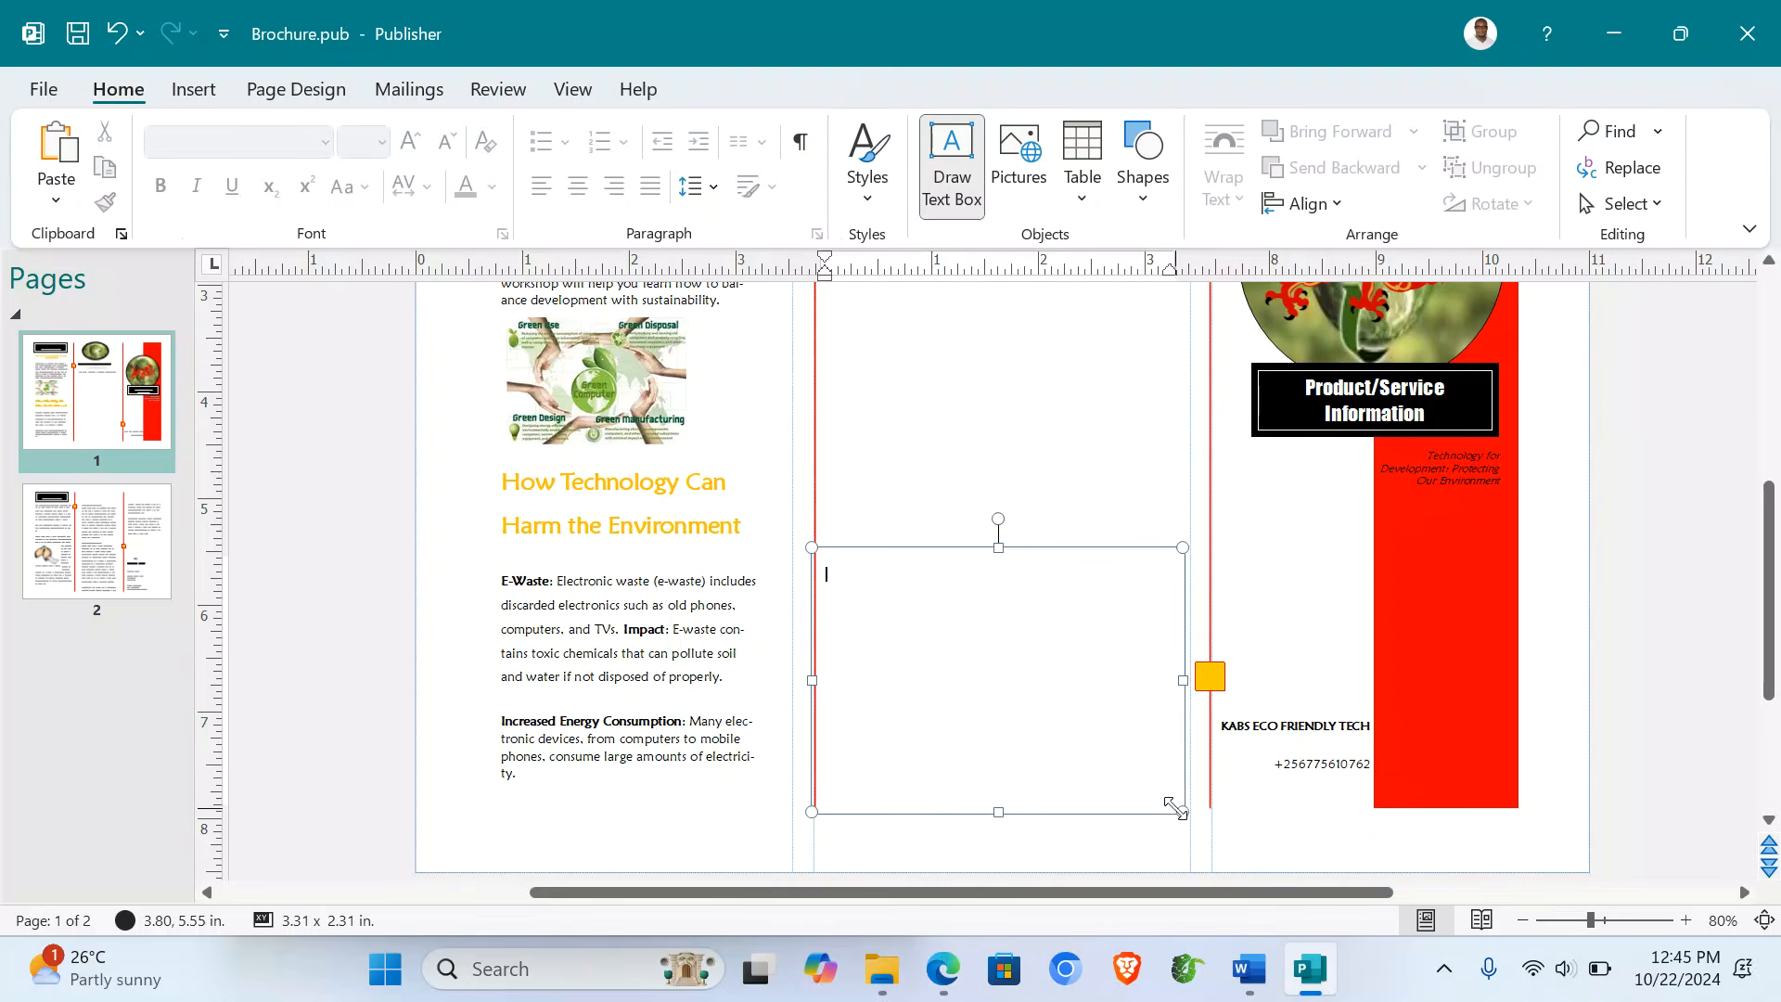
click(1249, 968)
click(1107, 858)
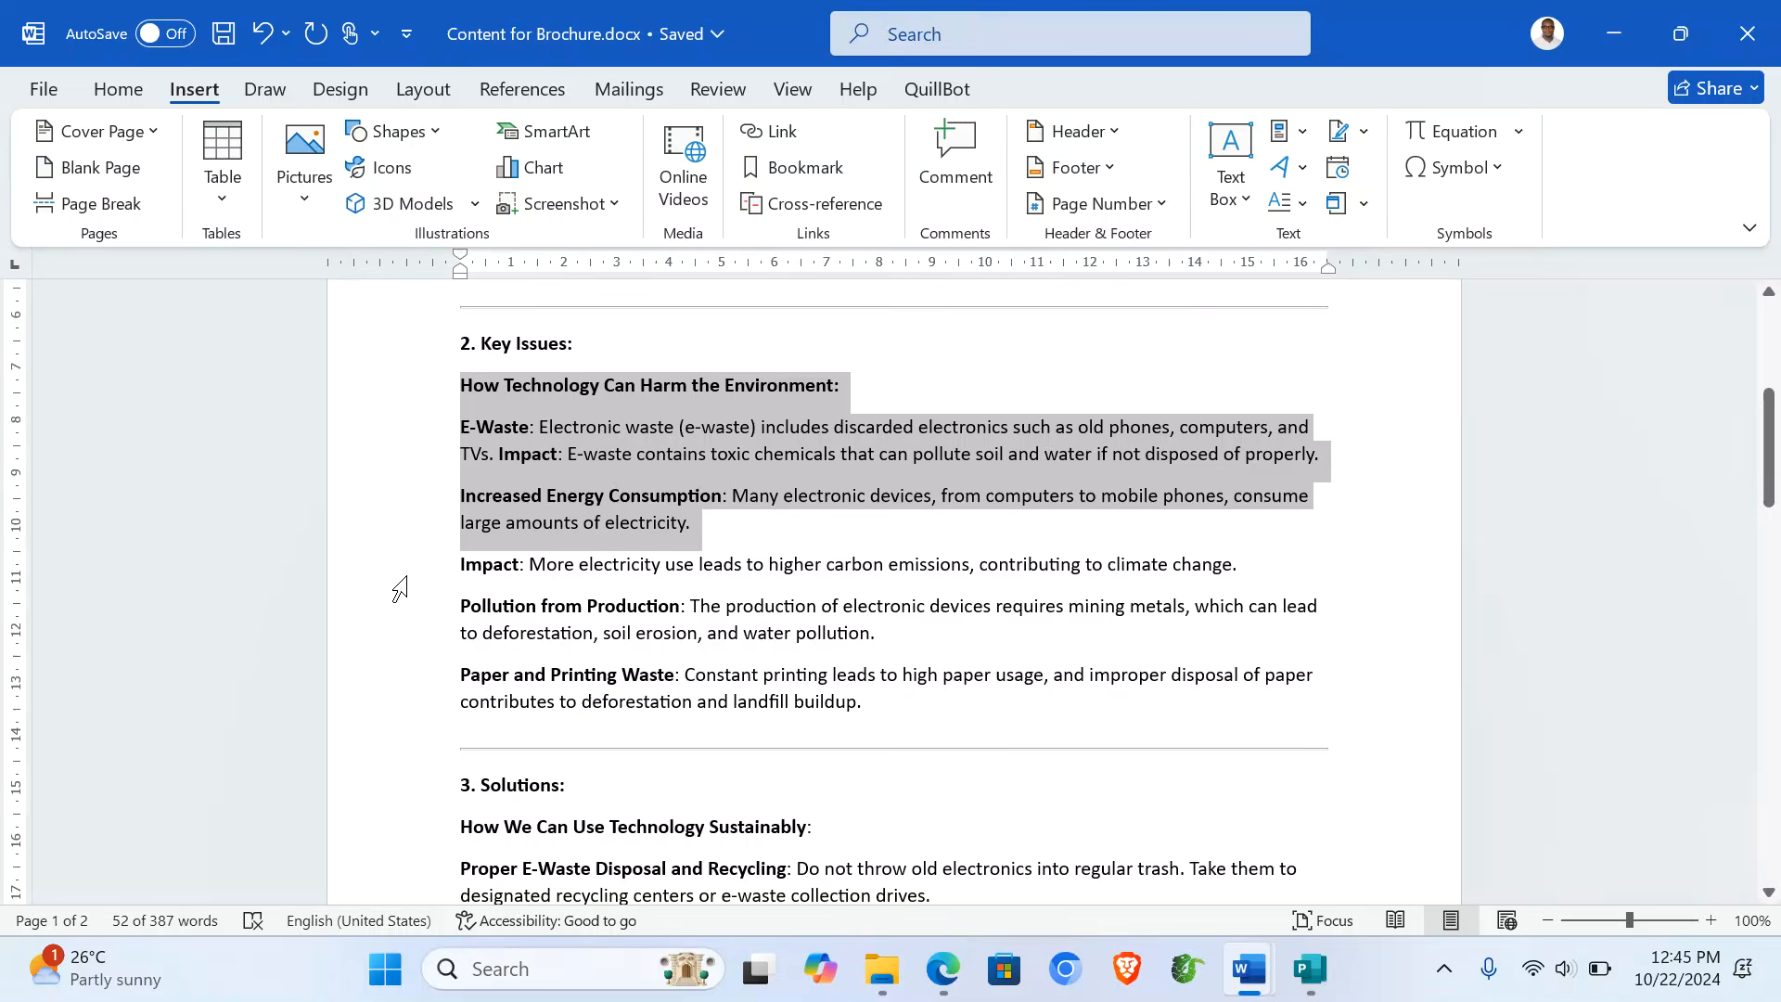
drag(400, 590, 449, 703)
key(ctrl+c)
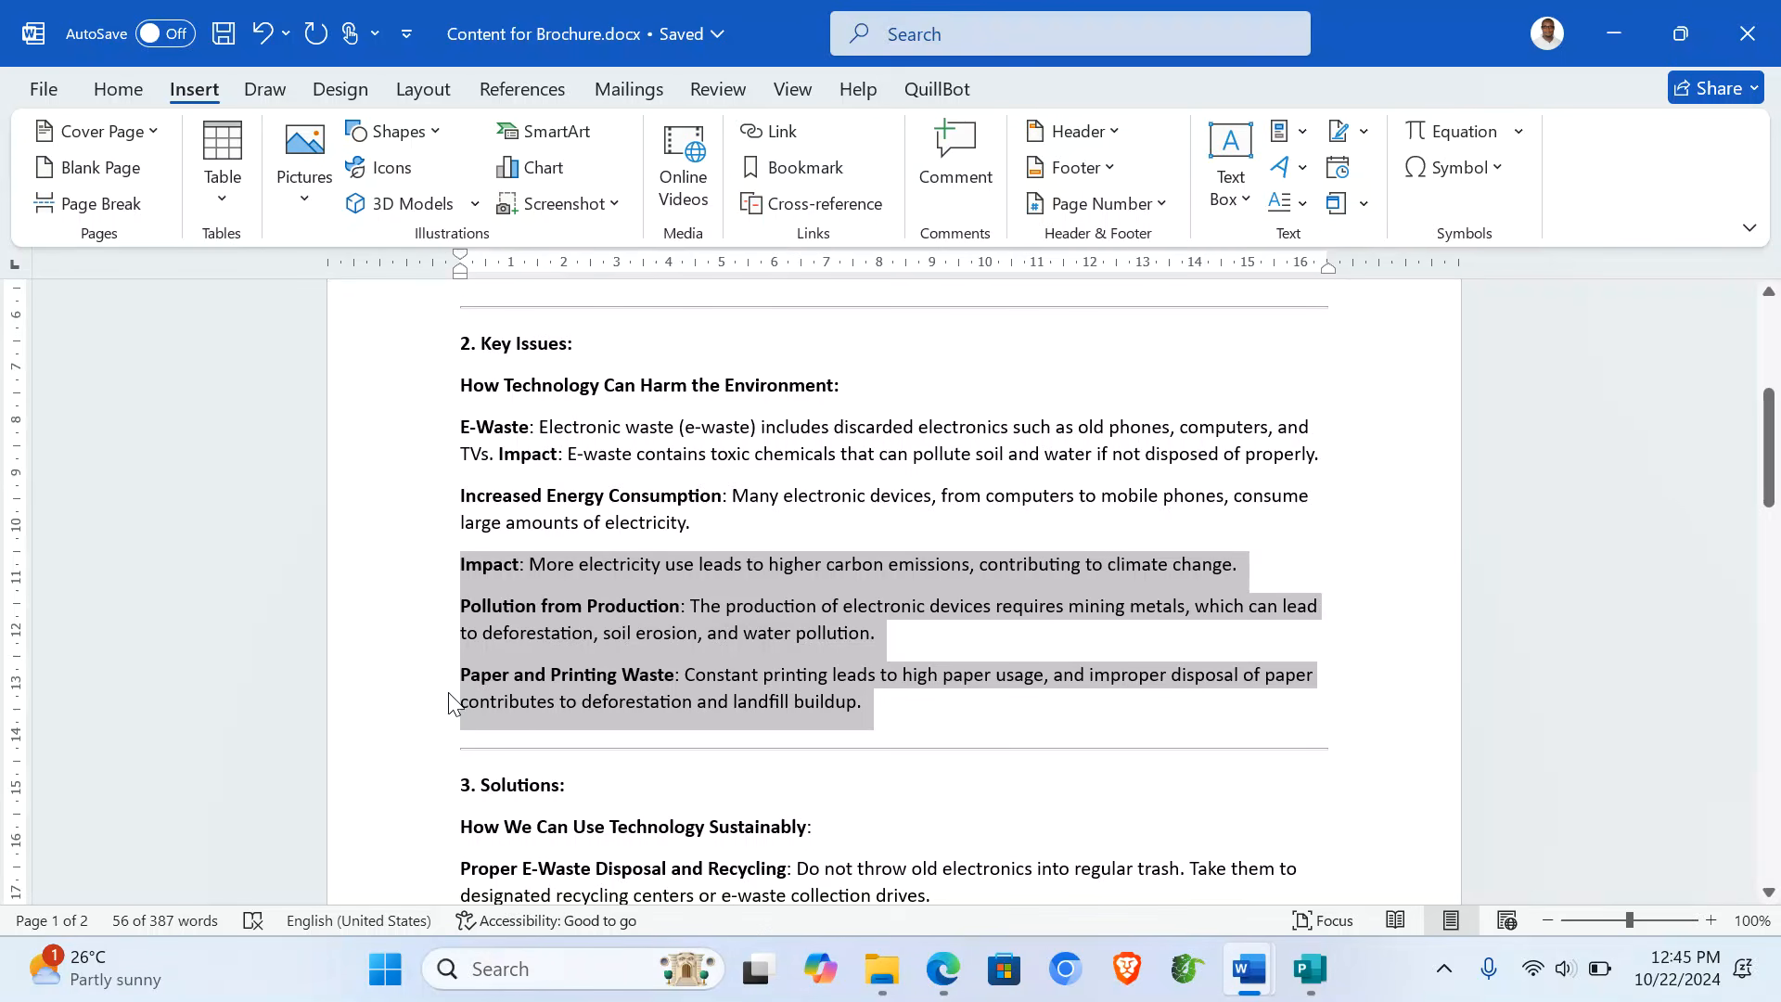
click(1309, 969)
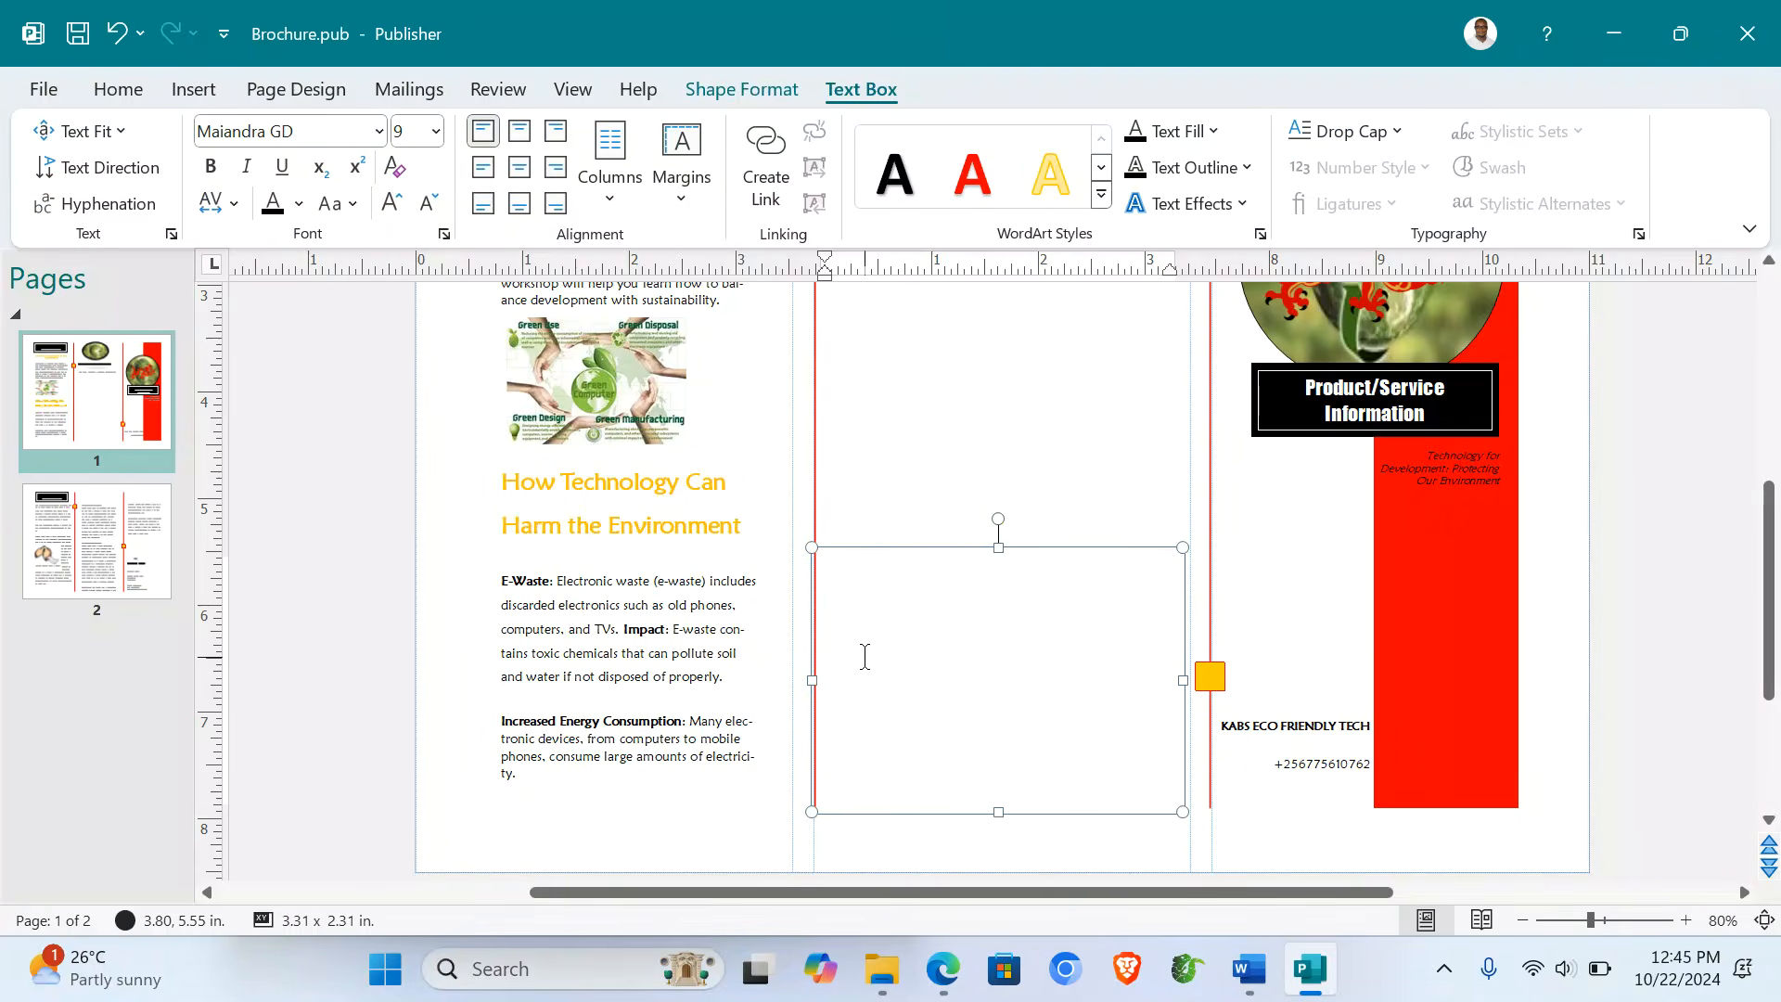
key(ctrl+v)
key(ctrl+a)
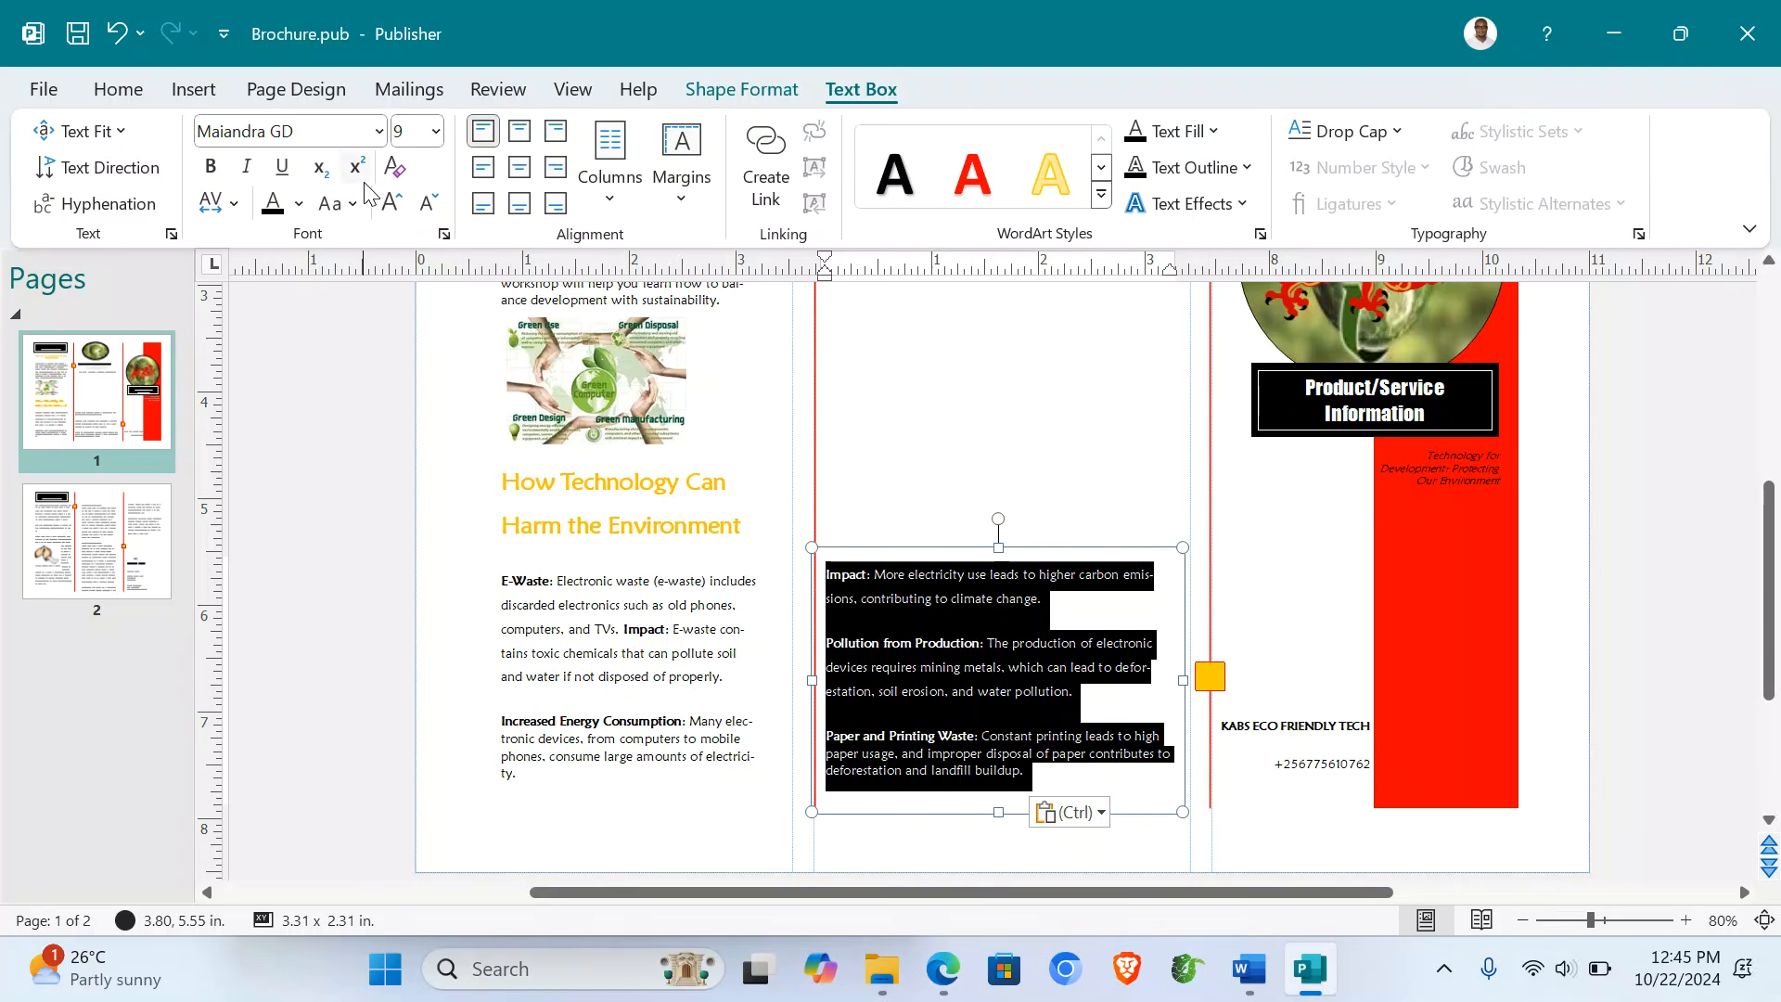
click(389, 211)
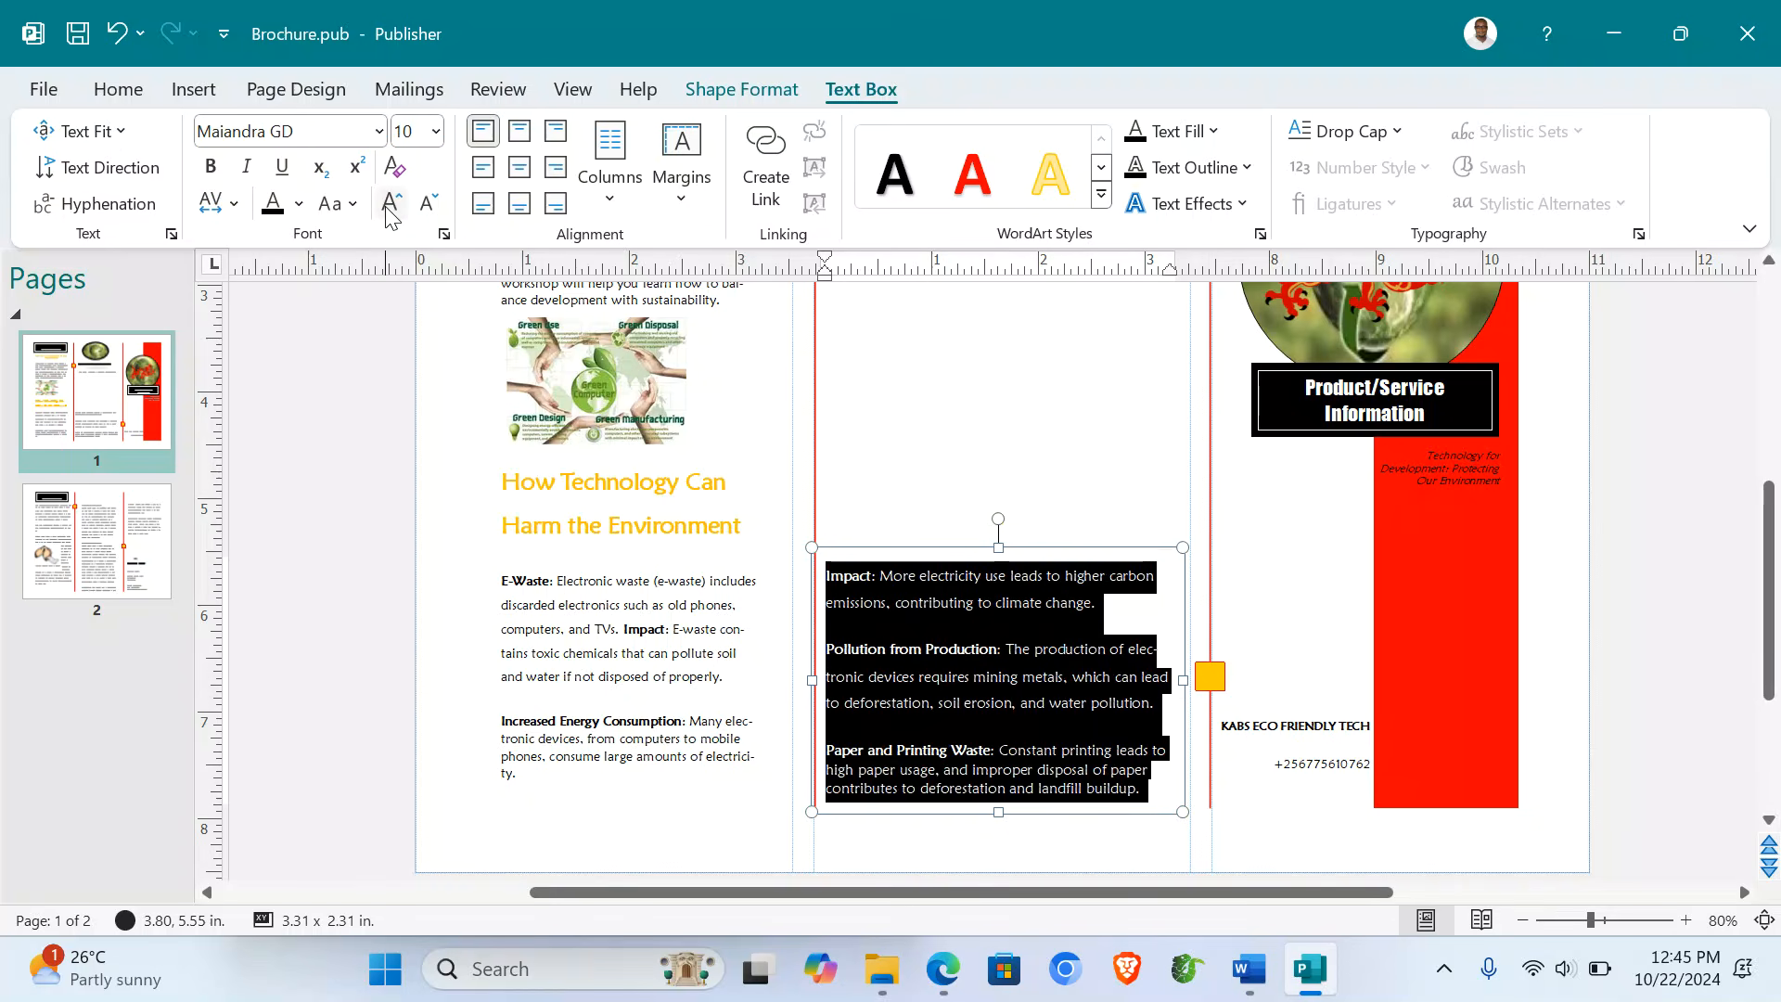
- Resize the left panel's E-Waste and energy paragraphs so the text still fits the box
click(547, 636)
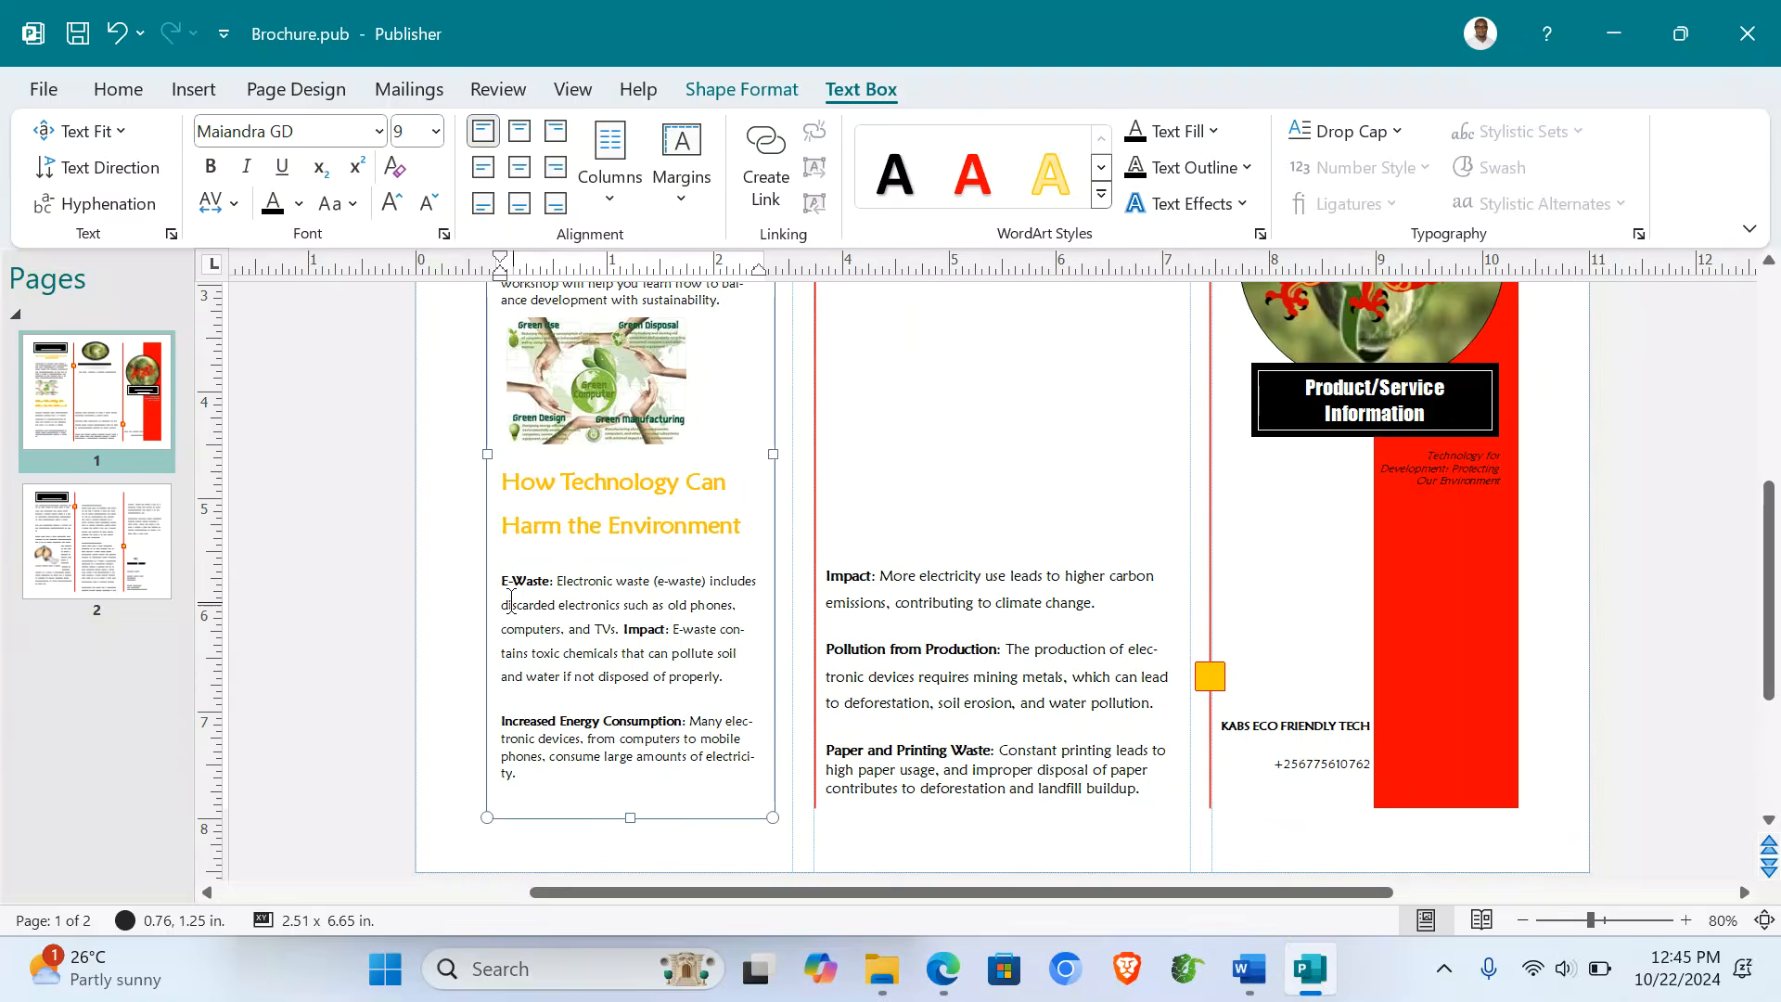
drag(502, 582, 516, 784)
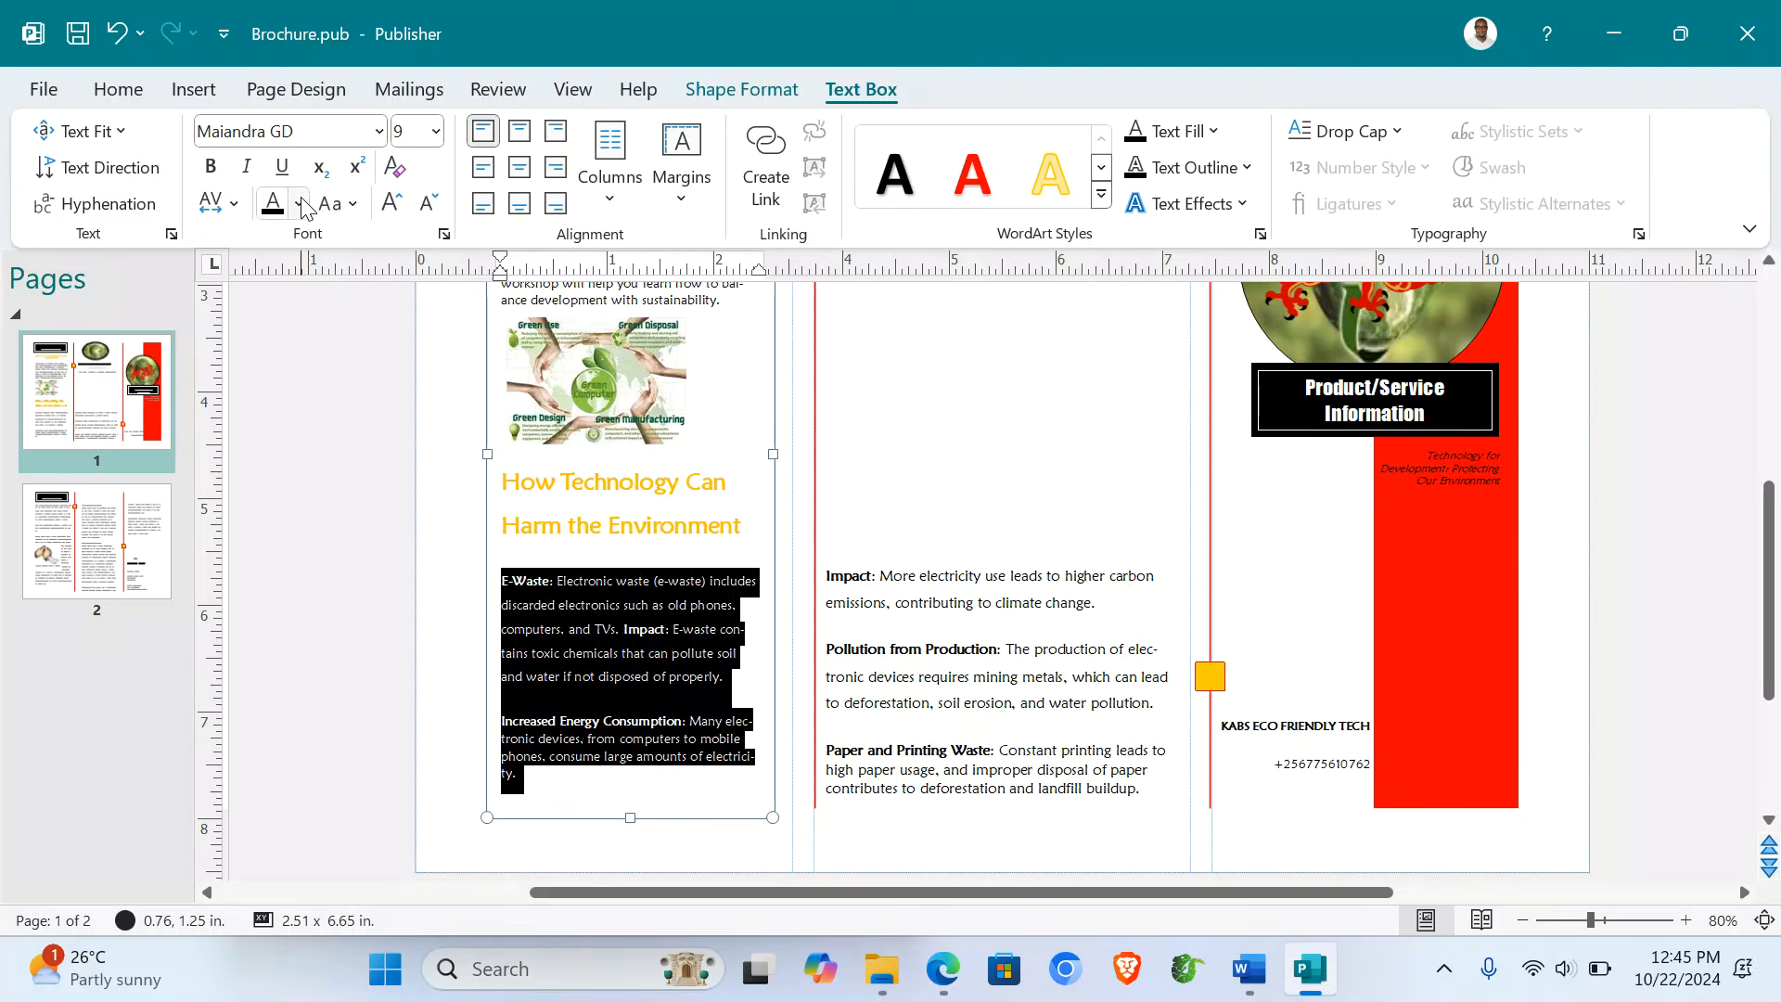
click(393, 206)
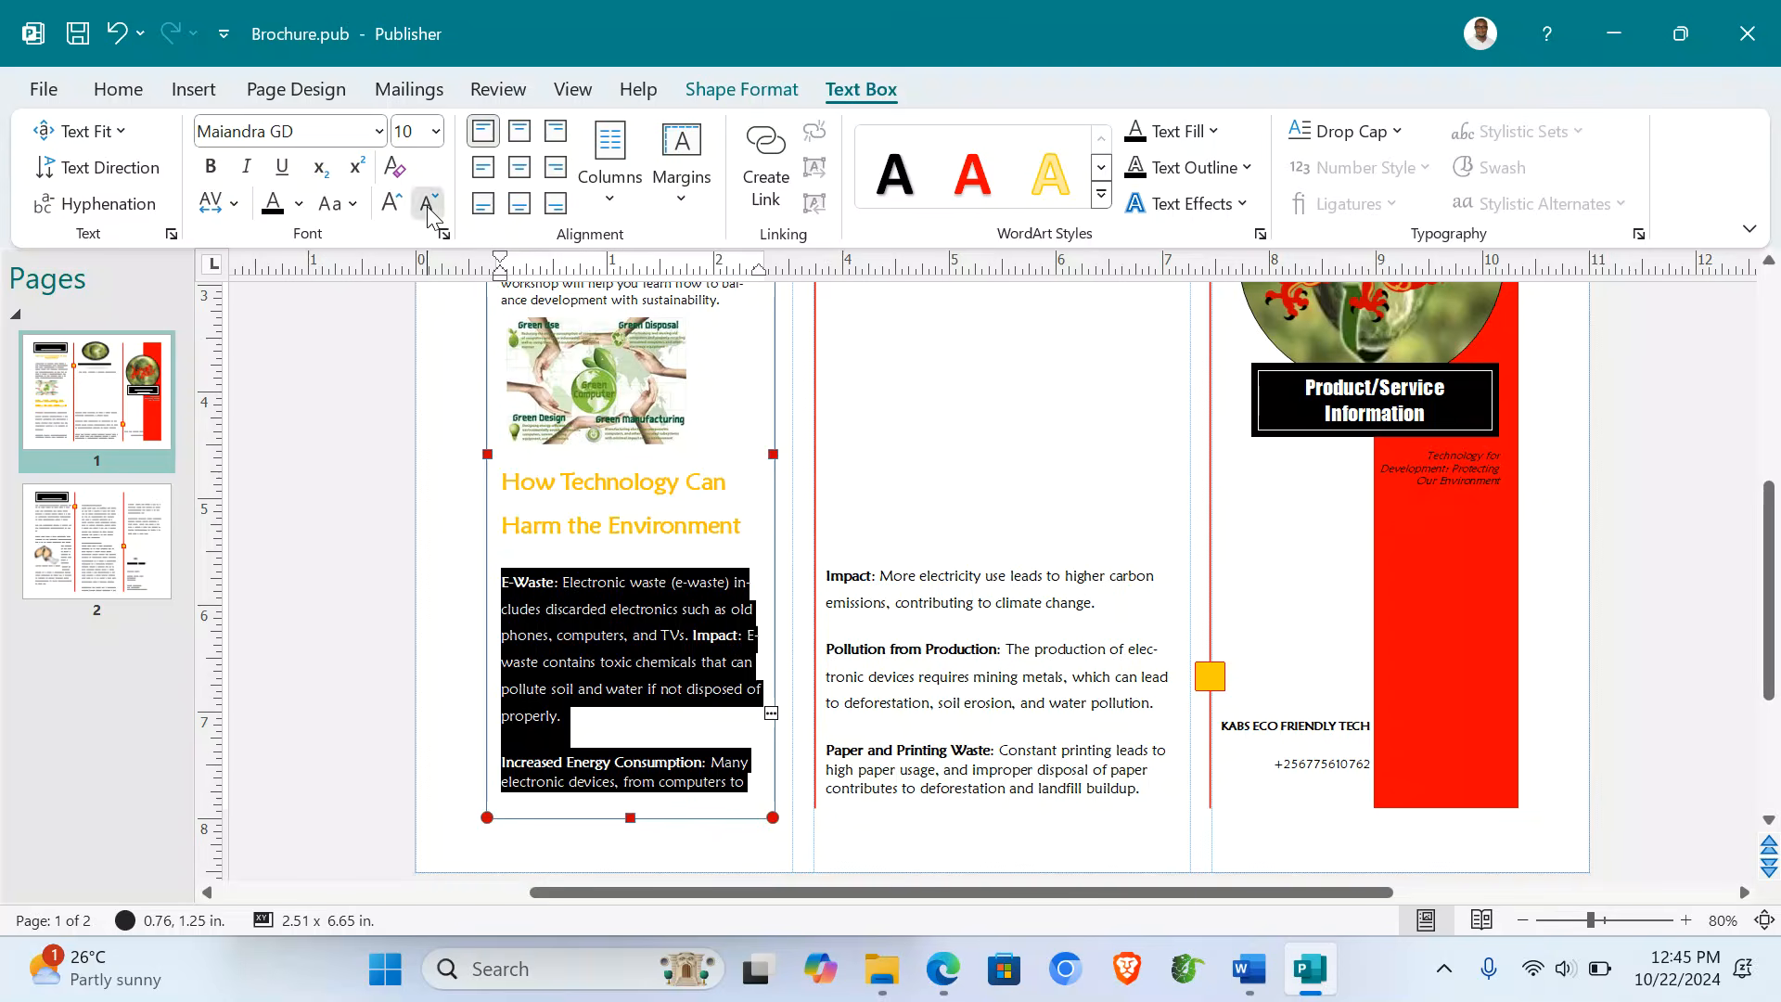
click(427, 206)
click(930, 464)
- Go to page 2 of the brochure in the Pages pane
scroll(931, 464, down, 1)
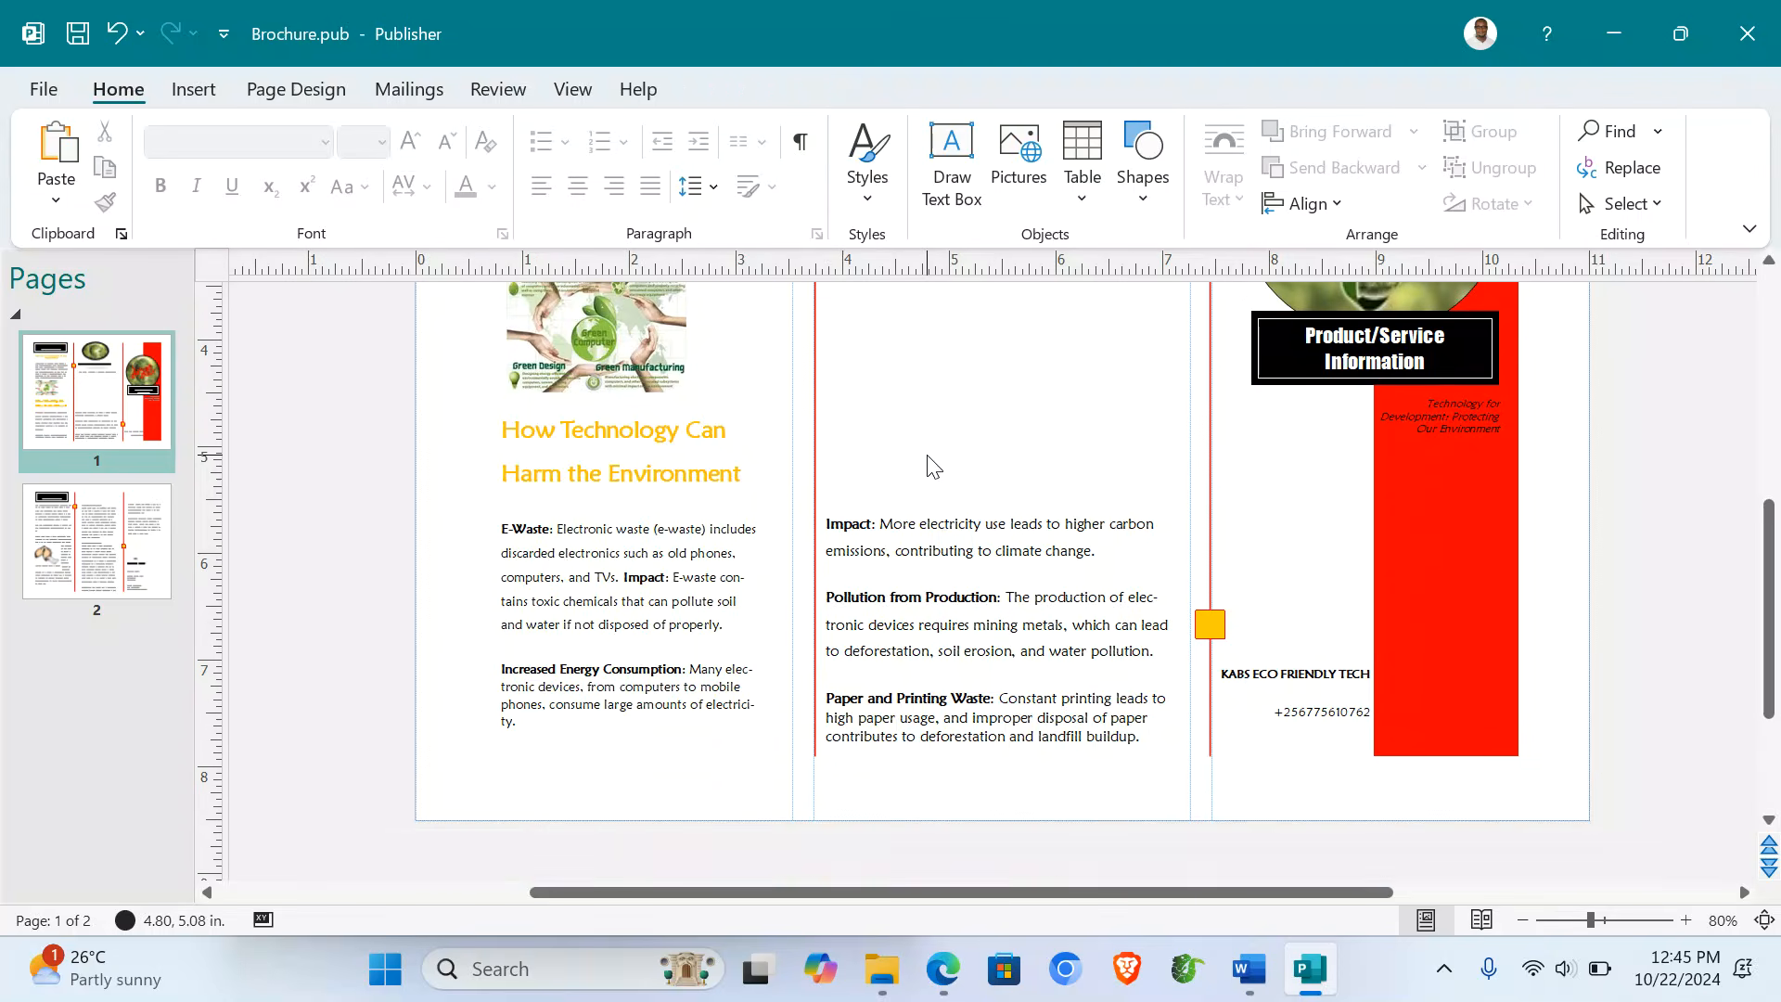
scroll(934, 466, up, 4)
scroll(933, 466, down, 2)
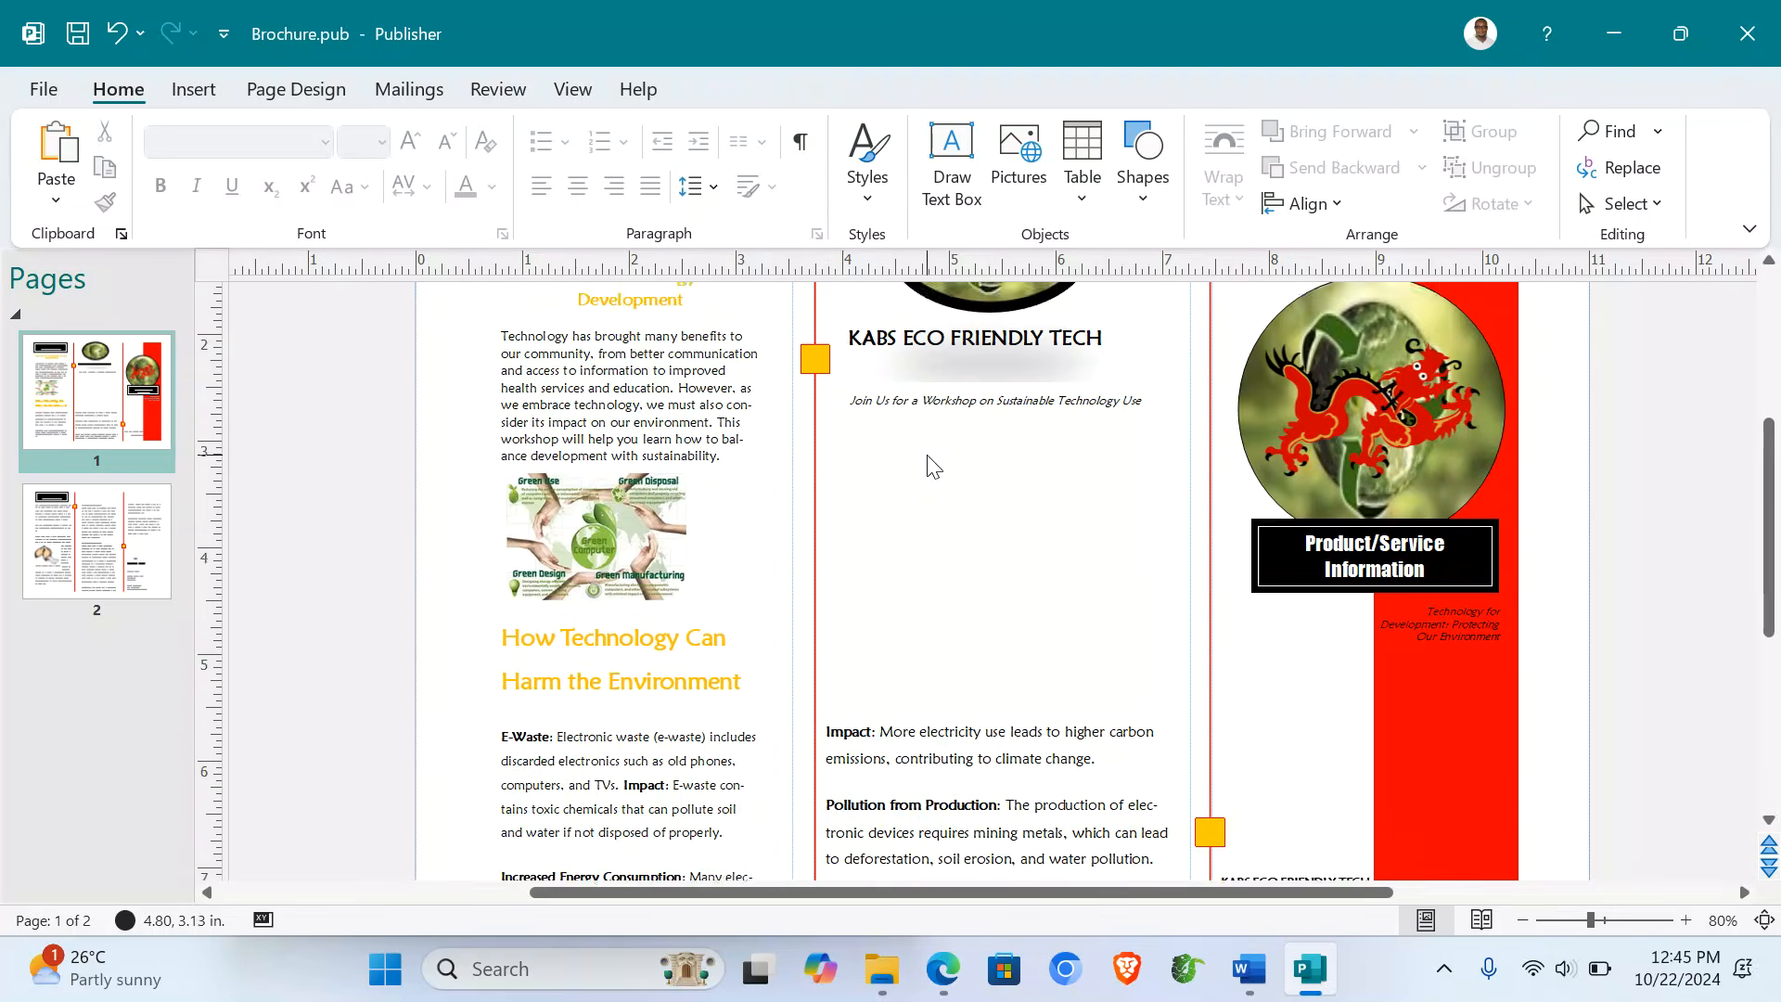
scroll(933, 466, down, 3)
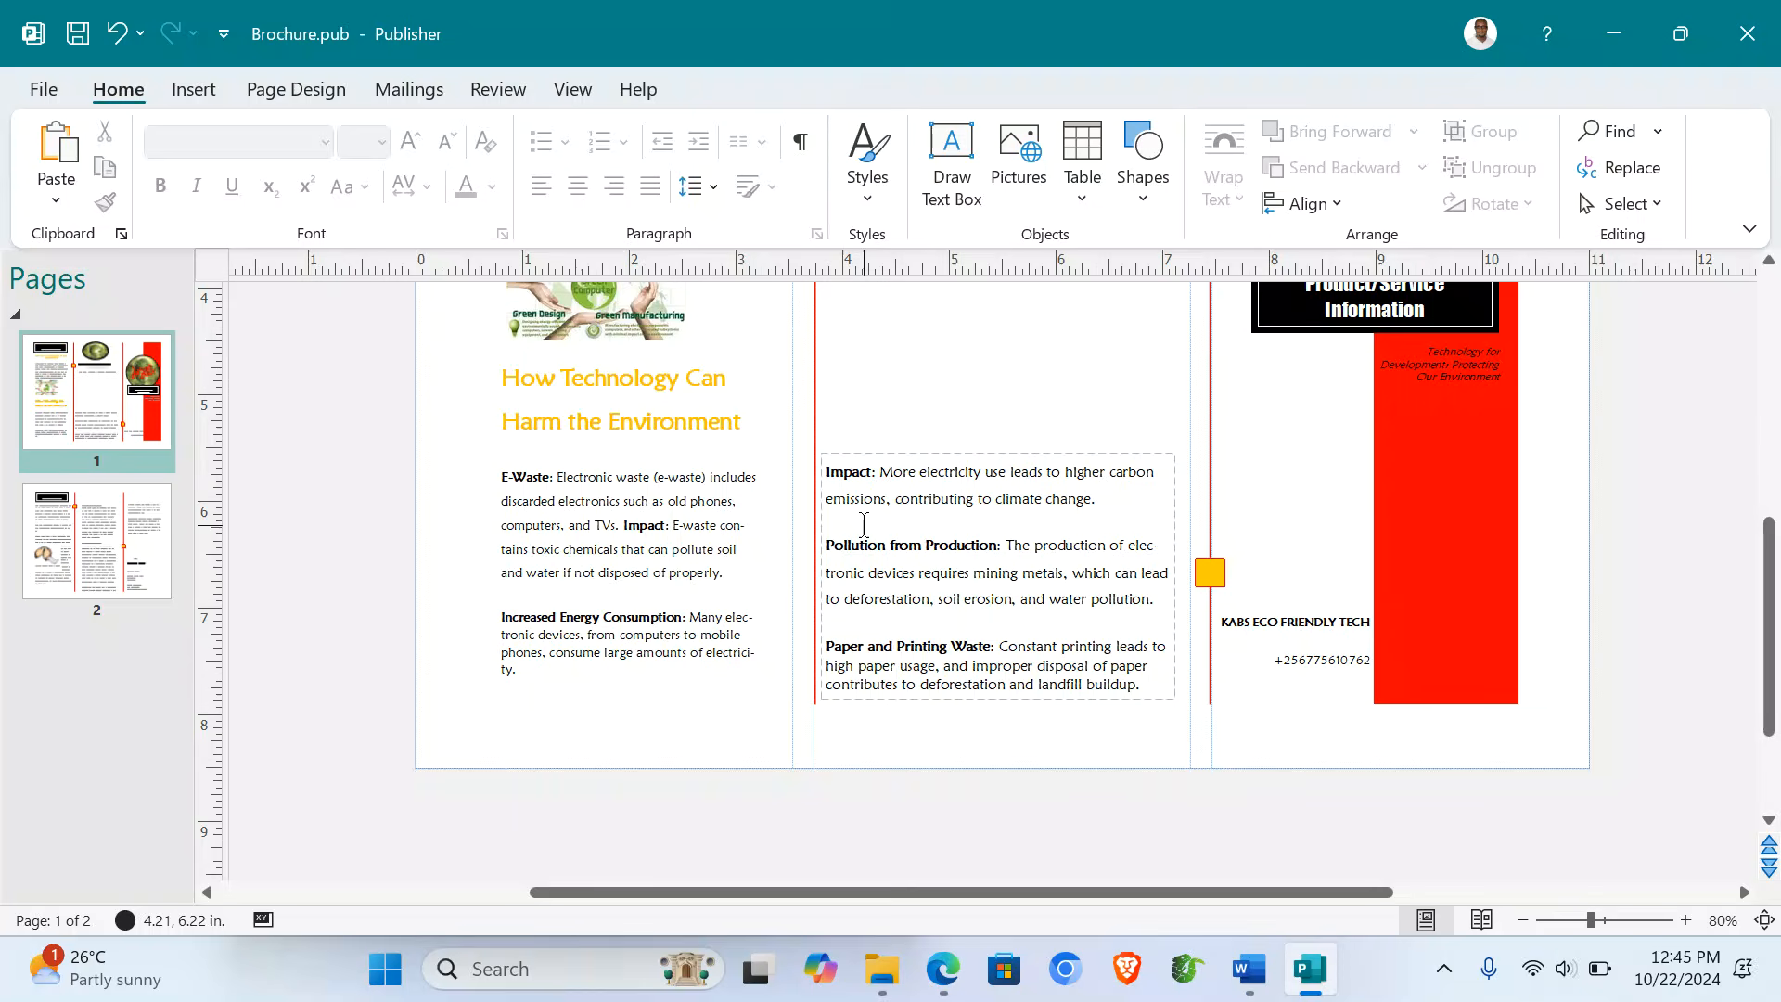
click(132, 482)
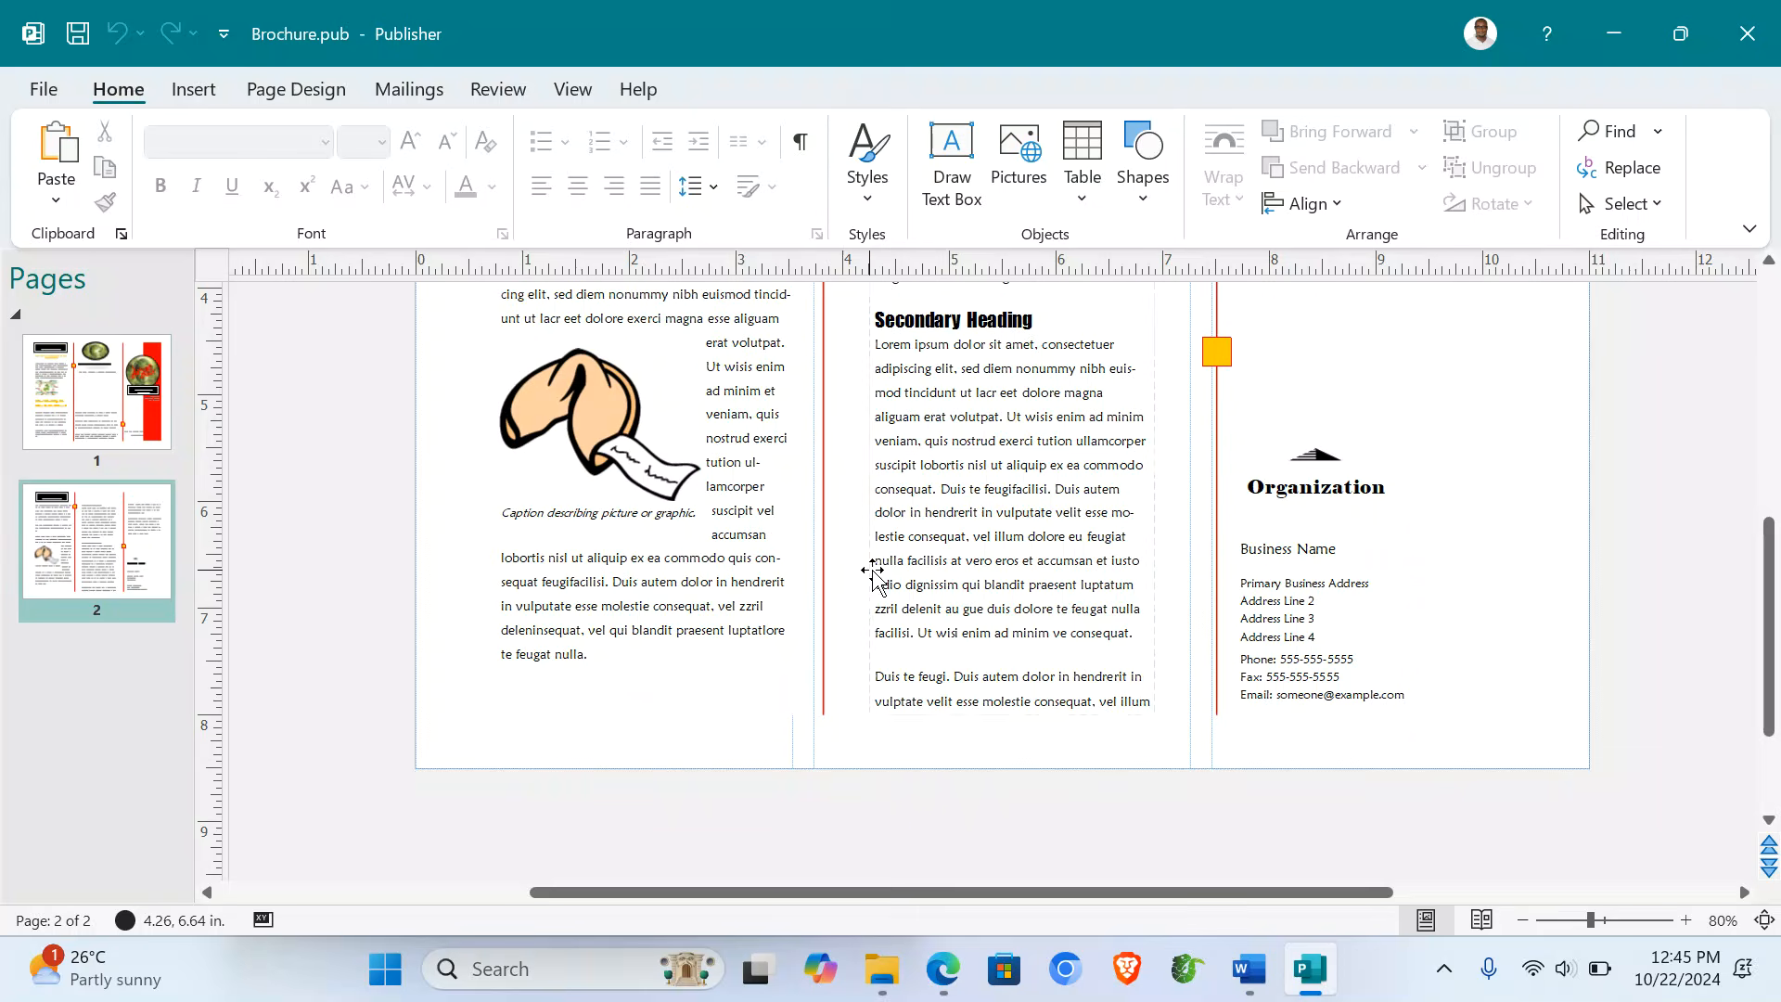
scroll(874, 569, up, 2)
scroll(875, 569, up, 4)
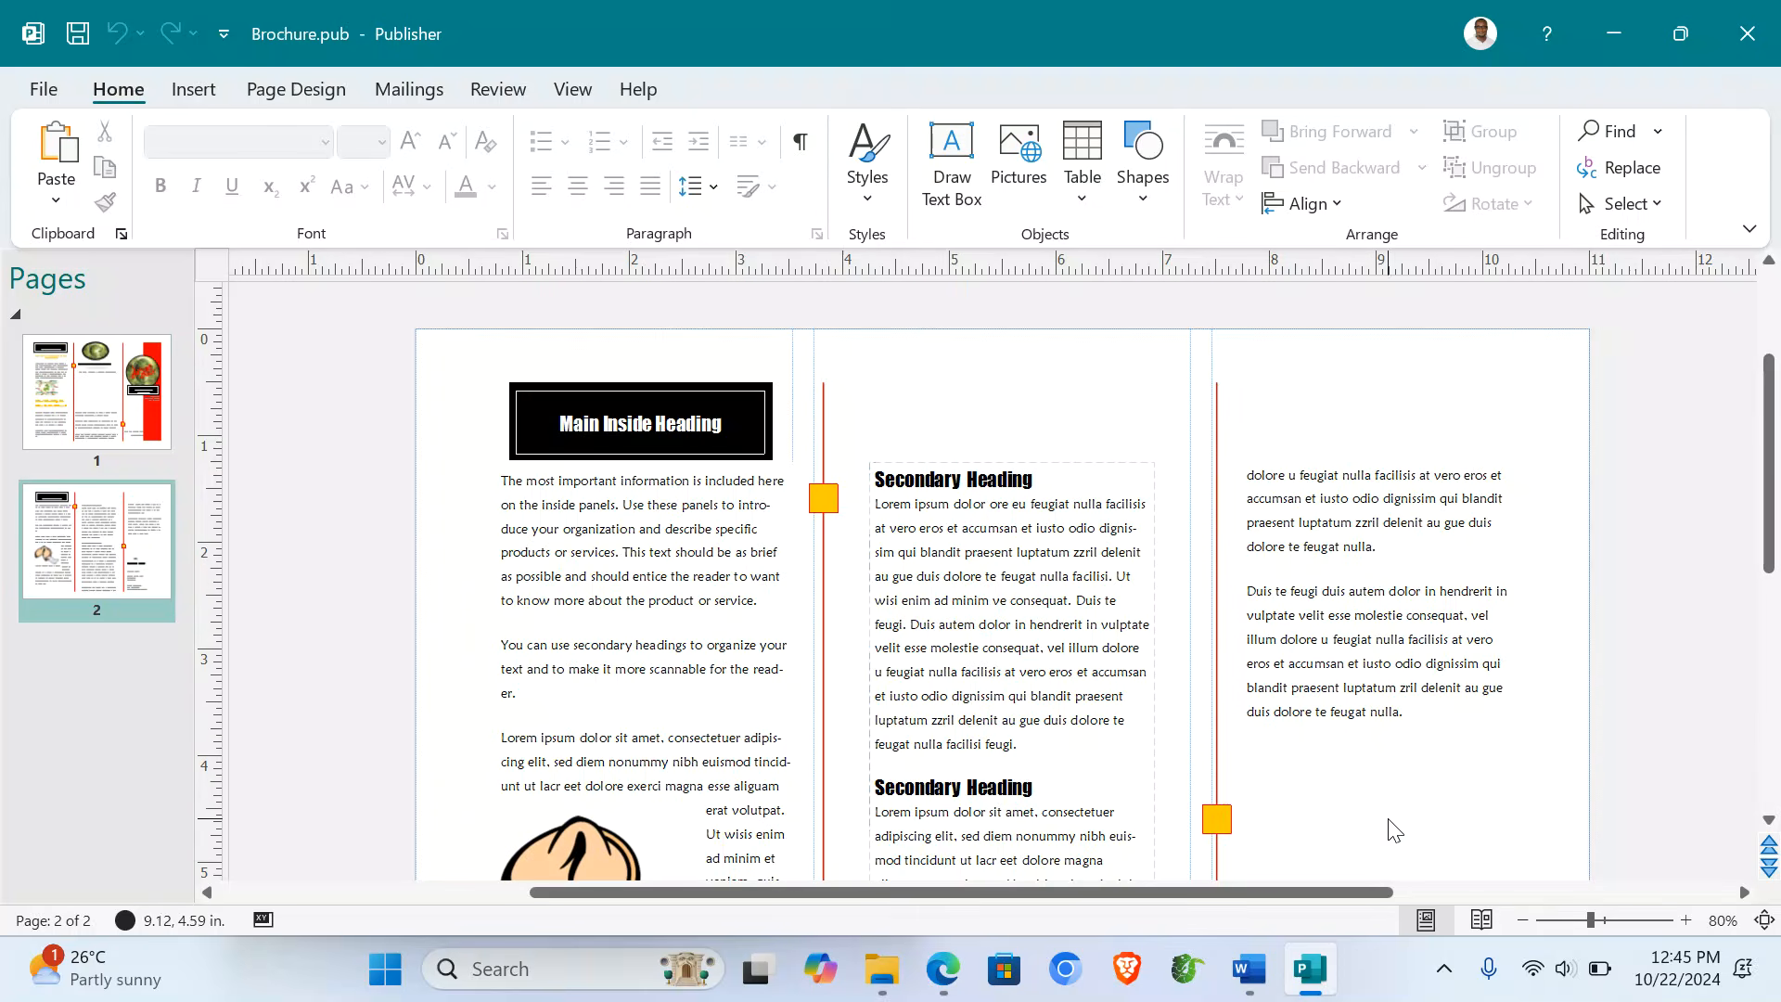
- In Word, select the How We Can Use Technology Sustainably section through its last solution paragraph
mouse_move(1242, 986)
click(1094, 904)
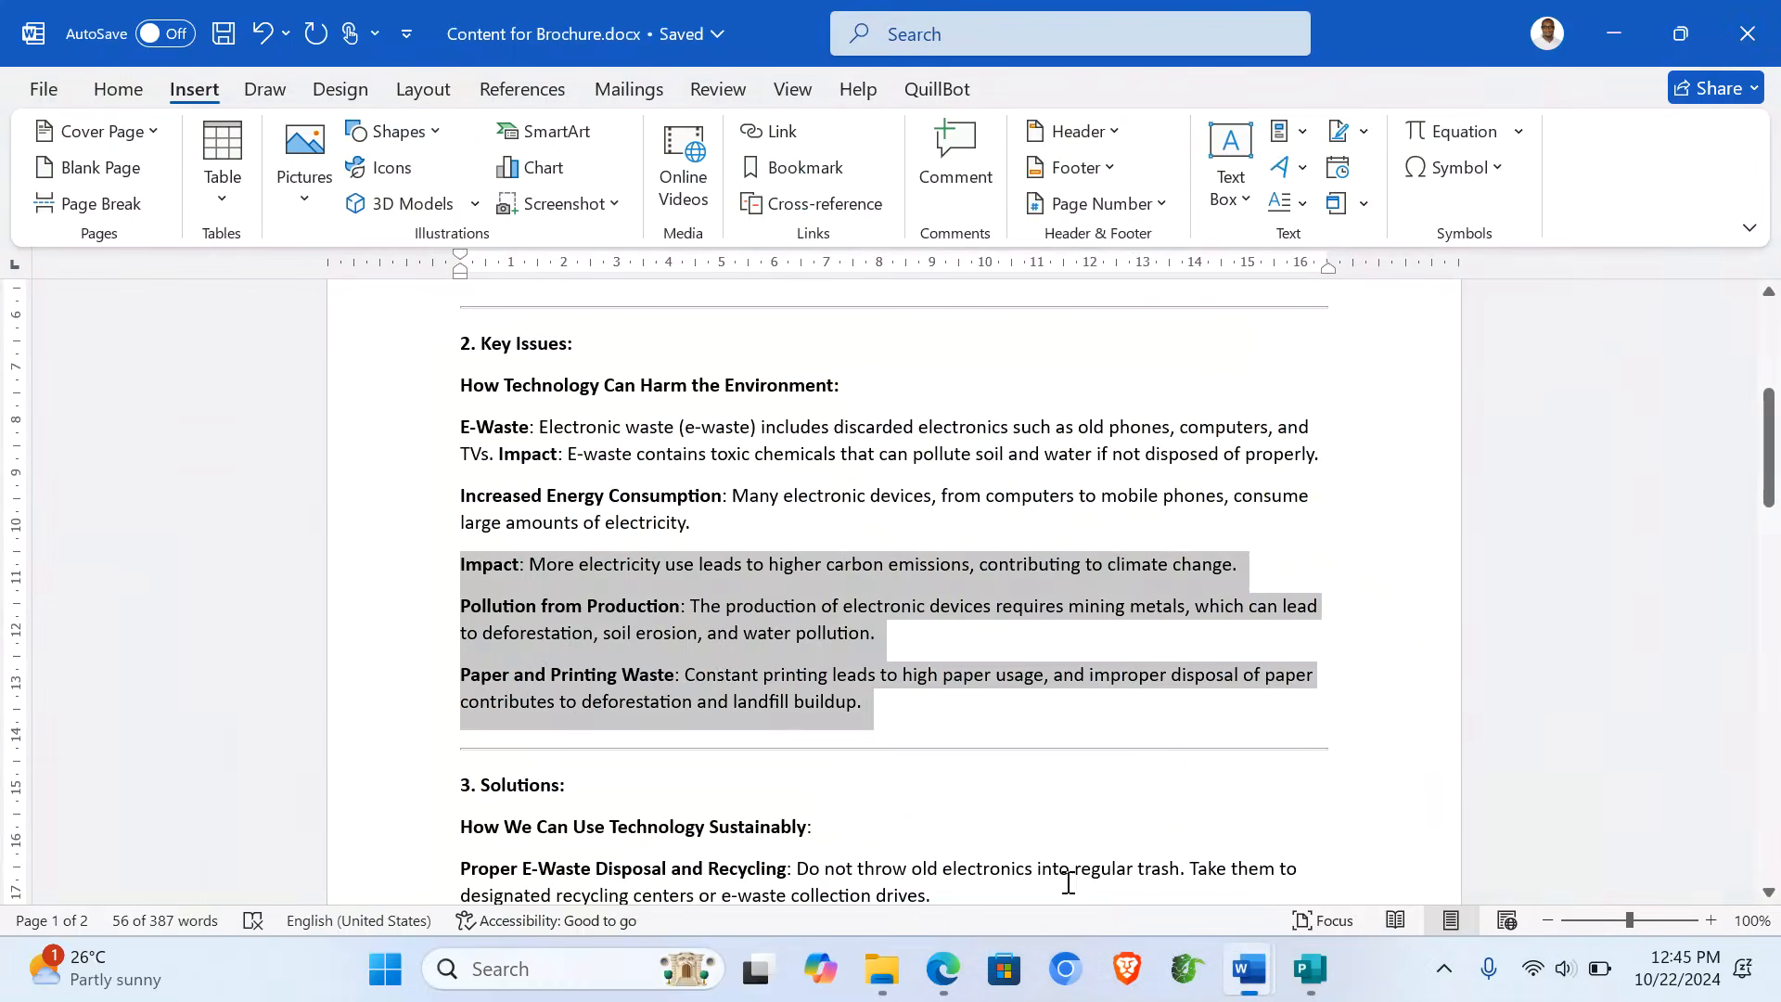
scroll(1066, 867, down, 5)
scroll(650, 603, up, 1)
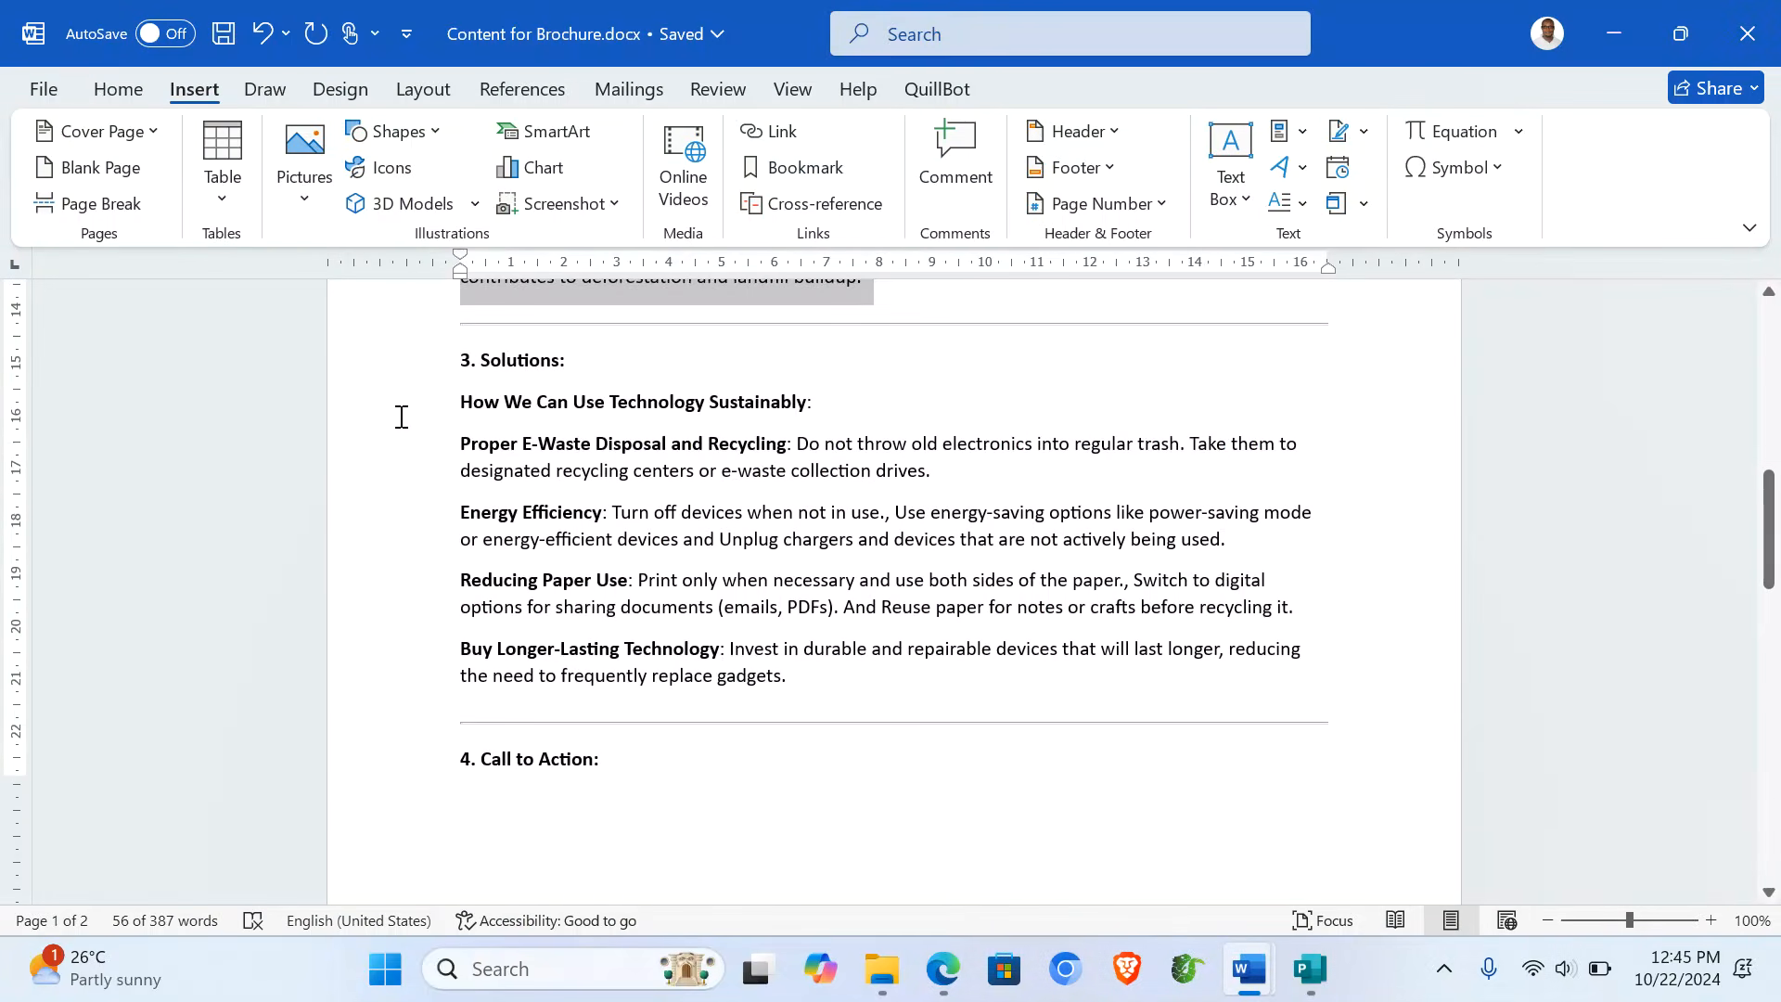
drag(397, 414, 564, 663)
drag(785, 661, 792, 675)
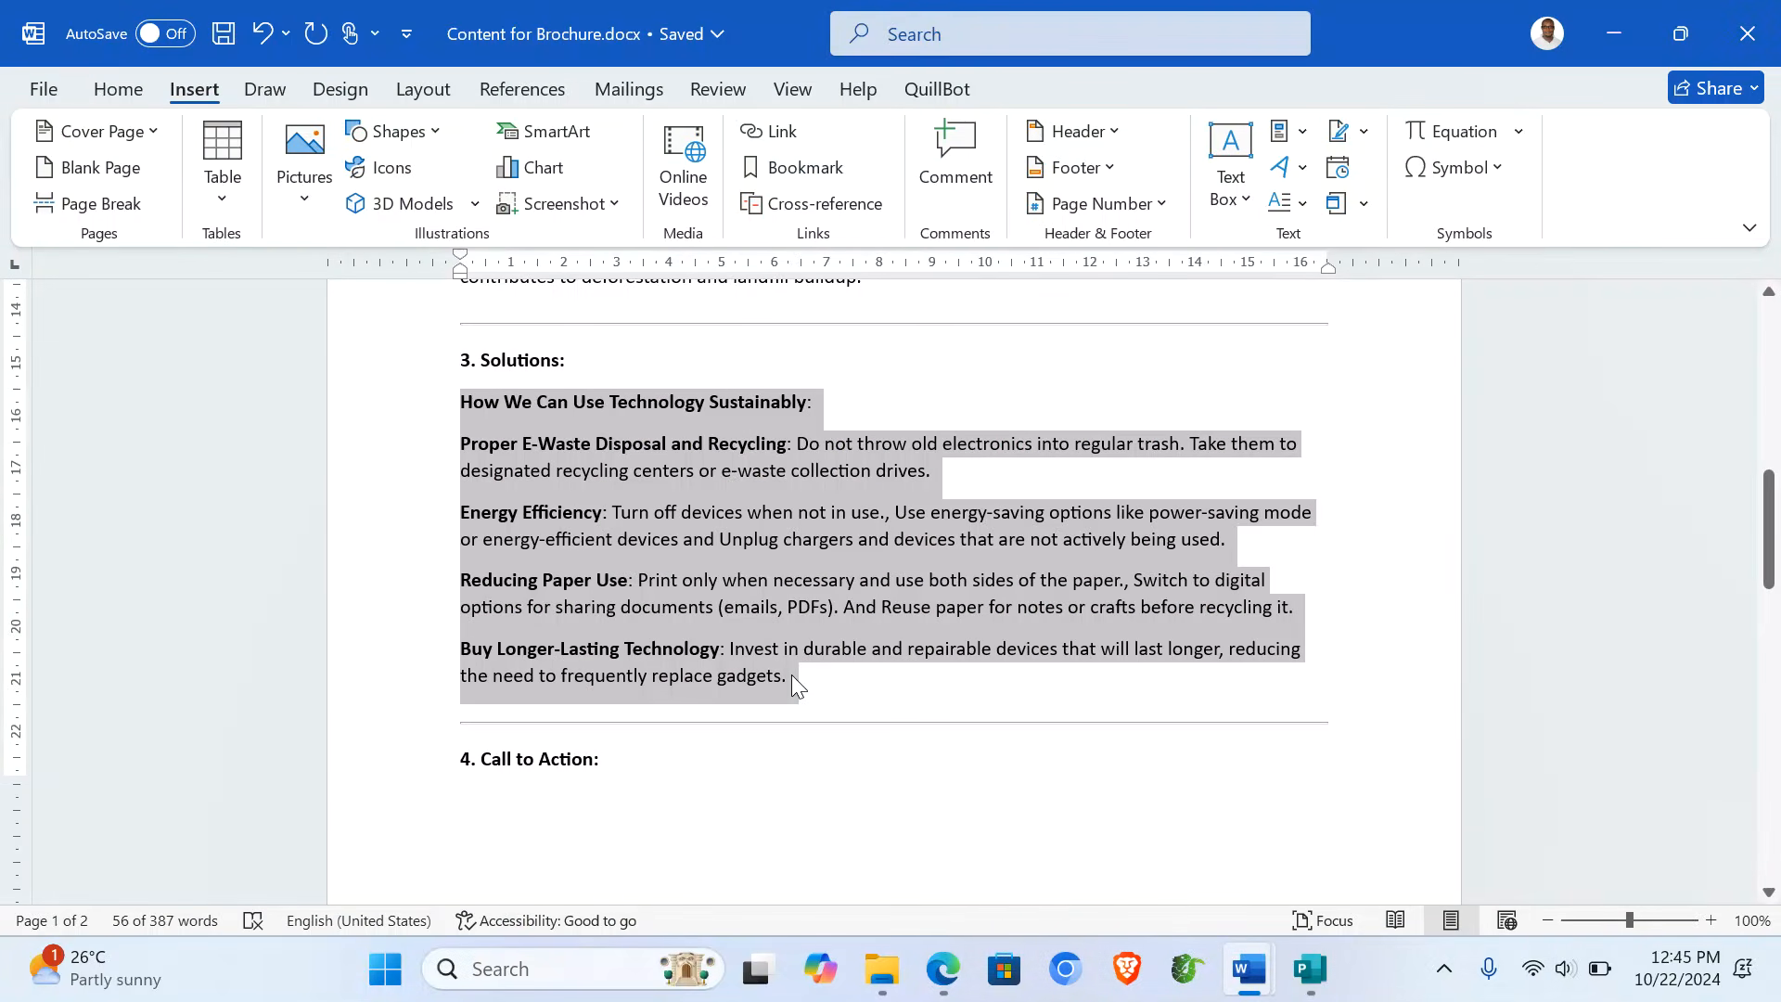
click(1310, 969)
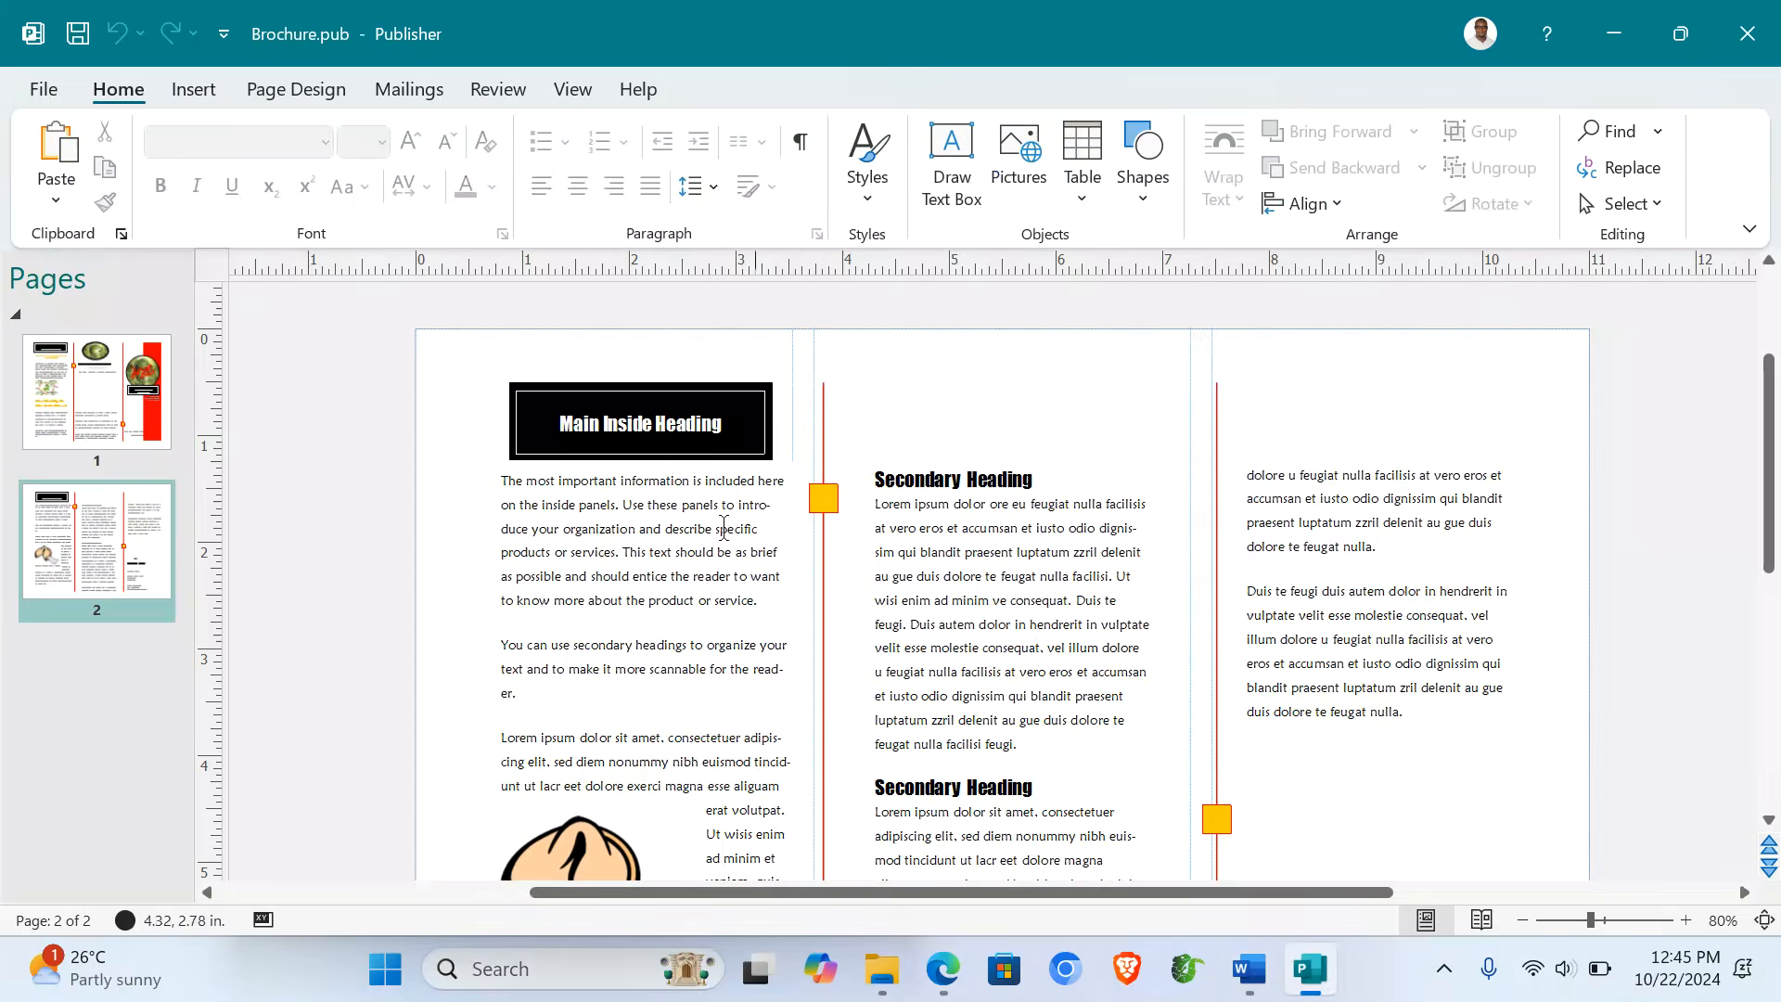
- Replace the left inside-panel placeholder text with the pasted sustainability section
click(607, 576)
key(ctrl+a)
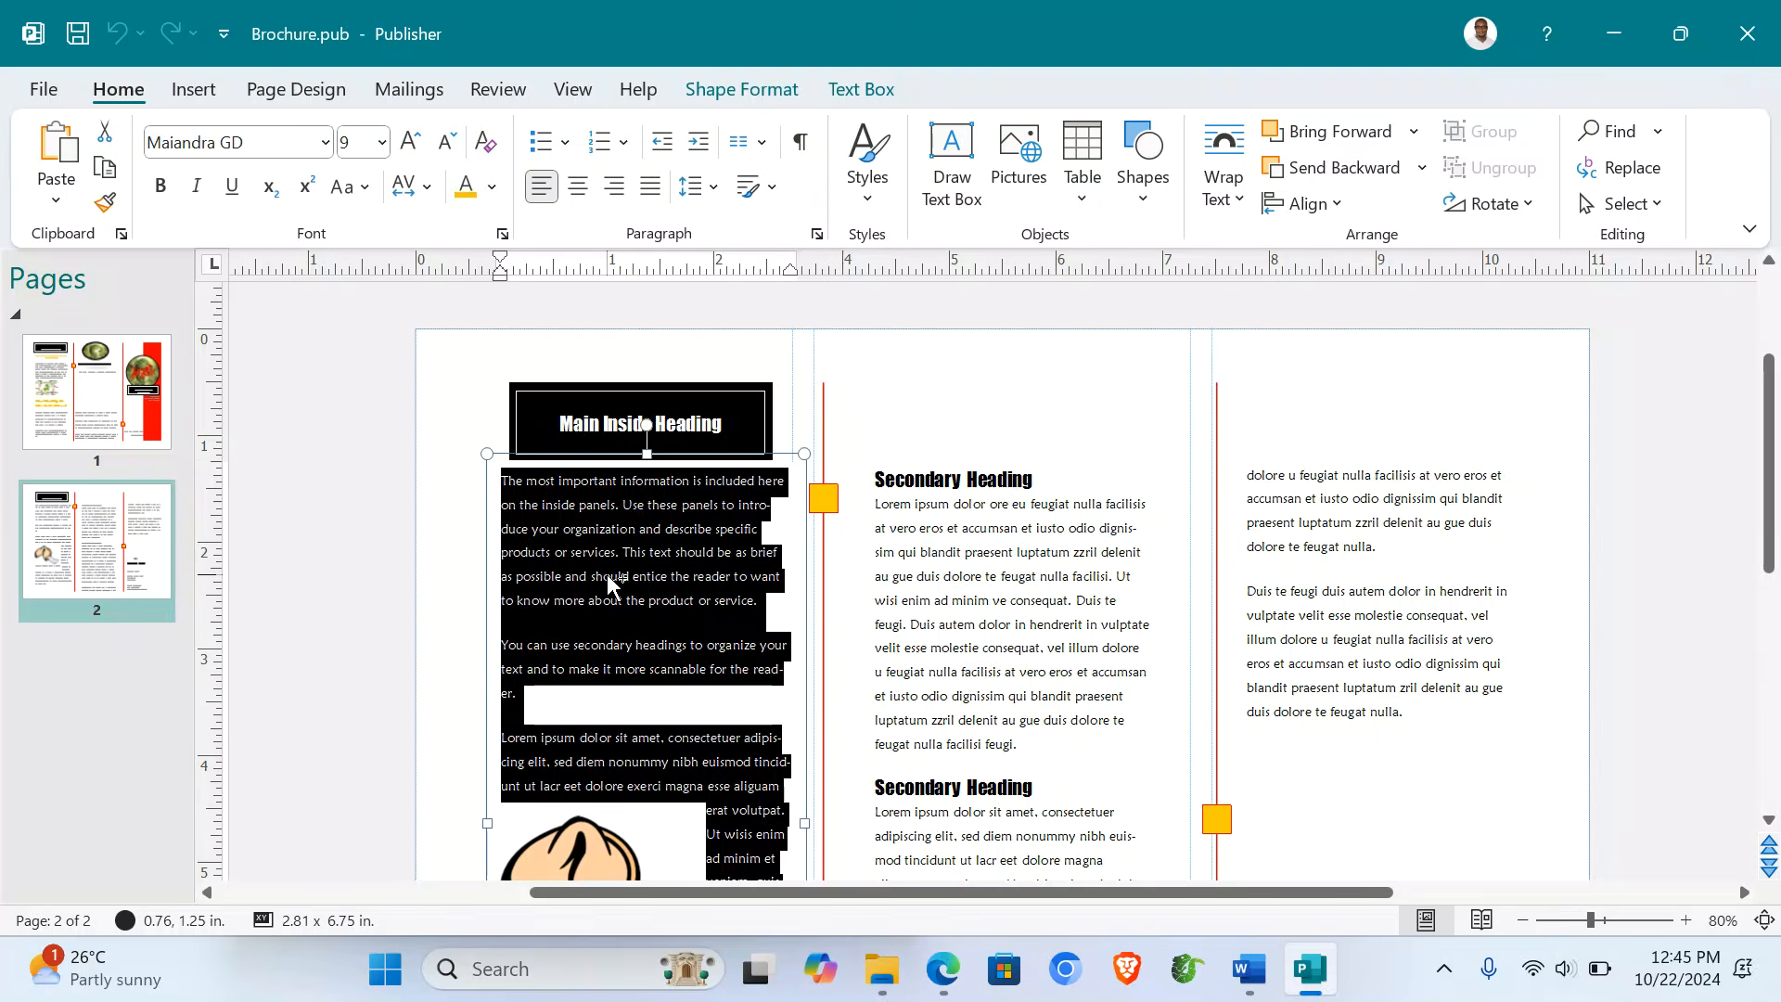
key(ctrl+v)
scroll(606, 575, up, 5)
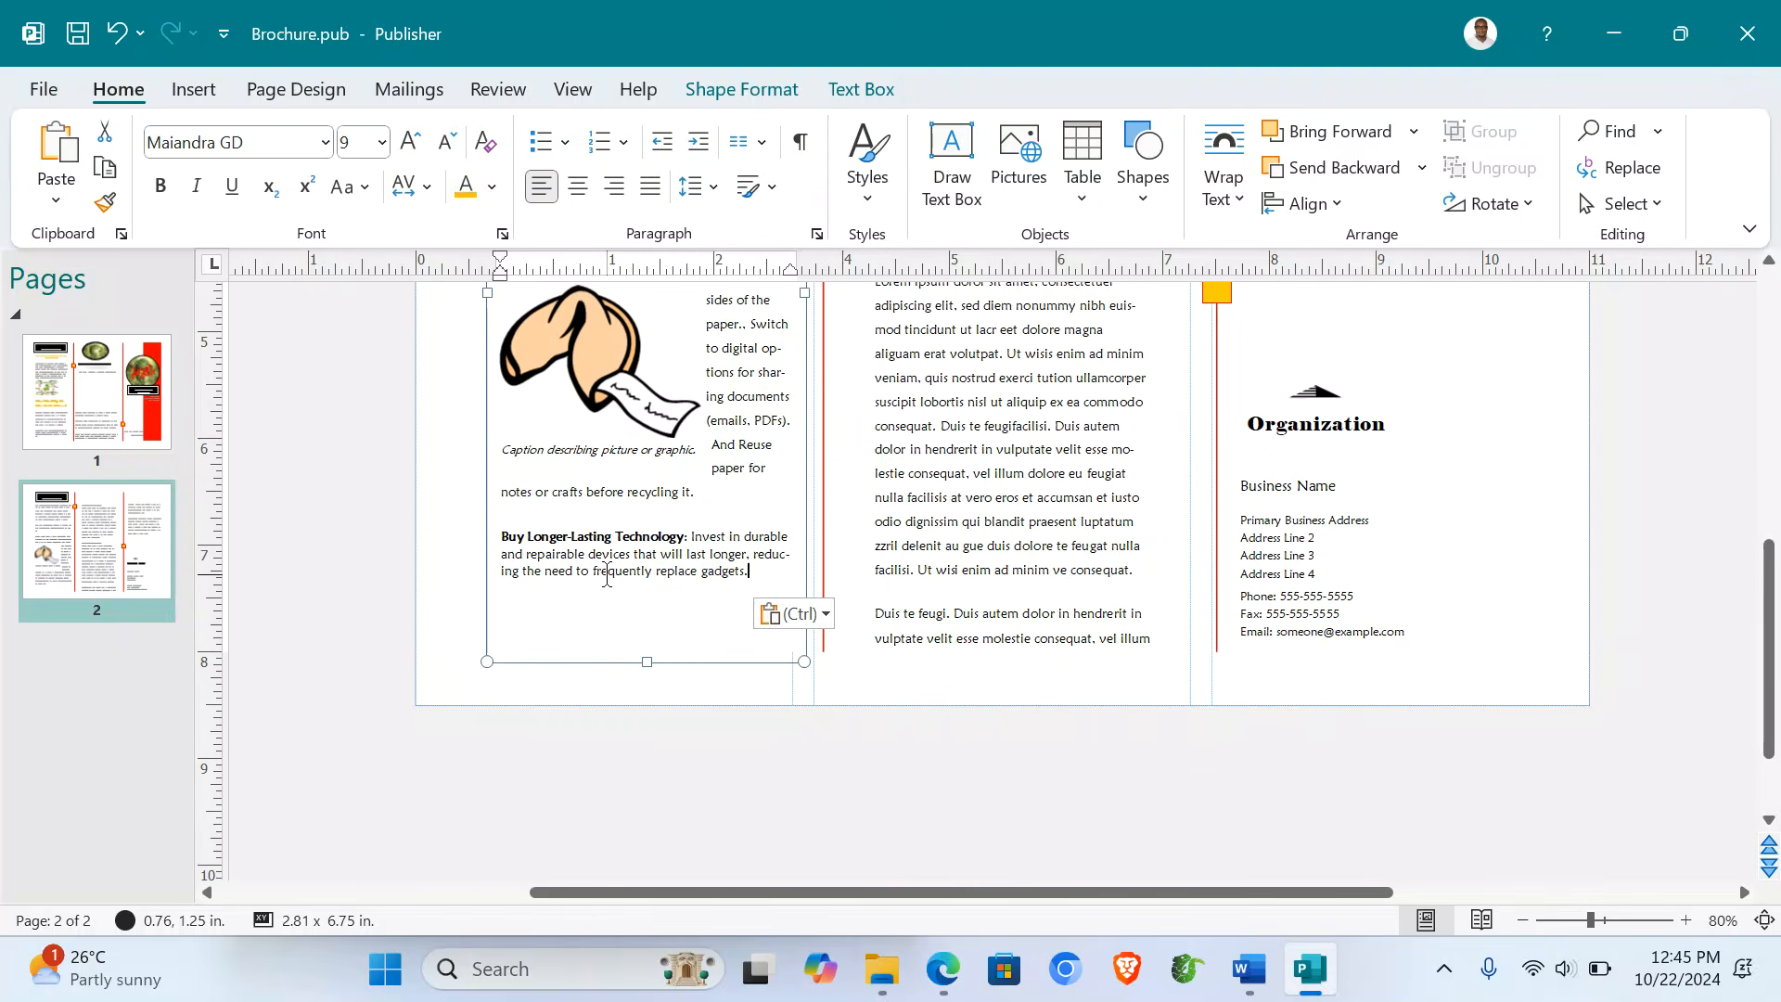
scroll(607, 576, up, 3)
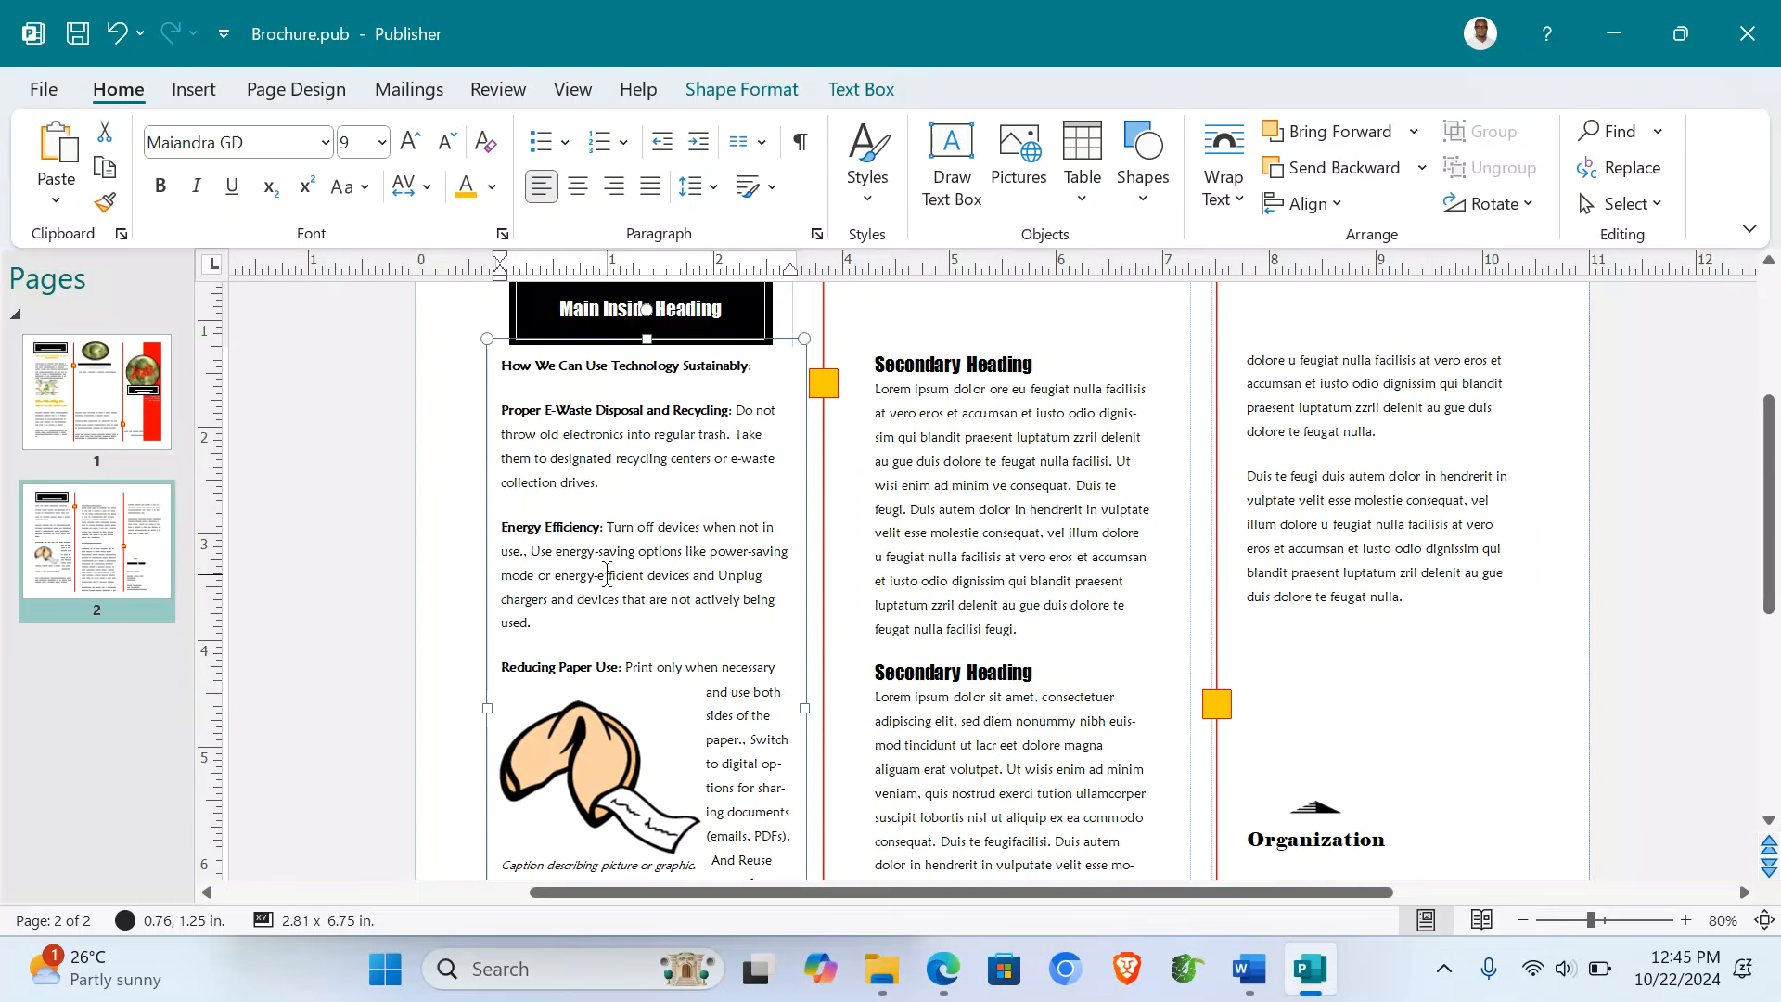
scroll(607, 575, down, 3)
- Delete the fortune cookie picture and its caption from the left panel
click(577, 654)
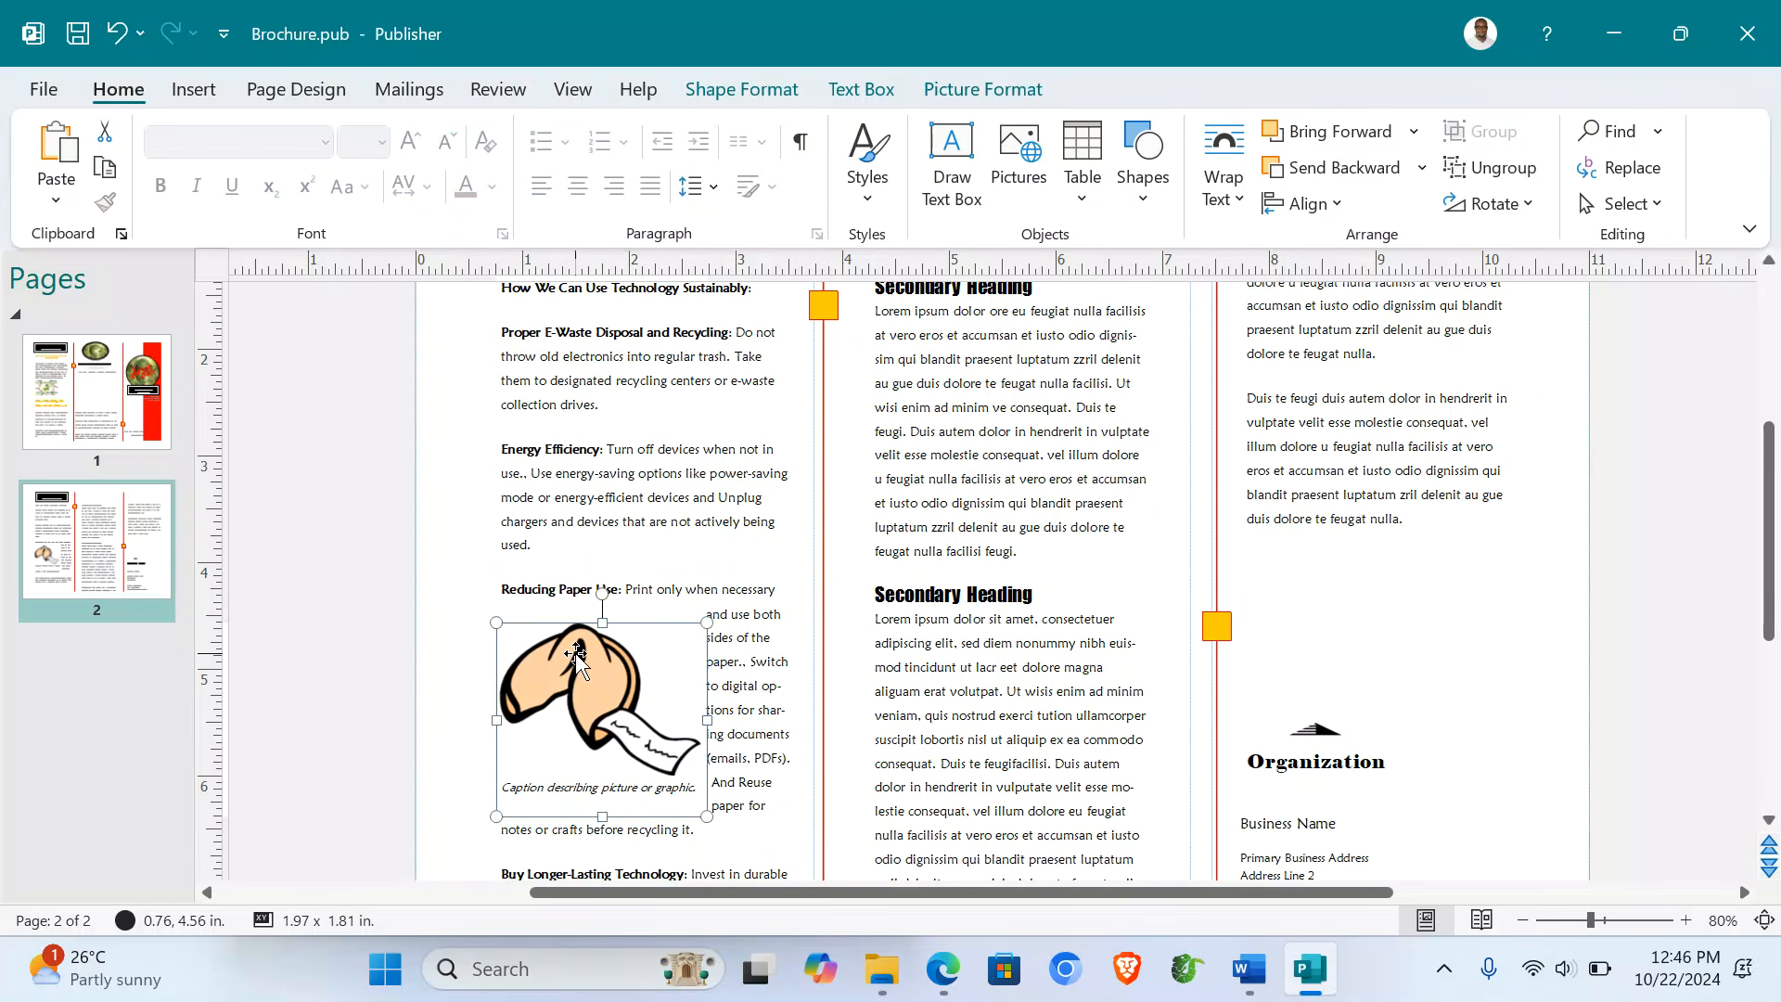
key(Delete)
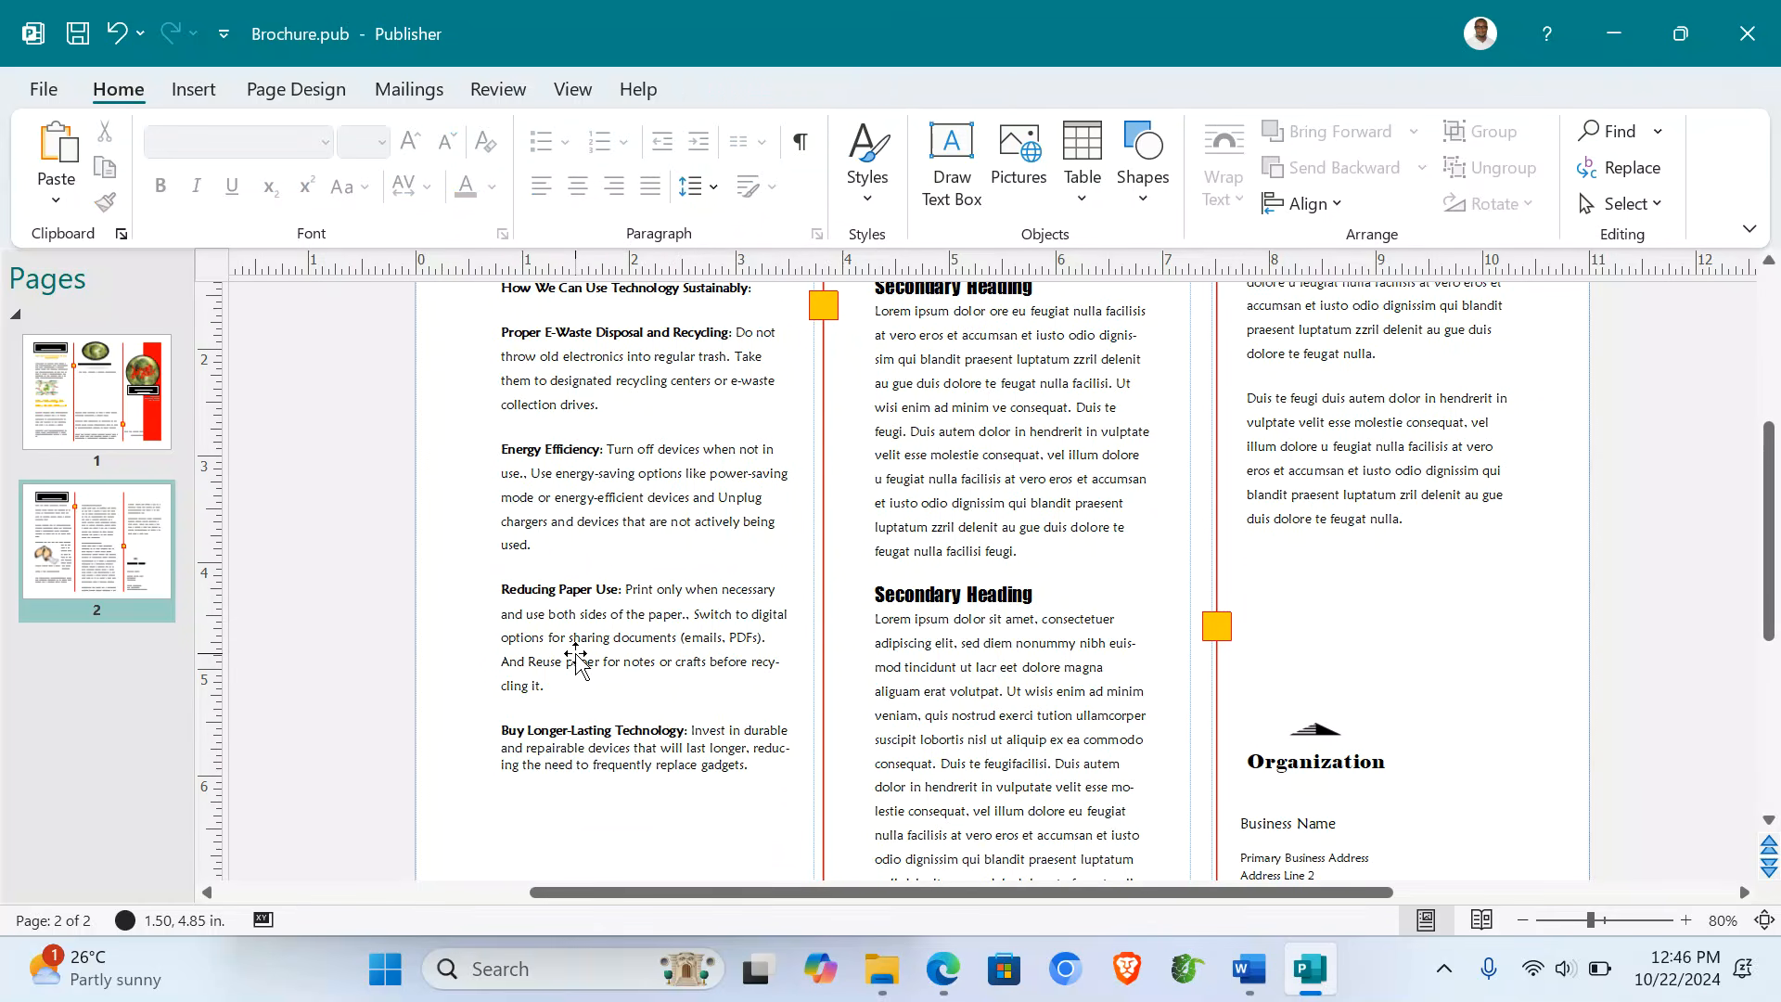
scroll(576, 658, up, 2)
scroll(575, 659, down, 2)
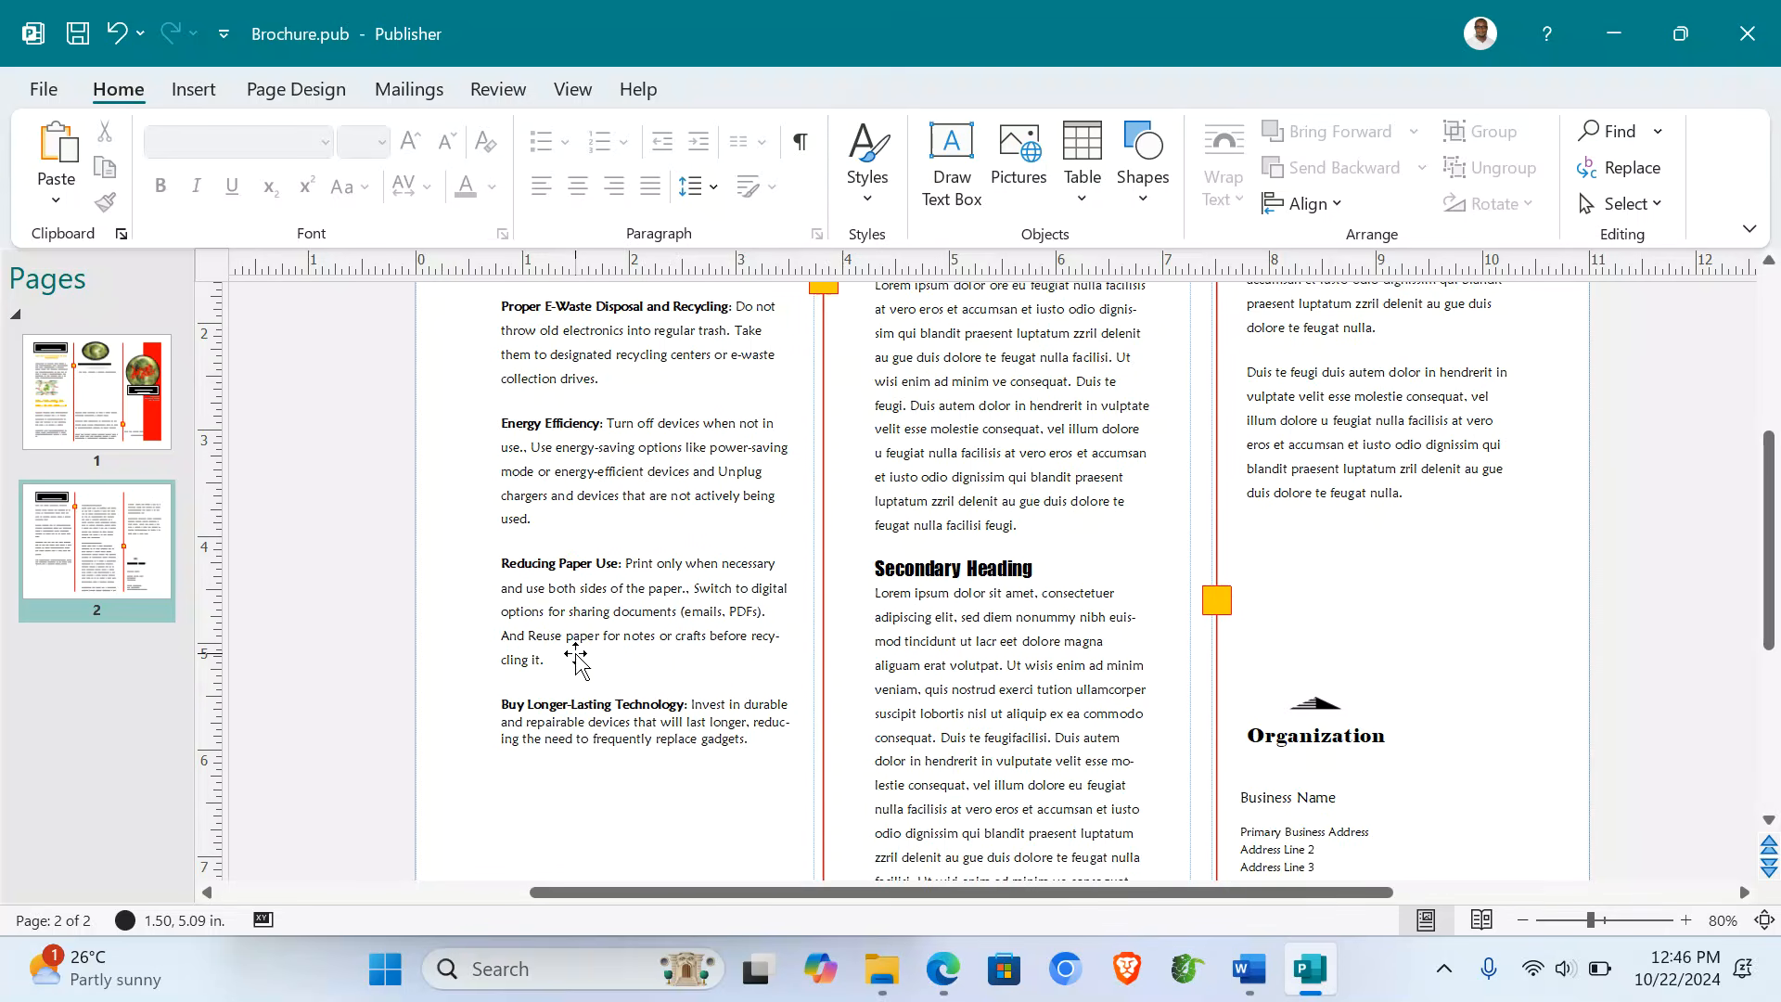
scroll(576, 659, up, 2)
scroll(576, 659, down, 1)
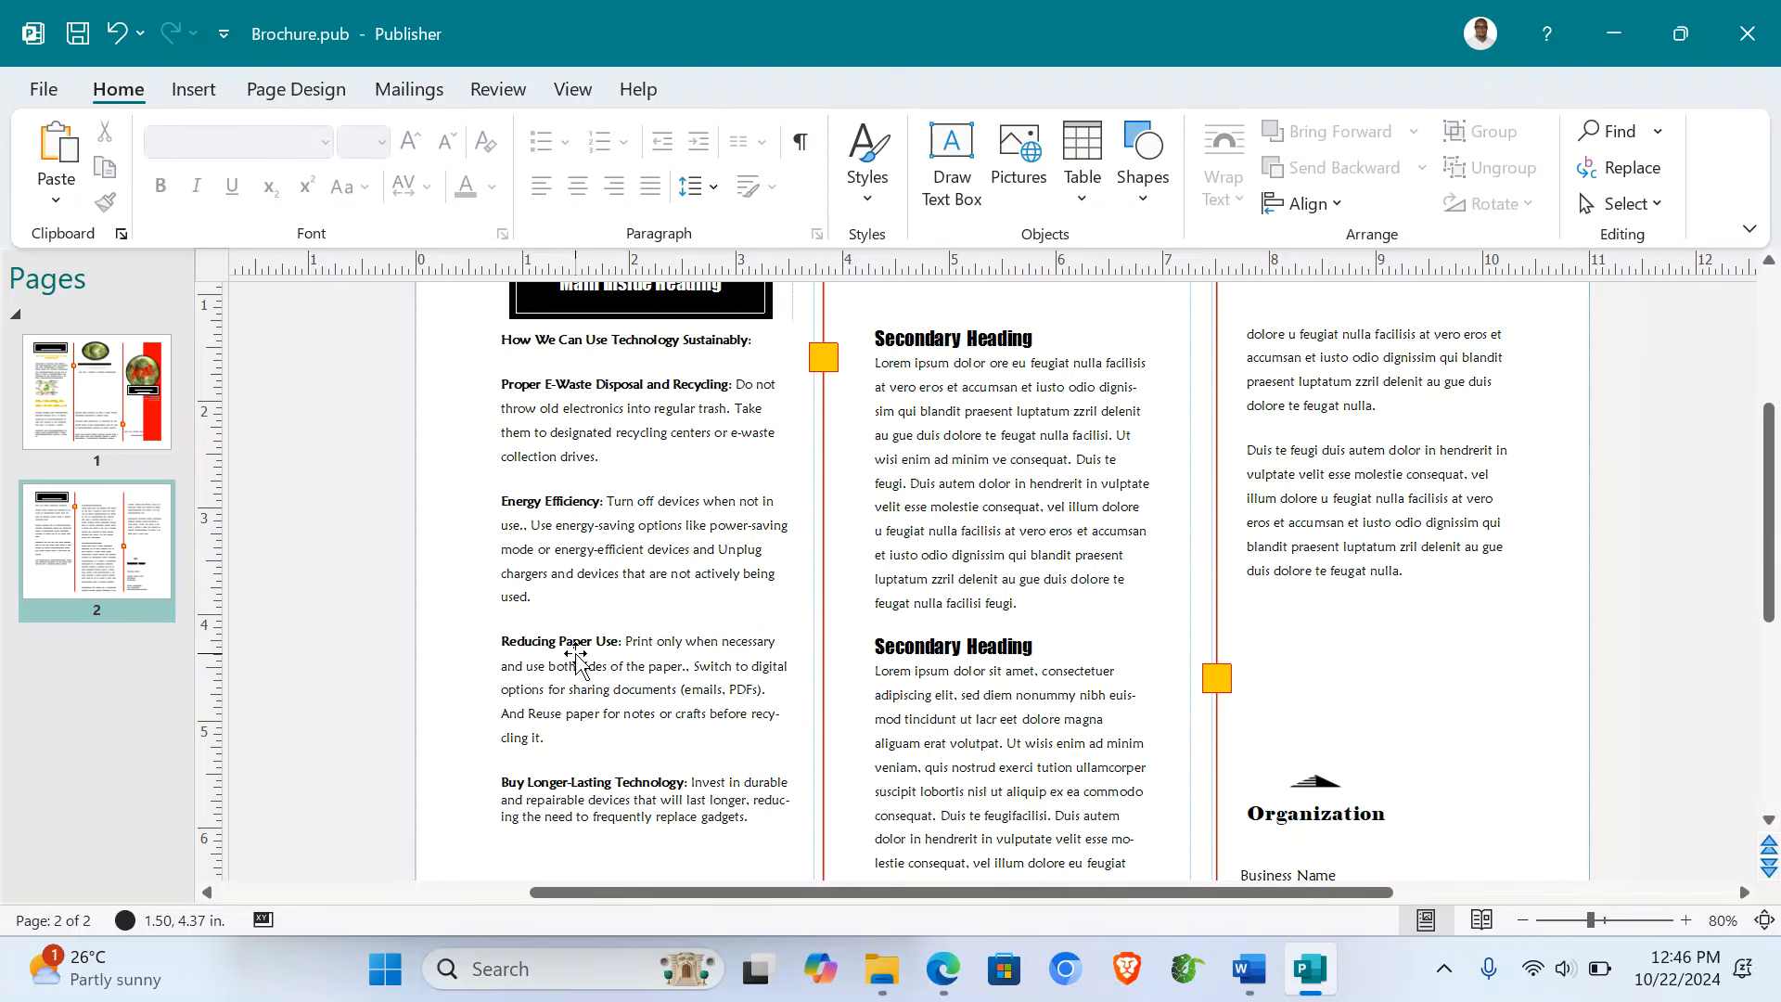
- Replace both middle-panel Secondary Headings with the How We Can Use Technology Sustainably: heading
triple_click(625, 334)
key(ctrl+c)
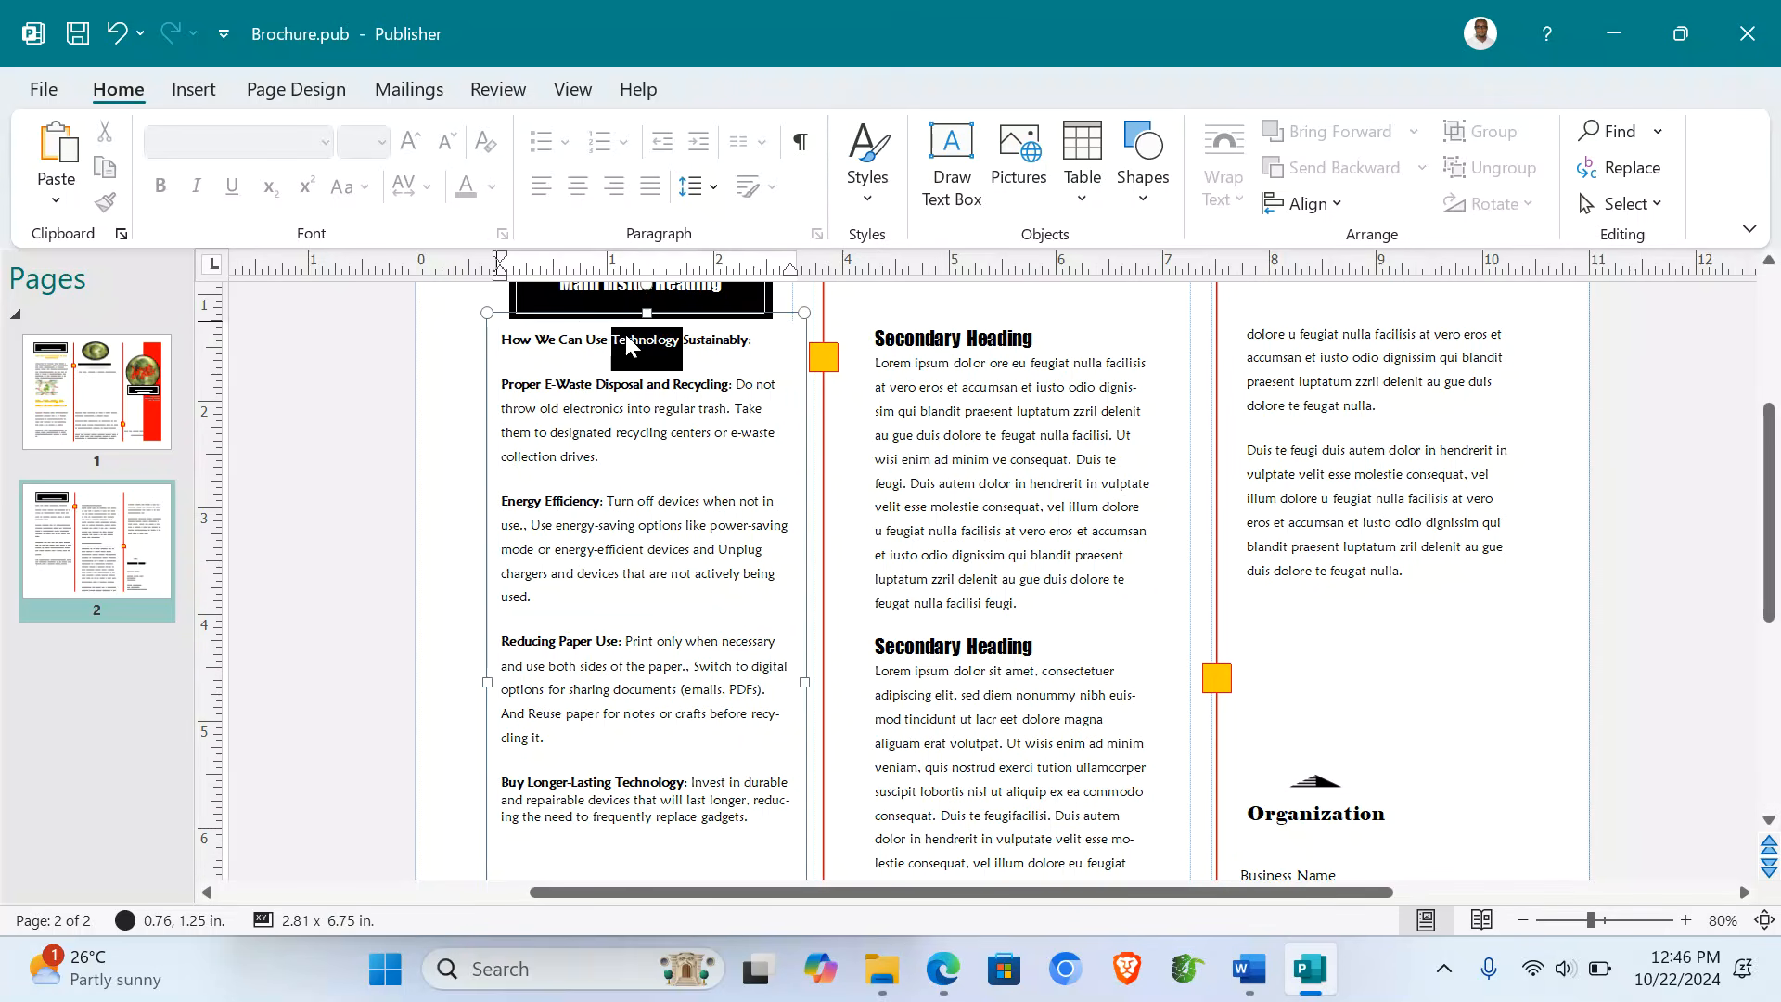
triple_click(998, 336)
key(ctrl+v)
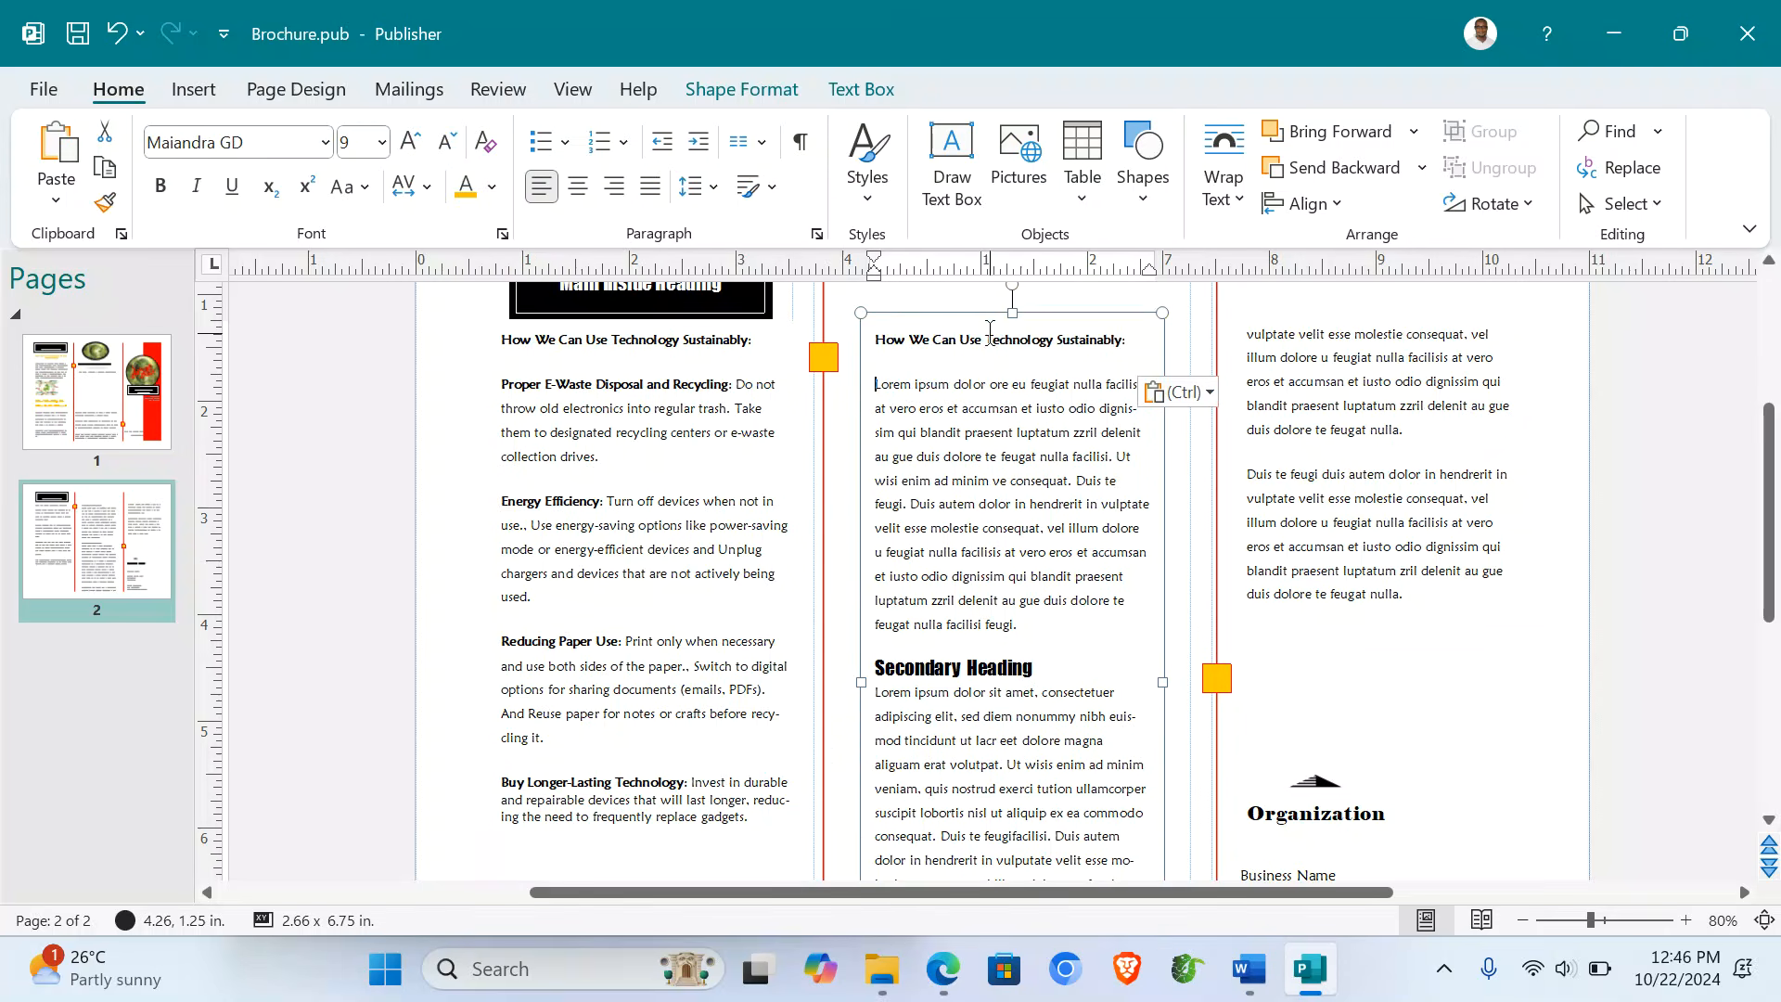
triple_click(975, 669)
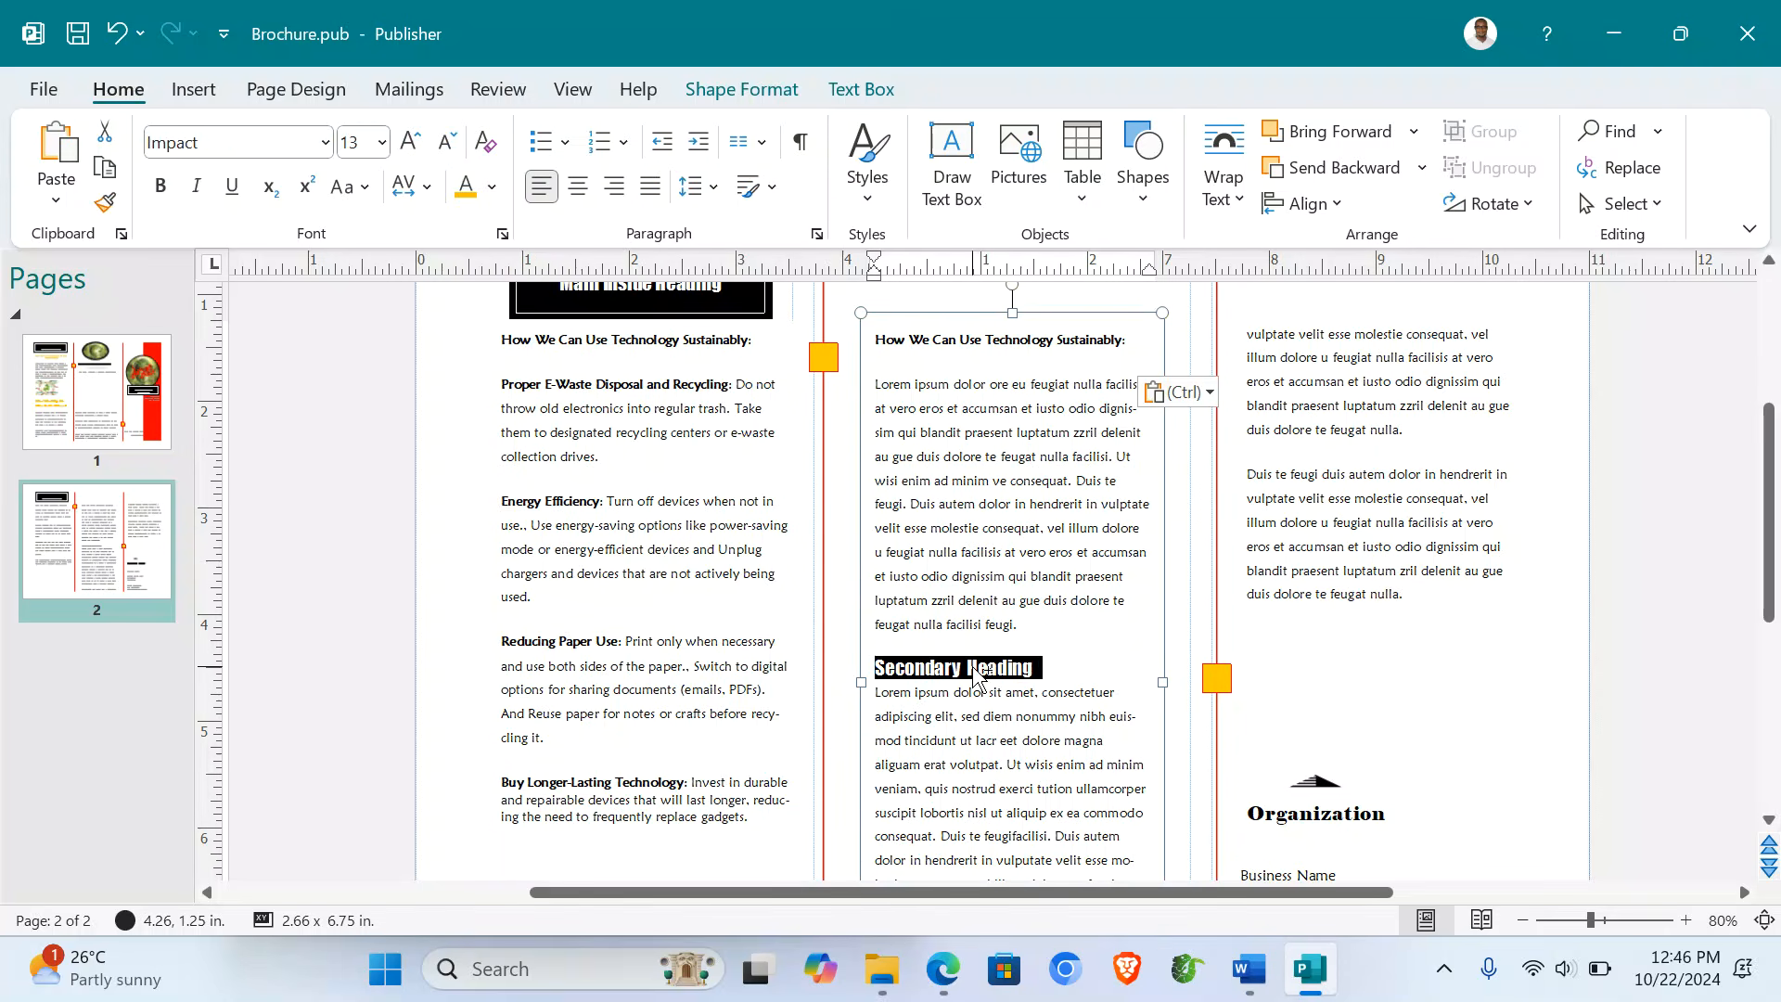
key(ctrl+v)
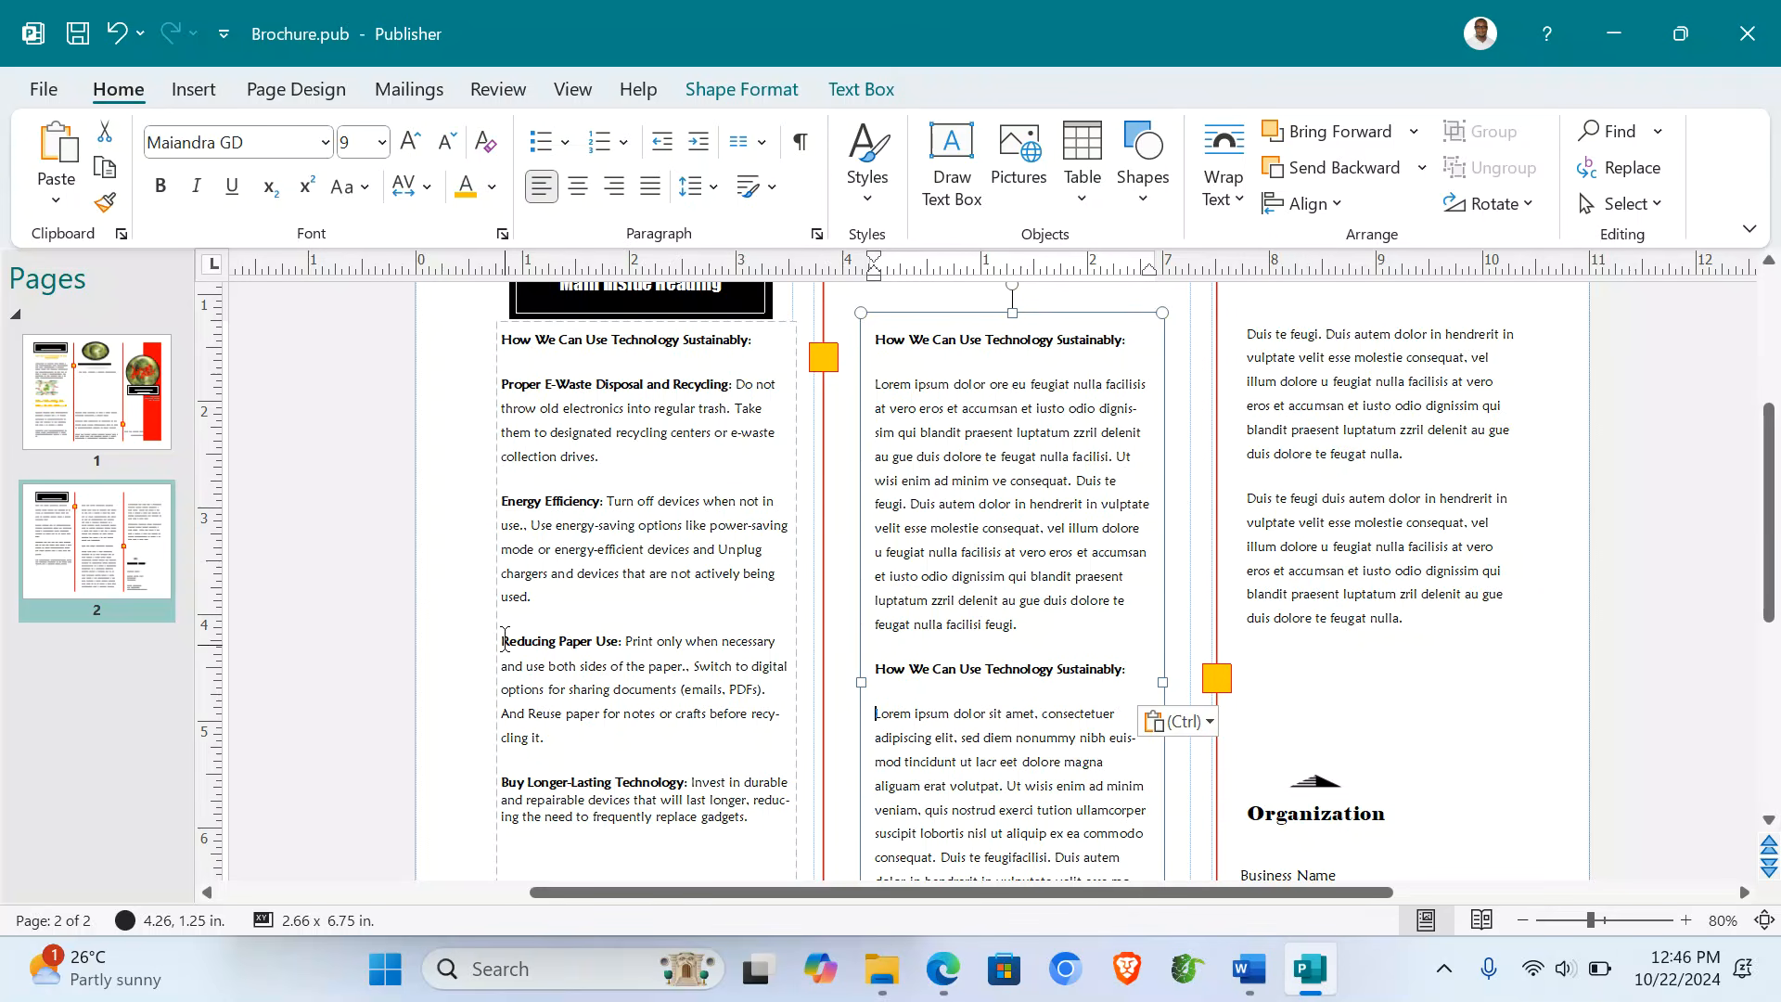
- Move the Reducing Paper Use and Buy Longer-Lasting Technology paragraphs over the middle panel's placeholder text
click(505, 504)
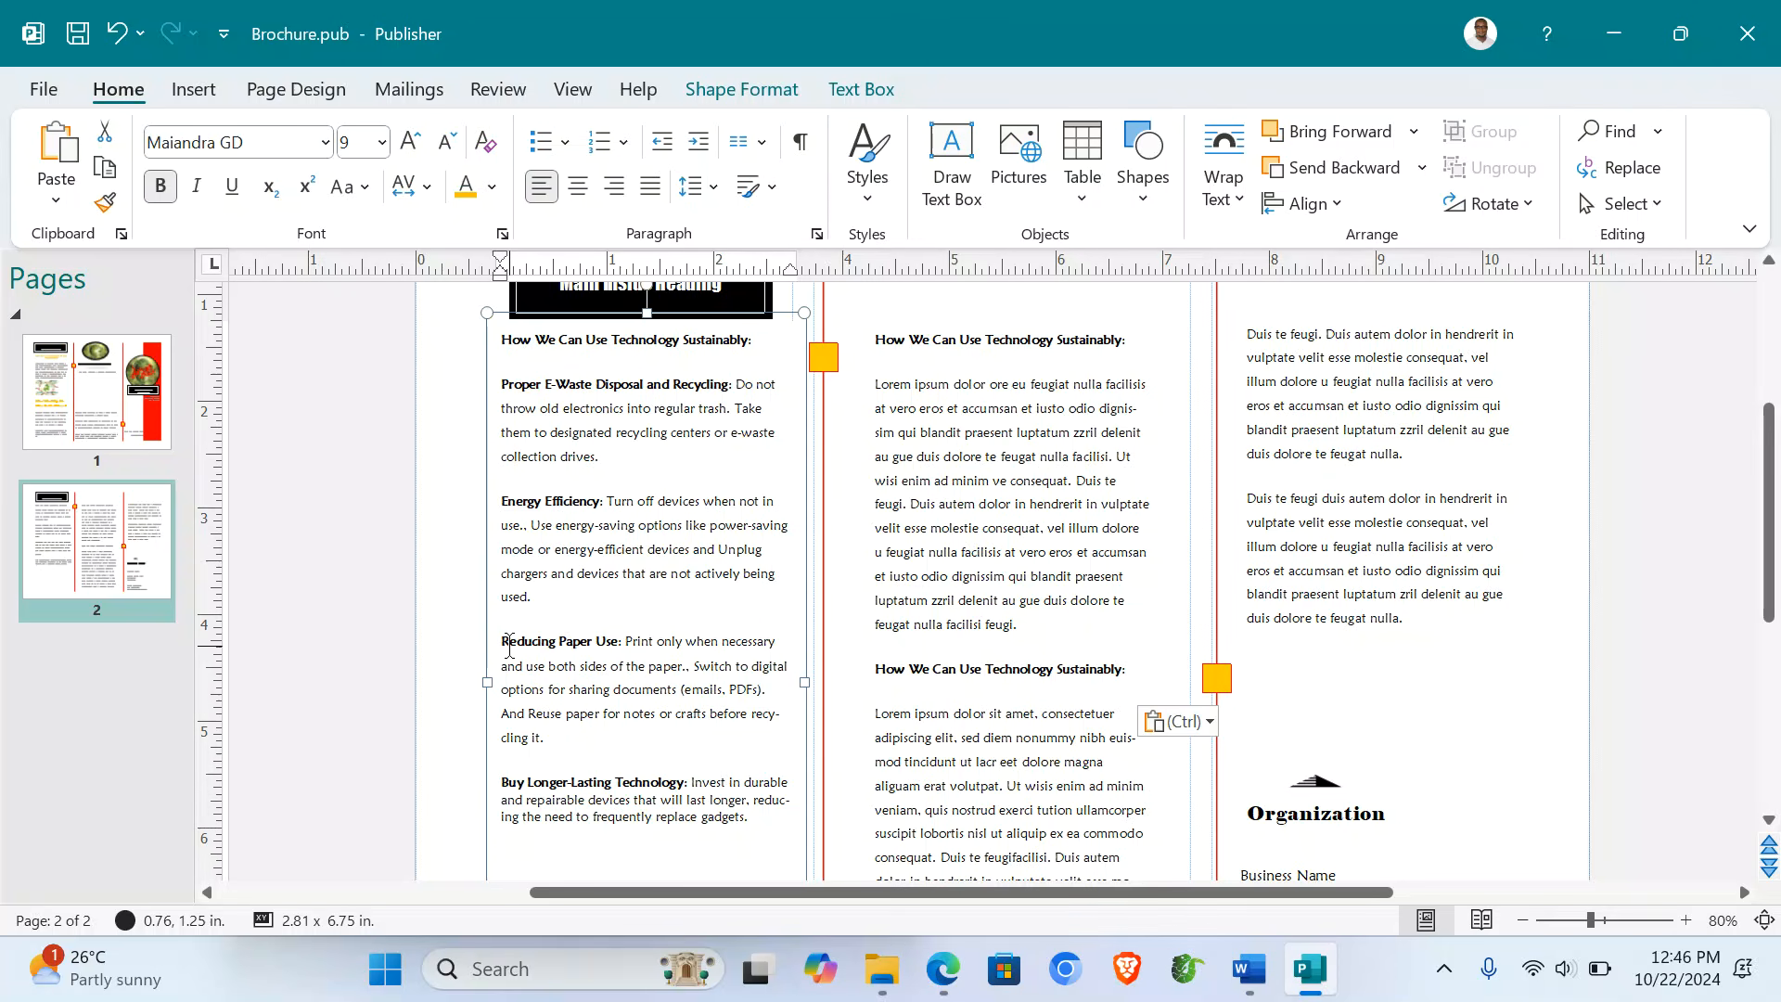
drag(505, 646, 560, 747)
key(ctrl+c)
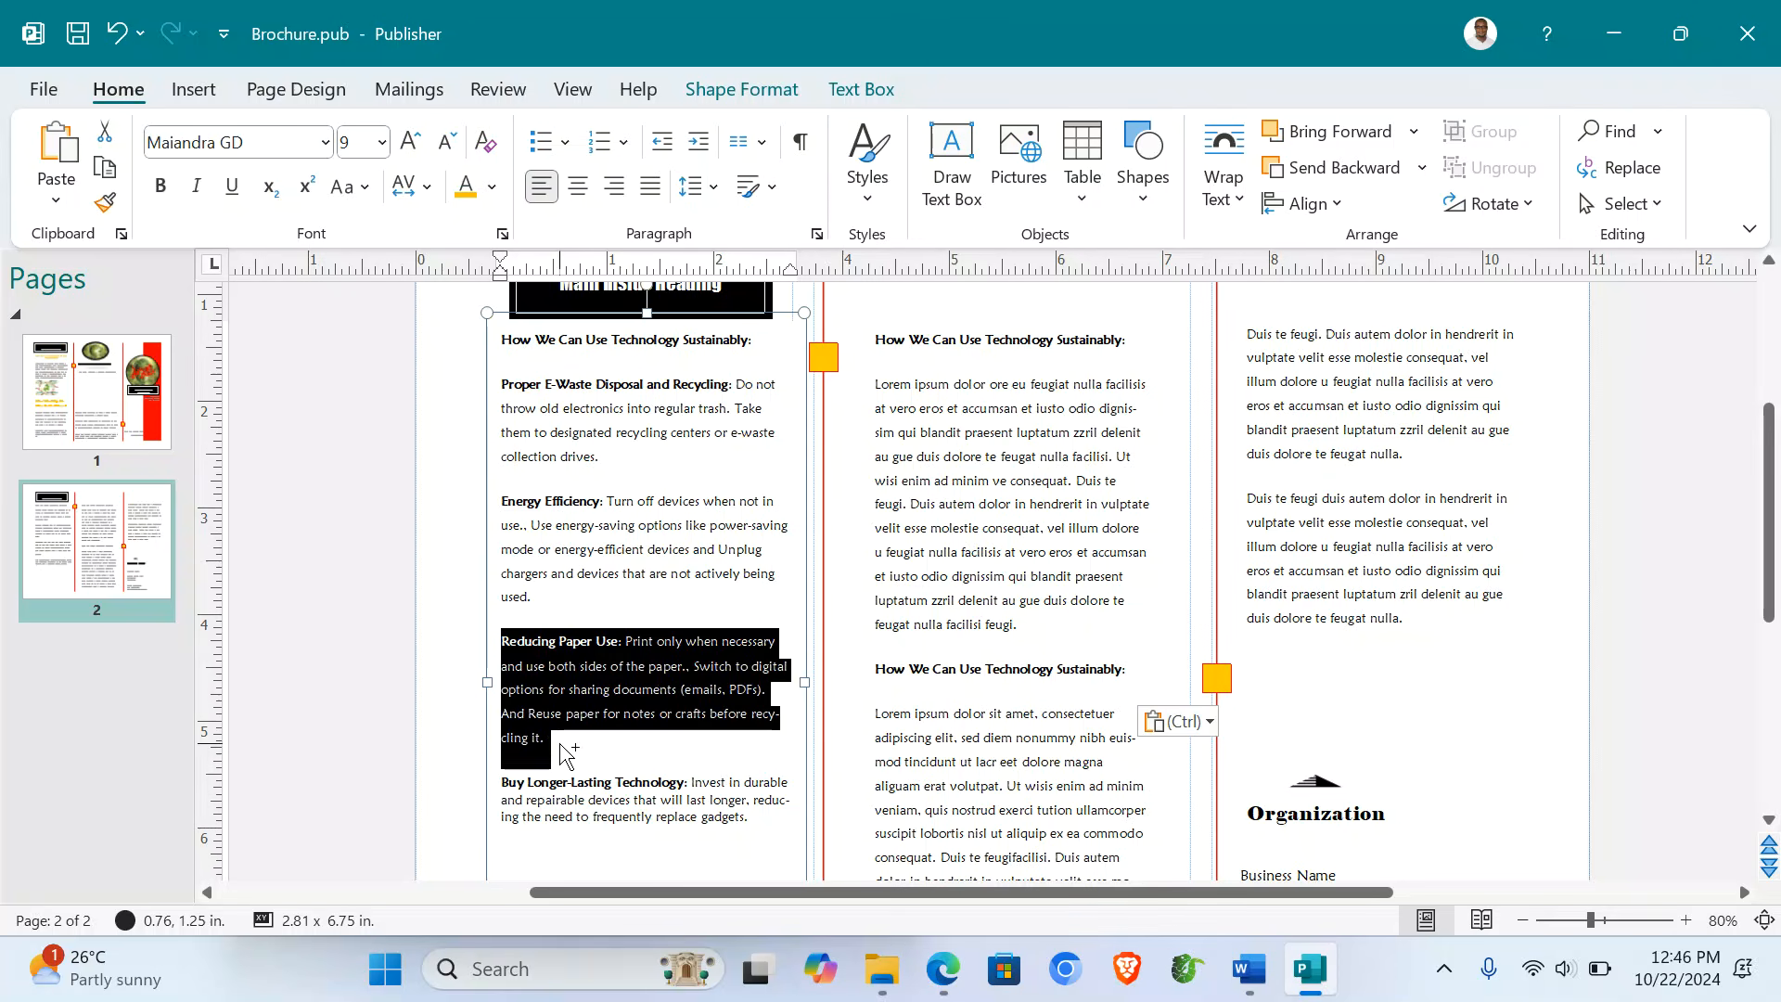
key(Delete)
triple_click(886, 419)
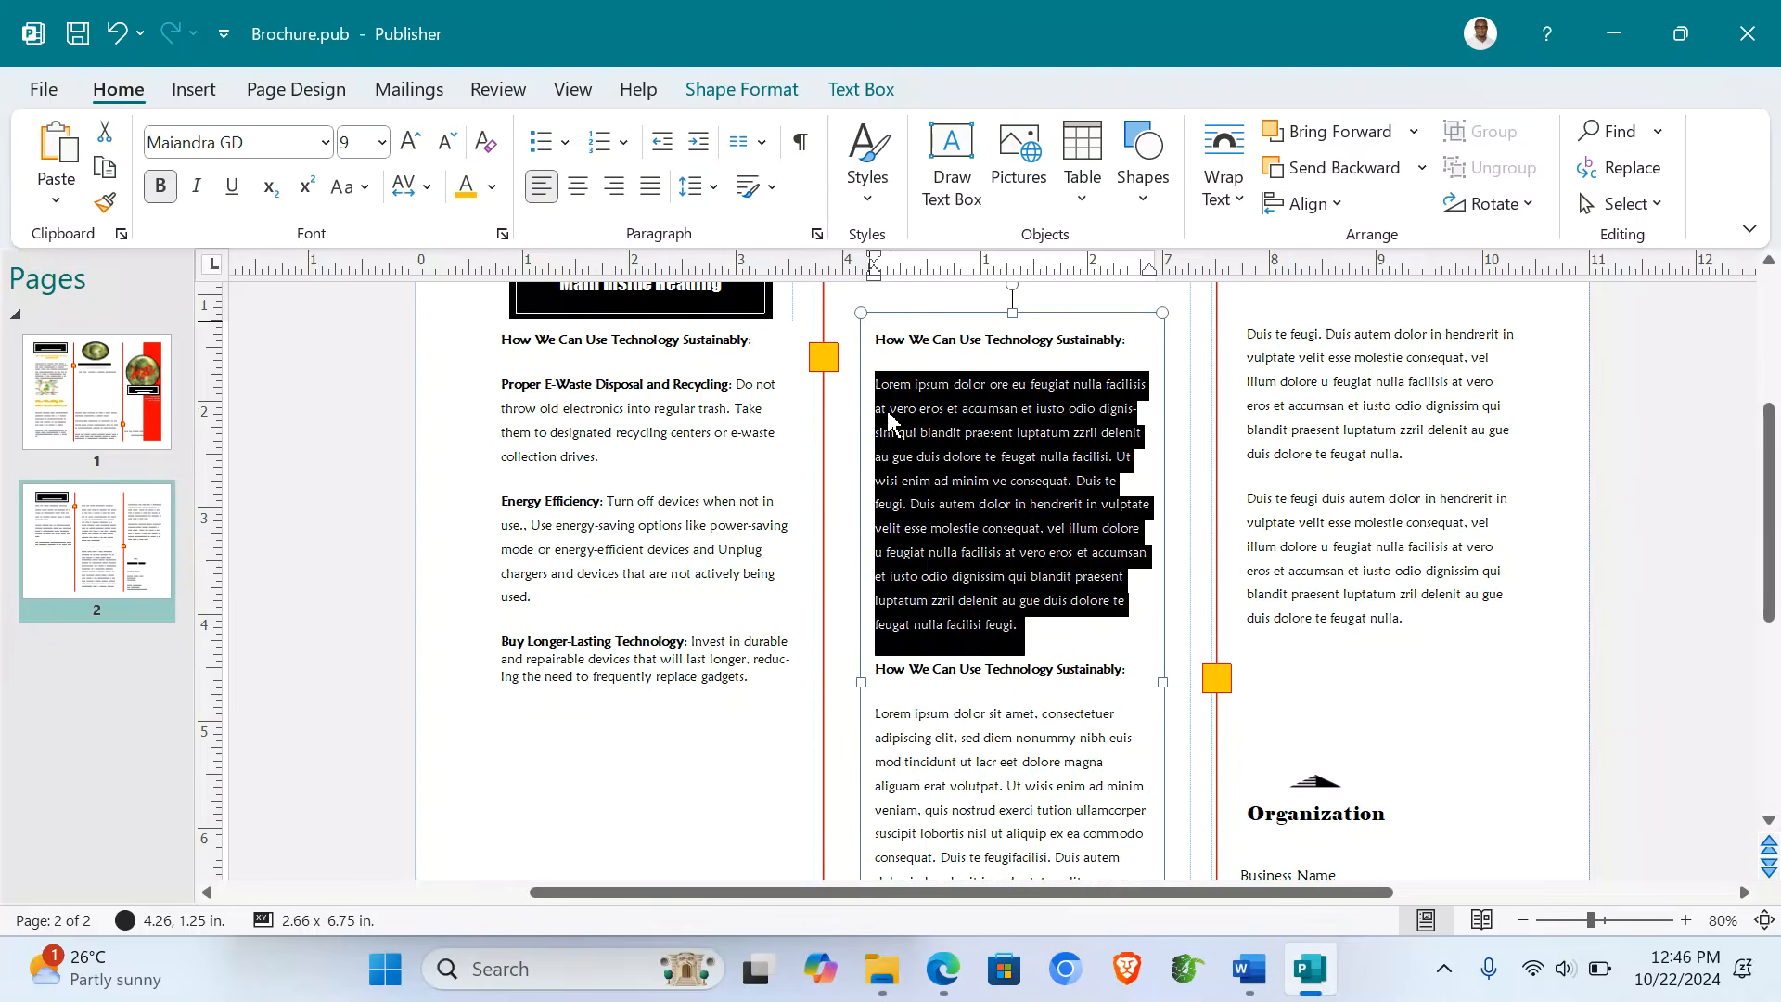
key(ctrl+v)
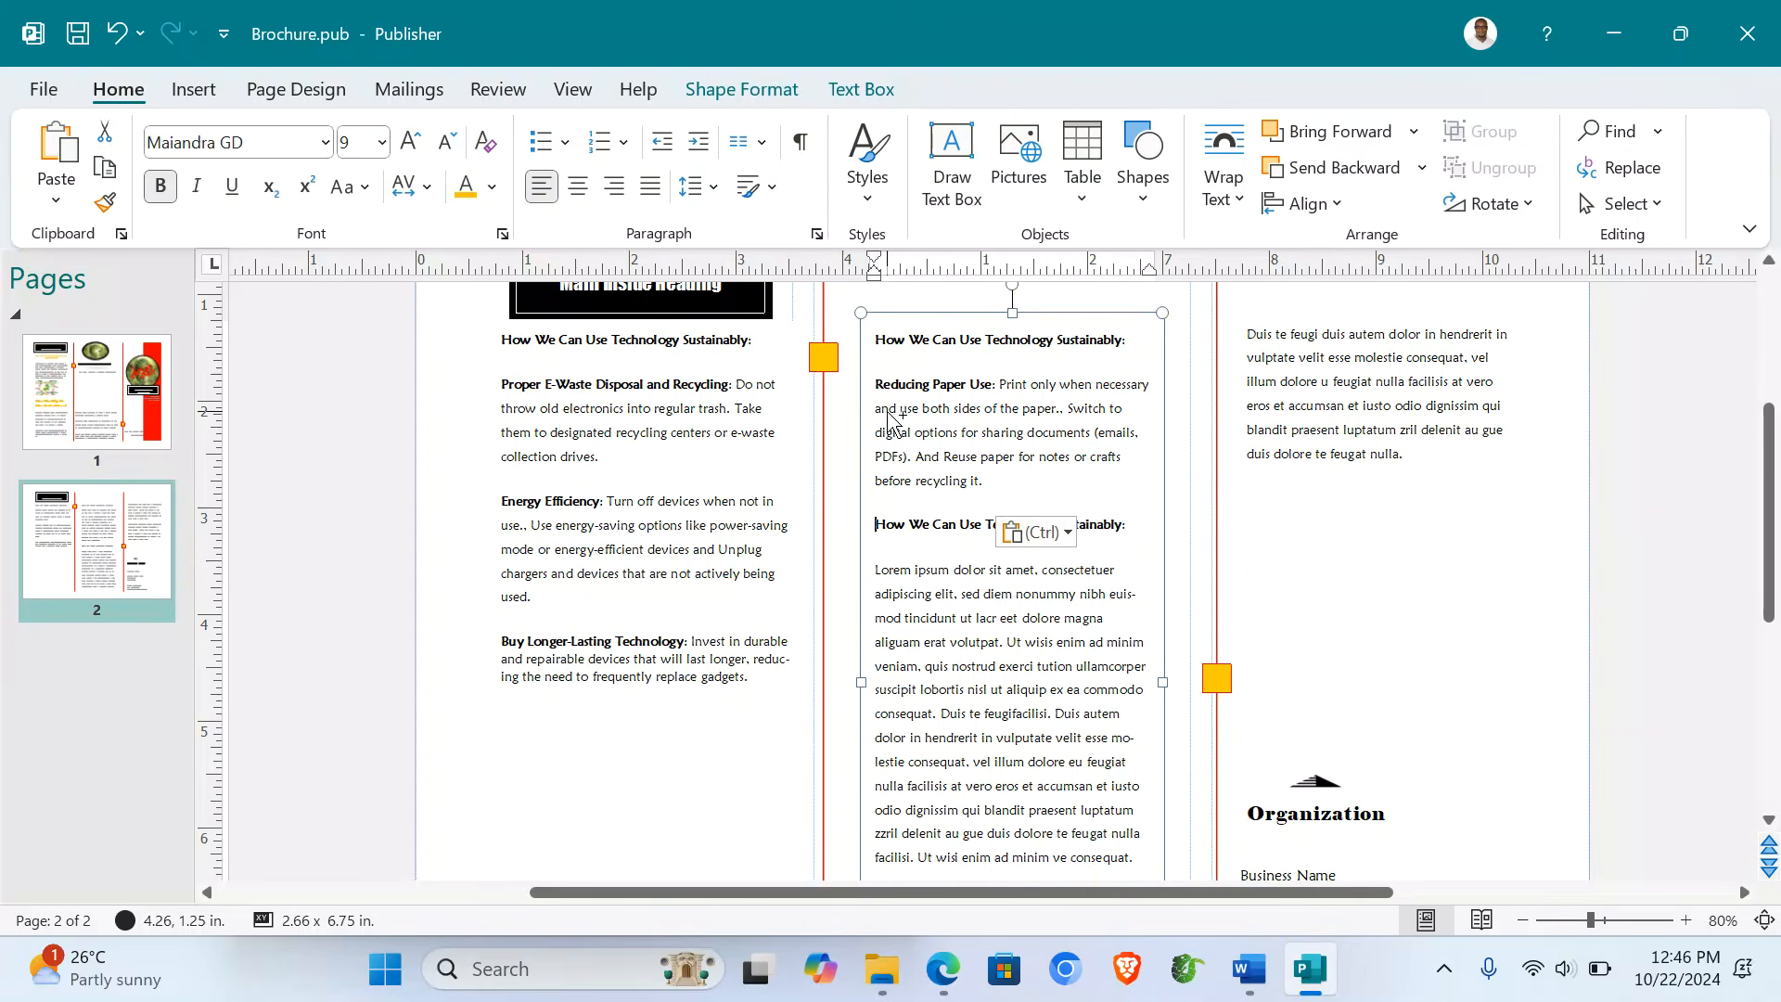
click(566, 661)
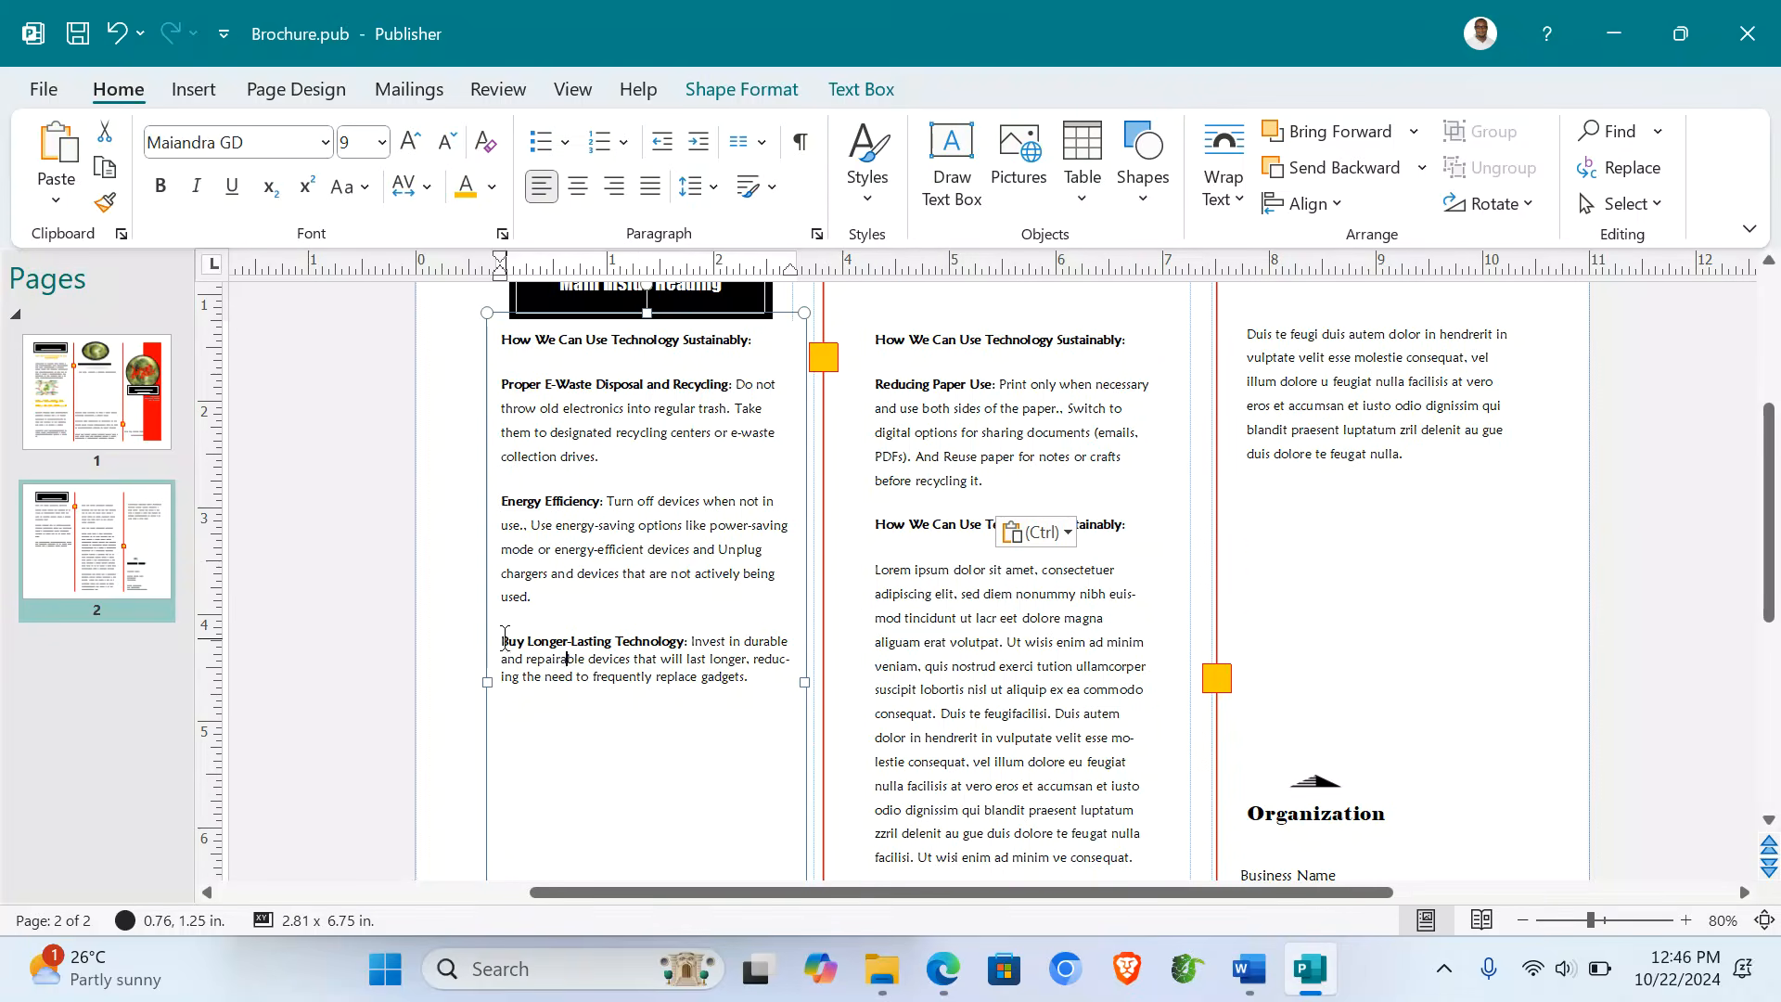
drag(503, 640, 762, 679)
key(ctrl+x)
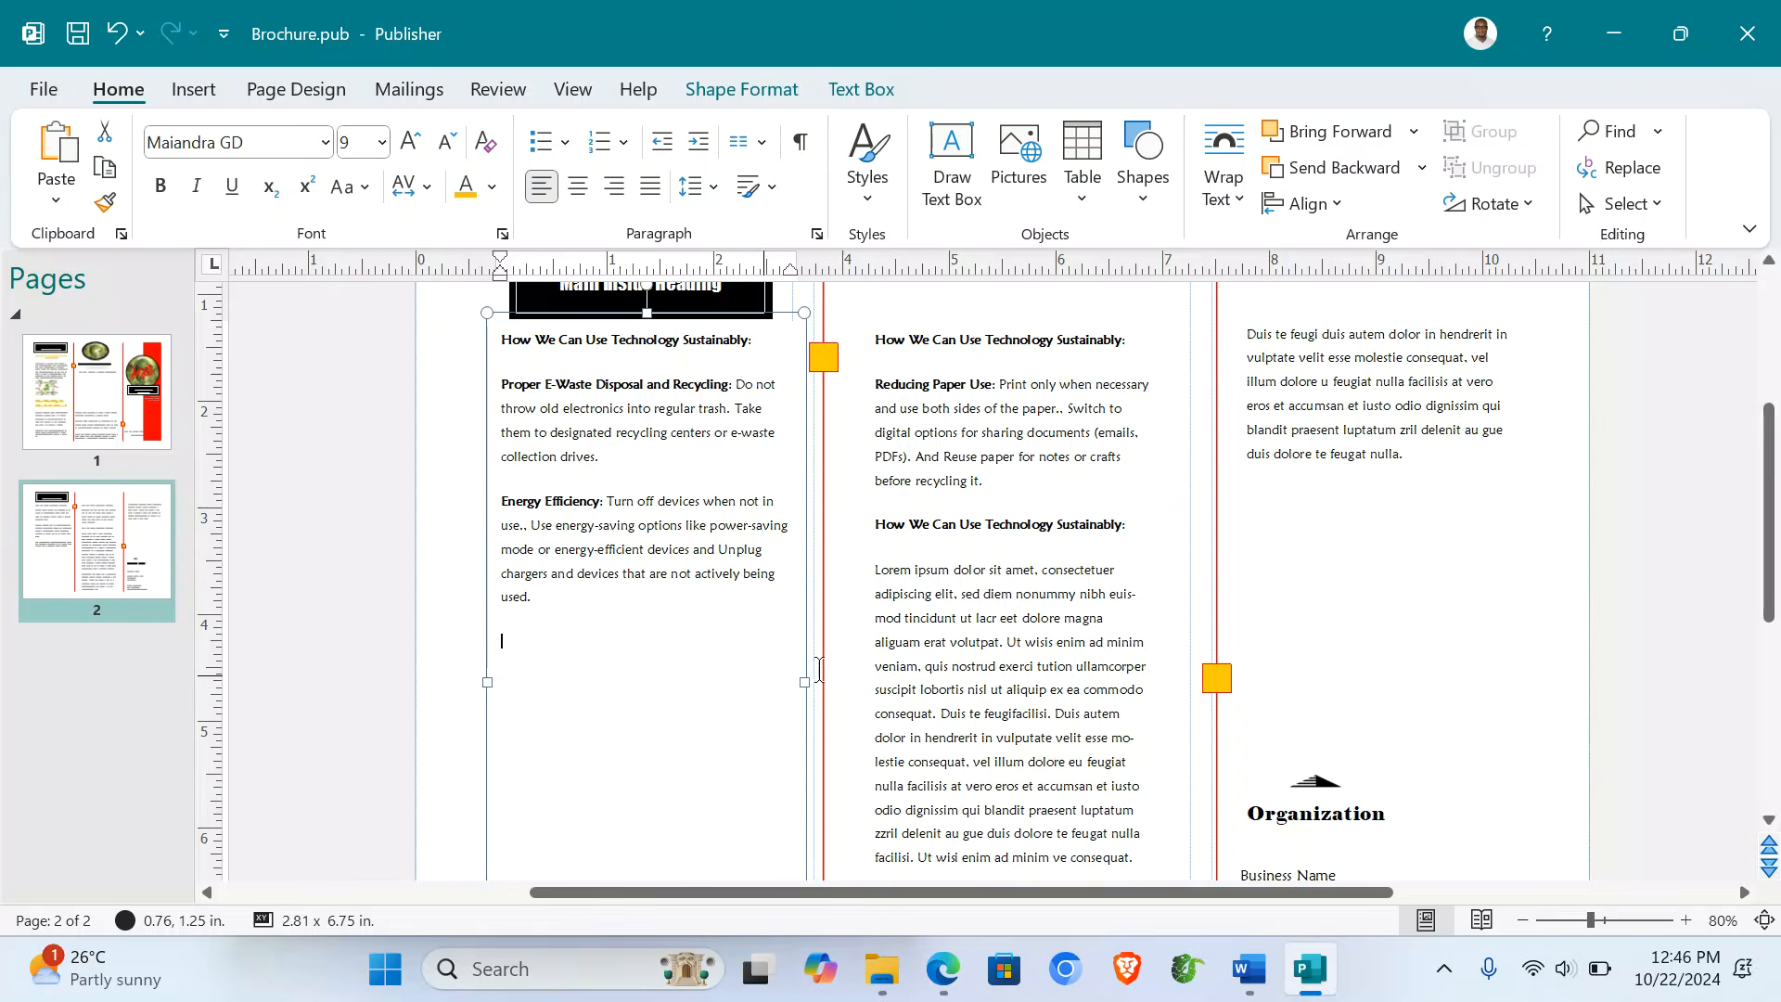
triple_click(1027, 580)
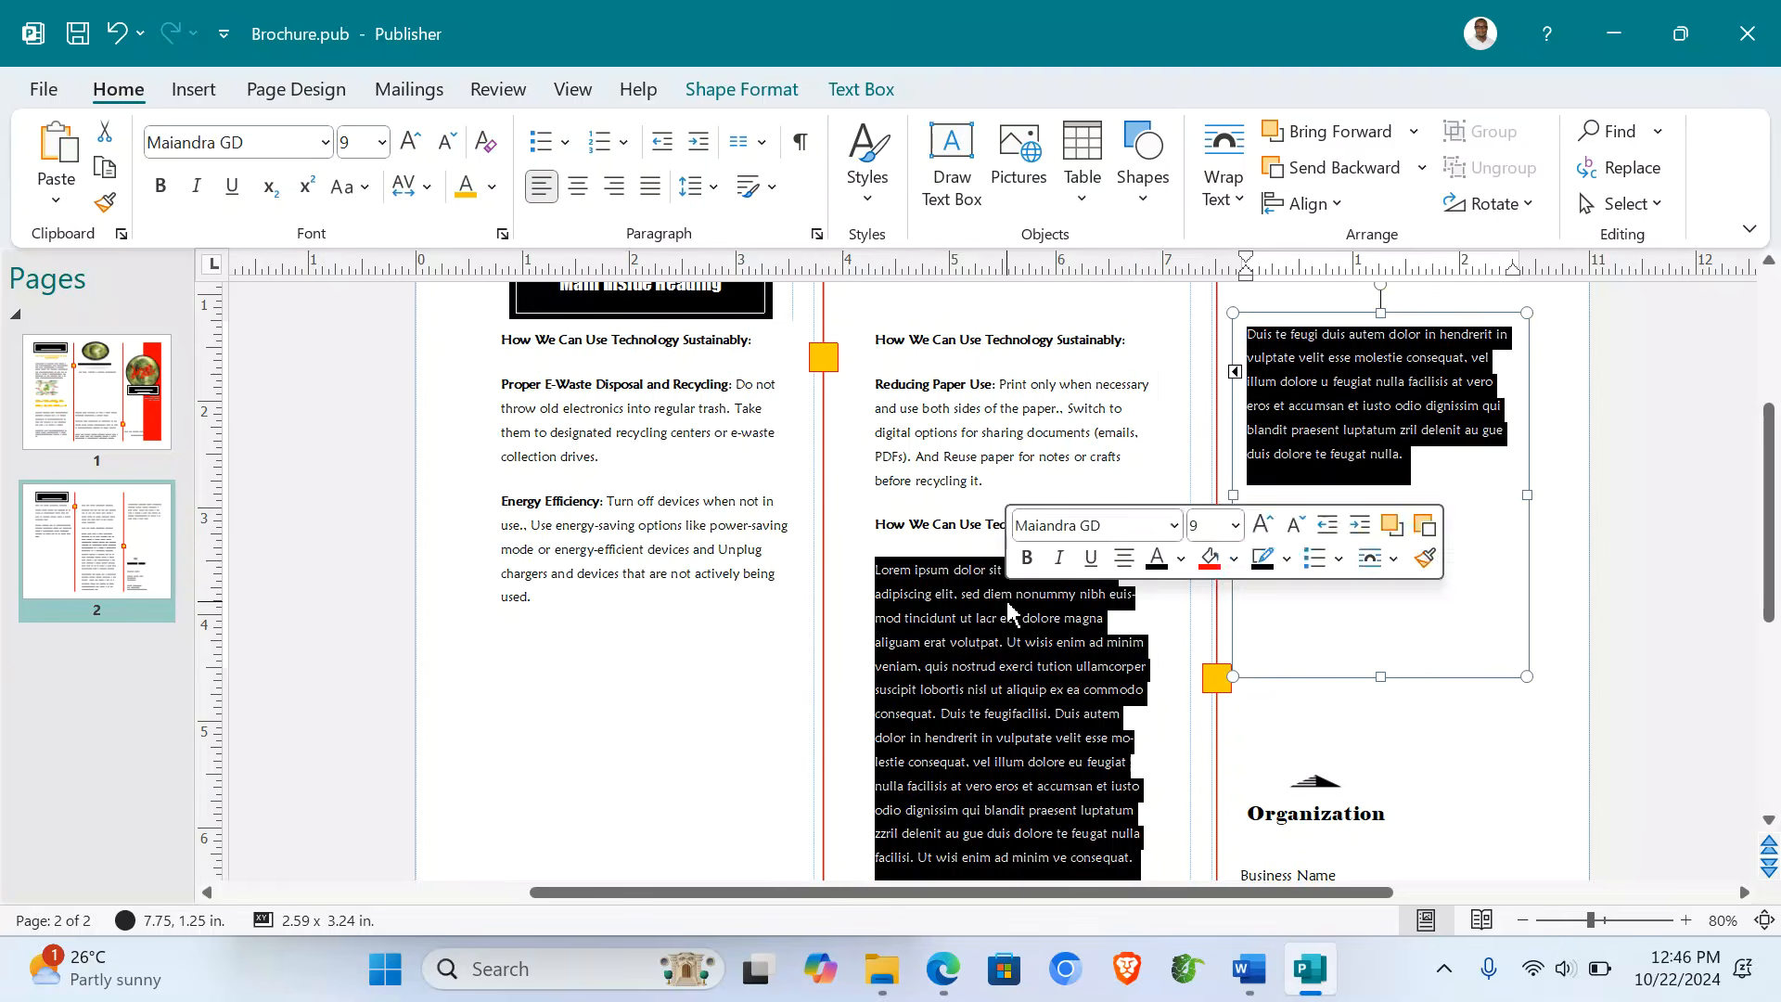
key(ctrl+v)
- Add a new paragraph and paste the green-computing infographic from the Word support file
scroll(1006, 601, down, 3)
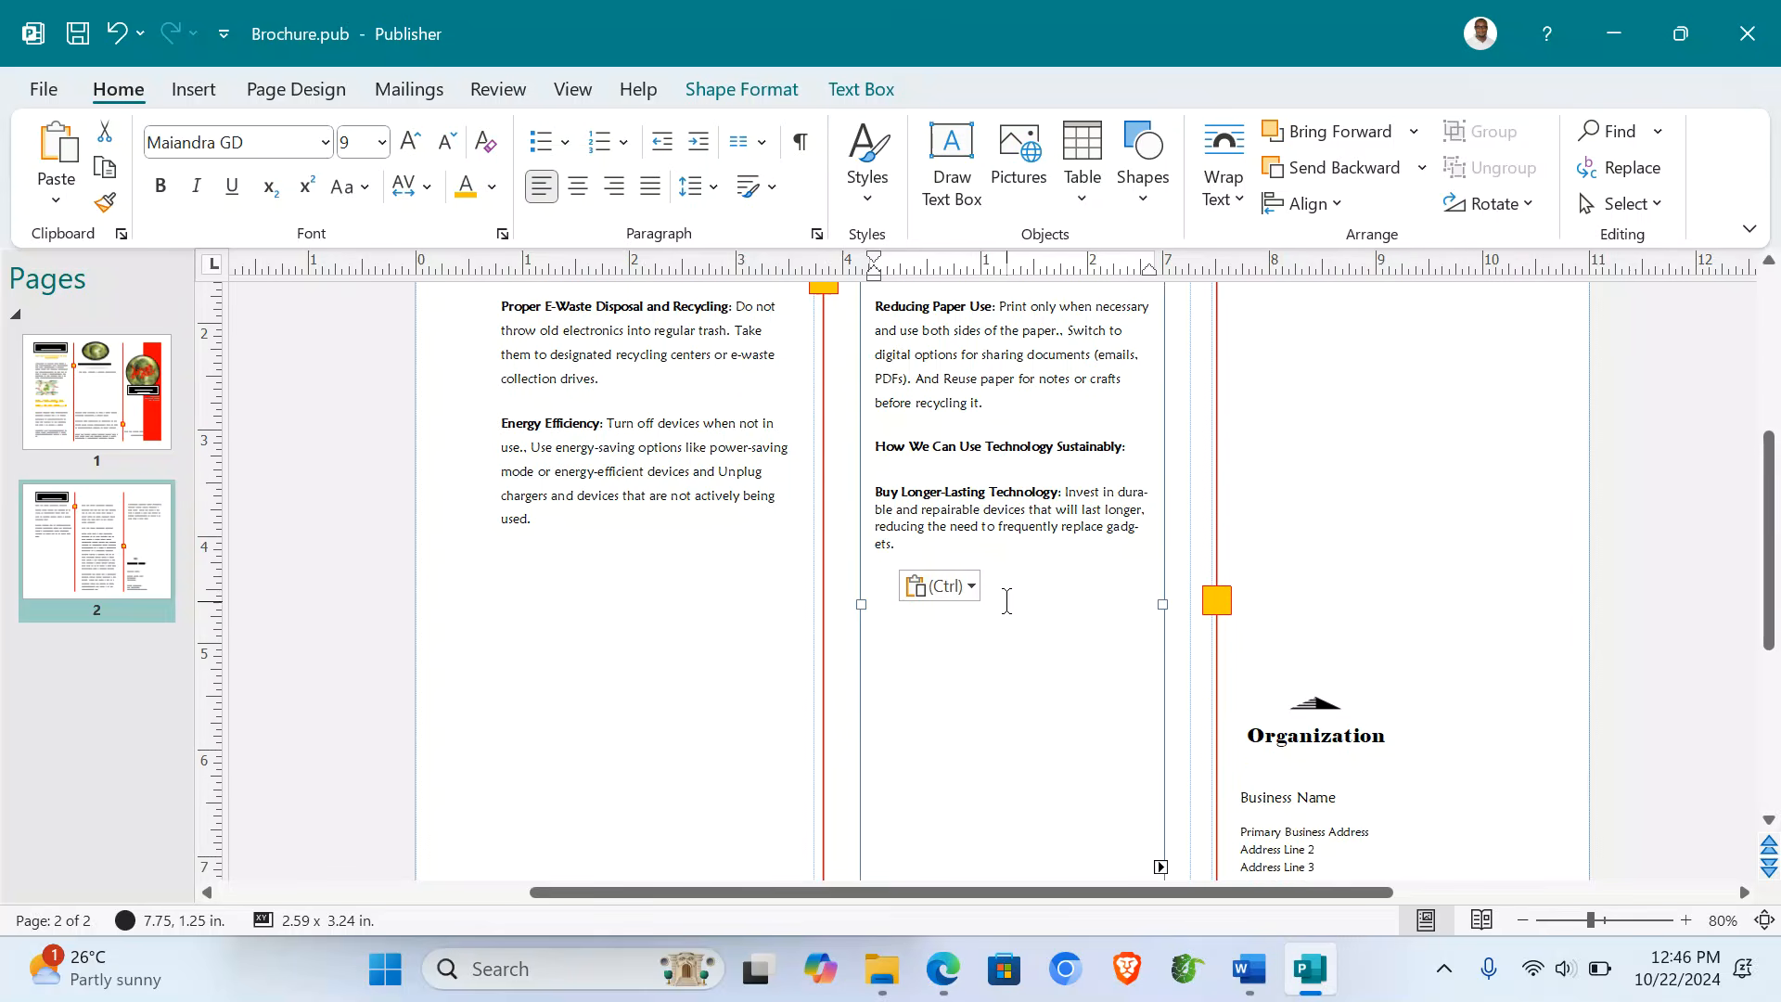
click(576, 453)
key(Return)
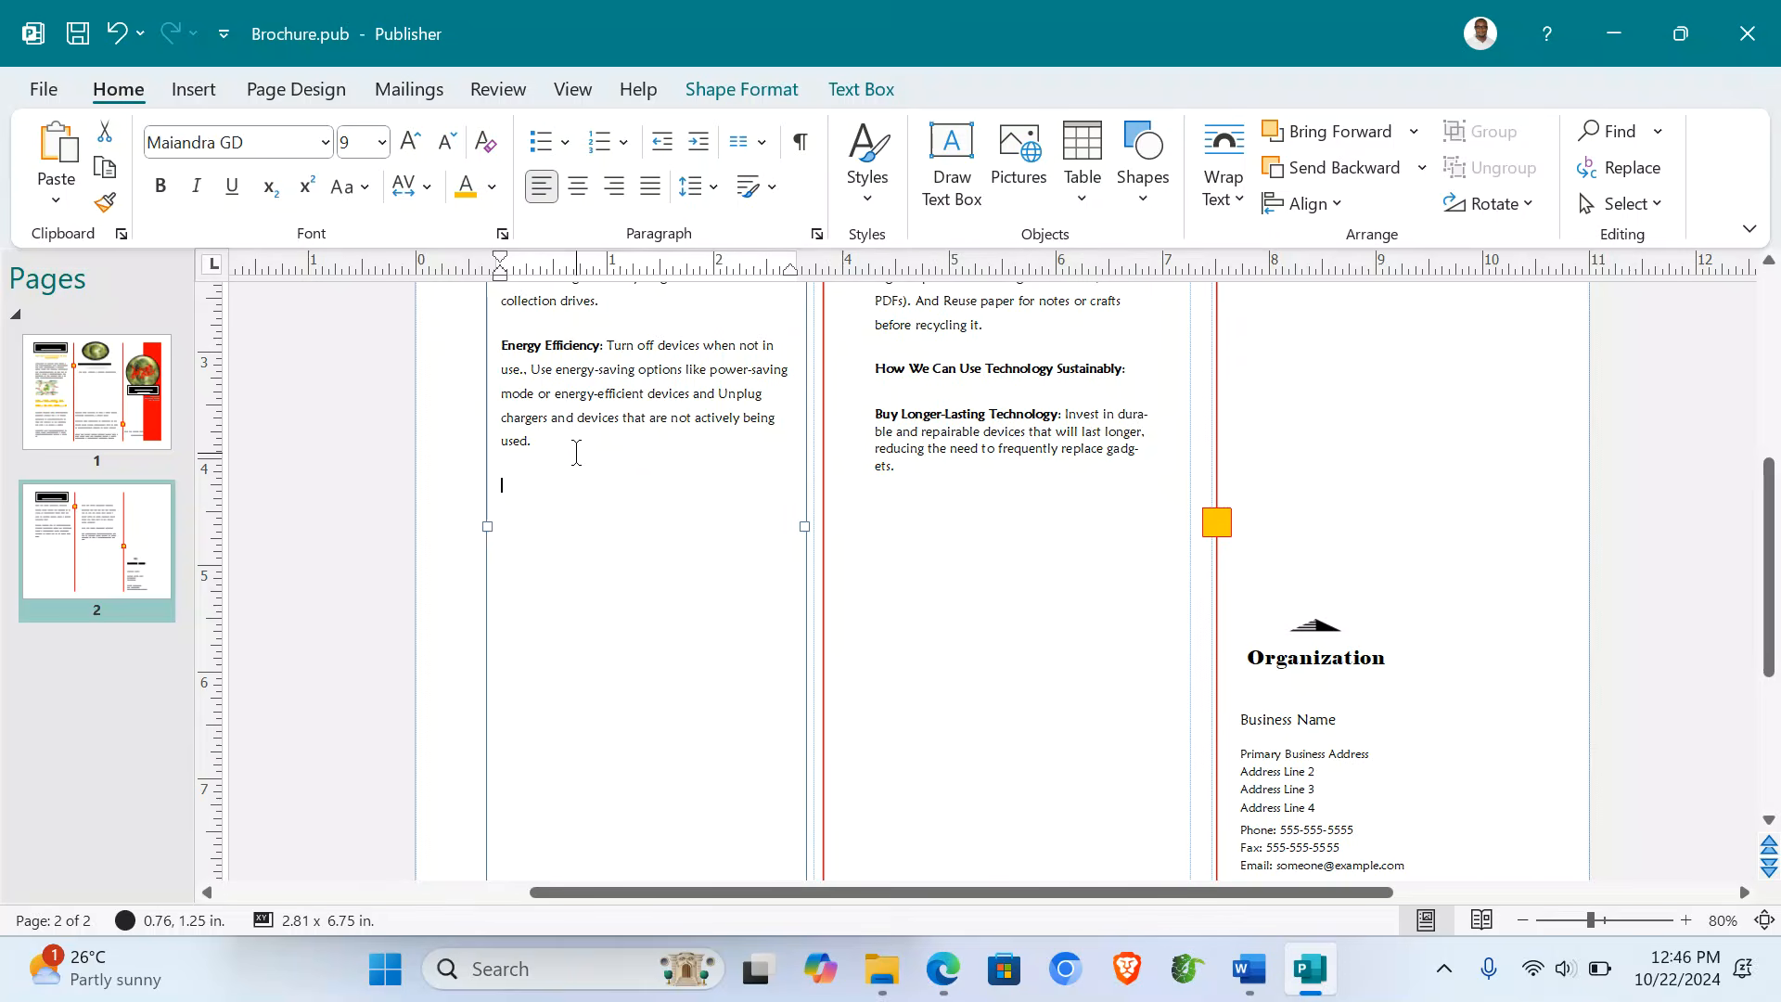
mouse_move(1246, 966)
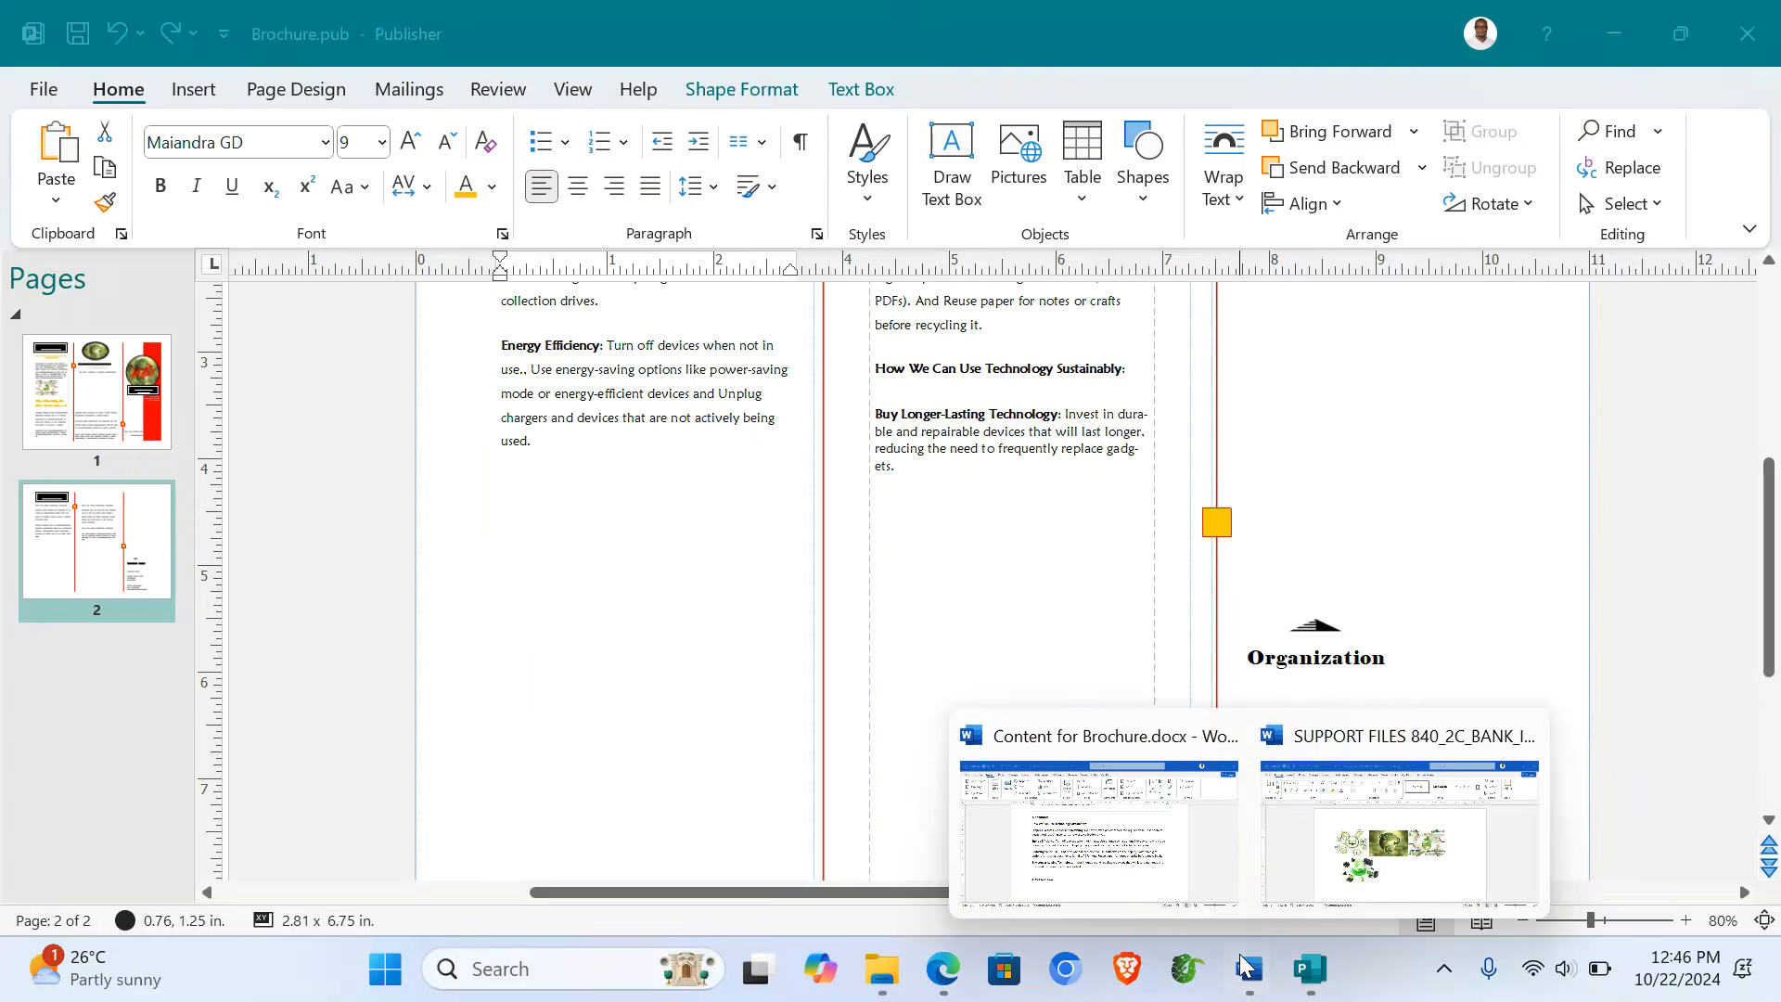
click(1362, 802)
click(607, 533)
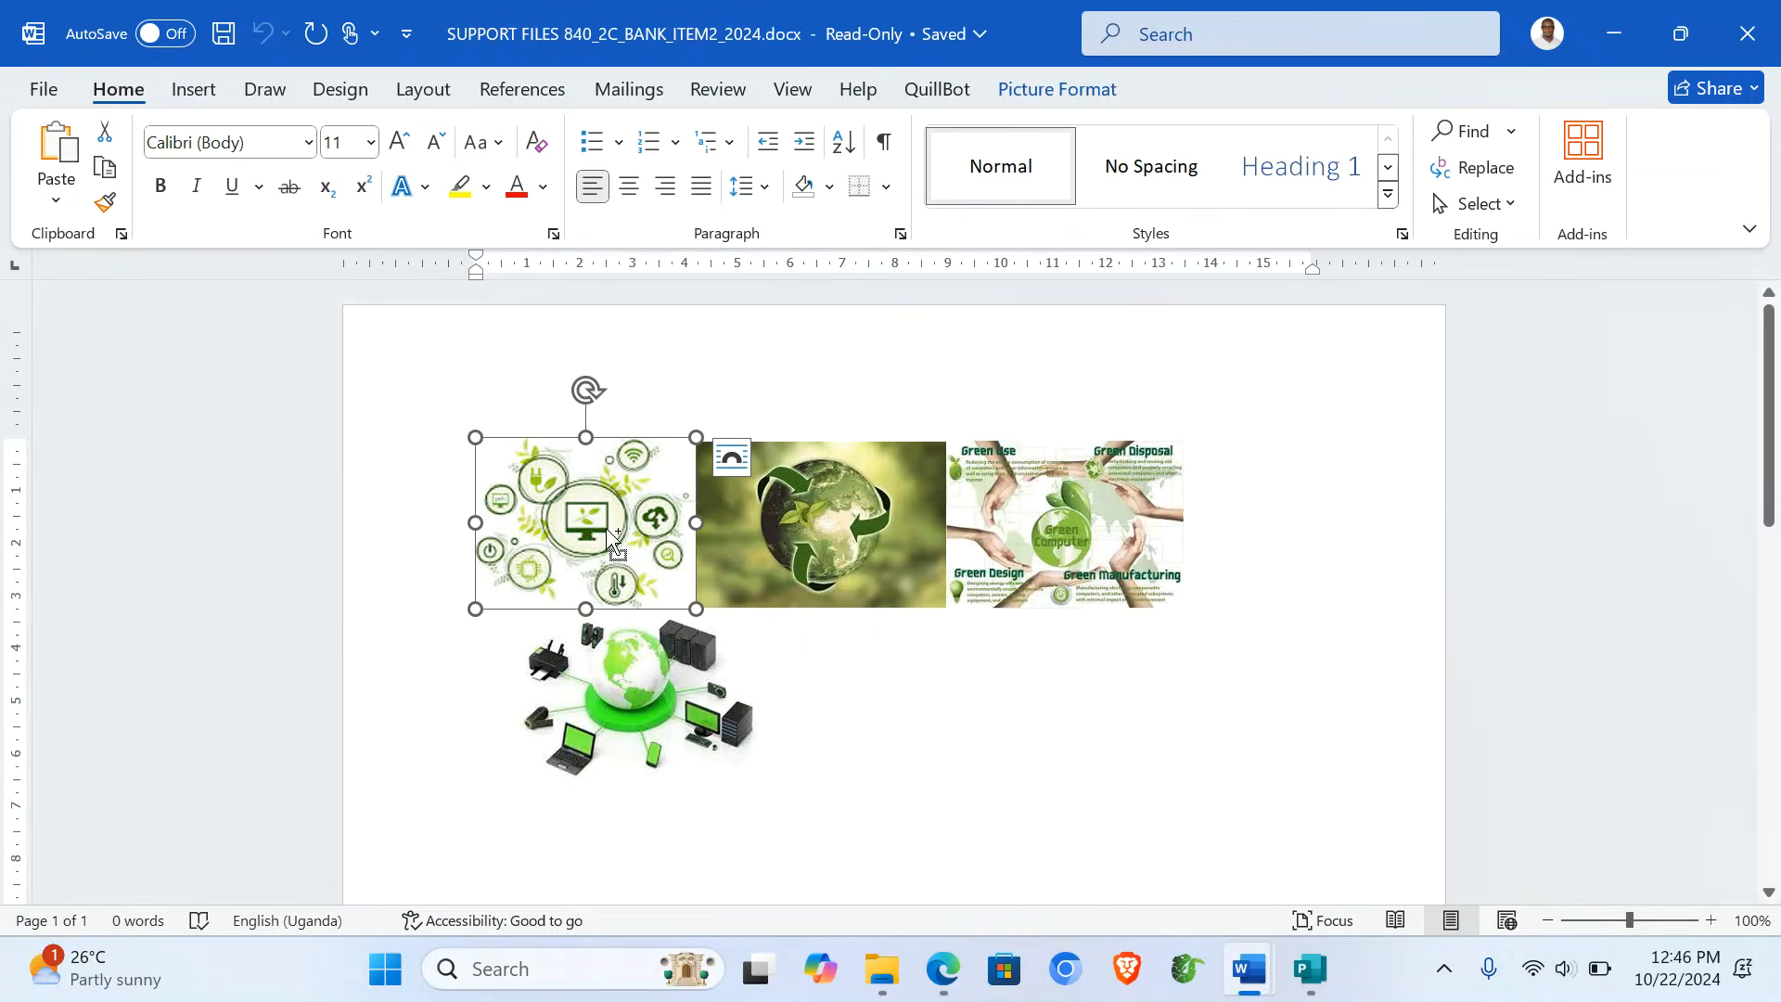
click(1000, 482)
click(1310, 969)
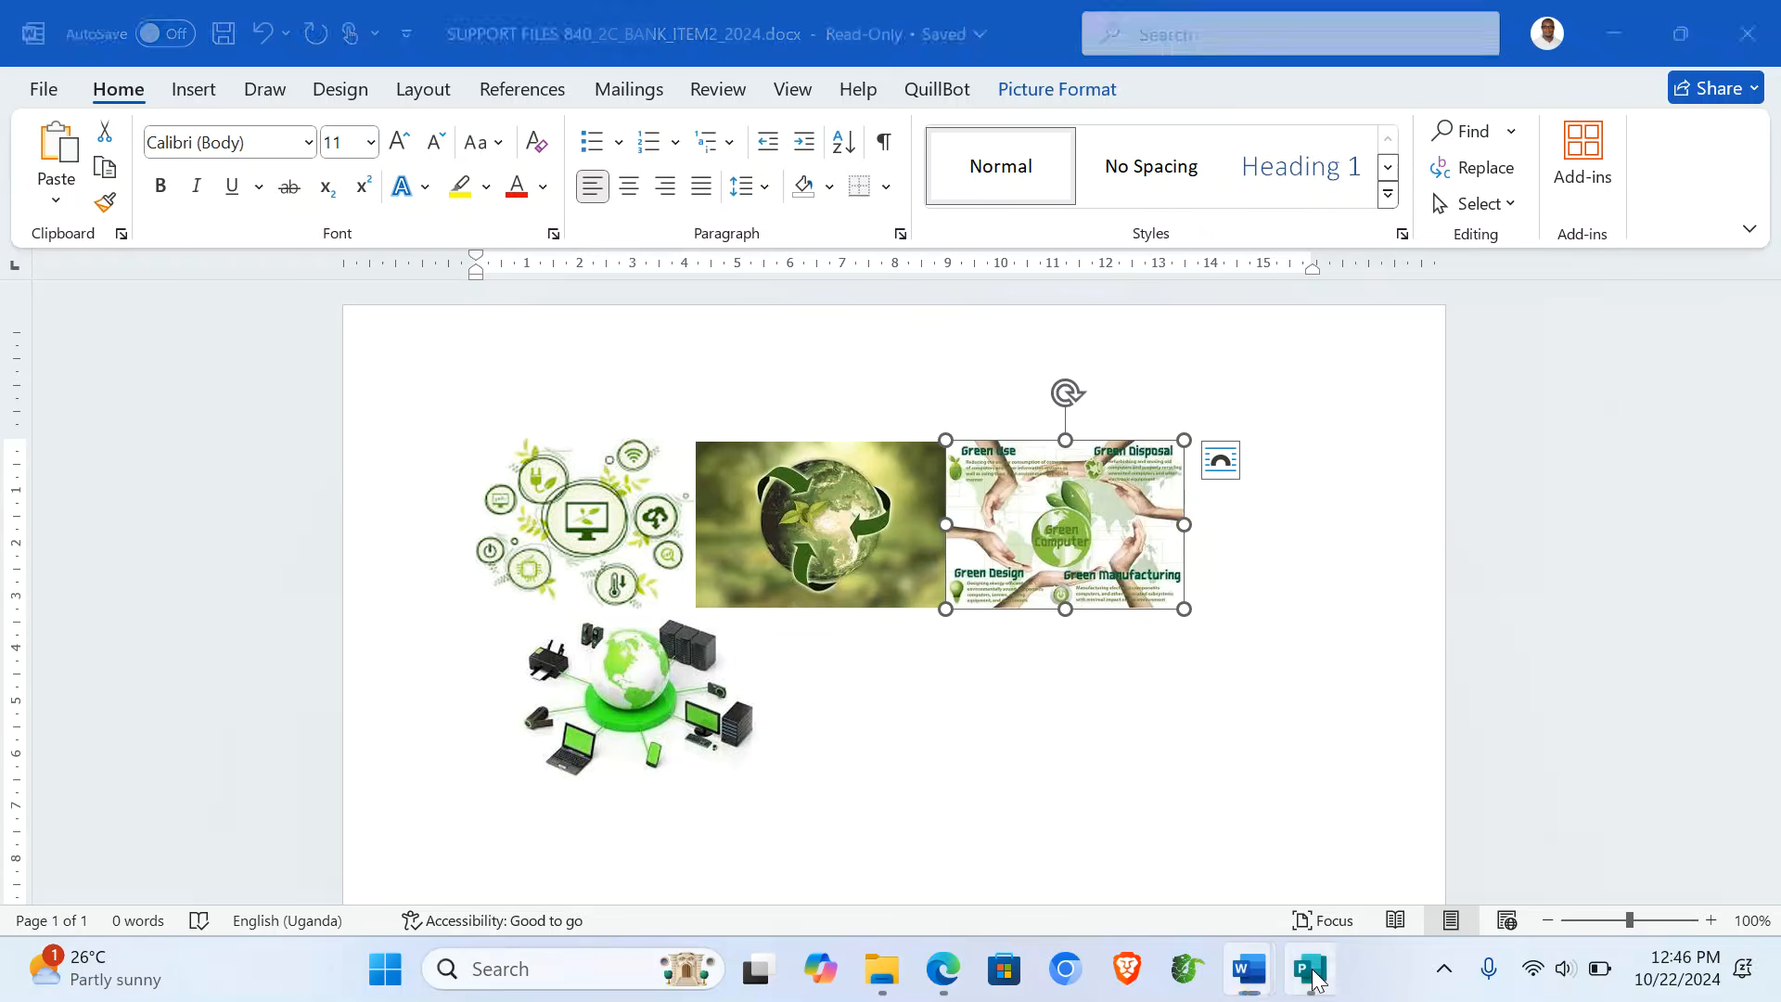
key(ctrl+v)
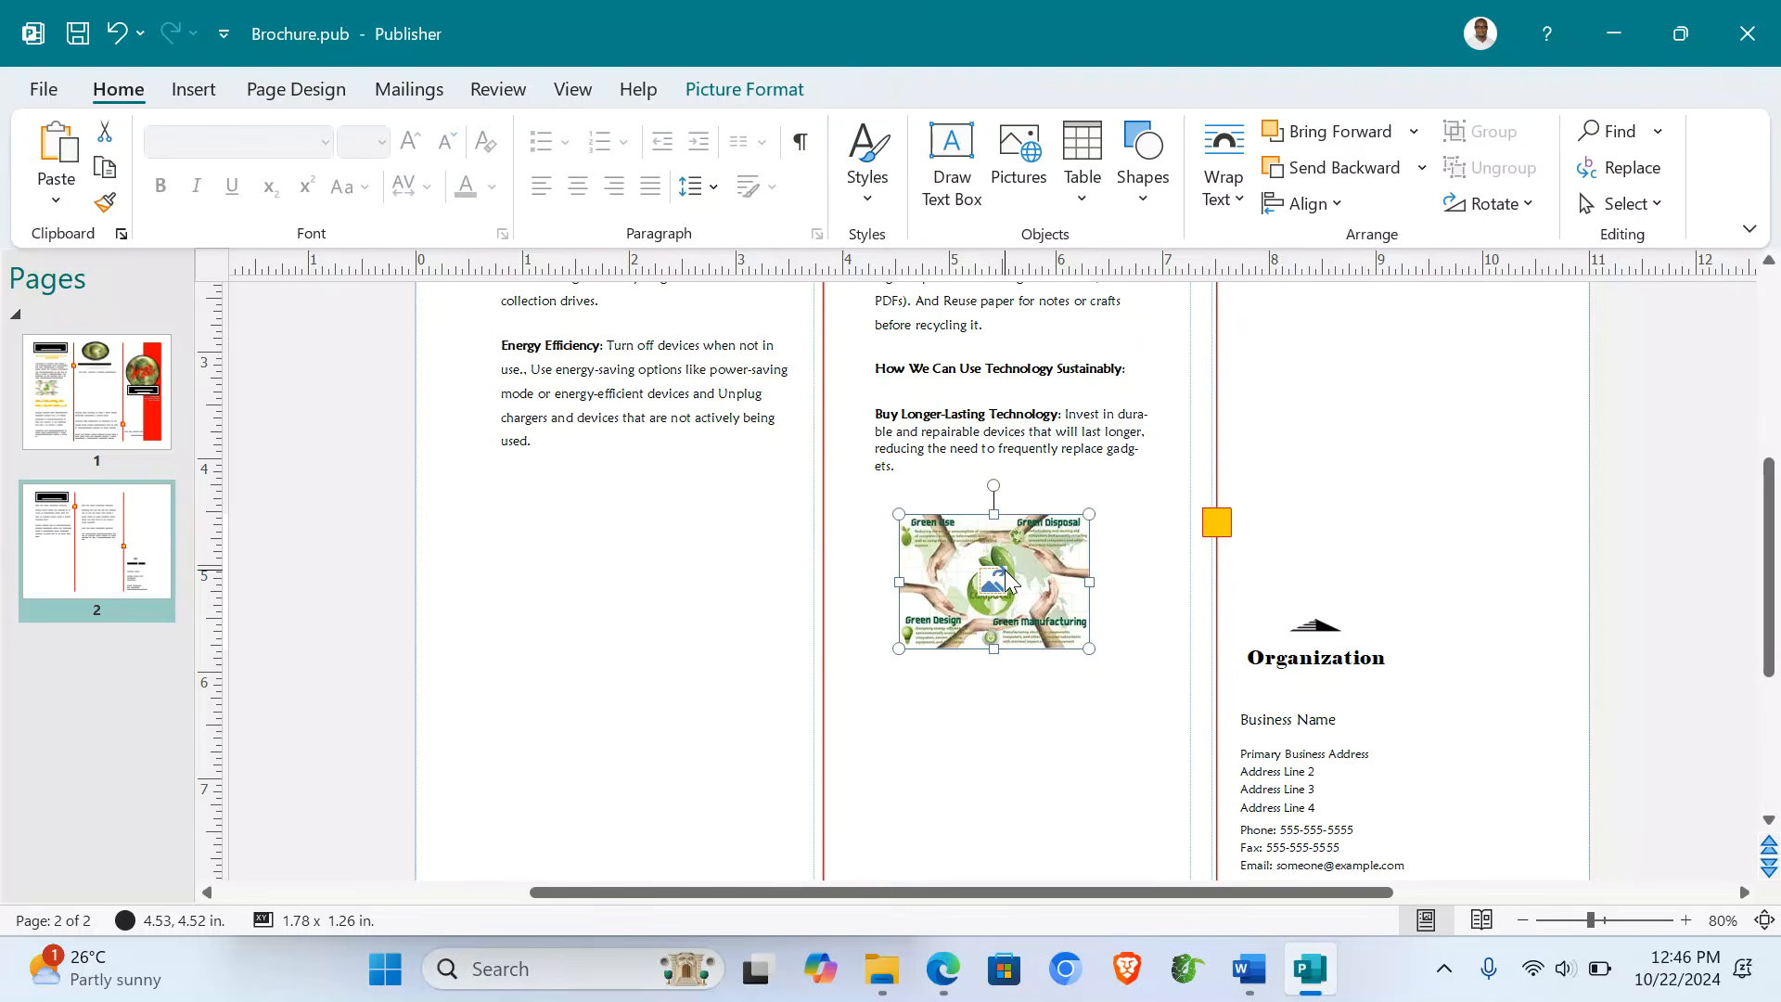
- Place the widened infographic in the left panel and make the sustainability heading yellow, about 18 pt
drag(1004, 568, 611, 548)
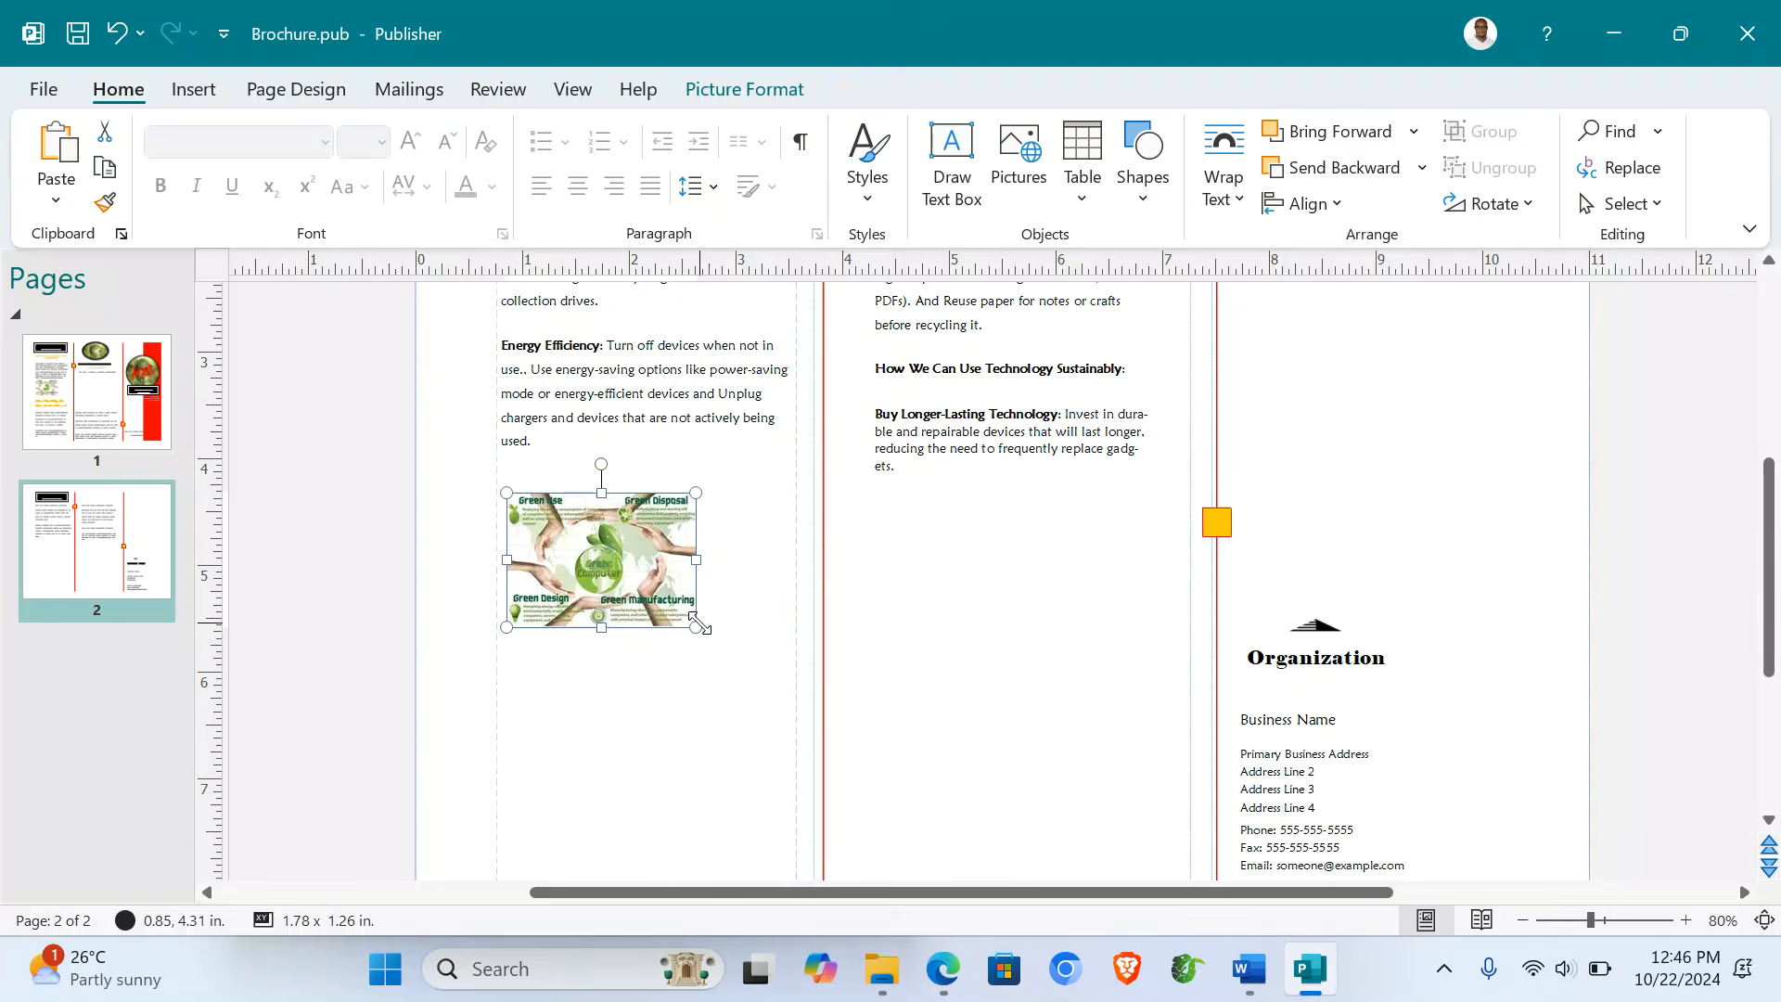
drag(715, 637, 793, 707)
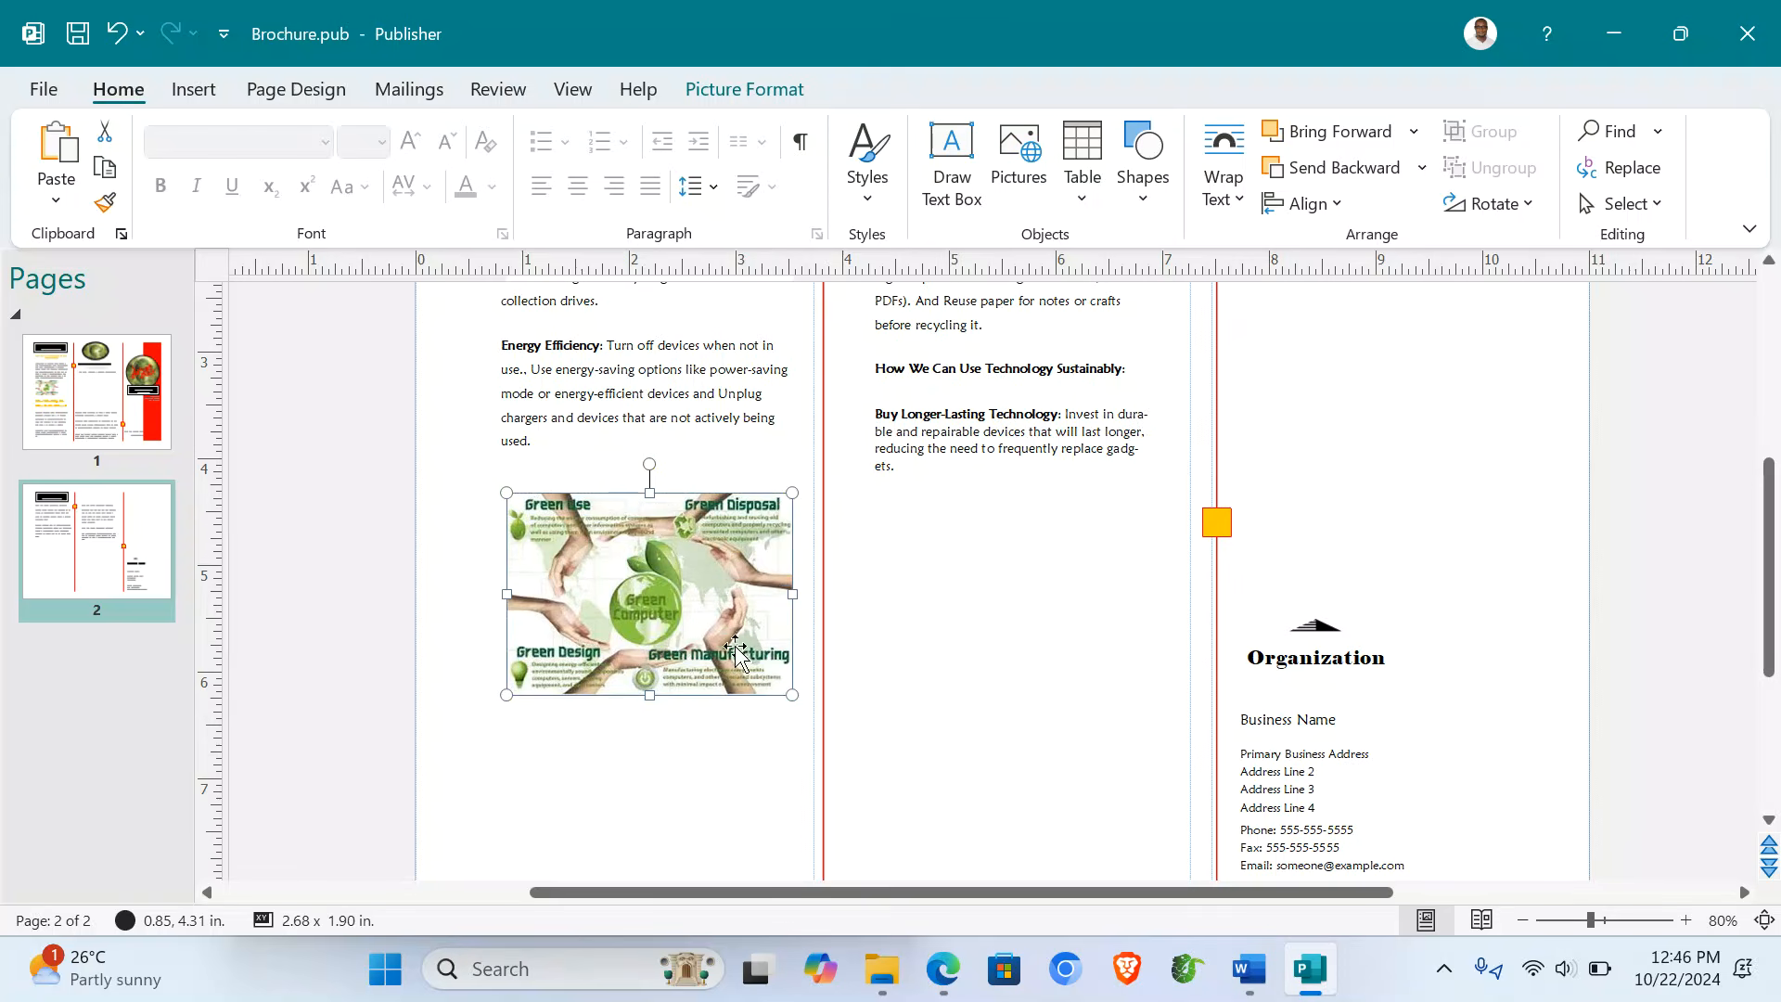
click(597, 372)
scroll(598, 380, up, 2)
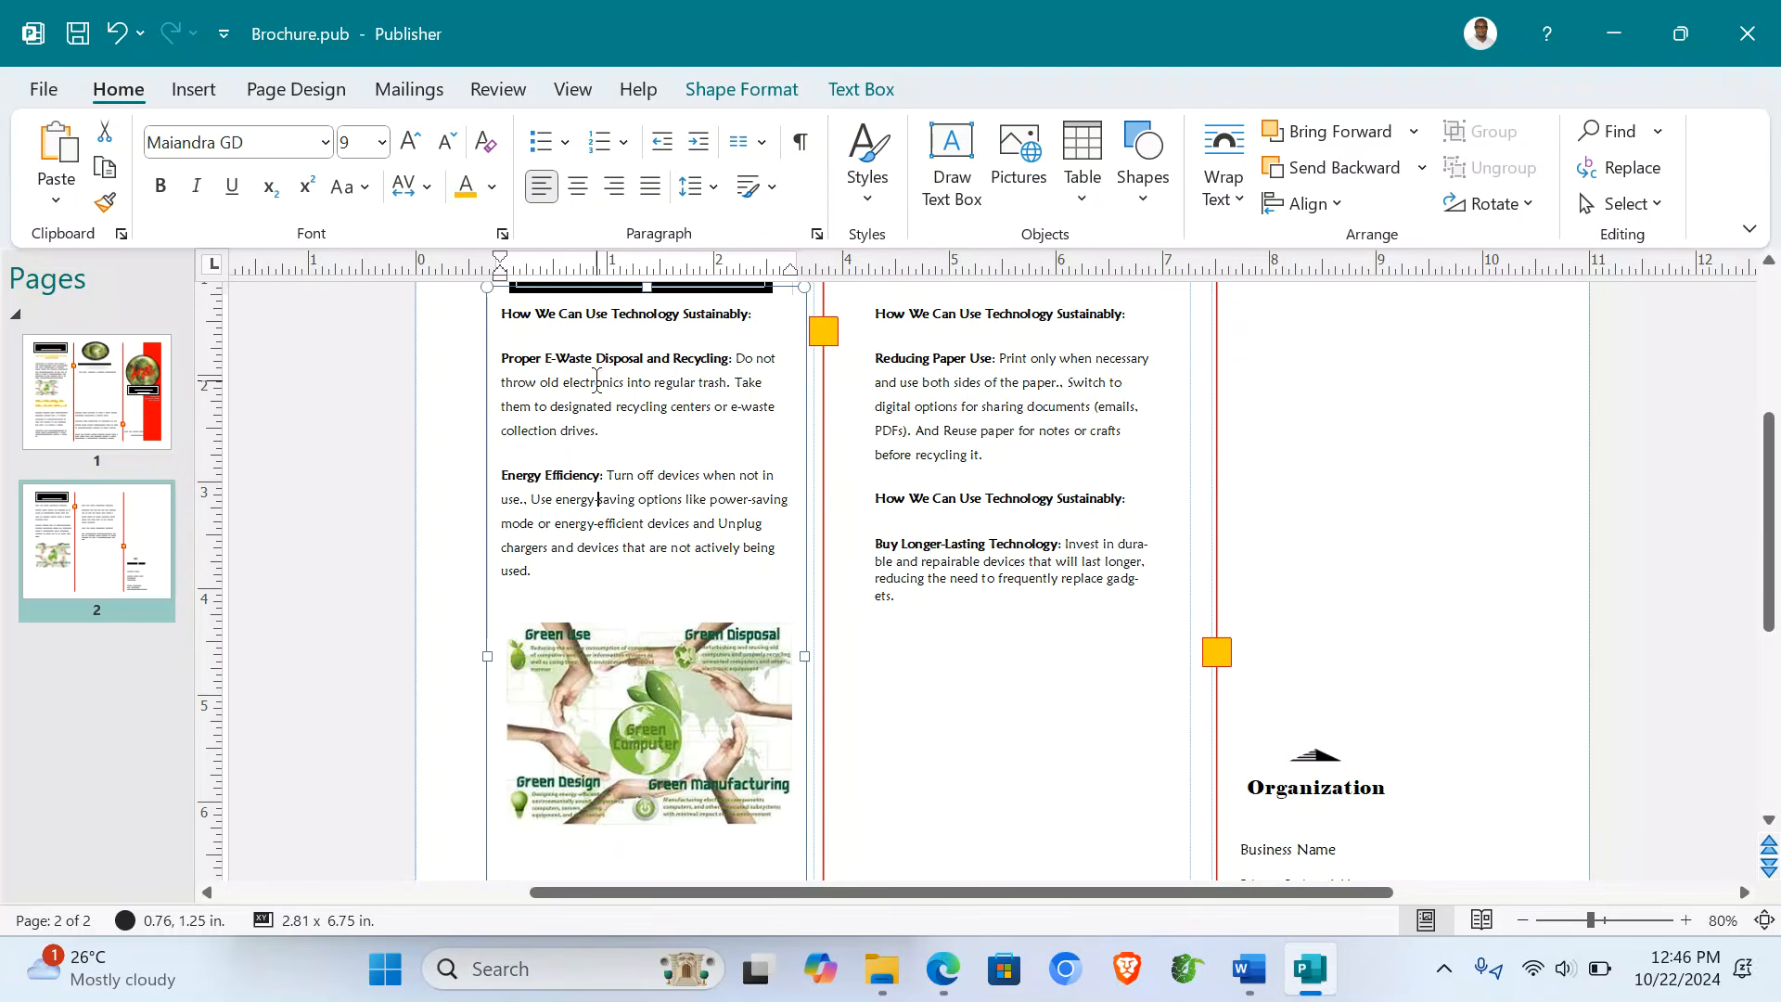
drag(502, 314, 758, 315)
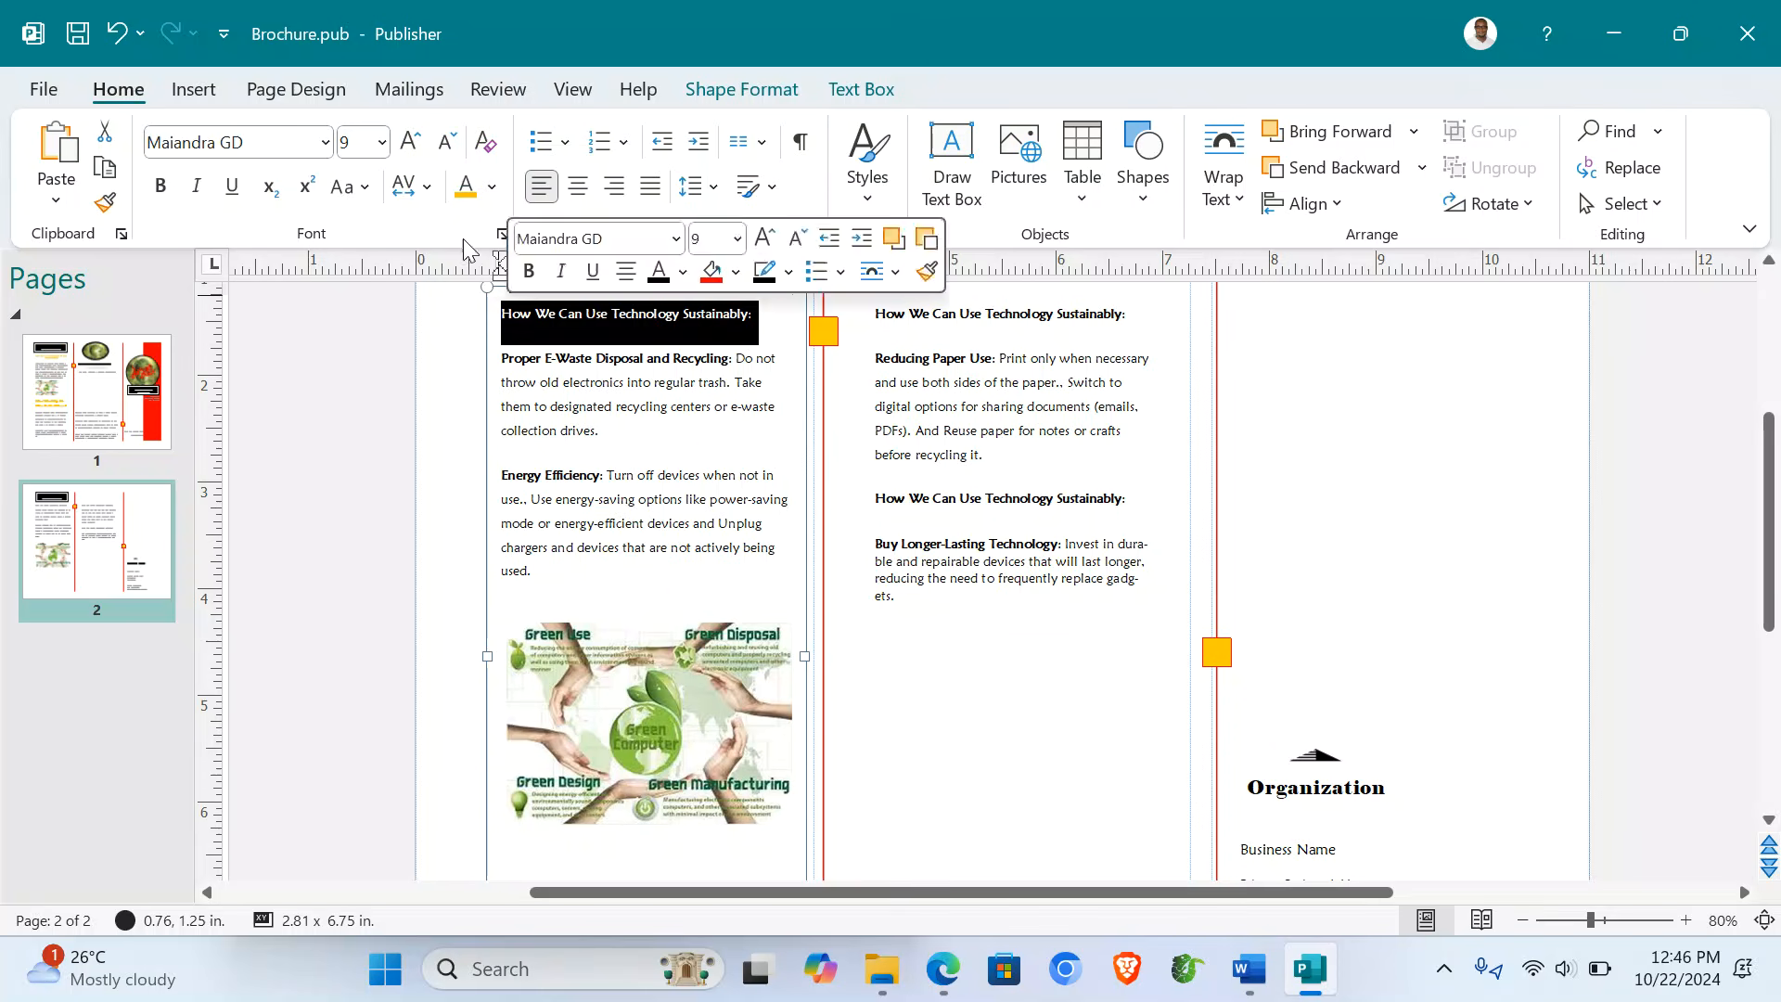
click(467, 188)
click(409, 141)
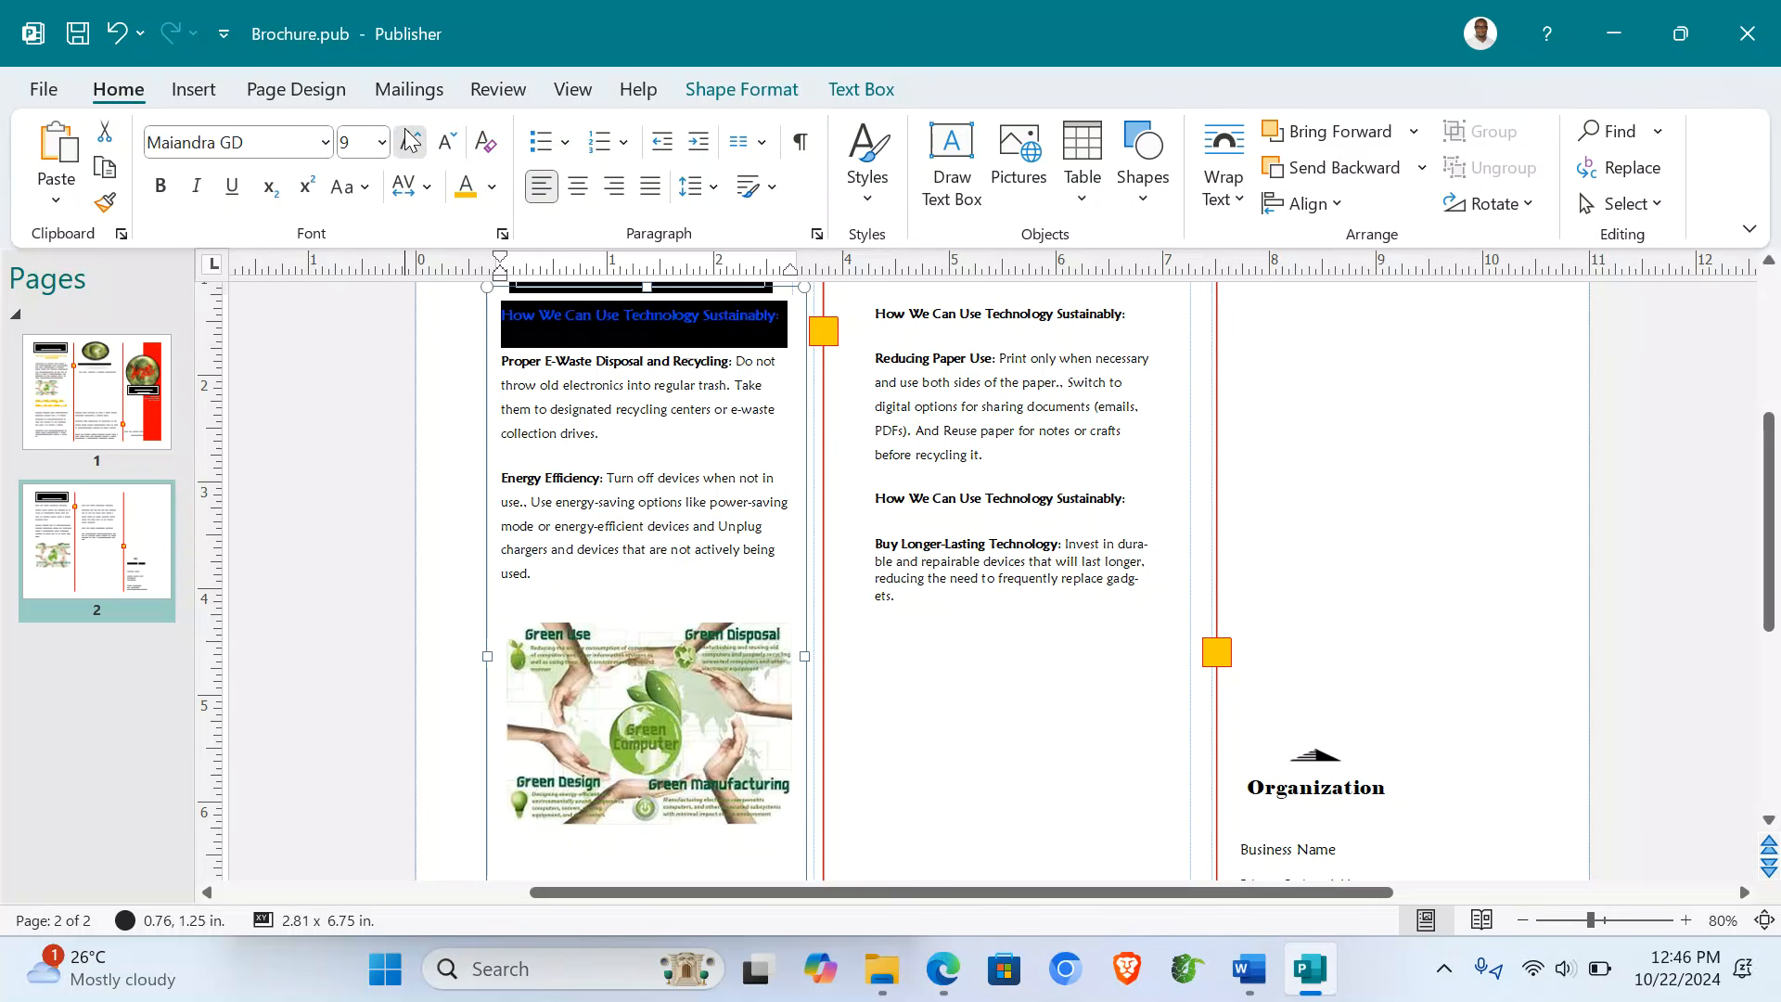
click(409, 141)
click(409, 141)
click(409, 141)
click(409, 141)
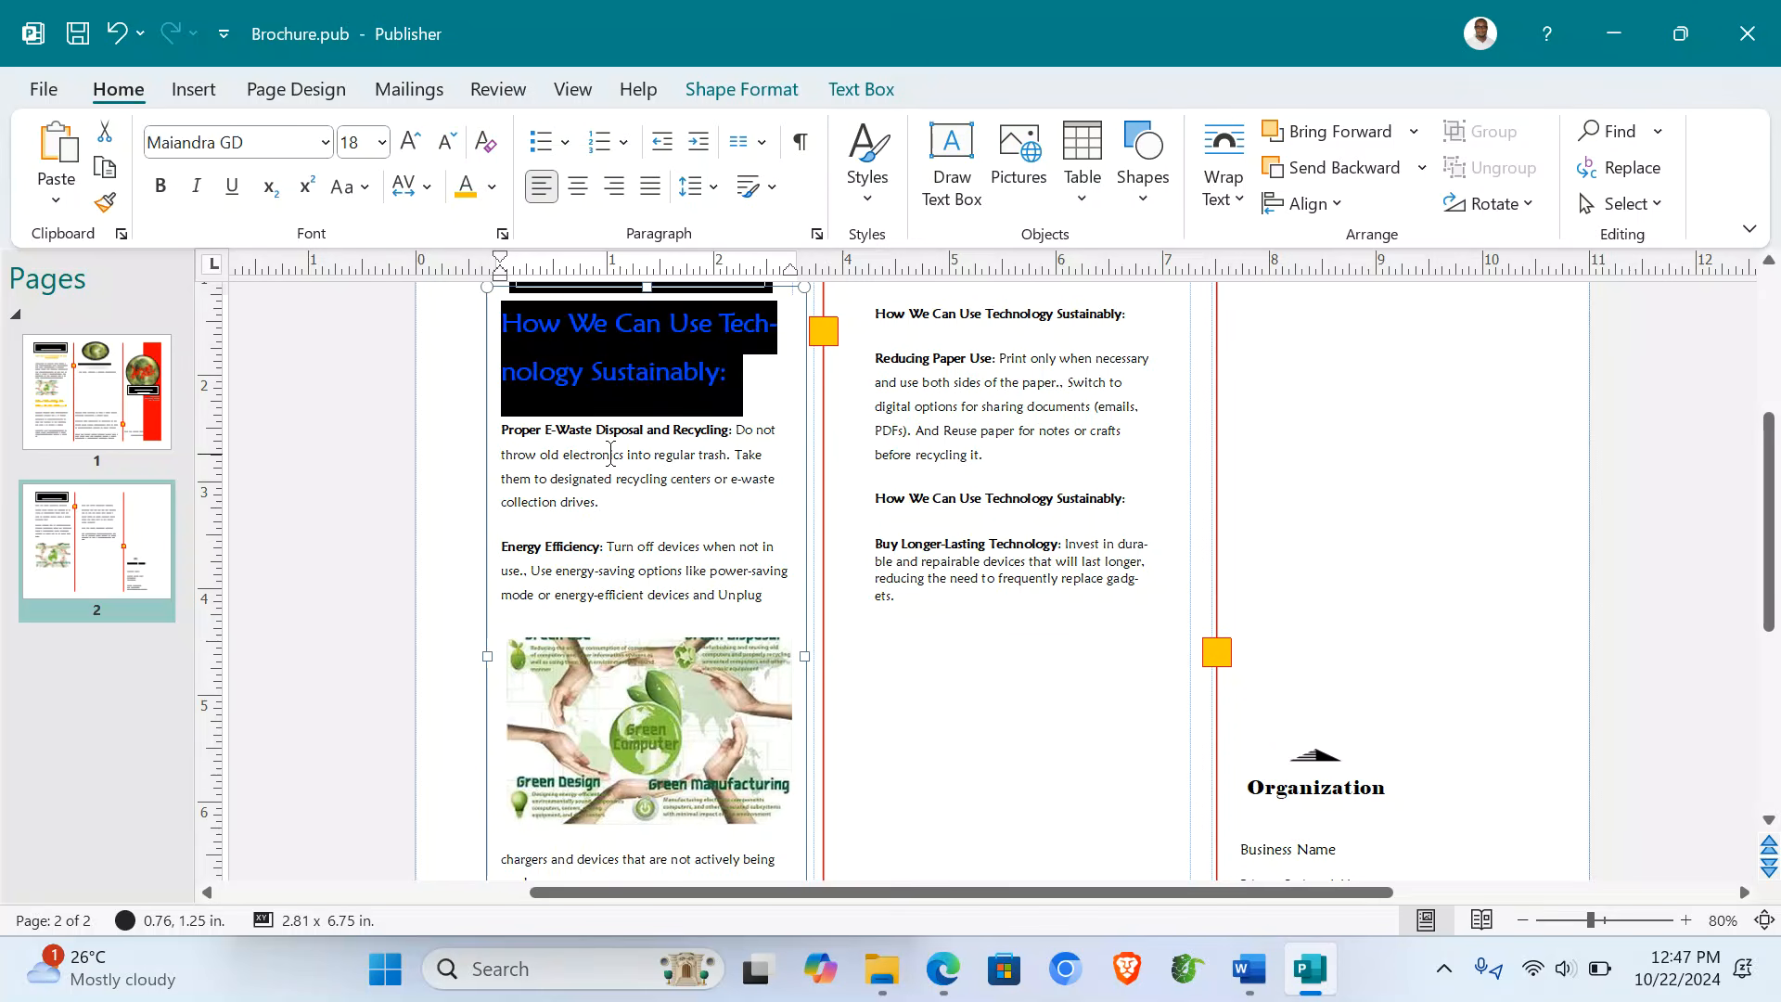
- Enlarge the left panel body paragraphs from Proper E-Waste onward to 12 pt
drag(501, 427, 774, 601)
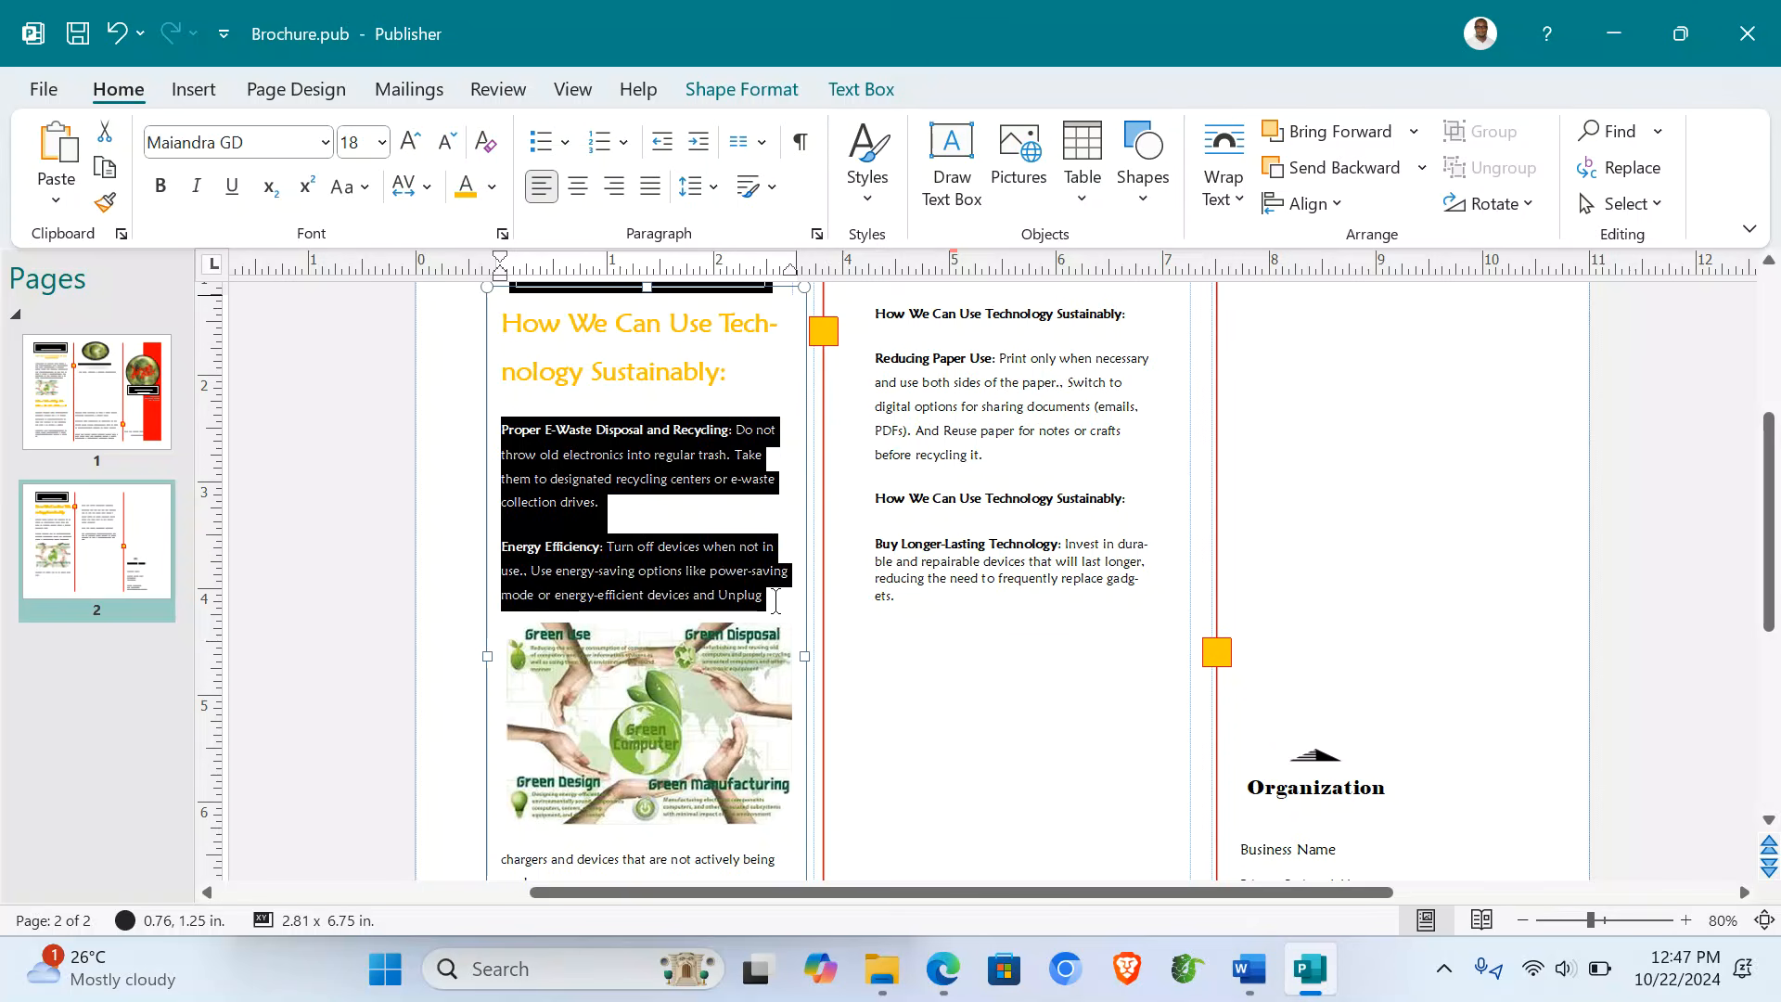
click(409, 155)
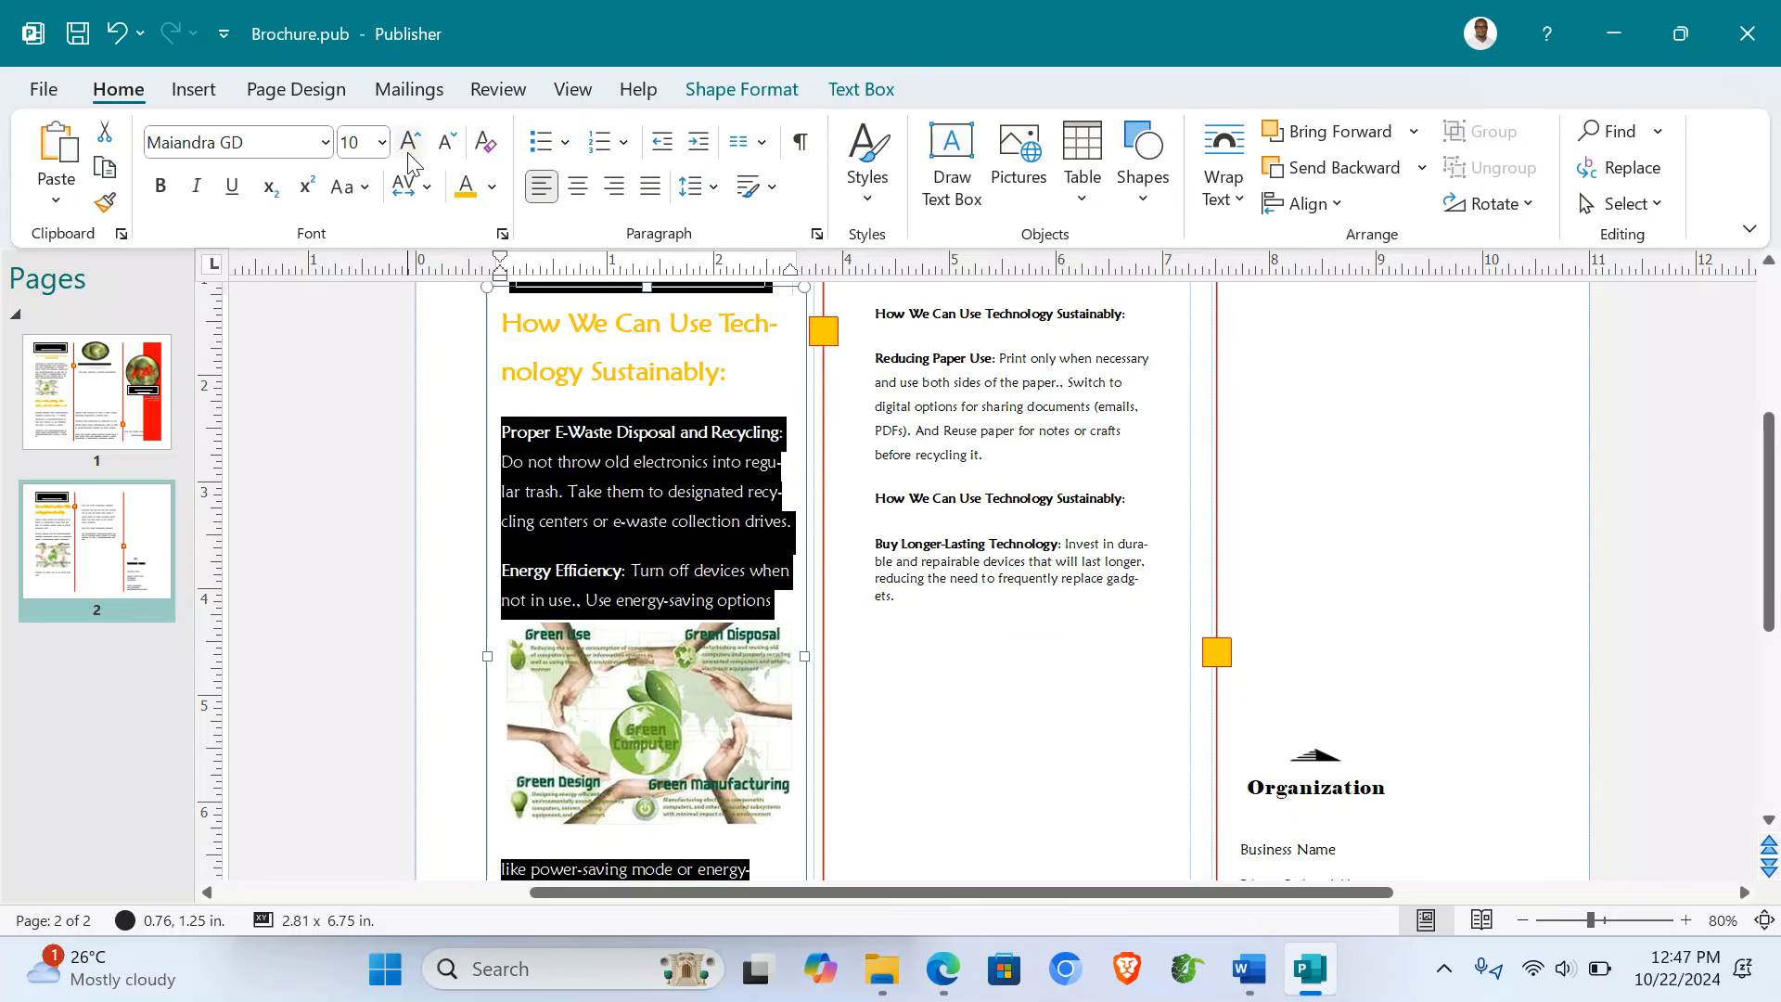
click(409, 155)
click(409, 155)
- Resize the green computing picture and position it below the e-waste paragraph
scroll(1040, 572, down, 4)
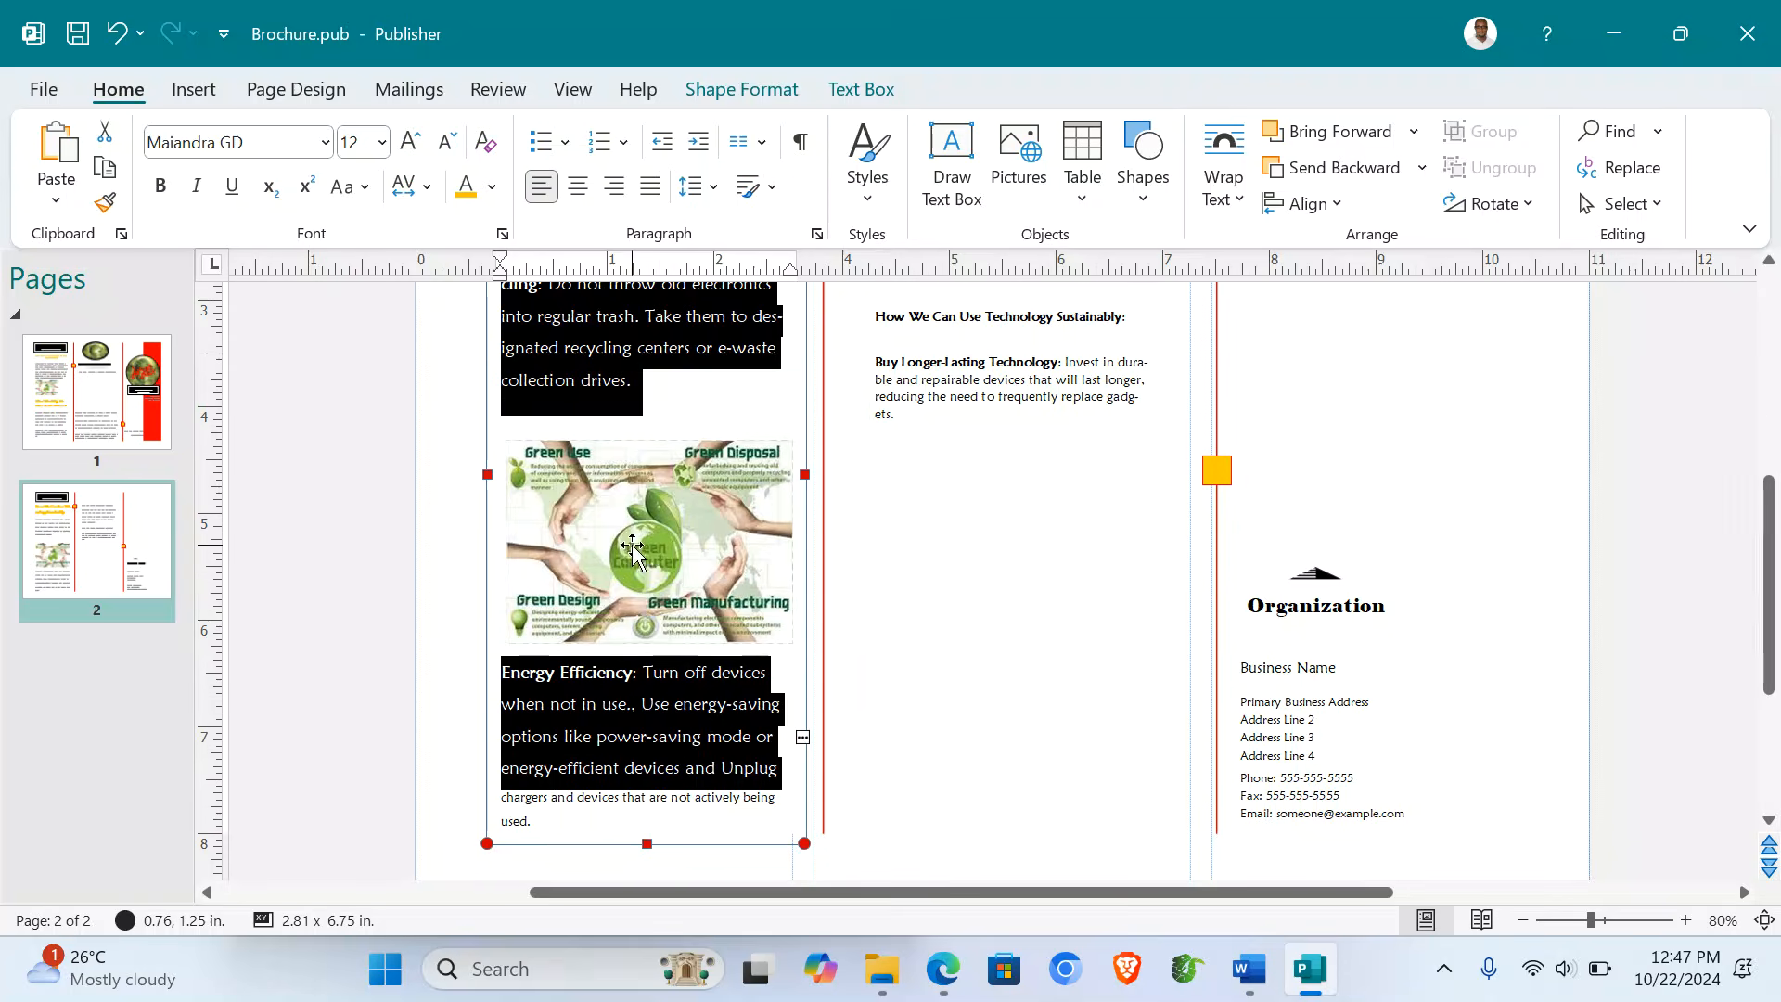
click(632, 550)
drag(508, 443, 575, 431)
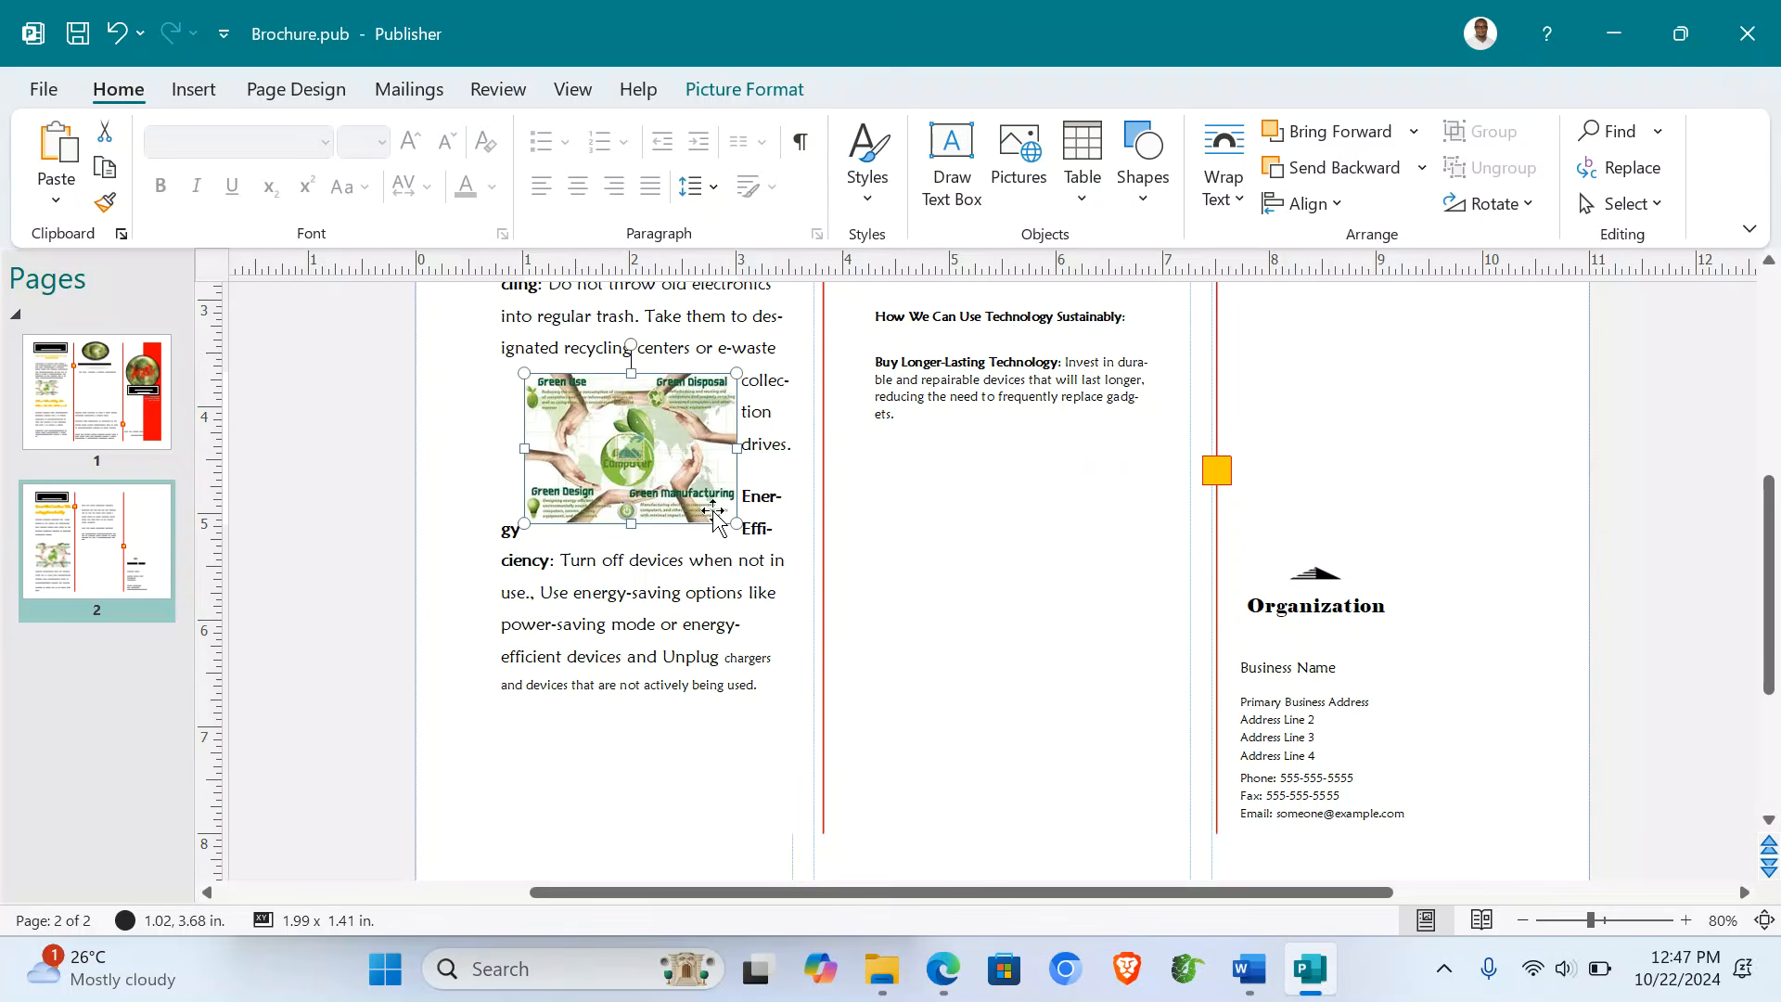
drag(736, 523, 786, 556)
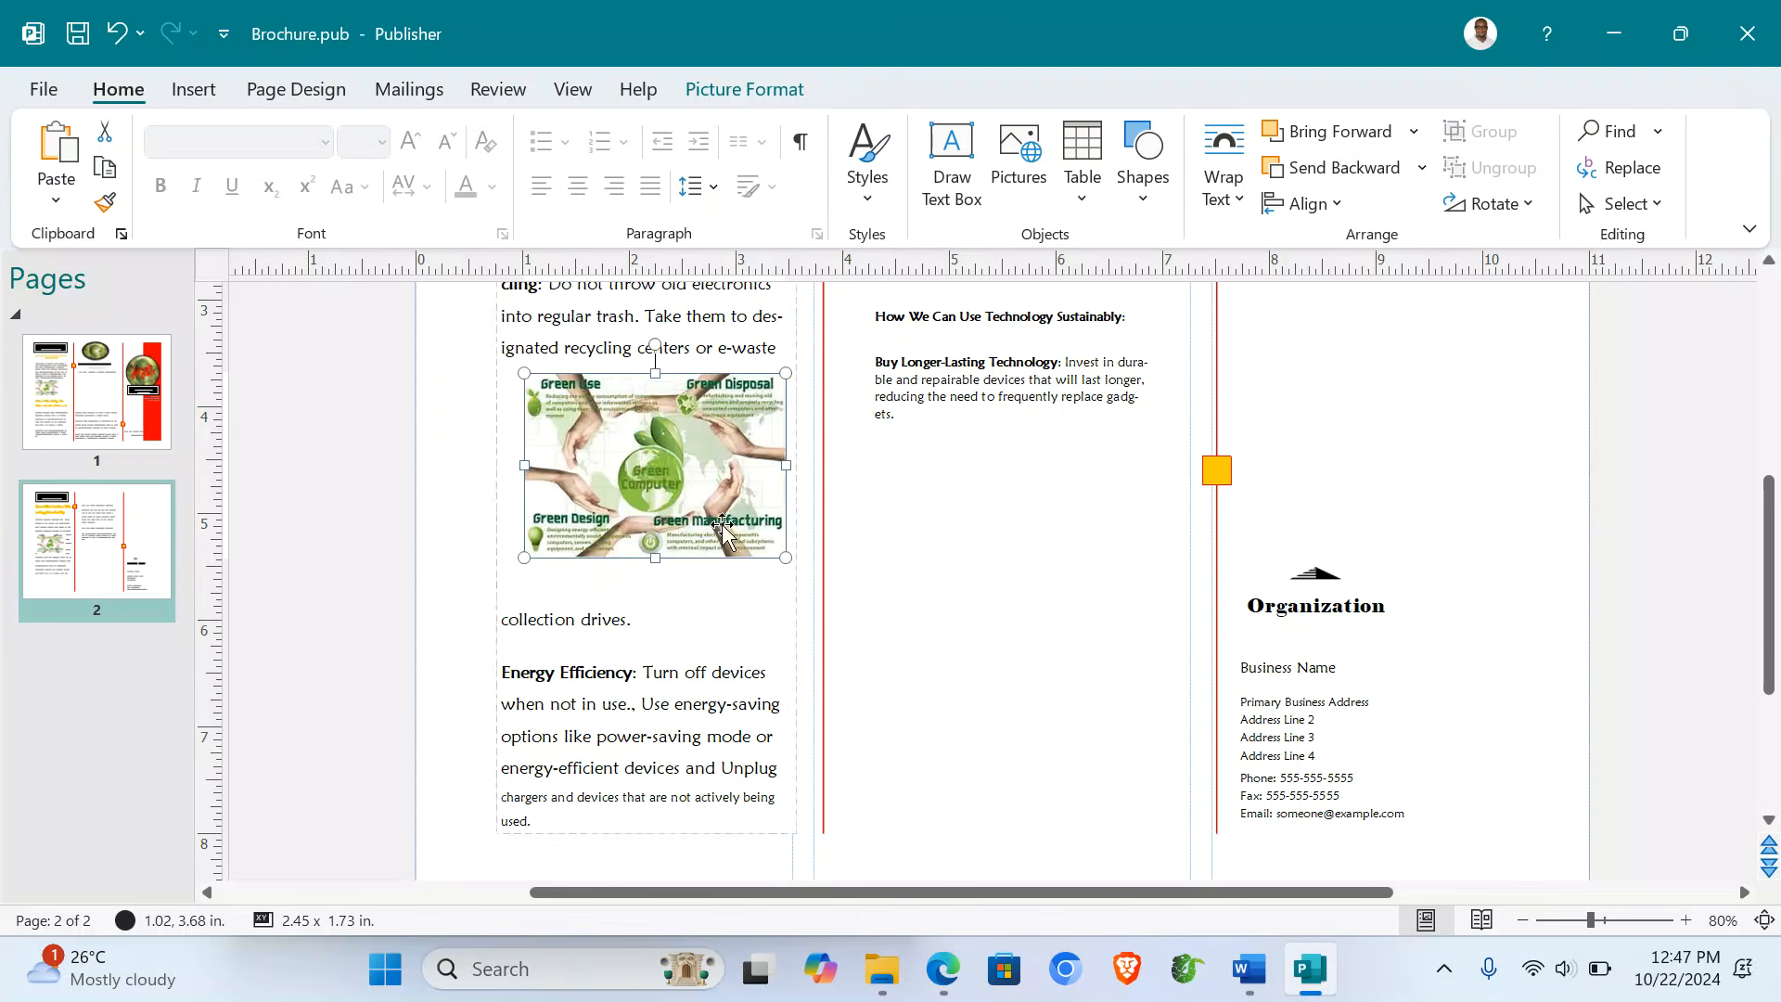
drag(677, 473, 644, 505)
click(888, 581)
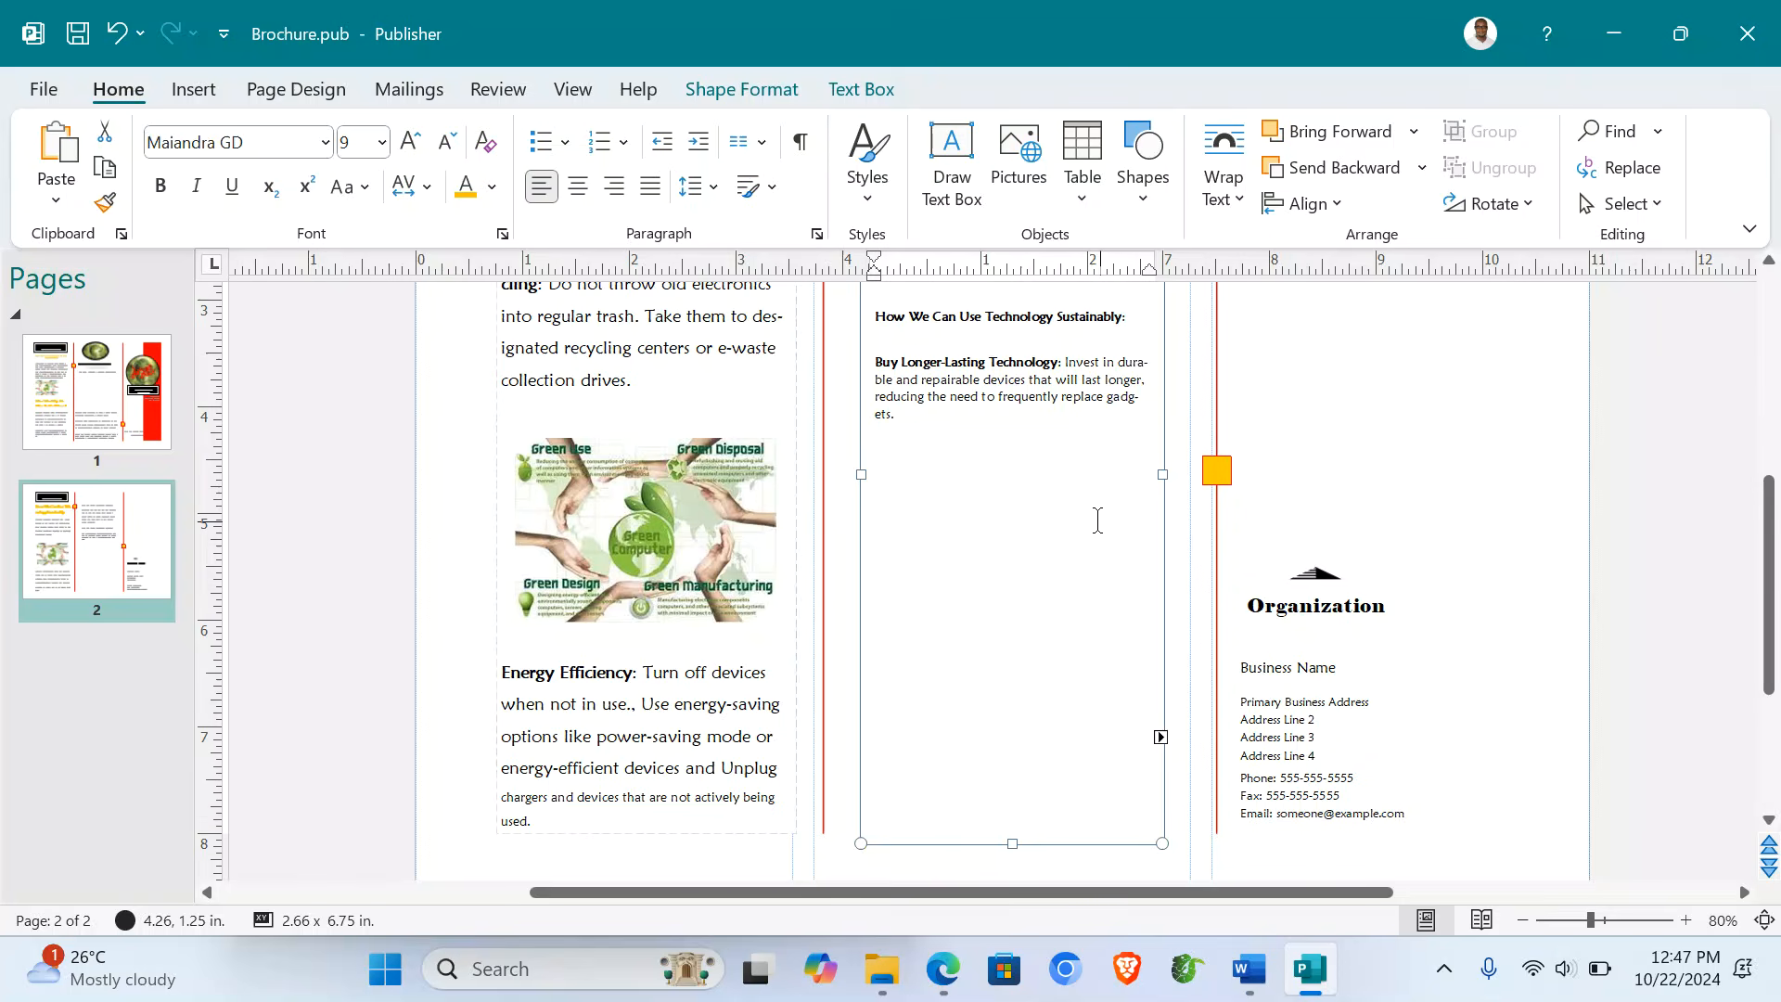
- Enlarge all the middle panel's text to 12 pt
scroll(1097, 520, up, 3)
key(ctrl+a)
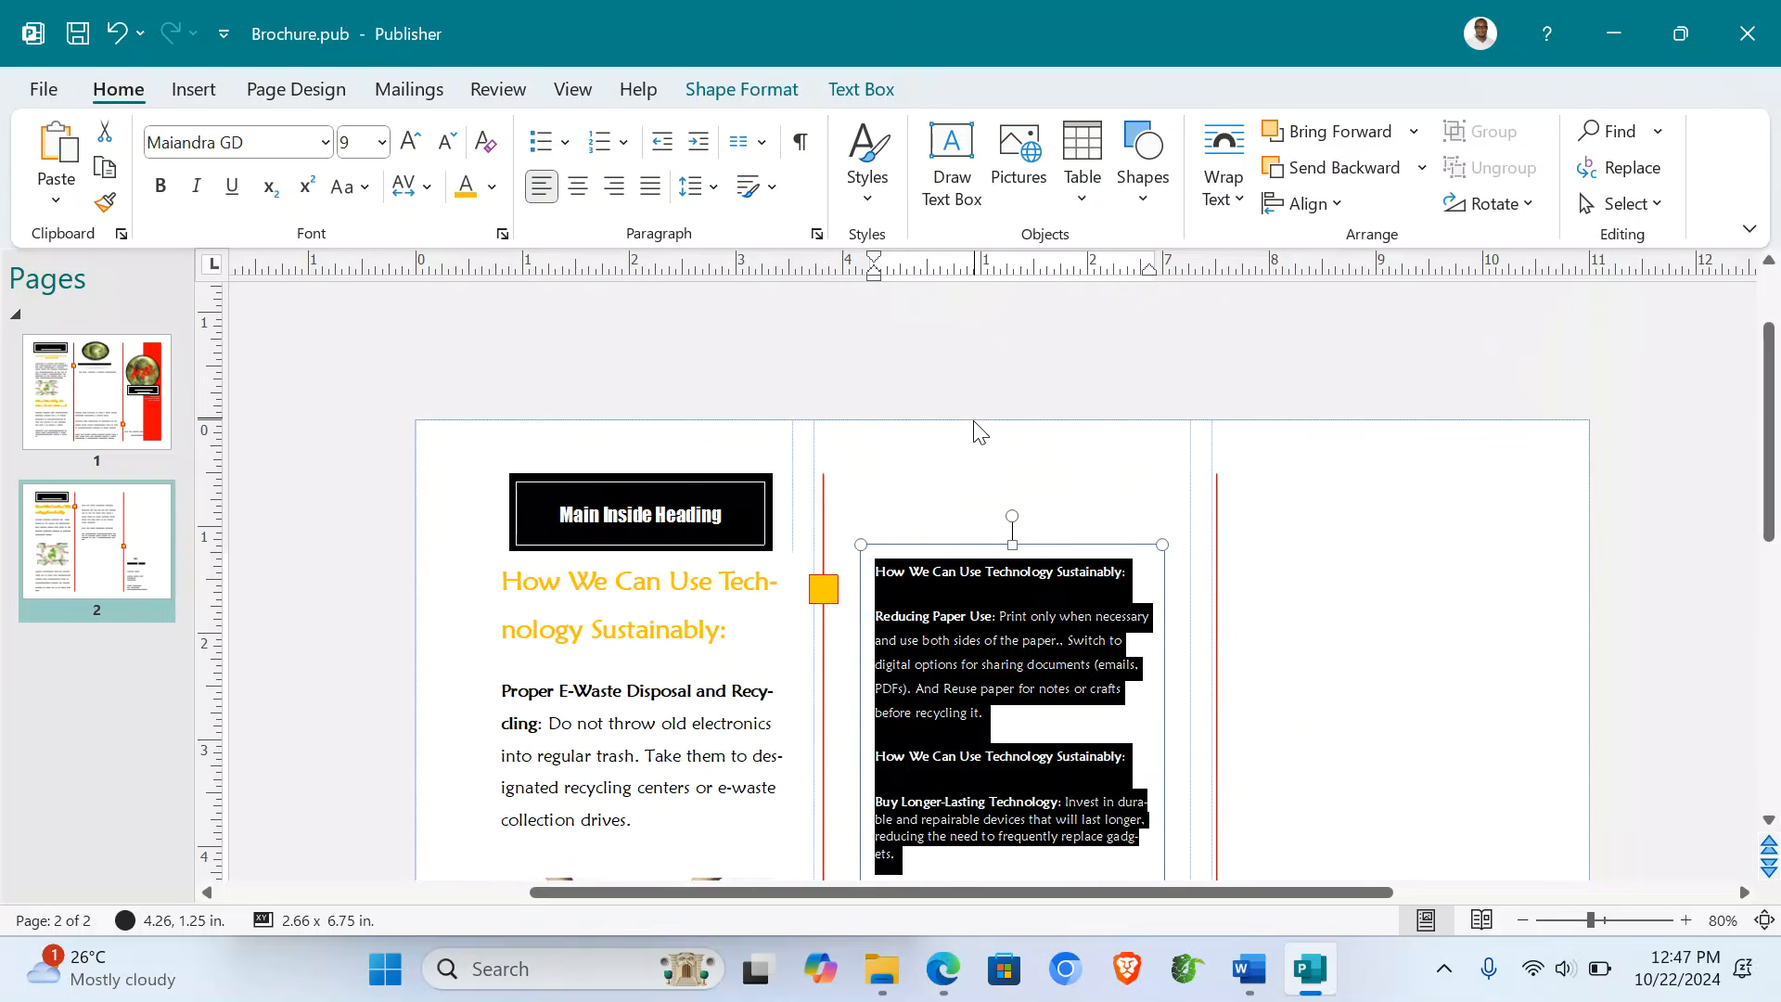
click(409, 141)
click(409, 141)
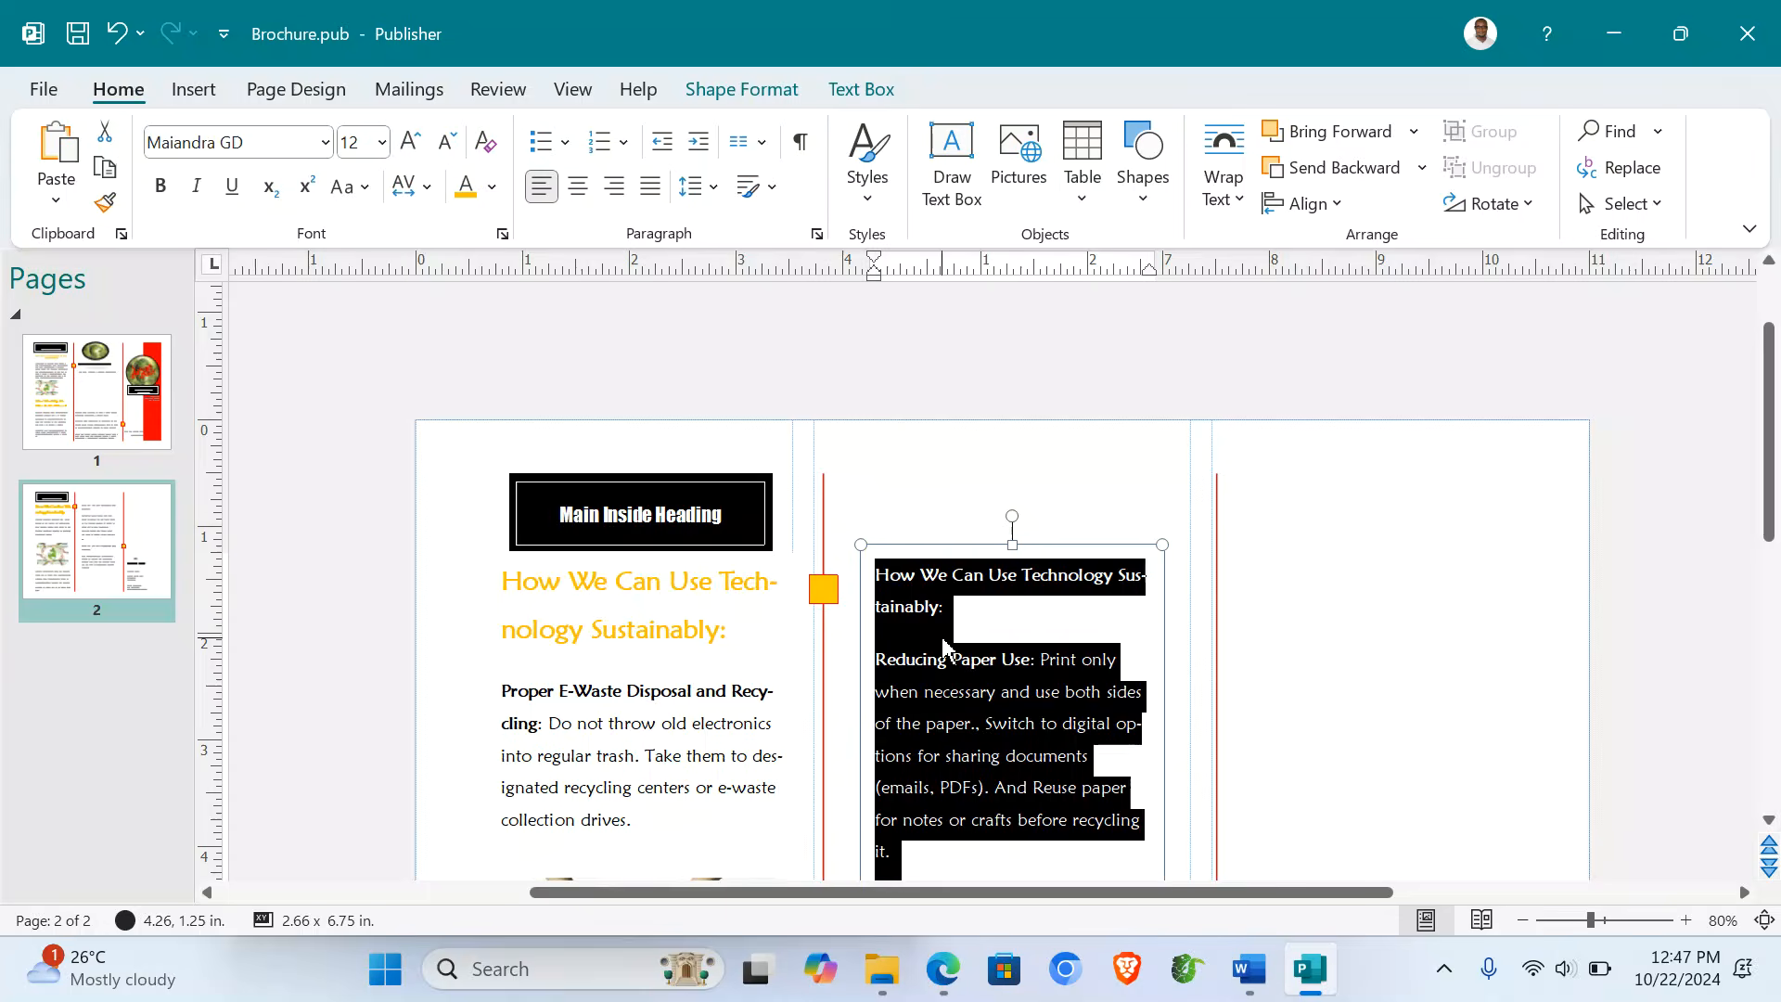
- Make the first Technology Sustainably heading bold, yellow and centred
click(923, 607)
triple_click(912, 589)
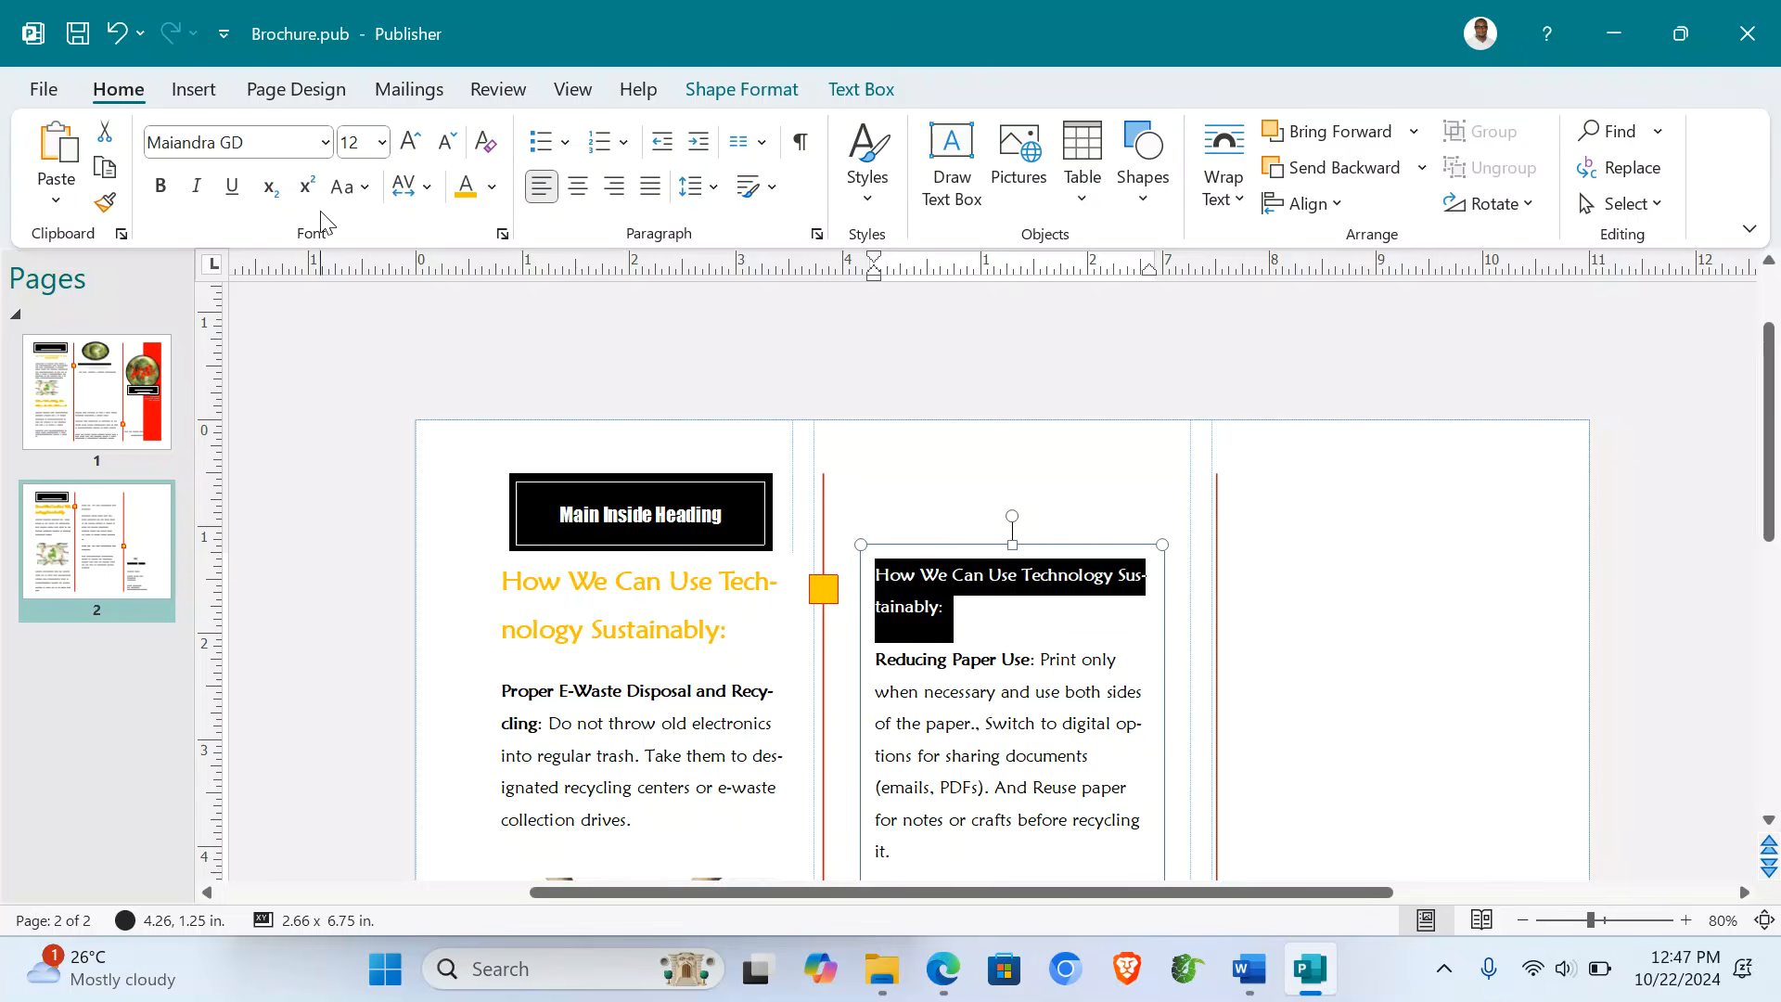
click(161, 186)
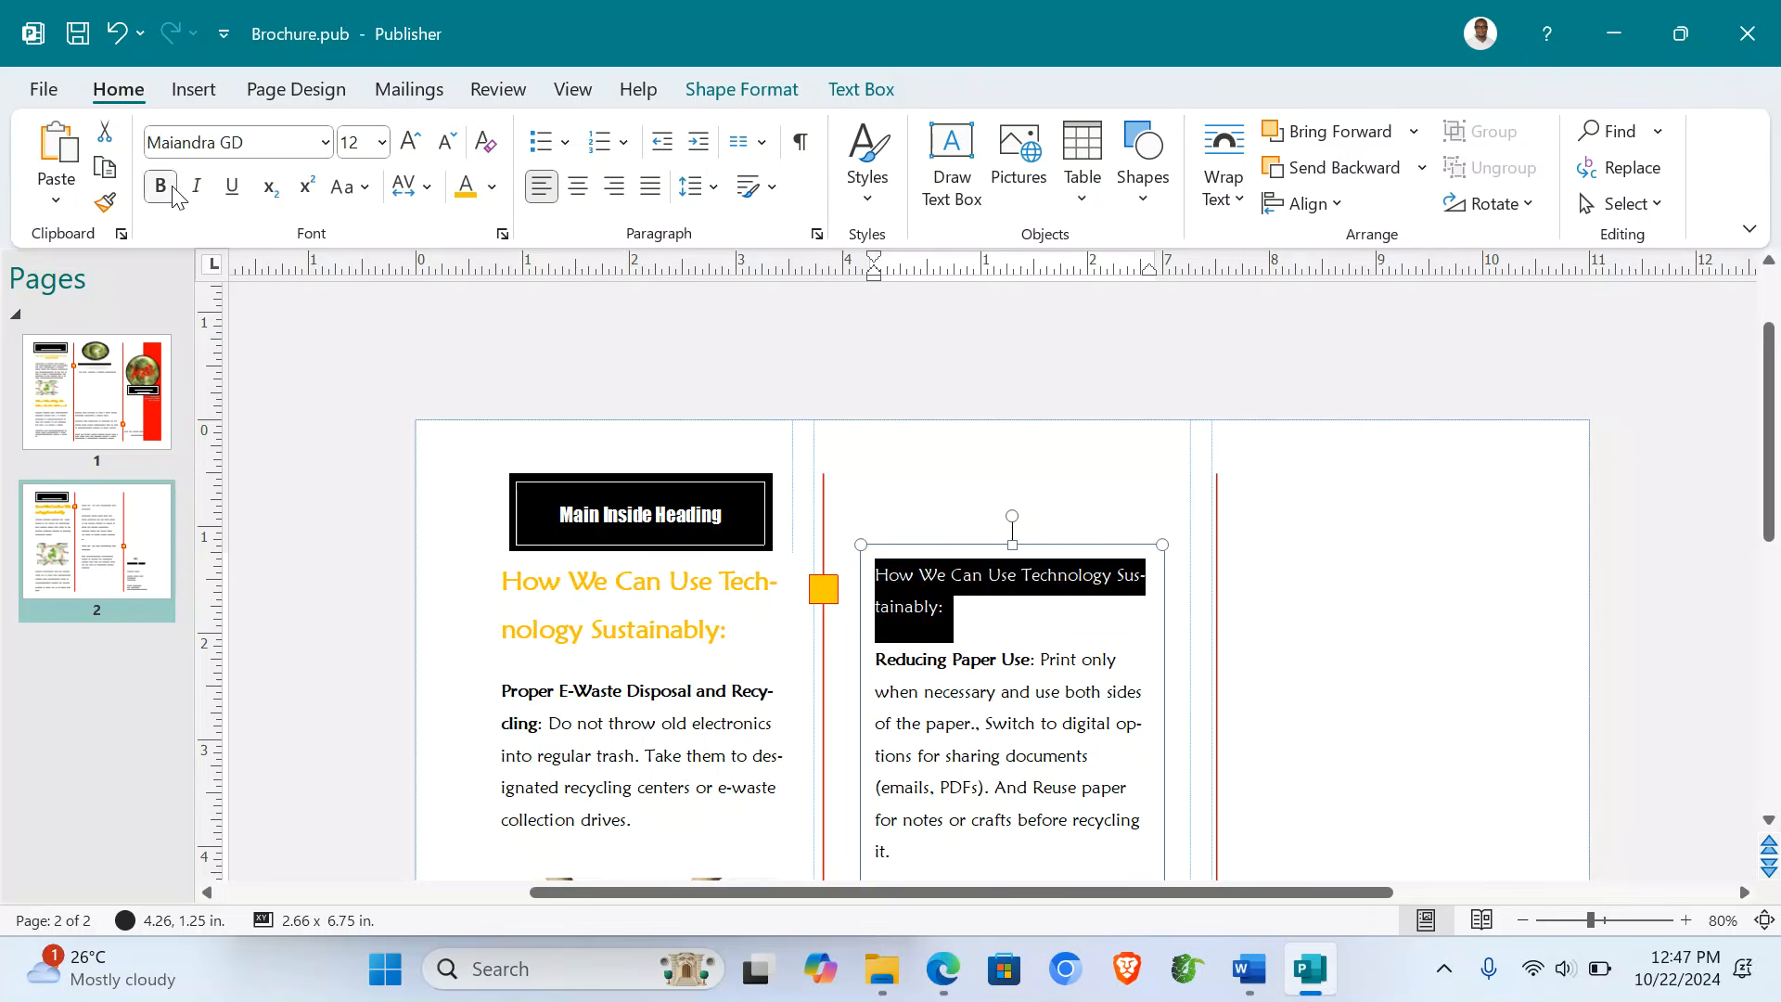
click(466, 185)
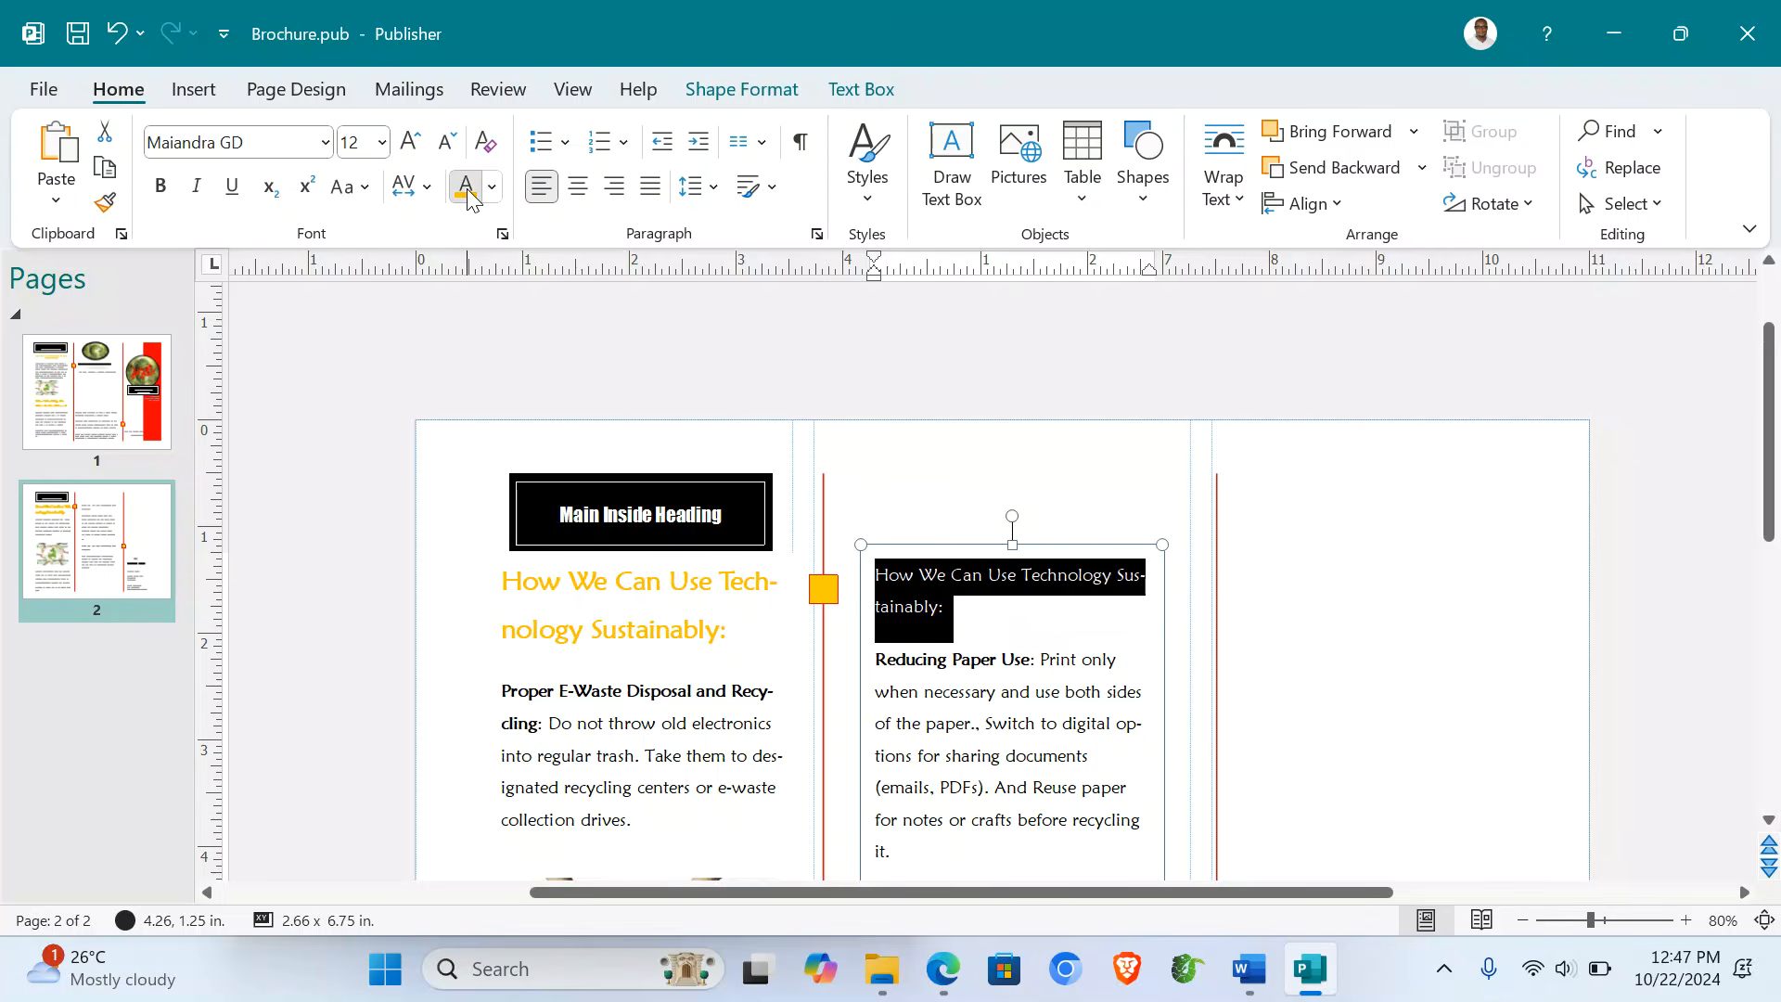
click(160, 186)
click(577, 186)
- Make the second heading yellow, bold, centred and sized so 'Technology' fits on one line
scroll(1048, 660, down, 5)
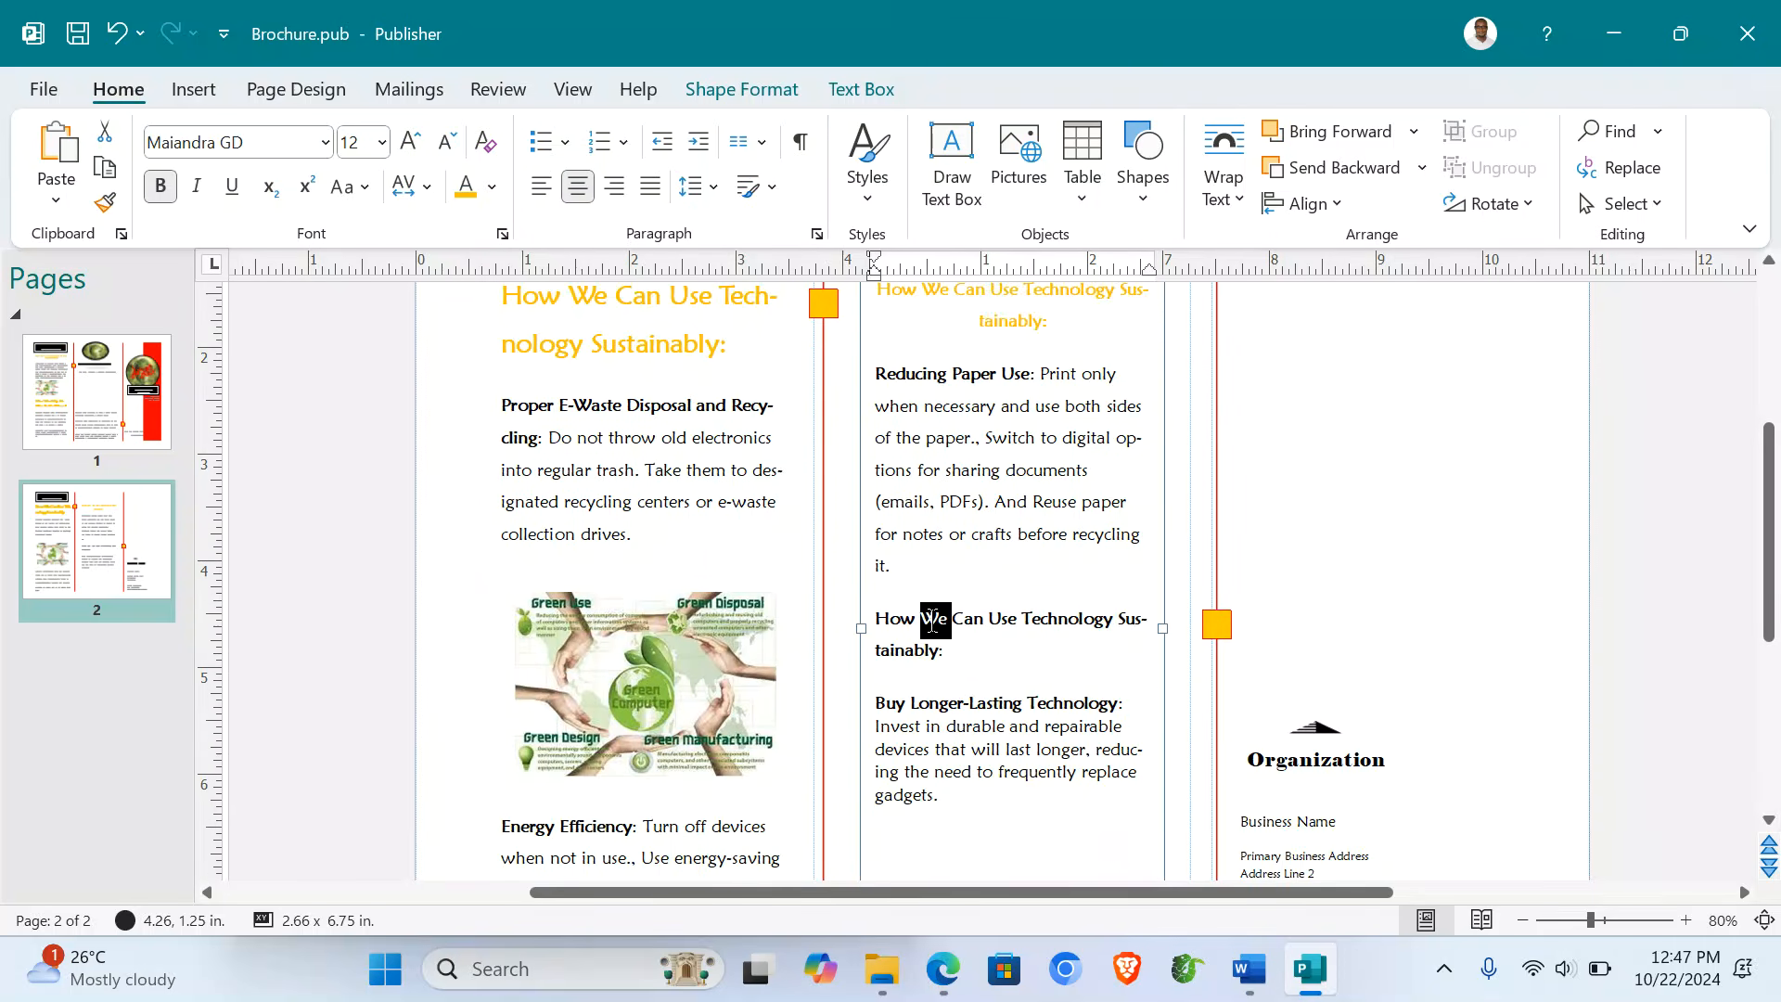
triple_click(934, 621)
click(466, 188)
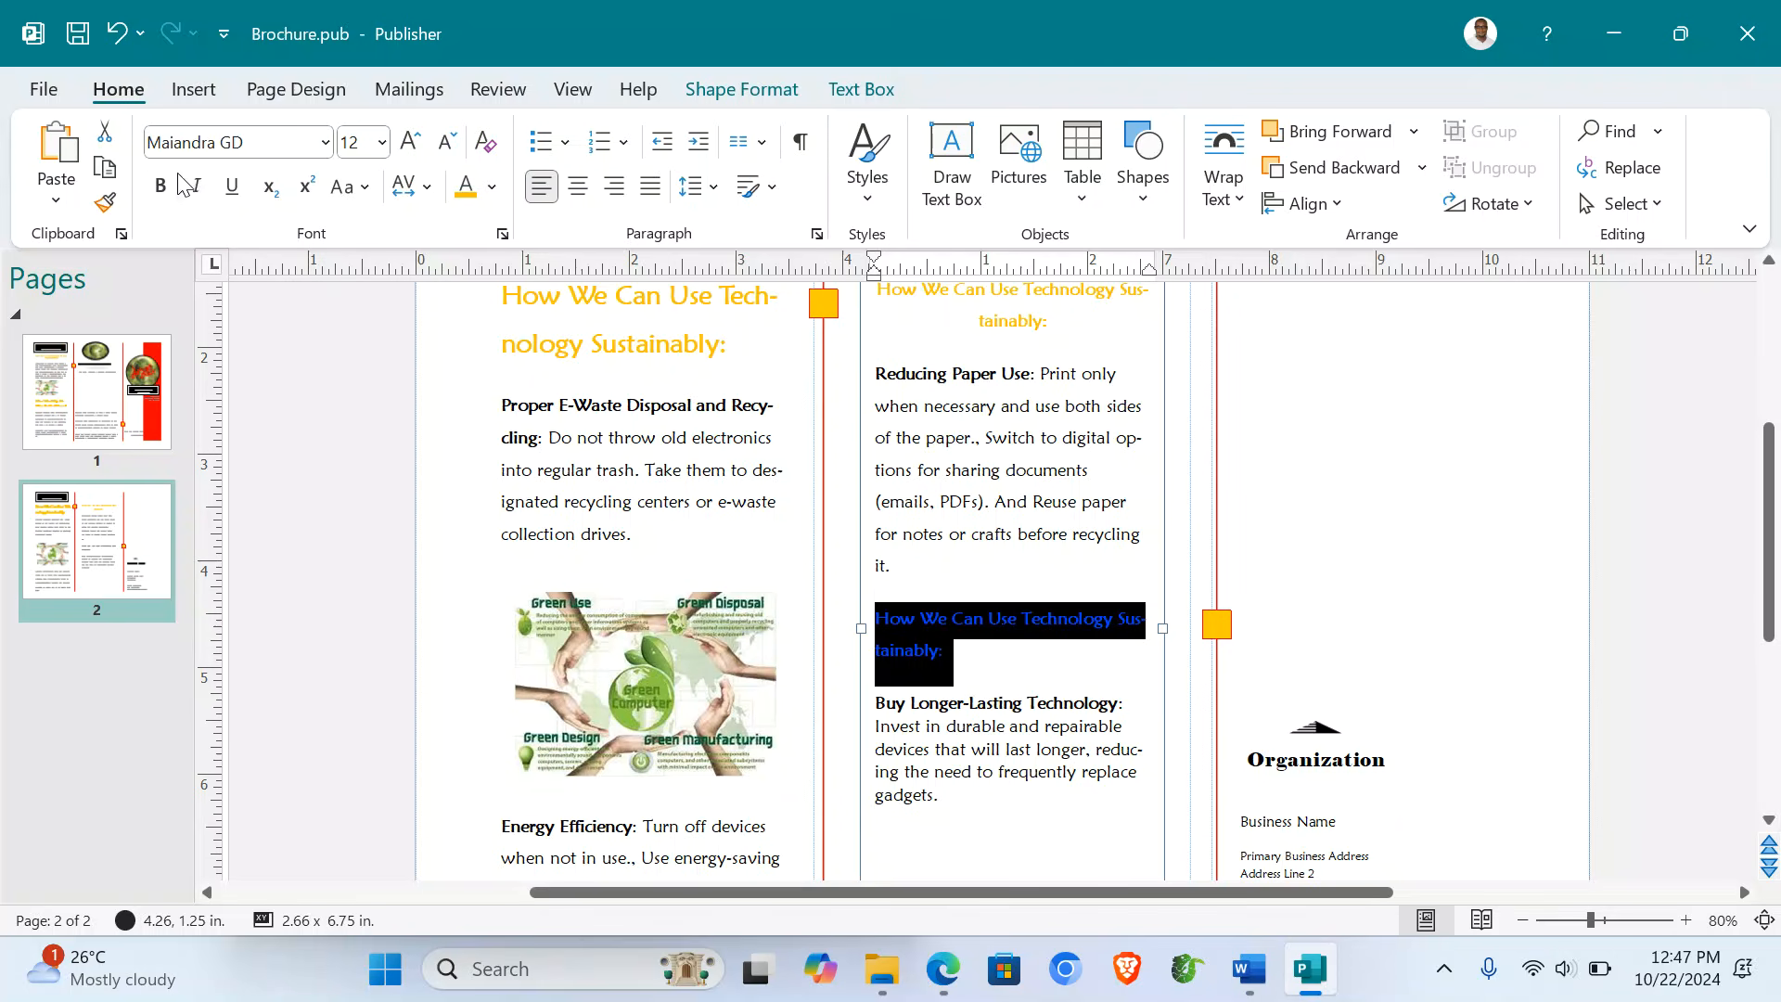
click(160, 187)
click(409, 141)
click(409, 141)
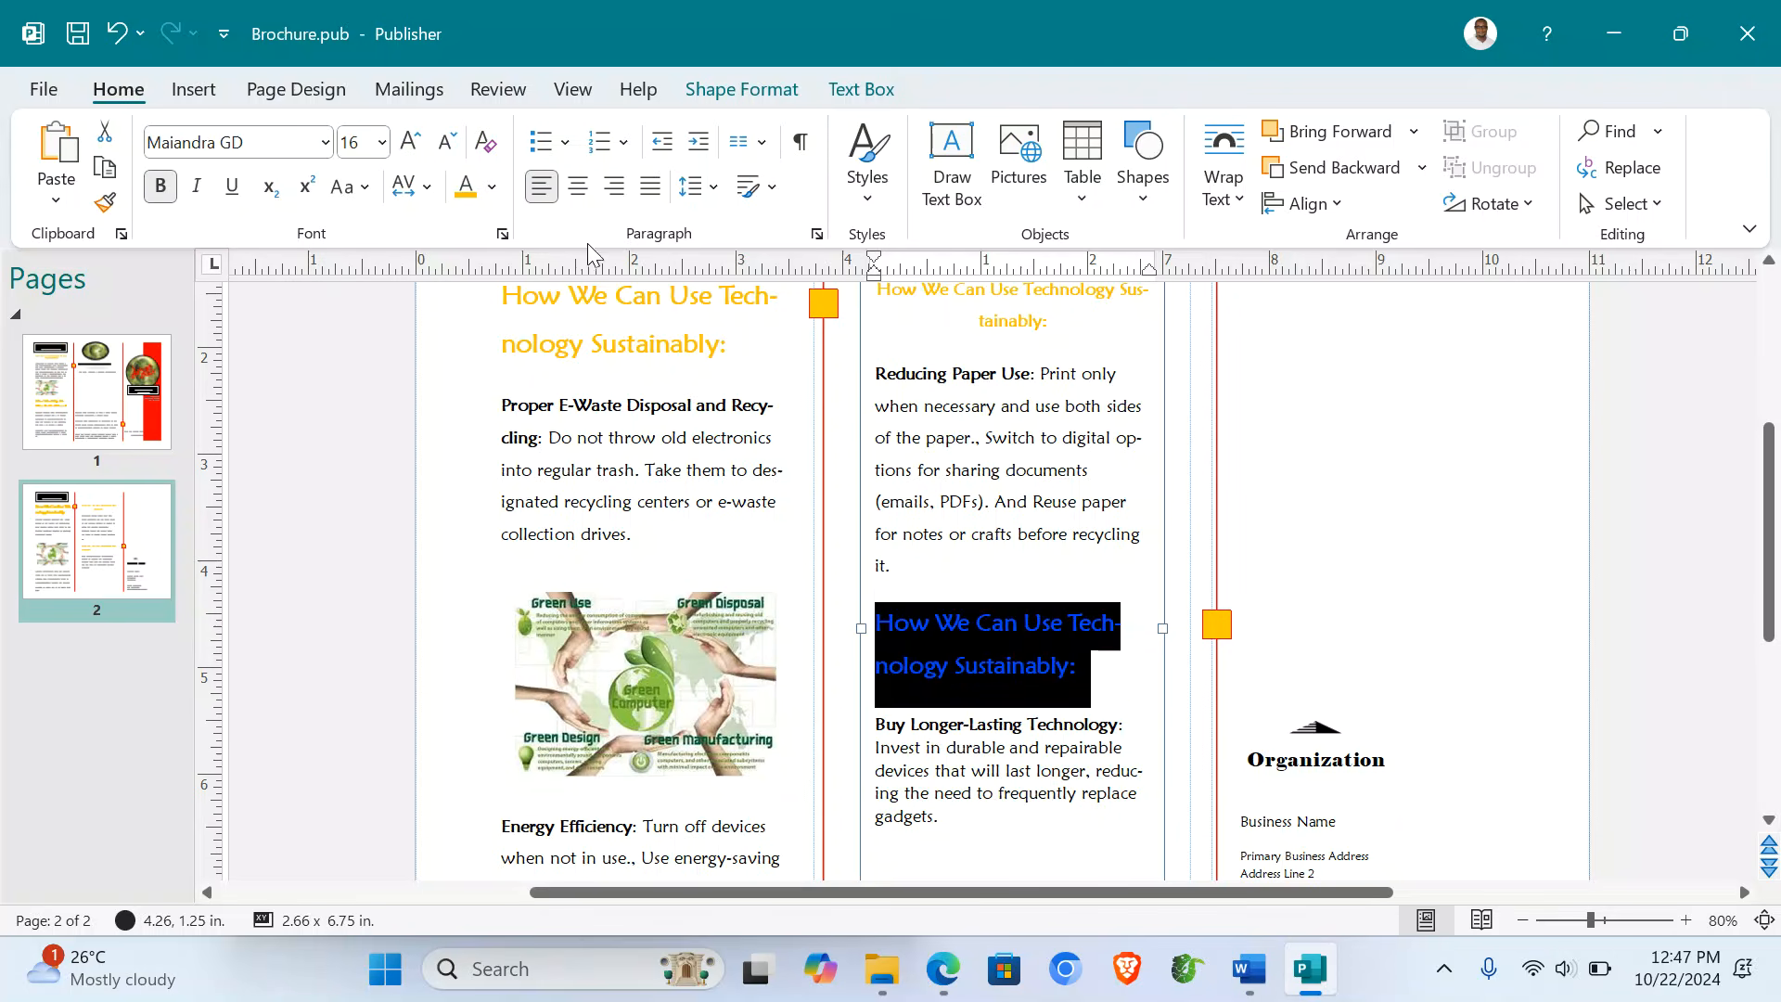
click(578, 188)
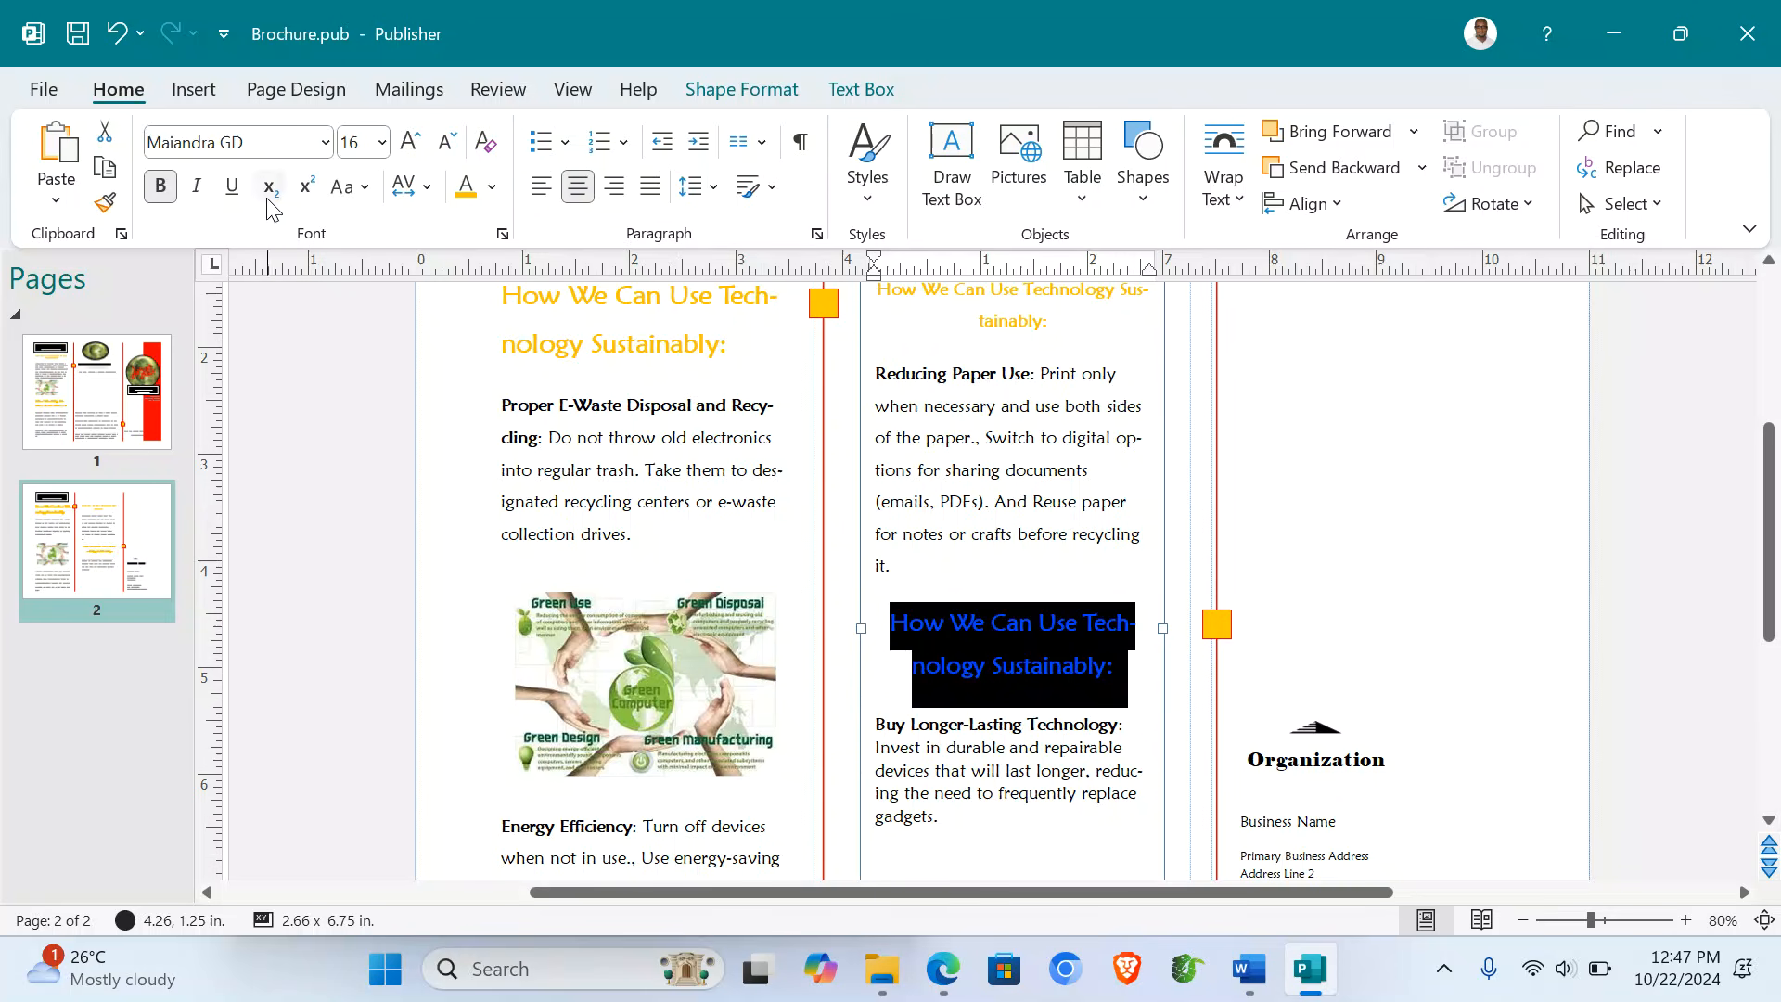
click(447, 144)
click(1013, 713)
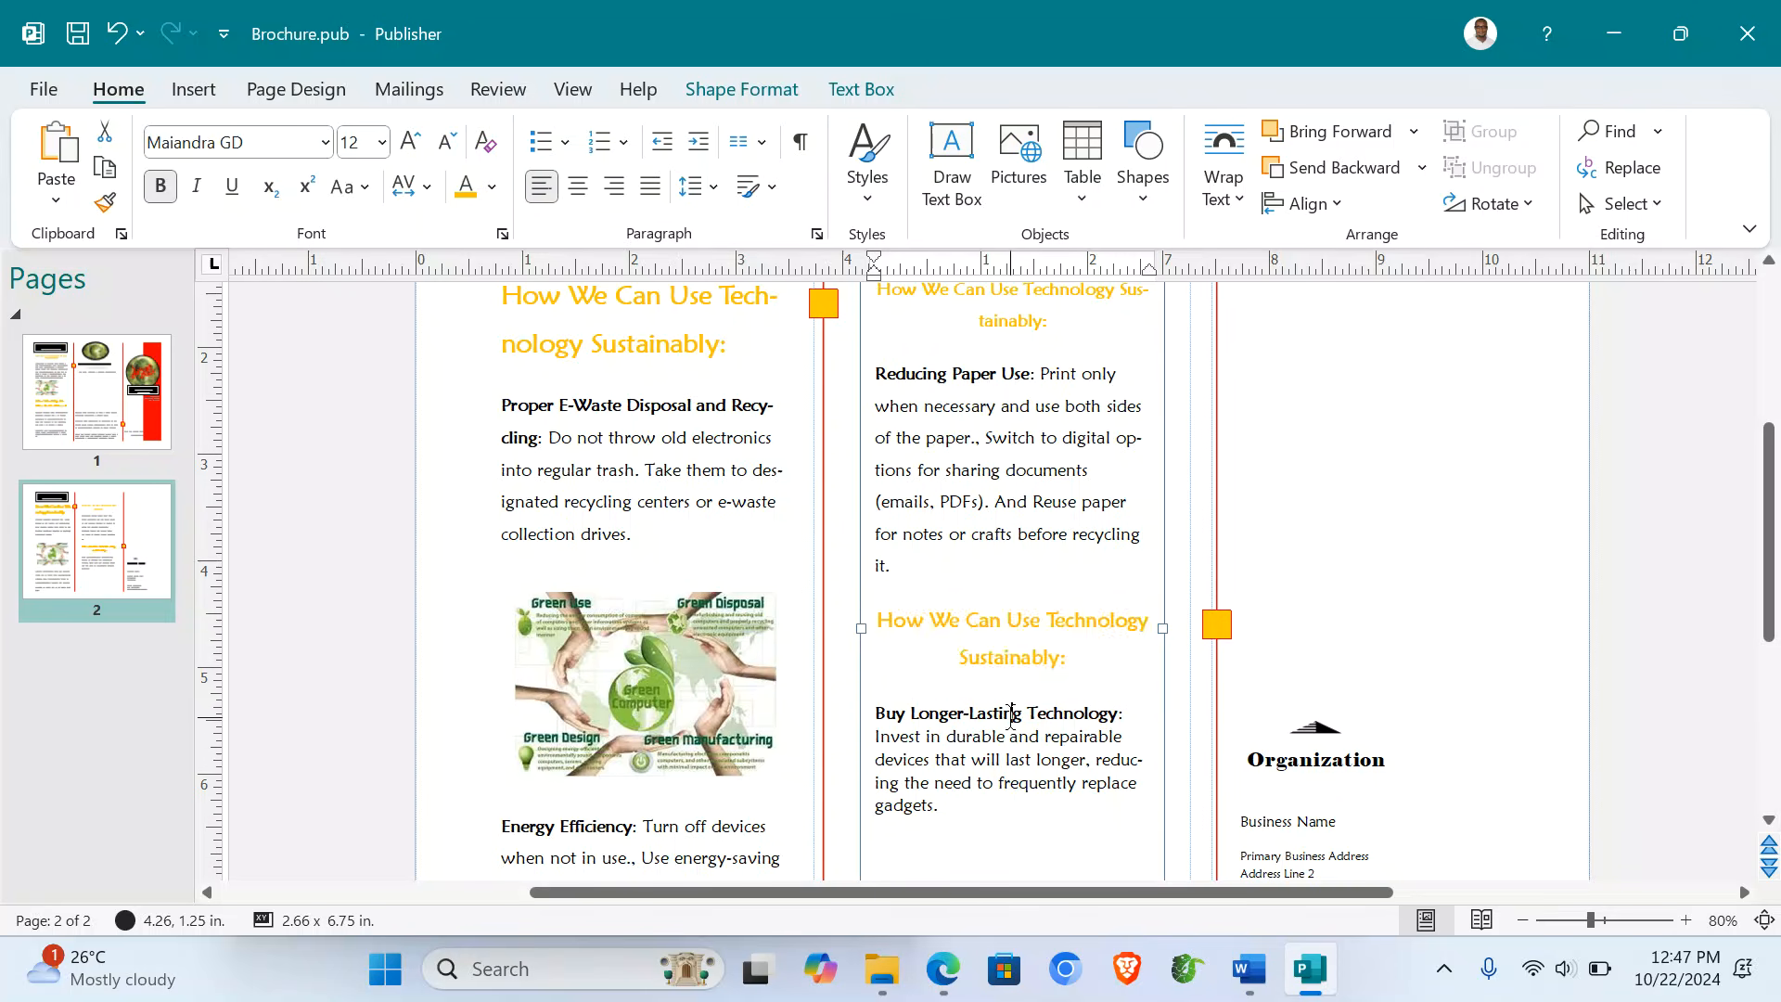
- Start a new empty line after 'gadgets.' in the middle panel, then bring up Word
scroll(1010, 717, down, 3)
scroll(1010, 717, up, 8)
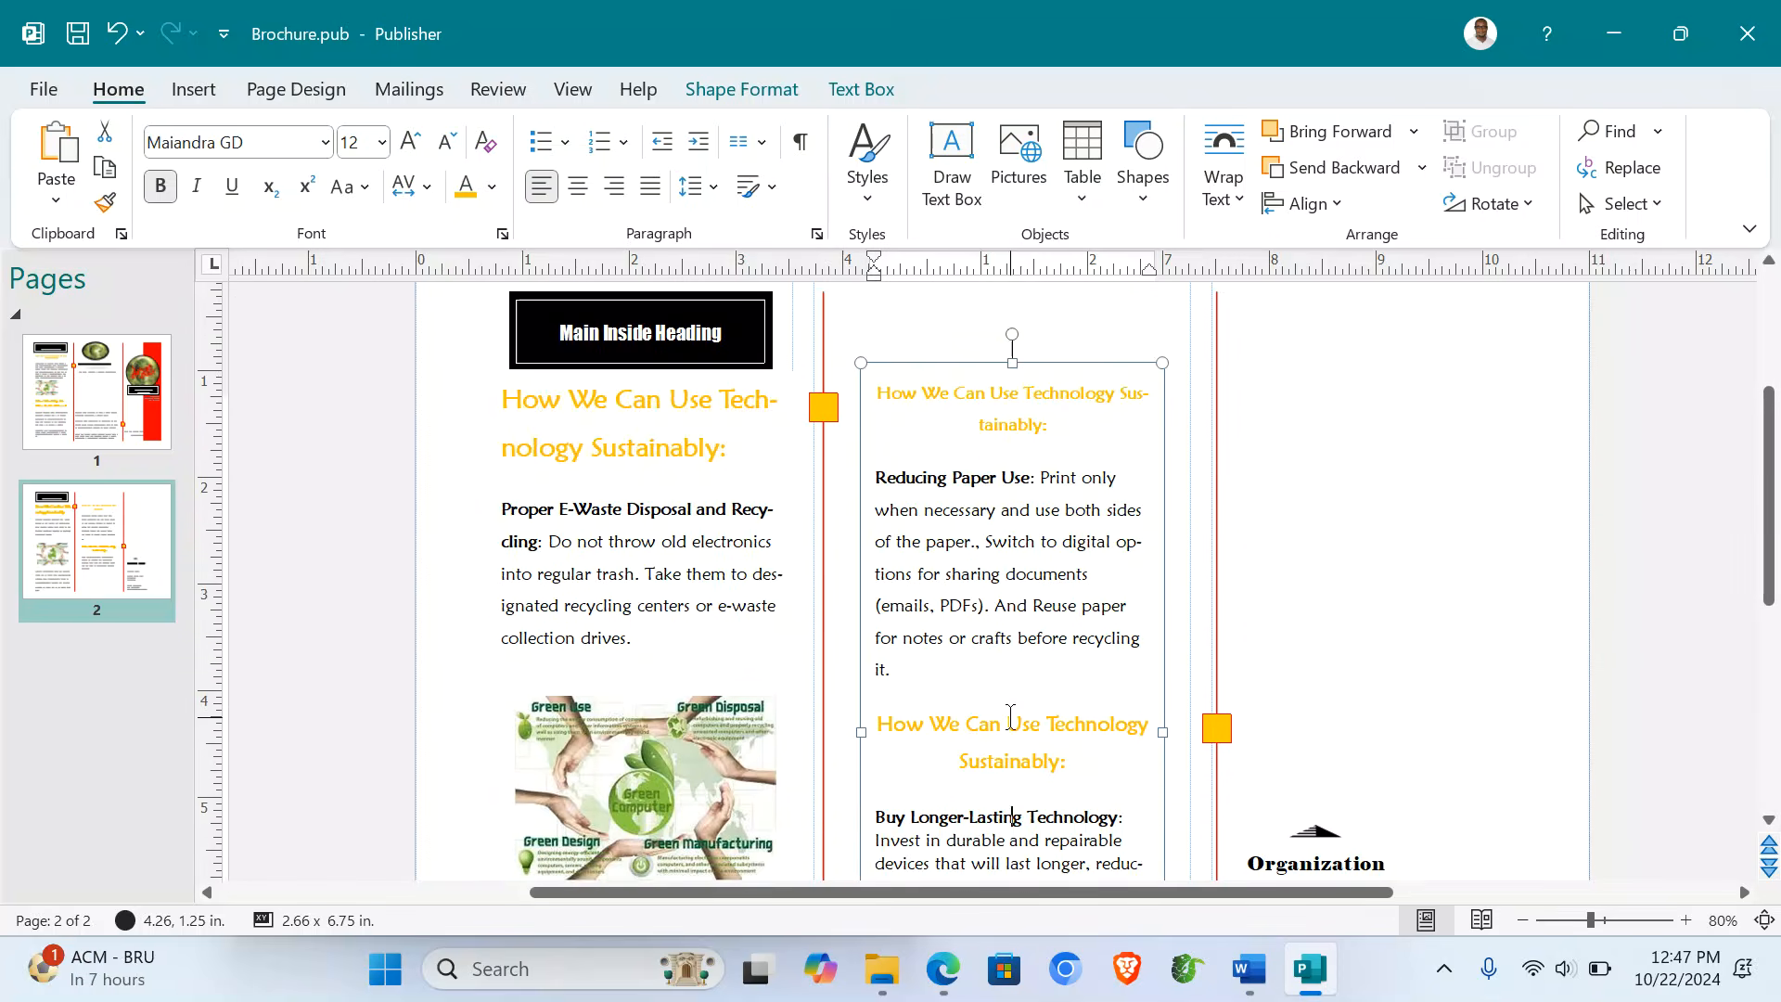
scroll(1011, 717, down, 4)
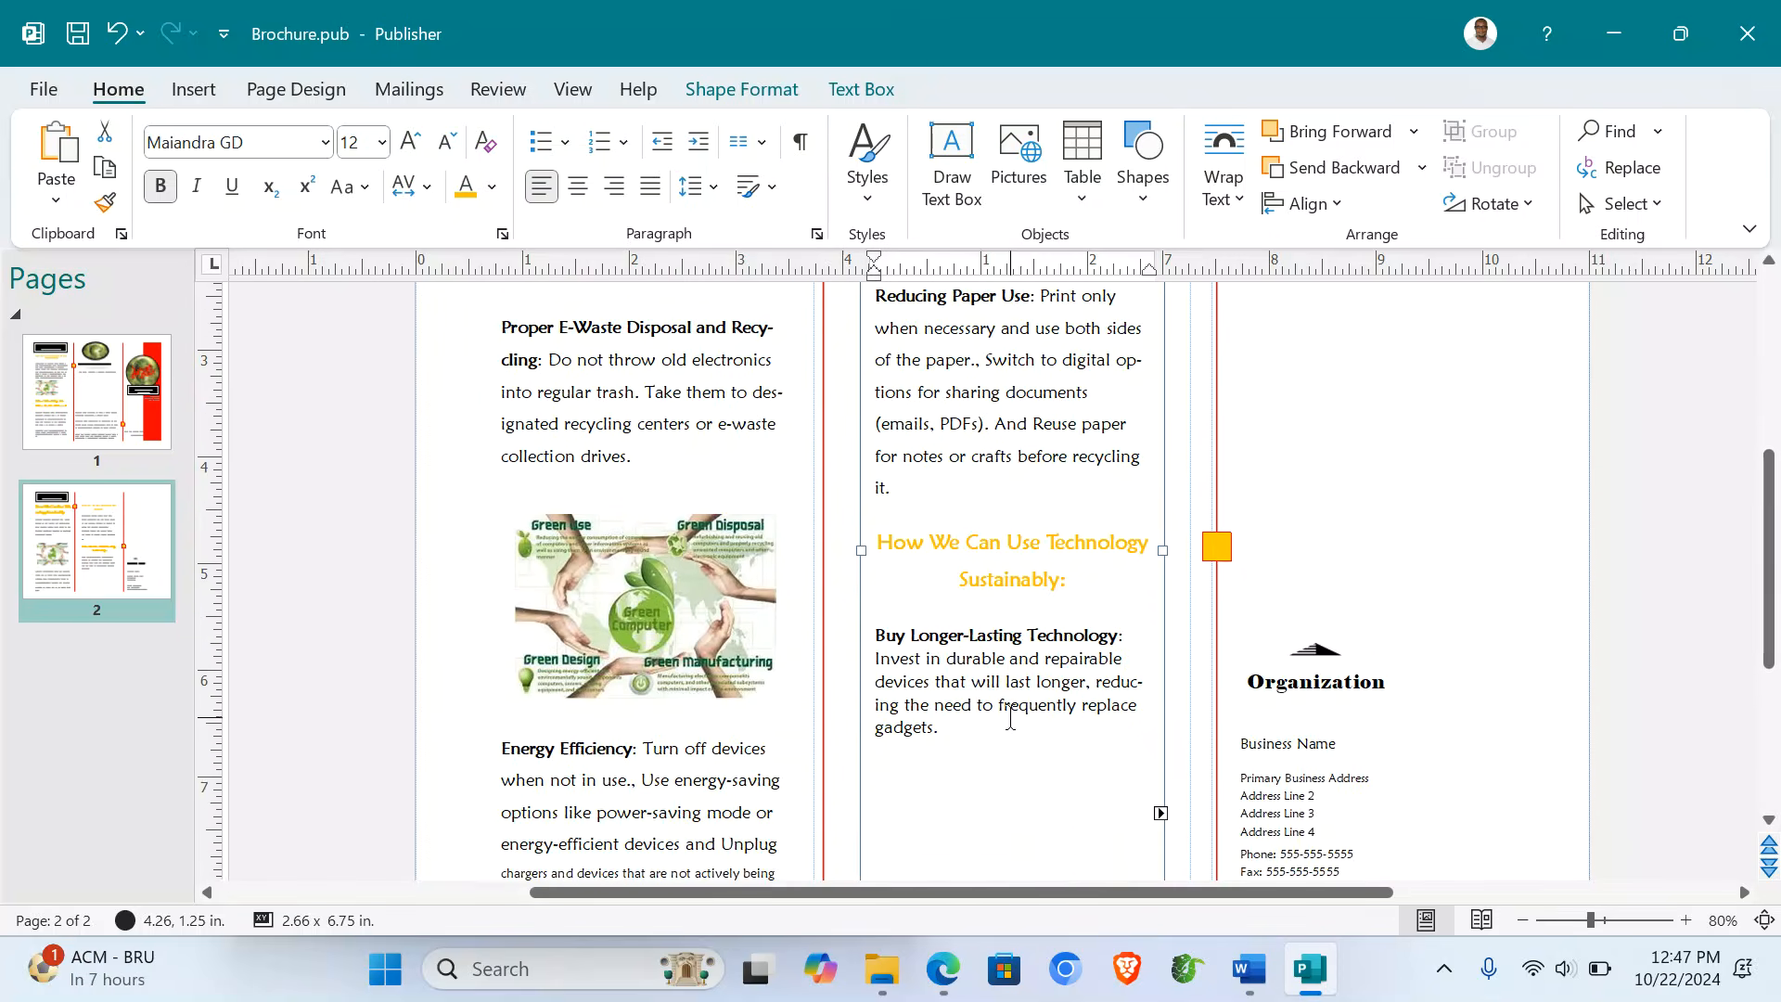
scroll(1011, 717, up, 3)
click(1283, 402)
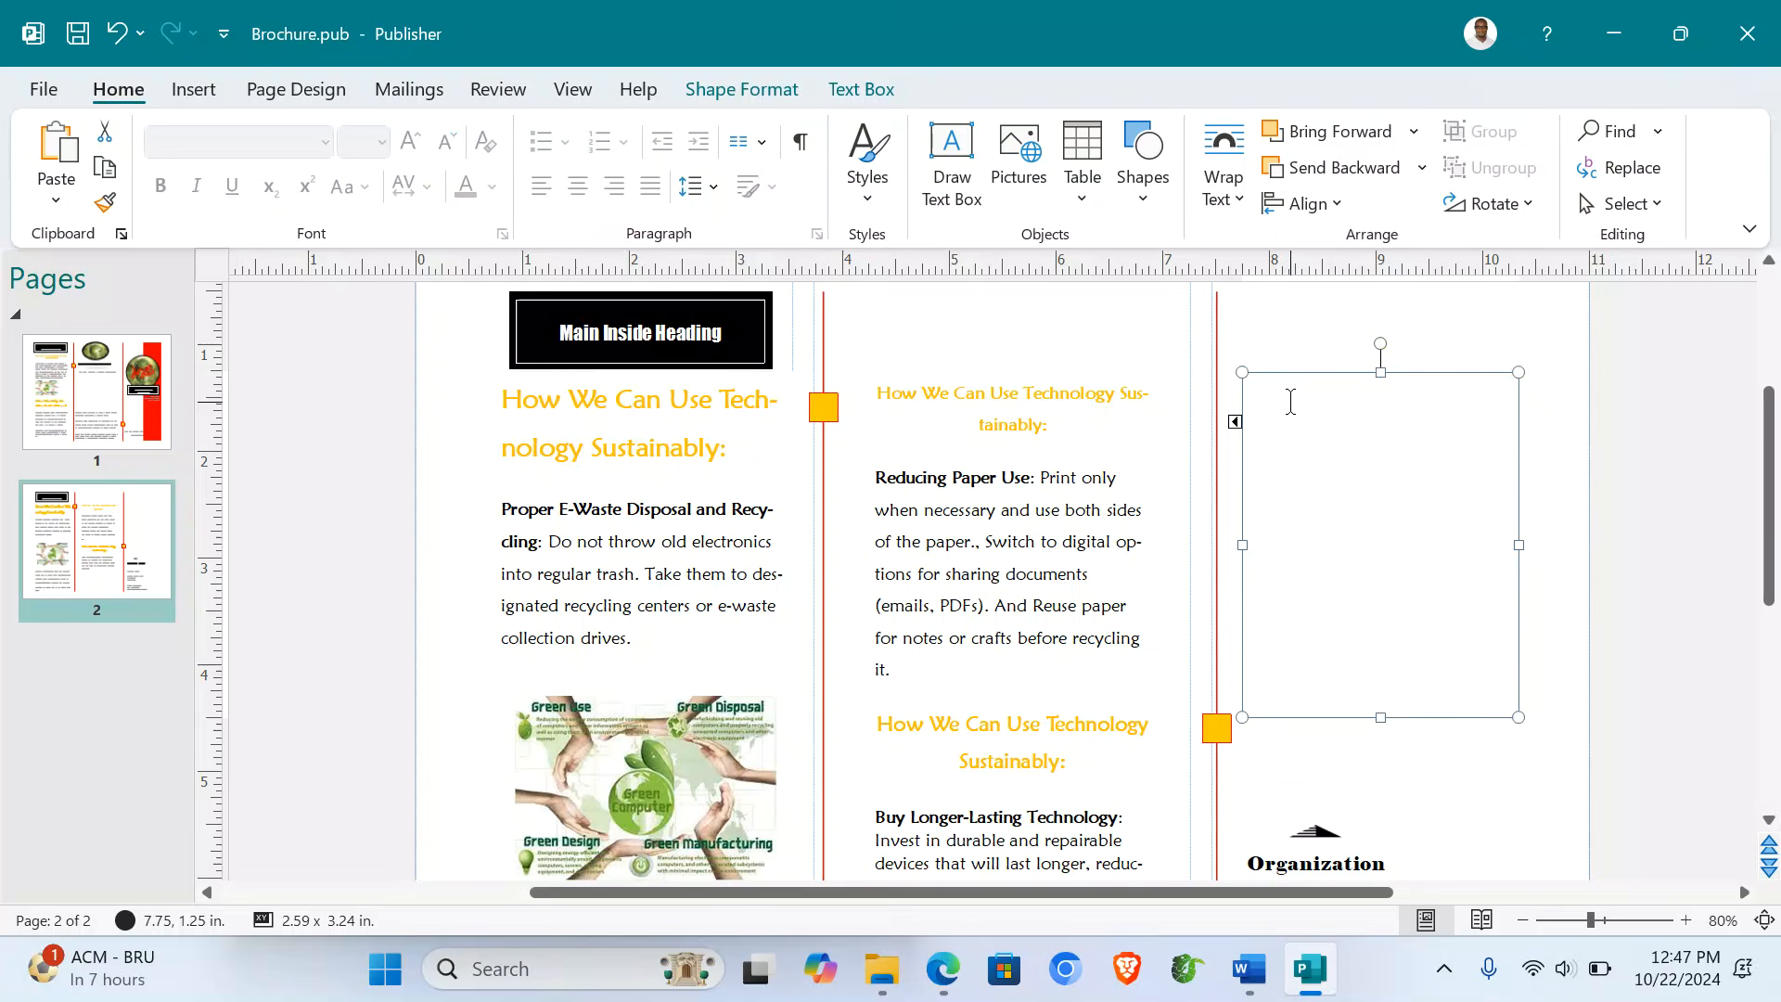
scroll(865, 795, down, 2)
scroll(864, 795, down, 4)
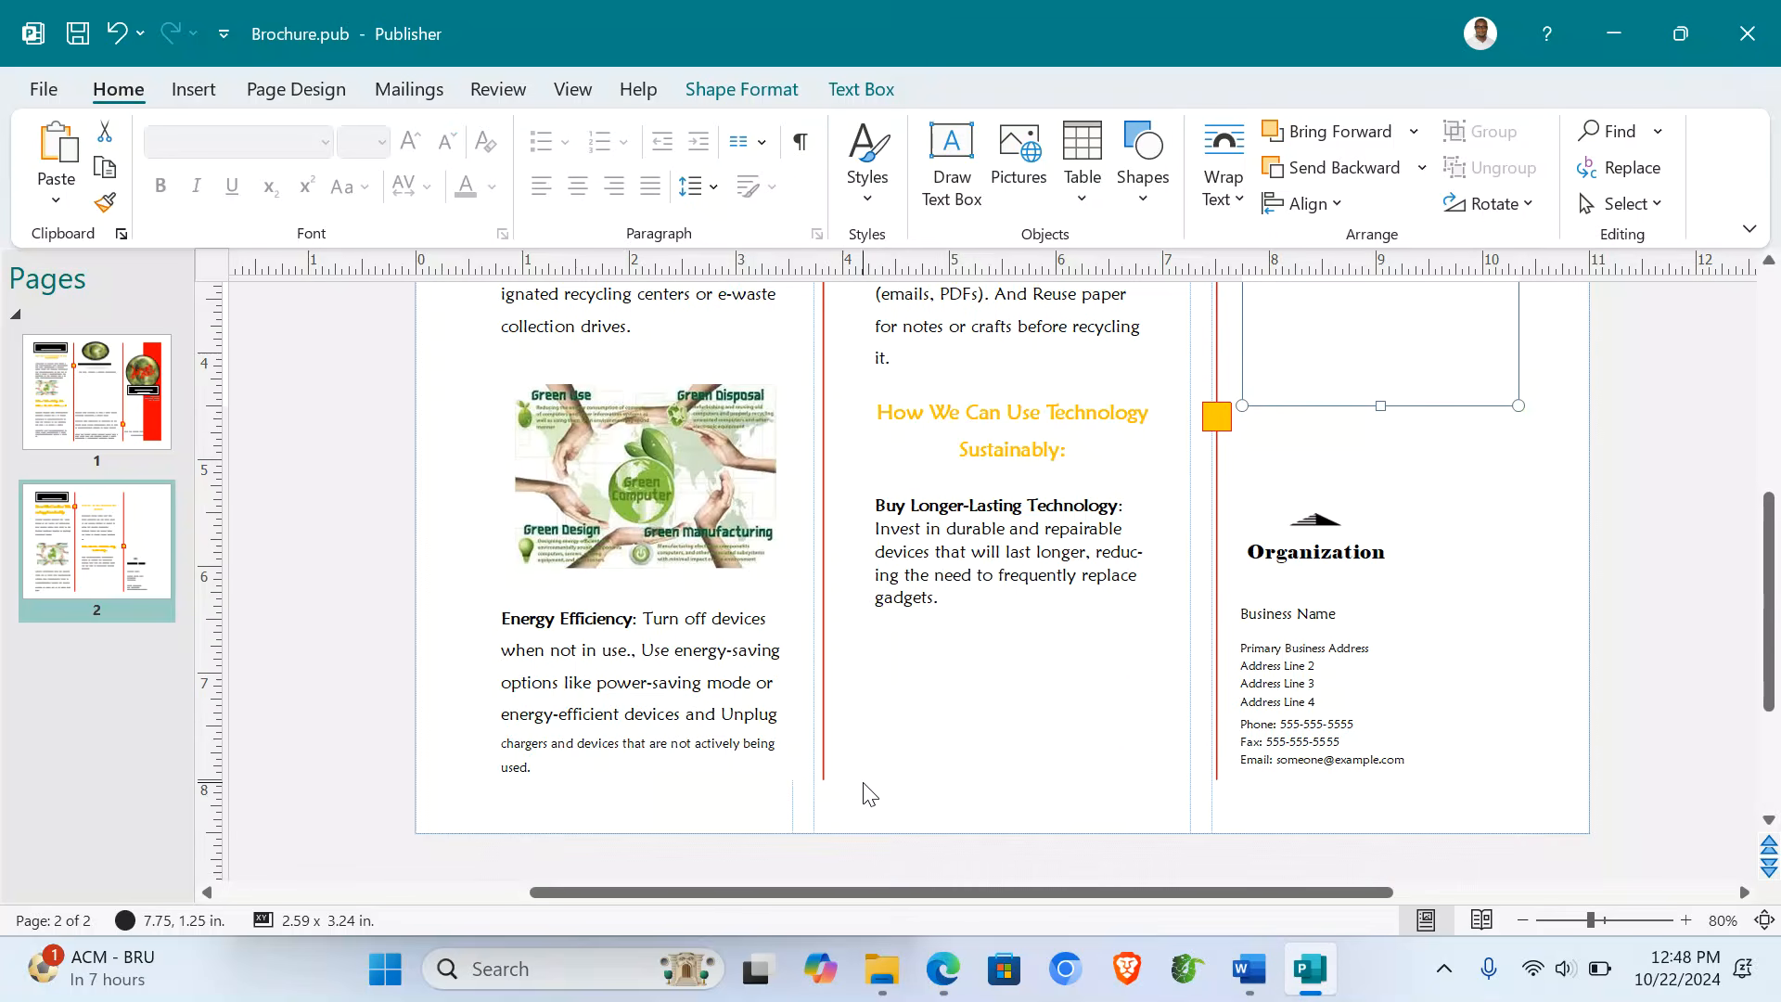
click(956, 600)
key(Return)
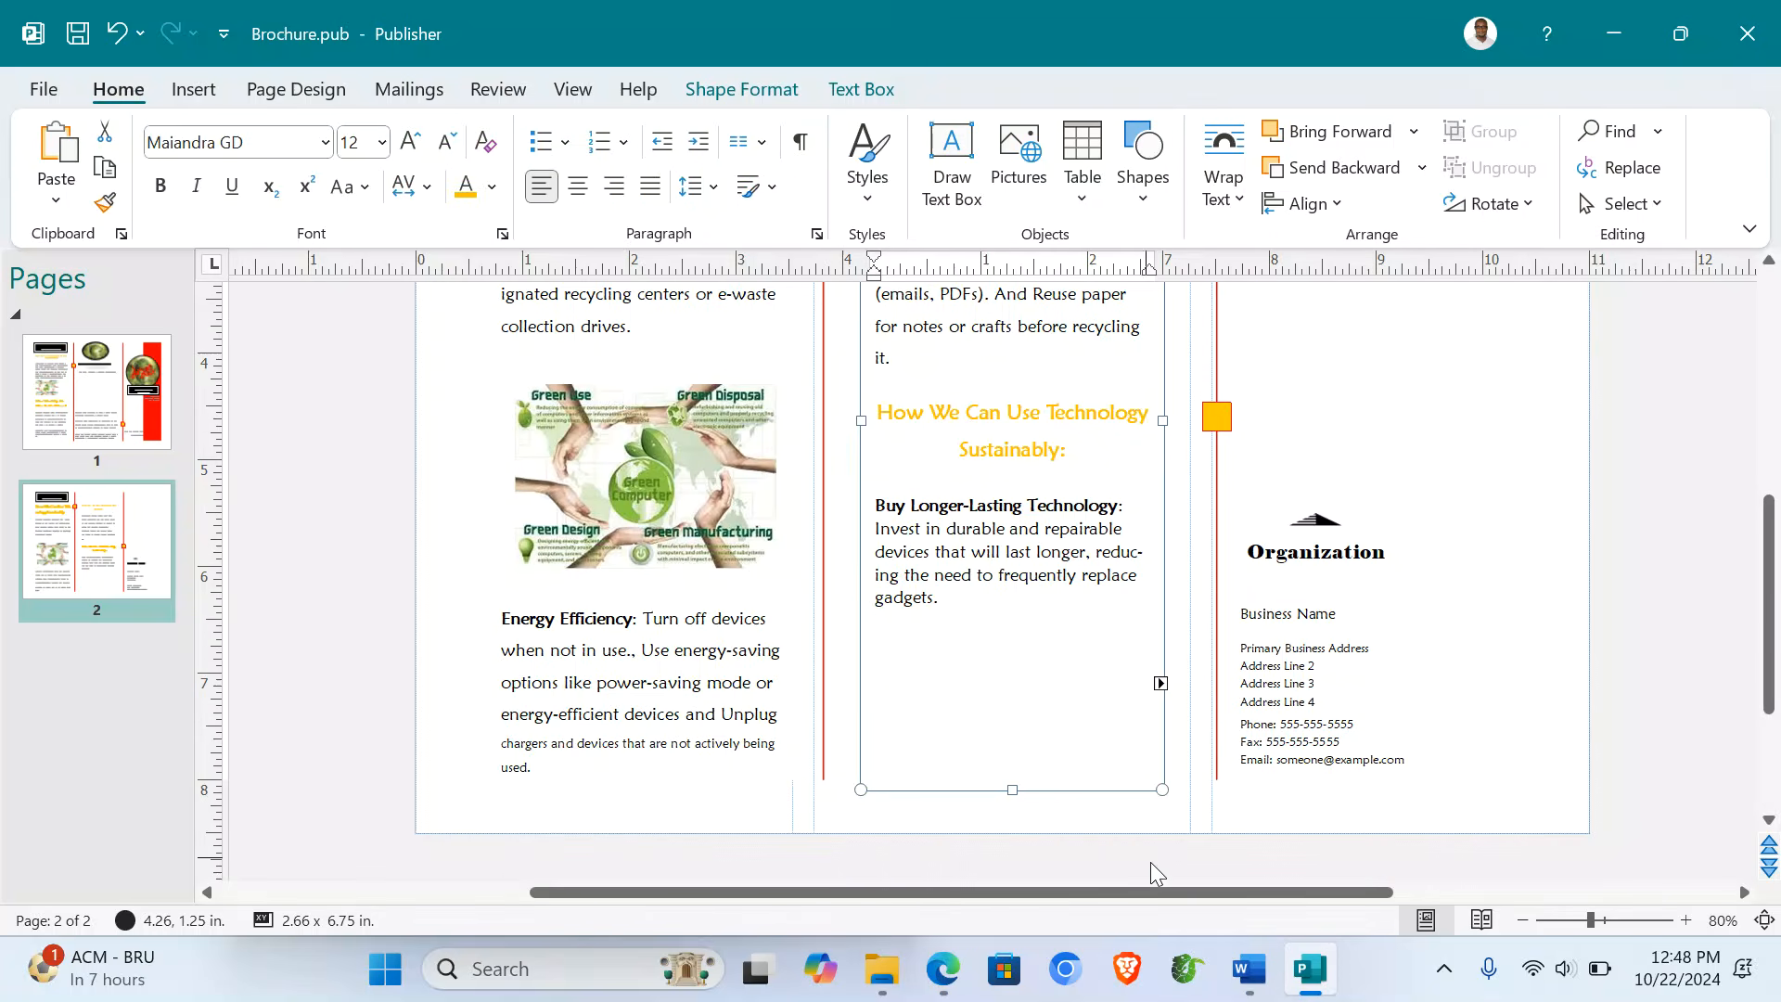
click(1249, 968)
- Select the Join the Workshop paragraph in the Content for Brochure document
click(1060, 840)
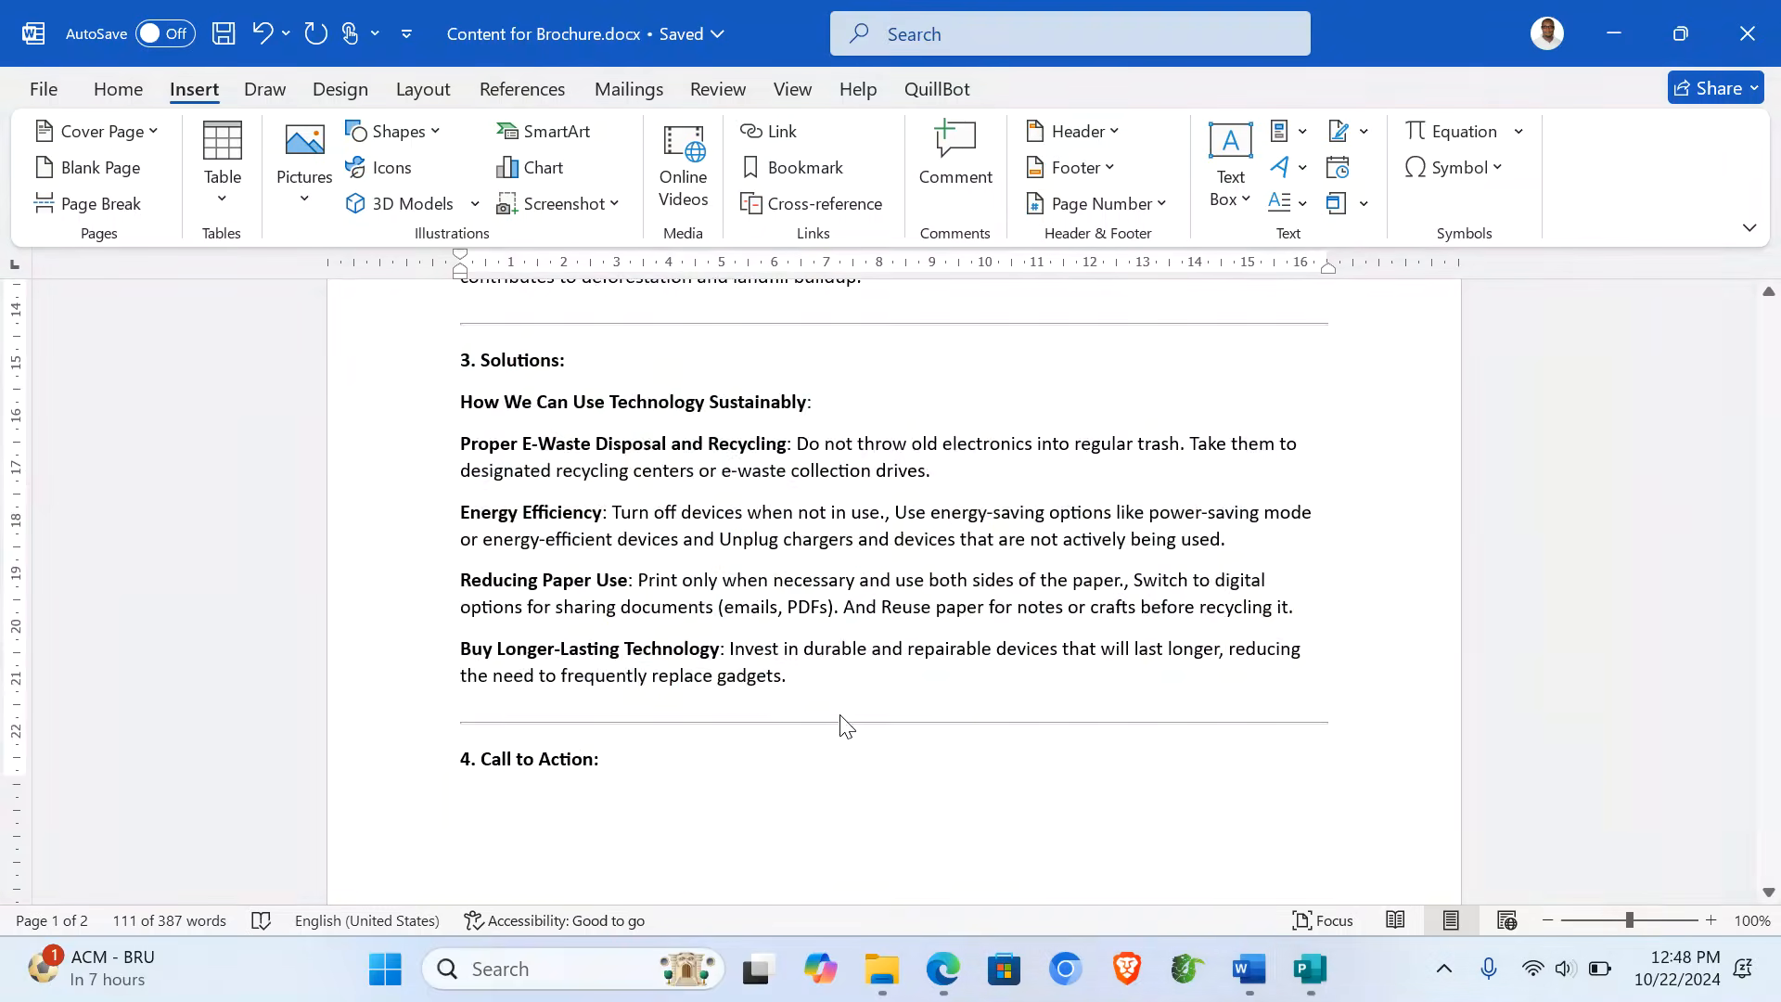
scroll(842, 725, down, 7)
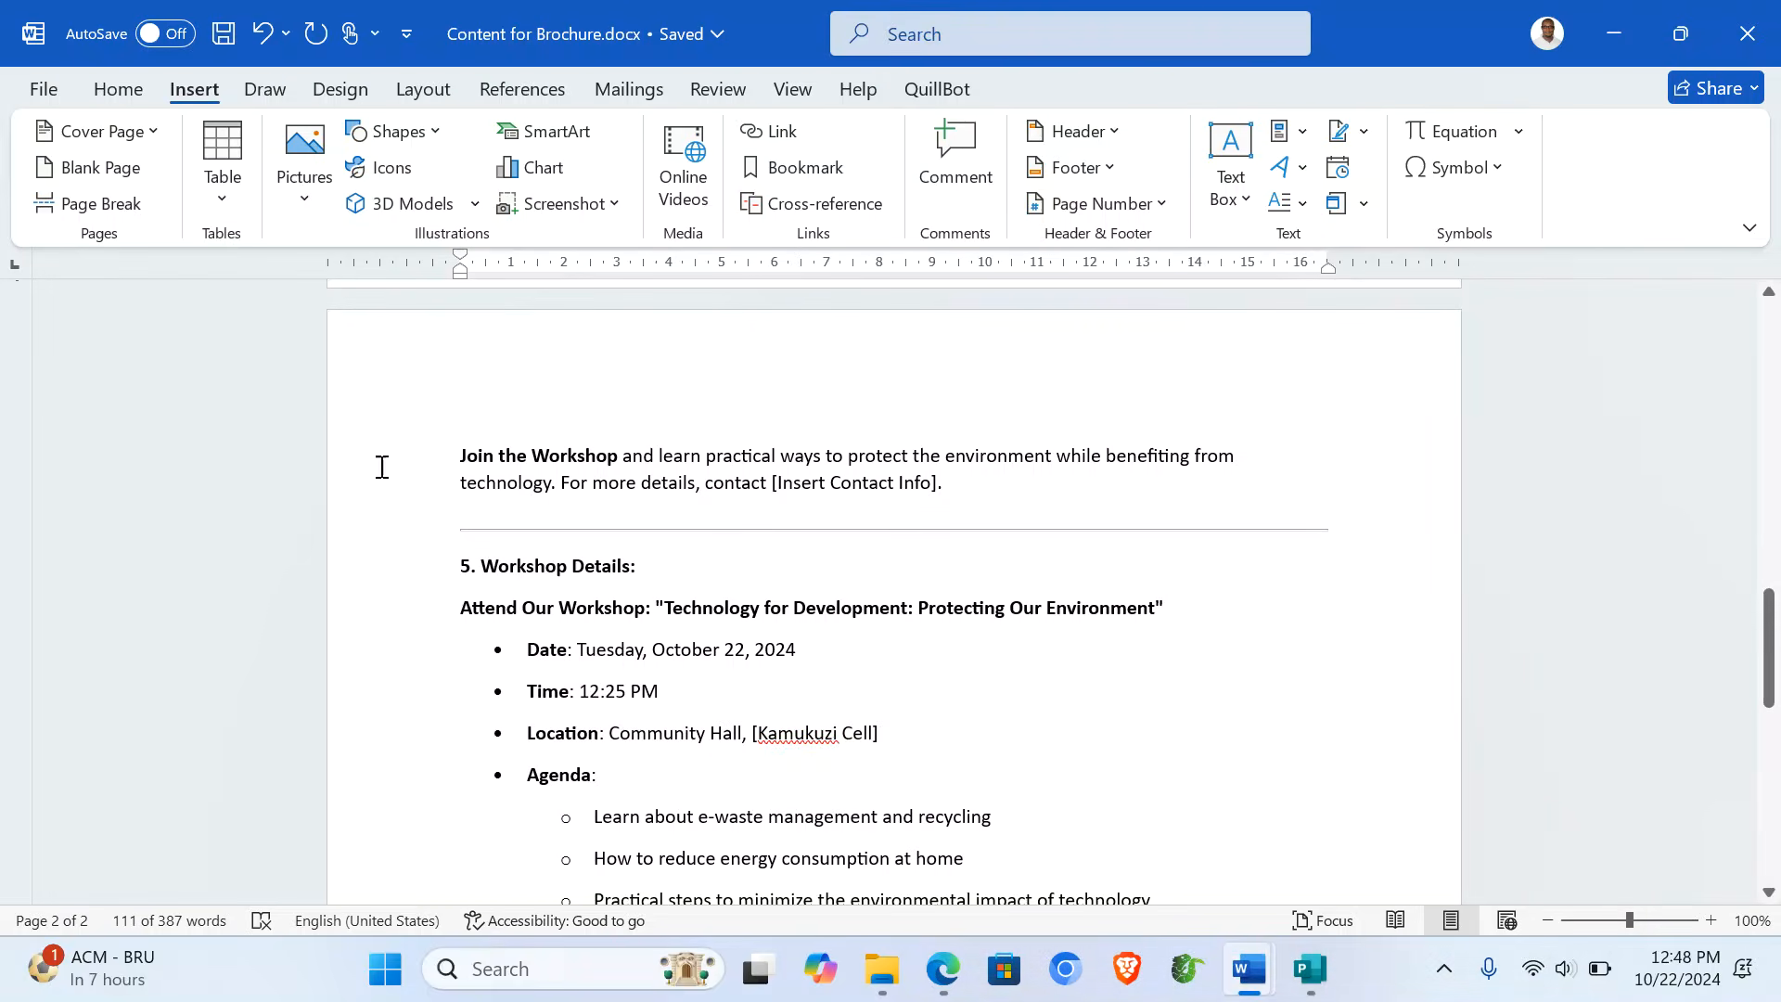
click(402, 505)
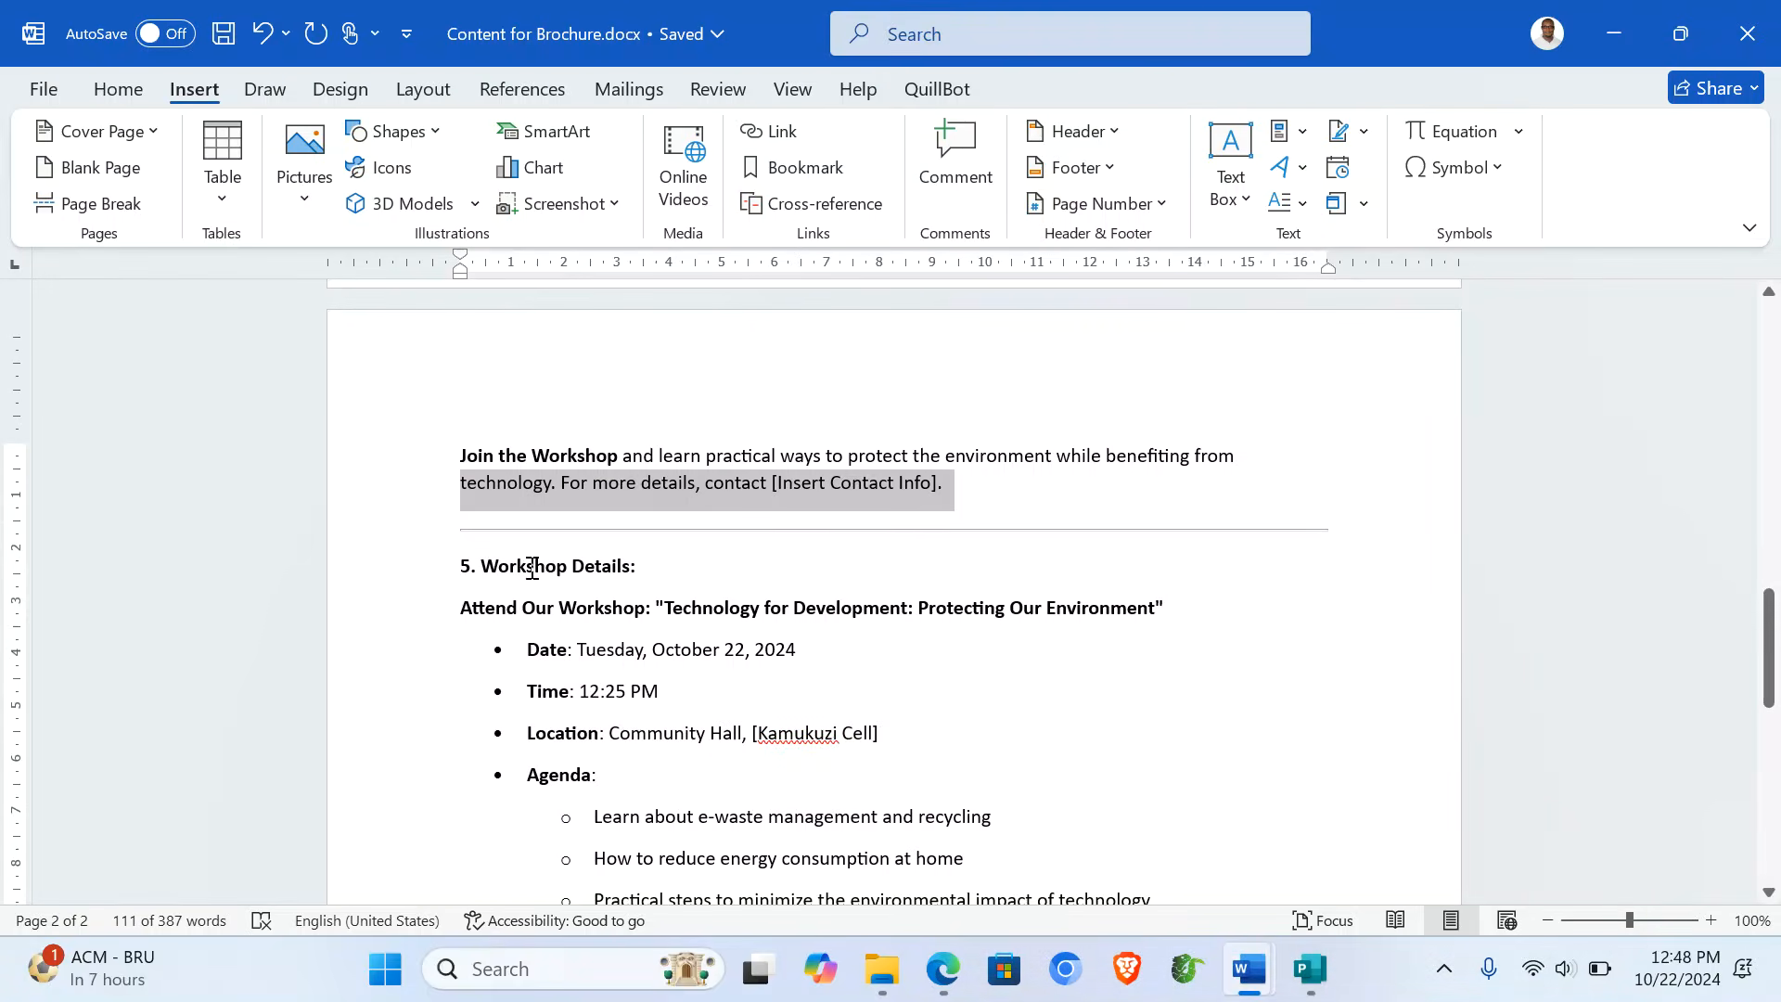
double_click(395, 499)
key(ctrl+c)
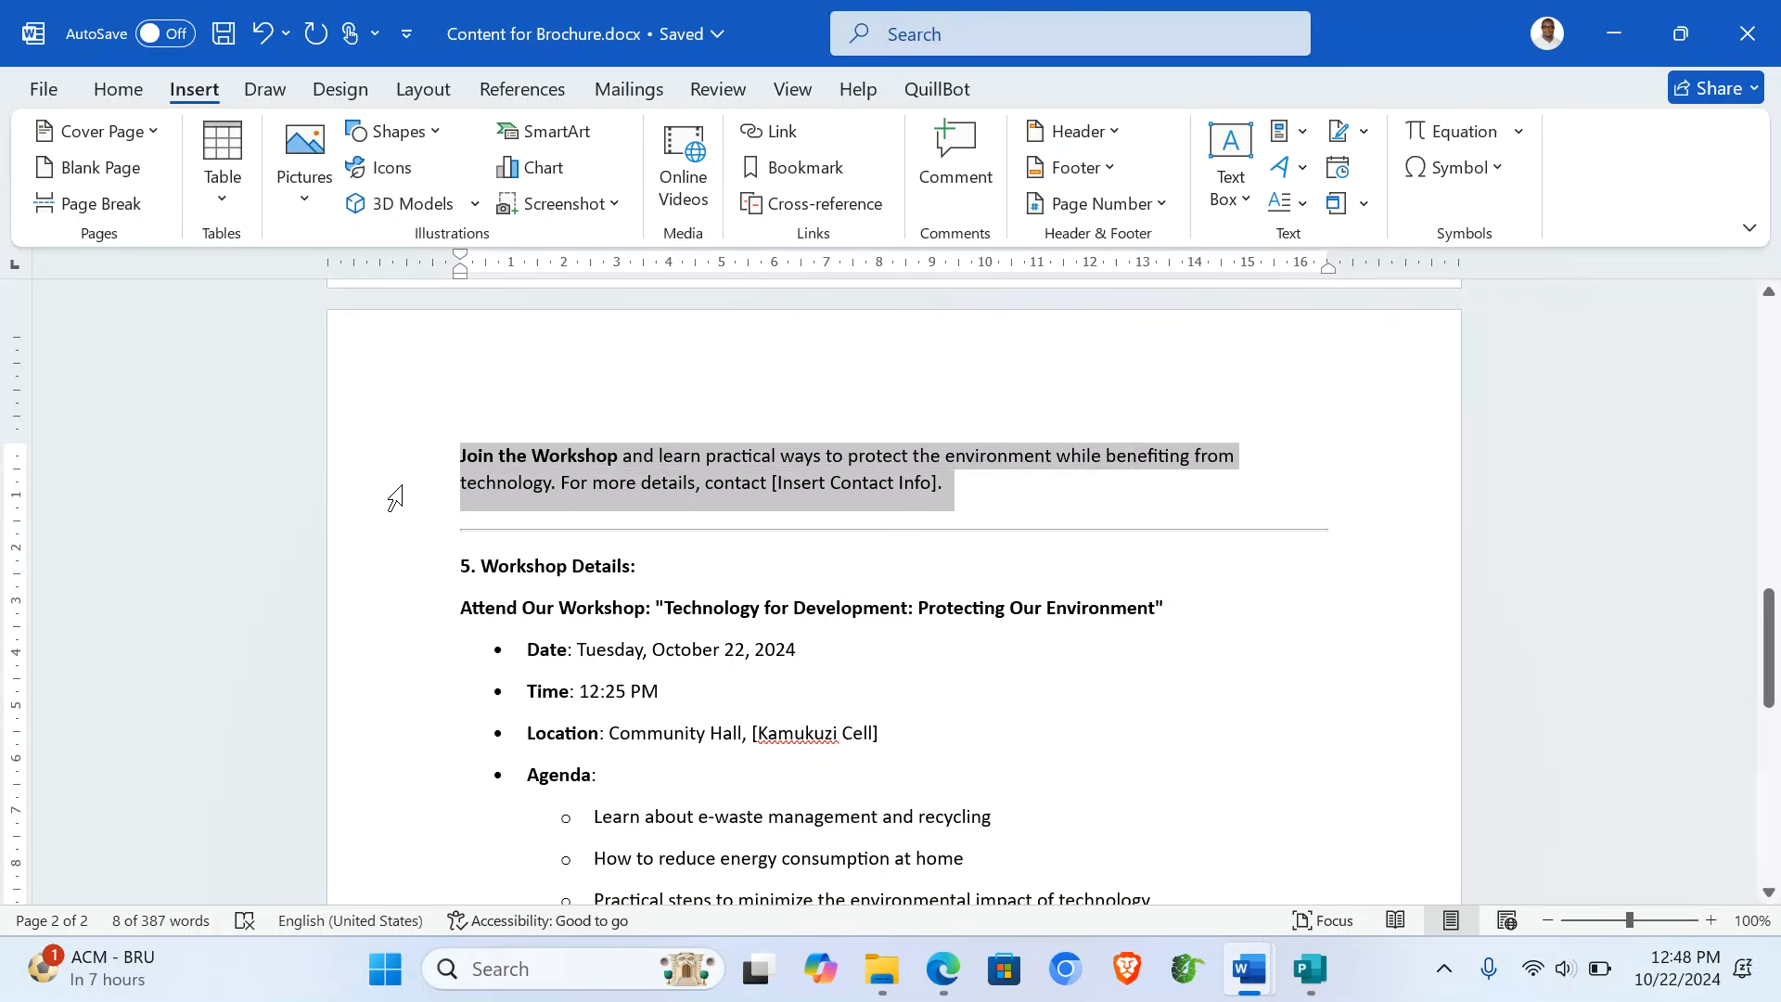
click(1322, 985)
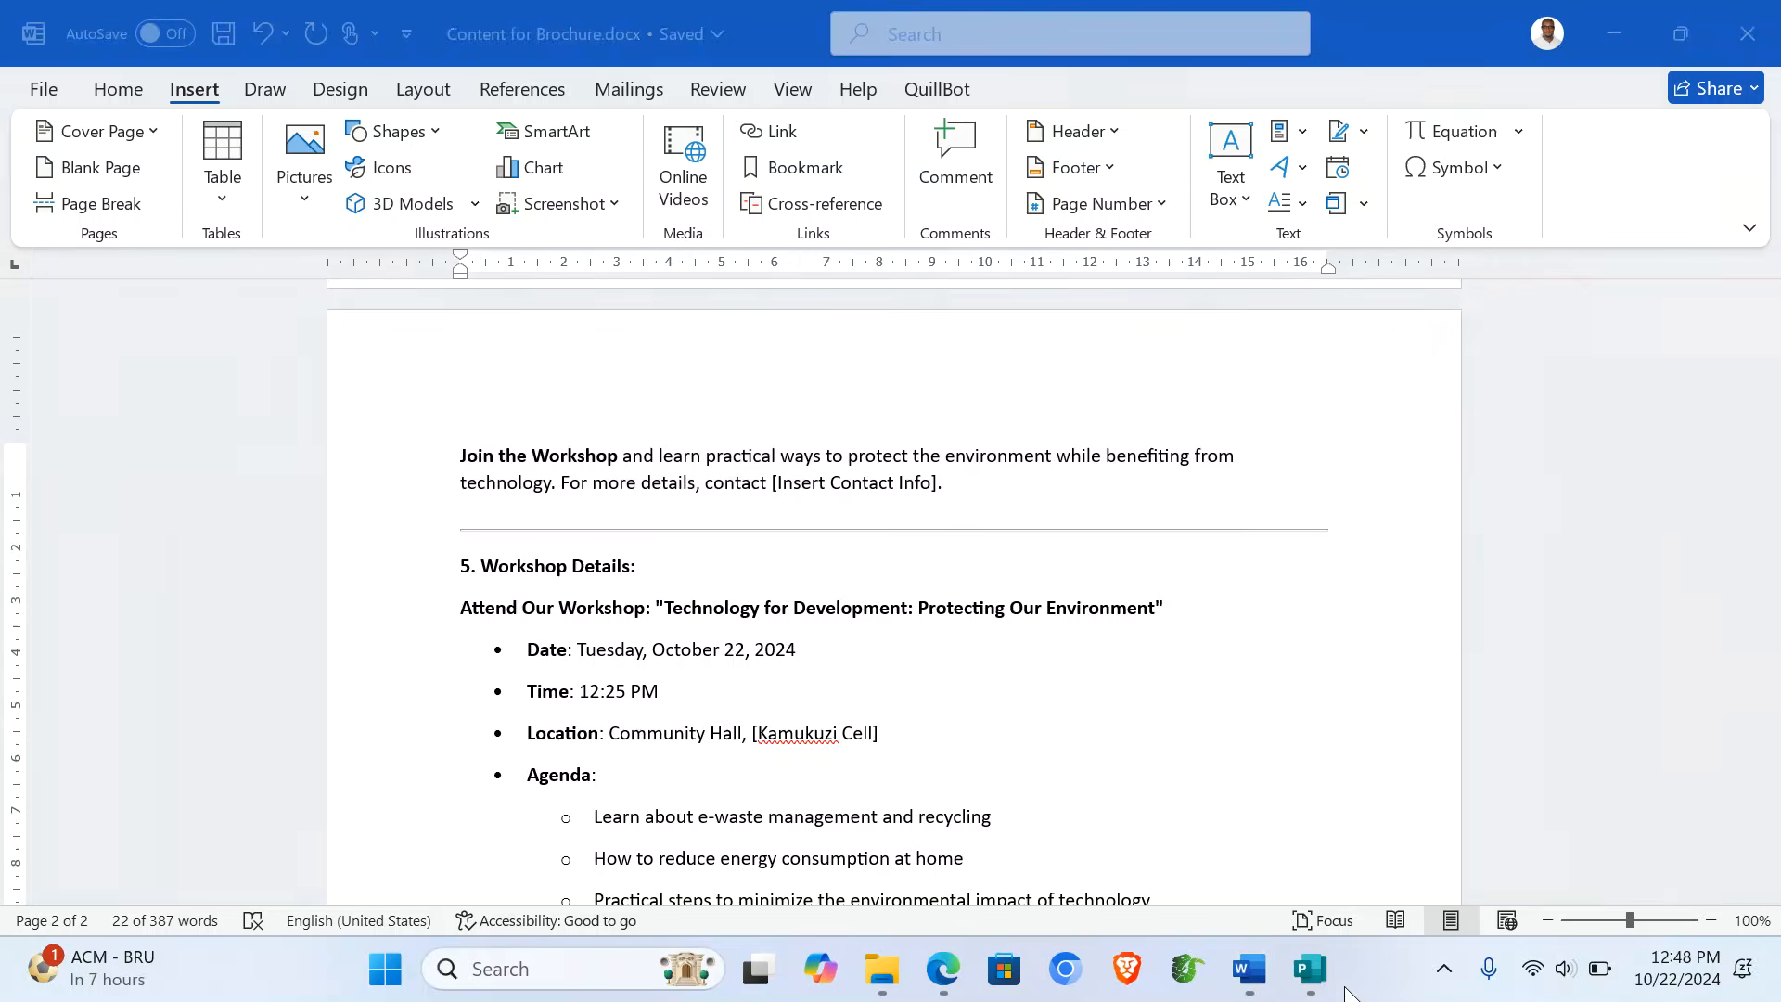
- Paste the Join the Workshop paragraph and enlarge it to about 14 pt
click(1067, 646)
key(ctrl+v)
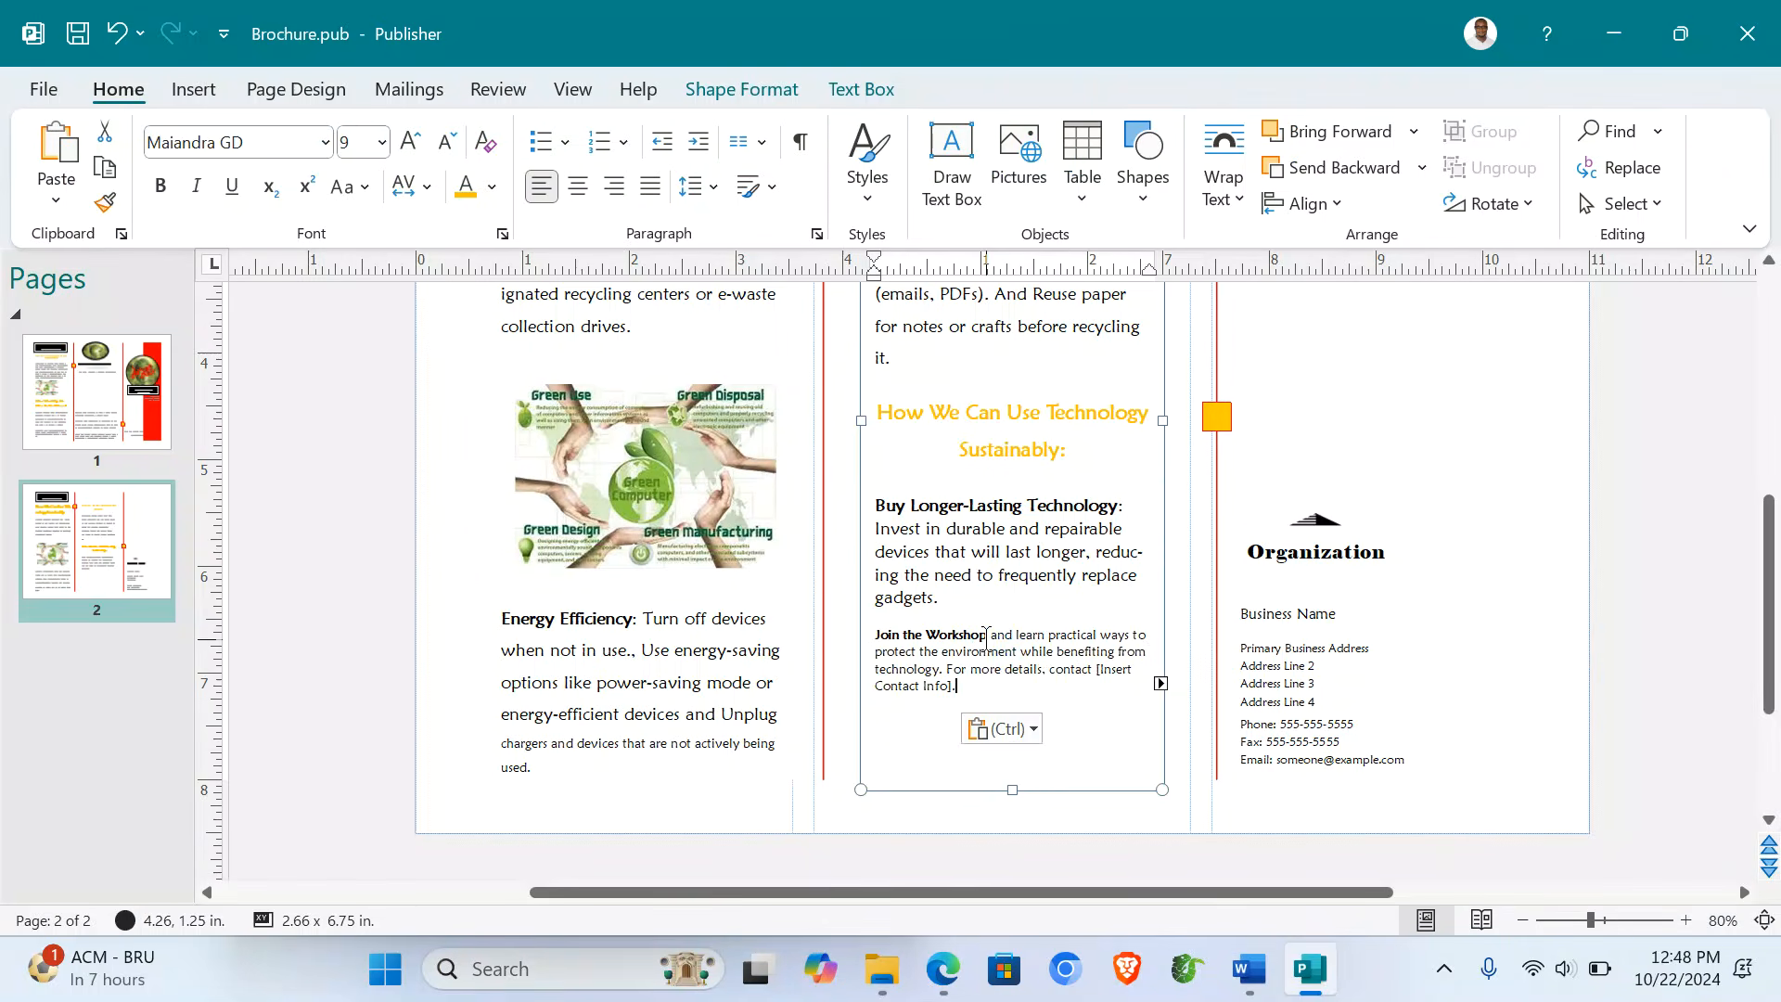
drag(875, 639, 960, 691)
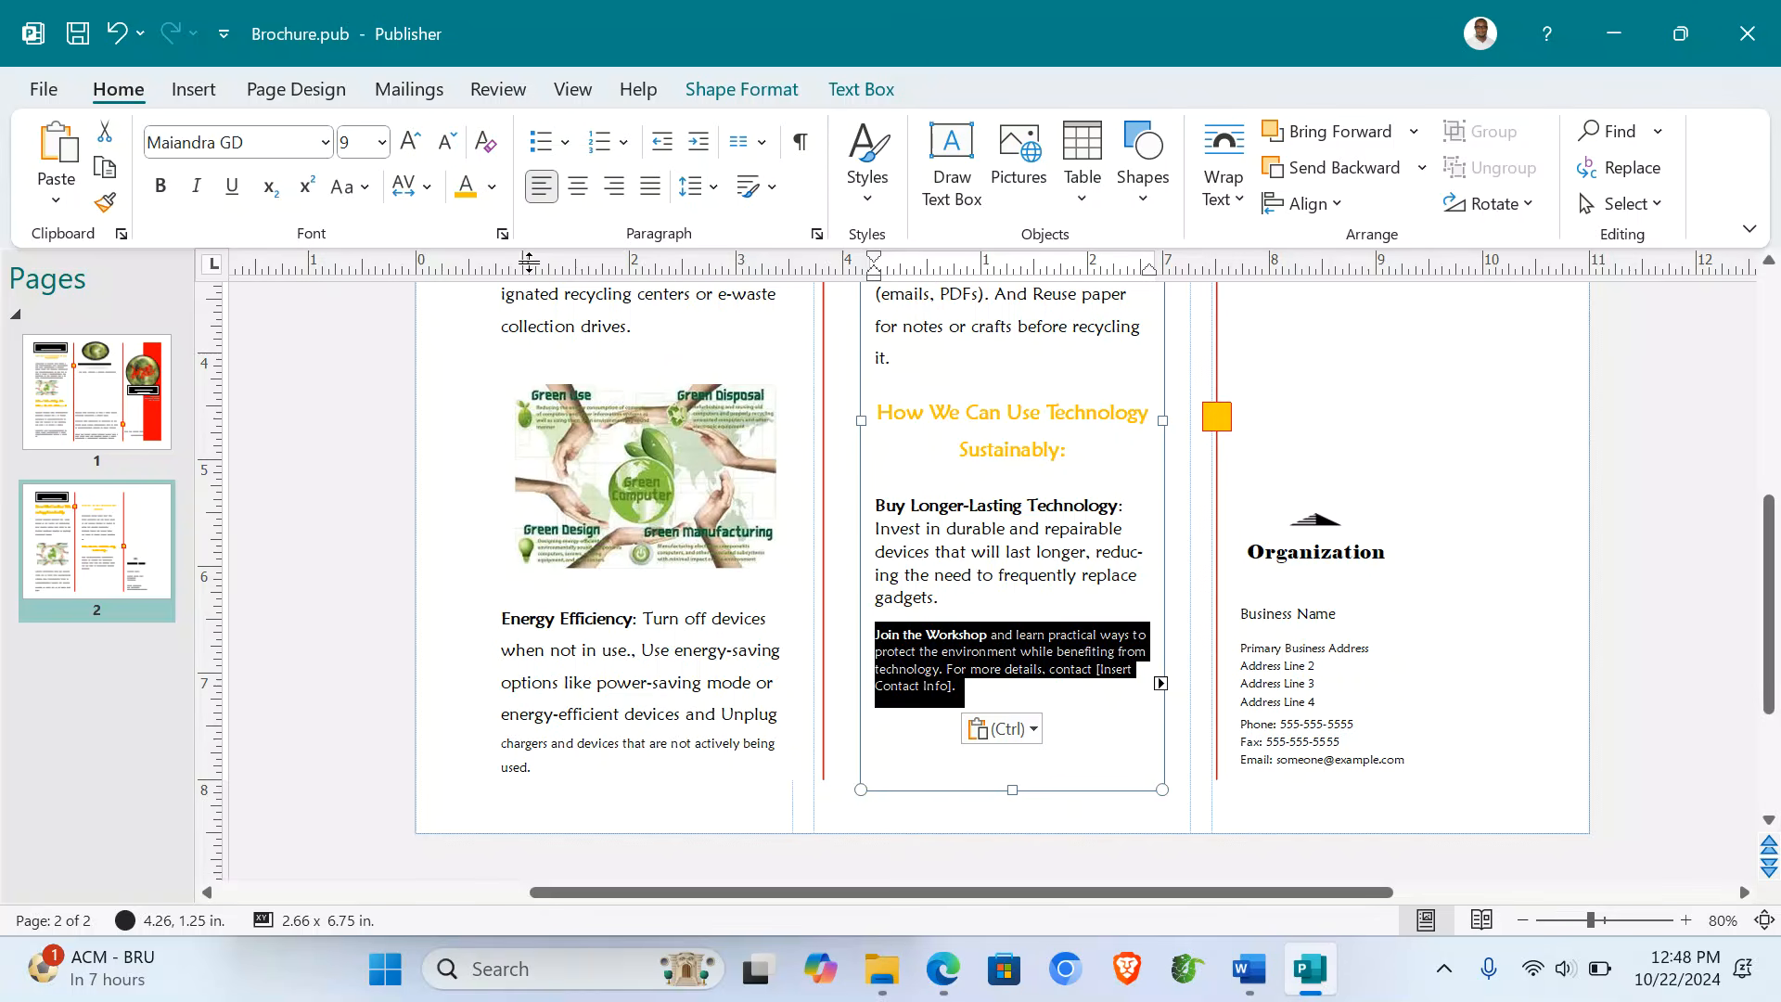
click(410, 149)
click(410, 149)
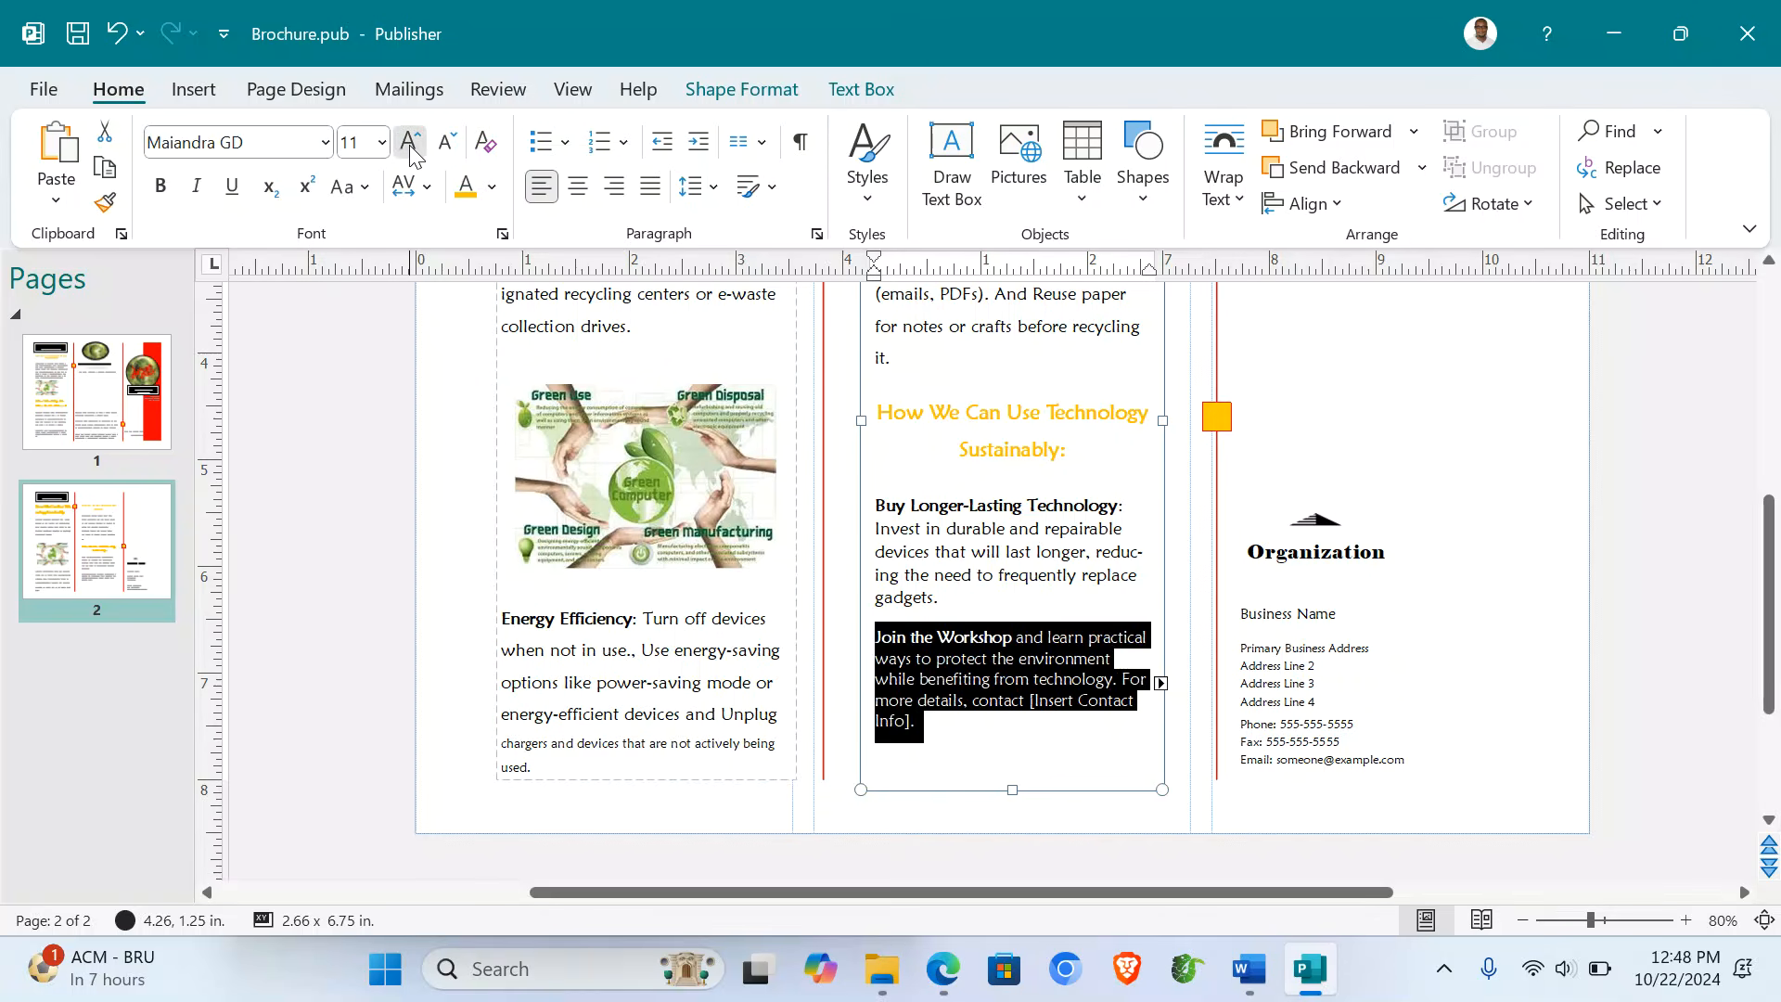
click(410, 148)
click(410, 148)
click(410, 147)
click(410, 146)
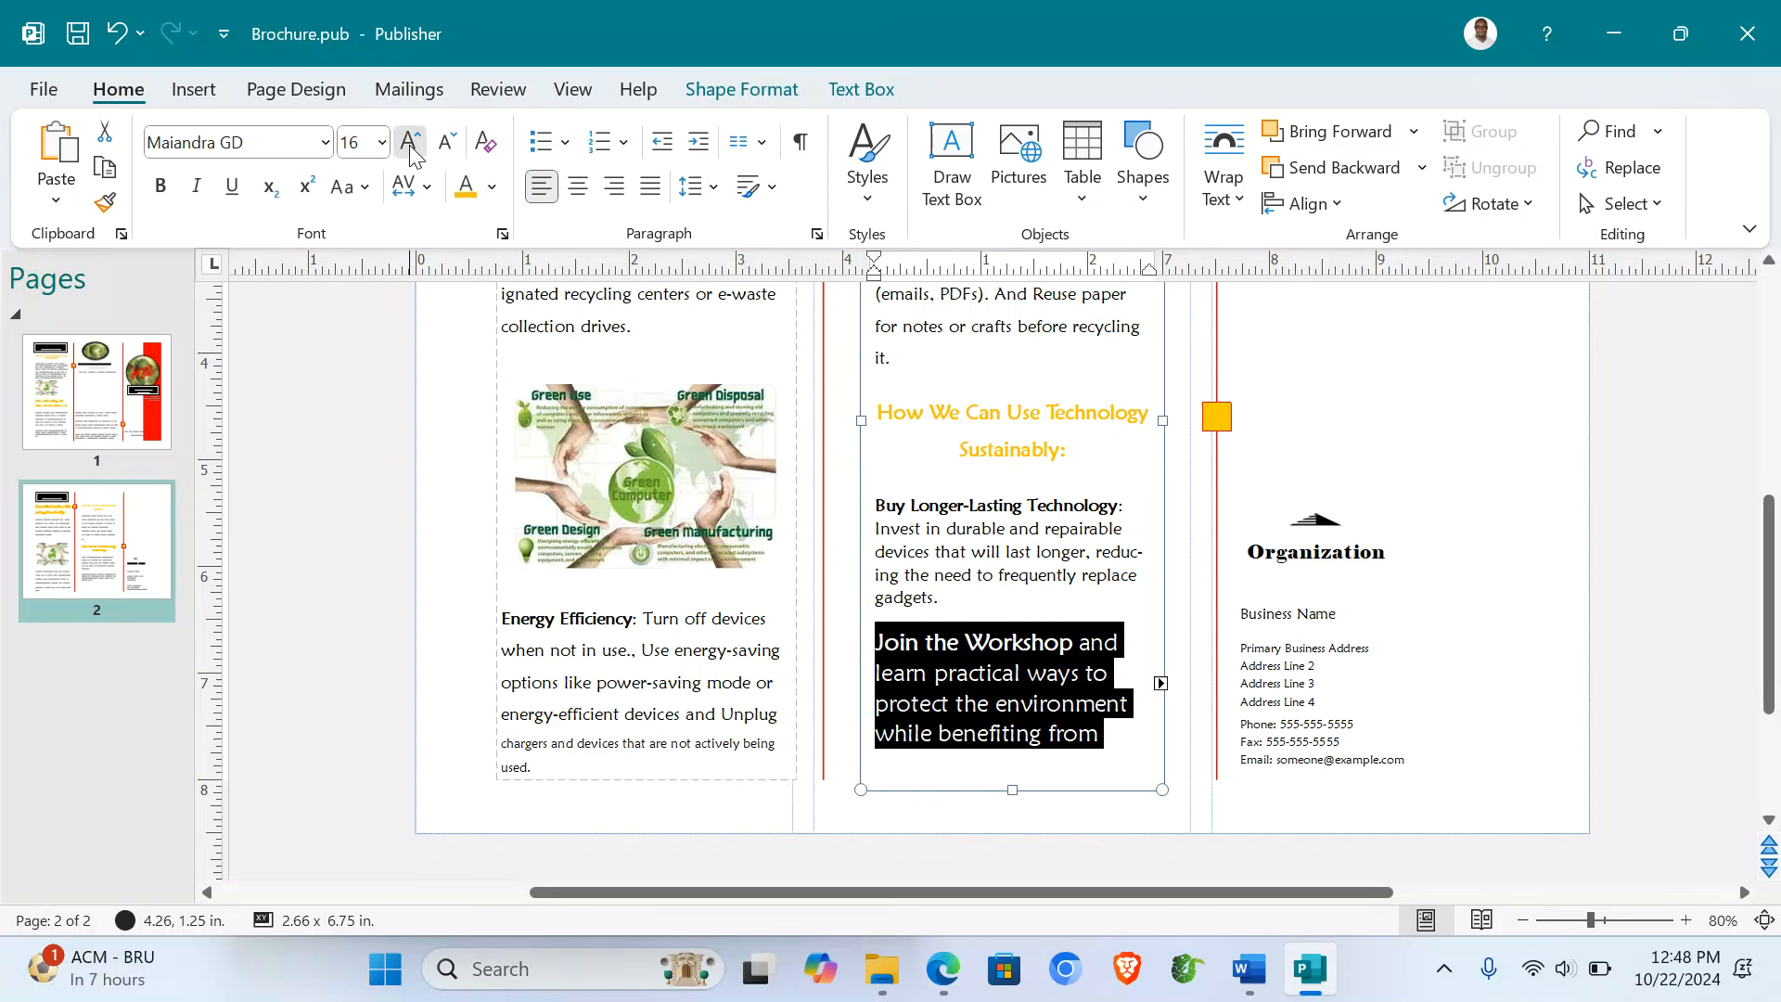
click(410, 147)
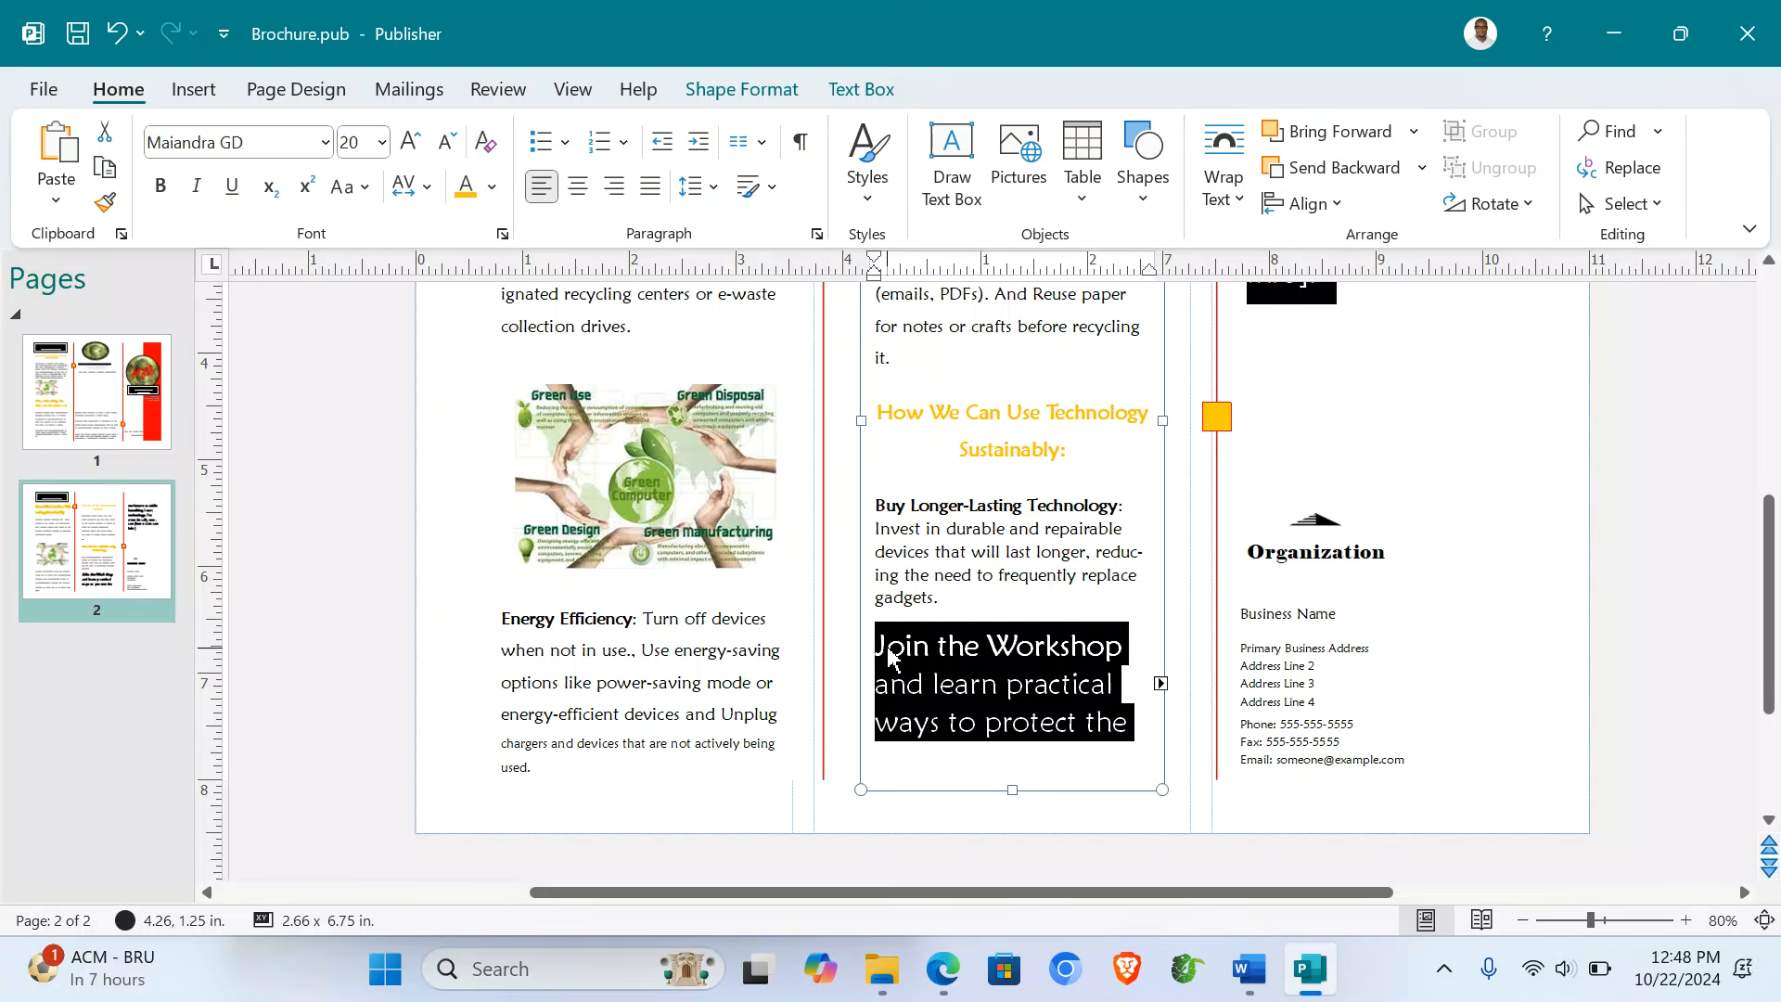
key(ctrl+z)
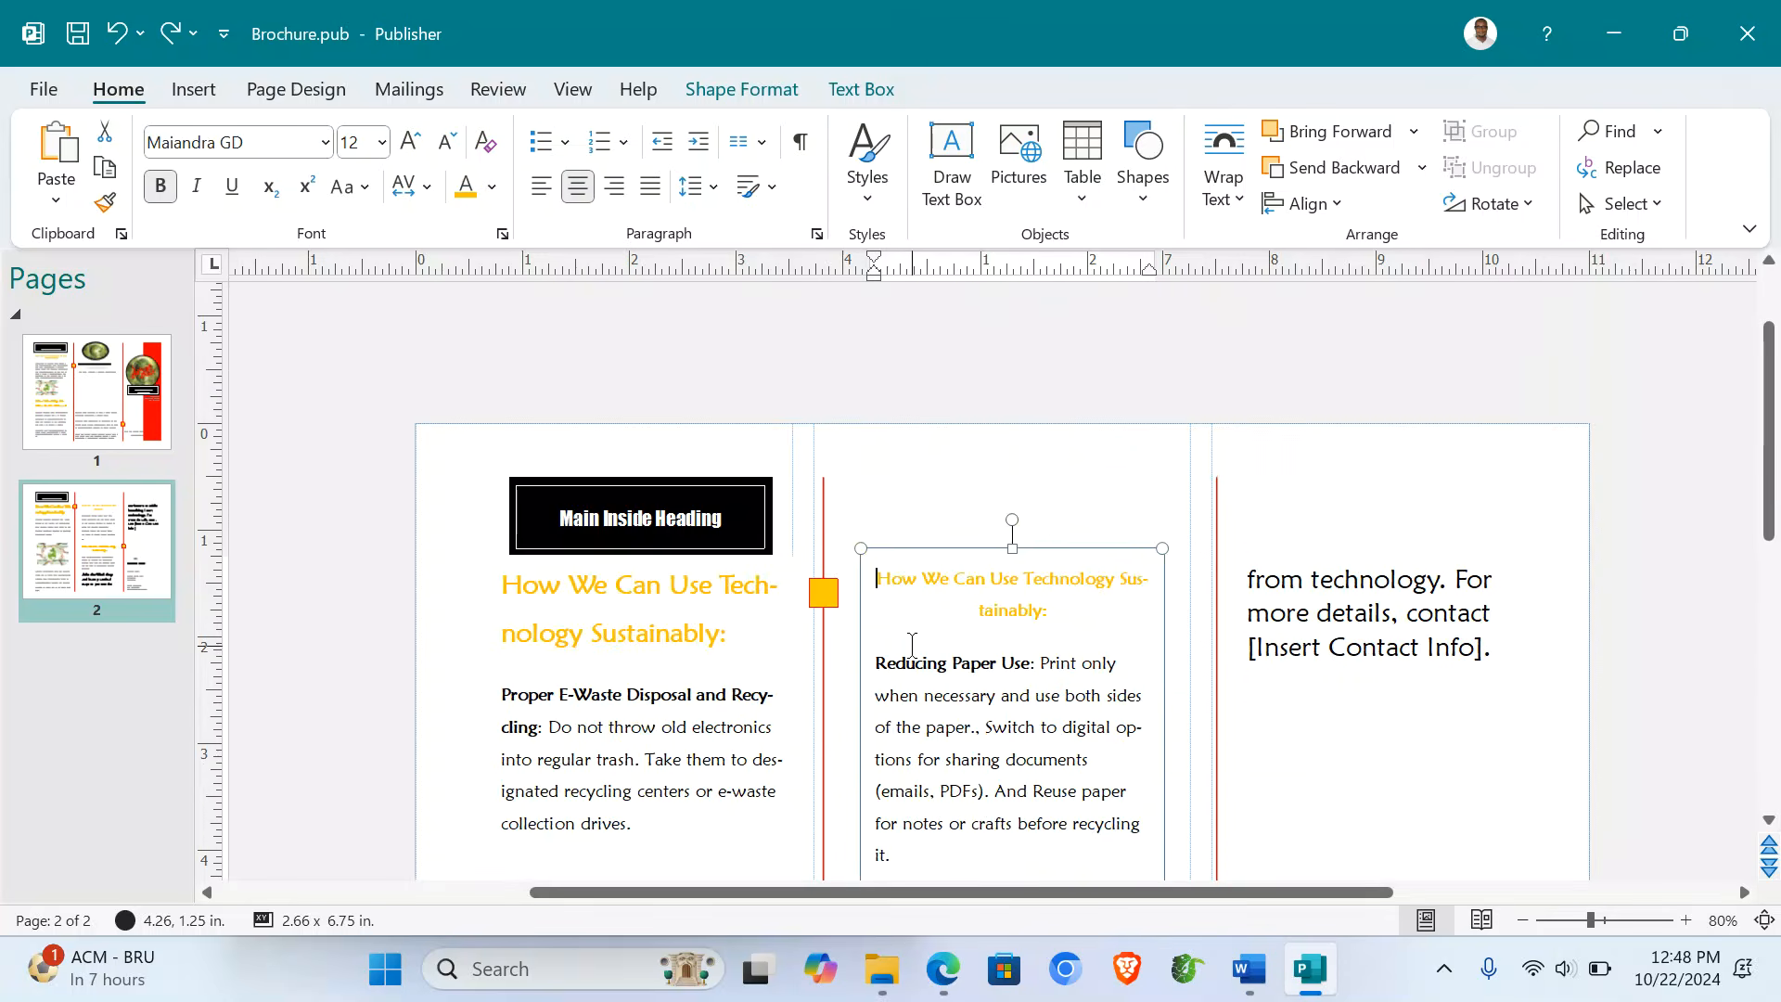
- Push the workshop paragraph into the right panel's text box with a new line
scroll(911, 663, down, 3)
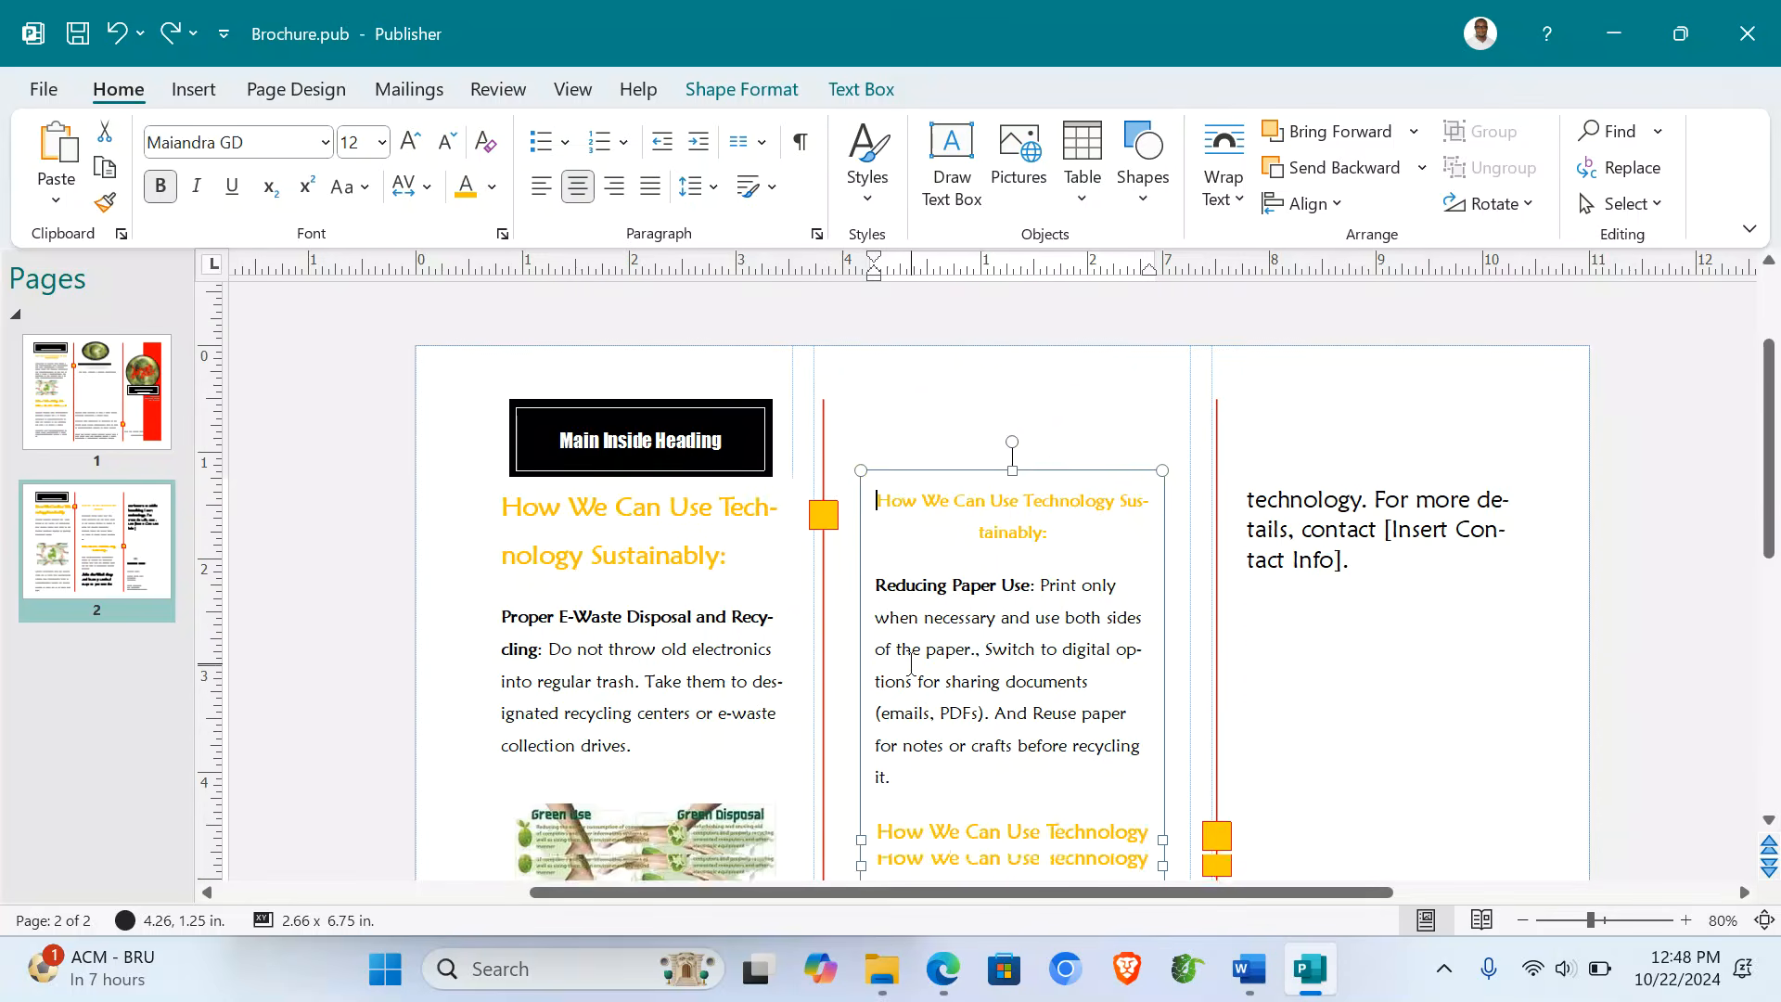
scroll(911, 663, down, 4)
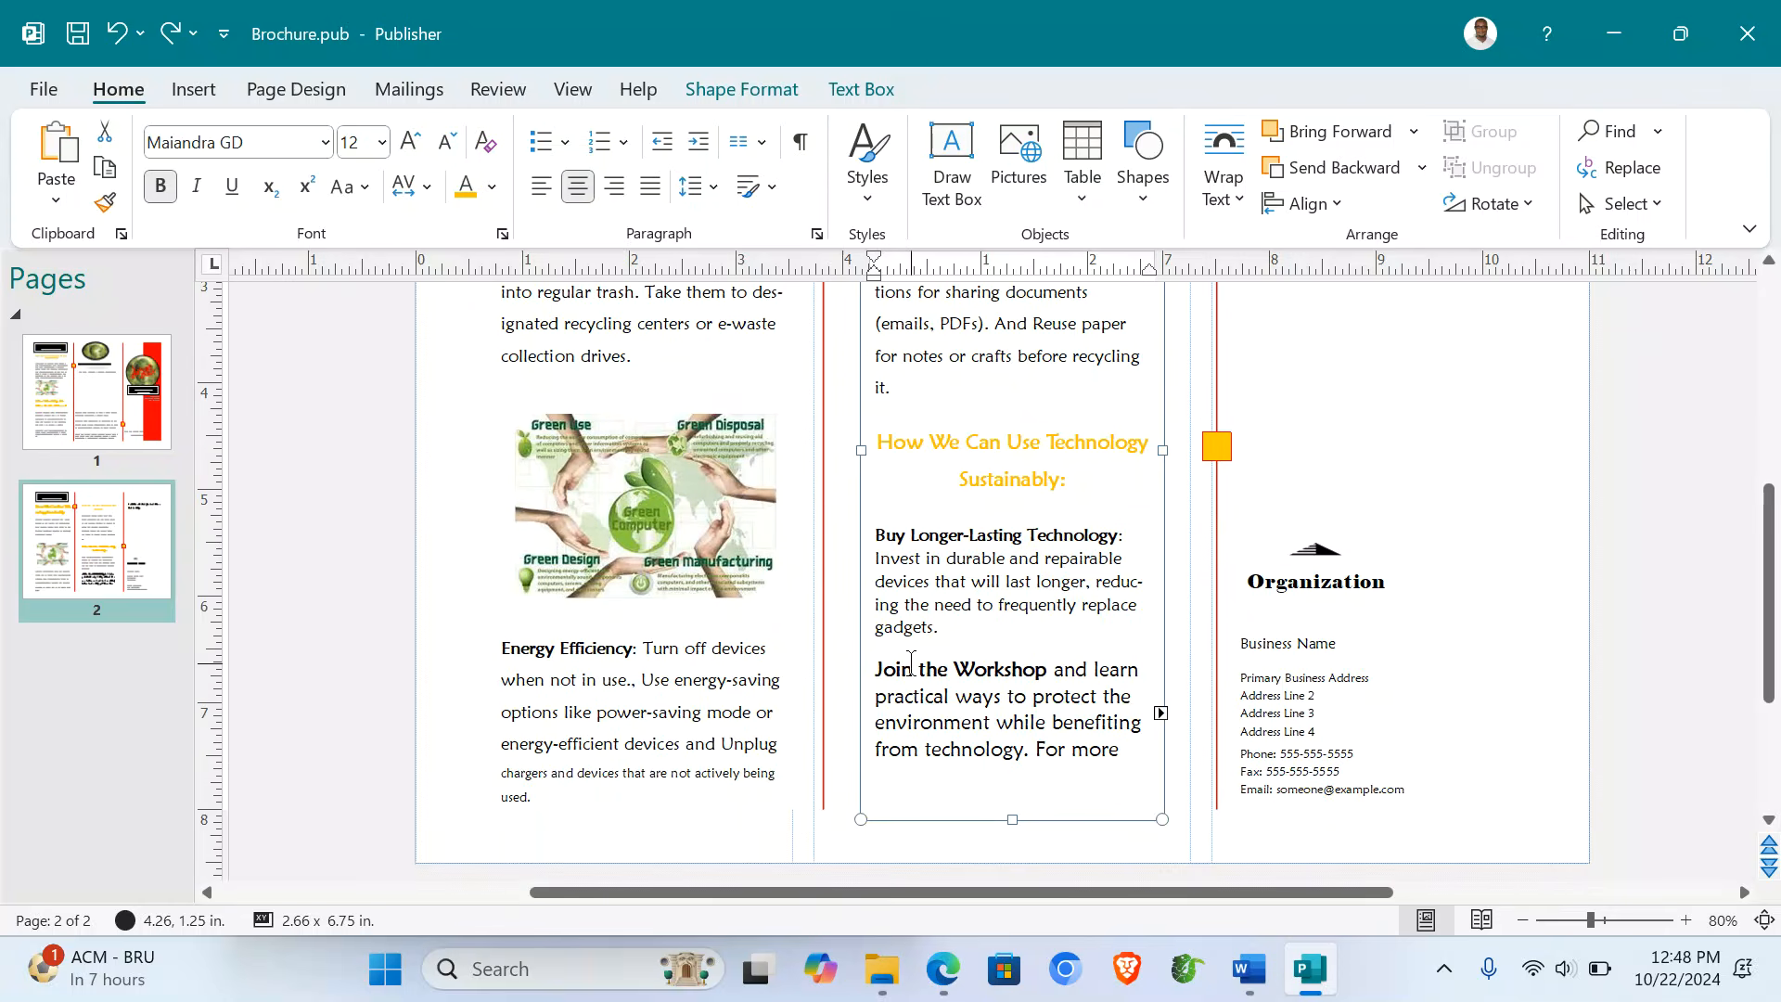
key(Return)
key(Return)
key(Return)
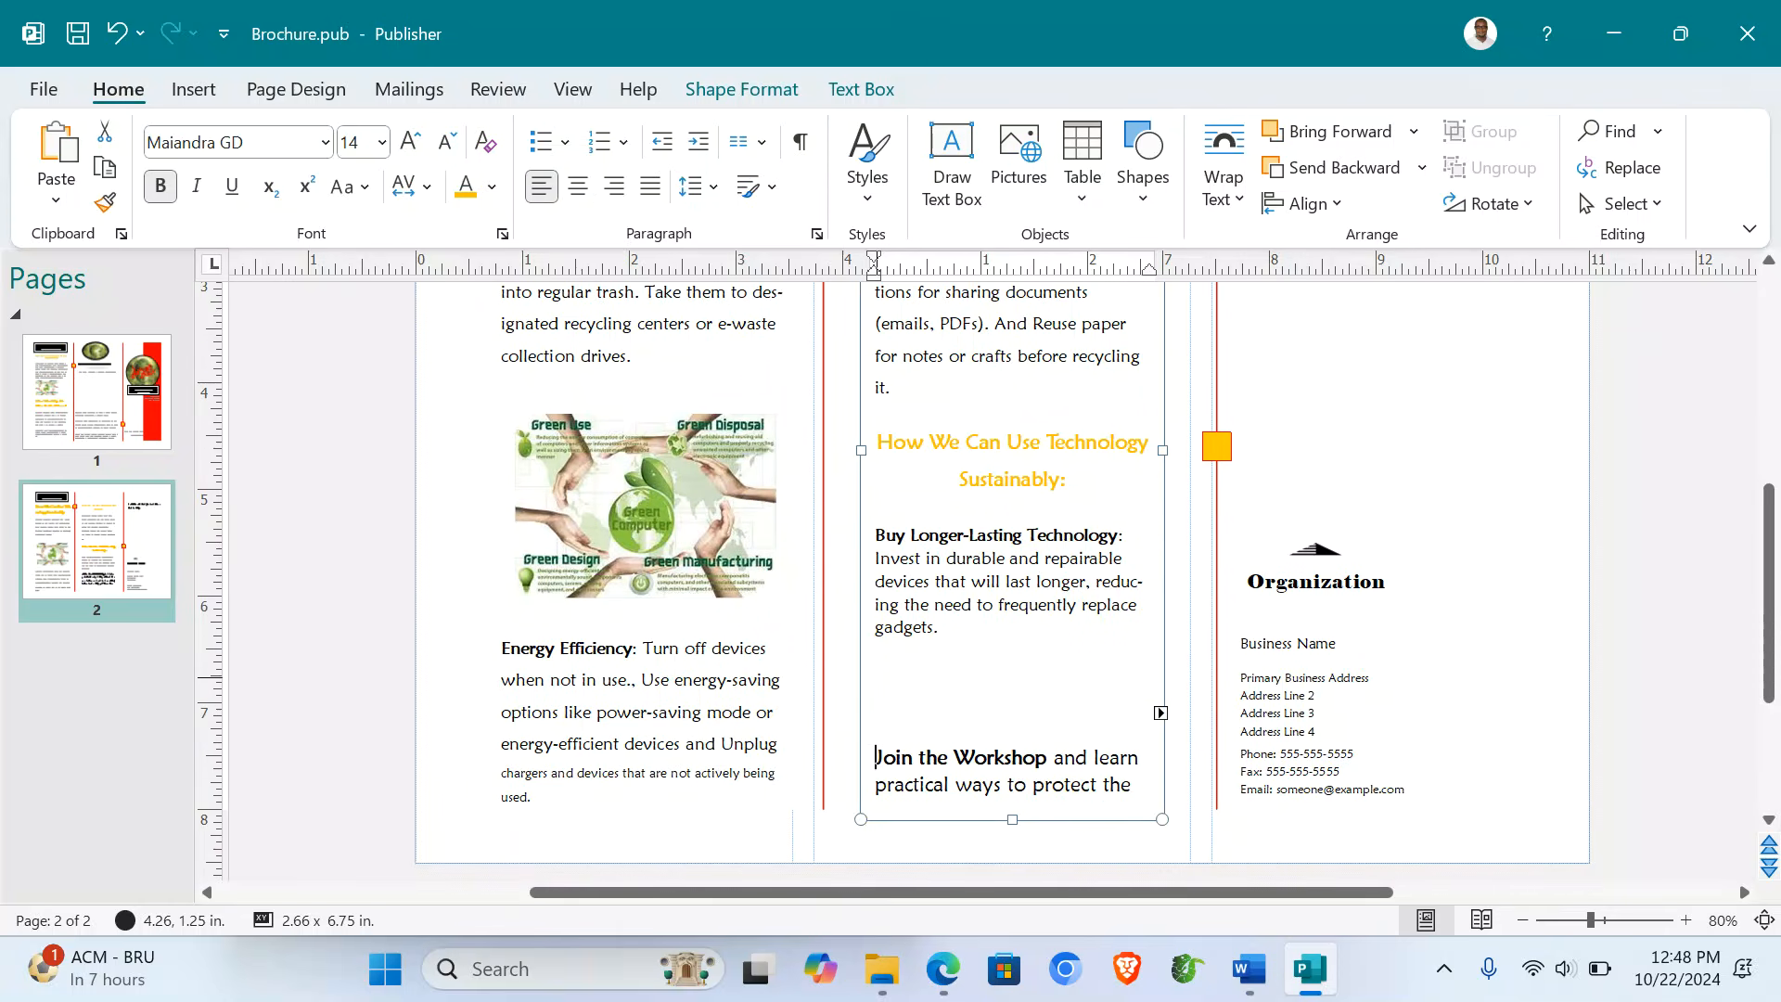
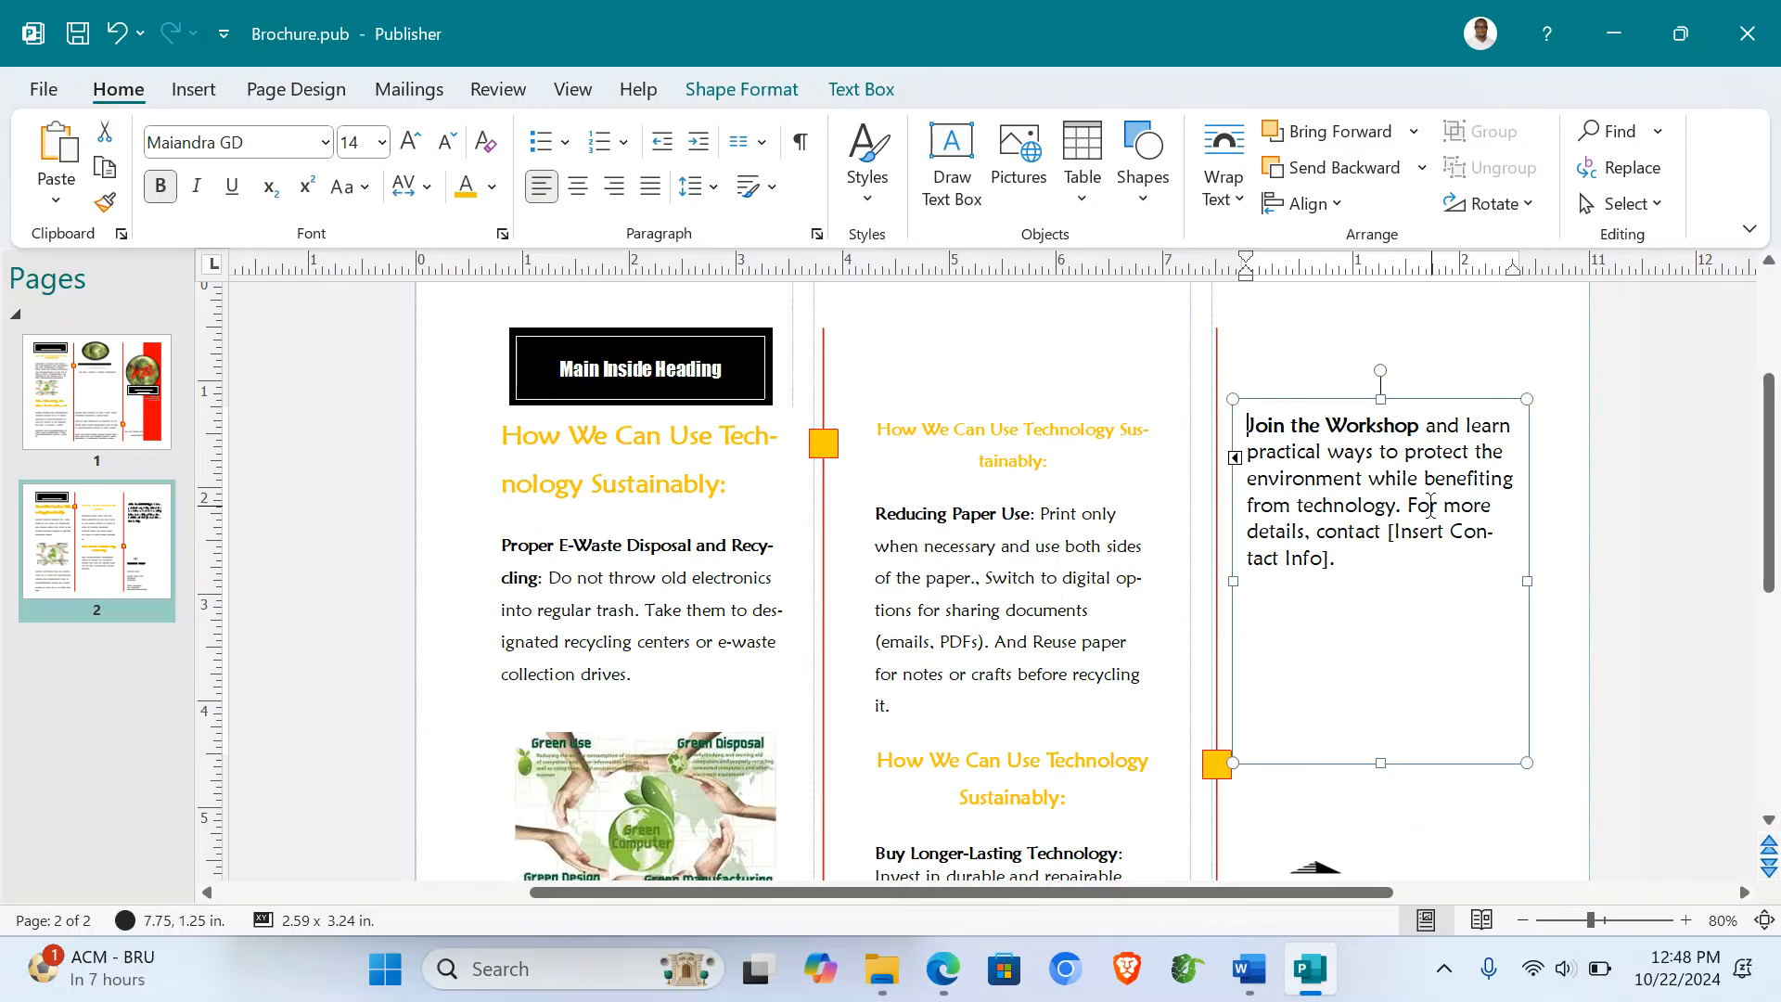
- Delete '[Insert Contact Info].' so the workshop text ends 'For more details, contact'
drag(1387, 532, 1391, 562)
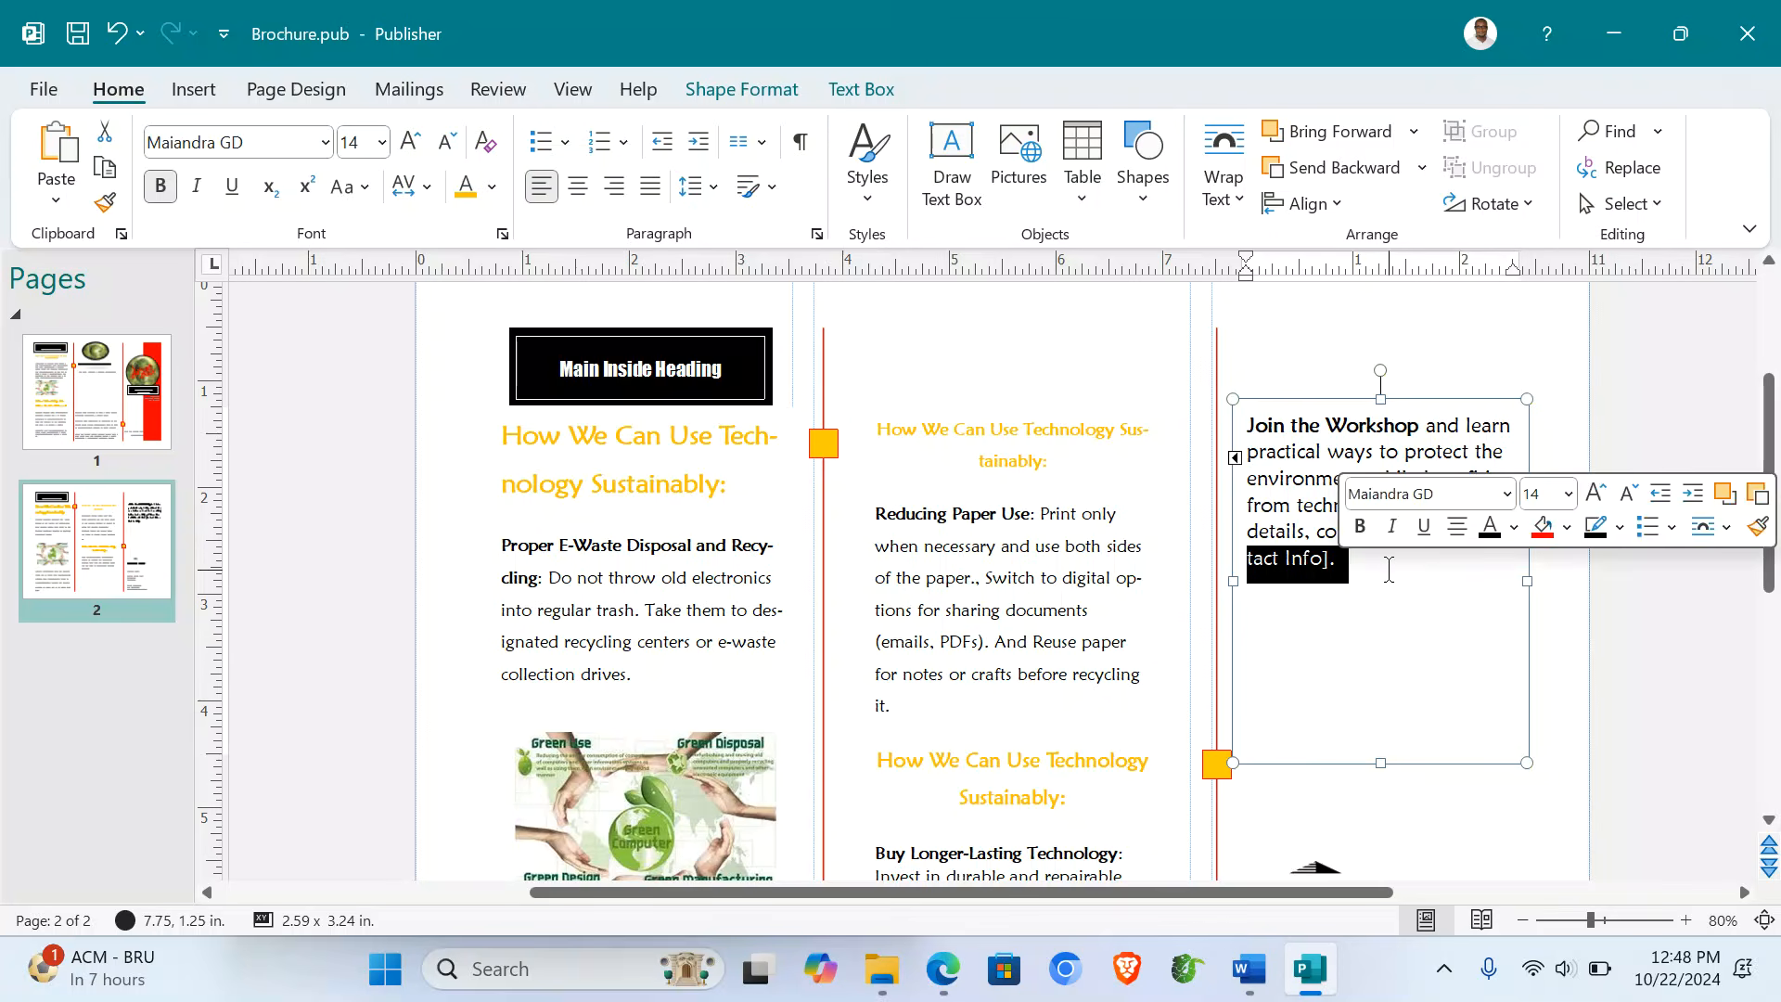
key(Delete)
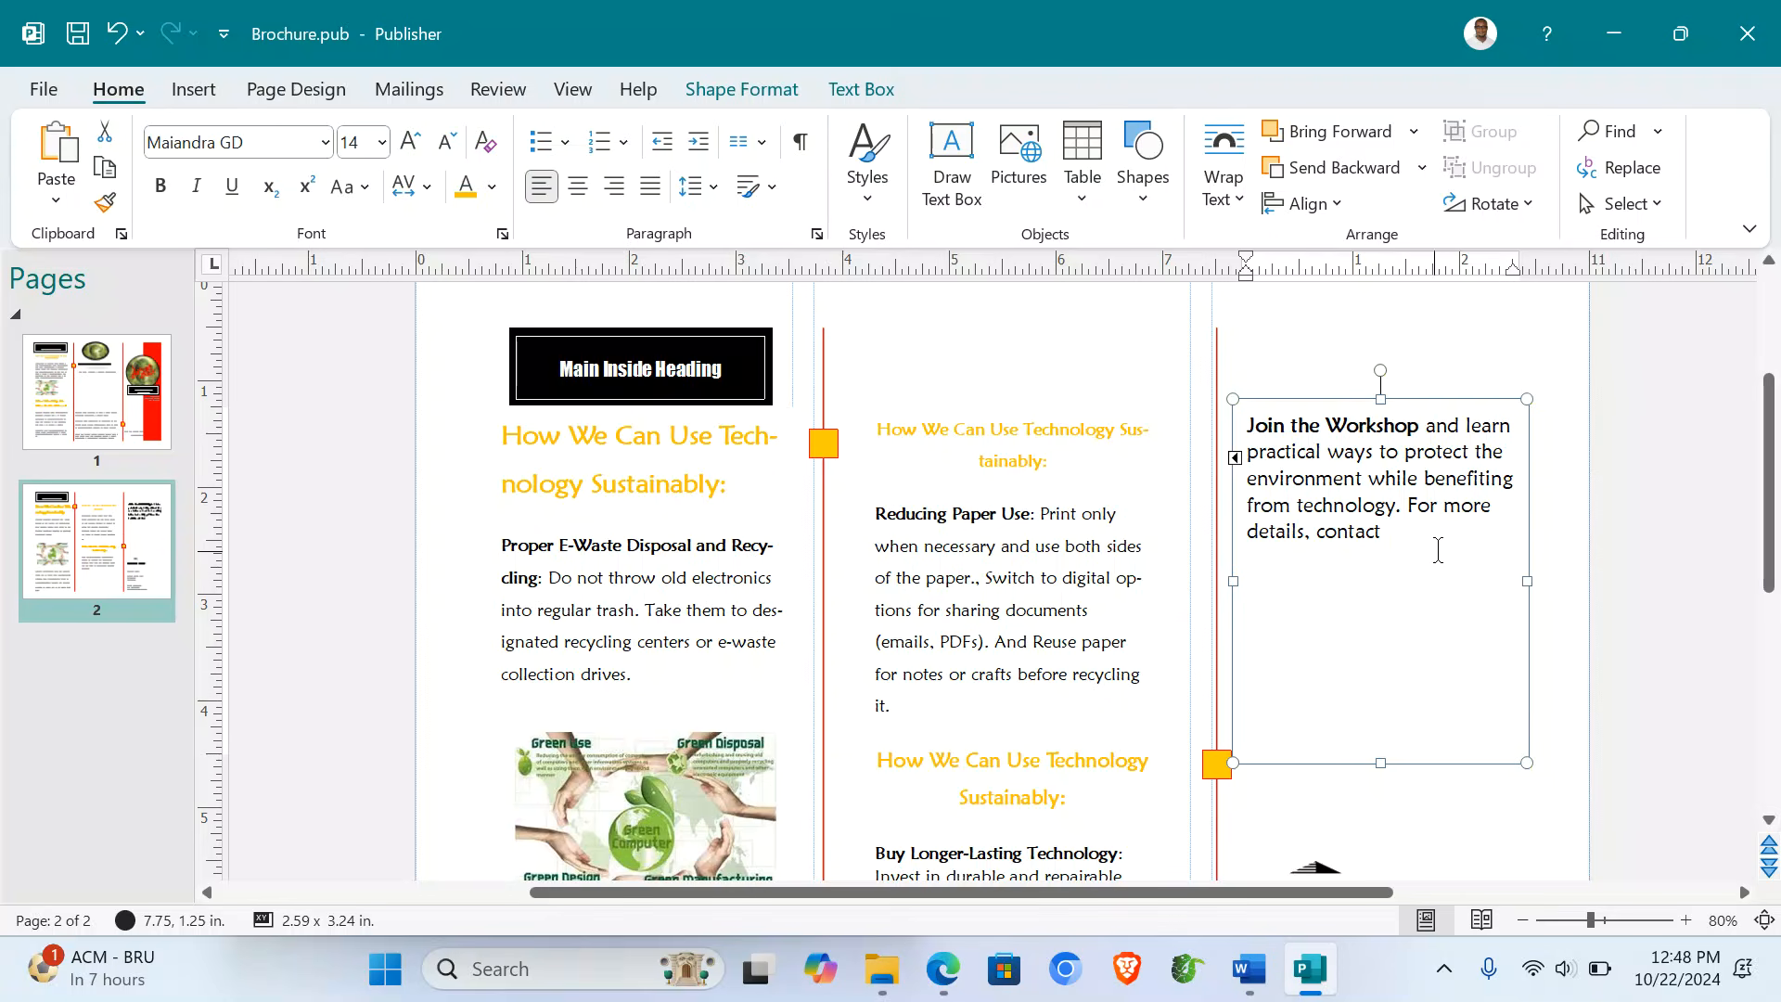
click(1574, 541)
scroll(1574, 533, down, 5)
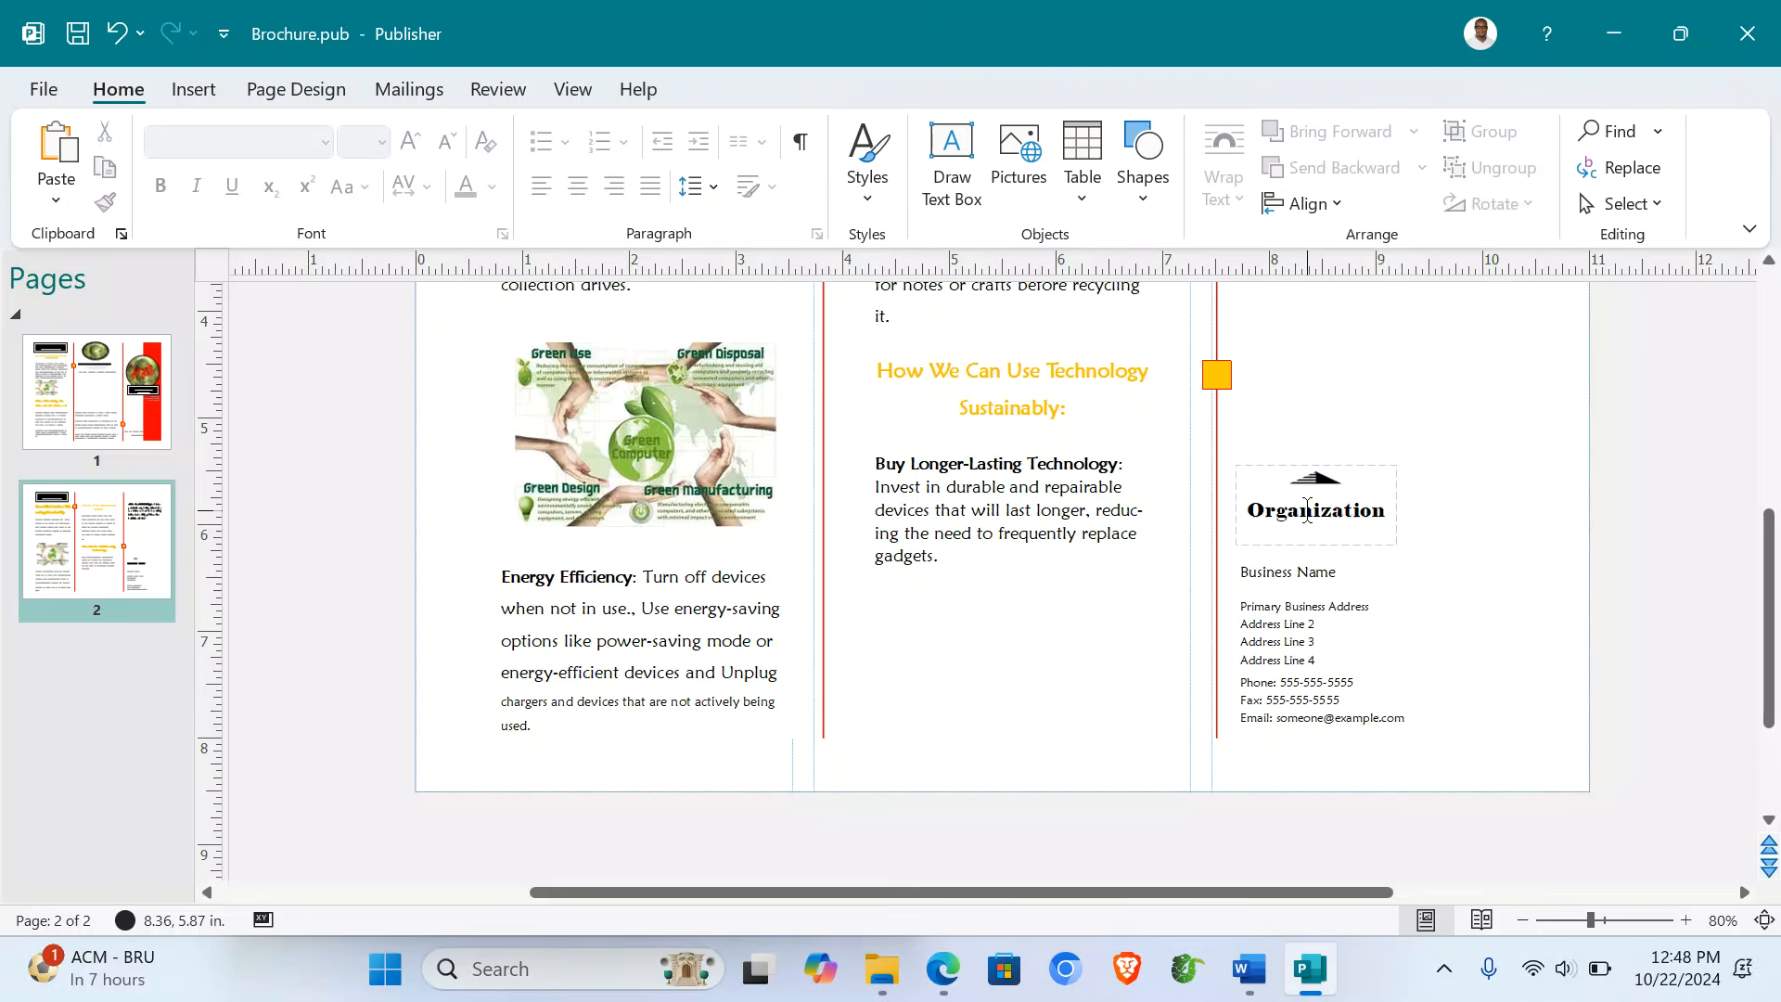
- Delete the Organization logo from the right panel
click(1308, 513)
click(1255, 470)
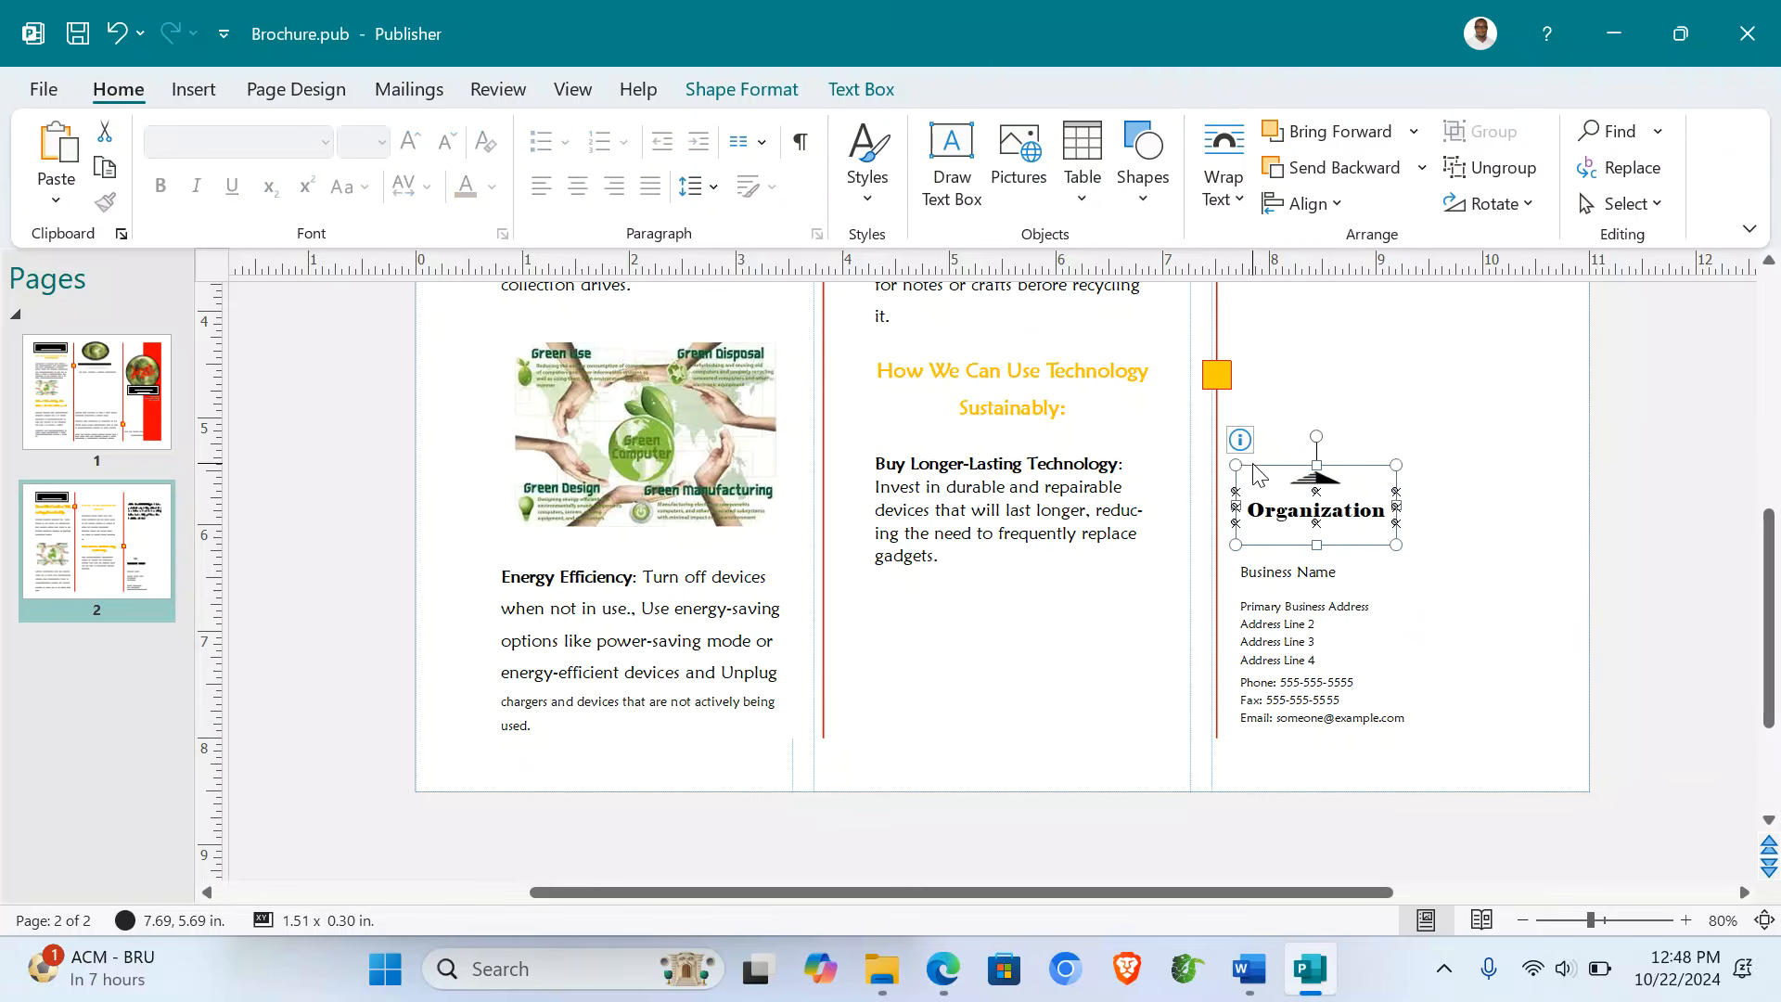
key(Delete)
- Replace Business Name with KABS ECO FRIENDLY TECH from page 1 and move it to the panel top
click(1373, 550)
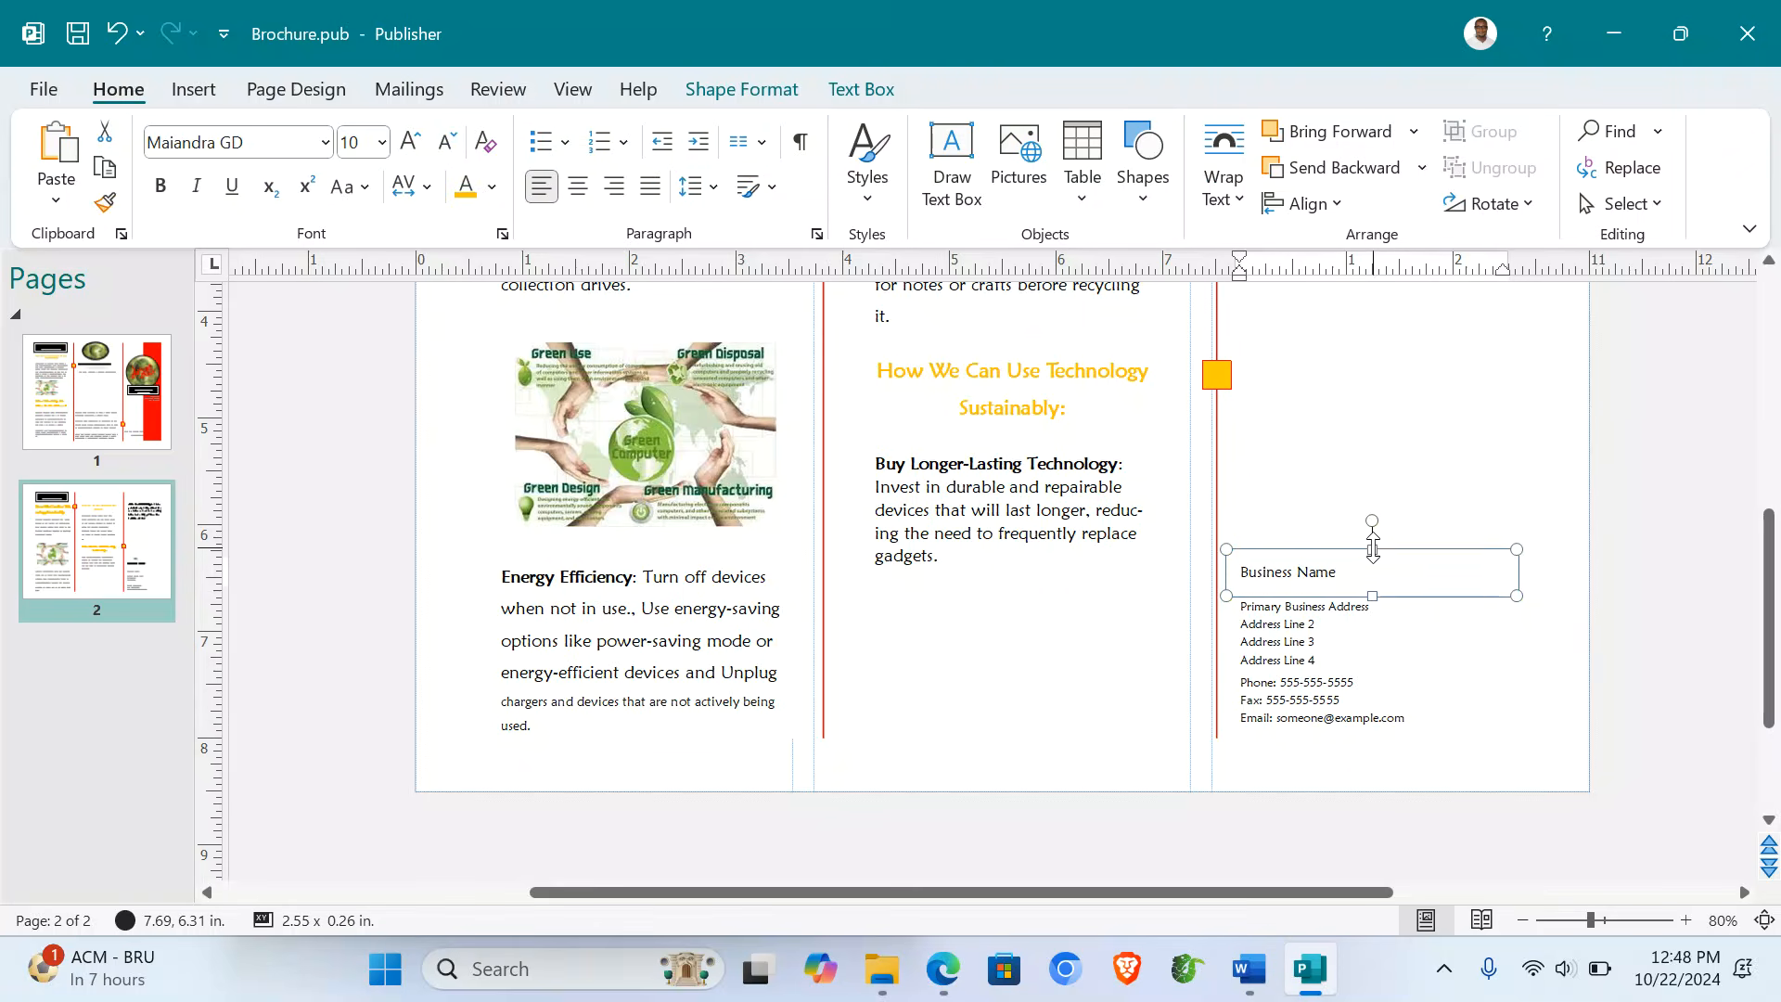
click(153, 404)
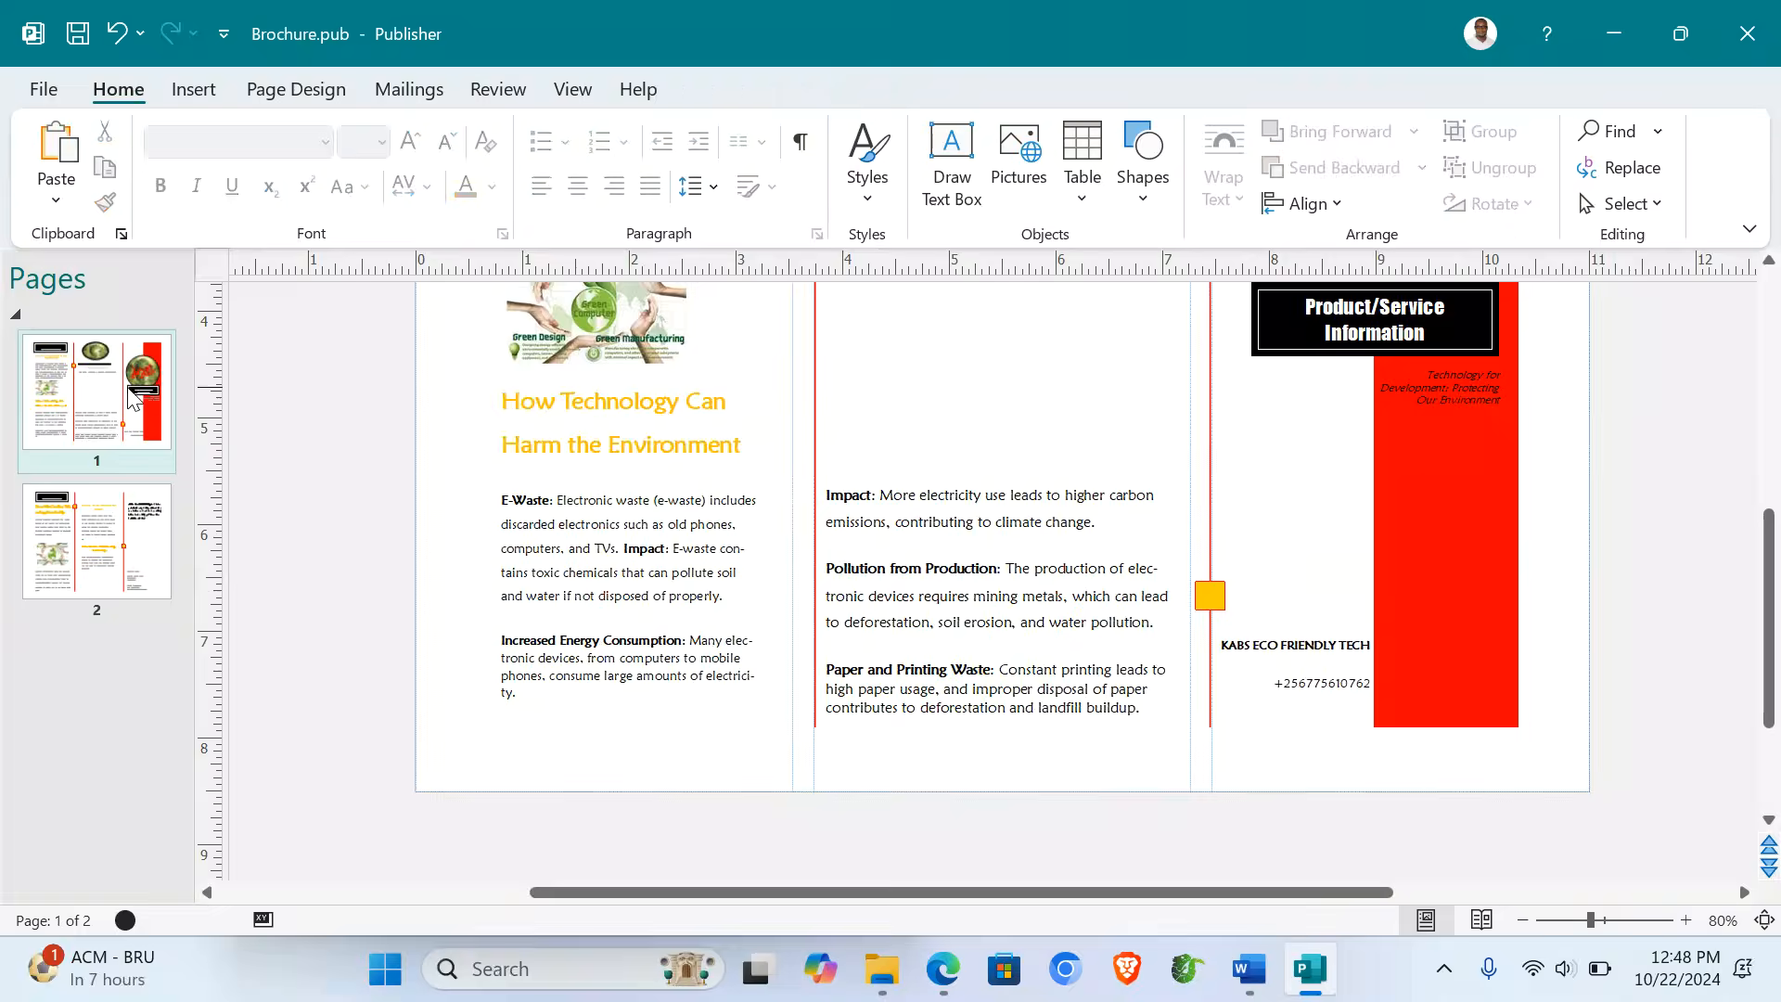
triple_click(1300, 653)
key(ctrl+c)
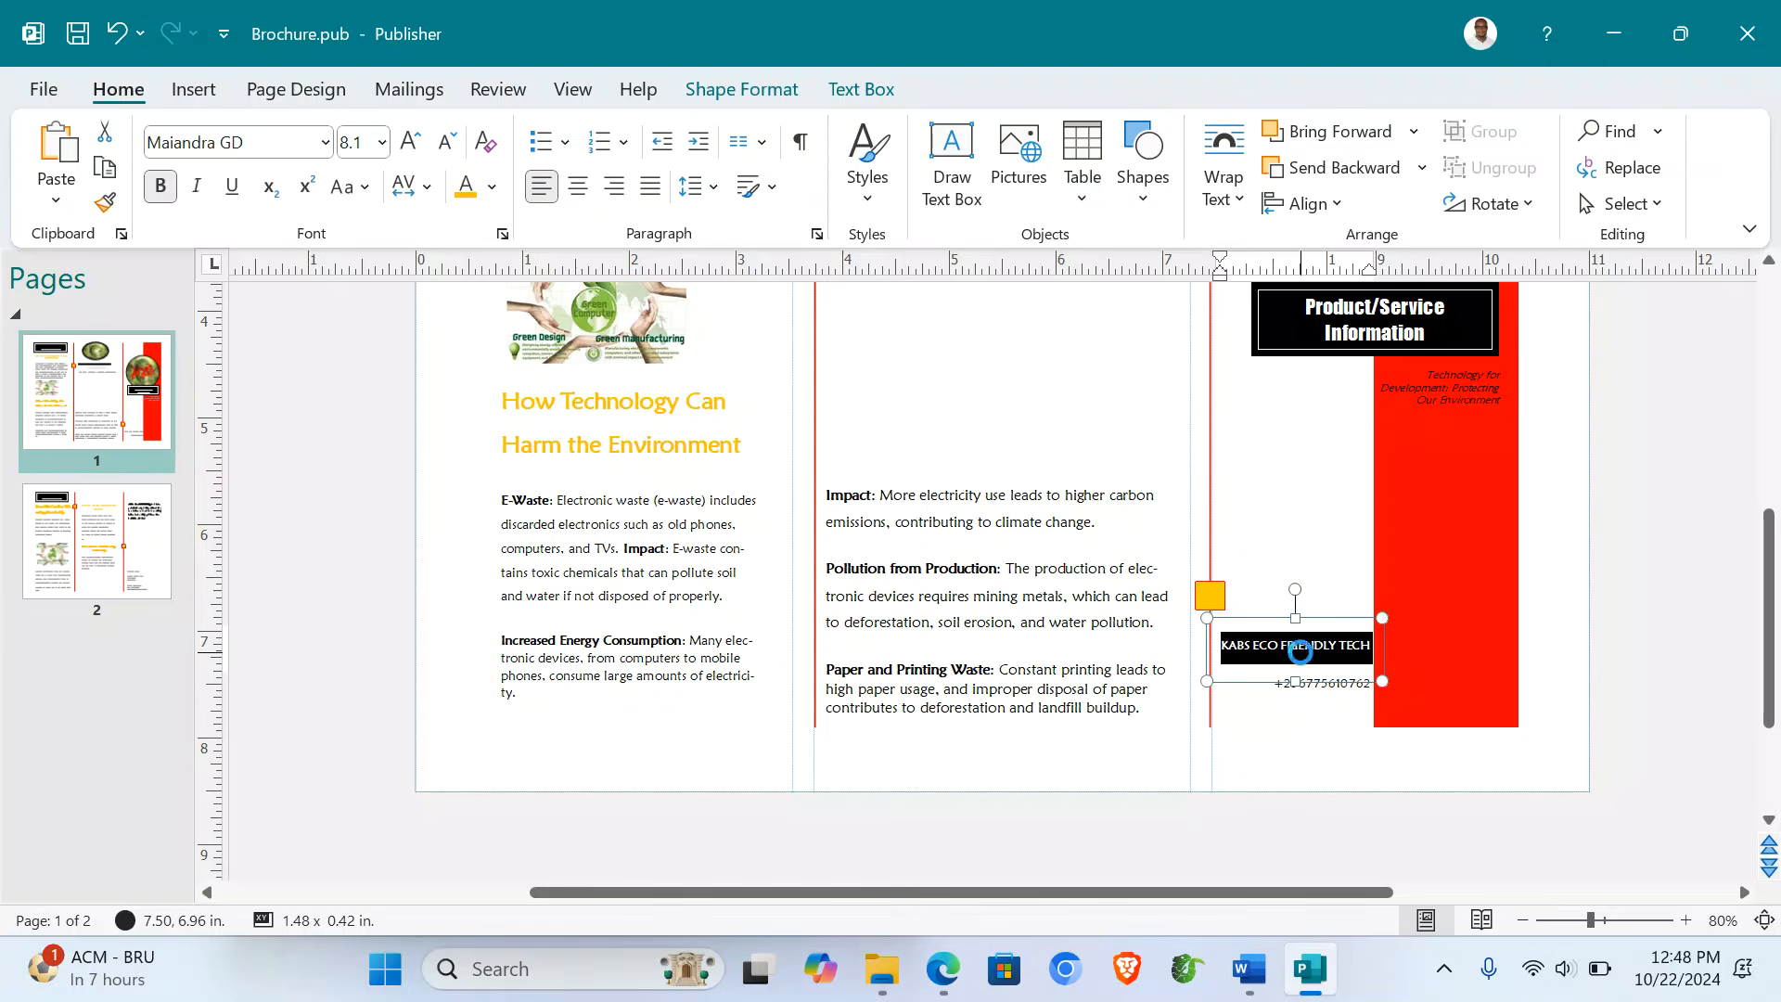
click(97, 541)
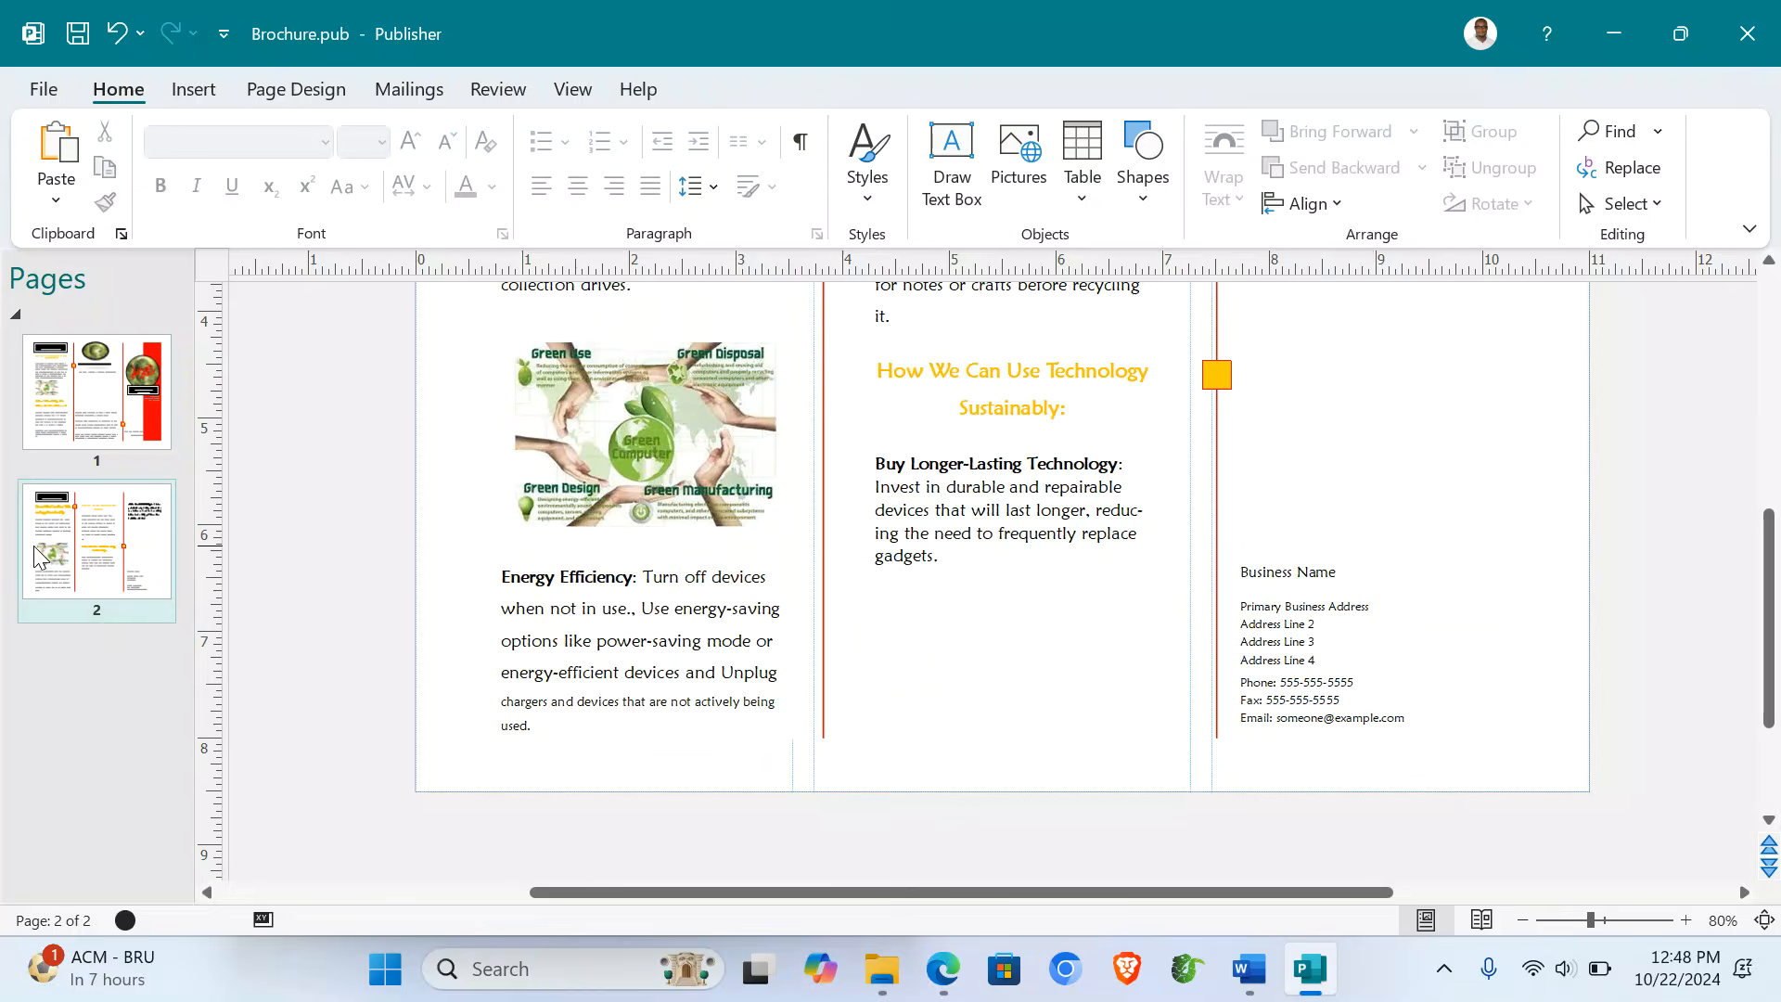
click(1250, 569)
triple_click(1253, 572)
key(ctrl+v)
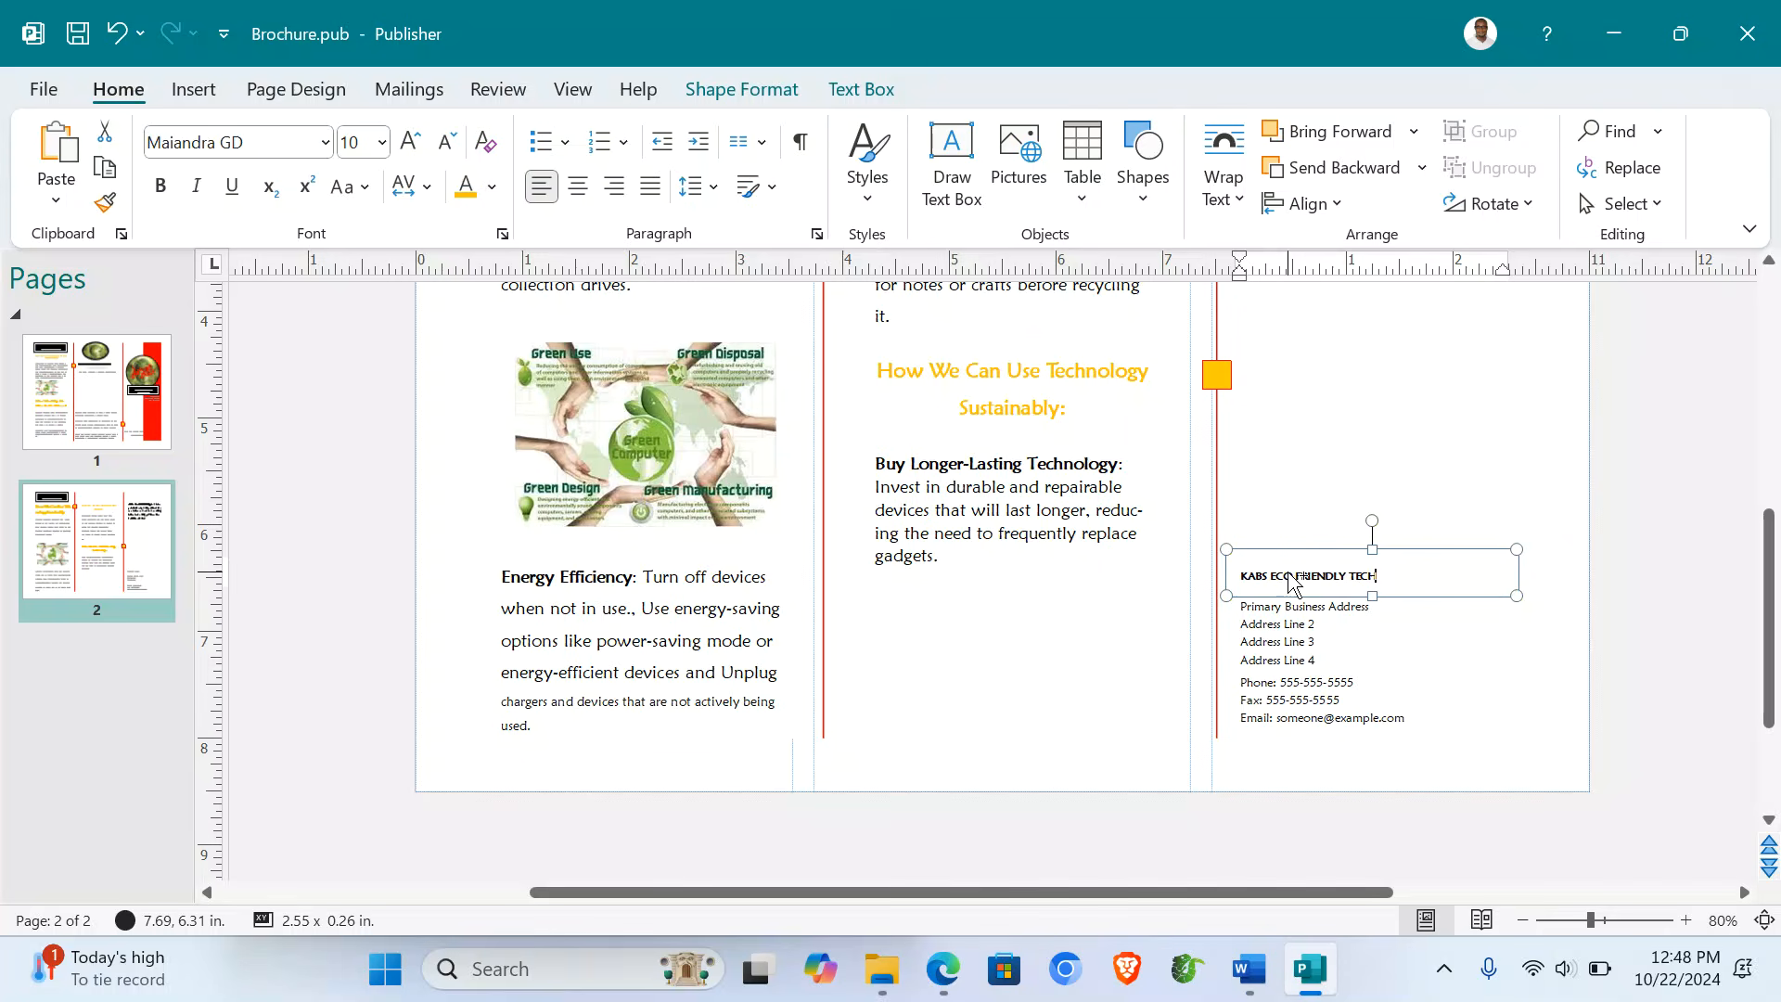
drag(1390, 548, 1396, 312)
- Stretch the address box upward and replace its address lines with the Word document's Attend Our Workshop title
click(1359, 588)
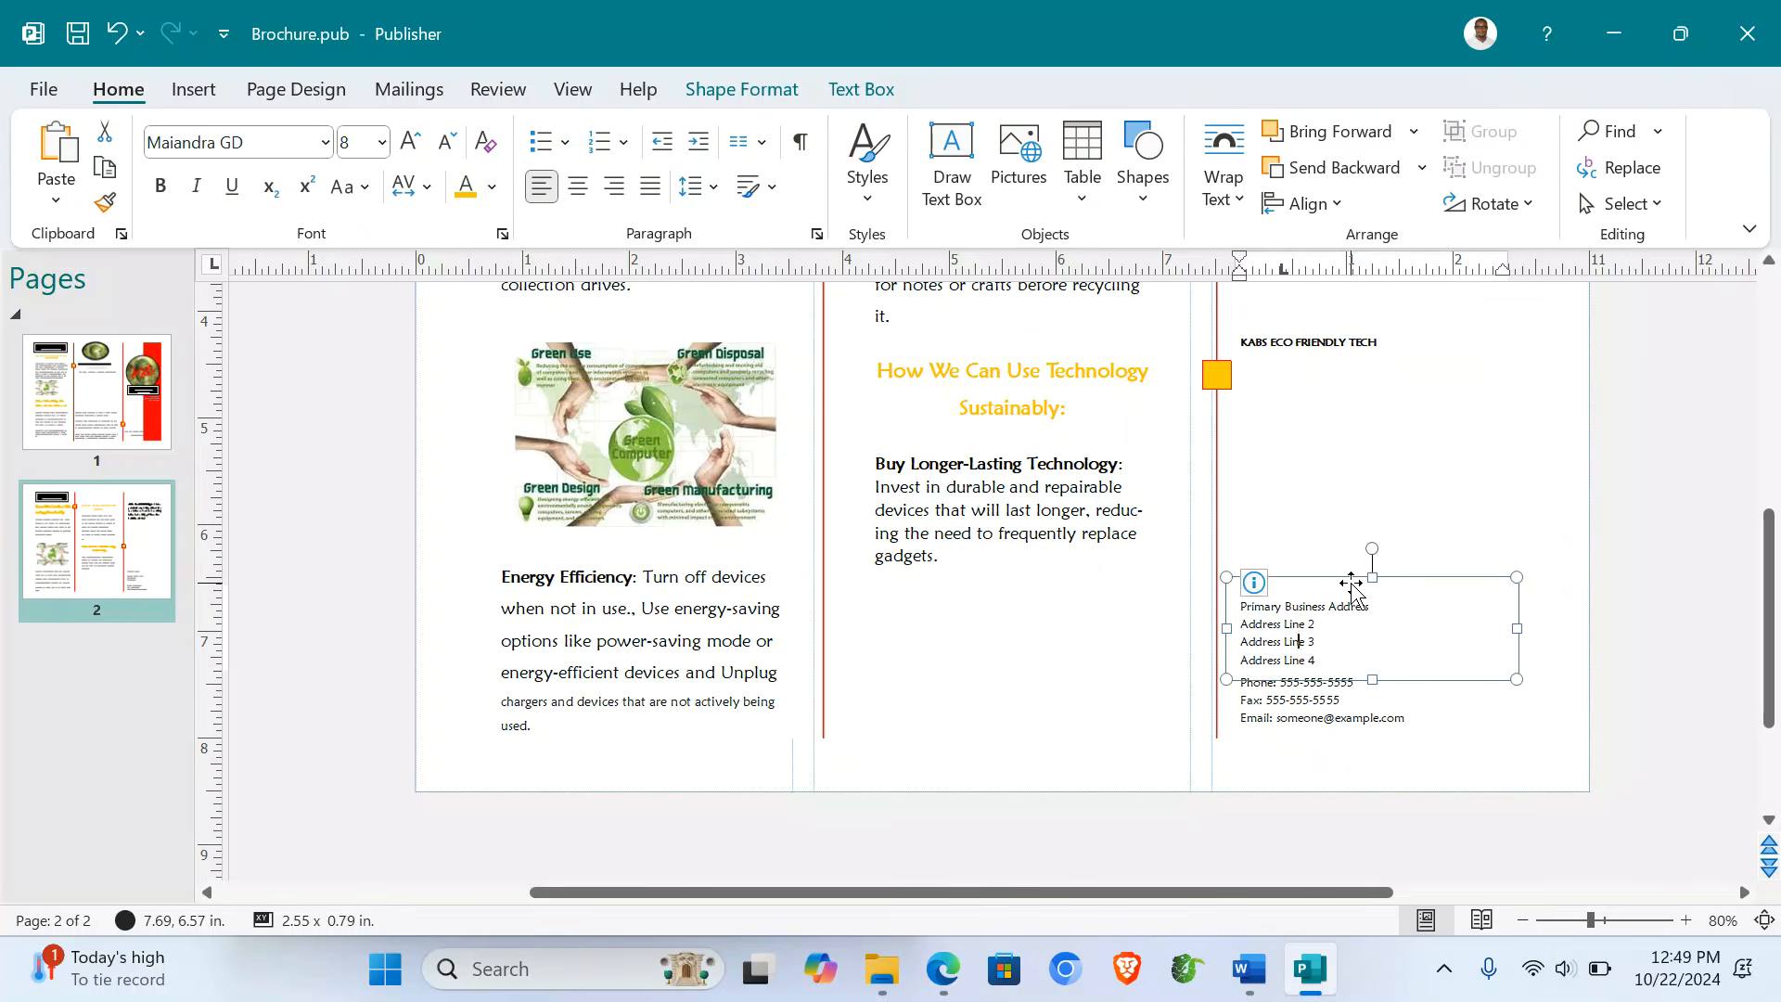
drag(1372, 577, 1351, 381)
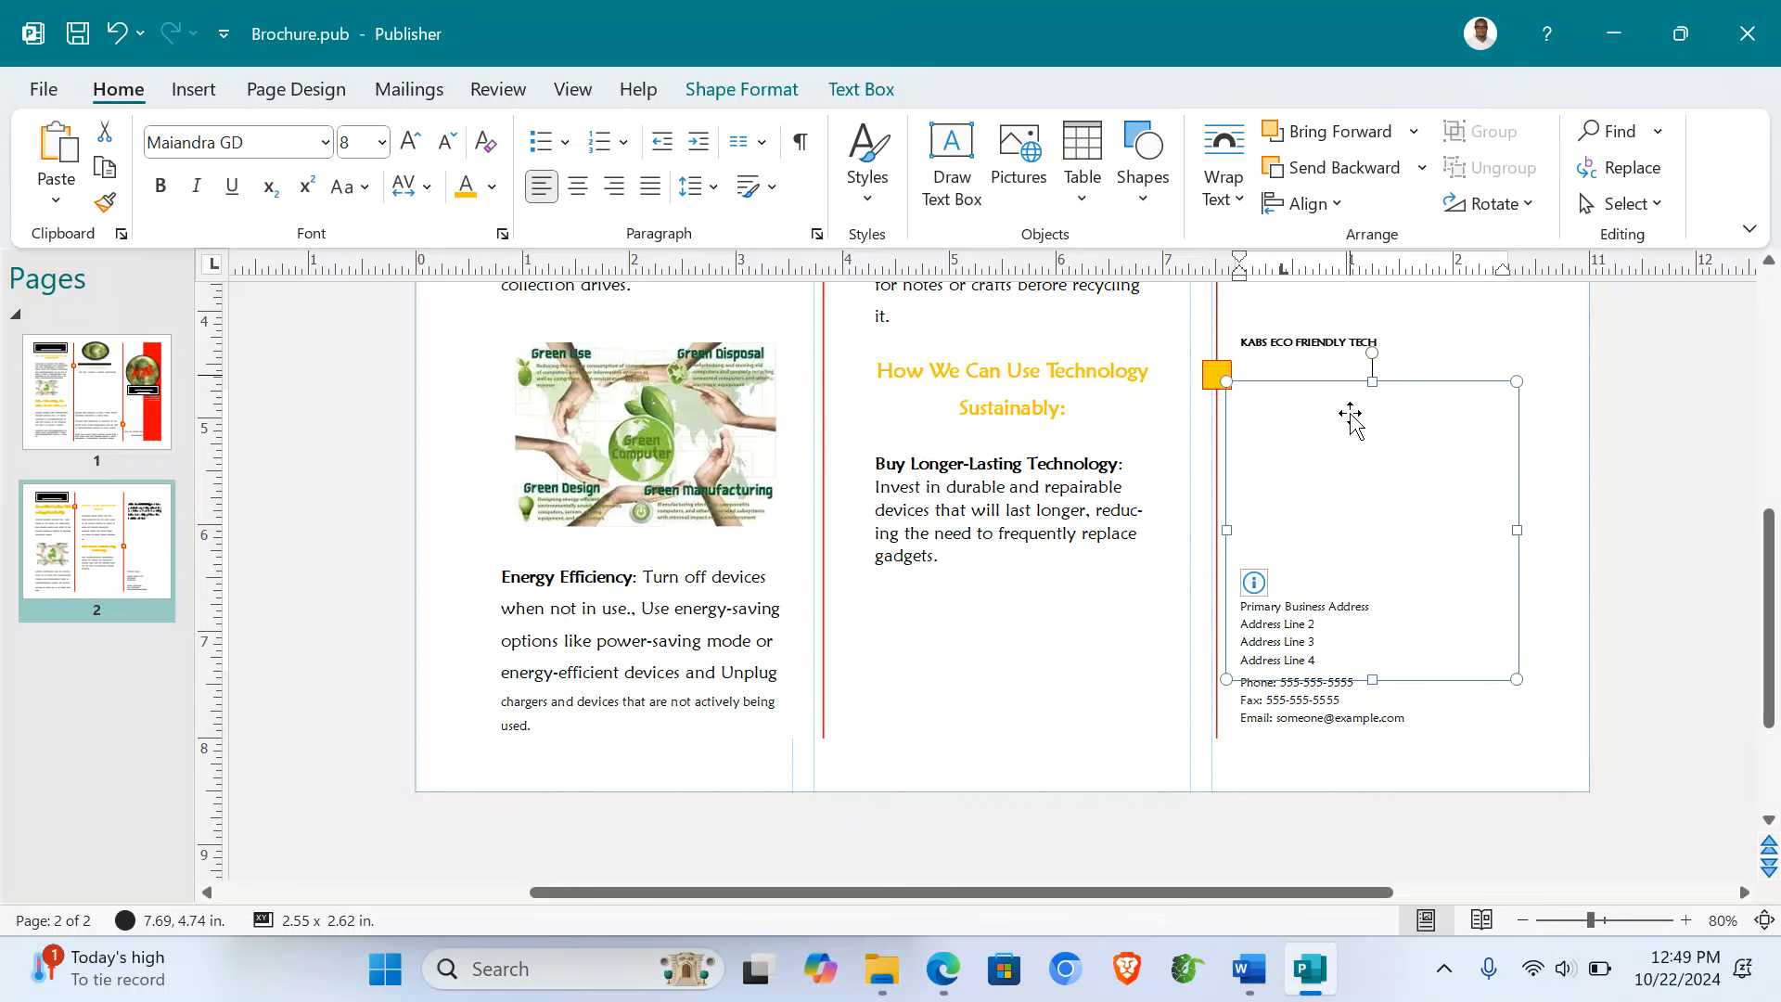
mouse_move(1249, 968)
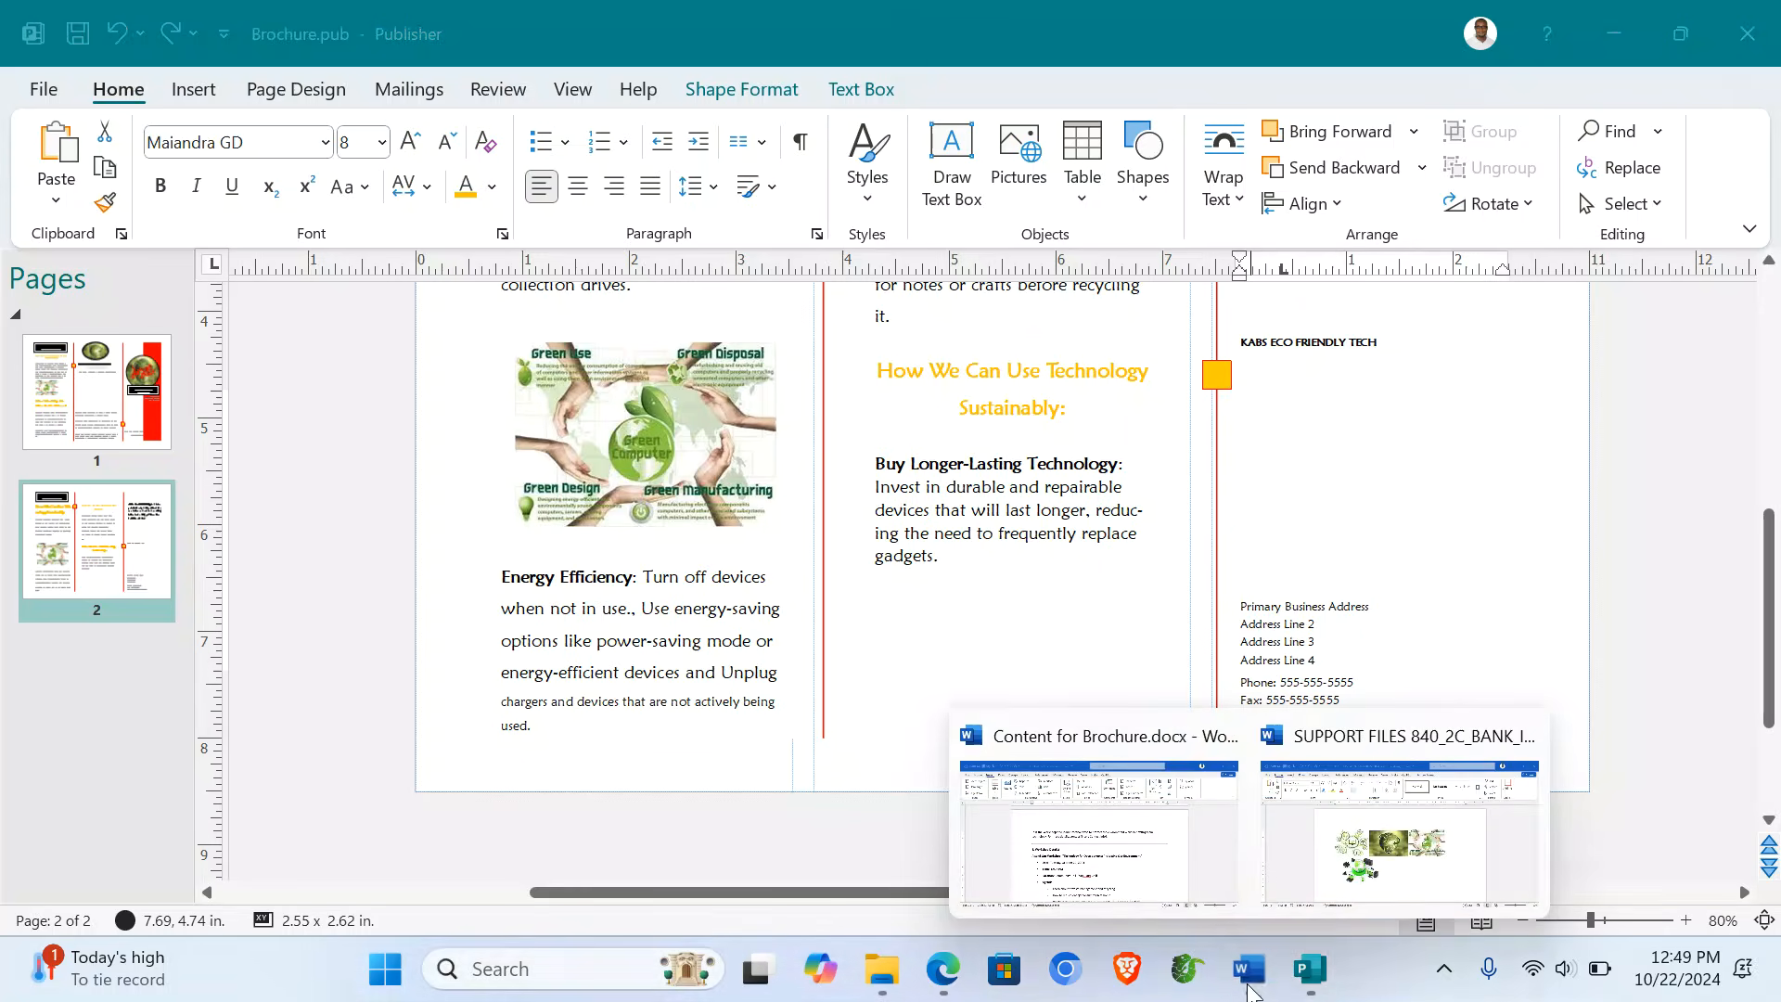
click(1114, 849)
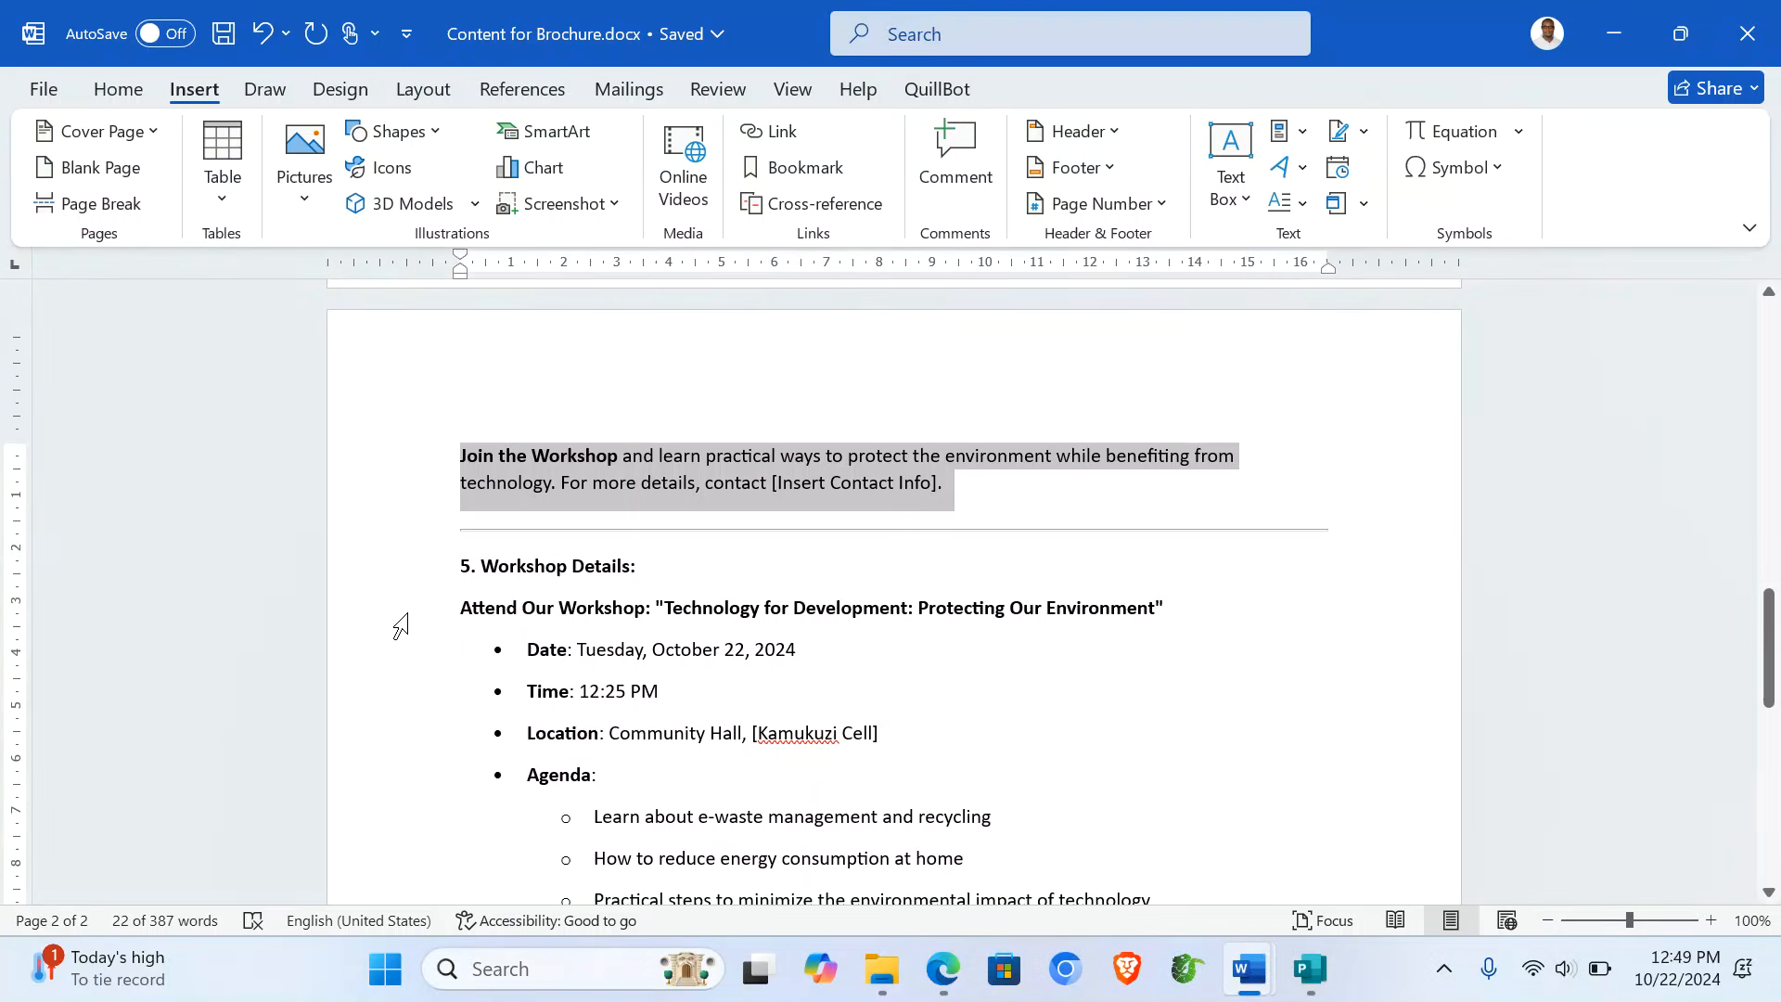
click(667, 608)
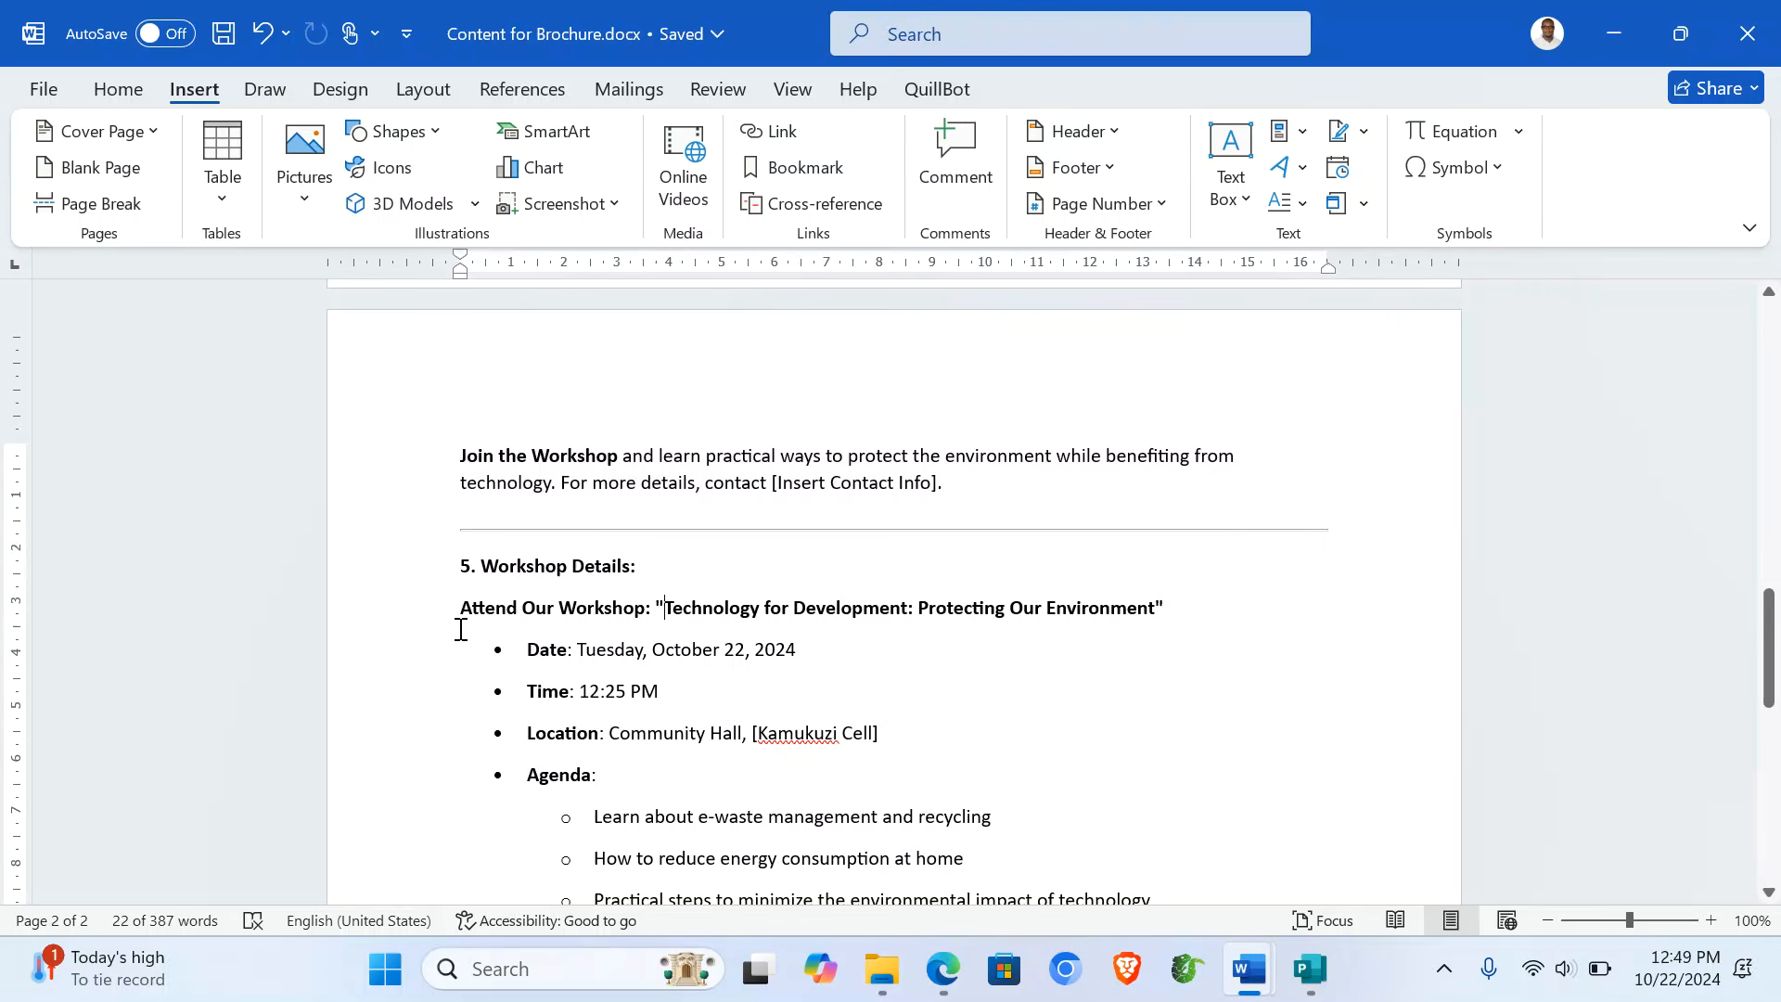
click(407, 618)
key(ctrl+c)
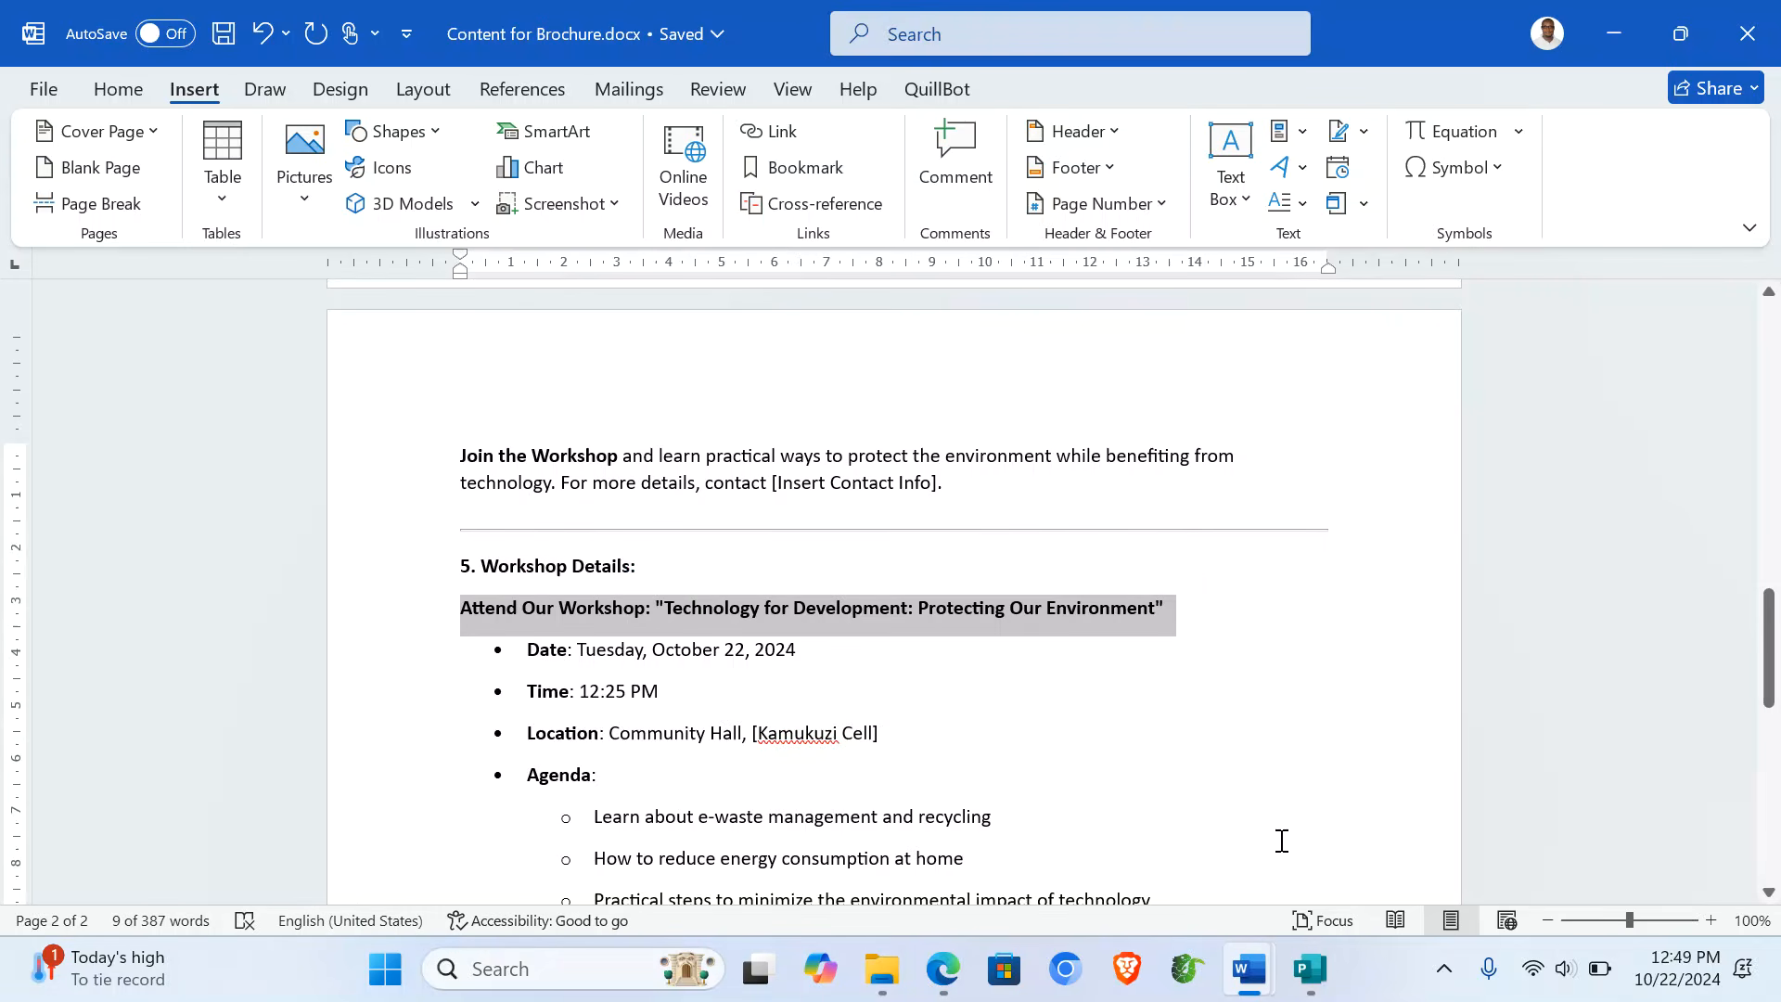
click(1309, 968)
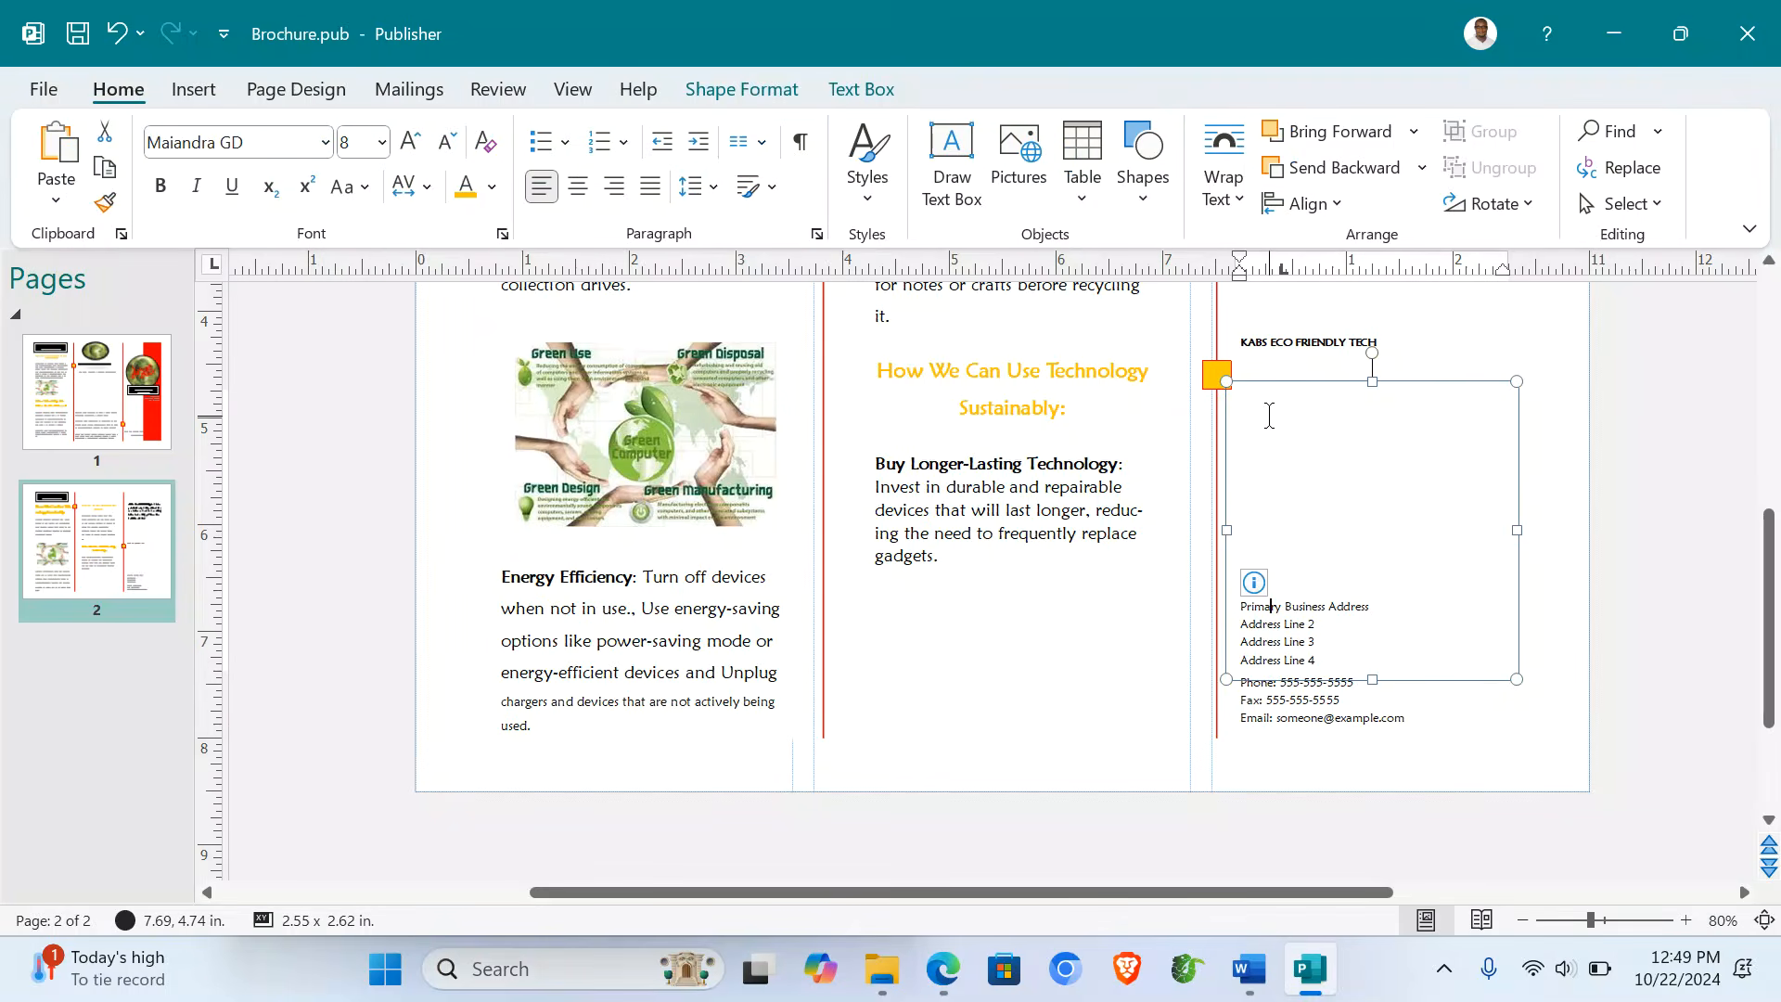
key(ctrl+a)
key(Delete)
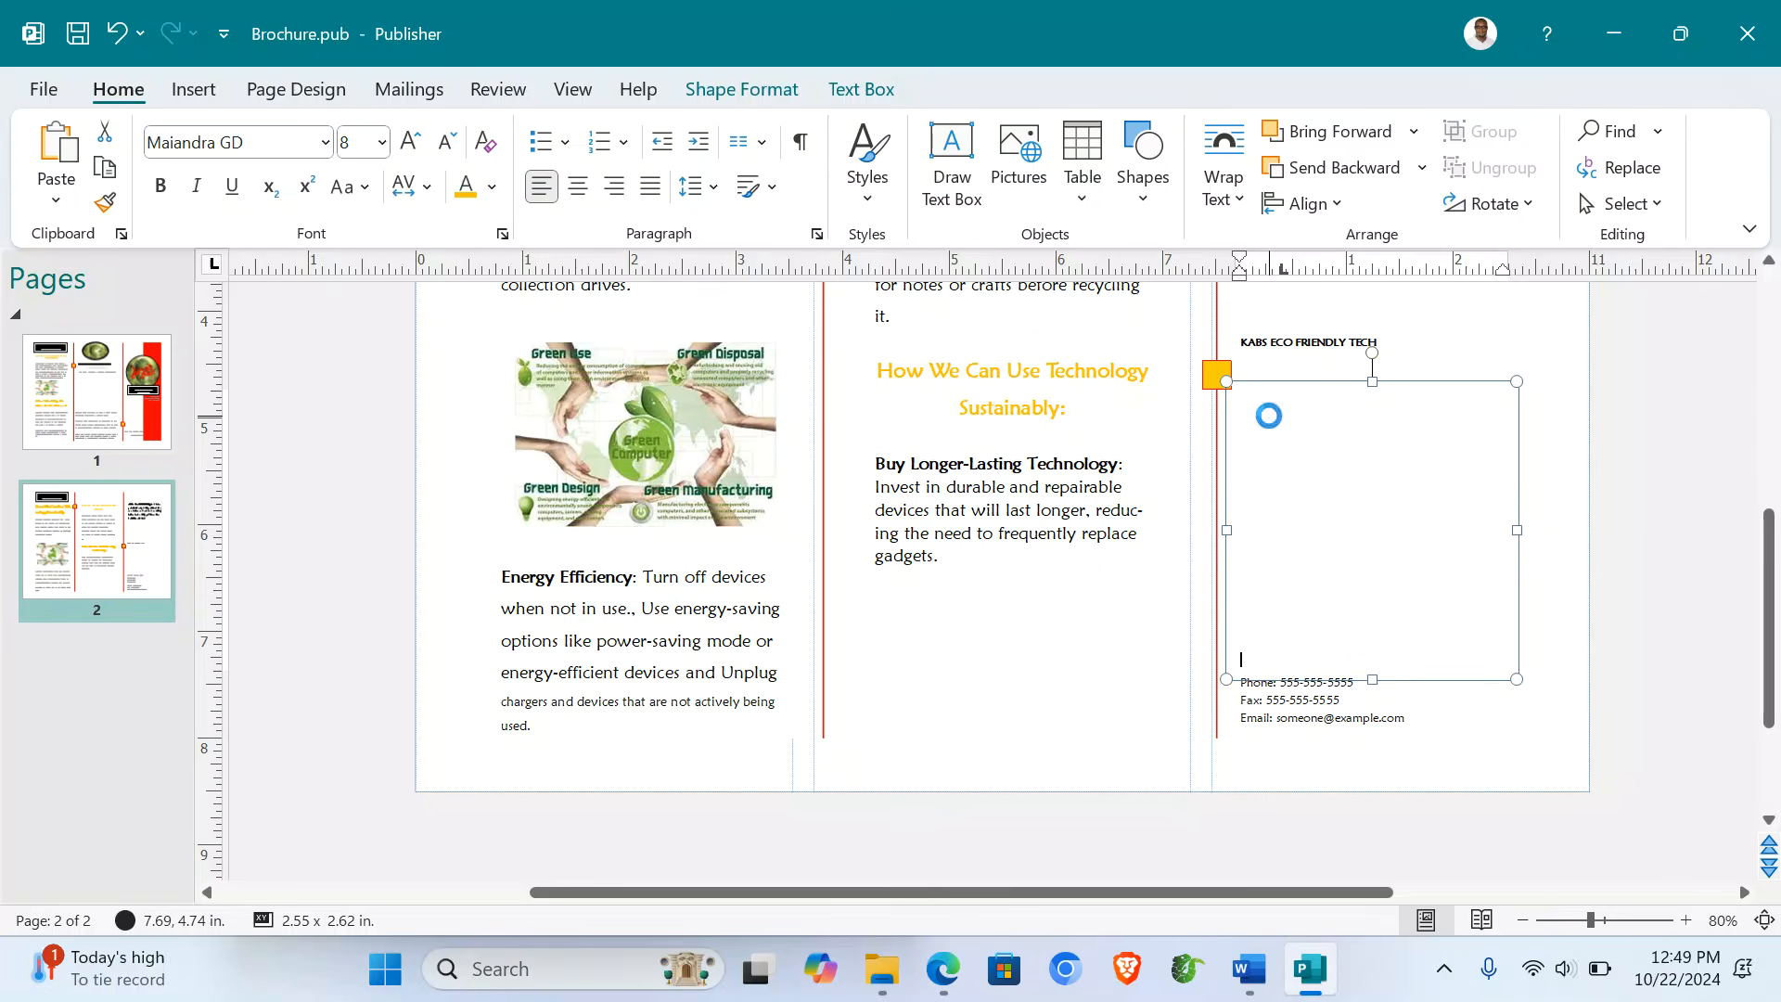
key(ctrl+v)
key(Return)
key(Return)
key(Return)
key(Return)
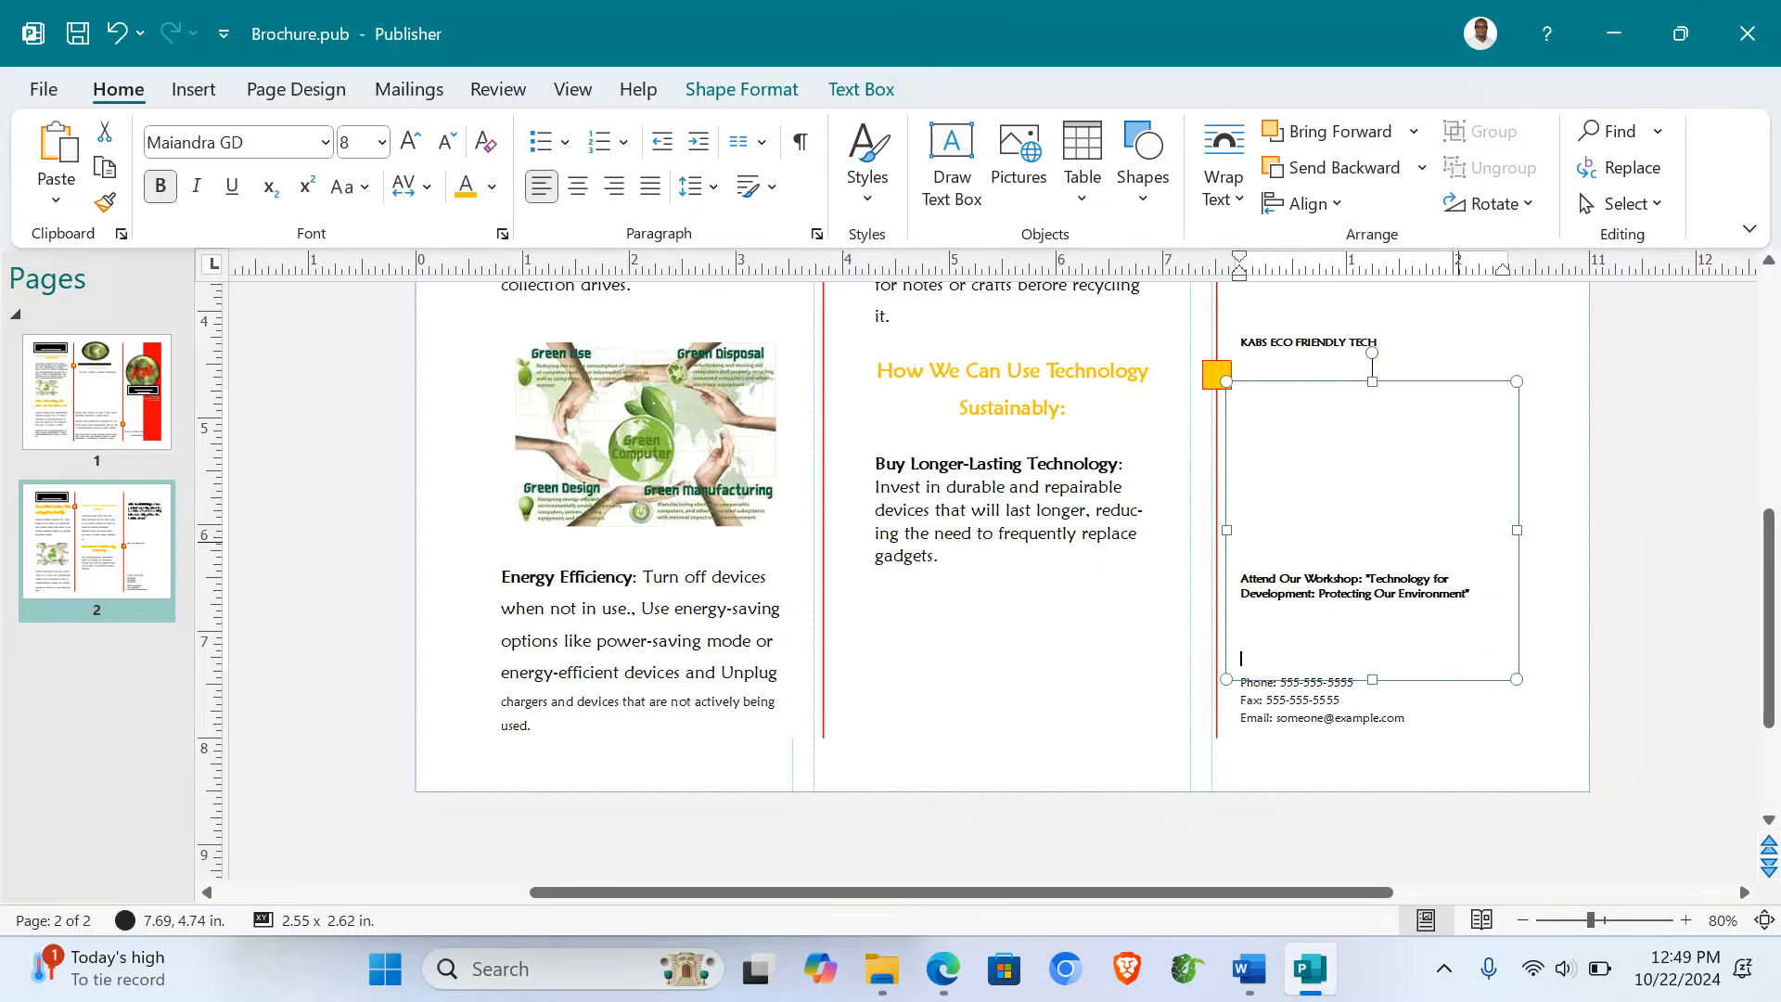
click(1248, 989)
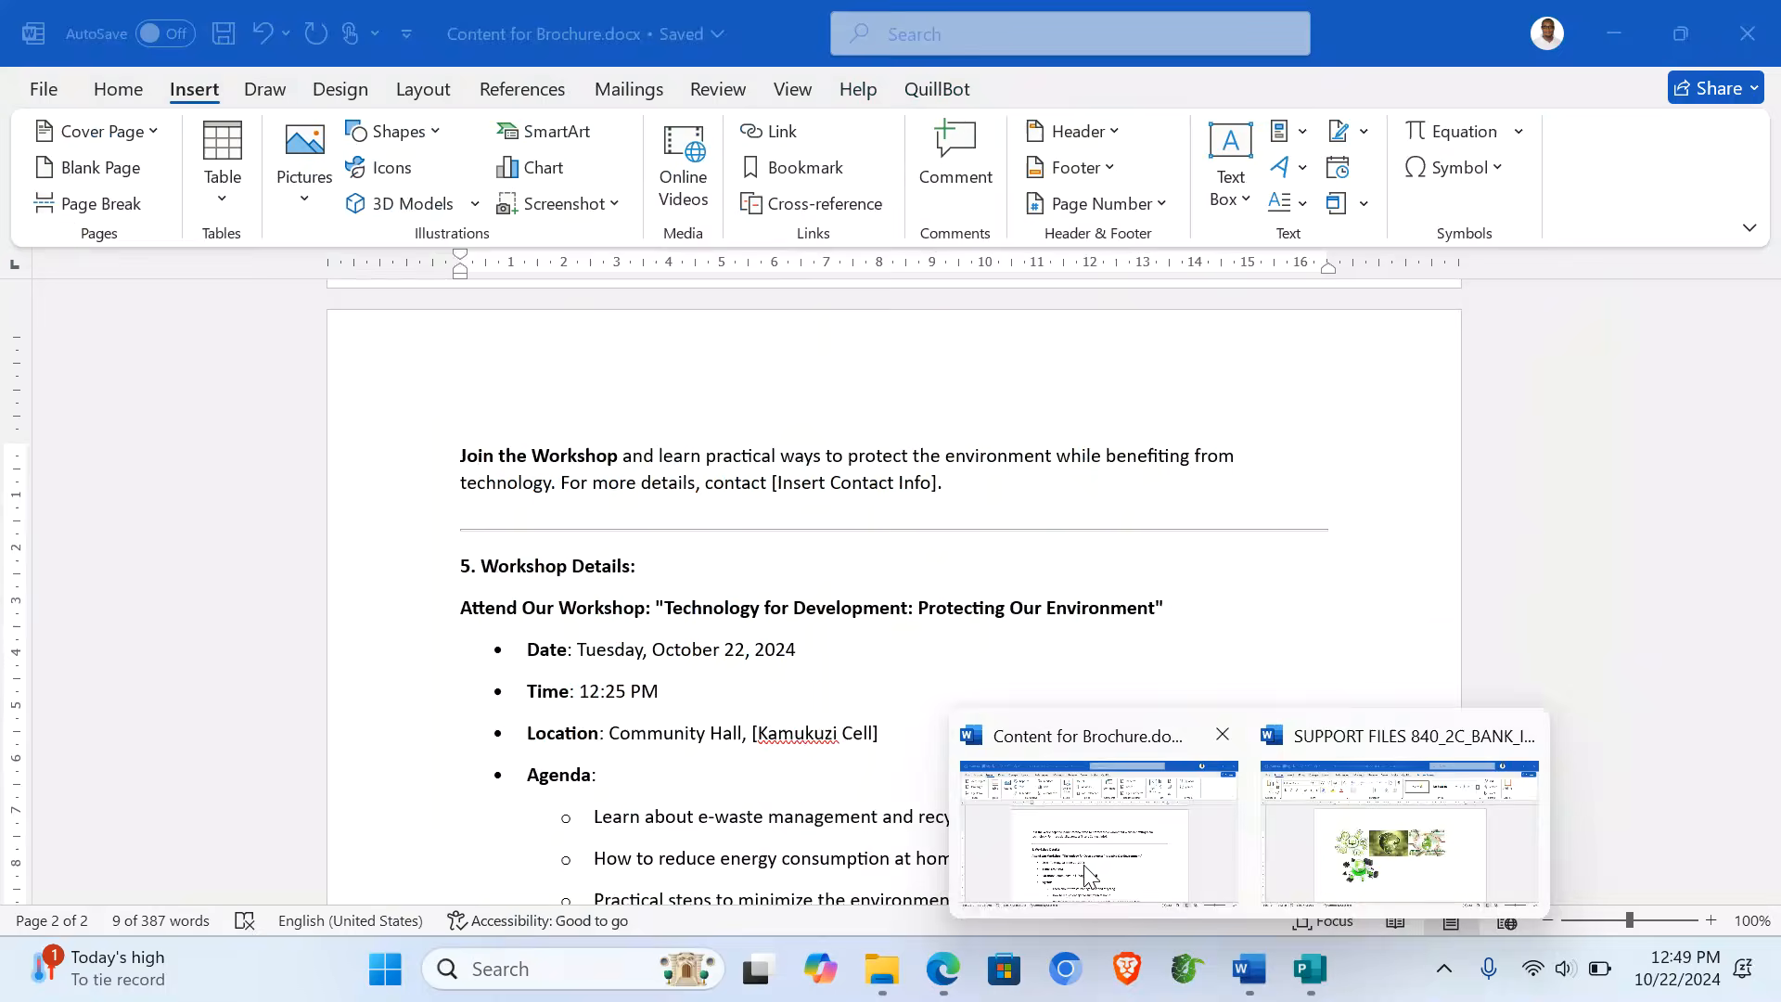
- Copy the Date, Time, Location and Agenda lines from the Content for Brochure document
click(1091, 876)
drag(391, 668, 512, 725)
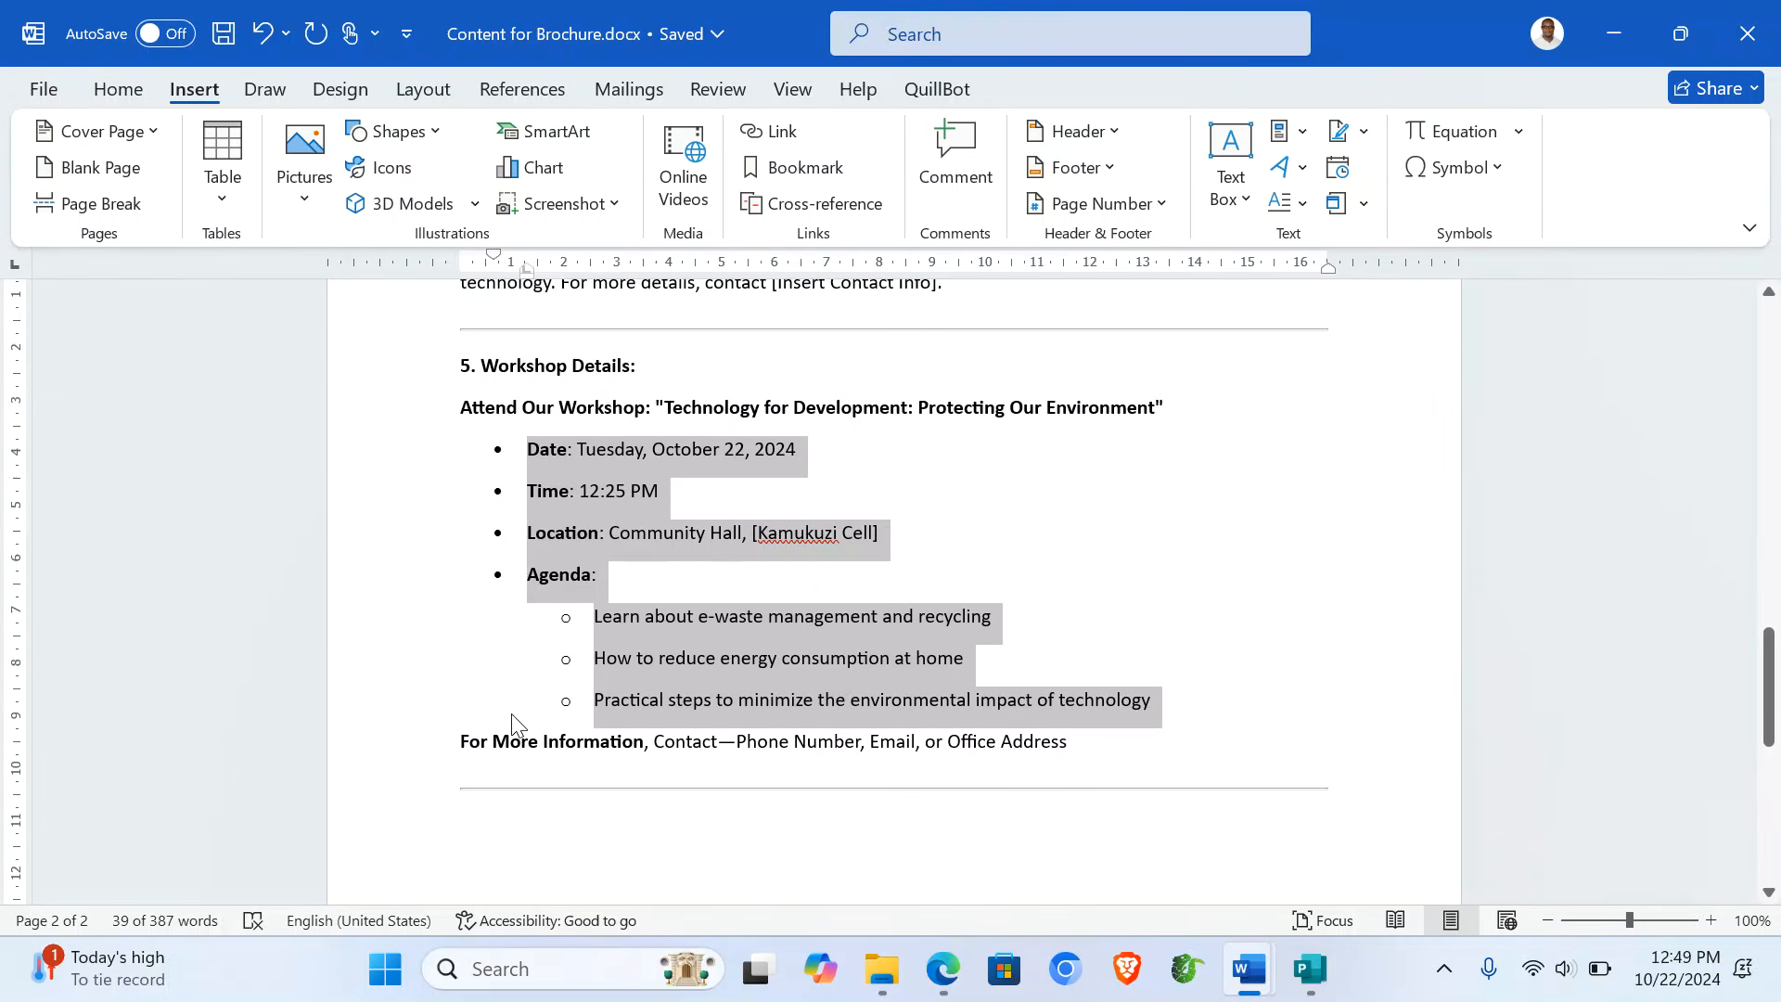
click(1310, 969)
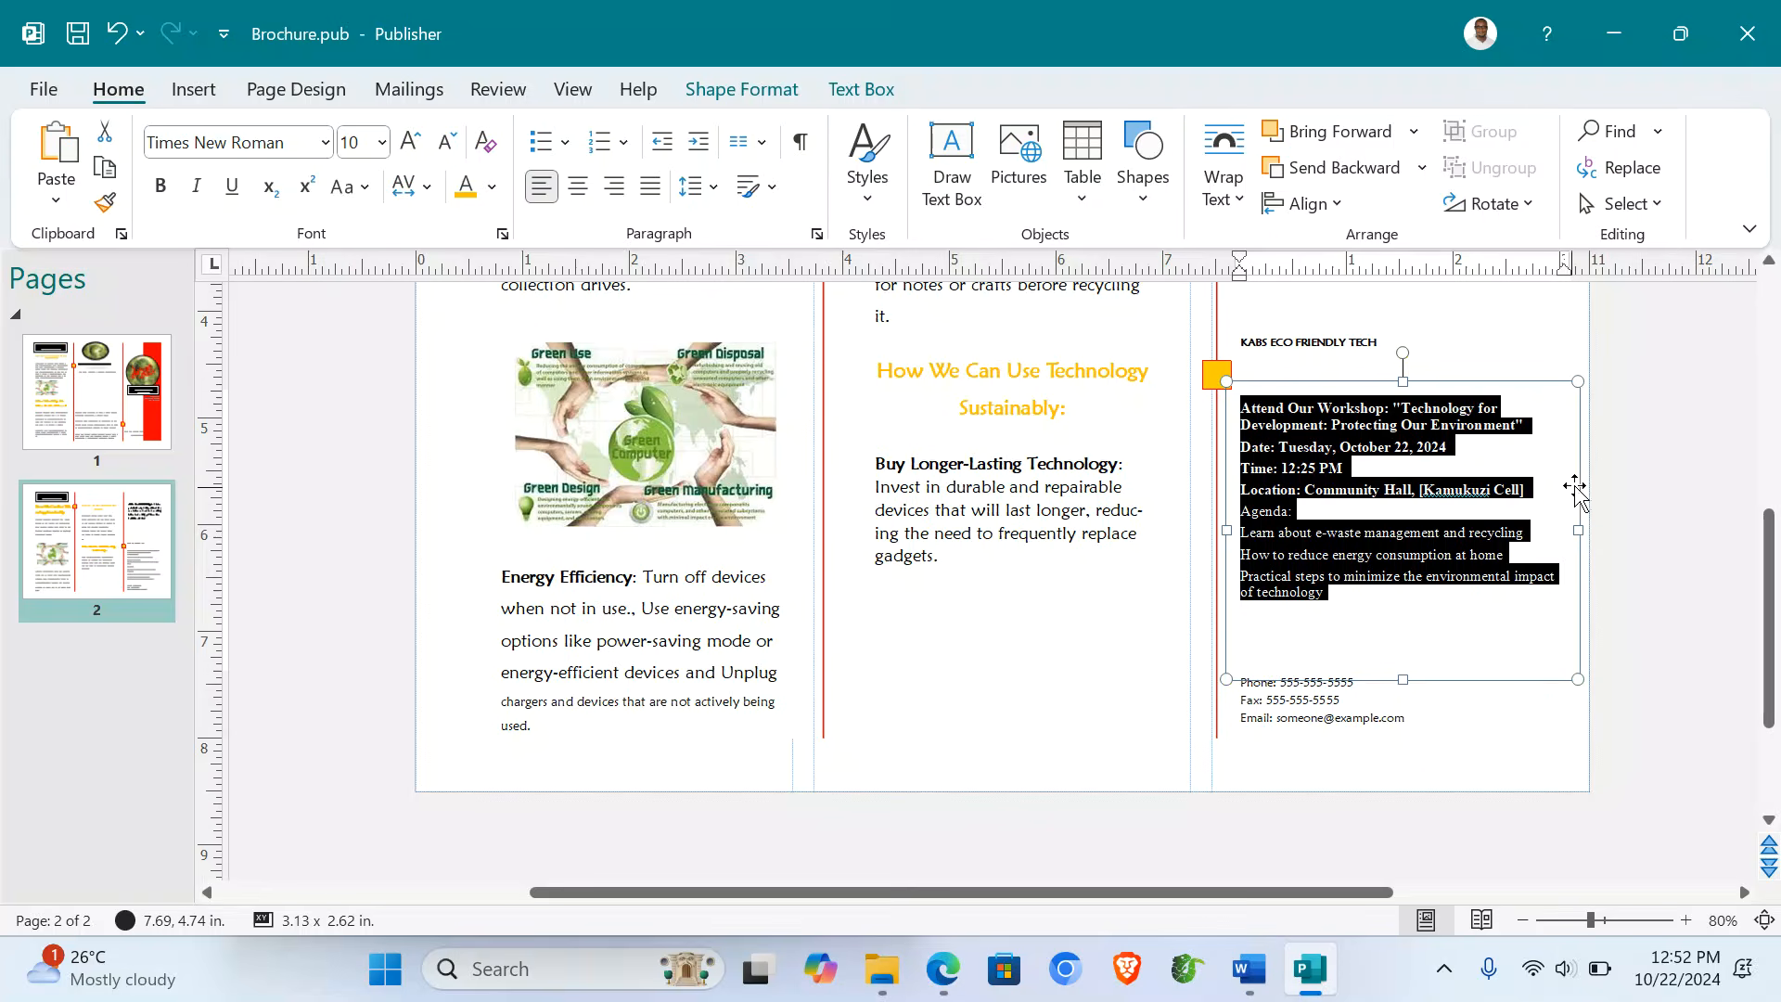
- Center the two-line workshop heading and make it yellow and underlined
click(1484, 418)
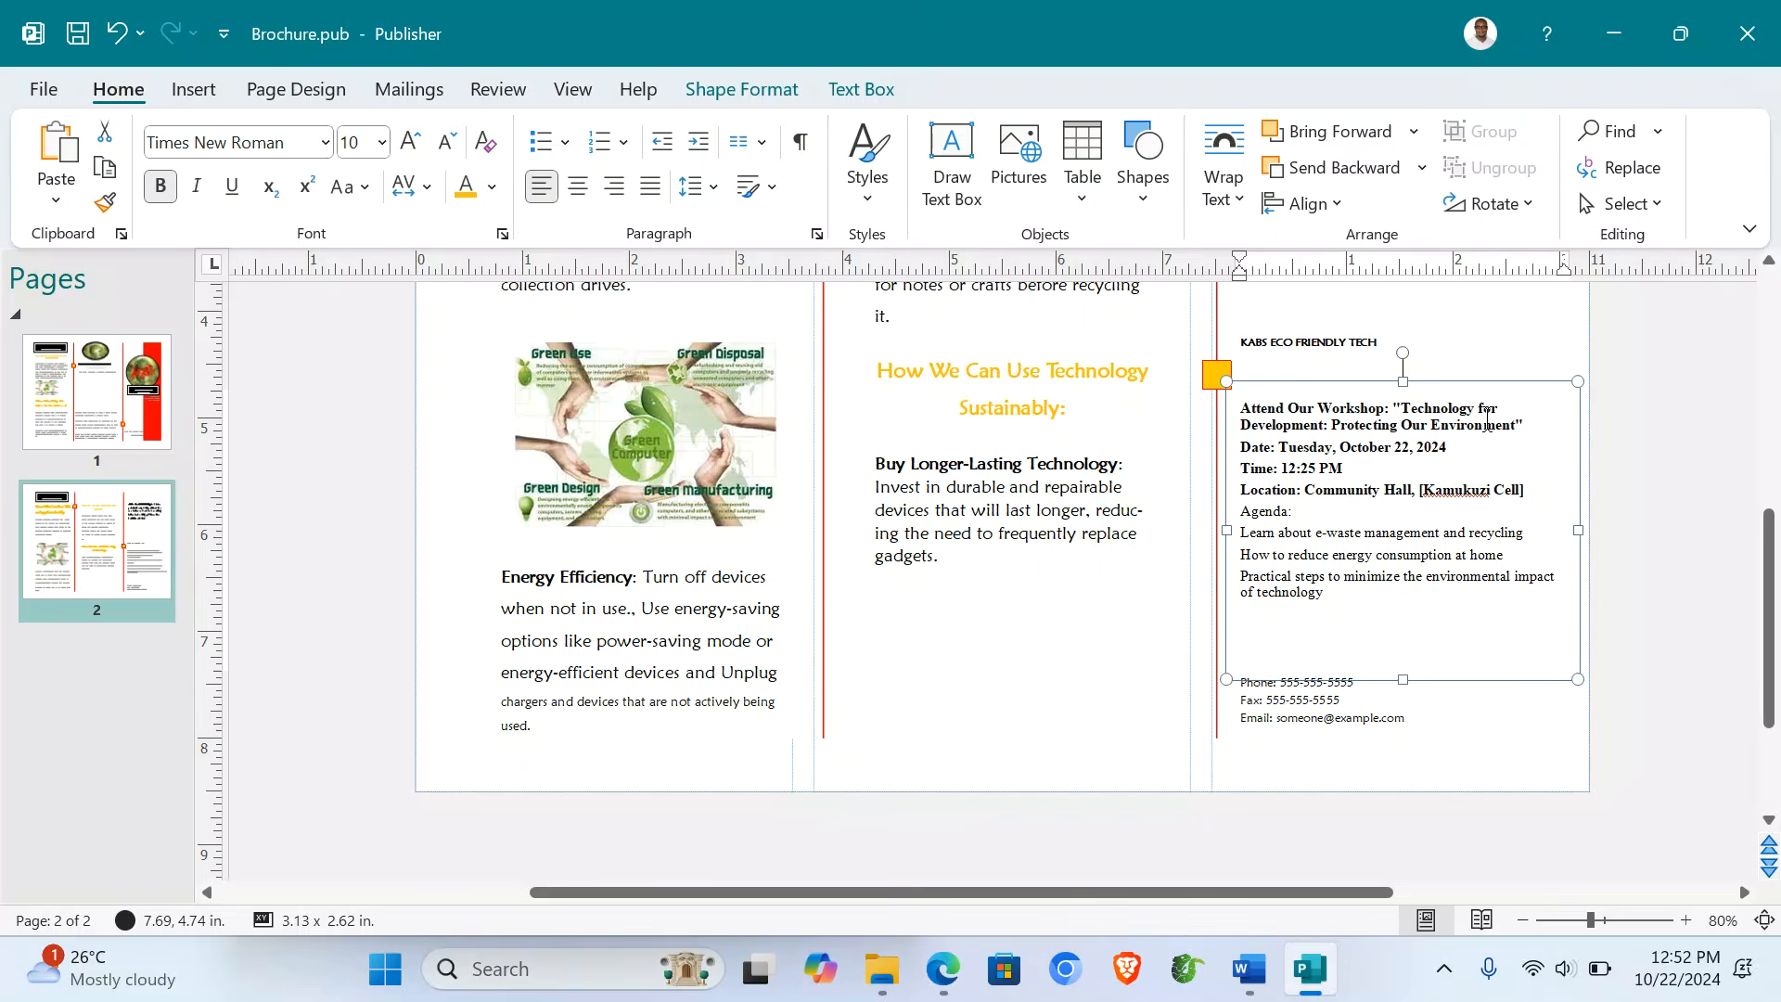
triple_click(1526, 425)
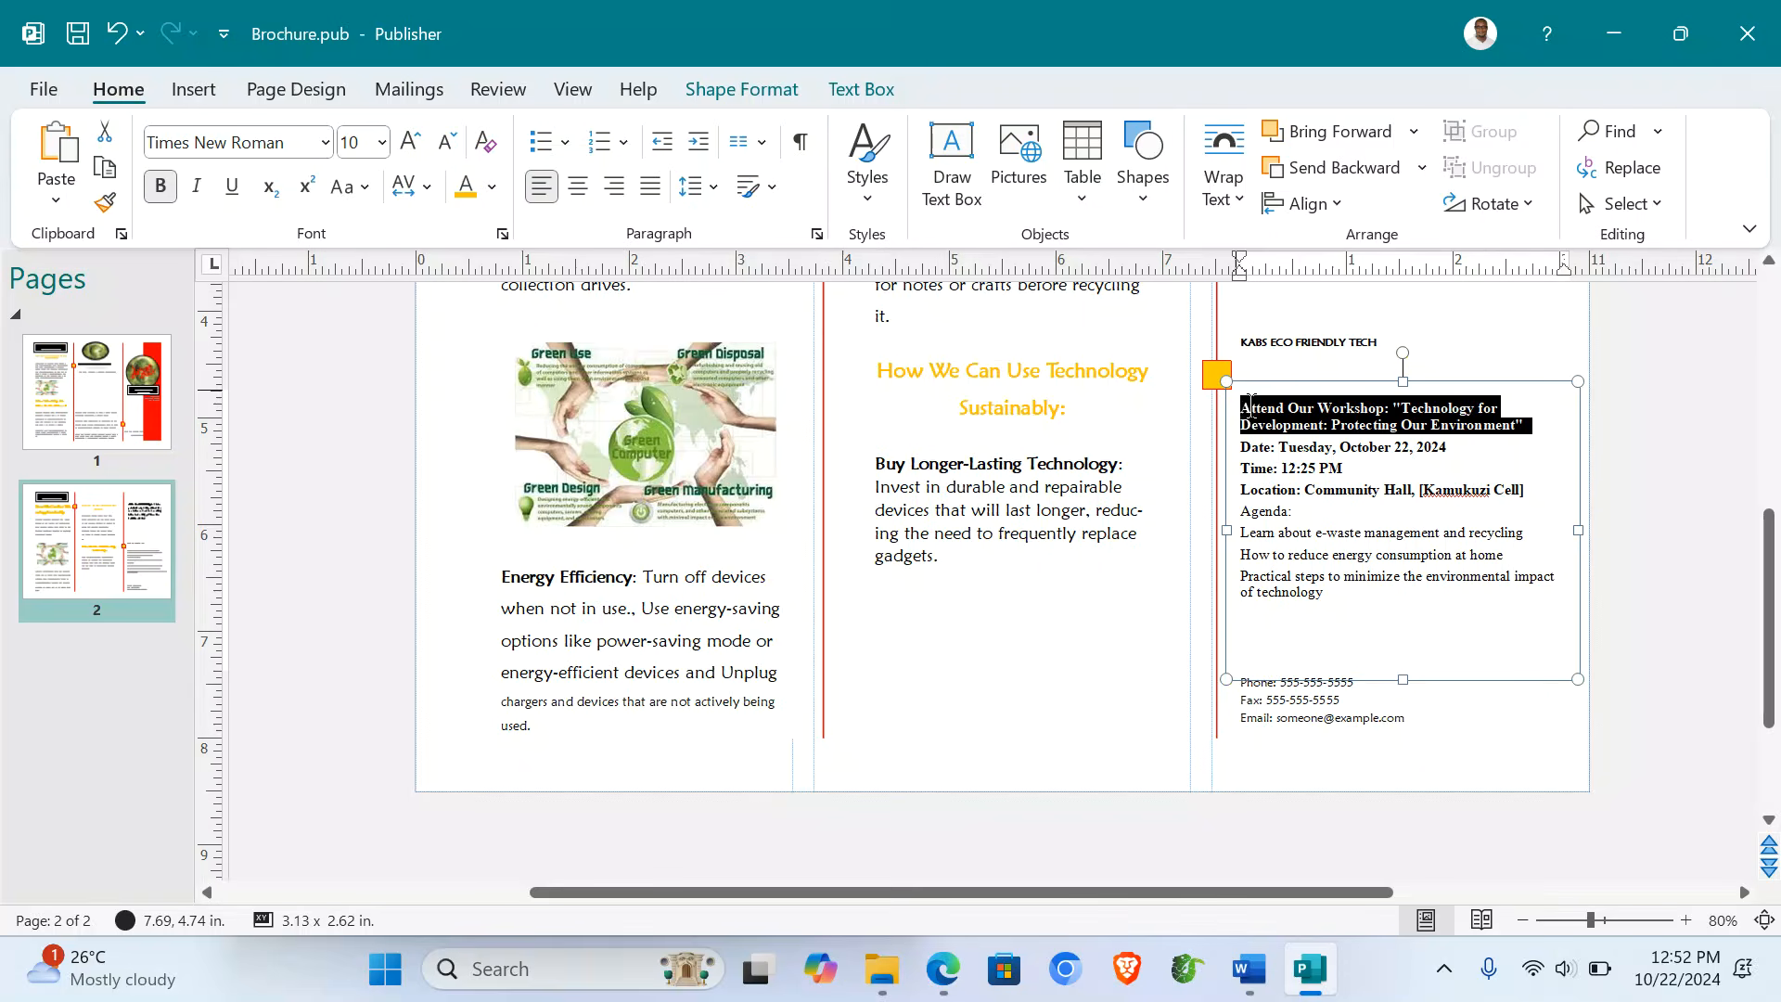
click(577, 187)
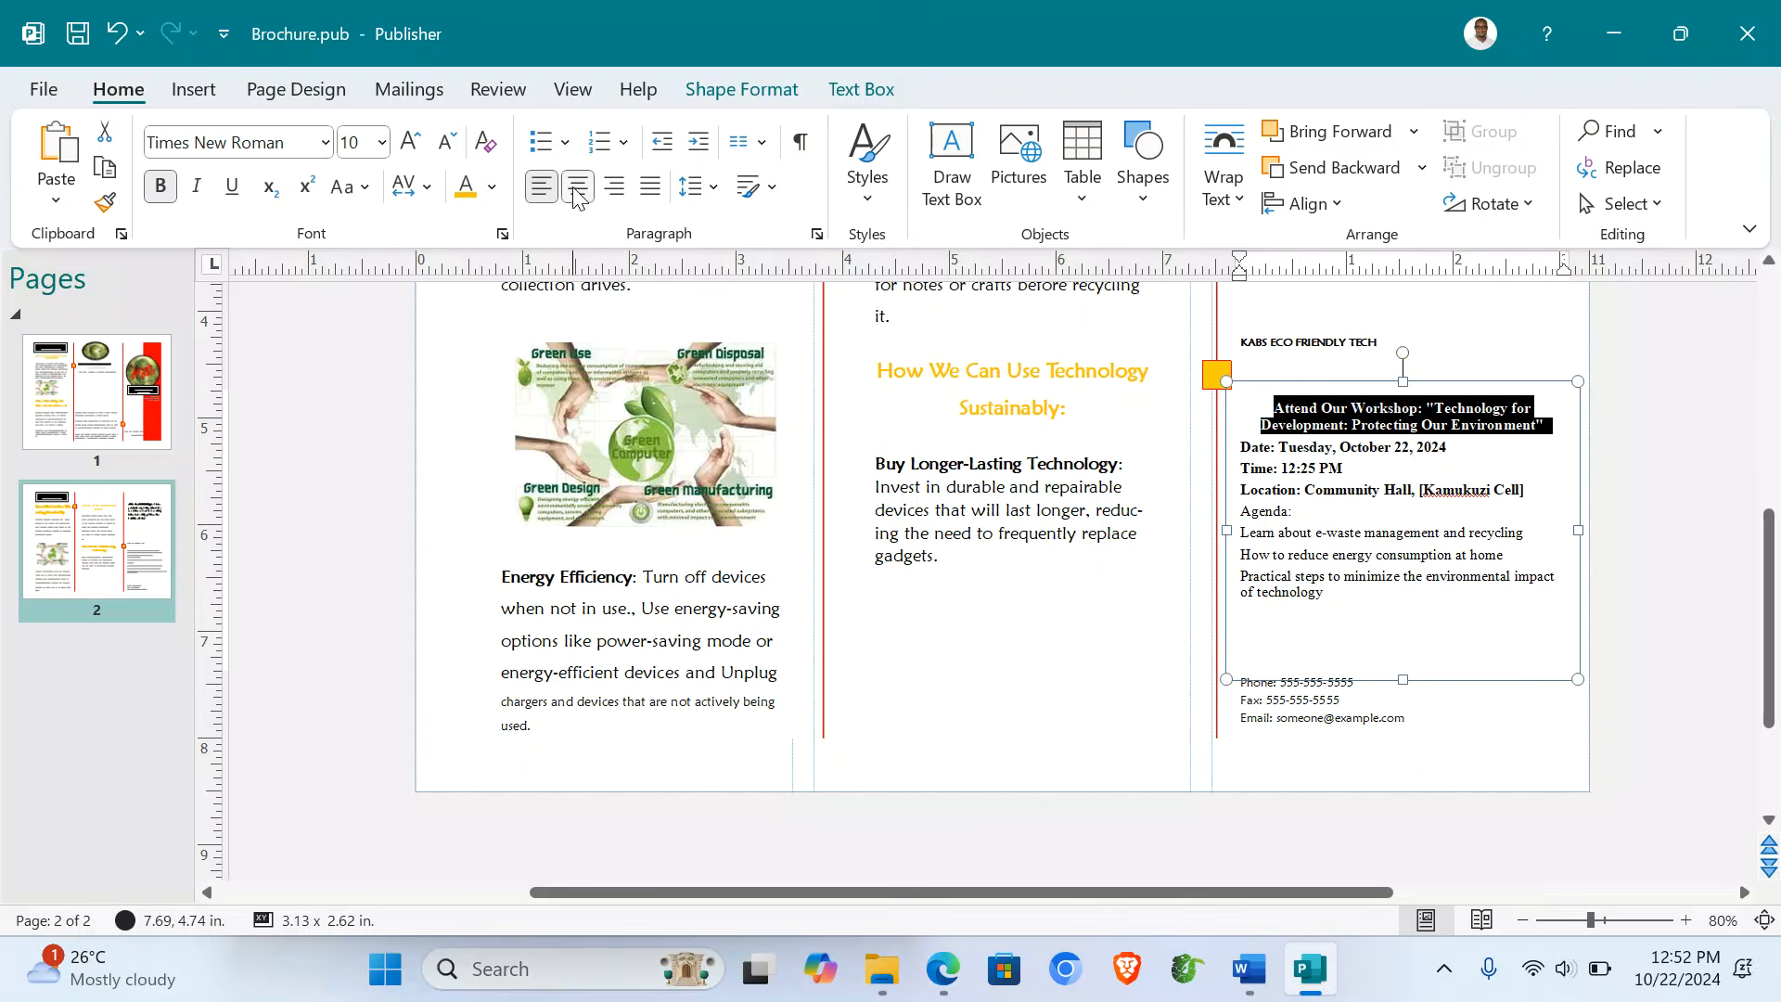
click(466, 193)
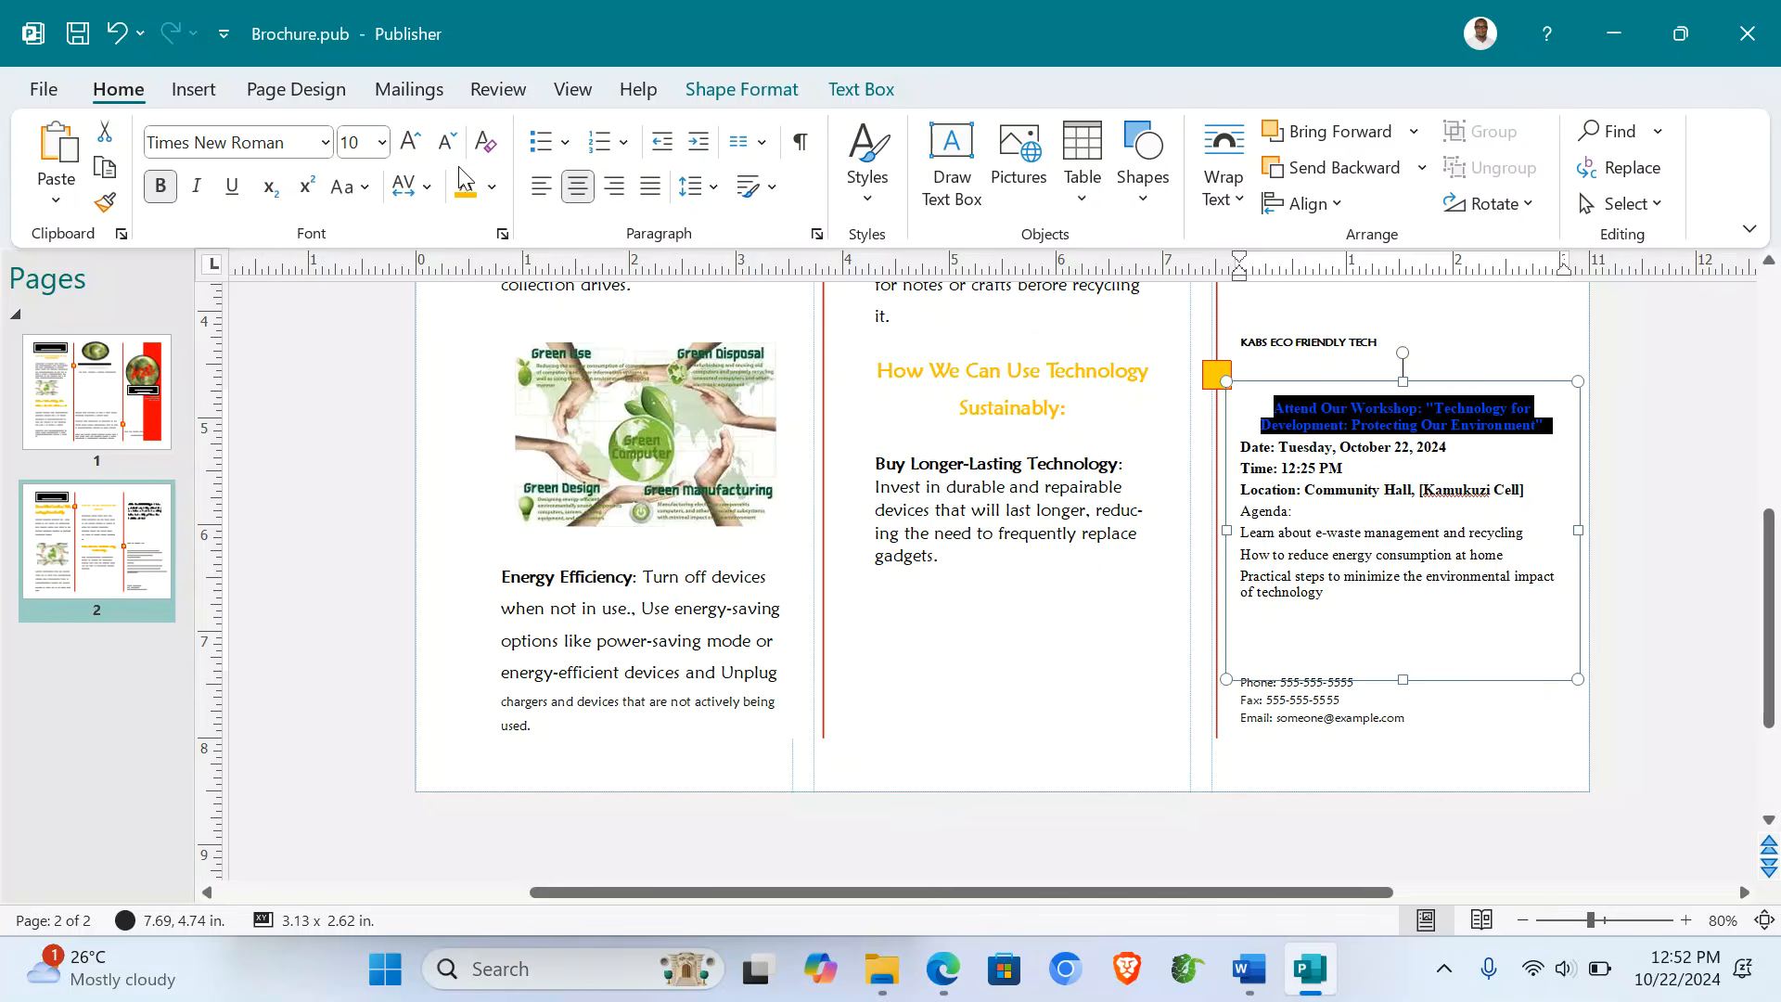
click(232, 188)
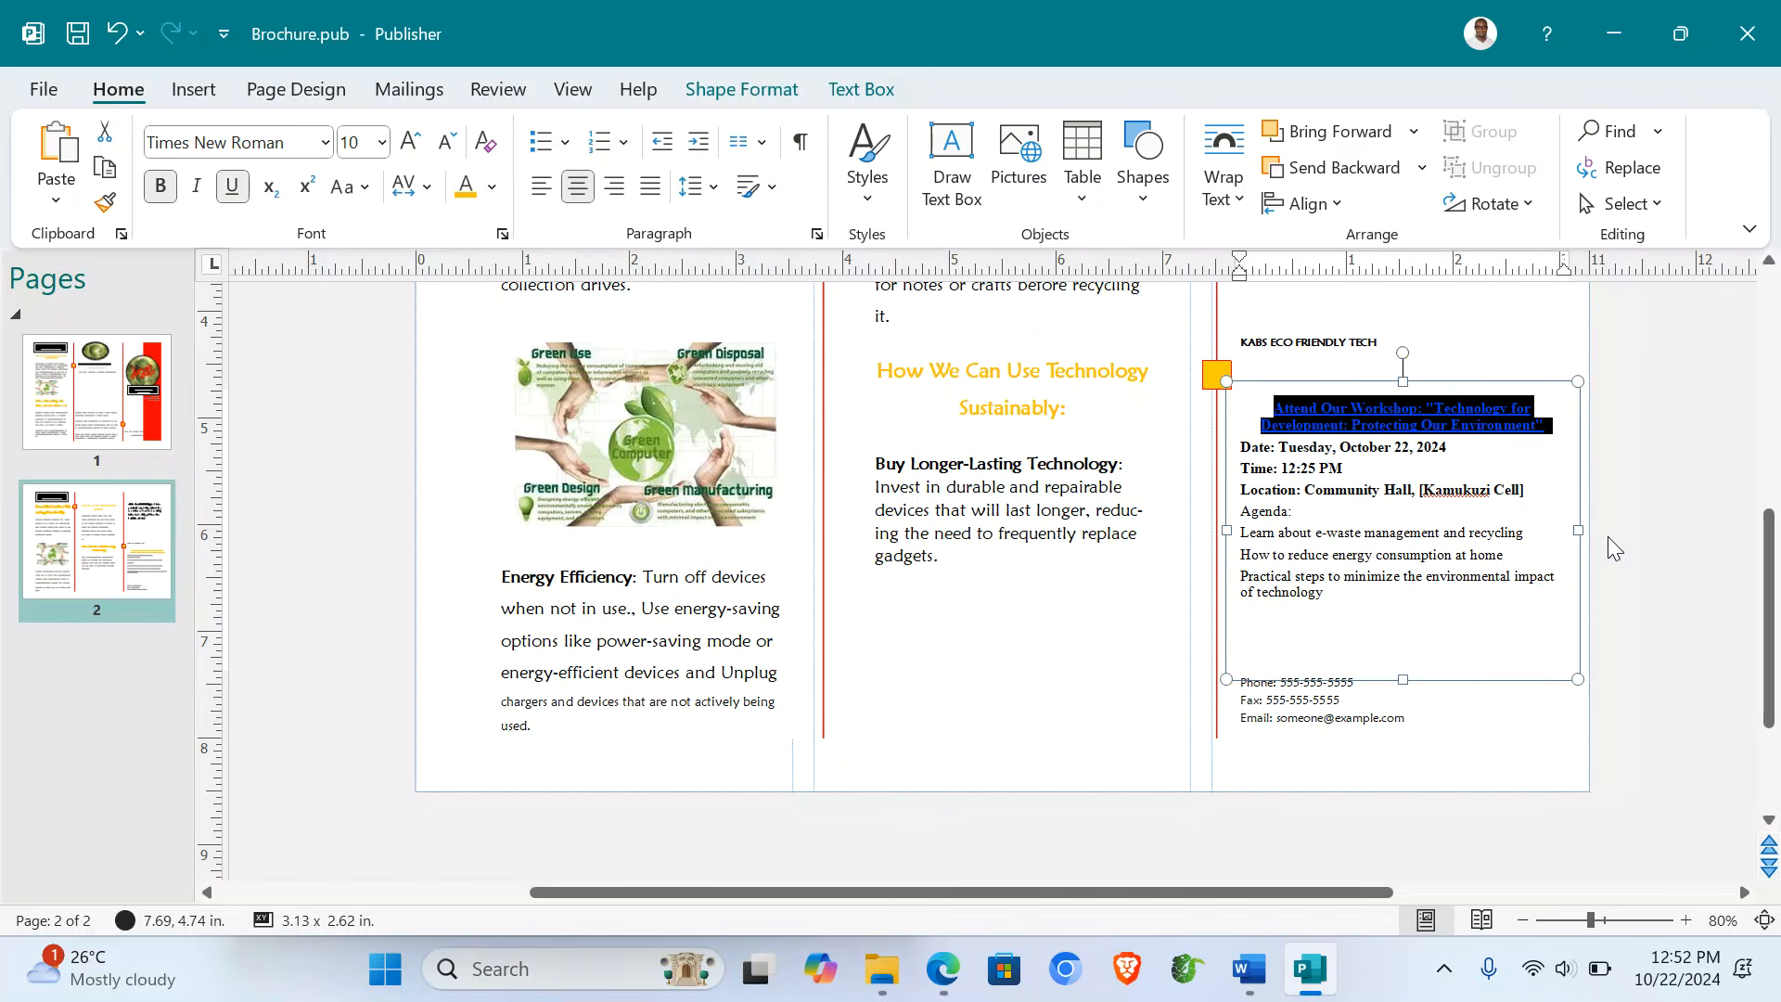
click(1356, 531)
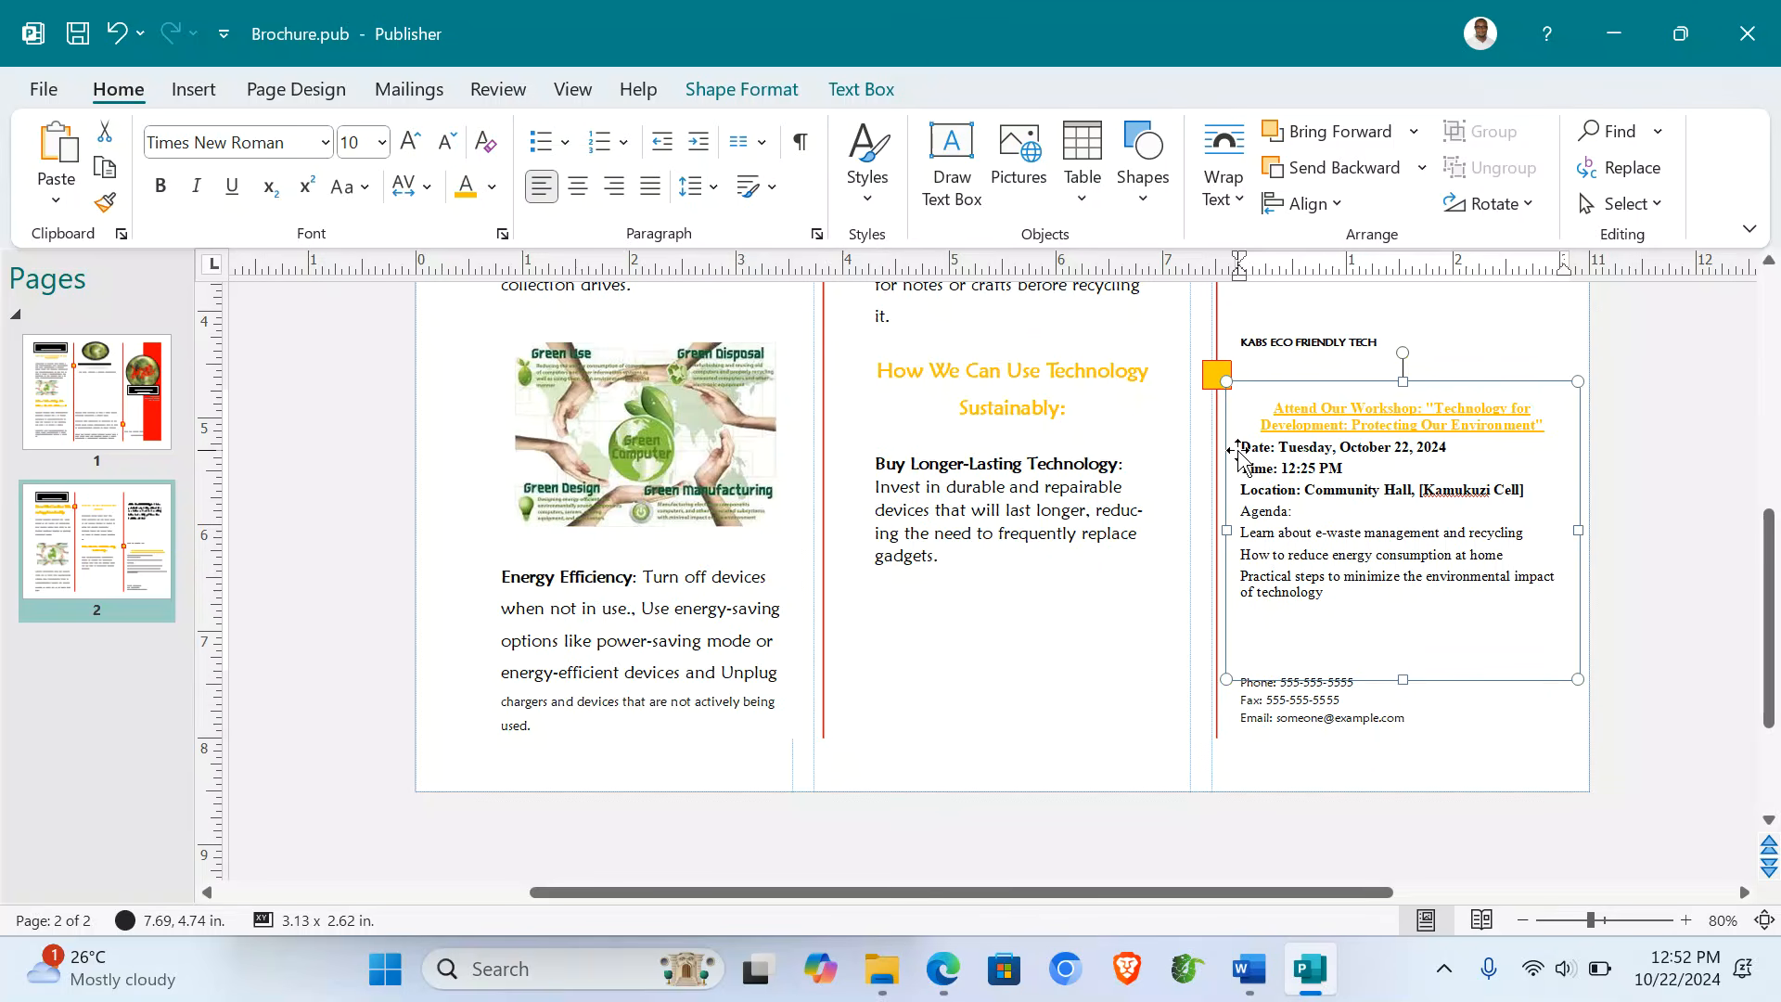
- Resize the workshop details from Date to the end to 11 pt
drag(1244, 446, 1354, 615)
click(409, 146)
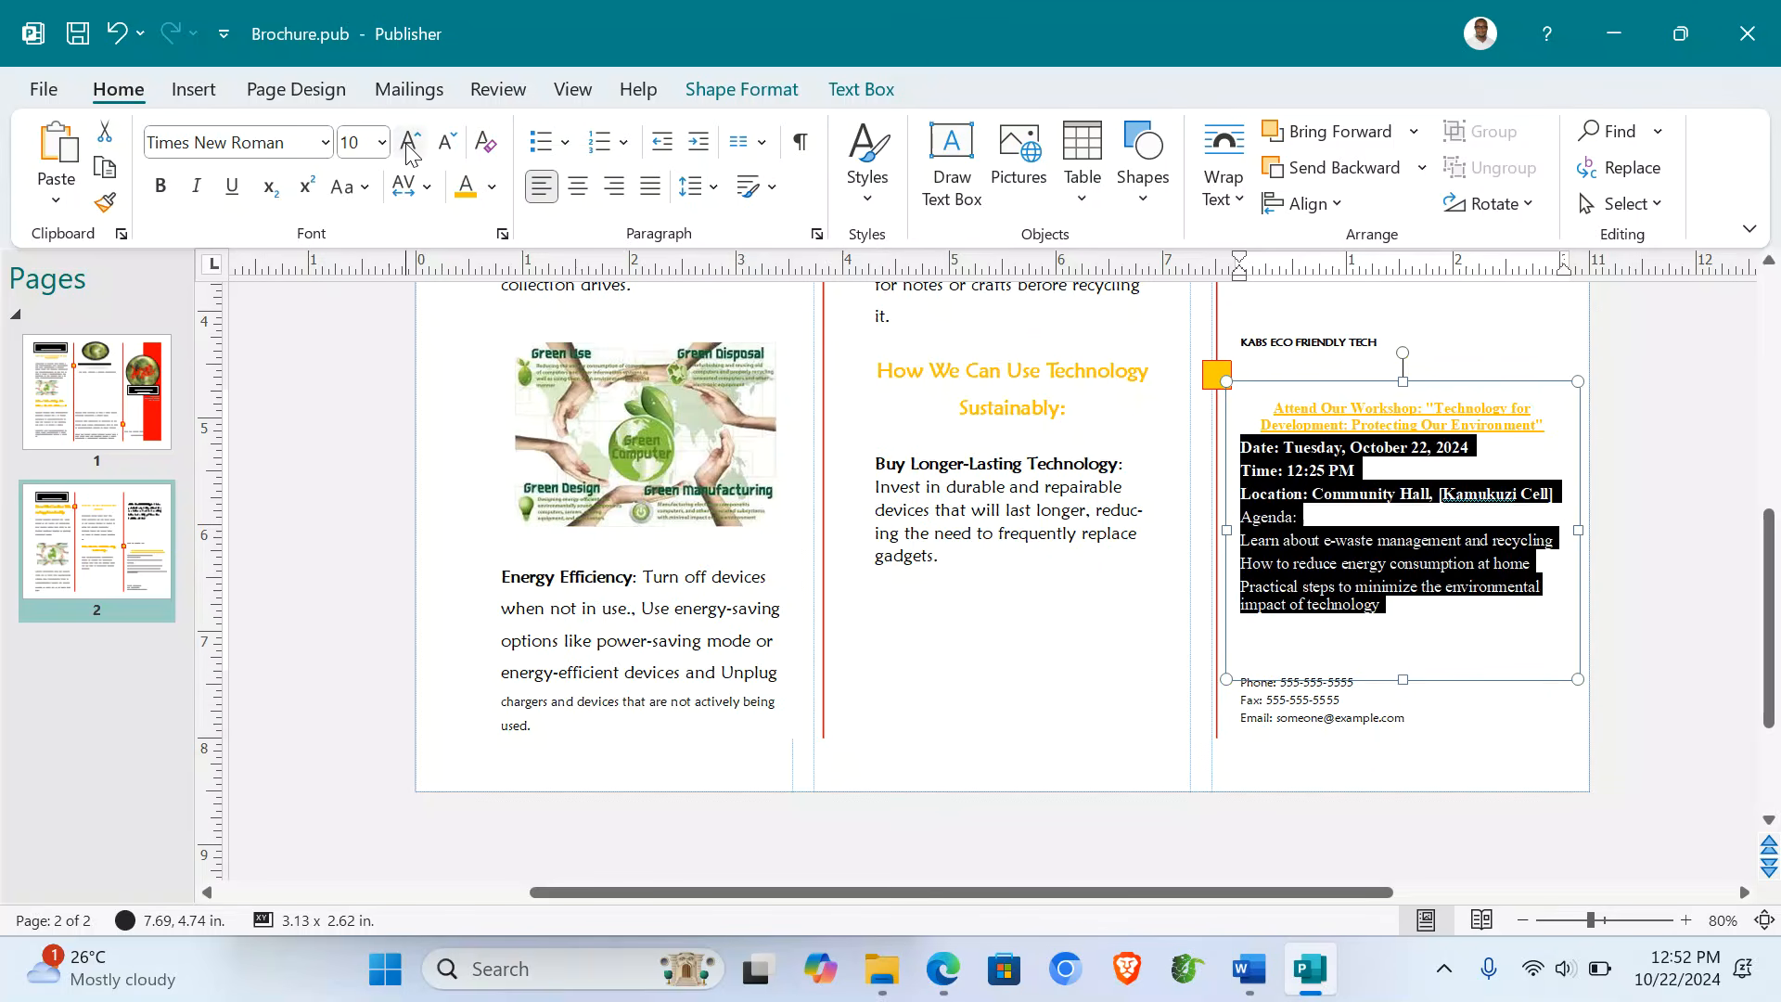
click(410, 146)
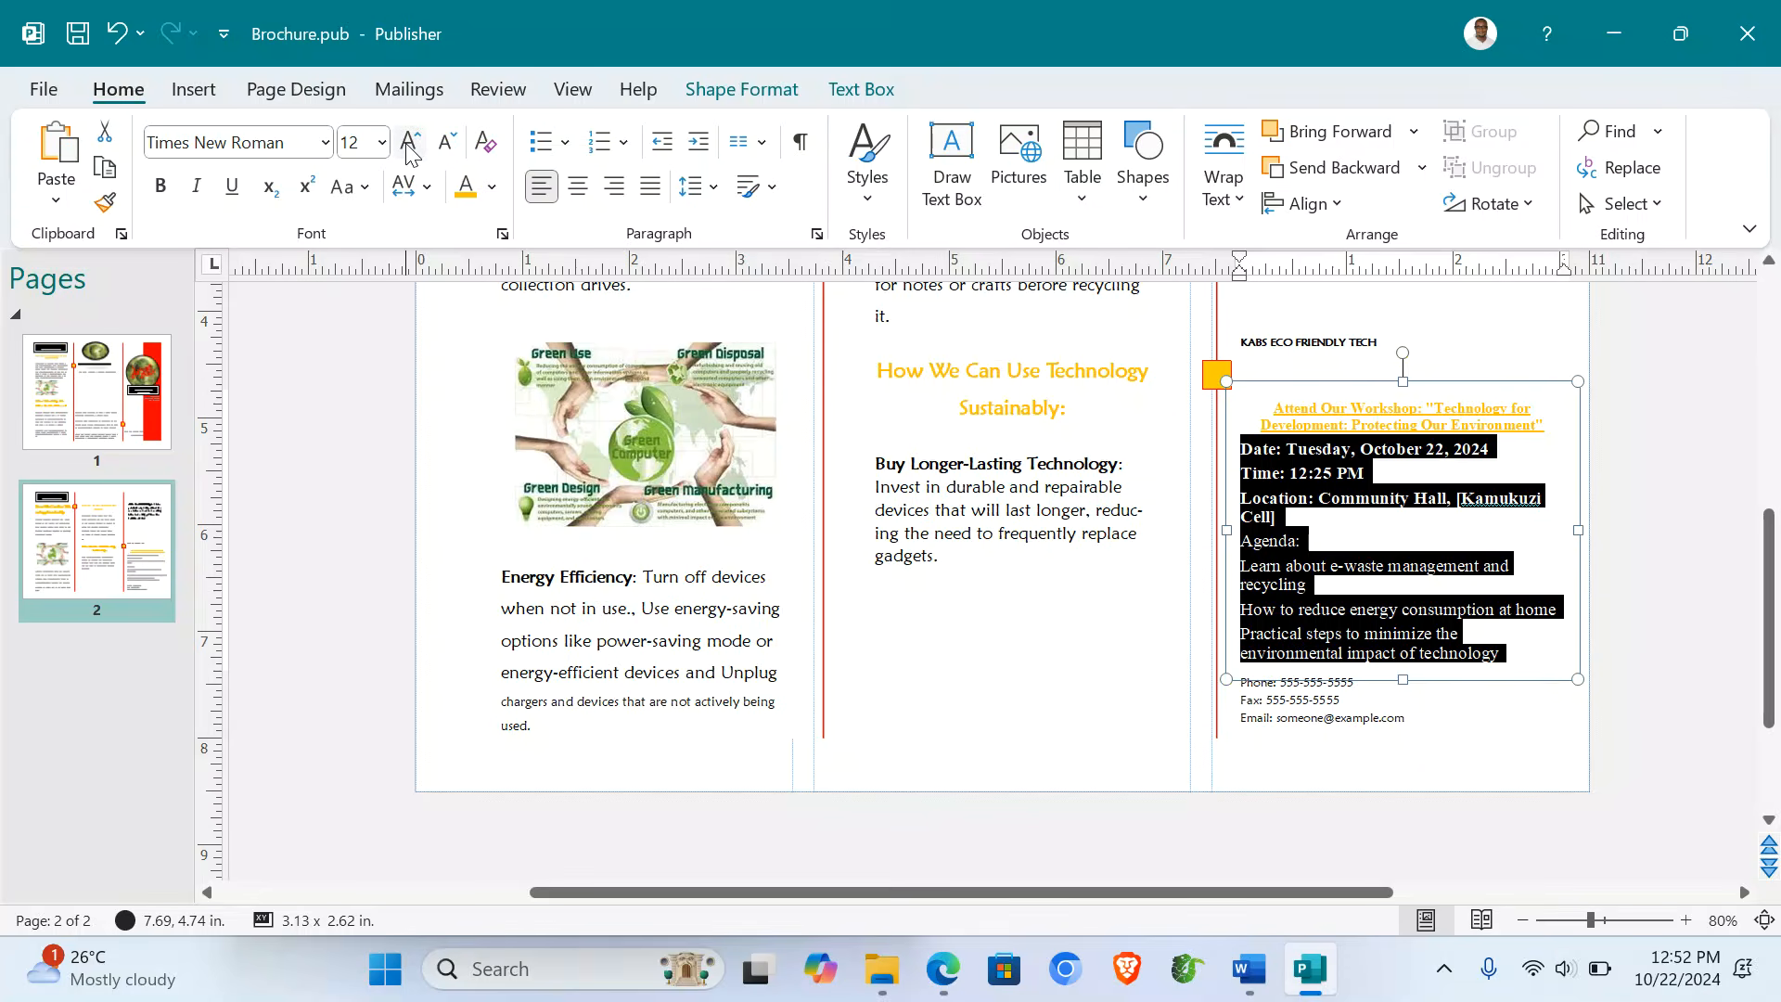
click(449, 146)
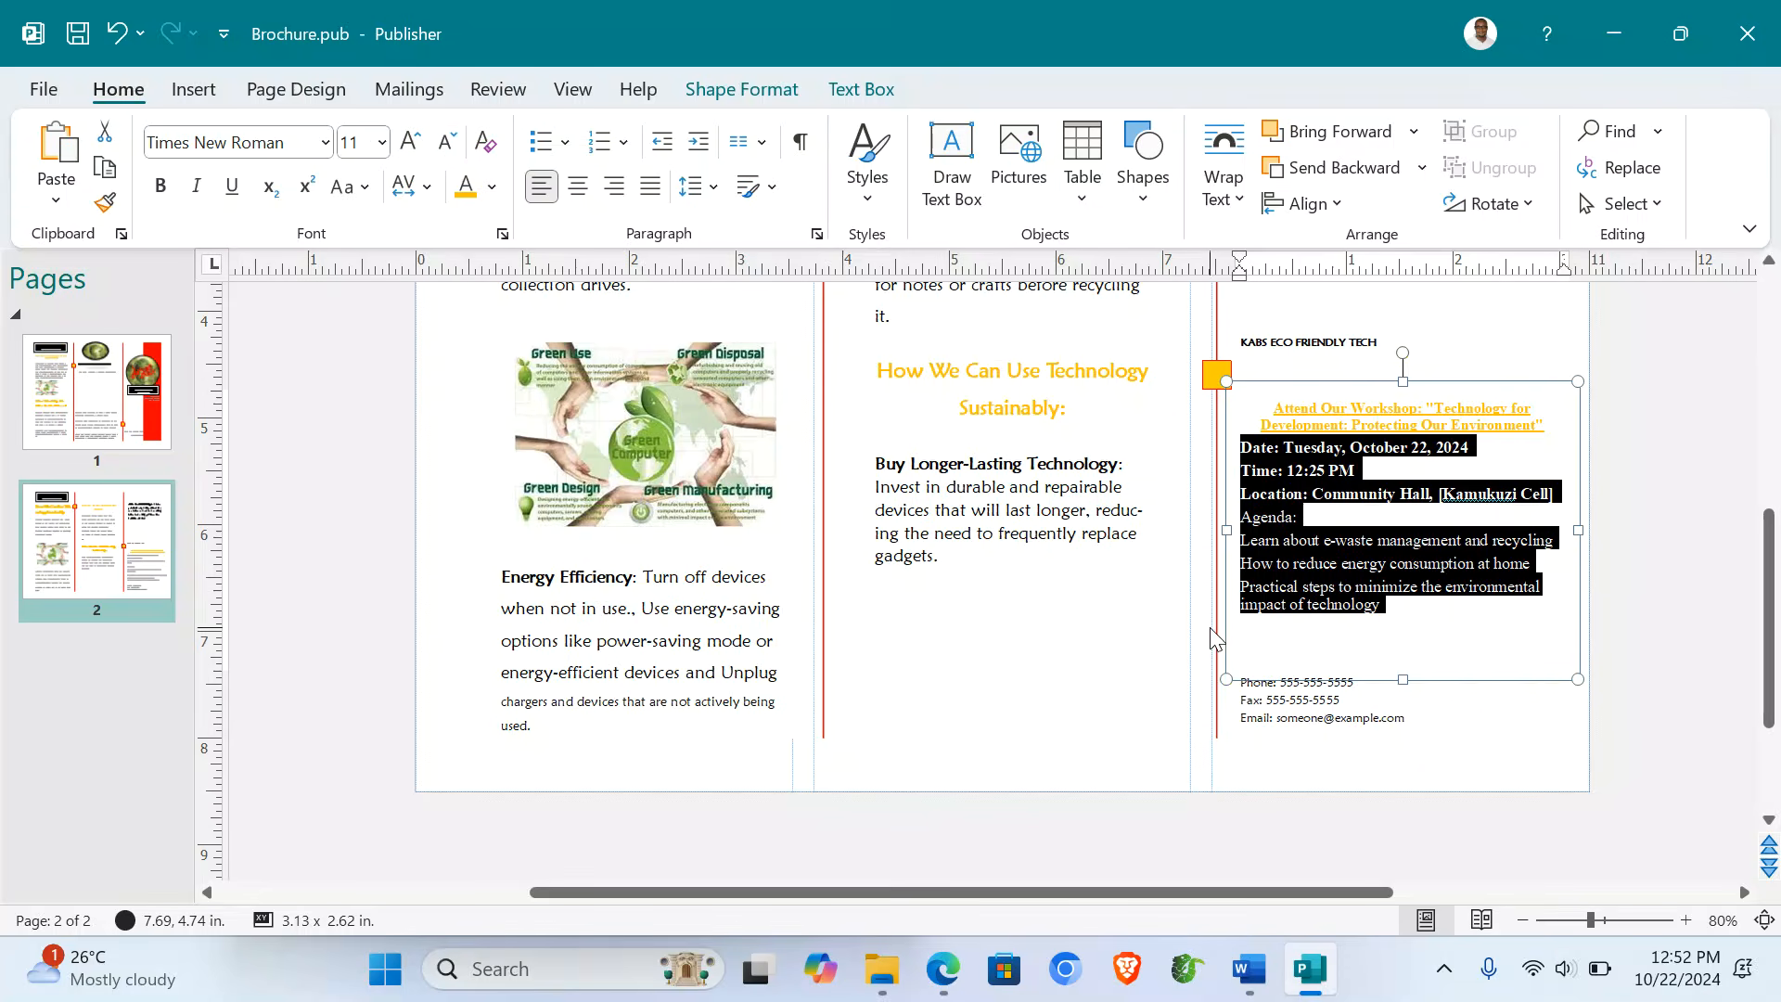
click(1246, 540)
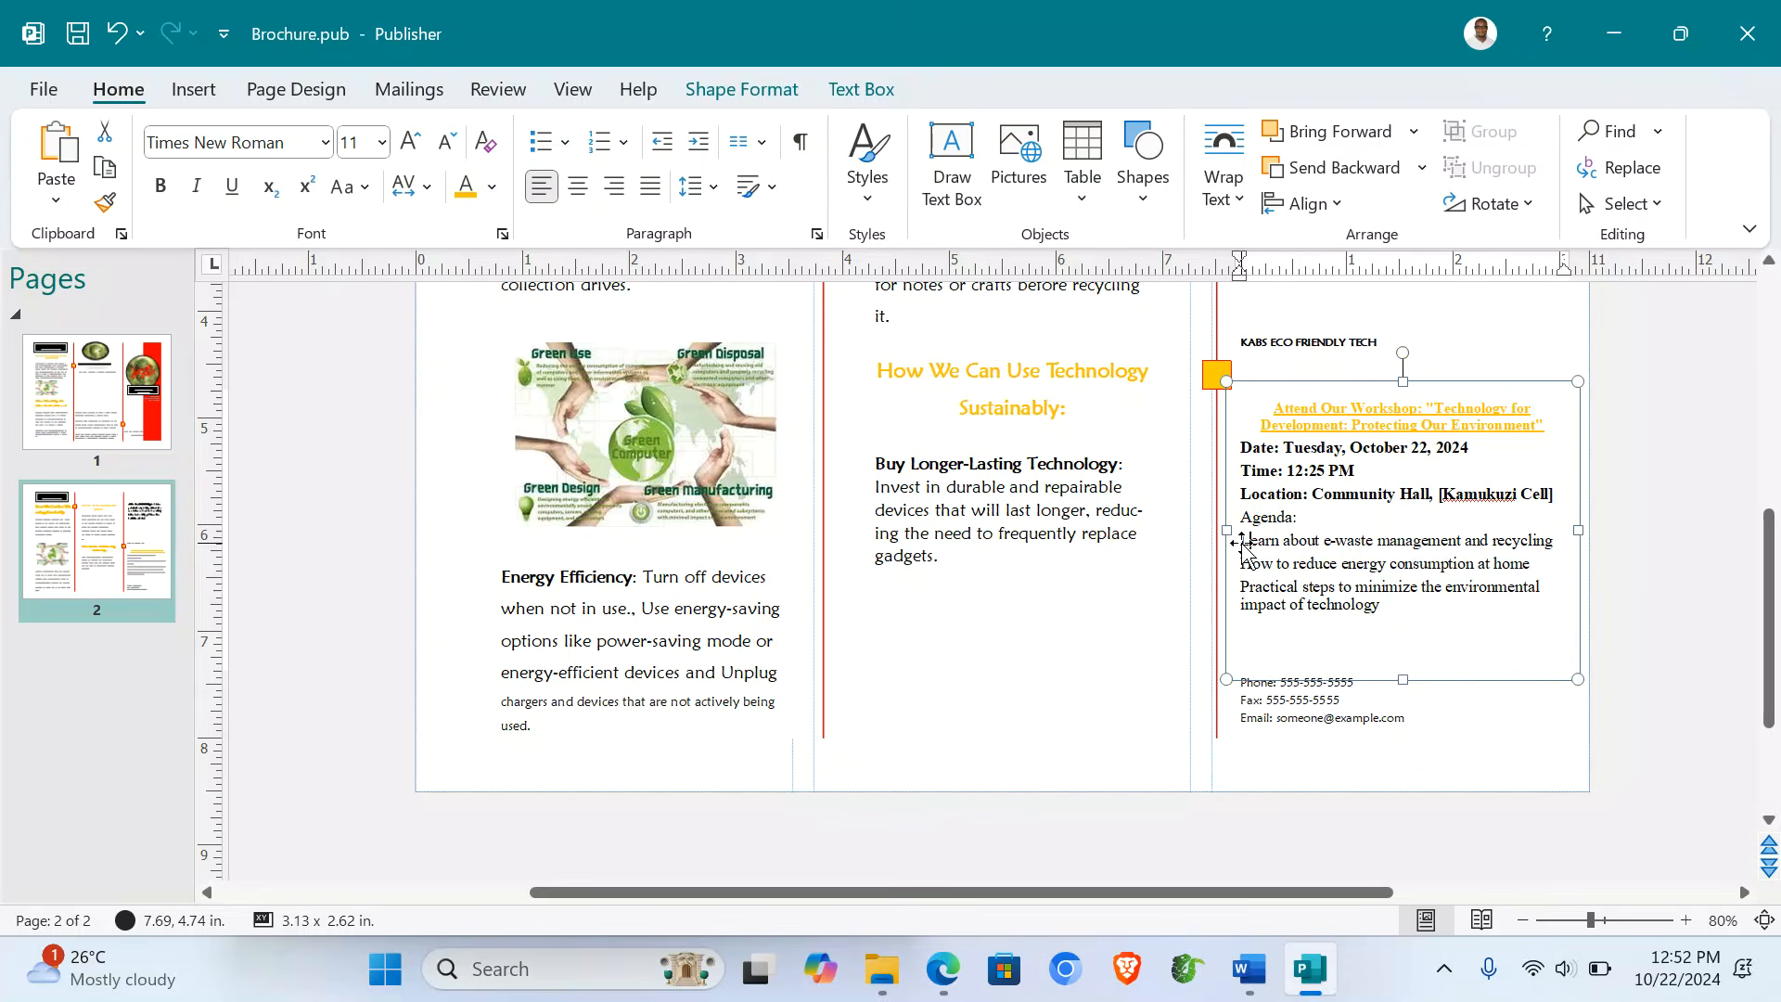
drag(1254, 543, 1392, 608)
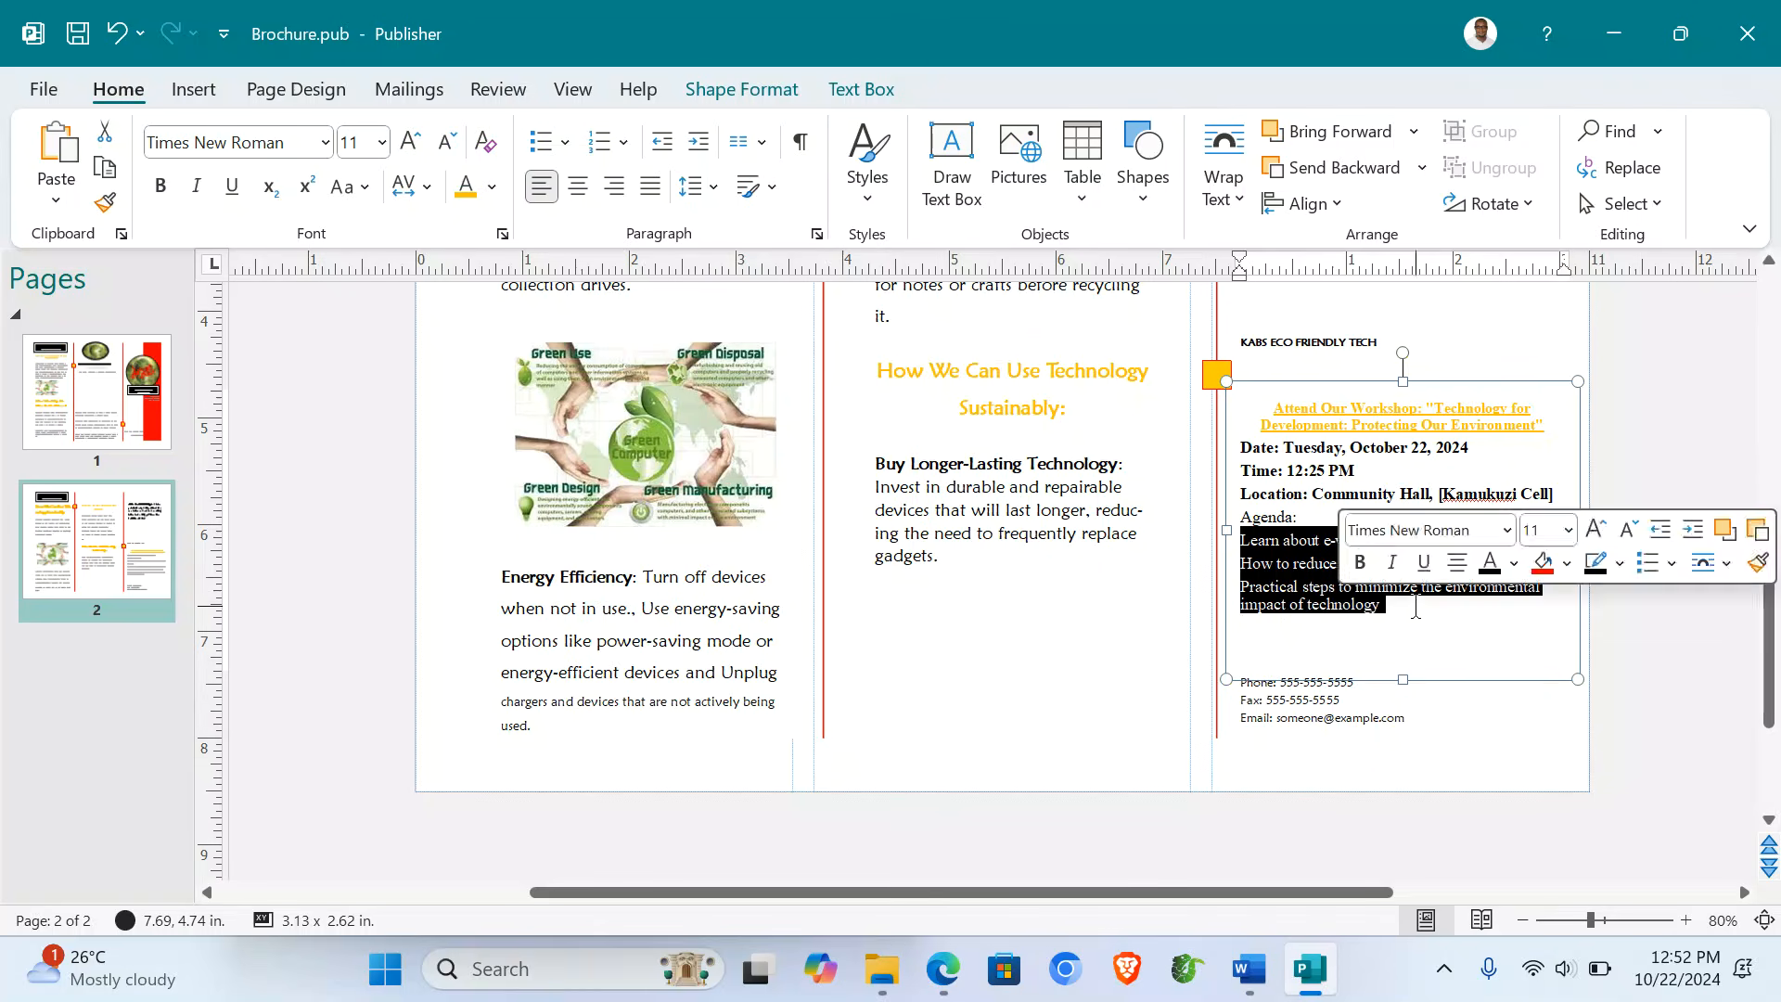
- Add round bullets to the agenda items and replace the placeholder phone number and e-mail with real ones
click(543, 153)
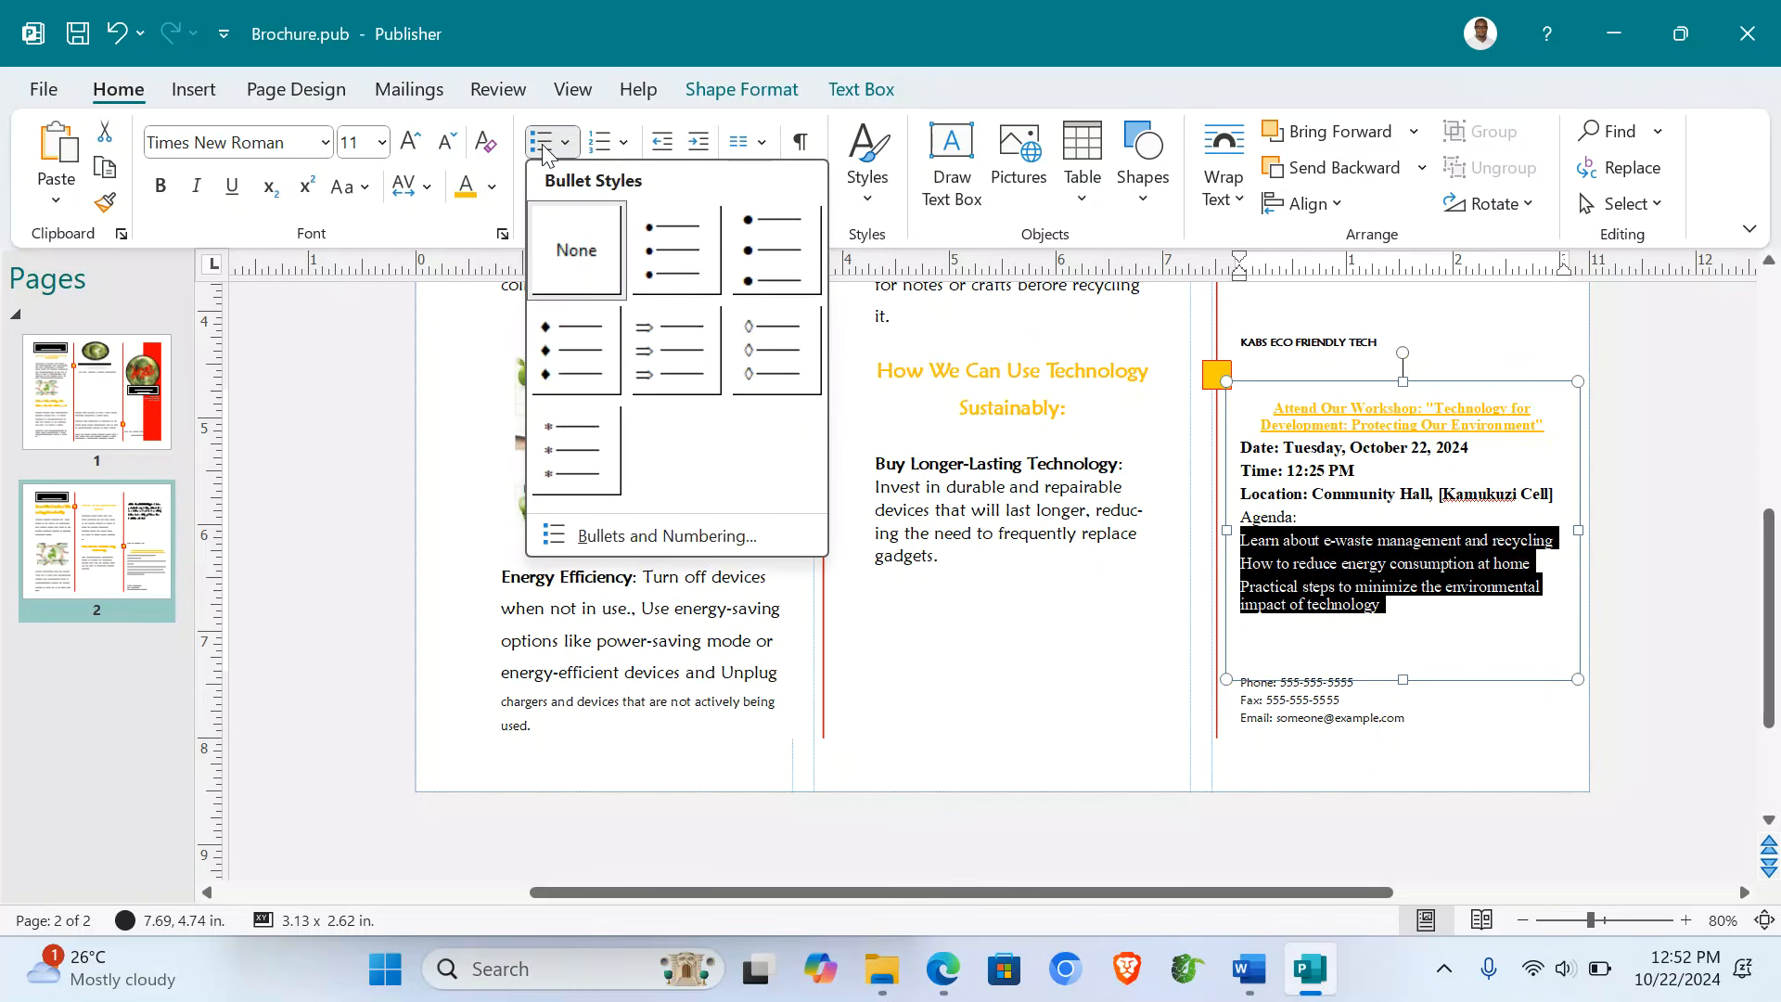
click(676, 250)
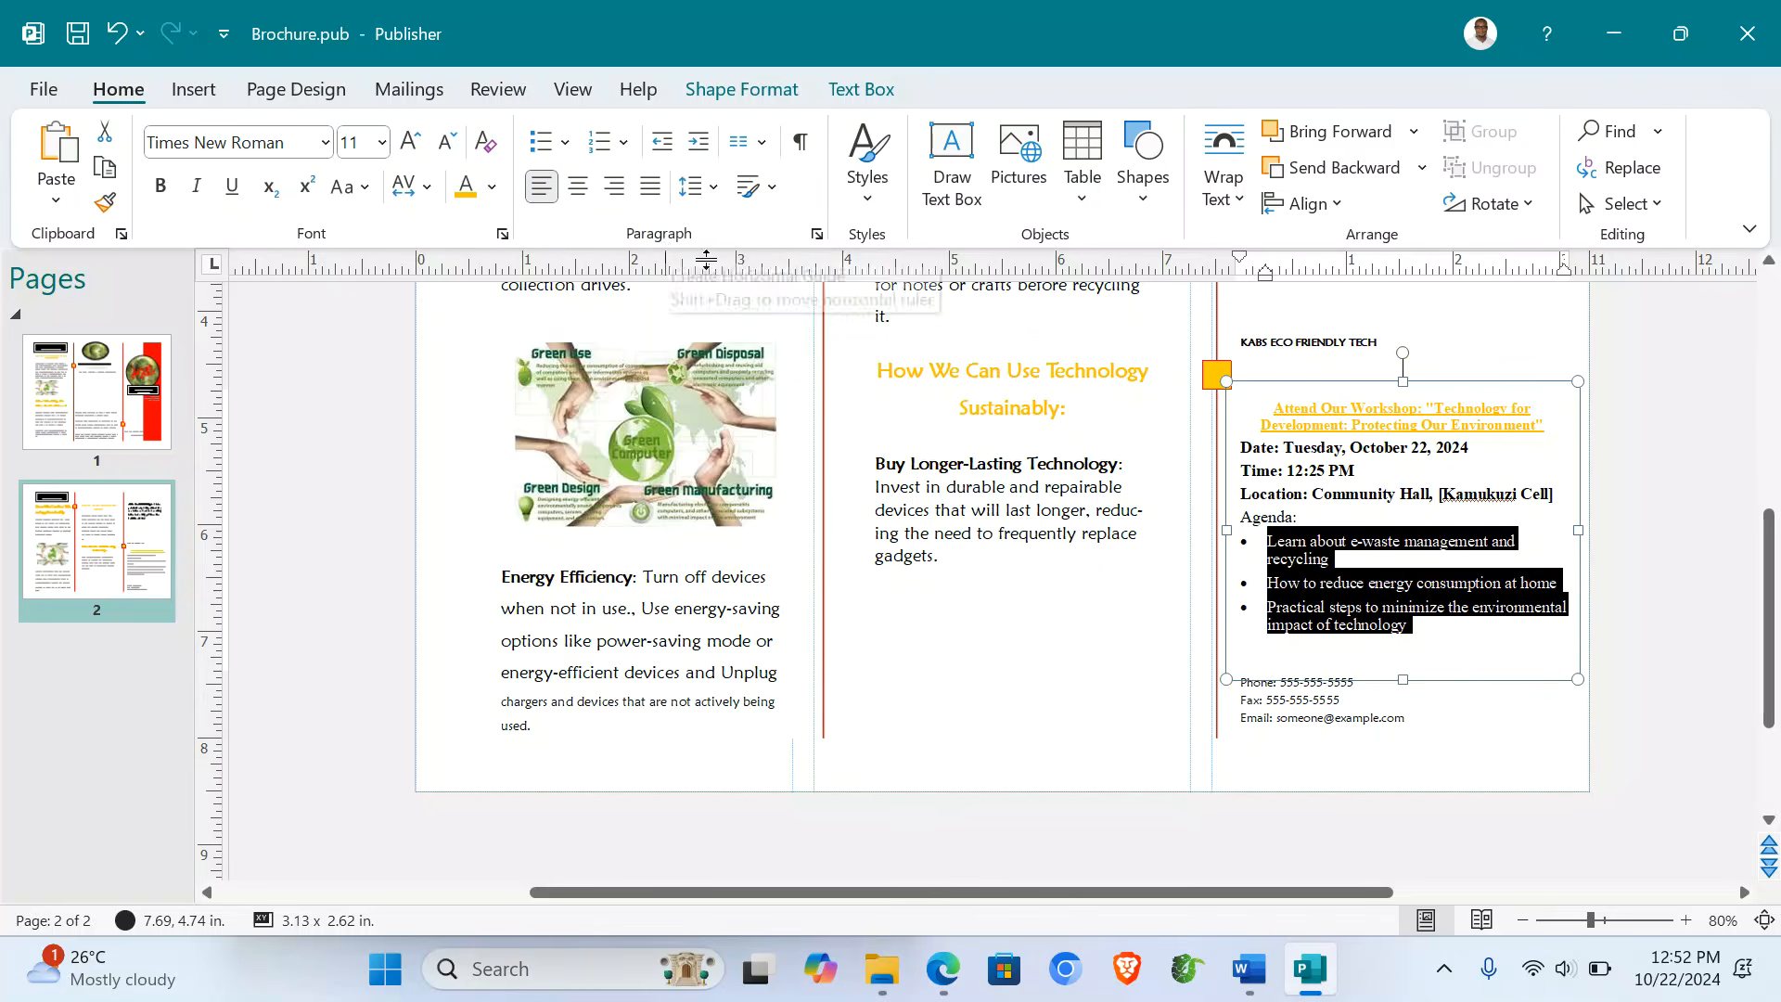
click(1388, 698)
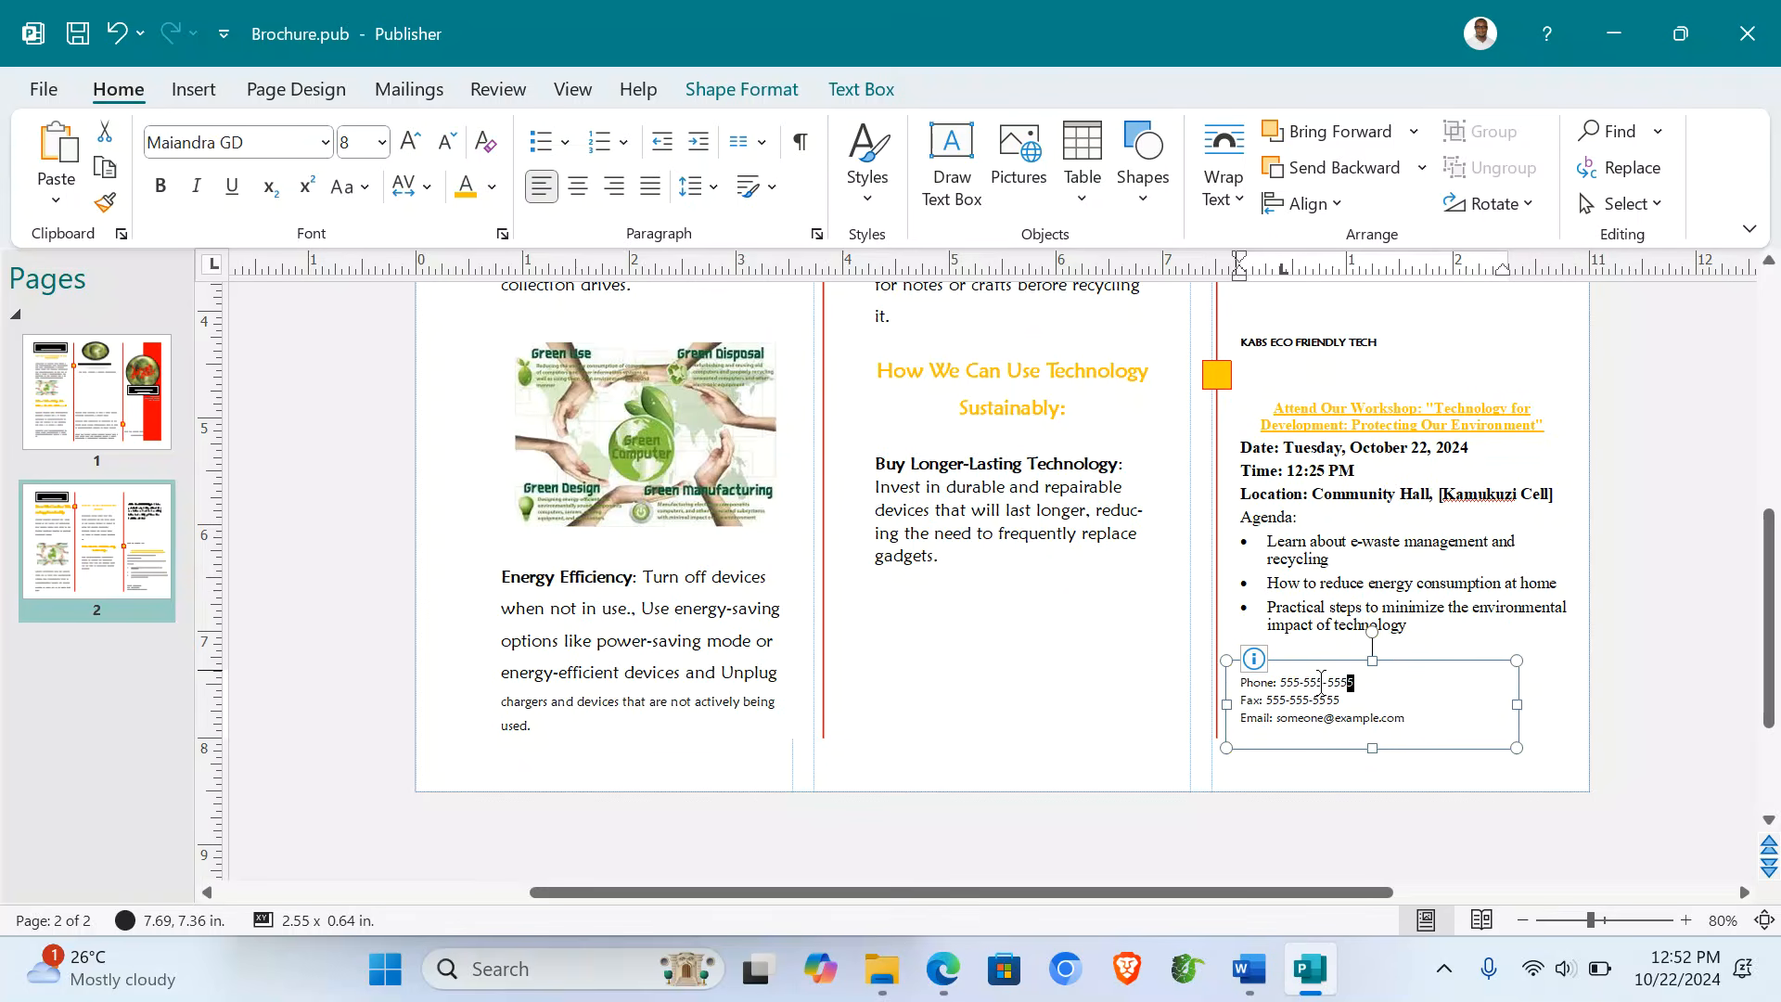
drag(1321, 685, 1280, 683)
drag(1404, 715, 1281, 718)
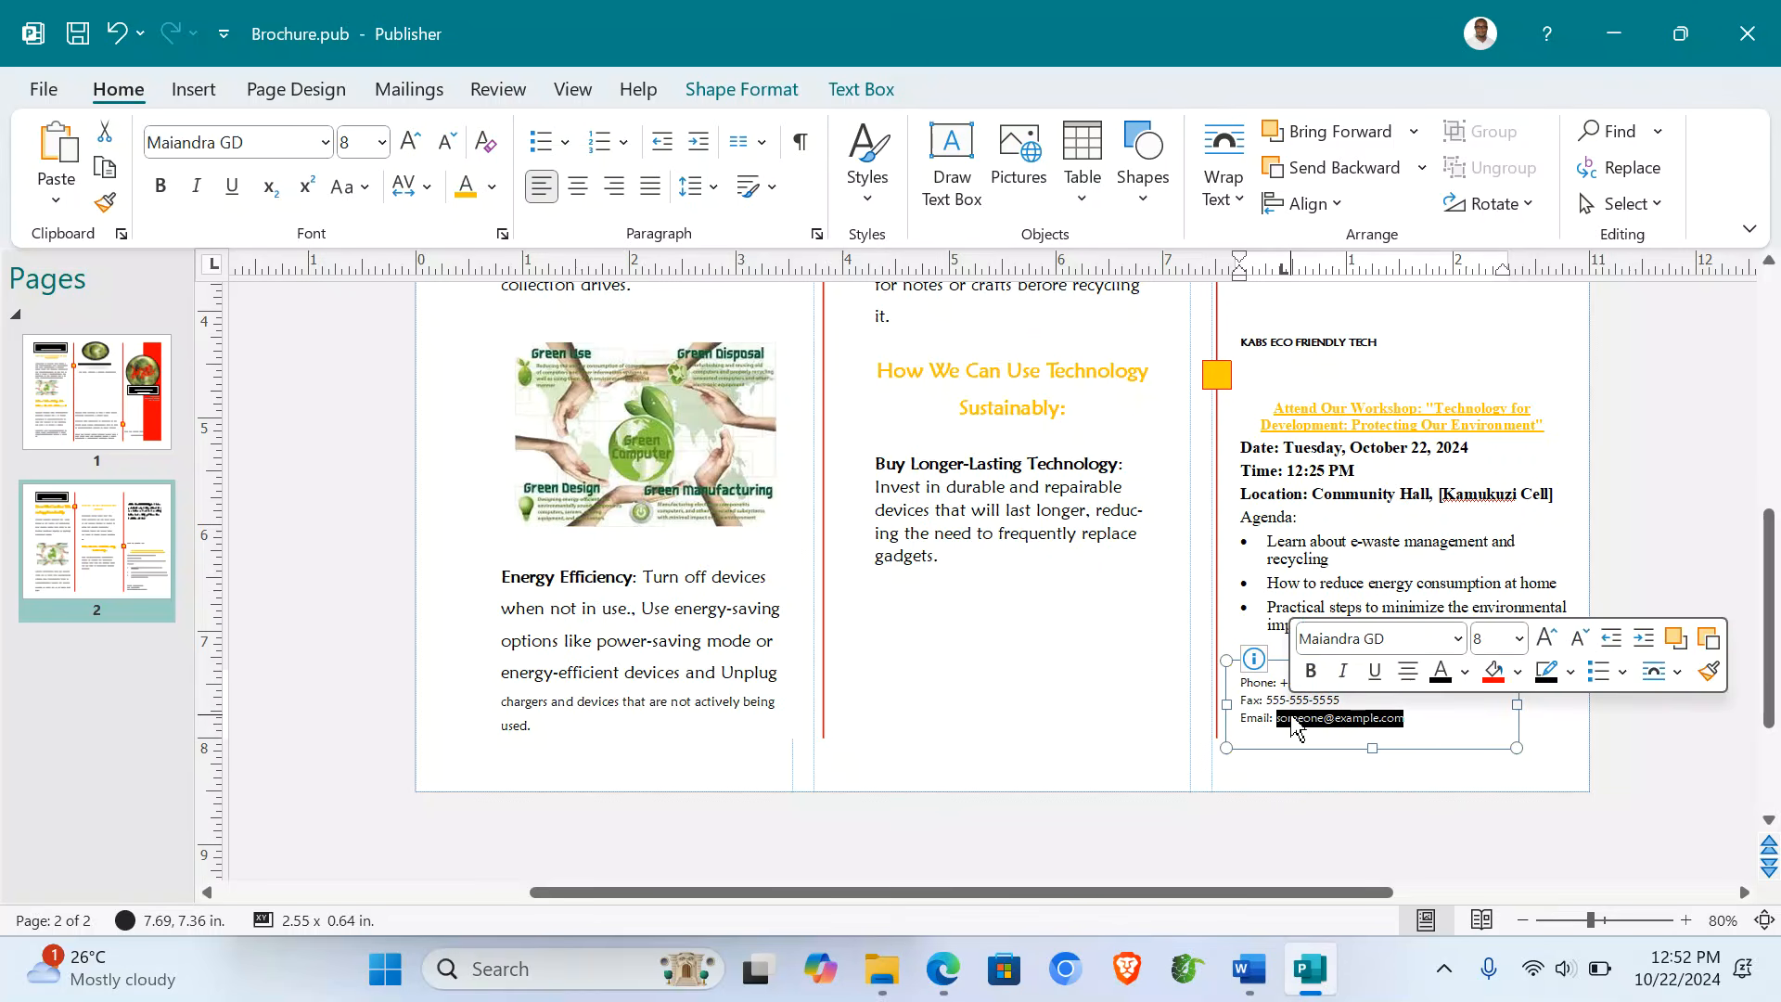
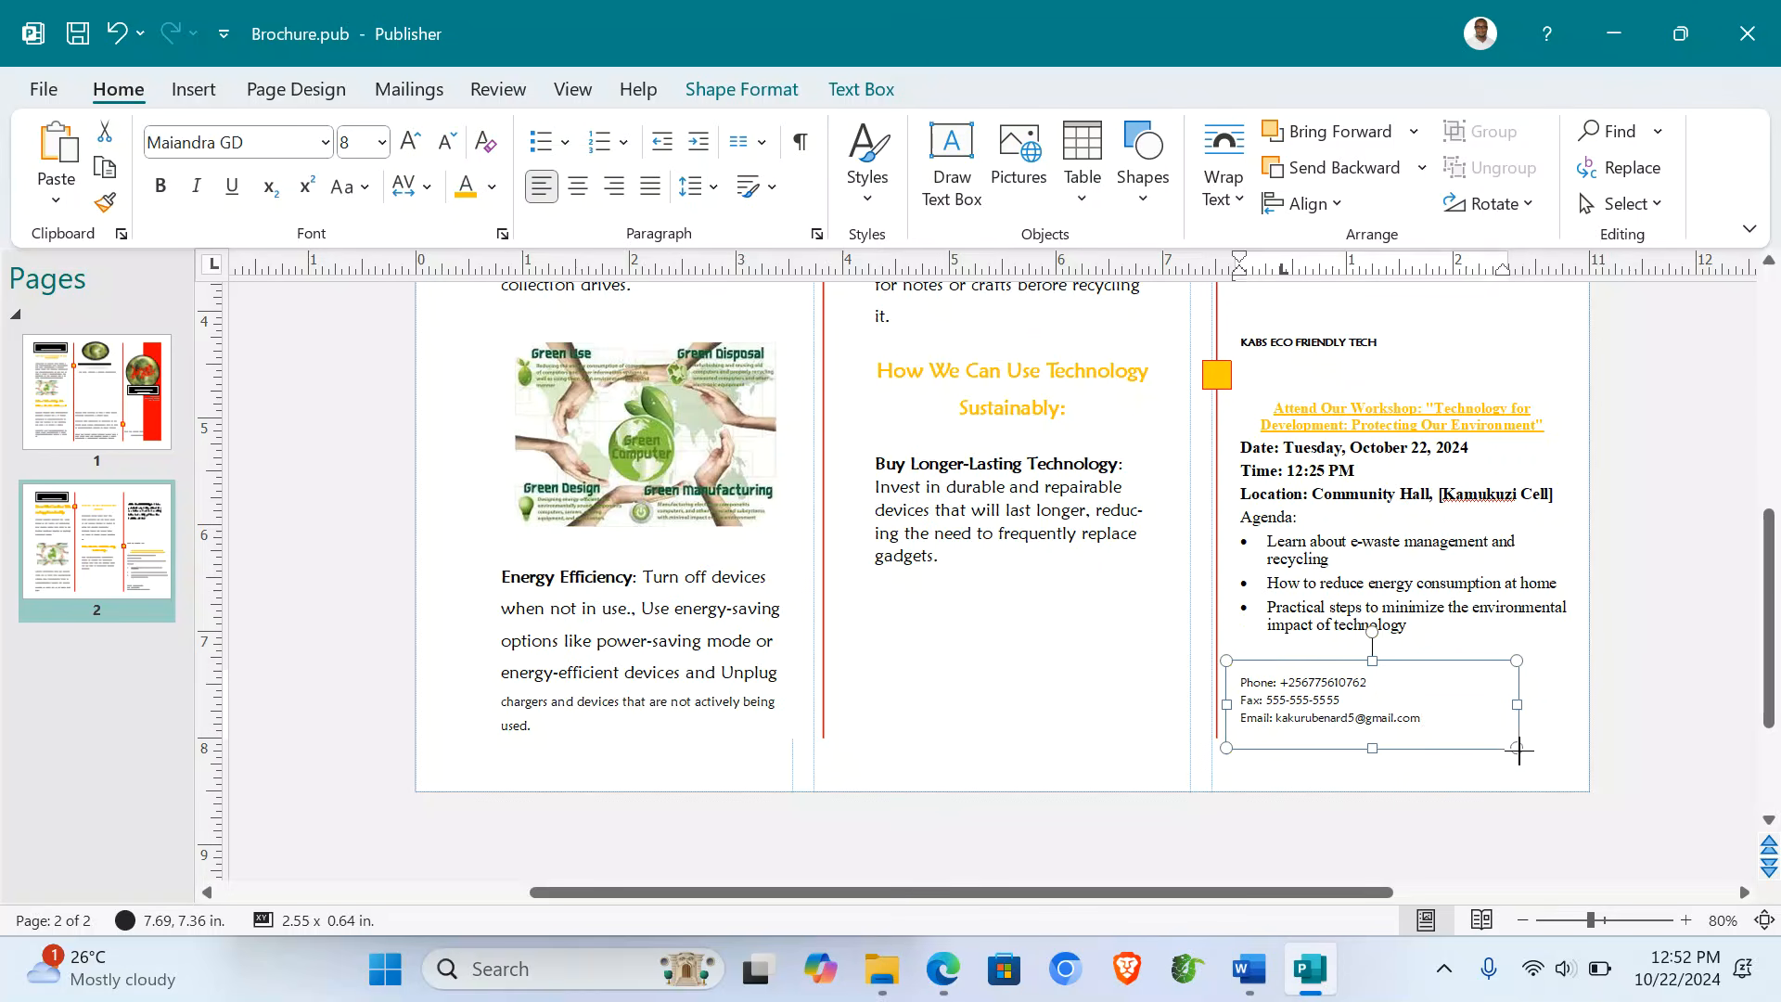
- Widen the contact box and enlarge the phone, fax and e-mail text from 8 to 11 pt
drag(1517, 748, 1579, 776)
click(1303, 697)
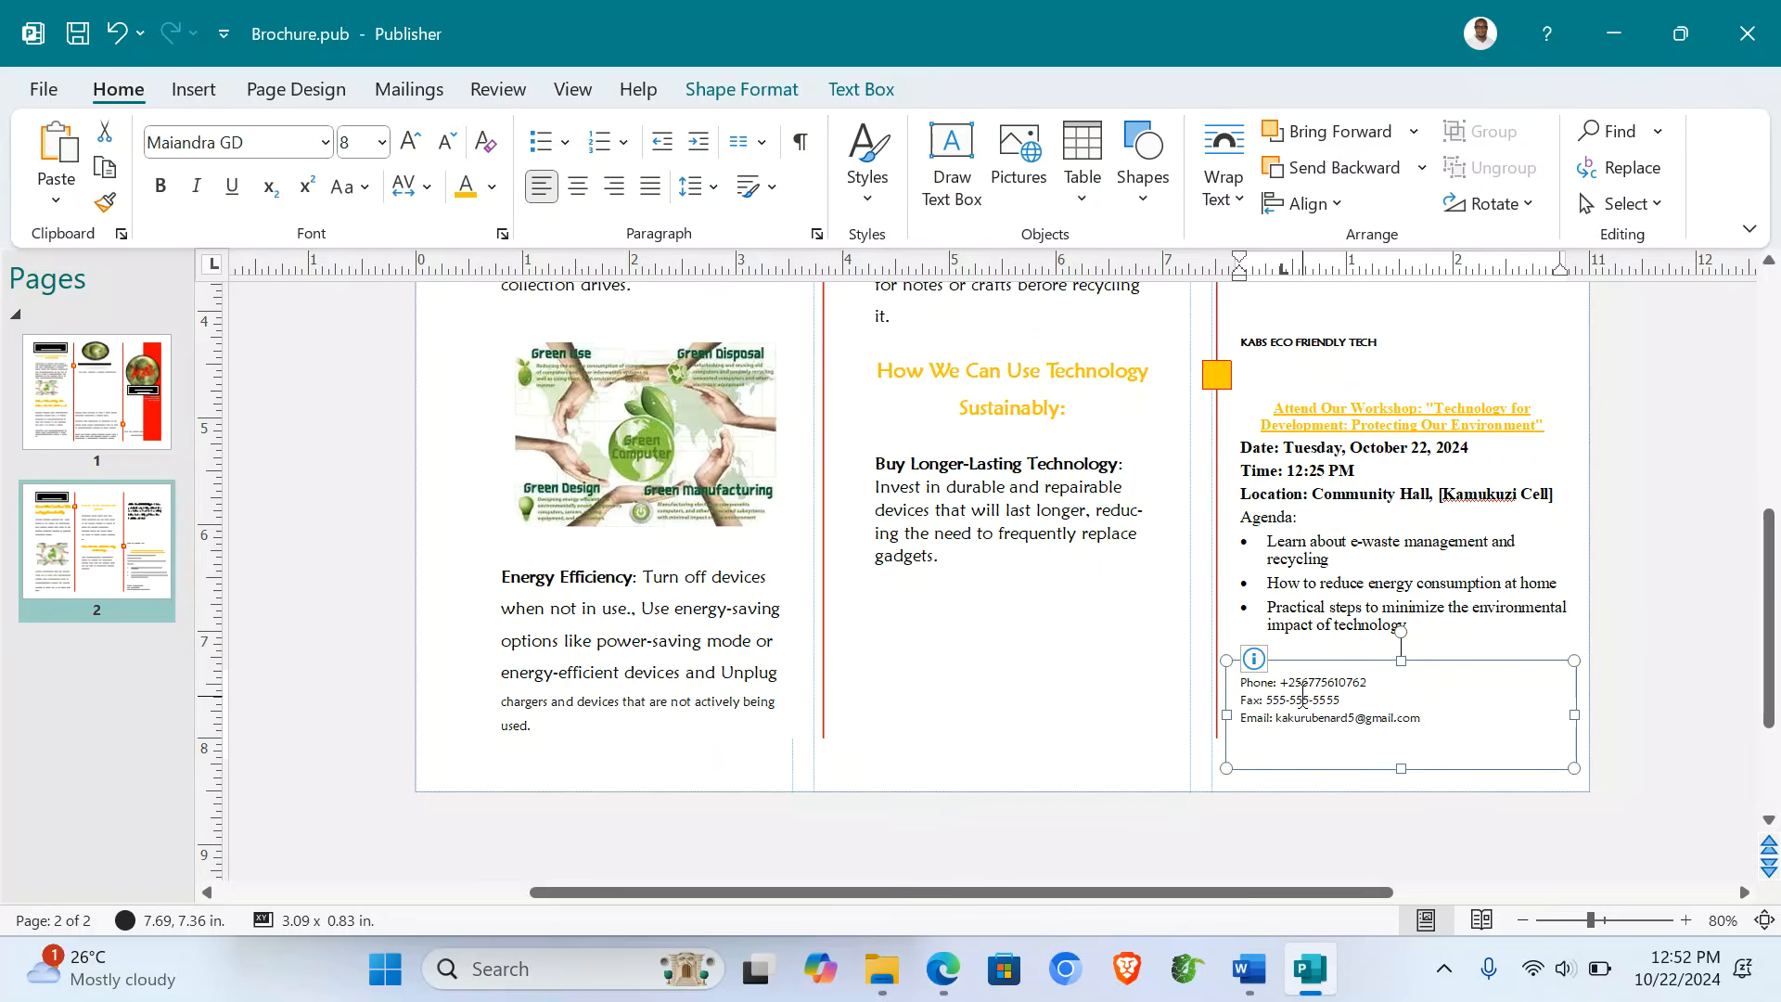
key(ctrl+a)
click(409, 146)
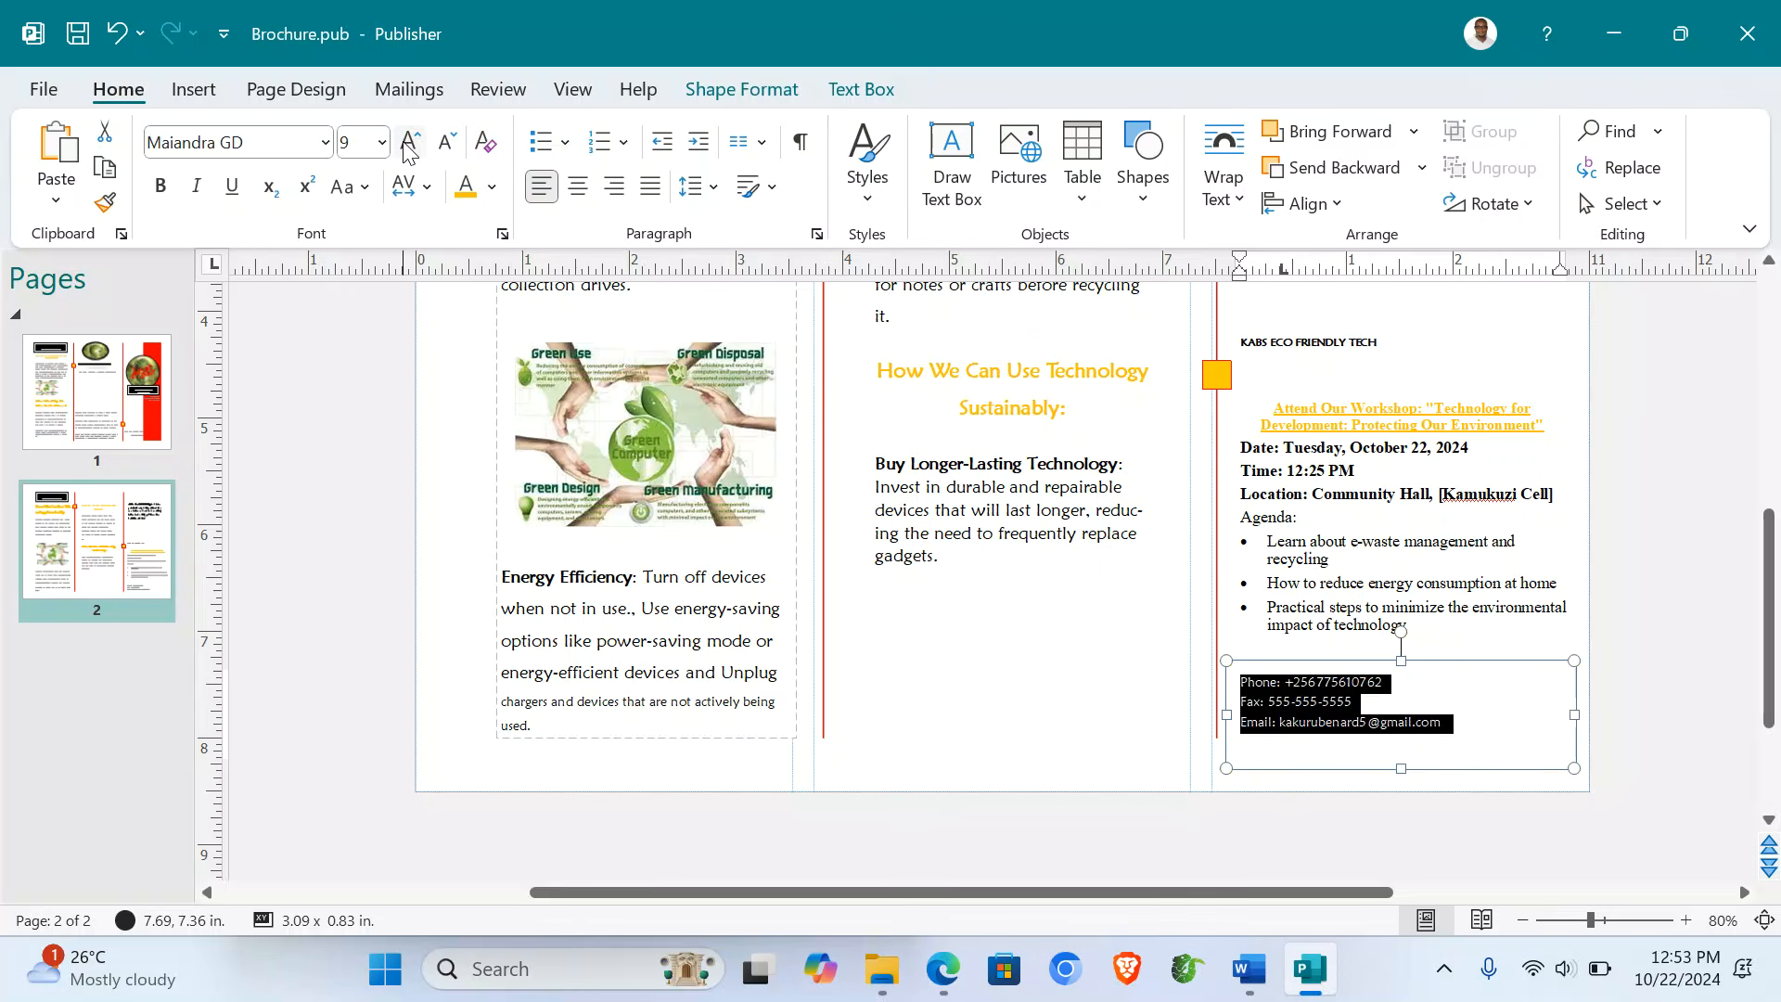
click(409, 147)
click(409, 148)
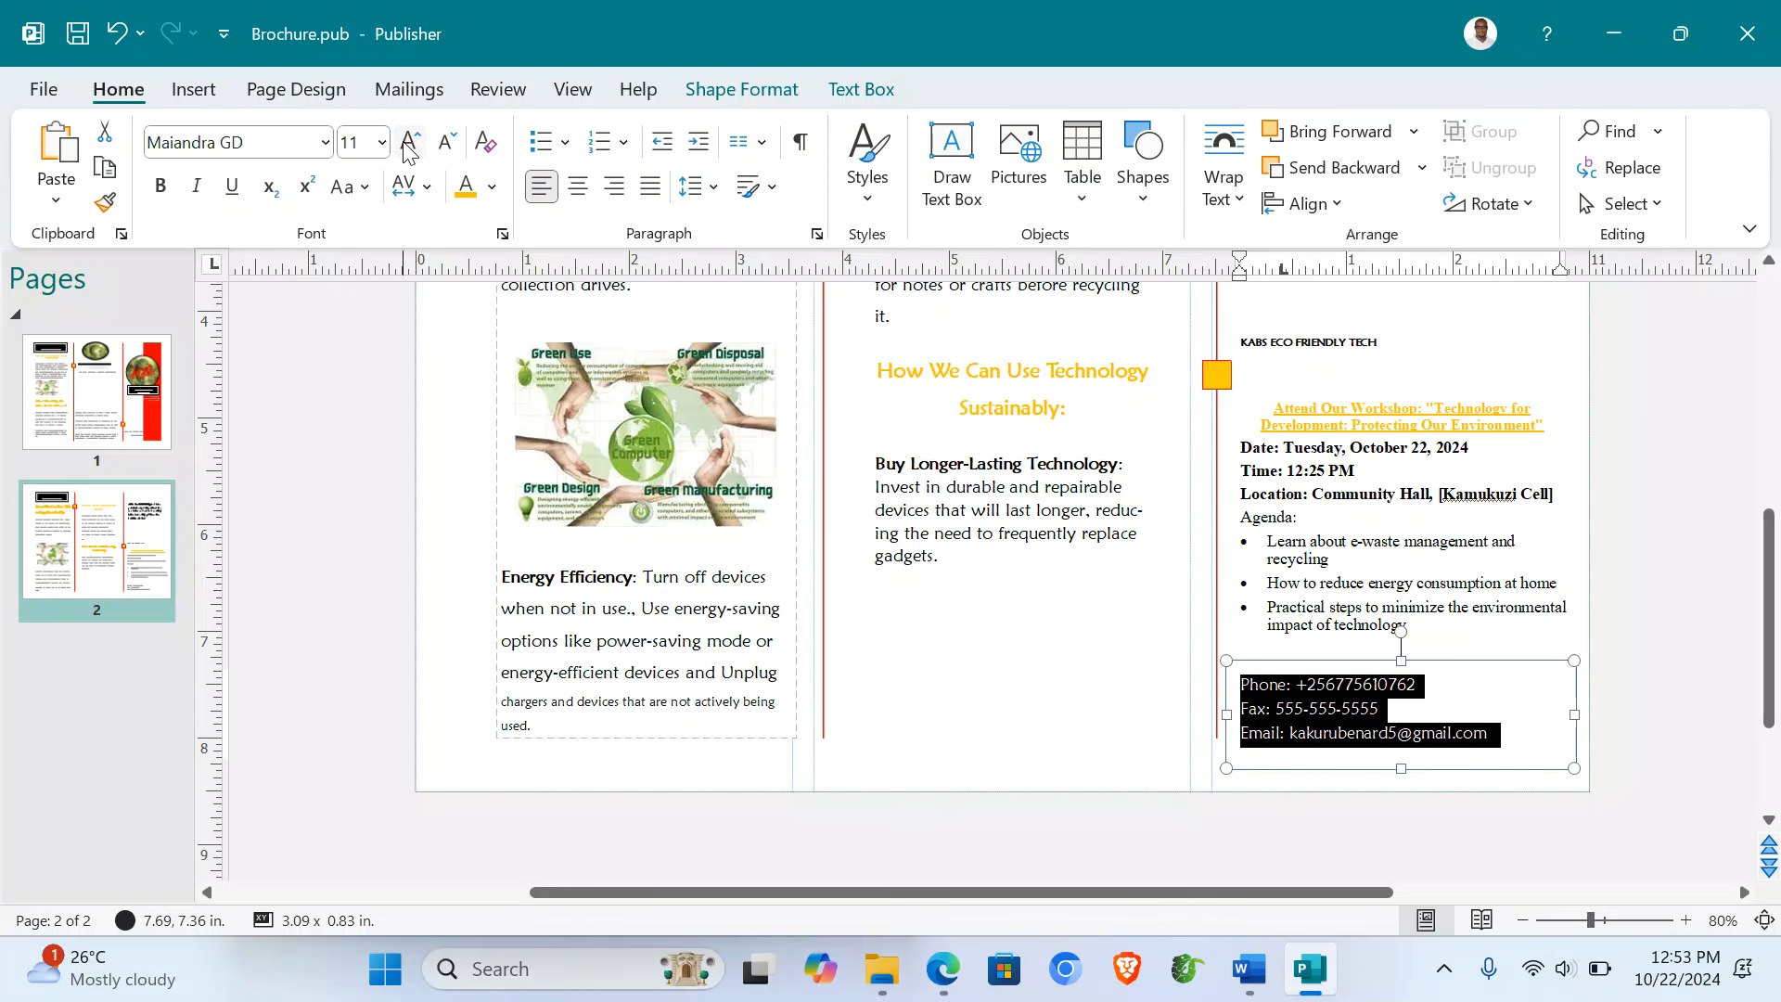
click(1328, 708)
click(1115, 660)
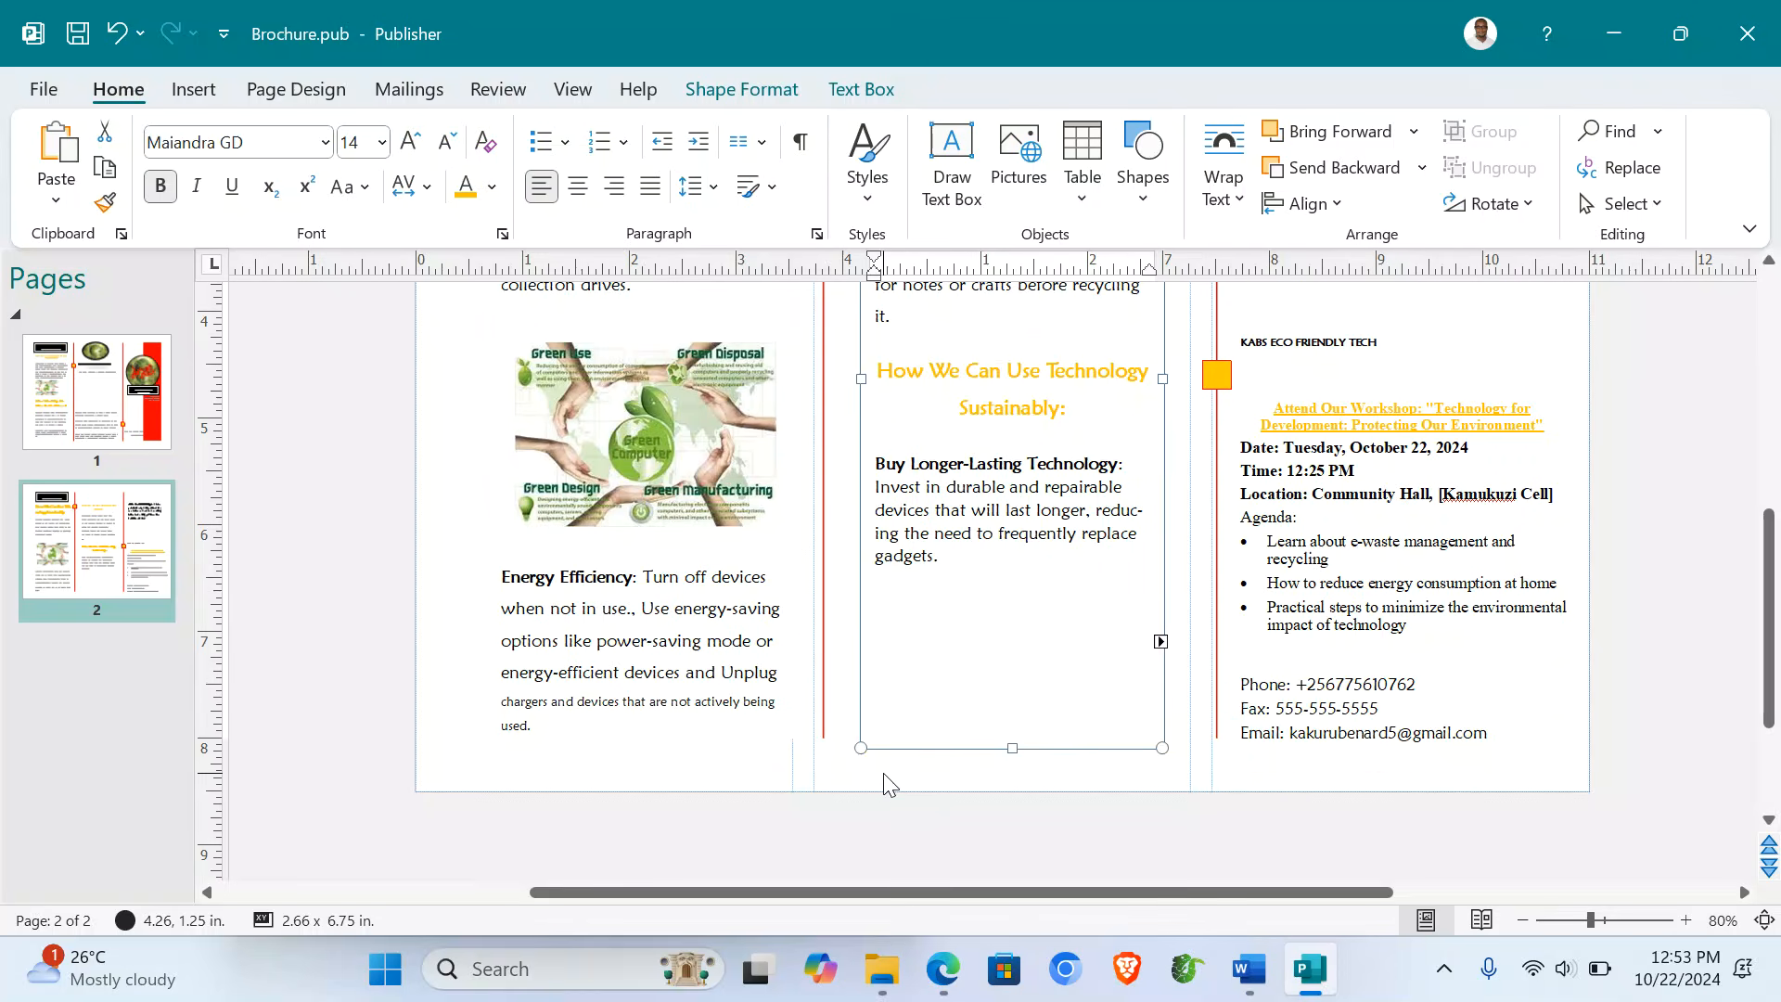
scroll(1197, 576, up, 6)
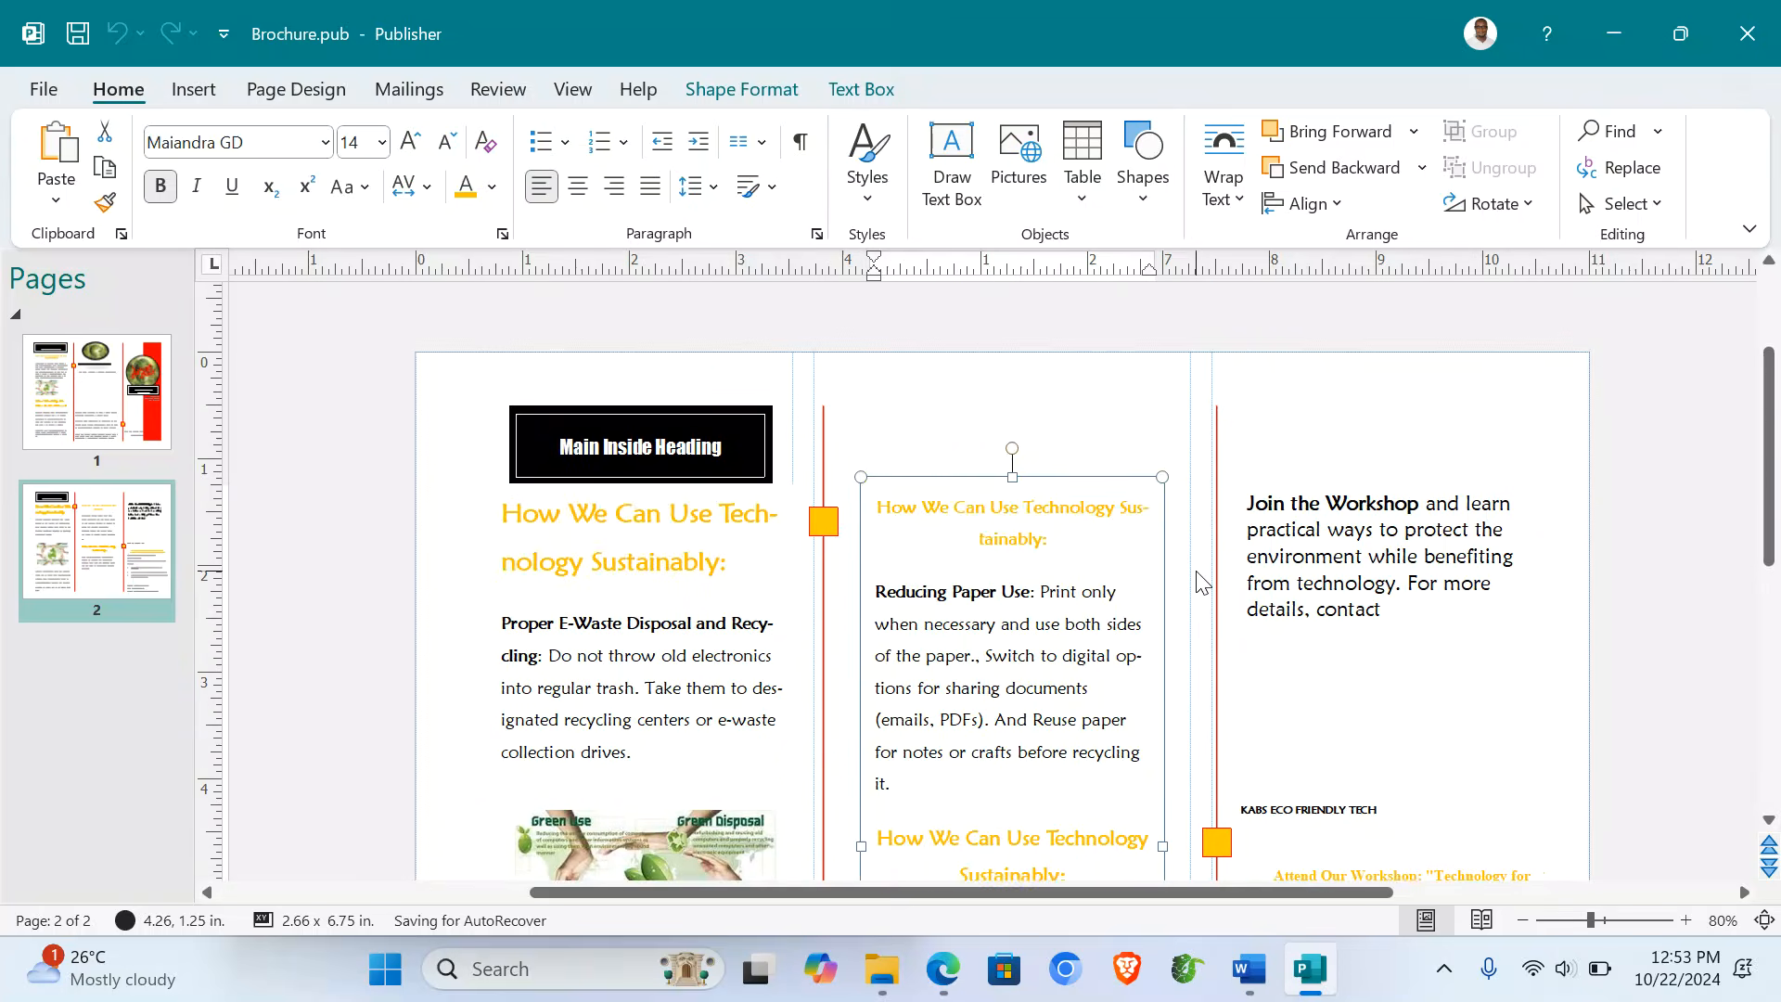
click(608, 641)
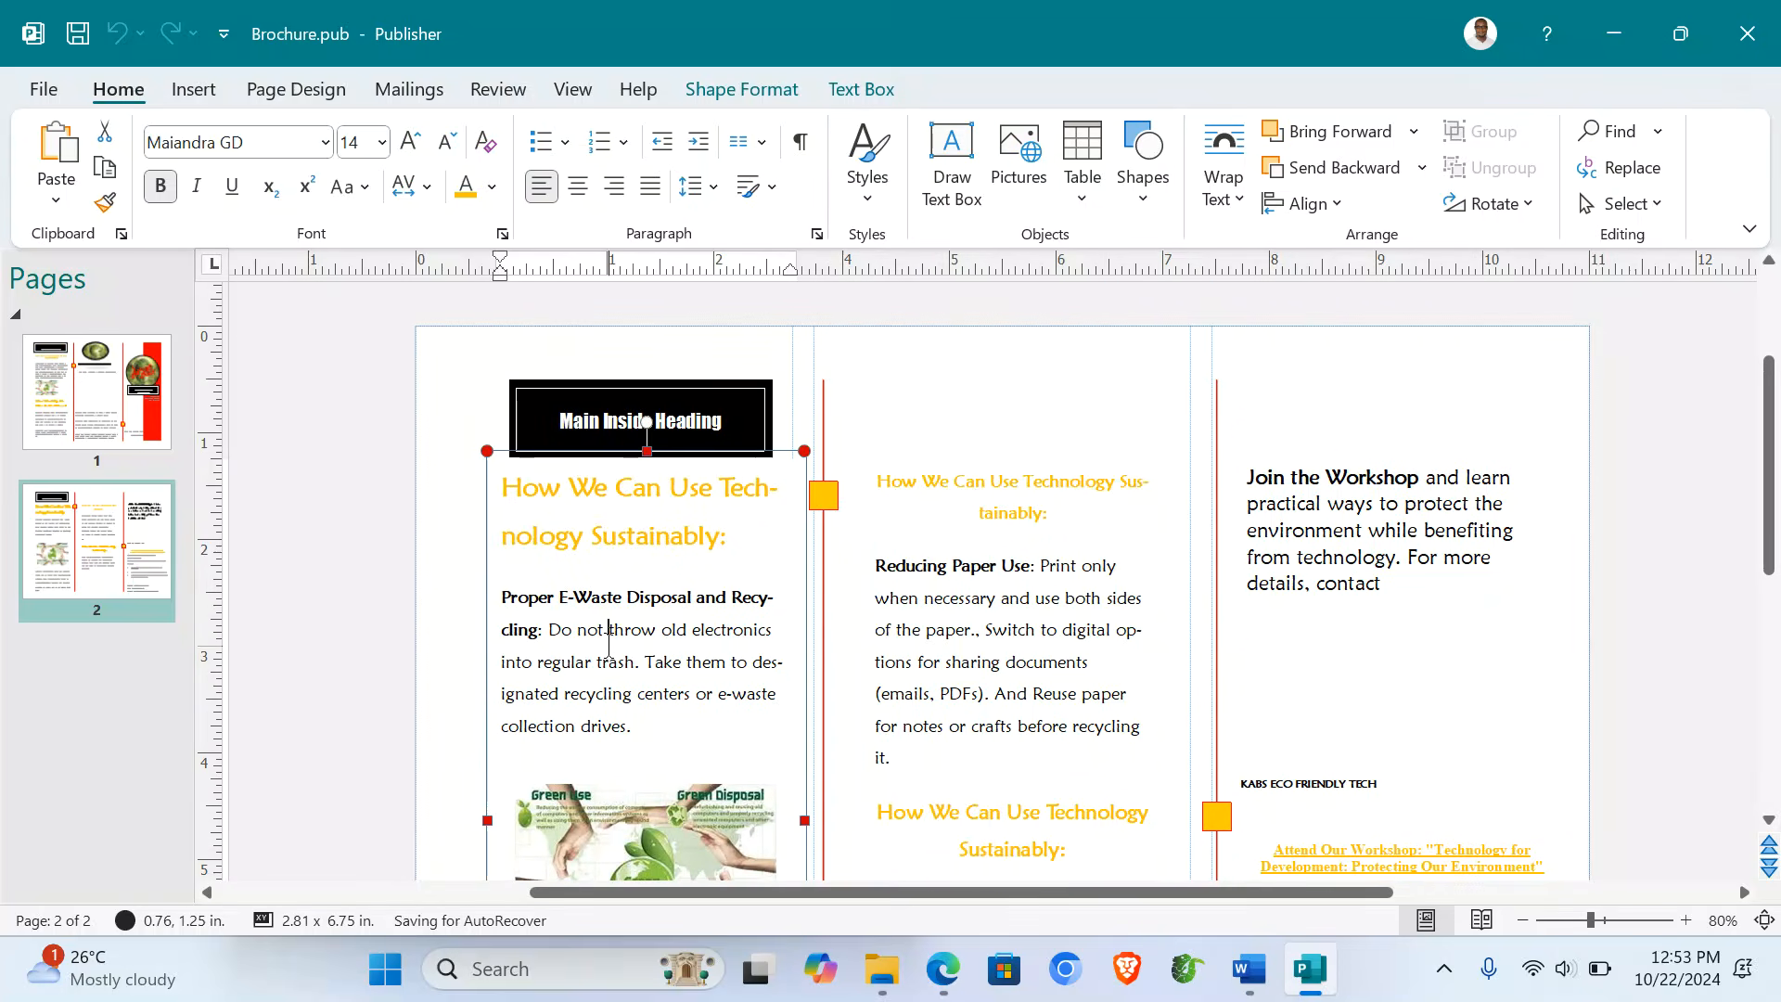
- Add a large drop cap T to the back-panel paragraph on page 1
click(110, 420)
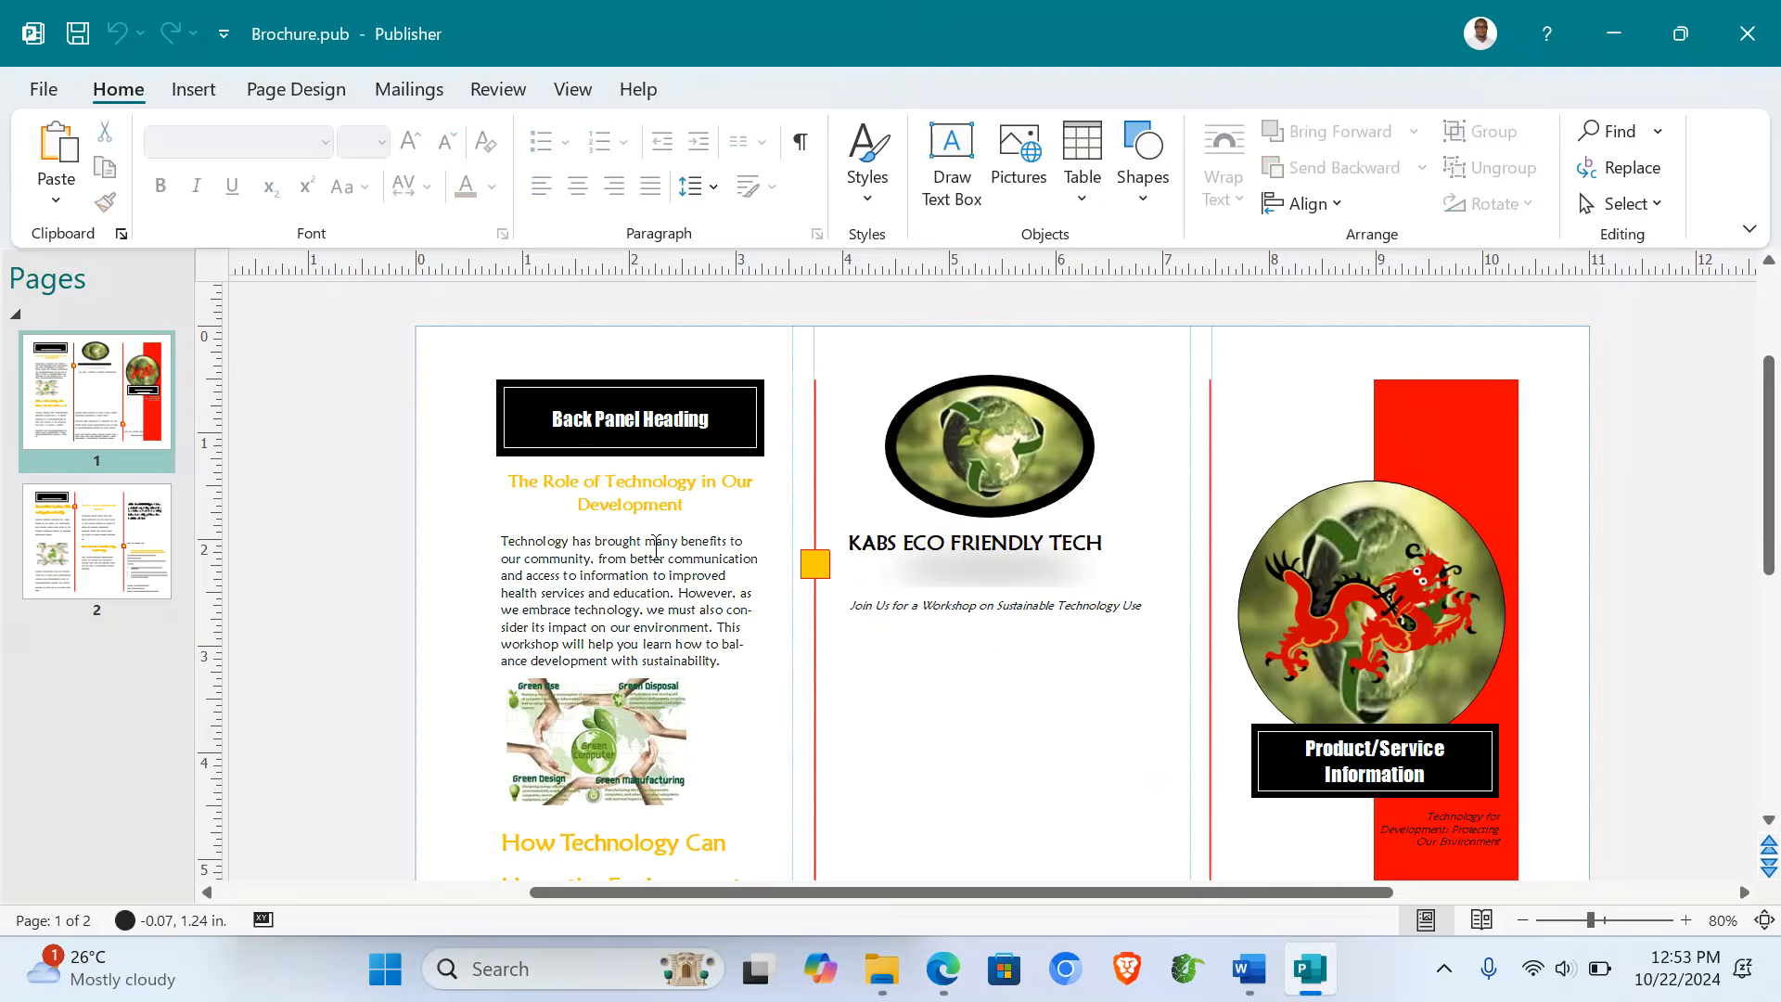
click(512, 543)
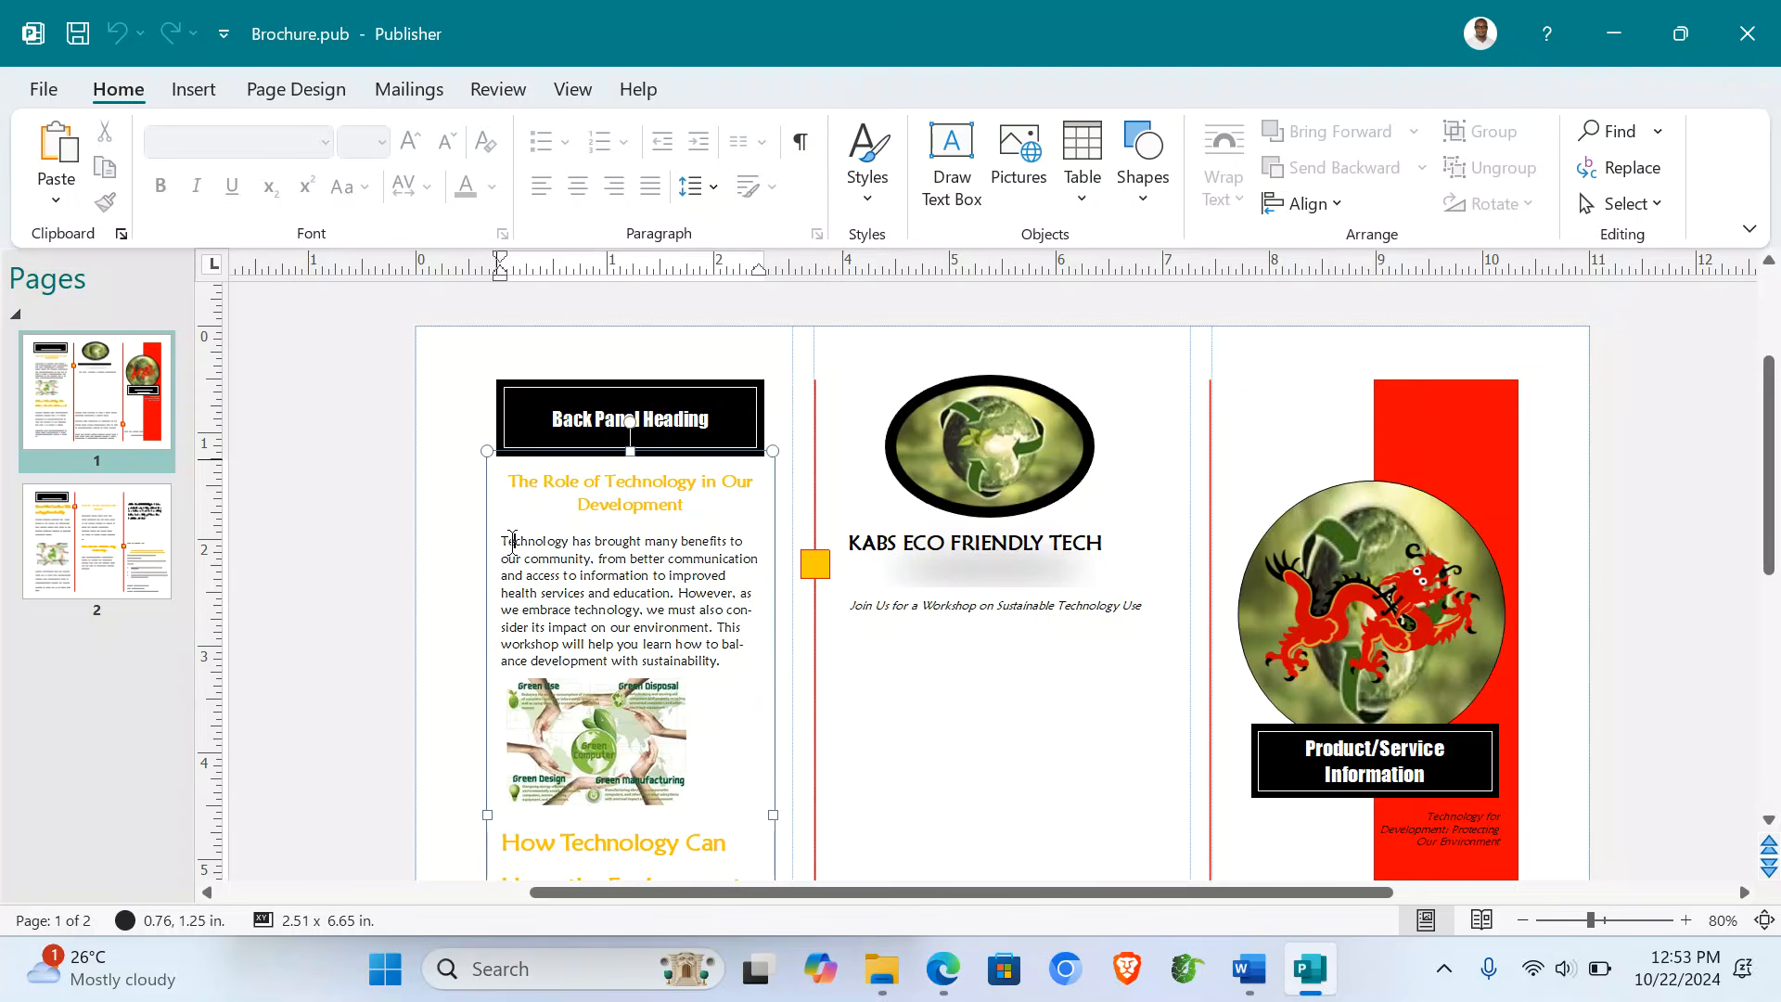
drag(509, 542, 500, 542)
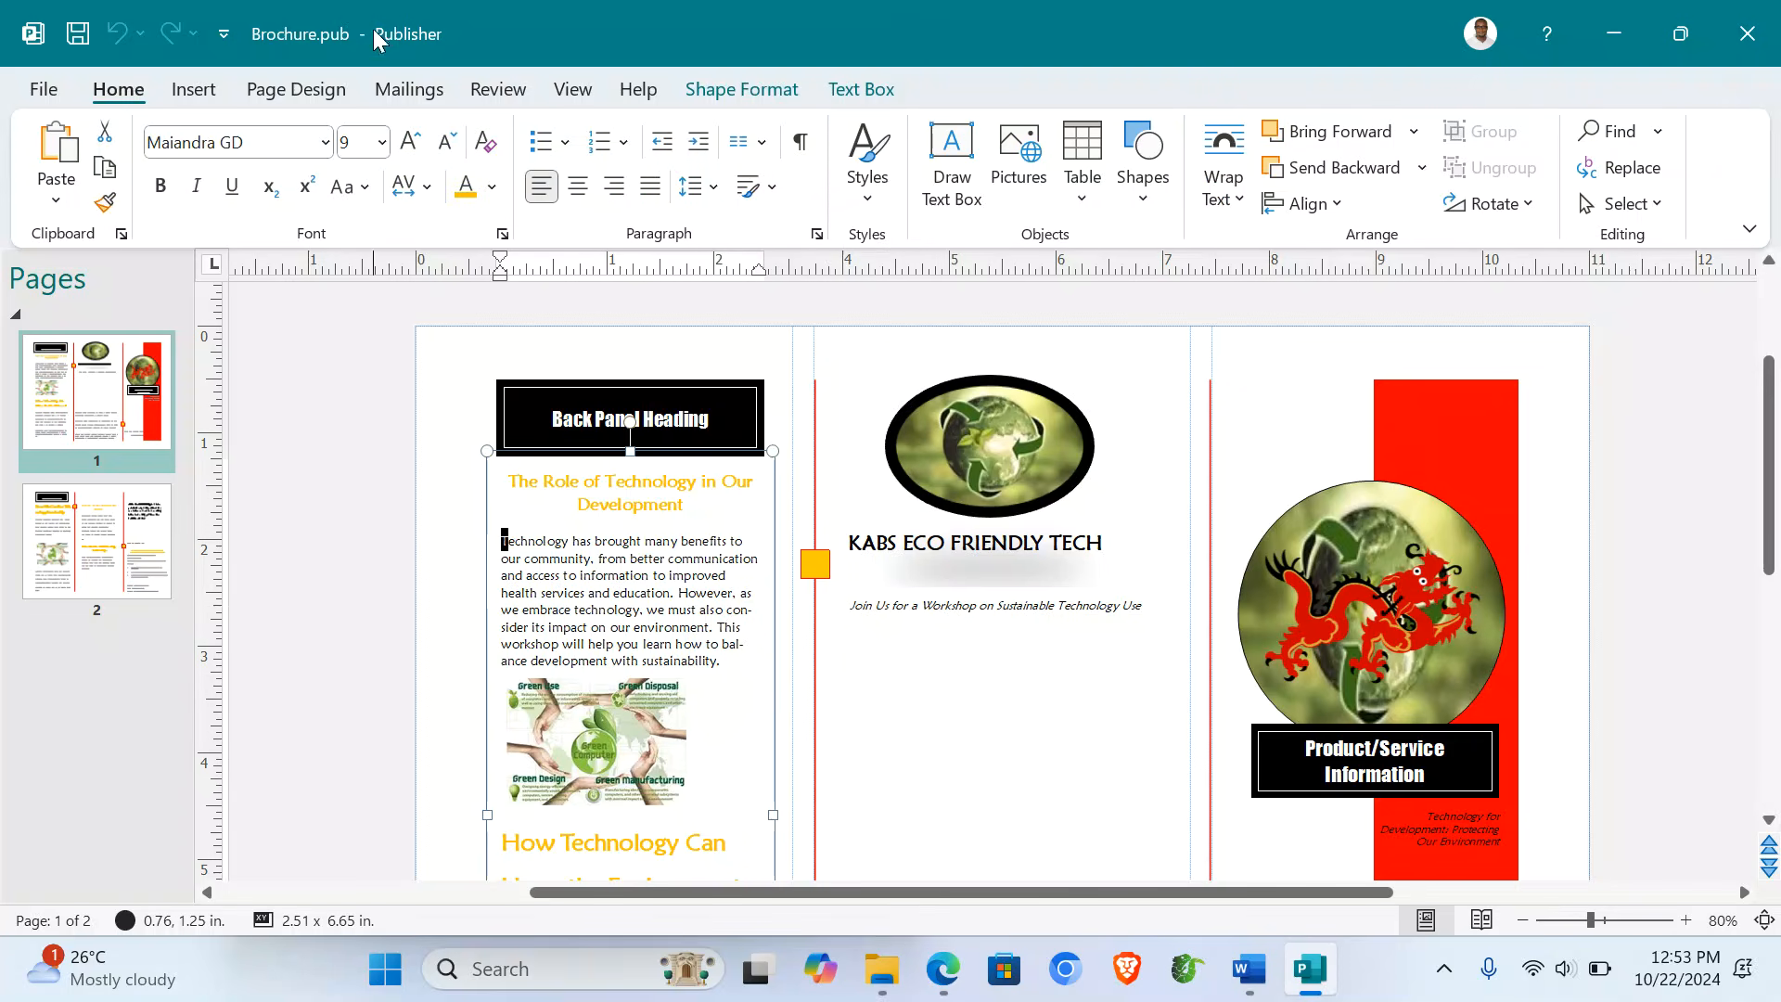
click(194, 90)
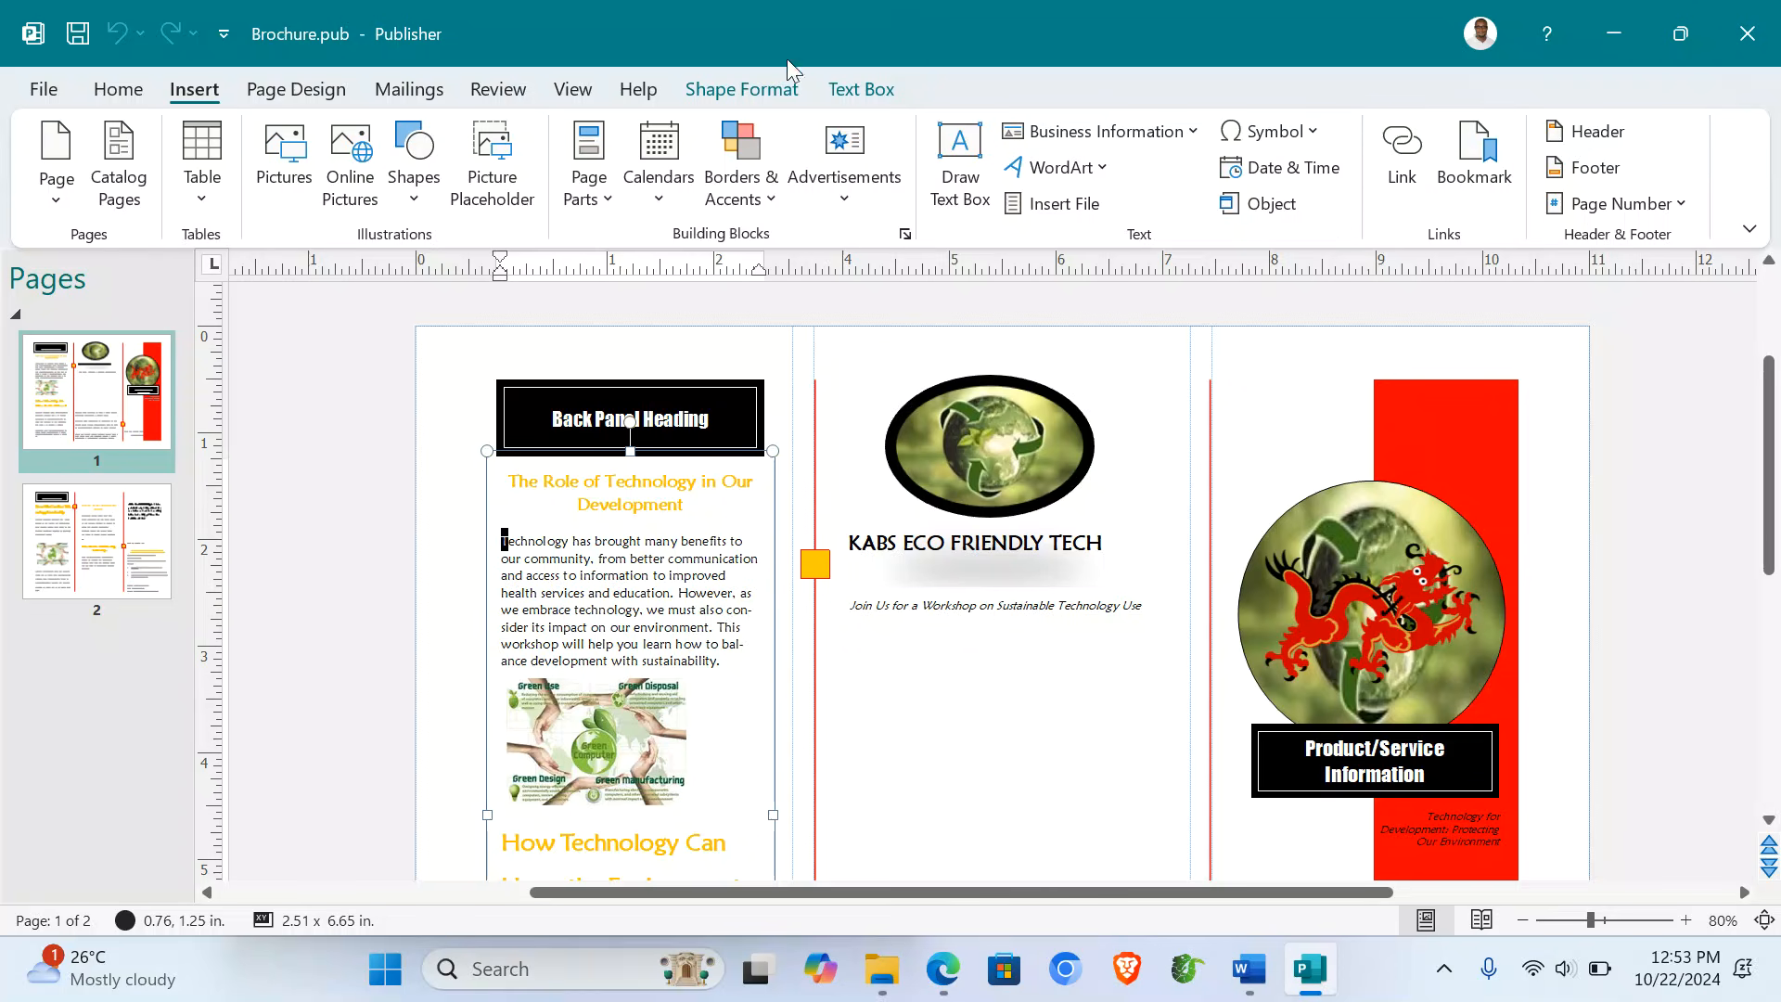
click(848, 91)
click(1394, 137)
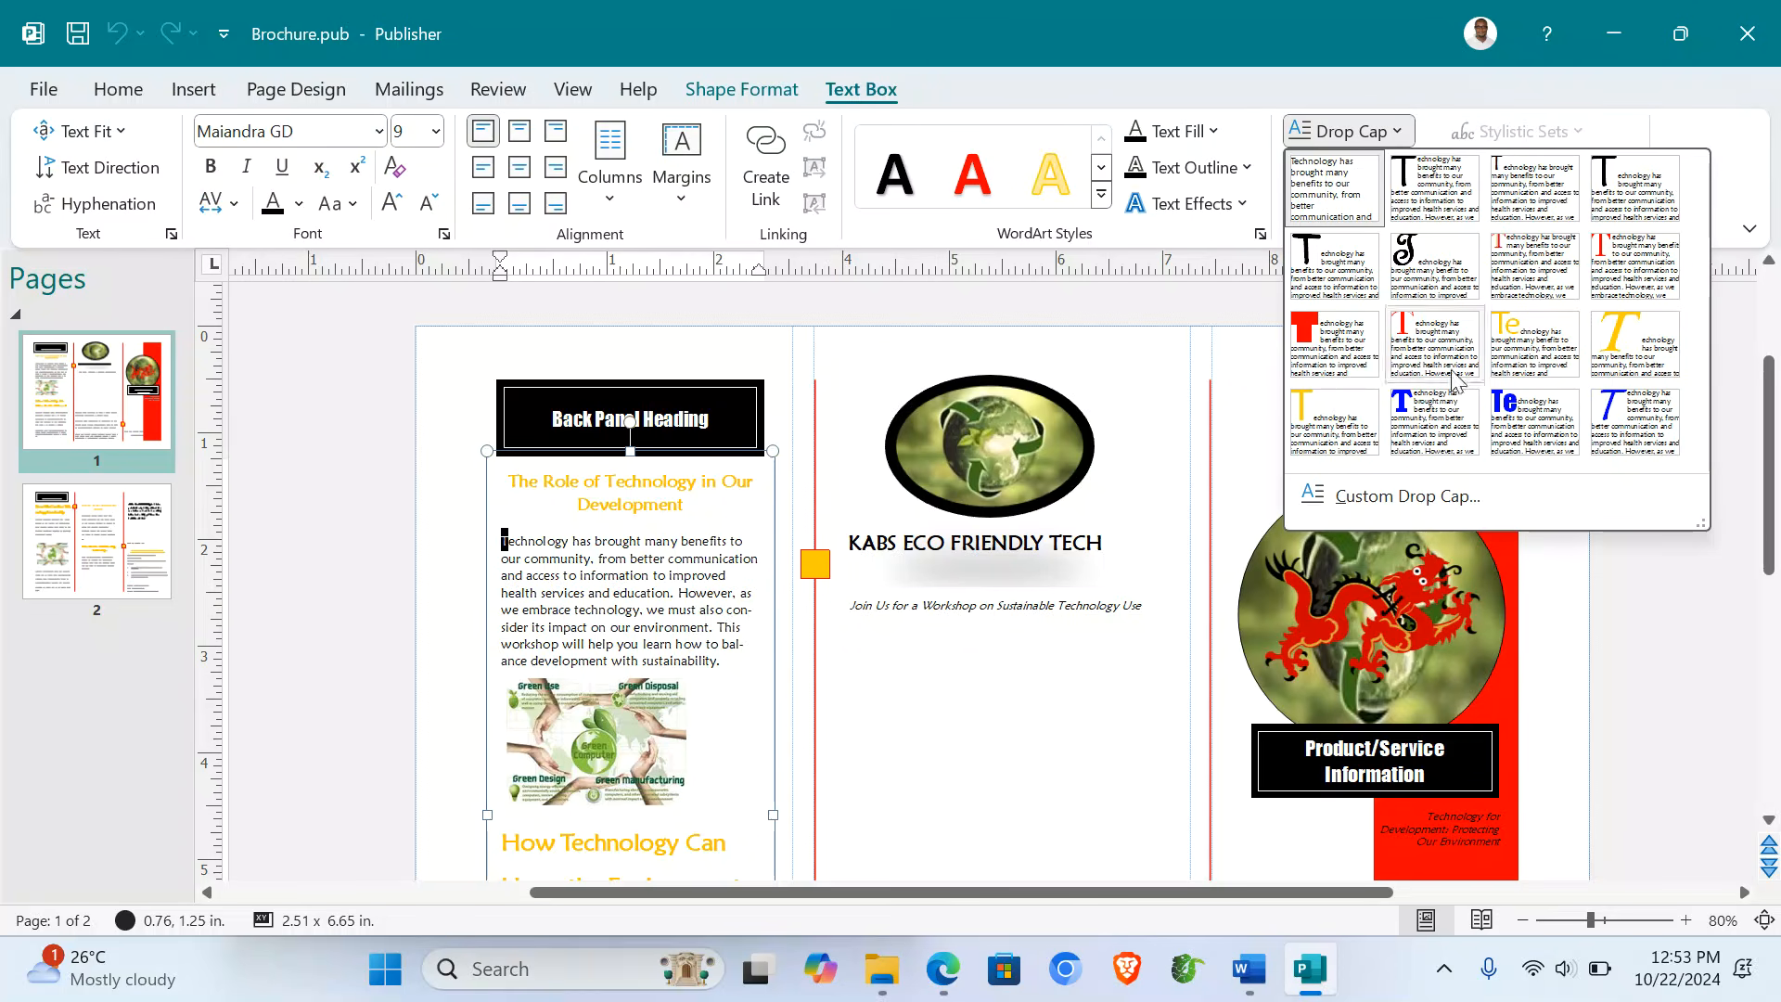
click(1427, 411)
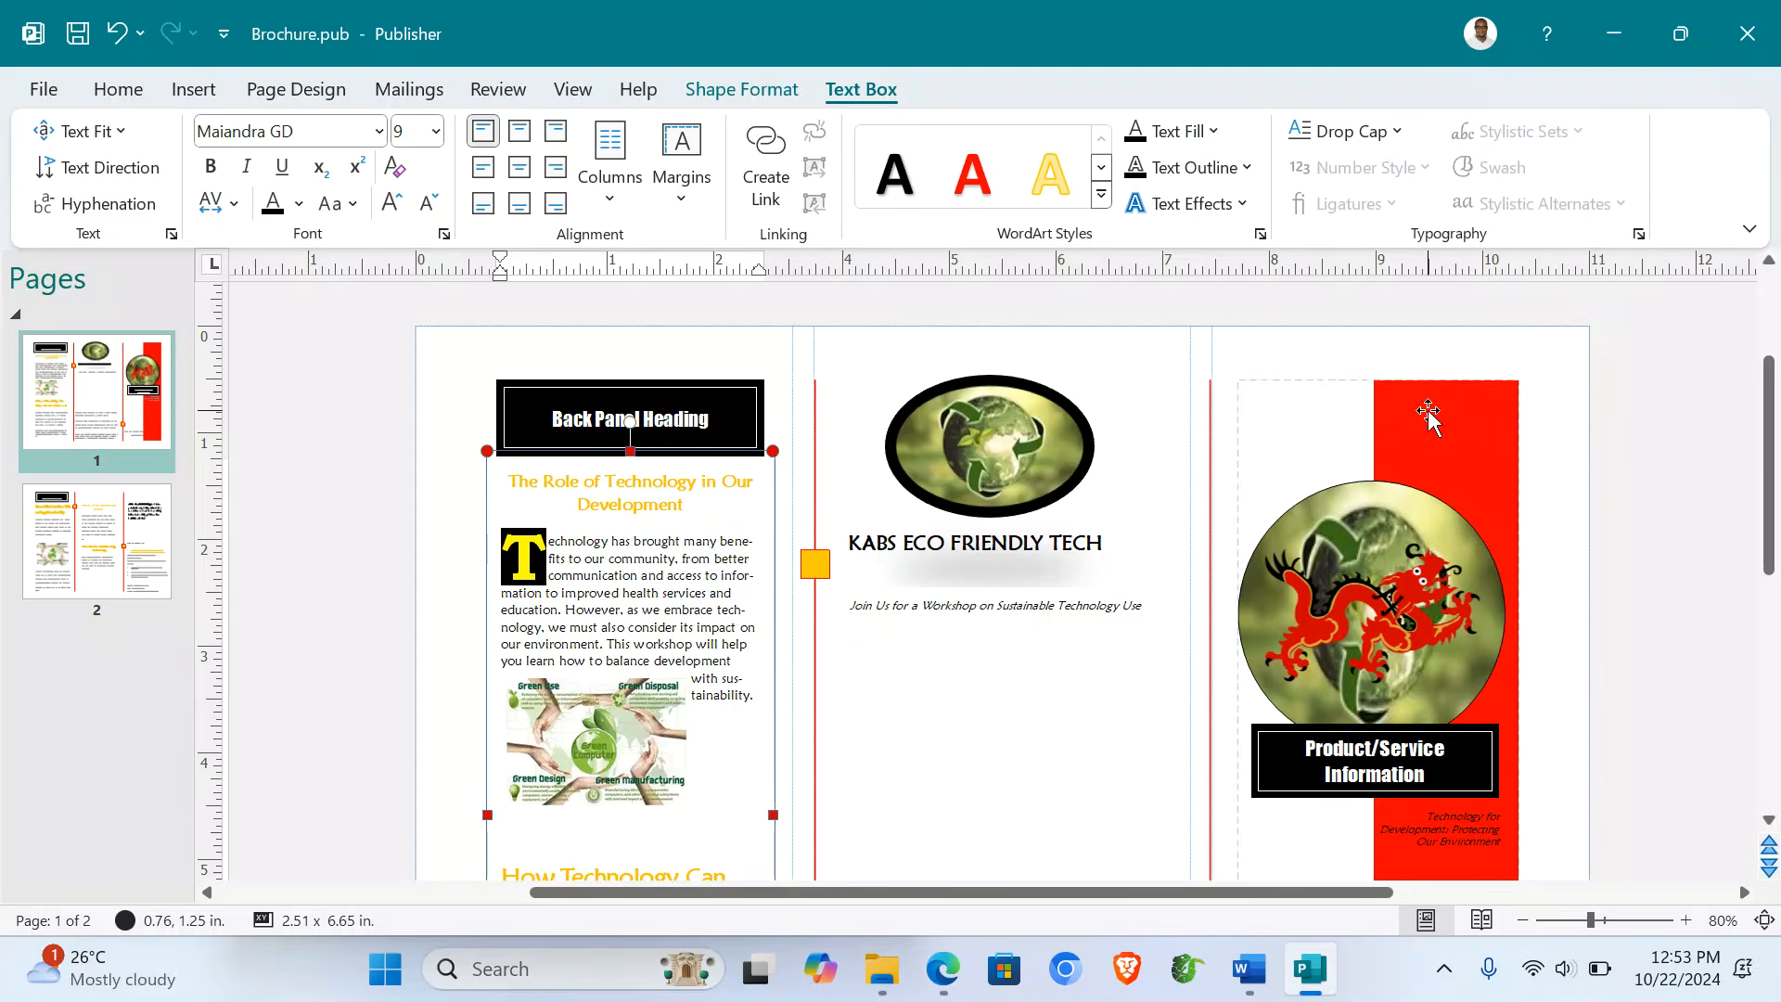
click(436, 585)
scroll(656, 661, down, 1)
scroll(656, 662, down, 4)
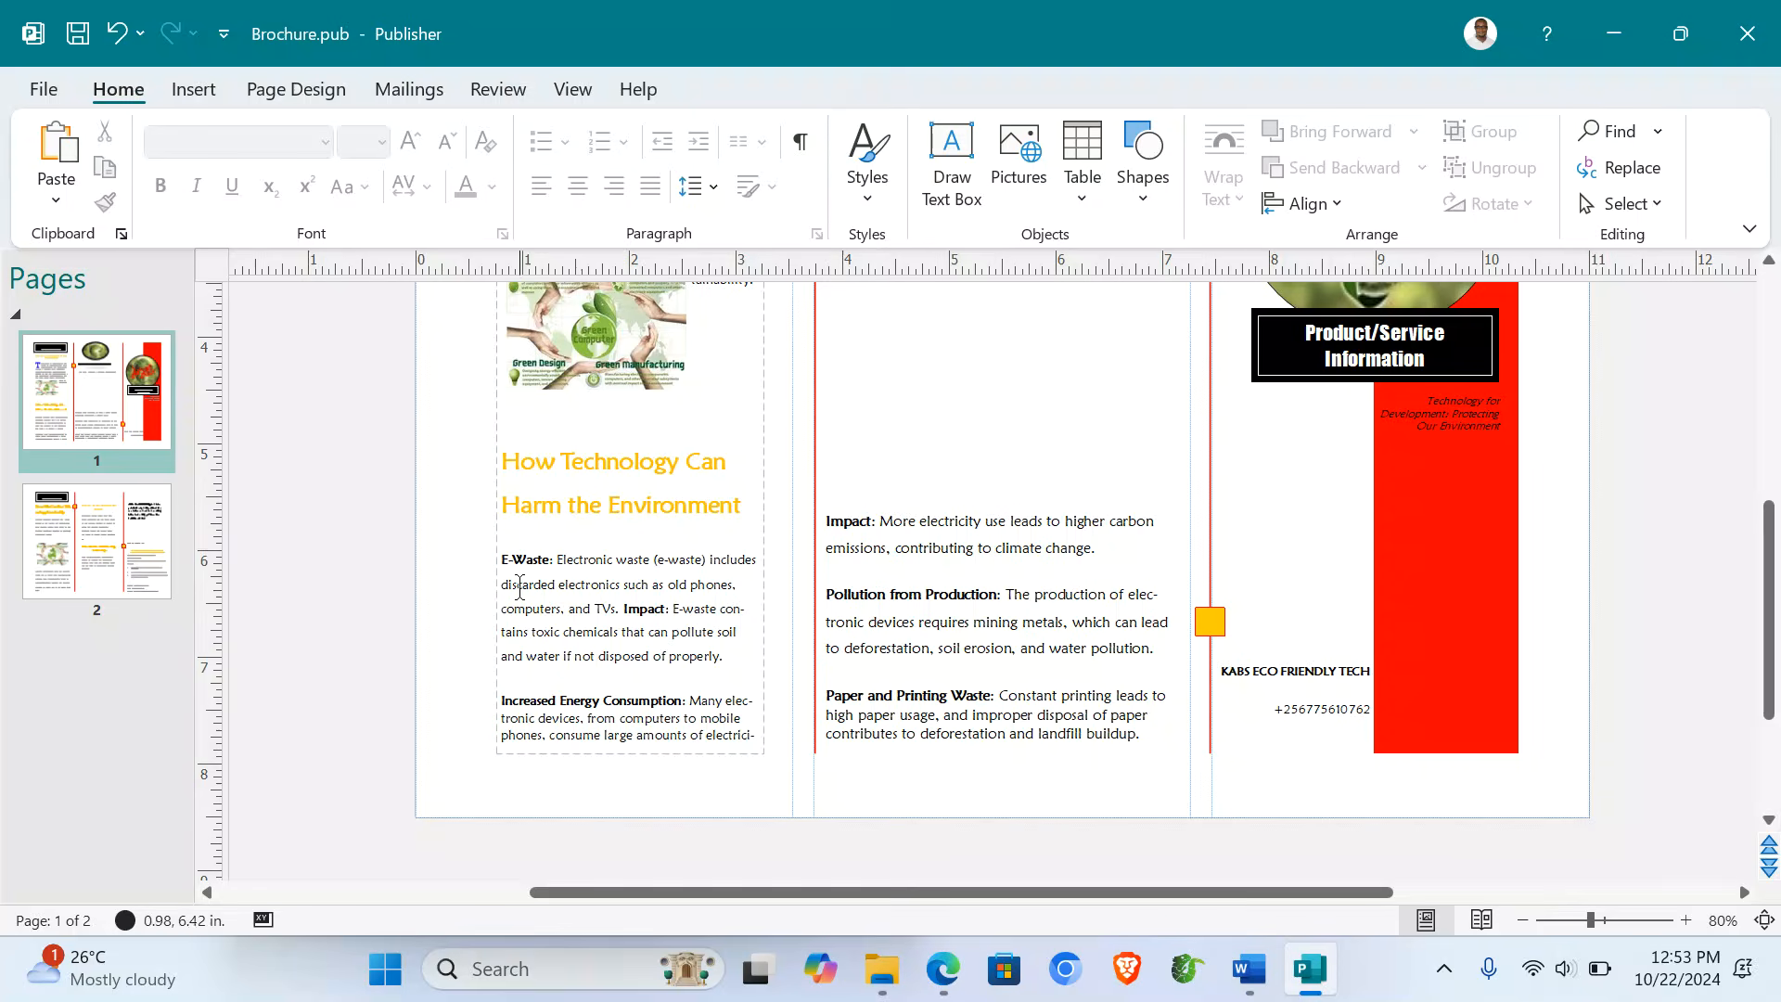
- On page 2, apply the large blue drop-cap style to the R of Reducing Paper Use
click(96, 541)
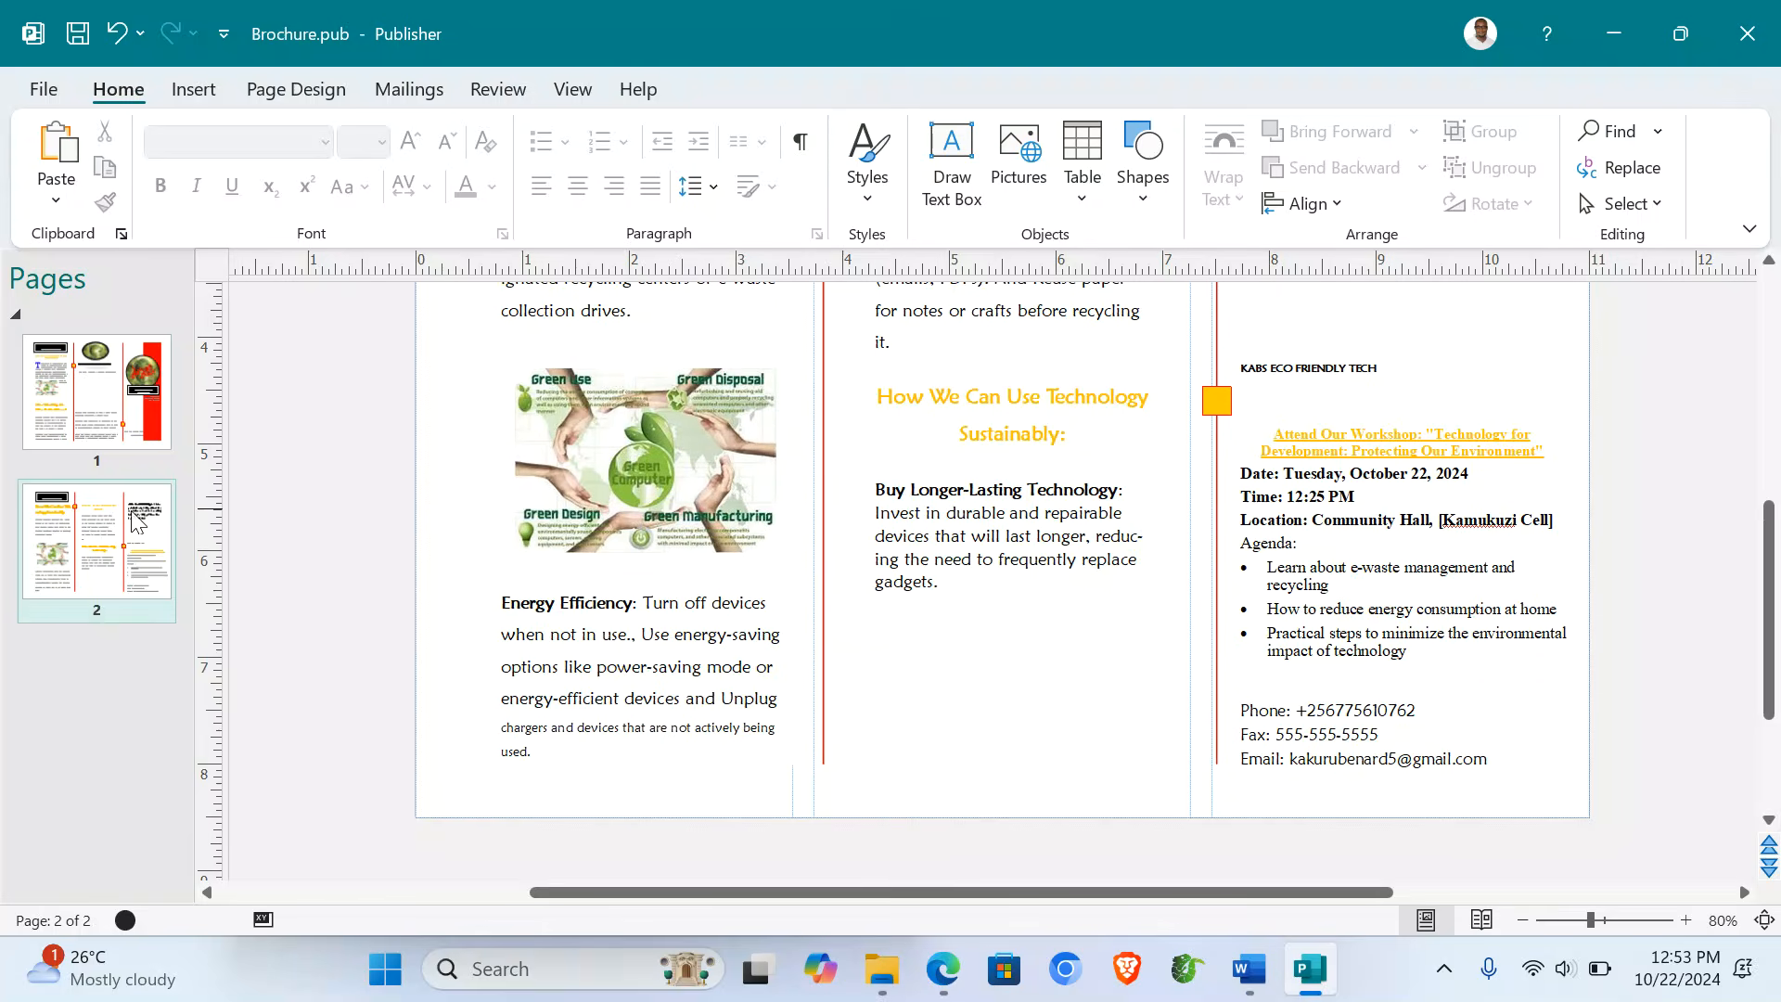
scroll(1154, 593, up, 1)
scroll(1155, 594, up, 2)
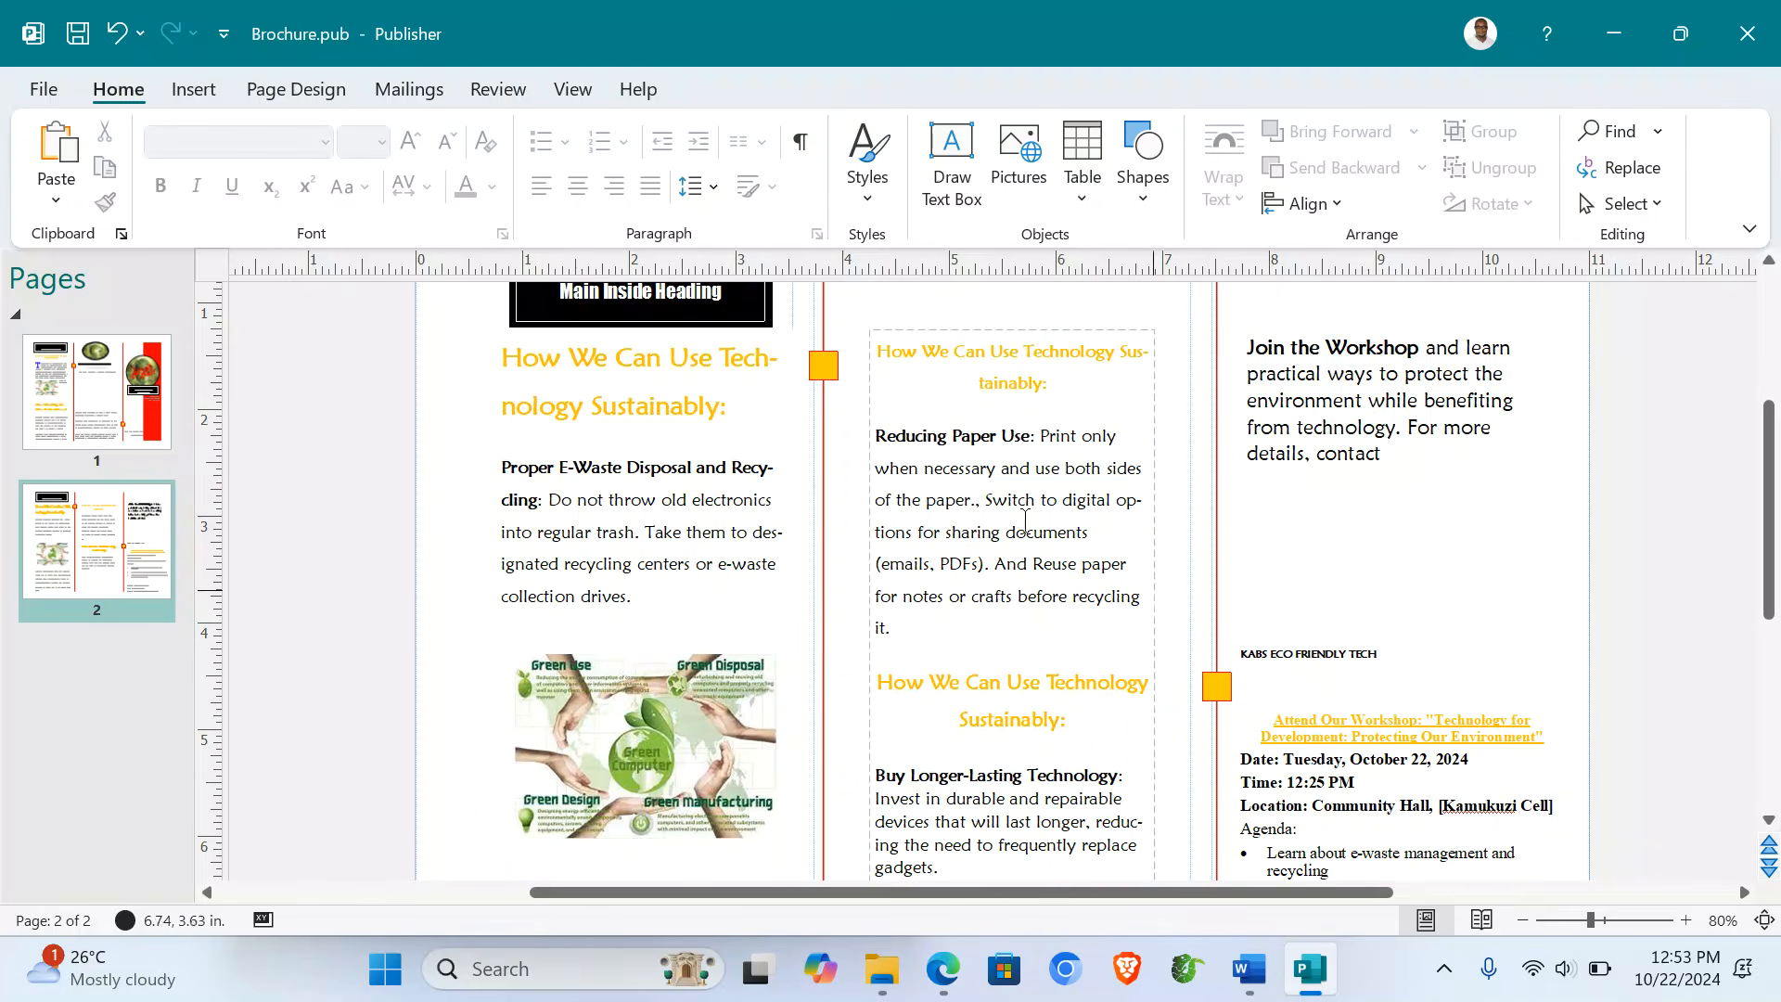
drag(886, 436, 876, 436)
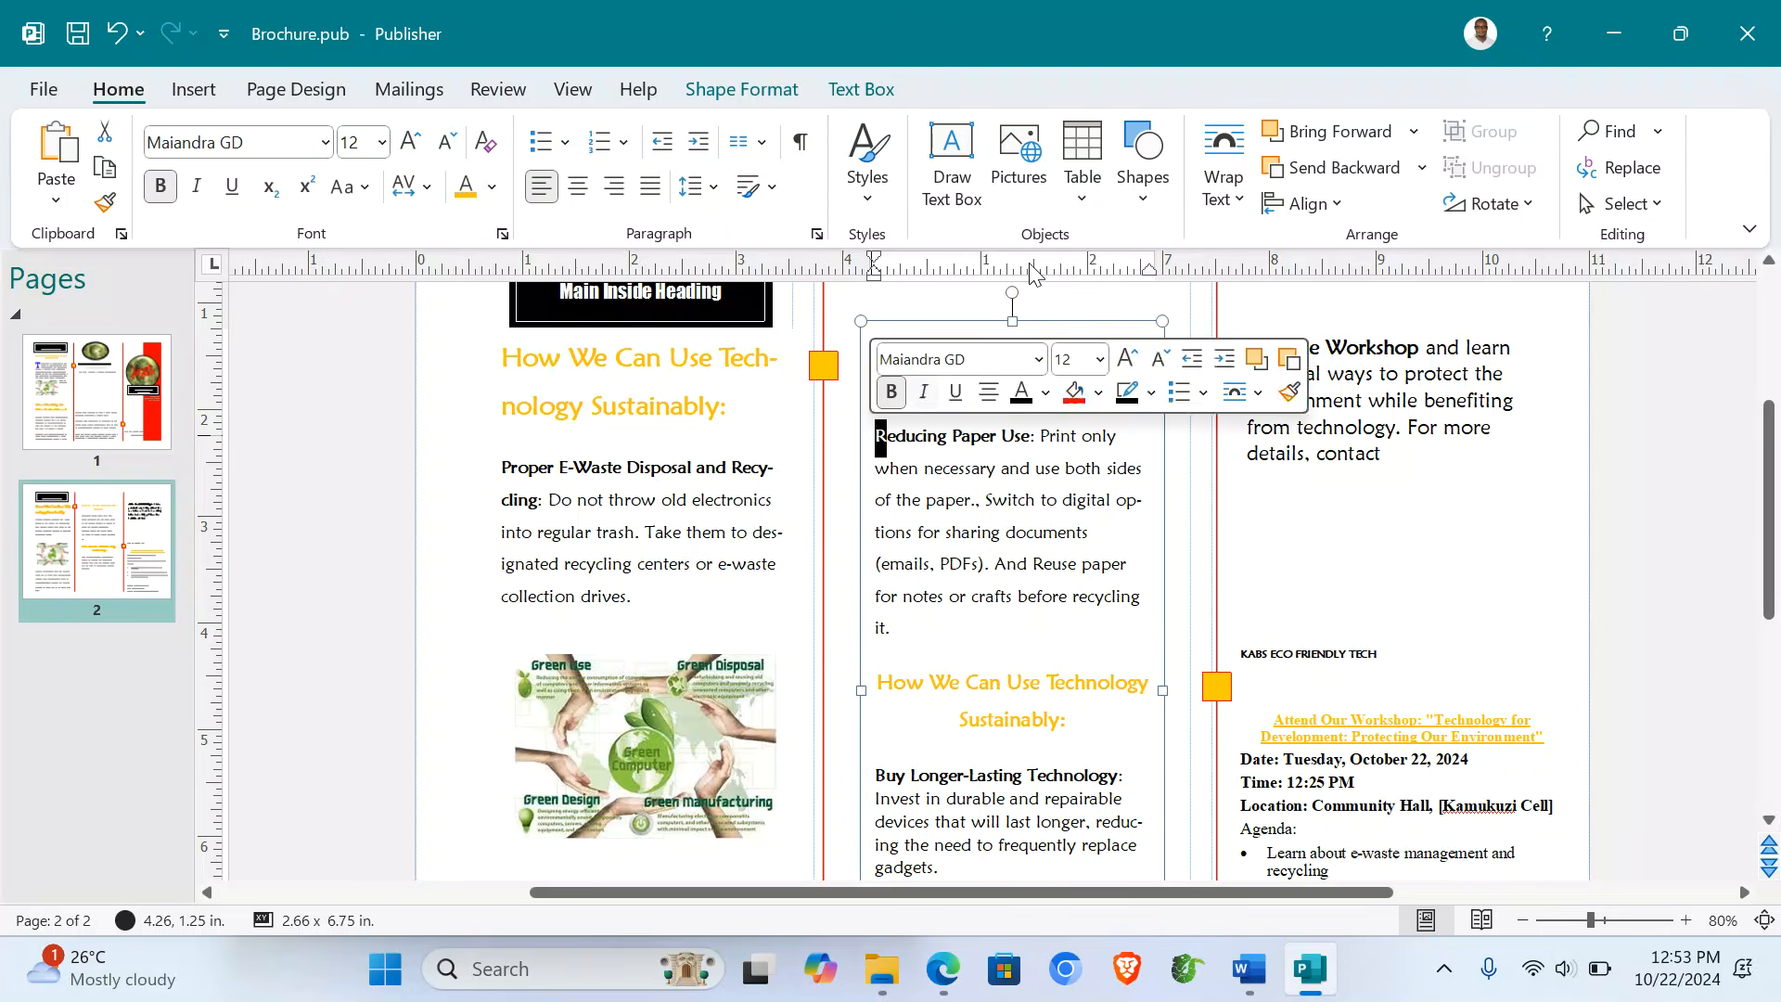
click(863, 91)
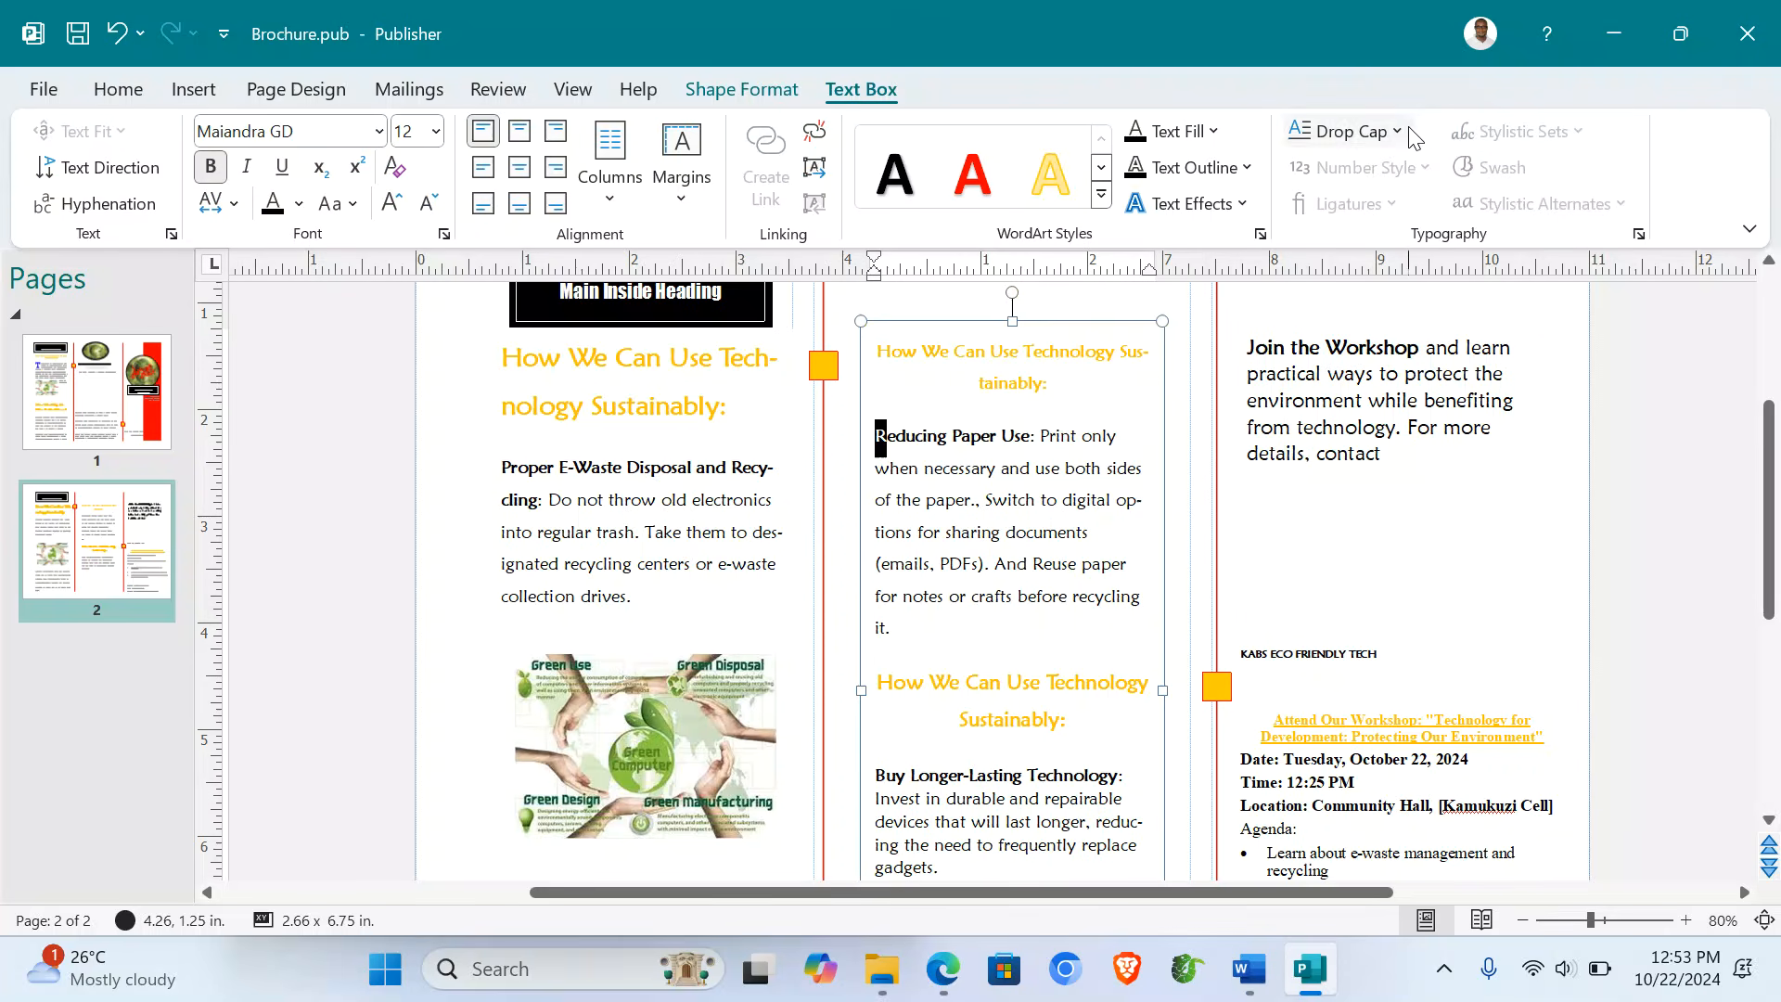
click(1350, 131)
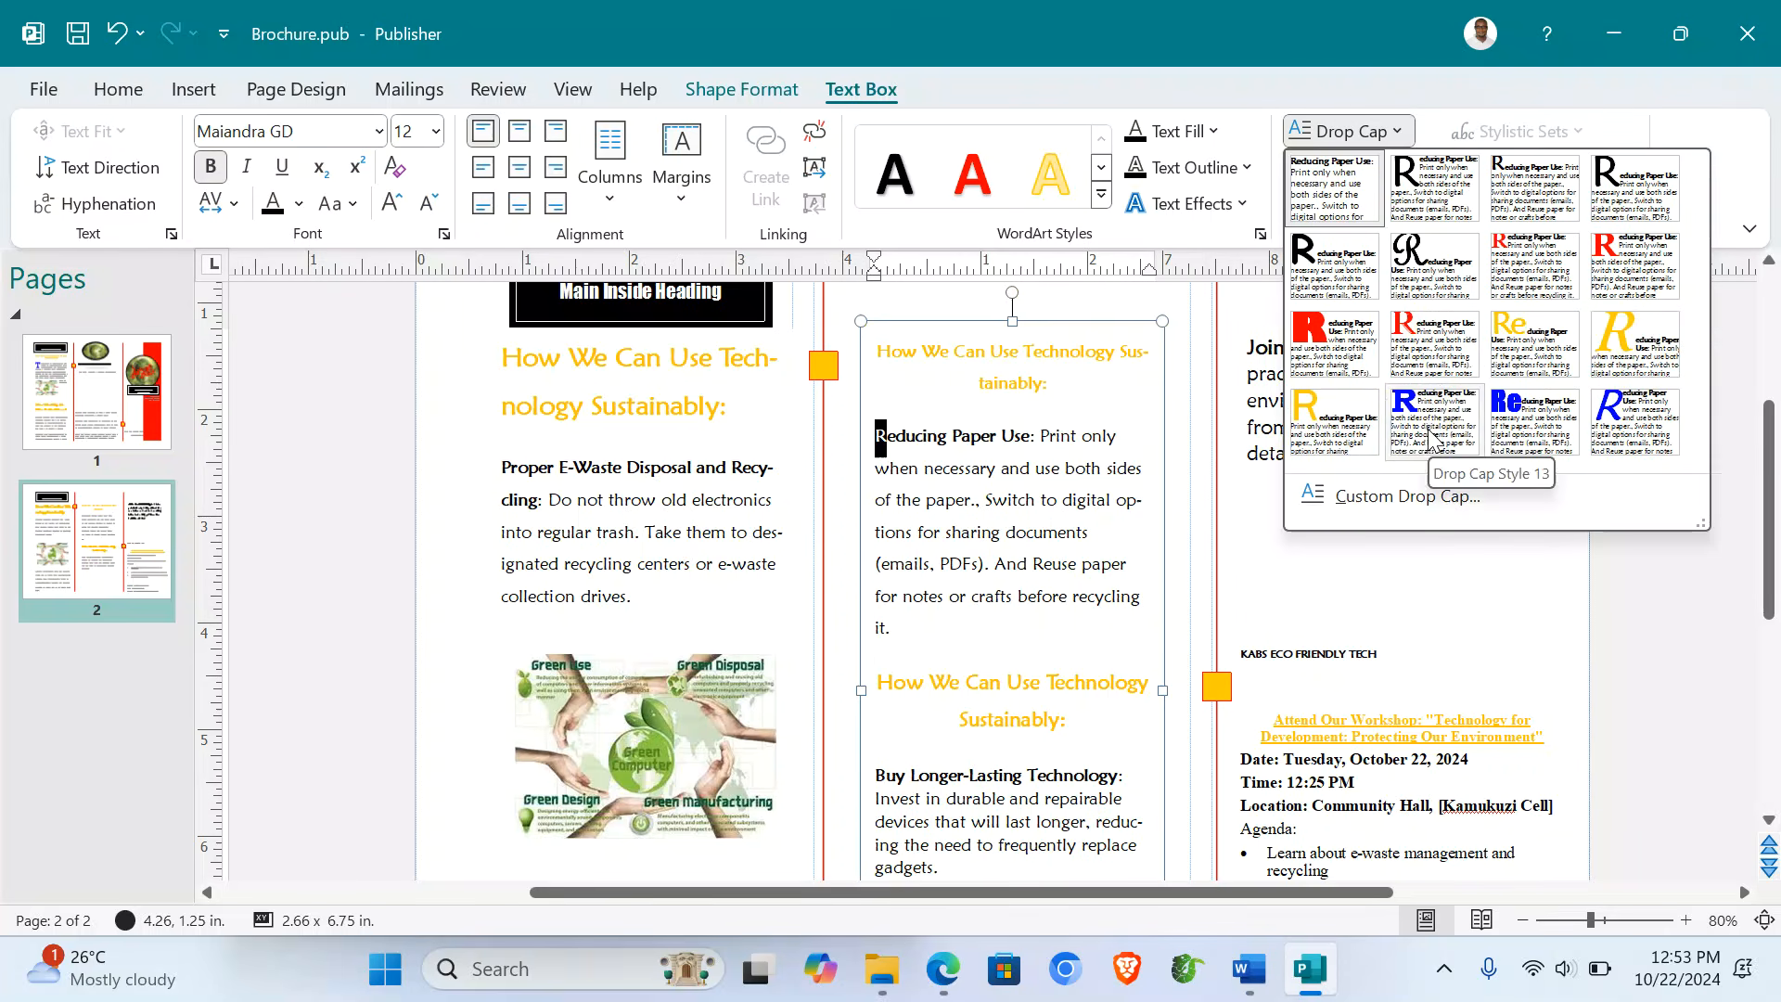
click(1428, 429)
click(1591, 483)
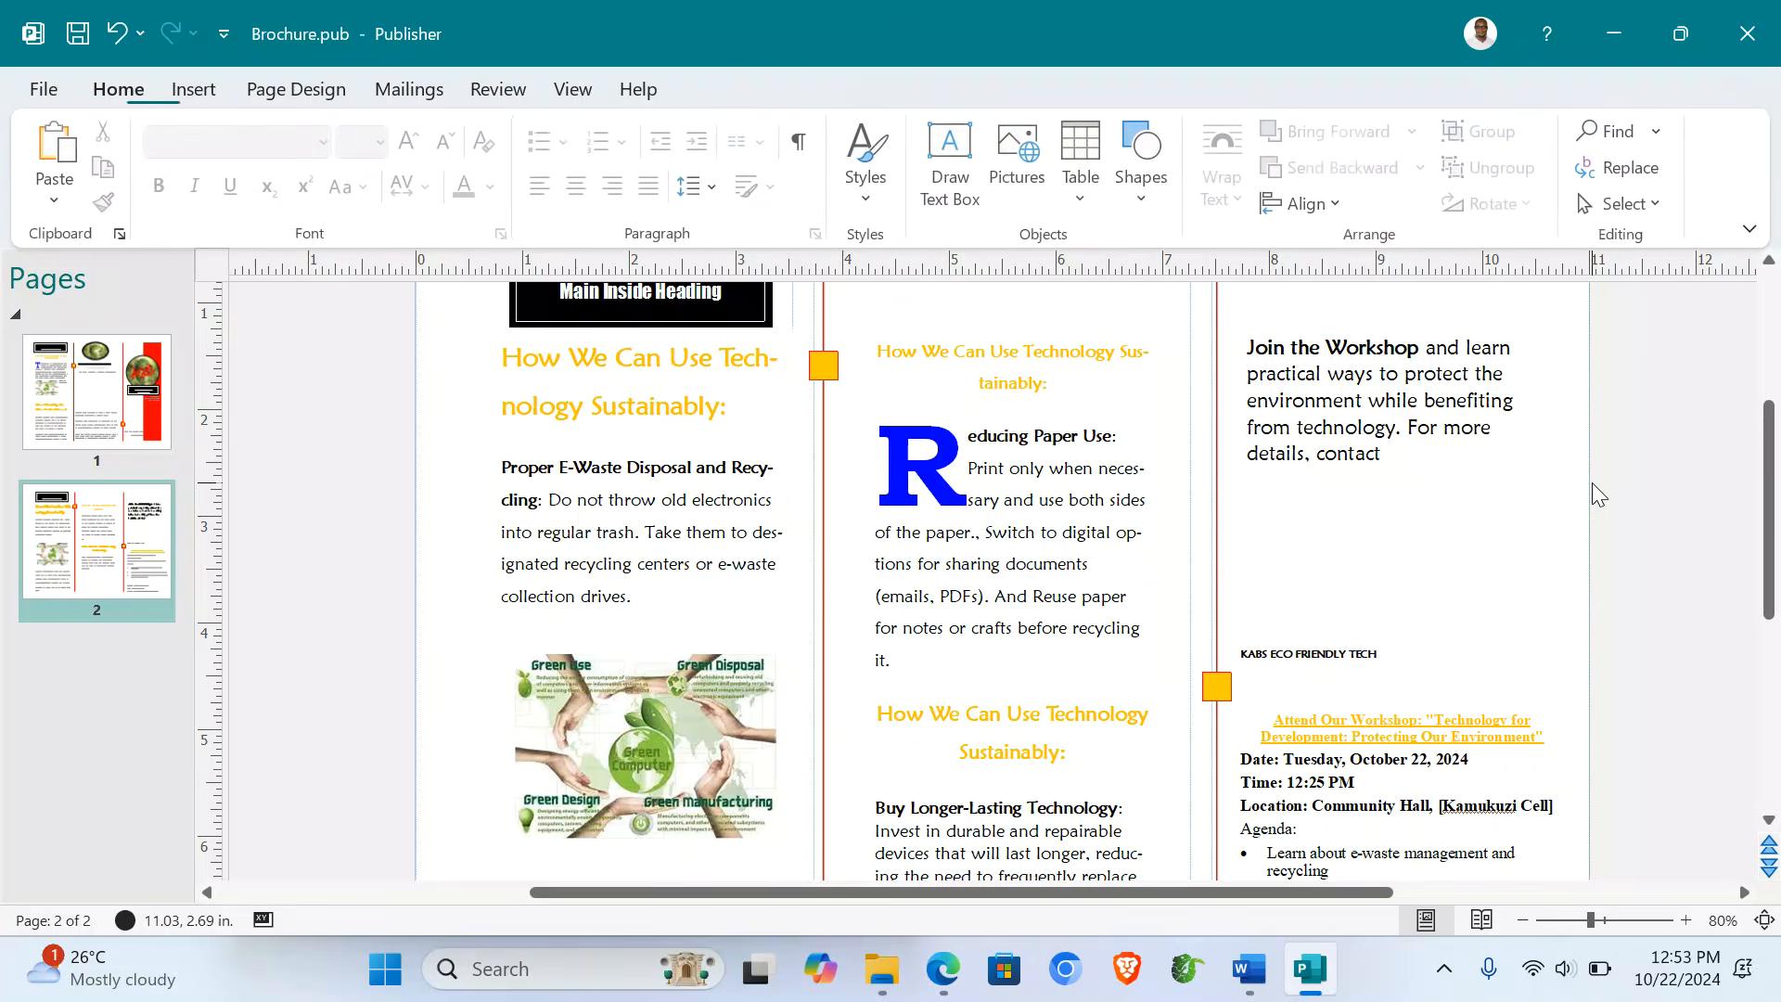
scroll(895, 766, down, 3)
scroll(895, 765, down, 4)
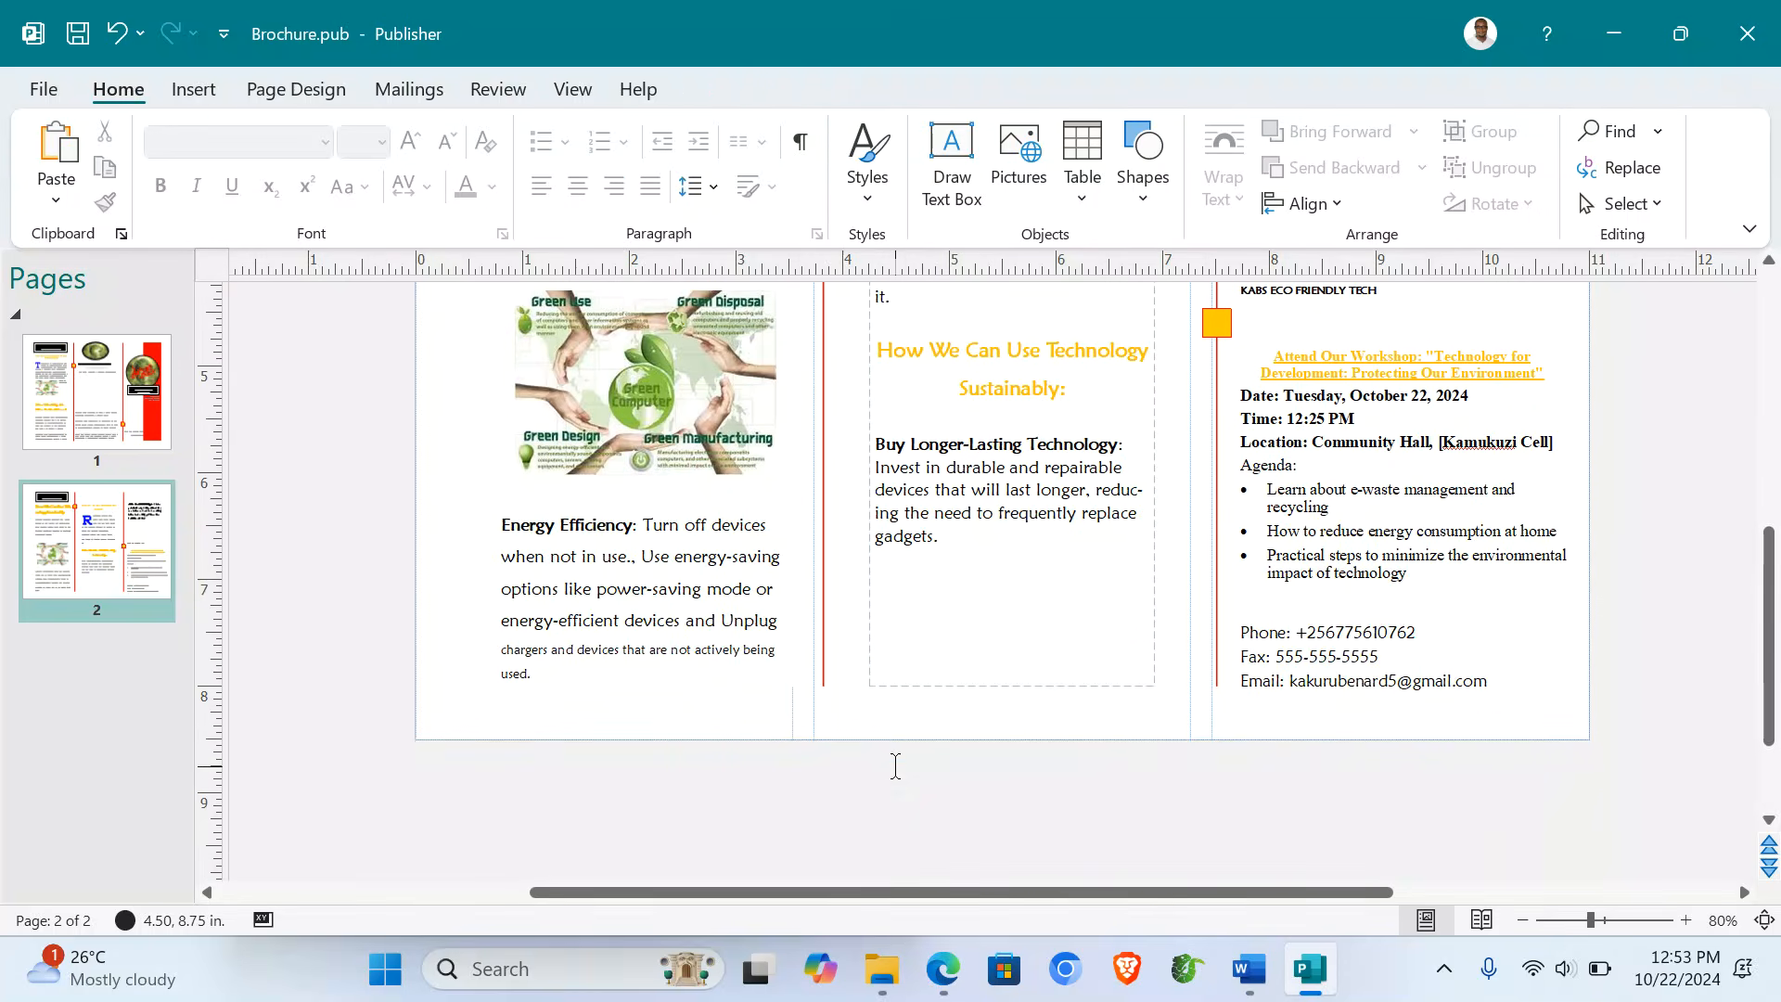
scroll(895, 766, up, 5)
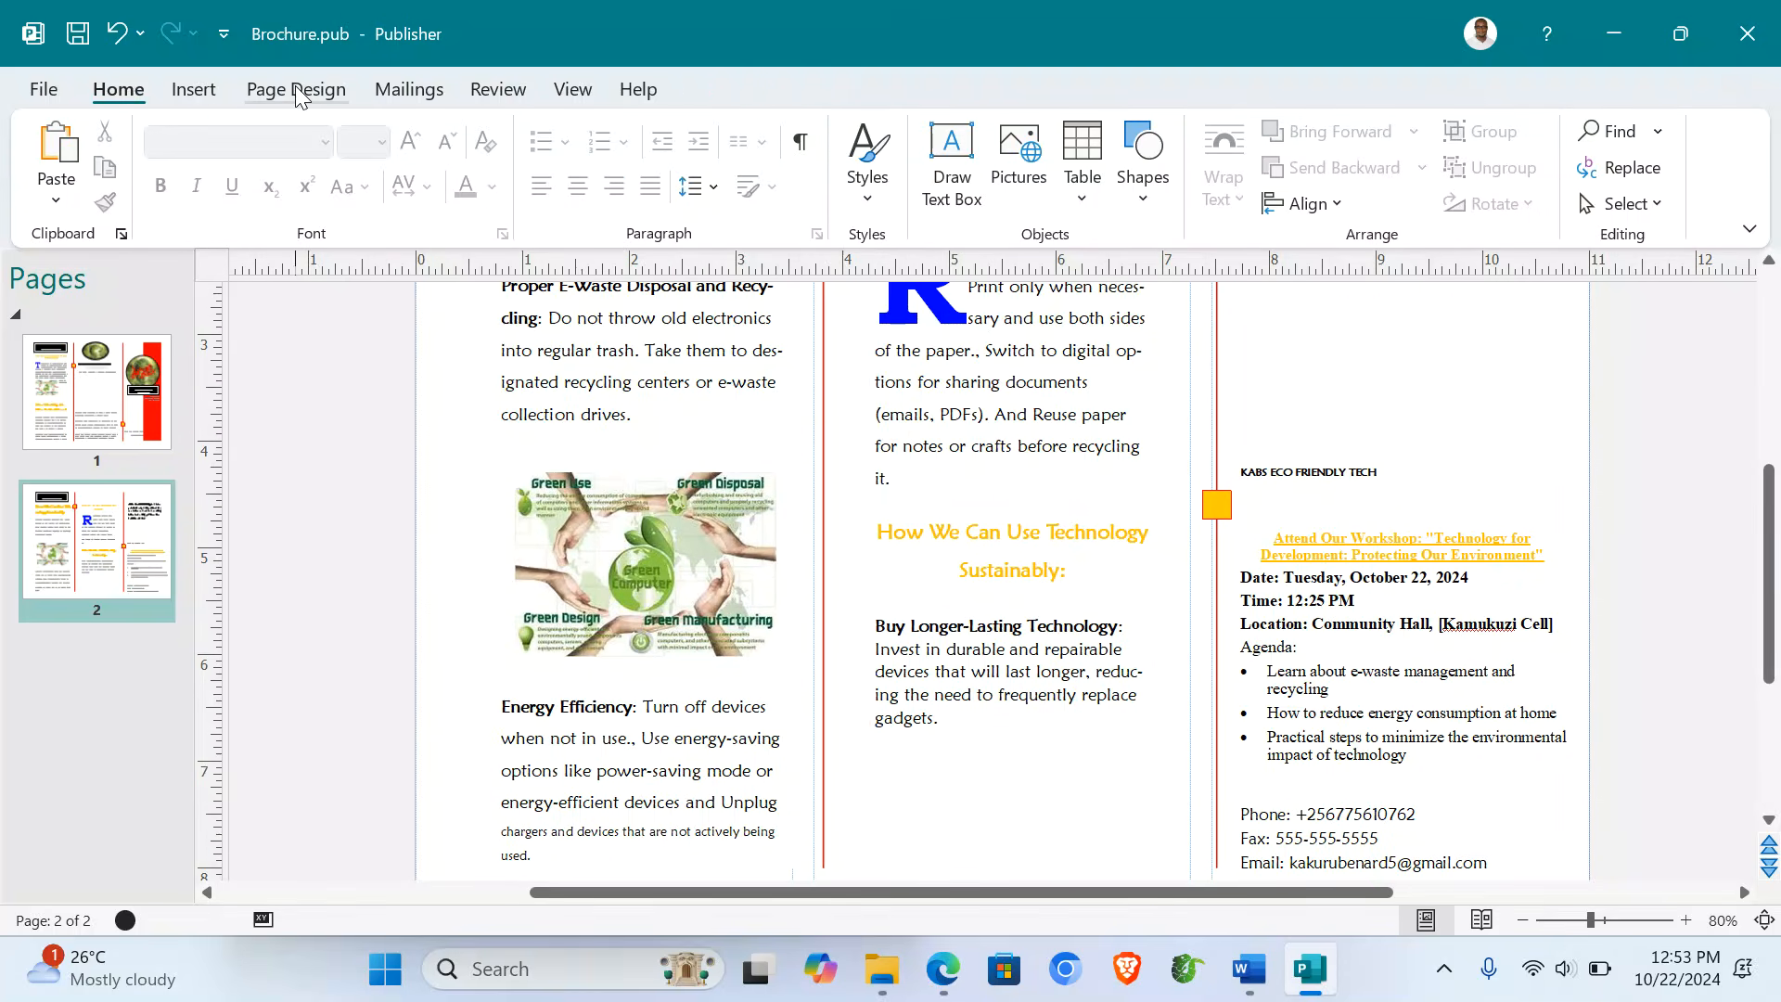
click(295, 90)
- Apply the blue gradient background to page 2
click(1512, 185)
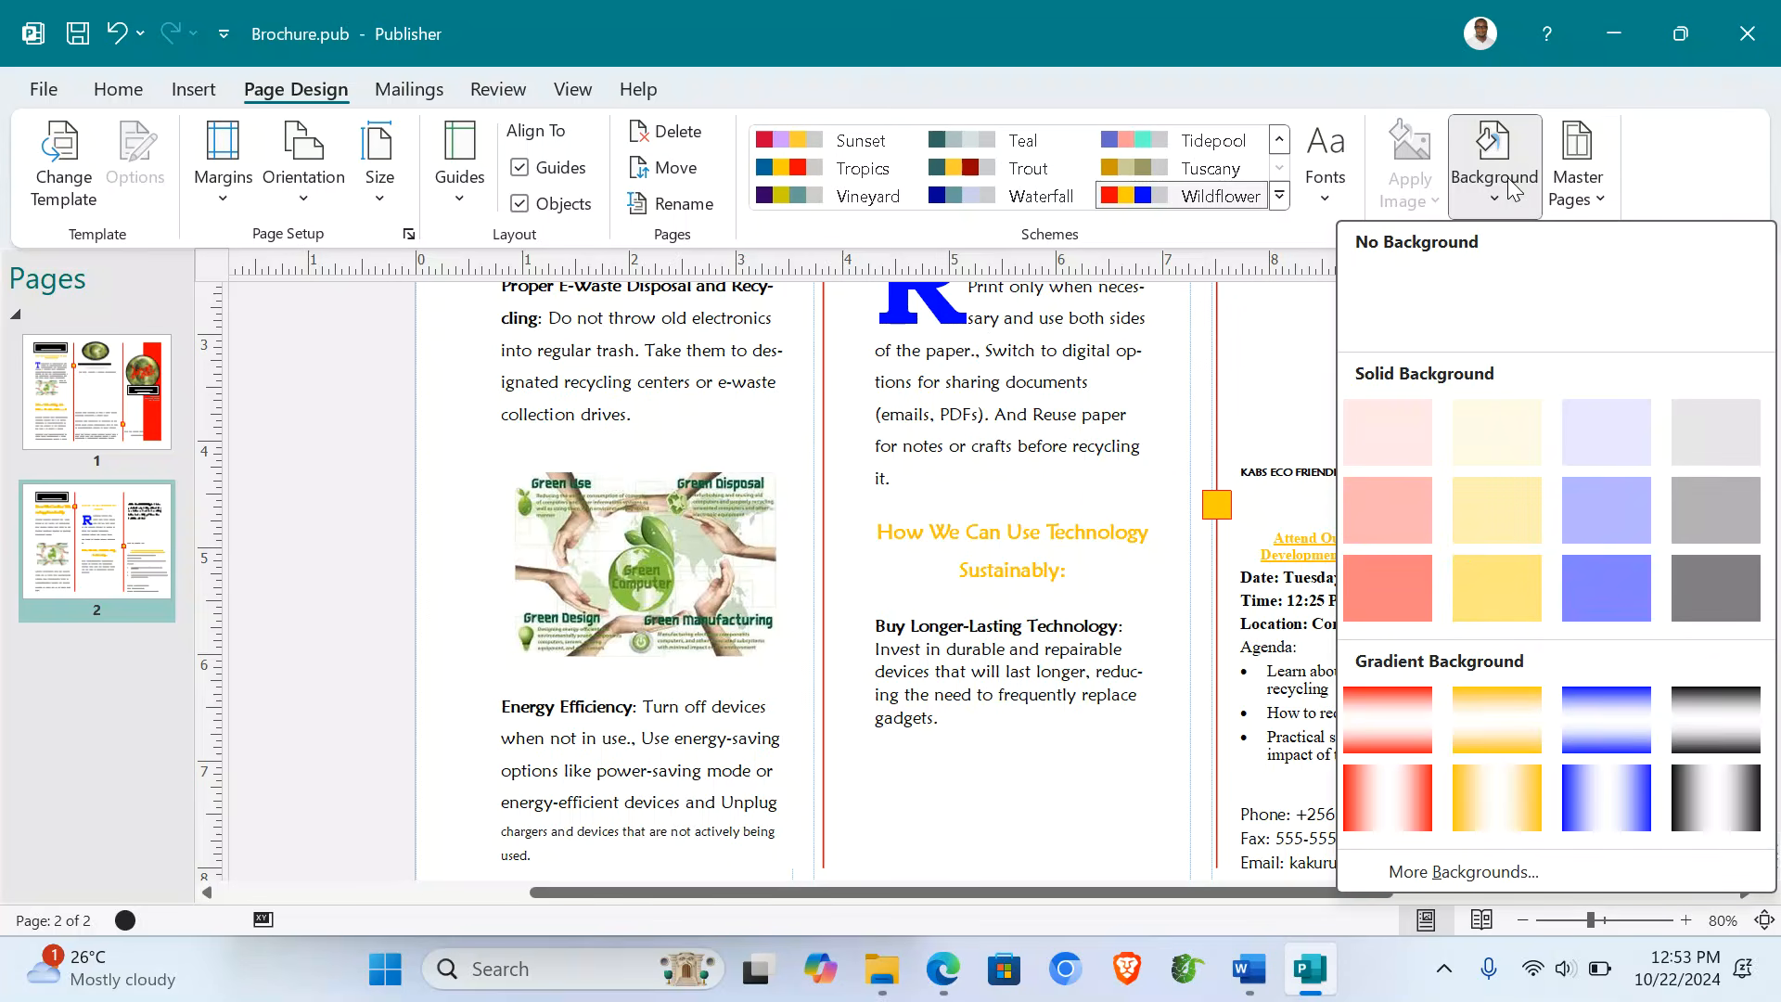
click(1606, 720)
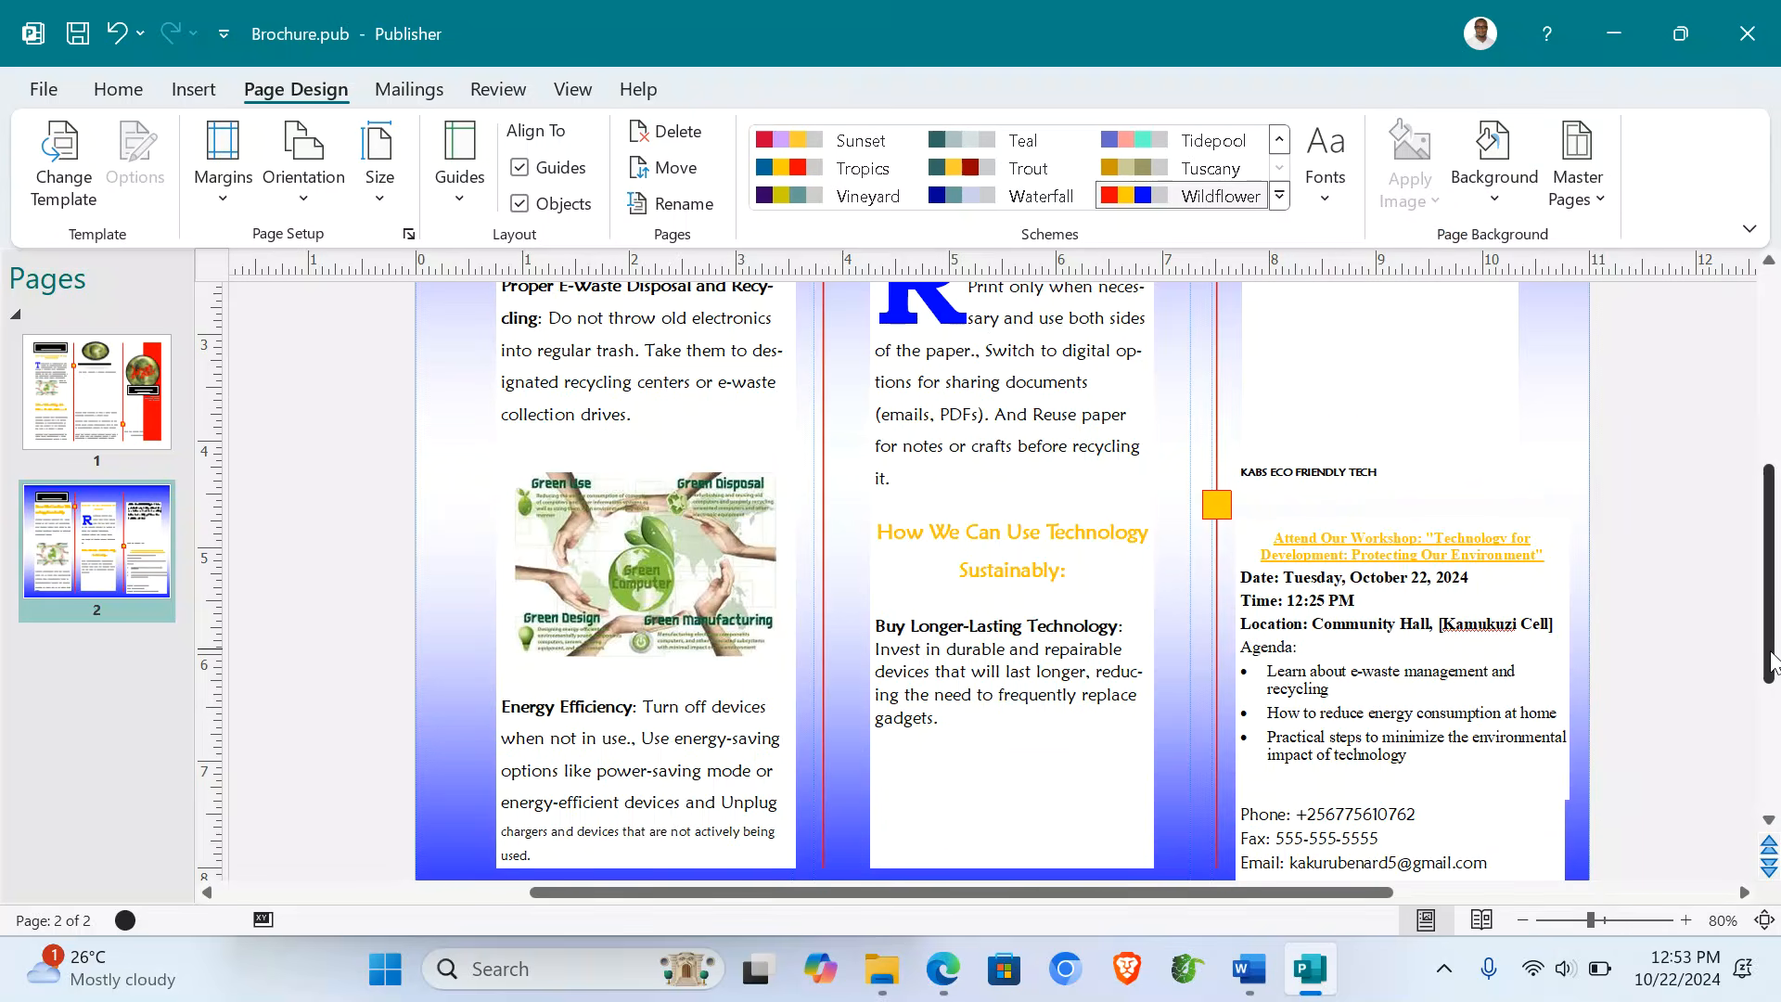
drag(1766, 626, 1762, 431)
- Give page 1 the same blue gradient, replacing the red gradient tried first
click(123, 422)
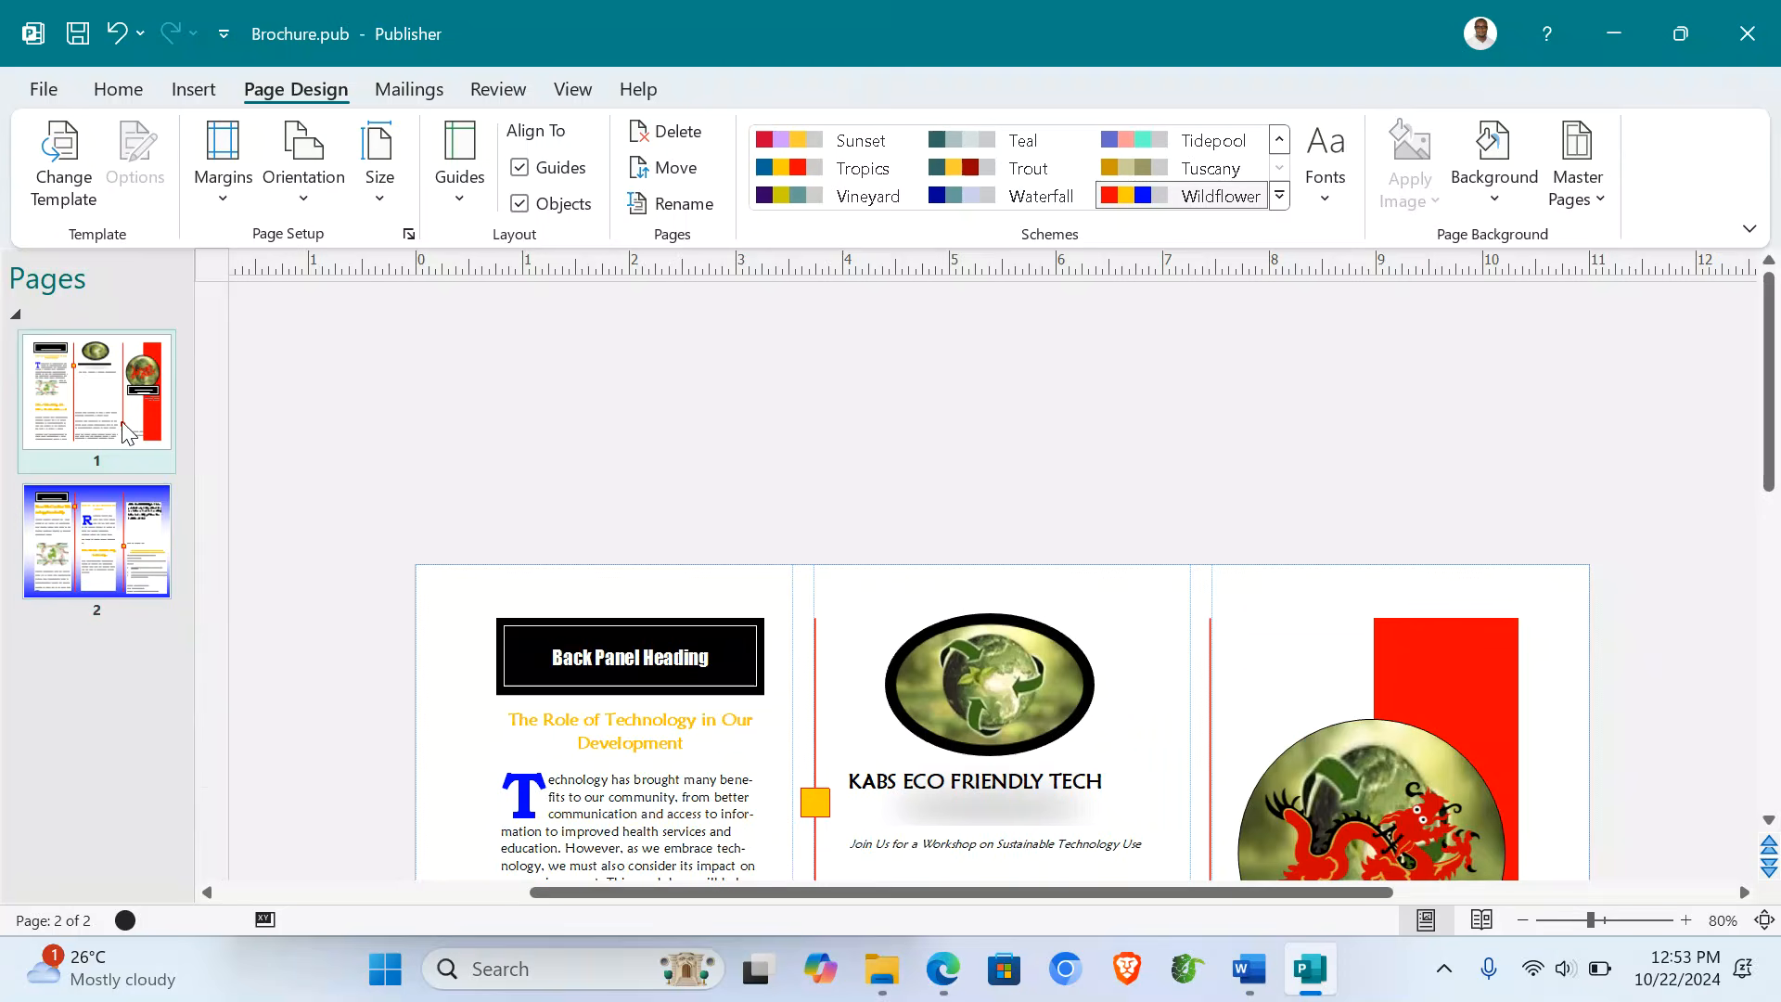
click(1496, 198)
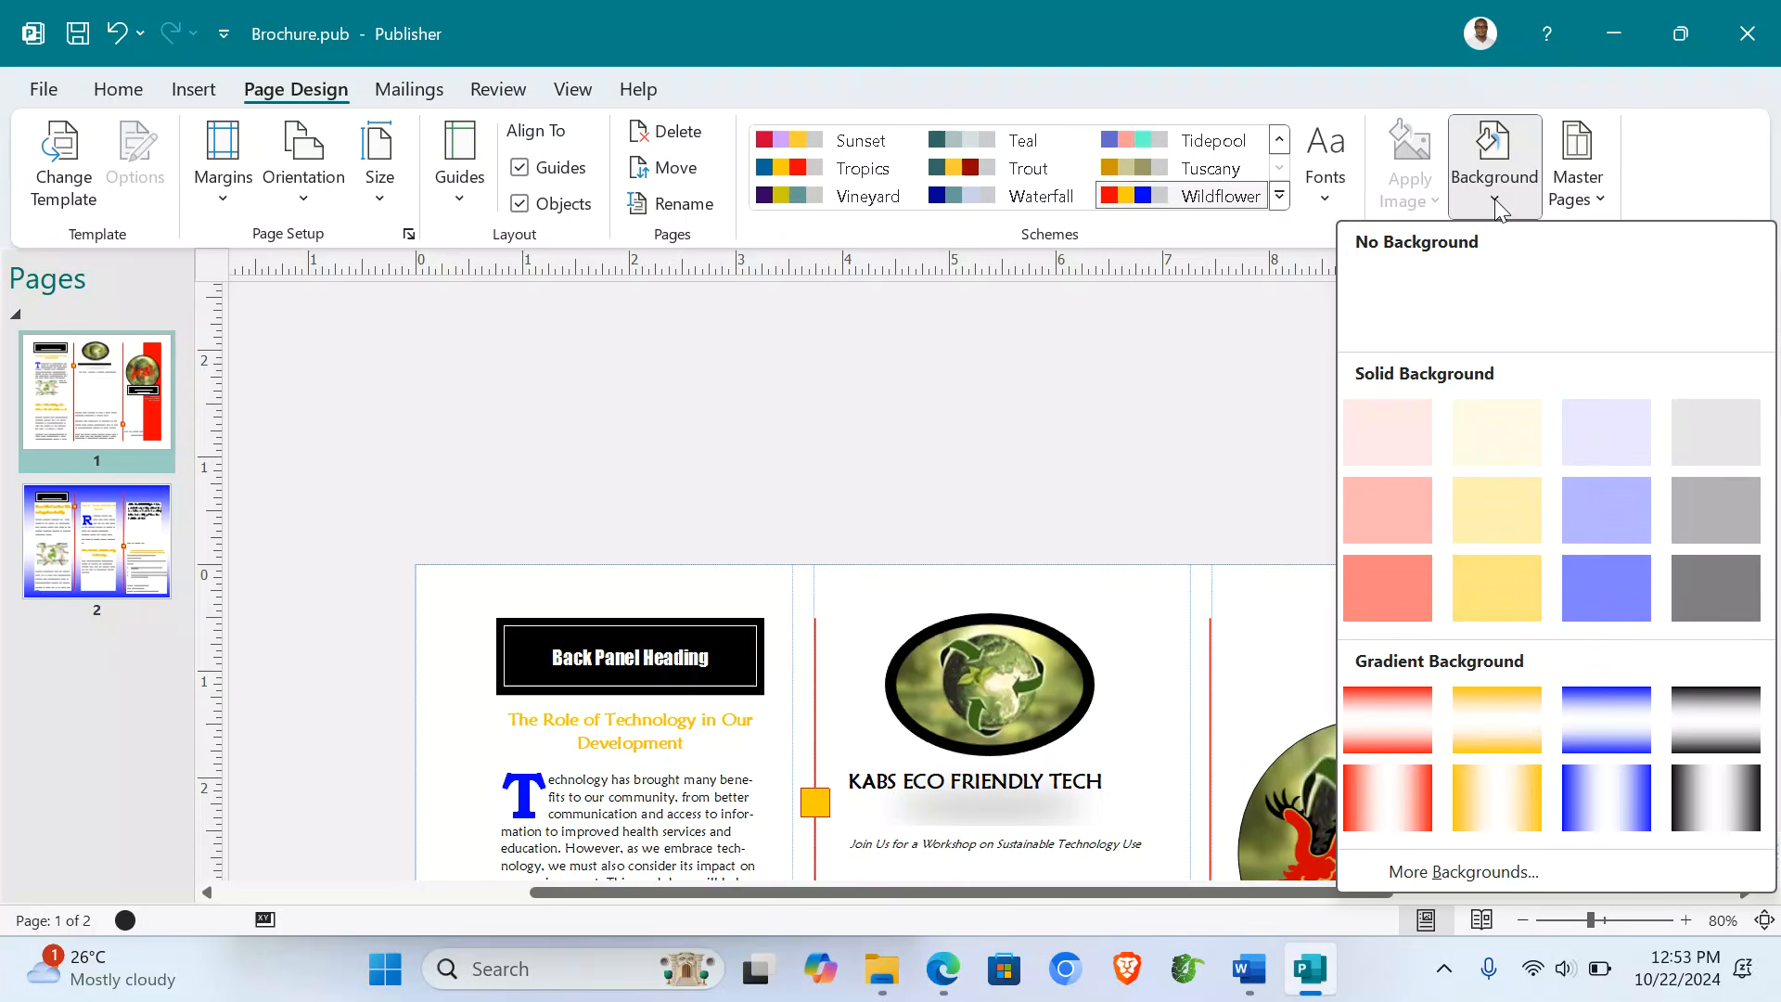
click(1386, 724)
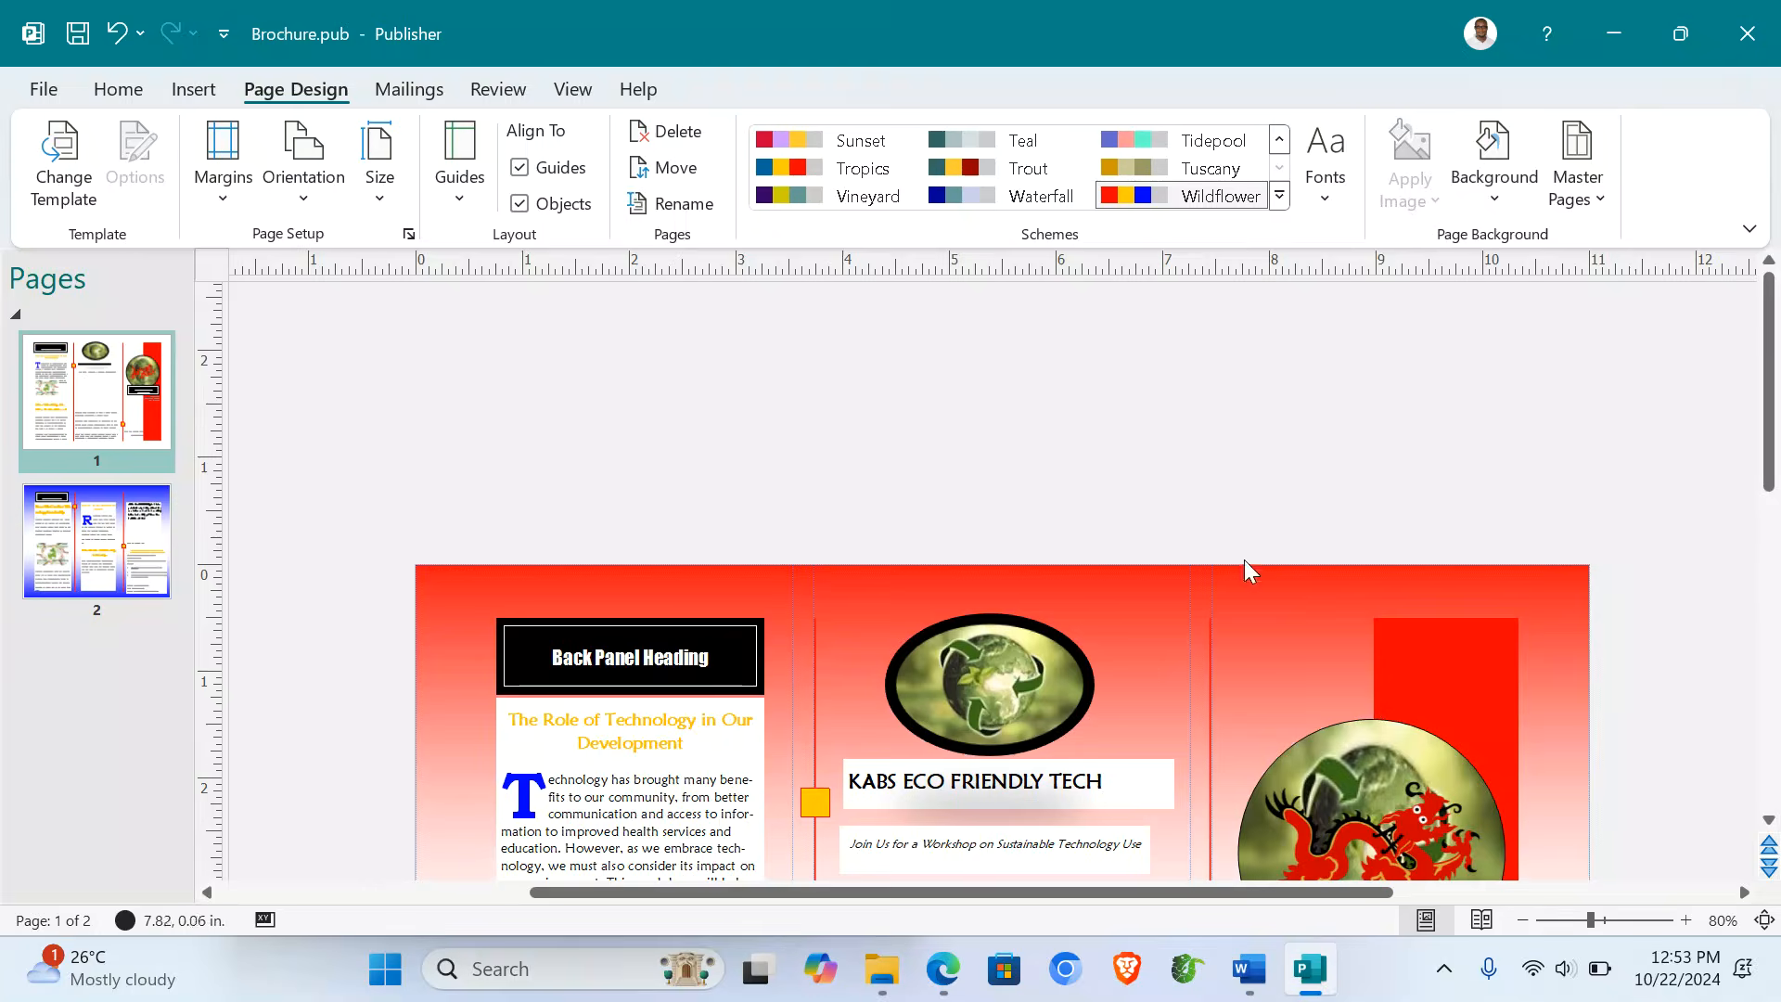
scroll(1228, 523, down, 5)
scroll(1228, 523, down, 1)
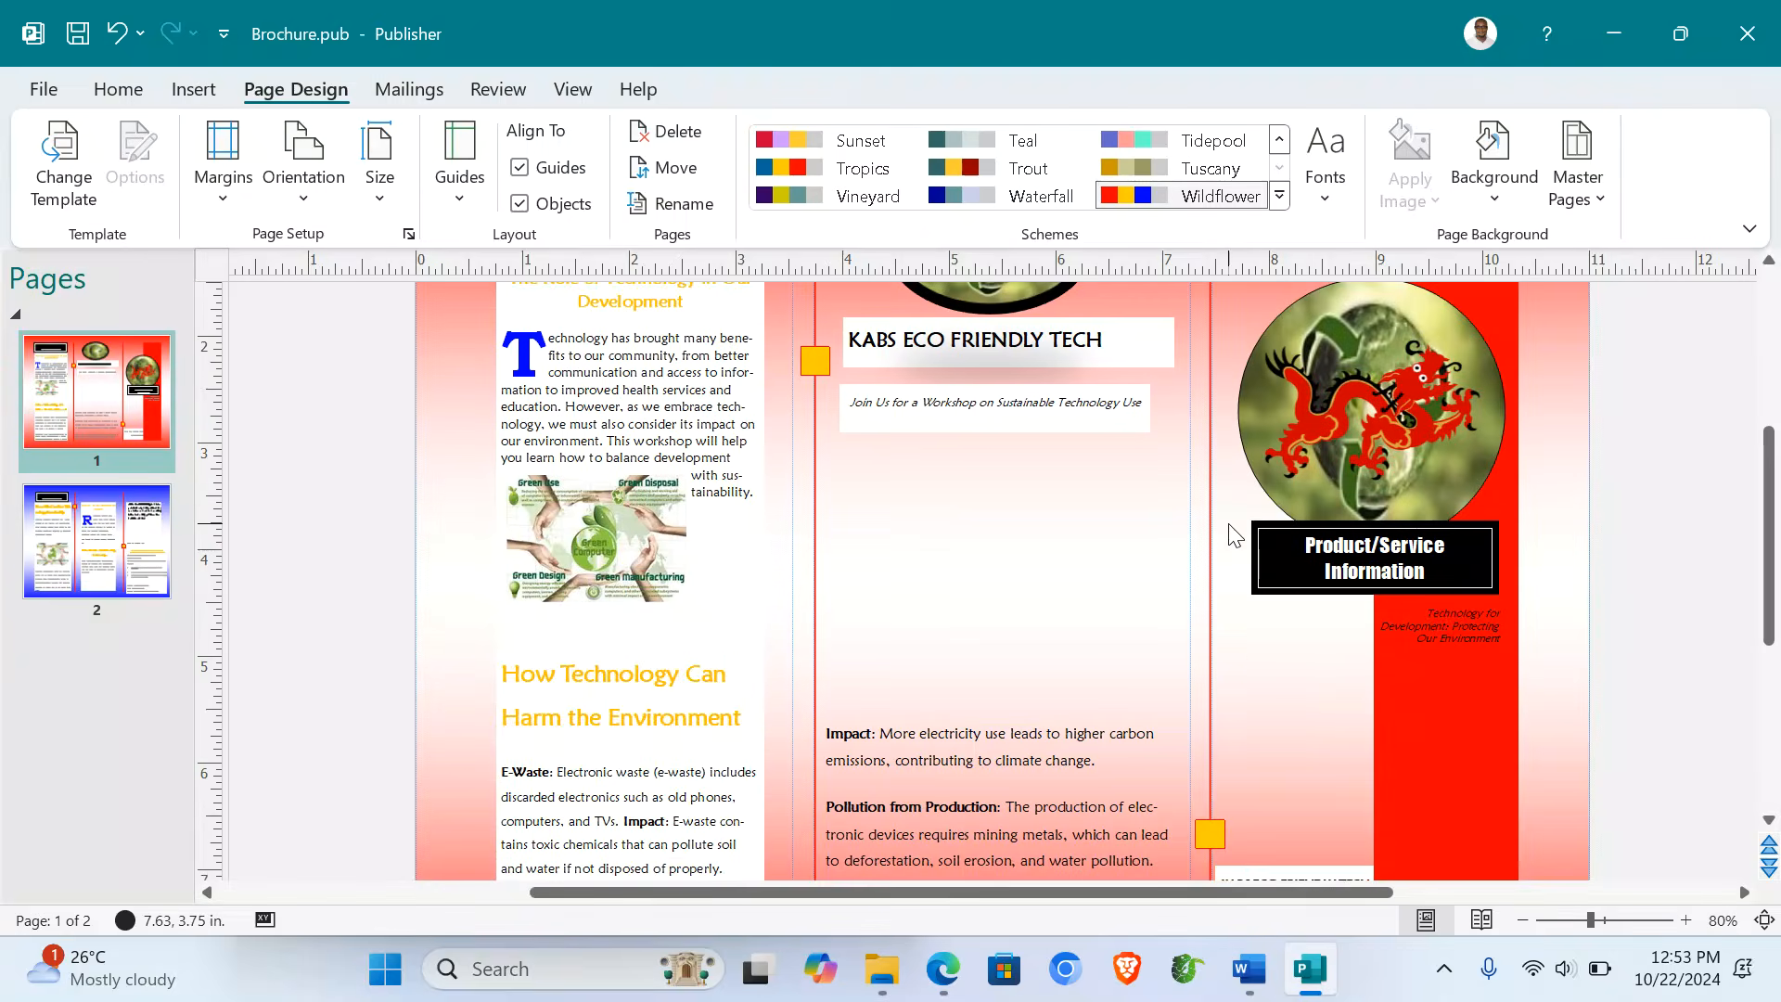
click(1514, 212)
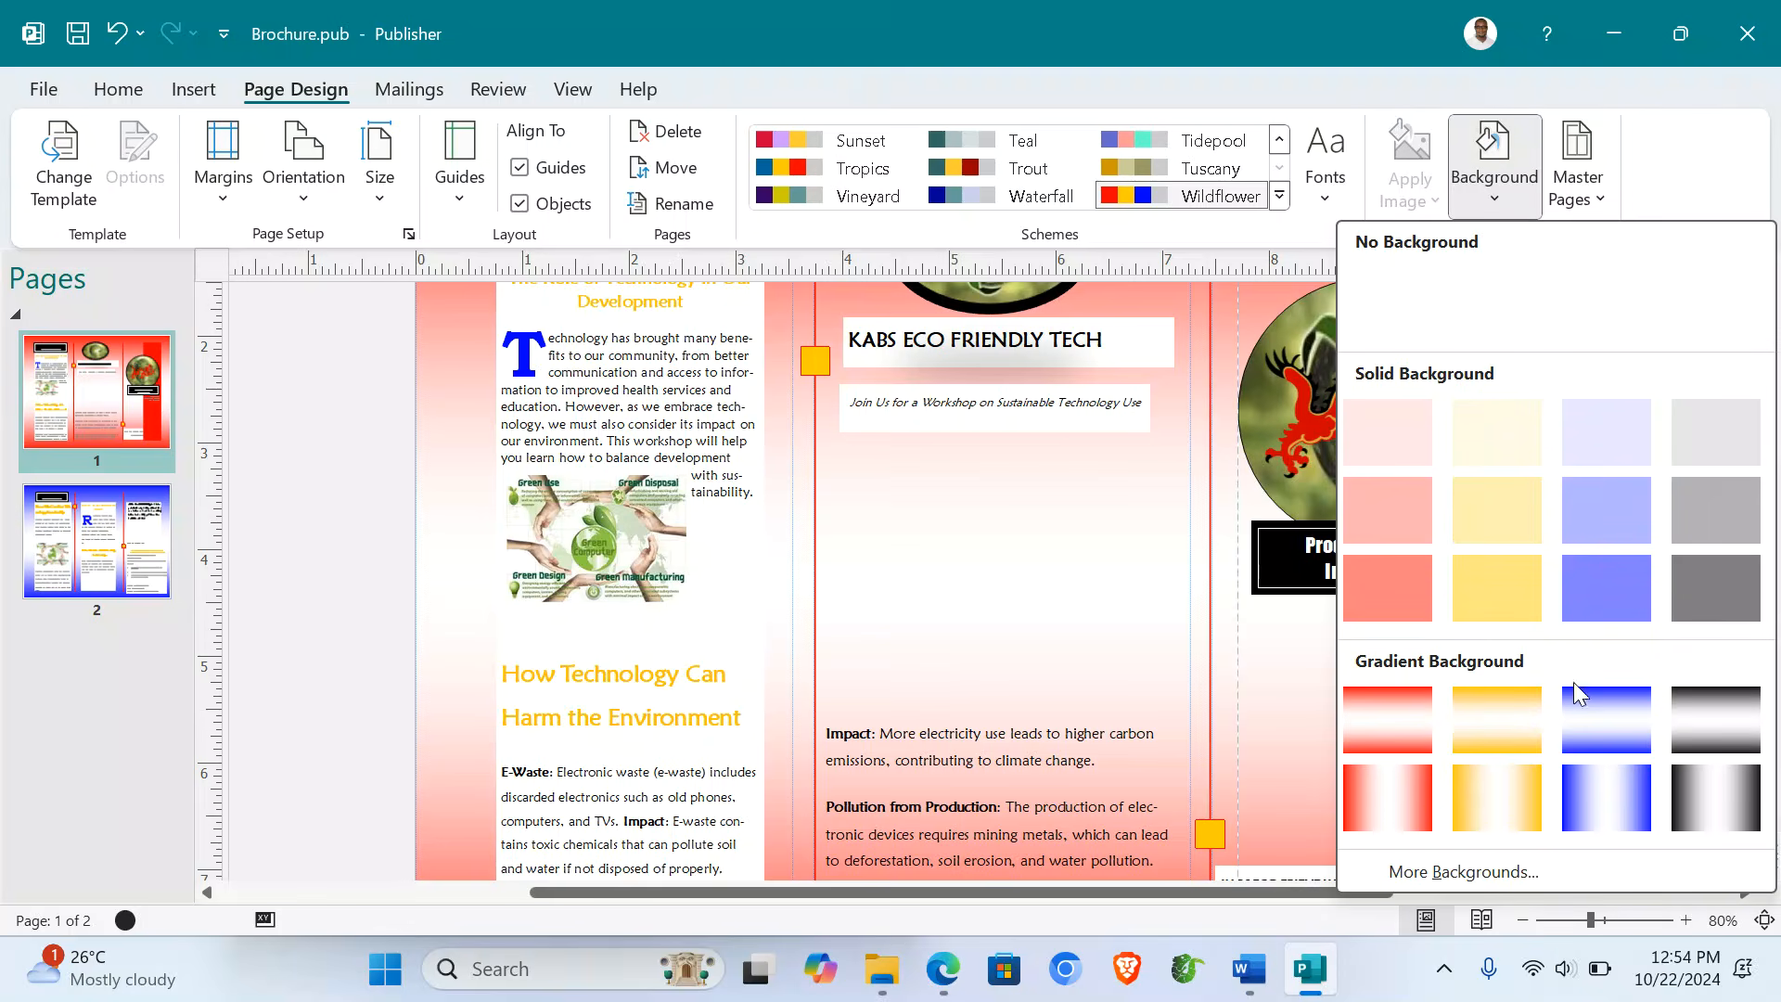
click(1605, 720)
scroll(1592, 581, down, 3)
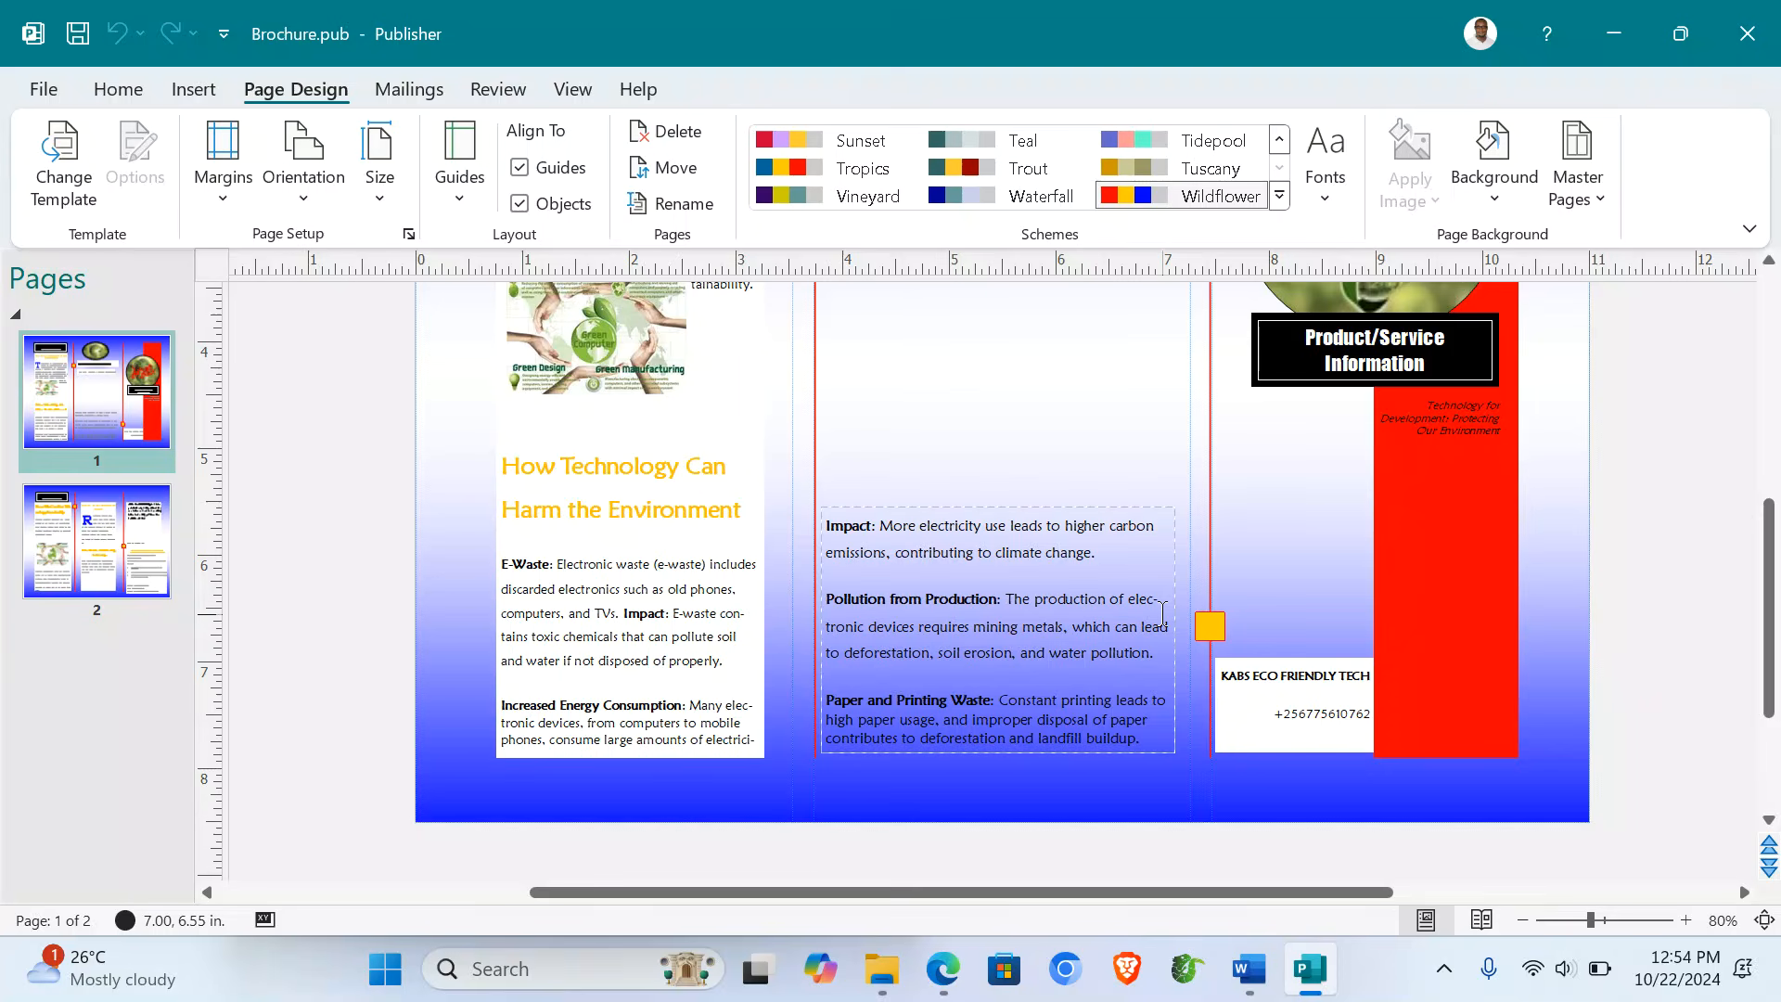
scroll(800, 561, up, 4)
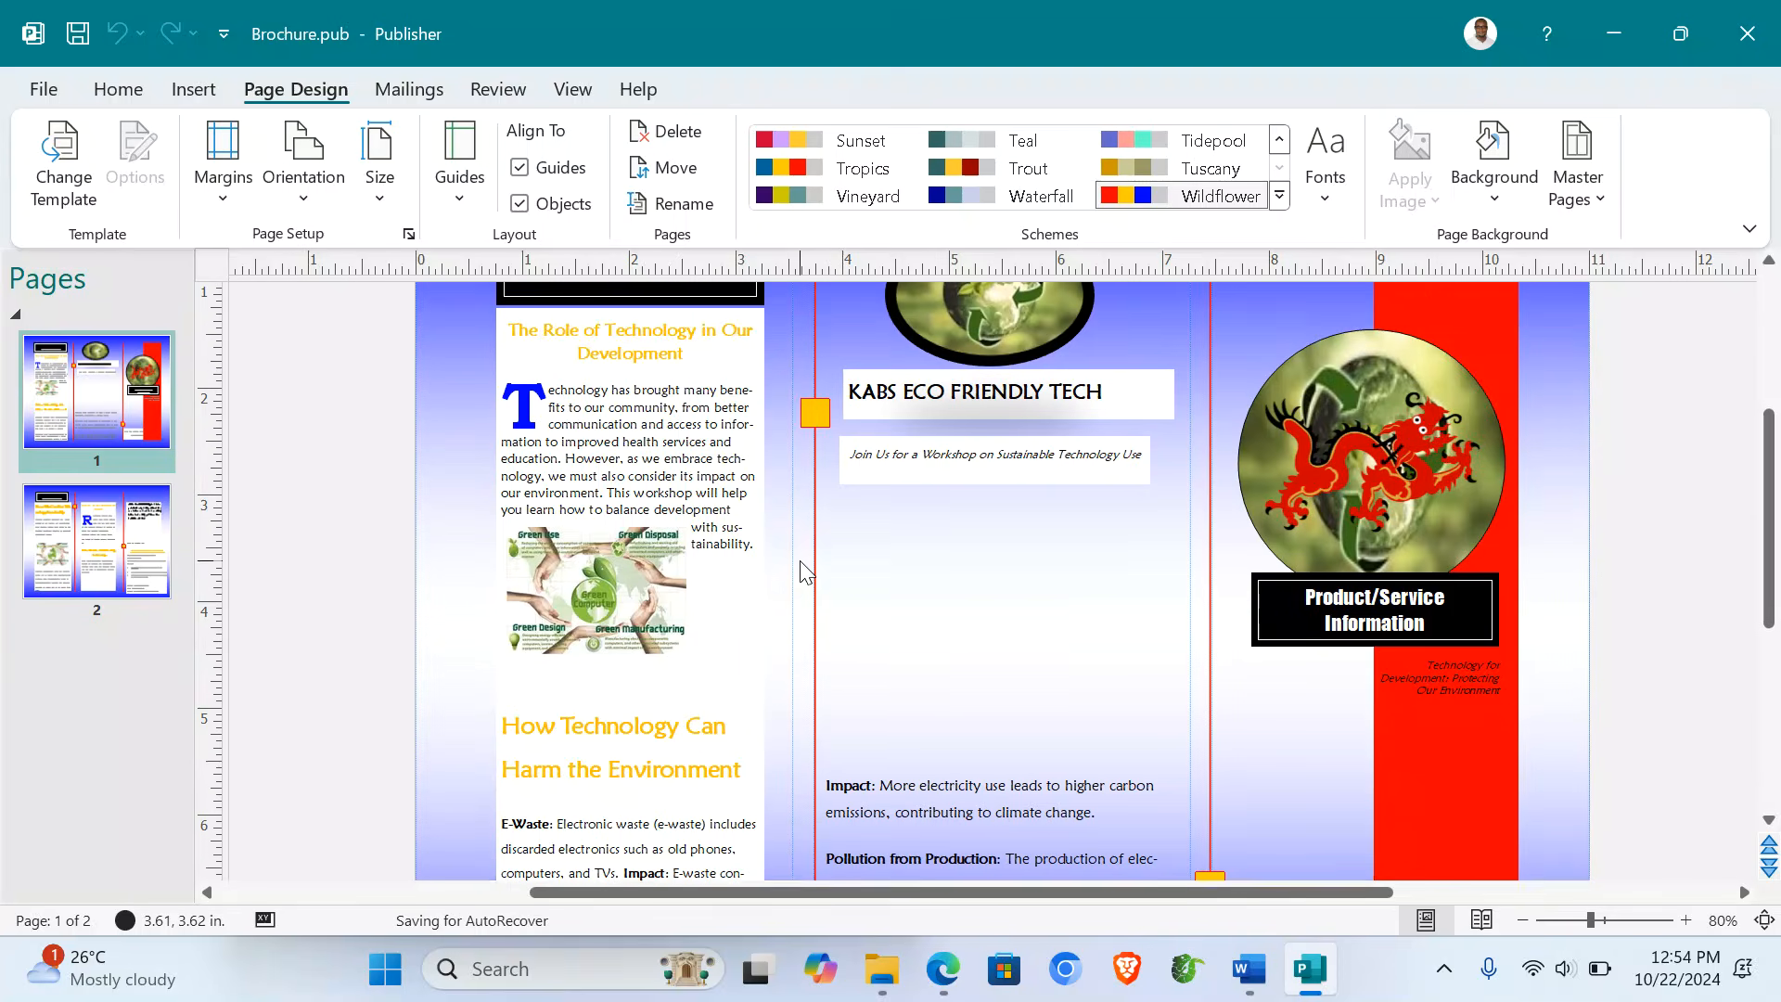
scroll(800, 561, up, 2)
click(190, 90)
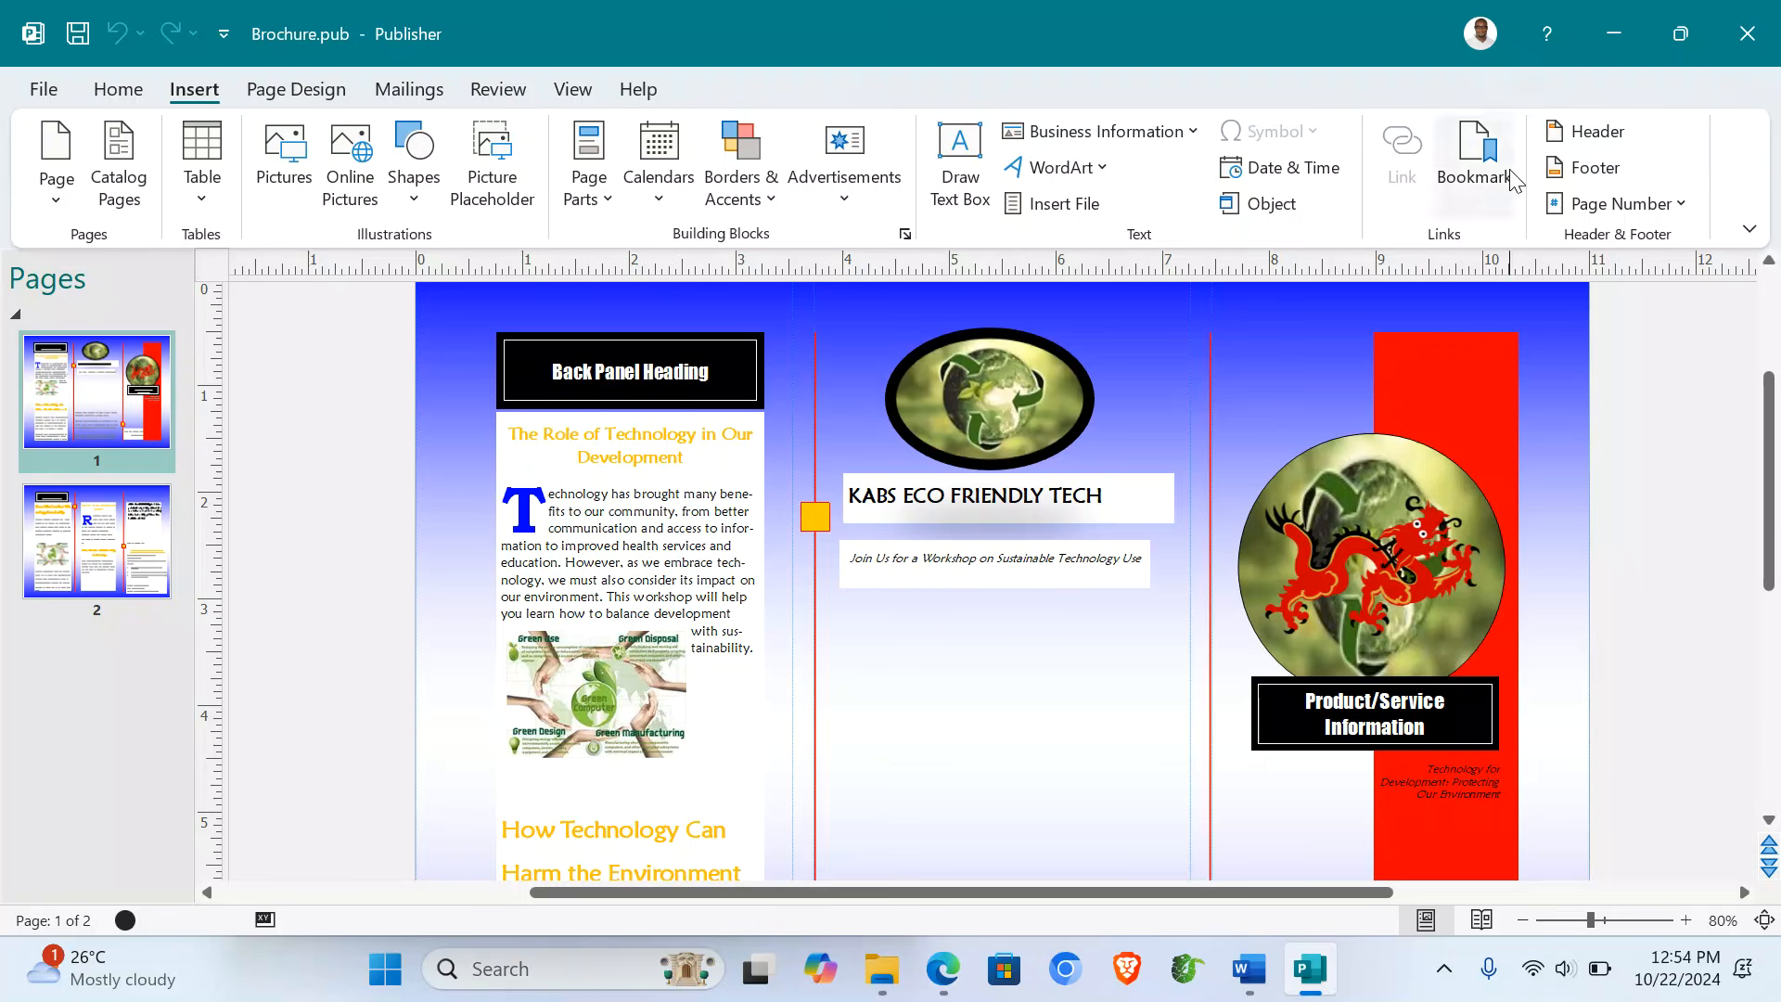
- Insert a header with the author's full name in capitals, then move to the footer
click(1577, 130)
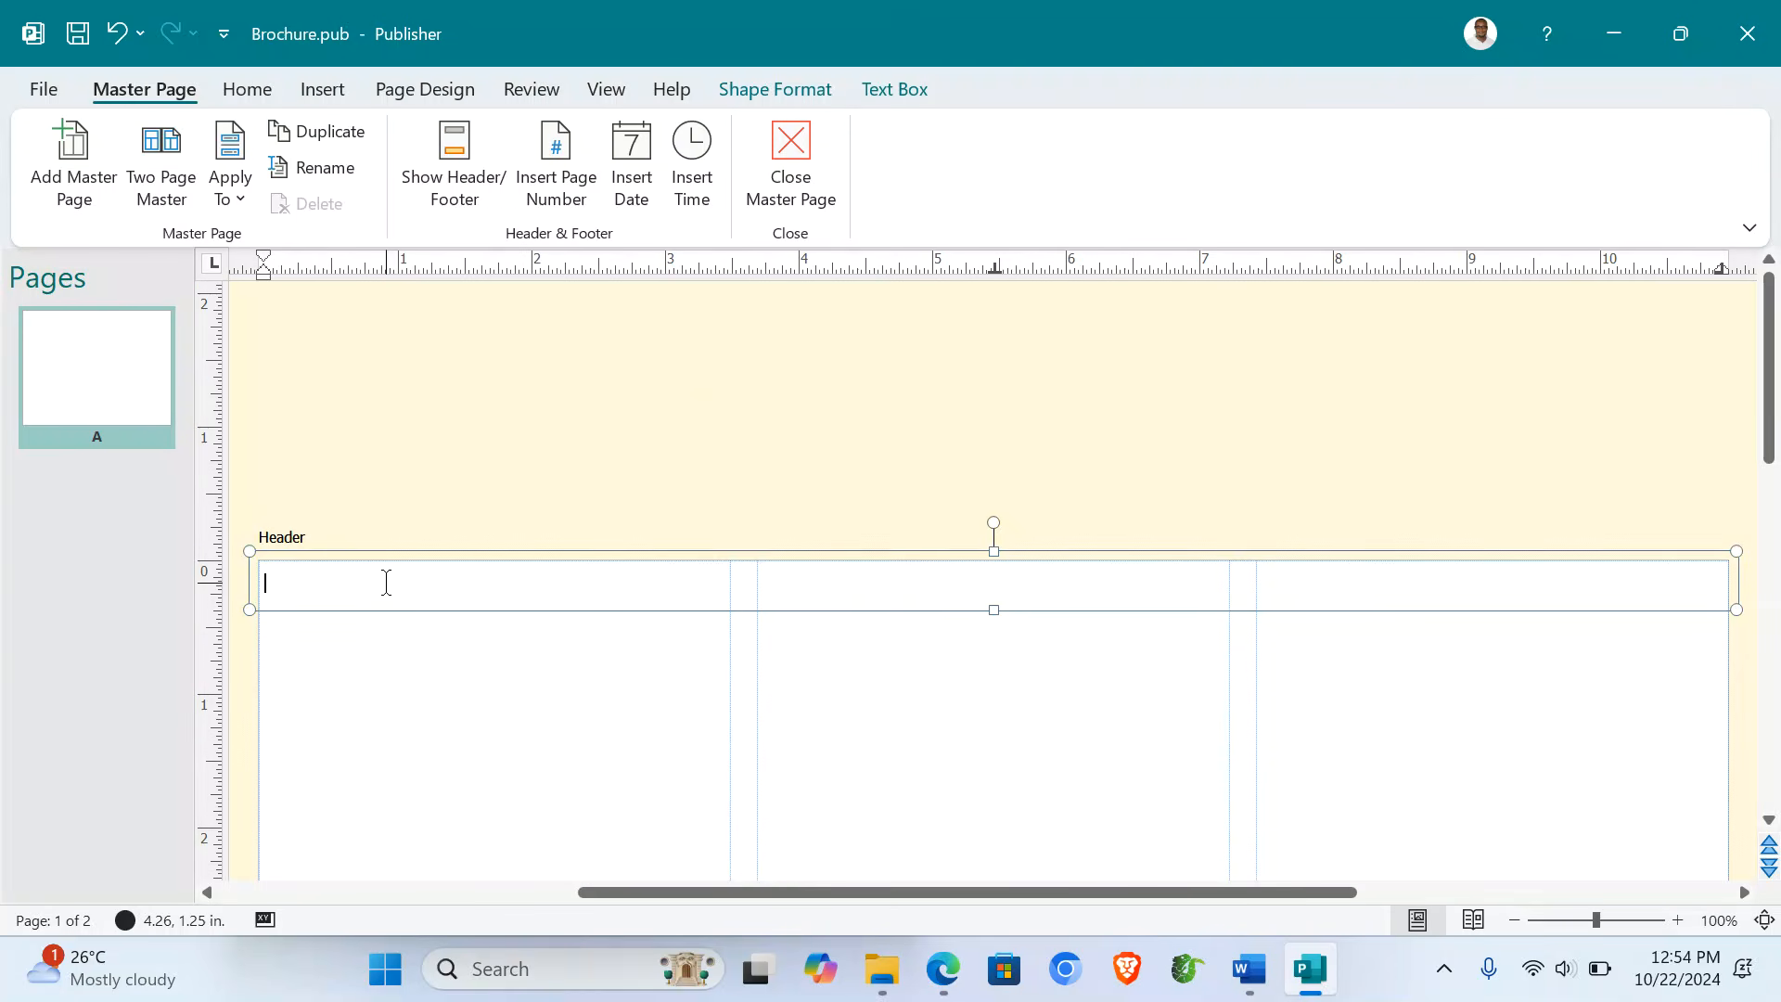
key(Caps_Lock)
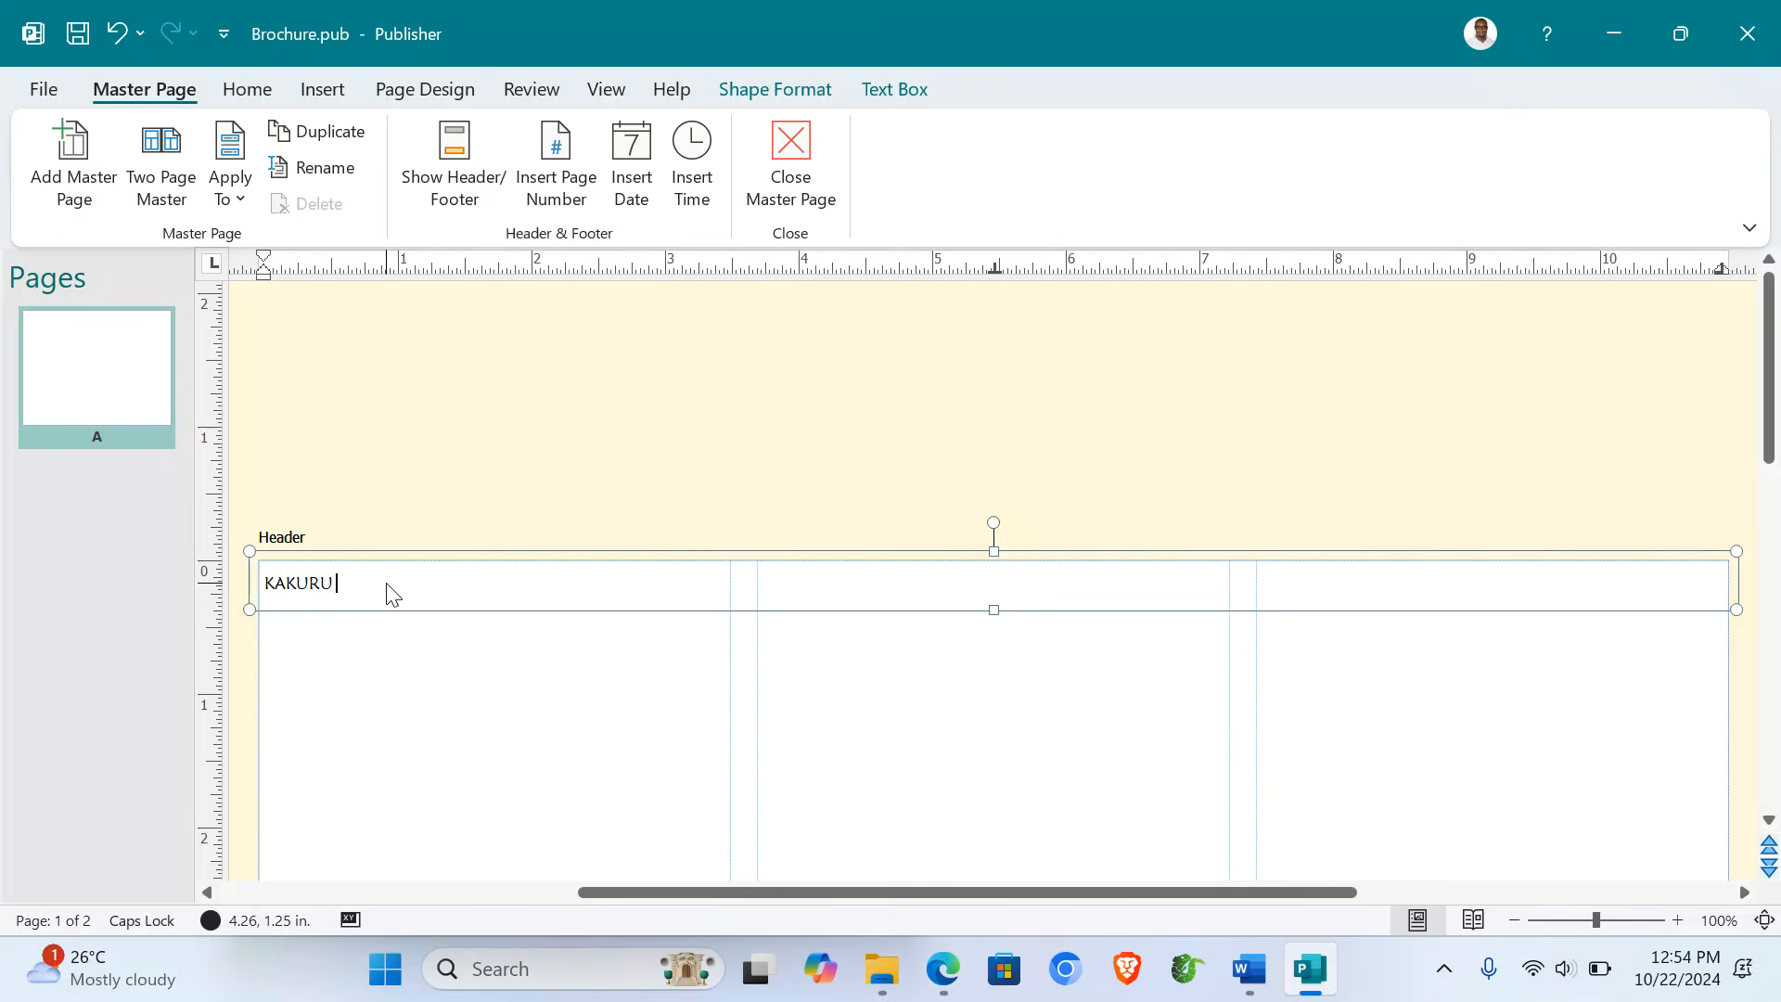
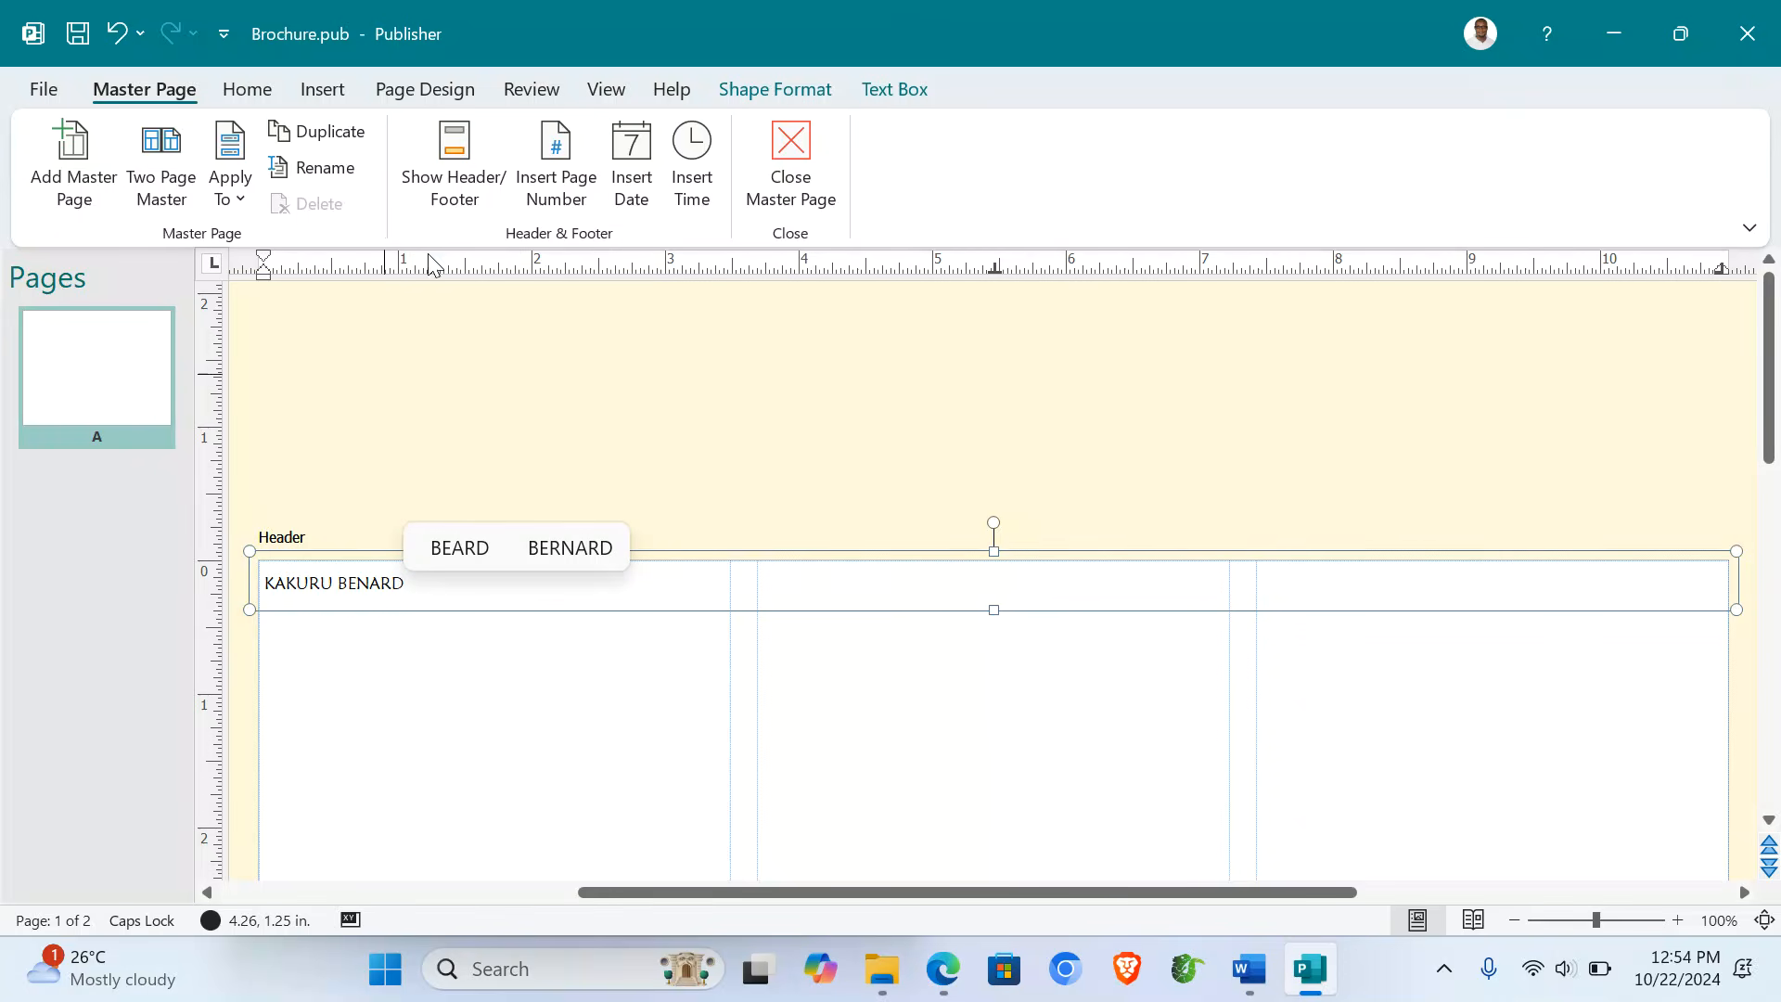
click(455, 156)
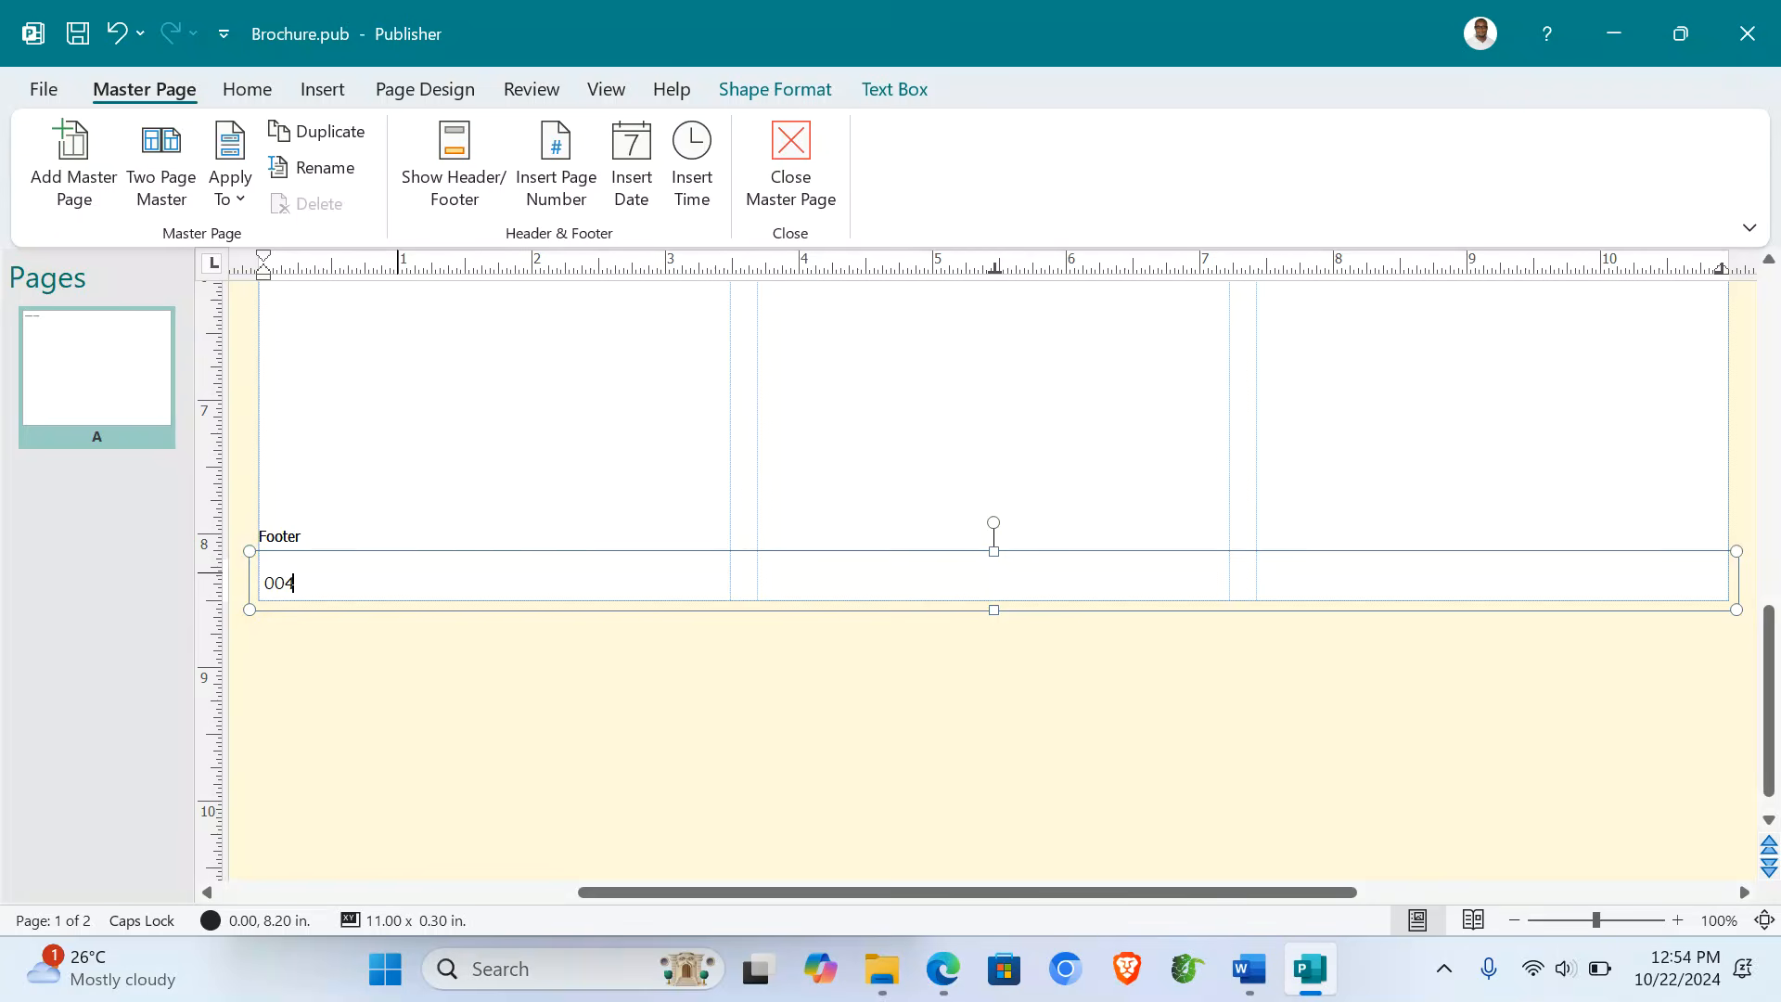
- Close the master page and select the workshop time 12:25 PM on page 2
click(810, 167)
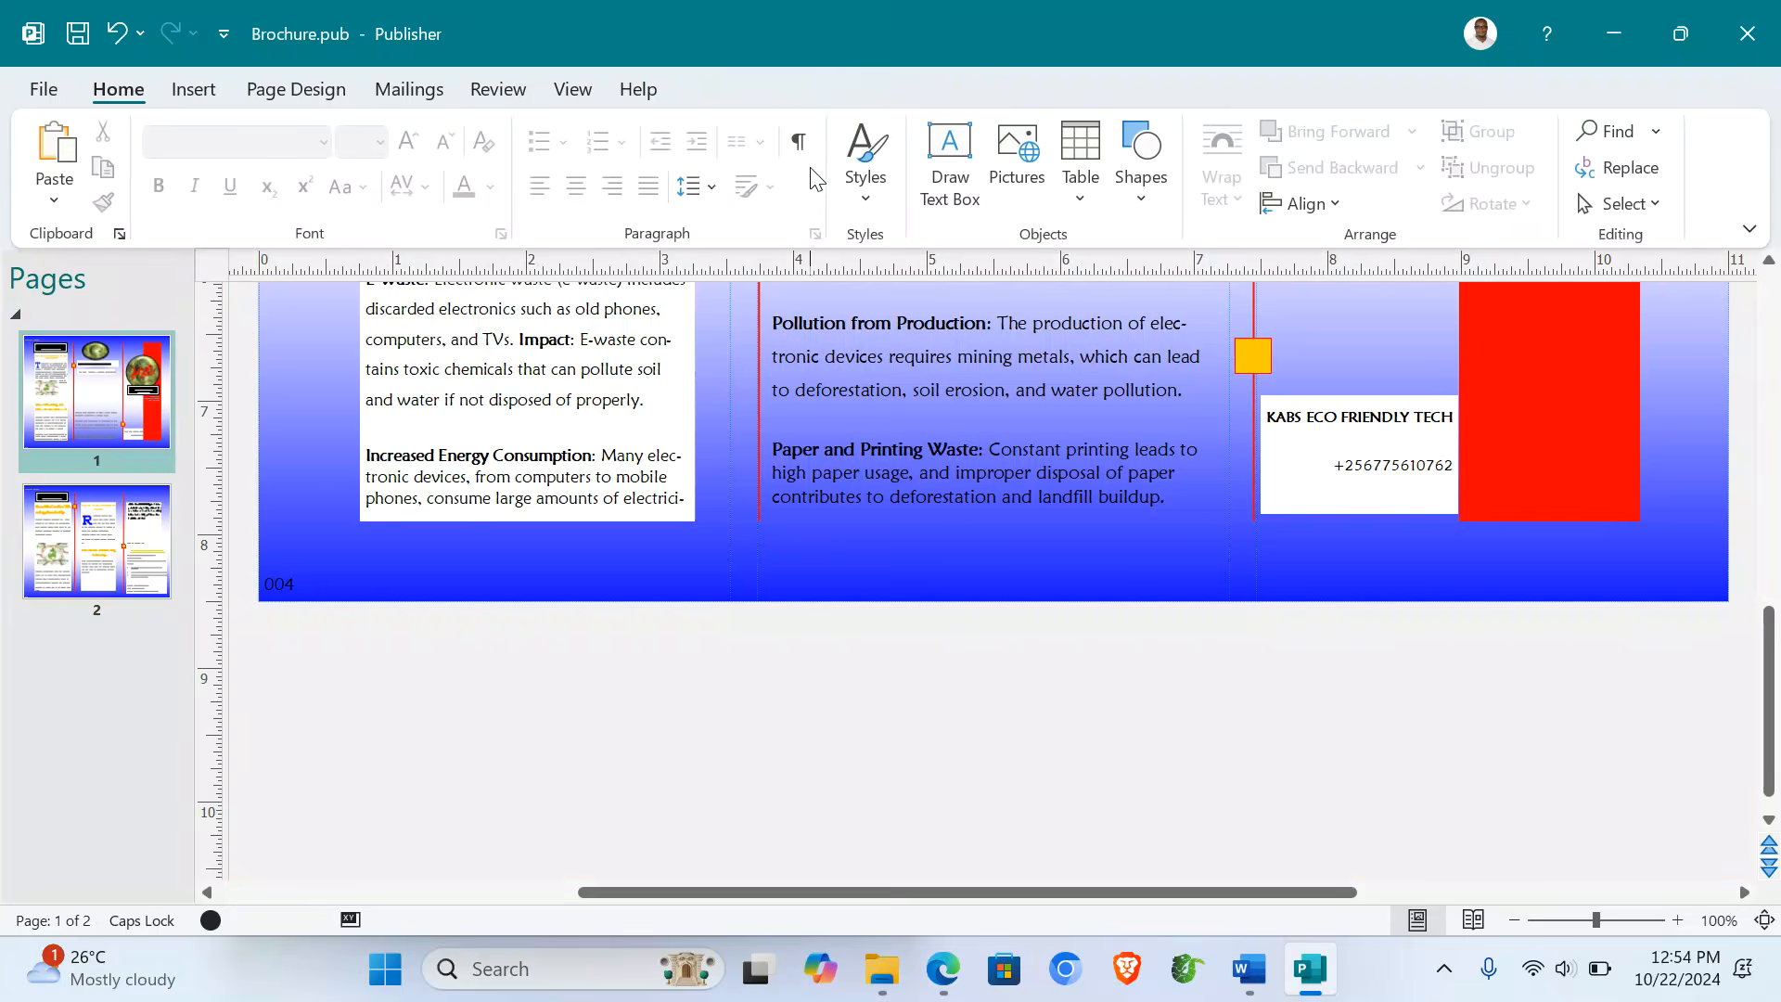
scroll(940, 738, up, 3)
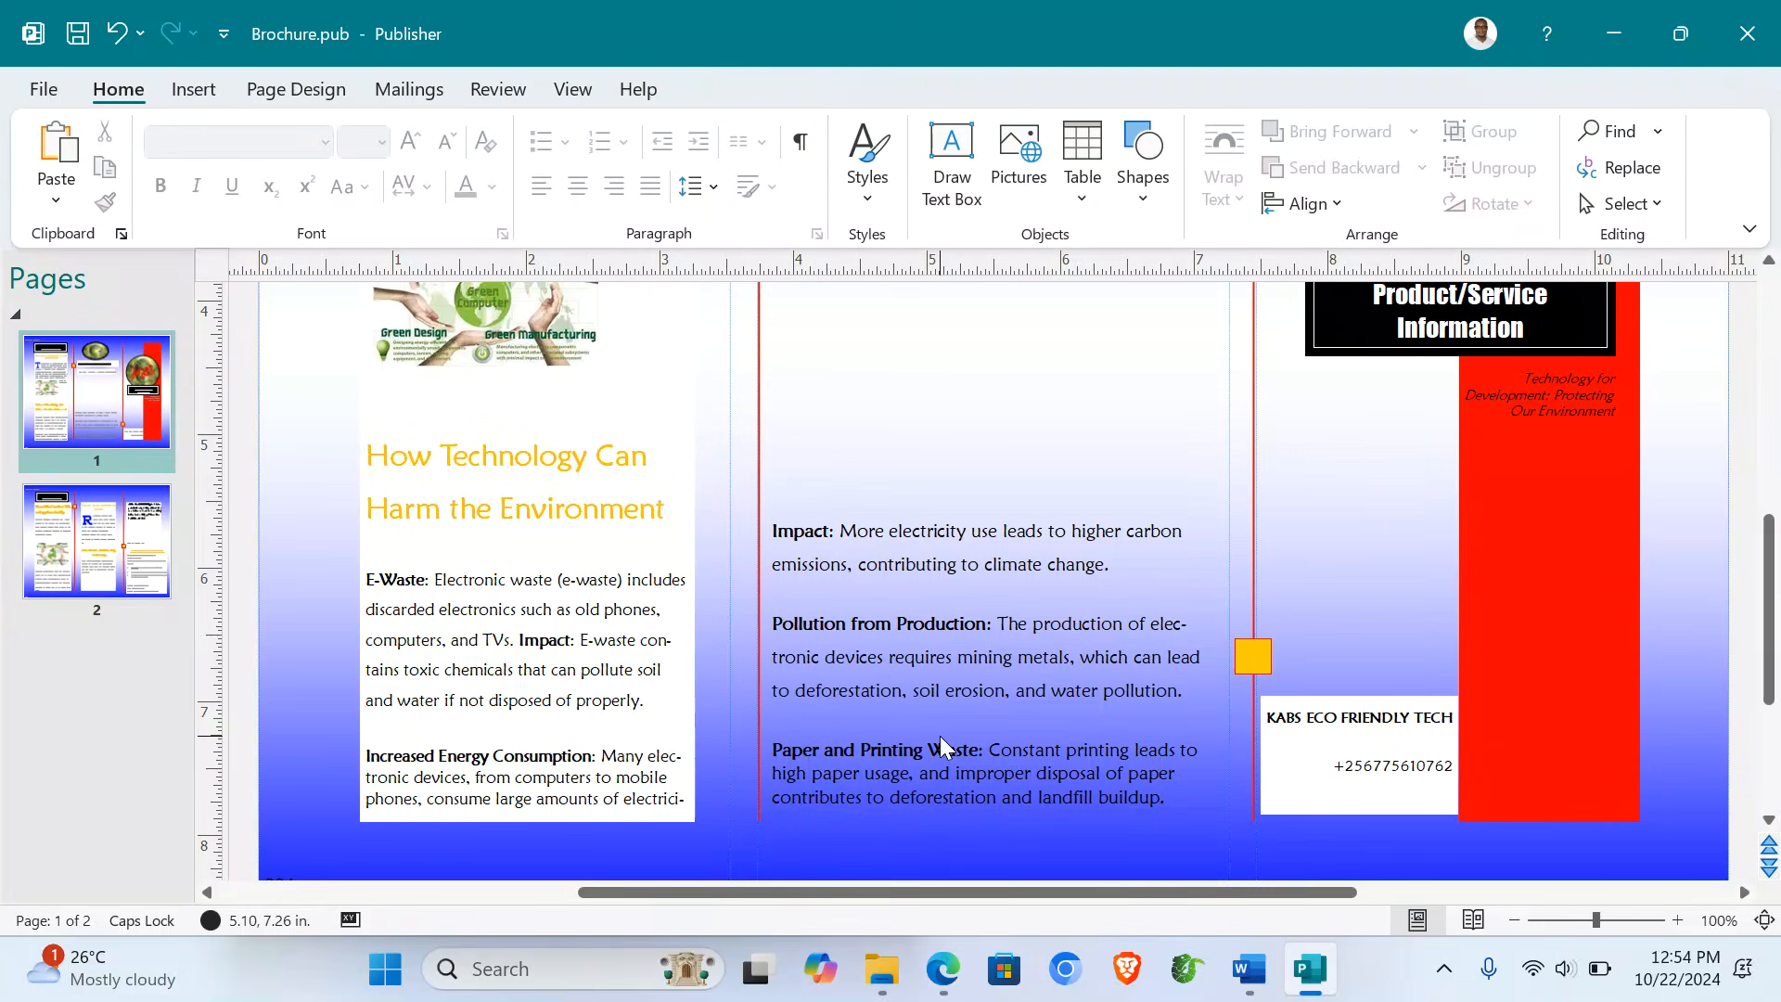
click(121, 518)
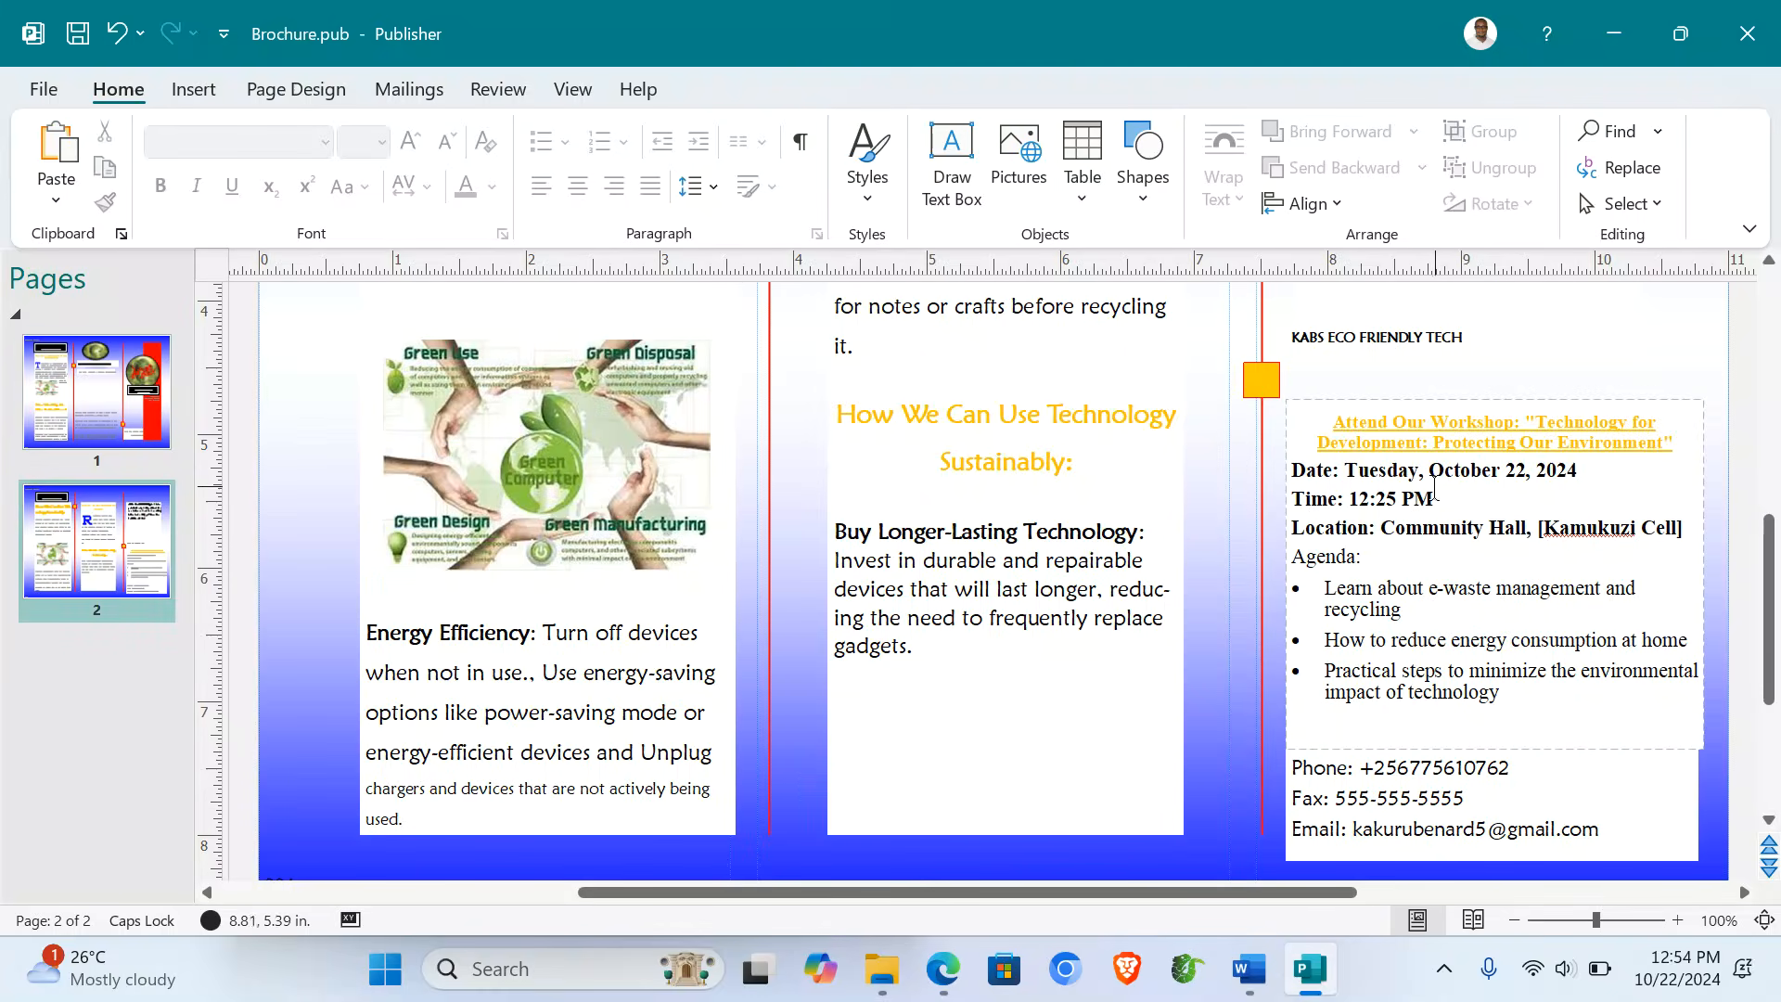
drag(1442, 494, 1350, 498)
click(1622, 505)
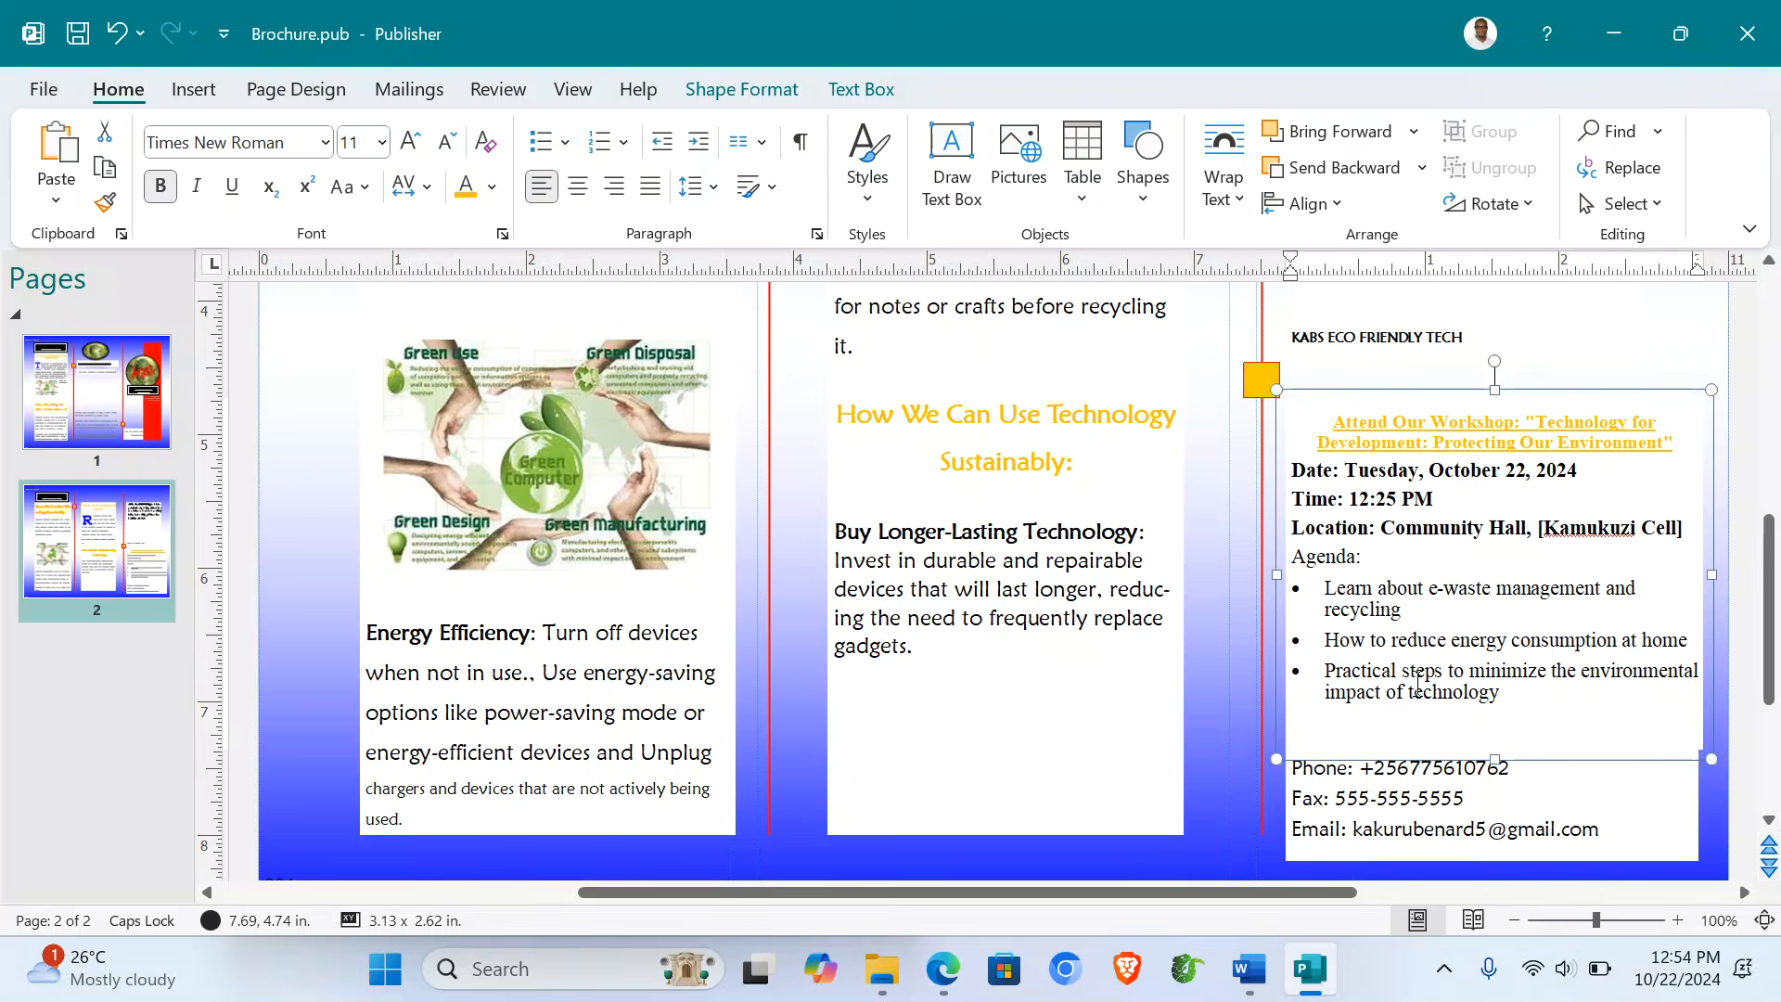
- Review both brochure pages, zooming out to see the whole page
scroll(1417, 683, down, 2)
scroll(516, 554, up, 2)
click(118, 466)
click(102, 545)
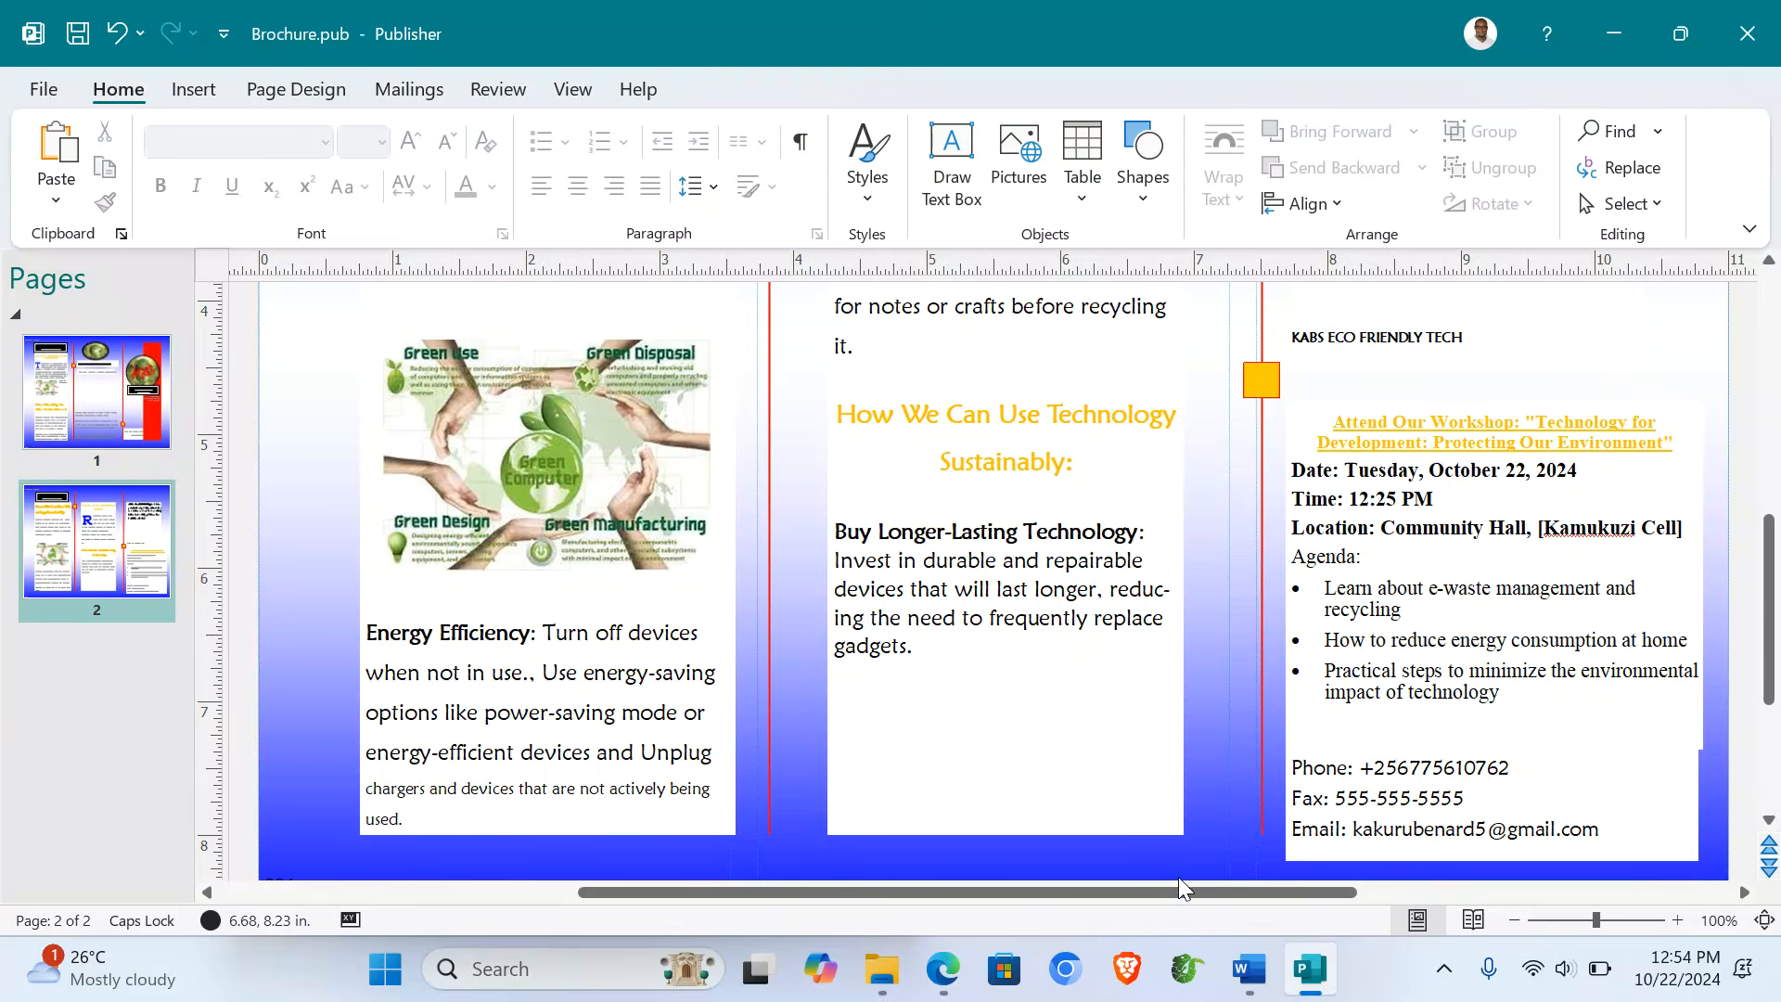
click(1514, 920)
click(1514, 921)
click(1514, 920)
click(1514, 920)
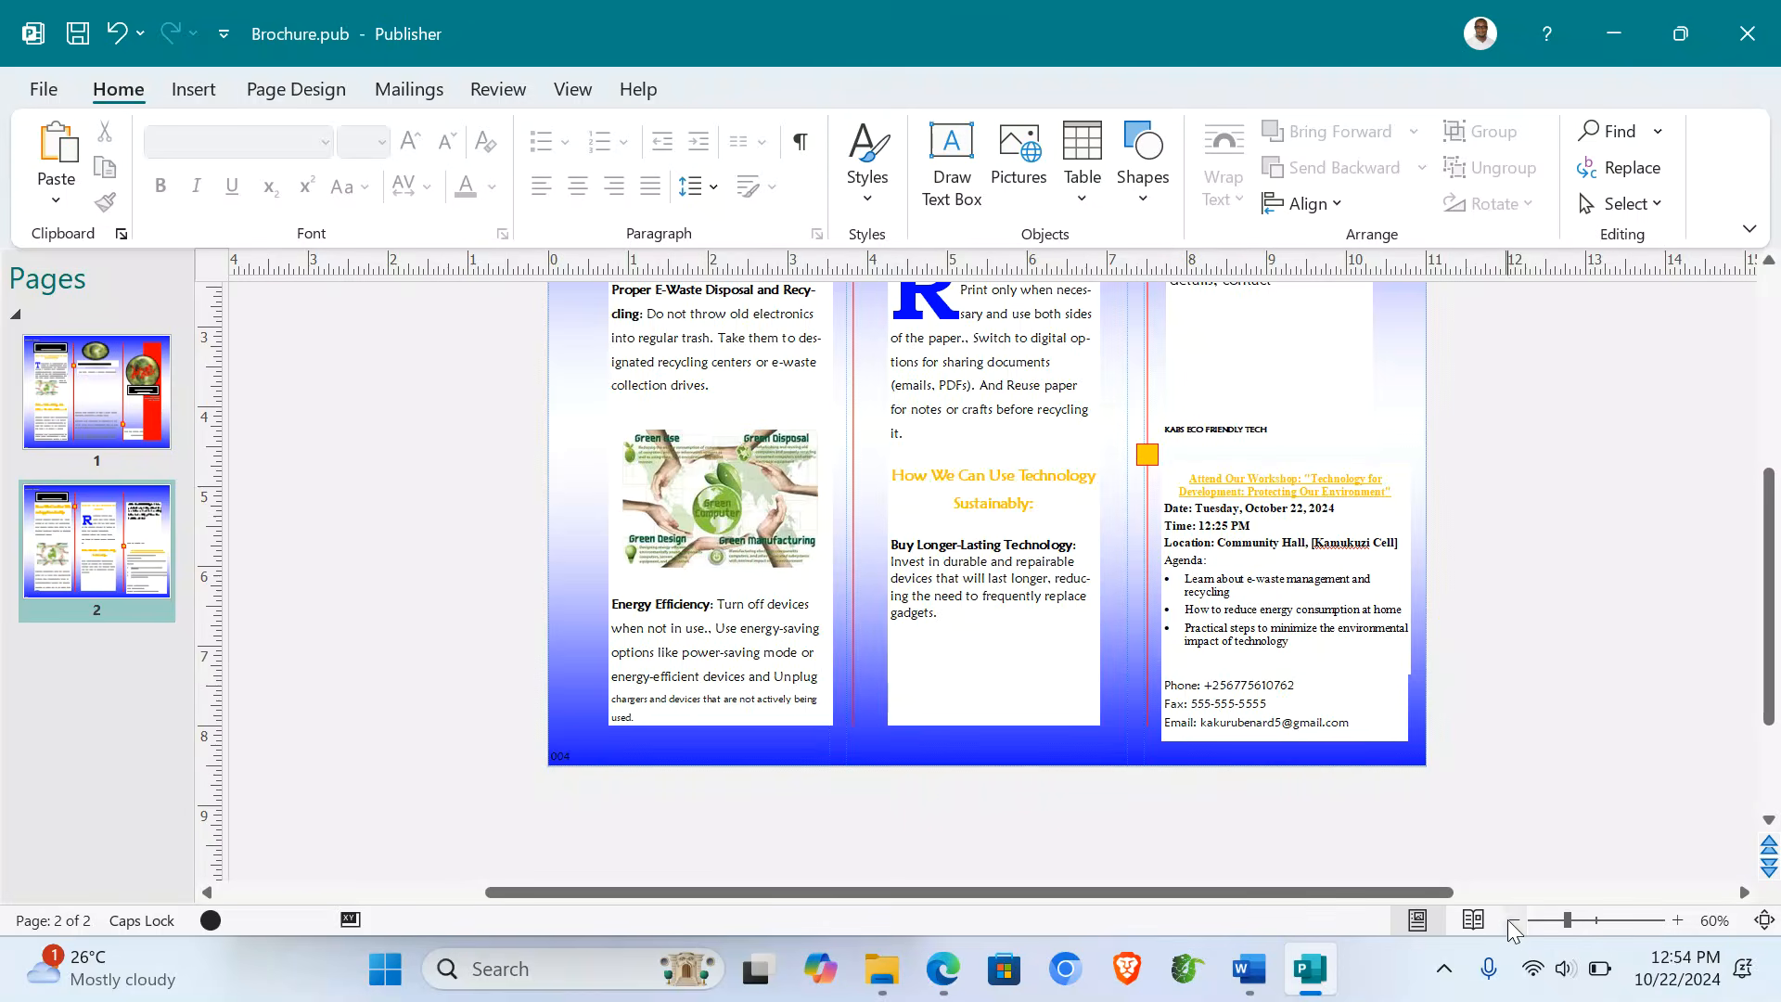
scroll(1243, 662, up, 2)
click(167, 382)
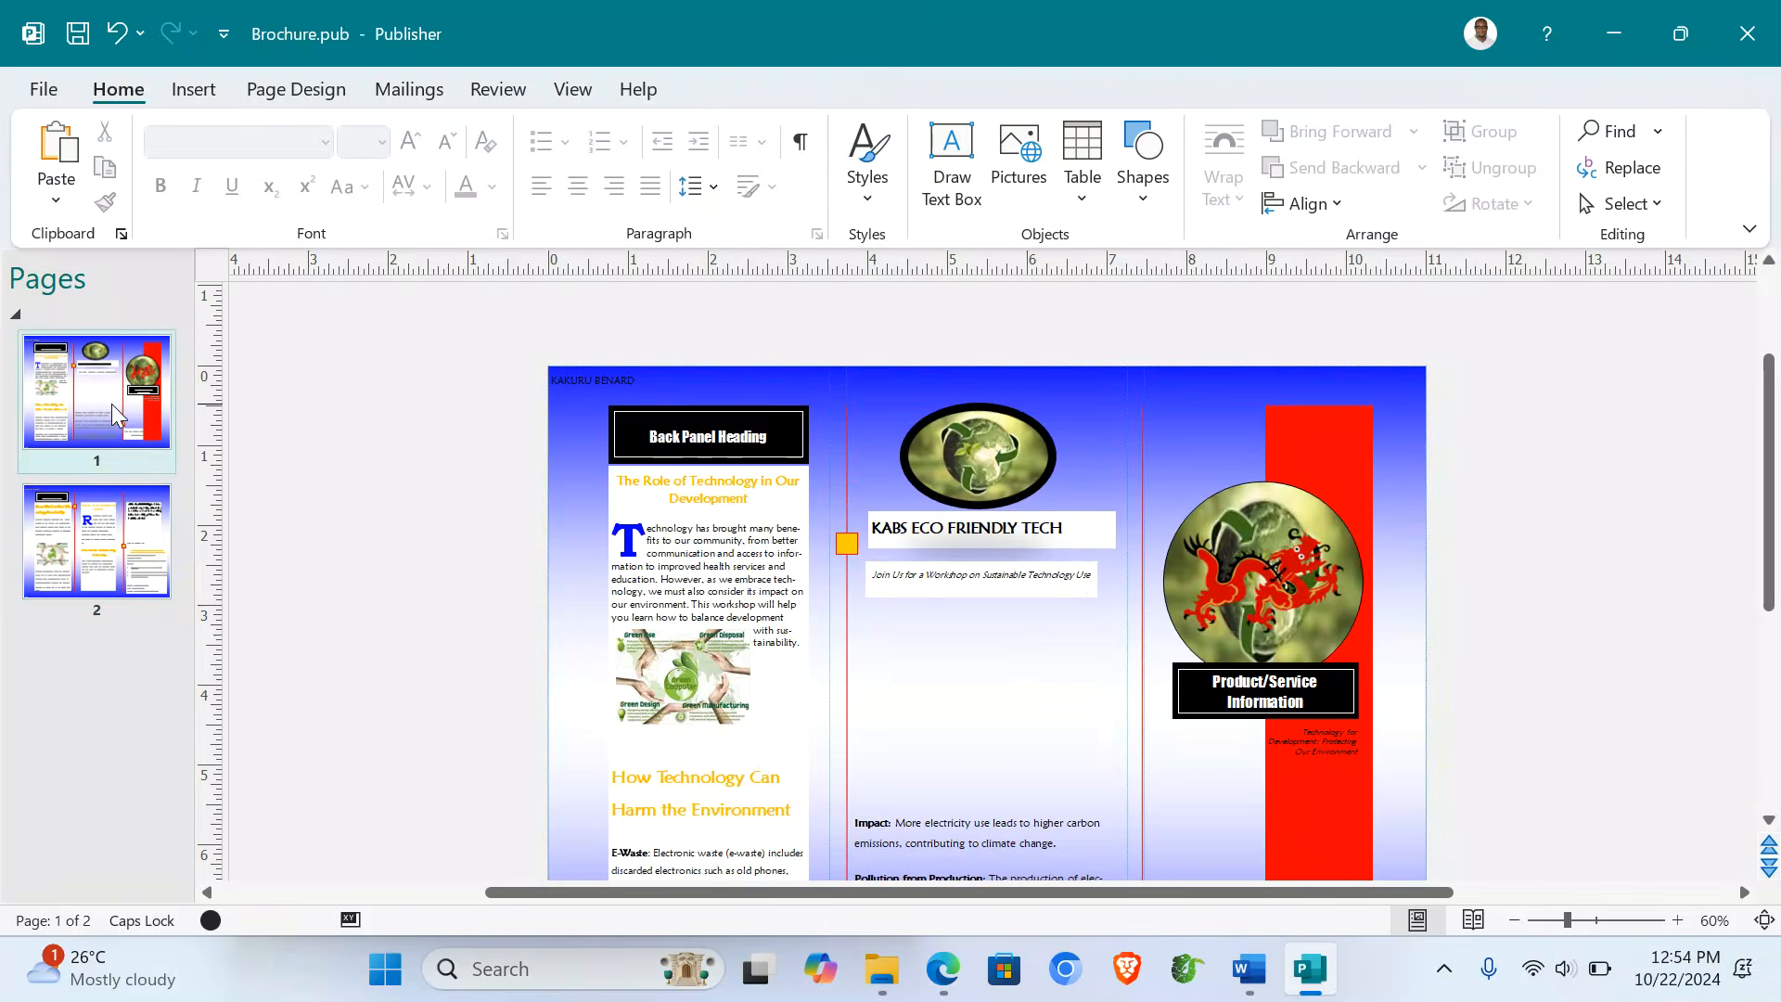
click(44, 89)
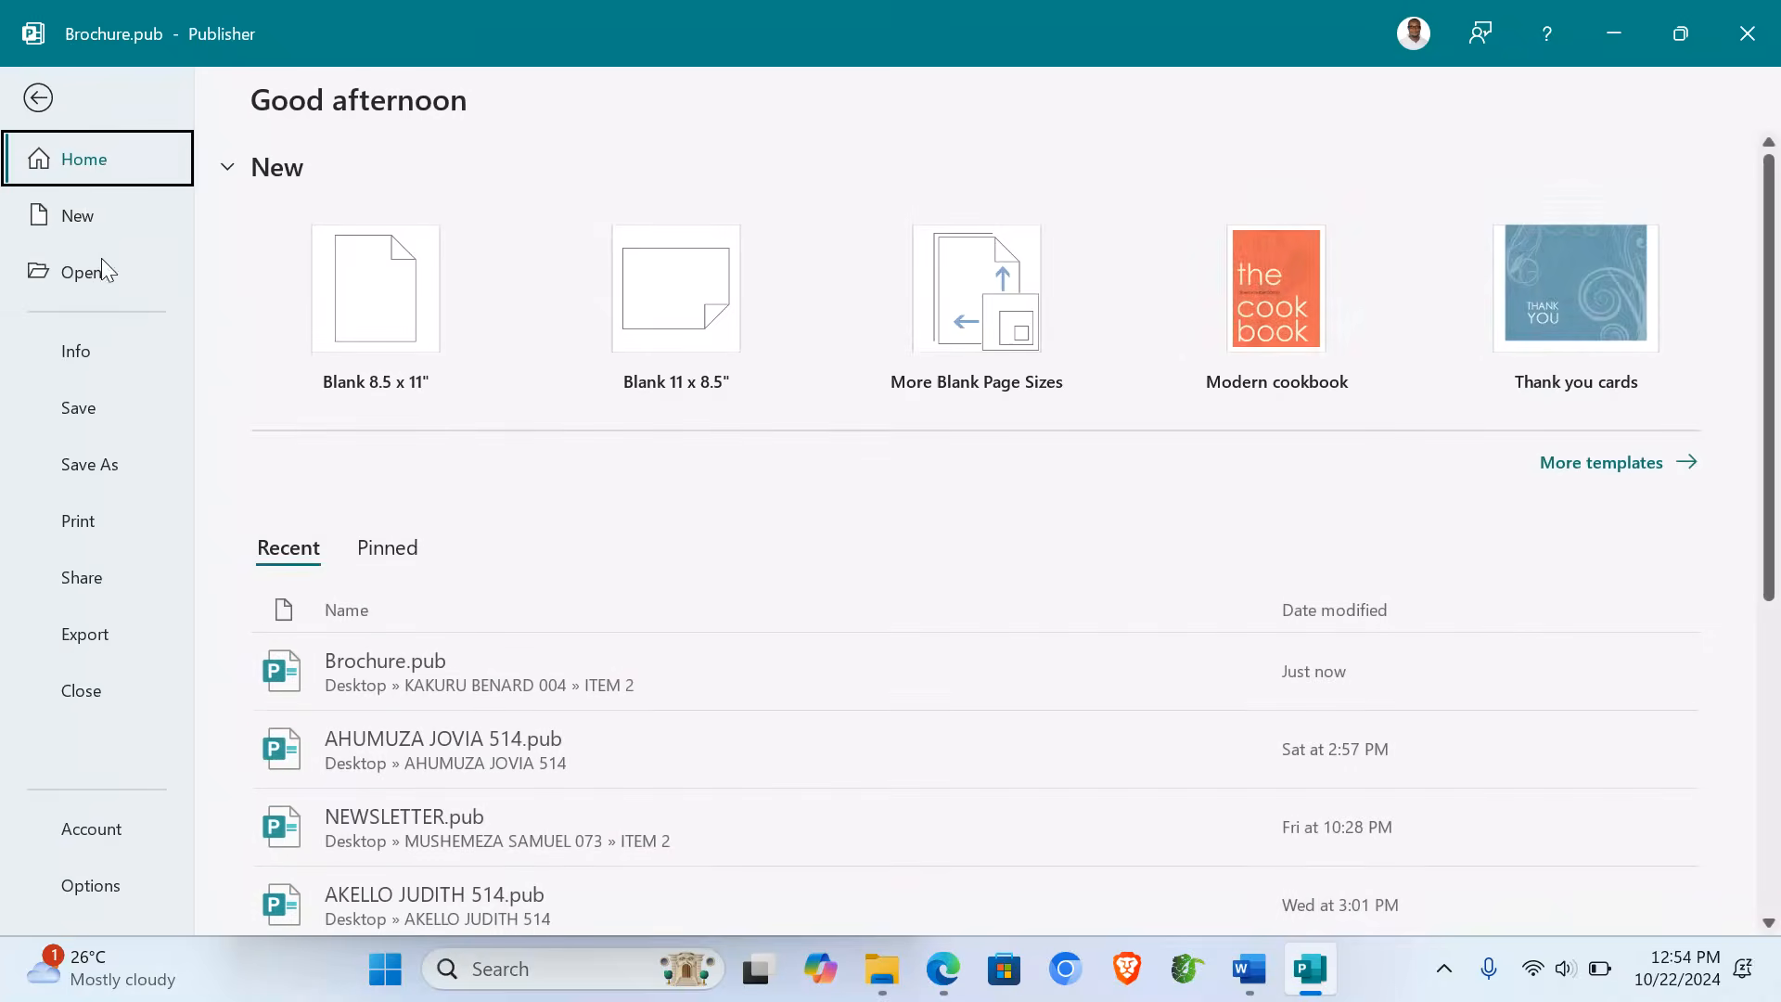
- Select Microsoft Print to PDF and A4 paper in the print settings, then return to editing
click(102, 519)
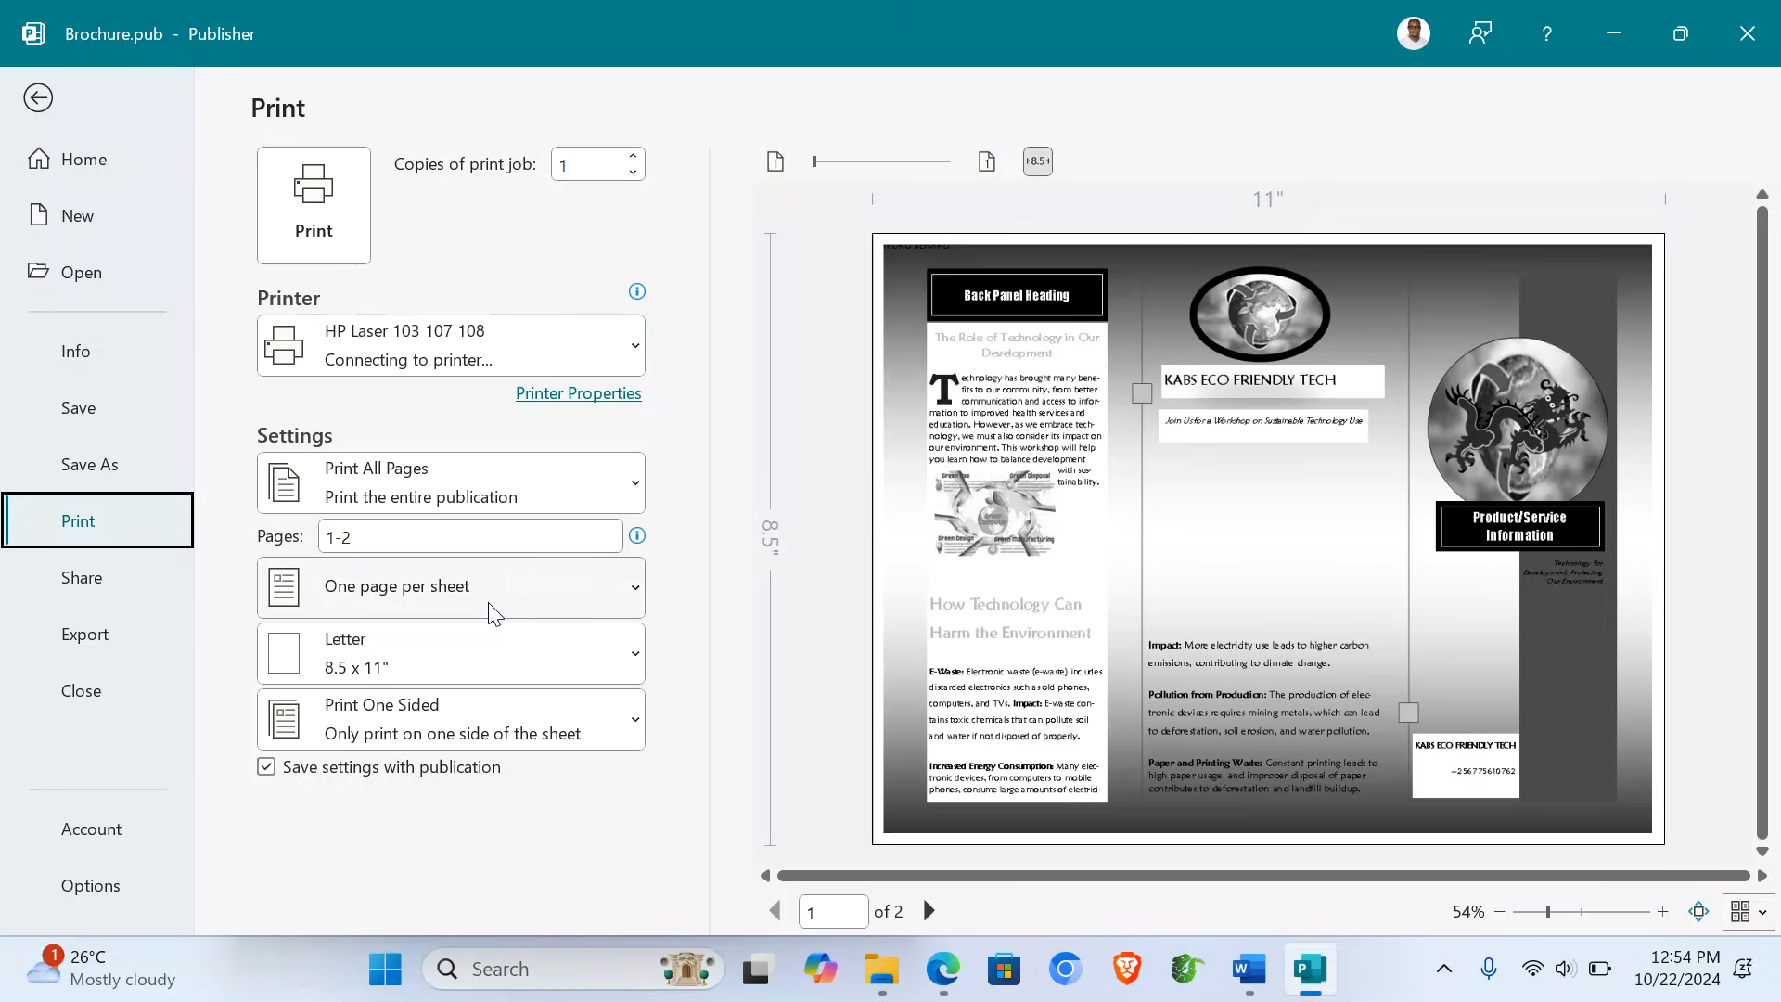
click(397, 343)
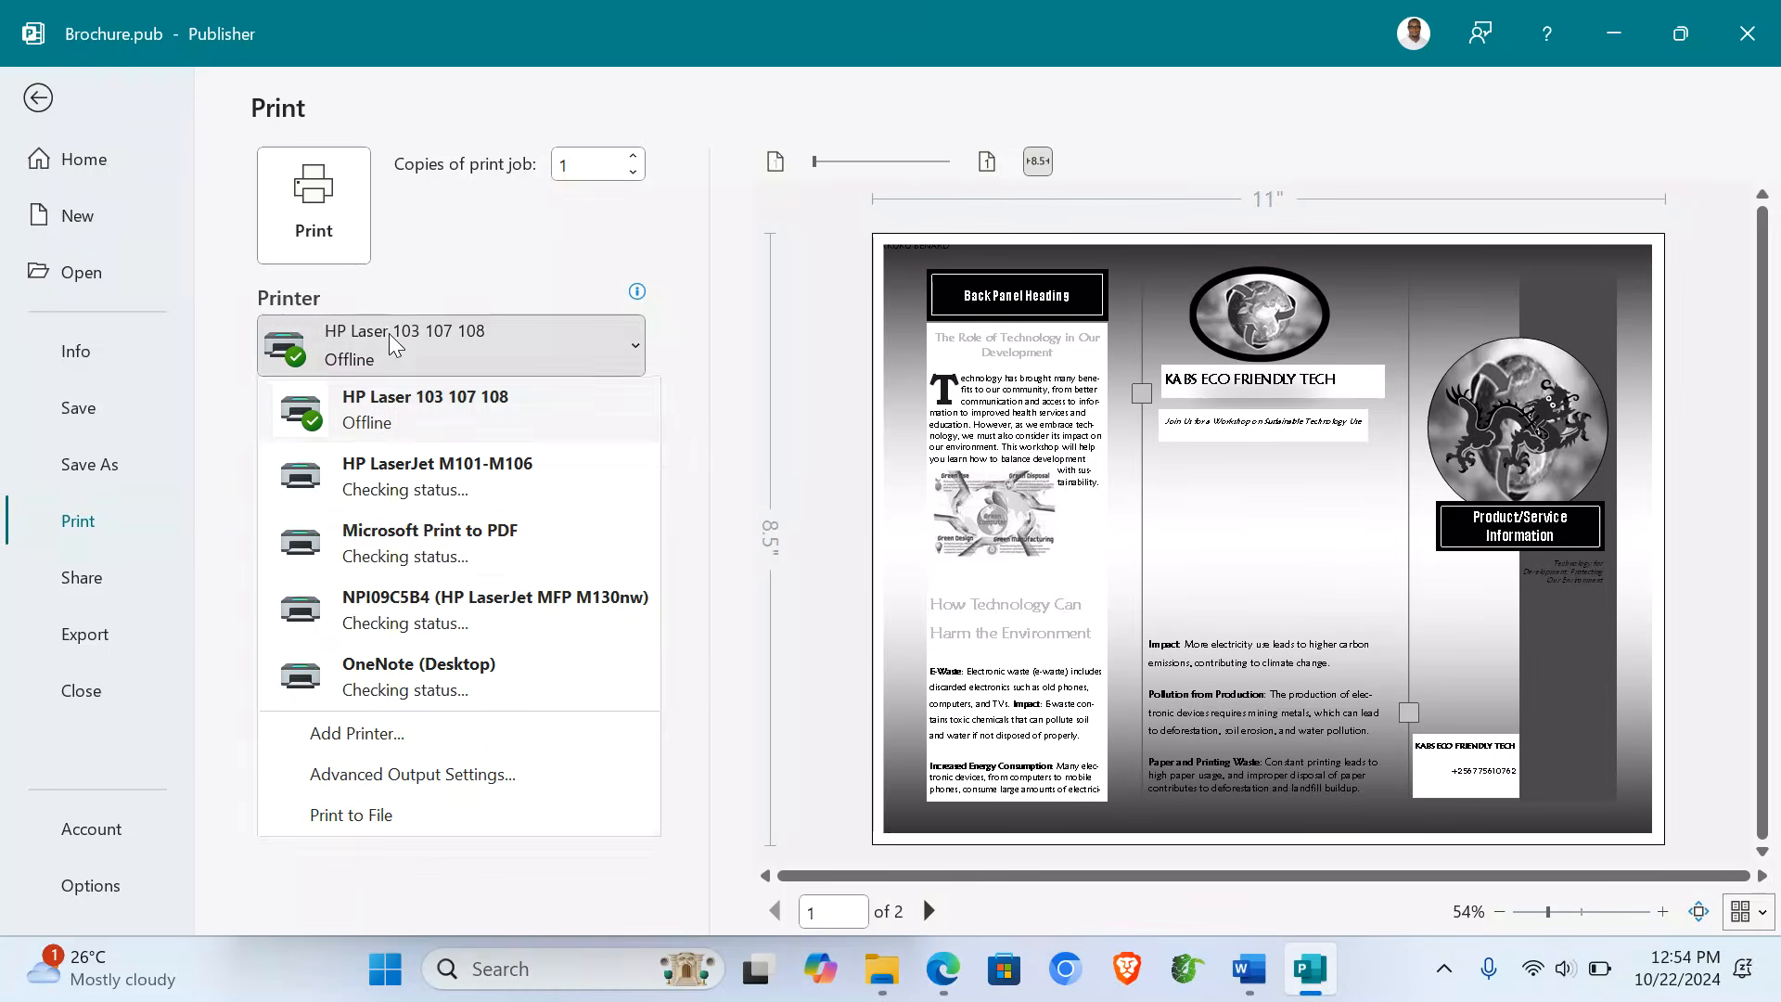
click(426, 555)
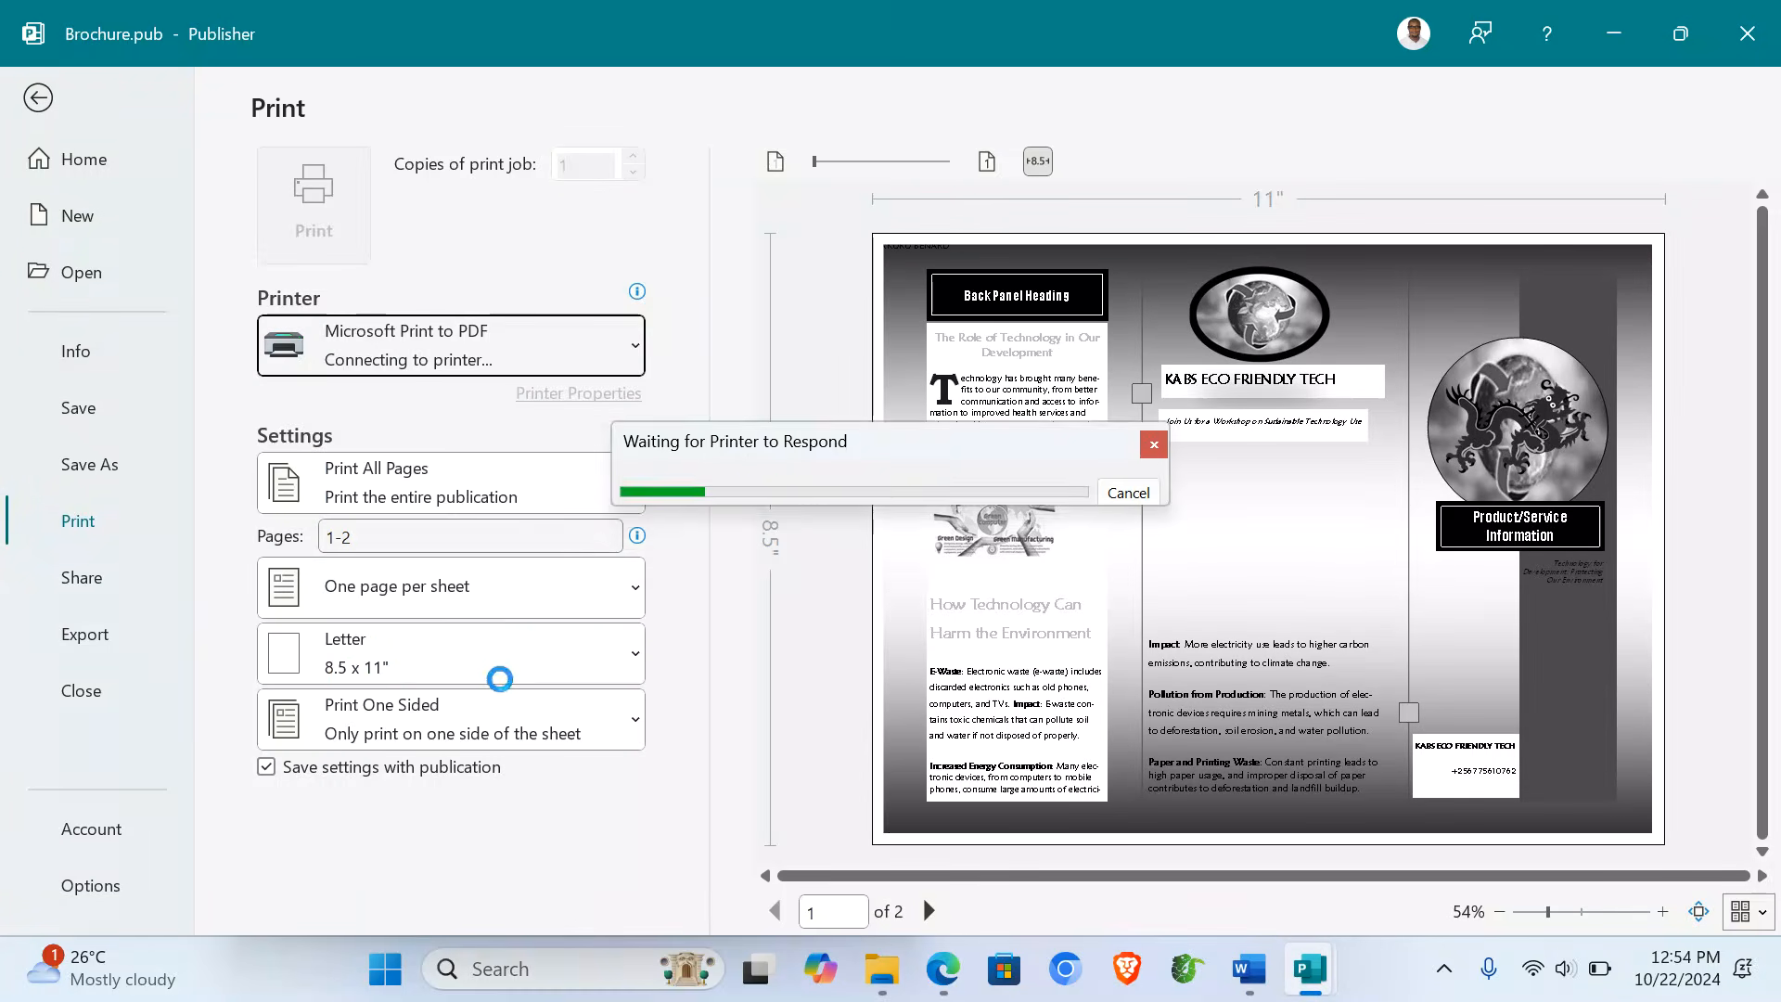
click(388, 662)
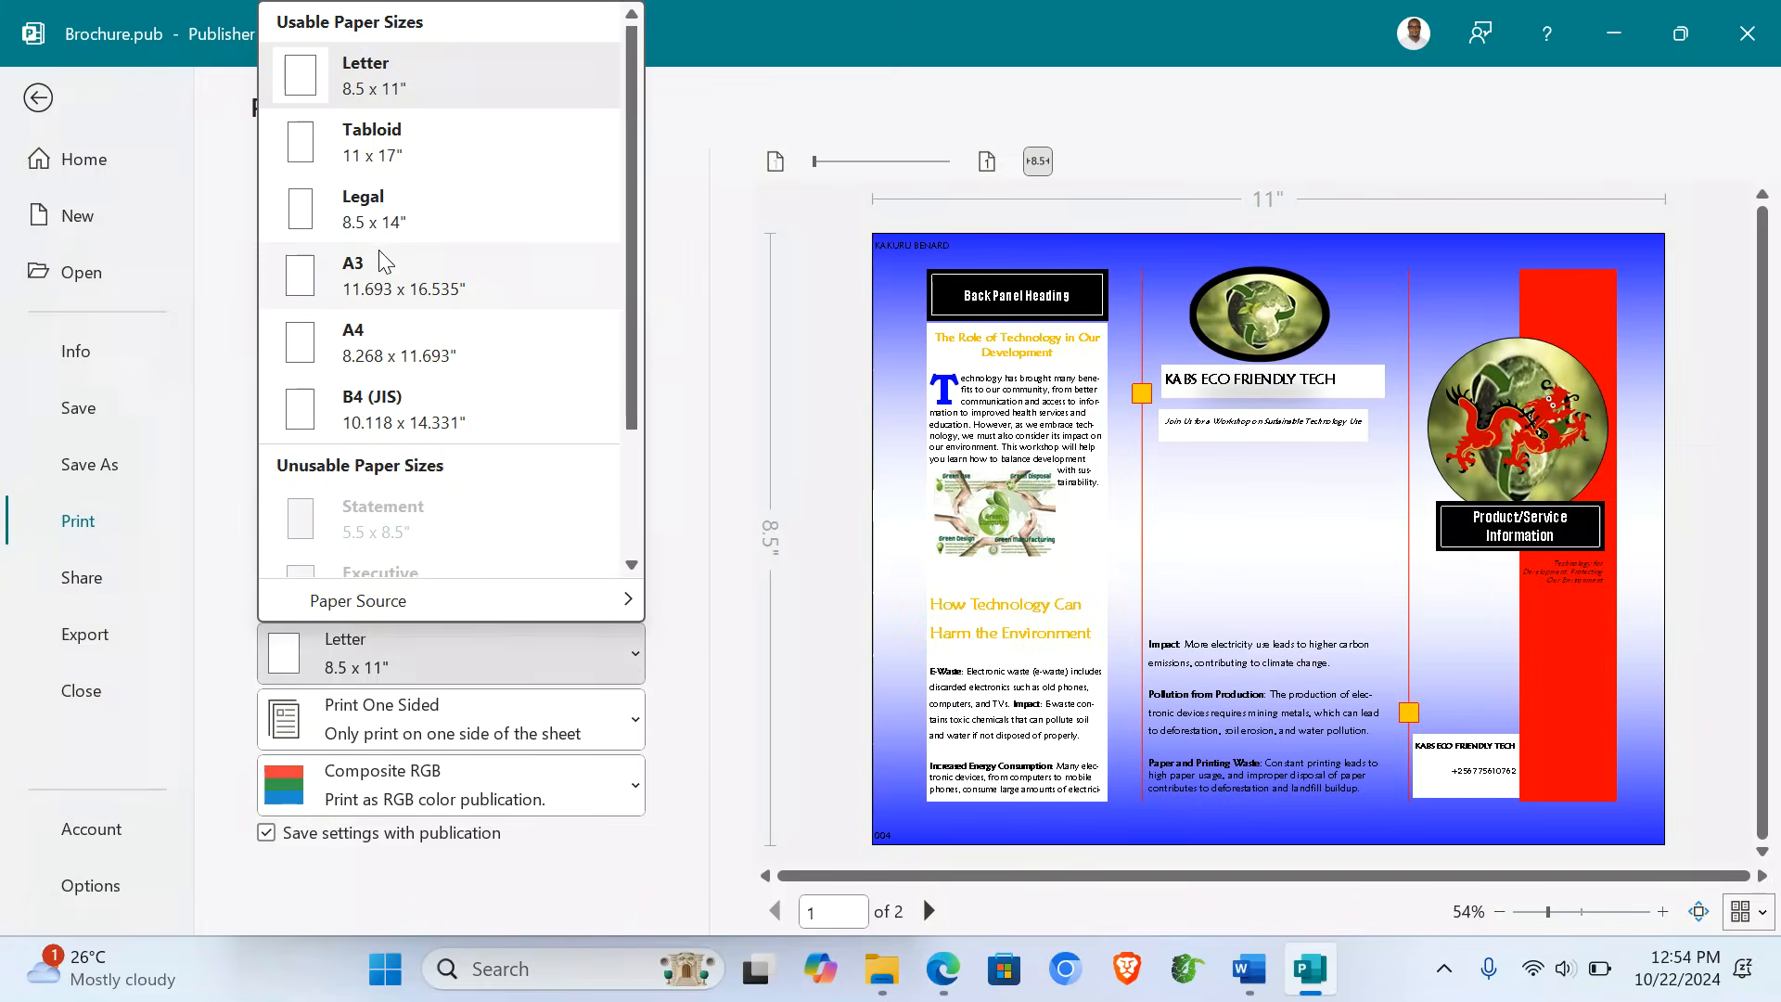
click(408, 343)
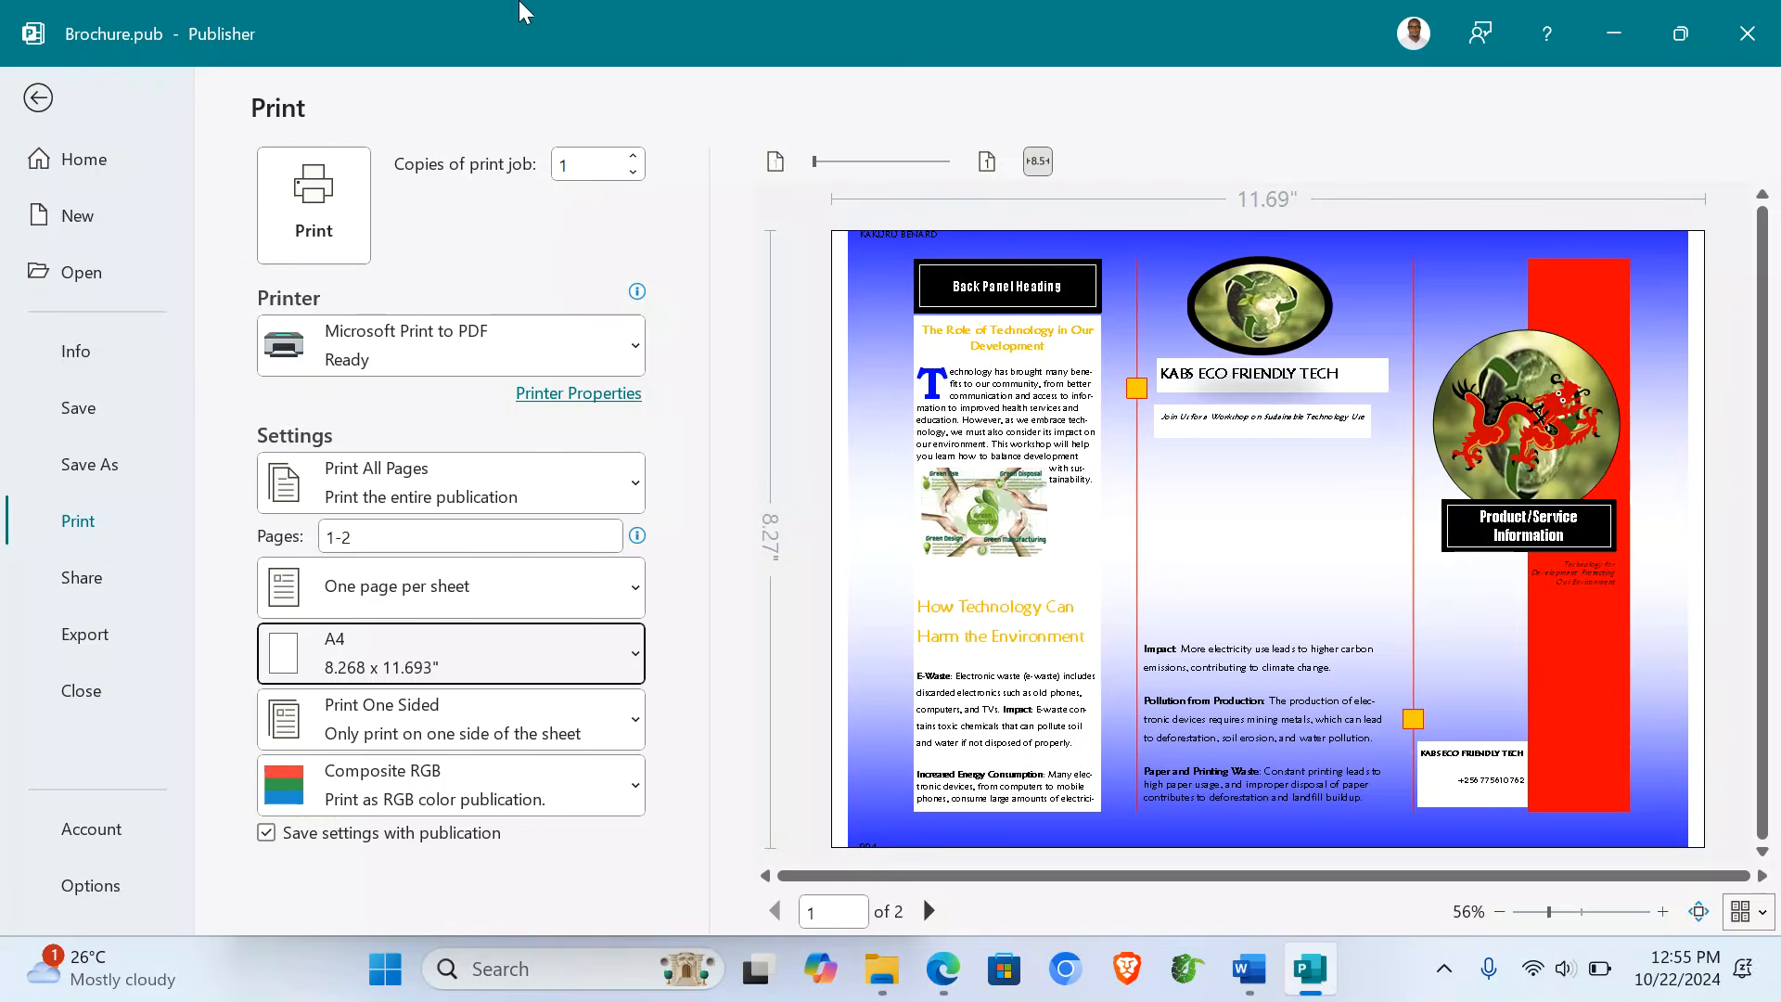
click(37, 96)
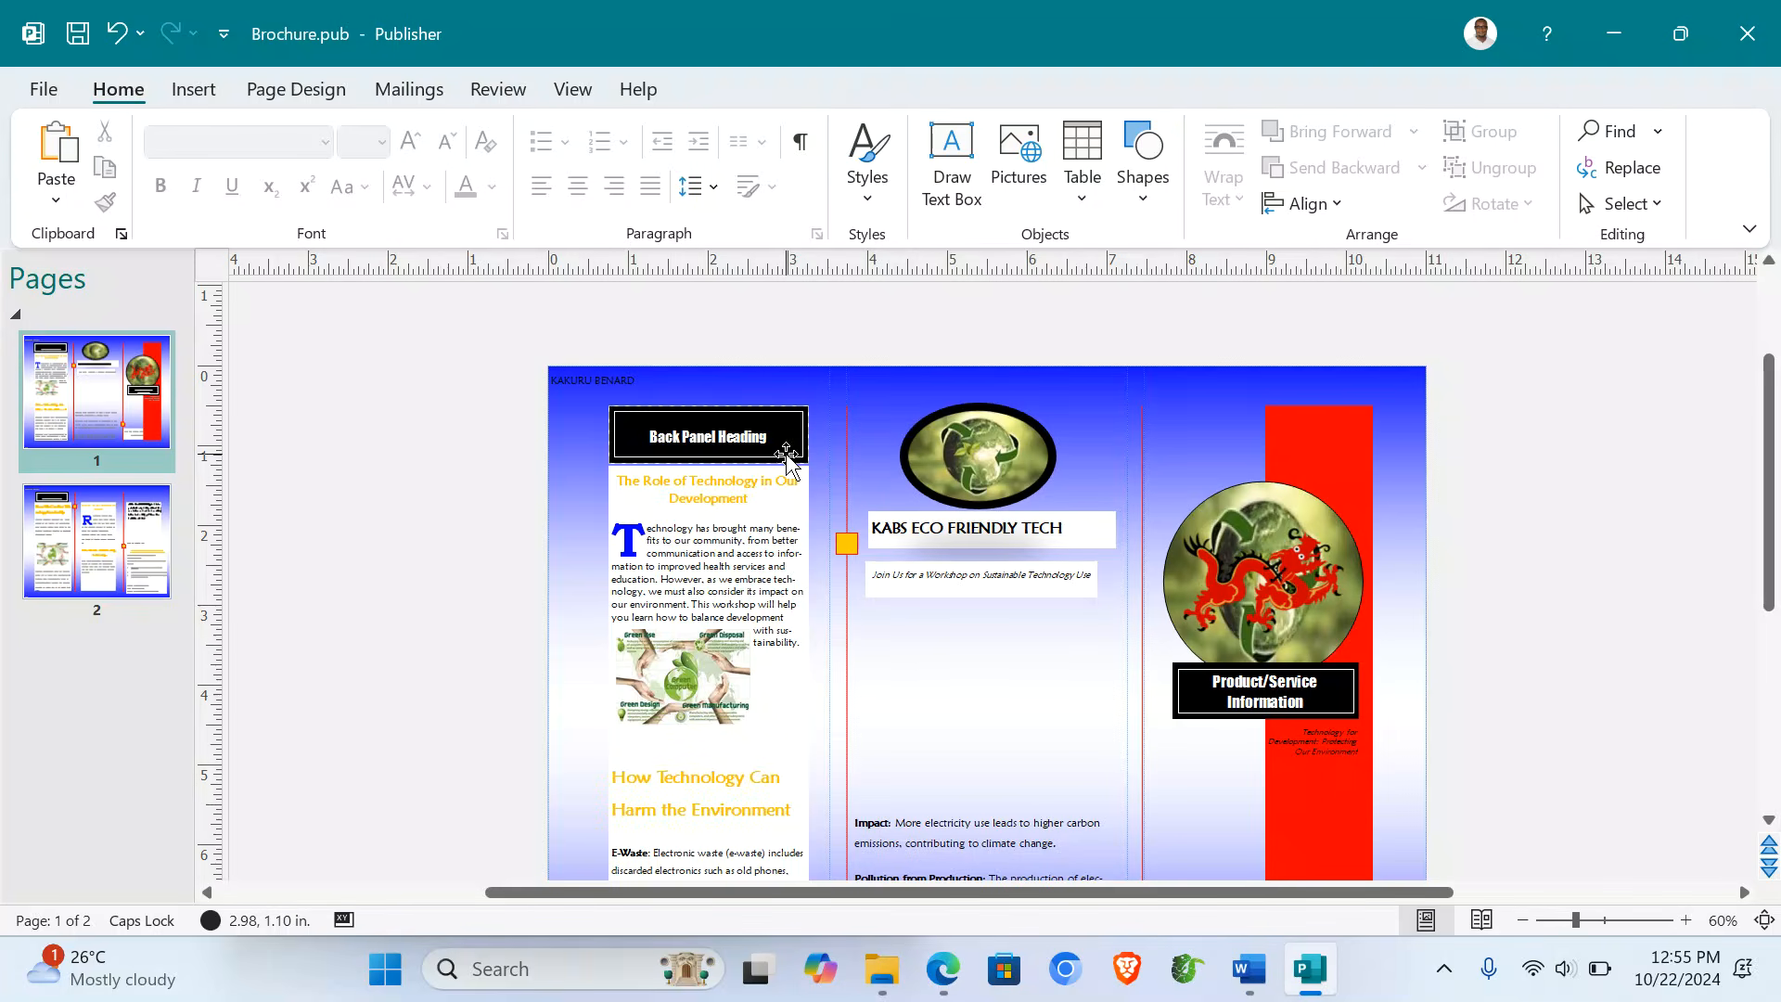
mouse_move(884, 987)
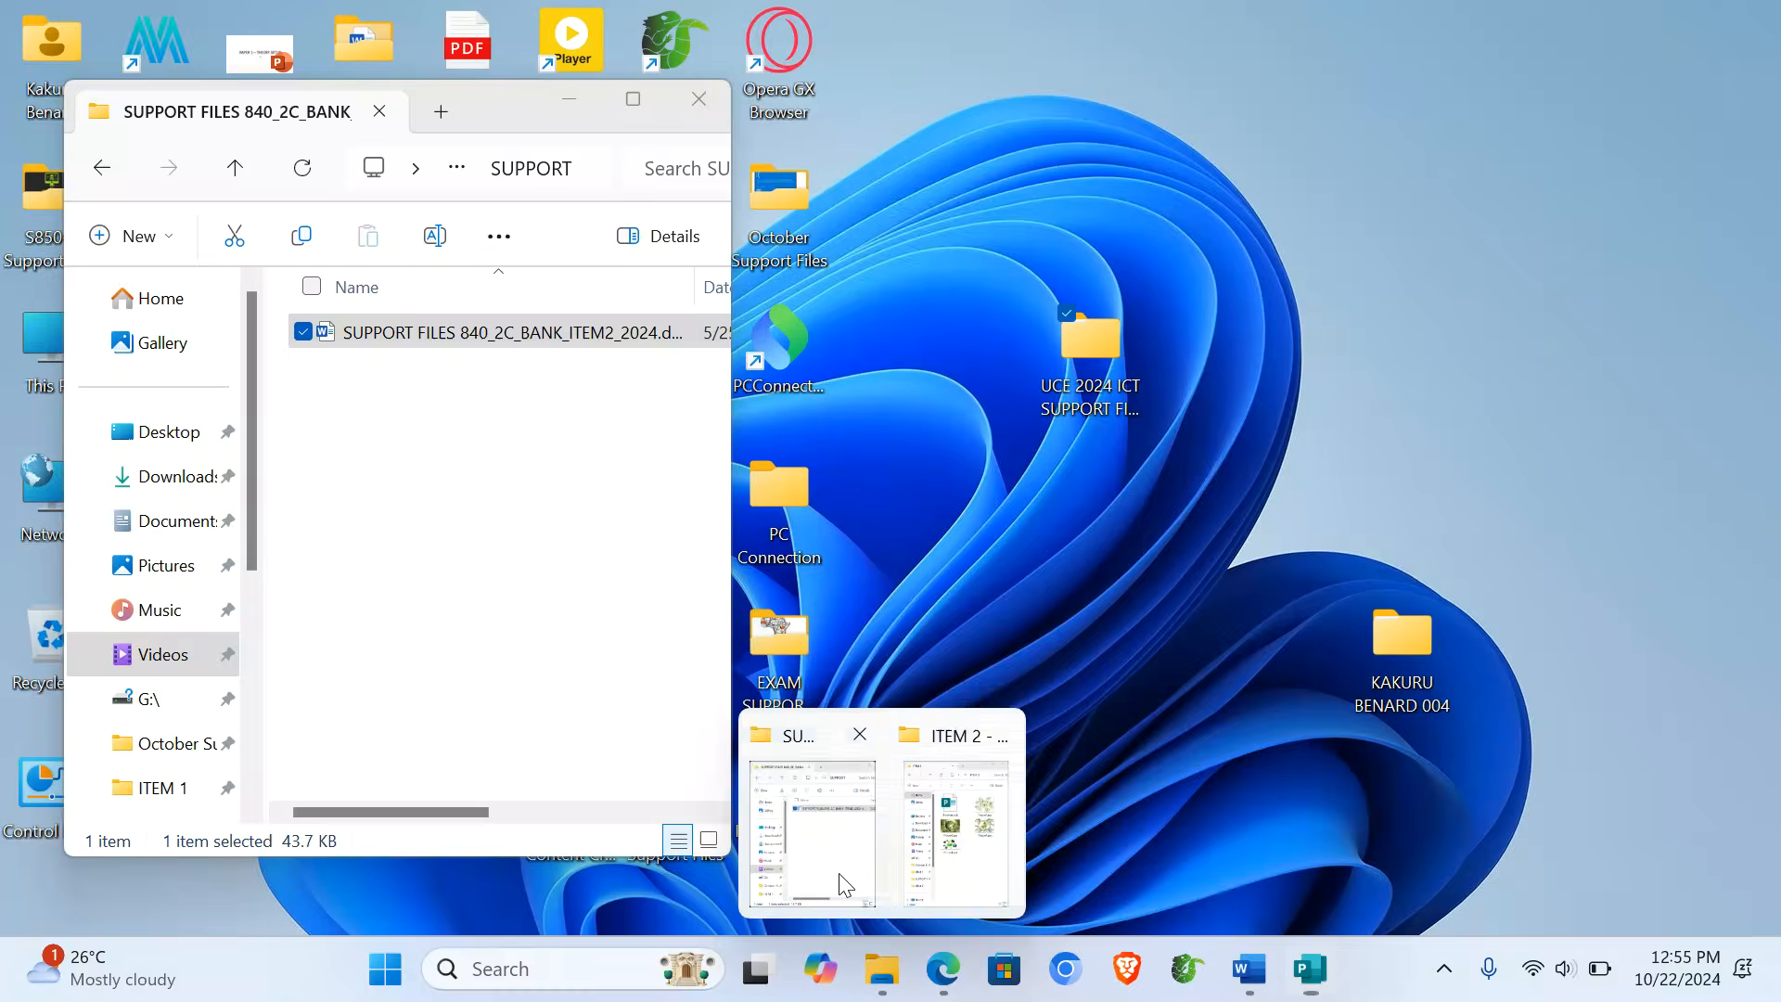
- Open 'NLSC ICT Facilitation - Compressed - Copy.pptx' from New Volume (D:) in File Explorer
click(838, 881)
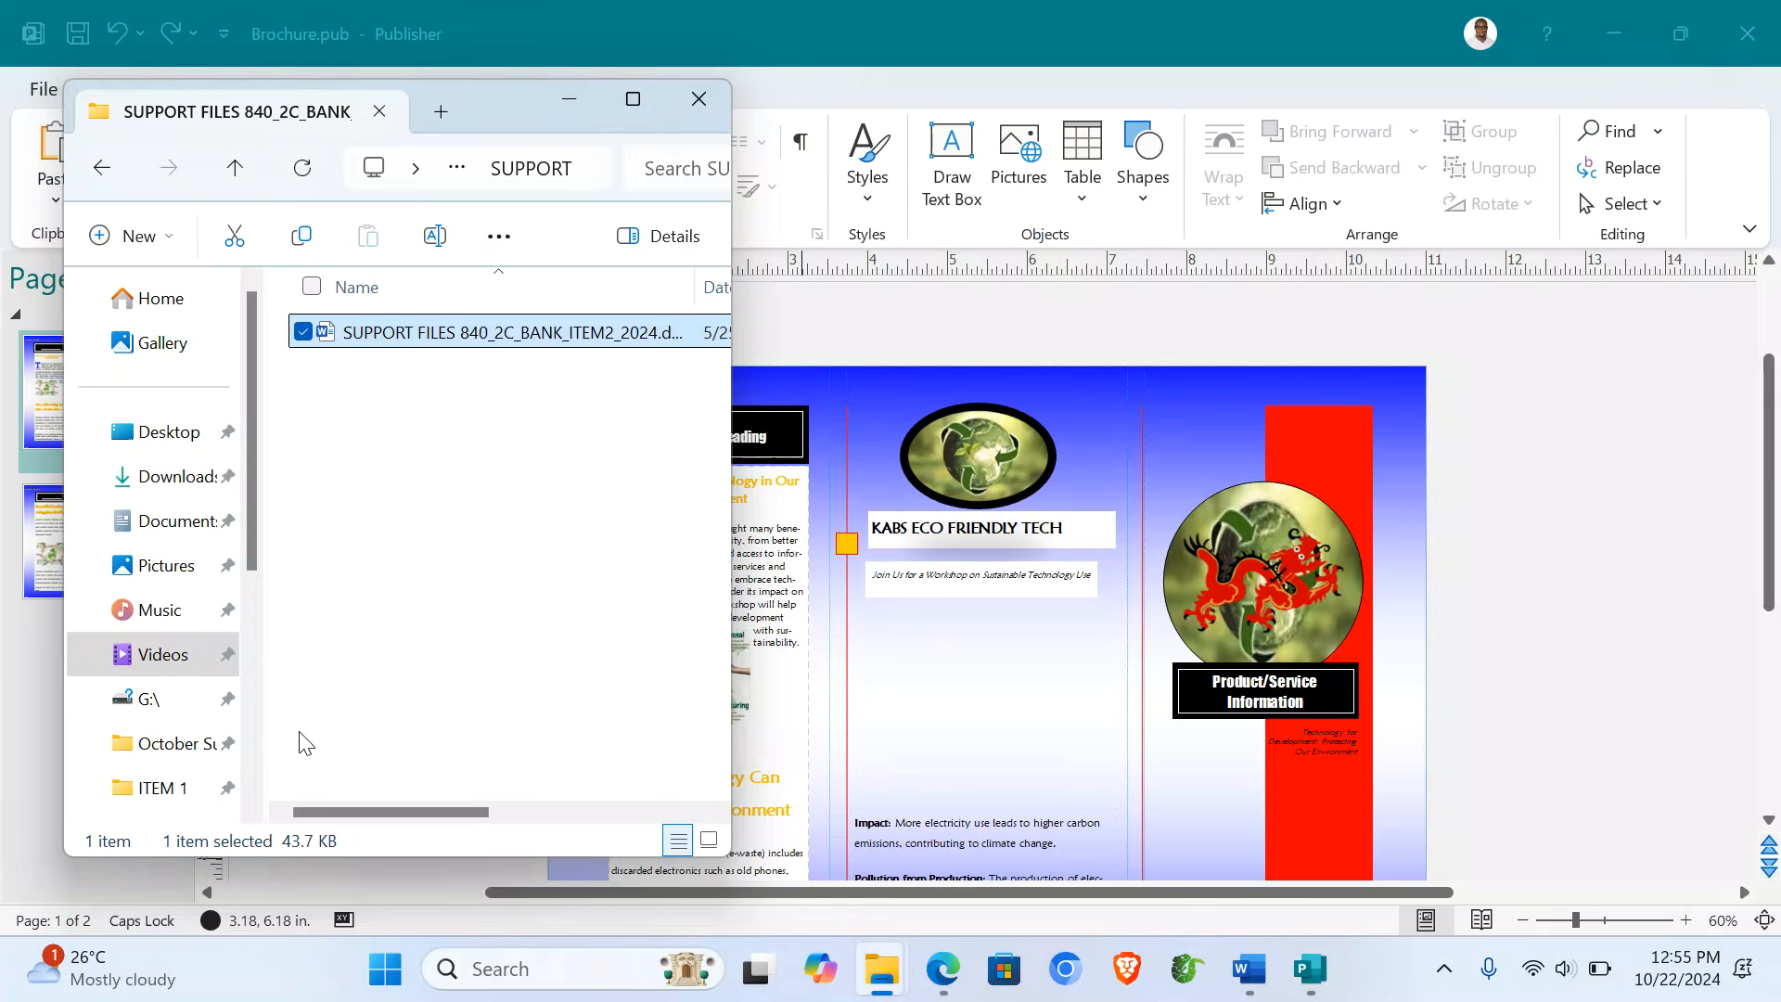
click(185, 735)
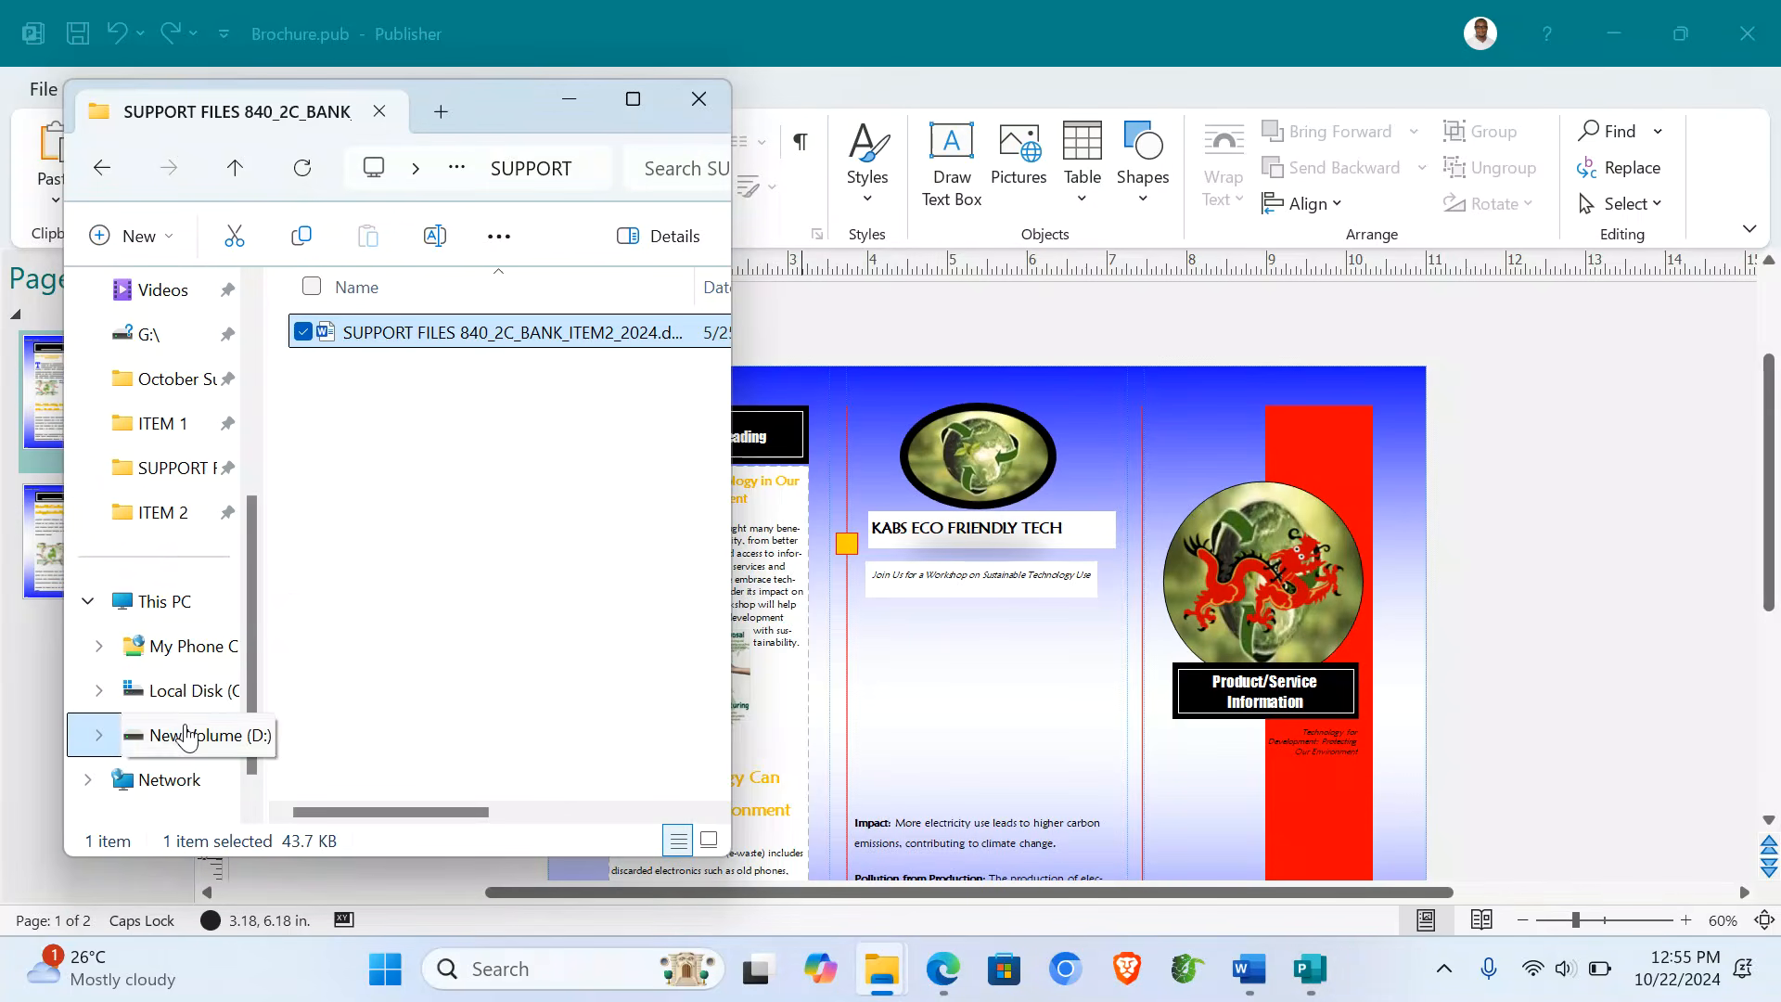
scroll(469, 727, down, 10)
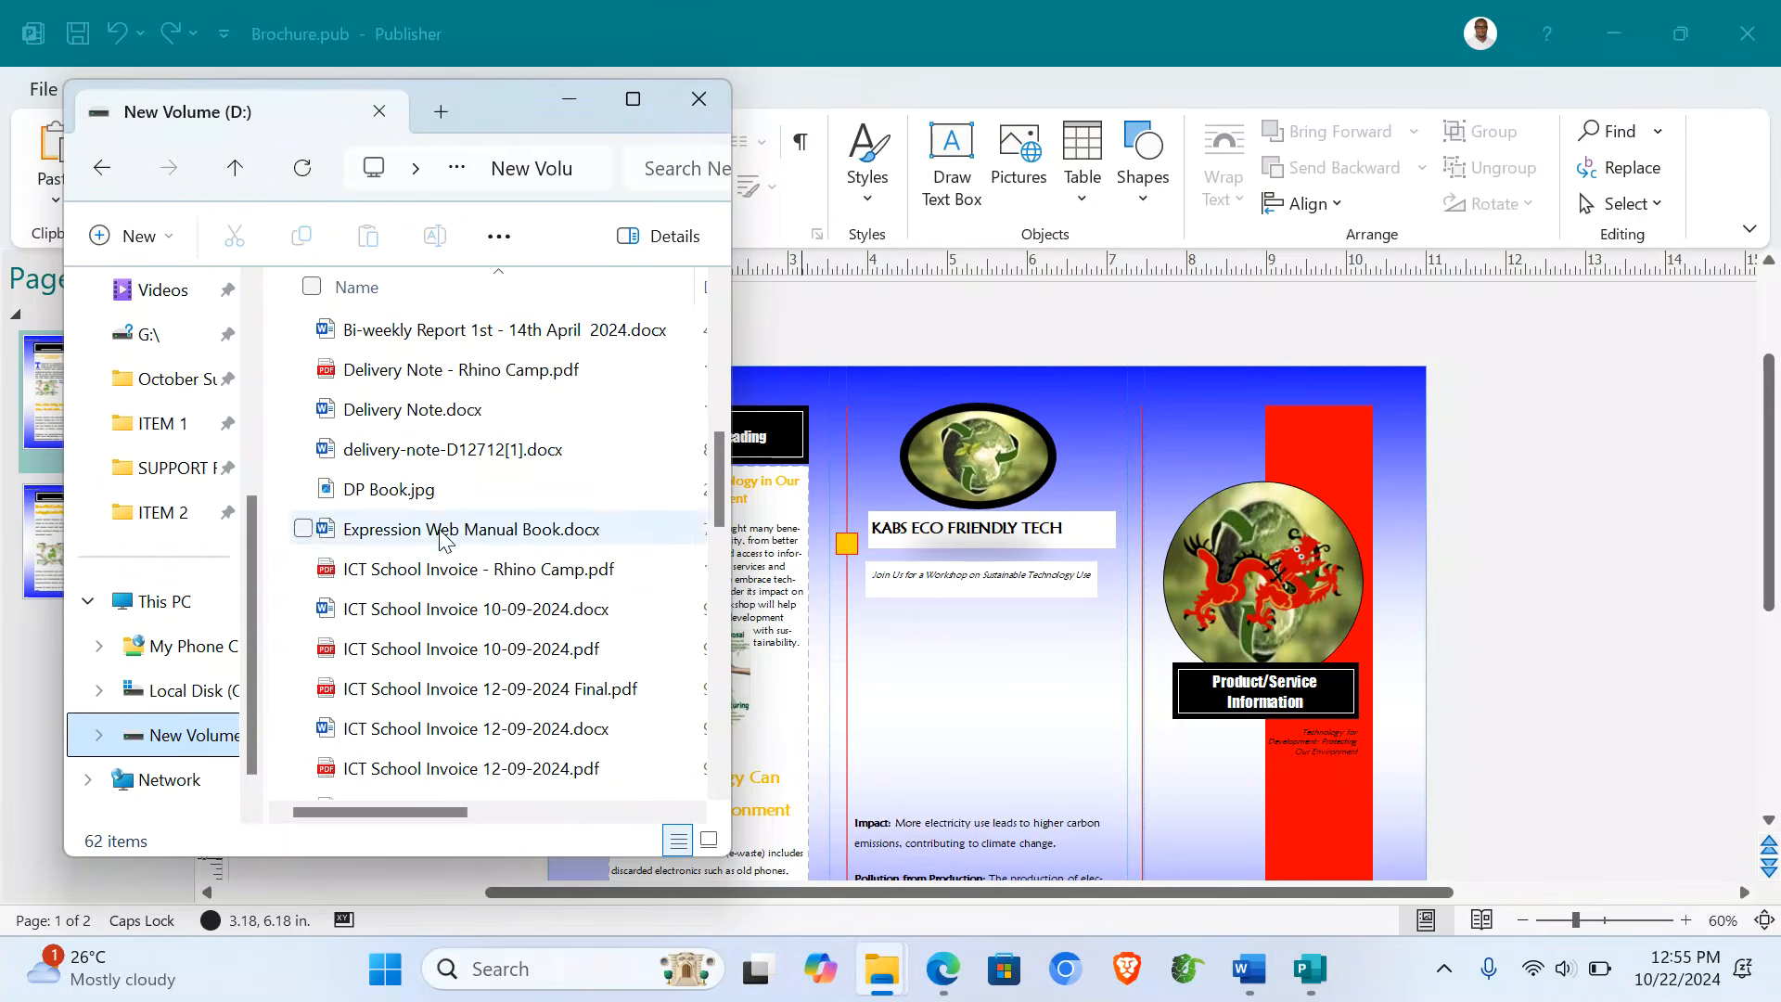
scroll(417, 401, down, 3)
scroll(416, 401, down, 5)
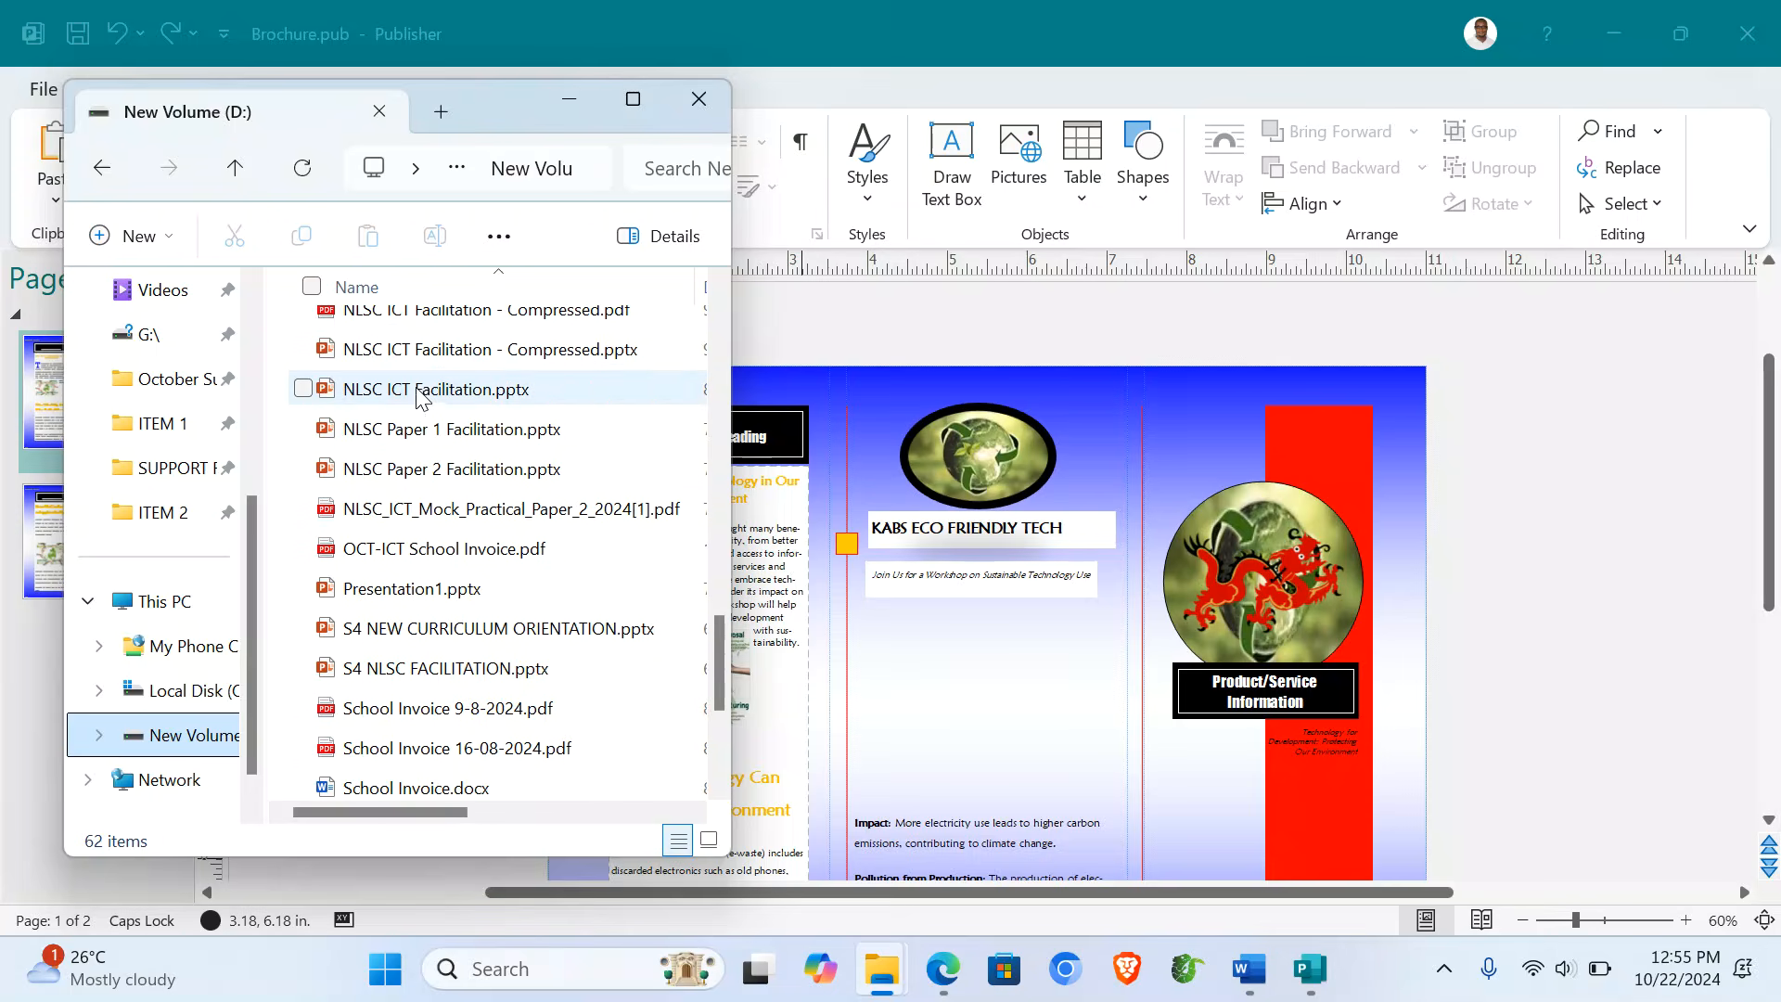
scroll(430, 358, up, 3)
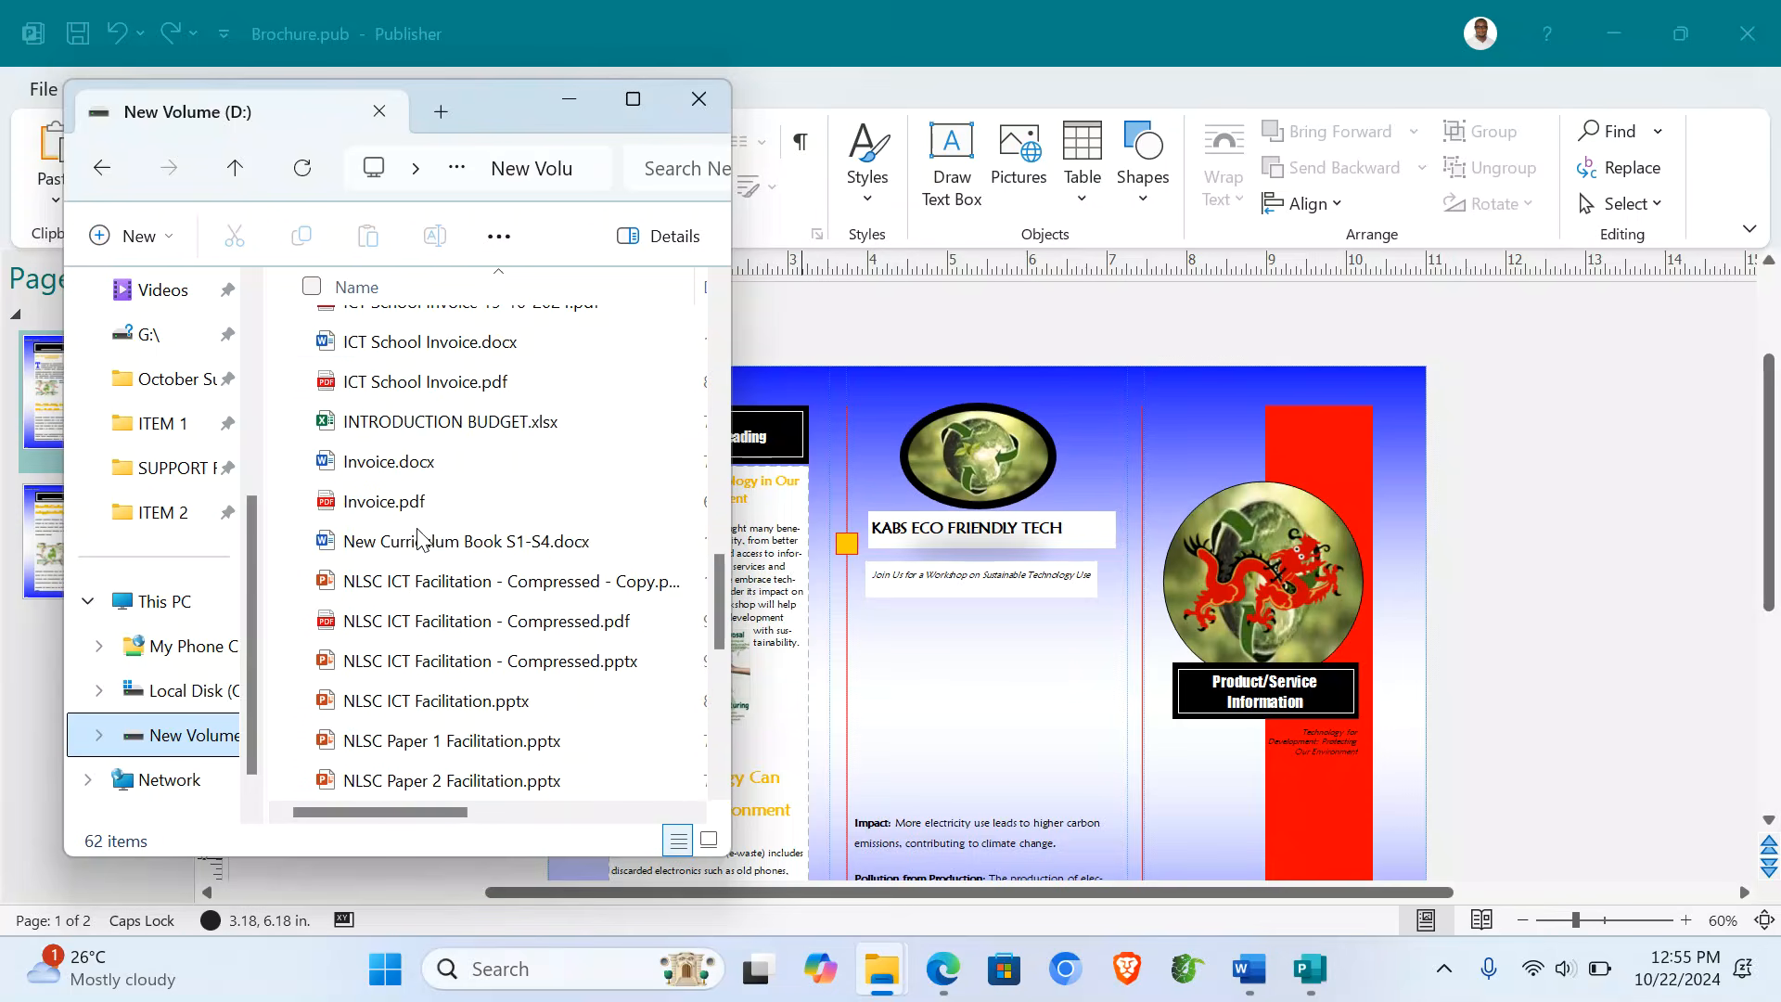
double_click(422, 583)
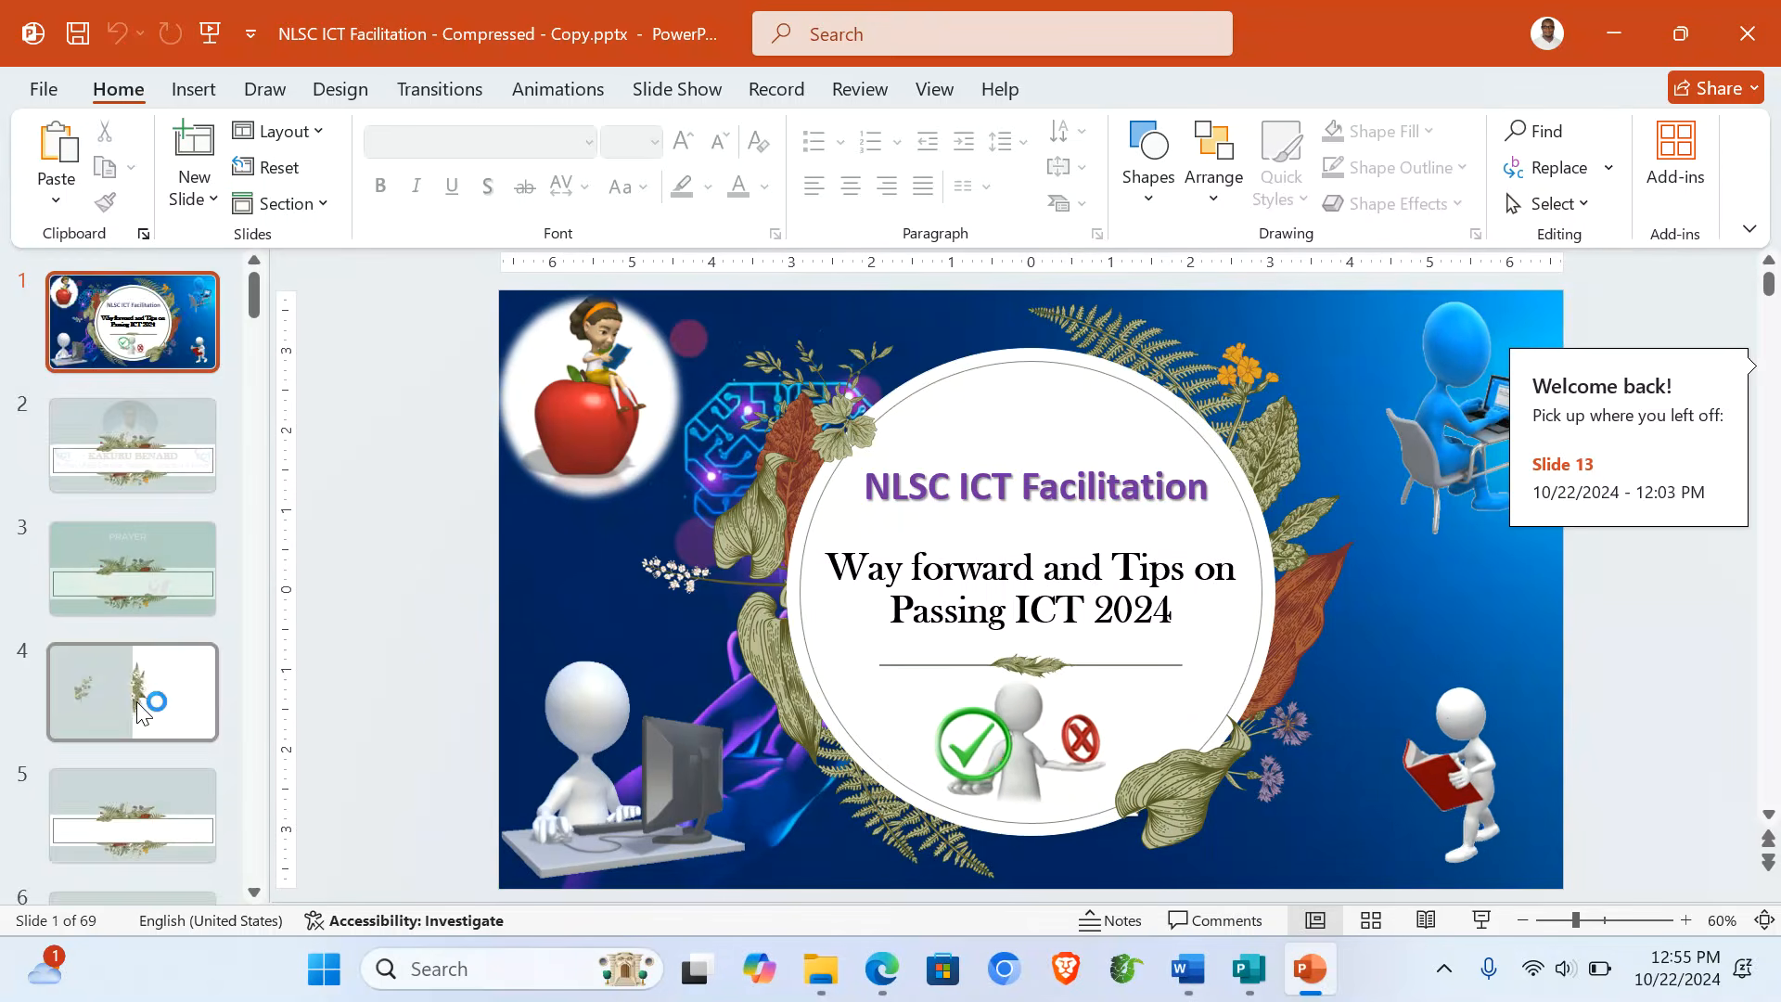
- Run the slide show from slide 15, the EOC 5 publishing skills scoring table
scroll(136, 711, down, 3)
scroll(139, 712, down, 8)
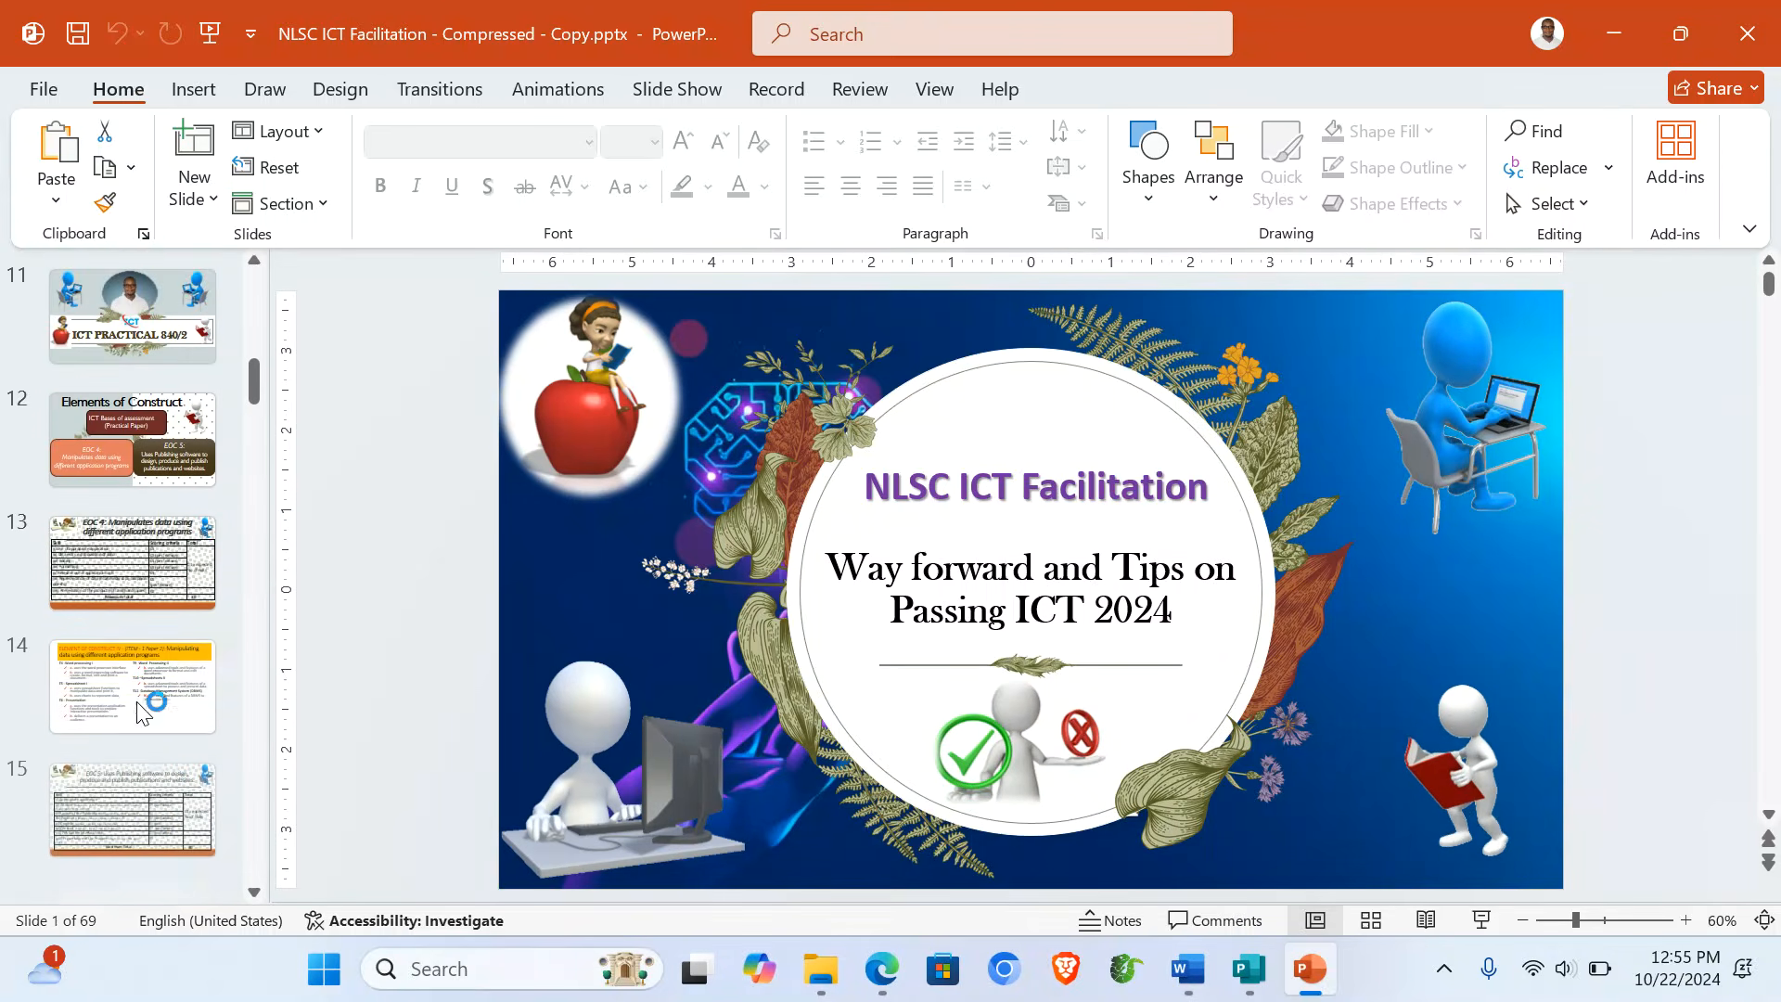
click(139, 710)
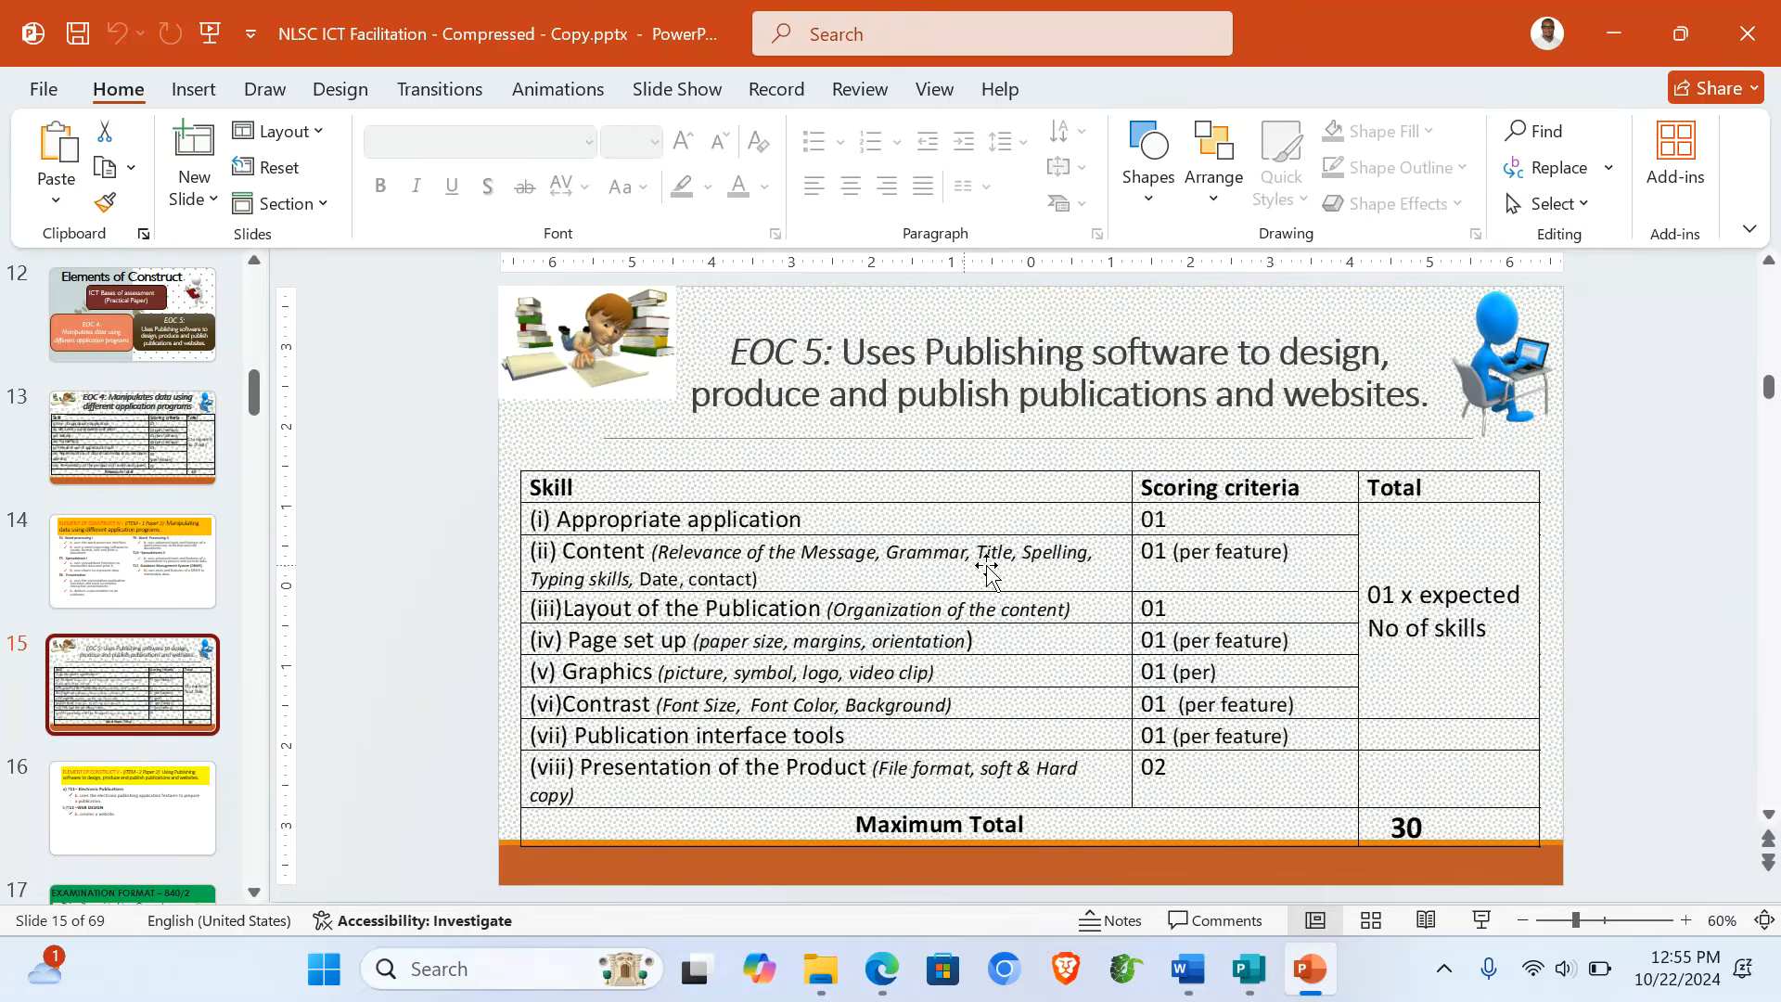
click(1482, 921)
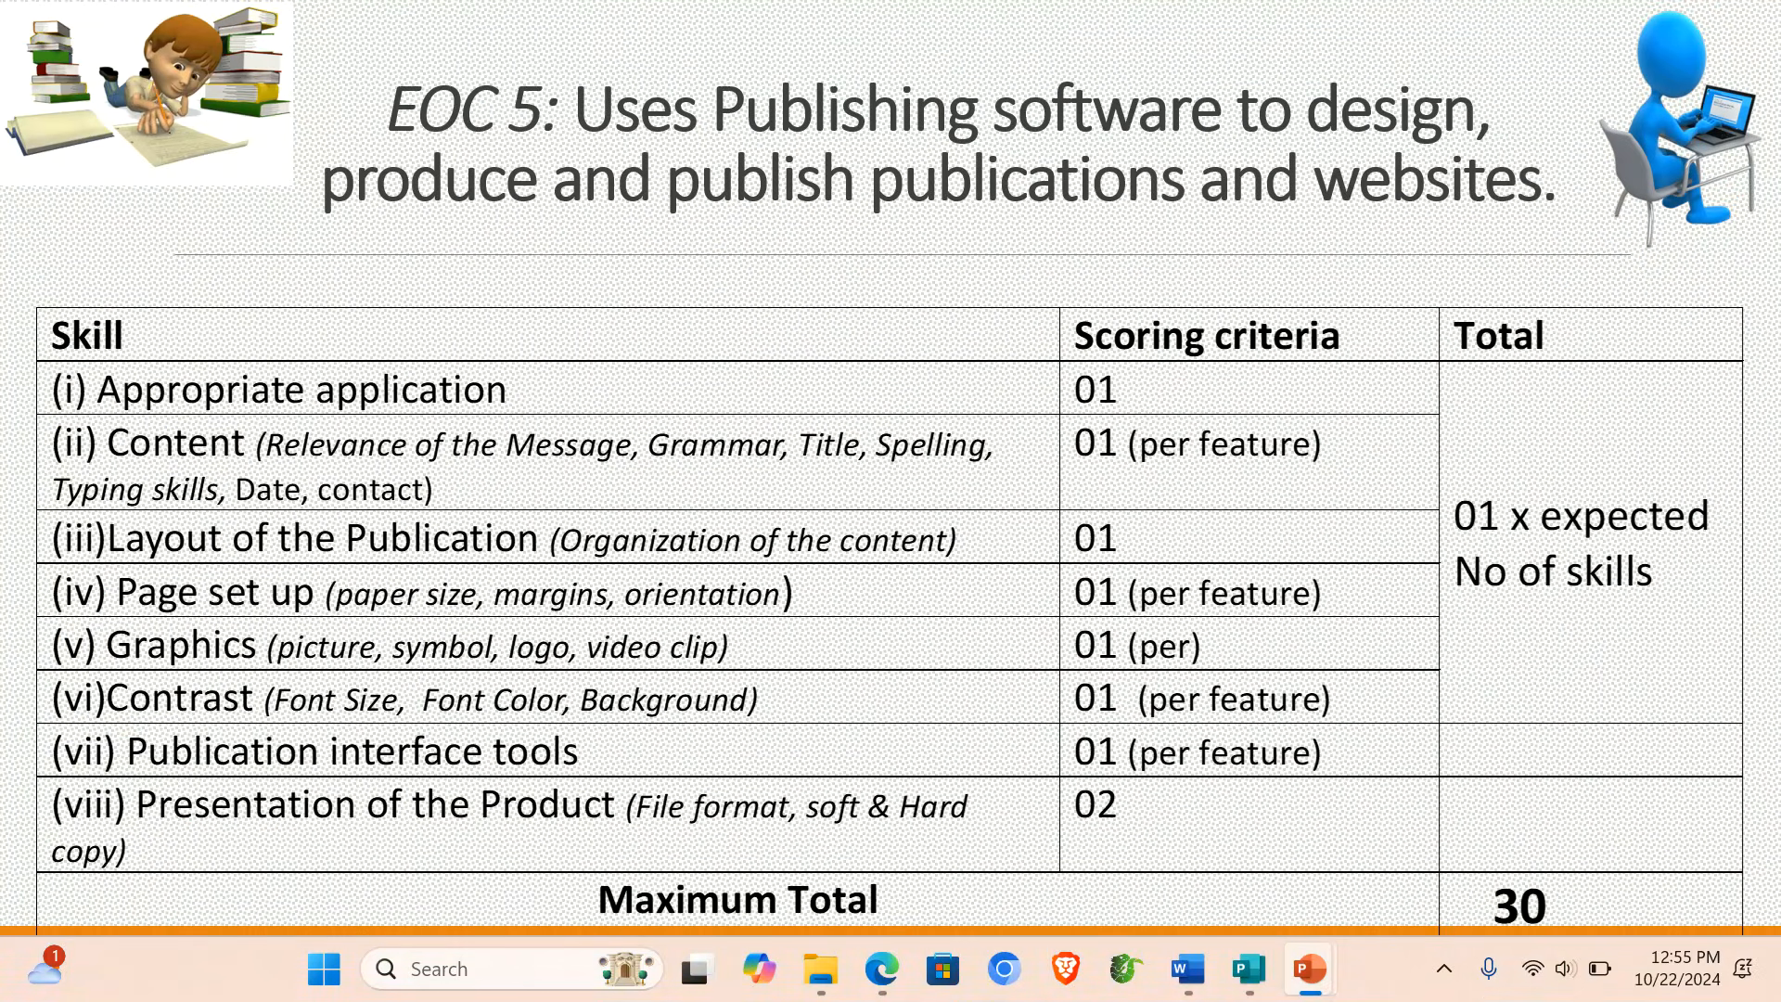
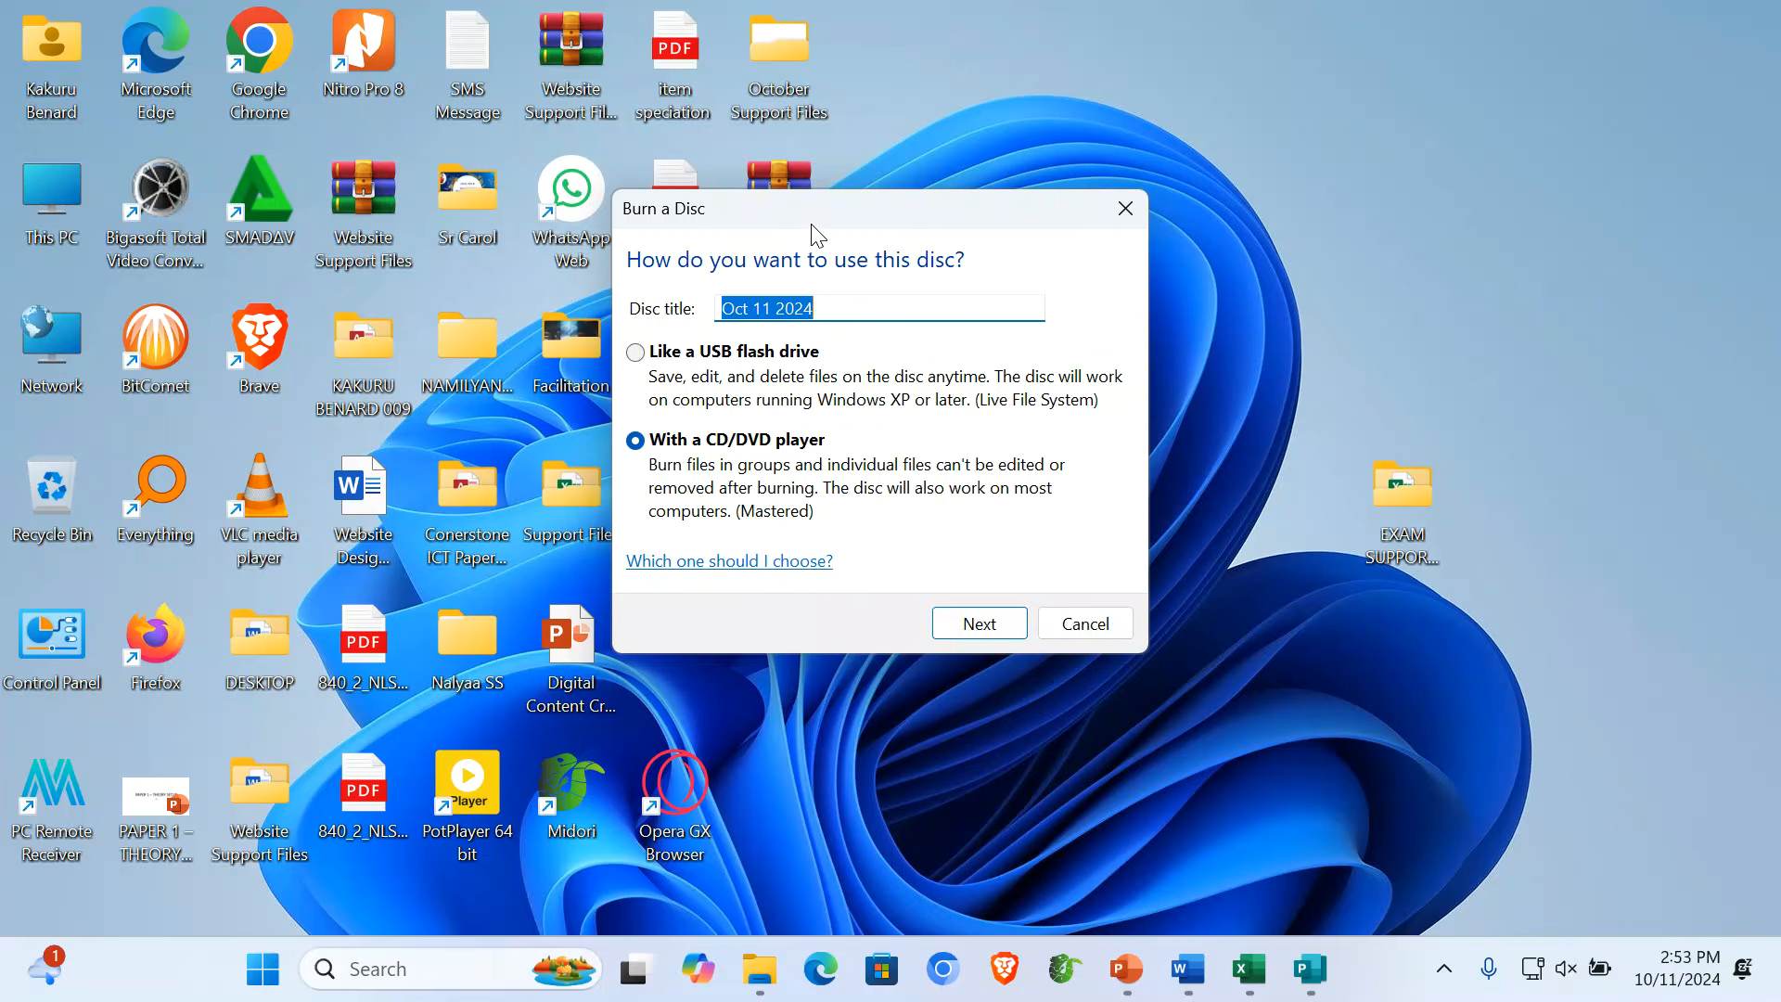
- Replace the disc title with the candidate's name and number
drag(817, 235, 989, 250)
drag(1021, 319, 861, 329)
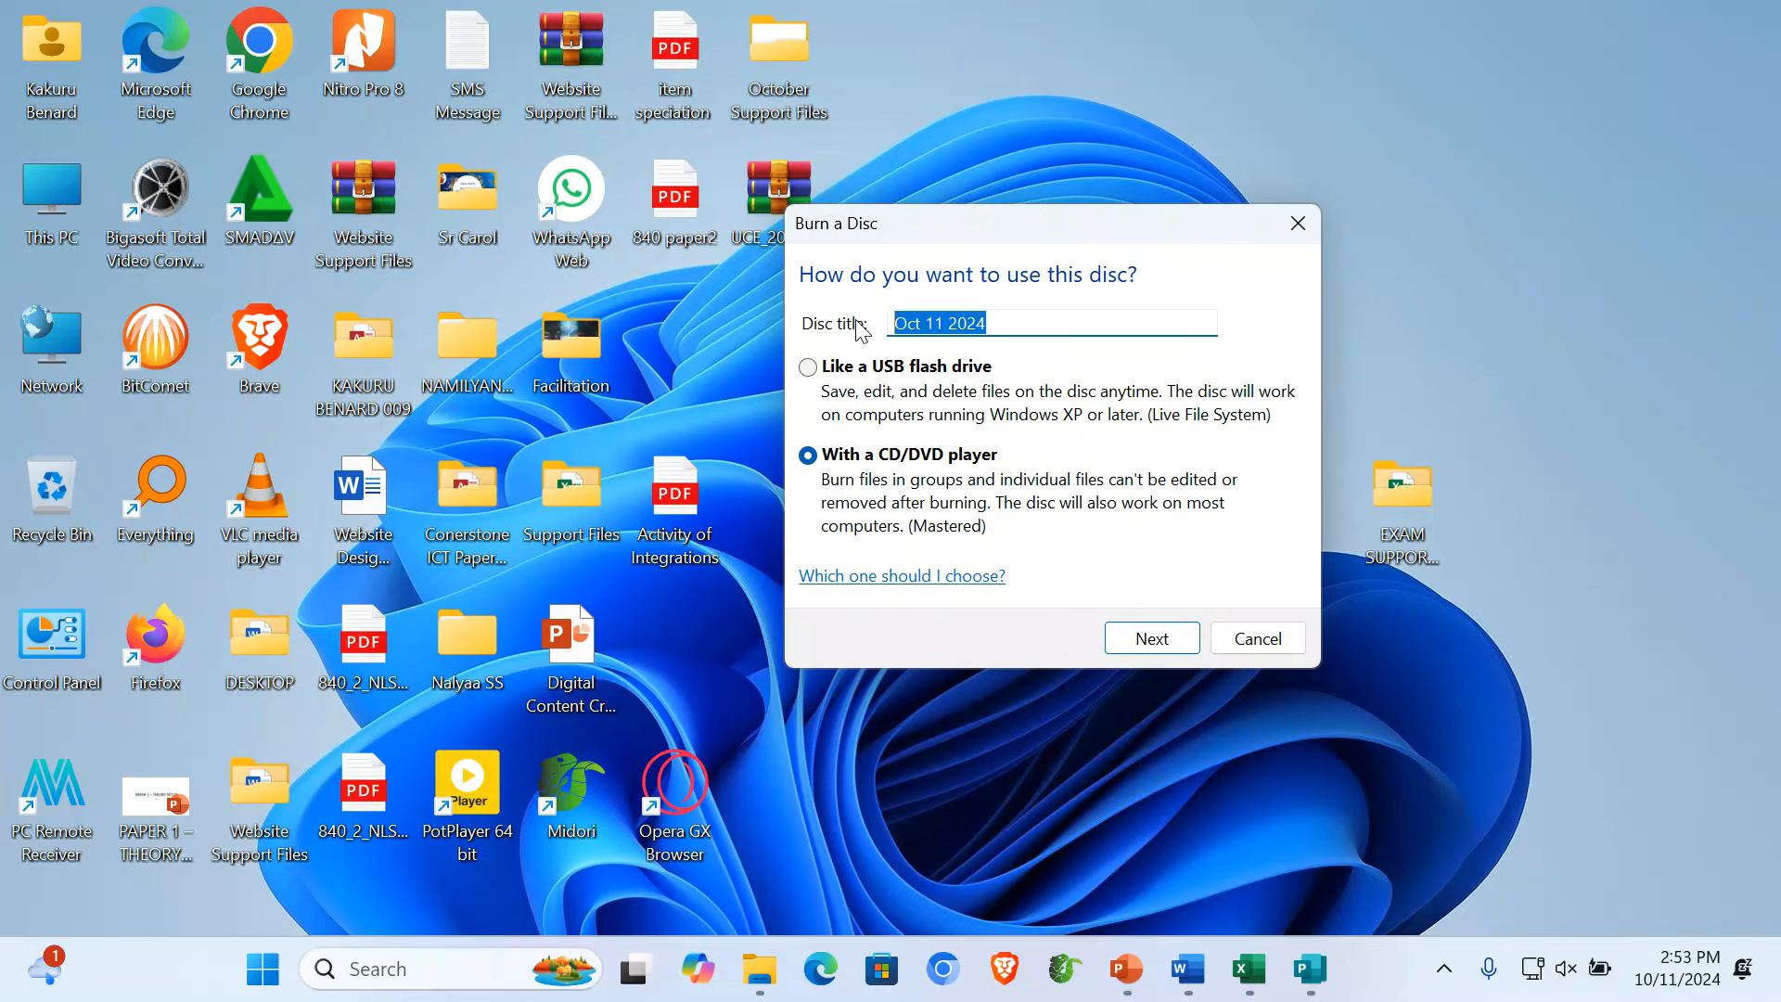
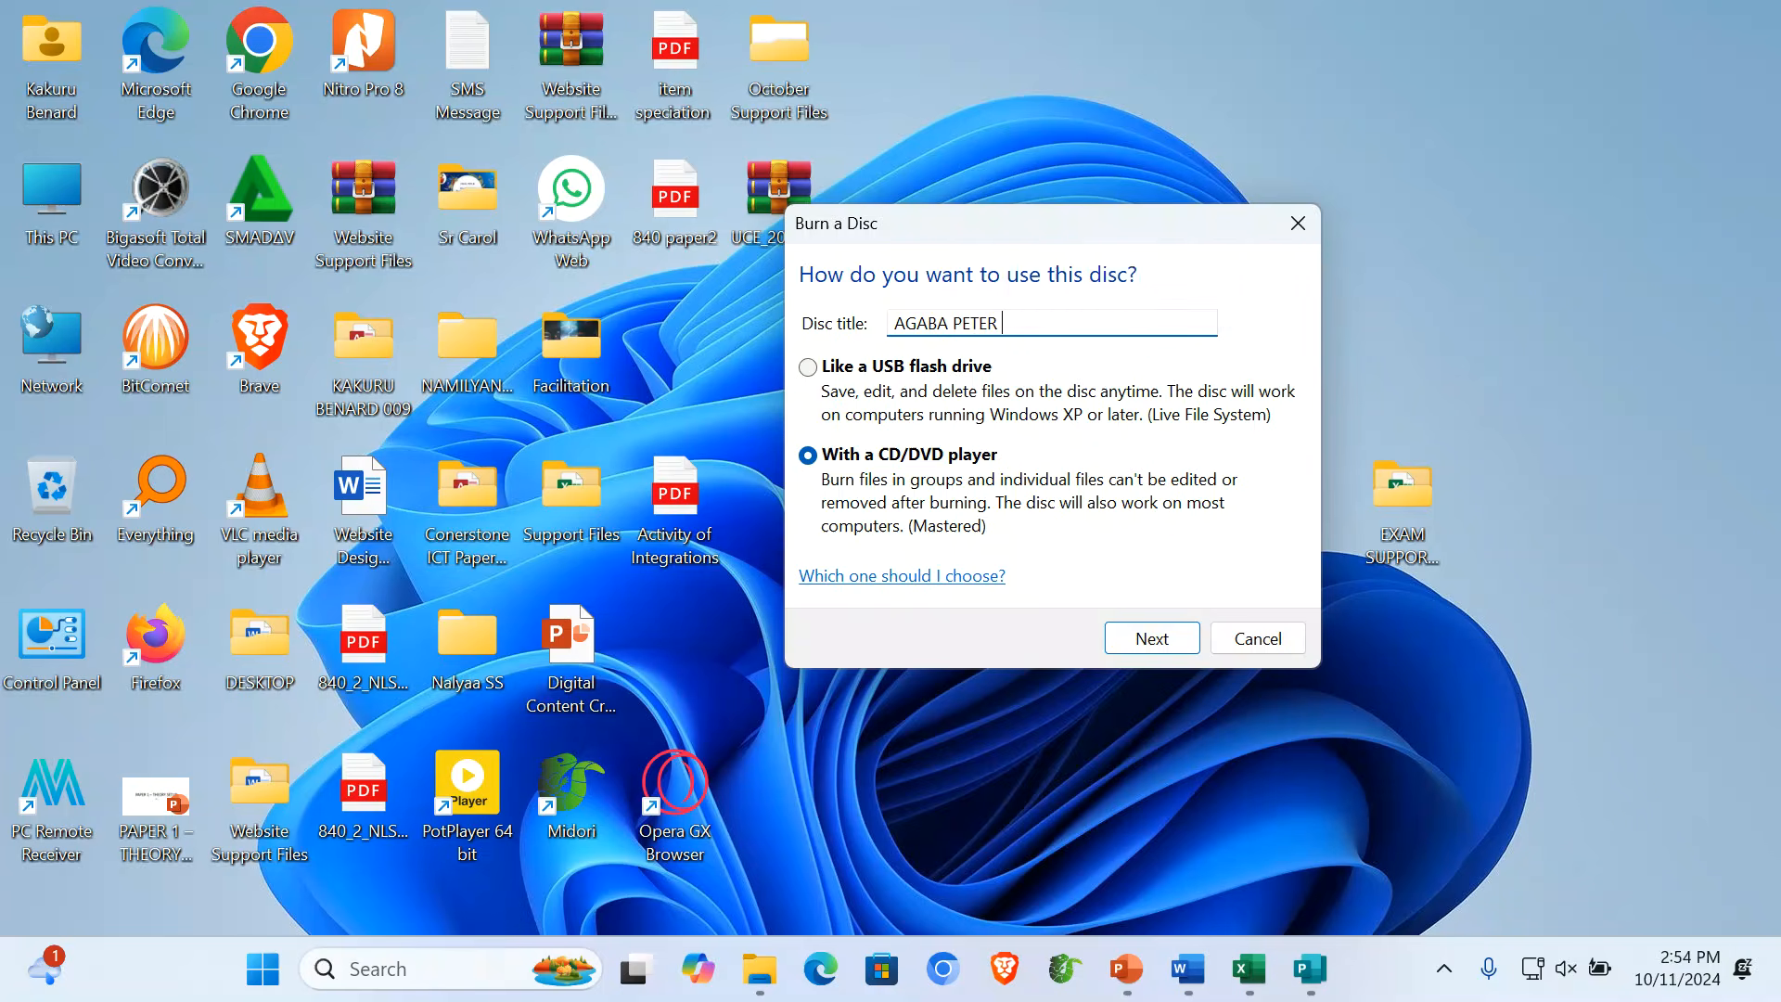
text( O)
key(BackSpace)
key(ctrl+a)
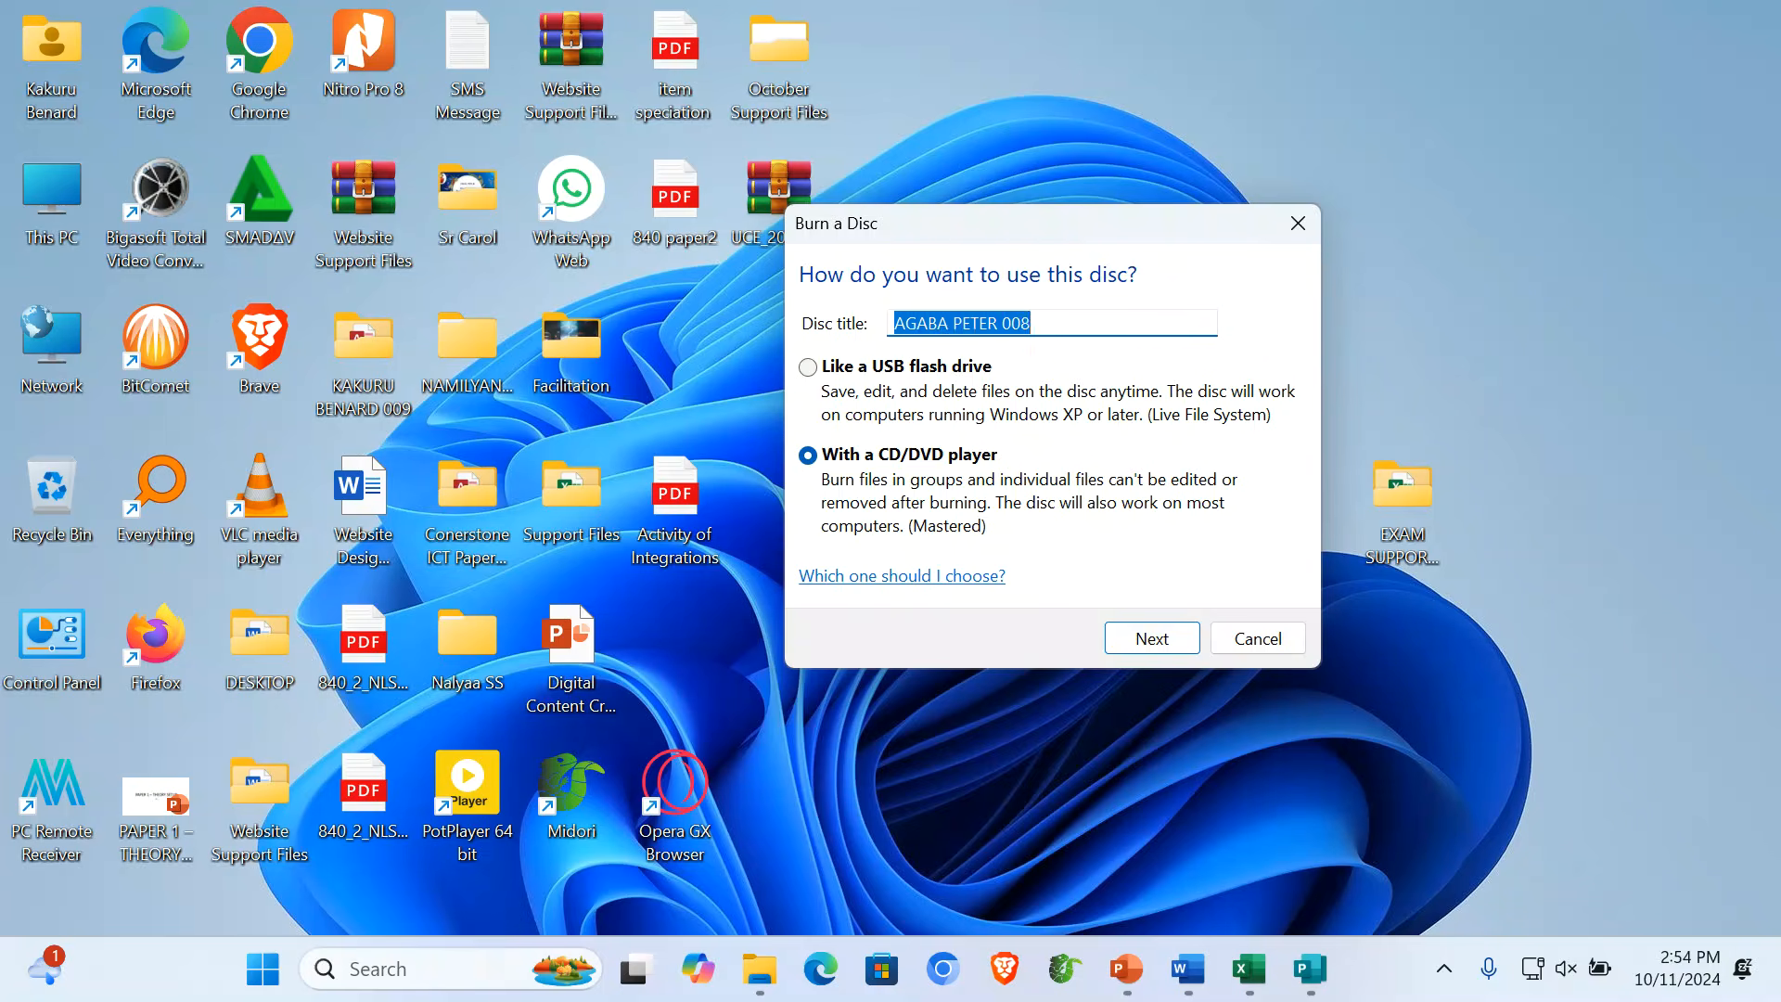
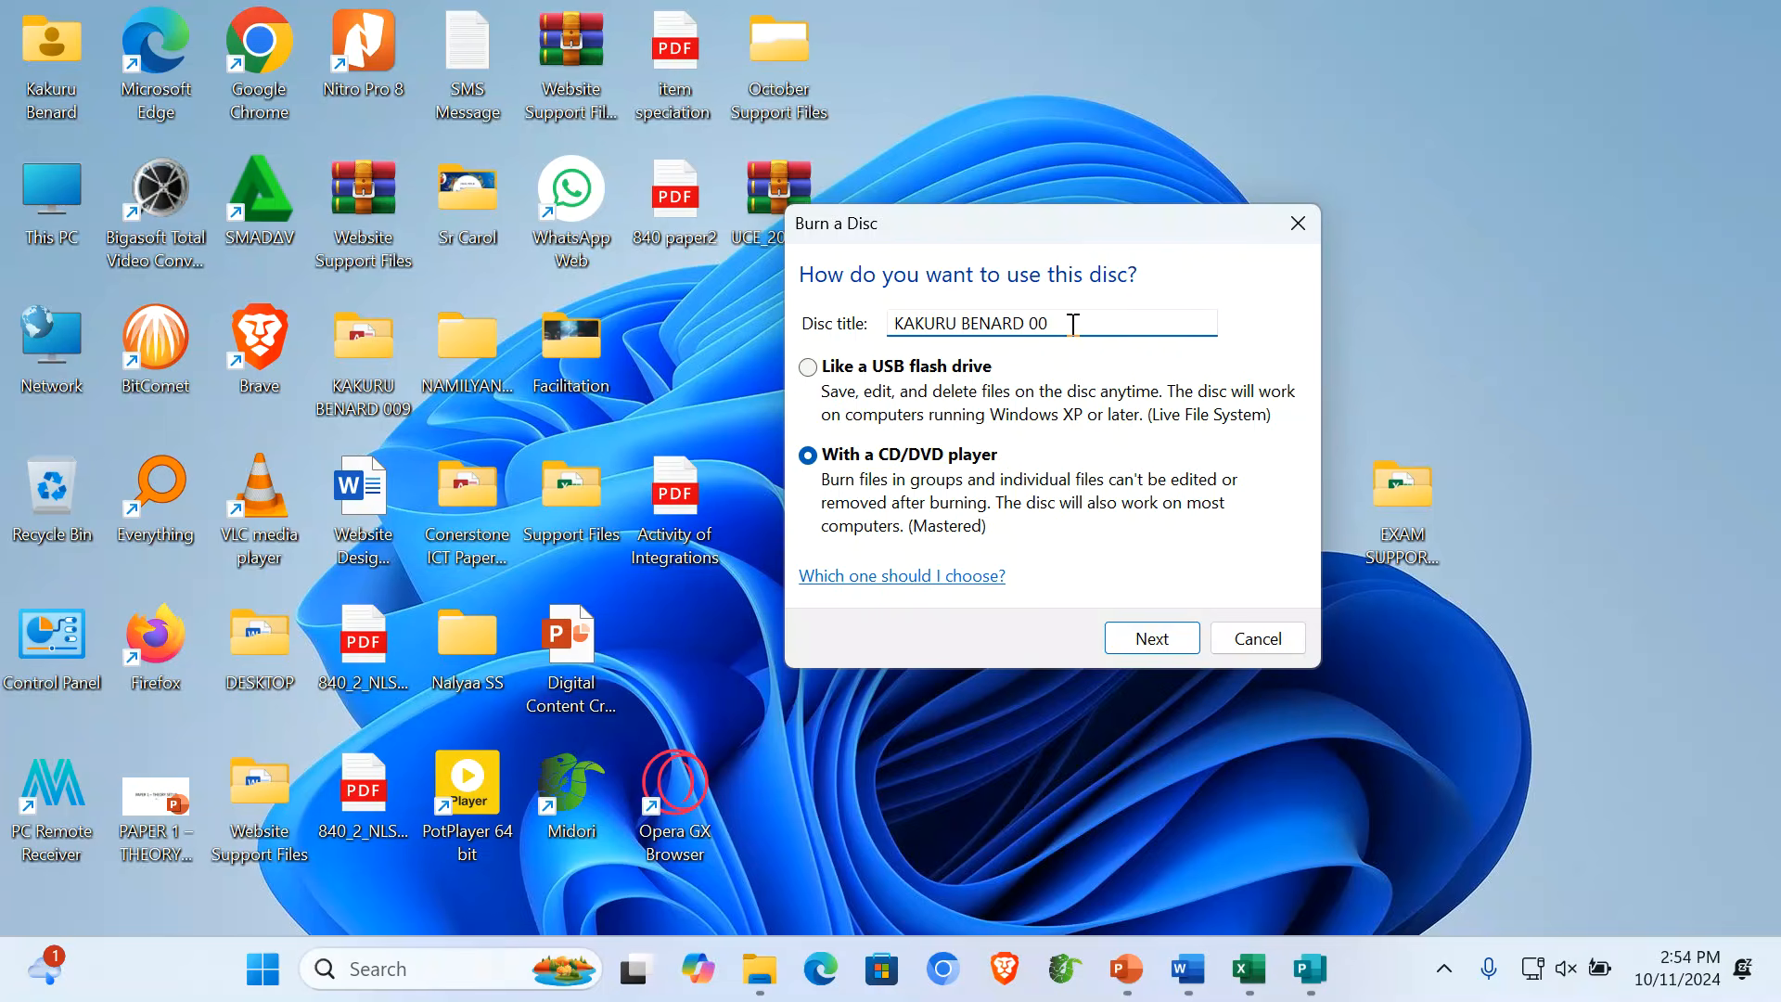
drag(1073, 324, 844, 323)
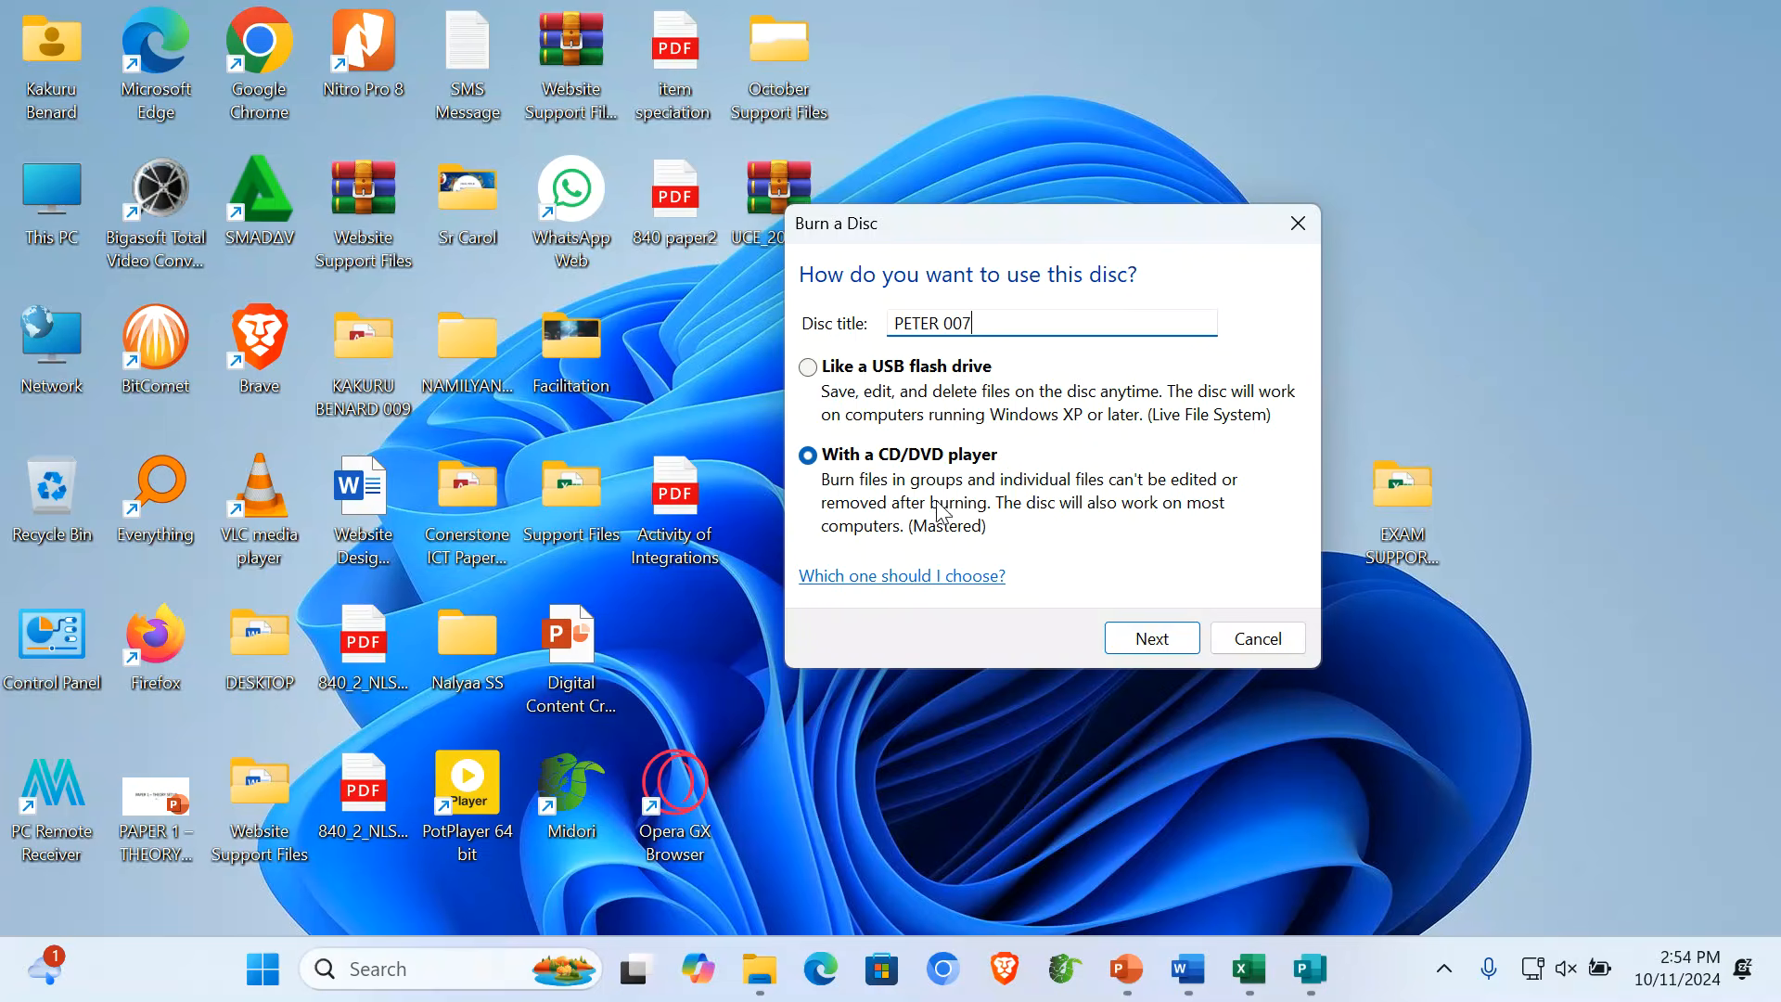
- Choose the 'With a CD/DVD player' disc format and confirm the setup
click(808, 368)
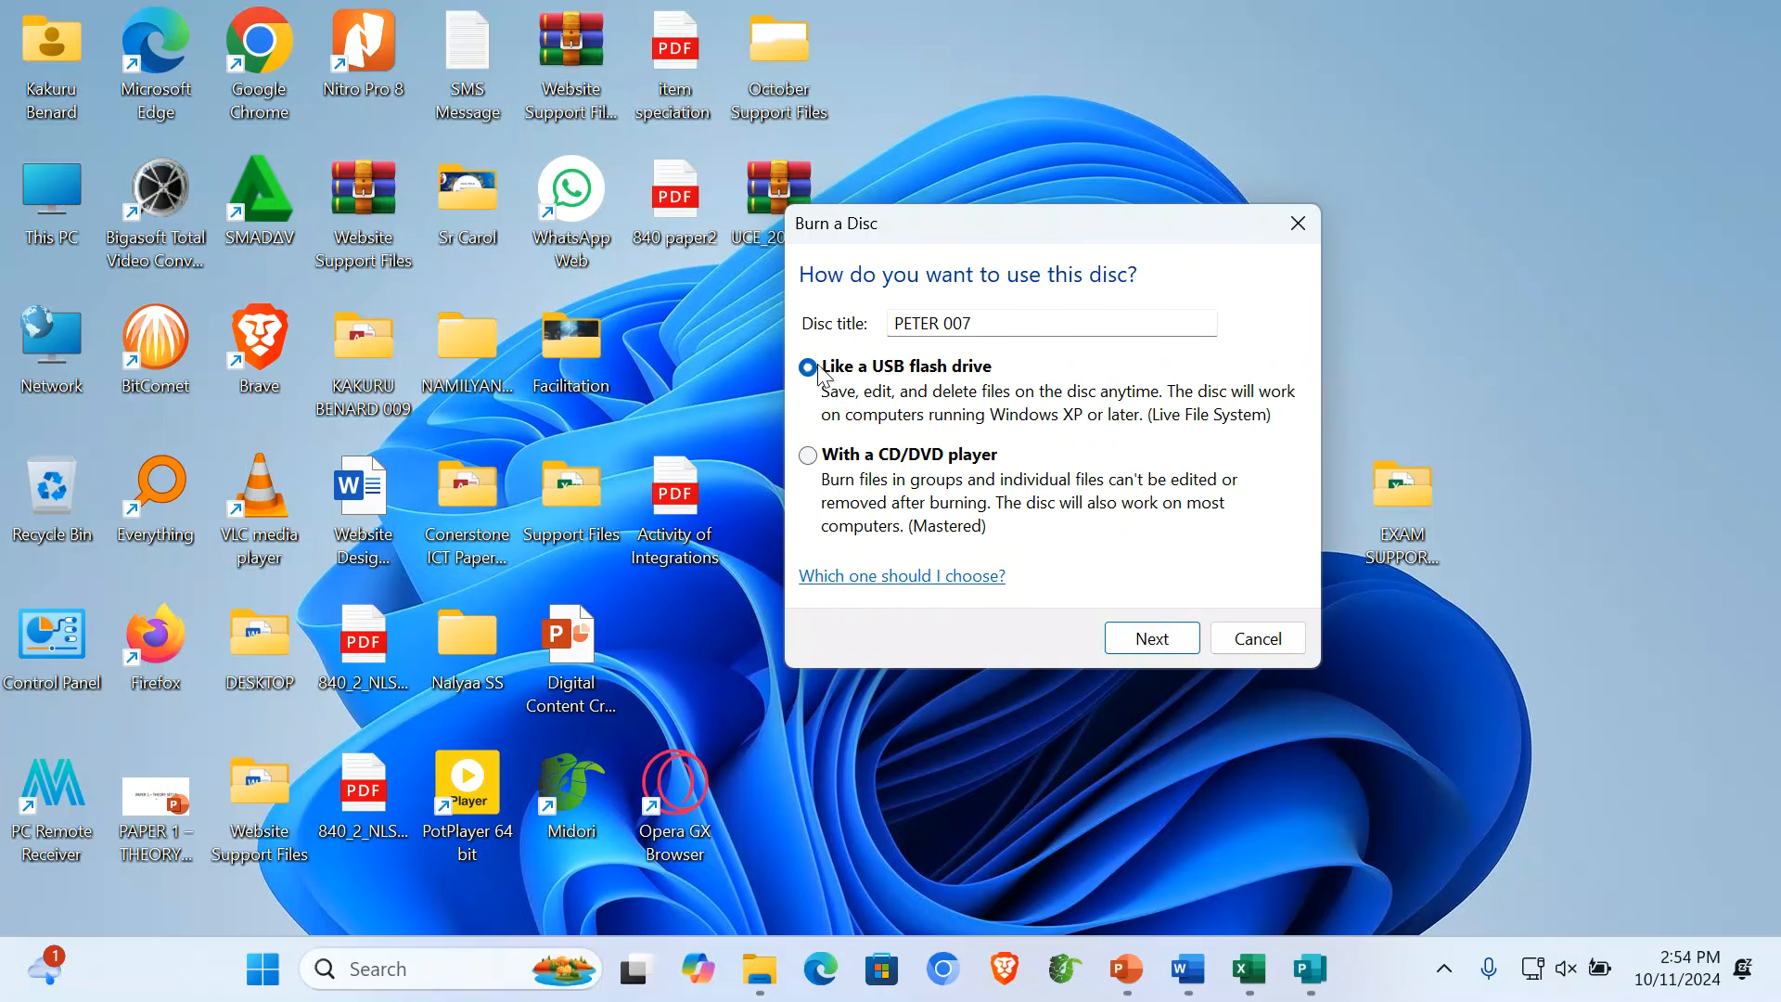
click(808, 456)
click(1178, 643)
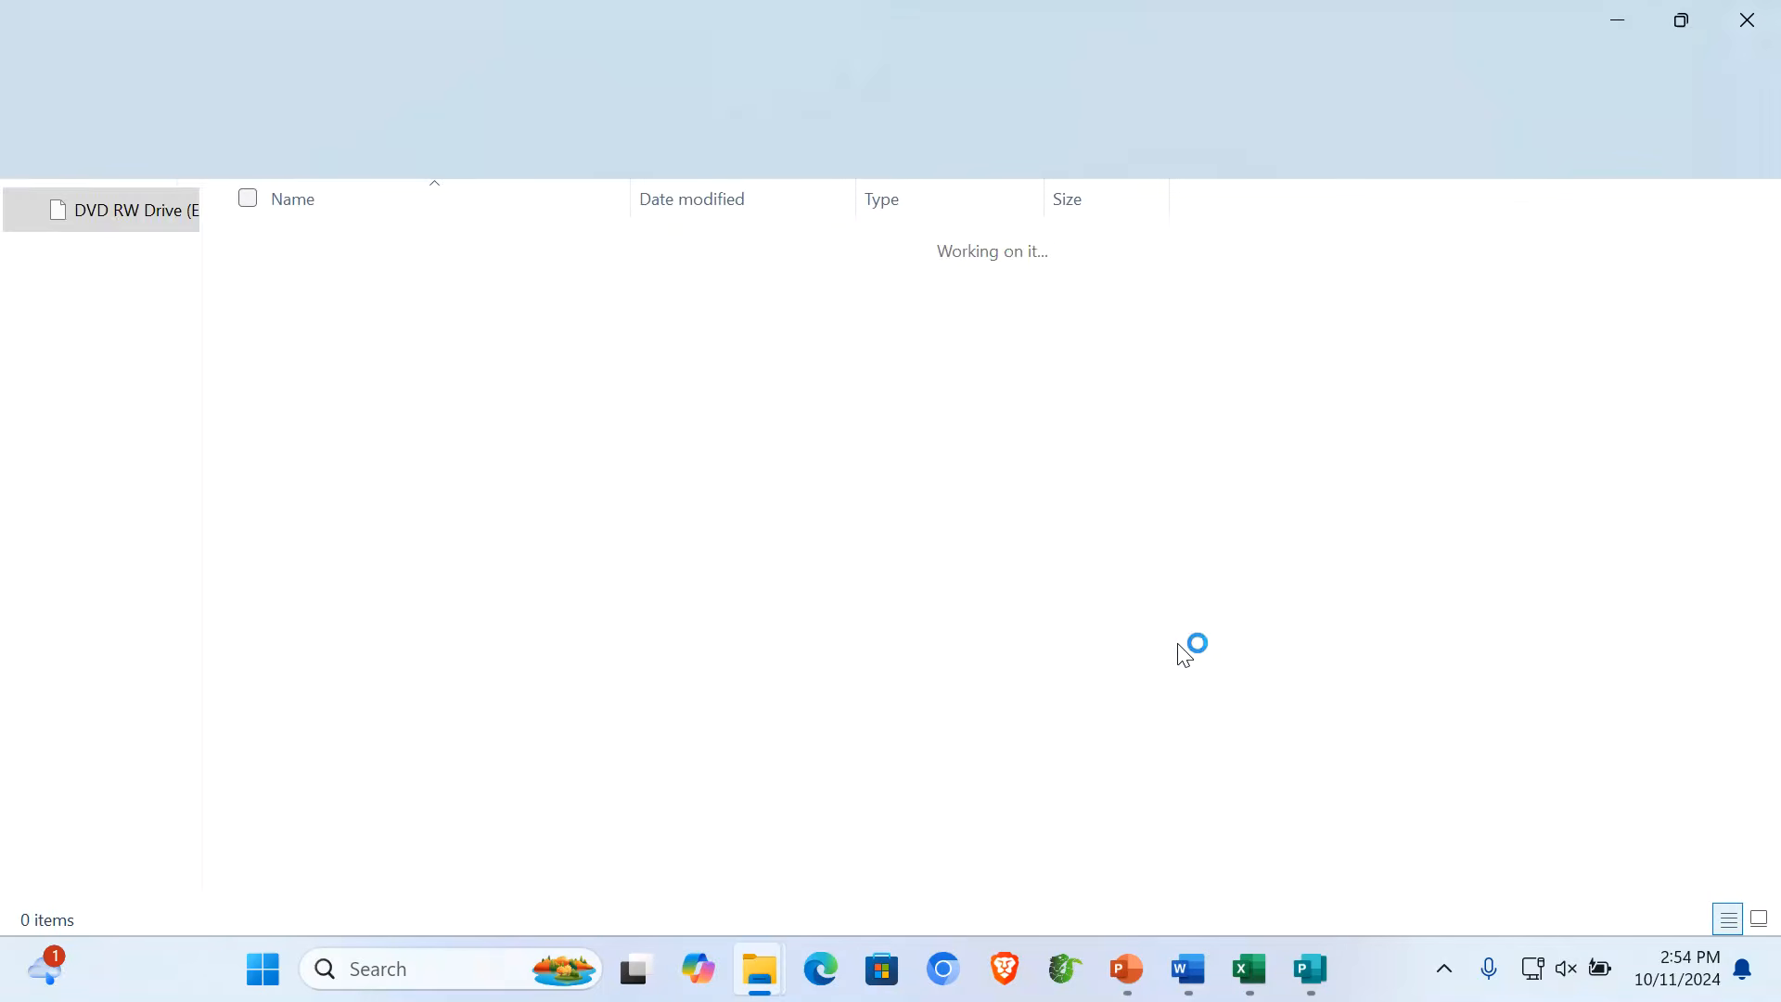
- Restore and resize the DVD RW Drive (E:) window so the candidate's desktop folder is visible beside it
click(1685, 27)
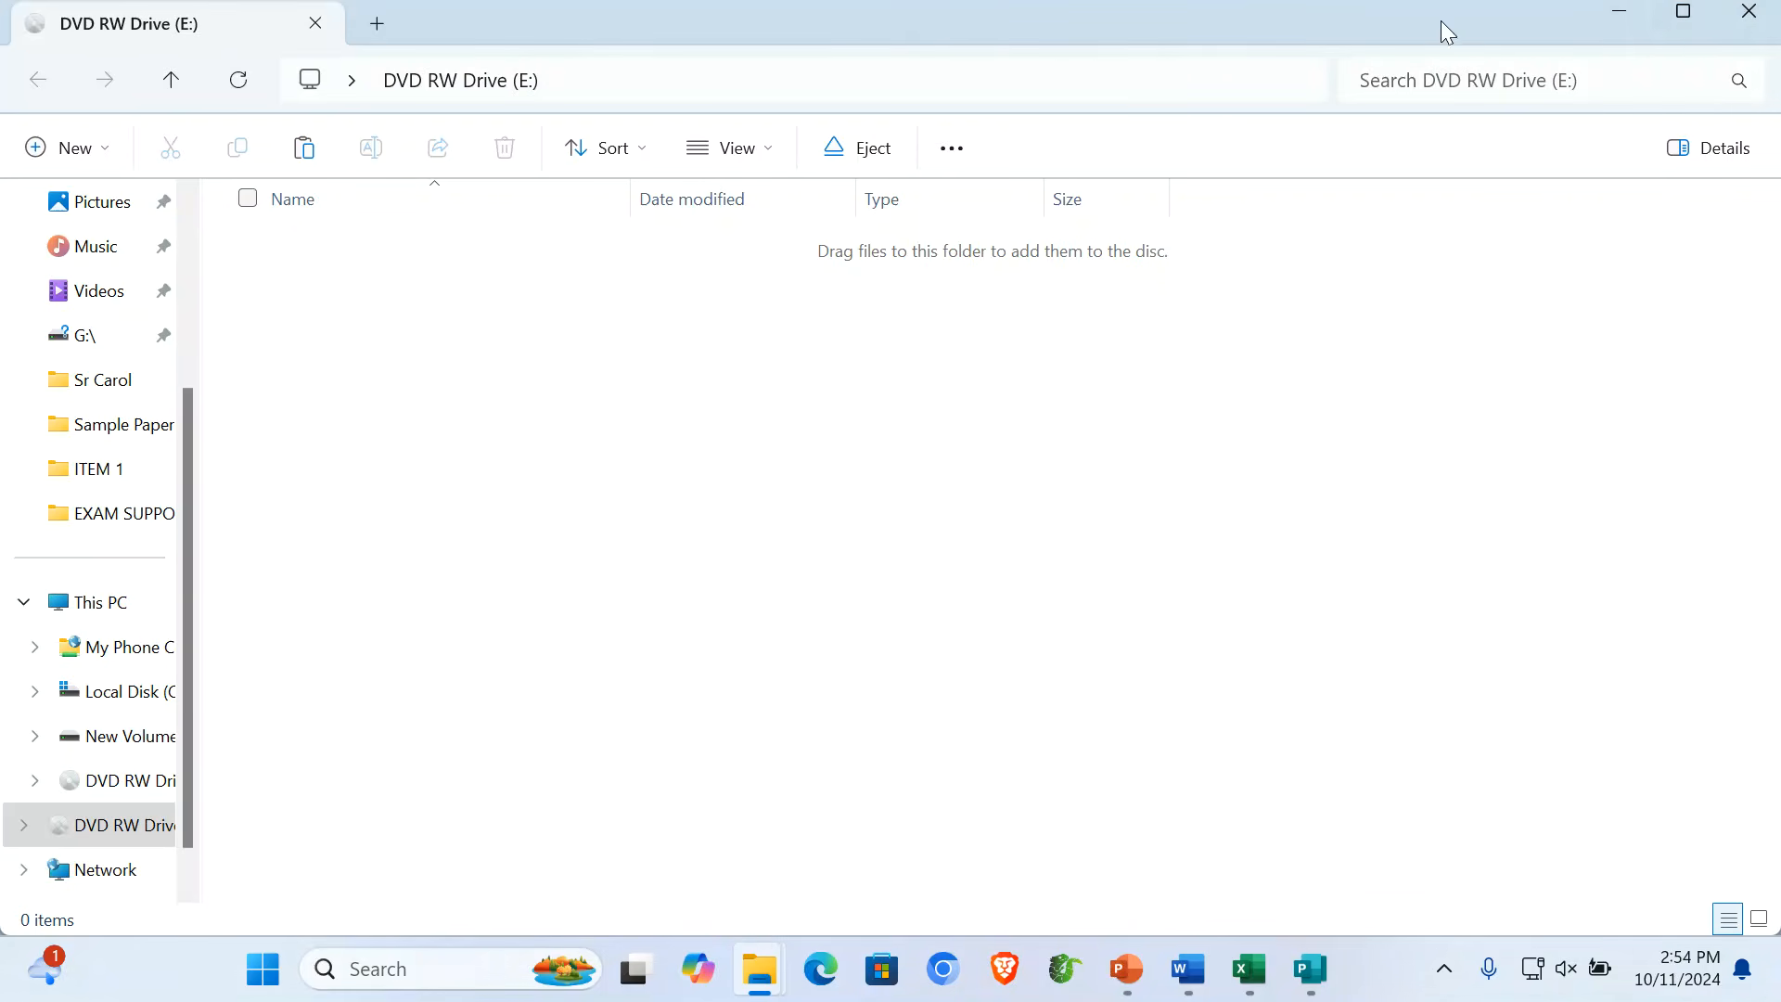
drag(1440, 20, 1246, 165)
drag(1586, 553, 593, 599)
drag(356, 163, 684, 68)
drag(1100, 492, 496, 502)
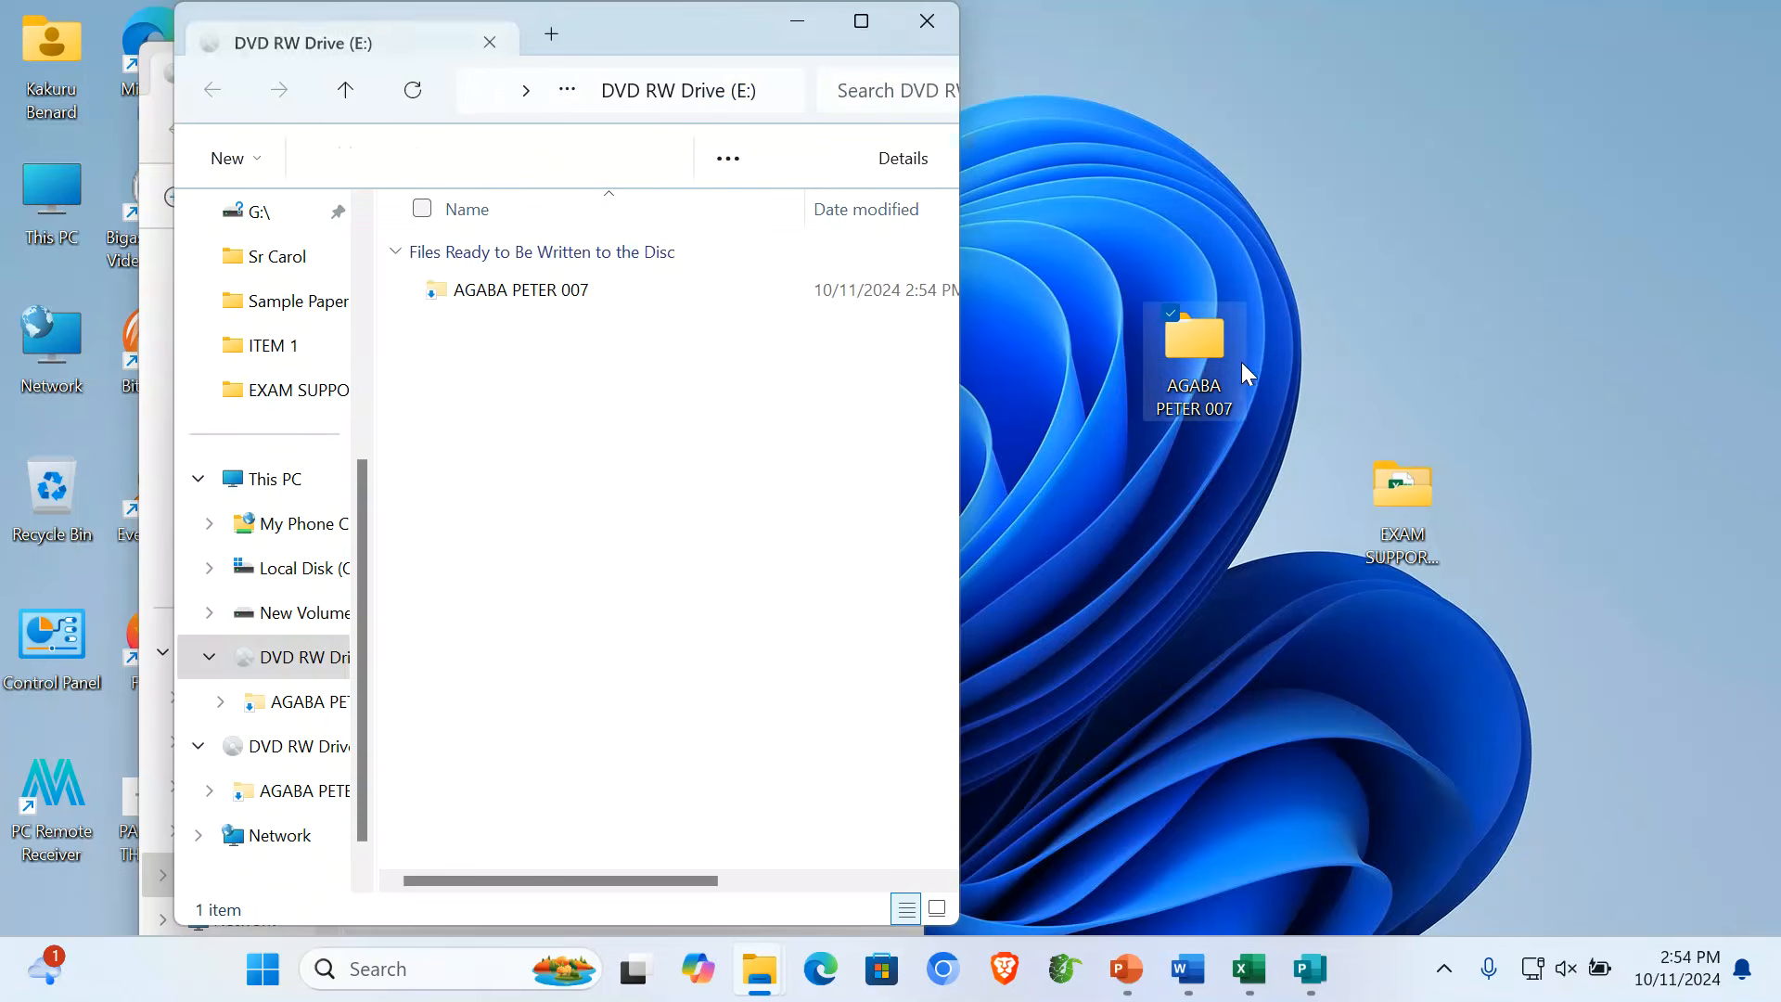
- Copy the candidate's folder and paste it into the disc's contents area
right_click(1193, 336)
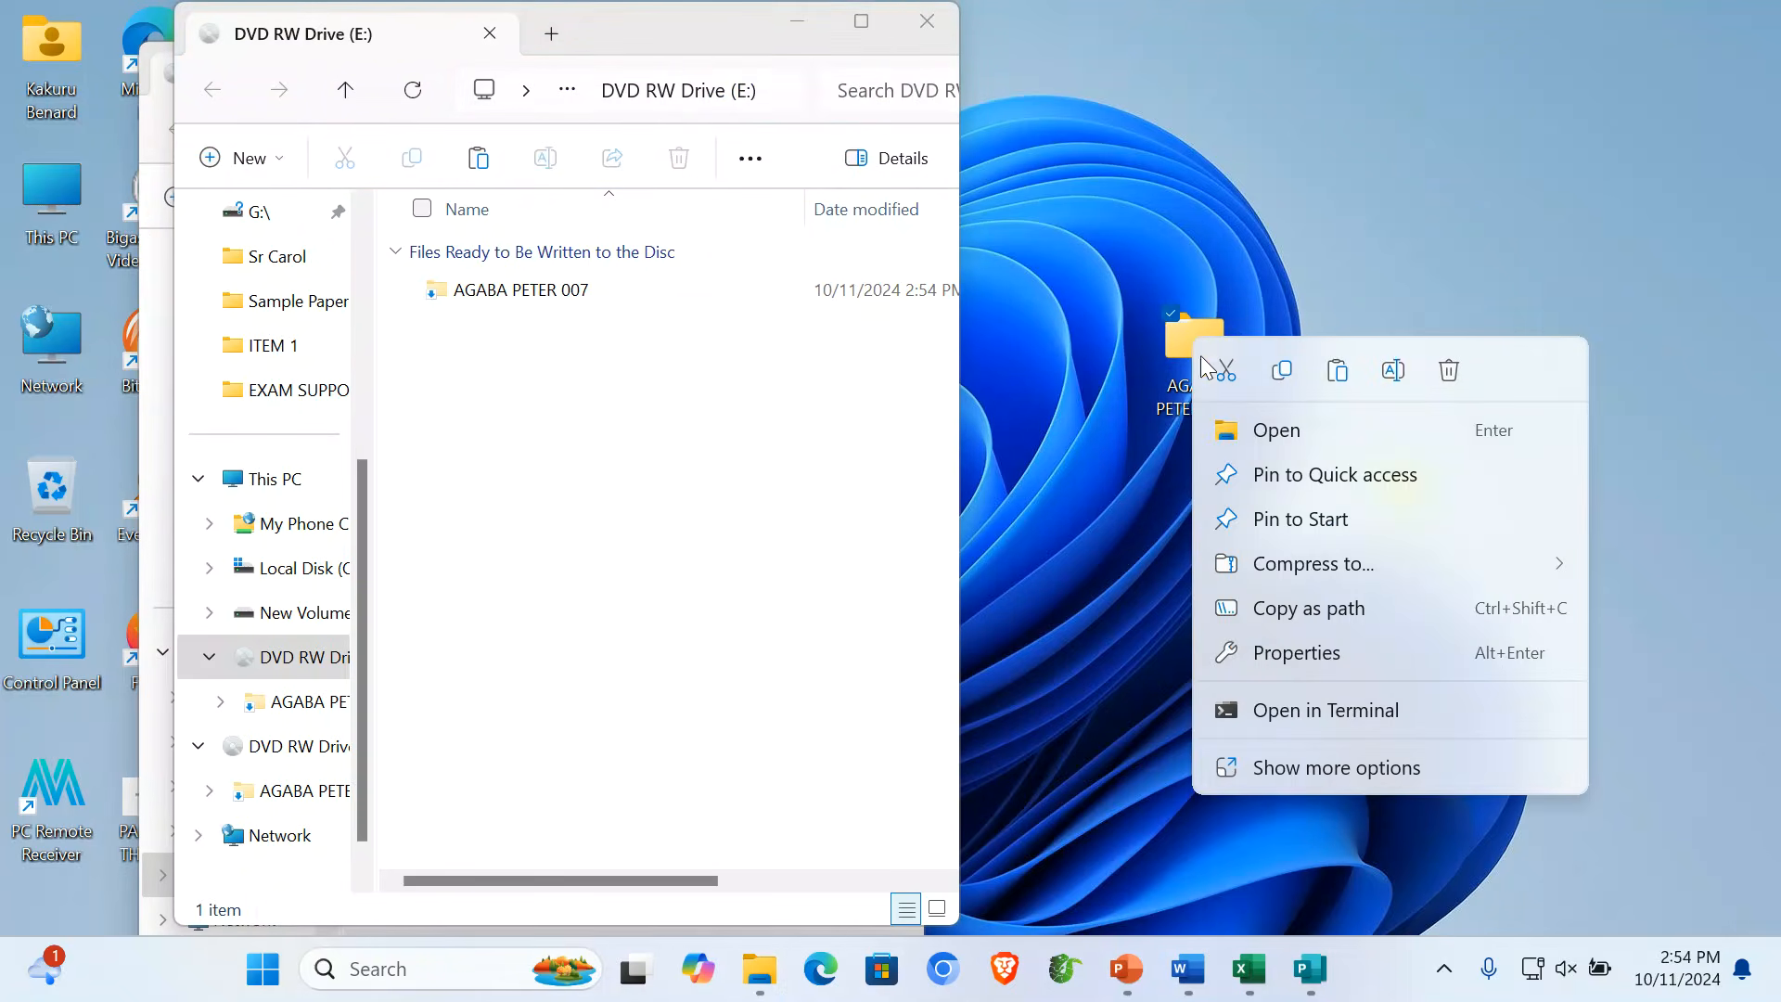
click(1357, 773)
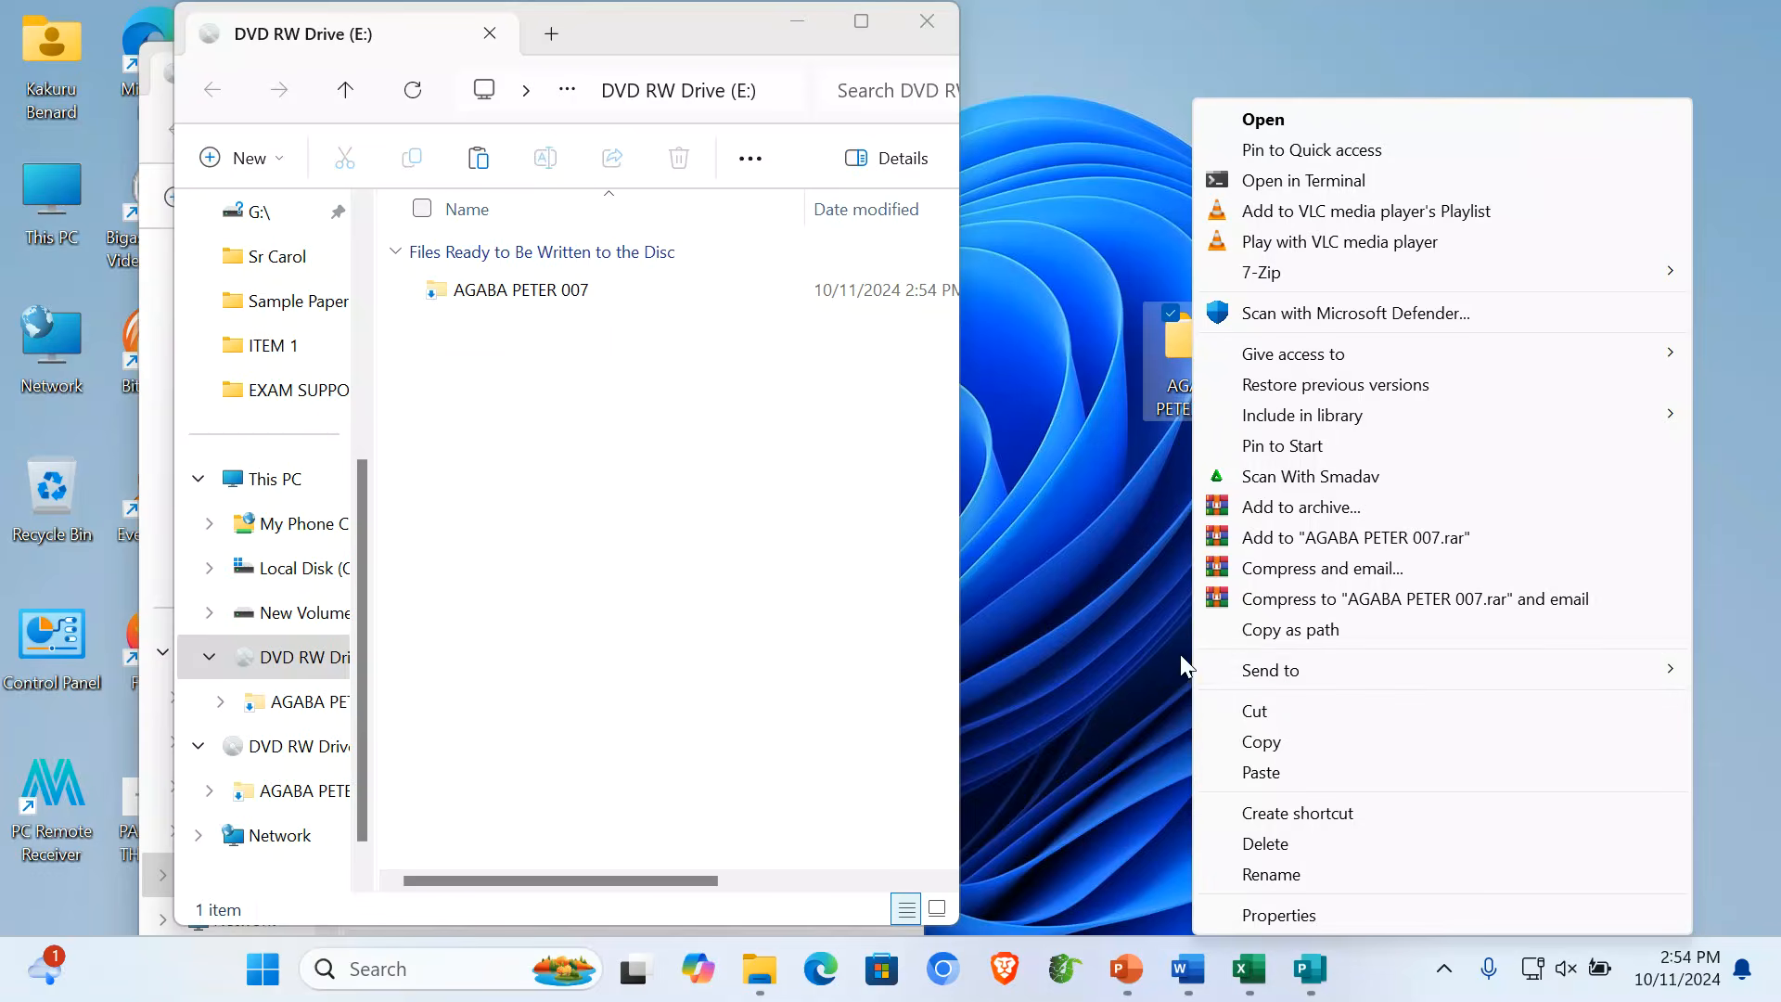
click(1294, 739)
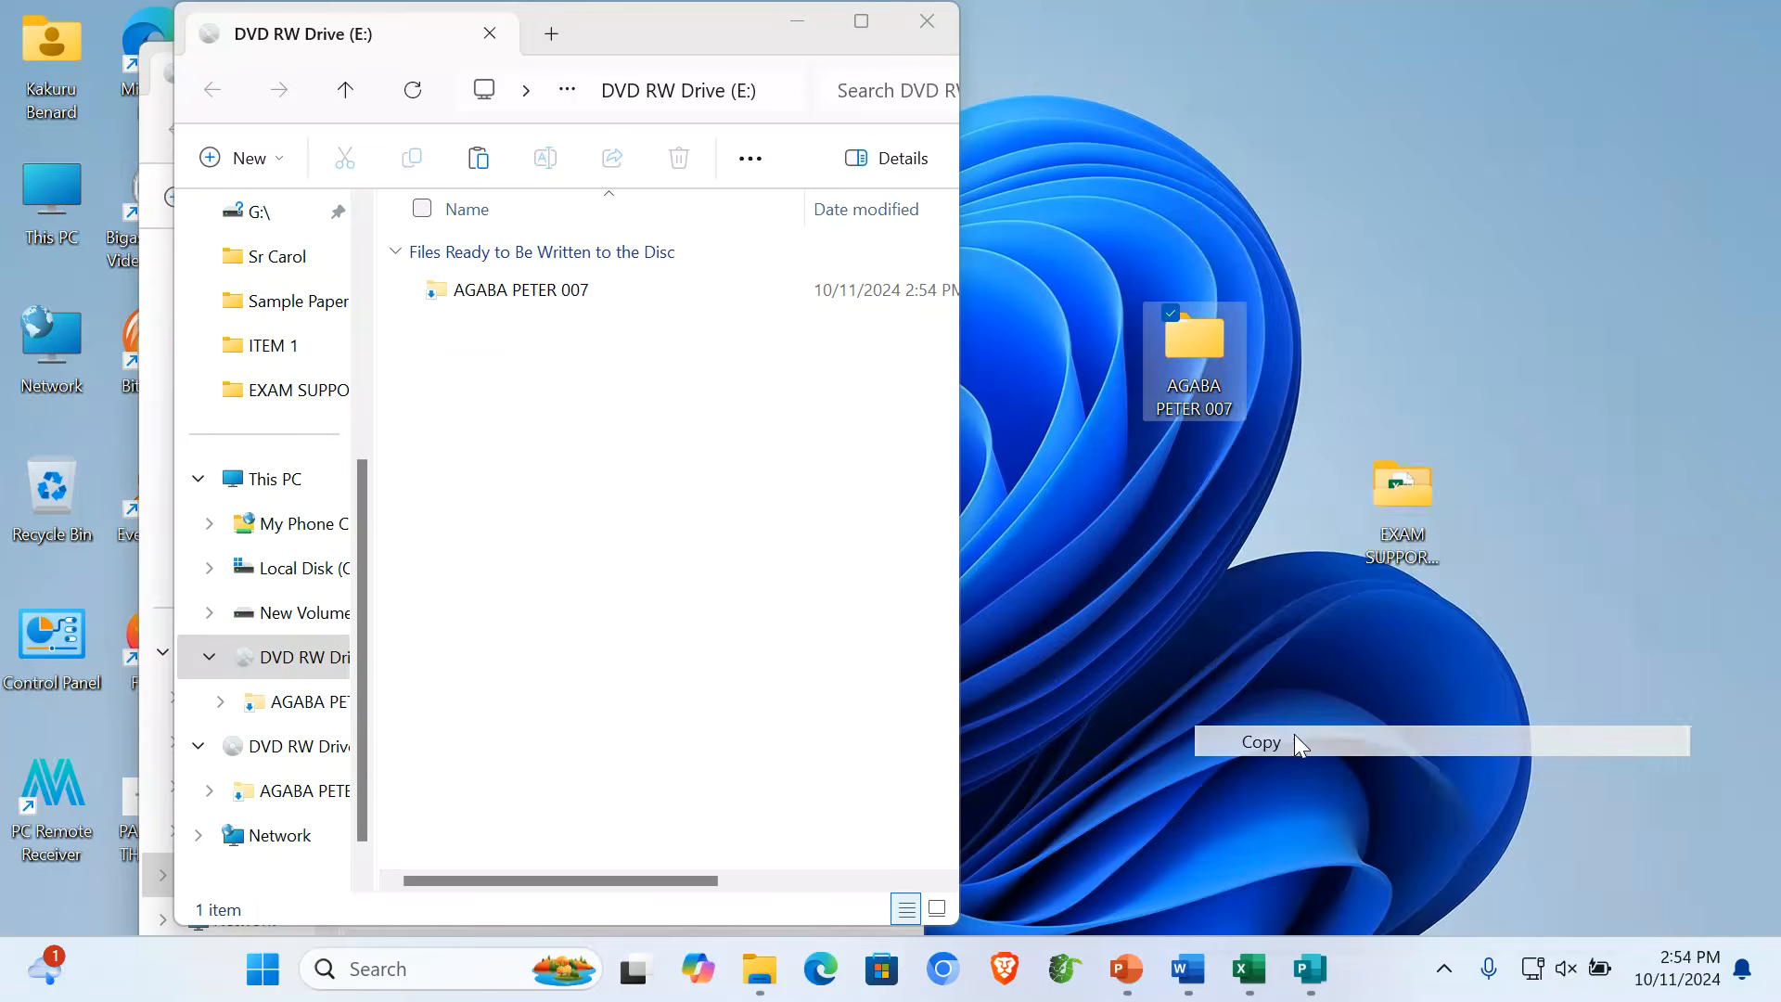
right_click(550, 425)
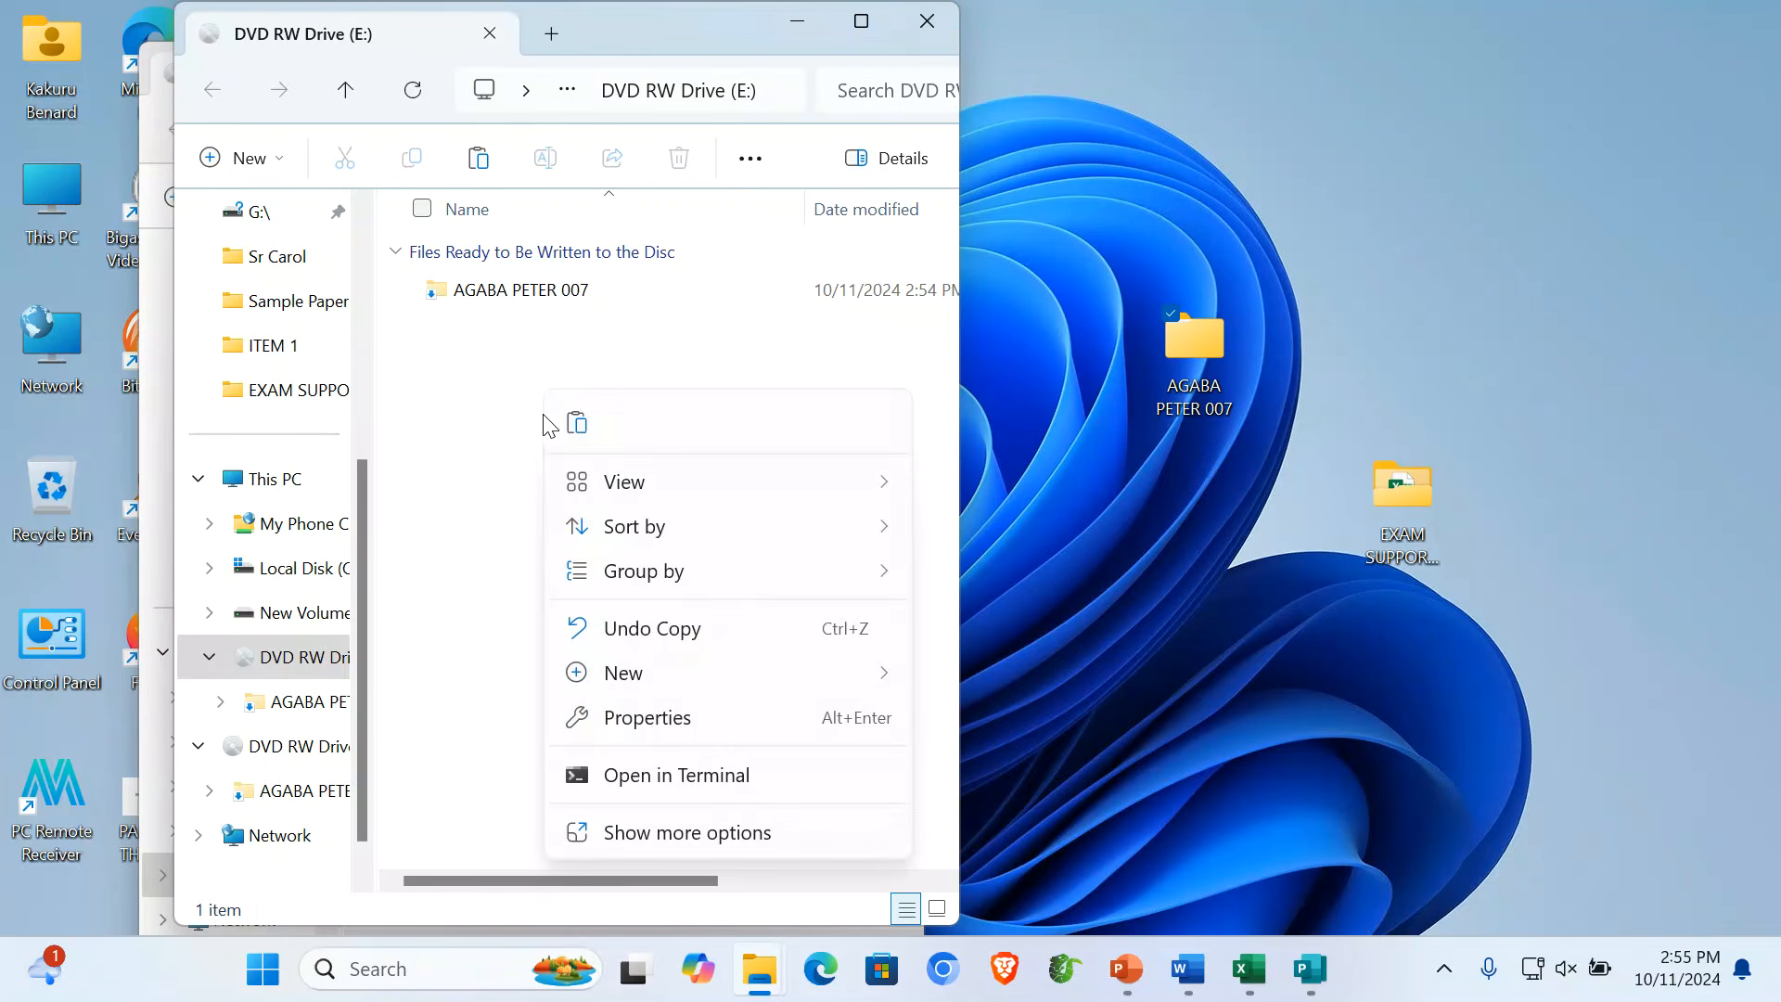
click(733, 836)
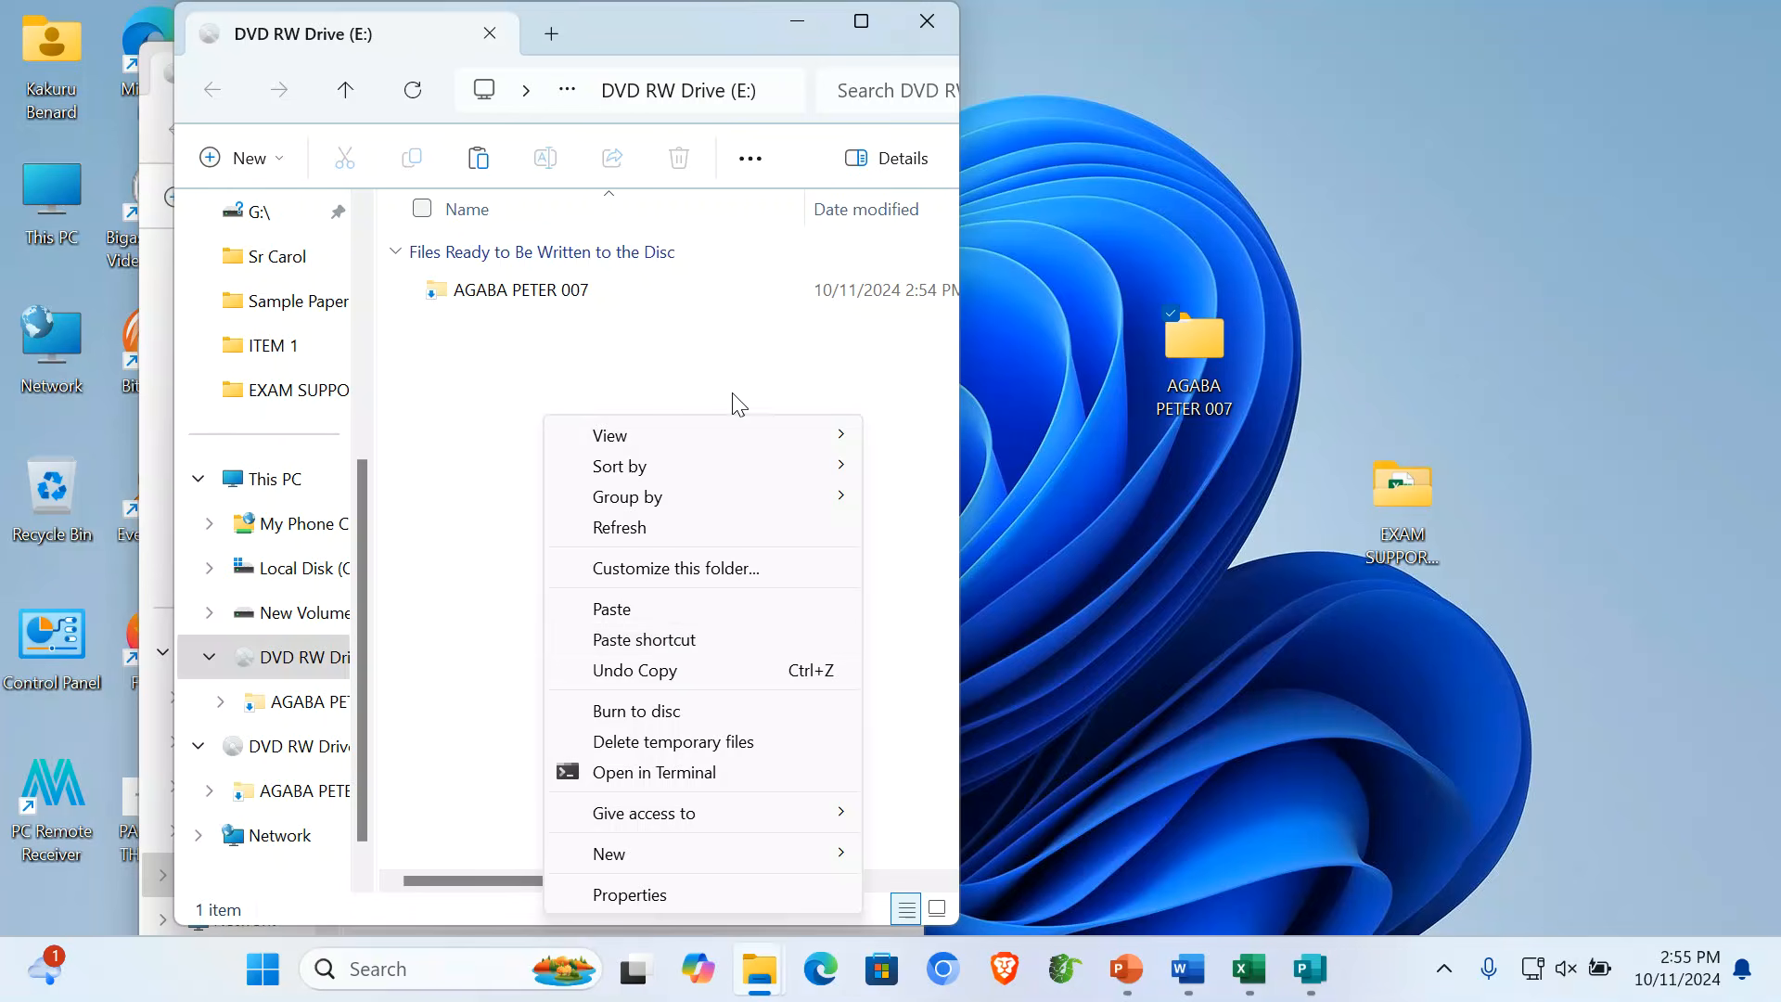
click(722, 361)
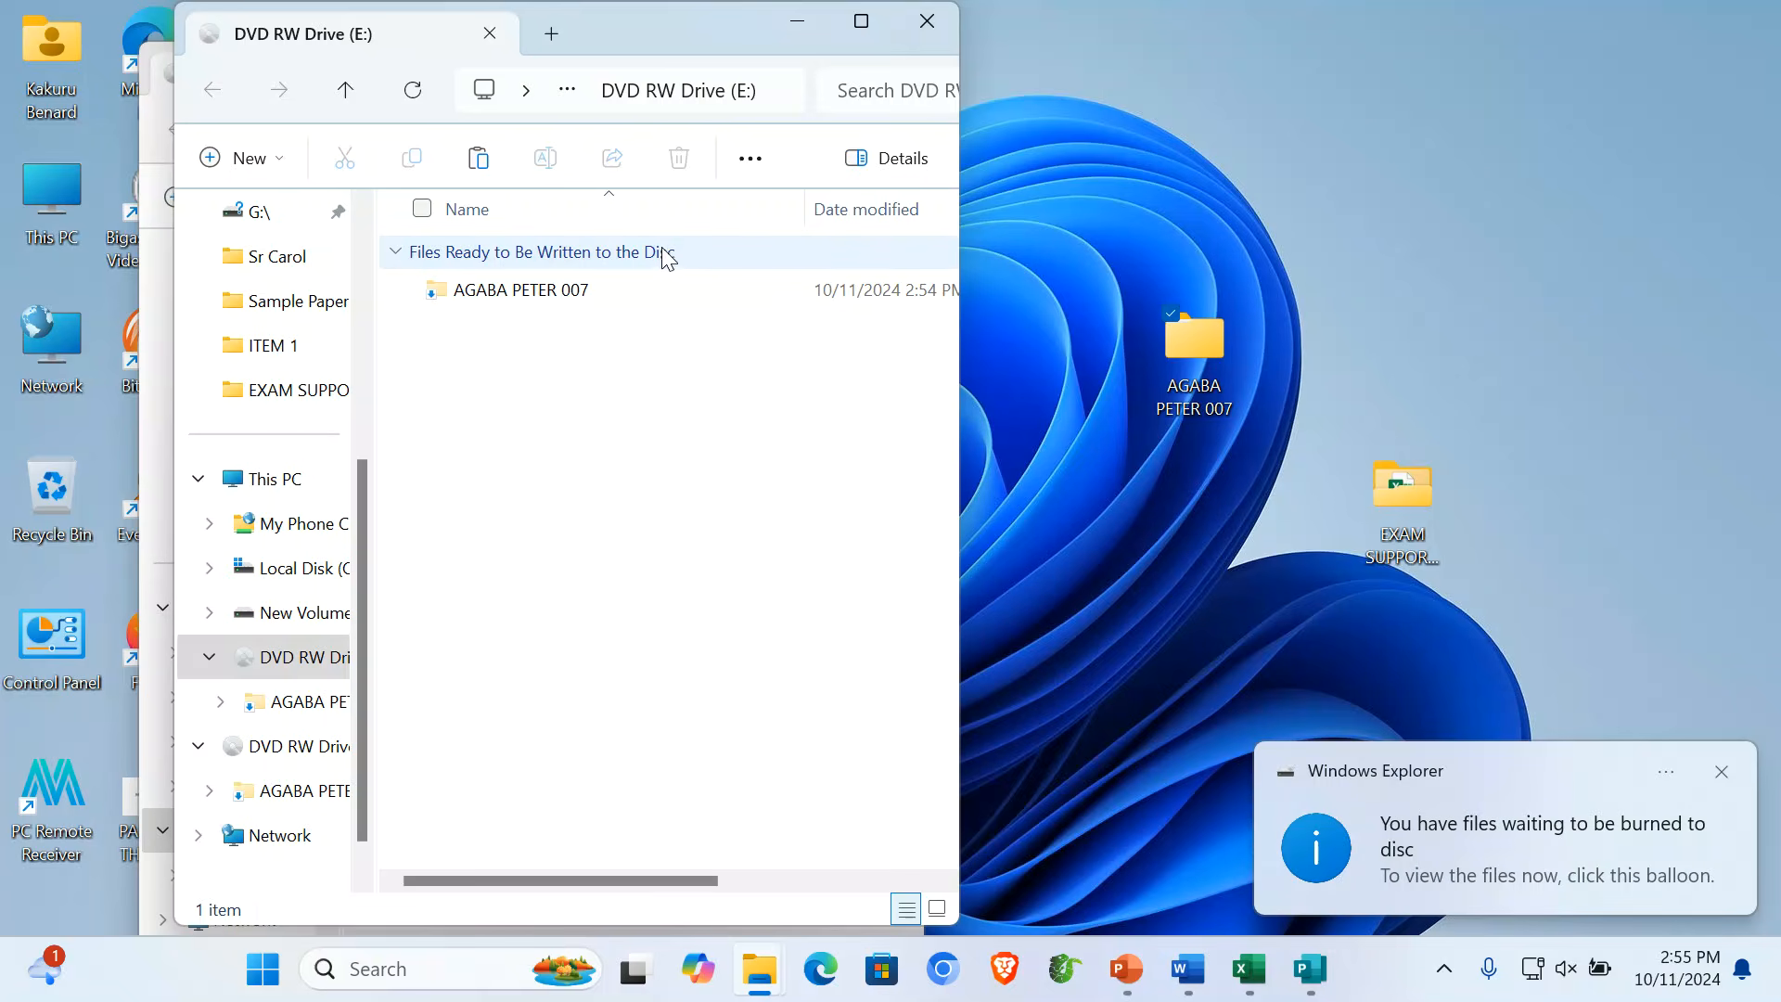
- Burn the staged folder to disc, keeping the candidate's title, at 24x recording speed
right_click(501, 386)
click(660, 833)
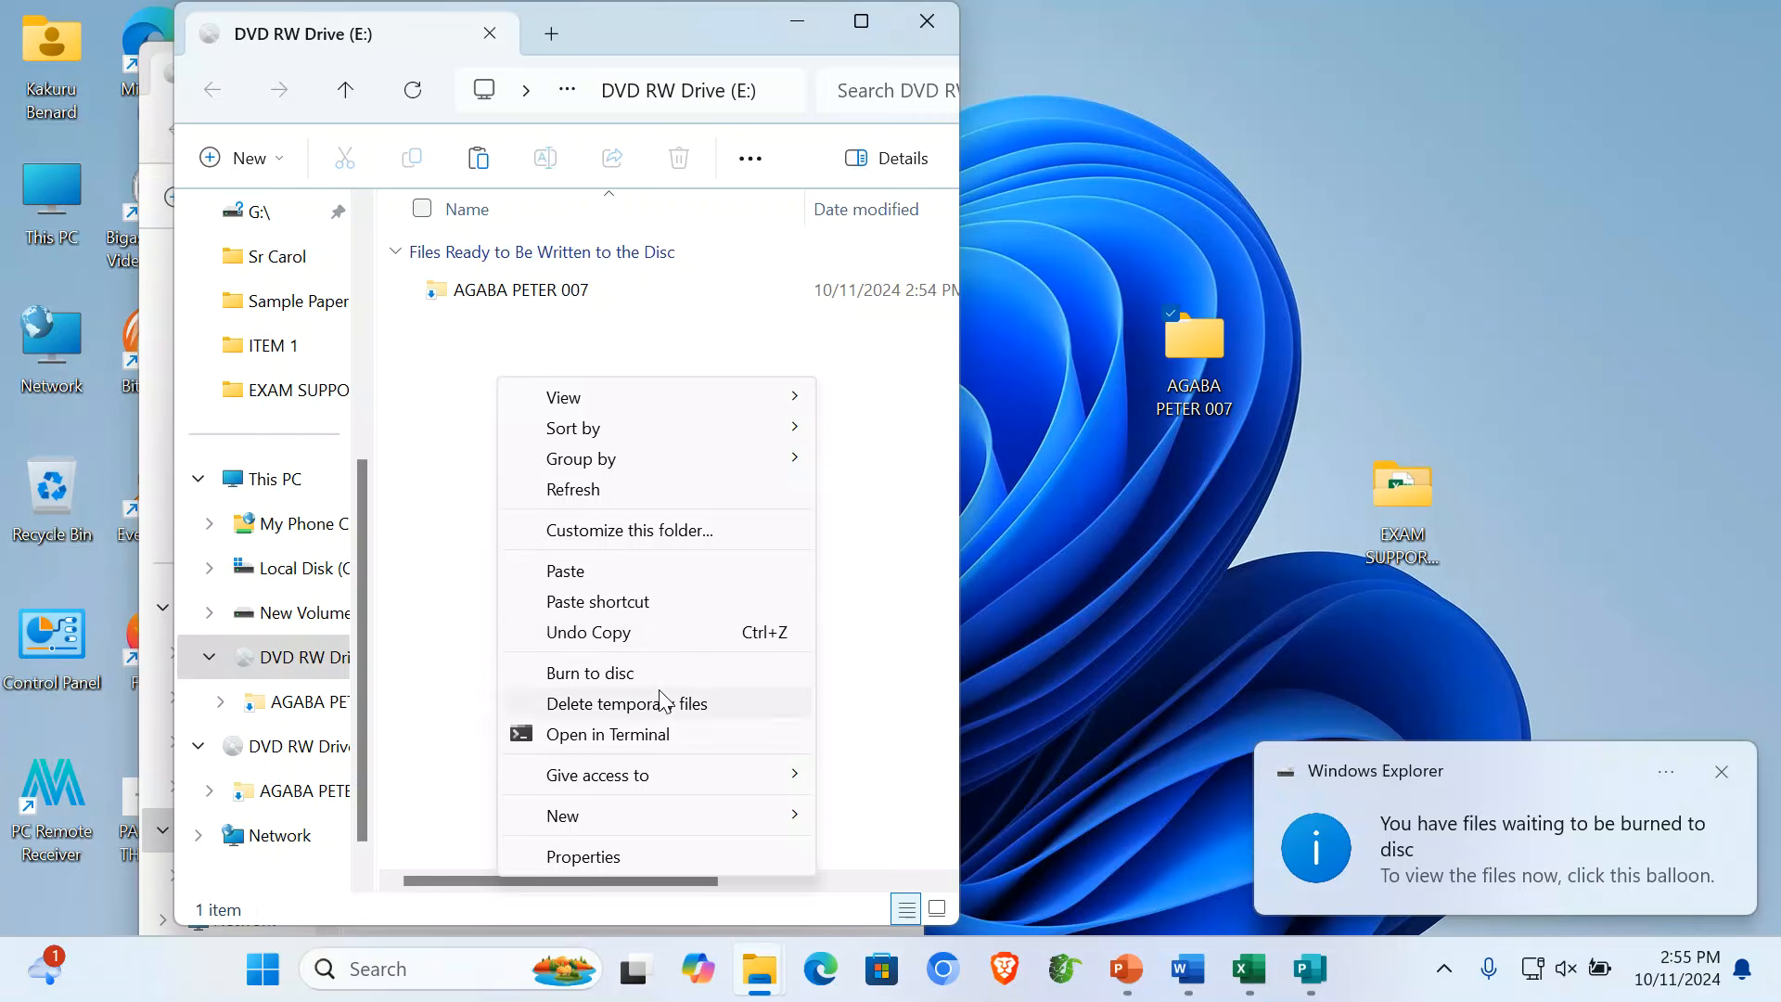
click(615, 675)
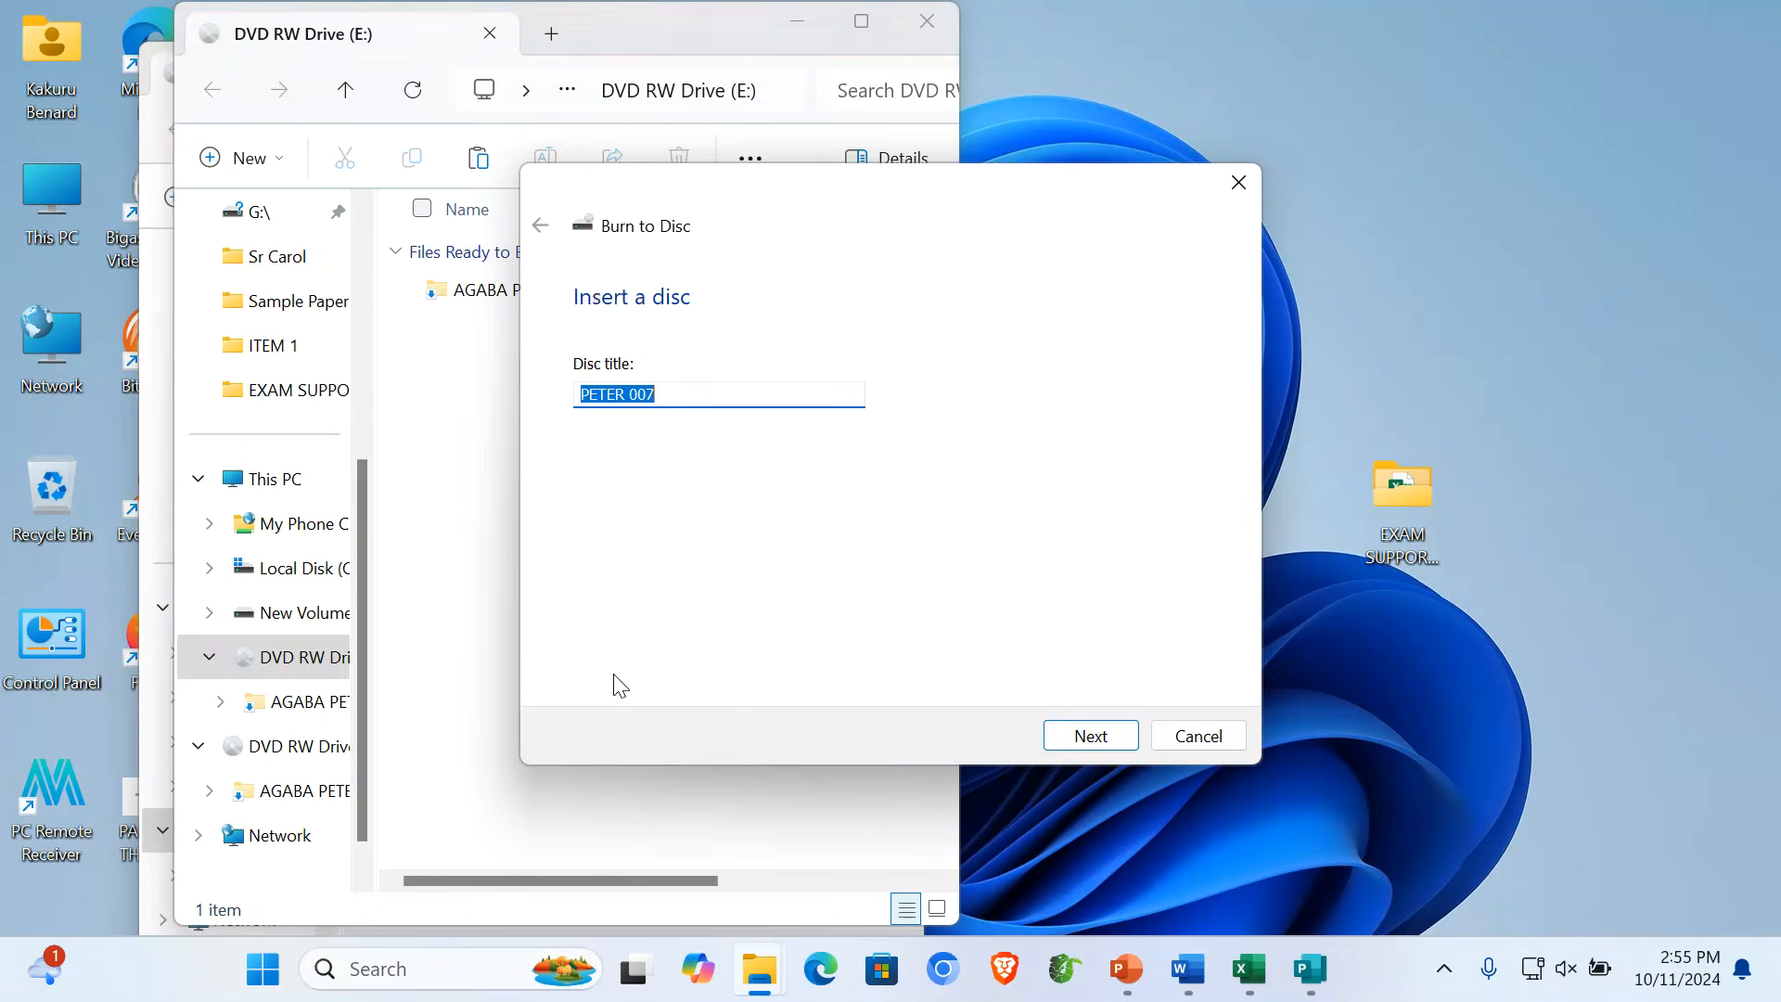
click(664, 397)
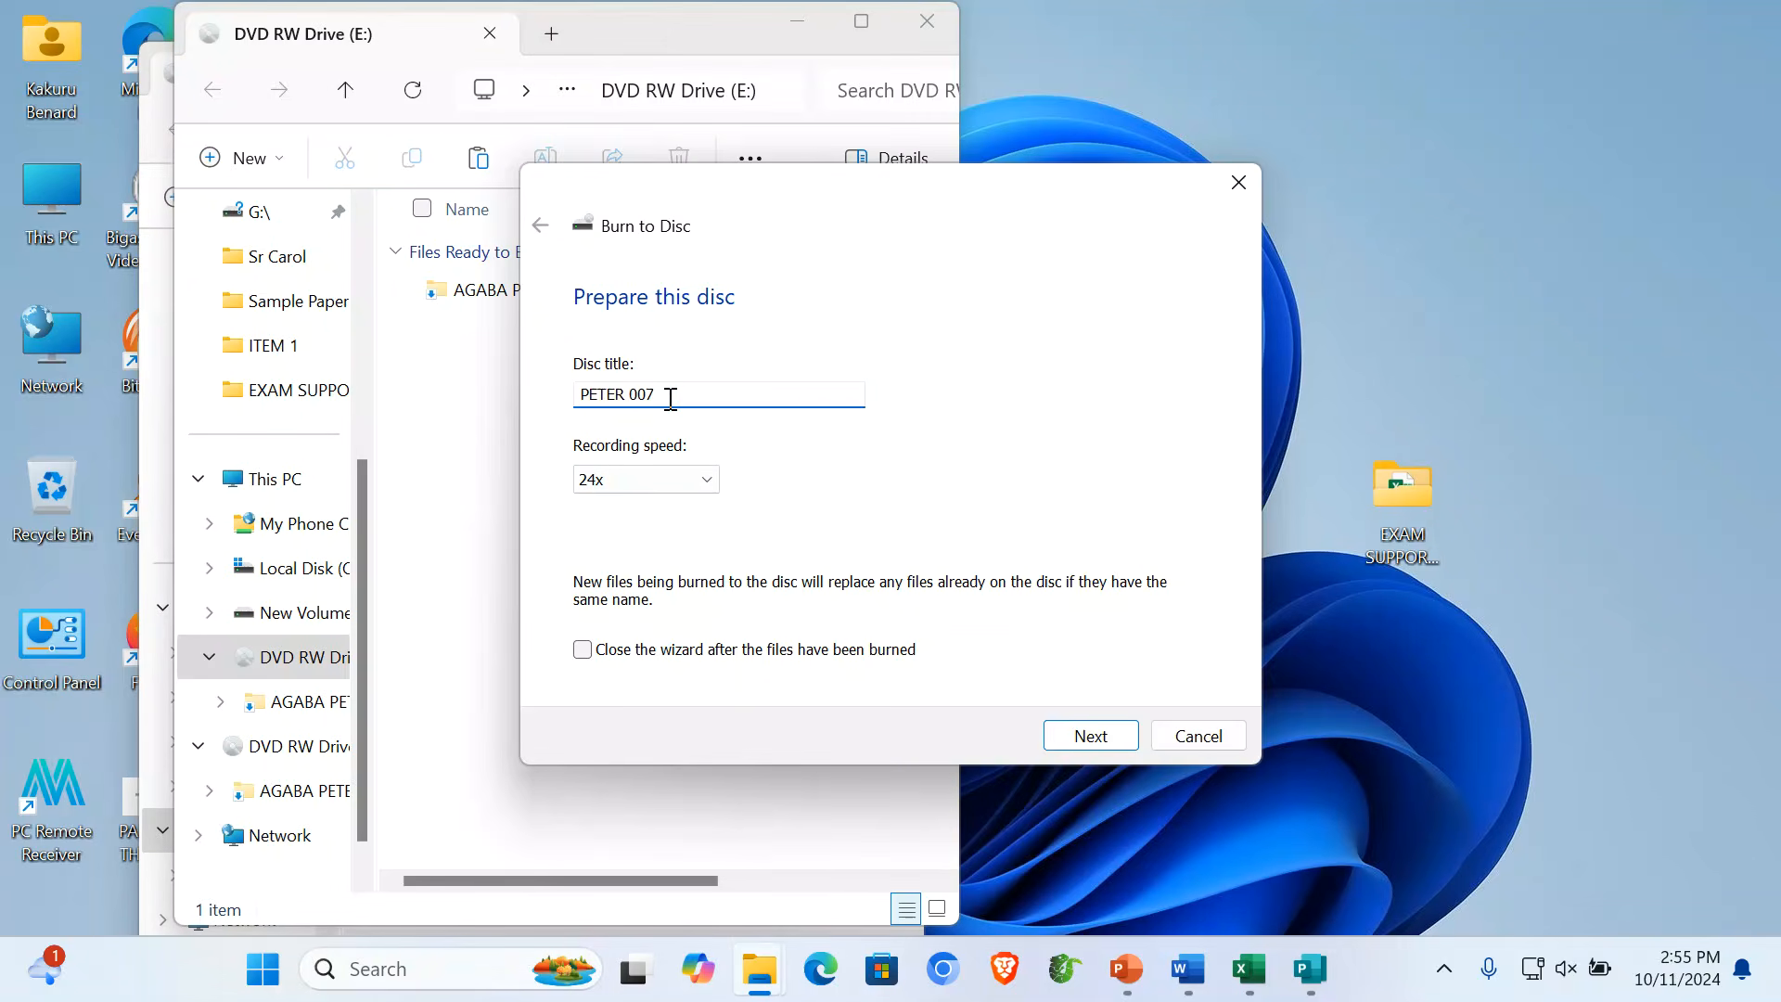
click(1108, 740)
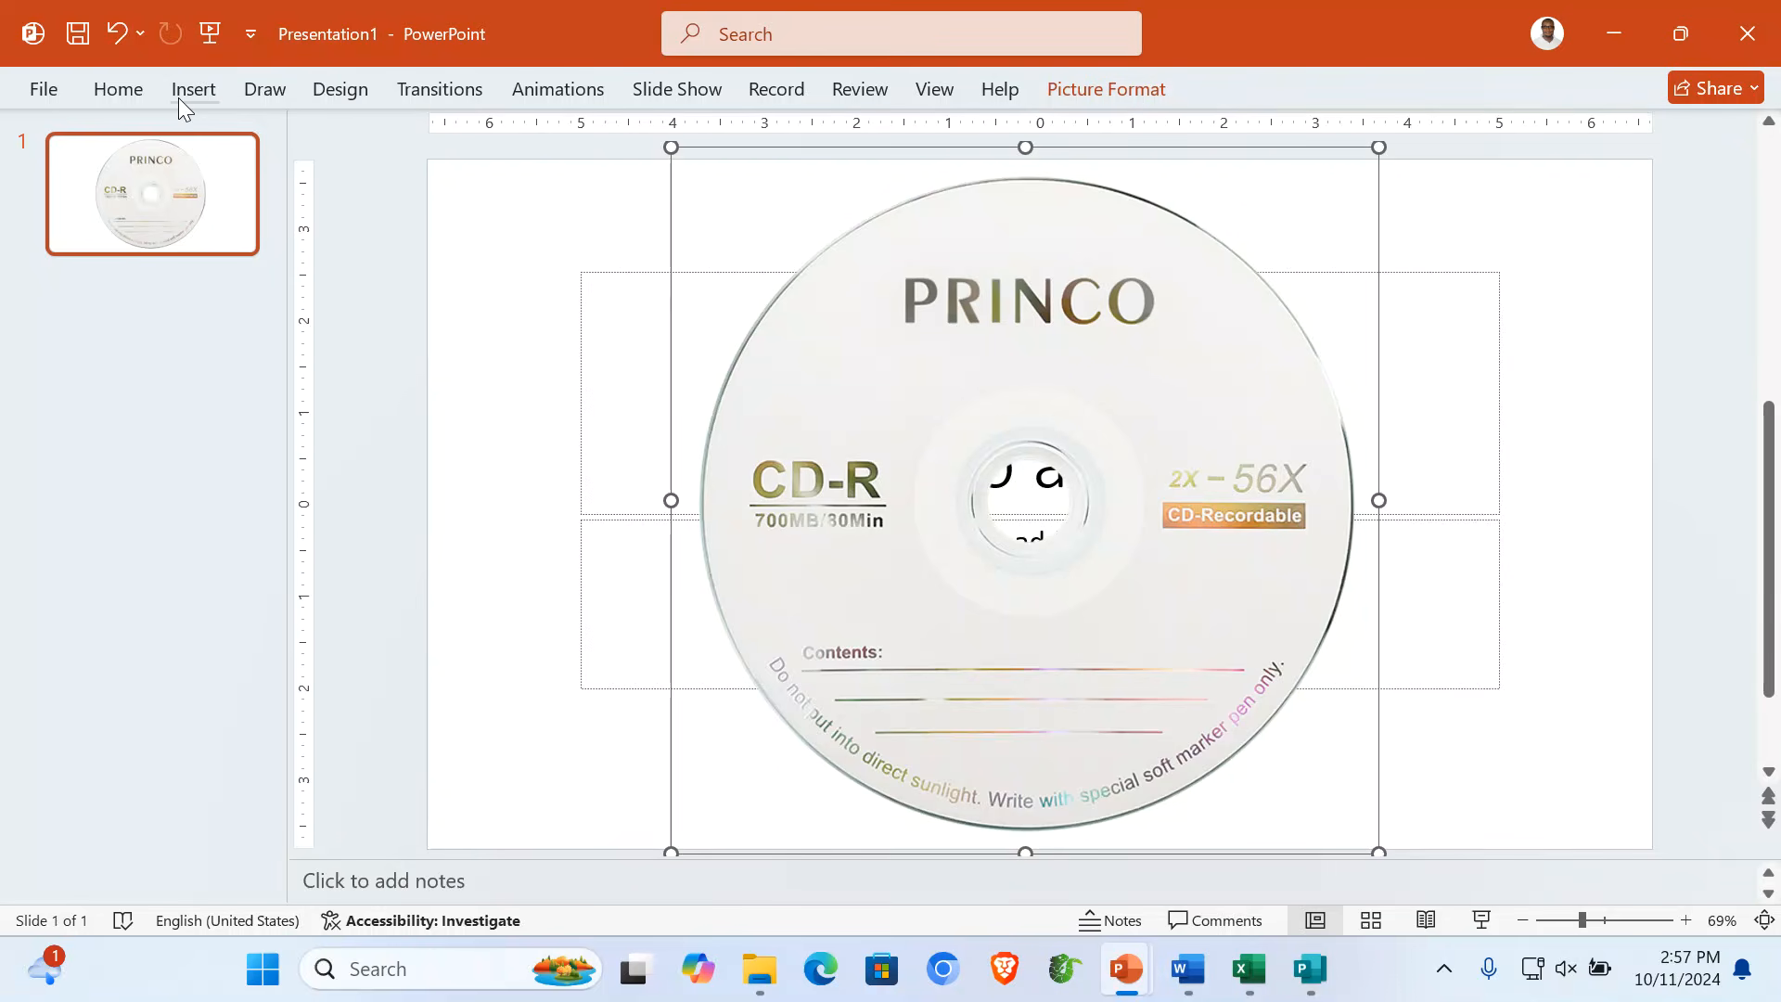
- Show the CD label slide full-screen and switch to the red pen
click(1482, 920)
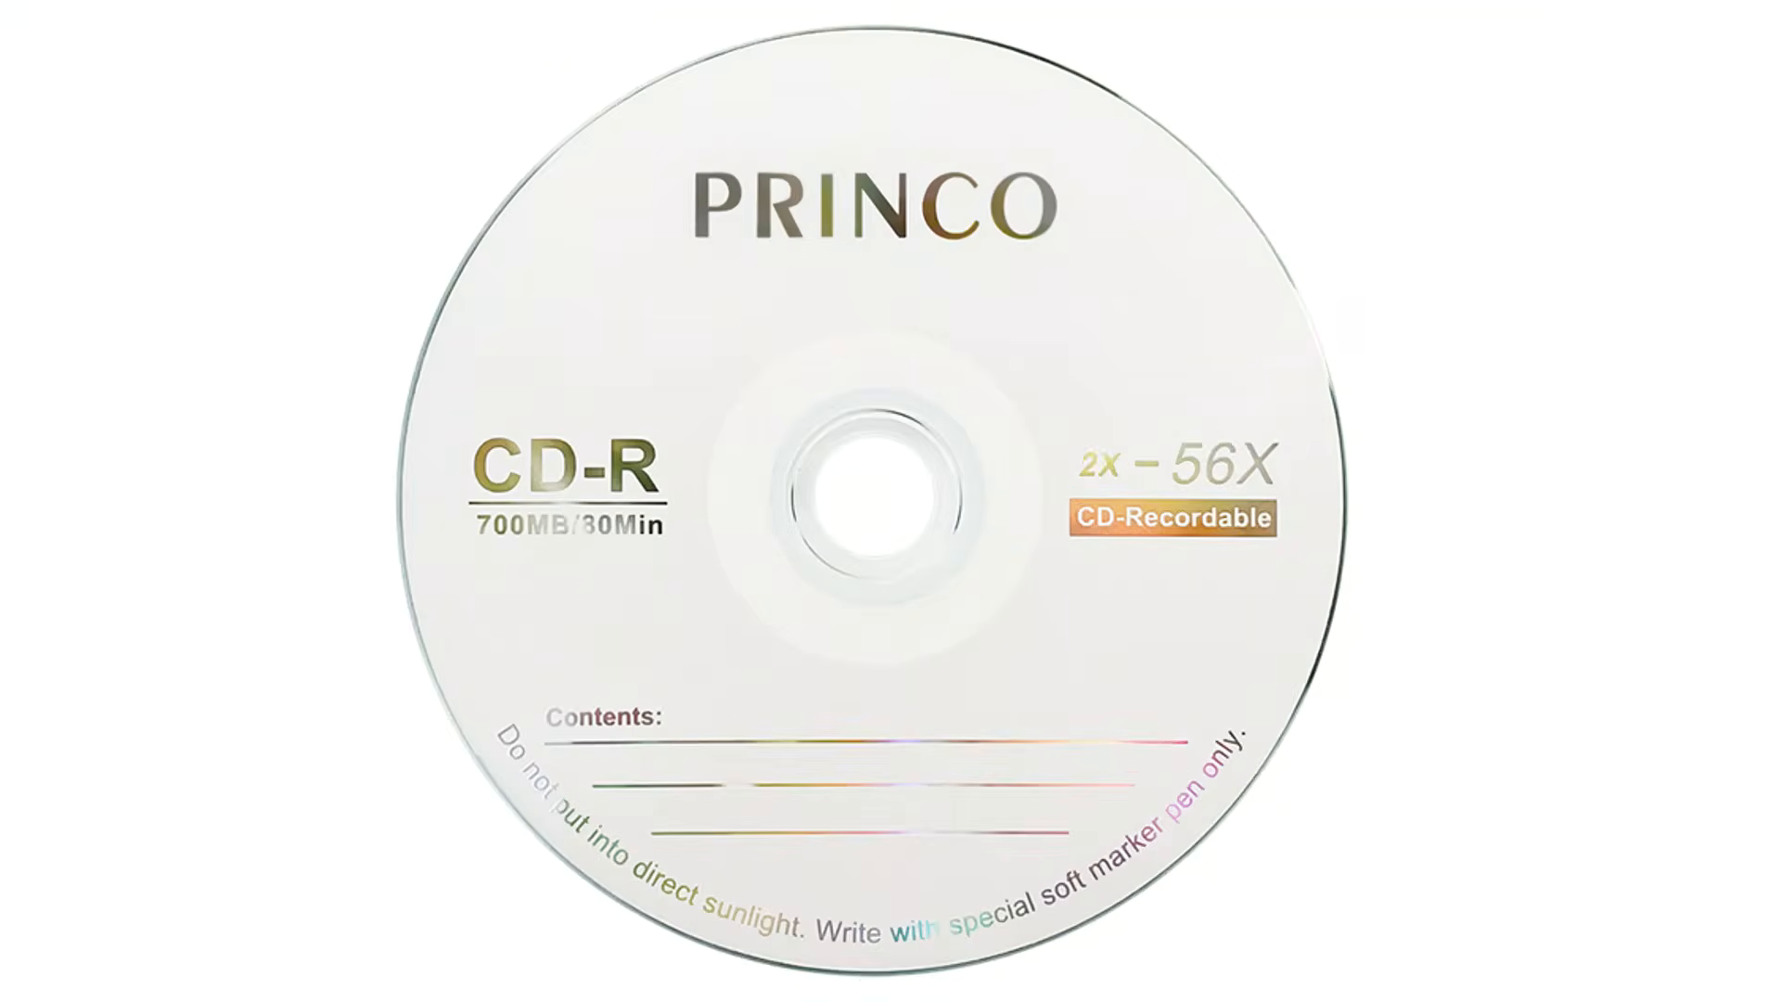
right_click(1514, 262)
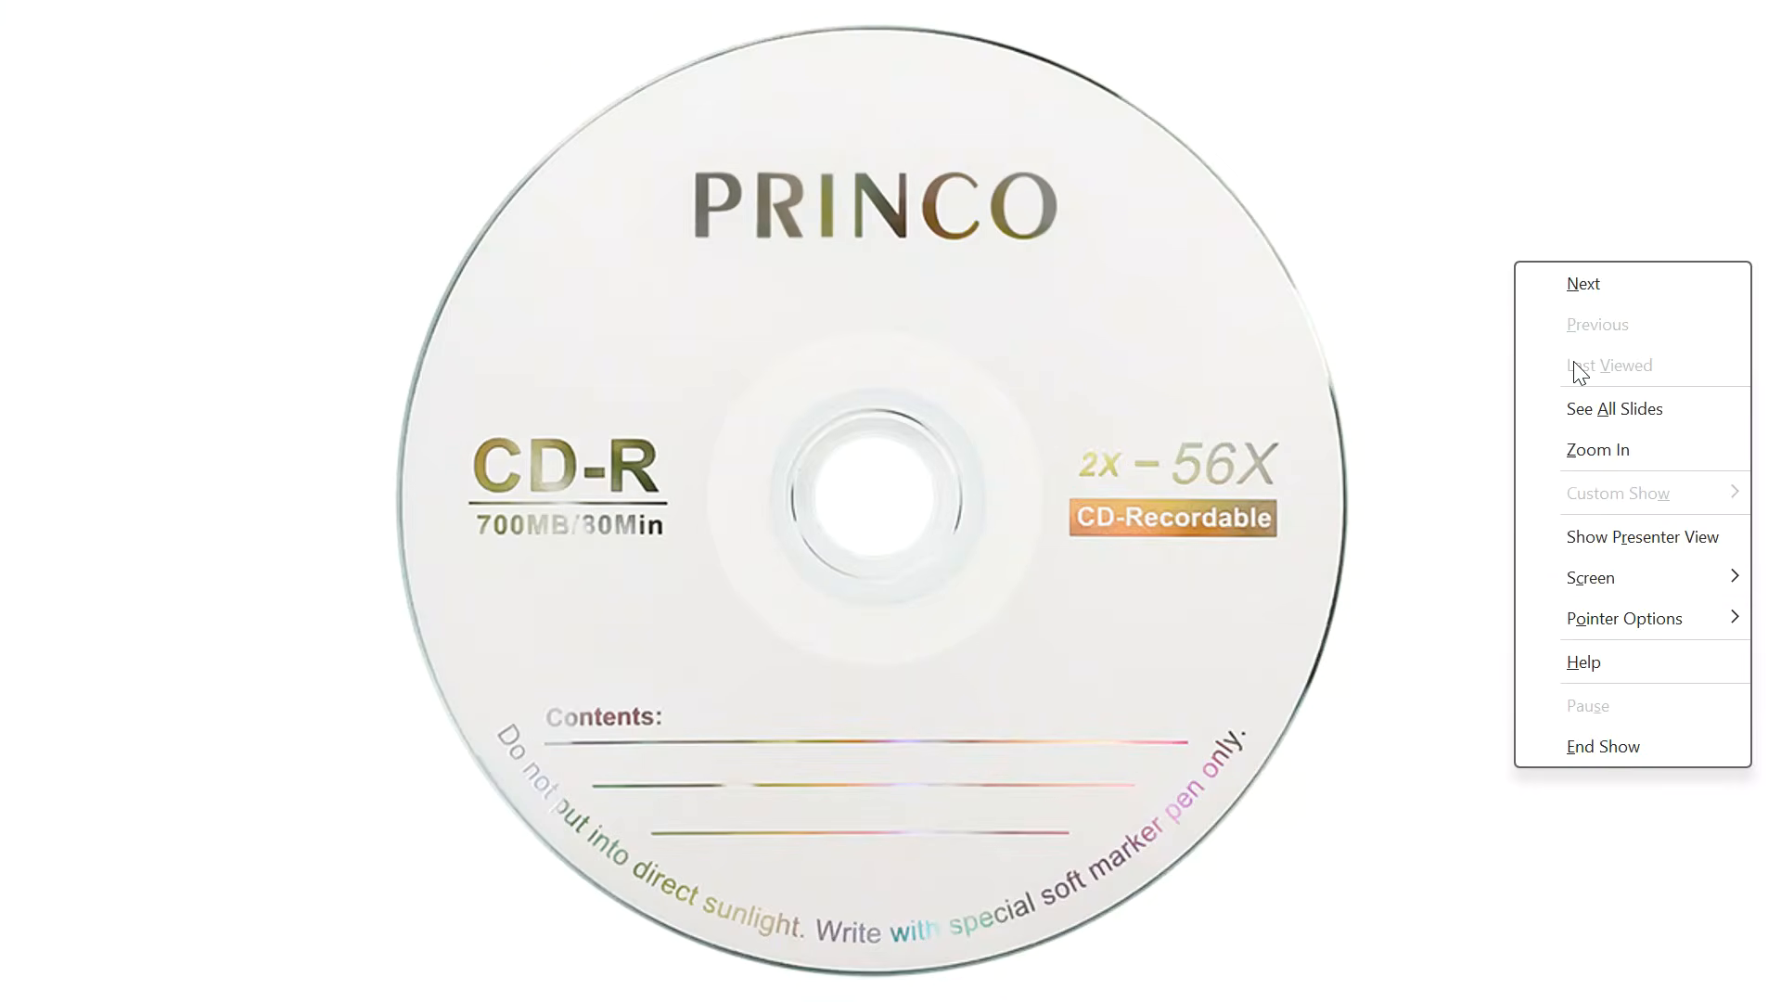
mouse_move(1567, 618)
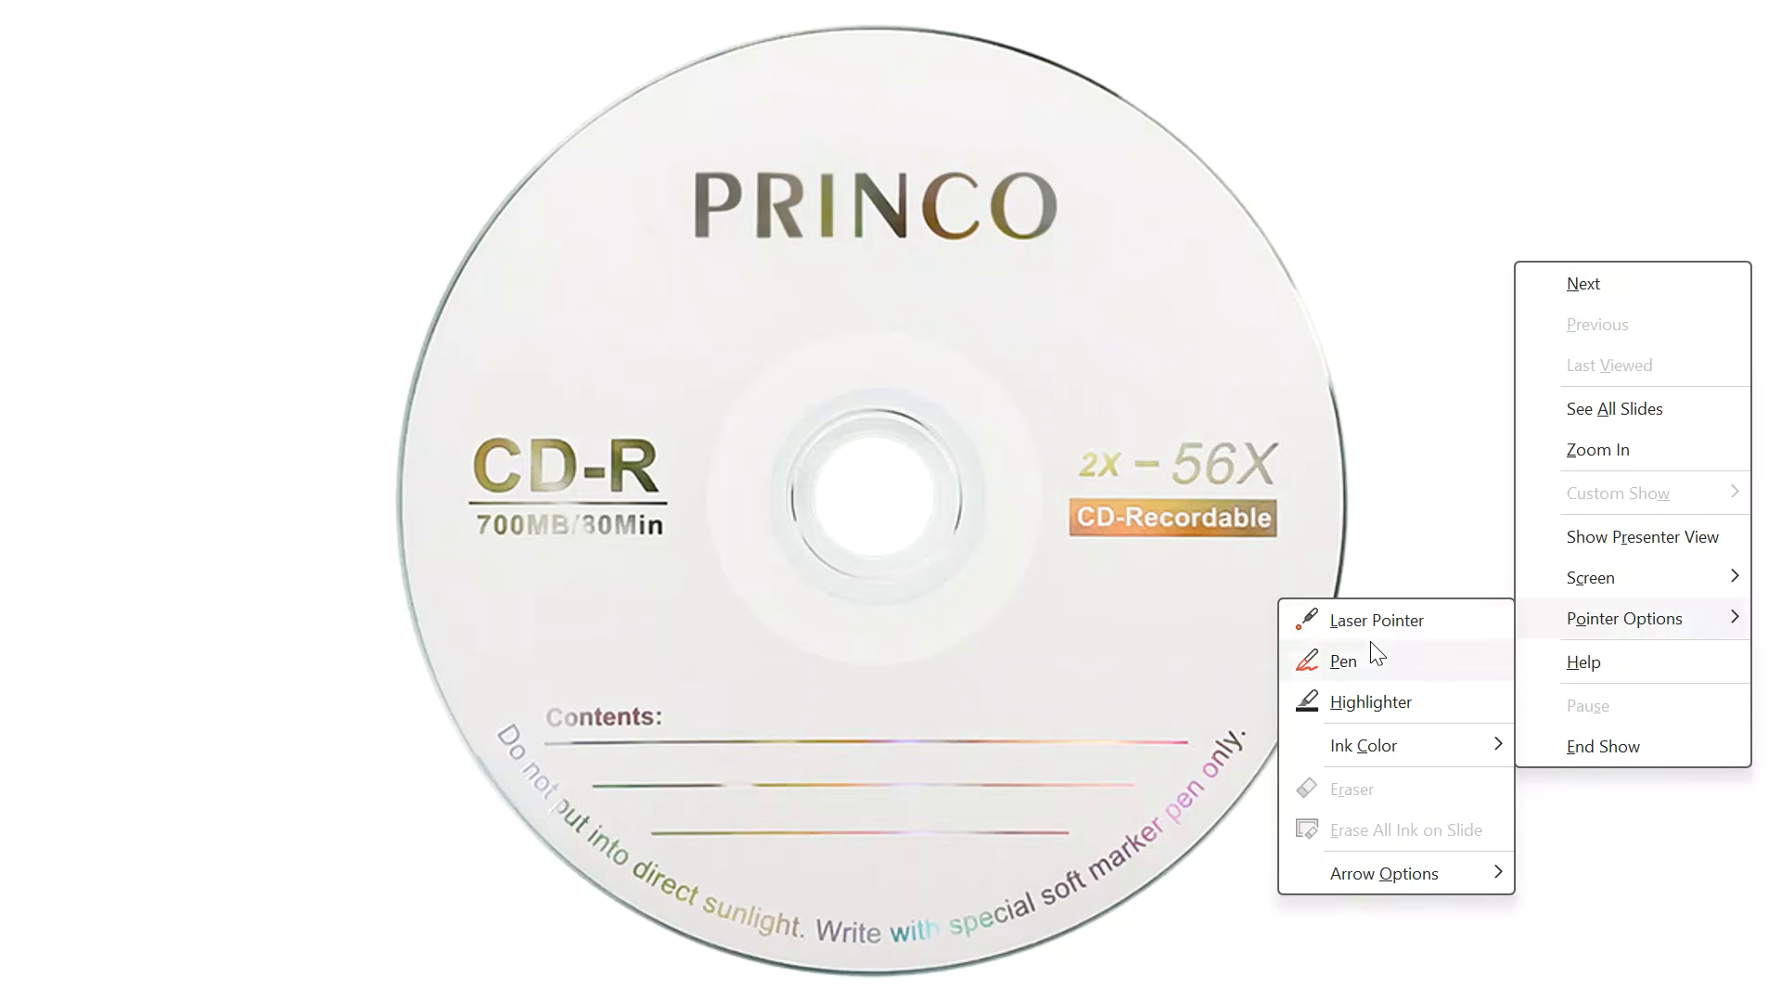
click(1343, 662)
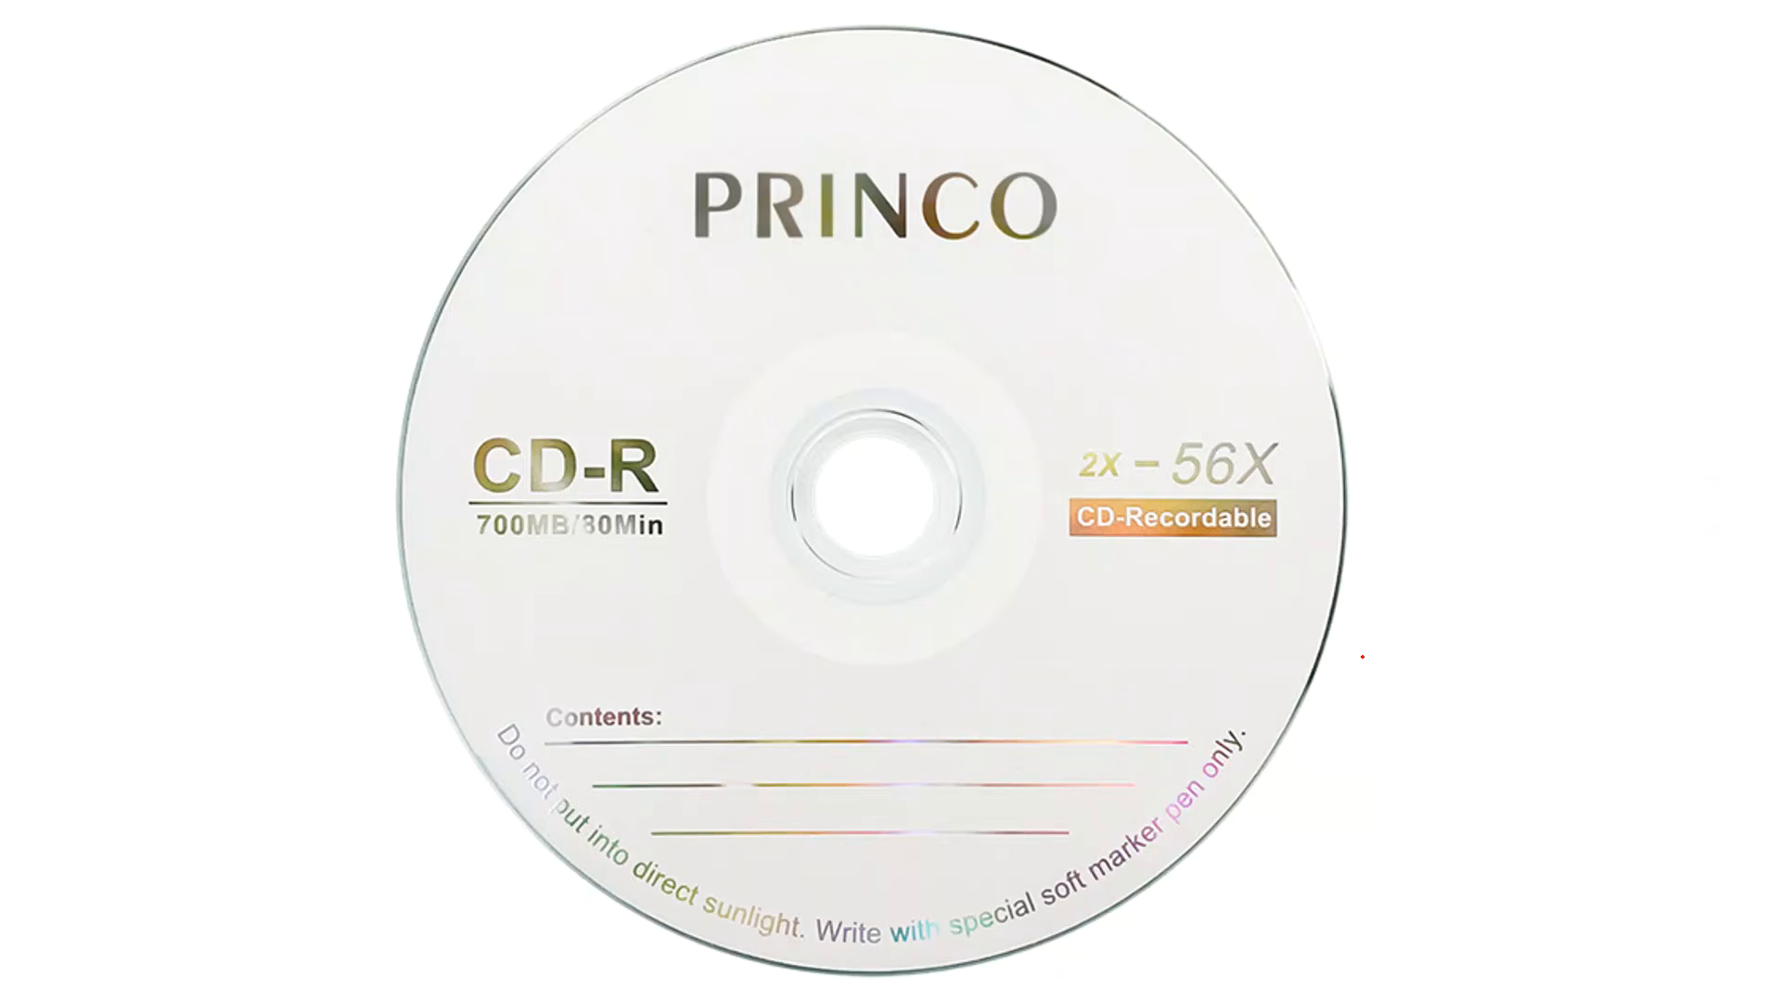
- Write the candidate's surname, first name and number on the CD image in red ink
mouse_move(661, 215)
mouse_down()
mouse_move(704, 106)
mouse_move(746, 217)
mouse_up()
drag(671, 196, 693, 192)
drag(826, 107, 840, 226)
mouse_move(810, 185)
mouse_down()
mouse_move(868, 167)
mouse_move(960, 240)
mouse_up()
mouse_move(888, 198)
mouse_down()
mouse_move(949, 184)
mouse_move(981, 228)
mouse_up()
mouse_move(980, 126)
mouse_down()
mouse_move(1021, 167)
mouse_move(1000, 230)
mouse_up()
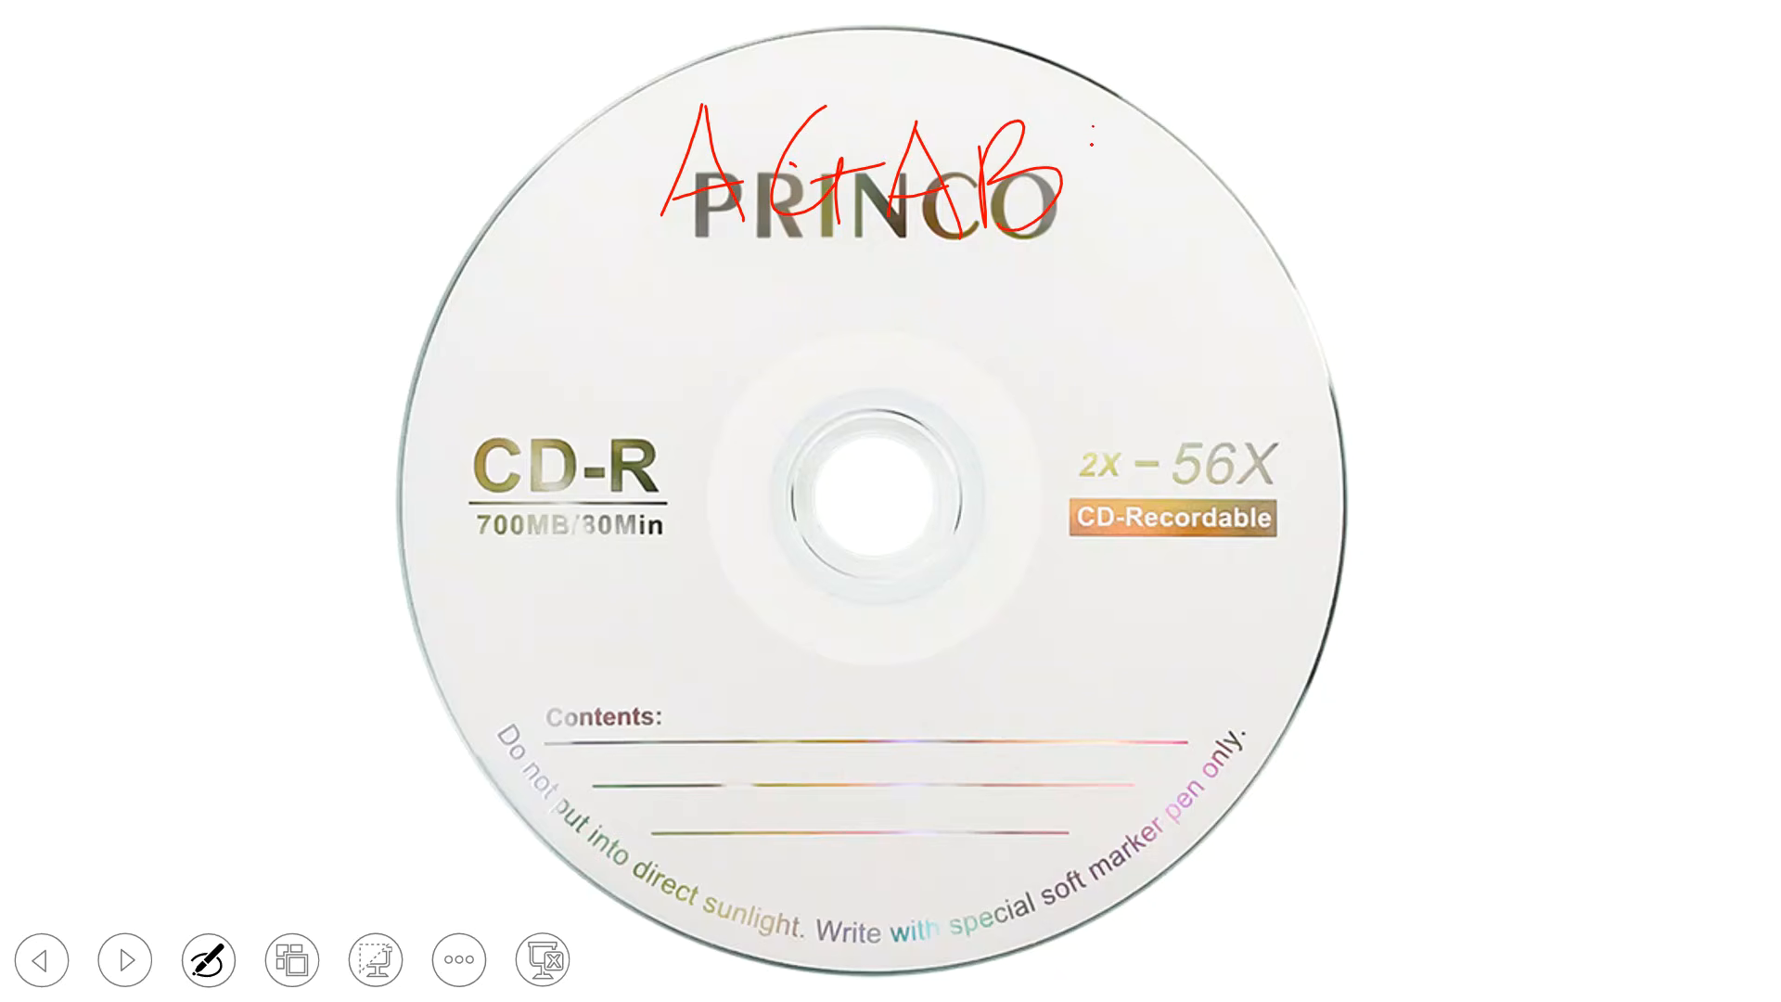
drag(1095, 126, 1072, 224)
mouse_move(1079, 131)
mouse_down()
mouse_move(1148, 220)
mouse_move(1146, 179)
mouse_up()
mouse_move(710, 304)
mouse_down()
mouse_move(713, 392)
mouse_move(703, 352)
mouse_up()
mouse_move(828, 261)
mouse_down()
mouse_move(788, 331)
mouse_move(875, 345)
mouse_up()
mouse_move(807, 327)
mouse_down()
mouse_move(863, 310)
mouse_move(875, 264)
mouse_up()
mouse_move(914, 272)
mouse_down()
mouse_move(989, 256)
mouse_move(1066, 364)
mouse_up()
mouse_move(1002, 313)
mouse_down()
mouse_move(1052, 305)
mouse_move(1091, 257)
mouse_up()
drag(1130, 257, 1127, 375)
drag(1121, 269, 1132, 337)
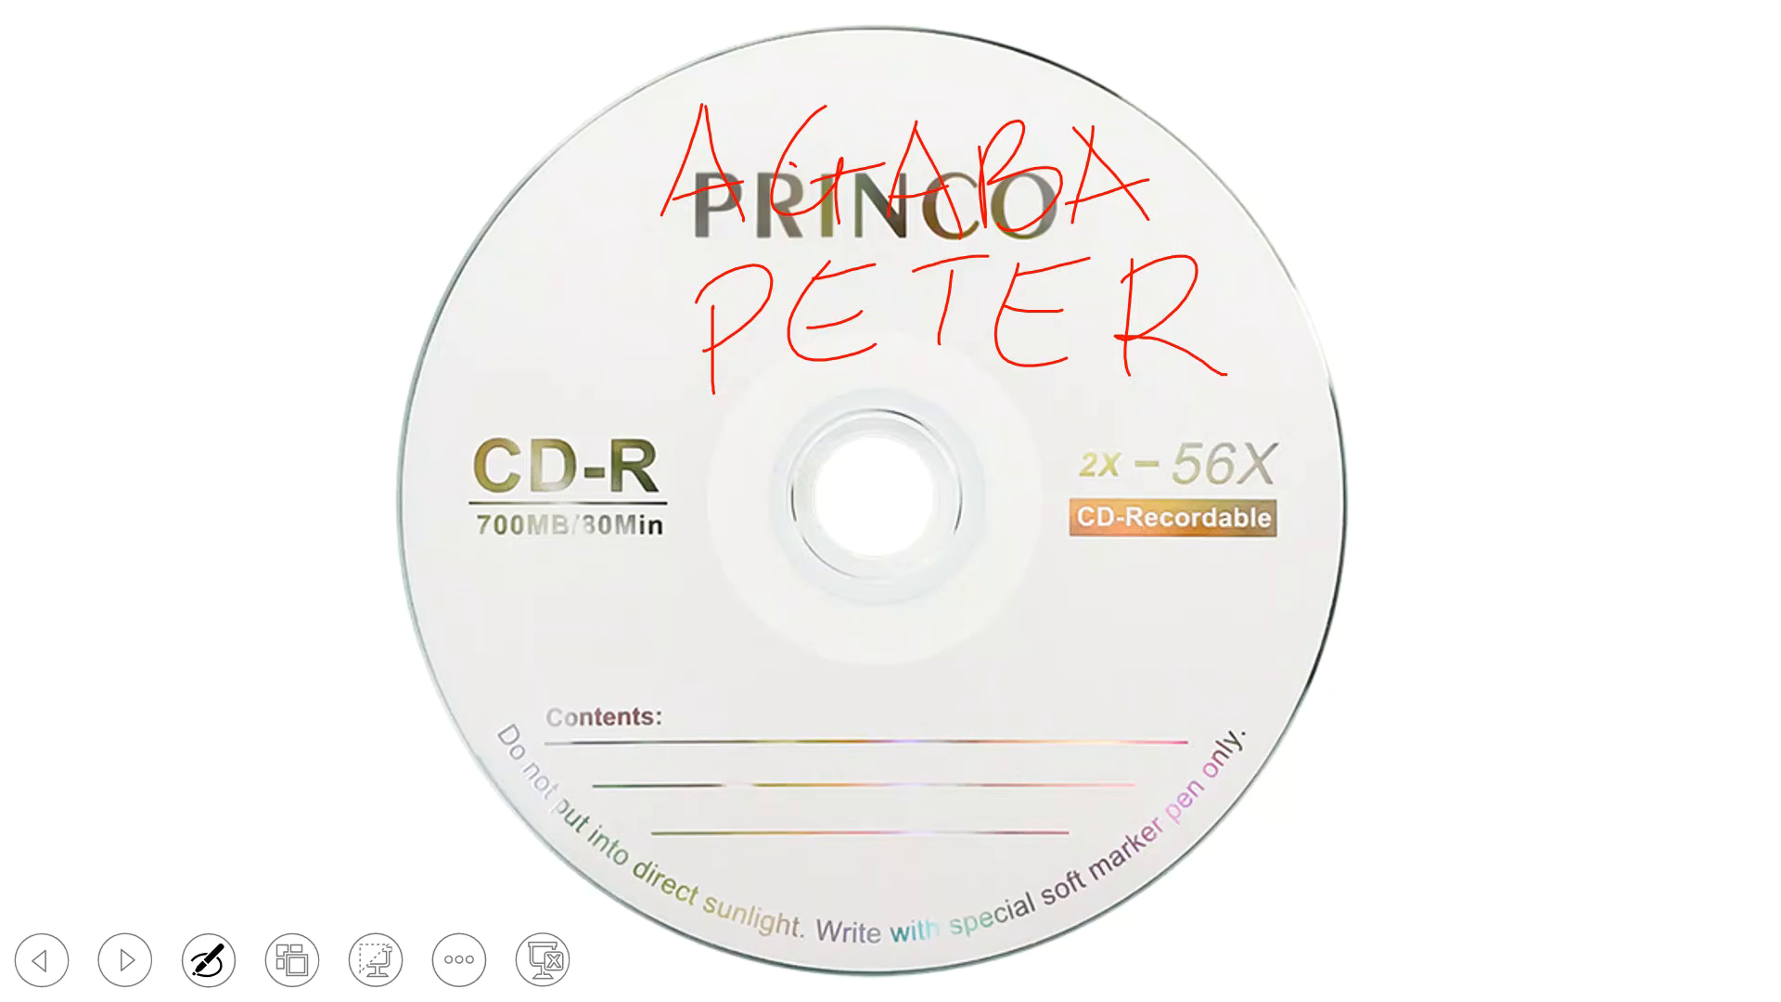
mouse_move(754, 703)
mouse_down()
mouse_move(728, 835)
mouse_move(705, 729)
mouse_up()
mouse_move(858, 680)
mouse_down()
mouse_move(849, 826)
mouse_move(829, 689)
mouse_move(1041, 659)
mouse_move(995, 851)
mouse_up()
drag(955, 772, 1101, 737)
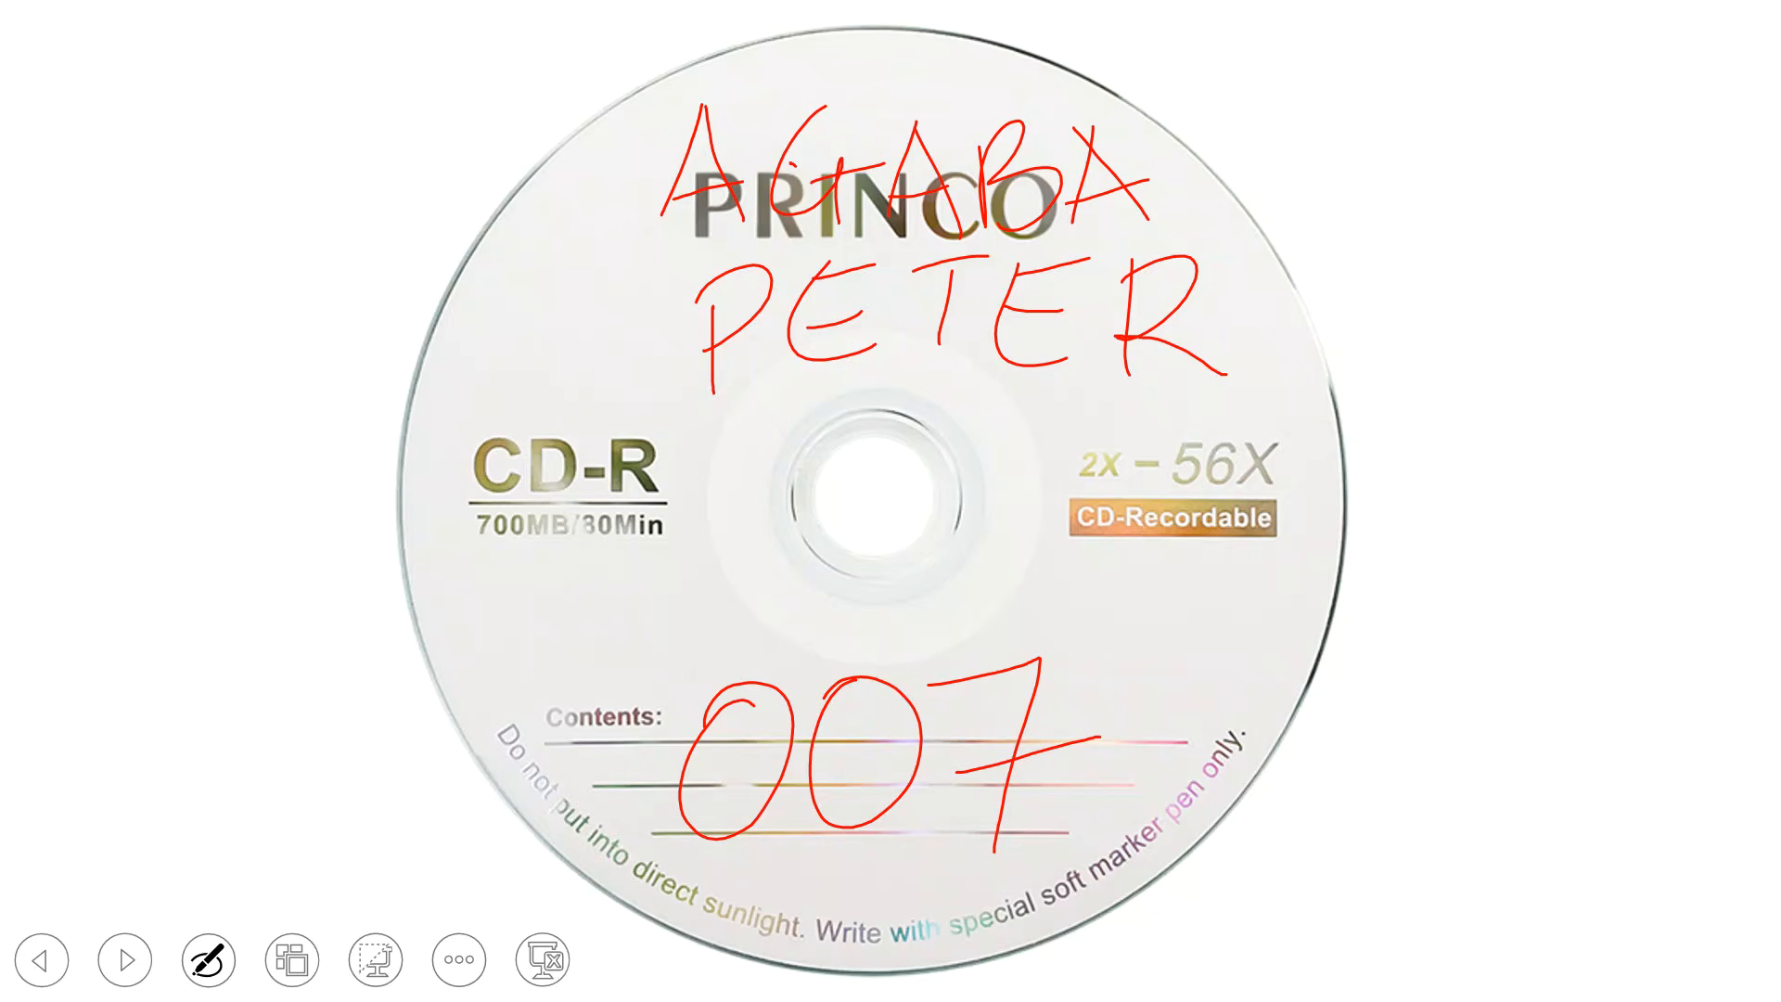
- End the slide show and discard the ink annotations
key(Escape)
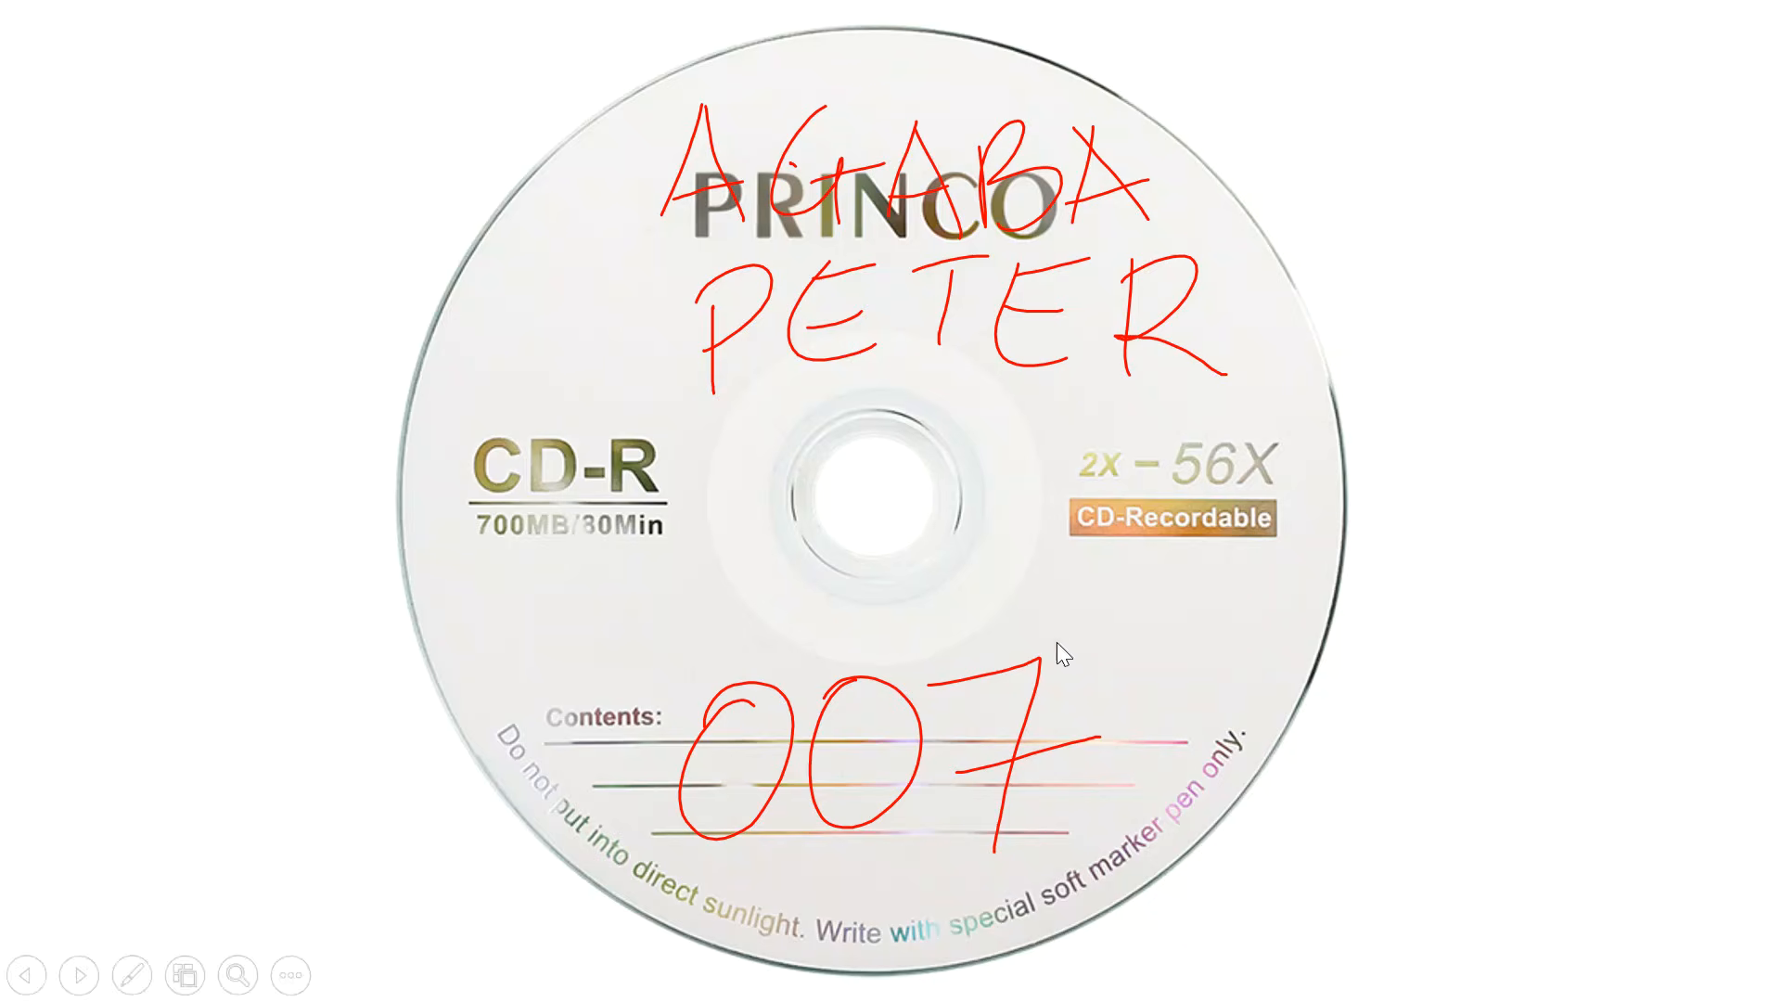
right_click(1339, 786)
click(1484, 755)
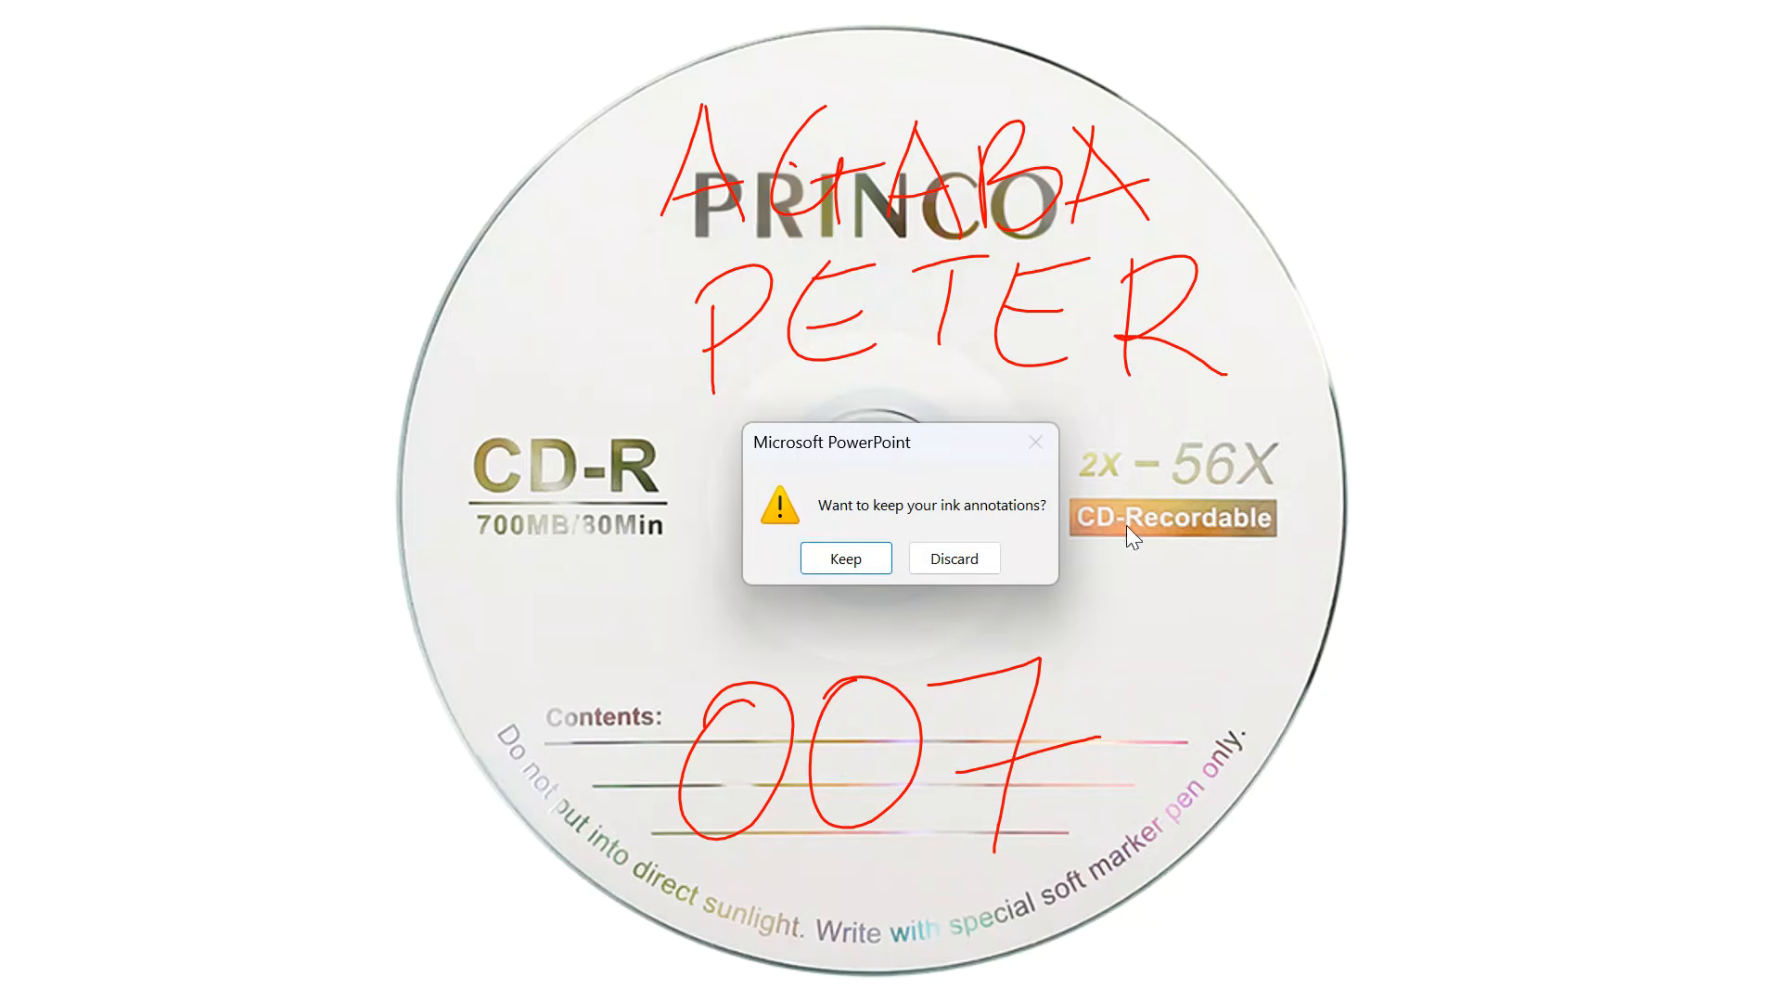
click(954, 558)
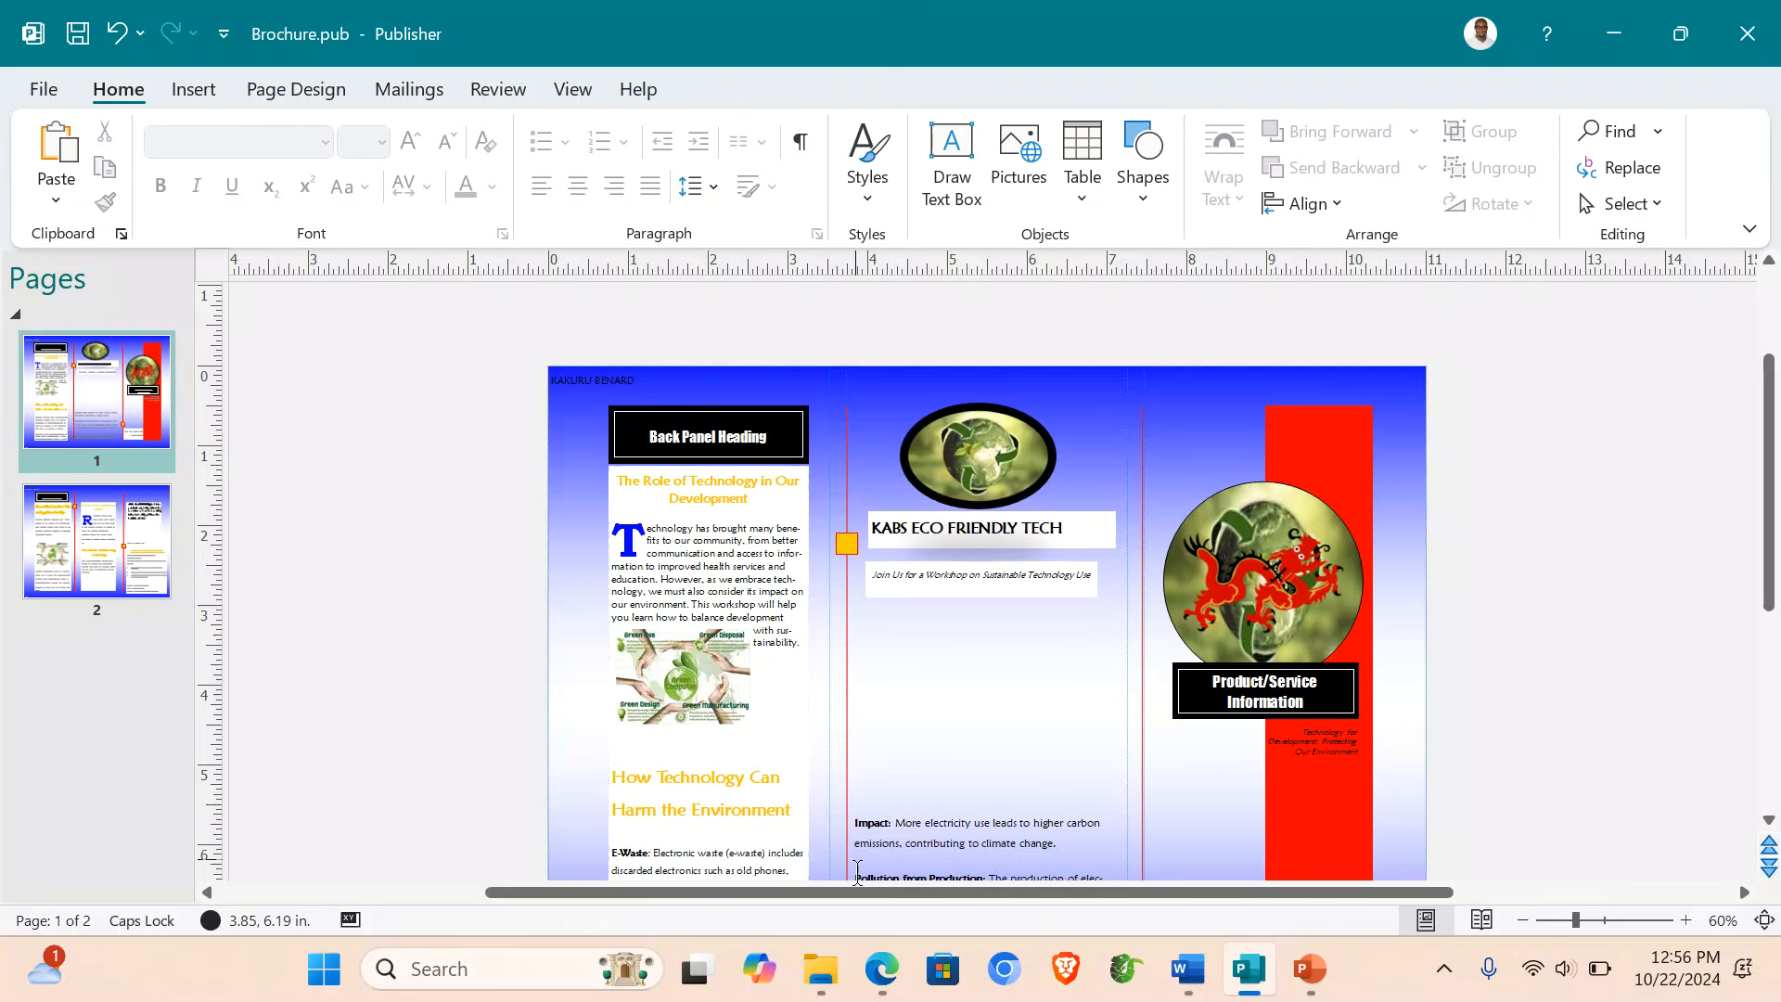
- Open the ICT 840-1.pdf exam paper in Edge and scroll through its six pages
click(883, 978)
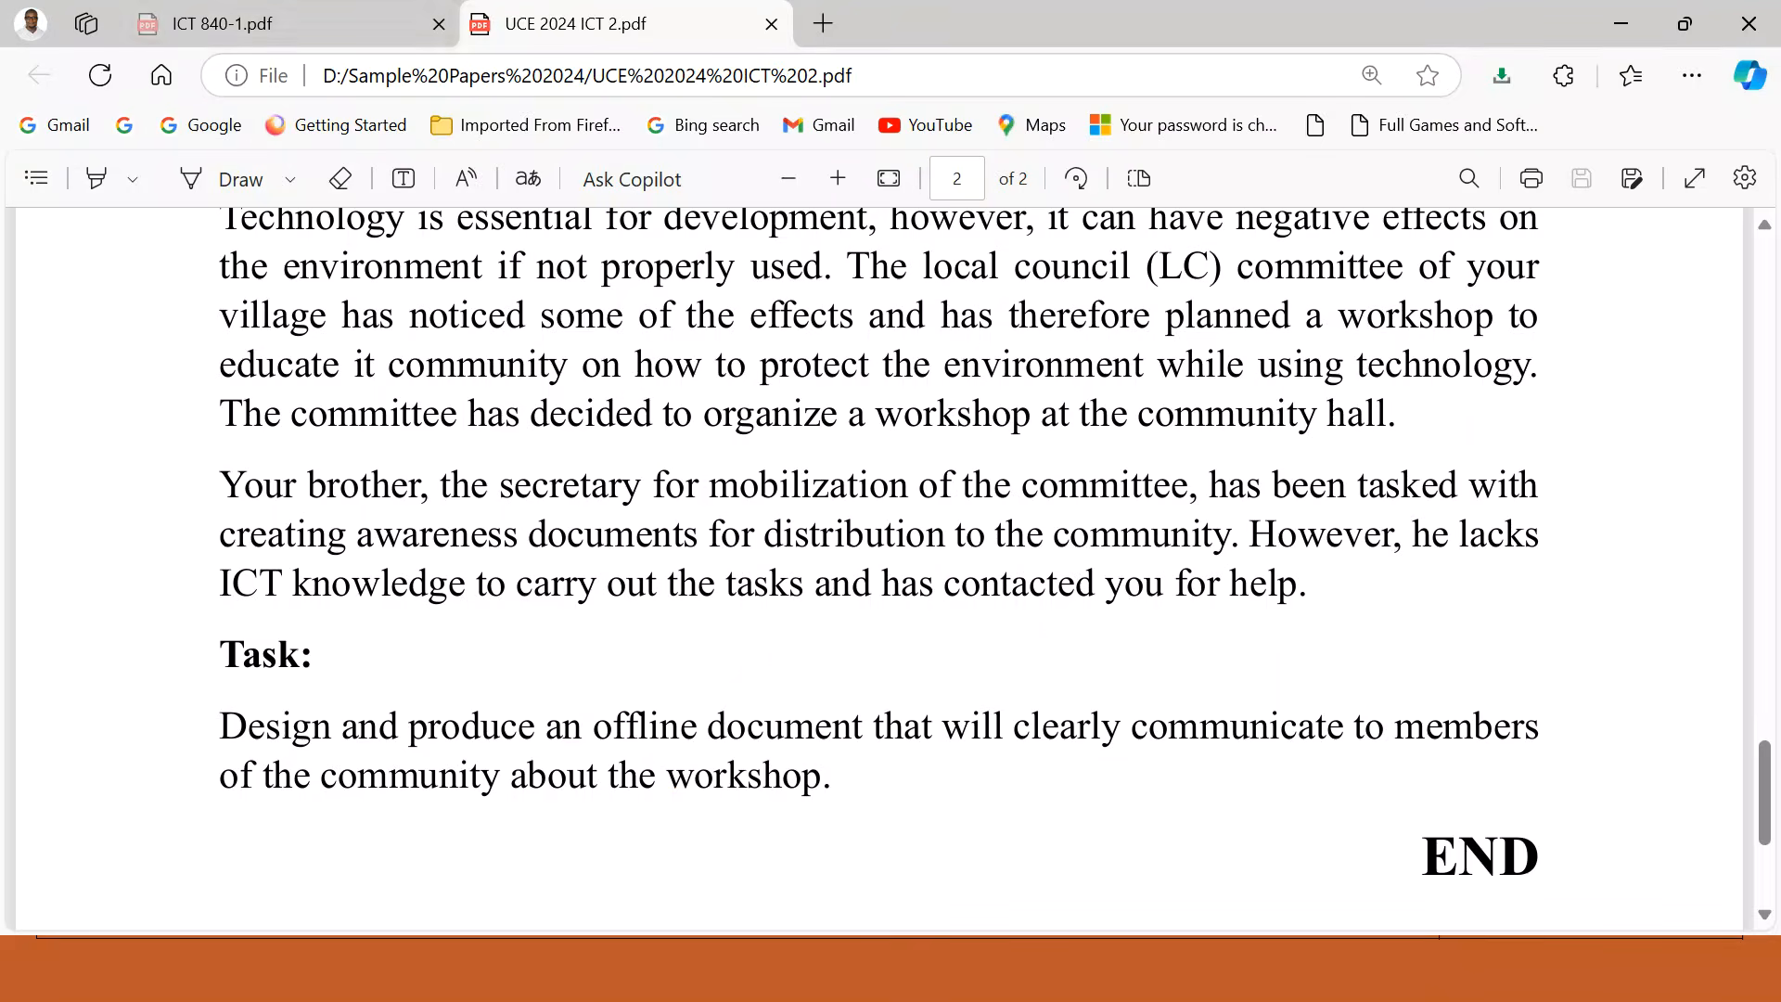
click(232, 32)
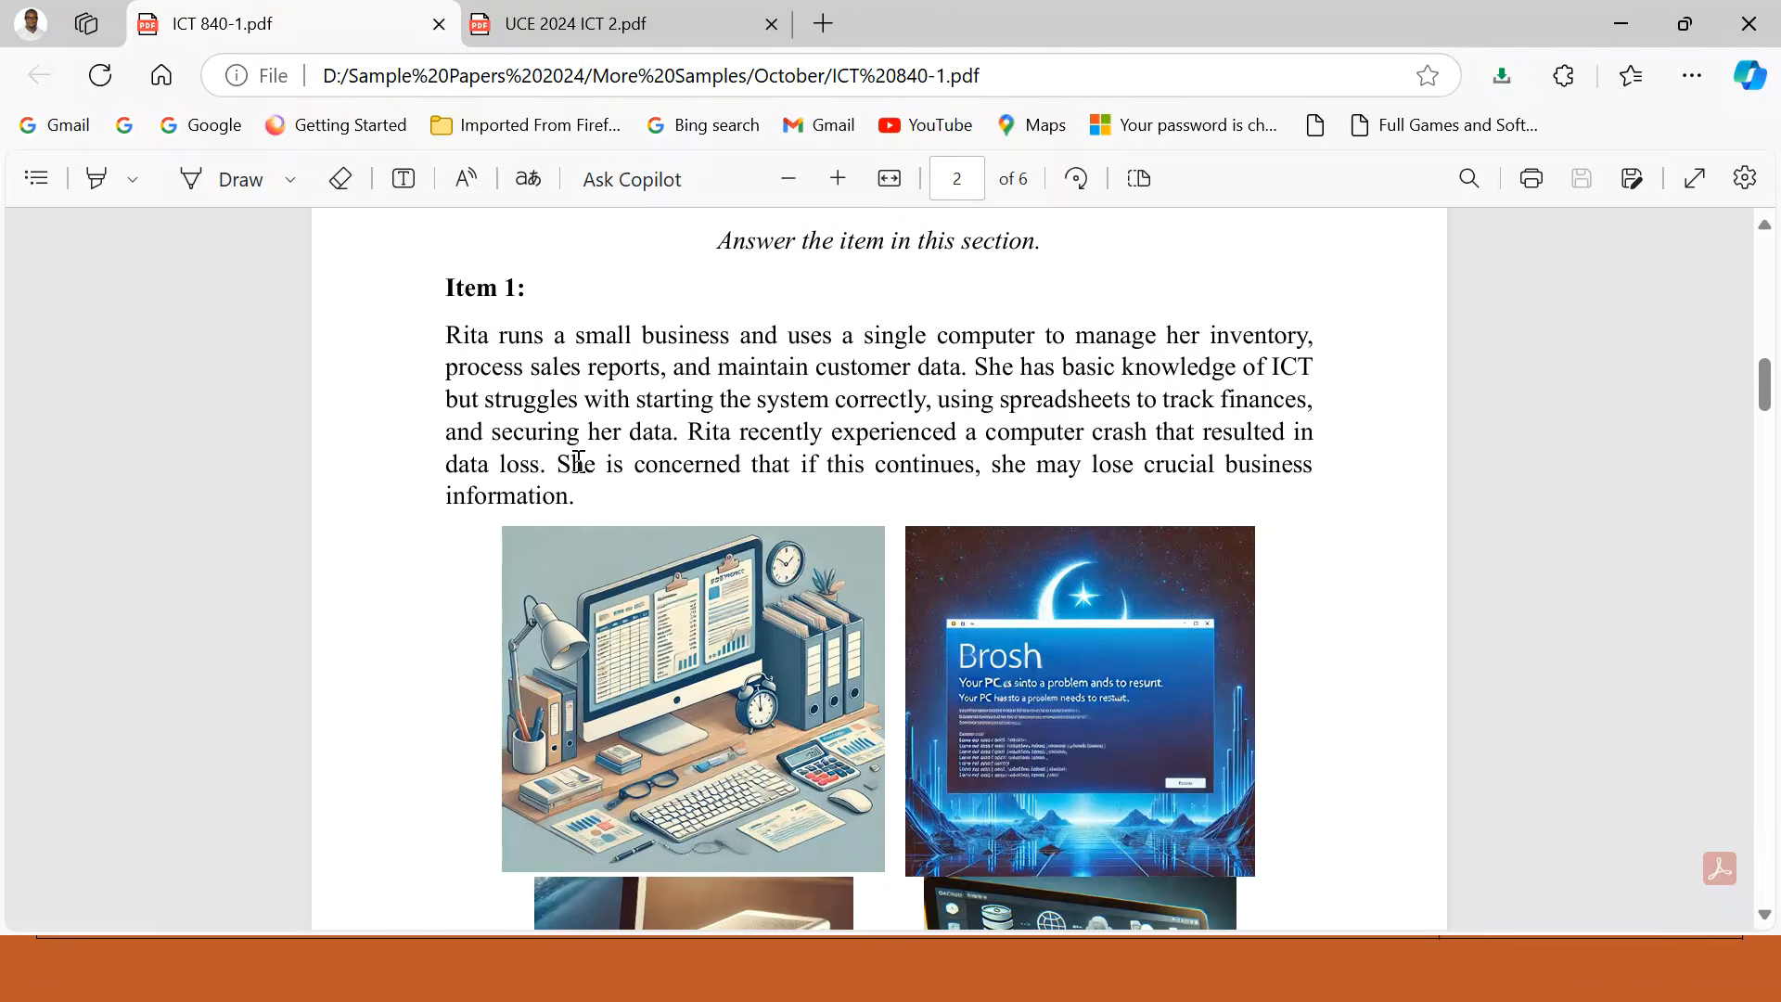
scroll(577, 459, up, 15)
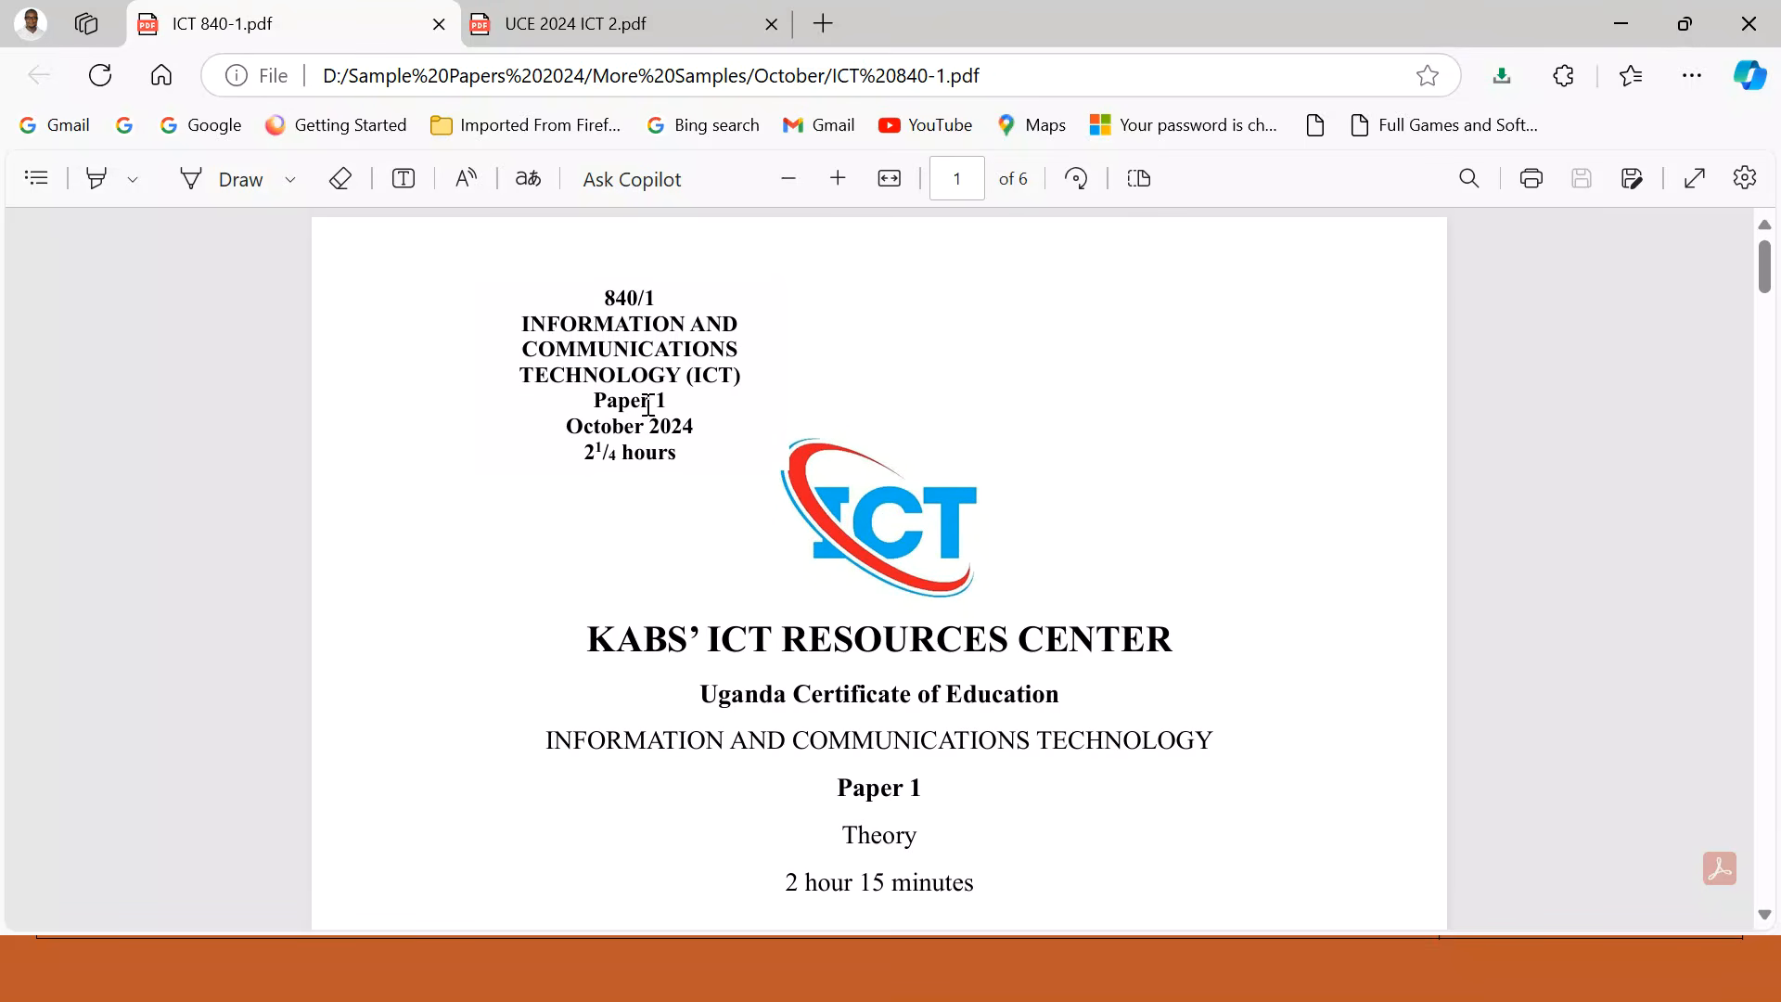
scroll(762, 649, down, 6)
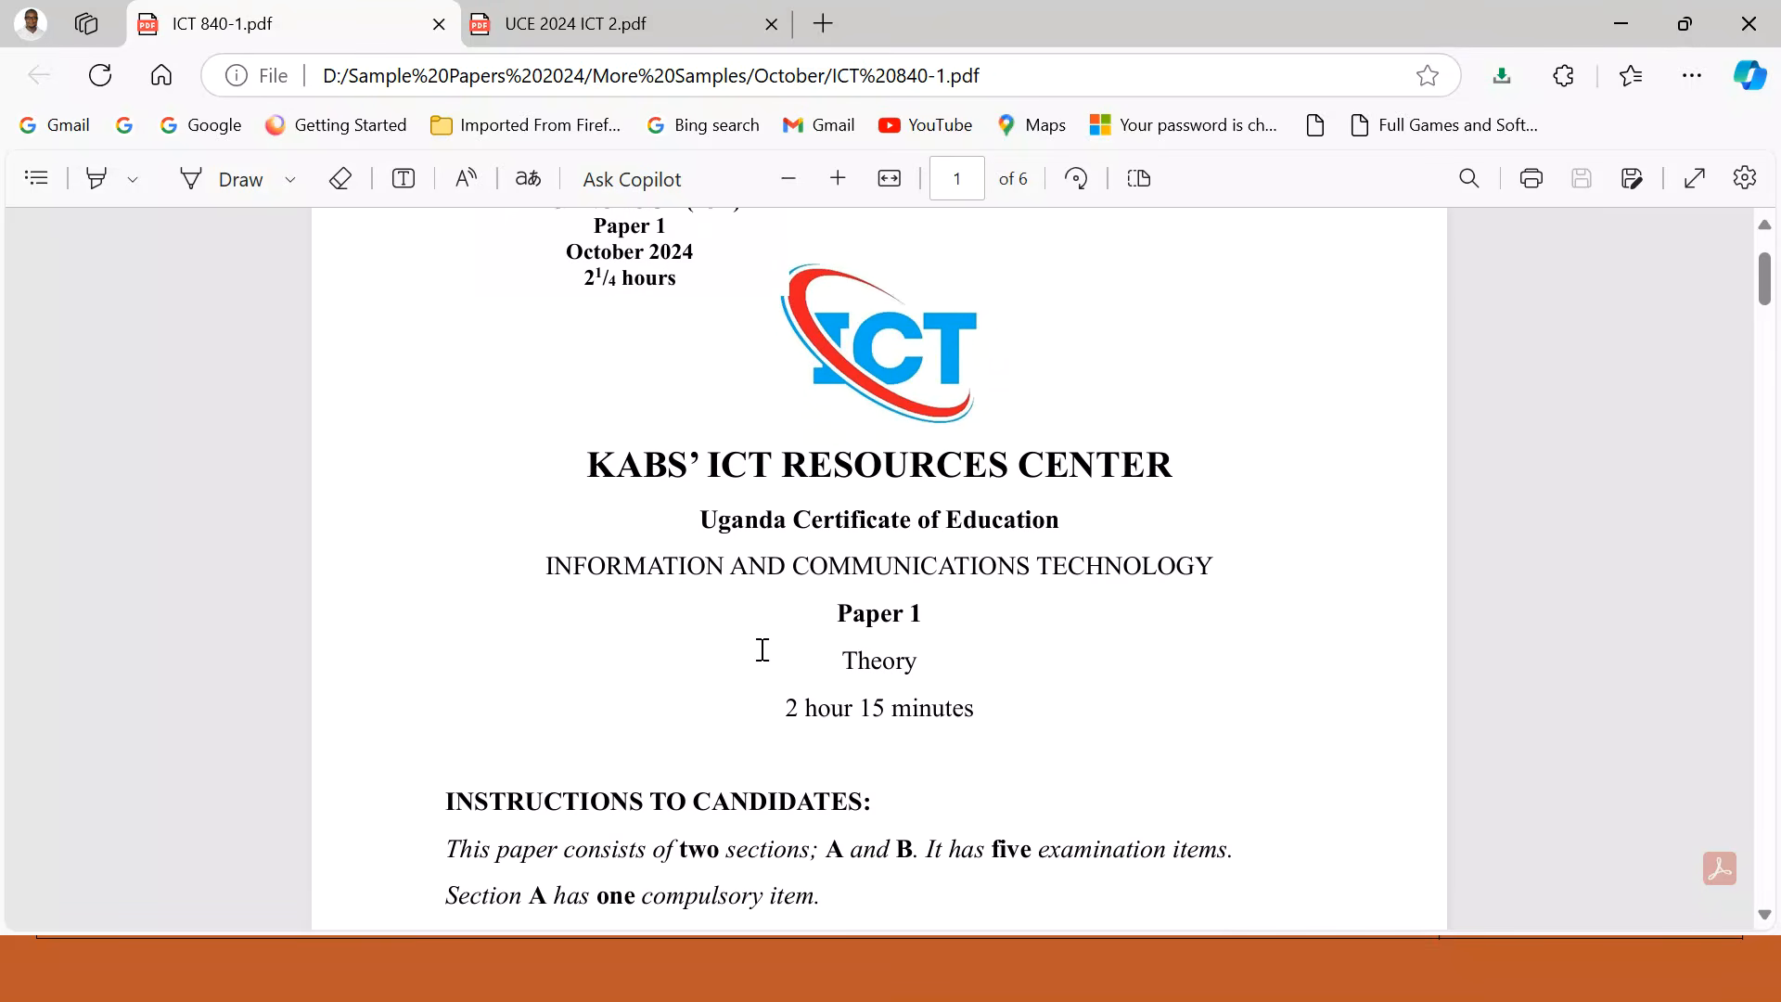
scroll(763, 649, down, 8)
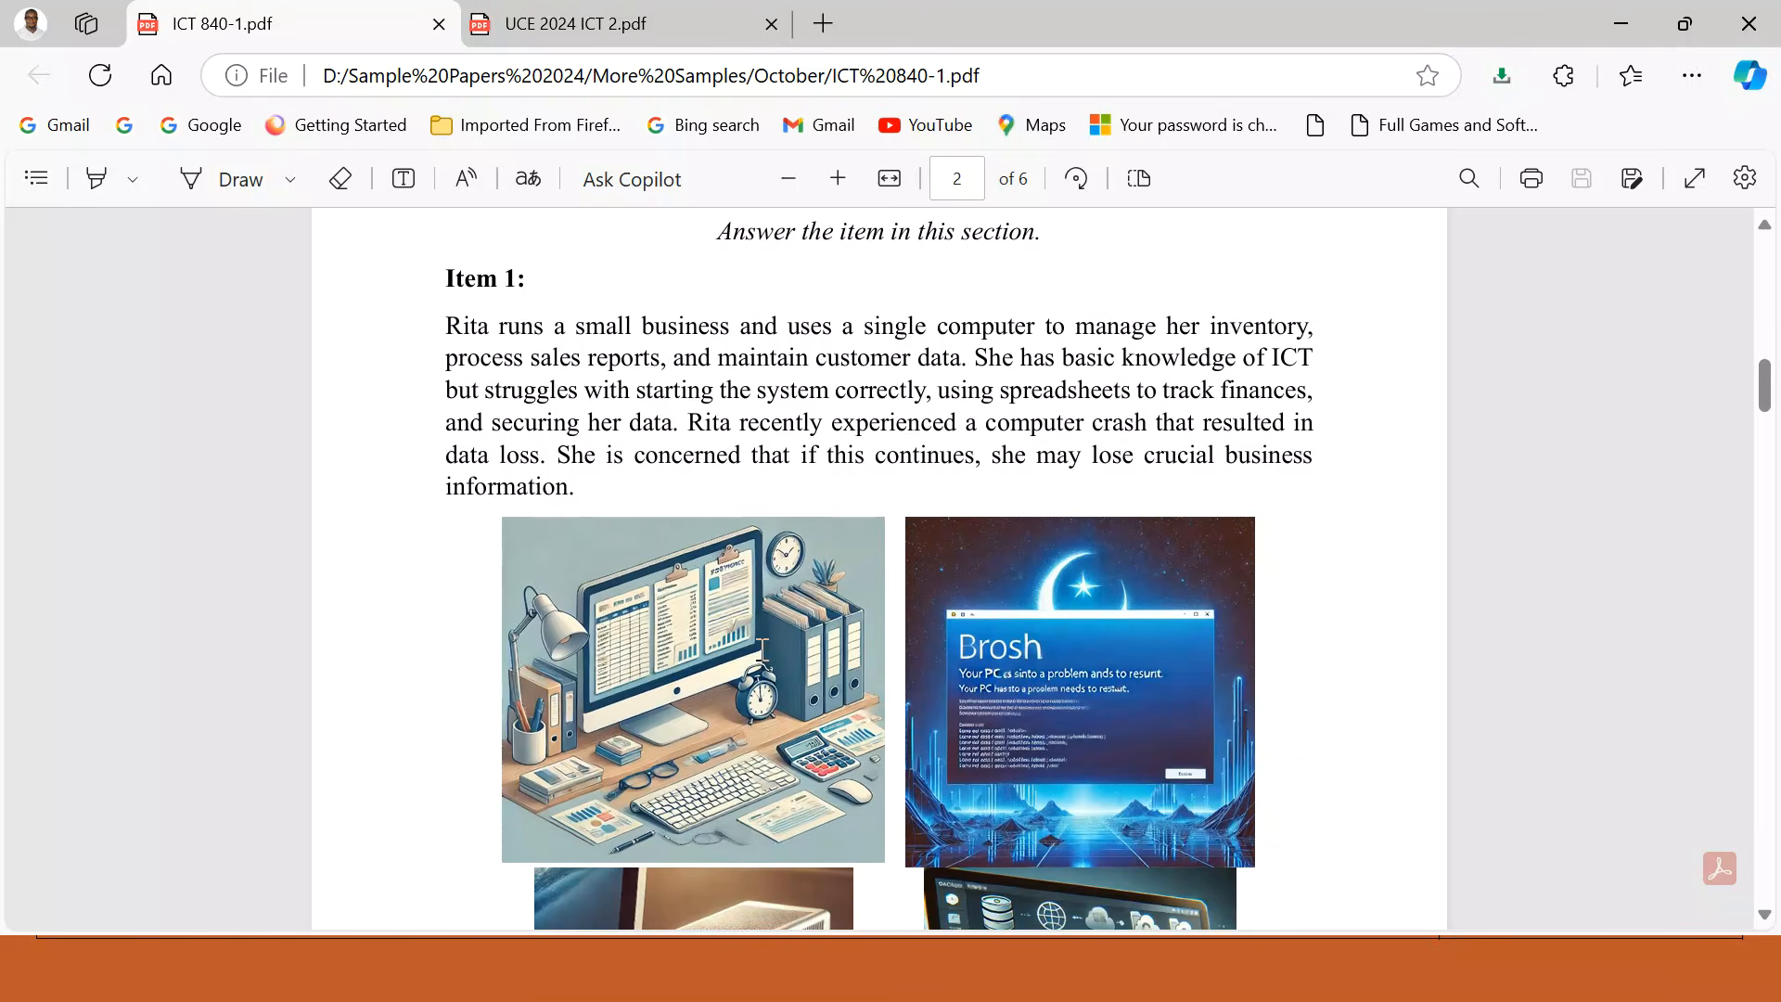
scroll(763, 649, down, 8)
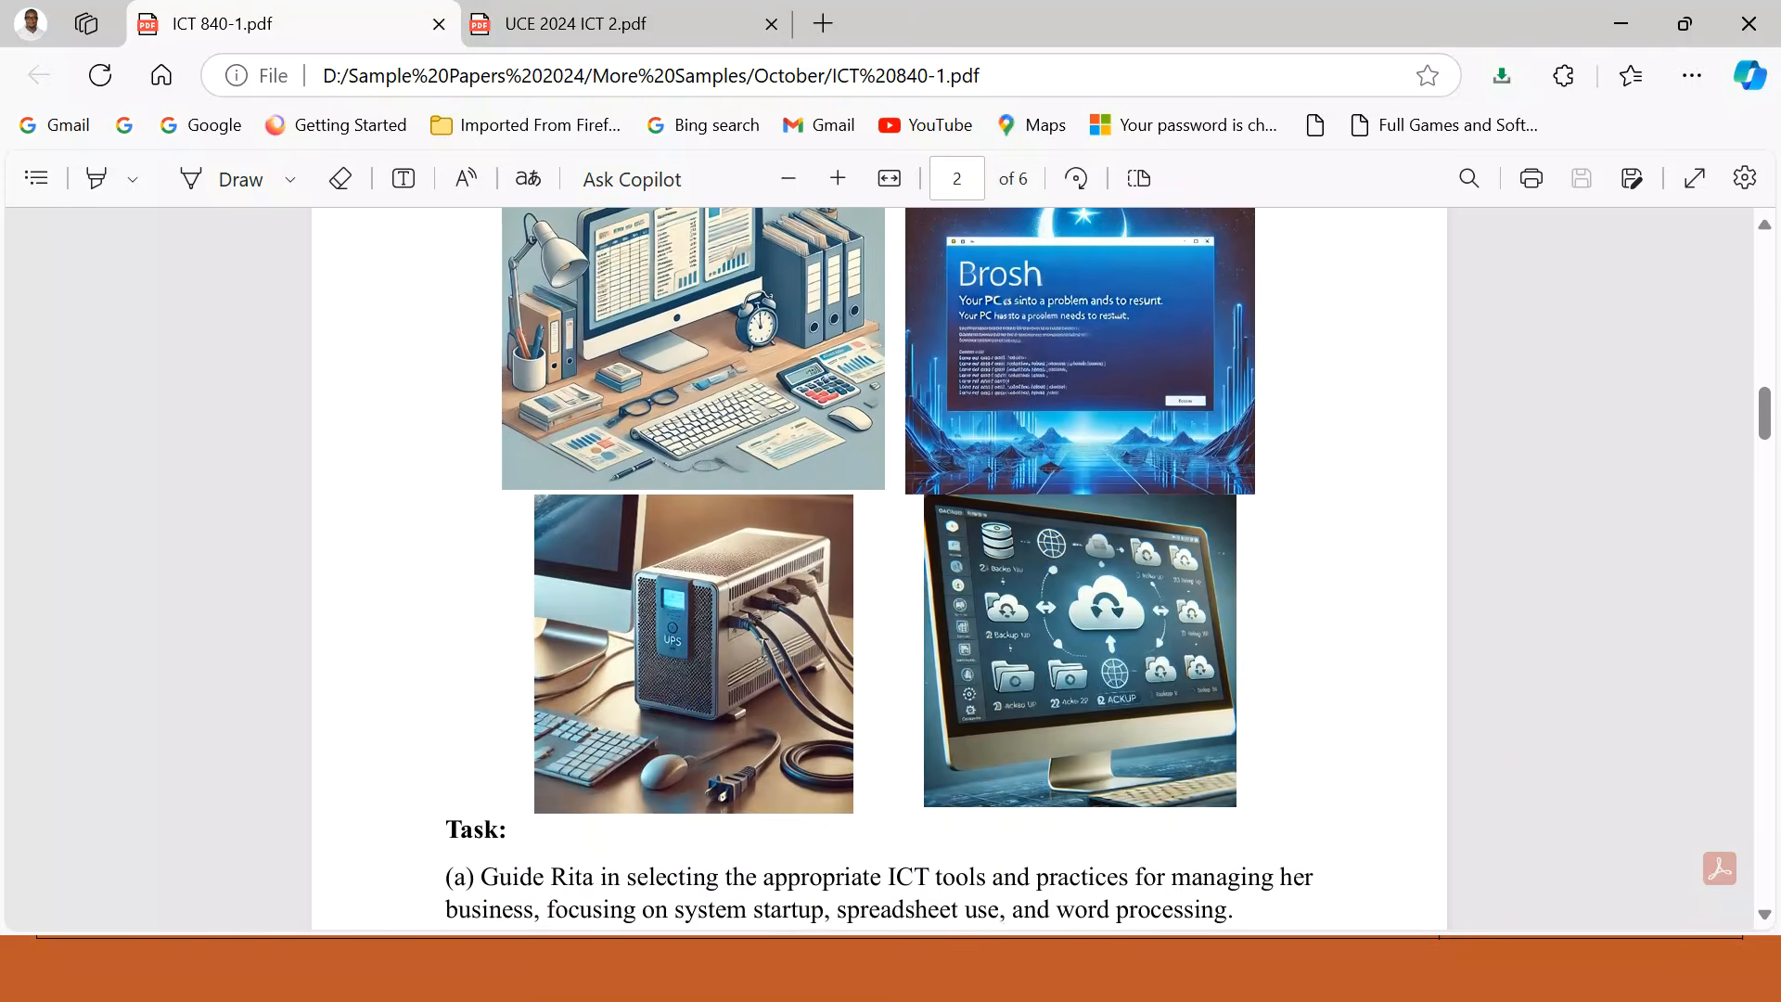
scroll(762, 649, down, 10)
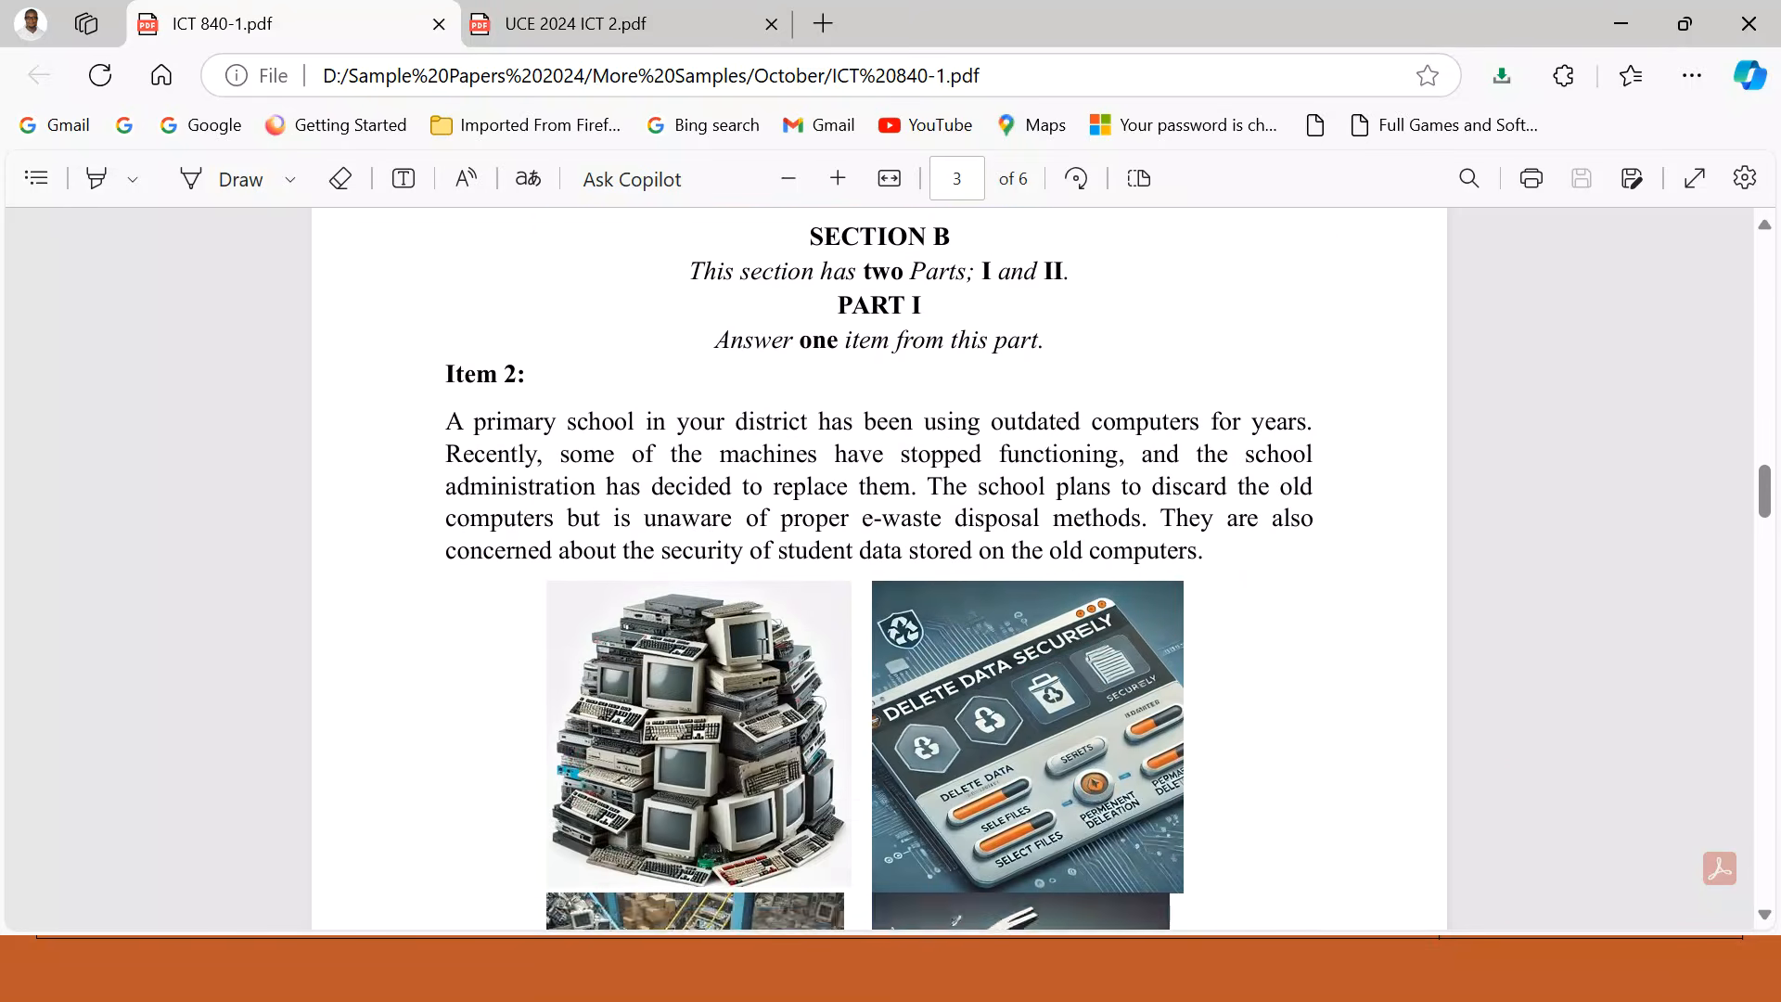
scroll(762, 650, down, 10)
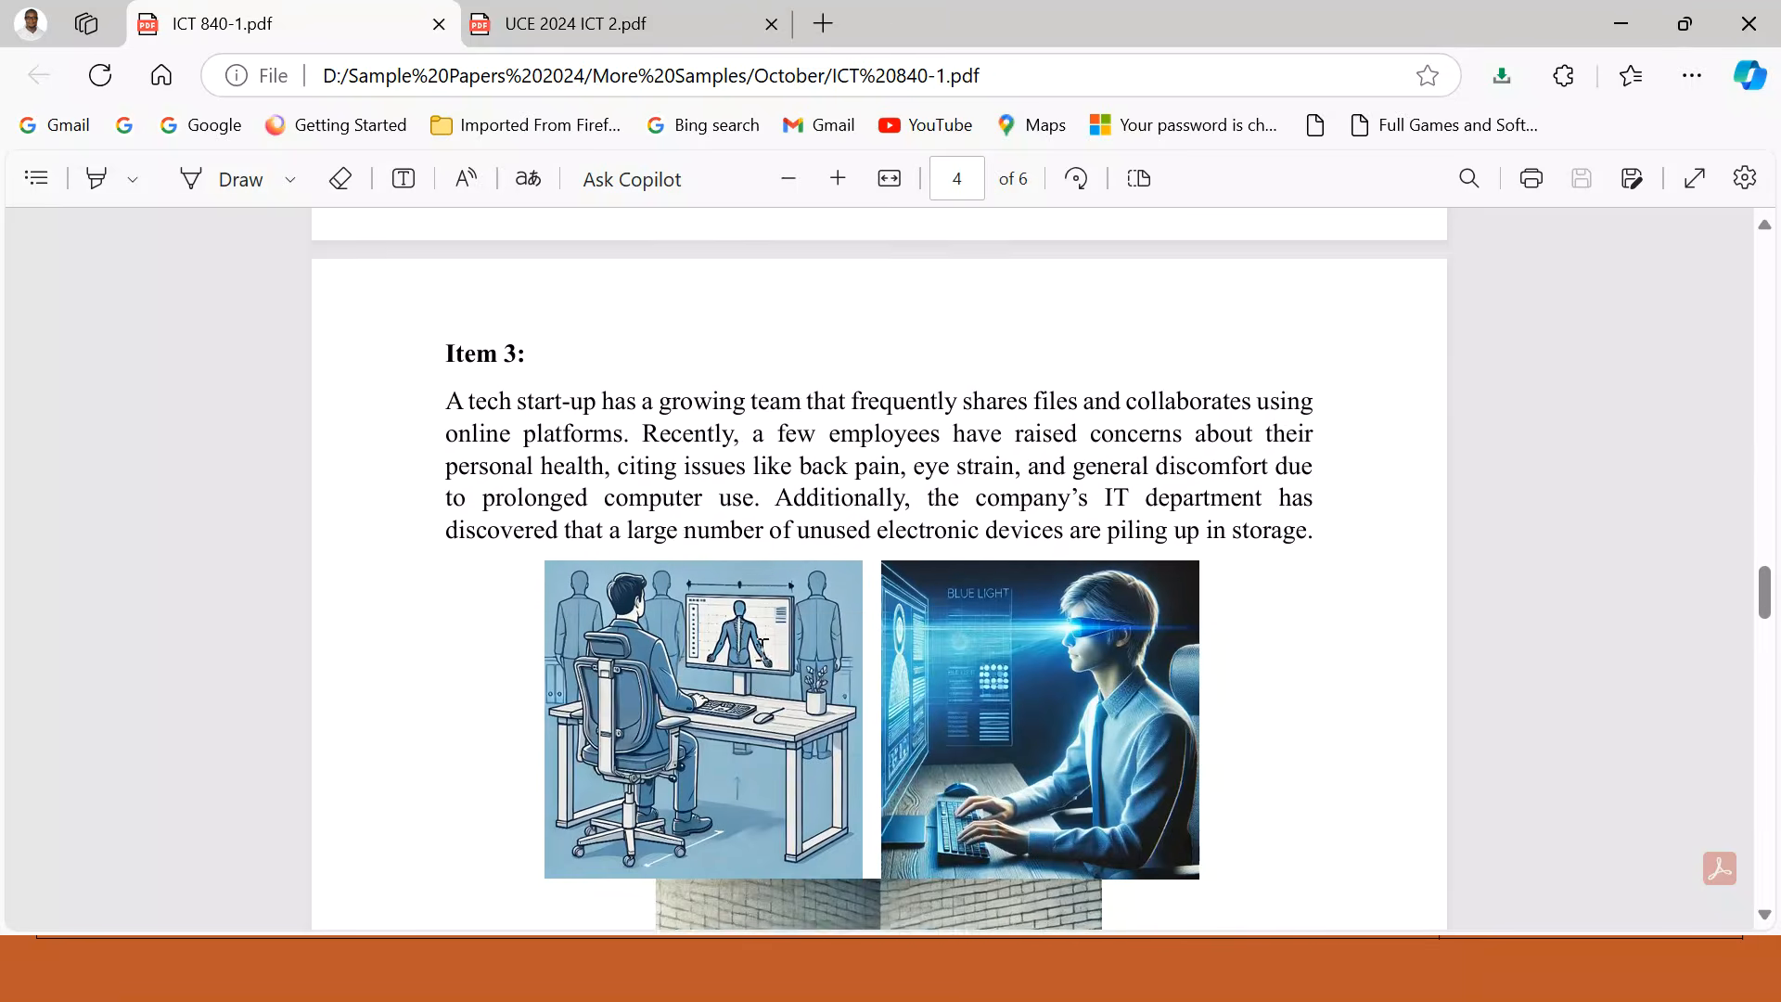
scroll(763, 649, down, 10)
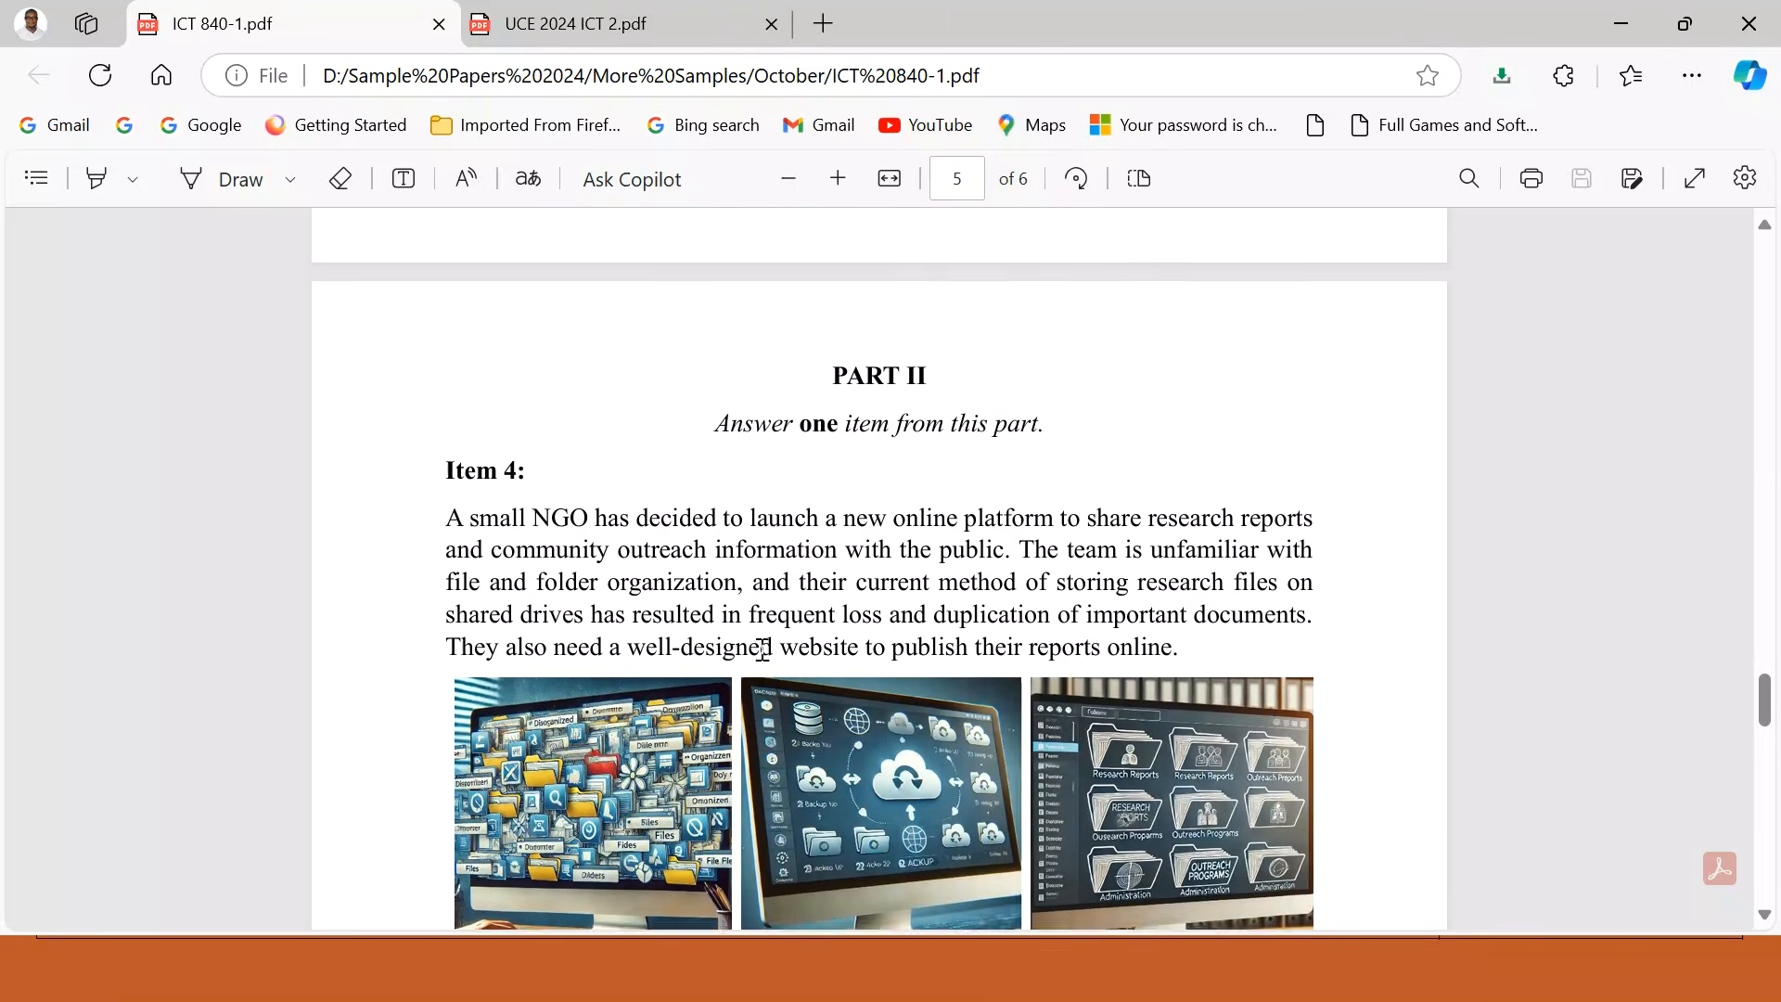
scroll(763, 649, down, 10)
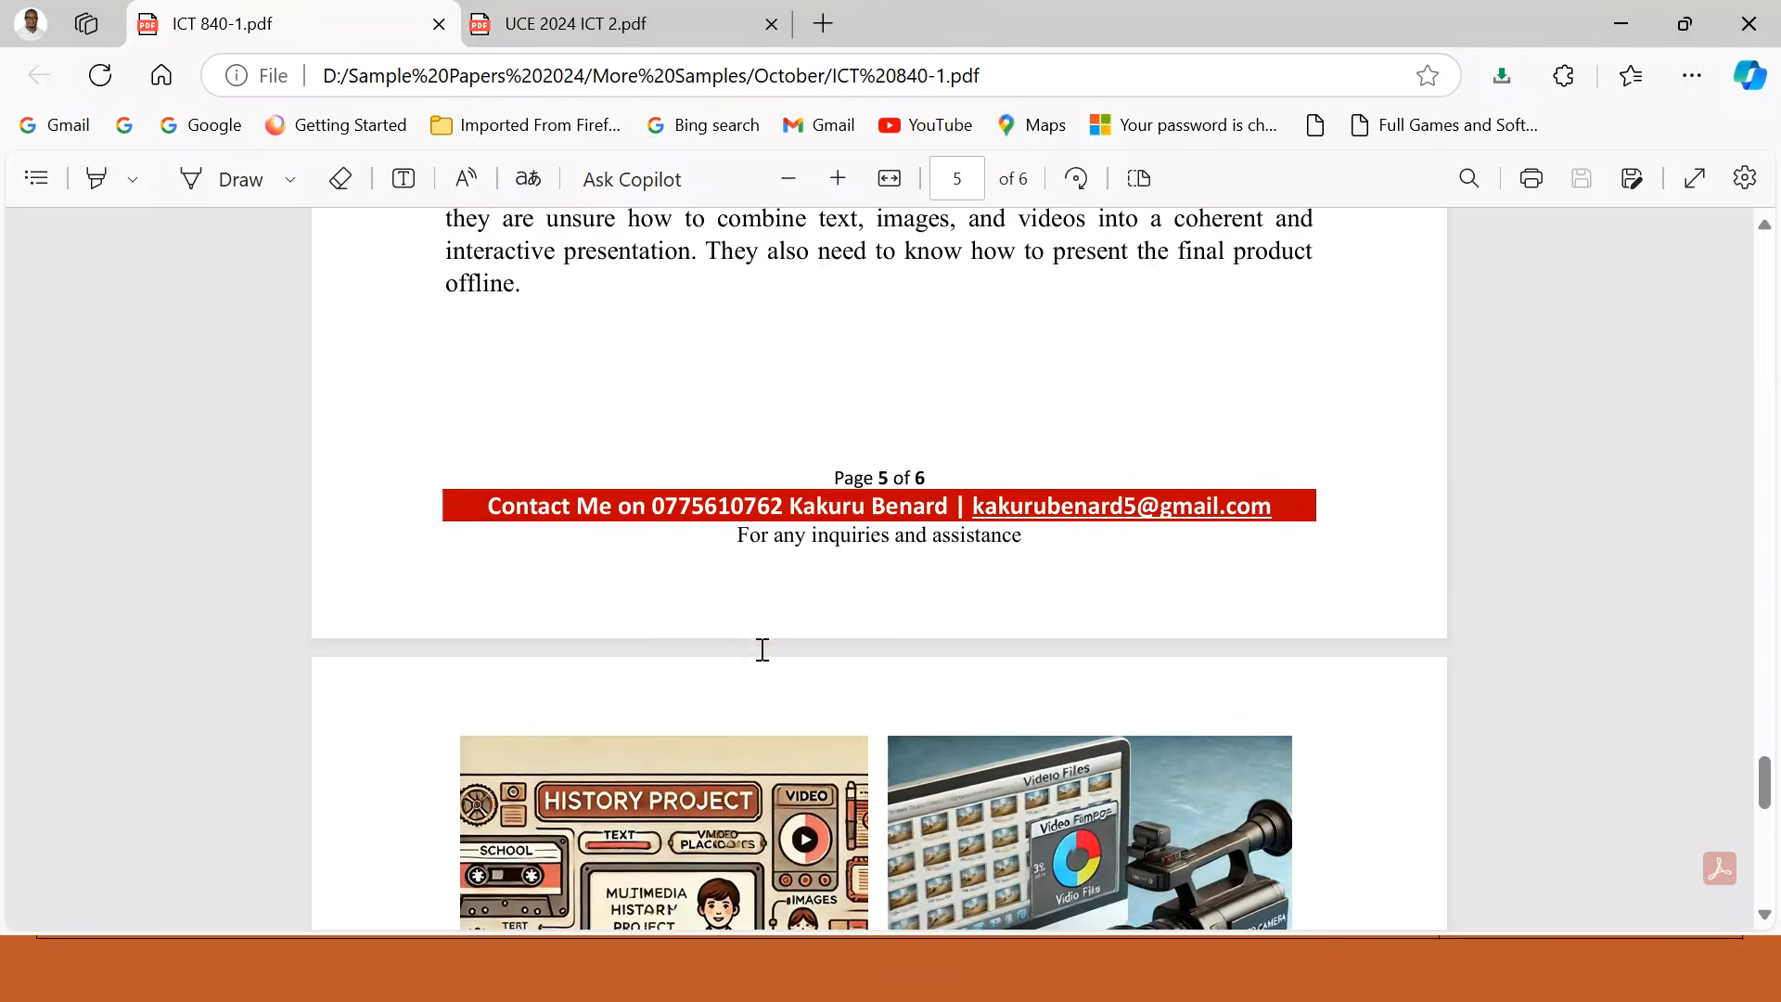
scroll(763, 650, down, 2)
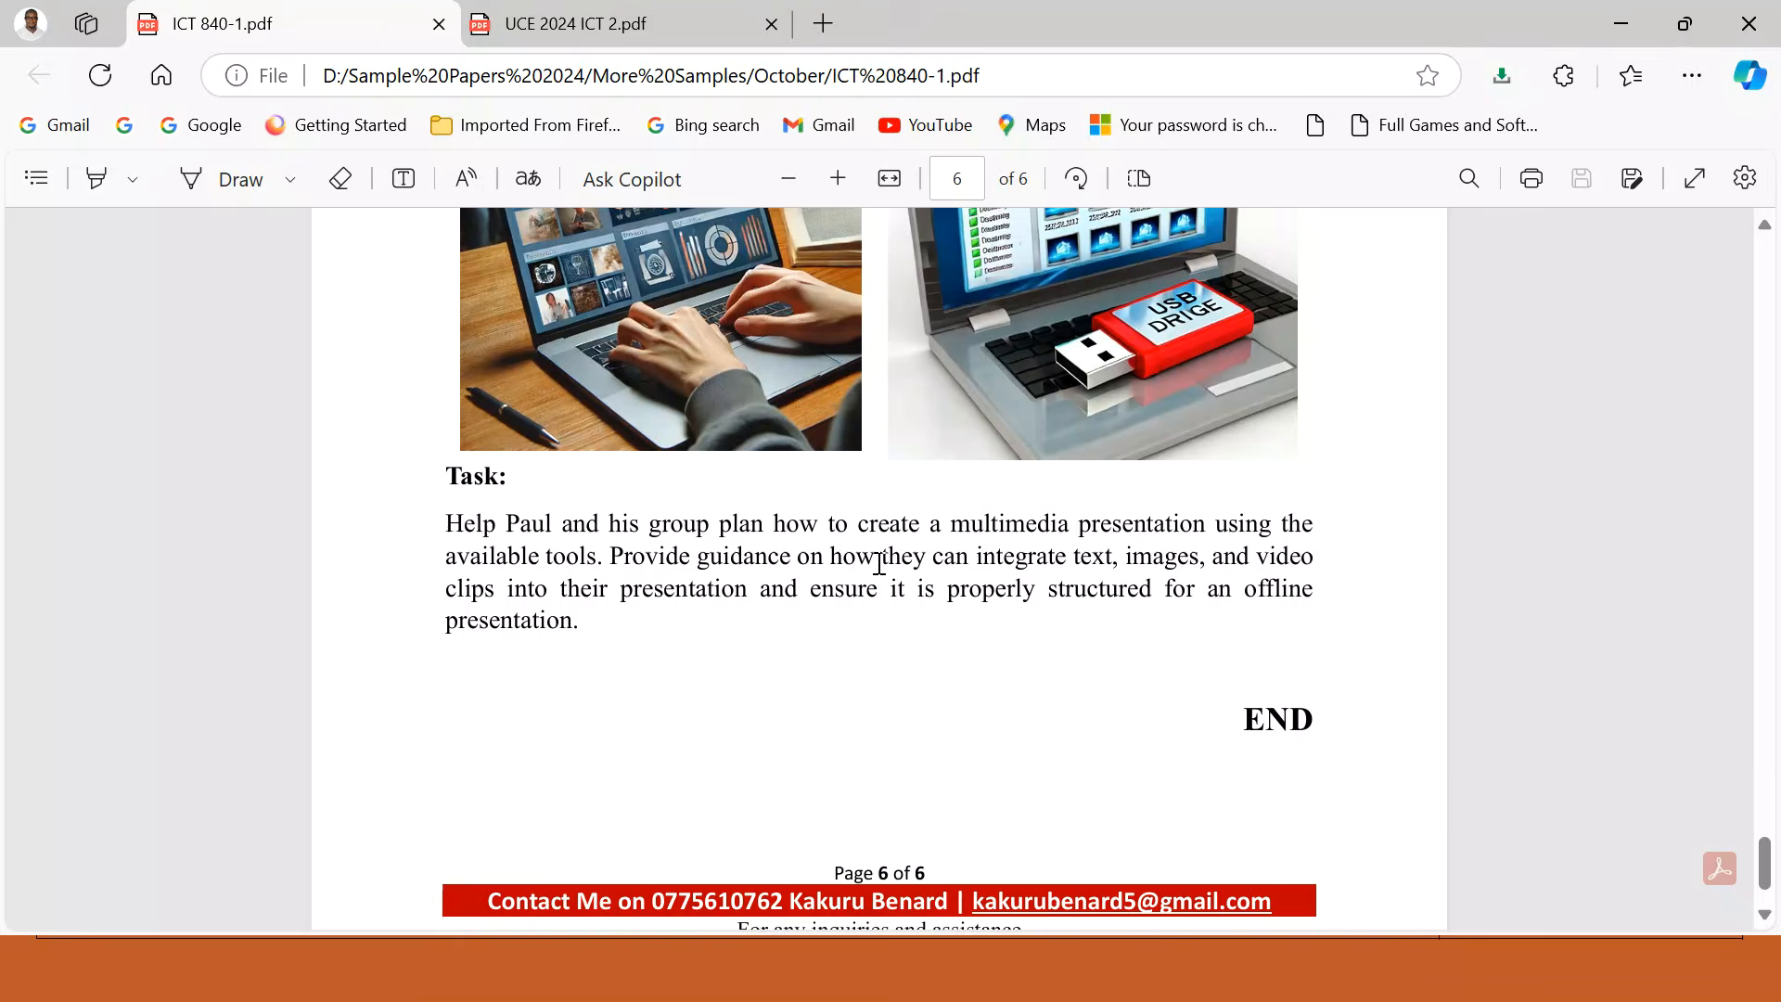
scroll(879, 564, up, 20)
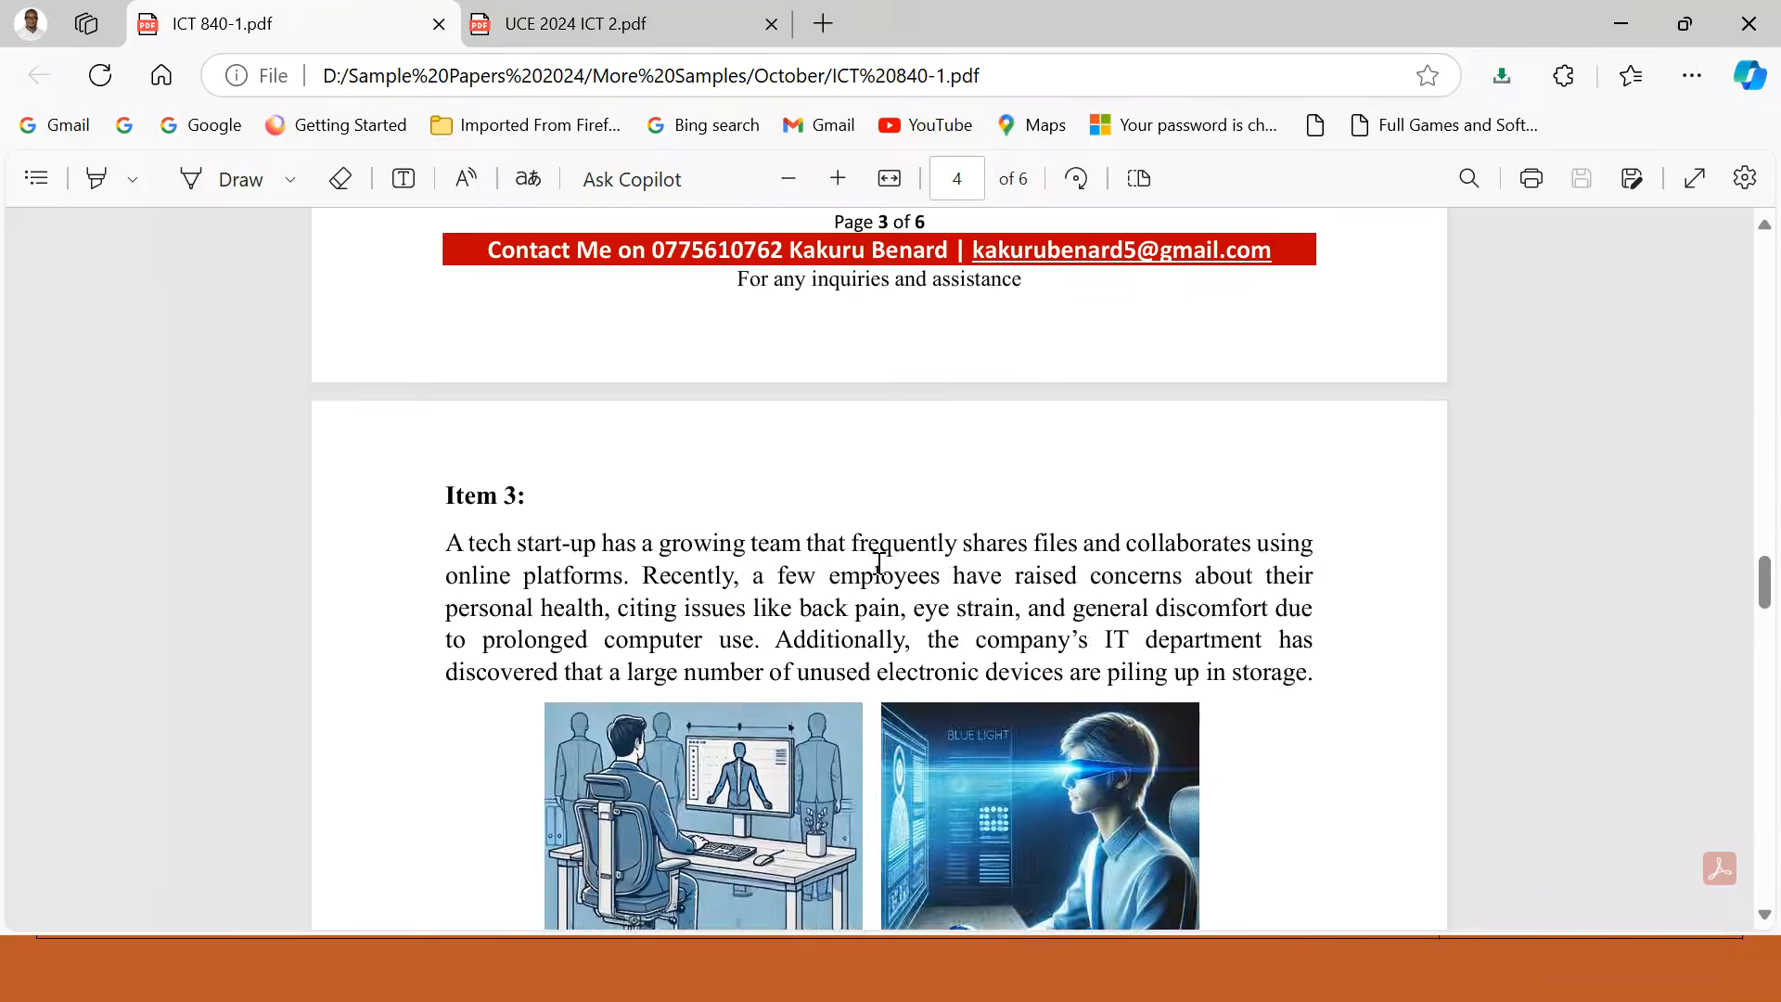
scroll(878, 564, up, 15)
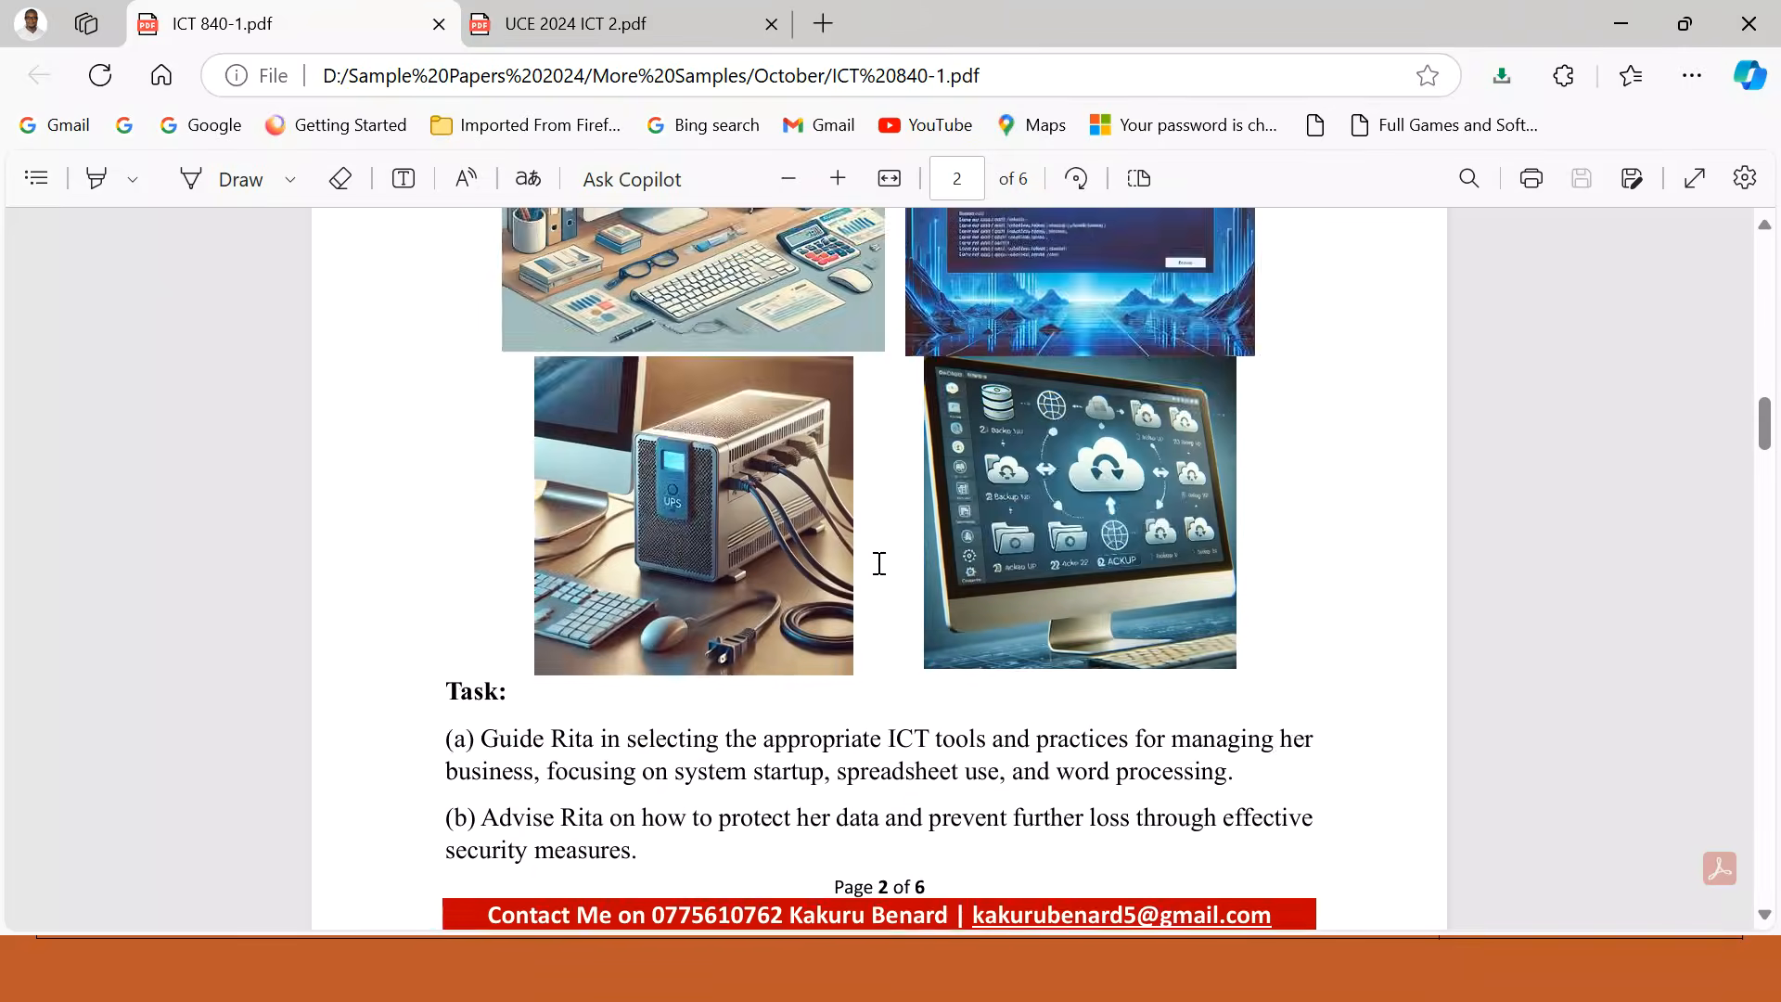
scroll(879, 564, up, 6)
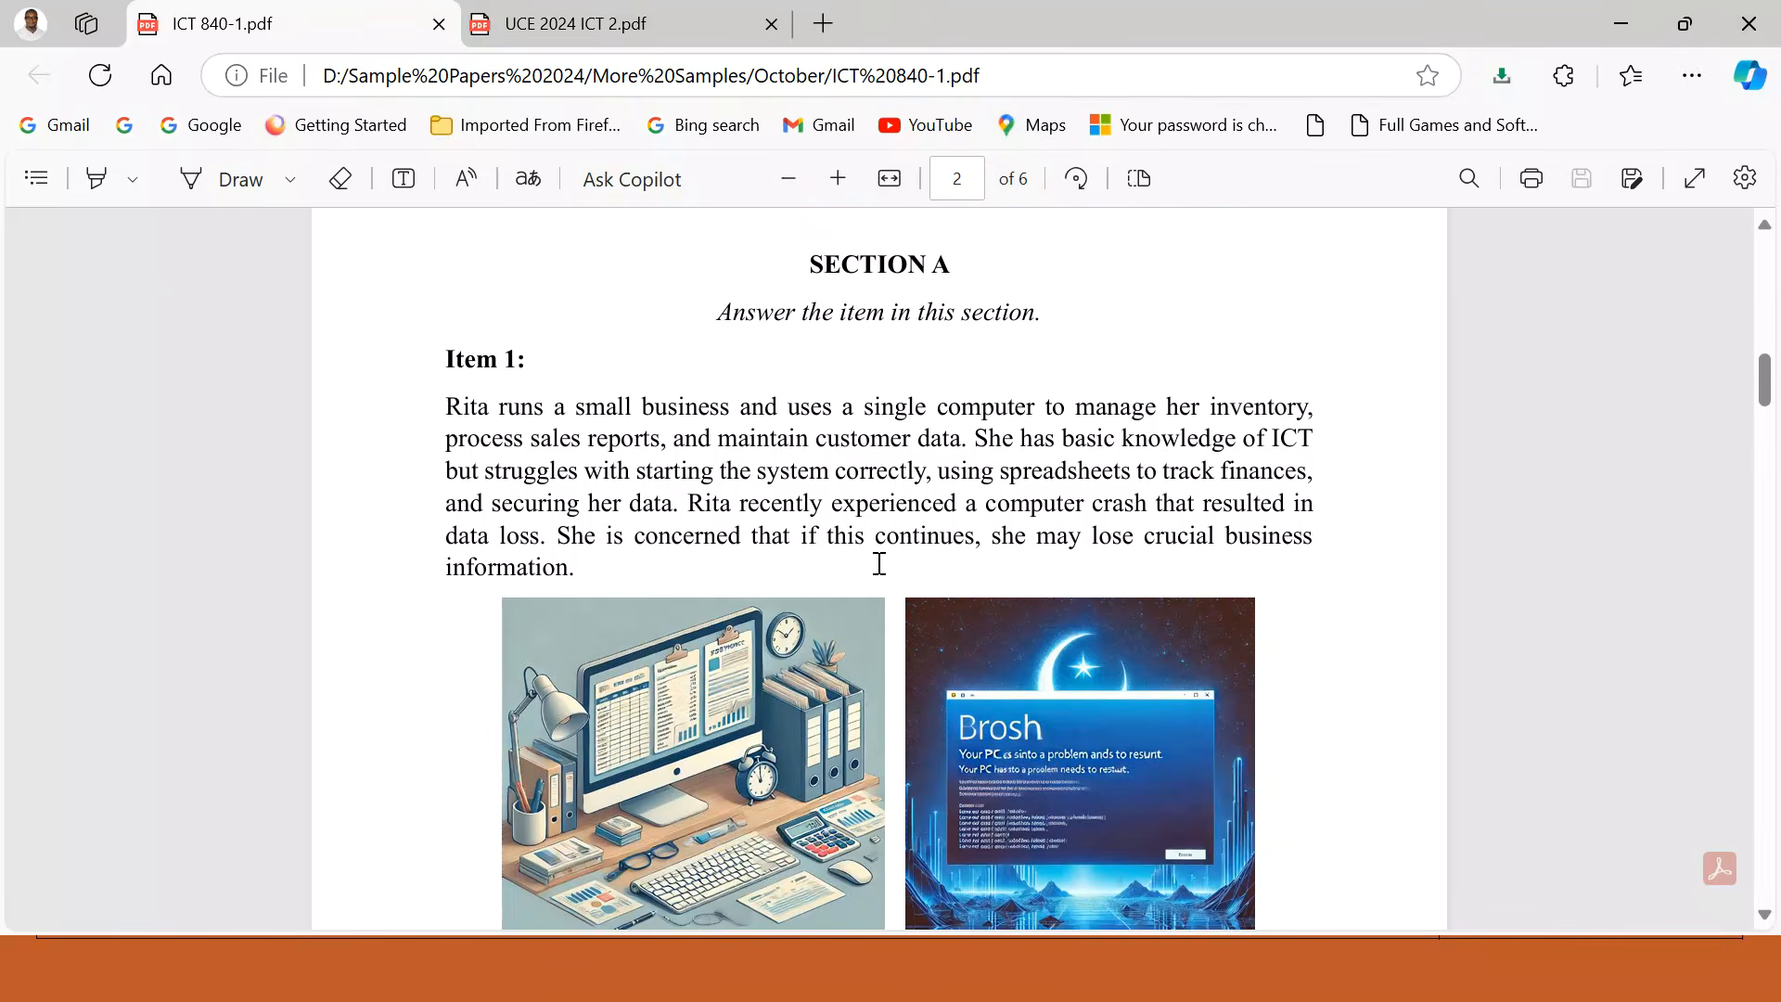